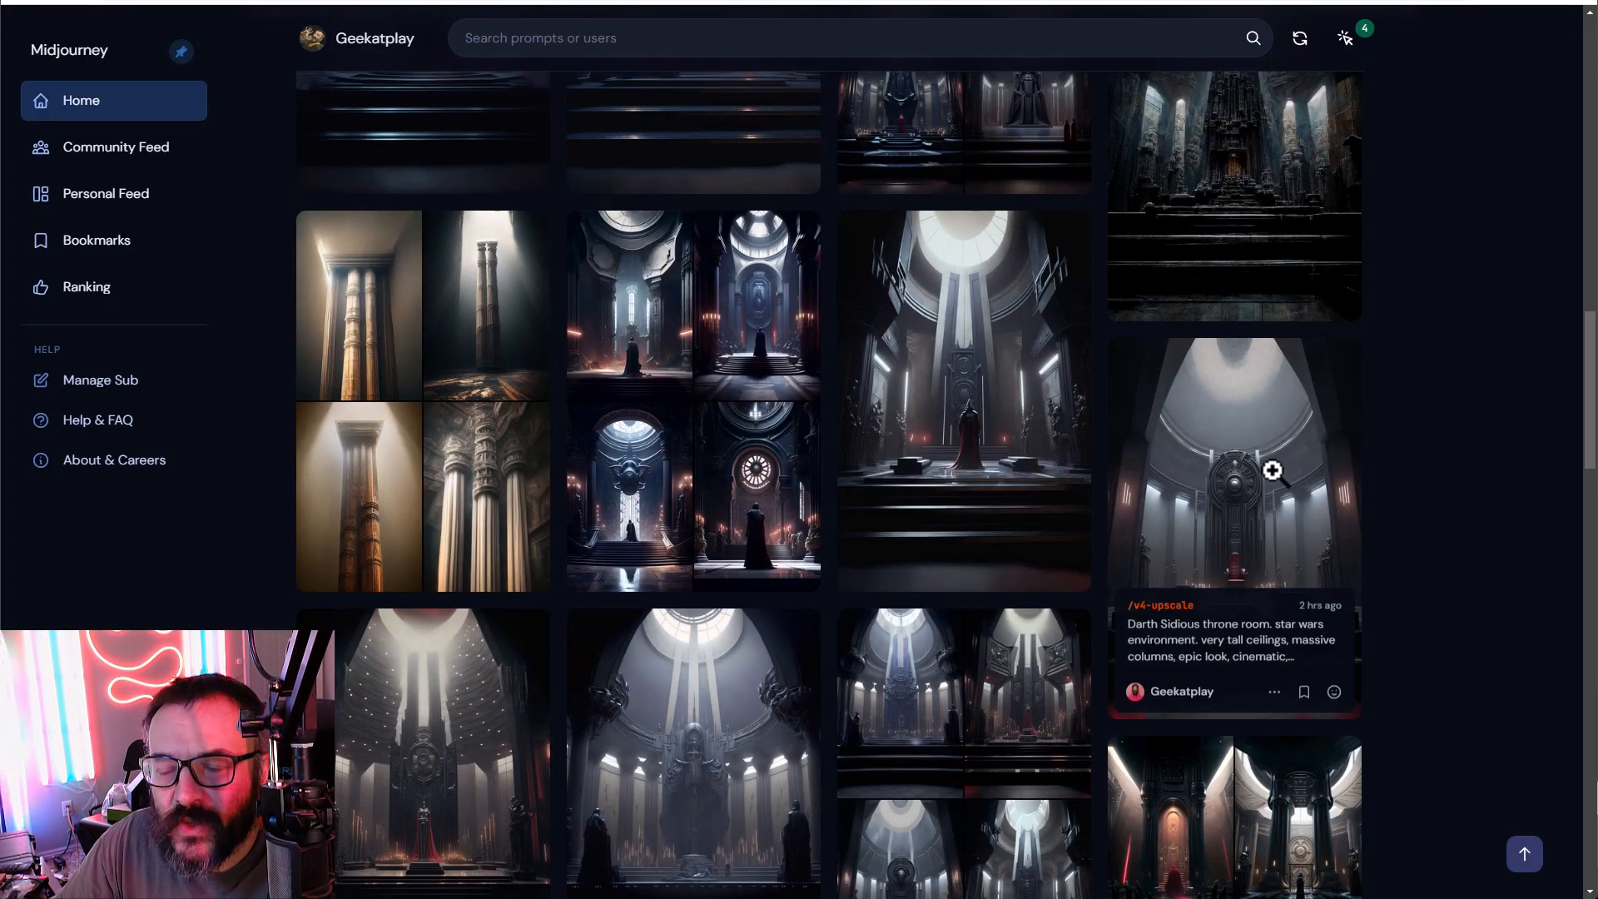
Step: Review the Midjourney throne room images, switch to Photoshop and toggle the visibility of the retouching group on the portrait
{"action": "scroll", "coordinate": [1063, 382], "scroll_direction": "down", "scroll_amount": 1}
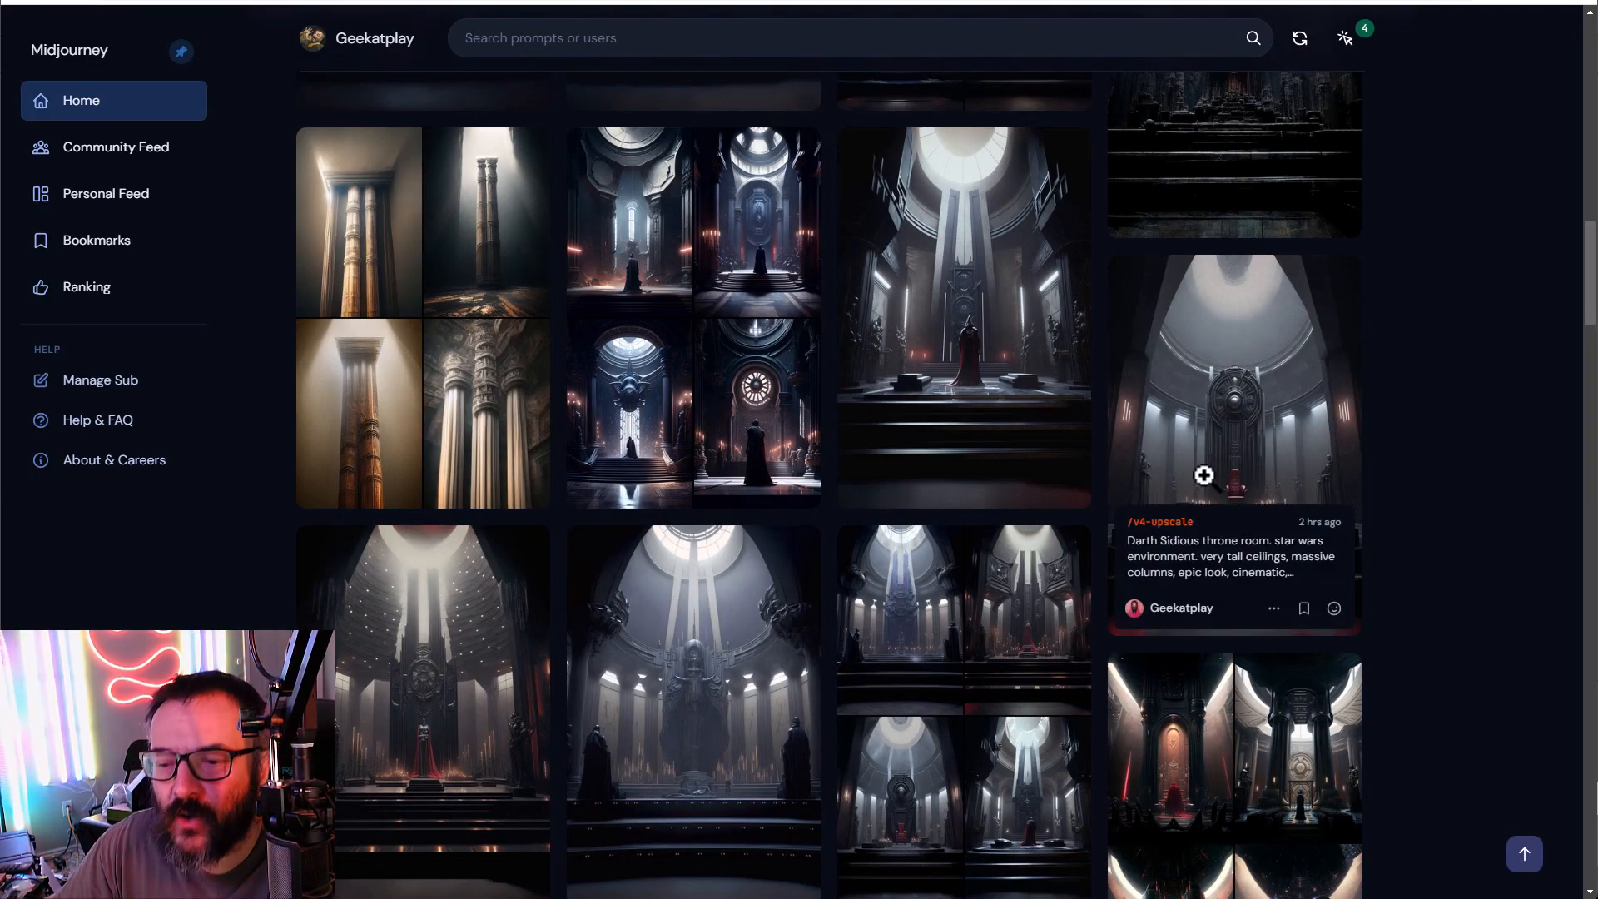
{"action": "scroll", "coordinate": [1203, 475], "scroll_direction": "down", "scroll_amount": 2}
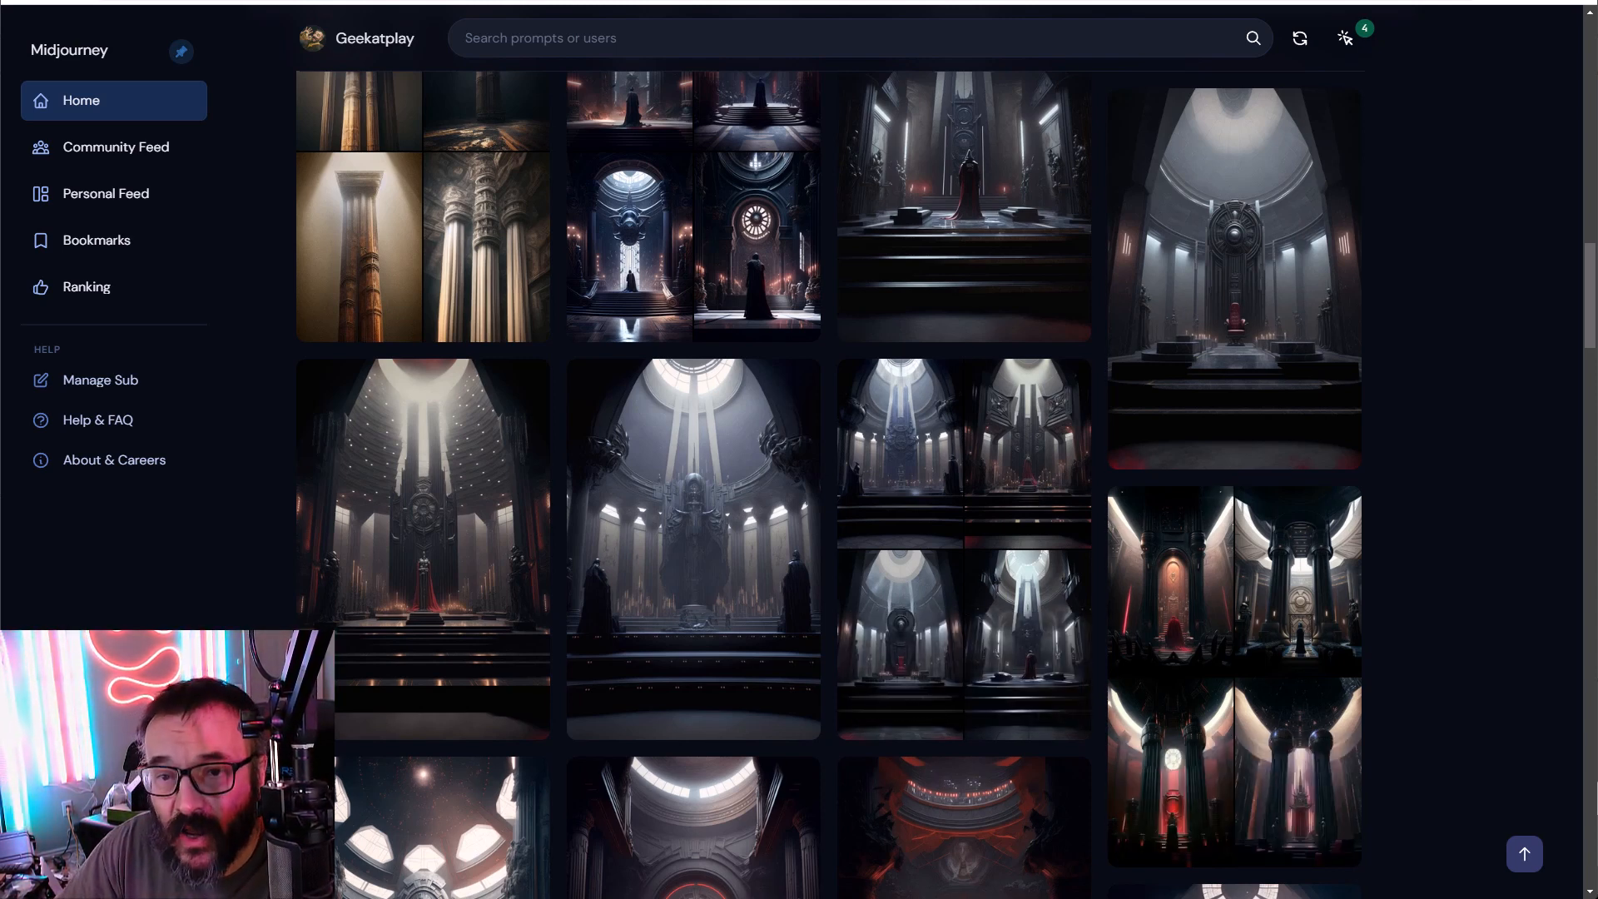
{"action": "key", "text": "alt+Tab"}
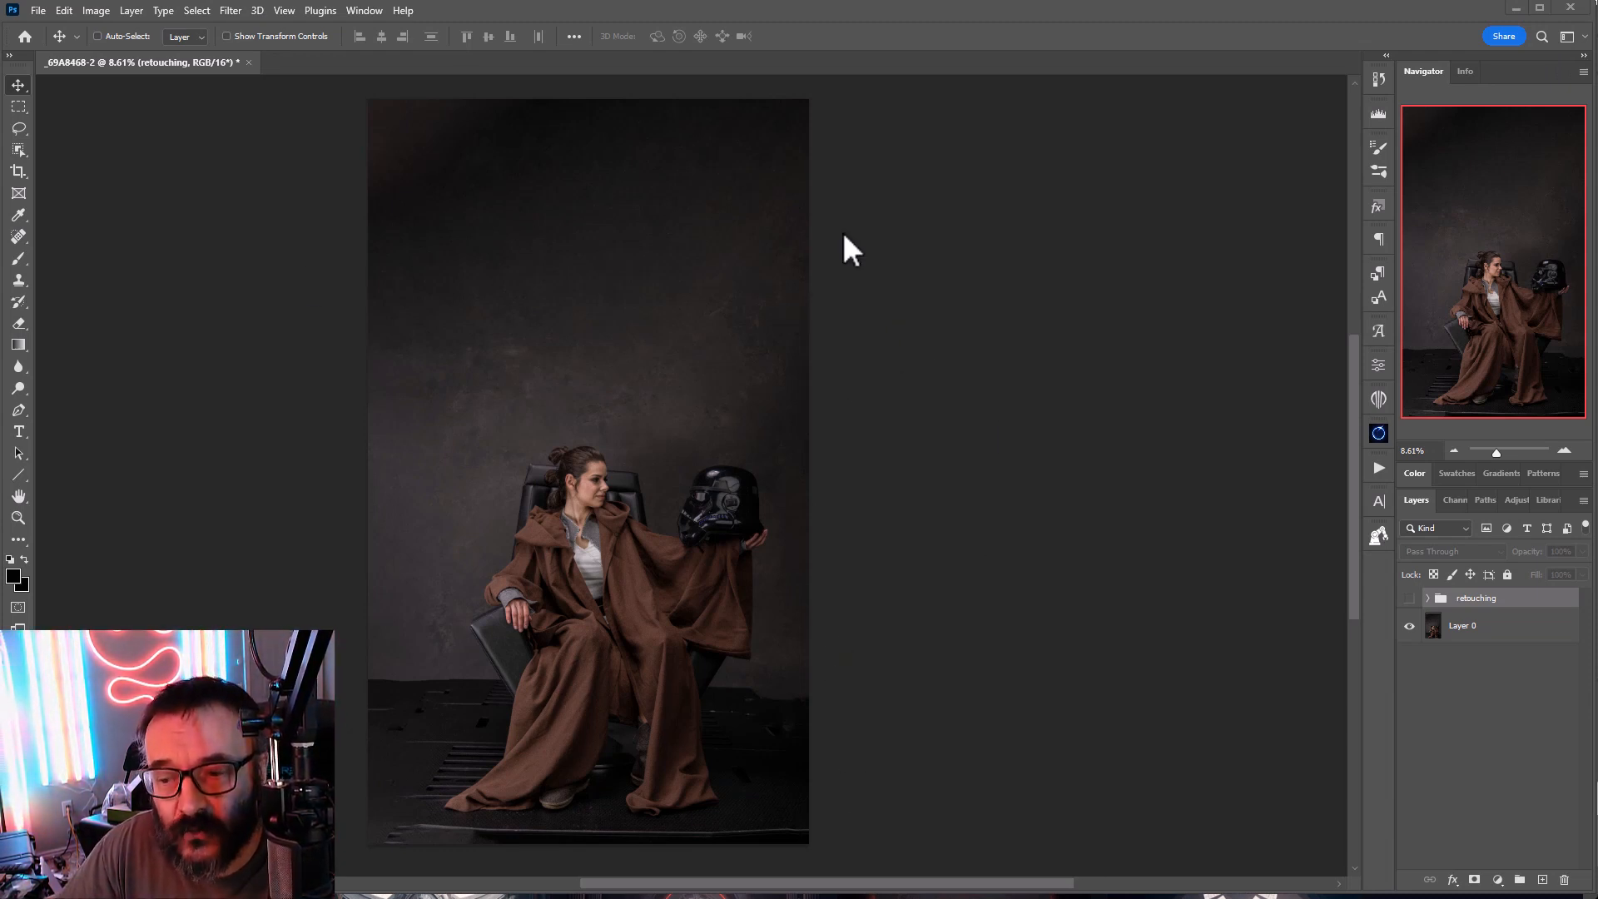
{"action": "left_click", "coordinate": [1411, 596]}
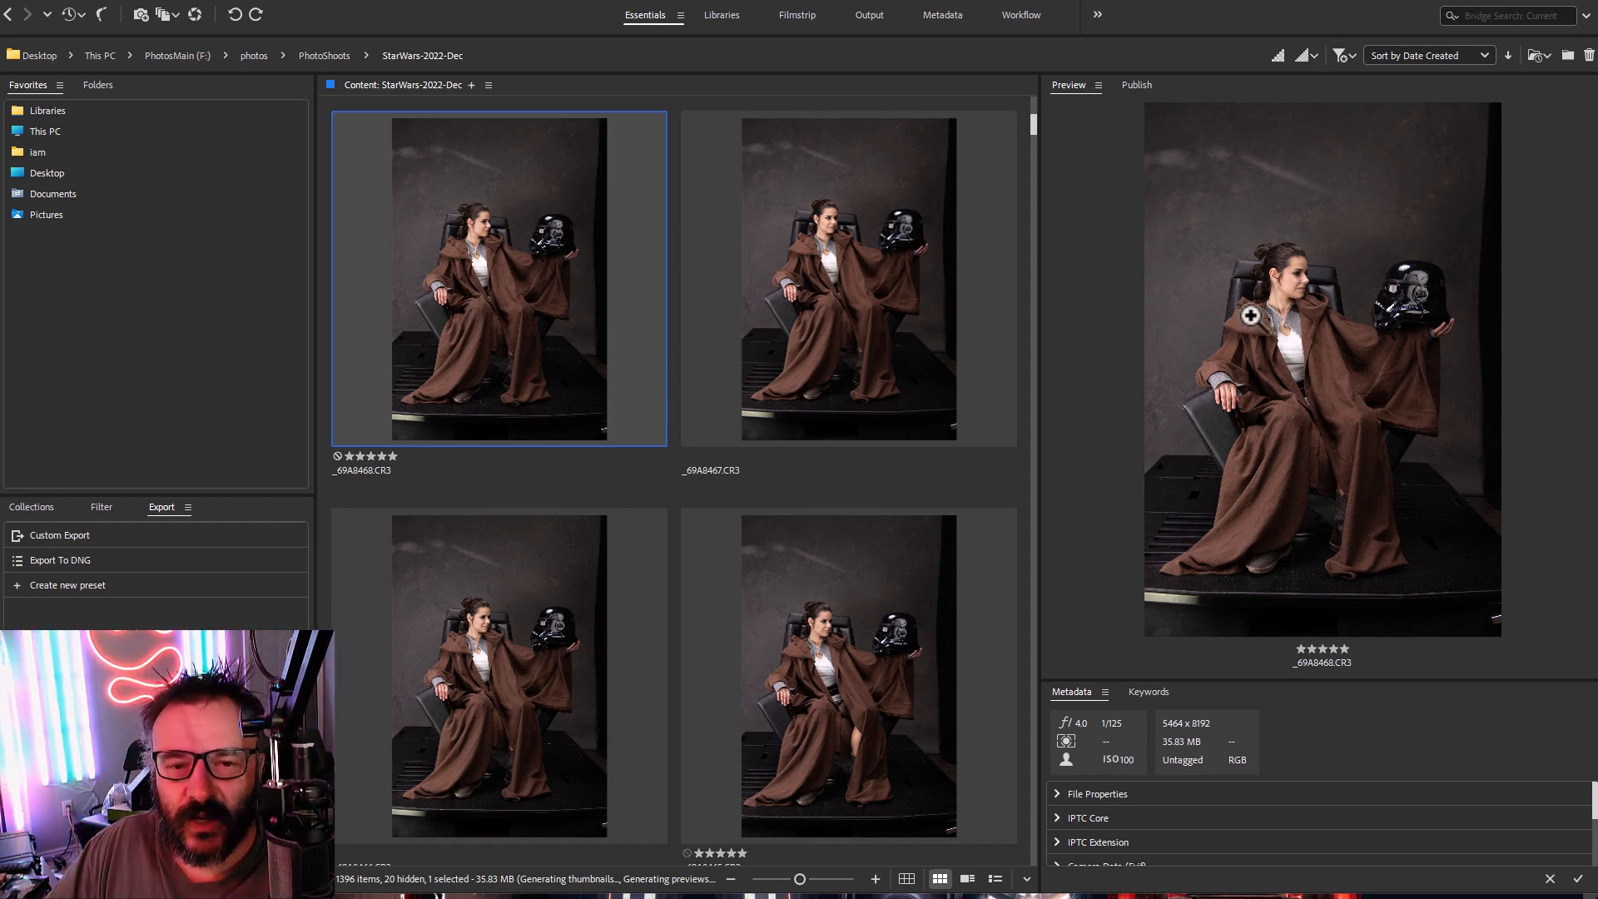
Step: In Bridge, inspect the magnified preview of _69A8468.CR3 and open the photo in Camera Raw
{"action": "left_click", "coordinate": [1273, 340]}
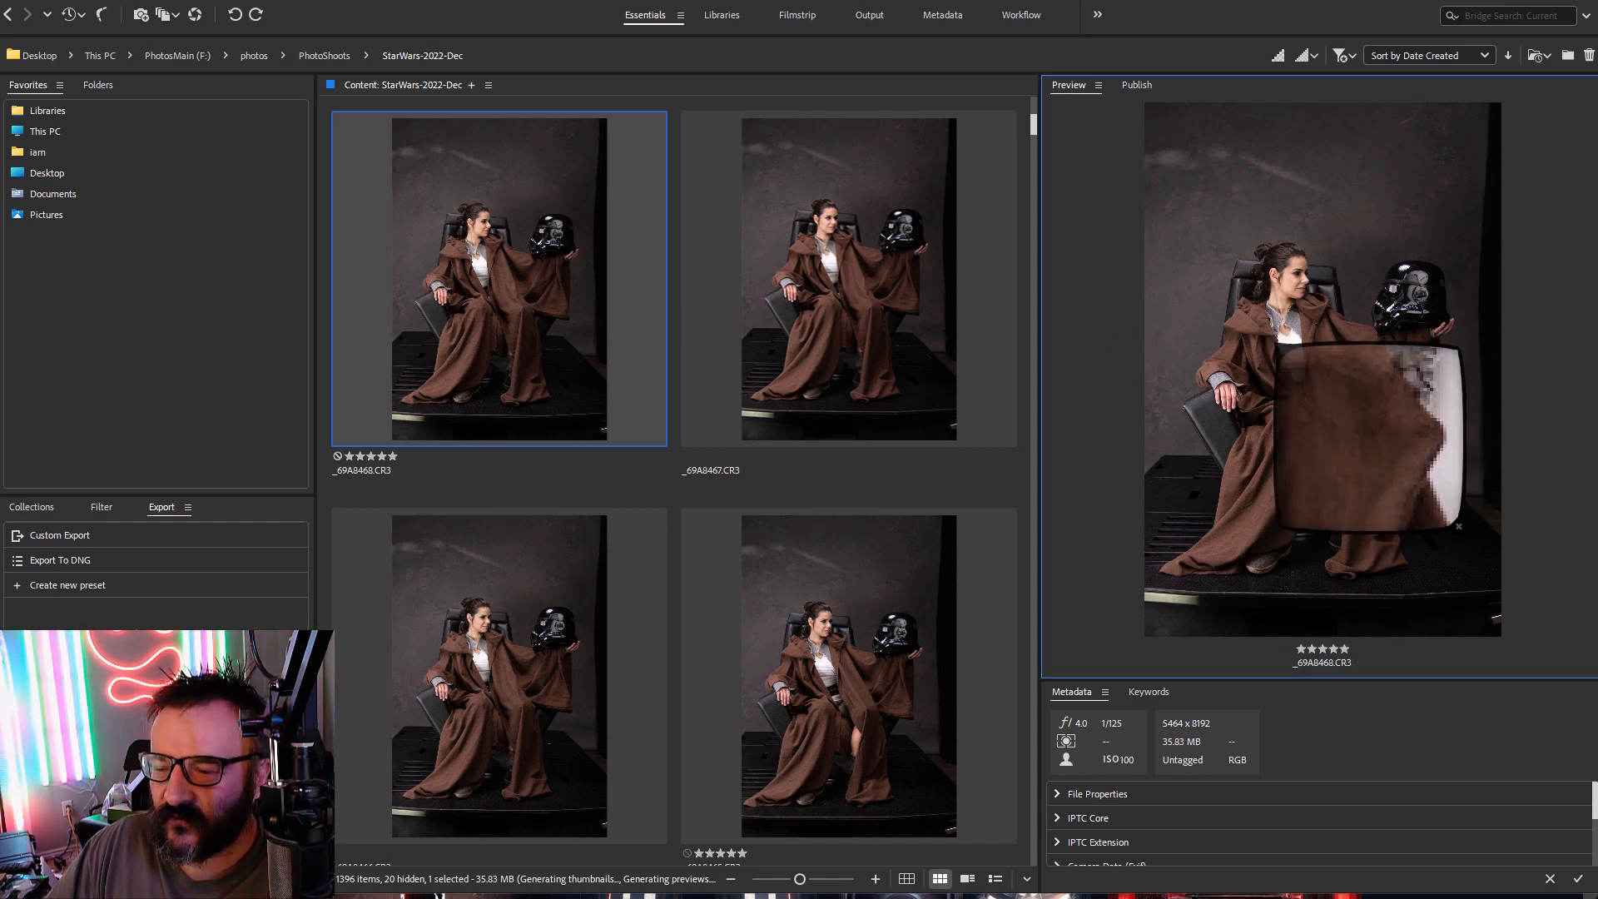
{"action": "left_click", "coordinate": [1366, 436]}
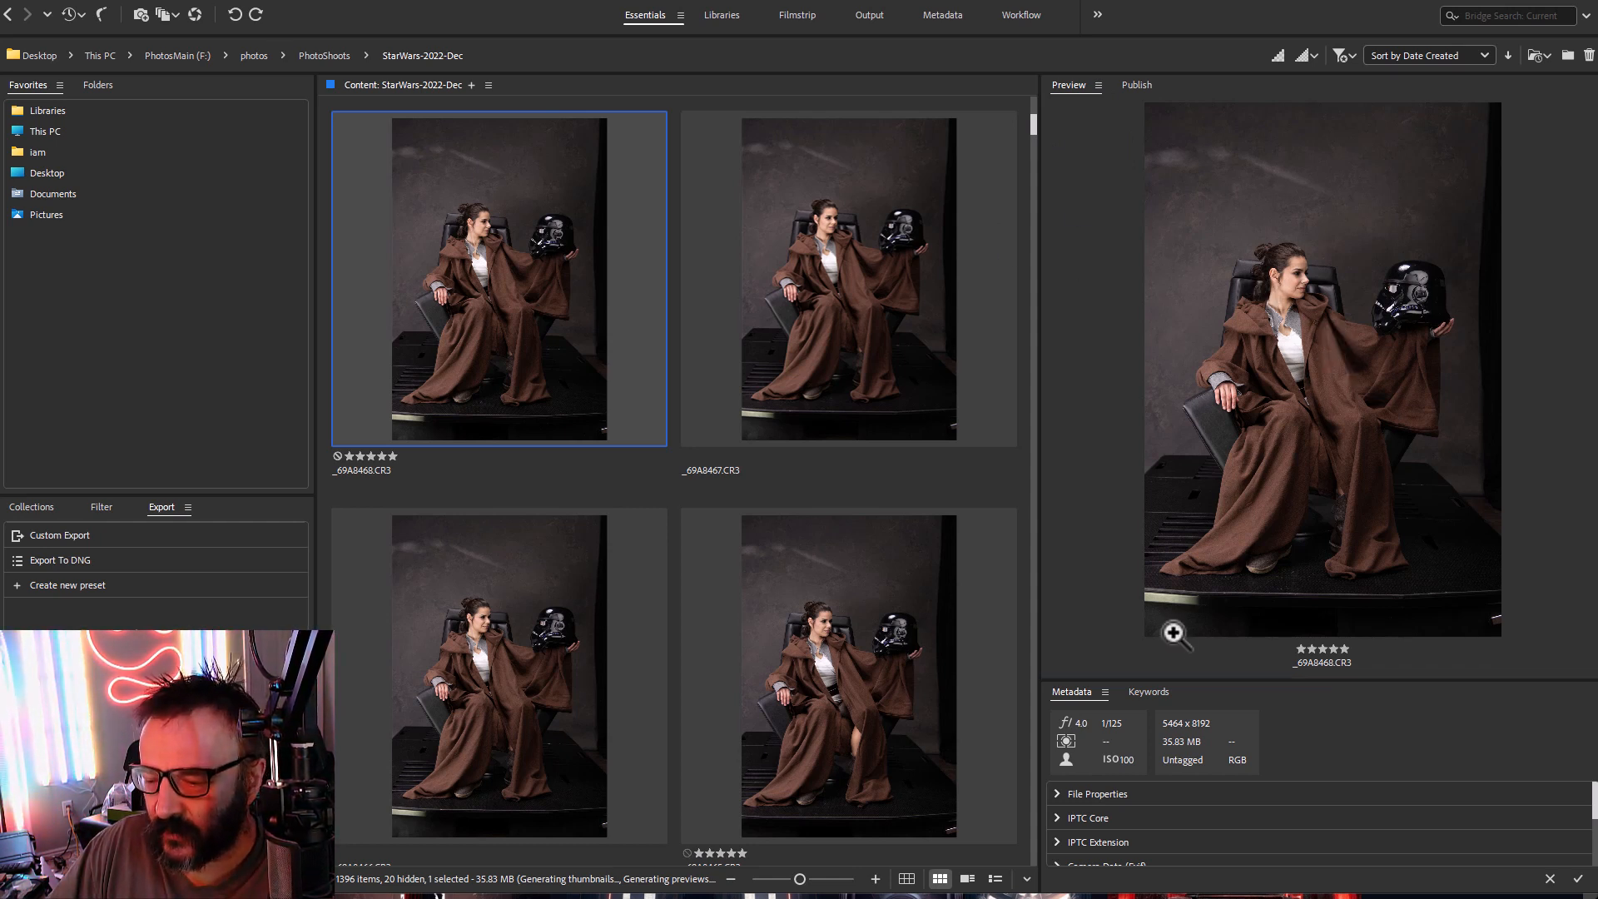
{"action": "left_click", "coordinate": [501, 297]}
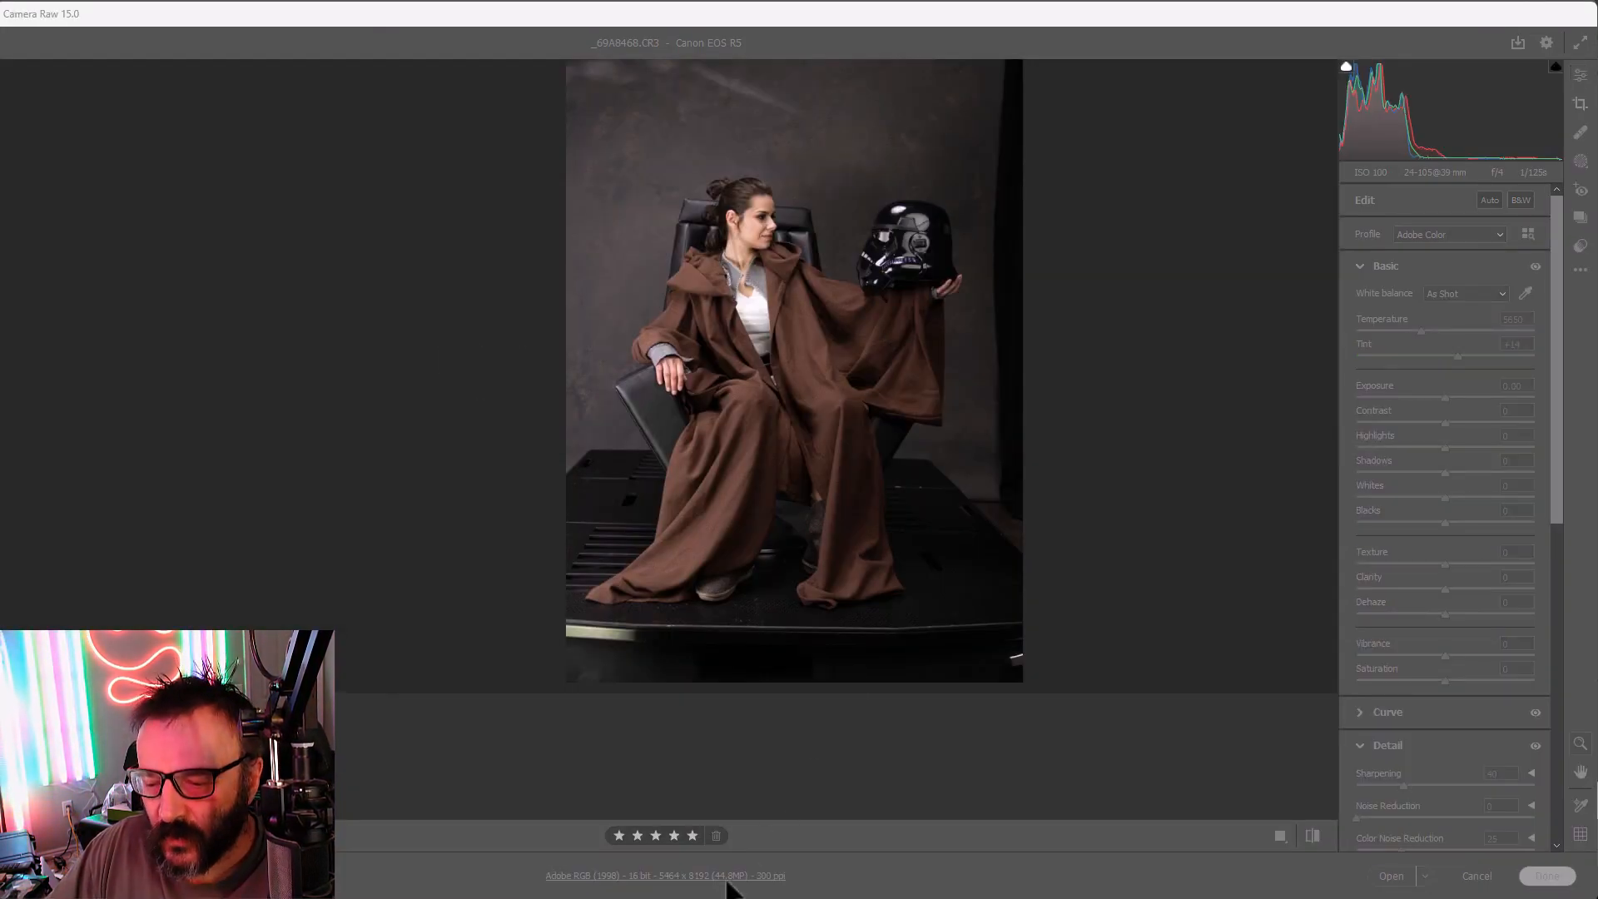
Step: Check the Camera Raw workflow settings, keeping Adobe RGB (1998) as the color space and 16 Bits/Channel as the depth
{"action": "left_click", "coordinate": [755, 879]}
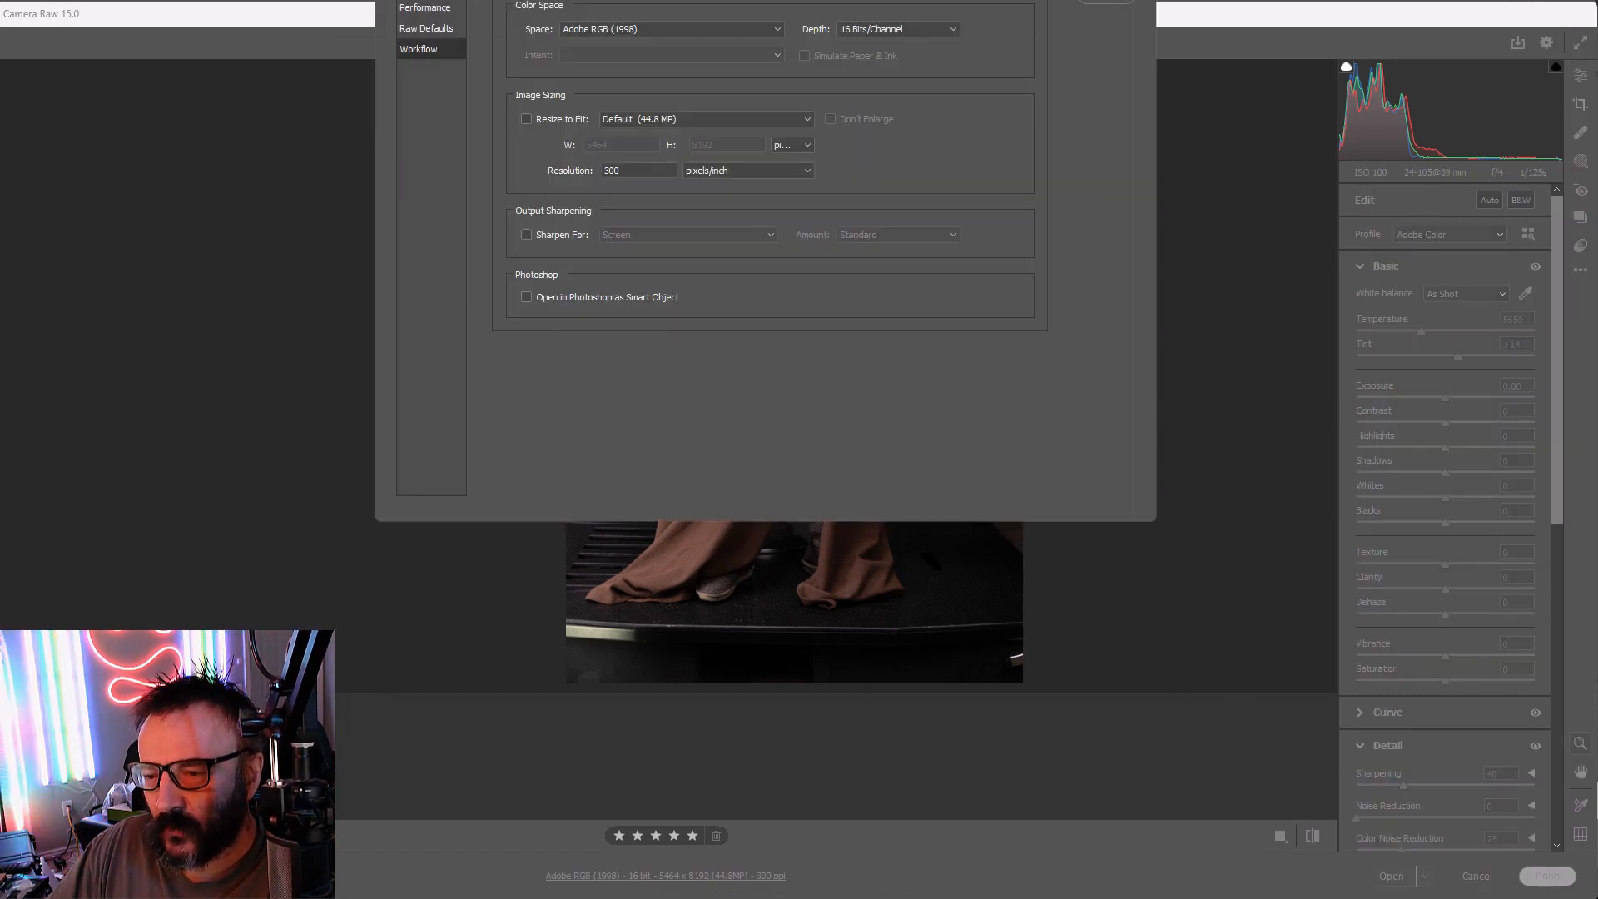
{"action": "left_click_drag", "start_coordinate": [925, 0], "coordinate": [881, 60]}
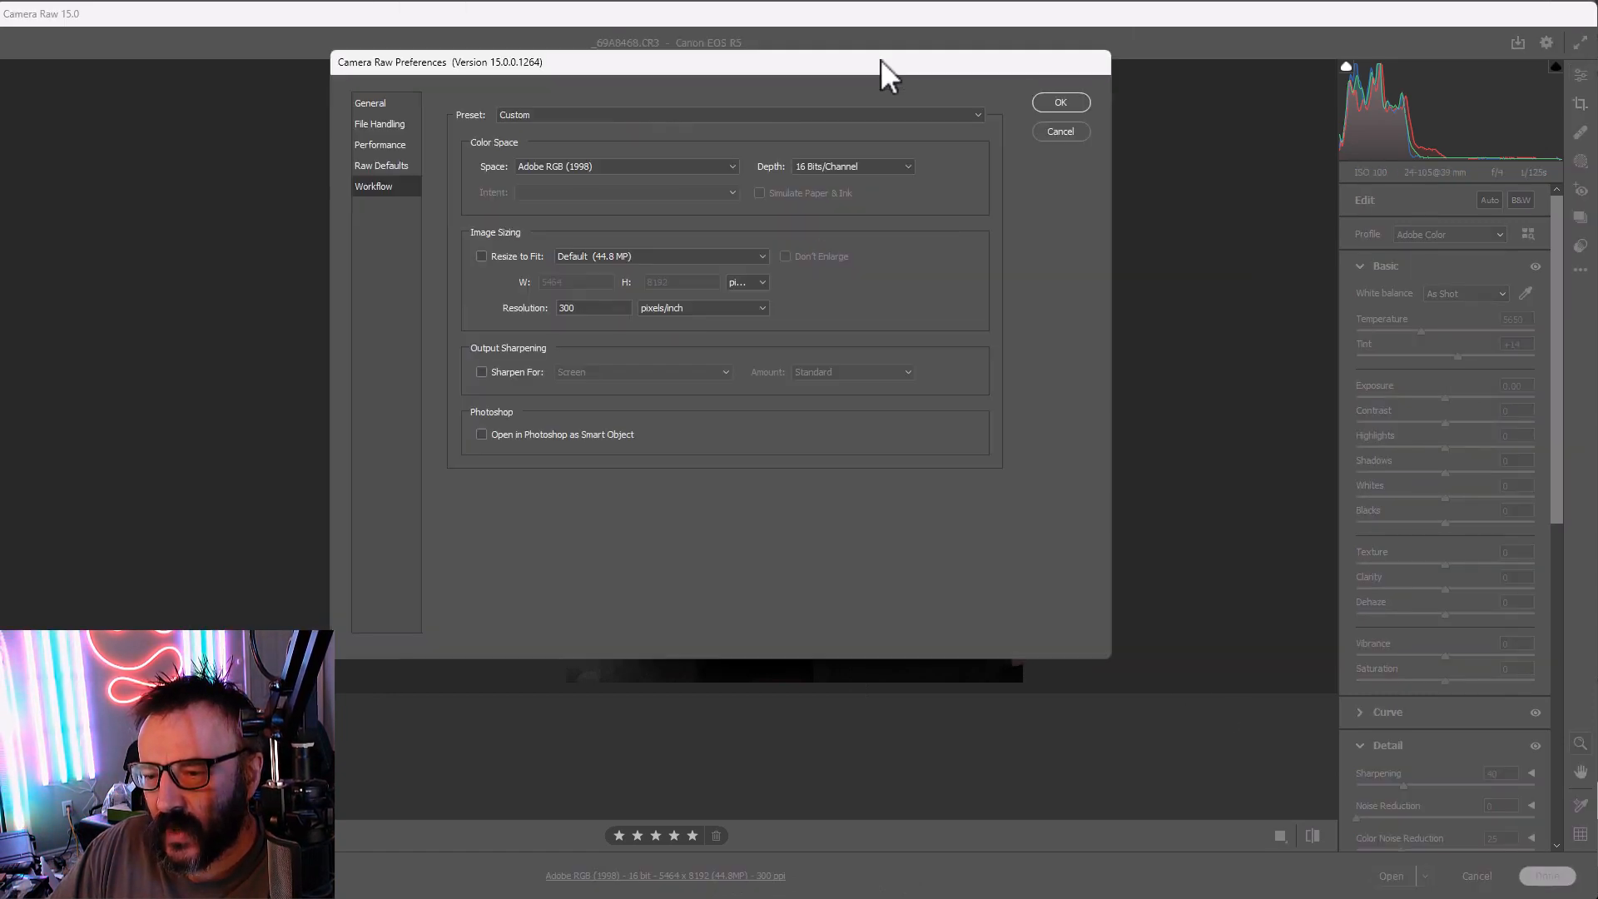
{"action": "left_click", "coordinate": [878, 171]}
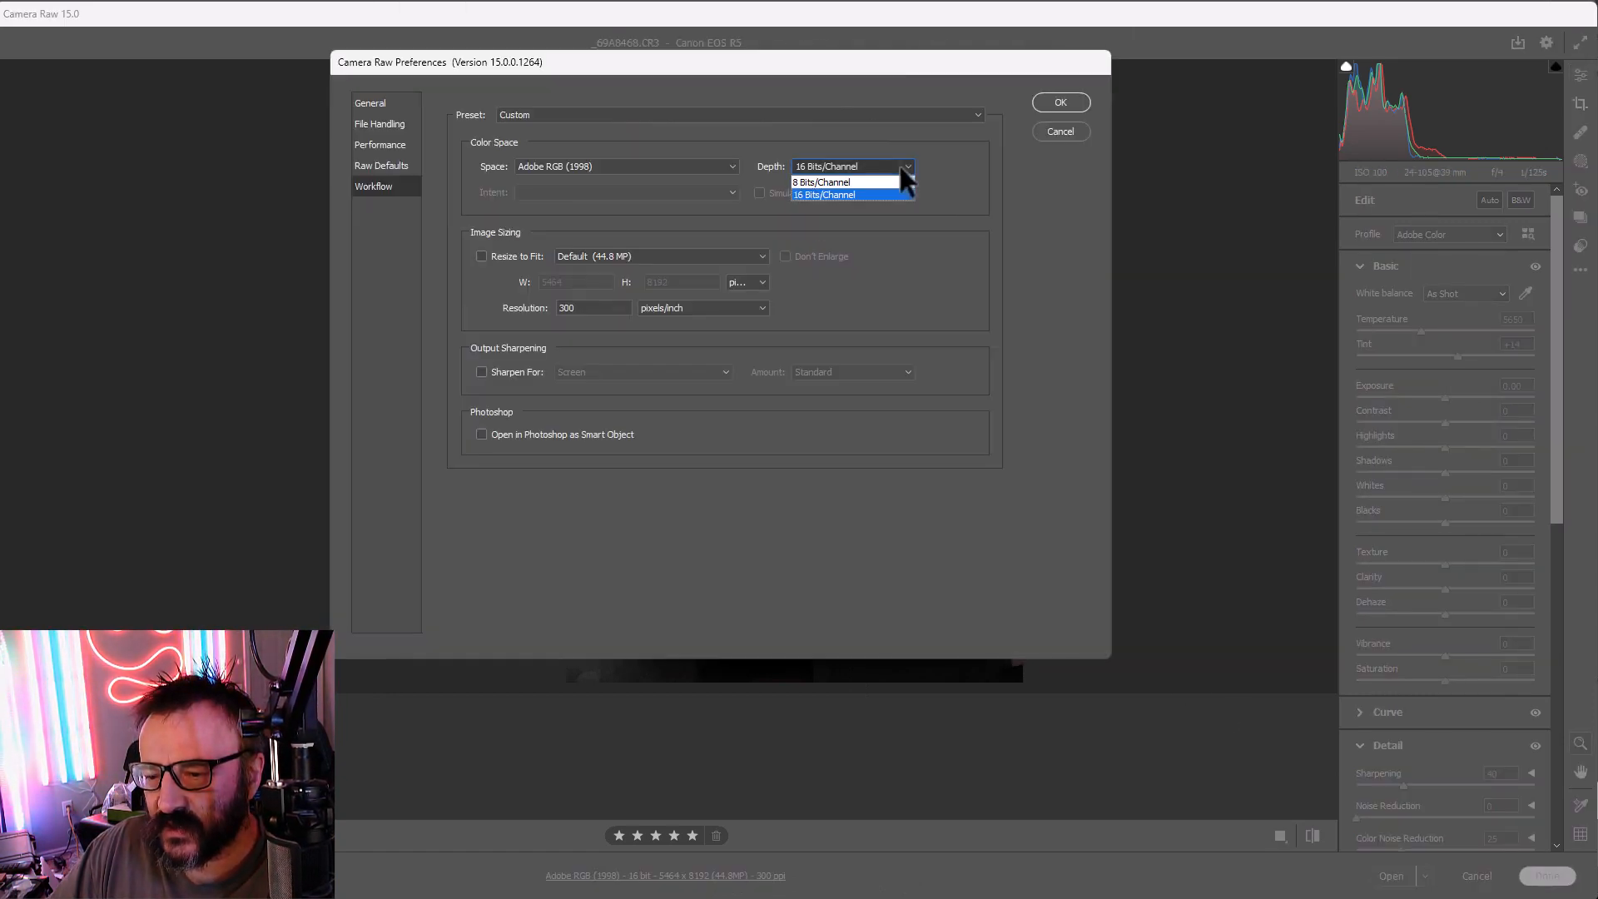
{"action": "left_click", "coordinate": [811, 188]}
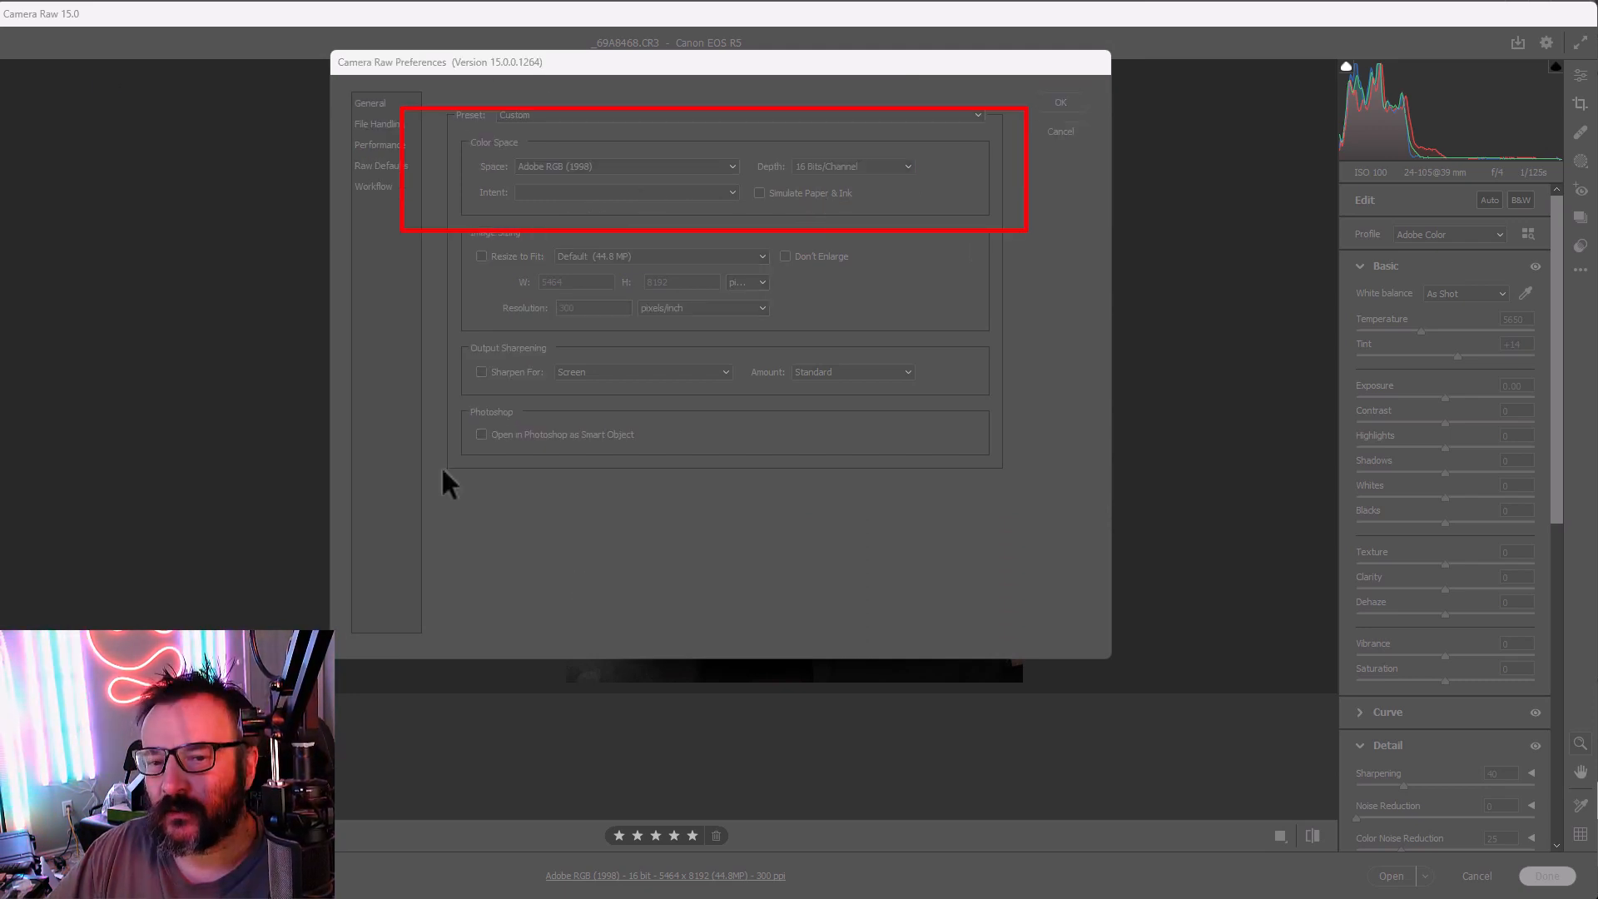
{"action": "left_click", "coordinate": [714, 167]}
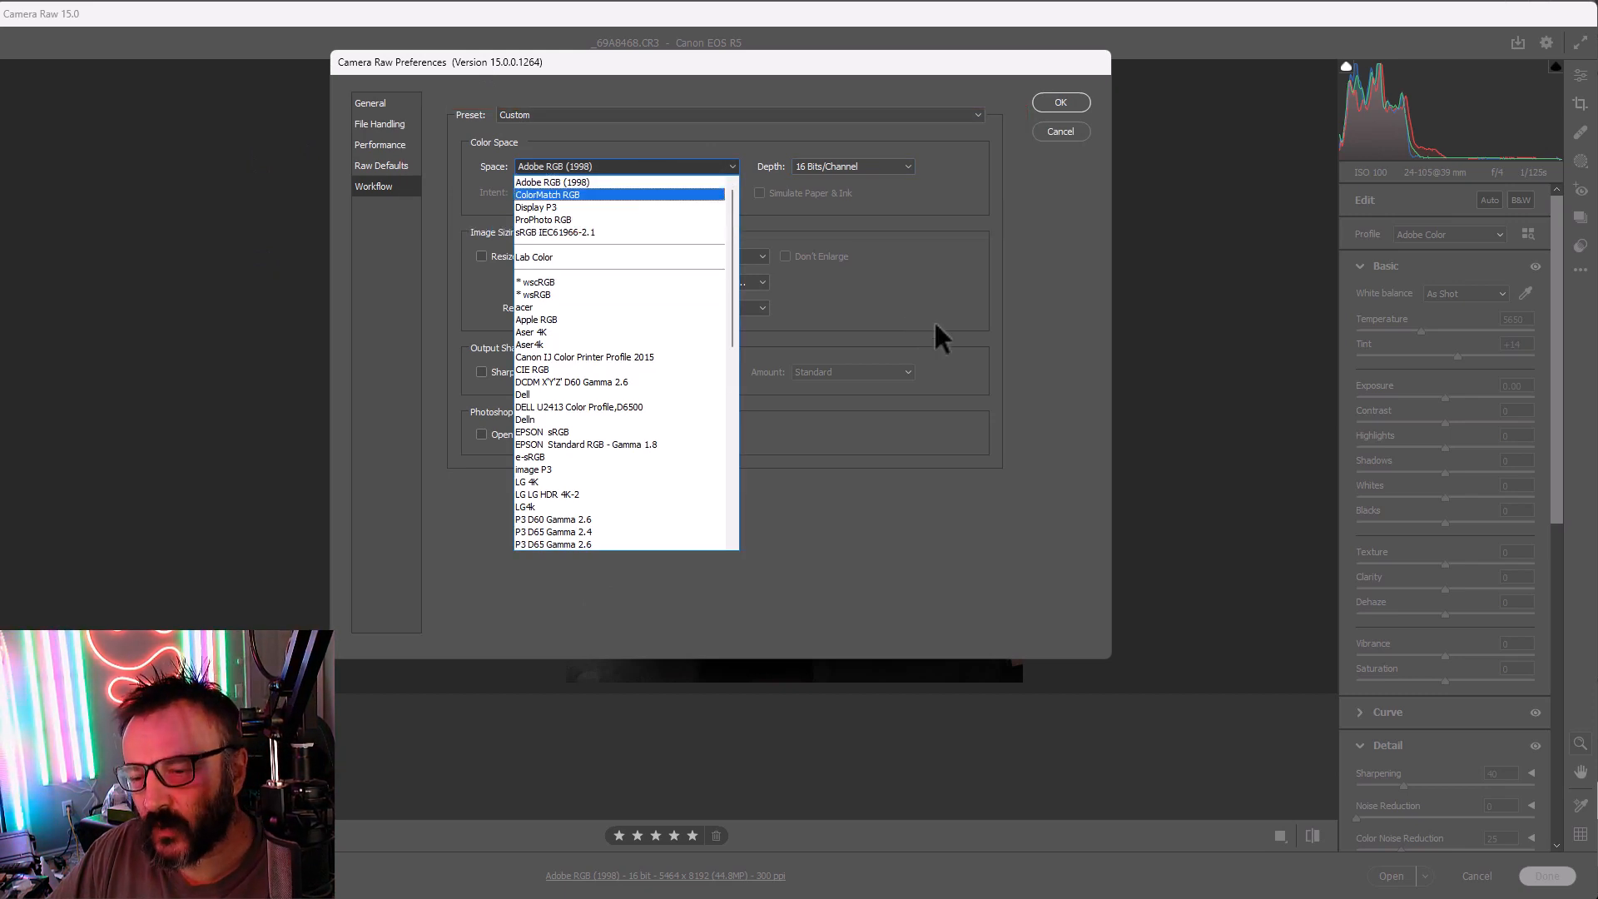
{"action": "left_click", "coordinate": [1045, 312]}
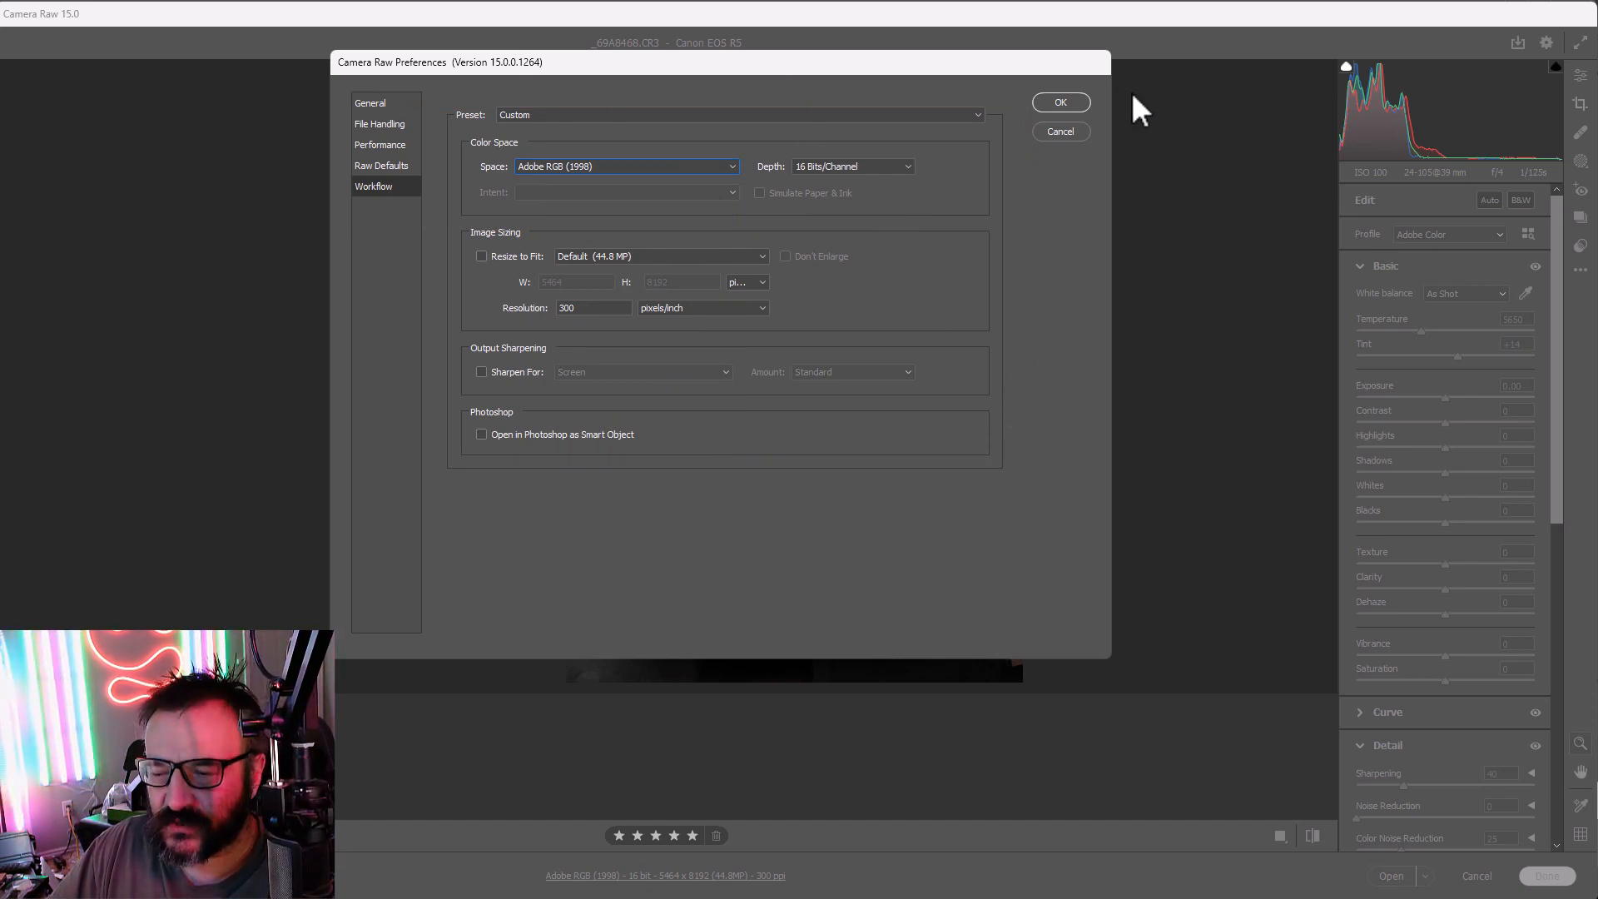
{"action": "left_click", "coordinate": [1073, 105]}
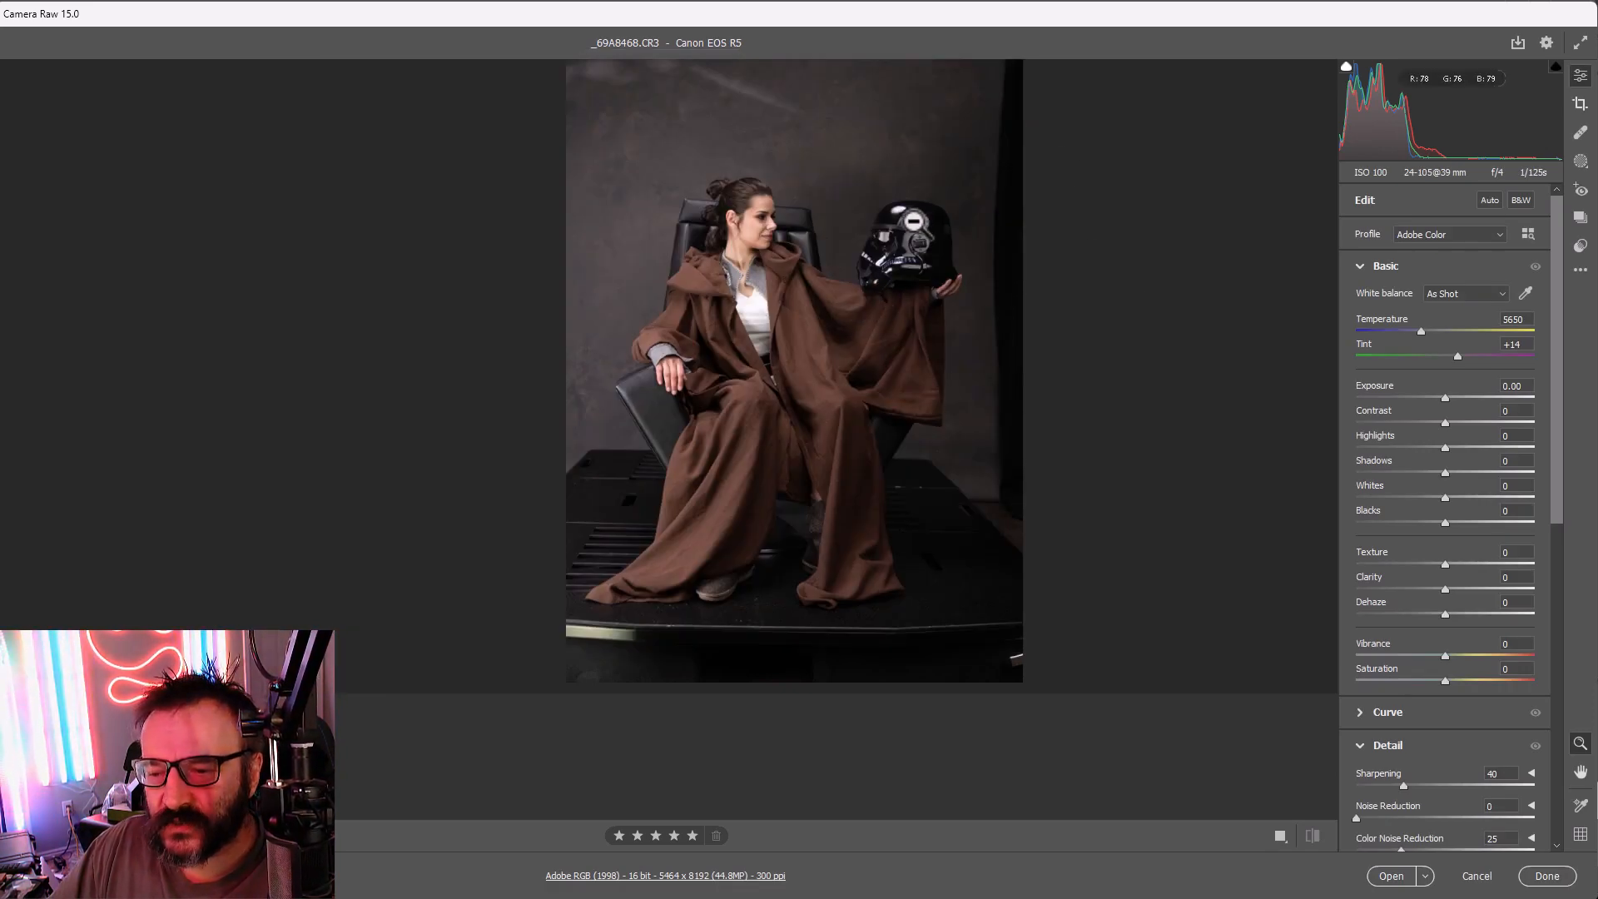
Step: Inspect the helmet's reflections up close, lower Highlights to -79 and raise Shadows to +10
{"action": "left_click_drag", "start_coordinate": [913, 221], "coordinate": [1117, 423]}
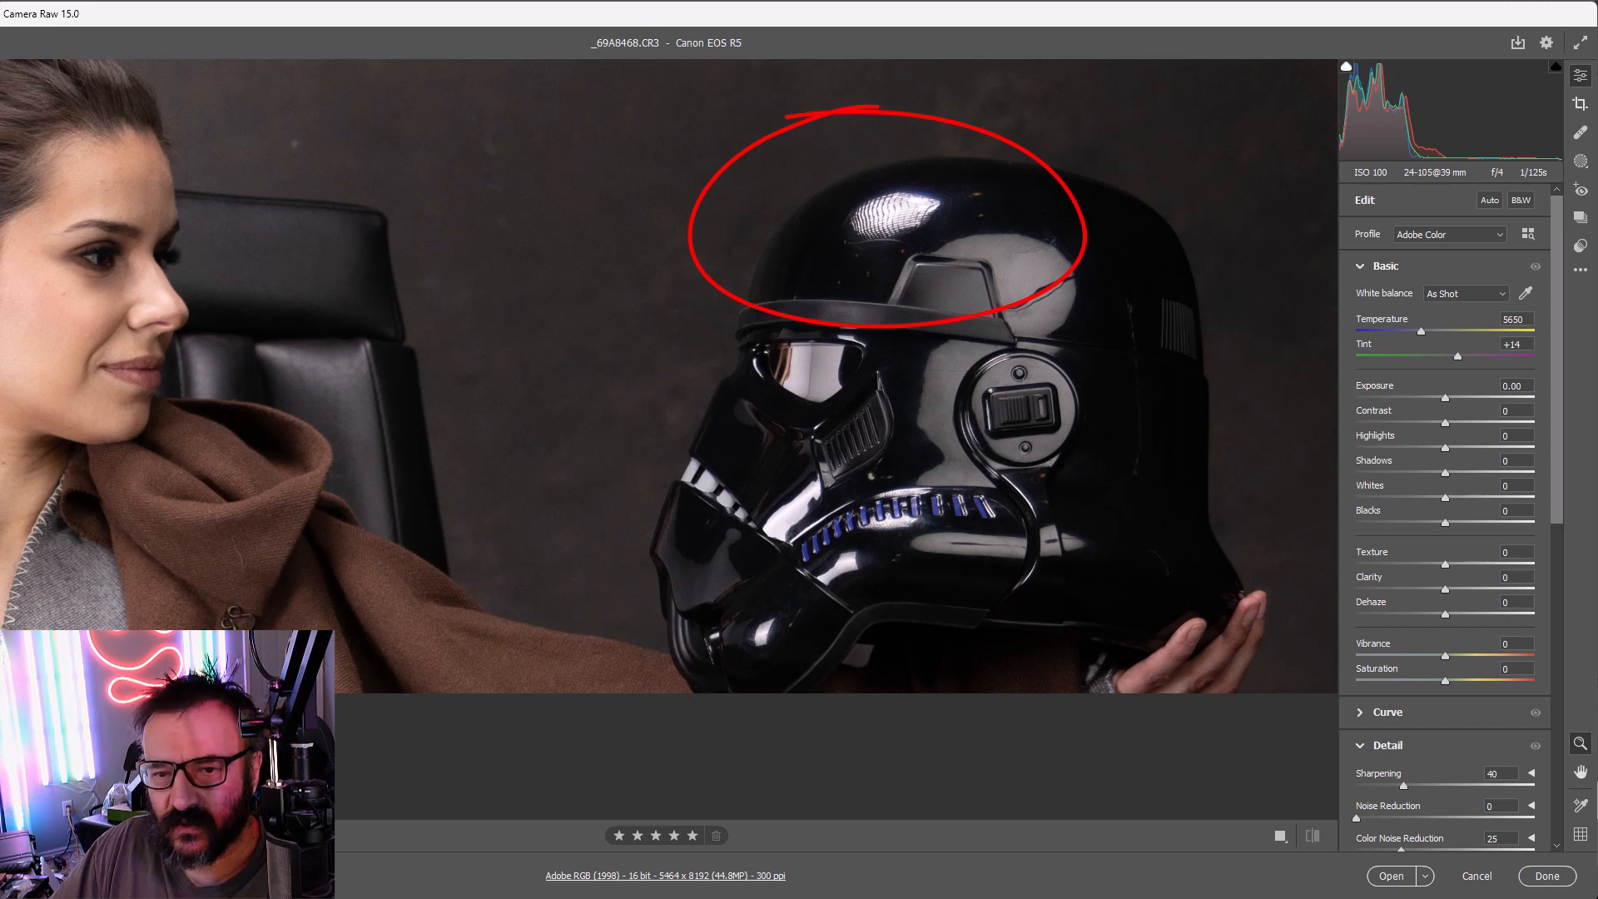
{"action": "key", "text": "Return"}
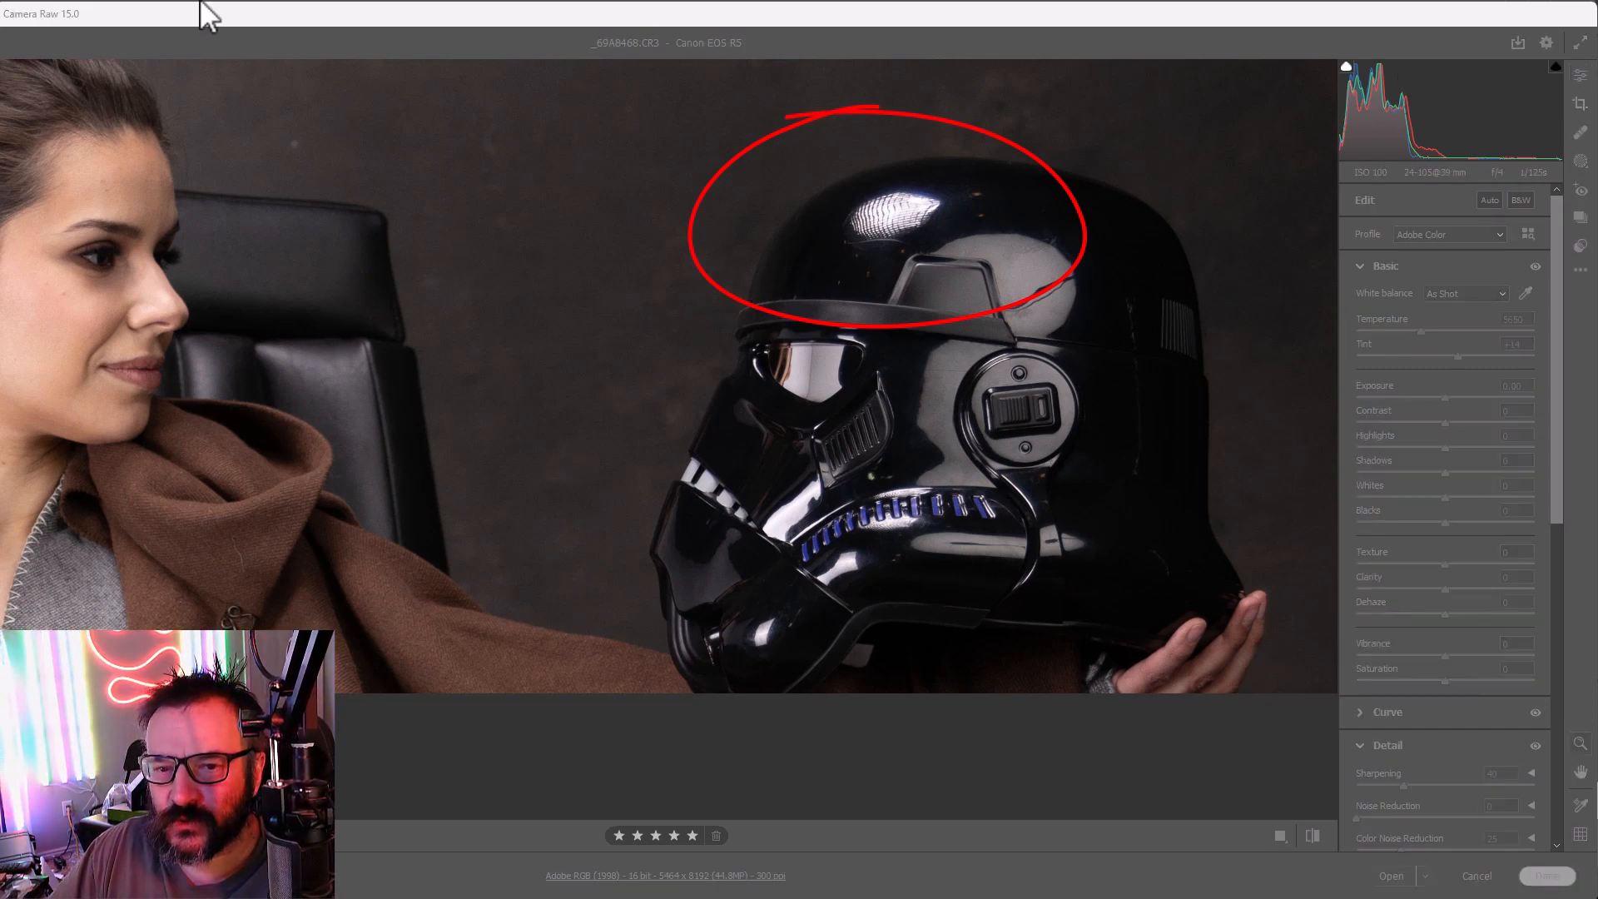
{"action": "left_click", "coordinate": [1238, 293]}
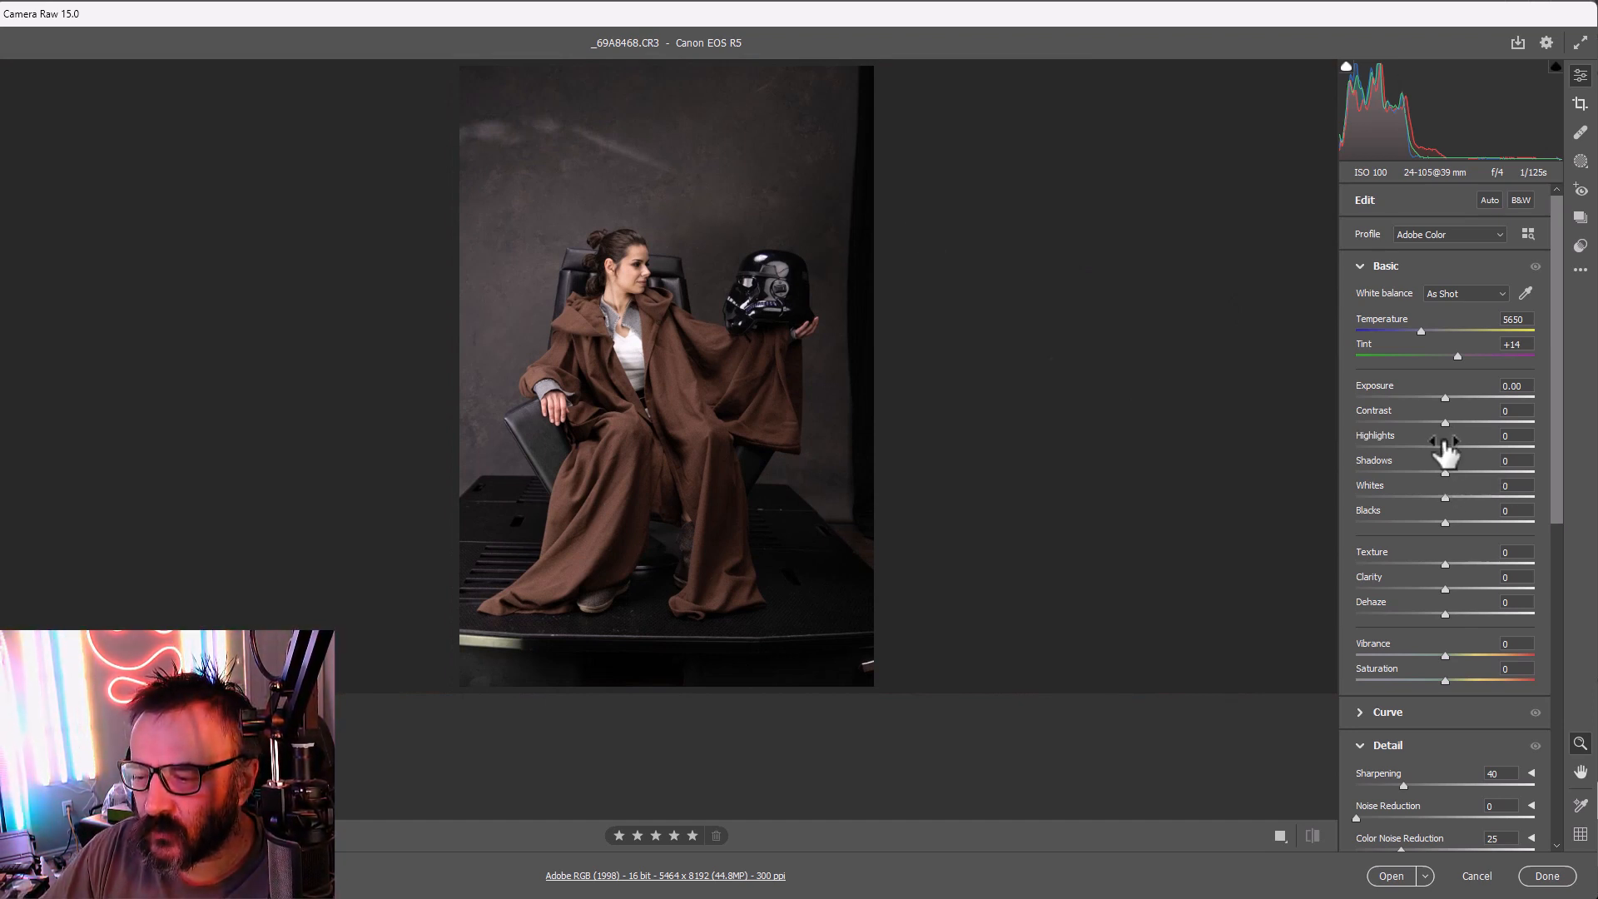
{"action": "mouse_move", "coordinate": [1425, 448]}
{"action": "left_mouse_down"}
{"action": "mouse_move", "coordinate": [1345, 447]}
{"action": "mouse_move", "coordinate": [1372, 442]}
{"action": "left_mouse_up"}
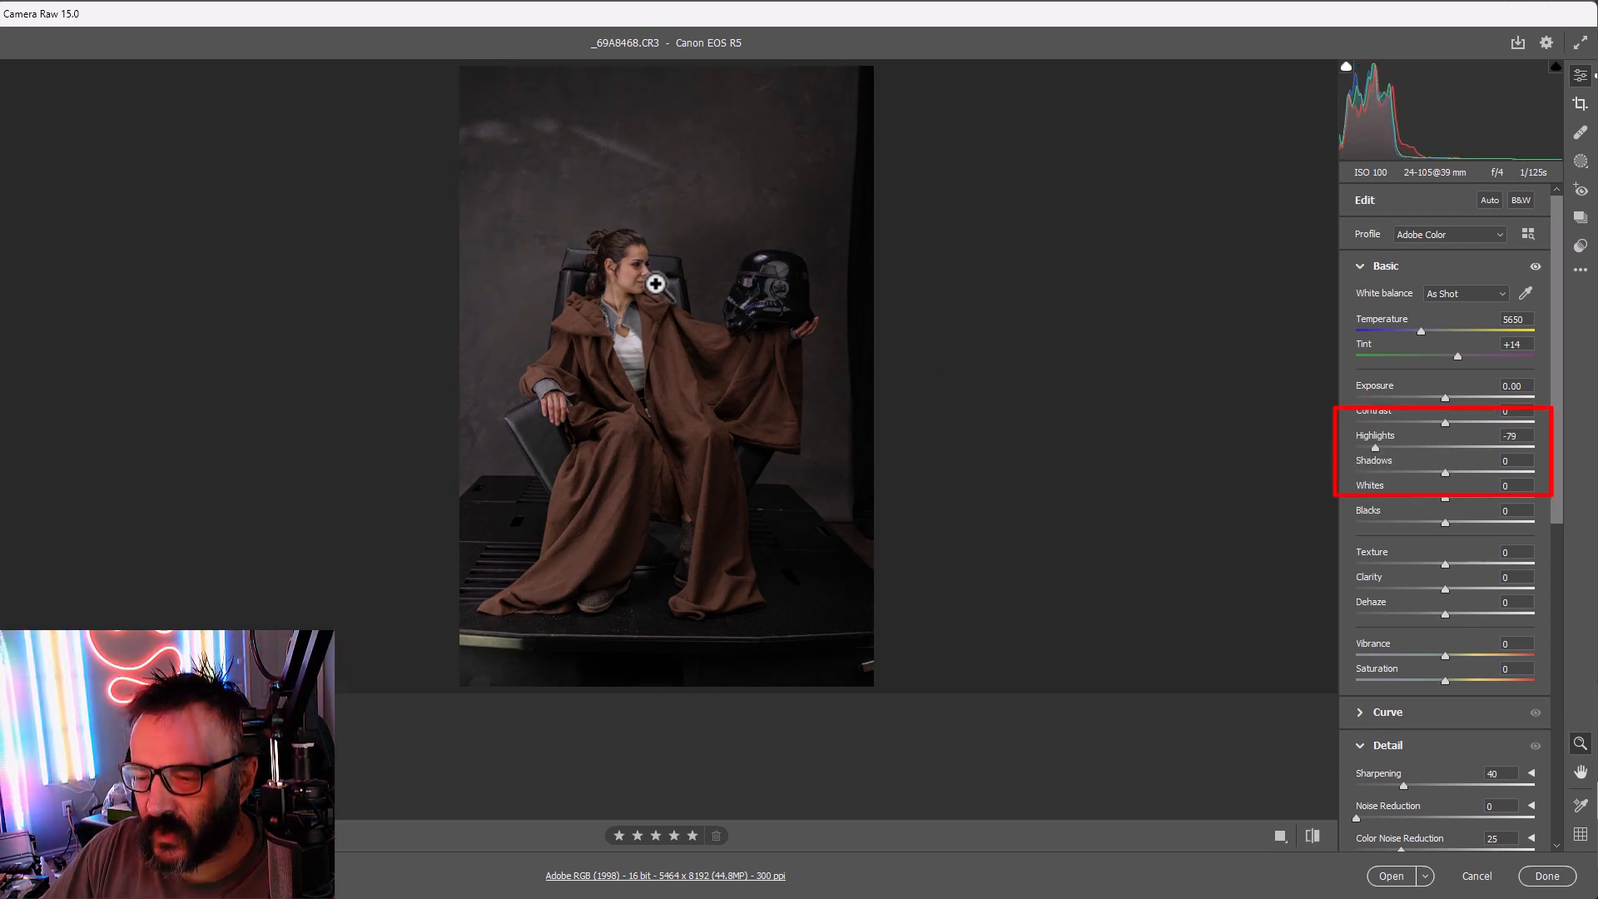
{"action": "left_click", "coordinate": [756, 257]}
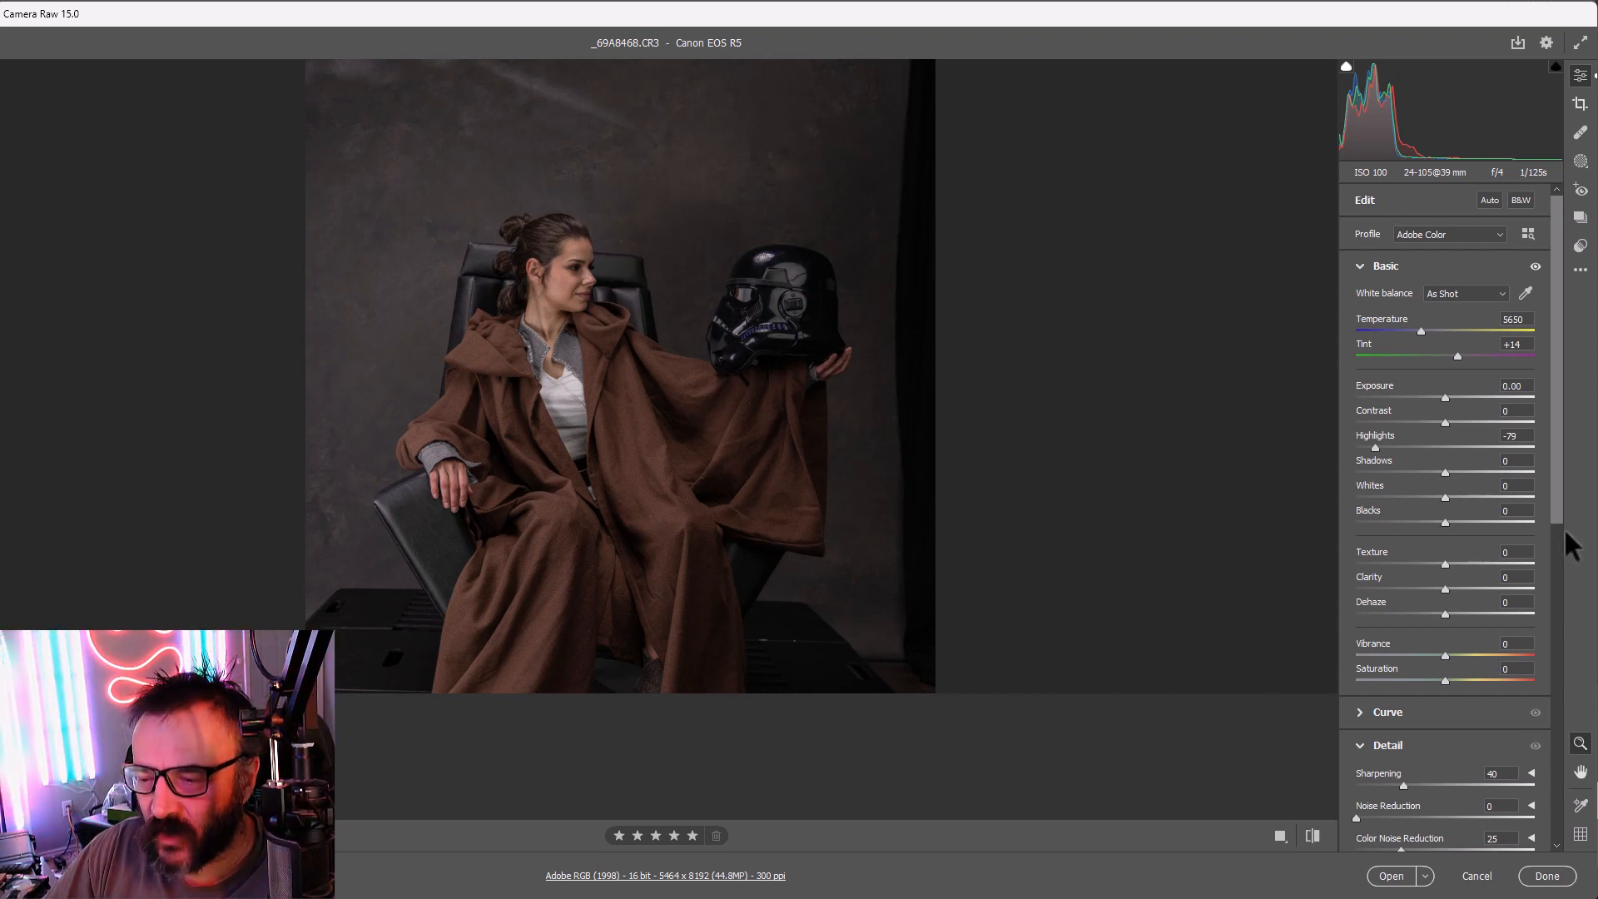
{"action": "left_click_drag", "start_coordinate": [1447, 466], "coordinate": [1457, 465]}
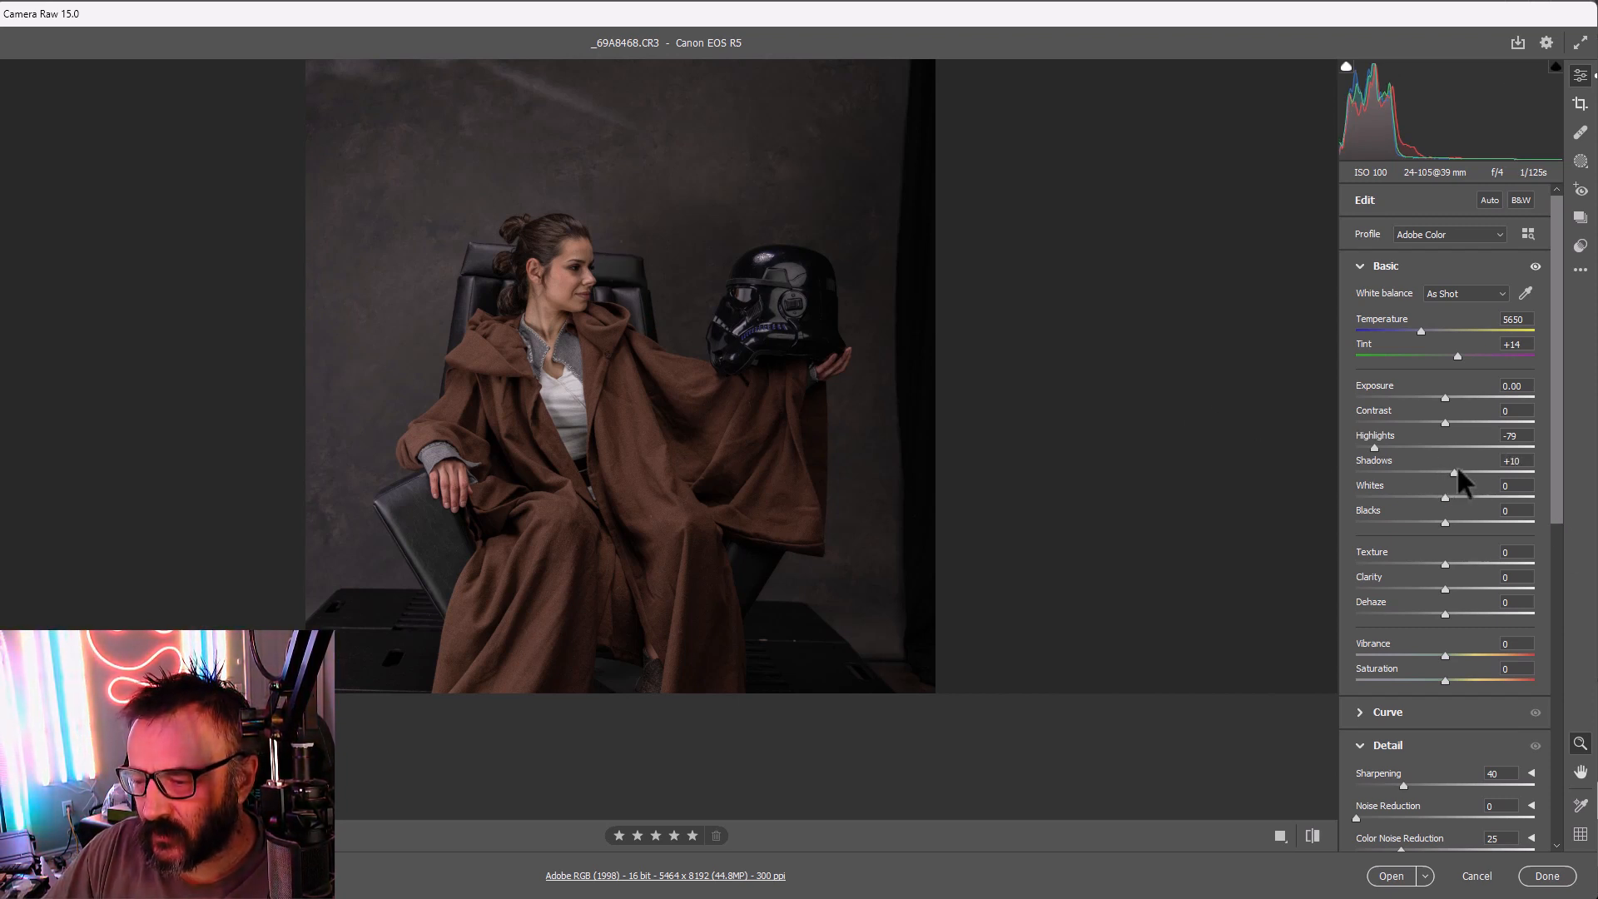
Step: Set the photo's Sharpening to 70
{"action": "scroll", "coordinate": [1485, 528], "scroll_direction": "down", "scroll_amount": 10}
{"action": "scroll", "coordinate": [1407, 391], "scroll_direction": "up", "scroll_amount": 4}
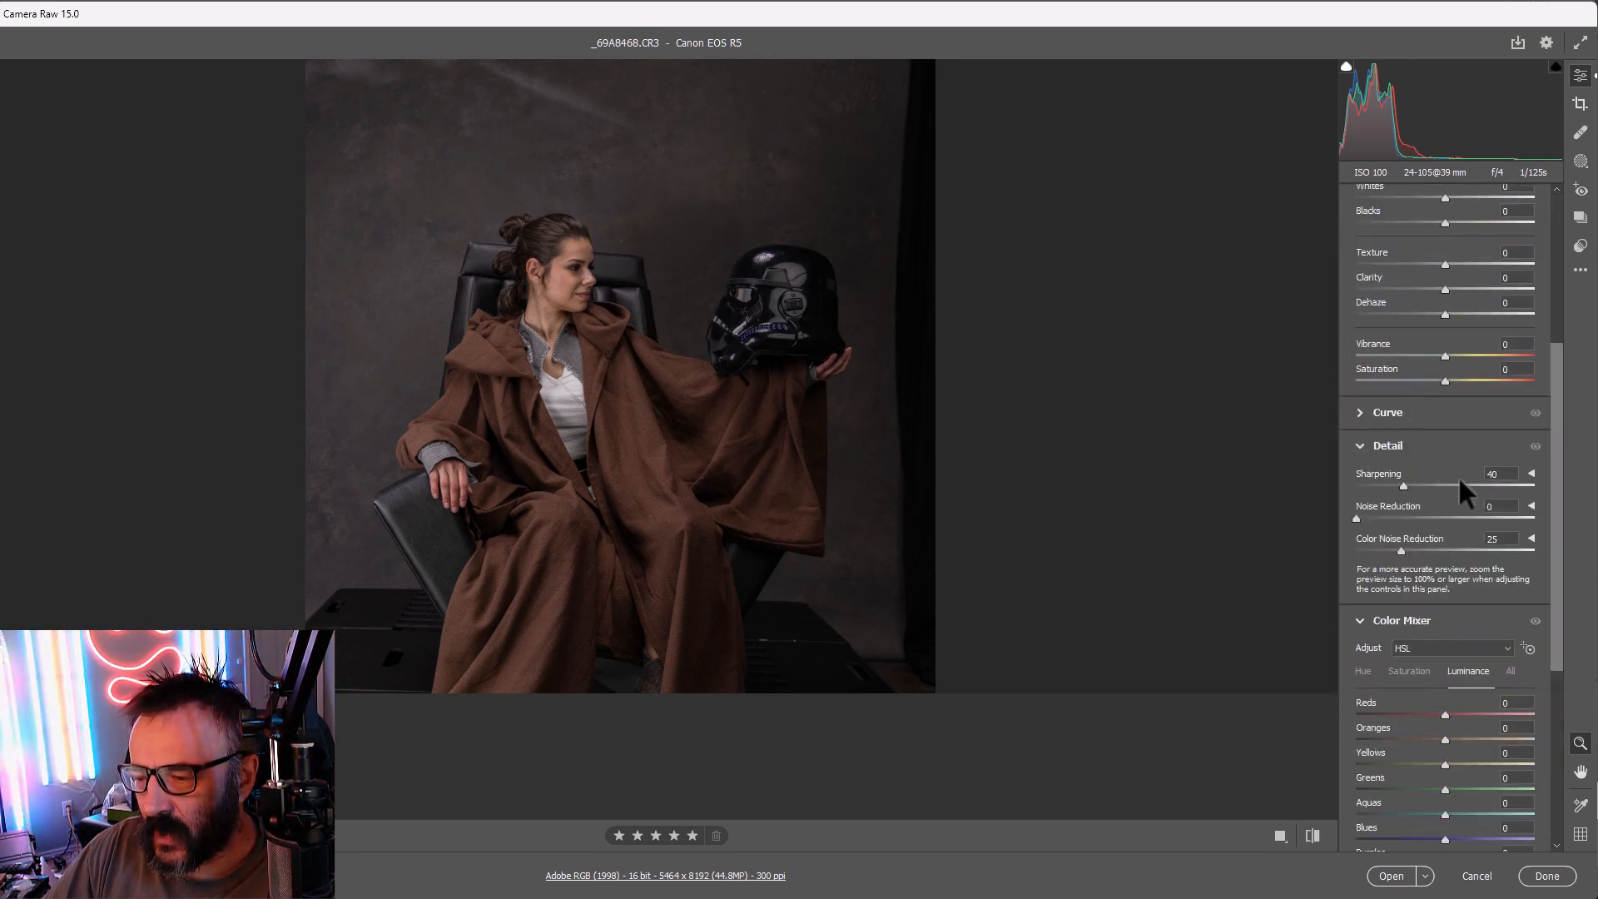
{"action": "left_click_drag", "start_coordinate": [1400, 482], "coordinate": [1436, 482]}
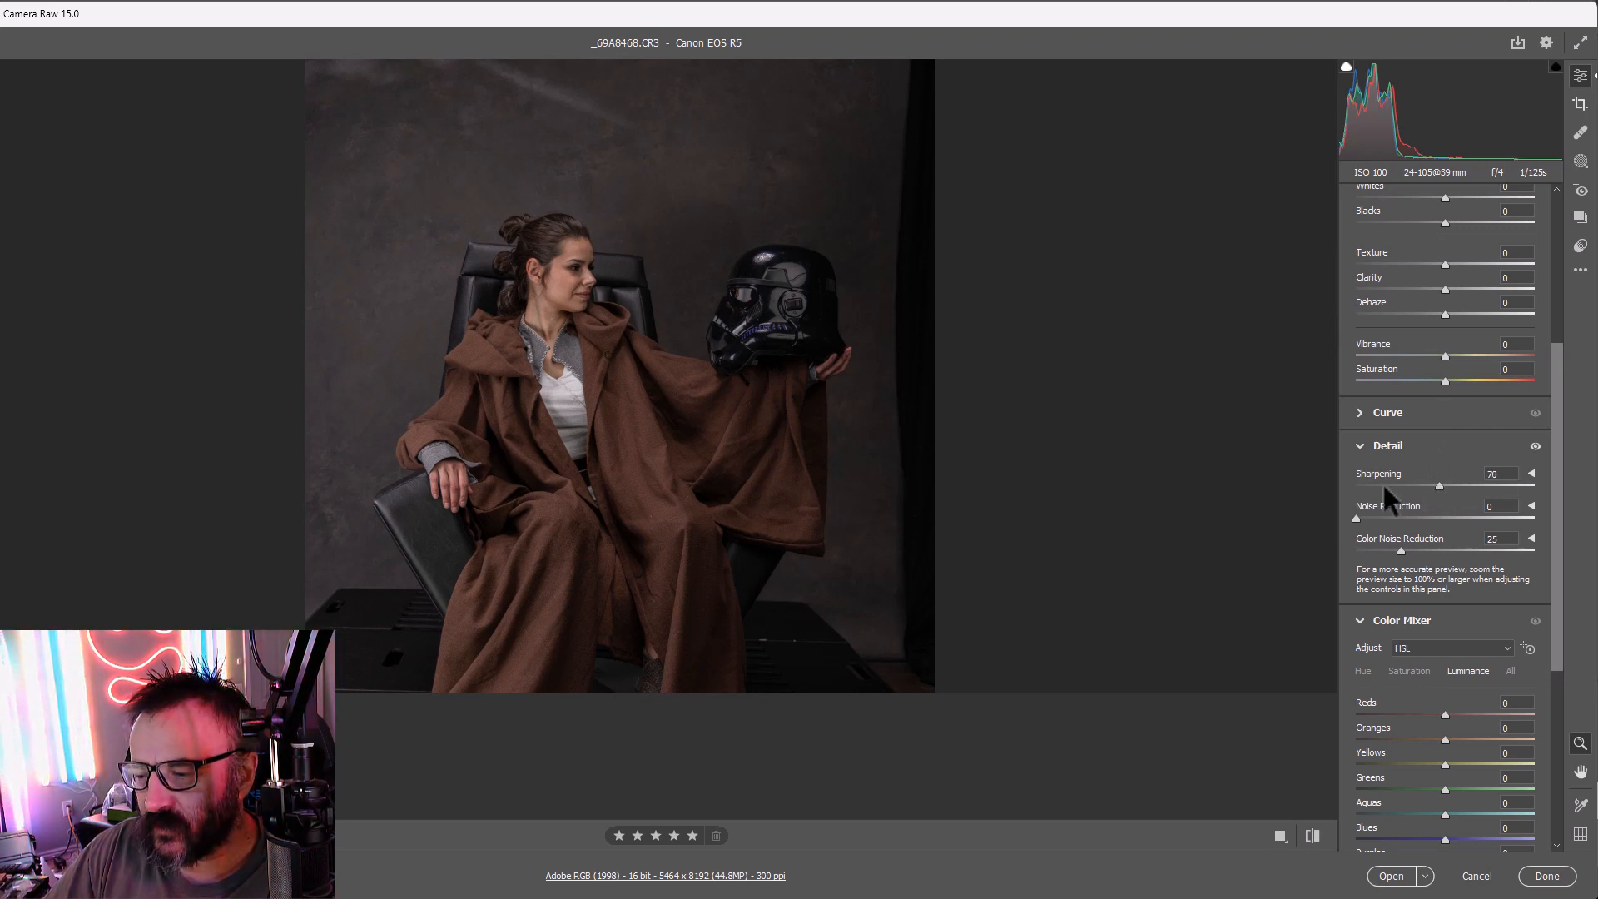
Step: Raise the luminance of the Oranges to +32 in the Color Mixer
{"action": "scroll", "coordinate": [1381, 482], "scroll_direction": "down", "scroll_amount": 5}
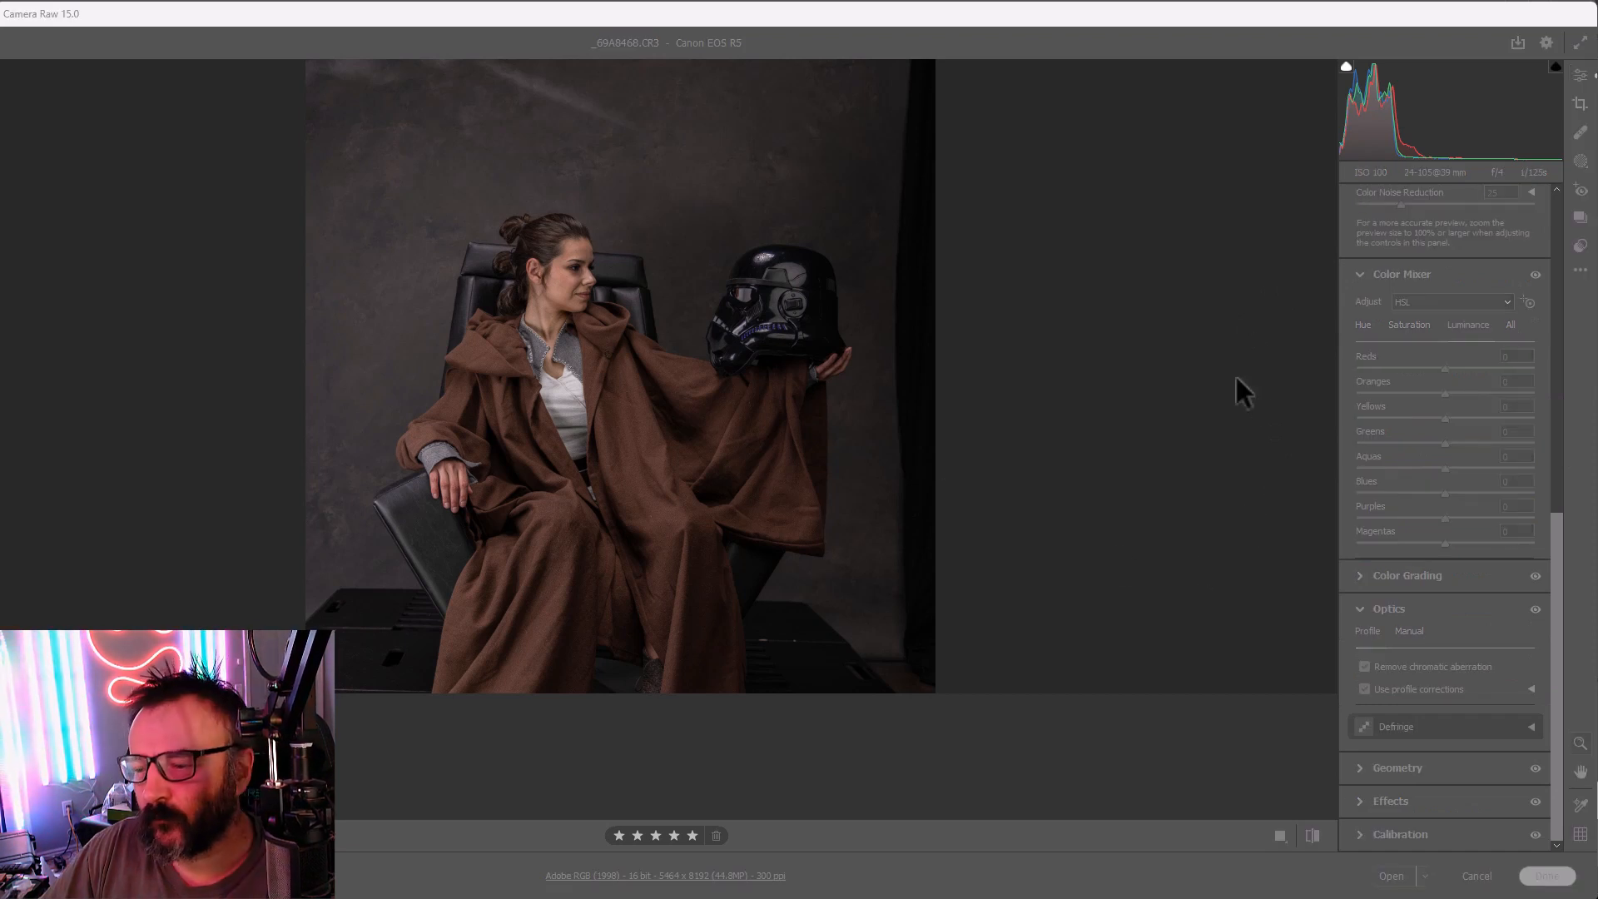
{"action": "left_click", "coordinate": [1402, 274]}
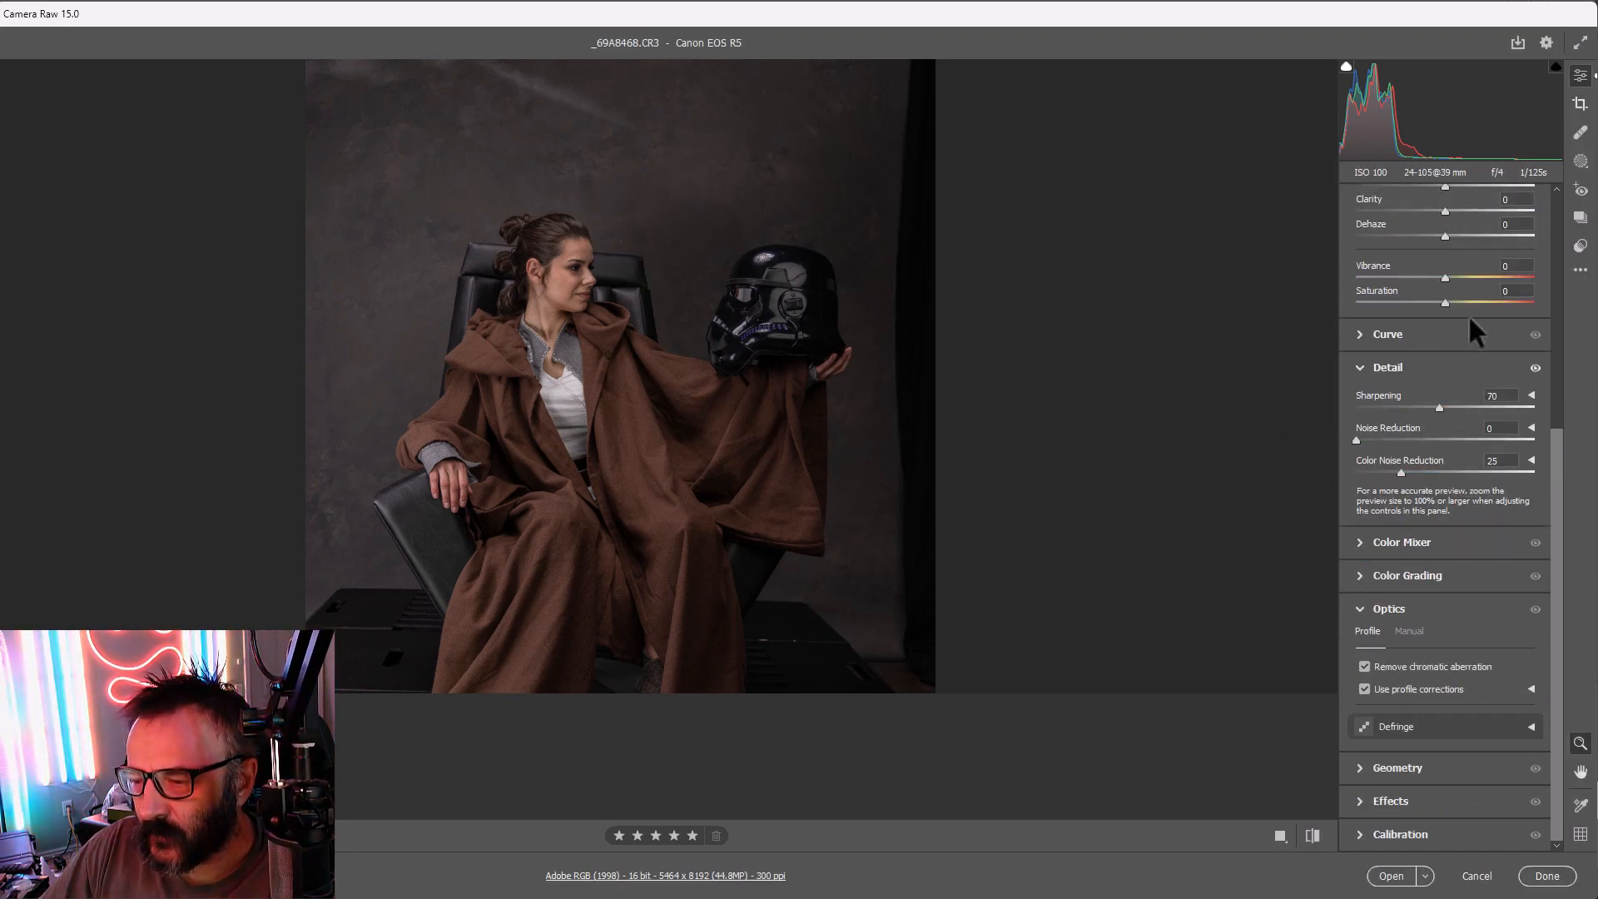
{"action": "scroll", "coordinate": [1445, 372], "scroll_direction": "up", "scroll_amount": 1}
{"action": "scroll", "coordinate": [1445, 372], "scroll_direction": "down", "scroll_amount": 1}
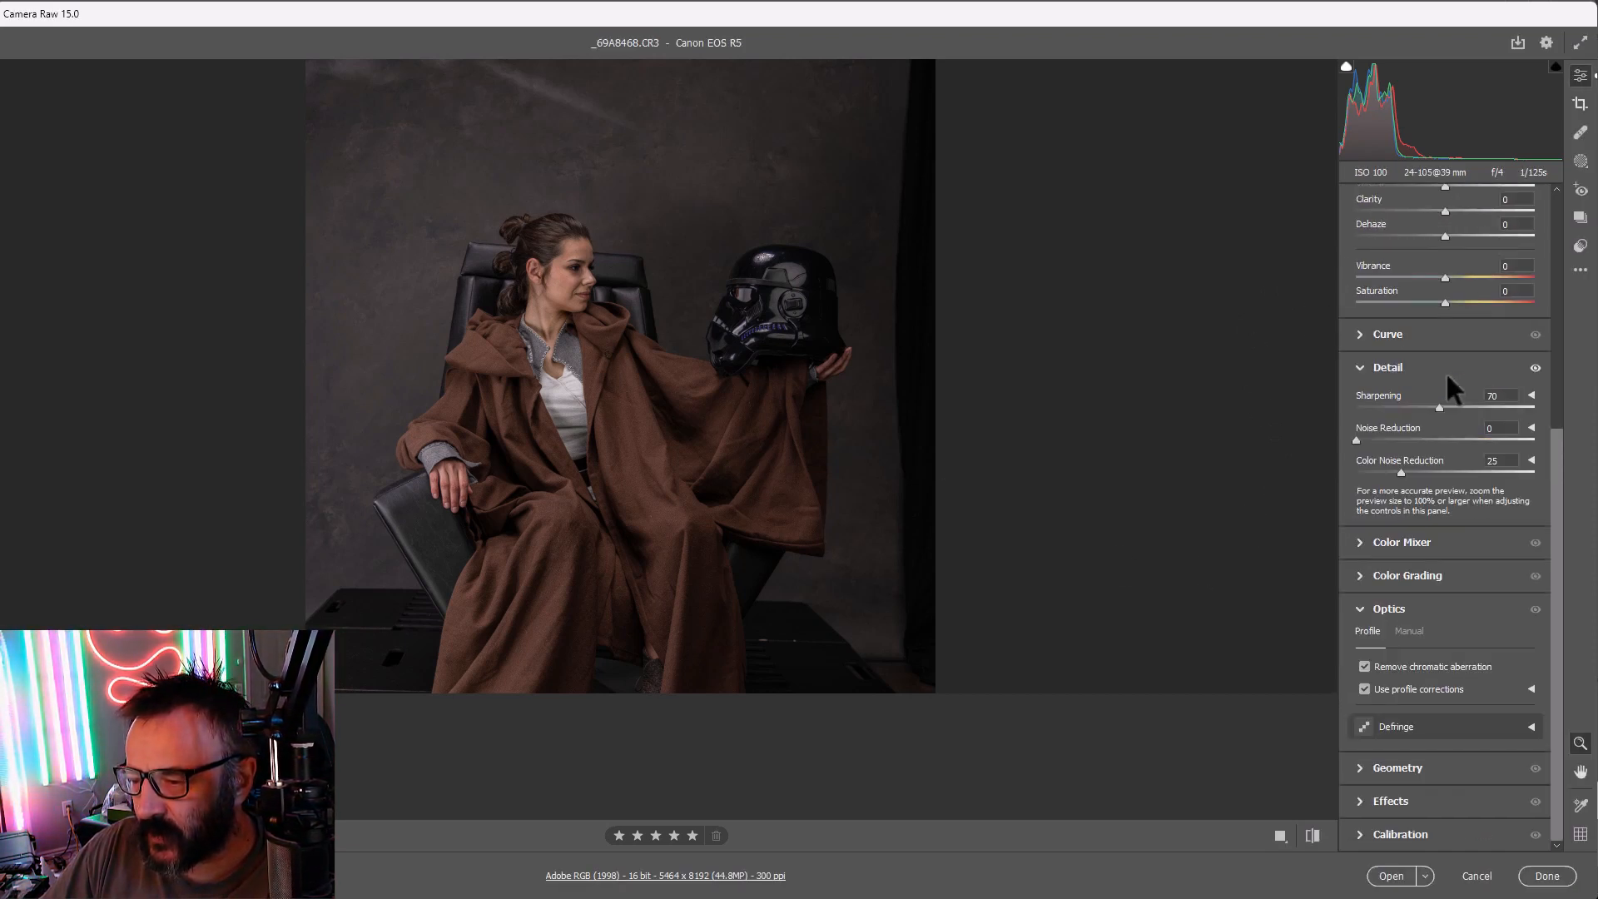
{"action": "left_click", "coordinate": [1350, 539]}
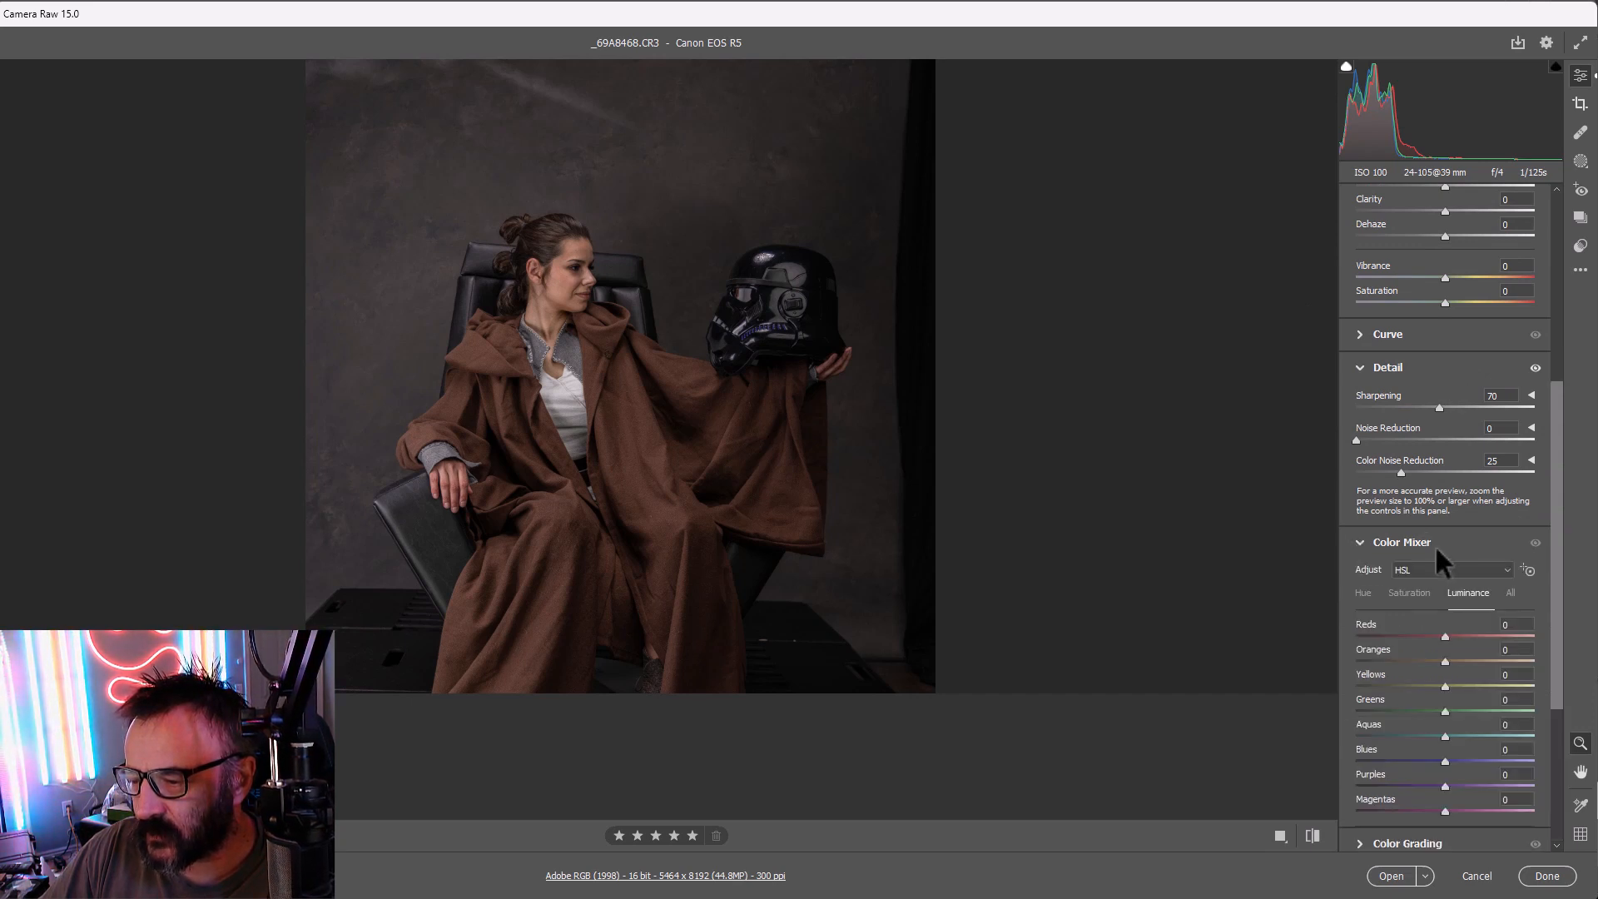
{"action": "scroll", "coordinate": [1435, 546], "scroll_direction": "down", "scroll_amount": 3}
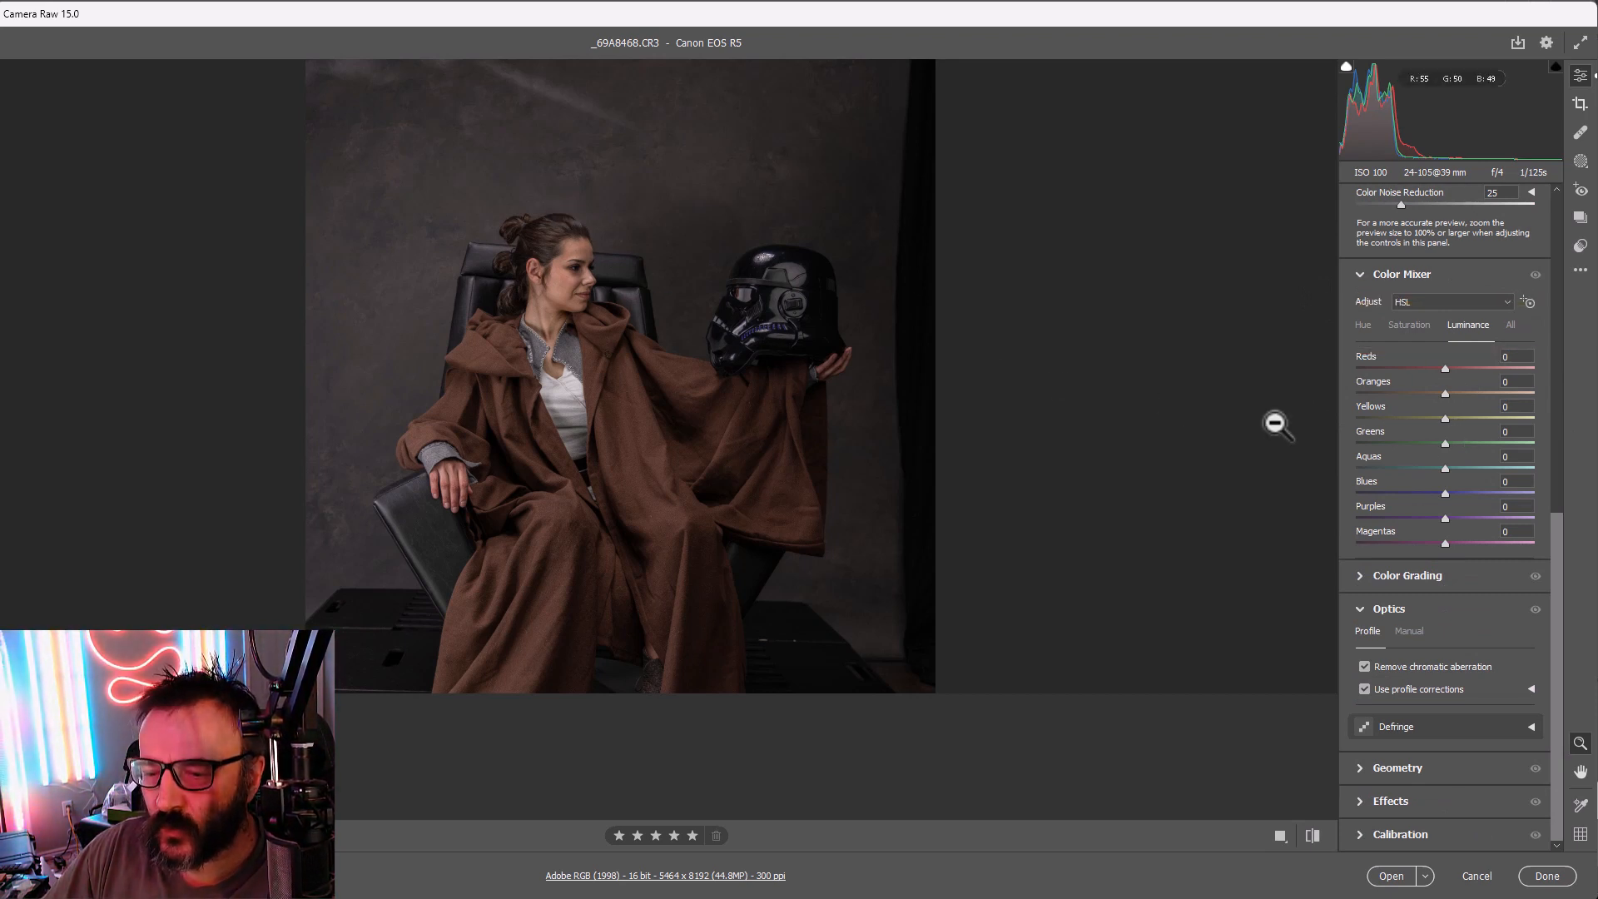
{"action": "mouse_move", "coordinate": [1446, 391]}
{"action": "left_mouse_down"}
{"action": "mouse_move", "coordinate": [1577, 413]}
{"action": "mouse_move", "coordinate": [1421, 398]}
{"action": "mouse_move", "coordinate": [1541, 399]}
{"action": "mouse_move", "coordinate": [1424, 407]}
{"action": "mouse_move", "coordinate": [1457, 404]}
{"action": "left_mouse_up"}
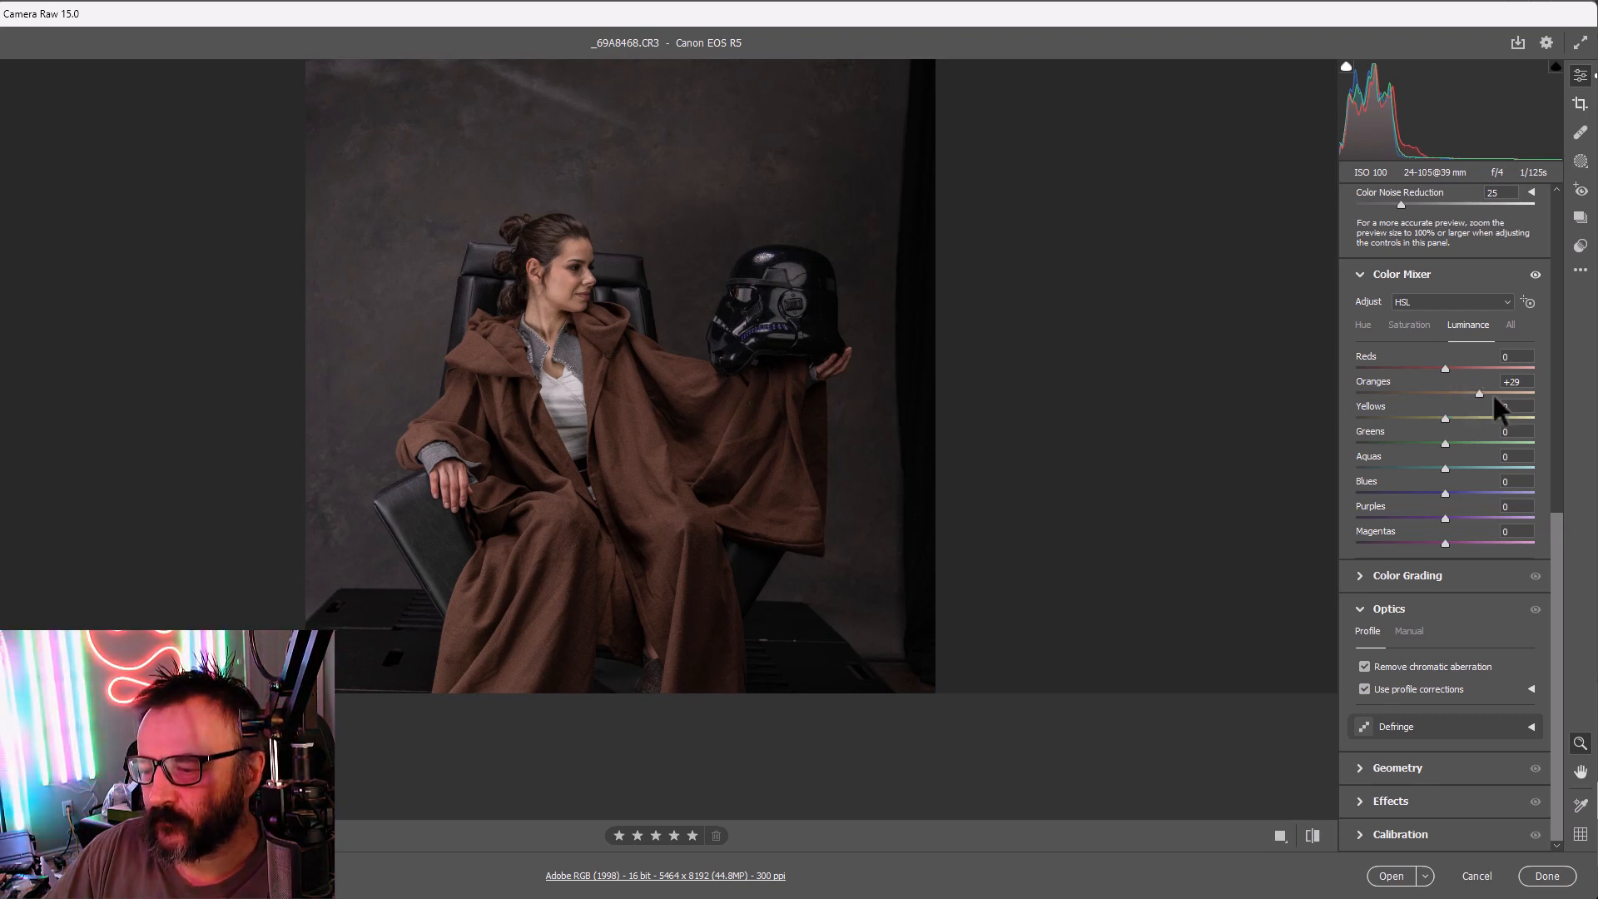
{"action": "mouse_move", "coordinate": [1493, 396]}
{"action": "left_mouse_down"}
{"action": "mouse_move", "coordinate": [1569, 399]}
{"action": "mouse_move", "coordinate": [1401, 391]}
{"action": "mouse_move", "coordinate": [1574, 398]}
{"action": "mouse_move", "coordinate": [1431, 396]}
{"action": "mouse_move", "coordinate": [1463, 399]}
{"action": "left_mouse_up"}
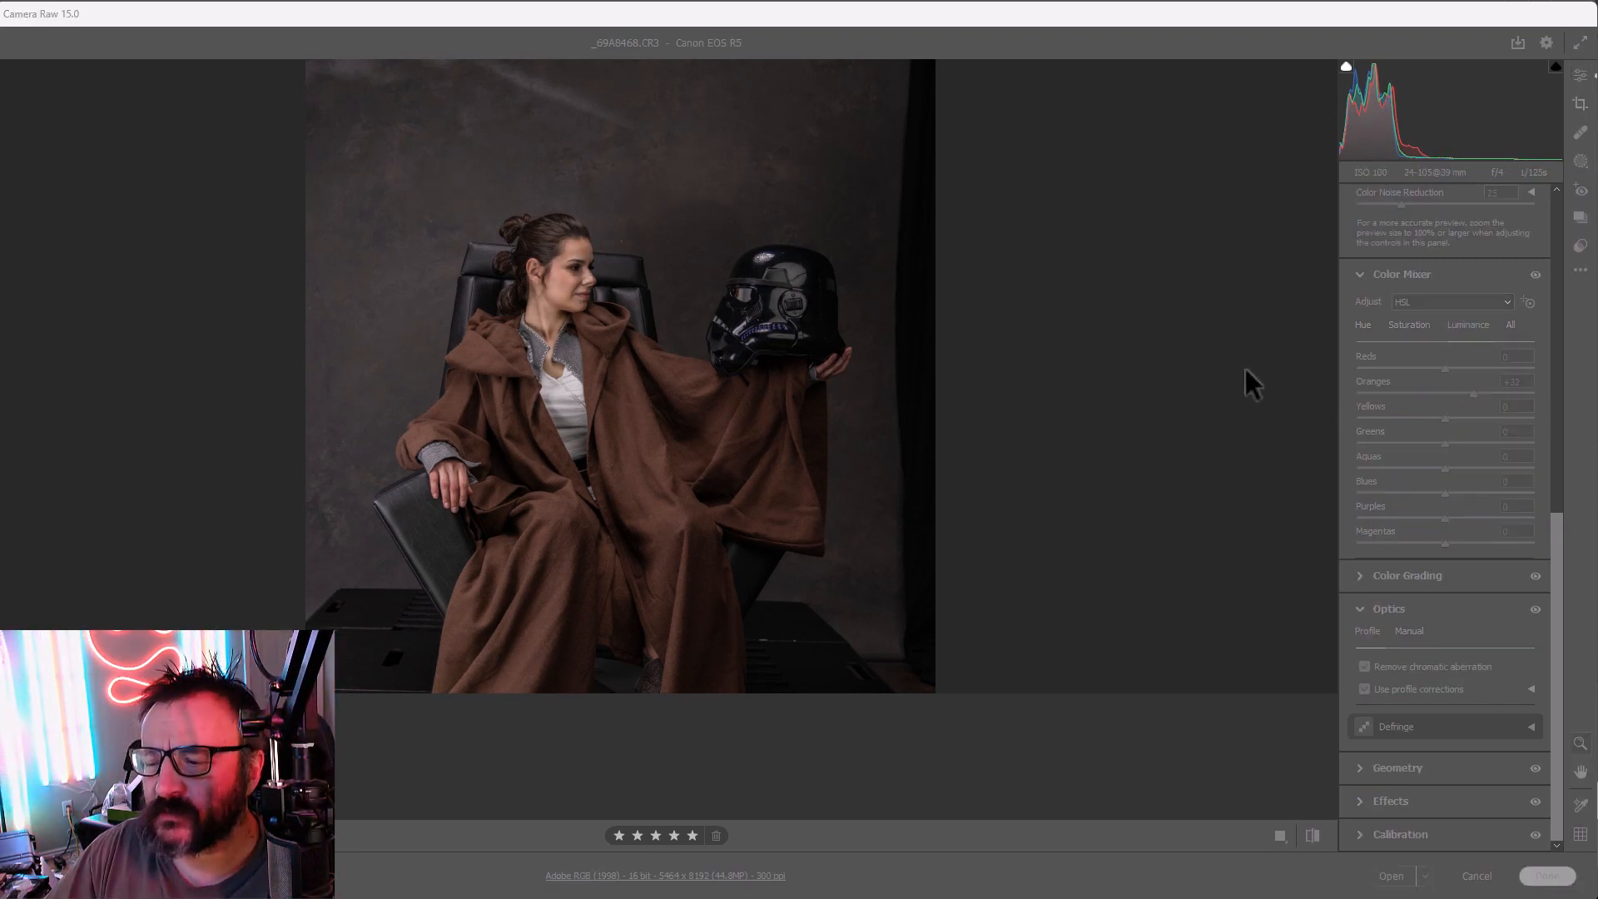
Step: Compare the photo with and without lens profile corrections, leaving the corrections enabled
{"action": "scroll", "coordinate": [729, 329], "scroll_direction": "down", "scroll_amount": 3}
{"action": "scroll", "coordinate": [728, 329], "scroll_direction": "down", "scroll_amount": 1}
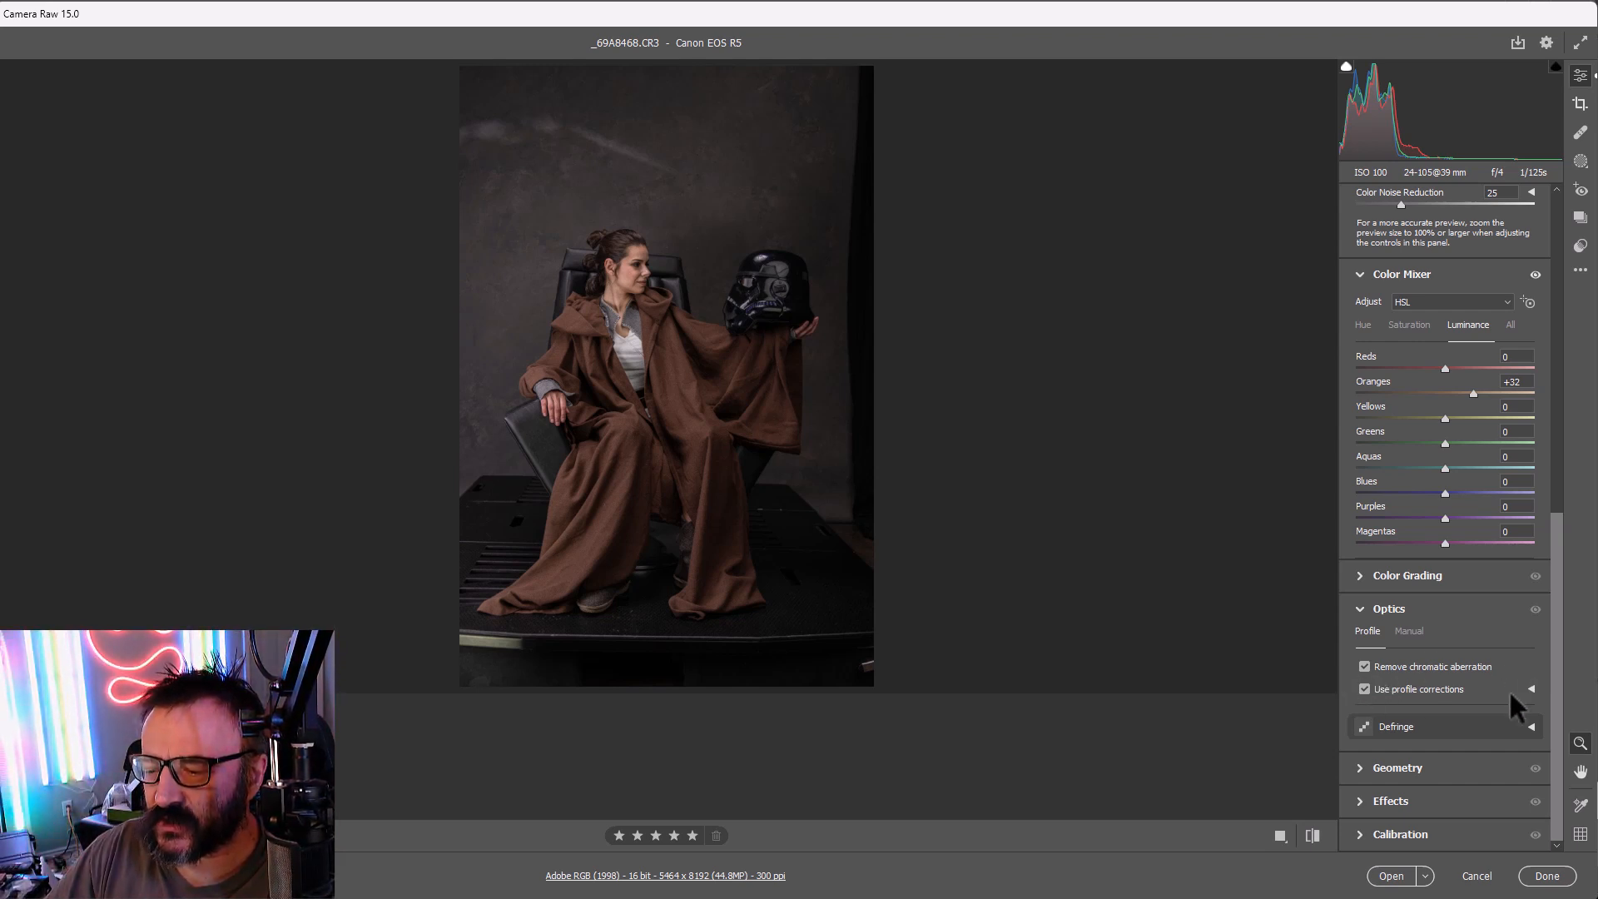
{"action": "left_click", "coordinate": [1372, 688]}
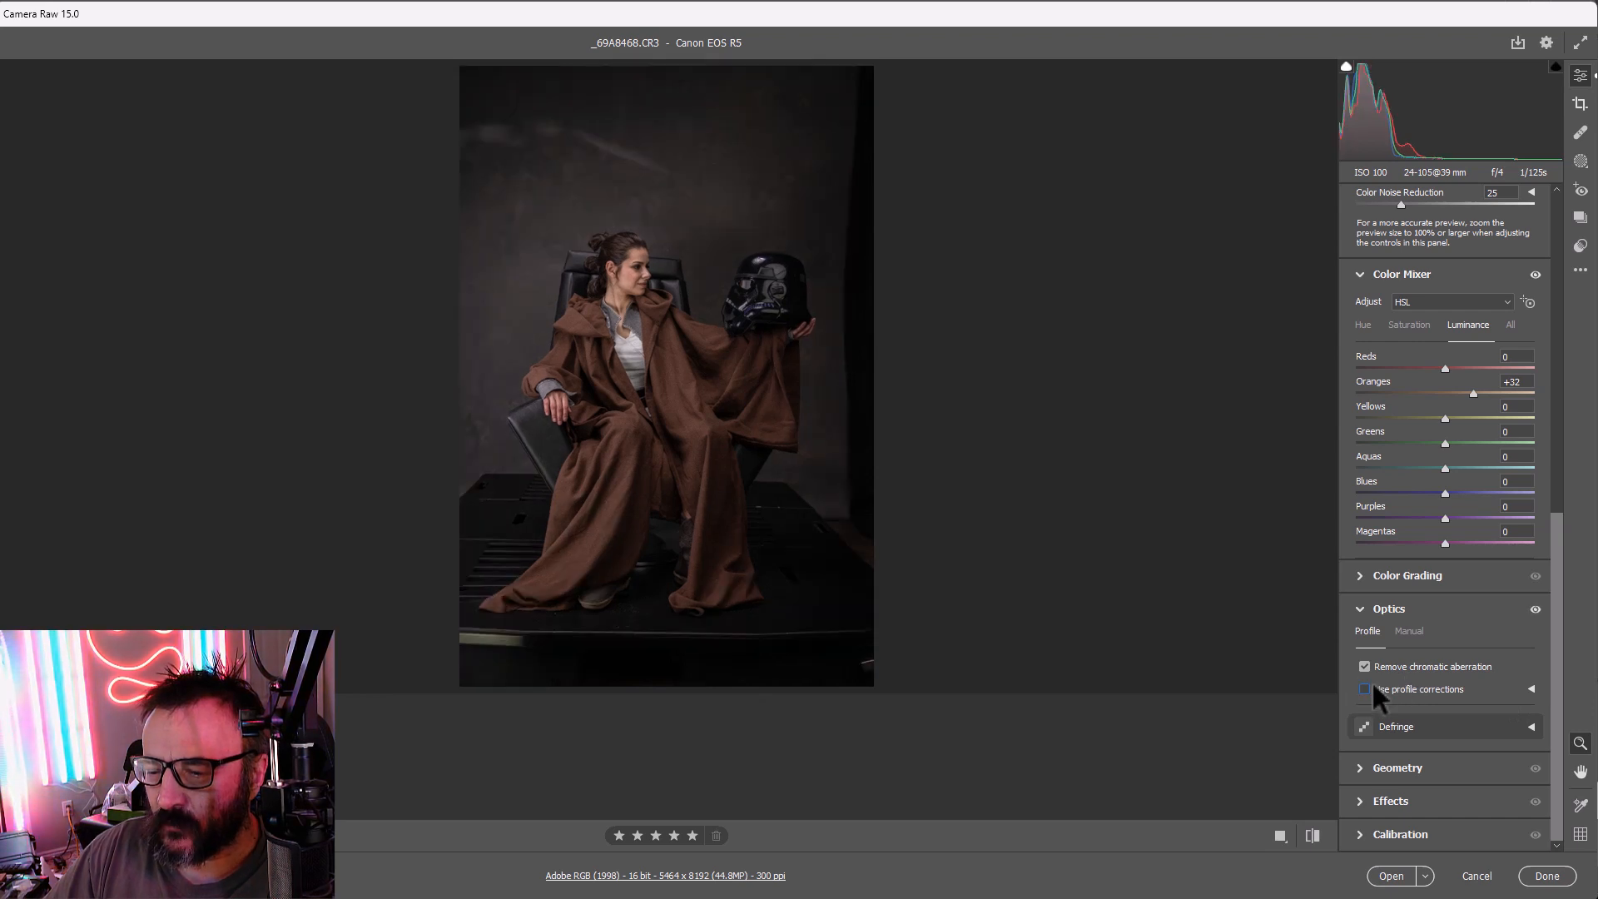
{"action": "left_click", "coordinate": [1372, 688]}
{"action": "left_click", "coordinate": [1372, 687]}
{"action": "left_click", "coordinate": [1371, 689]}
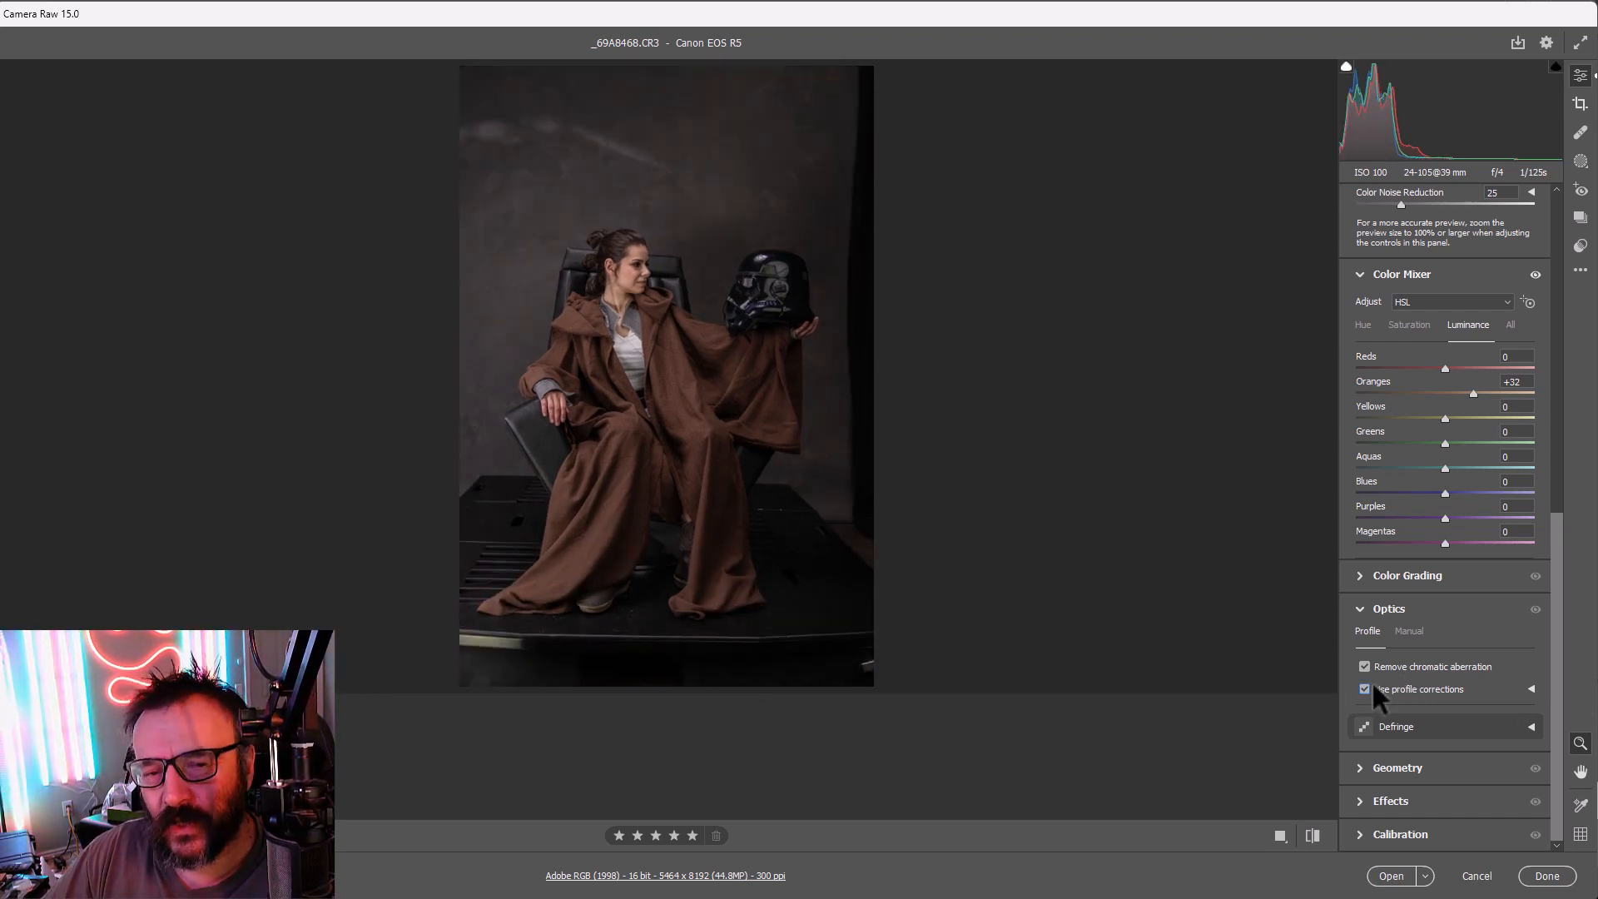
Step: Open the developed raw photo in Photoshop
{"action": "left_click", "coordinate": [1547, 876]}
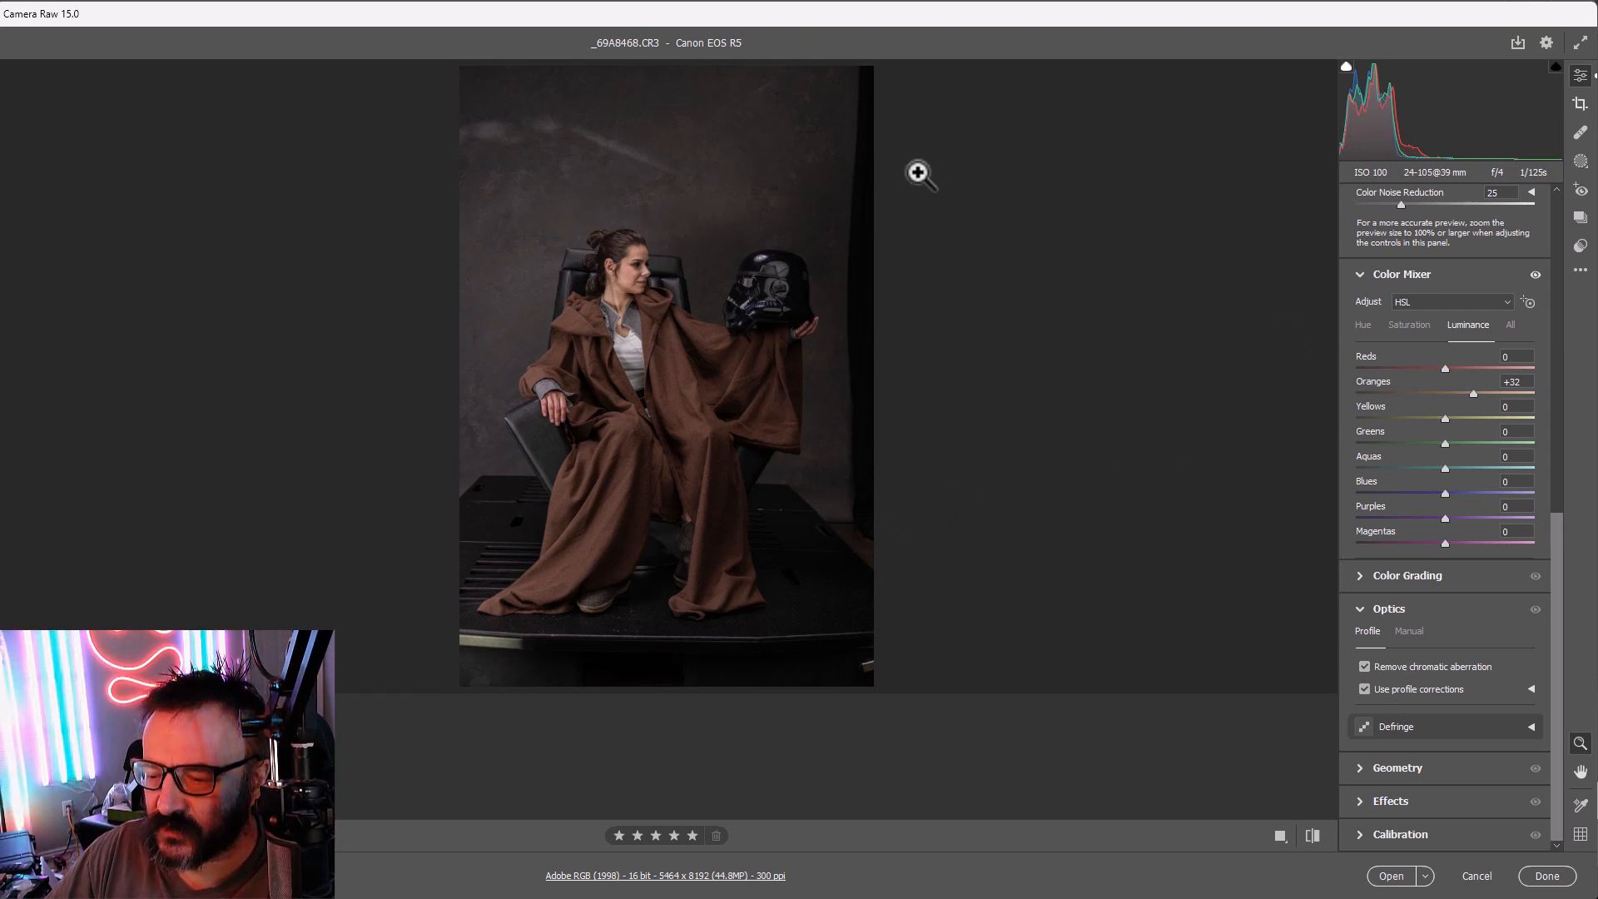
{"action": "left_click", "coordinate": [1395, 882]}
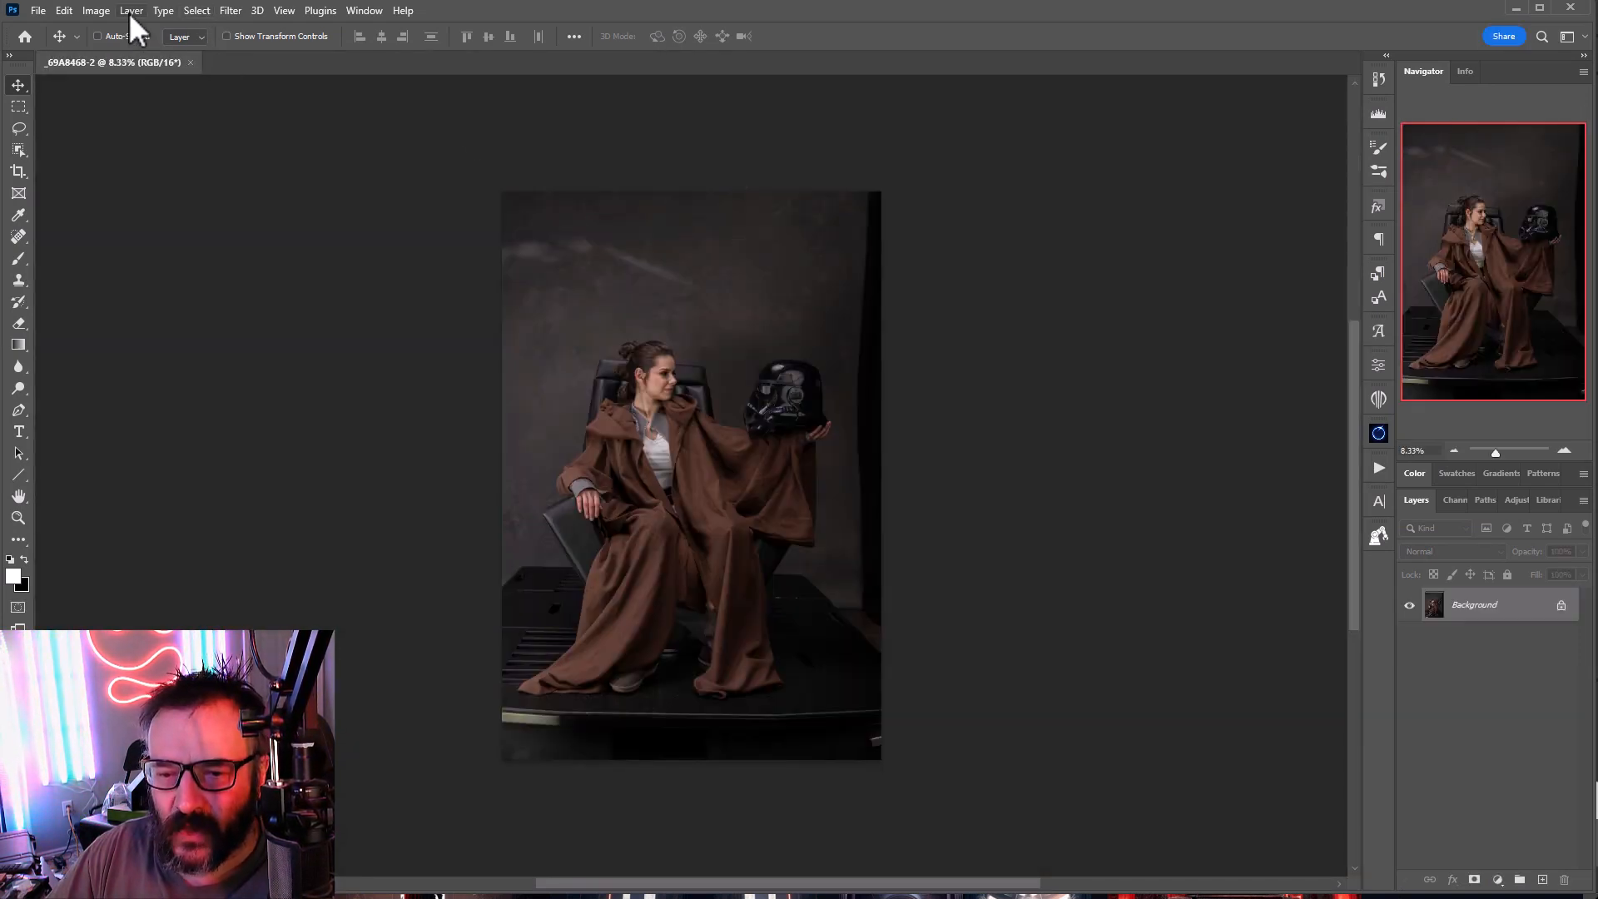
Step: Check the photo's color mode and bit depth without changing them
{"action": "left_click", "coordinate": [99, 11]}
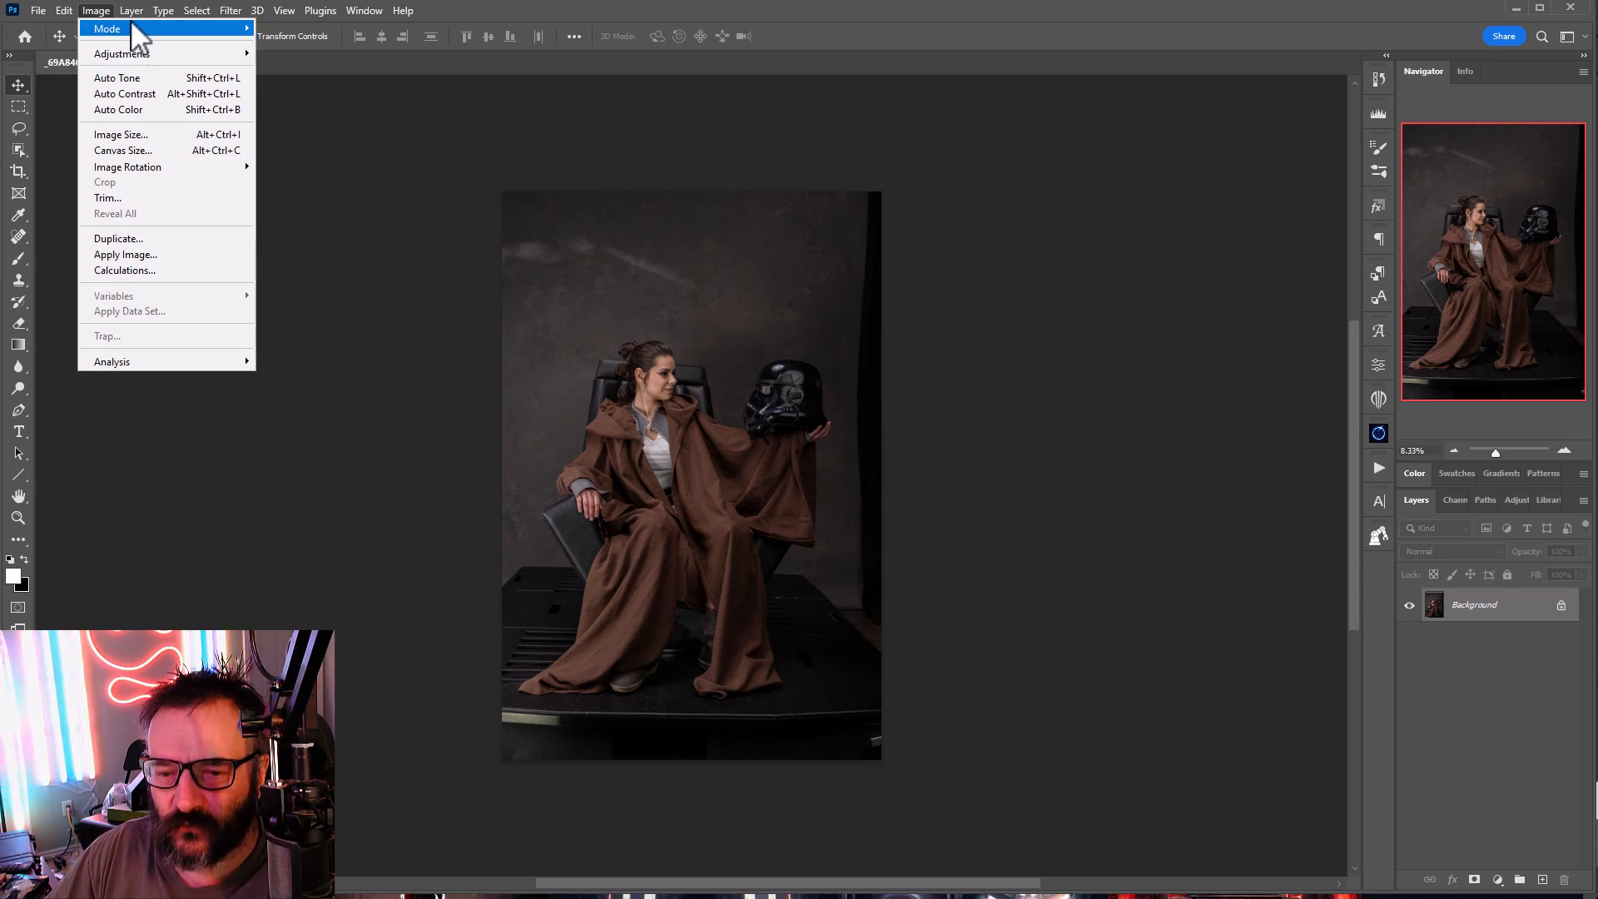
{"action": "mouse_move", "coordinate": [132, 25]}
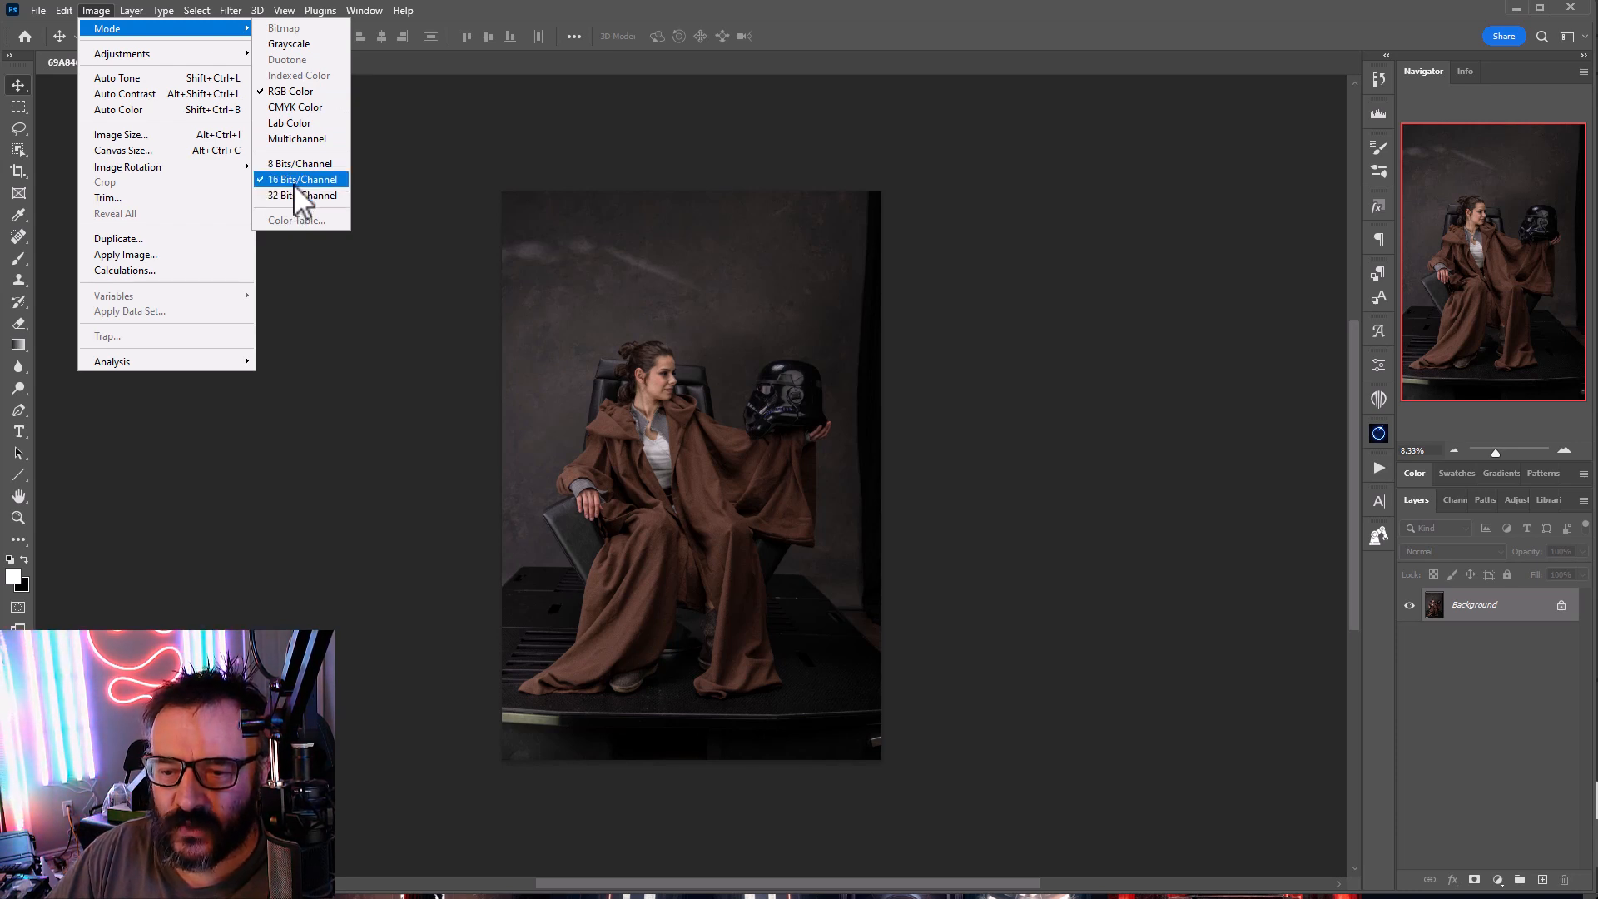
{"action": "left_click", "coordinate": [971, 221]}
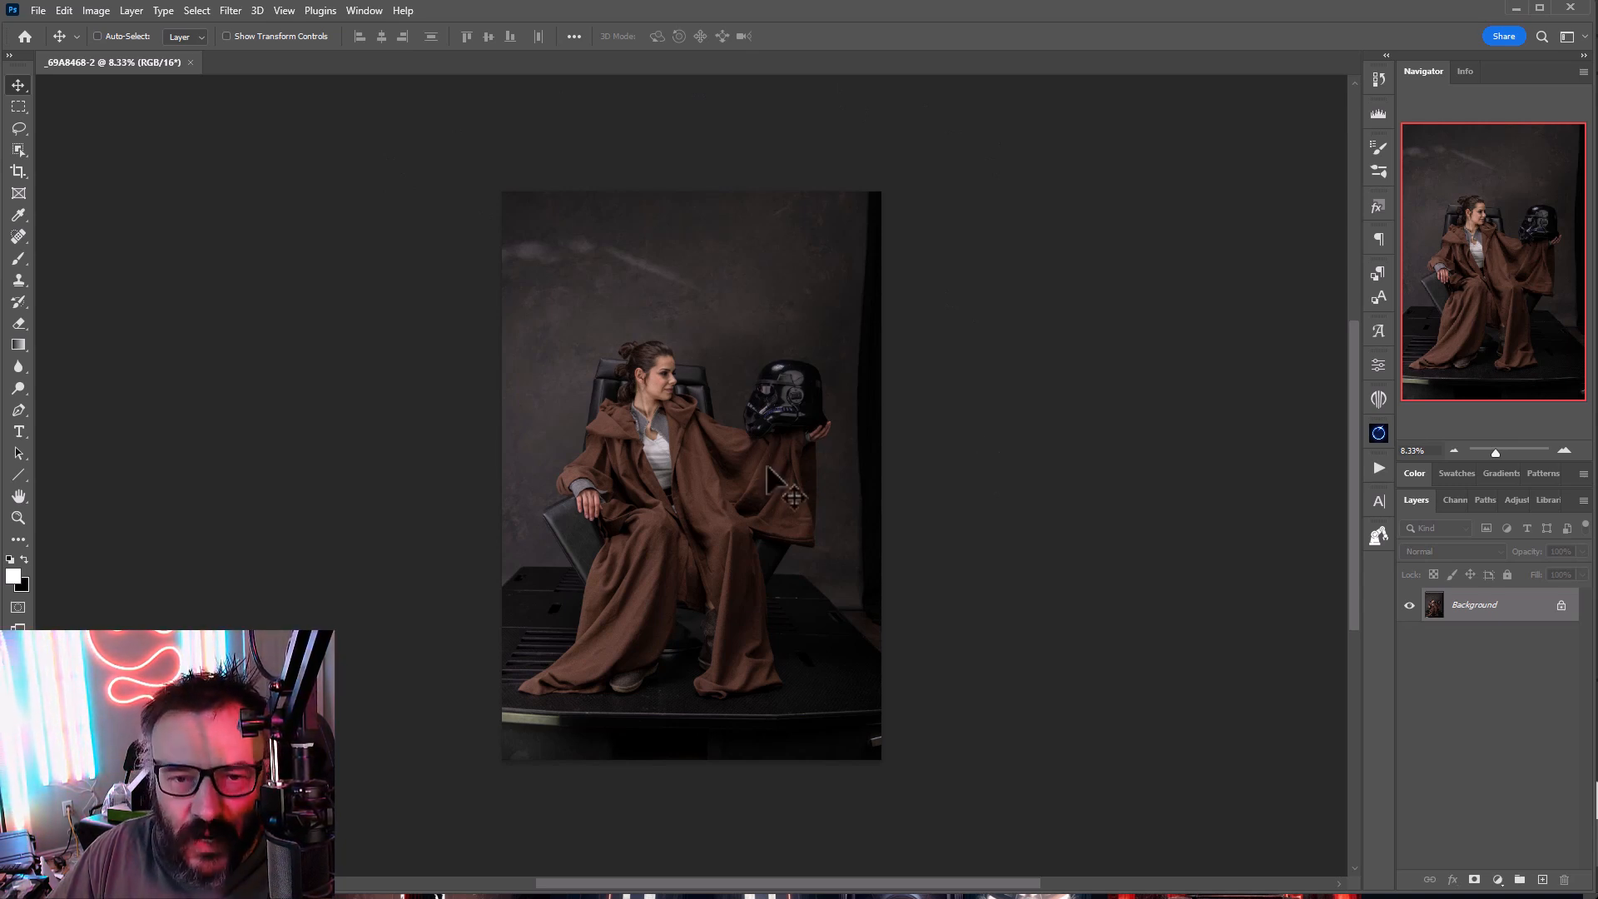
Step: Crop away the black strip beside the backdrop and the strip below the platform, with content-aware filling turned off
{"action": "left_click", "coordinate": [19, 170]}
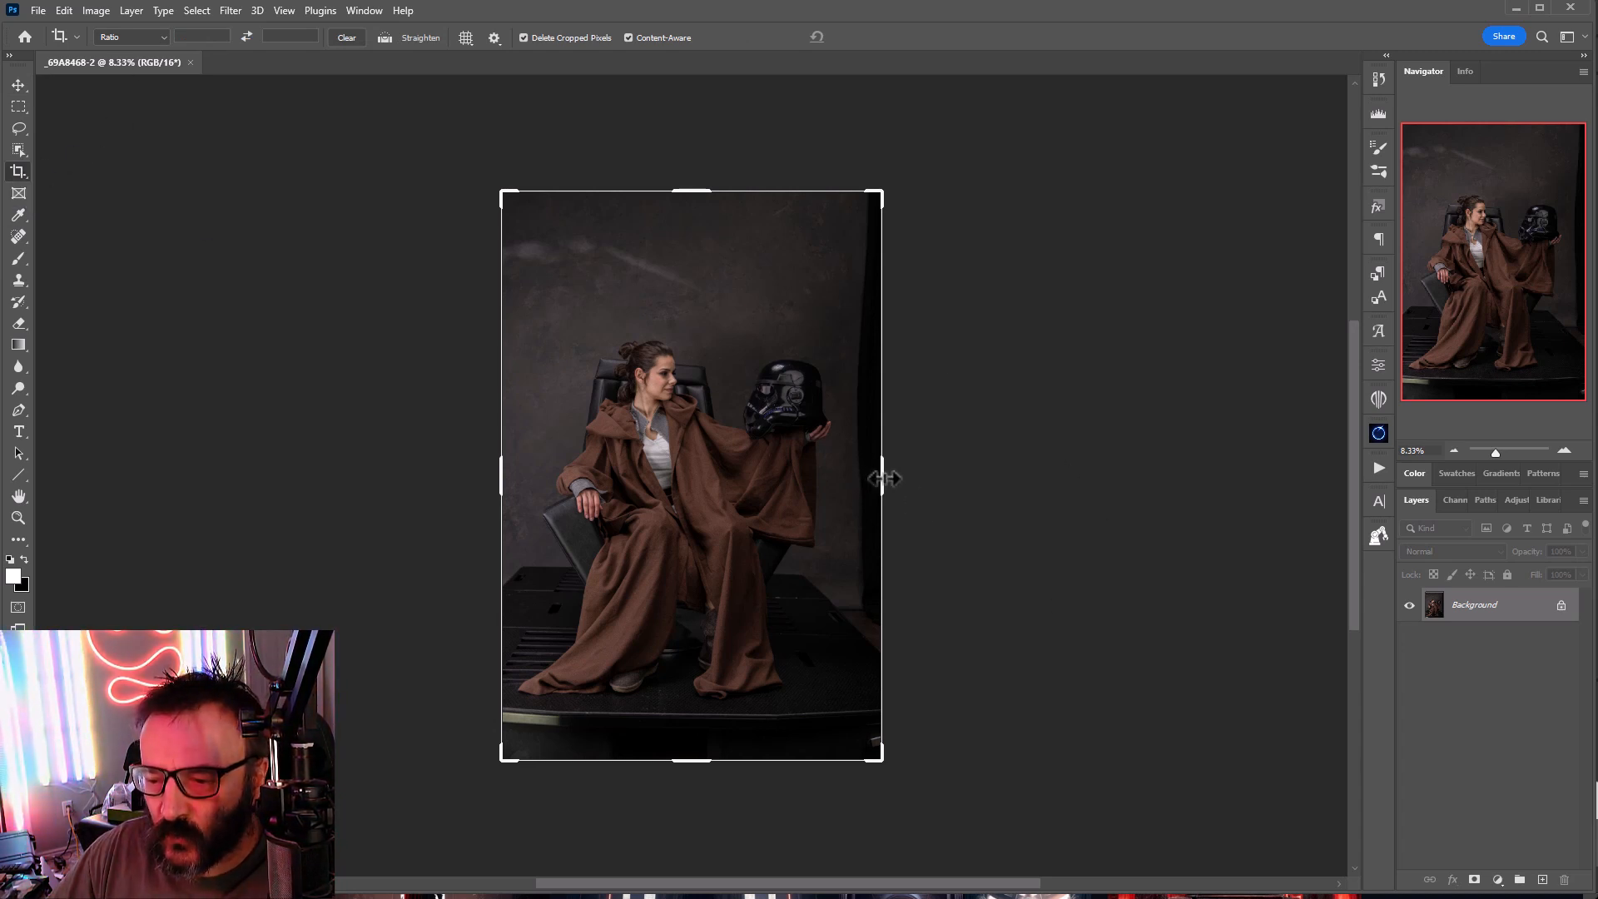
{"action": "left_click_drag", "start_coordinate": [884, 478], "coordinate": [867, 475]}
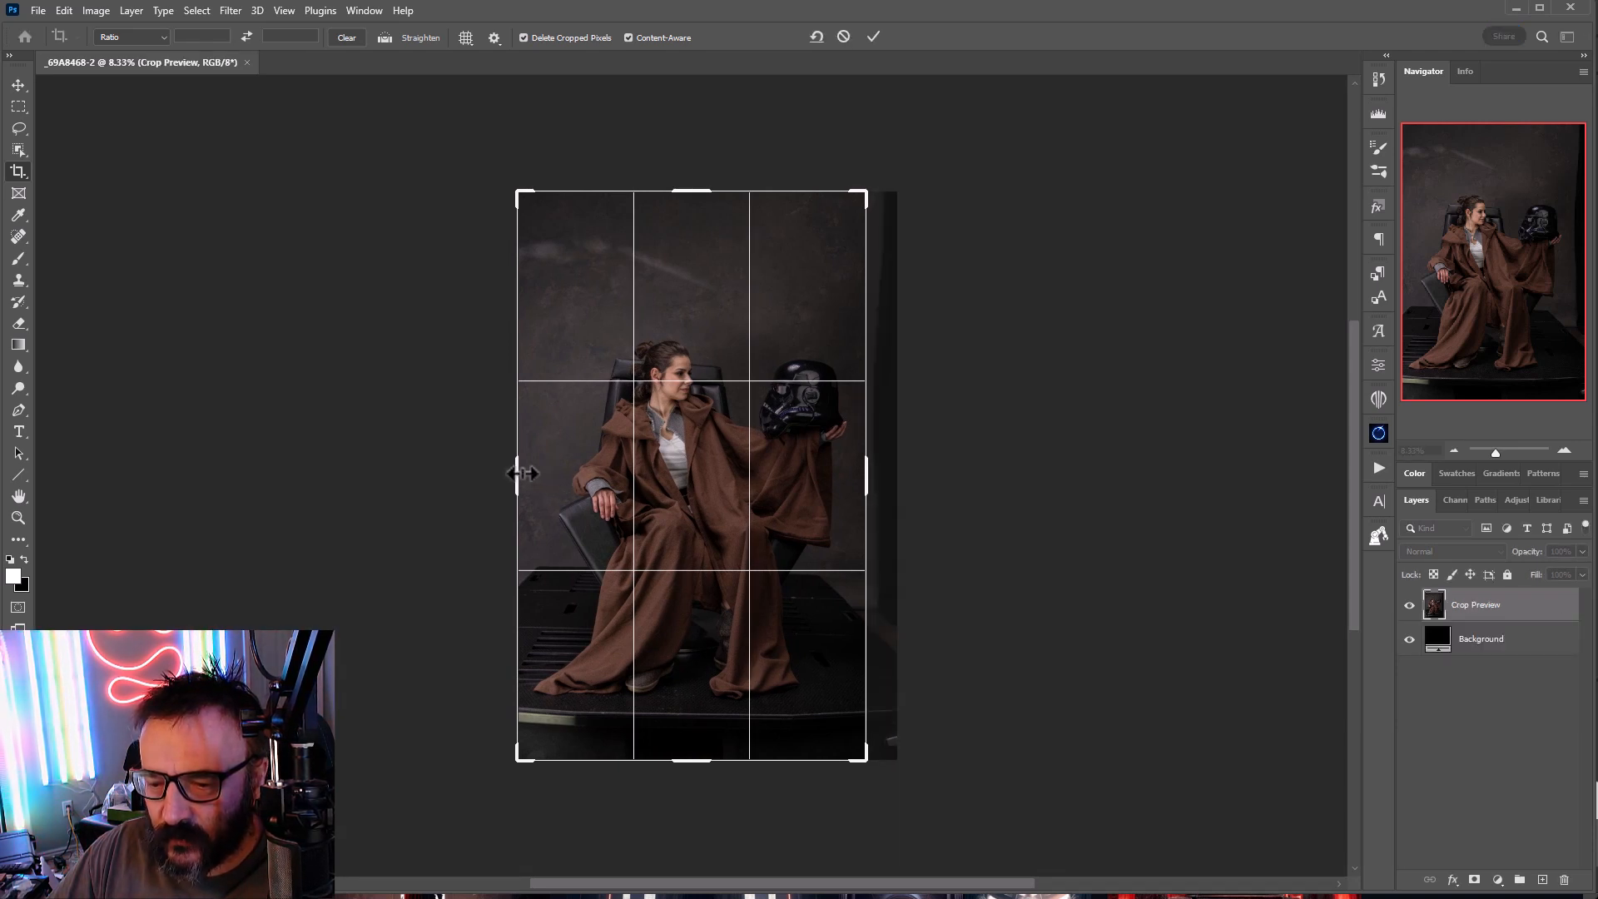
{"action": "left_click_drag", "start_coordinate": [517, 475], "coordinate": [517, 473]}
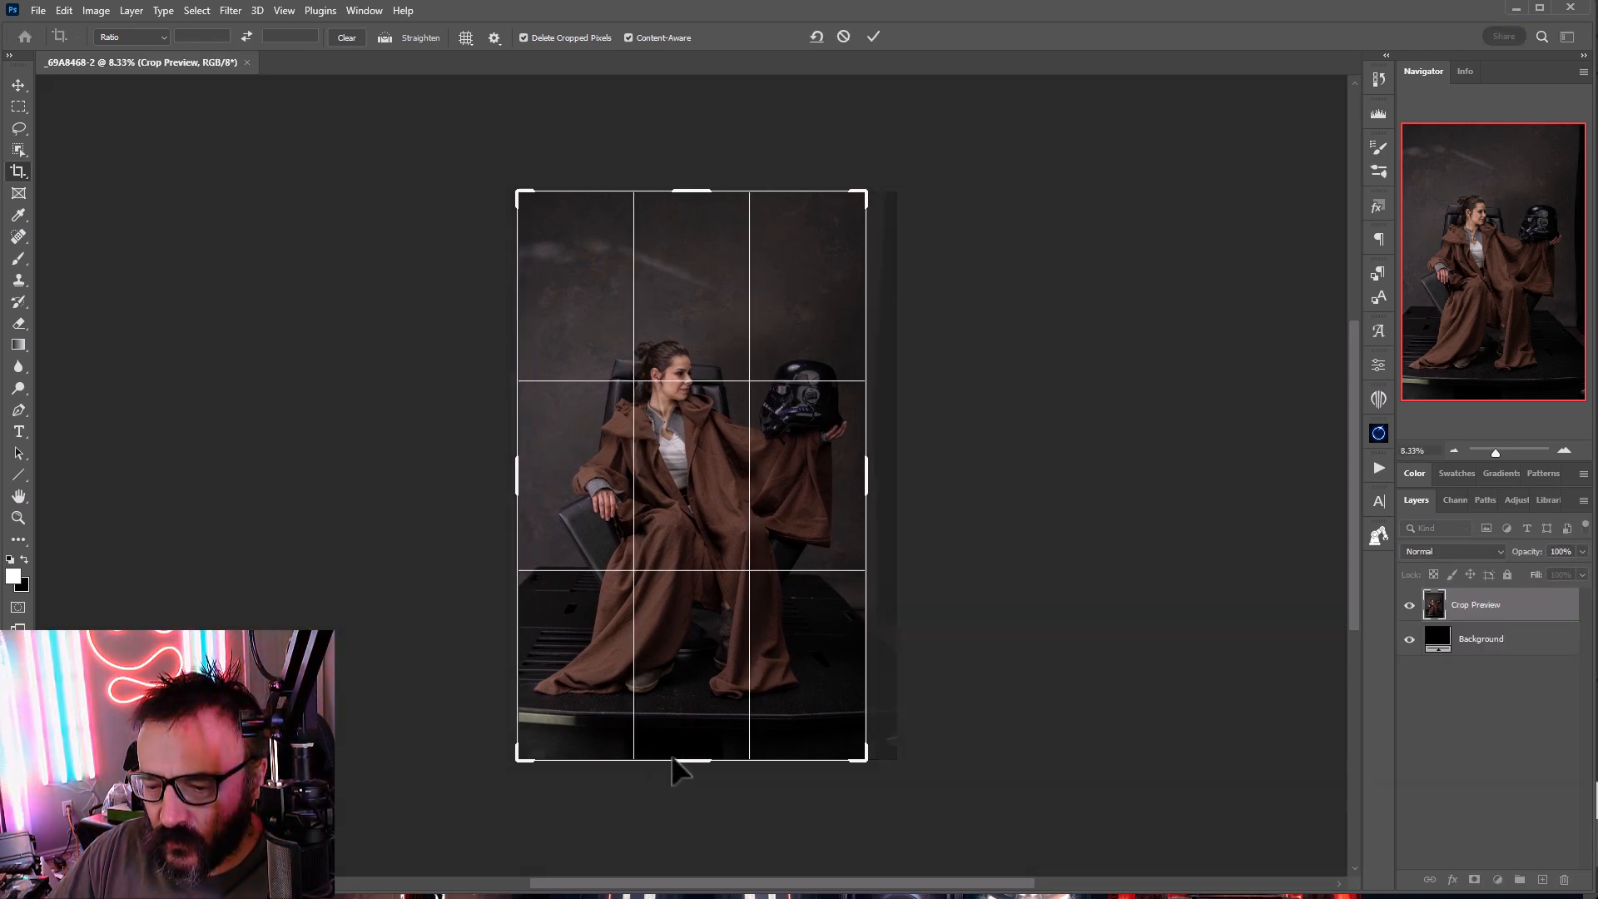
{"action": "left_click_drag", "start_coordinate": [677, 759], "coordinate": [674, 741]}
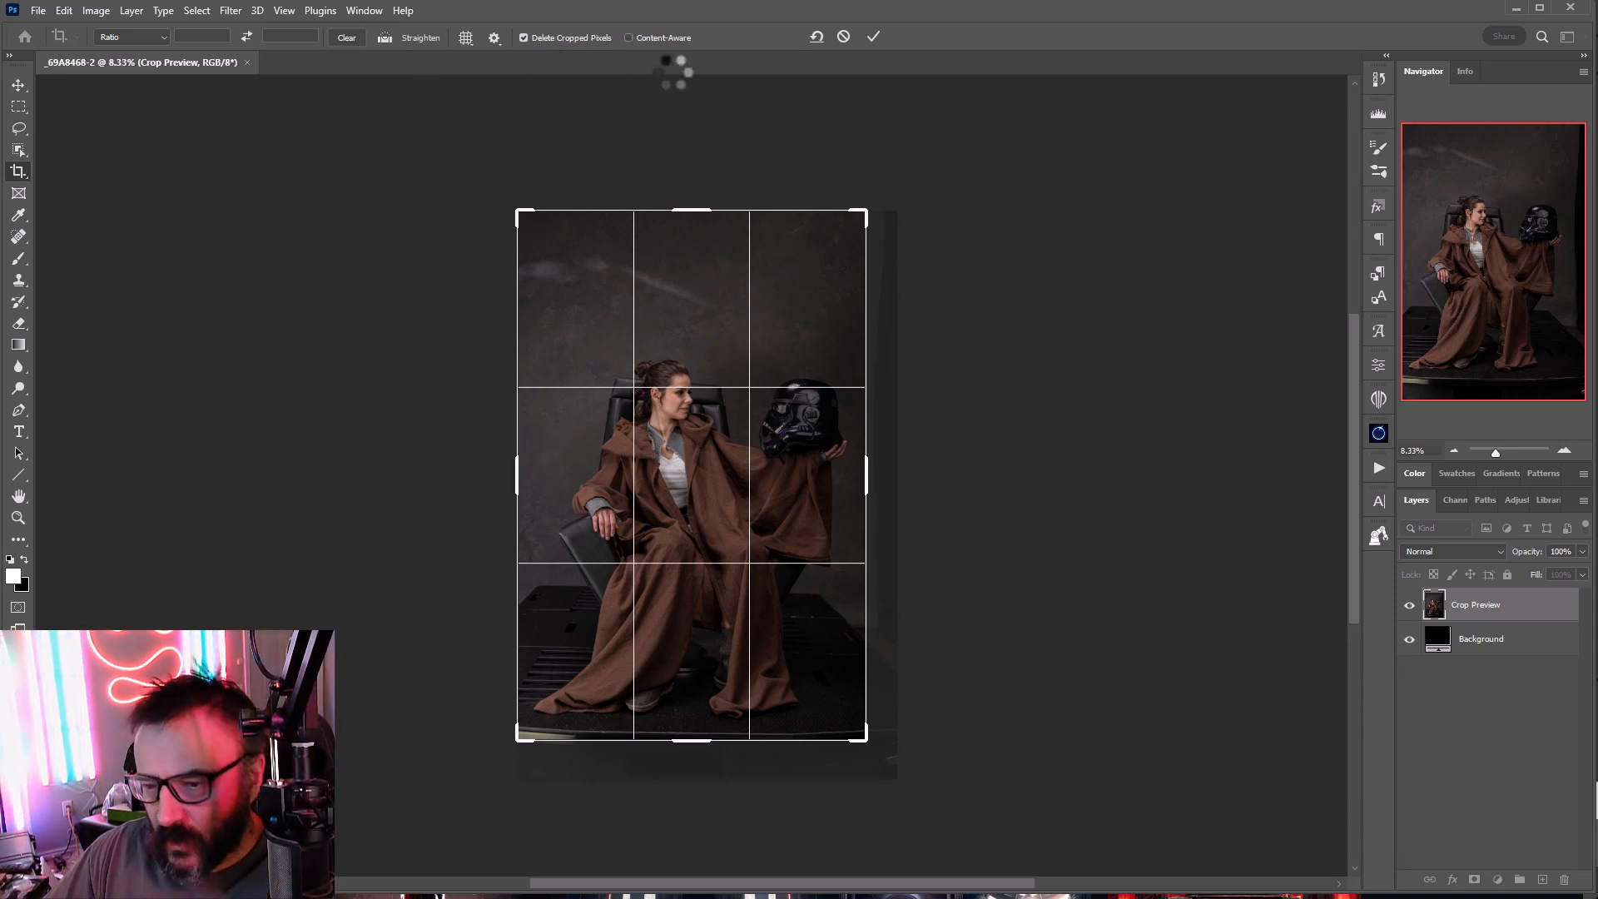
{"action": "key", "text": "Return"}
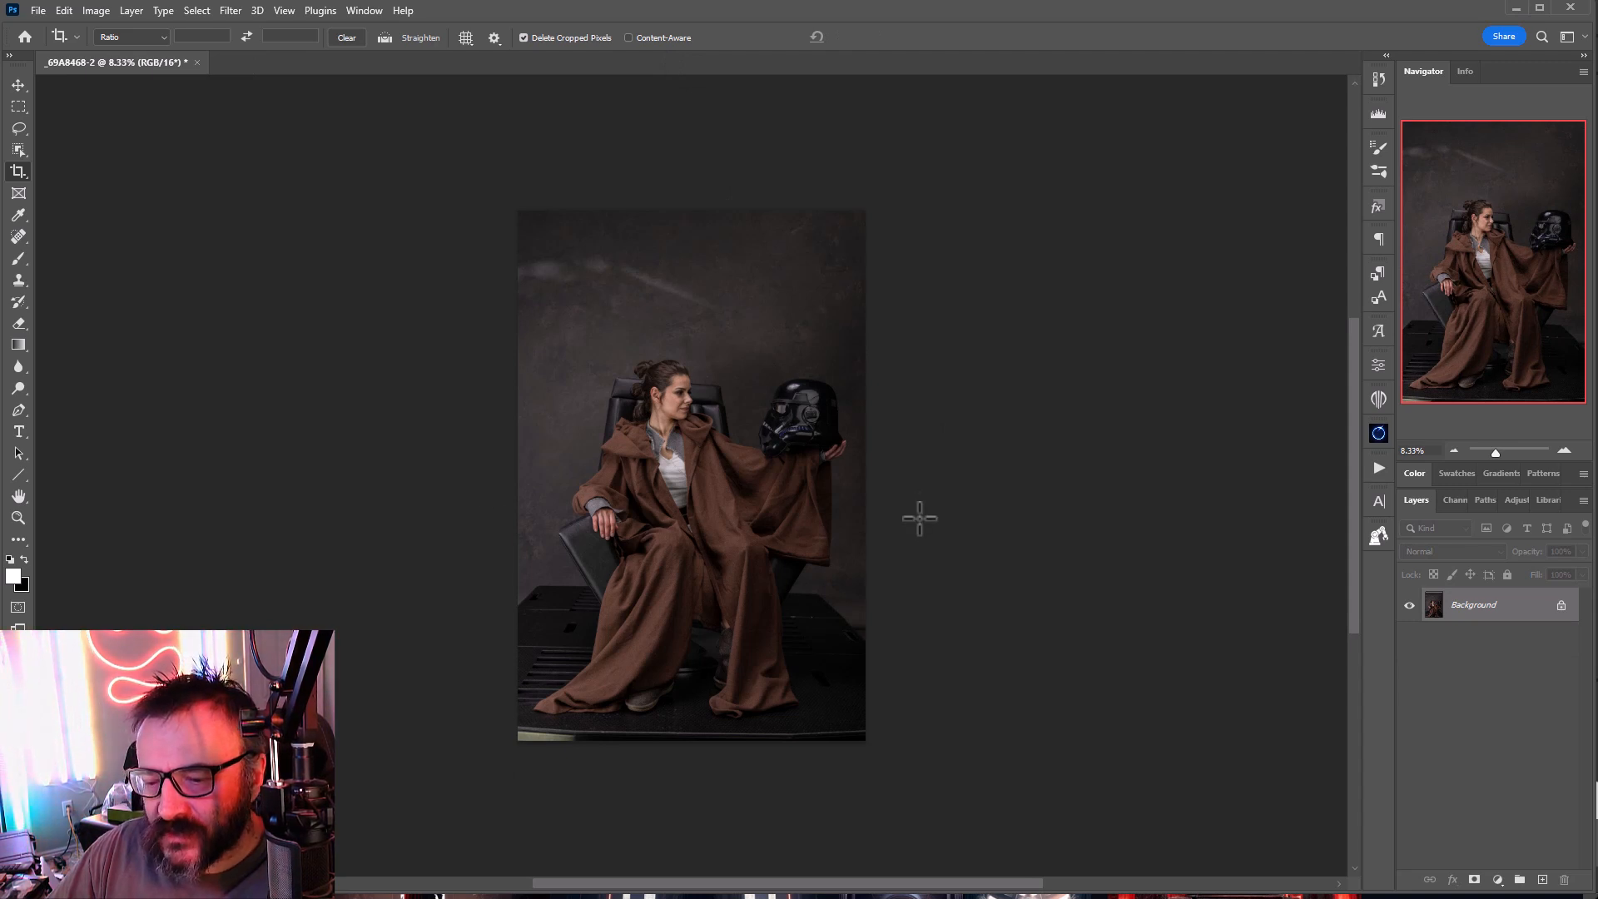
Step: Extend the canvas well above the woman and slightly on the sides and bottom using a Content-Aware crop
{"action": "left_click", "coordinate": [595, 295]}
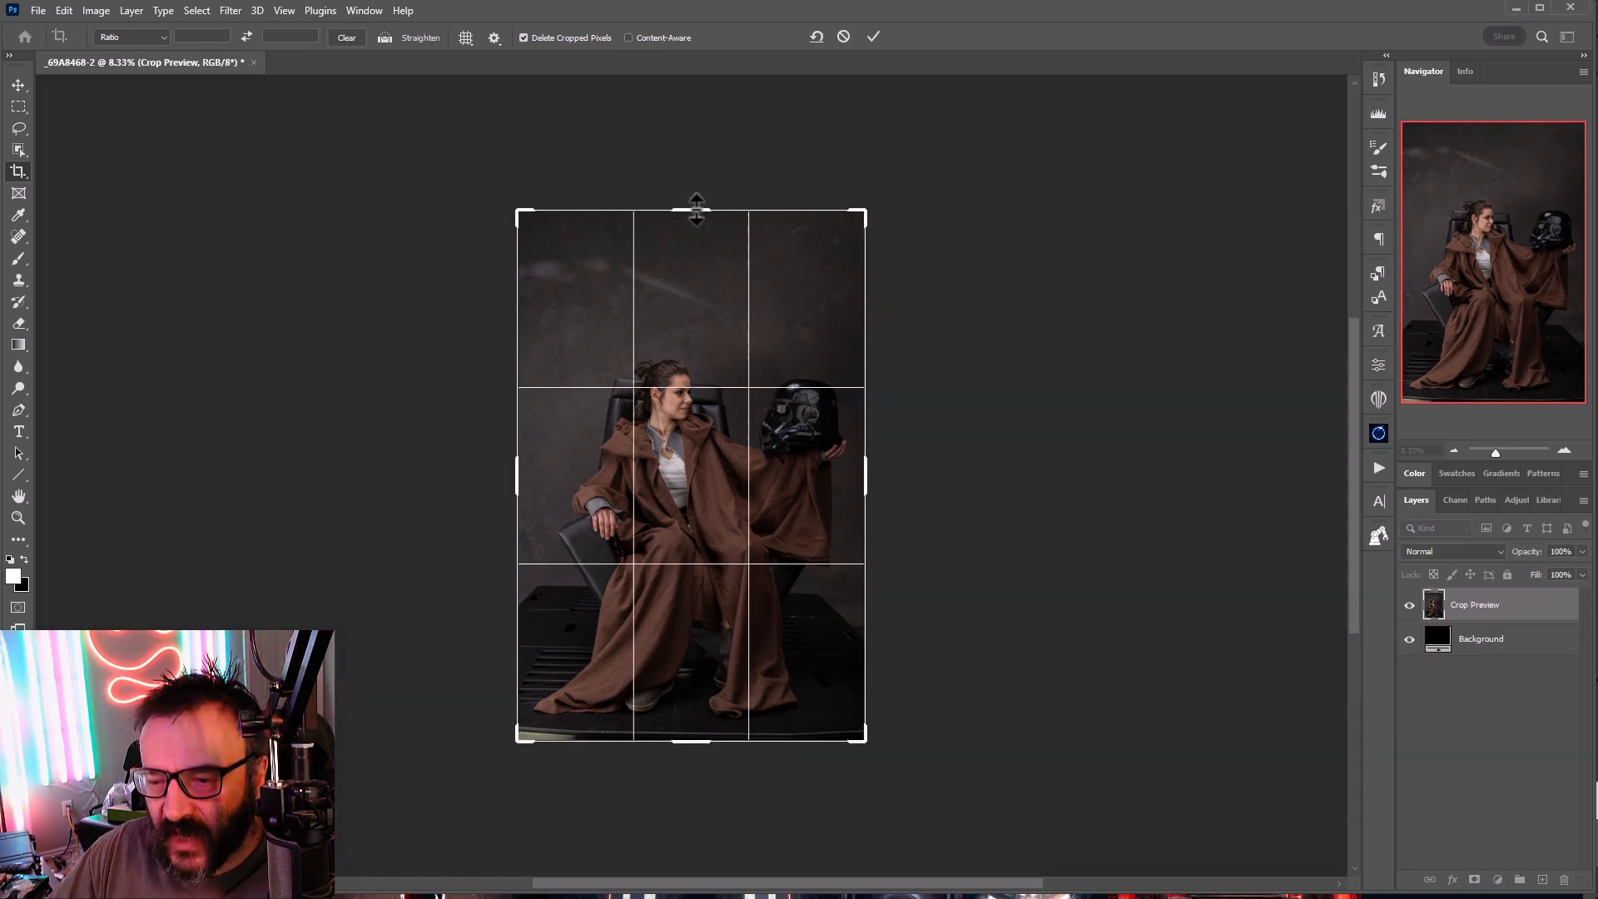
{"action": "left_click_drag", "start_coordinate": [696, 206], "coordinate": [682, 142]}
{"action": "left_click_drag", "start_coordinate": [870, 487], "coordinate": [887, 493]}
{"action": "left_click_drag", "start_coordinate": [503, 472], "coordinate": [484, 473]}
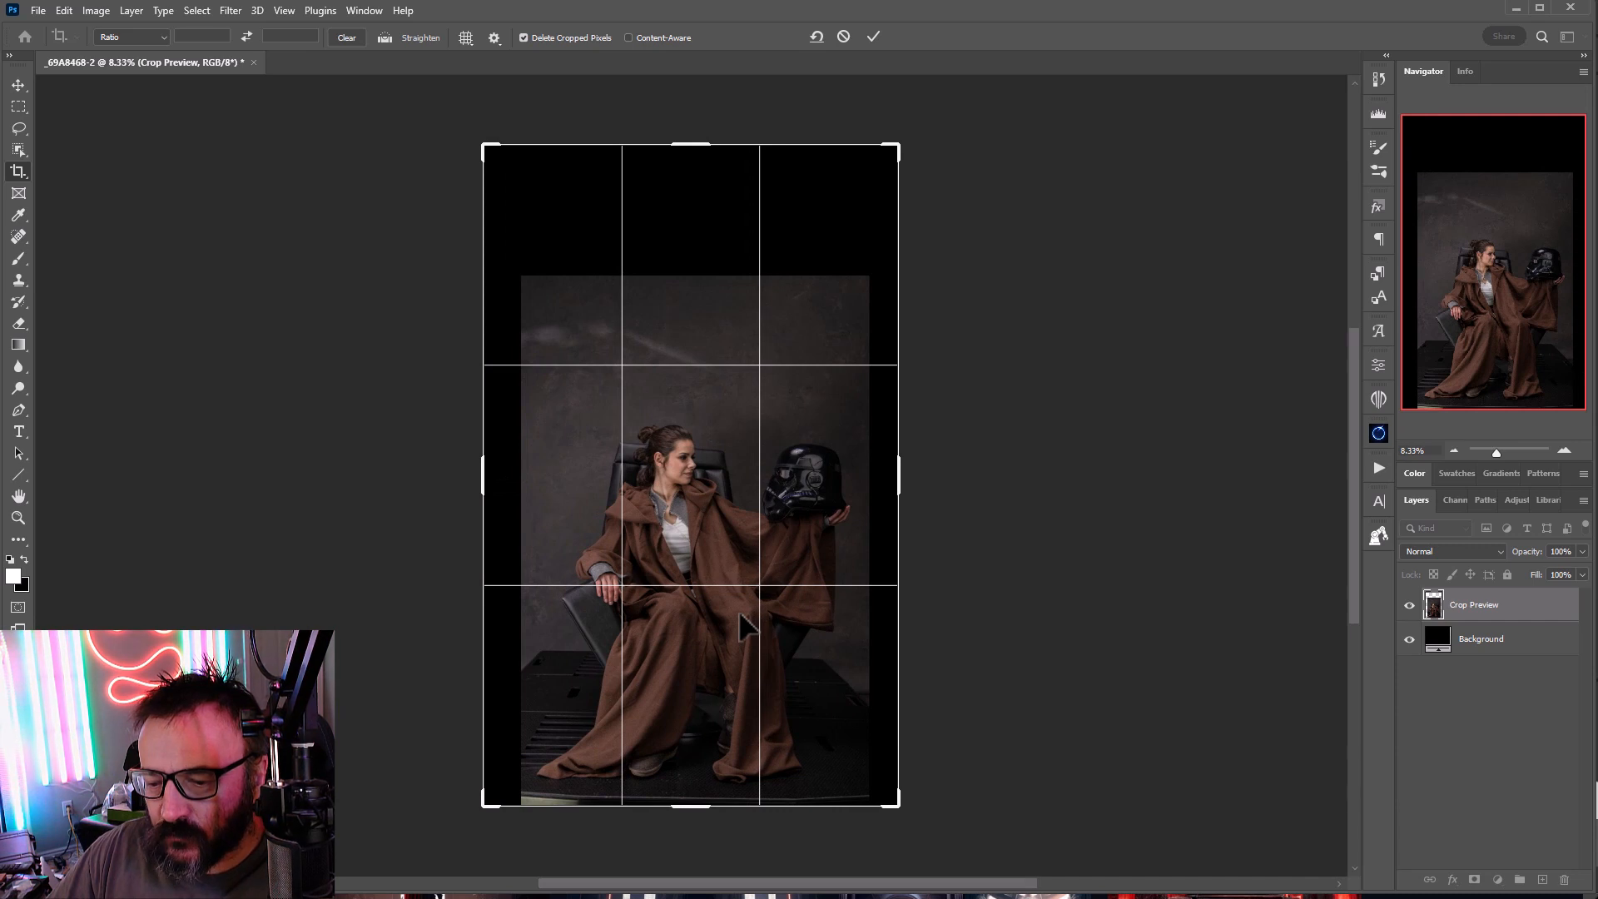
{"action": "left_click_drag", "start_coordinate": [690, 806], "coordinate": [690, 820]}
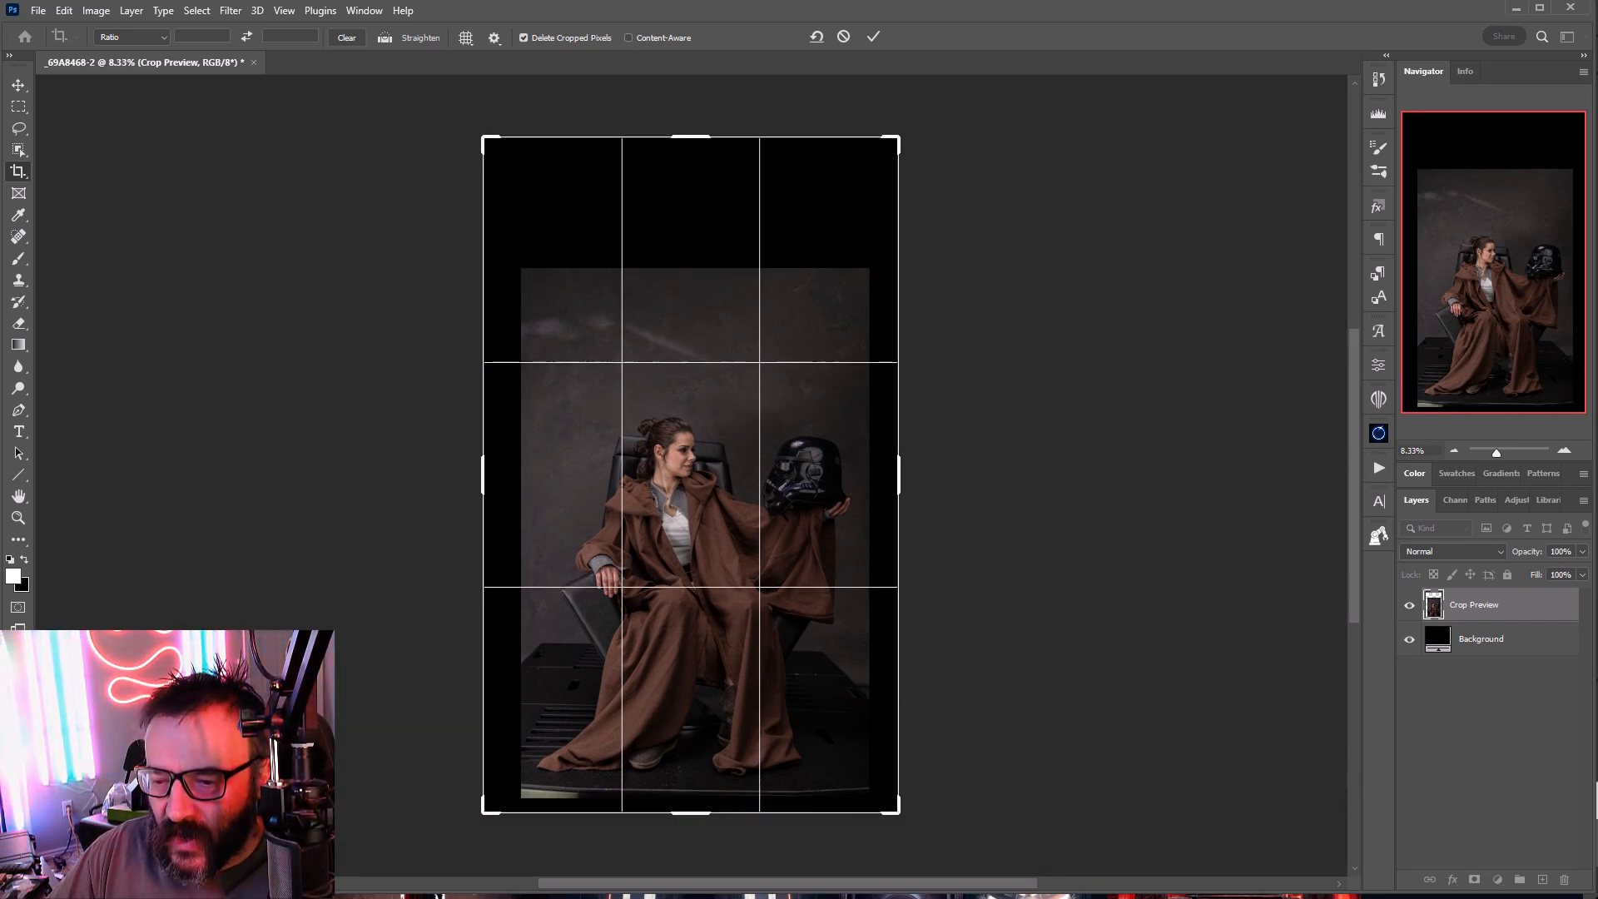
{"action": "left_click", "coordinate": [647, 37]}
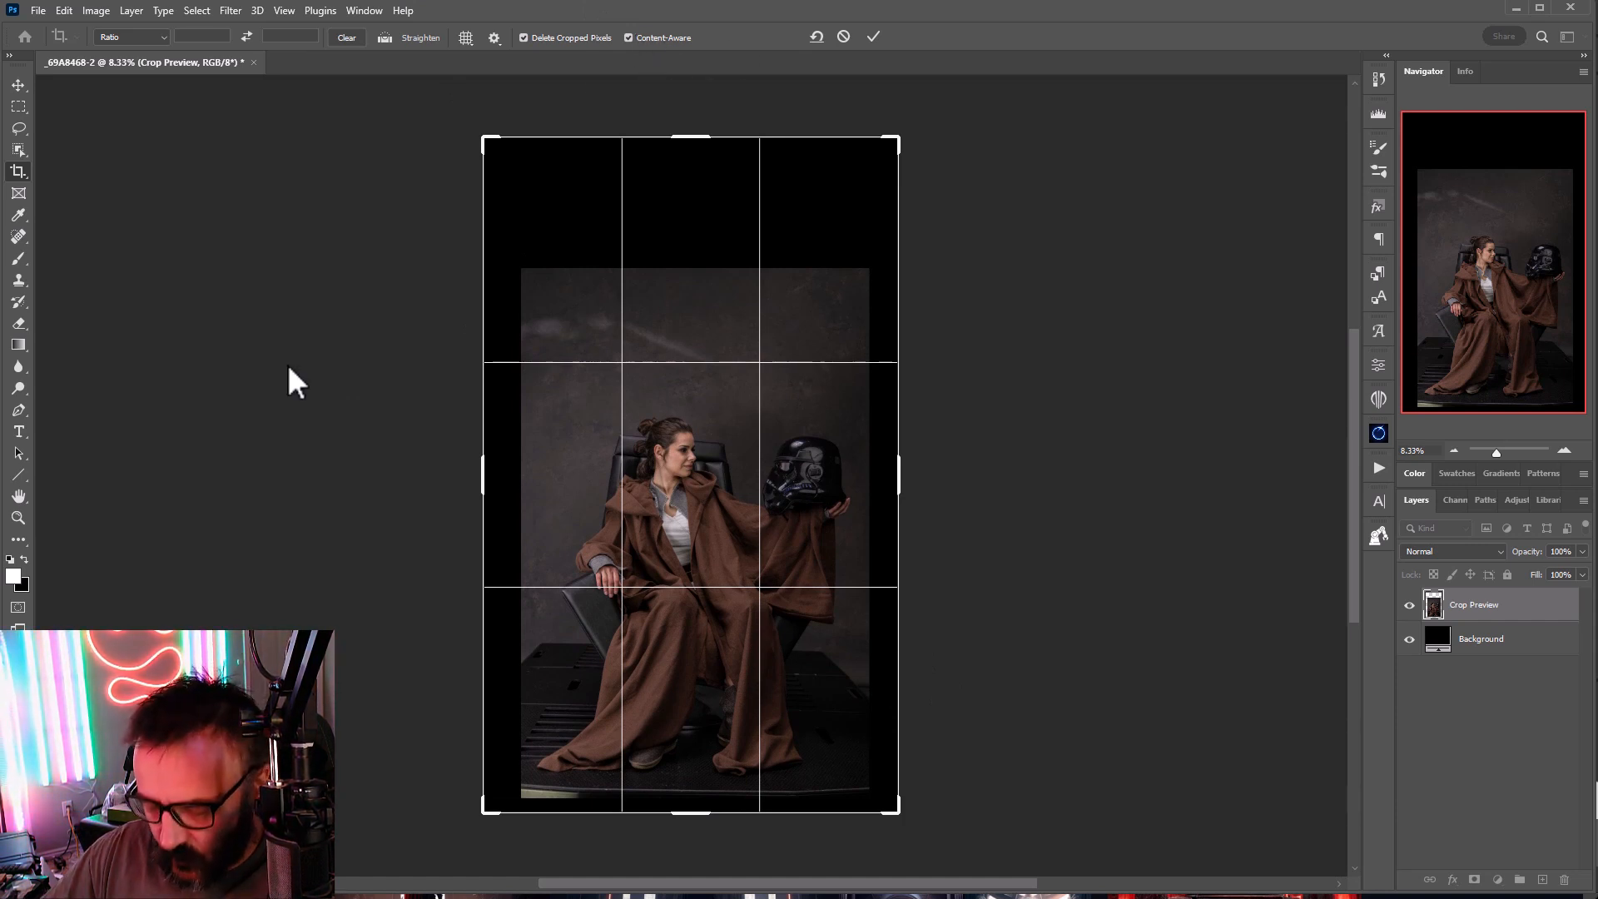
{"action": "key", "text": "Return"}
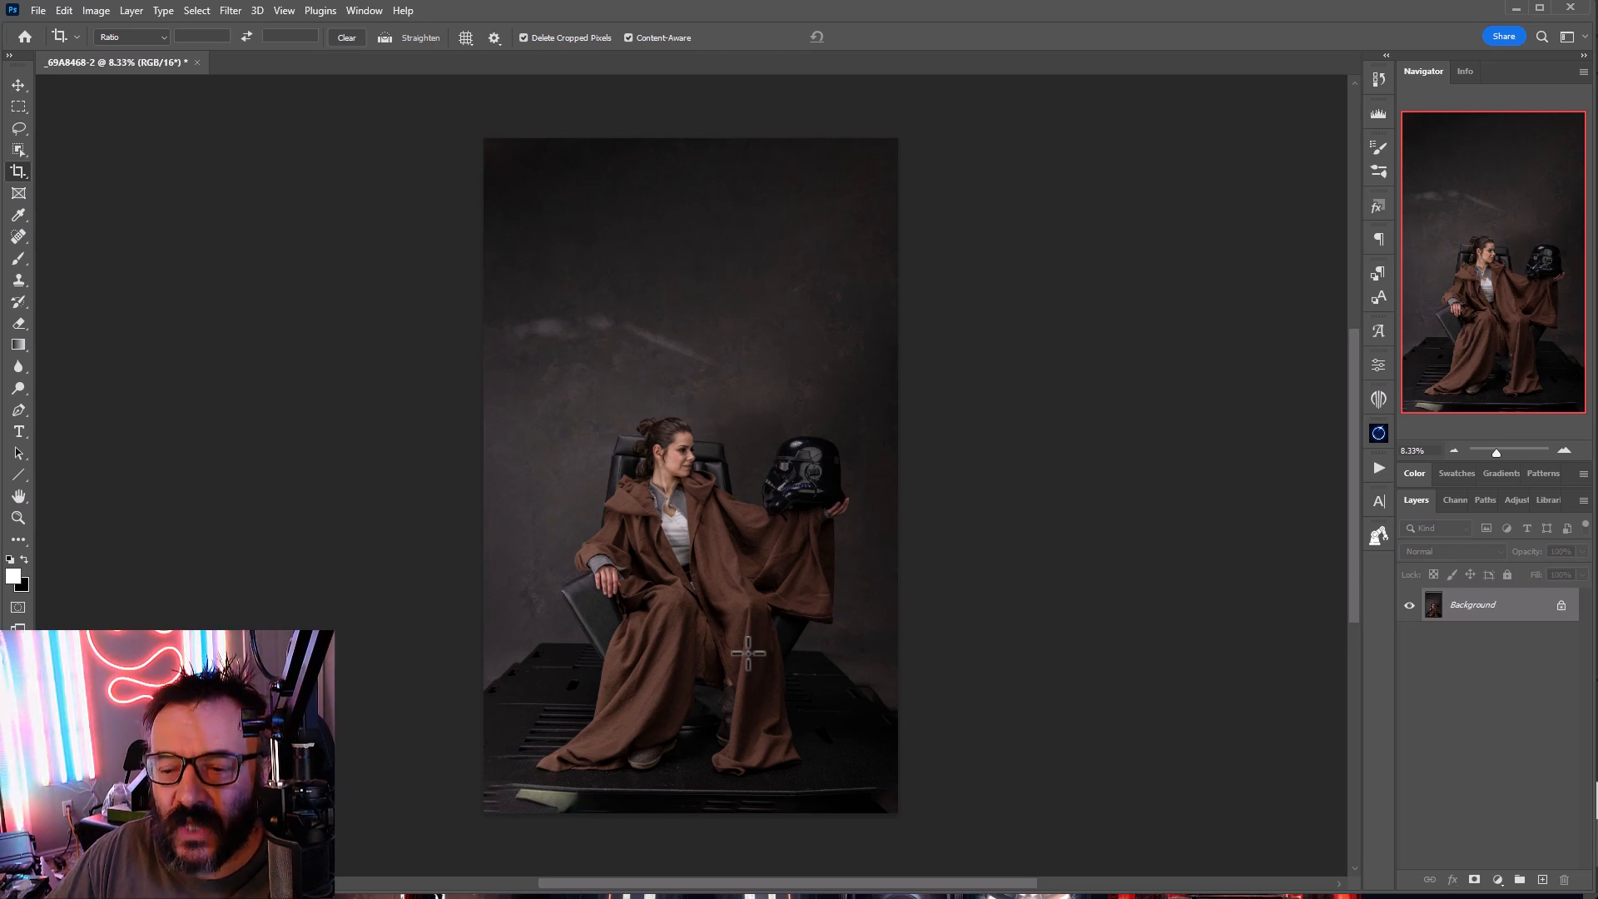
Step: Expand the canvas a second time with a Content-Aware crop, adding more room above and narrow margins on the other edges
{"action": "left_click", "coordinate": [646, 361]}
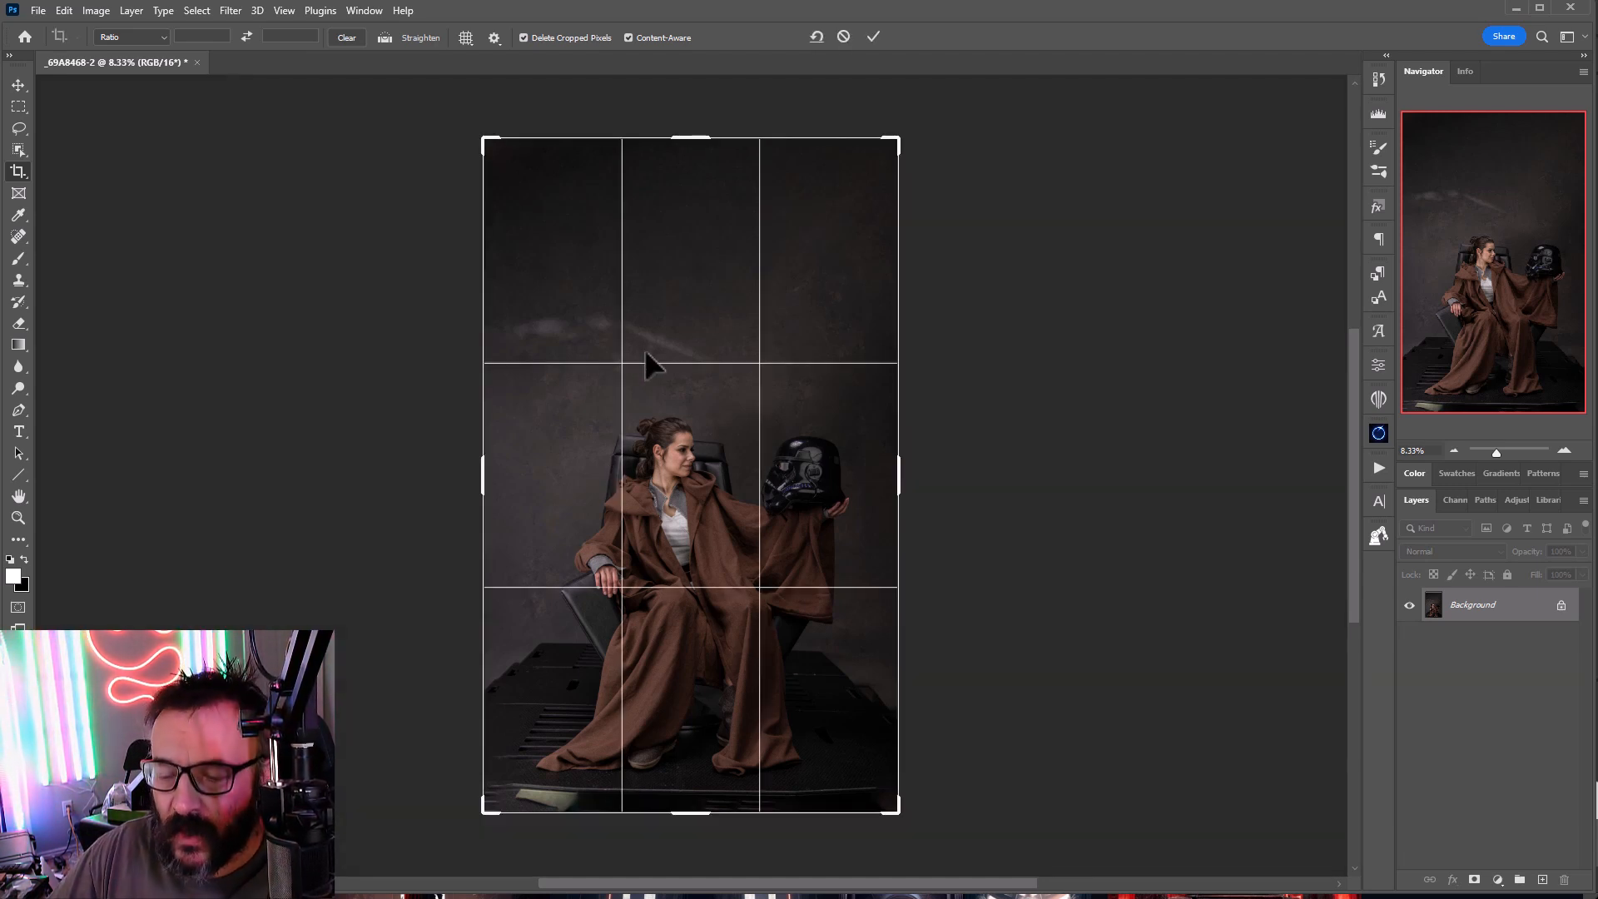
{"action": "left_click_drag", "start_coordinate": [691, 133], "coordinate": [685, 119]}
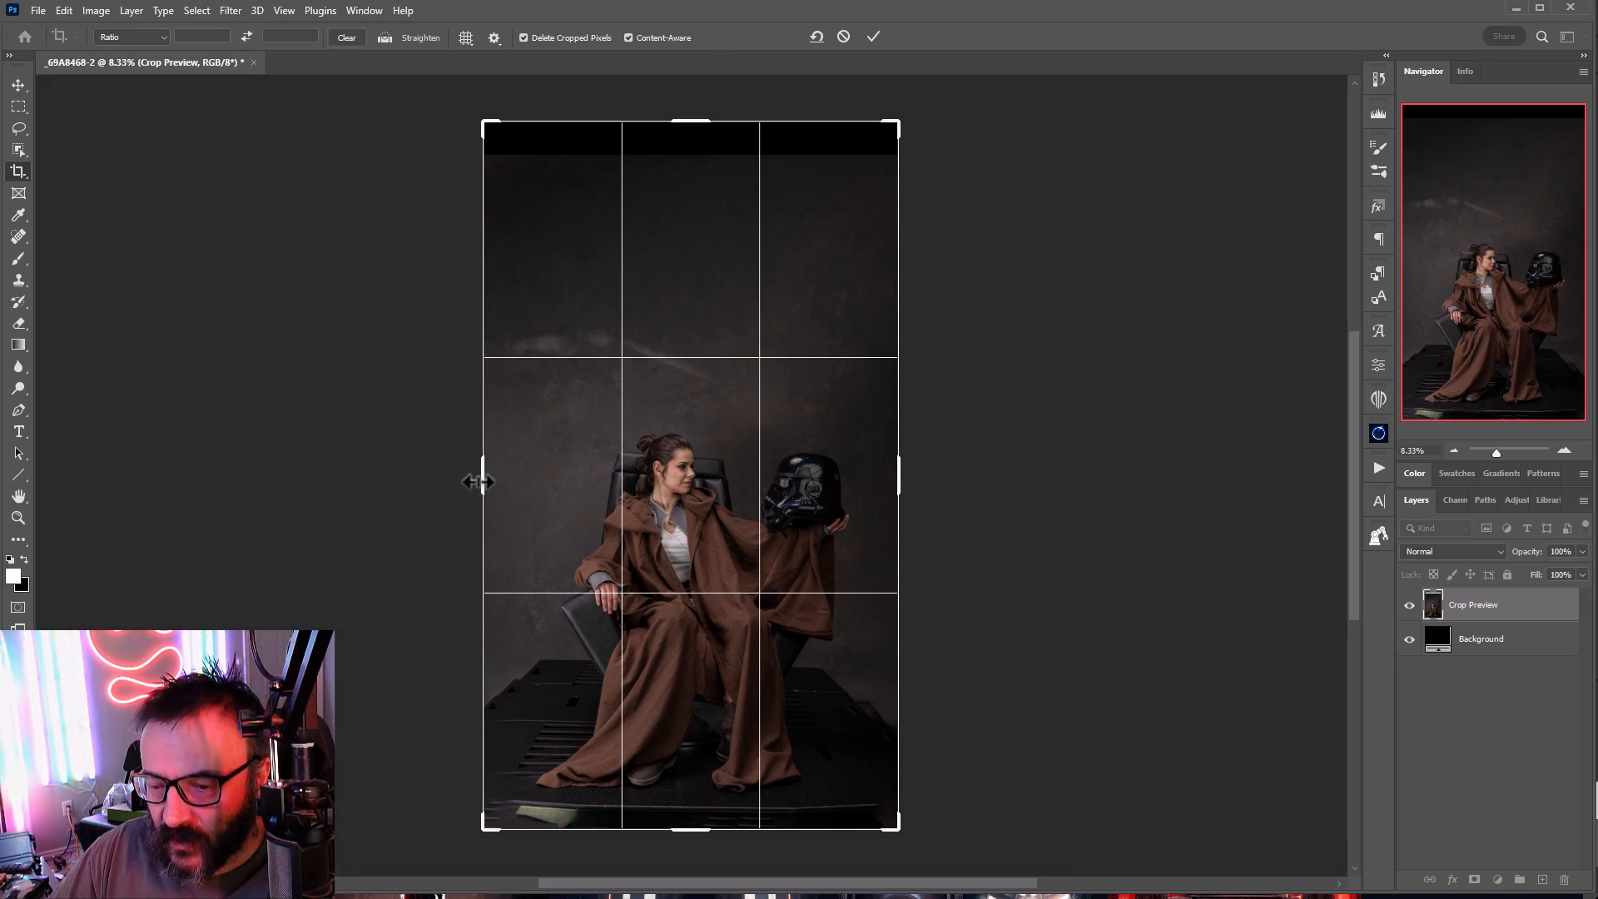
{"action": "left_click_drag", "start_coordinate": [478, 481], "coordinate": [468, 473]}
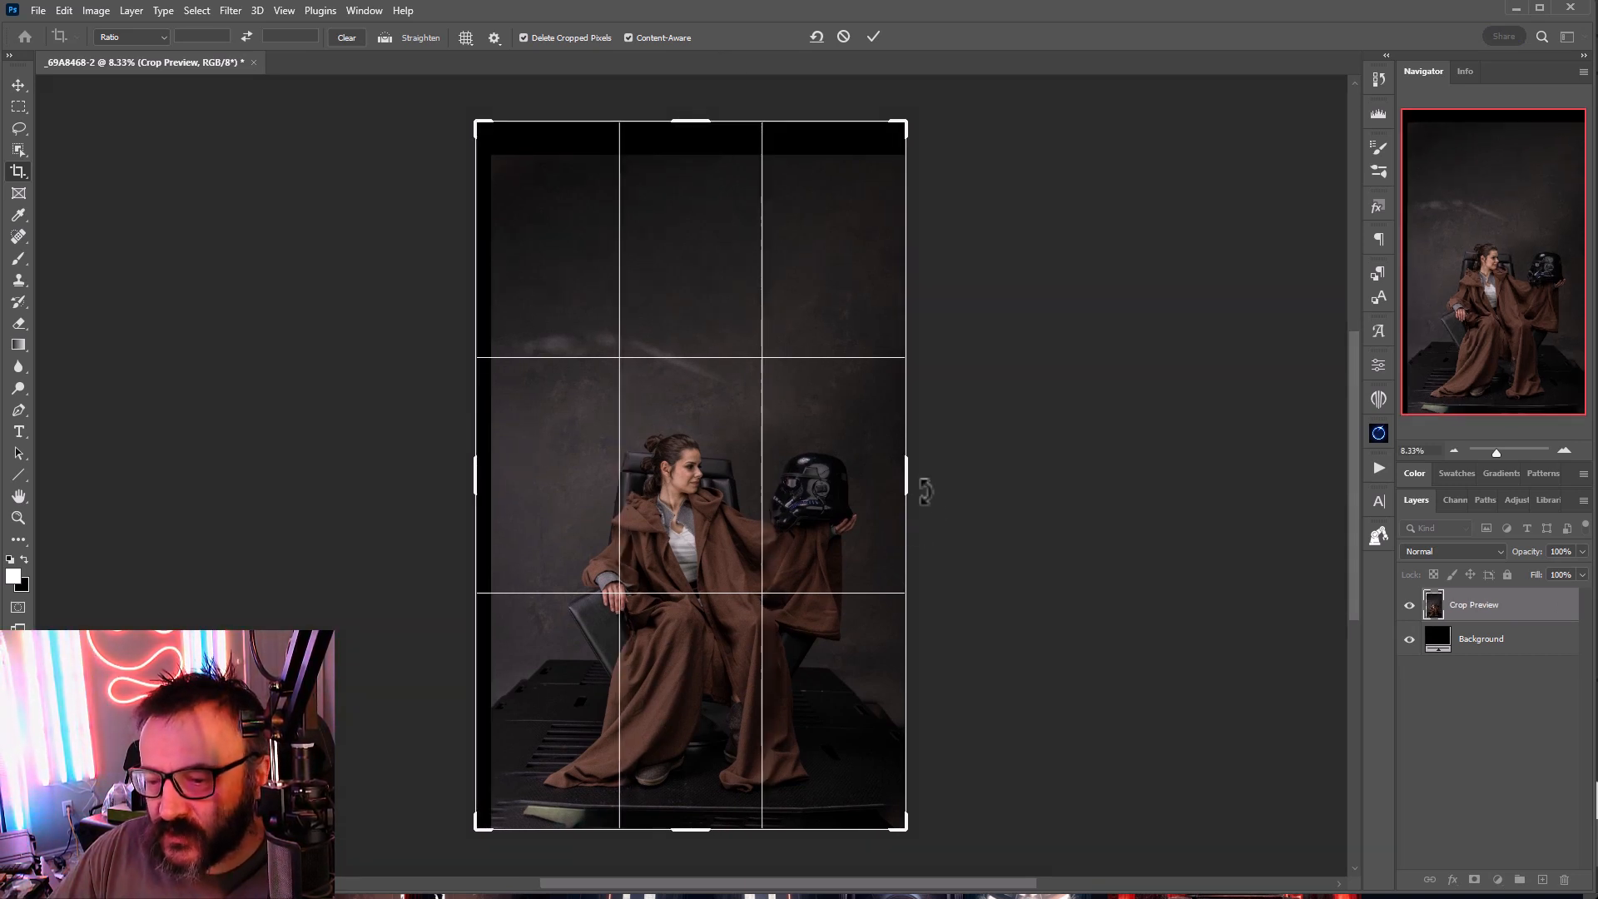
{"action": "left_click_drag", "start_coordinate": [905, 474], "coordinate": [908, 473]}
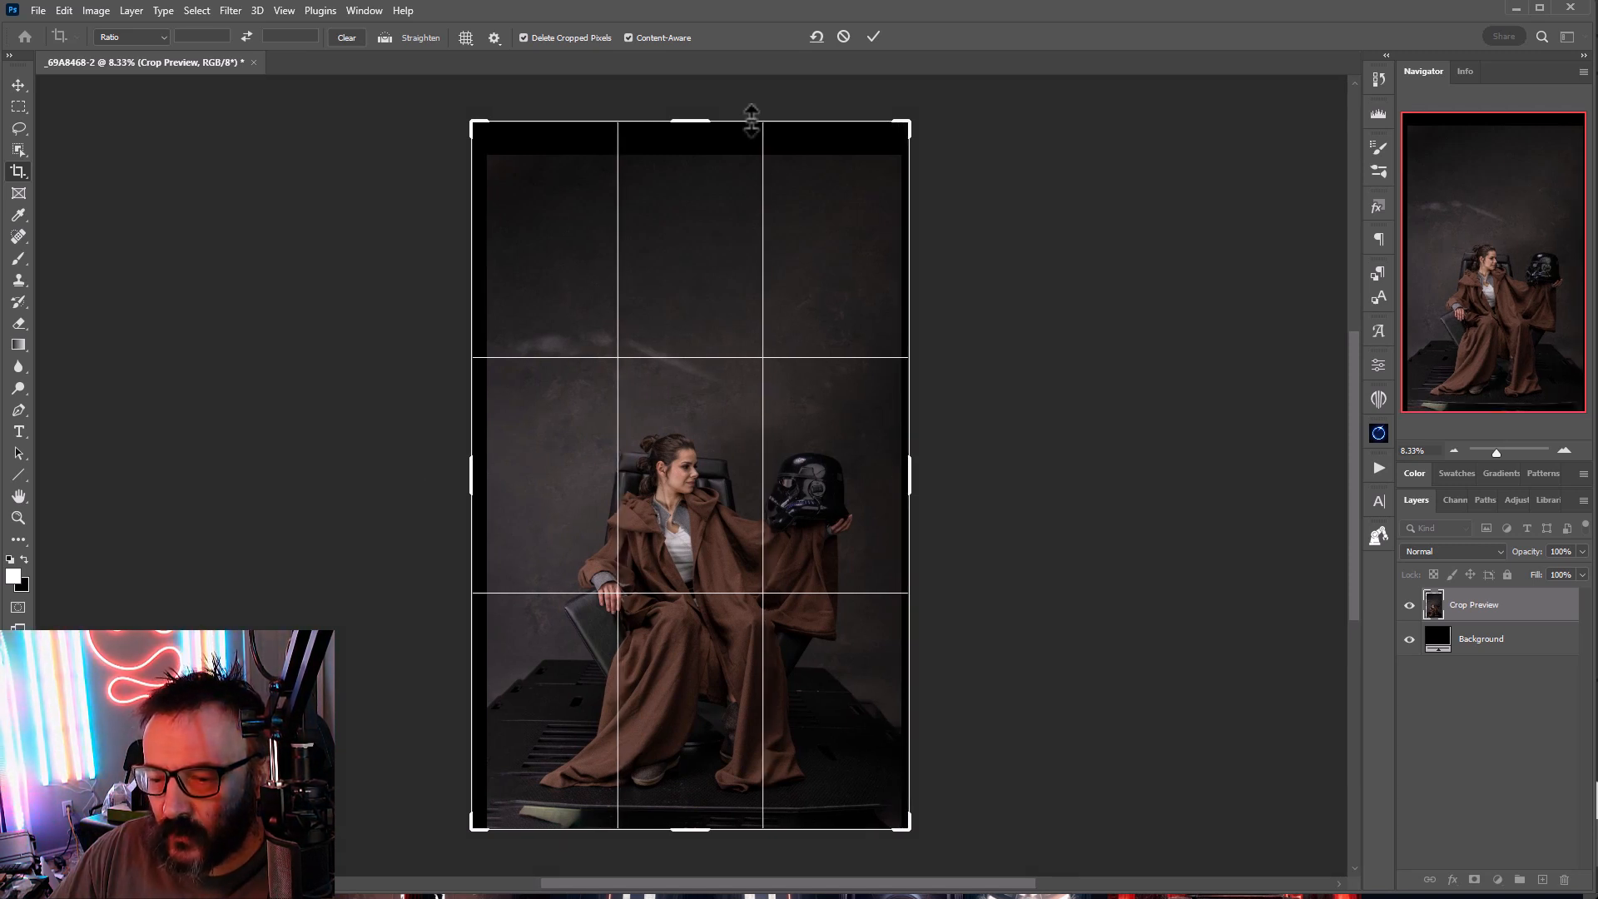
{"action": "left_click_drag", "start_coordinate": [709, 117], "coordinate": [710, 107]}
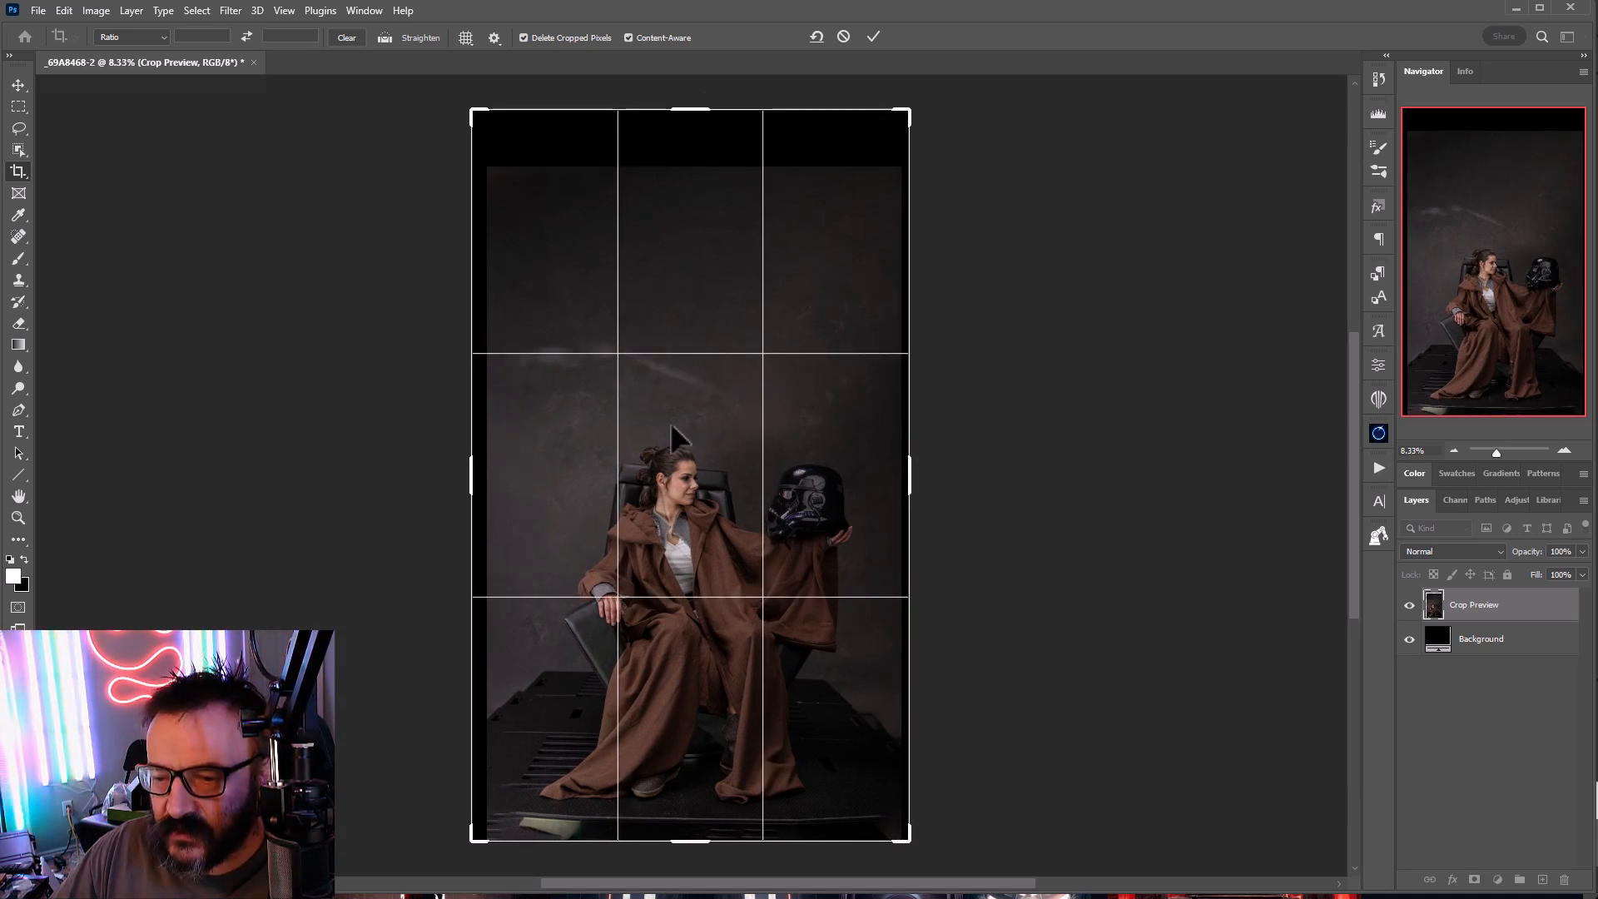
{"action": "left_click_drag", "start_coordinate": [464, 479], "coordinate": [457, 464]}
{"action": "left_click_drag", "start_coordinate": [920, 473], "coordinate": [913, 472]}
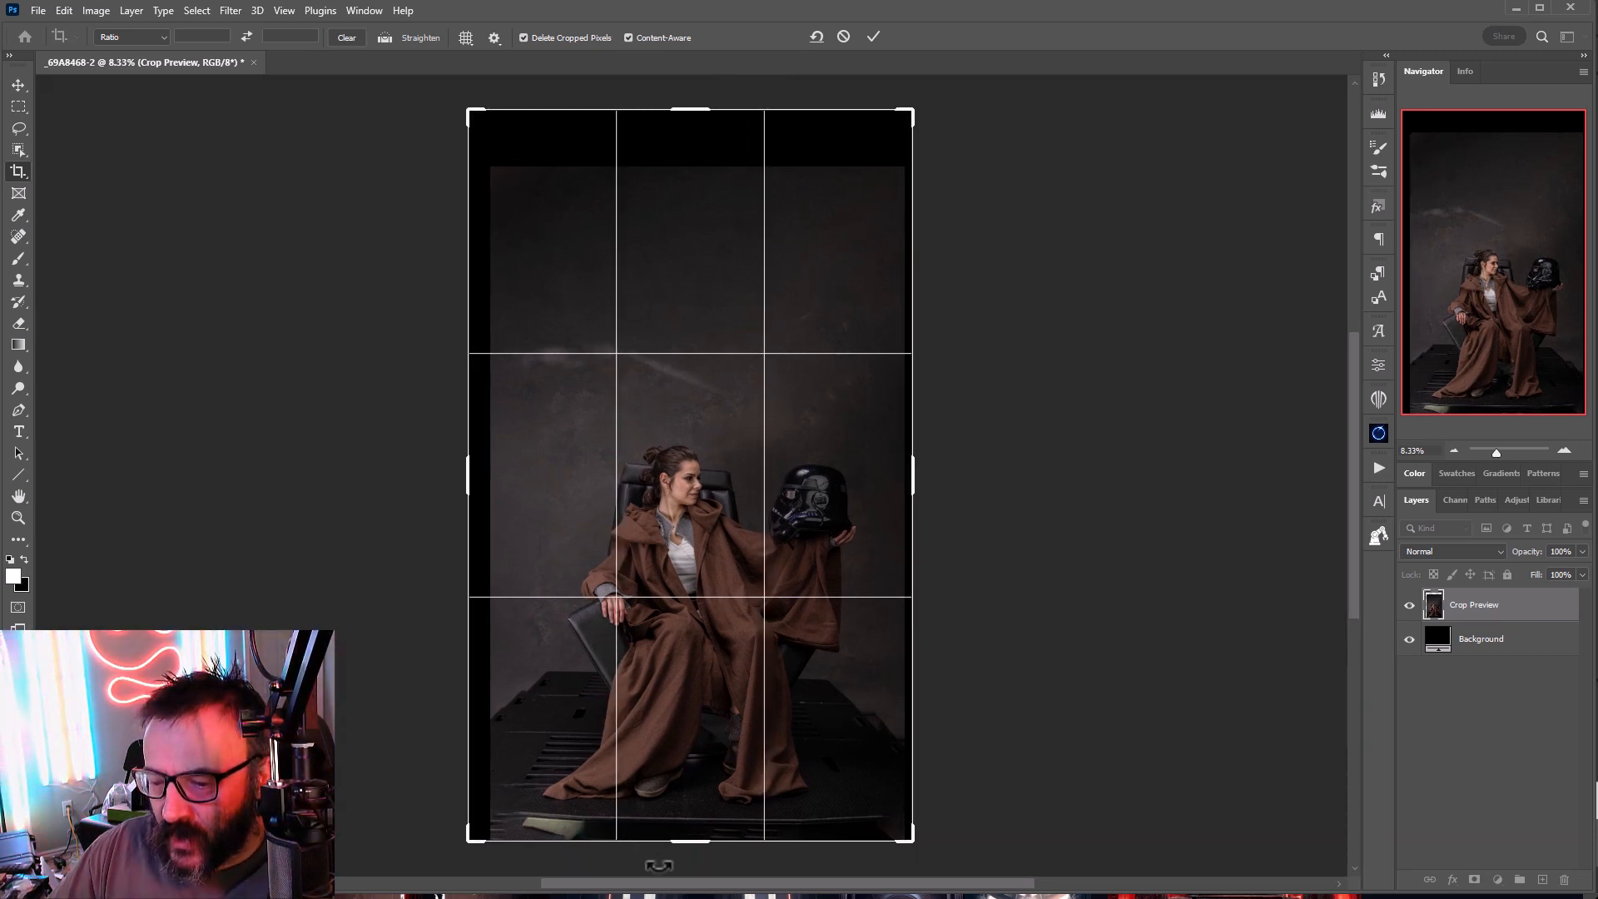
{"action": "left_click_drag", "start_coordinate": [697, 839], "coordinate": [693, 849]}
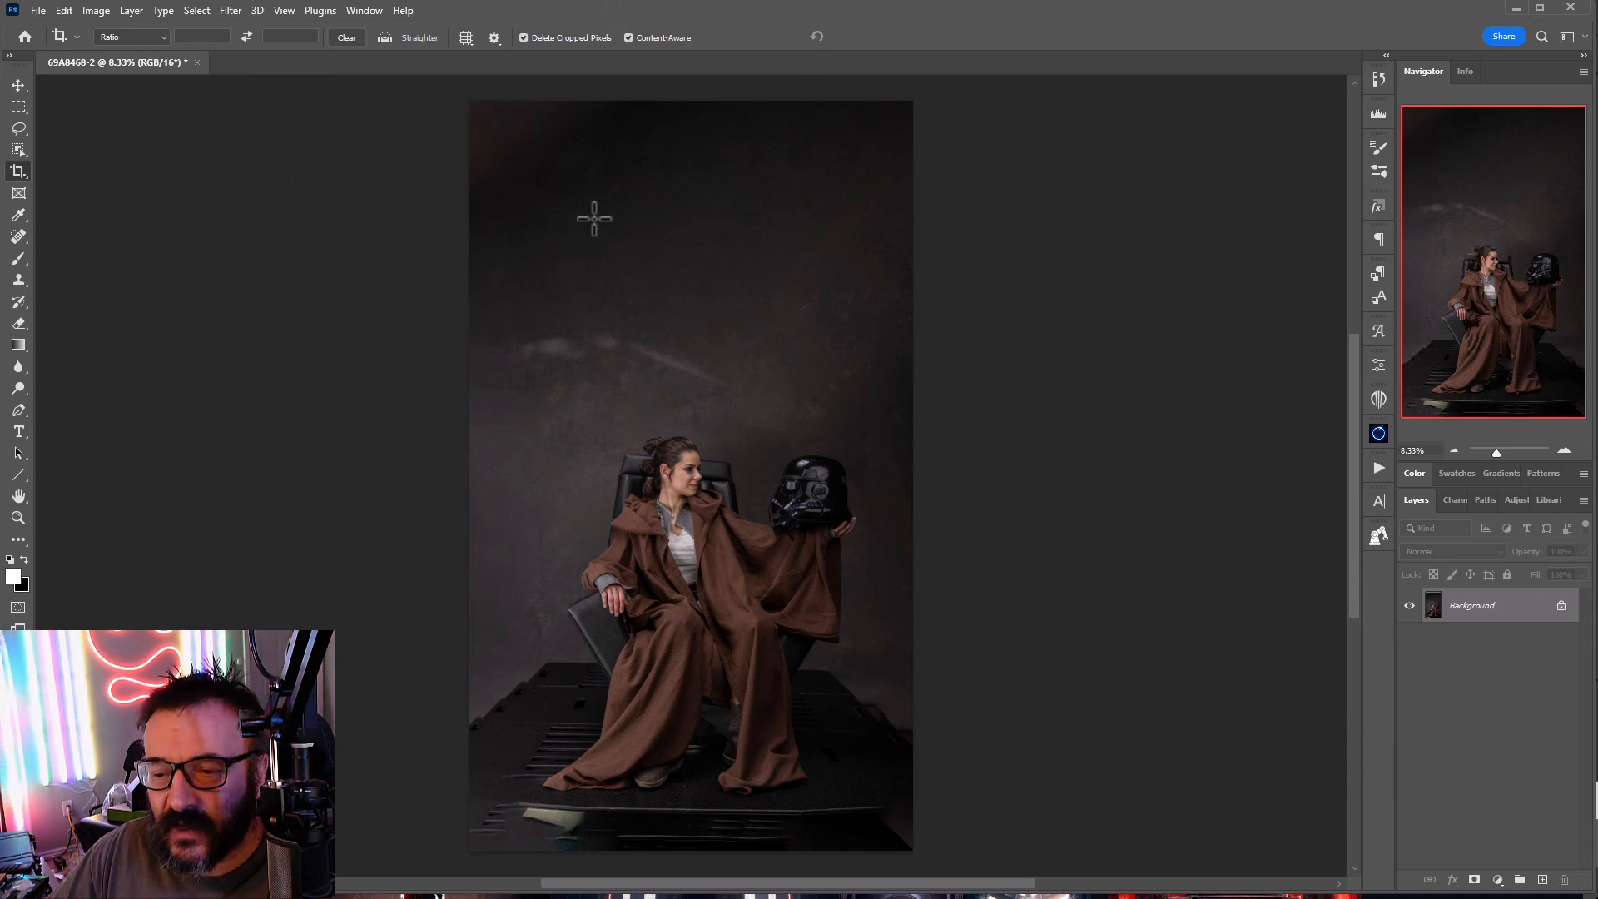
Step: Remove the pale green patch below the platform's front edge with the Spot Healing Brush enlarged to 175 px
{"action": "scroll", "coordinate": [627, 451], "scroll_direction": "down", "scroll_amount": 3}
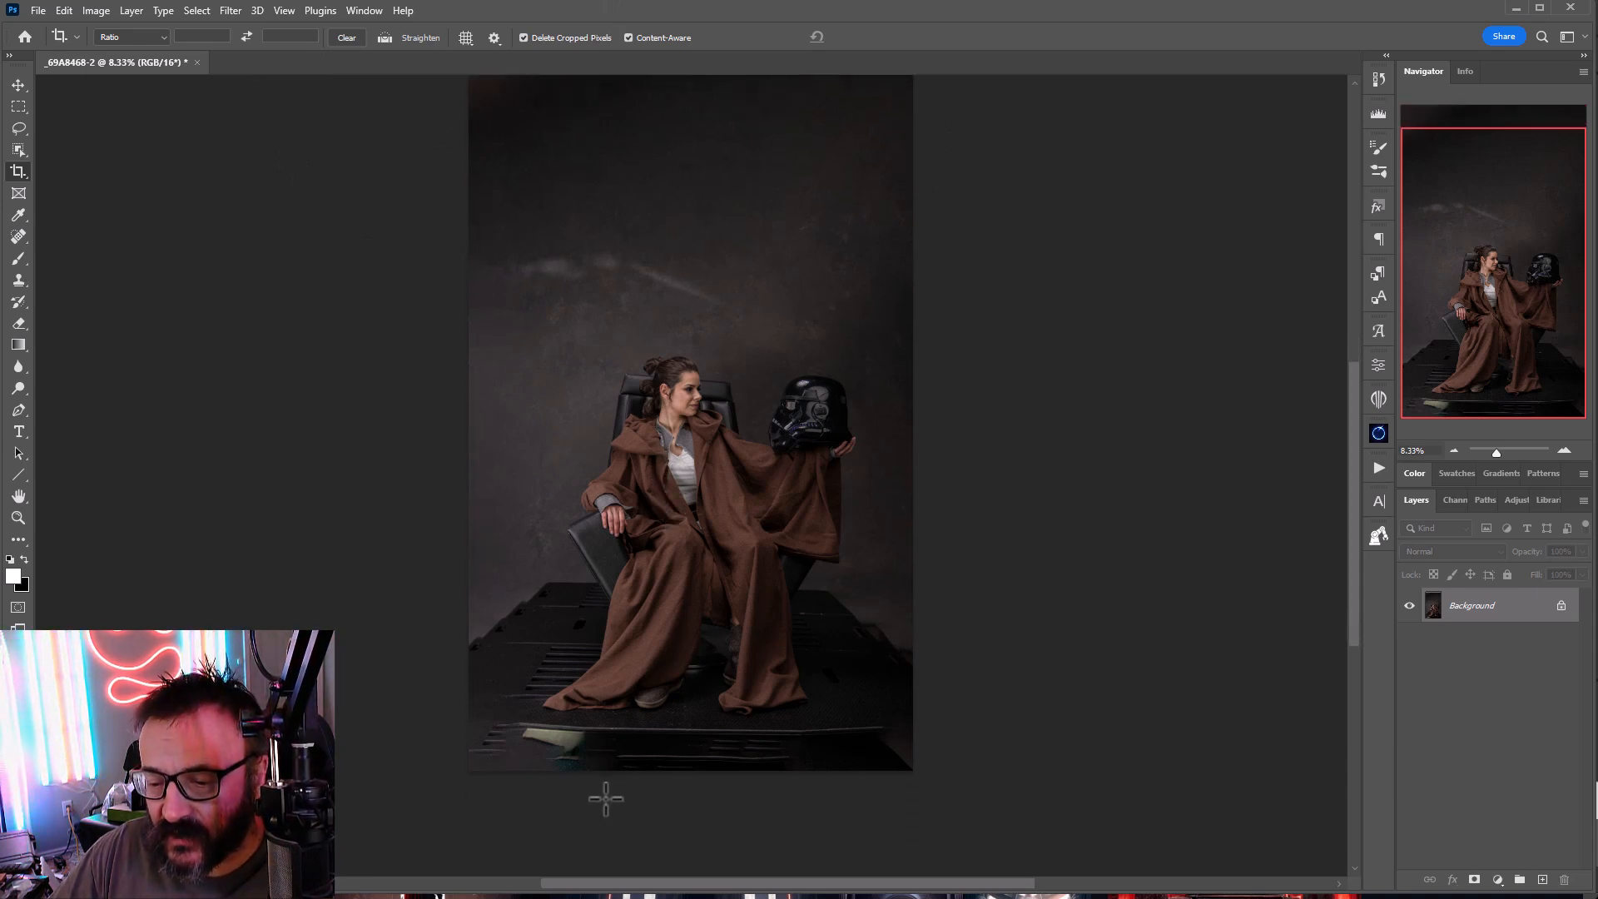
{"action": "scroll", "coordinate": [605, 796], "scroll_direction": "up", "scroll_amount": 3}
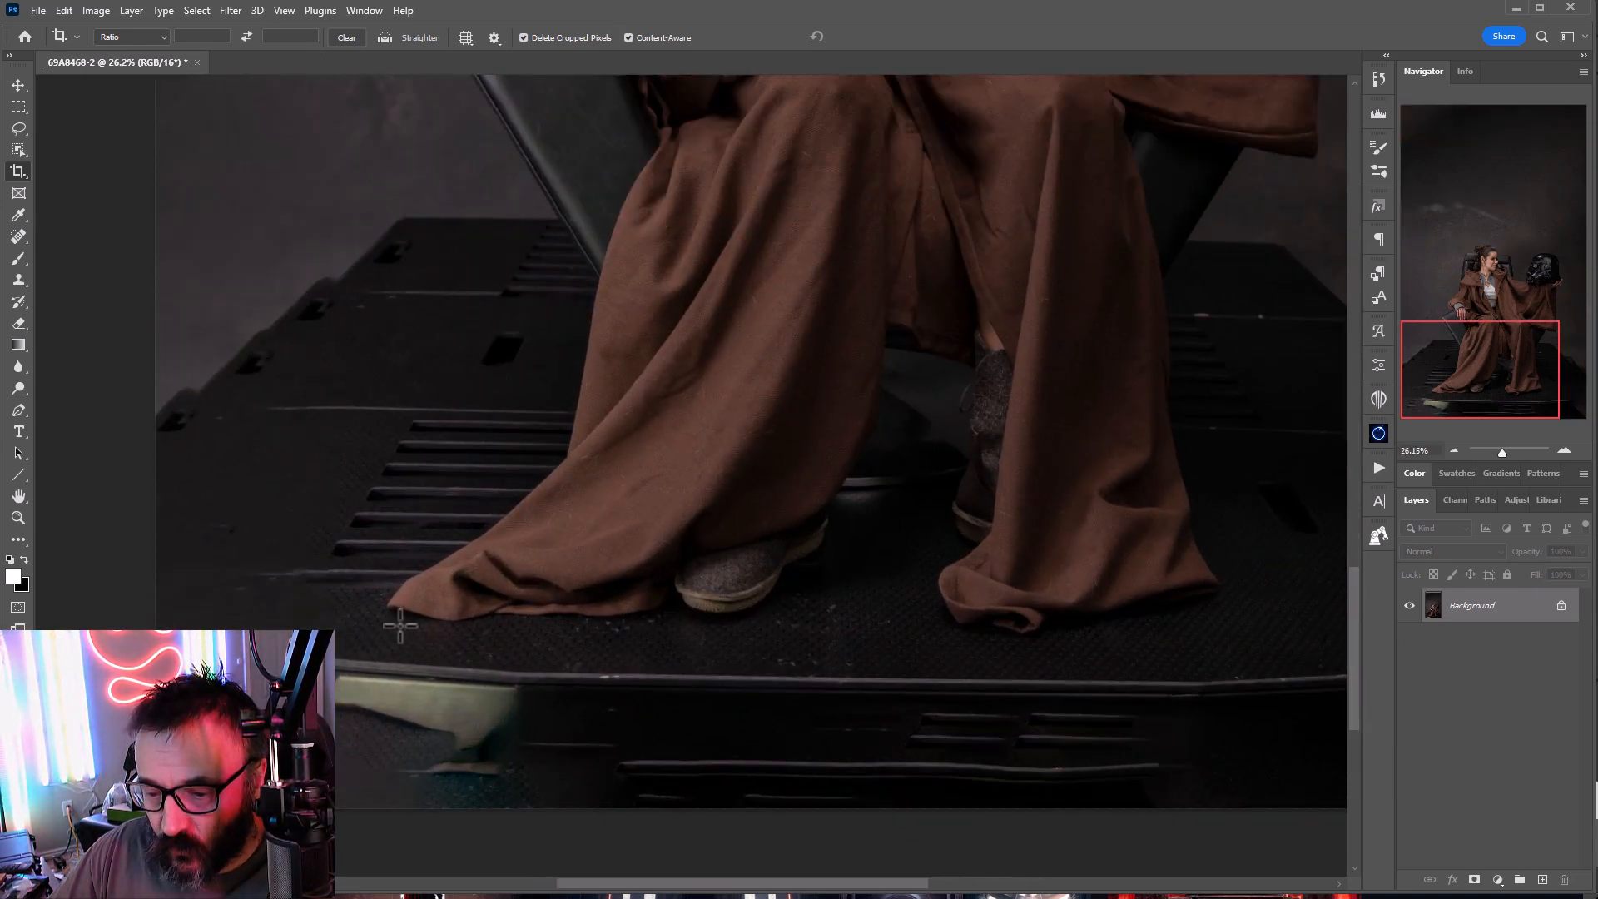
{"action": "left_click_drag", "start_coordinate": [724, 679], "coordinate": [885, 560]}
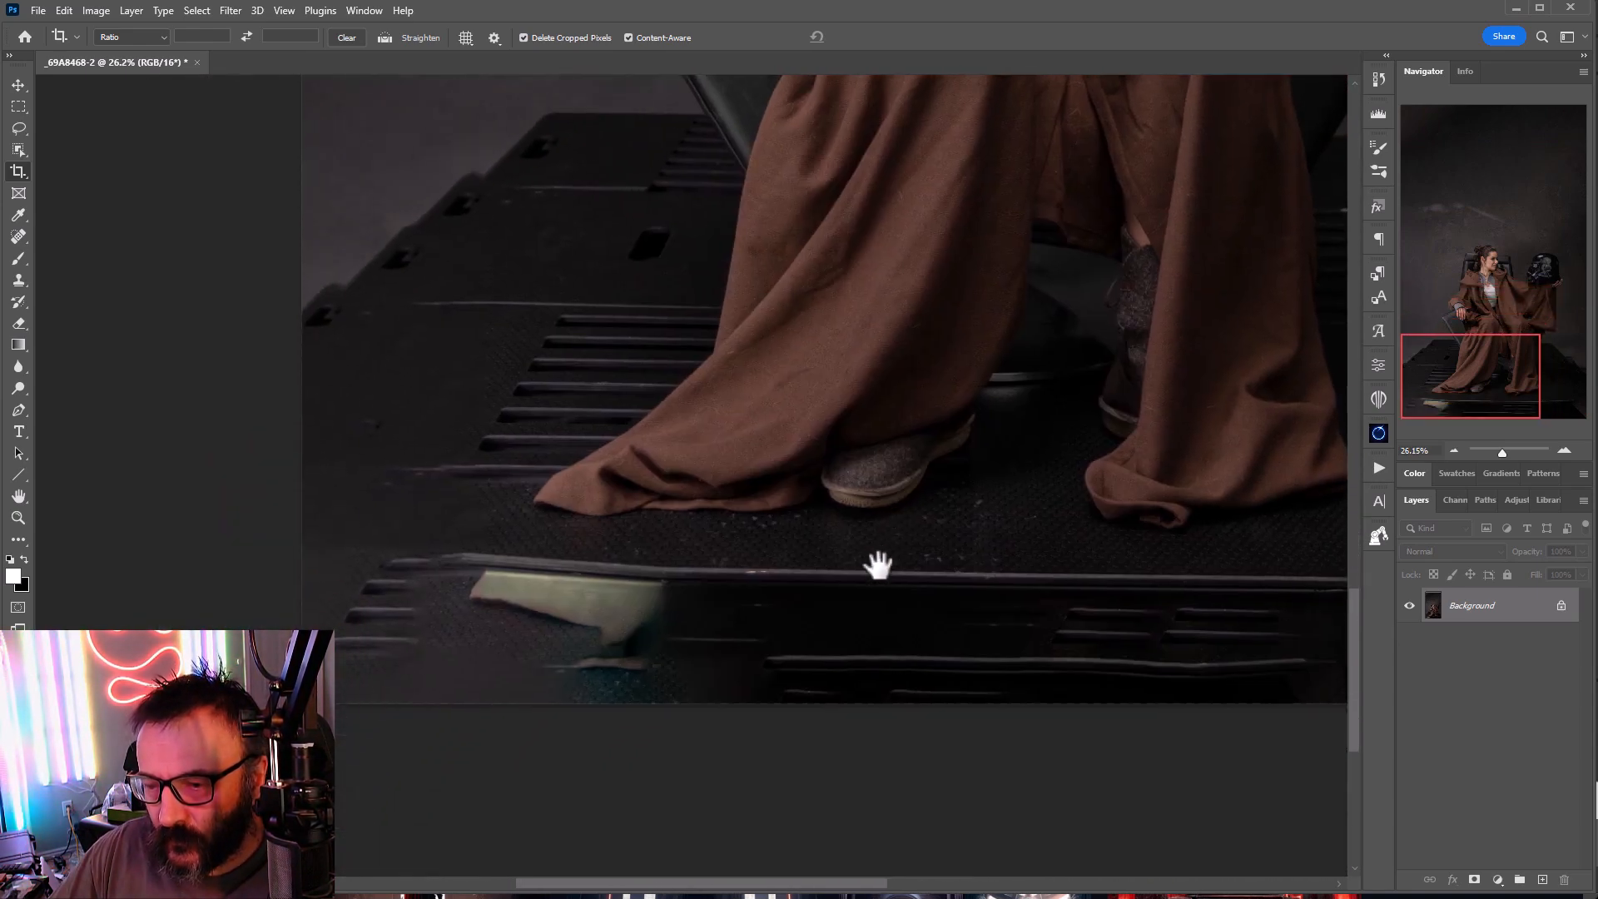
{"action": "left_click", "coordinate": [20, 237]}
{"action": "left_click", "coordinate": [126, 240]}
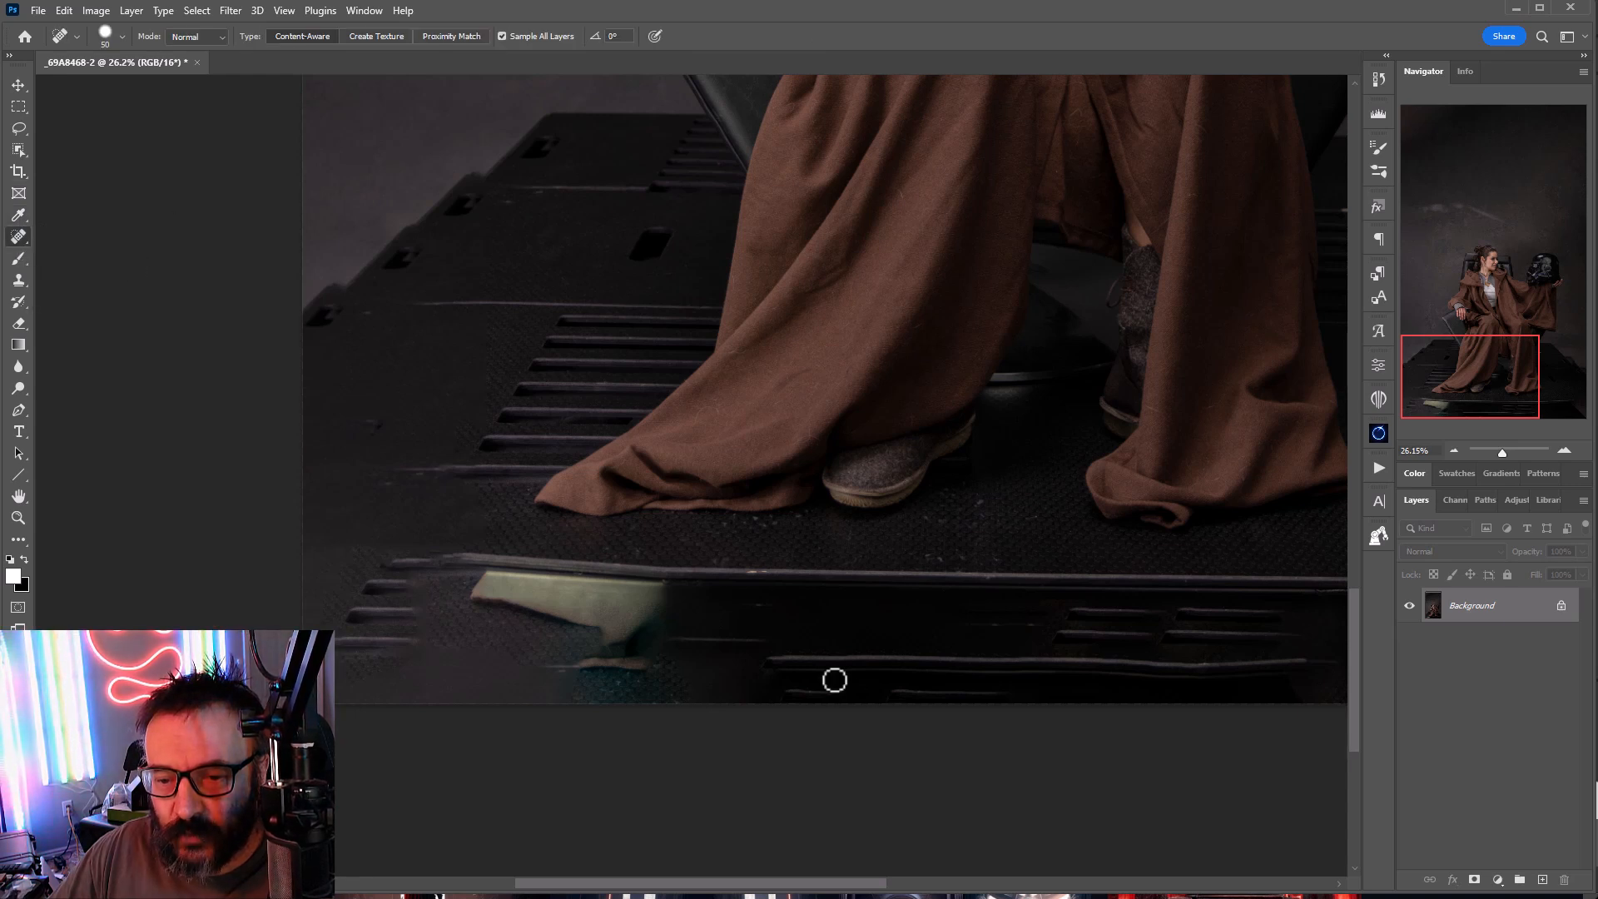
{"action": "key", "text": "bracketright"}
{"action": "key", "text": "bracketright"}
{"action": "key", "text": "bracketright"}
{"action": "key", "text": "bracketright"}
{"action": "key", "text": "bracketright"}
{"action": "key", "text": "bracketright"}
{"action": "key", "text": "bracketright"}
{"action": "key", "text": "bracketright"}
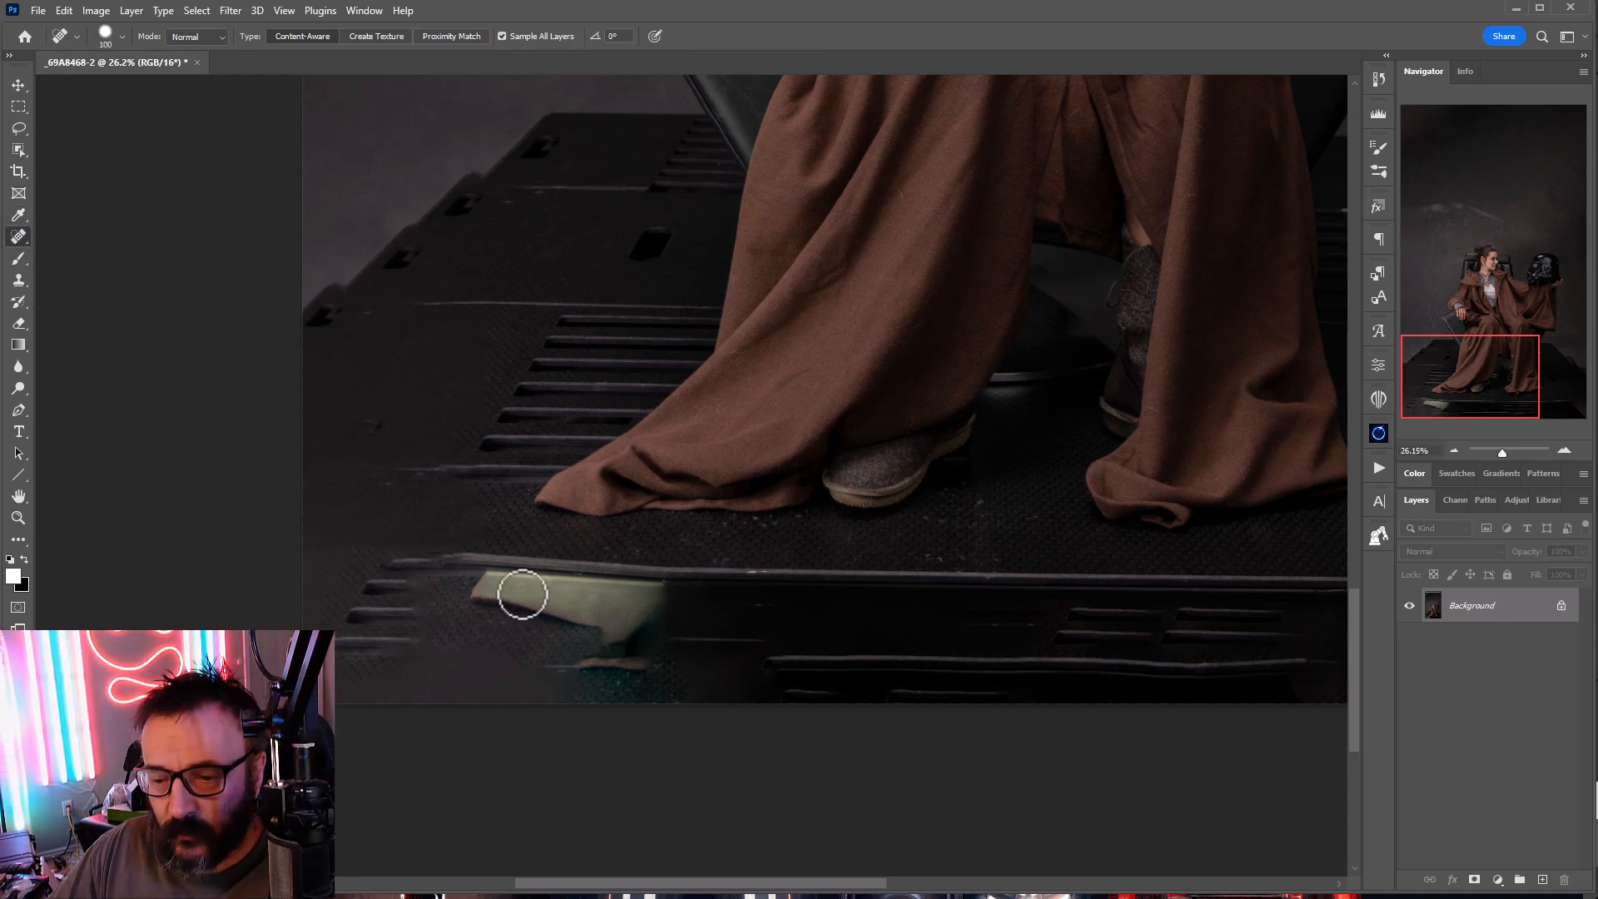
{"action": "mouse_move", "coordinate": [668, 589]}
{"action": "left_mouse_down"}
{"action": "mouse_move", "coordinate": [575, 587]}
{"action": "mouse_move", "coordinate": [595, 592]}
{"action": "mouse_move", "coordinate": [517, 625]}
{"action": "mouse_move", "coordinate": [617, 638]}
{"action": "mouse_move", "coordinate": [579, 666]}
{"action": "mouse_move", "coordinate": [683, 655]}
{"action": "mouse_move", "coordinate": [652, 694]}
{"action": "mouse_move", "coordinate": [799, 874]}
{"action": "left_mouse_up"}
{"action": "mouse_move", "coordinate": [553, 678]}
{"action": "left_mouse_down"}
{"action": "mouse_move", "coordinate": [607, 694]}
{"action": "mouse_move", "coordinate": [599, 603]}
{"action": "left_mouse_up"}
Step: Heal over the platform's slanted left edge so the black floor reaches the image's left border
{"action": "key", "text": "space"}
{"action": "mouse_move", "coordinate": [525, 332]}
{"action": "left_mouse_down"}
{"action": "mouse_move", "coordinate": [599, 506]}
{"action": "mouse_move", "coordinate": [702, 865]}
{"action": "left_mouse_up"}
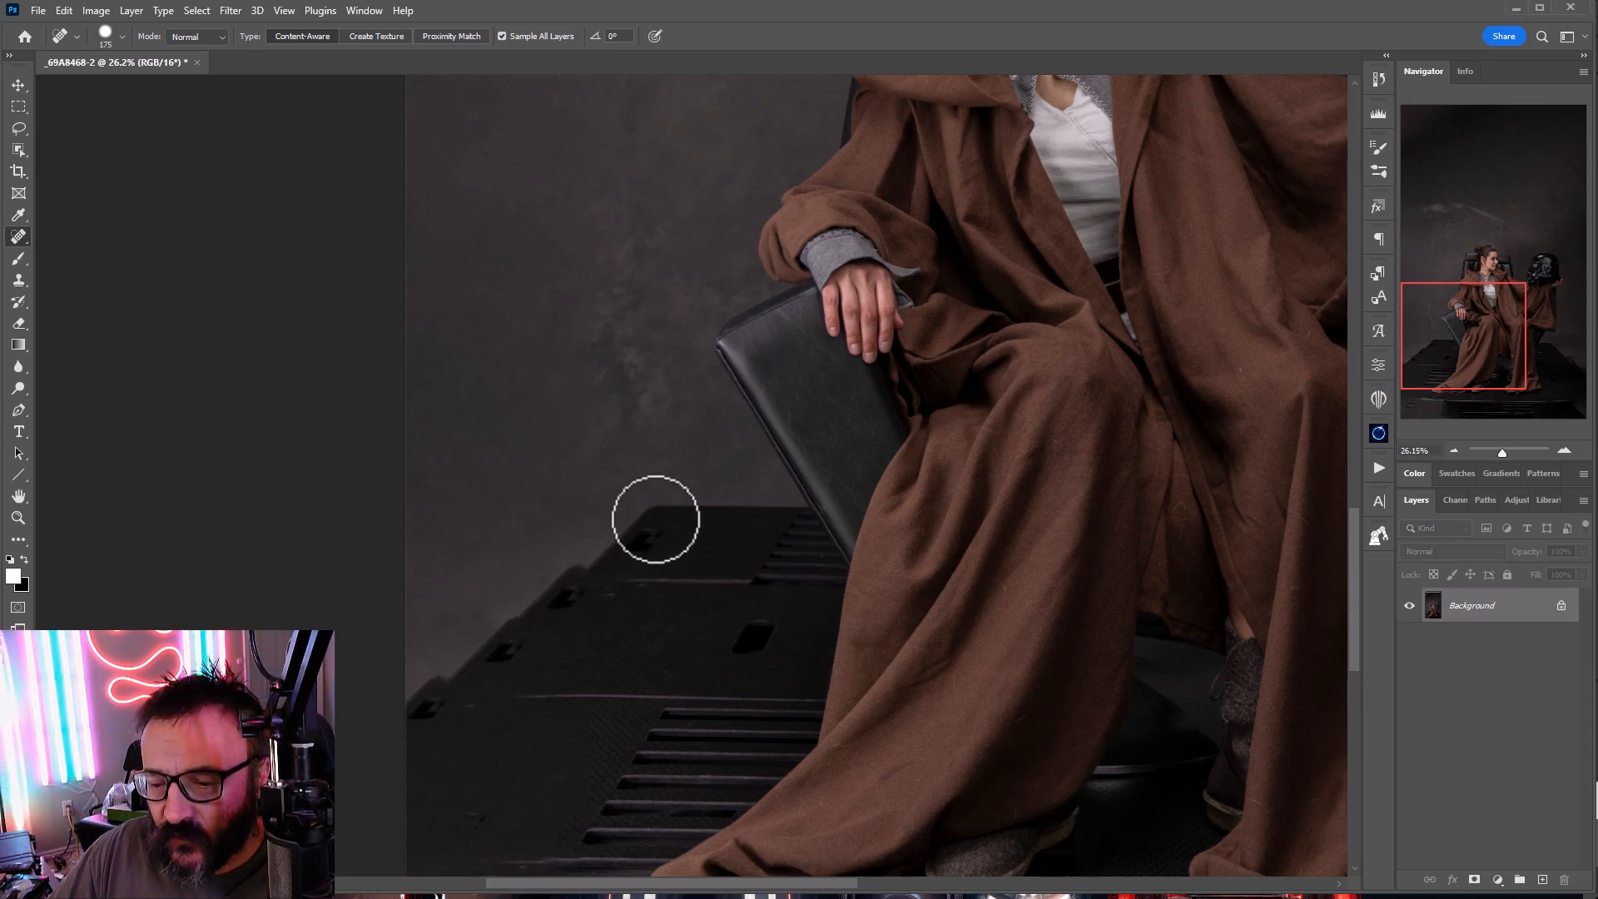
{"action": "mouse_move", "coordinate": [653, 516]}
{"action": "left_mouse_down"}
{"action": "mouse_move", "coordinate": [397, 527]}
{"action": "mouse_move", "coordinate": [628, 541]}
{"action": "mouse_move", "coordinate": [378, 551]}
{"action": "mouse_move", "coordinate": [593, 567]}
{"action": "mouse_move", "coordinate": [536, 592]}
{"action": "mouse_move", "coordinate": [429, 704]}
{"action": "mouse_move", "coordinate": [467, 617]}
{"action": "mouse_move", "coordinate": [390, 675]}
{"action": "mouse_move", "coordinate": [438, 600]}
{"action": "left_mouse_up"}
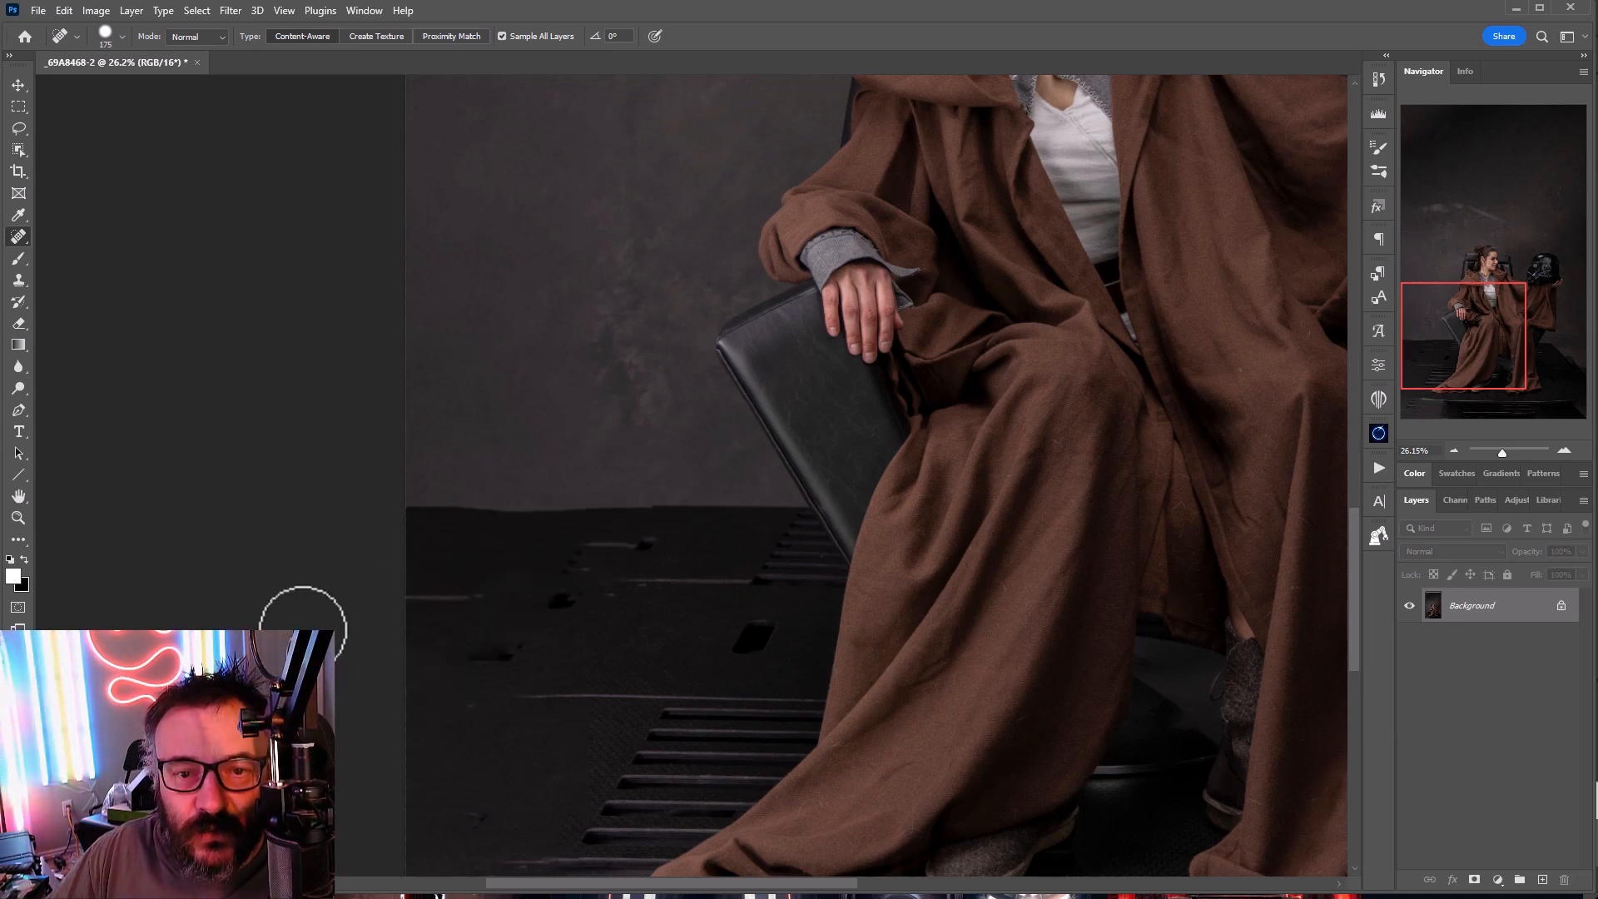
Step: Heal over the platform's slanted right edge and the resulting streaks so the black floor reaches the image's right border
{"action": "left_click_drag", "start_coordinate": [1107, 612], "coordinate": [197, 385]}
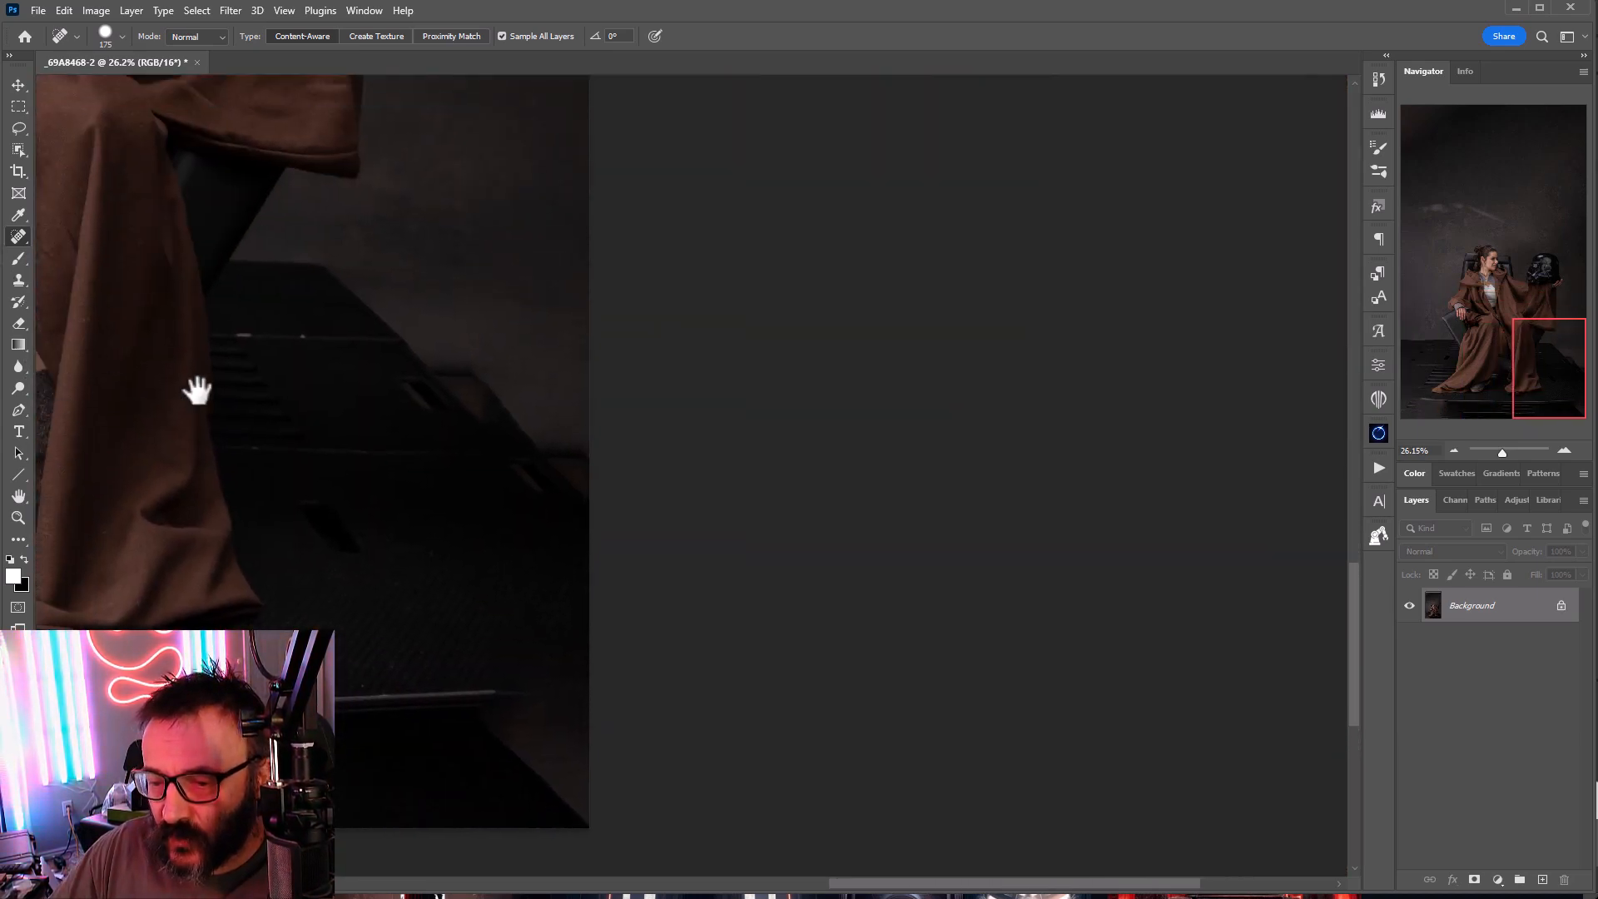
{"action": "mouse_move", "coordinate": [332, 279]}
{"action": "left_mouse_down"}
{"action": "mouse_move", "coordinate": [653, 313]}
{"action": "mouse_move", "coordinate": [342, 302]}
{"action": "mouse_move", "coordinate": [560, 337]}
{"action": "mouse_move", "coordinate": [503, 366]}
{"action": "mouse_move", "coordinate": [559, 373]}
{"action": "mouse_move", "coordinate": [499, 432]}
{"action": "mouse_move", "coordinate": [568, 364]}
{"action": "mouse_move", "coordinate": [529, 389]}
{"action": "mouse_move", "coordinate": [587, 455]}
{"action": "mouse_move", "coordinate": [602, 506]}
{"action": "mouse_move", "coordinate": [497, 345]}
{"action": "mouse_move", "coordinate": [608, 596]}
{"action": "mouse_move", "coordinate": [571, 696]}
{"action": "mouse_move", "coordinate": [601, 670]}
{"action": "mouse_move", "coordinate": [533, 689]}
{"action": "mouse_move", "coordinate": [589, 809]}
{"action": "mouse_move", "coordinate": [577, 746]}
{"action": "mouse_move", "coordinate": [551, 723]}
{"action": "mouse_move", "coordinate": [572, 753]}
{"action": "left_mouse_up"}
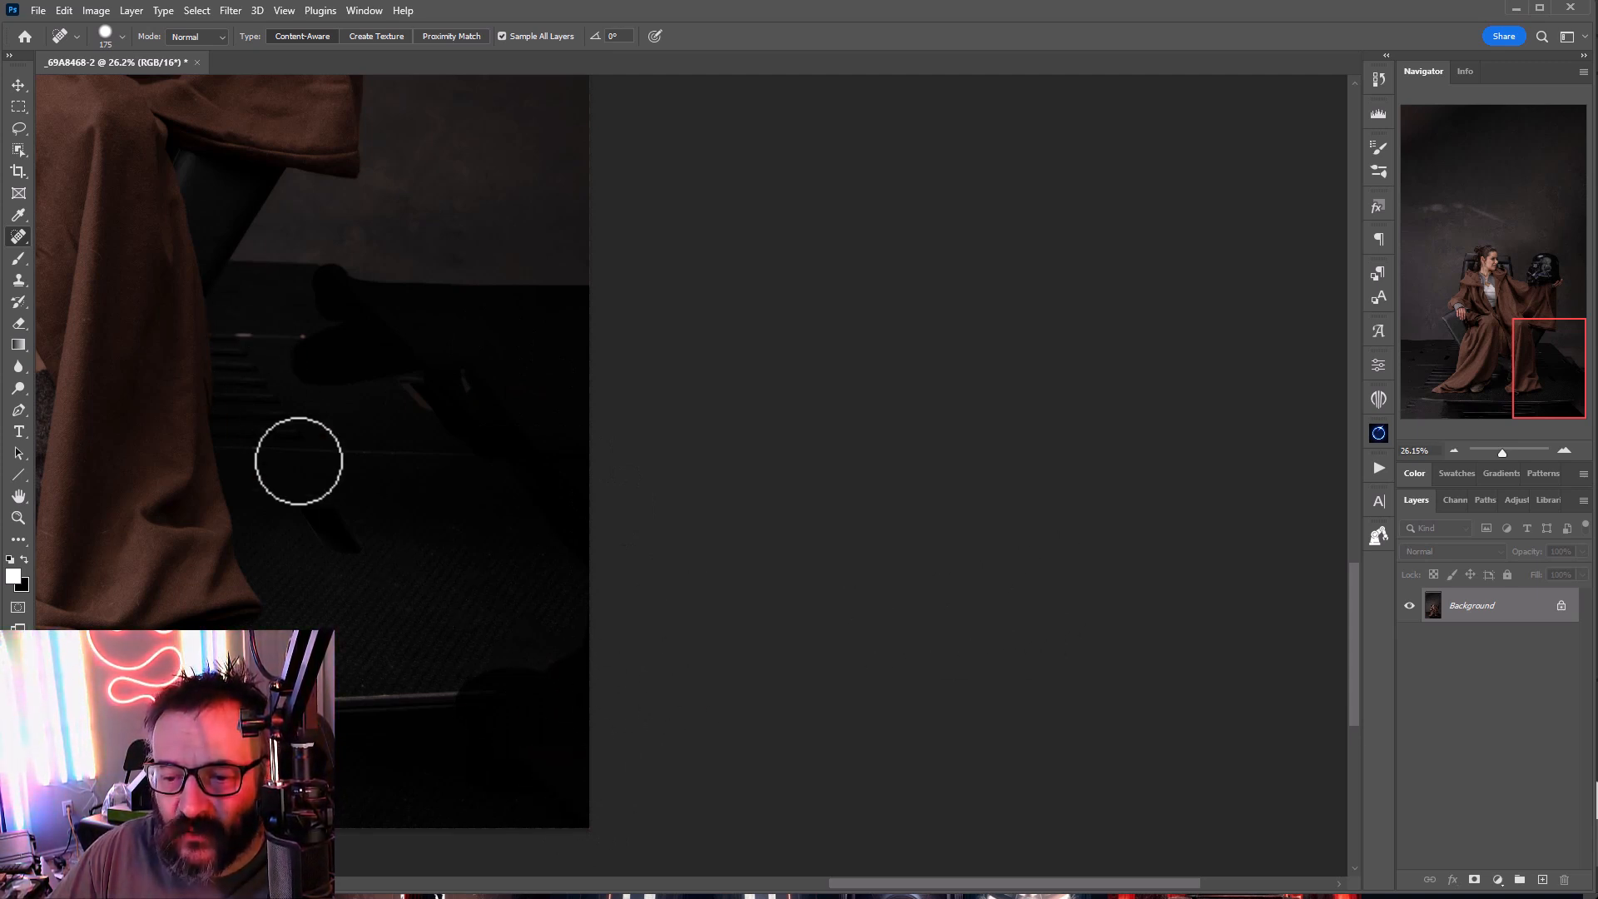
{"action": "key", "text": "ctrl+z"}
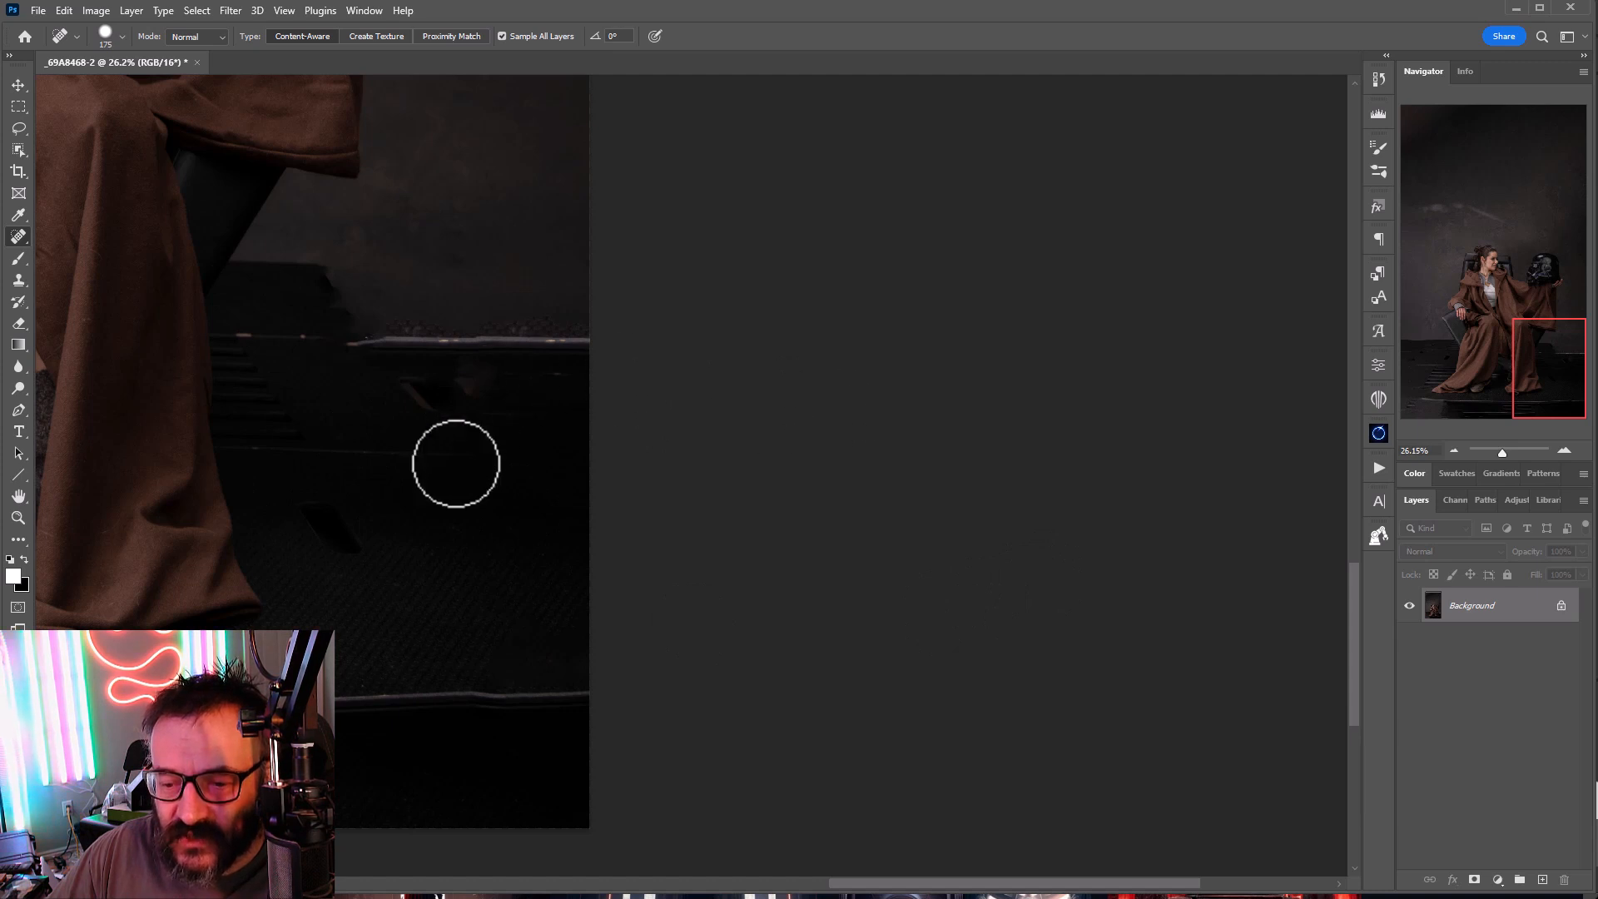
{"action": "mouse_move", "coordinate": [321, 285]}
{"action": "left_mouse_down"}
{"action": "mouse_move", "coordinate": [446, 283]}
{"action": "mouse_move", "coordinate": [583, 307]}
{"action": "mouse_move", "coordinate": [339, 315]}
{"action": "mouse_move", "coordinate": [587, 345]}
{"action": "left_mouse_up"}
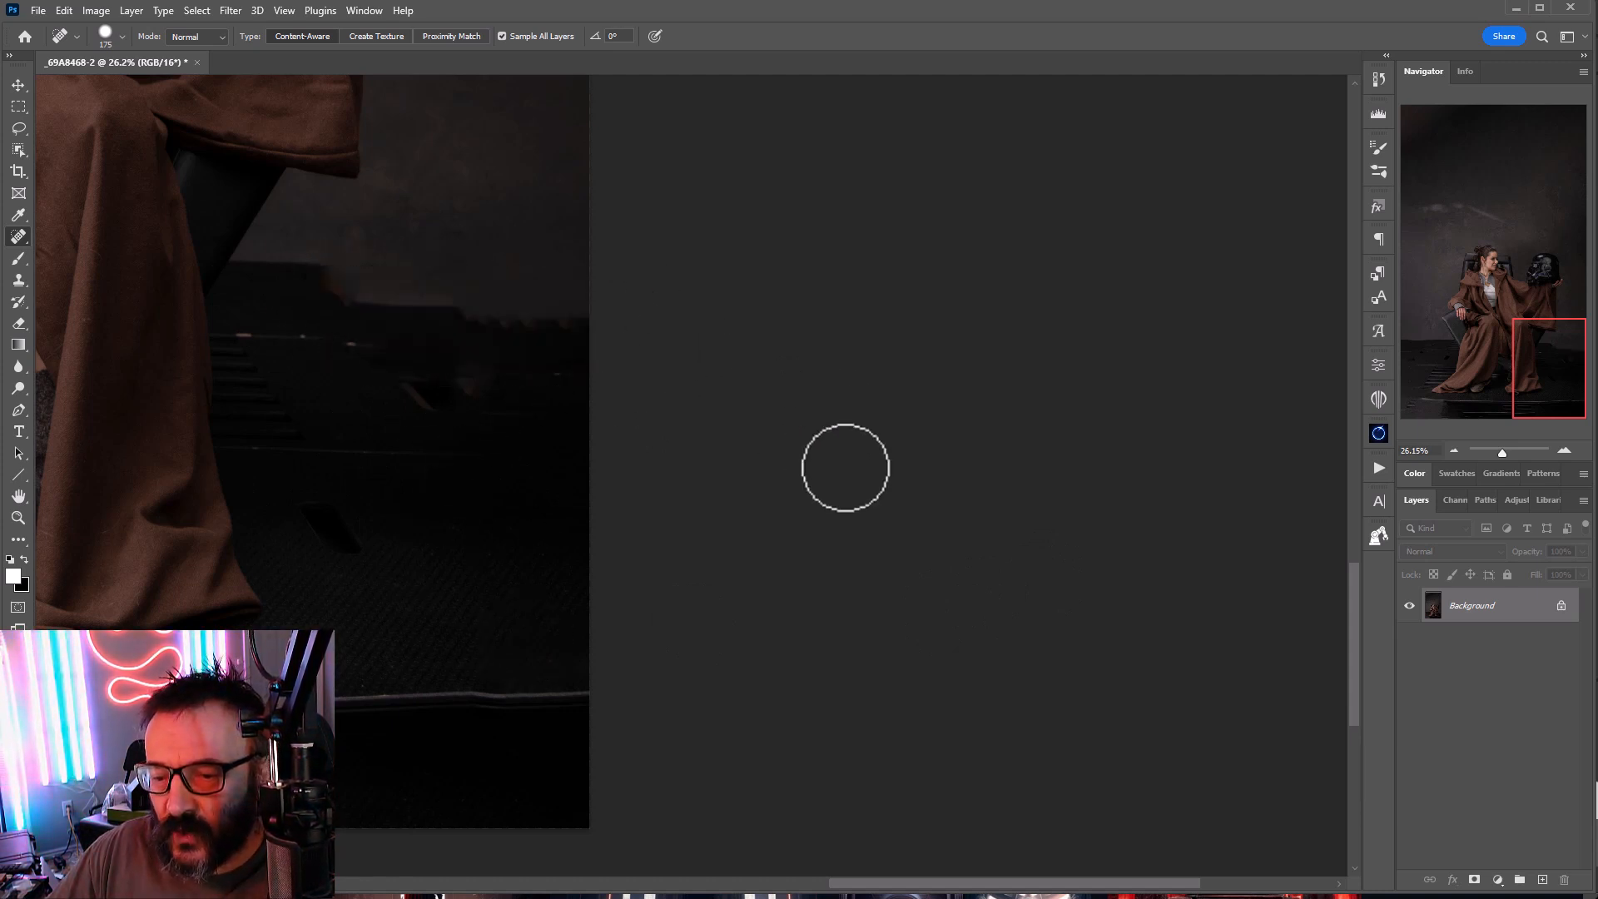
{"action": "mouse_move", "coordinate": [331, 277]}
{"action": "left_mouse_down"}
{"action": "mouse_move", "coordinate": [661, 275]}
{"action": "mouse_move", "coordinate": [493, 292]}
{"action": "mouse_move", "coordinate": [520, 309]}
{"action": "left_mouse_up"}
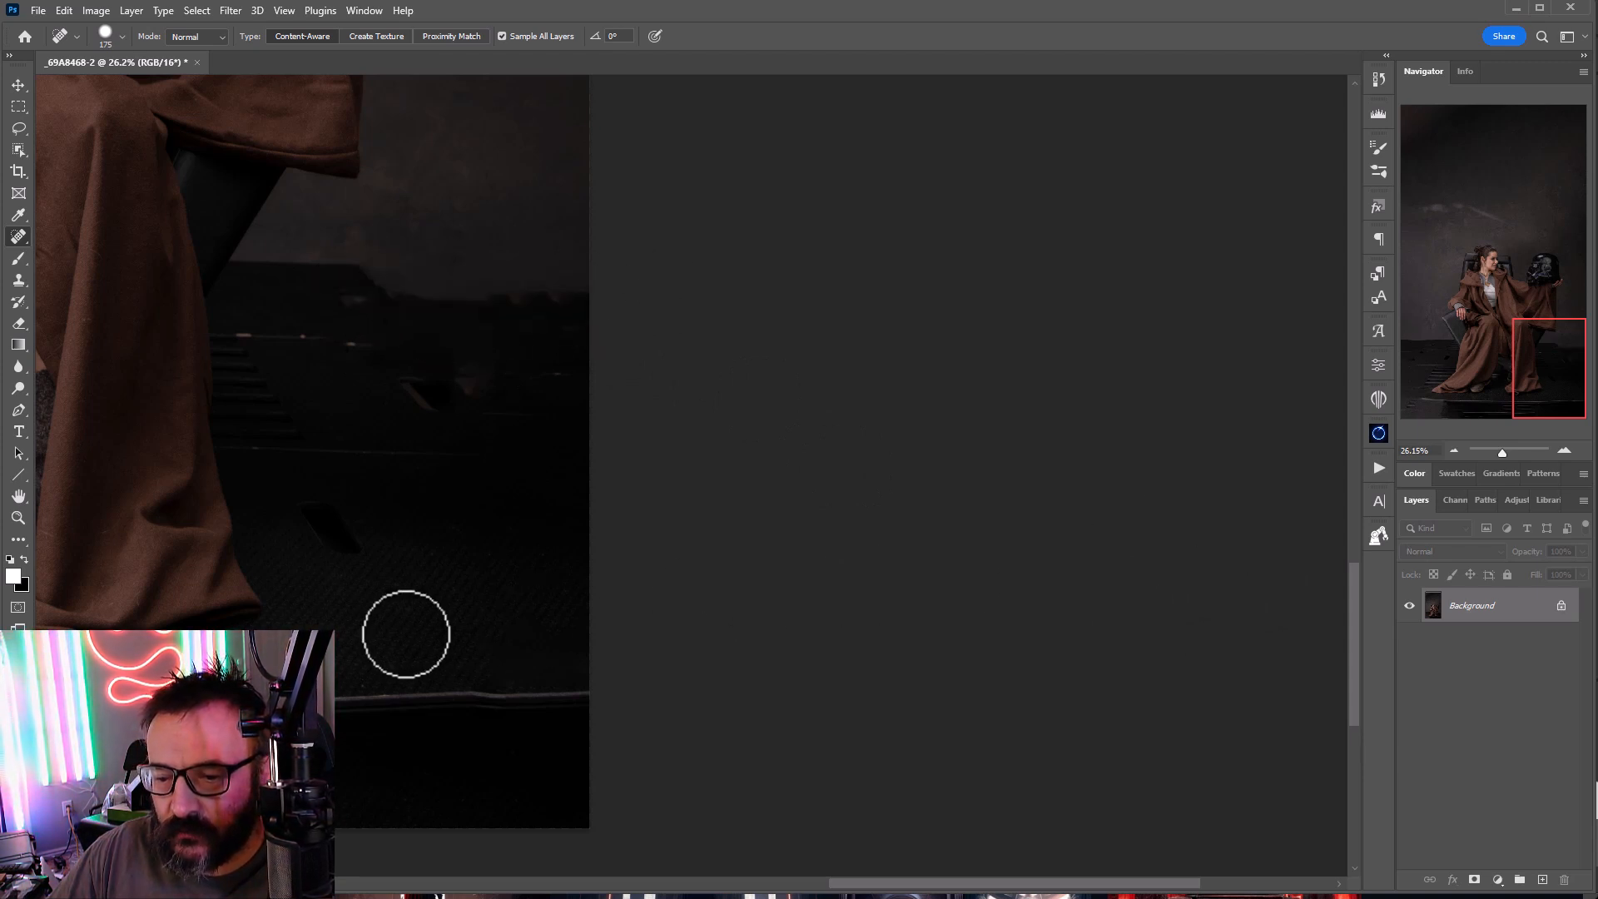
Step: Heal the leftover marks in the dark area below the platform's front edge
{"action": "left_click_drag", "start_coordinate": [403, 638], "coordinate": [1019, 638]}
{"action": "mouse_move", "coordinate": [367, 703]}
{"action": "left_mouse_down"}
{"action": "mouse_move", "coordinate": [577, 733]}
{"action": "mouse_move", "coordinate": [436, 767]}
{"action": "mouse_move", "coordinate": [506, 786]}
{"action": "mouse_move", "coordinate": [1077, 787]}
{"action": "mouse_move", "coordinate": [732, 809]}
{"action": "mouse_move", "coordinate": [1093, 756]}
{"action": "mouse_move", "coordinate": [862, 754]}
{"action": "mouse_move", "coordinate": [1134, 733]}
{"action": "left_mouse_up"}
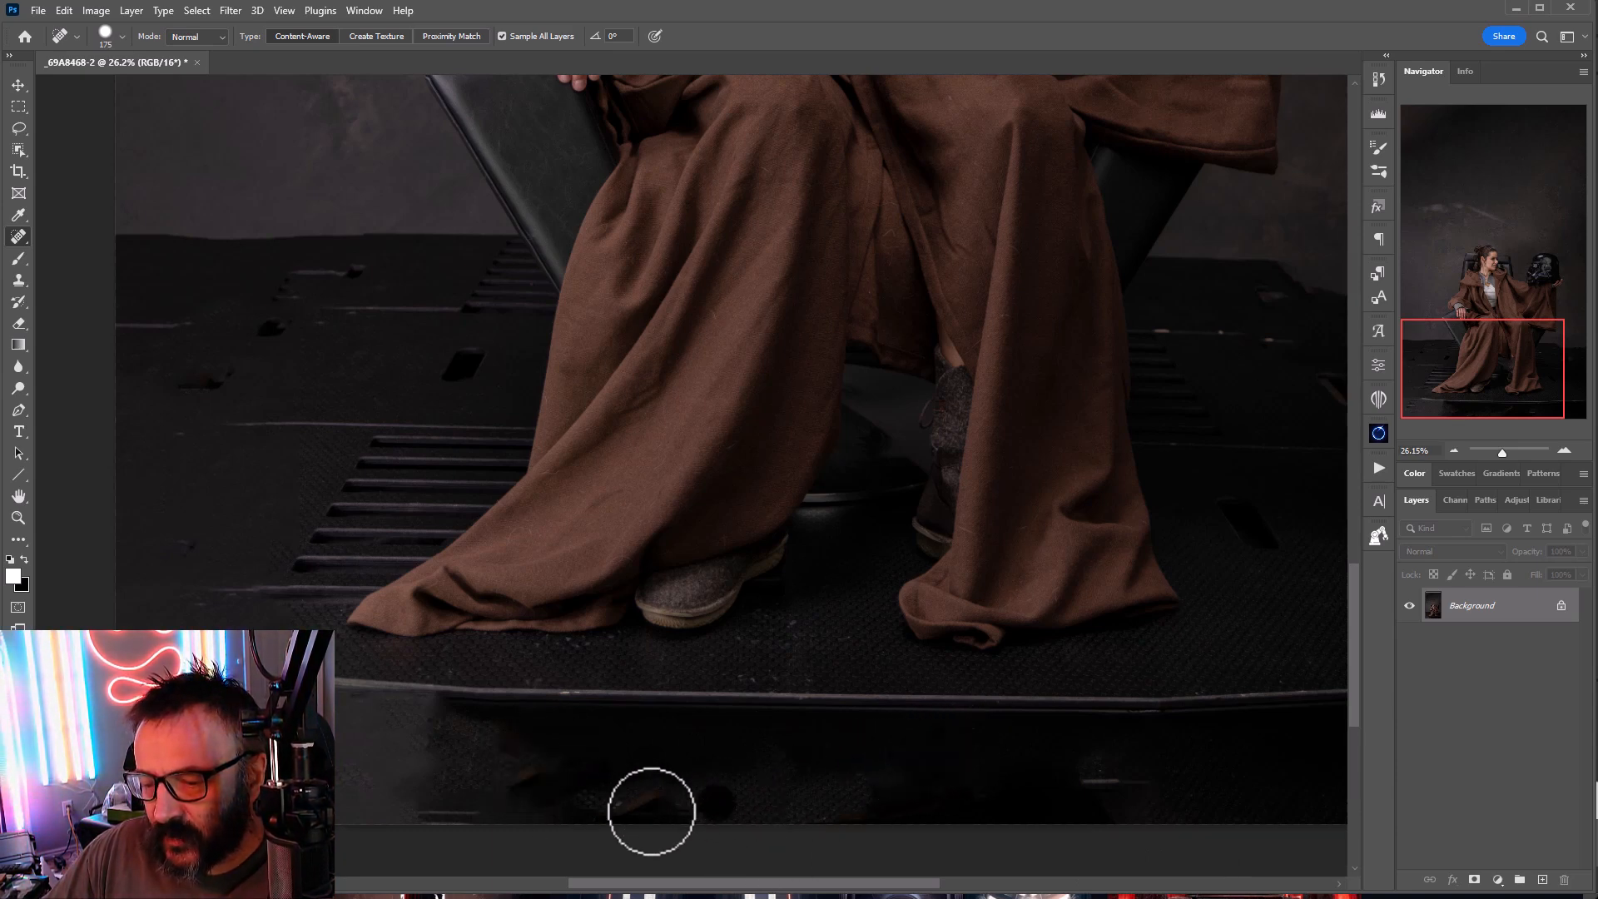
{"action": "mouse_move", "coordinate": [652, 812]}
{"action": "left_mouse_down"}
{"action": "mouse_move", "coordinate": [704, 804]}
{"action": "mouse_move", "coordinate": [493, 781]}
{"action": "left_mouse_up"}
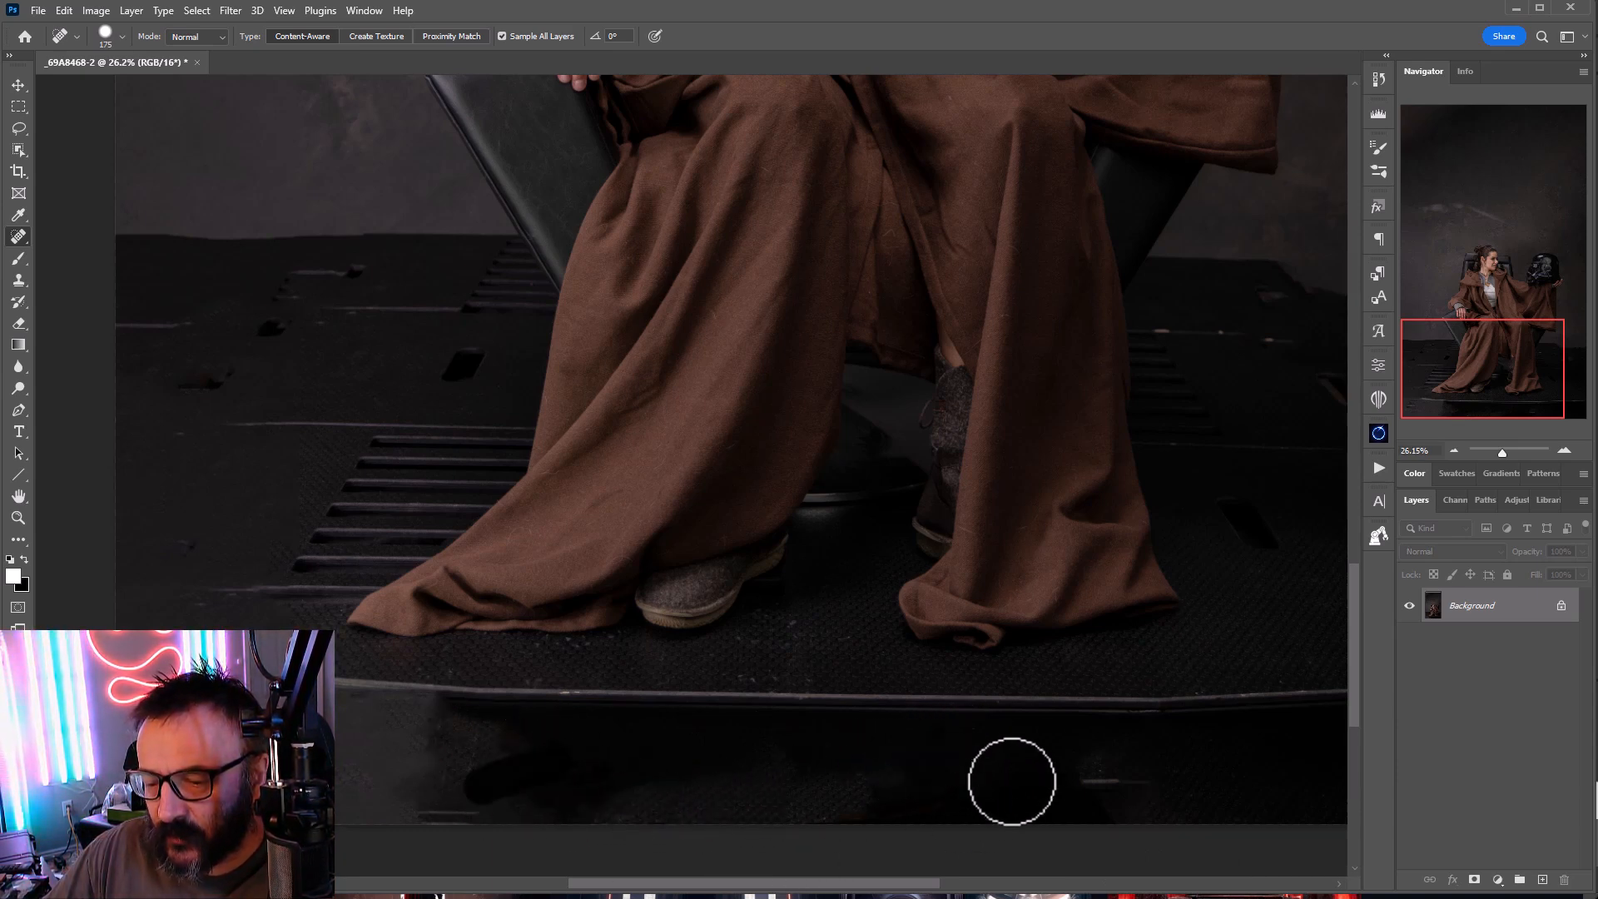
{"action": "scroll", "coordinate": [861, 583], "scroll_direction": "down", "scroll_amount": 3}
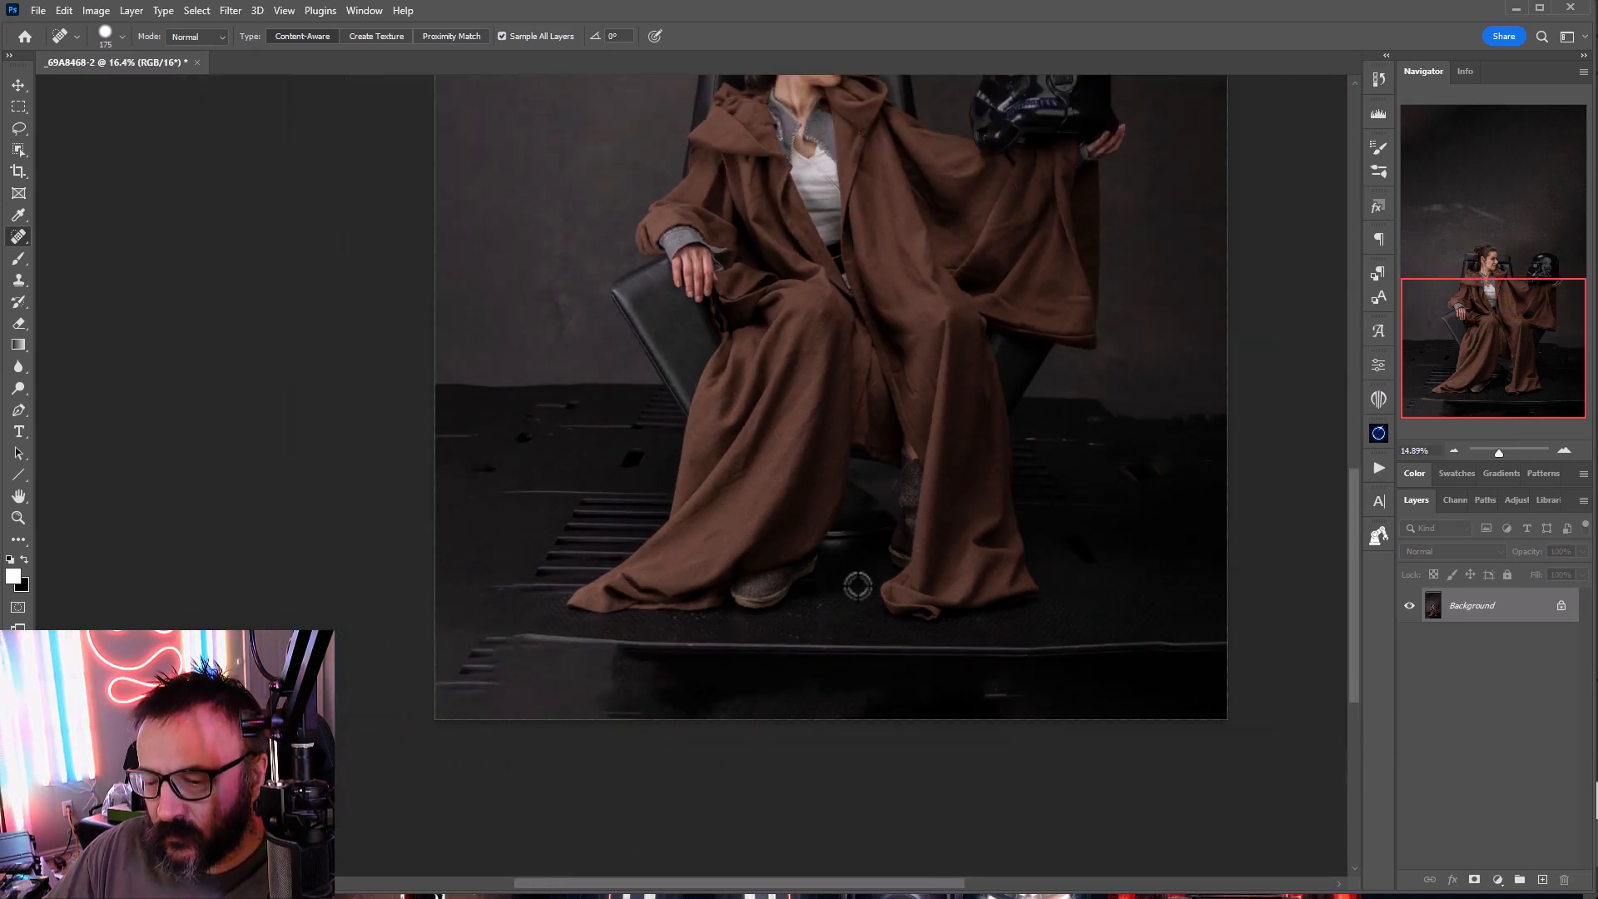
Step: Heal the pale streaks across the backdrop above the seated woman with the Spot Healing Brush
{"action": "scroll", "coordinate": [857, 585], "scroll_direction": "down", "scroll_amount": 2}
{"action": "left_click_drag", "start_coordinate": [921, 372], "coordinate": [618, 535]}
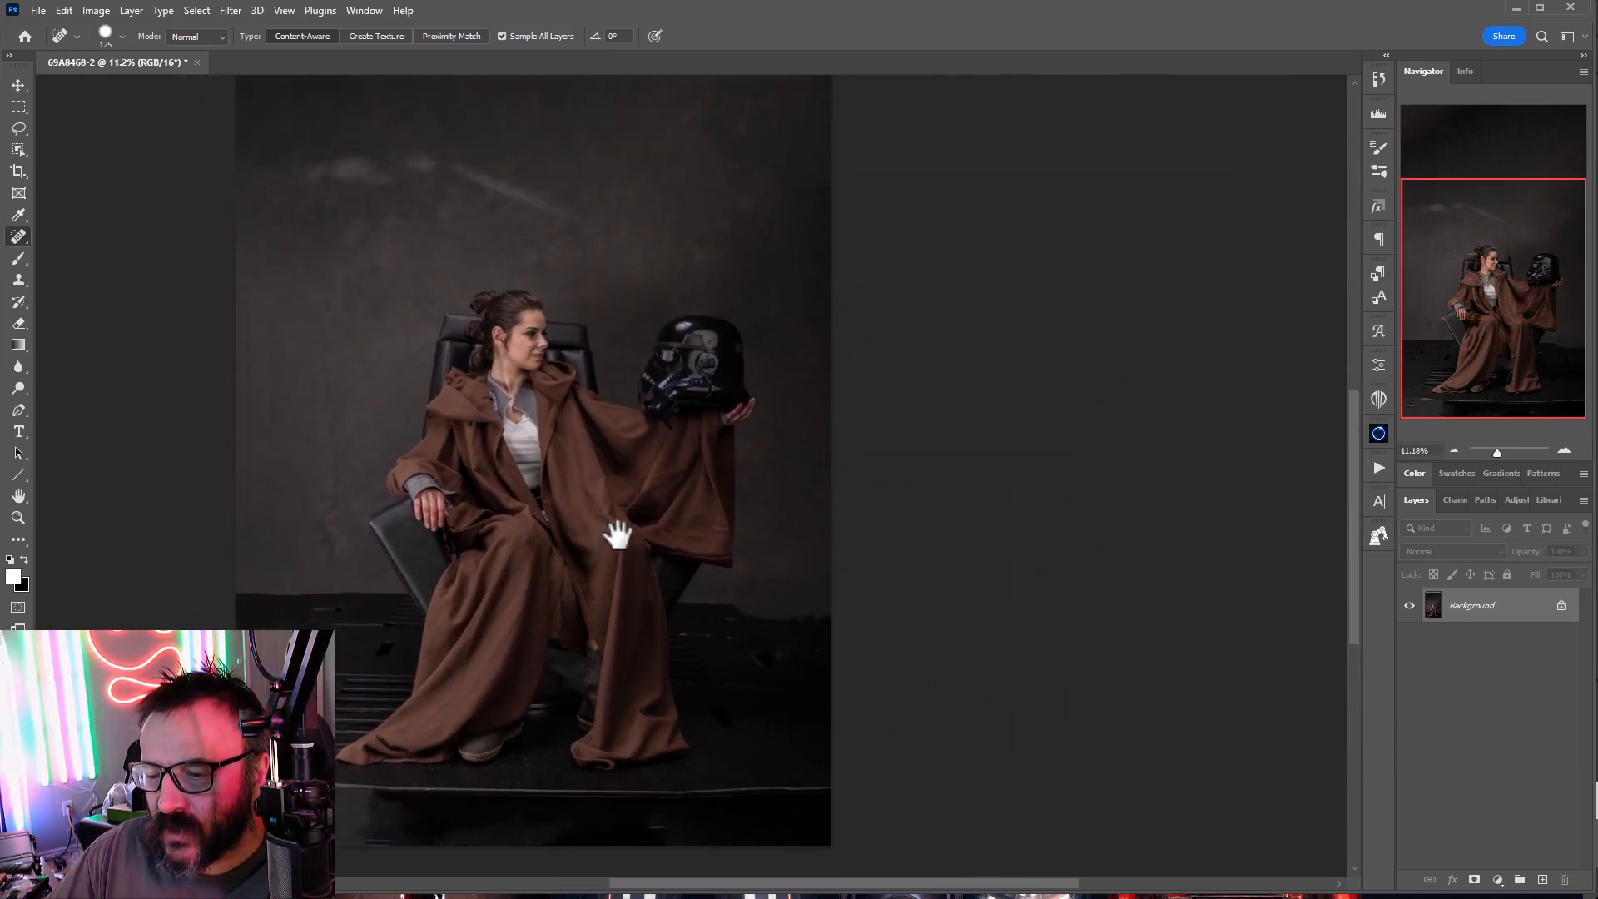
{"action": "left_click_drag", "start_coordinate": [380, 361], "coordinate": [584, 530]}
{"action": "left_click_drag", "start_coordinate": [614, 327], "coordinate": [633, 319]}
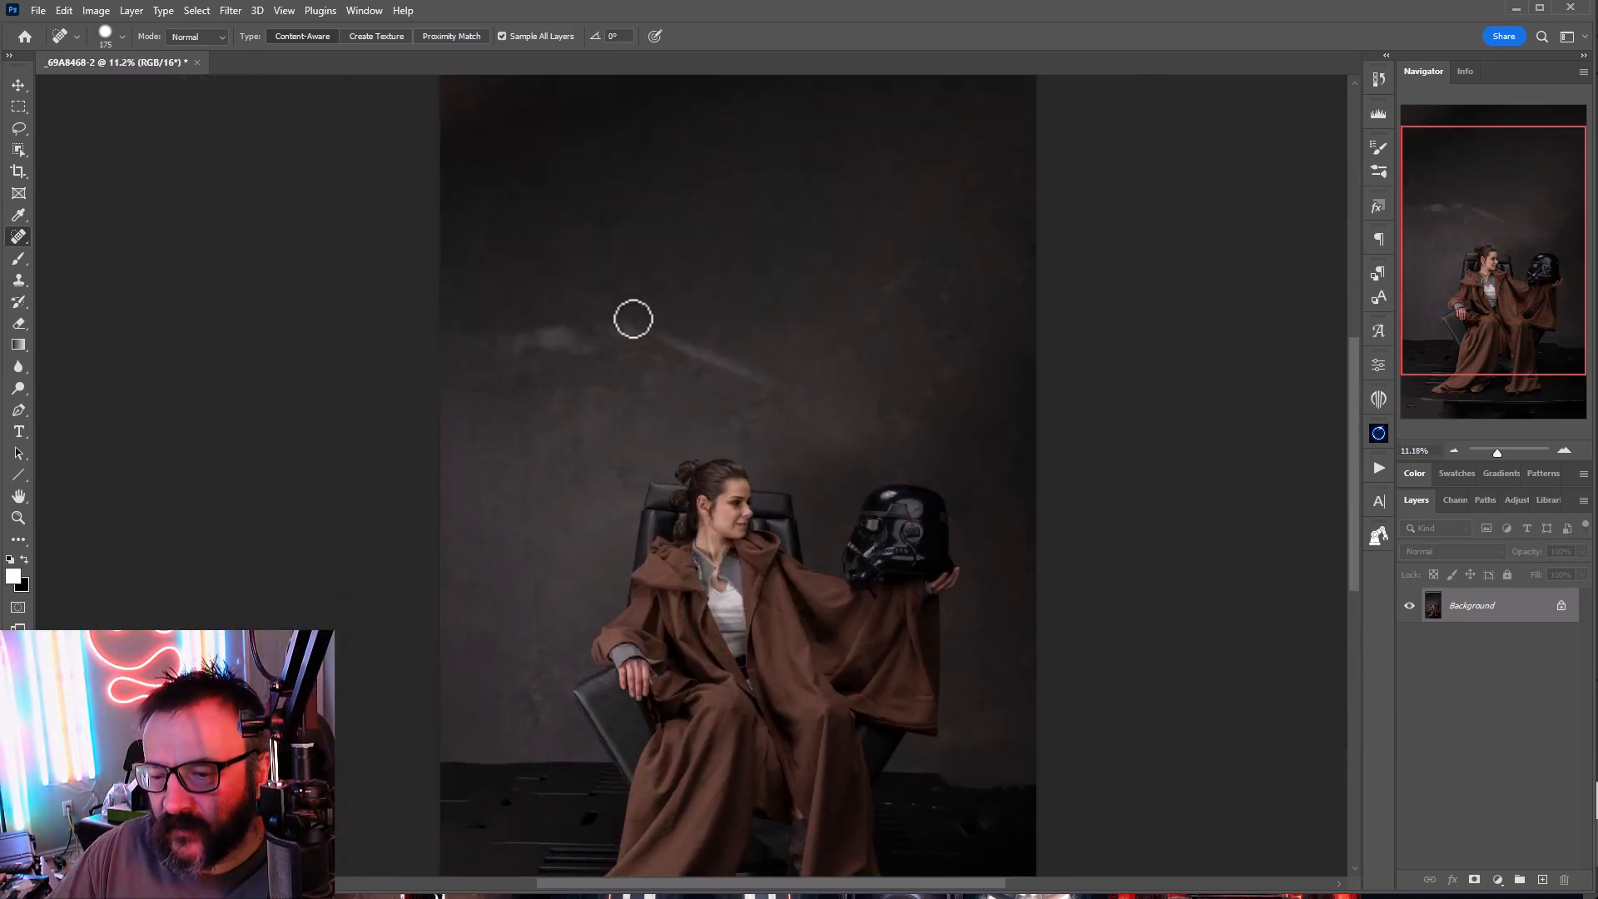
{"action": "mouse_move", "coordinate": [766, 383]}
{"action": "left_mouse_down"}
{"action": "mouse_move", "coordinate": [610, 332]}
{"action": "mouse_move", "coordinate": [532, 346]}
{"action": "mouse_move", "coordinate": [588, 353]}
{"action": "mouse_move", "coordinate": [537, 348]}
{"action": "left_mouse_up"}
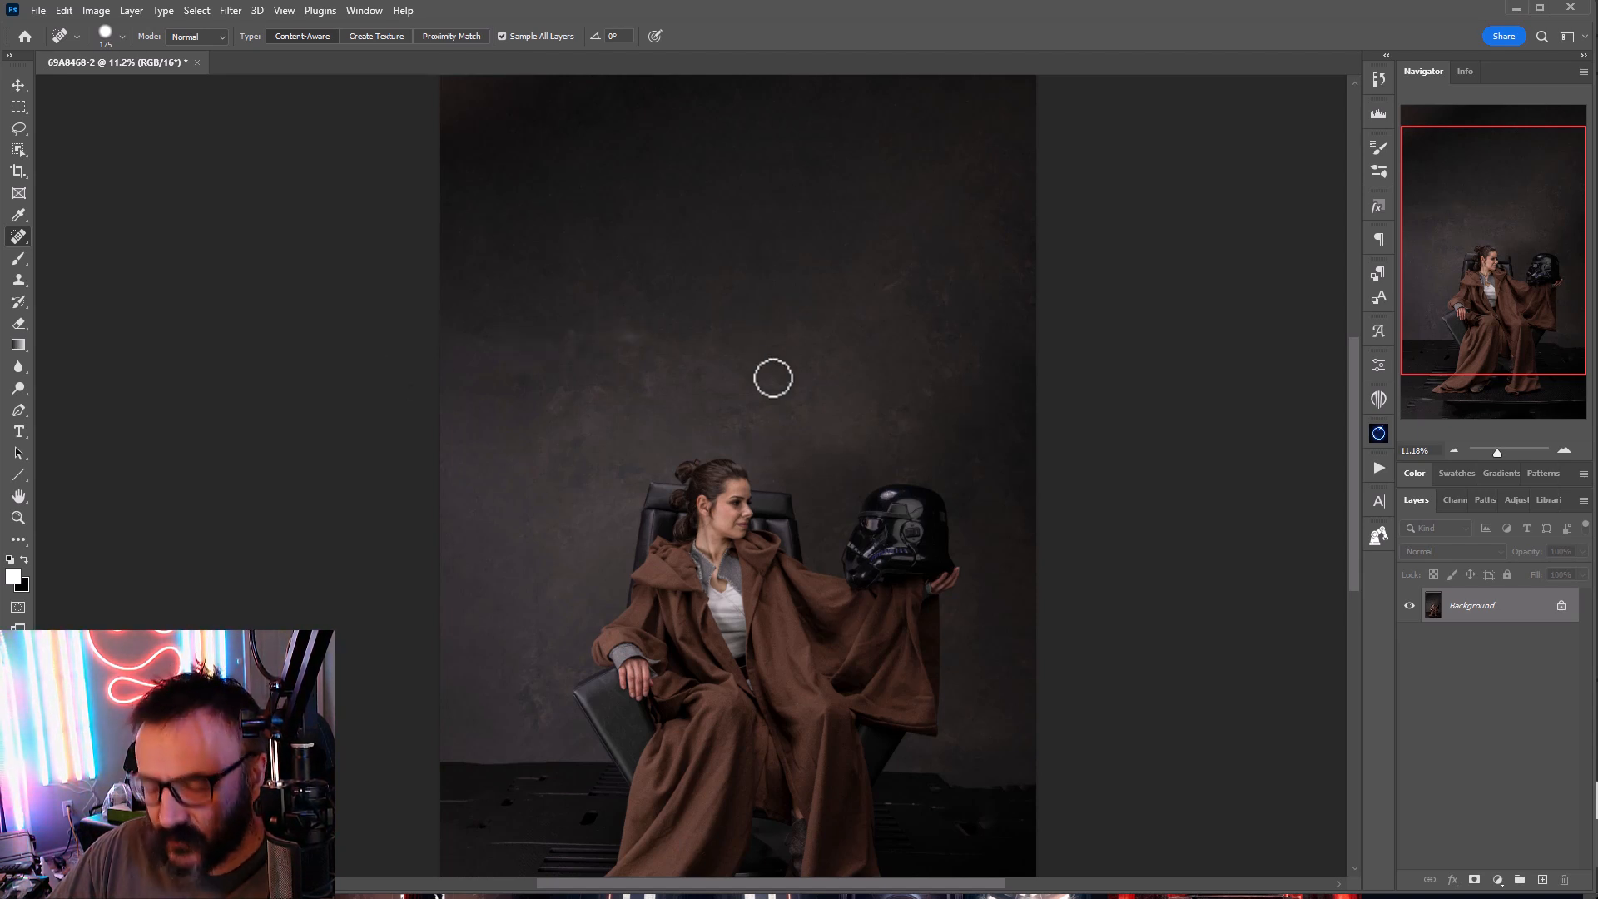
Step: Widen the canvas slightly on both the left and right sides with a content-aware crop
{"action": "scroll", "coordinate": [773, 378], "scroll_direction": "down", "scroll_amount": 3}
{"action": "left_click_drag", "start_coordinate": [826, 406], "coordinate": [688, 417]}
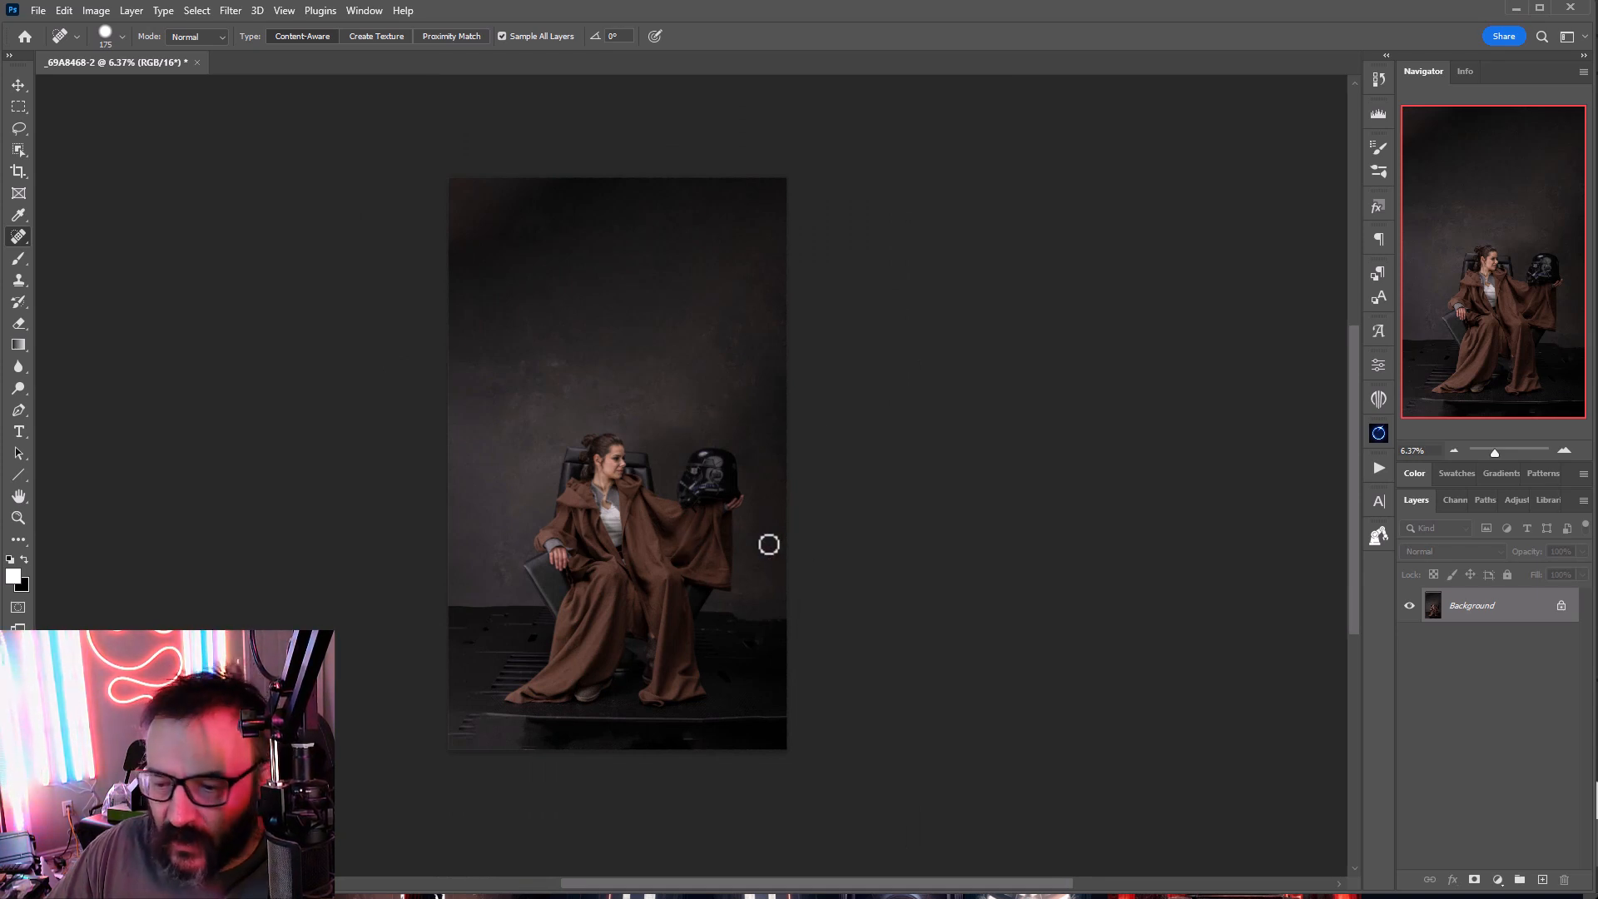
{"action": "left_click", "coordinate": [18, 172]}
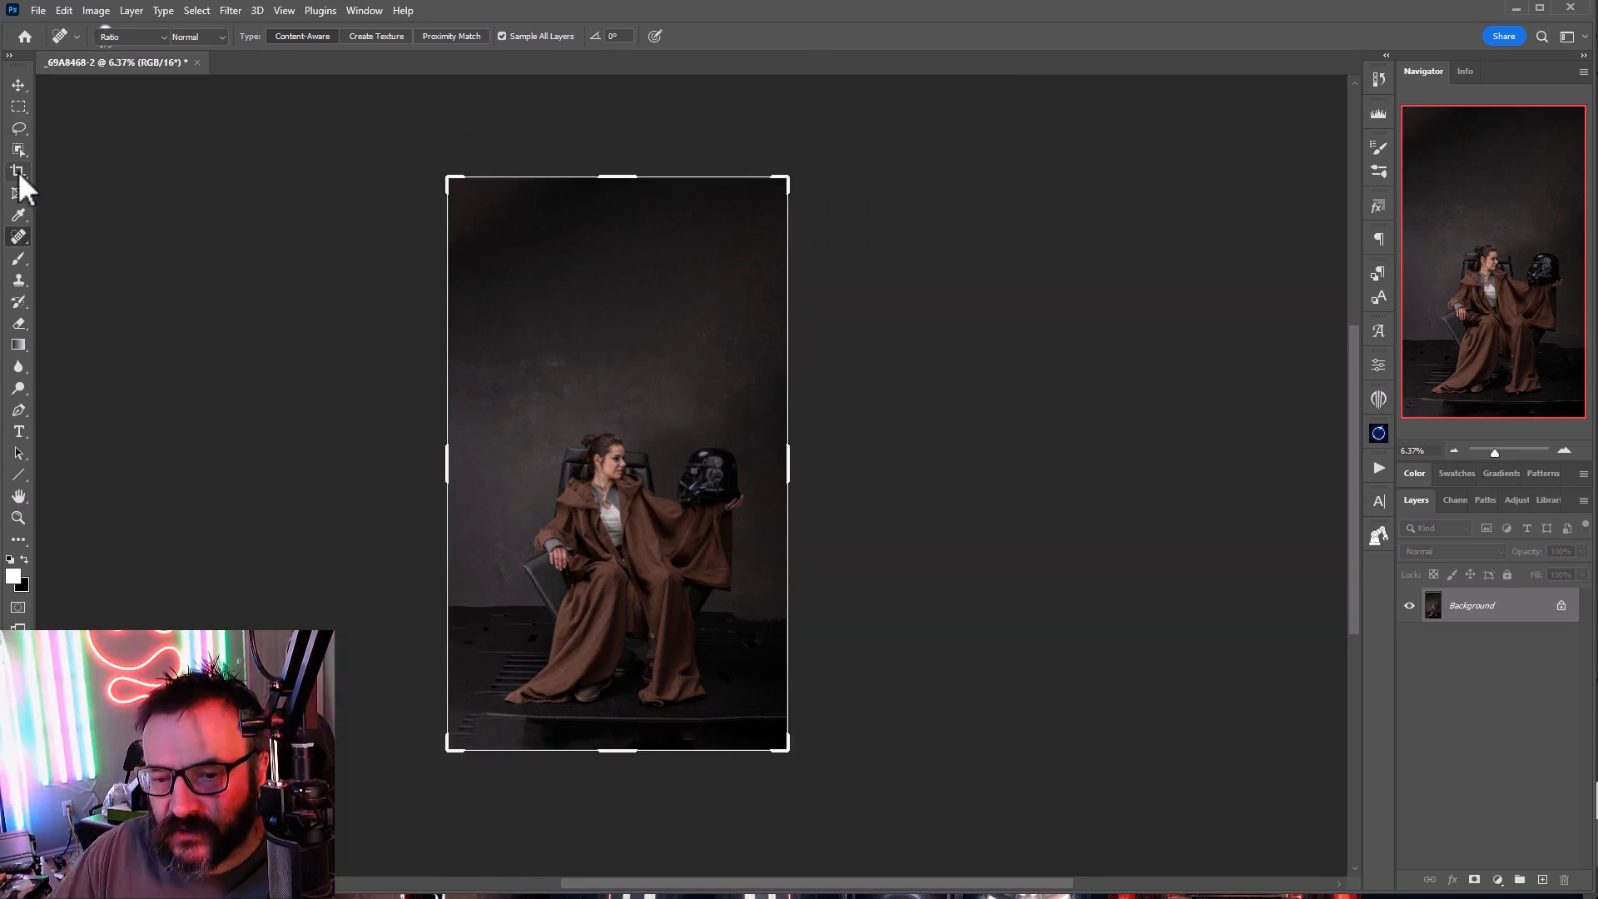
{"action": "left_click_drag", "start_coordinate": [788, 472], "coordinate": [798, 473]}
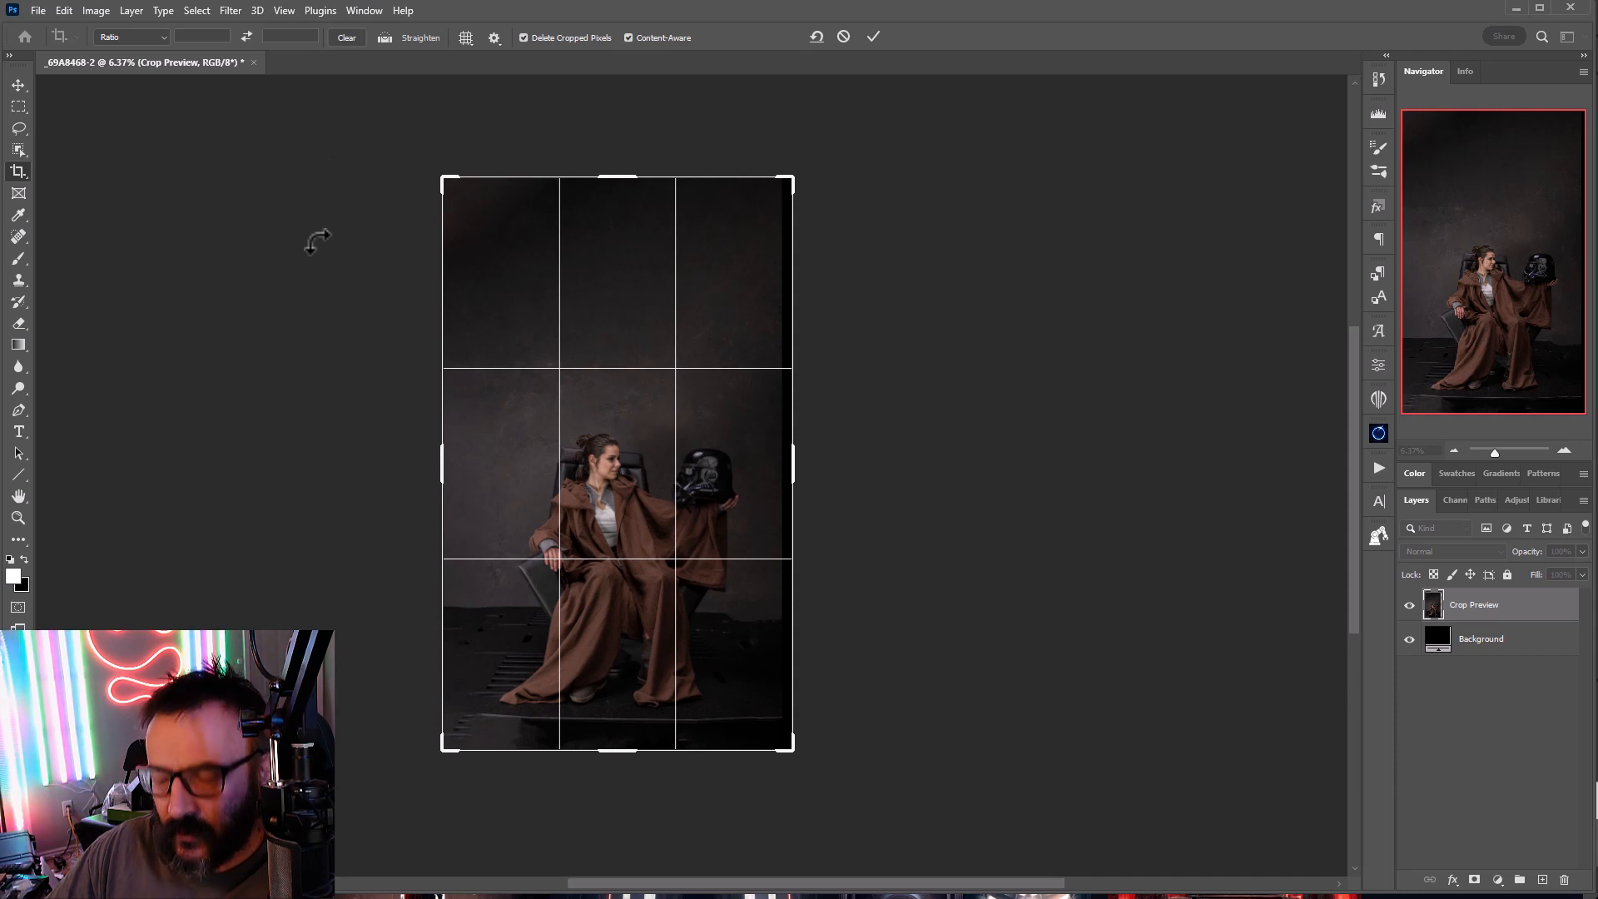
{"action": "key", "text": "Return"}
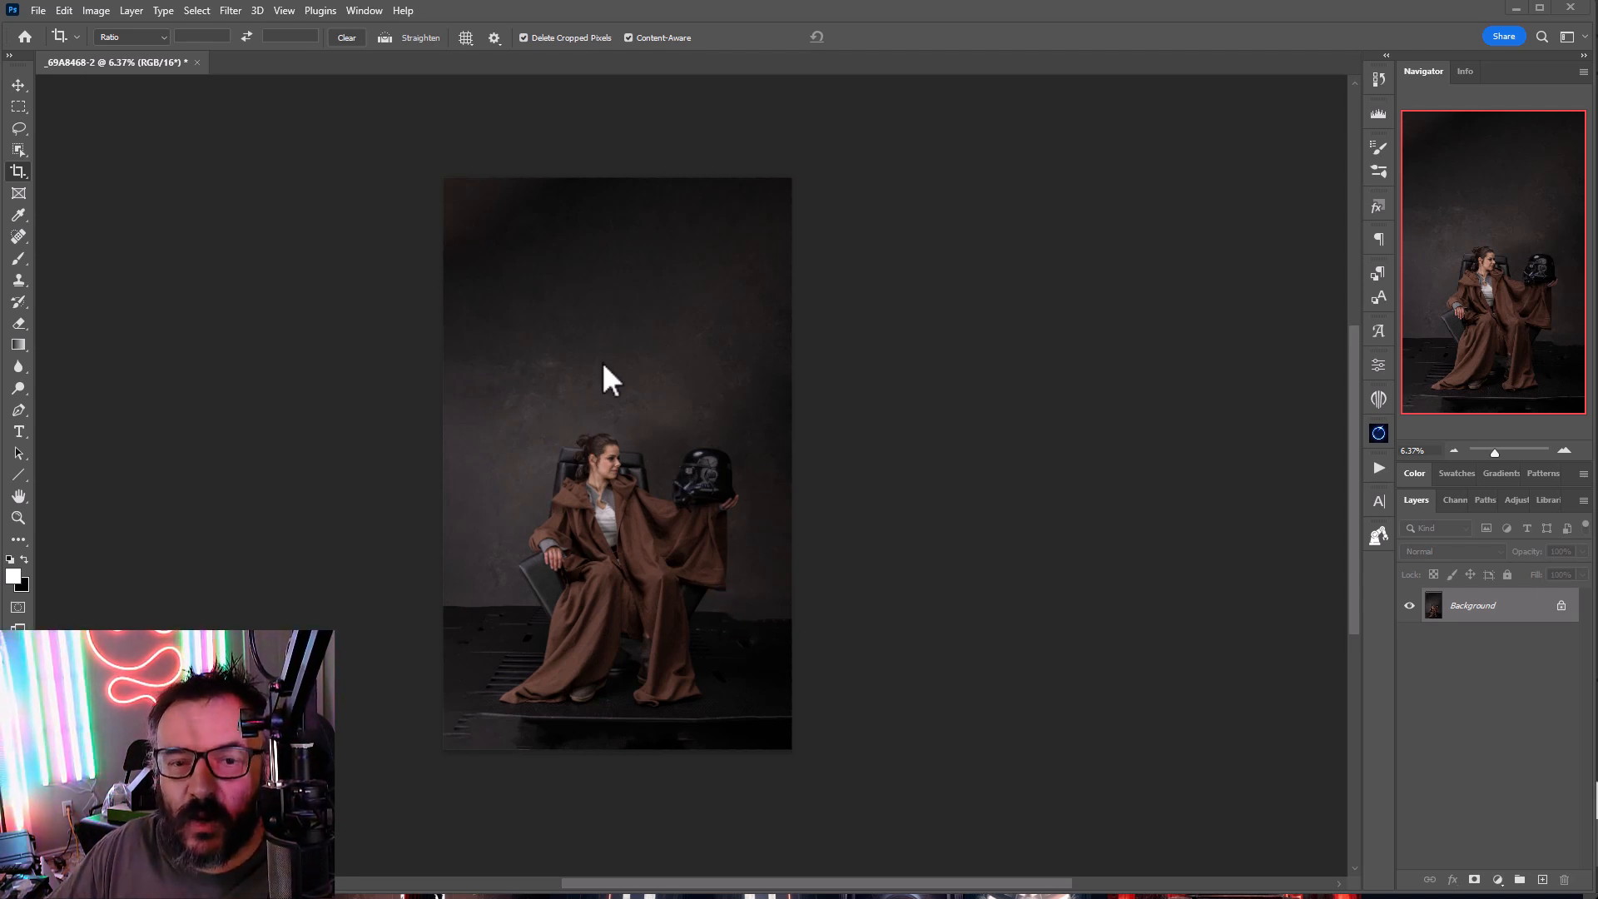
Step: Add a new empty layer named "retouch" above the Background and choose the Spot Healing Brush for it
{"action": "left_click", "coordinate": [1542, 879]}
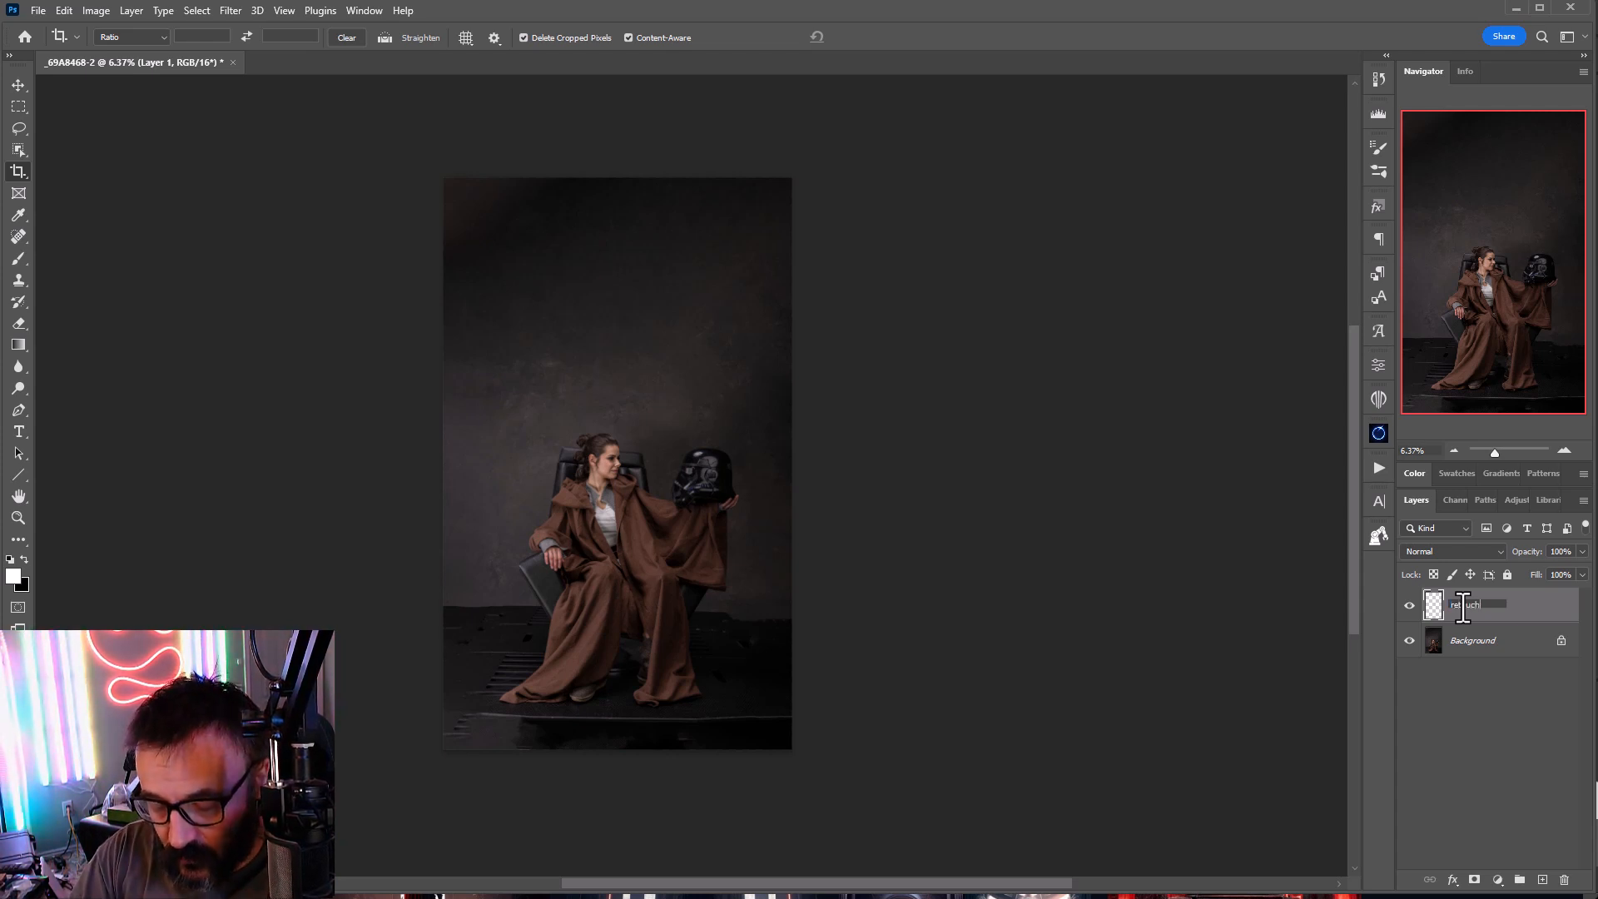
{"action": "key", "text": "Return"}
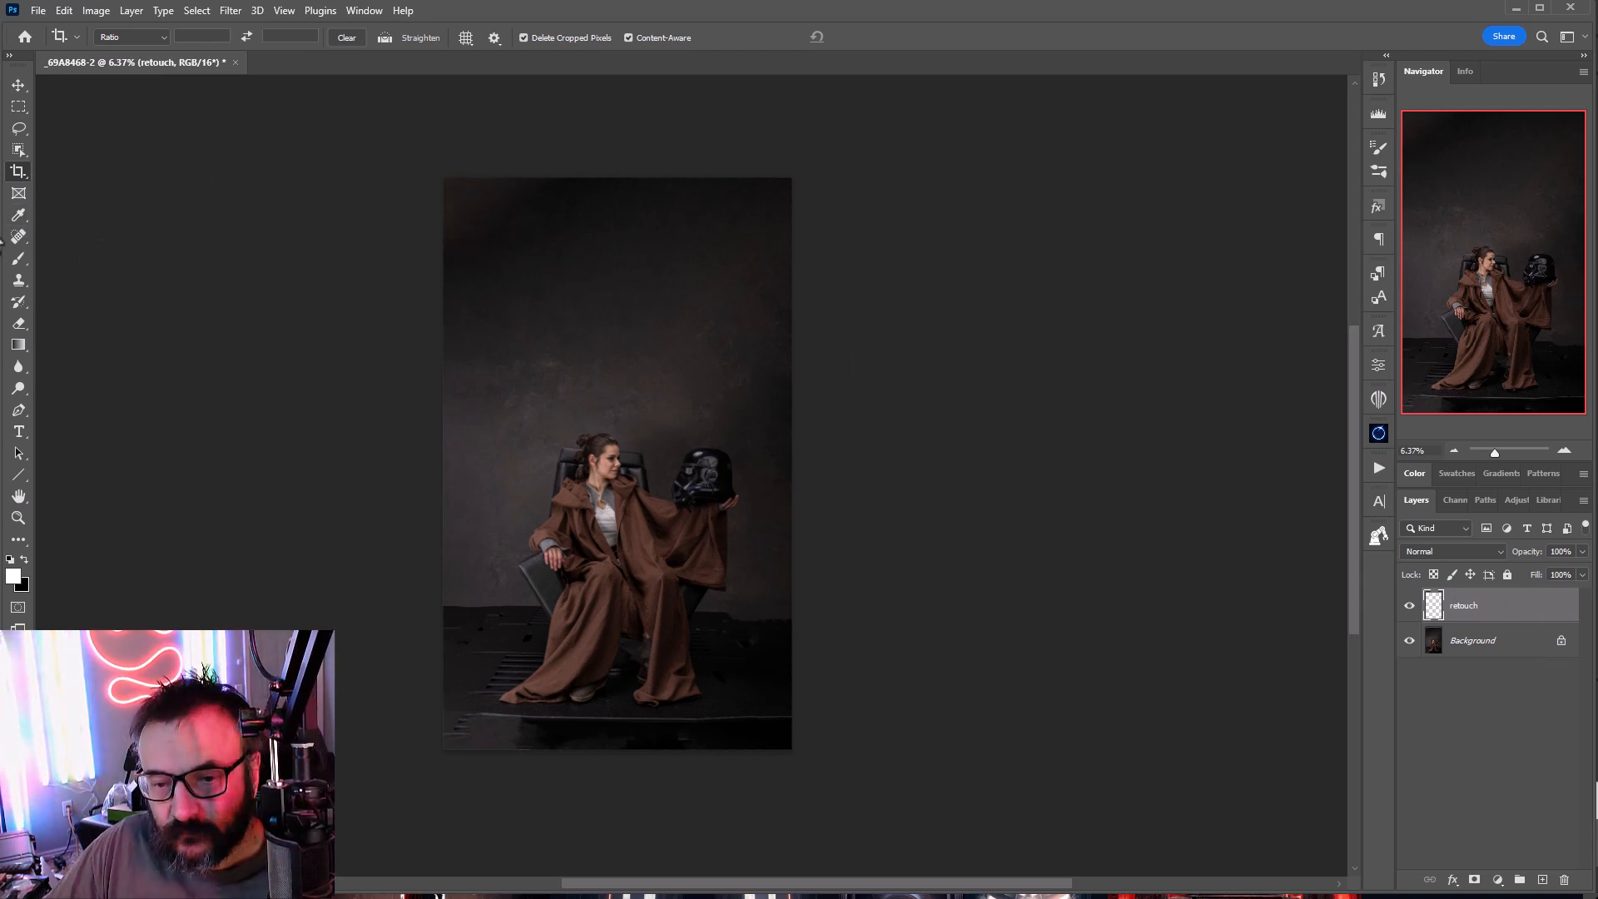
{"action": "left_click", "coordinate": [18, 237]}
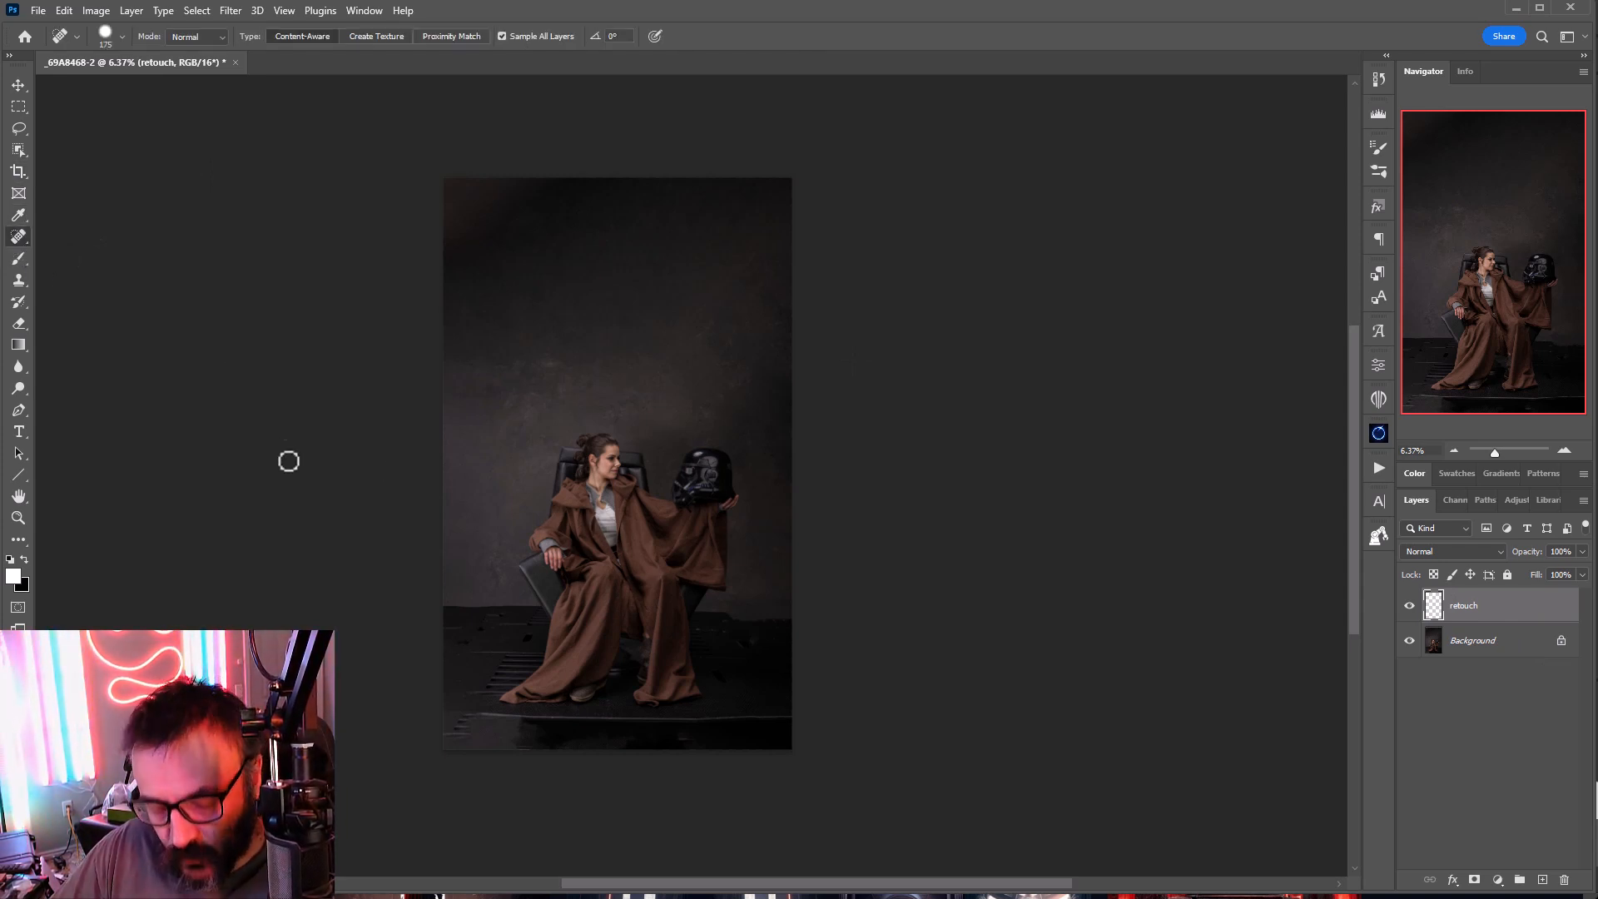
{"action": "right_click", "coordinate": [27, 238]}
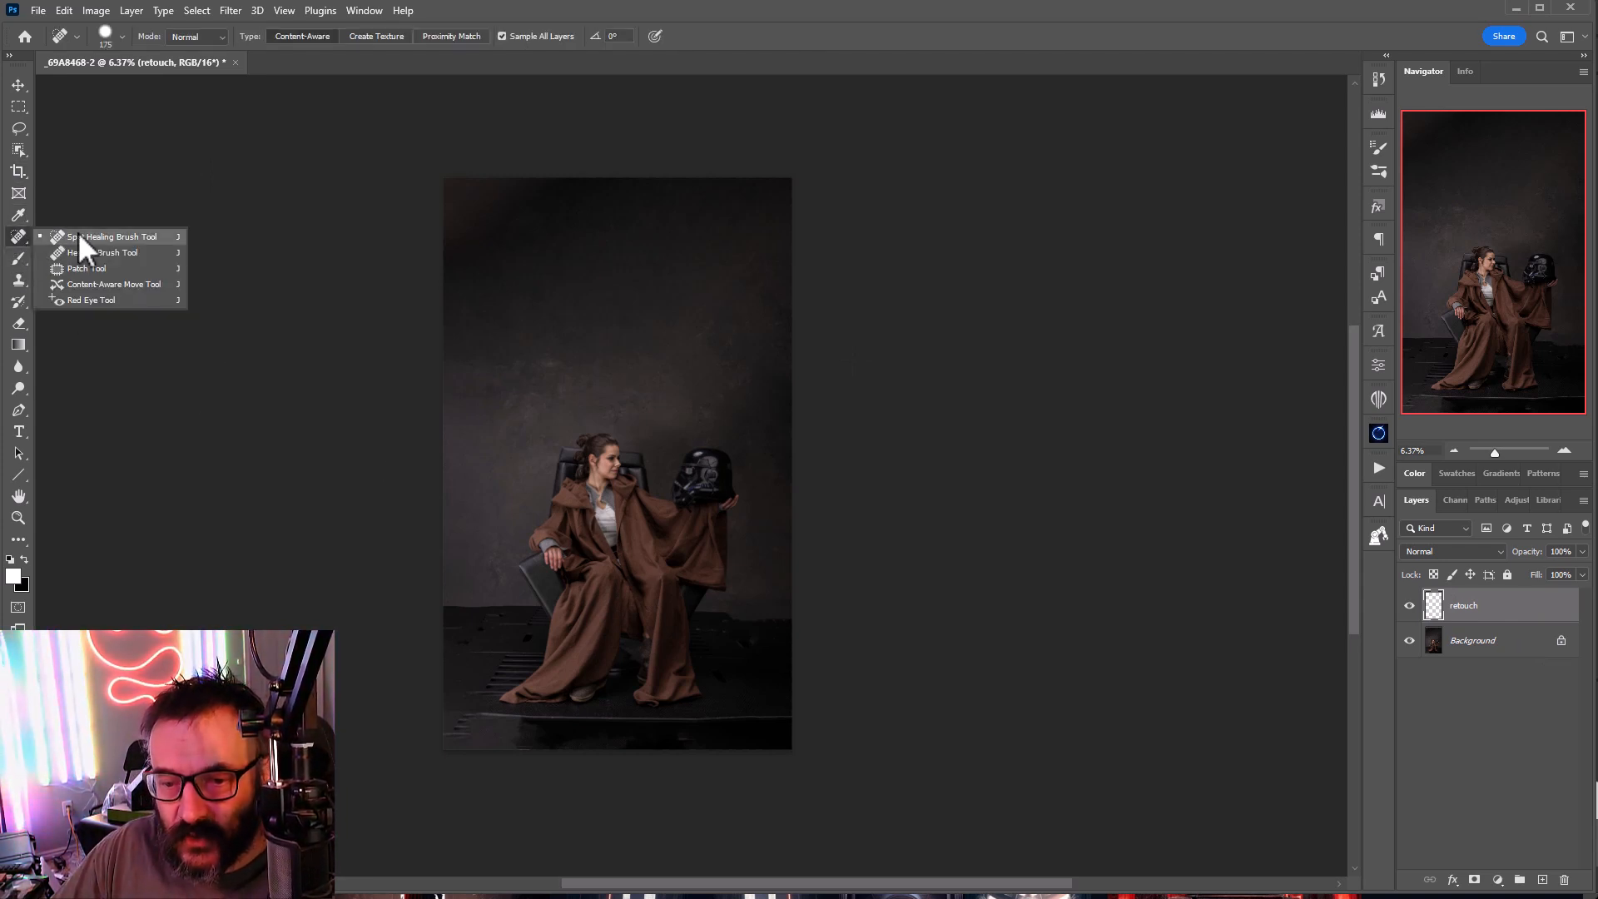
{"action": "left_click", "coordinate": [115, 236]}
Step: Reduce the Spot Healing Brush to 10 px and heal the blemish on the woman's chin
{"action": "scroll", "coordinate": [579, 453], "scroll_direction": "up", "scroll_amount": 3}
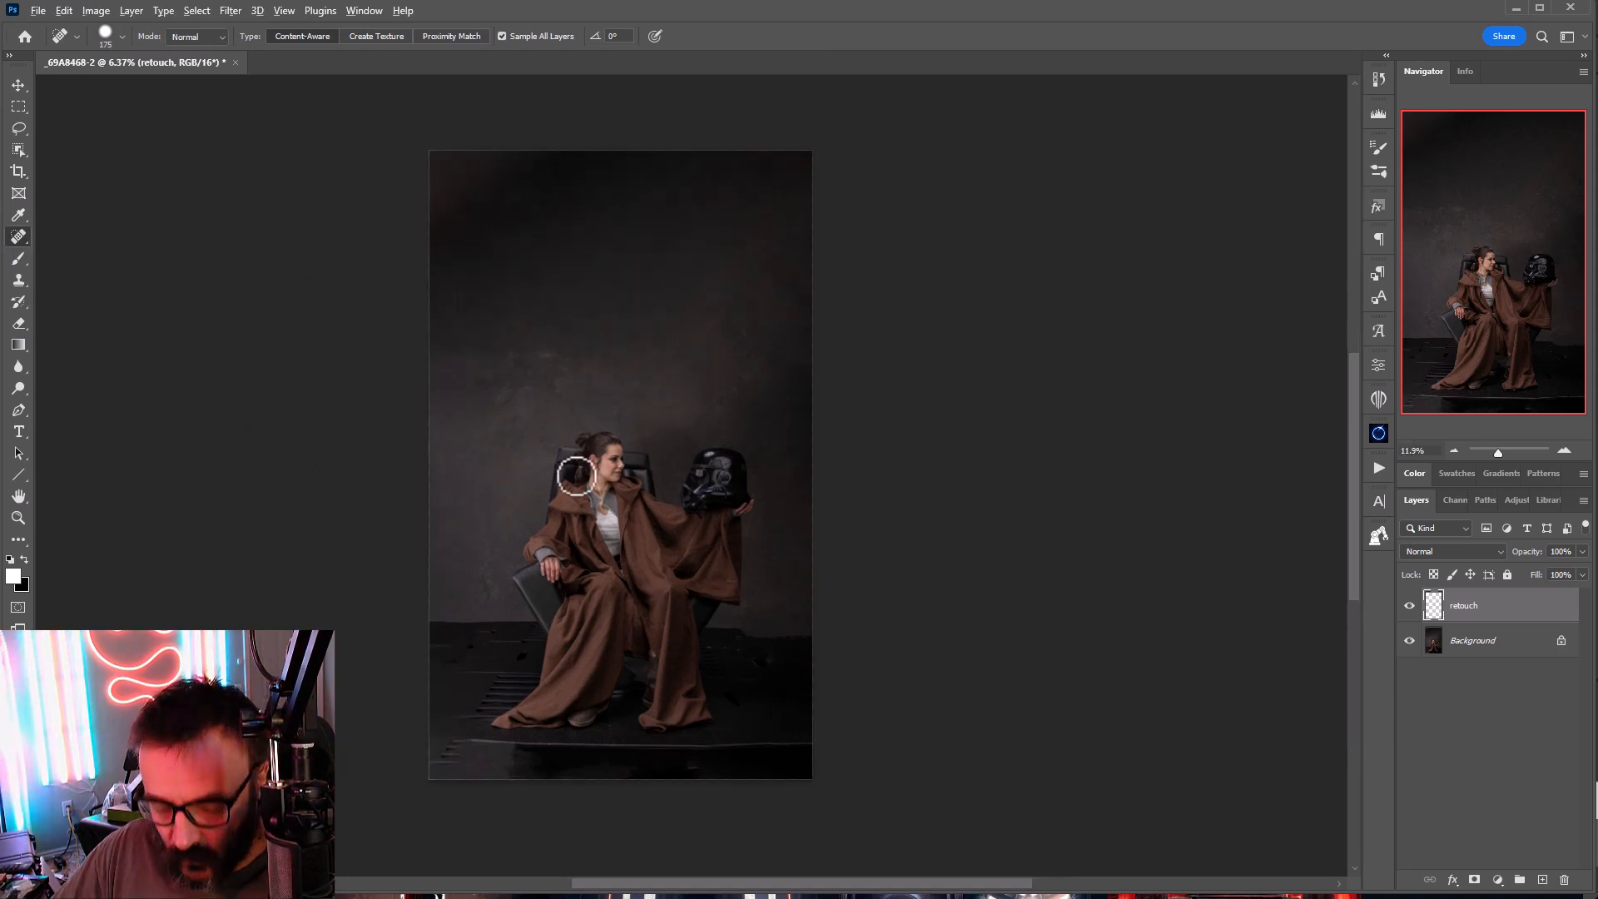
{"action": "scroll", "coordinate": [577, 476], "scroll_direction": "up", "scroll_amount": 10}
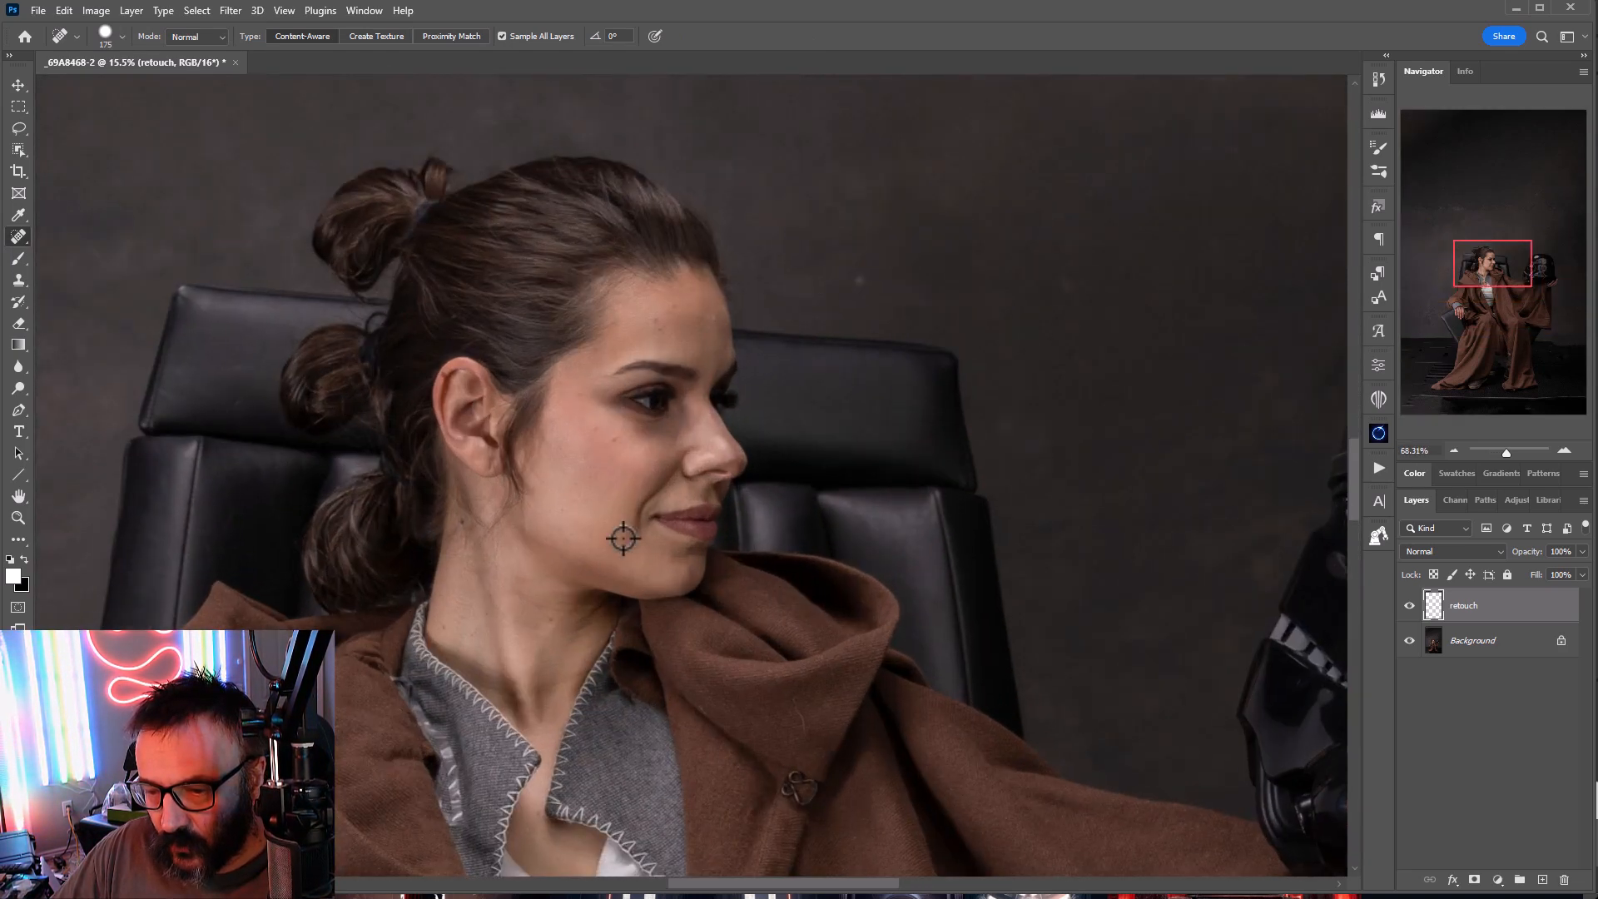
{"action": "scroll", "coordinate": [628, 528], "scroll_direction": "up", "scroll_amount": 2}
{"action": "scroll", "coordinate": [575, 426], "scroll_direction": "up", "scroll_amount": 4}
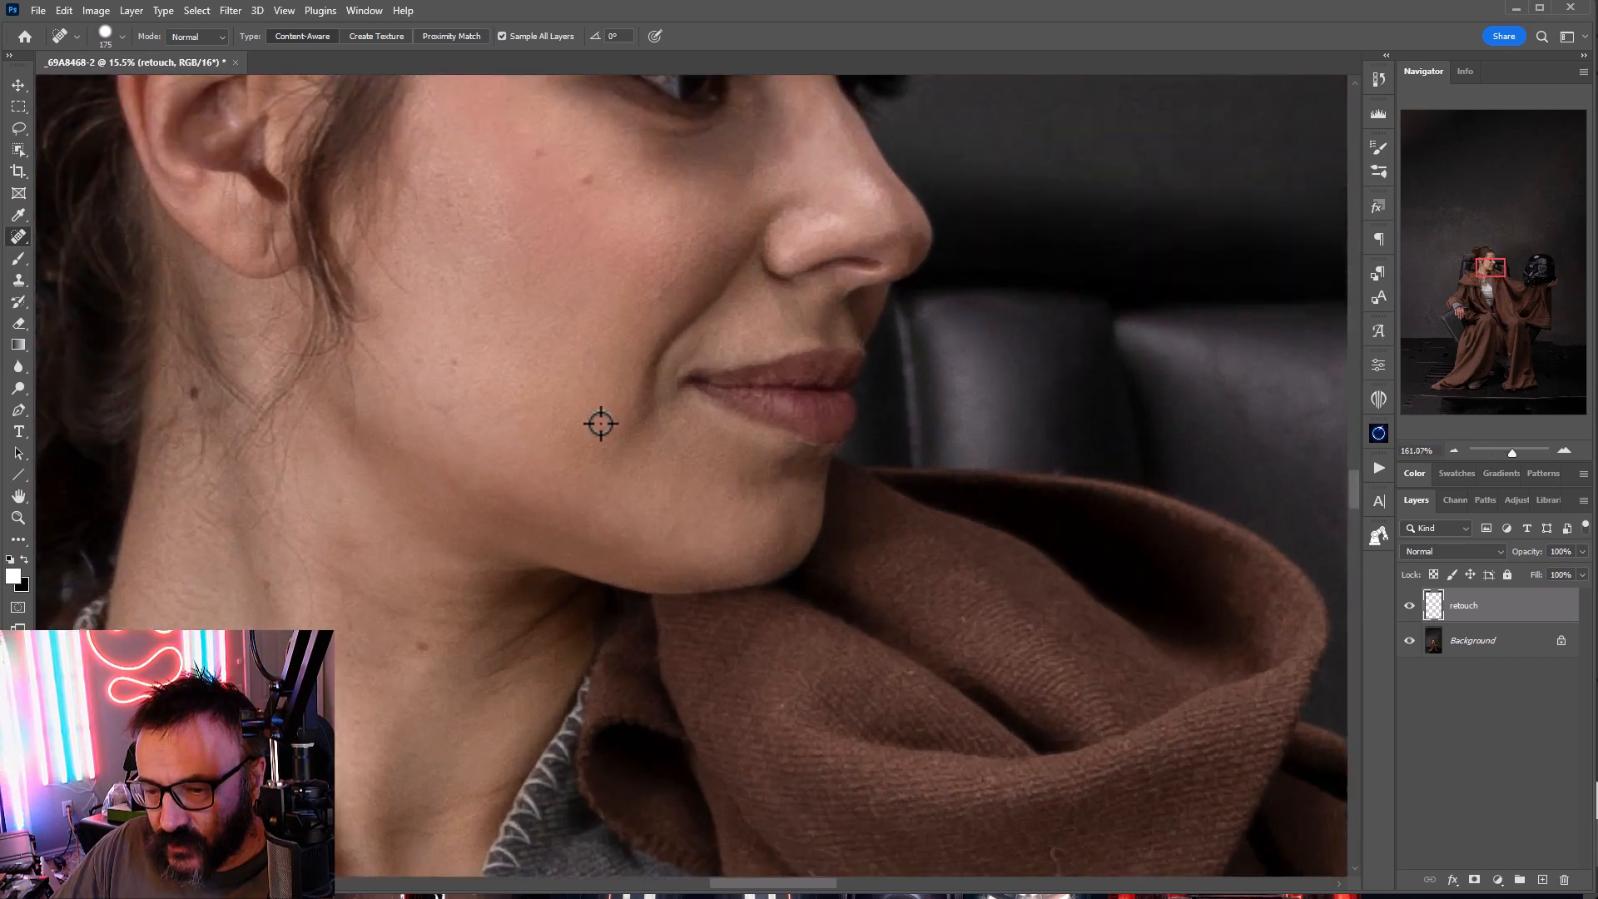
{"action": "scroll", "coordinate": [600, 408], "scroll_direction": "up", "scroll_amount": 9}
{"action": "scroll", "coordinate": [682, 414], "scroll_direction": "up", "scroll_amount": 2}
{"action": "scroll", "coordinate": [691, 415], "scroll_direction": "down", "scroll_amount": 4}
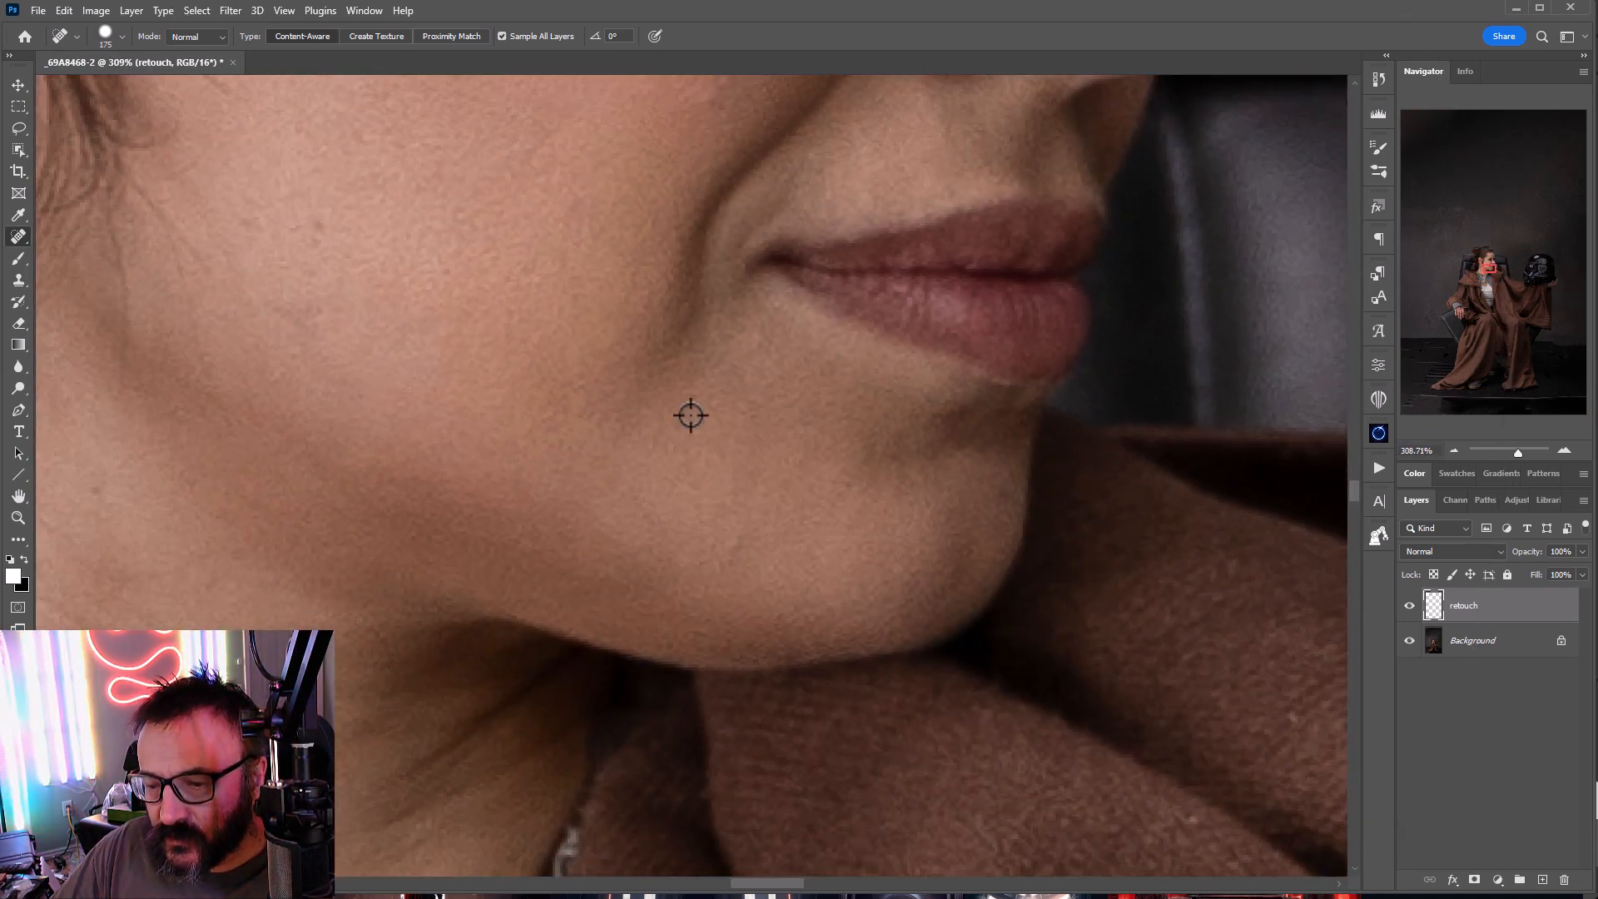
{"action": "left_click_drag", "start_coordinate": [635, 396], "coordinate": [660, 508]}
{"action": "key", "text": "bracketleft"}
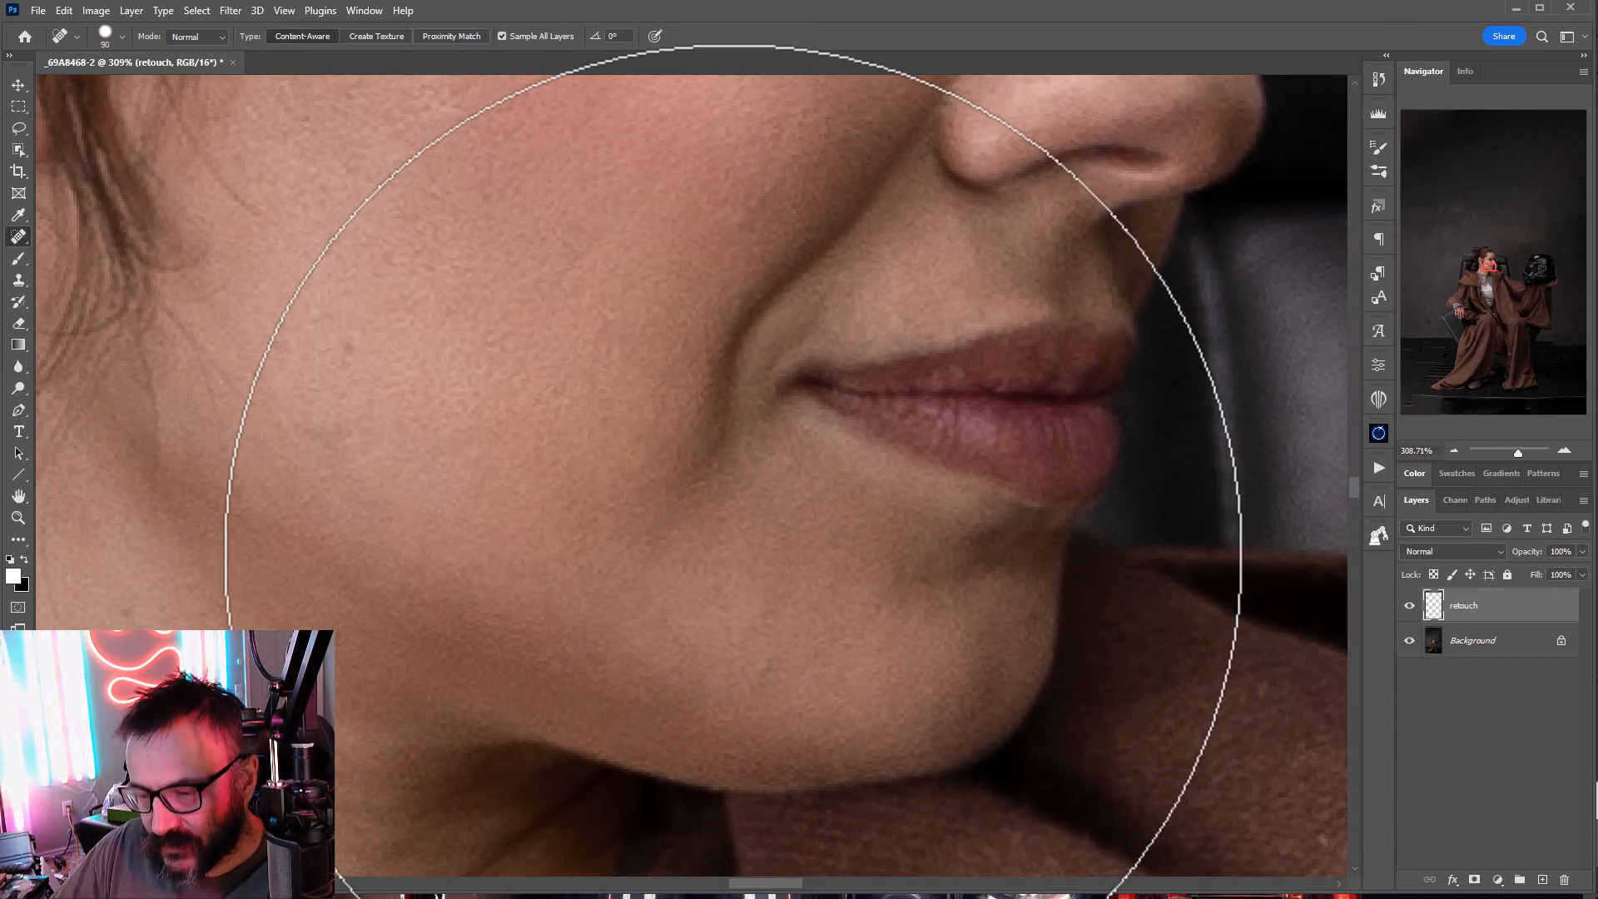
{"action": "key", "text": "bracketleft"}
{"action": "key", "text": "bracketleft"}
{"action": "key", "text": "bracketleft"}
{"action": "key", "text": "bracketleft"}
{"action": "key", "text": "bracketleft"}
{"action": "key", "text": "bracketleft"}
{"action": "key", "text": "bracketleft"}
{"action": "key", "text": "bracketleft"}
{"action": "key", "text": "bracketleft"}
{"action": "key", "text": "bracketleft"}
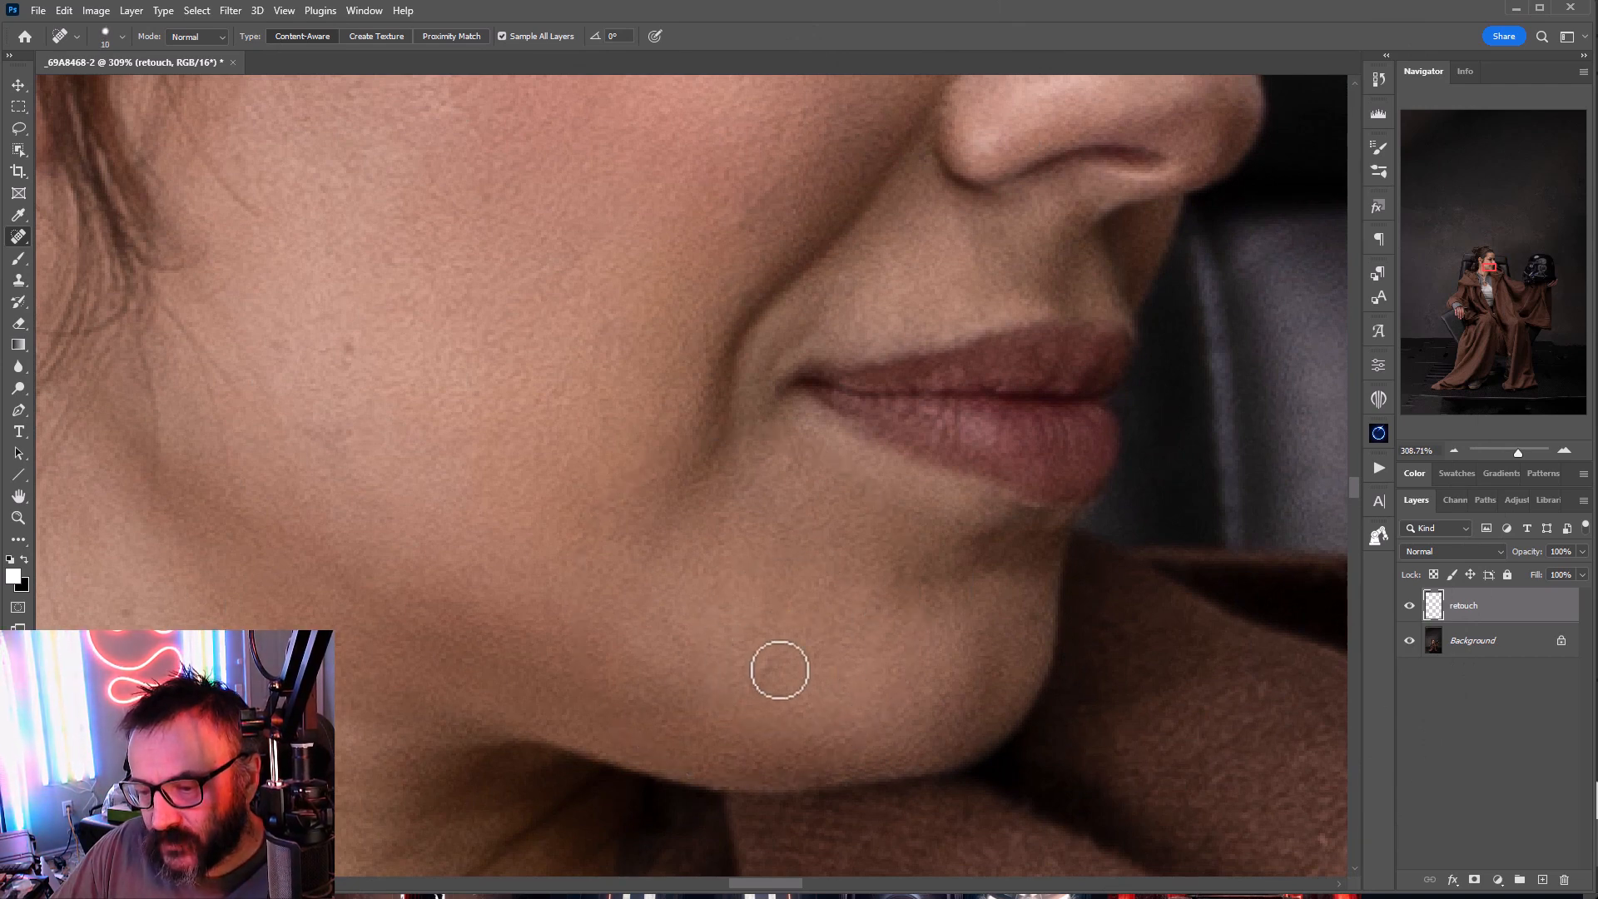
{"action": "left_click_drag", "start_coordinate": [758, 681], "coordinate": [763, 663]}
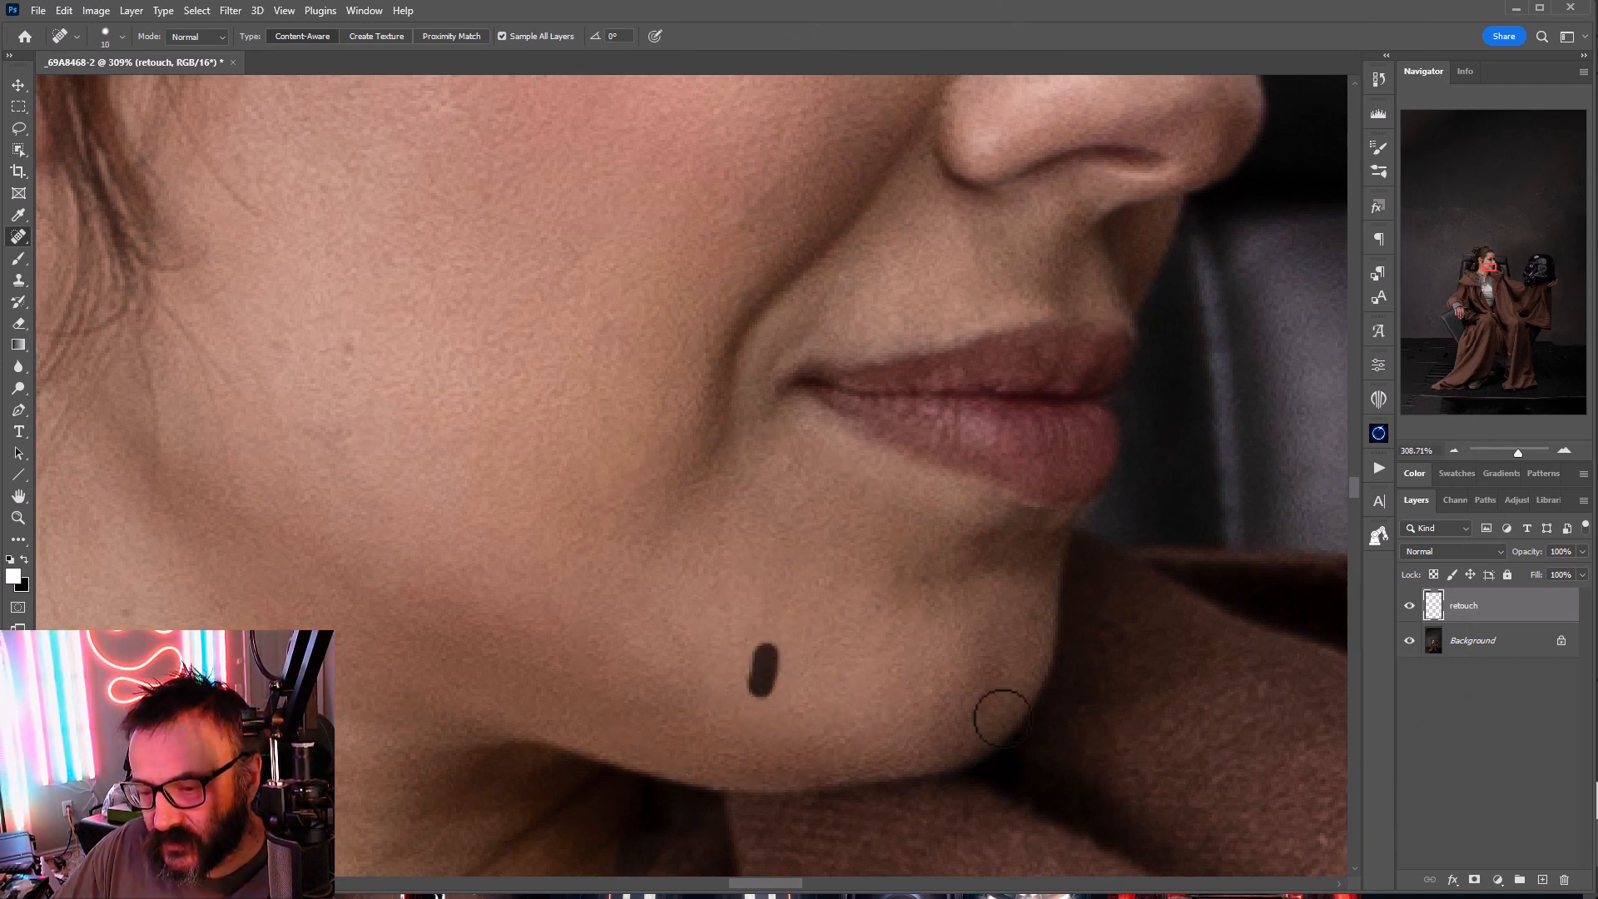
Step: Heal the small dark spots on the woman's cheek below the outer corner of her eye
{"action": "left_click_drag", "start_coordinate": [595, 464], "coordinate": [758, 785]}
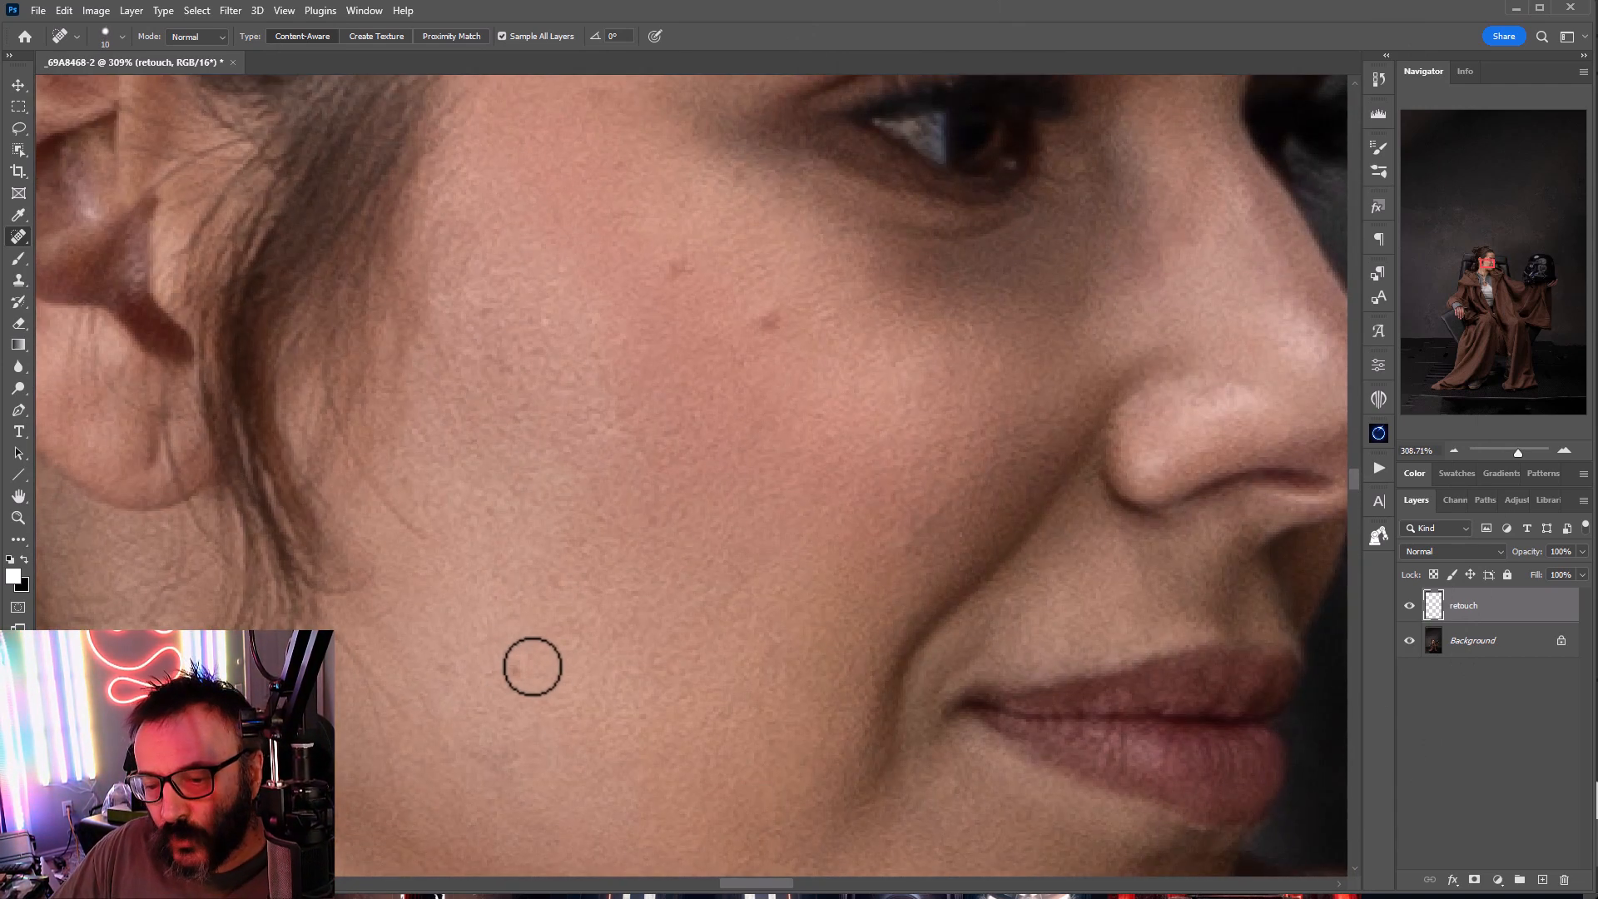
{"action": "scroll", "coordinate": [785, 564], "scroll_direction": "up", "scroll_amount": 5}
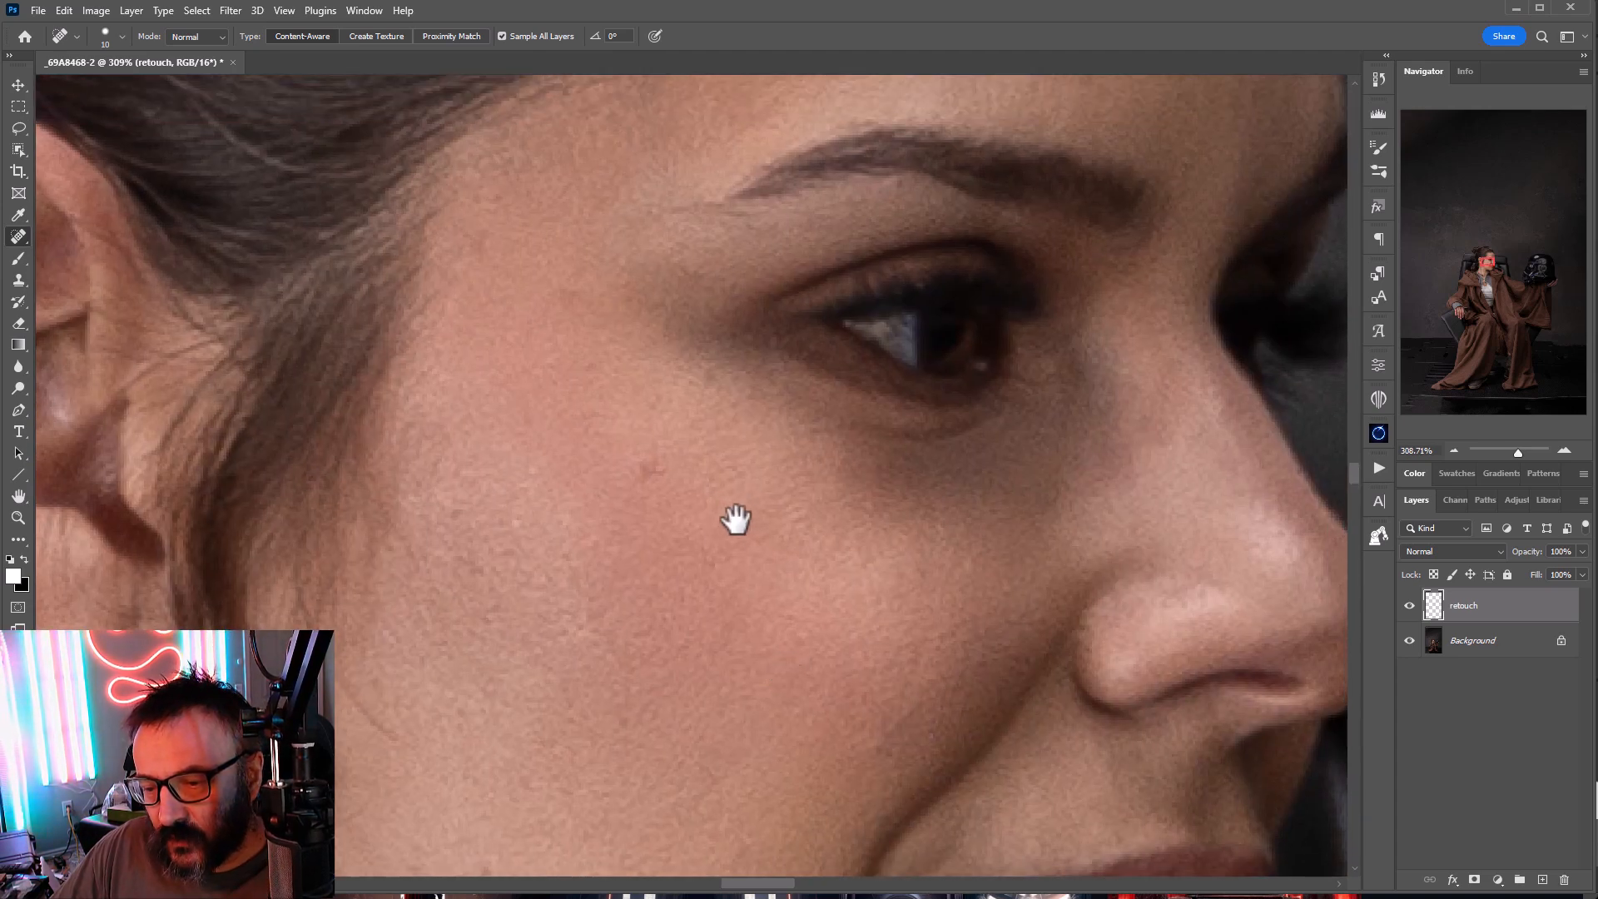
{"action": "left_click_drag", "start_coordinate": [735, 520], "coordinate": [732, 539]}
{"action": "left_click", "coordinate": [655, 468]}
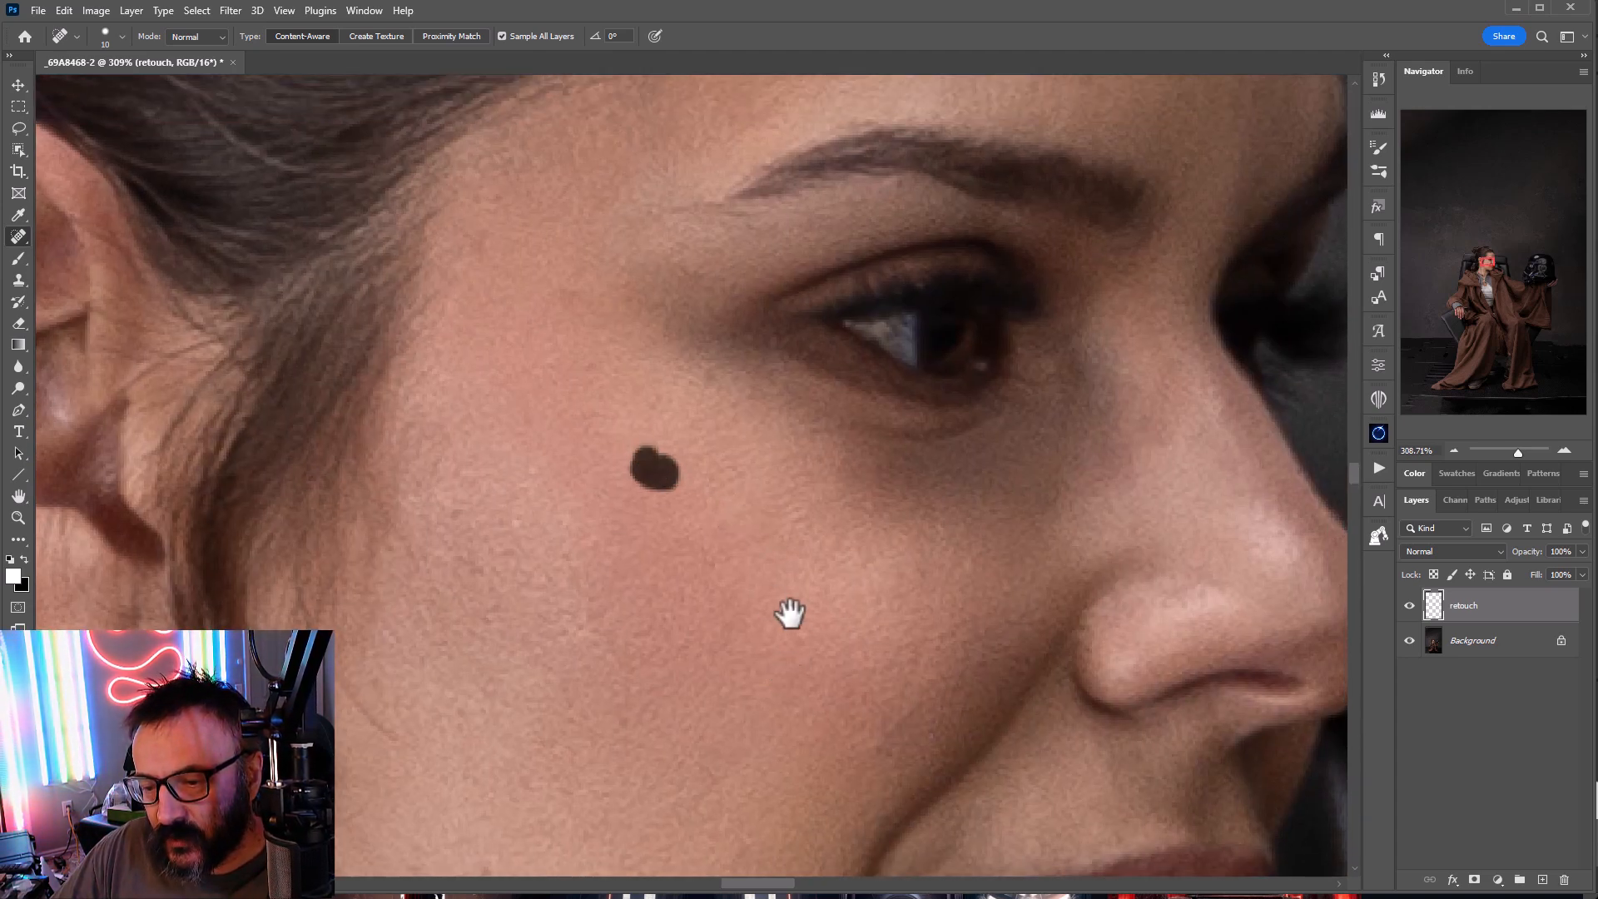
{"action": "left_click_drag", "start_coordinate": [926, 694], "coordinate": [896, 728]}
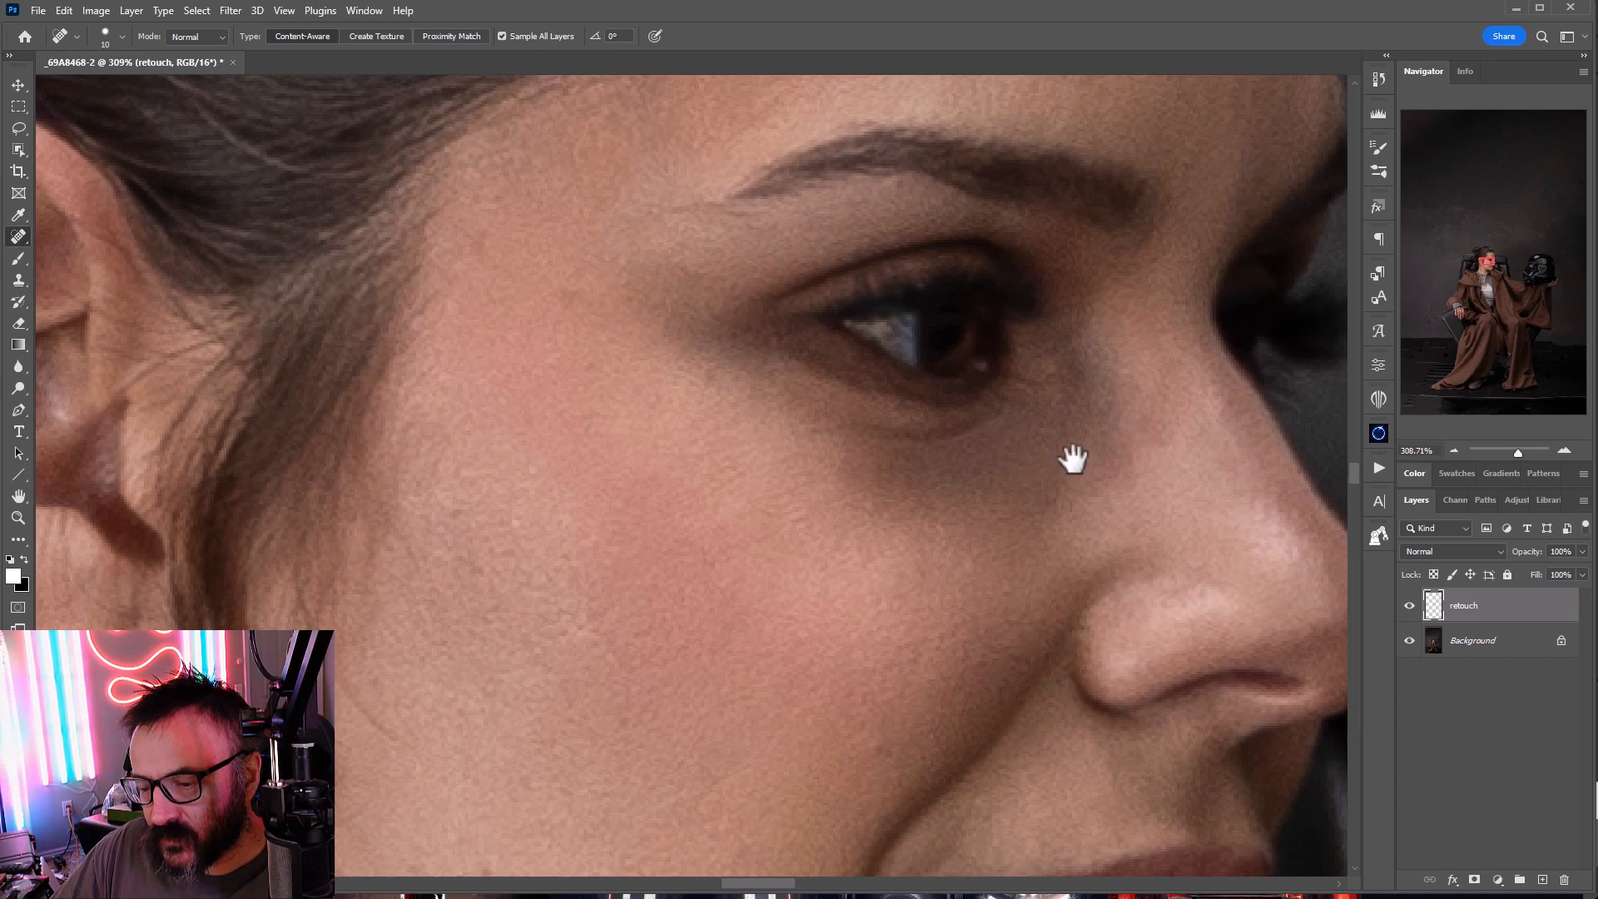
Step: Heal the blemishes scattered across the woman's forehead above the eyebrow
{"action": "left_click_drag", "start_coordinate": [1073, 458], "coordinate": [827, 666]}
{"action": "scroll", "coordinate": [835, 539], "scroll_direction": "up", "scroll_amount": 3}
{"action": "left_click", "coordinate": [732, 389]}
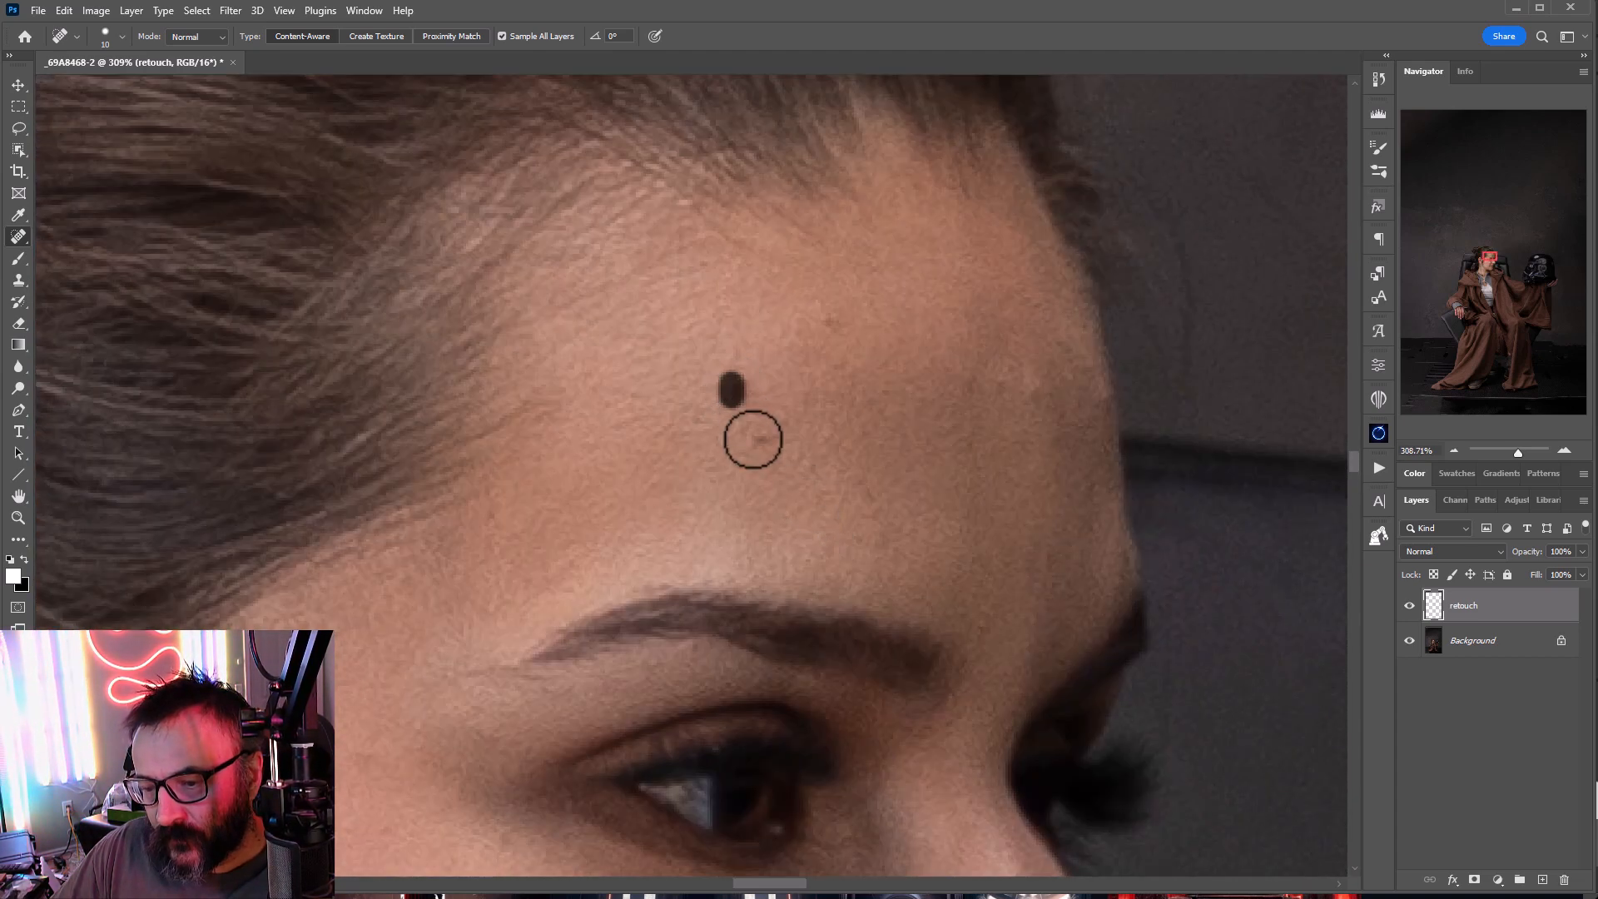
{"action": "left_click", "coordinate": [761, 433]}
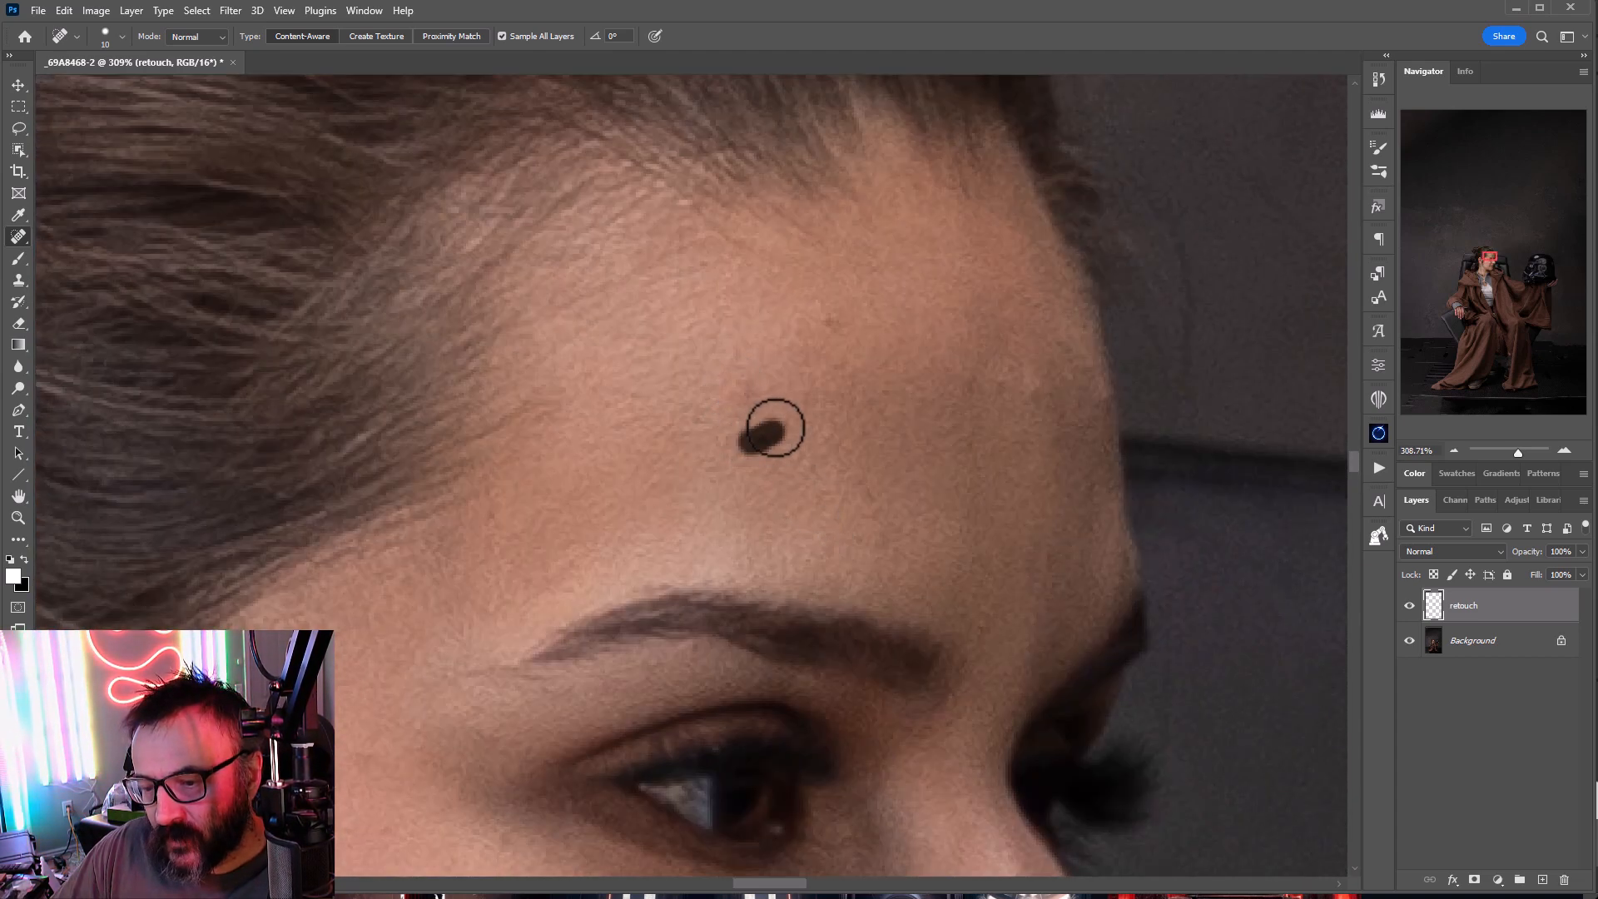
{"action": "left_click", "coordinate": [749, 386]}
{"action": "left_click_drag", "start_coordinate": [721, 419], "coordinate": [748, 441]}
{"action": "left_click_drag", "start_coordinate": [856, 486], "coordinate": [878, 516]}
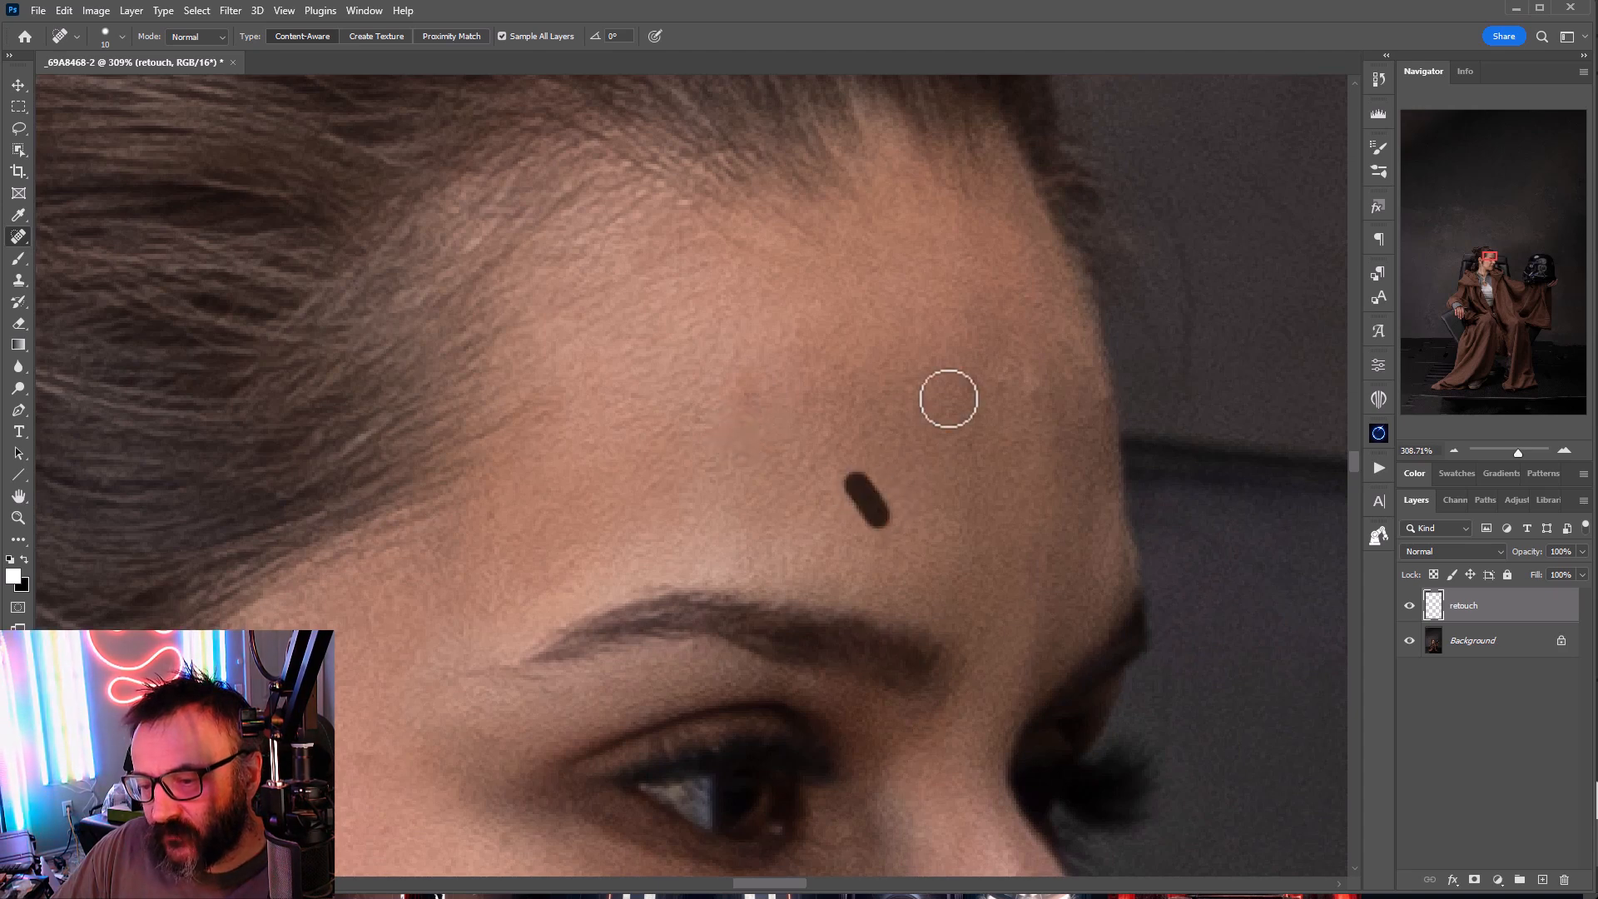
{"action": "left_click", "coordinate": [974, 382]}
{"action": "left_click", "coordinate": [1026, 392]}
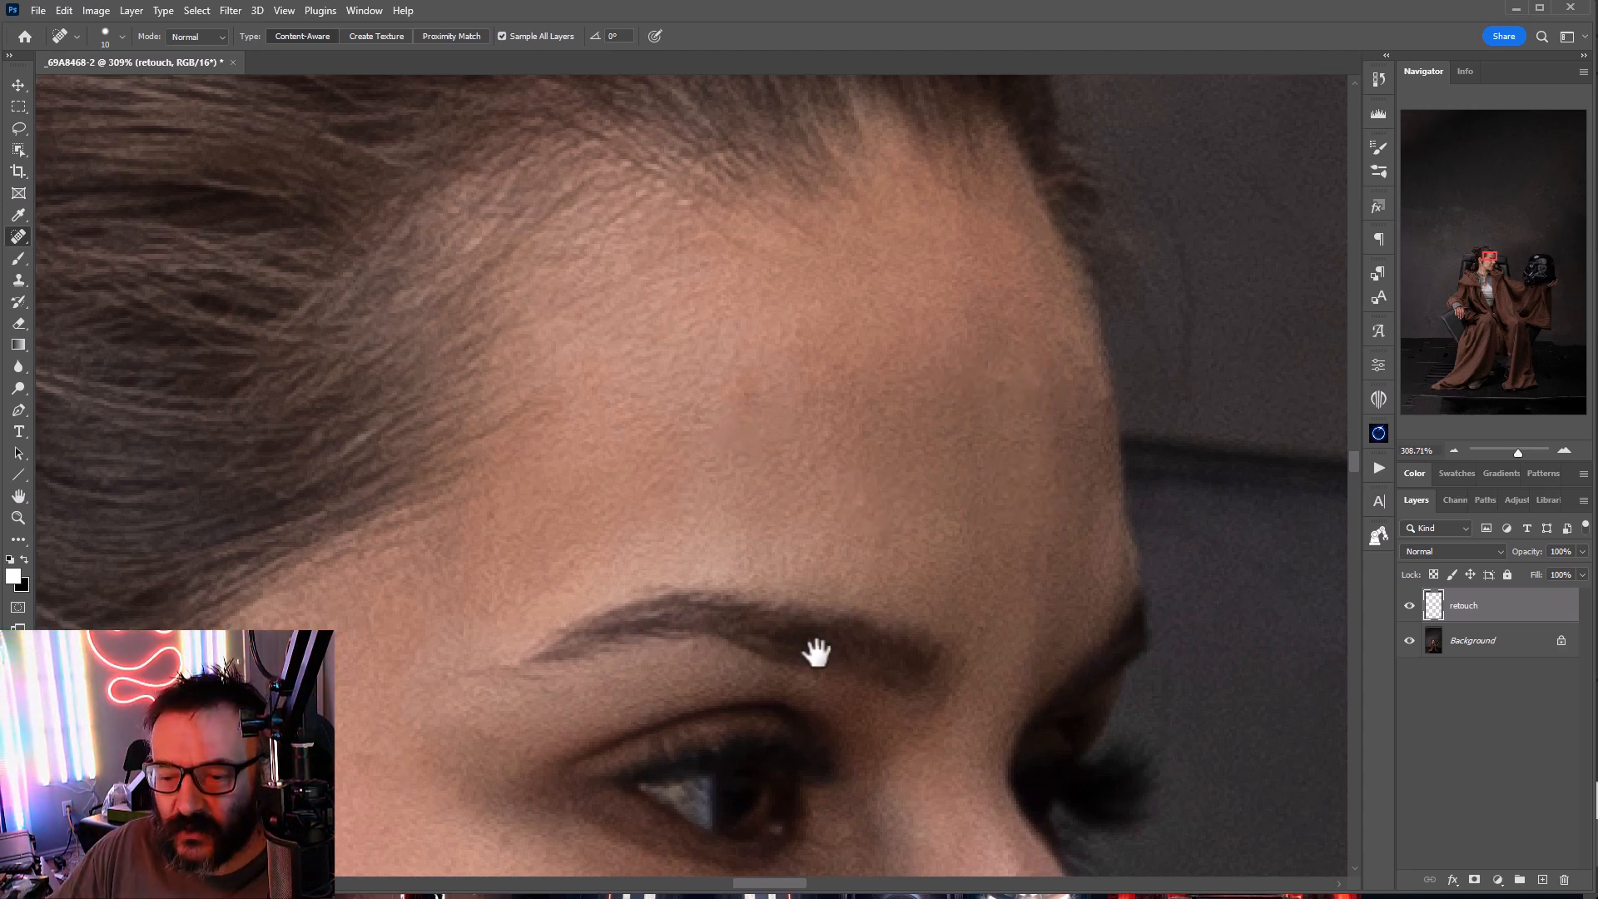
Step: Heal the spots on the woman's neck and the stray hair running down its middle
{"action": "left_click_drag", "start_coordinate": [817, 652], "coordinate": [1070, 82]}
{"action": "left_click_drag", "start_coordinate": [785, 585], "coordinate": [1002, 499]}
{"action": "left_click_drag", "start_coordinate": [891, 647], "coordinate": [902, 286]}
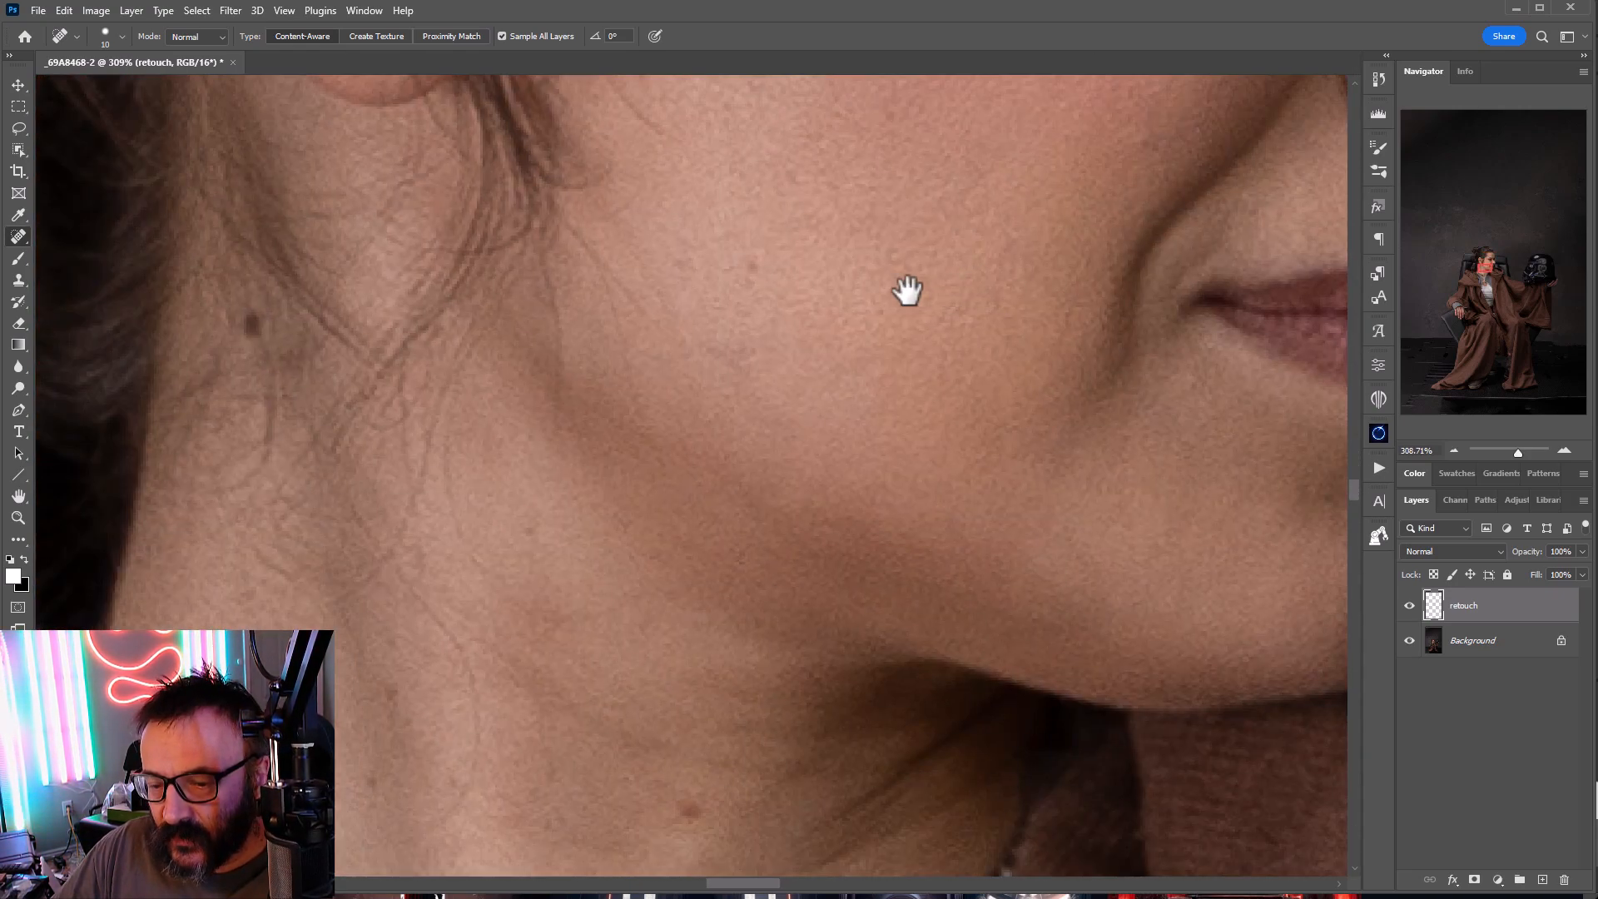
{"action": "left_click_drag", "start_coordinate": [632, 703], "coordinate": [771, 228]}
{"action": "left_click", "coordinate": [812, 273]}
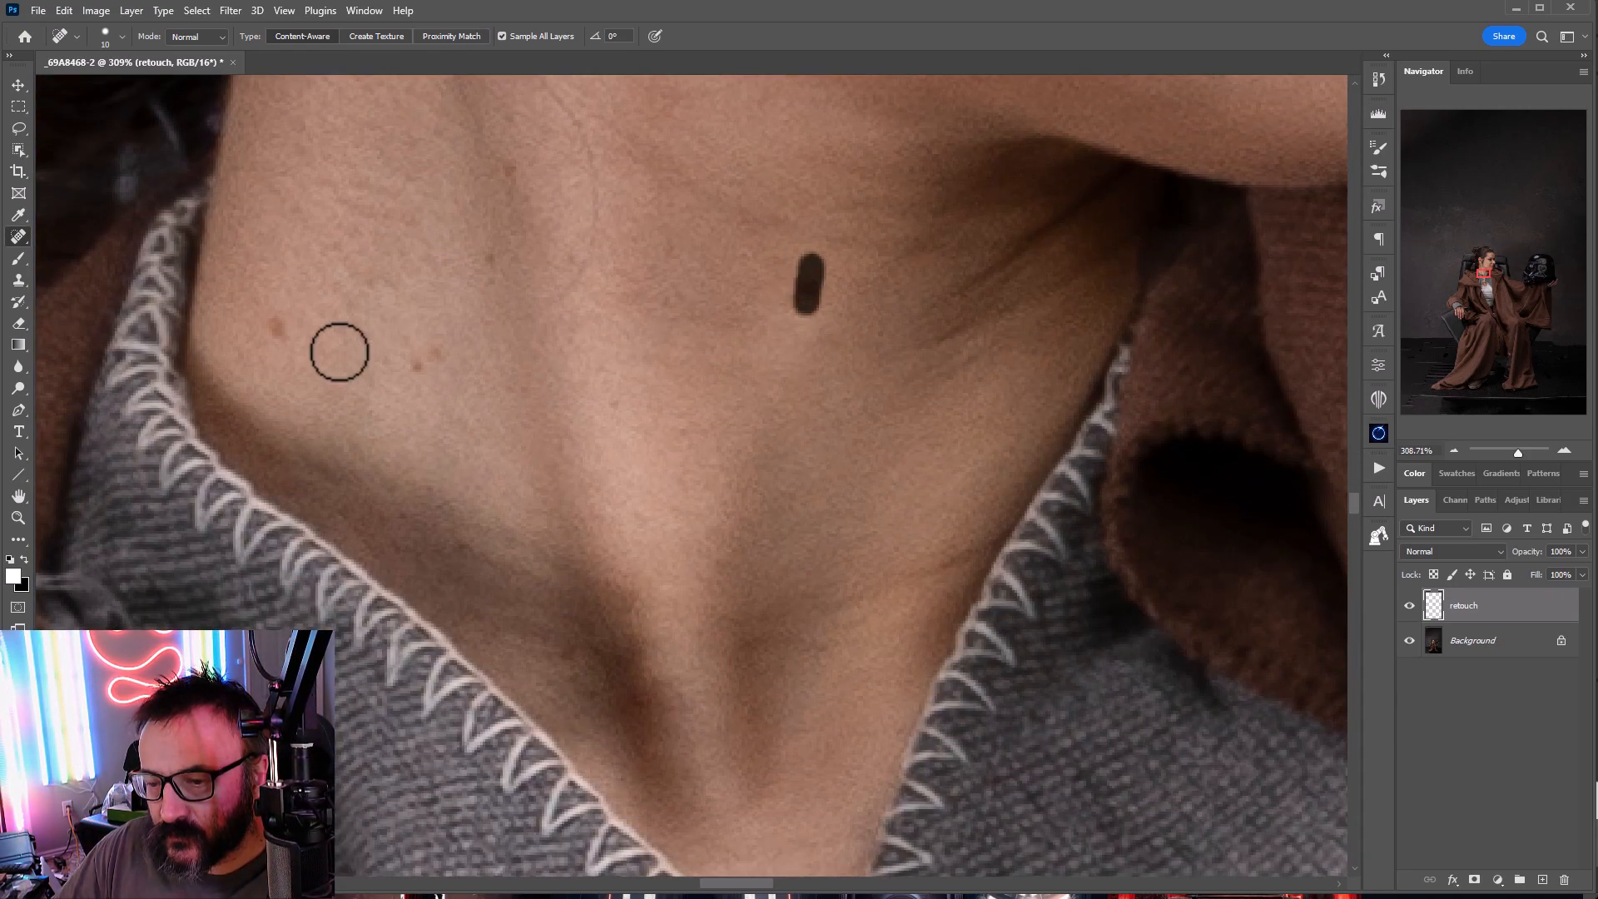
{"action": "left_click", "coordinate": [273, 326]}
{"action": "left_click", "coordinate": [410, 356]}
{"action": "left_click_drag", "start_coordinate": [631, 369], "coordinate": [704, 514]}
{"action": "left_click_drag", "start_coordinate": [601, 299], "coordinate": [664, 474]}
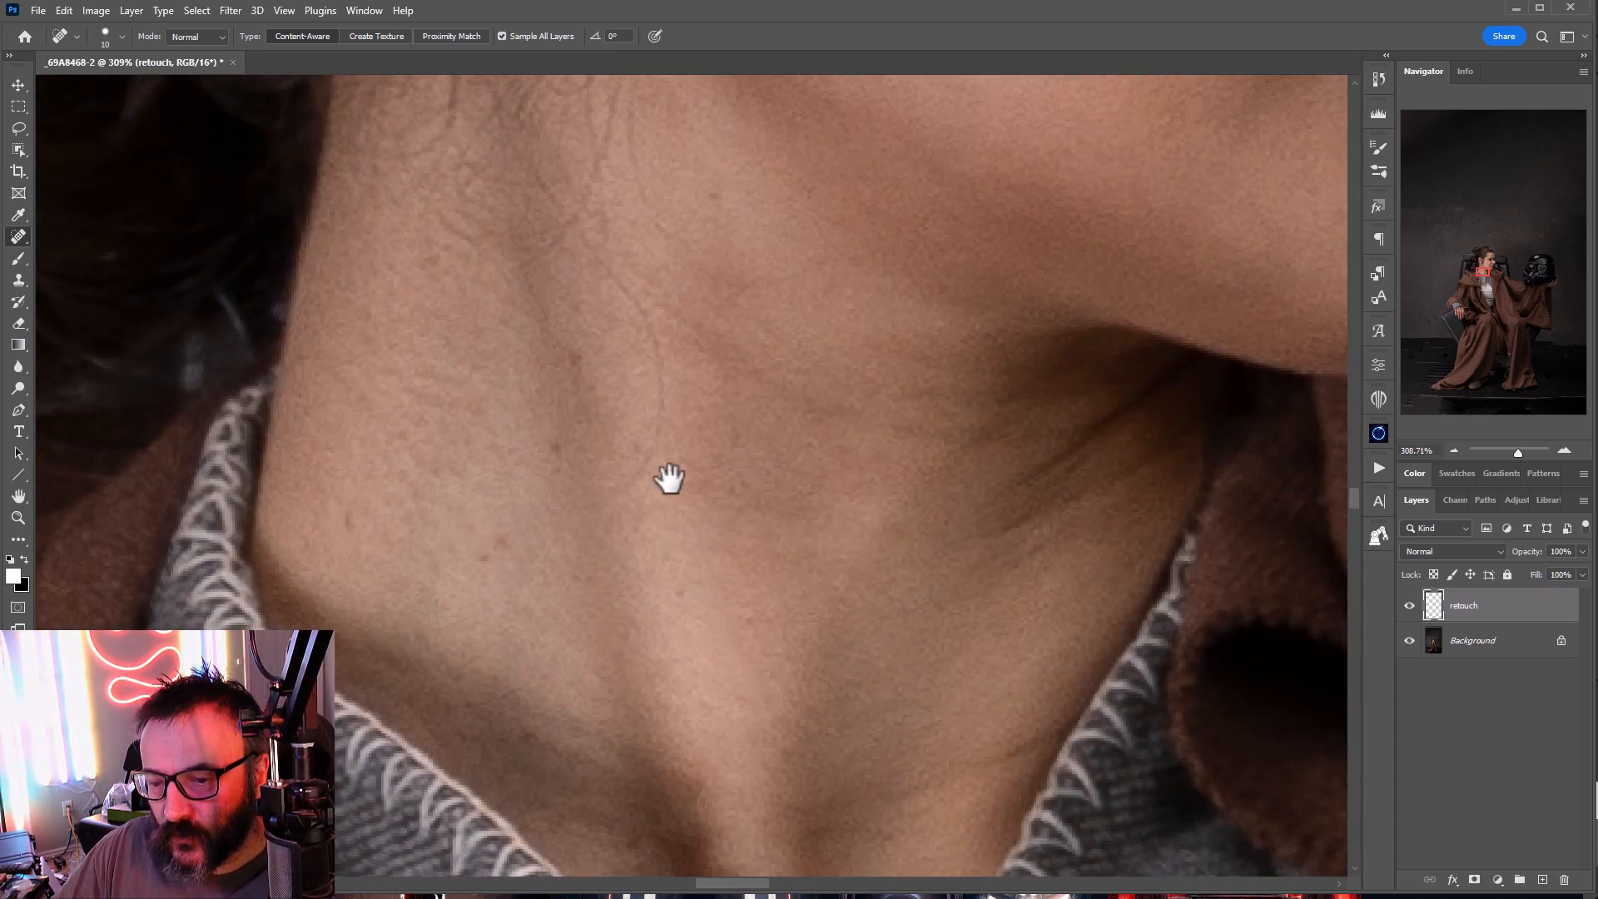
{"action": "mouse_move", "coordinate": [633, 287]}
{"action": "left_mouse_down"}
{"action": "mouse_move", "coordinate": [680, 424]}
{"action": "mouse_move", "coordinate": [657, 487]}
{"action": "left_mouse_up"}
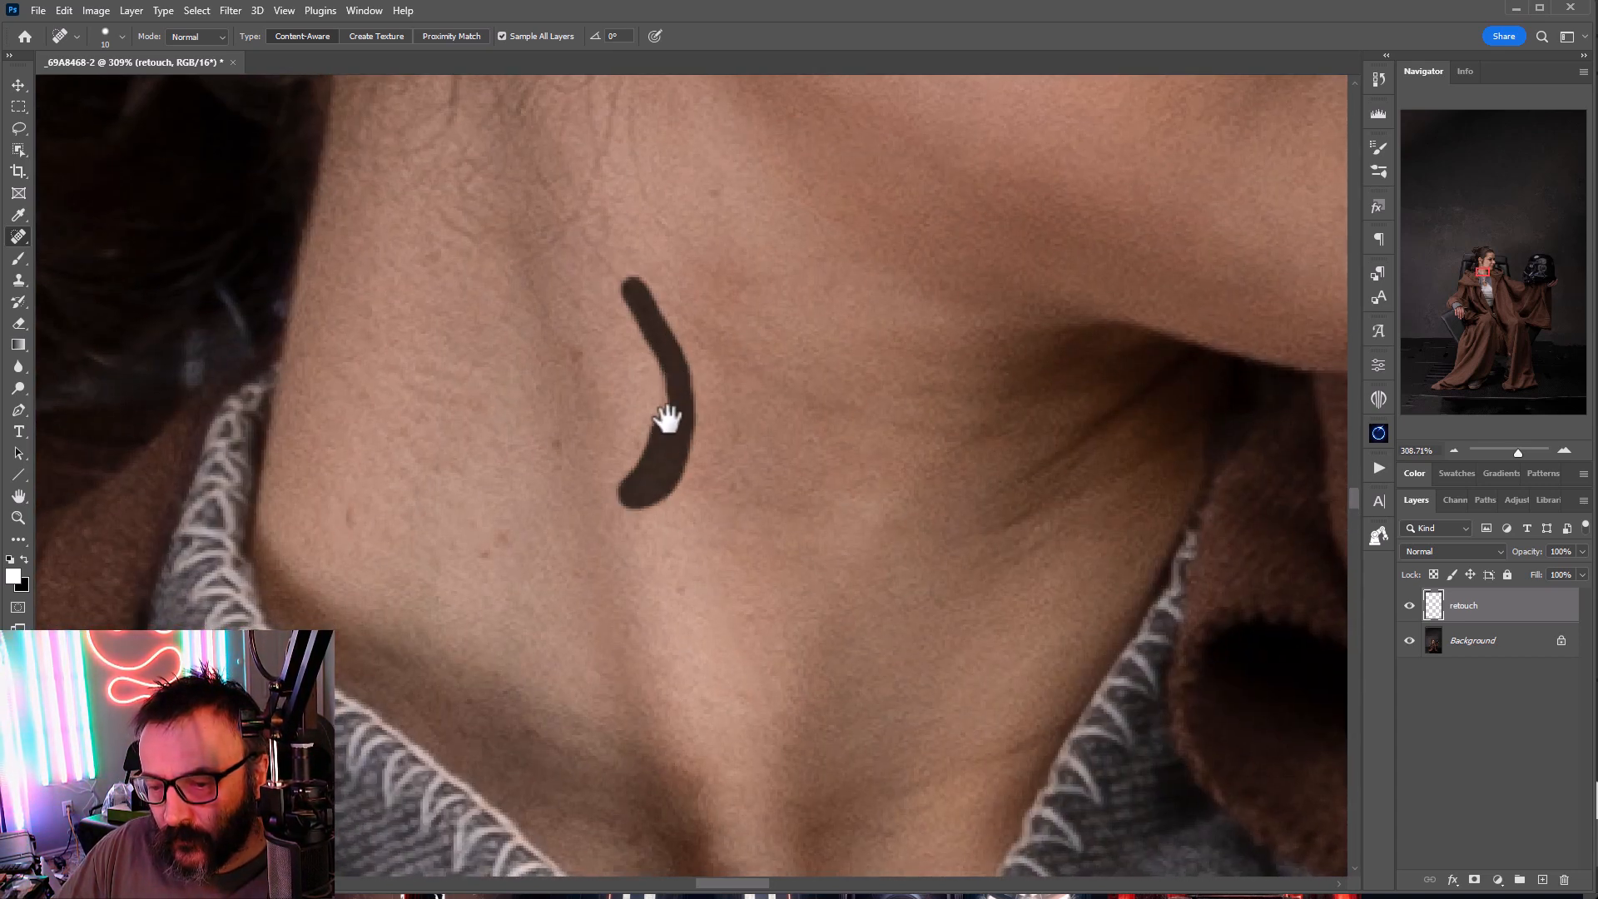
Step: Remove the loose threads and lint from the brown cloak's hood fold above the metal clasp
{"action": "scroll", "coordinate": [741, 605], "scroll_direction": "down", "scroll_amount": 5}
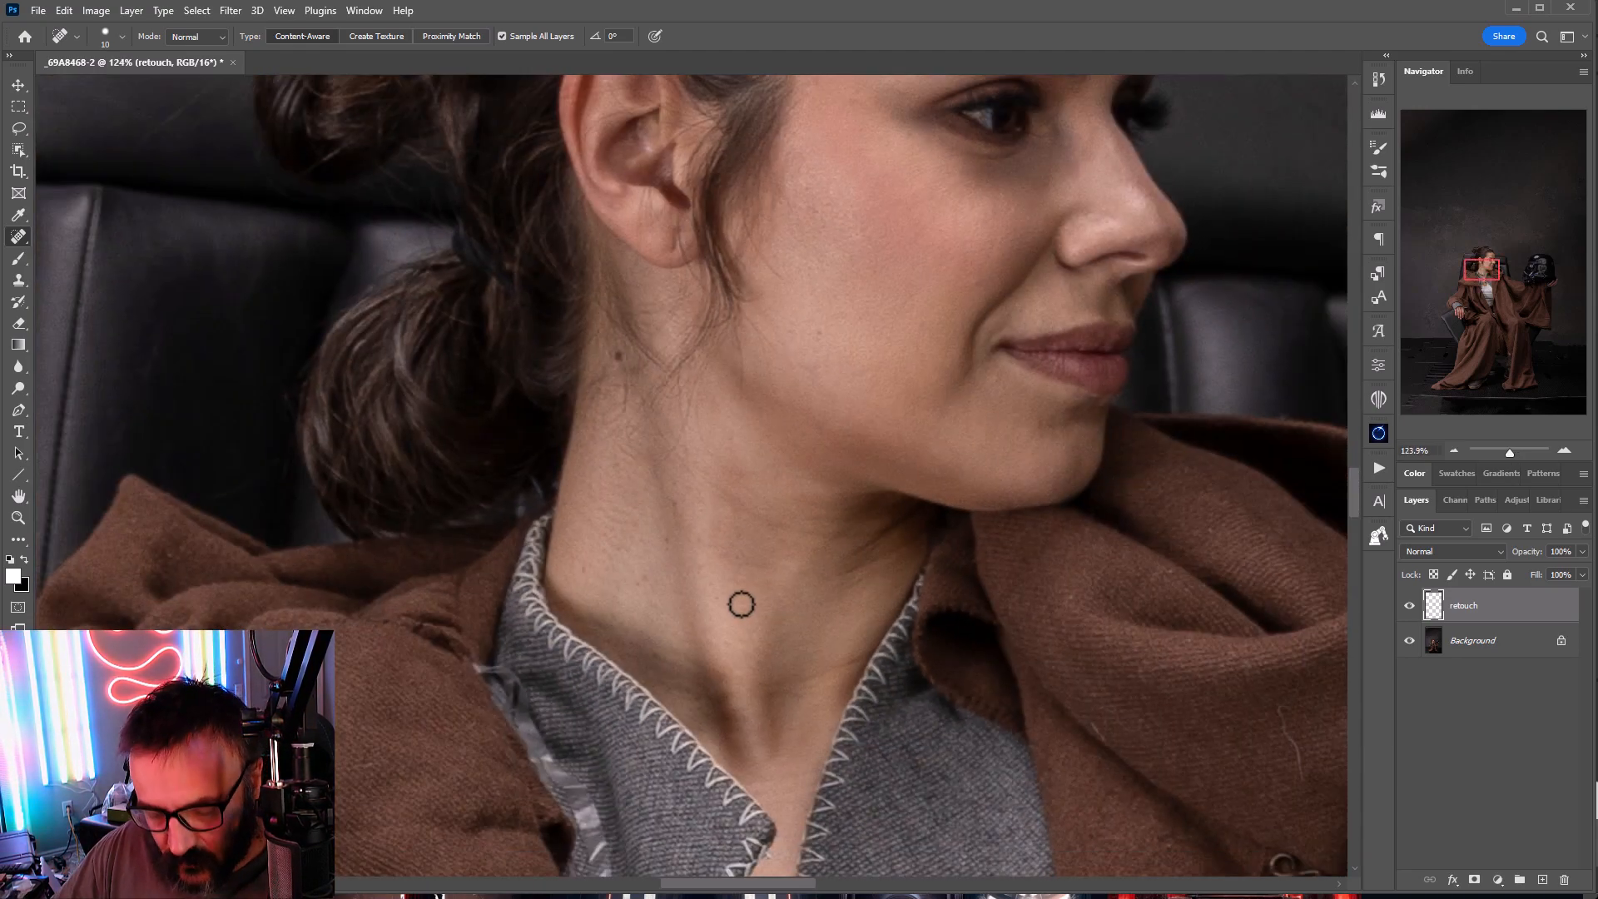
{"action": "left_click_drag", "start_coordinate": [853, 466], "coordinate": [737, 108]}
{"action": "left_click_drag", "start_coordinate": [898, 487], "coordinate": [372, 625]}
{"action": "scroll", "coordinate": [546, 386], "scroll_direction": "up", "scroll_amount": 4}
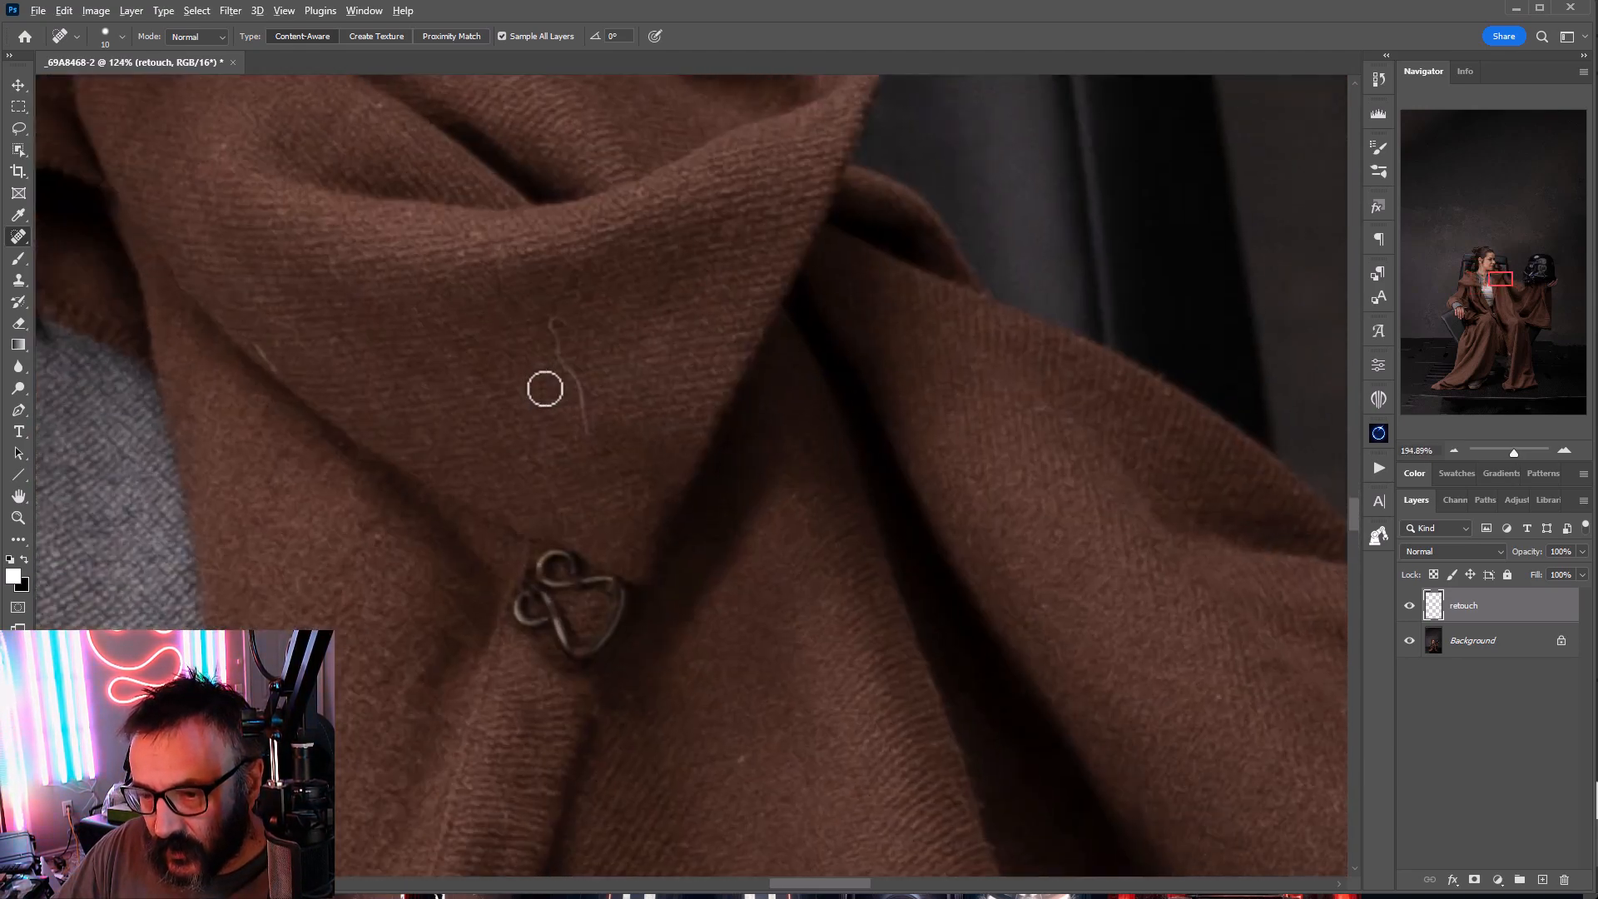
{"action": "mouse_move", "coordinate": [567, 293]}
{"action": "left_mouse_down"}
{"action": "mouse_move", "coordinate": [557, 332]}
{"action": "mouse_move", "coordinate": [599, 445]}
{"action": "left_mouse_up"}
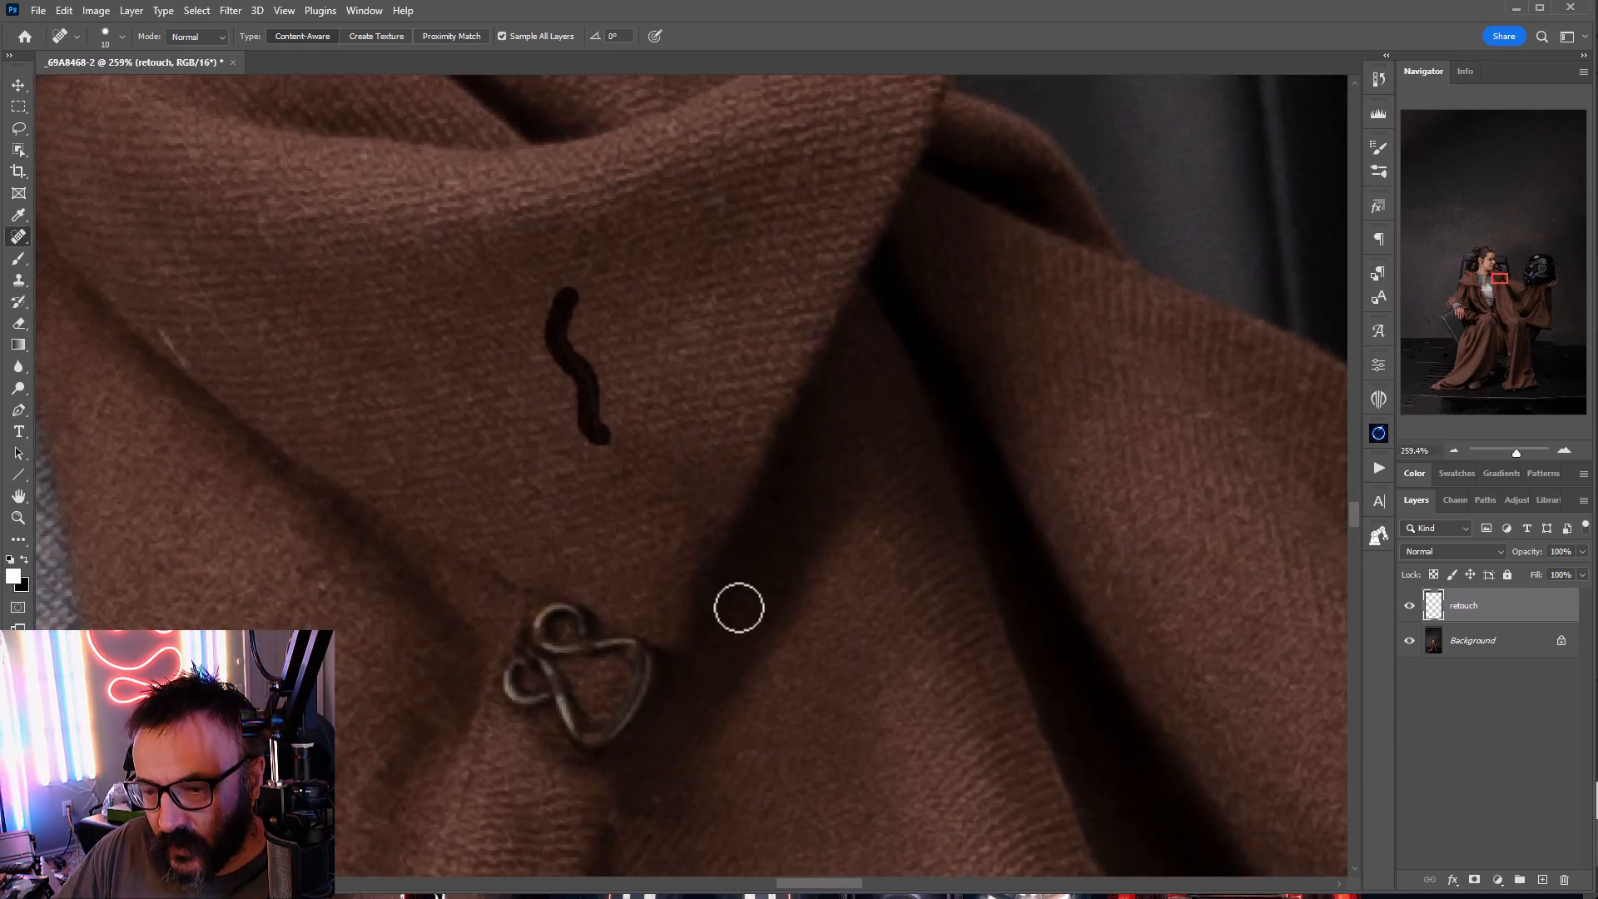
{"action": "left_click_drag", "start_coordinate": [171, 329], "coordinate": [190, 382]}
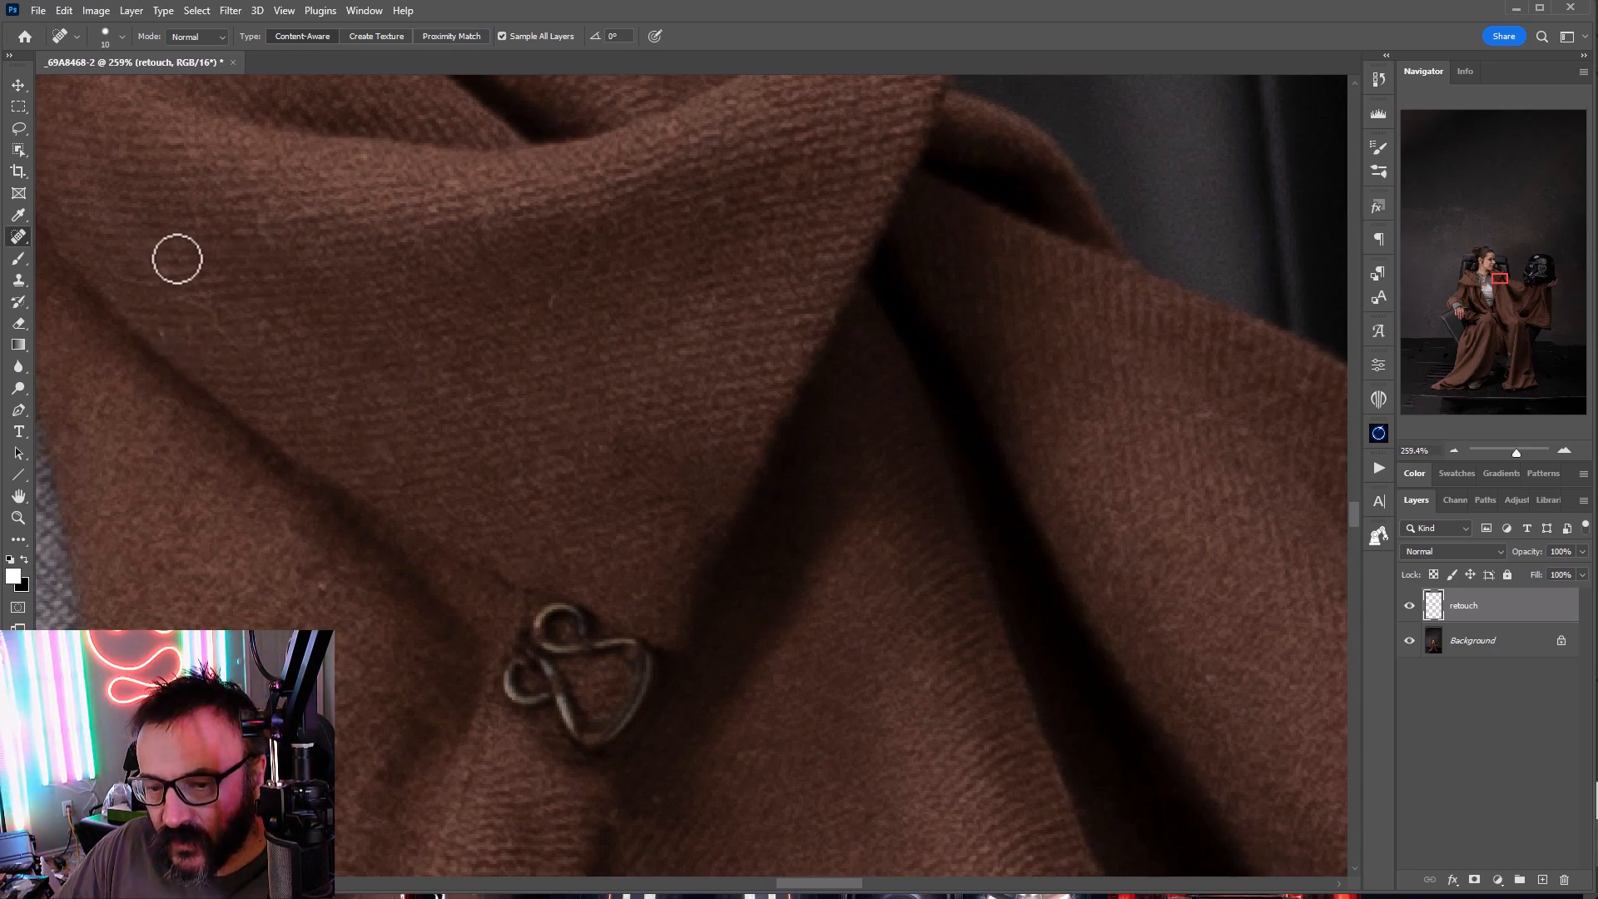
{"action": "left_click_drag", "start_coordinate": [175, 257], "coordinate": [187, 302]}
{"action": "scroll", "coordinate": [367, 608], "scroll_direction": "down", "scroll_amount": 4}
{"action": "left_click_drag", "start_coordinate": [355, 668], "coordinate": [1084, 270]}
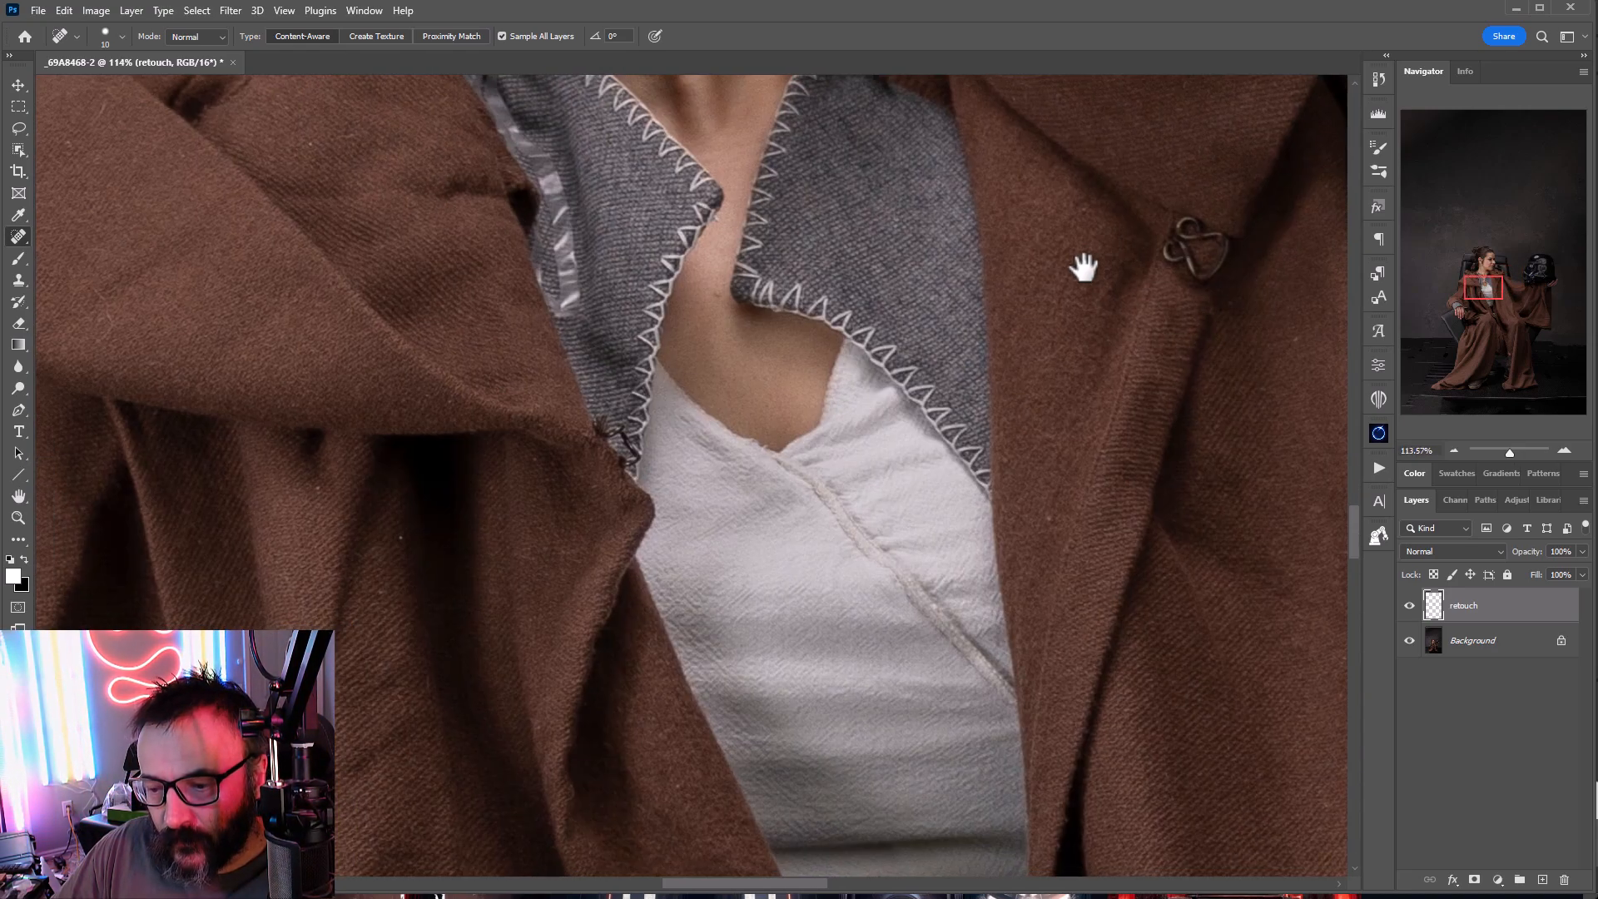
Step: Heal the short stray hair on the brown cloak where it drapes over the woman's thigh
{"action": "left_click_drag", "start_coordinate": [561, 563], "coordinate": [956, 845]}
{"action": "left_click_drag", "start_coordinate": [826, 541], "coordinate": [788, 150]}
{"action": "left_click_drag", "start_coordinate": [764, 582], "coordinate": [857, 827]}
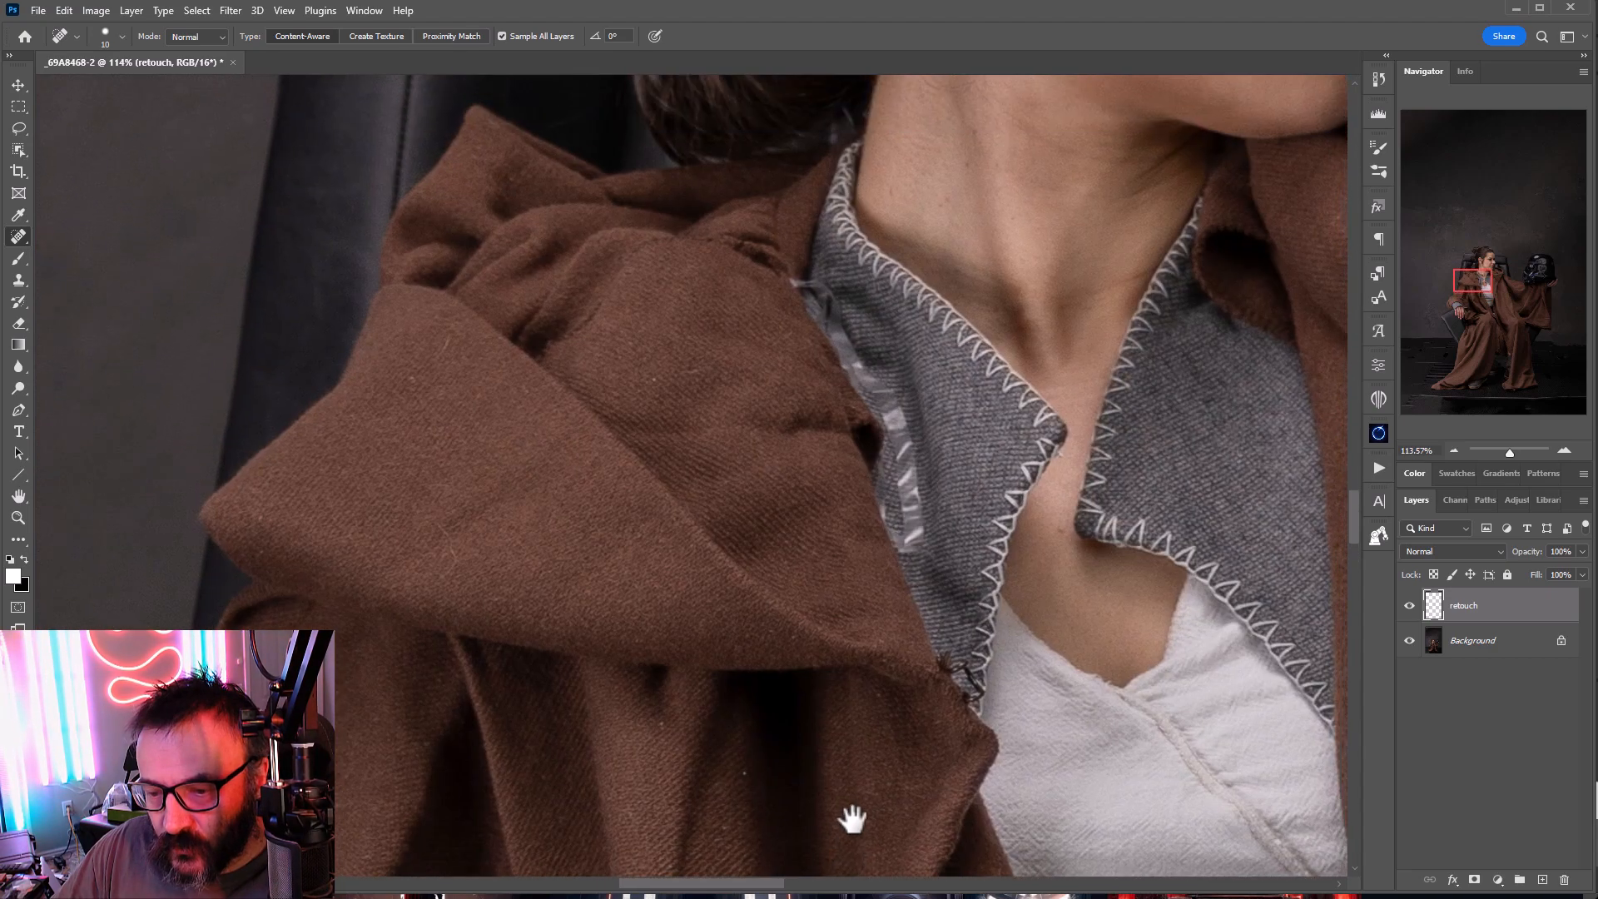
{"action": "left_click_drag", "start_coordinate": [725, 419], "coordinate": [713, 589]}
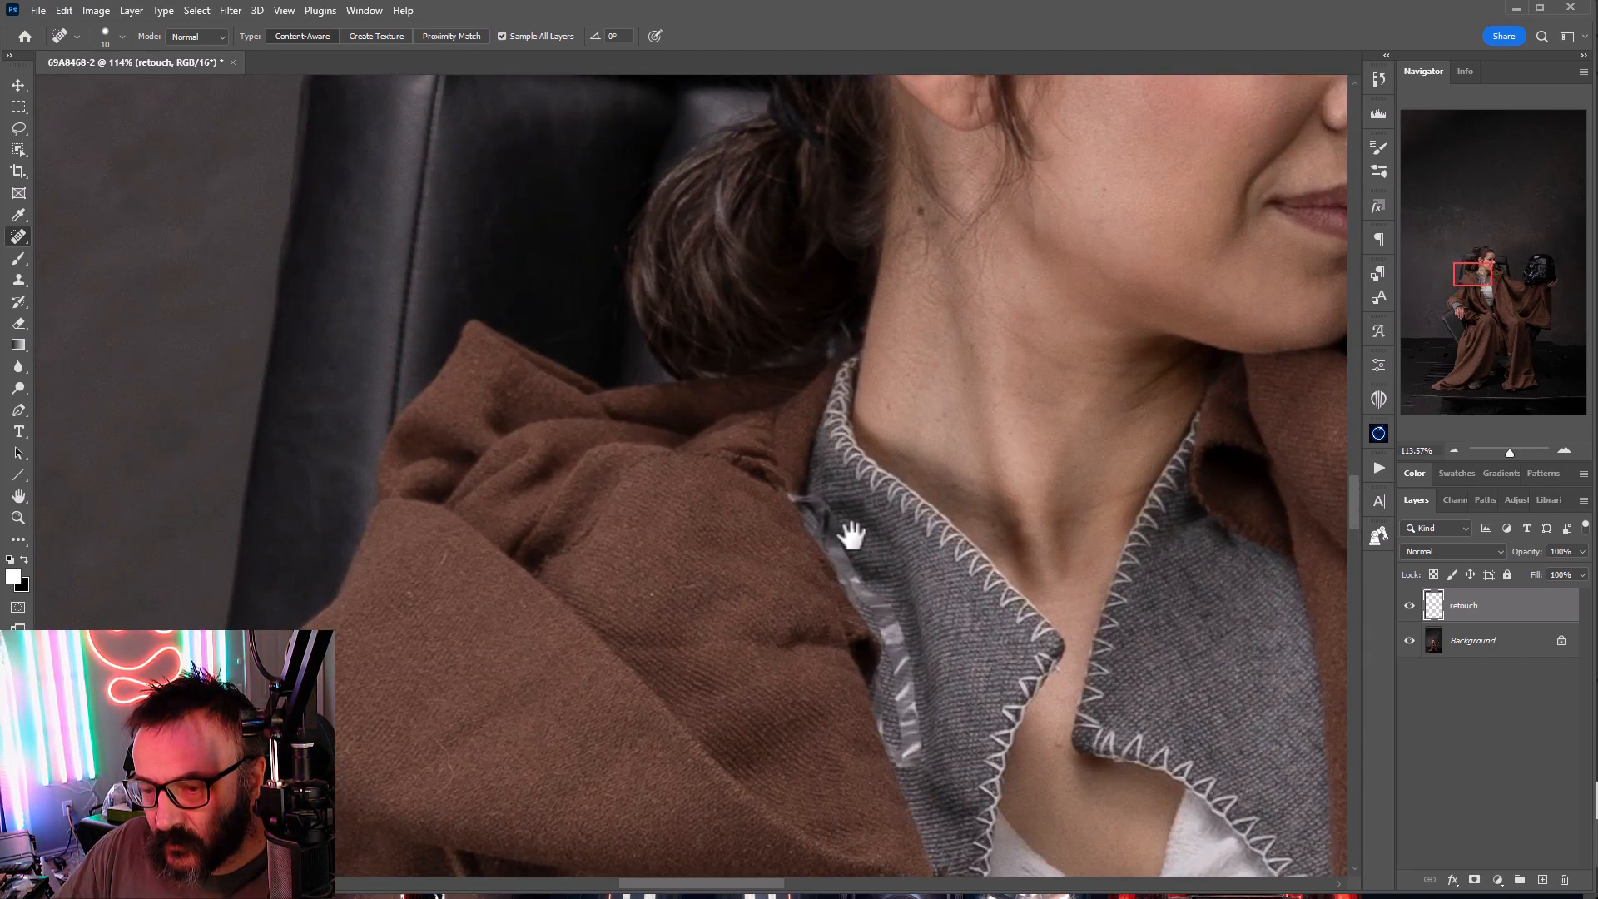
{"action": "left_click_drag", "start_coordinate": [938, 710], "coordinate": [617, 203]}
{"action": "left_click_drag", "start_coordinate": [658, 579], "coordinate": [784, 90]}
{"action": "left_click_drag", "start_coordinate": [906, 617], "coordinate": [1095, 215]}
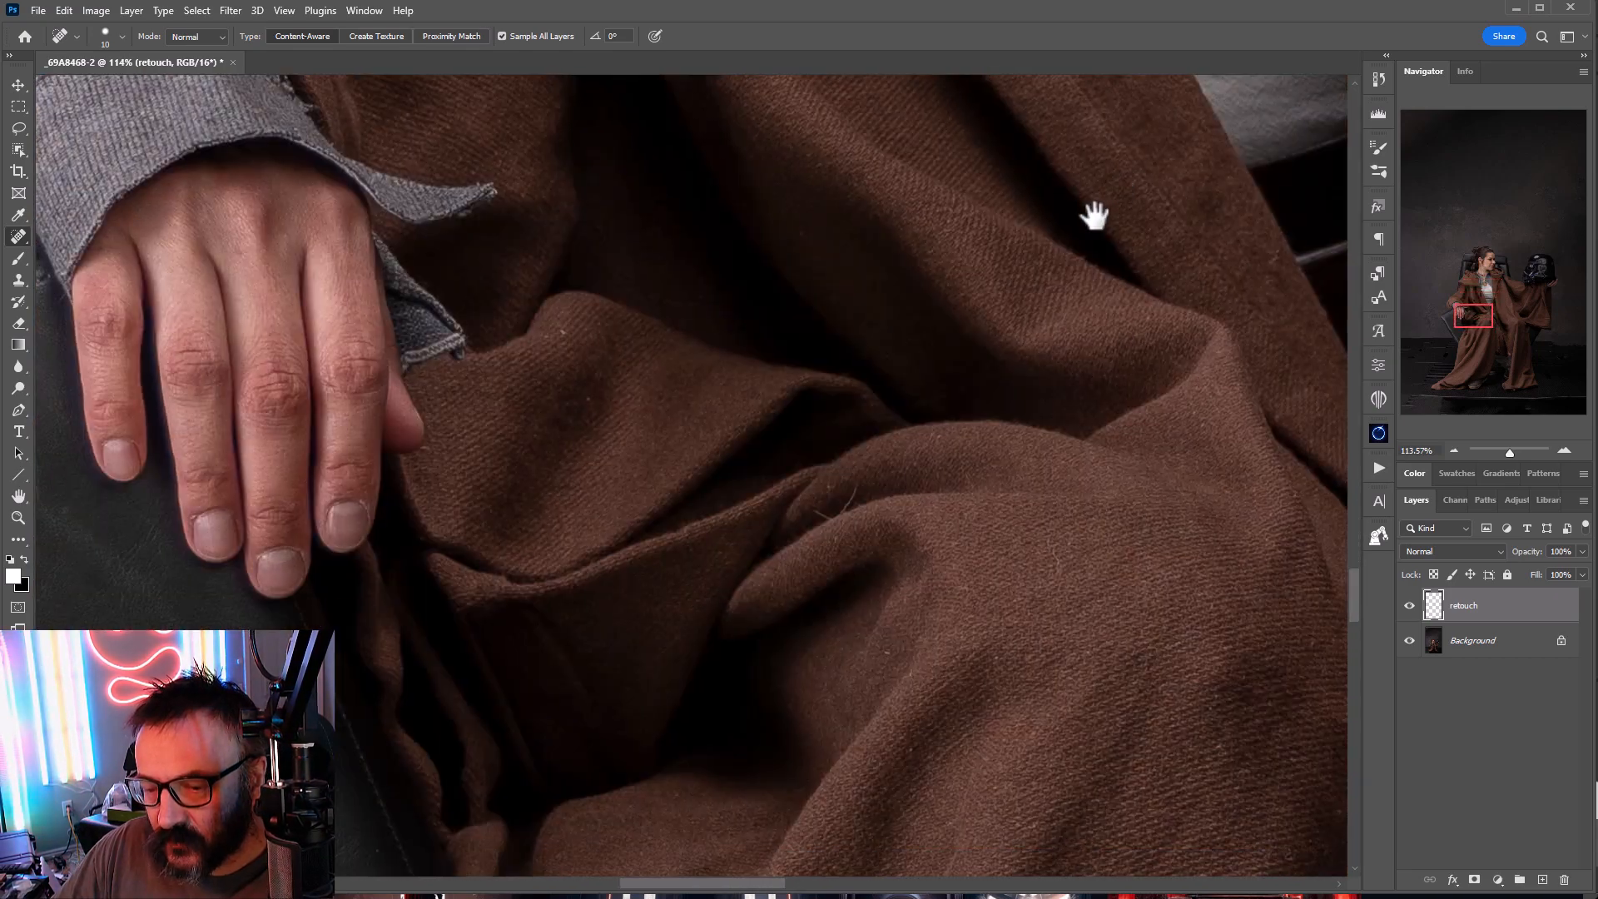
{"action": "left_click_drag", "start_coordinate": [1039, 496], "coordinate": [791, 188]}
{"action": "left_click_drag", "start_coordinate": [872, 529], "coordinate": [755, 339]}
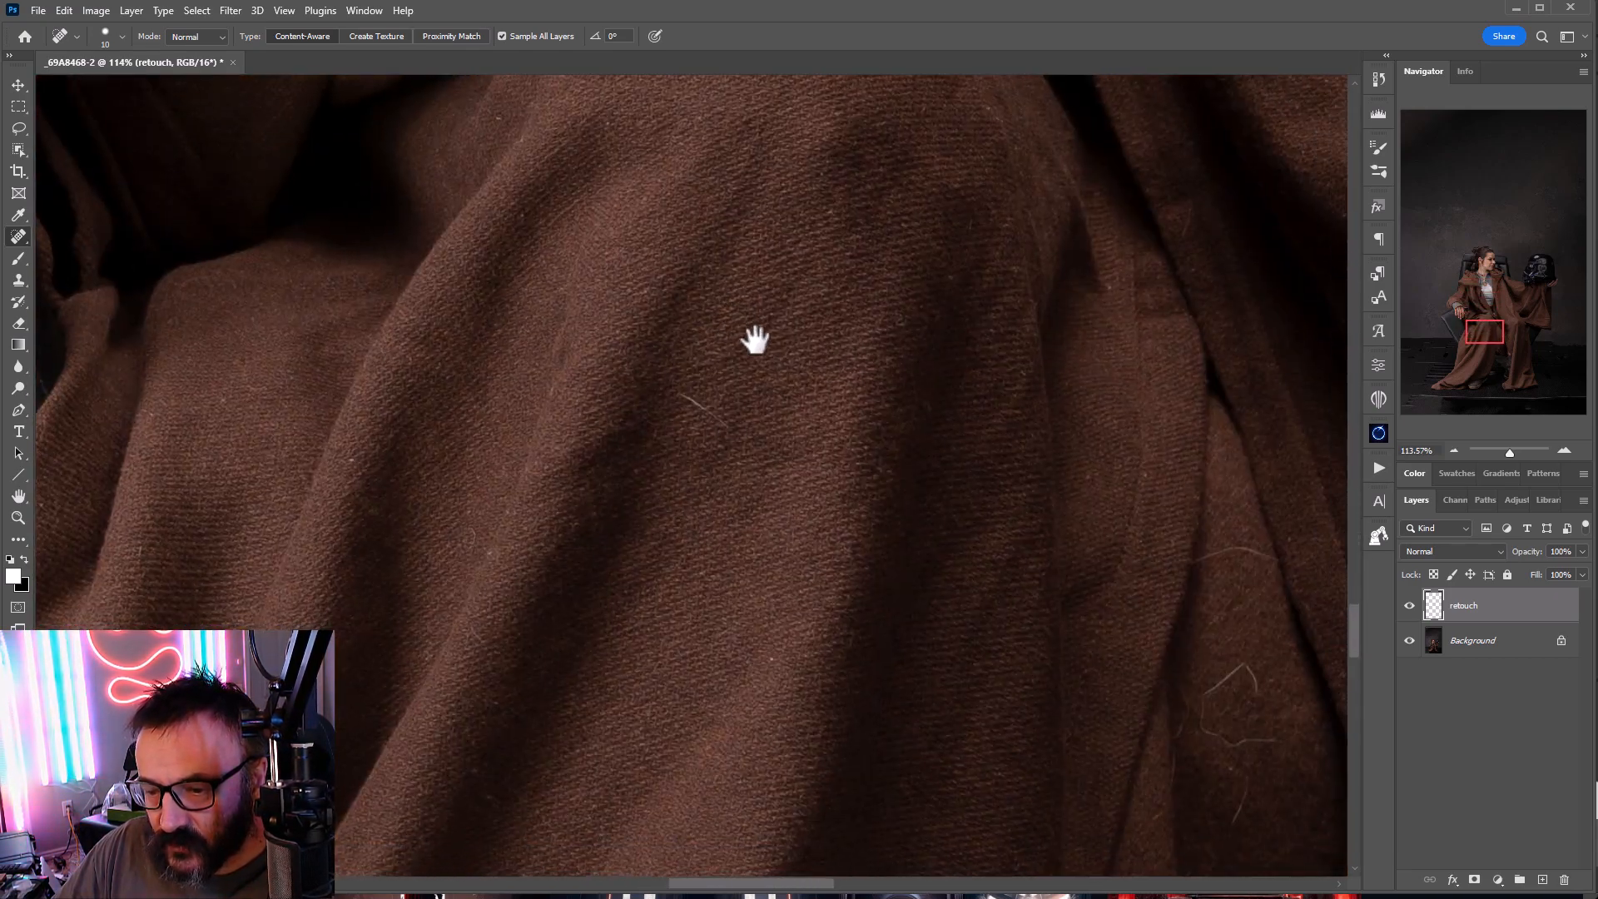
{"action": "left_click_drag", "start_coordinate": [667, 392], "coordinate": [713, 417]}
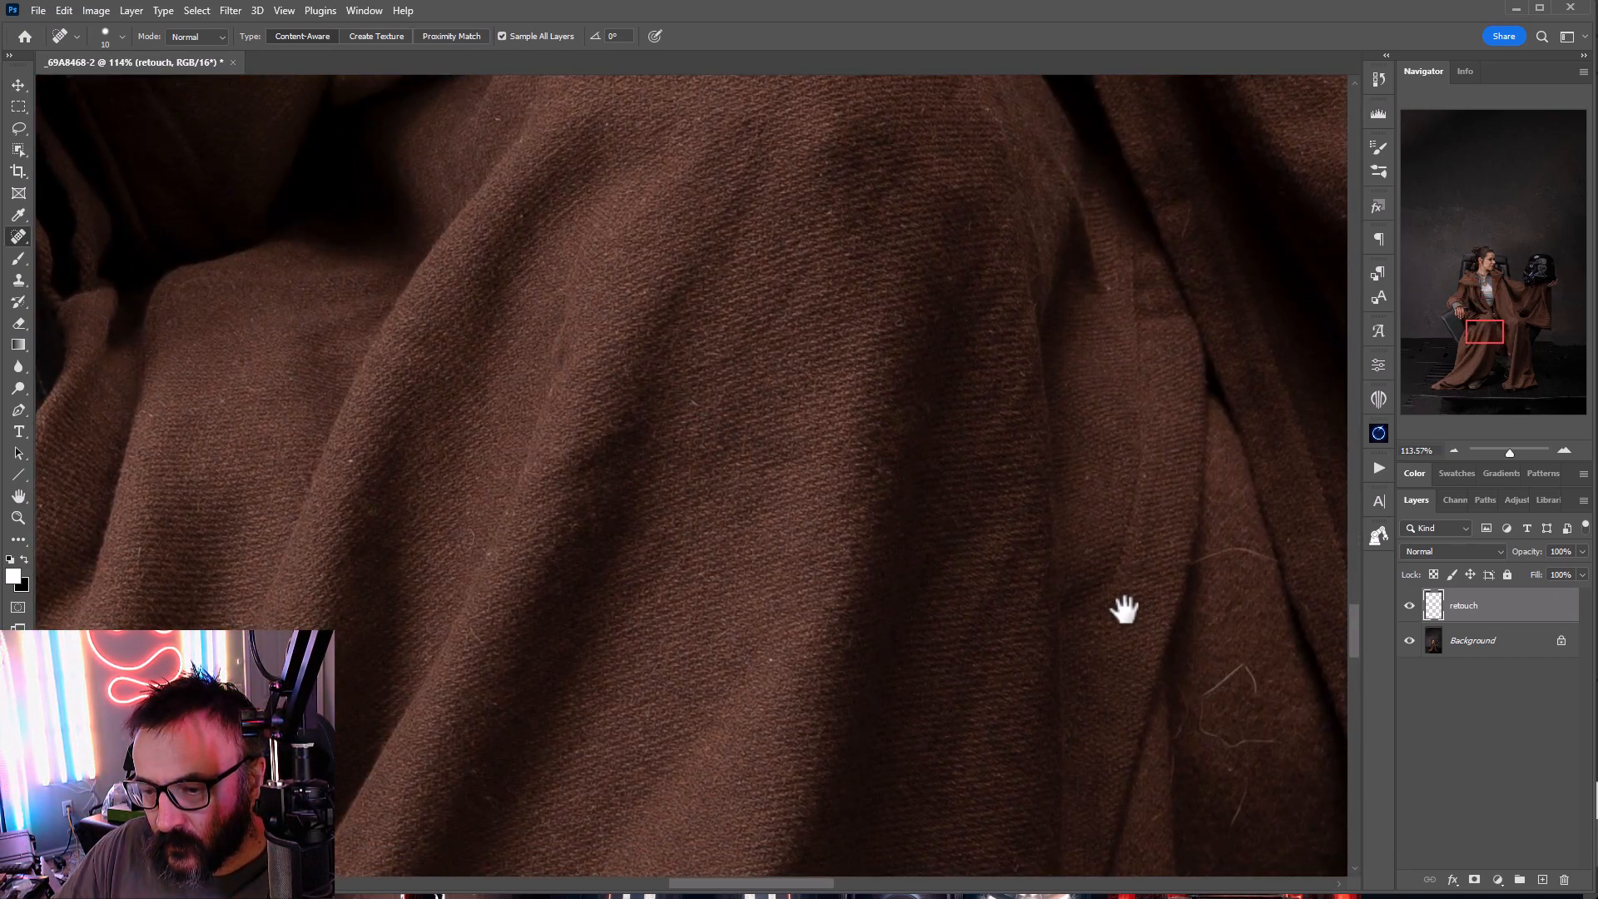
Step: Heal the curved stray hairs on the cloak's inner fold between the legs and along the lit vertical fold beside it
{"action": "left_click_drag", "start_coordinate": [1124, 610], "coordinate": [320, 351]}
{"action": "left_click_drag", "start_coordinate": [410, 387], "coordinate": [372, 418]}
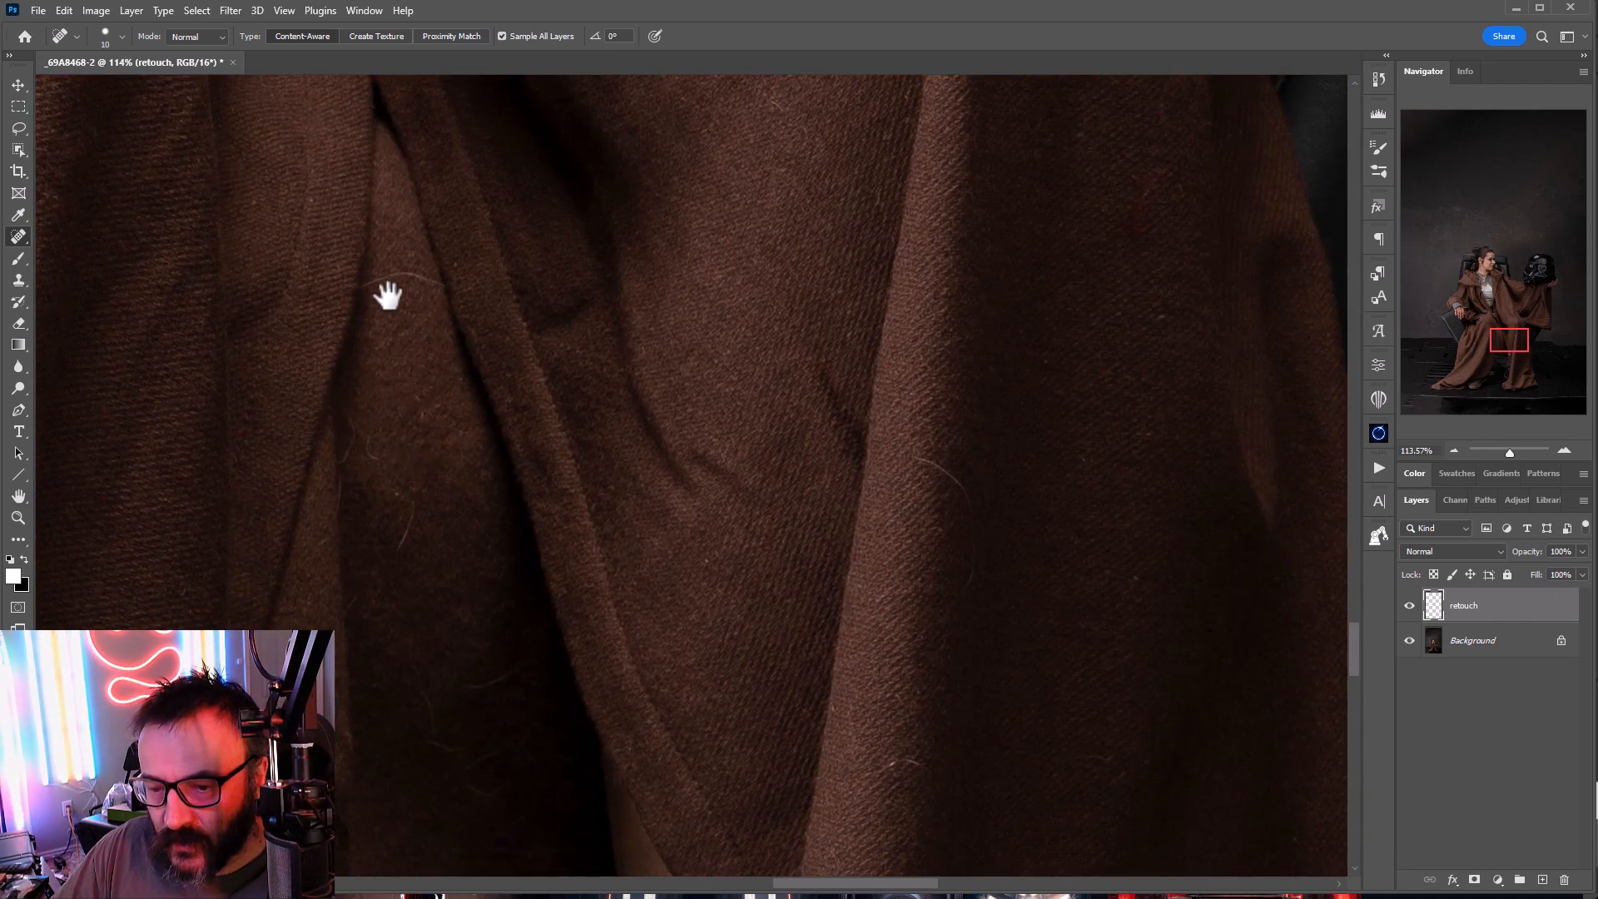
{"action": "mouse_move", "coordinate": [362, 288]}
{"action": "left_mouse_down"}
{"action": "mouse_move", "coordinate": [410, 271]}
{"action": "mouse_move", "coordinate": [444, 291]}
{"action": "left_mouse_up"}
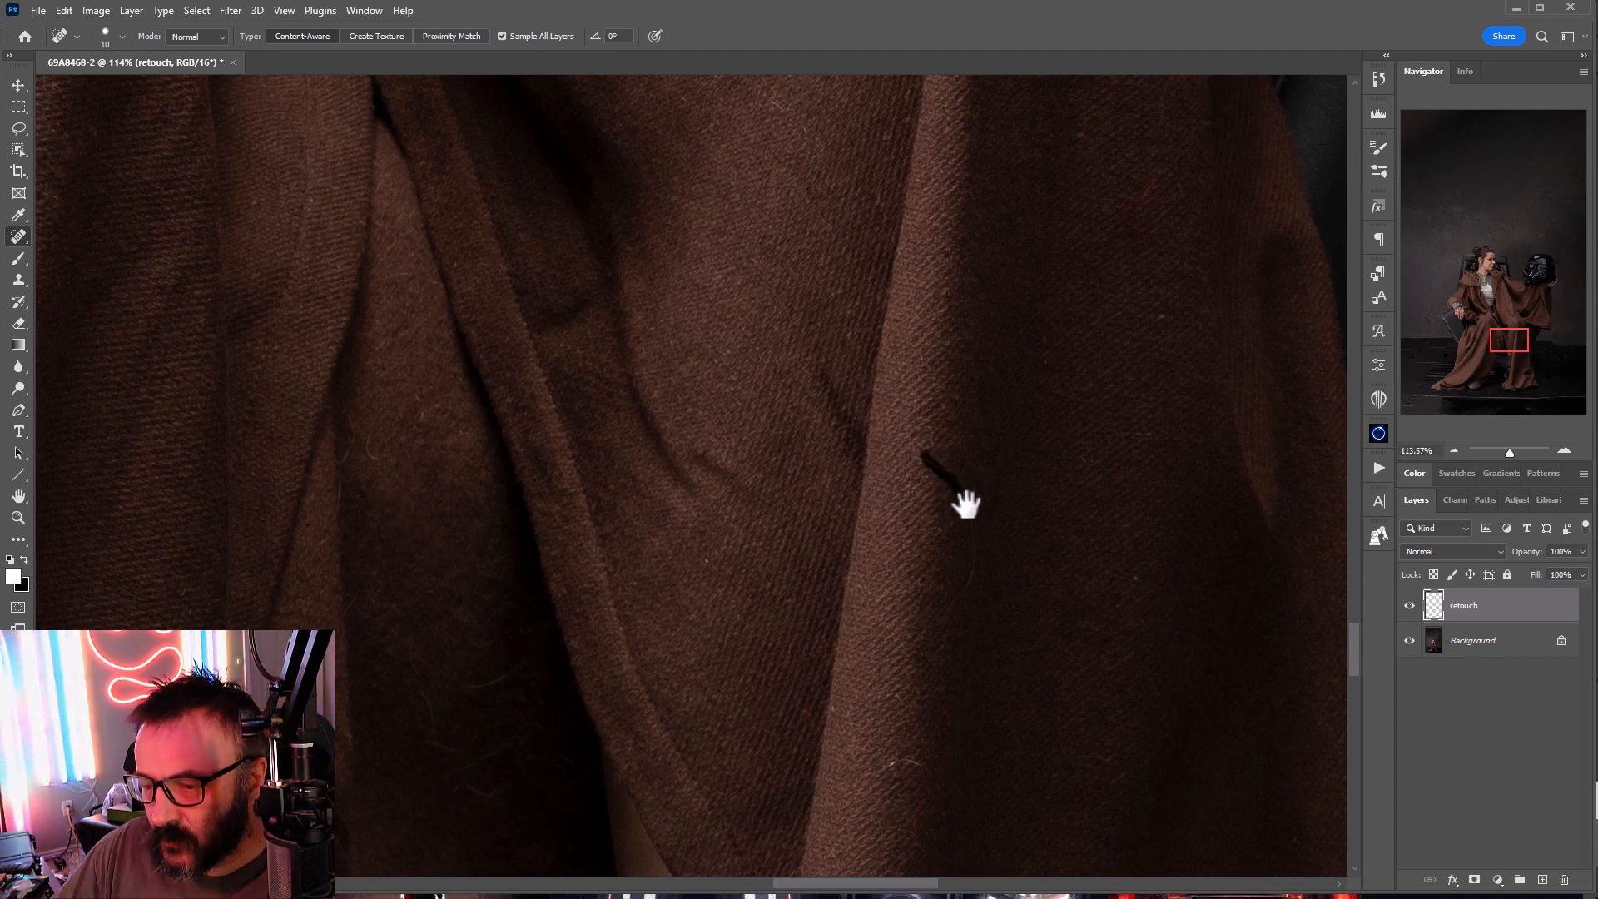
{"action": "mouse_move", "coordinate": [965, 504]}
{"action": "left_mouse_down"}
{"action": "mouse_move", "coordinate": [971, 571]}
{"action": "mouse_move", "coordinate": [935, 614]}
{"action": "left_mouse_up"}
Step: Heal the scuffs, creases and specks on the dark leather toe of the shoe above its sole
{"action": "mouse_move", "coordinate": [989, 539]}
{"action": "left_mouse_down"}
{"action": "mouse_move", "coordinate": [949, 472]}
{"action": "mouse_move", "coordinate": [614, 453]}
{"action": "mouse_move", "coordinate": [1366, 367]}
{"action": "mouse_move", "coordinate": [1113, 432]}
{"action": "mouse_move", "coordinate": [913, 192]}
{"action": "mouse_move", "coordinate": [1033, 129]}
{"action": "mouse_move", "coordinate": [1135, 144]}
{"action": "left_mouse_up"}
{"action": "scroll", "coordinate": [1065, 404], "scroll_direction": "up", "scroll_amount": 6}
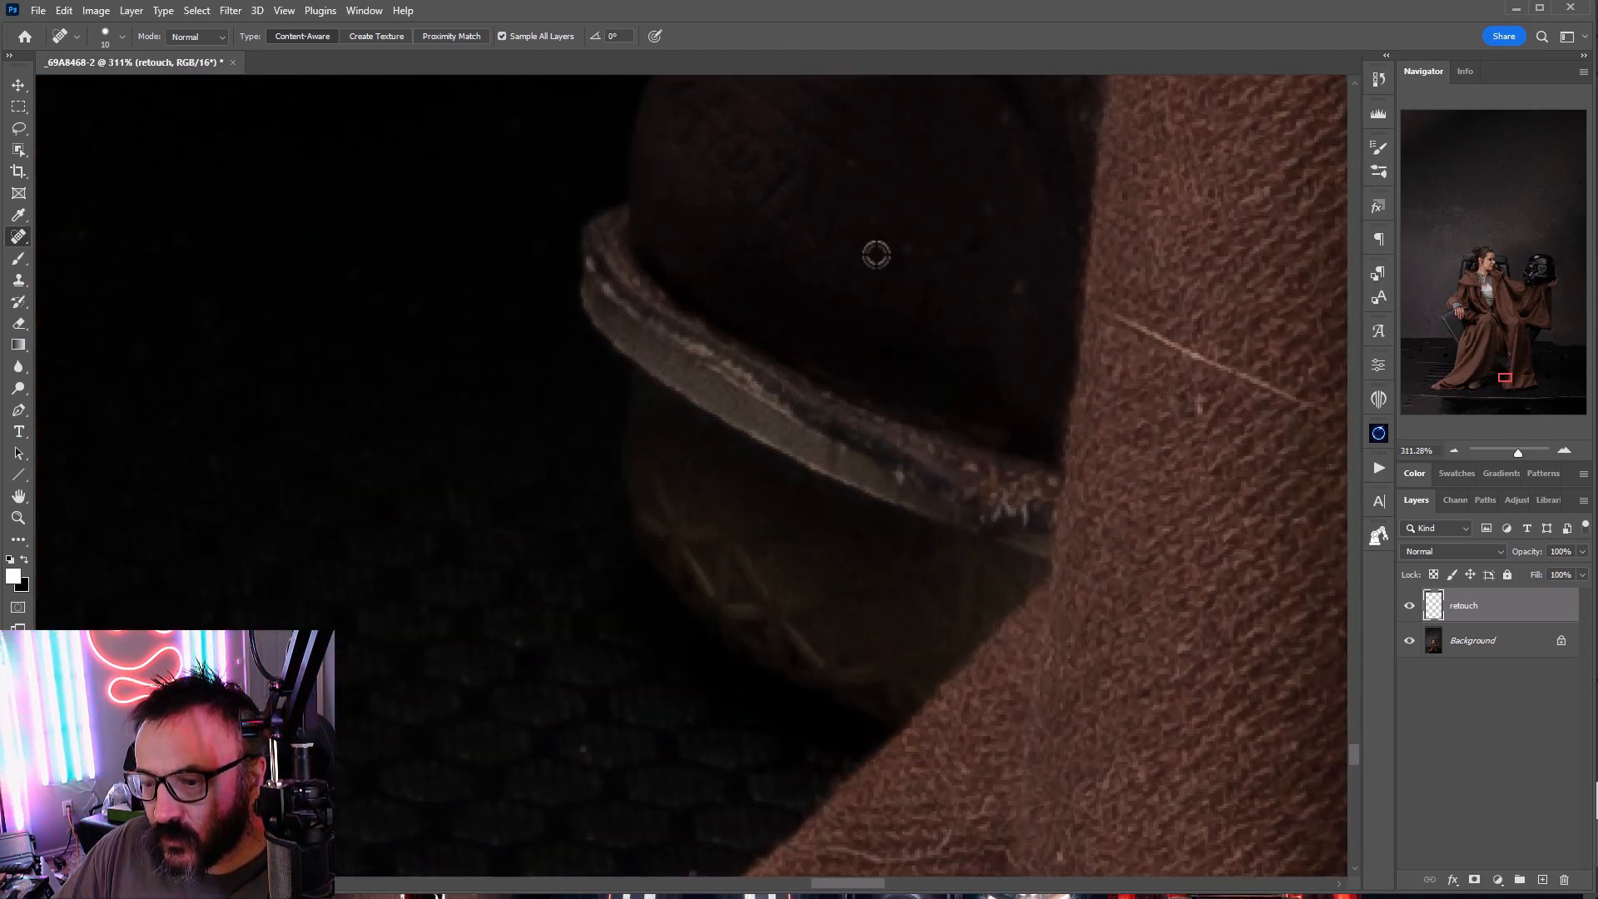
{"action": "left_click_drag", "start_coordinate": [846, 286], "coordinate": [812, 456]}
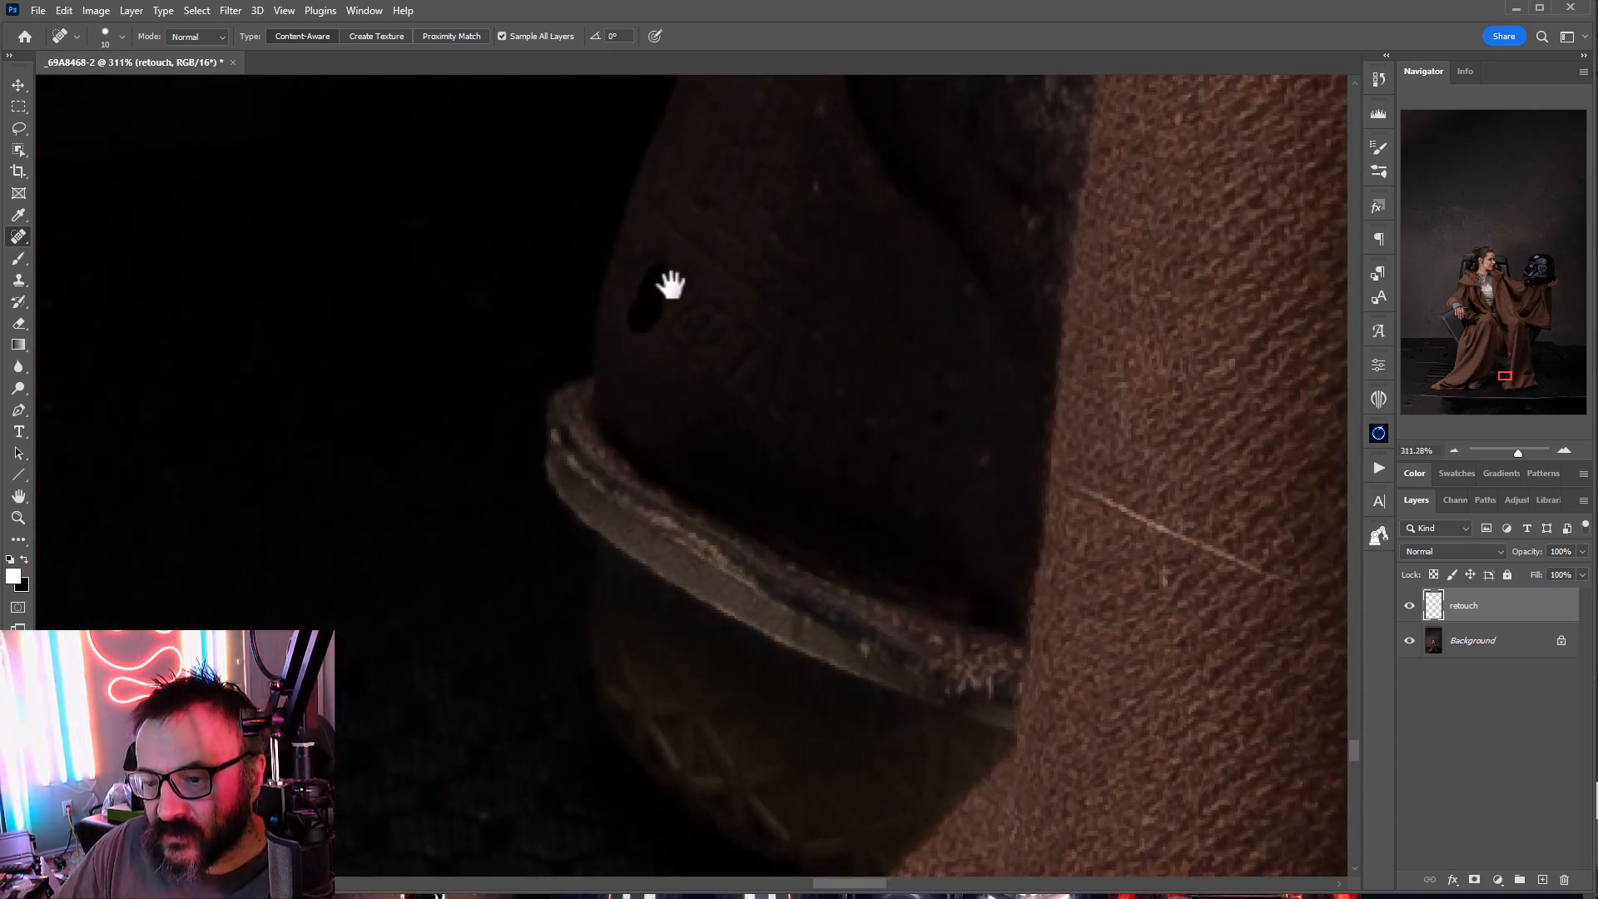
{"action": "mouse_move", "coordinate": [671, 286]}
{"action": "left_mouse_down"}
{"action": "mouse_move", "coordinate": [718, 301]}
{"action": "mouse_move", "coordinate": [708, 369]}
{"action": "mouse_move", "coordinate": [762, 365]}
{"action": "mouse_move", "coordinate": [769, 398]}
{"action": "mouse_move", "coordinate": [826, 404]}
{"action": "mouse_move", "coordinate": [866, 449]}
{"action": "left_mouse_up"}
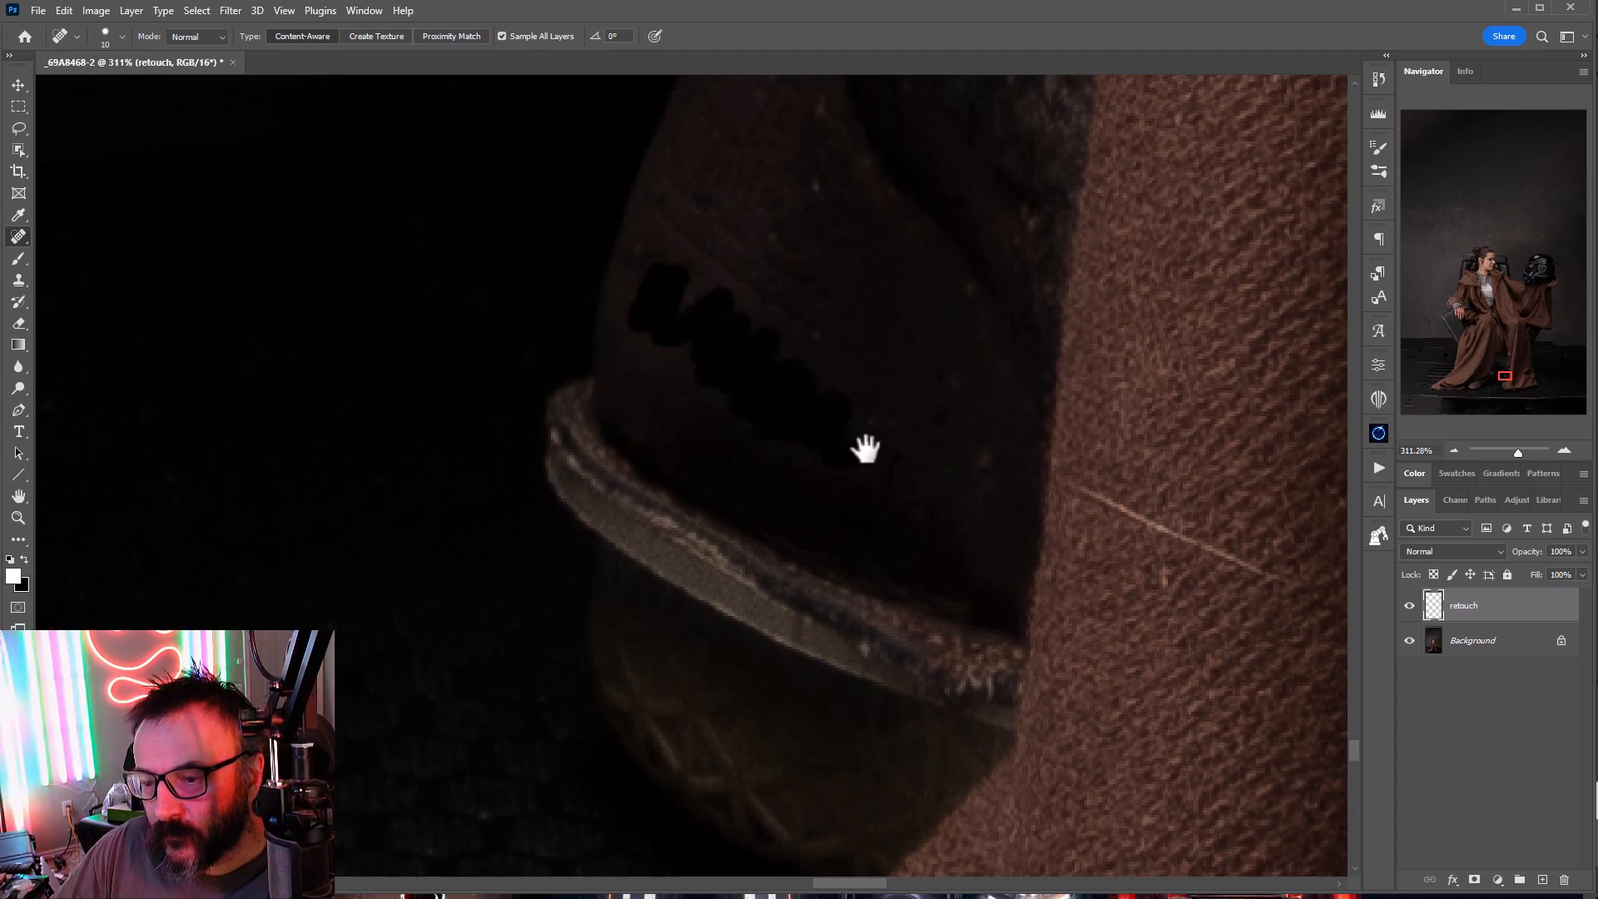
{"action": "left_click_drag", "start_coordinate": [737, 319], "coordinate": [827, 507]}
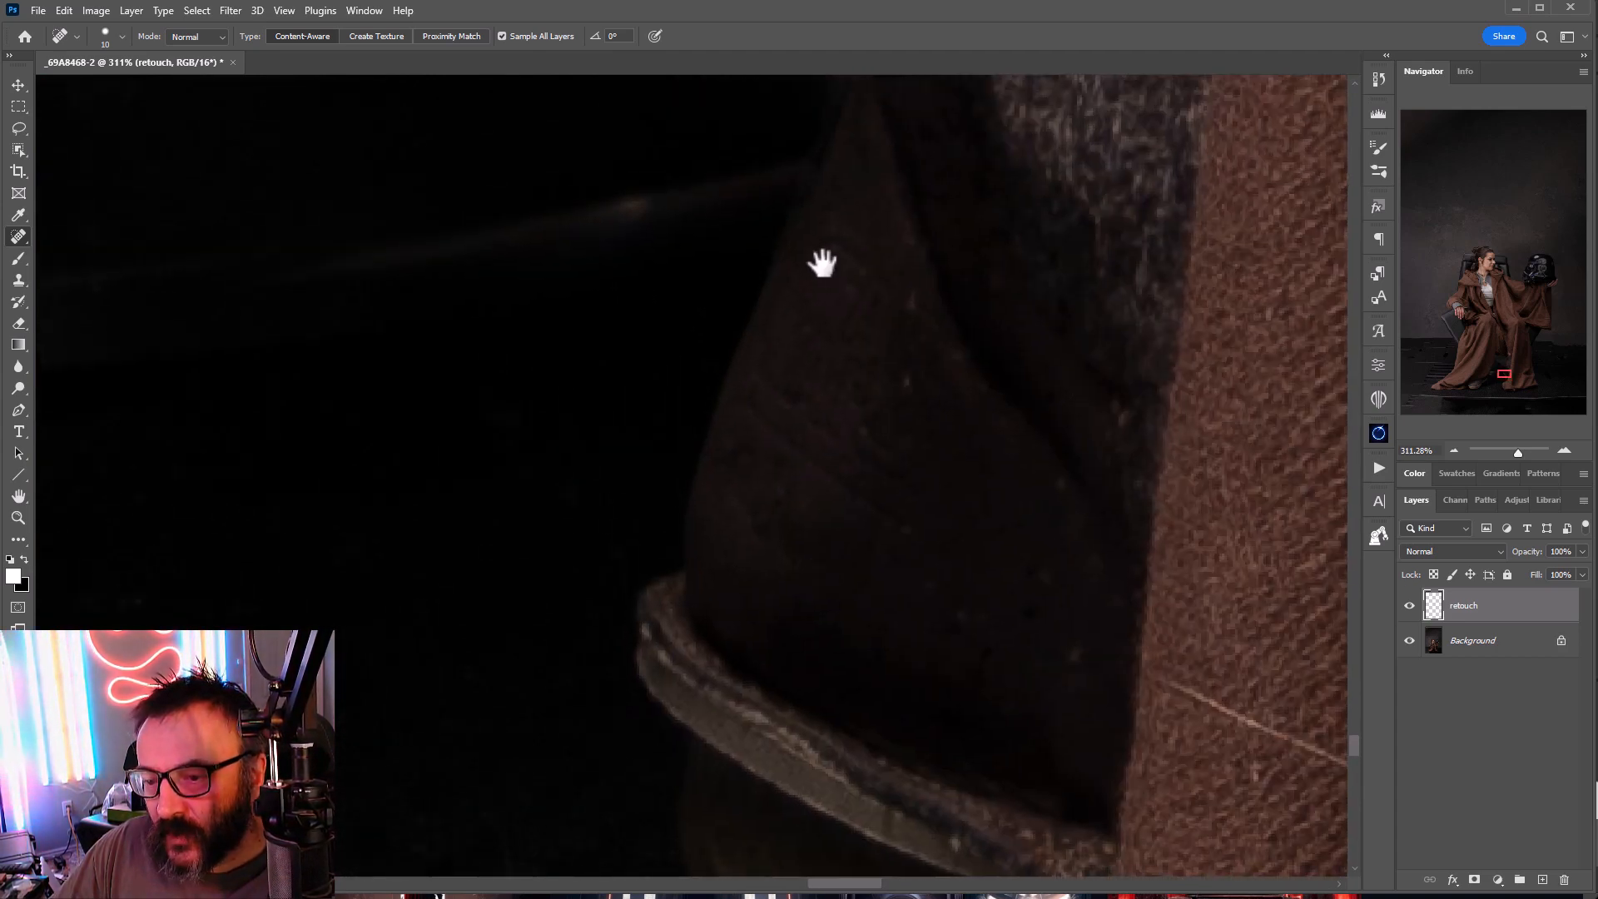
{"action": "mouse_move", "coordinate": [822, 263]}
{"action": "left_mouse_down"}
{"action": "mouse_move", "coordinate": [938, 339]}
{"action": "mouse_move", "coordinate": [925, 355]}
{"action": "left_mouse_up"}
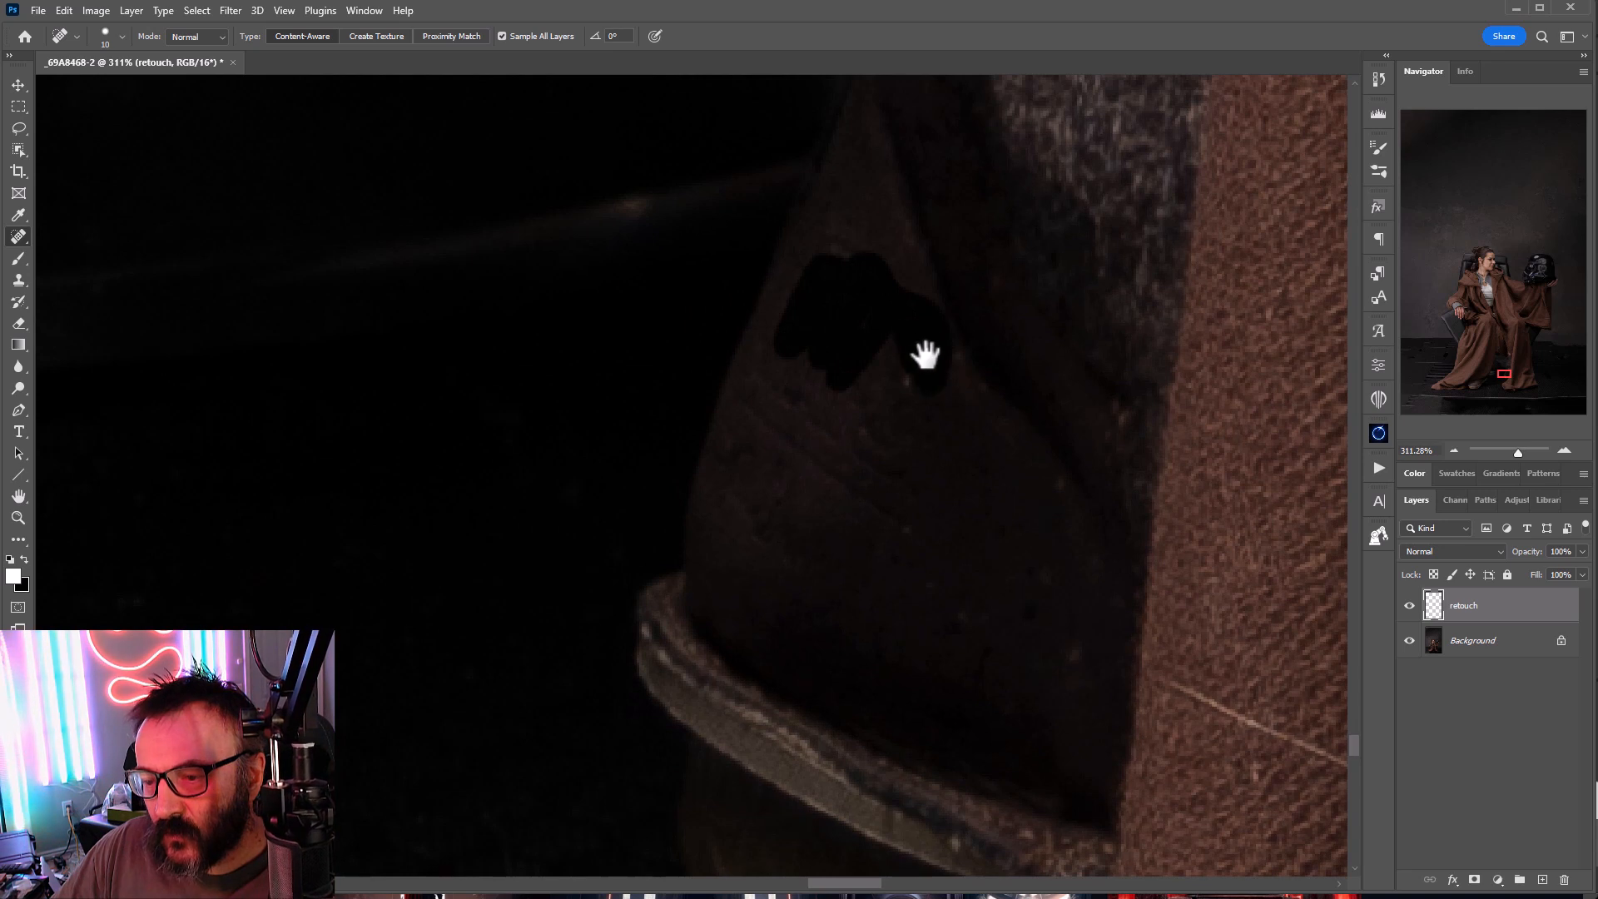
{"action": "mouse_move", "coordinate": [935, 463]}
{"action": "left_mouse_down"}
{"action": "mouse_move", "coordinate": [770, 356]}
{"action": "mouse_move", "coordinate": [873, 454]}
{"action": "mouse_move", "coordinate": [843, 391]}
{"action": "left_mouse_up"}
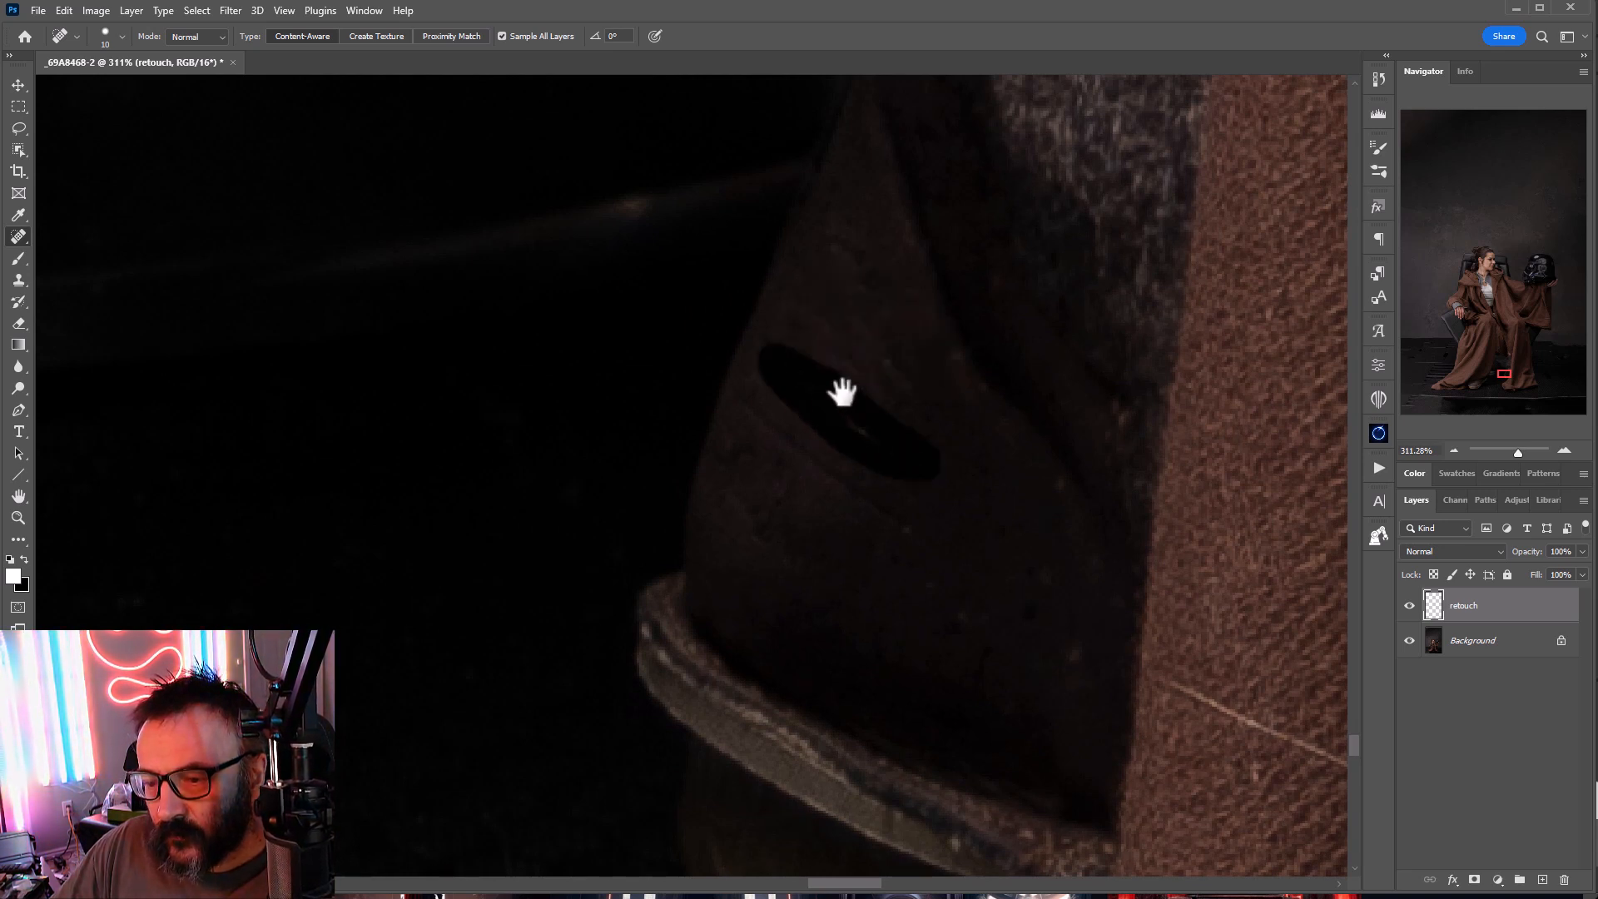
{"action": "left_click_drag", "start_coordinate": [746, 457], "coordinate": [806, 518]}
{"action": "left_click_drag", "start_coordinate": [975, 586], "coordinate": [1001, 623]}
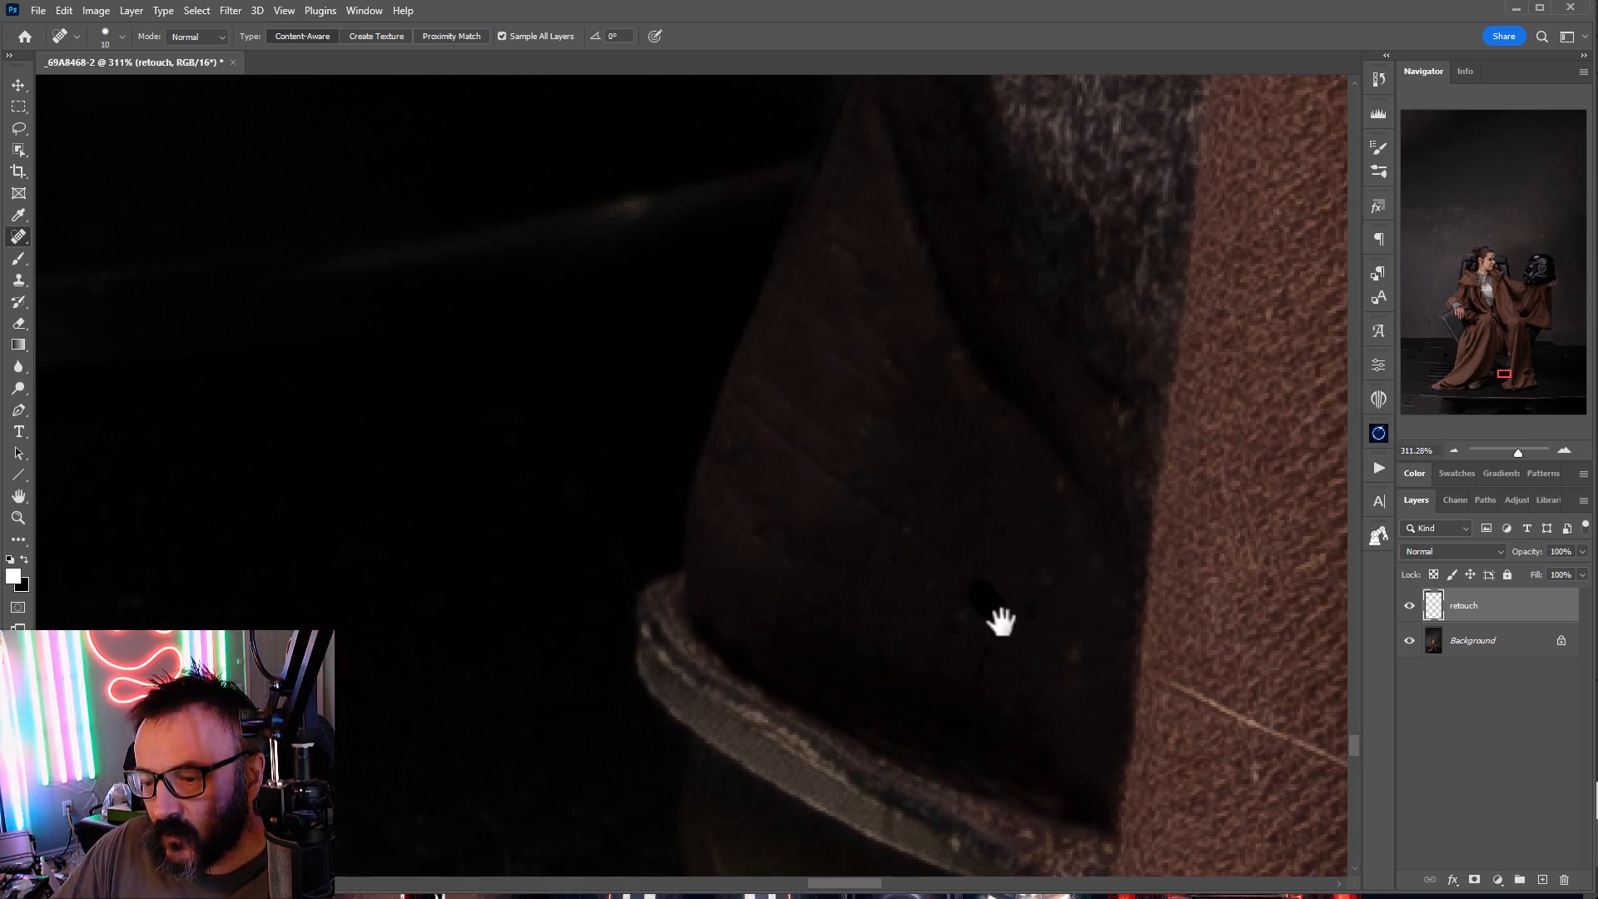
Step: Examine the shoes, floor and cloak hem at close range for remaining scuffs, lint and stray hairs
{"action": "left_click_drag", "start_coordinate": [275, 581], "coordinate": [1249, 450]}
{"action": "left_click_drag", "start_coordinate": [731, 560], "coordinate": [1149, 685]}
{"action": "left_click_drag", "start_coordinate": [875, 286], "coordinate": [907, 433]}
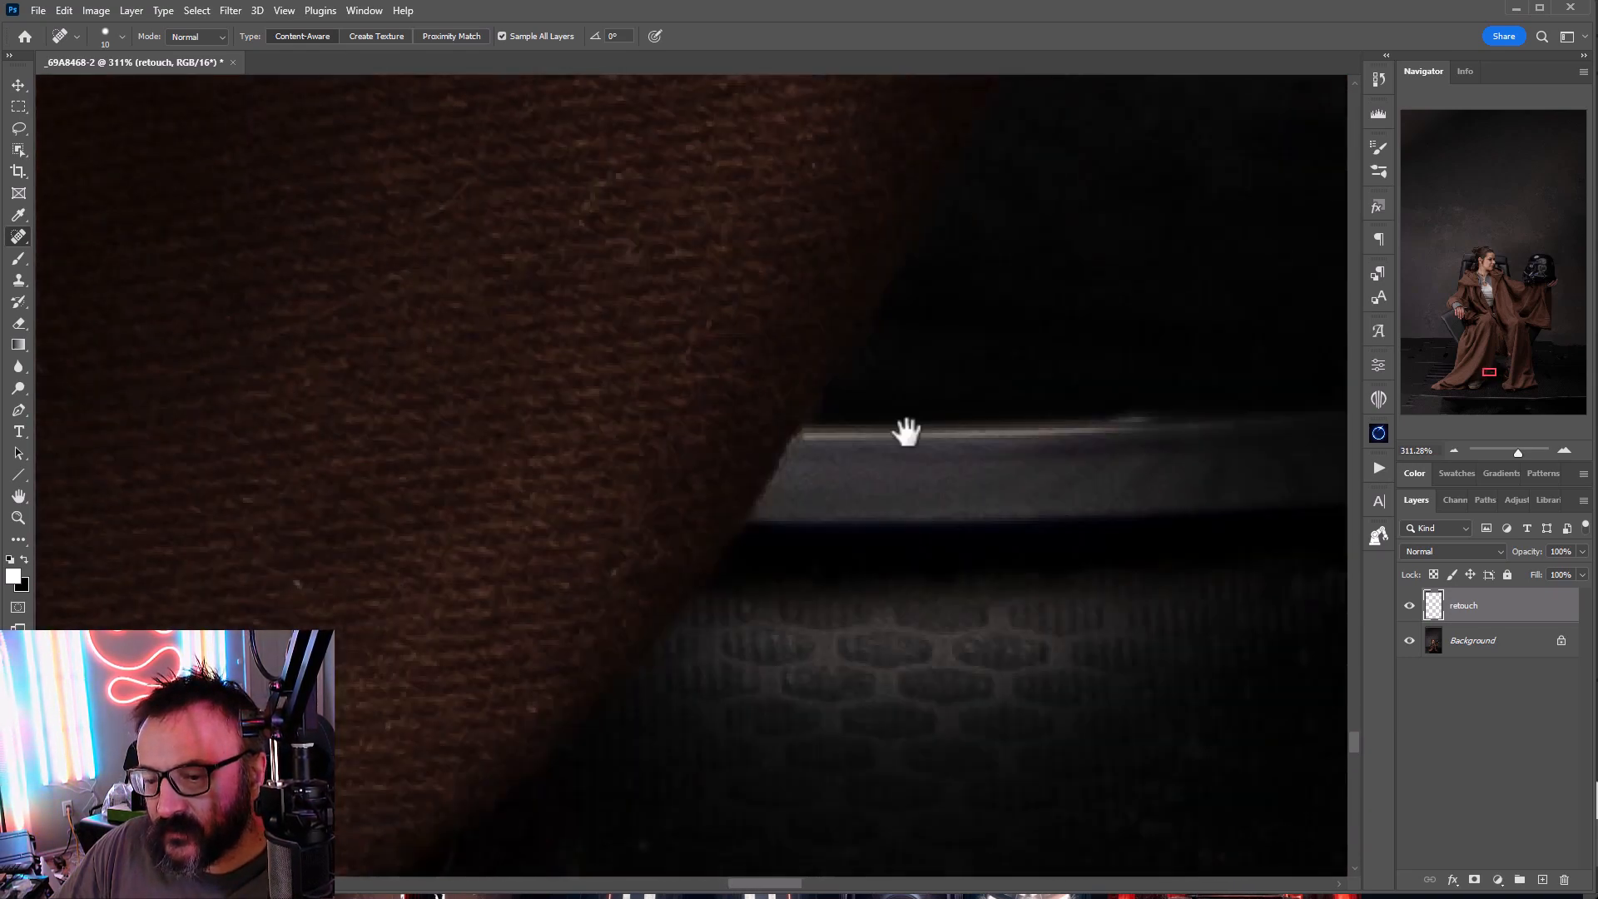
{"action": "left_click_drag", "start_coordinate": [789, 718], "coordinate": [913, 343]}
{"action": "left_click_drag", "start_coordinate": [677, 607], "coordinate": [1042, 152]}
{"action": "left_click_drag", "start_coordinate": [474, 583], "coordinate": [308, 676]}
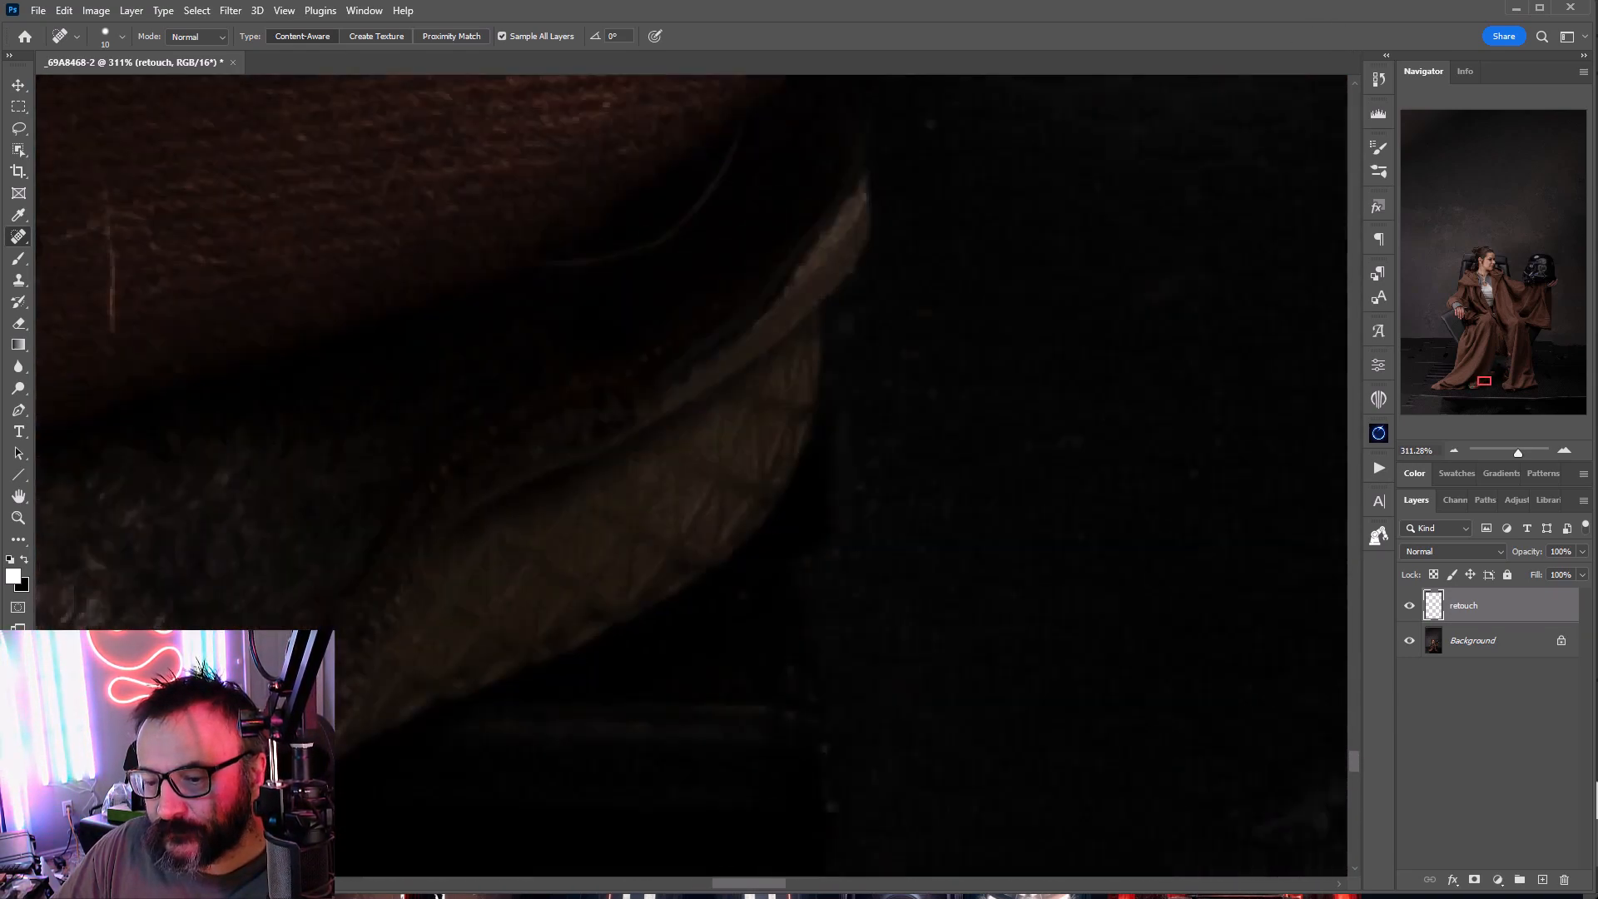
{"action": "left_click_drag", "start_coordinate": [833, 324], "coordinate": [416, 691]}
{"action": "left_click_drag", "start_coordinate": [1166, 313], "coordinate": [585, 646]}
{"action": "left_click_drag", "start_coordinate": [777, 100], "coordinate": [261, 461]}
{"action": "left_click_drag", "start_coordinate": [968, 412], "coordinate": [428, 481]}
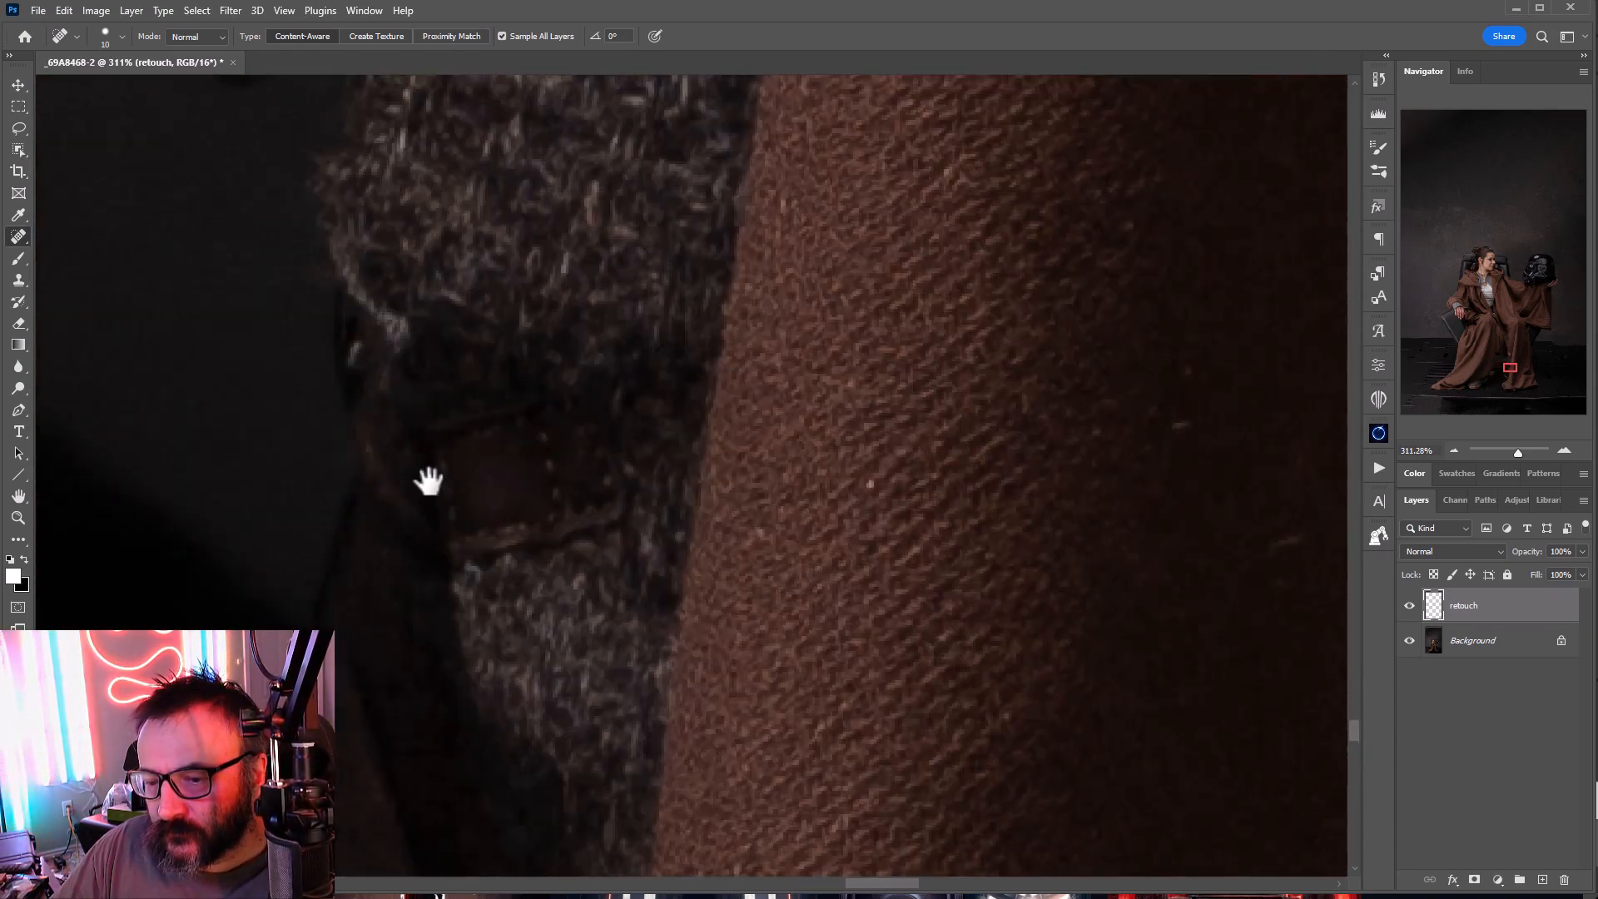
{"action": "left_click_drag", "start_coordinate": [1274, 87], "coordinate": [621, 360]}
{"action": "left_click_drag", "start_coordinate": [1057, 92], "coordinate": [624, 331]}
Step: Examine the cloak's lower folds, the wide sleeve and the black helmet for remaining lint and marks
{"action": "scroll", "coordinate": [641, 341], "scroll_direction": "down", "scroll_amount": 5}
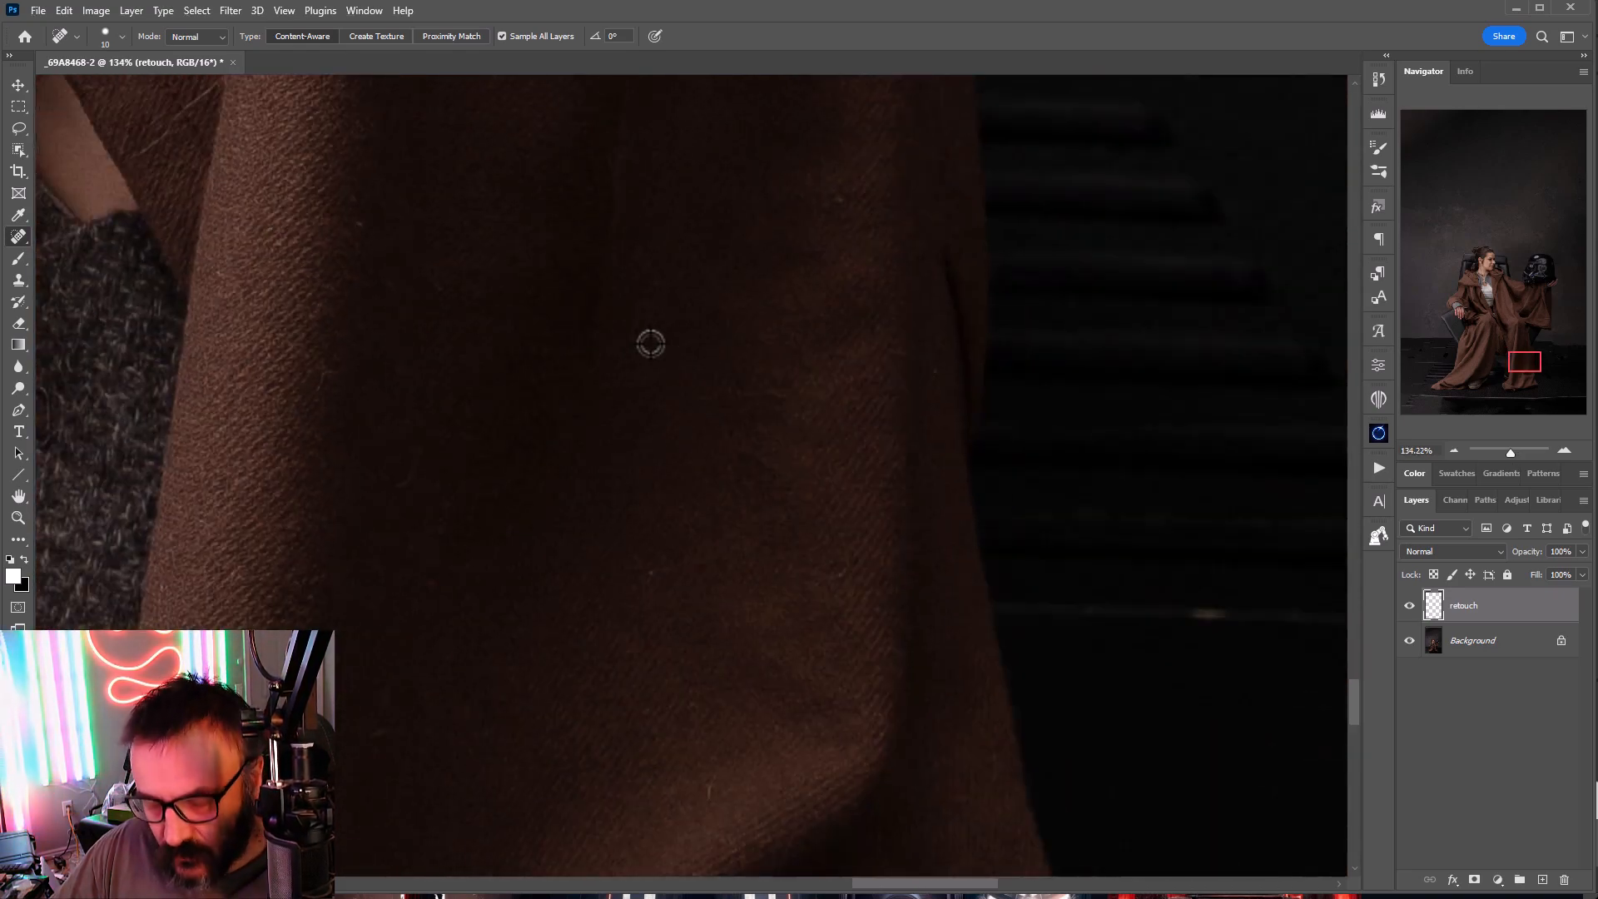
{"action": "left_click_drag", "start_coordinate": [789, 250], "coordinate": [788, 806]}
{"action": "left_click_drag", "start_coordinate": [703, 167], "coordinate": [710, 831]}
{"action": "left_click_drag", "start_coordinate": [595, 179], "coordinate": [47, 542]}
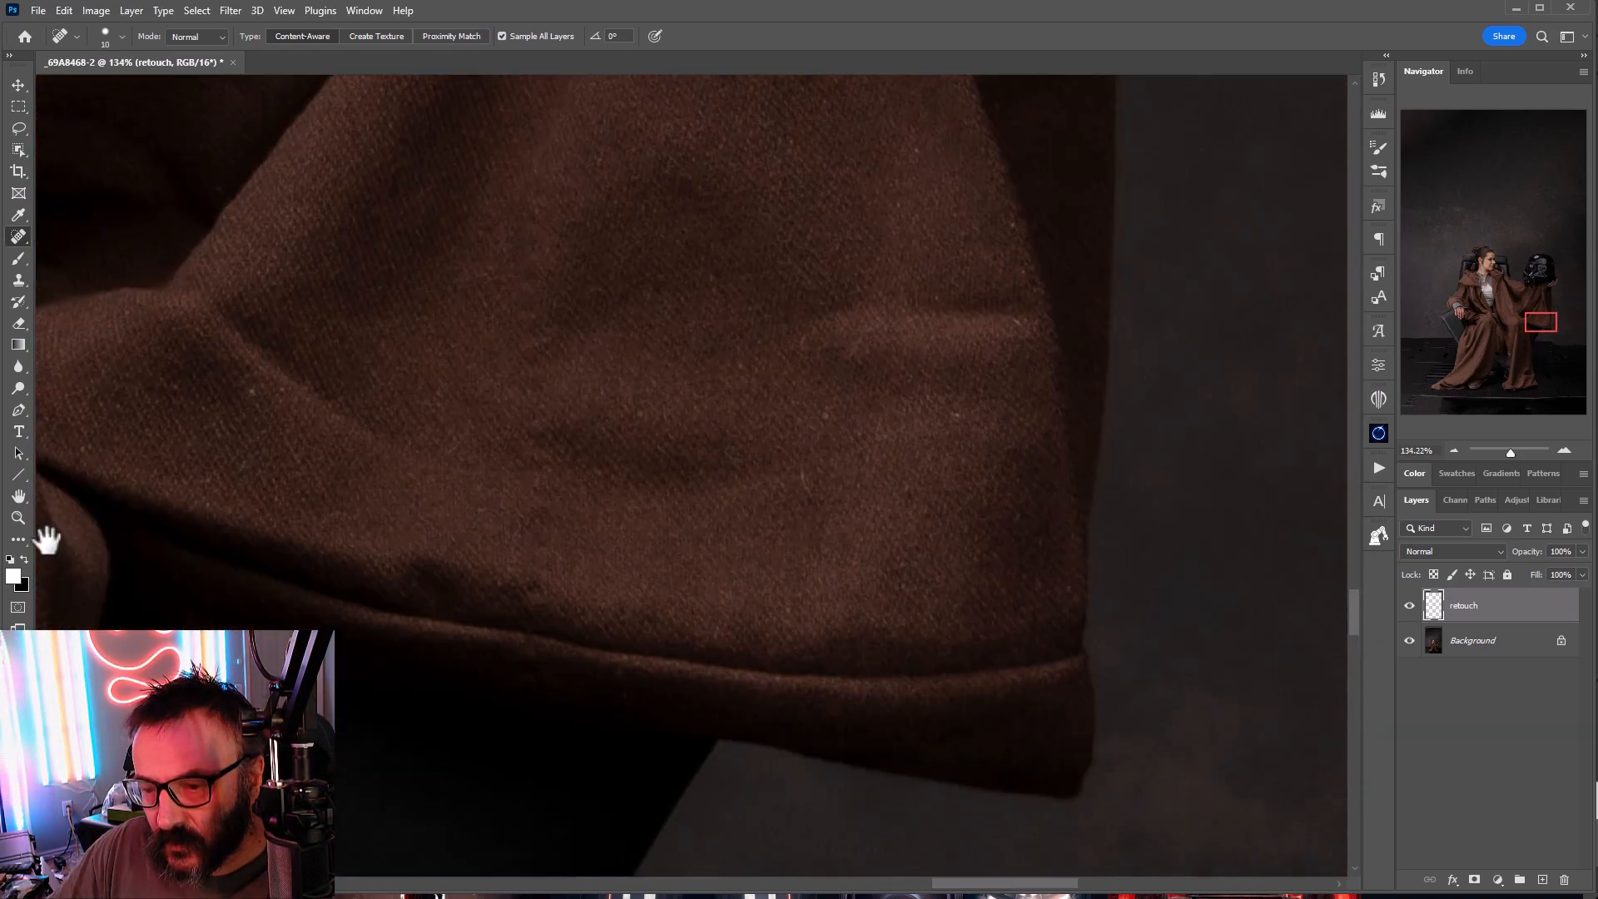
{"action": "left_click_drag", "start_coordinate": [710, 479], "coordinate": [605, 608]}
{"action": "left_click_drag", "start_coordinate": [445, 91], "coordinate": [582, 610]}
{"action": "left_click_drag", "start_coordinate": [699, 374], "coordinate": [482, 884]}
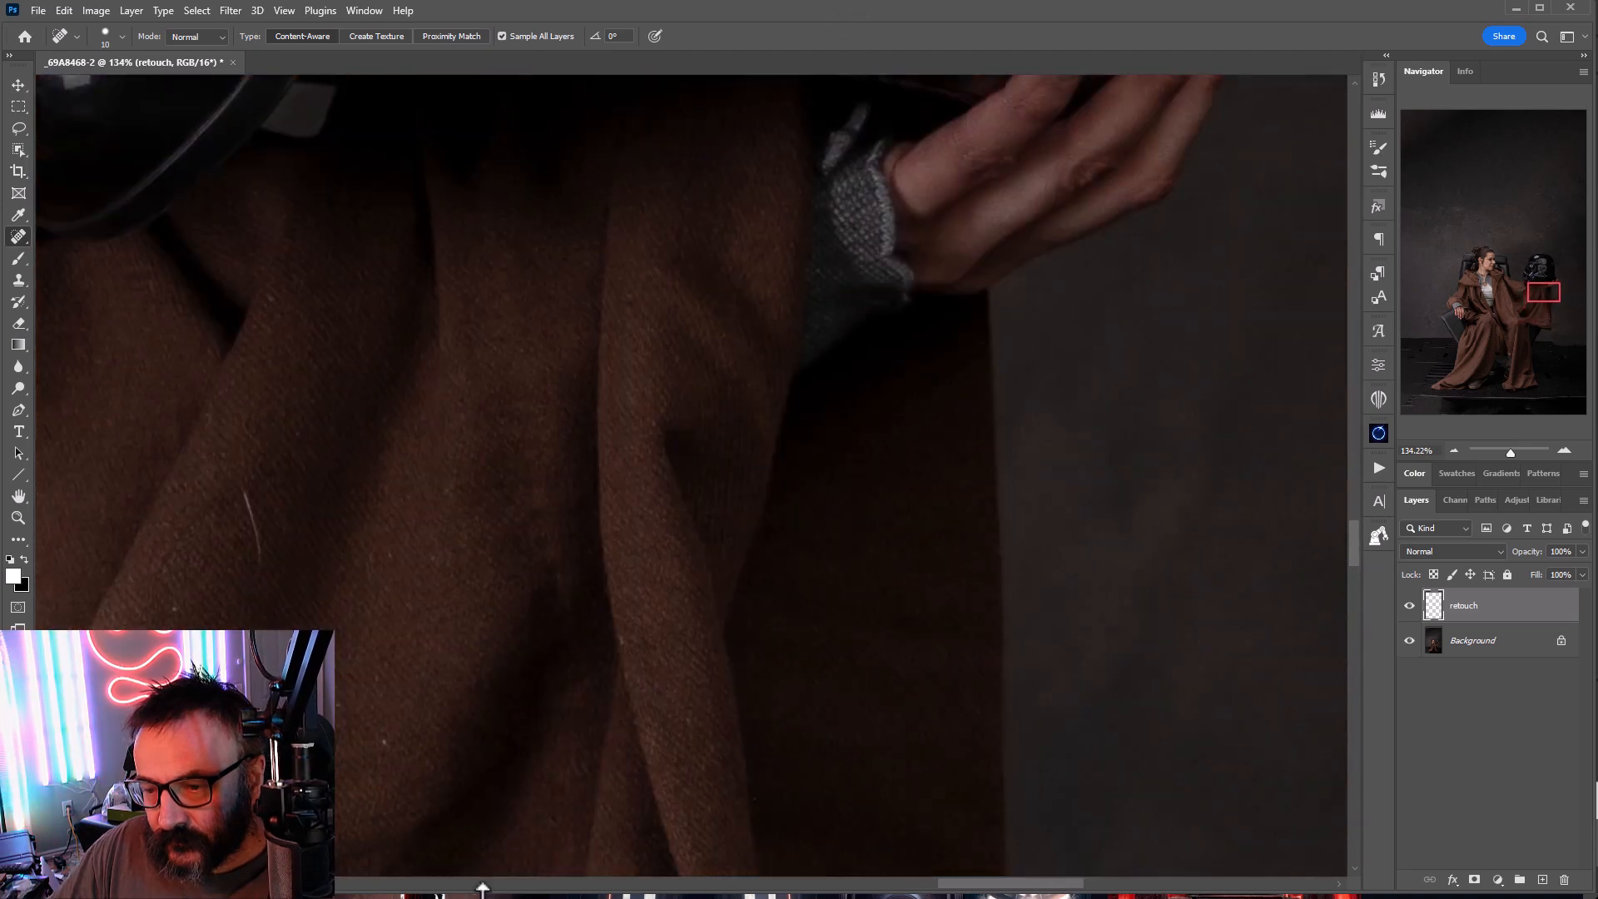
{"action": "left_click_drag", "start_coordinate": [481, 486], "coordinate": [220, 751]}
{"action": "left_click_drag", "start_coordinate": [708, 333], "coordinate": [642, 812]}
{"action": "left_click_drag", "start_coordinate": [680, 413], "coordinate": [788, 459]}
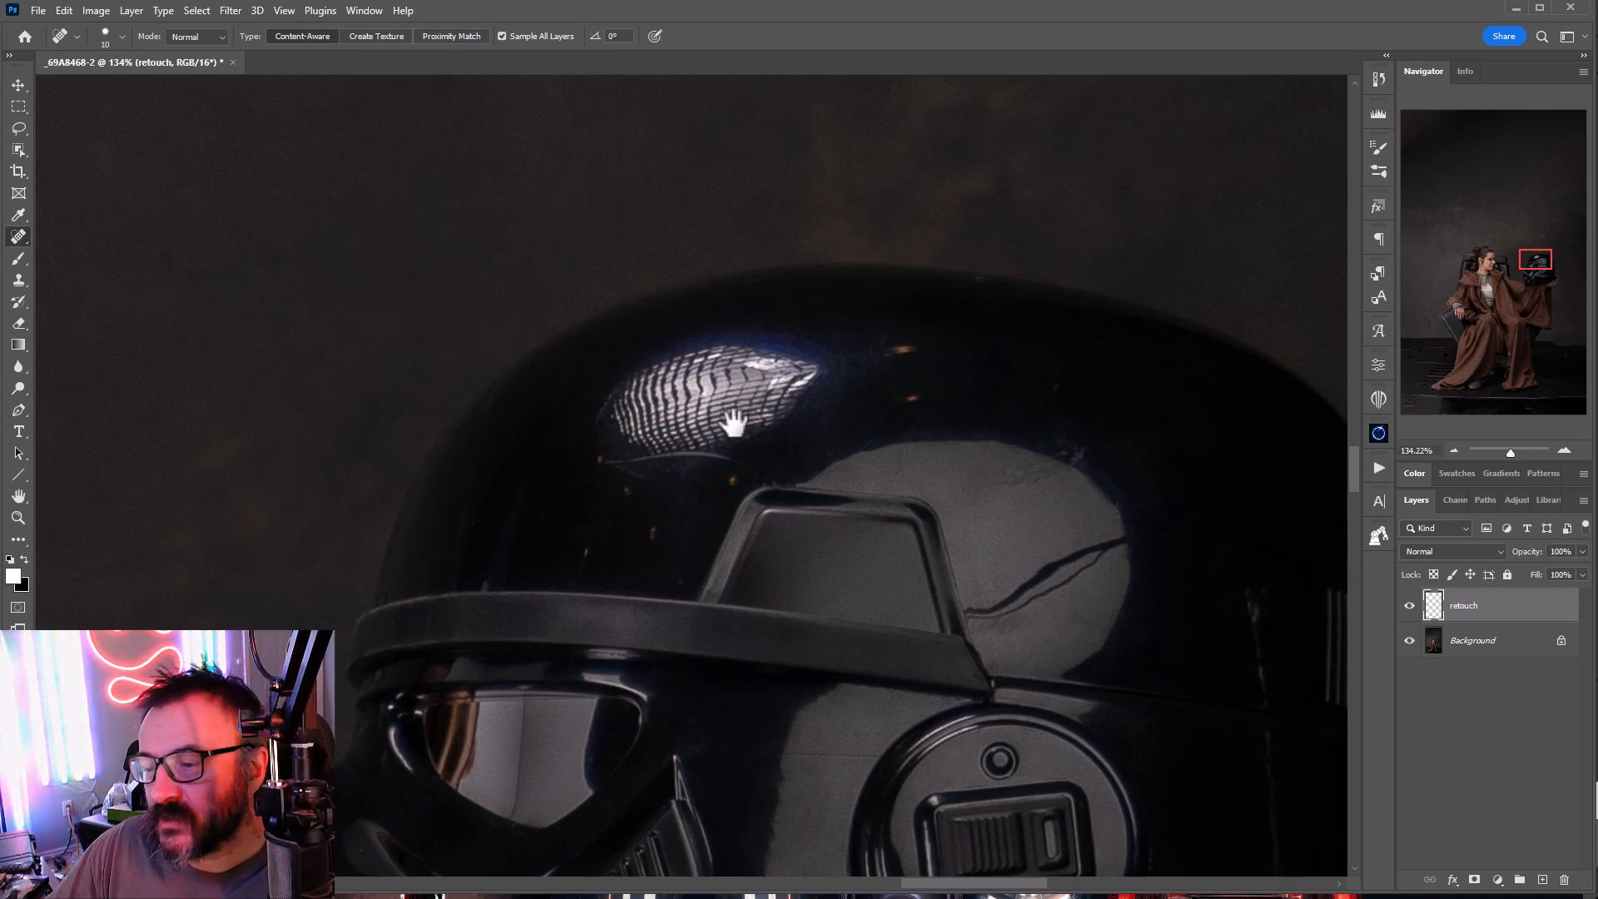
Step: Stamp all visible layers into a new layer above the retouch layer and name it smooth
{"action": "scroll", "coordinate": [734, 423], "scroll_direction": "down", "scroll_amount": 10}
{"action": "left_click_drag", "start_coordinate": [613, 595], "coordinate": [729, 280]}
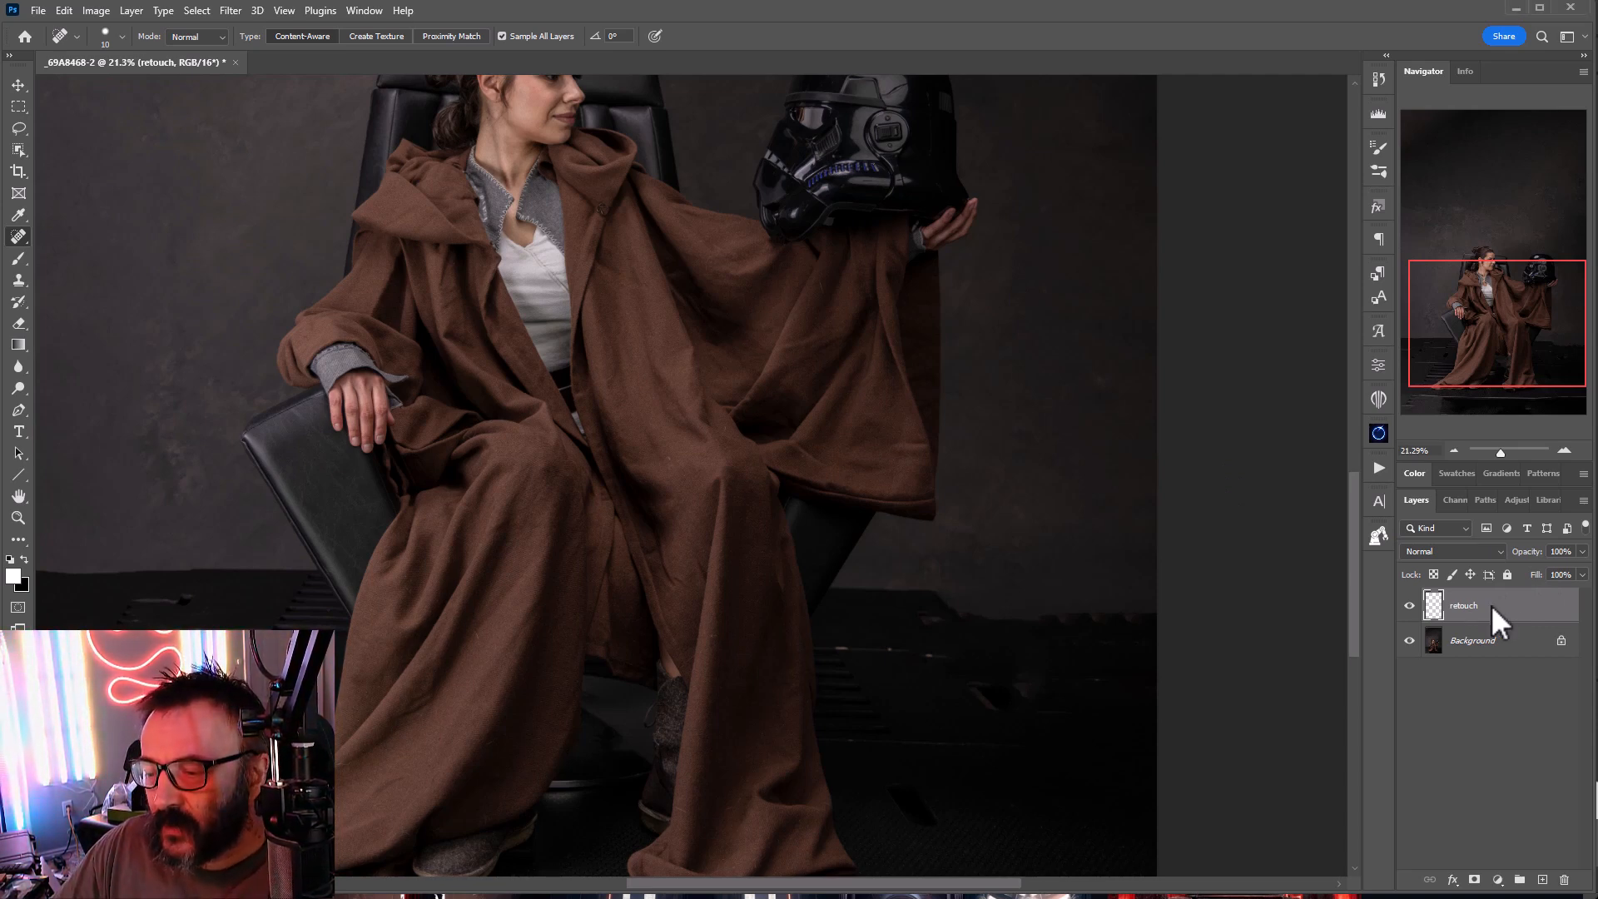
{"action": "key", "text": "ctrl+shift+alt+n"}
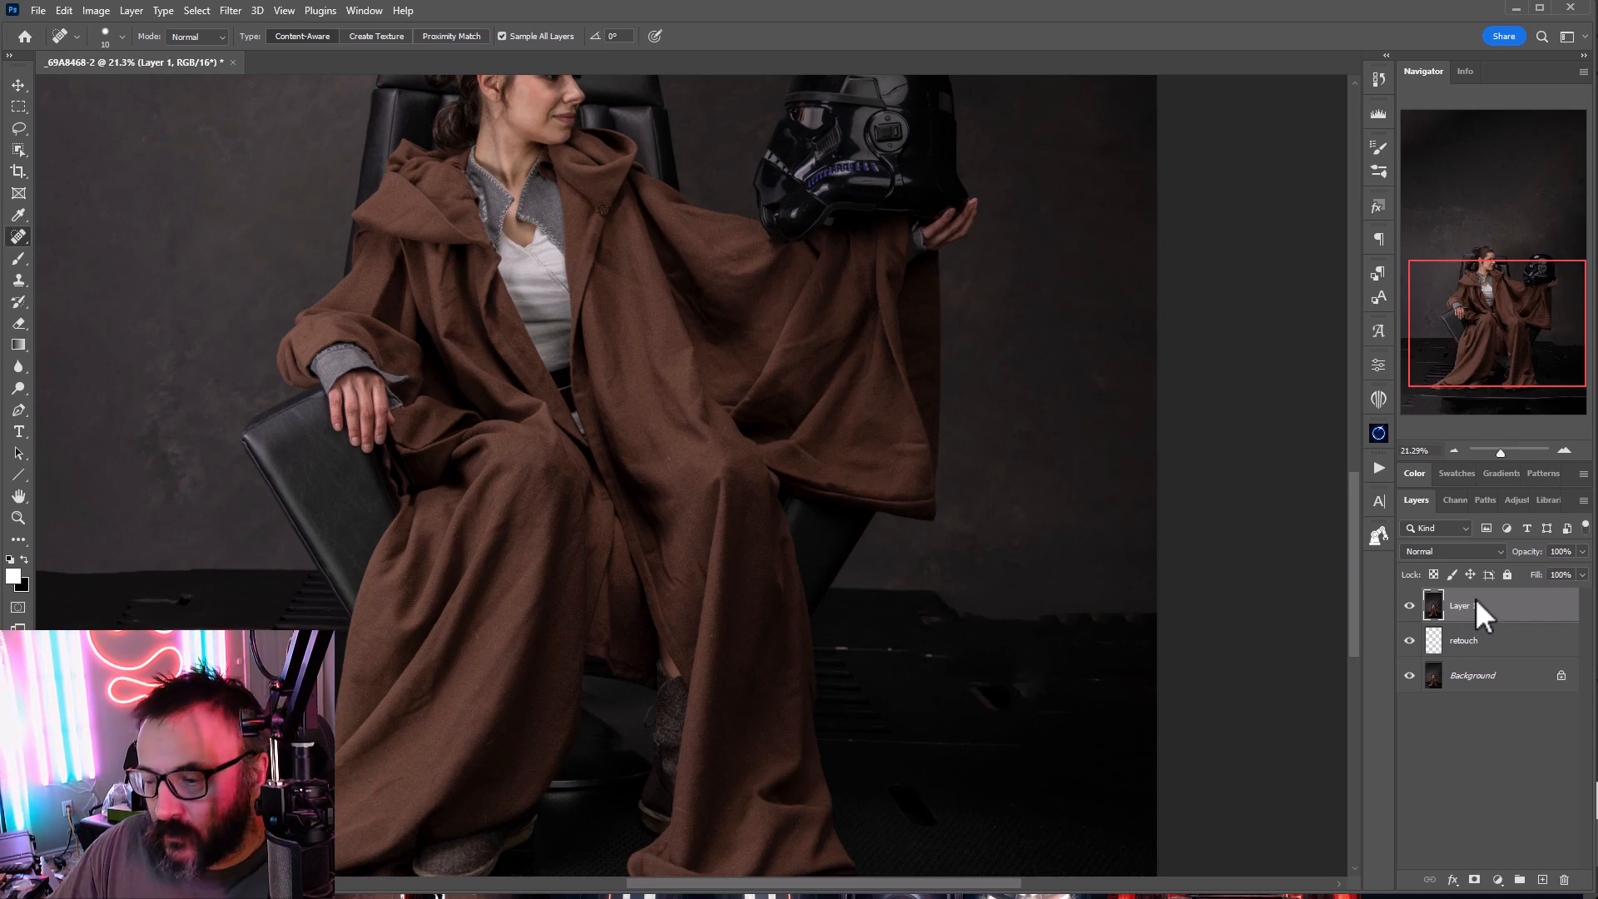
{"action": "double_click", "coordinate": [1475, 599]}
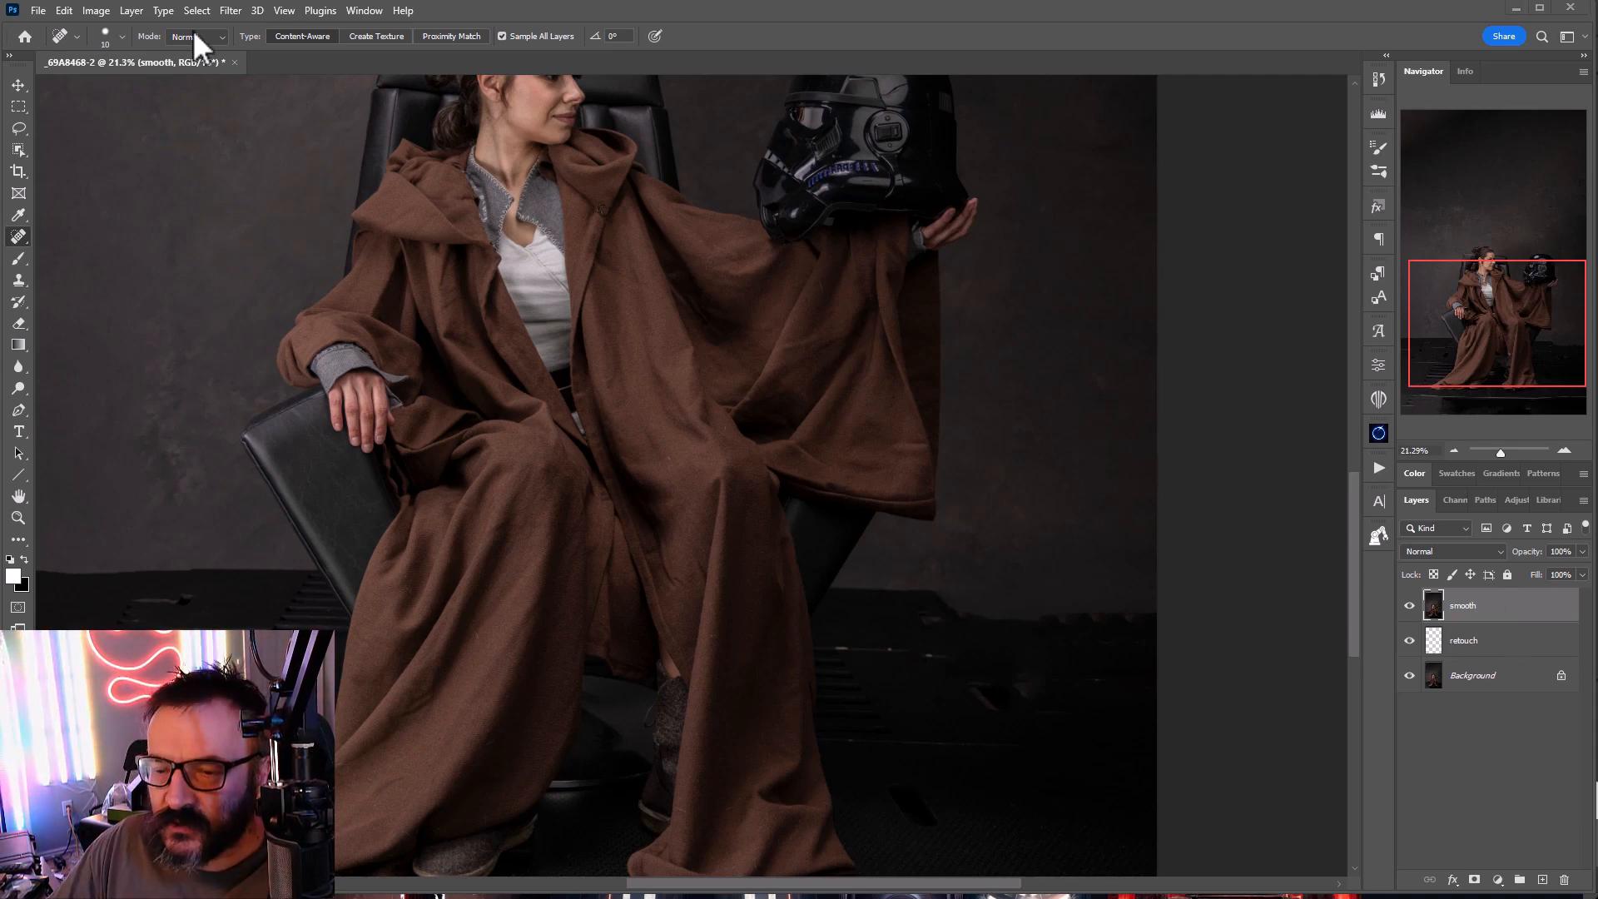
Step: Apply the Dust & Scratches filter to the smooth layer with a radius of 8 pixels, previewing it on the woman's face
{"action": "left_click", "coordinate": [223, 12]}
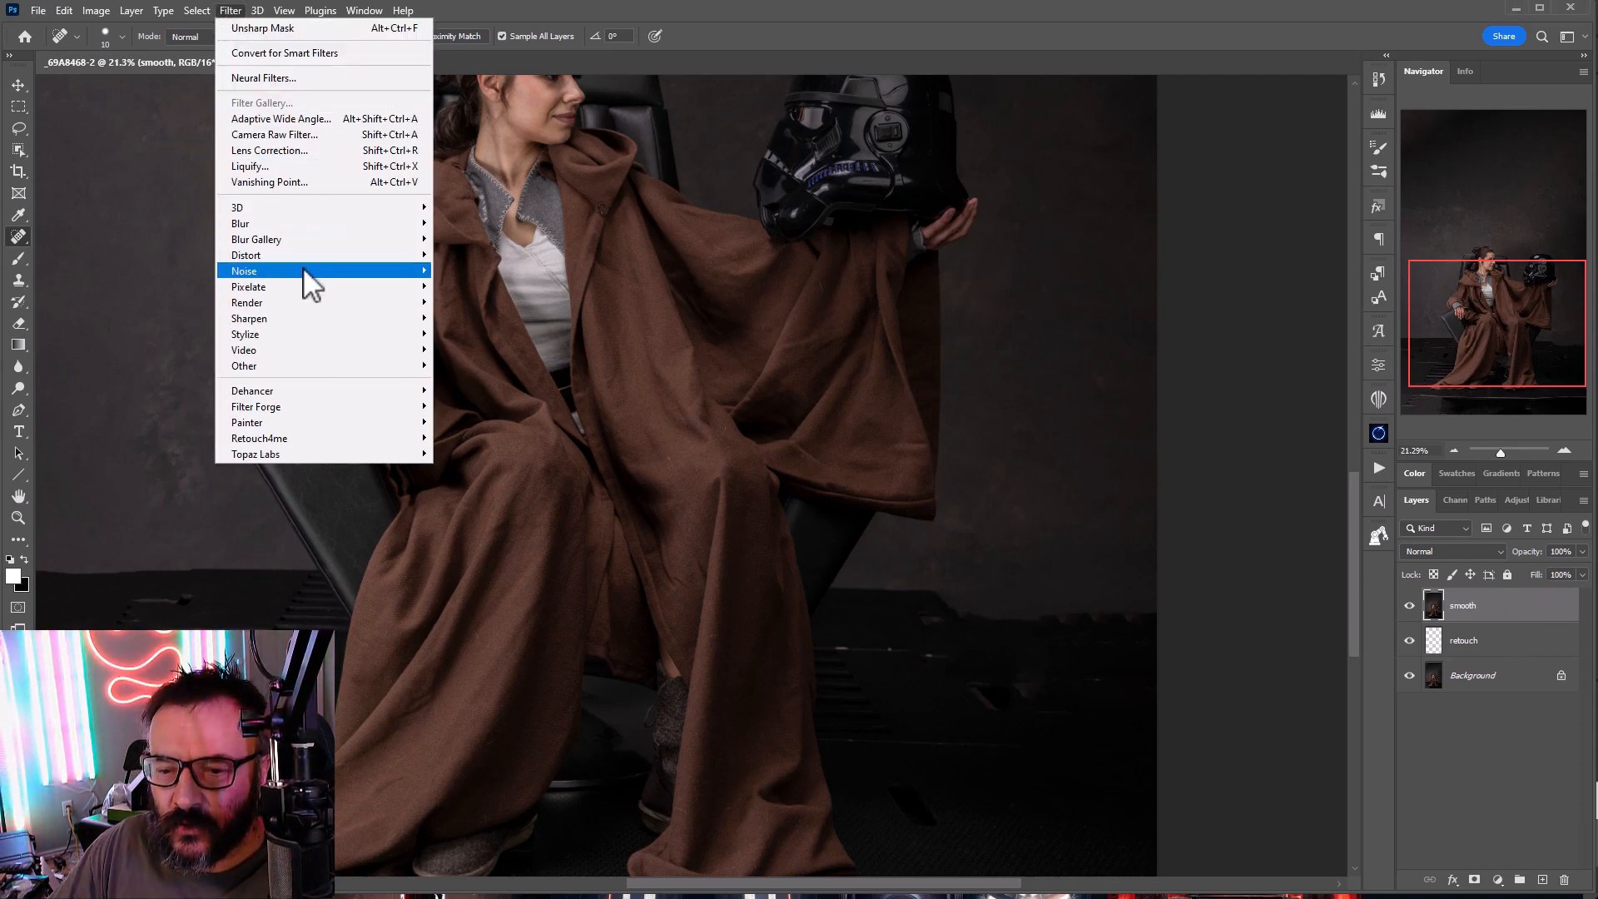
{"action": "mouse_move", "coordinate": [303, 271]}
{"action": "left_click", "coordinate": [468, 301]}
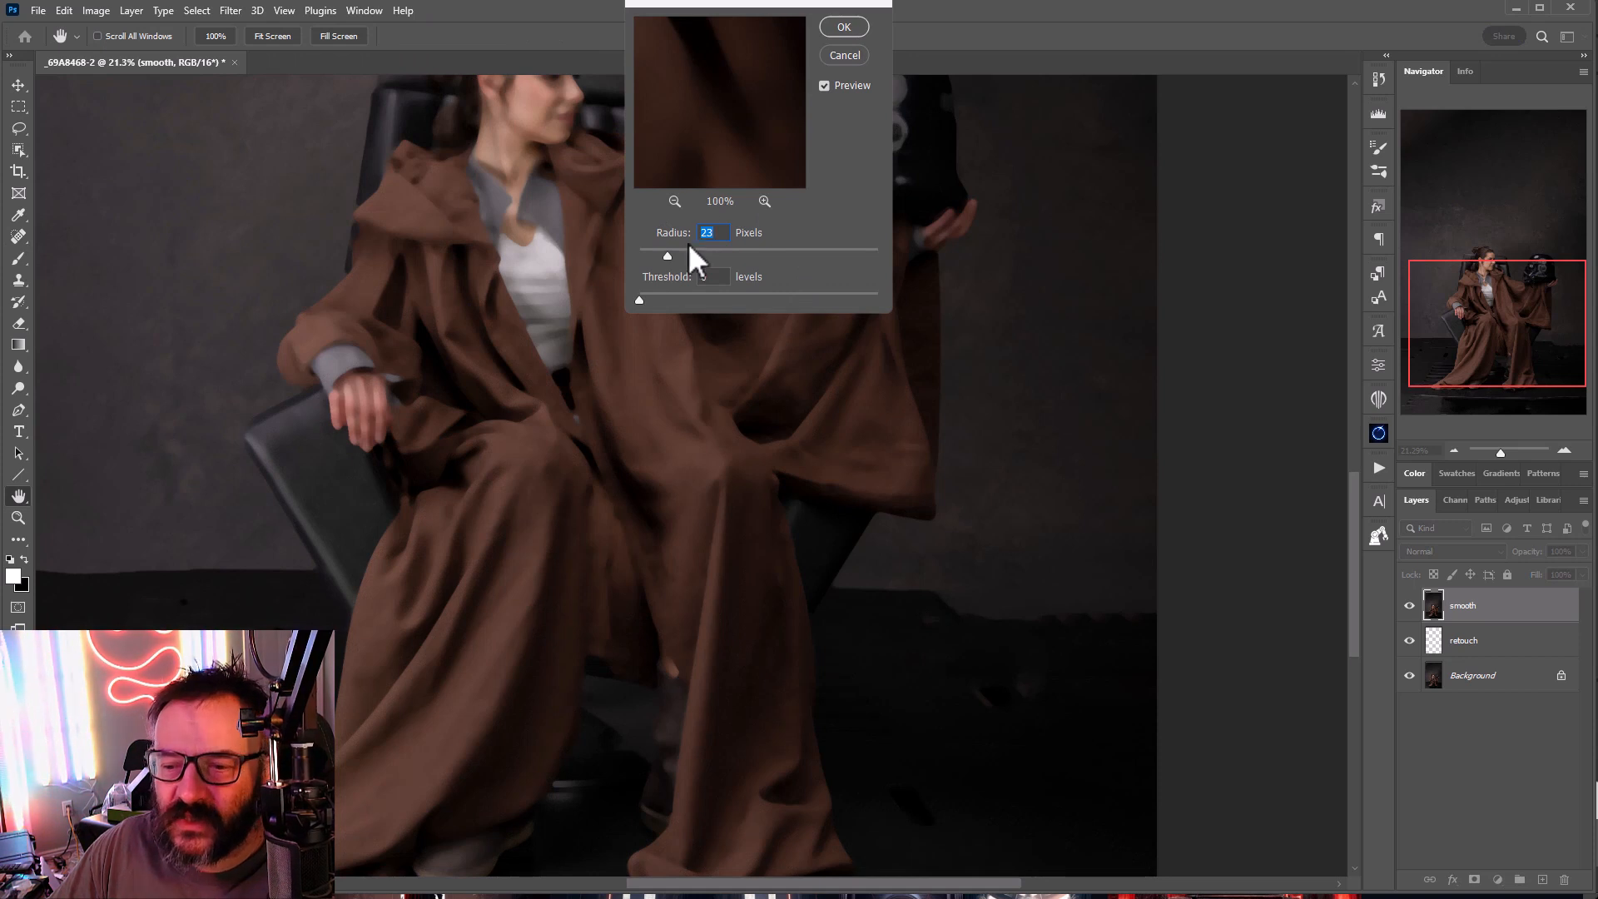
{"action": "left_click", "coordinate": [545, 115]}
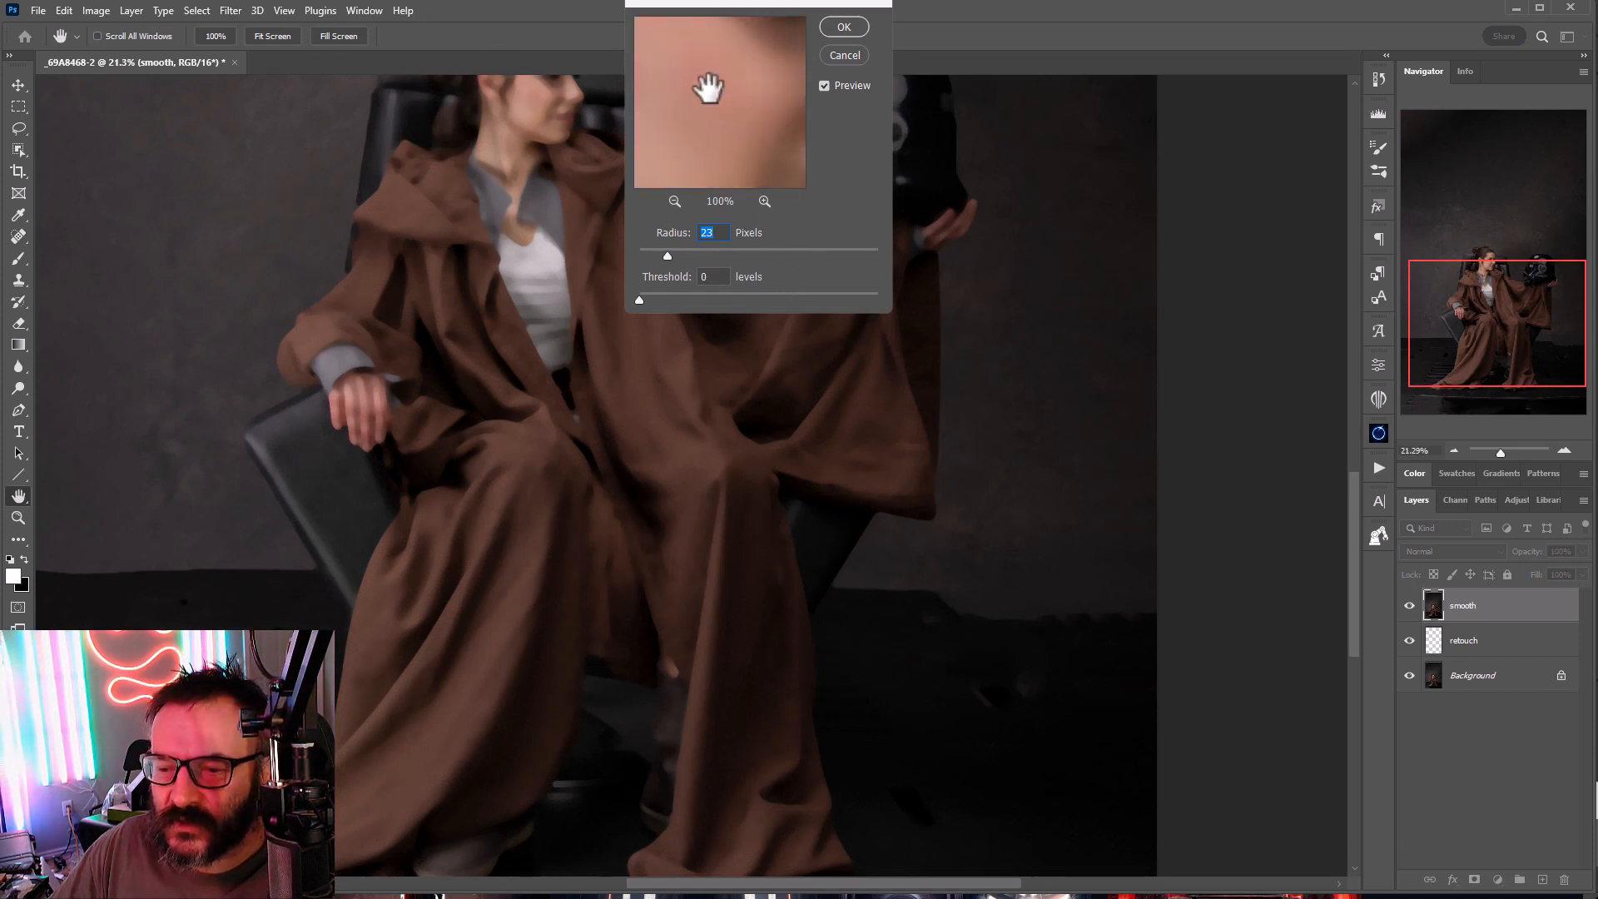
{"action": "left_click_drag", "start_coordinate": [558, 133], "coordinate": [506, 334]}
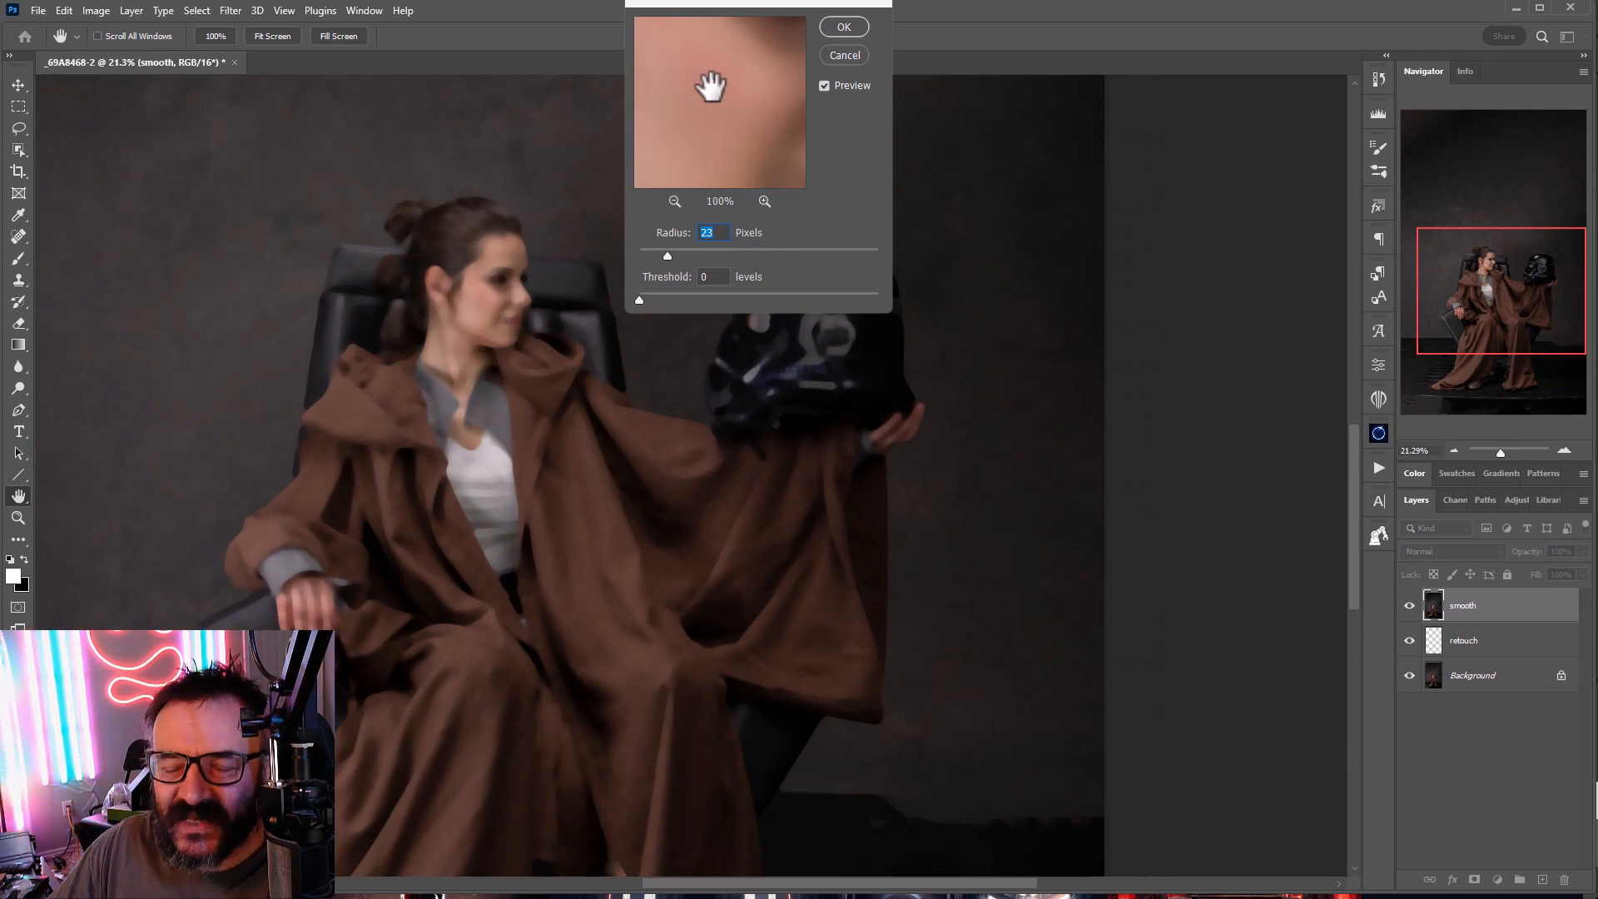
{"action": "left_click", "coordinate": [506, 280]}
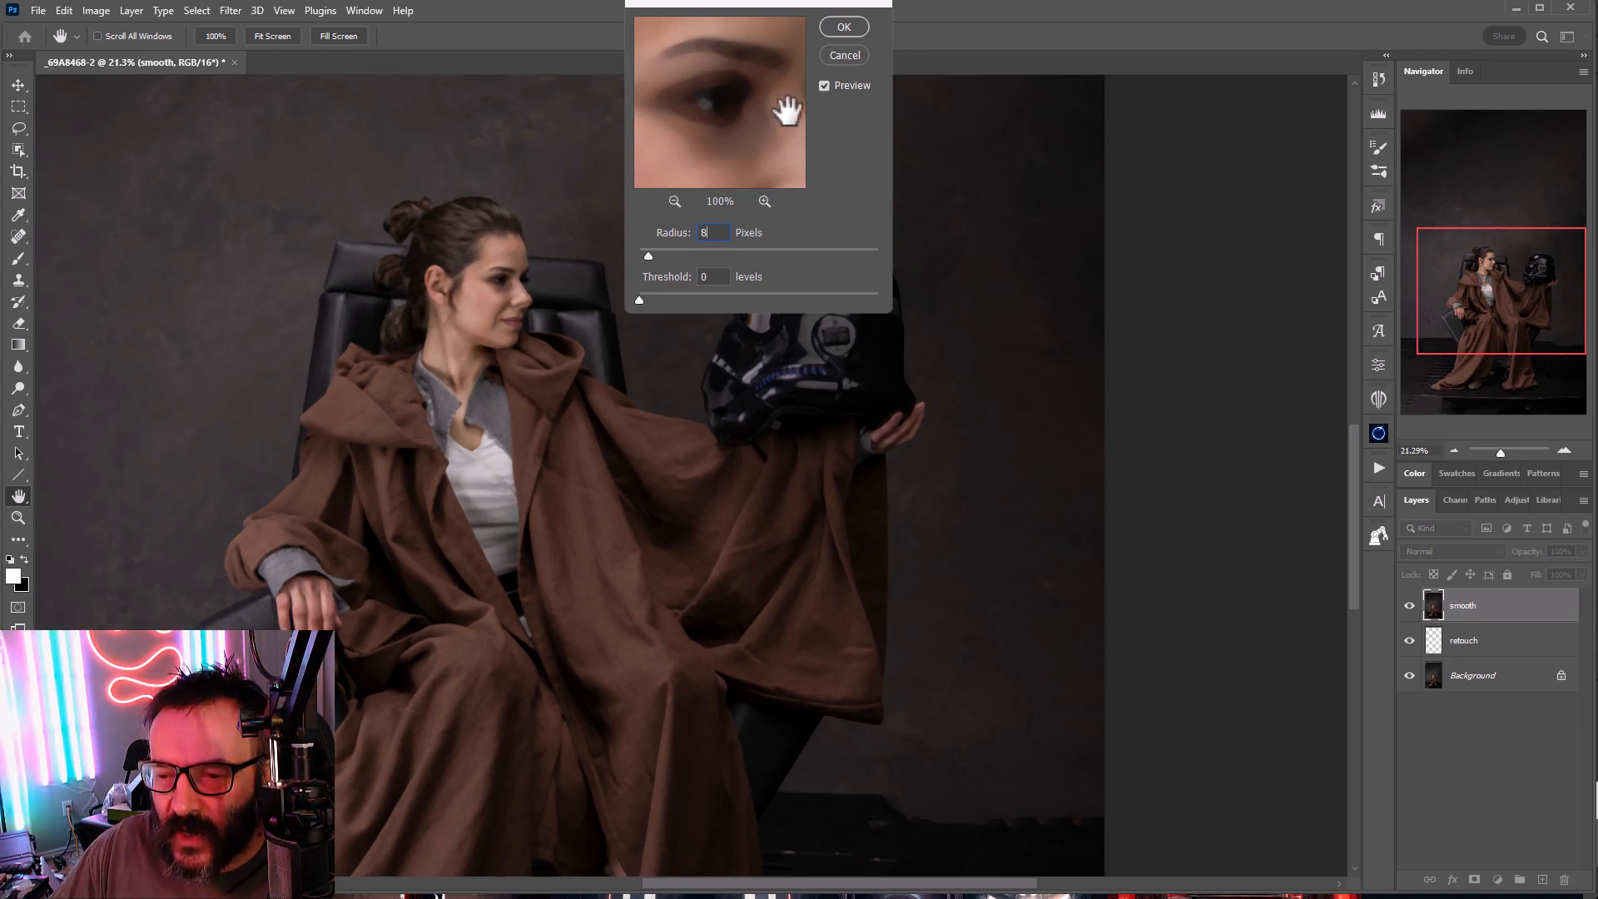
{"action": "left_click", "coordinate": [842, 27]}
{"action": "key", "text": "j"}
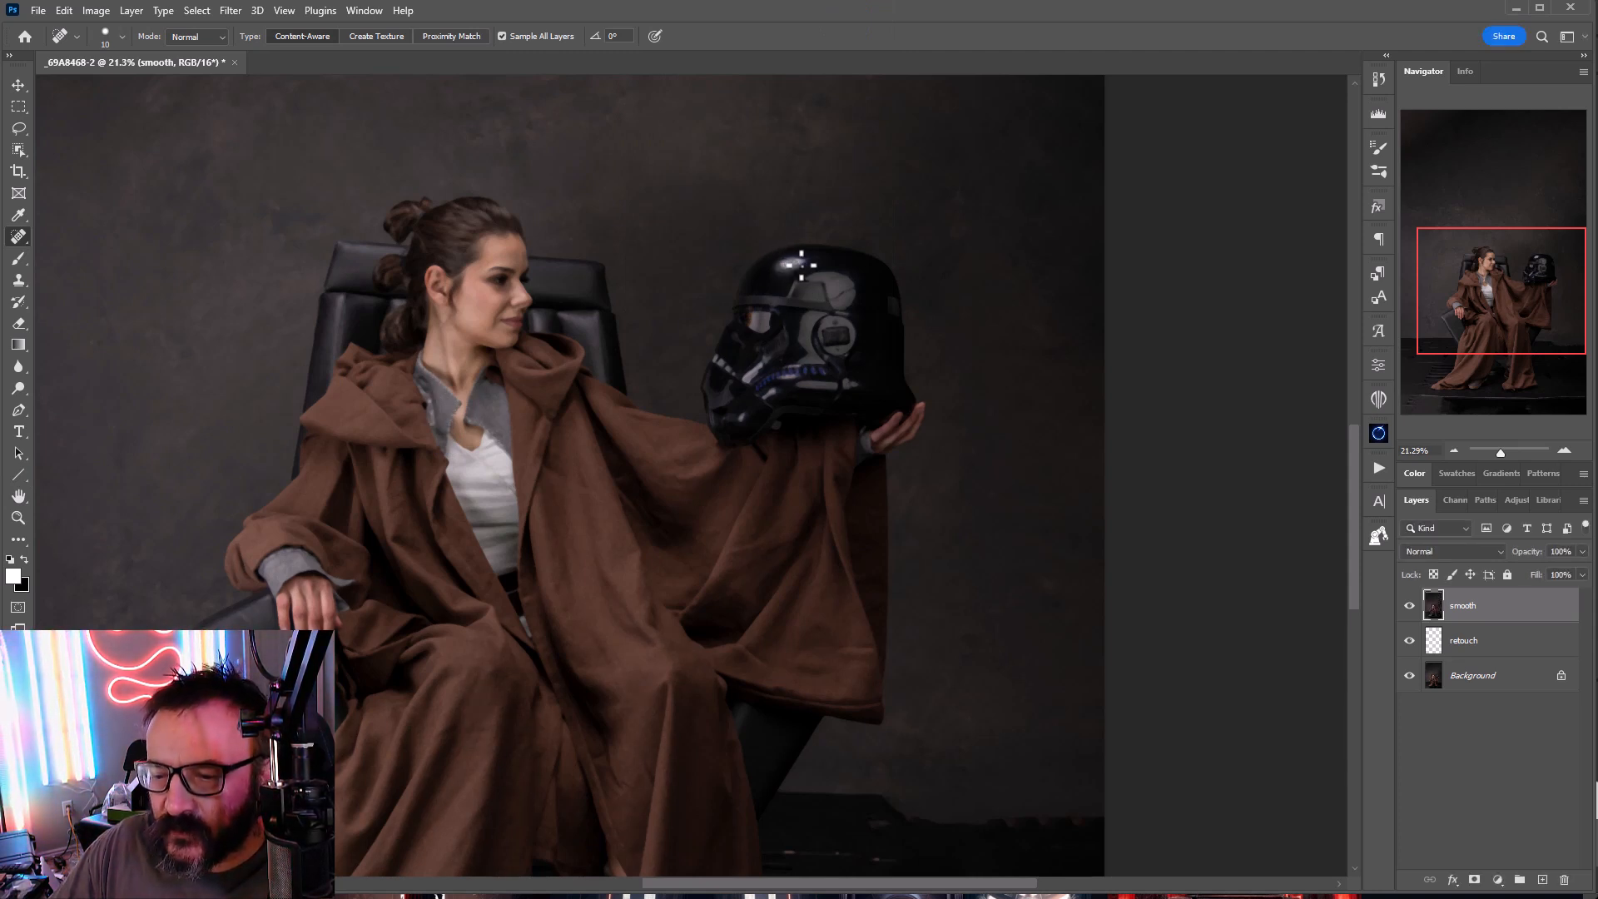
Step: Examine the smoothing on the helmet's highlights and on the woman's face and hair
{"action": "scroll", "coordinate": [801, 264], "scroll_direction": "up", "scroll_amount": 10}
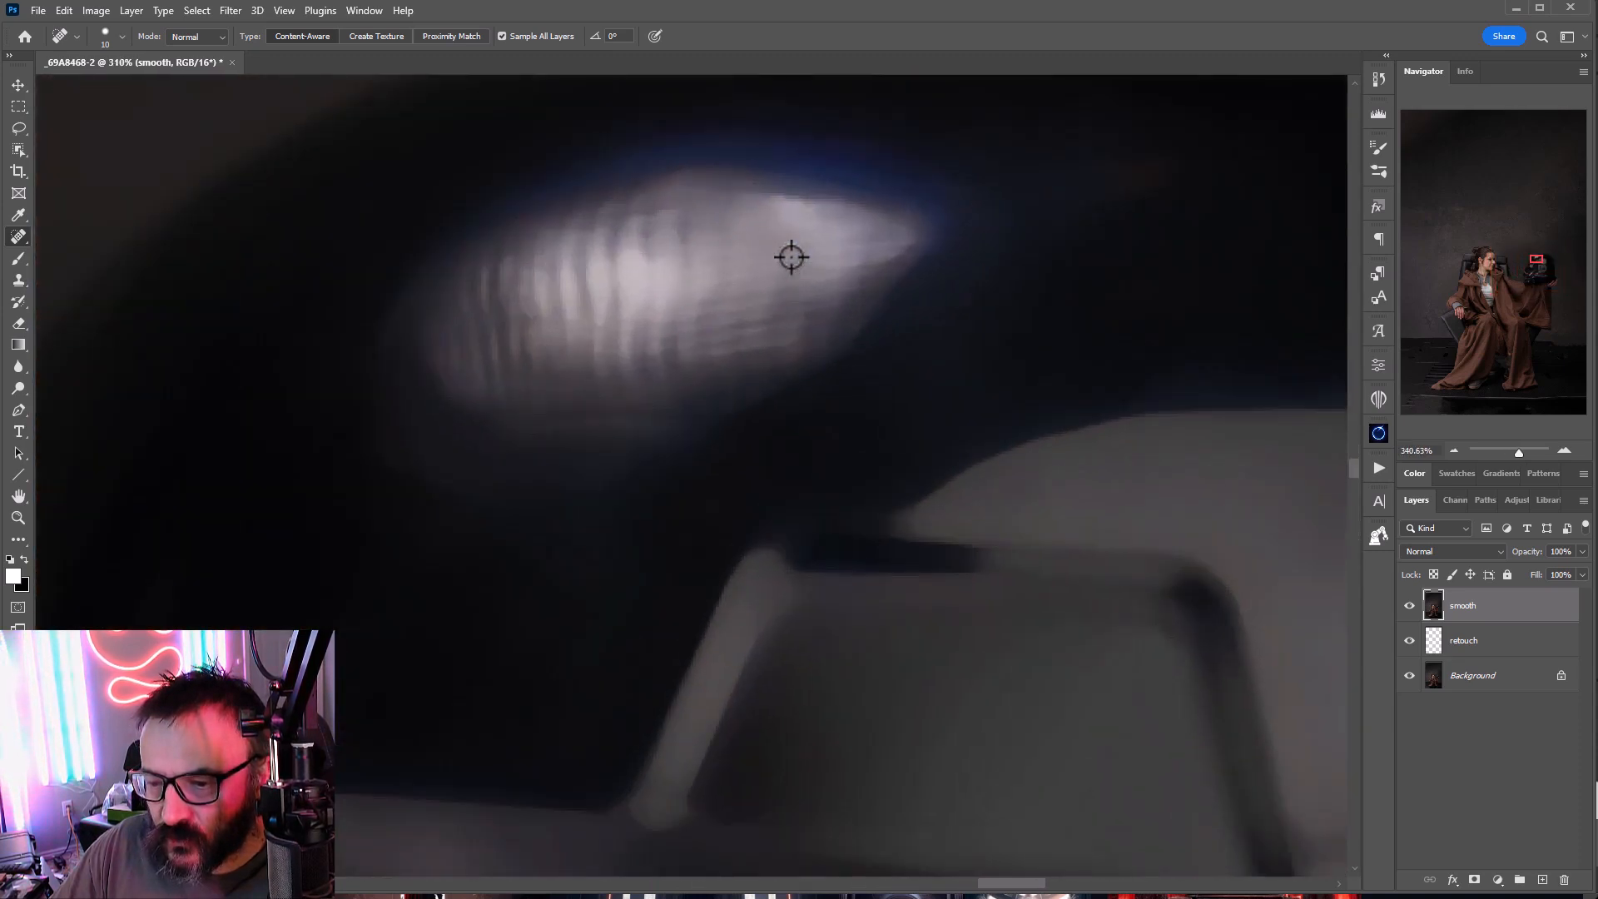
{"action": "scroll", "coordinate": [792, 257], "scroll_direction": "down", "scroll_amount": 2}
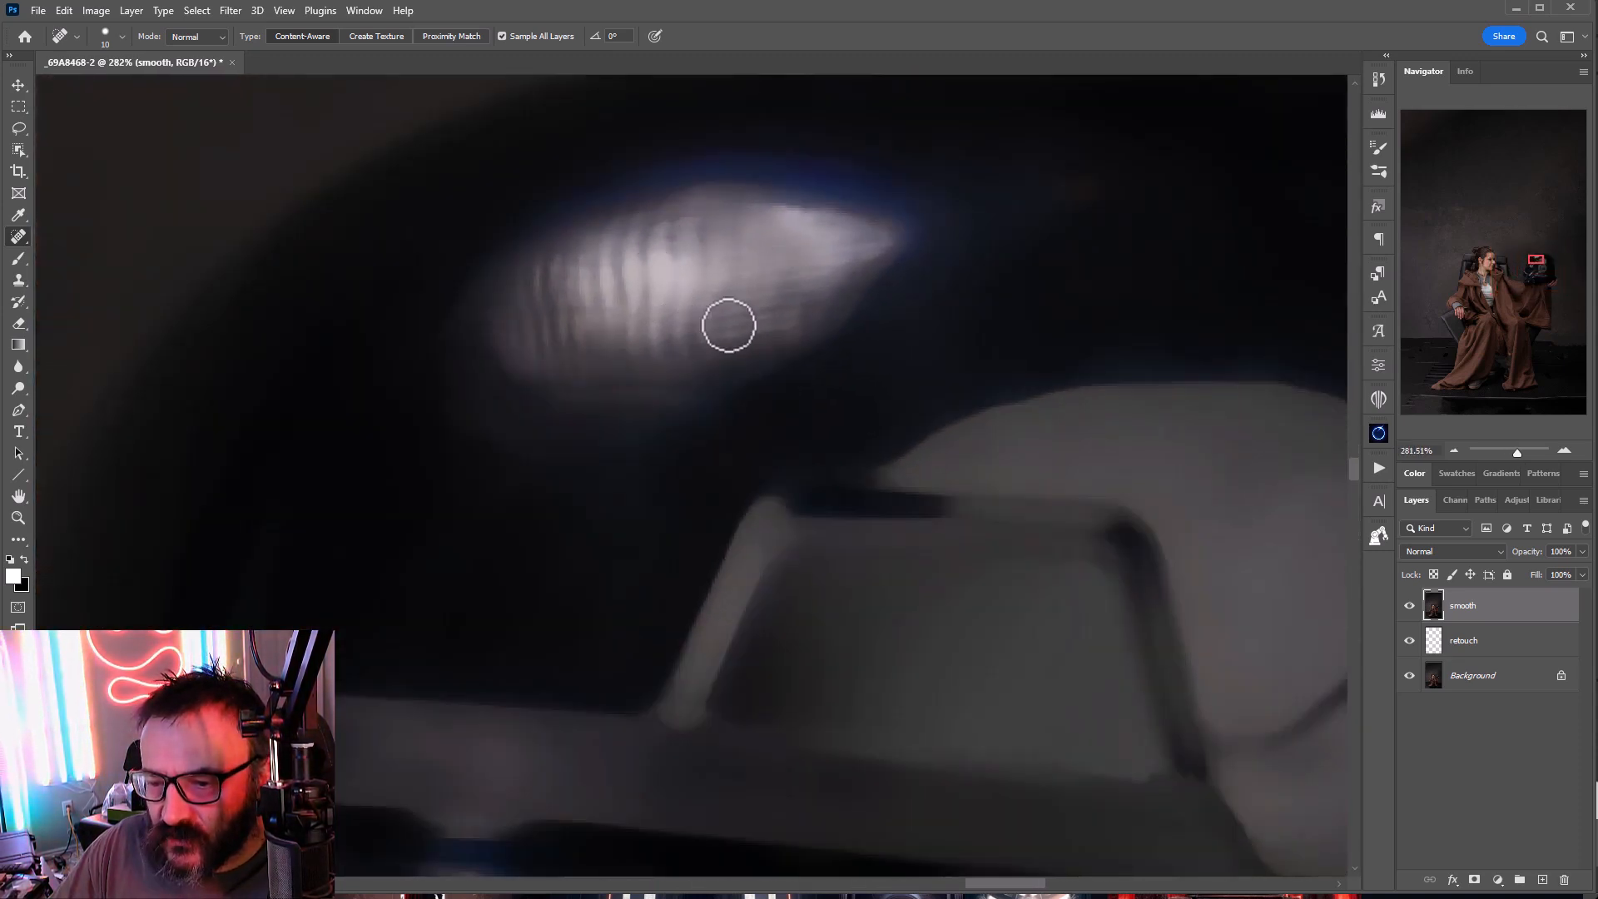
{"action": "scroll", "coordinate": [728, 324], "scroll_direction": "down", "scroll_amount": 8}
{"action": "scroll", "coordinate": [735, 327], "scroll_direction": "up", "scroll_amount": 2}
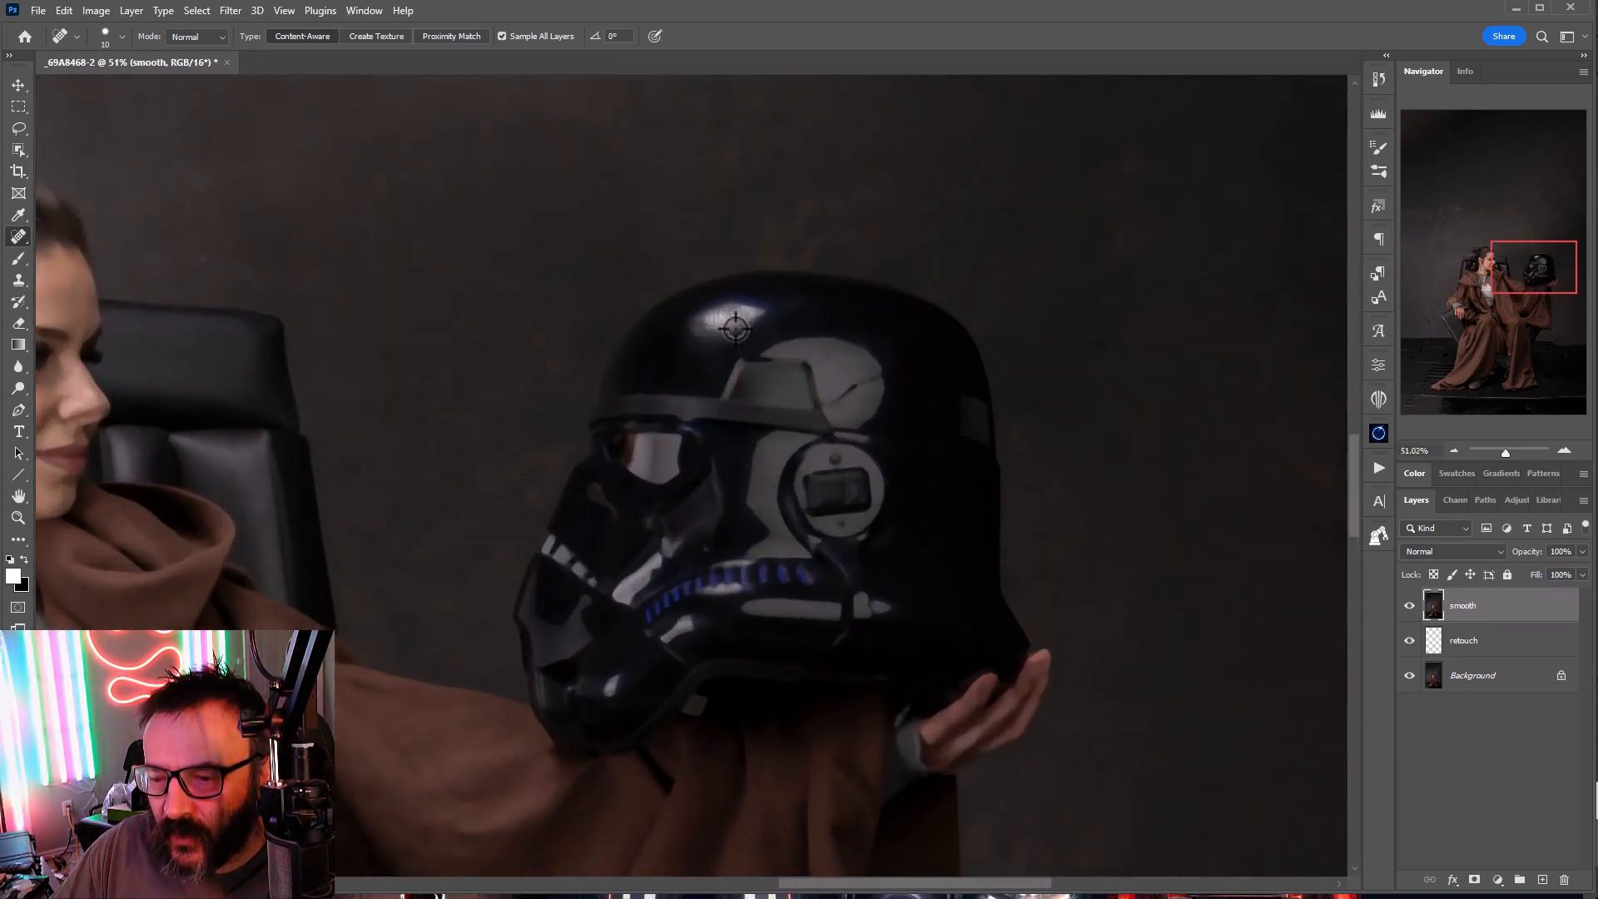
{"action": "scroll", "coordinate": [735, 327], "scroll_direction": "down", "scroll_amount": 2}
{"action": "left_click_drag", "start_coordinate": [512, 450], "coordinate": [847, 360]}
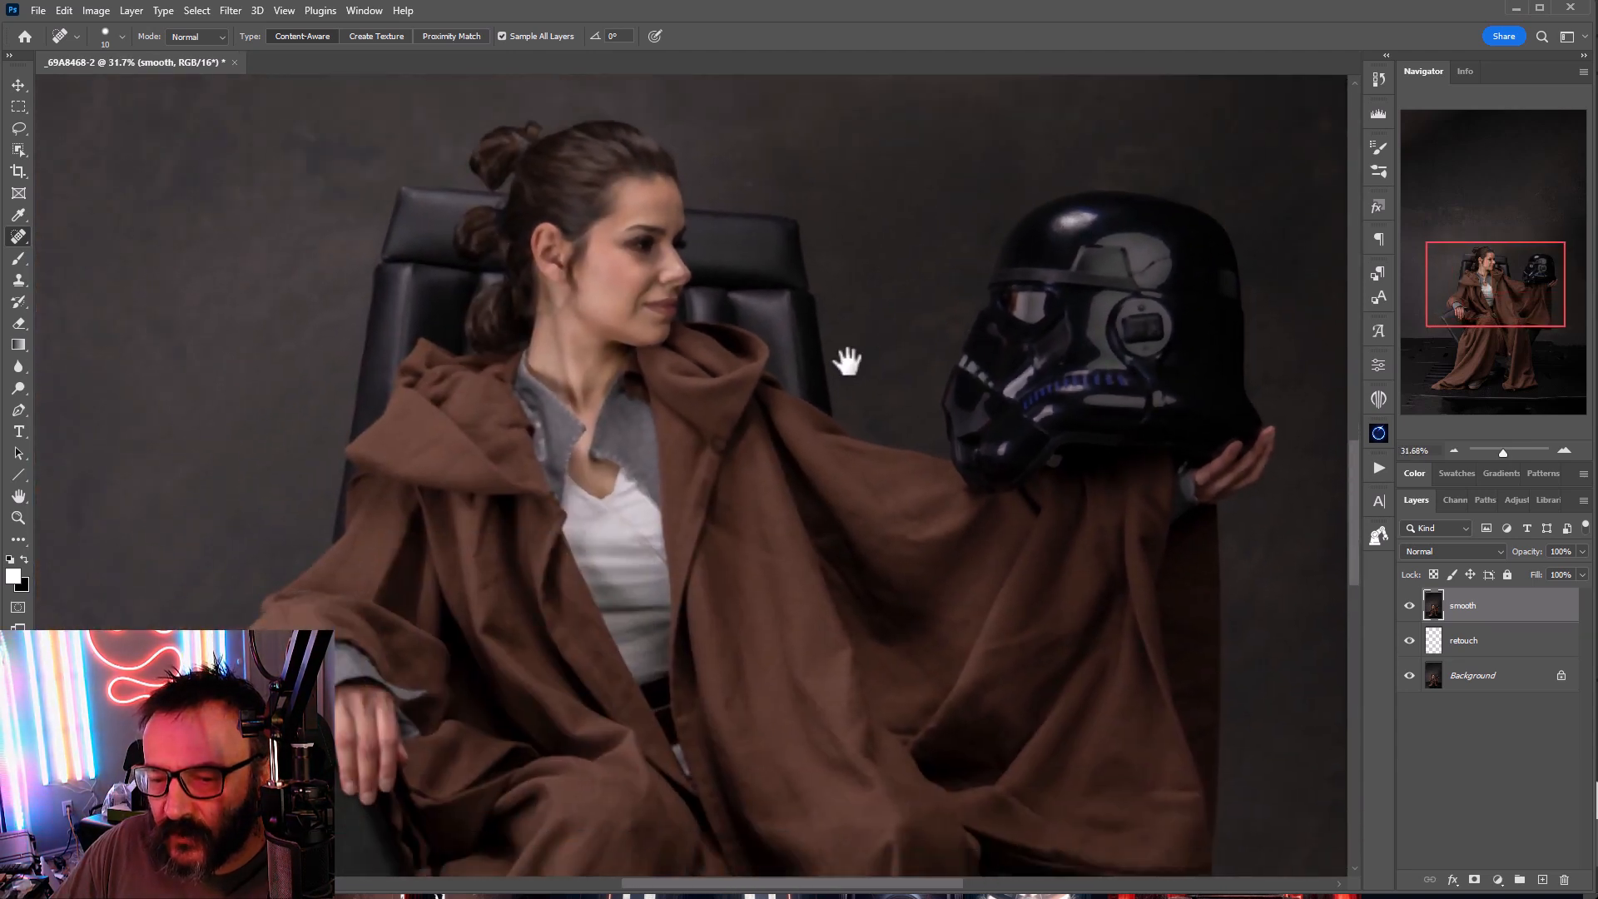
{"action": "scroll", "coordinate": [910, 338], "scroll_direction": "up", "scroll_amount": 3}
{"action": "left_click_drag", "start_coordinate": [489, 291], "coordinate": [653, 304]}
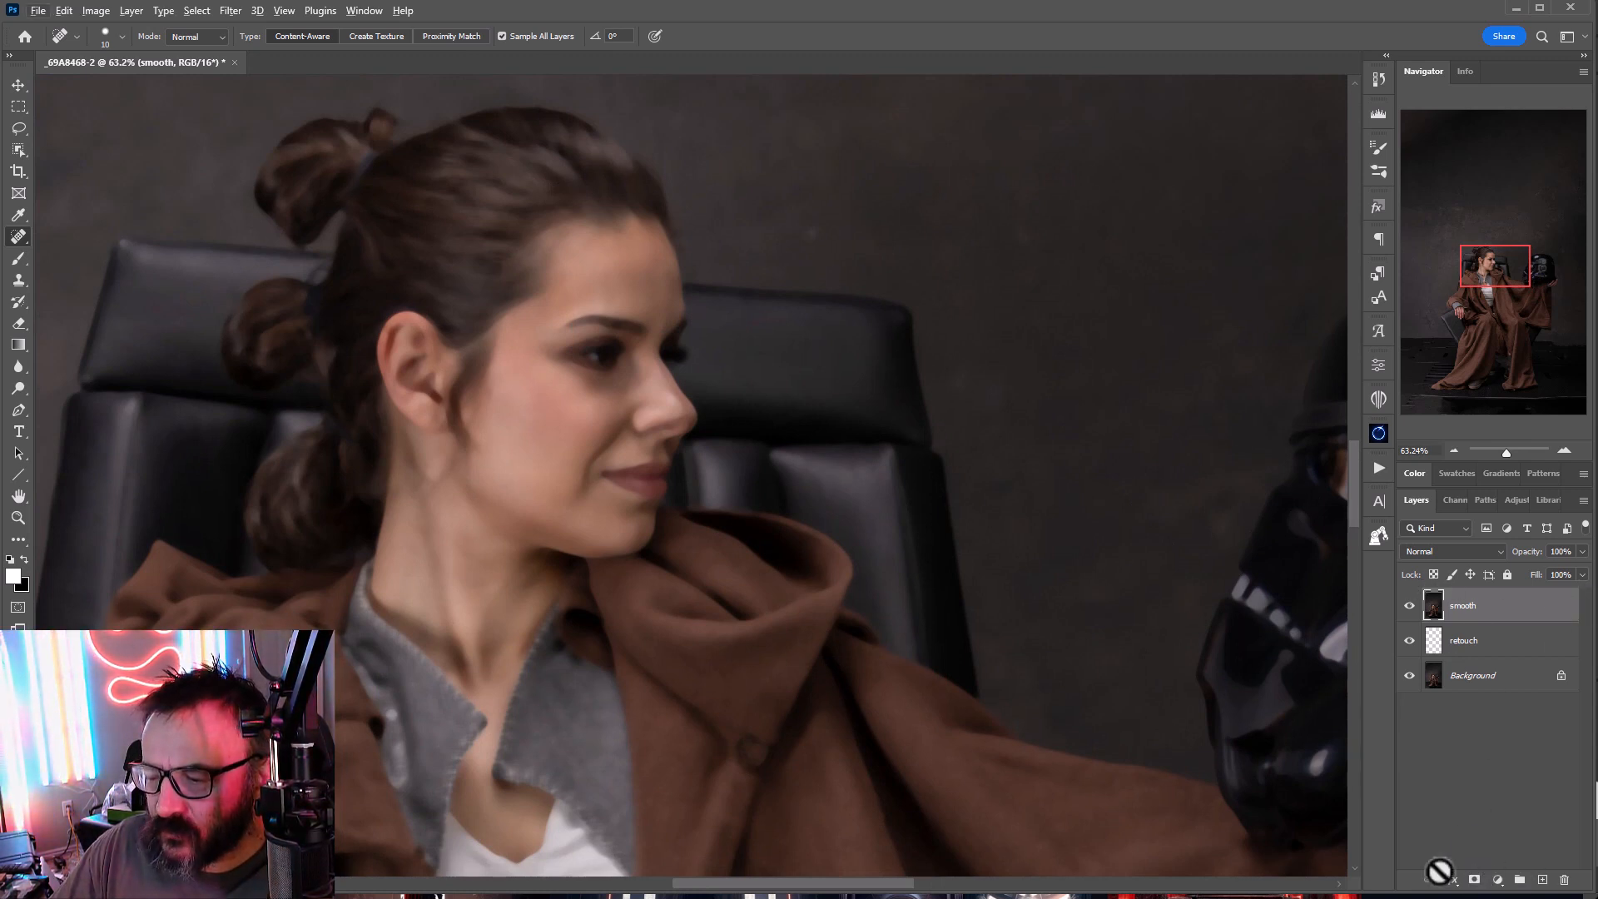
Step: Add a black mask to the smooth layer and set up a Soft Round brush at 77 px with 9% opacity
{"action": "left_click", "coordinate": [1474, 880], "text": "alt"}
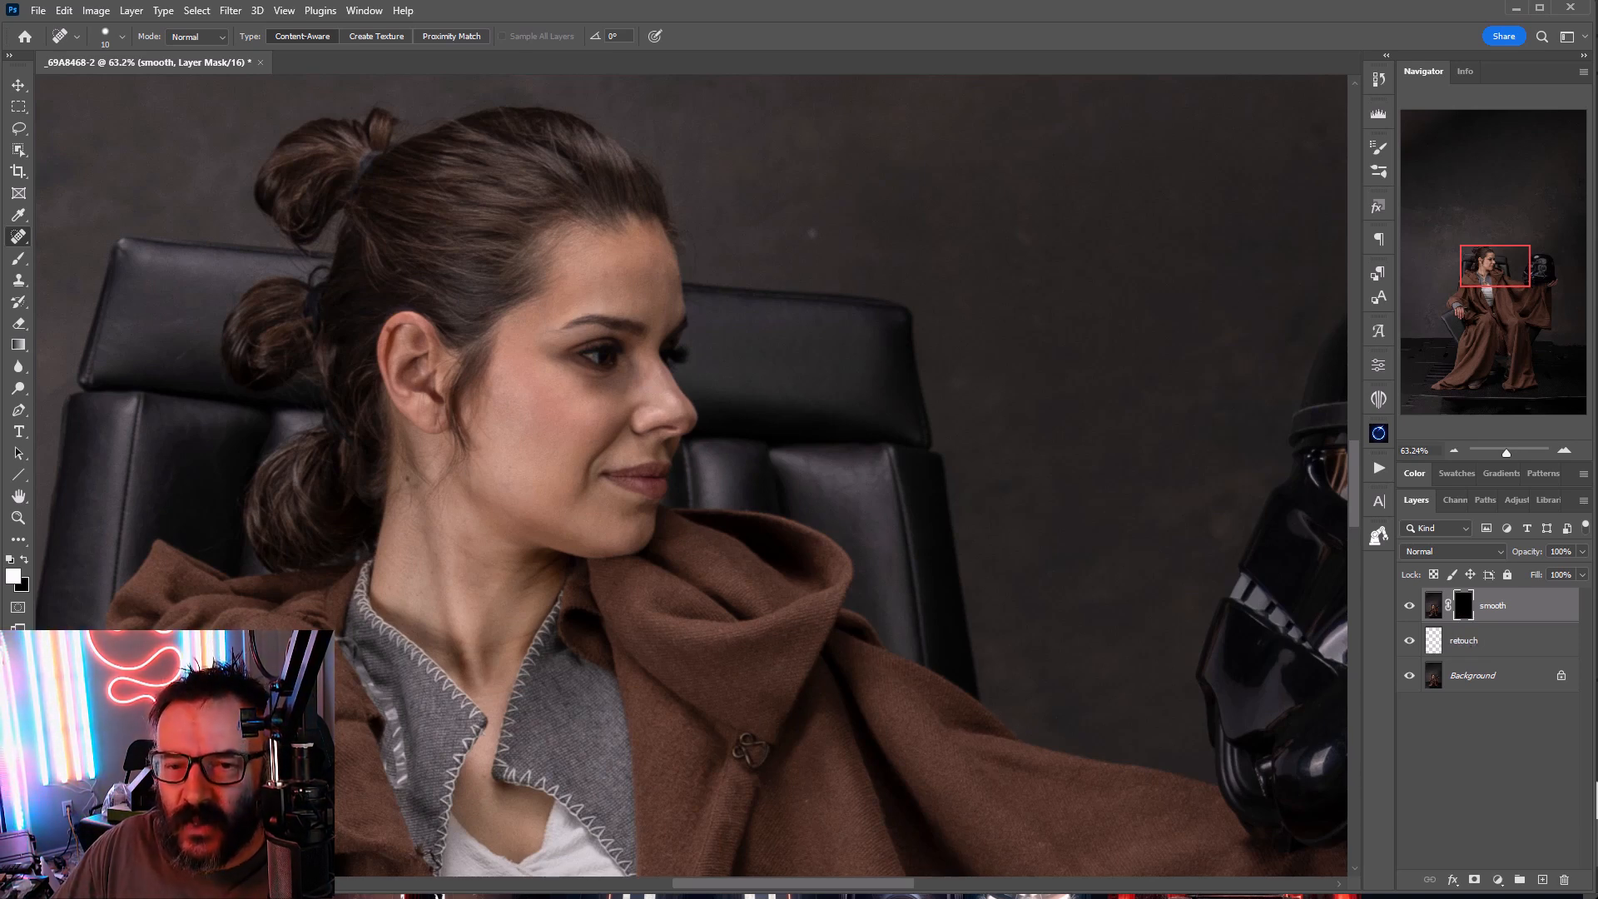
{"action": "left_click", "coordinate": [18, 258]}
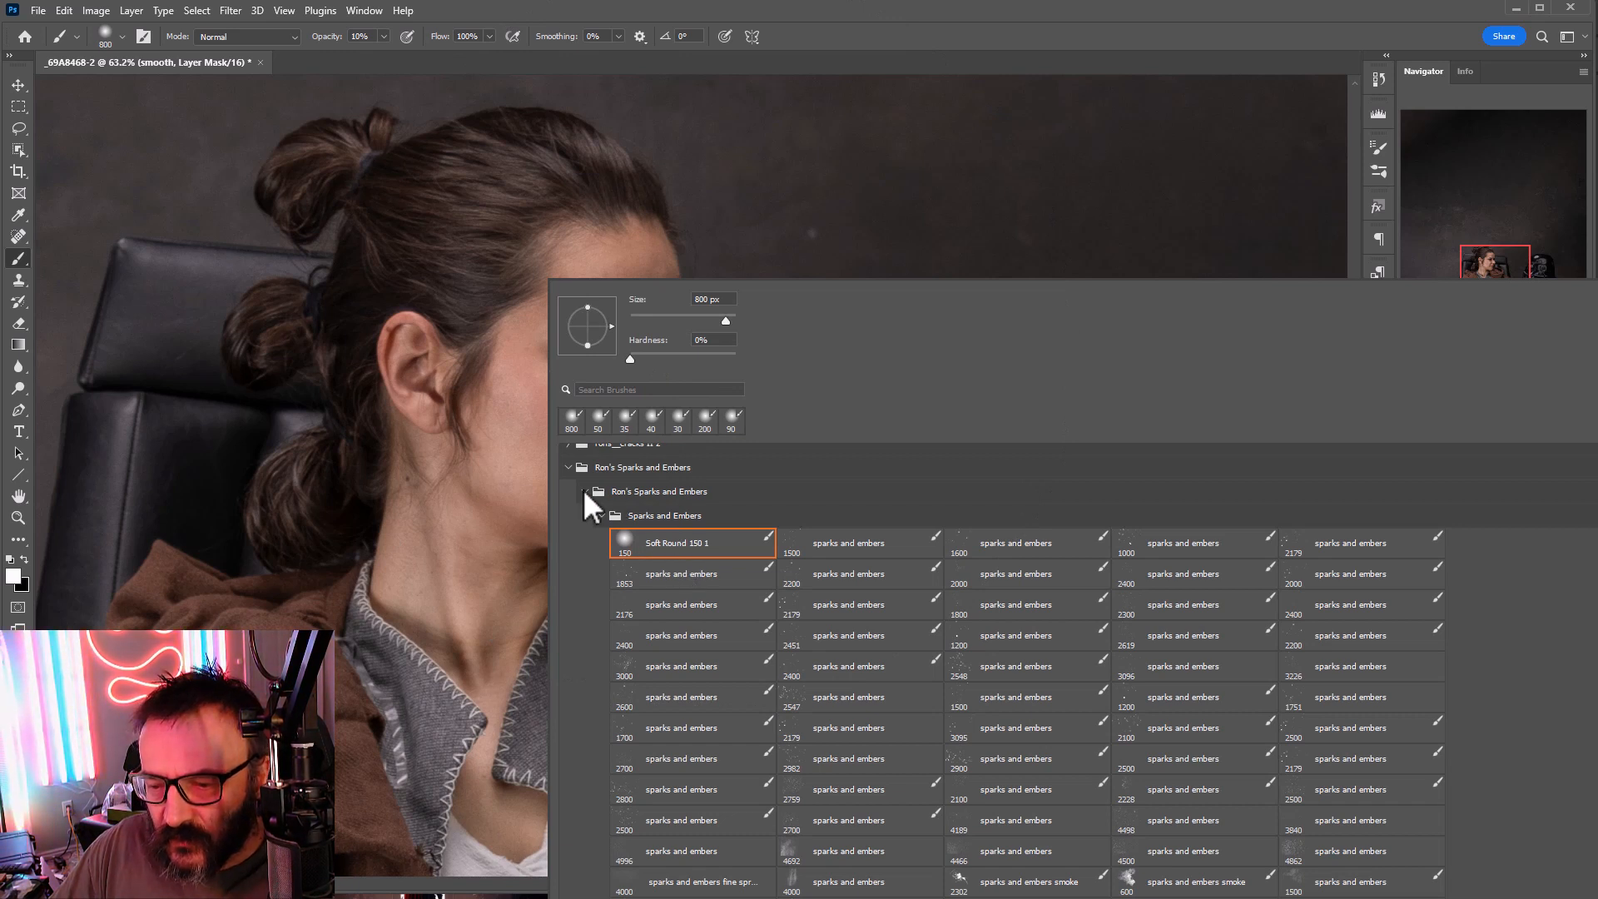
{"action": "left_click", "coordinate": [567, 468]}
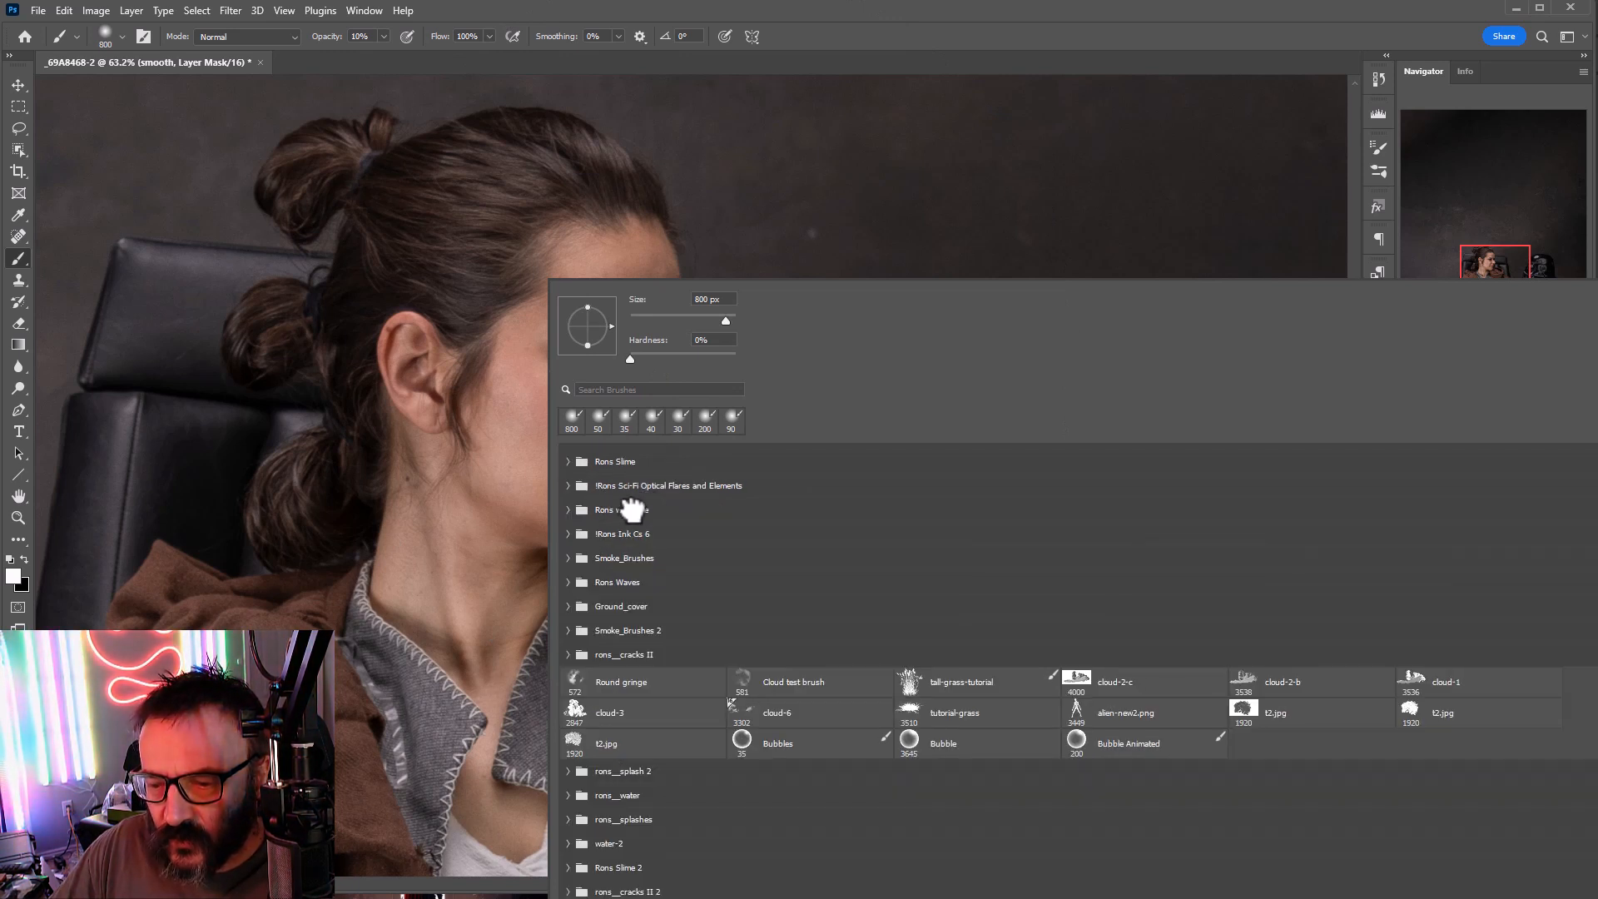
{"action": "scroll", "coordinate": [633, 509], "scroll_direction": "up", "scroll_amount": 5}
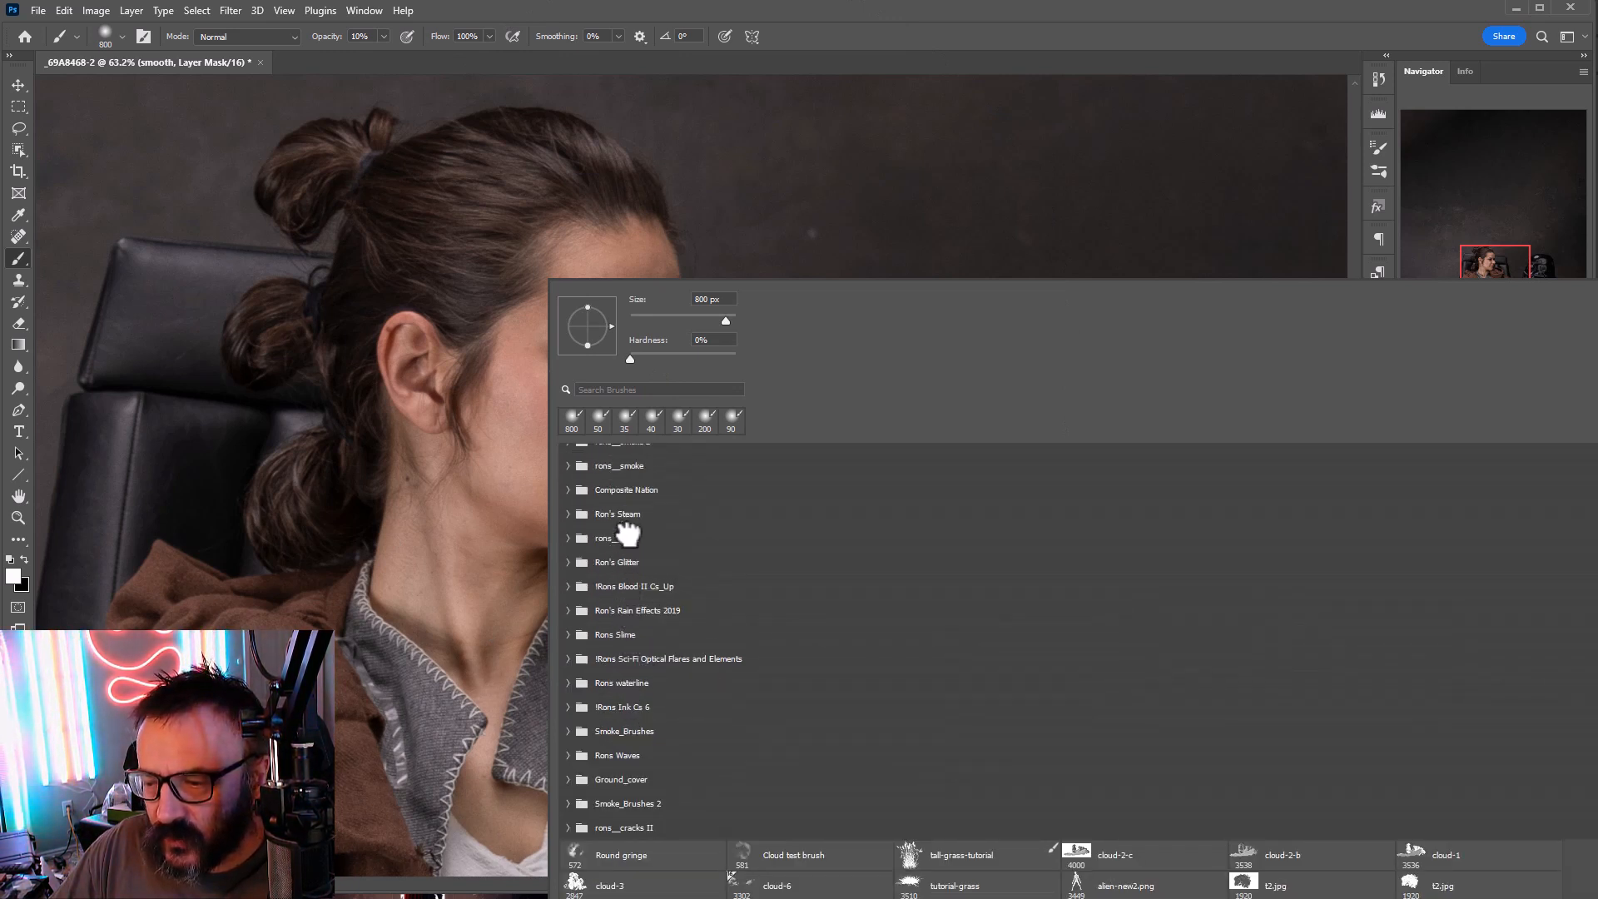
{"action": "scroll", "coordinate": [628, 534], "scroll_direction": "up", "scroll_amount": 5}
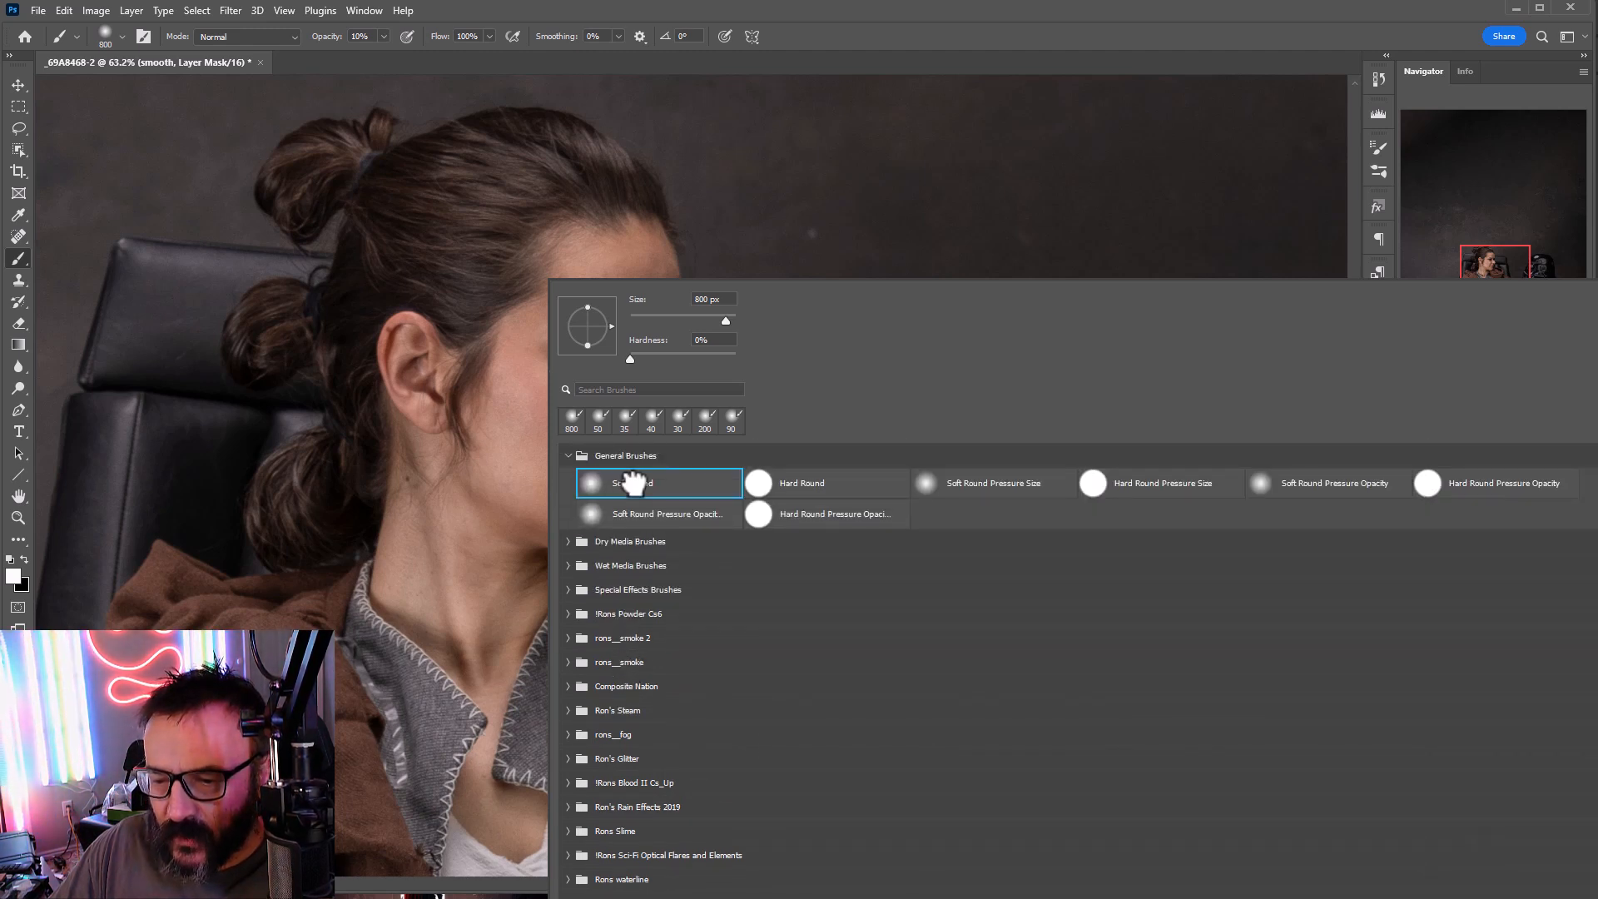
{"action": "left_click", "coordinate": [671, 317]}
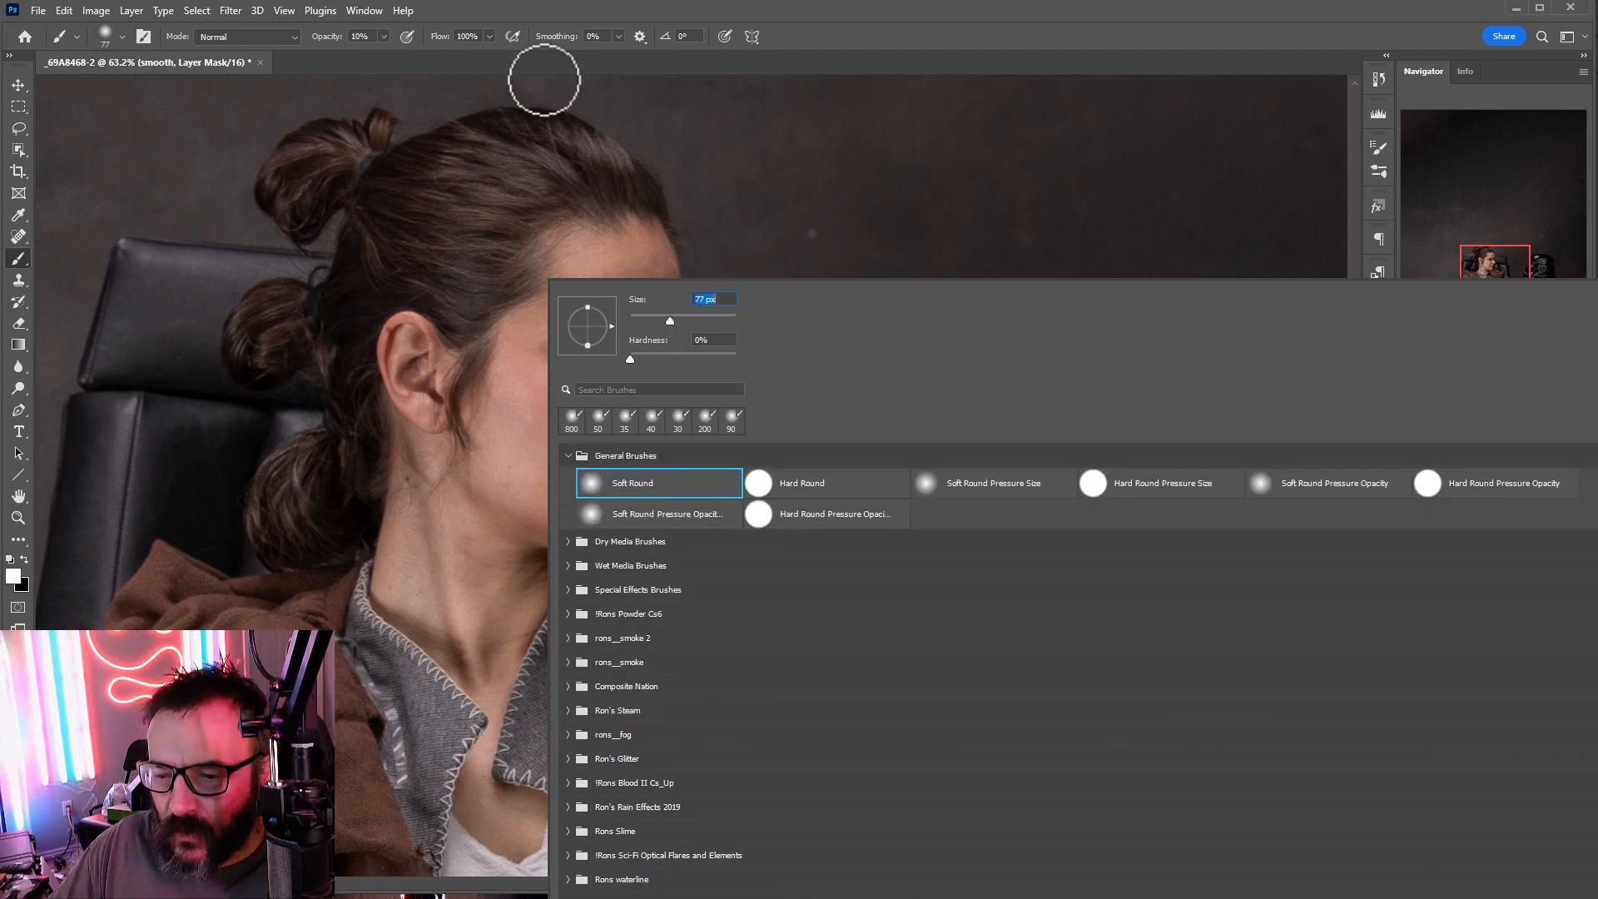
{"action": "left_click", "coordinate": [367, 36]}
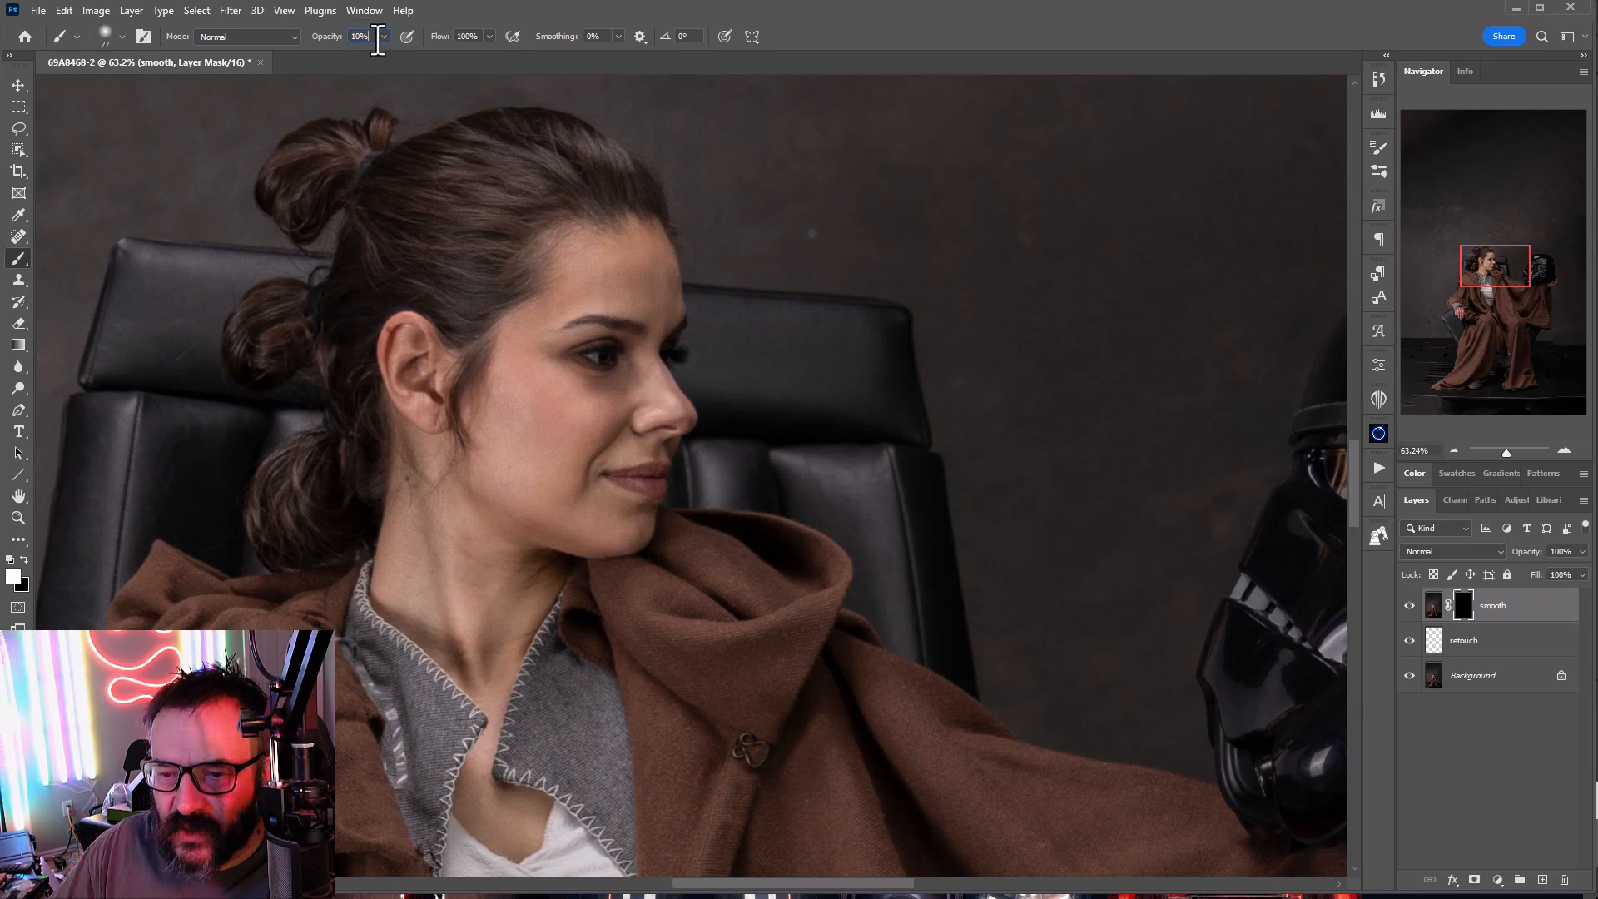
{"action": "left_click", "coordinate": [384, 36]}
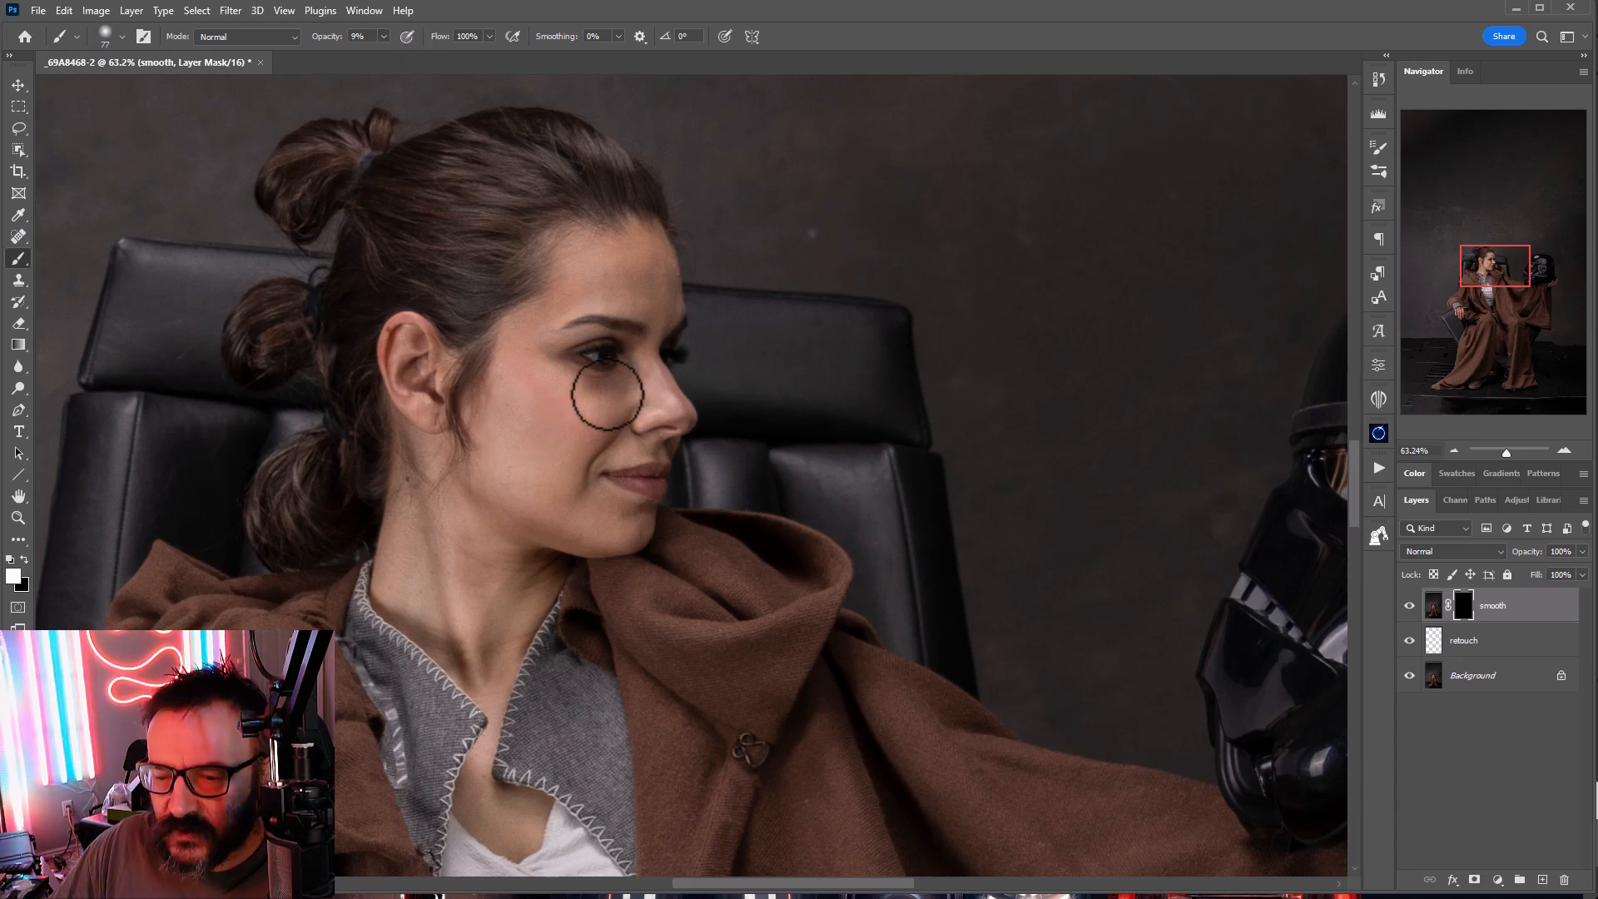
Step: Paint white on the smooth layer's mask to reveal the smoothing on the woman's cheek, jaw and chin
{"action": "scroll", "coordinate": [608, 395], "scroll_direction": "up", "scroll_amount": 4}
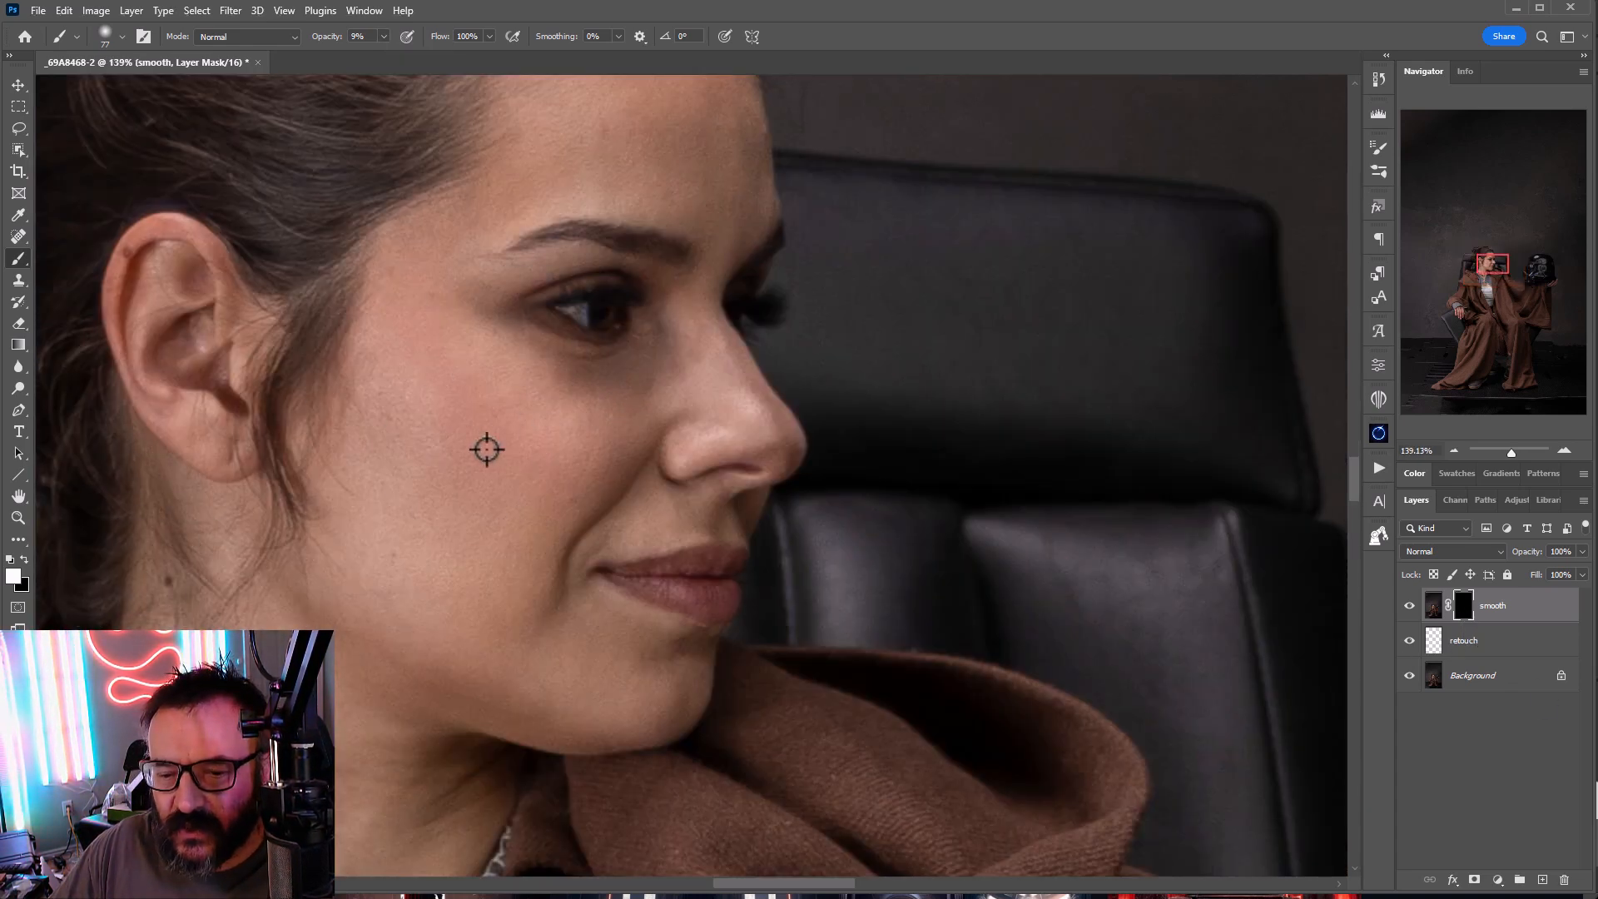
{"action": "scroll", "coordinate": [499, 432], "scroll_direction": "up", "scroll_amount": 6}
{"action": "scroll", "coordinate": [510, 417], "scroll_direction": "down", "scroll_amount": 3}
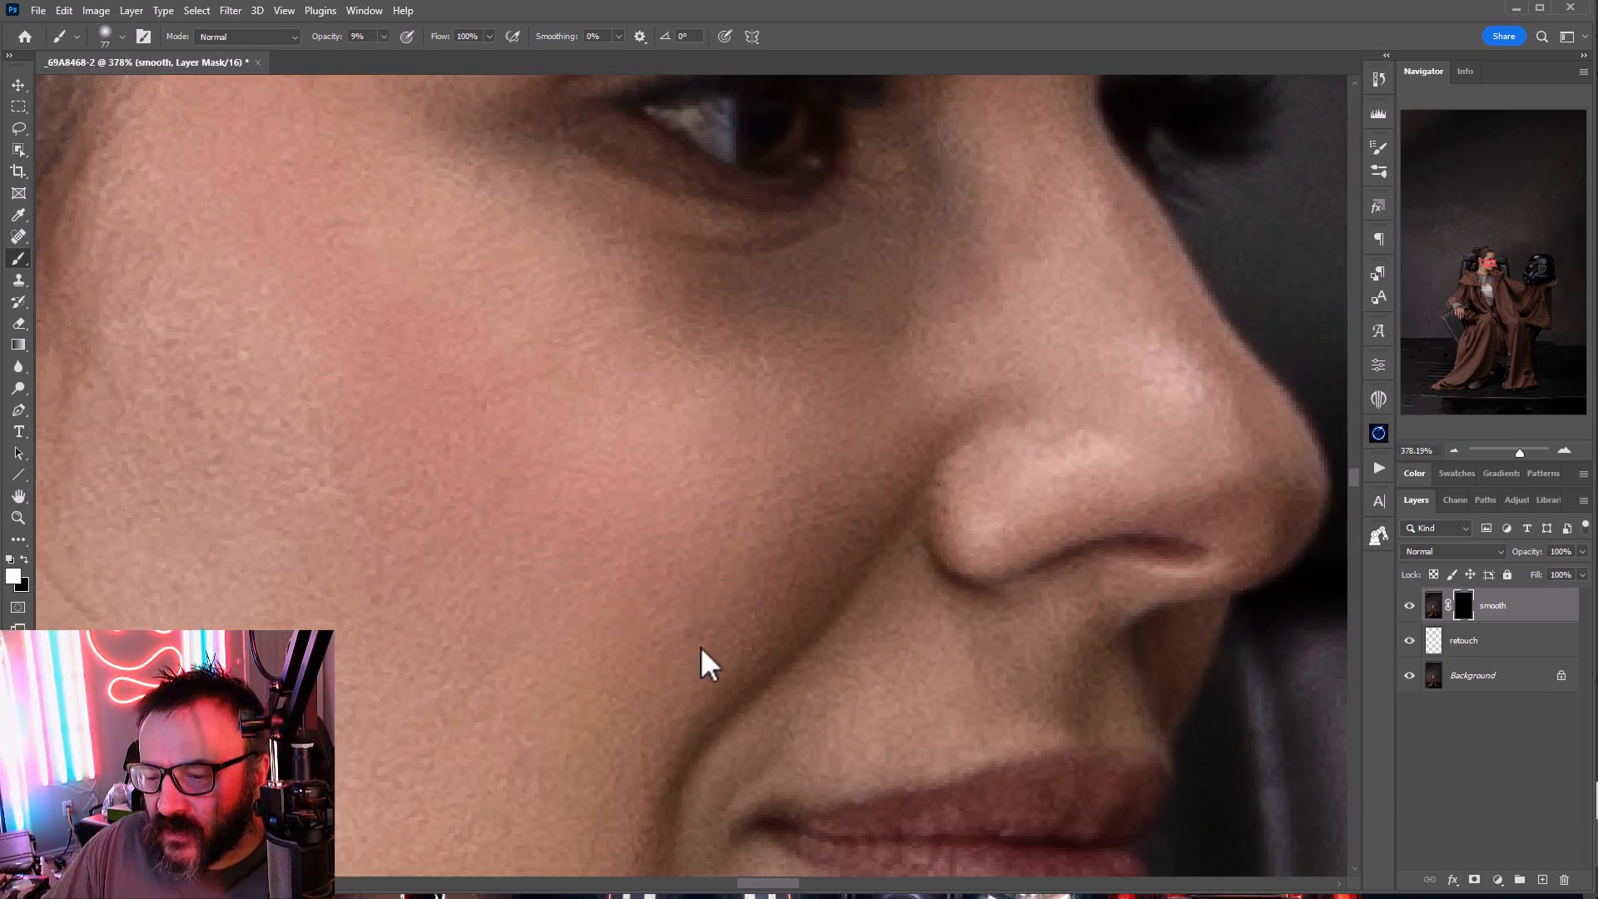
{"action": "left_click_drag", "start_coordinate": [347, 543], "coordinate": [885, 346]}
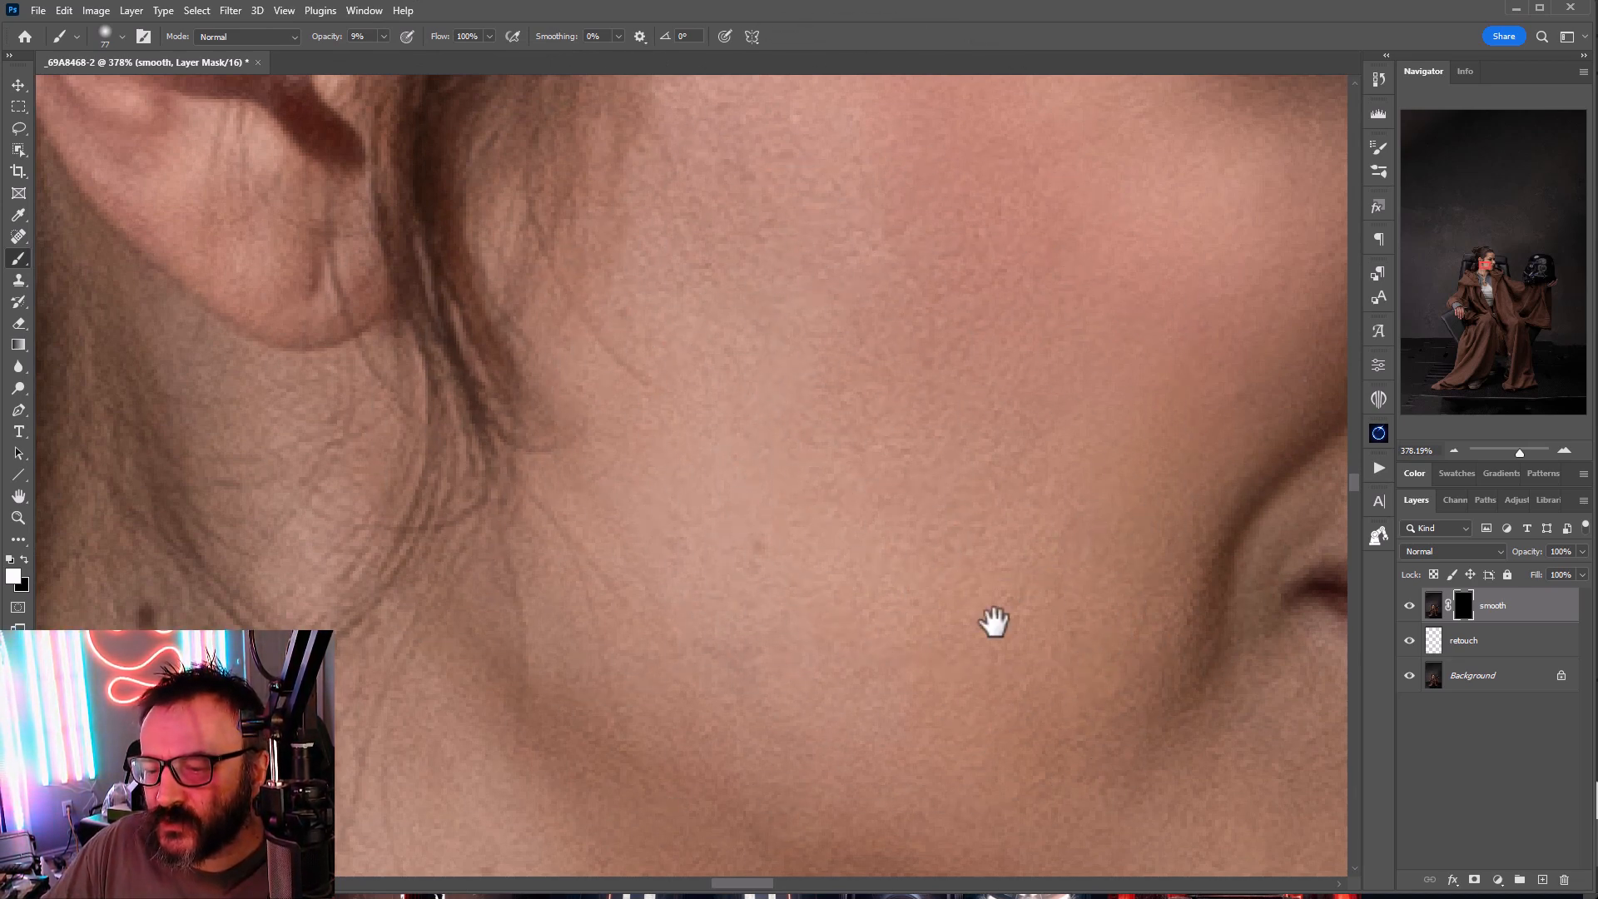
{"action": "left_click_drag", "start_coordinate": [995, 624], "coordinate": [303, 432]}
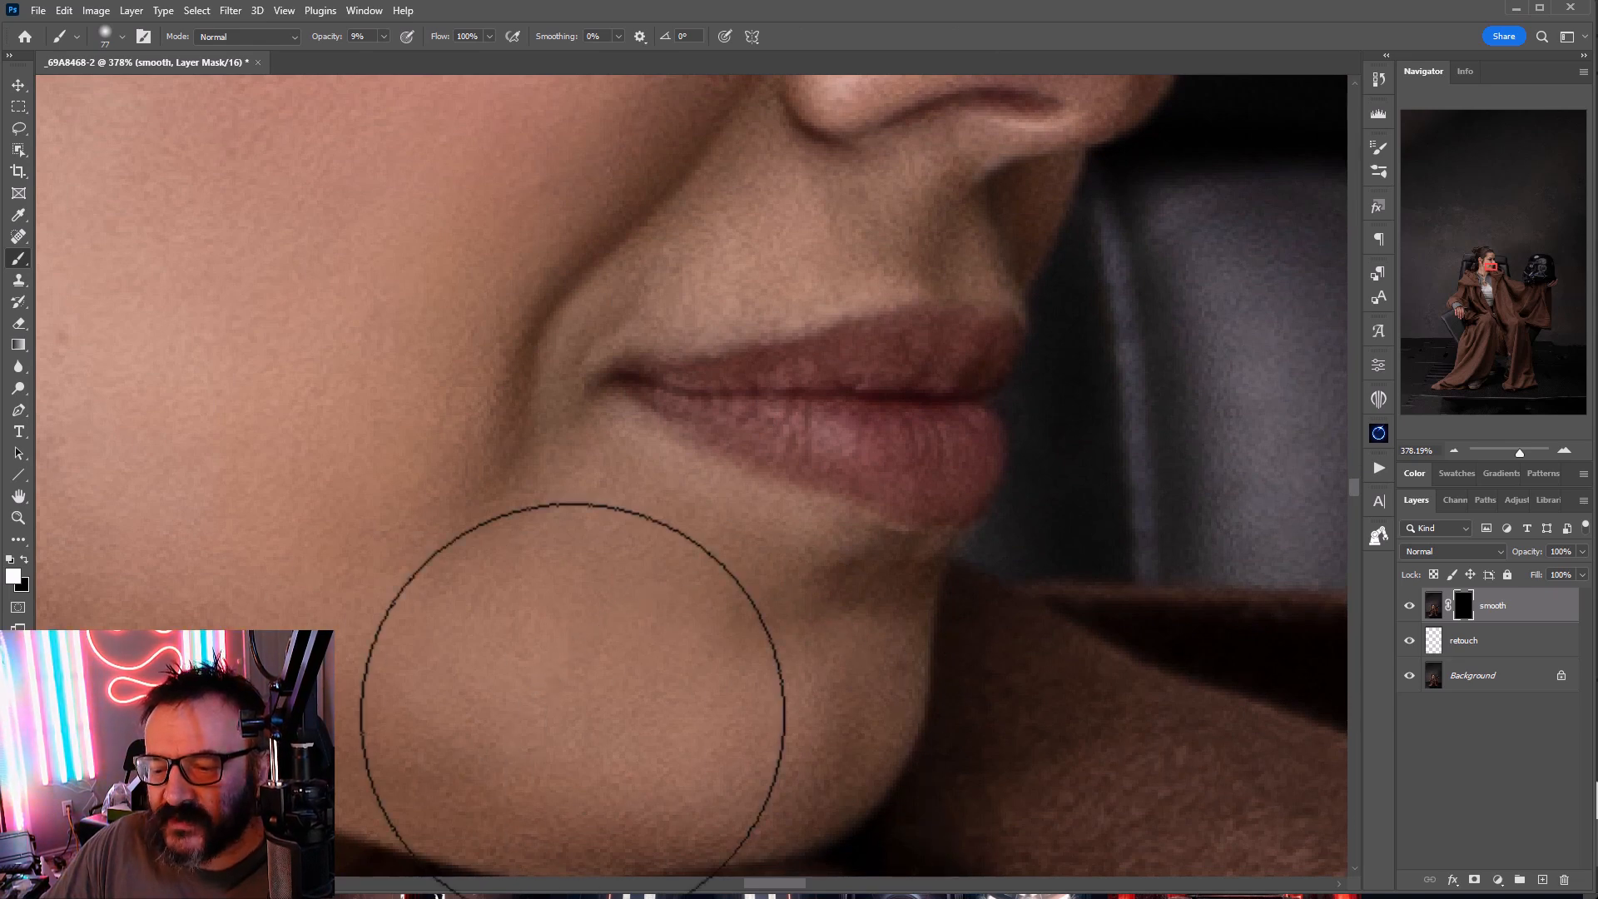
Step: Reveal the smoothing on the nose, under the eye, at the temple and across the forehead by painting the mask white
{"action": "mouse_move", "coordinate": [626, 443]}
{"action": "left_mouse_down"}
{"action": "mouse_move", "coordinate": [269, 872]}
{"action": "mouse_move", "coordinate": [274, 859]}
{"action": "left_mouse_up"}
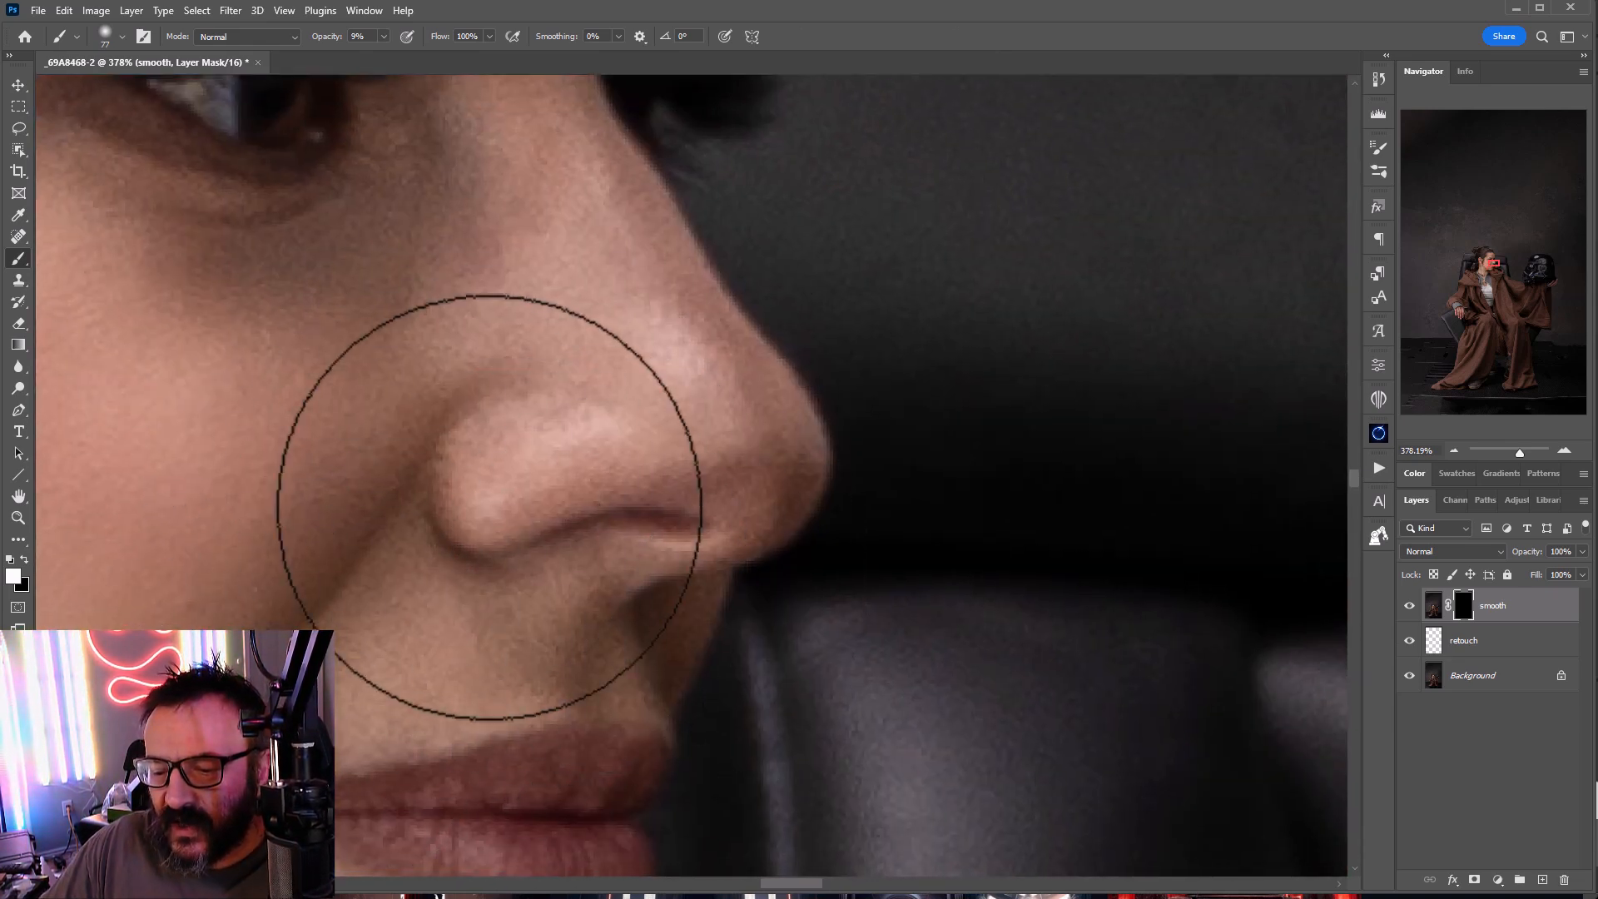
{"action": "left_click_drag", "start_coordinate": [342, 444], "coordinate": [650, 781]}
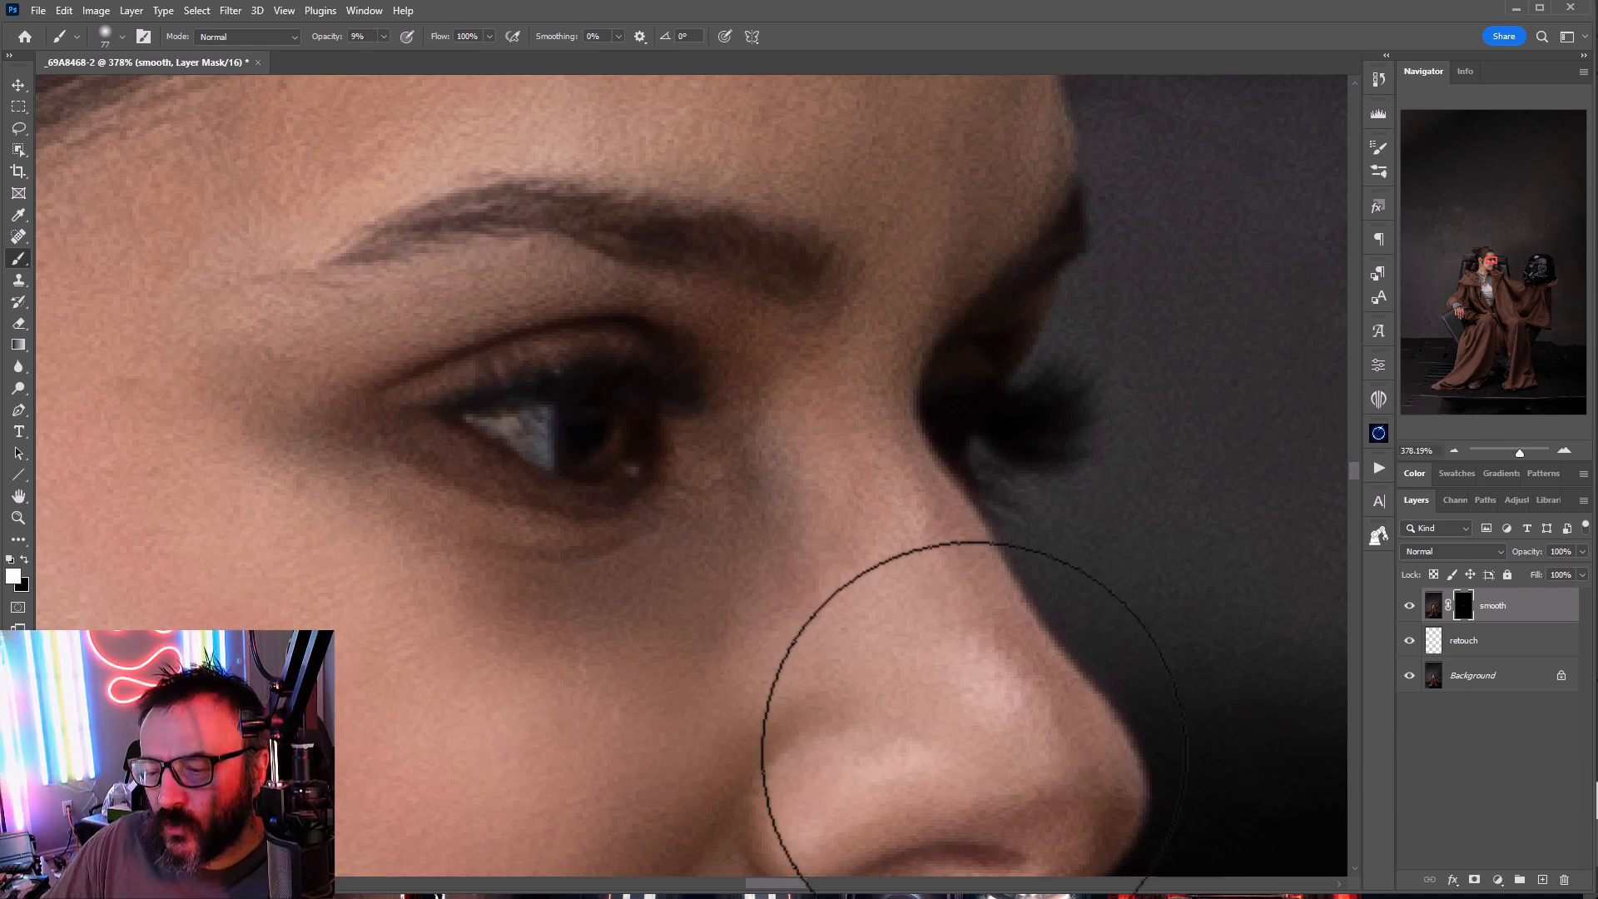
{"action": "left_click_drag", "start_coordinate": [267, 517], "coordinate": [459, 750]}
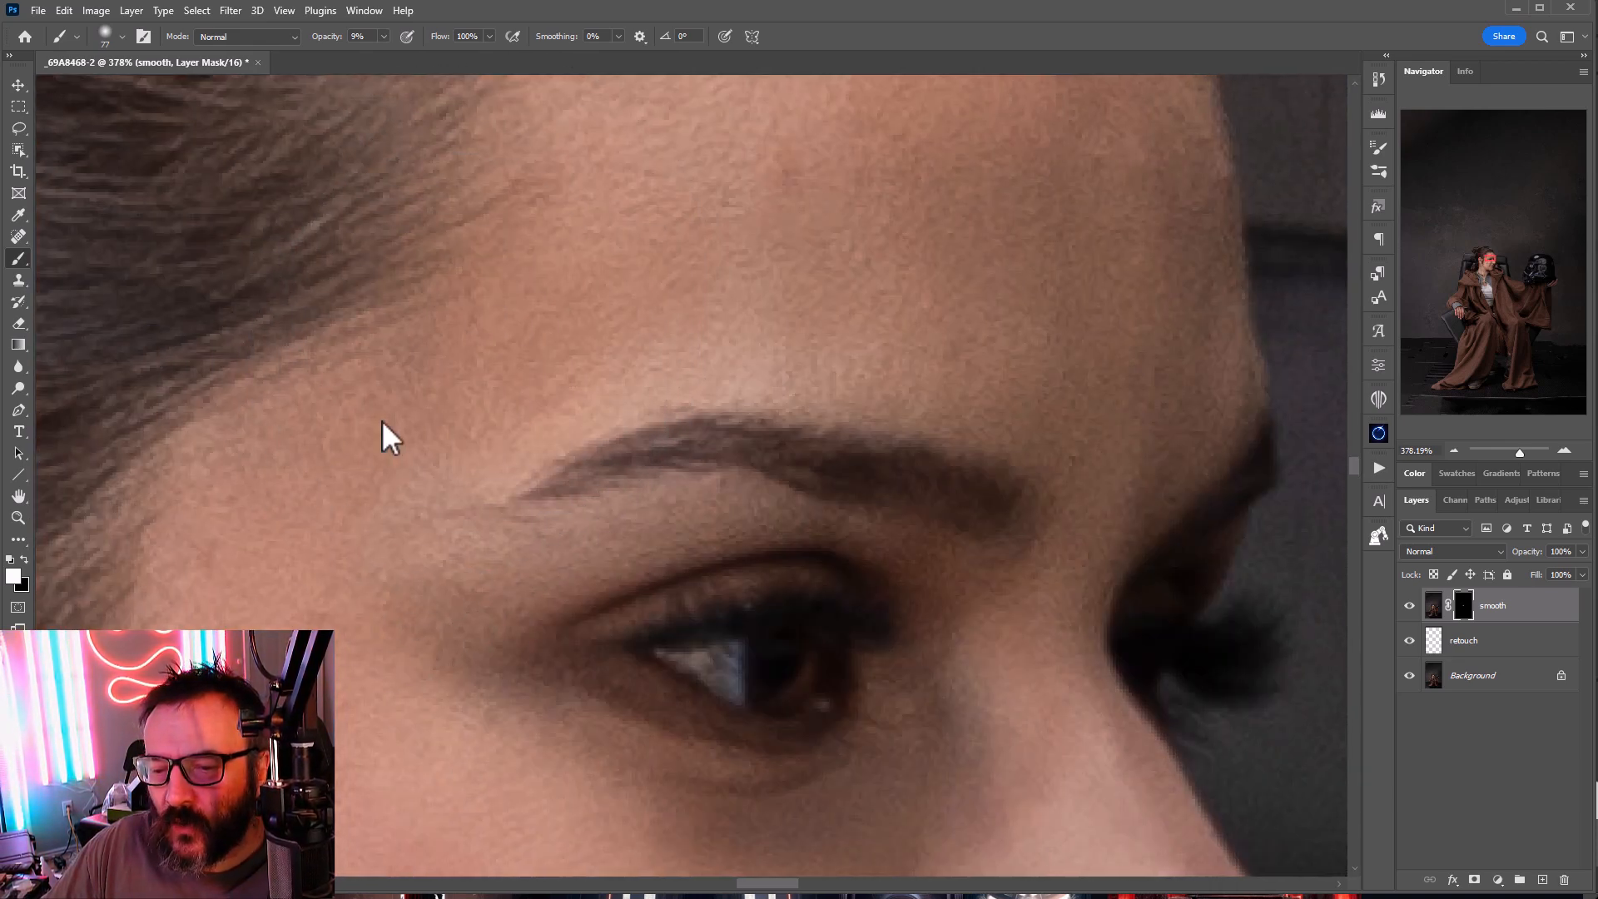
{"action": "left_click_drag", "start_coordinate": [804, 291], "coordinate": [761, 450]}
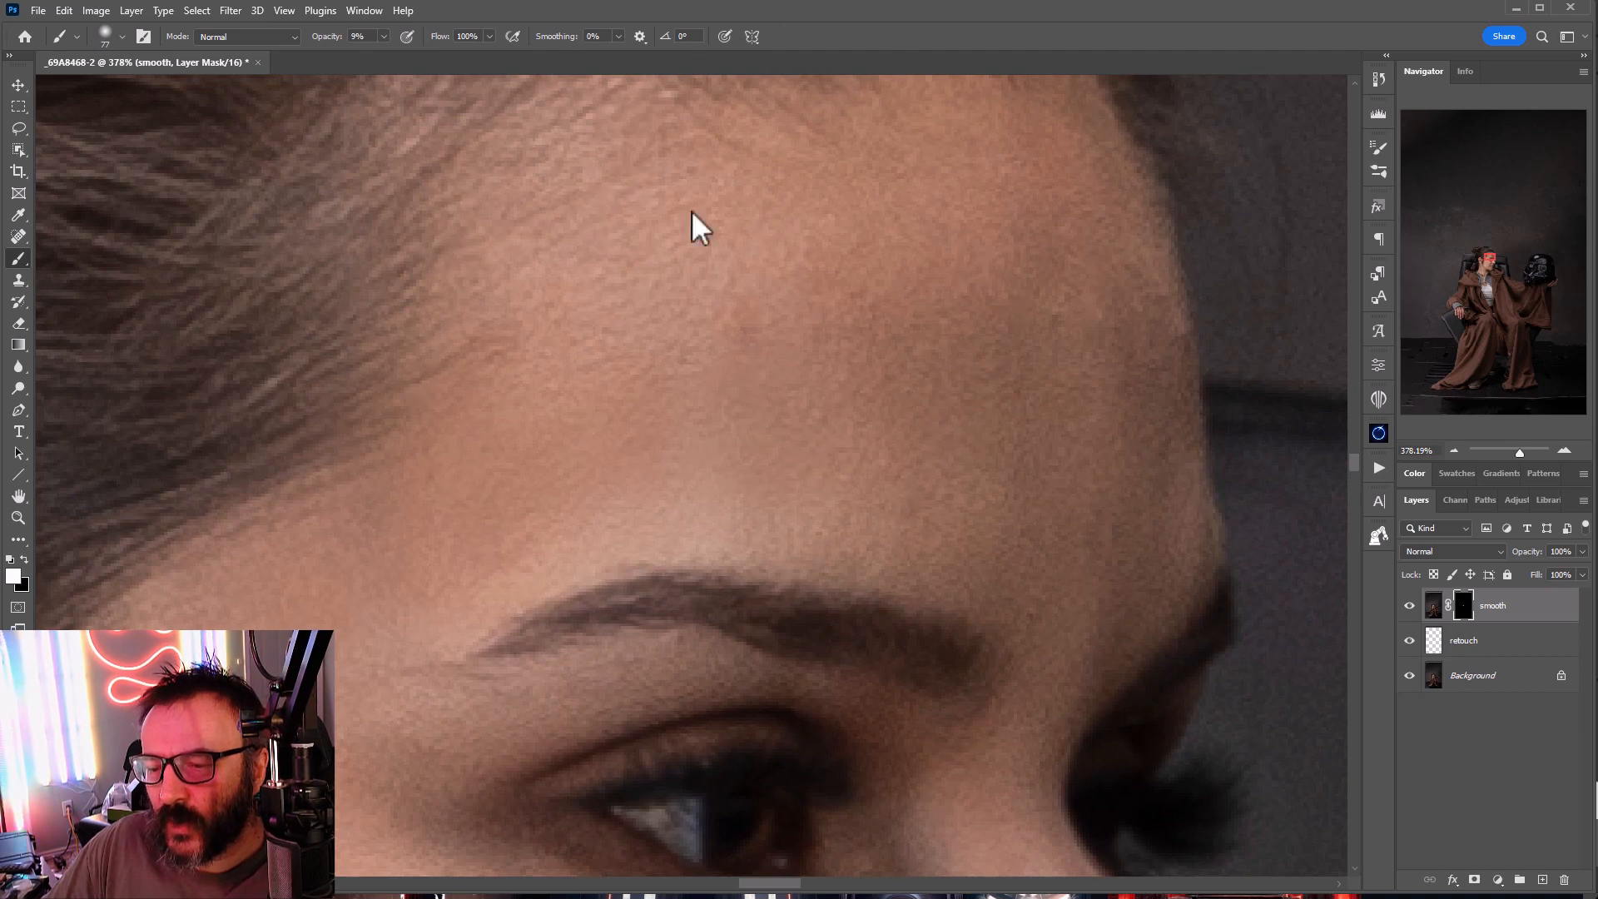
{"action": "left_click_drag", "start_coordinate": [913, 569], "coordinate": [746, 686]}
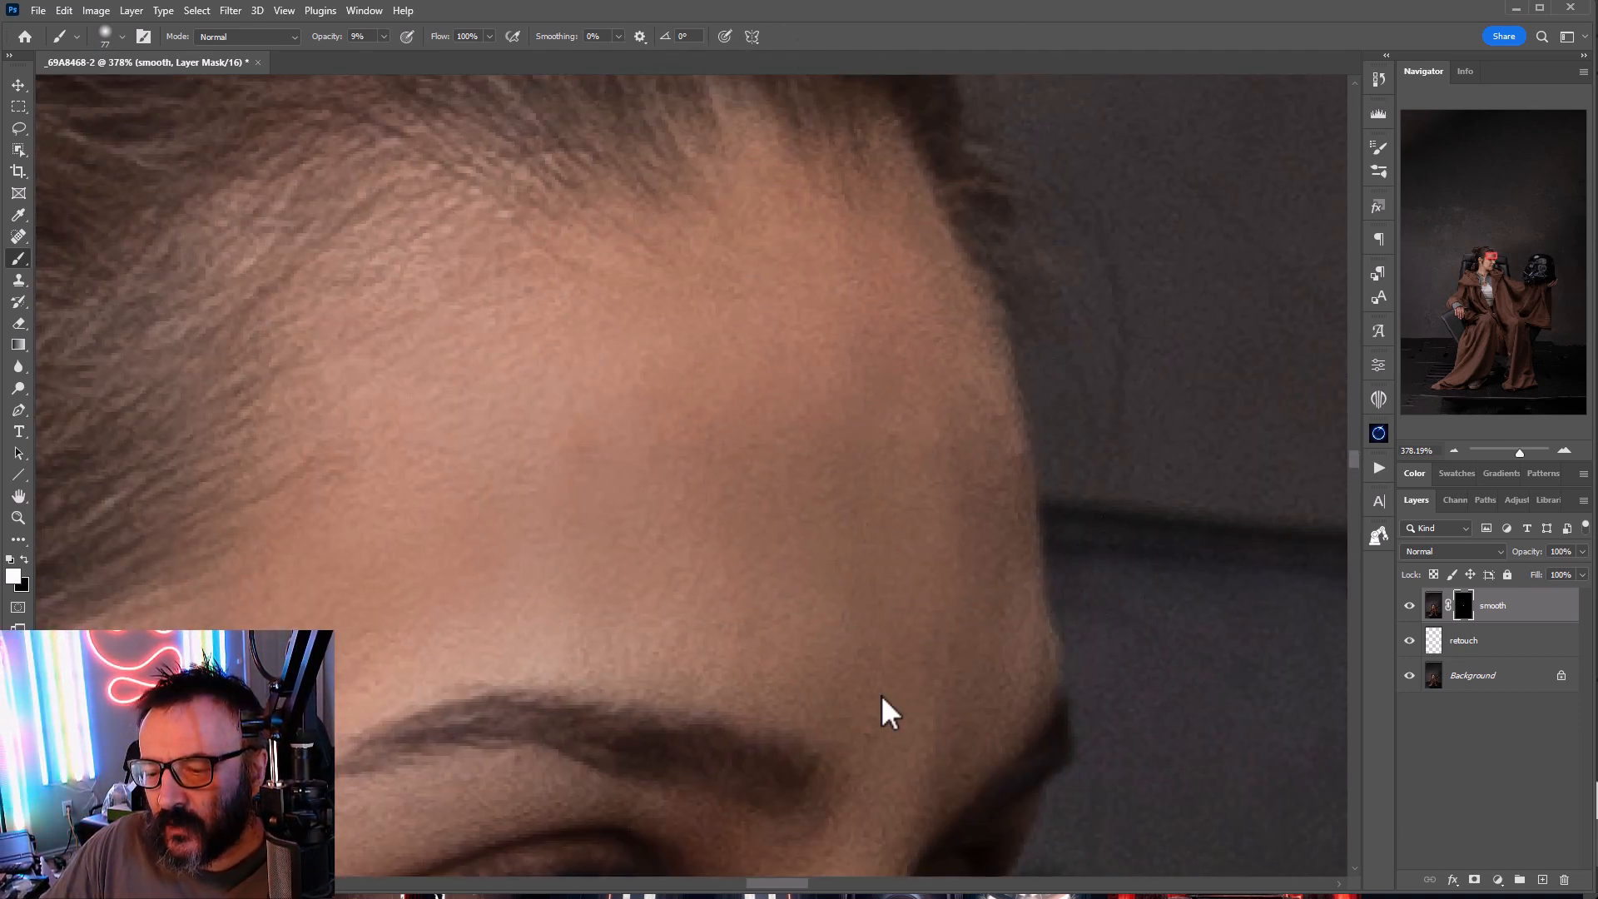
{"action": "mouse_move", "coordinate": [930, 512]}
{"action": "left_mouse_down"}
{"action": "mouse_move", "coordinate": [925, 475]}
{"action": "mouse_move", "coordinate": [979, 291]}
{"action": "left_mouse_up"}
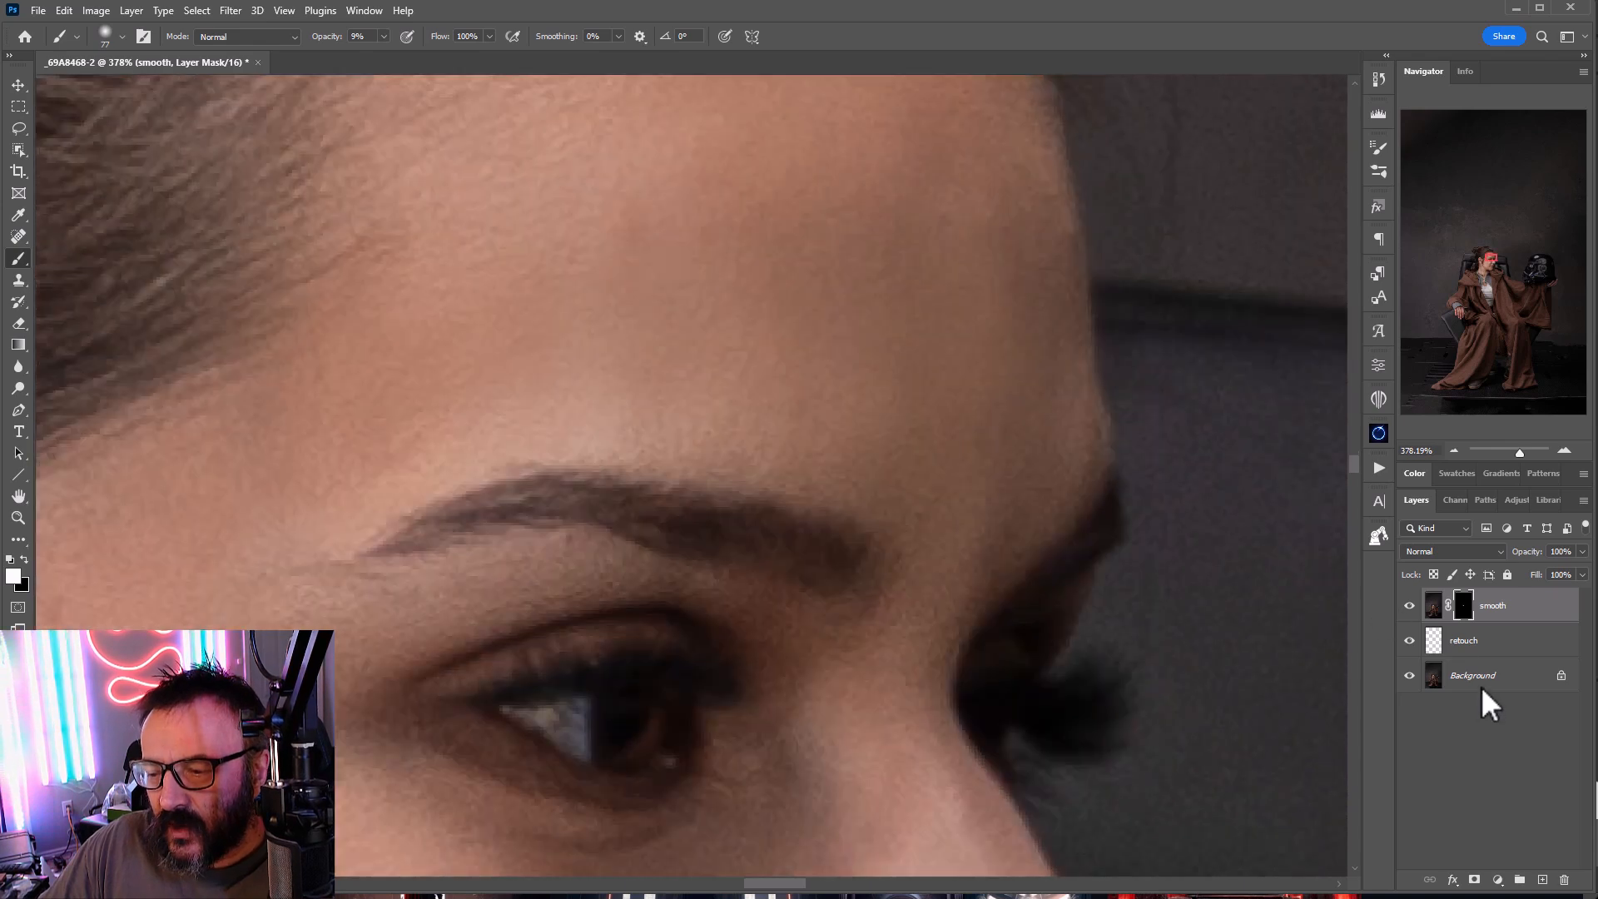
Step: Display the smooth layer's mask by itself to examine the painted areas, and return to the image
{"action": "left_click", "coordinate": [1462, 607], "text": "alt"}
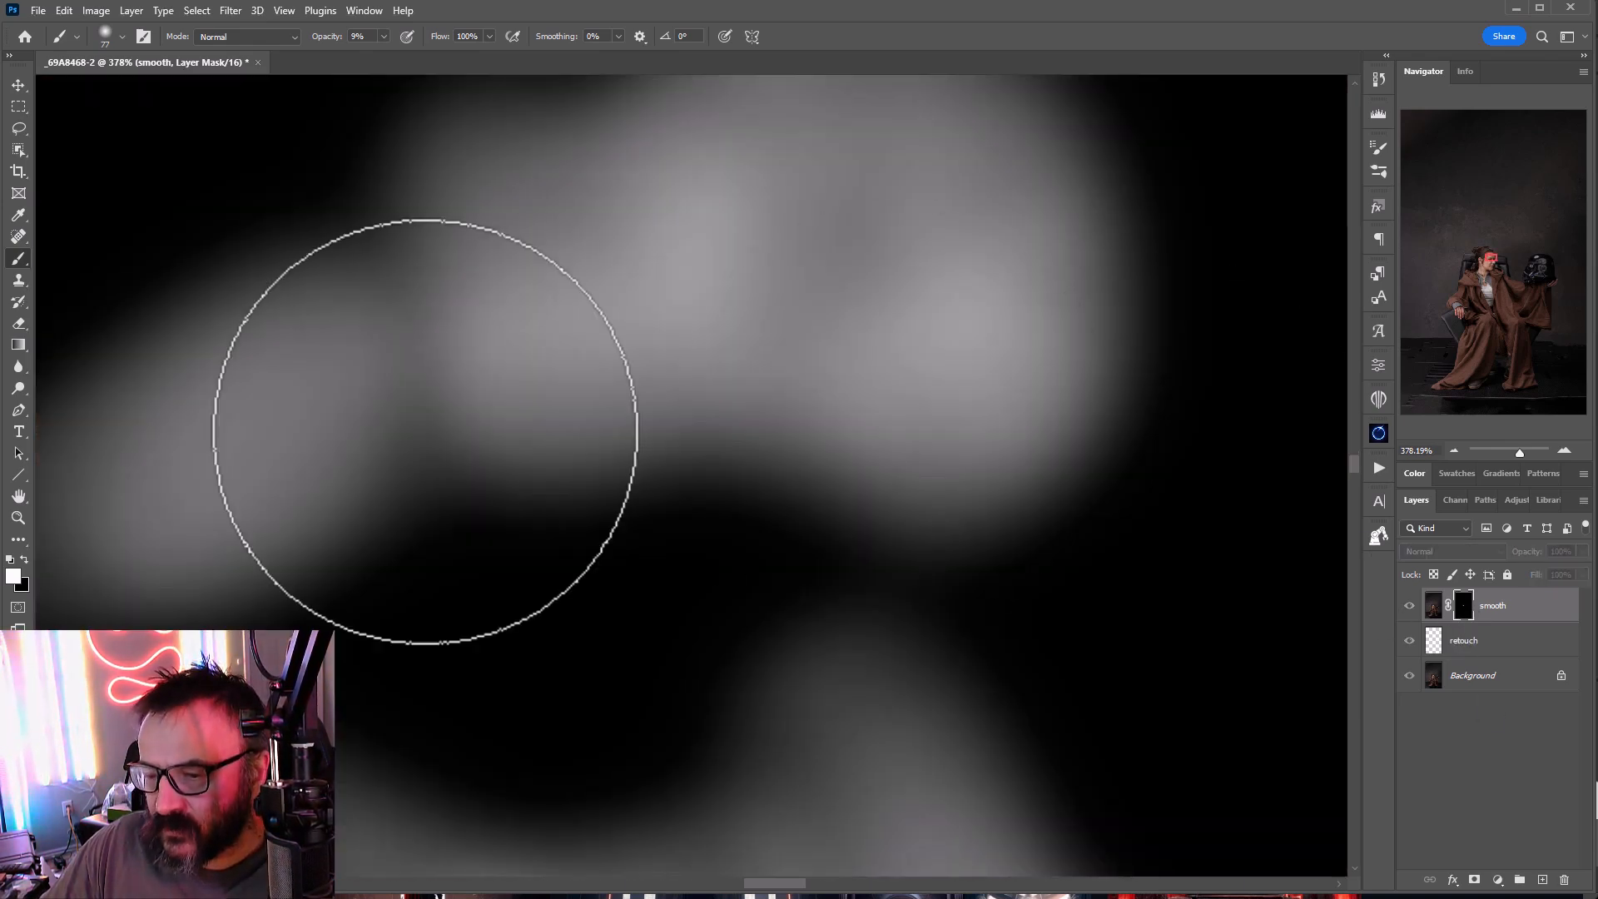
{"action": "left_click_drag", "start_coordinate": [1463, 606], "coordinate": [1471, 625]}
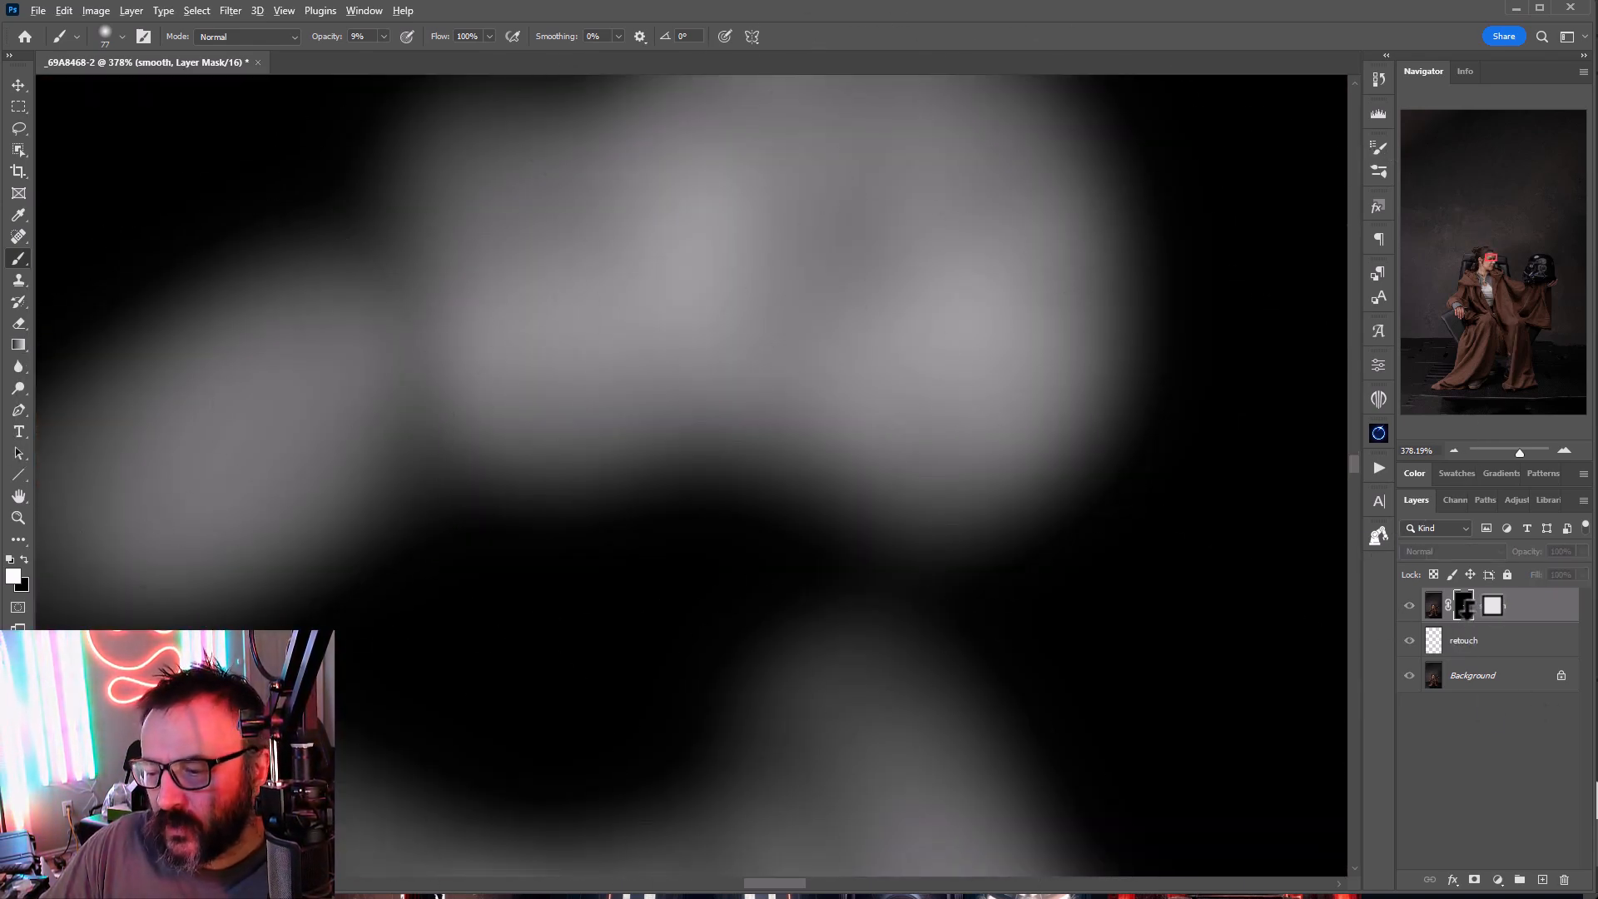
{"action": "left_click", "coordinate": [1467, 608], "text": "alt"}
Step: Paint the mask over the bright patterned highlight on top of the black helmet to smooth its reflection
{"action": "left_click_drag", "start_coordinate": [1090, 700], "coordinate": [350, 353]}
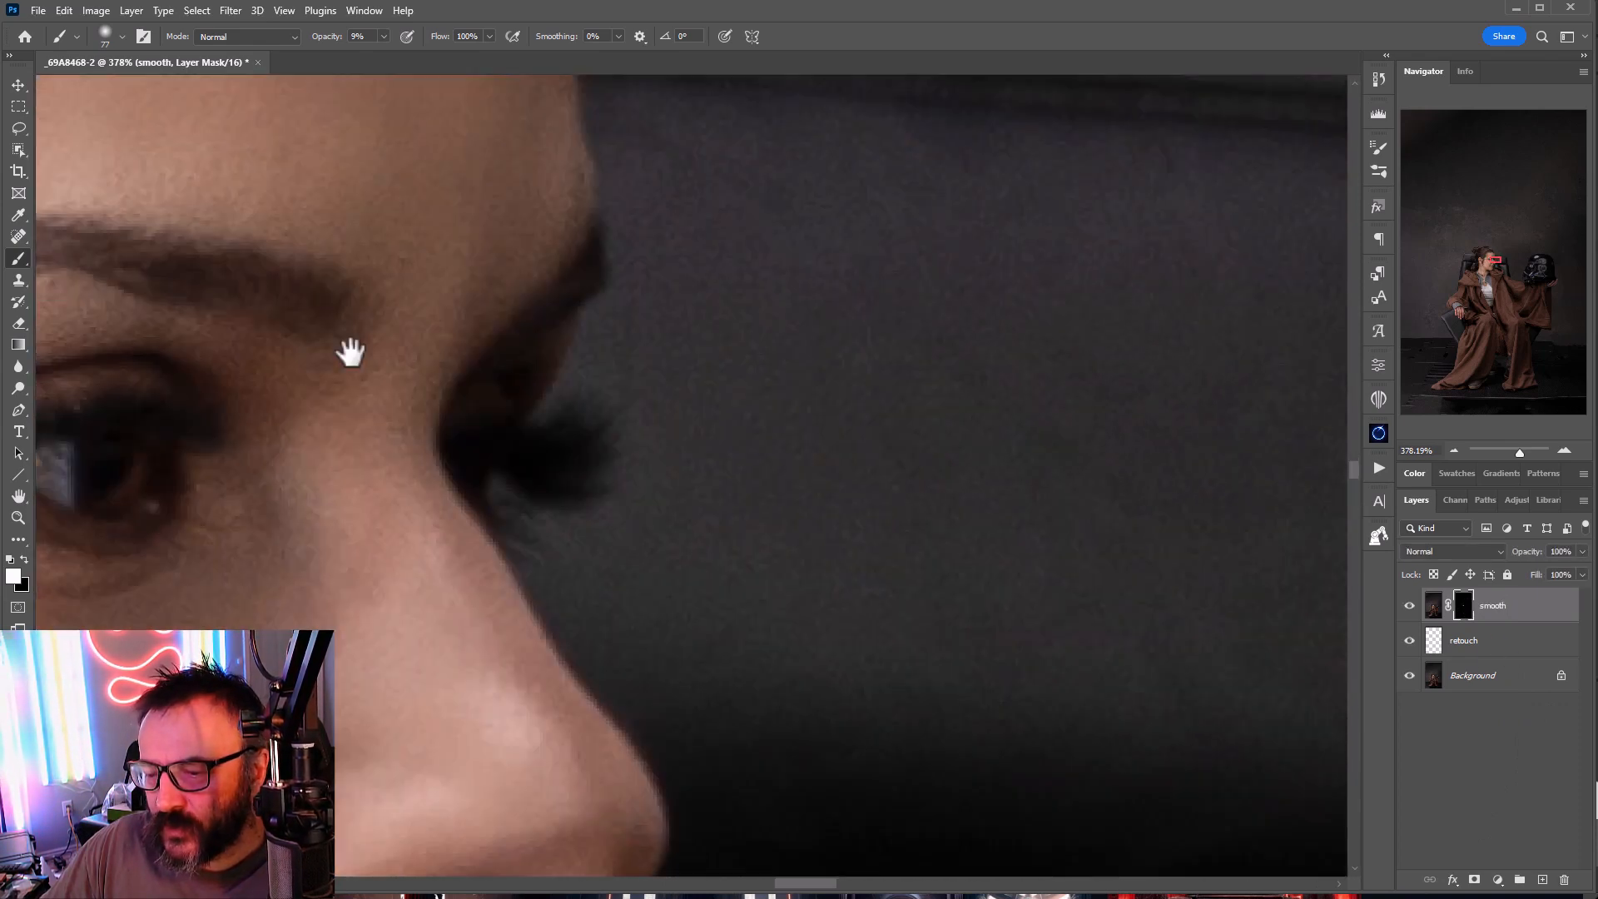
{"action": "left_click_drag", "start_coordinate": [1248, 749], "coordinate": [50, 624]}
{"action": "left_click_drag", "start_coordinate": [908, 680], "coordinate": [364, 107]}
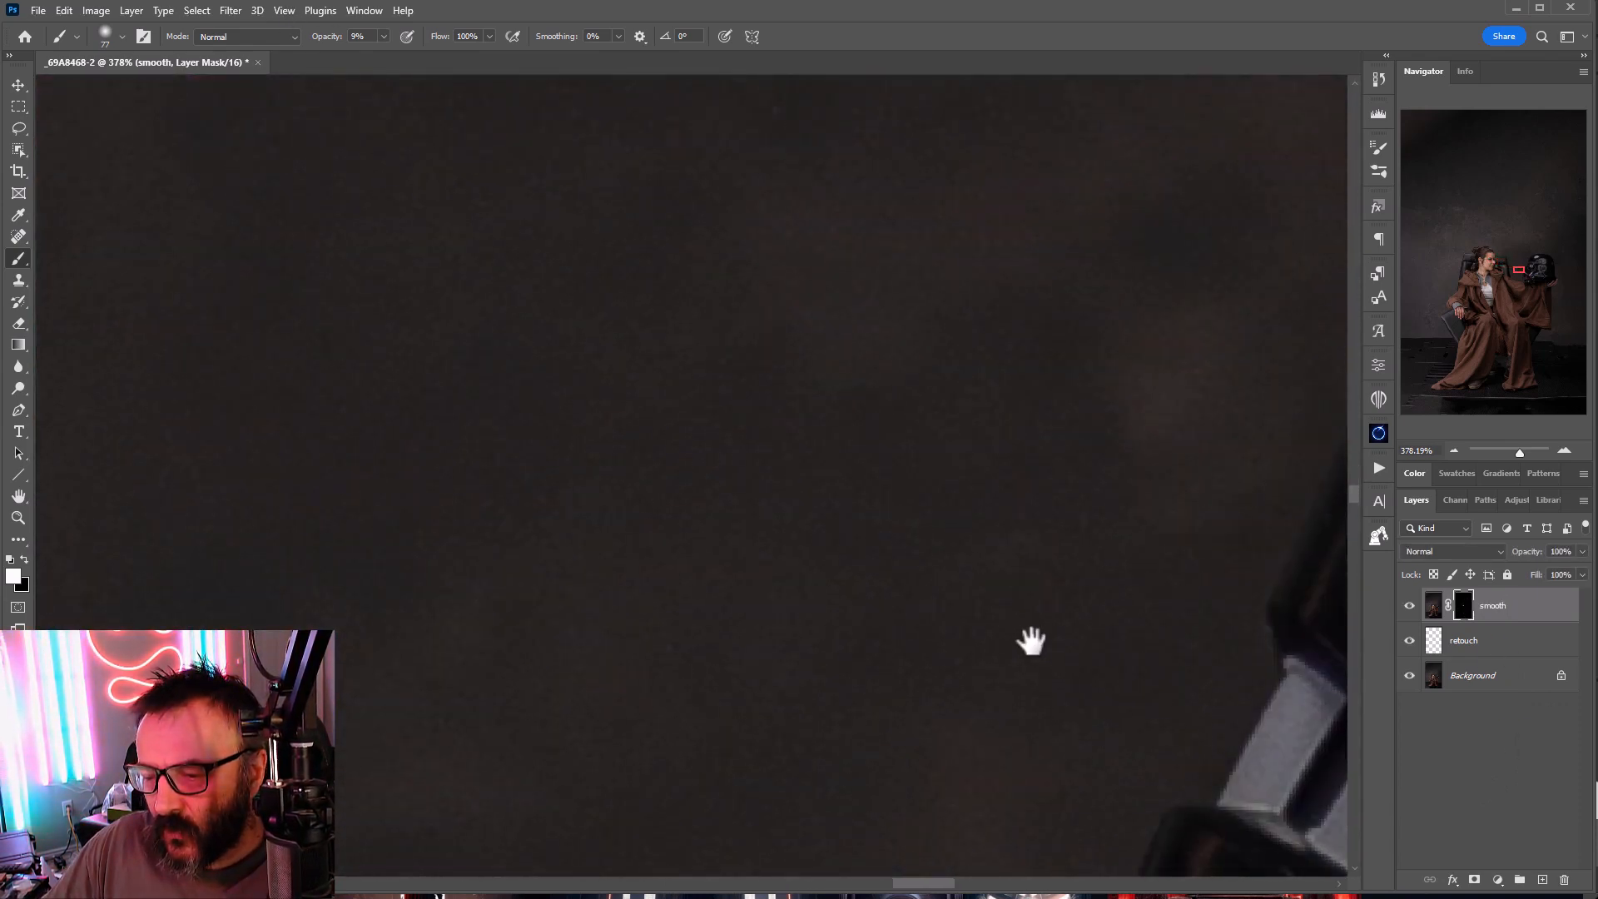
{"action": "left_click_drag", "start_coordinate": [1031, 641], "coordinate": [250, 574]}
{"action": "left_click_drag", "start_coordinate": [1032, 217], "coordinate": [767, 432]}
{"action": "left_click_drag", "start_coordinate": [970, 100], "coordinate": [510, 667]}
{"action": "left_click_drag", "start_coordinate": [844, 221], "coordinate": [574, 786]}
{"action": "mouse_move", "coordinate": [698, 507]}
{"action": "left_mouse_down"}
{"action": "mouse_move", "coordinate": [611, 609]}
{"action": "mouse_move", "coordinate": [521, 571]}
{"action": "mouse_move", "coordinate": [732, 471]}
{"action": "mouse_move", "coordinate": [499, 588]}
{"action": "mouse_move", "coordinate": [806, 474]}
{"action": "mouse_move", "coordinate": [816, 588]}
{"action": "mouse_move", "coordinate": [724, 460]}
{"action": "mouse_move", "coordinate": [770, 428]}
{"action": "mouse_move", "coordinate": [523, 610]}
{"action": "mouse_move", "coordinate": [845, 463]}
{"action": "mouse_move", "coordinate": [757, 452]}
{"action": "left_mouse_up"}
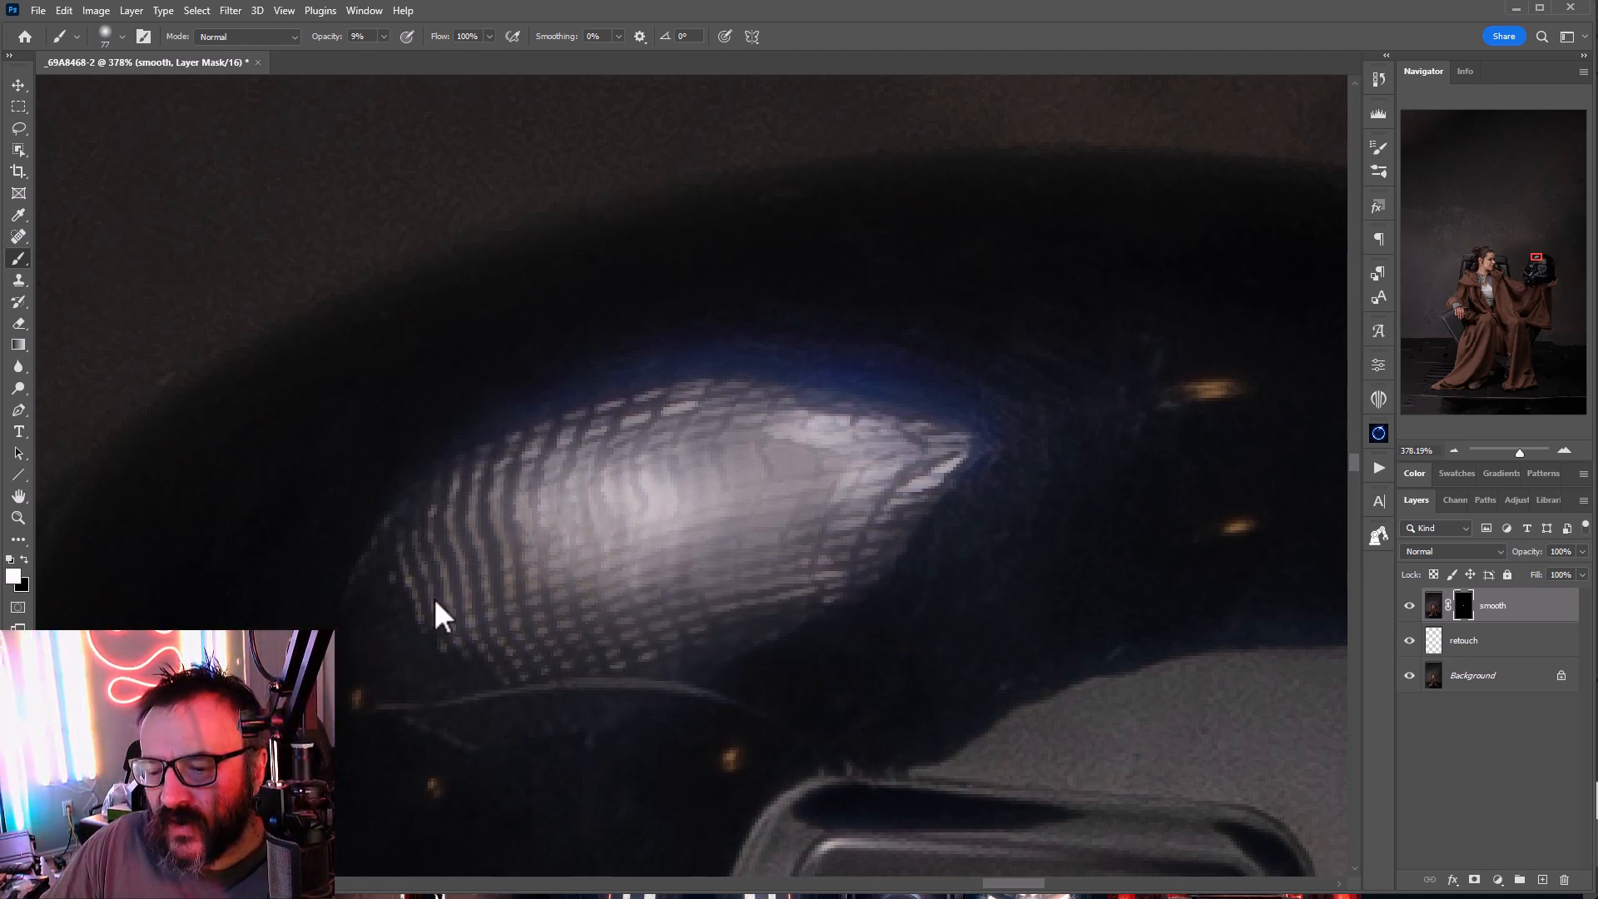
{"action": "mouse_move", "coordinate": [649, 450]}
{"action": "left_mouse_down"}
{"action": "mouse_move", "coordinate": [477, 478]}
{"action": "mouse_move", "coordinate": [678, 441]}
{"action": "mouse_move", "coordinate": [730, 402]}
{"action": "mouse_move", "coordinate": [540, 565]}
{"action": "mouse_move", "coordinate": [738, 496]}
{"action": "mouse_move", "coordinate": [405, 628]}
{"action": "left_mouse_up"}
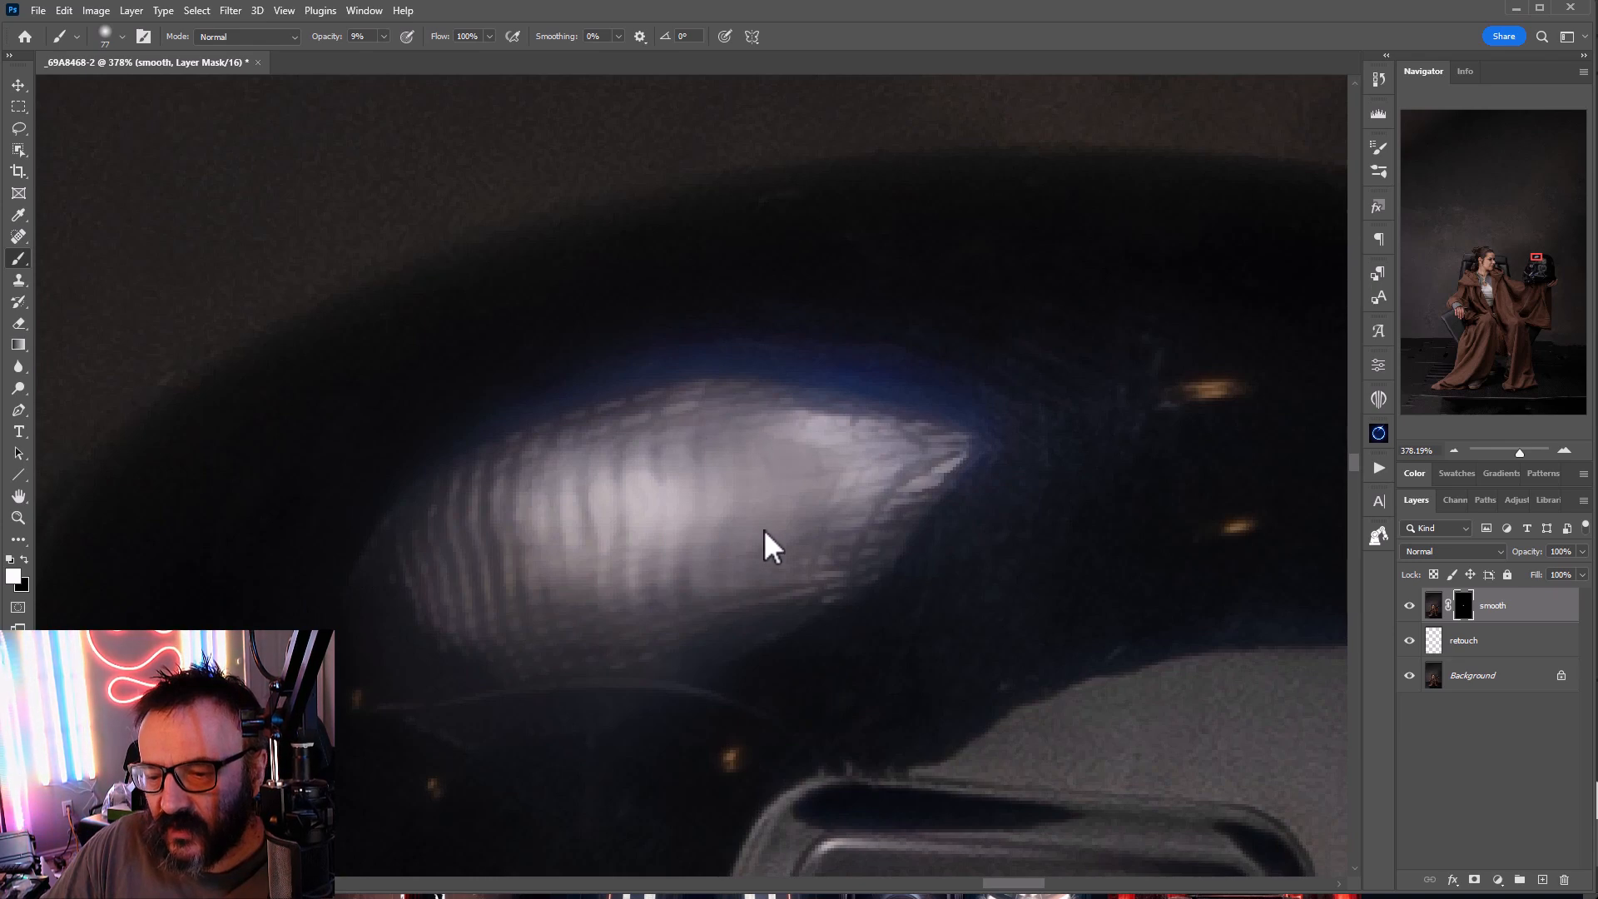
Step: Smooth the rippled reflections around the blue slots on the helmet's lower cheek by painting on the mask
{"action": "left_click_drag", "start_coordinate": [574, 782], "coordinate": [938, 47]}
{"action": "left_click_drag", "start_coordinate": [736, 304], "coordinate": [902, 53]}
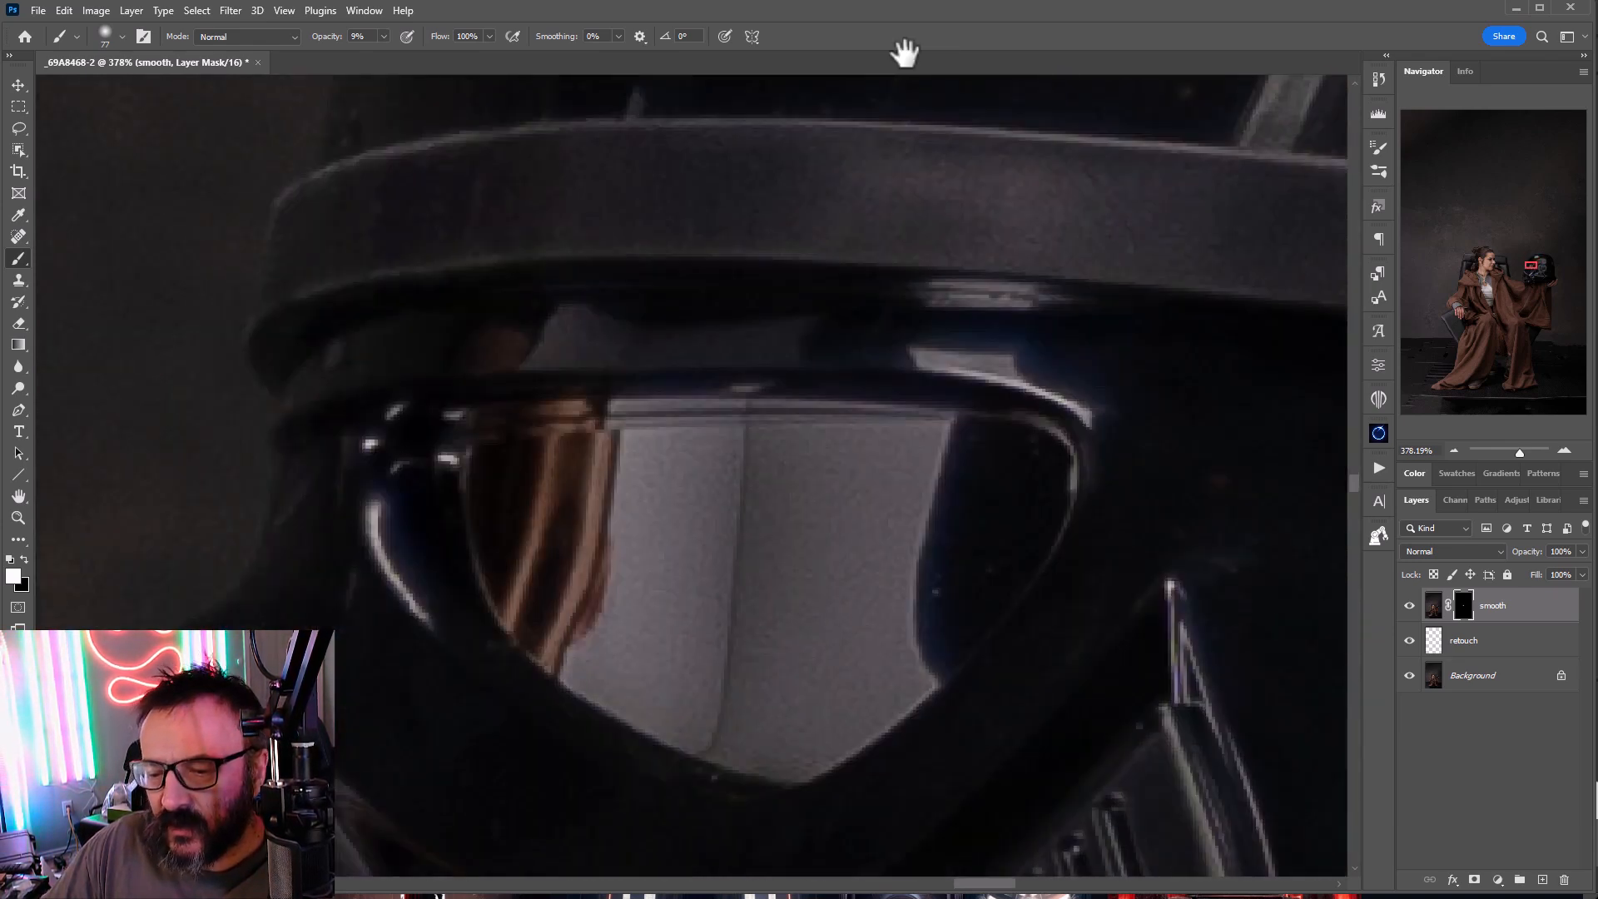
{"action": "left_click_drag", "start_coordinate": [566, 665], "coordinate": [425, 33]}
{"action": "mouse_move", "coordinate": [500, 512]}
{"action": "left_mouse_down"}
{"action": "mouse_move", "coordinate": [710, 427]}
{"action": "mouse_move", "coordinate": [432, 645]}
{"action": "mouse_move", "coordinate": [194, 625]}
{"action": "left_mouse_up"}
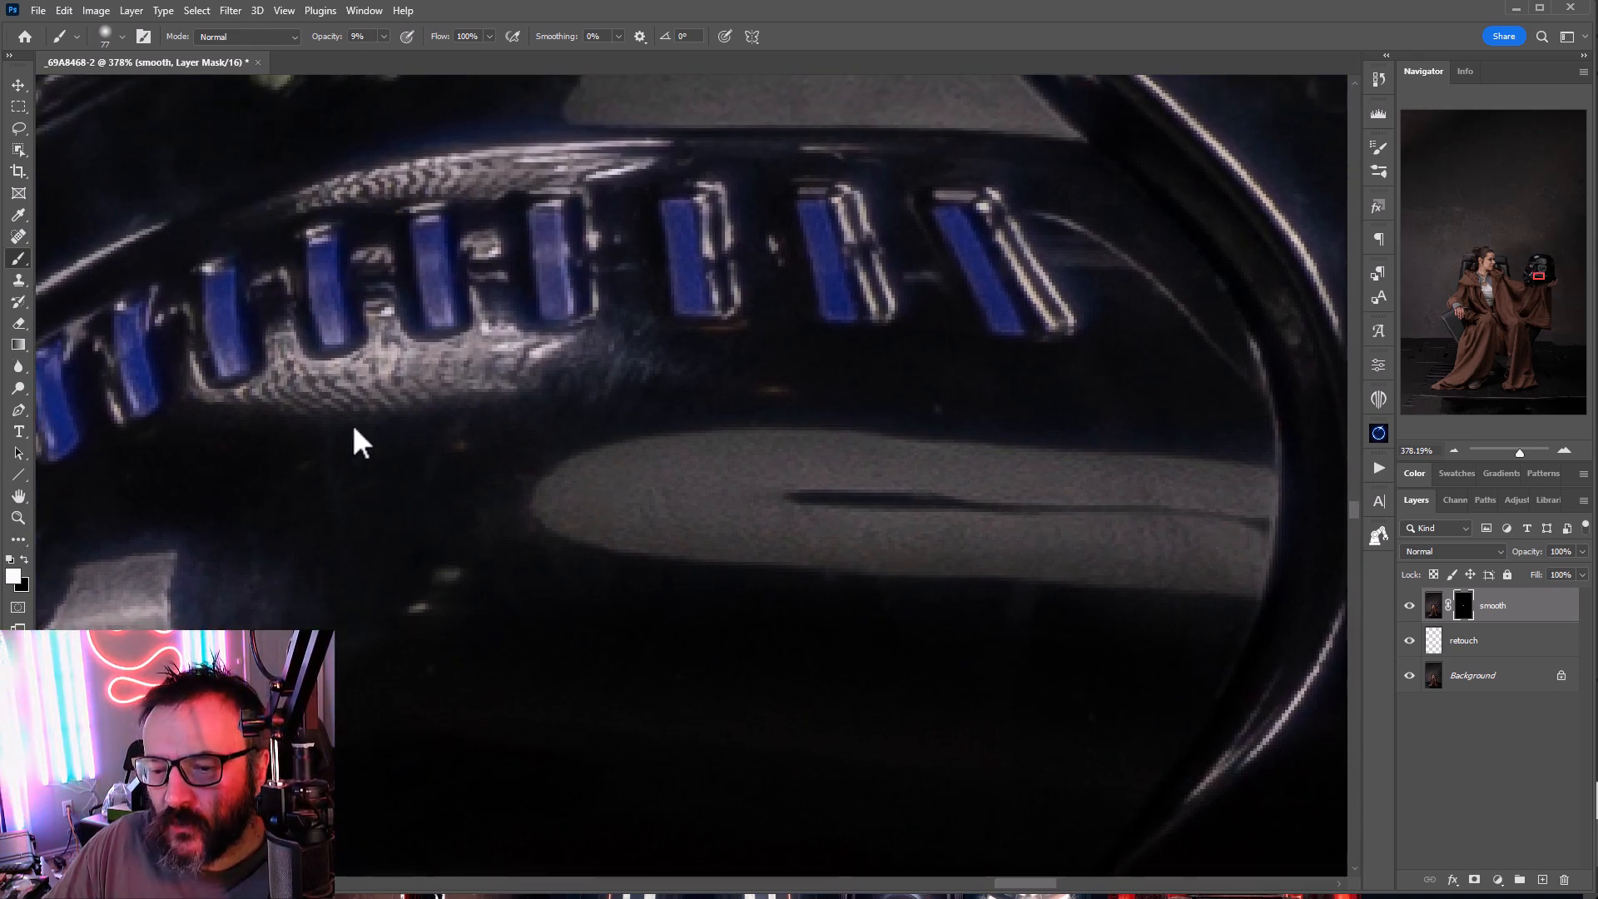
{"action": "scroll", "coordinate": [392, 457], "scroll_direction": "down", "scroll_amount": 8}
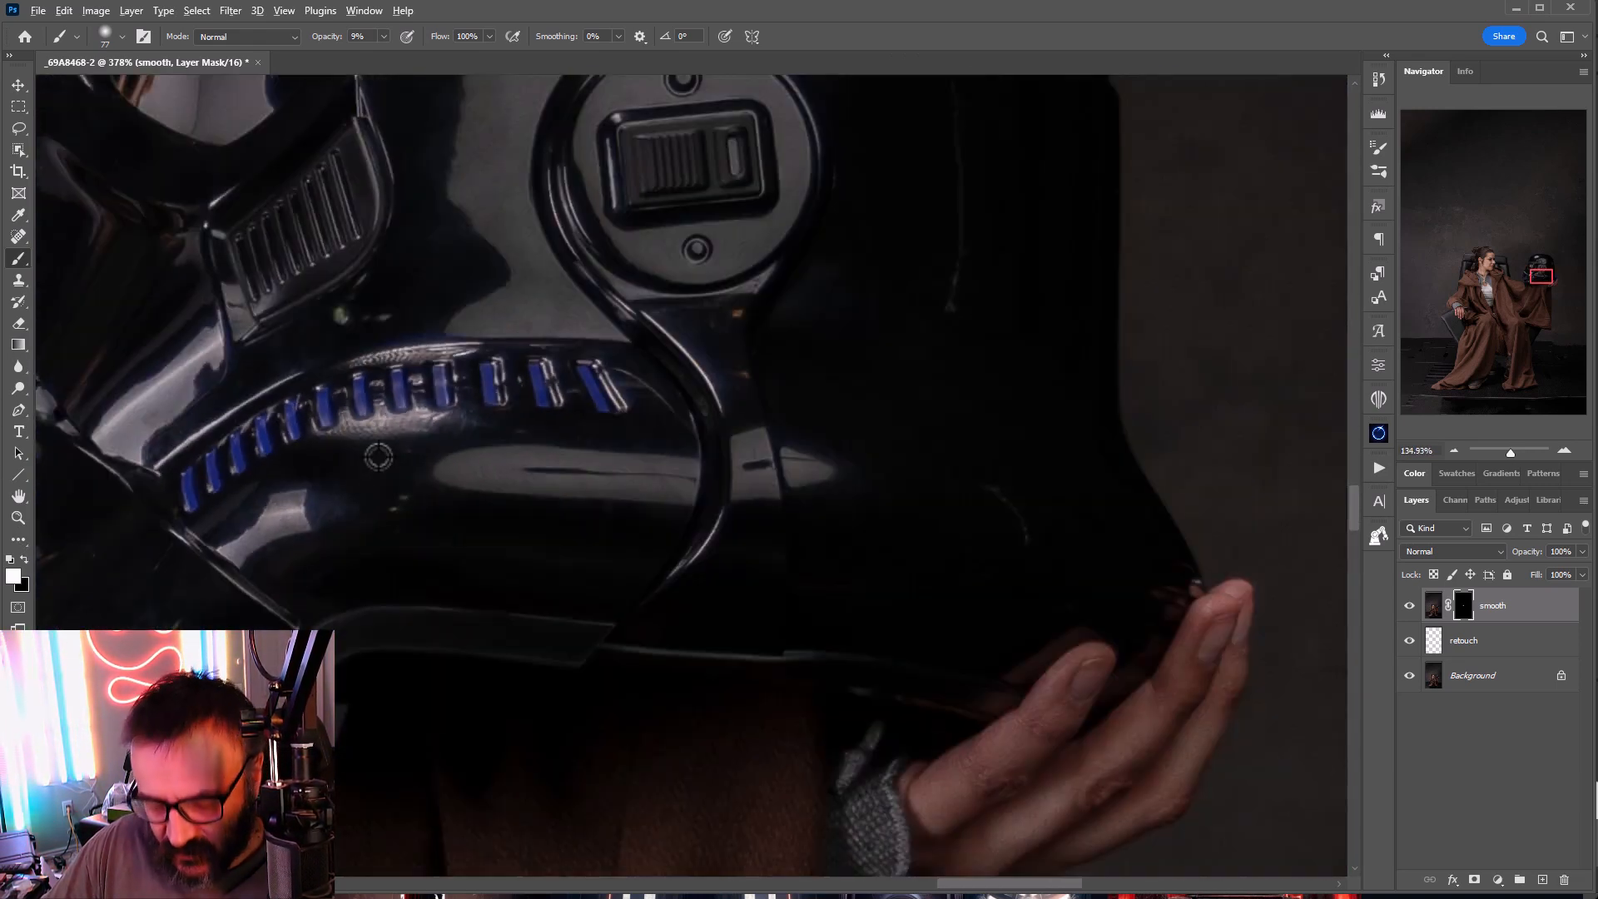
Step: Paint the mask over the woman's neck and throat down to the stitched collar to smooth the skin
{"action": "left_click_drag", "start_coordinate": [337, 645], "coordinate": [880, 337]}
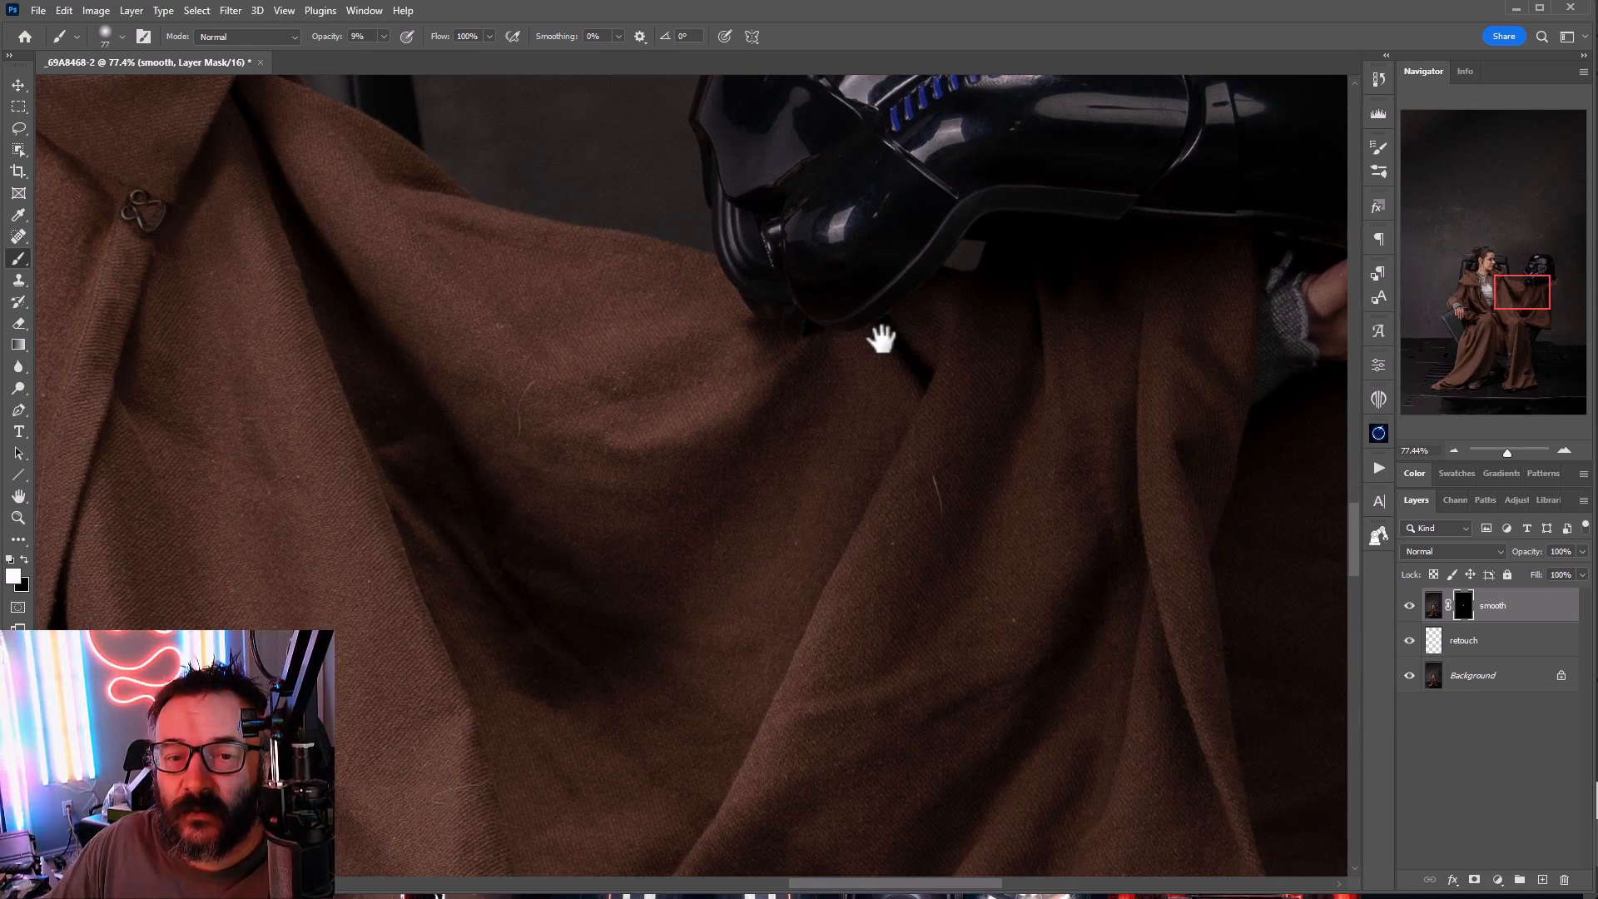
{"action": "left_click_drag", "start_coordinate": [356, 315], "coordinate": [1145, 622]}
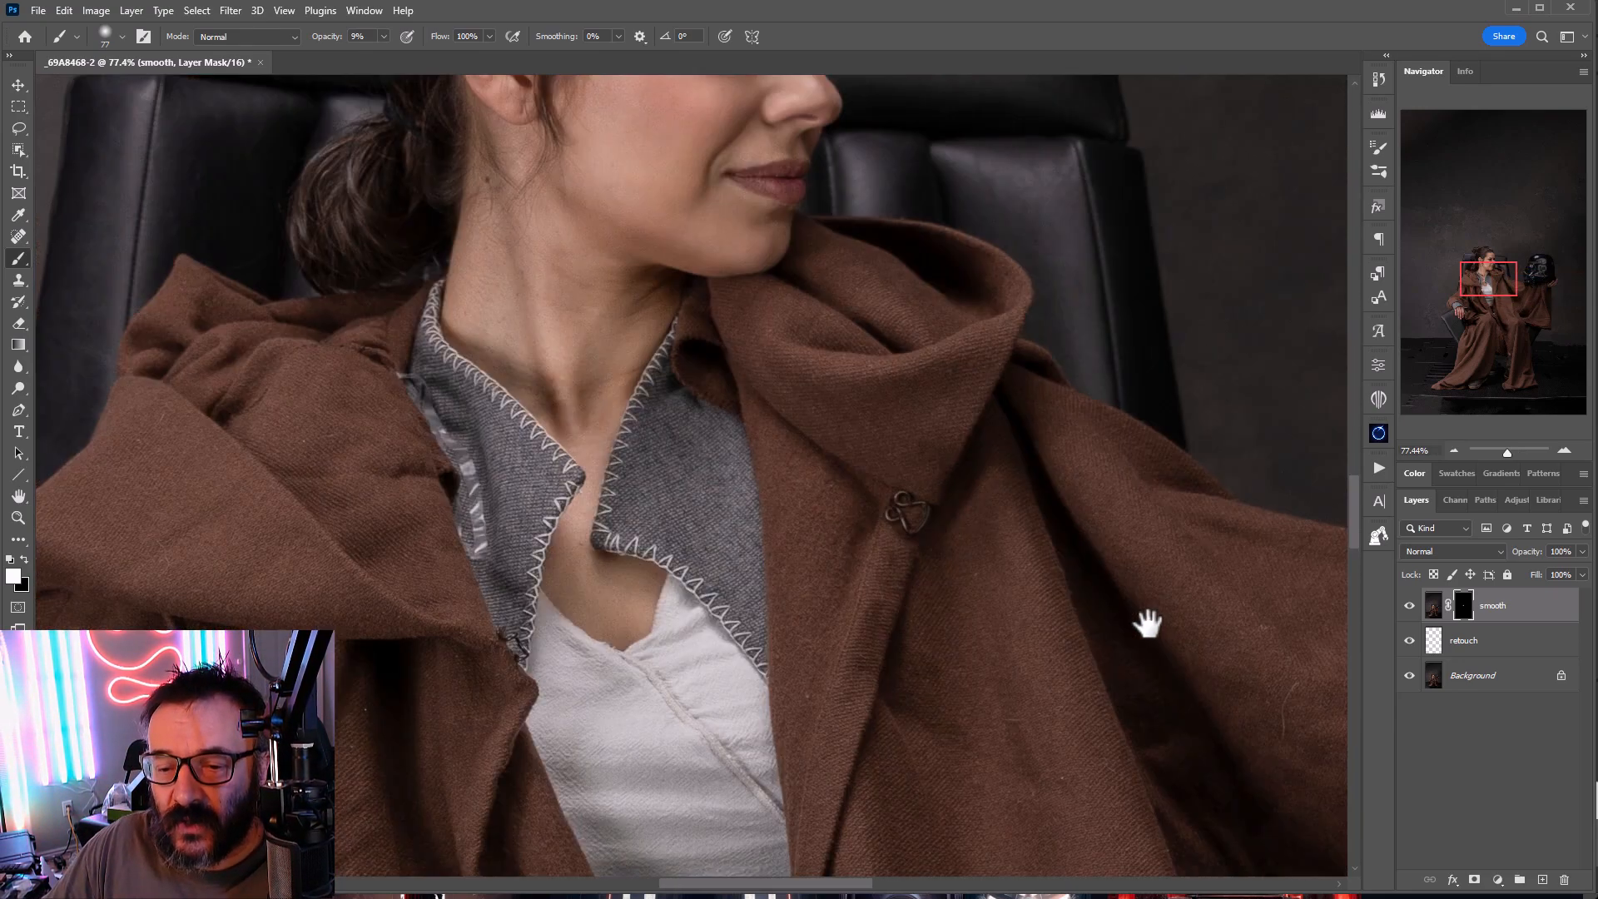
{"action": "left_click_drag", "start_coordinate": [926, 337], "coordinate": [931, 528]}
{"action": "left_click_drag", "start_coordinate": [844, 416], "coordinate": [849, 556]}
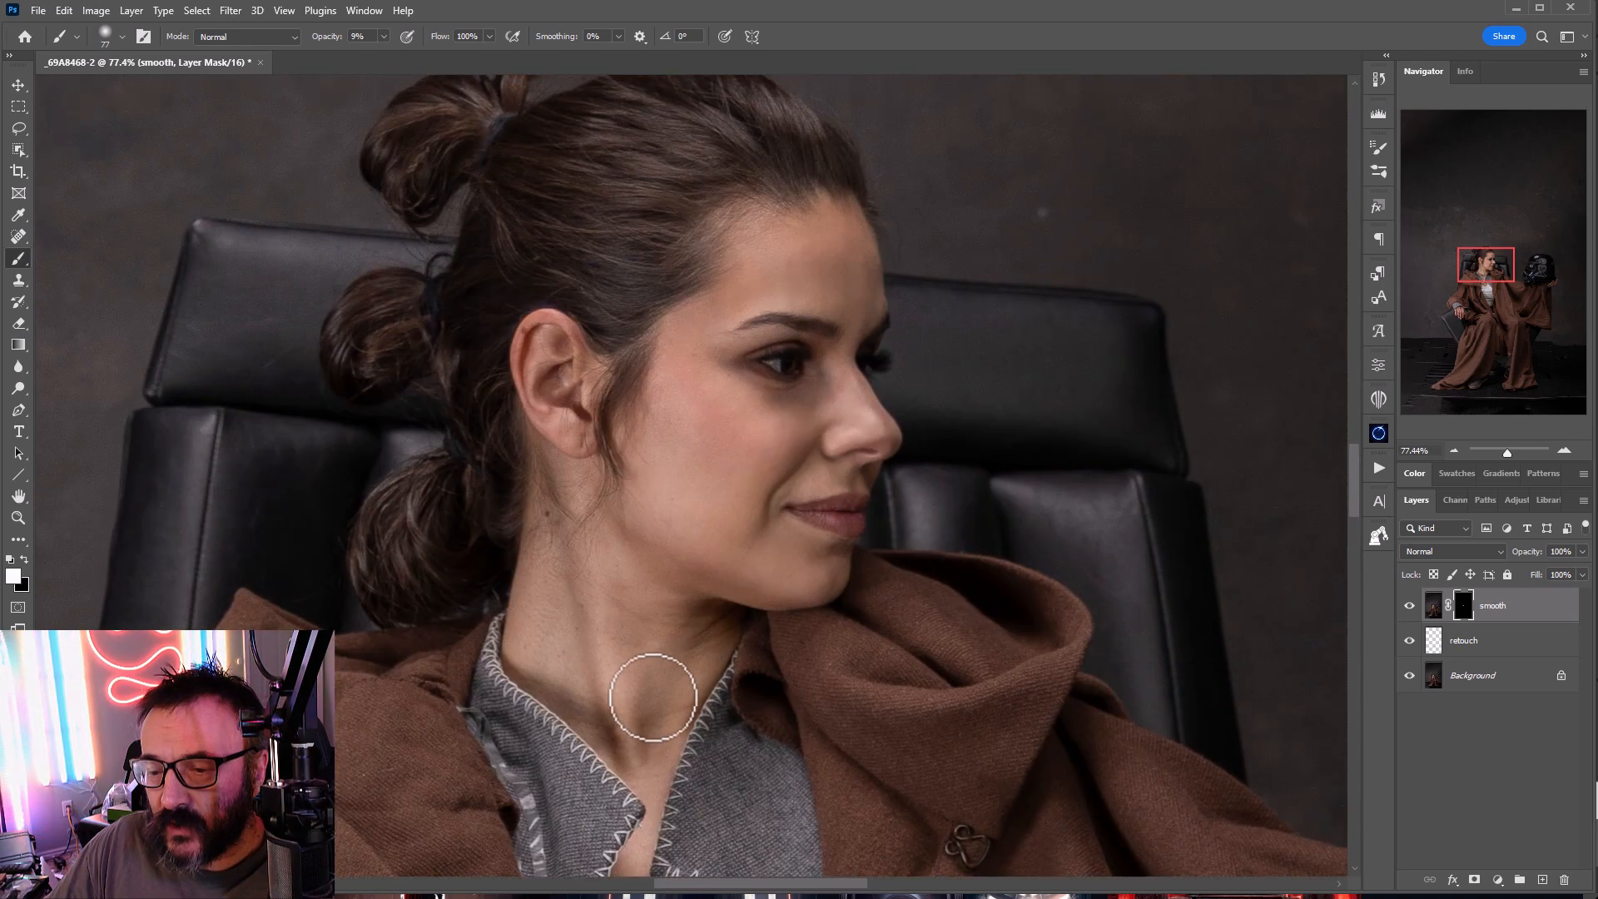
{"action": "scroll", "coordinate": [549, 616], "scroll_direction": "up", "scroll_amount": 5}
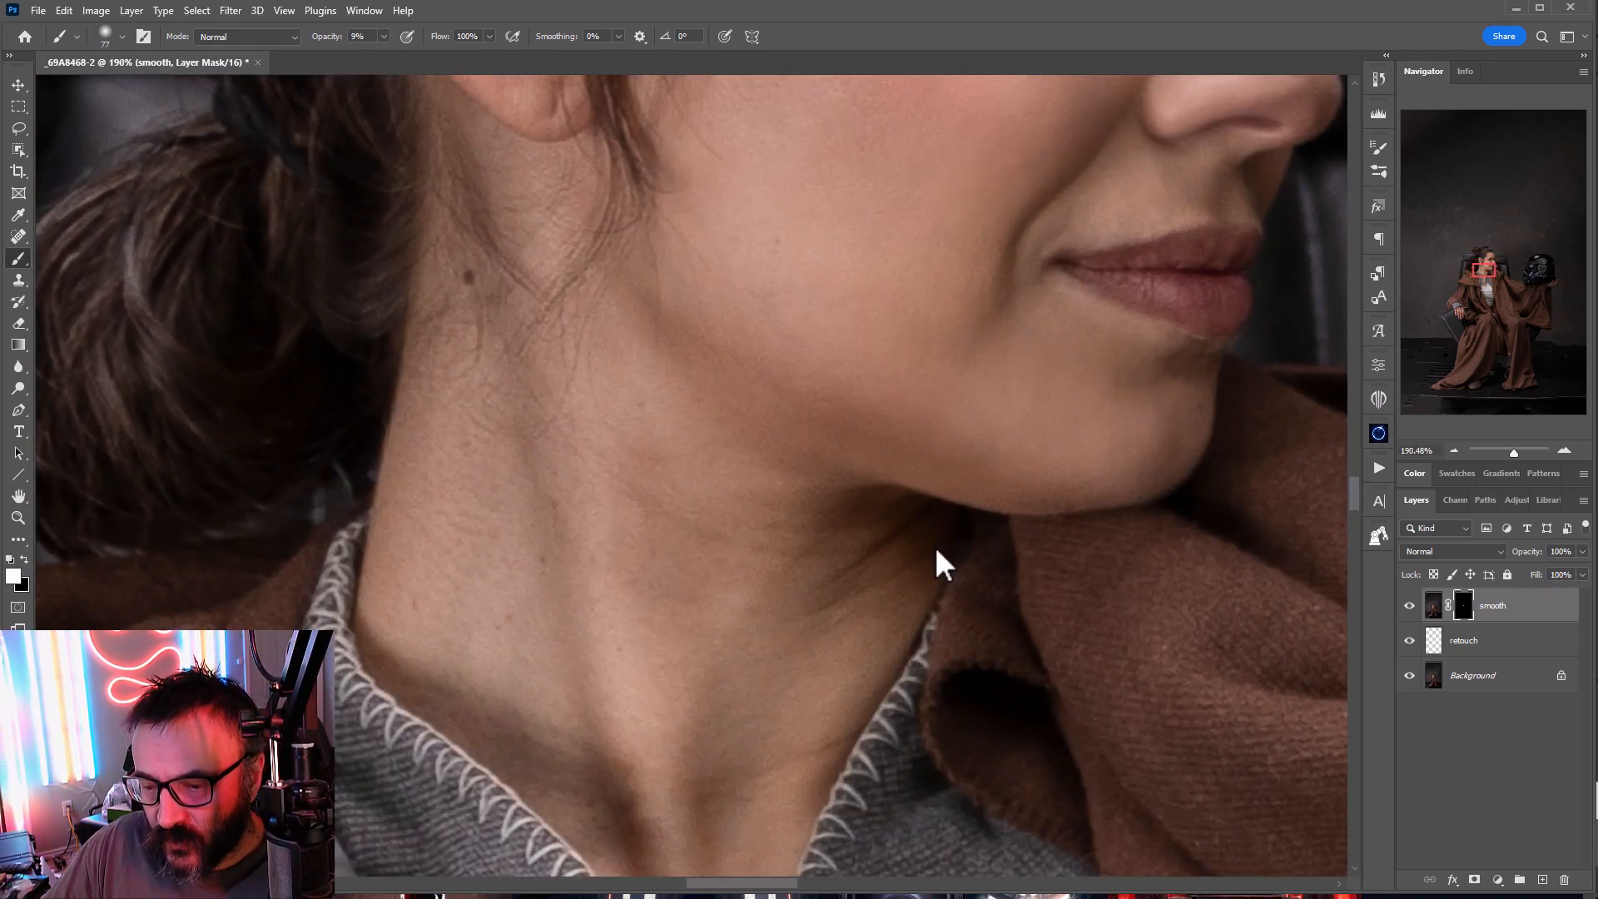
{"action": "left_click_drag", "start_coordinate": [799, 541], "coordinate": [813, 428]}
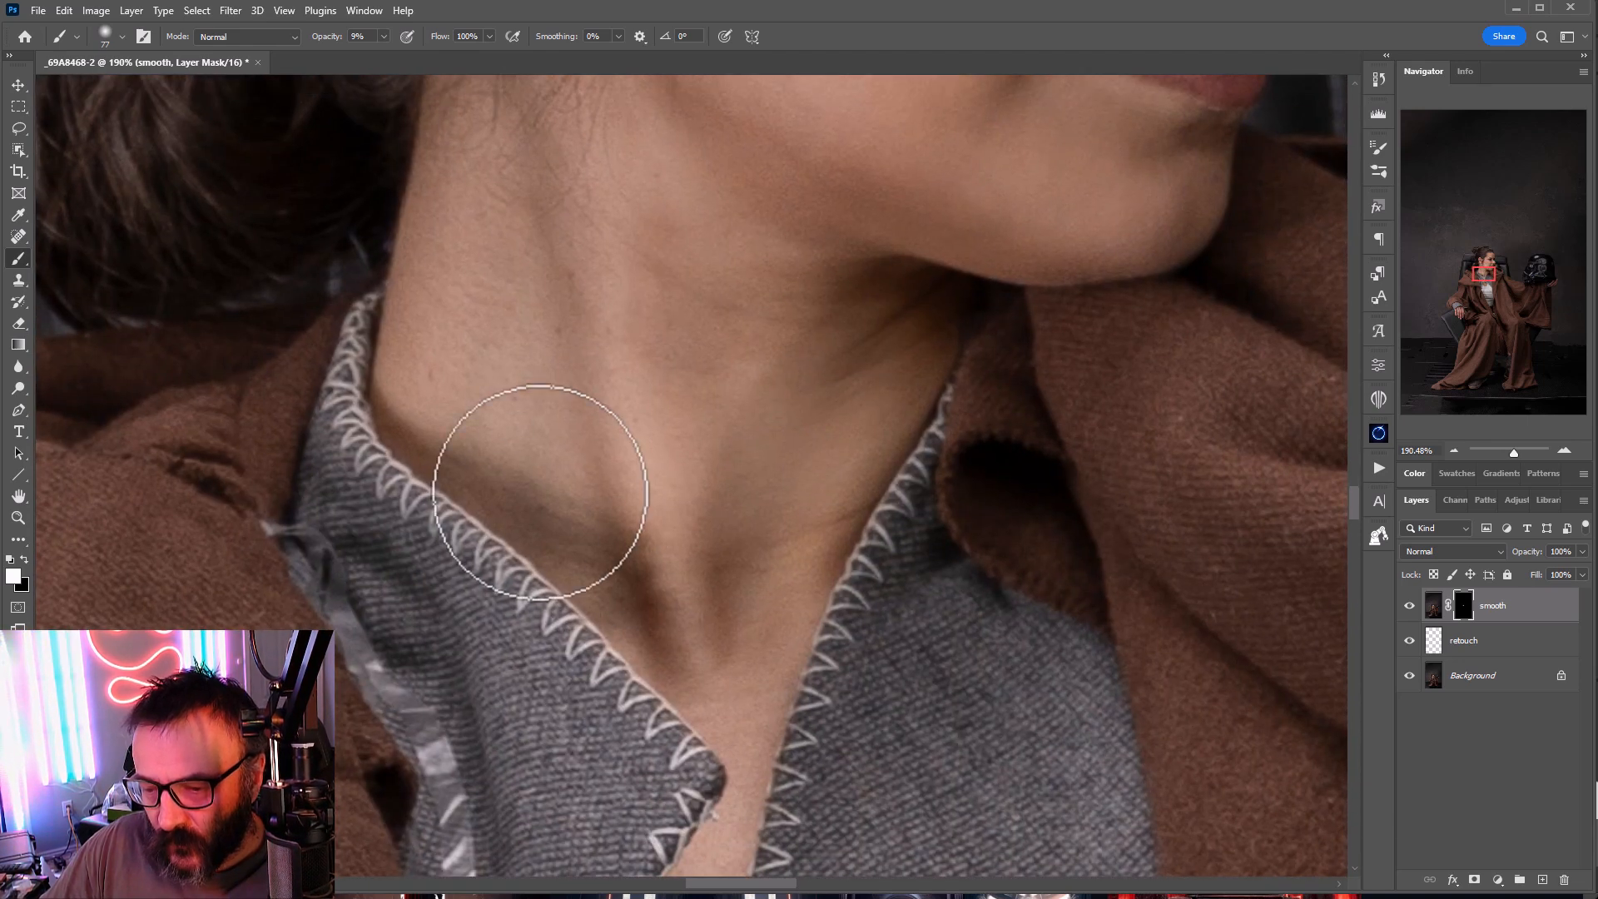
Step: Reveal more smoothing on the woman's face, painting the mask over the cheek beside the ear and the temple
{"action": "left_click_drag", "start_coordinate": [819, 298], "coordinate": [762, 599]}
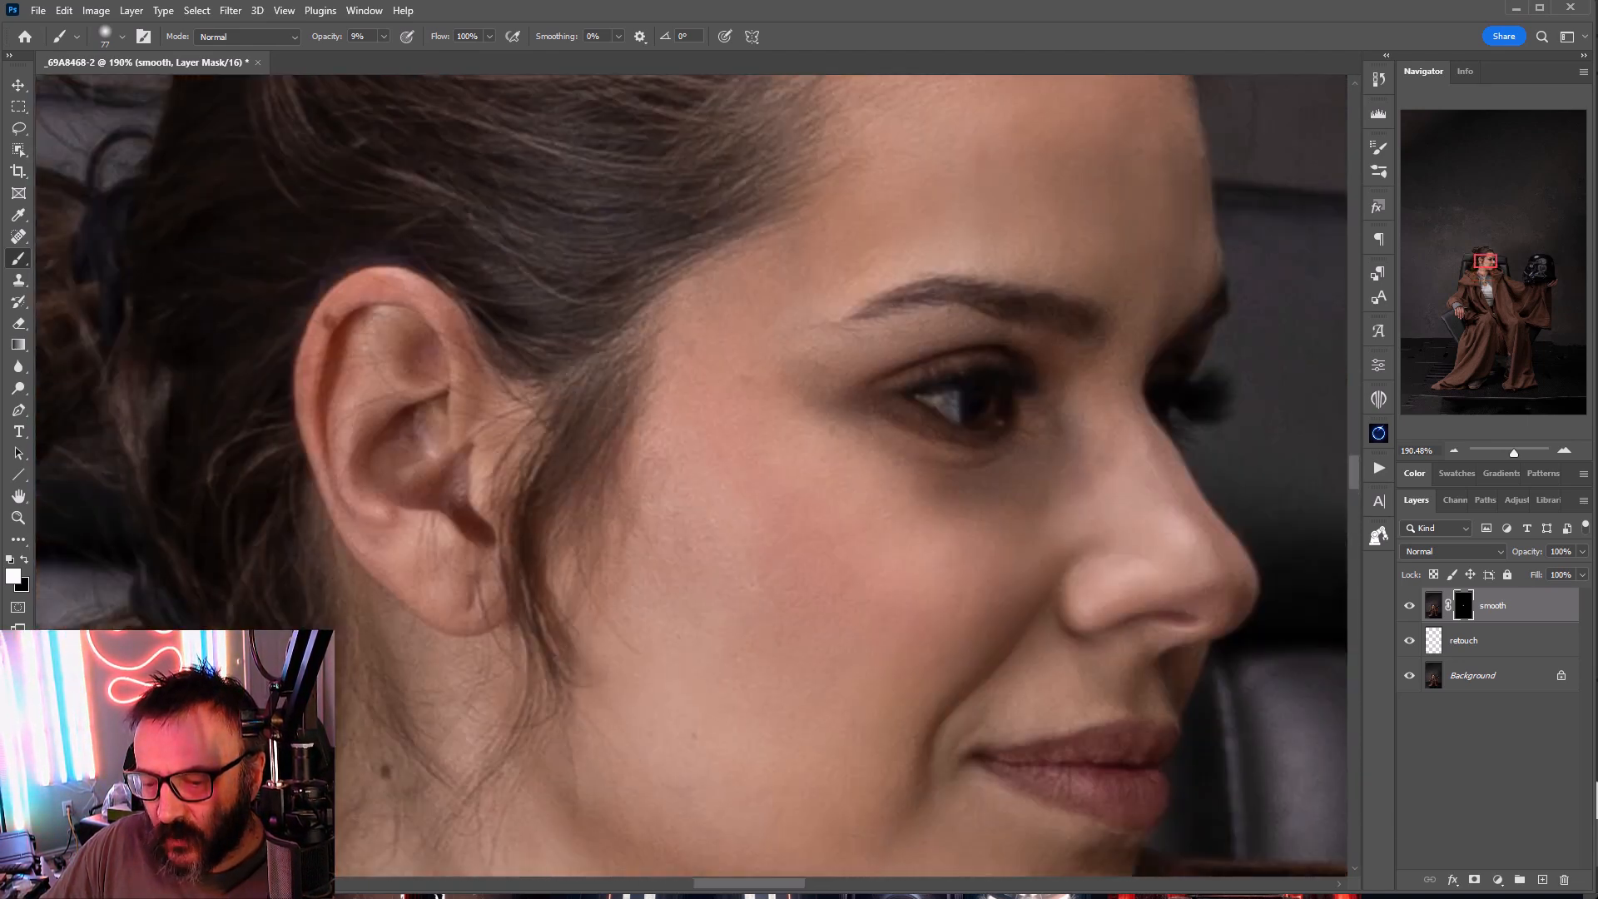
{"action": "left_click_drag", "start_coordinate": [787, 422], "coordinate": [730, 605]}
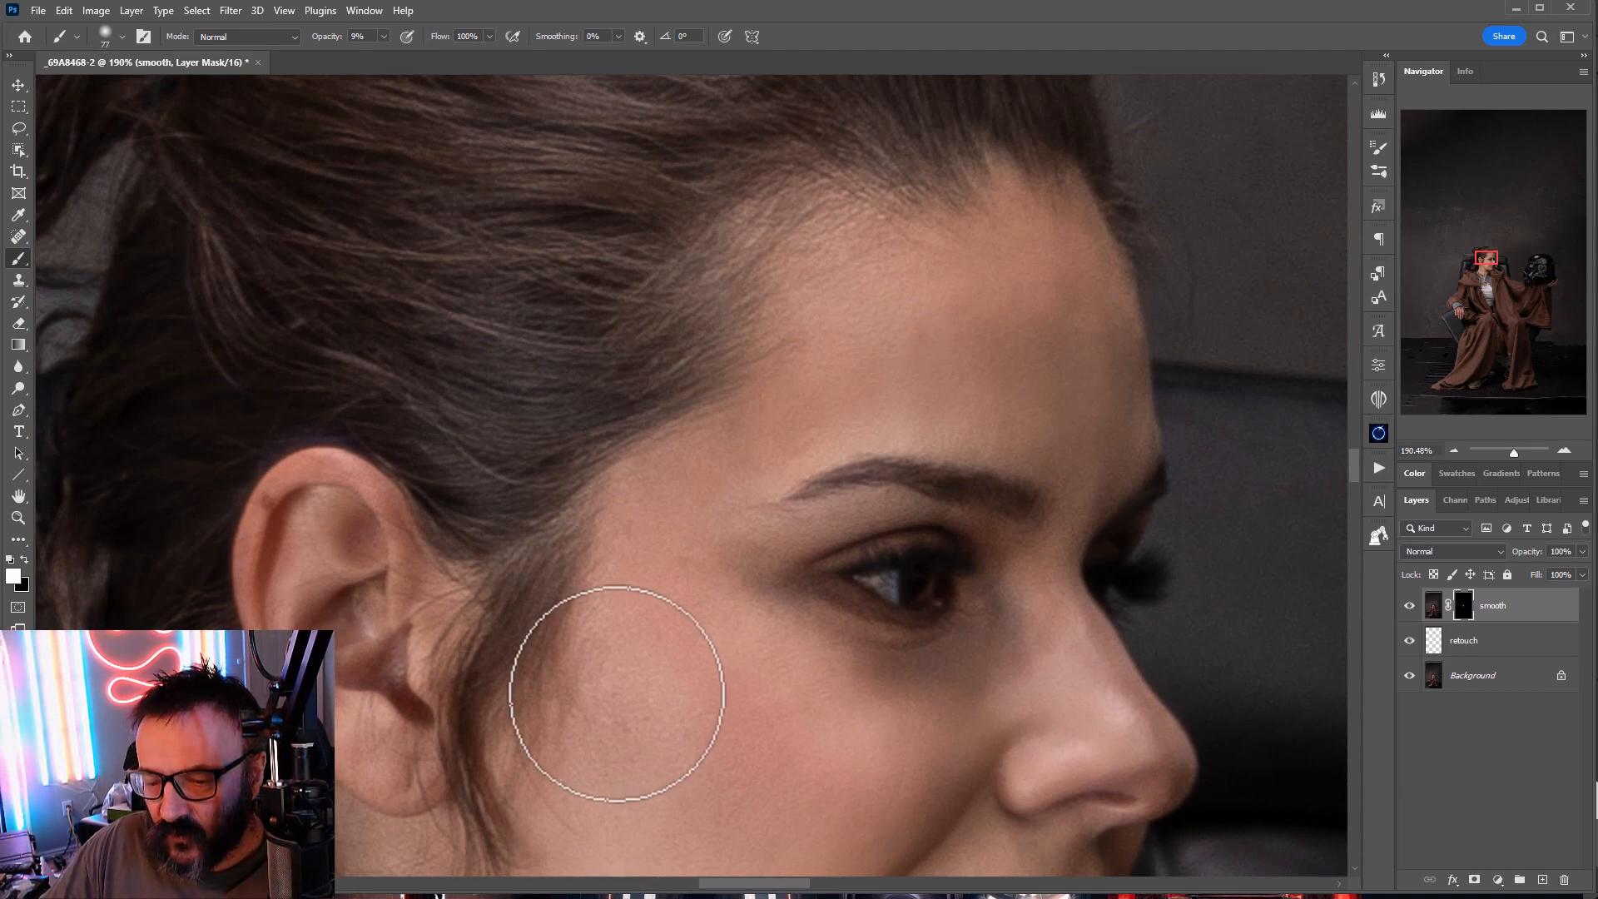
{"action": "scroll", "coordinate": [616, 696], "scroll_direction": "down", "scroll_amount": 5}
{"action": "left_click_drag", "start_coordinate": [895, 865], "coordinate": [216, 145]}
{"action": "left_click_drag", "start_coordinate": [1117, 718], "coordinate": [582, 759]}
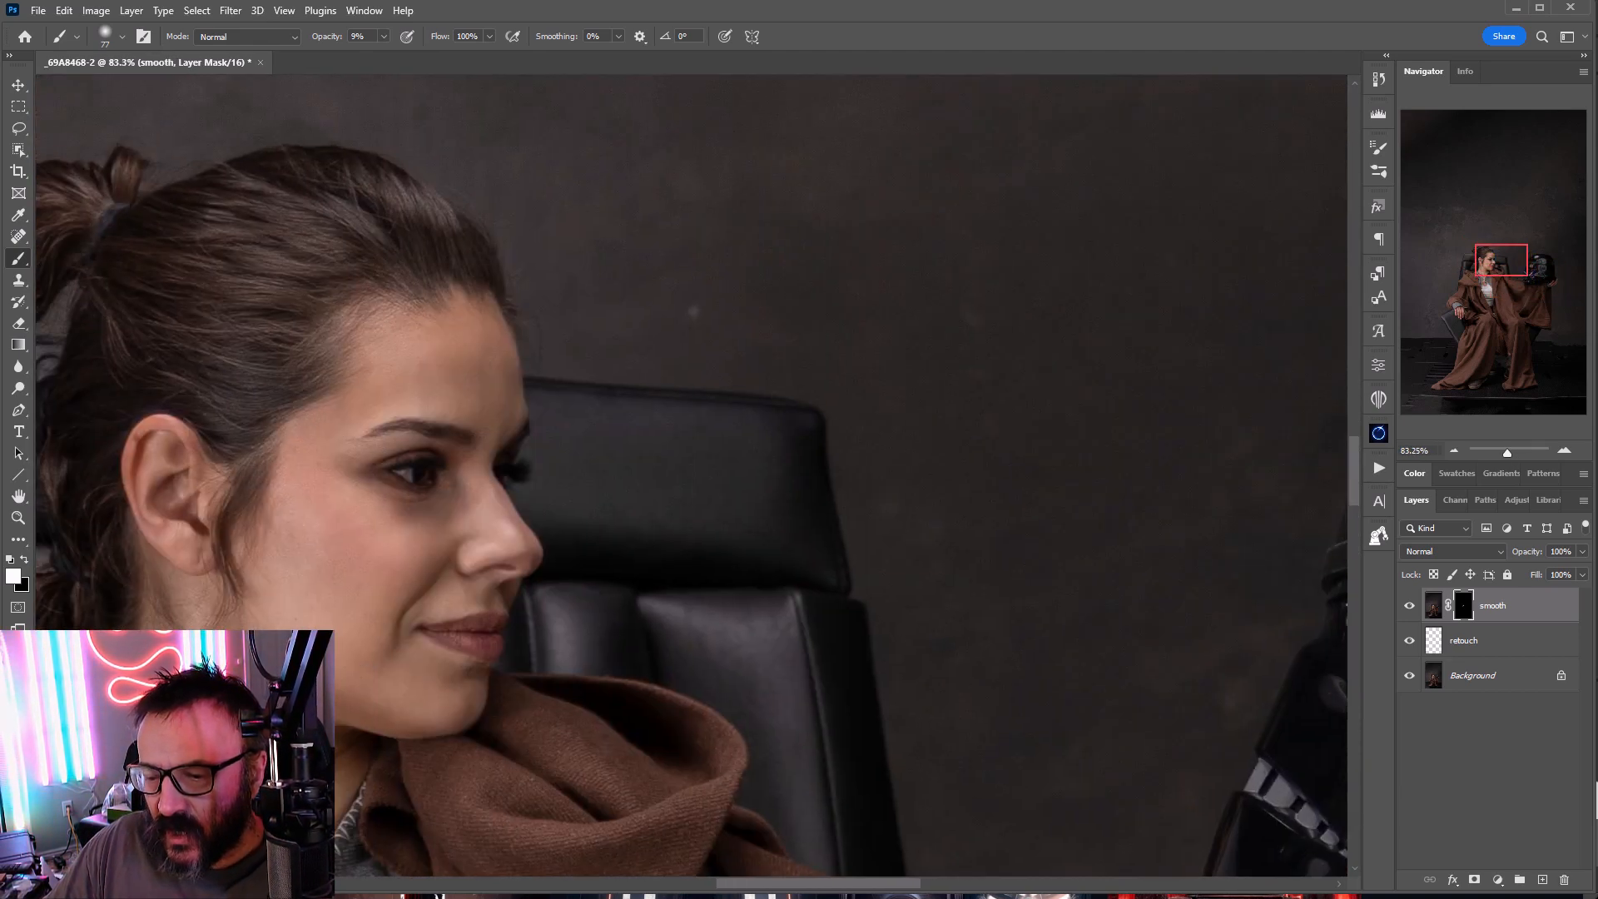
Step: Paint the smooth layer's mask over the fingers holding up the black helmet to soften their skin texture
{"action": "scroll", "coordinate": [294, 507], "scroll_direction": "up", "scroll_amount": 5}
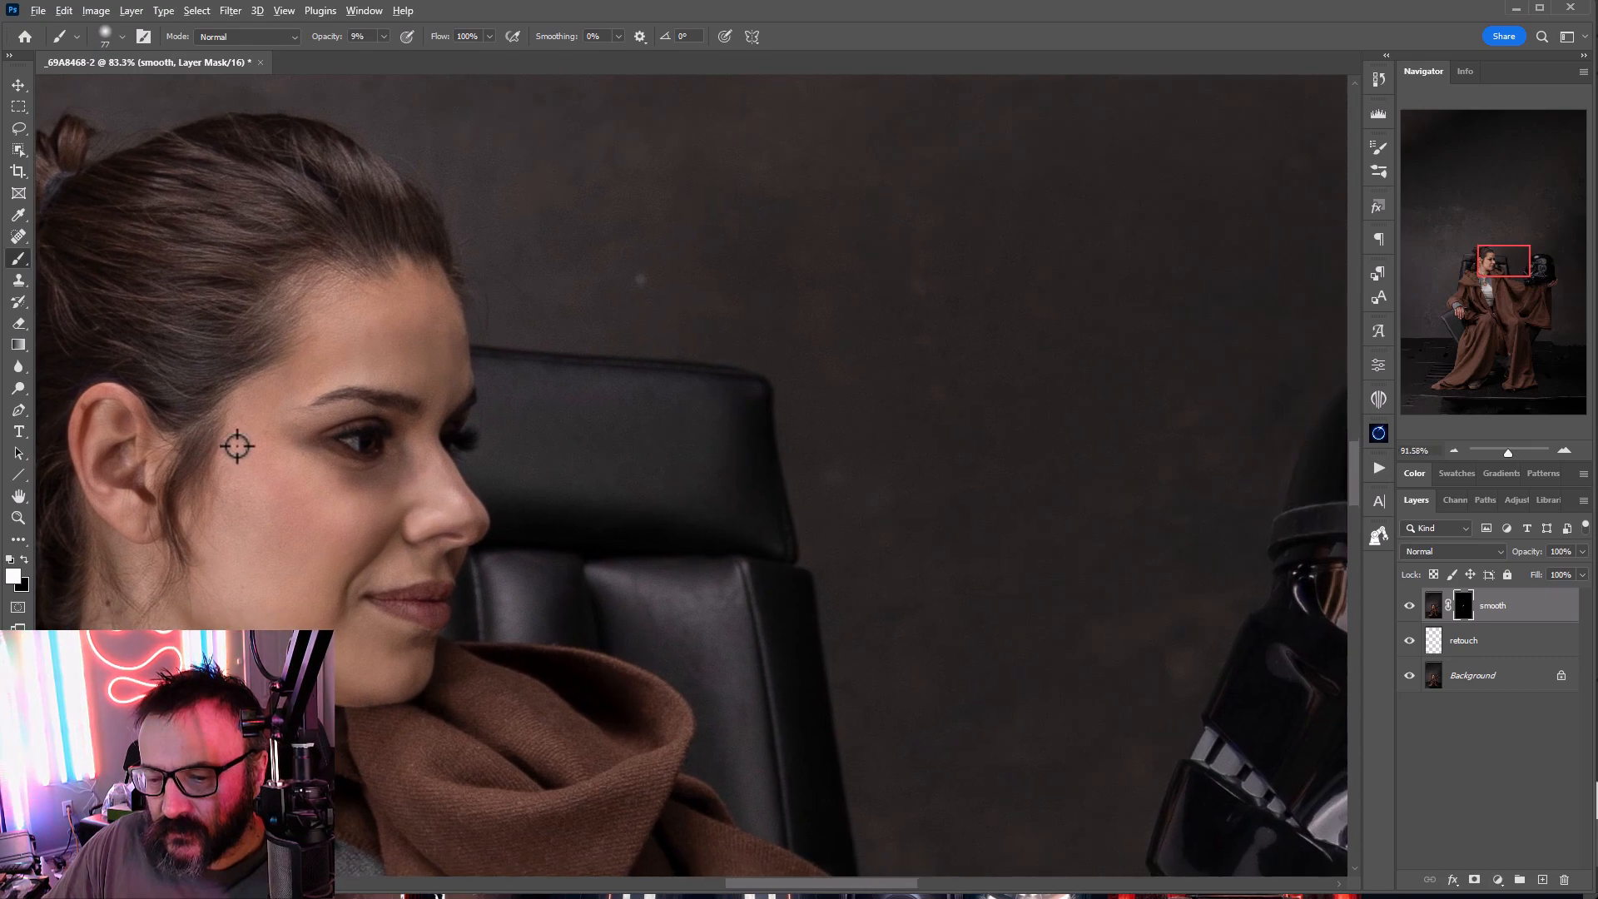
{"action": "scroll", "coordinate": [501, 497], "scroll_direction": "up", "scroll_amount": 4}
{"action": "scroll", "coordinate": [607, 663], "scroll_direction": "down", "scroll_amount": 3}
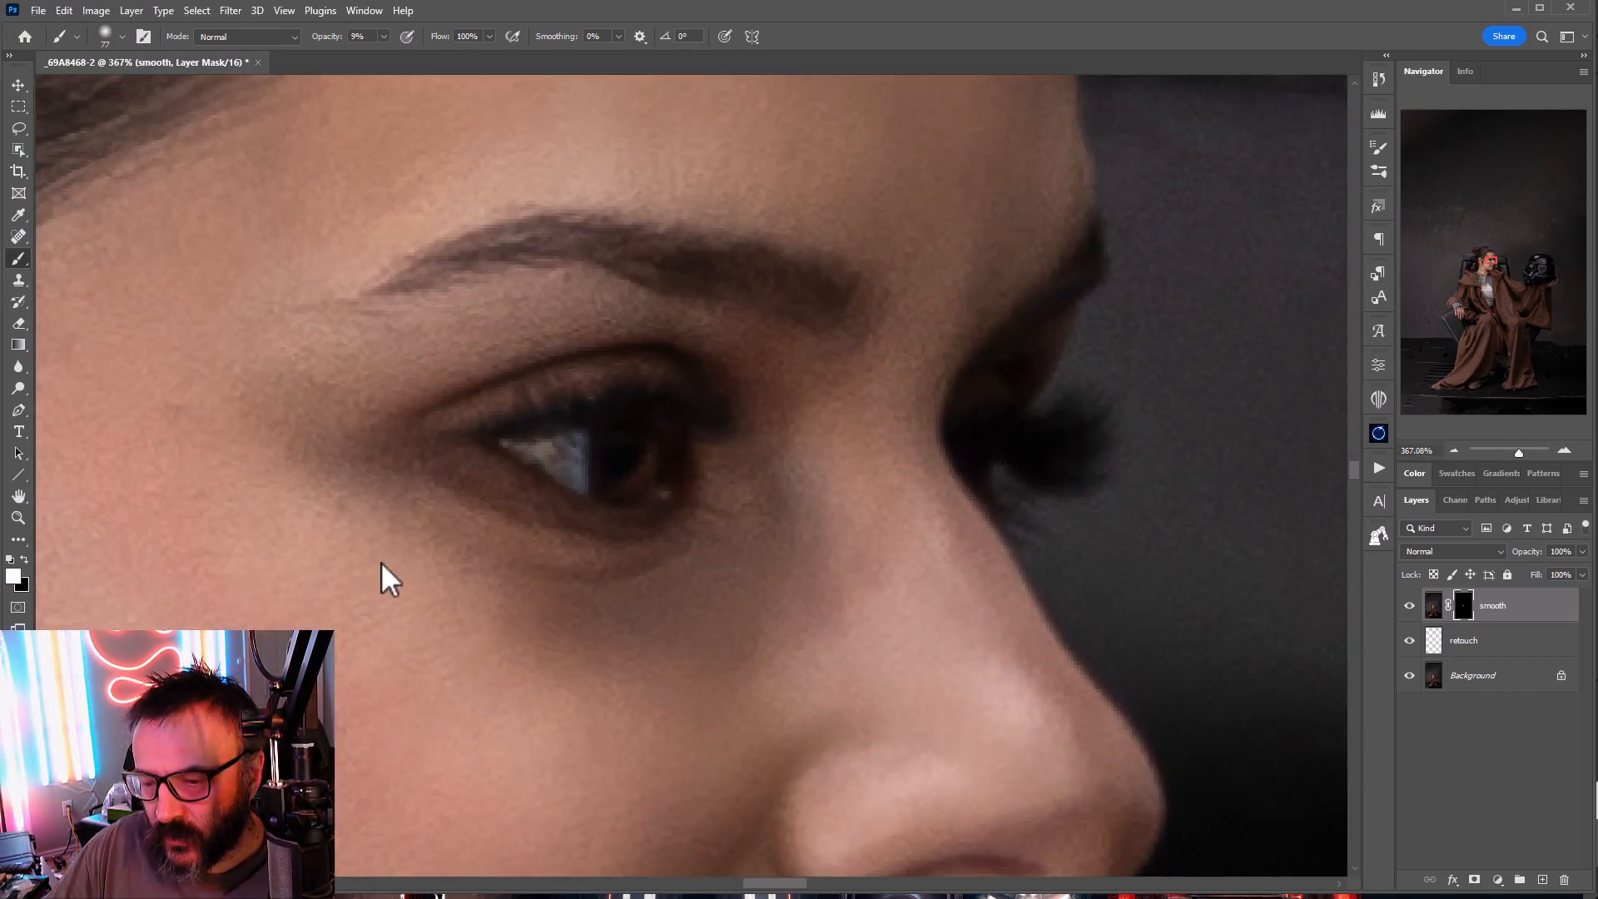
{"action": "left_click_drag", "start_coordinate": [946, 624], "coordinate": [36, 161]}
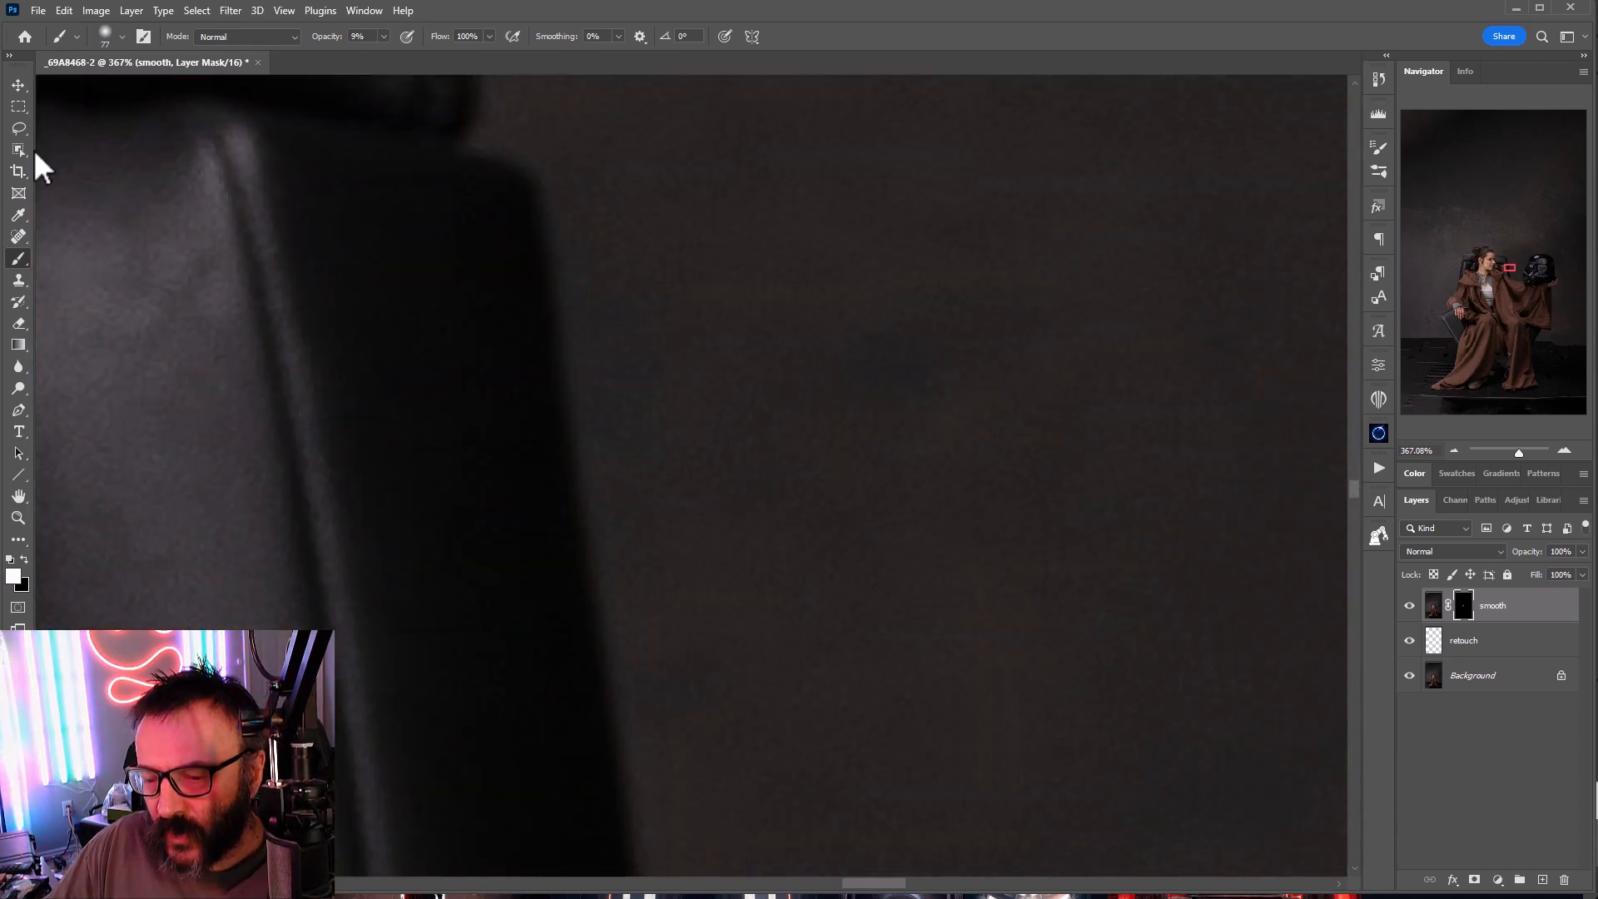
{"action": "left_click_drag", "start_coordinate": [910, 655], "coordinate": [687, 3]}
{"action": "left_click_drag", "start_coordinate": [1080, 651], "coordinate": [247, 135]}
{"action": "left_click_drag", "start_coordinate": [676, 402], "coordinate": [635, 261]}
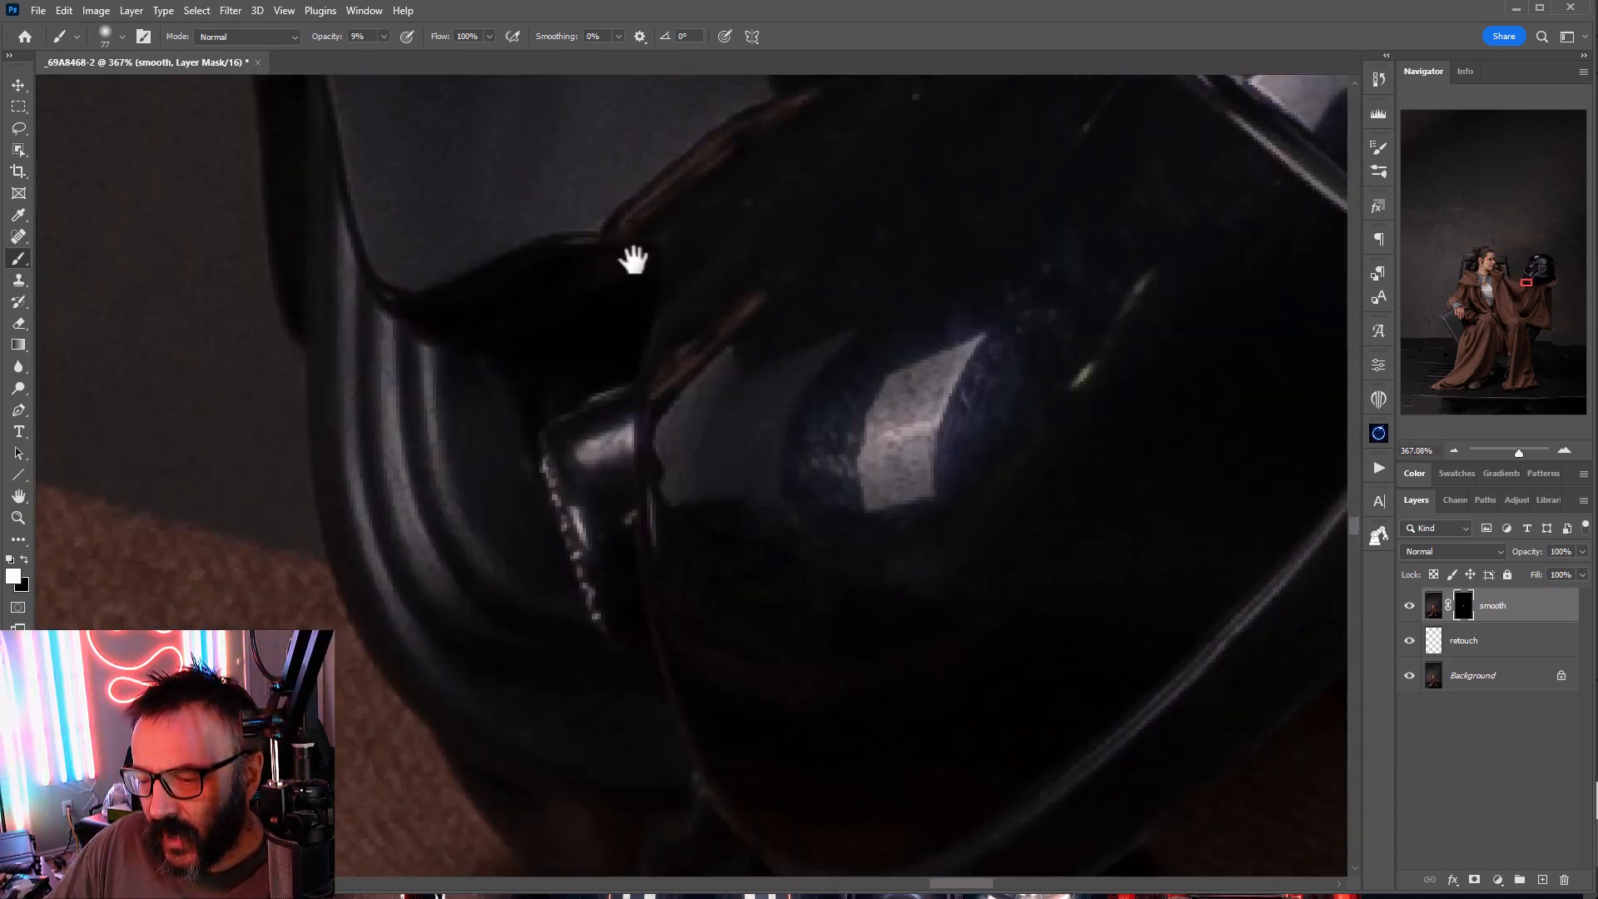
{"action": "mouse_move", "coordinate": [656, 724]}
{"action": "left_mouse_down"}
{"action": "mouse_move", "coordinate": [222, 299]}
{"action": "mouse_move", "coordinate": [143, 283]}
{"action": "left_mouse_up"}
{"action": "left_click_drag", "start_coordinate": [797, 338], "coordinate": [112, 441]}
{"action": "left_click_drag", "start_coordinate": [482, 449], "coordinate": [427, 463]}
{"action": "left_click_drag", "start_coordinate": [675, 373], "coordinate": [17, 524]}
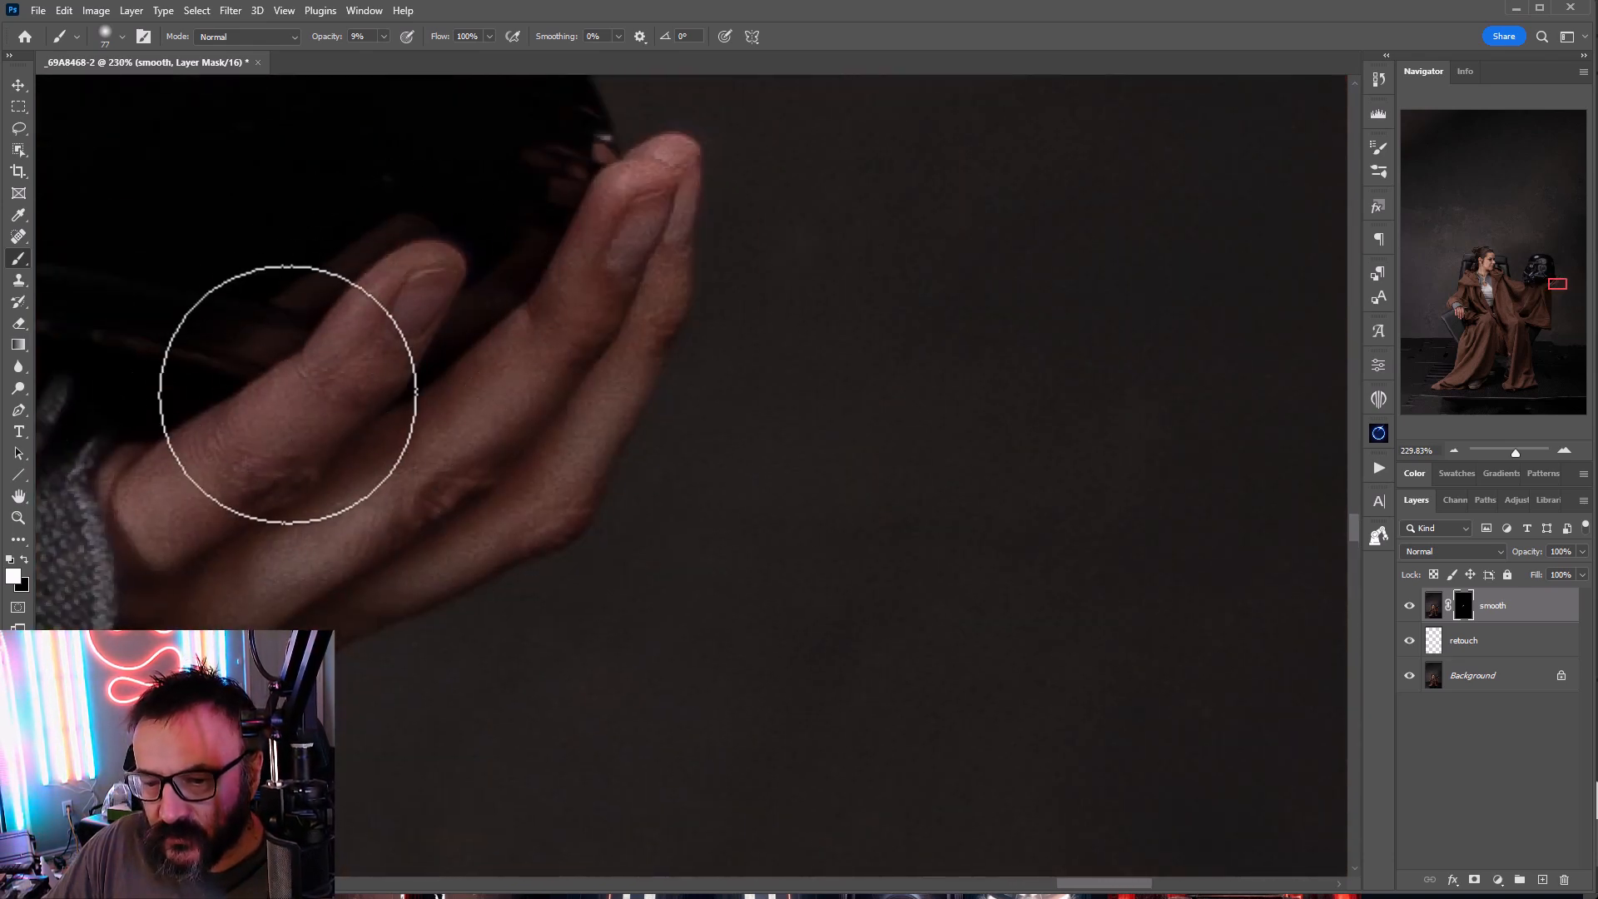
{"action": "mouse_move", "coordinate": [209, 598]}
{"action": "left_mouse_down"}
{"action": "mouse_move", "coordinate": [386, 461]}
{"action": "mouse_move", "coordinate": [436, 447]}
{"action": "mouse_move", "coordinate": [588, 236]}
{"action": "mouse_move", "coordinate": [671, 268]}
{"action": "mouse_move", "coordinate": [303, 624]}
{"action": "mouse_move", "coordinate": [328, 571]}
{"action": "mouse_move", "coordinate": [197, 464]}
{"action": "mouse_move", "coordinate": [244, 513]}
{"action": "left_mouse_up"}
Step: Smooth the knuckles and fingers of the hand resting on the chair arm by painting on the mask
{"action": "scroll", "coordinate": [292, 511], "scroll_direction": "down", "scroll_amount": 12}
{"action": "left_click_drag", "start_coordinate": [279, 574], "coordinate": [1286, 291]}
{"action": "left_click_drag", "start_coordinate": [347, 532], "coordinate": [1074, 91]}
{"action": "left_click_drag", "start_coordinate": [561, 553], "coordinate": [567, 854]}
{"action": "scroll", "coordinate": [555, 531], "scroll_direction": "up", "scroll_amount": 8}
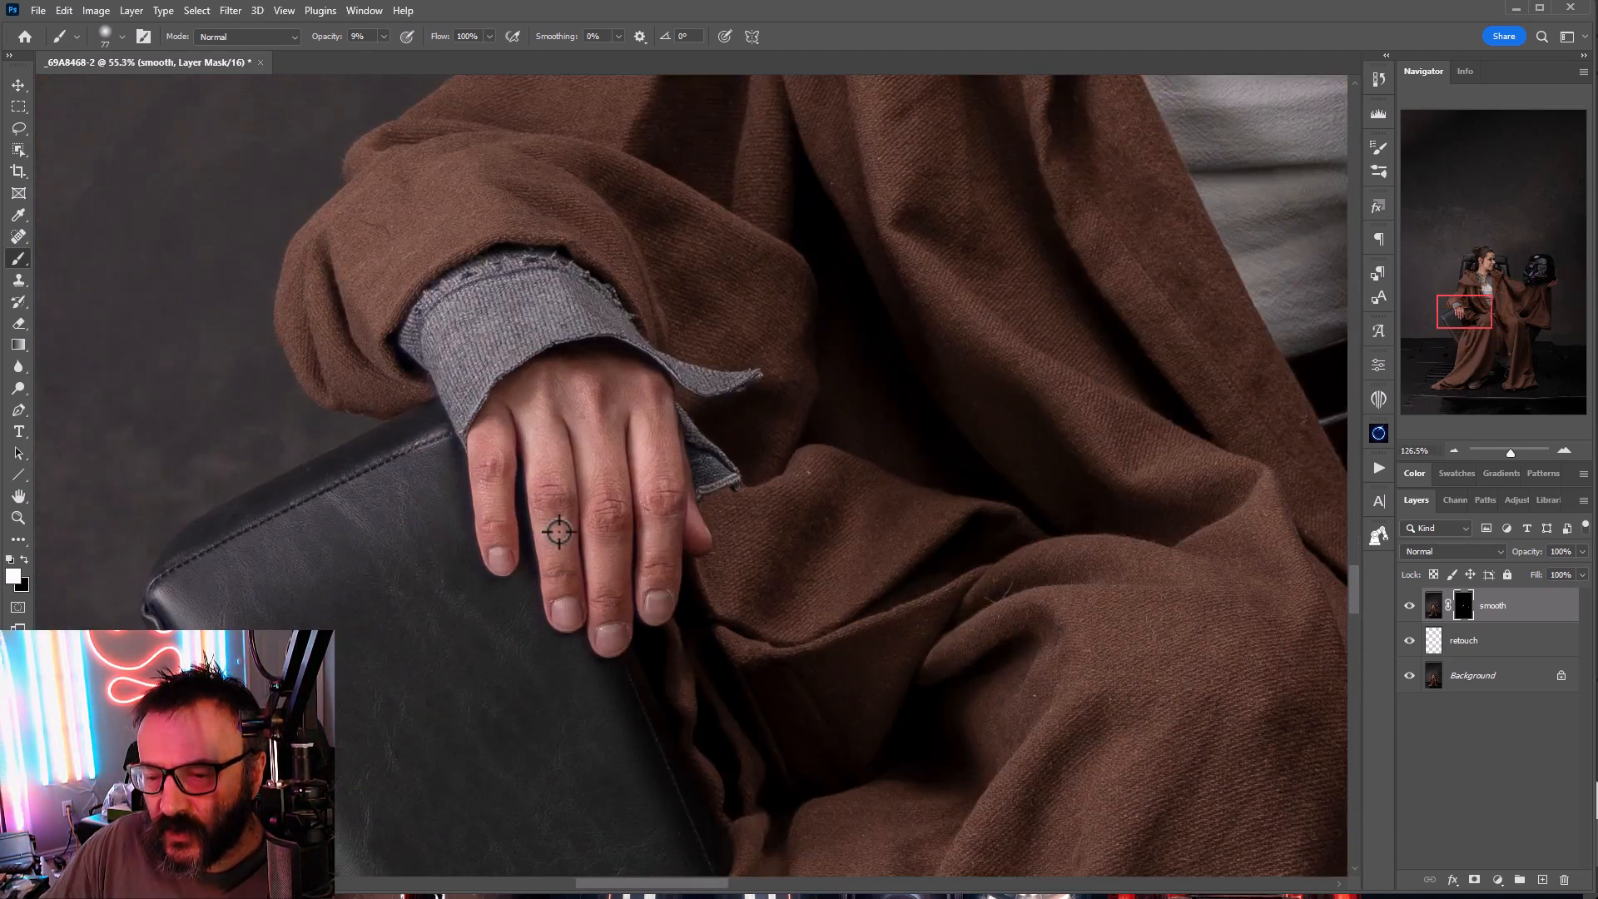
{"action": "mouse_move", "coordinate": [528, 360]}
{"action": "left_mouse_down"}
{"action": "mouse_move", "coordinate": [470, 272]}
{"action": "mouse_move", "coordinate": [648, 263]}
{"action": "mouse_move", "coordinate": [533, 505]}
{"action": "left_mouse_up"}
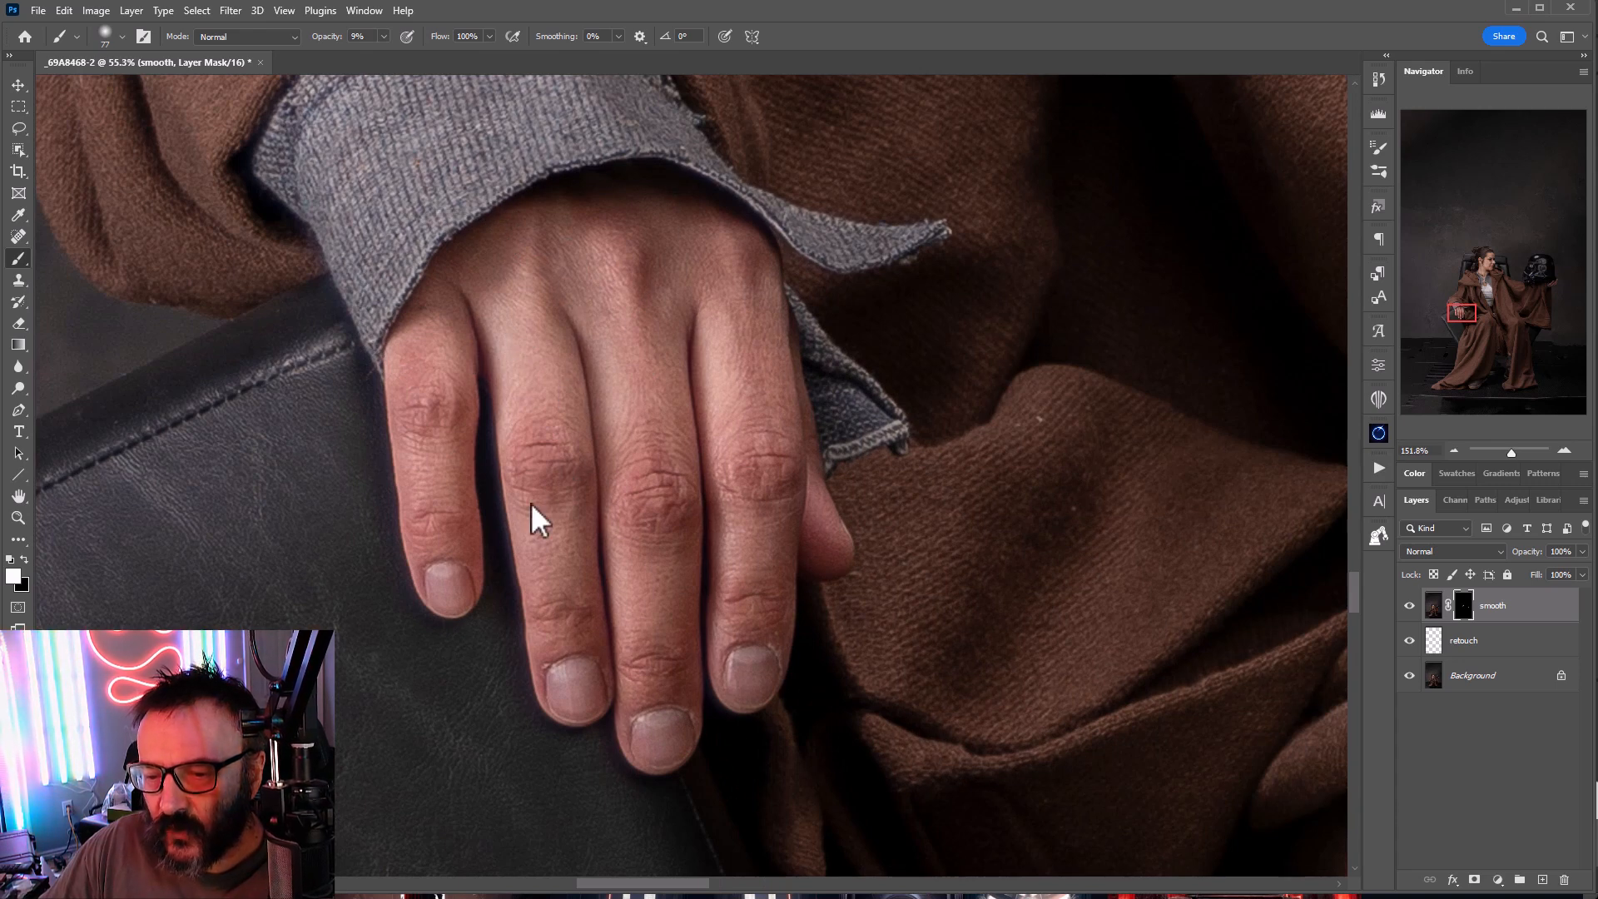
{"action": "mouse_move", "coordinate": [462, 379]}
{"action": "left_mouse_down"}
{"action": "mouse_move", "coordinate": [581, 349]}
{"action": "mouse_move", "coordinate": [577, 294]}
{"action": "mouse_move", "coordinate": [676, 256]}
{"action": "mouse_move", "coordinate": [769, 265]}
{"action": "mouse_move", "coordinate": [676, 554]}
{"action": "left_mouse_up"}
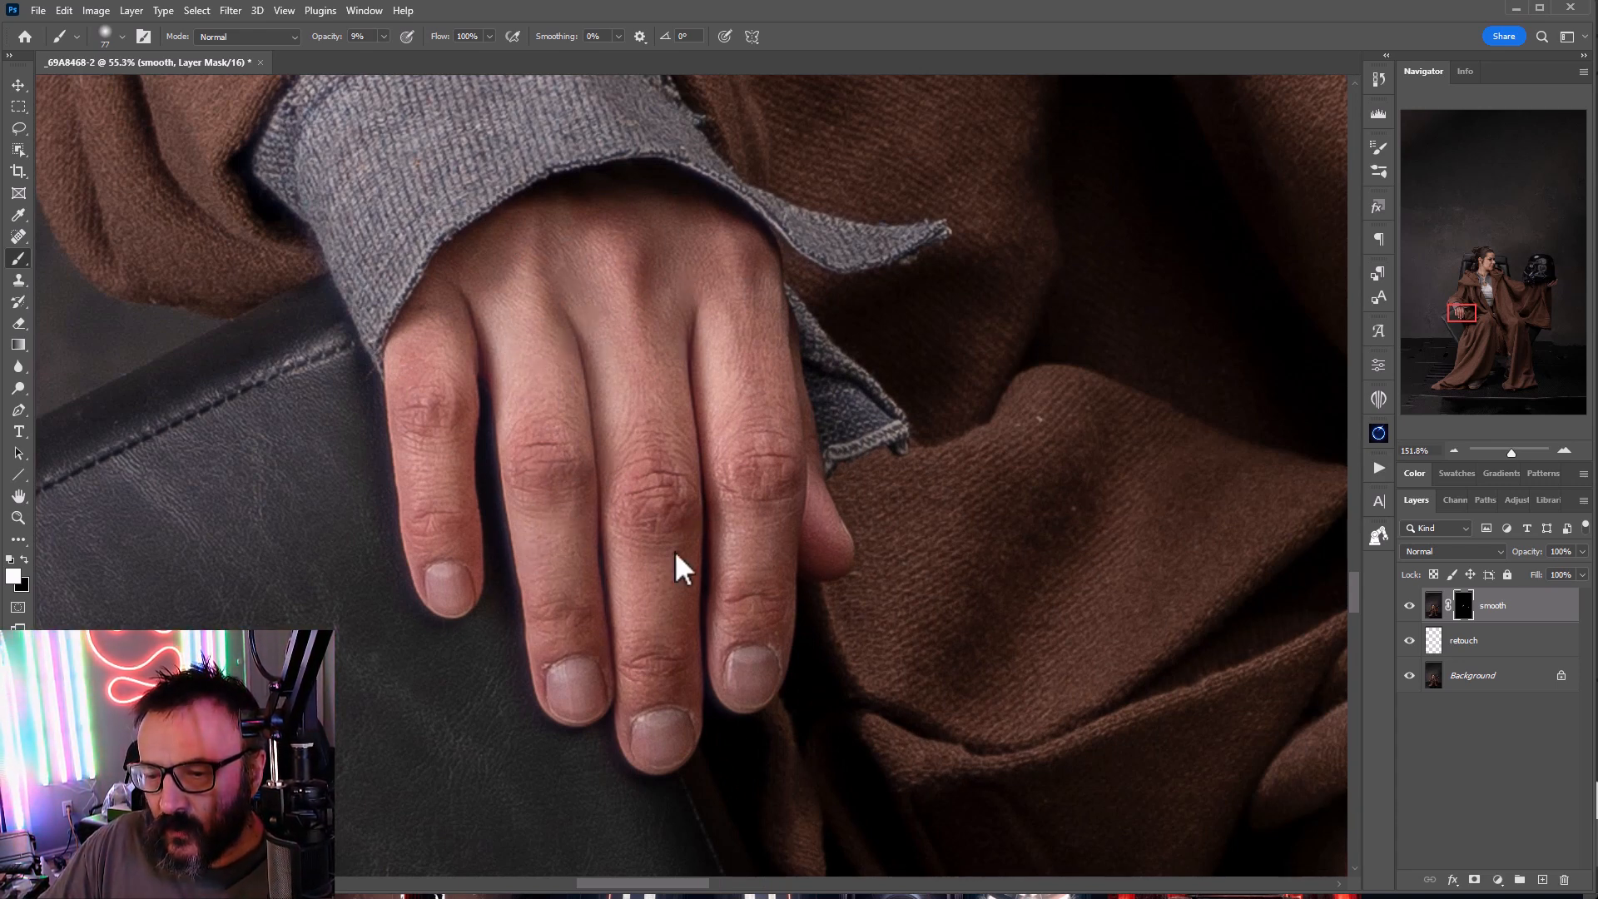
{"action": "mouse_move", "coordinate": [756, 512]}
{"action": "left_mouse_down"}
{"action": "mouse_move", "coordinate": [729, 400]}
{"action": "mouse_move", "coordinate": [743, 338]}
{"action": "mouse_move", "coordinate": [648, 377]}
{"action": "mouse_move", "coordinate": [574, 459]}
{"action": "mouse_move", "coordinate": [757, 545]}
{"action": "mouse_move", "coordinate": [433, 350]}
{"action": "left_mouse_up"}
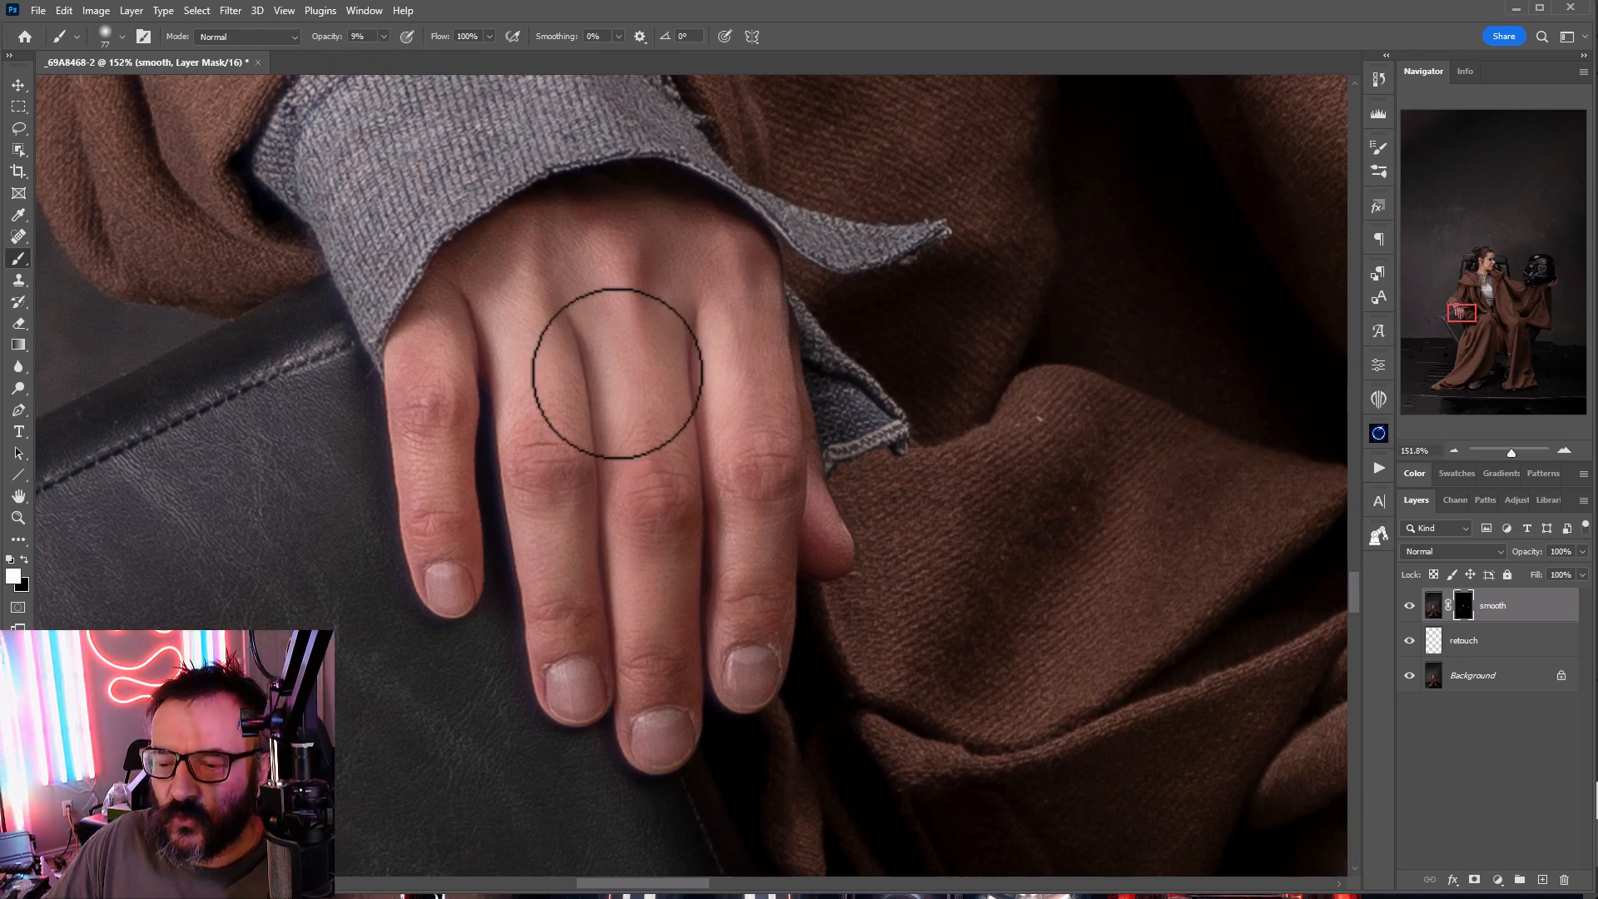
Step: Stamp the visible image onto a new layer named "hair" and apply Oil Paint at scale 0.7 with a lighting angle of 123°
{"action": "scroll", "coordinate": [616, 376], "scroll_direction": "down", "scroll_amount": 8}
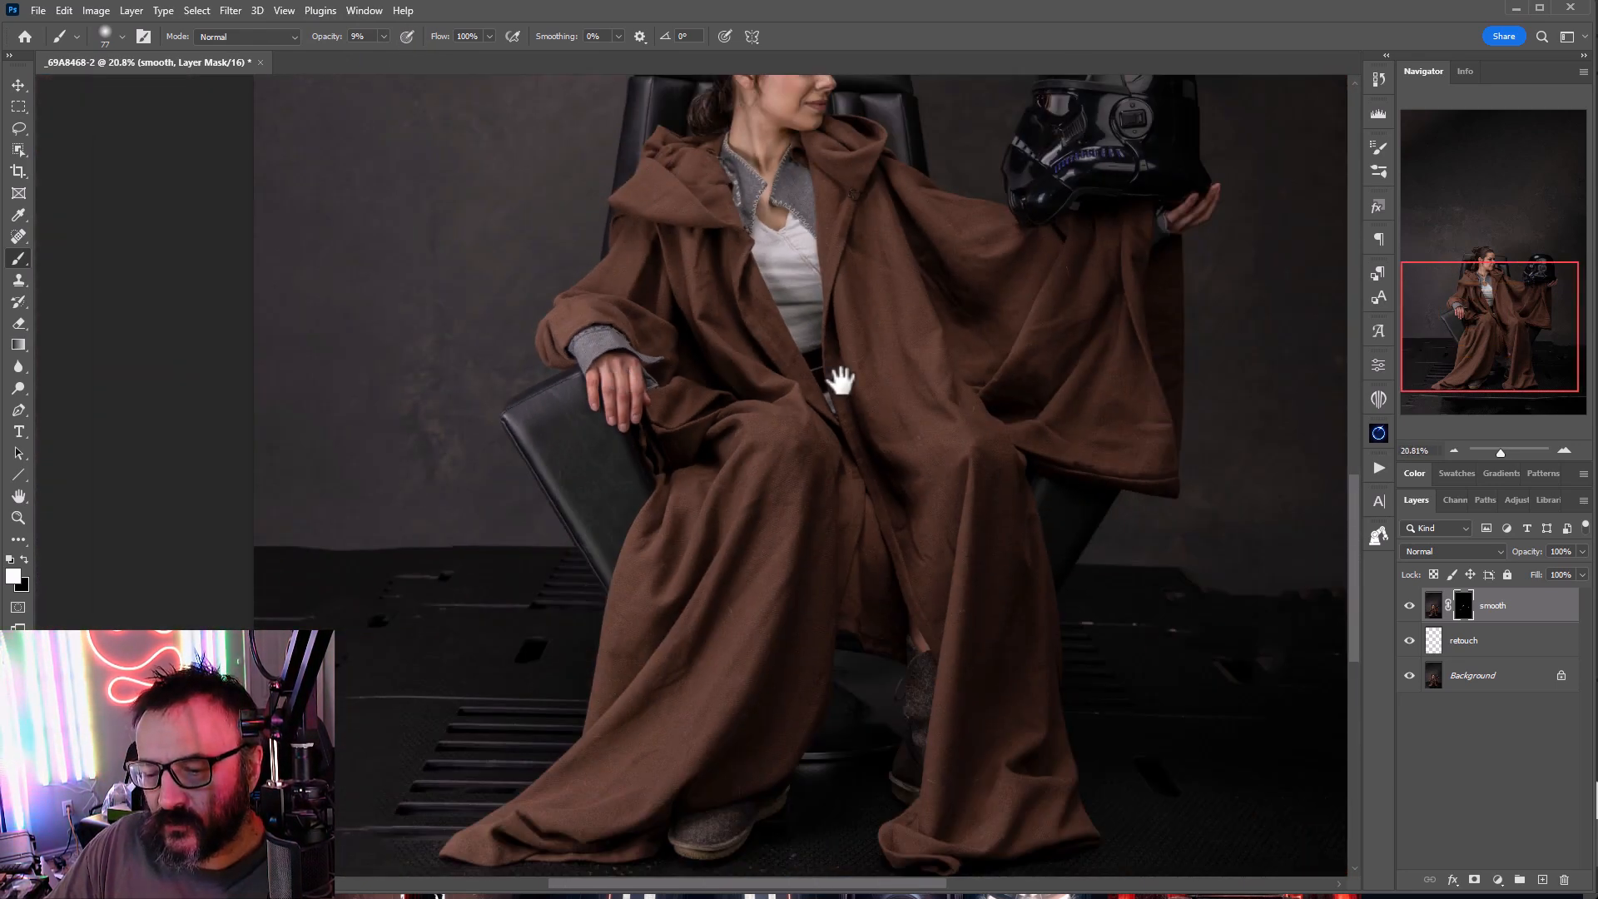
{"action": "left_click_drag", "start_coordinate": [841, 381], "coordinate": [673, 527]}
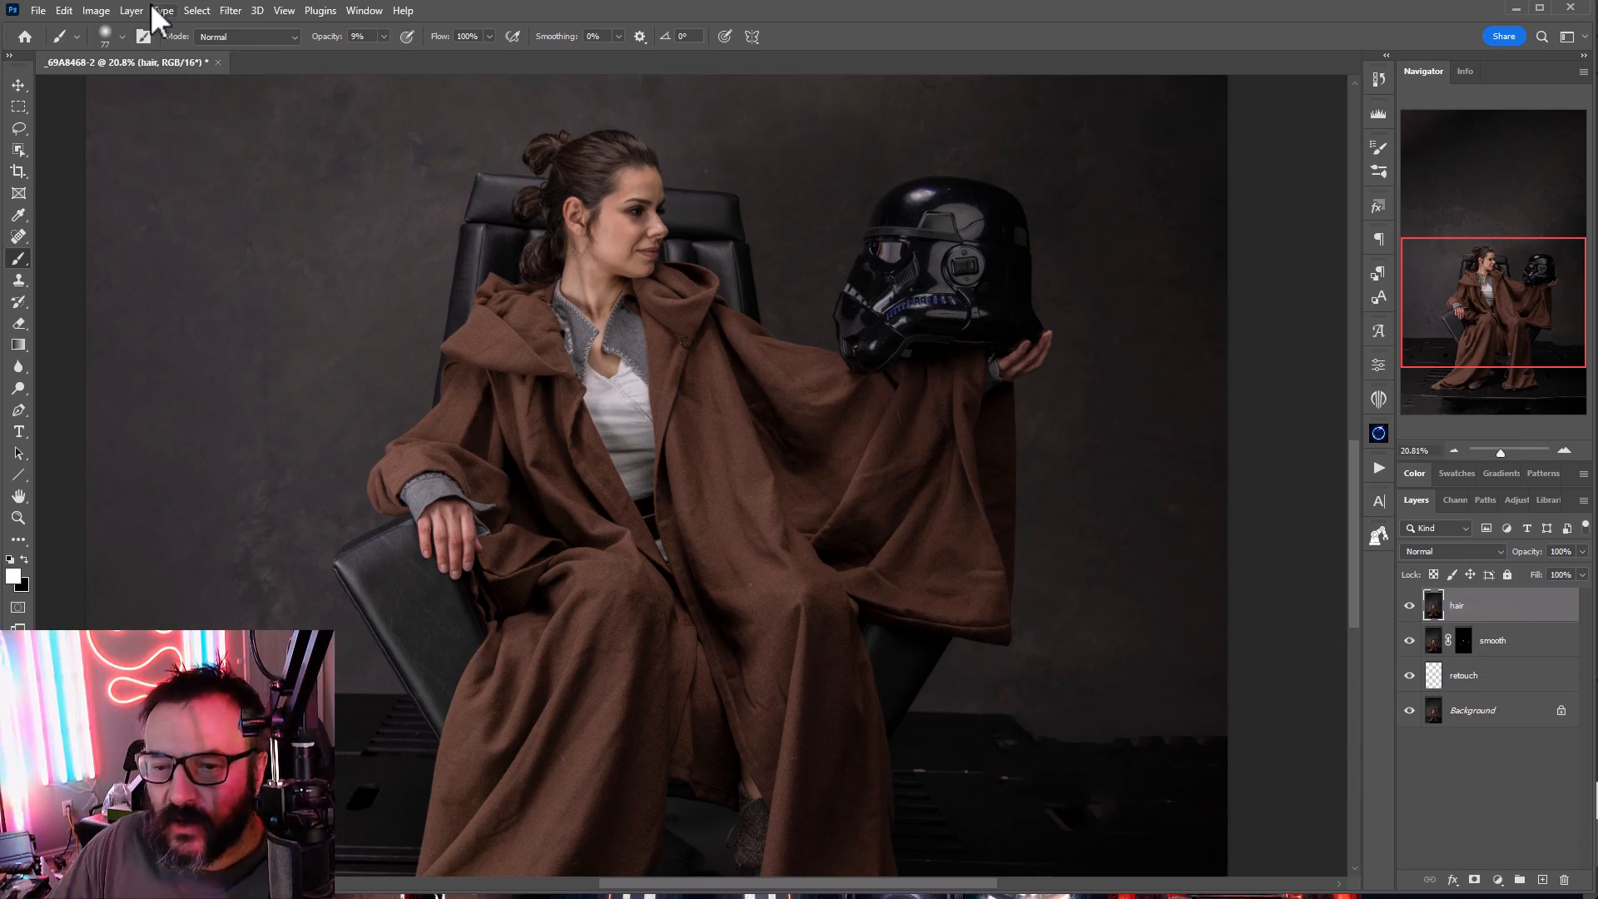
{"action": "left_click", "coordinate": [228, 10]}
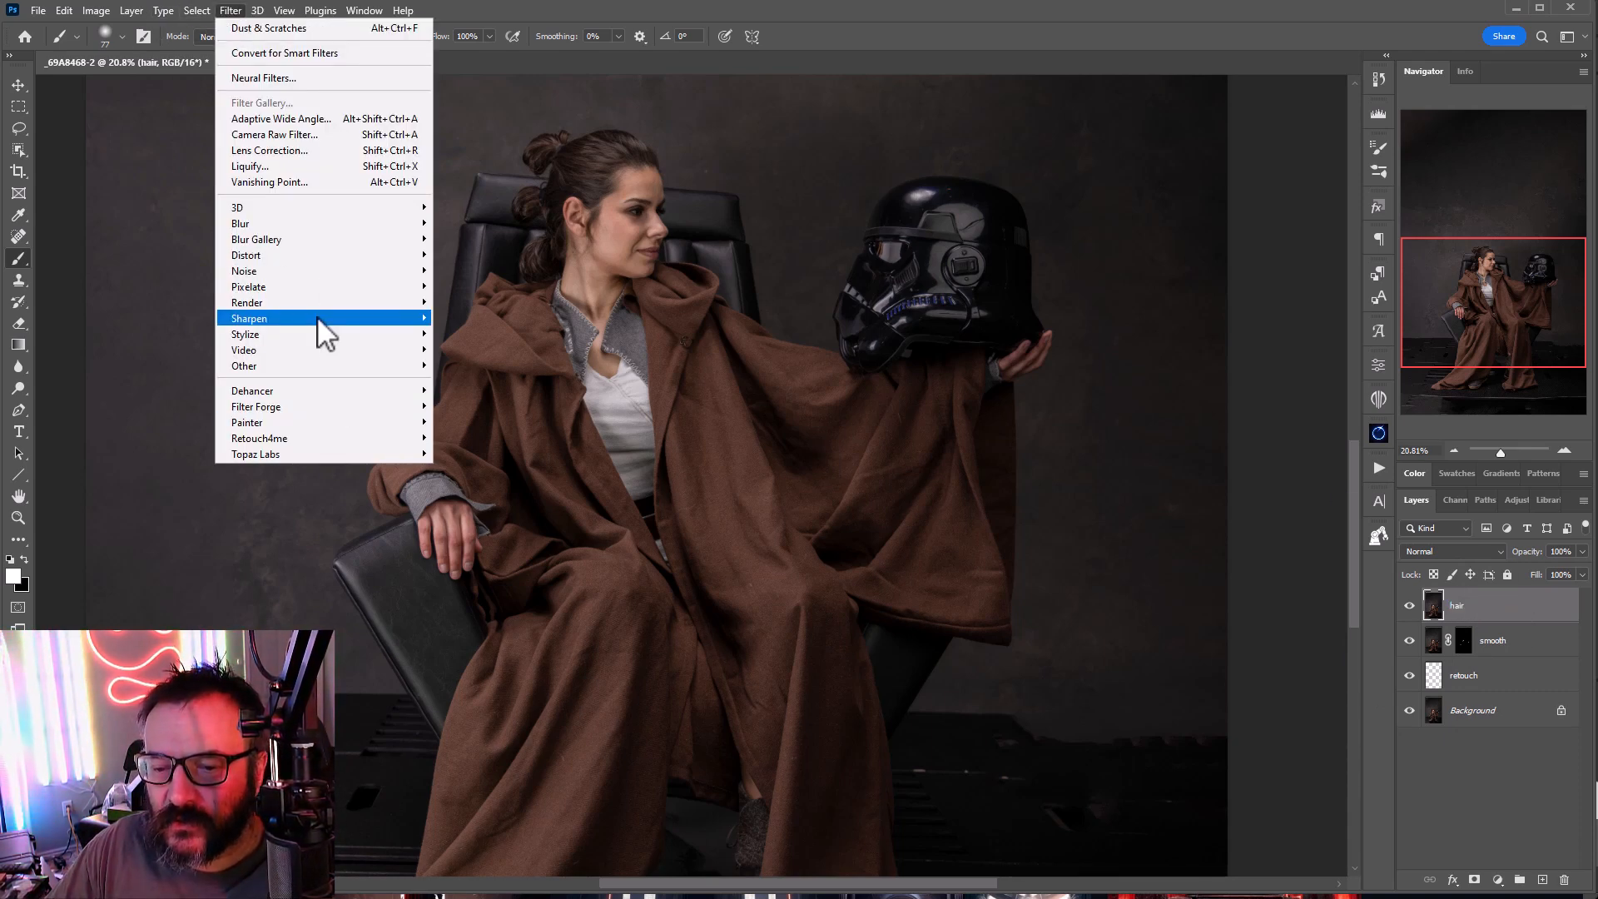
{"action": "mouse_move", "coordinate": [311, 332]}
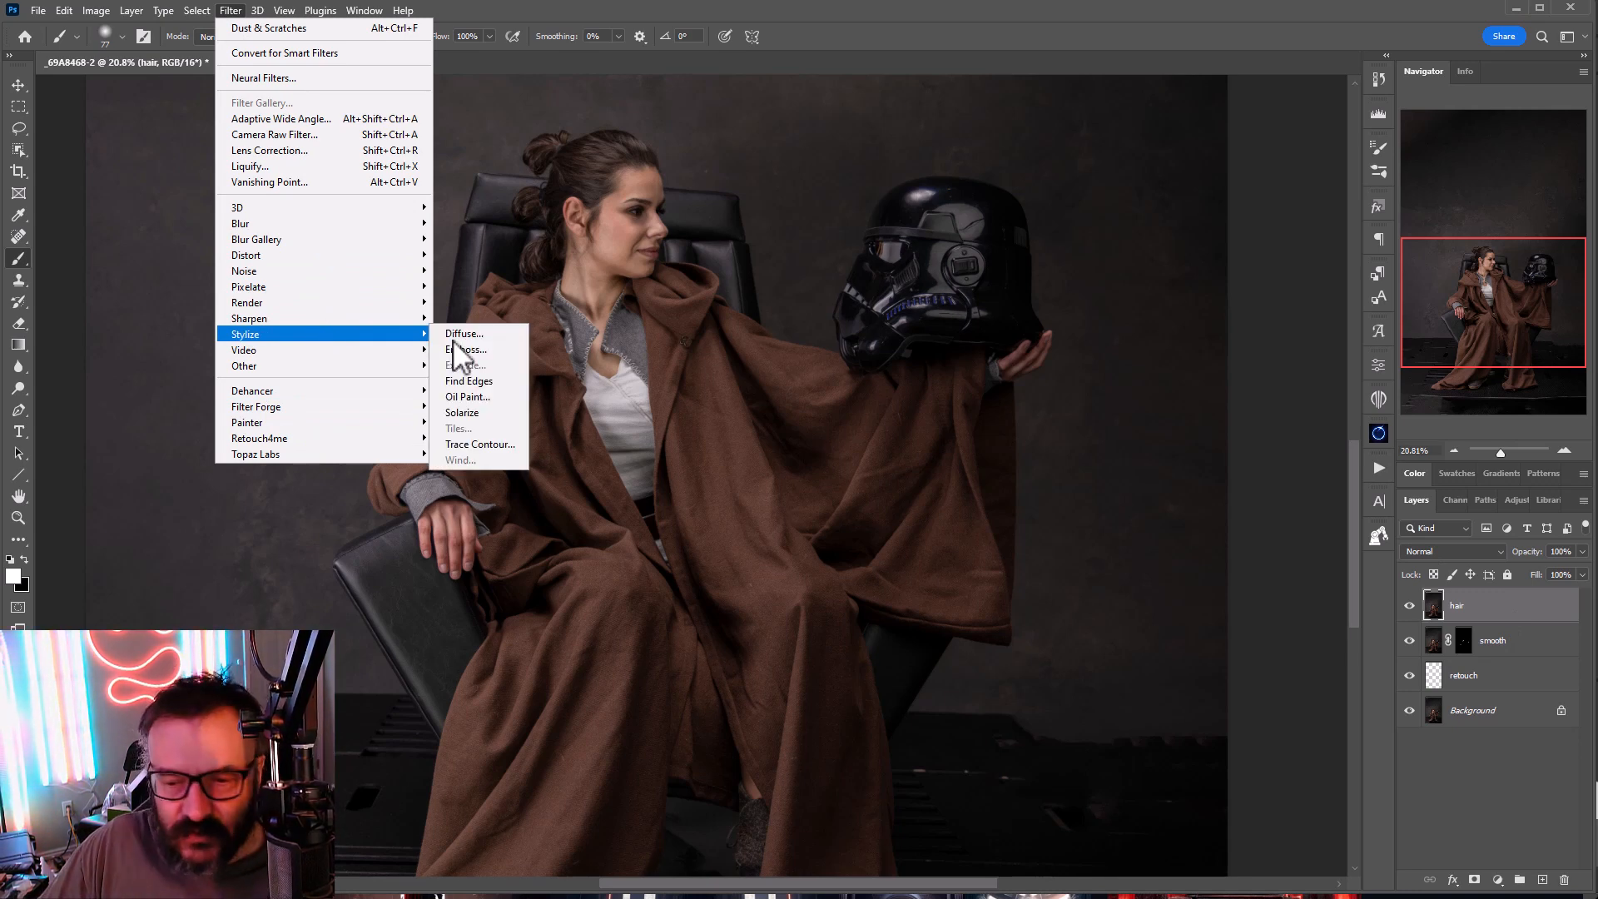
{"action": "left_click", "coordinate": [489, 398]}
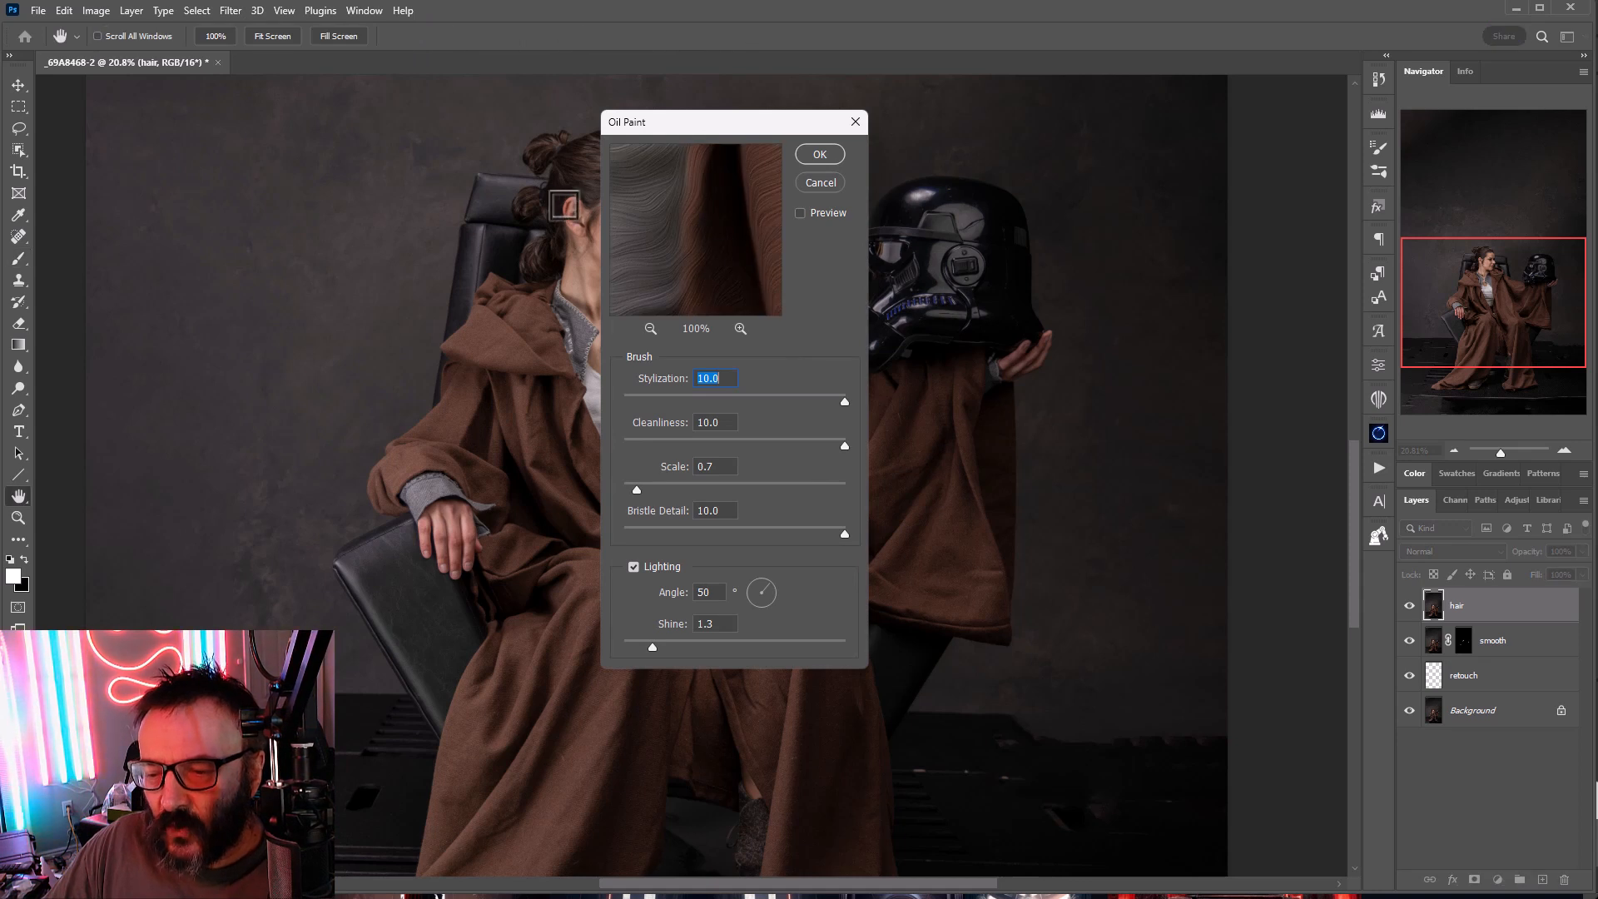
{"action": "left_click_drag", "start_coordinate": [973, 67], "coordinate": [972, 66]}
{"action": "left_click", "coordinate": [556, 151]}
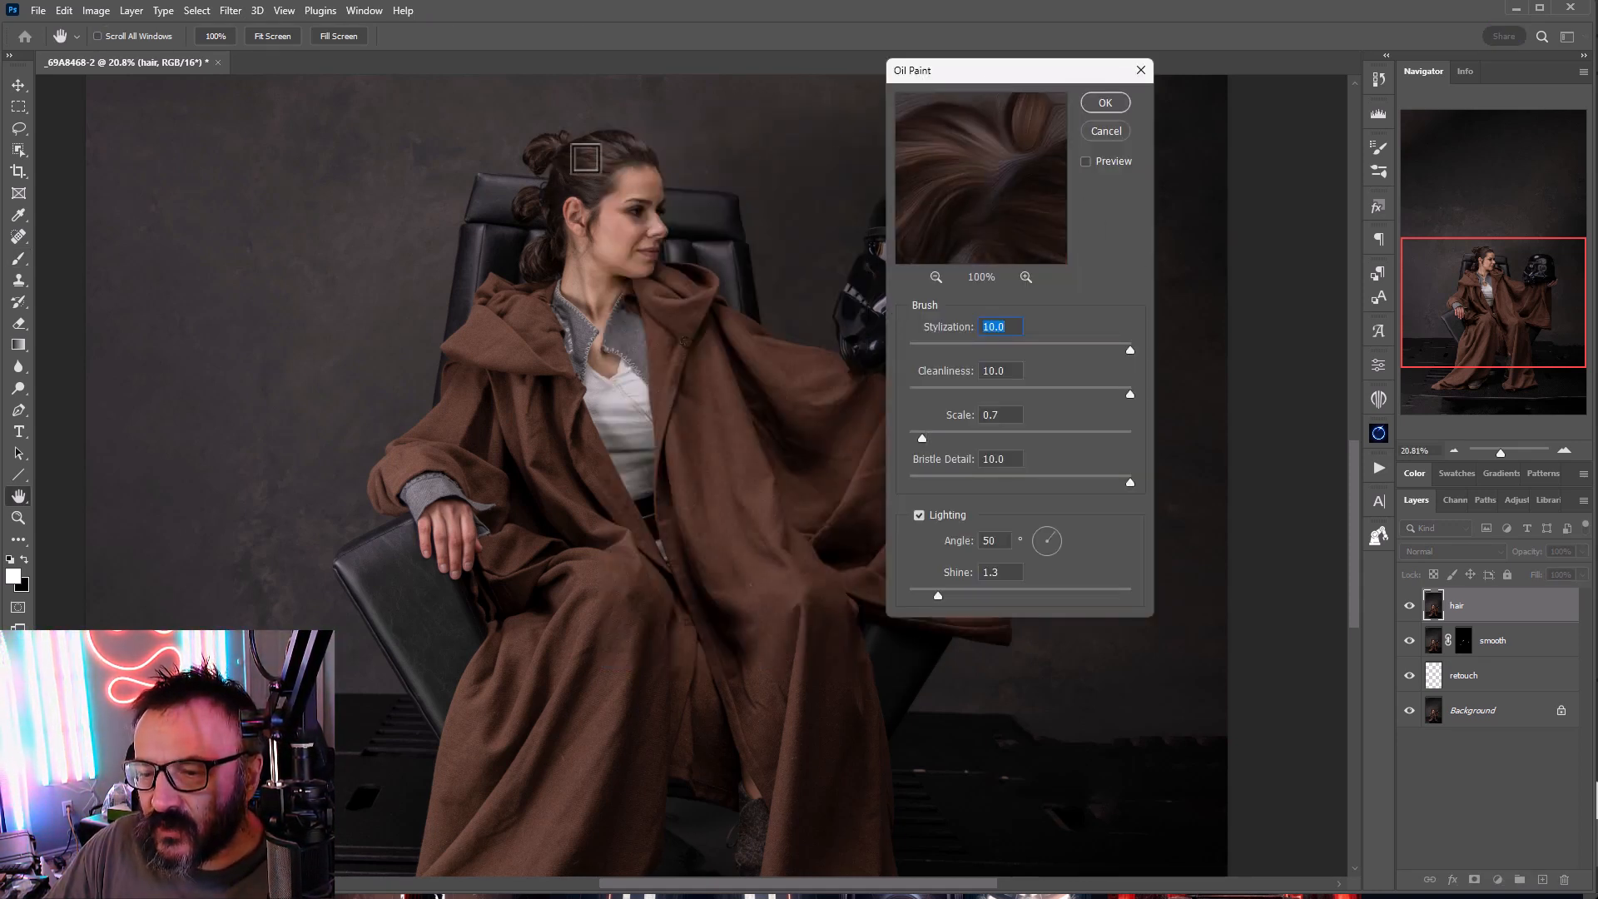
{"action": "left_click", "coordinate": [580, 163]}
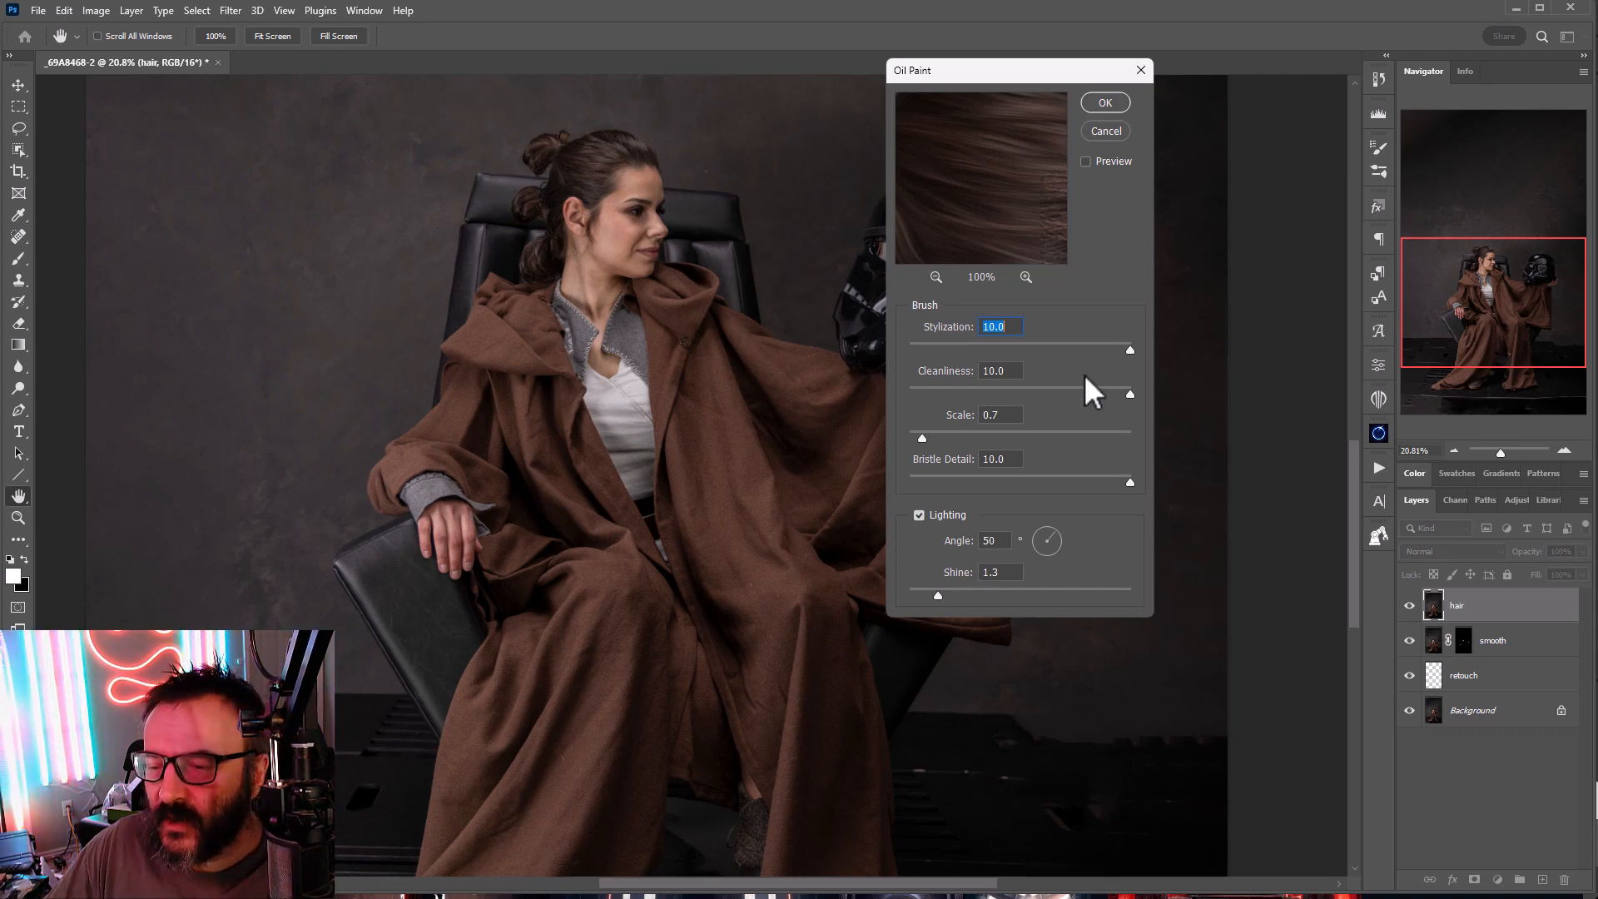
{"action": "left_click", "coordinate": [536, 217]}
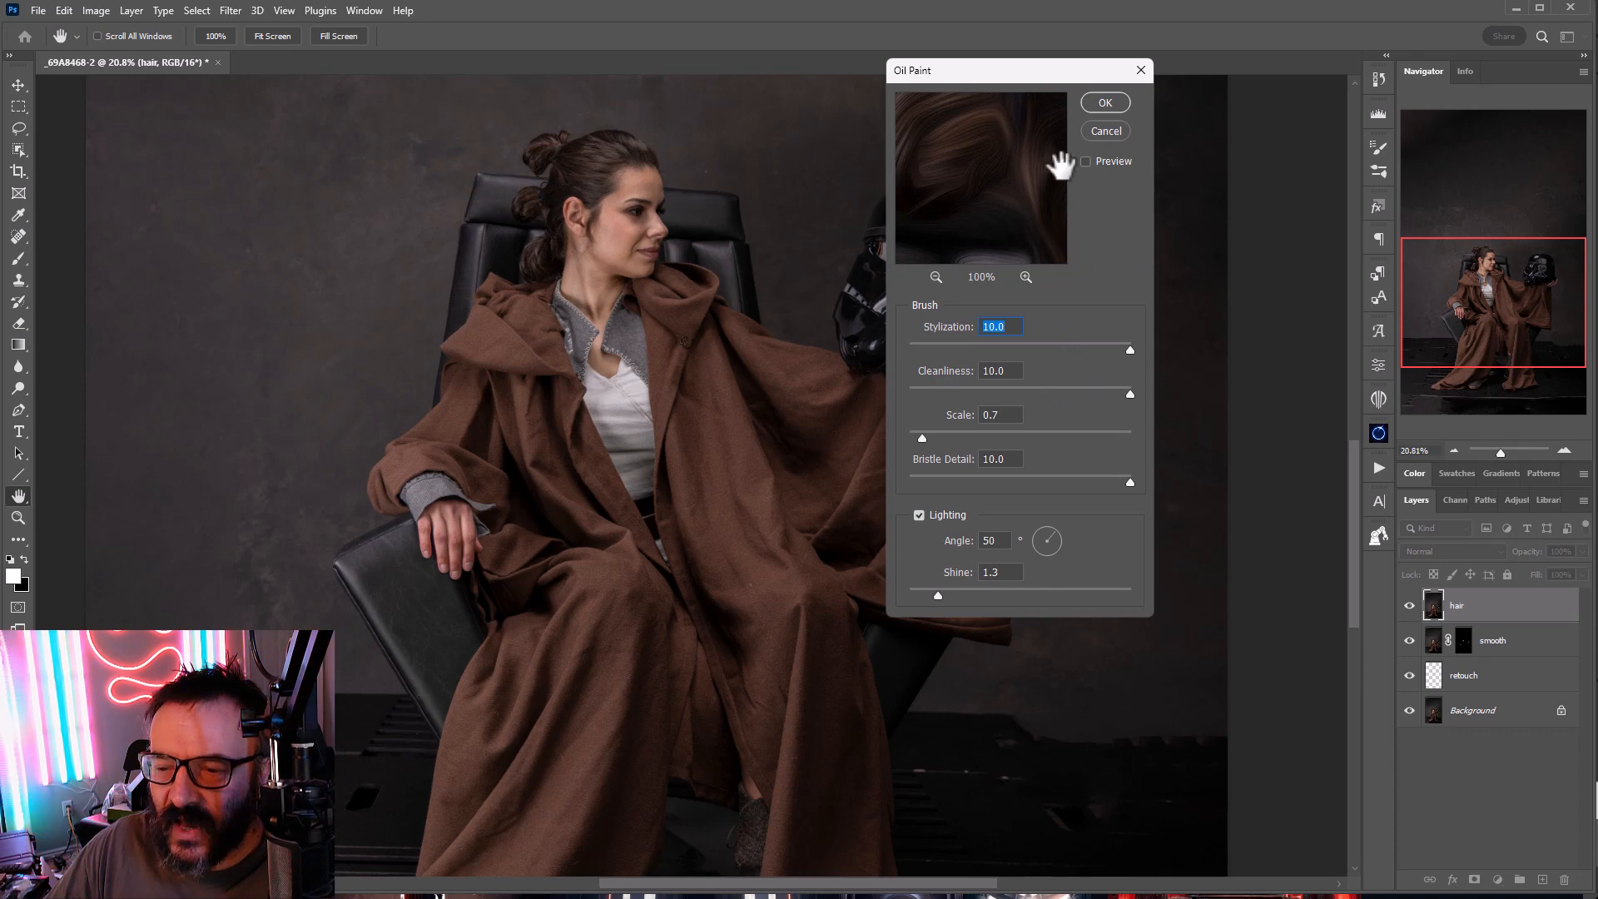
{"action": "left_click", "coordinate": [688, 423]}
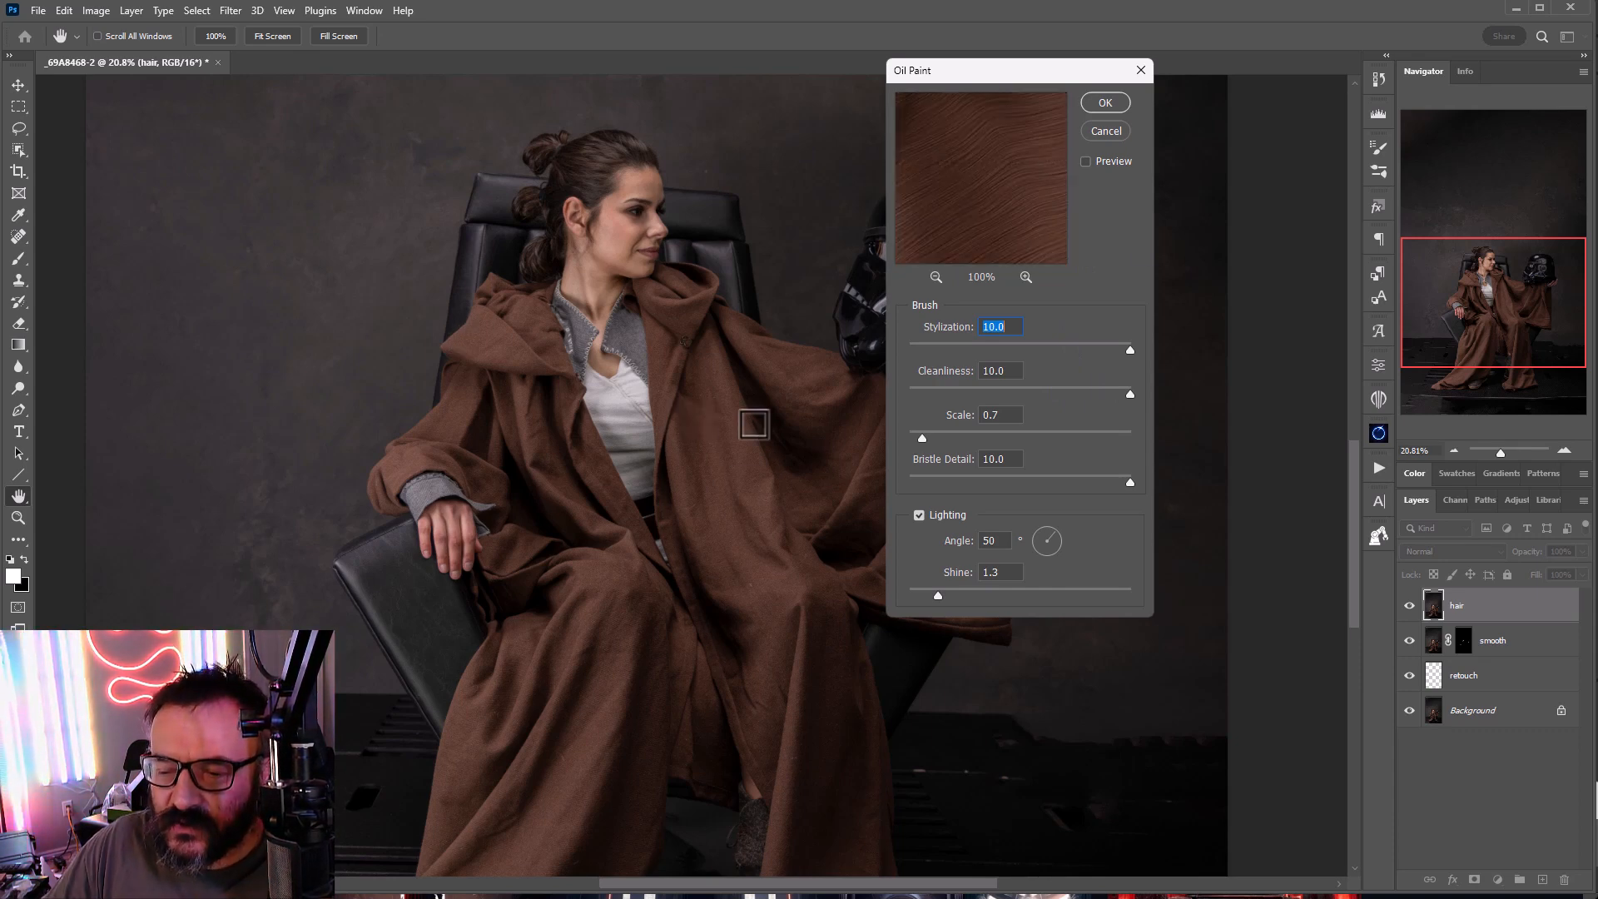
{"action": "left_click", "coordinate": [589, 130]}
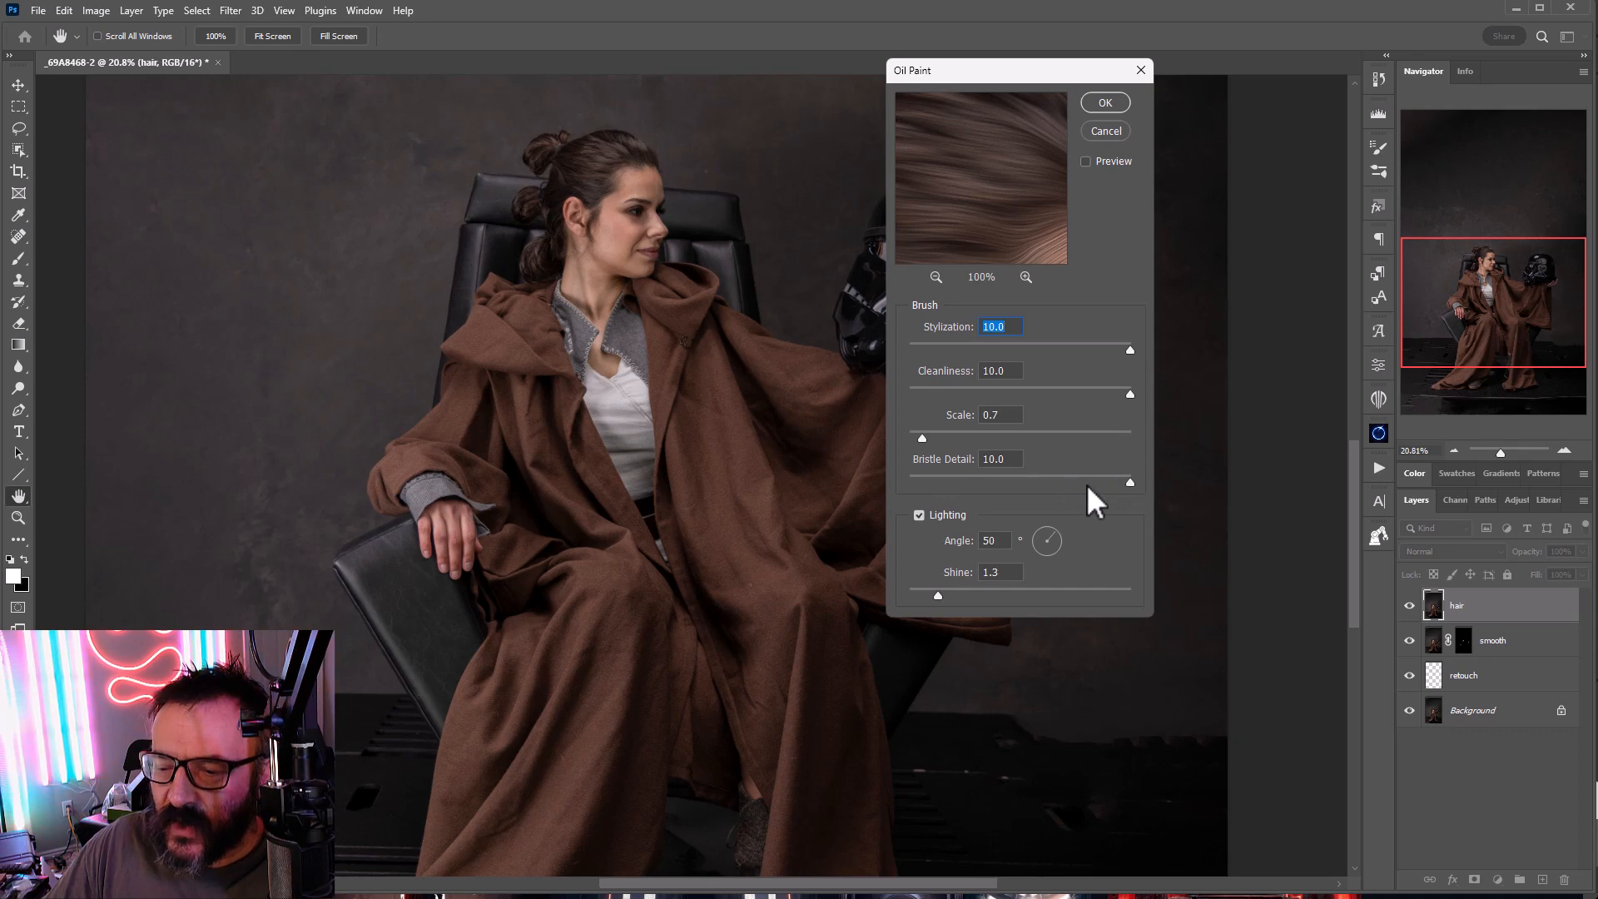
{"action": "left_click", "coordinate": [1036, 523]}
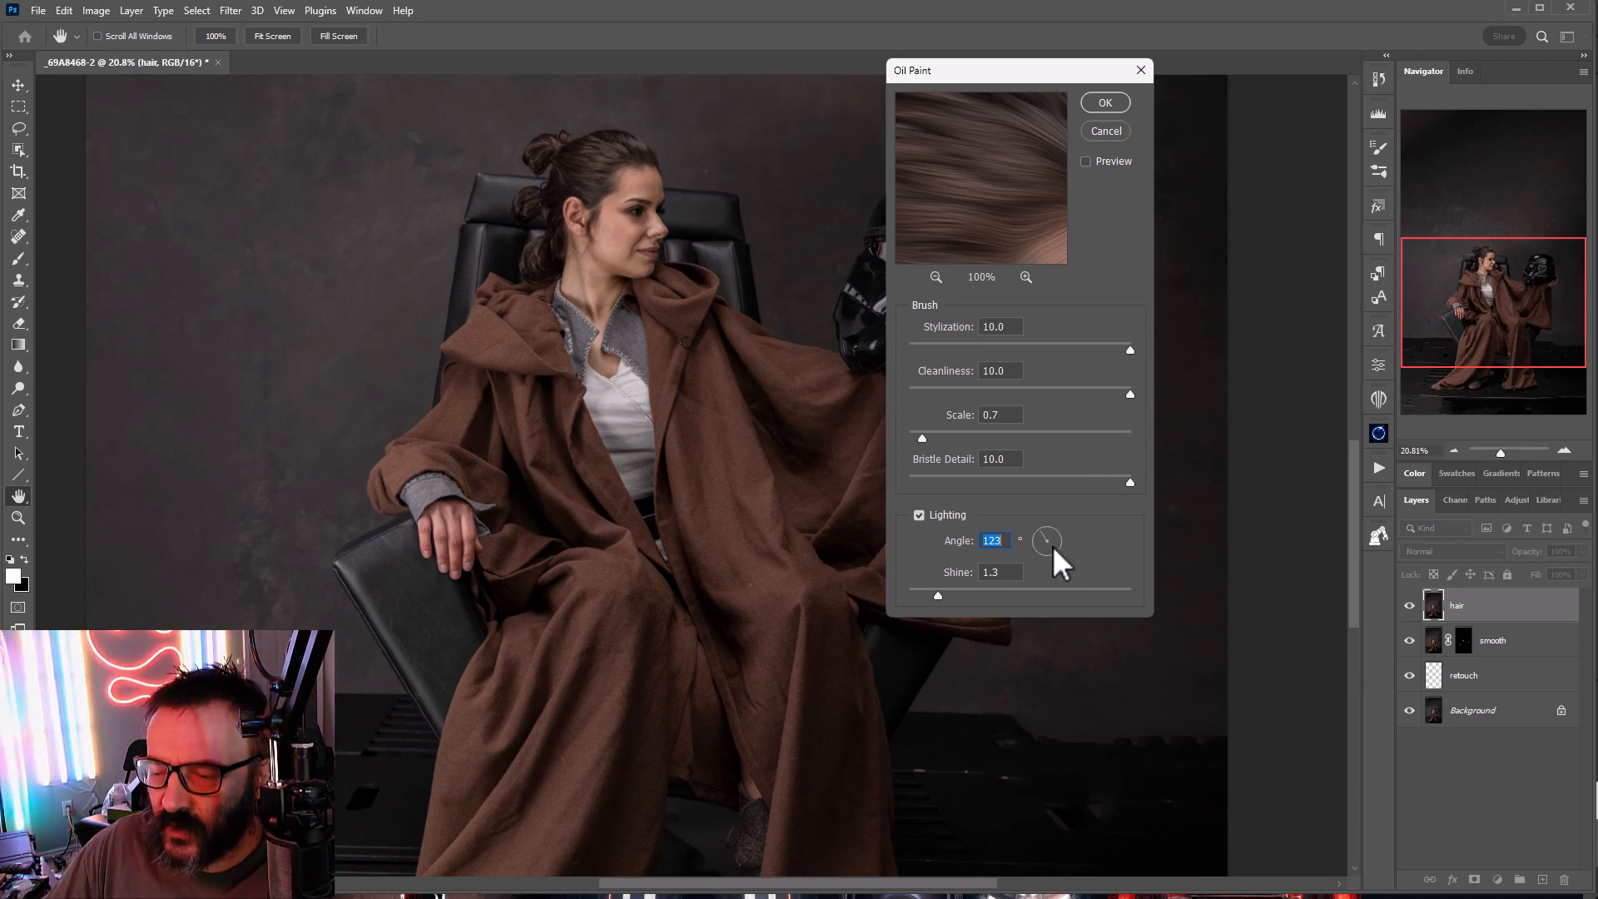
{"action": "left_click", "coordinate": [1097, 102]}
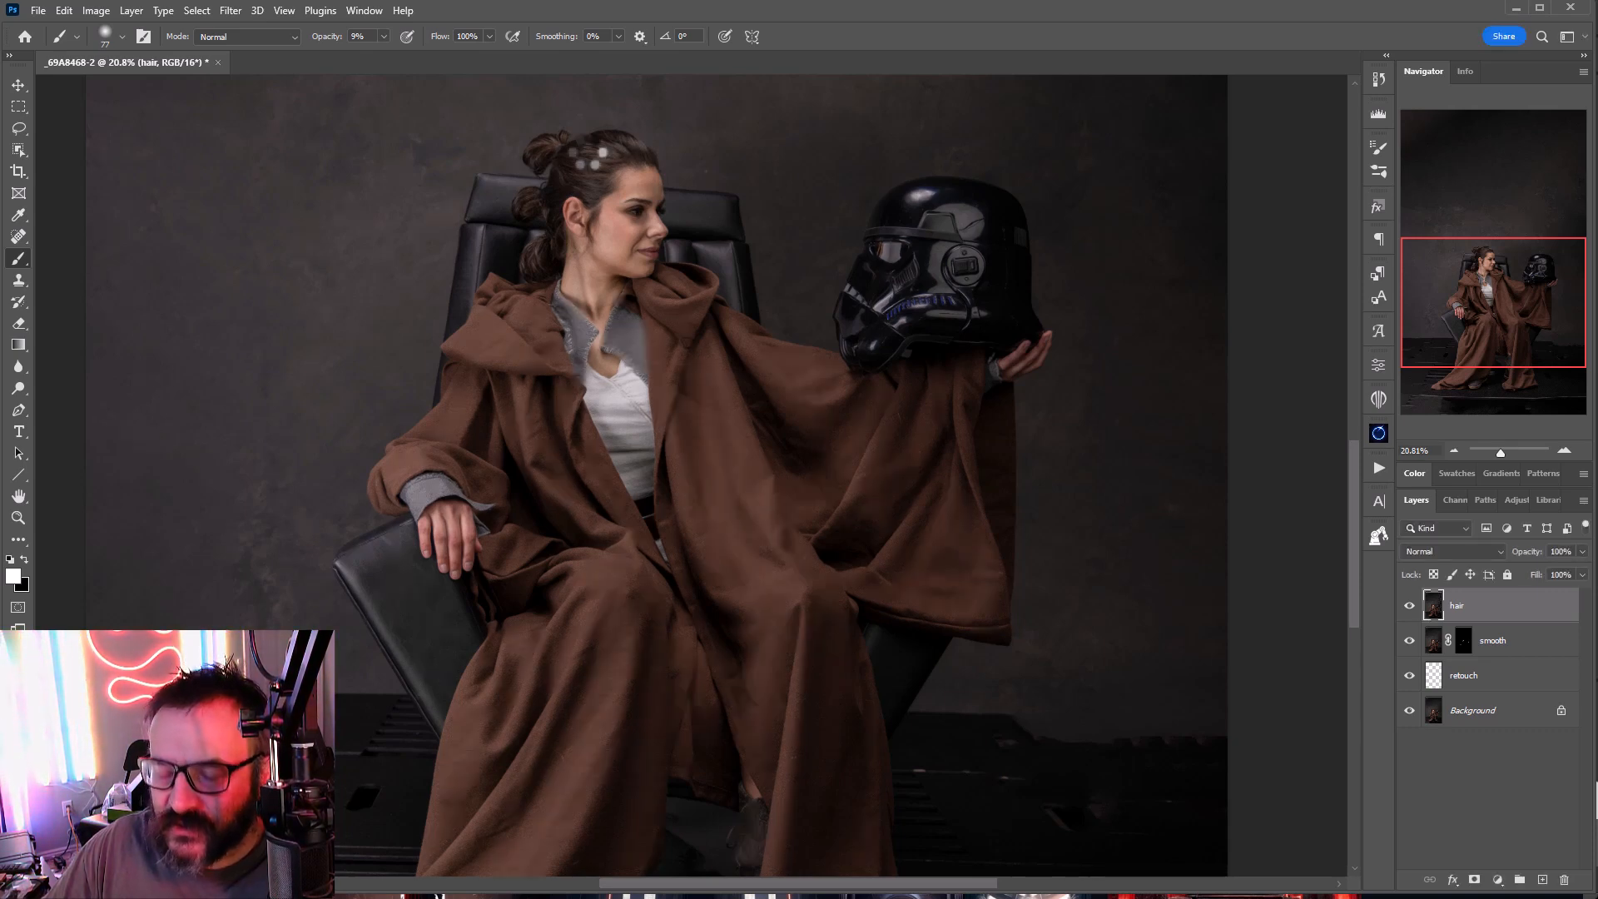
Step: Sharpen the oil-painted hair layer with Unsharp Mask at 150%, radius 1.0 pixels and threshold 0
{"action": "scroll", "coordinate": [589, 162], "scroll_direction": "up", "scroll_amount": 8}
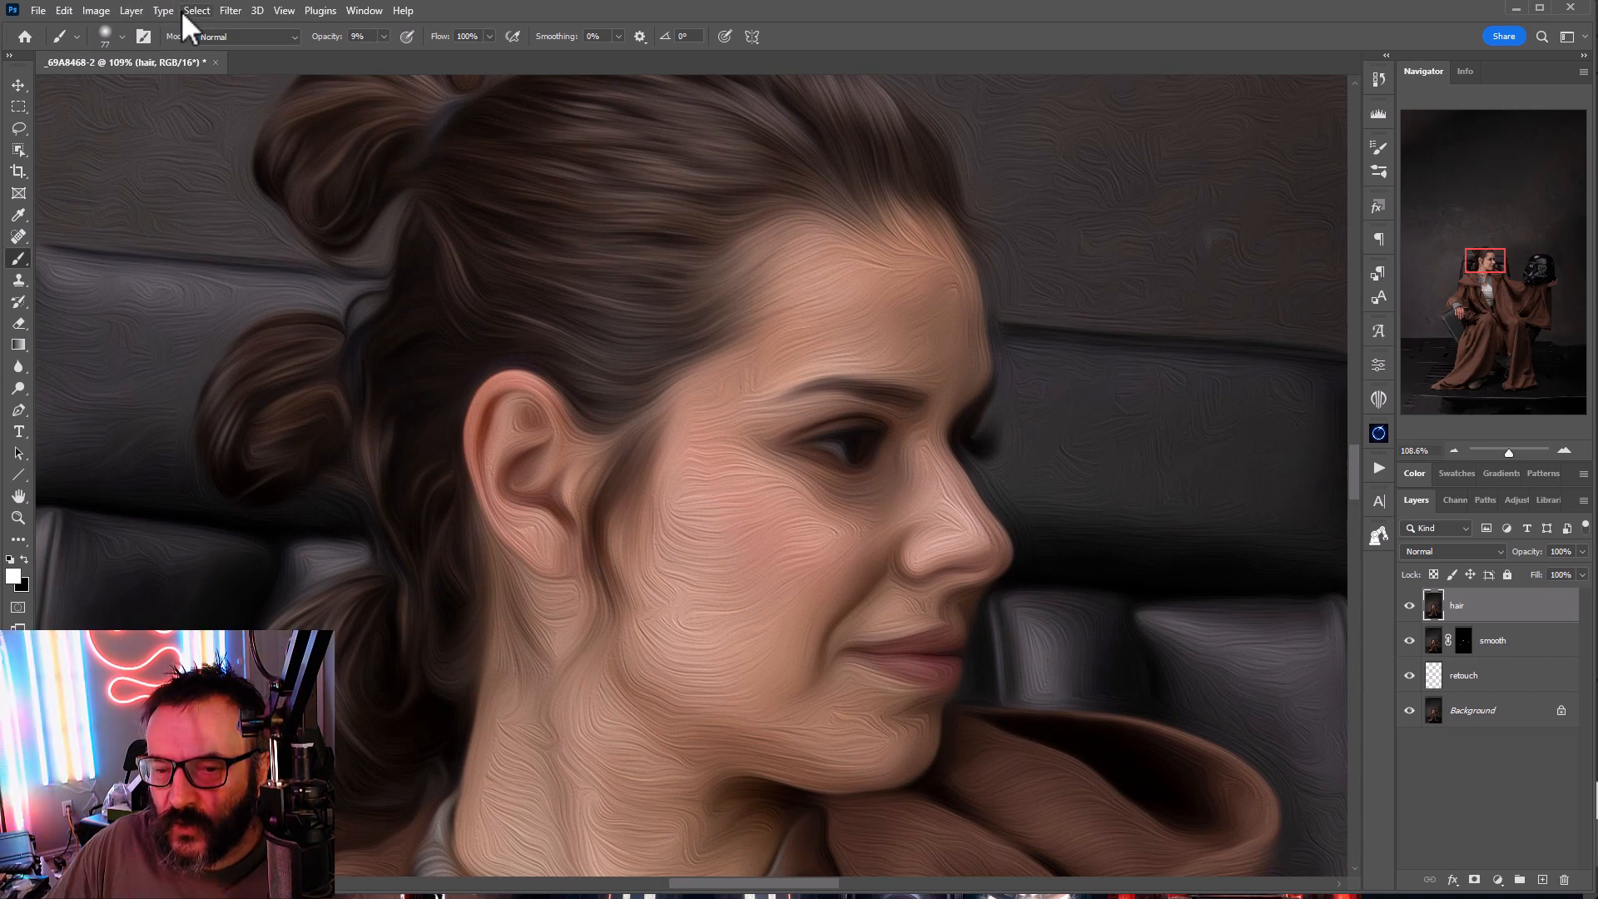
{"action": "left_click", "coordinate": [229, 10]}
{"action": "mouse_move", "coordinate": [371, 320]}
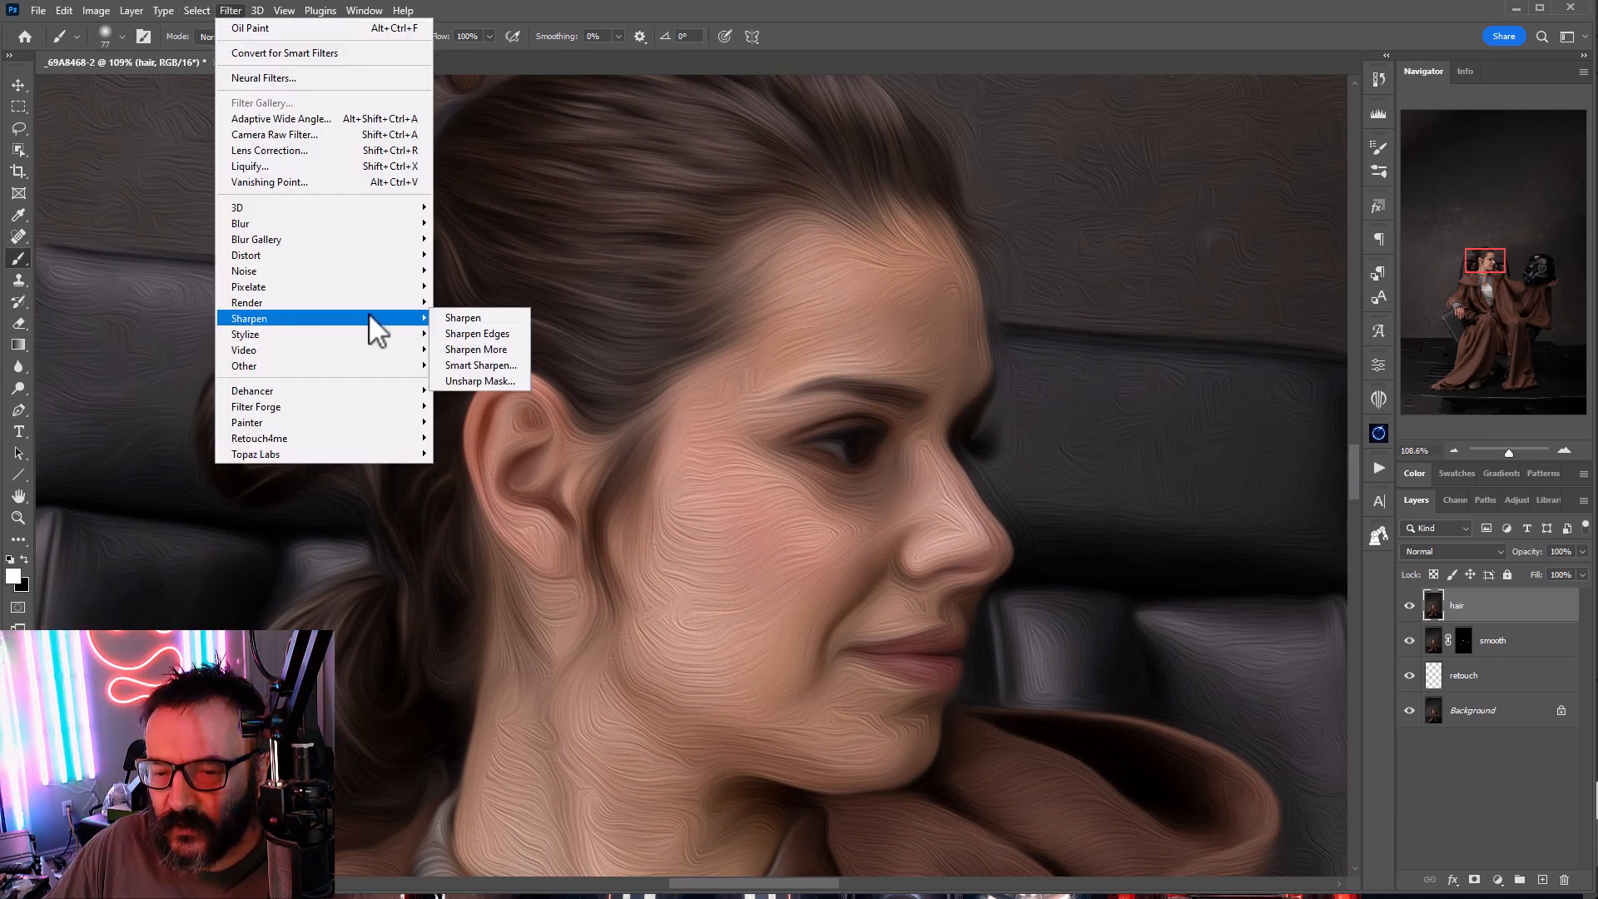
{"action": "left_click", "coordinate": [491, 379]}
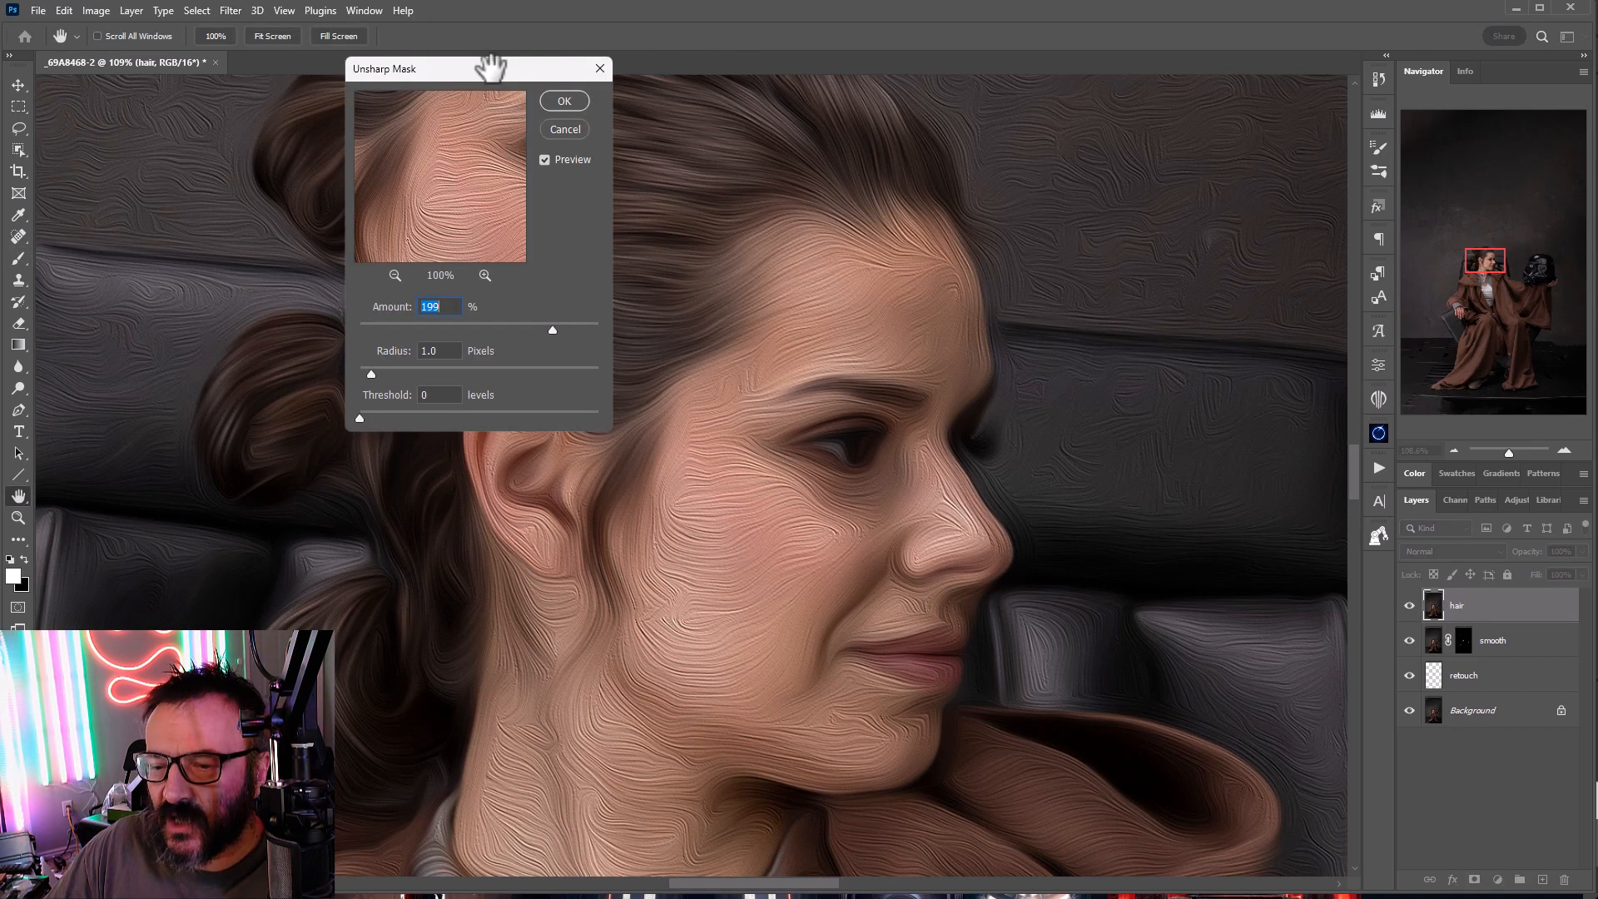
{"action": "left_click_drag", "start_coordinate": [491, 68], "coordinate": [1020, 146]}
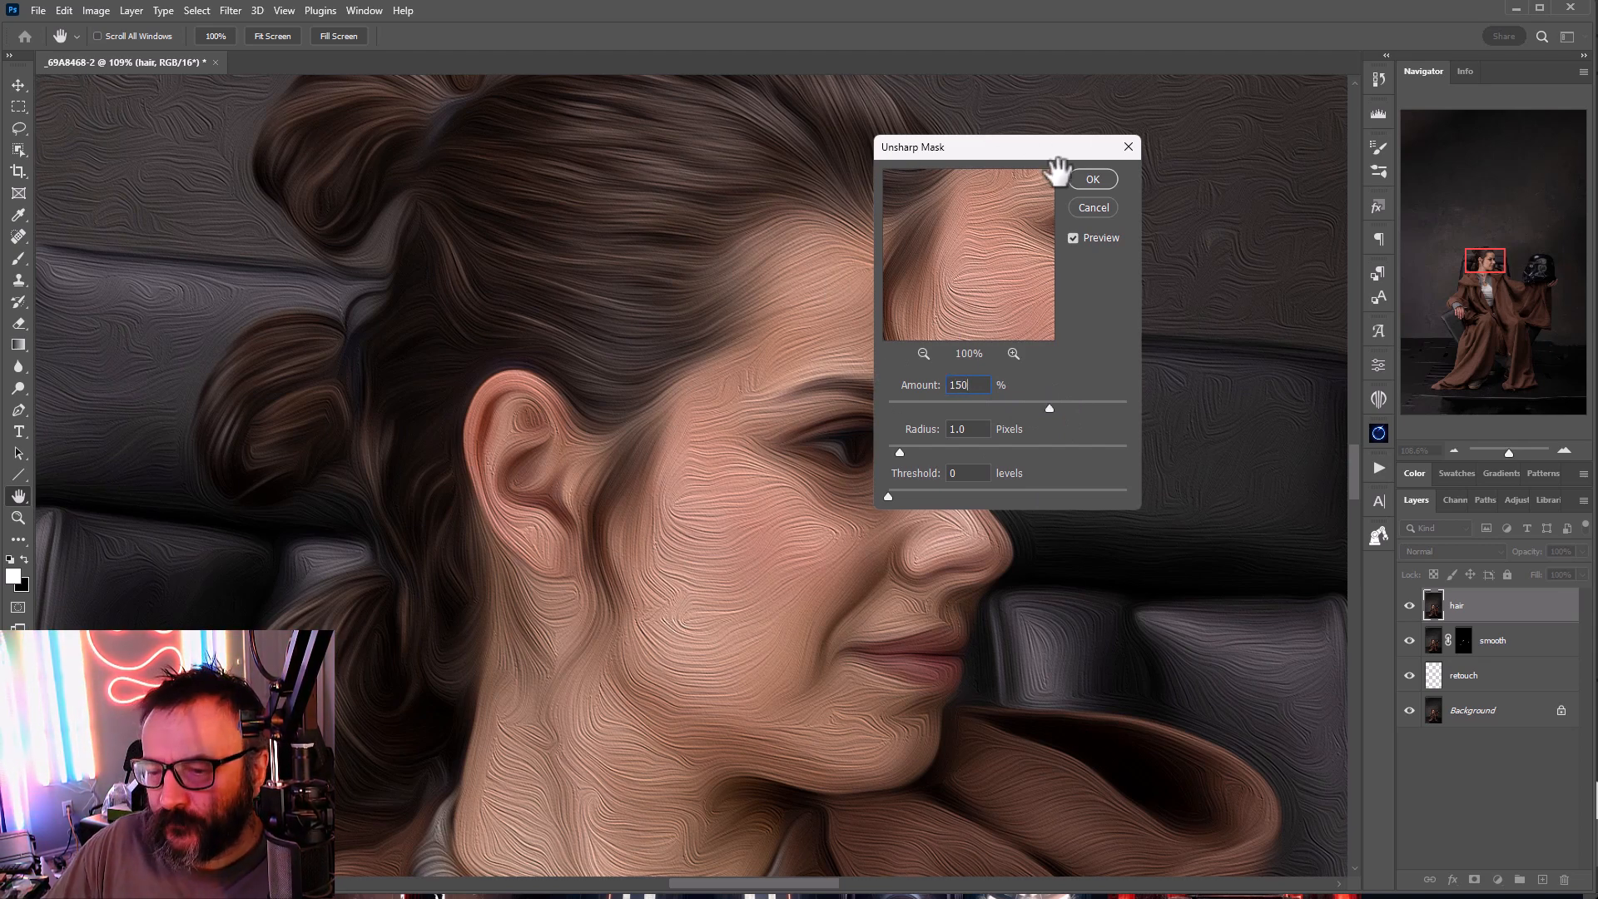
{"action": "left_click", "coordinate": [1085, 186]}
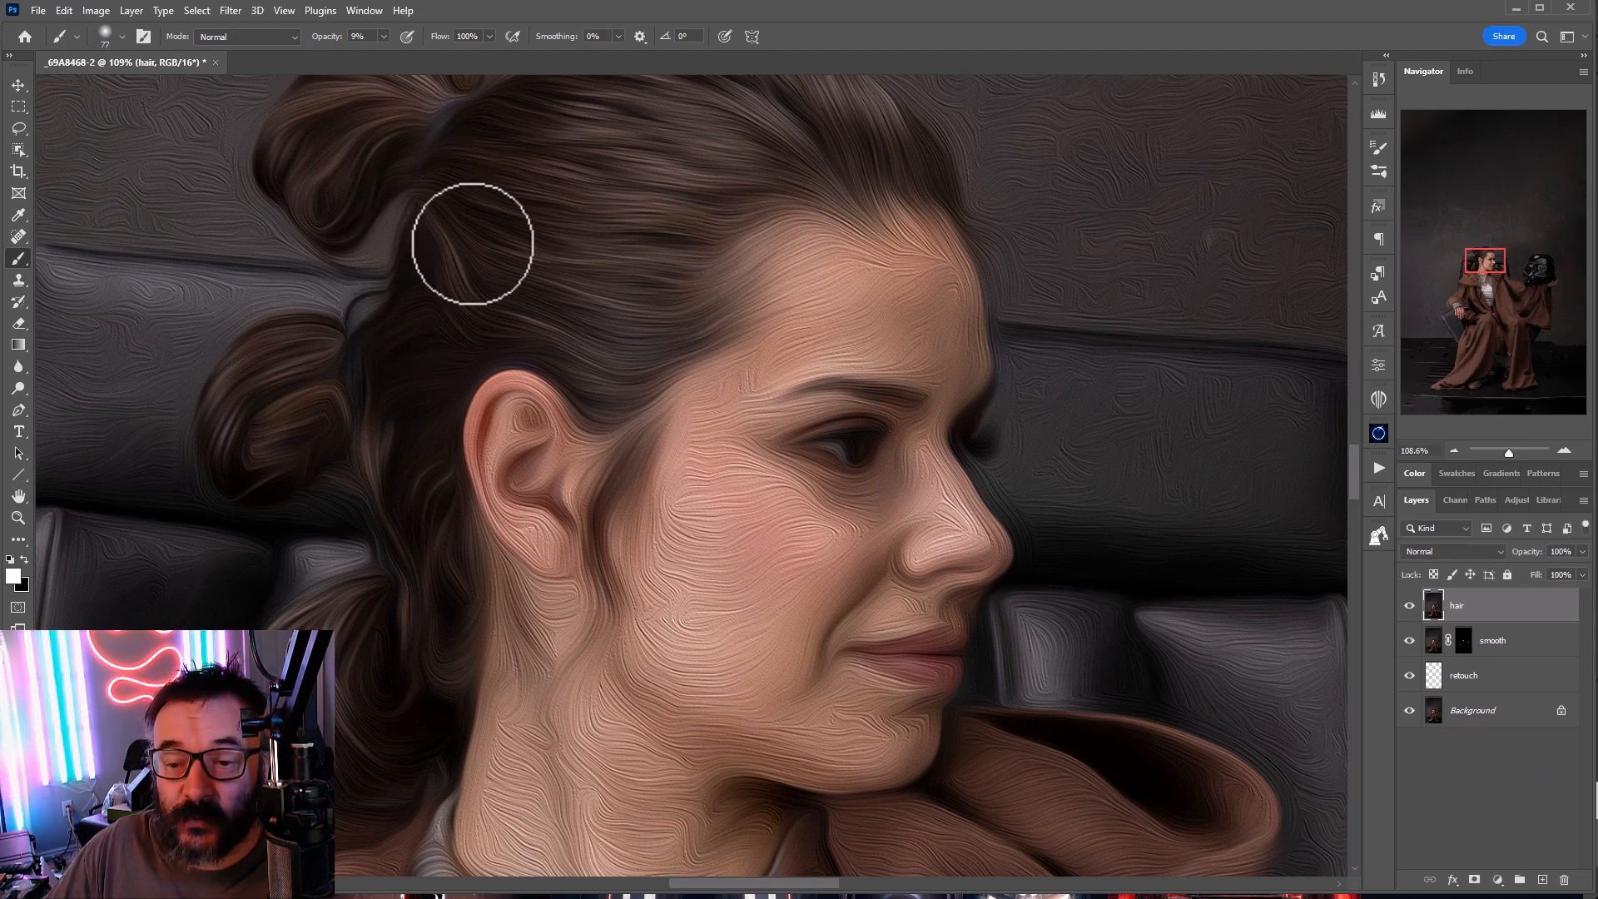
Step: Hide the hair layer behind a black mask and paint the effect in over the strands beside the ear and along the hairline
{"action": "left_click", "coordinate": [1474, 879], "text": "alt"}
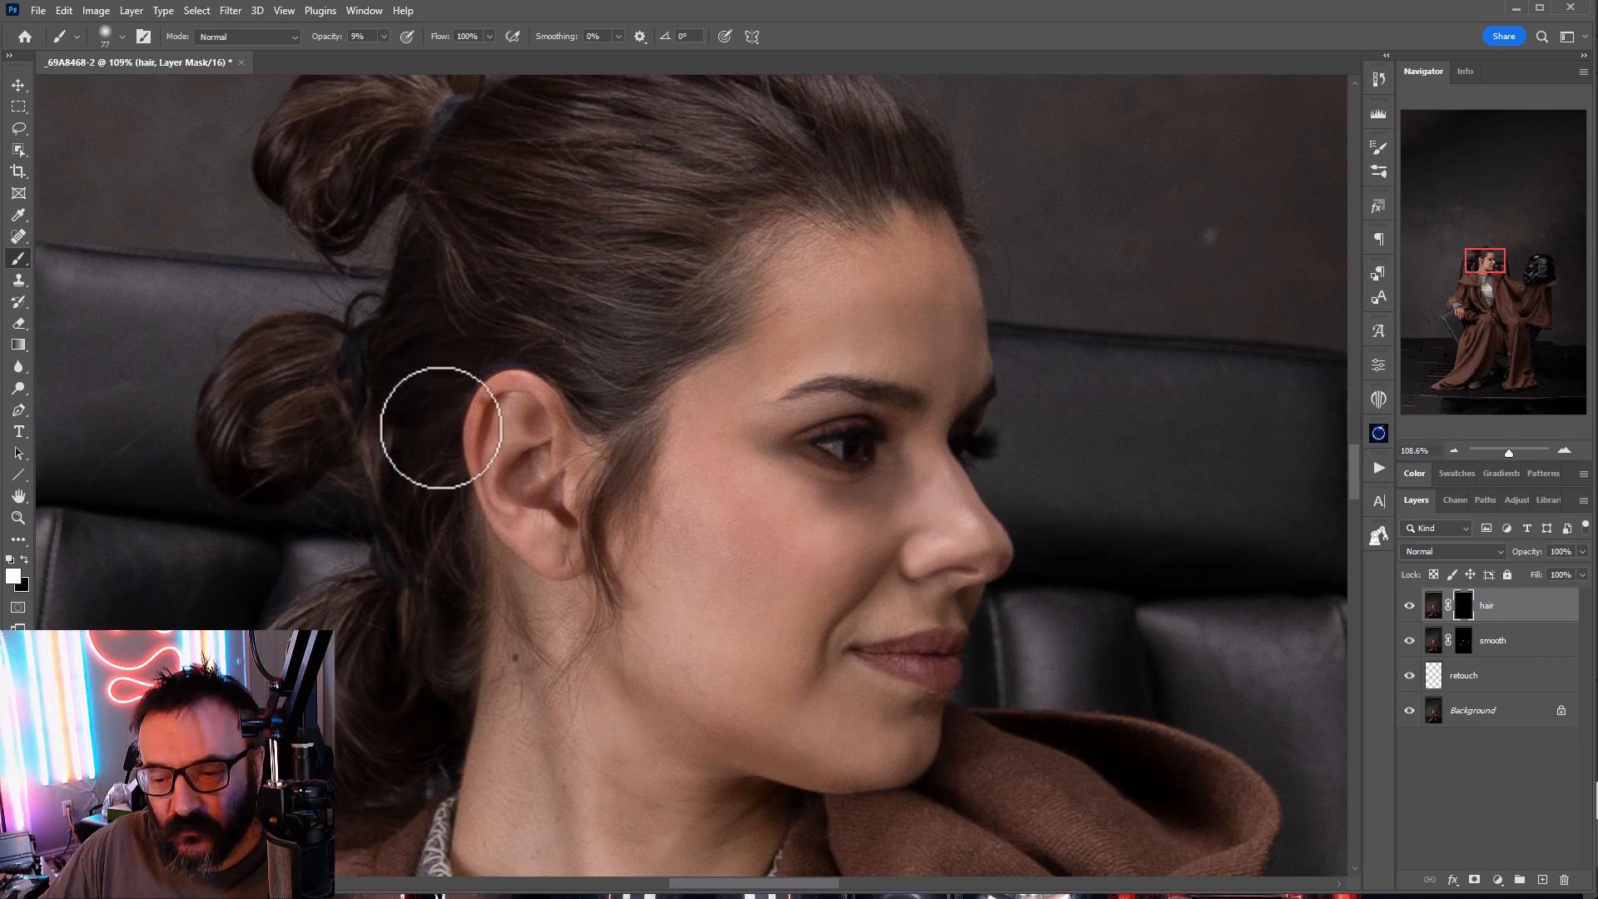
{"action": "scroll", "coordinate": [441, 427], "scroll_direction": "up", "scroll_amount": 8}
{"action": "left_click_drag", "start_coordinate": [1034, 463], "coordinate": [803, 250]}
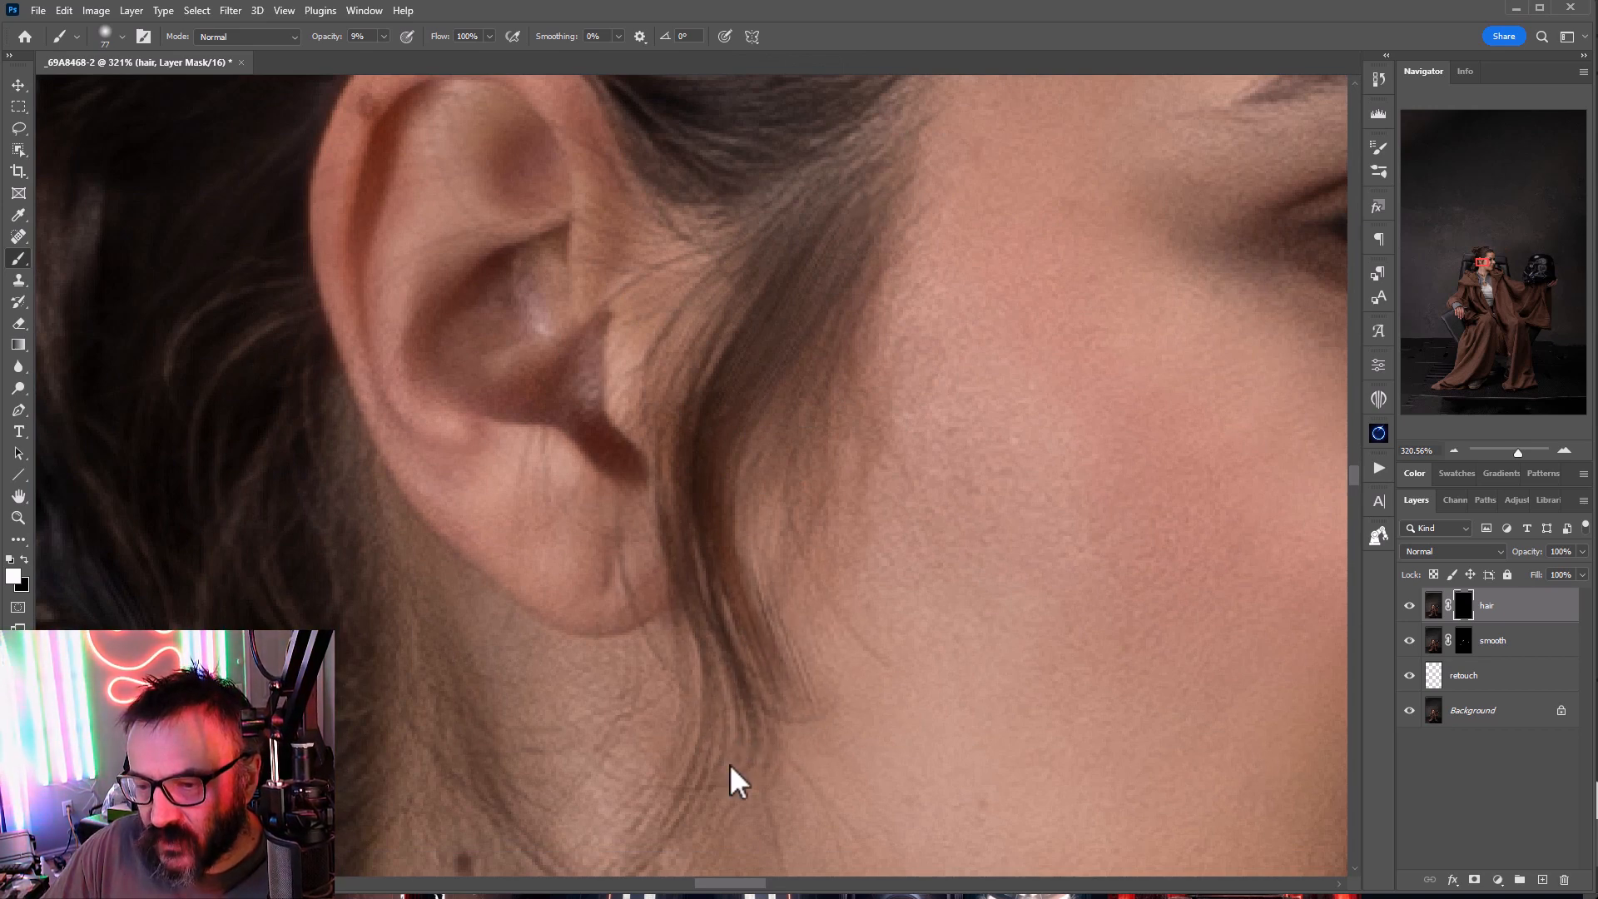
{"action": "scroll", "coordinate": [846, 827], "scroll_direction": "up", "scroll_amount": 8}
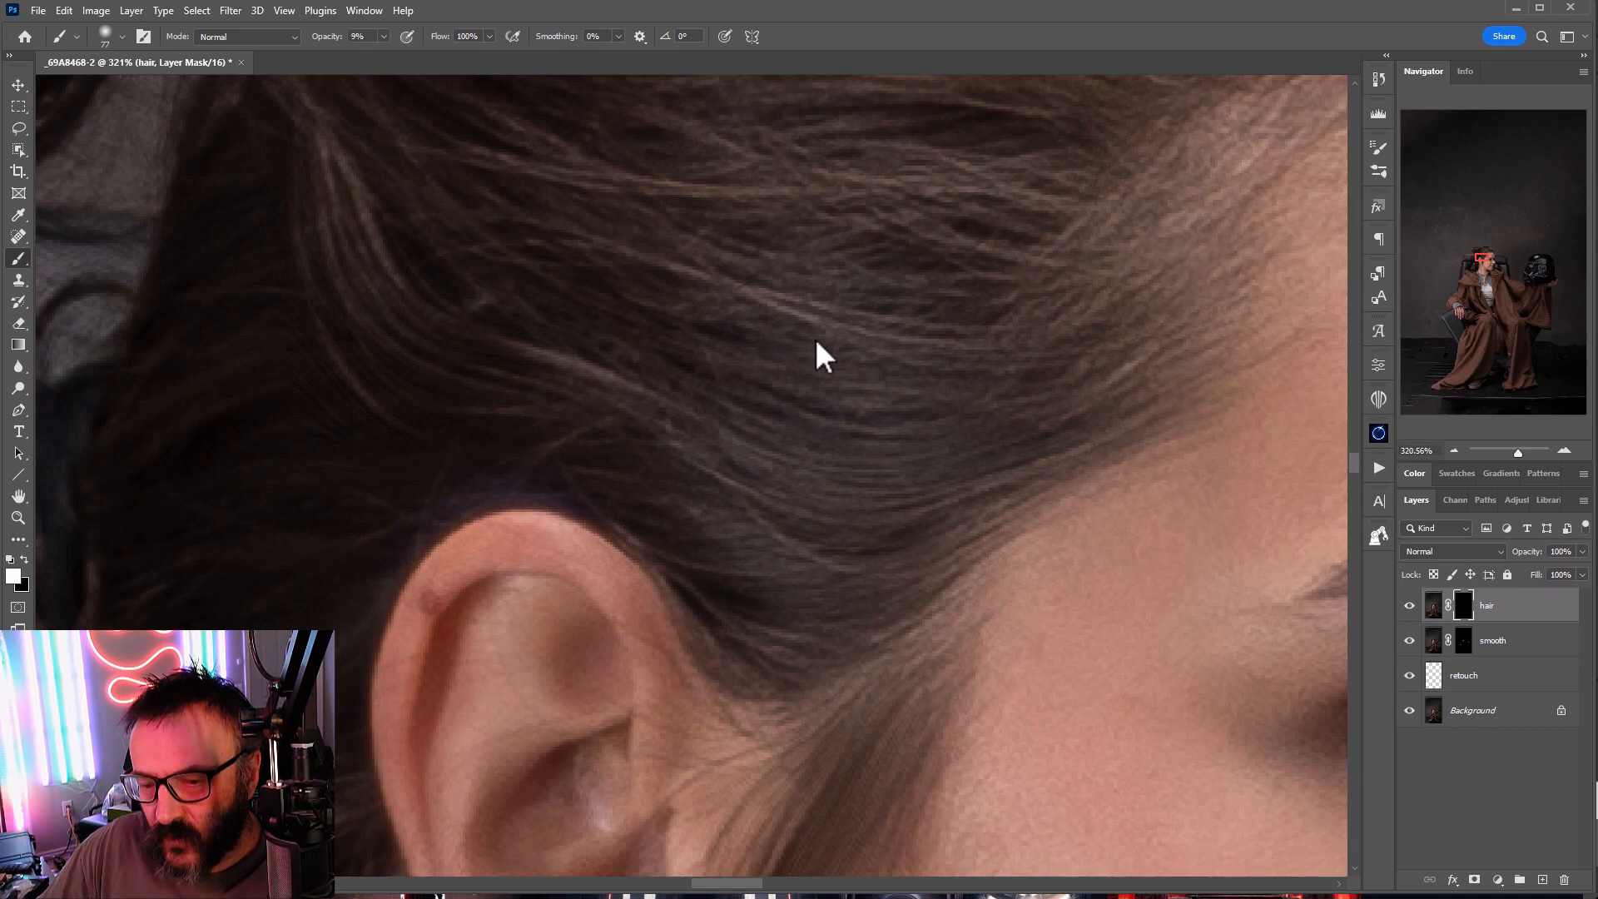
{"action": "left_click_drag", "start_coordinate": [1106, 367], "coordinate": [657, 467]}
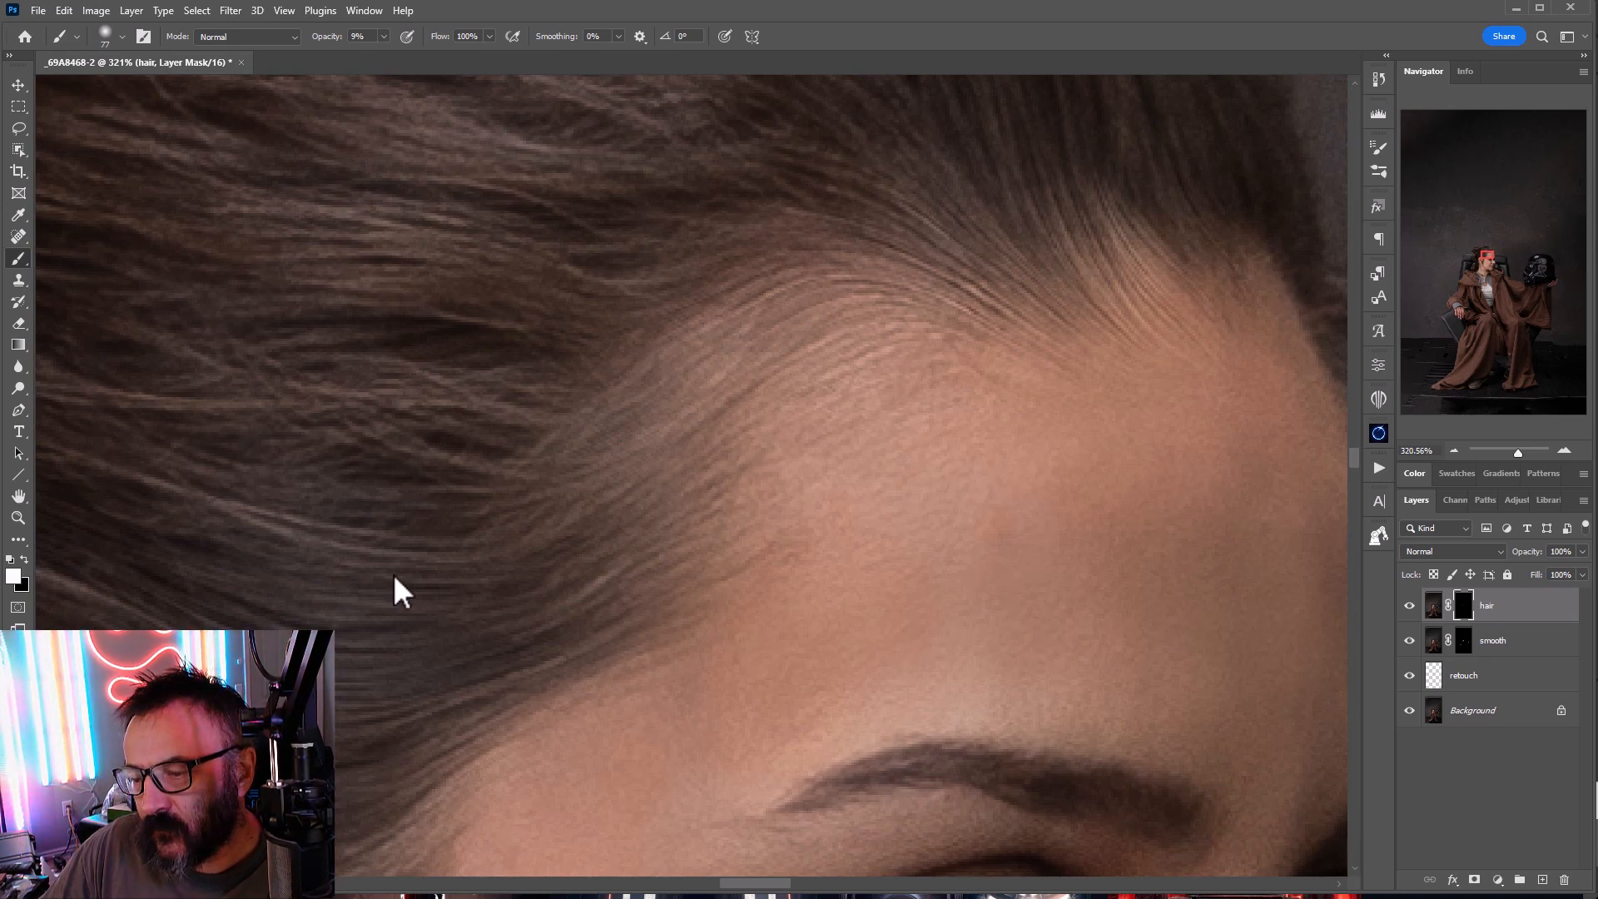
Step: Paint the oil-paint effect in on the hair mask across the side of the head, the upper bun, the crown and the front hairline
{"action": "left_click_drag", "start_coordinate": [392, 589], "coordinate": [876, 437]}
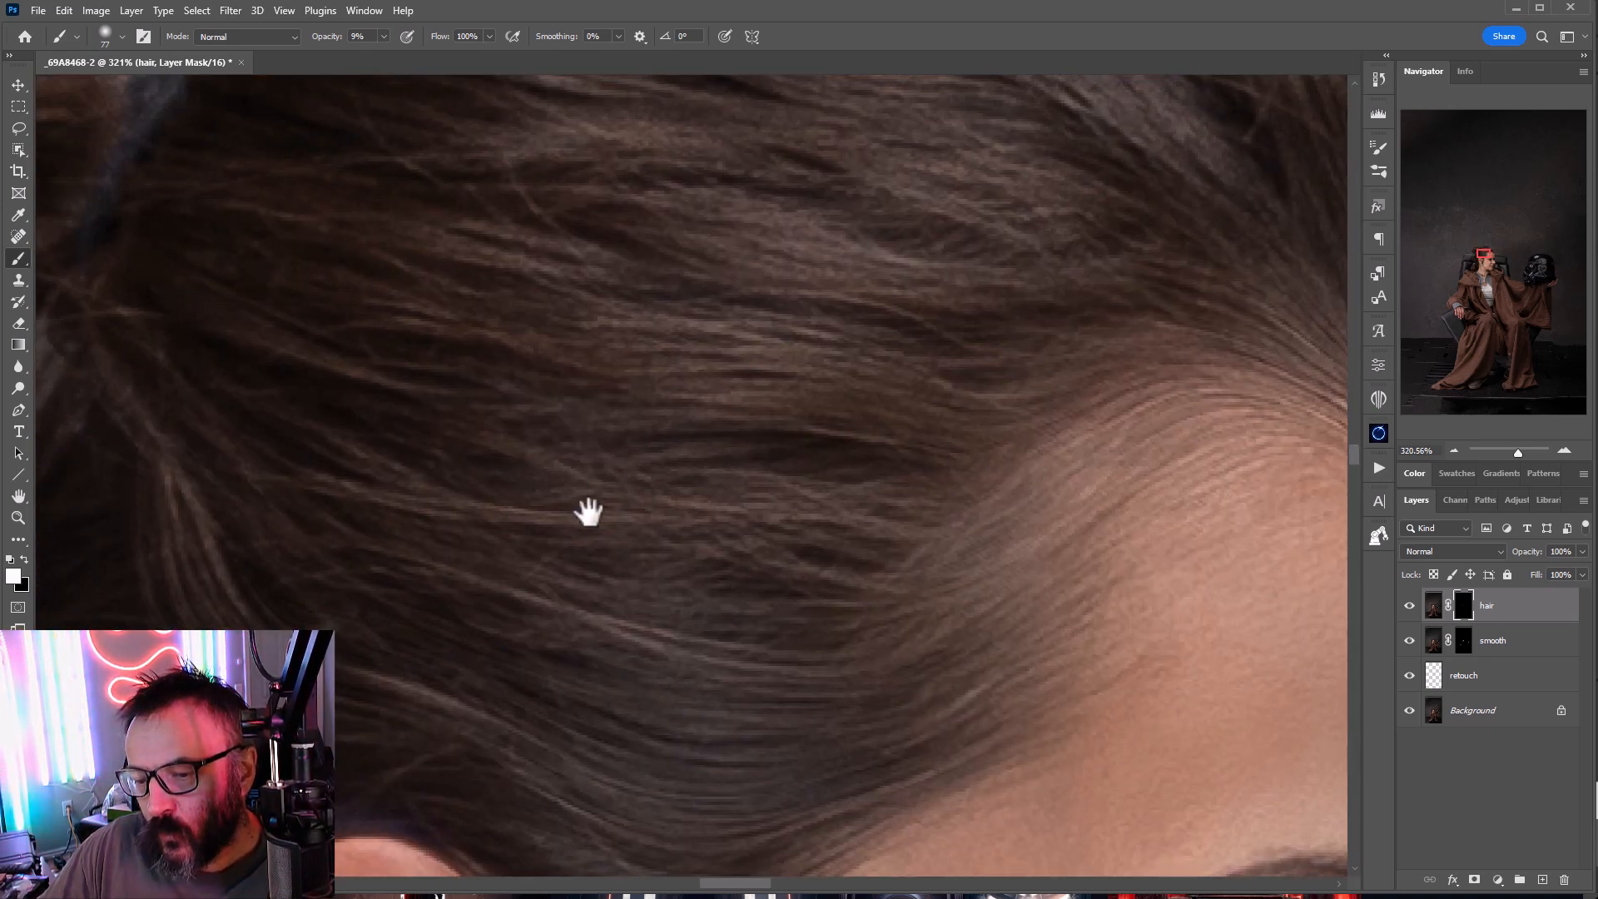
{"action": "left_click_drag", "start_coordinate": [889, 381], "coordinate": [923, 375]}
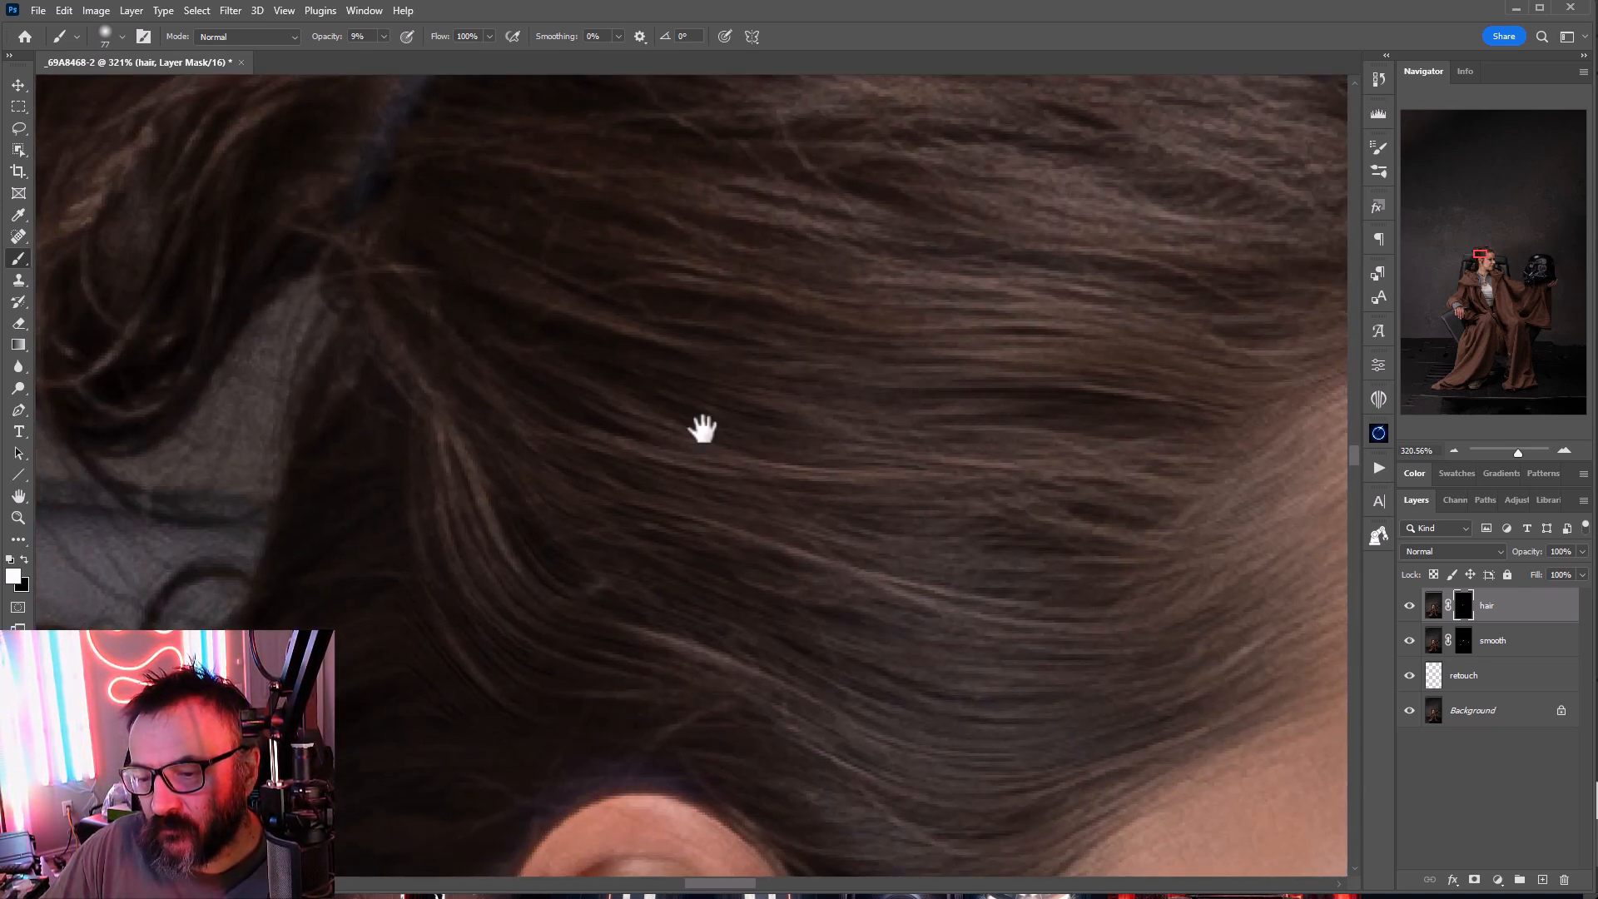
{"action": "left_click_drag", "start_coordinate": [911, 444], "coordinate": [1332, 729]}
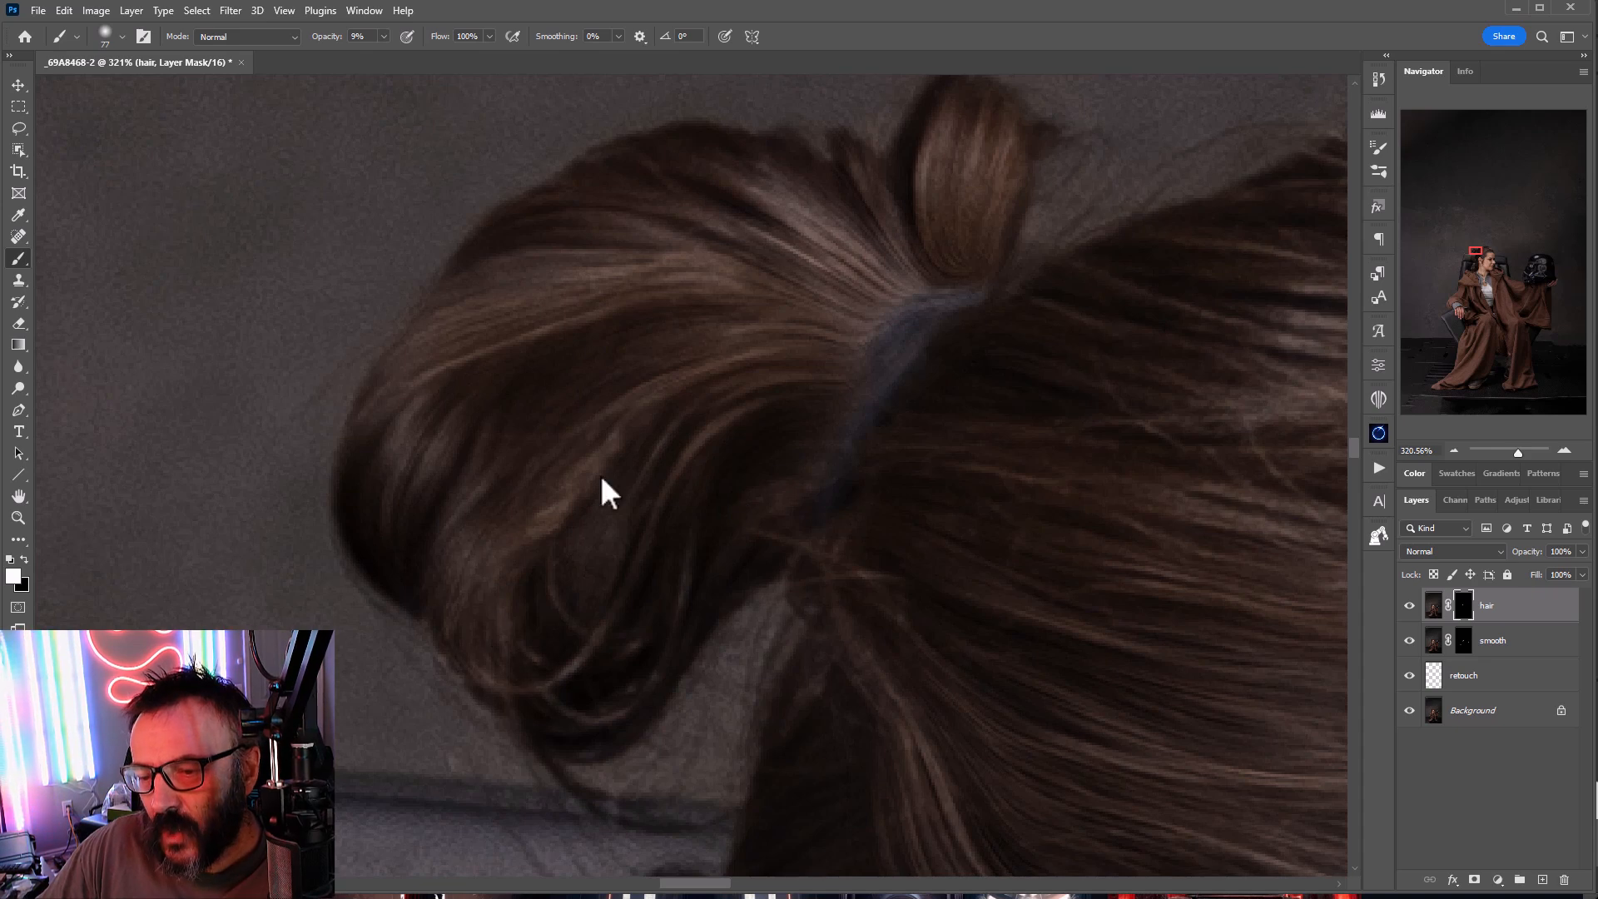
{"action": "left_click_drag", "start_coordinate": [1016, 571], "coordinate": [676, 292]}
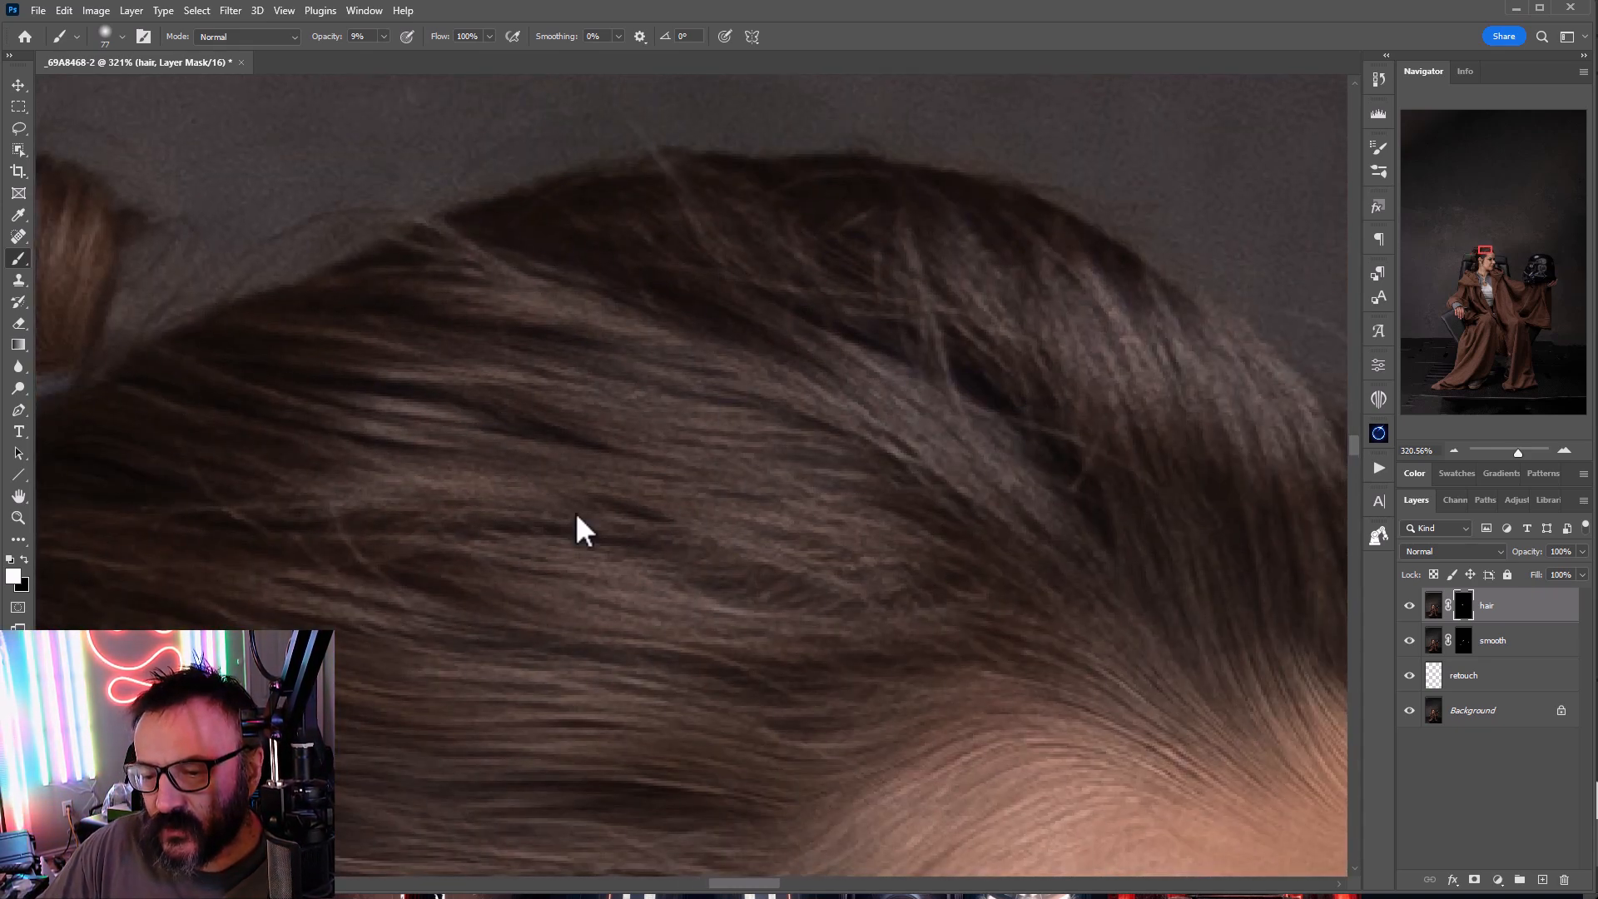
{"action": "left_click_drag", "start_coordinate": [822, 516], "coordinate": [581, 650]}
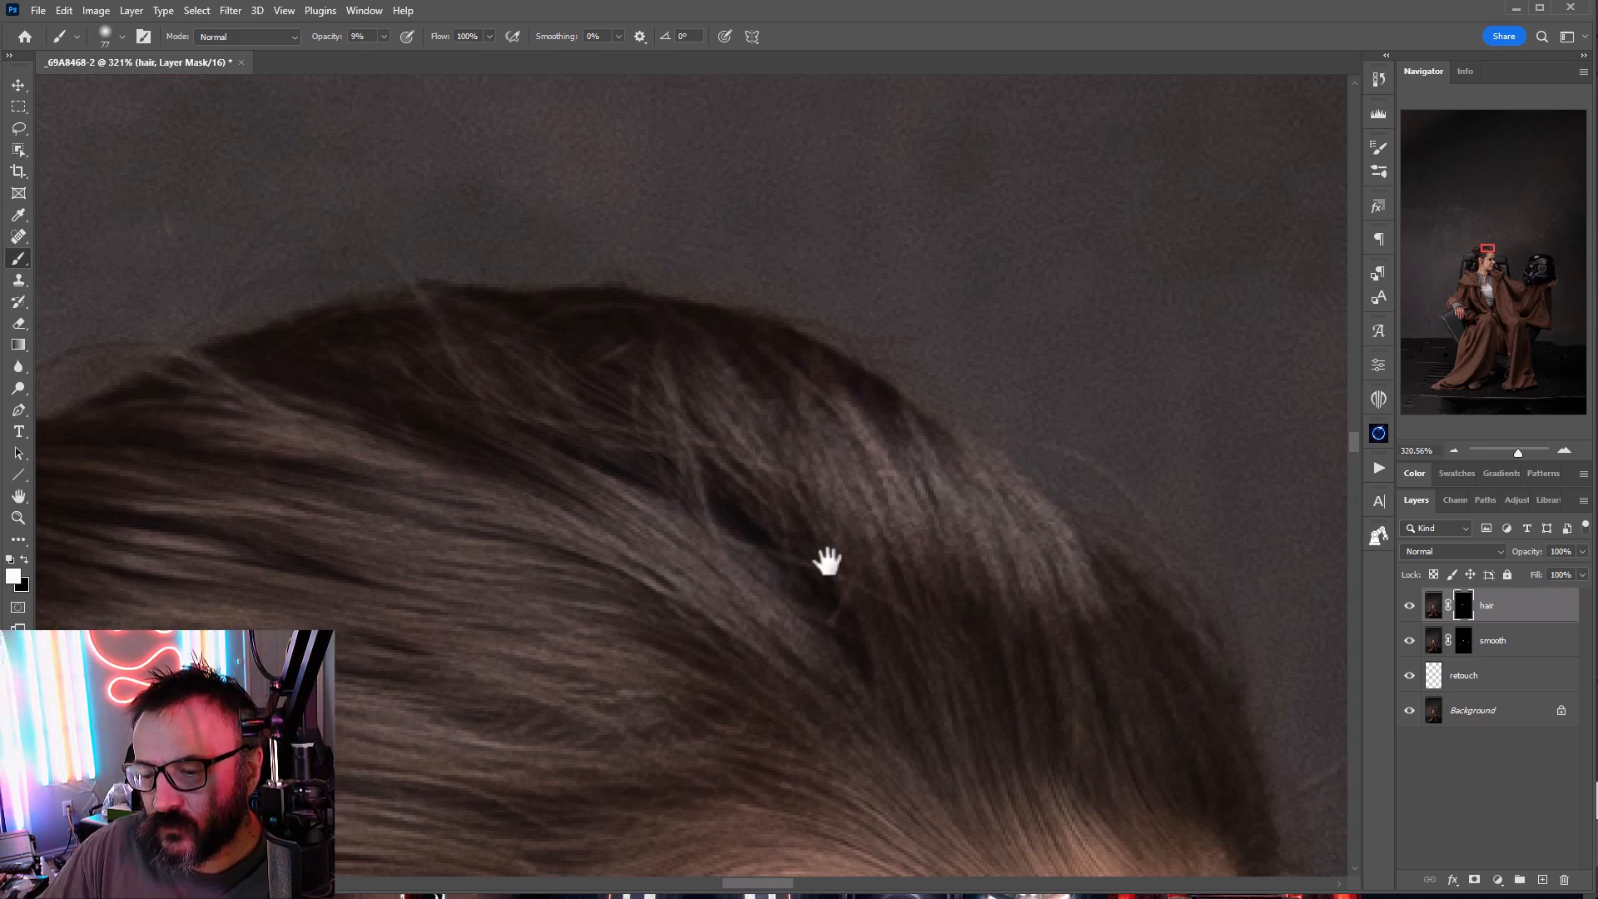
{"action": "left_click_drag", "start_coordinate": [1056, 699], "coordinate": [671, 360]}
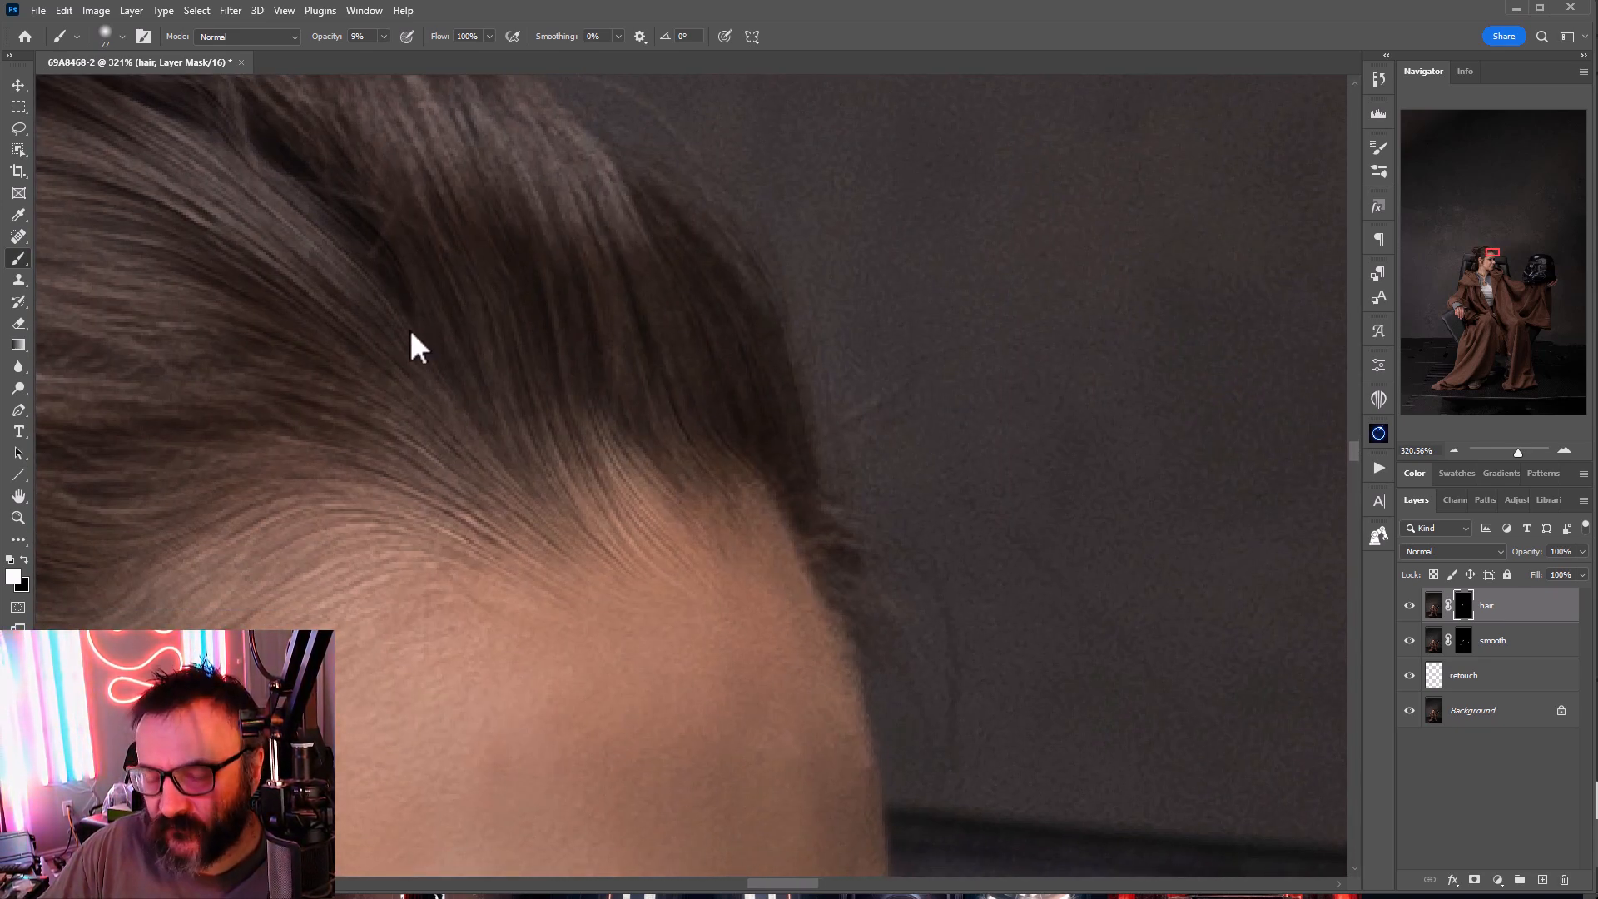
Step: Reduce the brush to 20 px and paint the hair effect into the eyebrows and around the eyelashes on the mask
{"action": "scroll", "coordinate": [416, 348], "scroll_direction": "down", "scroll_amount": 6}
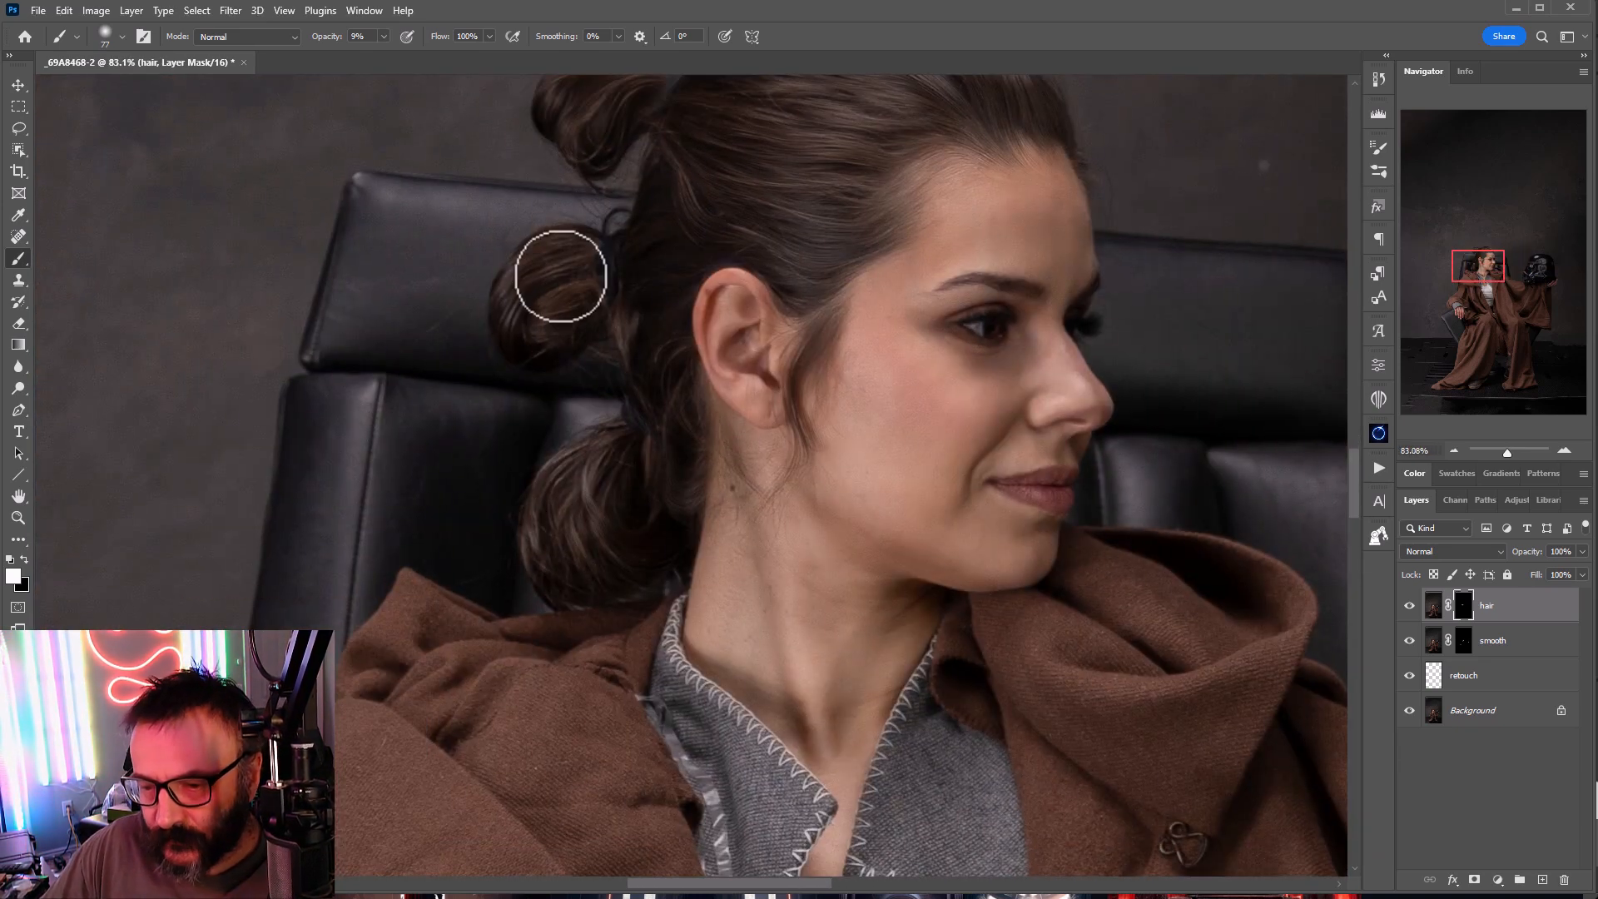
{"action": "left_click_drag", "start_coordinate": [941, 710], "coordinate": [622, 650]}
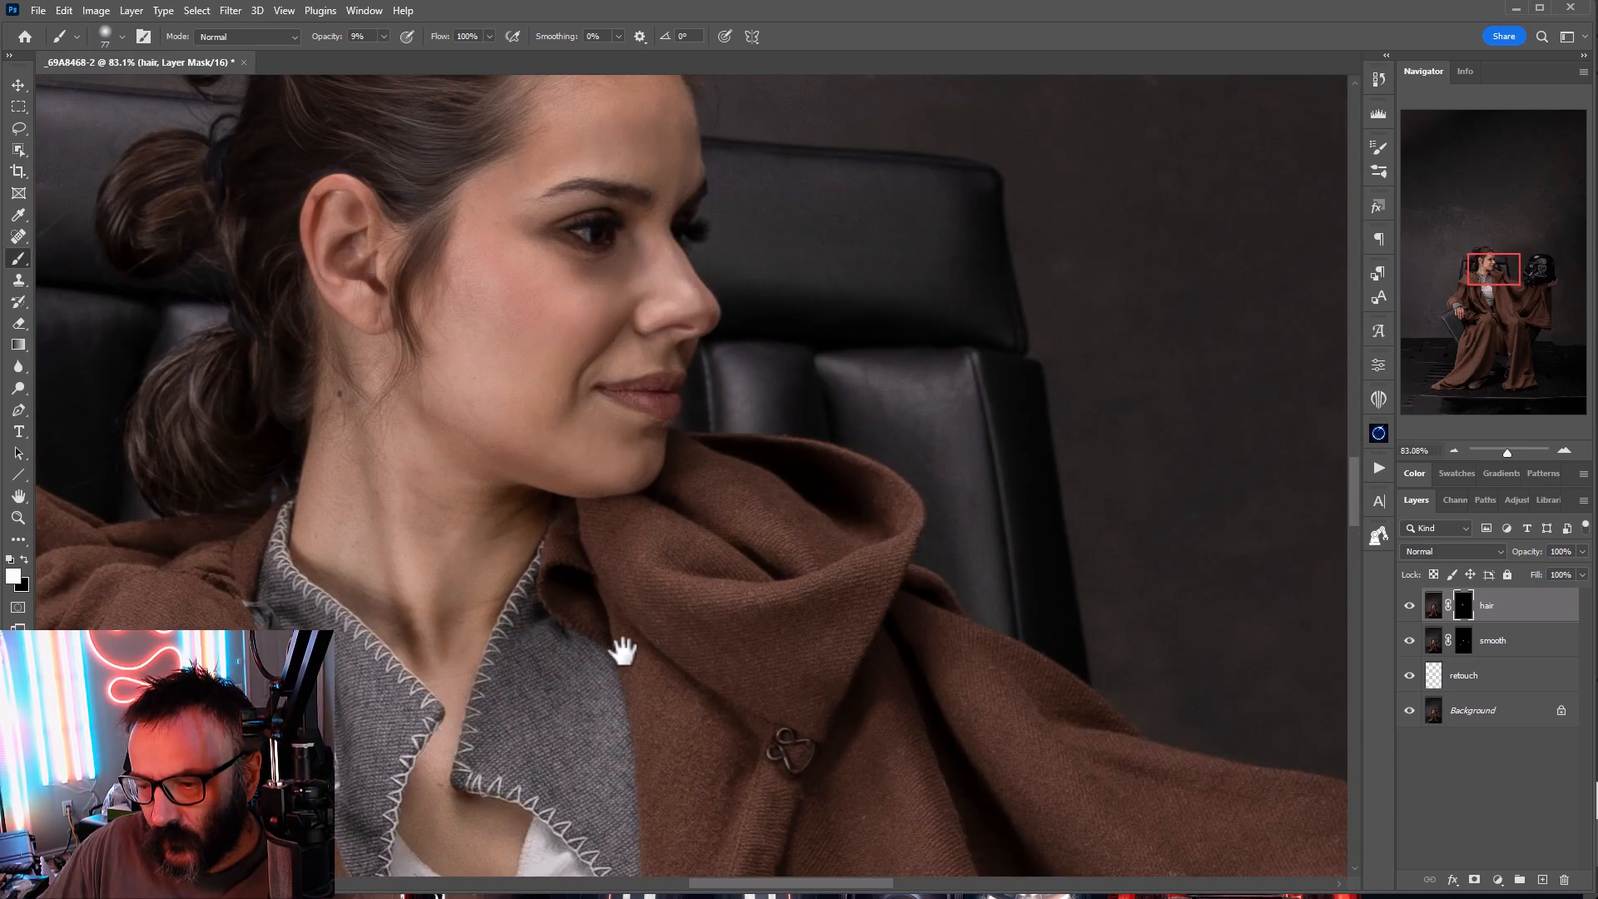
{"action": "scroll", "coordinate": [624, 193], "scroll_direction": "up", "scroll_amount": 5}
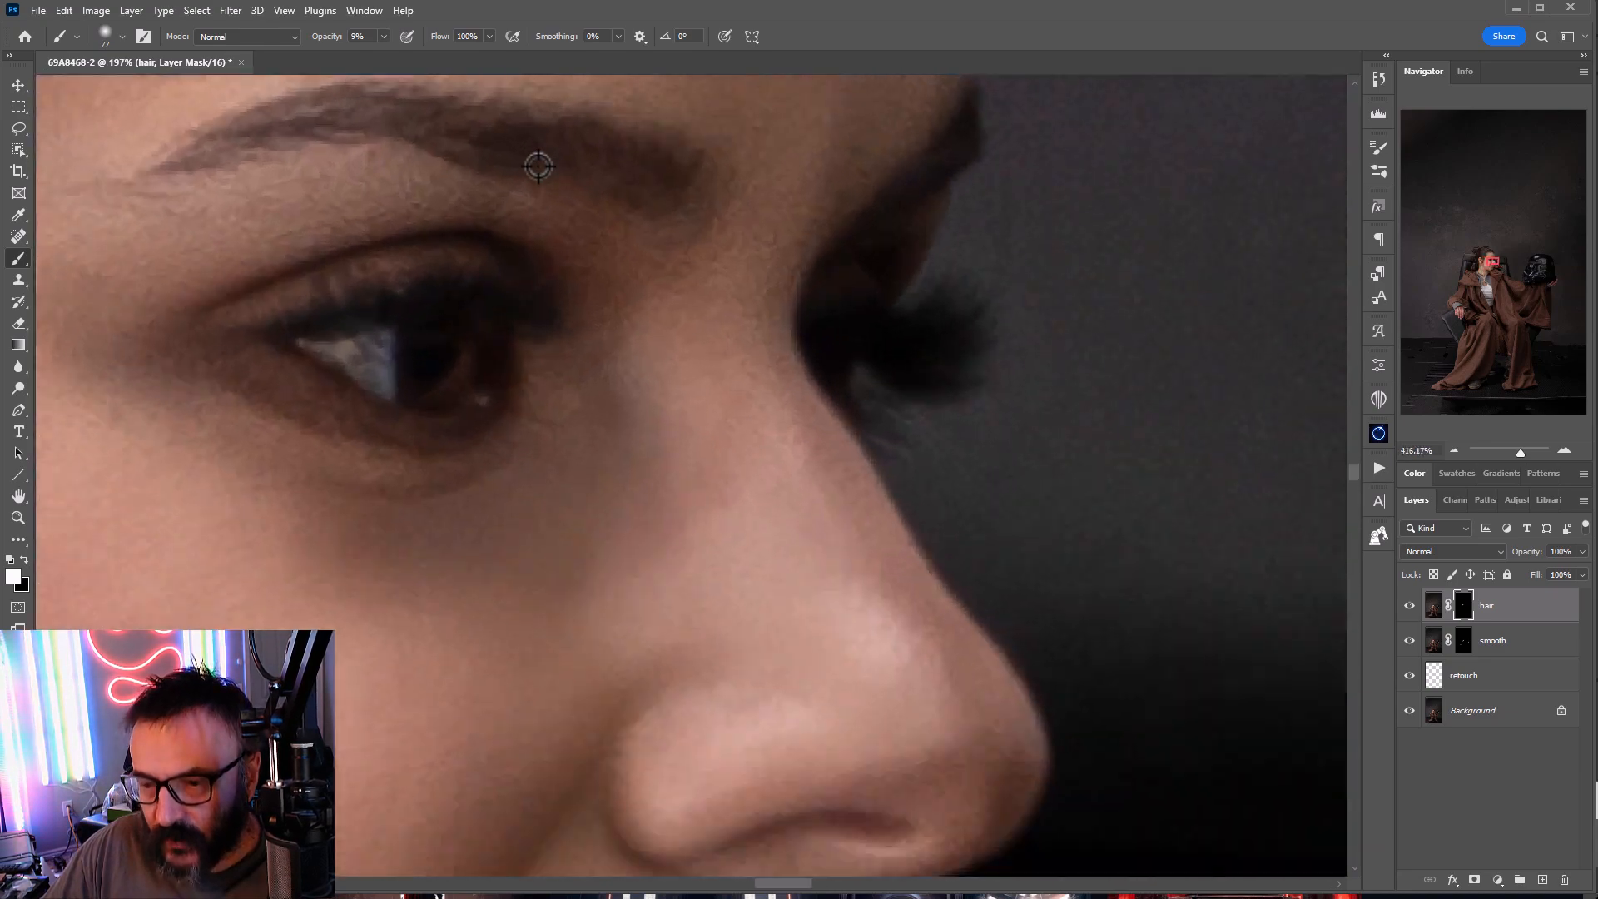
{"action": "scroll", "coordinate": [538, 166], "scroll_direction": "up", "scroll_amount": 3}
{"action": "left_click_drag", "start_coordinate": [427, 233], "coordinate": [618, 613]}
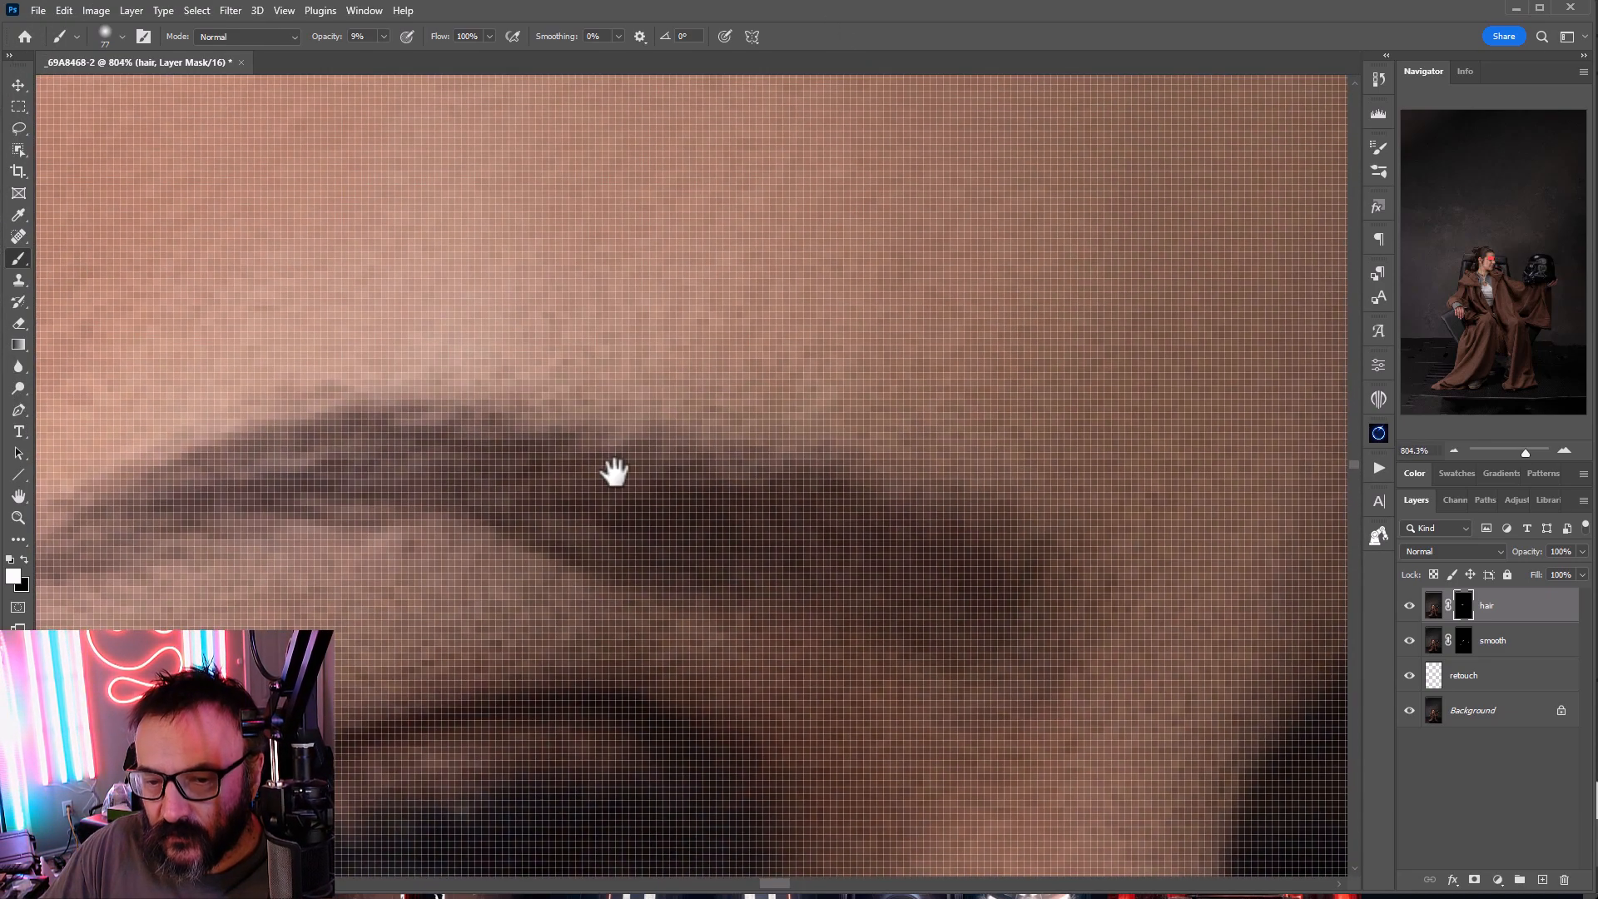
{"action": "key", "text": "bracketleft"}
{"action": "key", "text": "bracketleft"}
{"action": "key", "text": "bracketleft"}
{"action": "key", "text": "bracketleft"}
{"action": "key", "text": "bracketleft"}
{"action": "key", "text": "bracketleft"}
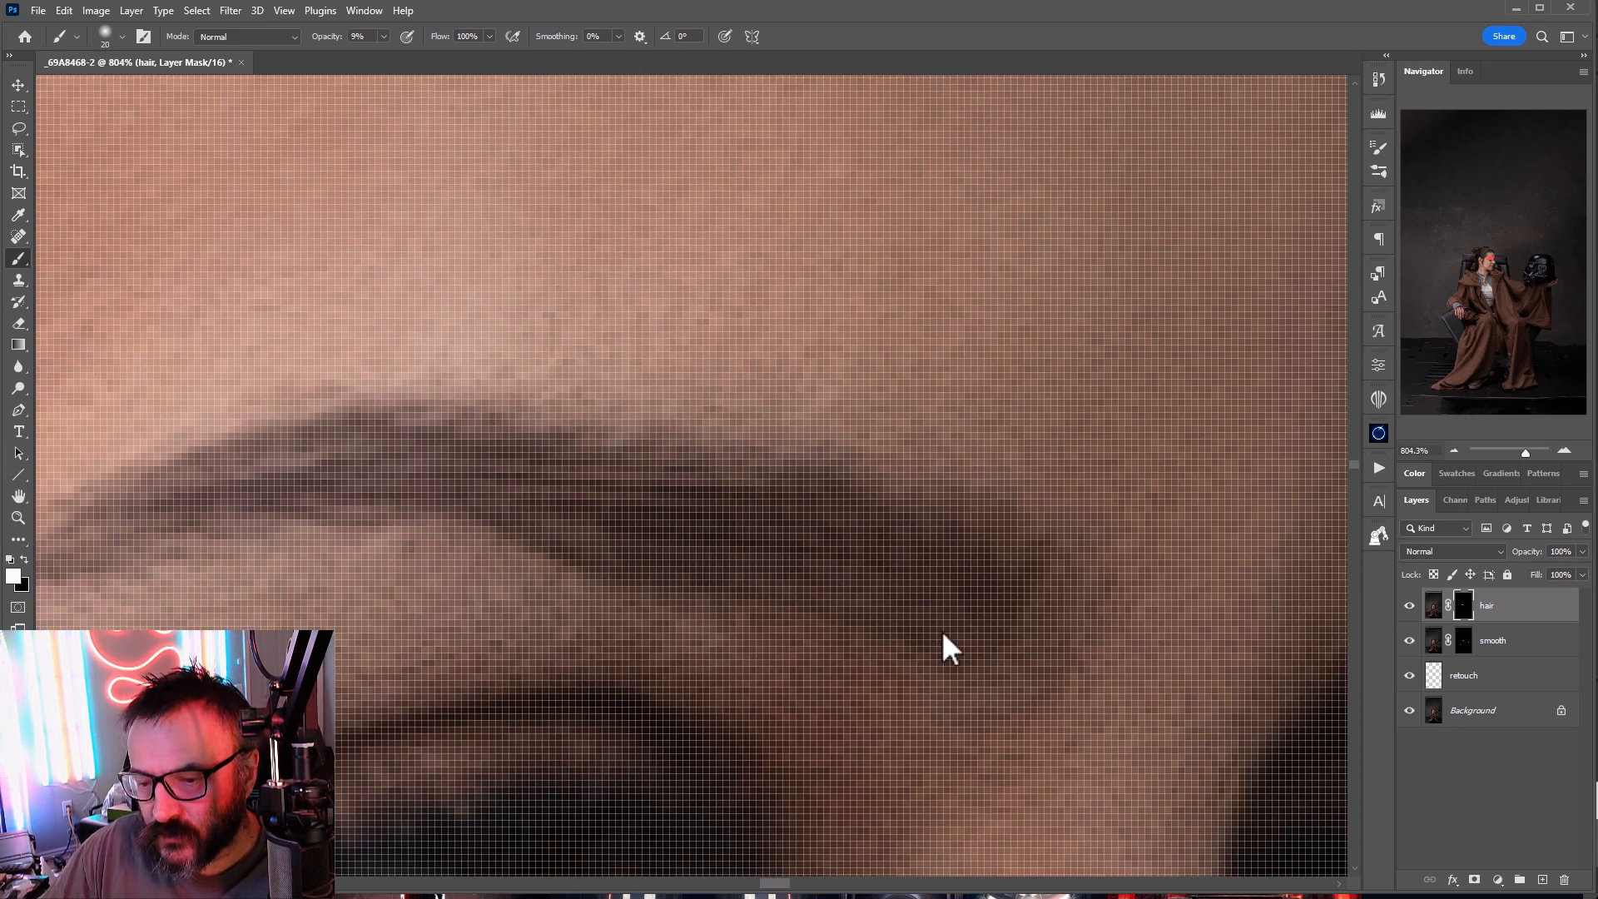
{"action": "left_click_drag", "start_coordinate": [1240, 756], "coordinate": [596, 403]}
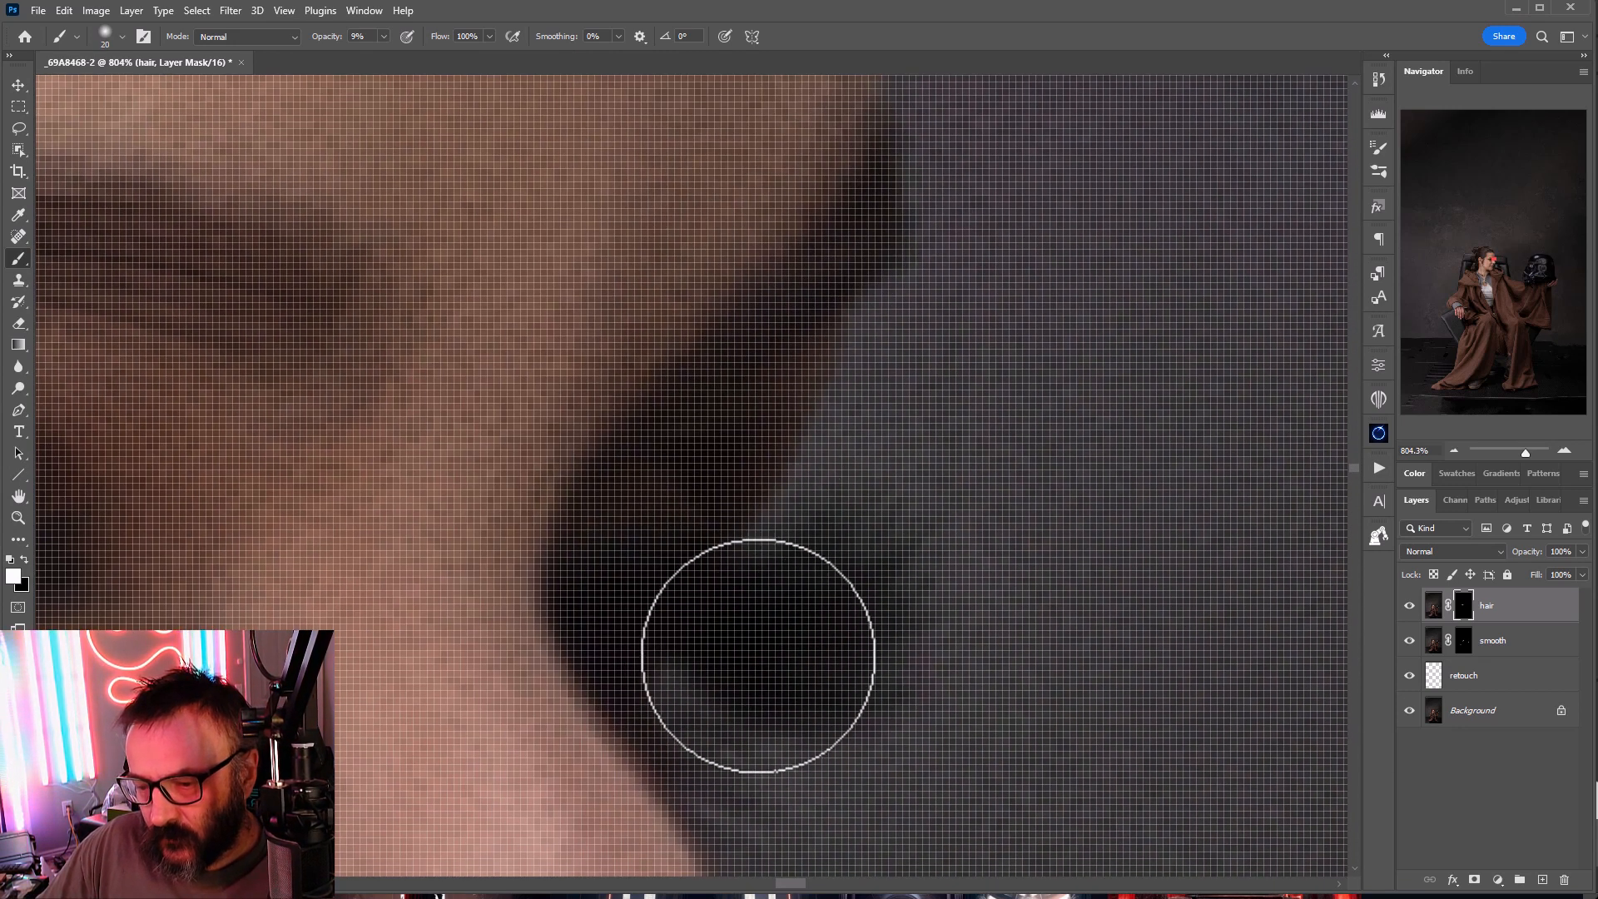
{"action": "mouse_move", "coordinate": [956, 677]}
{"action": "left_mouse_down"}
{"action": "mouse_move", "coordinate": [1046, 482]}
{"action": "mouse_move", "coordinate": [1106, 463]}
{"action": "left_mouse_up"}
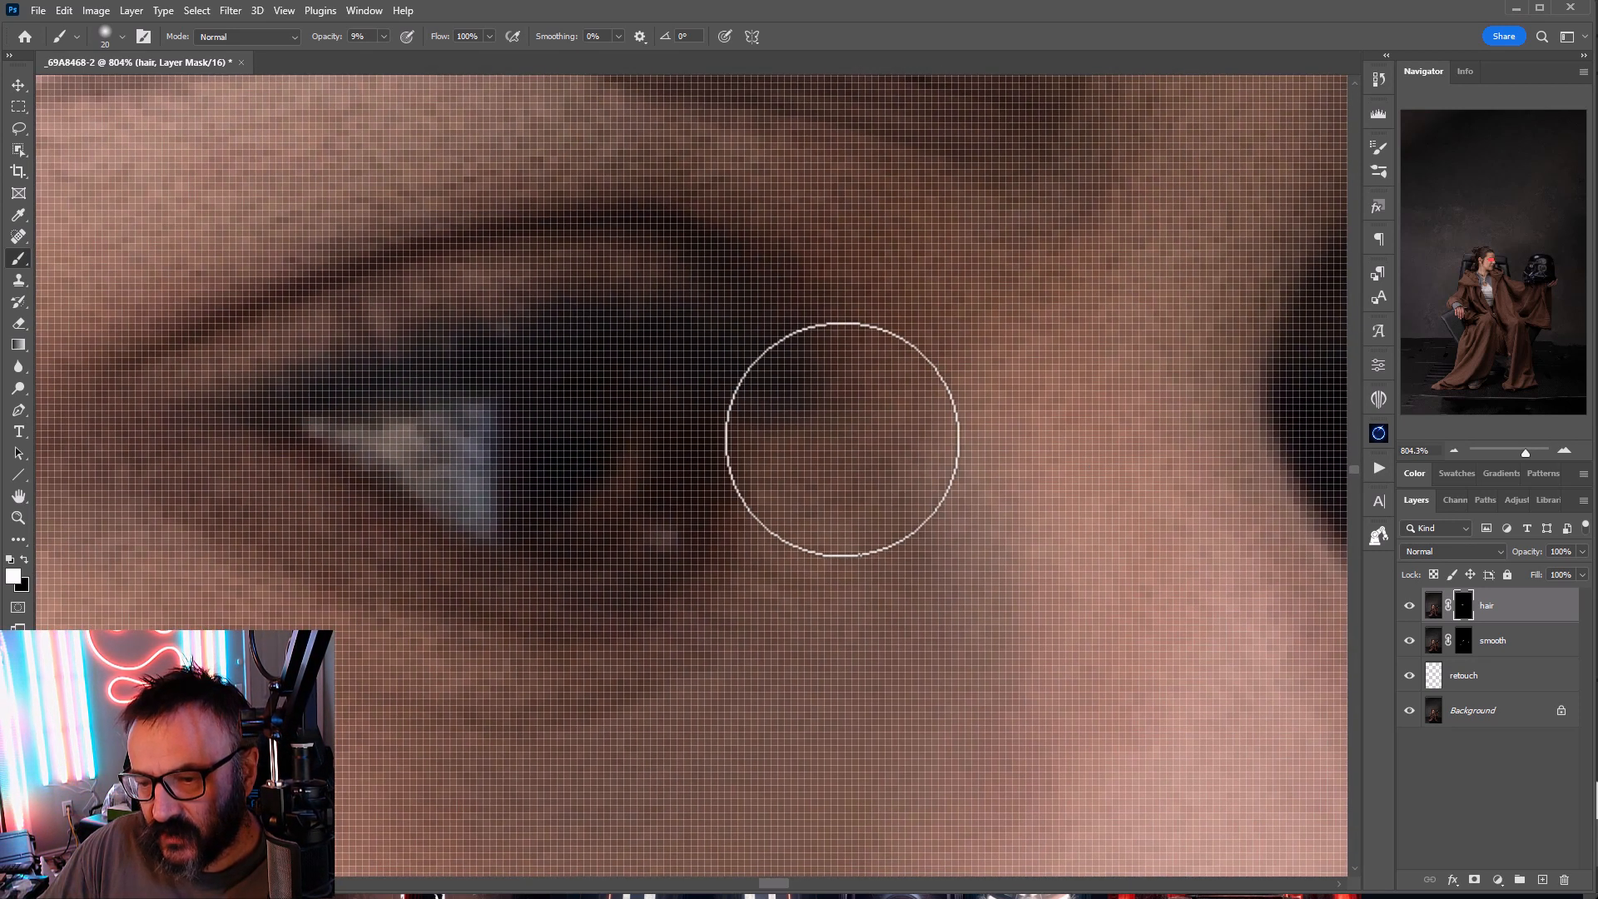
Step: Review the retouched figure, robe, helmet and surrounding backdrop at full-image scale
{"action": "scroll", "coordinate": [845, 449], "scroll_direction": "down", "scroll_amount": 5}
{"action": "scroll", "coordinate": [845, 450], "scroll_direction": "down", "scroll_amount": 7}
{"action": "left_click_drag", "start_coordinate": [959, 624], "coordinate": [682, 282]}
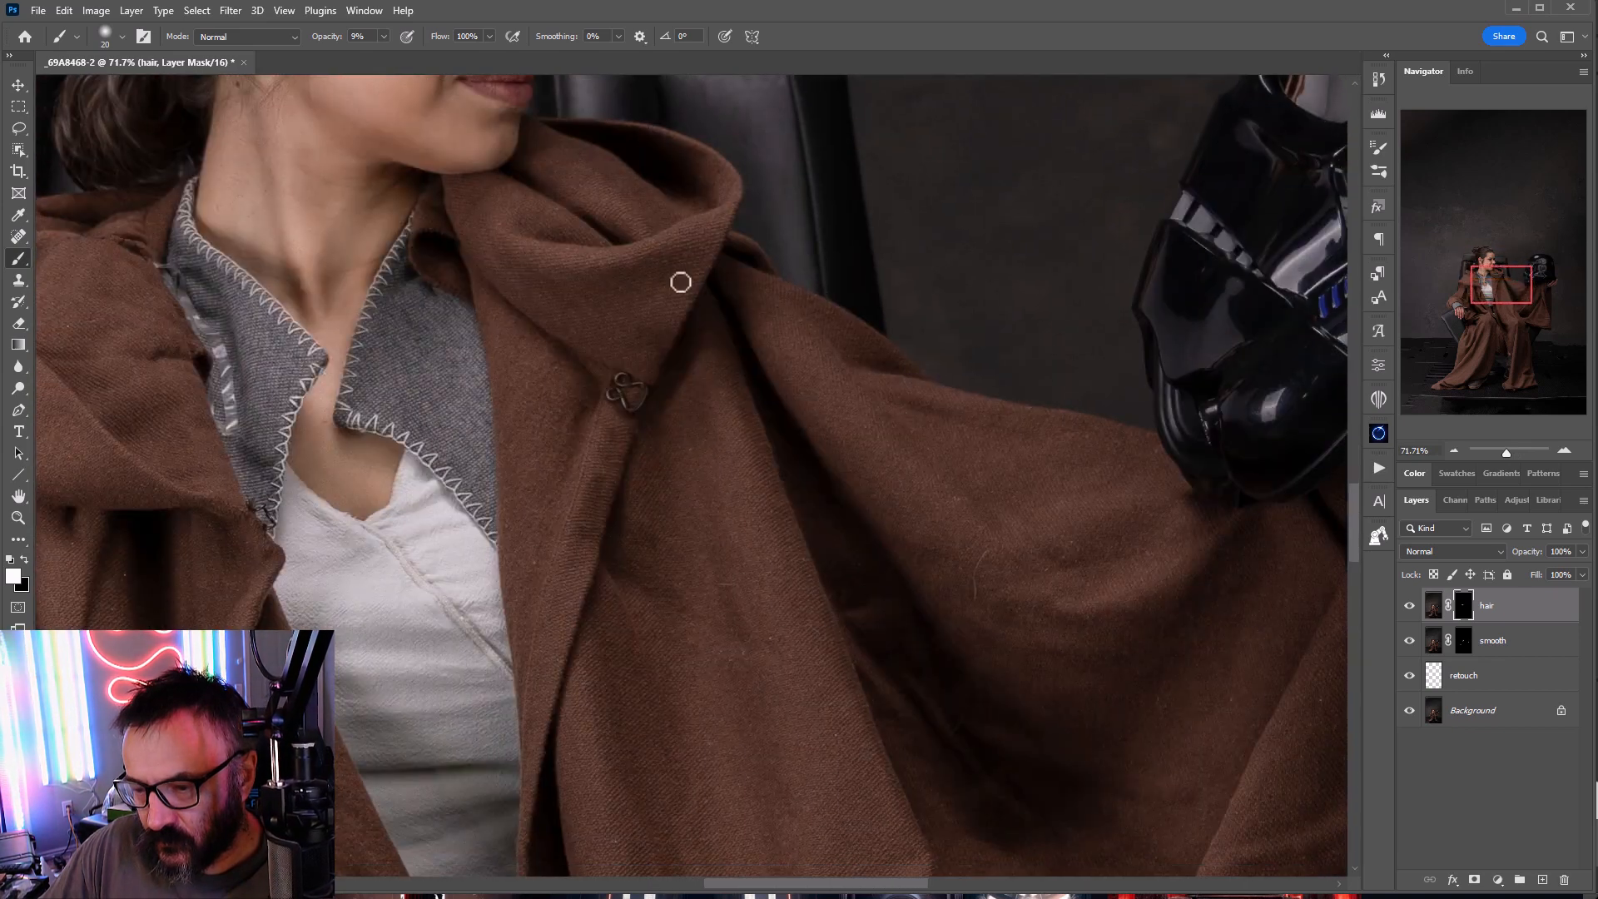
{"action": "scroll", "coordinate": [660, 378], "scroll_direction": "down", "scroll_amount": 3}
{"action": "scroll", "coordinate": [660, 378], "scroll_direction": "down", "scroll_amount": 4}
{"action": "mouse_move", "coordinate": [653, 338]}
{"action": "left_mouse_down"}
{"action": "mouse_move", "coordinate": [677, 417]}
{"action": "mouse_move", "coordinate": [674, 340]}
{"action": "left_mouse_up"}
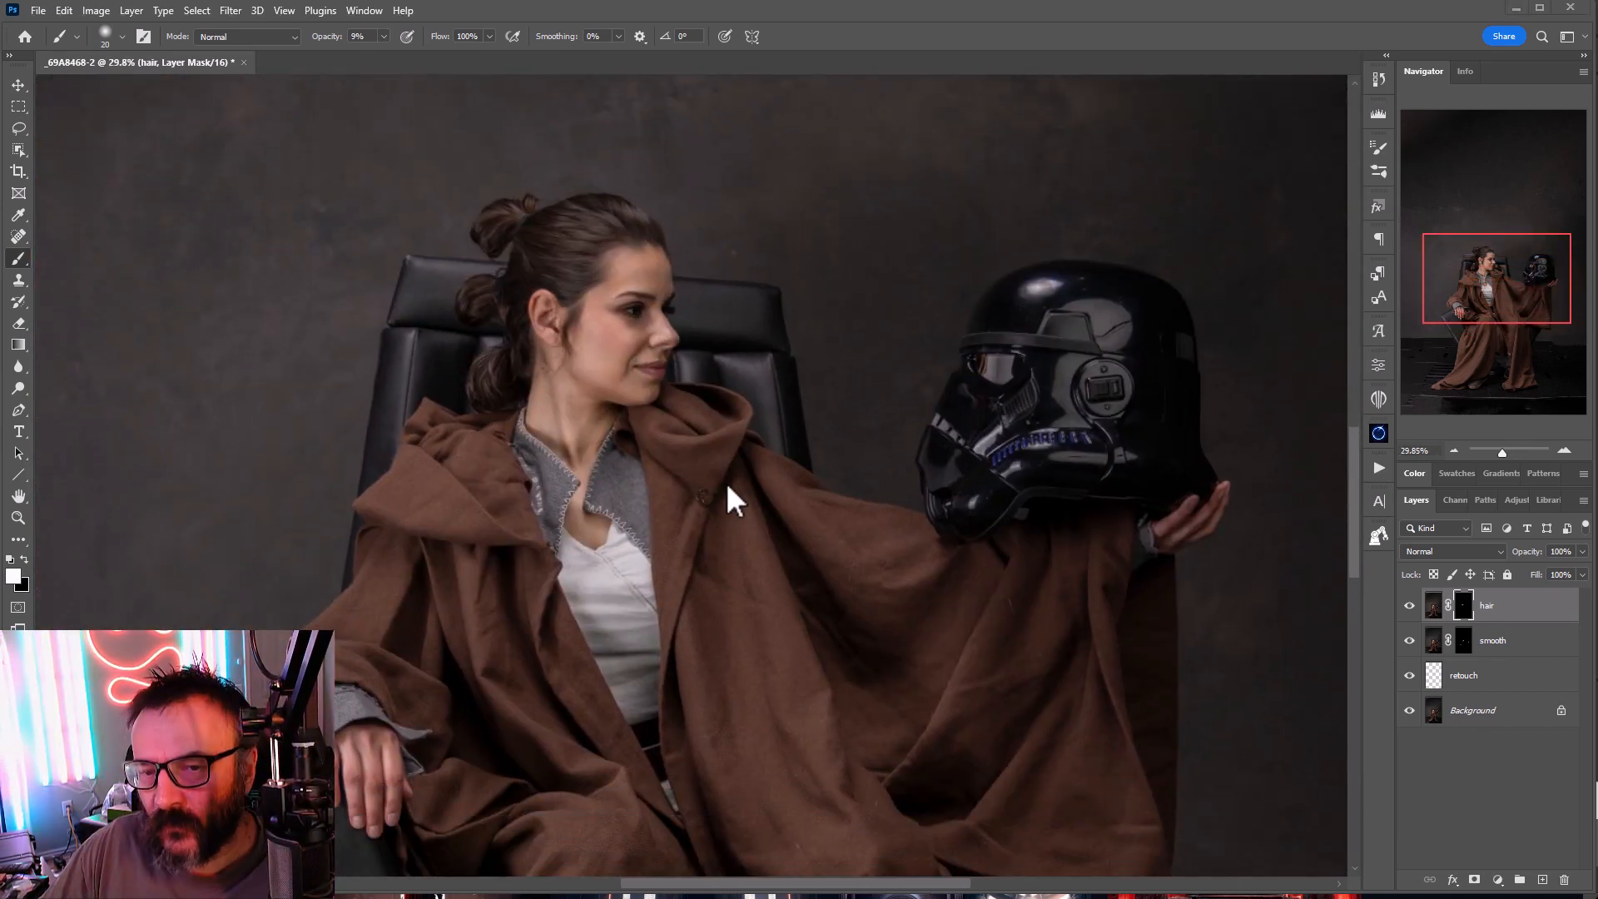
{"action": "left_click_drag", "start_coordinate": [760, 313], "coordinate": [512, 293]}
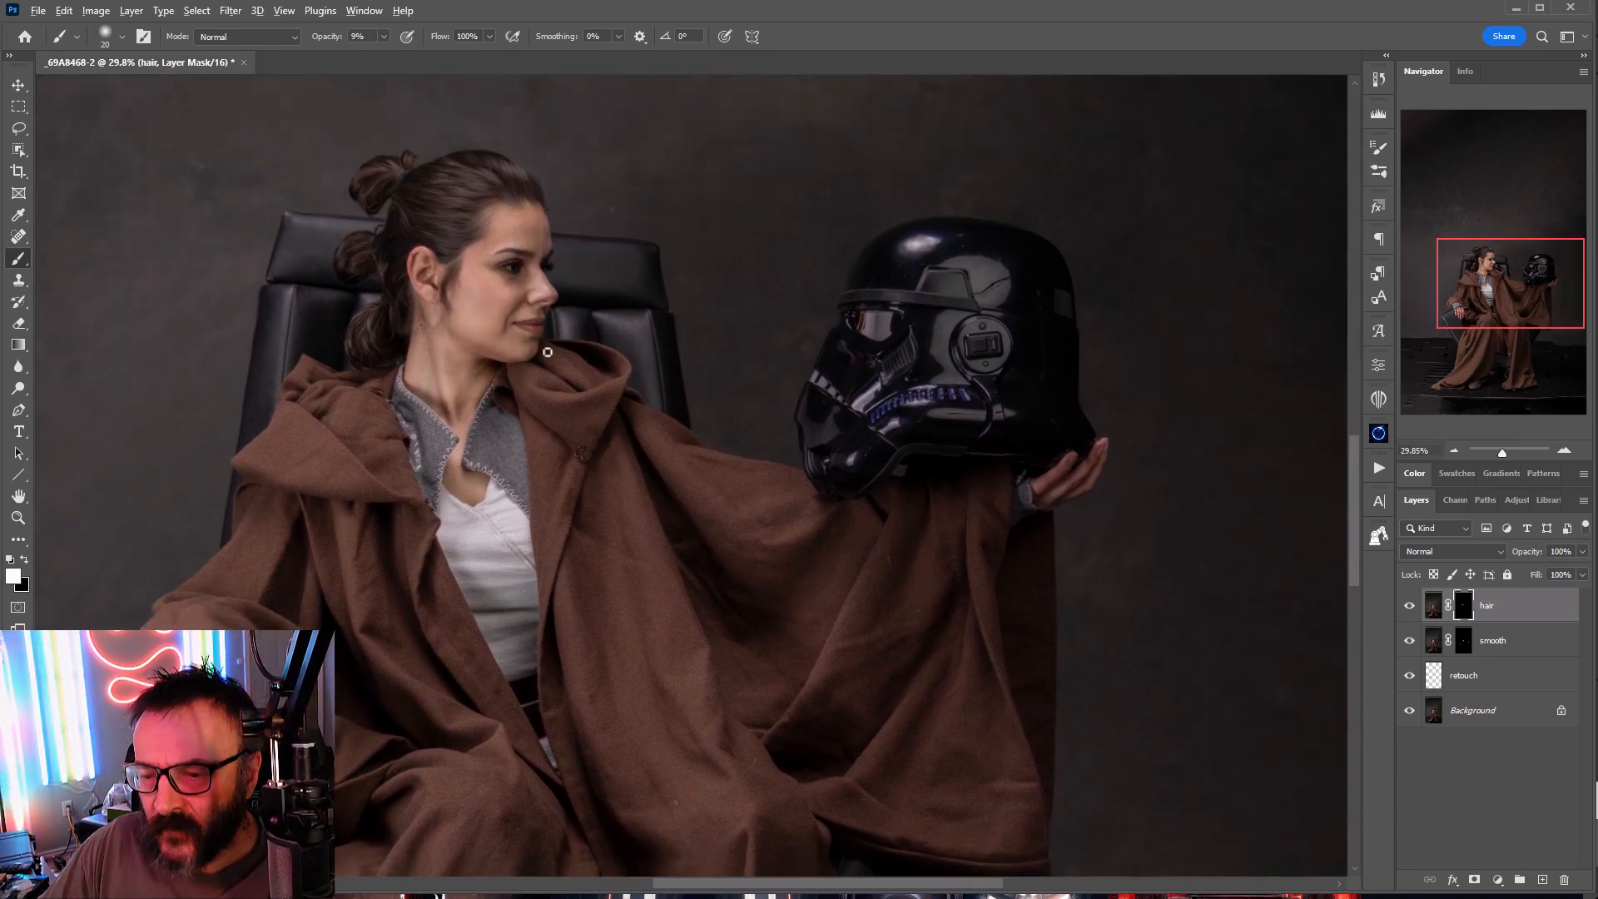
{"action": "scroll", "coordinate": [548, 352], "scroll_direction": "down", "scroll_amount": 2}
{"action": "left_click_drag", "start_coordinate": [627, 512], "coordinate": [683, 439]}
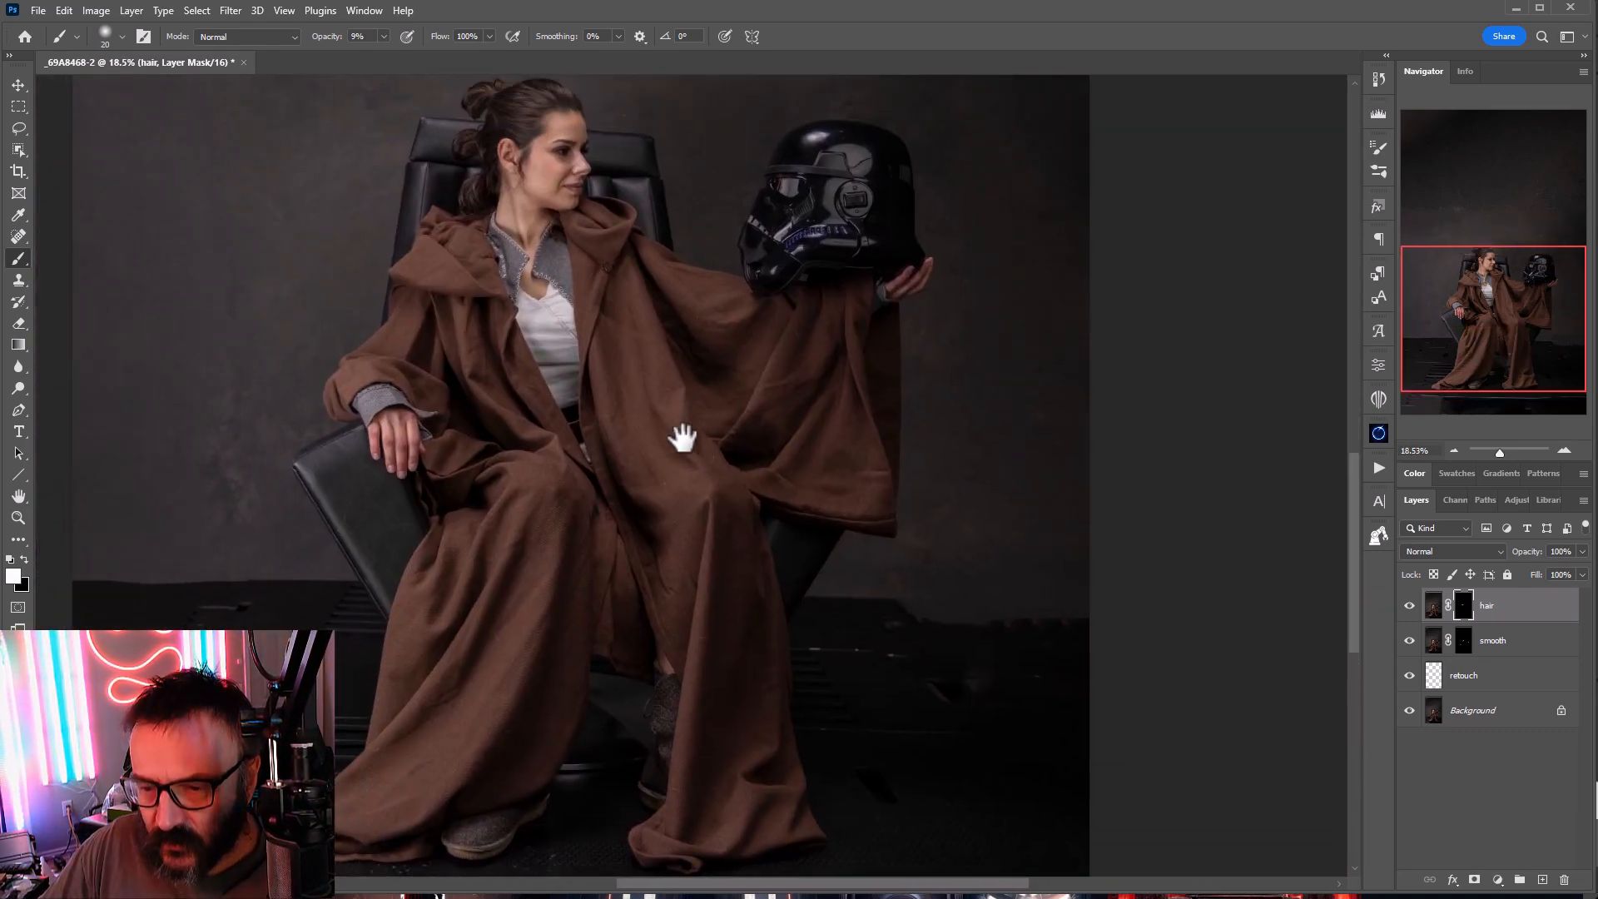
{"action": "scroll", "coordinate": [661, 251], "scroll_direction": "down", "scroll_amount": 2}
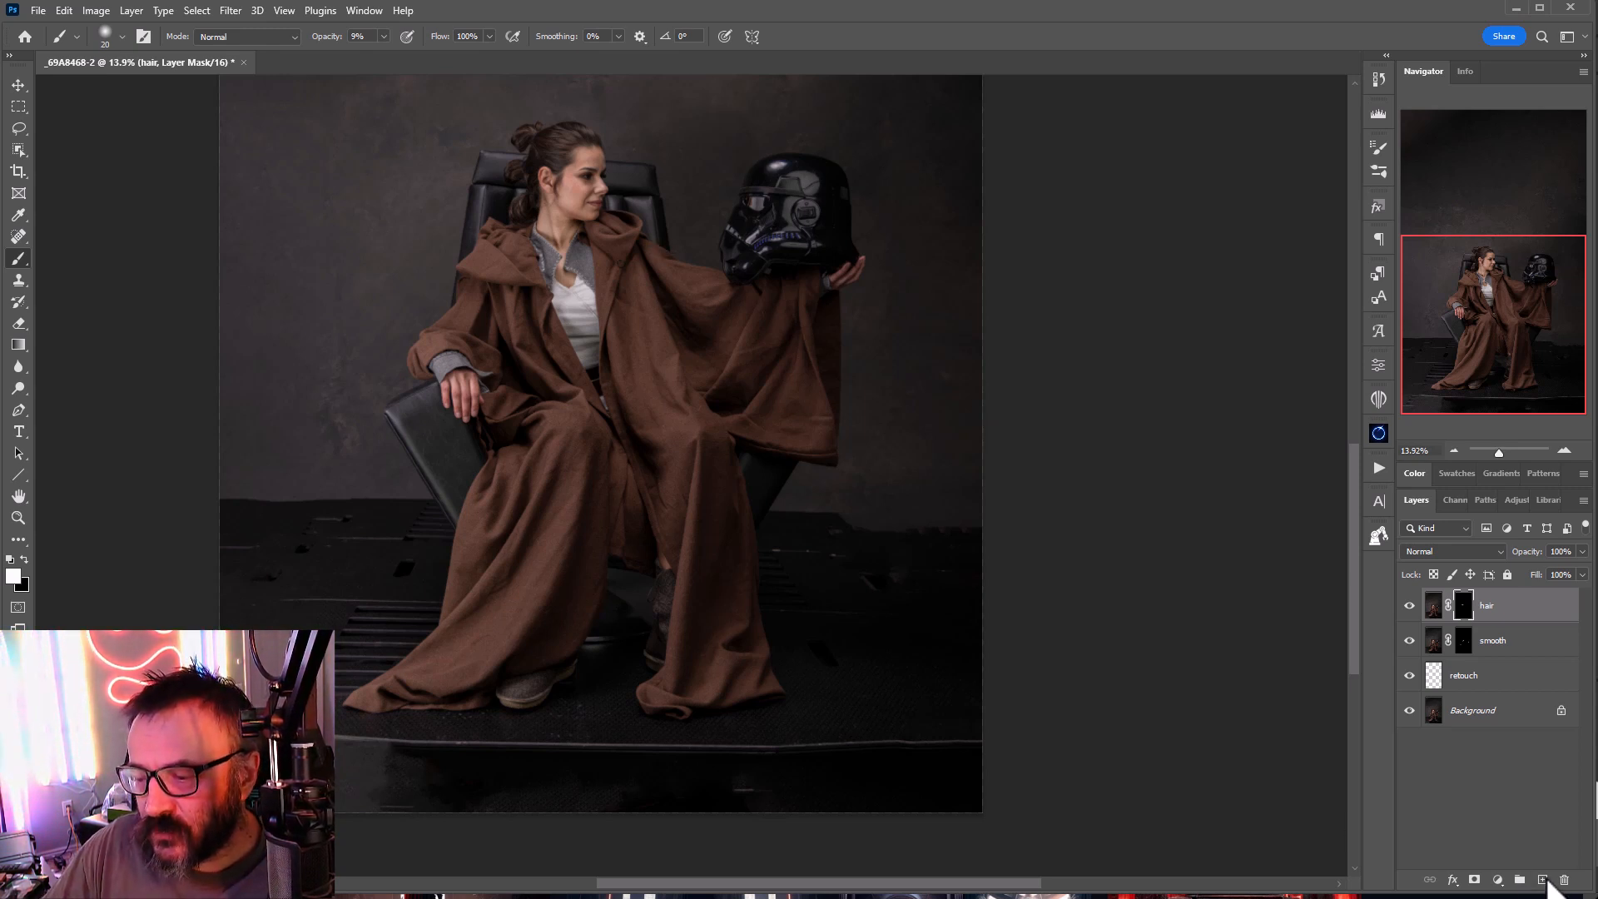
Step: Add a new empty layer above the hair layer and name it "db"
{"action": "left_click", "coordinate": [1544, 881]}
{"action": "double_click", "coordinate": [1463, 606]}
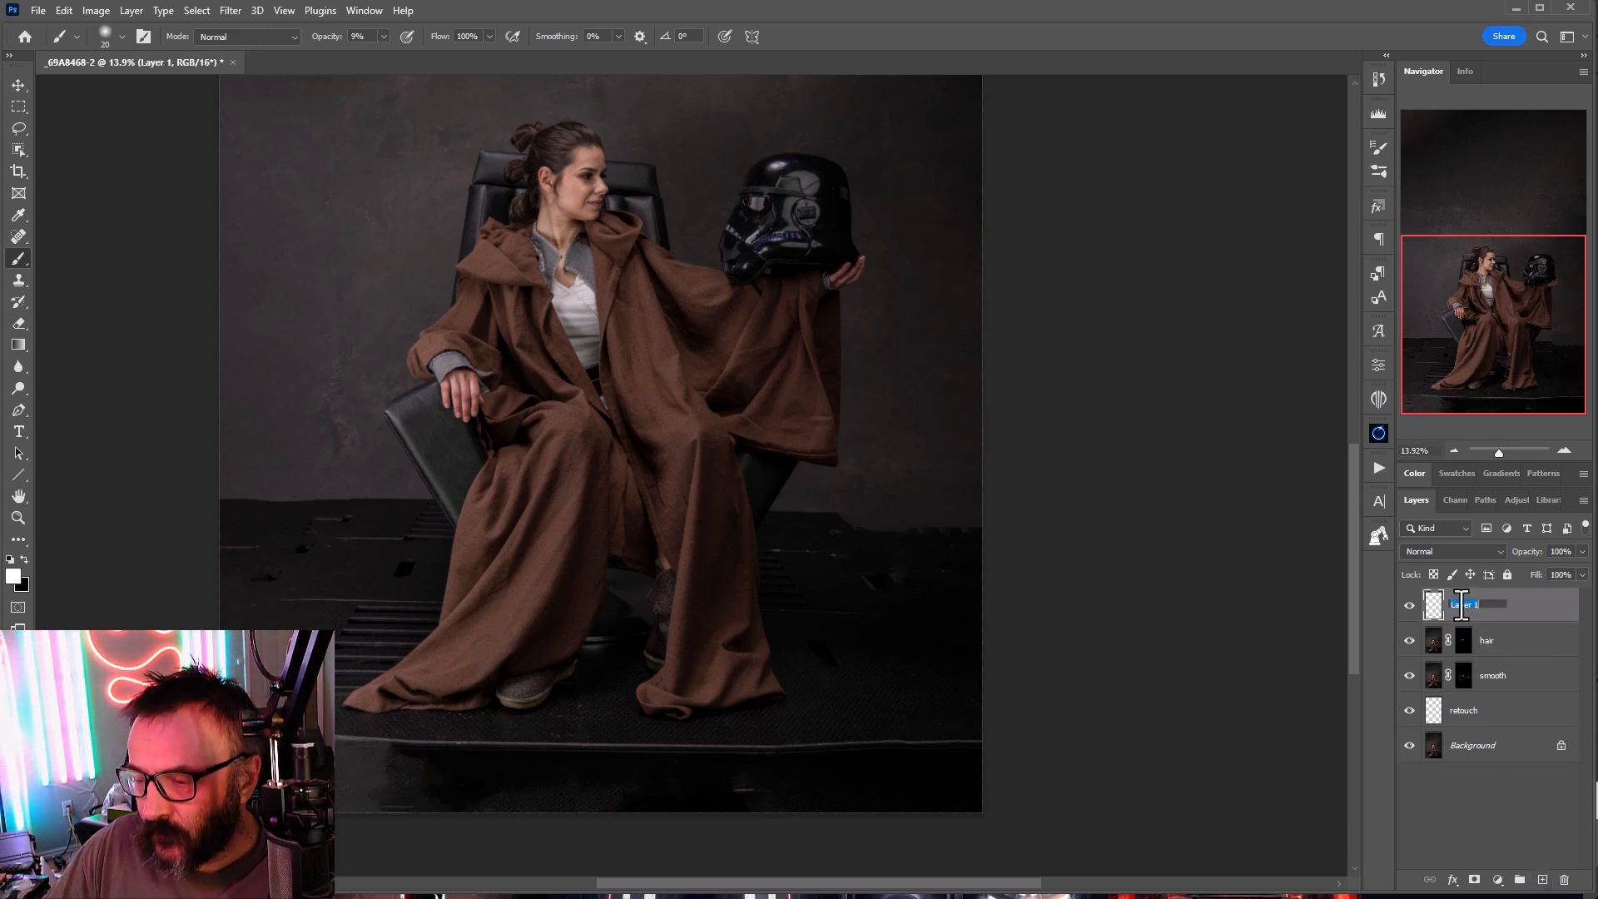
{"action": "key", "text": "Return"}
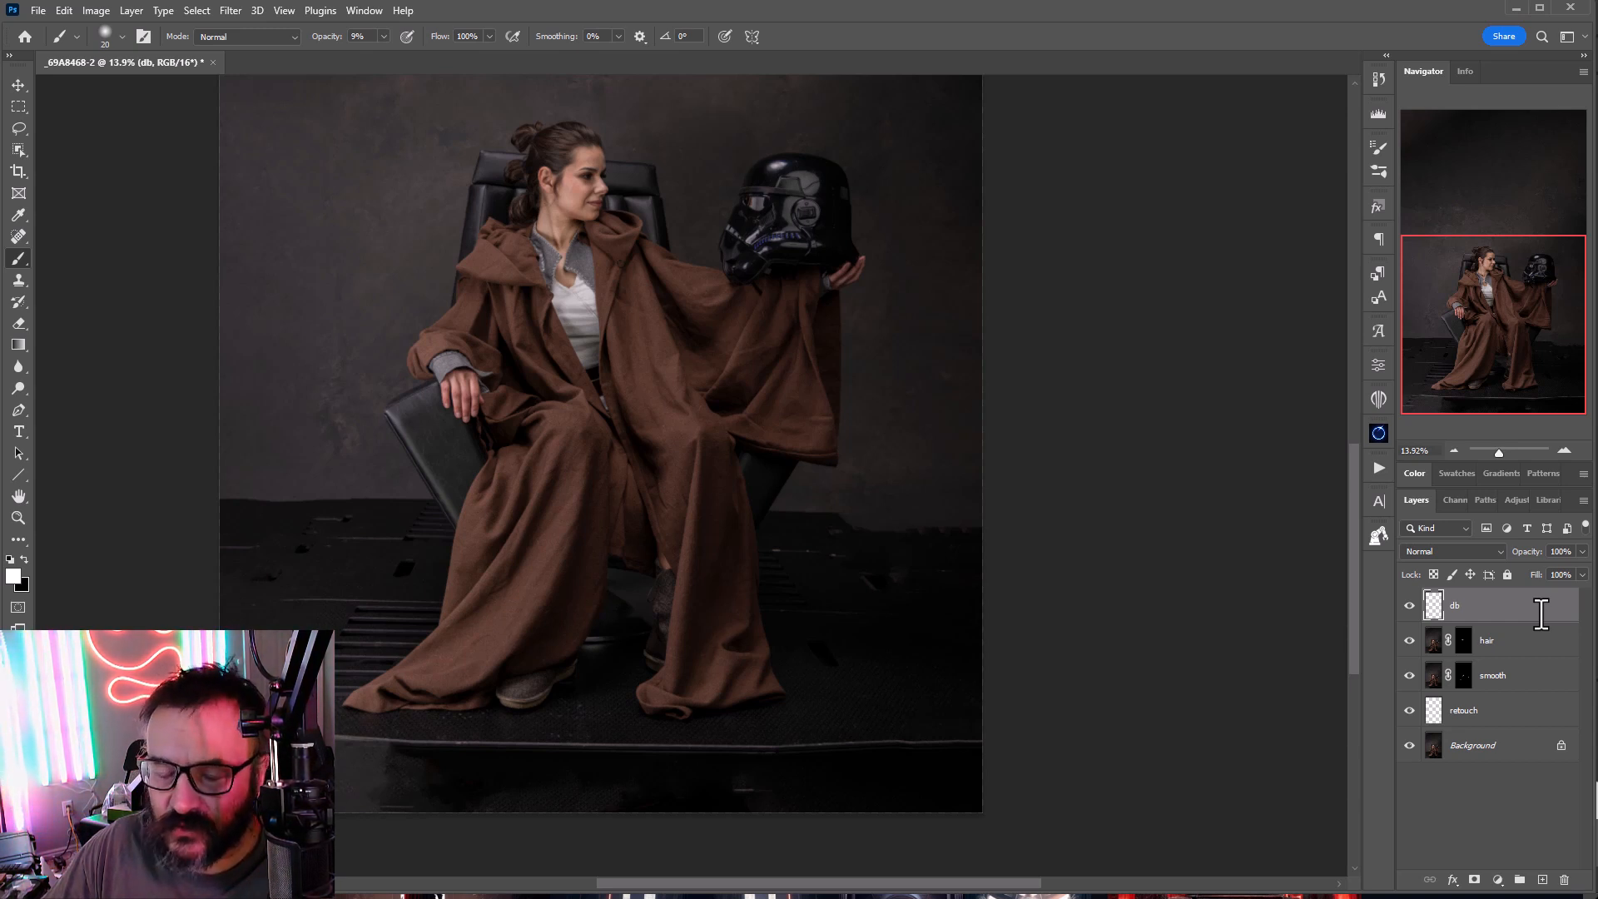
Step: Fill the db layer with 50% Gray and set its blend mode to Soft Light
{"action": "key", "text": "shift+F5"}
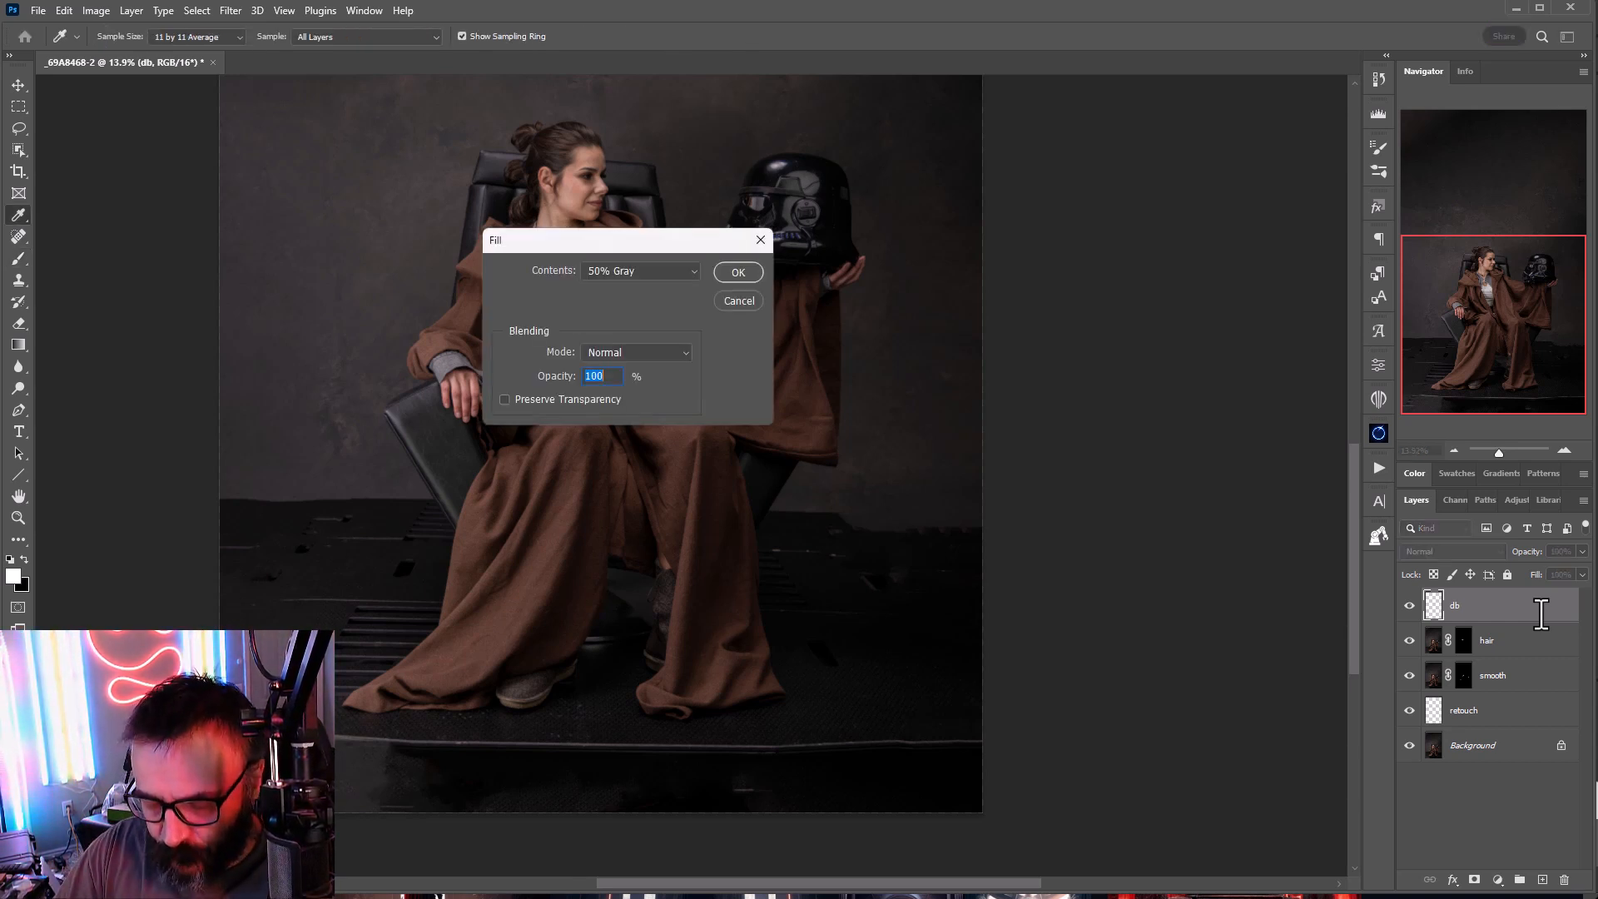
{"action": "key", "text": "Escape"}
{"action": "key", "text": "b"}
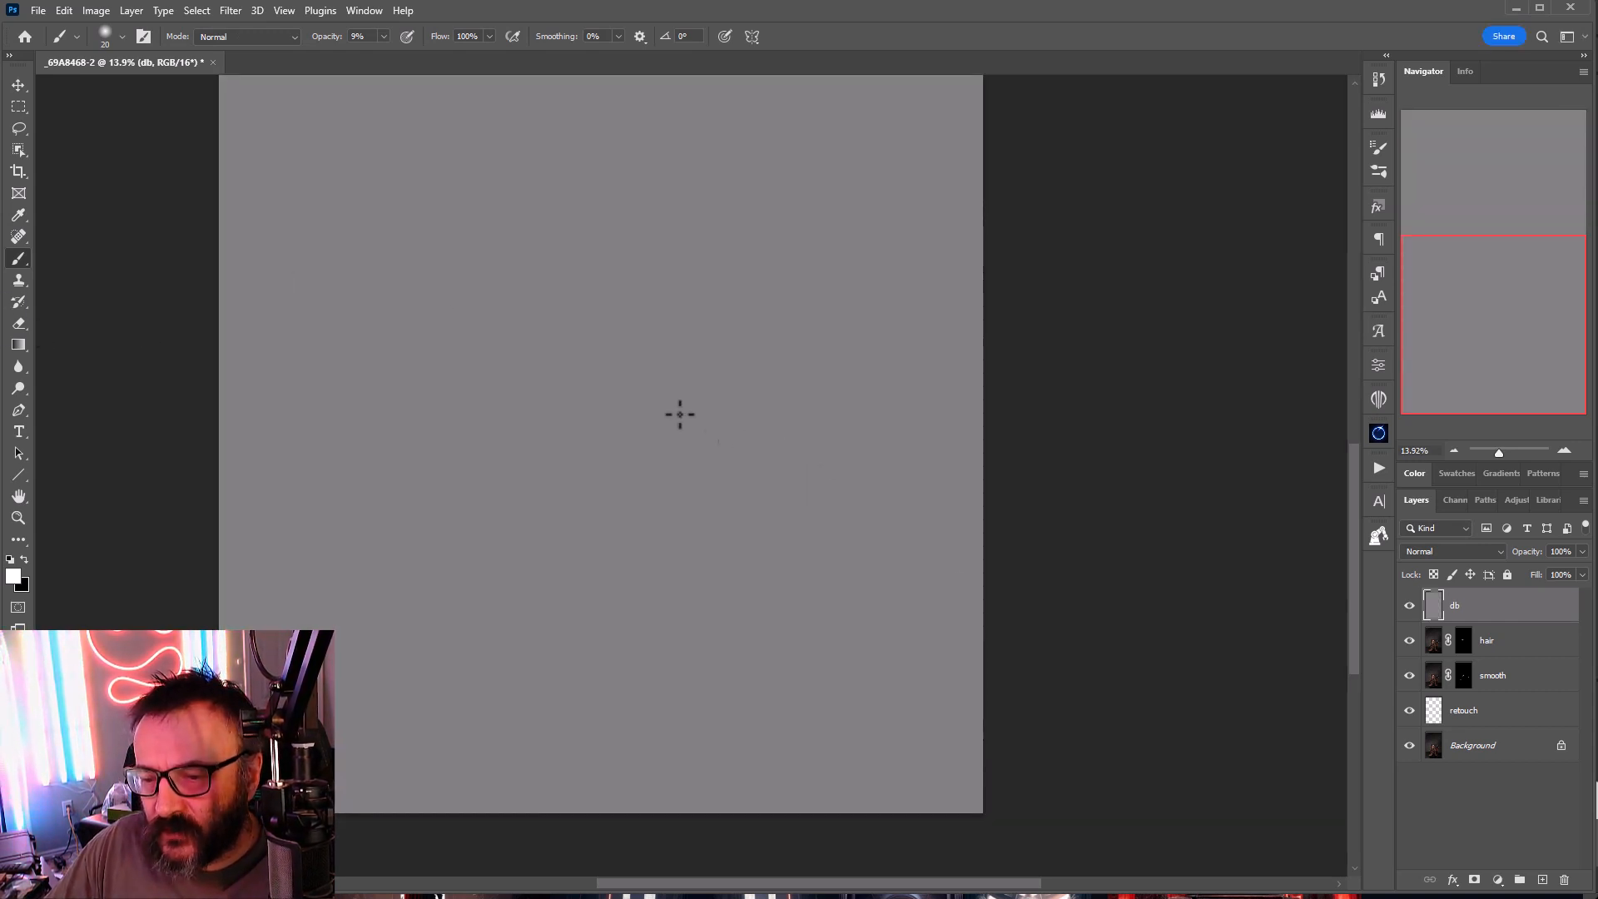
{"action": "left_click_drag", "start_coordinate": [637, 406], "coordinate": [658, 522]}
{"action": "scroll", "coordinate": [663, 510], "scroll_direction": "down", "scroll_amount": 7}
{"action": "left_click_drag", "start_coordinate": [674, 411], "coordinate": [662, 442]}
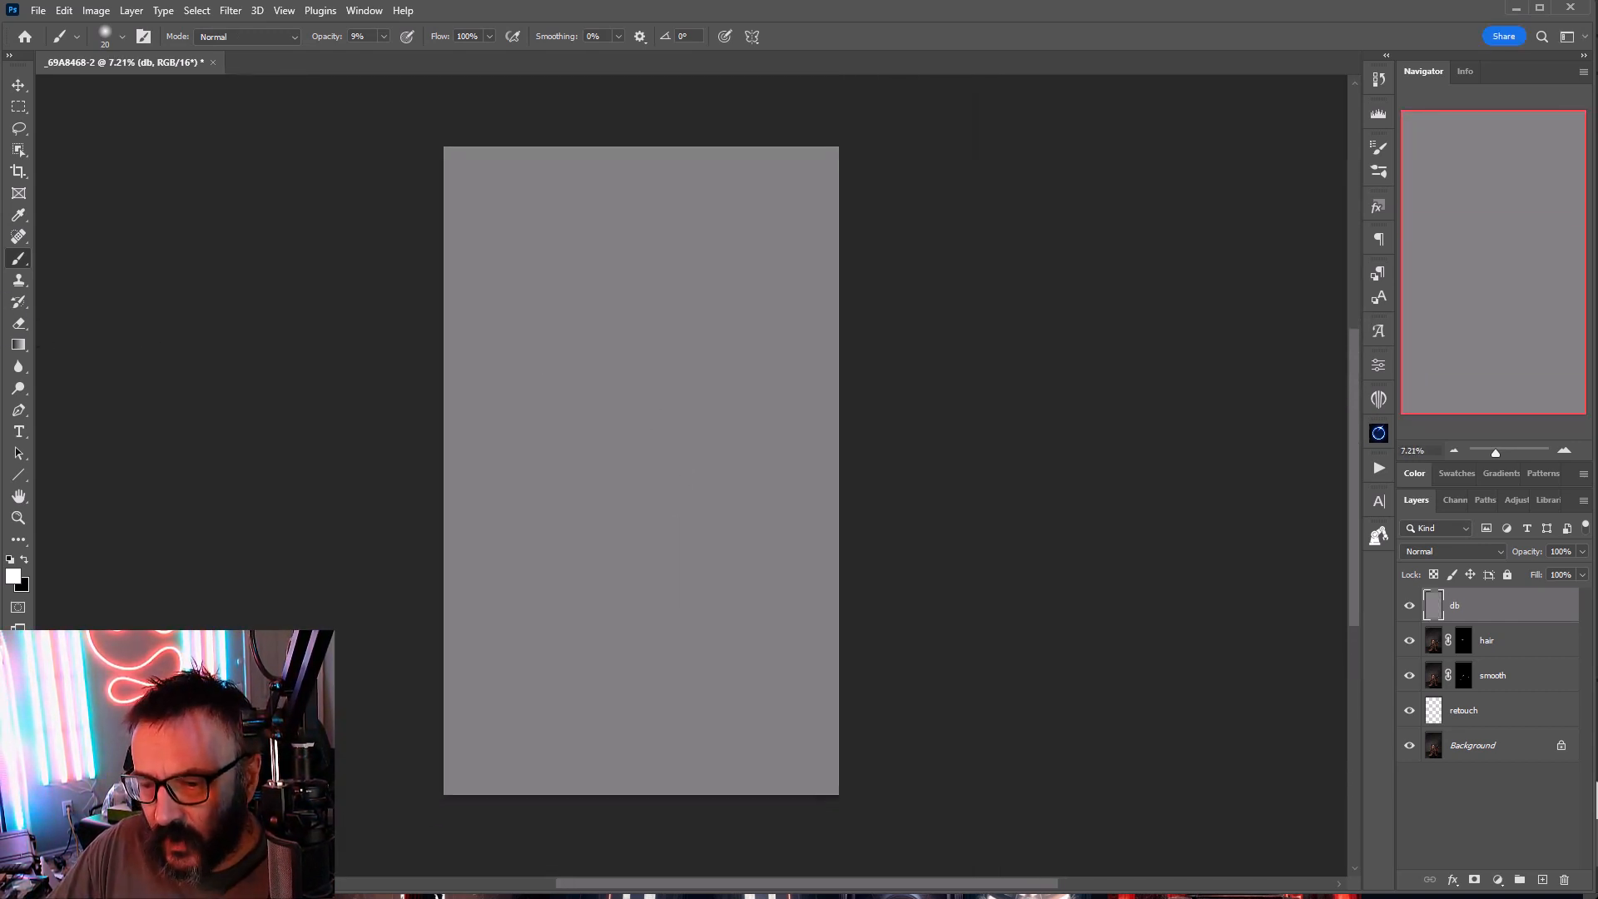
{"action": "left_click", "coordinate": [1486, 546]}
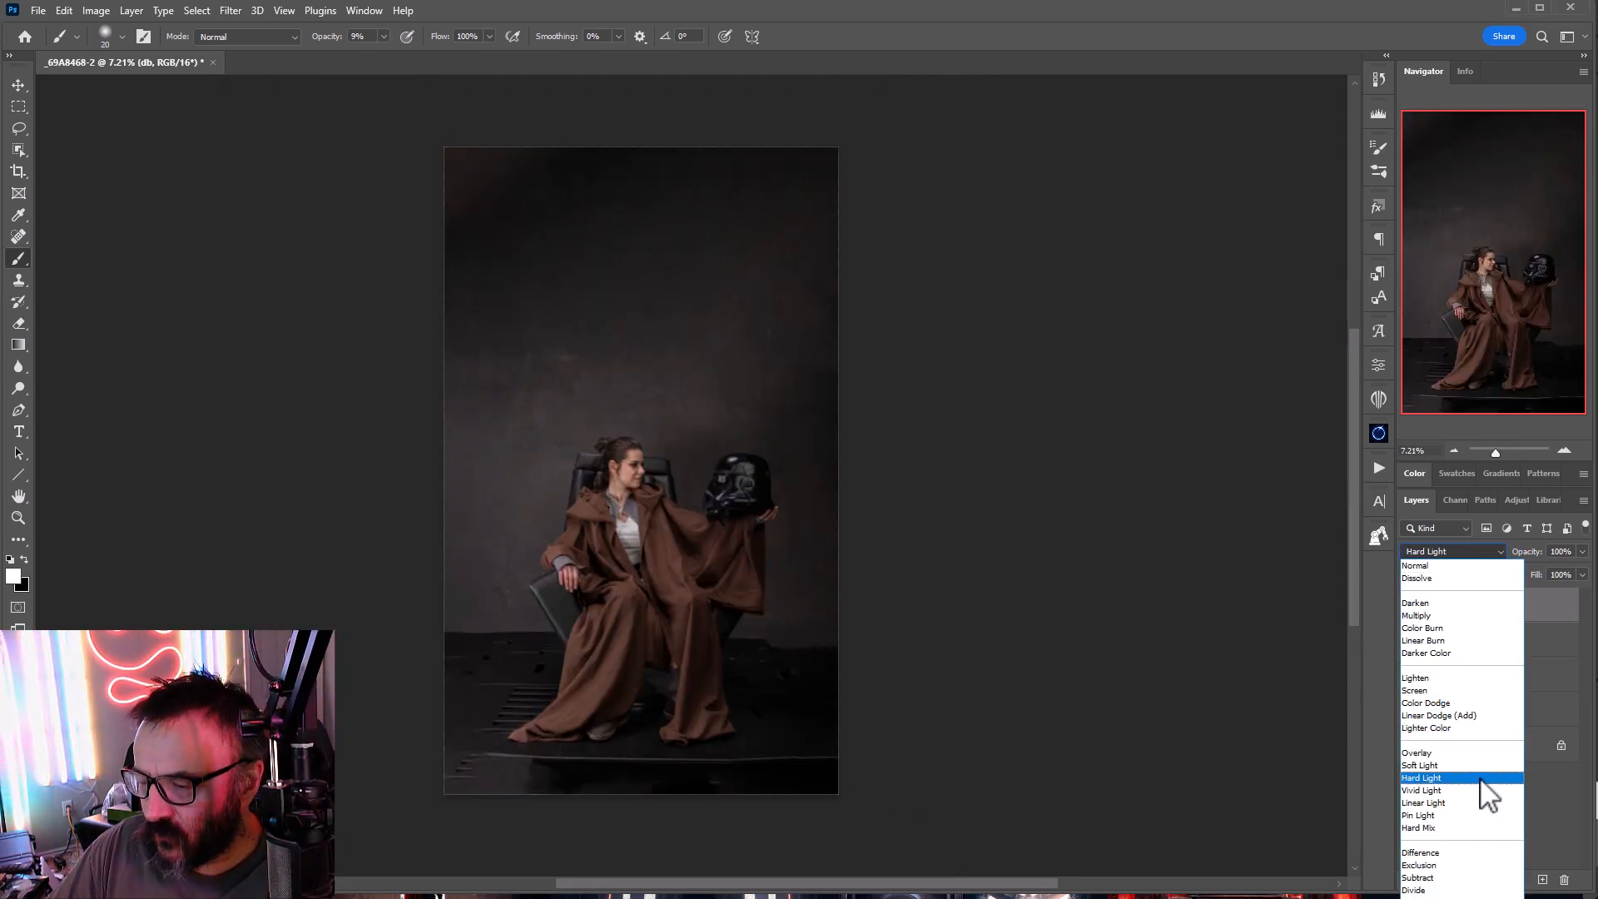
{"action": "left_click", "coordinate": [1480, 764]}
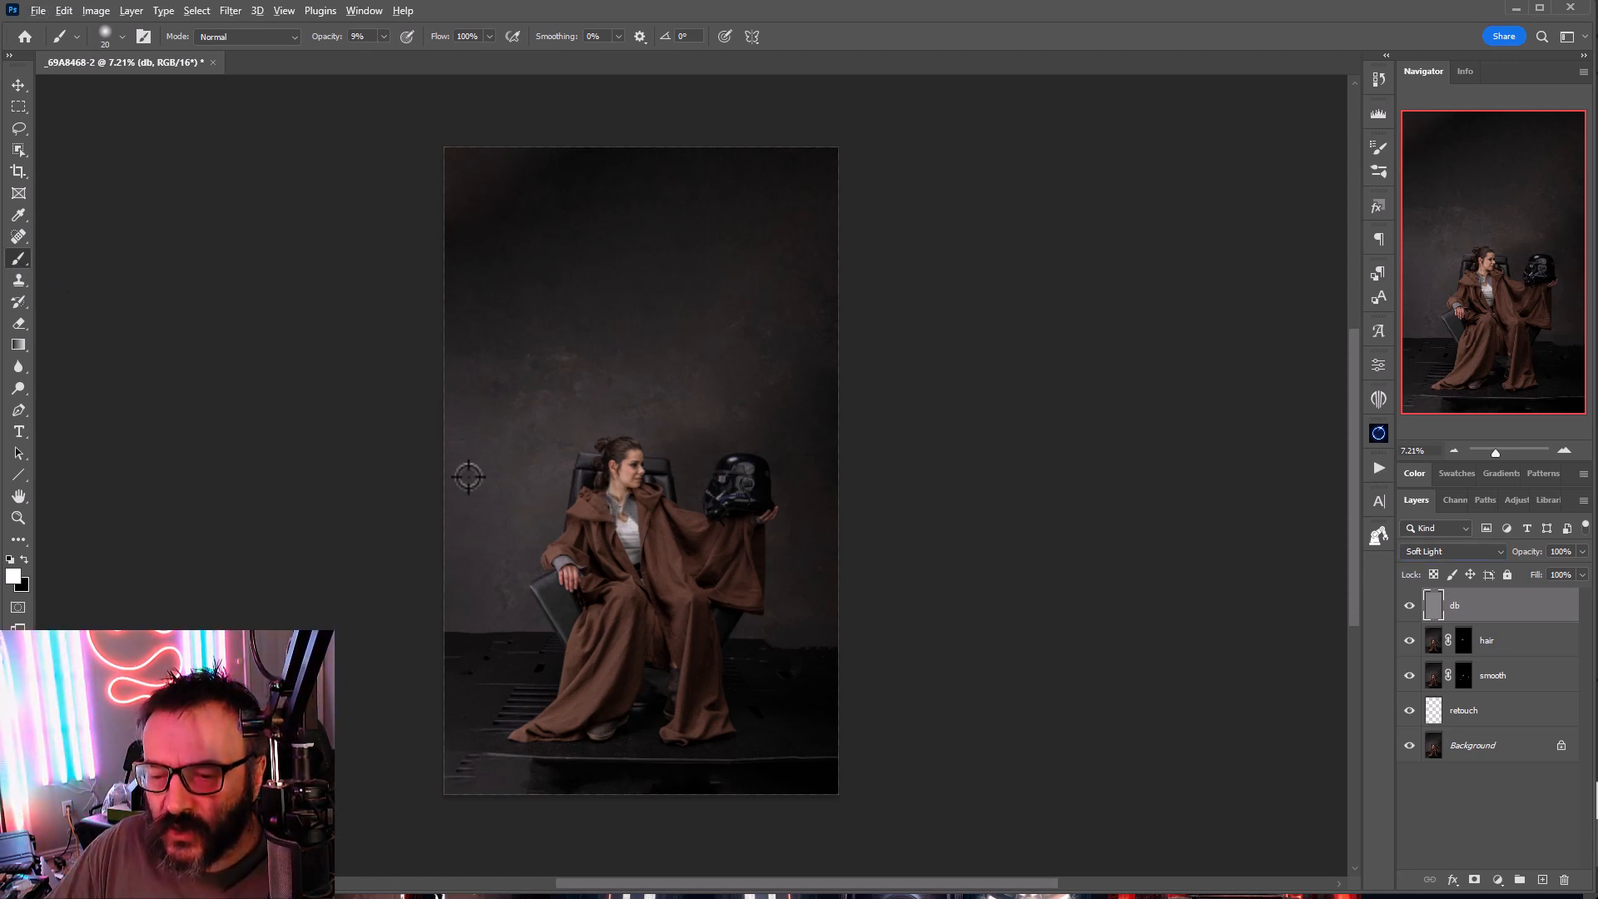
Step: Burn the shadow between the nose and cheek on the db layer with a black 45 px soft round brush at 9% opacity
{"action": "scroll", "coordinate": [469, 476], "scroll_direction": "up", "scroll_amount": 3}
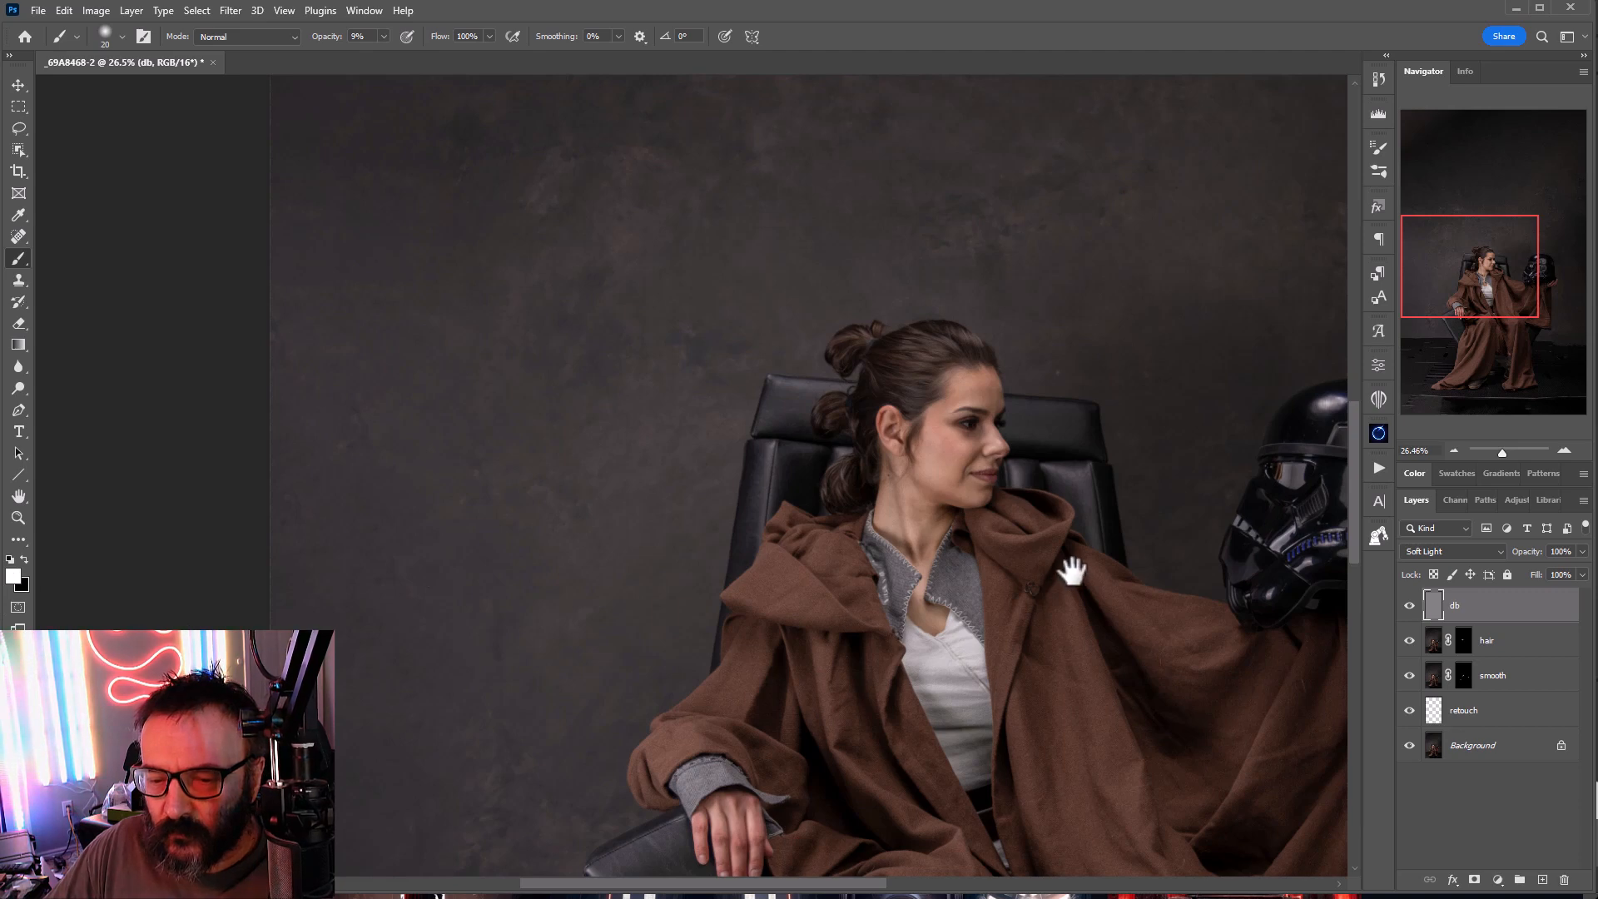
{"action": "left_click_drag", "start_coordinate": [1072, 571], "coordinate": [979, 375]}
{"action": "key", "text": "ctrl+plus"}
{"action": "key", "text": "ctrl+plus"}
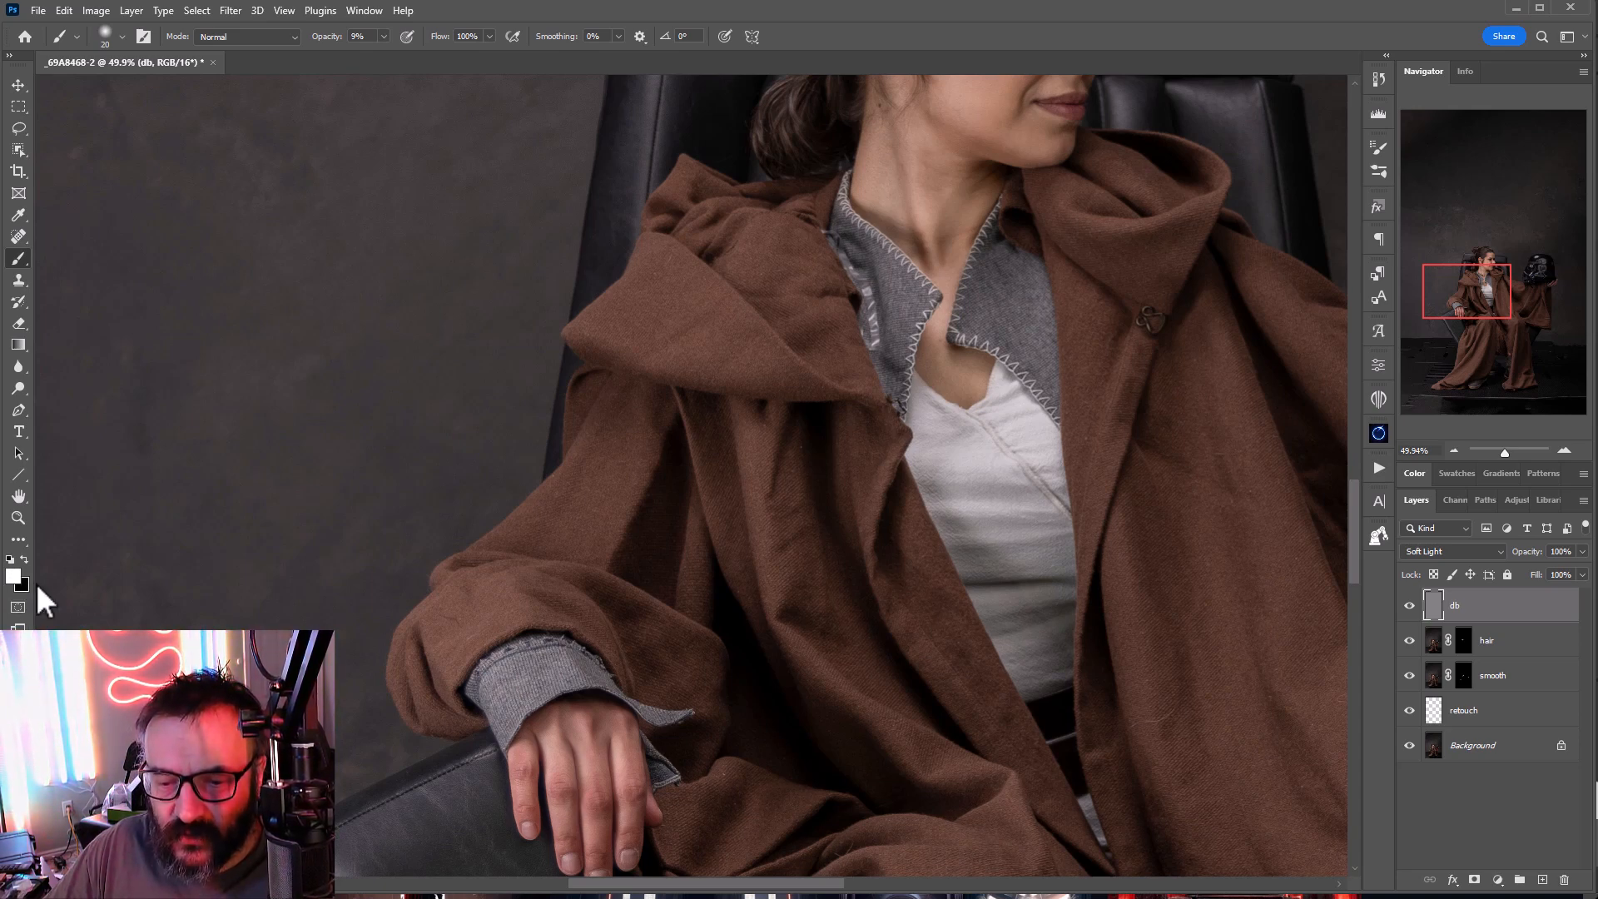
{"action": "left_click_drag", "start_coordinate": [1045, 303], "coordinate": [737, 527]}
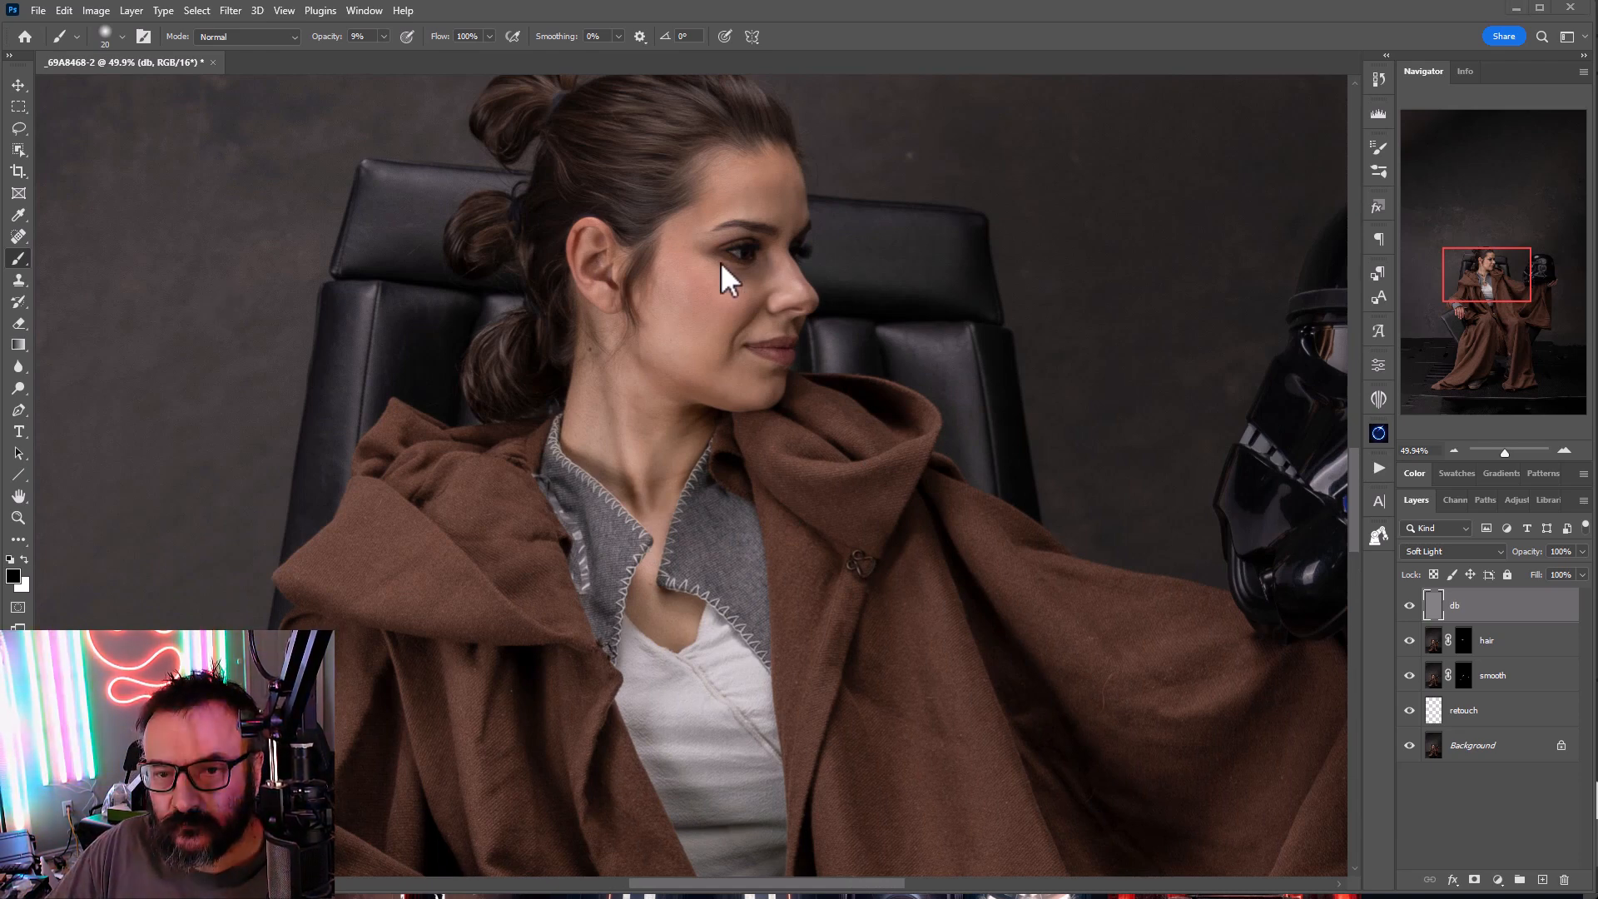
{"action": "scroll", "coordinate": [757, 279], "scroll_direction": "up", "scroll_amount": 6}
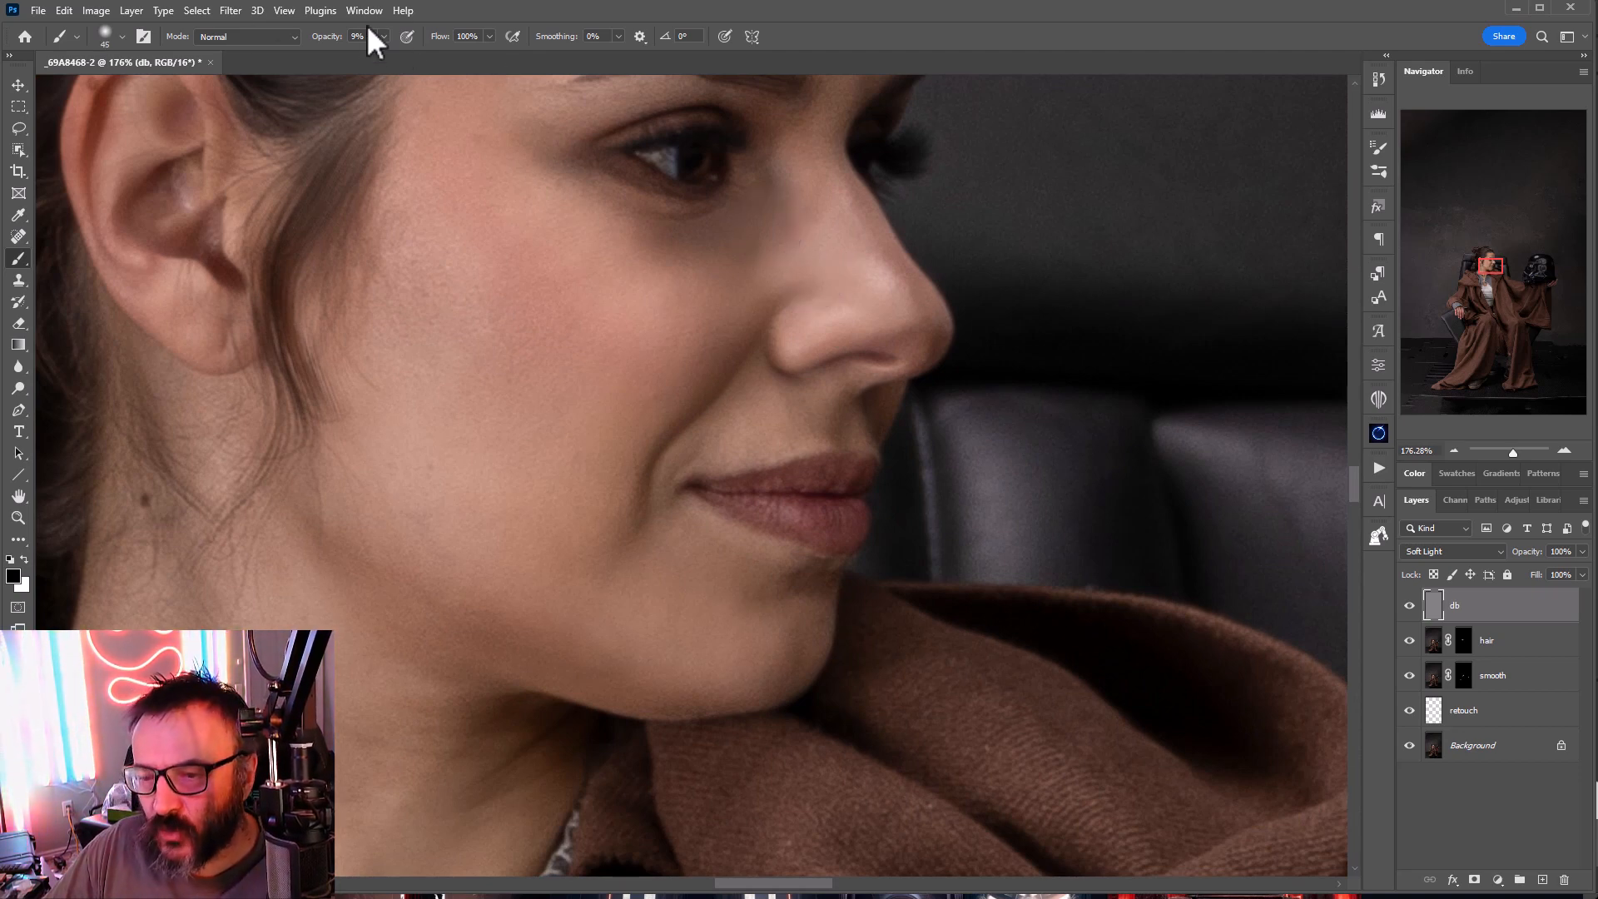
{"action": "right_click", "coordinate": [712, 260]}
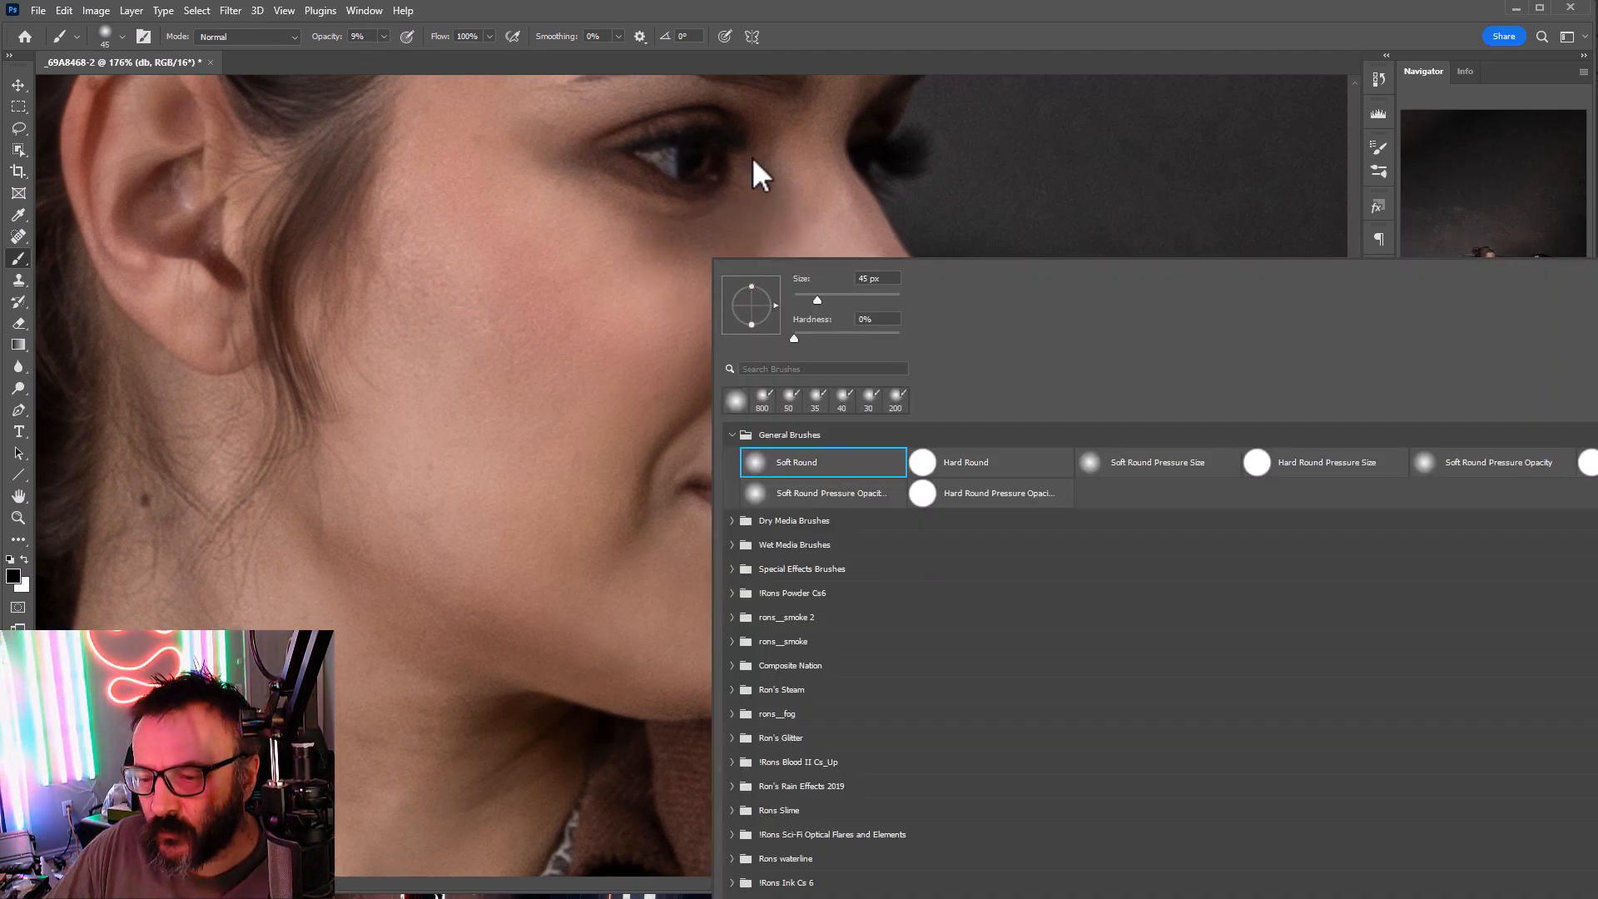
{"action": "left_click", "coordinate": [778, 217]}
{"action": "mouse_move", "coordinate": [769, 368]}
{"action": "left_mouse_down"}
{"action": "mouse_move", "coordinate": [675, 422]}
{"action": "mouse_move", "coordinate": [681, 411]}
{"action": "mouse_move", "coordinate": [634, 529]}
{"action": "mouse_move", "coordinate": [685, 425]}
{"action": "left_mouse_up"}
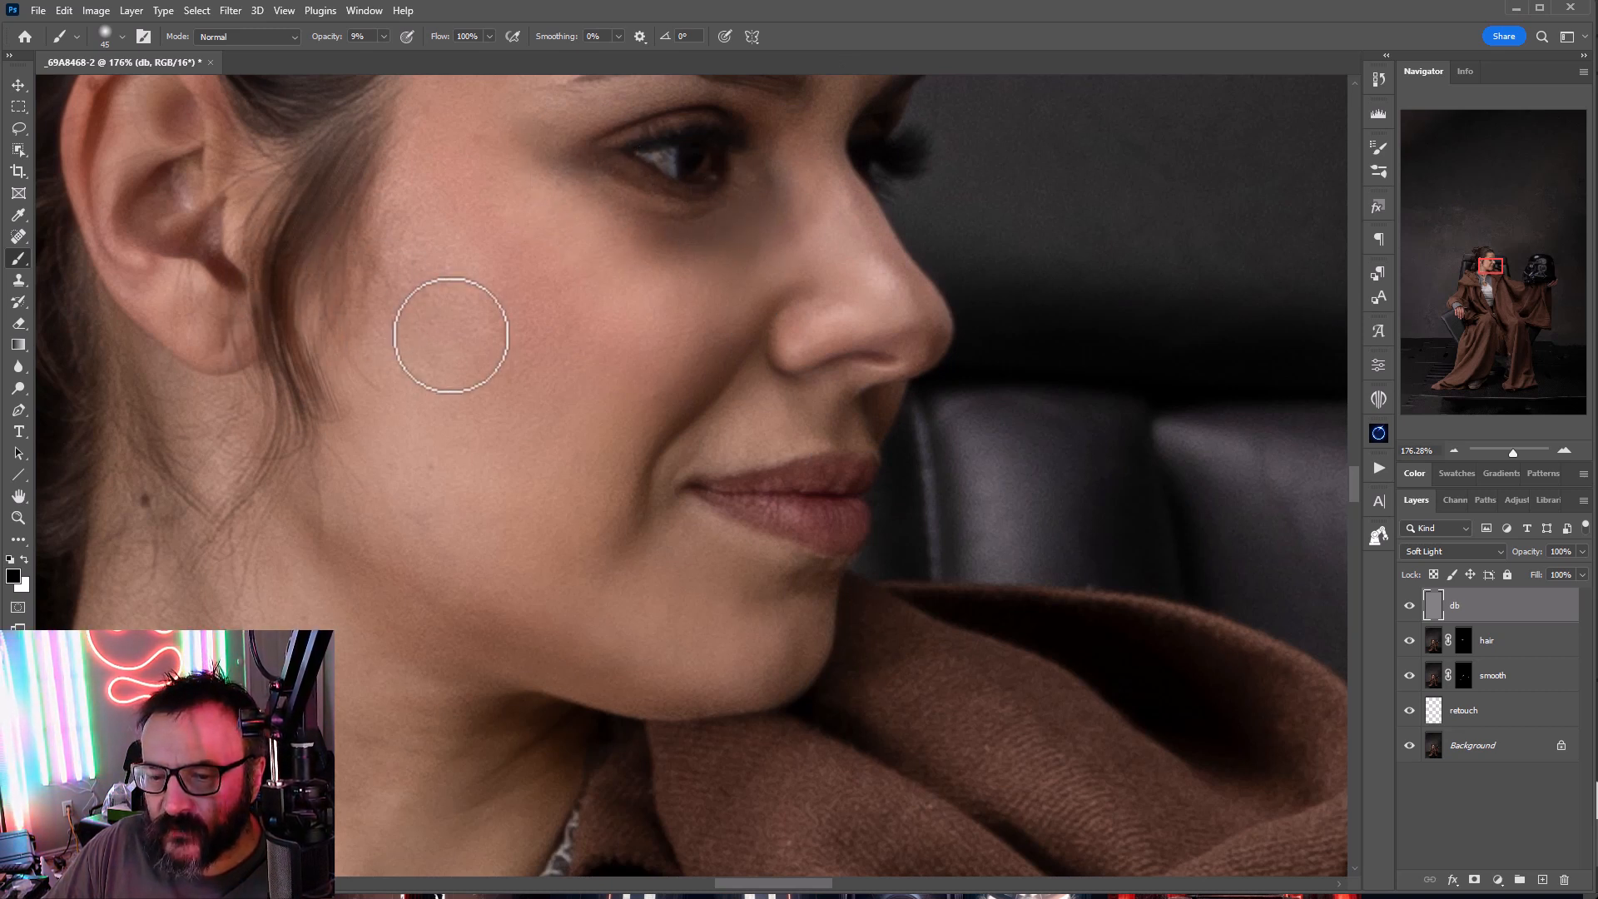
Step: Burn the cheek, jawline and neck shadows on the db layer with a black 100 px soft brush at 9% opacity
{"action": "key", "text": "bracketright"}
{"action": "key", "text": "bracketright"}
{"action": "key", "text": "bracketright"}
{"action": "key", "text": "bracketright"}
{"action": "key", "text": "bracketright"}
{"action": "key", "text": "bracketright"}
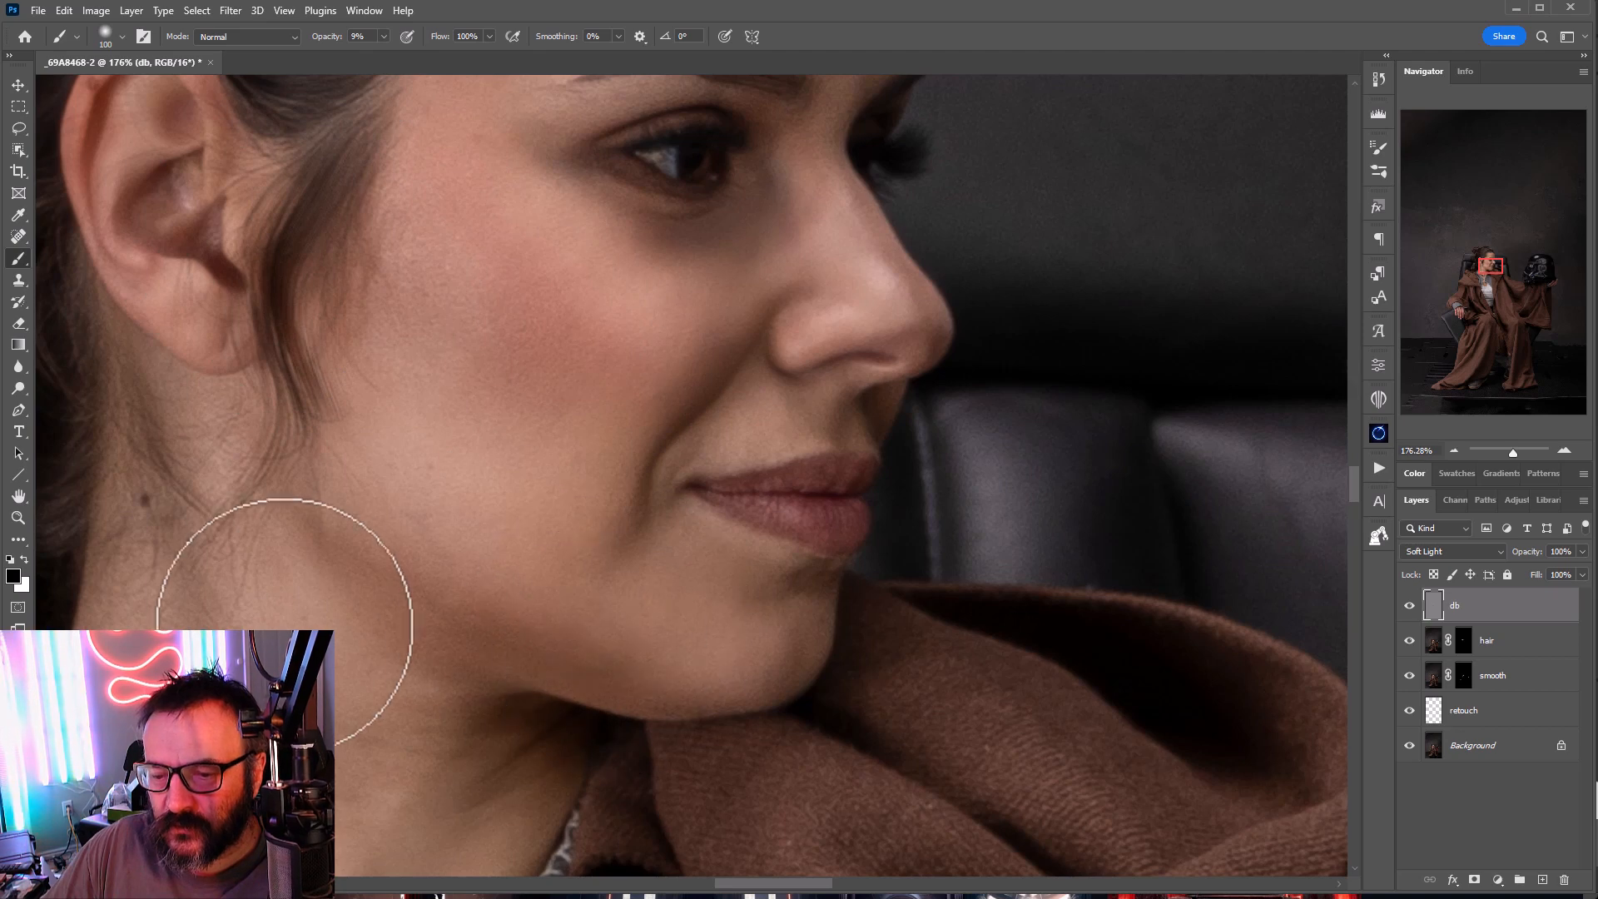
{"action": "left_click_drag", "start_coordinate": [256, 697], "coordinate": [385, 417]}
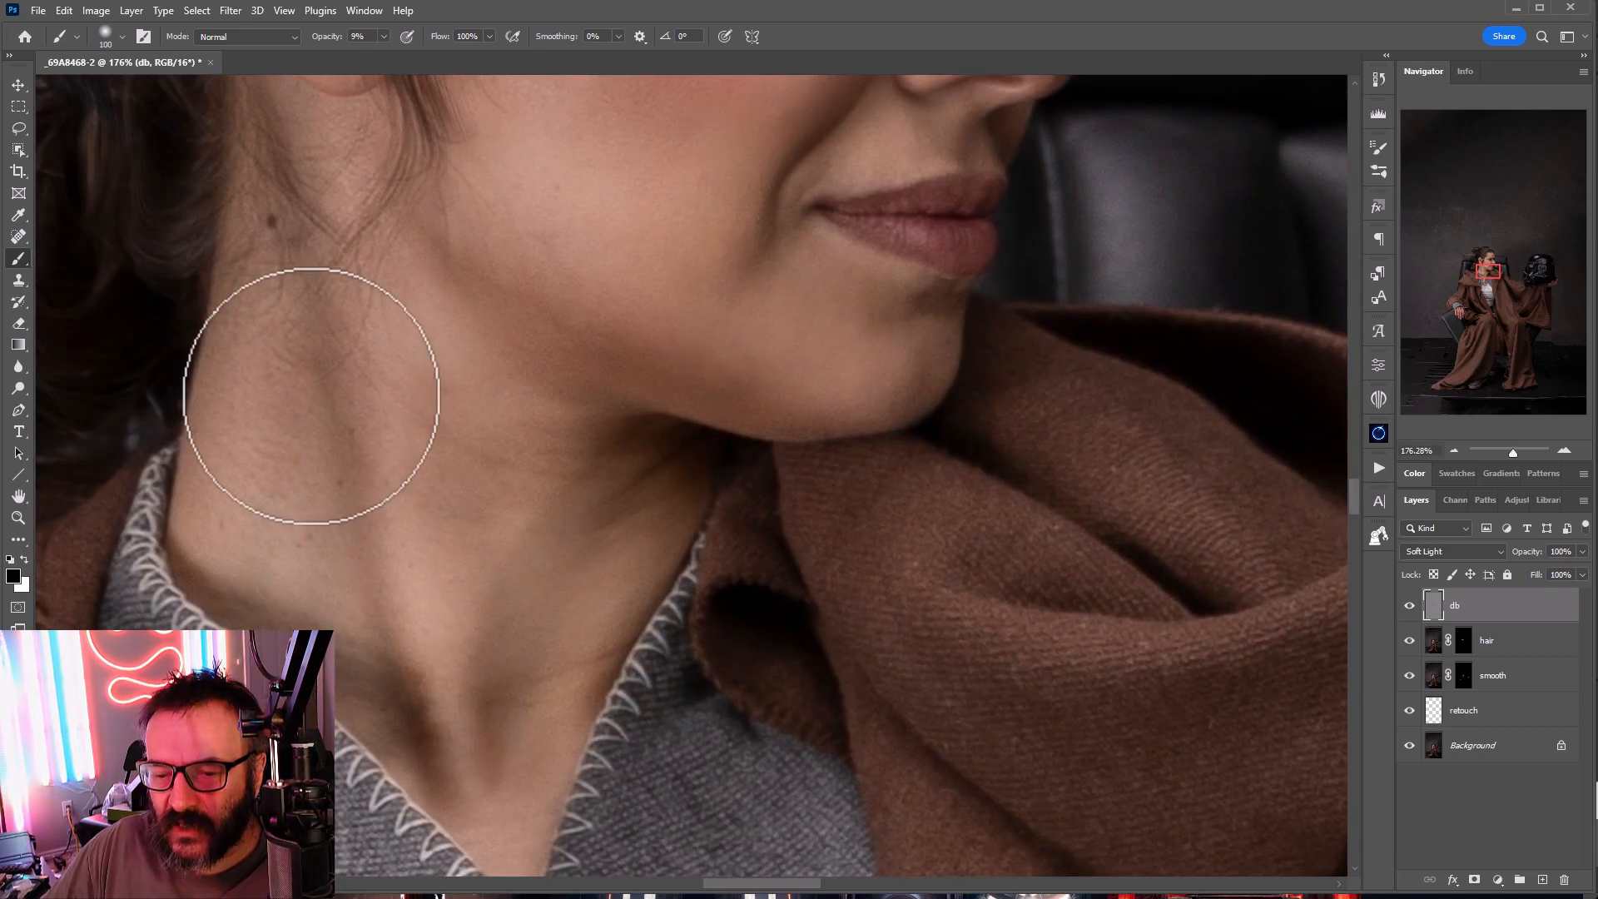
{"action": "mouse_move", "coordinate": [501, 601]}
{"action": "left_mouse_down"}
{"action": "mouse_move", "coordinate": [493, 685]}
{"action": "mouse_move", "coordinate": [558, 668]}
{"action": "mouse_move", "coordinate": [499, 796]}
{"action": "mouse_move", "coordinate": [500, 721]}
{"action": "left_mouse_up"}
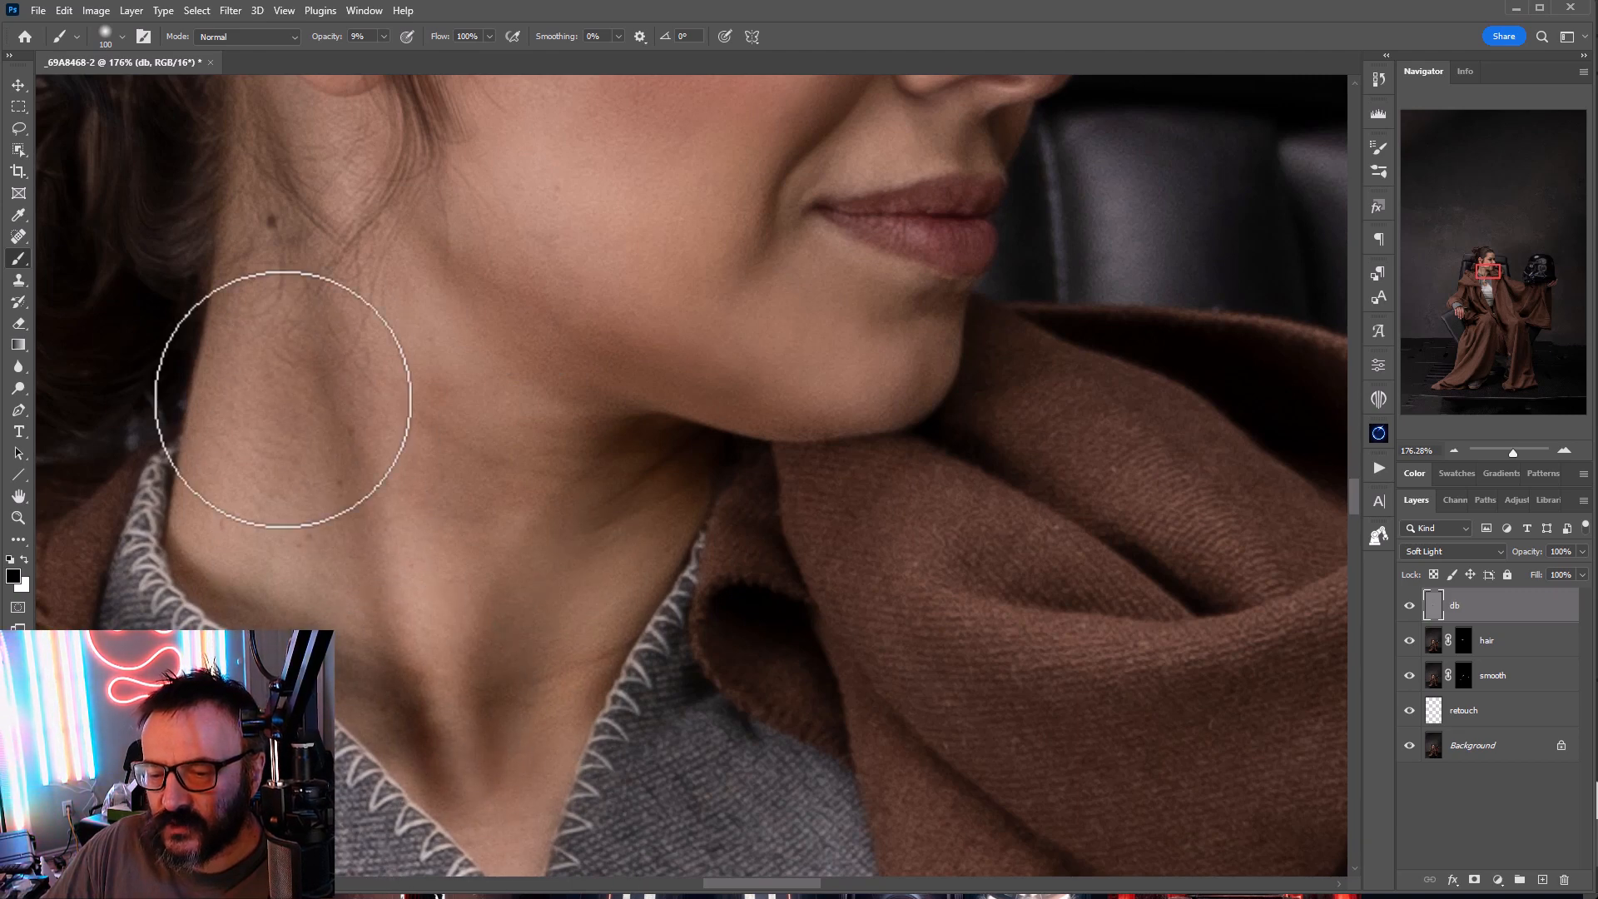
Step: Burn the darker areas of the hair above the hairline on the db layer with the black 100 px brush
{"action": "left_click_drag", "start_coordinate": [346, 200], "coordinate": [392, 732]}
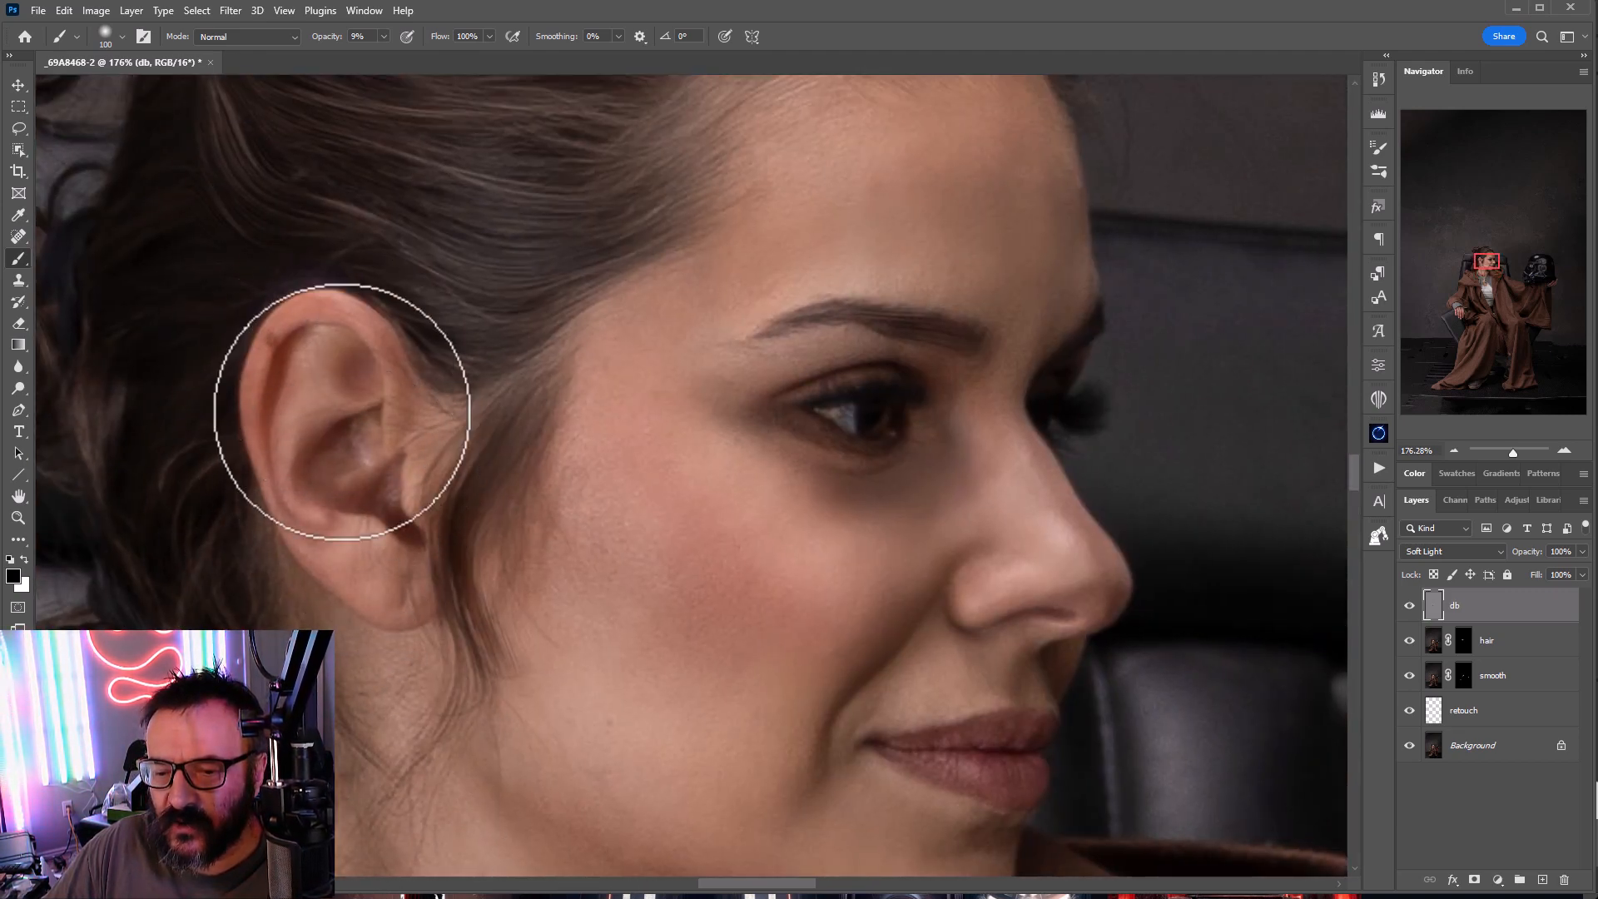
{"action": "left_click_drag", "start_coordinate": [470, 489], "coordinate": [281, 831]}
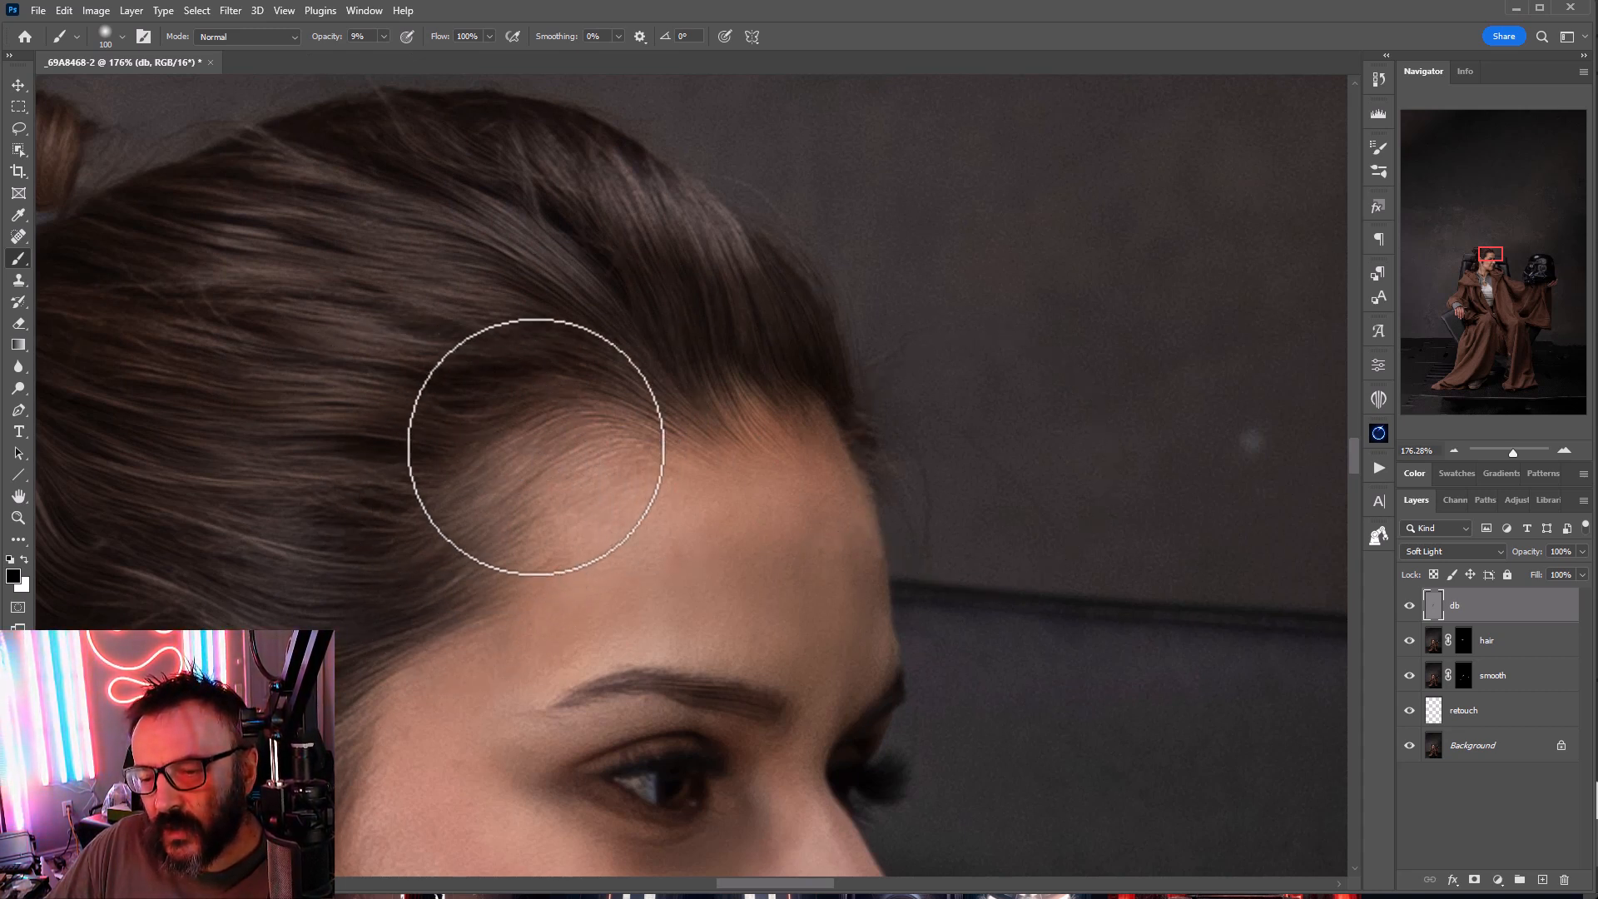
{"action": "mouse_move", "coordinate": [774, 392]}
{"action": "left_mouse_down"}
{"action": "mouse_move", "coordinate": [690, 343]}
{"action": "mouse_move", "coordinate": [812, 393]}
{"action": "mouse_move", "coordinate": [709, 348]}
{"action": "mouse_move", "coordinate": [833, 360]}
{"action": "mouse_move", "coordinate": [567, 296]}
{"action": "mouse_move", "coordinate": [552, 277]}
{"action": "mouse_move", "coordinate": [728, 373]}
{"action": "mouse_move", "coordinate": [499, 296]}
{"action": "mouse_move", "coordinate": [764, 377]}
{"action": "mouse_move", "coordinate": [501, 313]}
{"action": "mouse_move", "coordinate": [464, 327]}
{"action": "left_mouse_up"}
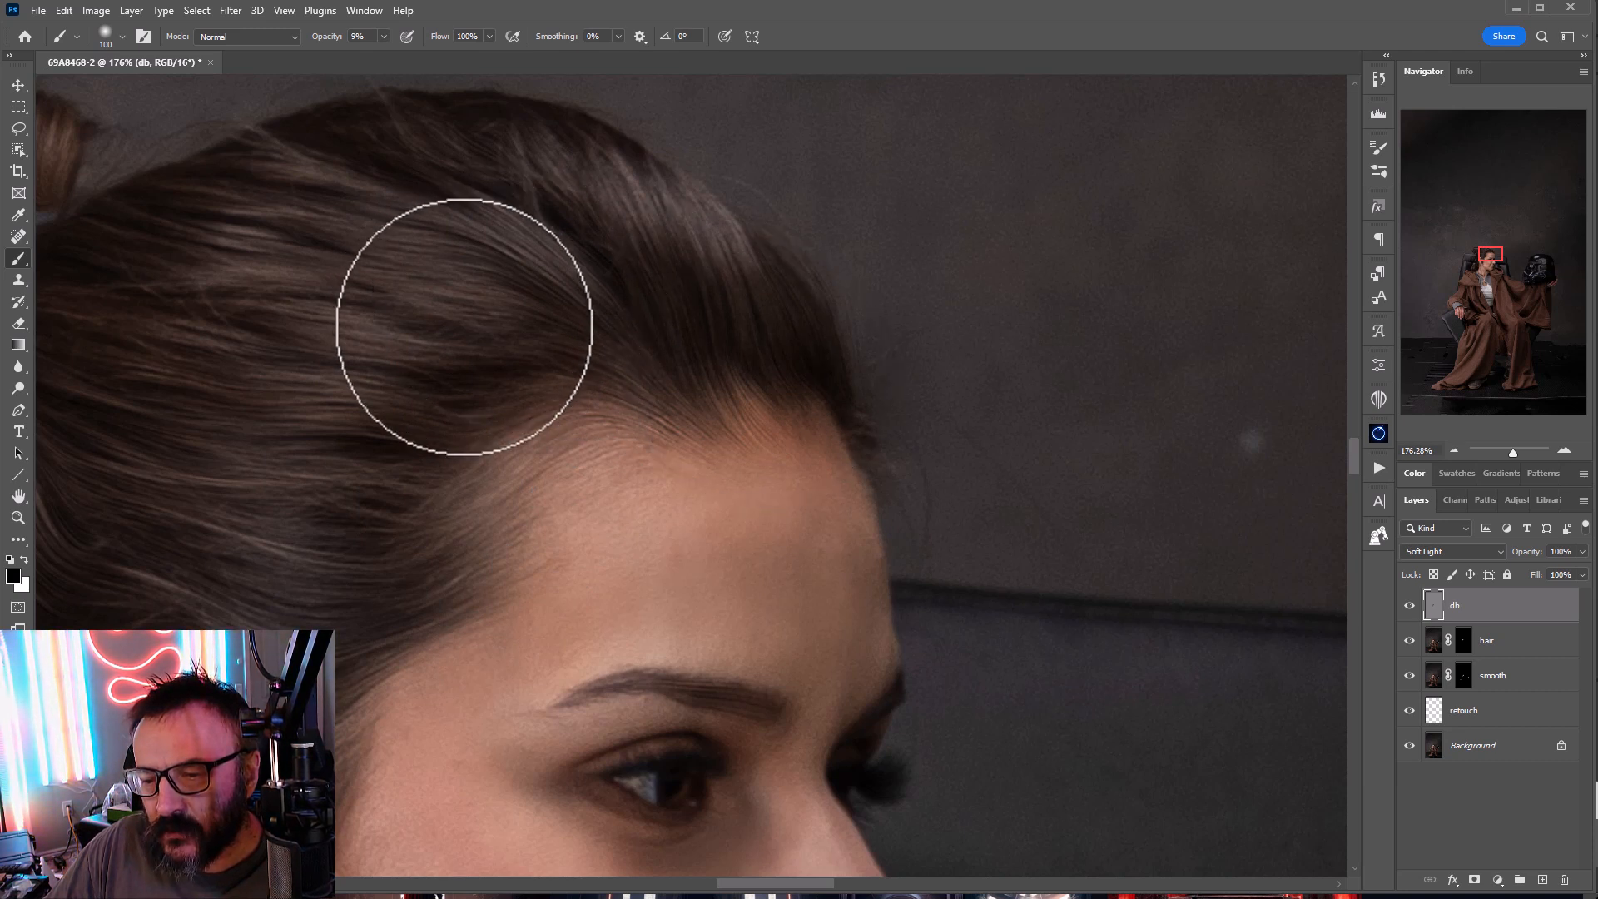
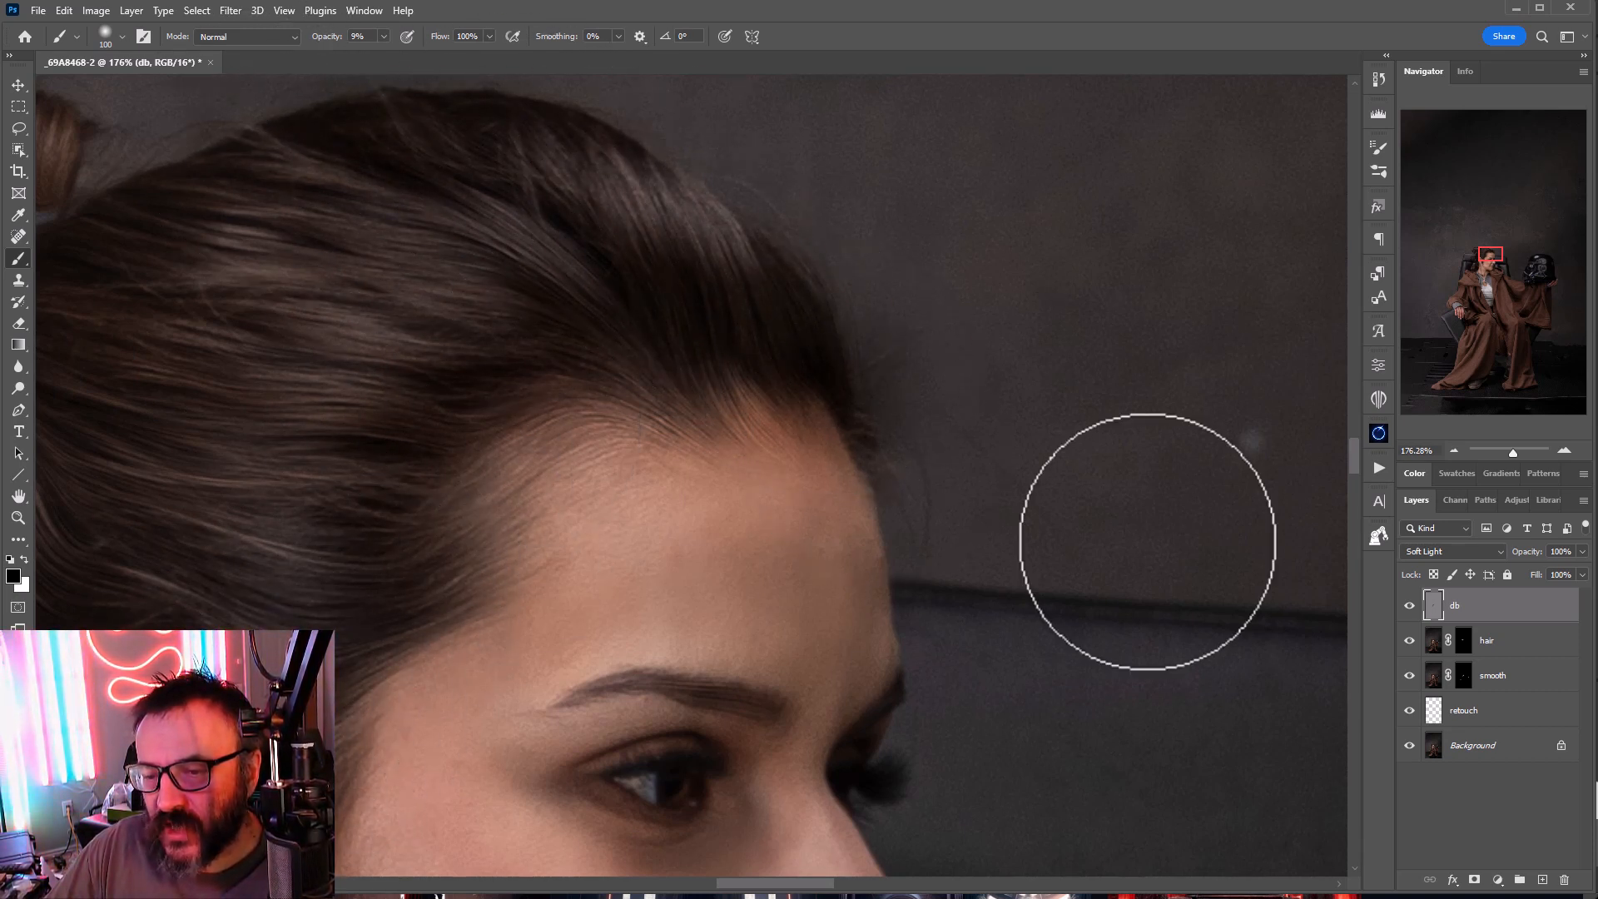
Step: Burn the lips on the db layer with a smaller black soft brush at 9% opacity
{"action": "left_click_drag", "start_coordinate": [1062, 752], "coordinate": [1099, 533]}
{"action": "scroll", "coordinate": [558, 481], "scroll_direction": "down", "scroll_amount": 1}
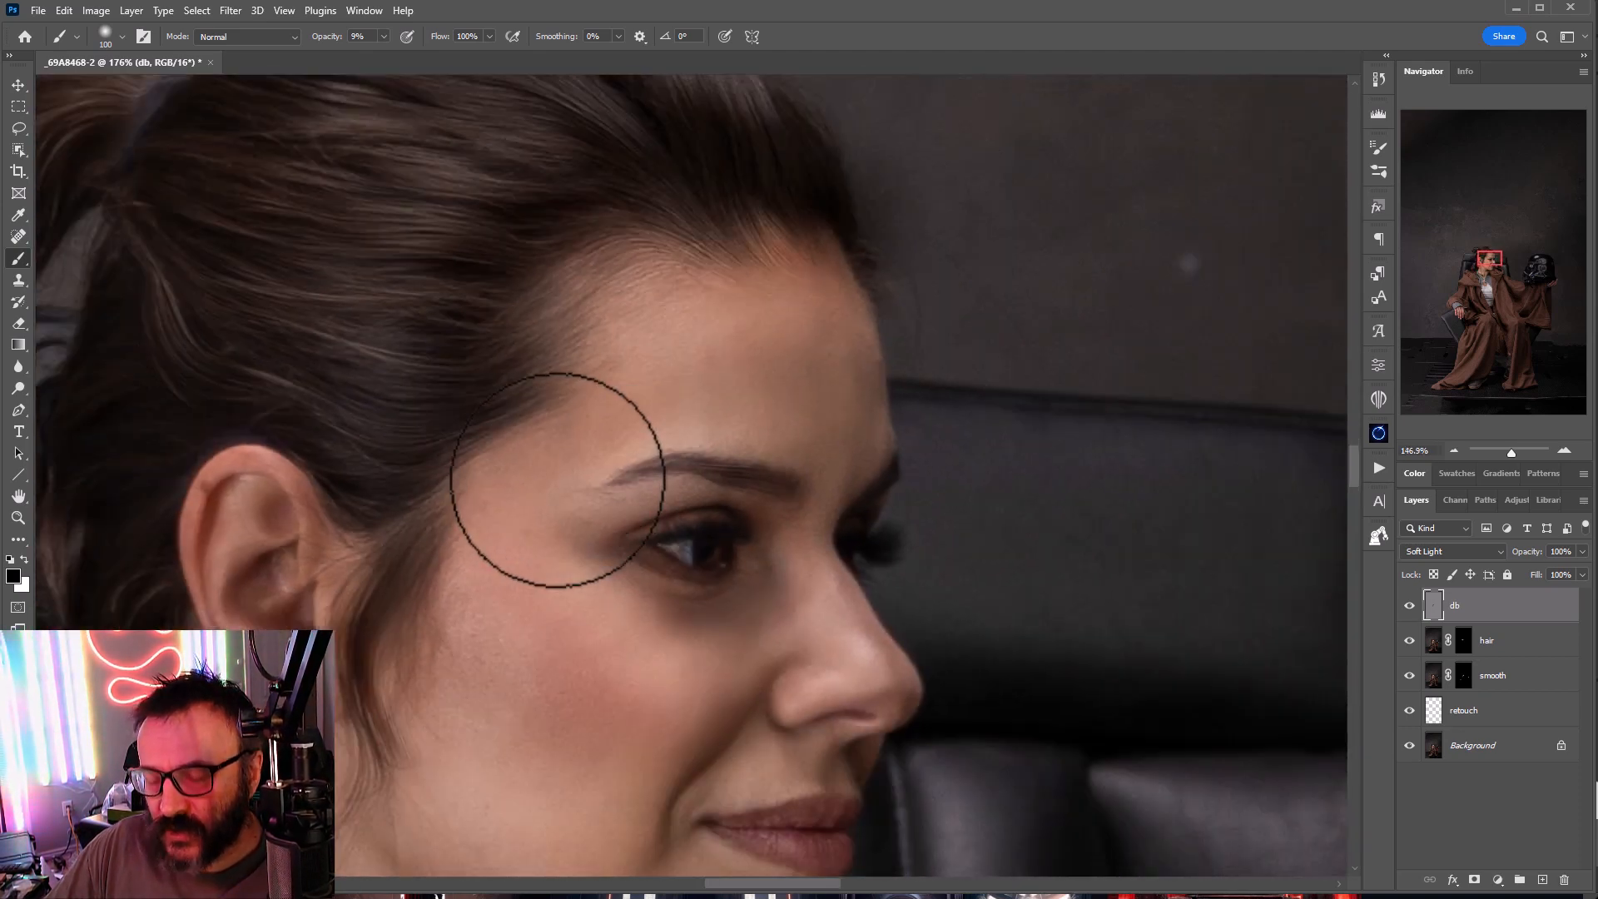
{"action": "scroll", "coordinate": [558, 481], "scroll_direction": "down", "scroll_amount": 3}
{"action": "scroll", "coordinate": [658, 607], "scroll_direction": "up", "scroll_amount": 3}
{"action": "left_click_drag", "start_coordinate": [650, 650], "coordinate": [535, 560]}
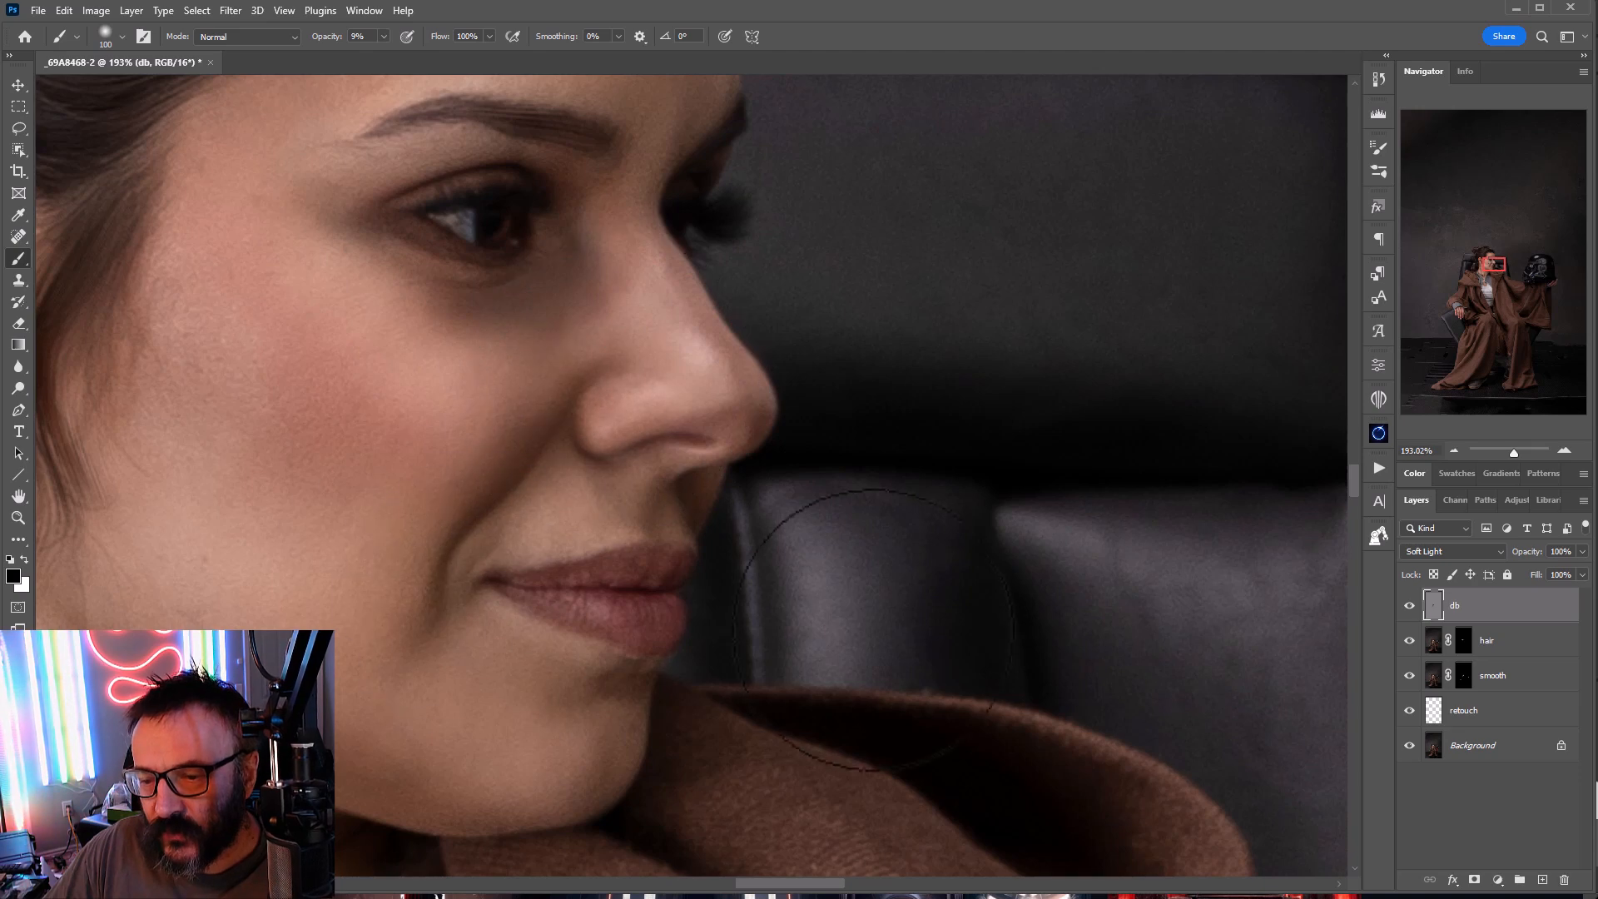
{"action": "left_click_drag", "start_coordinate": [774, 637], "coordinate": [856, 673]}
{"action": "key", "text": "bracketleft"}
{"action": "key", "text": "bracketleft"}
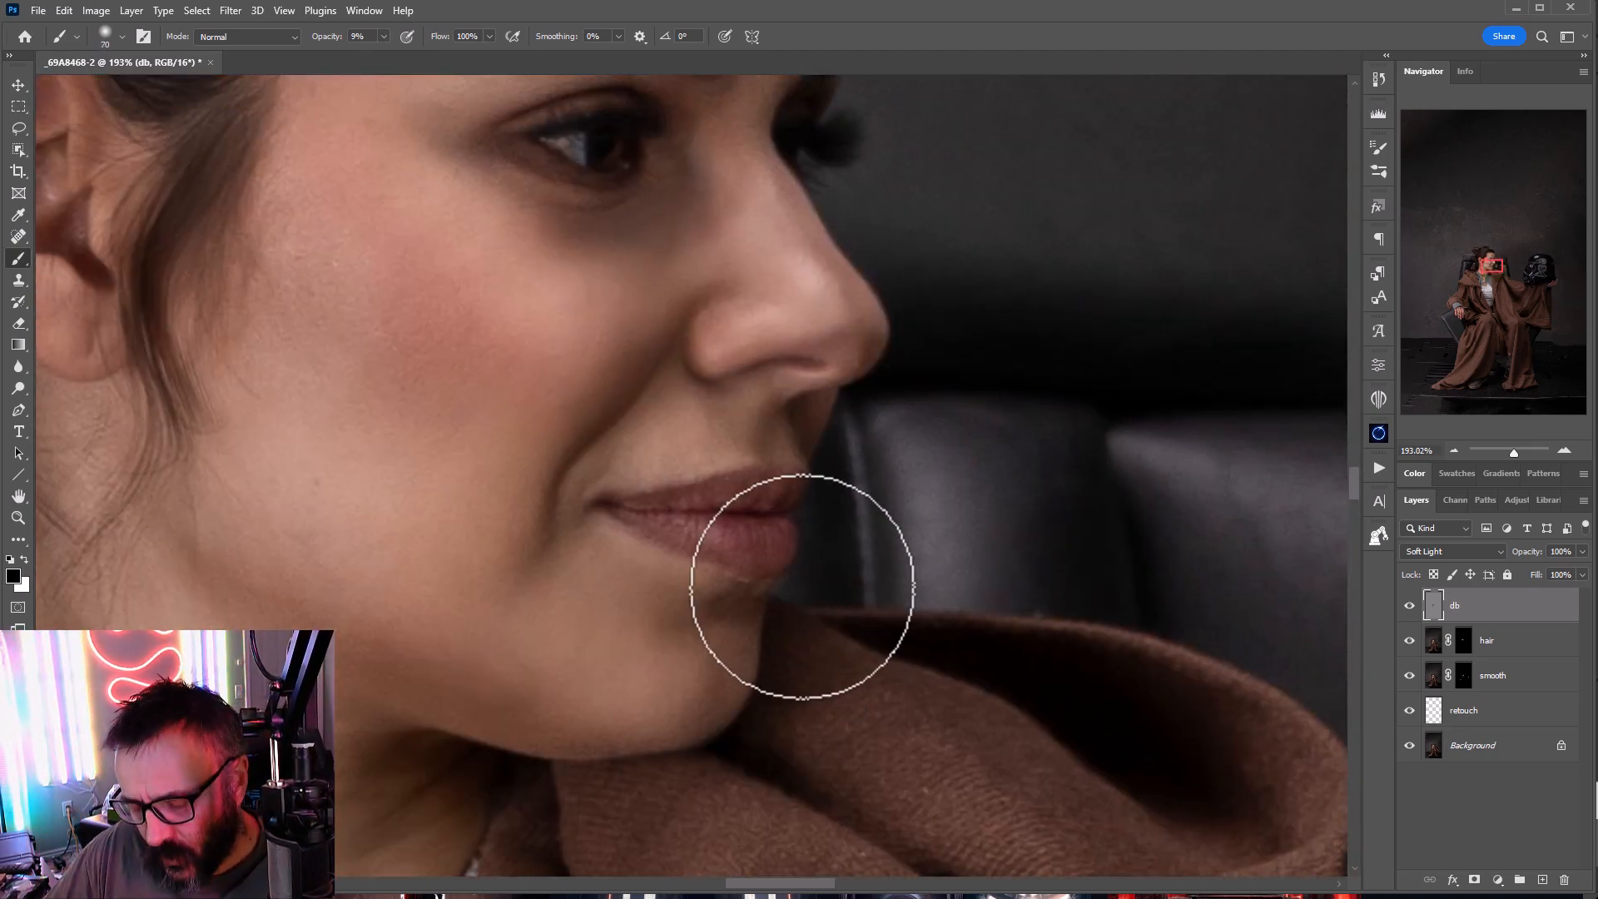
{"action": "key", "text": "bracketleft"}
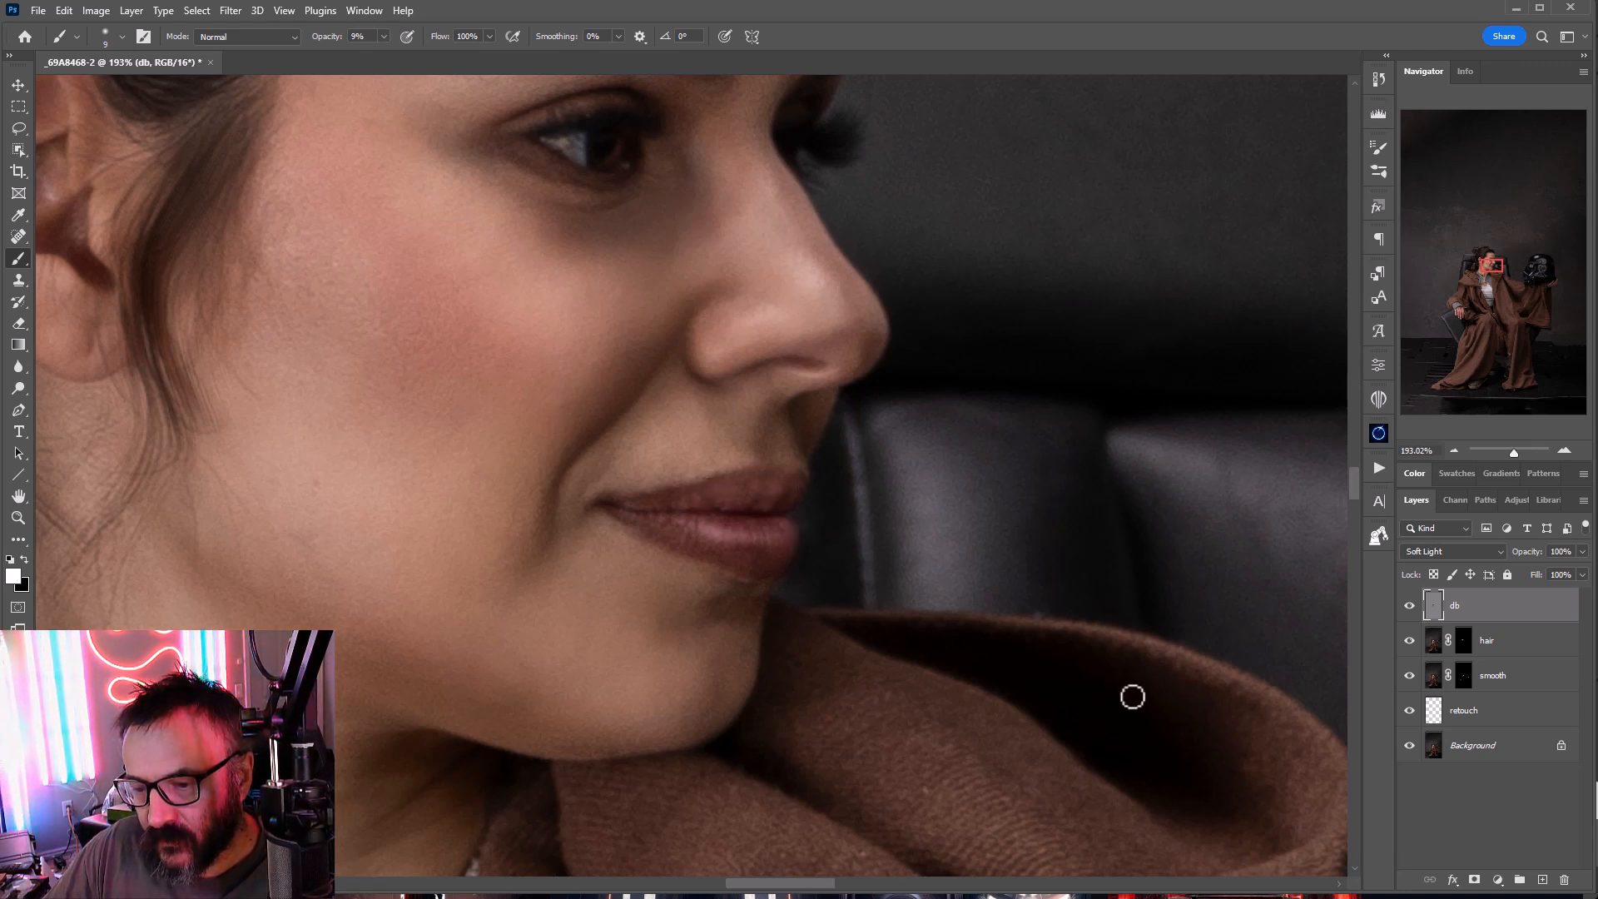
Step: Toggle the db layer's visibility to compare the face with and without the burned shading
{"action": "left_click", "coordinate": [1409, 605]}
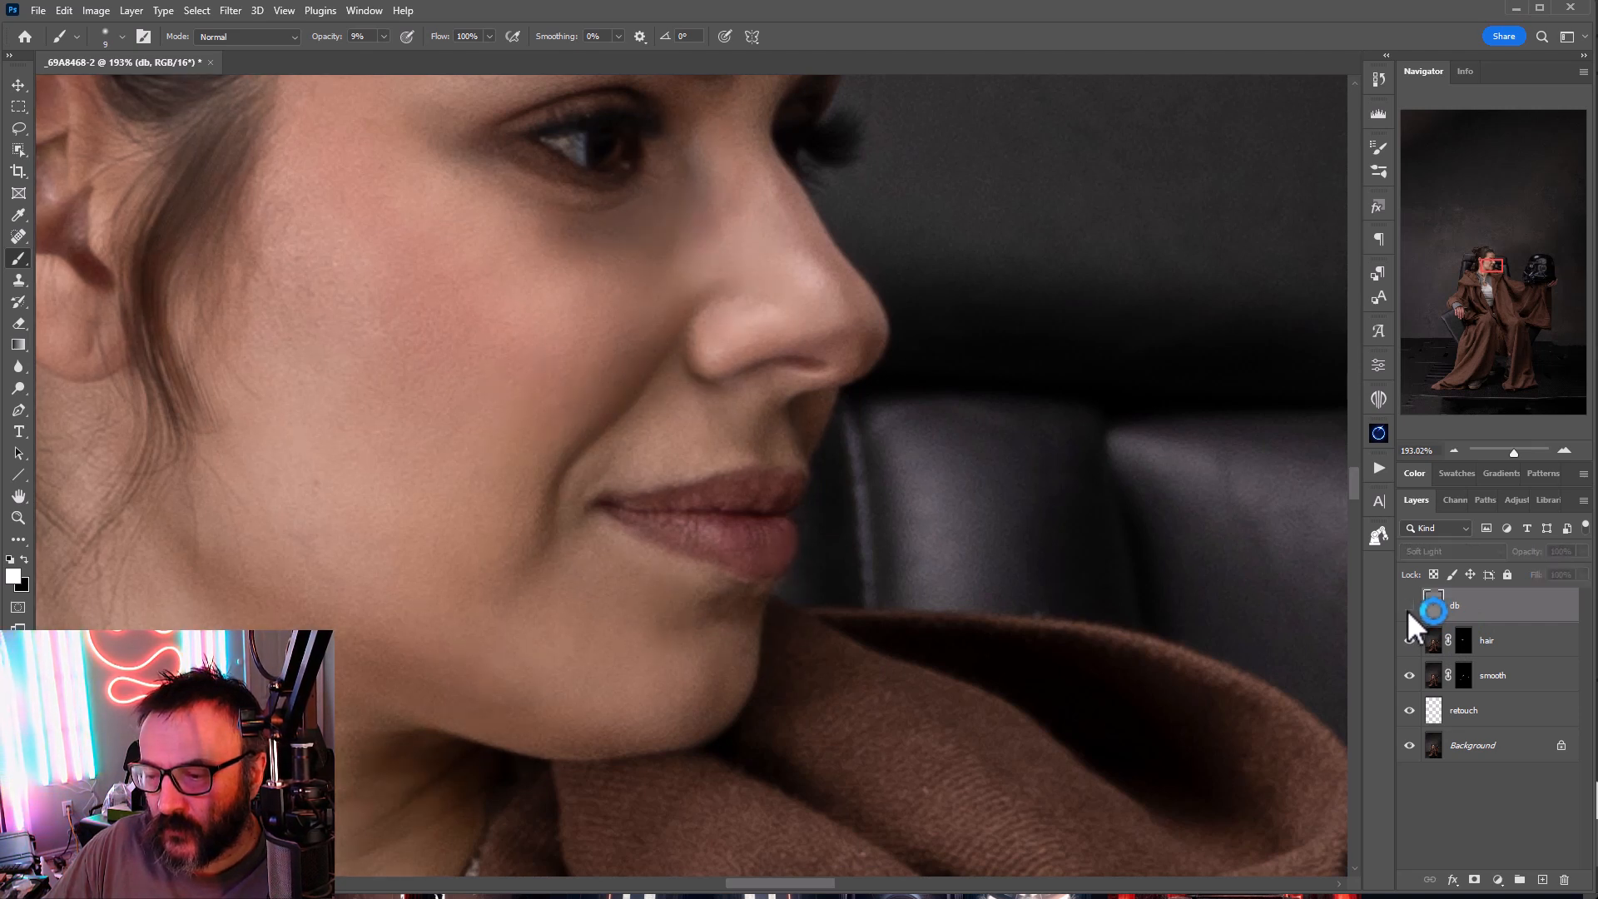
{"action": "left_click", "coordinate": [1409, 605]}
{"action": "left_click", "coordinate": [1409, 606]}
{"action": "left_click", "coordinate": [1409, 605]}
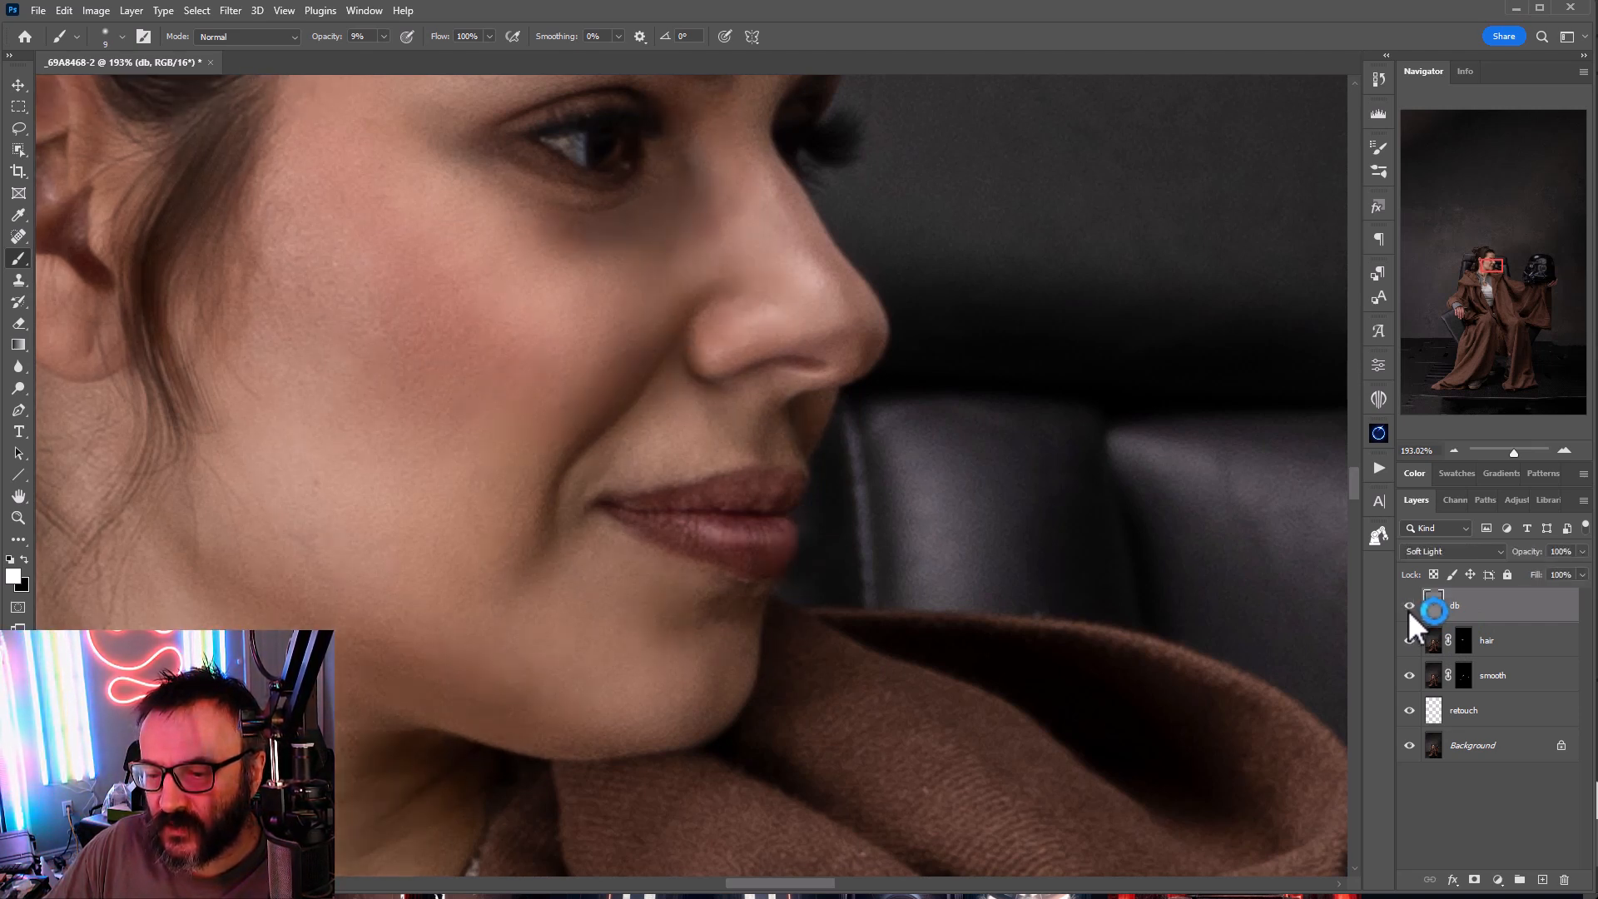
{"action": "left_click", "coordinate": [1409, 605]}
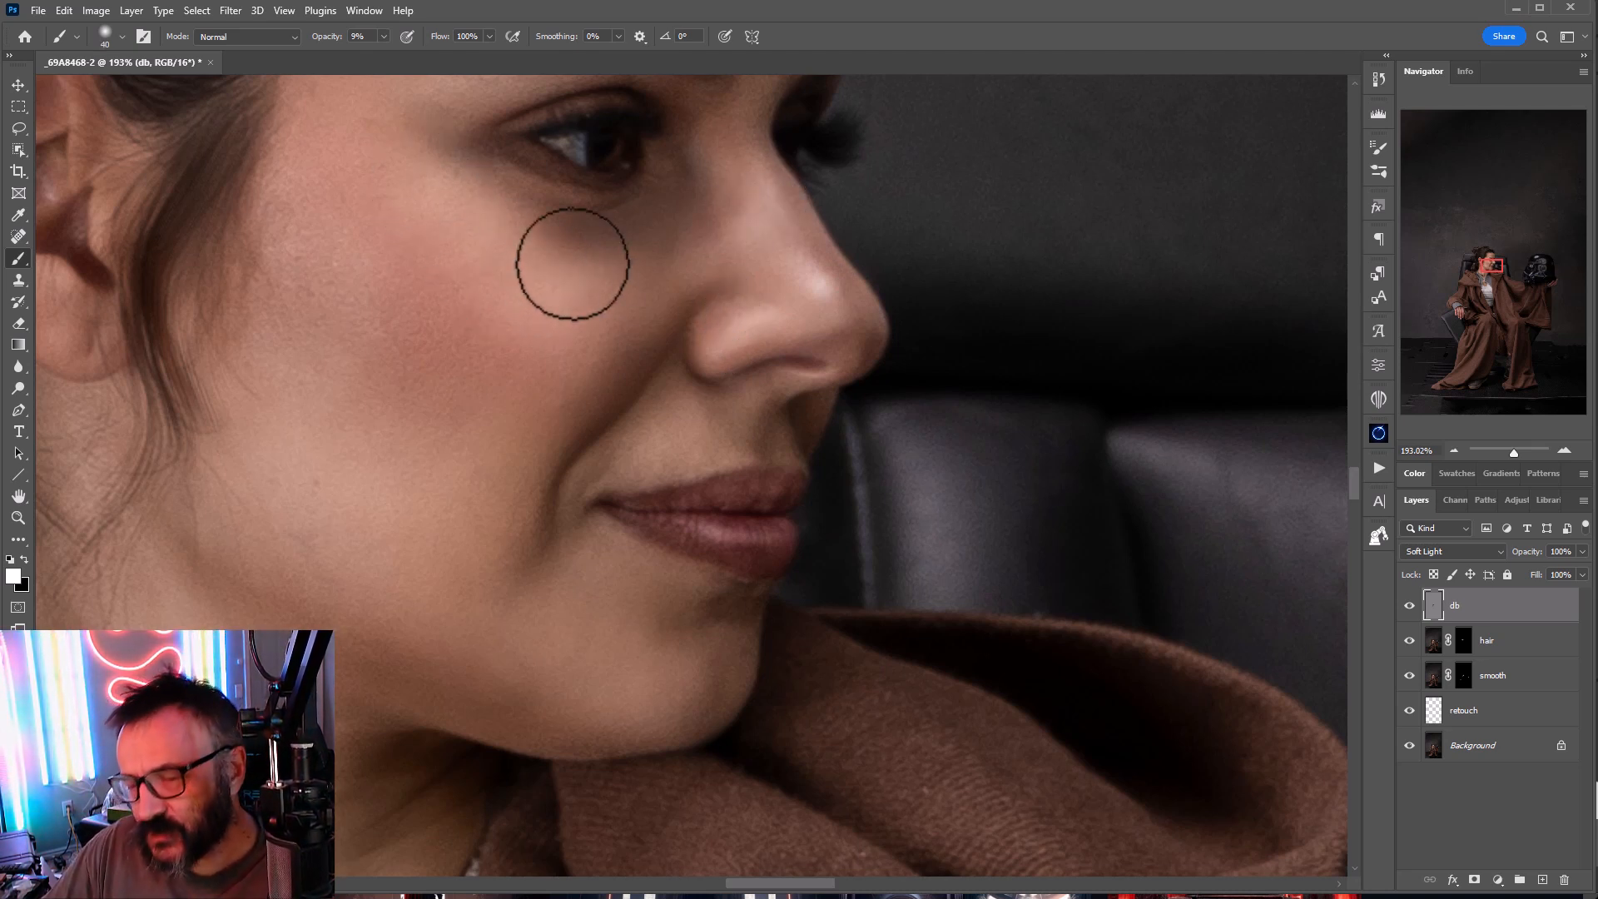
Step: Dodge the highlights under the eye and on the chin with a white soft brush of about 35 to 40 px at 9% opacity
{"action": "key", "text": "bracketright"}
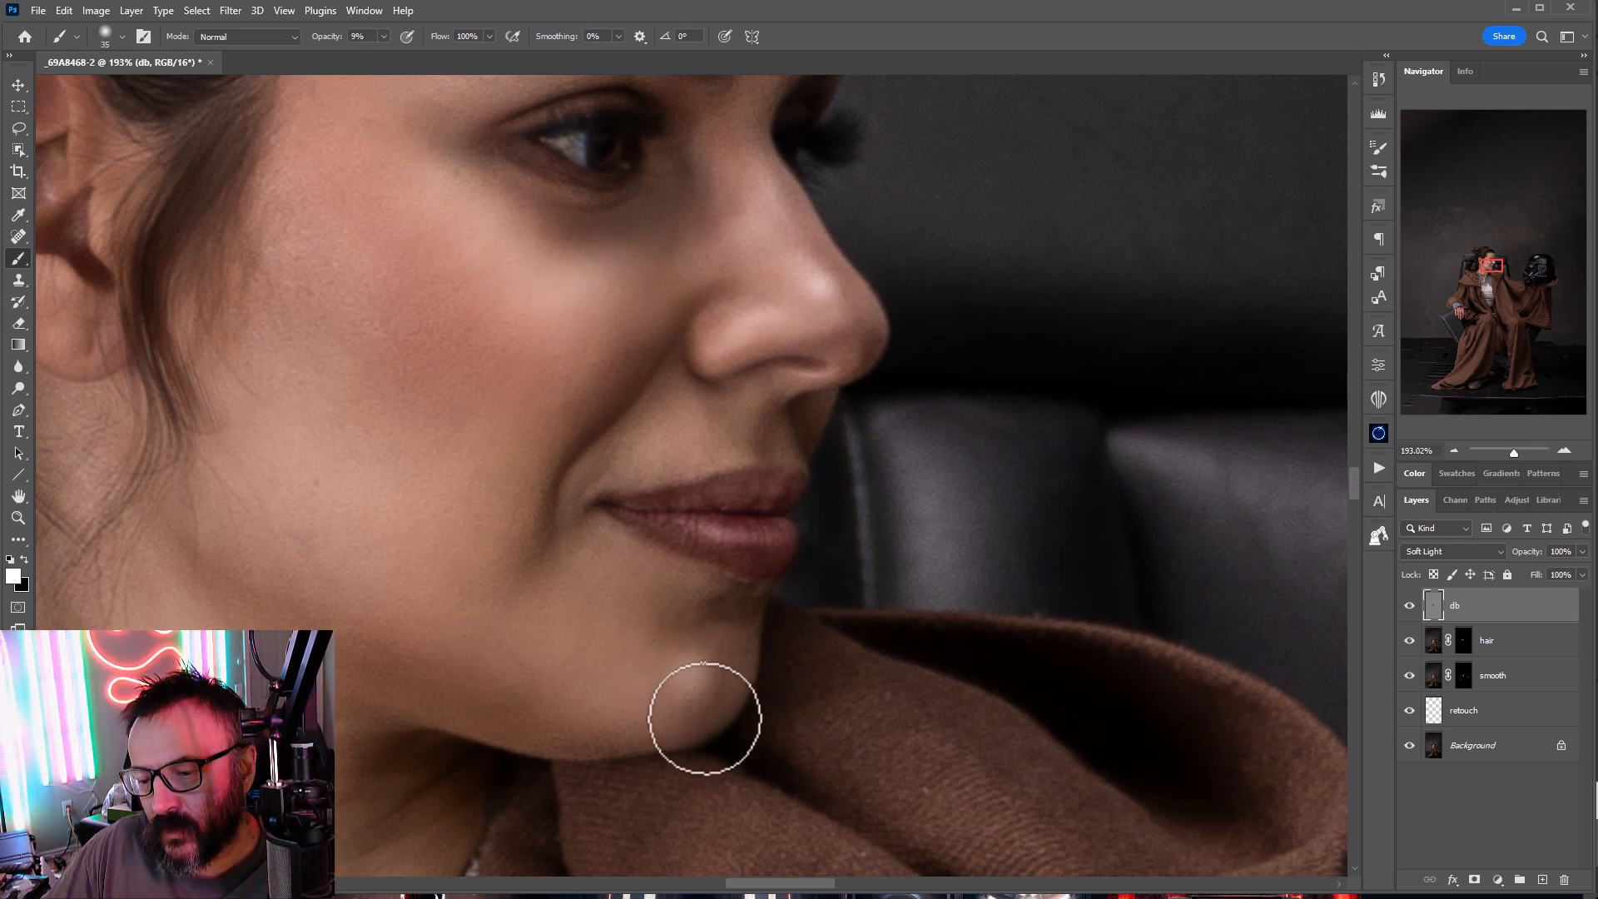
{"action": "key", "text": "bracketleft"}
{"action": "key", "text": "bracketleft"}
{"action": "key", "text": "bracketleft"}
Step: Dodge the cheek and jaw broadly on the db layer with a white 100 px soft brush at 9% opacity
{"action": "key", "text": "bracketright"}
{"action": "key", "text": "bracketright"}
{"action": "key", "text": "bracketright"}
{"action": "key", "text": "bracketright"}
{"action": "key", "text": "bracketright"}
{"action": "key", "text": "bracketright"}
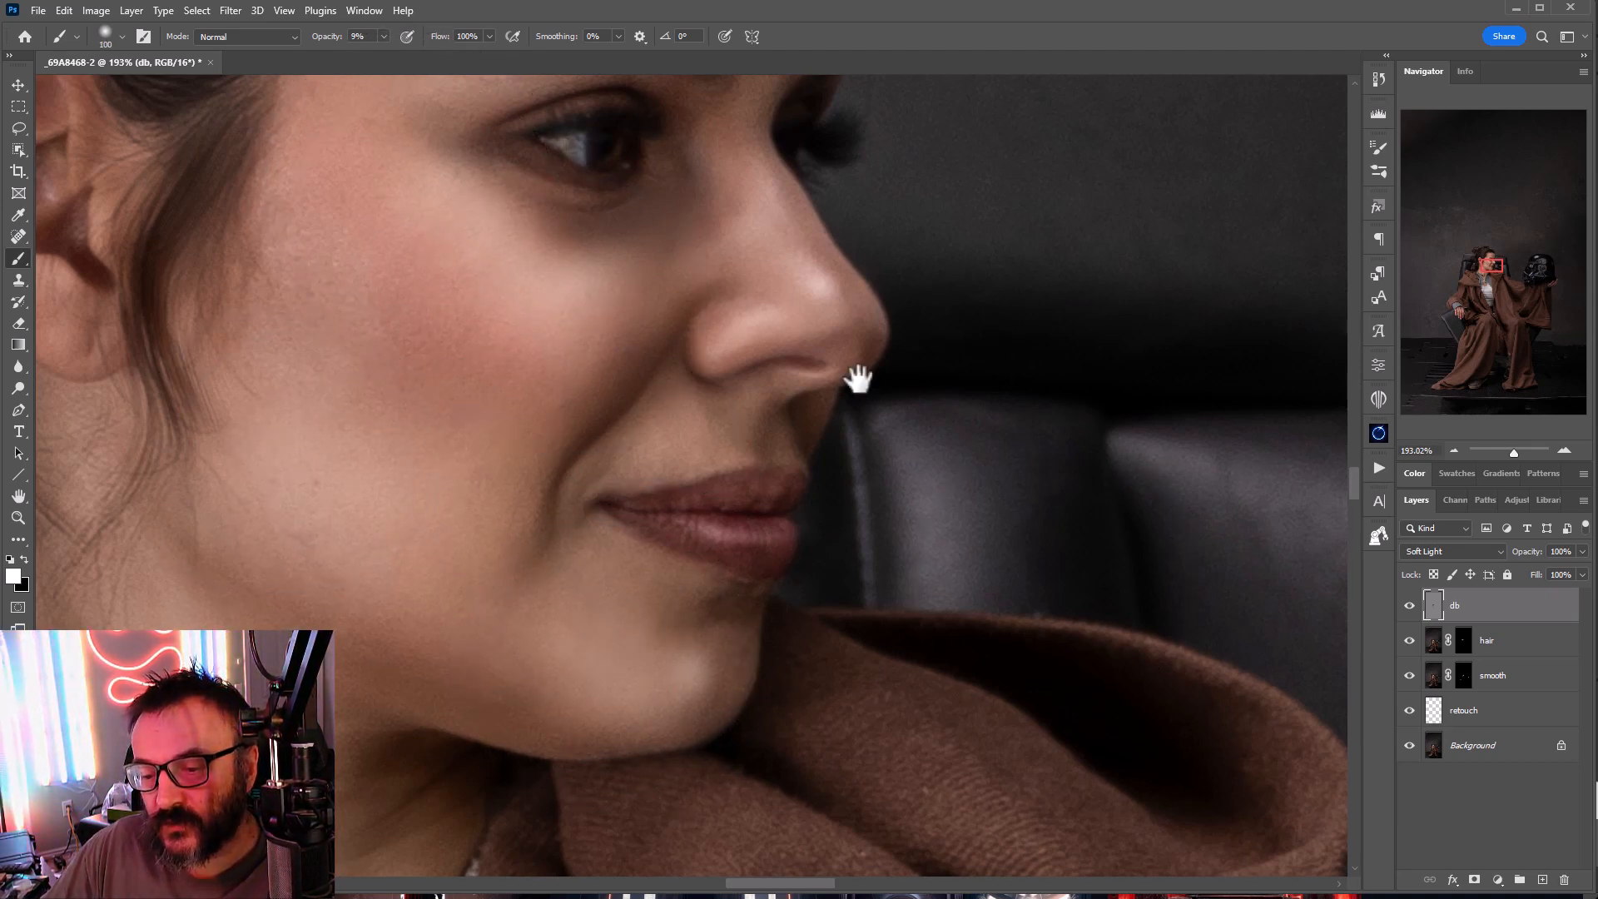
{"action": "scroll", "coordinate": [856, 357], "scroll_direction": "up", "scroll_amount": 5}
{"action": "mouse_move", "coordinate": [625, 269]}
{"action": "left_mouse_down"}
{"action": "mouse_move", "coordinate": [571, 257]}
{"action": "mouse_move", "coordinate": [563, 403]}
{"action": "mouse_move", "coordinate": [638, 315]}
{"action": "left_mouse_up"}
{"action": "left_click_drag", "start_coordinate": [745, 650], "coordinate": [1169, 274]}
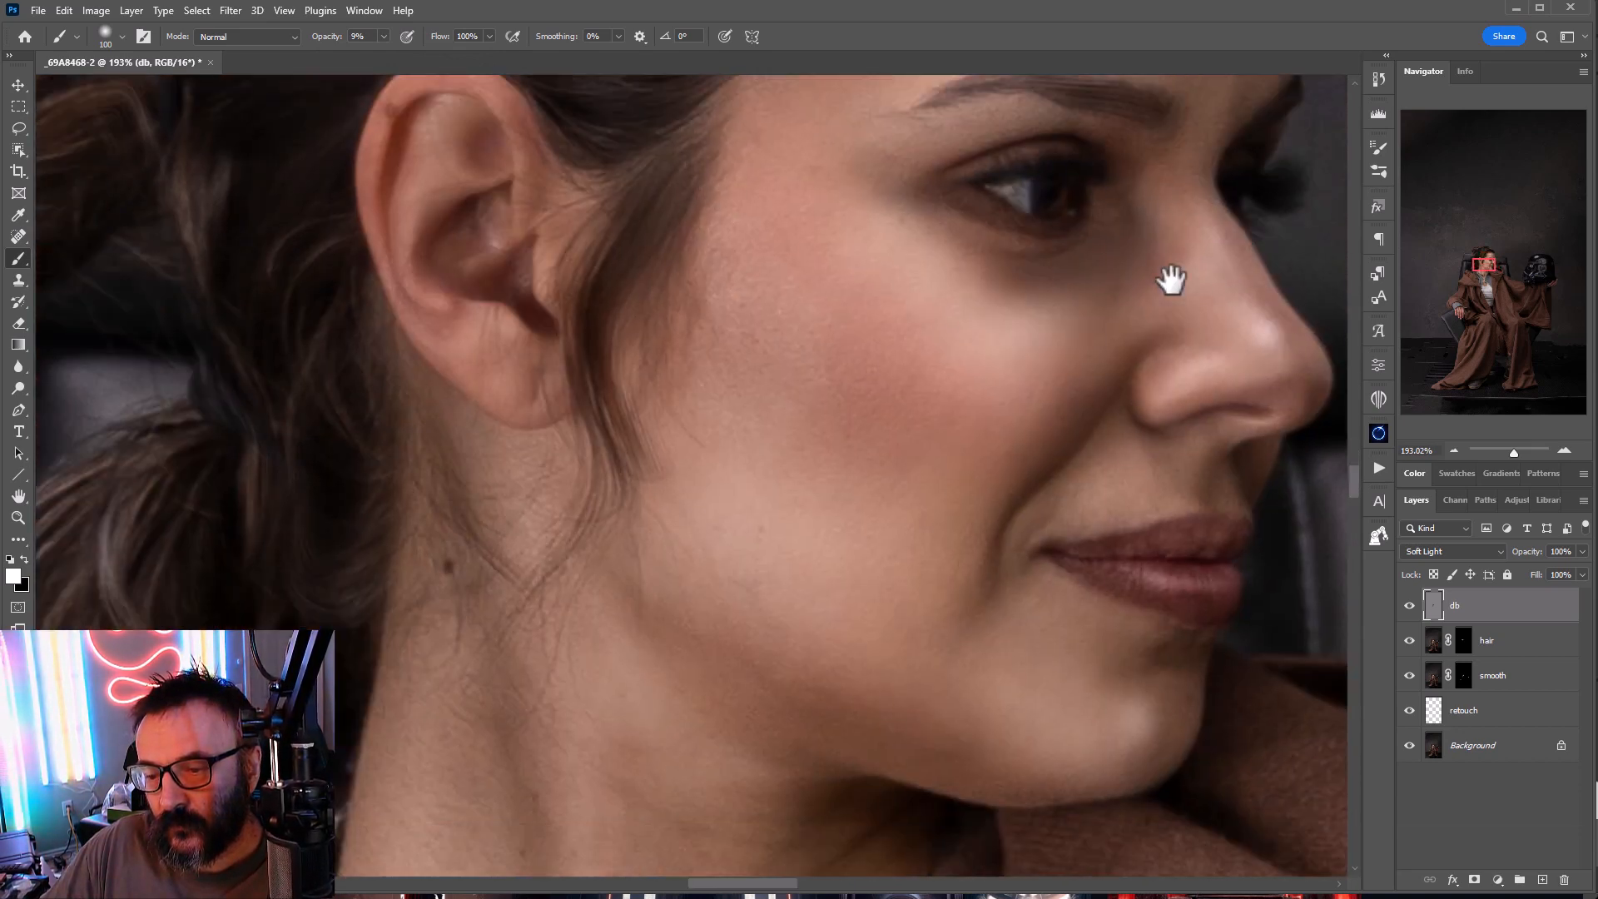
Step: Dodge the raised areas of the neck and collarbone on the db layer with a white 50 px soft brush
{"action": "scroll", "coordinate": [1003, 302], "scroll_direction": "down", "scroll_amount": 5}
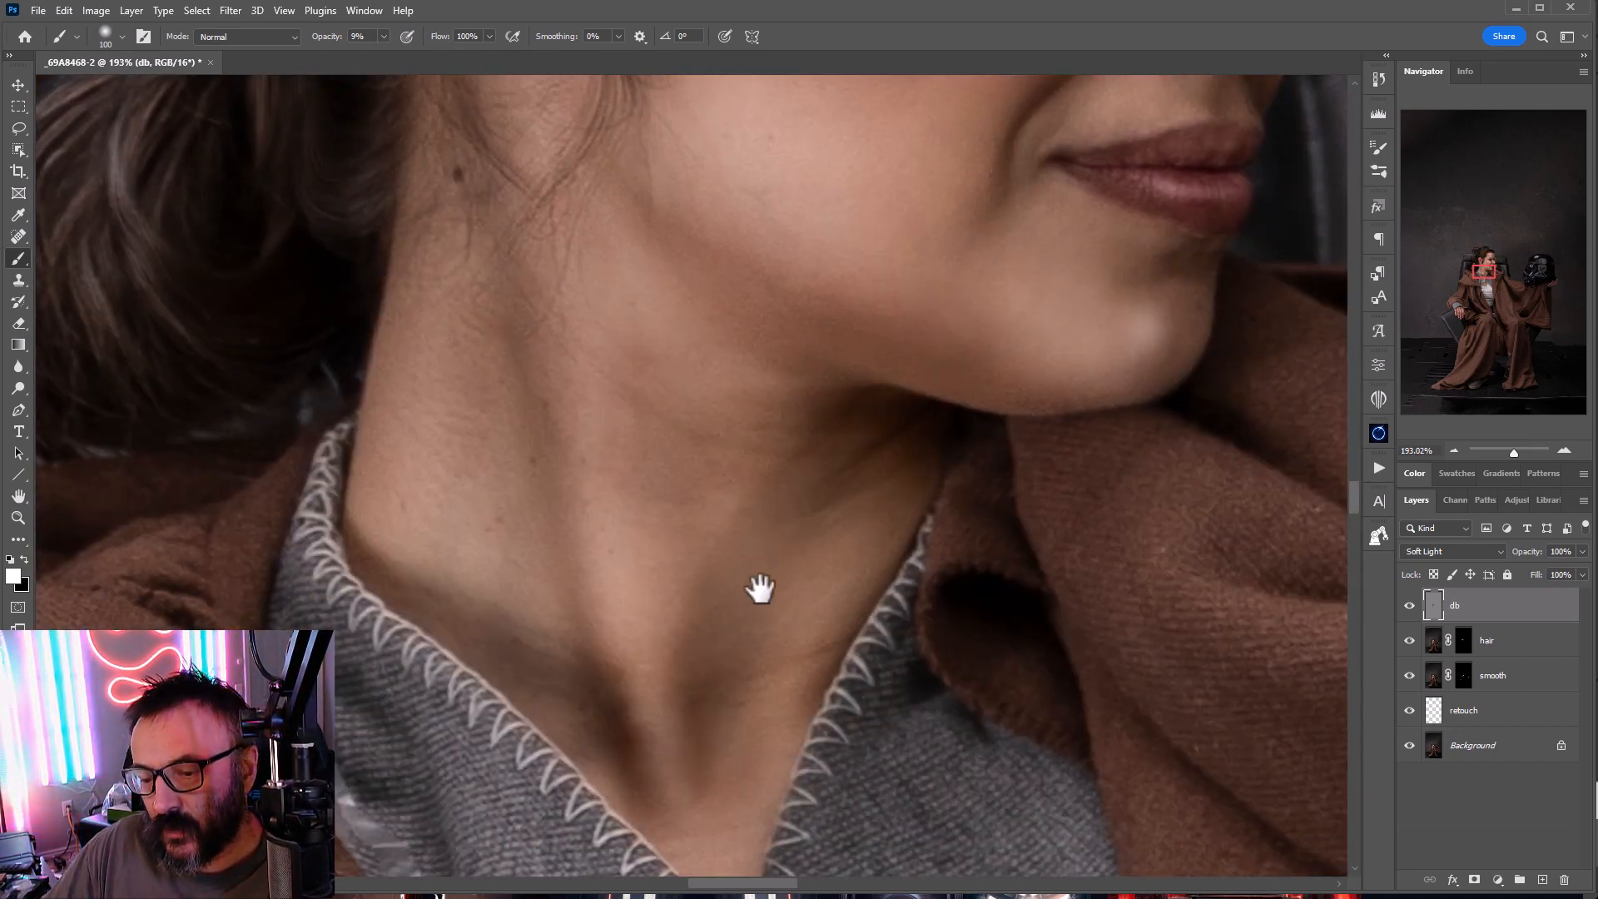
{"action": "key", "text": "bracketleft"}
{"action": "key", "text": "bracketleft"}
{"action": "key", "text": "bracketleft"}
{"action": "key", "text": "bracketleft"}
{"action": "key", "text": "bracketleft"}
{"action": "left_click_drag", "start_coordinate": [563, 414], "coordinate": [606, 742]}
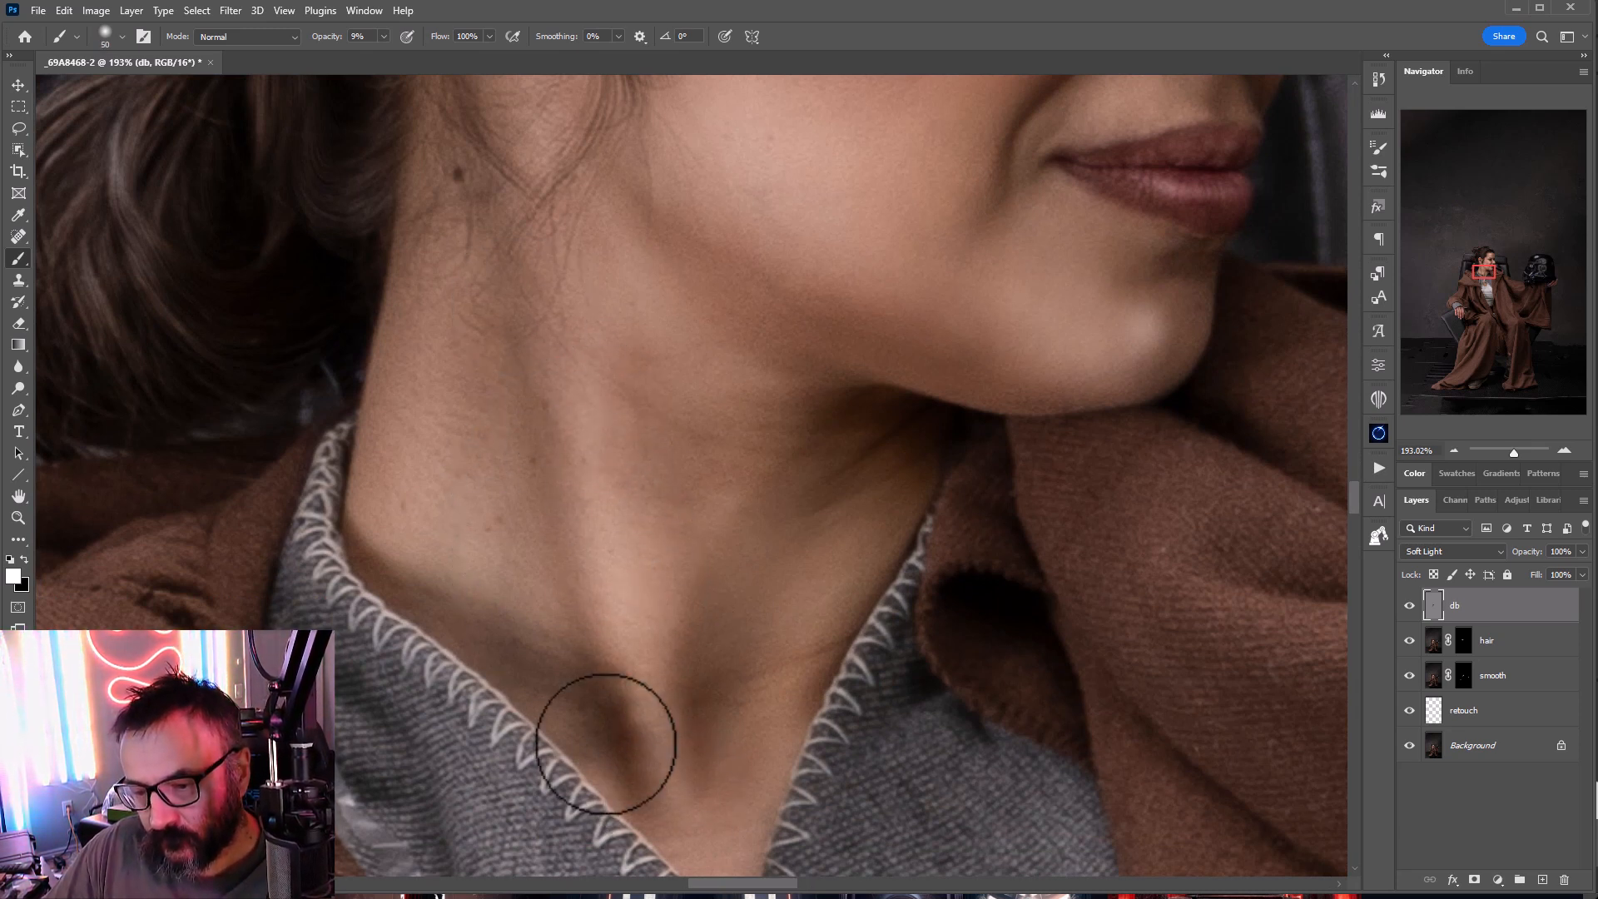
{"action": "left_click_drag", "start_coordinate": [465, 571], "coordinate": [511, 473]}
{"action": "mouse_move", "coordinate": [757, 659]}
{"action": "left_mouse_down"}
{"action": "mouse_move", "coordinate": [738, 512]}
{"action": "mouse_move", "coordinate": [675, 564]}
{"action": "left_mouse_up"}
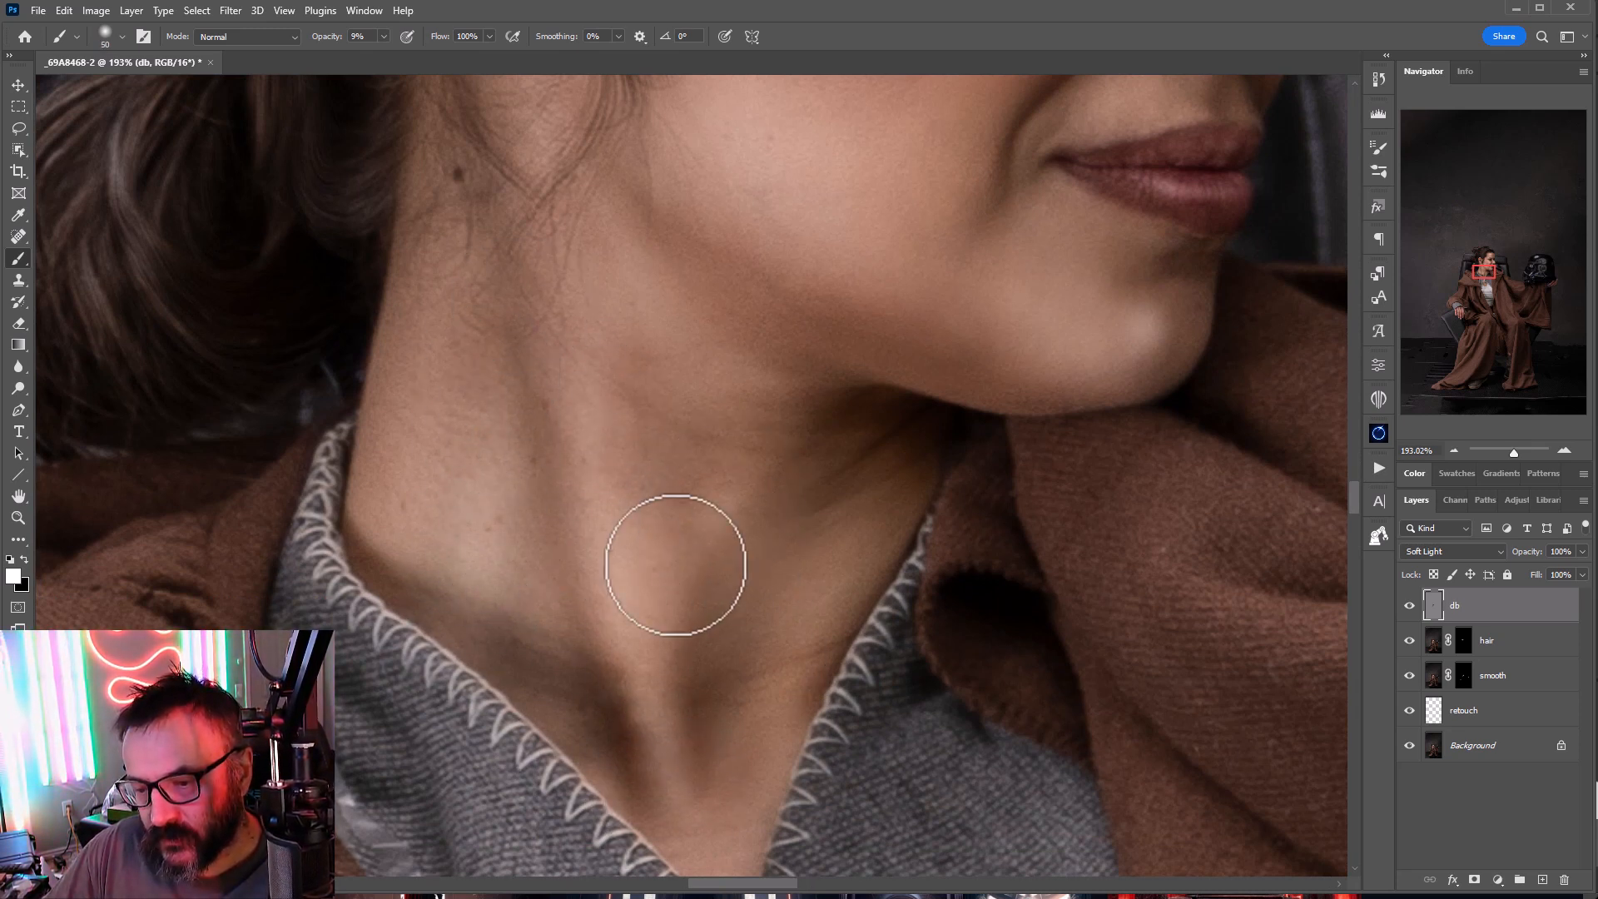
{"action": "mouse_move", "coordinate": [819, 625]}
{"action": "left_mouse_down"}
{"action": "mouse_move", "coordinate": [759, 682]}
{"action": "mouse_move", "coordinate": [721, 834]}
{"action": "left_mouse_up"}
{"action": "left_click_drag", "start_coordinate": [622, 296], "coordinate": [631, 320]}
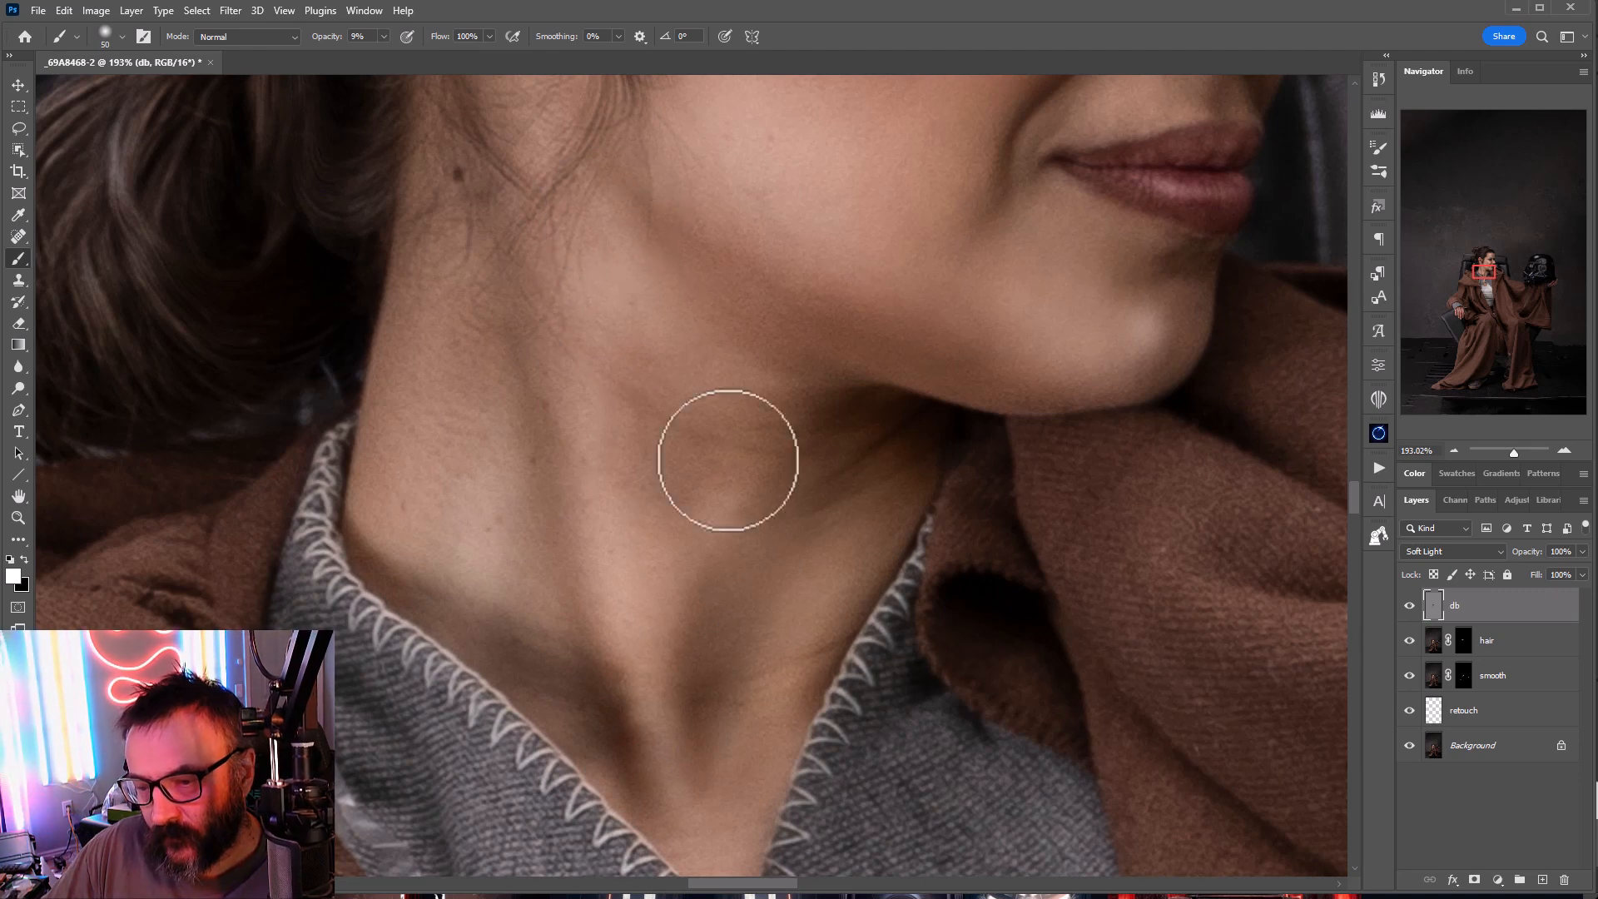
Step: Compare the head and shoulders with the db layer hidden and shown at a wider view
{"action": "scroll", "coordinate": [951, 620], "scroll_direction": "down", "scroll_amount": 4}
{"action": "left_click_drag", "start_coordinate": [1038, 437], "coordinate": [777, 642]}
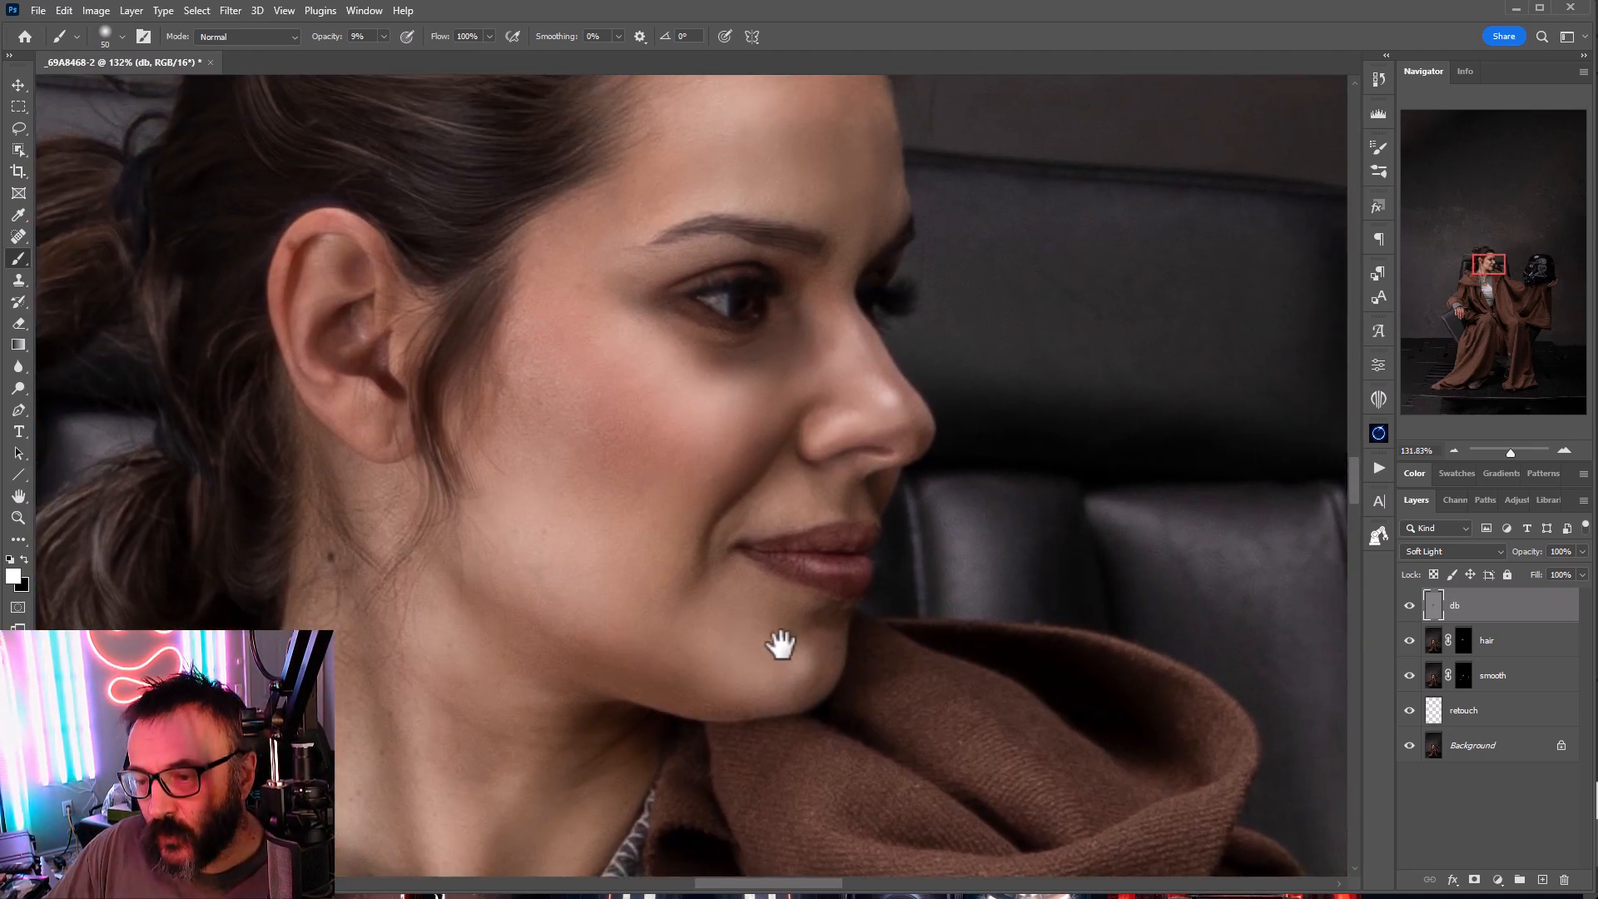
{"action": "scroll", "coordinate": [778, 649], "scroll_direction": "down", "scroll_amount": 4}
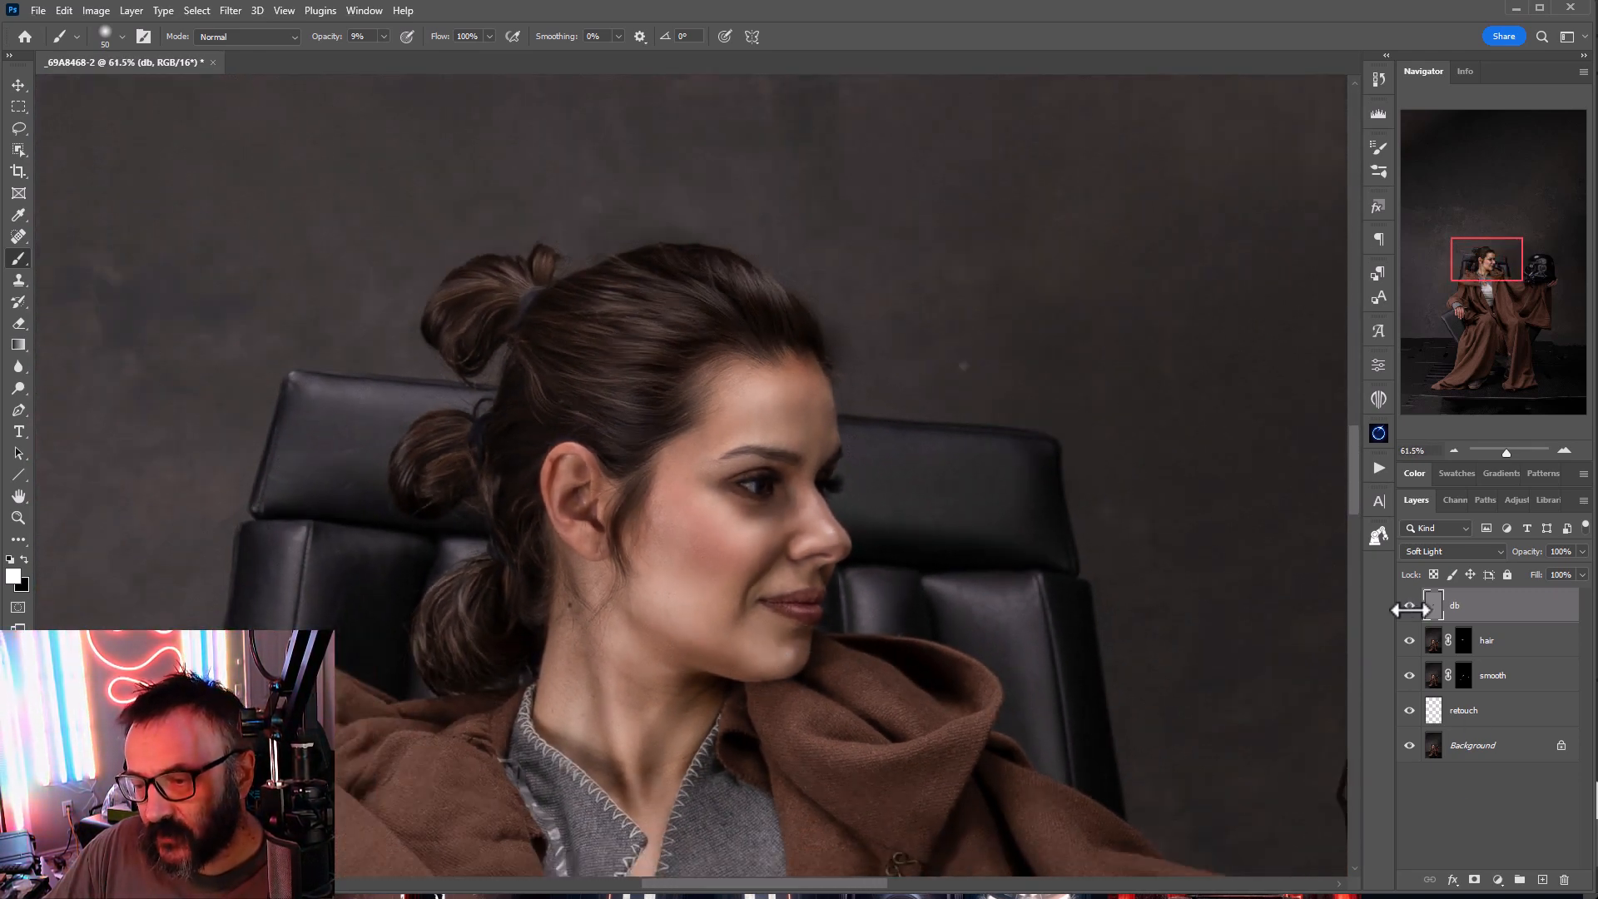
{"action": "left_click", "coordinate": [1409, 607]}
{"action": "left_click", "coordinate": [1409, 607]}
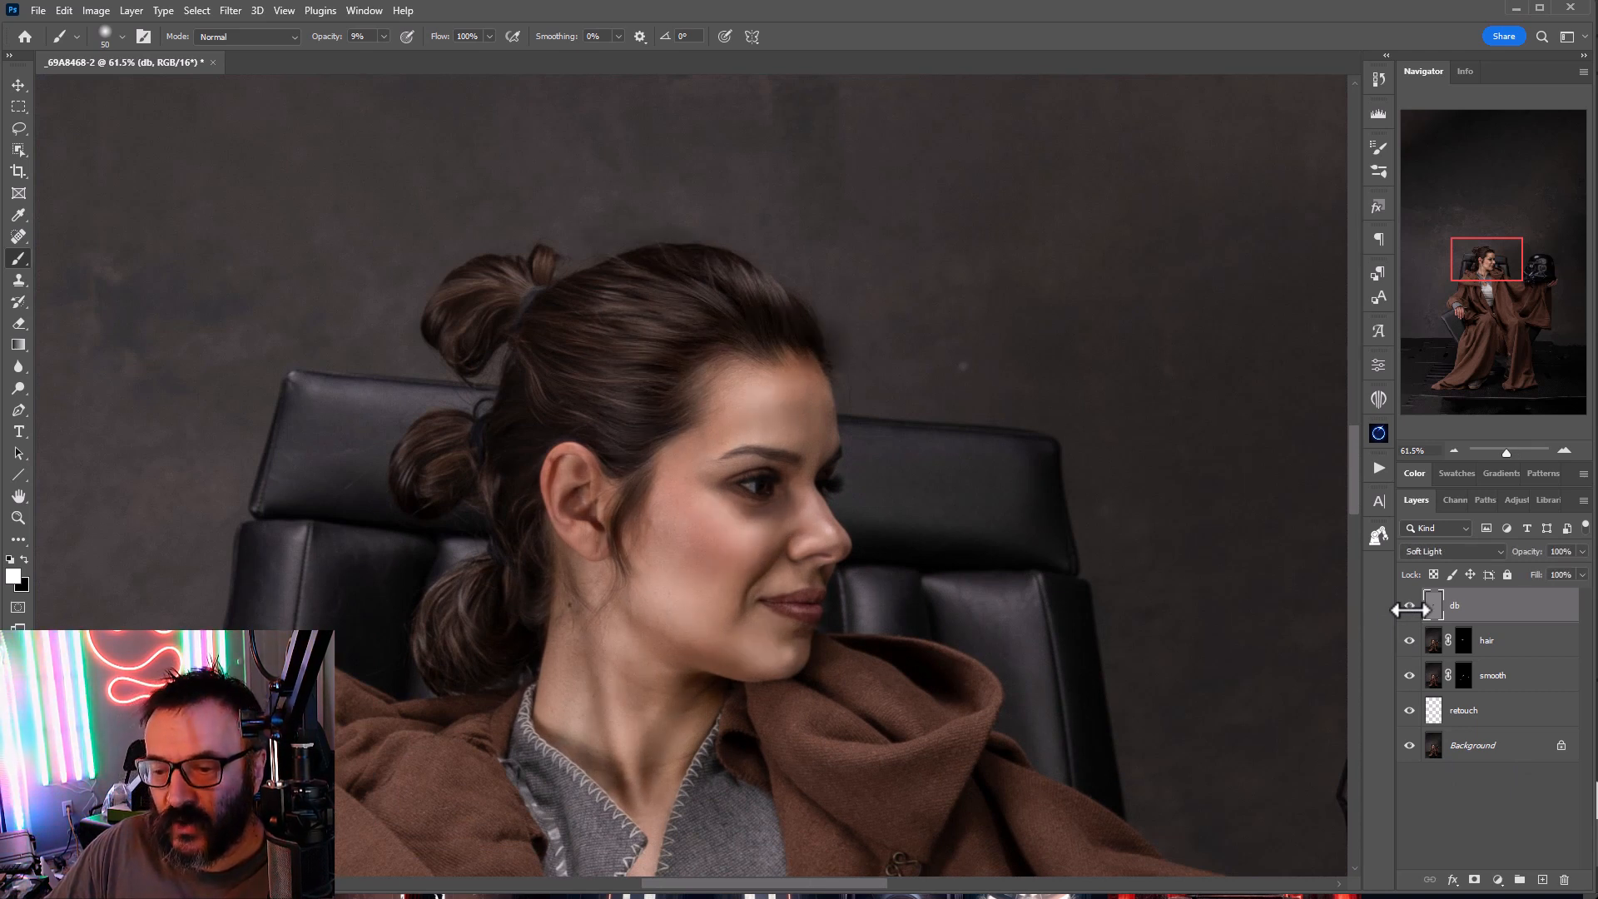
{"action": "left_click", "coordinate": [1411, 610]}
{"action": "left_click", "coordinate": [1411, 610]}
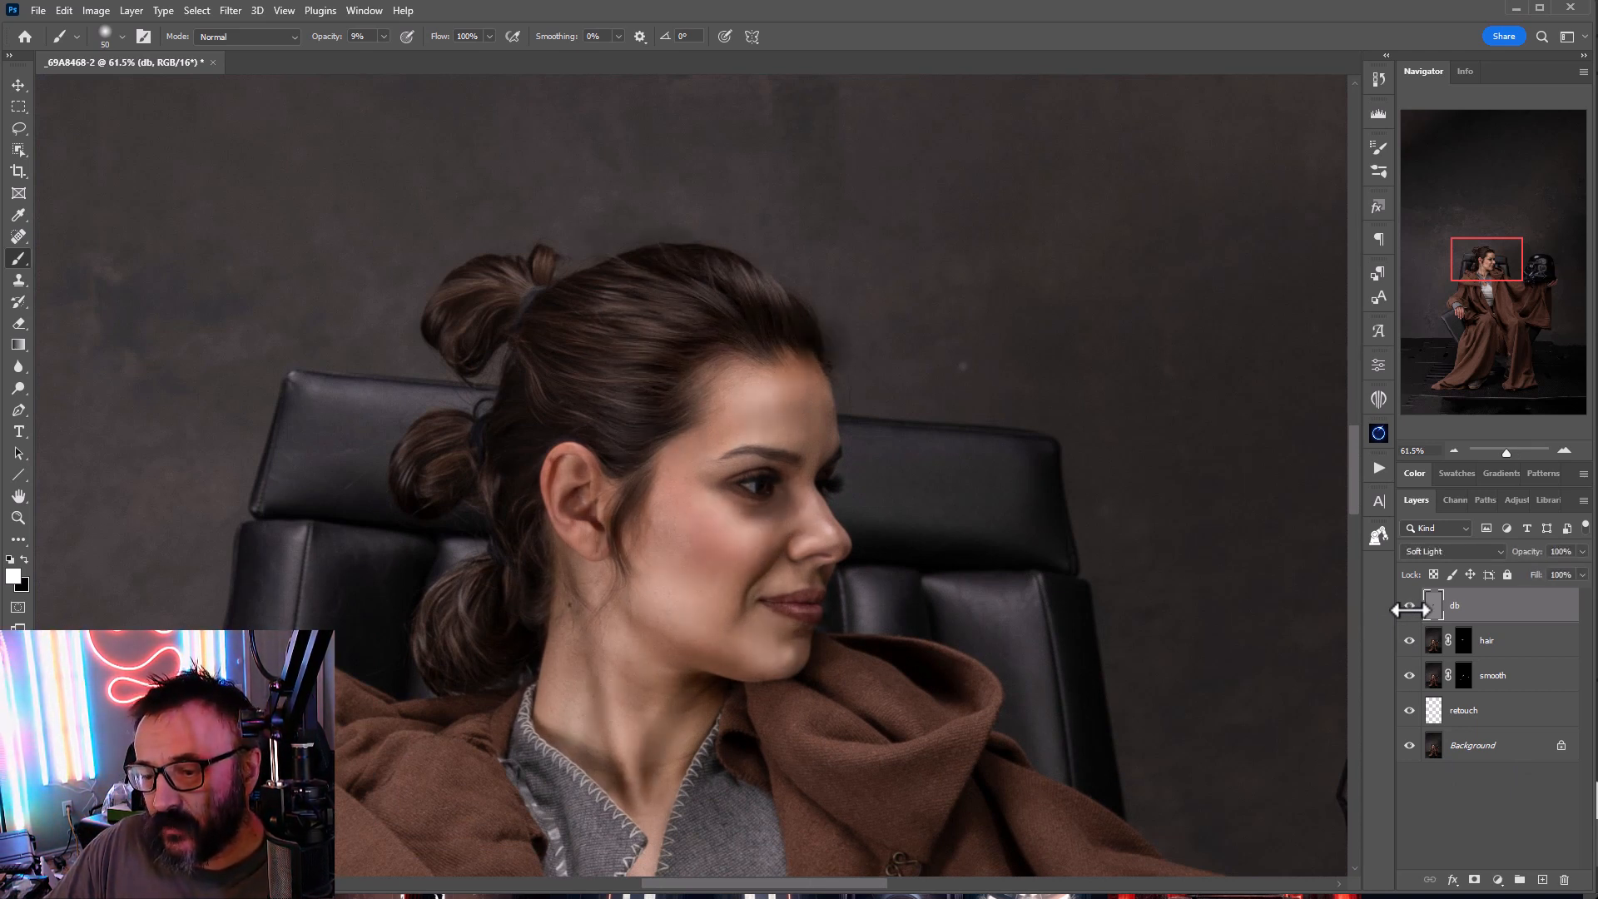
{"action": "left_click", "coordinate": [1410, 610]}
{"action": "left_click", "coordinate": [1410, 610]}
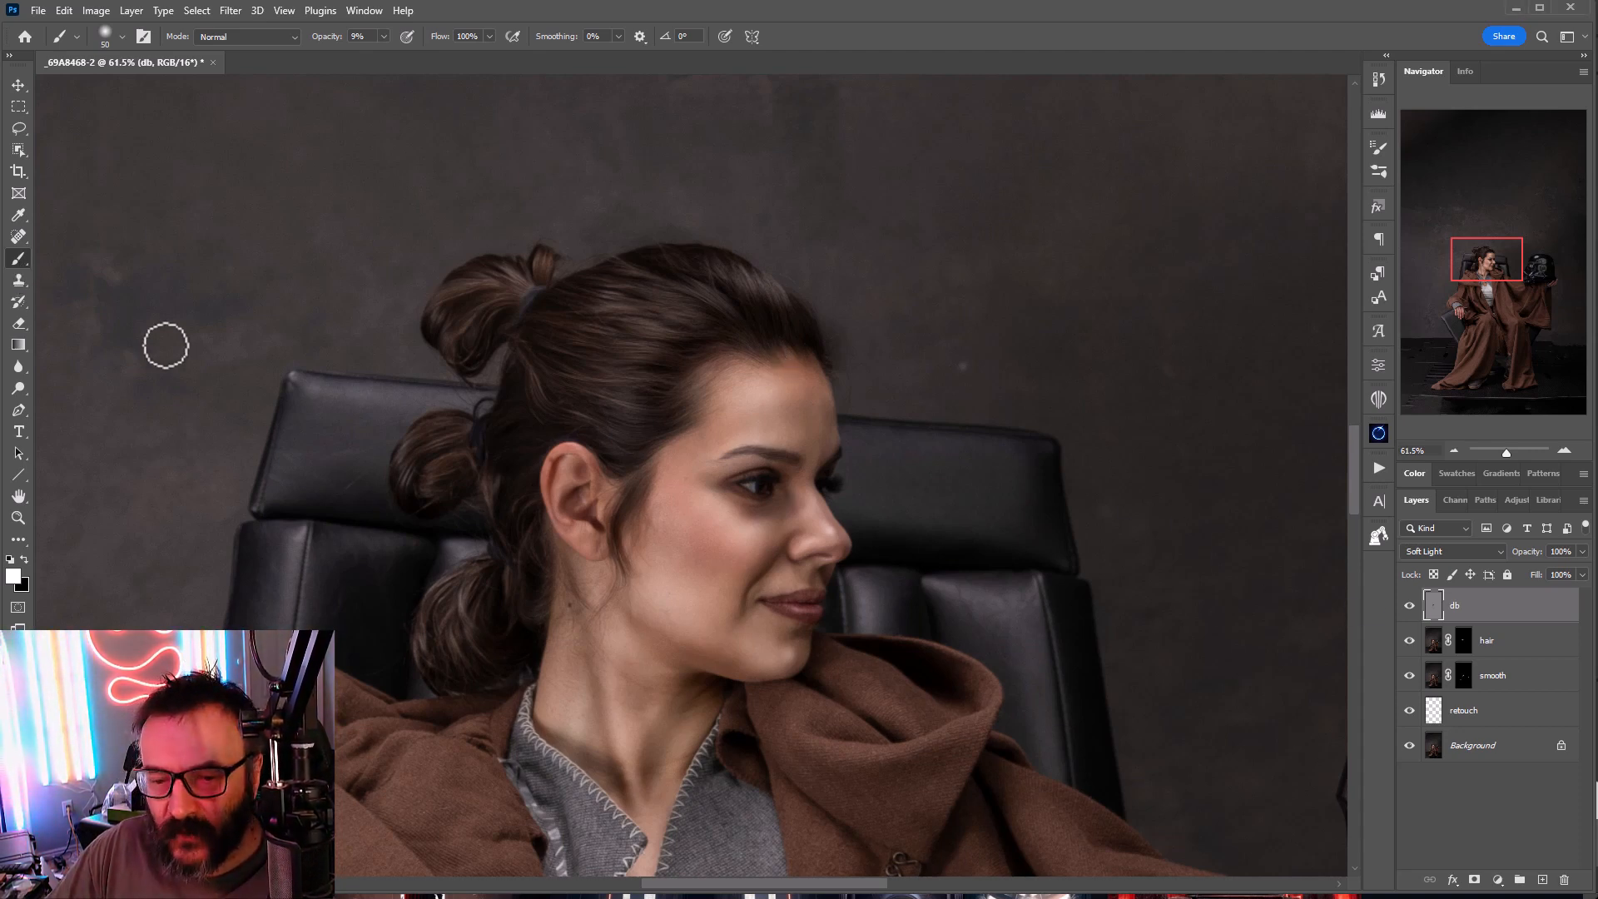
Step: Burn the fold shadows across the robe's chest and sleeve with a black soft brush, sized from 90 to 150 px, on the db layer
{"action": "left_click_drag", "start_coordinate": [656, 739], "coordinate": [788, 222]}
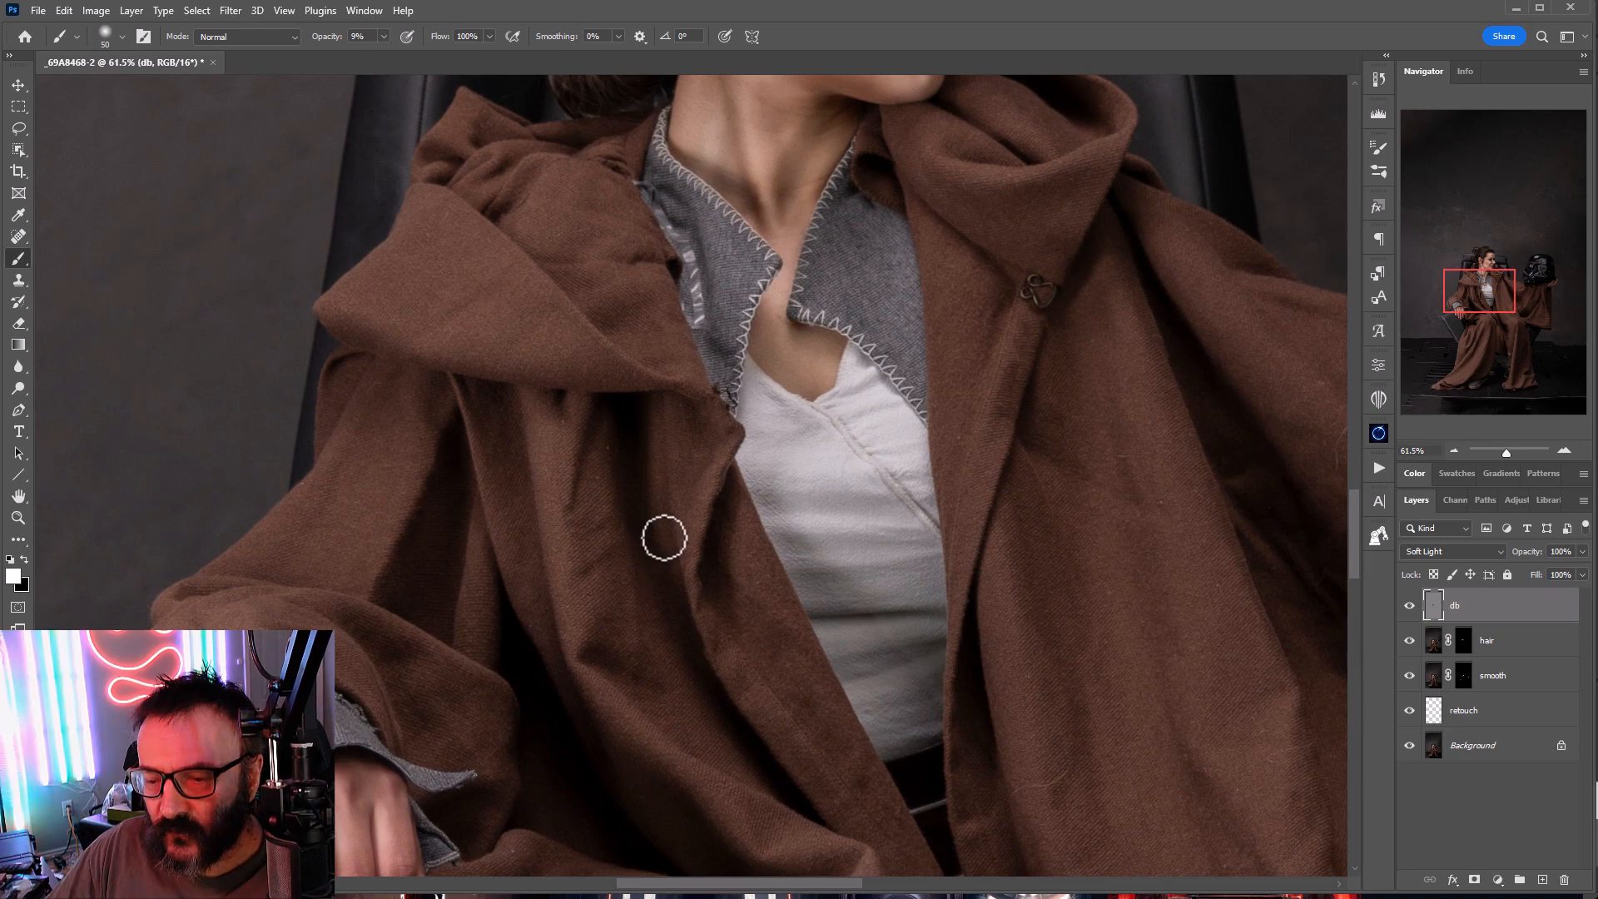
{"action": "key", "text": "bracketright"}
{"action": "key", "text": "bracketright"}
{"action": "key", "text": "bracketright"}
{"action": "key", "text": "bracketright"}
{"action": "key", "text": "bracketright"}
{"action": "key", "text": "bracketright"}
{"action": "key", "text": "bracketright"}
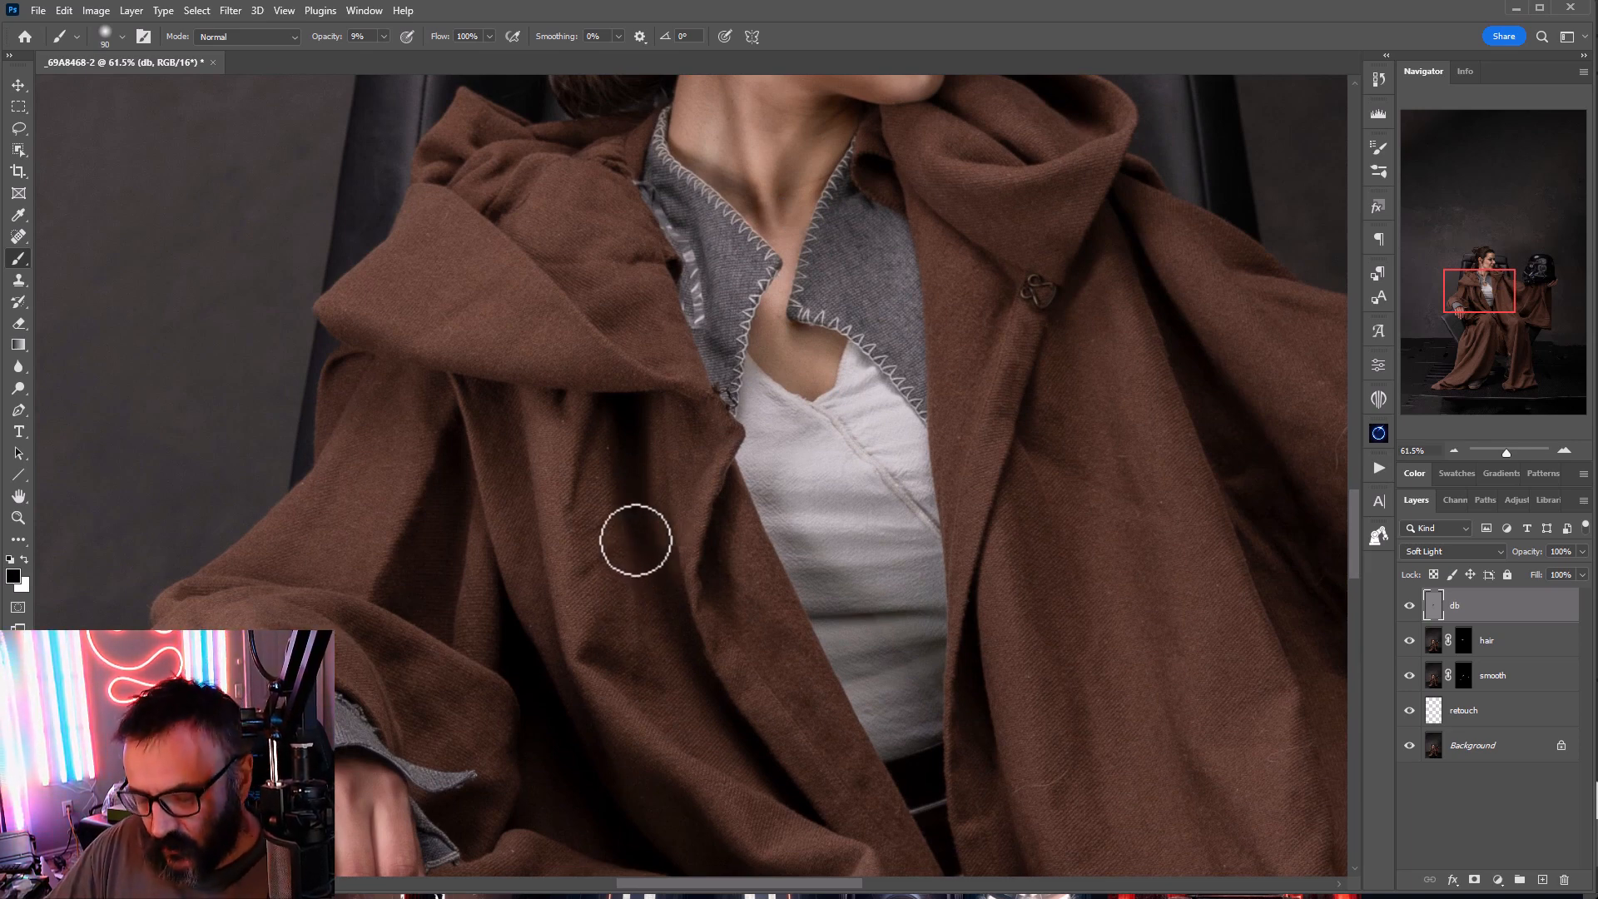
{"action": "left_click_drag", "start_coordinate": [632, 478], "coordinate": [653, 689]}
{"action": "mouse_move", "coordinate": [489, 452]}
{"action": "left_mouse_down"}
{"action": "mouse_move", "coordinate": [525, 522]}
{"action": "mouse_move", "coordinate": [510, 542]}
{"action": "mouse_move", "coordinate": [510, 509]}
{"action": "mouse_move", "coordinate": [539, 619]}
{"action": "mouse_move", "coordinate": [674, 858]}
{"action": "mouse_move", "coordinate": [587, 655]}
{"action": "mouse_move", "coordinate": [697, 701]}
{"action": "mouse_move", "coordinate": [683, 691]}
{"action": "mouse_move", "coordinate": [735, 740]}
{"action": "mouse_move", "coordinate": [765, 590]}
{"action": "mouse_move", "coordinate": [767, 644]}
{"action": "mouse_move", "coordinate": [817, 756]}
{"action": "left_mouse_up"}
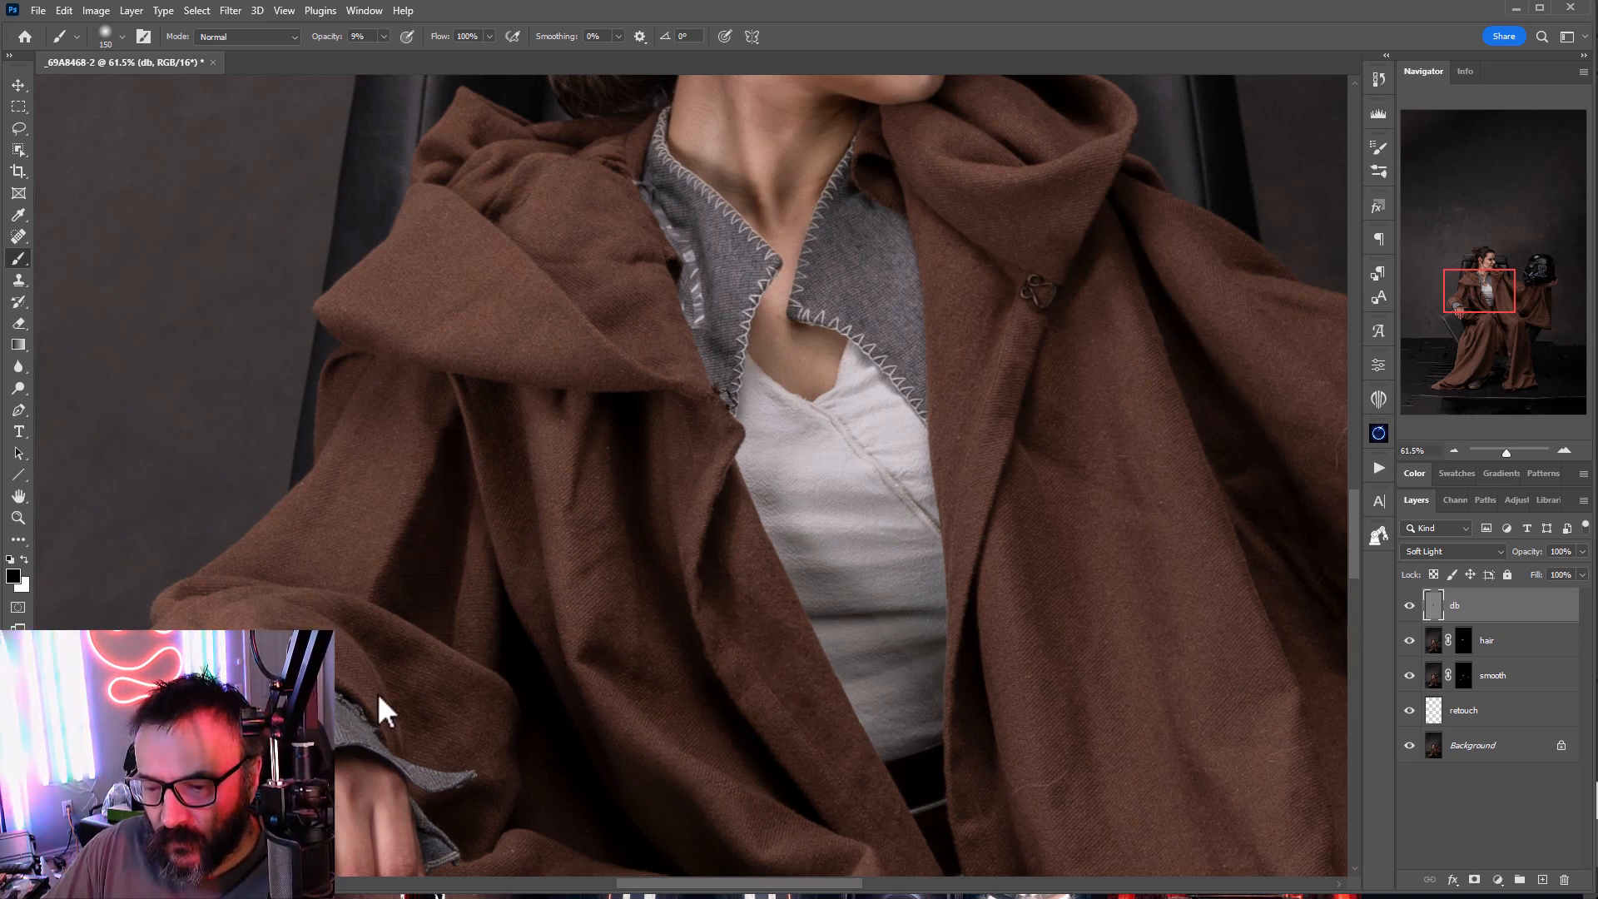
Step: Burn the fold shadows across the robe's lap and lower skirt on the db layer with a black 150 px soft brush
{"action": "left_click_drag", "start_coordinate": [616, 778], "coordinate": [678, 386]}
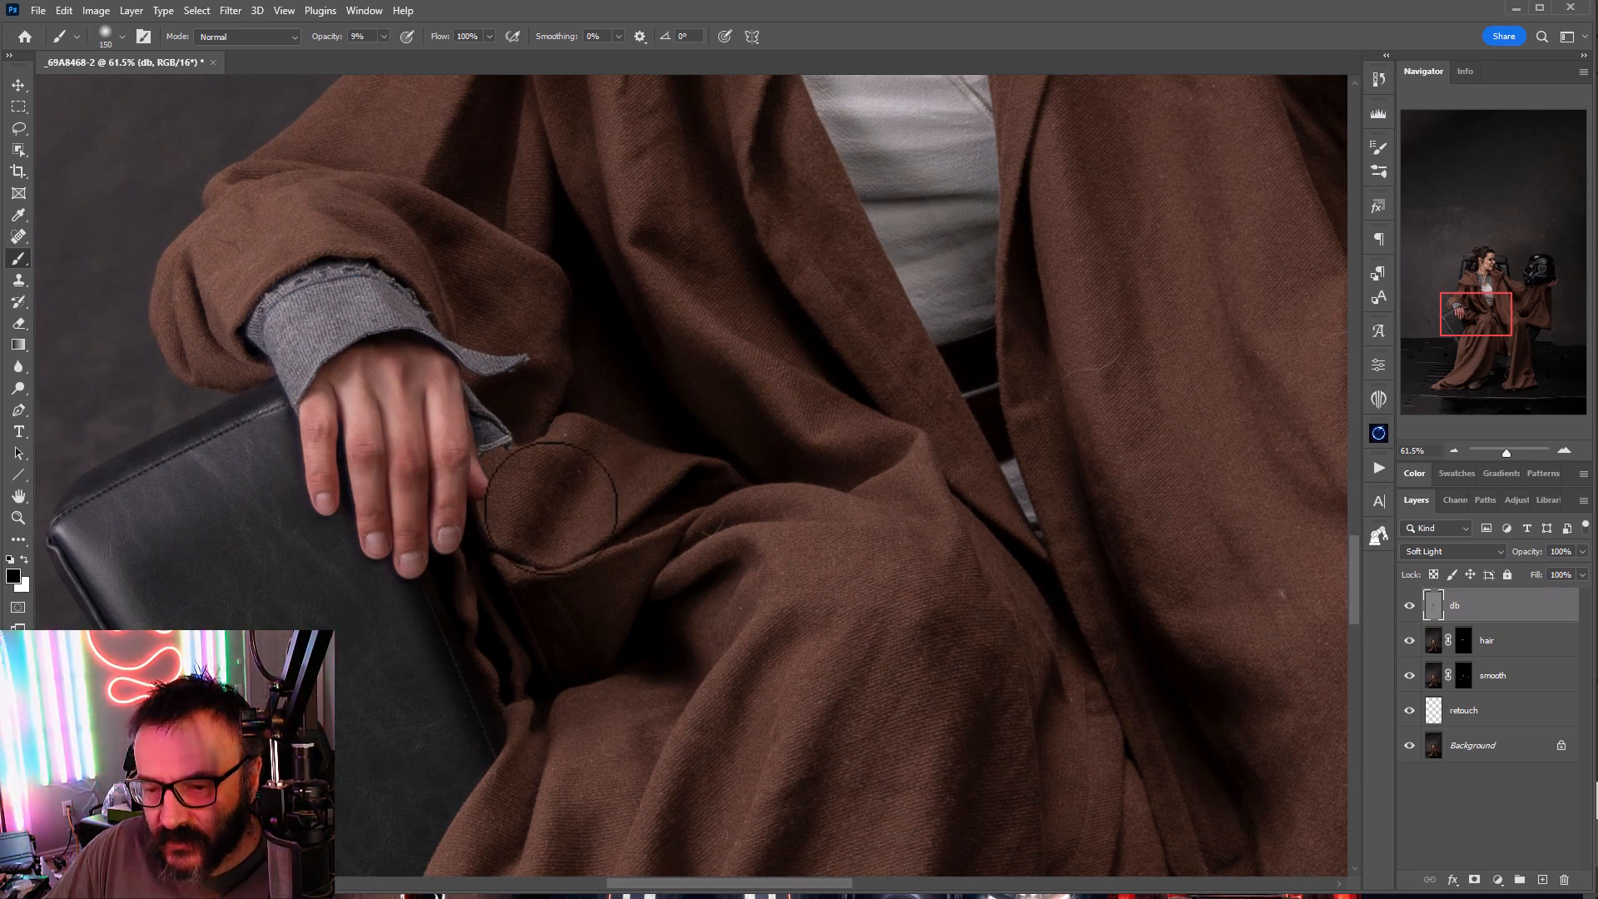
{"action": "left_click_drag", "start_coordinate": [724, 723], "coordinate": [830, 389]}
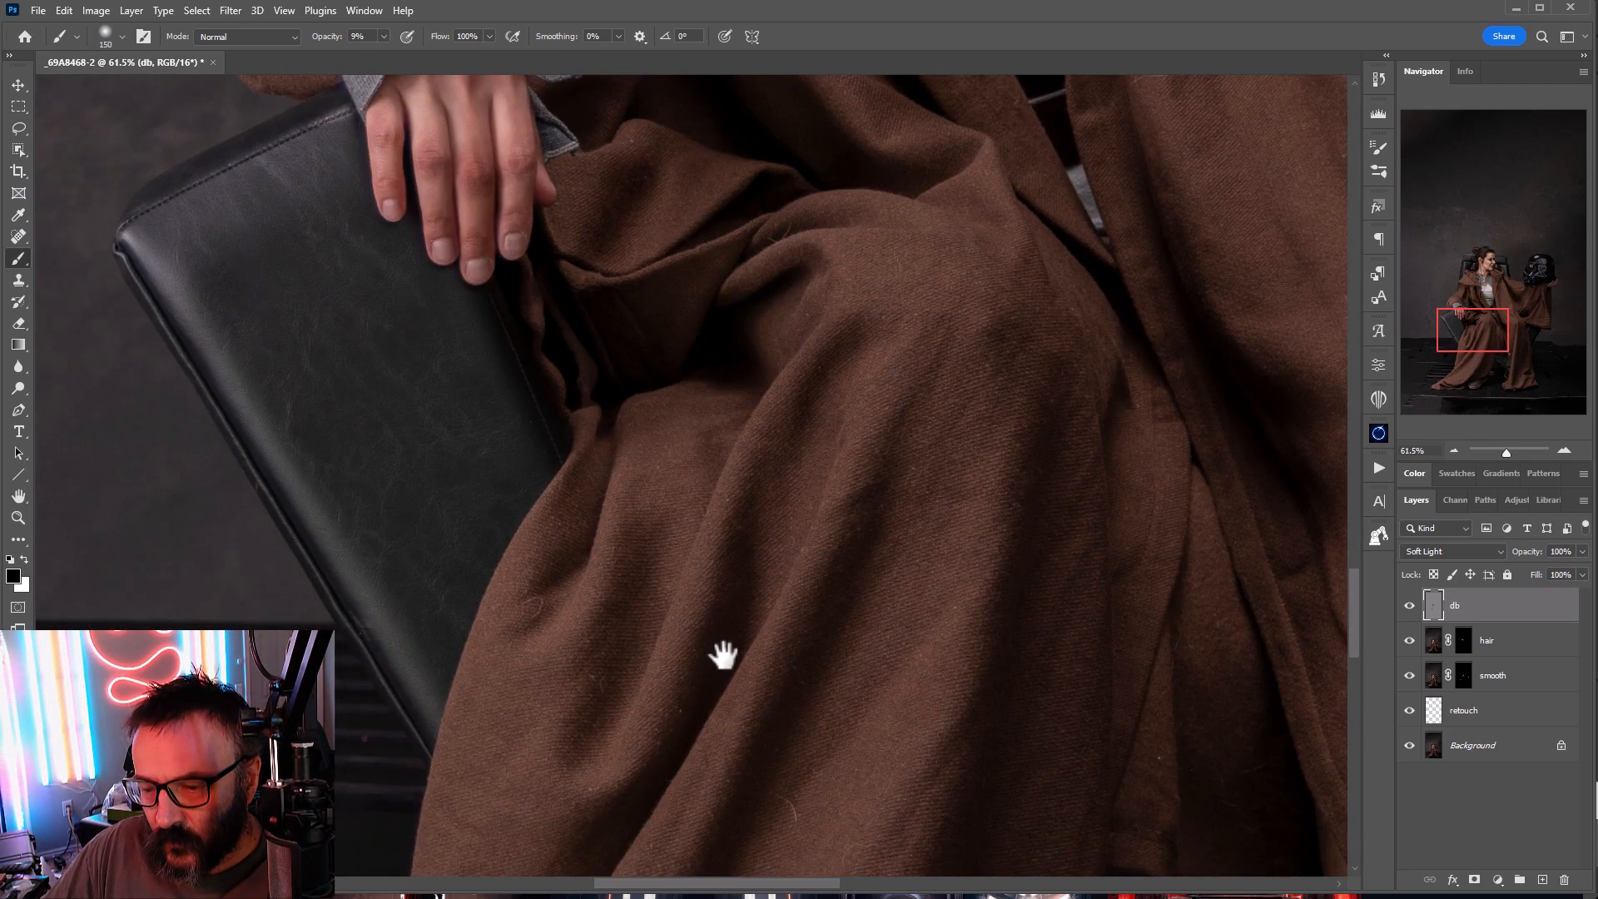
{"action": "left_click_drag", "start_coordinate": [797, 629], "coordinate": [874, 268]}
{"action": "left_click_drag", "start_coordinate": [445, 832], "coordinate": [713, 267]}
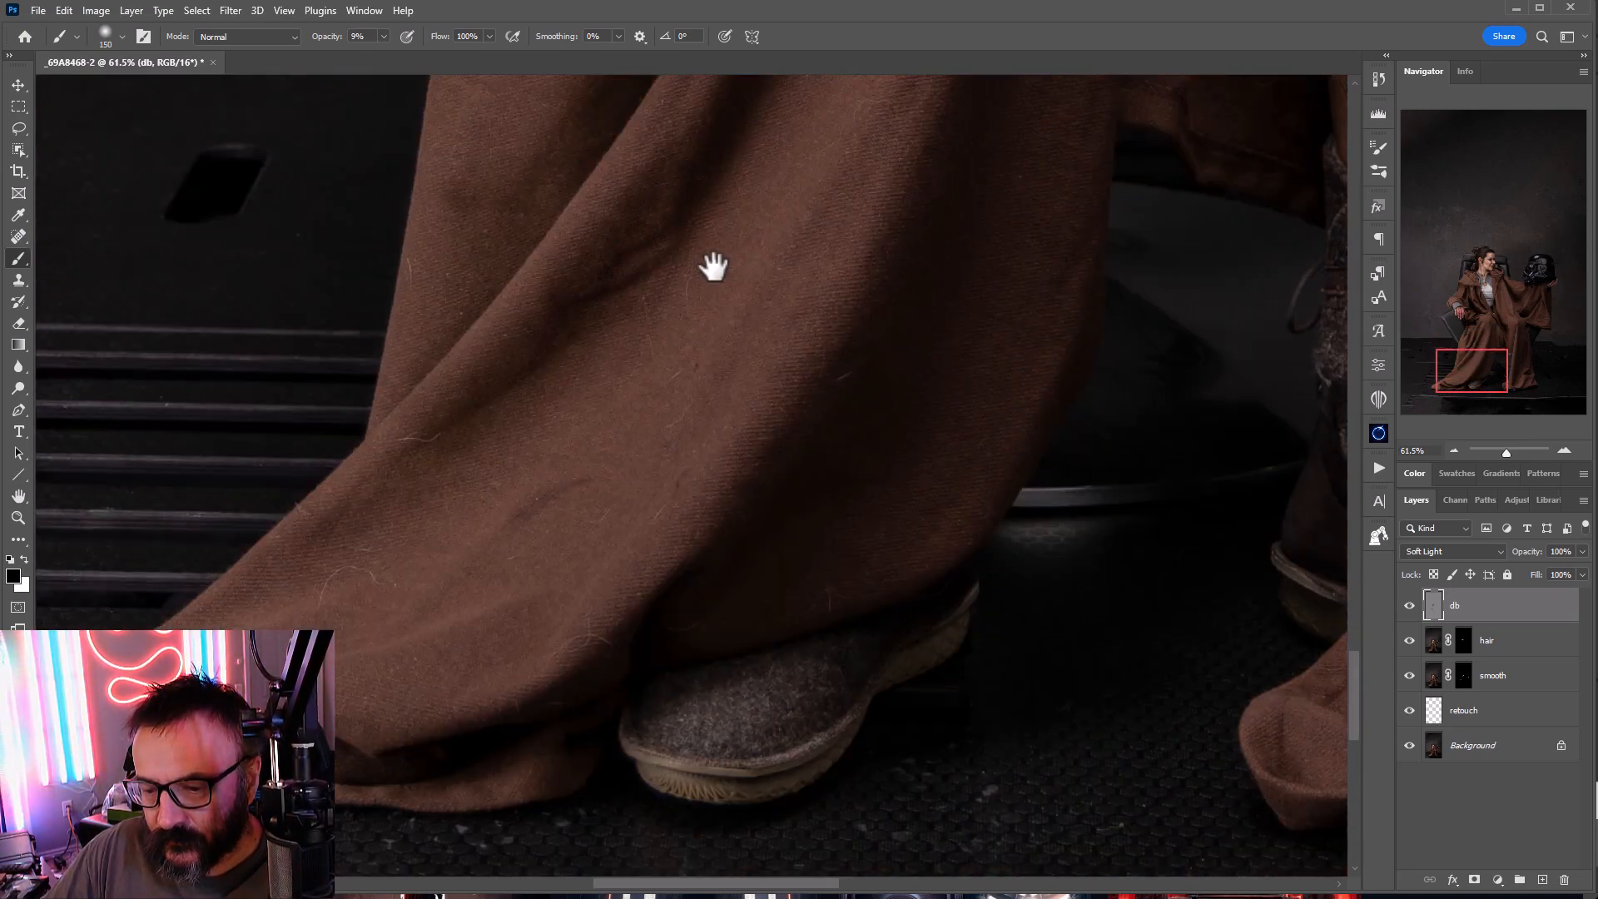
{"action": "left_click_drag", "start_coordinate": [1059, 500], "coordinate": [268, 782]}
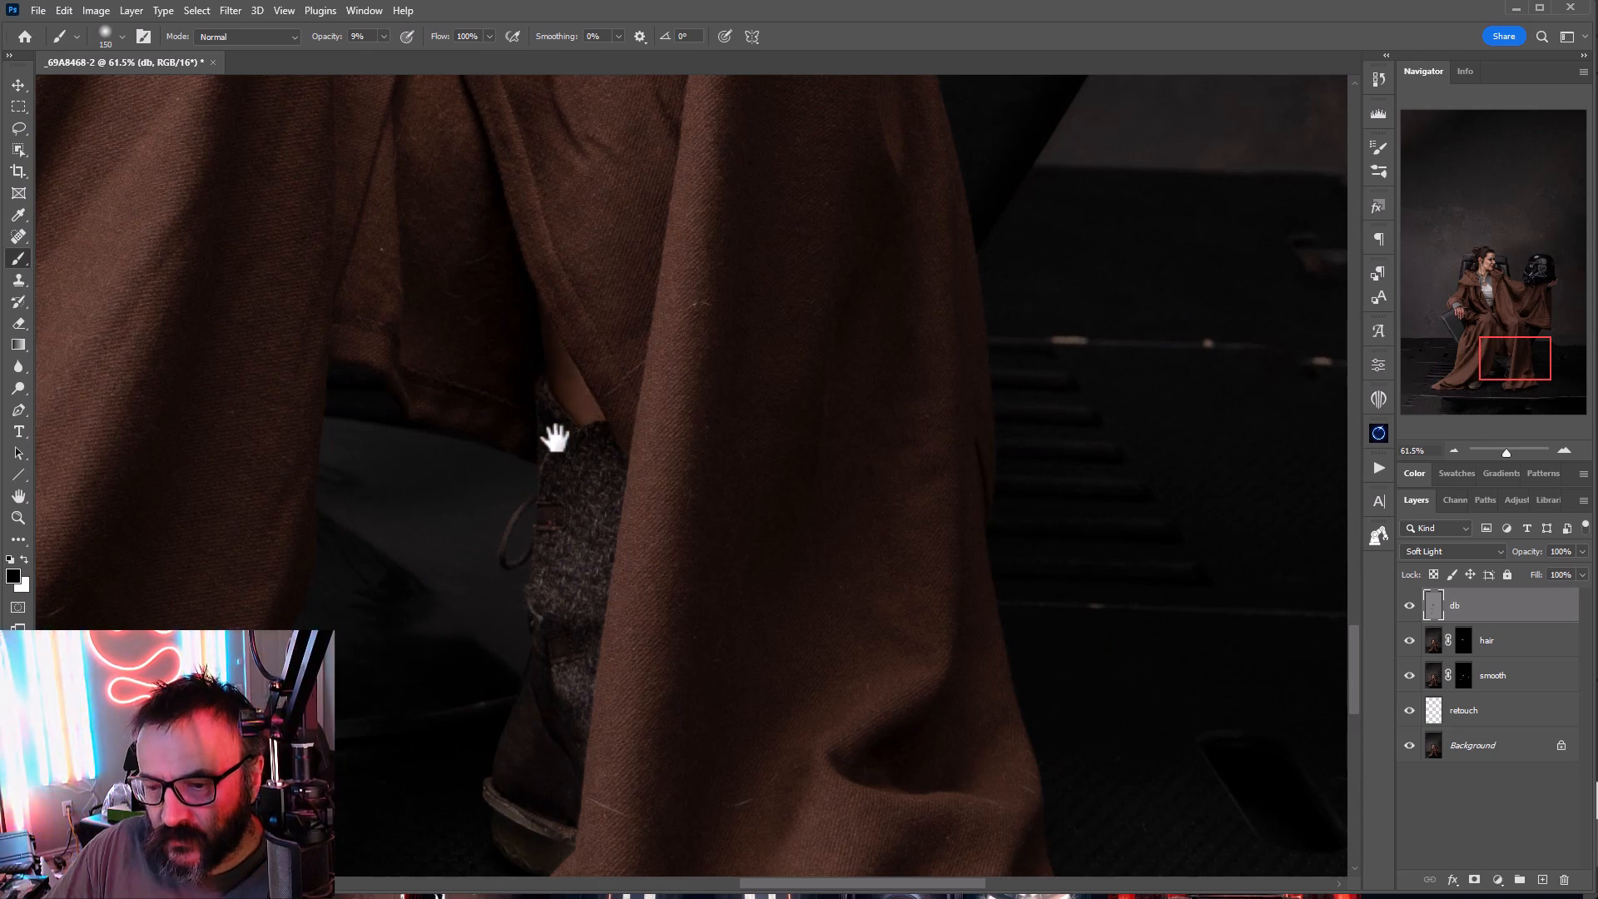
{"action": "left_click_drag", "start_coordinate": [555, 437], "coordinate": [652, 700]}
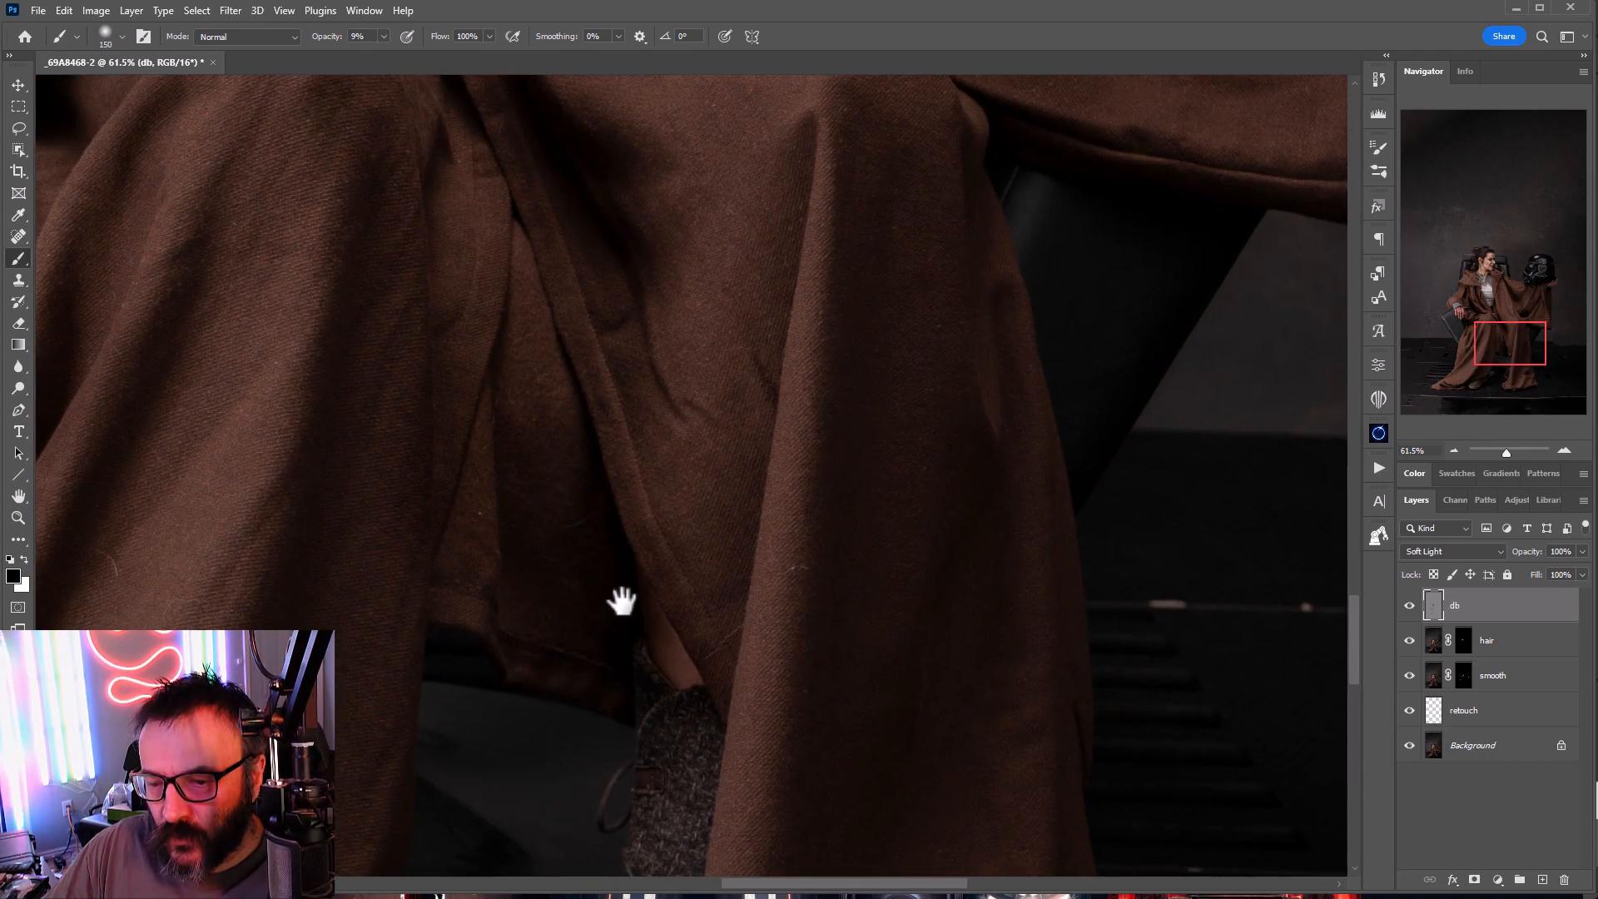
Step: Burn the broad shadowed areas of the robe over the leg beneath the helmet with a black 400 px soft brush
{"action": "key", "text": "bracketright"}
{"action": "key", "text": "bracketright"}
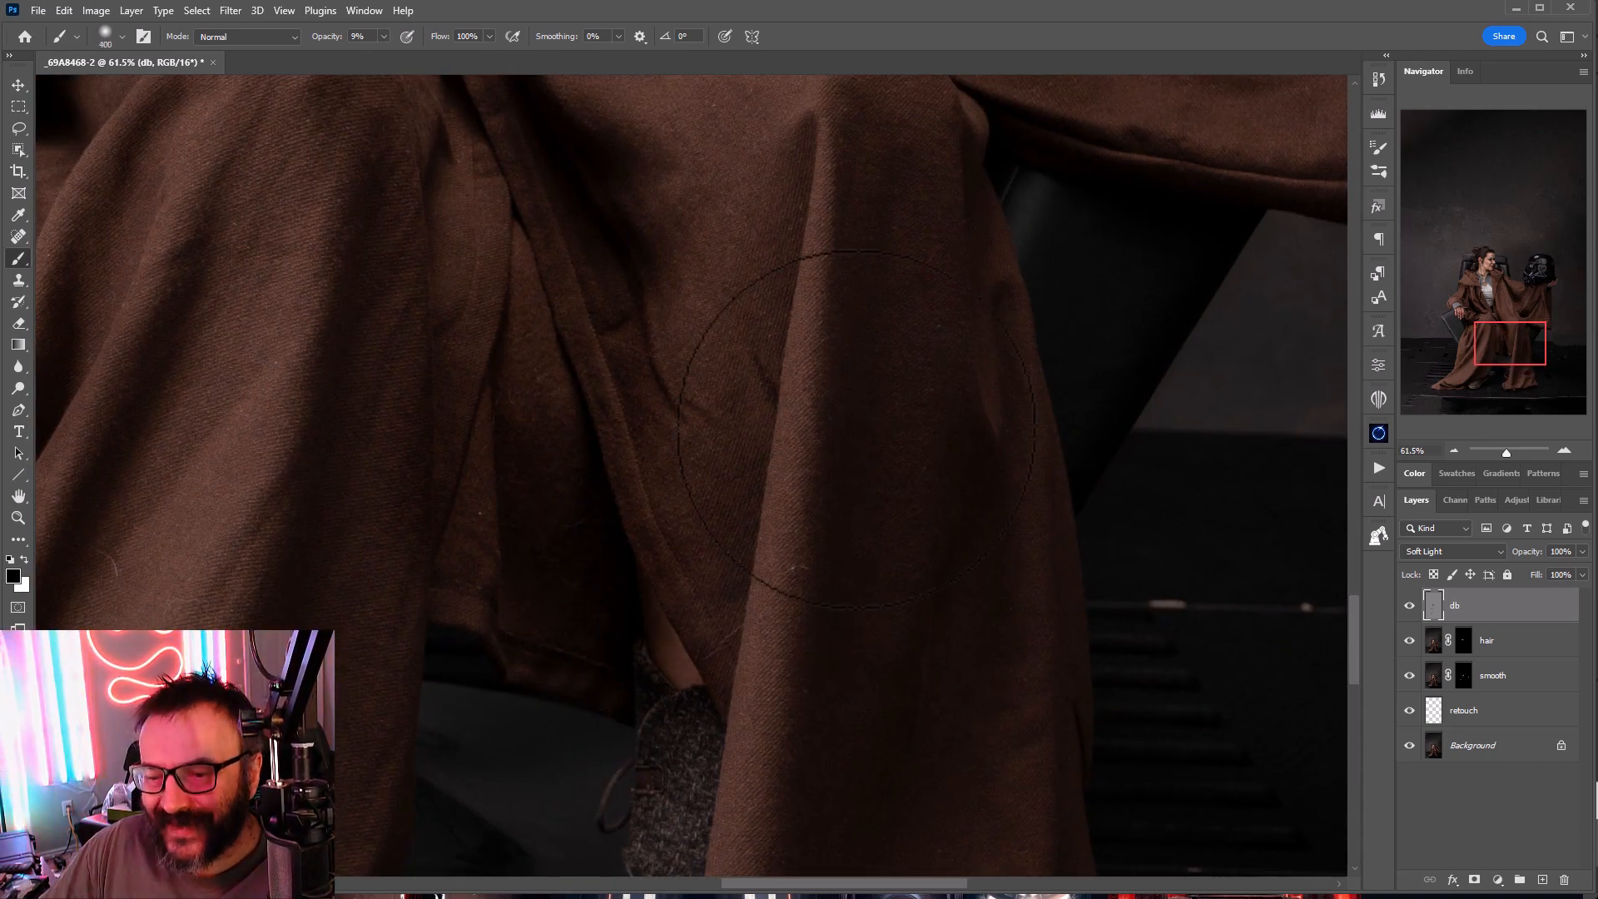
{"action": "left_click_drag", "start_coordinate": [921, 677], "coordinate": [961, 155]}
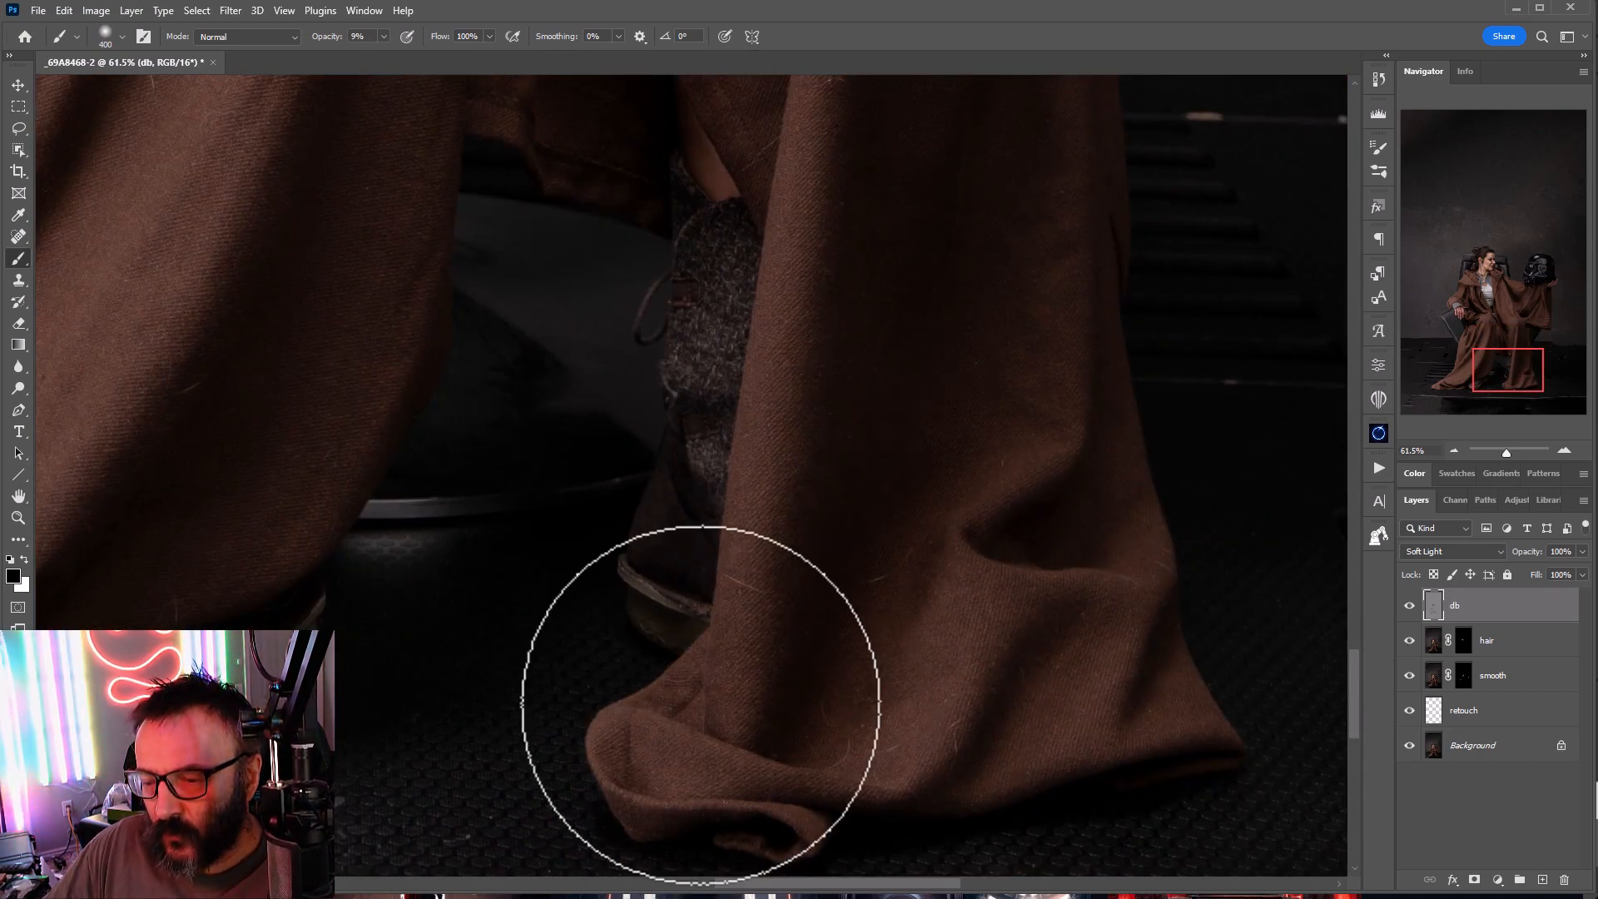
{"action": "scroll", "coordinate": [811, 608], "scroll_direction": "down", "scroll_amount": 9}
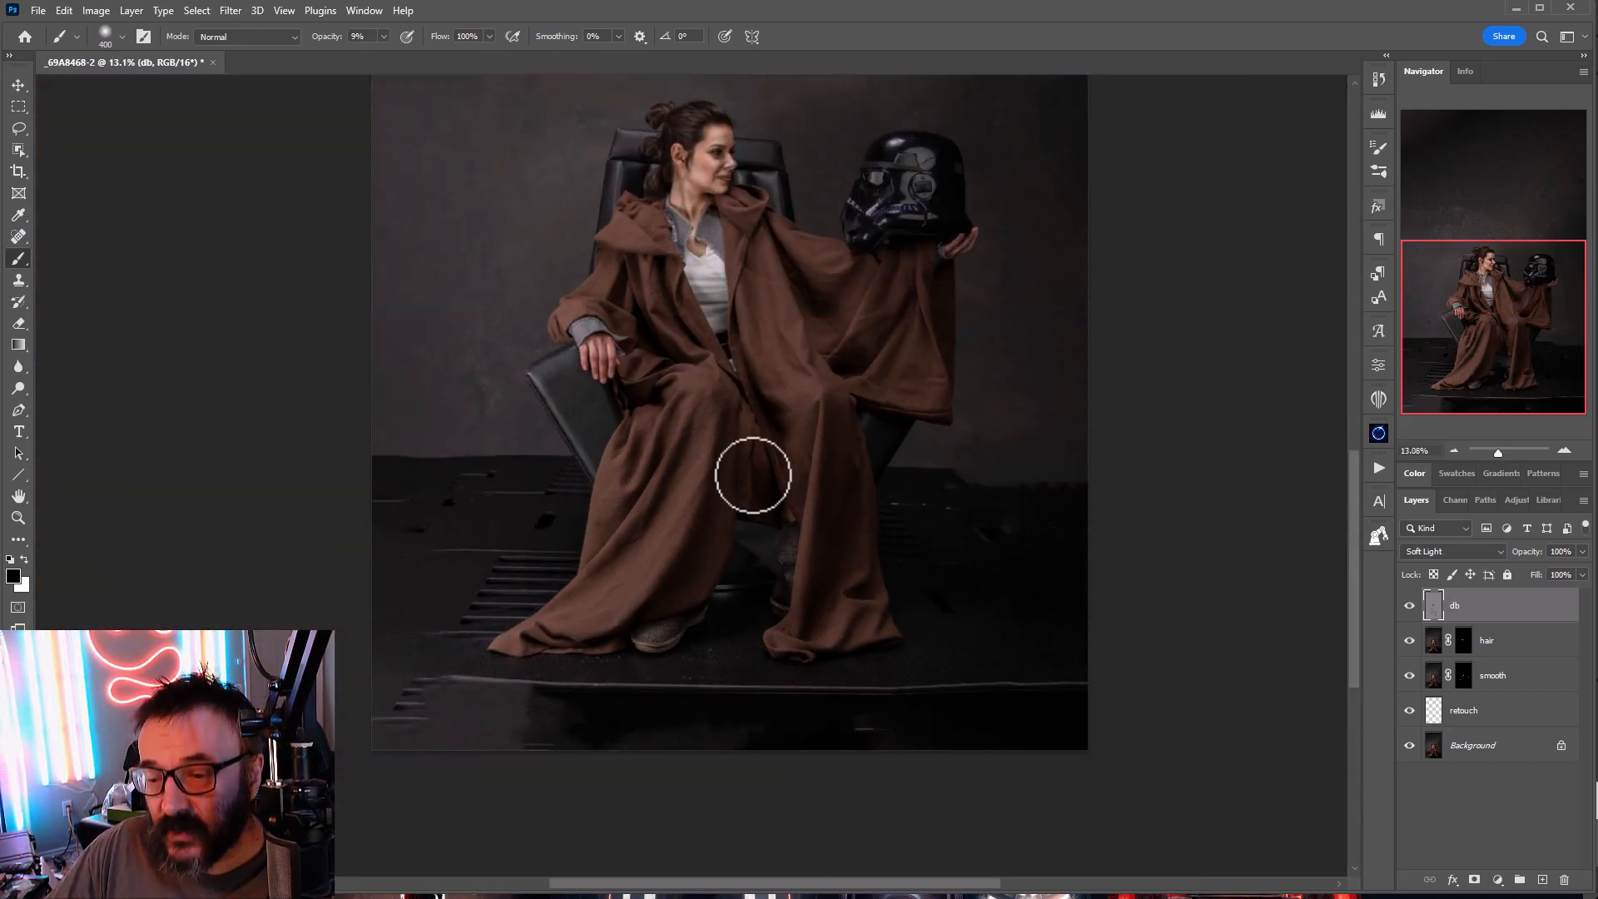
{"action": "left_click_drag", "start_coordinate": [864, 463], "coordinate": [781, 589]}
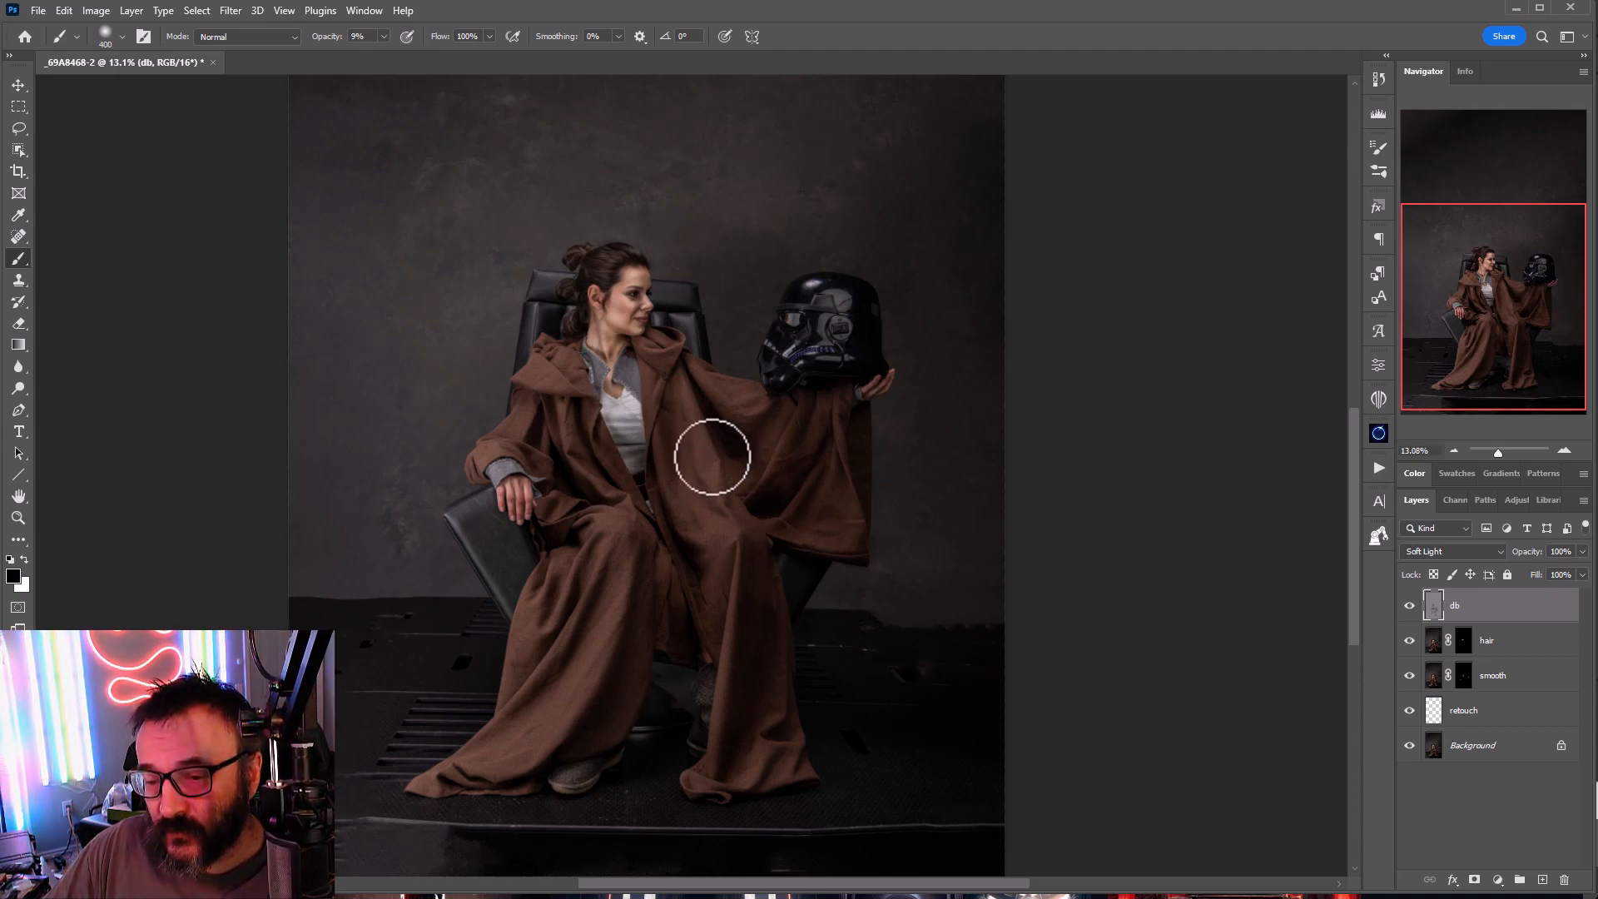
Step: Dodge the raised folds on the robe's chest on the db layer with a white soft brush, reduced from 70 to 50 px
{"action": "scroll", "coordinate": [606, 391], "scroll_direction": "up", "scroll_amount": 2}
{"action": "scroll", "coordinate": [605, 391], "scroll_direction": "up", "scroll_amount": 4}
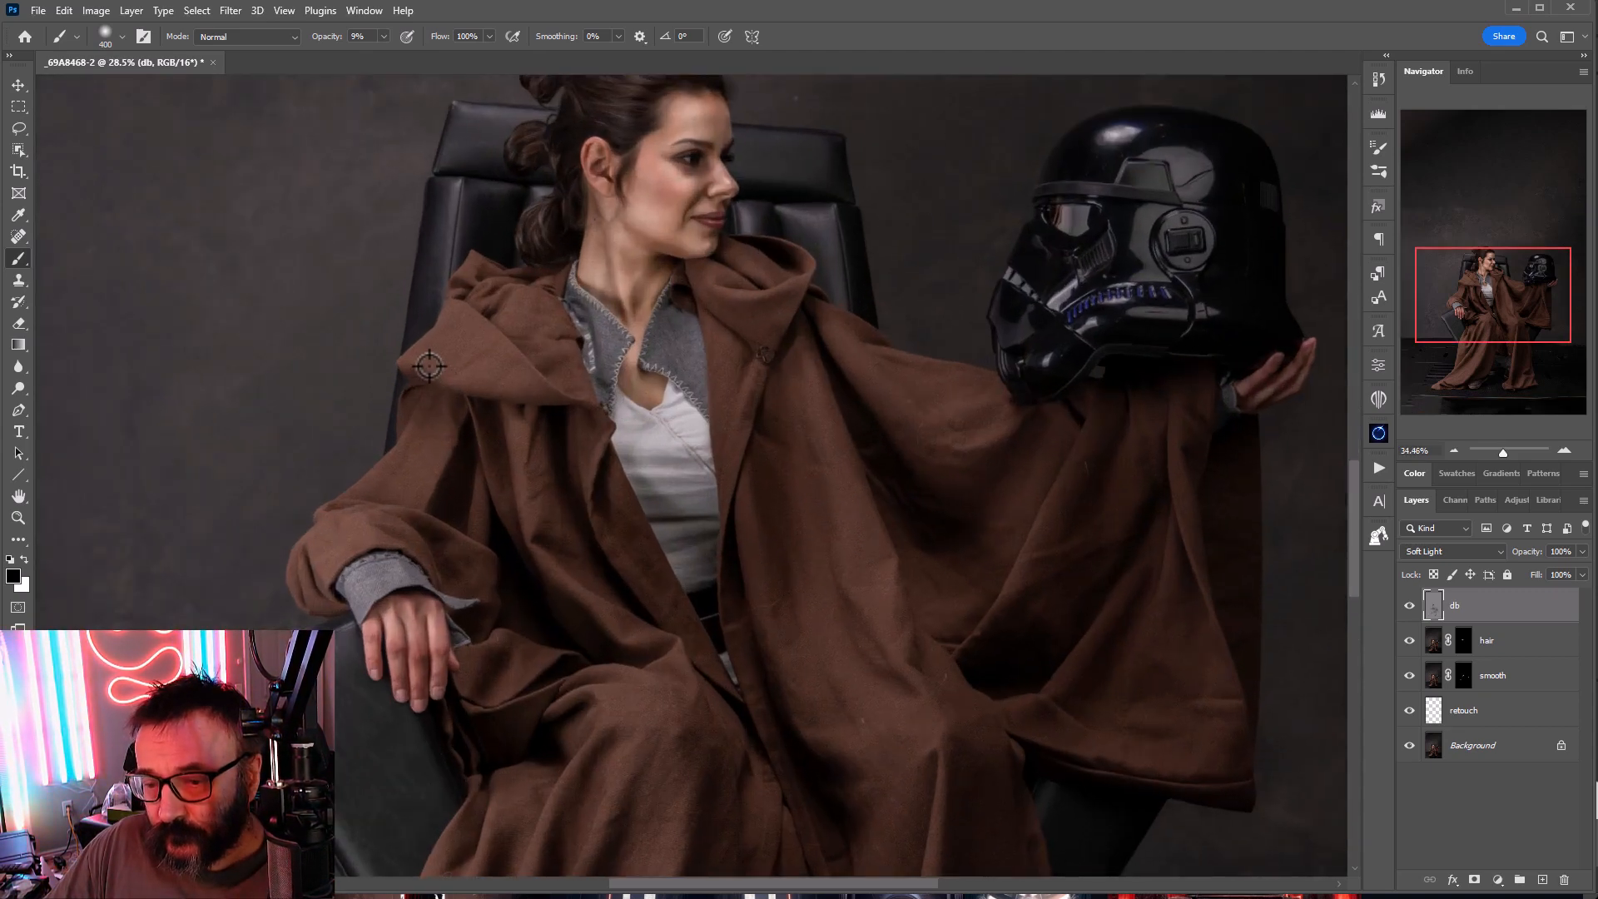
{"action": "key", "text": "x"}
{"action": "key", "text": "bracketleft"}
{"action": "key", "text": "bracketleft"}
{"action": "key", "text": "bracketleft"}
{"action": "key", "text": "bracketleft"}
{"action": "key", "text": "bracketleft"}
{"action": "key", "text": "bracketleft"}
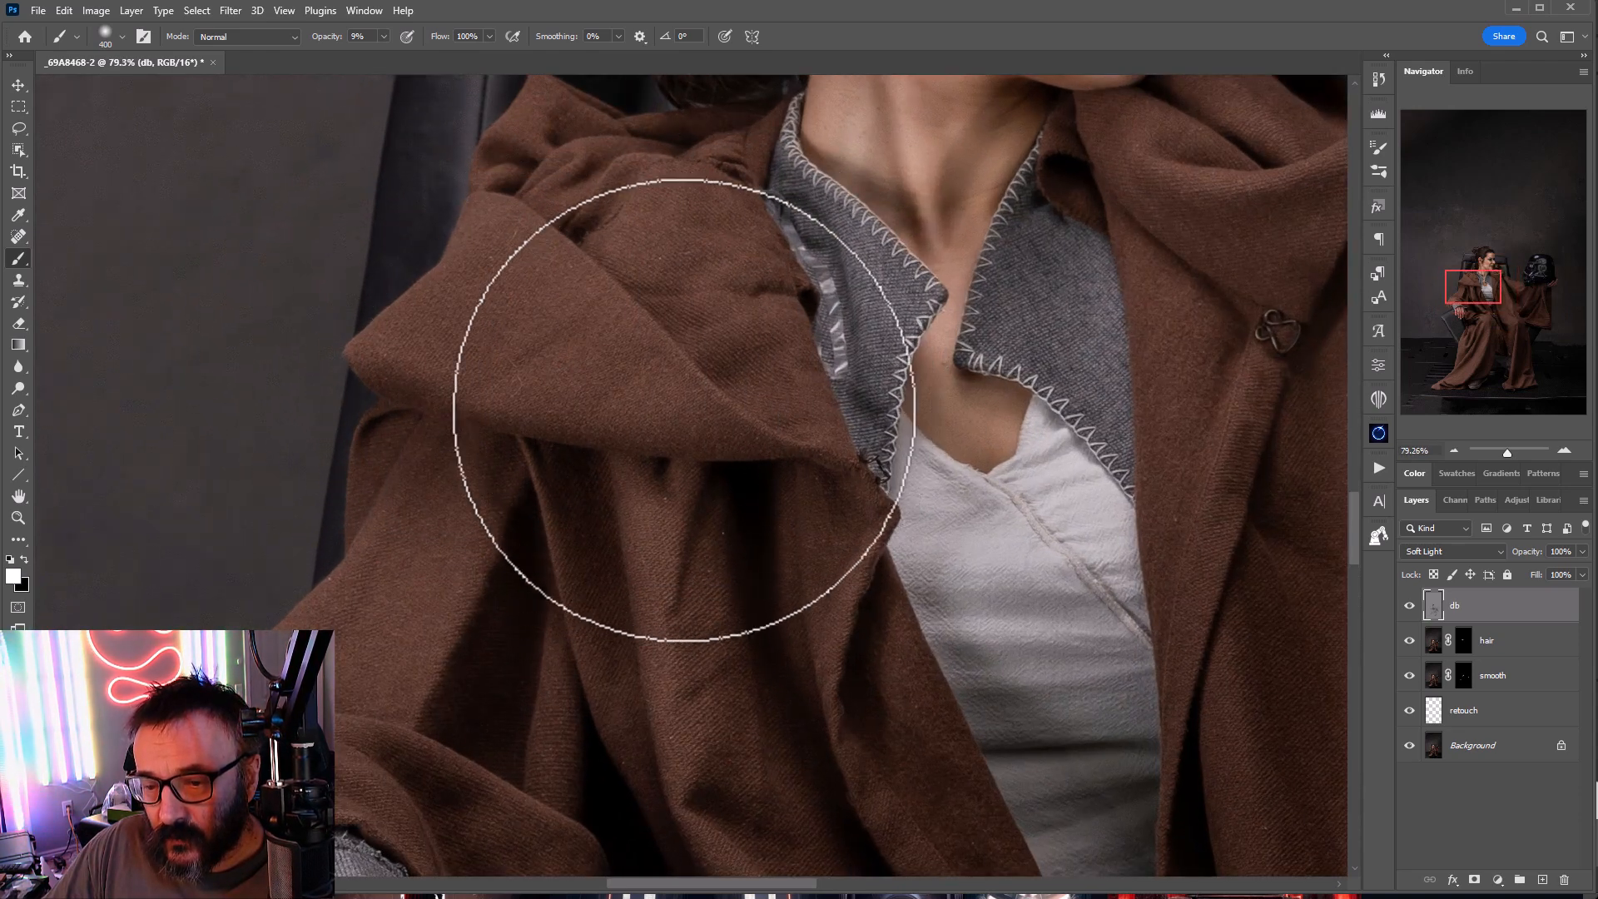
{"action": "key", "text": "bracketleft"}
{"action": "key", "text": "bracketleft"}
{"action": "key", "text": "bracketleft"}
{"action": "key", "text": "bracketleft"}
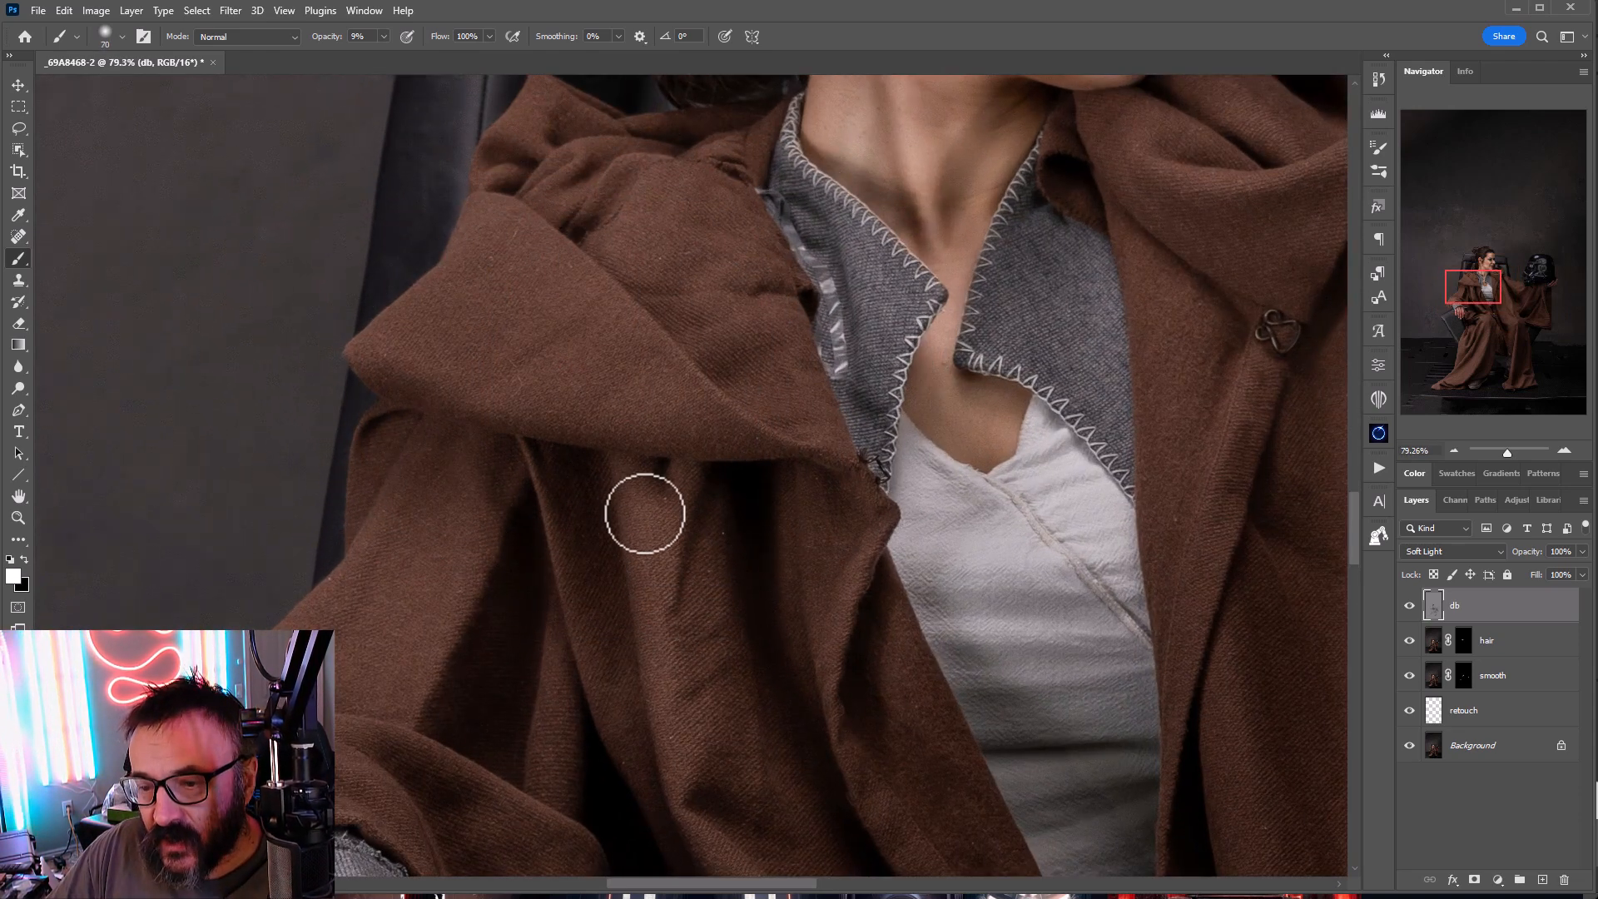
{"action": "key", "text": "bracketleft"}
{"action": "key", "text": "bracketleft"}
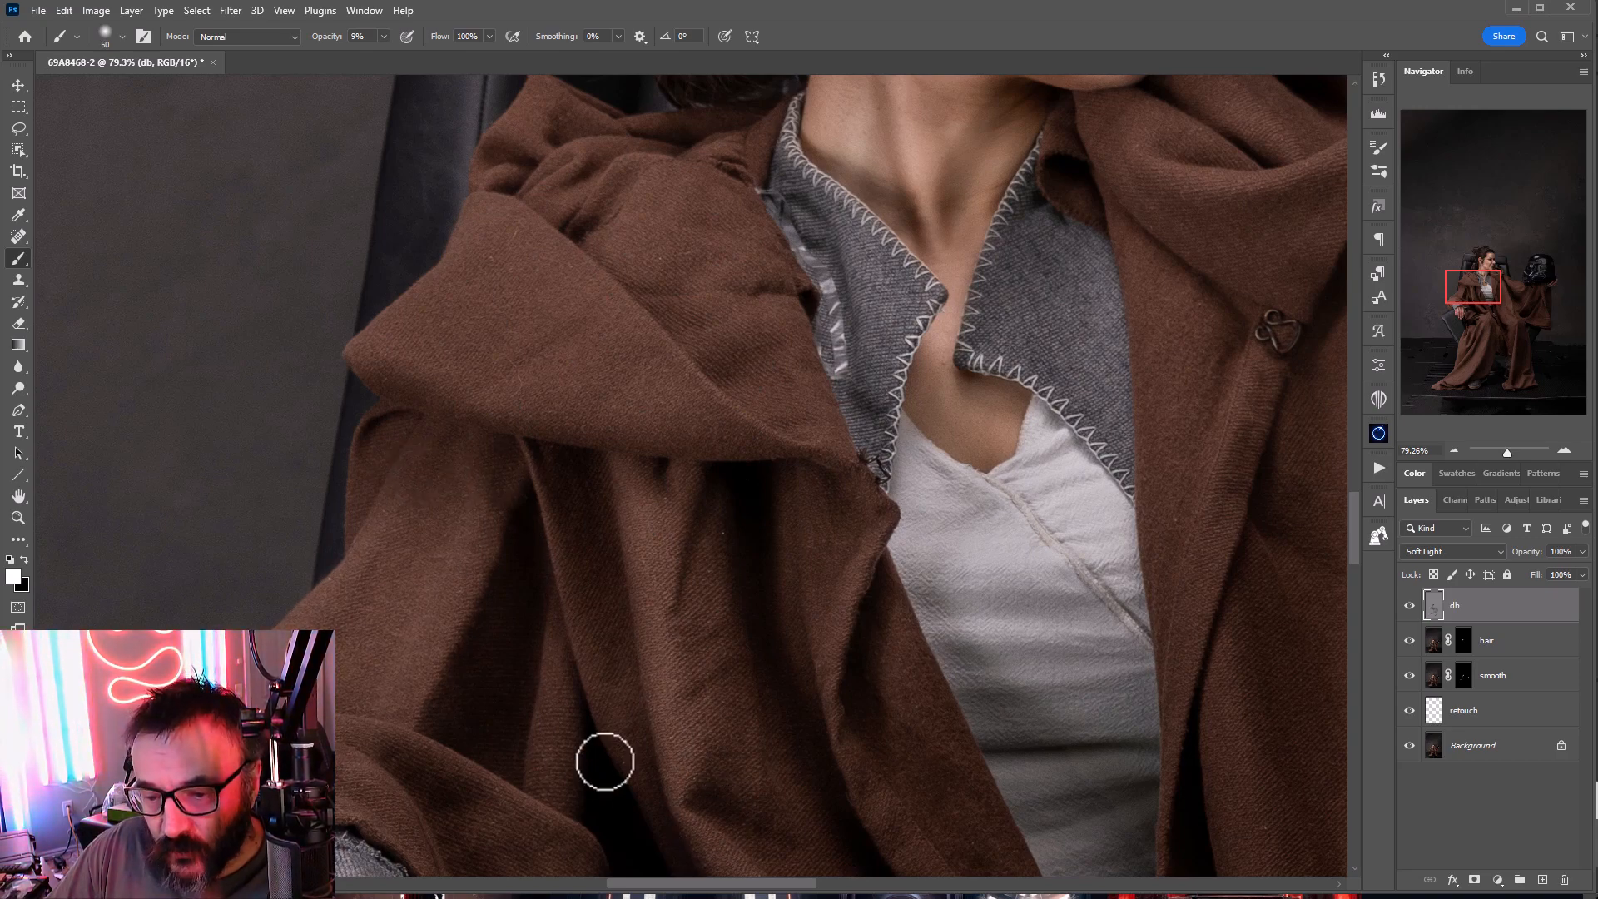
Step: Dodge the fold highlights on the resting arm's sleeve and across the lap with the white 50 px brush
{"action": "left_click_drag", "start_coordinate": [603, 756], "coordinate": [556, 404]}
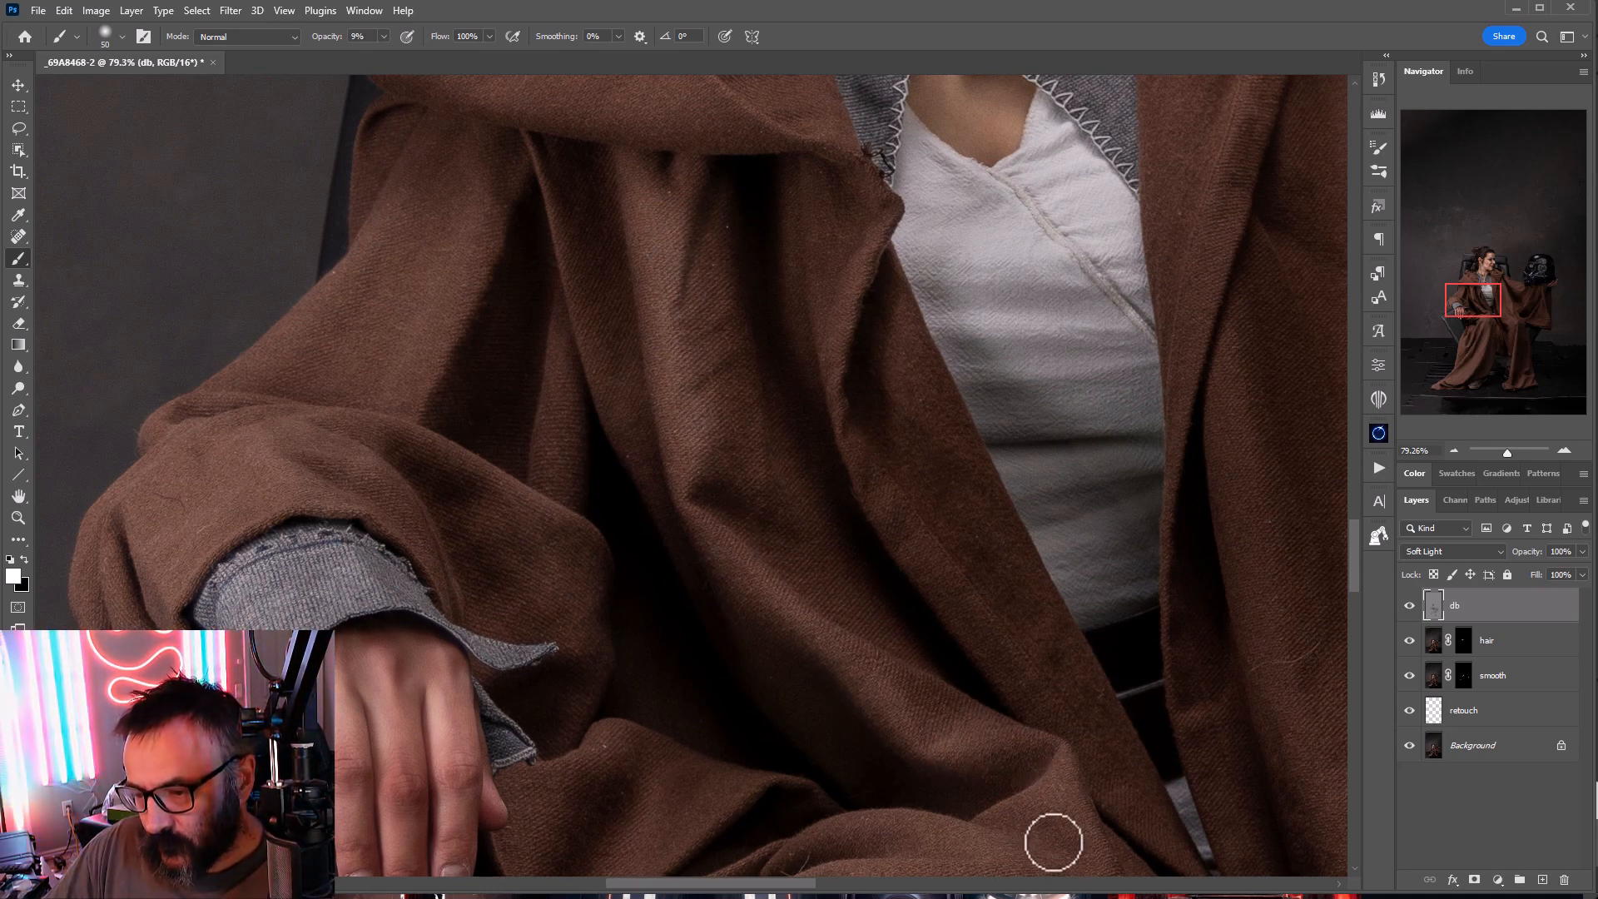
{"action": "left_click_drag", "start_coordinate": [1052, 839], "coordinate": [1080, 542]}
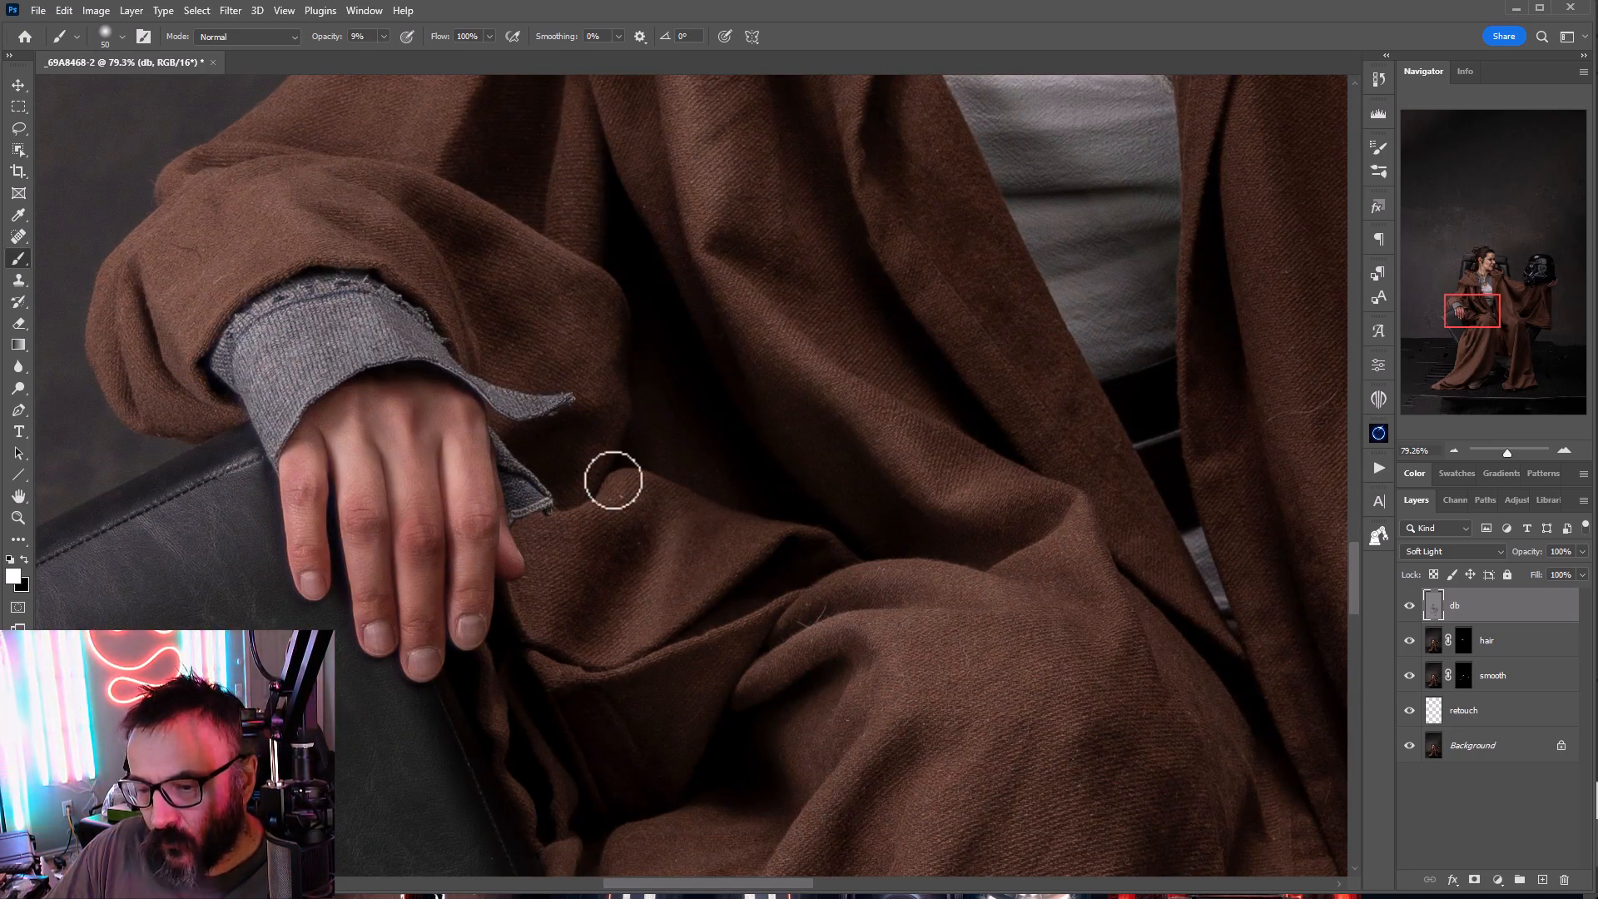
{"action": "left_click_drag", "start_coordinate": [785, 822], "coordinate": [639, 897]}
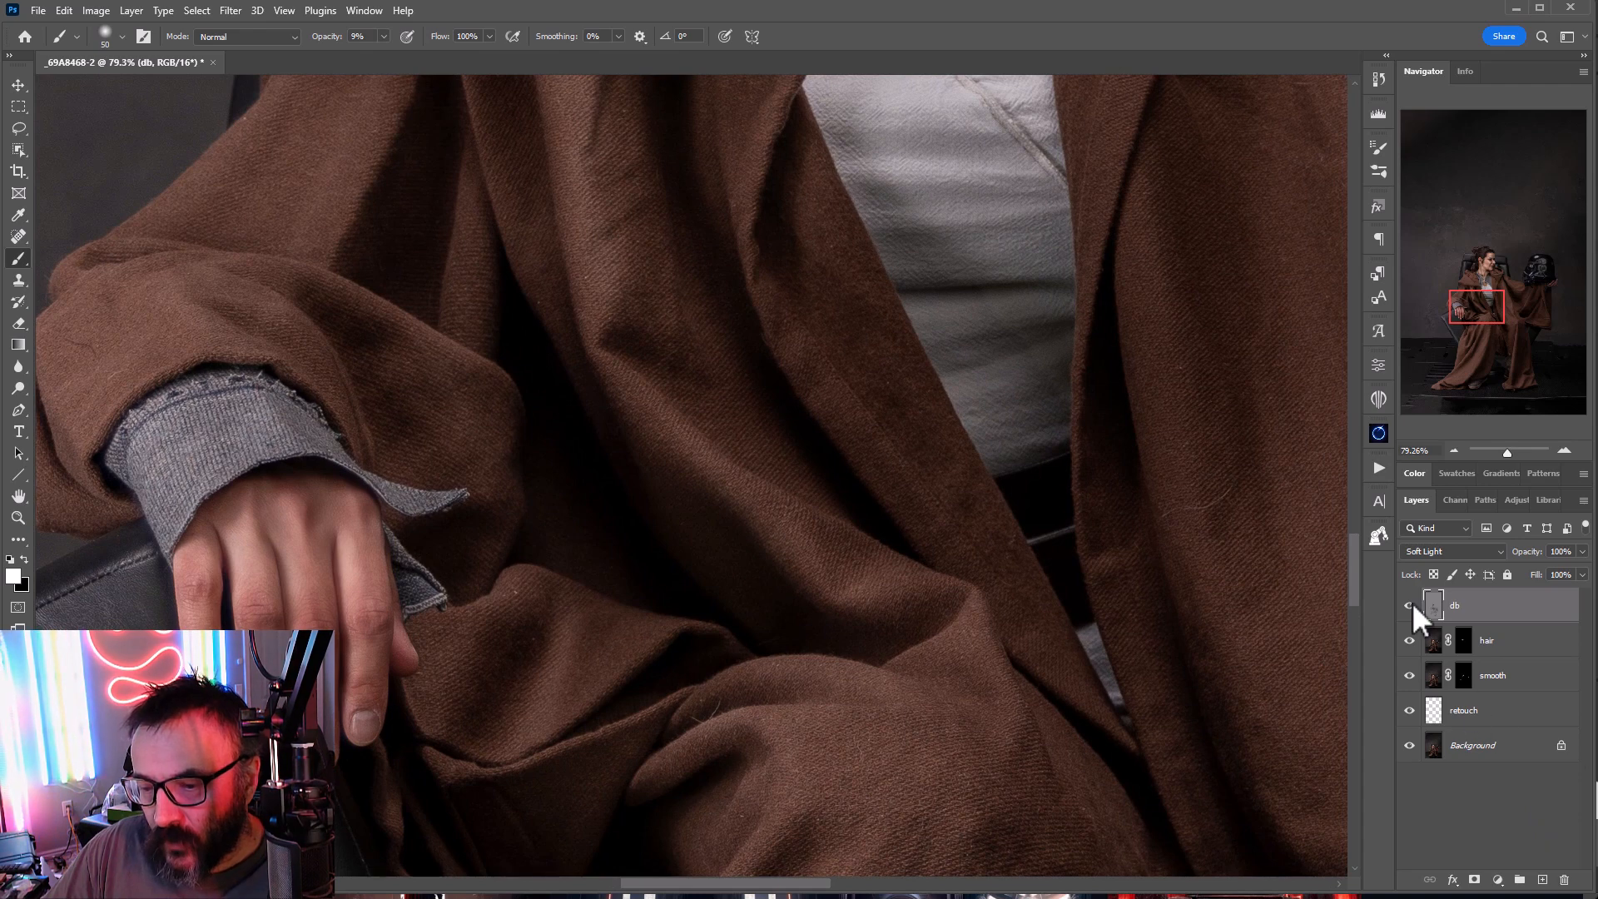
Step: Inspect the painted strokes by setting the db layer's blend mode to Normal, then restore Soft Light
{"action": "left_click", "coordinate": [1460, 552]}
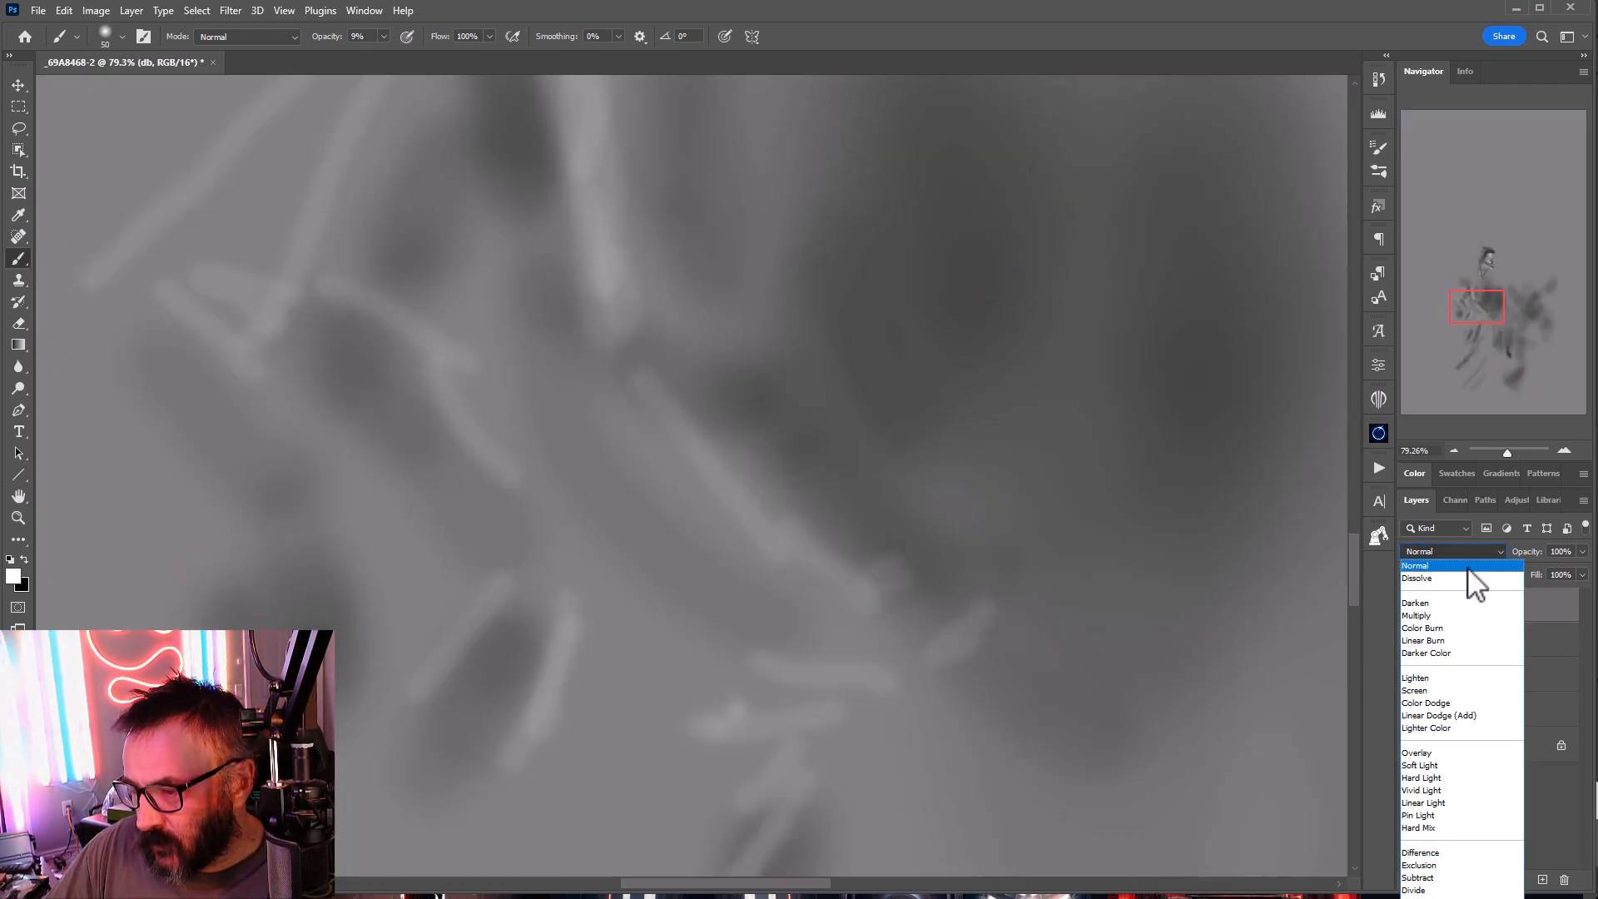
{"action": "left_click", "coordinate": [1467, 567]}
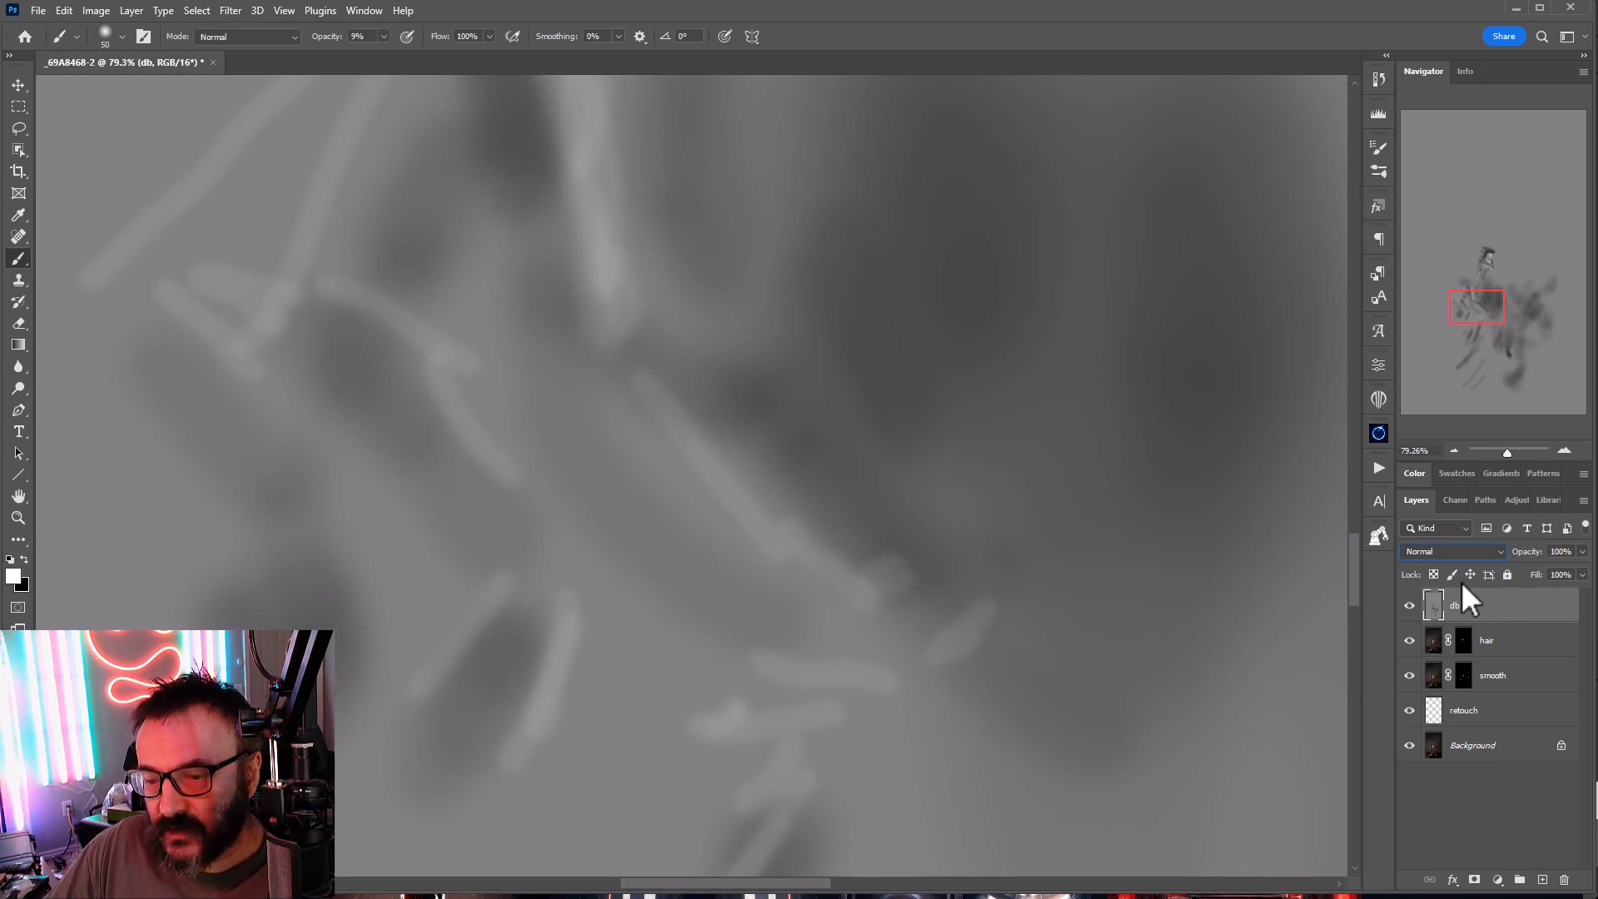
{"action": "left_click", "coordinate": [1452, 551]}
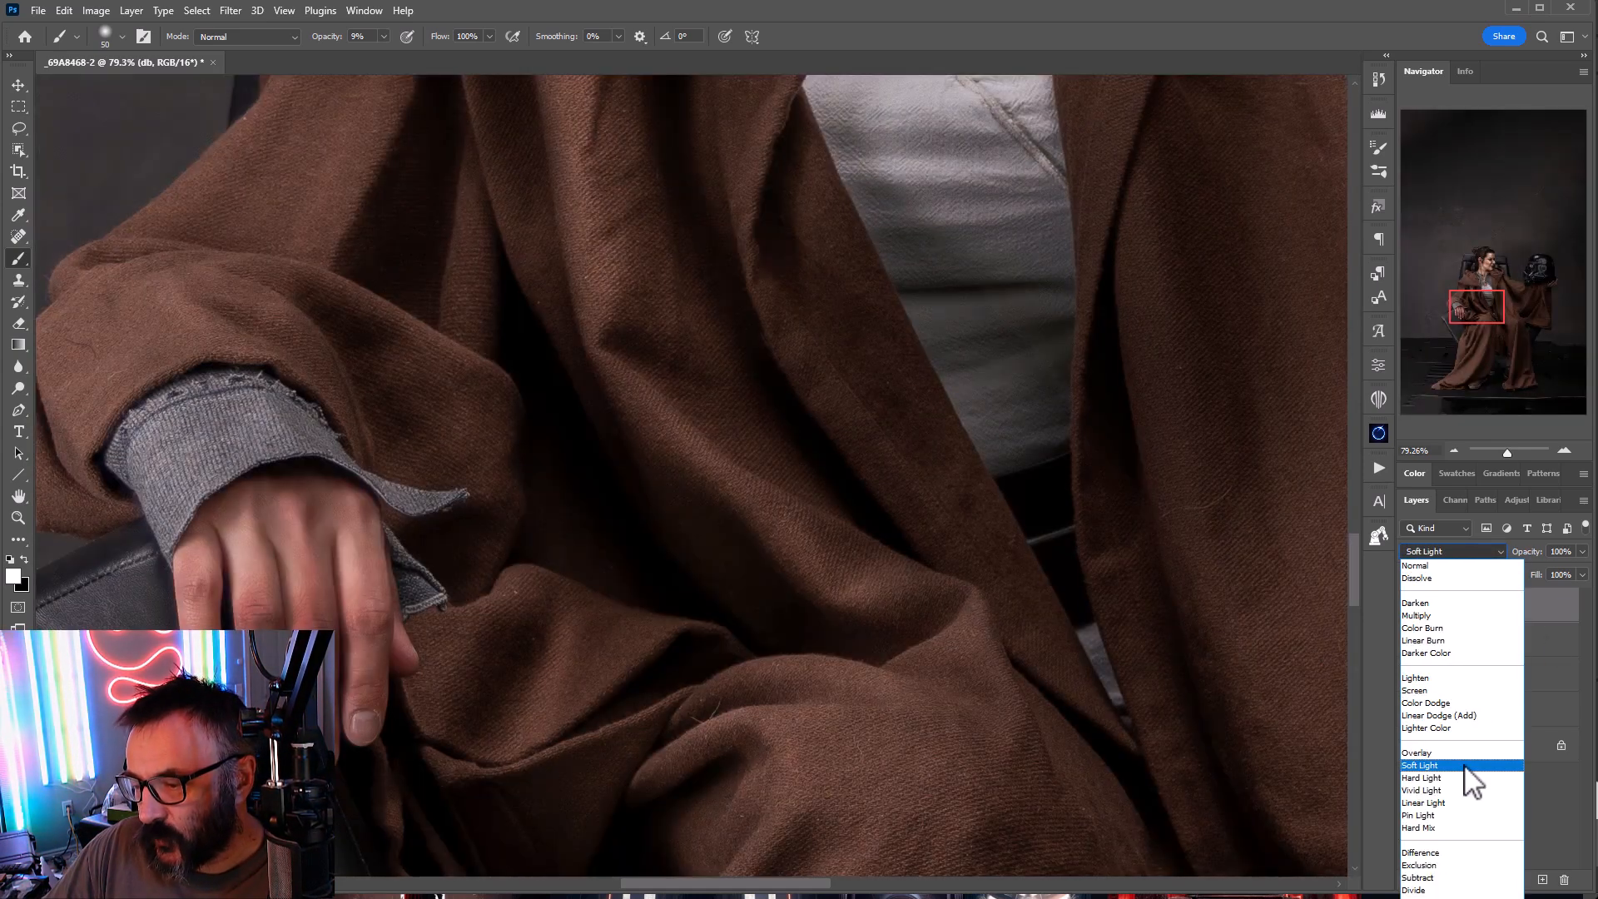
{"action": "left_click", "coordinate": [1467, 766]}
Step: Dodge the fold highlights down the robe's skirt and around its crumpled hem with the white 50 px brush
{"action": "left_click_drag", "start_coordinate": [1053, 680], "coordinate": [770, 321]}
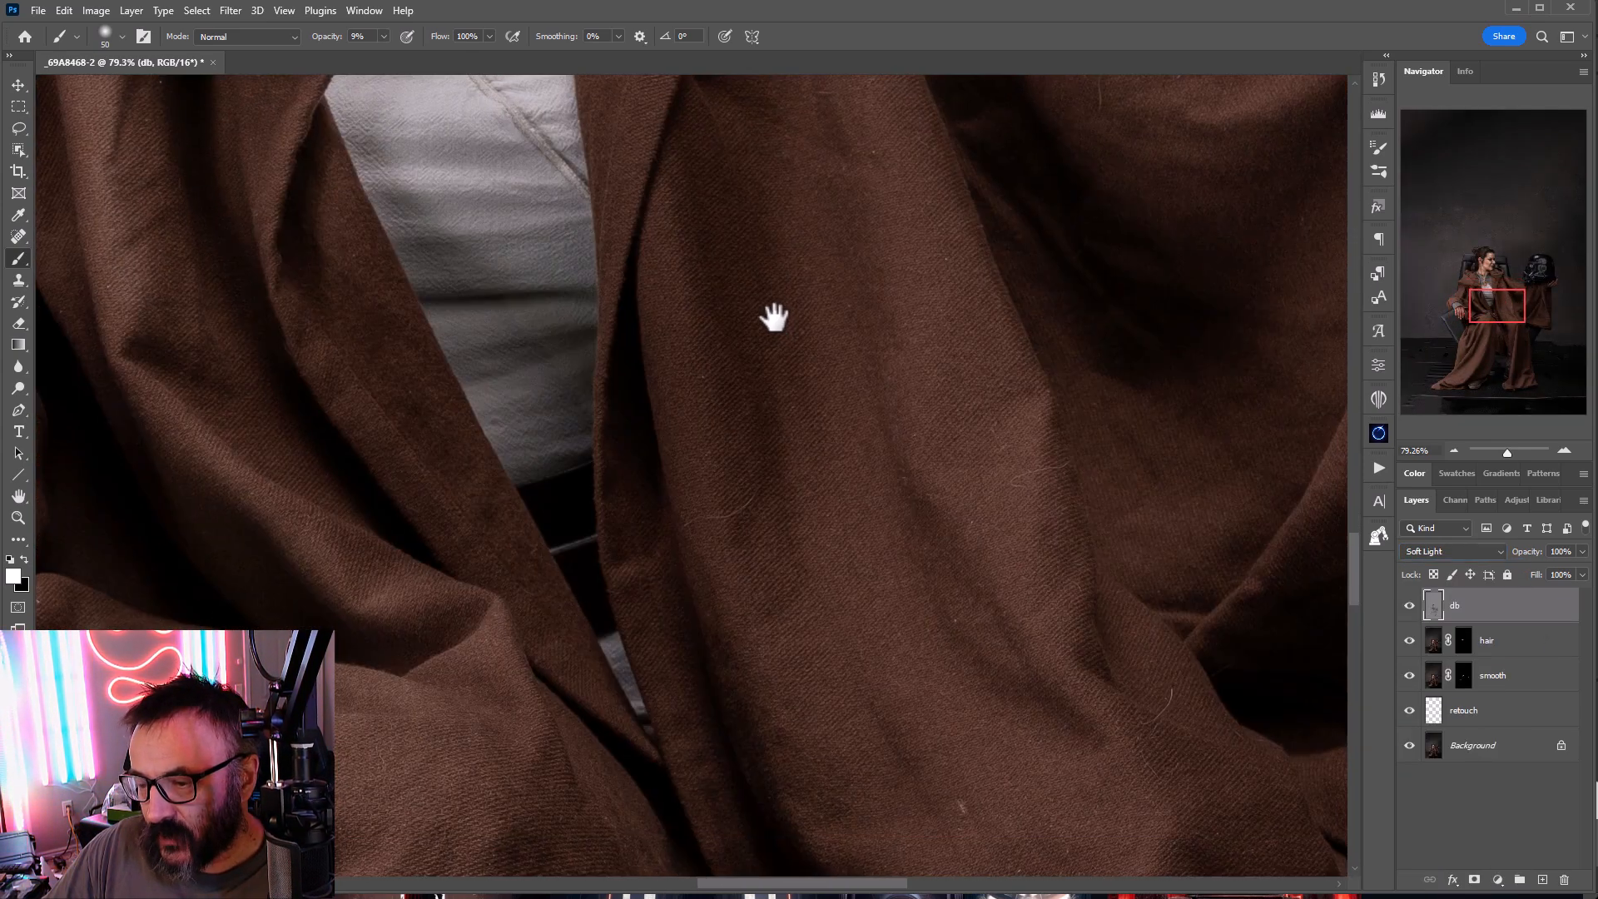
{"action": "left_click_drag", "start_coordinate": [825, 754], "coordinate": [849, 236]}
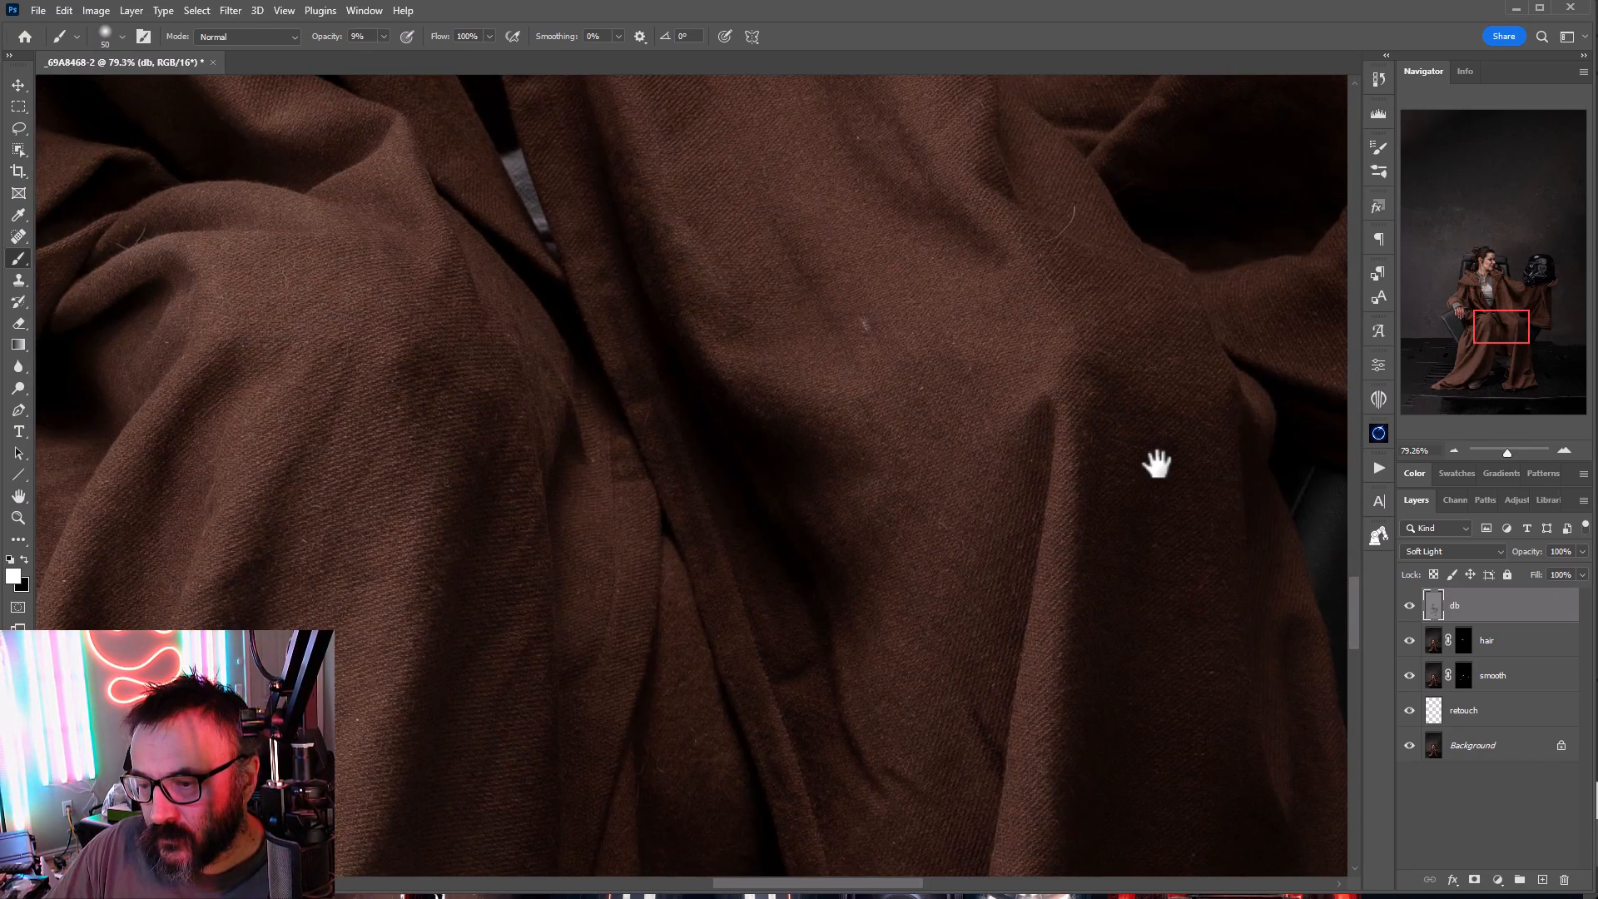
{"action": "left_click_drag", "start_coordinate": [1159, 463], "coordinate": [1035, 228]}
{"action": "left_click_drag", "start_coordinate": [1076, 731], "coordinate": [1099, 267]}
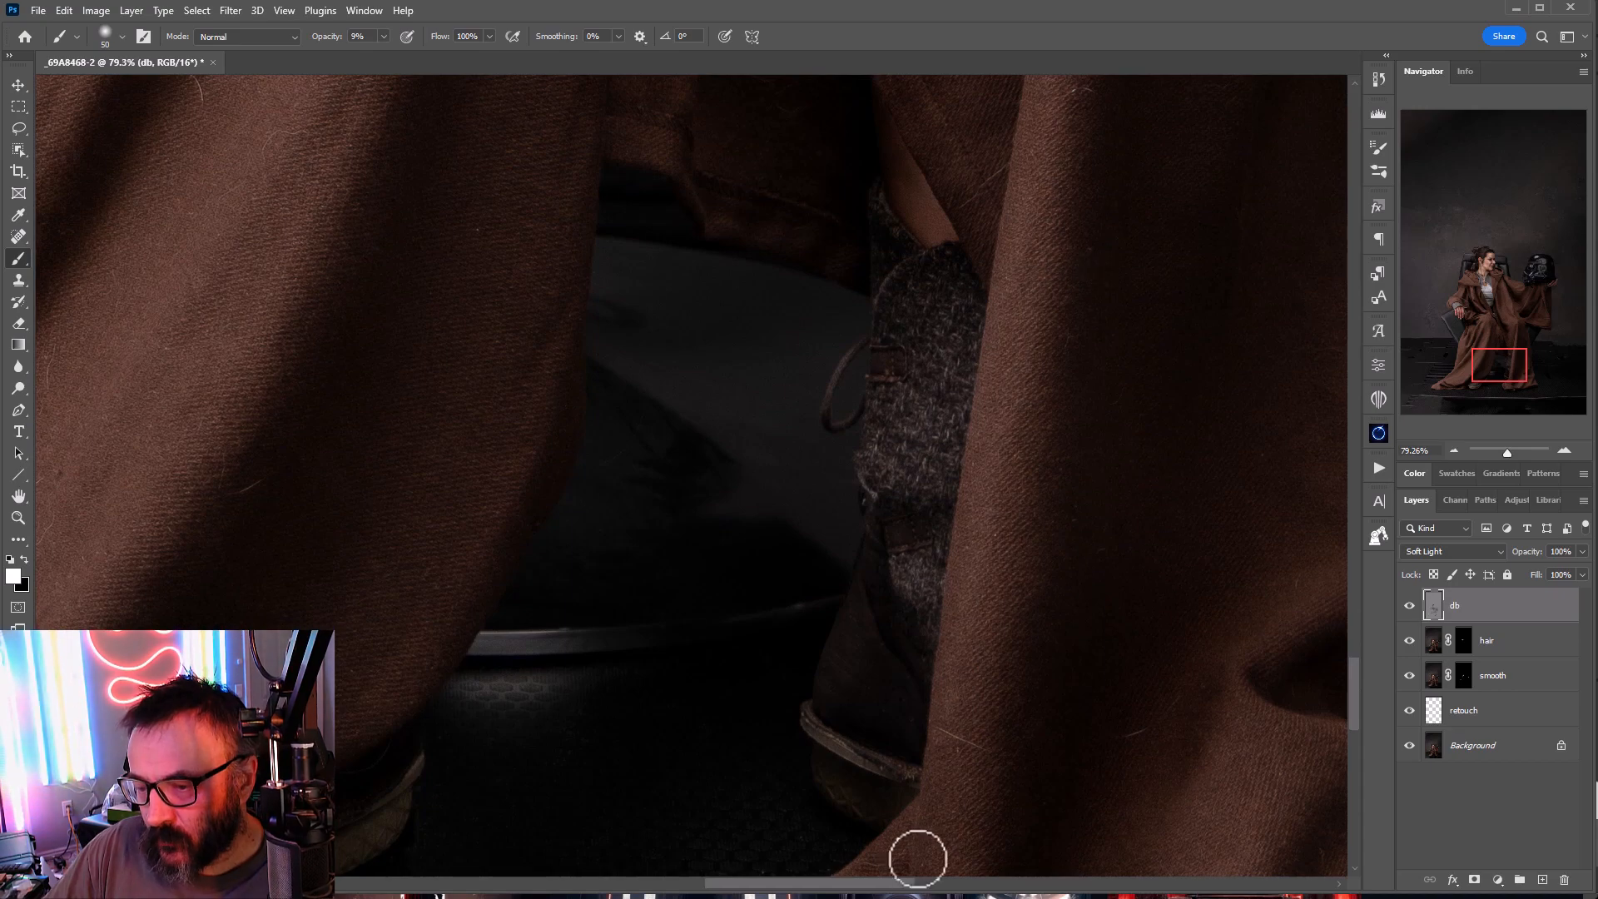
{"action": "left_click_drag", "start_coordinate": [1070, 719], "coordinate": [1132, 175]}
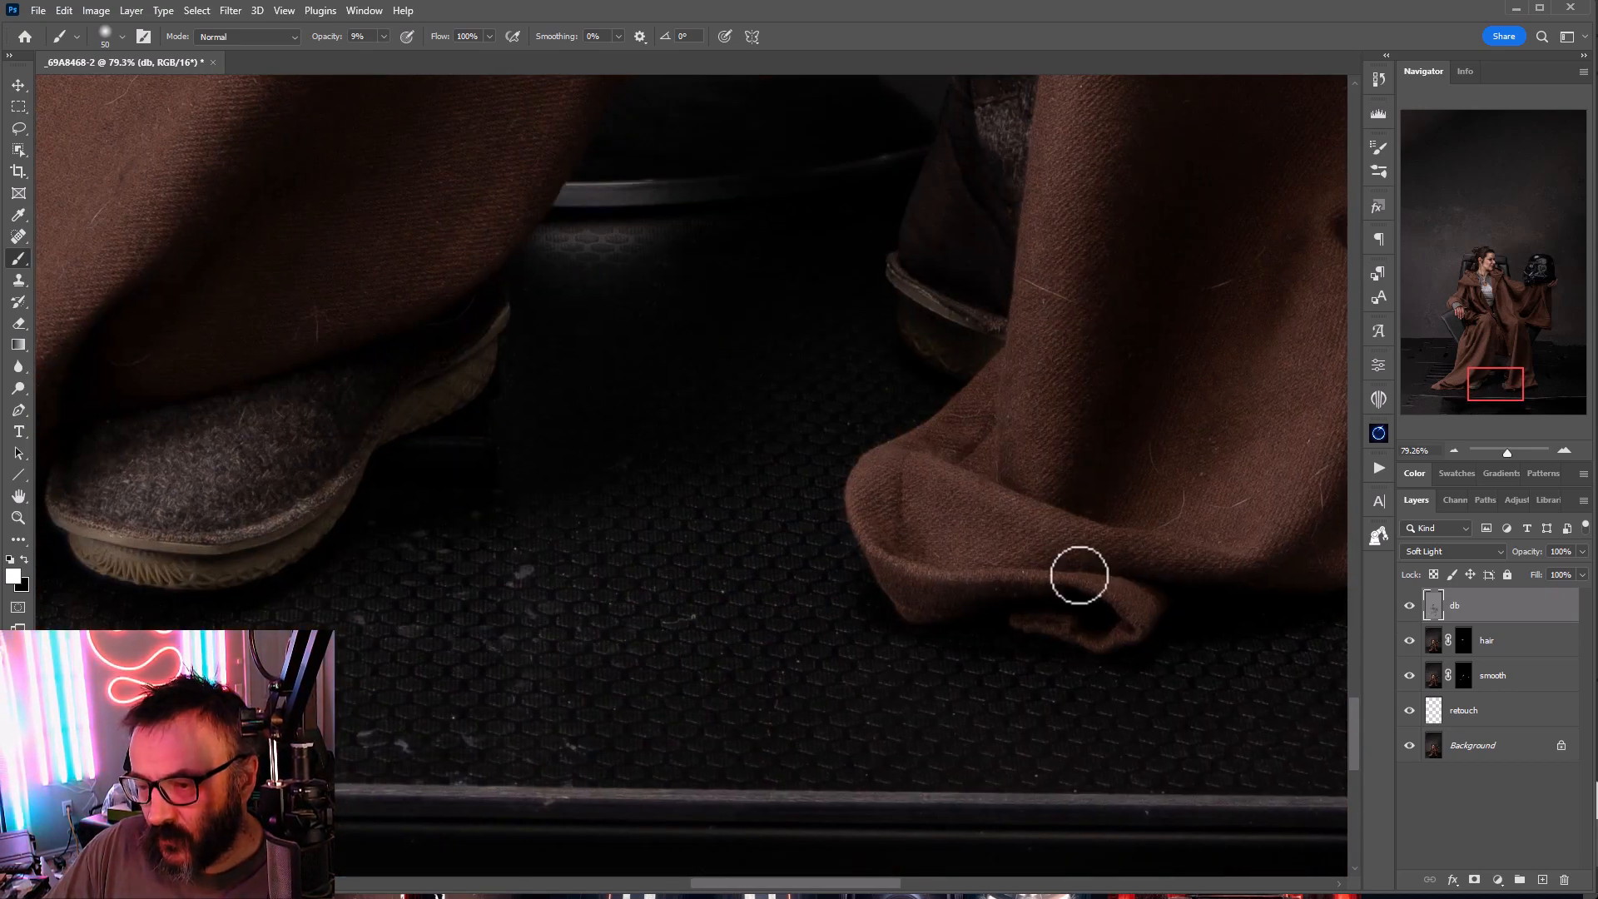
{"action": "left_click_drag", "start_coordinate": [828, 399], "coordinate": [403, 545]}
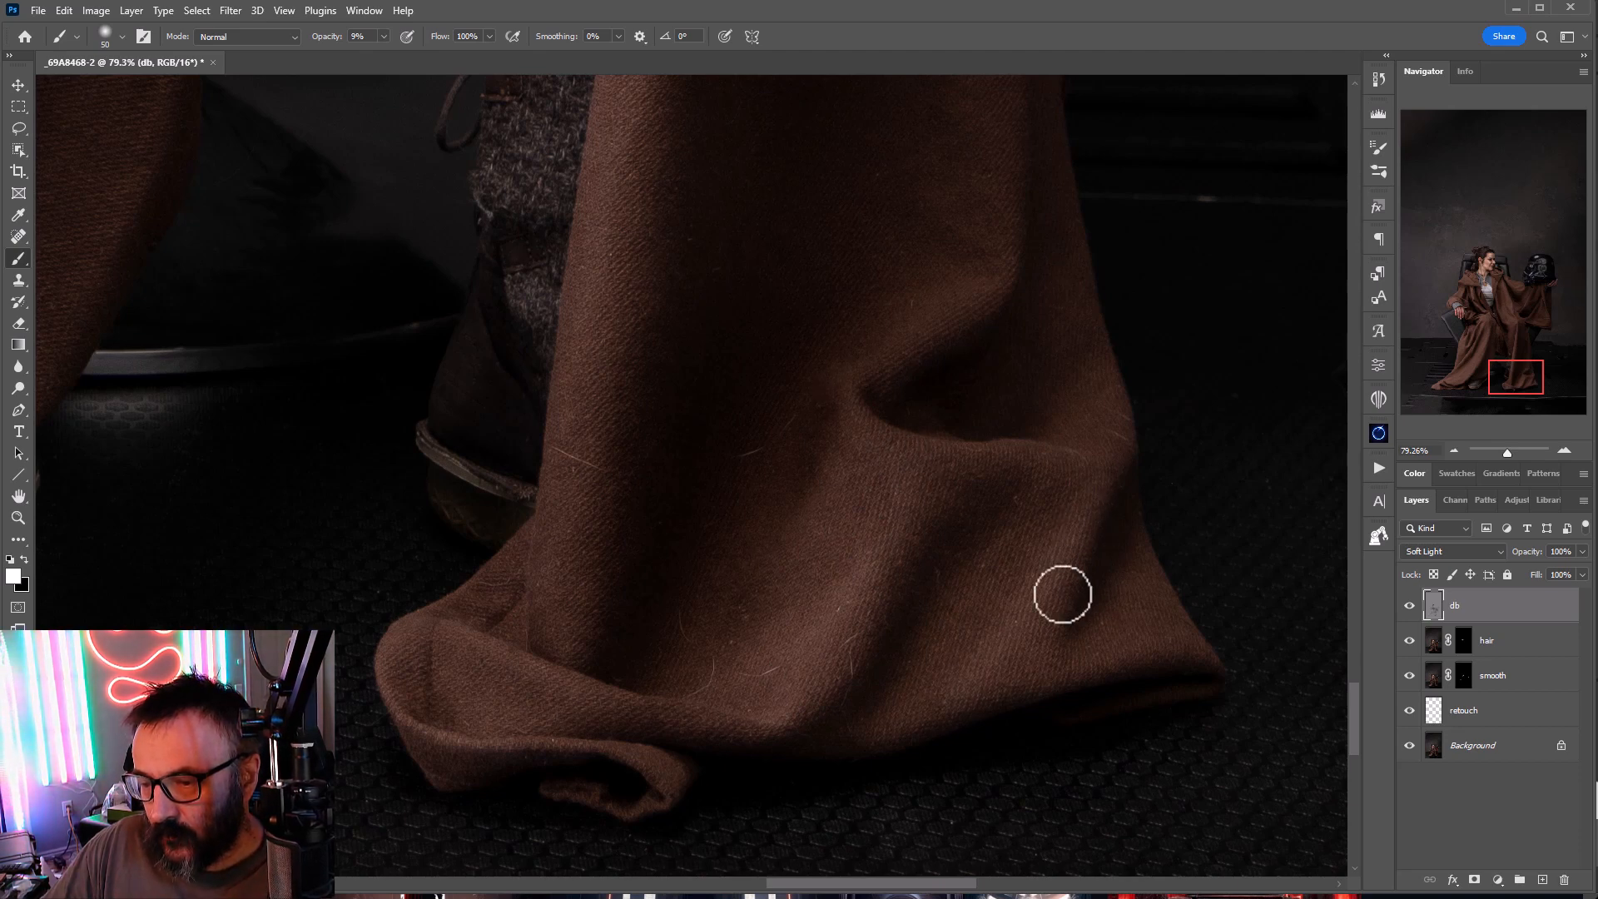
{"action": "mouse_move", "coordinate": [1025, 397]}
{"action": "left_mouse_down"}
{"action": "mouse_move", "coordinate": [1018, 666]}
{"action": "mouse_move", "coordinate": [963, 735]}
{"action": "left_mouse_up"}
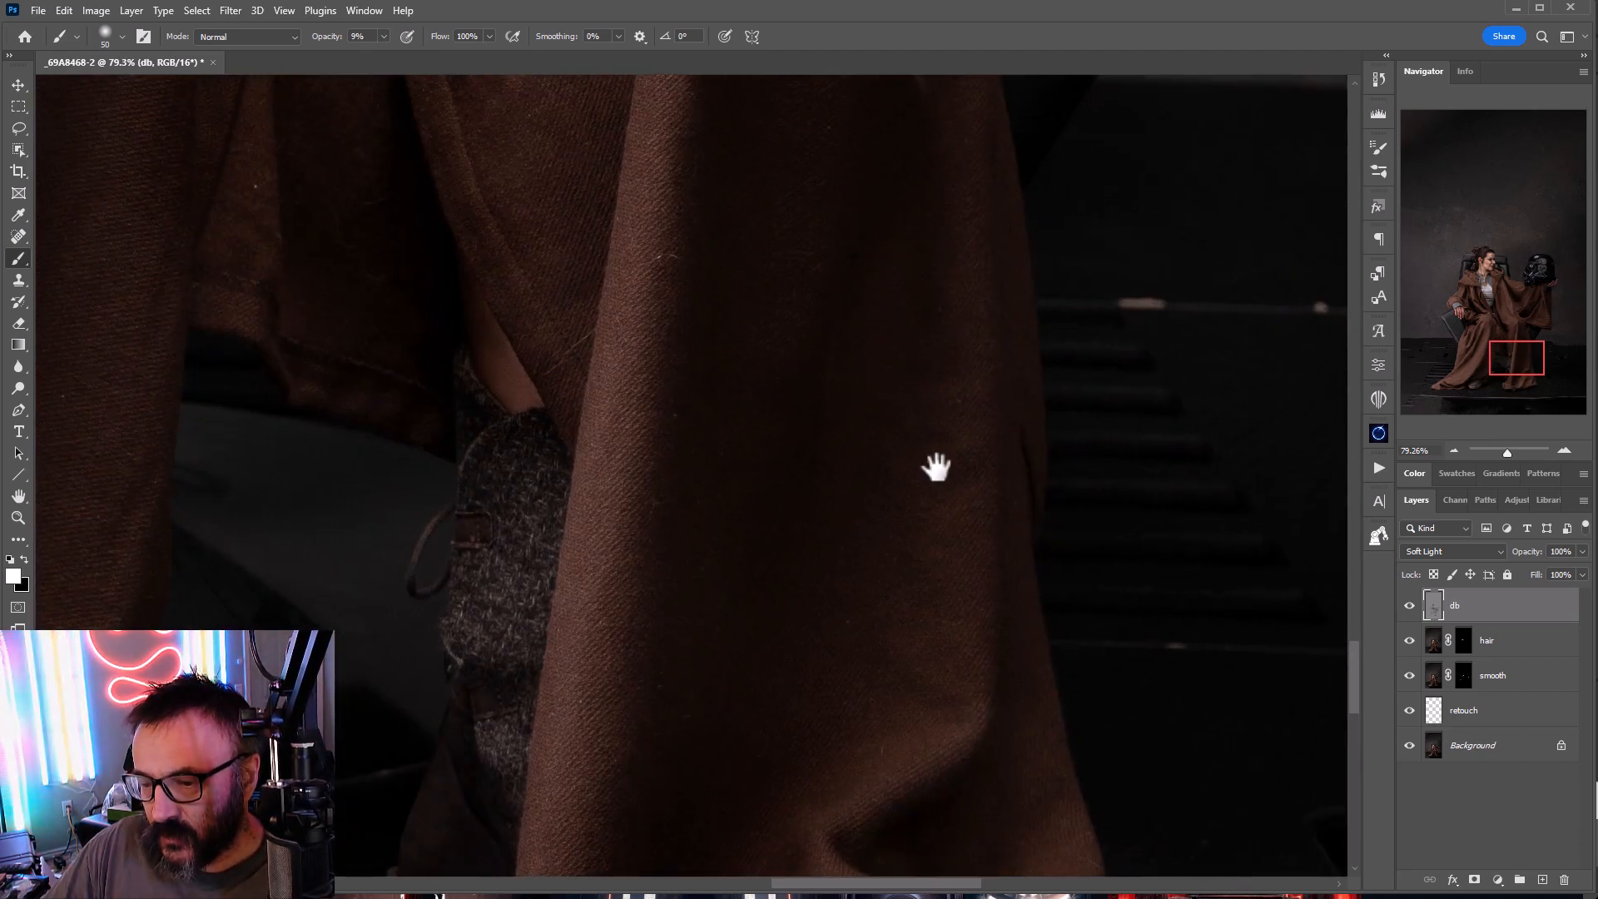
{"action": "left_click_drag", "start_coordinate": [912, 399], "coordinate": [937, 779]}
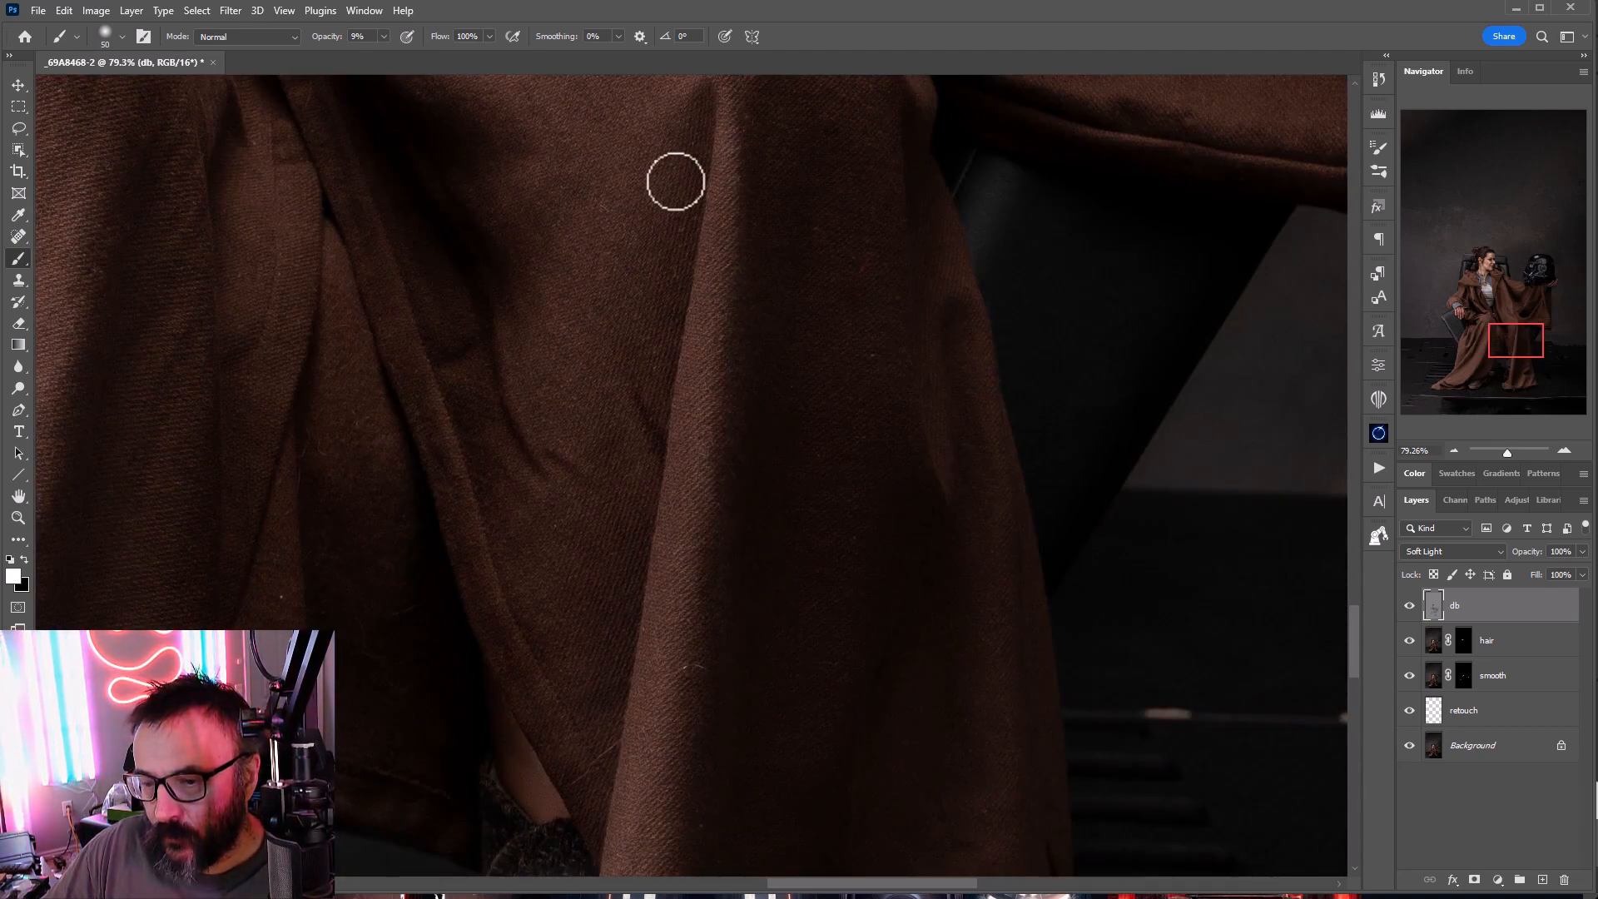
Step: Dodge the raised folds at the knee and along the wide hanging sleeve with the white 50 px brush
{"action": "left_click_drag", "start_coordinate": [832, 235], "coordinate": [689, 621]}
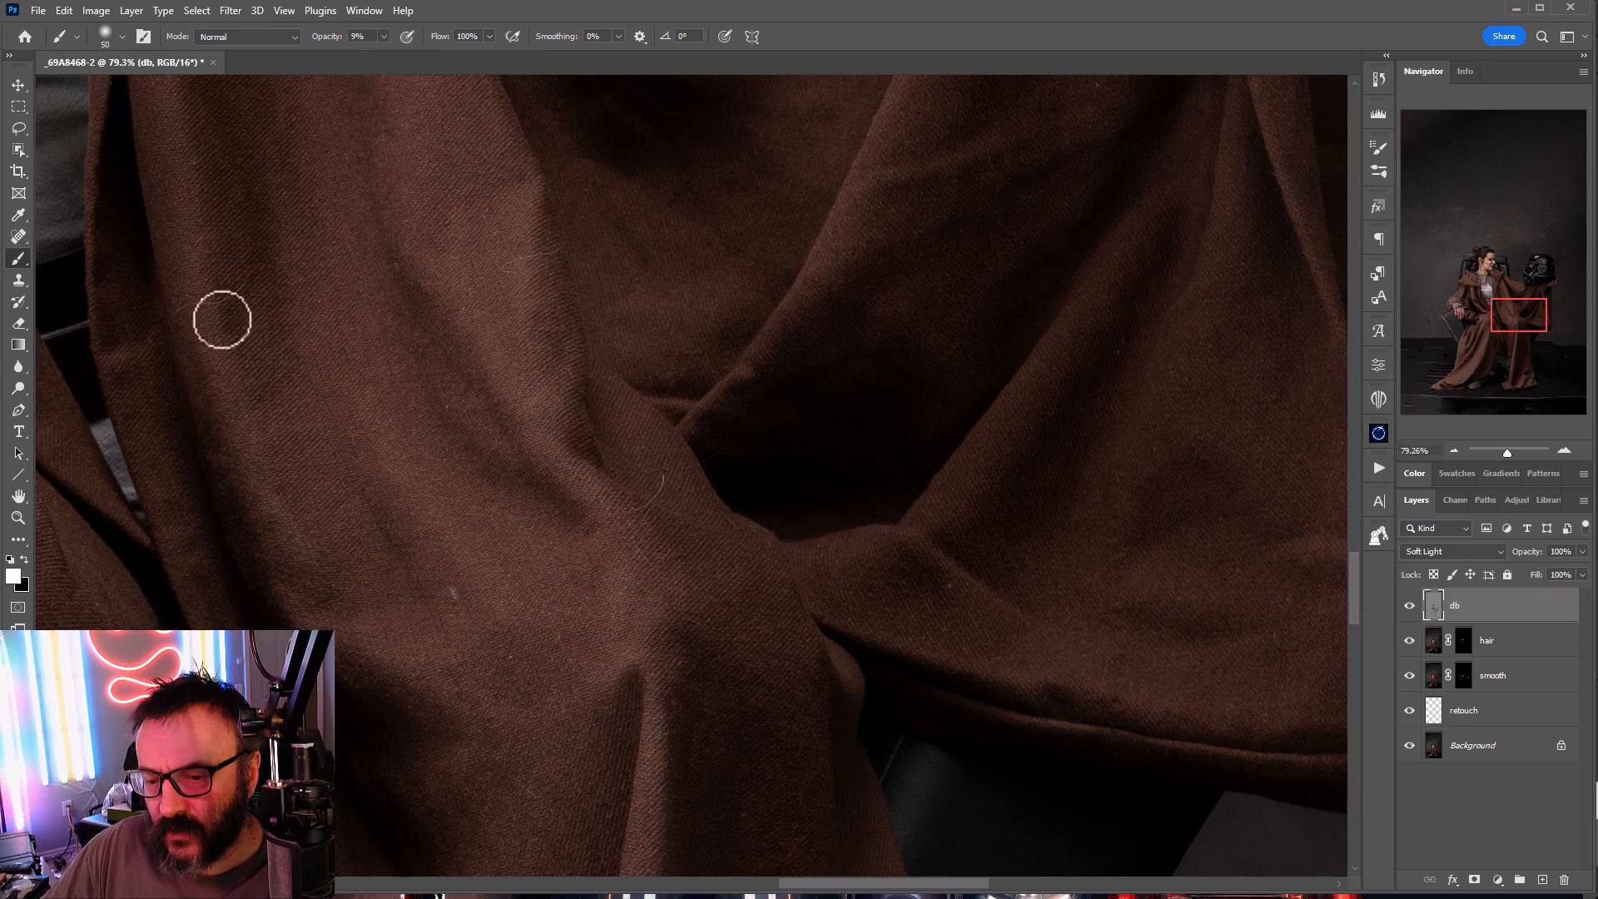
{"action": "left_click_drag", "start_coordinate": [885, 492], "coordinate": [642, 578]}
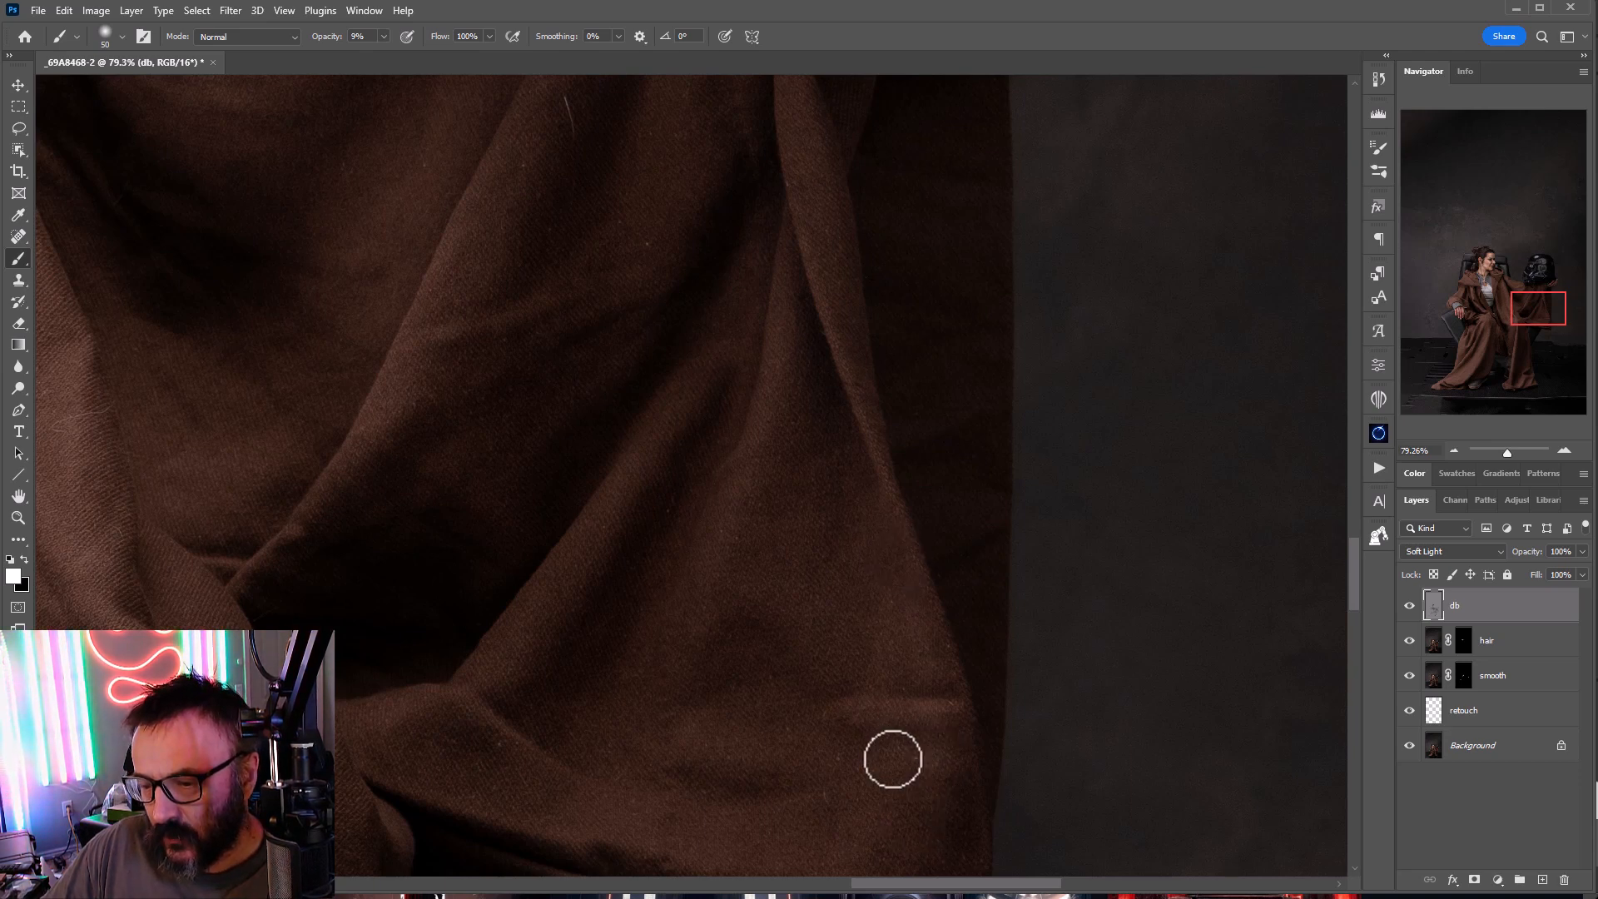
{"action": "left_click_drag", "start_coordinate": [874, 563], "coordinate": [938, 666]}
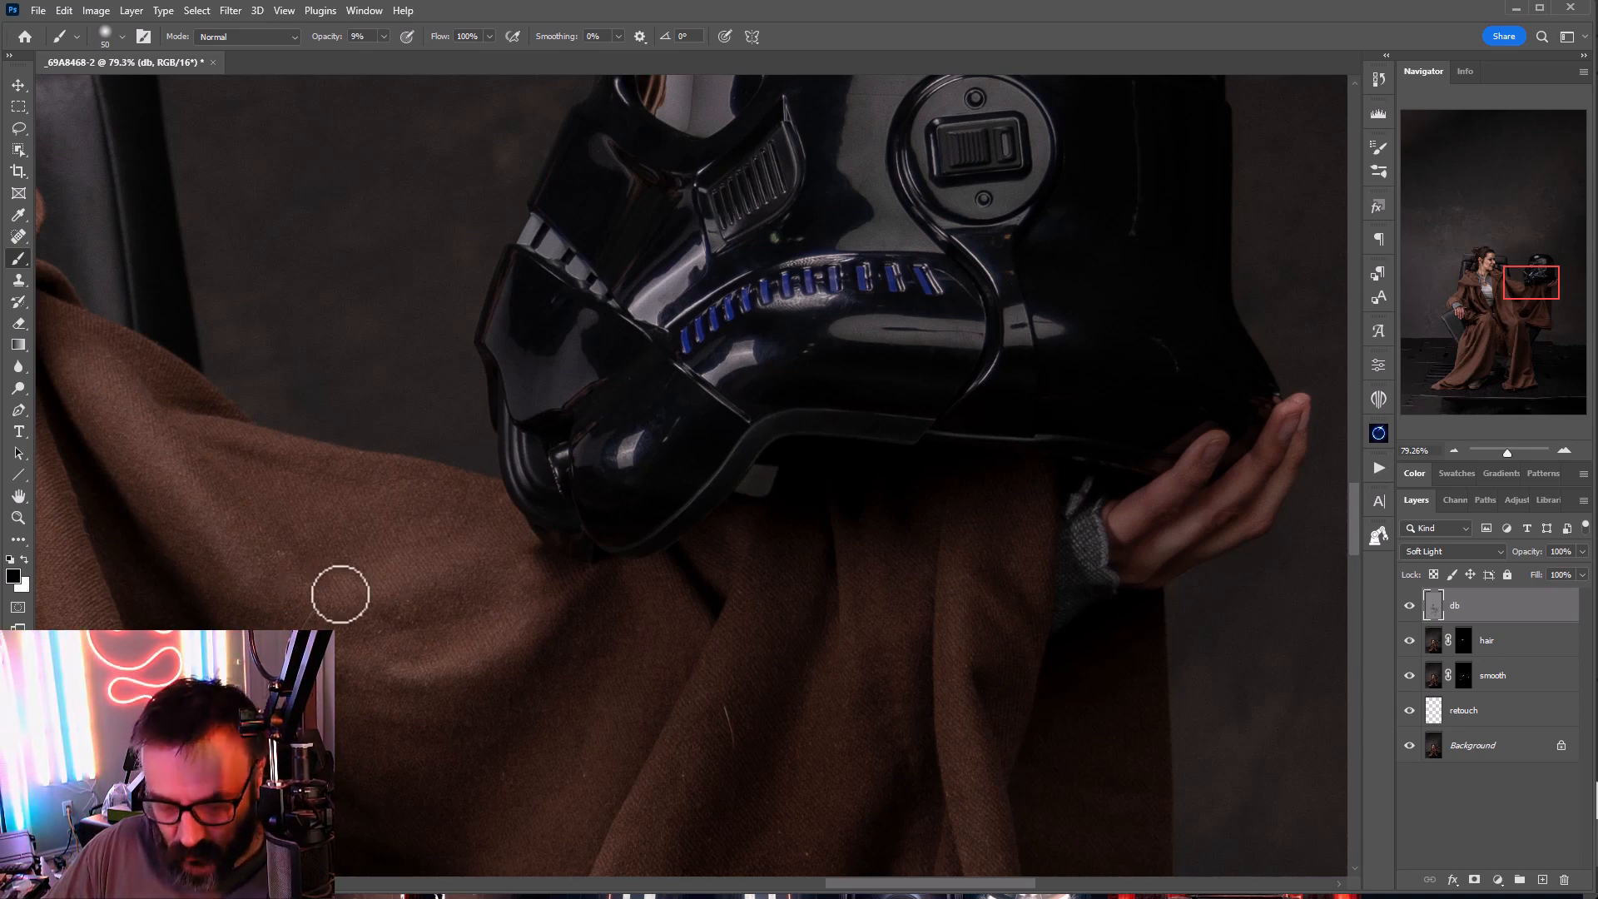
Step: Burn the shadows in the raised sleeve beneath the helmet on the db layer with a black 80 px soft brush
{"action": "key", "text": "bracketright"}
{"action": "key", "text": "bracketright"}
{"action": "key", "text": "bracketright"}
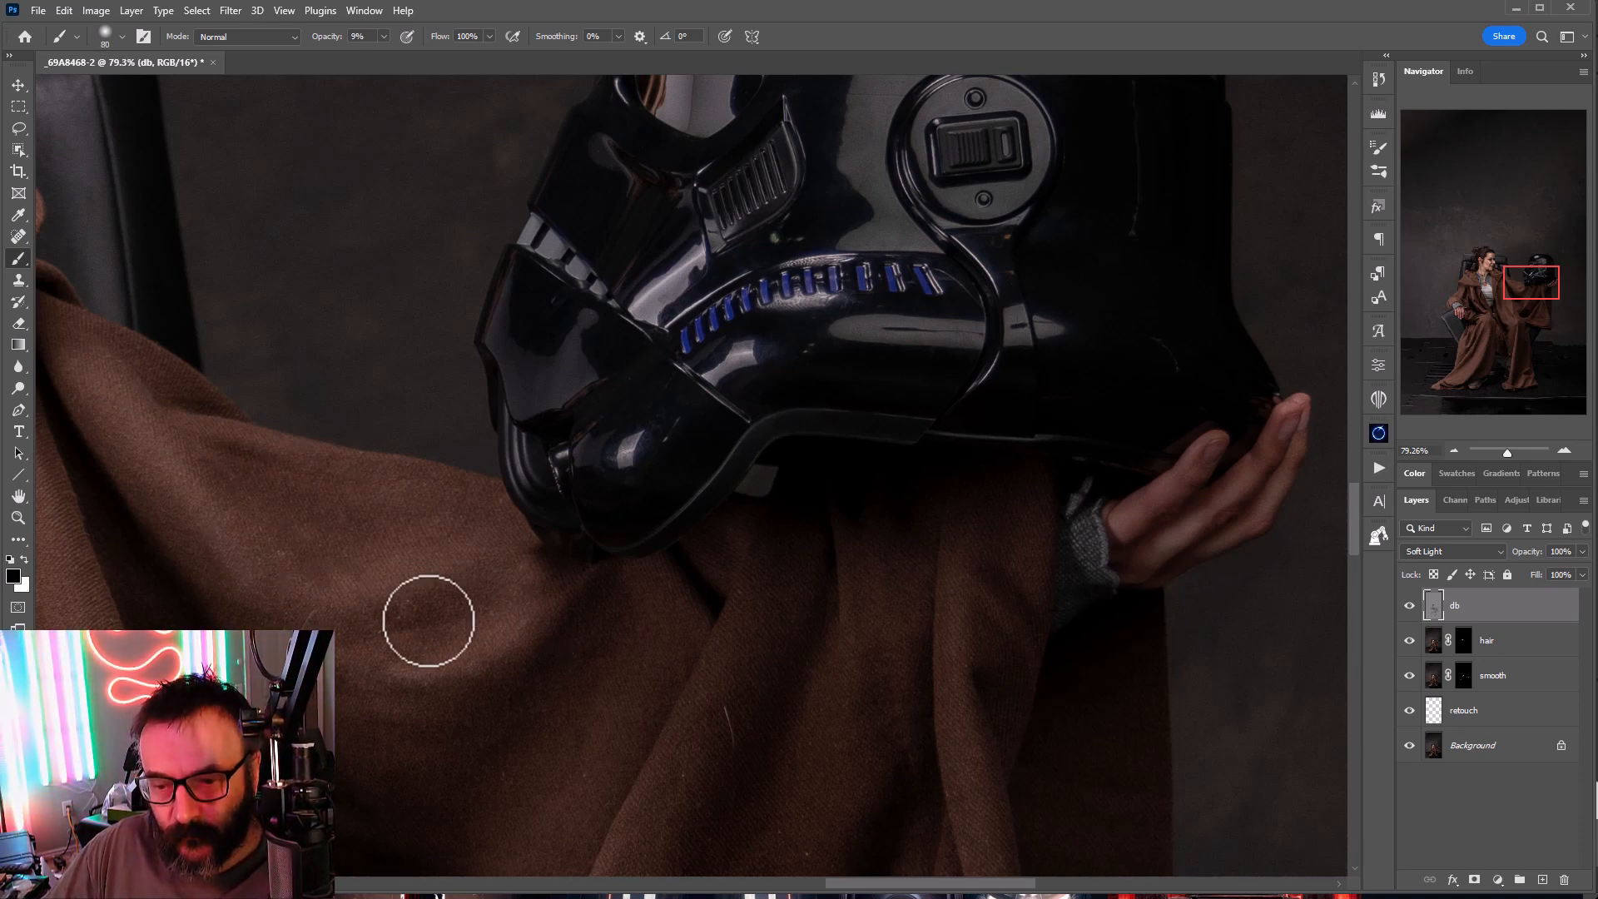
{"action": "left_click_drag", "start_coordinate": [588, 699], "coordinate": [646, 486]}
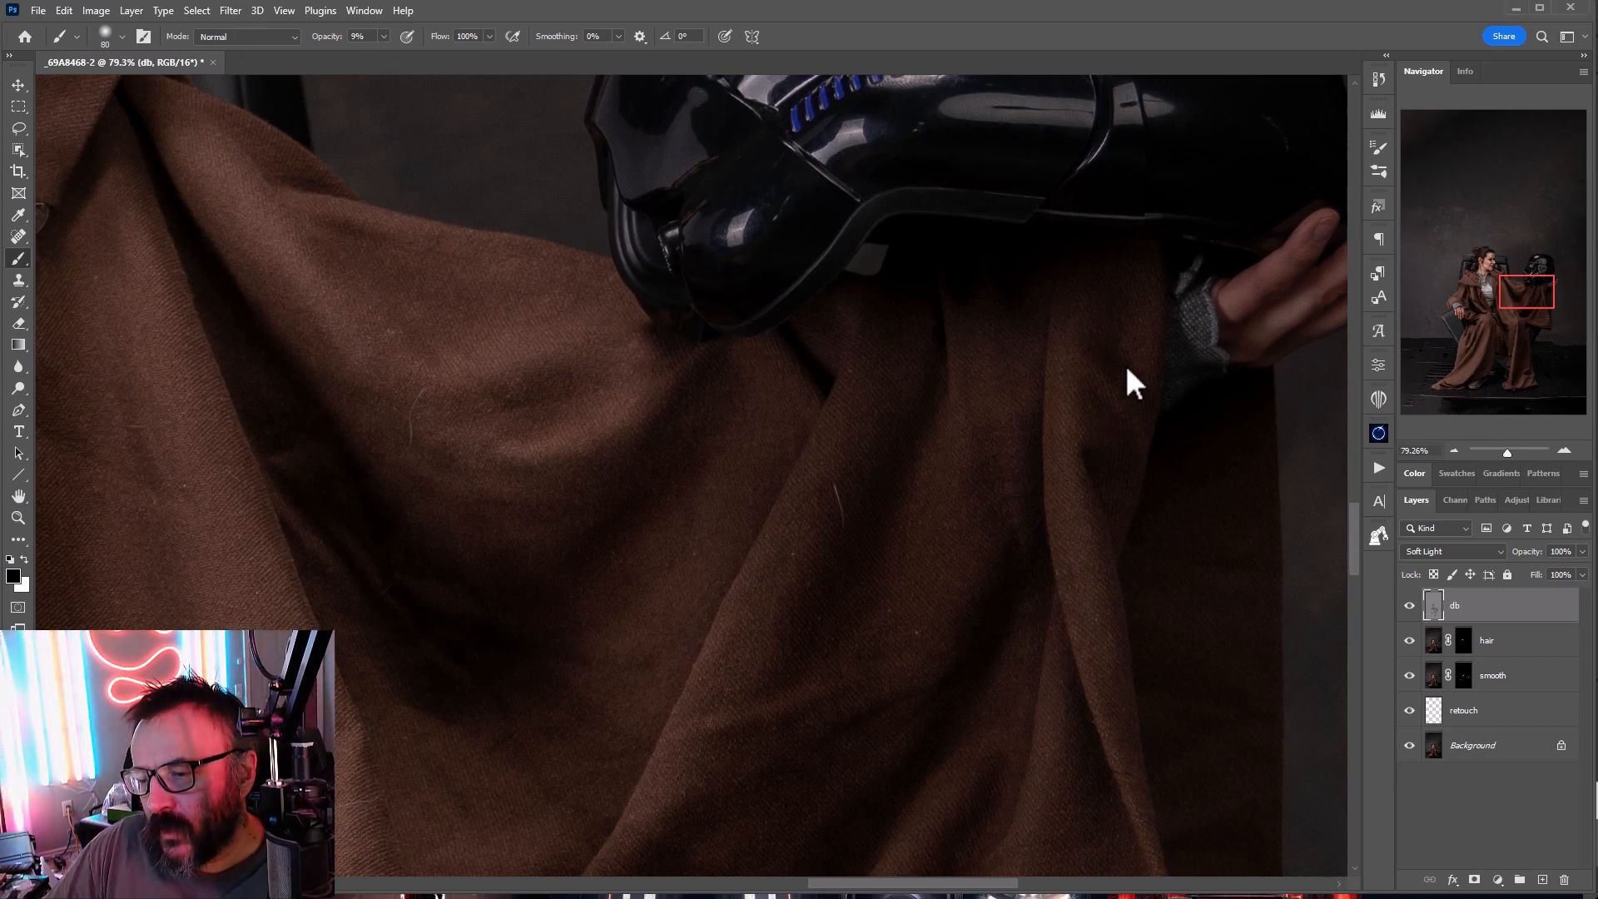
{"action": "left_click_drag", "start_coordinate": [1103, 531], "coordinate": [737, 645]}
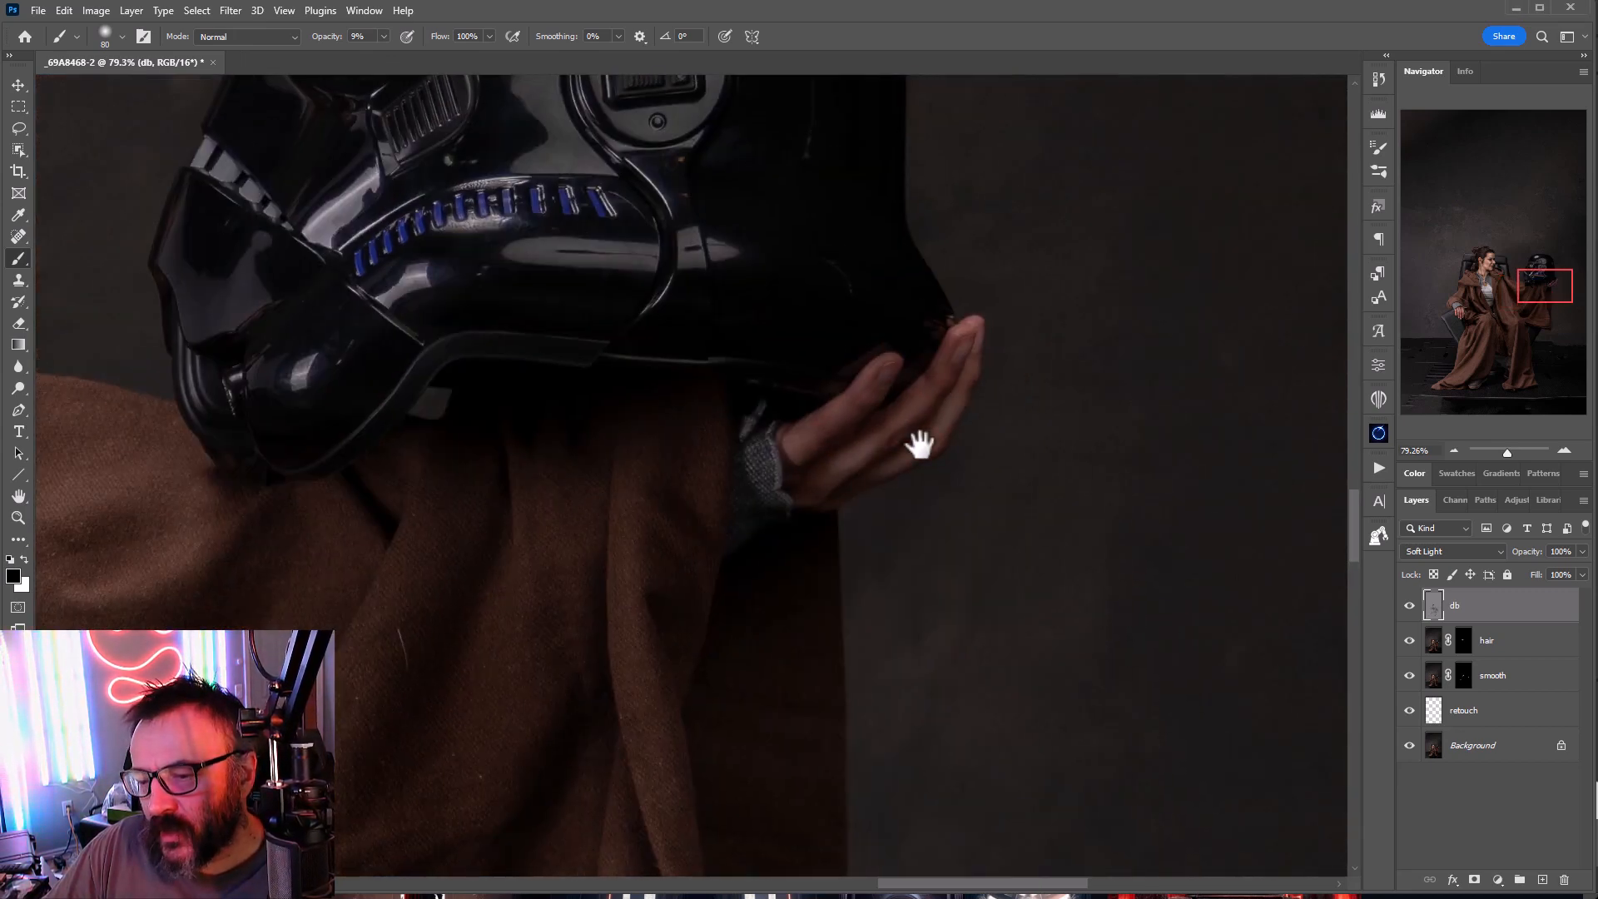
{"action": "left_click_drag", "start_coordinate": [596, 450], "coordinate": [688, 745]}
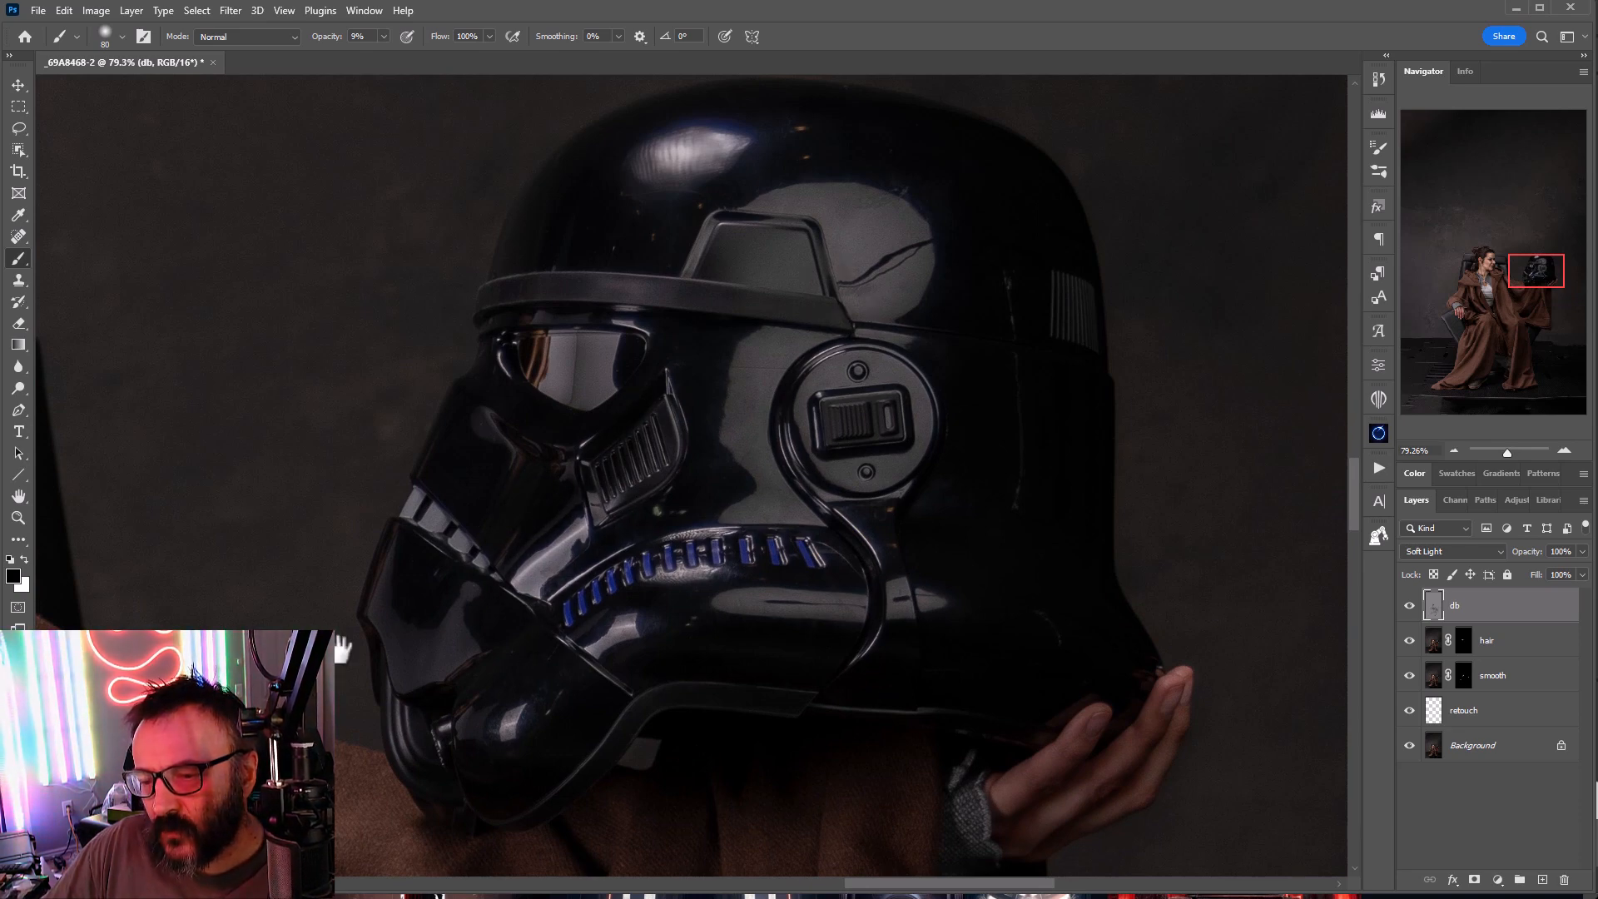
Step: Burn the white shirt at the chest on the db layer with a black 500 px soft brush
{"action": "scroll", "coordinate": [356, 661], "scroll_direction": "down", "scroll_amount": 10}
{"action": "left_click_drag", "start_coordinate": [356, 663], "coordinate": [626, 259]}
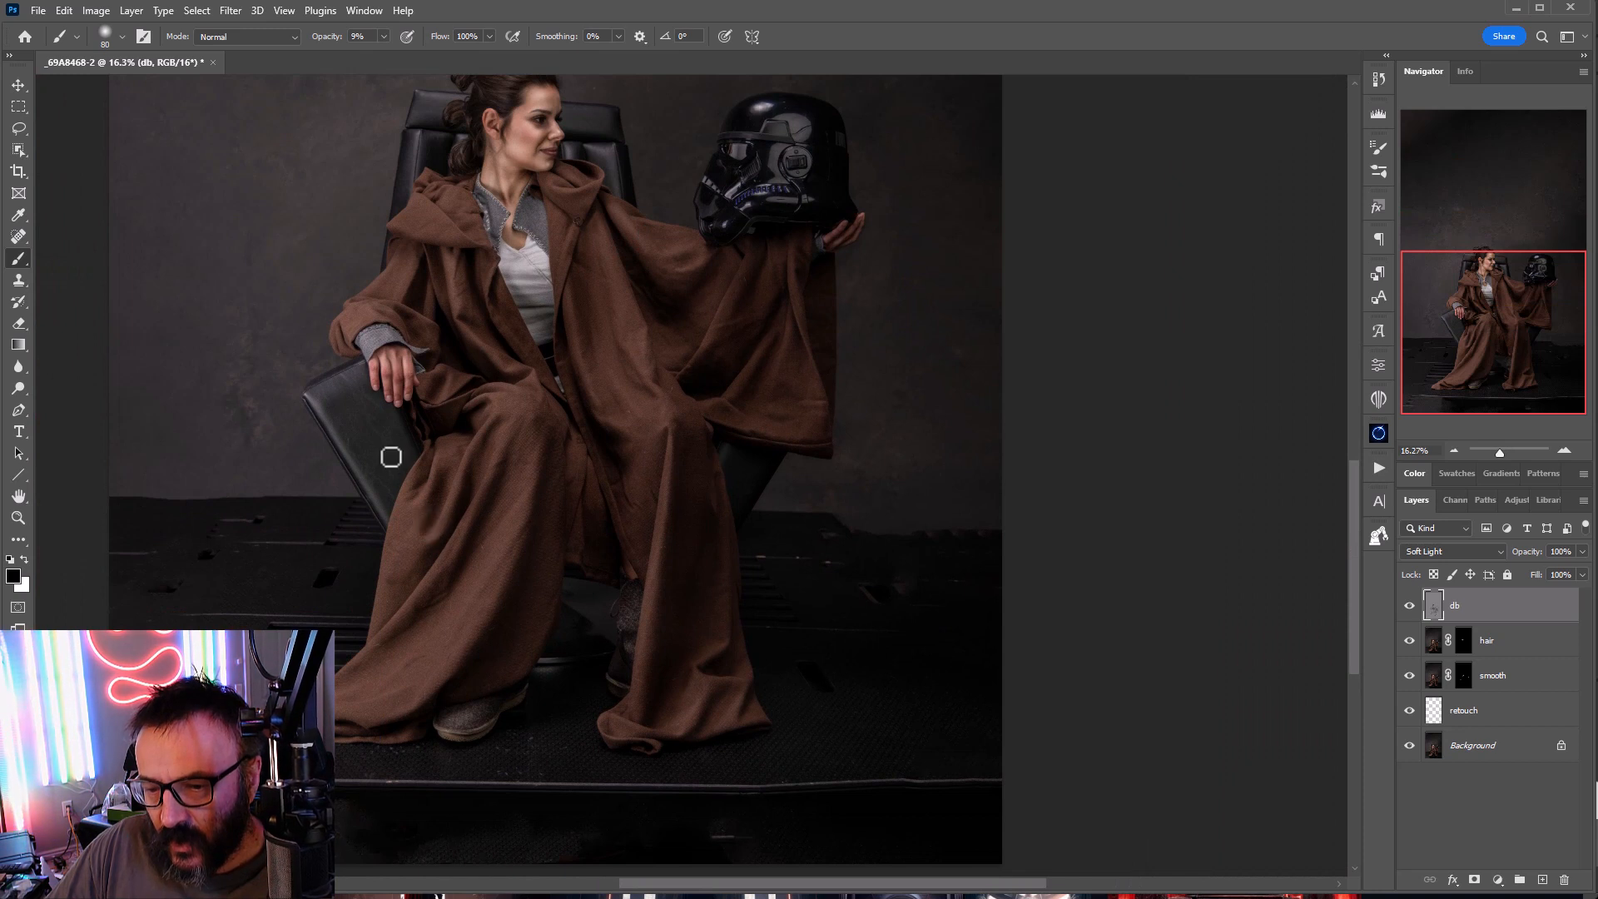
{"action": "key", "text": "bracketright"}
{"action": "key", "text": "bracketright"}
{"action": "key", "text": "bracketright"}
{"action": "key", "text": "bracketright"}
{"action": "key", "text": "bracketright"}
{"action": "key", "text": "bracketright"}
{"action": "key", "text": "bracketright"}
{"action": "key", "text": "bracketright"}
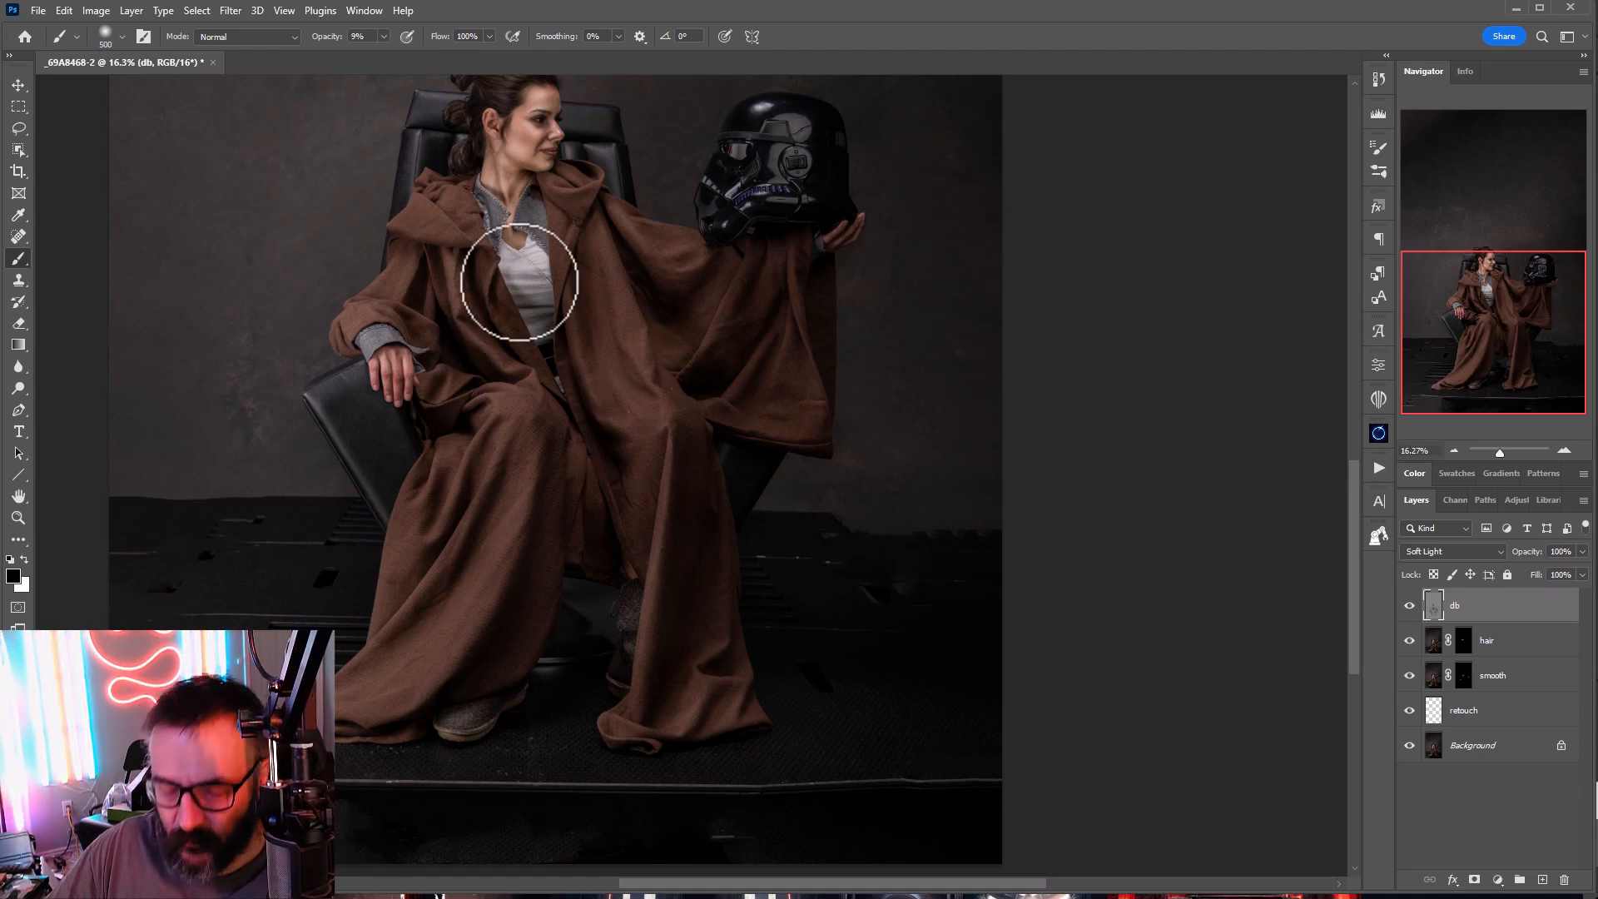
{"action": "left_click_drag", "start_coordinate": [517, 280], "coordinate": [533, 354]}
Step: Compare the whole figure with the db layer hidden and shown at a wider view
{"action": "scroll", "coordinate": [753, 513], "scroll_direction": "down", "scroll_amount": 4}
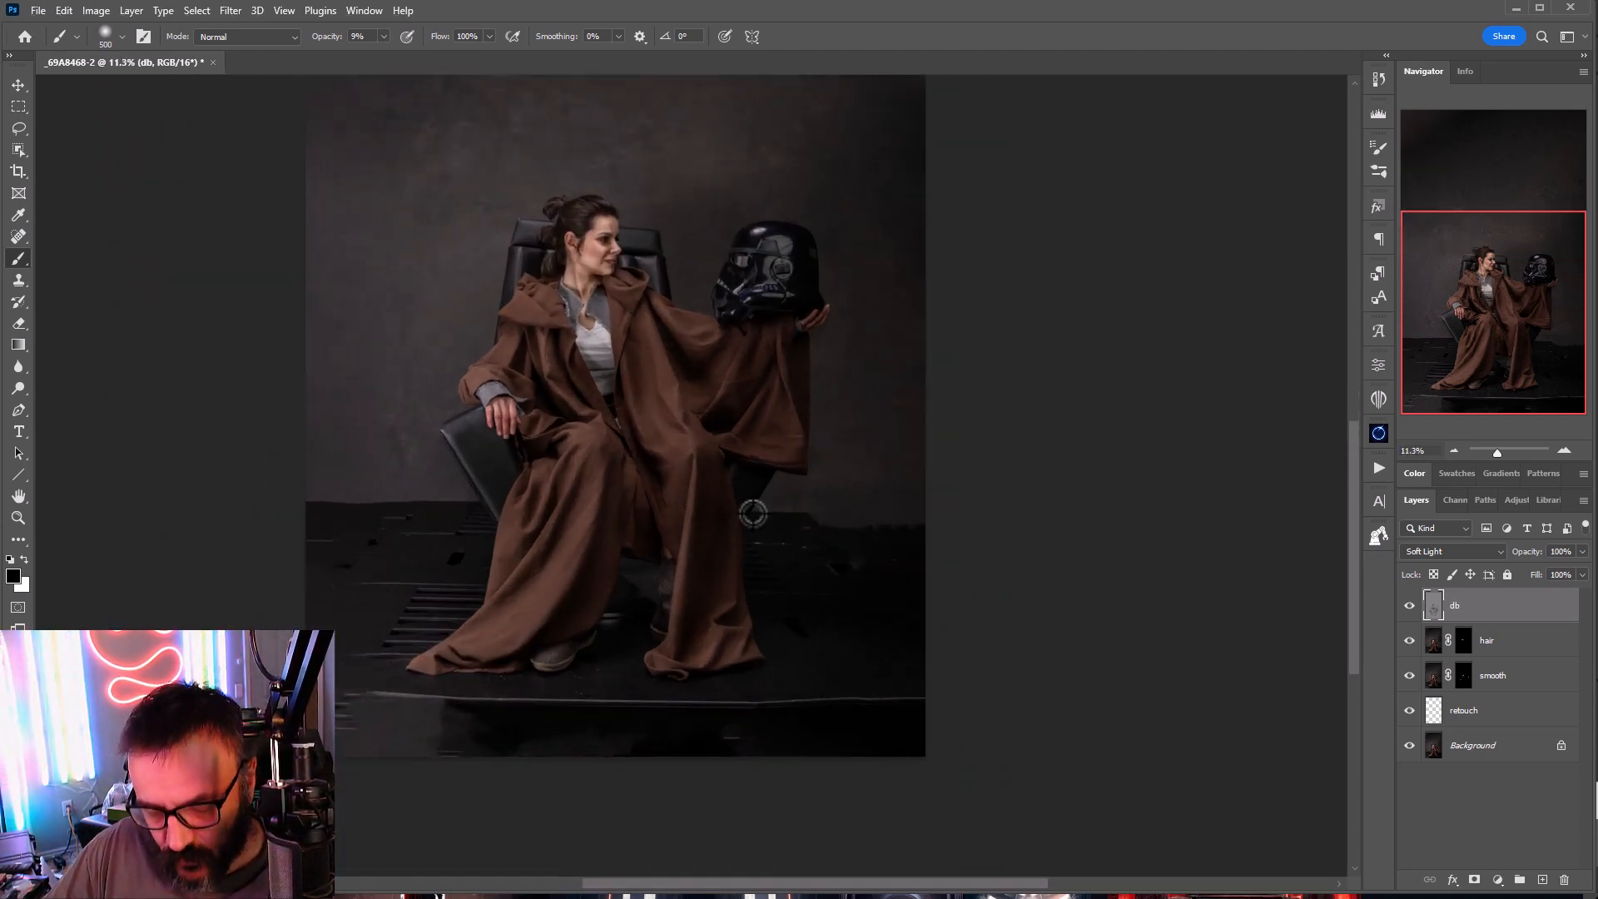
{"action": "left_click_drag", "start_coordinate": [747, 407], "coordinate": [697, 506]}
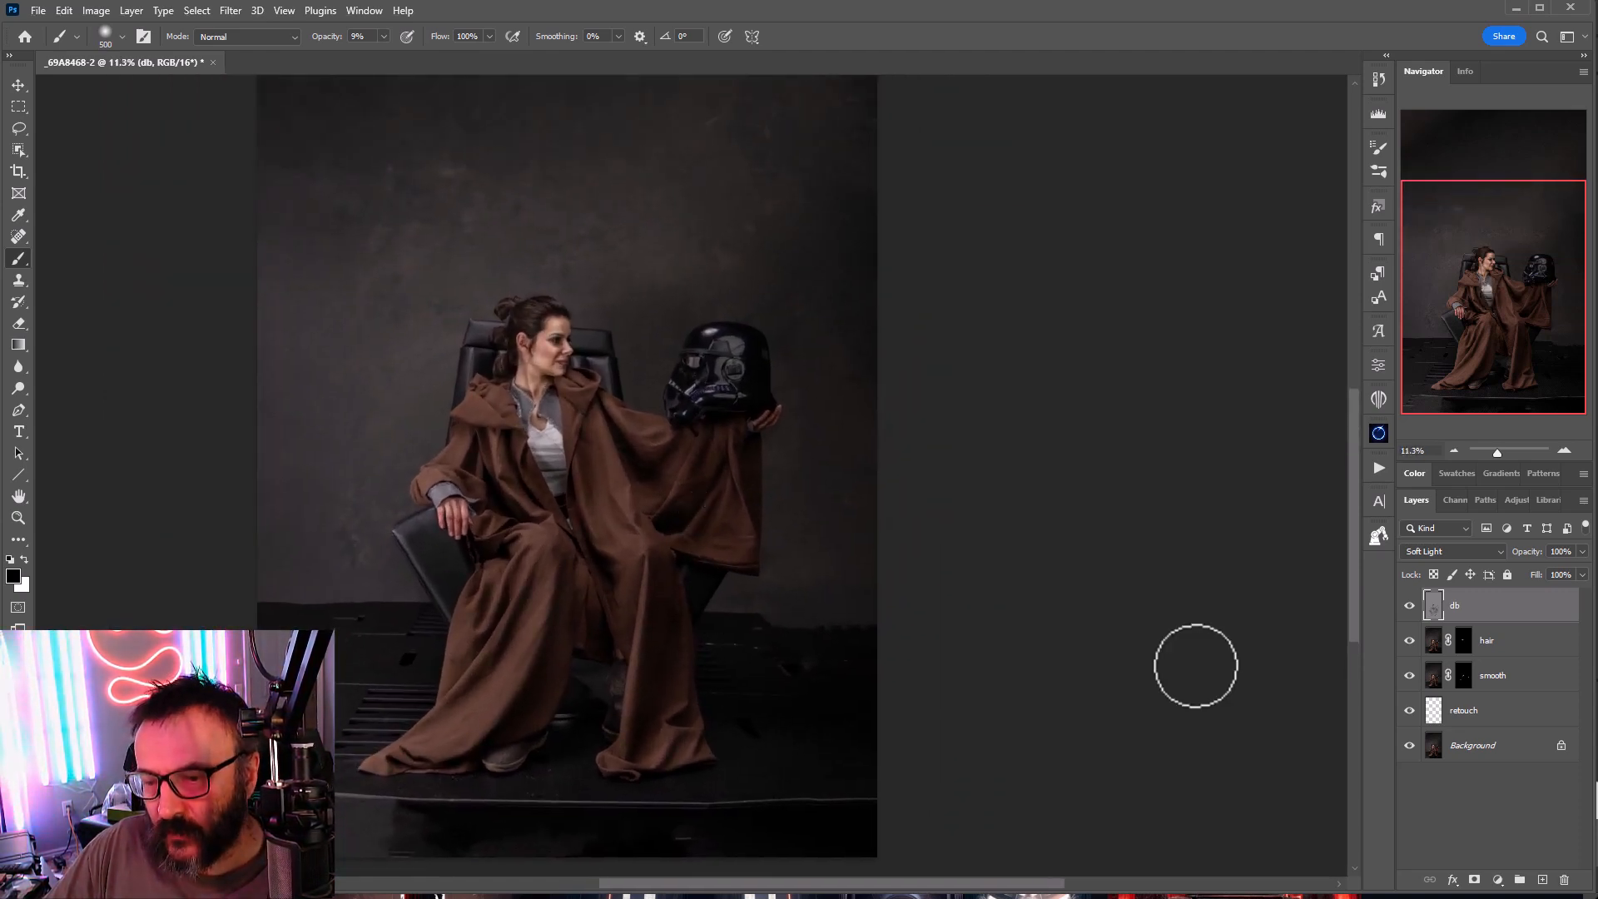
{"action": "left_click", "coordinate": [1410, 602]}
{"action": "left_click", "coordinate": [1410, 602]}
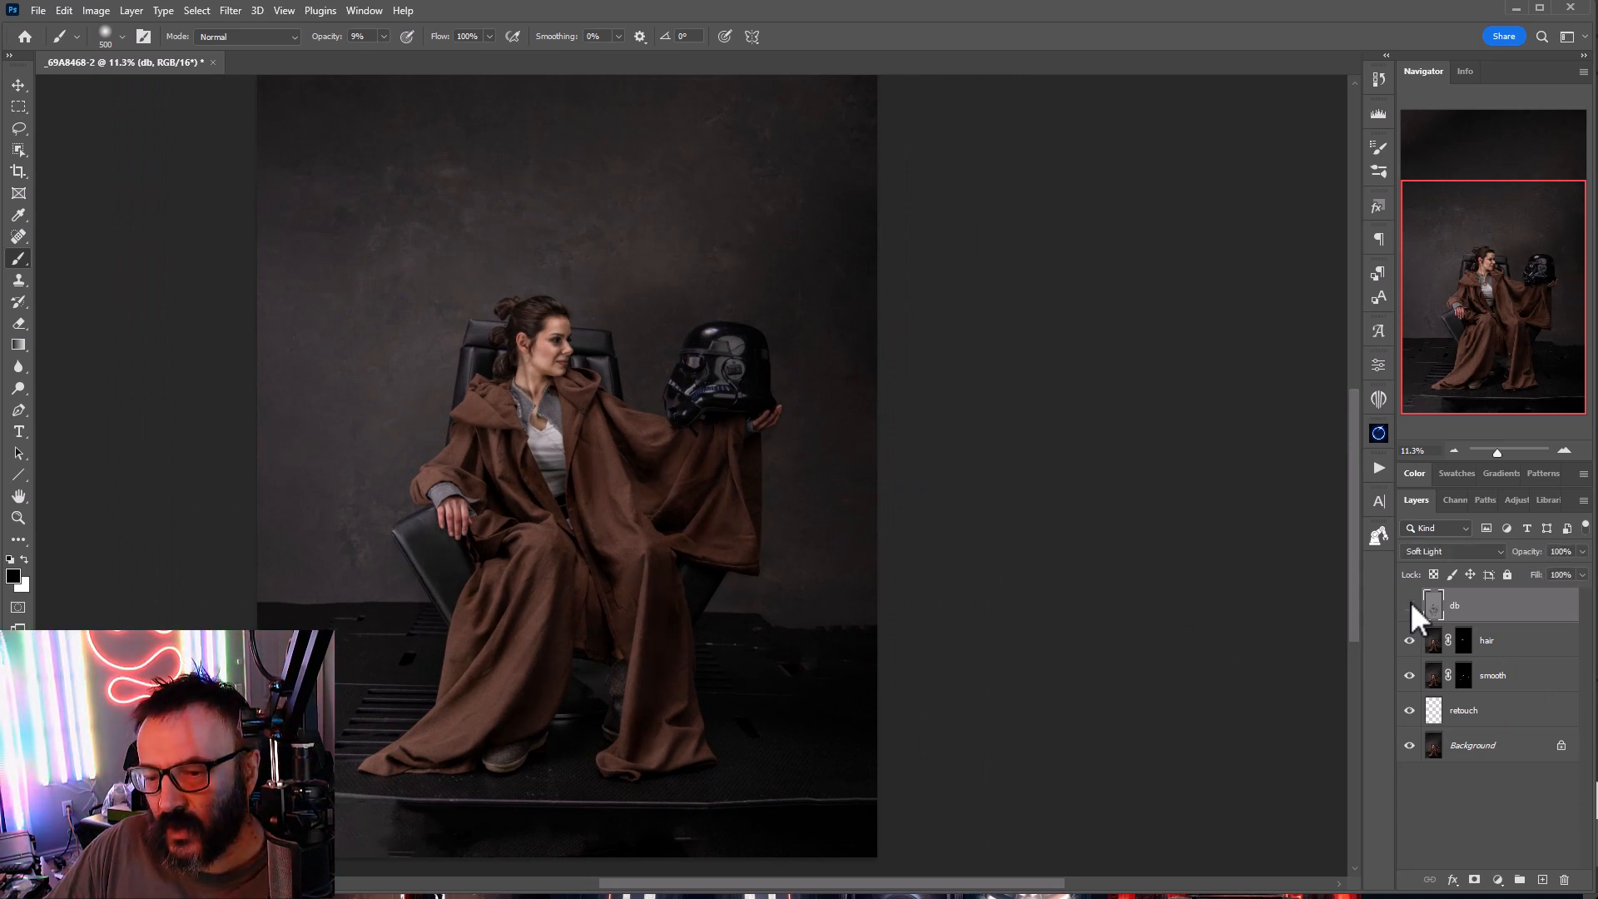
Step: Toggle the visibility of the db layer to compare the portrait with and without its dodge and burn, and inspect the woman's face
{"action": "left_click", "coordinate": [1410, 603]}
{"action": "left_click", "coordinate": [1409, 602]}
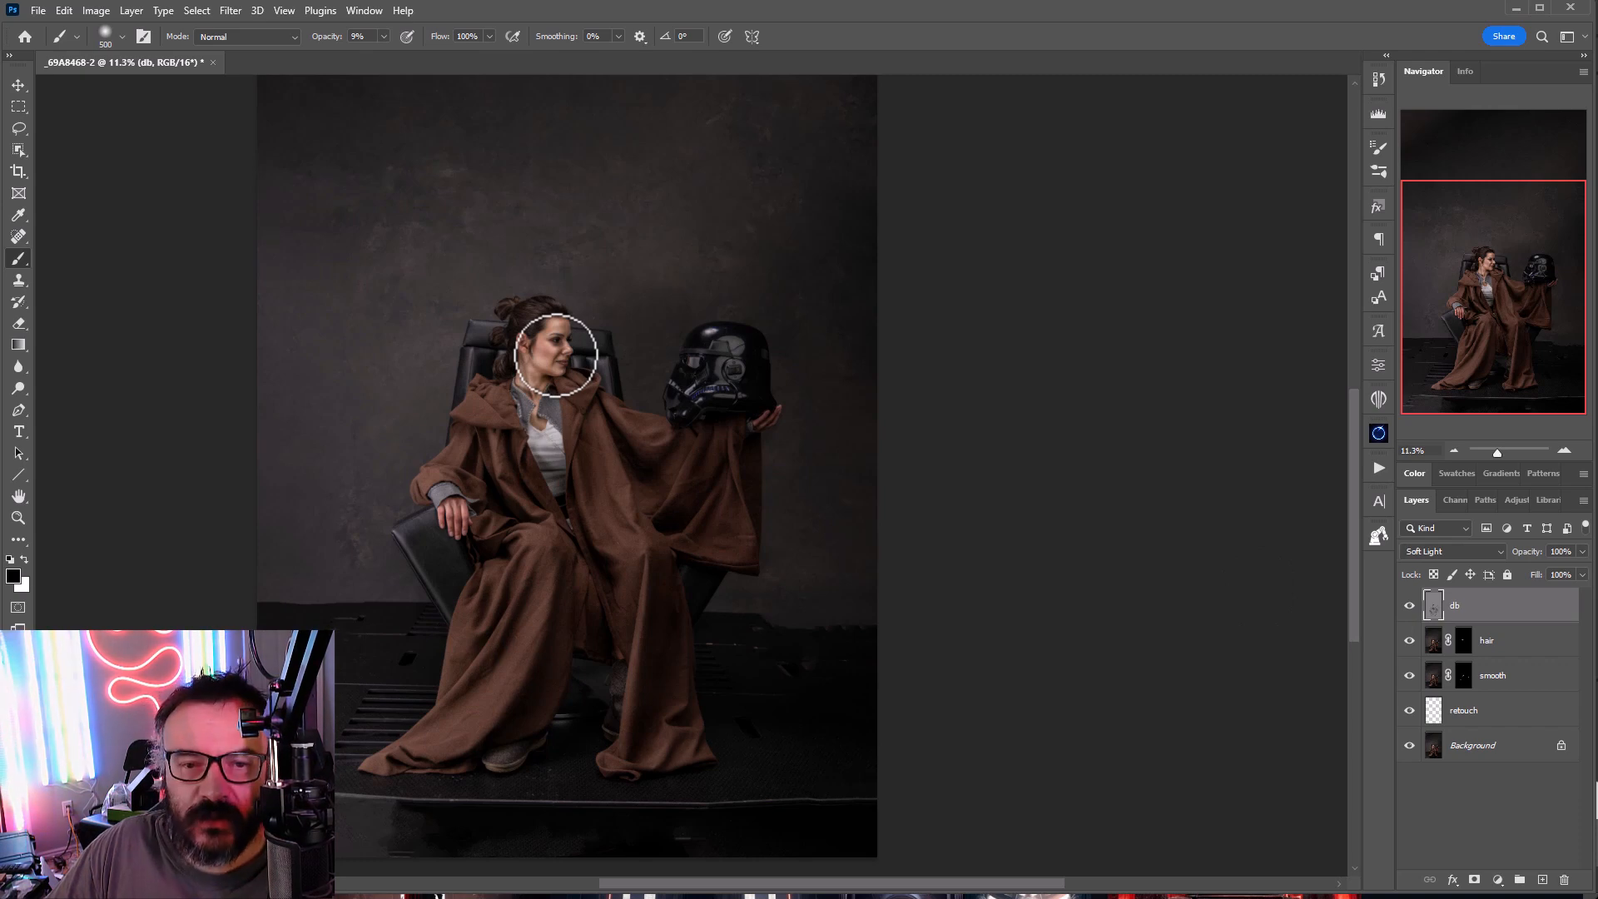
{"action": "scroll", "coordinate": [555, 354], "scroll_direction": "up", "scroll_amount": 10}
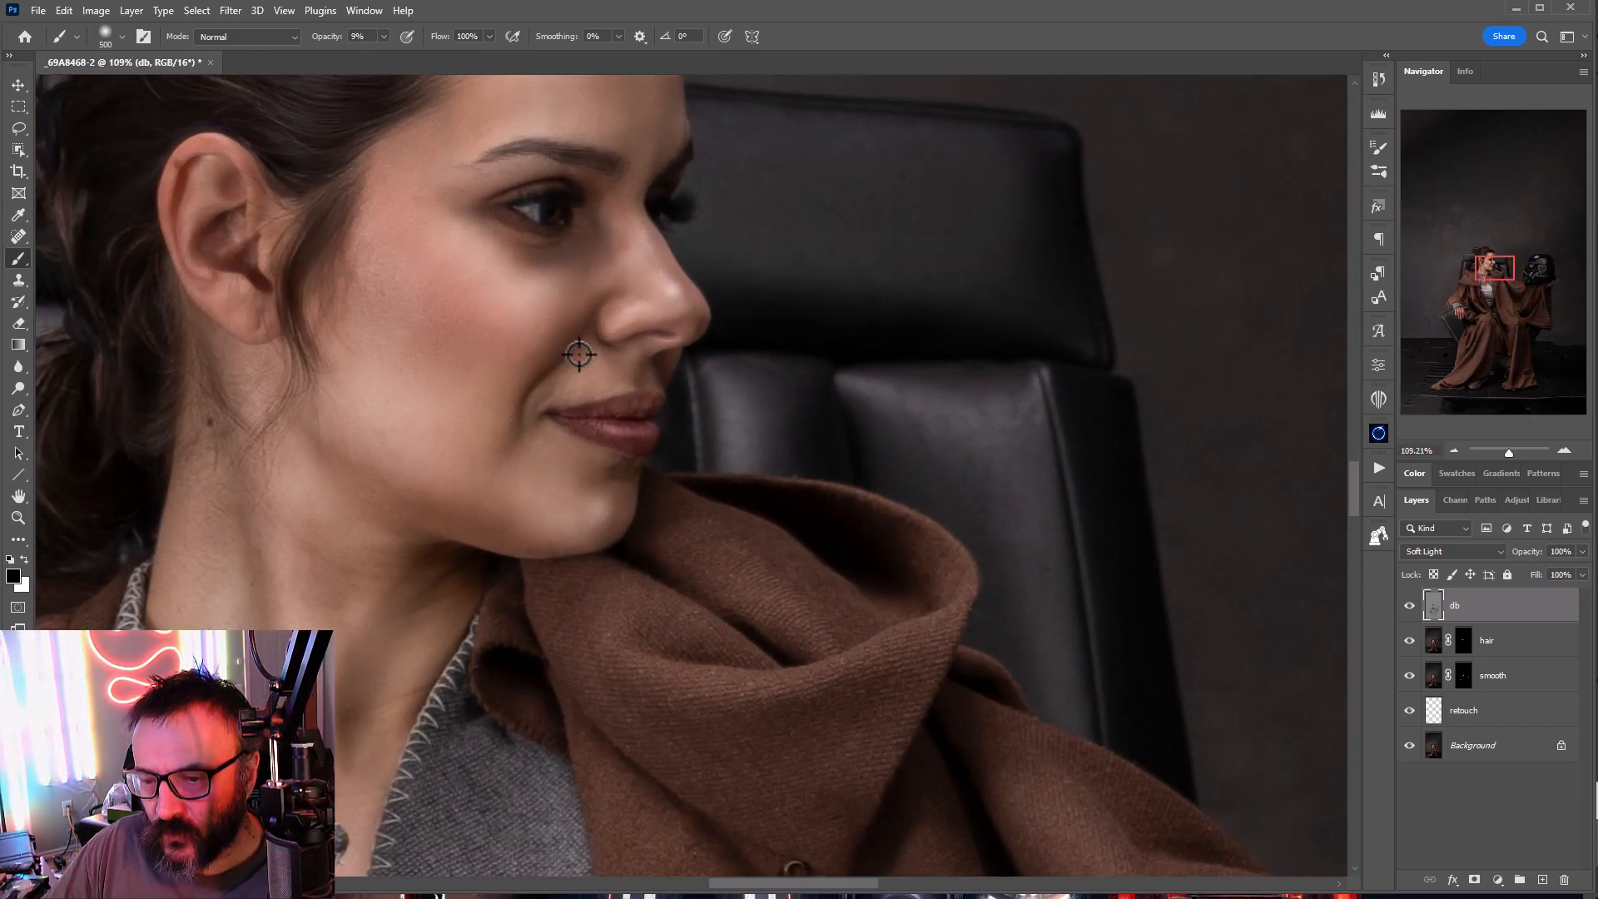
Step: Reduce the brush size to 150 and swap the foreground colour to white
{"action": "key", "text": "bracketleft"}
{"action": "key", "text": "bracketleft"}
{"action": "key", "text": "bracketleft"}
{"action": "key", "text": "bracketleft"}
{"action": "key", "text": "x"}
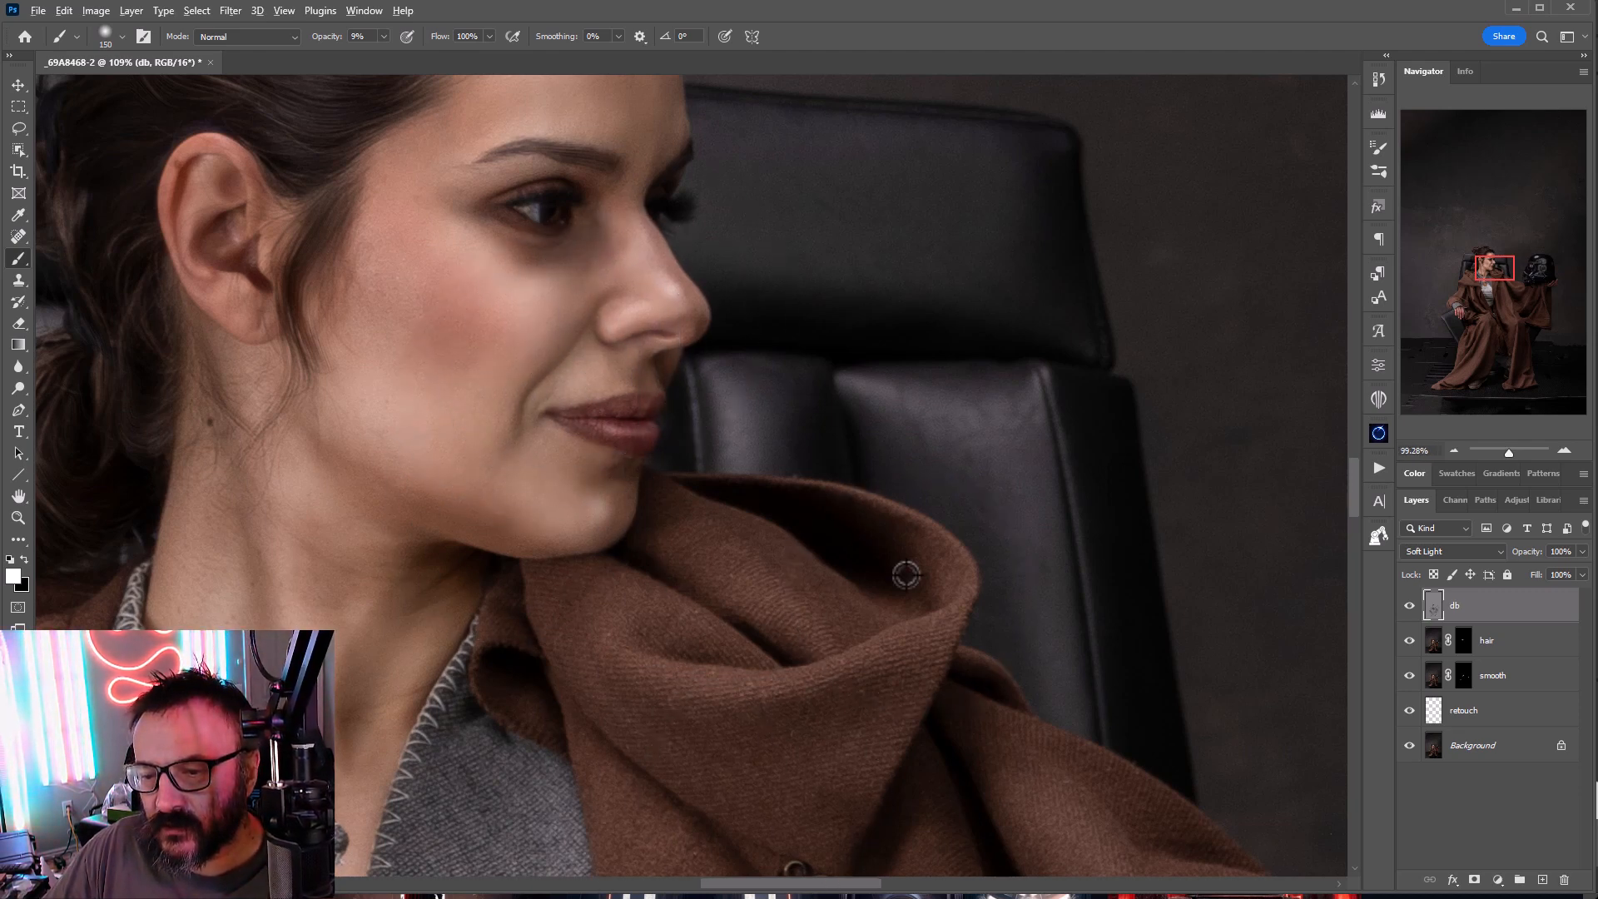
Step: Zoom out from the face to view the whole portrait against its backdrop
{"action": "scroll", "coordinate": [904, 575], "scroll_direction": "down", "scroll_amount": 4}
{"action": "scroll", "coordinate": [905, 575], "scroll_direction": "down", "scroll_amount": 2}
{"action": "left_click_drag", "start_coordinate": [946, 560], "coordinate": [648, 470]}
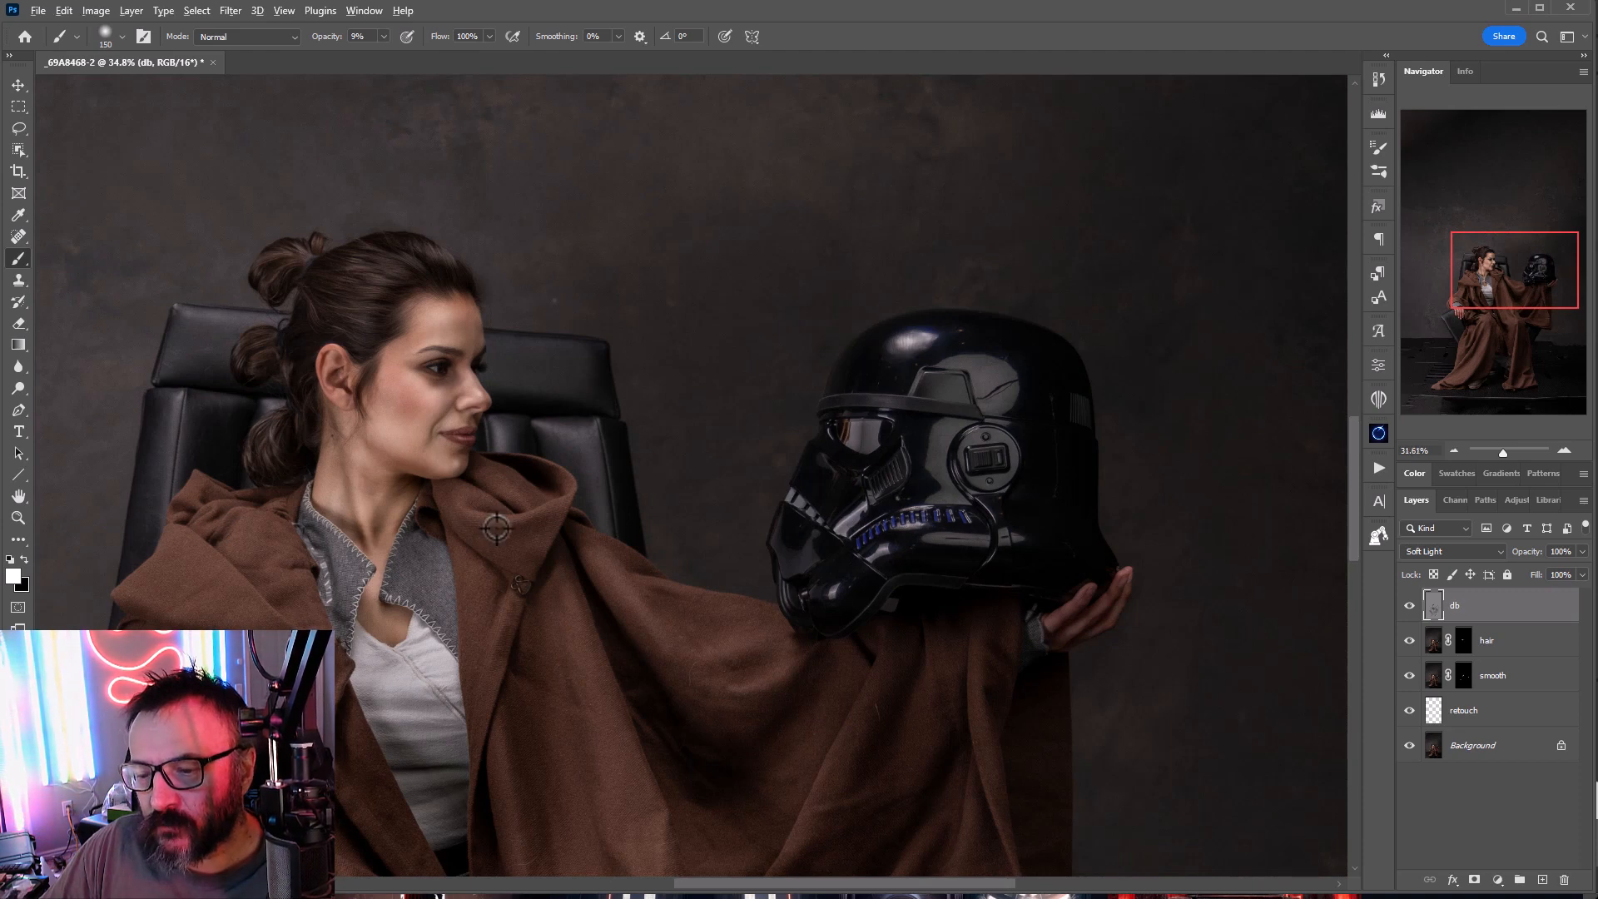
{"action": "scroll", "coordinate": [496, 527], "scroll_direction": "down", "scroll_amount": 2}
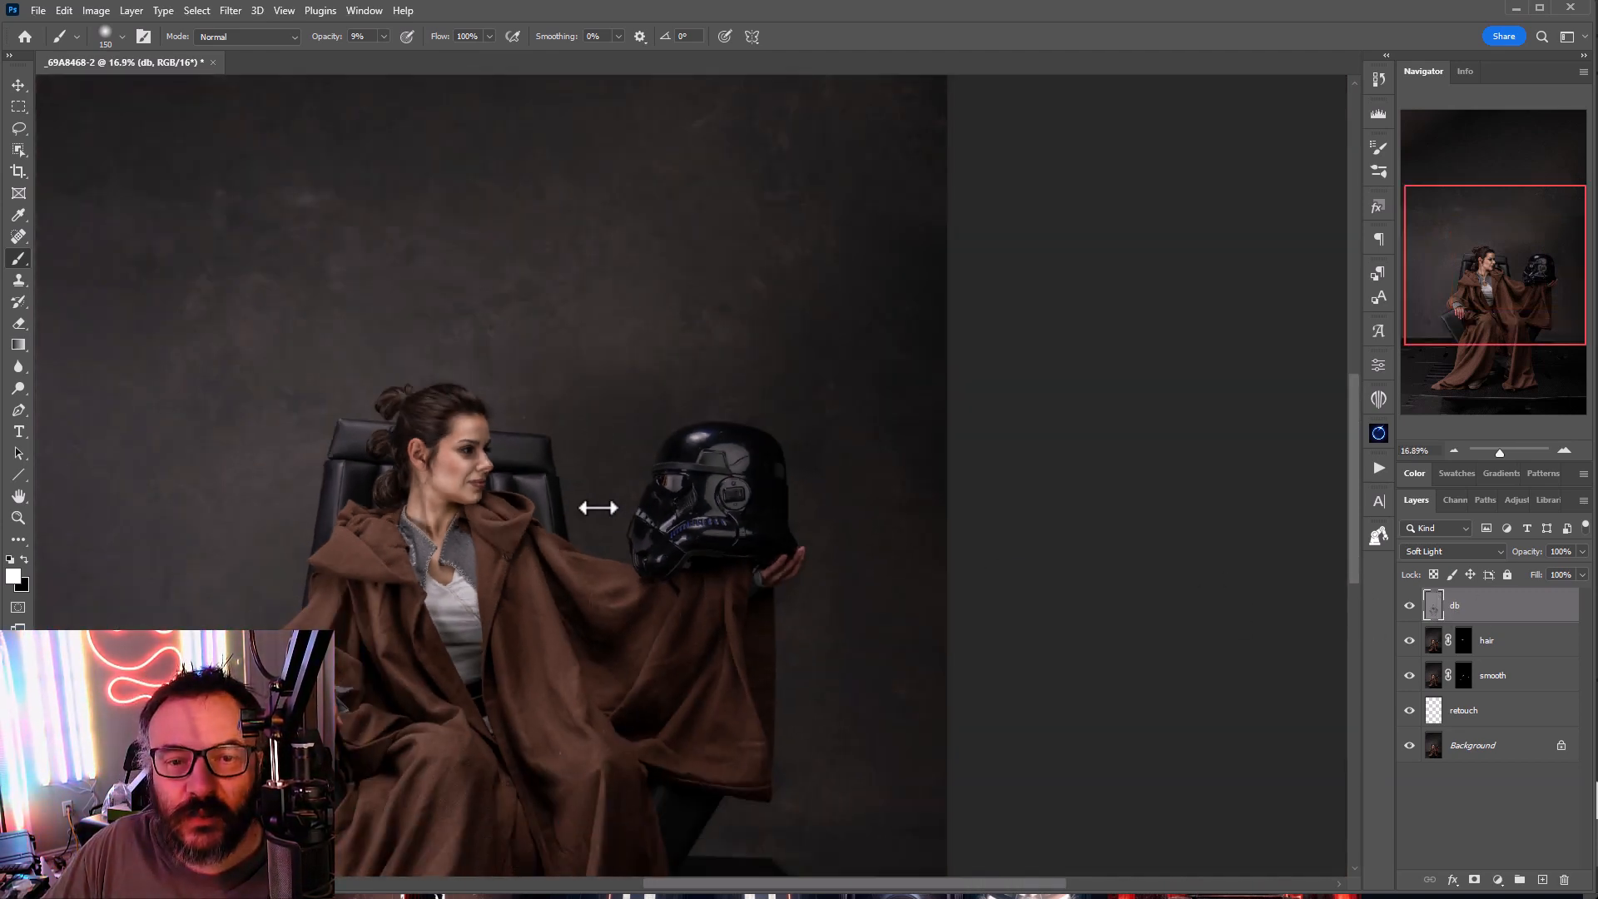
{"action": "scroll", "coordinate": [597, 508], "scroll_direction": "down", "scroll_amount": 3}
{"action": "left_click_drag", "start_coordinate": [616, 607], "coordinate": [716, 600]}
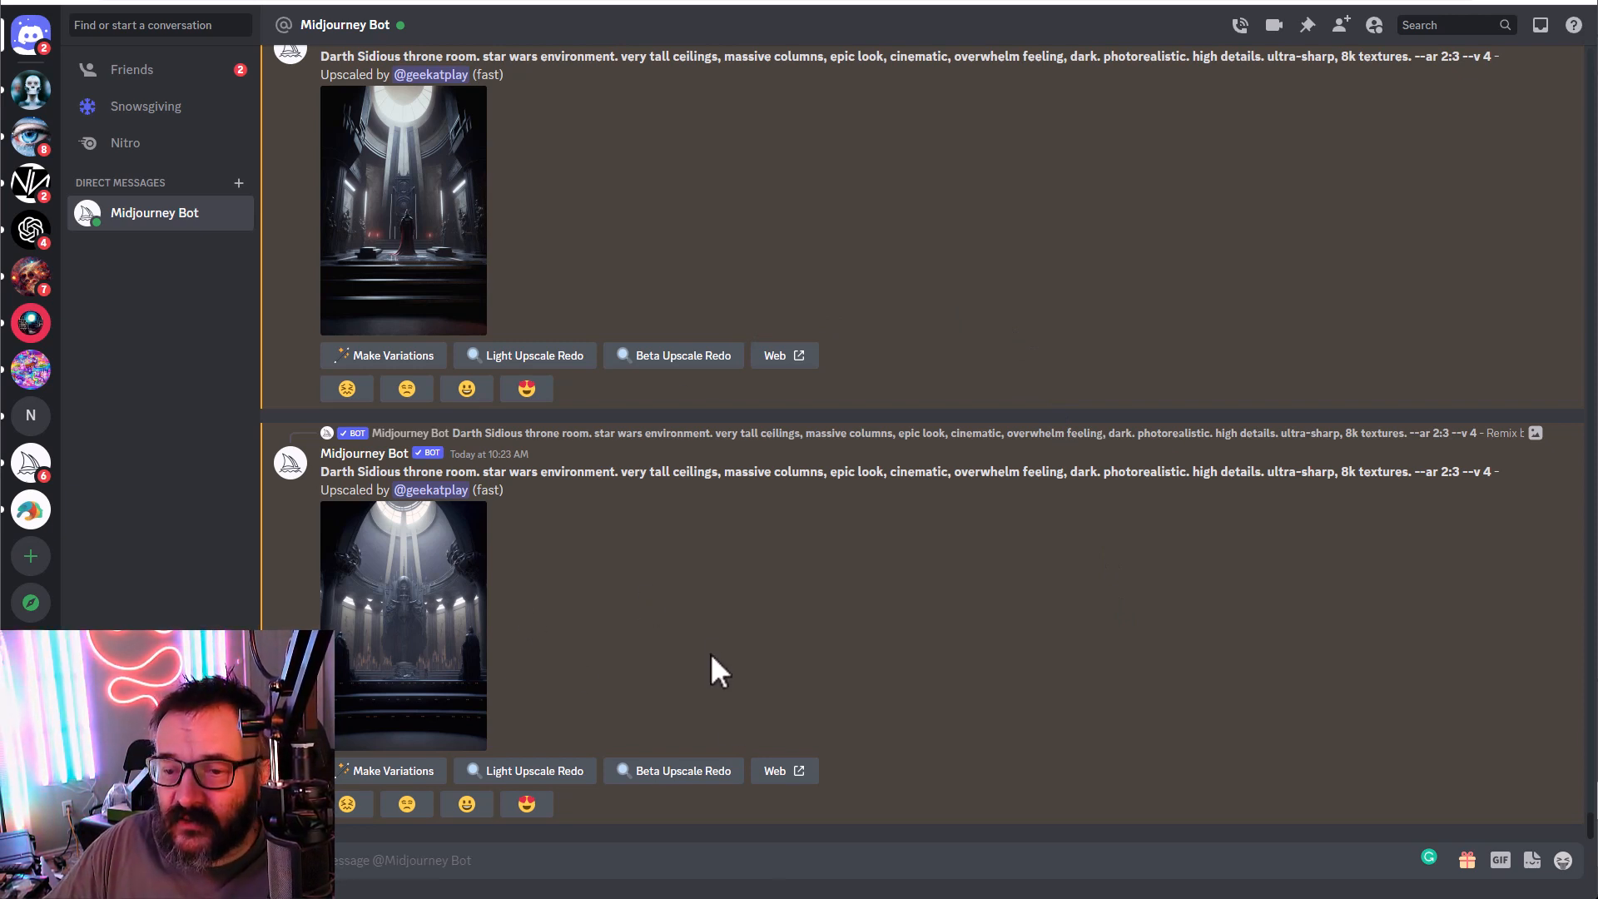
Step: Check the portrait in Photoshop, then return to Discord and highlight most of the latest Darth Sidious throne room prompt
{"action": "left_click", "coordinate": [894, 897]}
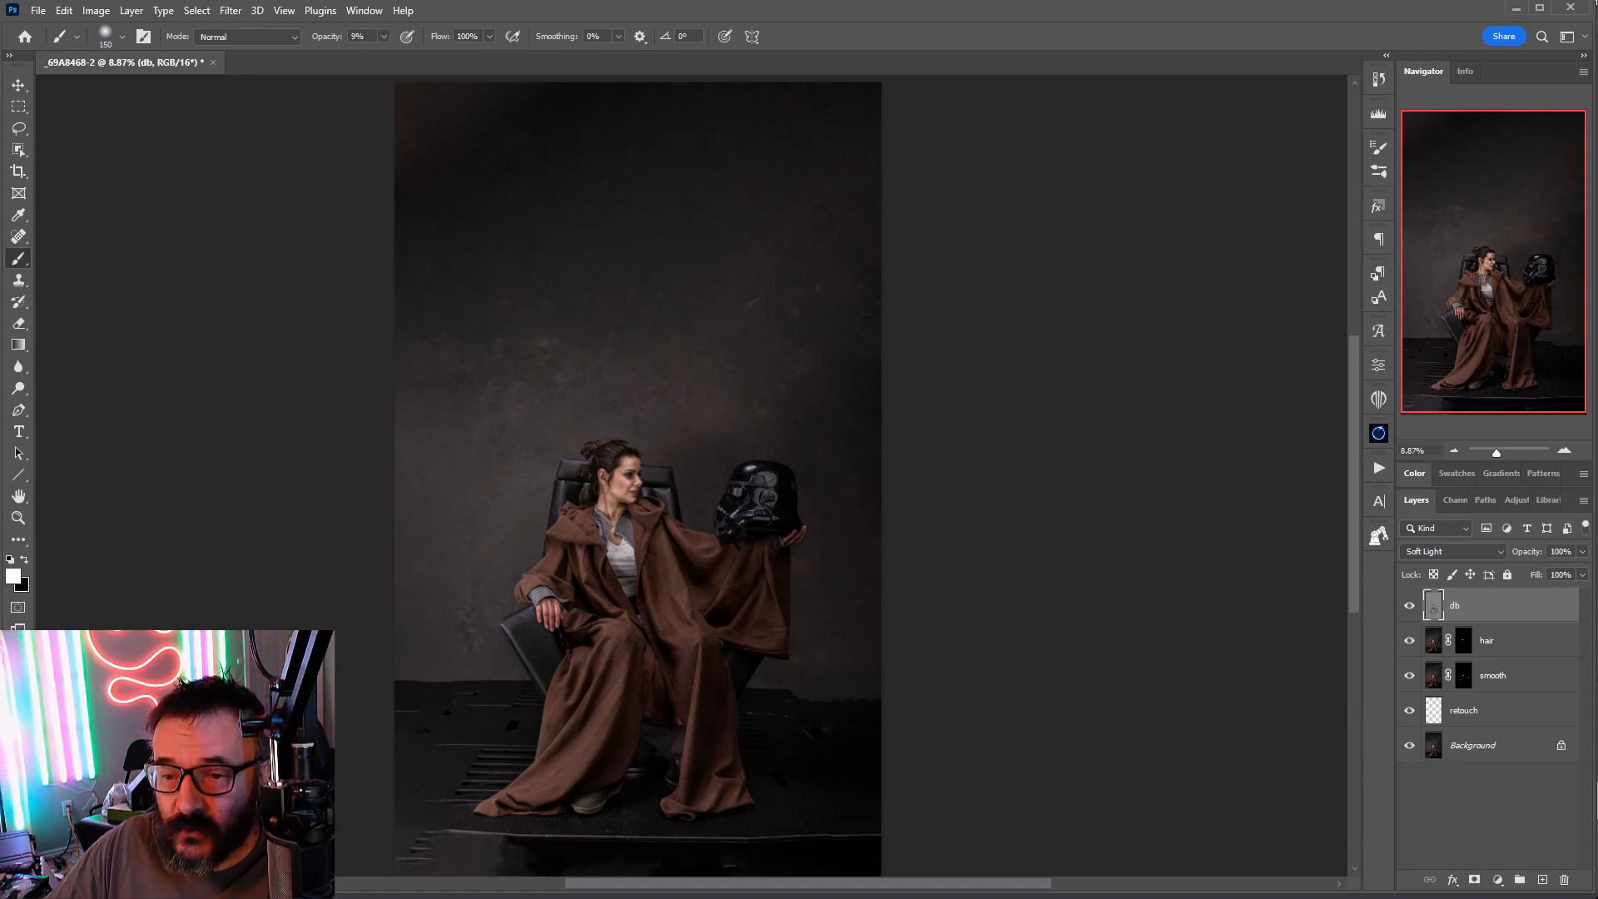
{"action": "key", "text": "alt+Tab"}
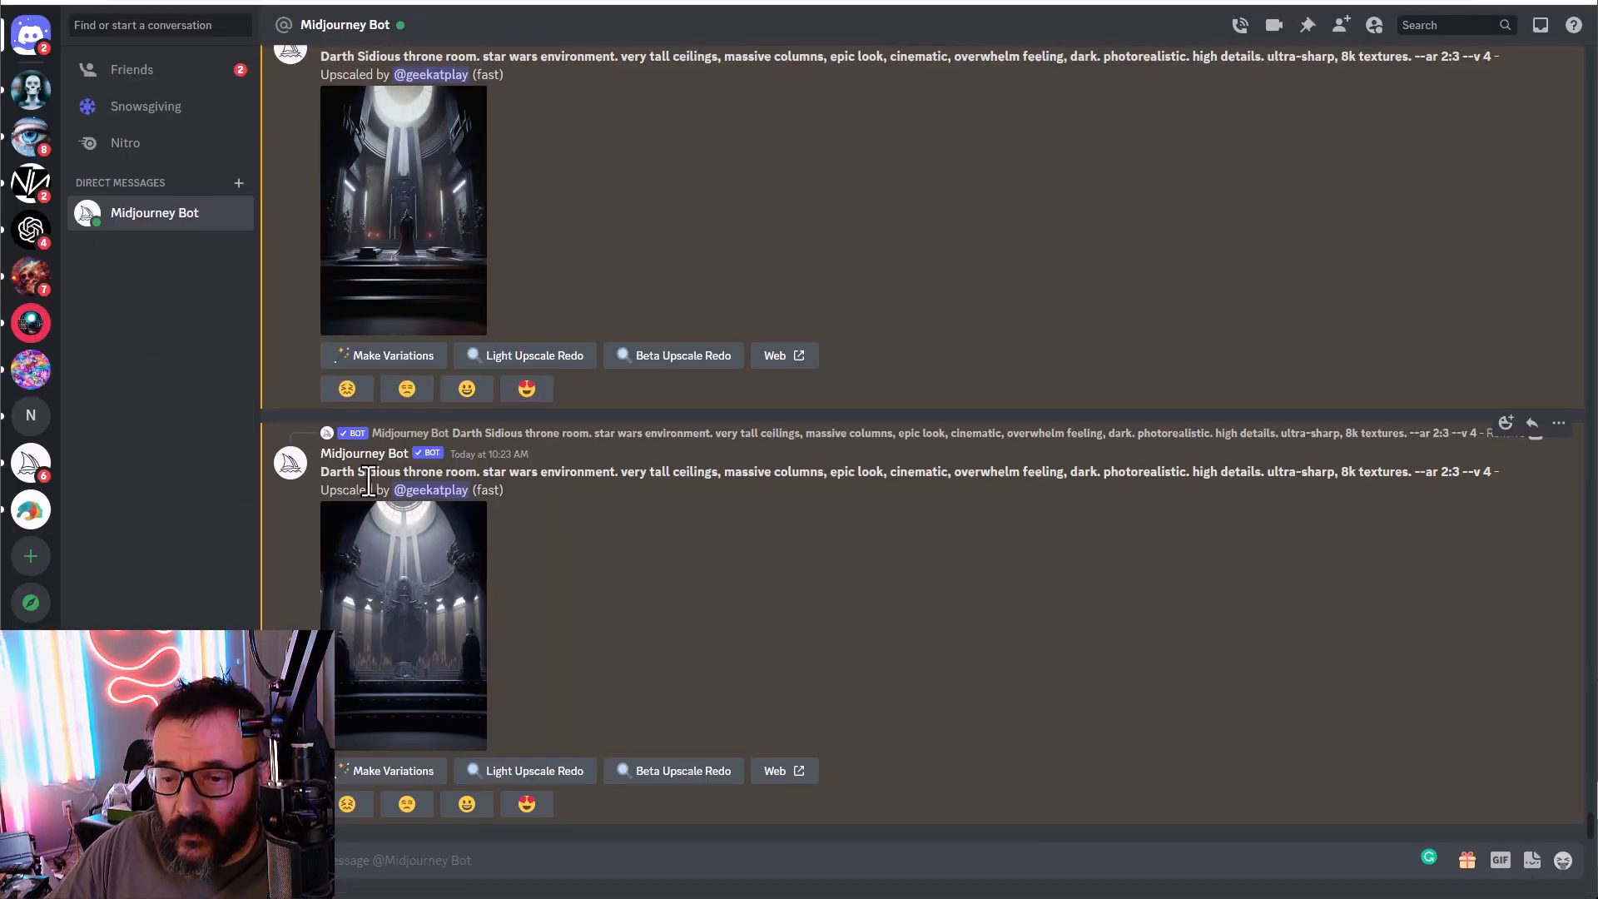
{"action": "left_click_drag", "start_coordinate": [322, 472], "coordinate": [1114, 476]}
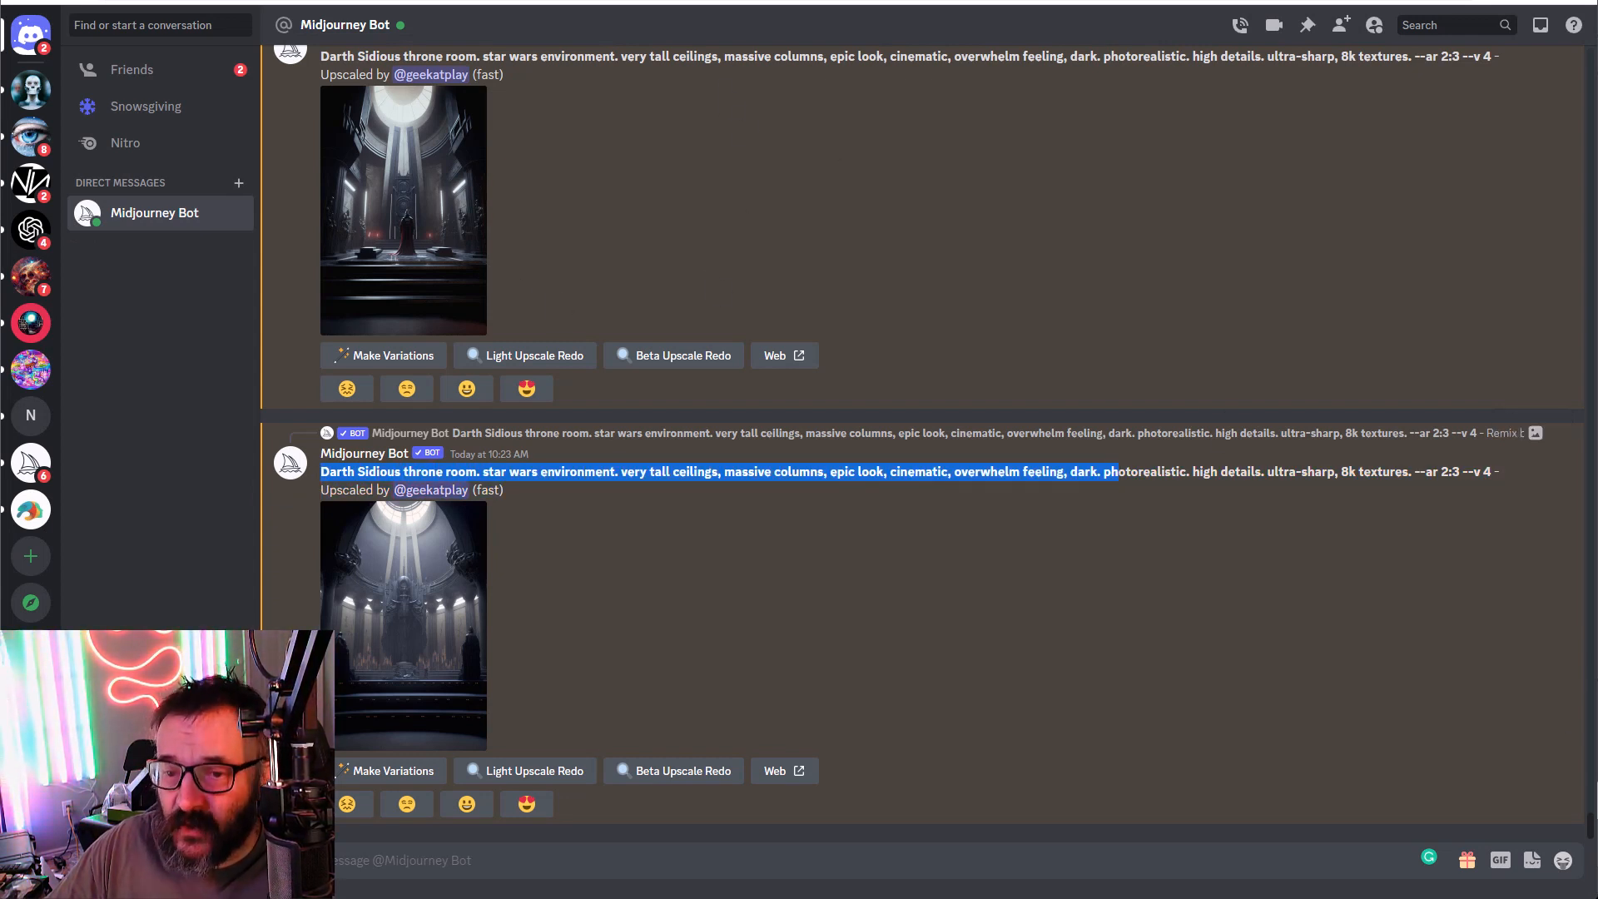
Step: Switch to the Midjourney web gallery, browse the generated throne room images, and return to the Midjourney Bot chat
{"action": "key", "text": "alt+Tab"}
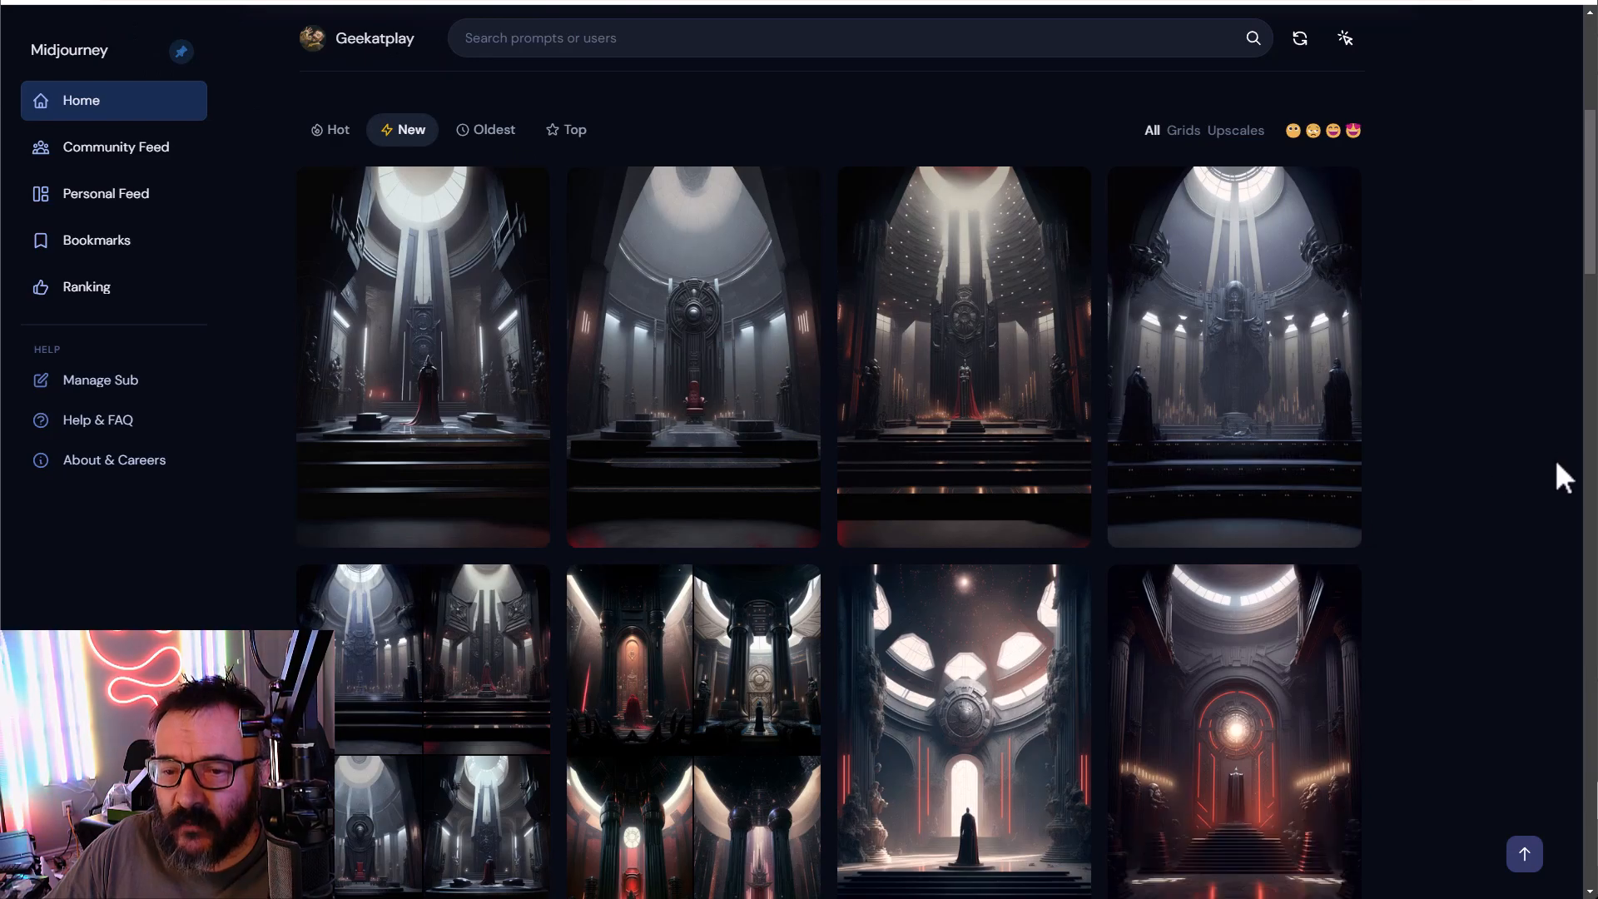
{"action": "left_click_drag", "start_coordinate": [1586, 241], "coordinate": [1596, 670]}
{"action": "left_click", "coordinate": [92, 2]}
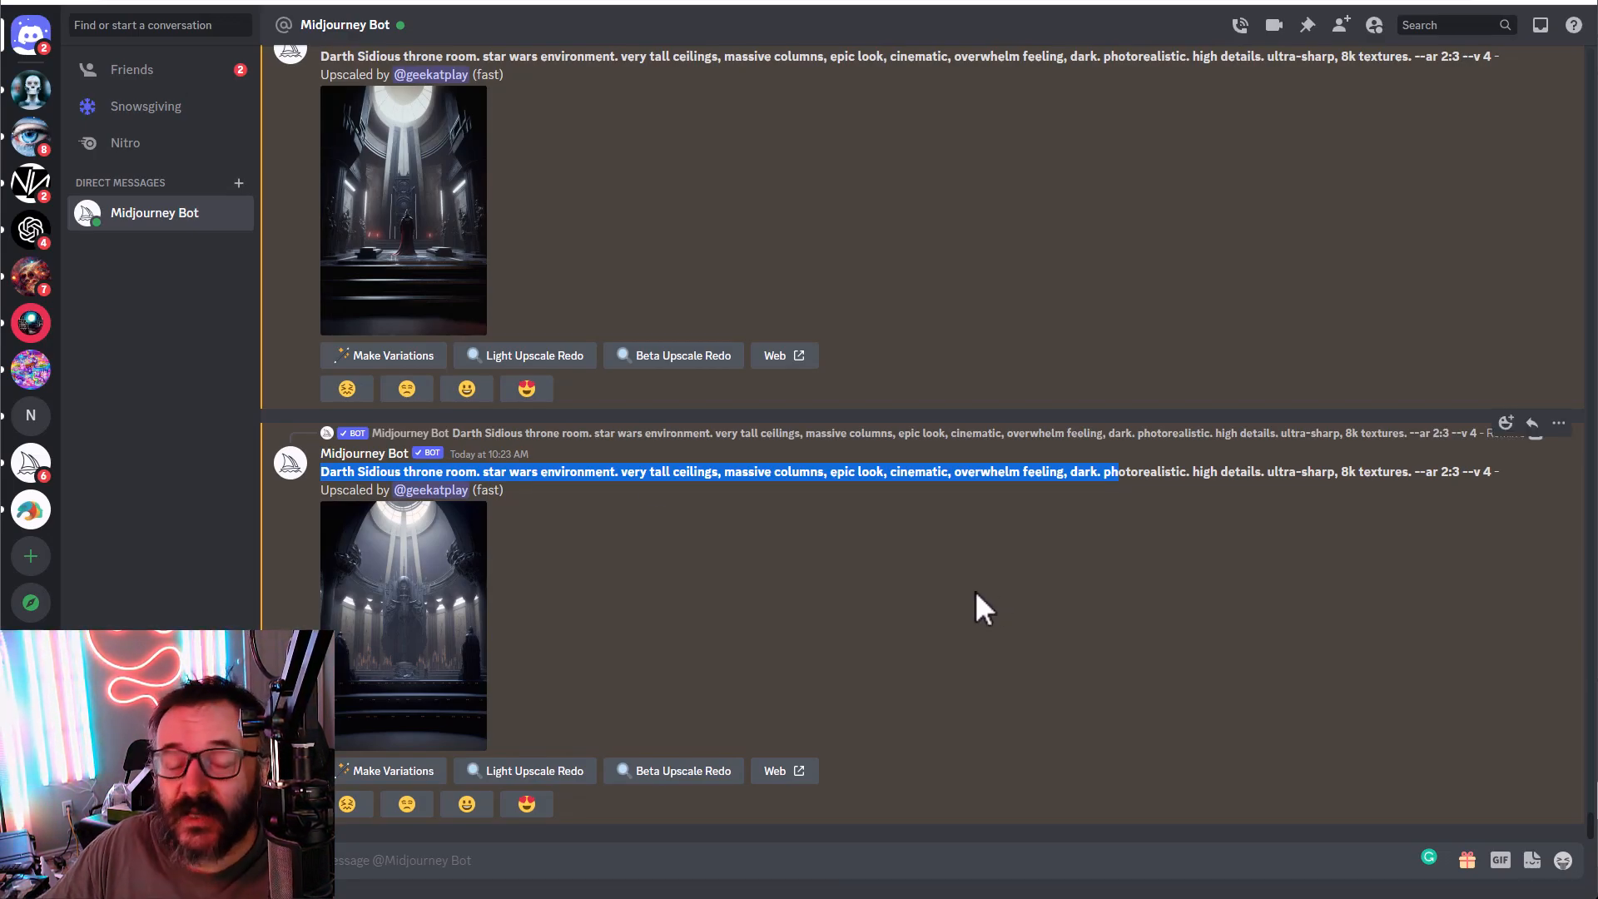
Step: Start an /imagine command in the Midjourney Bot chat with the prompt "Darth Sidious throne room"
{"action": "left_click", "coordinate": [337, 476]}
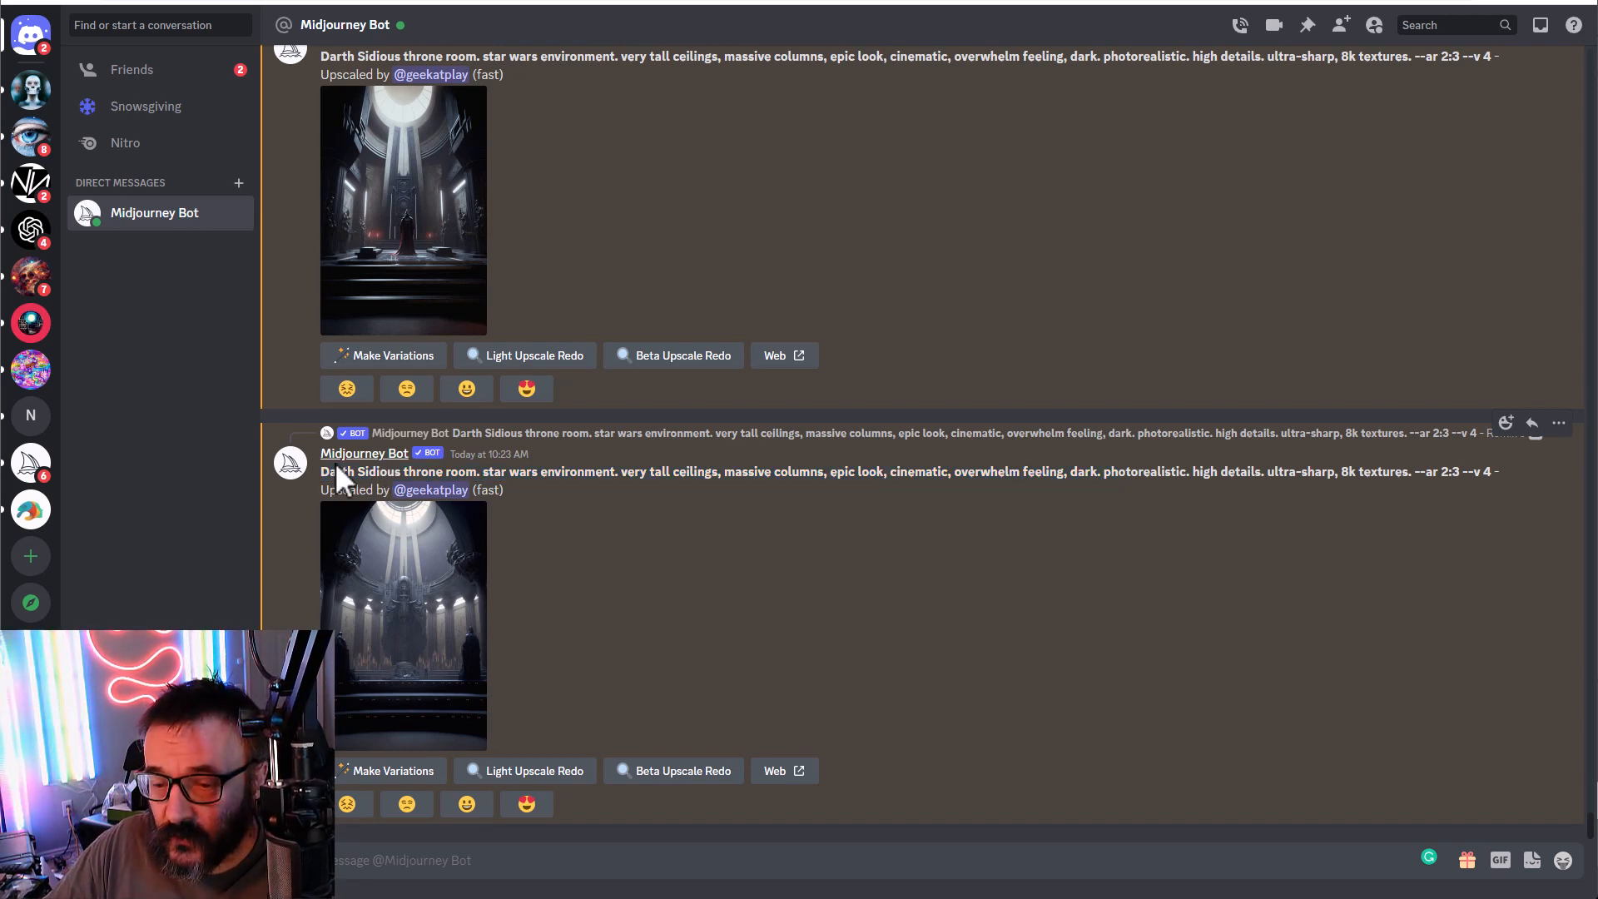
{"action": "left_click_drag", "start_coordinate": [322, 472], "coordinate": [418, 473]}
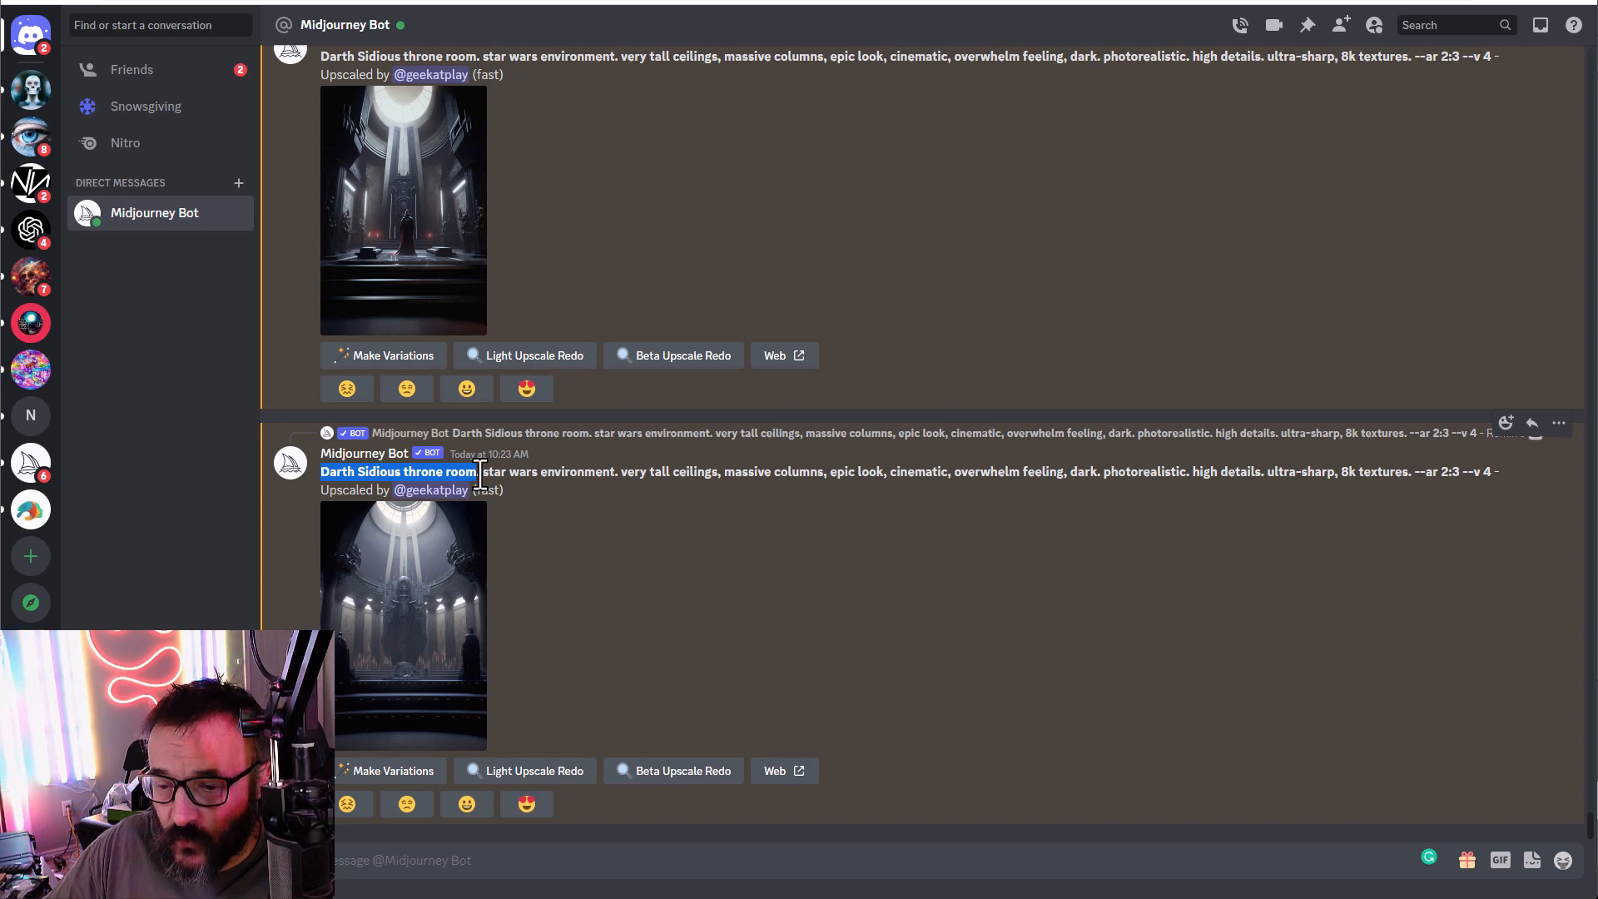
{"action": "left_click", "coordinate": [563, 866]}
{"action": "type", "text": "/"}
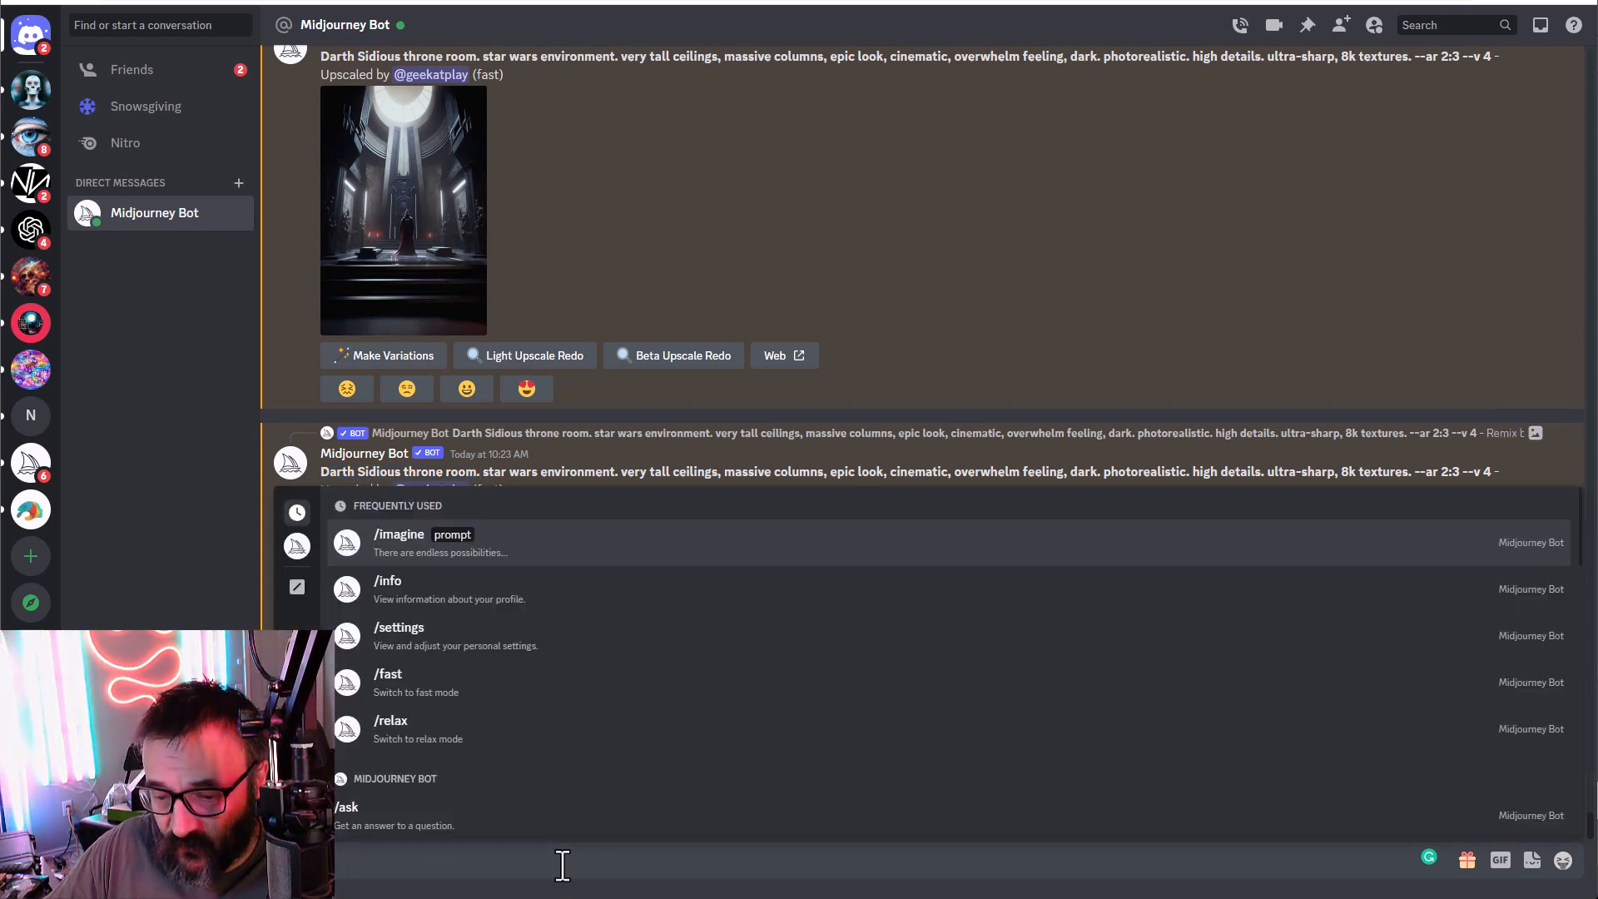
{"action": "type", "text": "imagine"}
{"action": "key", "text": "Tab"}
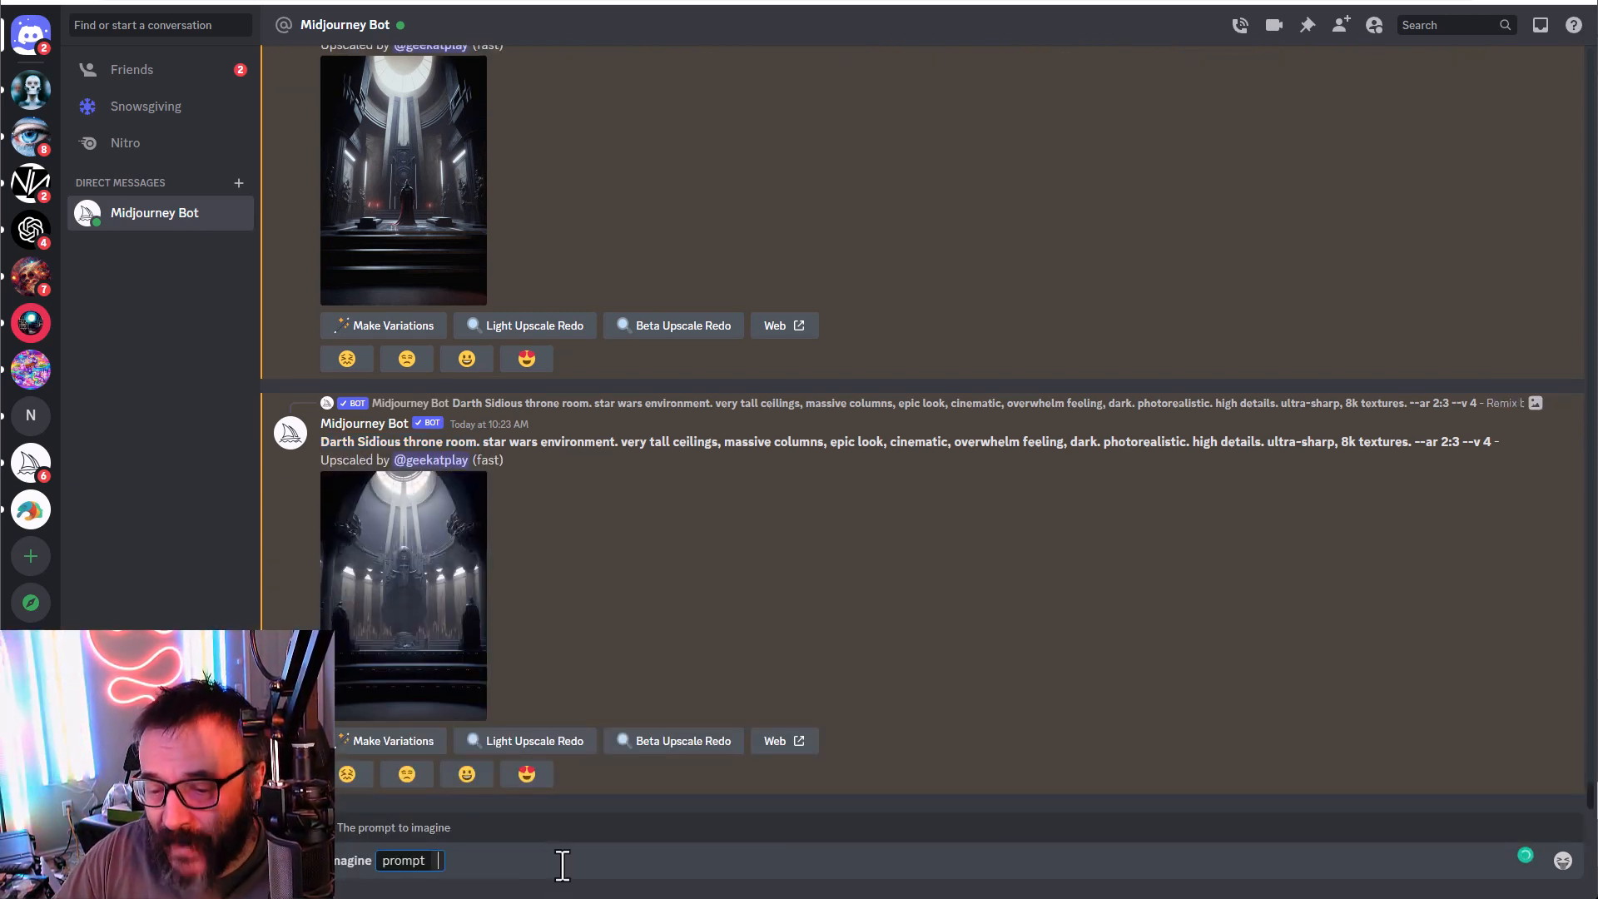
{"action": "type", "text": "Darth Sidious throne room"}
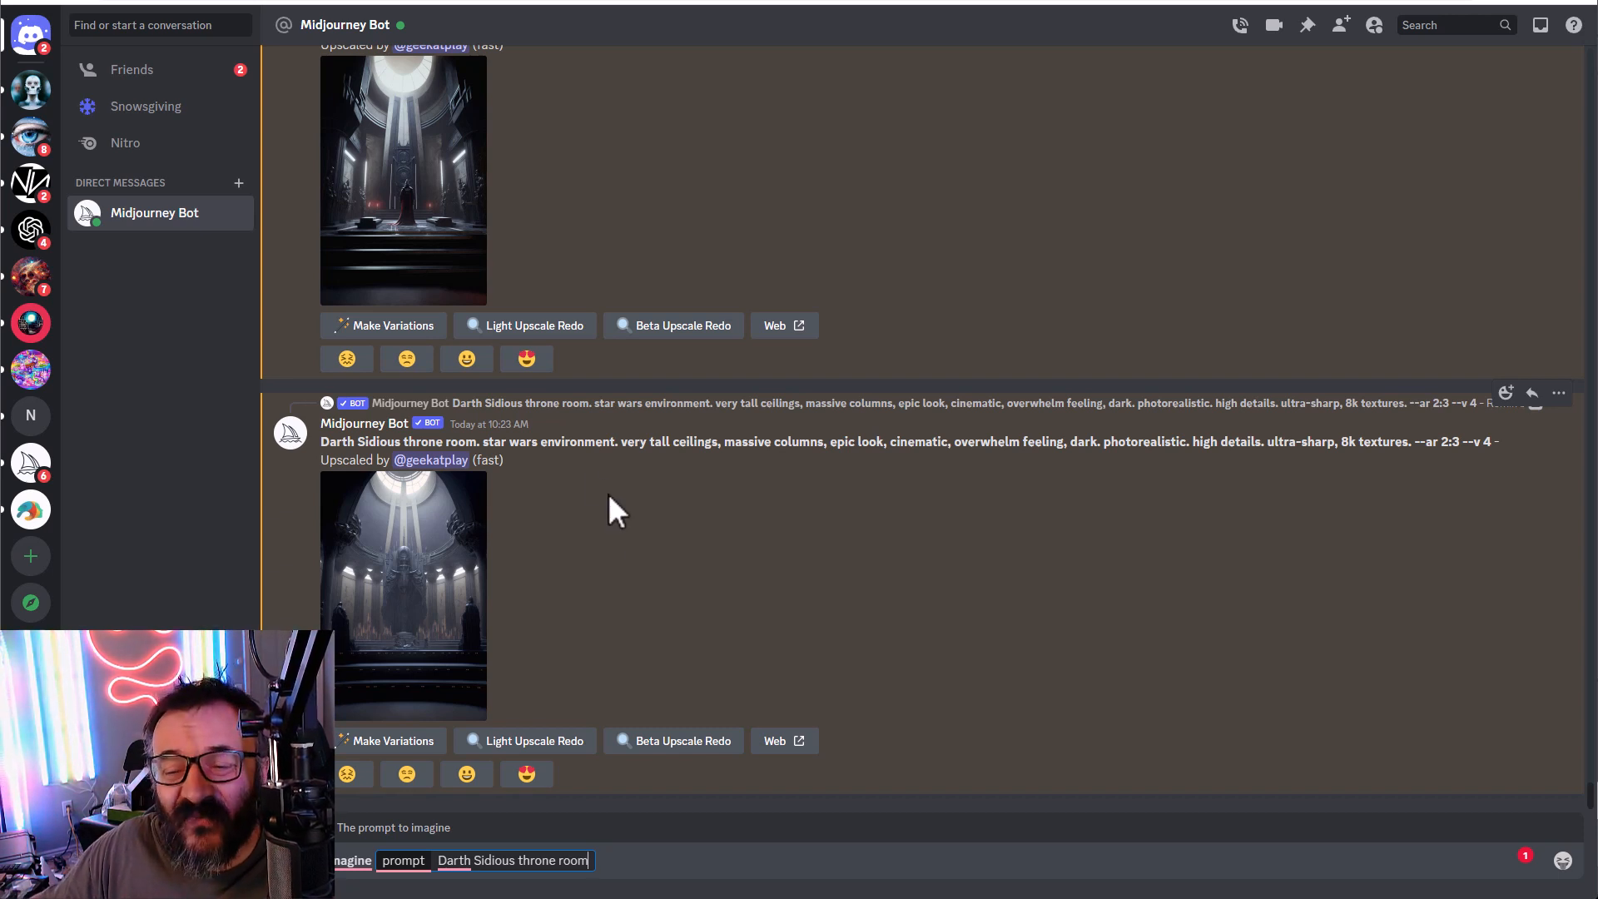
Step: Extend the prompt with a period and the phrase "star wars environment" copied from the earlier message
{"action": "left_click_drag", "start_coordinate": [483, 441], "coordinate": [617, 445]}
{"action": "key", "text": "ctrl+c"}
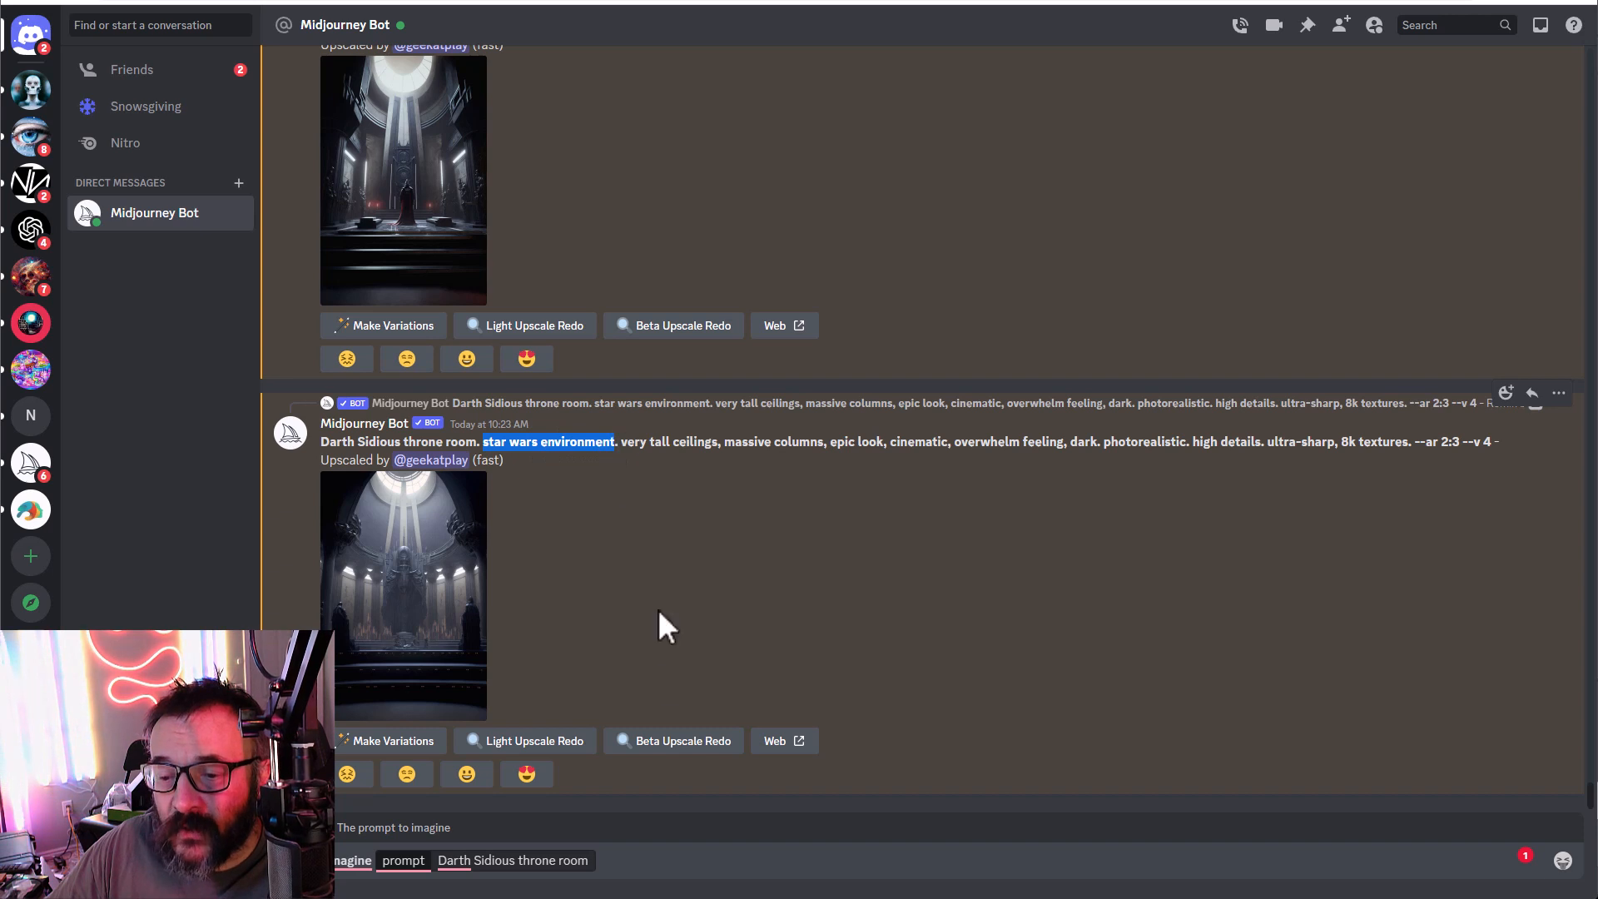
{"action": "left_click", "coordinate": [591, 858]}
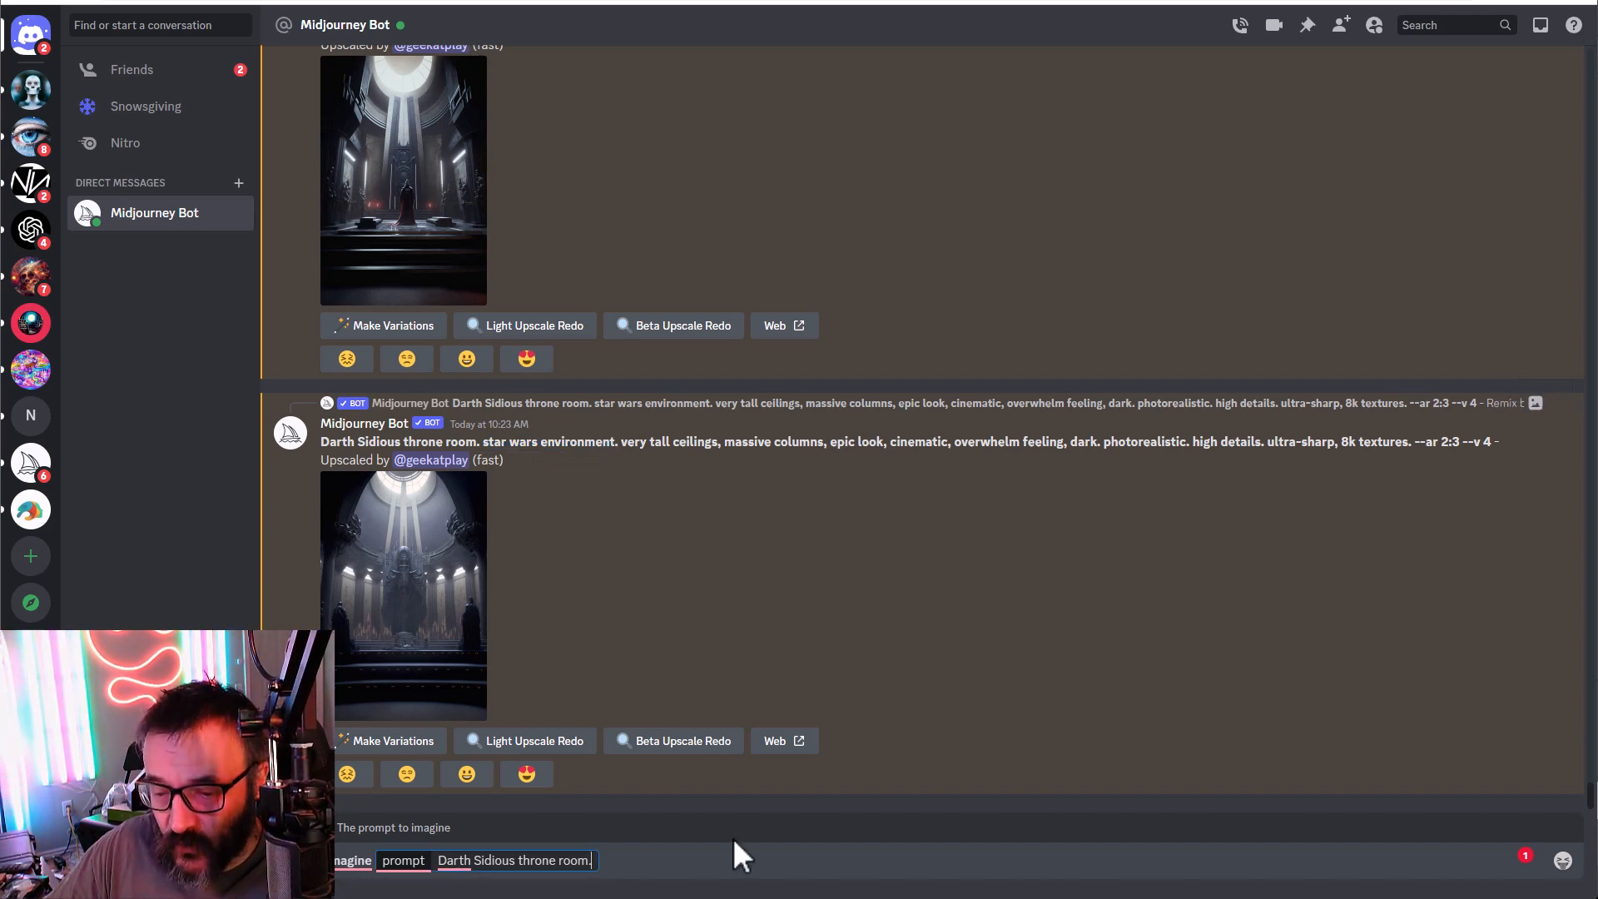
{"action": "type", "text": "."}
{"action": "key", "text": "ctrl+v"}
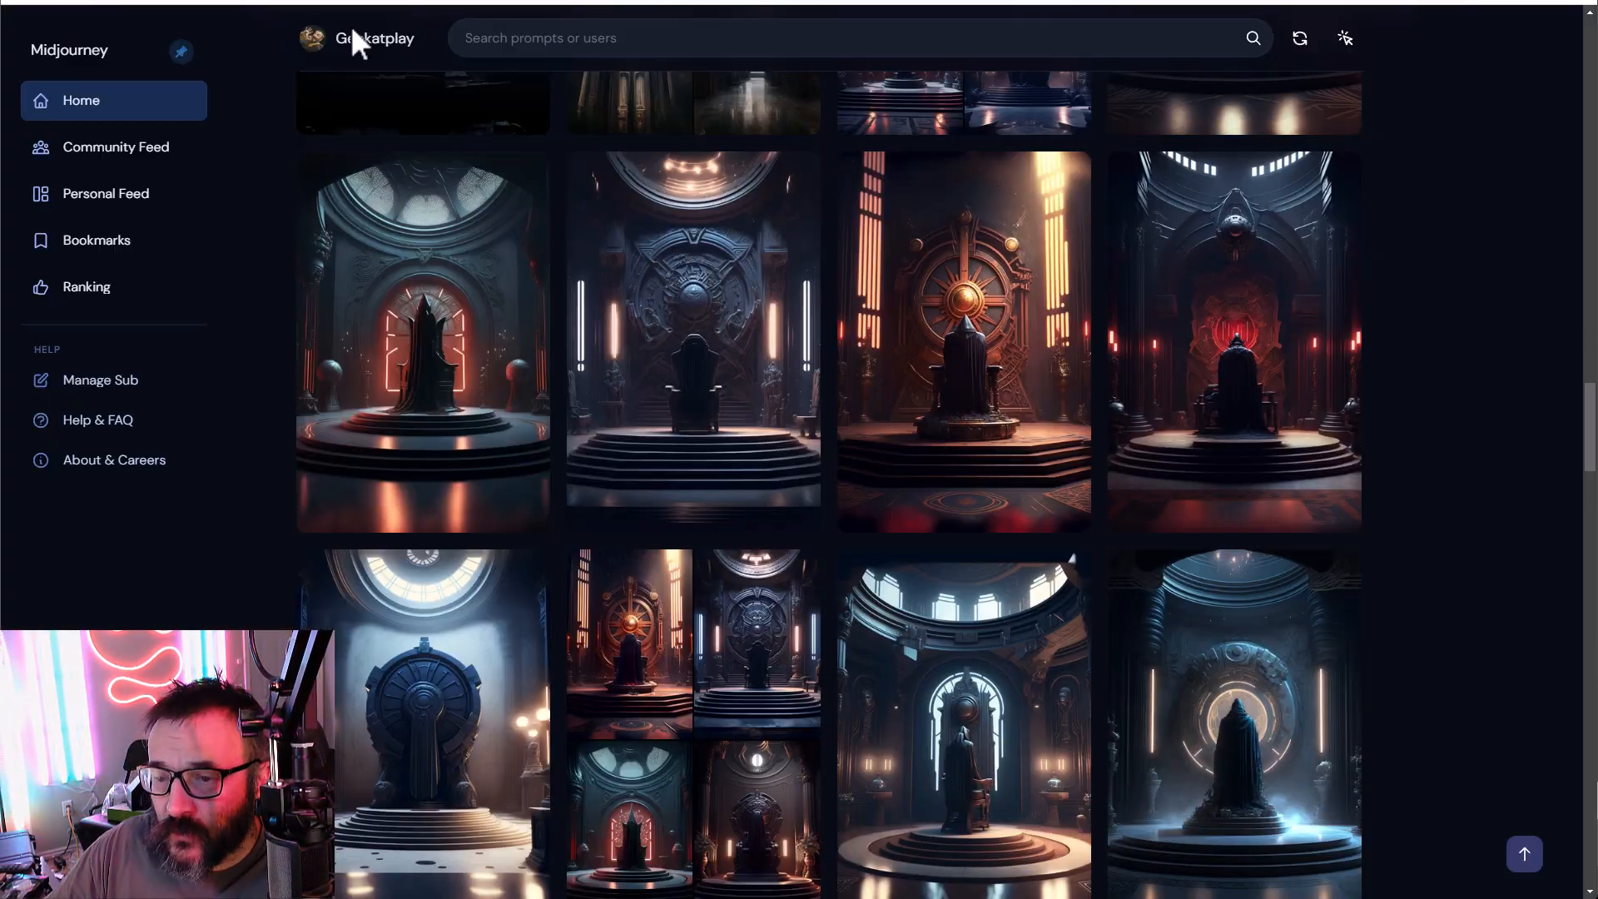
Step: Examine the four-image grid from the short "Darth Sidious throne room. star wars environment" prompt in the Midjourney web gallery
{"action": "scroll", "coordinate": [1462, 463], "scroll_direction": "down", "scroll_amount": 4}
{"action": "scroll", "coordinate": [1470, 432], "scroll_direction": "up", "scroll_amount": 2}
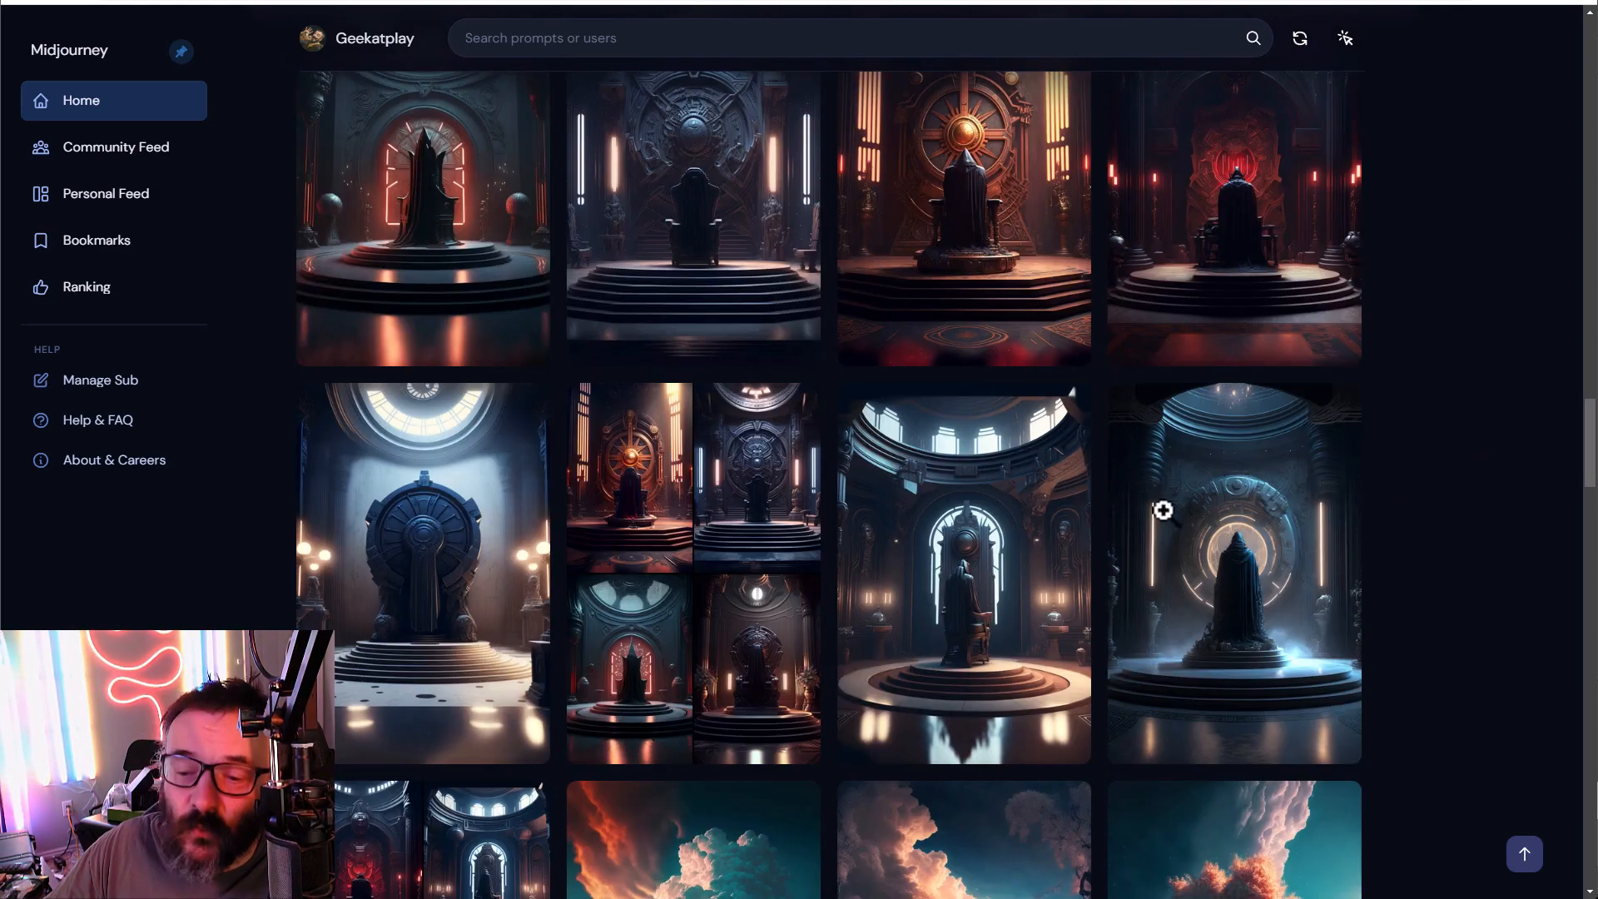
{"action": "mouse_move", "coordinate": [720, 485]}
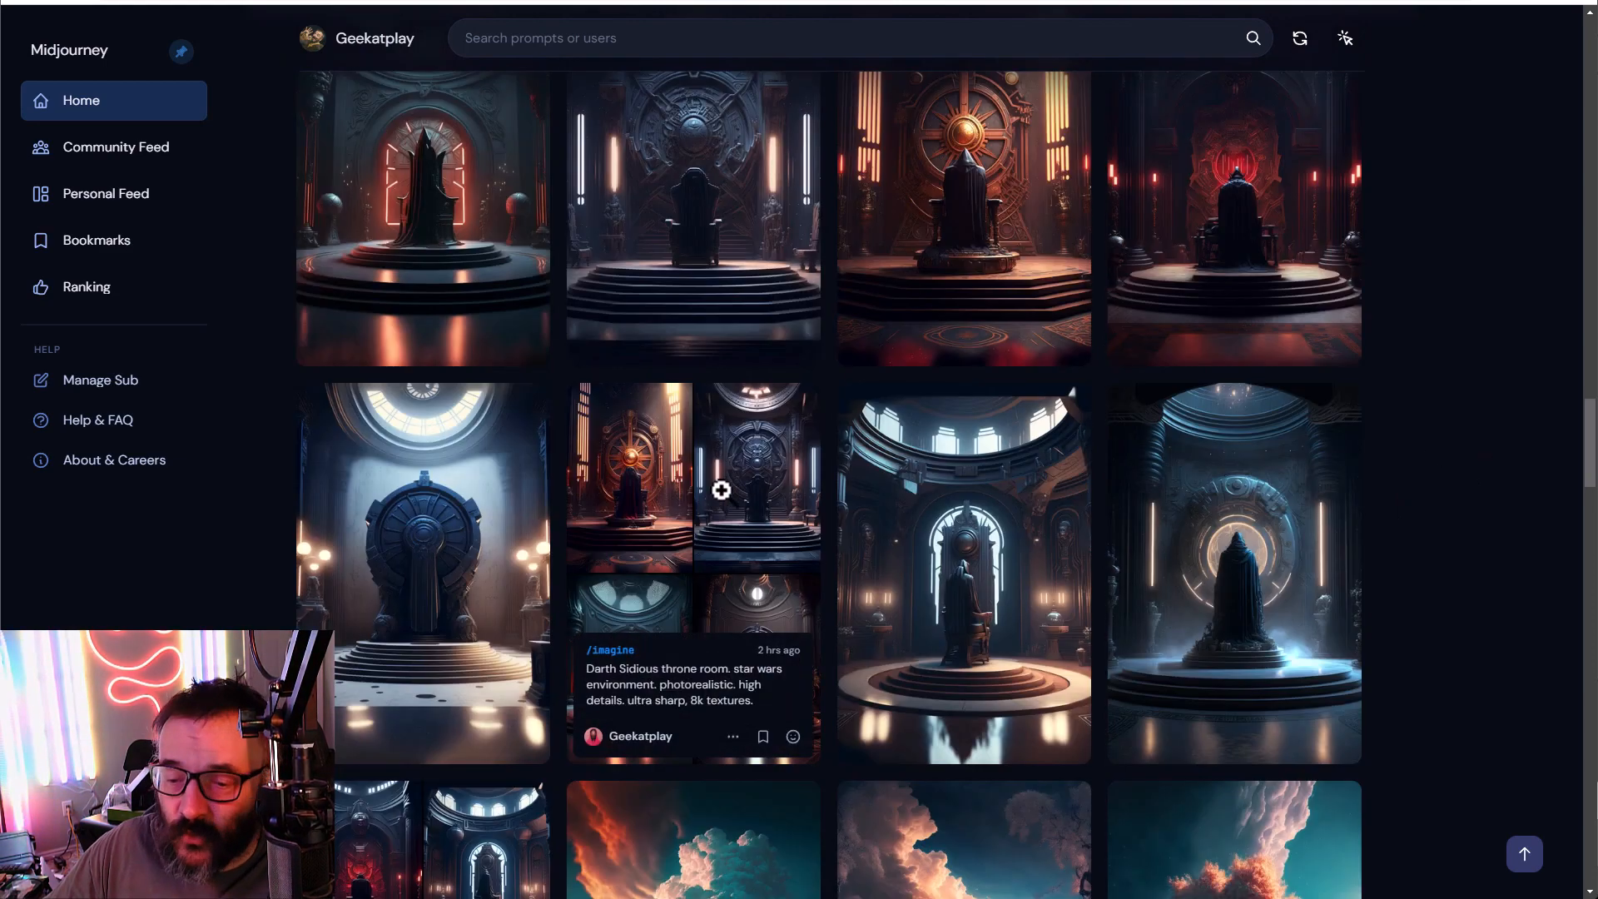
{"action": "left_click", "coordinate": [705, 555]}
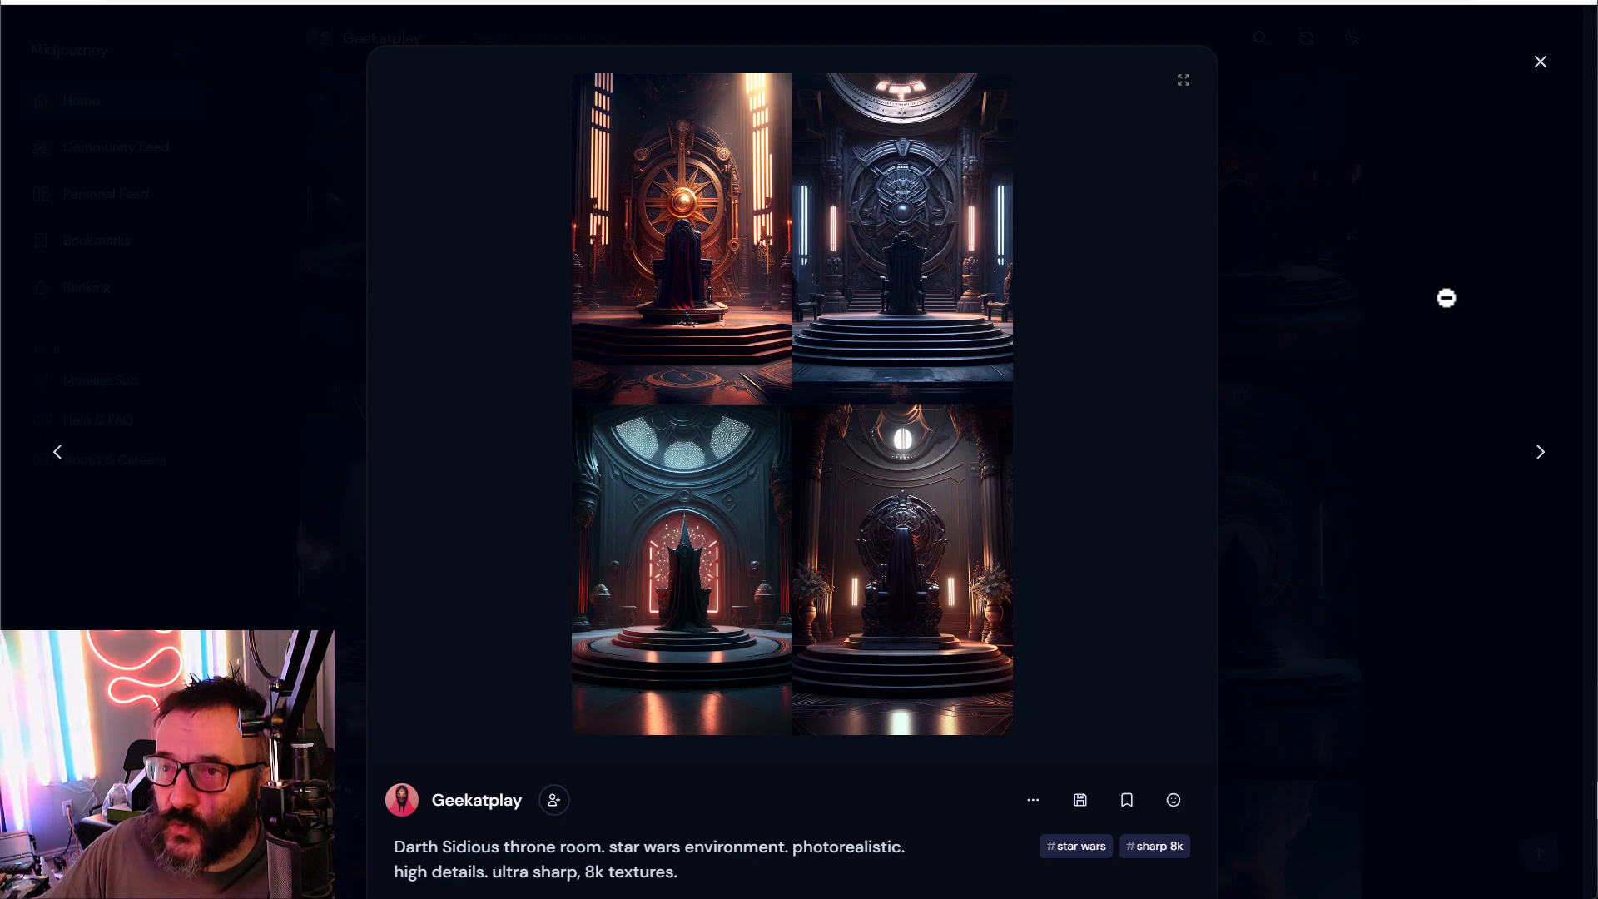
{"action": "left_click", "coordinate": [1473, 369]}
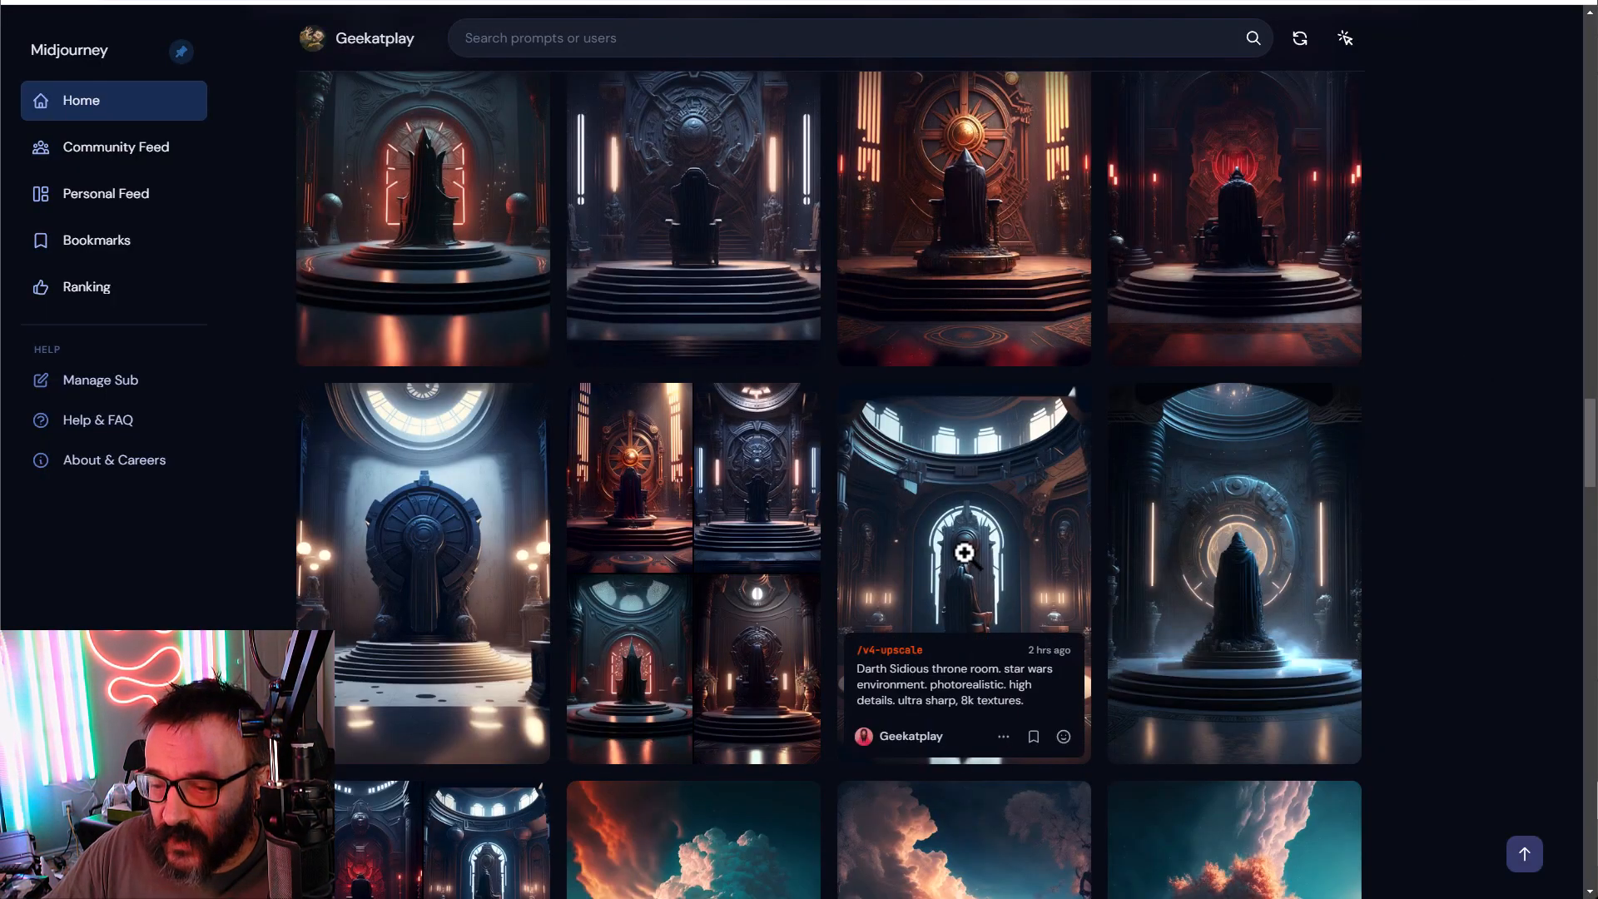
Step: View enlarged upscales of the blue-grey throne room with vertical lights and the throne flanked by potted plants
{"action": "scroll", "coordinate": [1004, 223], "scroll_direction": "up", "scroll_amount": 2}
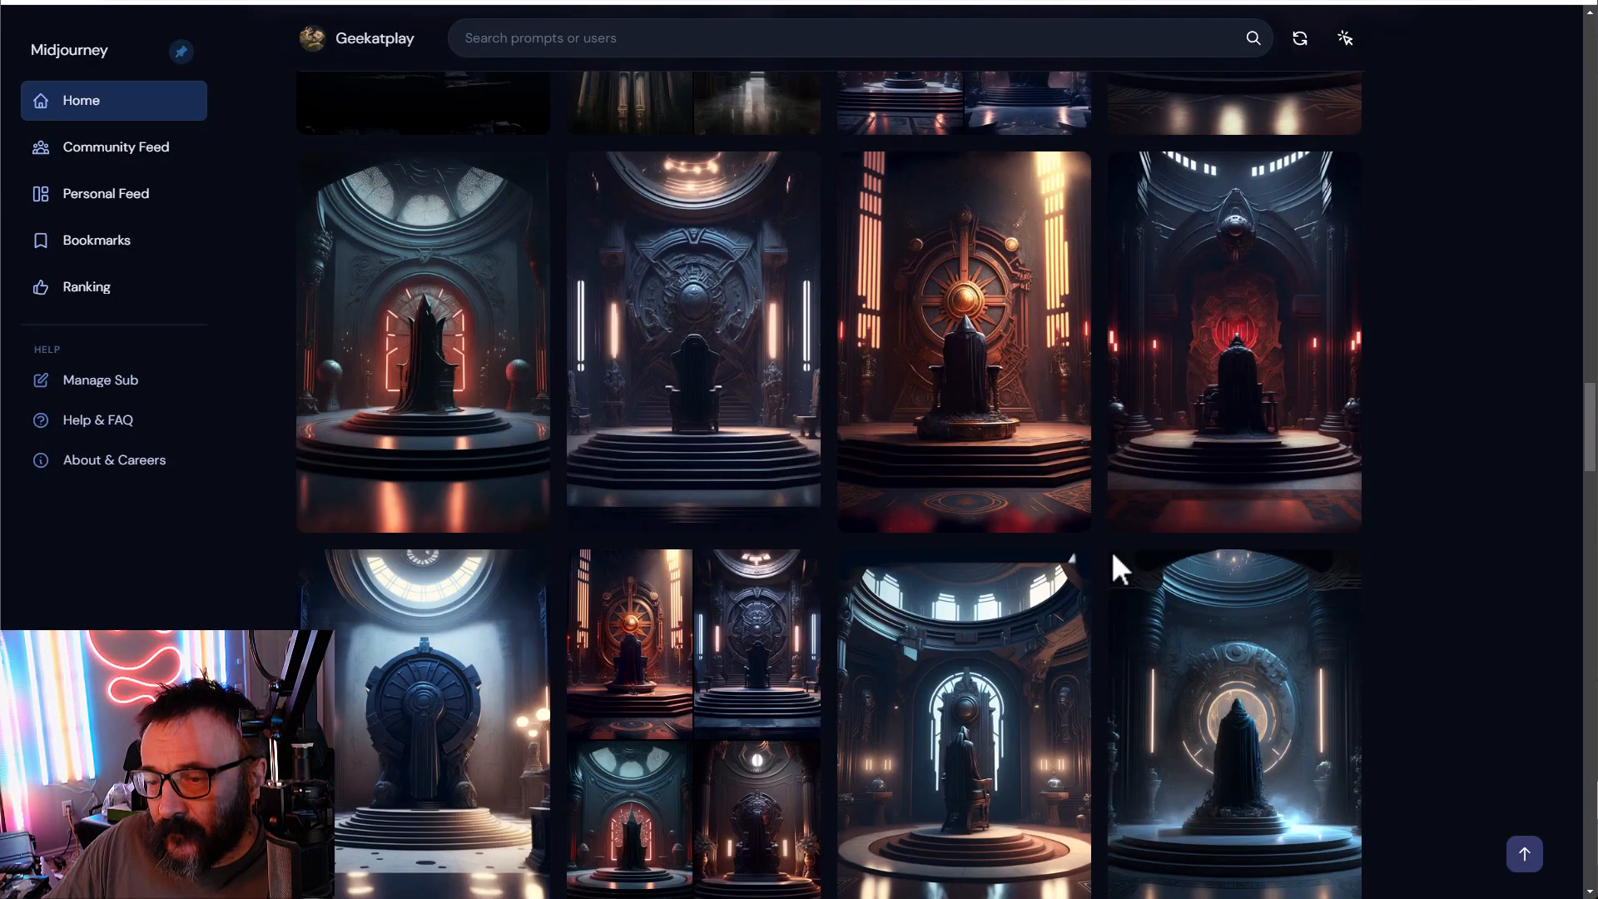
{"action": "left_click", "coordinate": [699, 307]}
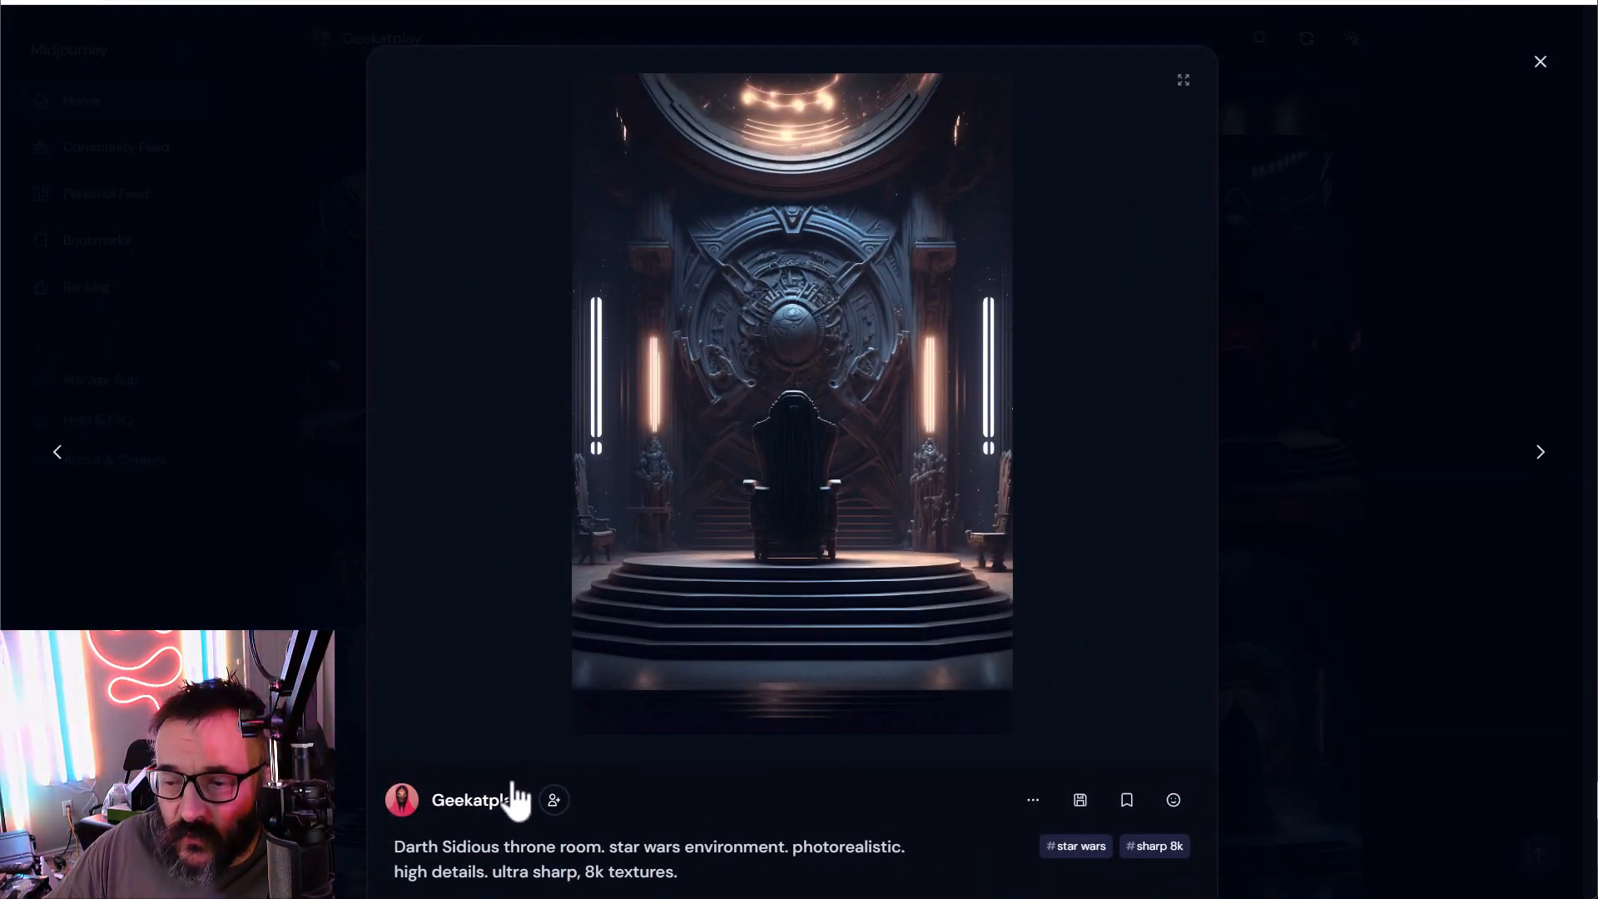
{"action": "left_click", "coordinate": [1359, 507]}
{"action": "scroll", "coordinate": [1071, 541], "scroll_direction": "up", "scroll_amount": 6}
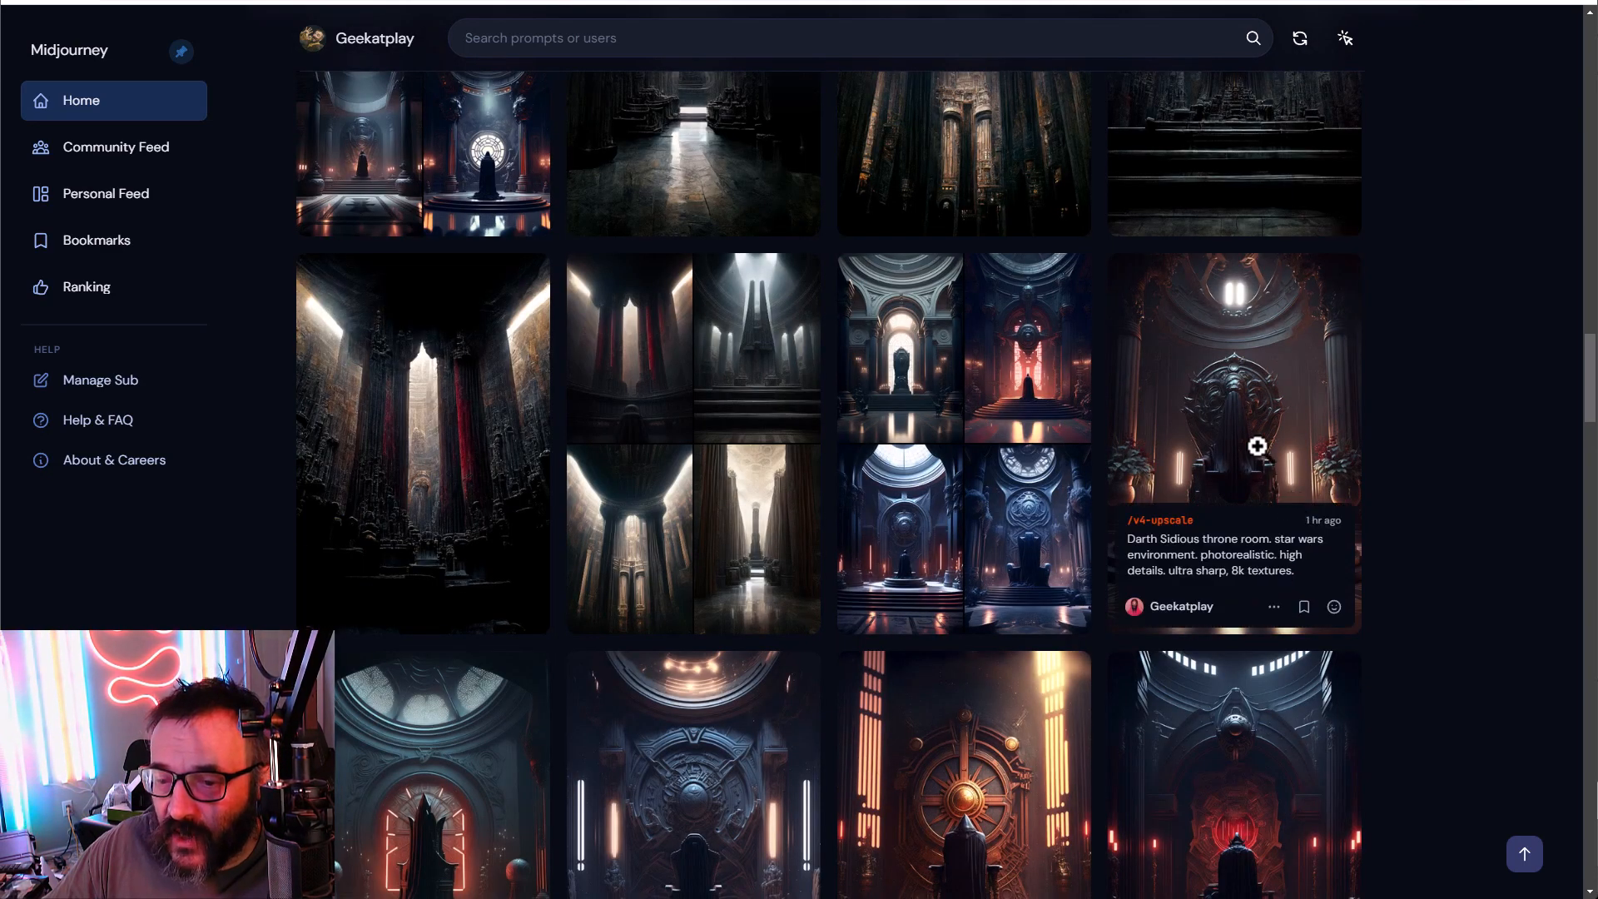
{"action": "left_click", "coordinate": [1255, 394]}
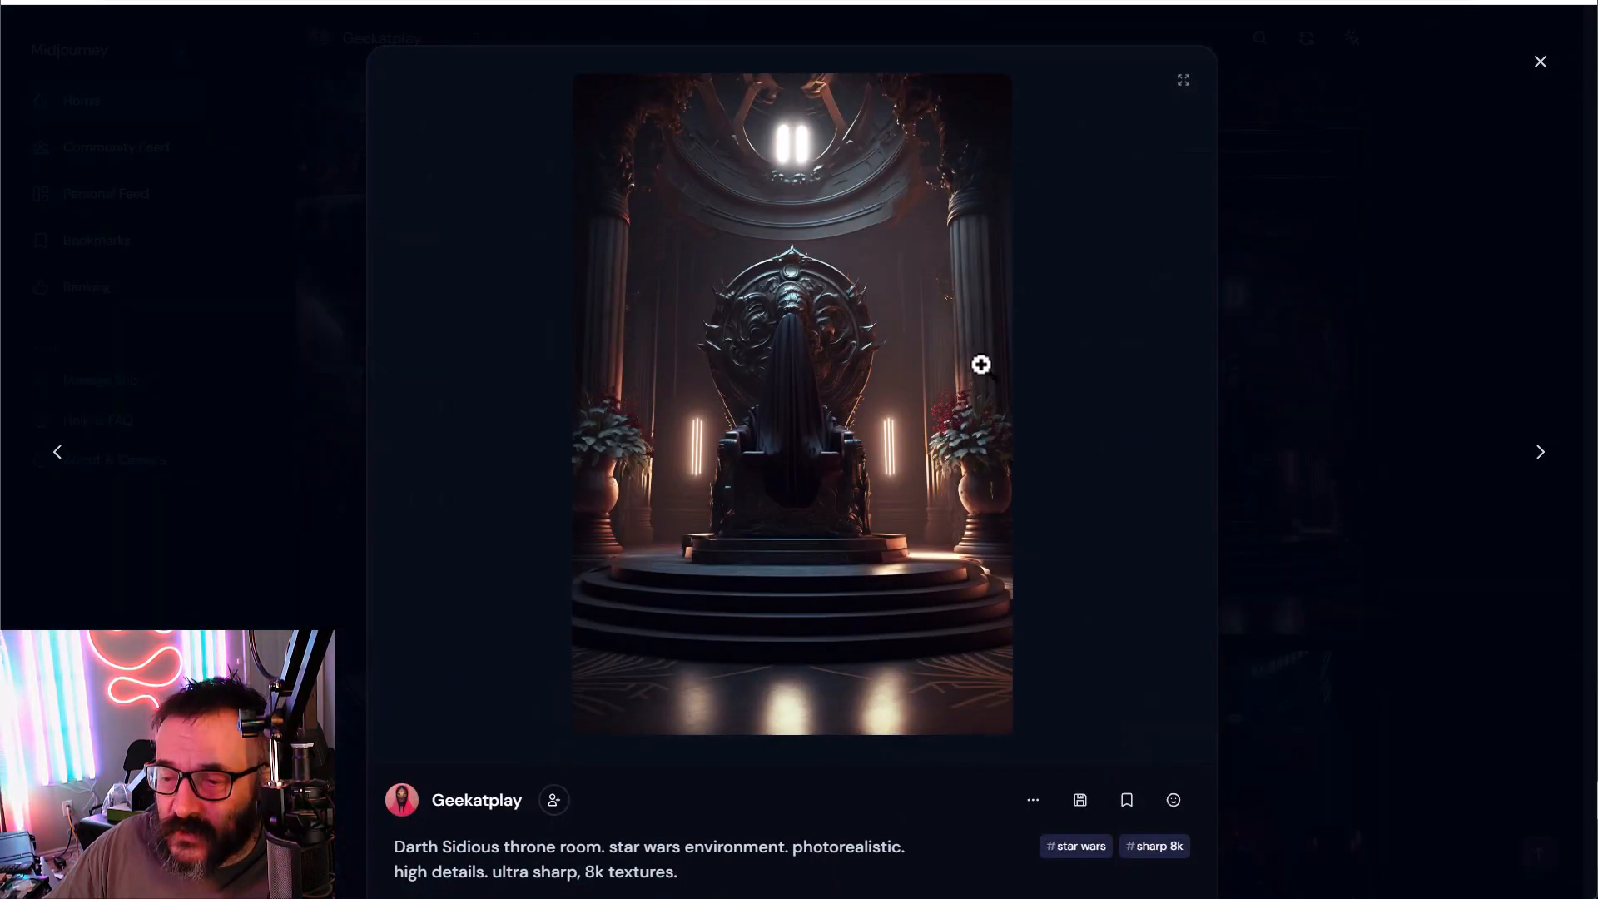
{"action": "left_click", "coordinate": [1407, 416]}
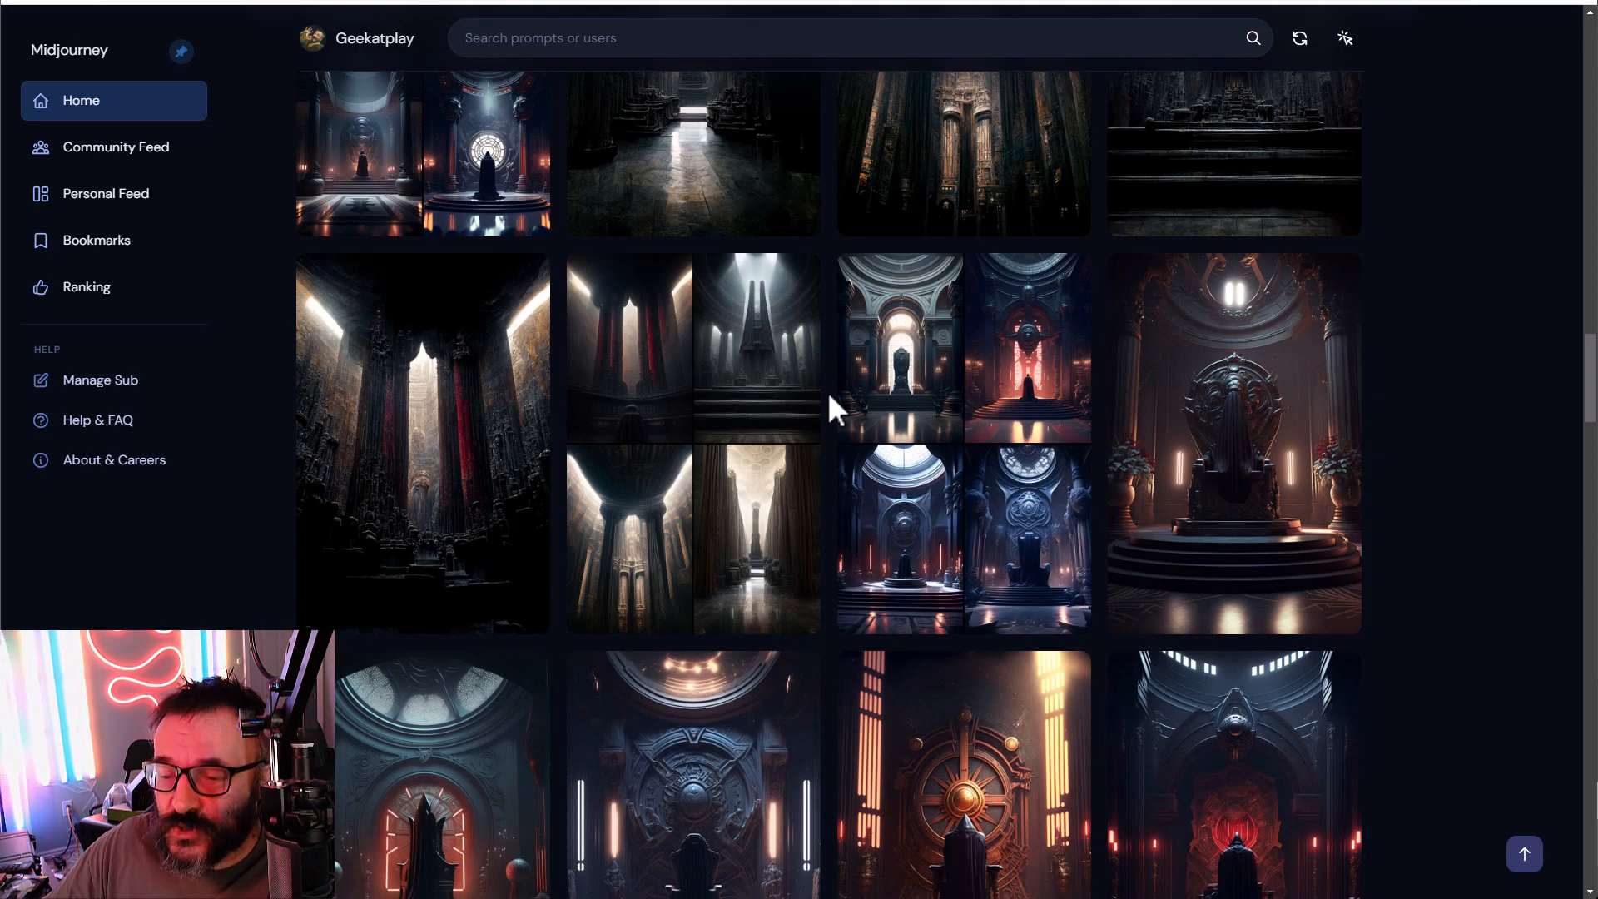
Step: Examine the grid and the enlarged red-columned upscale from the extended prompt with very tall ceilings and massive columns
{"action": "left_click", "coordinate": [720, 395]}
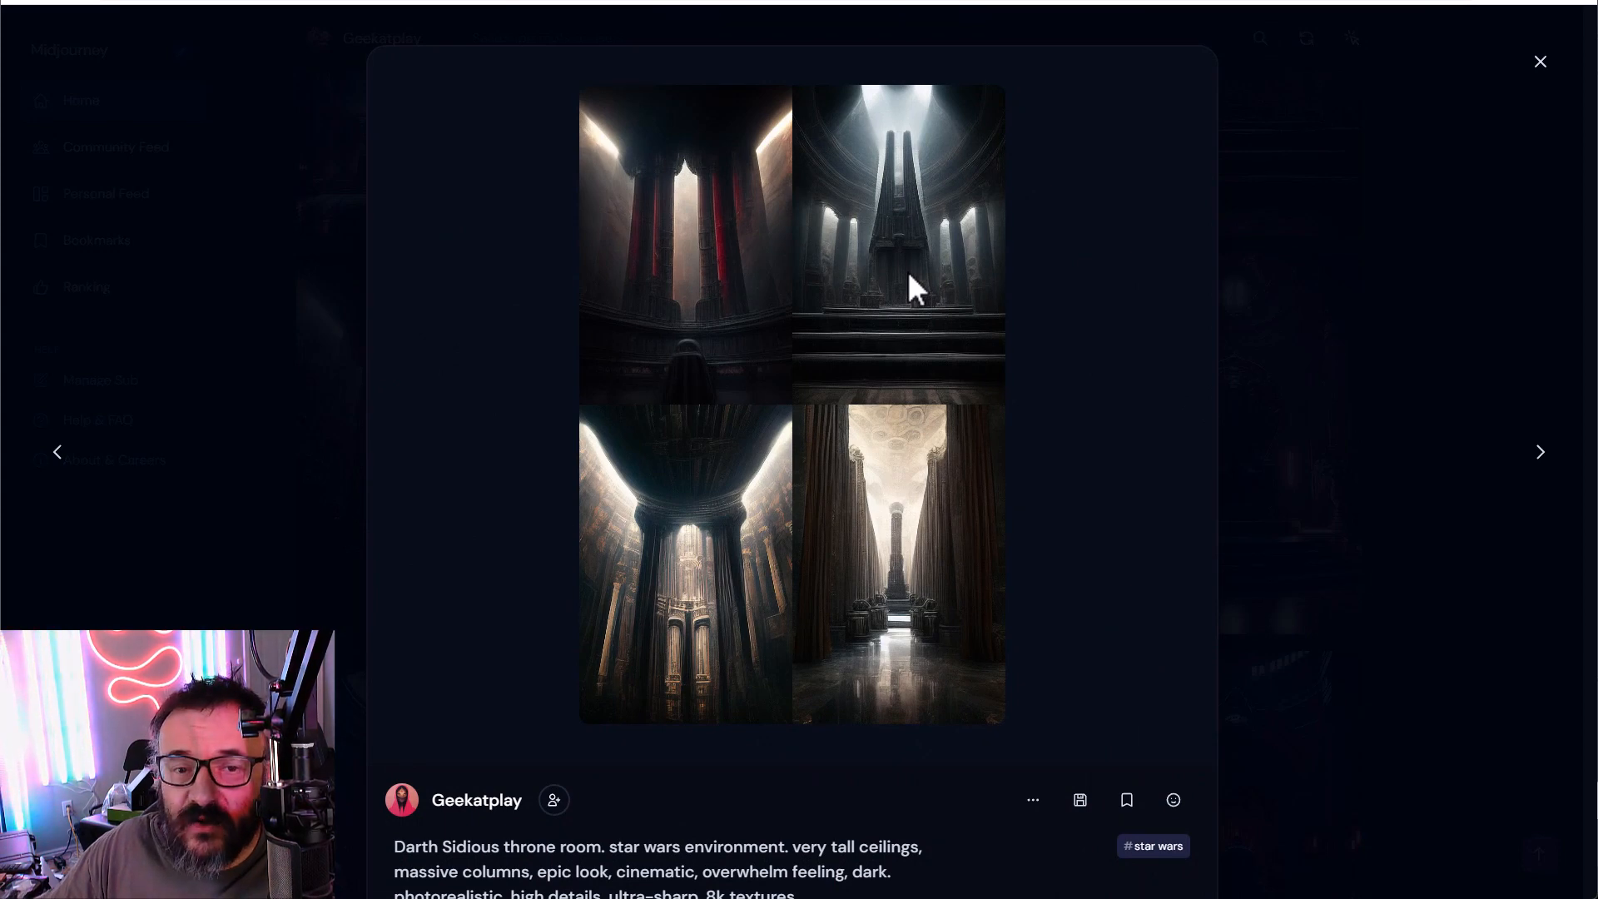
{"action": "left_click", "coordinate": [1415, 348]}
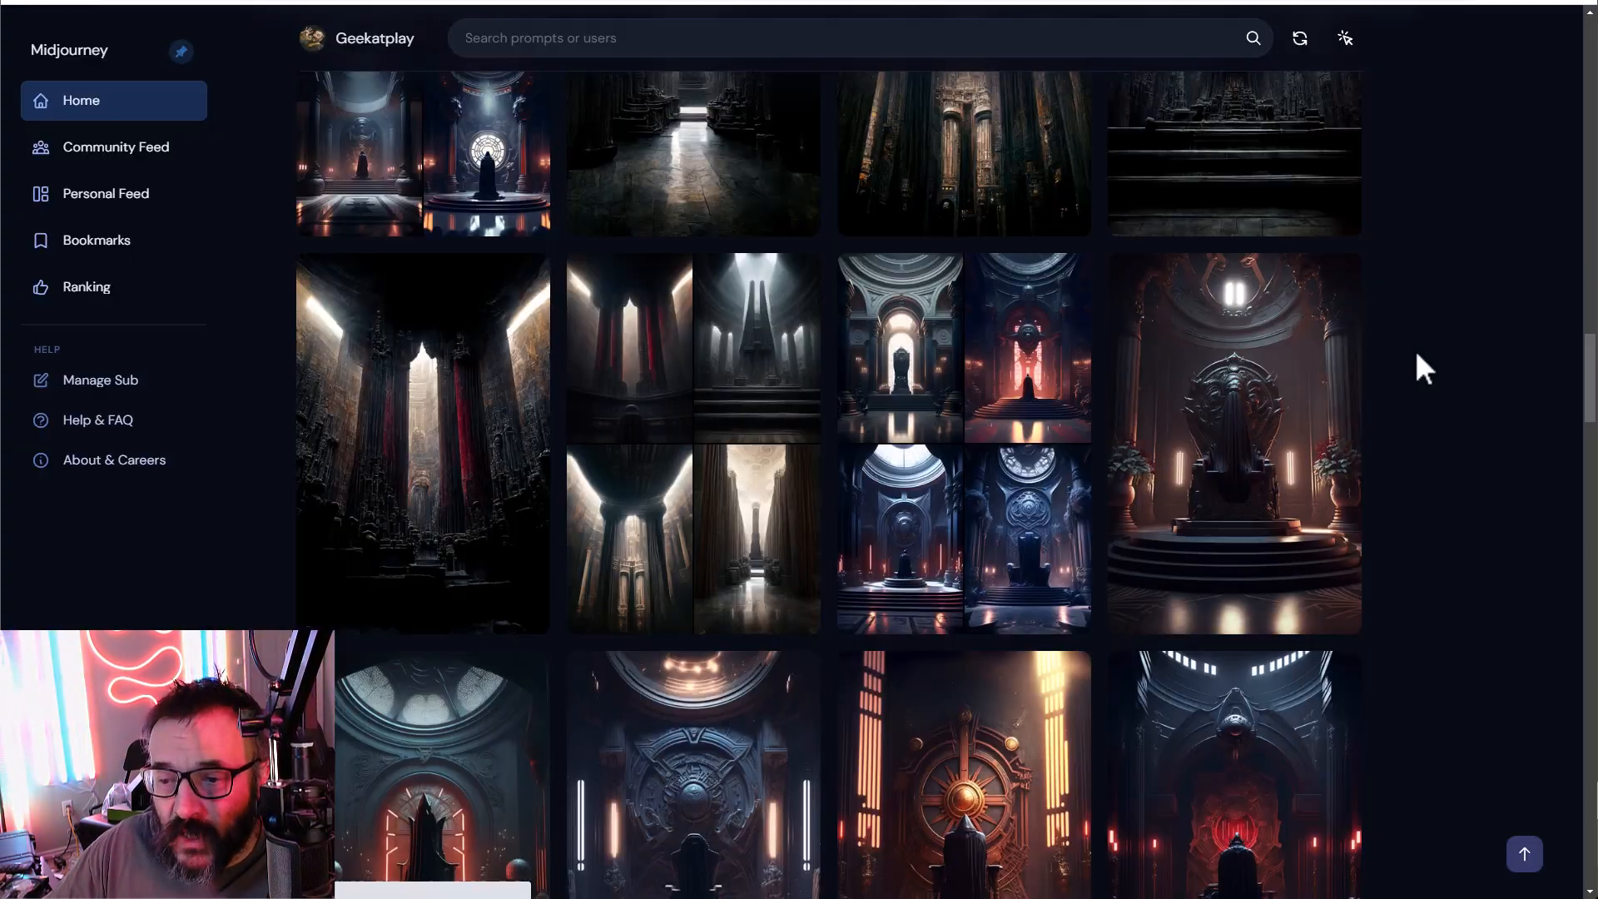
{"action": "left_click", "coordinate": [405, 410]}
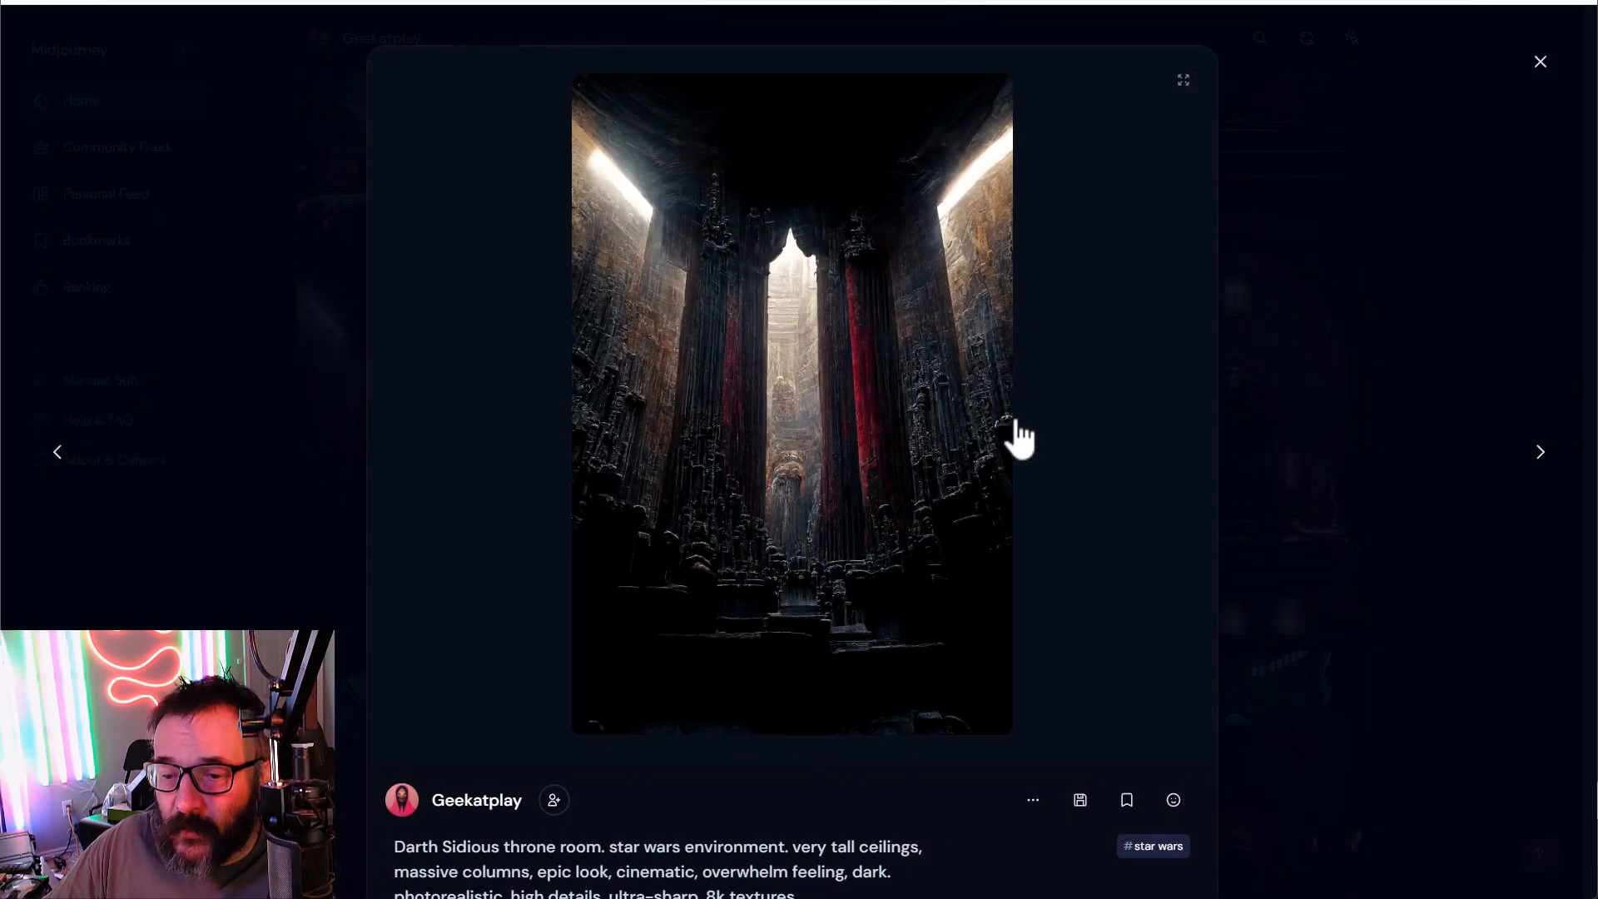
{"action": "left_click", "coordinate": [894, 463]}
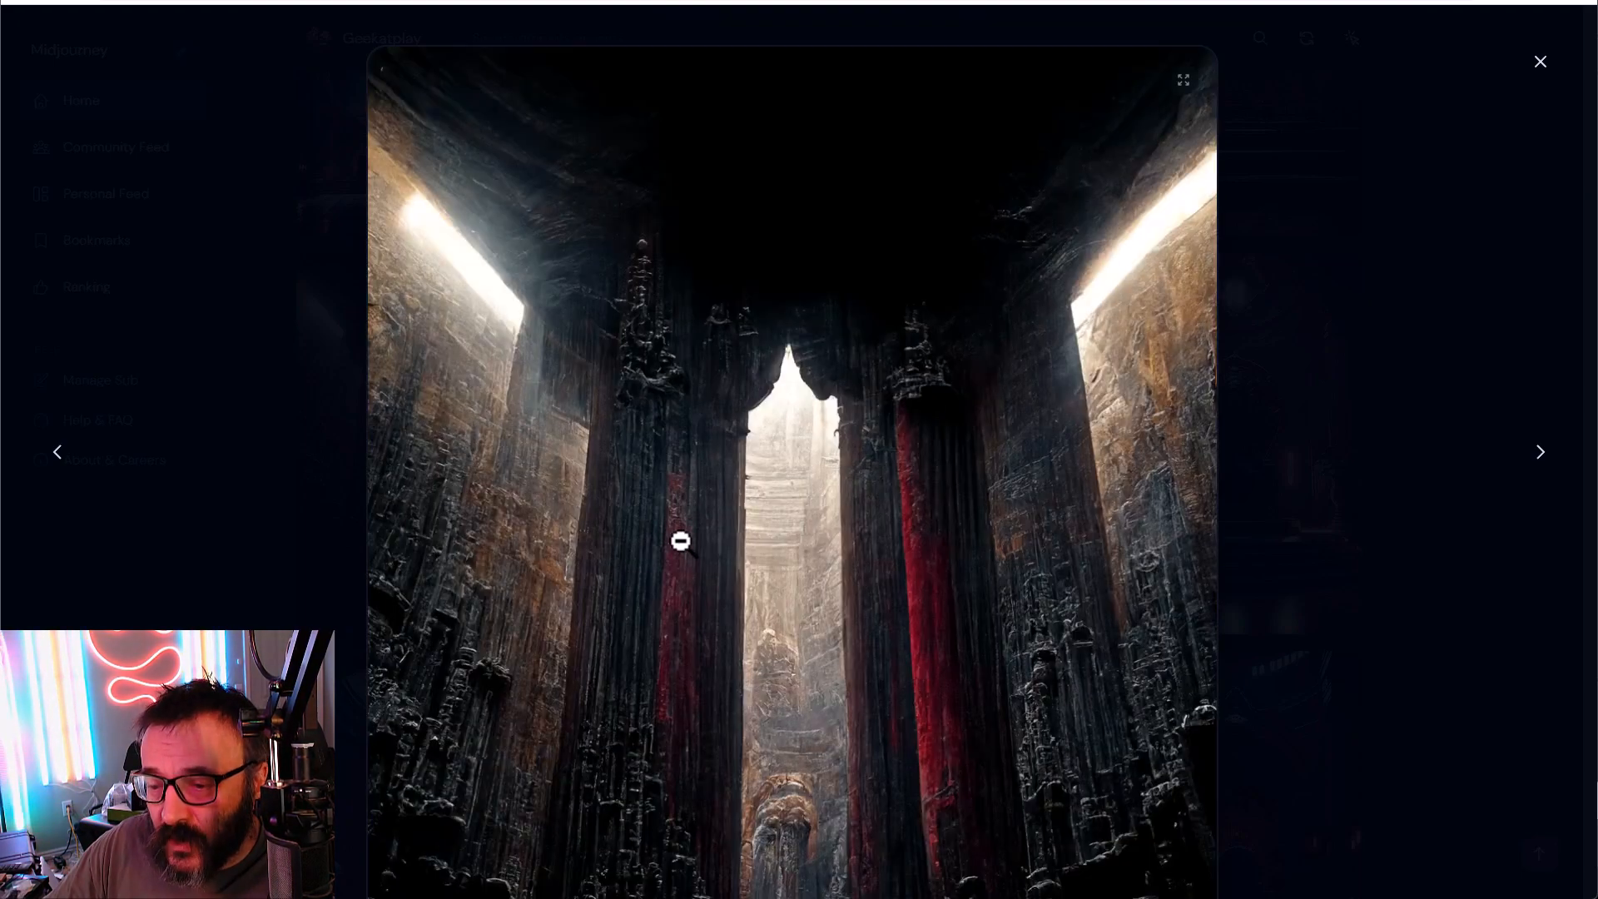
{"action": "scroll", "coordinate": [707, 532], "scroll_direction": "down", "scroll_amount": 5}
{"action": "scroll", "coordinate": [894, 420], "scroll_direction": "up", "scroll_amount": 3}
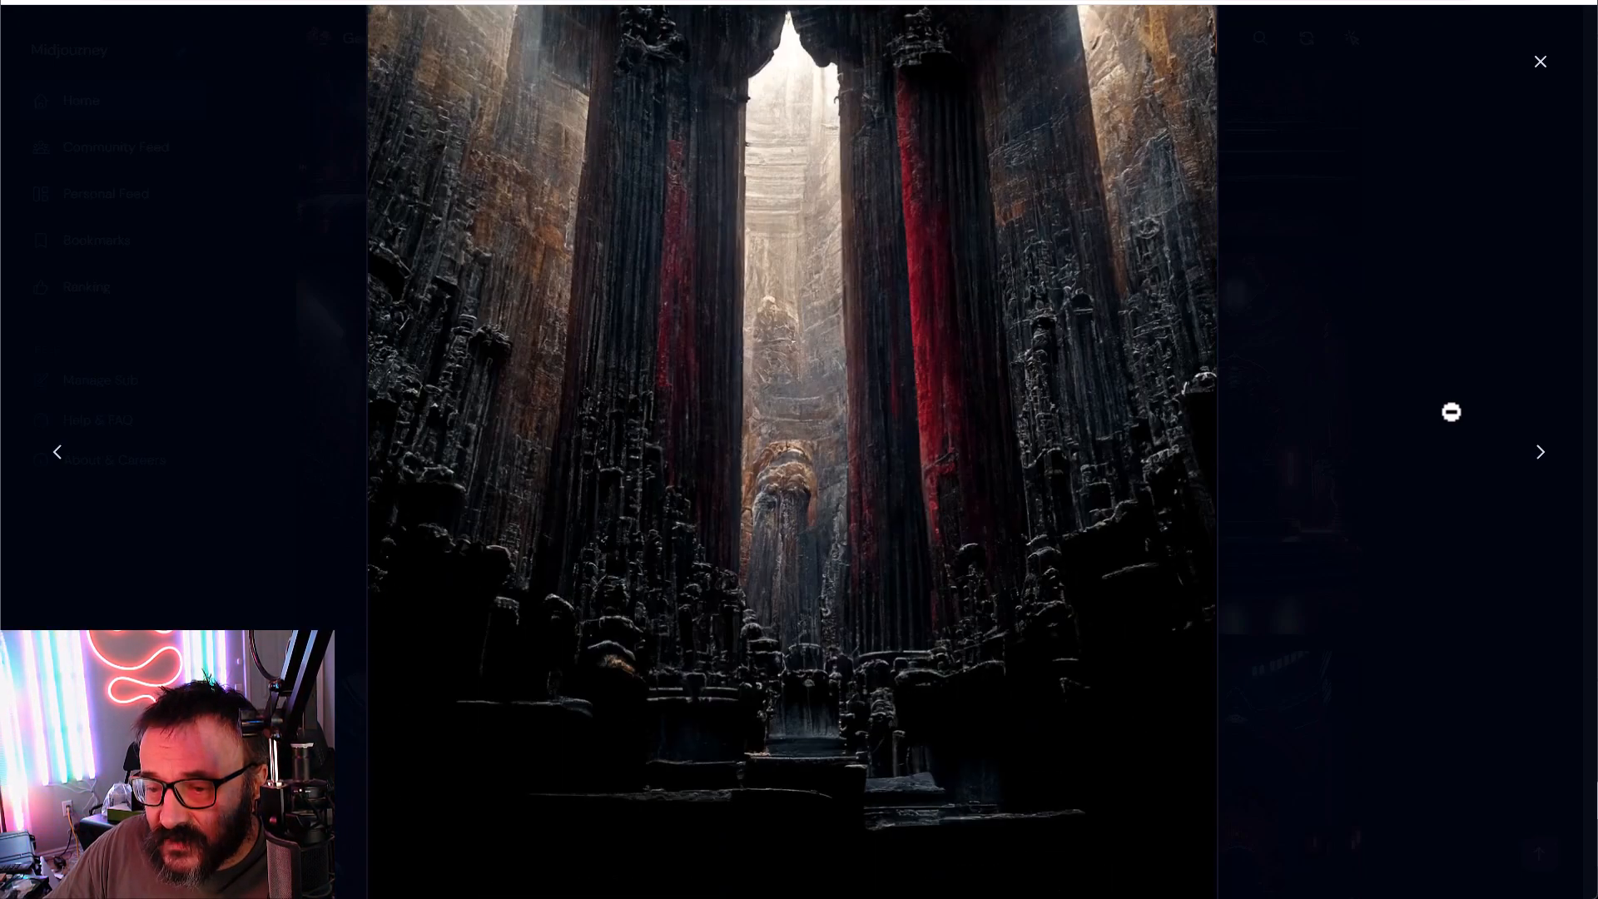
{"action": "left_click", "coordinate": [1452, 410]}
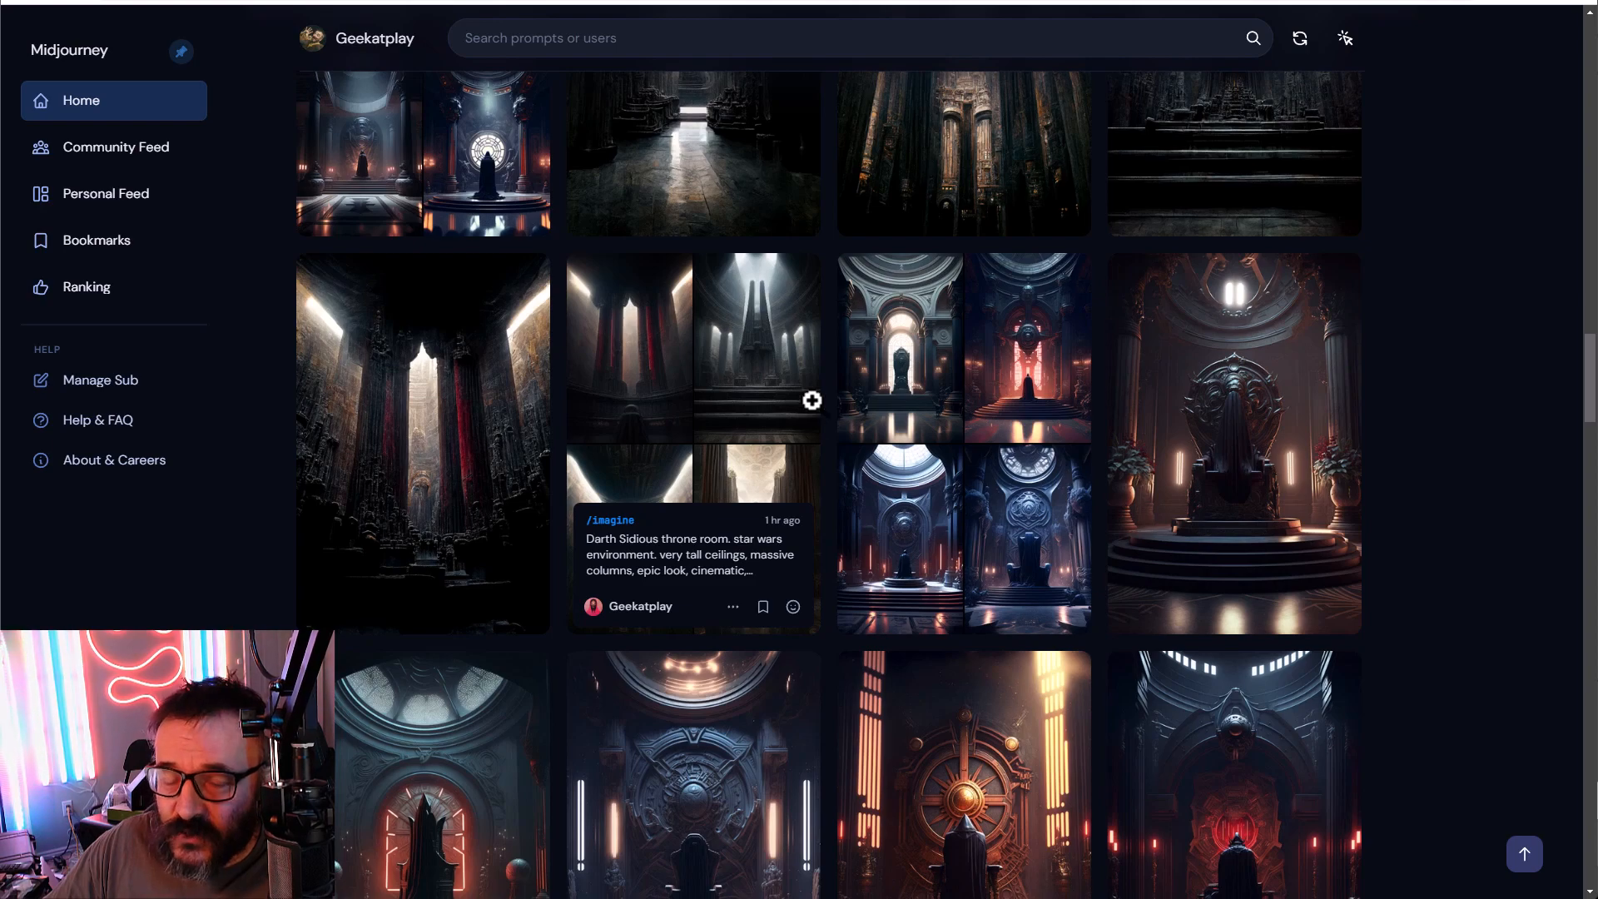
{"action": "scroll", "coordinate": [836, 418], "scroll_direction": "up", "scroll_amount": 5}
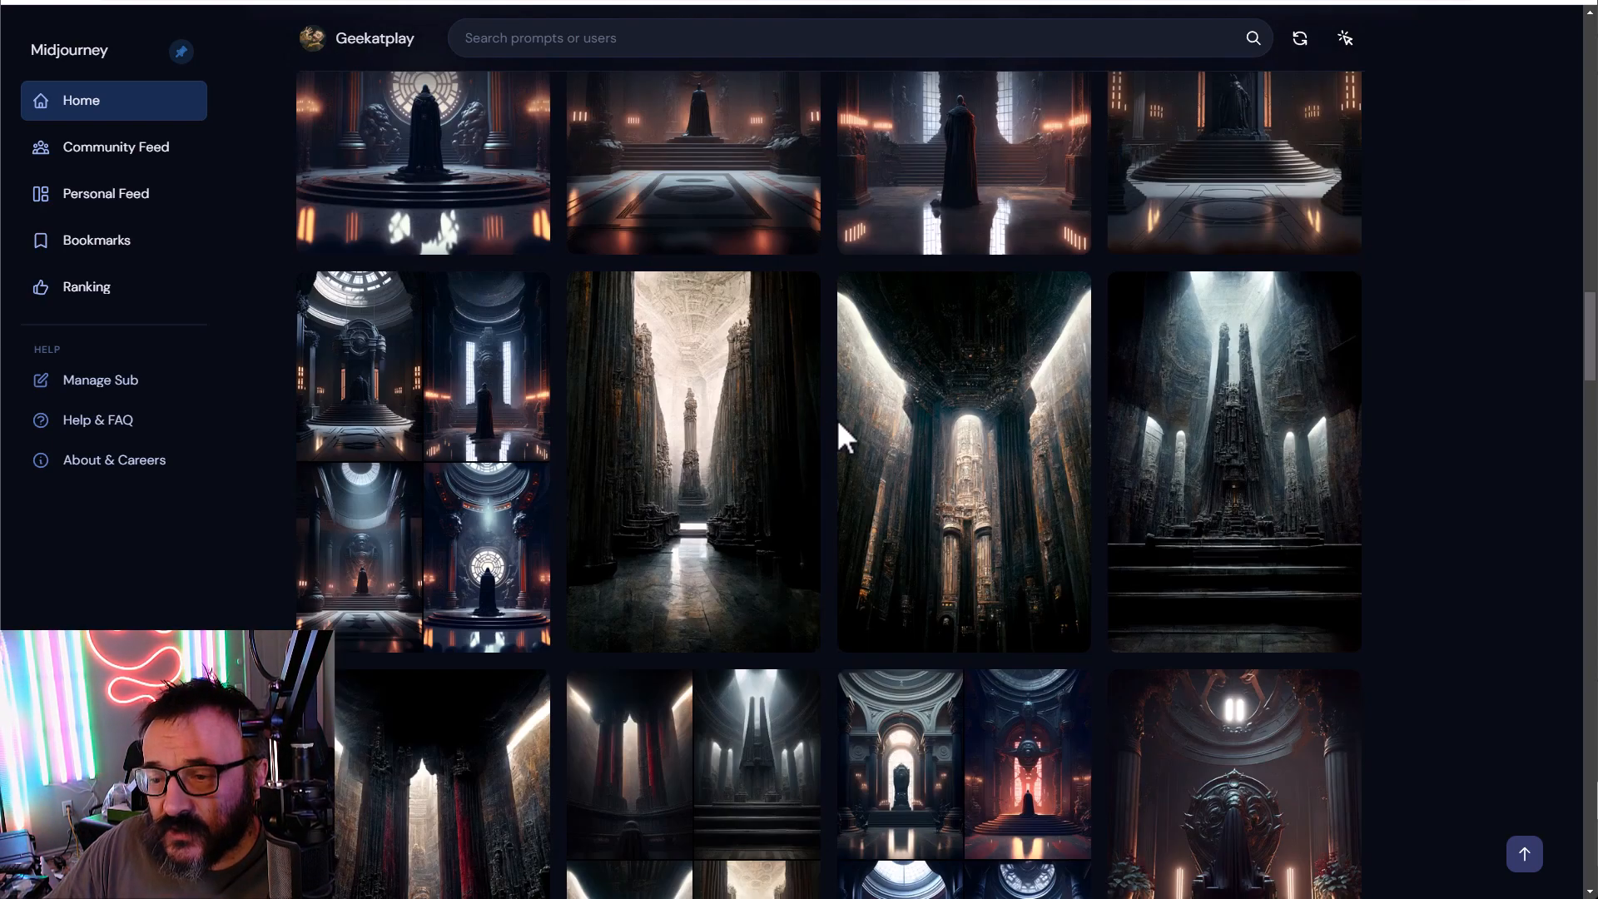
Step: Switch to the Discord chat, extend the prompt with the earlier message's text from "very tall ceilings, massive columns" through "--ar 2:3", and submit it
{"action": "scroll", "coordinate": [836, 418], "scroll_direction": "up", "scroll_amount": 4}
{"action": "scroll", "coordinate": [836, 417], "scroll_direction": "down", "scroll_amount": 5}
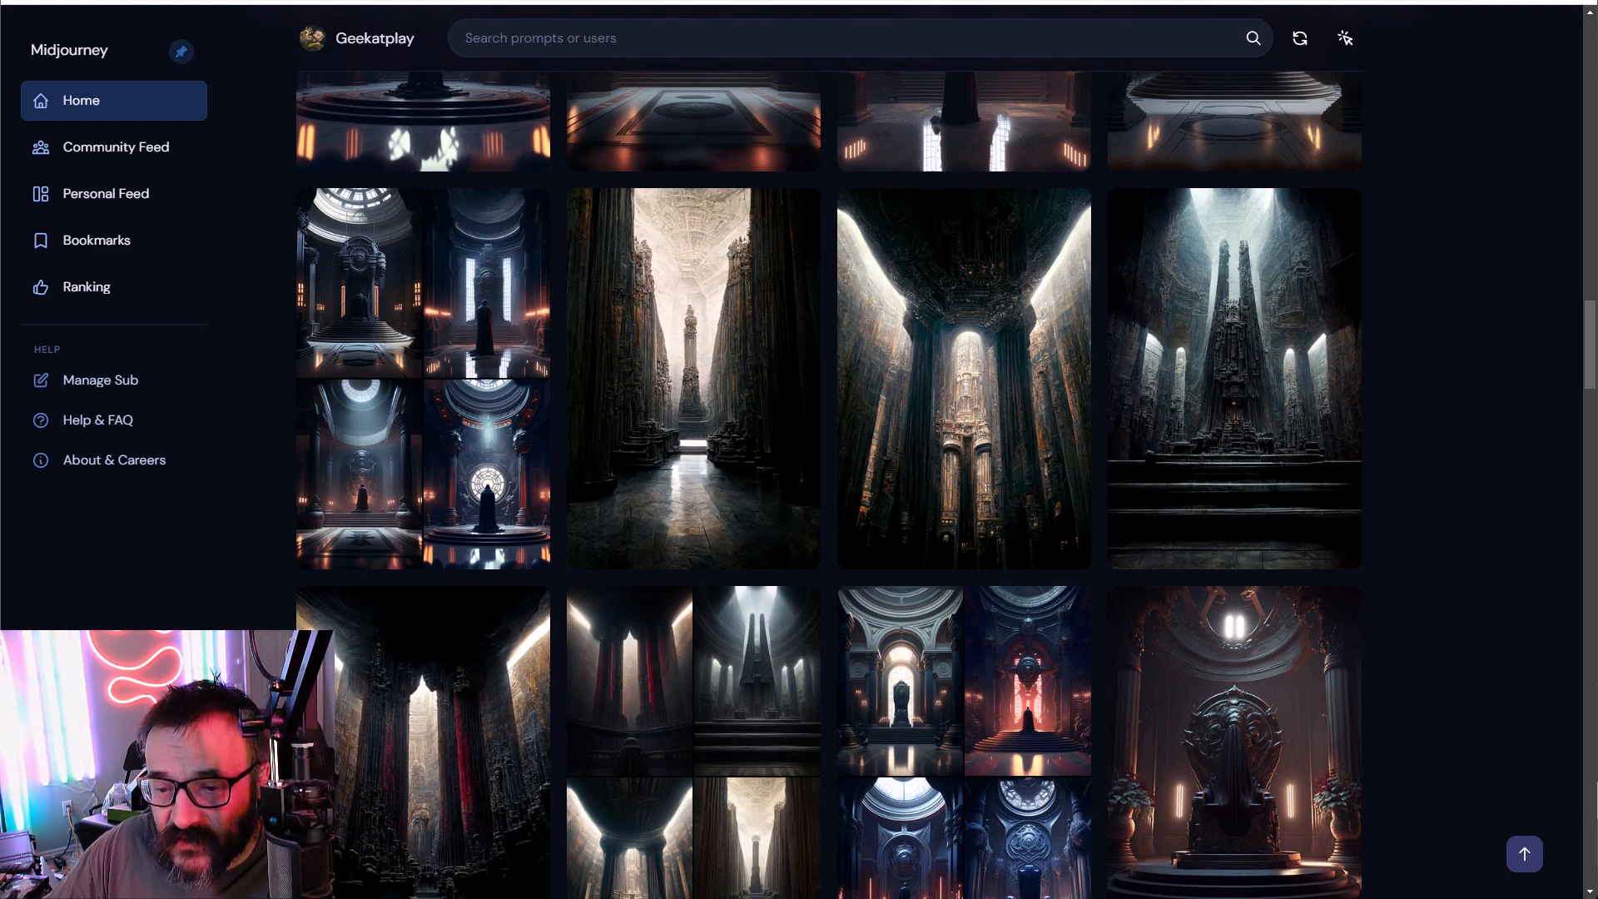
{"action": "key", "text": "ctrl+Tab"}
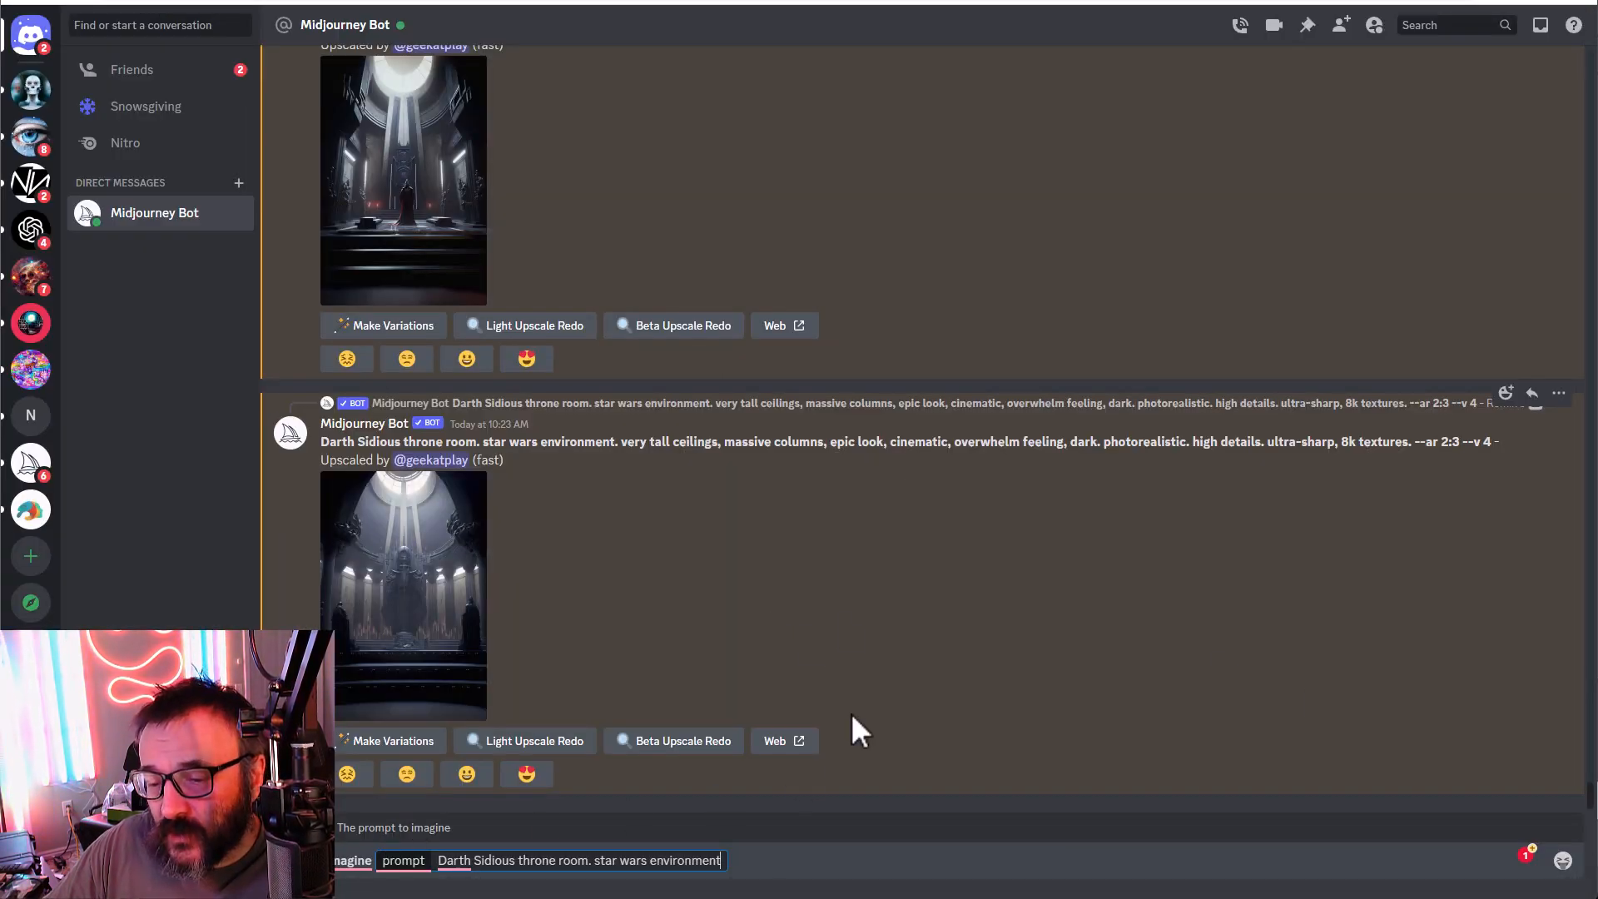
{"action": "left_click_drag", "start_coordinate": [621, 445], "coordinate": [1462, 442]}
{"action": "key", "text": "ctrl+c"}
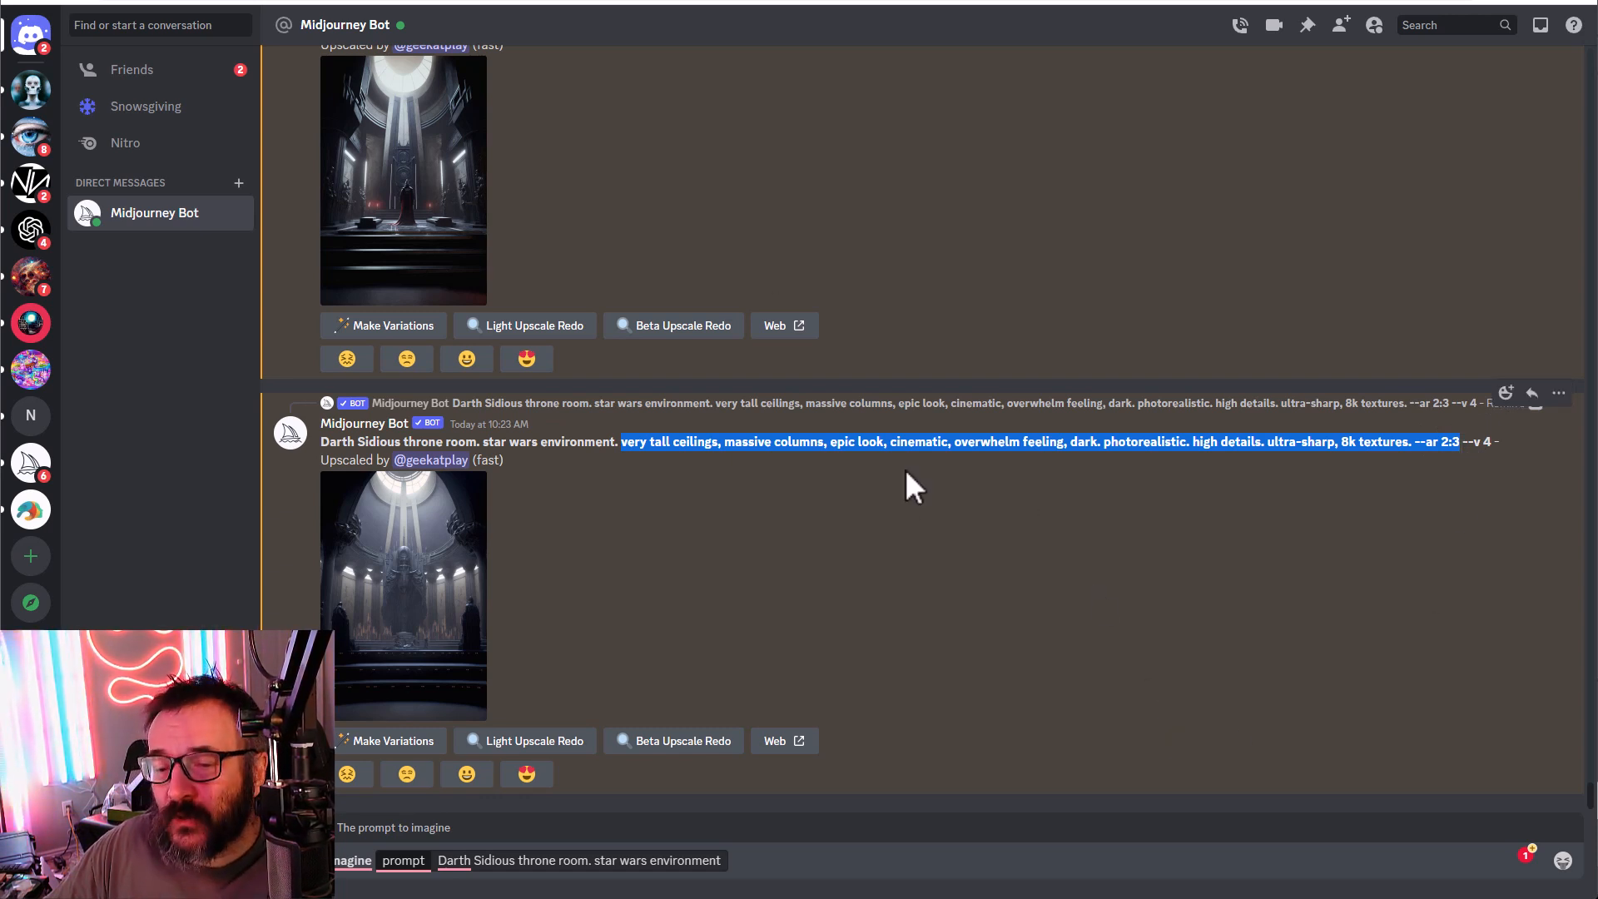
{"action": "left_click", "coordinate": [723, 862]}
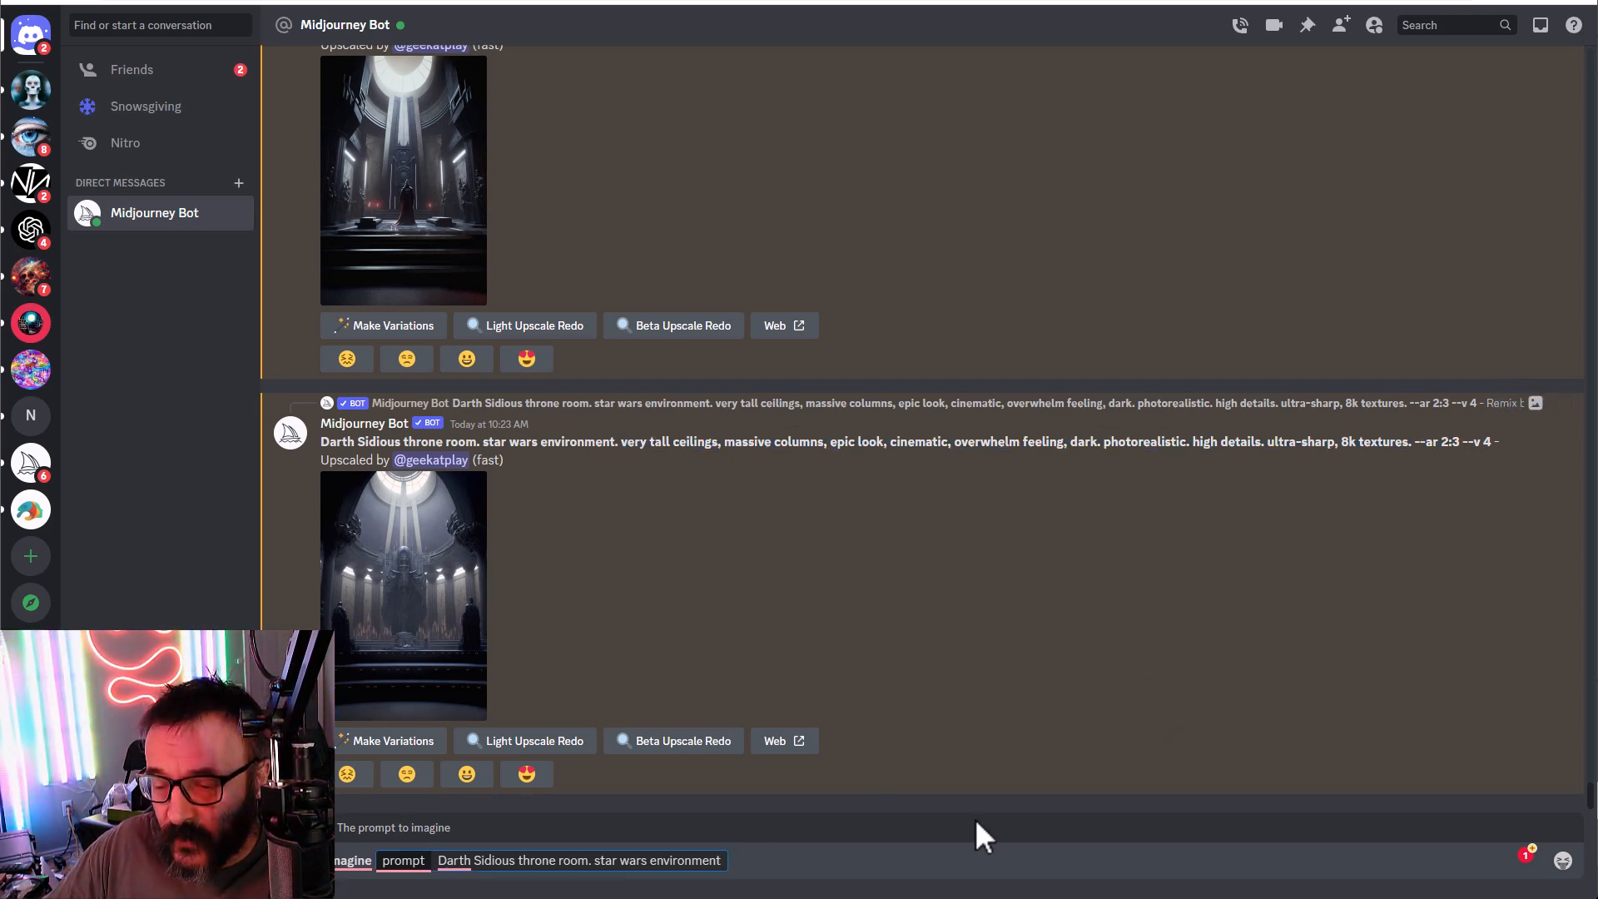
{"action": "type", "text": ". very tall ceilings, massive columns, epic look, cinematic, overwhelm feeling, dark. photorealistic. high details. ultra-sharp, 8k textures. --ar 2:3"}
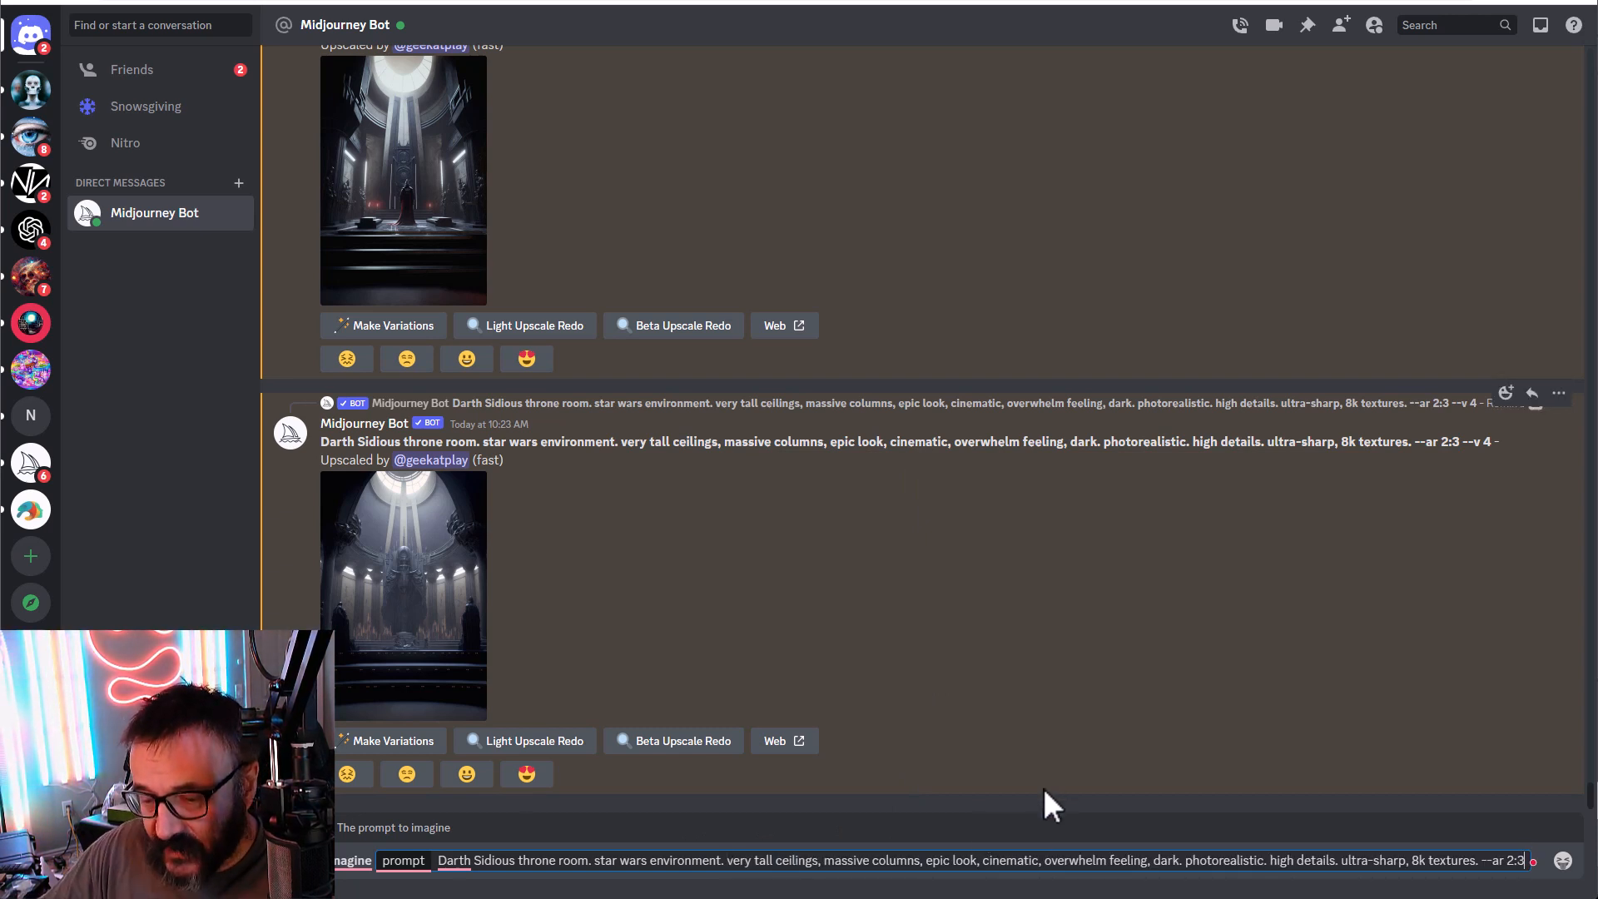
{"action": "key", "text": "Return"}
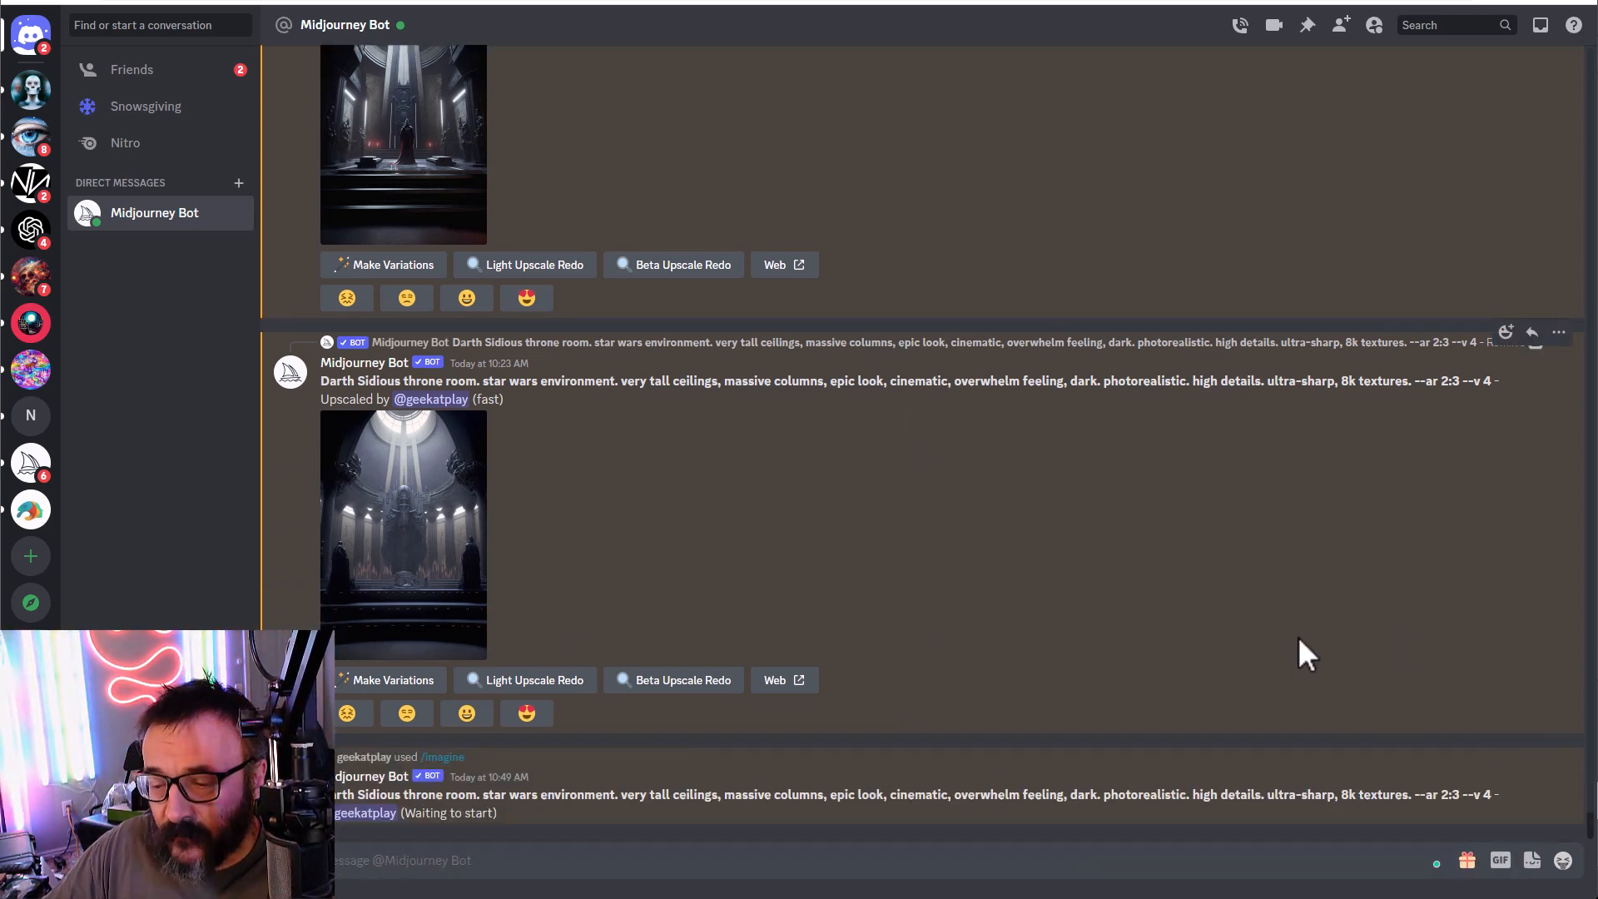
Step: Submit another imagine prompt with only the copied description from "very tall ceilings" through "--ar 2:3", adding "--v 3"
{"action": "type", "text": "/"}
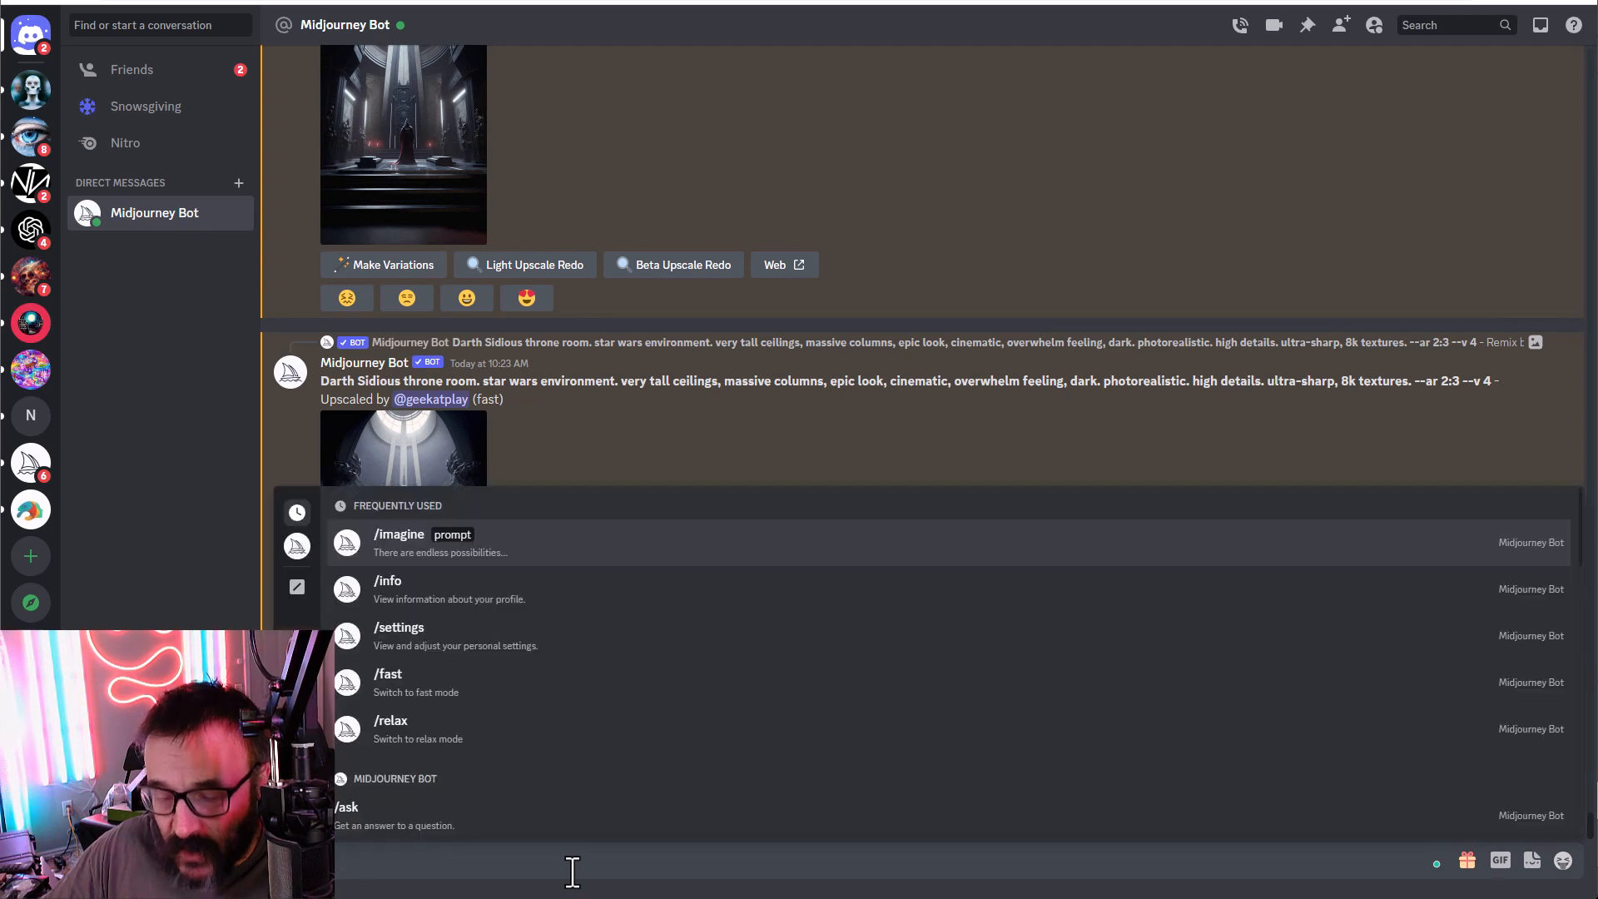
{"action": "type", "text": "imagine"}
{"action": "key", "text": "Tab"}
{"action": "key", "text": "ctrl+v"}
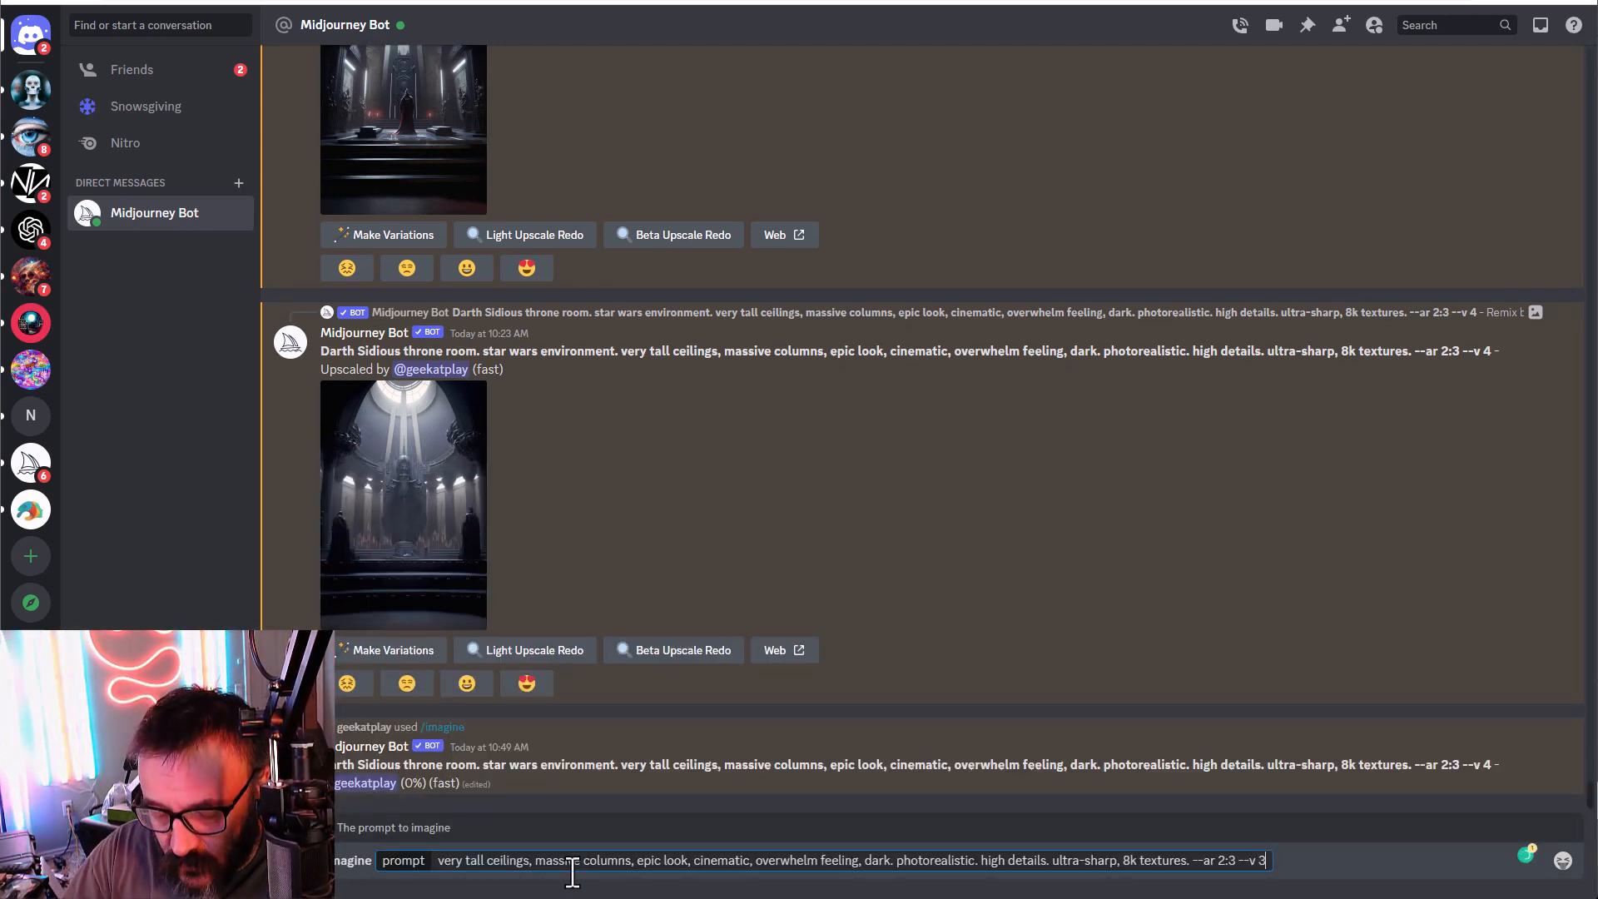
{"action": "key", "text": "Return"}
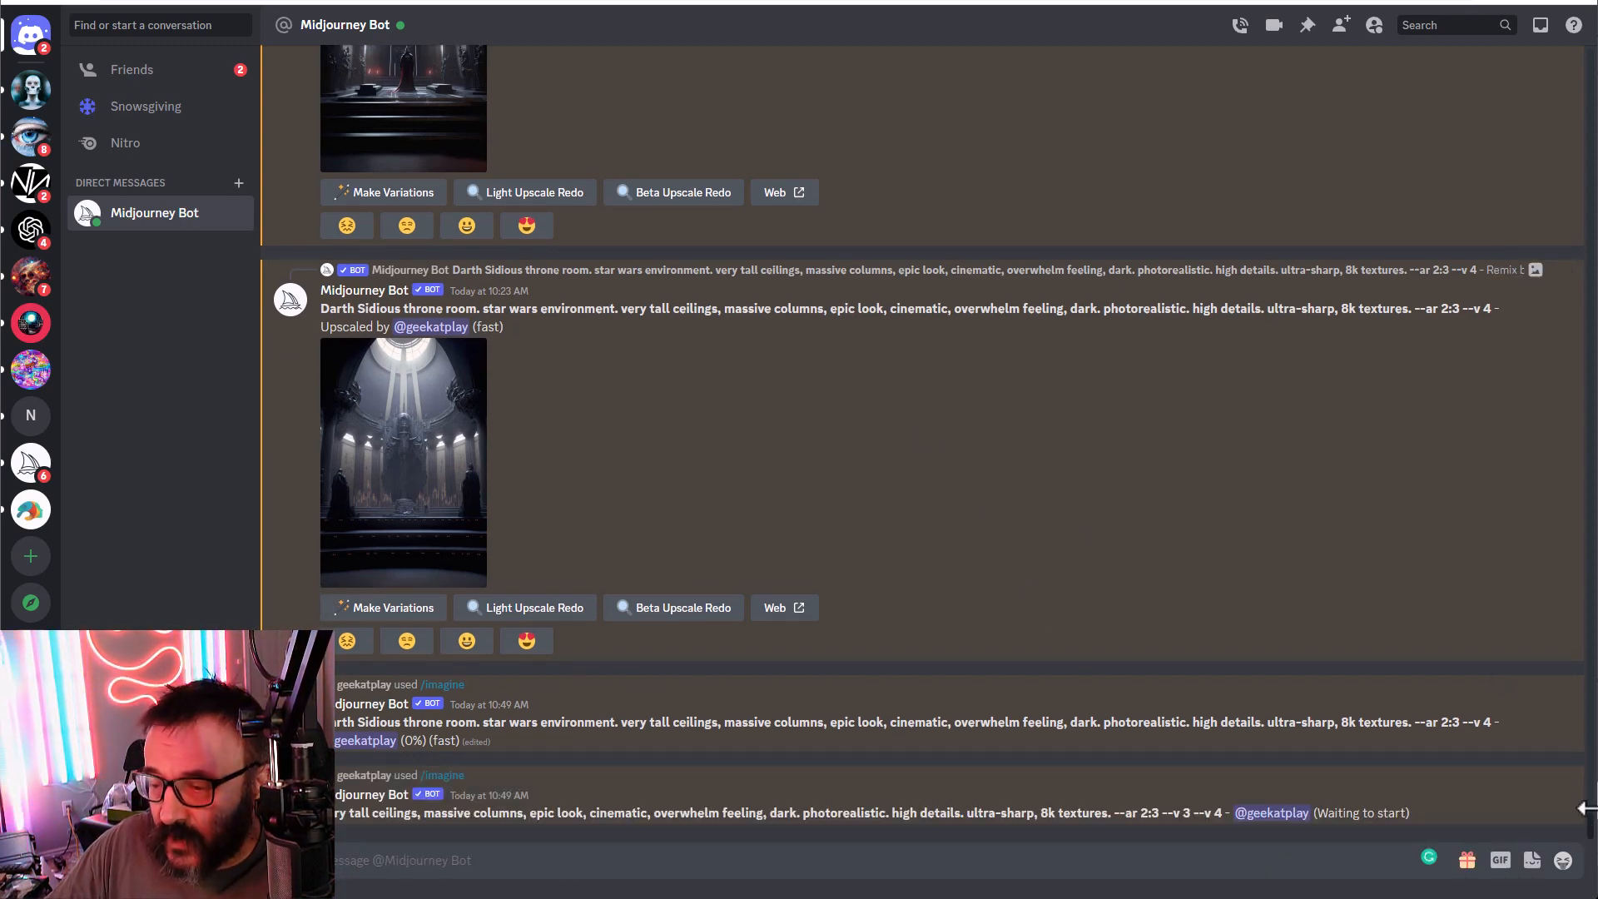
Step: Find the earlier results of the photorealistic "ultra sharp, 8k textures" throne room prompt and view its four-image grid enlarged
{"action": "left_click_drag", "start_coordinate": [1592, 837], "coordinate": [1576, 535]}
{"action": "scroll", "coordinate": [1049, 450], "scroll_direction": "down", "scroll_amount": 10}
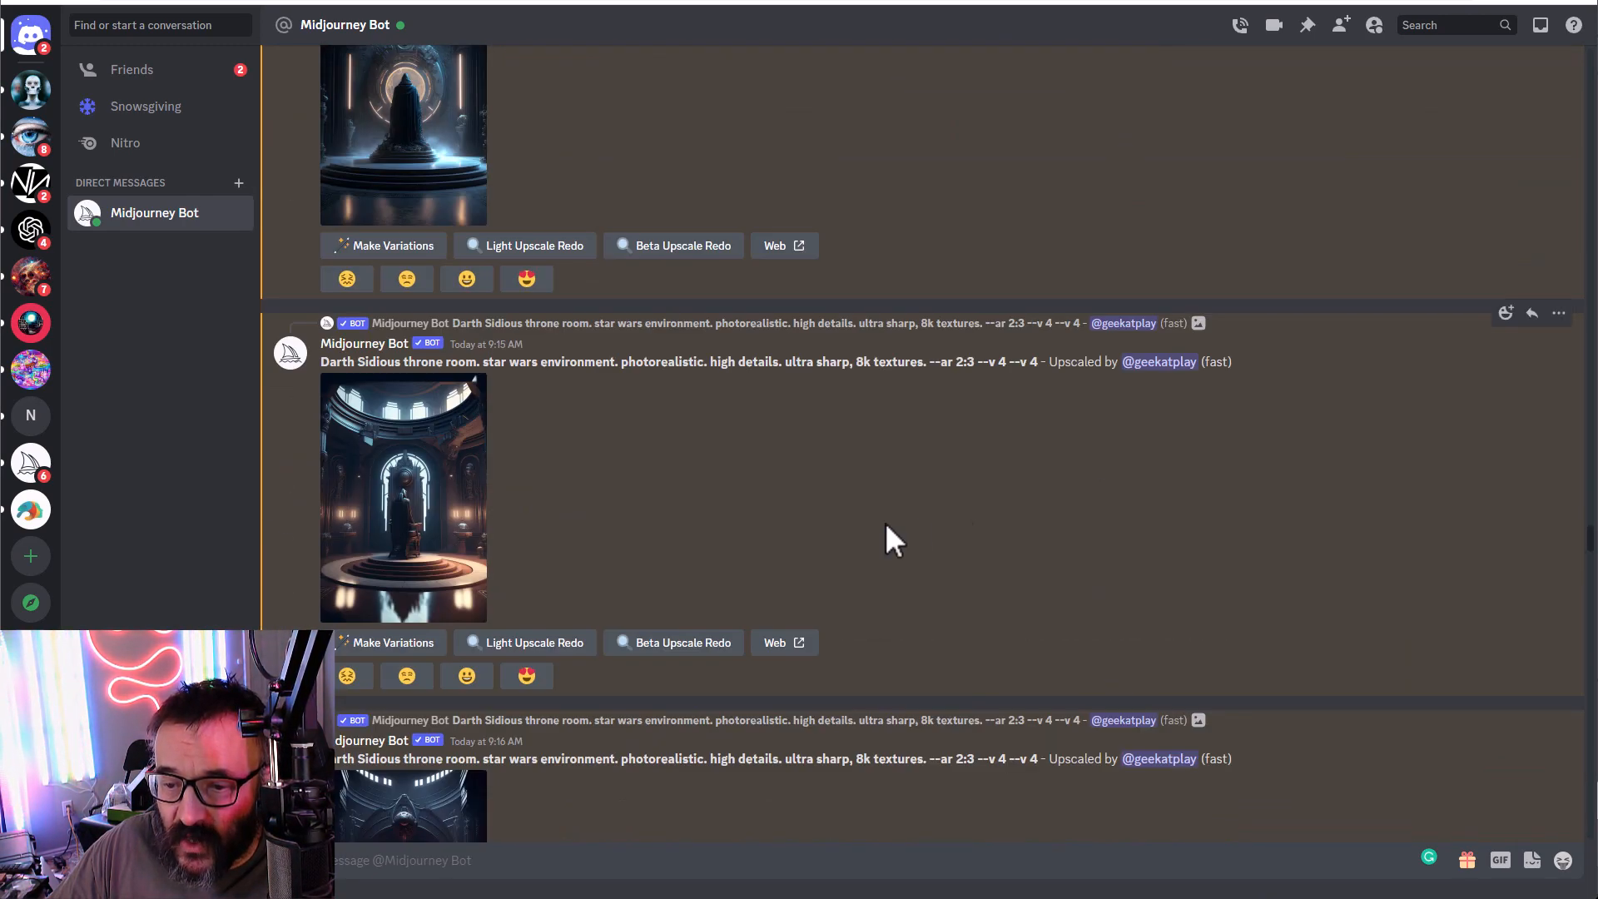
{"action": "scroll", "coordinate": [603, 538], "scroll_direction": "down", "scroll_amount": 10}
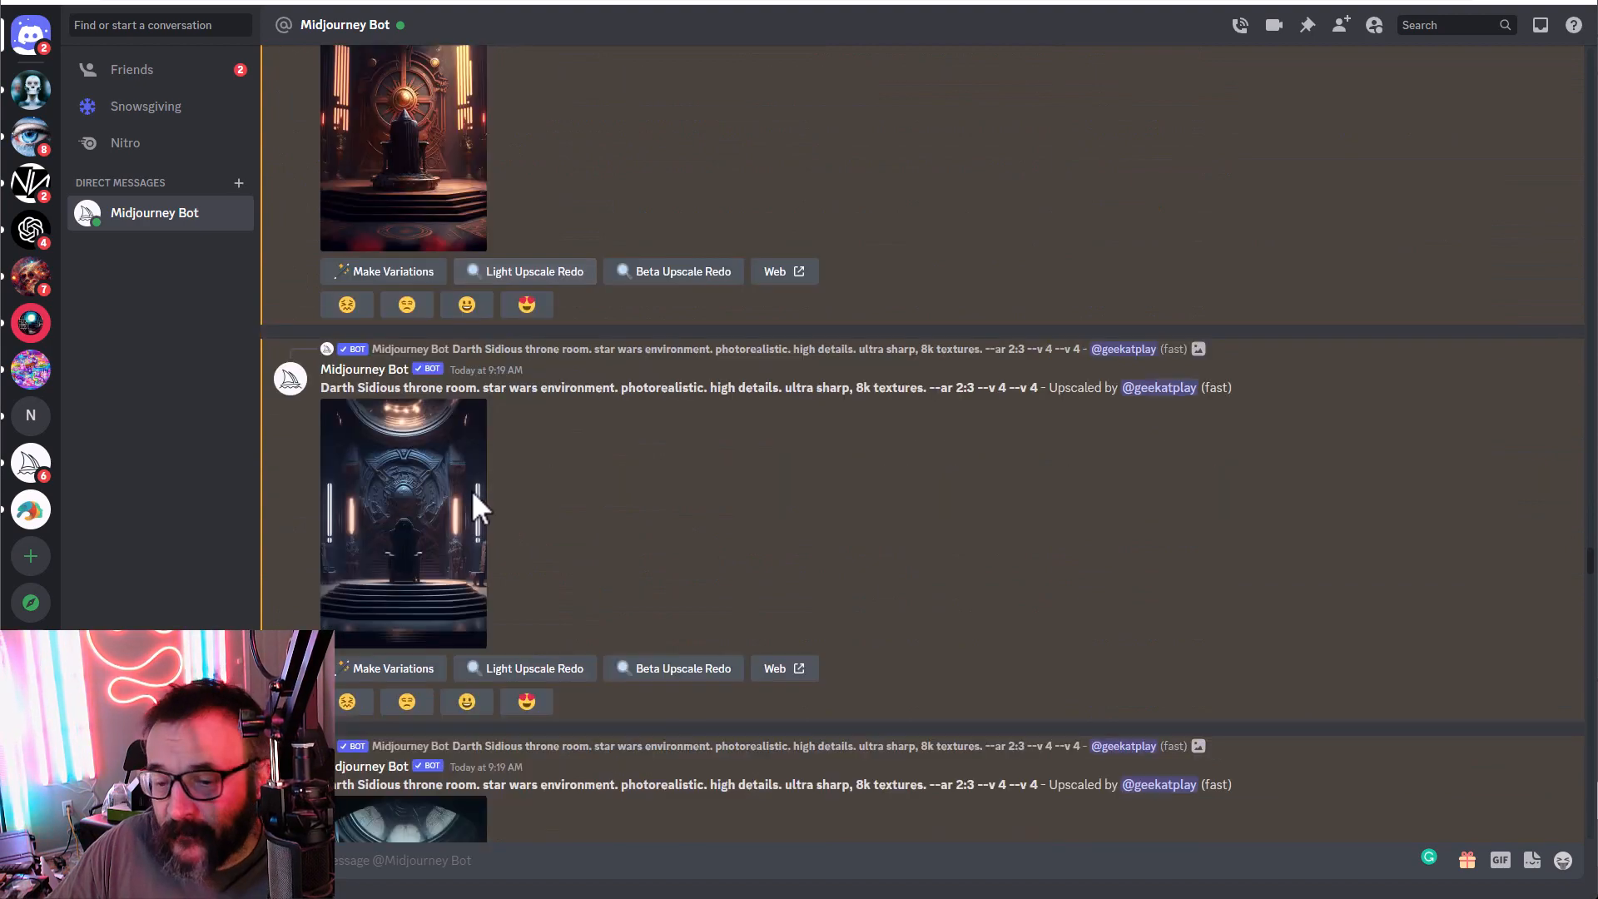
{"action": "scroll", "coordinate": [559, 380], "scroll_direction": "up", "scroll_amount": 10}
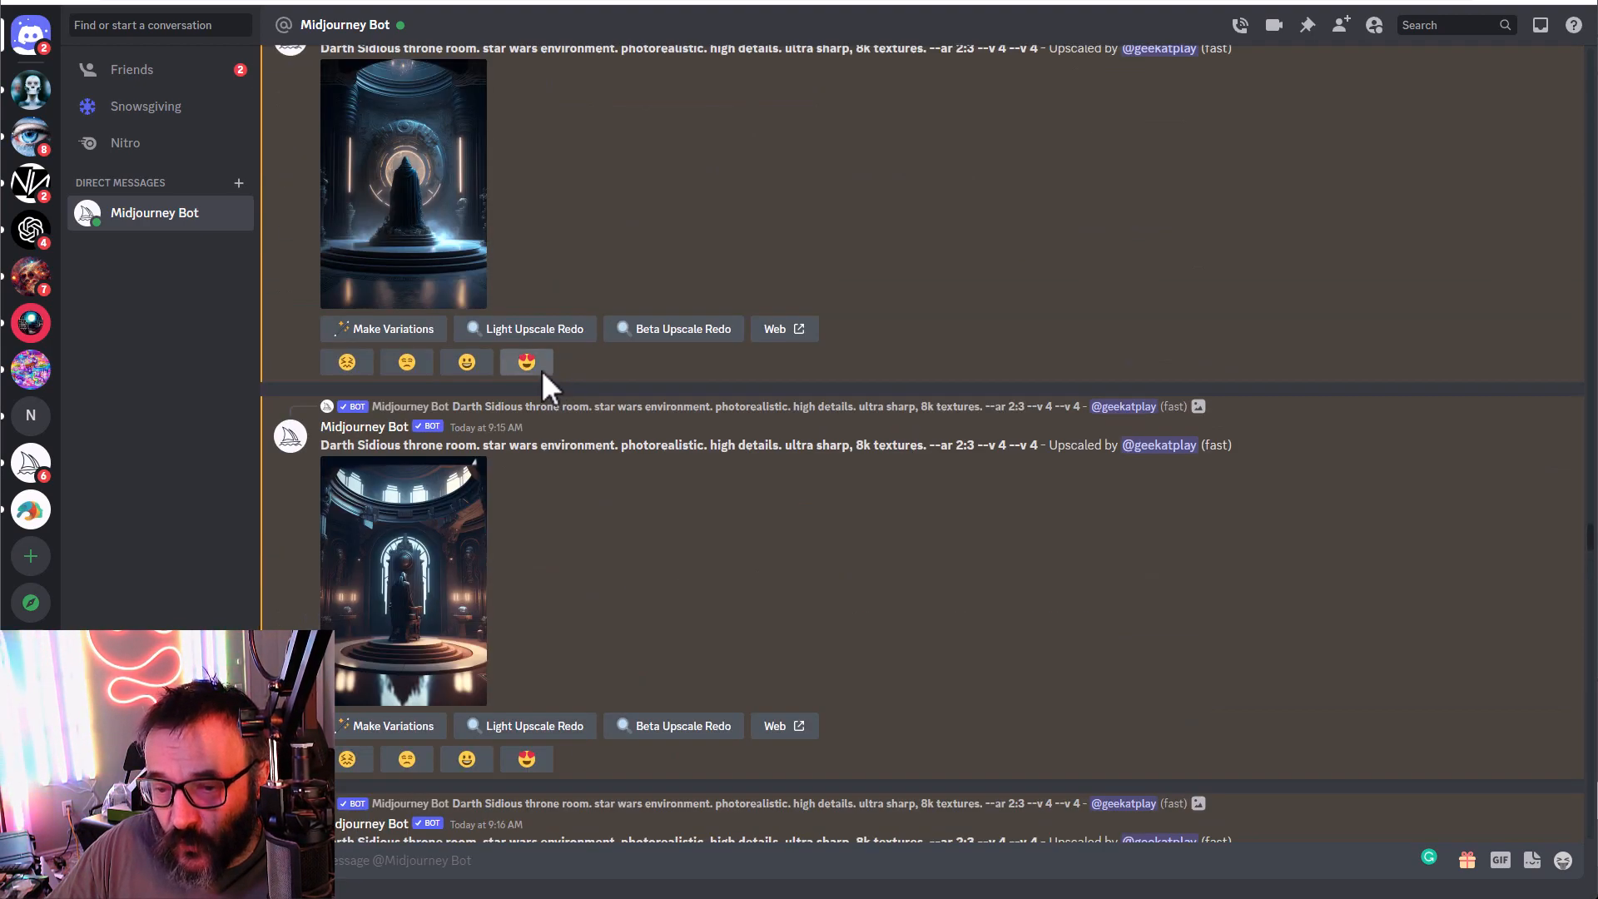
{"action": "scroll", "coordinate": [441, 299], "scroll_direction": "up", "scroll_amount": 4}
{"action": "left_click", "coordinate": [433, 281]}
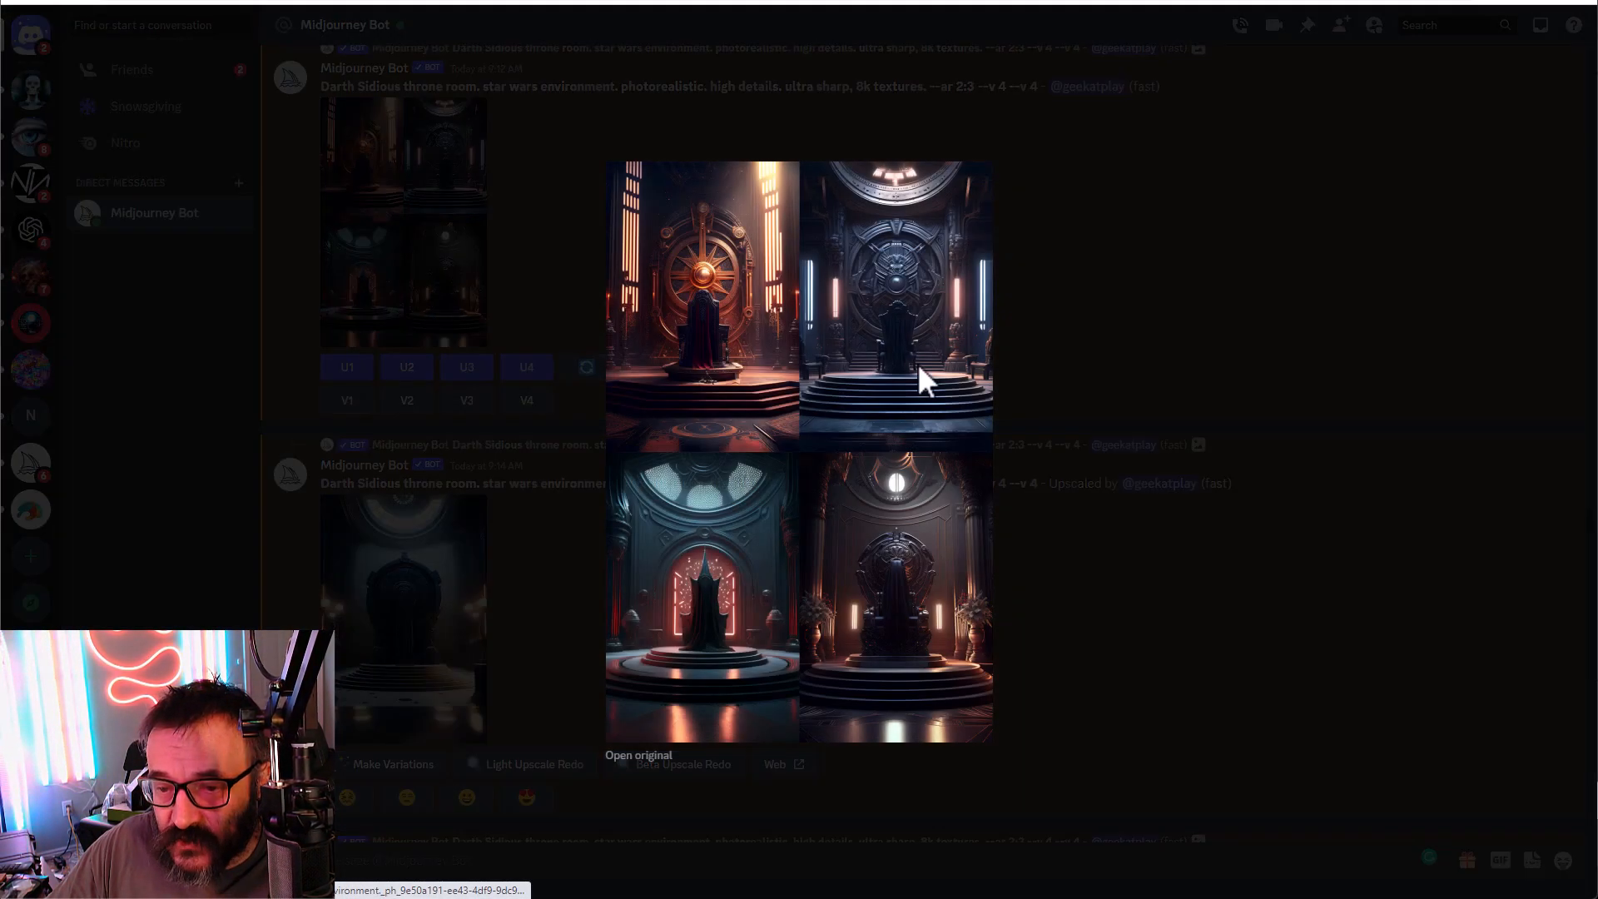
{"action": "left_click", "coordinate": [1120, 350]}
{"action": "scroll", "coordinate": [587, 493], "scroll_direction": "down", "scroll_amount": 10}
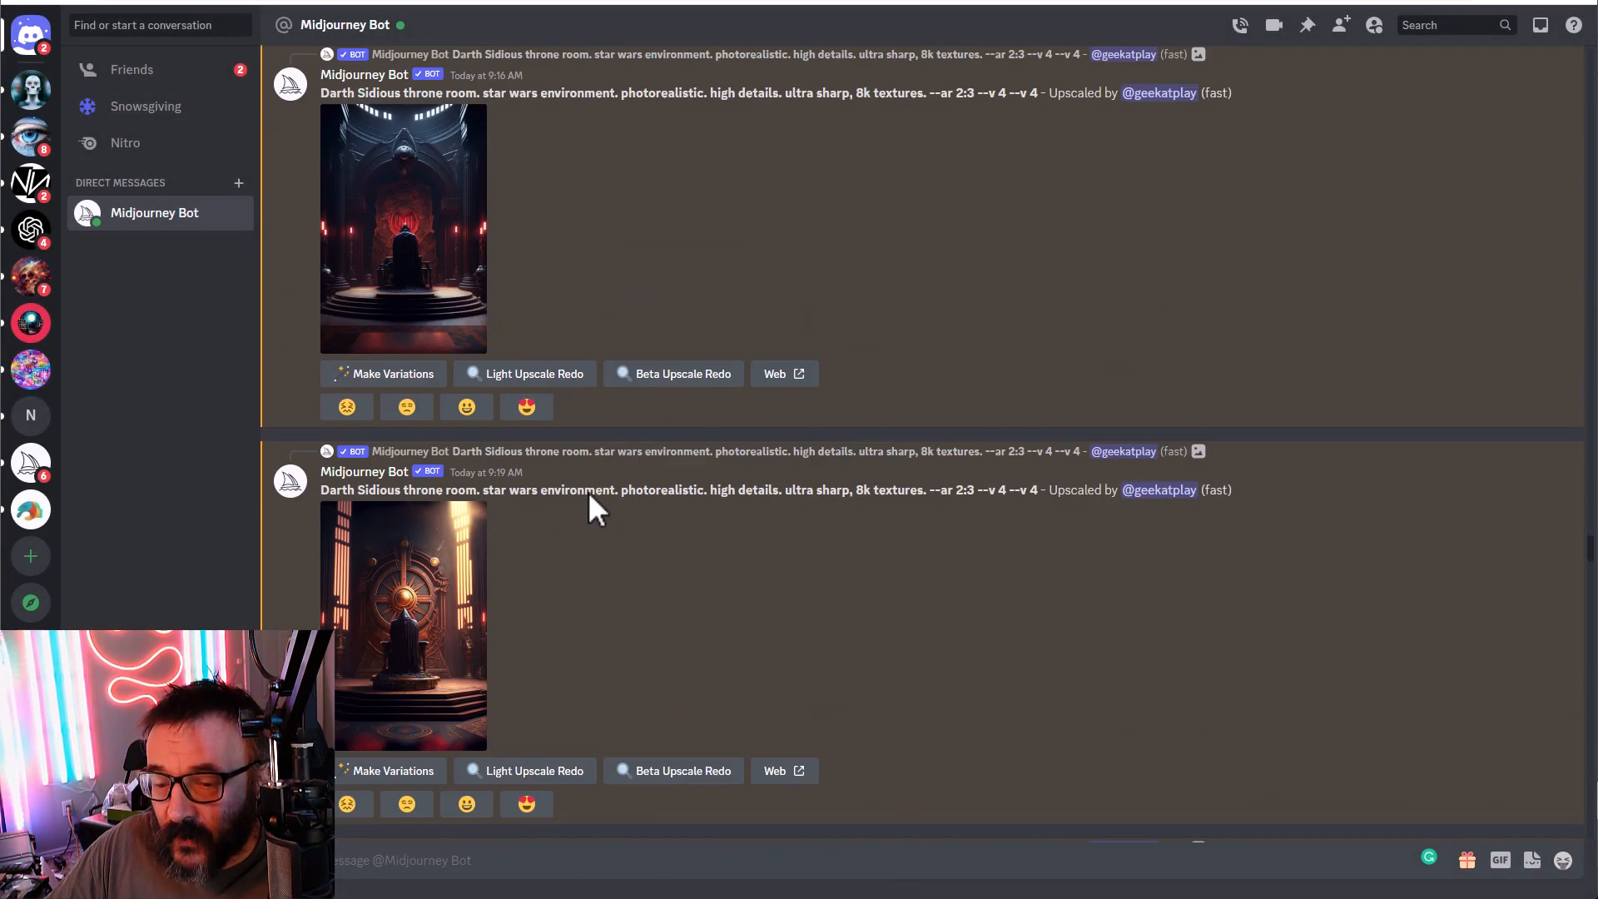
Step: View the enlarged four-image grid from the "very tall ceilings, massive columns" prompt that includes "--v 3"
{"action": "scroll", "coordinate": [587, 492], "scroll_direction": "down", "scroll_amount": 12}
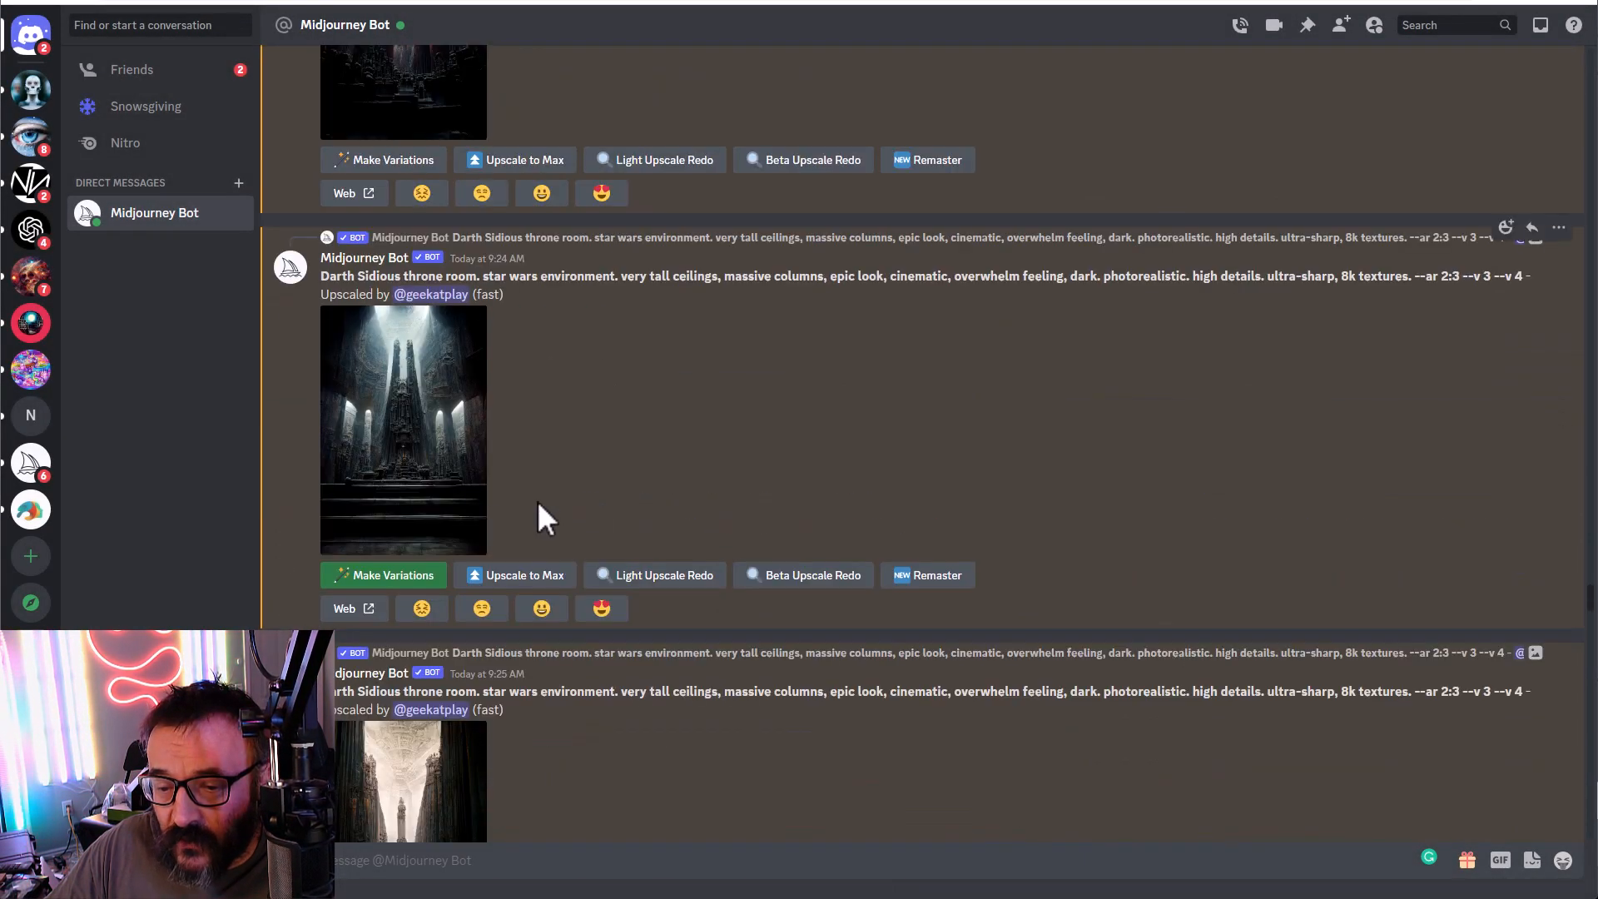
{"action": "scroll", "coordinate": [475, 470], "scroll_direction": "up", "scroll_amount": 10}
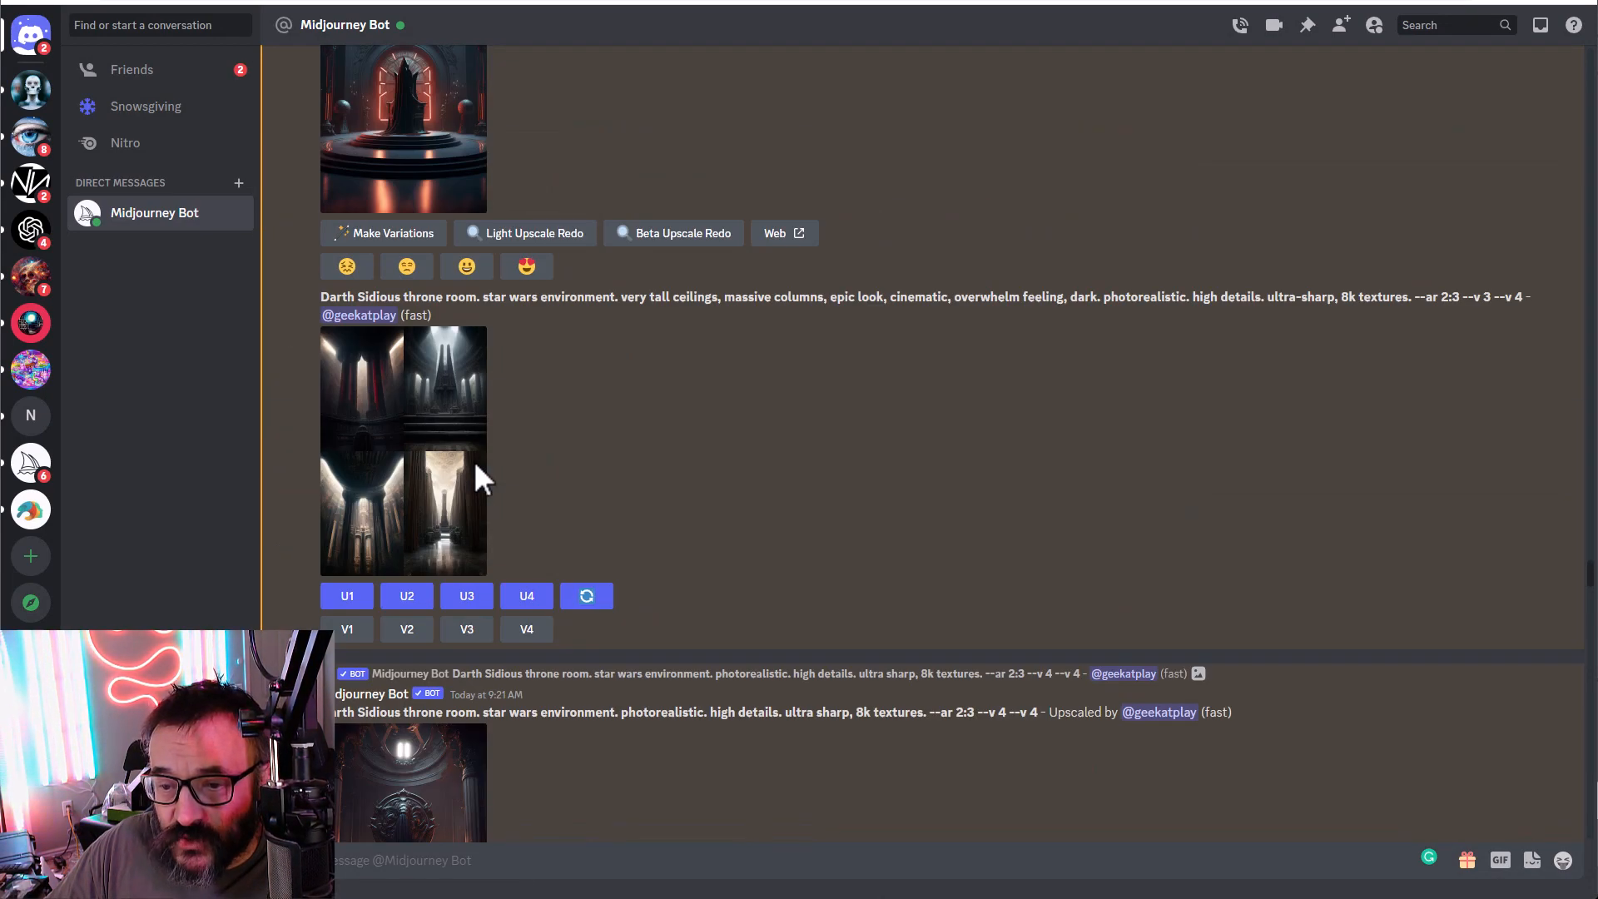
{"action": "left_click", "coordinate": [477, 467]}
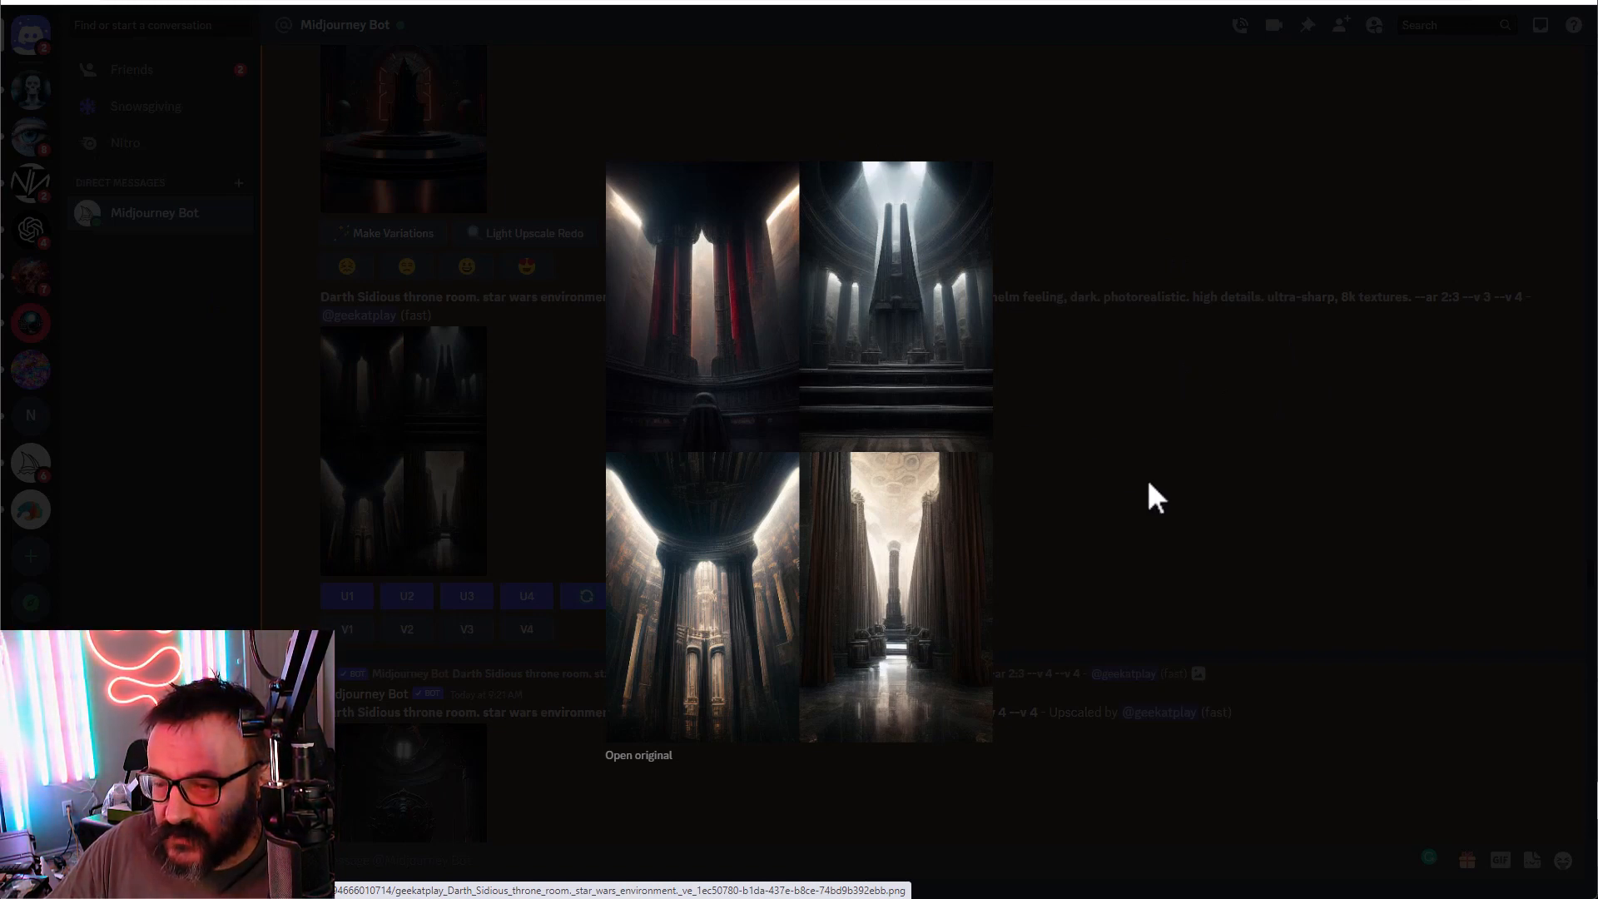
{"action": "left_click", "coordinate": [1157, 498]}
Step: View the upscale of the dark hall with two tall spires above the throne and upscale it to the maximum size
{"action": "scroll", "coordinate": [432, 428], "scroll_direction": "down", "scroll_amount": 5}
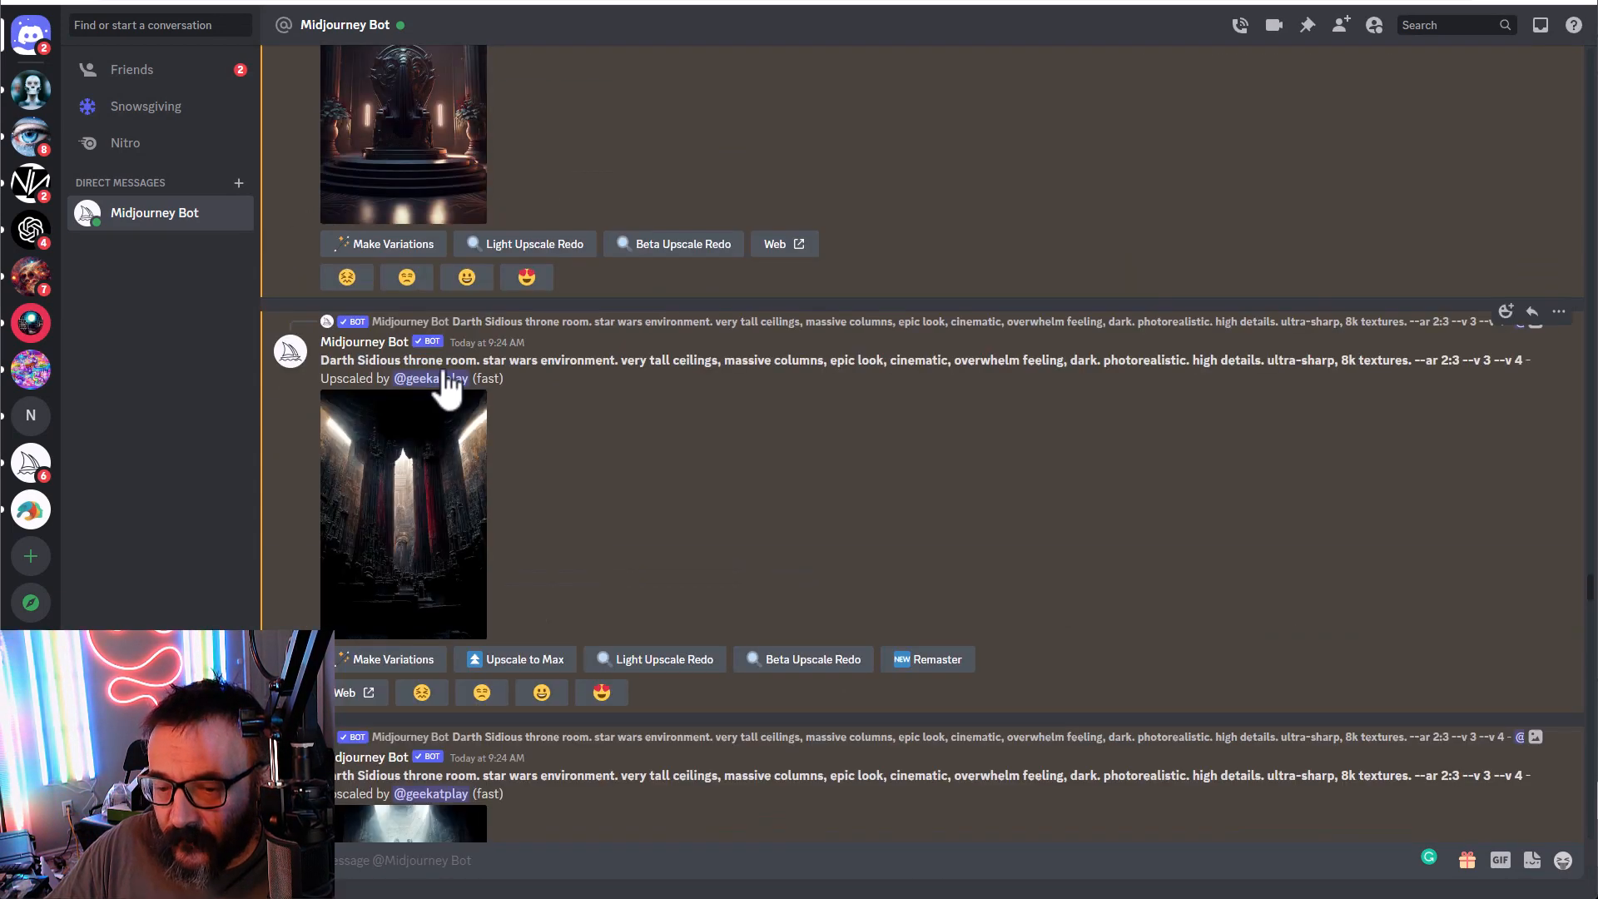
{"action": "scroll", "coordinate": [449, 387], "scroll_direction": "down", "scroll_amount": 5}
{"action": "left_click", "coordinate": [410, 500]}
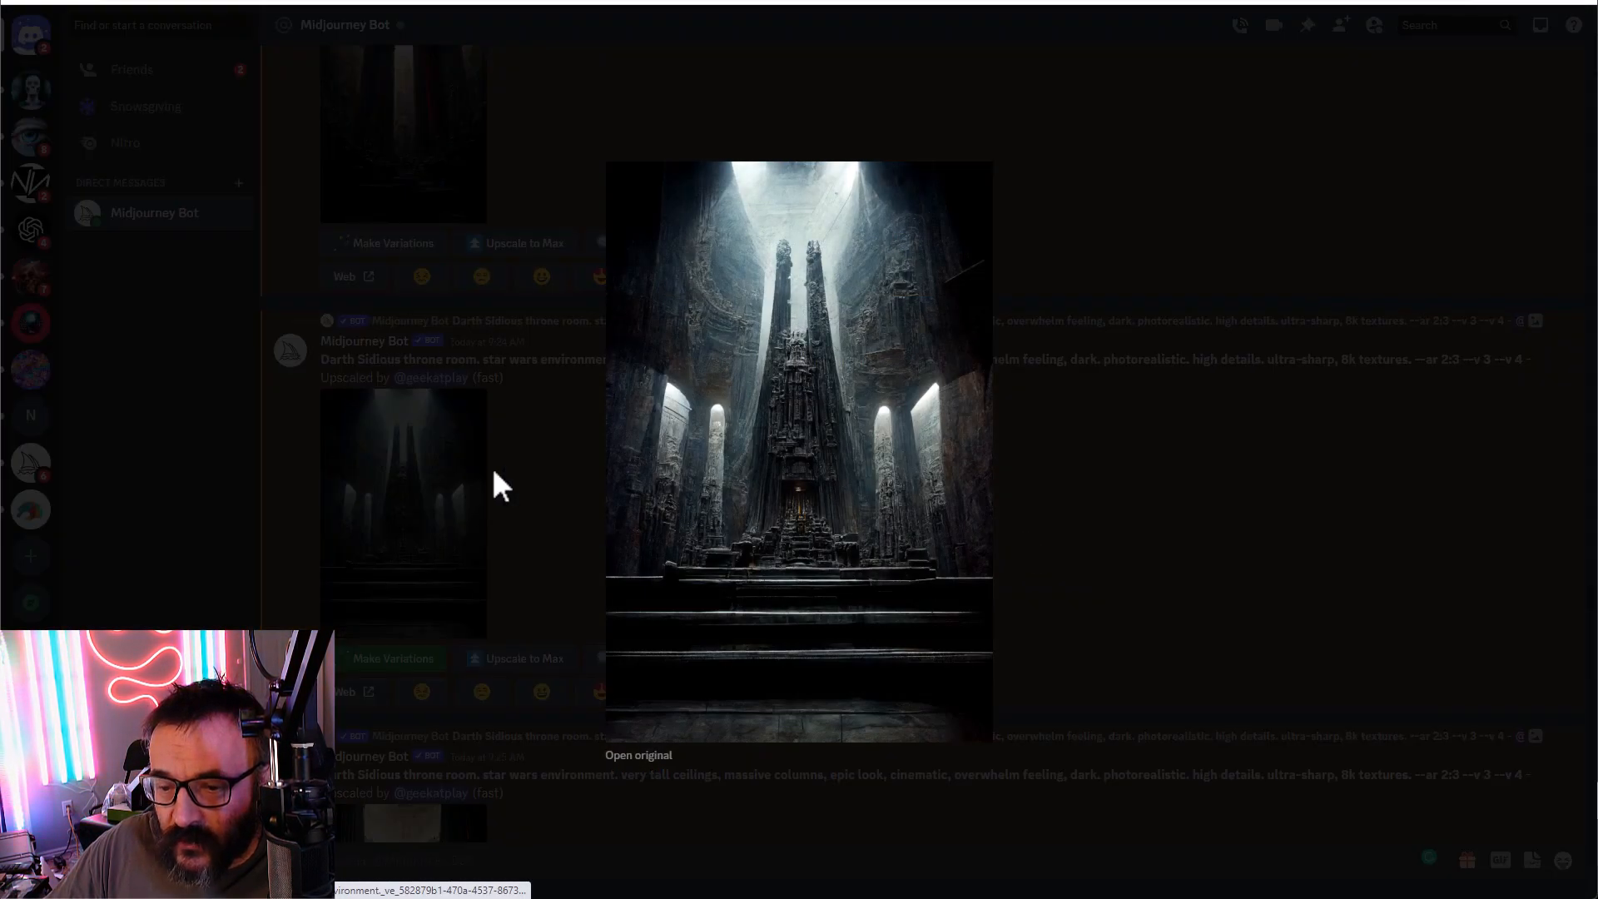
{"action": "left_click", "coordinate": [1102, 429]}
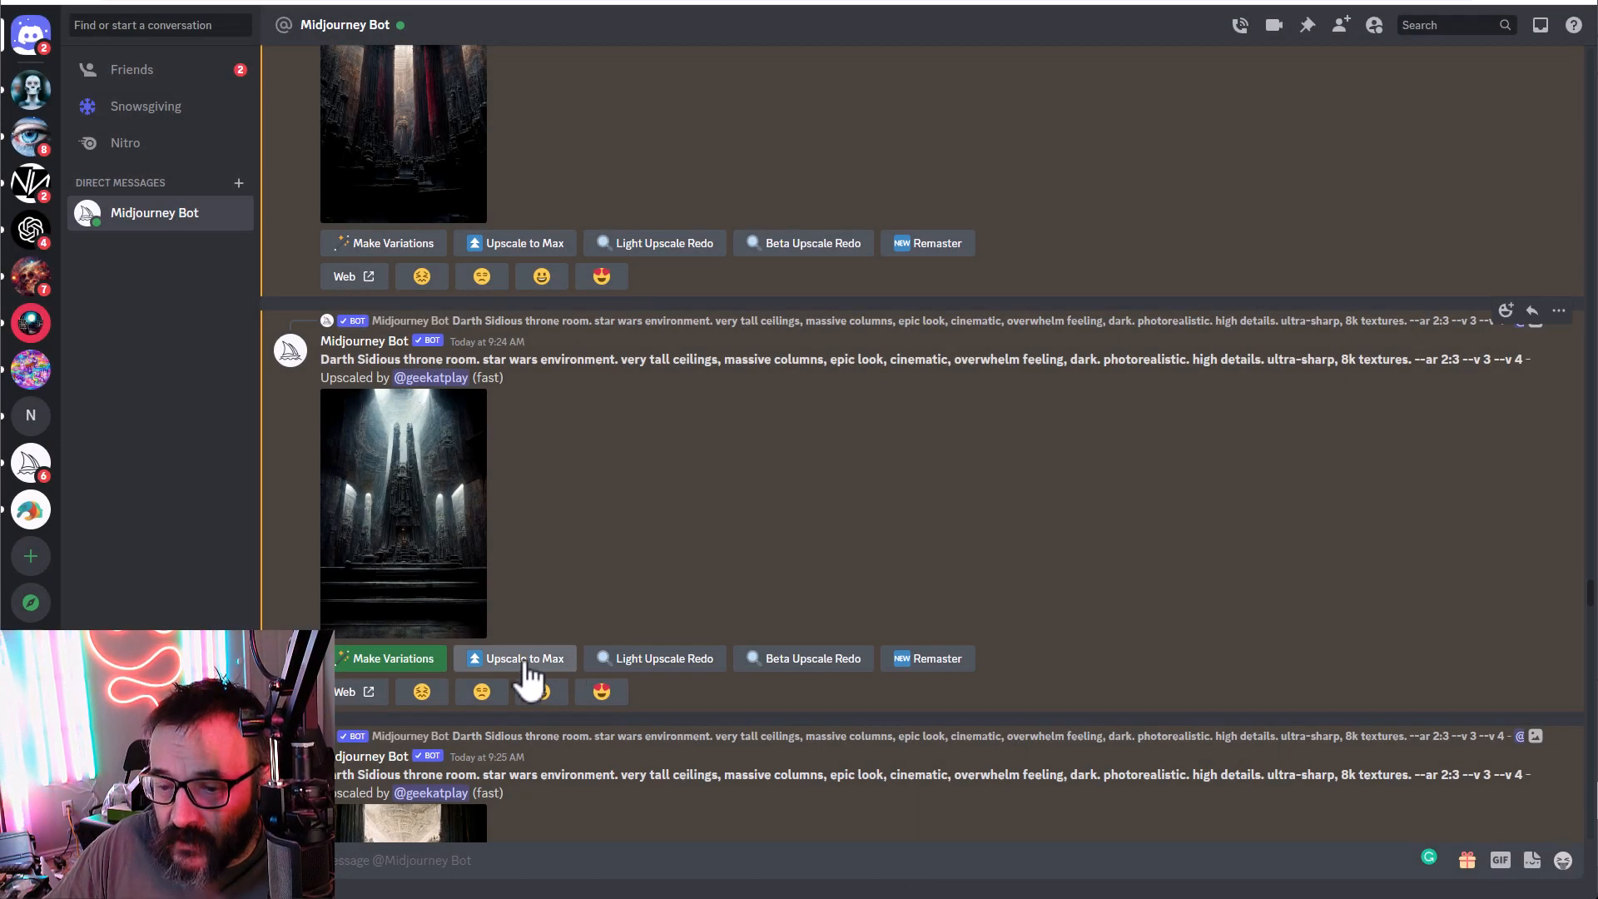
{"action": "left_click", "coordinate": [532, 662]}
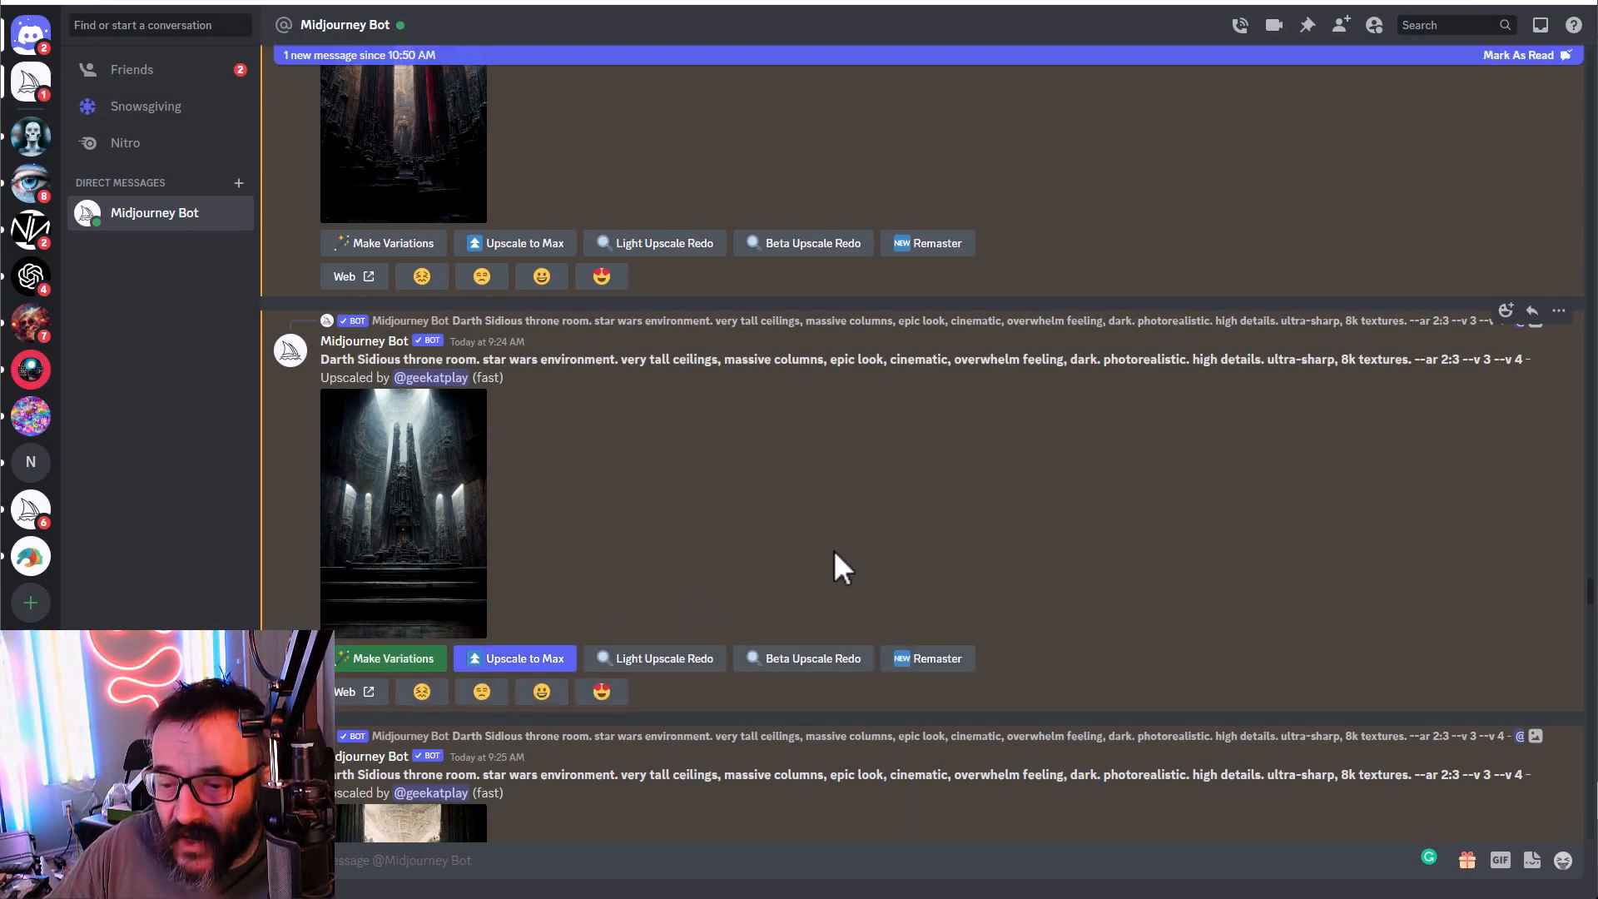
Step: Inspect the enlarged preview of the twin-spired throne hall image again
{"action": "left_click", "coordinate": [421, 510]}
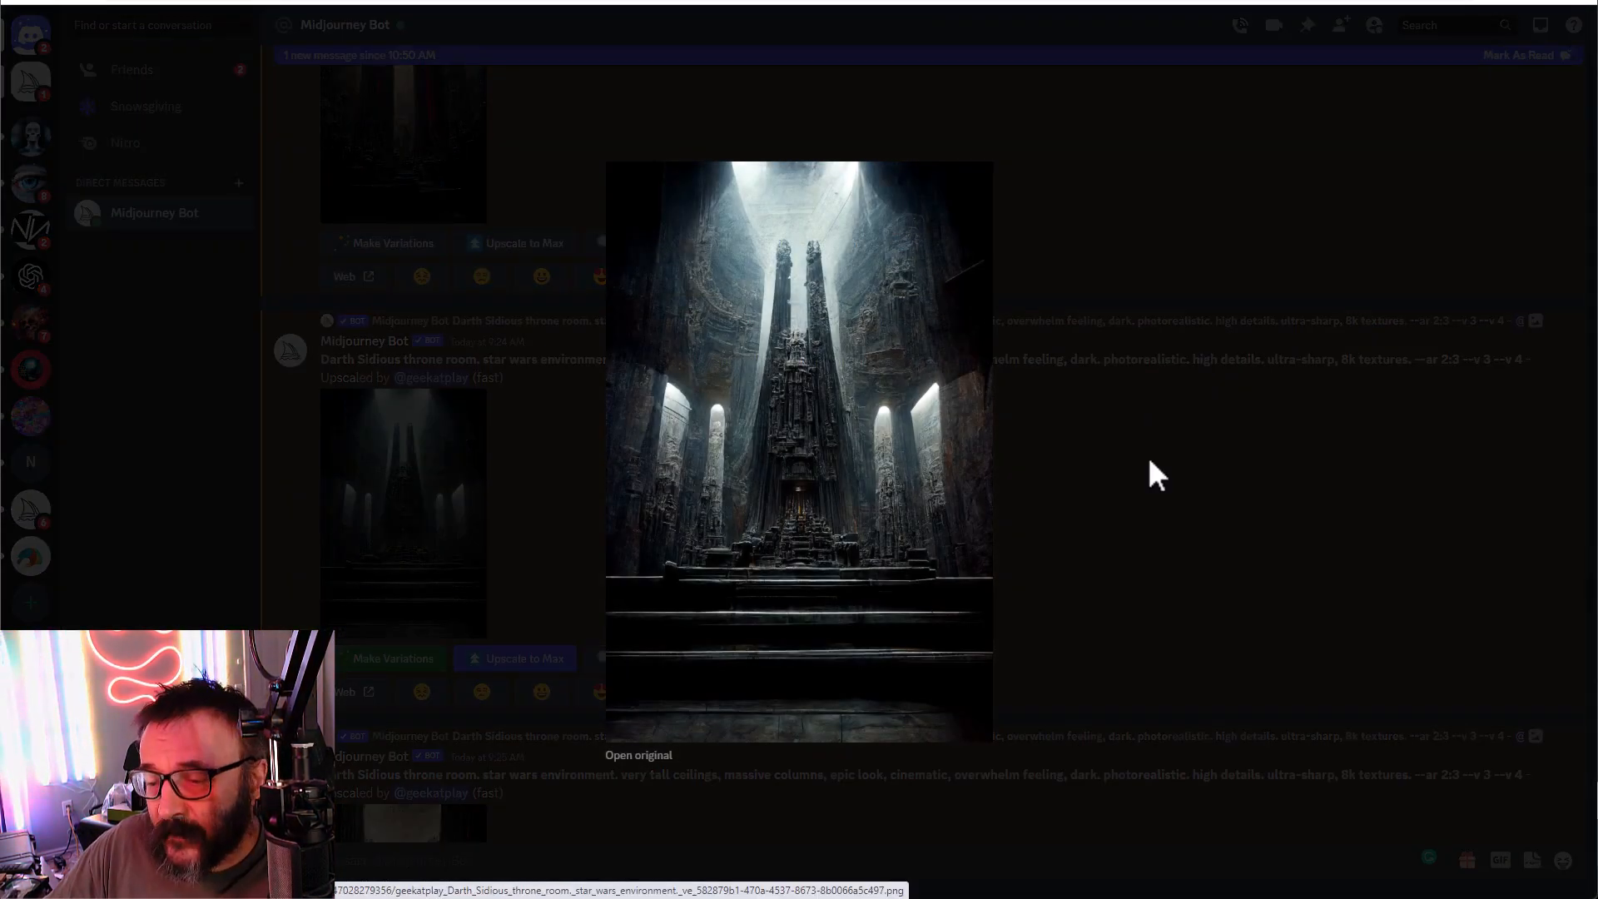
{"action": "left_click", "coordinate": [1240, 506]}
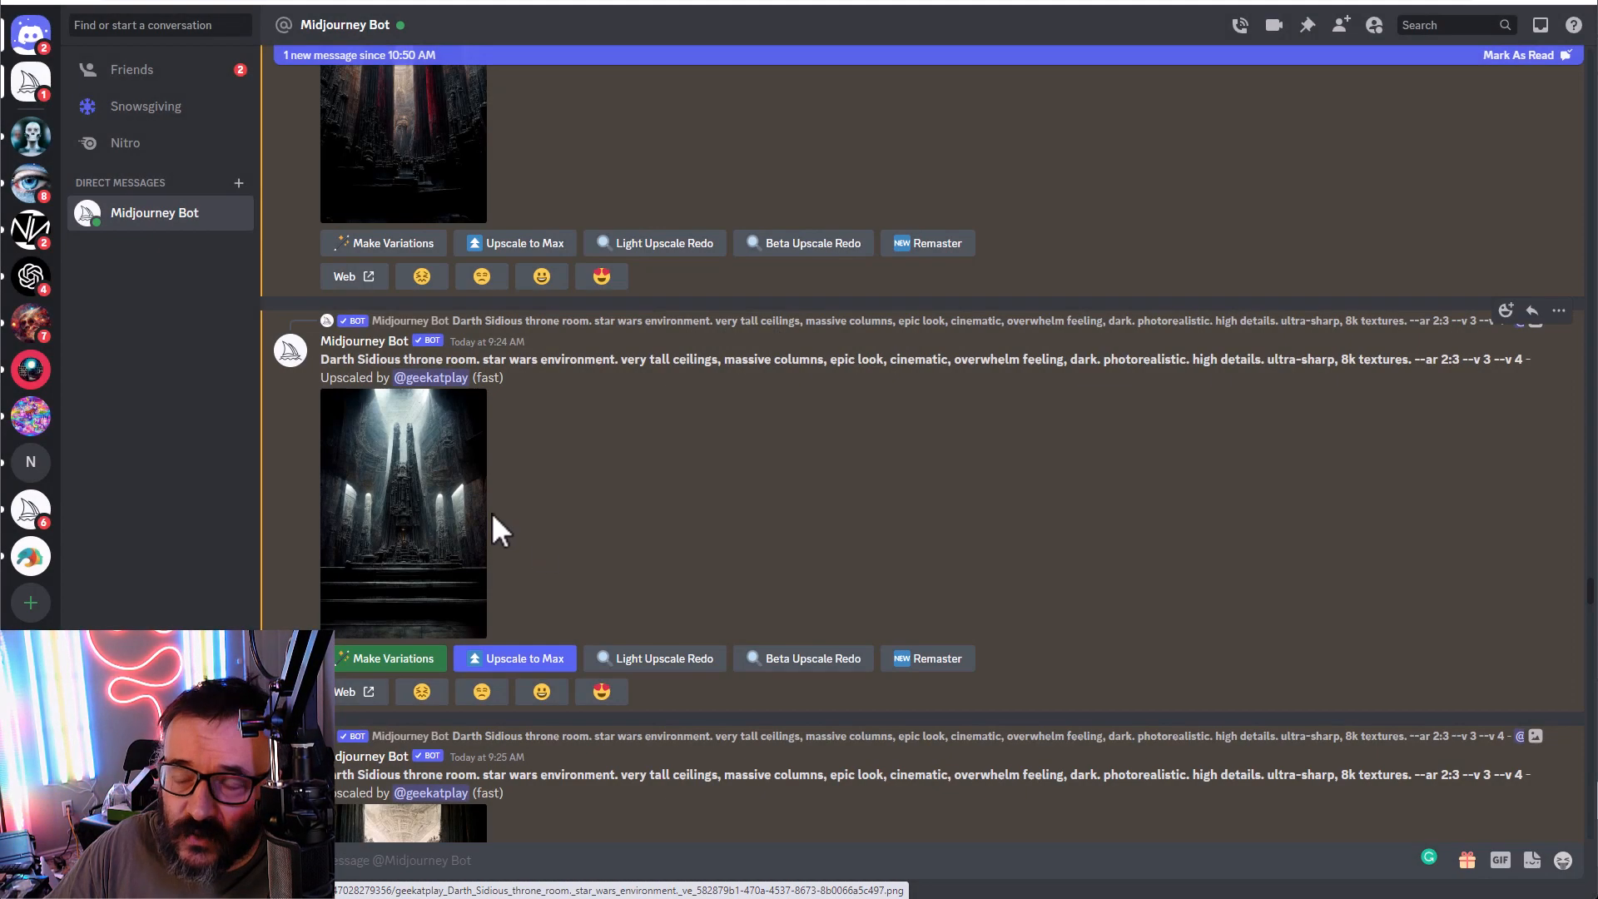
{"action": "left_click", "coordinate": [410, 457]}
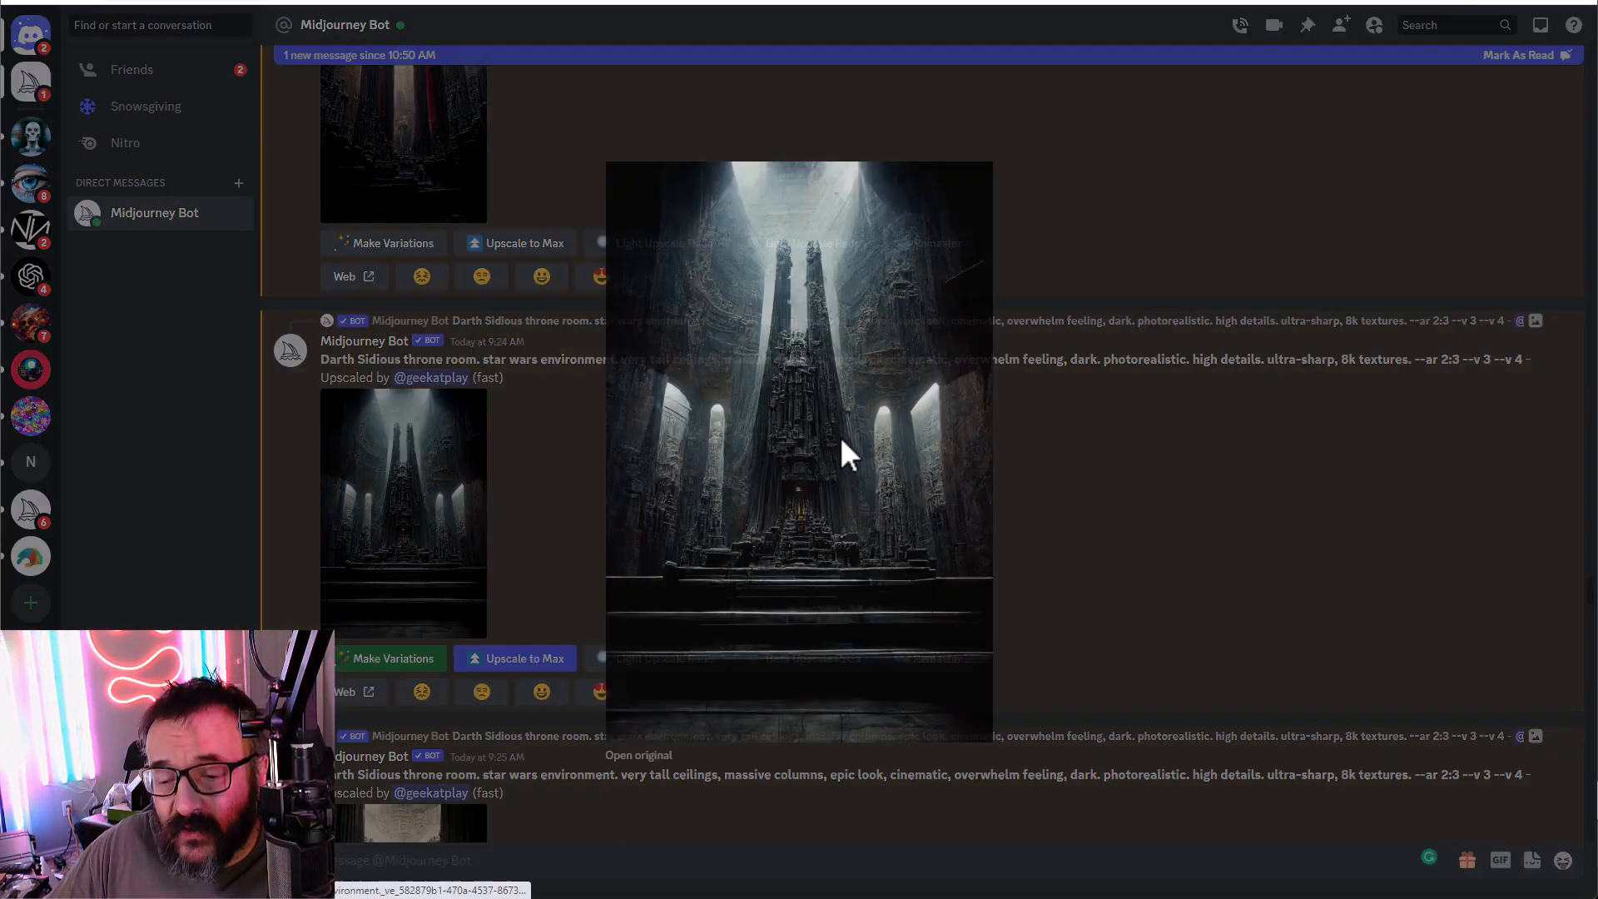
{"action": "left_click", "coordinate": [1245, 543]}
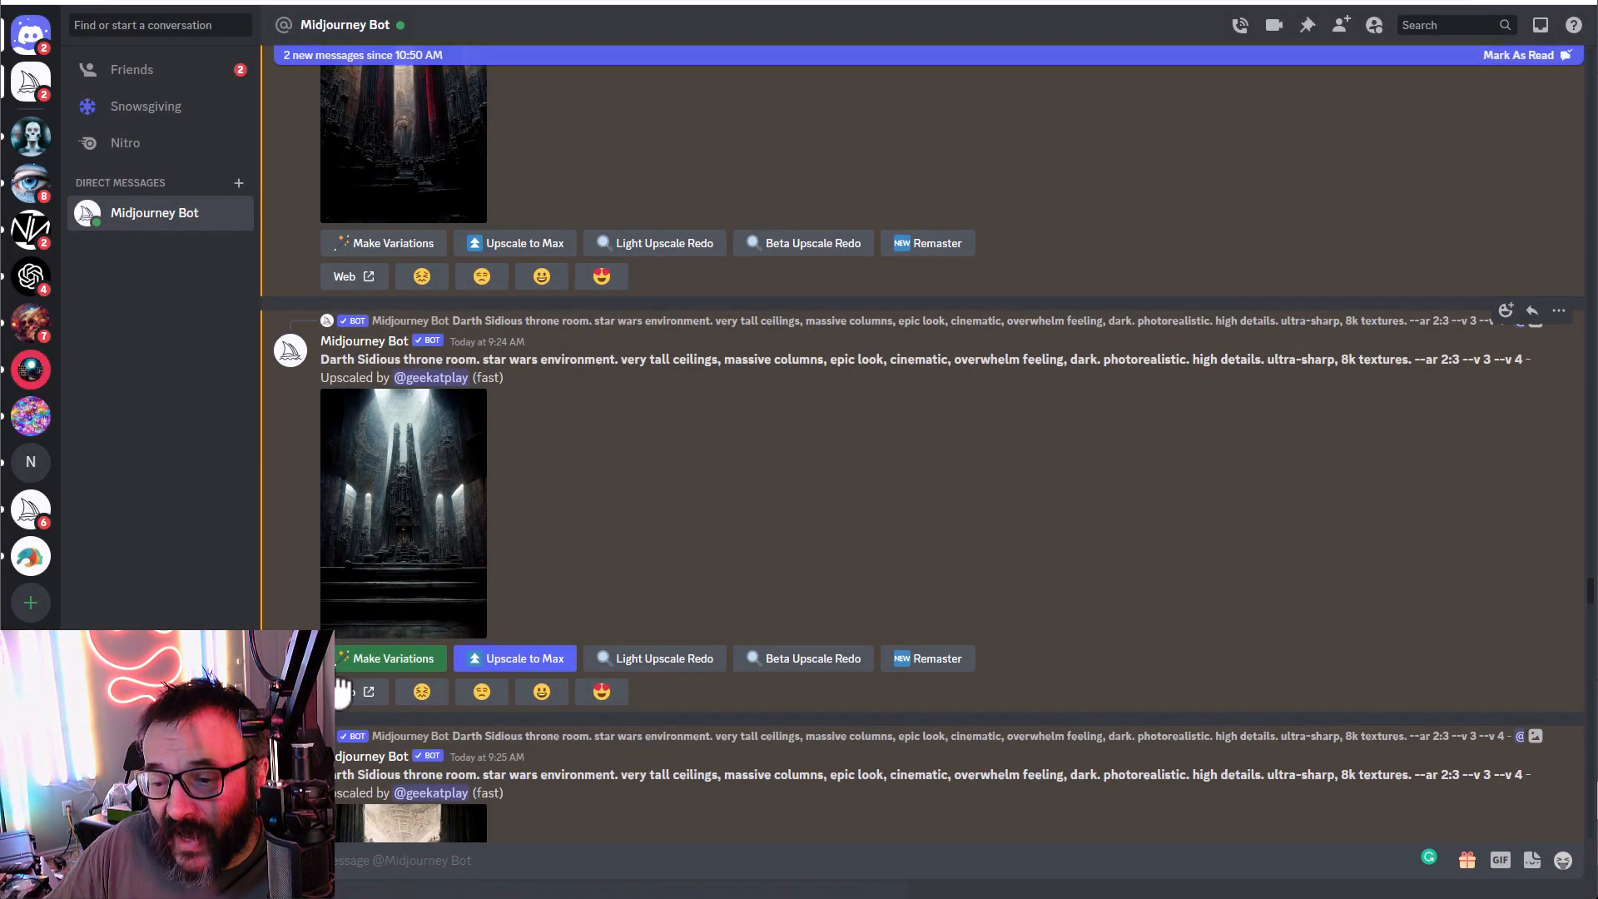
Step: Request variations of the twin-spired throne hall, replacing the two version parameters at the end of the remix prompt with a single one
{"action": "left_click", "coordinate": [407, 660]}
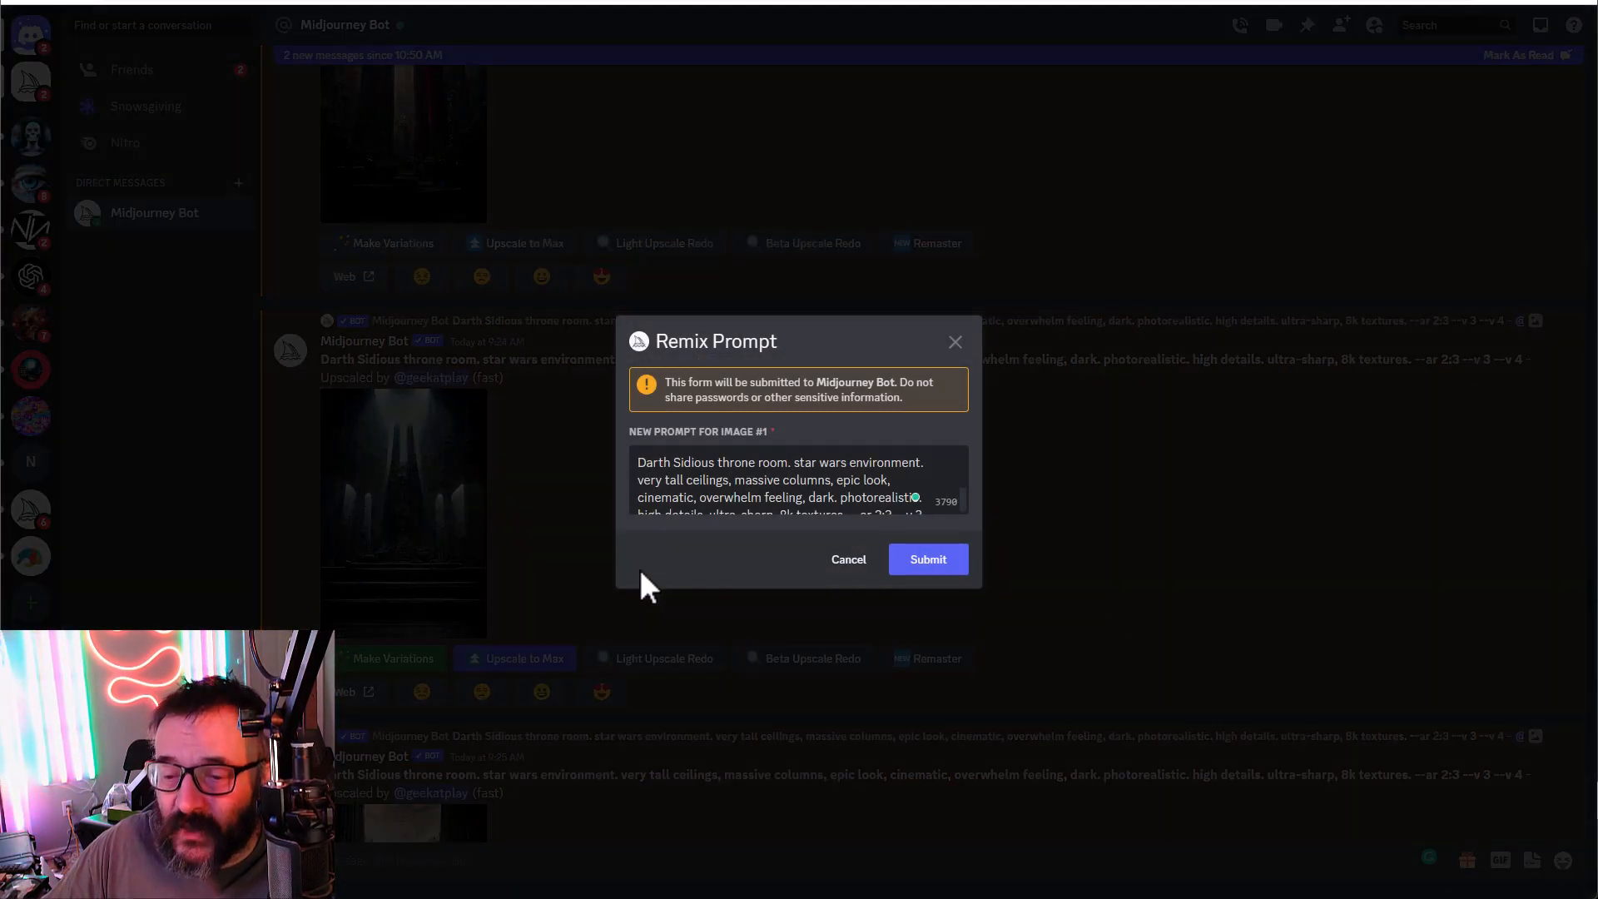
{"action": "scroll", "coordinate": [838, 475], "scroll_direction": "down", "scroll_amount": 1}
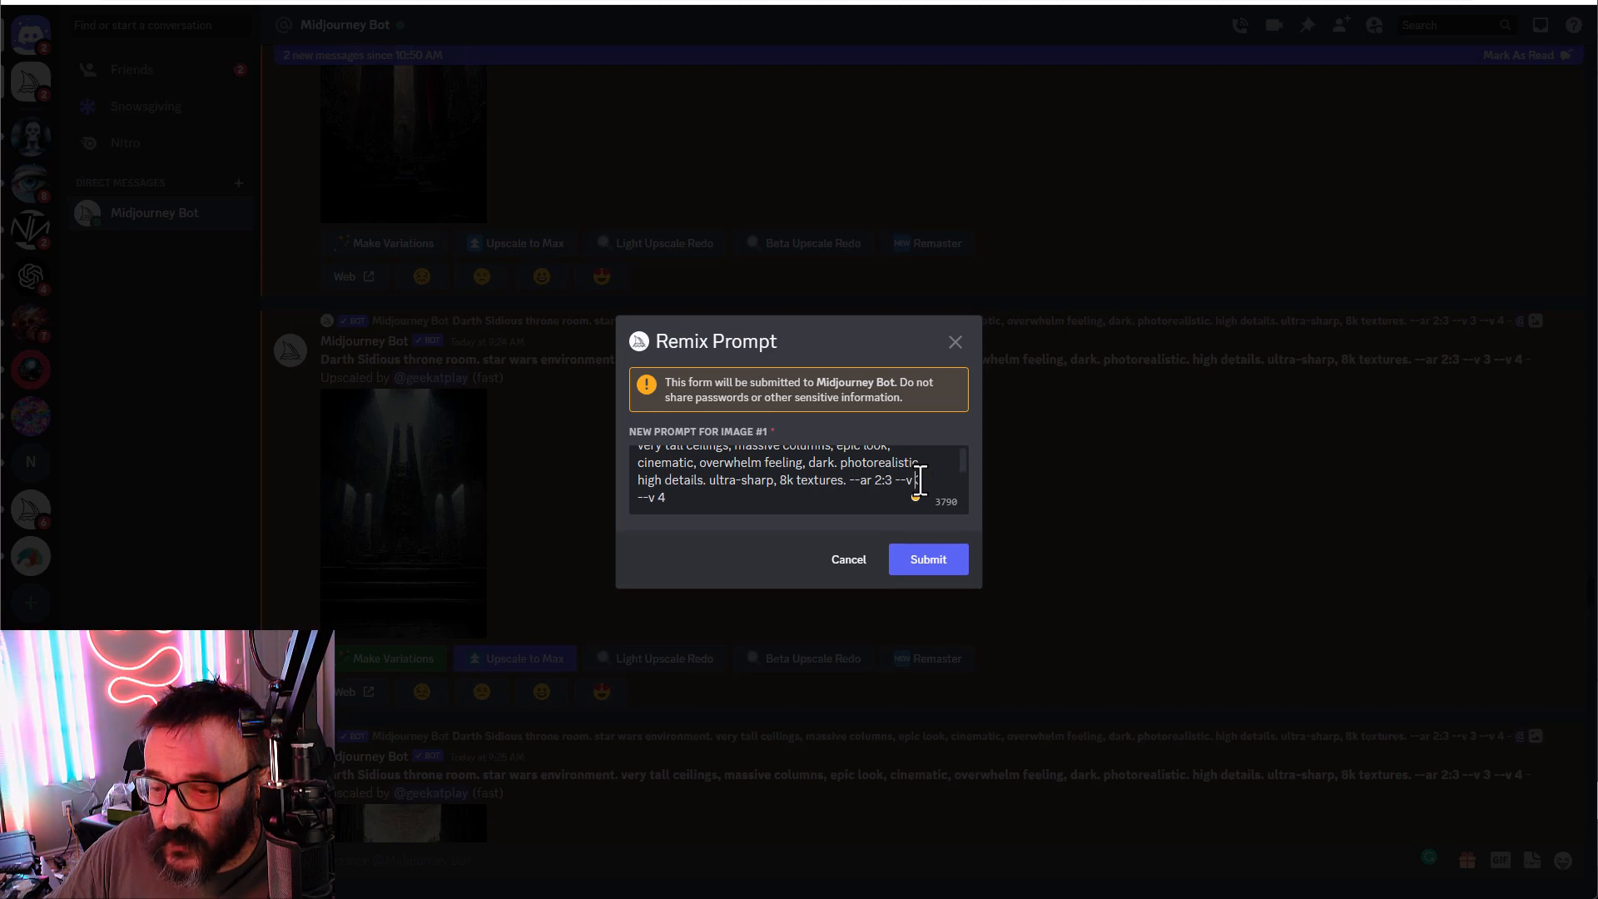
{"action": "left_click_drag", "start_coordinate": [915, 479], "coordinate": [897, 531]}
{"action": "type", "text": "5"}
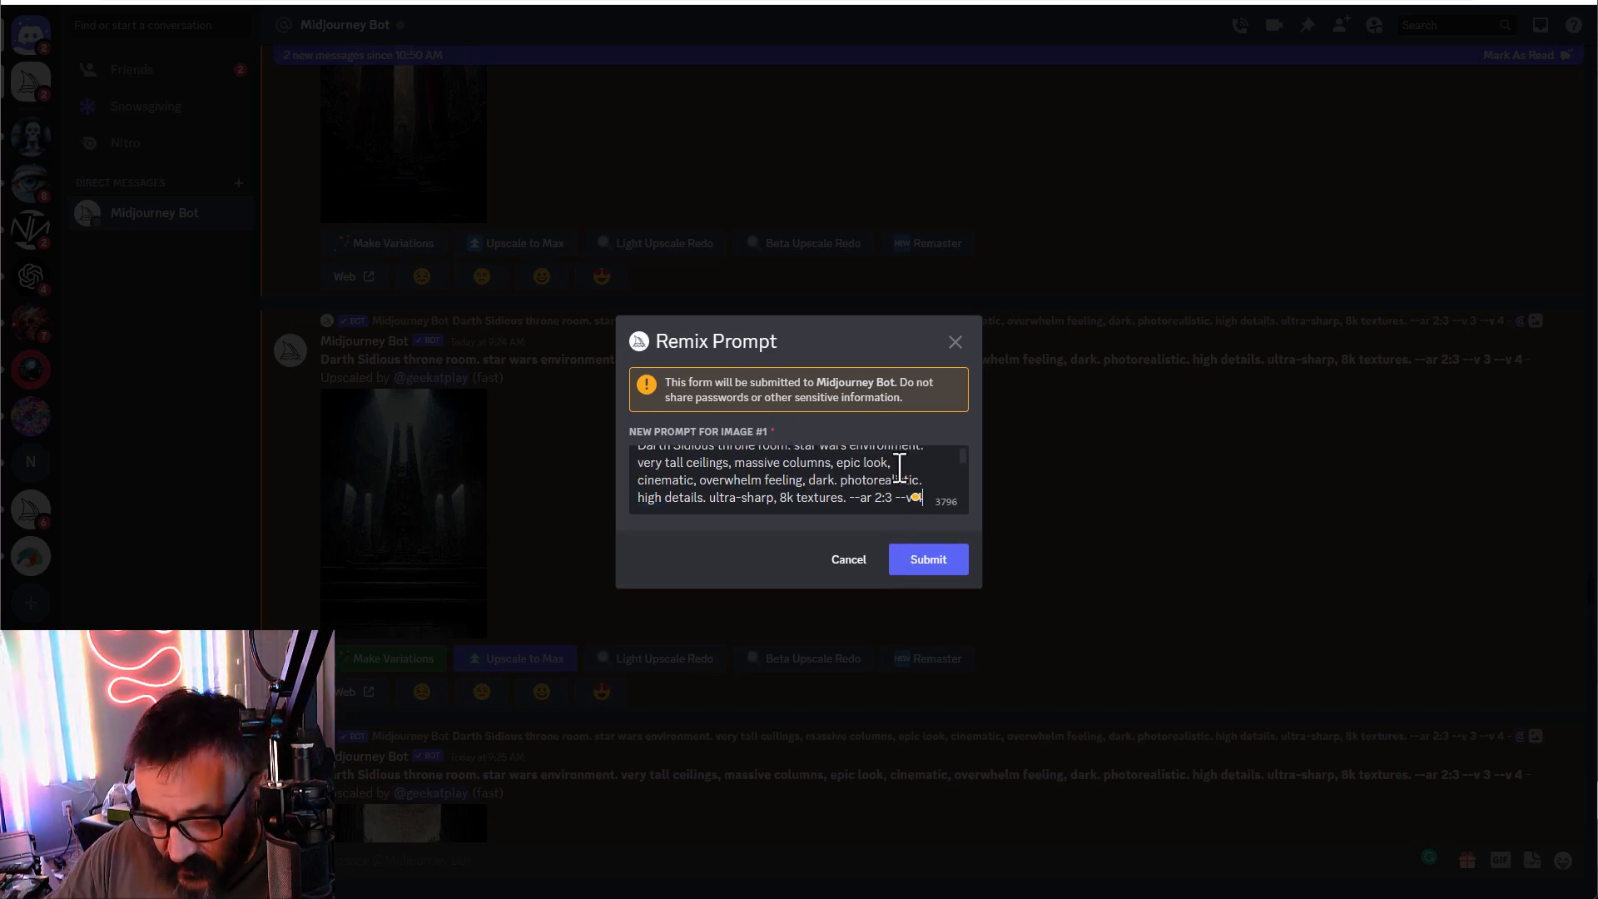
{"action": "left_click", "coordinate": [942, 570]}
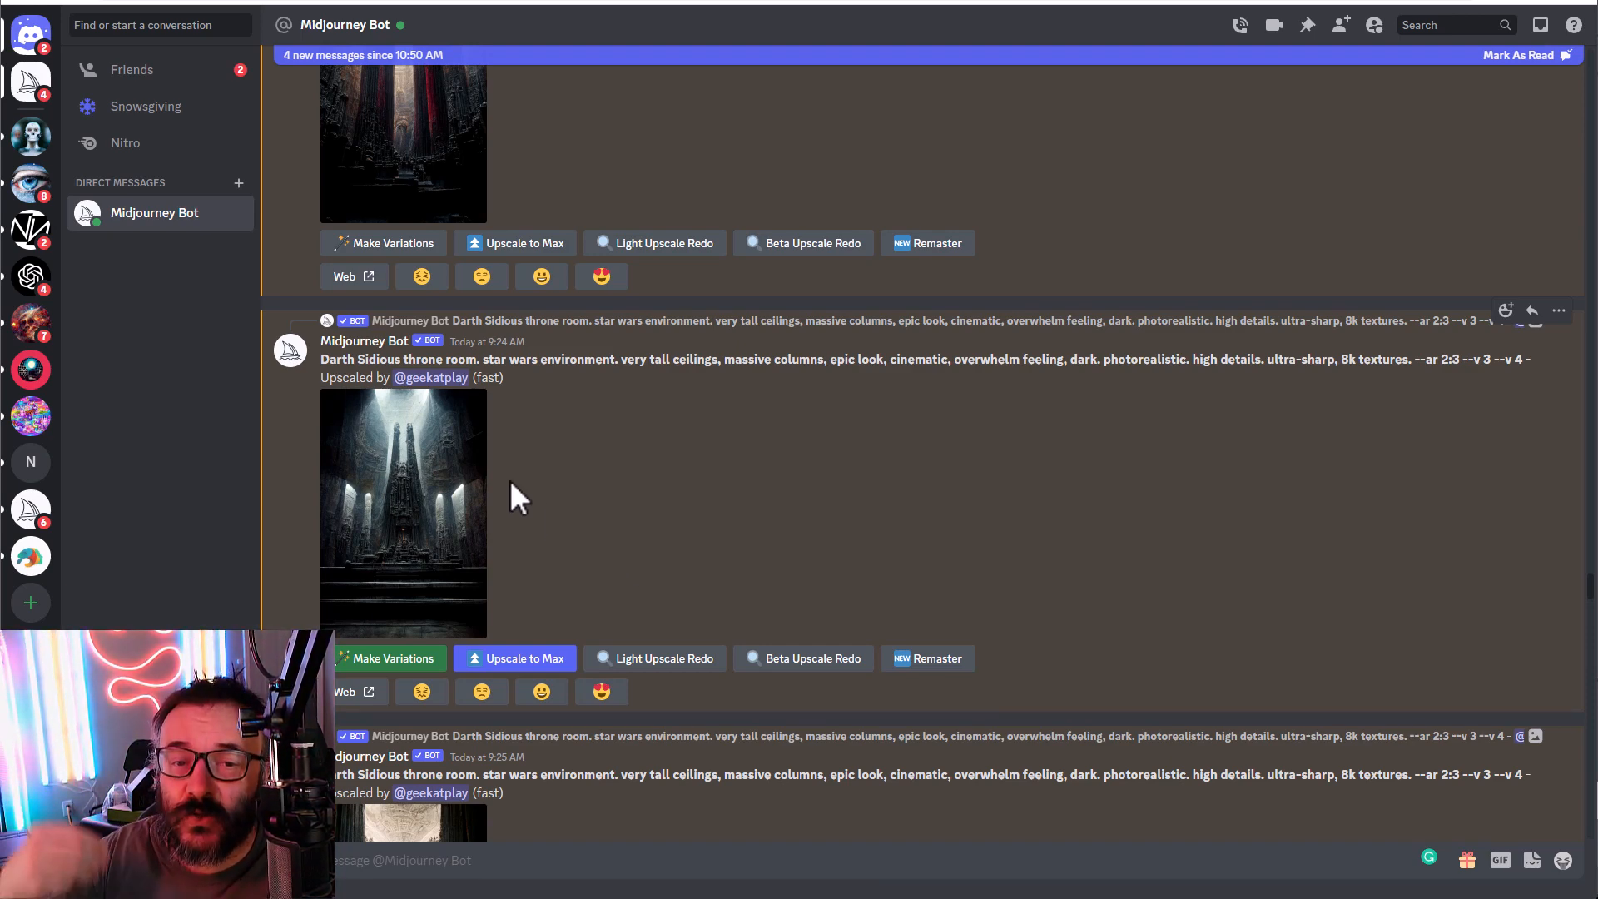
Step: Examine the enlarged four-image grids from the tall-ceilings, massive-columns prompt with "--ar 2:3 --v 4", and browse on to their upscales
{"action": "scroll", "coordinate": [1534, 607], "scroll_direction": "down", "scroll_amount": 5}
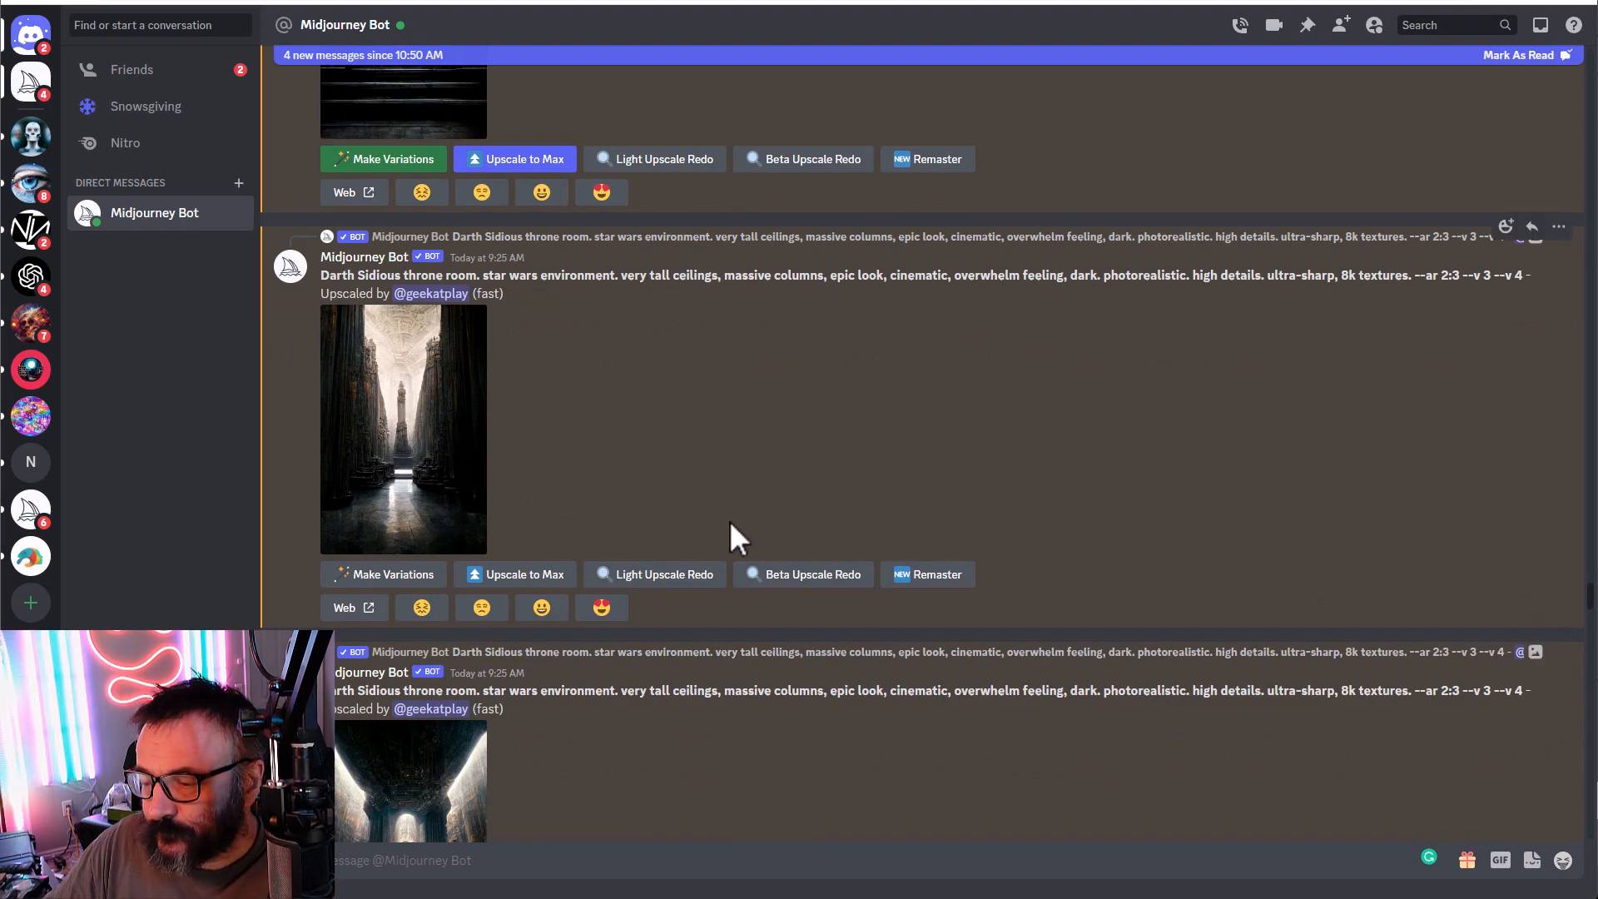
{"action": "scroll", "coordinate": [664, 491], "scroll_direction": "down", "scroll_amount": 3}
{"action": "scroll", "coordinate": [664, 491], "scroll_direction": "down", "scroll_amount": 5}
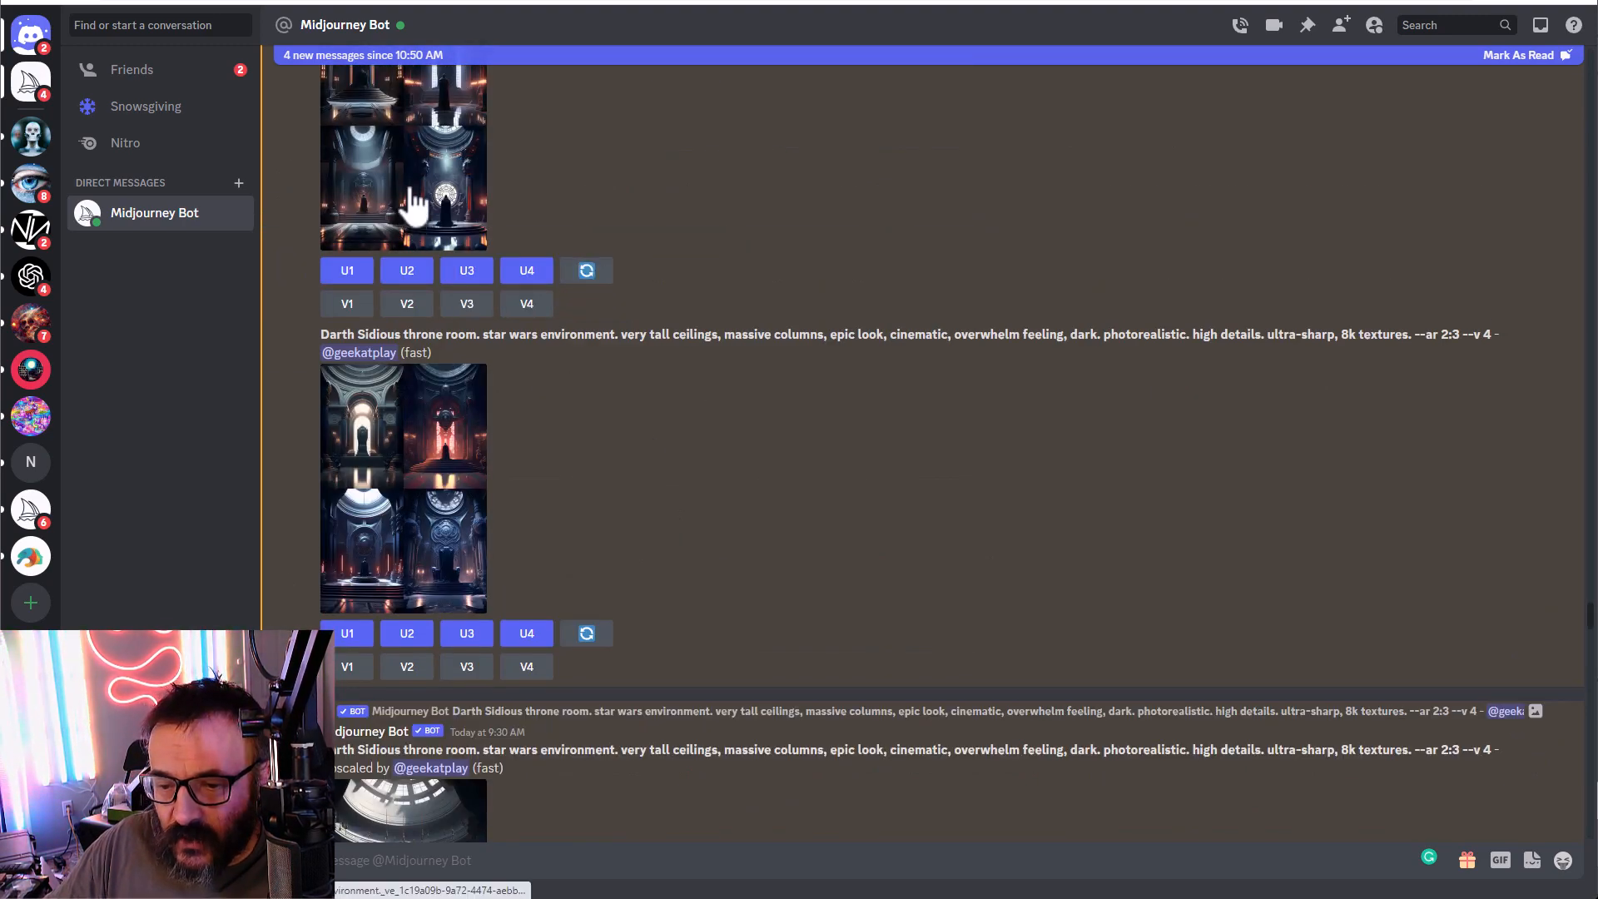
{"action": "left_click", "coordinate": [458, 238]}
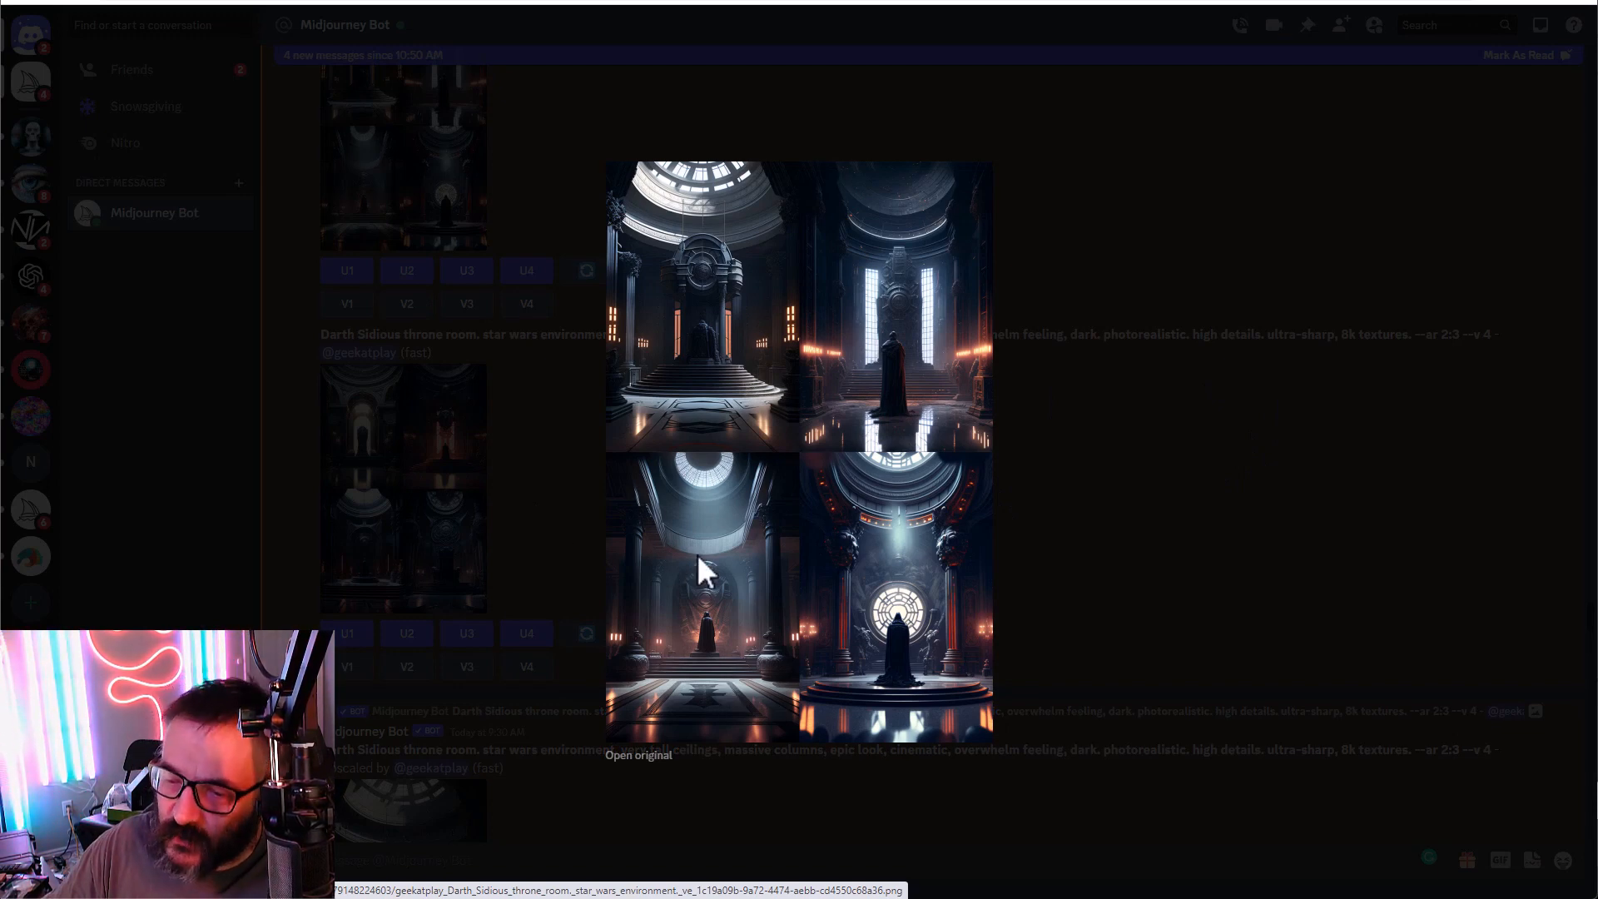
{"action": "left_click", "coordinate": [1113, 215]}
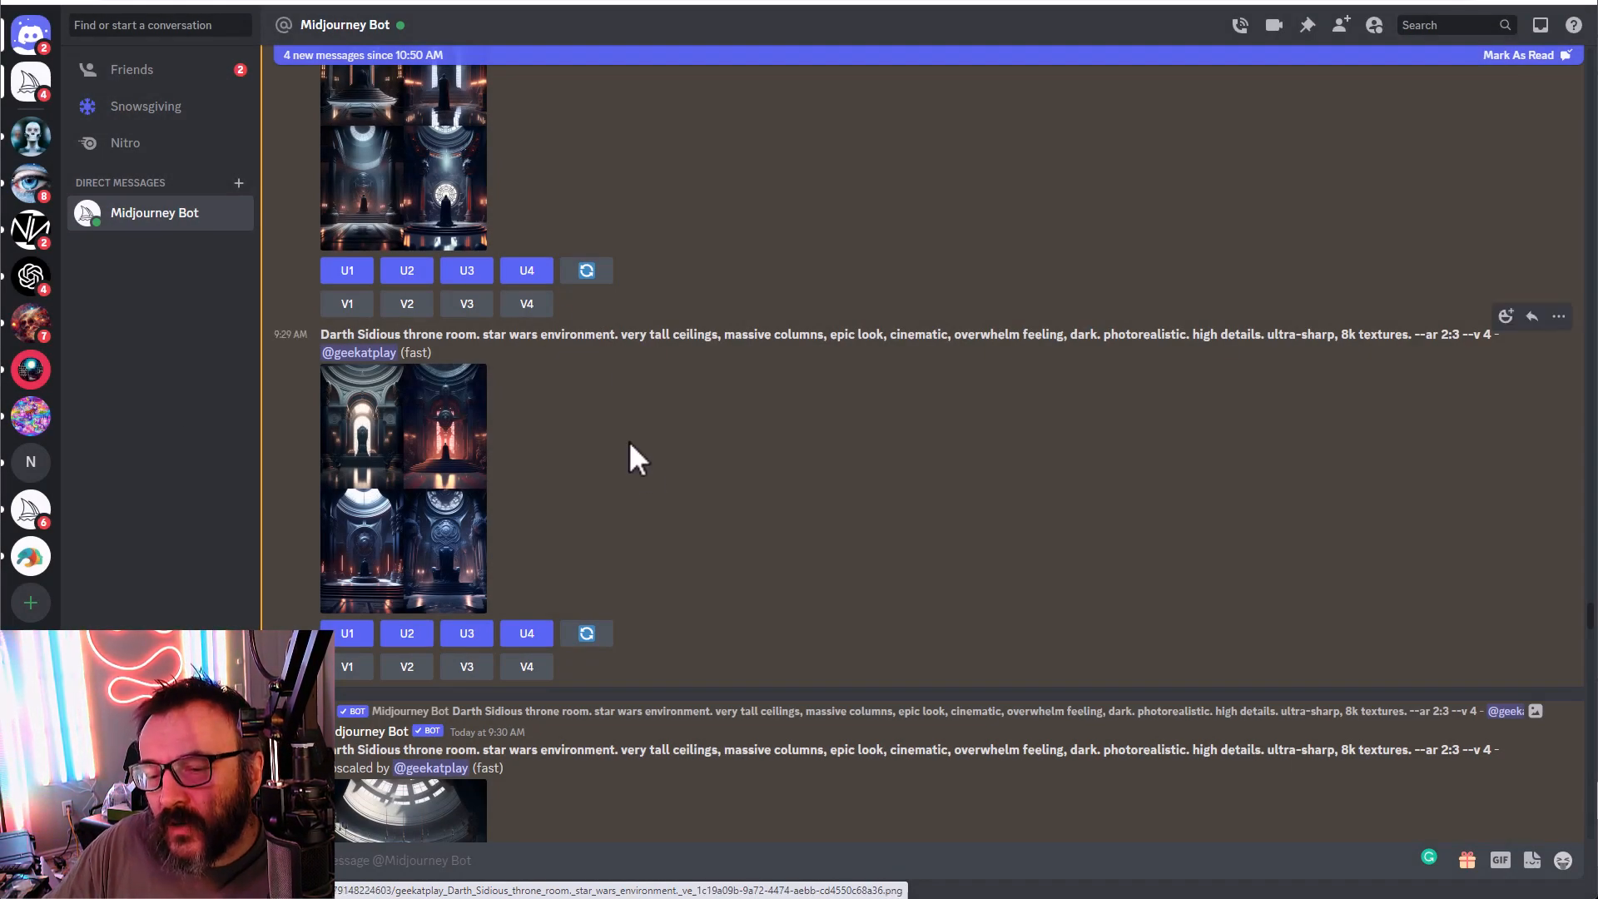
{"action": "left_click", "coordinate": [381, 509]}
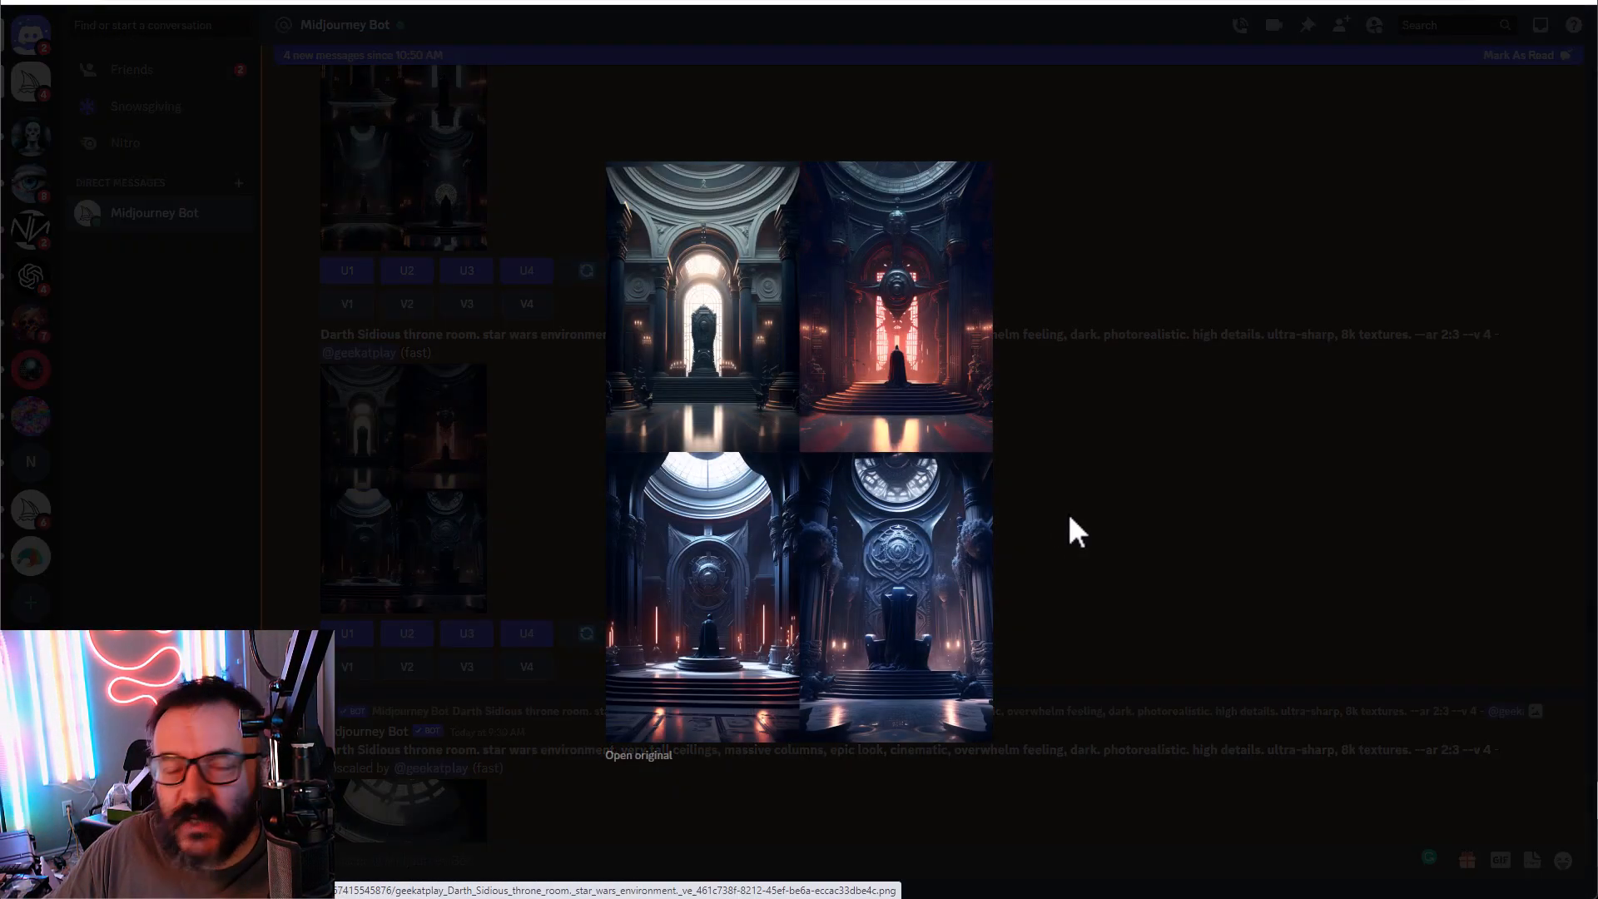
{"action": "left_click", "coordinate": [1067, 513]}
{"action": "scroll", "coordinate": [636, 502], "scroll_direction": "down", "scroll_amount": 5}
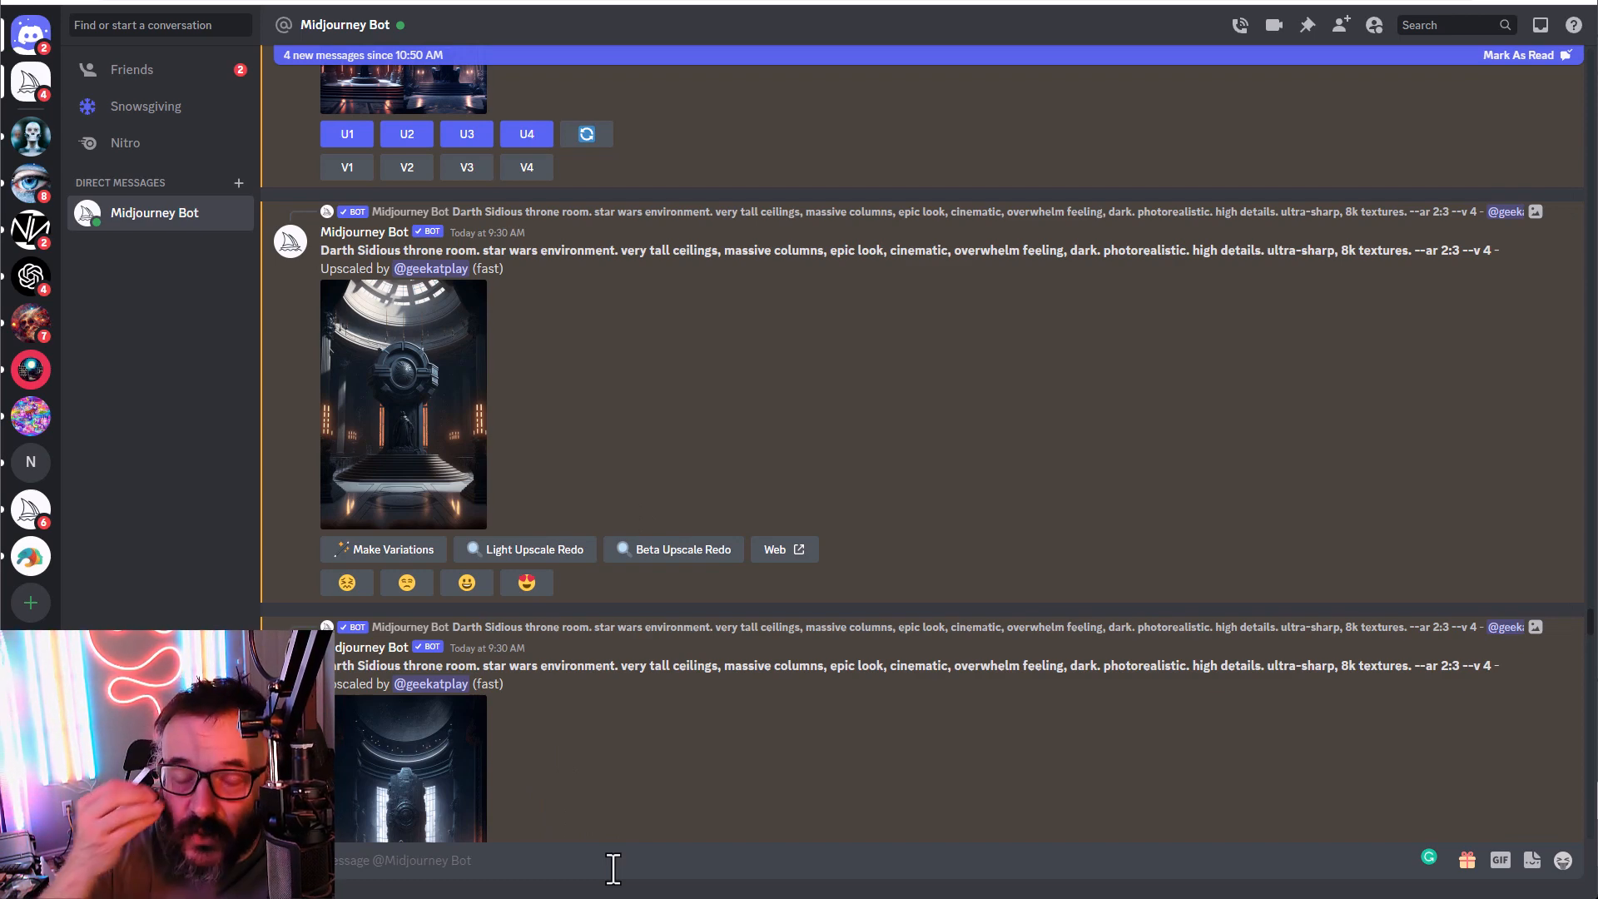
{"action": "type", "text": "/im"}
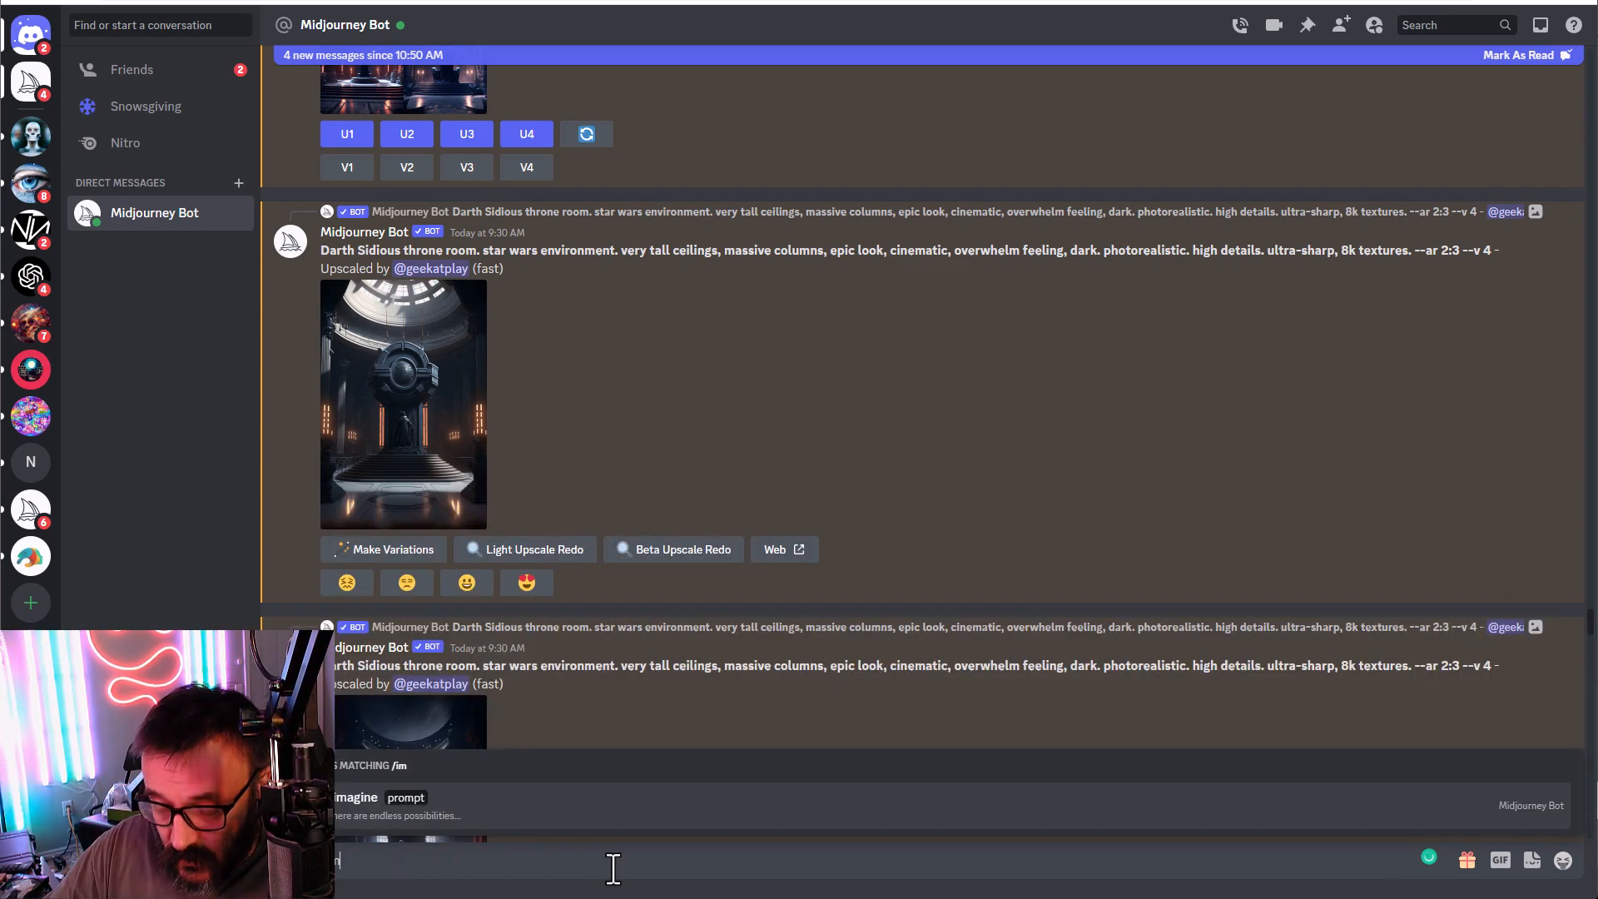
{"action": "key", "text": "Return"}
{"action": "key", "text": "BackSpace"}
{"action": "key", "text": "BackSpace"}
{"action": "key", "text": "BackSpace"}
{"action": "key", "text": "BackSpace"}
{"action": "key", "text": "BackSpace"}
{"action": "key", "text": "BackSpace"}
{"action": "key", "text": "BackSpace"}
{"action": "key", "text": "BackSpace"}
{"action": "key", "text": "BackSpace"}
{"action": "key", "text": "BackSpace"}
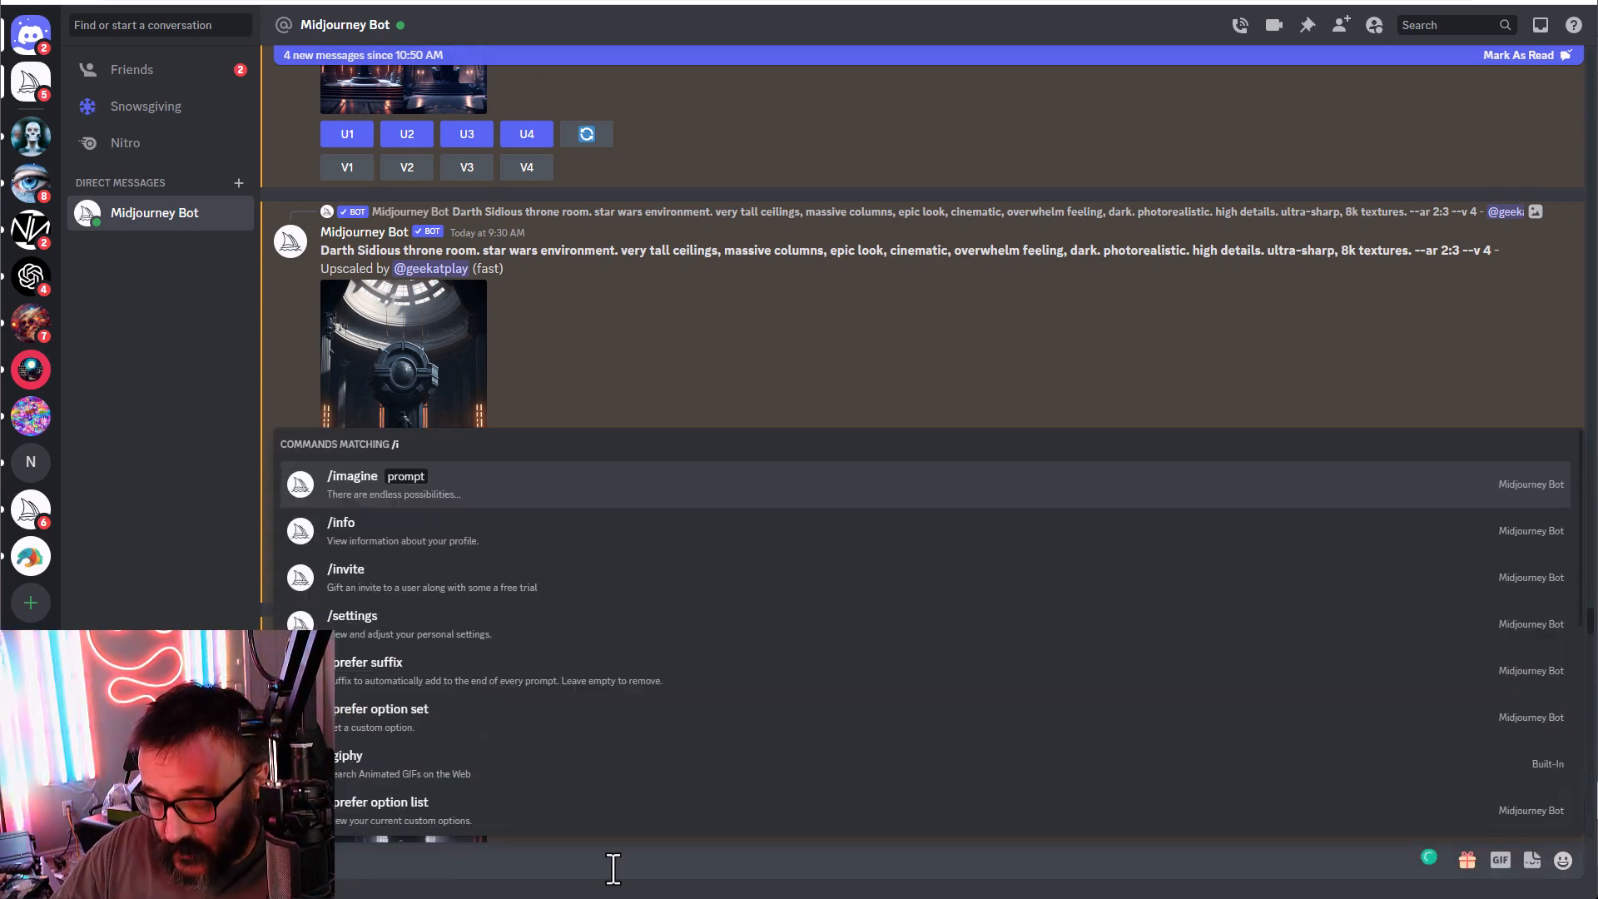
Step: Run the /info command and review the account's visibility mode, remaining fast time and usage figures
{"action": "type", "text": "/info"}
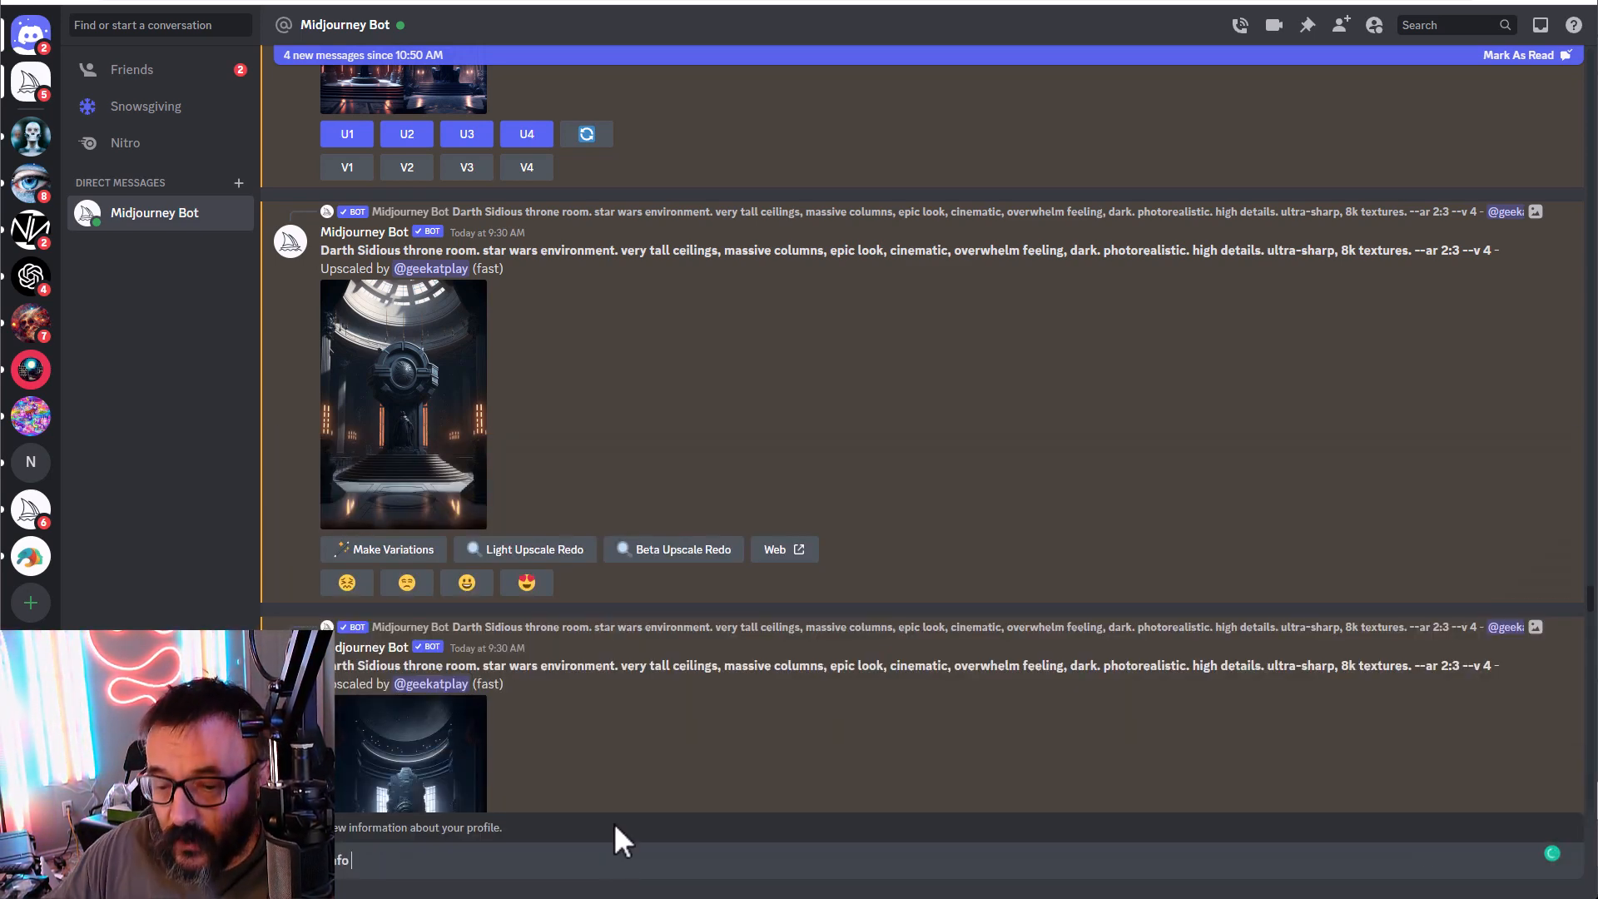
{"action": "key", "text": "Return"}
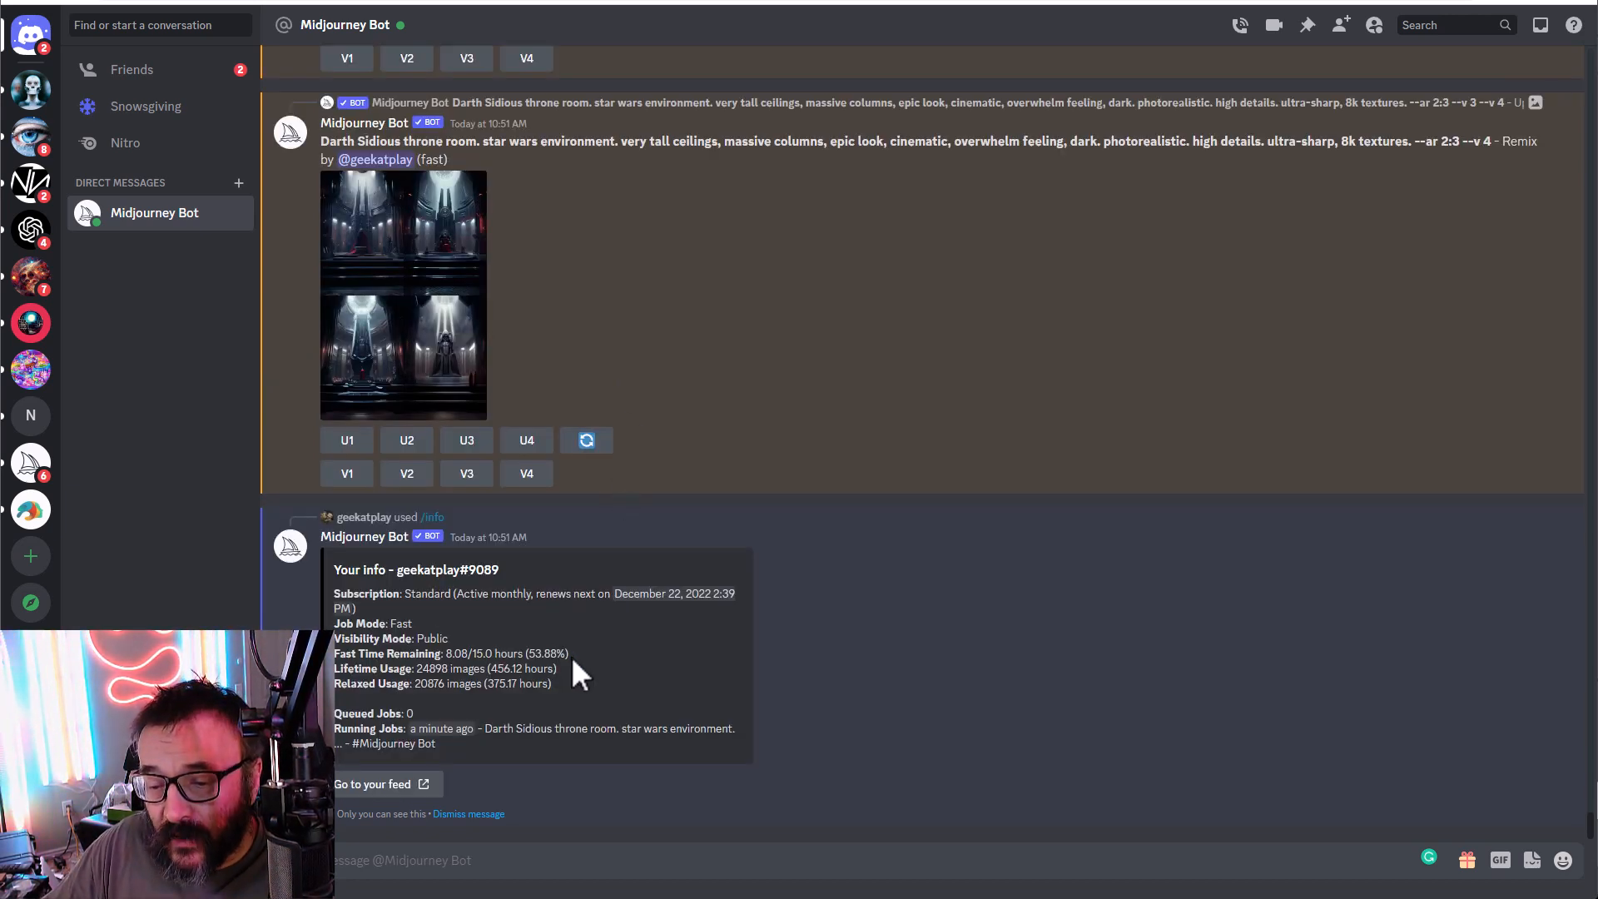
{"action": "mouse_move", "coordinate": [571, 656]}
{"action": "left_mouse_down"}
{"action": "mouse_move", "coordinate": [337, 656]}
{"action": "mouse_move", "coordinate": [571, 656]}
{"action": "left_mouse_up"}
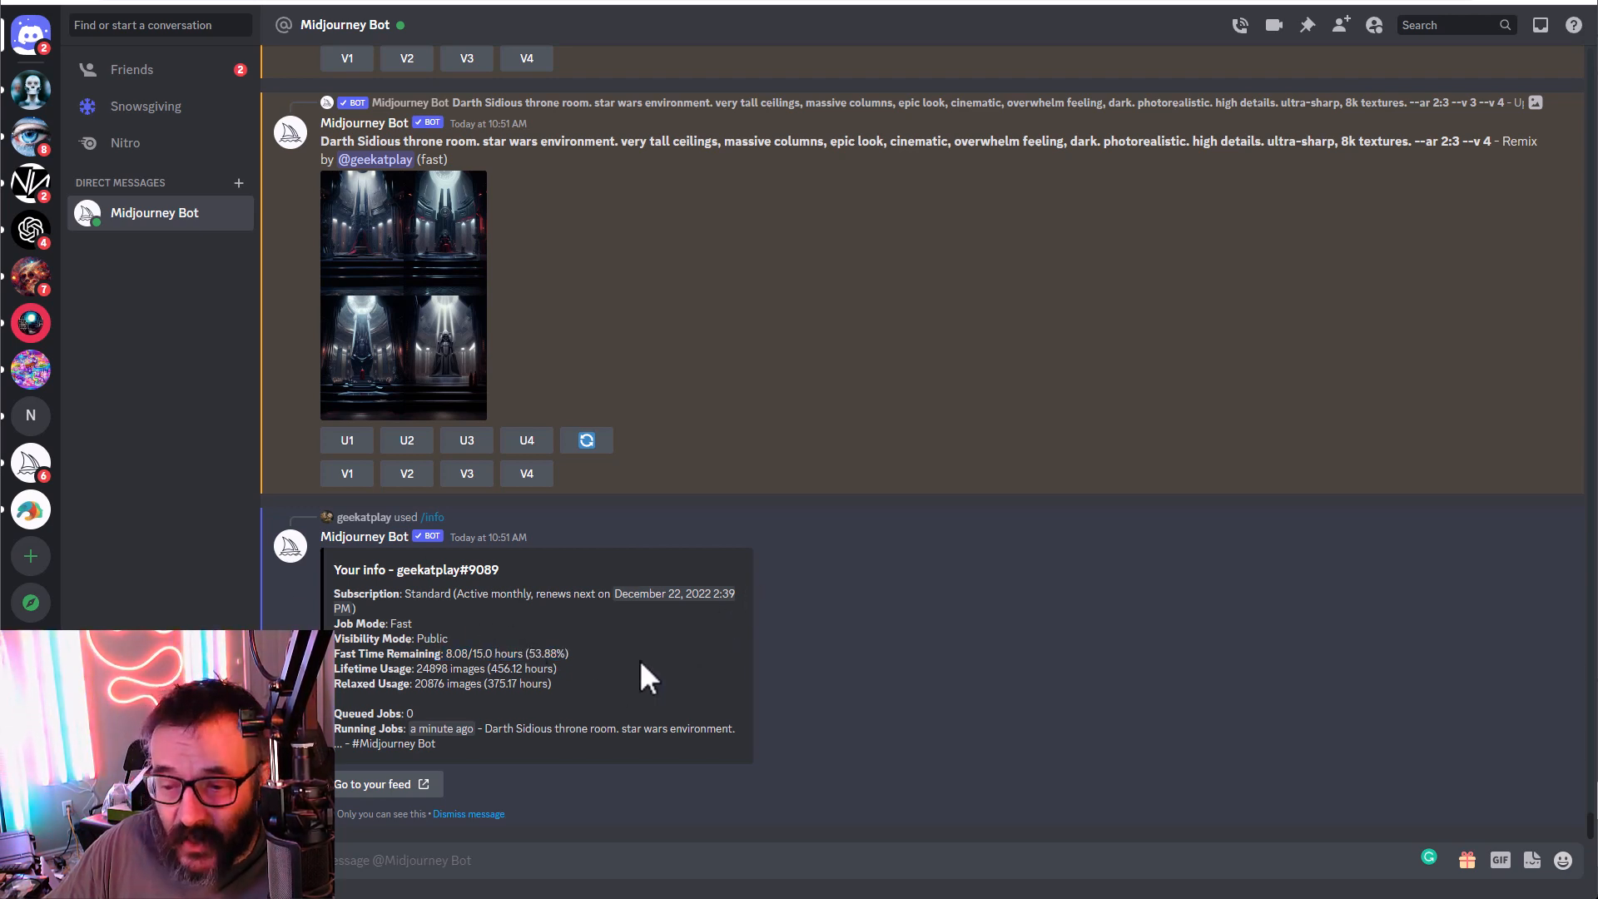
{"action": "left_click_drag", "start_coordinate": [468, 634], "coordinate": [341, 641]}
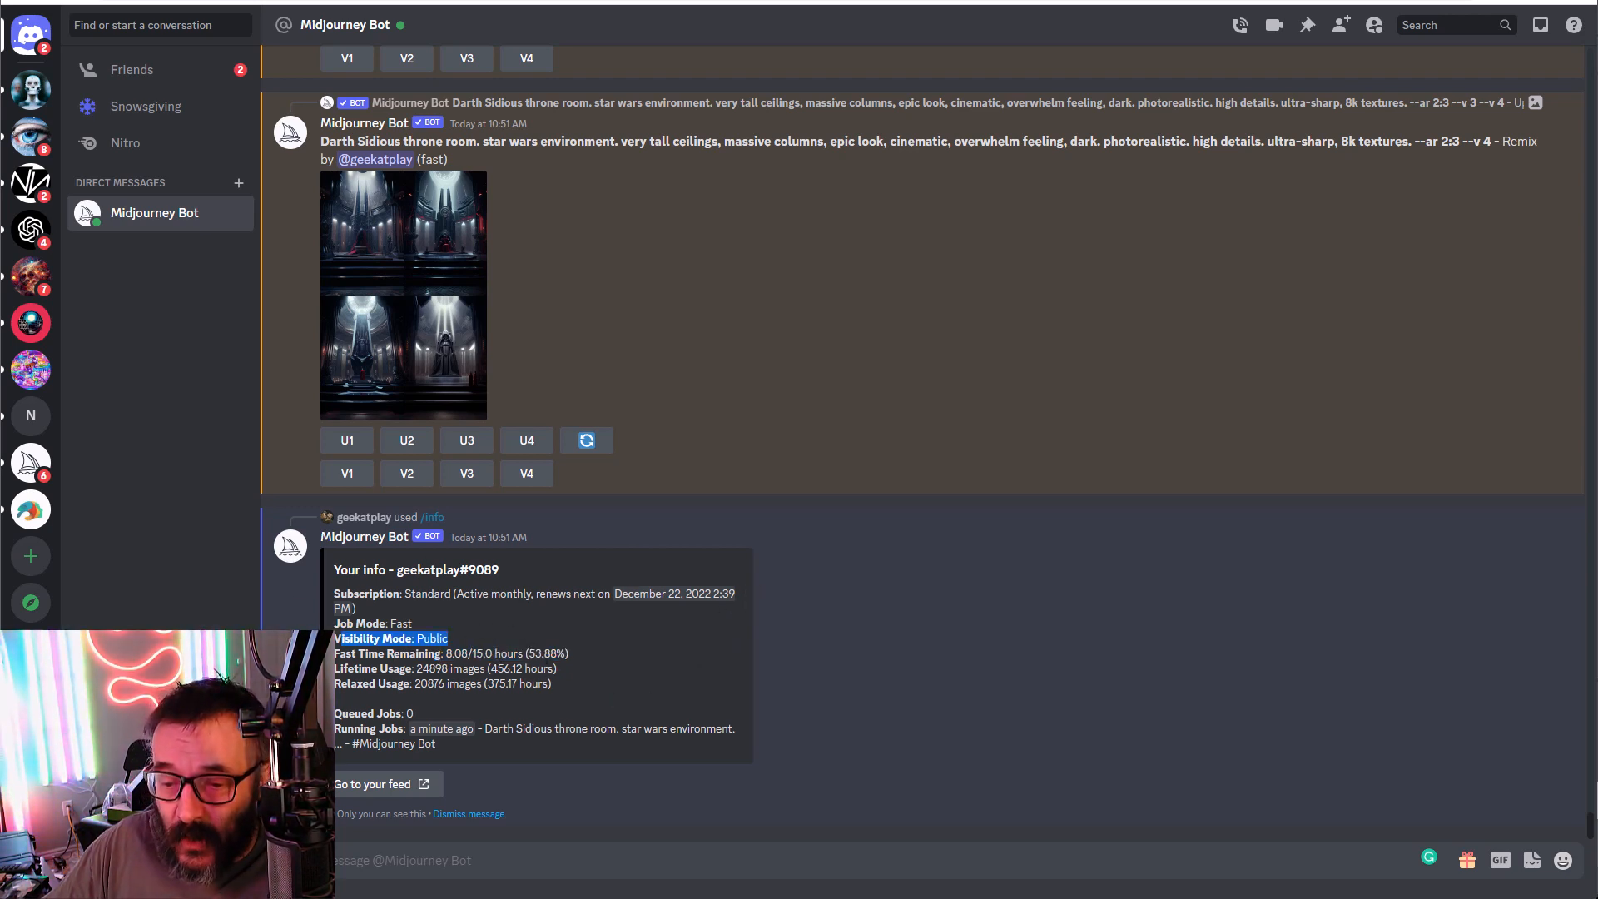
{"action": "left_click", "coordinate": [1, 123]}
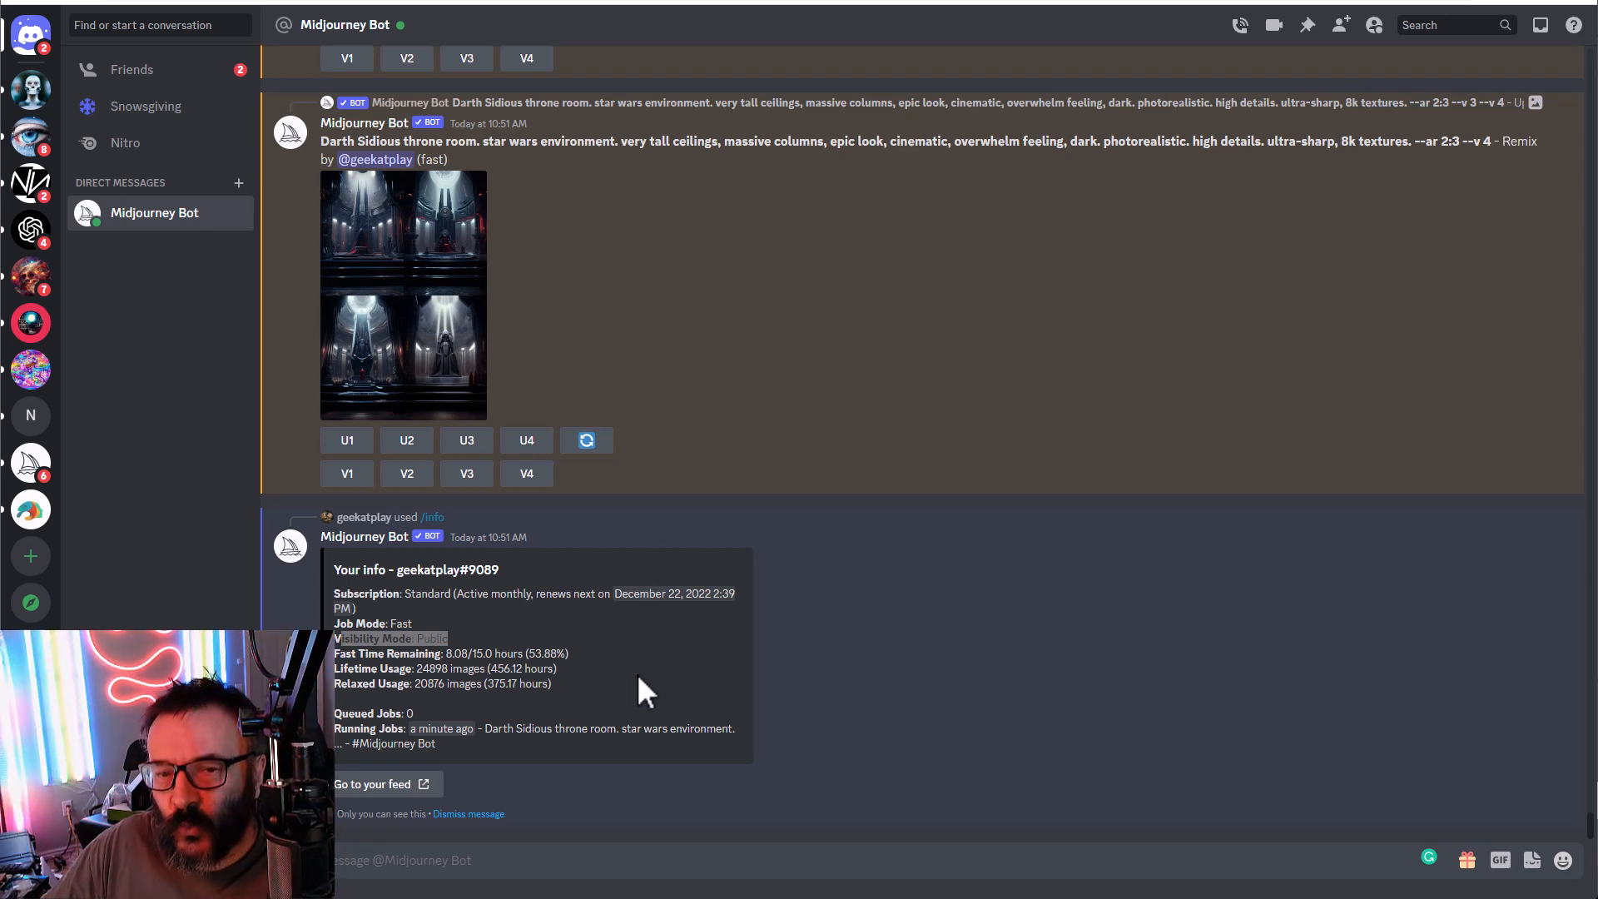
{"action": "left_click", "coordinate": [606, 630]}
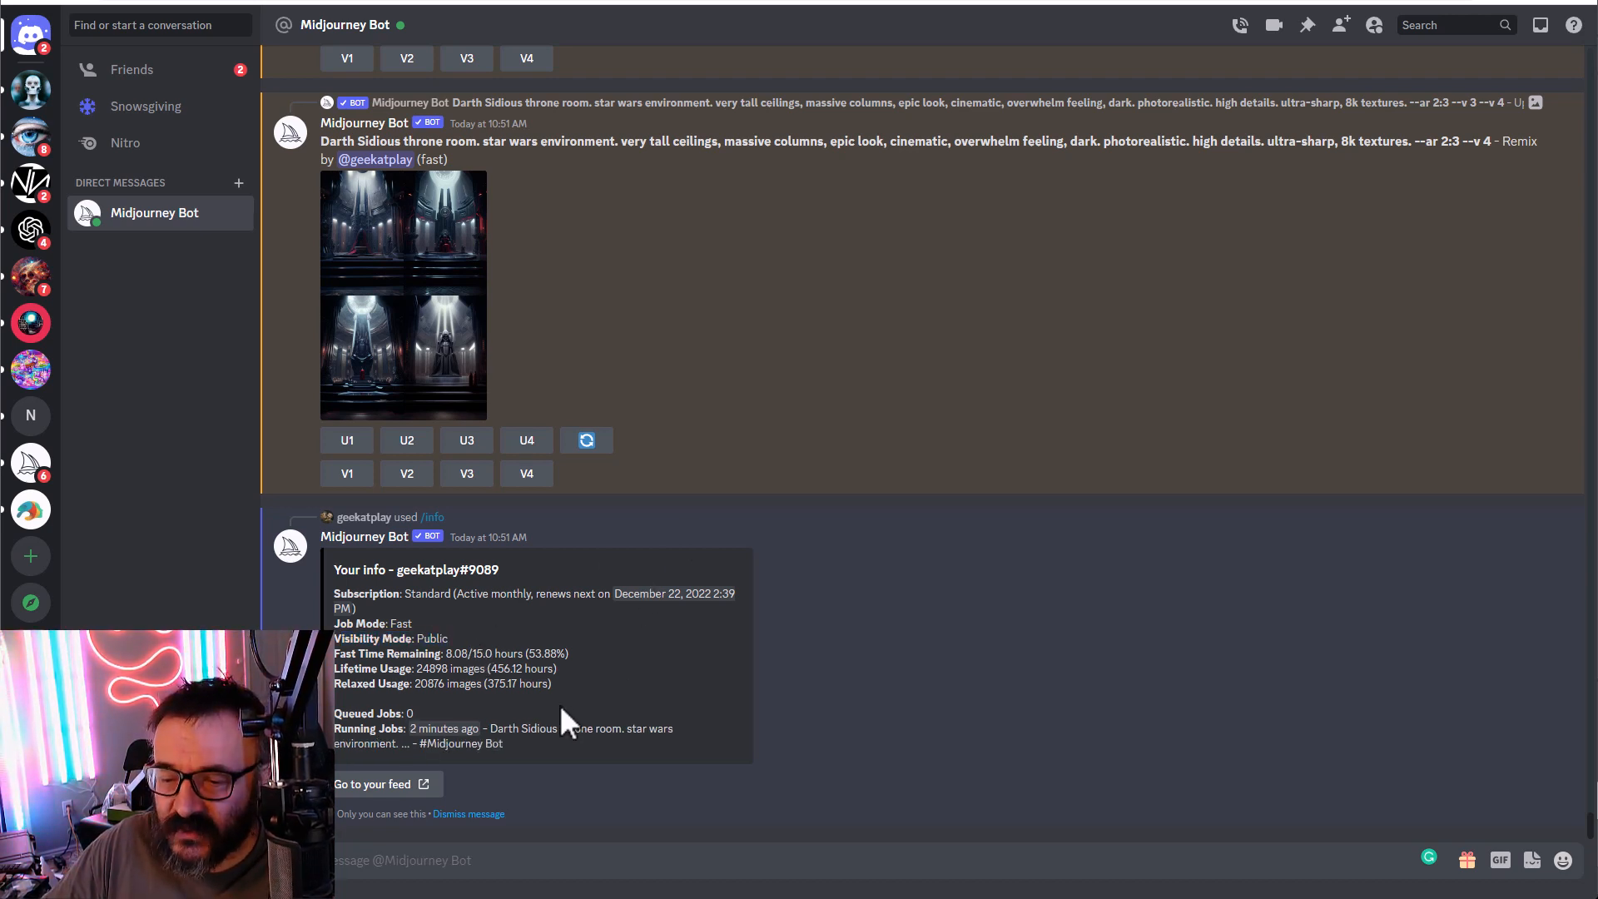
{"action": "left_click_drag", "start_coordinate": [406, 670], "coordinate": [457, 676]}
{"action": "left_click", "coordinate": [457, 677]}
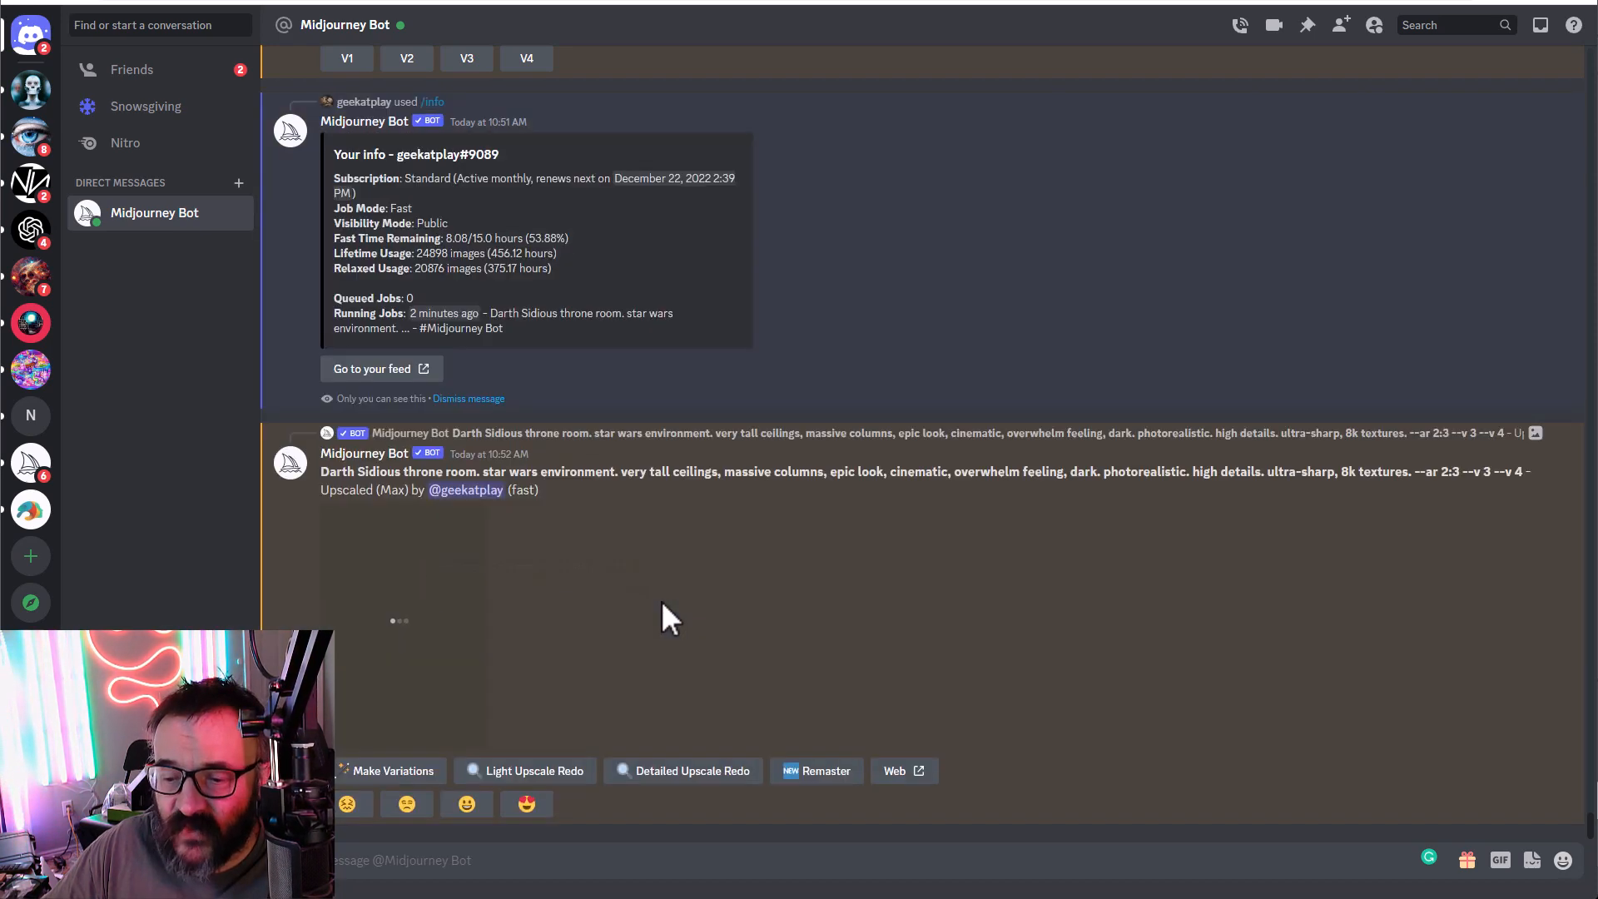
Step: Browse back to the earlier upscales and view the red-cloaked figure hall and the hall flanked by two dark statues enlarged
{"action": "scroll", "coordinate": [663, 603], "scroll_direction": "up", "scroll_amount": 10}
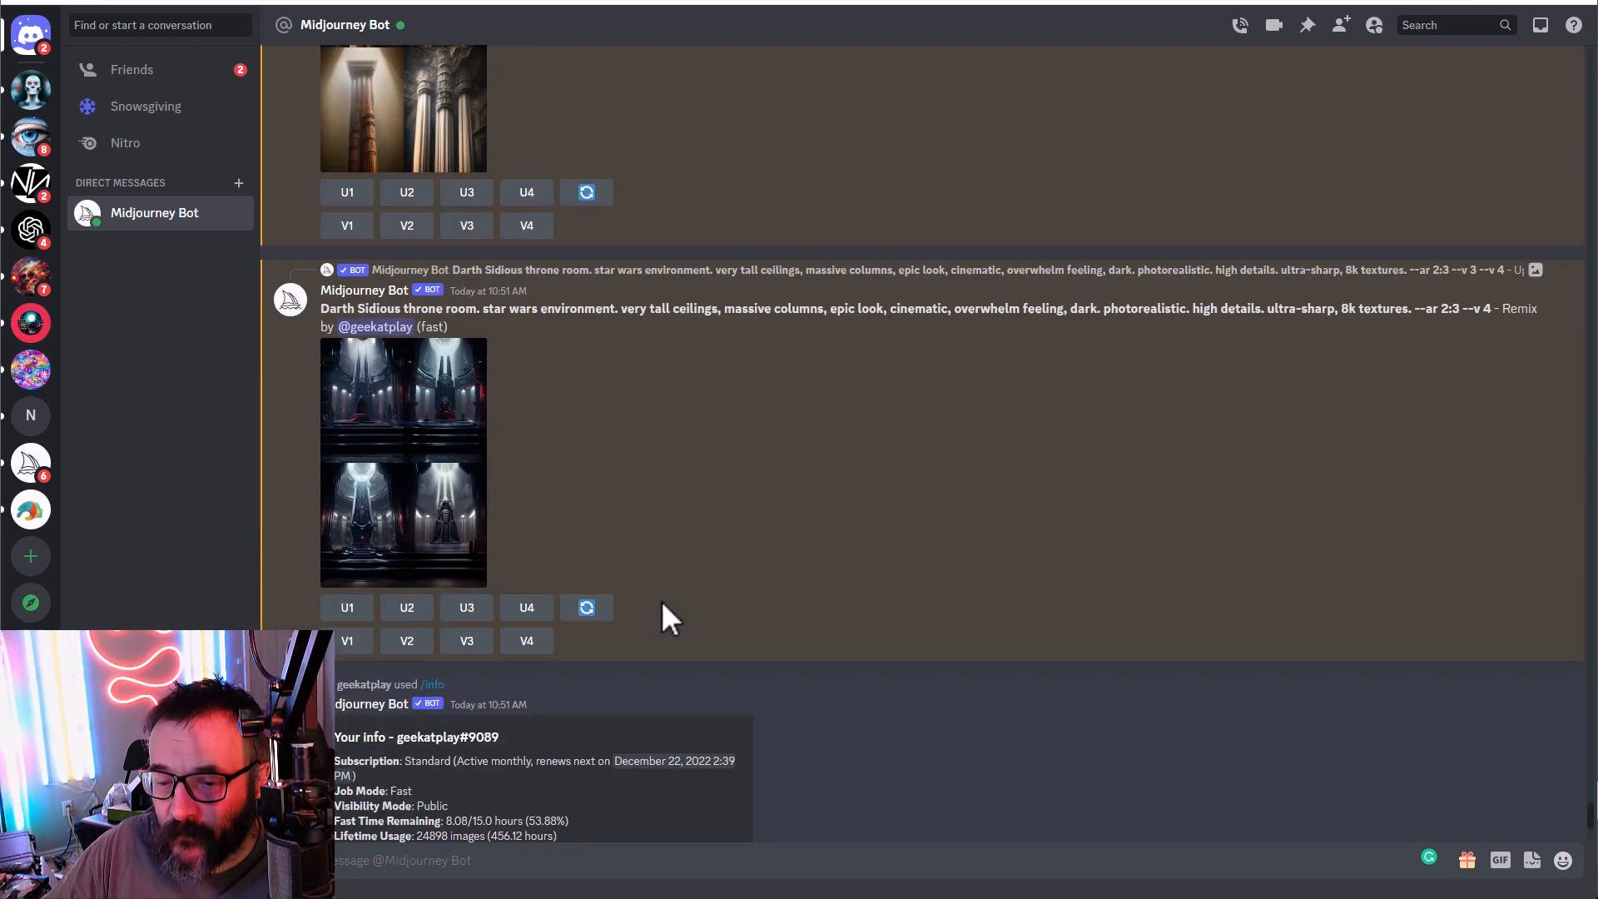
{"action": "scroll", "coordinate": [660, 601], "scroll_direction": "up", "scroll_amount": 10}
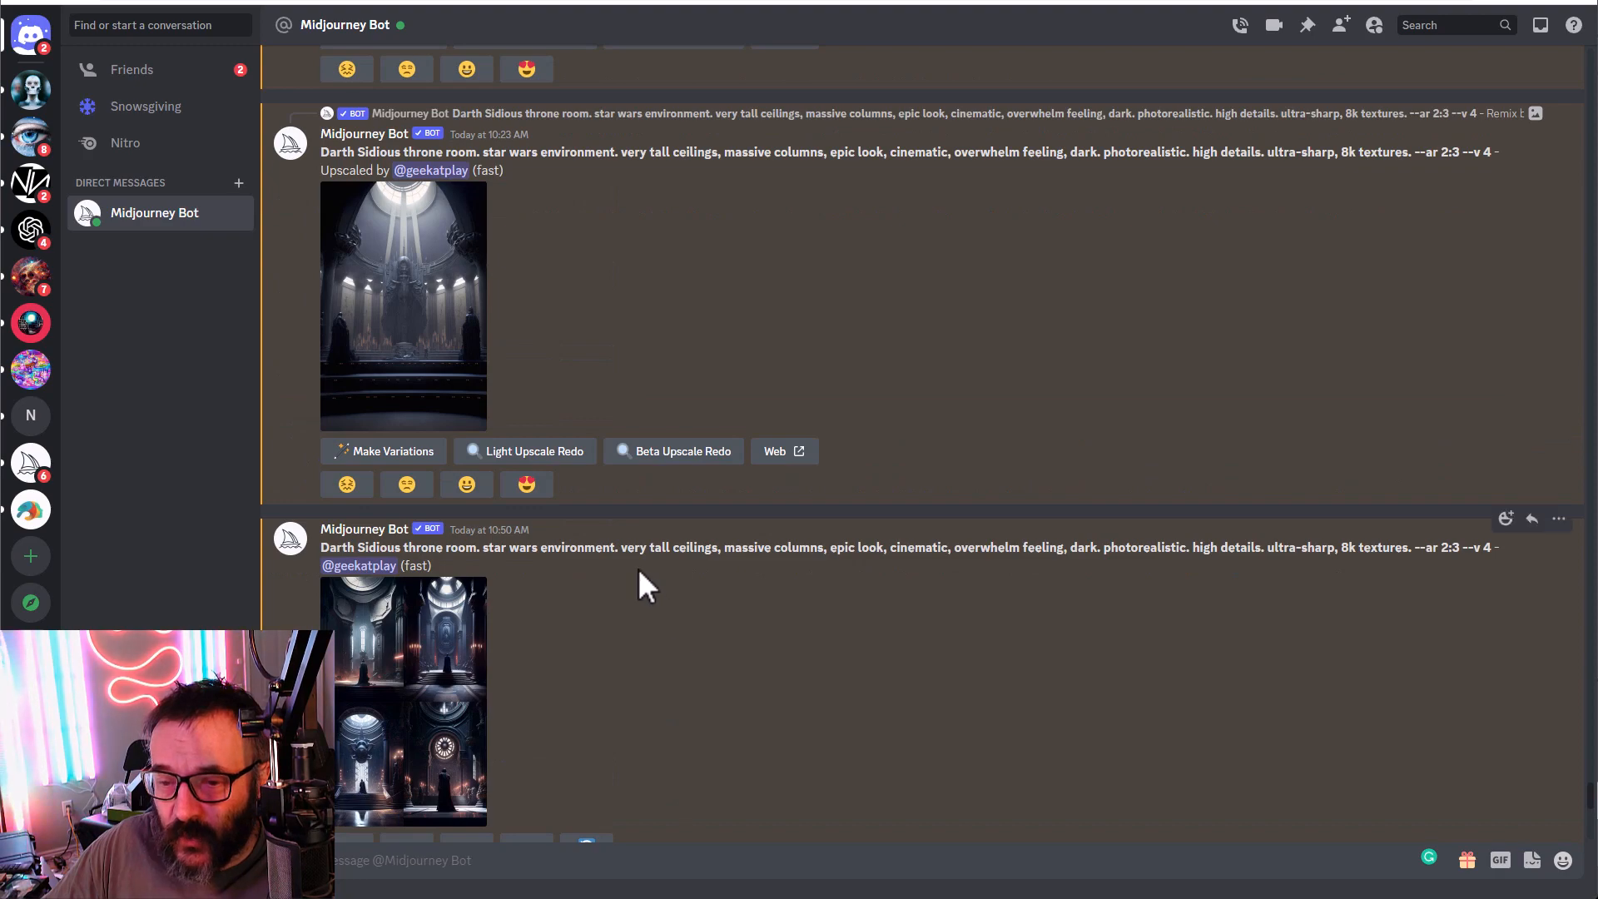
{"action": "left_click", "coordinate": [381, 224]}
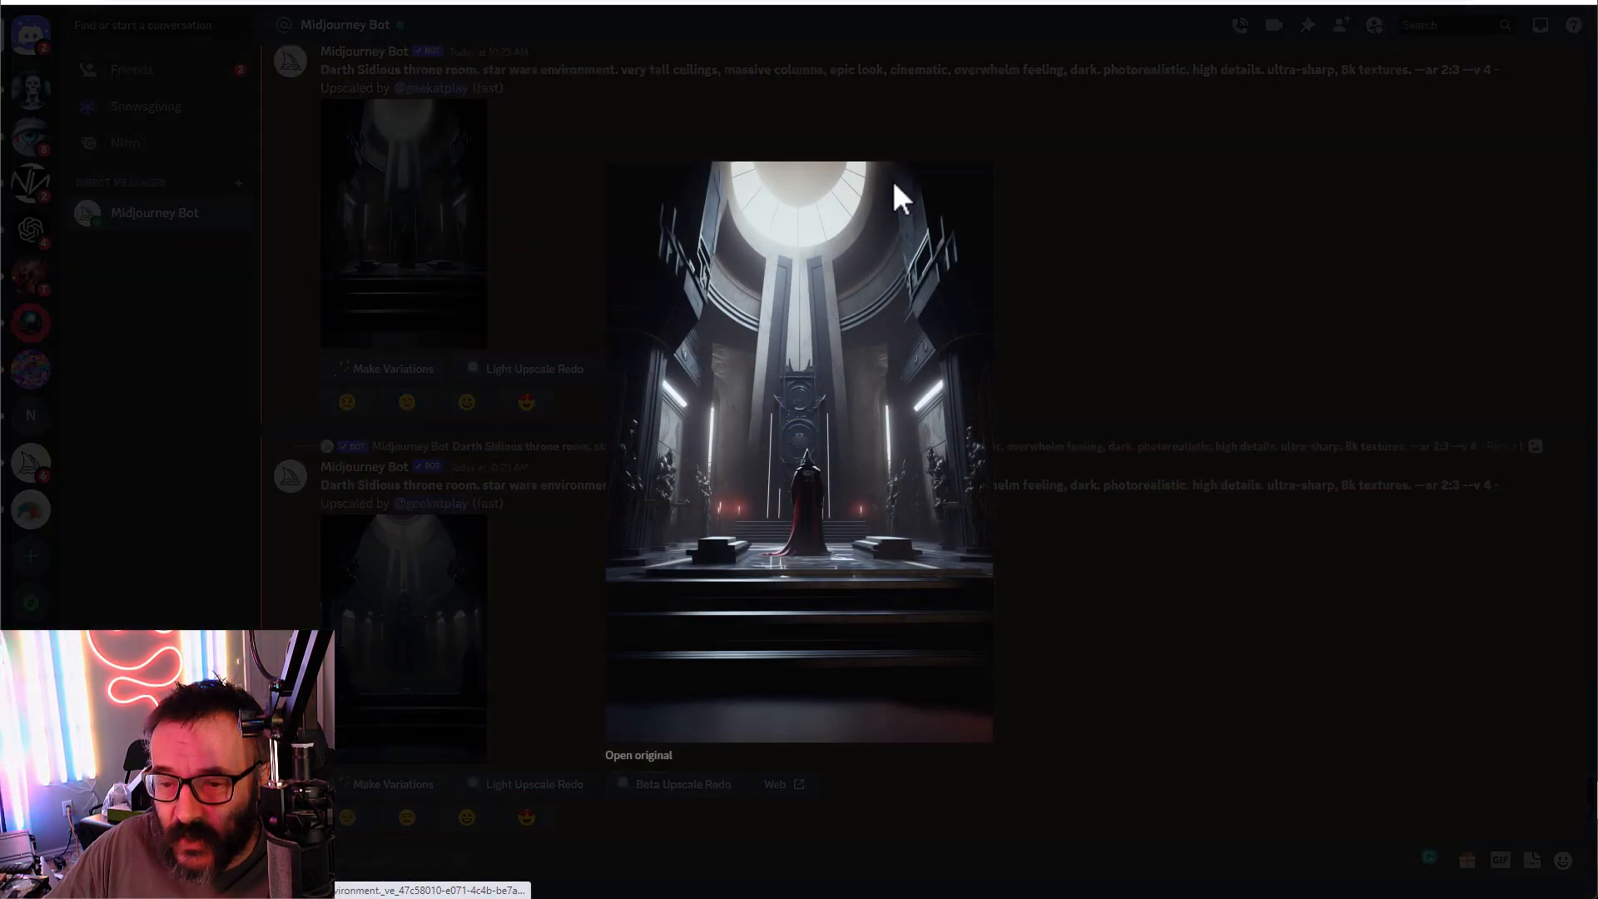
{"action": "left_click", "coordinate": [1091, 331]}
{"action": "scroll", "coordinate": [400, 441], "scroll_direction": "down", "scroll_amount": 3}
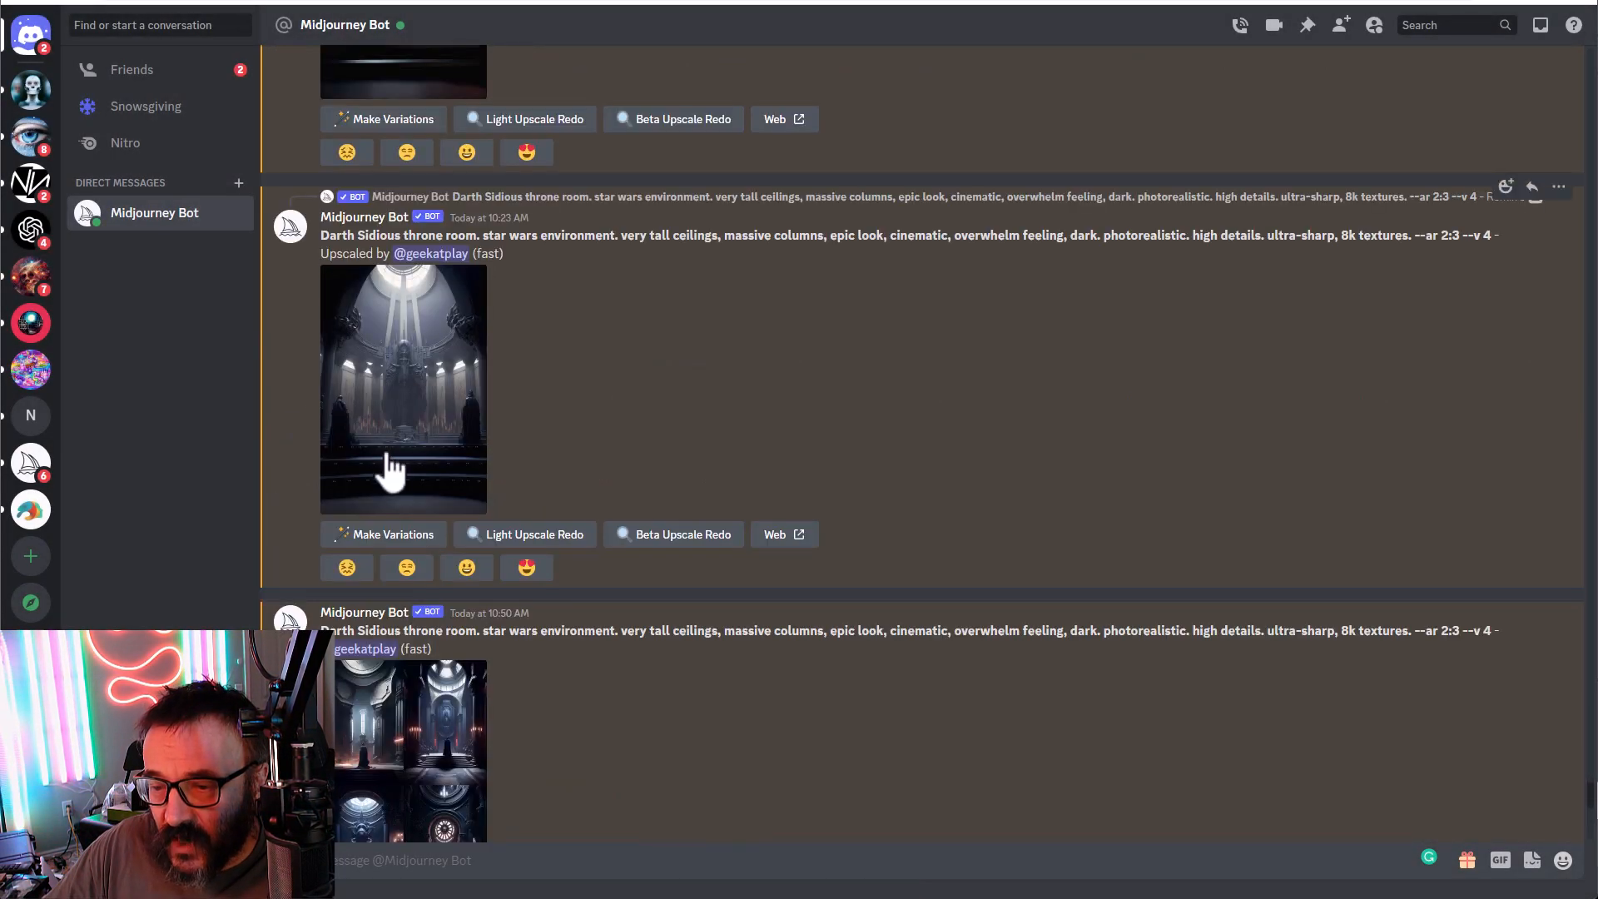
{"action": "left_click", "coordinate": [417, 388]}
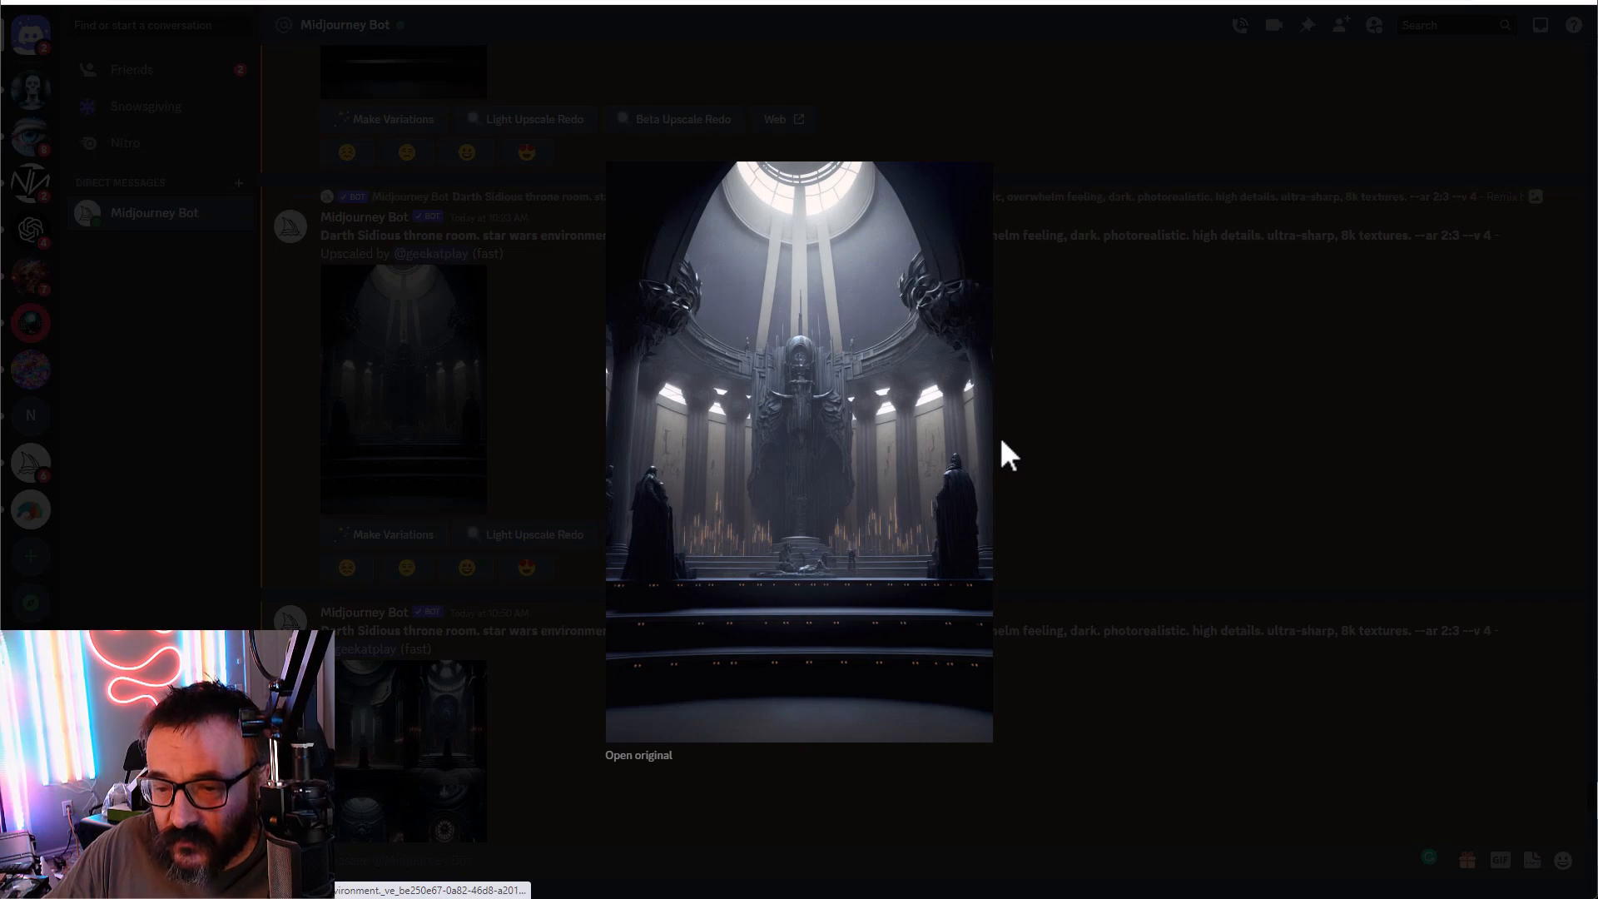
{"action": "left_click", "coordinate": [1070, 446]}
Step: Examine the enlarged four-image grid from the full Darth Sidious throne room prompt and highlight that prompt's text
{"action": "scroll", "coordinate": [410, 571], "scroll_direction": "down", "scroll_amount": 3}
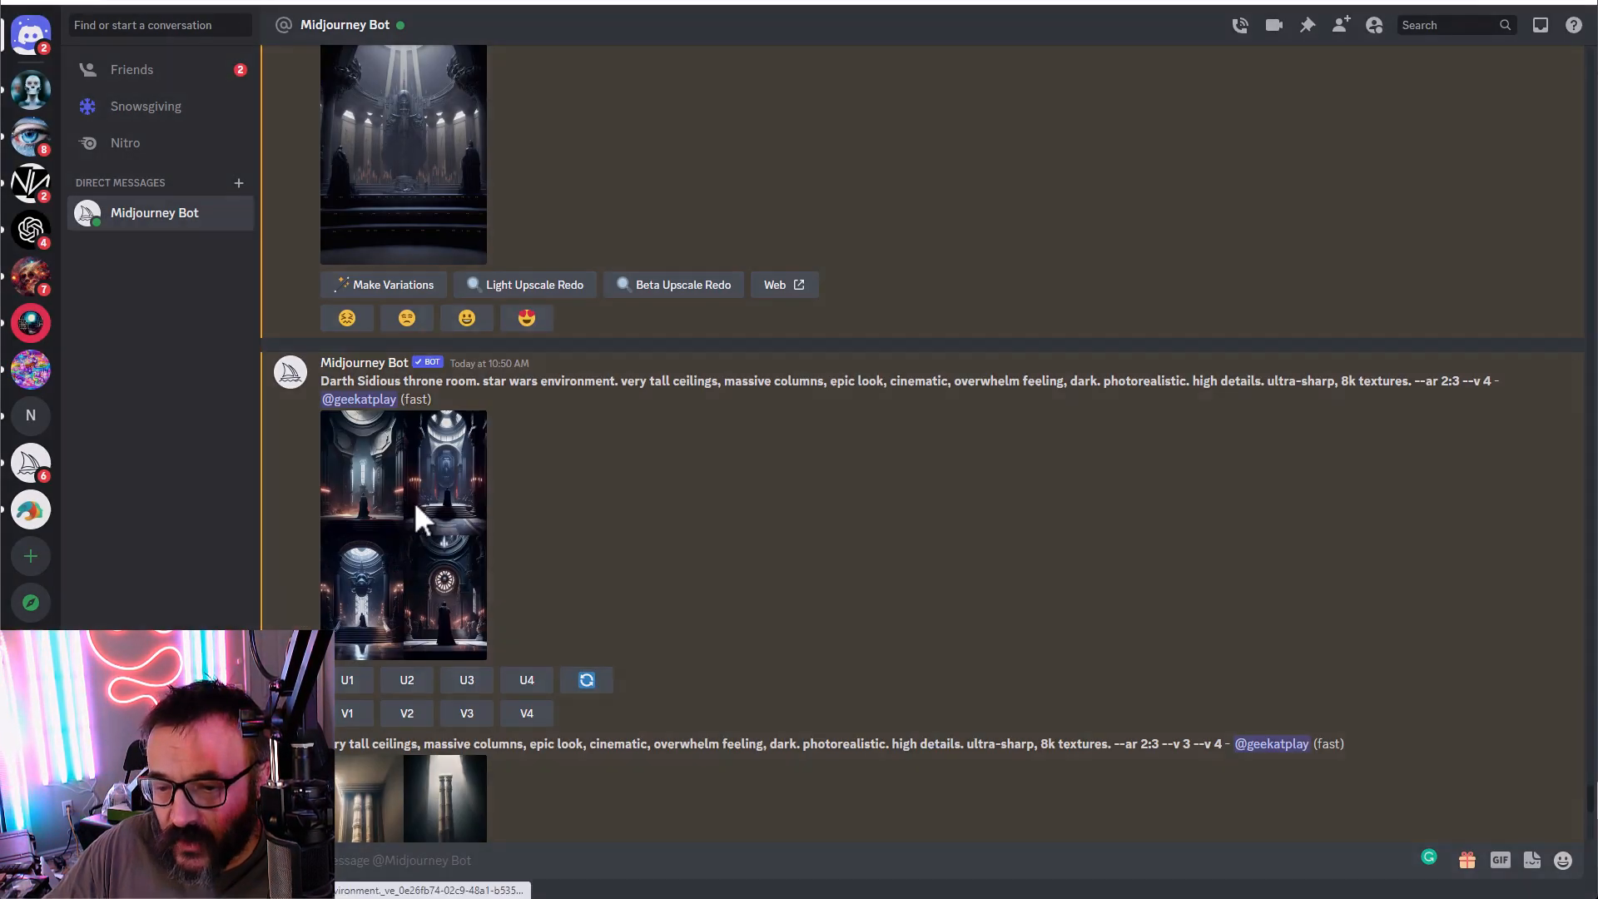
{"action": "left_click", "coordinate": [413, 504]}
{"action": "left_click", "coordinate": [1233, 551]}
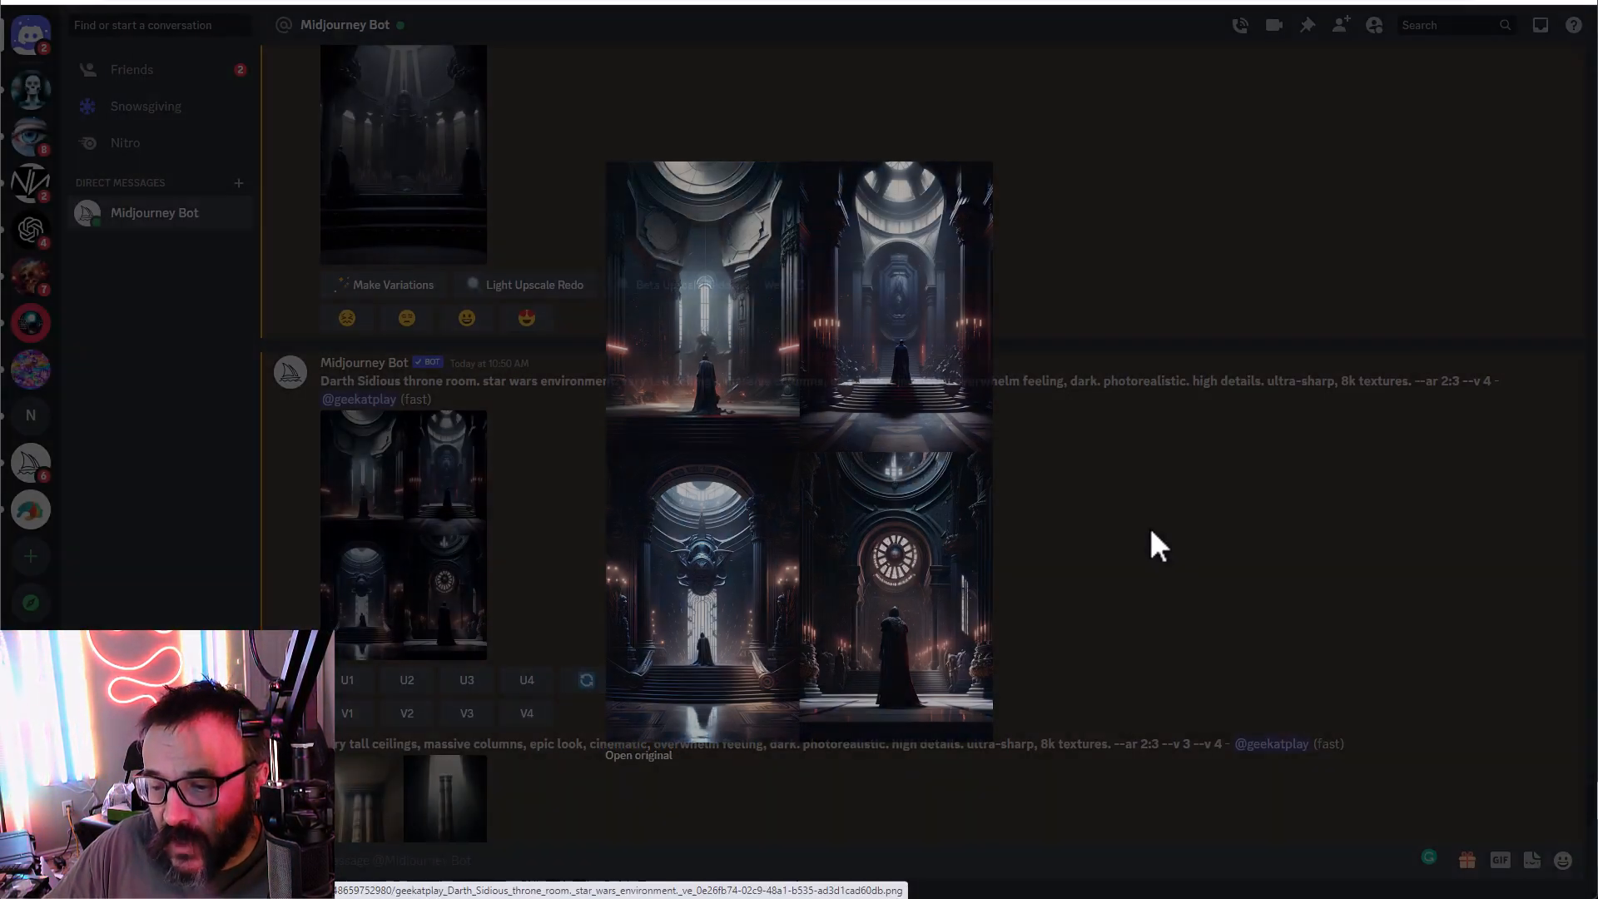
{"action": "scroll", "coordinate": [676, 442], "scroll_direction": "down", "scroll_amount": 2}
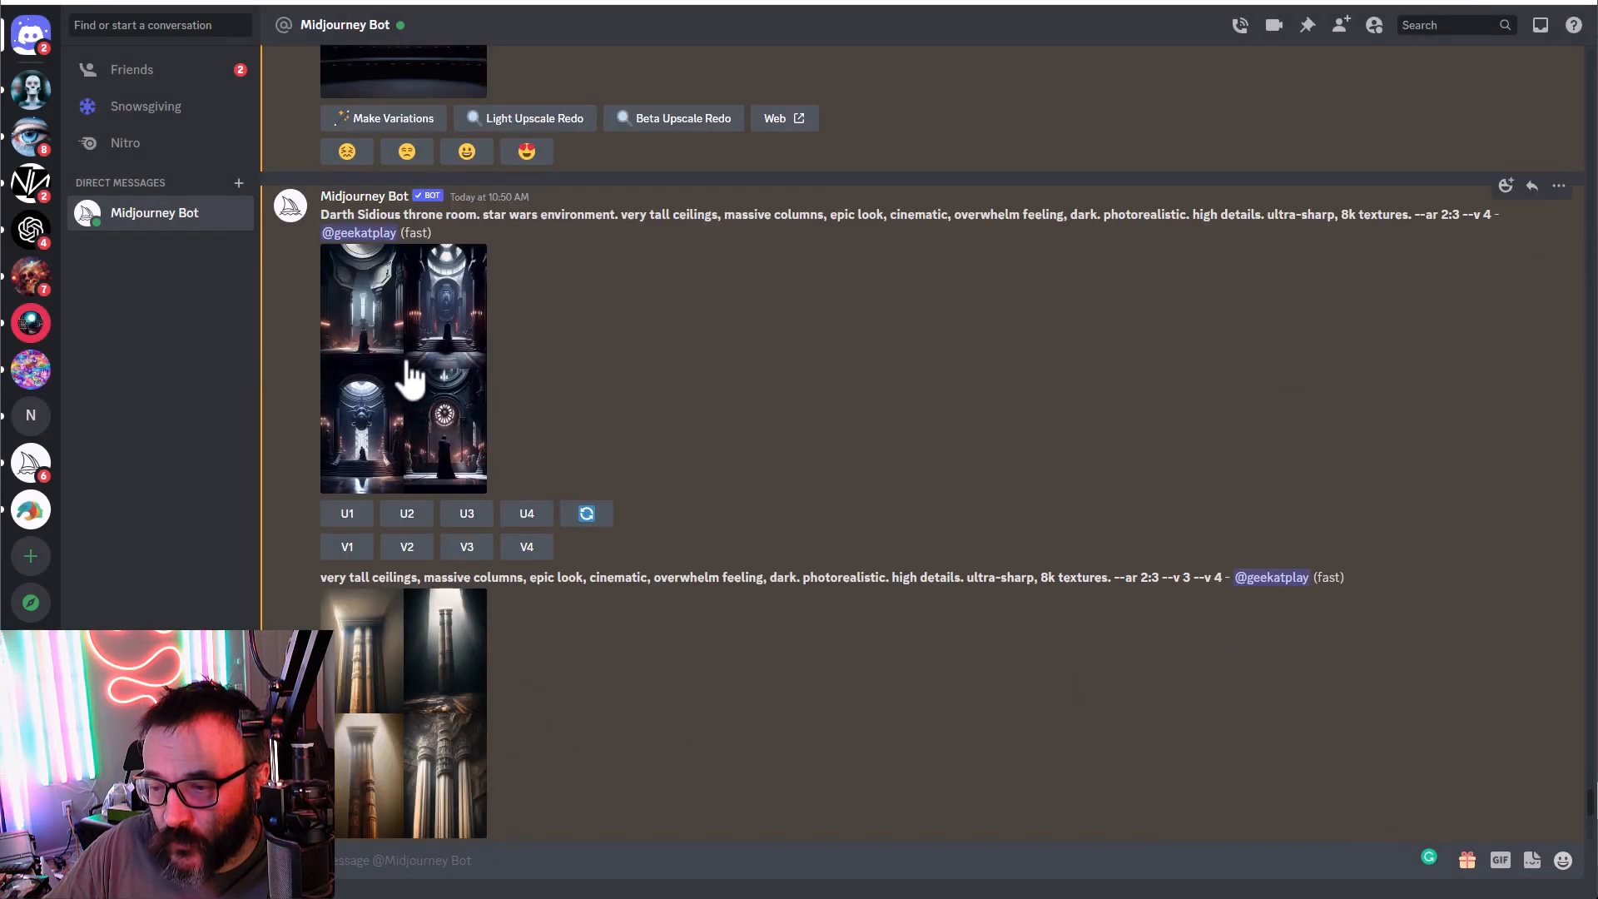
{"action": "left_click", "coordinate": [408, 376]}
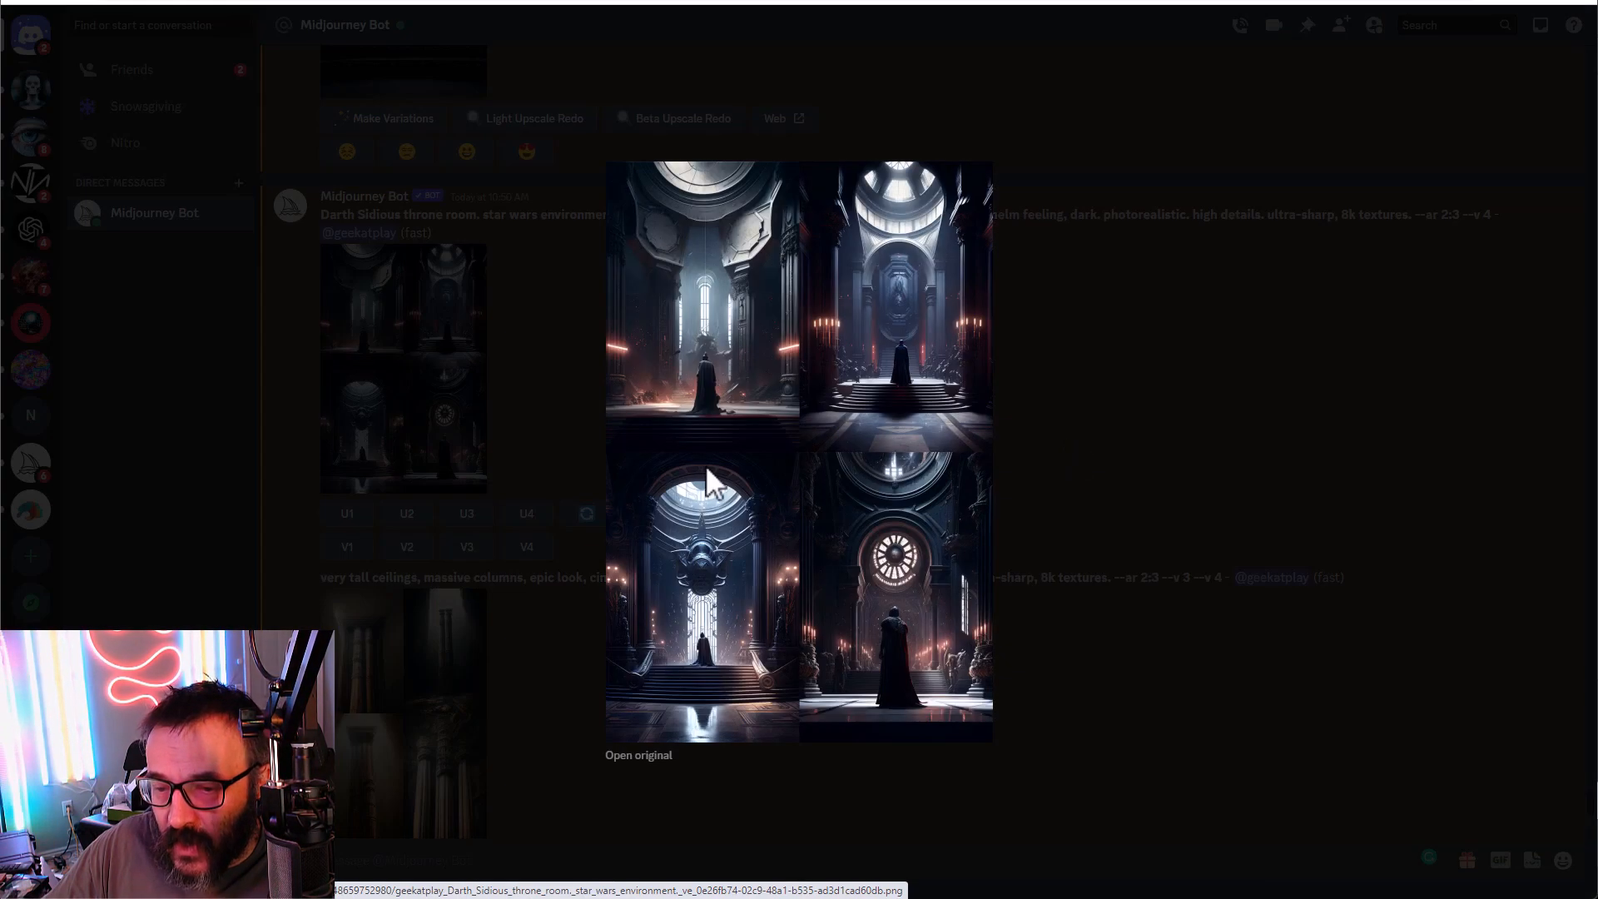
{"action": "left_click", "coordinate": [1193, 441]}
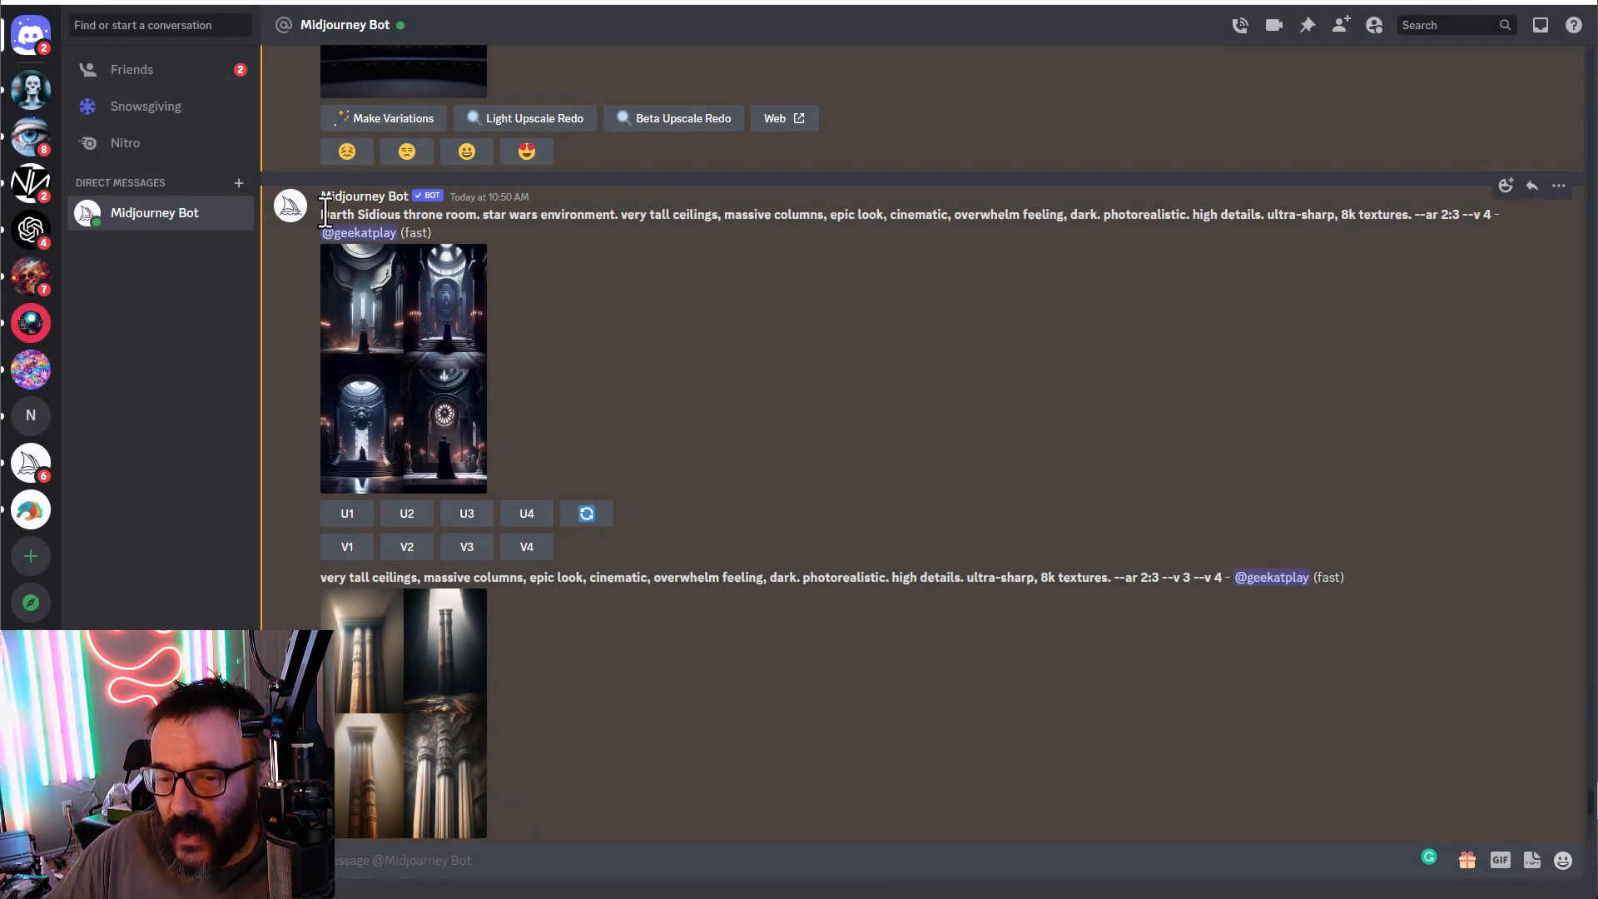
{"action": "left_click_drag", "start_coordinate": [325, 214], "coordinate": [1455, 214]}
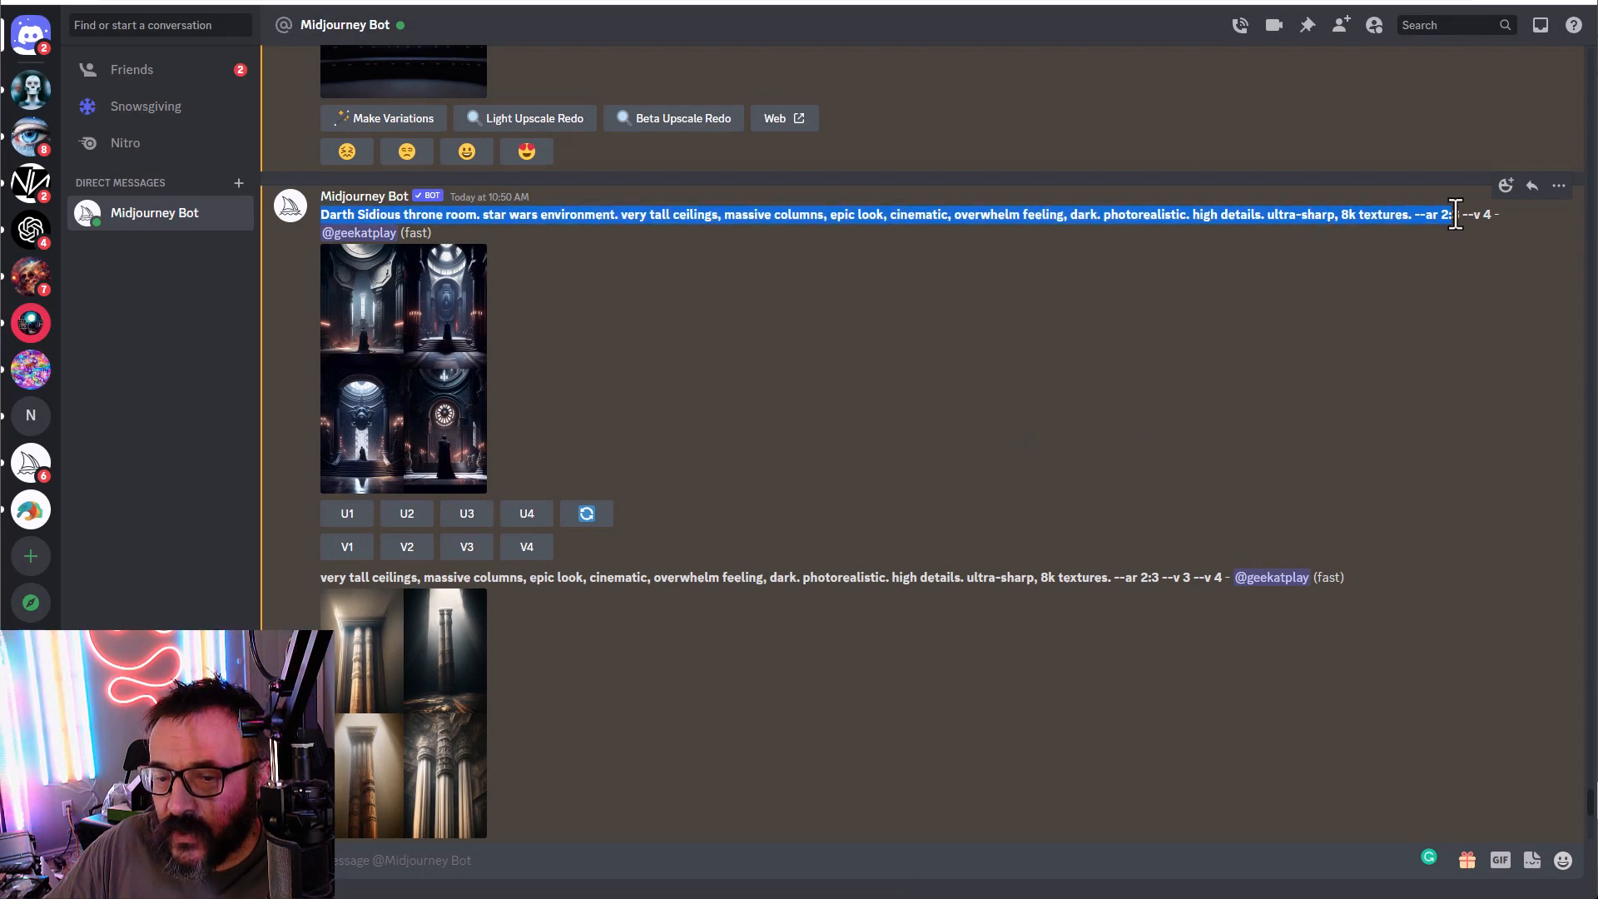
{"action": "left_click", "coordinate": [690, 406]}
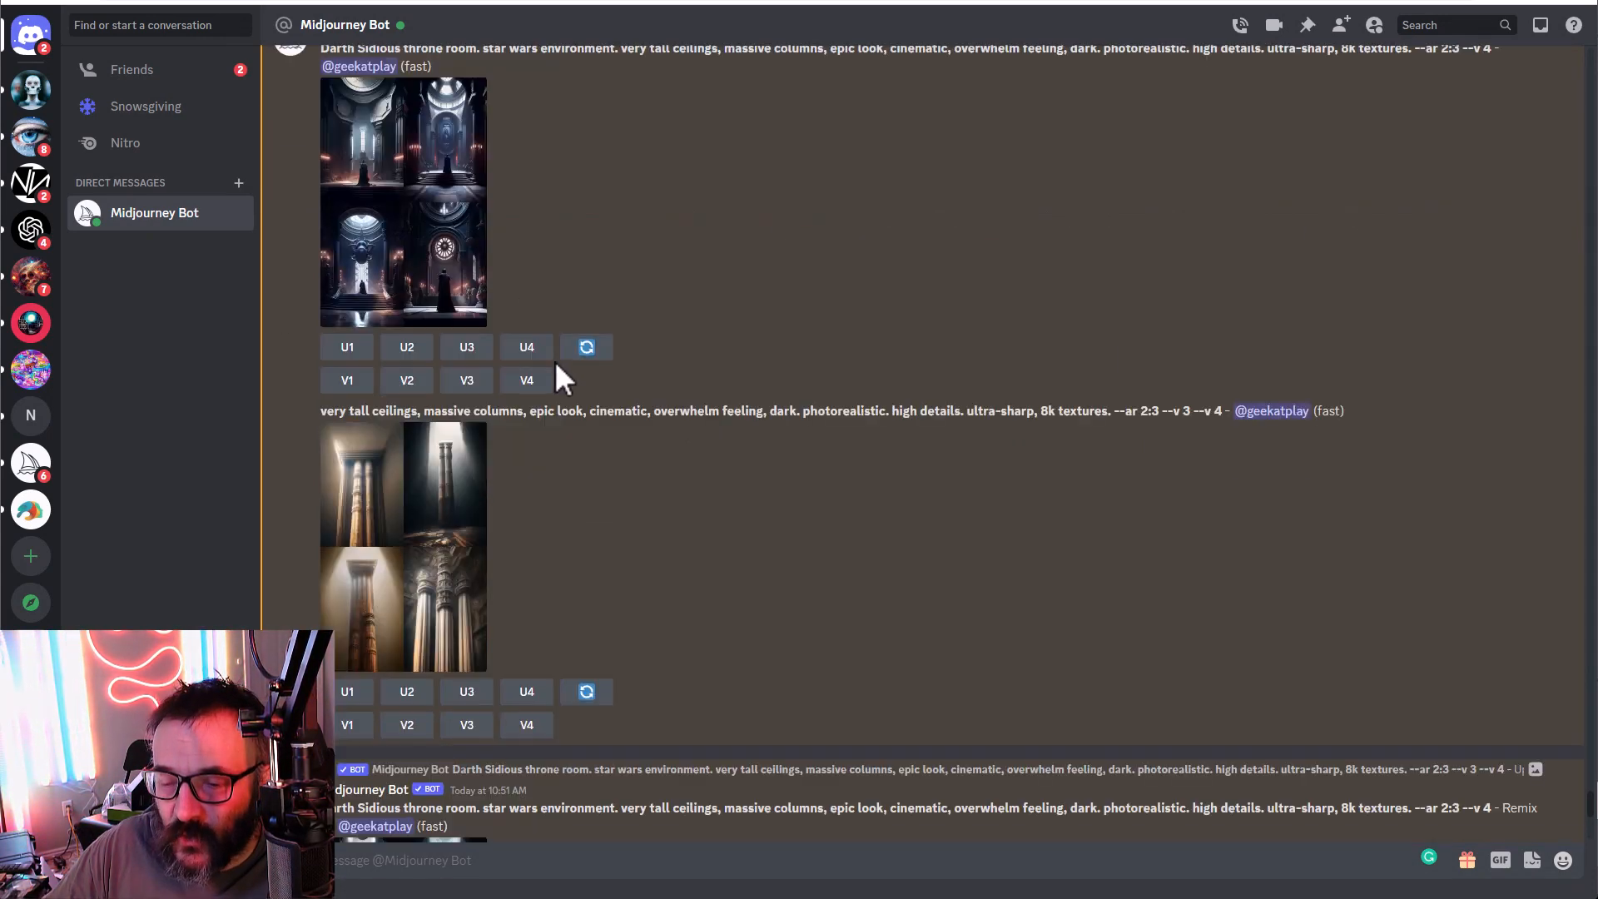
{"action": "left_click", "coordinate": [363, 193]}
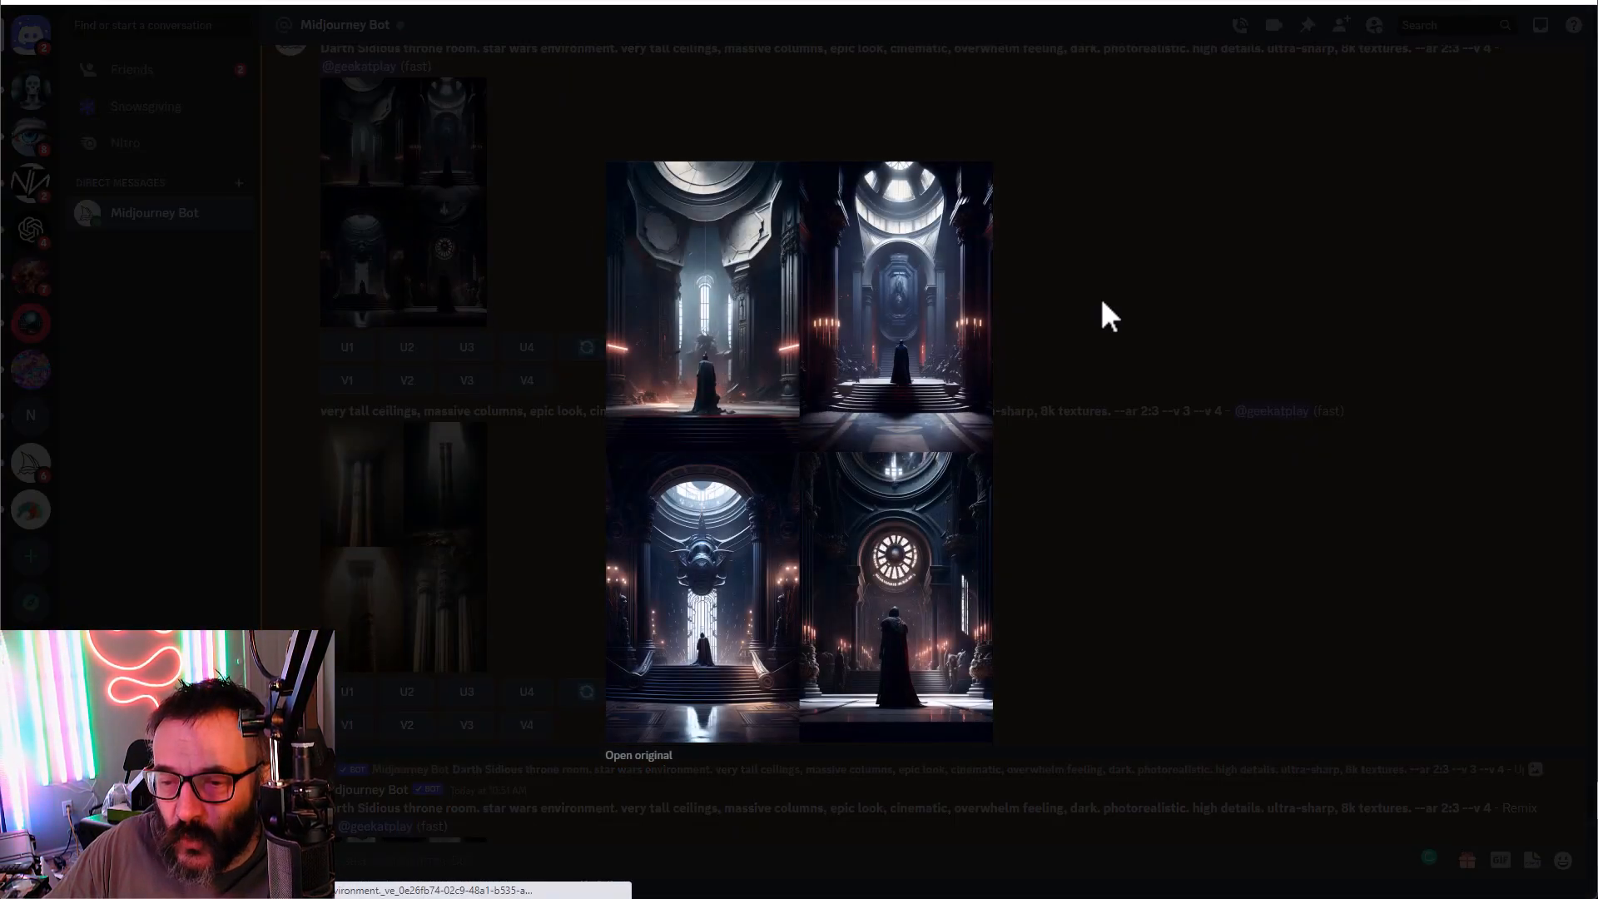
{"action": "left_click", "coordinate": [602, 447]}
Step: View the enlarged columns grid made from the shortened "very tall ceilings, massive columns" prompt with "--v 3 --v 4" for comparison
{"action": "scroll", "coordinate": [602, 443], "scroll_direction": "down", "scroll_amount": 2}
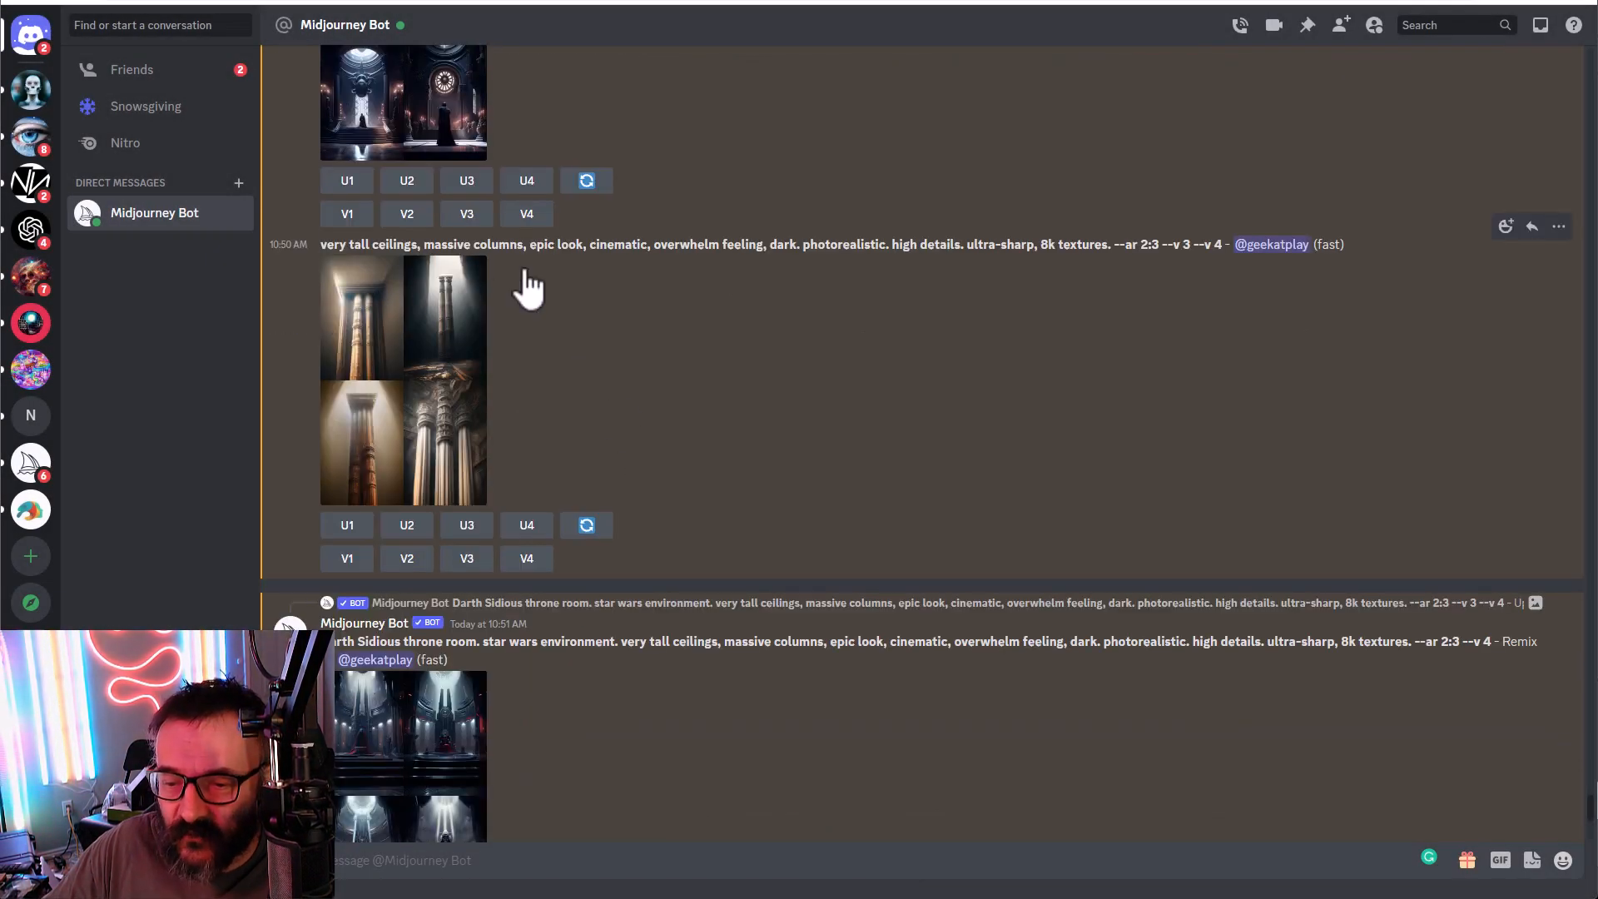
{"action": "left_click", "coordinate": [458, 381]}
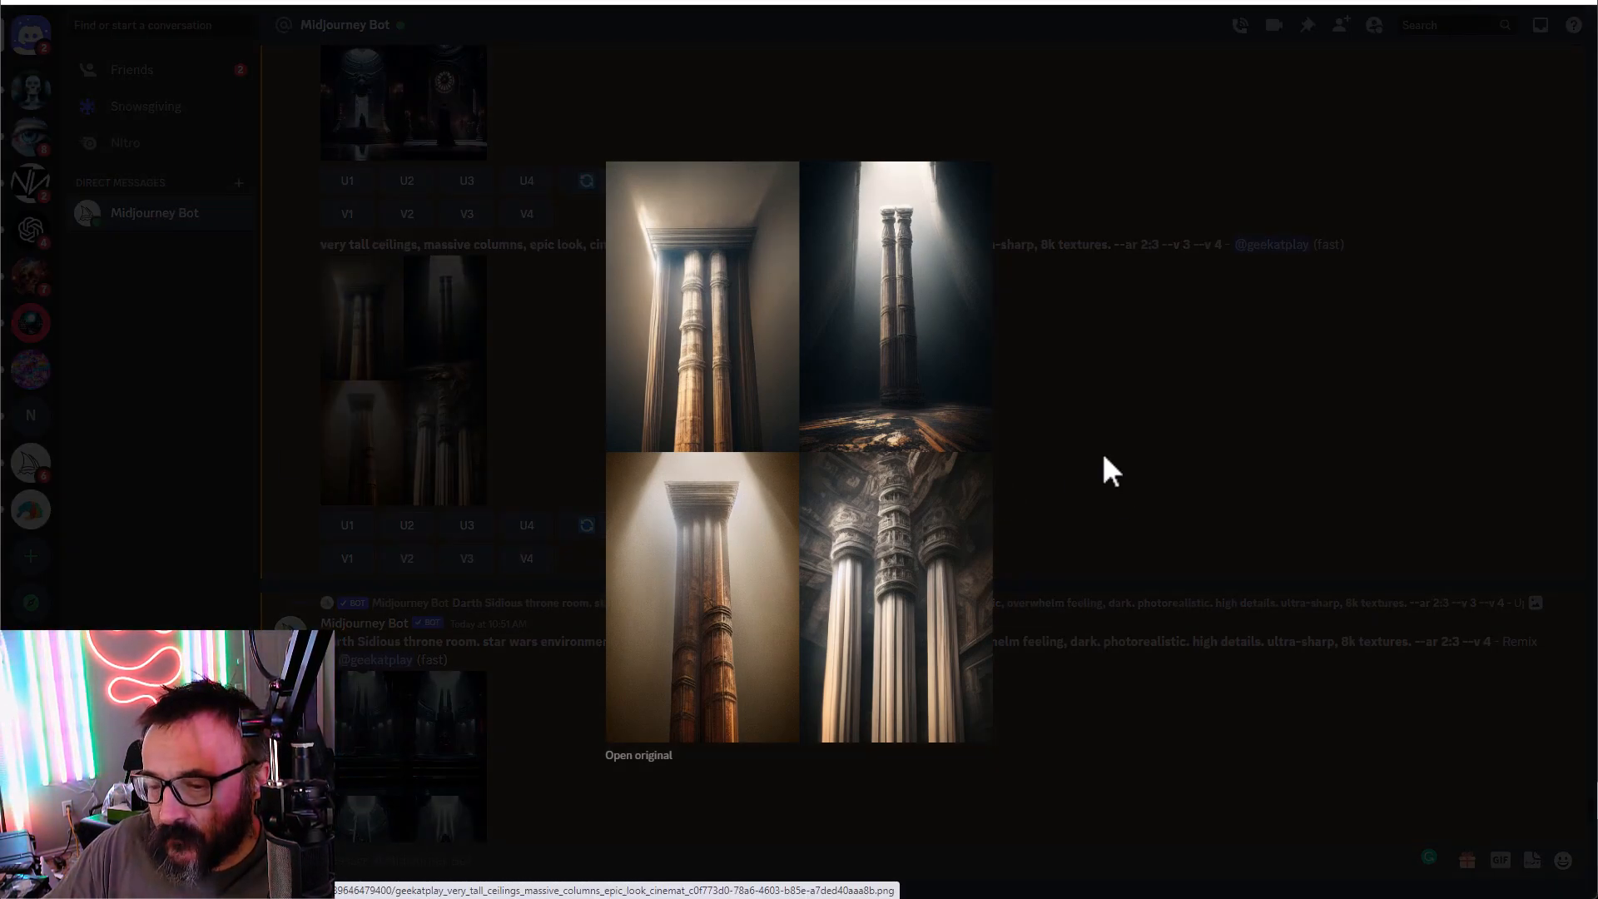
{"action": "left_click", "coordinate": [1111, 472]}
Step: Inspect the enlarged grid of remixed twin-spired throne room variations and upscale its first, second and third images
{"action": "scroll", "coordinate": [518, 397], "scroll_direction": "down", "scroll_amount": 4}
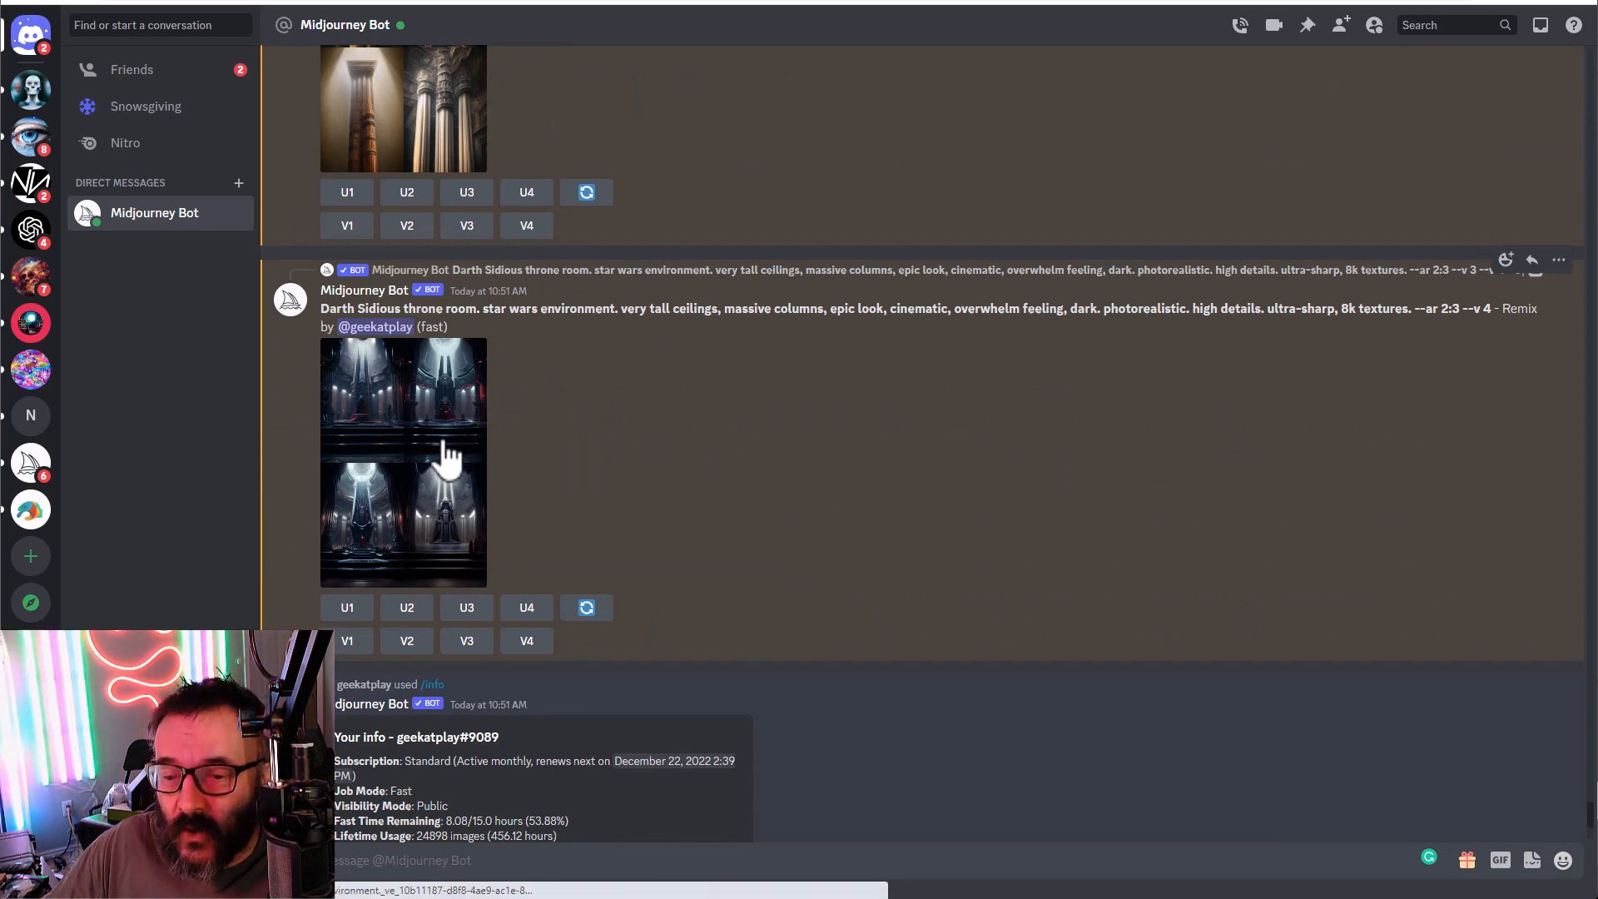
{"action": "left_click", "coordinate": [418, 469]}
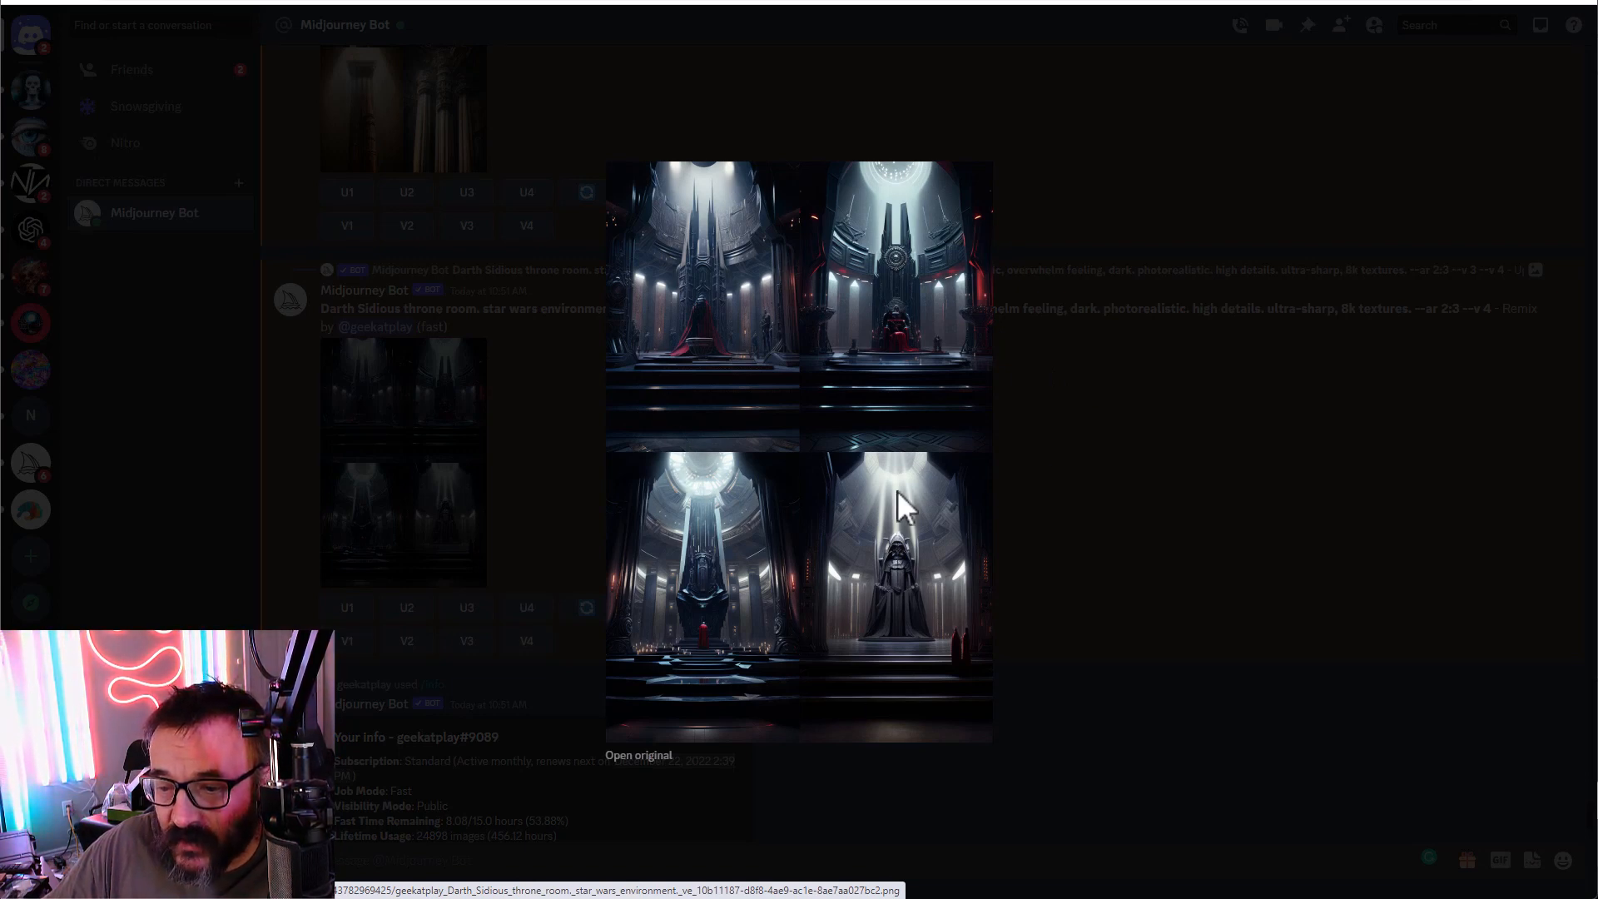
{"action": "left_click", "coordinate": [1122, 495]}
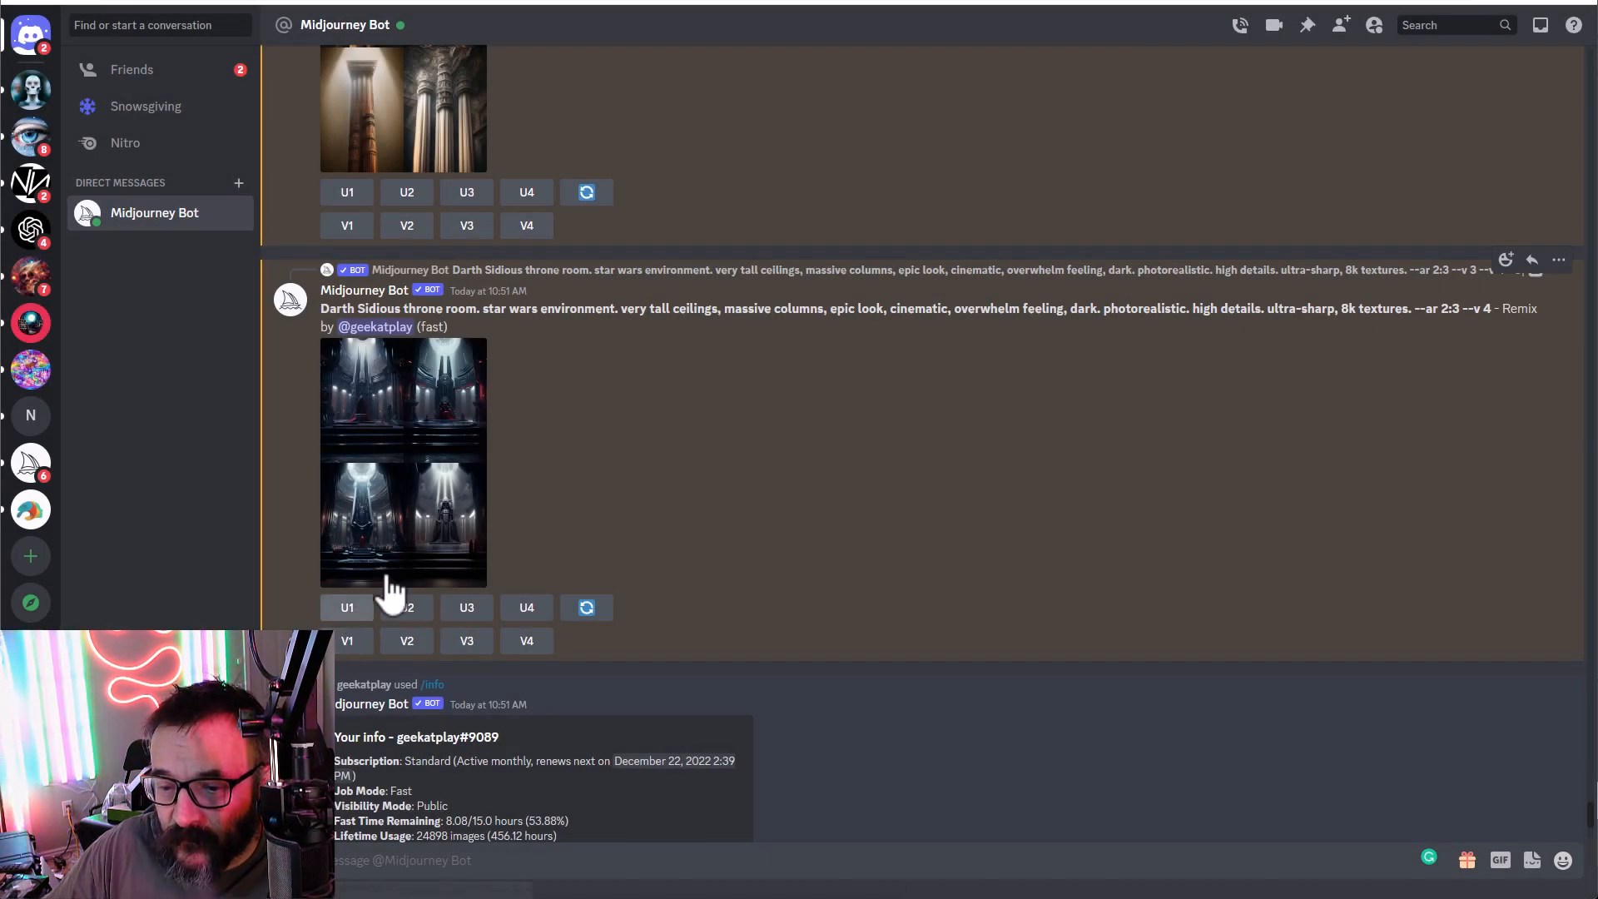
{"action": "left_click", "coordinate": [376, 433]}
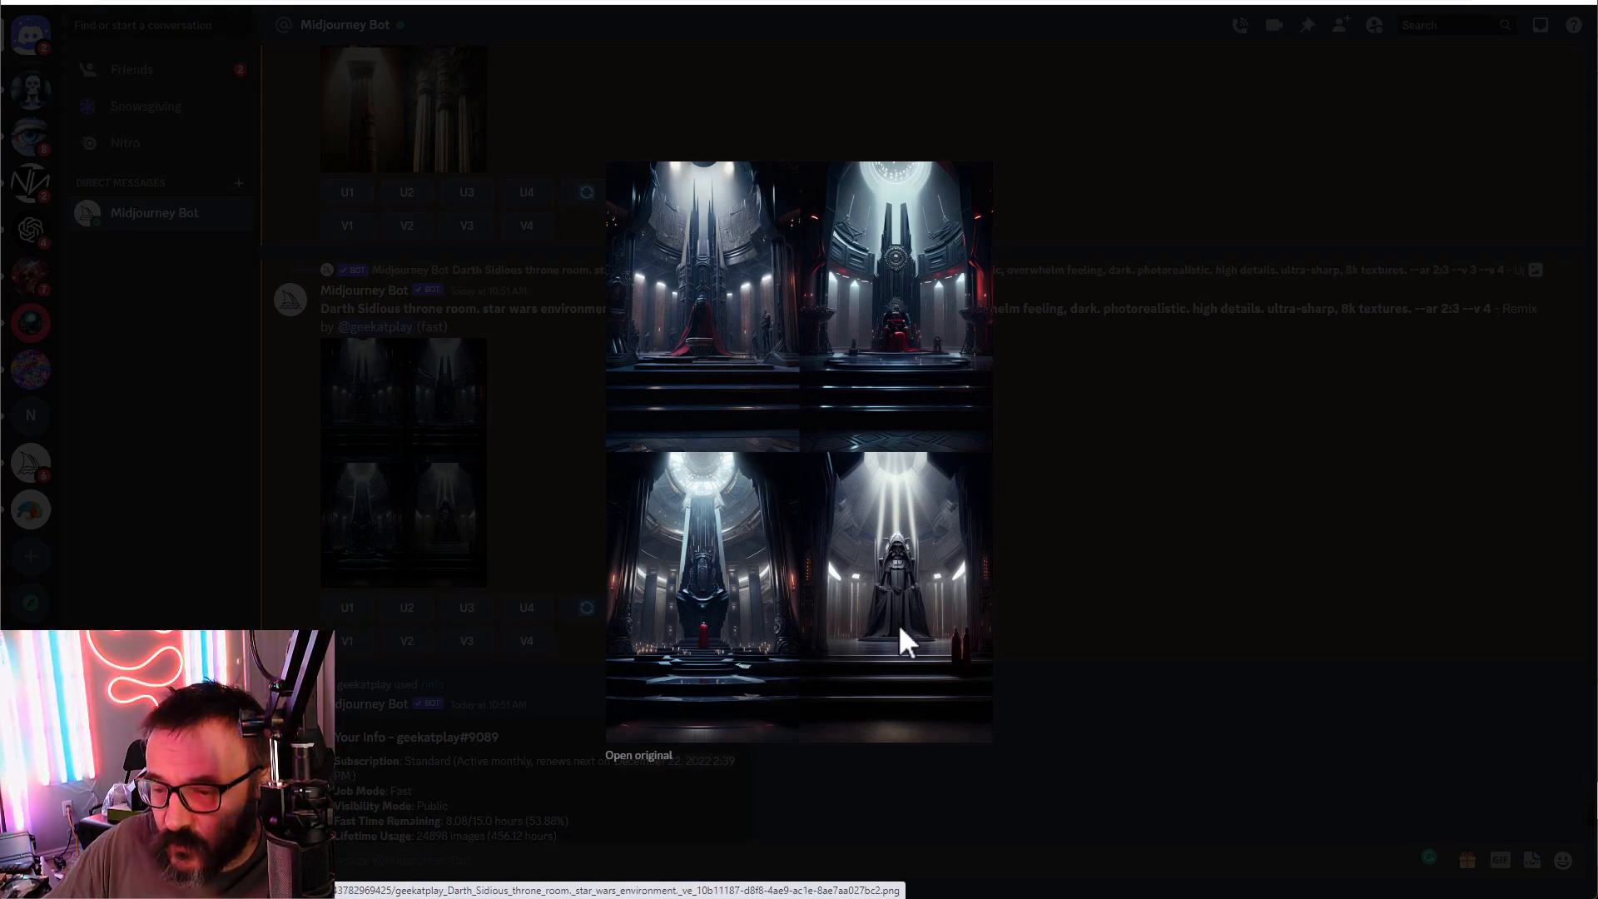
{"action": "left_click", "coordinate": [334, 596]}
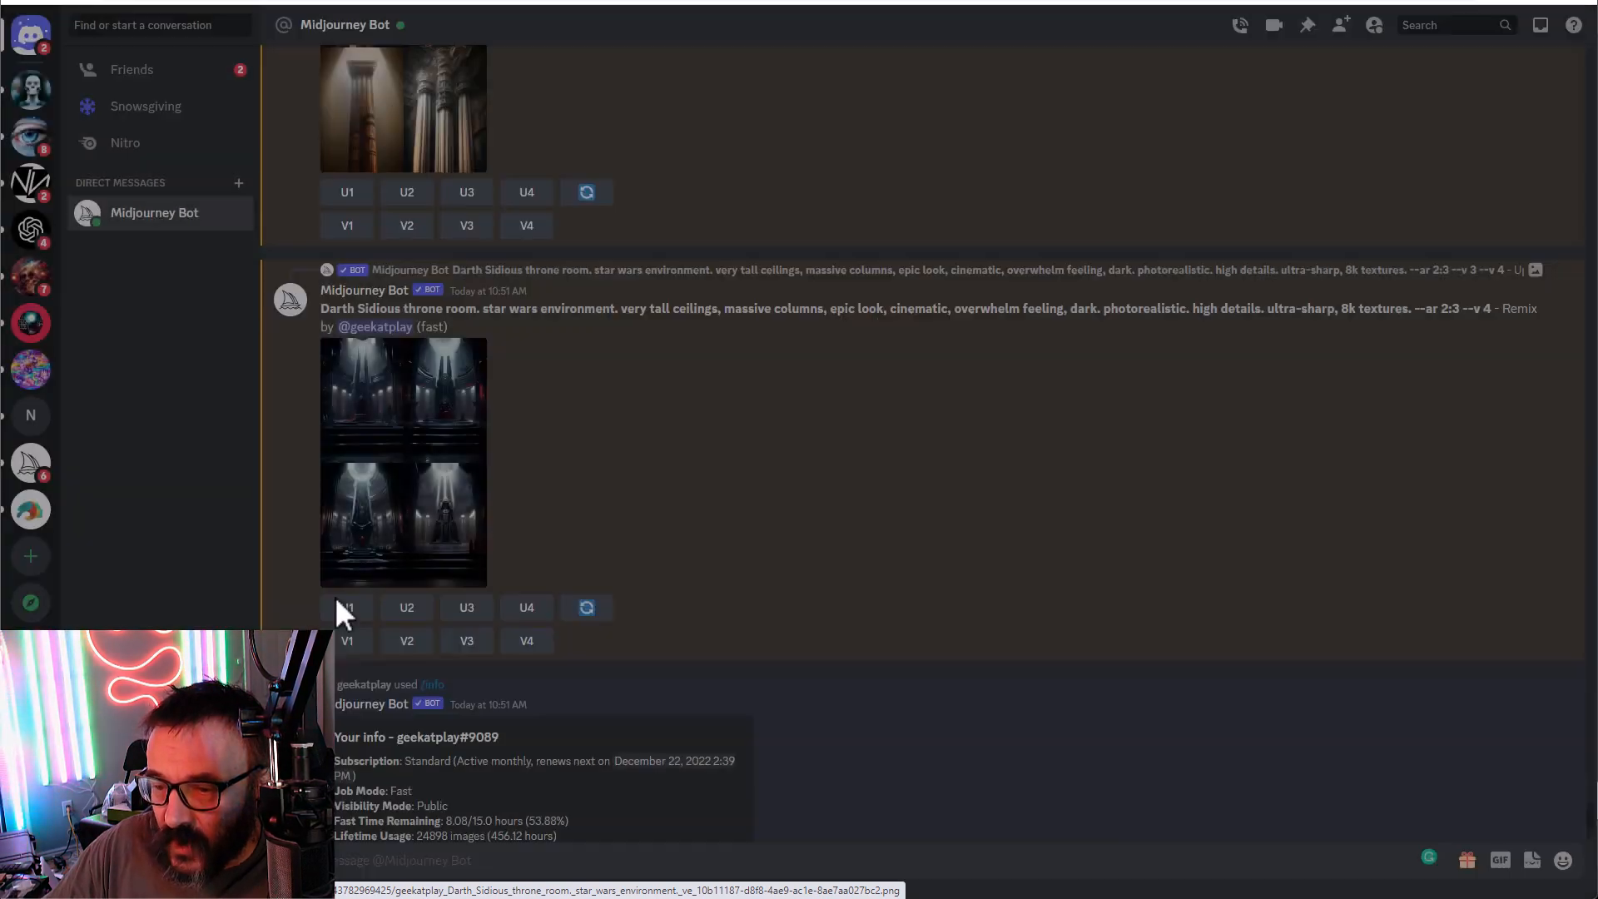
{"action": "left_click", "coordinate": [347, 609]}
{"action": "left_click", "coordinate": [407, 608]}
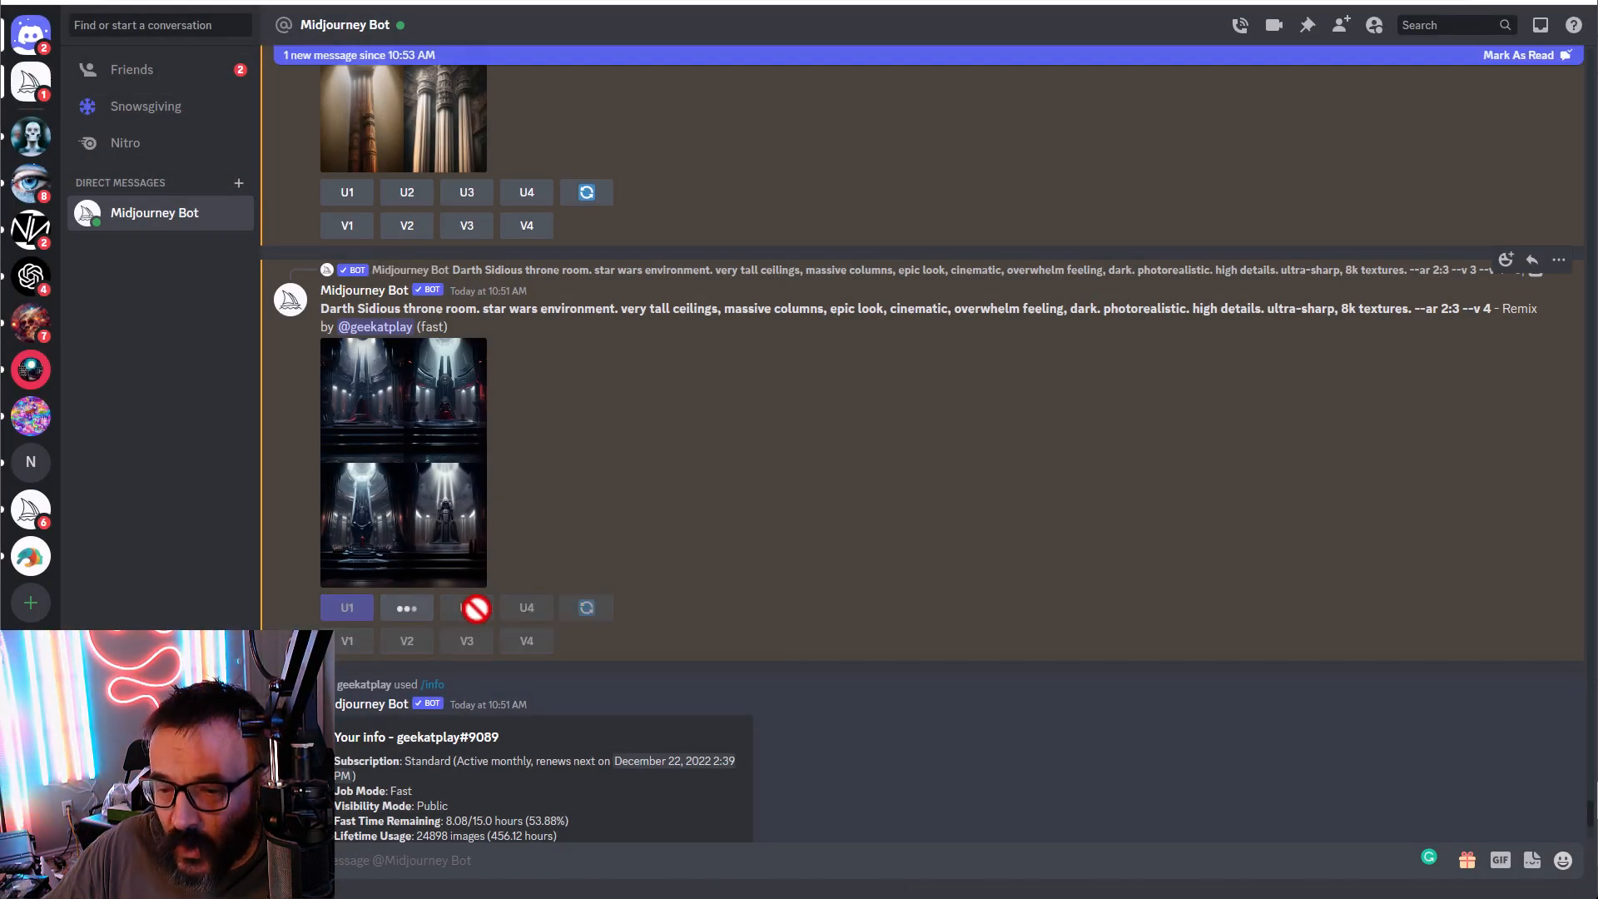
{"action": "left_click", "coordinate": [467, 608]}
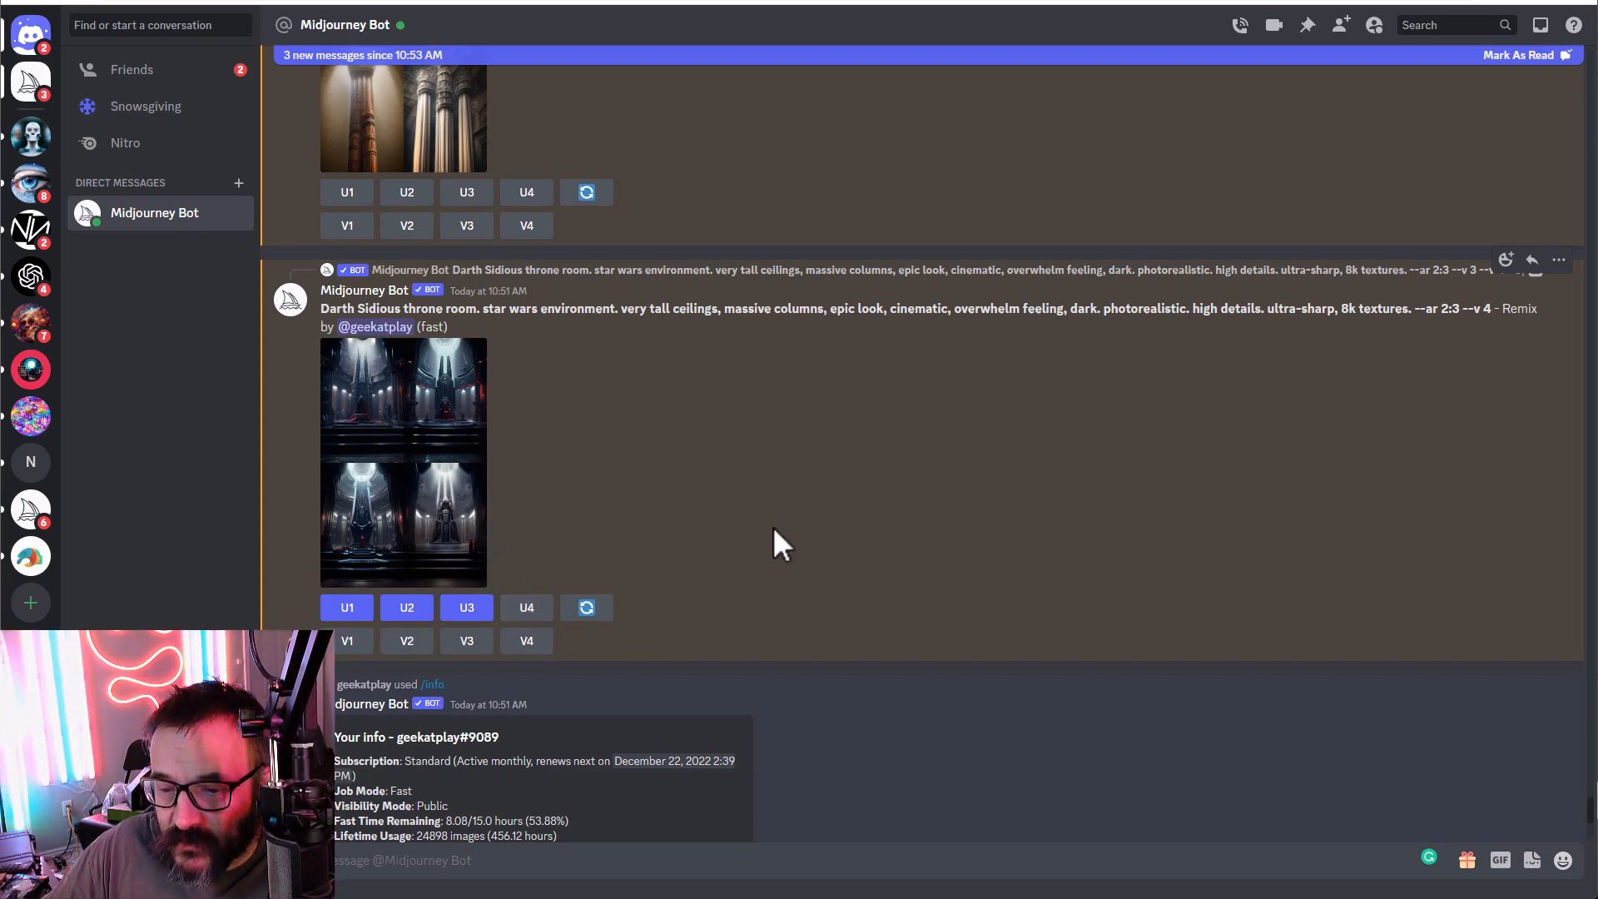
Step: Open the original of the maximum-size twin-spired throne hall upscale and inspect its upper part at full size
{"action": "scroll", "coordinate": [698, 536], "scroll_direction": "down", "scroll_amount": 9}
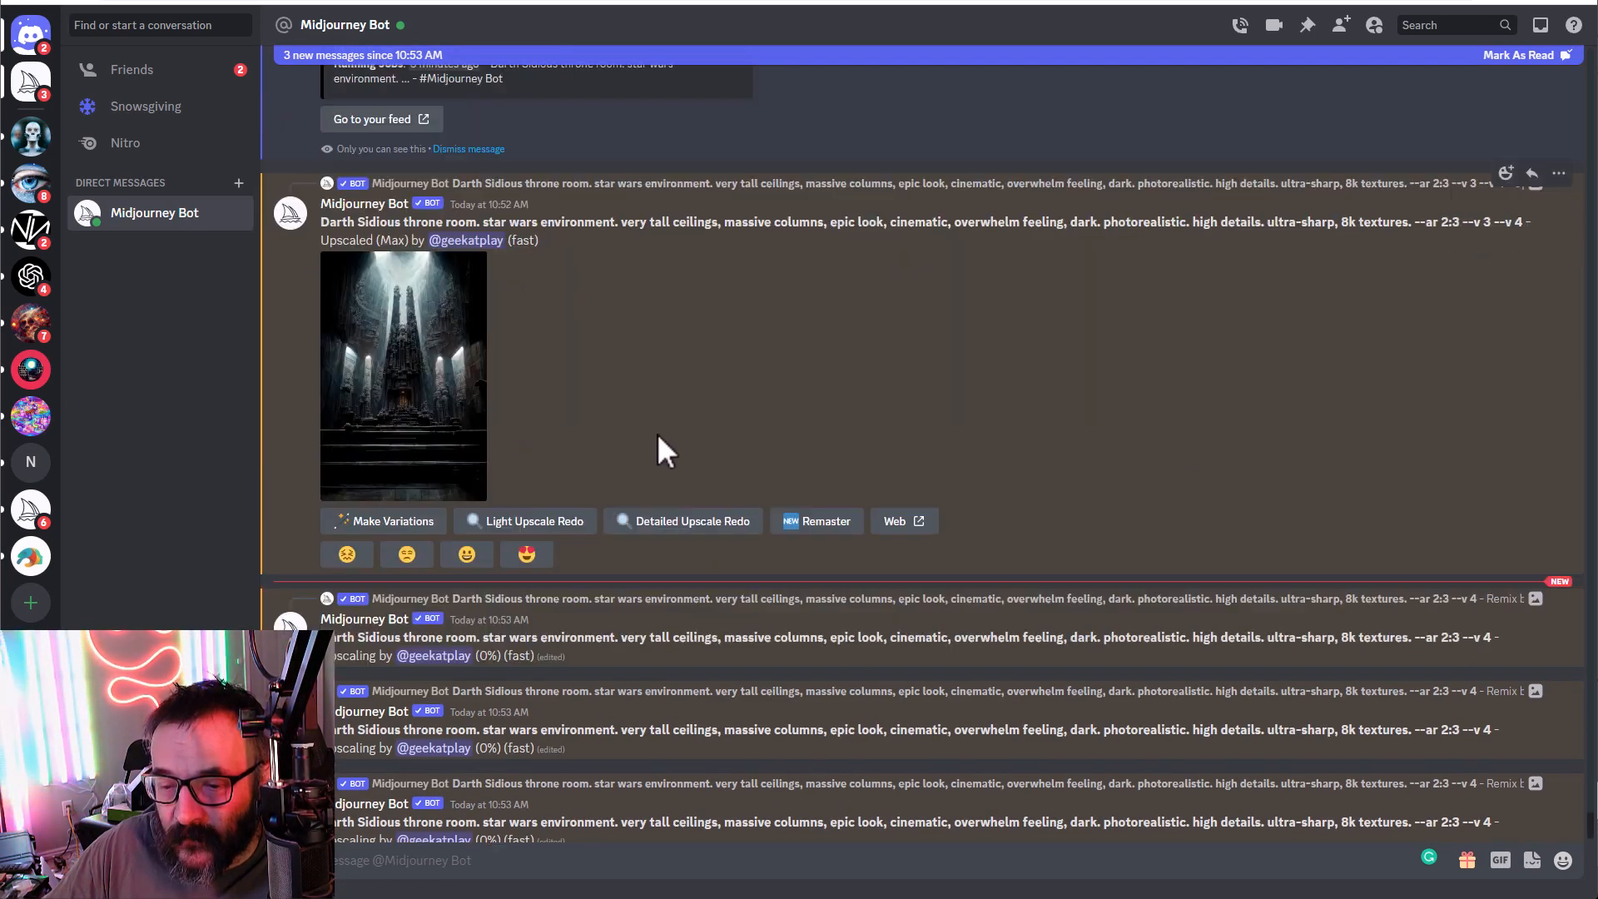
{"action": "left_click", "coordinate": [397, 310]}
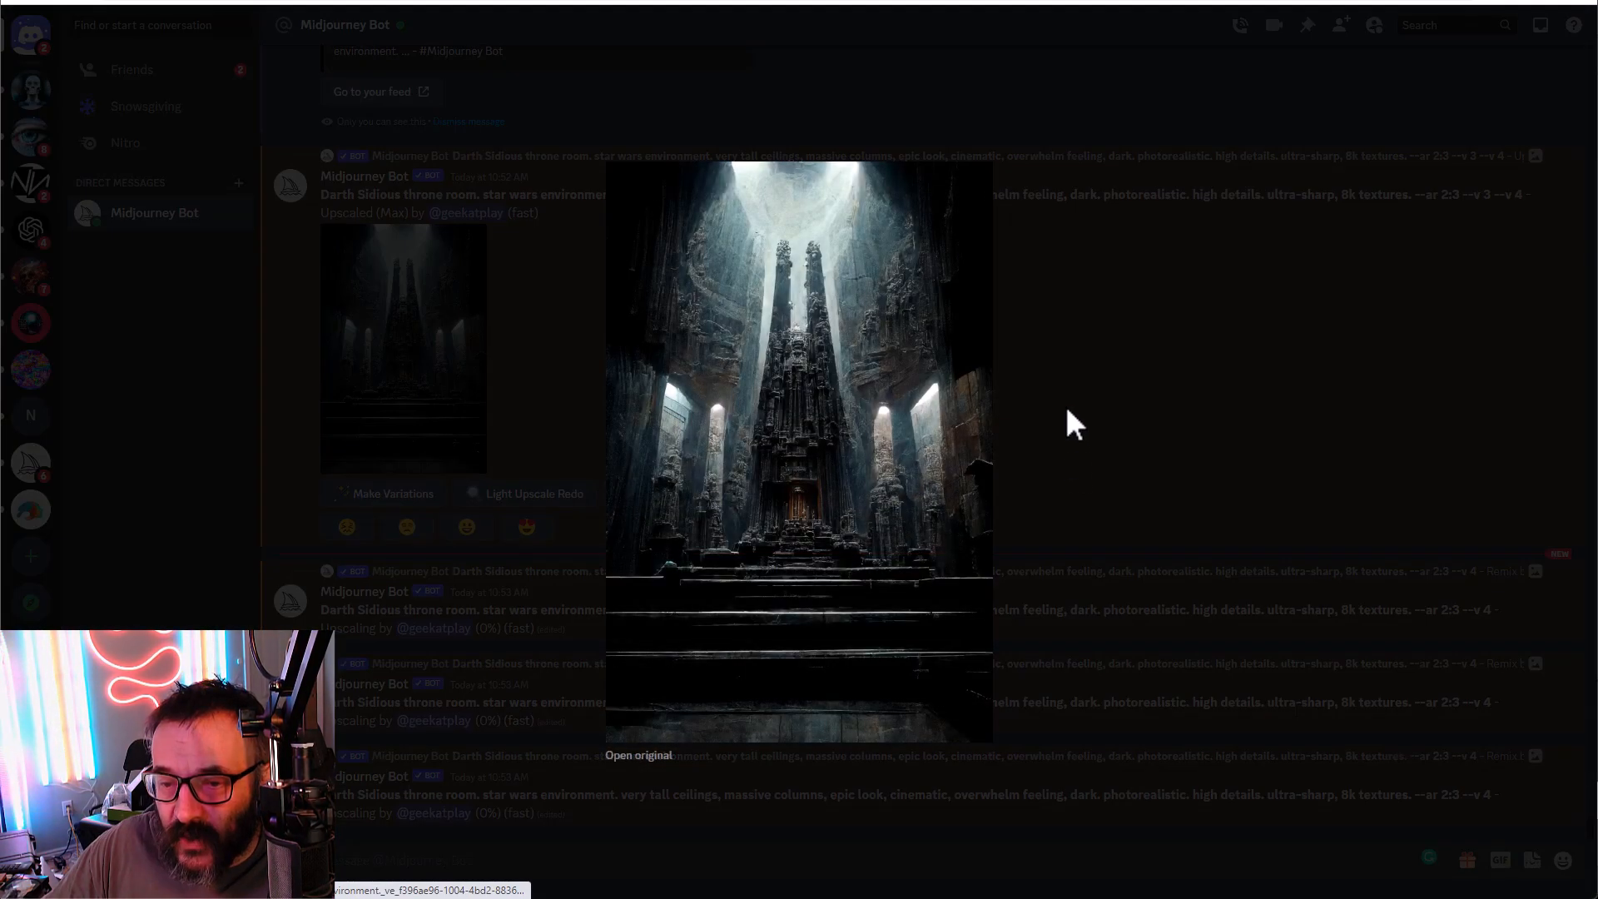
{"action": "left_click", "coordinate": [639, 755]}
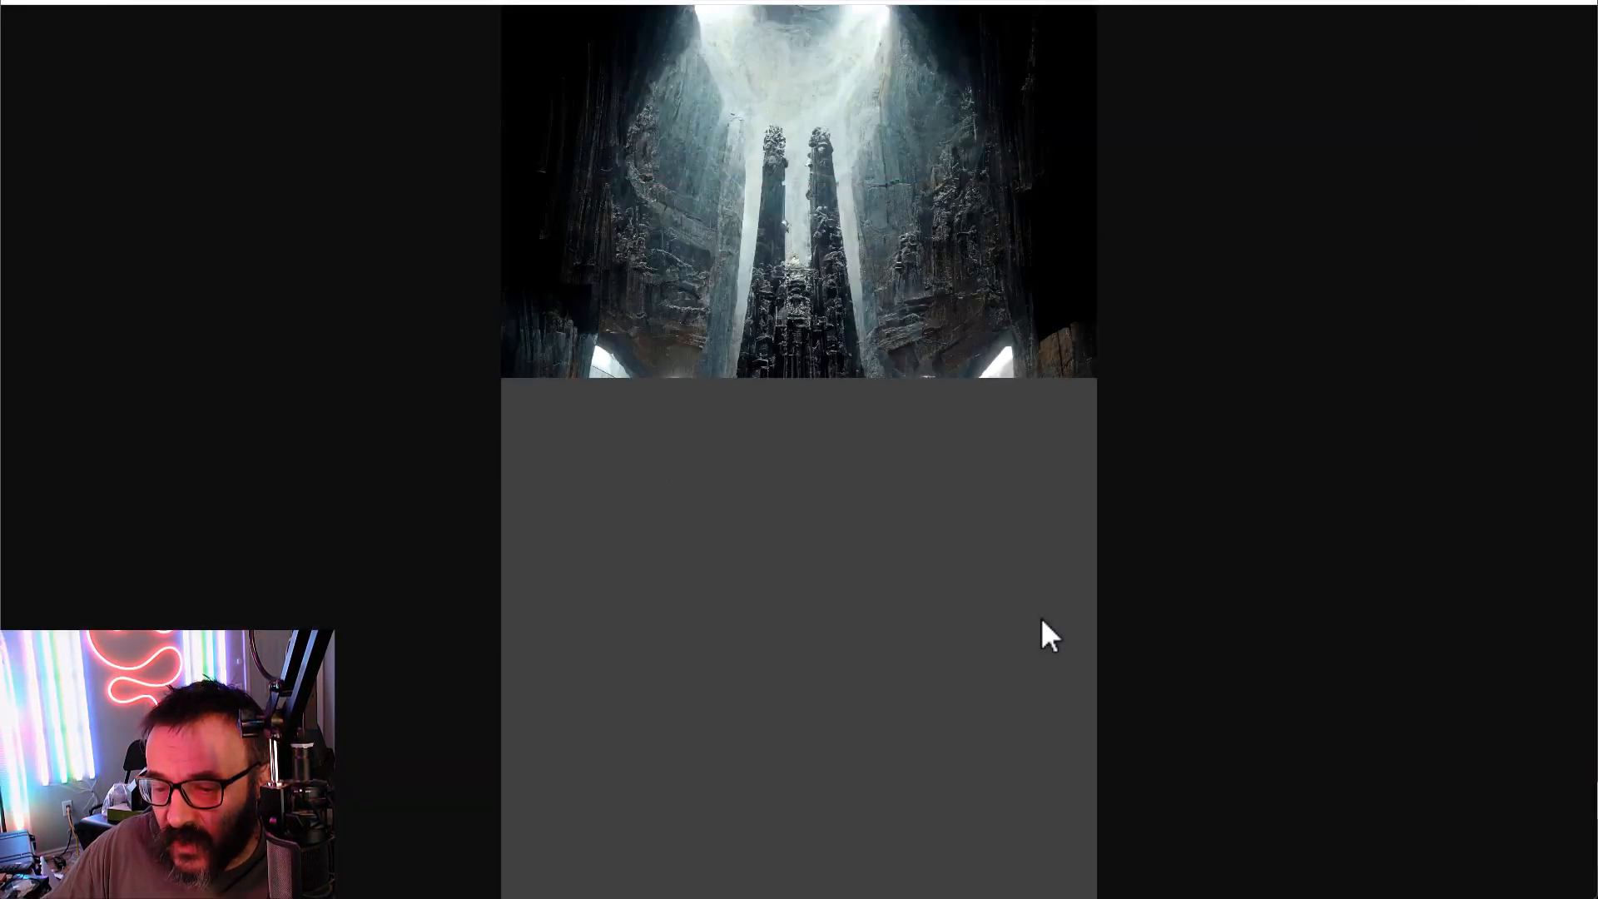
{"action": "left_click", "coordinate": [949, 527]}
{"action": "scroll", "coordinate": [961, 512], "scroll_direction": "up", "scroll_amount": 5}
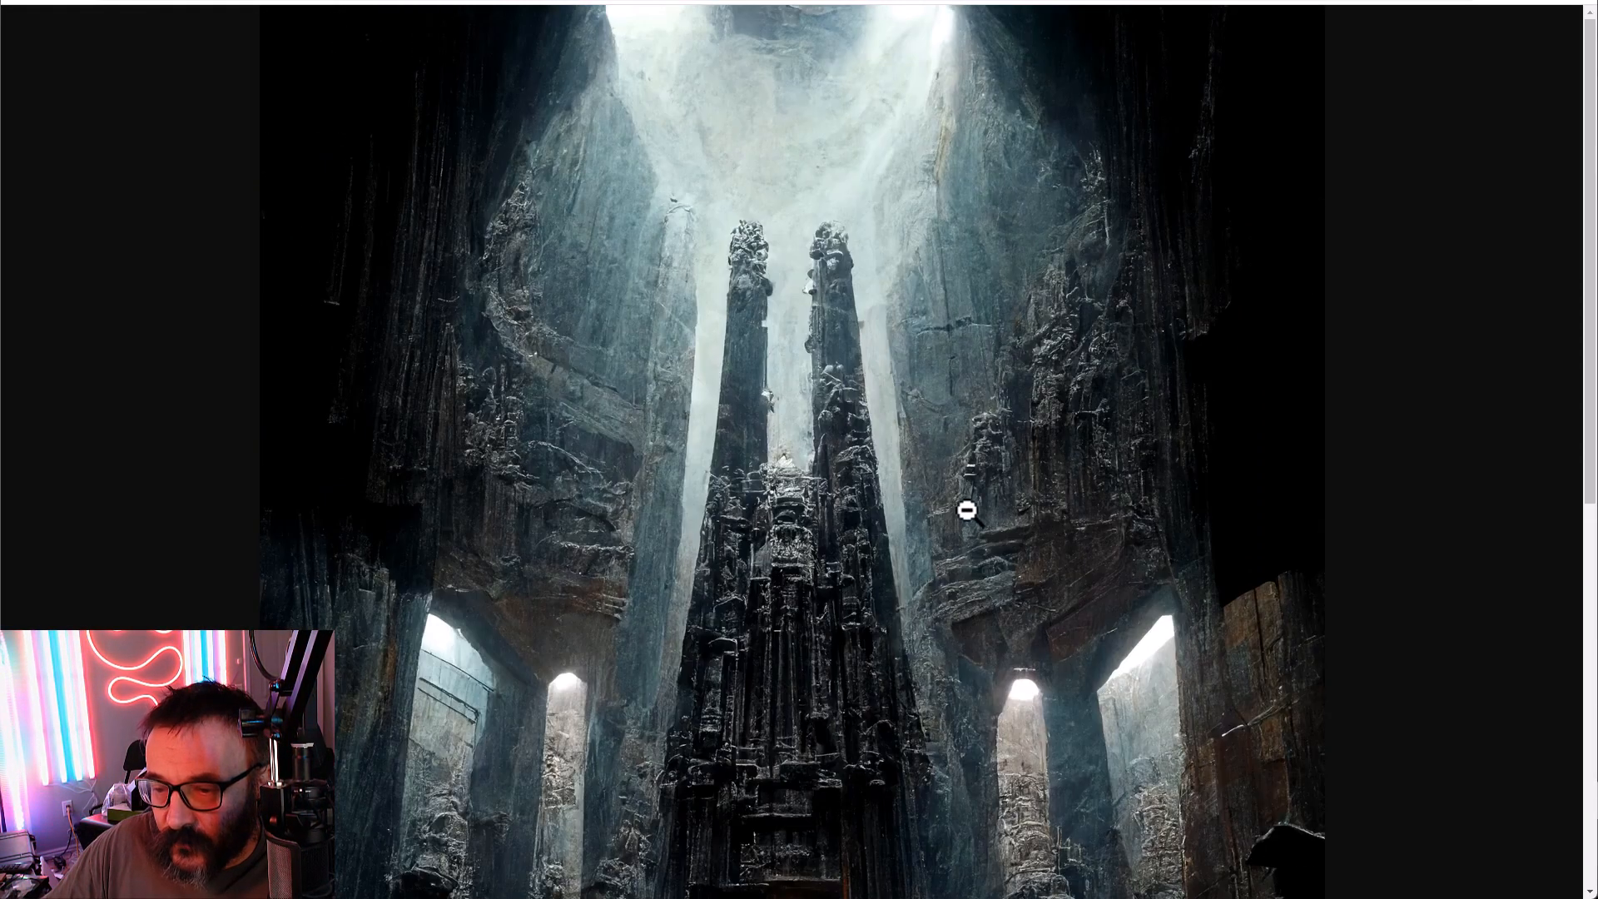
Step: Examine the full-size twin-spired hall image down its length and as a whole, and close it to return to the Midjourney chat
{"action": "scroll", "coordinate": [966, 515], "scroll_direction": "down", "scroll_amount": 9}
{"action": "scroll", "coordinate": [966, 516], "scroll_direction": "up", "scroll_amount": 5}
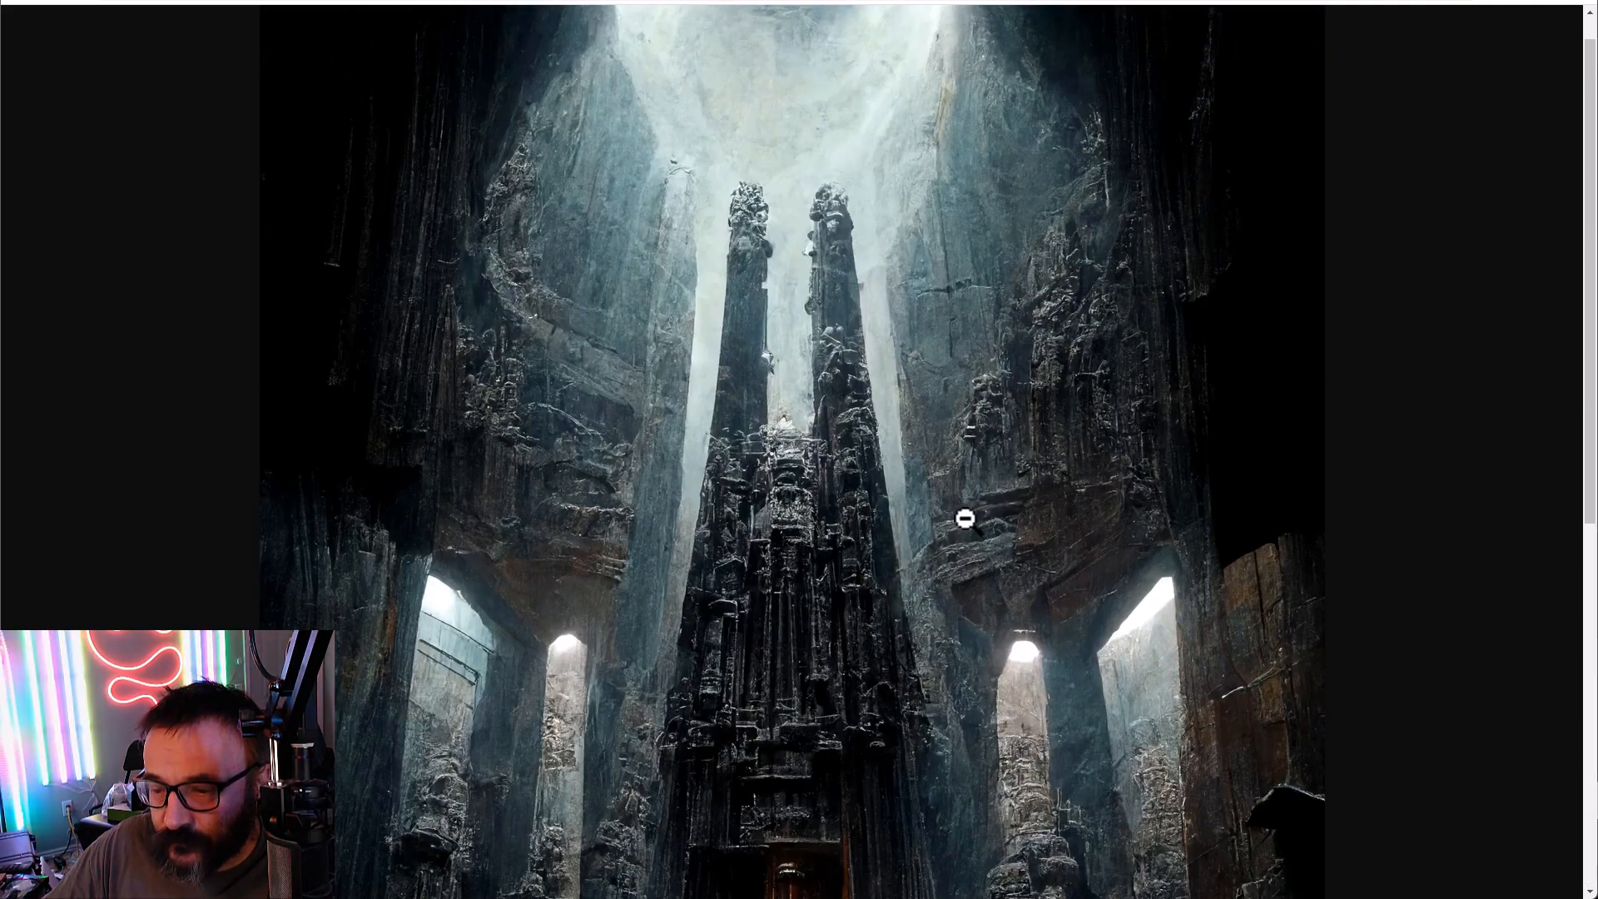
{"action": "scroll", "coordinate": [962, 517], "scroll_direction": "up", "scroll_amount": 1}
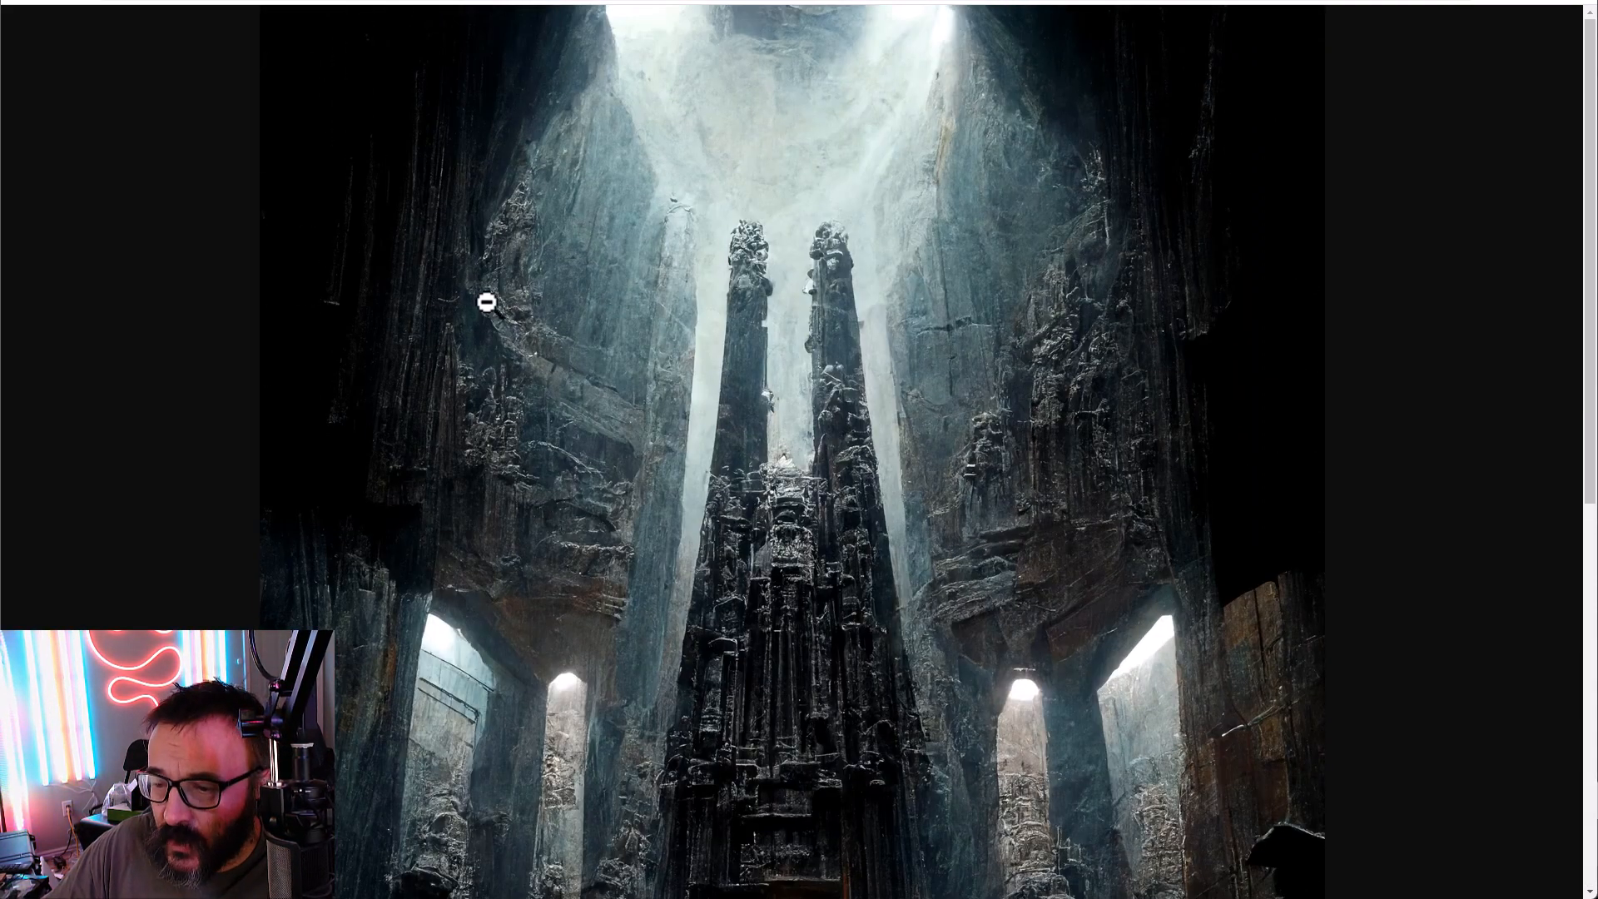
{"action": "left_click", "coordinate": [982, 492]}
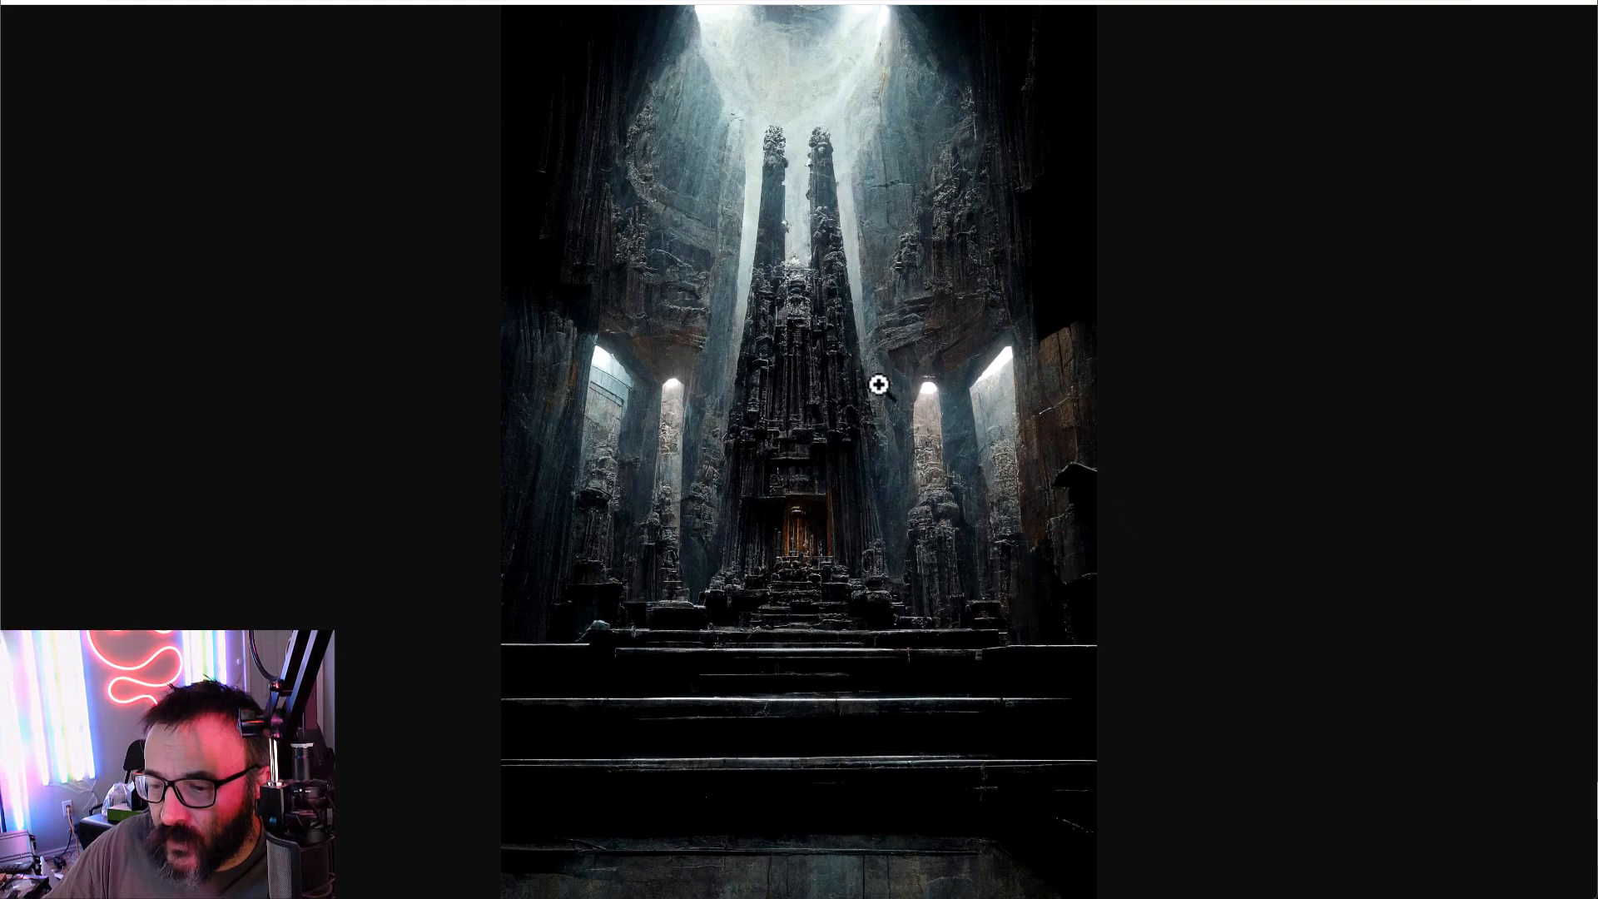
{"action": "key", "text": "ctrl+w"}
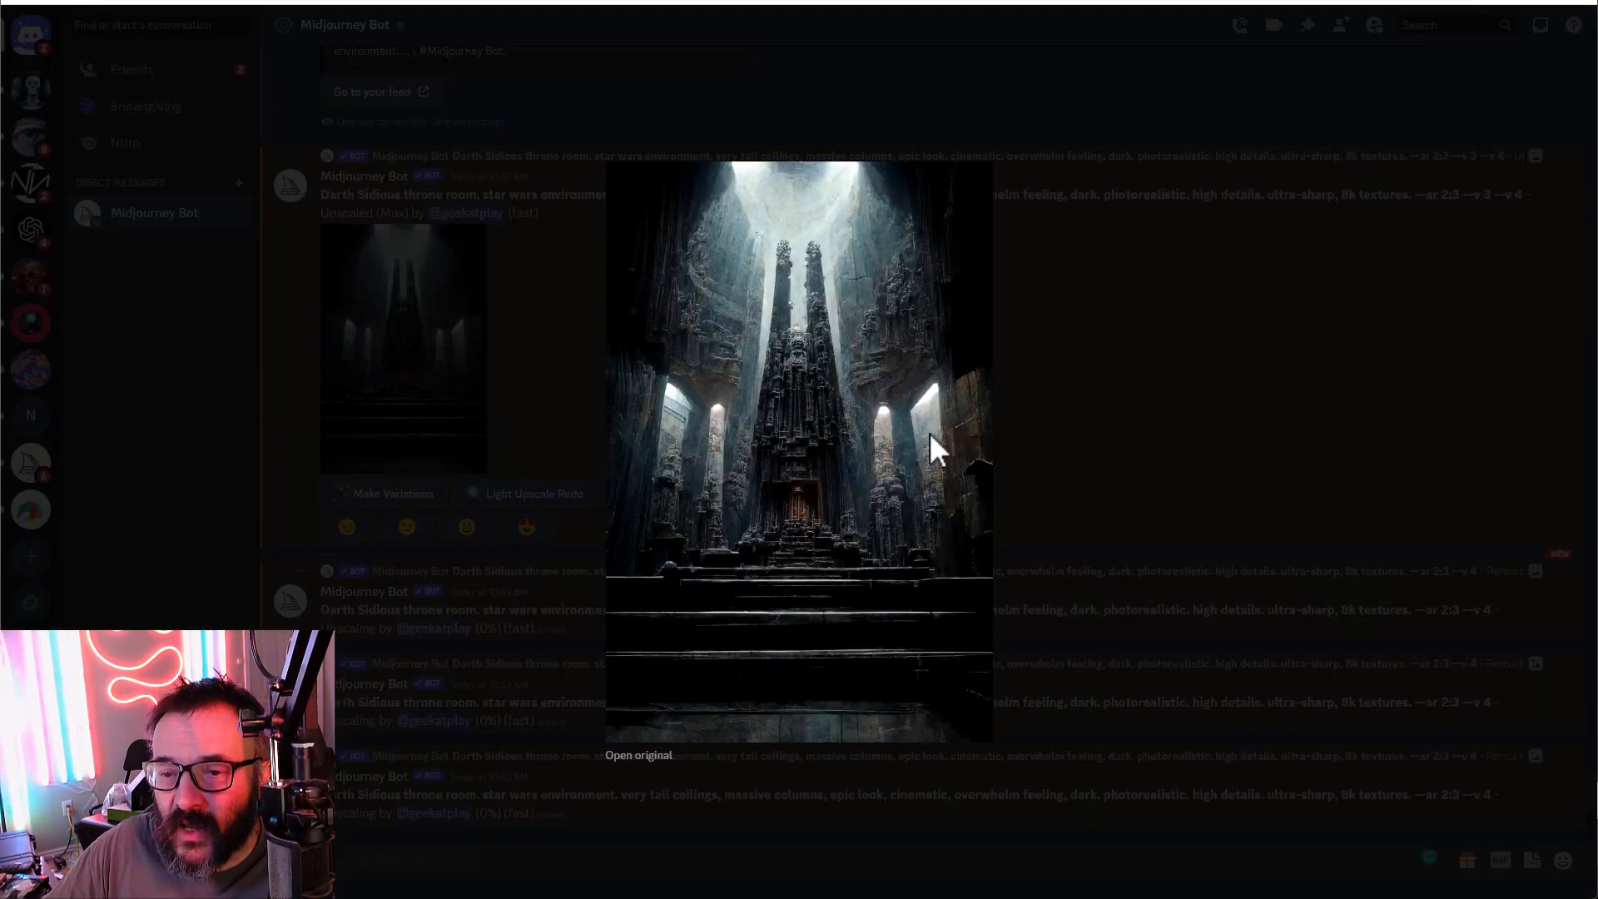
{"action": "left_click", "coordinate": [1124, 395]}
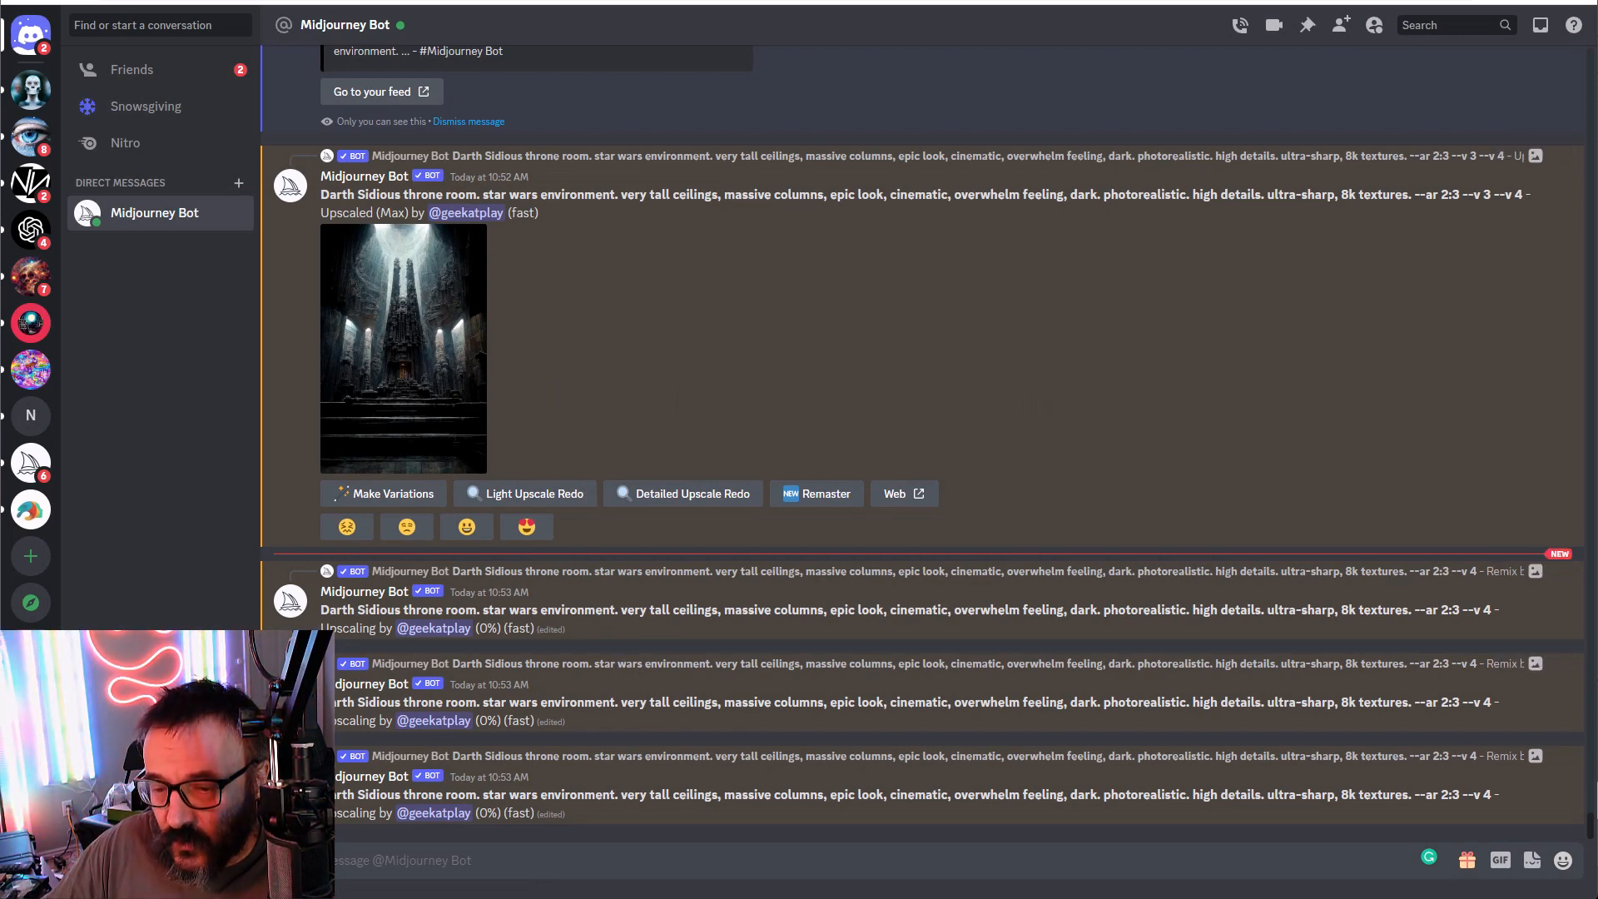
Step: Switch to the Midjourney website gallery and page through enlarged views of the newest throne room upscales and their grid
{"action": "key", "text": "ctrl+Tab"}
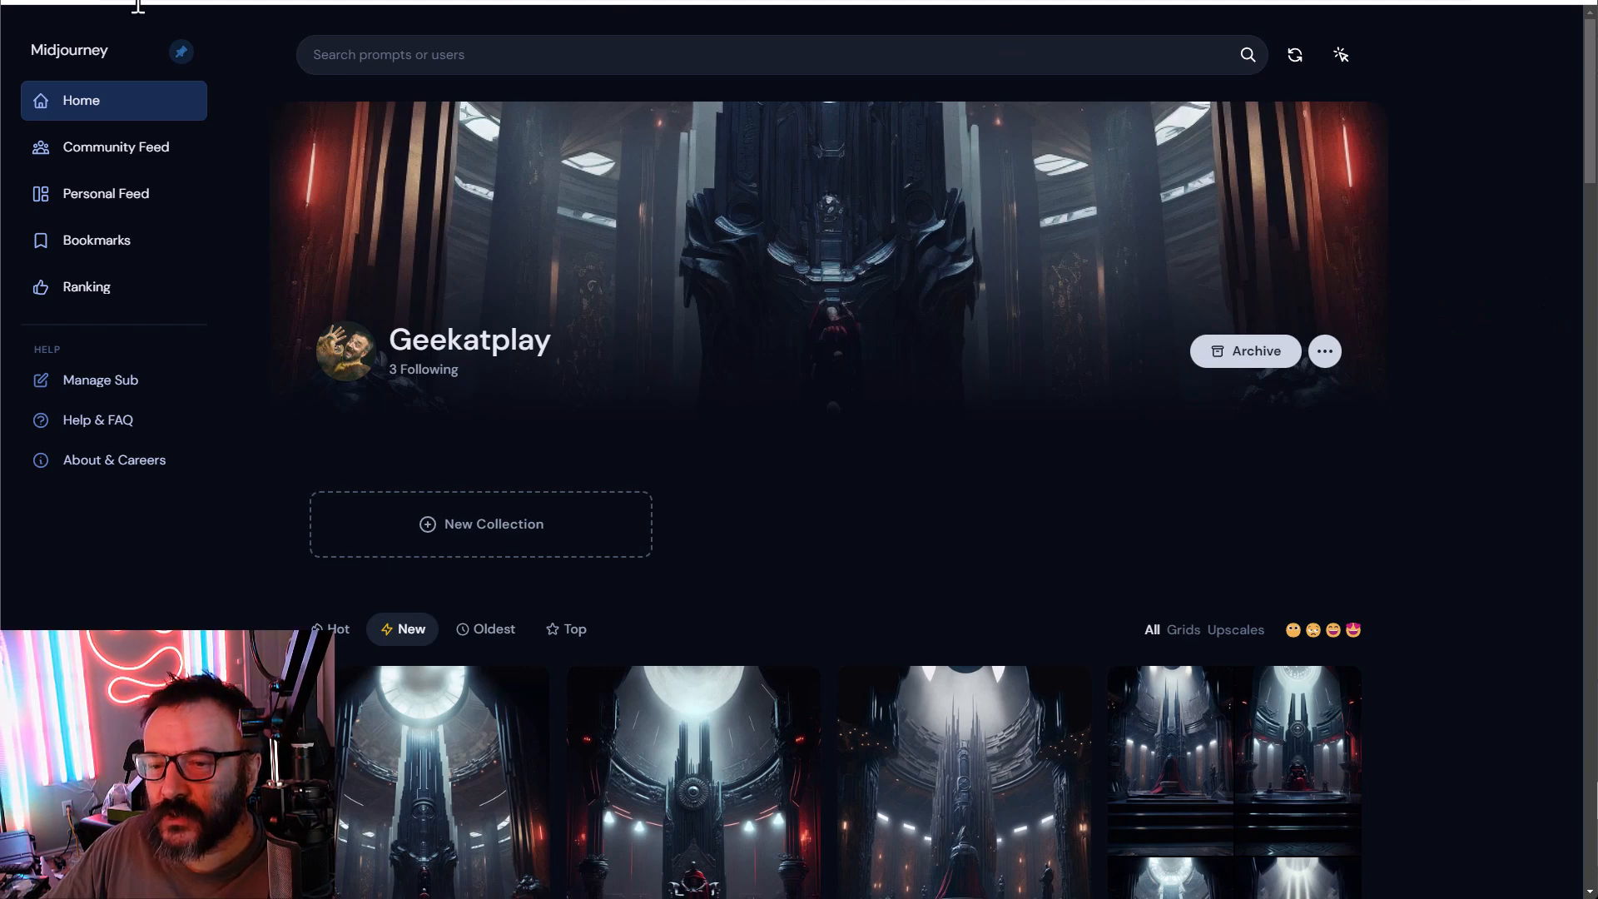
{"action": "scroll", "coordinate": [1374, 387], "scroll_direction": "down", "scroll_amount": 4}
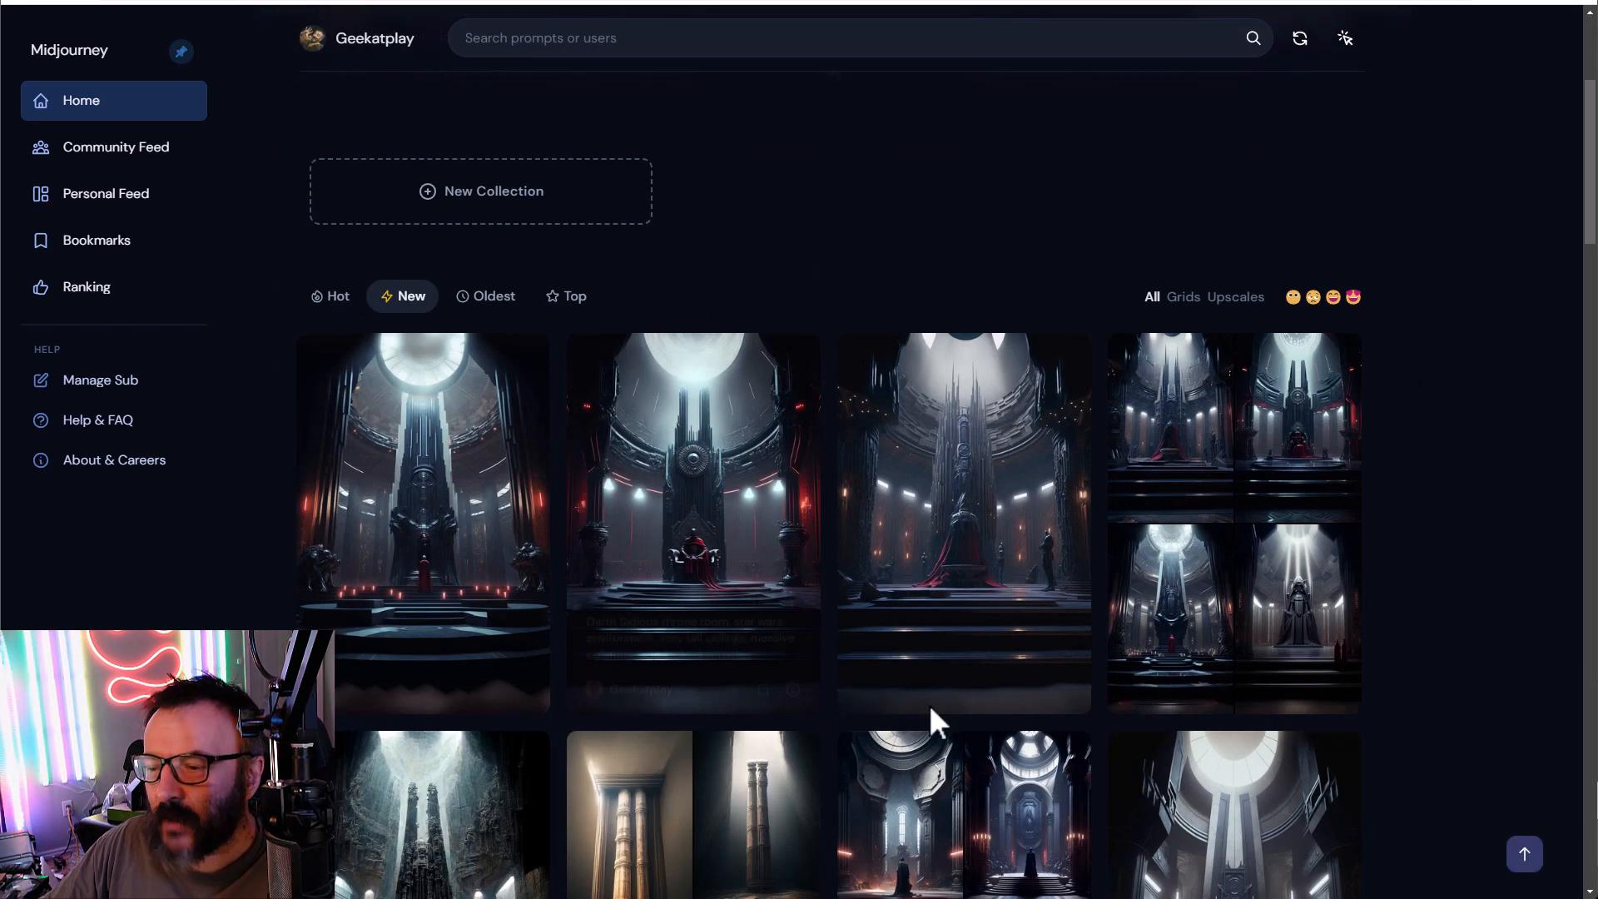
{"action": "left_click", "coordinate": [487, 457]}
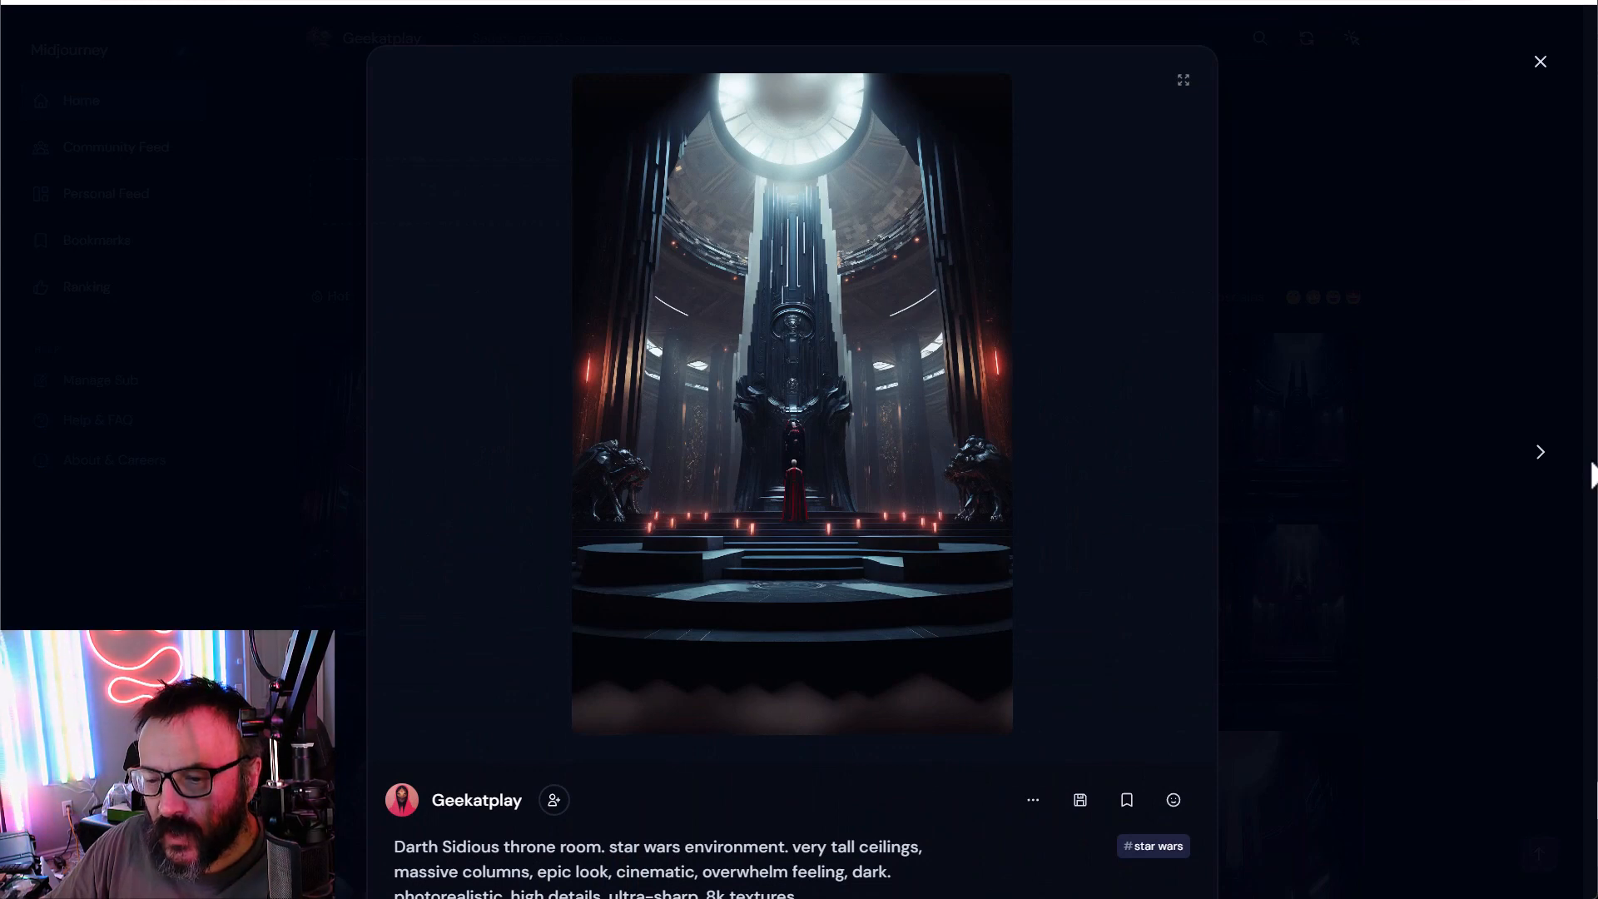
{"action": "left_click", "coordinate": [1541, 454]}
{"action": "left_click", "coordinate": [1541, 454]}
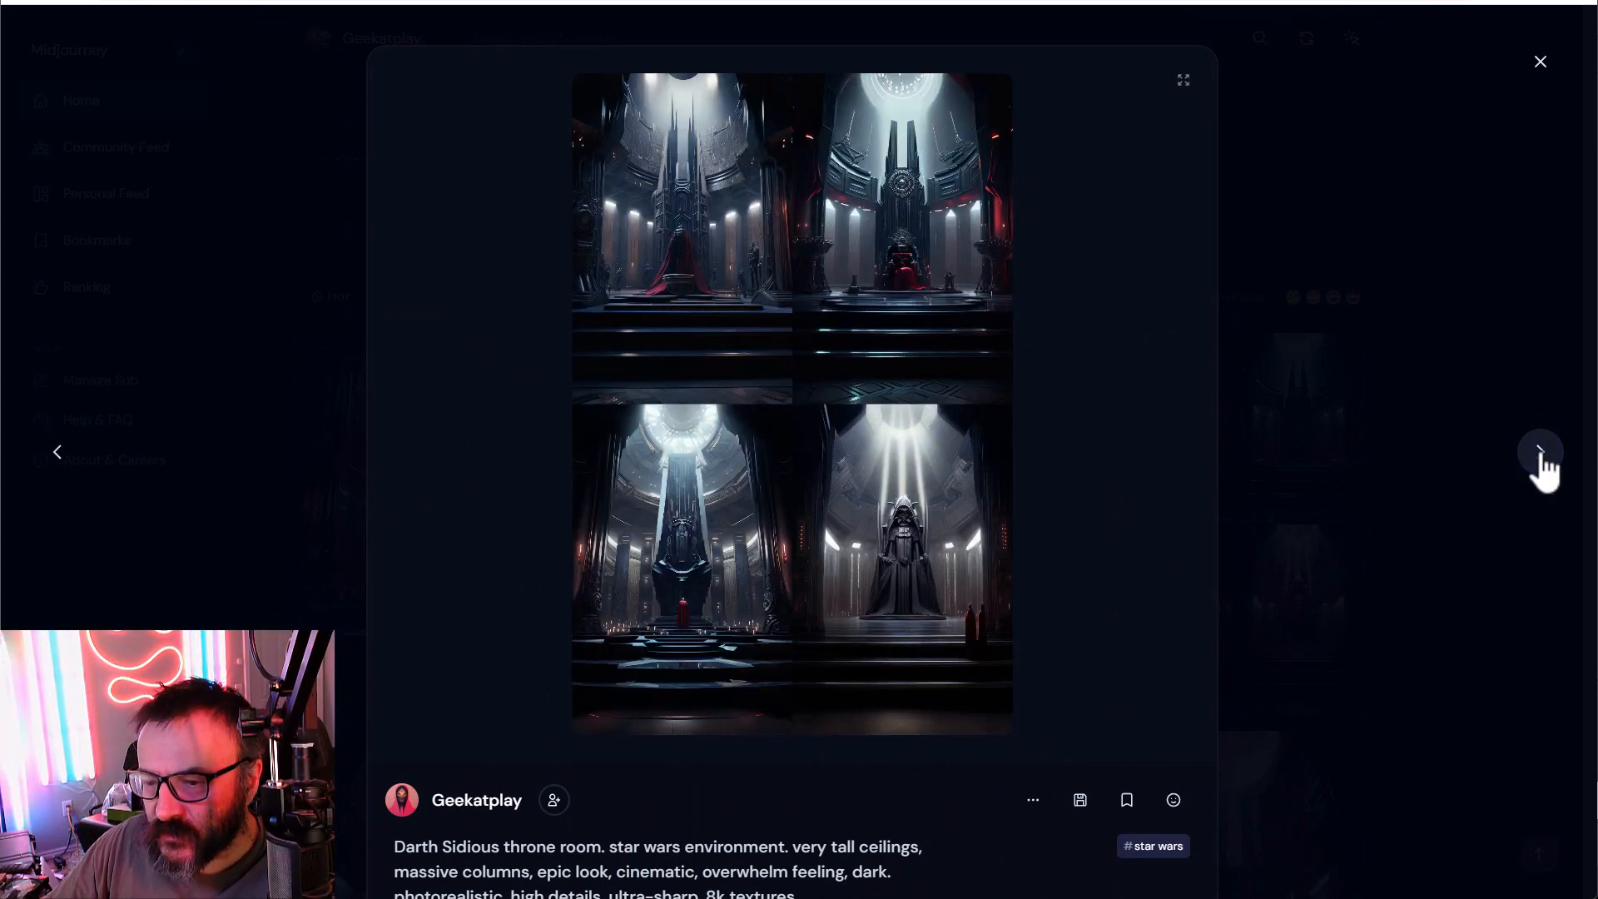
{"action": "left_click", "coordinate": [1541, 454]}
{"action": "left_click", "coordinate": [1505, 340]}
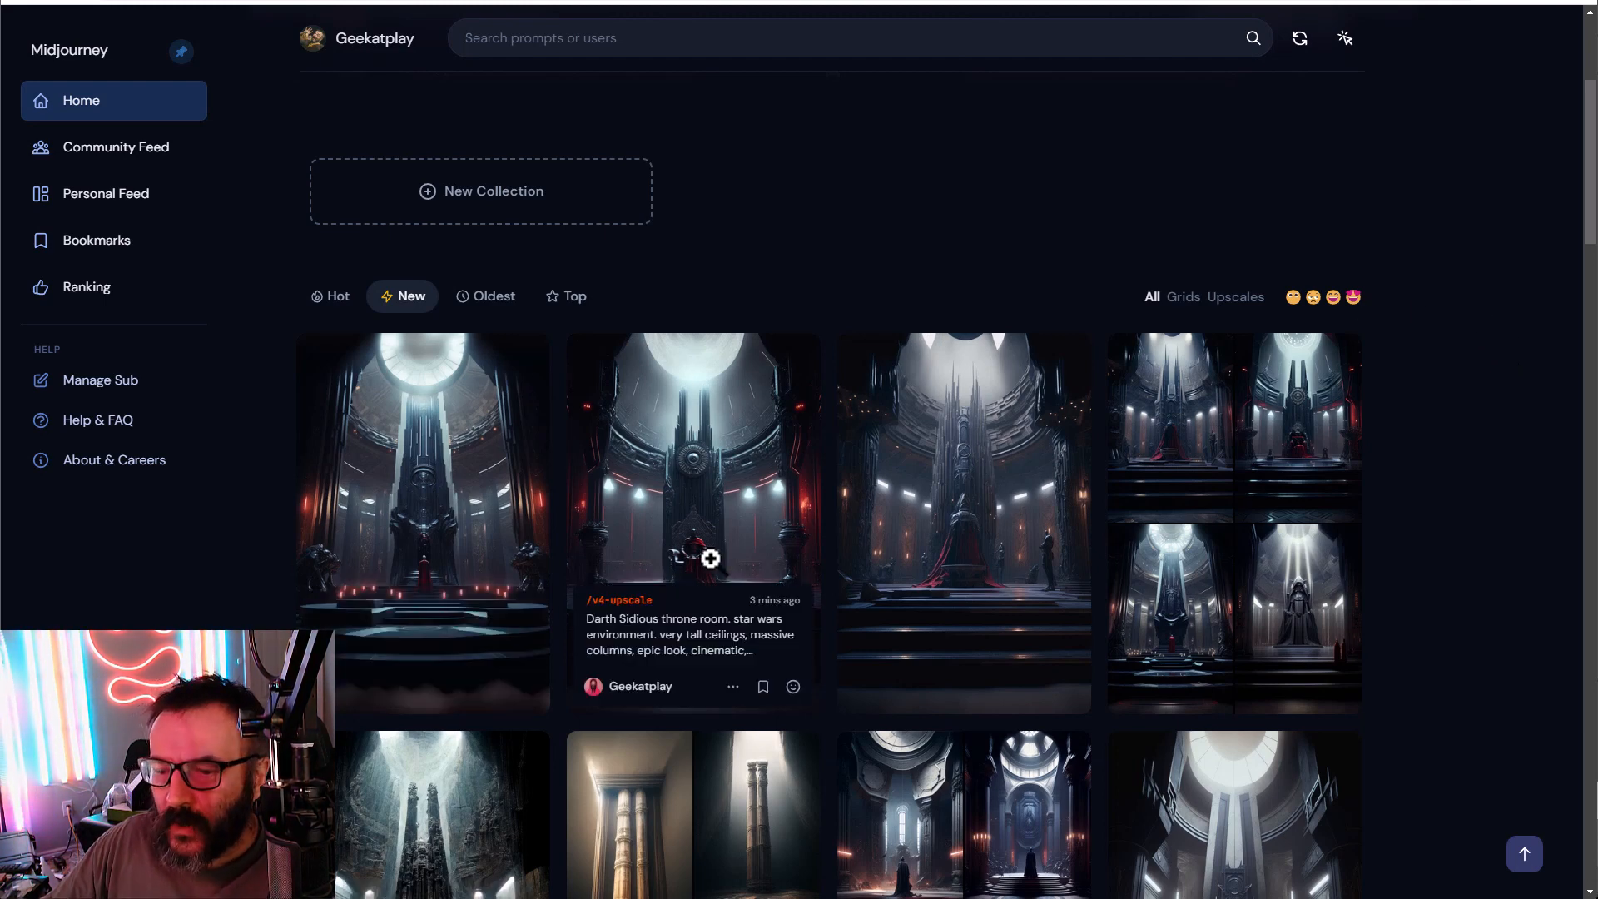
Step: Turn on multiple selection in the gallery and select the three newest throne room upscales and the dark twin-spired hall
{"action": "left_click", "coordinate": [1345, 40]}
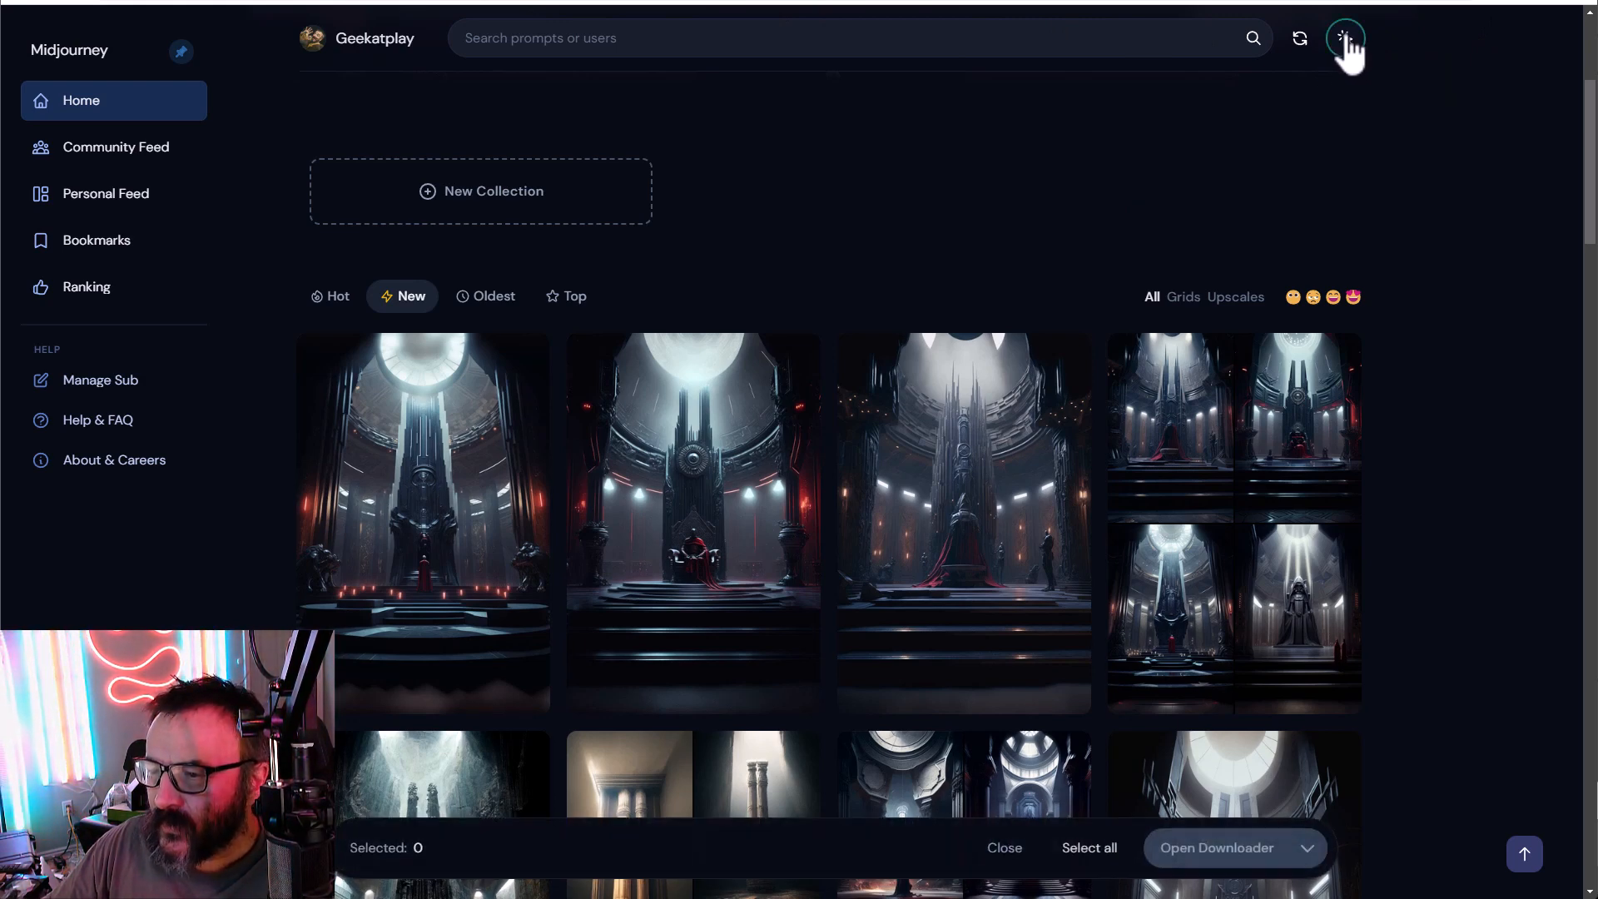
{"action": "left_click", "coordinate": [457, 400]}
{"action": "left_click", "coordinate": [699, 379]}
{"action": "left_click", "coordinate": [935, 375]}
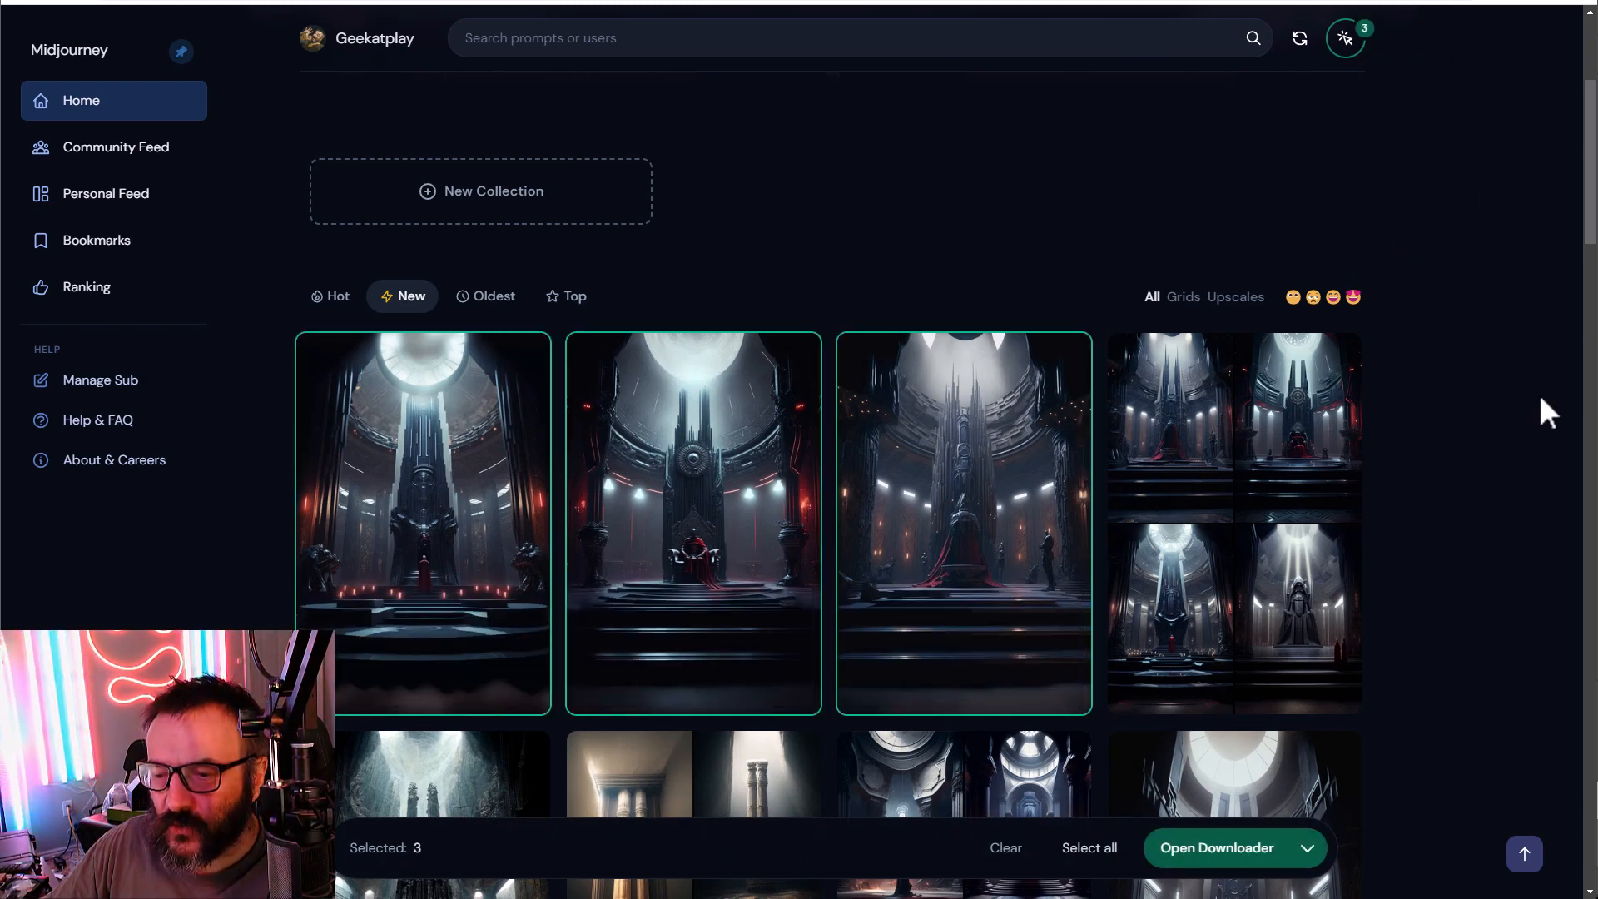
{"action": "scroll", "coordinate": [1420, 404], "scroll_direction": "down", "scroll_amount": 1}
{"action": "scroll", "coordinate": [1412, 391], "scroll_direction": "down", "scroll_amount": 2}
{"action": "left_click", "coordinate": [391, 568]}
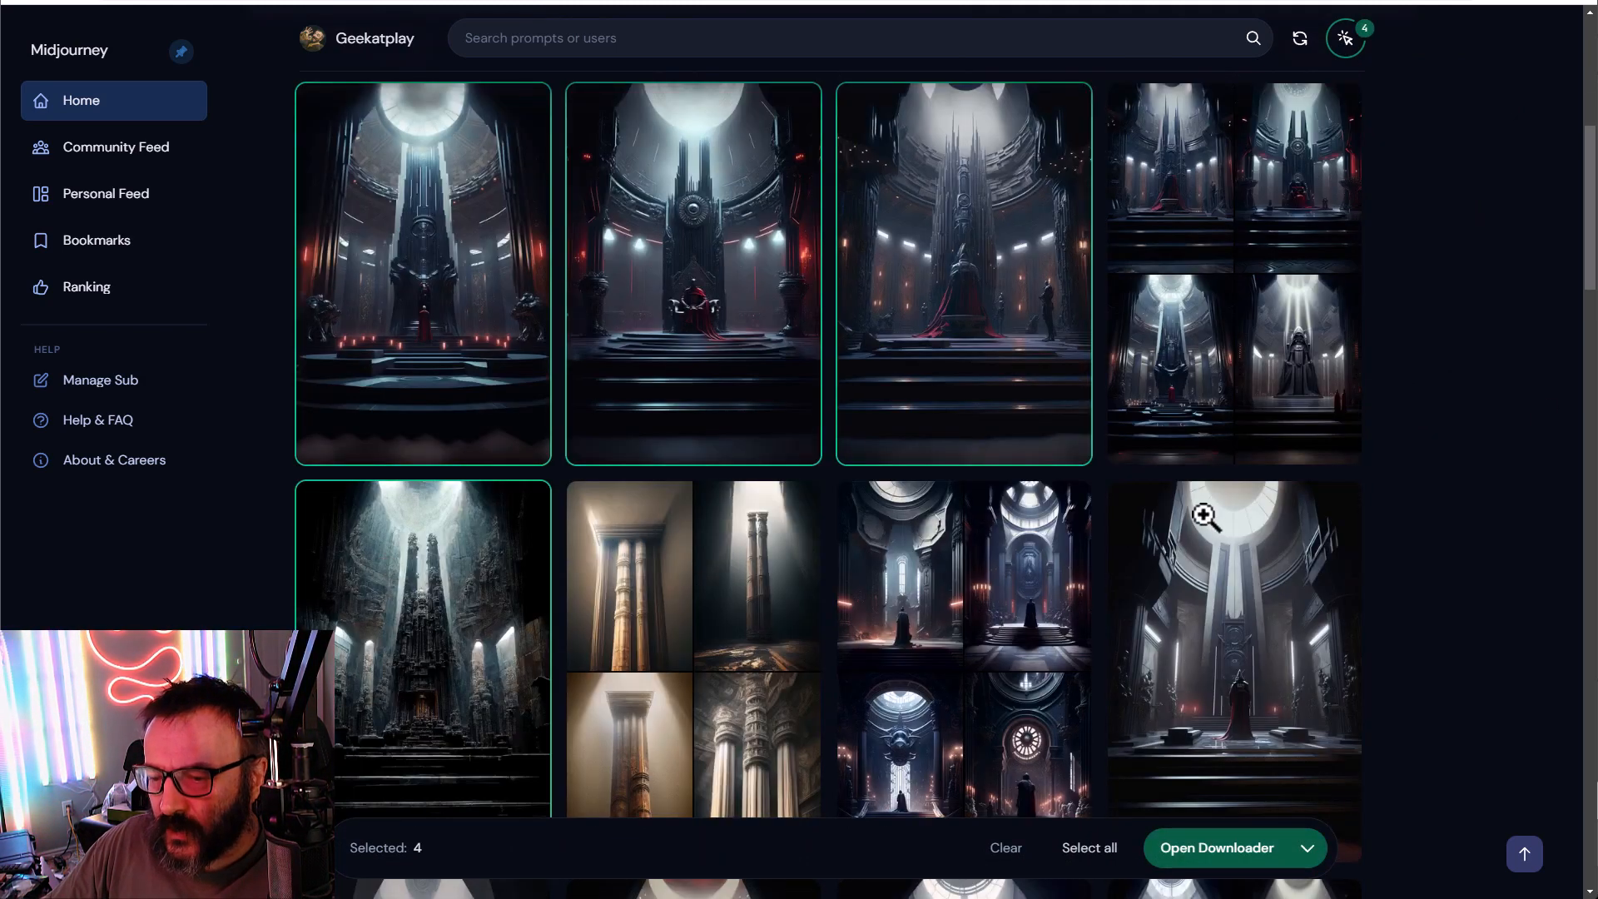
Step: Add the robed-figure hall beside the grids and the three grey throne room upscales in the next row to the selection
{"action": "scroll", "coordinate": [1335, 454], "scroll_direction": "down", "scroll_amount": 2}
{"action": "left_click", "coordinate": [1223, 443]}
{"action": "scroll", "coordinate": [1423, 412], "scroll_direction": "down", "scroll_amount": 2}
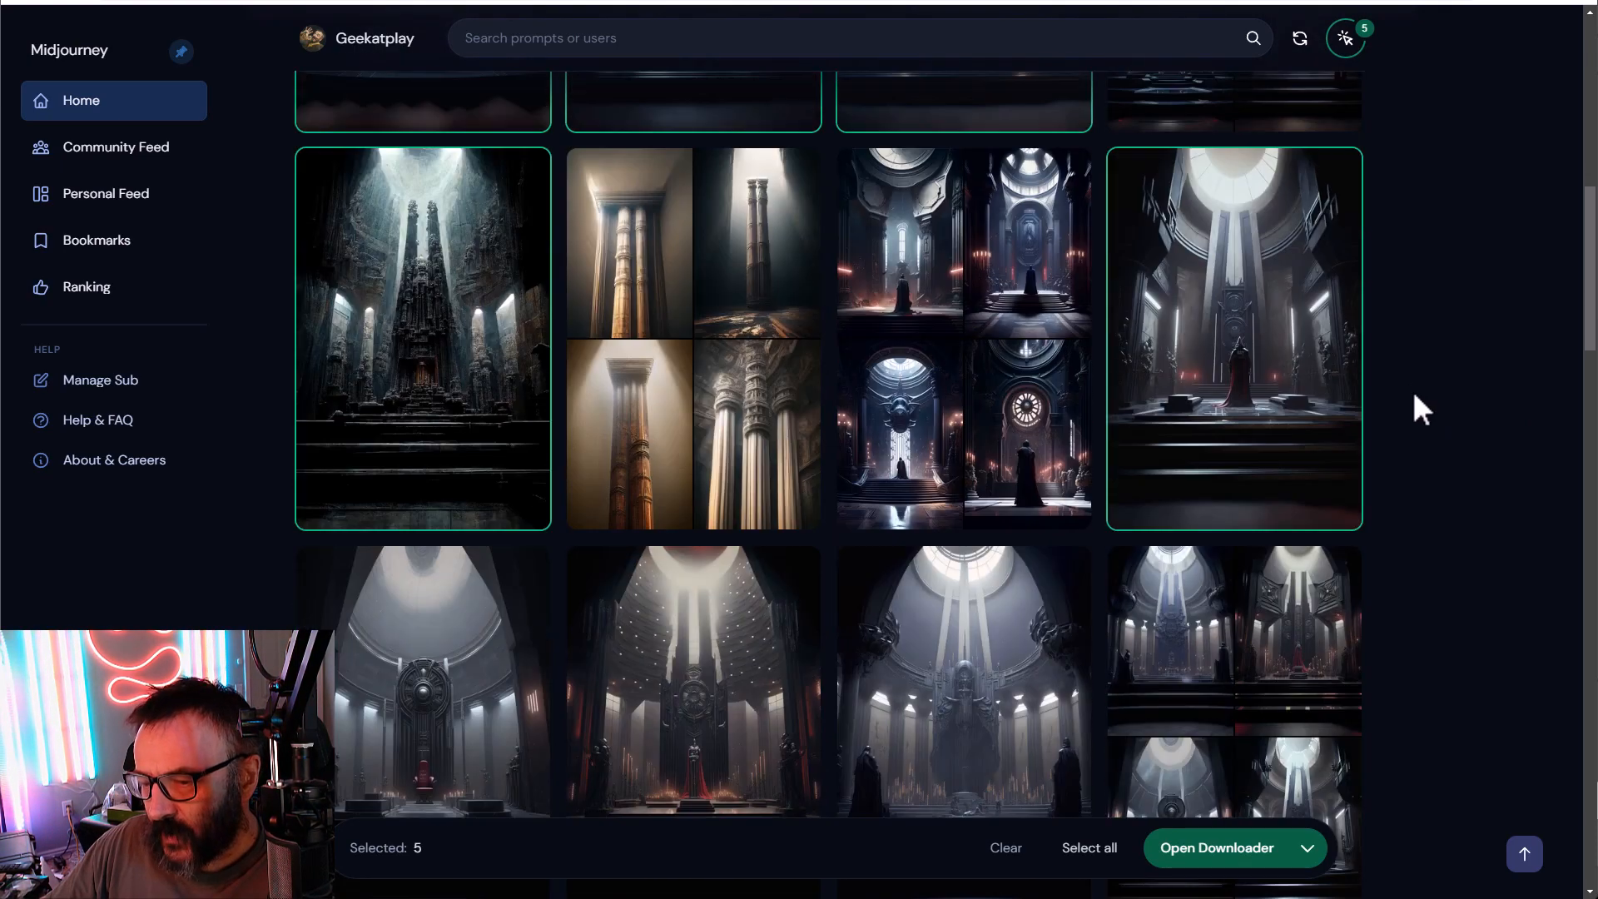
{"action": "left_click", "coordinate": [452, 596]}
{"action": "left_click", "coordinate": [688, 596]}
{"action": "left_click", "coordinate": [985, 571]}
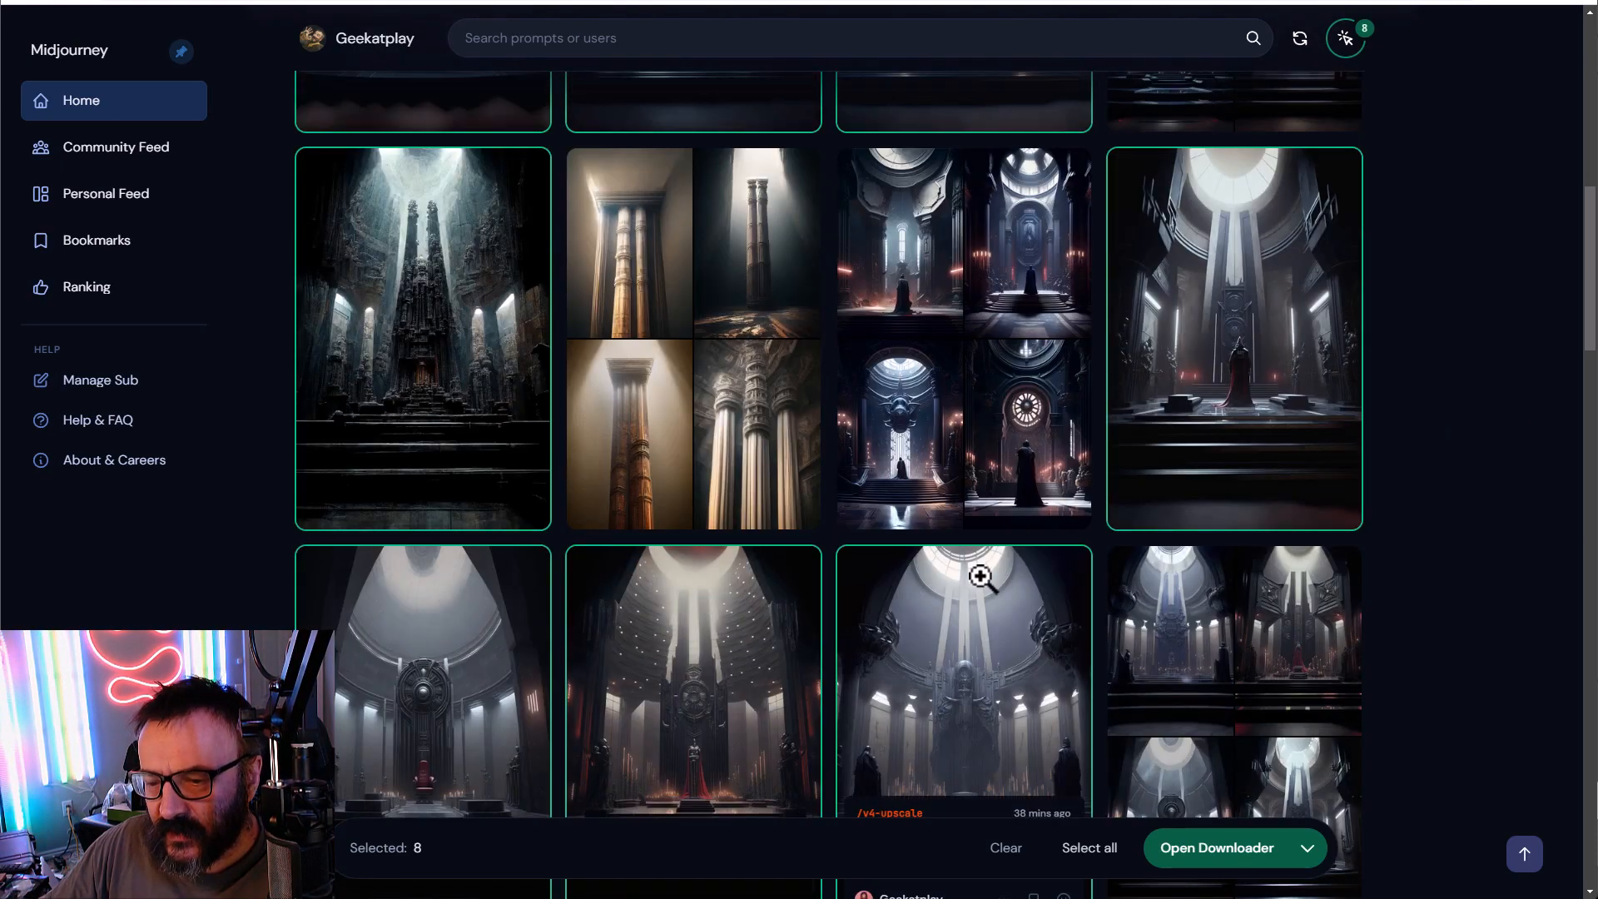
Step: Add the three red-lit hall upscales and the three single images in the row beneath them to the selection, skipping the grids
{"action": "scroll", "coordinate": [1403, 459], "scroll_direction": "down", "scroll_amount": 2}
{"action": "scroll", "coordinate": [1403, 460], "scroll_direction": "down", "scroll_amount": 6}
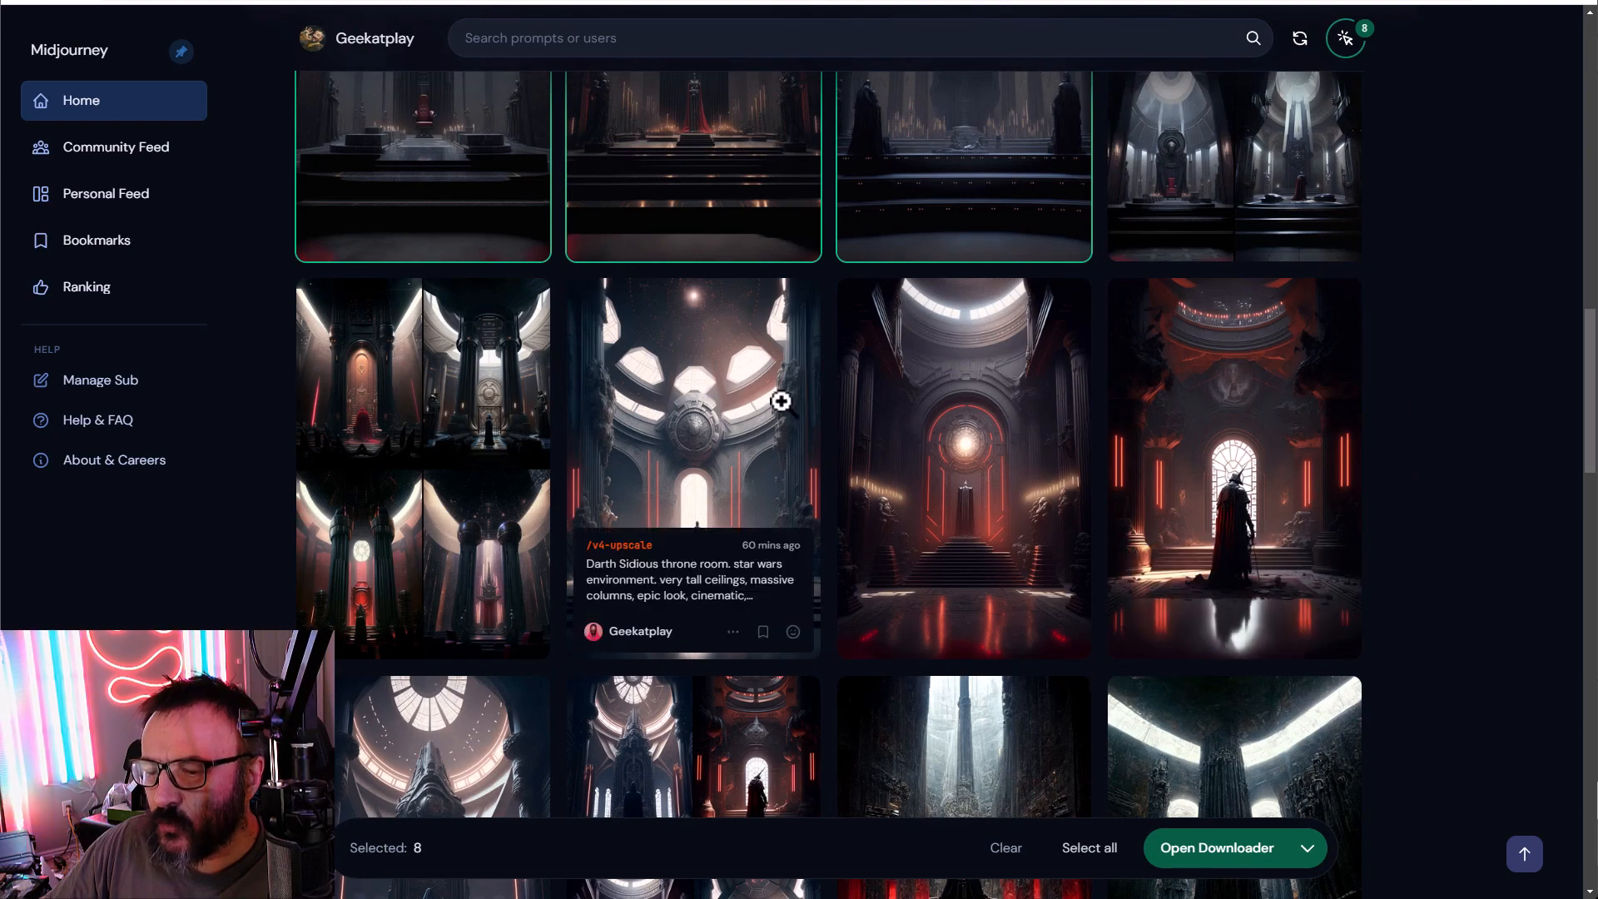
{"action": "left_click", "coordinate": [782, 403]}
{"action": "left_click", "coordinate": [970, 395]}
{"action": "left_click", "coordinate": [1249, 370]}
{"action": "scroll", "coordinate": [1415, 378], "scroll_direction": "down", "scroll_amount": 4}
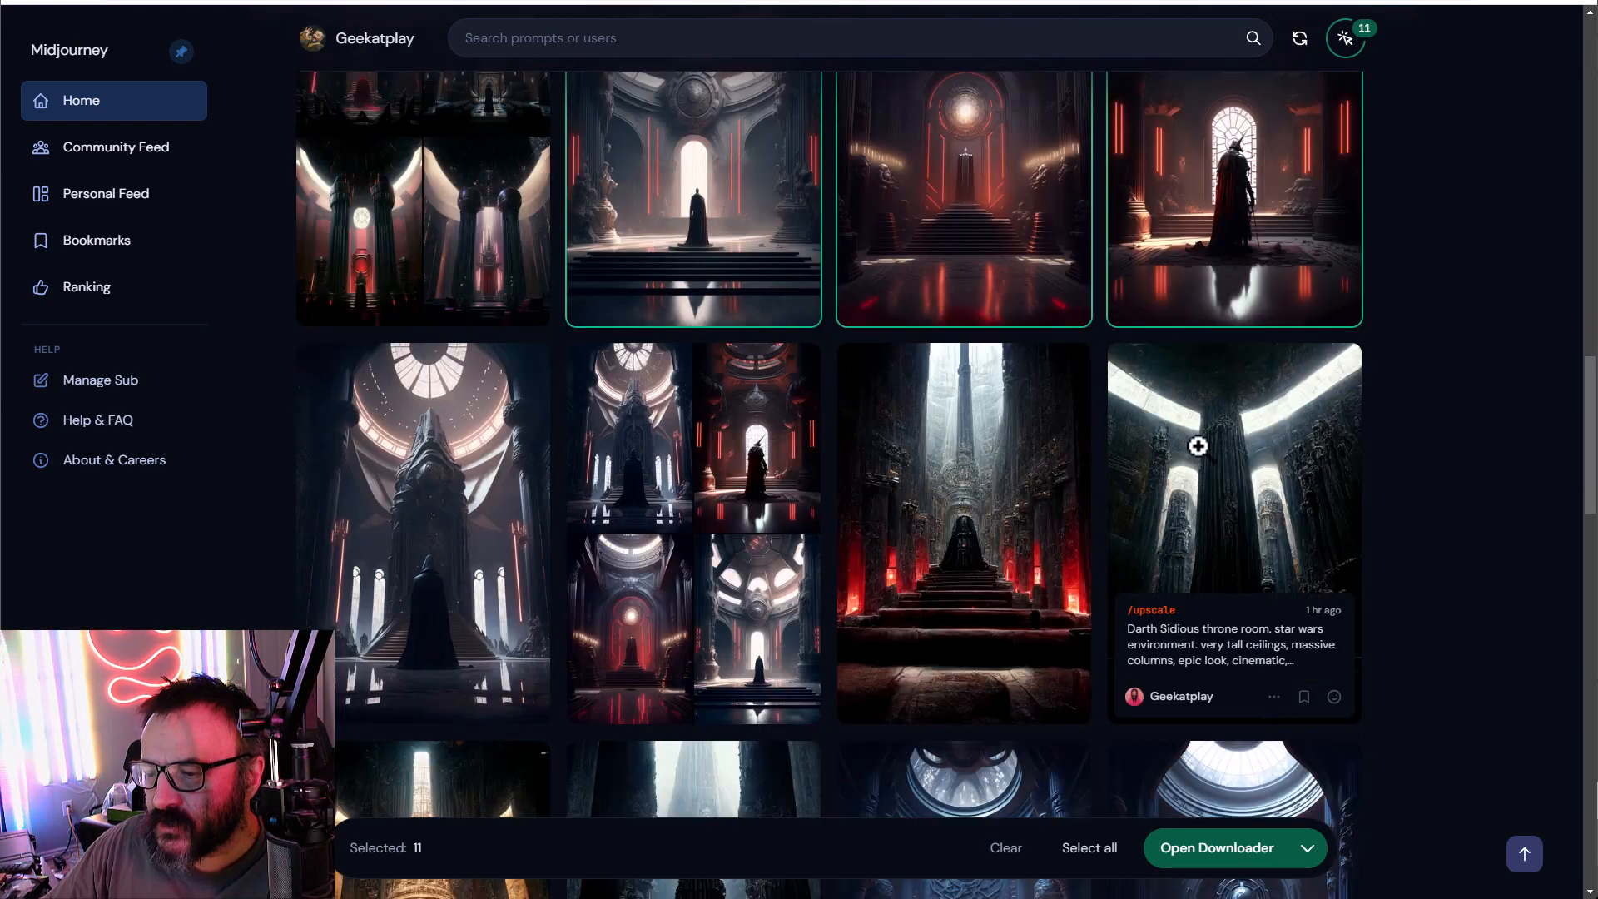
{"action": "left_click", "coordinate": [1197, 447]}
{"action": "left_click", "coordinate": [1042, 458]}
{"action": "left_click", "coordinate": [421, 488]}
Step: Add the four upscales beginning with the golden hall and the three single images in the following row to the selection
{"action": "scroll", "coordinate": [610, 408], "scroll_direction": "down", "scroll_amount": 6}
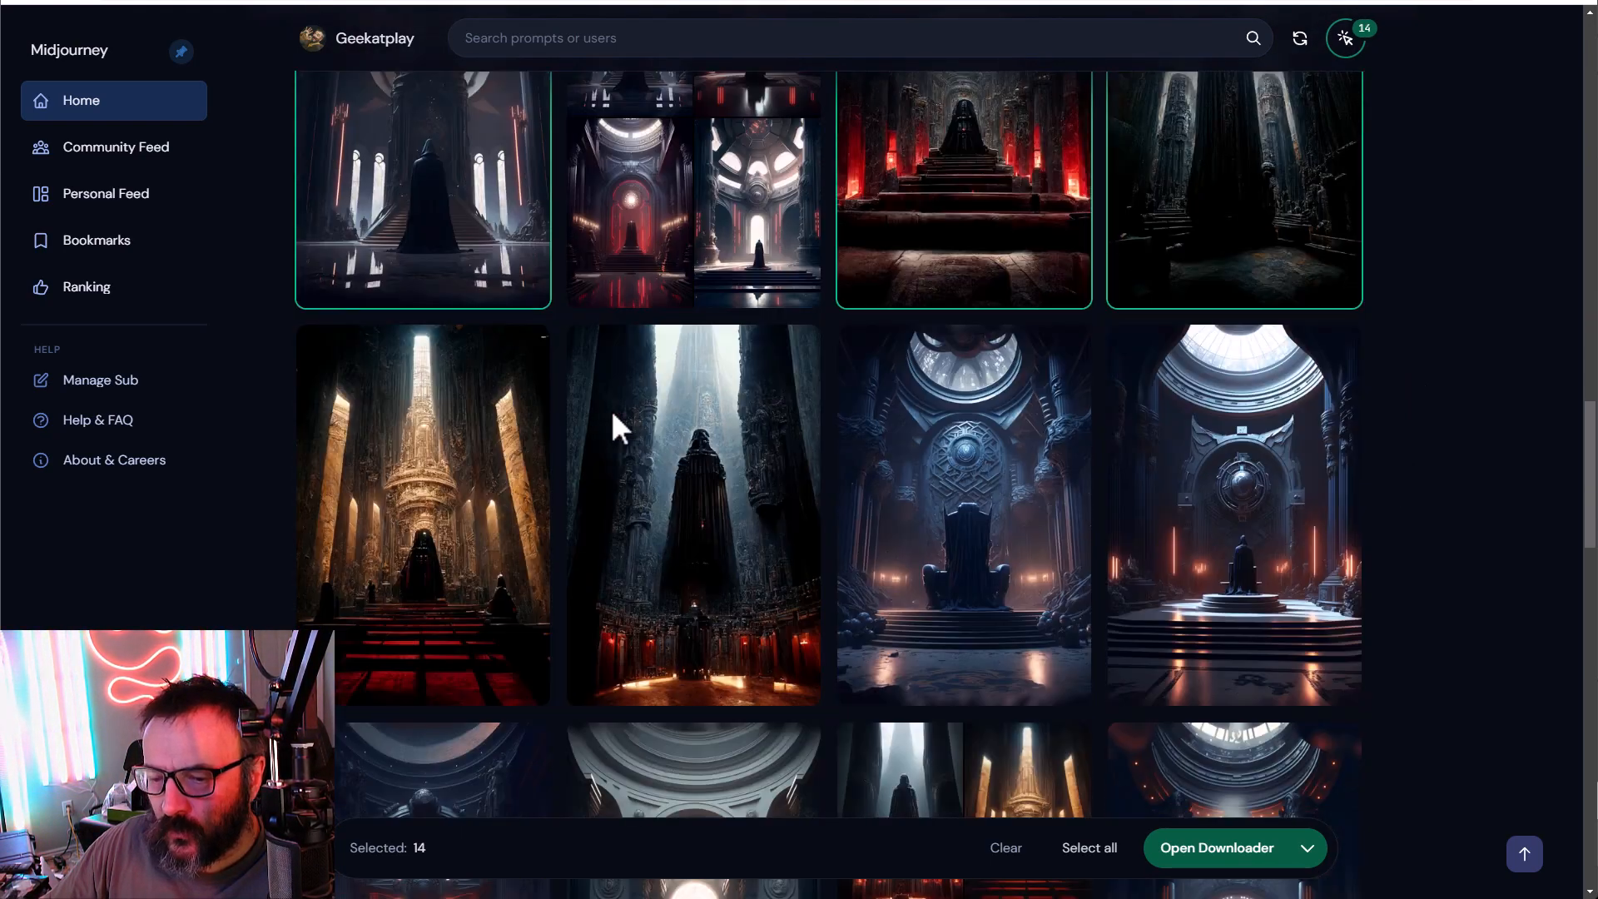
{"action": "left_click", "coordinate": [407, 406]}
{"action": "left_click", "coordinate": [691, 399]}
{"action": "left_click", "coordinate": [965, 391]}
{"action": "left_click", "coordinate": [1341, 360]}
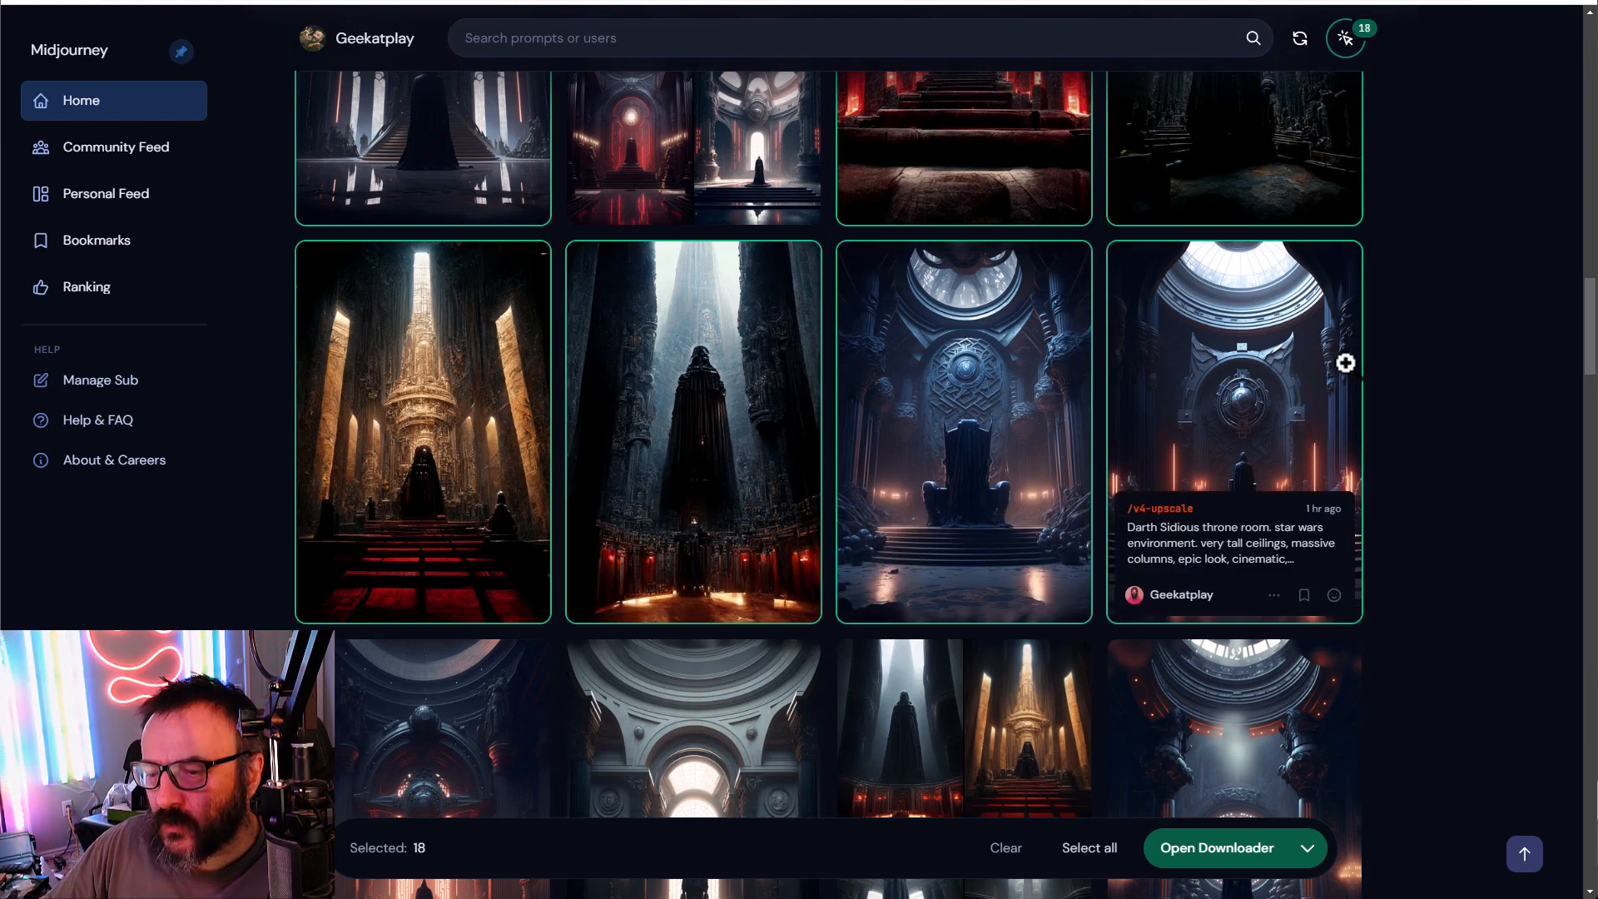
{"action": "scroll", "coordinate": [1338, 364], "scroll_direction": "down", "scroll_amount": 1}
{"action": "left_click", "coordinate": [1234, 430]}
{"action": "left_click", "coordinate": [691, 432]}
{"action": "left_click", "coordinate": [479, 442]}
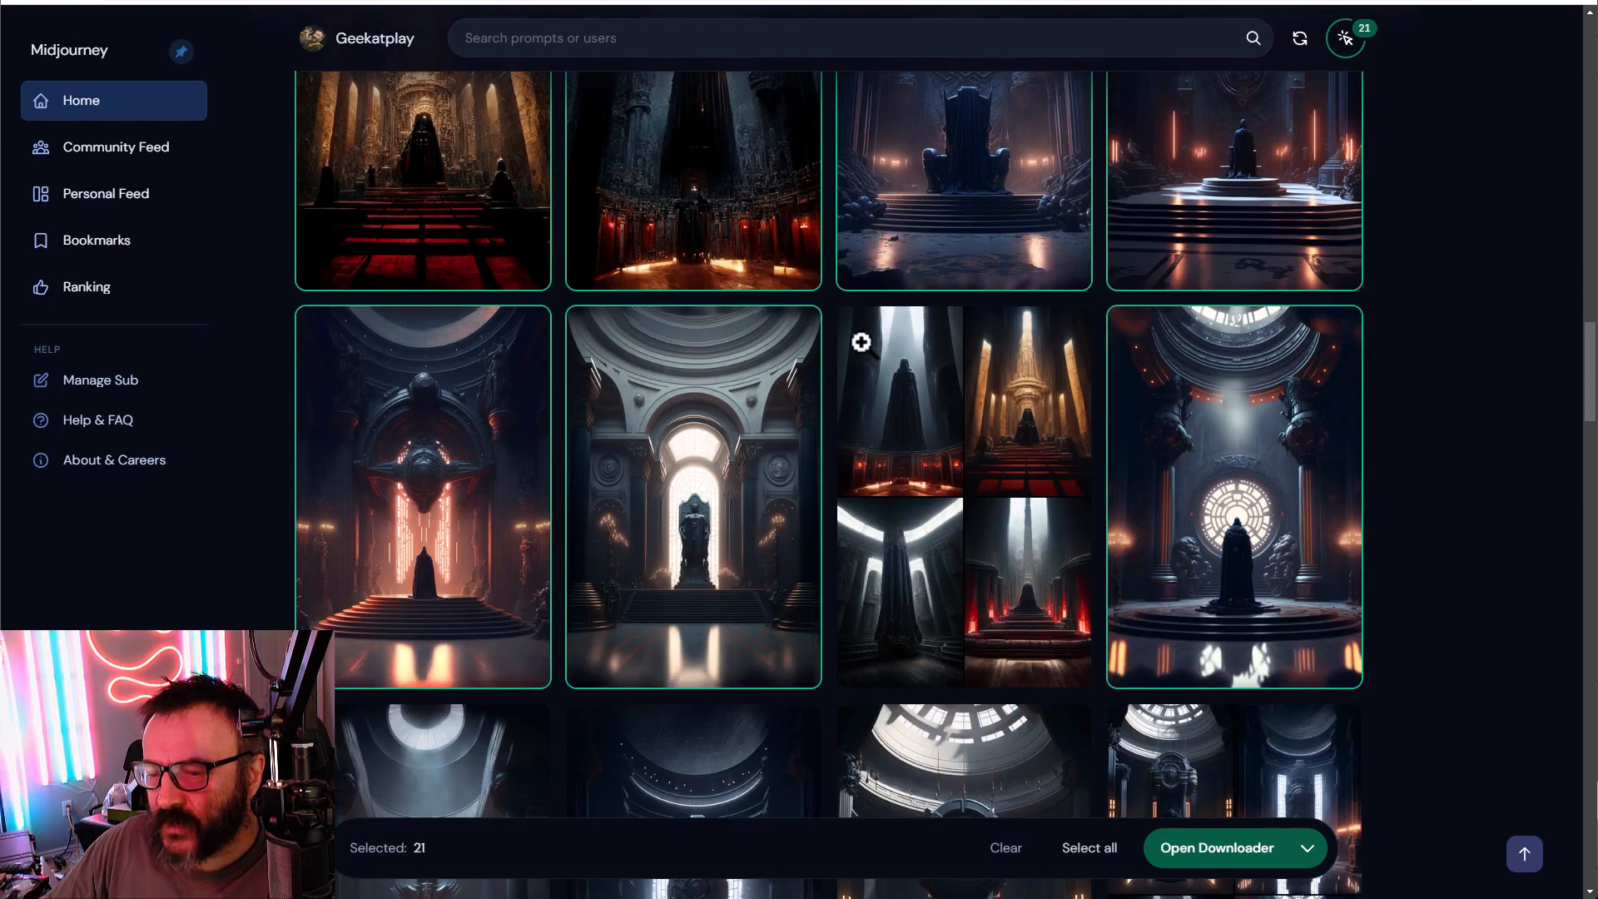
Step: Add the three dark circular-skylight throne rooms and all four tall stone-column halls beneath them to the selection
{"action": "scroll", "coordinate": [861, 341], "scroll_direction": "down", "scroll_amount": 5}
{"action": "left_click", "coordinate": [439, 432]}
{"action": "left_click", "coordinate": [710, 432]}
{"action": "left_click", "coordinate": [965, 416]}
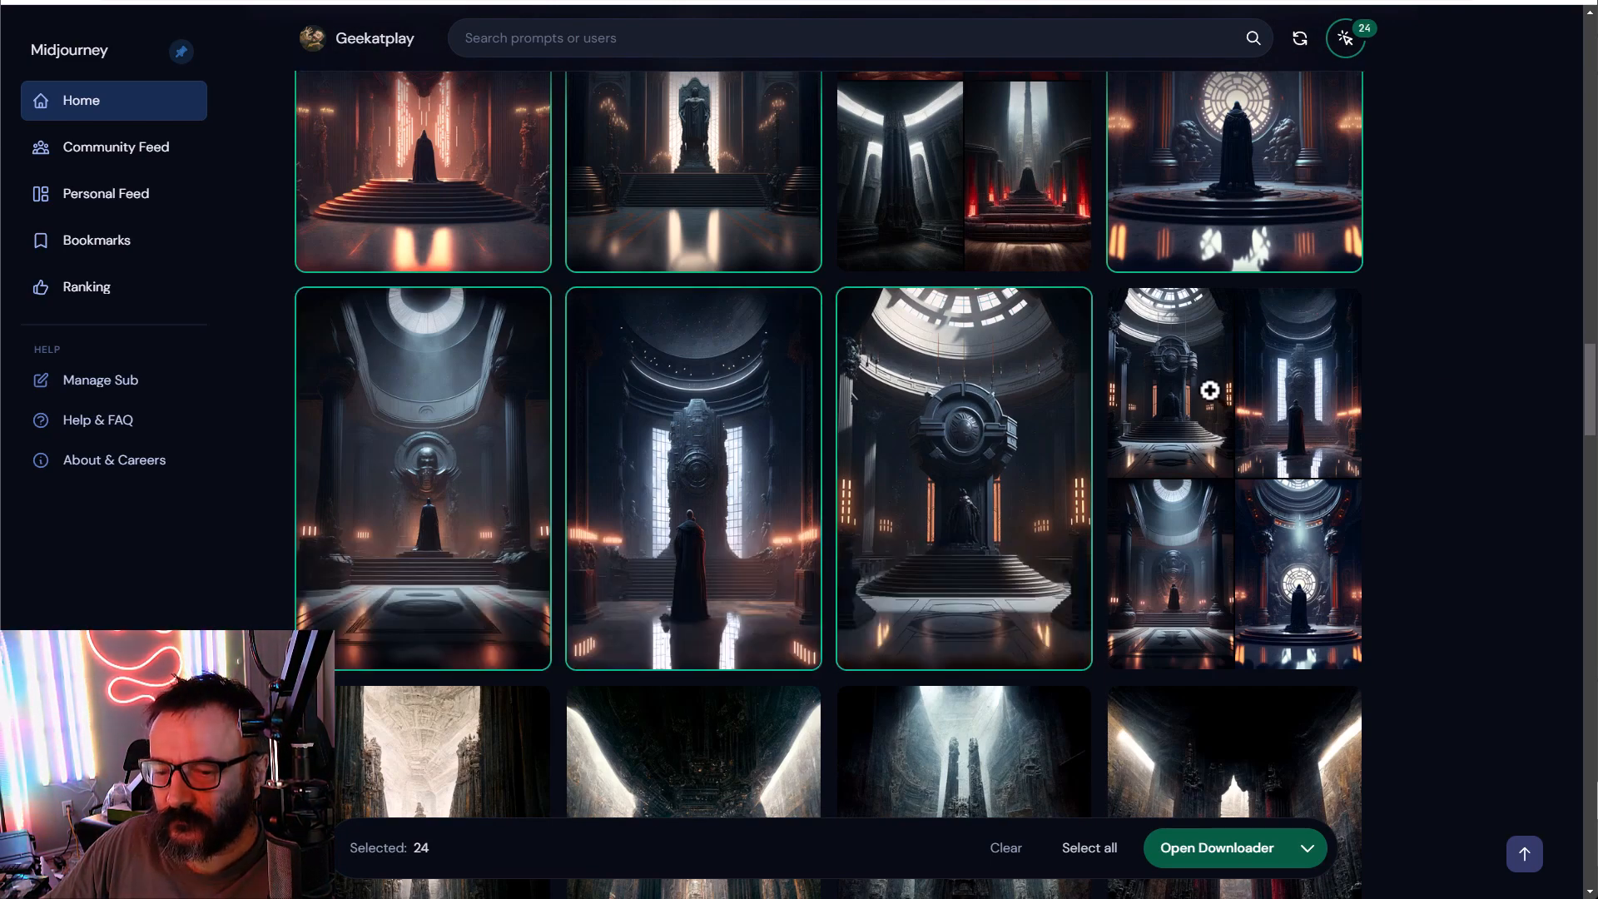
{"action": "scroll", "coordinate": [1373, 378], "scroll_direction": "down", "scroll_amount": 4}
{"action": "scroll", "coordinate": [1371, 376], "scroll_direction": "down", "scroll_amount": 2}
{"action": "left_click", "coordinate": [1224, 347]}
{"action": "left_click", "coordinate": [973, 353]}
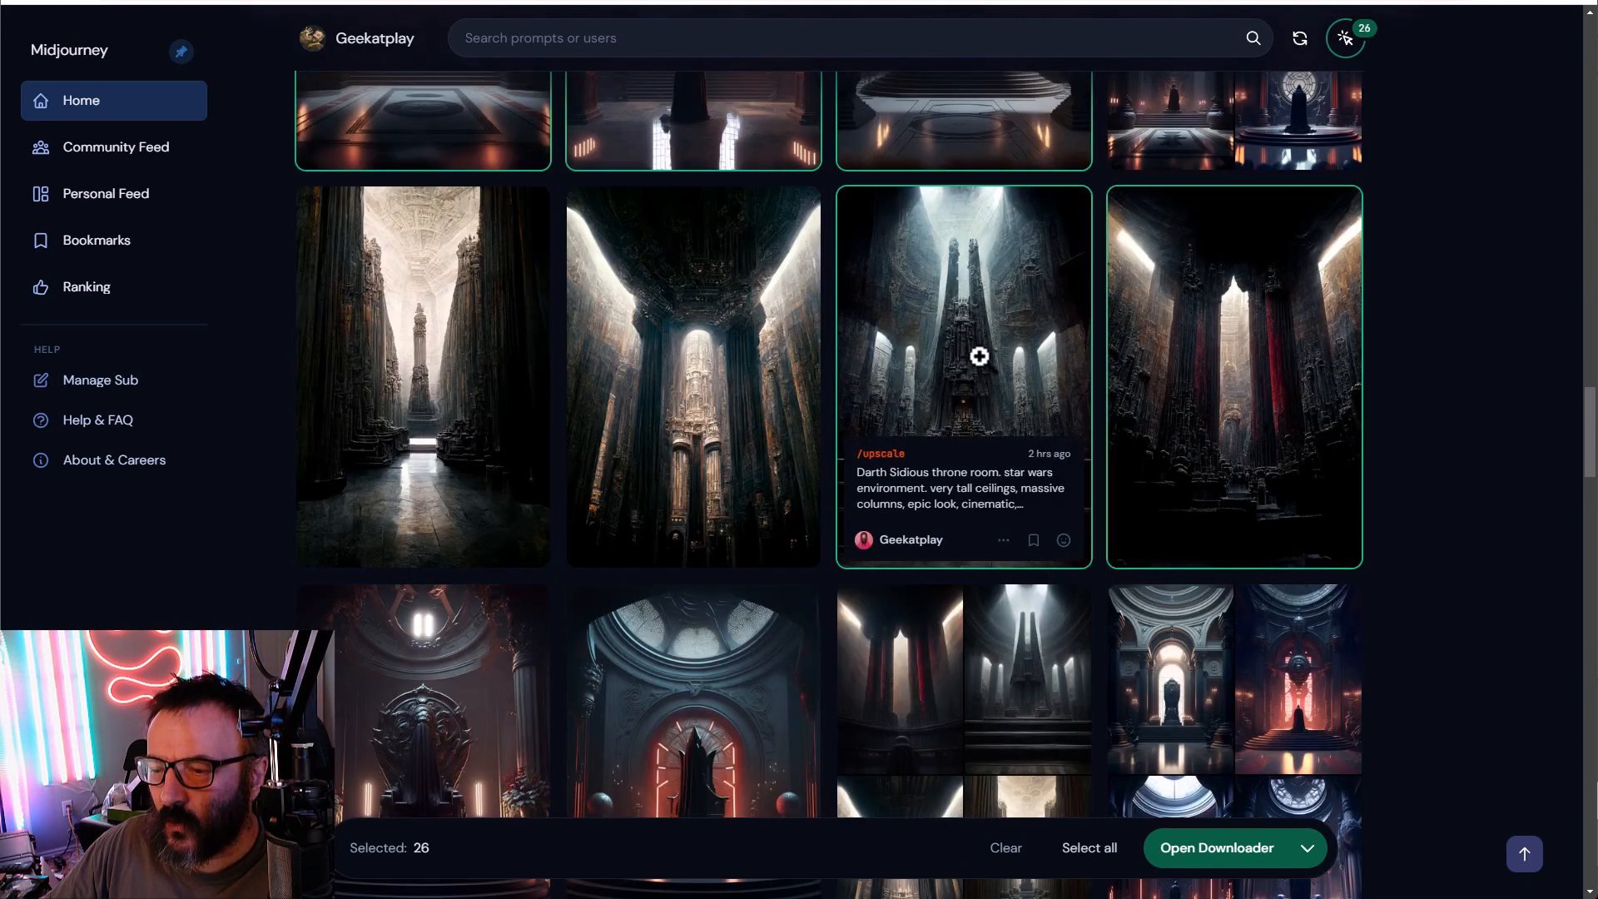
{"action": "left_click", "coordinate": [587, 362]}
{"action": "left_click", "coordinate": [449, 337]}
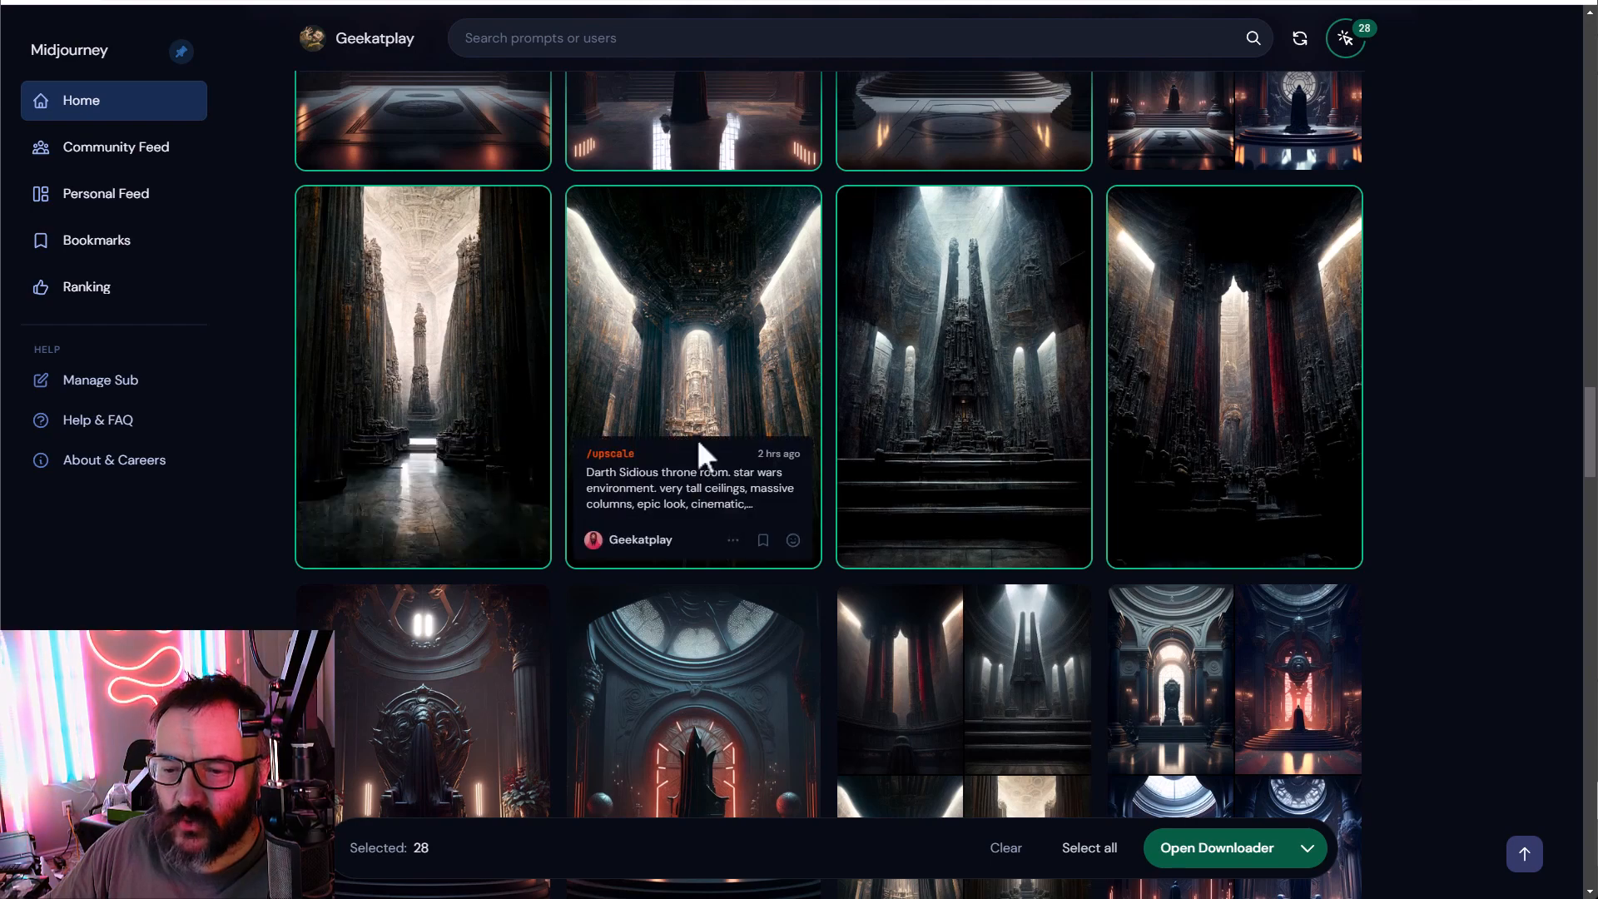
Step: Select the remaining eight single throne room upscales down to the cloud landscapes, leaving out the four-image grids
{"action": "scroll", "coordinate": [1355, 326], "scroll_direction": "down", "scroll_amount": 1}
{"action": "scroll", "coordinate": [1352, 333], "scroll_direction": "down", "scroll_amount": 4}
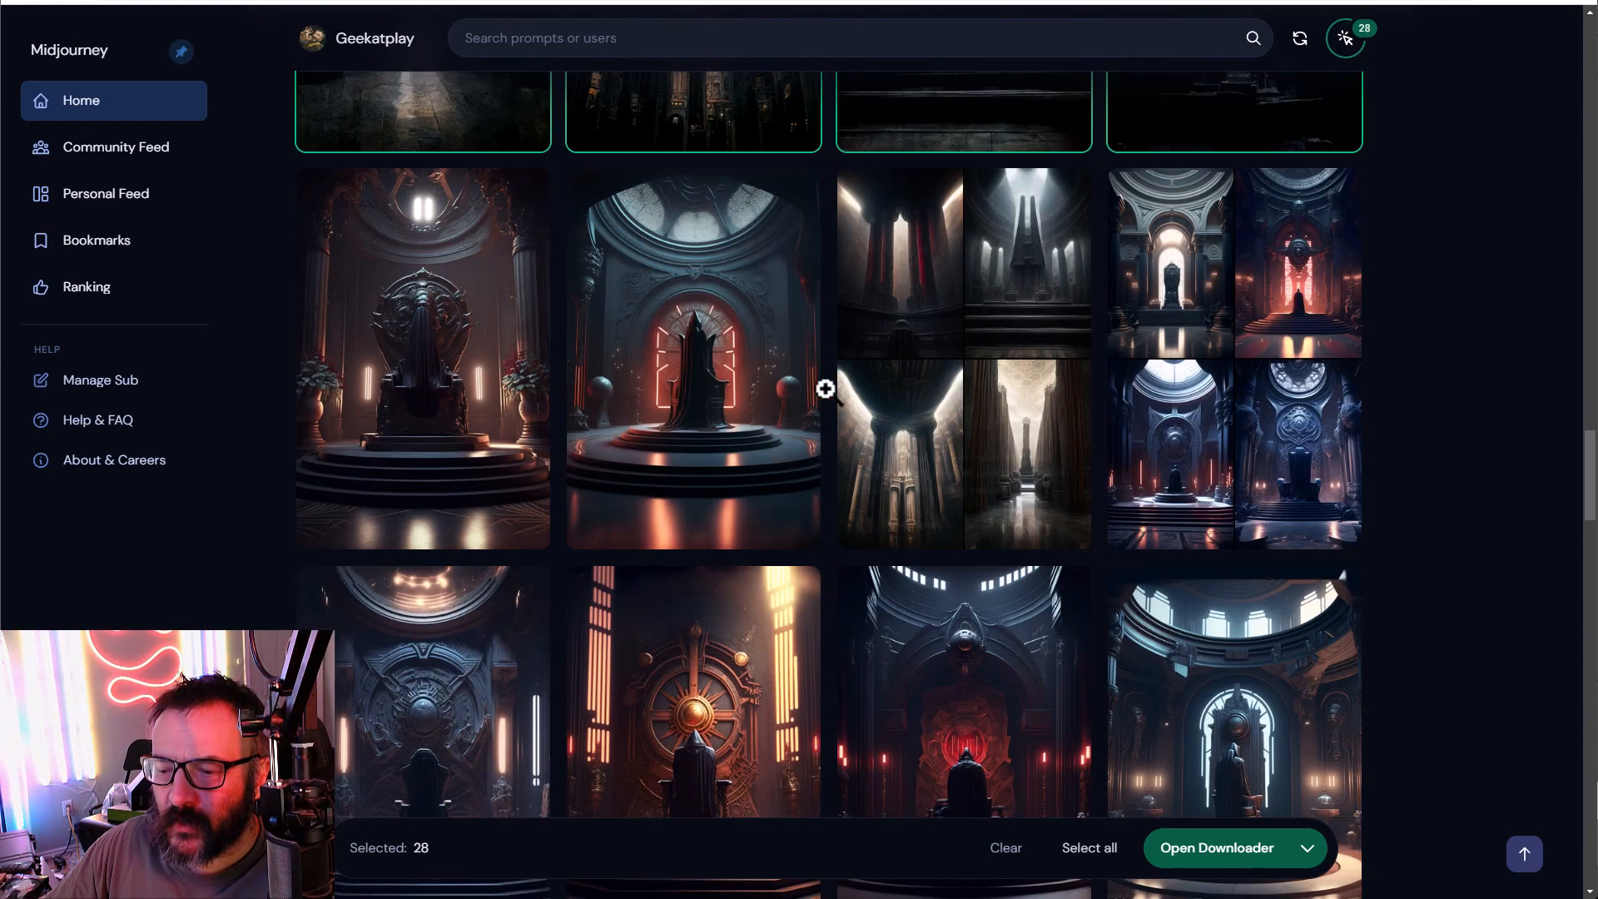
{"action": "left_click", "coordinate": [657, 357]}
{"action": "left_click", "coordinate": [542, 346]}
{"action": "scroll", "coordinate": [524, 366], "scroll_direction": "down", "scroll_amount": 4}
{"action": "left_click", "coordinate": [537, 374]}
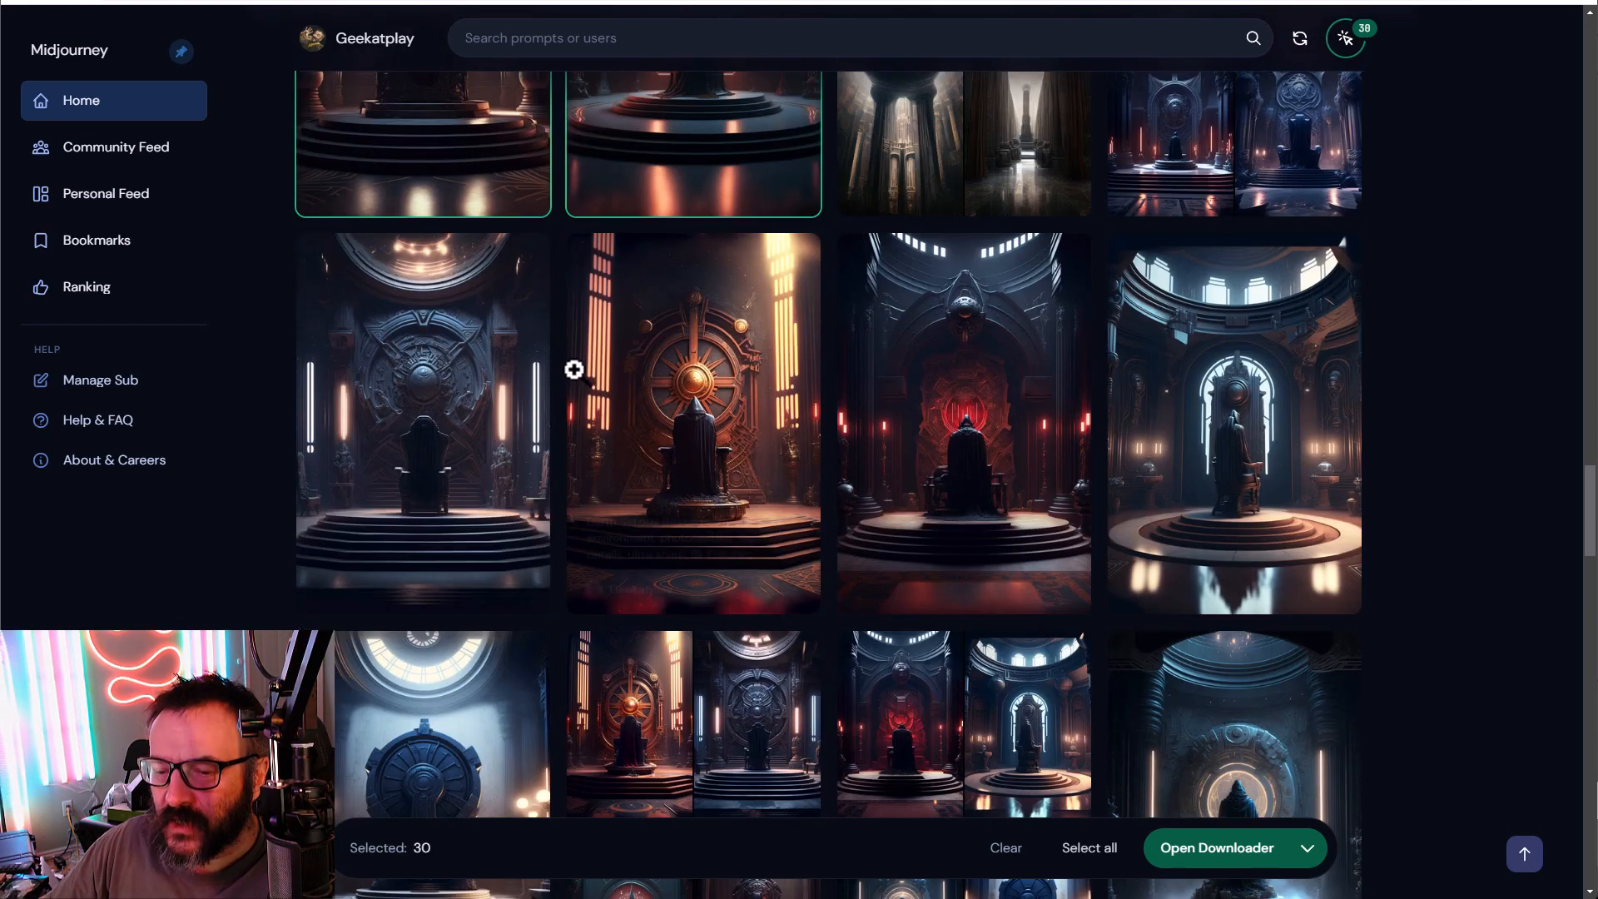
{"action": "left_click", "coordinate": [633, 366]}
{"action": "left_click", "coordinate": [932, 383]}
{"action": "left_click", "coordinate": [1136, 409]}
{"action": "scroll", "coordinate": [1149, 417], "scroll_direction": "down", "scroll_amount": 4}
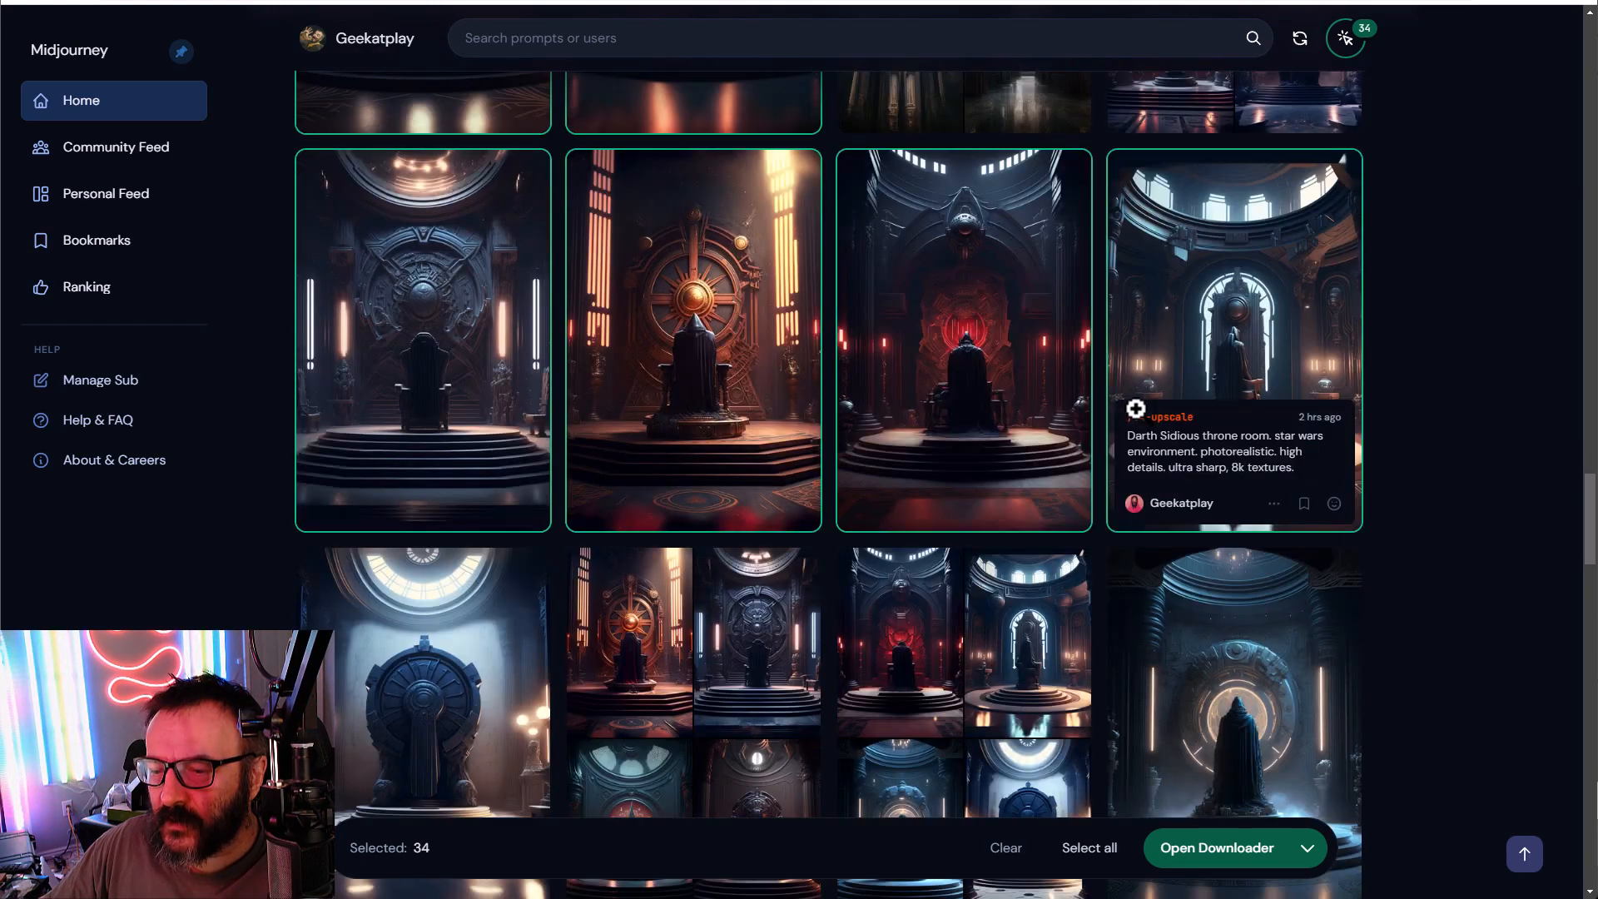
{"action": "left_click", "coordinate": [1166, 435]}
{"action": "left_click", "coordinate": [483, 437]}
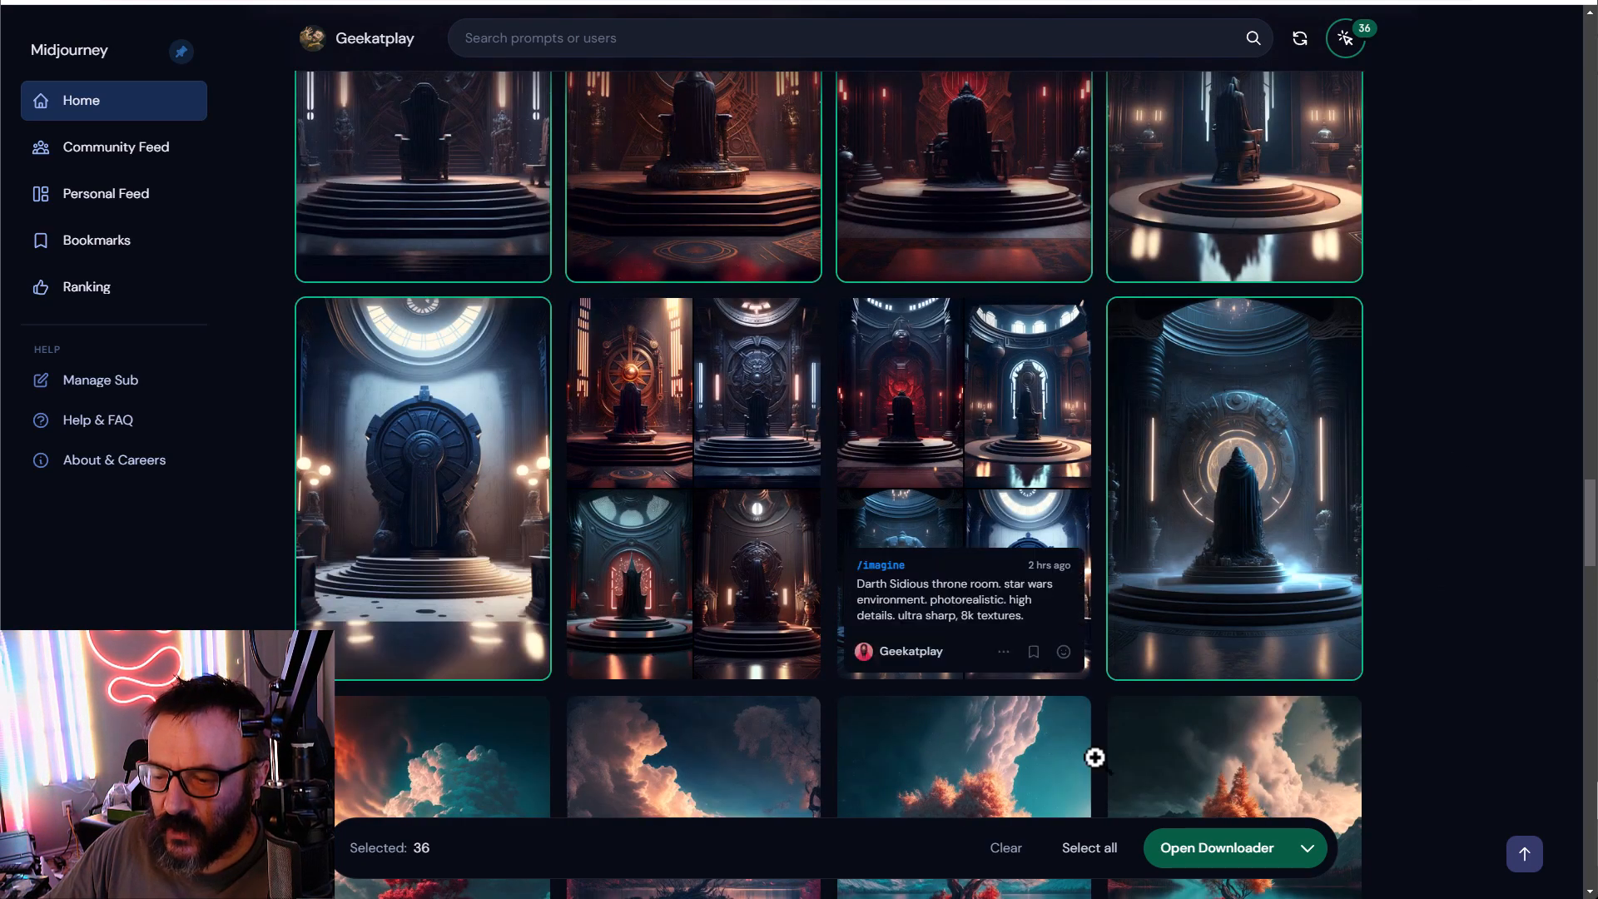
Step: Download all the selected images as a zip archive and select every PNG file inside it
{"action": "left_click", "coordinate": [1216, 848]}
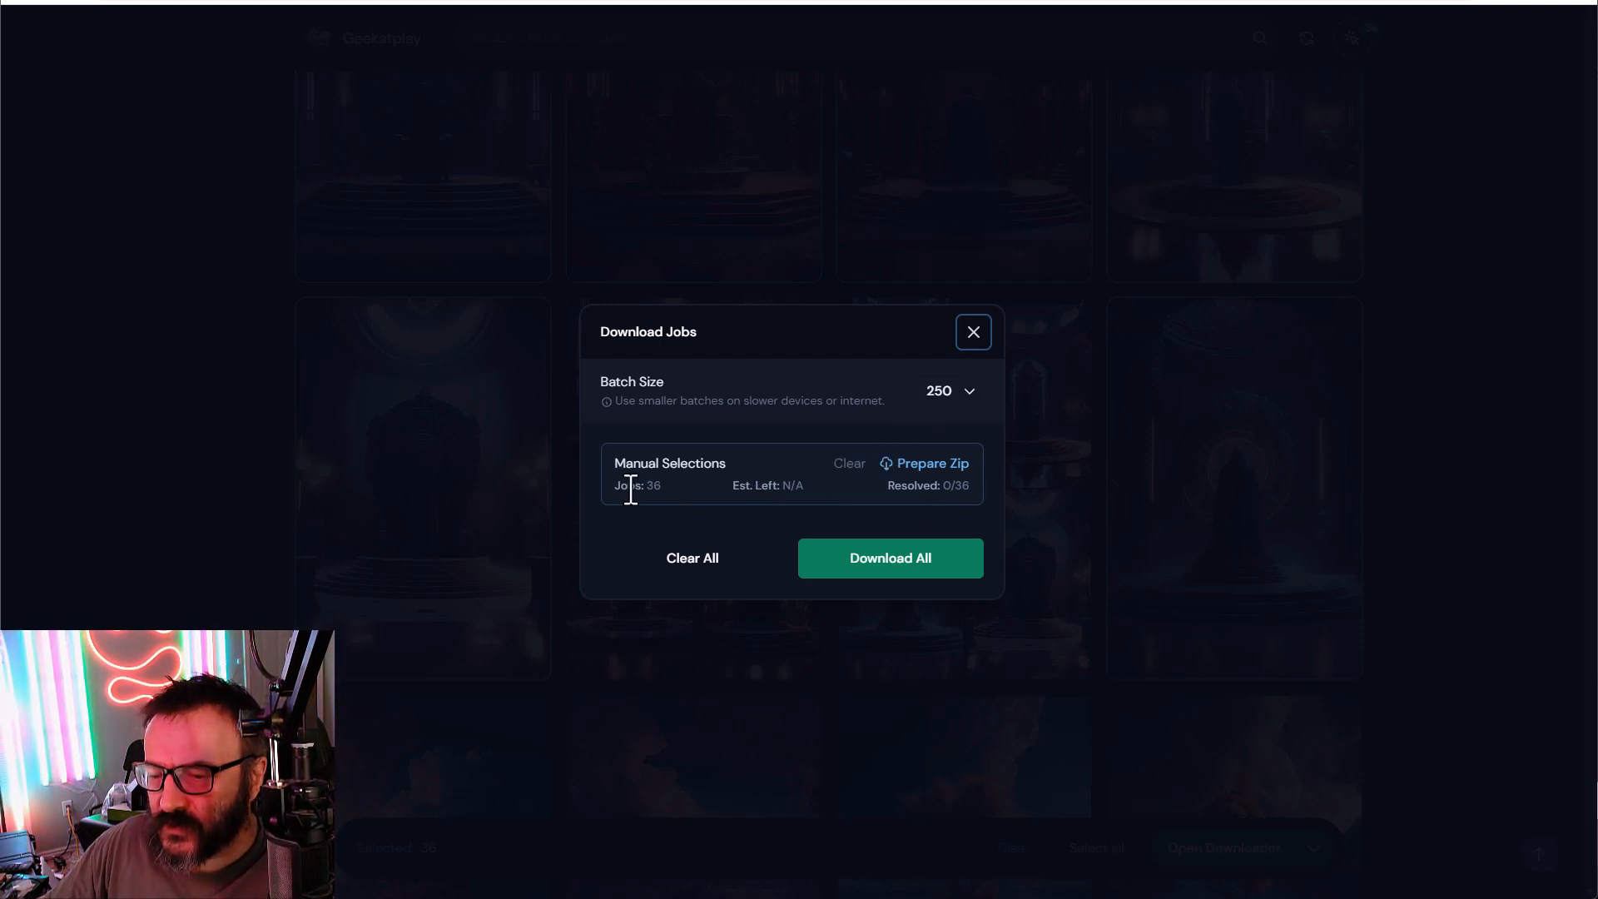
{"action": "left_click", "coordinate": [900, 566]}
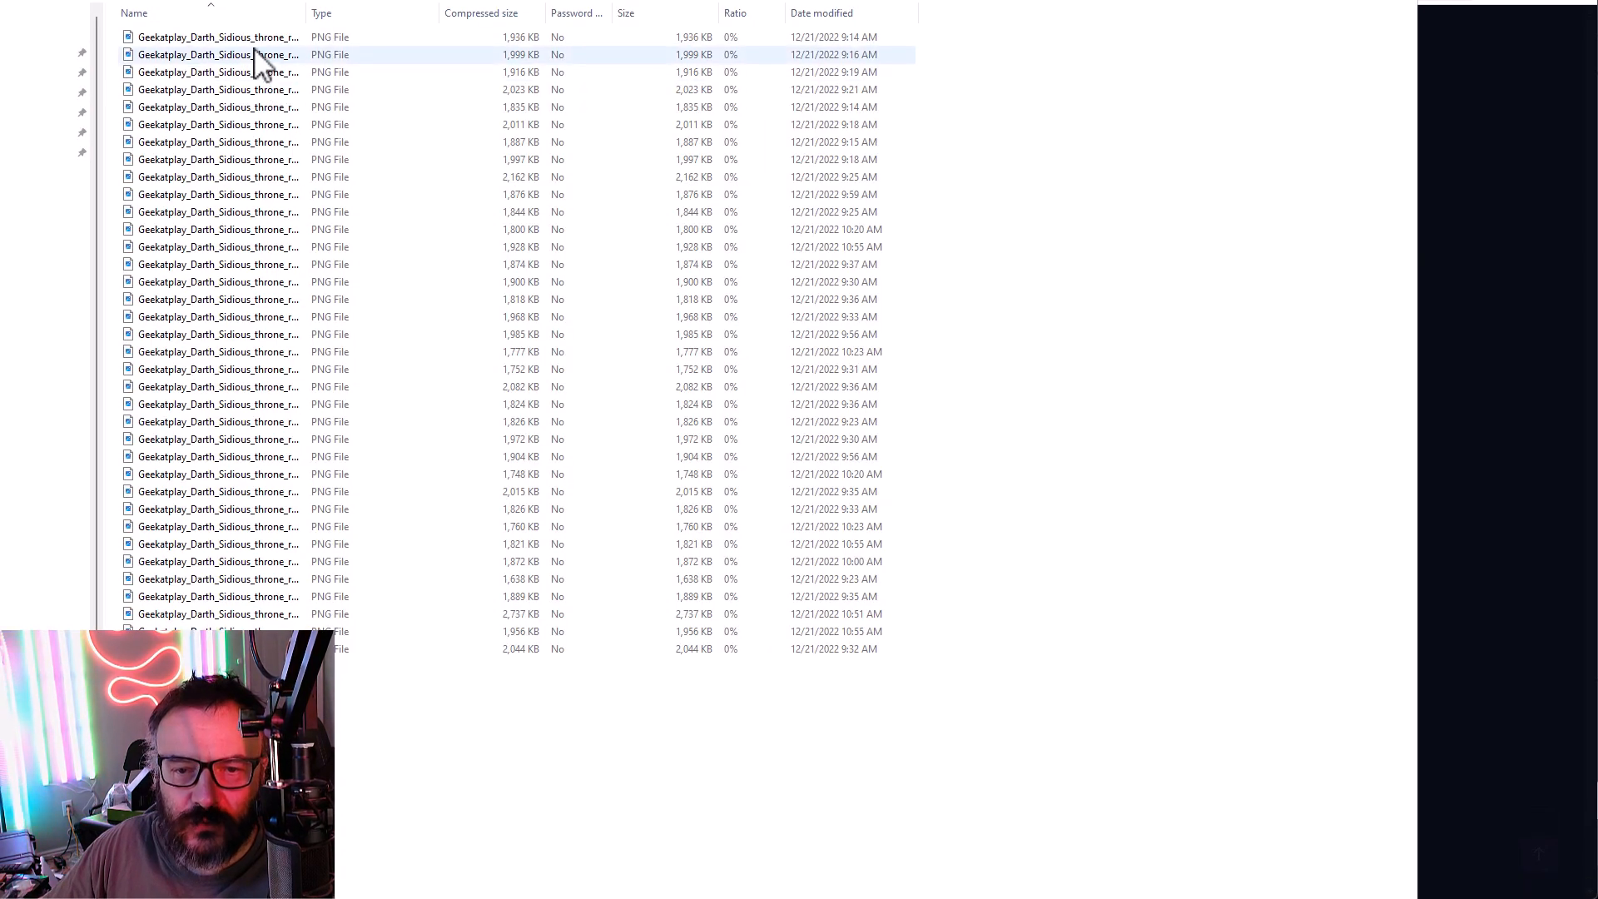
{"action": "left_click", "coordinate": [254, 40]}
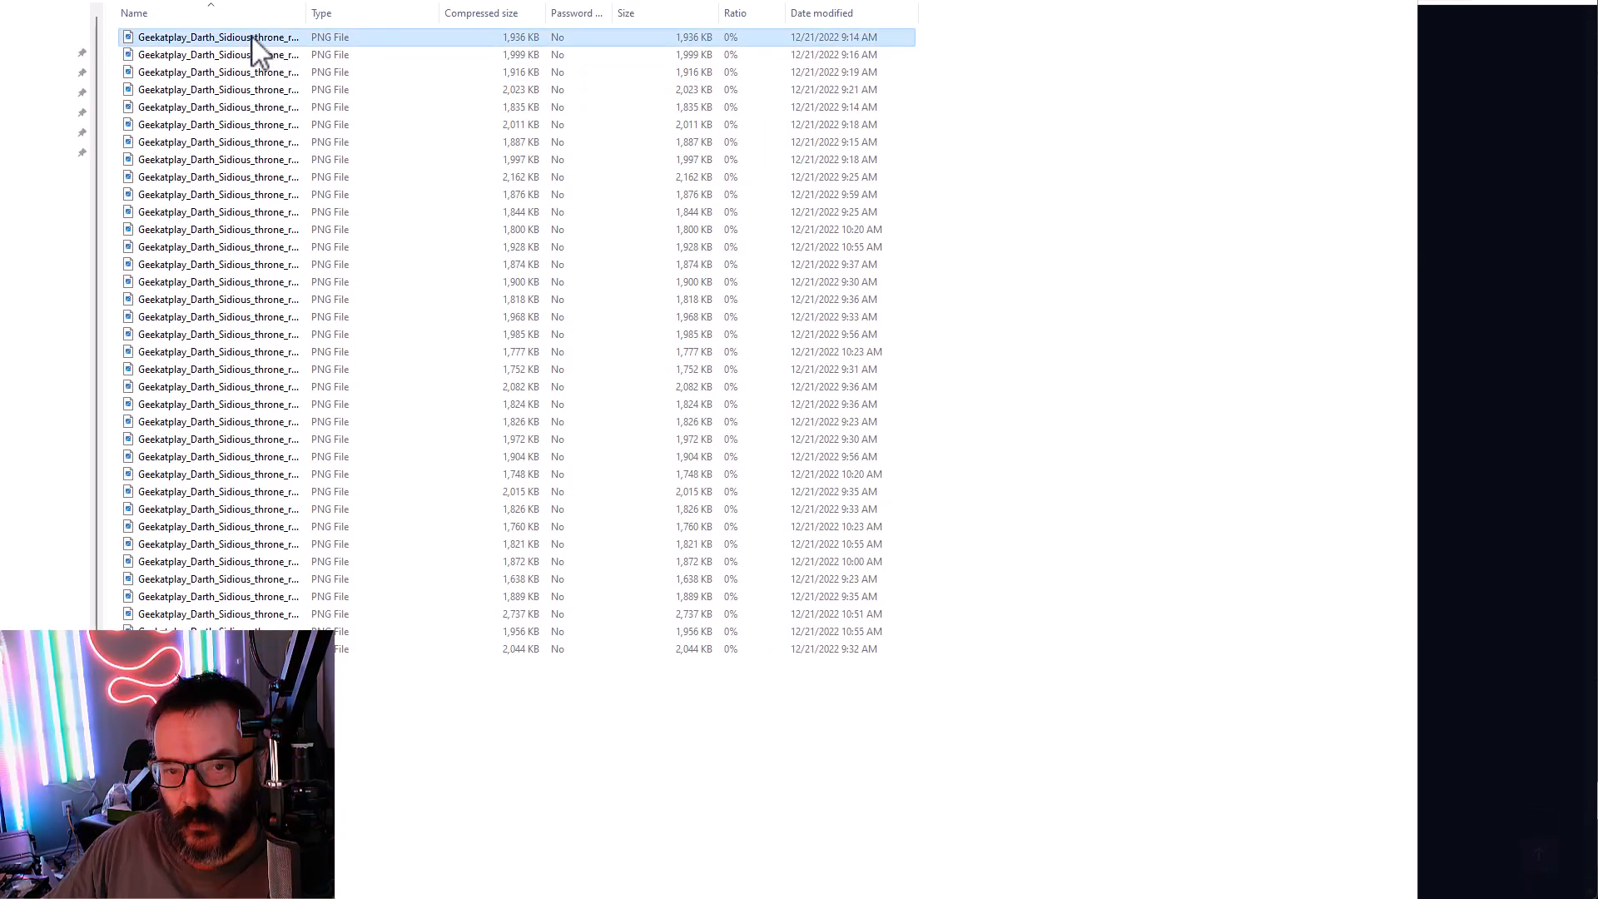
{"action": "key", "text": "ctrl+a"}
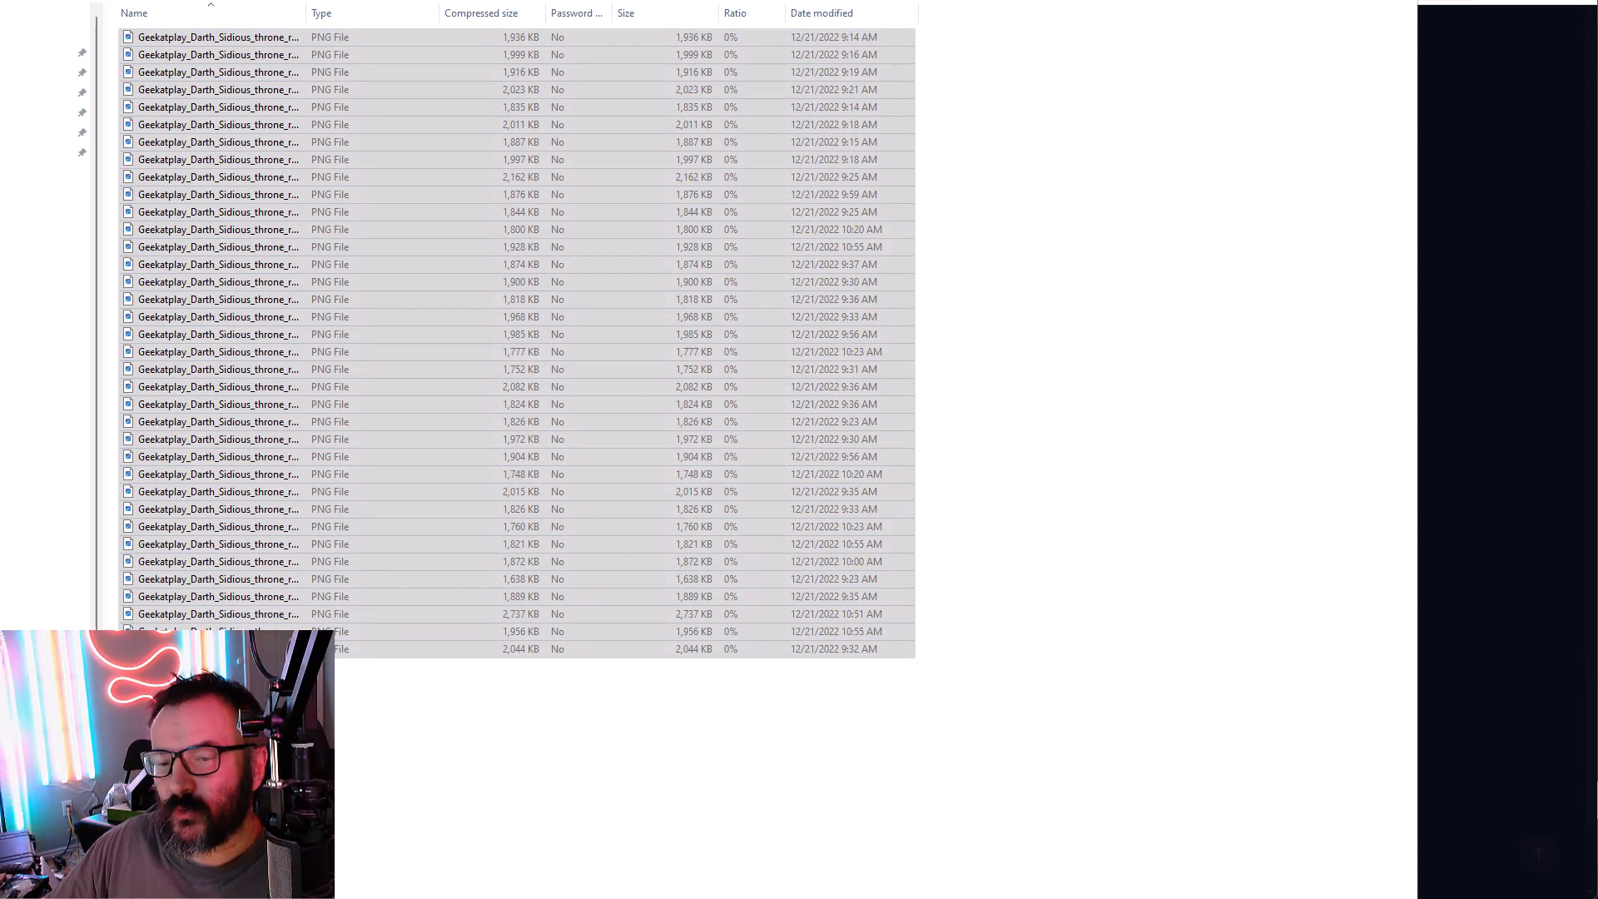
Step: Switch to Photoshop and place the blue throne room image with the glowing ring at 100% scale as the portrait's uppermost layer
{"action": "key", "text": "alt+Tab"}
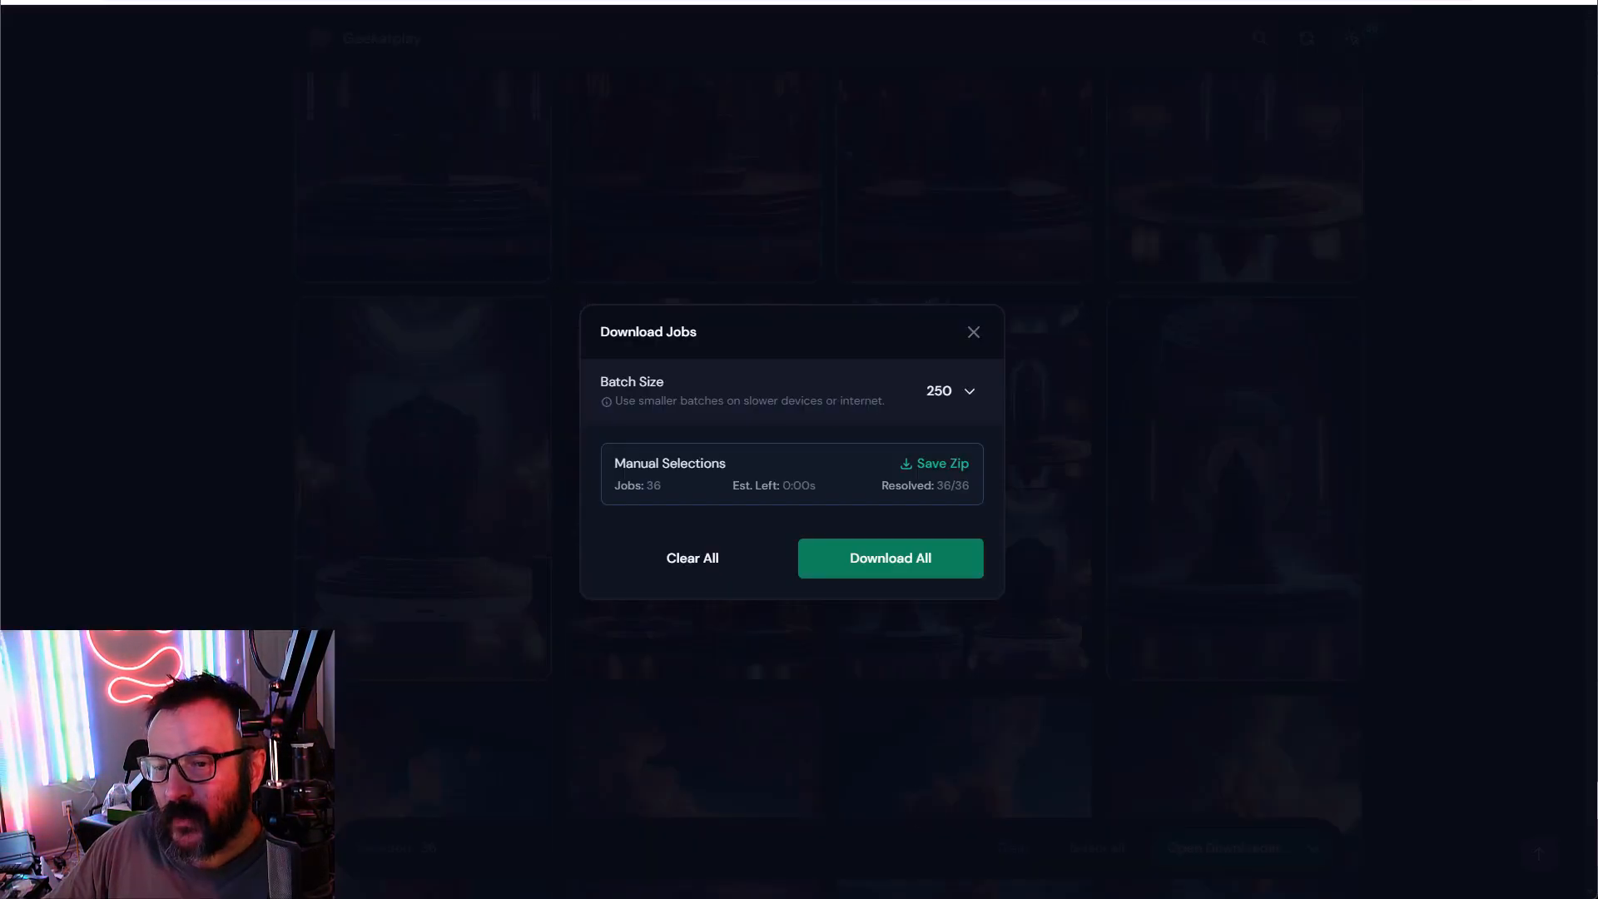
{"action": "key", "text": "alt+Tab"}
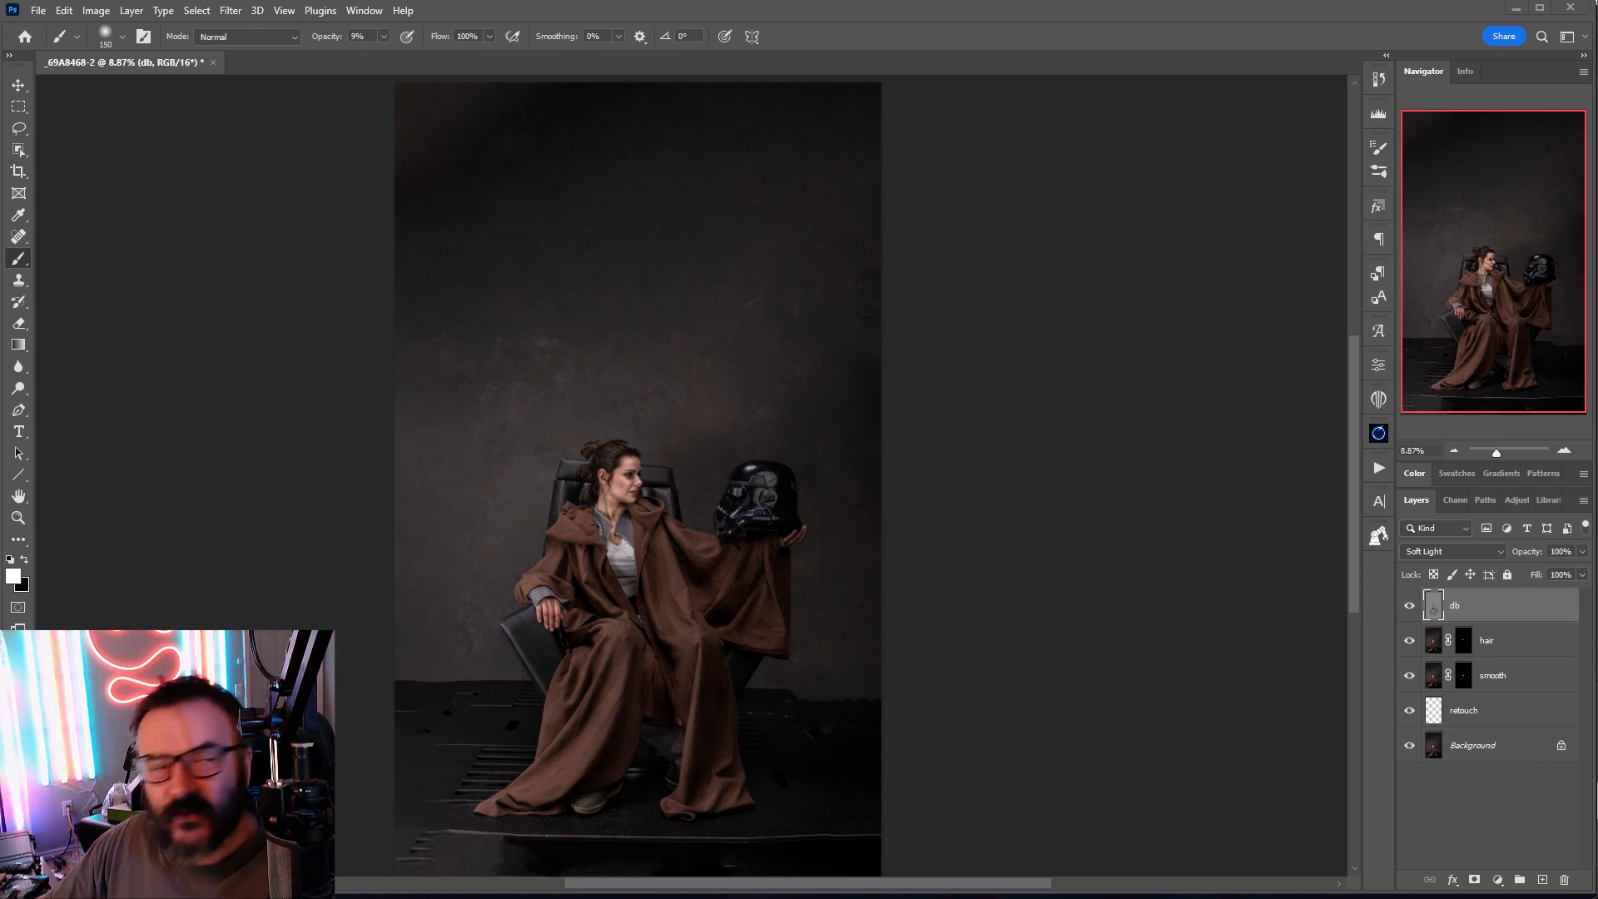
{"action": "left_click_drag", "start_coordinate": [774, 405], "coordinate": [727, 377]}
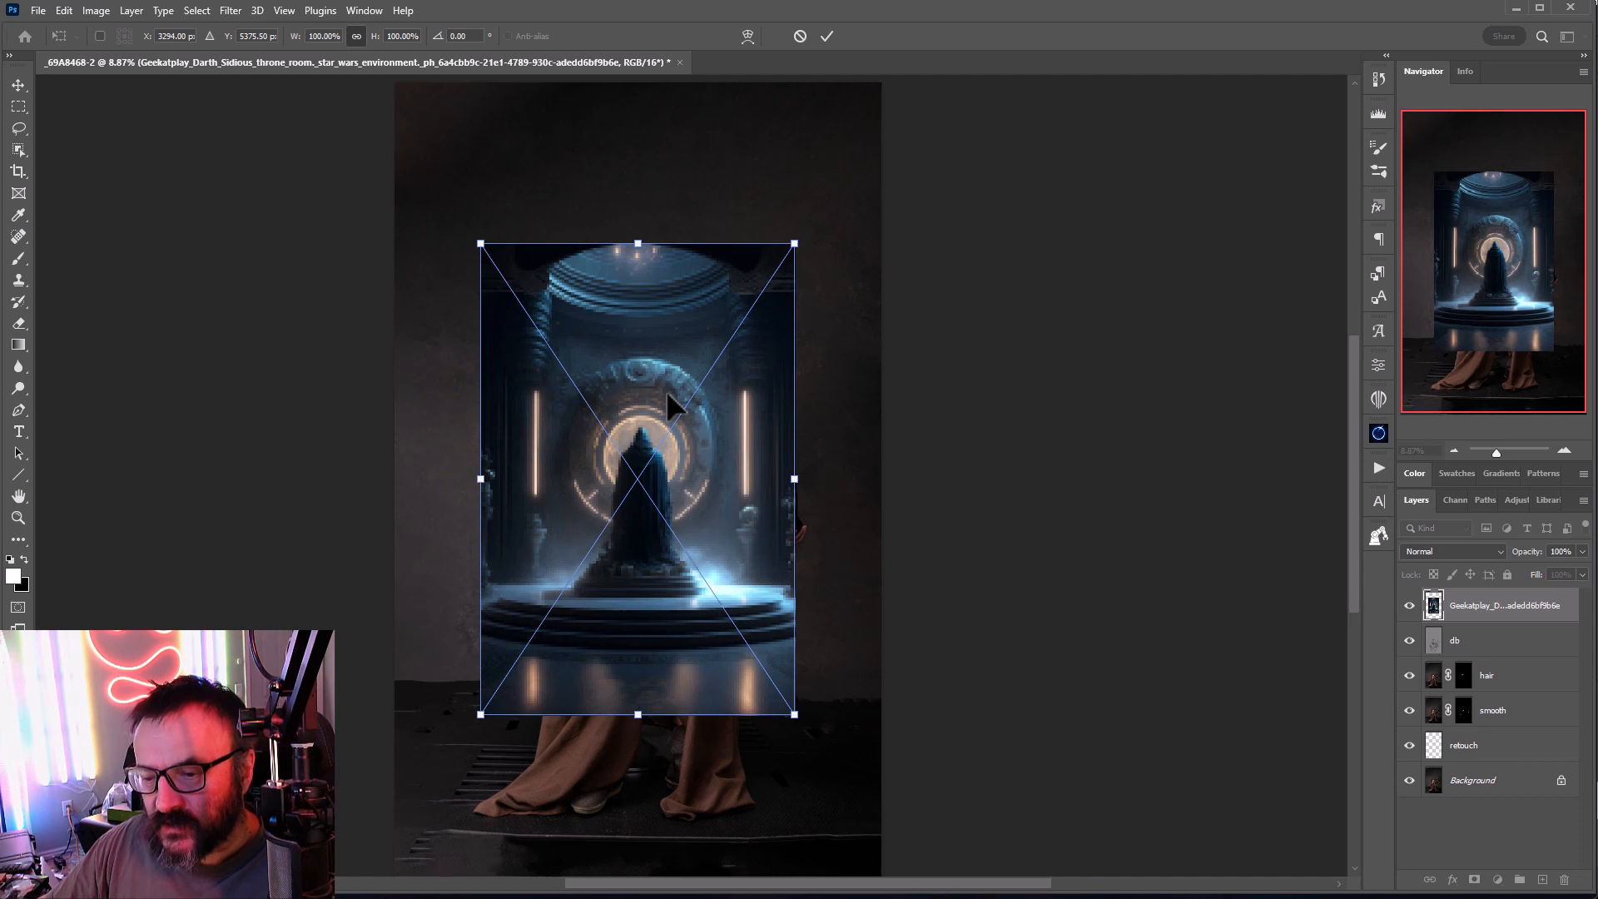
{"action": "key", "text": "Return"}
{"action": "key", "text": "b"}
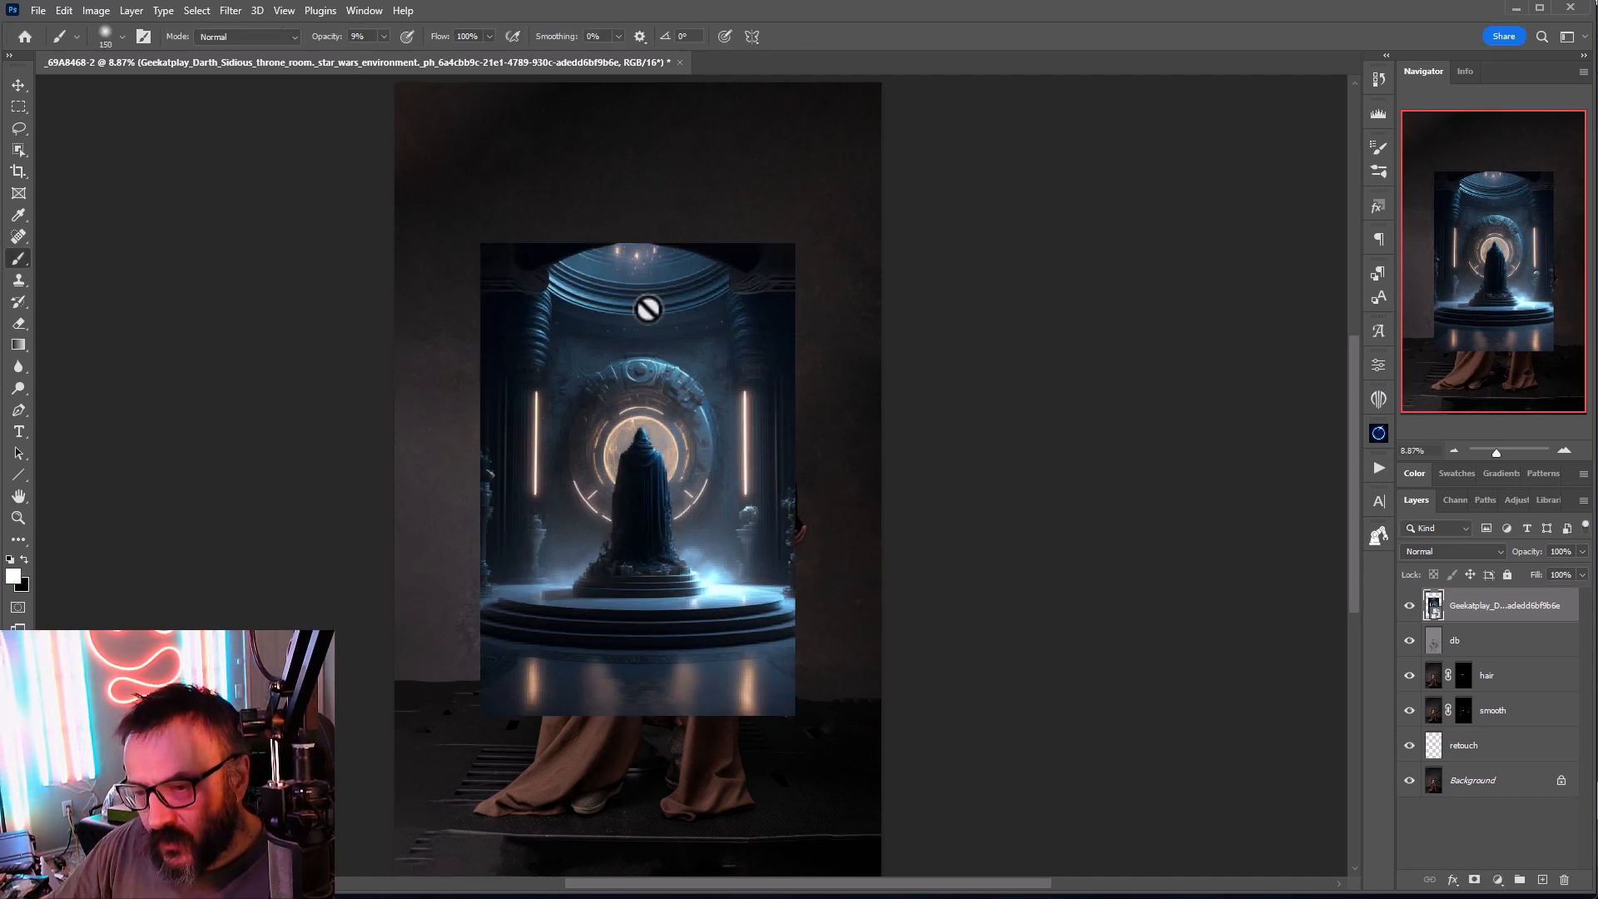
Step: Move the placed blue throne room image slightly lower over the portrait
{"action": "scroll", "coordinate": [672, 396], "scroll_direction": "down", "scroll_amount": 1}
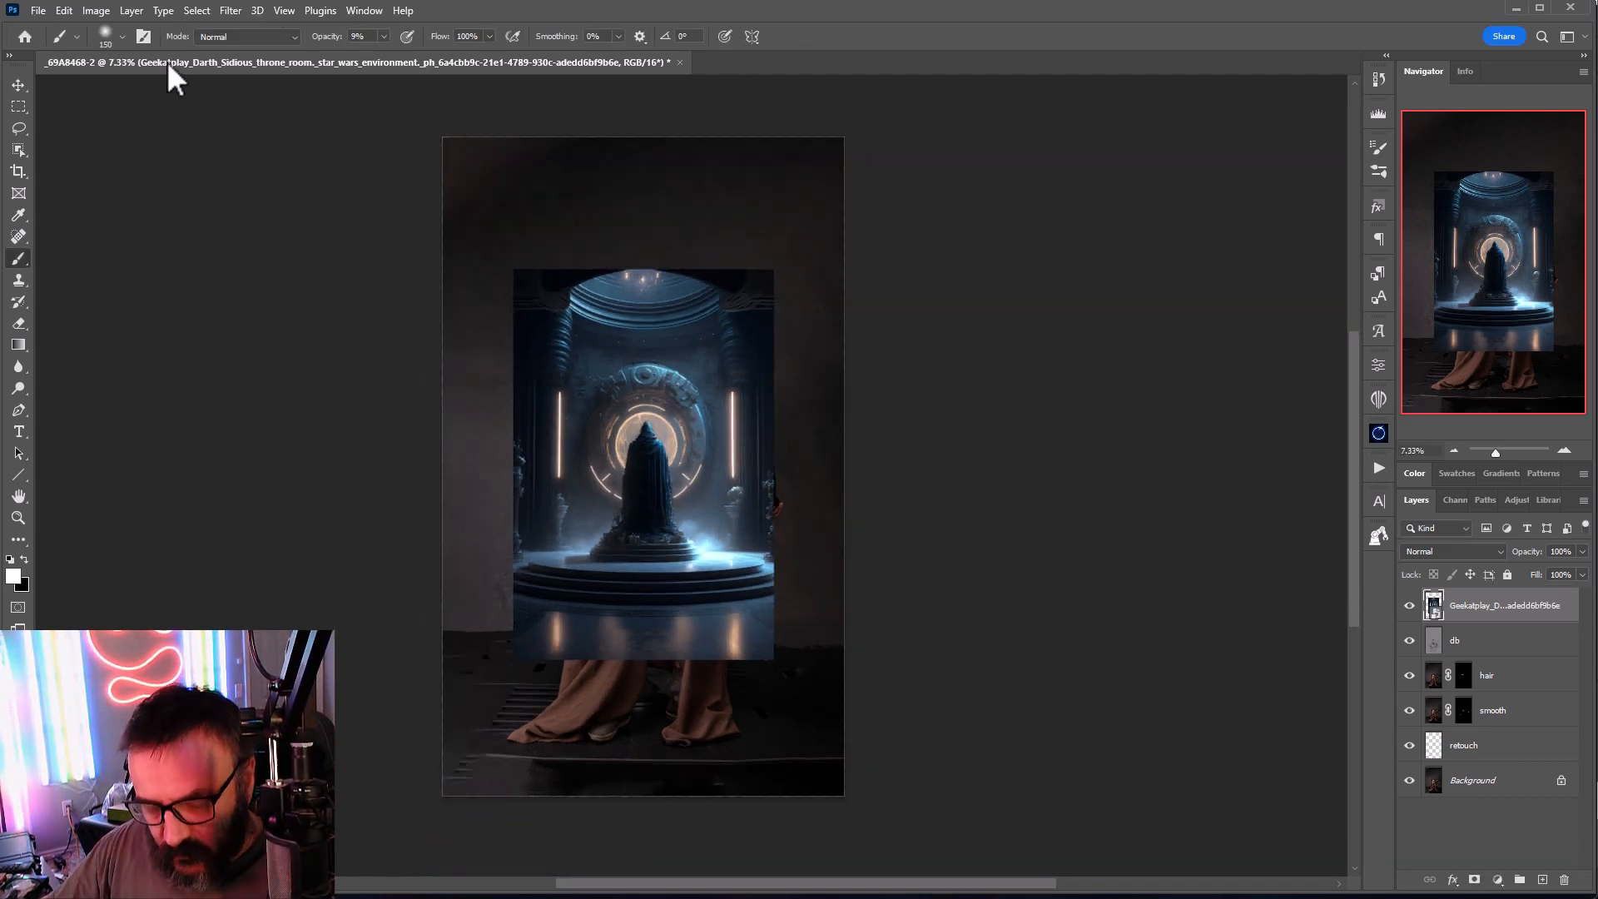
{"action": "left_click", "coordinate": [19, 84]}
{"action": "mouse_move", "coordinate": [728, 456]}
{"action": "left_mouse_down"}
{"action": "mouse_move", "coordinate": [728, 500]}
{"action": "mouse_move", "coordinate": [717, 410]}
{"action": "mouse_move", "coordinate": [704, 445]}
{"action": "left_mouse_up"}
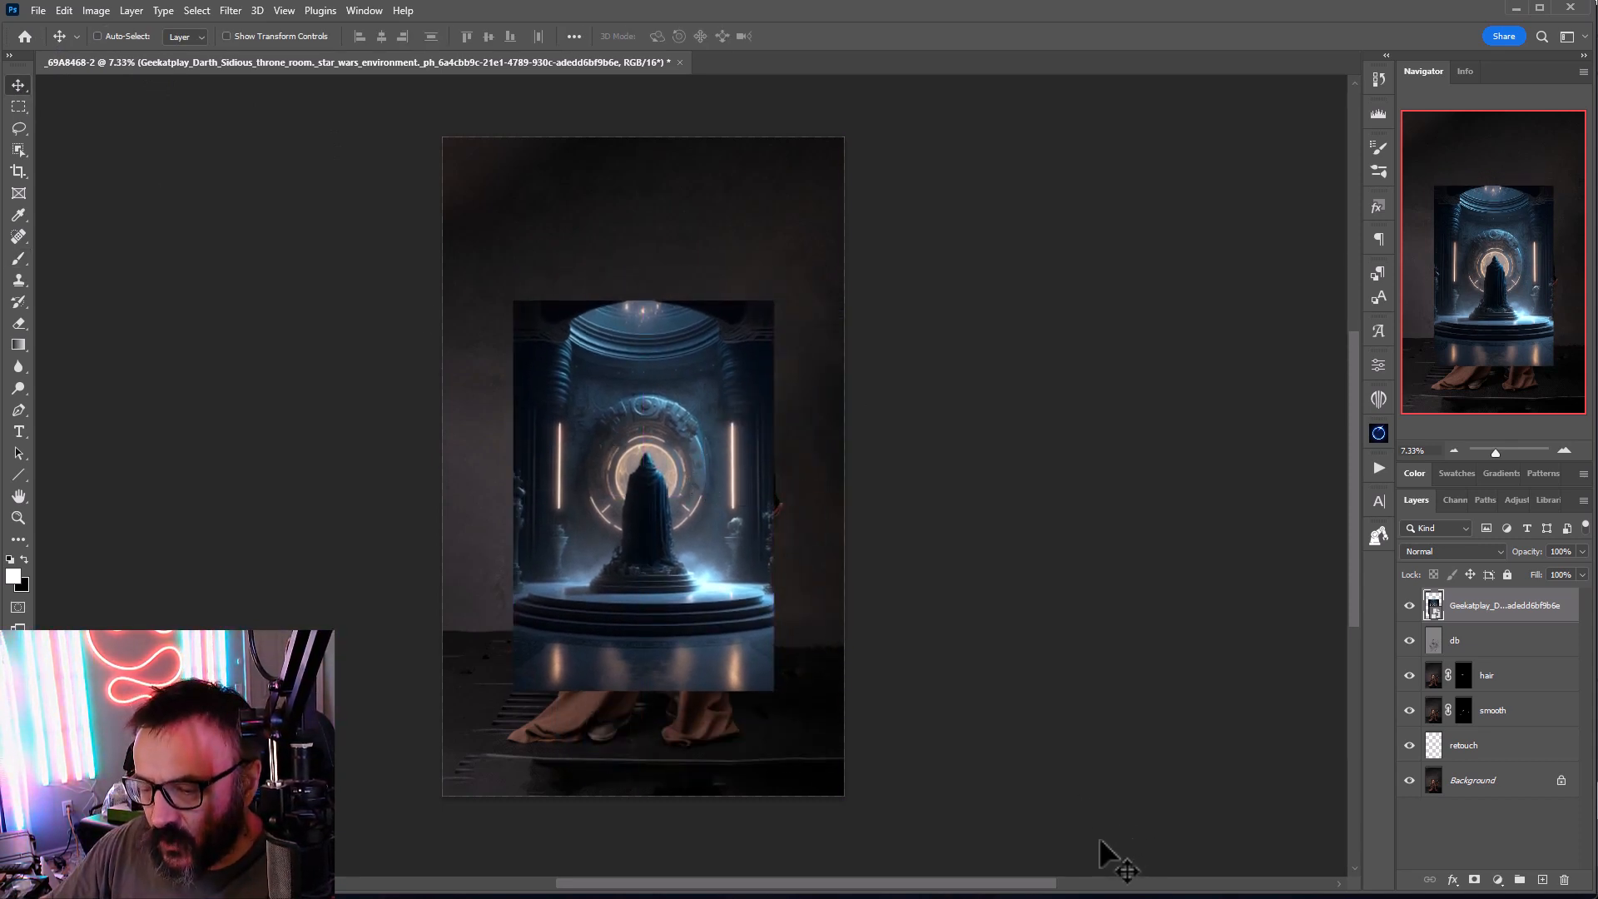
Step: Switch to Topaz Gigapixel AI and load the 36 downloaded throne room PNG images
{"action": "left_click", "coordinate": [333, 897]}
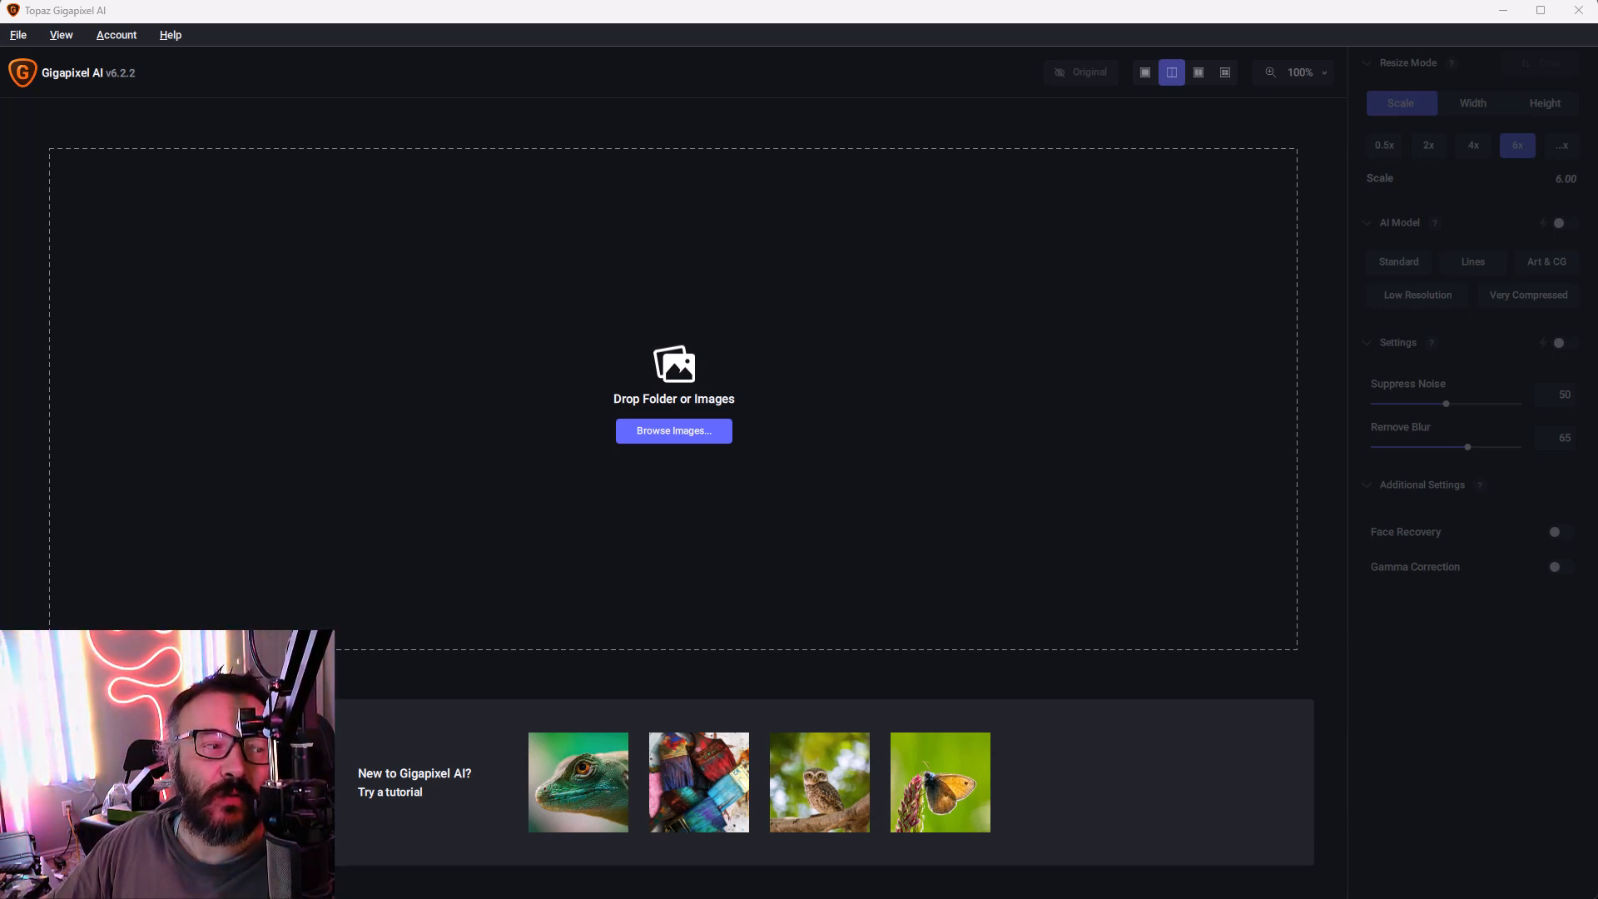
{"action": "left_click_drag", "start_coordinate": [1597, 416], "coordinate": [999, 421]}
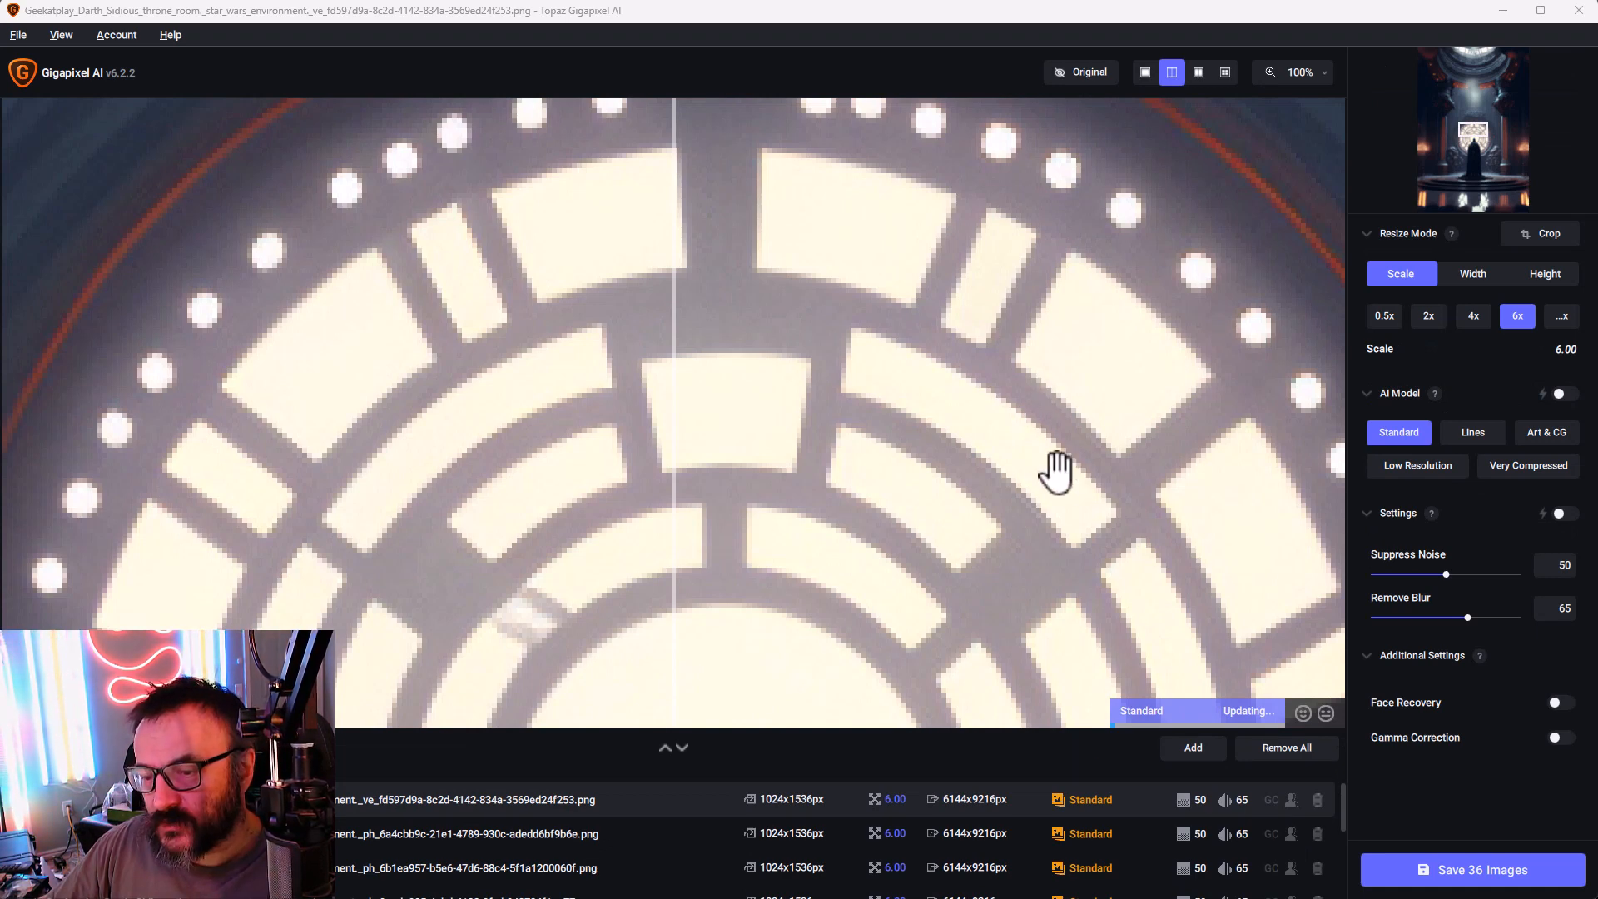
Step: Examine the caped figure's chest details in the 6x Standard preview, comparing the original with the upscaled result at several magnifications
{"action": "scroll", "coordinate": [1056, 472], "scroll_direction": "down", "scroll_amount": 1}
{"action": "left_click_drag", "start_coordinate": [988, 582], "coordinate": [896, 188]}
{"action": "left_click_drag", "start_coordinate": [839, 545], "coordinate": [969, 187]}
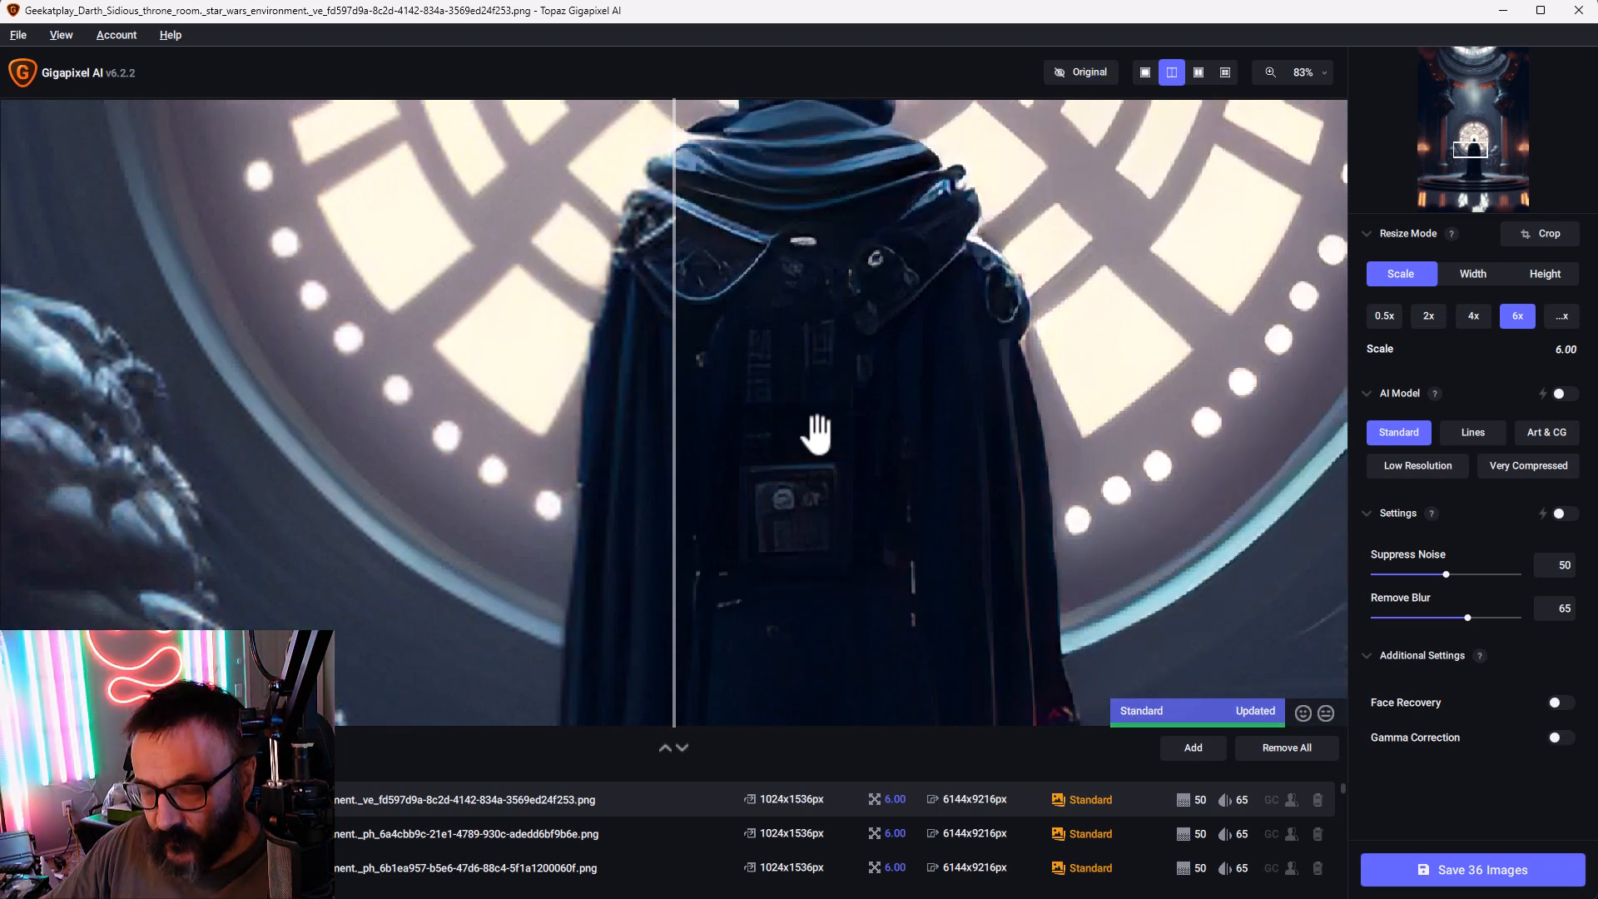
{"action": "scroll", "coordinate": [816, 433], "scroll_direction": "up", "scroll_amount": 5}
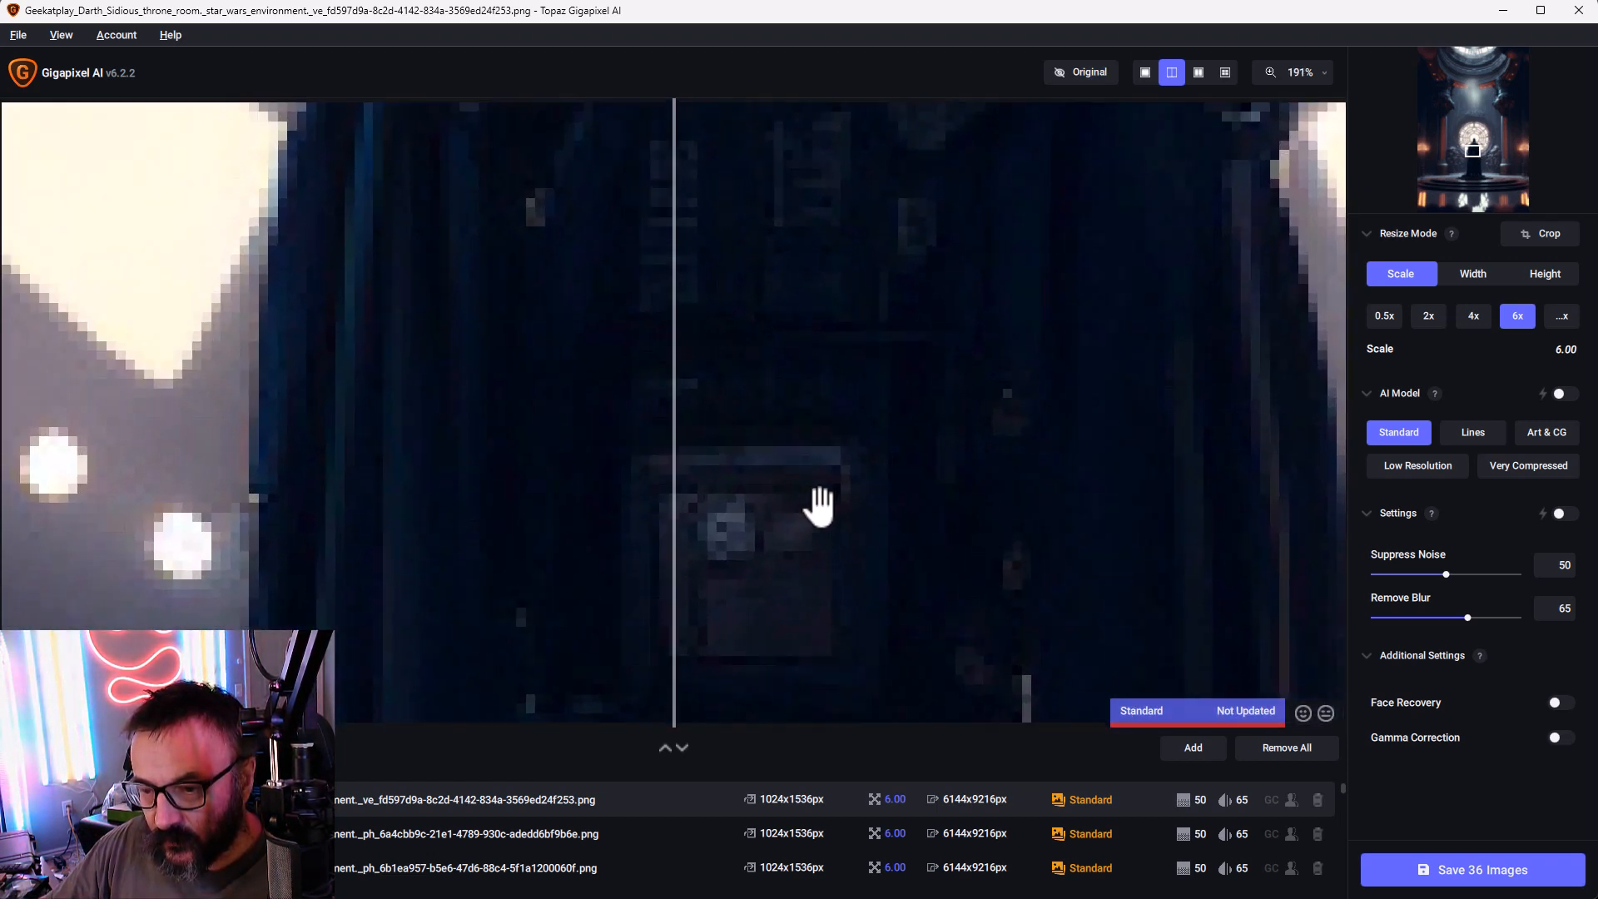
{"action": "scroll", "coordinate": [820, 506], "scroll_direction": "up", "scroll_amount": 2}
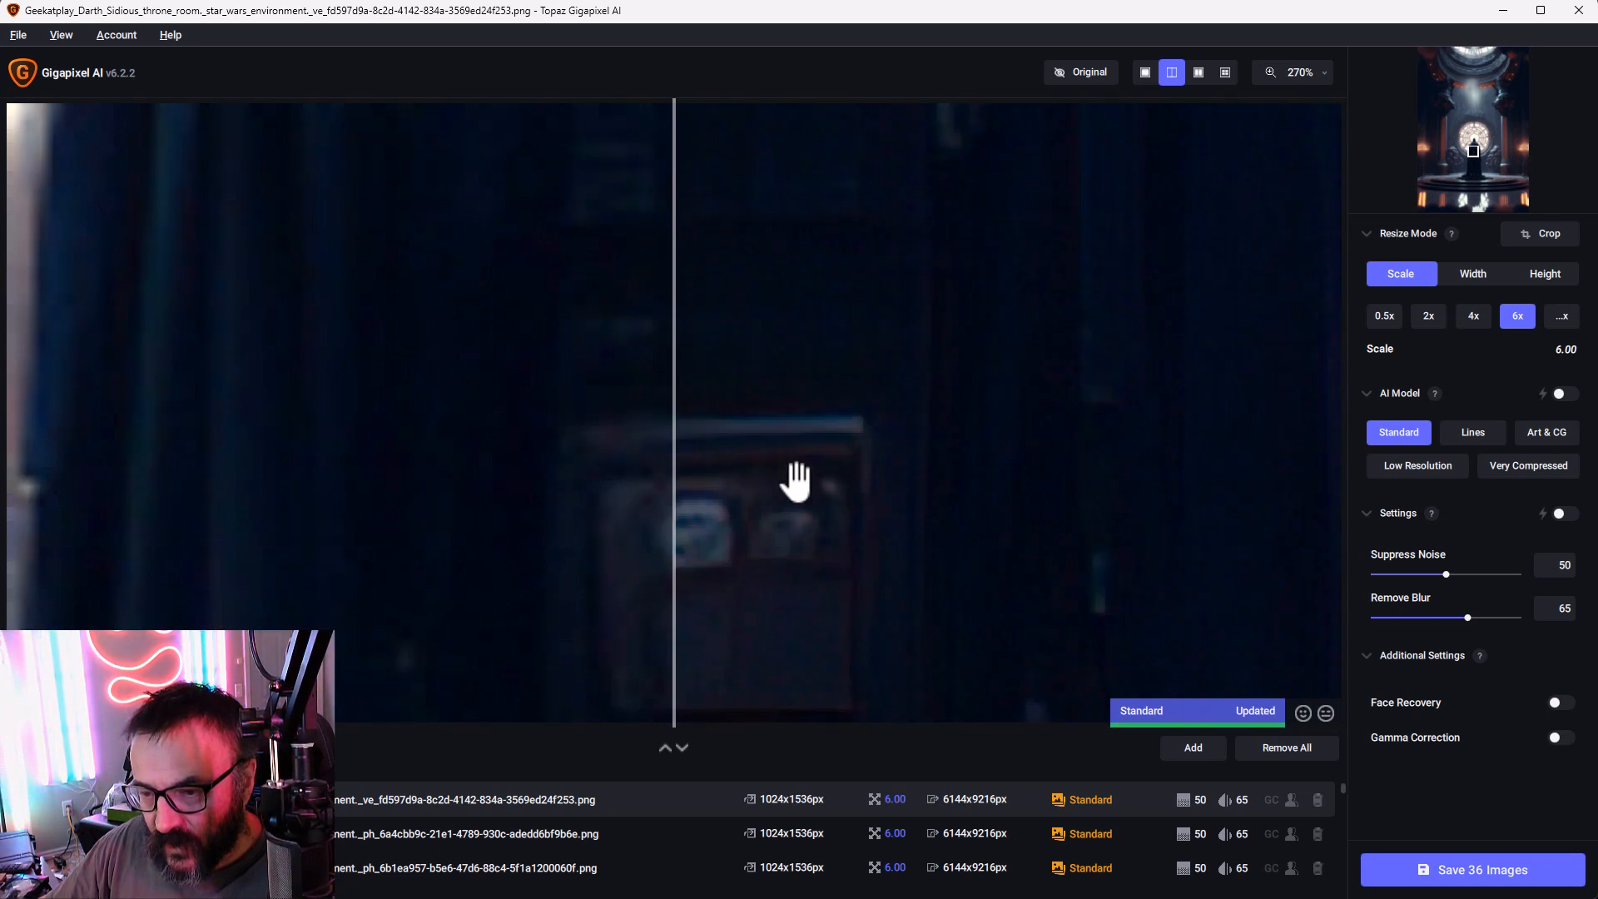
{"action": "left_click_drag", "start_coordinate": [667, 417], "coordinate": [228, 472]}
{"action": "left_click_drag", "start_coordinate": [488, 463], "coordinate": [339, 471]}
{"action": "scroll", "coordinate": [778, 423], "scroll_direction": "down", "scroll_amount": 1}
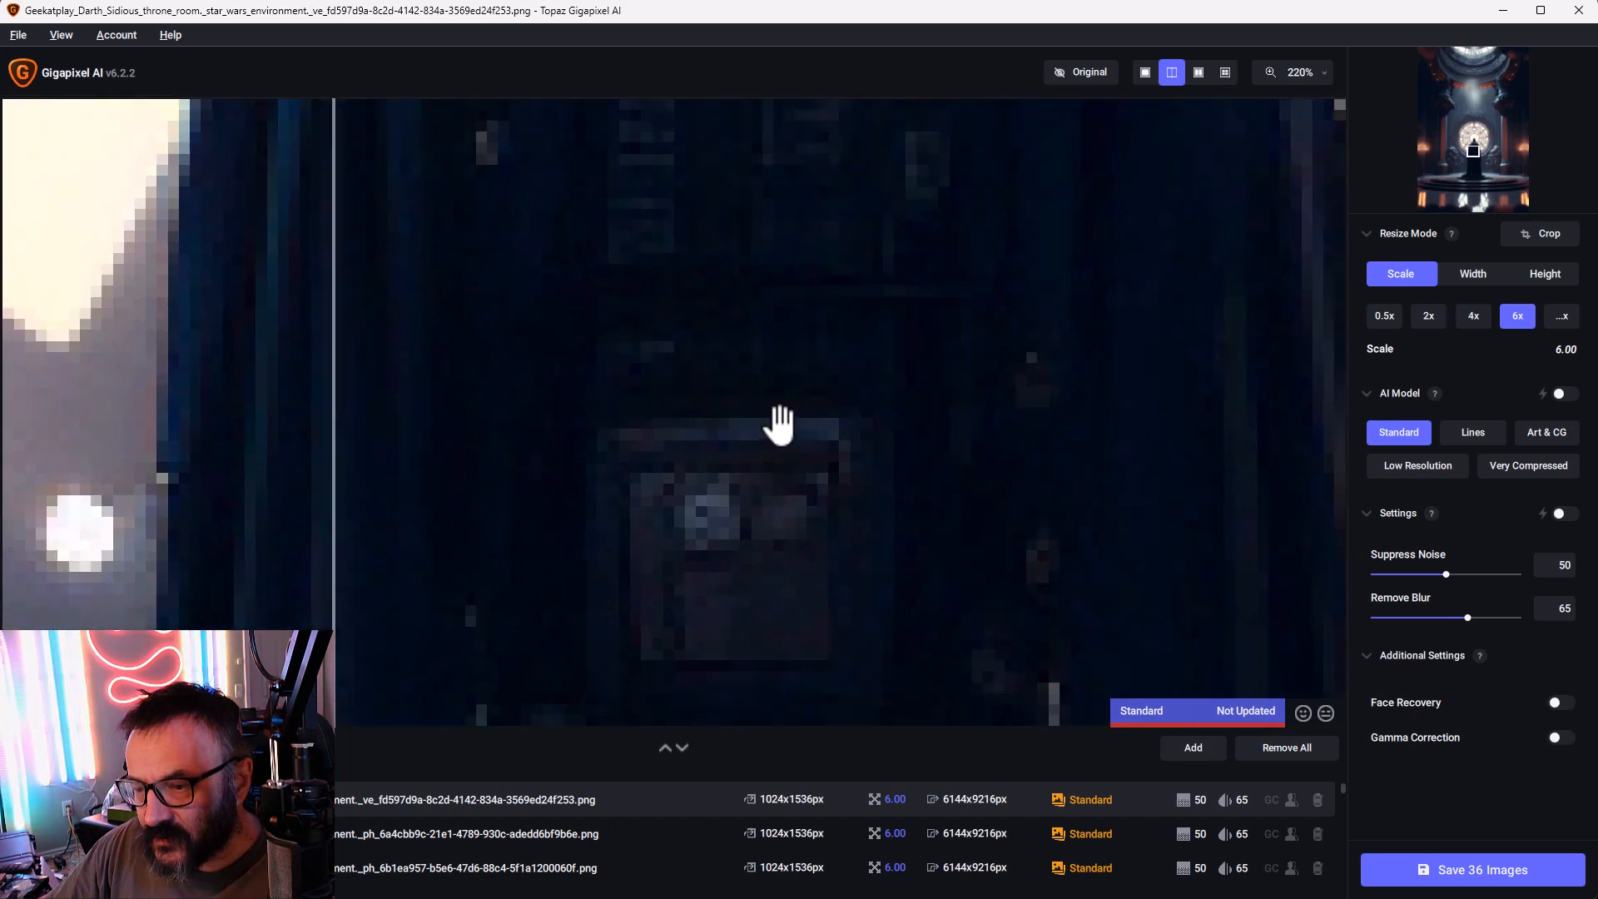
{"action": "scroll", "coordinate": [778, 423], "scroll_direction": "down", "scroll_amount": 3}
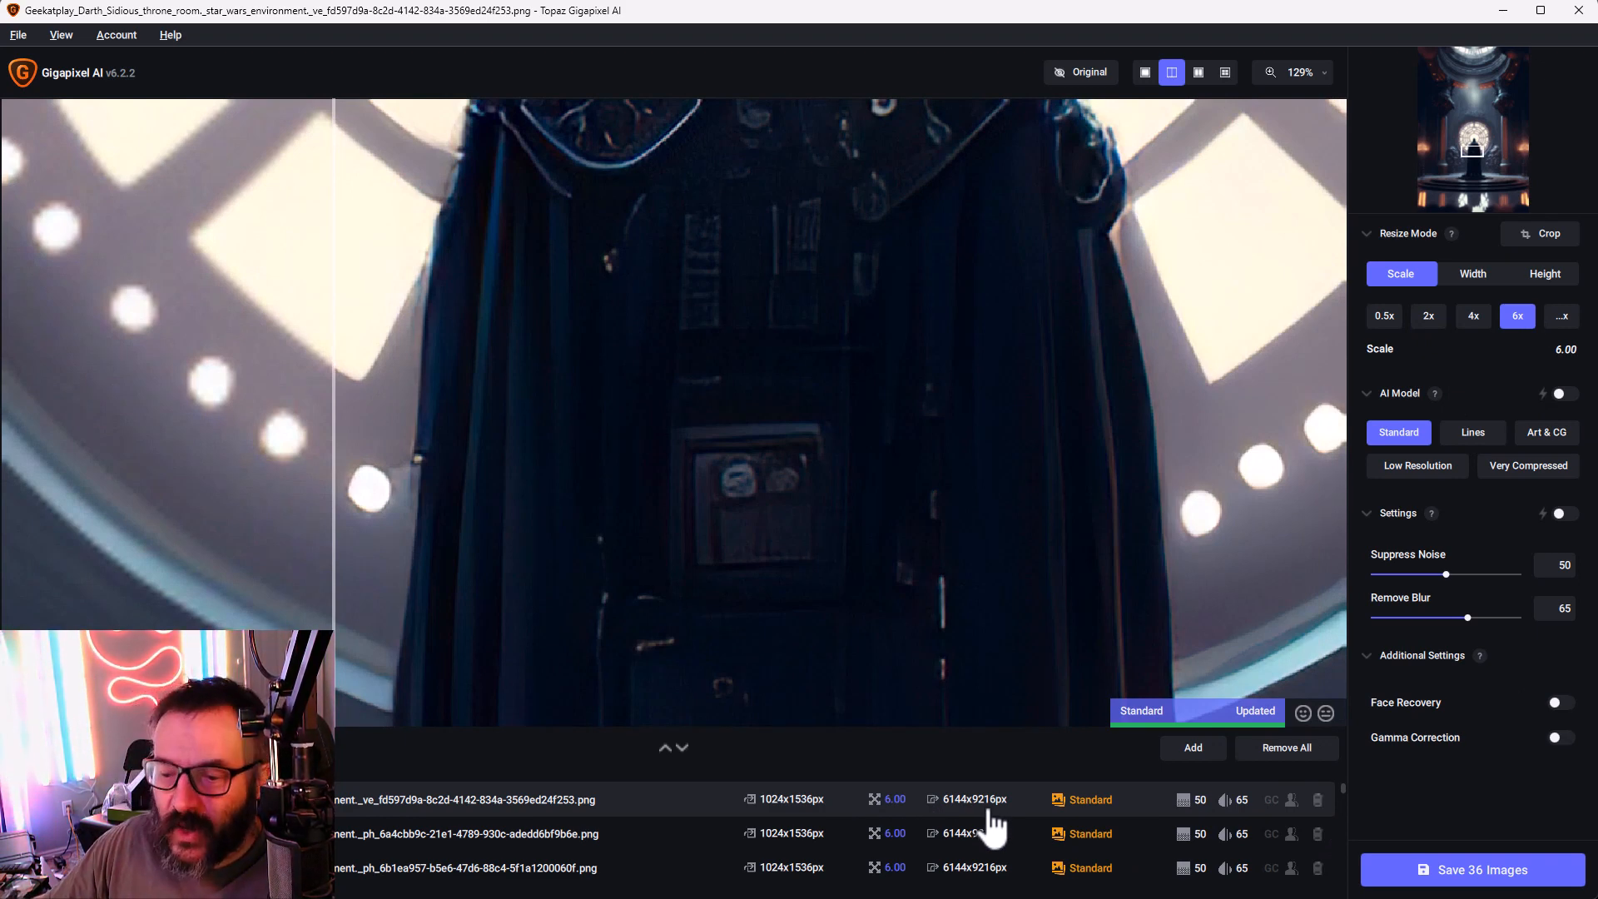
Step: Upscale and save all 36 images at 6x with the Standard model, preserving the source format, to D:/AI-renders/StarWars/upscaled
{"action": "mouse_move", "coordinate": [1406, 440]}
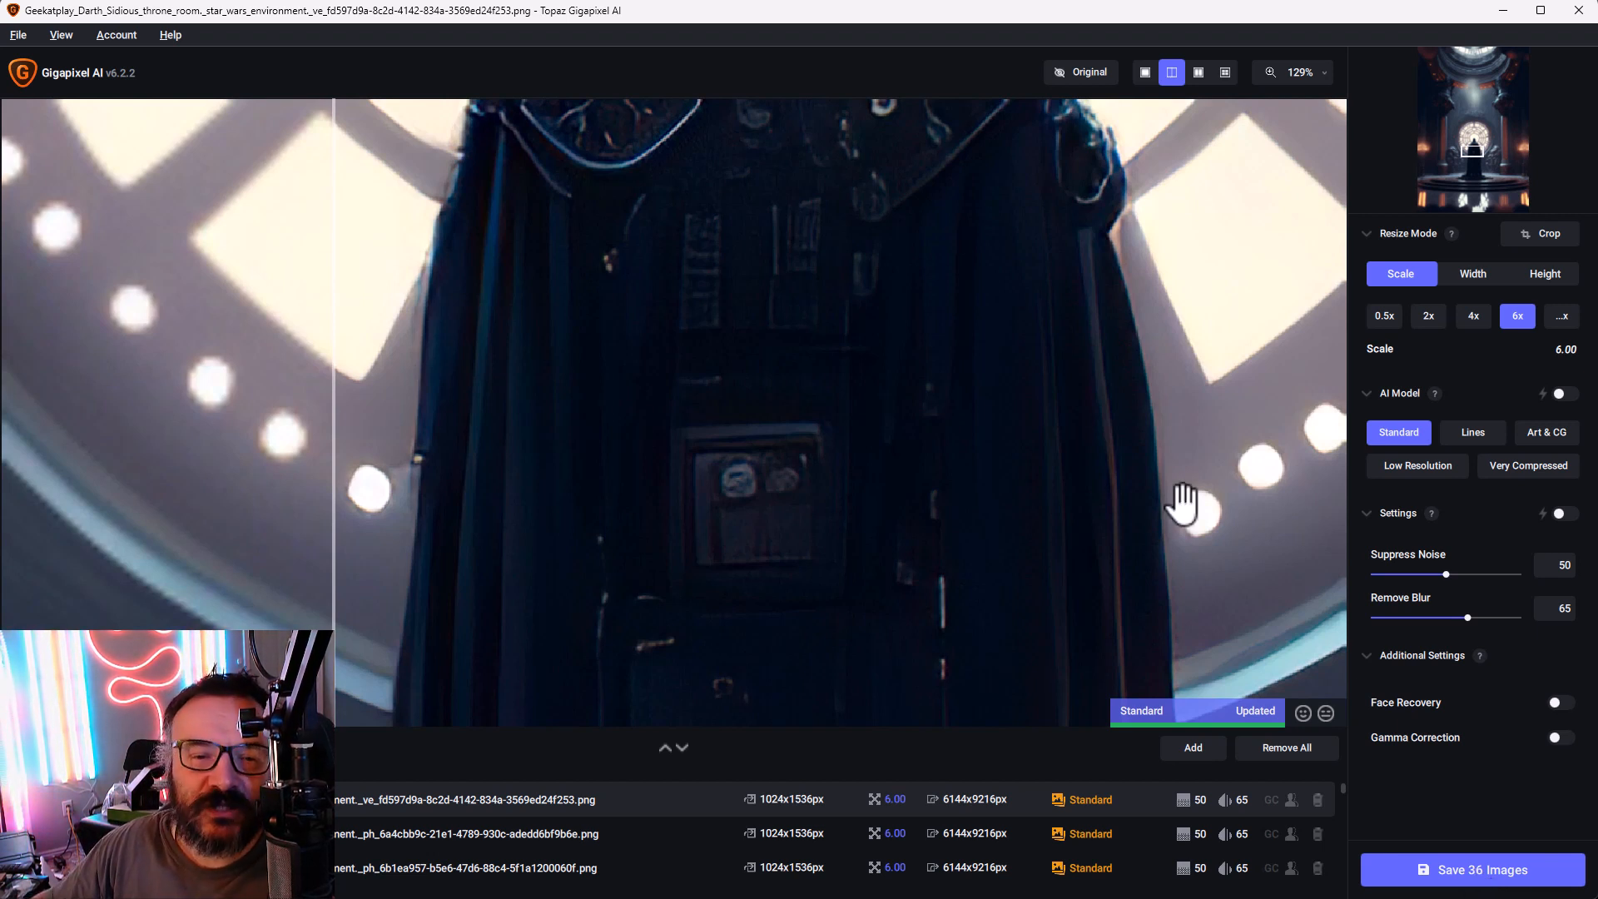
{"action": "left_click", "coordinate": [1473, 869]}
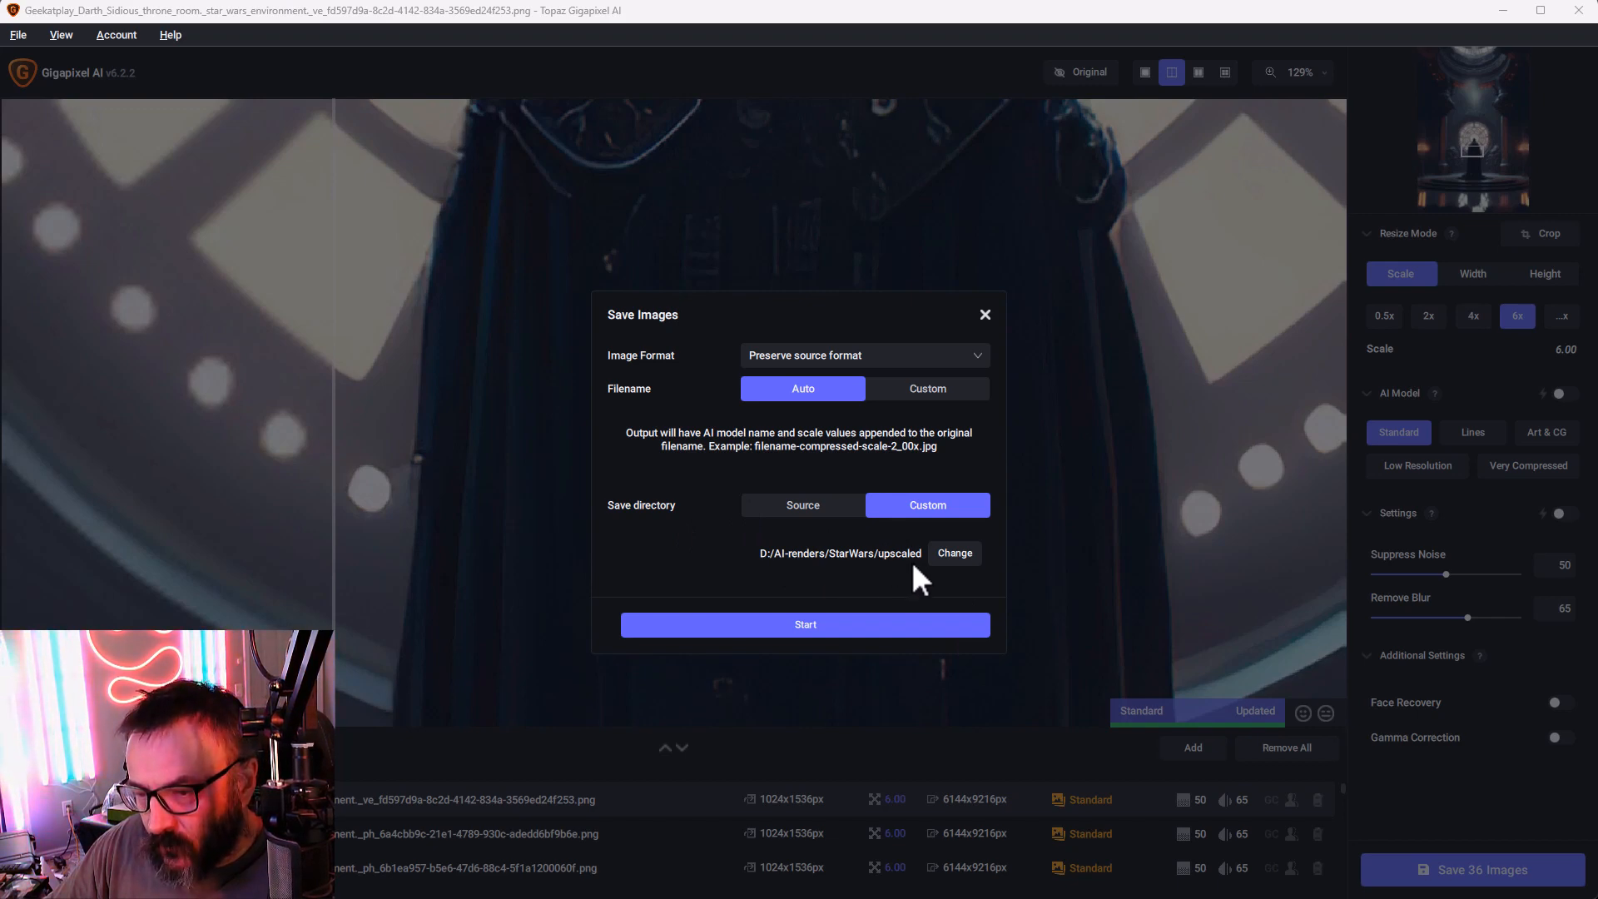
{"action": "left_click", "coordinate": [868, 635]}
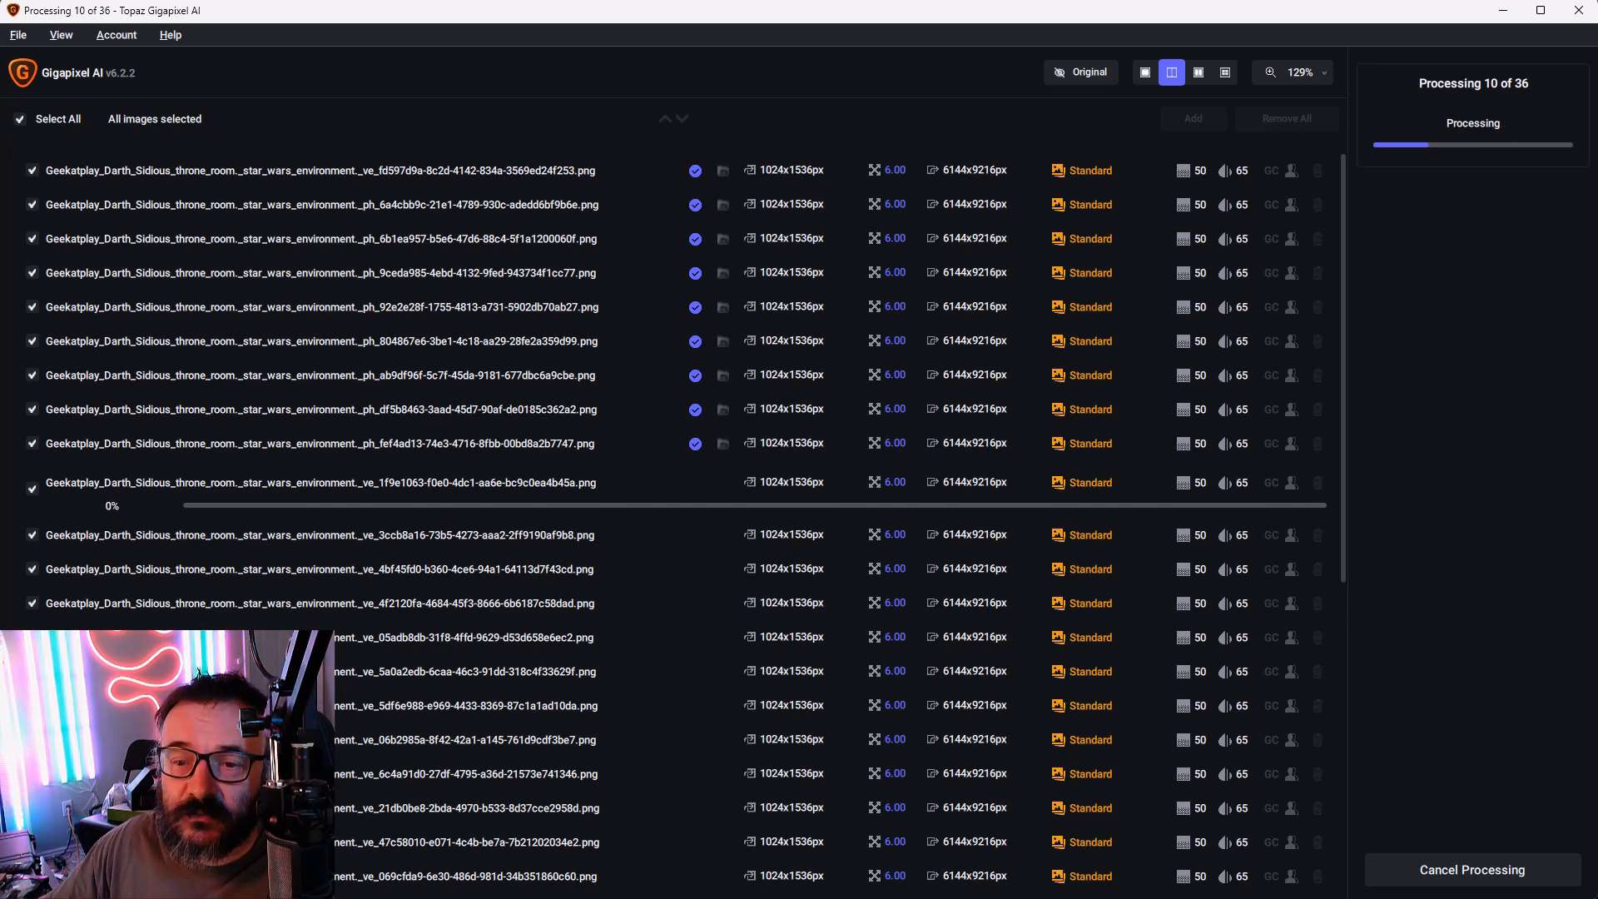
Step: Switch to Photoshop and look through the available Topaz Labs filters
{"action": "key", "text": "alt+Tab"}
{"action": "left_click", "coordinate": [231, 11]}
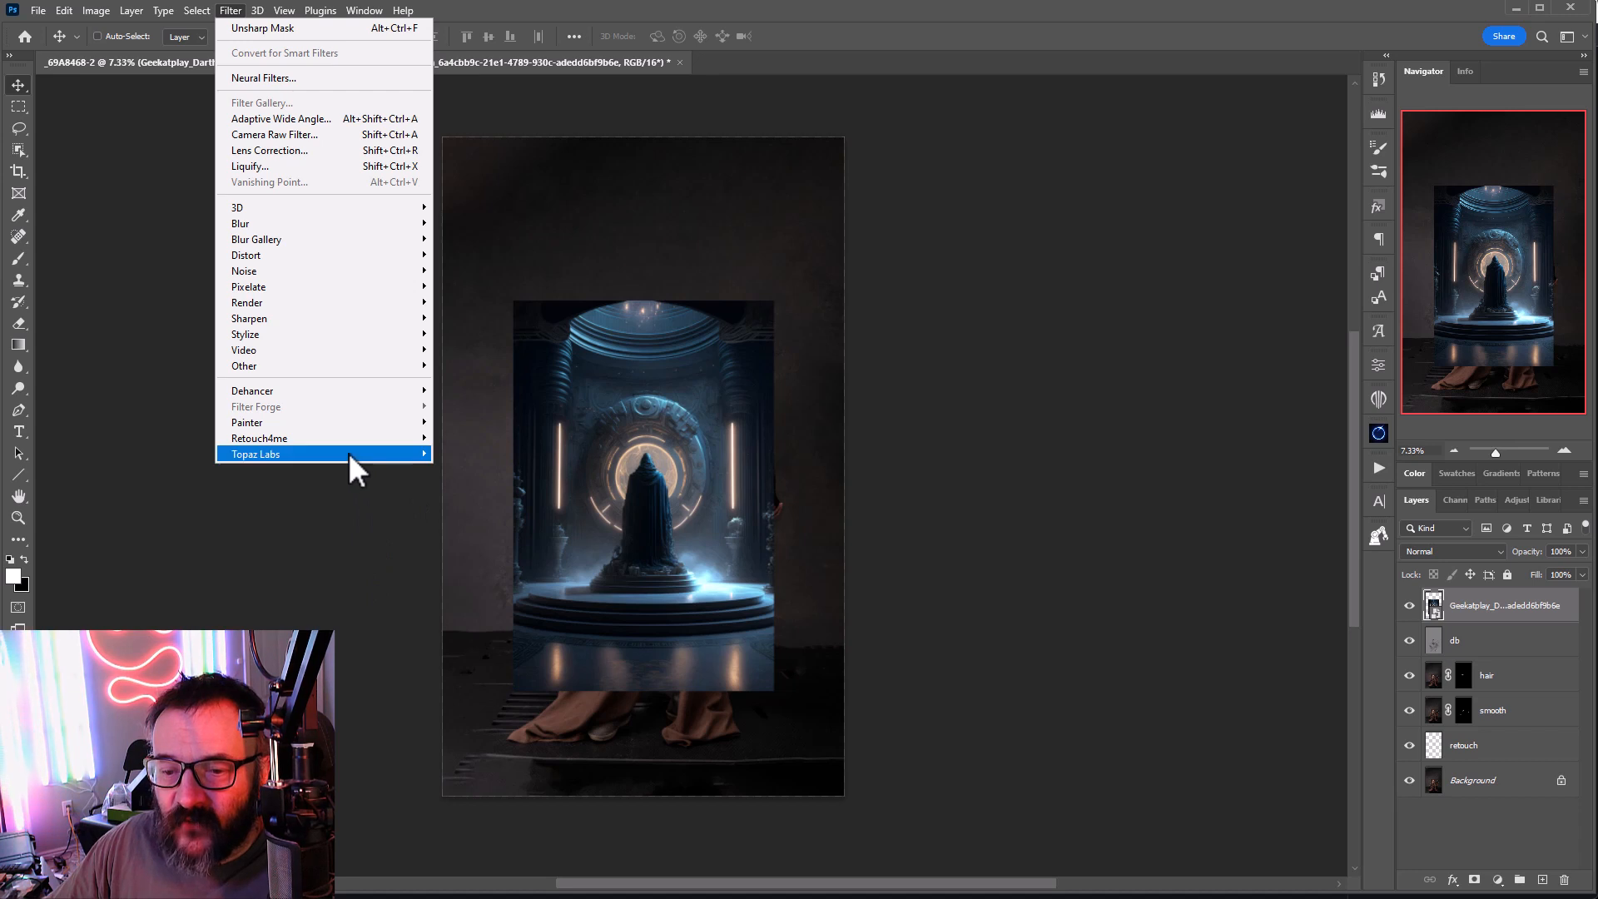
{"action": "mouse_move", "coordinate": [350, 454]}
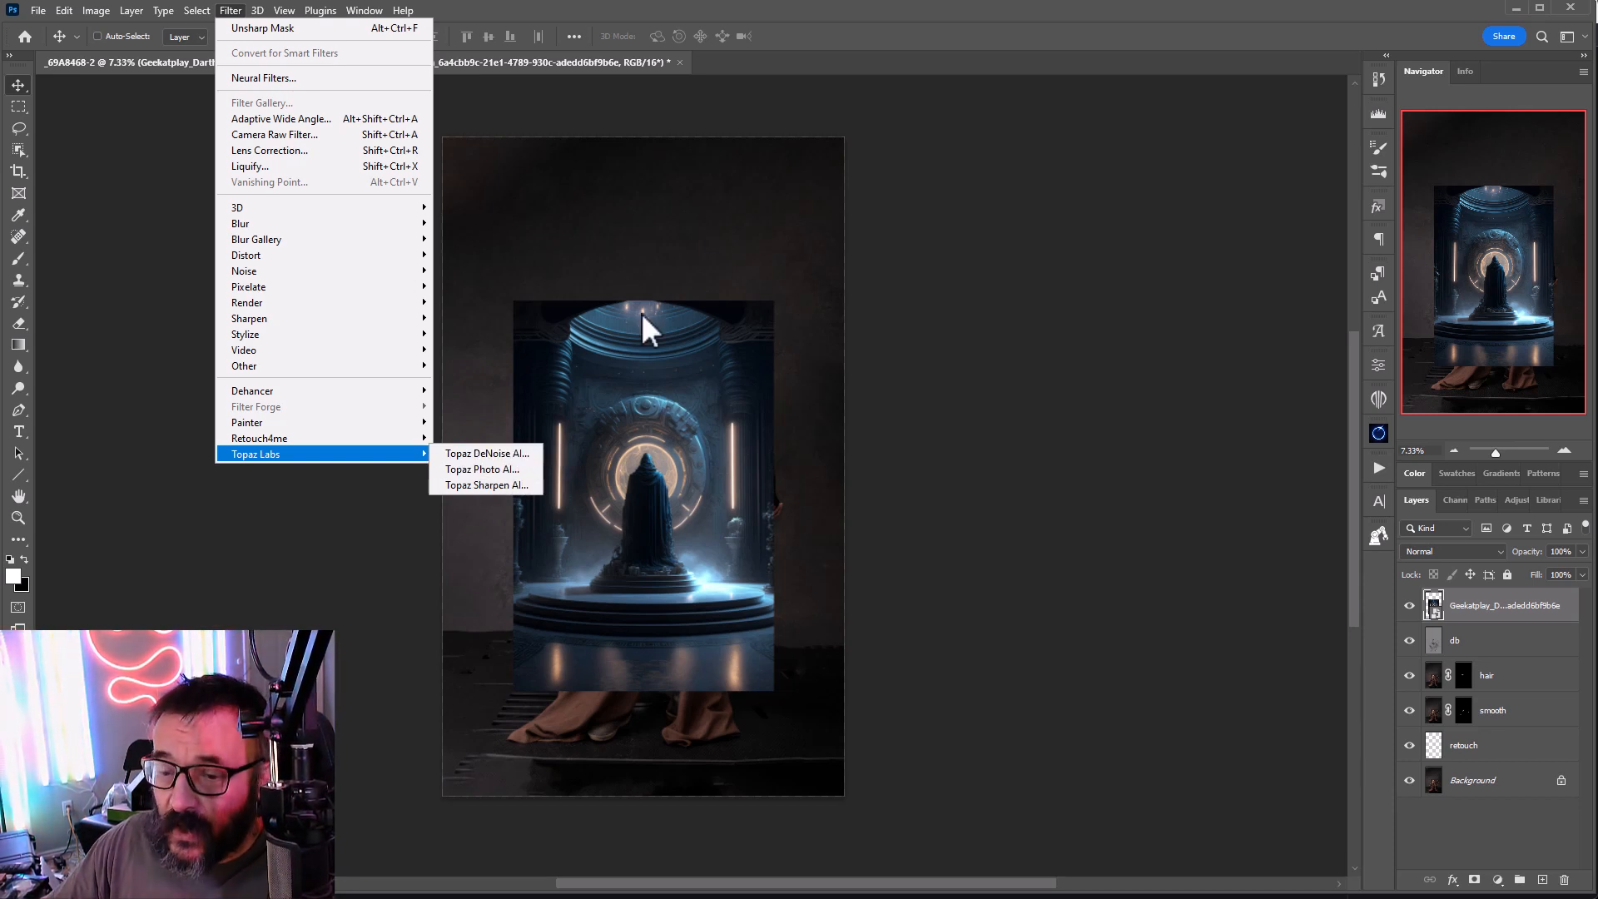
{"action": "left_click", "coordinate": [931, 131]}
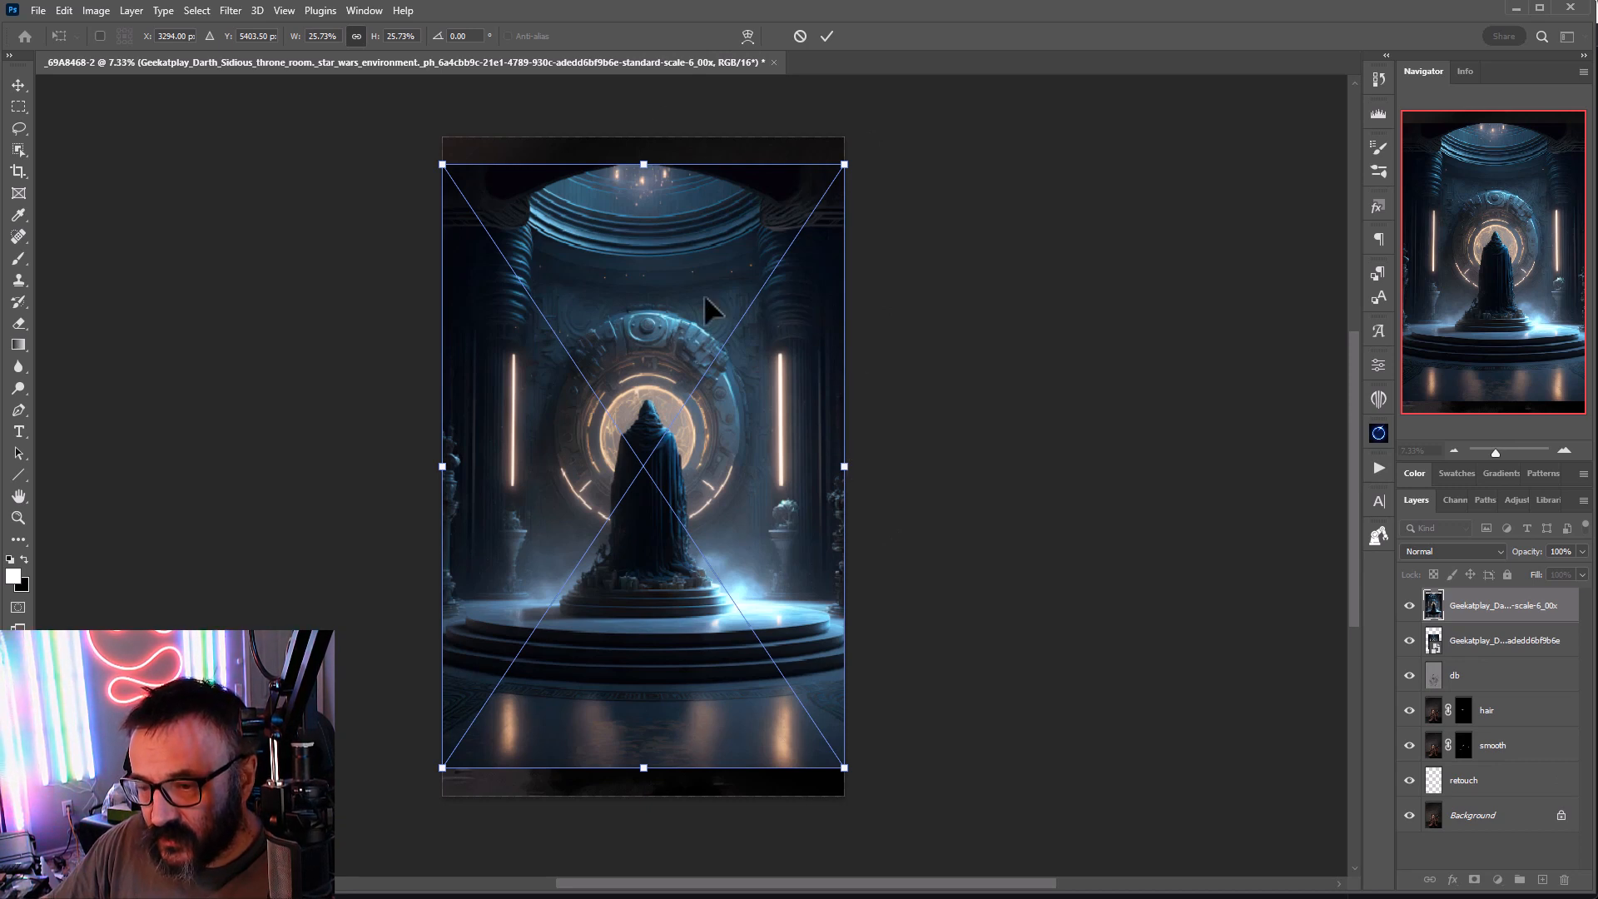
Step: Place the 6x upscaled blue throne room image as the uppermost layer and scale it to 28.14% to cover the canvas
{"action": "left_click_drag", "start_coordinate": [643, 164], "coordinate": [643, 138]}
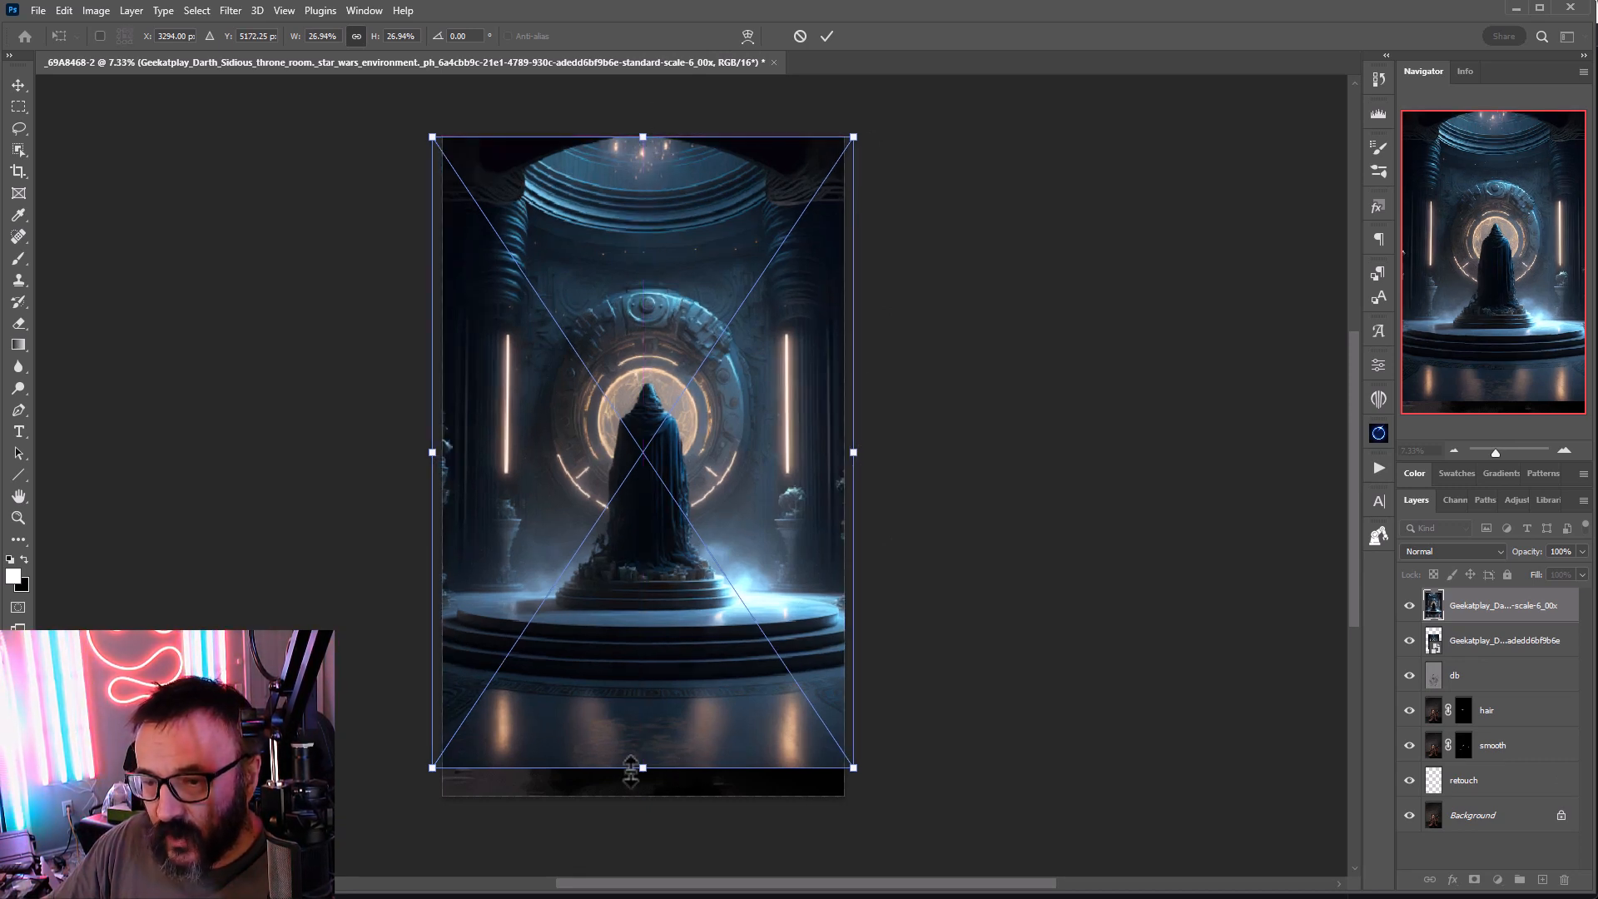
{"action": "left_click_drag", "start_coordinate": [643, 767], "coordinate": [642, 796]}
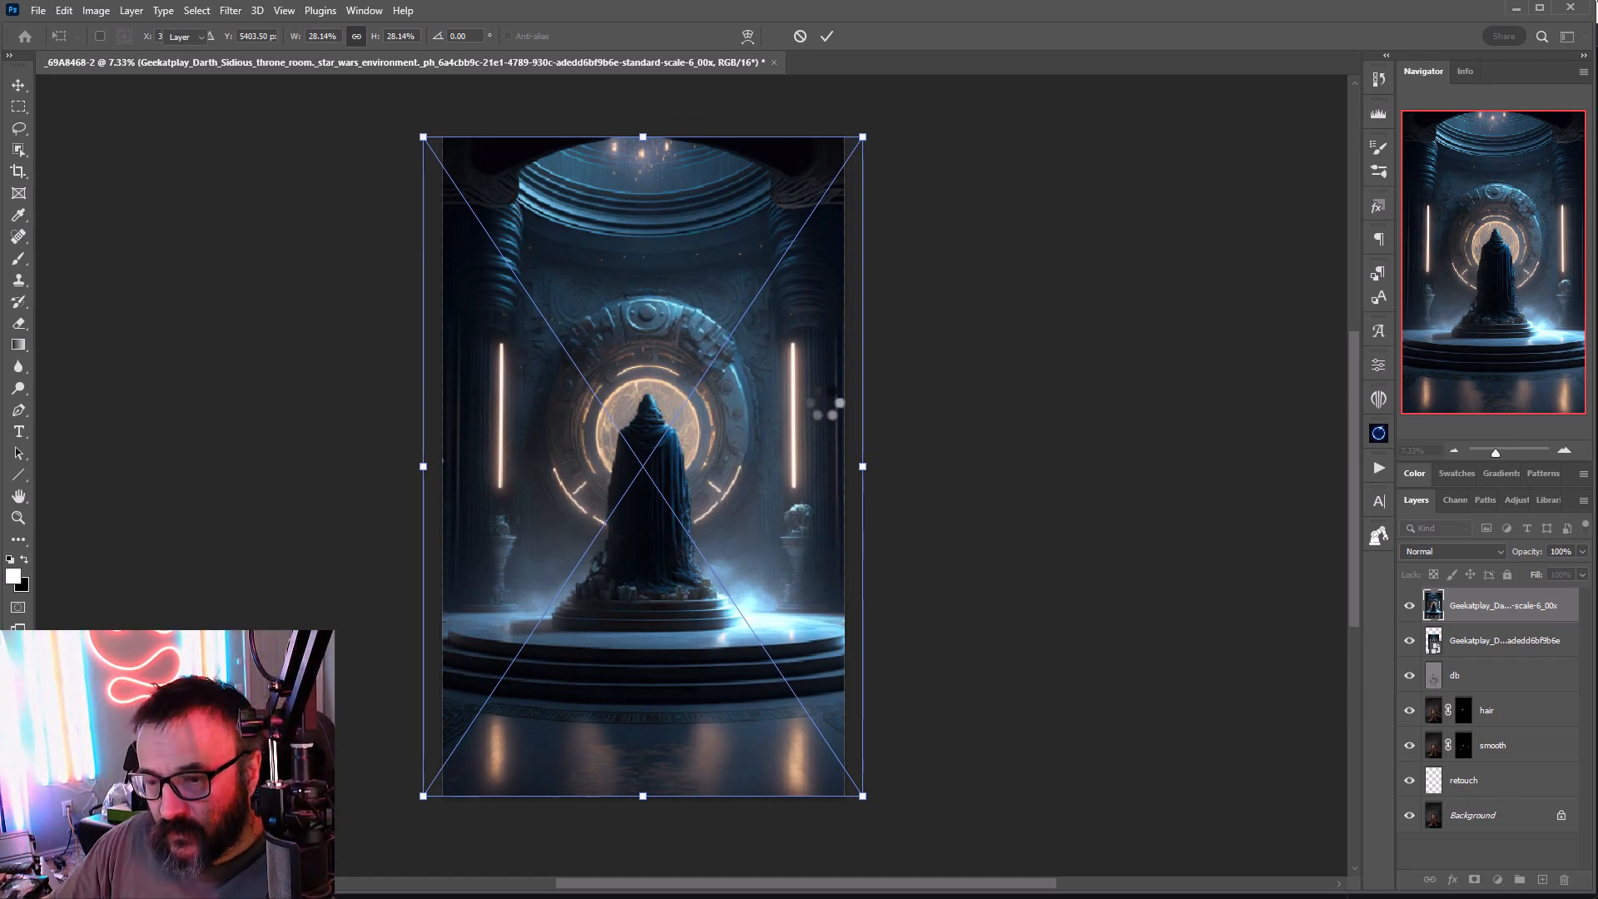
{"action": "key", "text": "Return"}
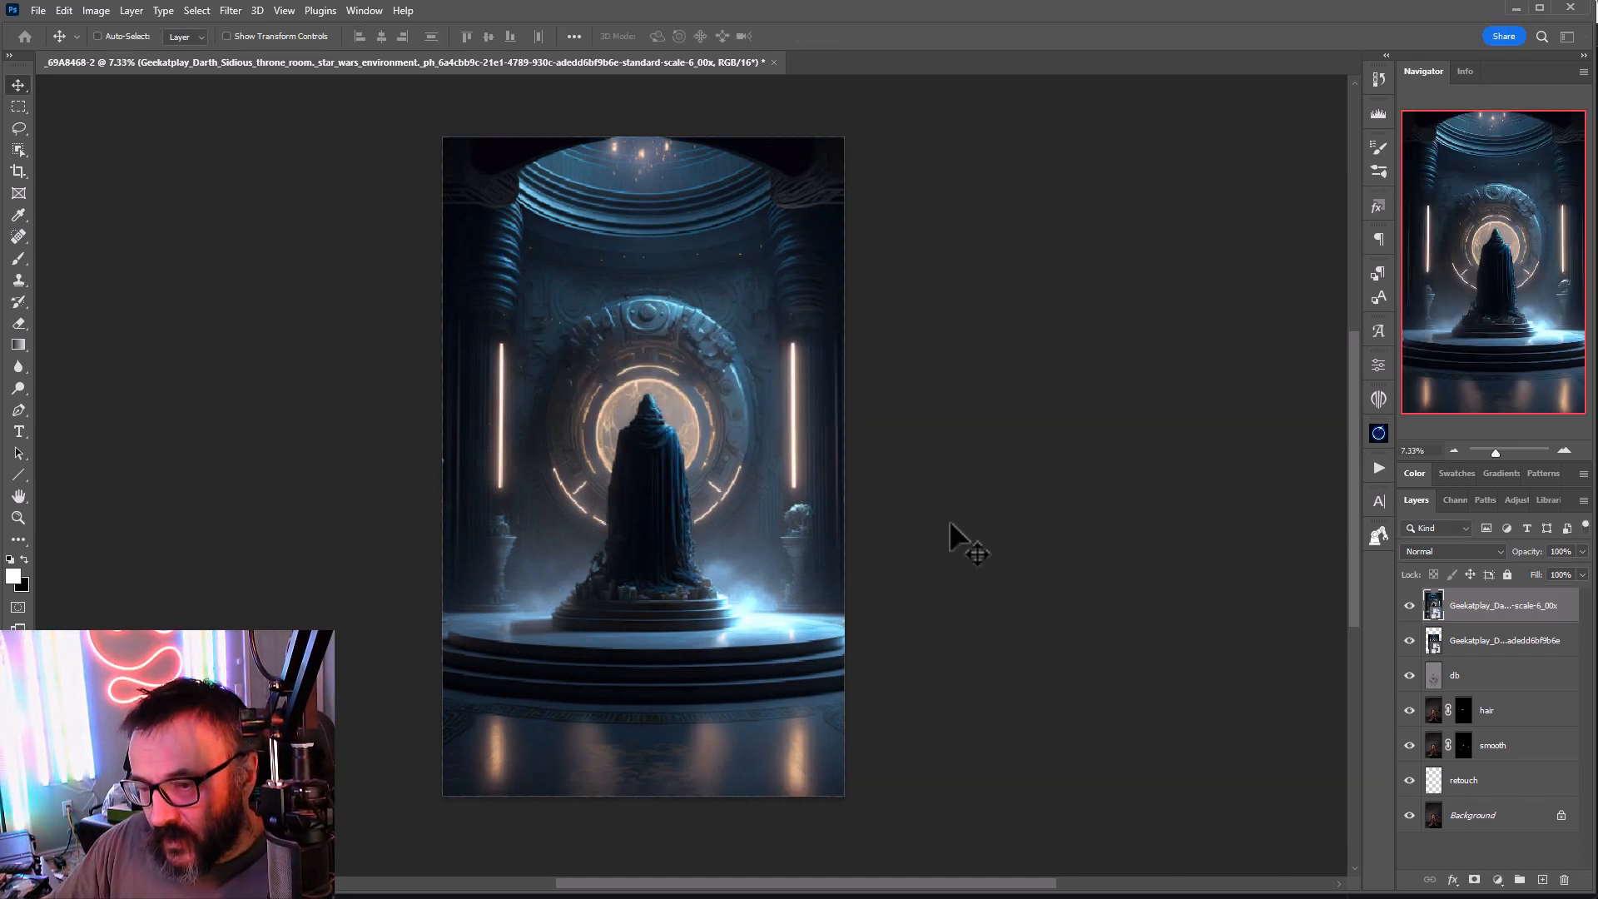
Step: Hide the upscaled throne room layer and enlarge the original low-resolution throne room layer to fill the canvas
{"action": "left_click", "coordinate": [1410, 605]}
{"action": "left_click", "coordinate": [1490, 641]}
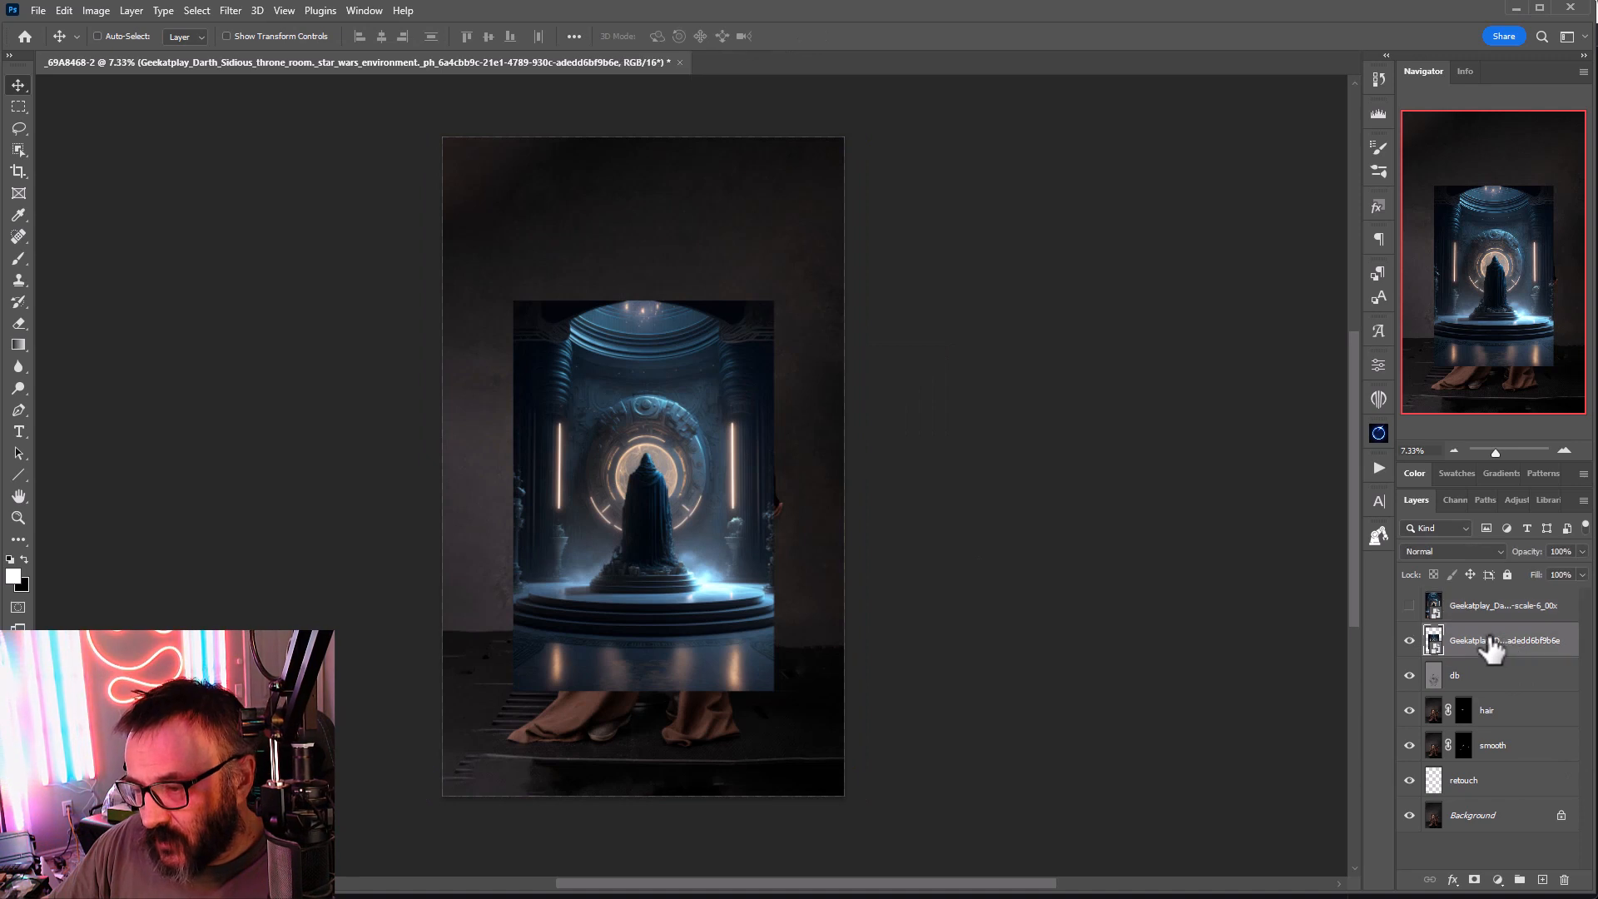
{"action": "key", "text": "ctrl+t"}
{"action": "left_click_drag", "start_coordinate": [642, 301], "coordinate": [642, 142]}
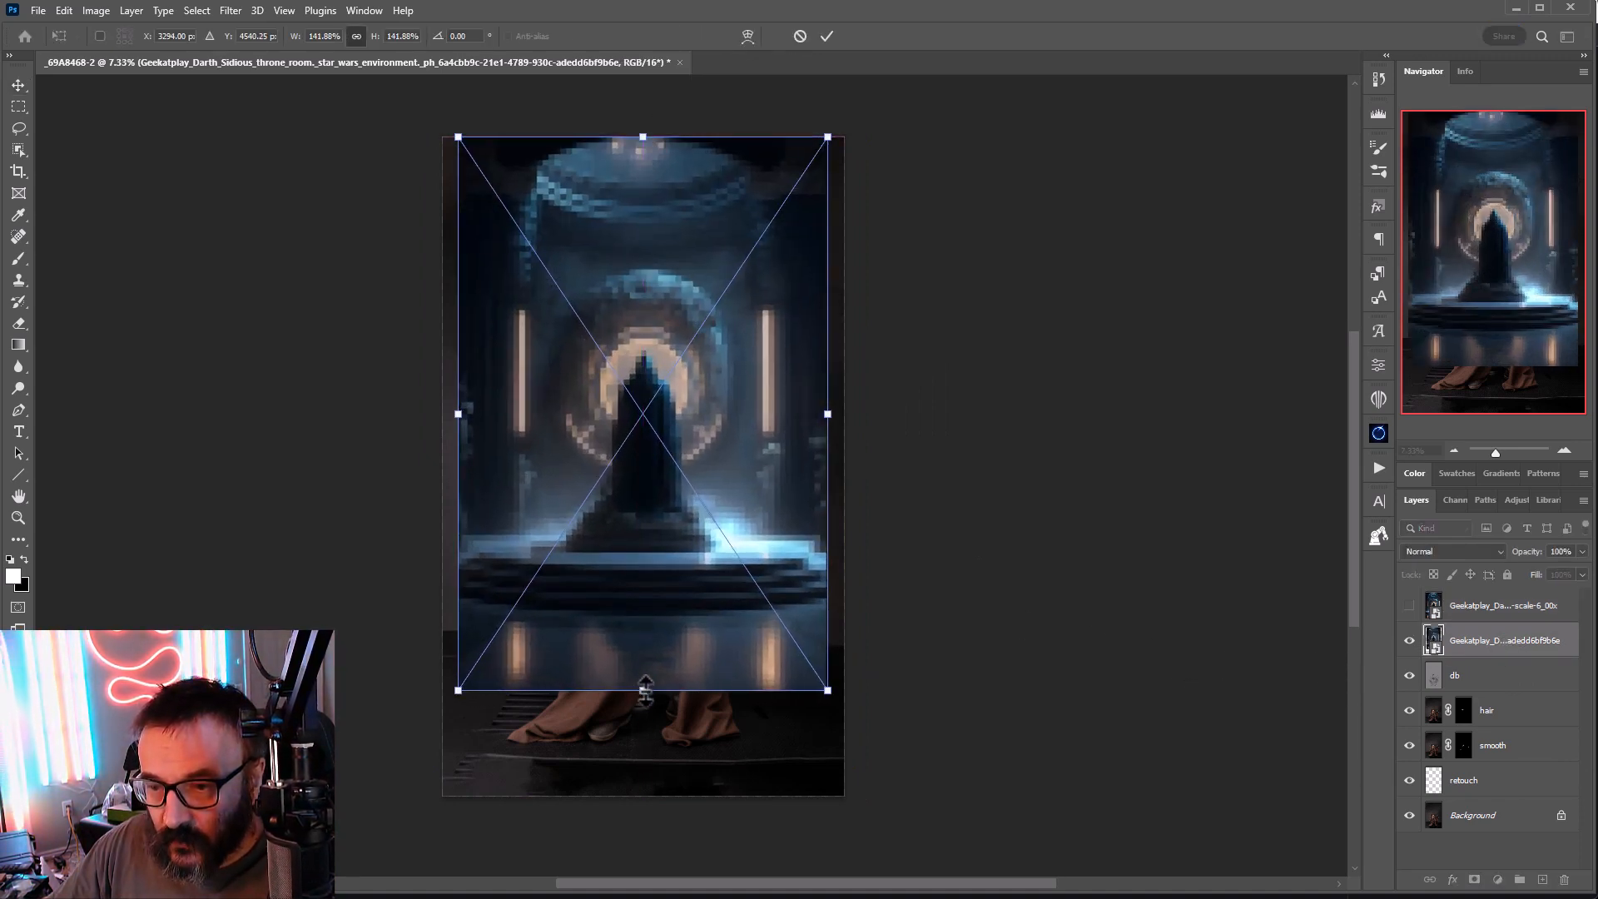
{"action": "left_click_drag", "start_coordinate": [643, 689], "coordinate": [658, 802]}
{"action": "key", "text": "Return"}
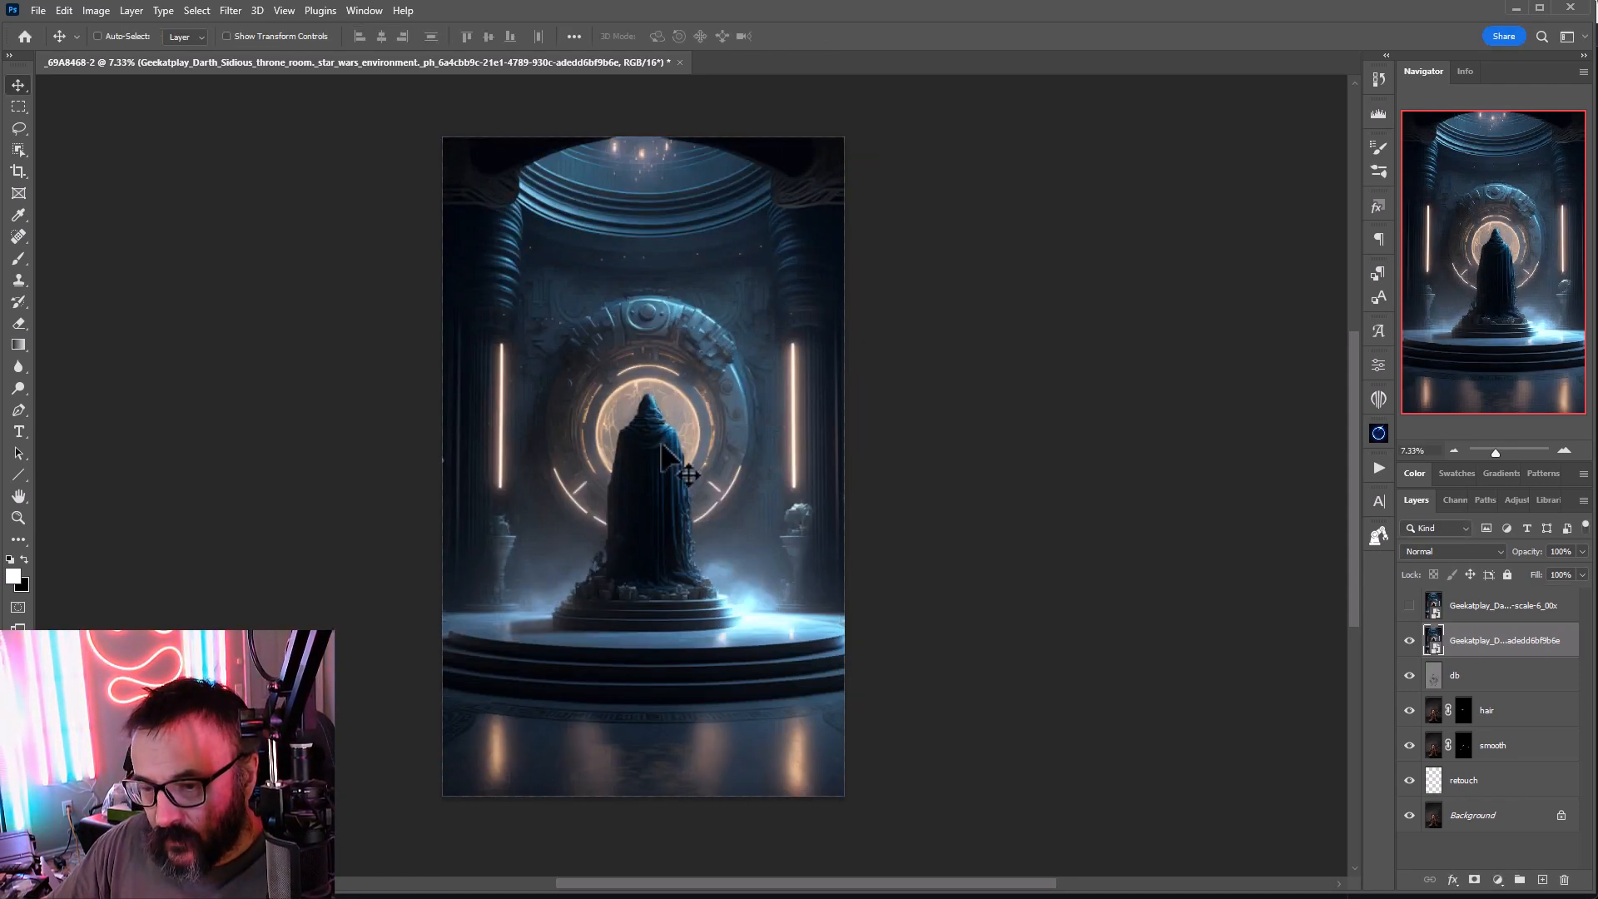
Step: Compare the sharpness of the original and 6x upscaled throne room layers around the hooded figure's head and shoulders
{"action": "scroll", "coordinate": [696, 417], "scroll_direction": "up", "scroll_amount": 10}
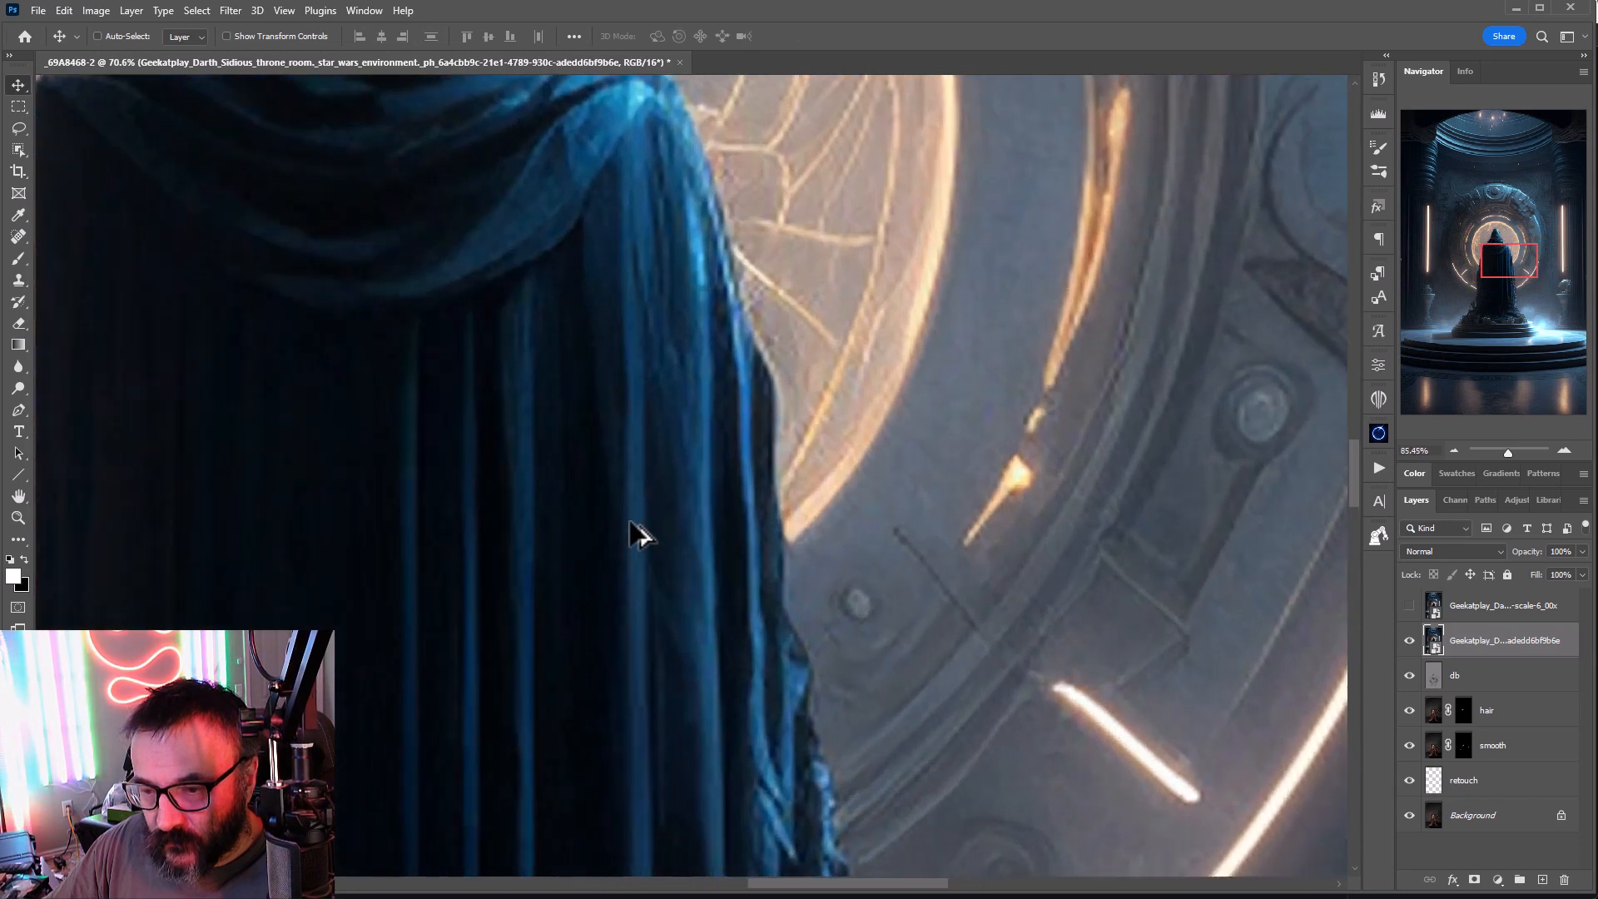
{"action": "scroll", "coordinate": [640, 536], "scroll_direction": "down", "scroll_amount": 2}
{"action": "left_click_drag", "start_coordinate": [582, 457], "coordinate": [735, 643]}
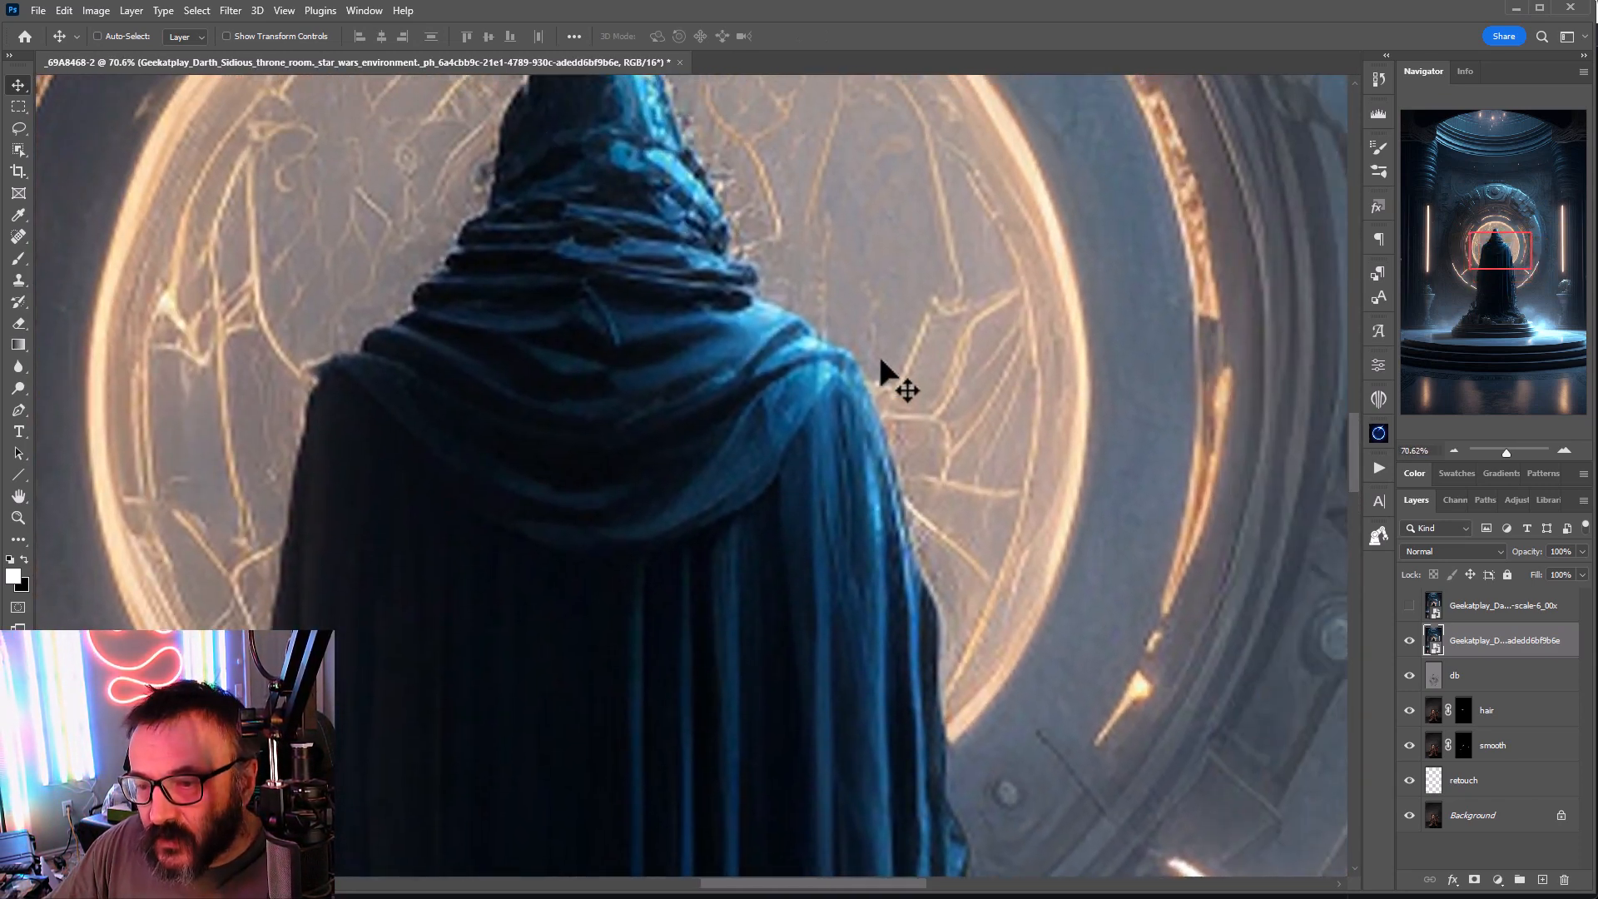
{"action": "left_click", "coordinate": [1412, 606]}
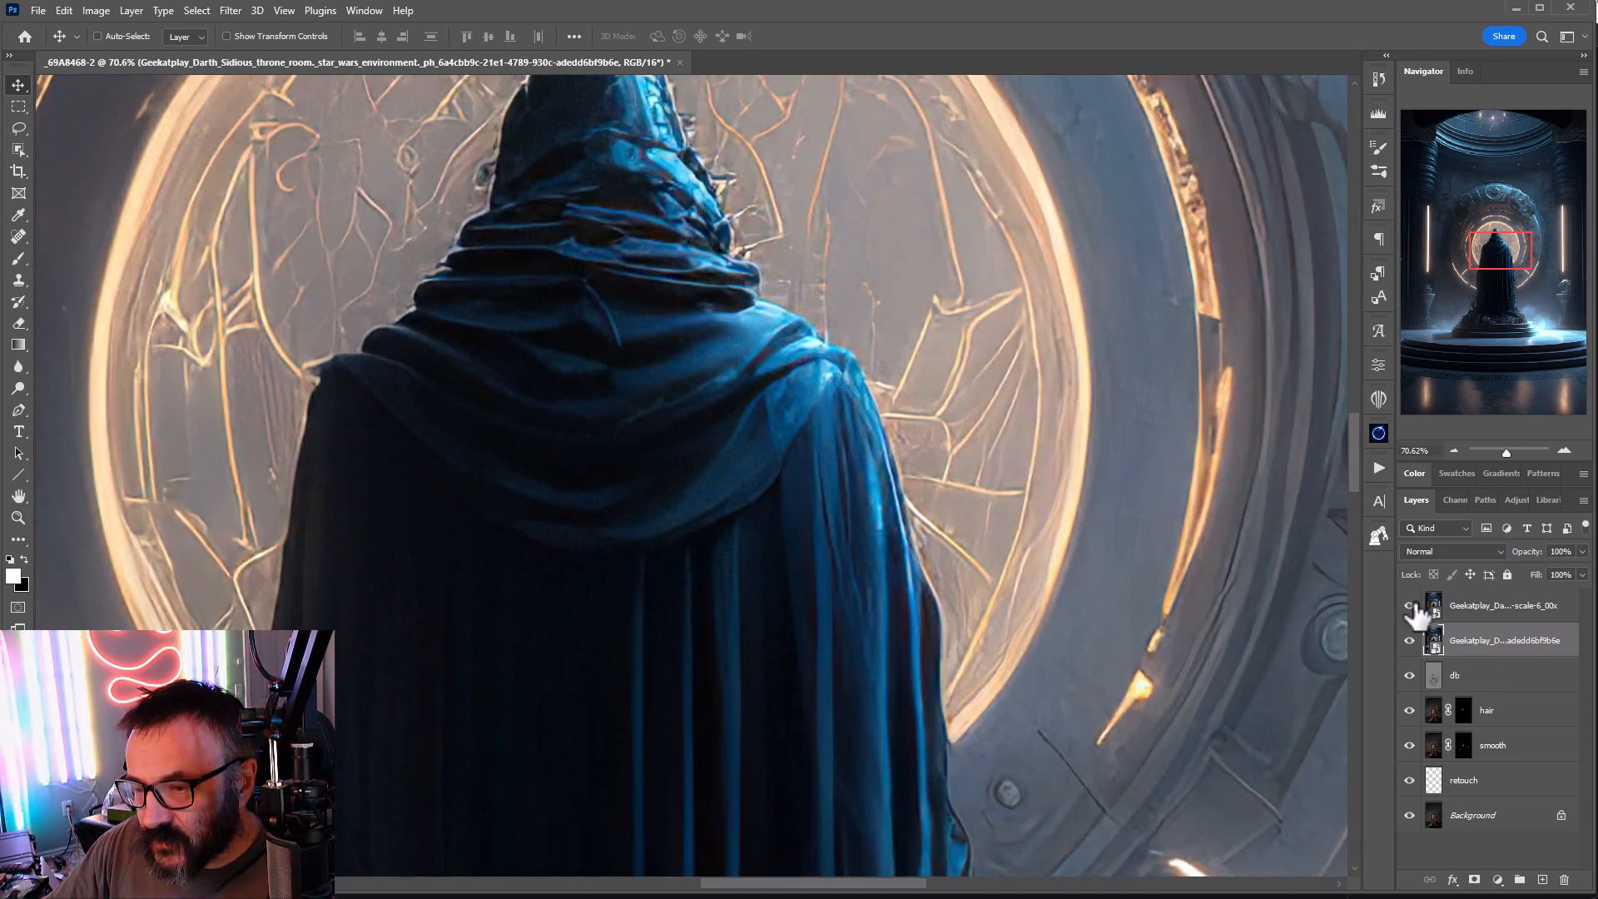
{"action": "left_click", "coordinate": [1414, 609]}
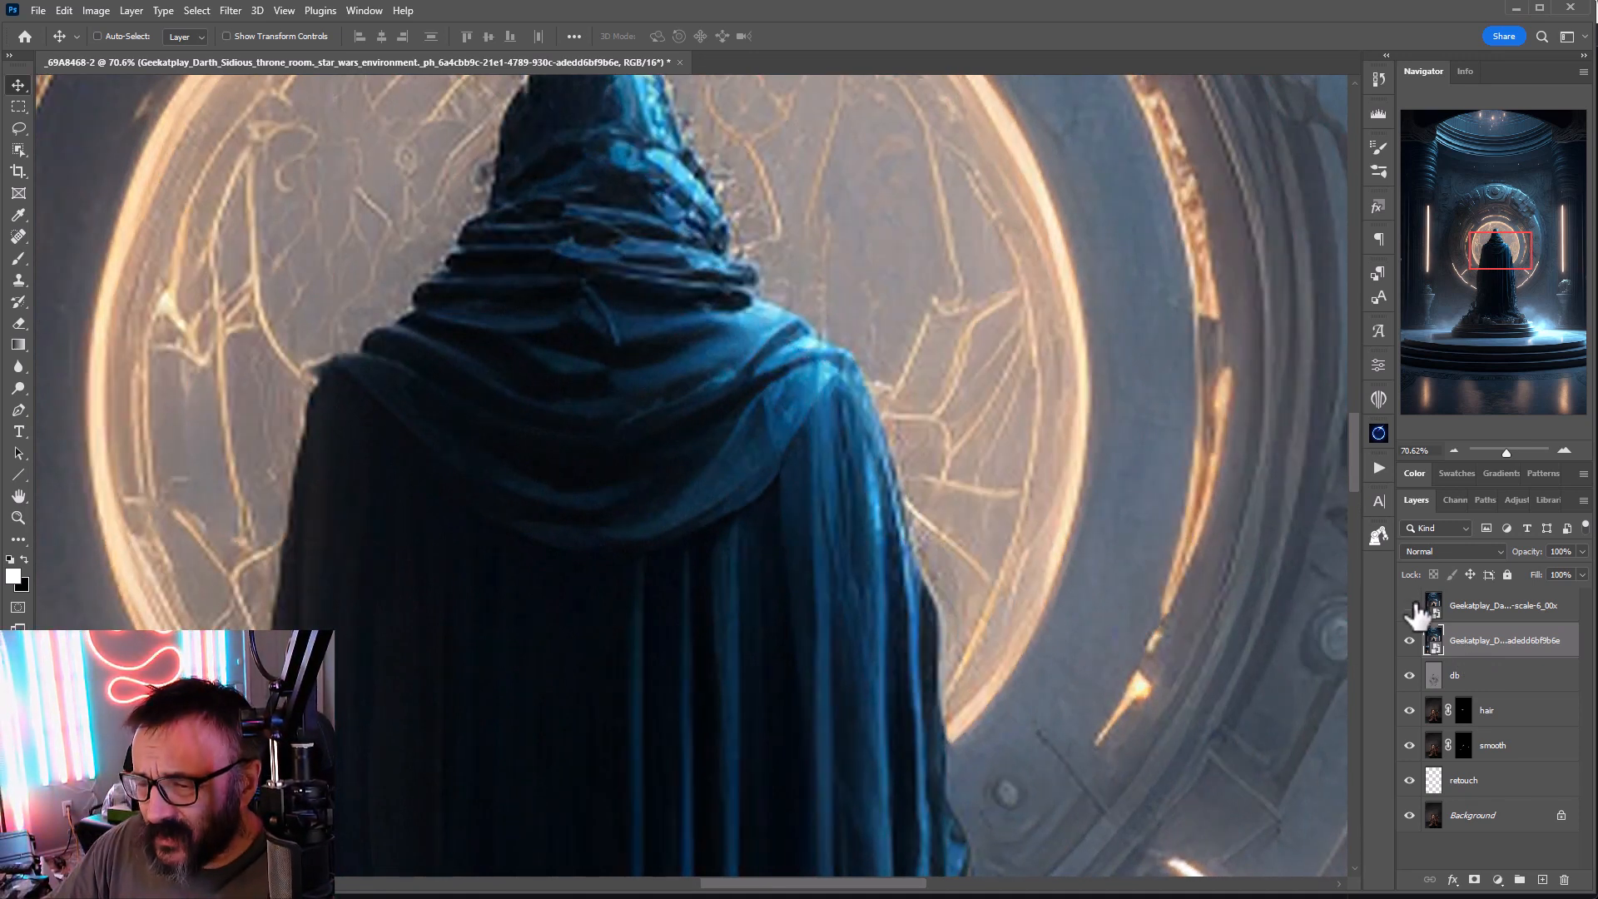
{"action": "left_click", "coordinate": [1410, 606]}
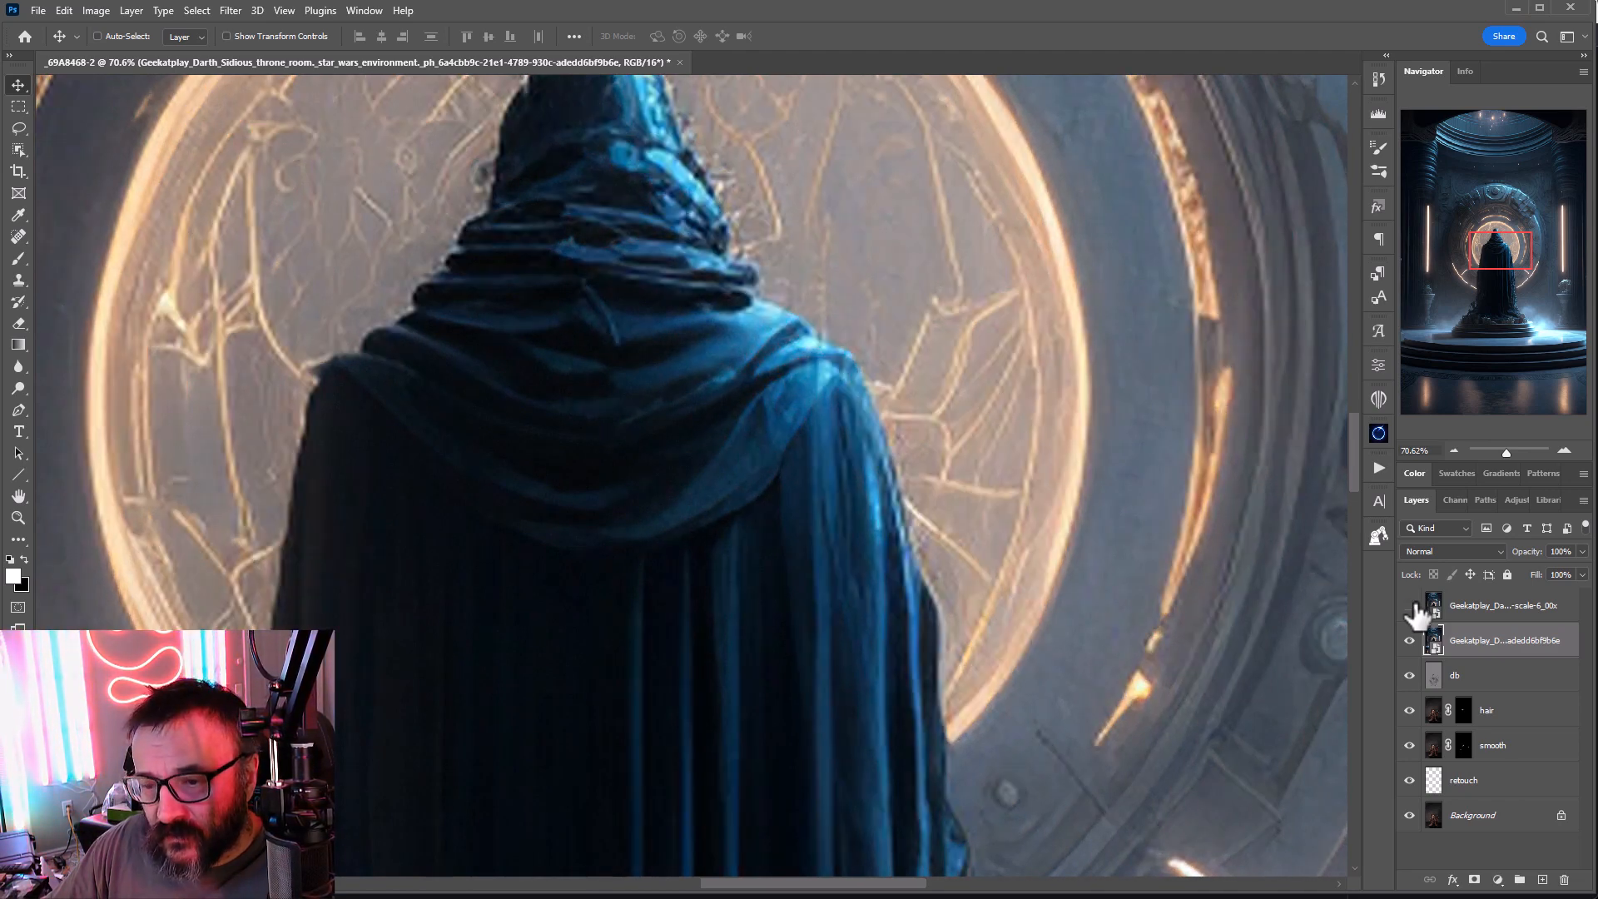
Step: Show the upscaled throne room layer, delete the low-resolution original below it, and select the upscaled layer
{"action": "left_click", "coordinate": [1412, 607]}
{"action": "left_click_drag", "start_coordinate": [1508, 652], "coordinate": [1564, 880]}
{"action": "left_click", "coordinate": [1498, 612]}
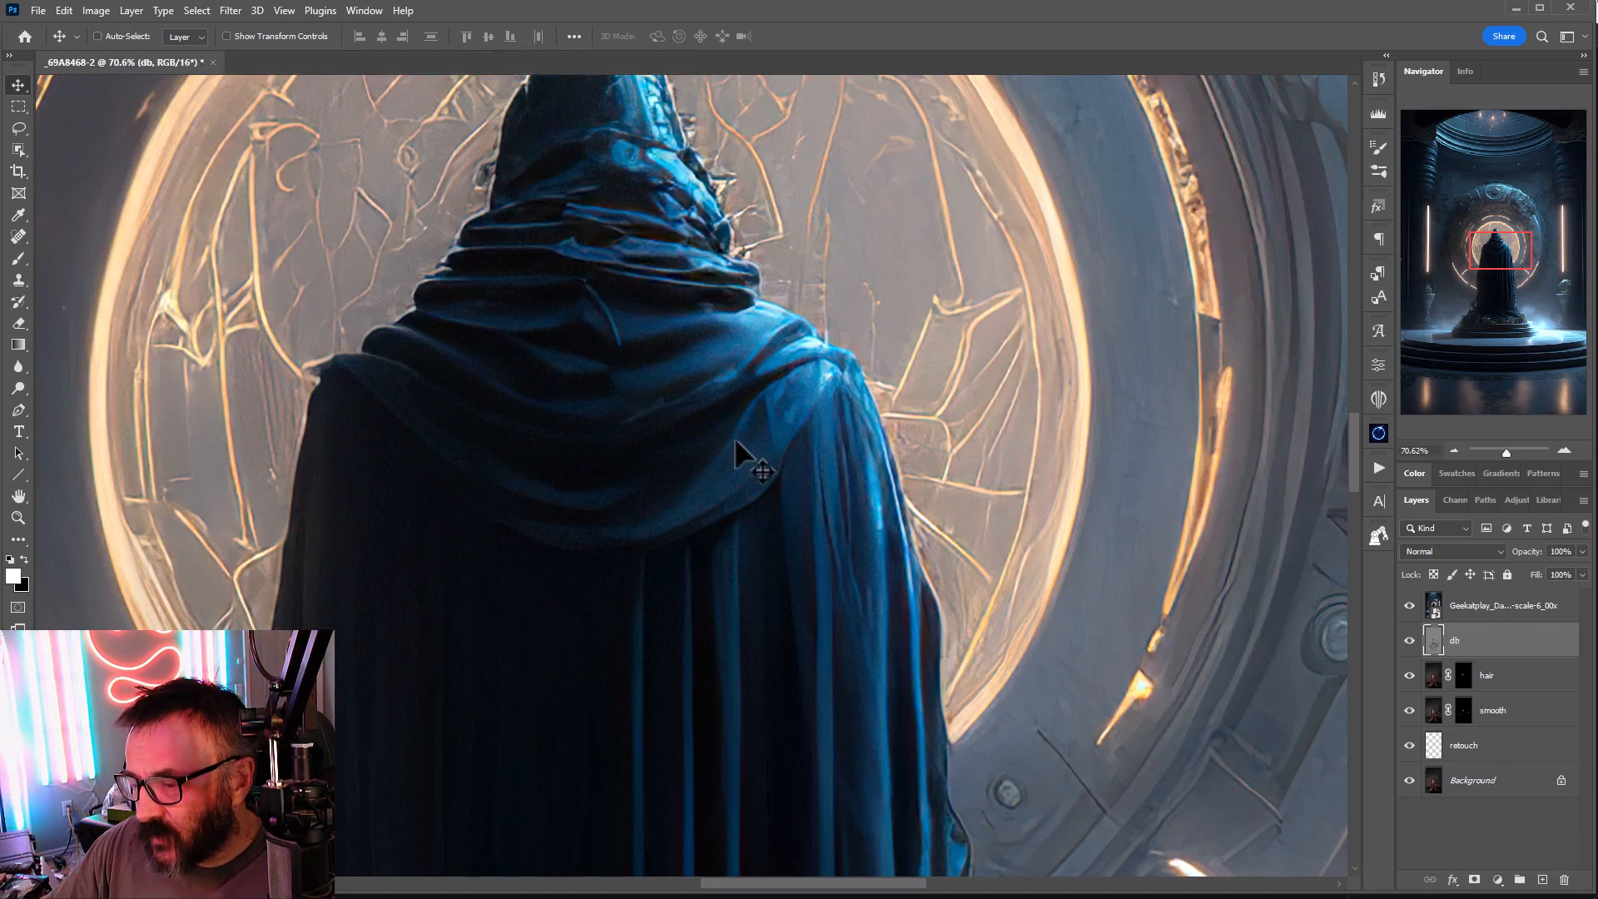
Step: Set the upscaled throne room layer's blending mode to Soft Light and move it lower over the seated woman
{"action": "scroll", "coordinate": [739, 512], "scroll_direction": "down", "scroll_amount": 3}
{"action": "scroll", "coordinate": [739, 511], "scroll_direction": "down", "scroll_amount": 3}
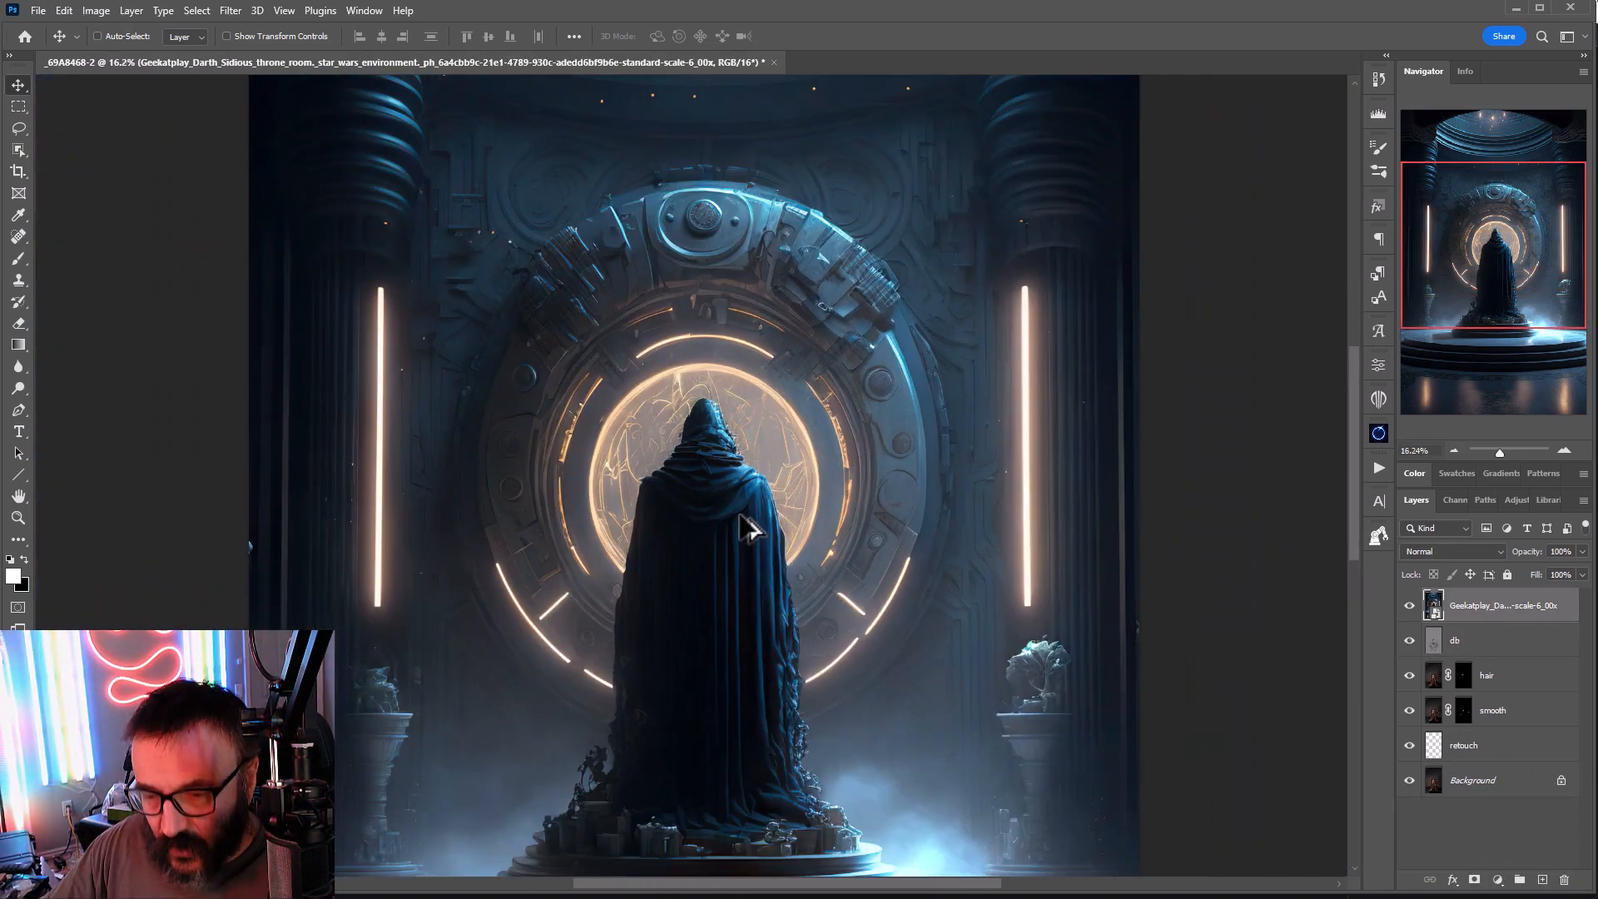
{"action": "left_click_drag", "start_coordinate": [739, 572], "coordinate": [731, 528]}
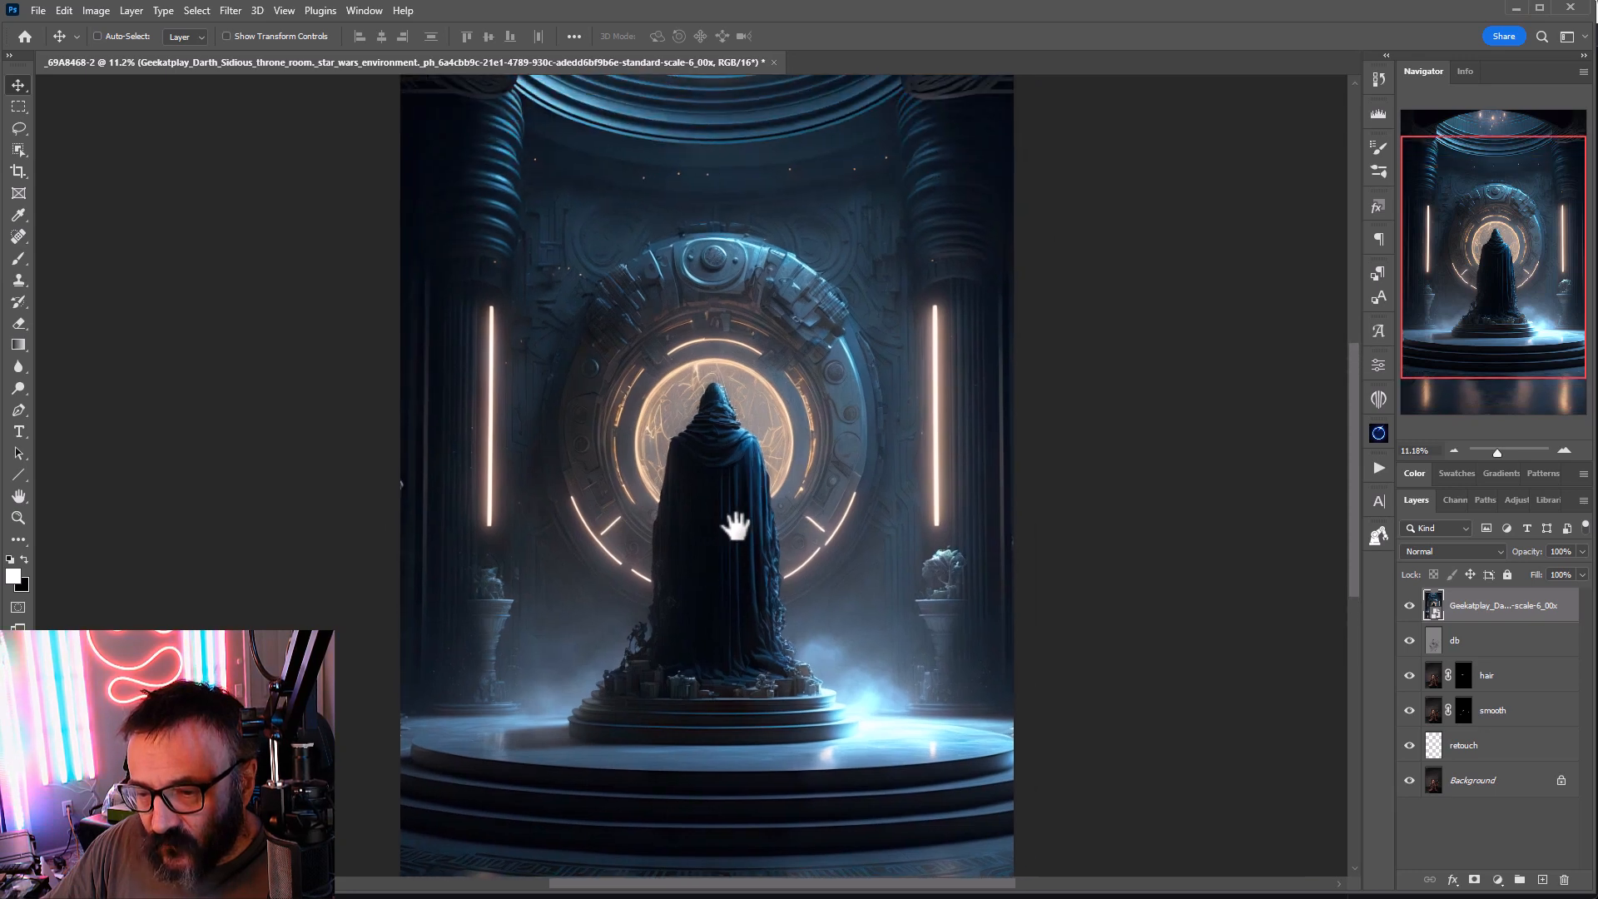
{"action": "scroll", "coordinate": [736, 528], "scroll_direction": "down", "scroll_amount": 1}
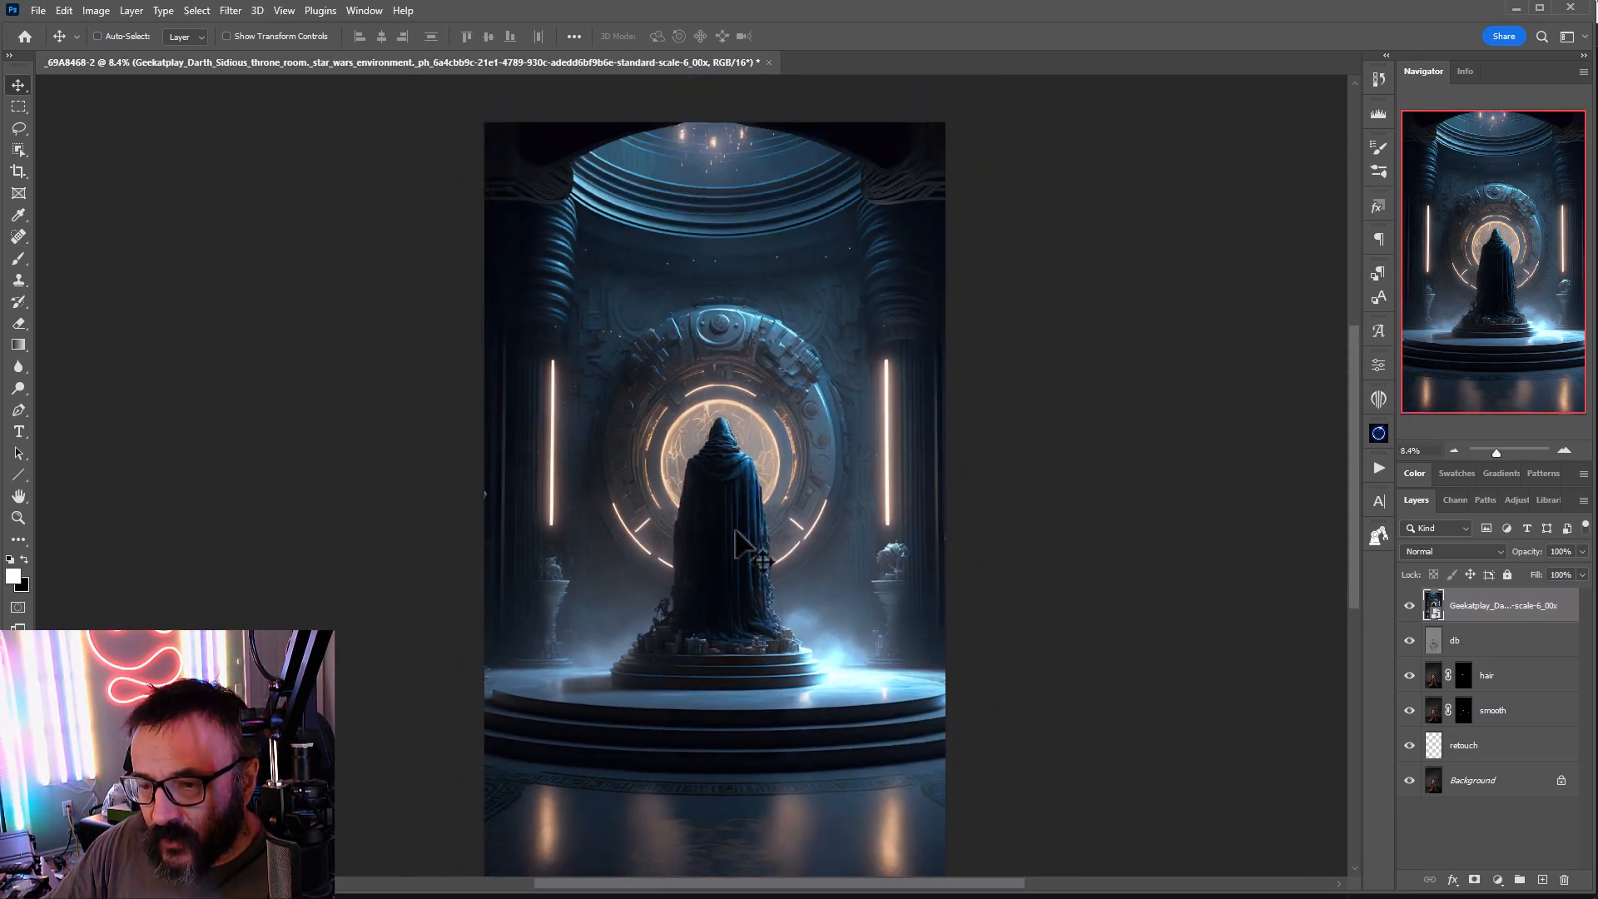
{"action": "left_click_drag", "start_coordinate": [732, 624], "coordinate": [713, 555]}
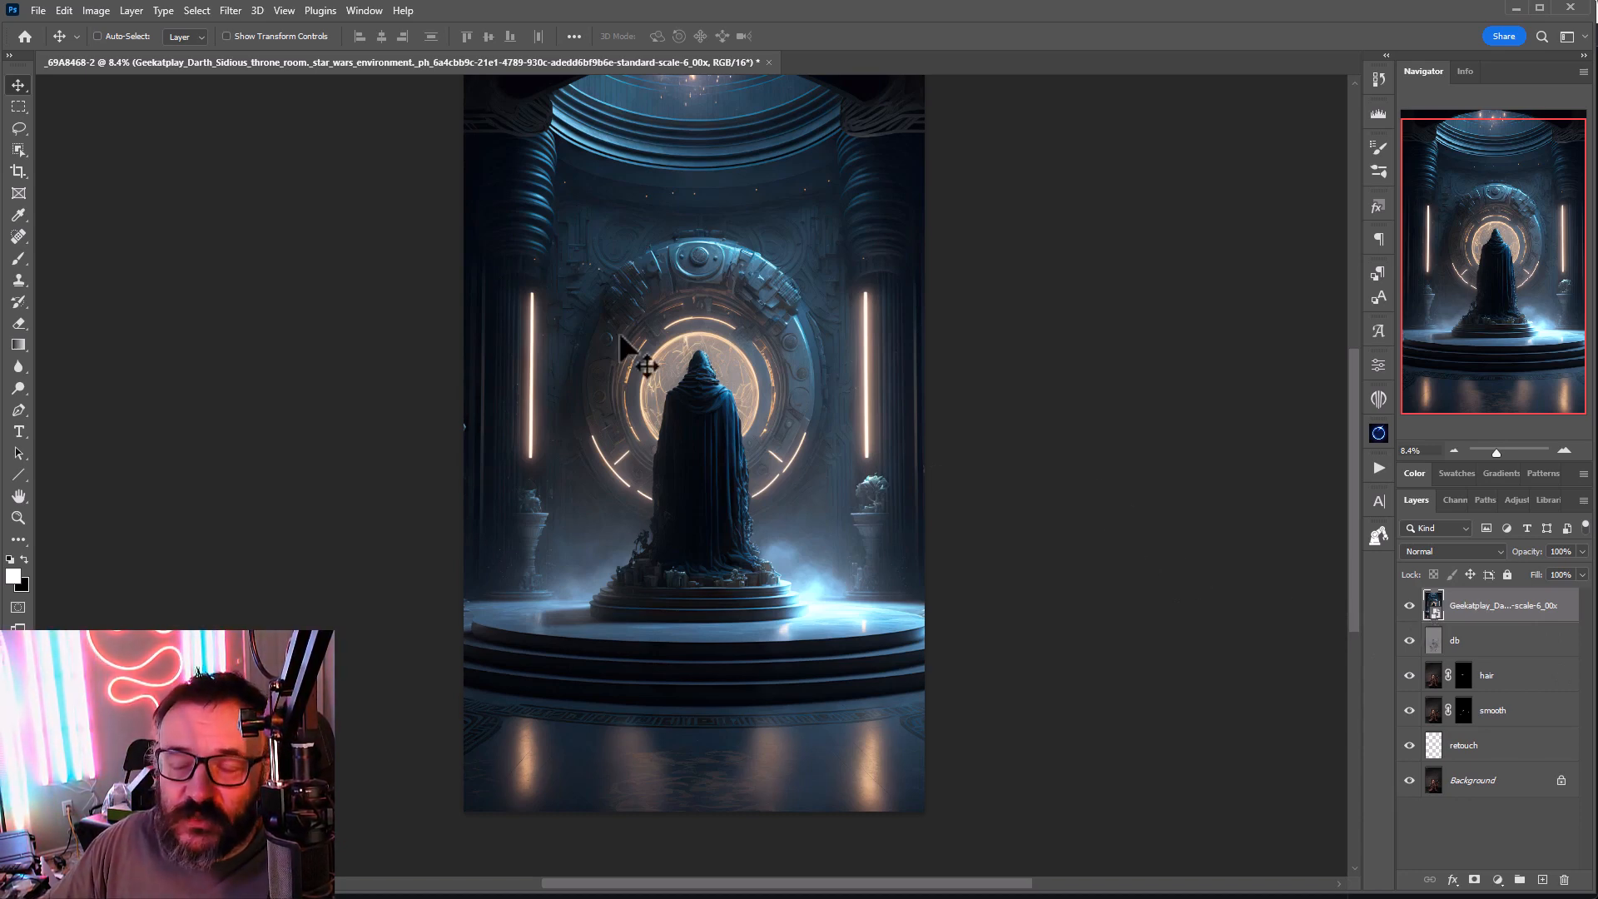
{"action": "left_click", "coordinate": [1485, 551]}
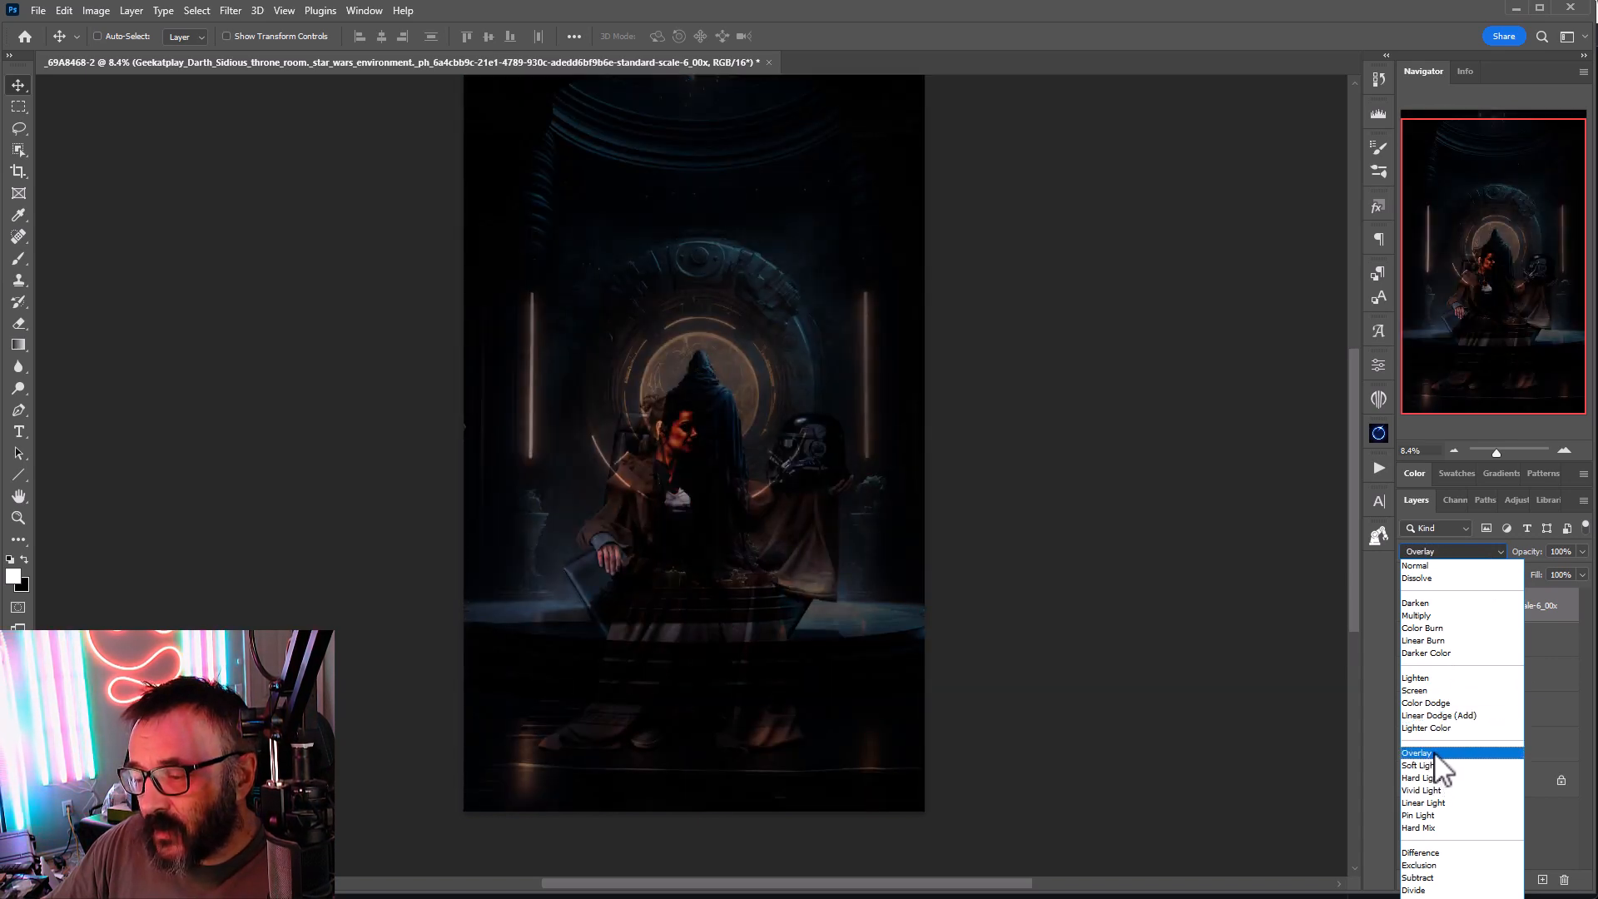
{"action": "left_click", "coordinate": [1428, 765]}
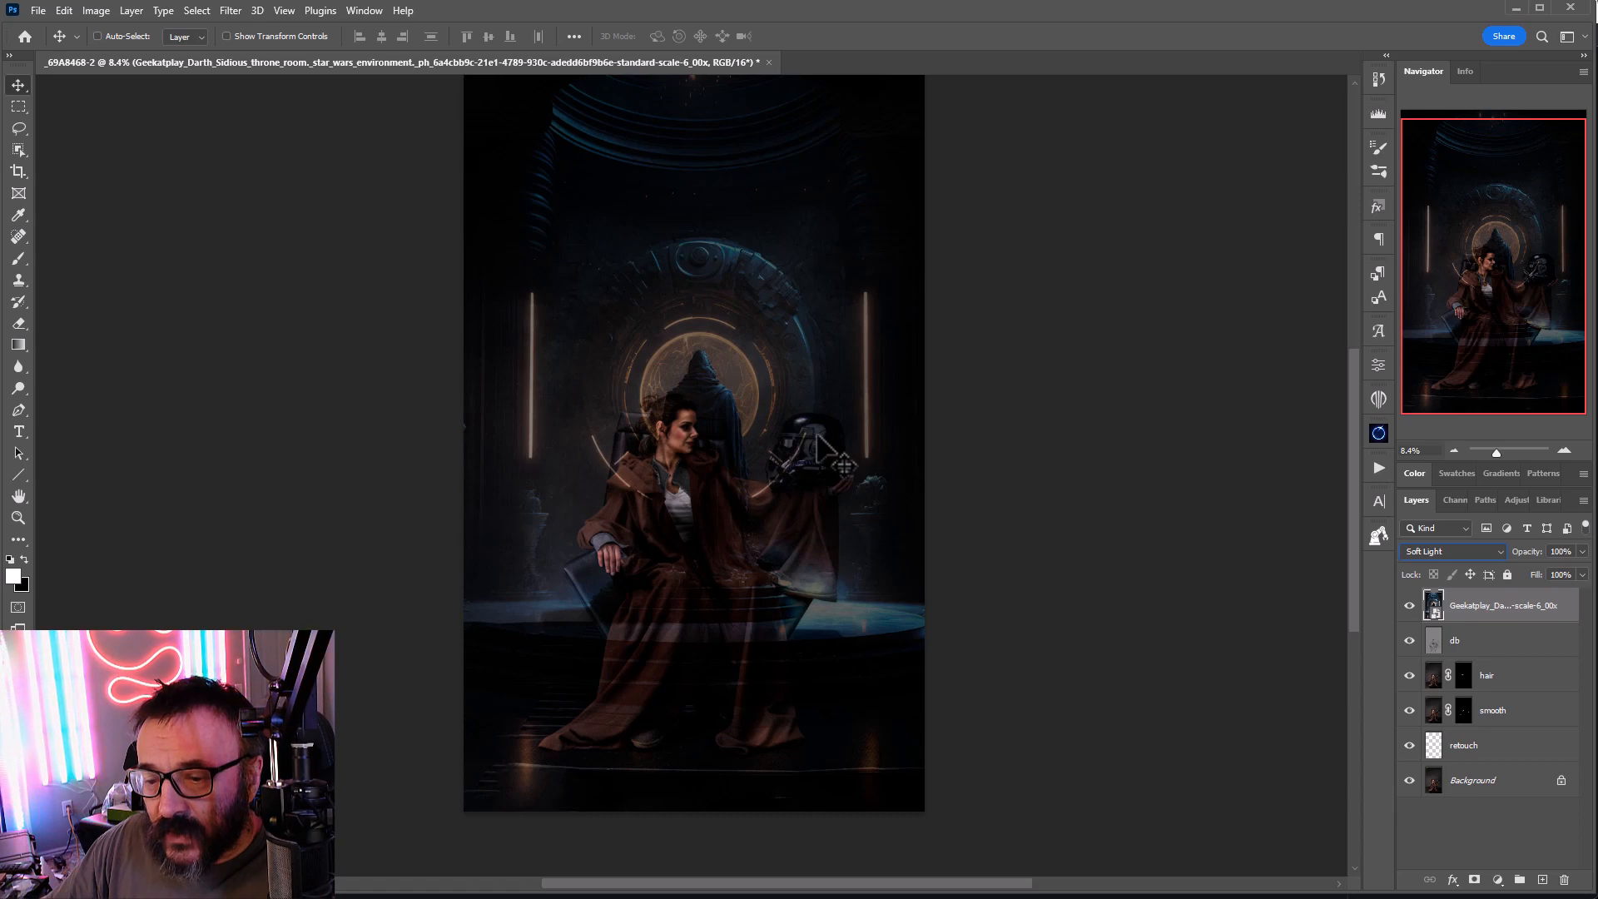
{"action": "left_click_drag", "start_coordinate": [878, 303], "coordinate": [849, 406]}
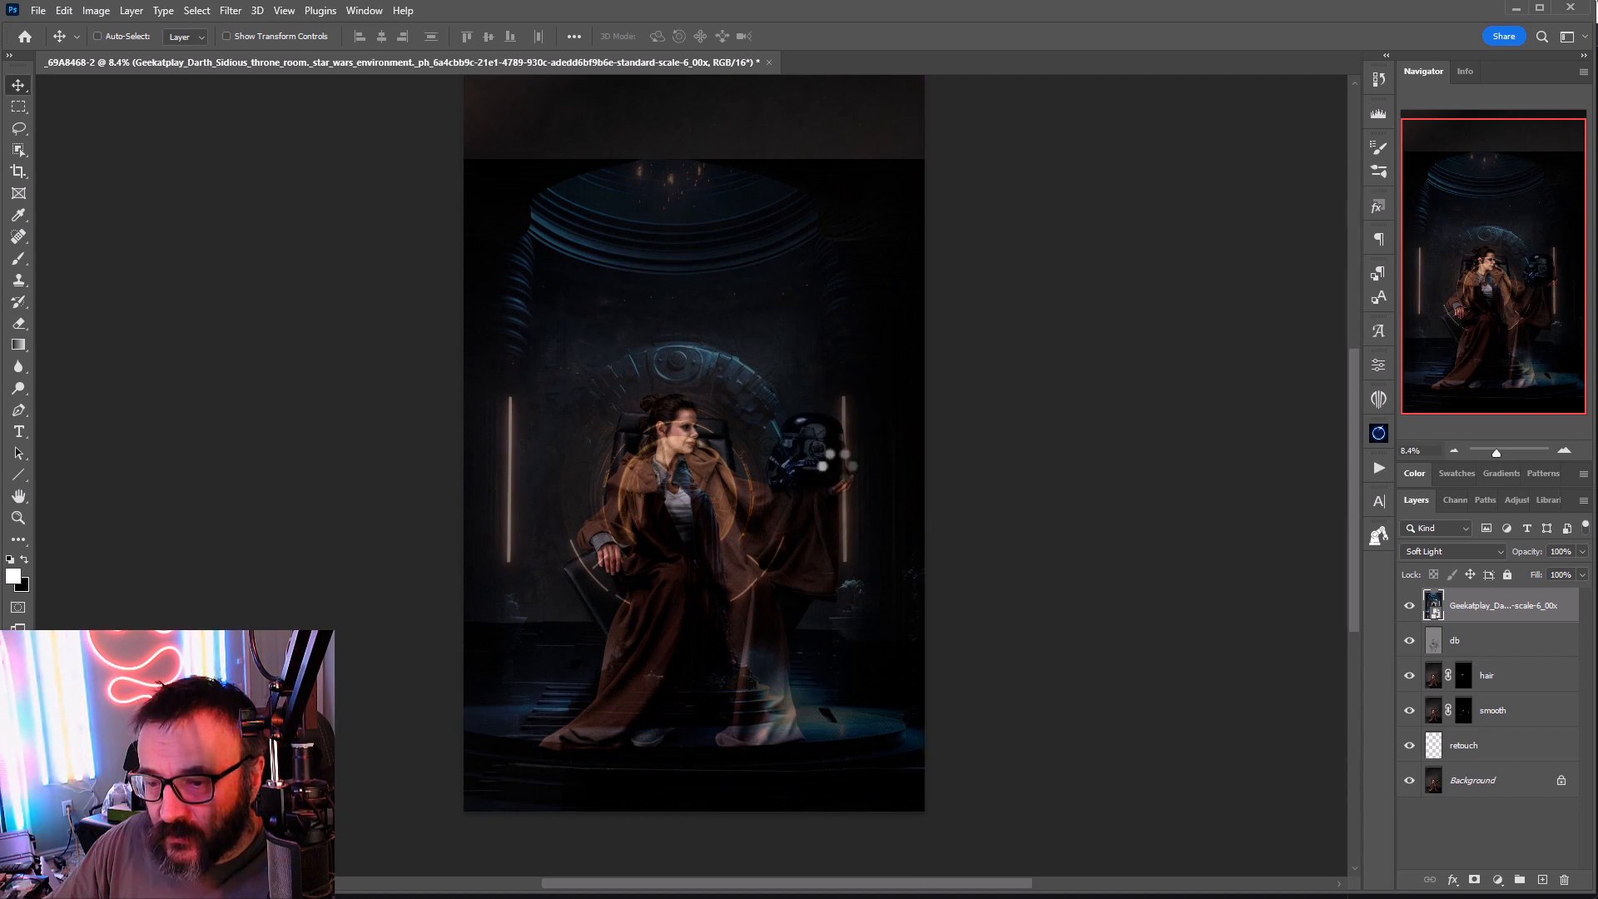
{"action": "scroll", "coordinate": [838, 468], "scroll_direction": "down", "scroll_amount": 3}
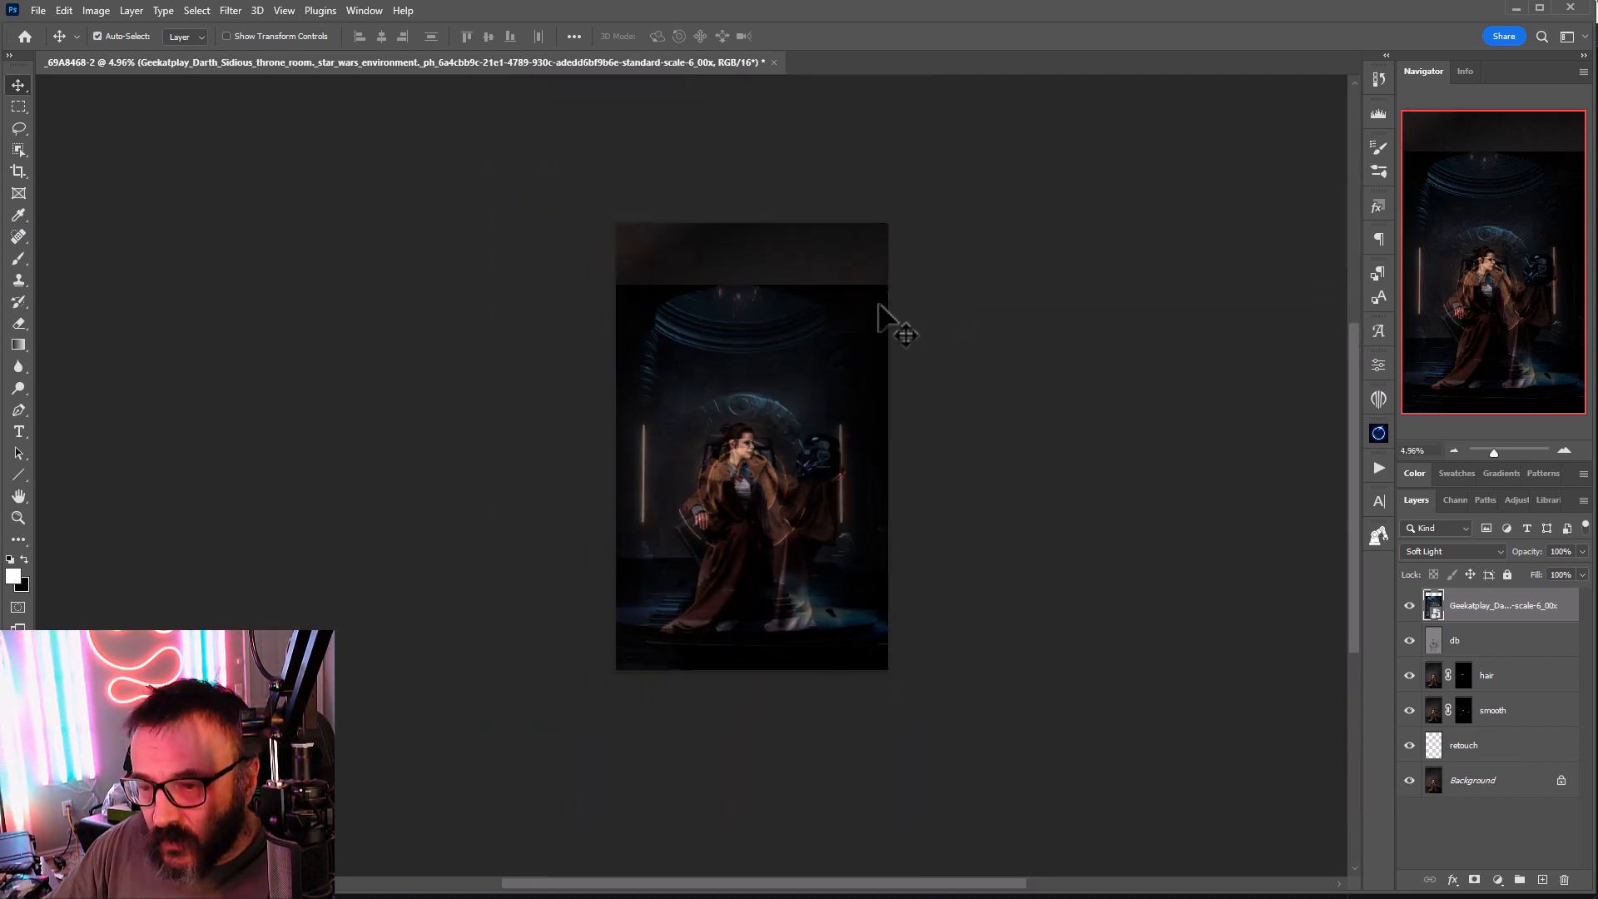
Step: Scale the Soft Light throne room layer to 34.82% and position it so its glowing disc sits behind the seated woman's head
{"action": "key", "text": "ctrl+t"}
{"action": "left_click_drag", "start_coordinate": [738, 283], "coordinate": [739, 212]}
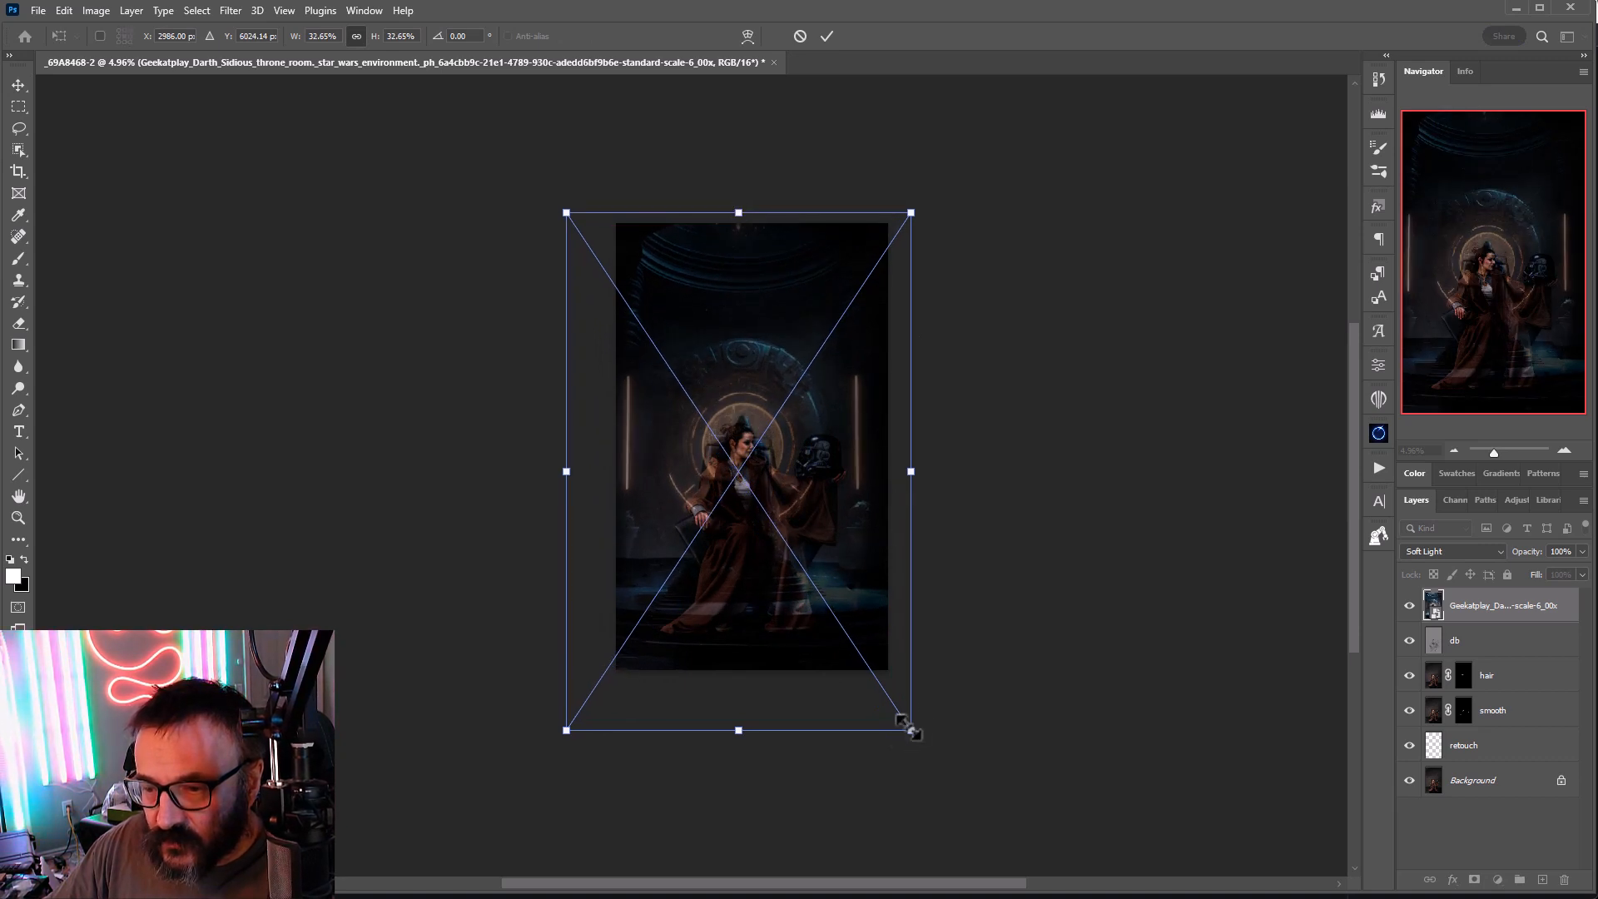
{"action": "left_click_drag", "start_coordinate": [914, 732], "coordinate": [955, 779]}
{"action": "left_click_drag", "start_coordinate": [819, 556], "coordinate": [793, 537]}
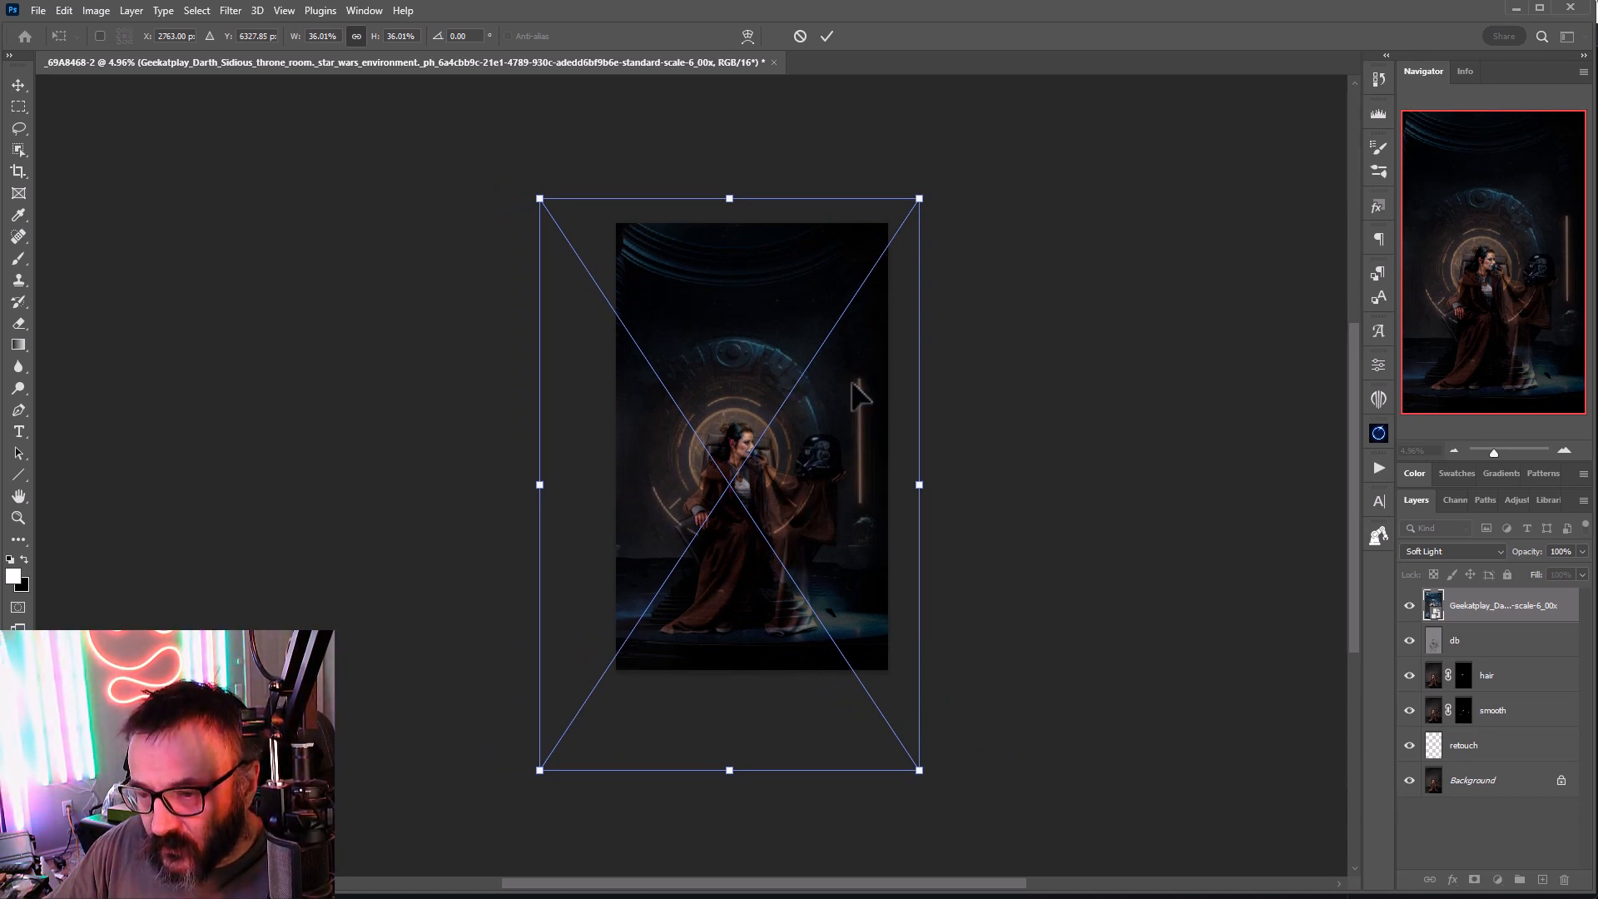
{"action": "left_click_drag", "start_coordinate": [852, 381], "coordinate": [874, 383]}
{"action": "left_click_drag", "start_coordinate": [866, 556], "coordinate": [861, 556]}
{"action": "mouse_move", "coordinate": [930, 195]}
{"action": "left_mouse_down"}
{"action": "mouse_move", "coordinate": [941, 186]}
{"action": "mouse_move", "coordinate": [923, 249]}
{"action": "mouse_move", "coordinate": [937, 215]}
{"action": "left_mouse_up"}
{"action": "left_click_drag", "start_coordinate": [869, 427], "coordinate": [869, 428]}
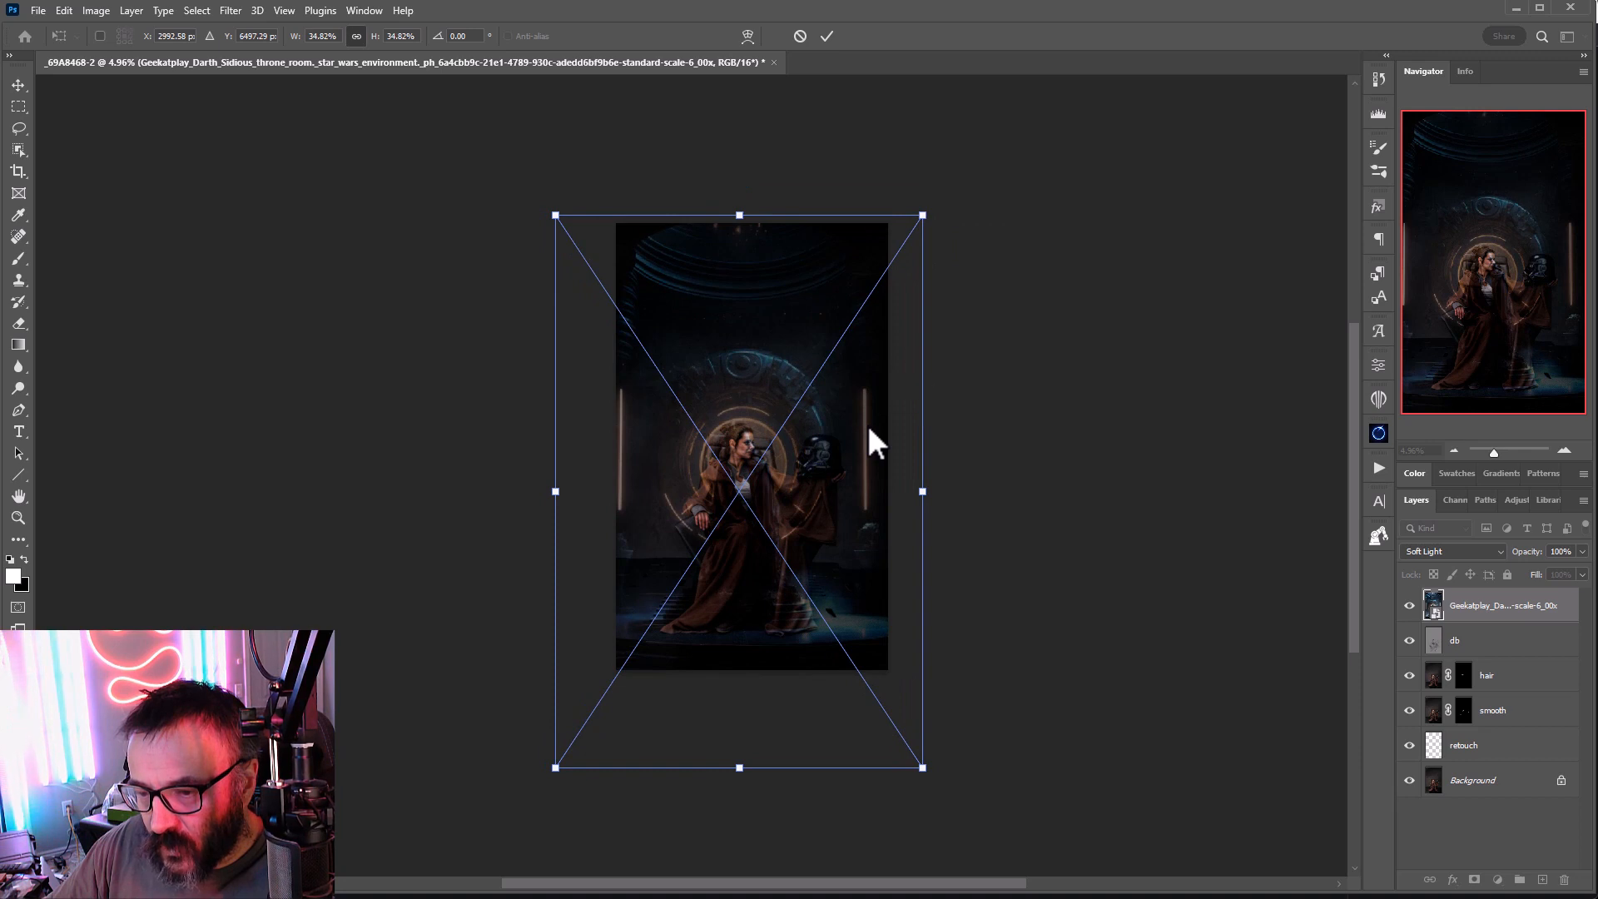
{"action": "key", "text": "Return"}
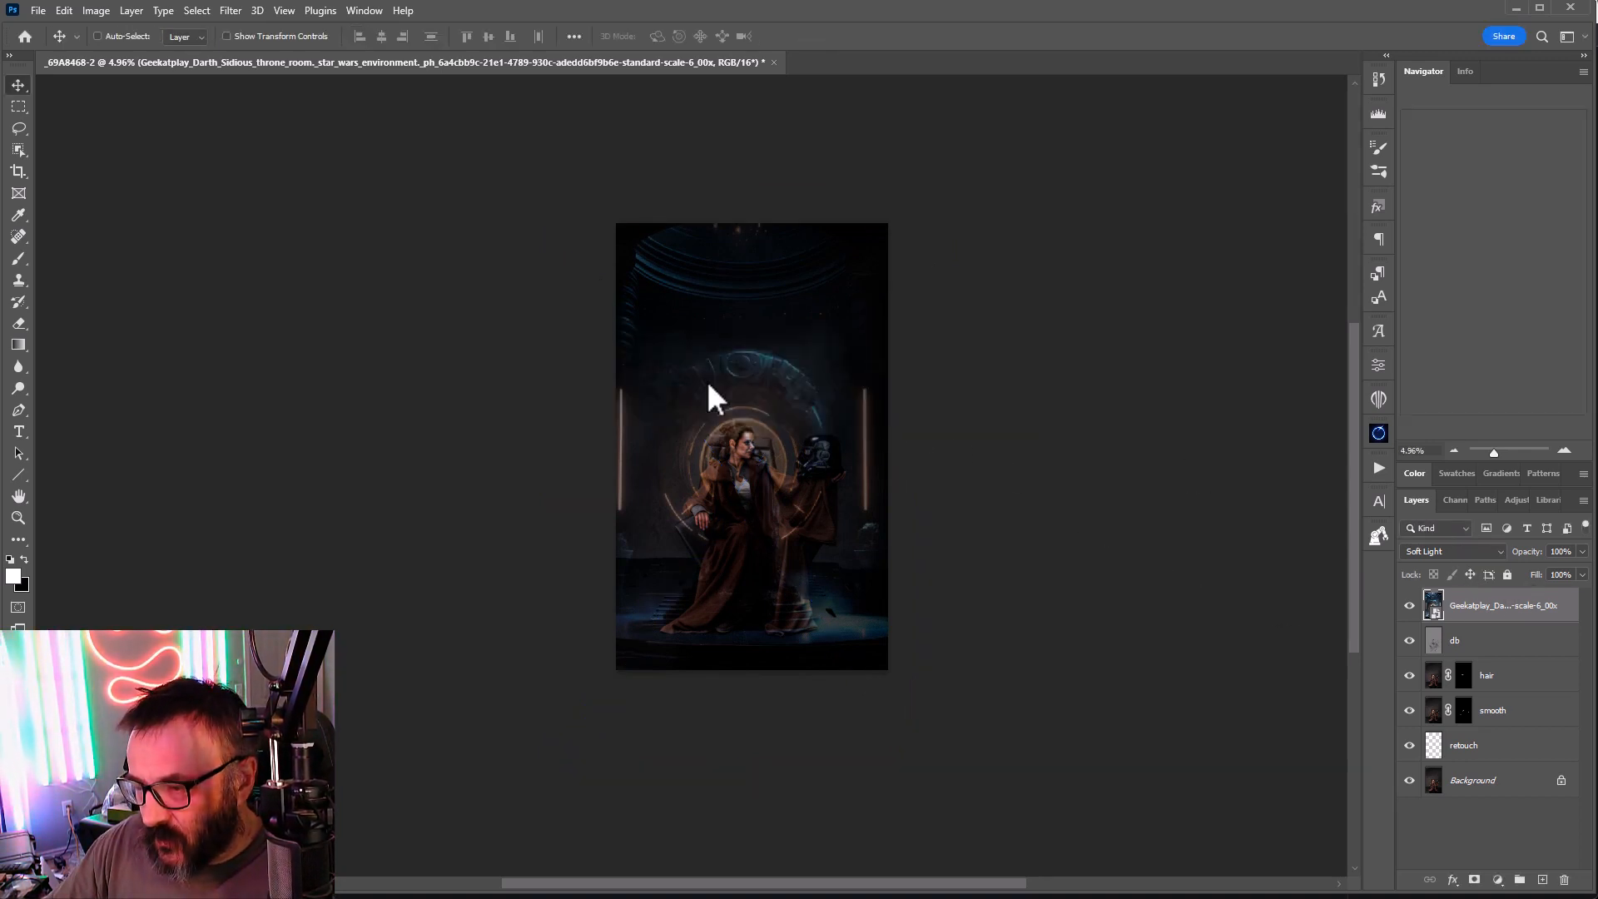
{"action": "scroll", "coordinate": [750, 511], "scroll_direction": "up", "scroll_amount": 3}
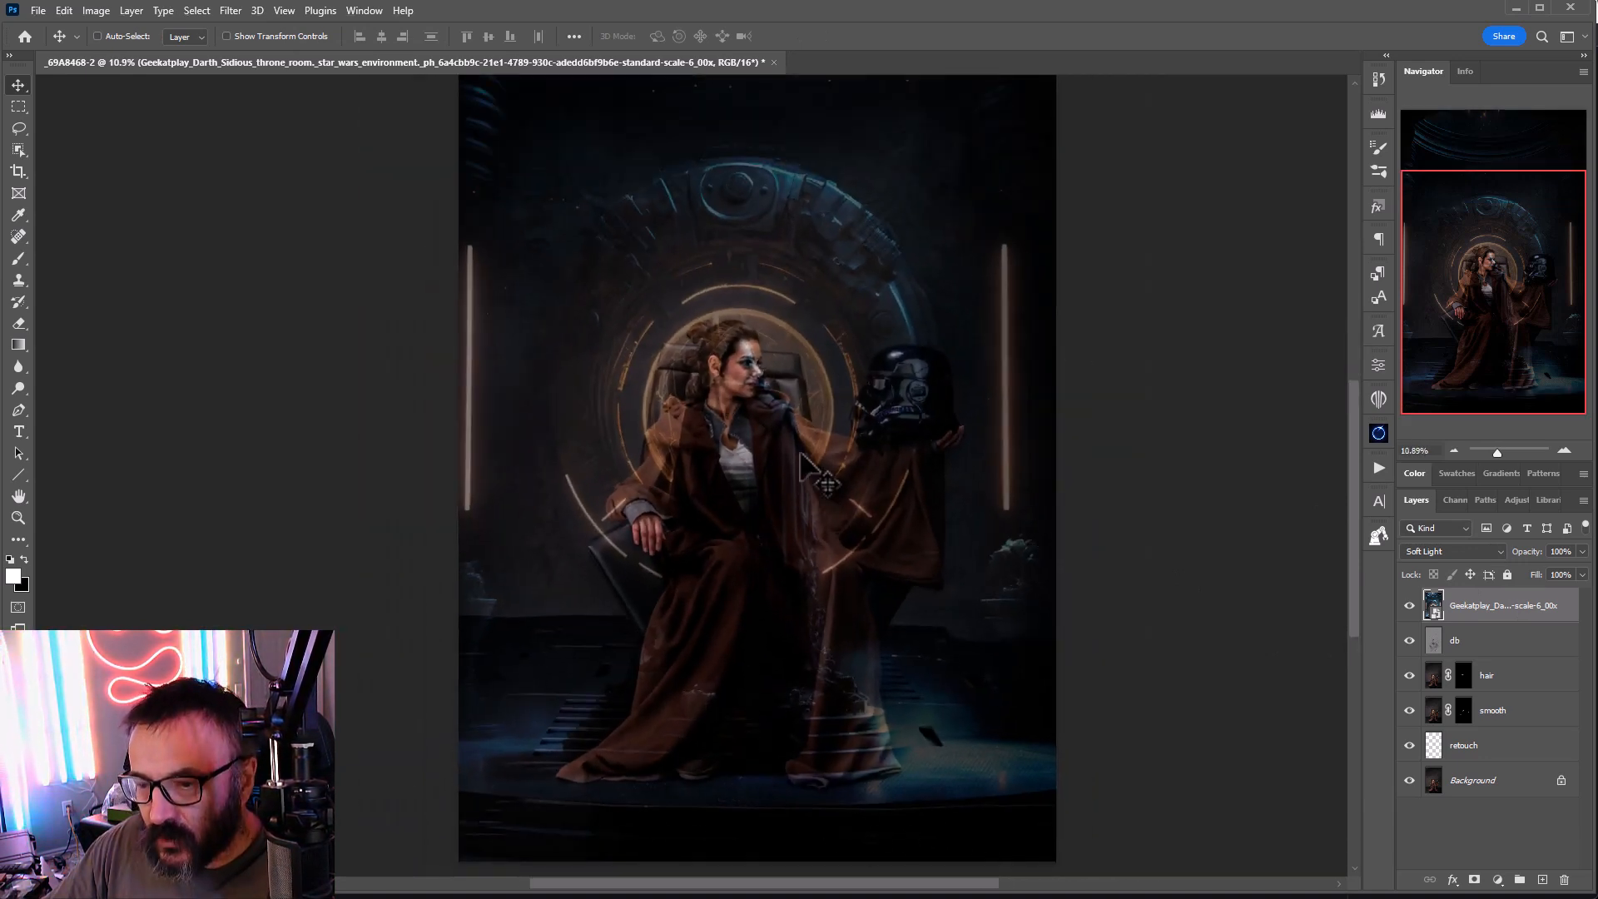
{"action": "scroll", "coordinate": [811, 470], "scroll_direction": "down", "scroll_amount": 2}
{"action": "scroll", "coordinate": [812, 471], "scroll_direction": "down", "scroll_amount": 1}
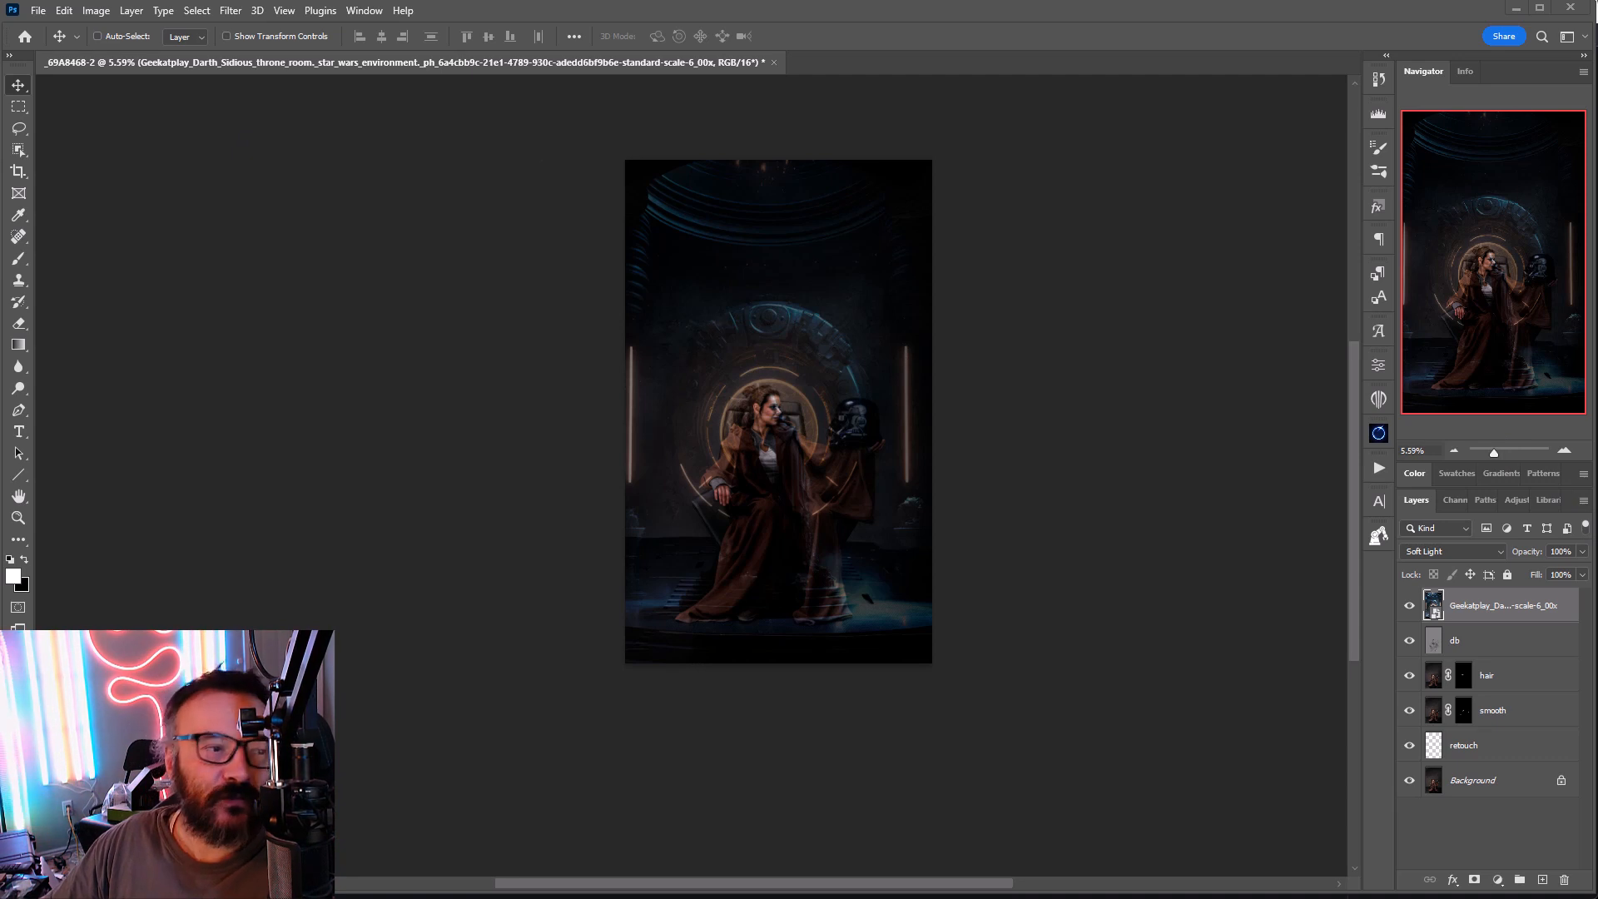
Step: Place the upscaled twin-tower cathedral throne room image above the other layers and enlarge it to fill the canvas
{"action": "left_click_drag", "start_coordinate": [846, 421], "coordinate": [845, 421]}
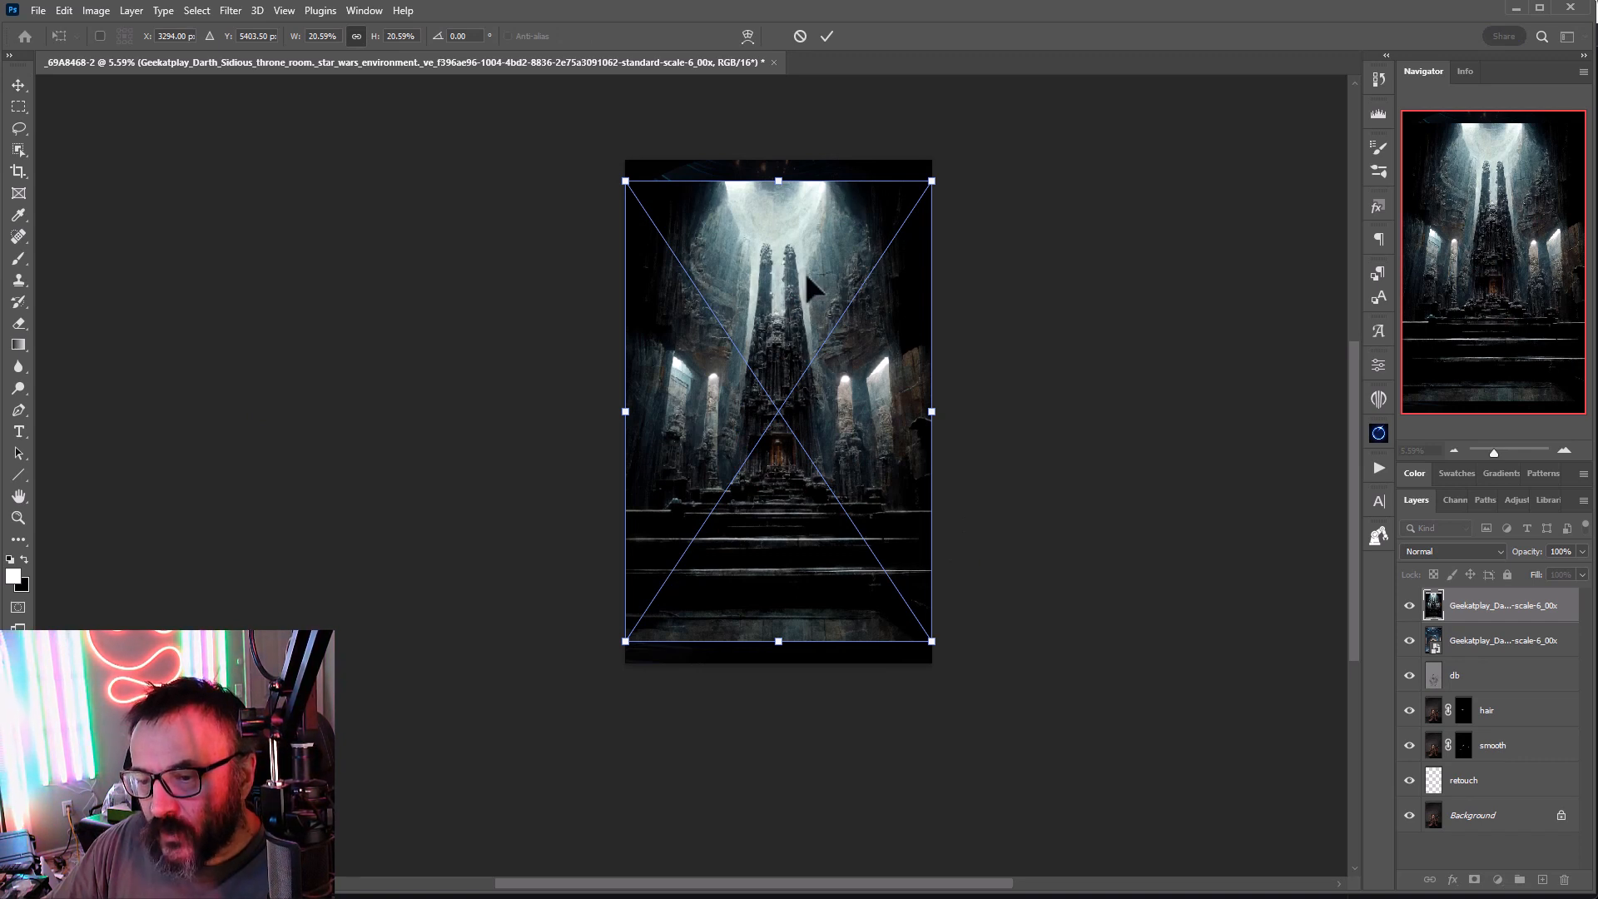
{"action": "left_click_drag", "start_coordinate": [779, 181], "coordinate": [778, 159]}
{"action": "left_click_drag", "start_coordinate": [780, 656], "coordinate": [788, 708]}
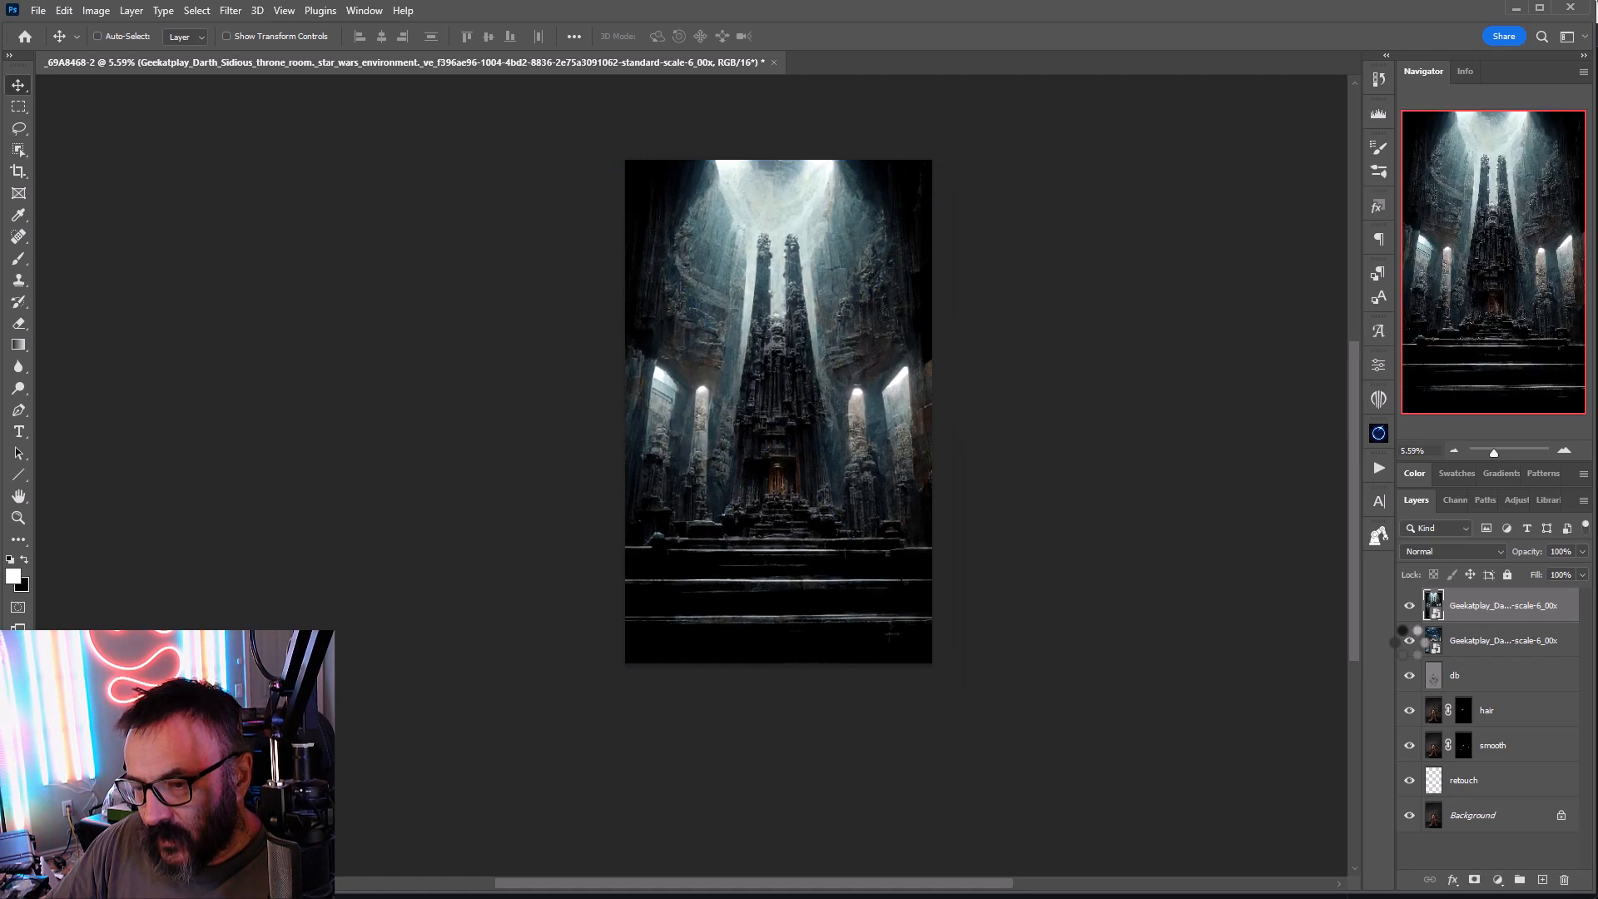
Step: Hide the hooded-figure throne room layer and change the twin-tower layer's blending mode to let the portrait show through
{"action": "left_click", "coordinate": [1409, 641]}
{"action": "left_click", "coordinate": [1471, 550]}
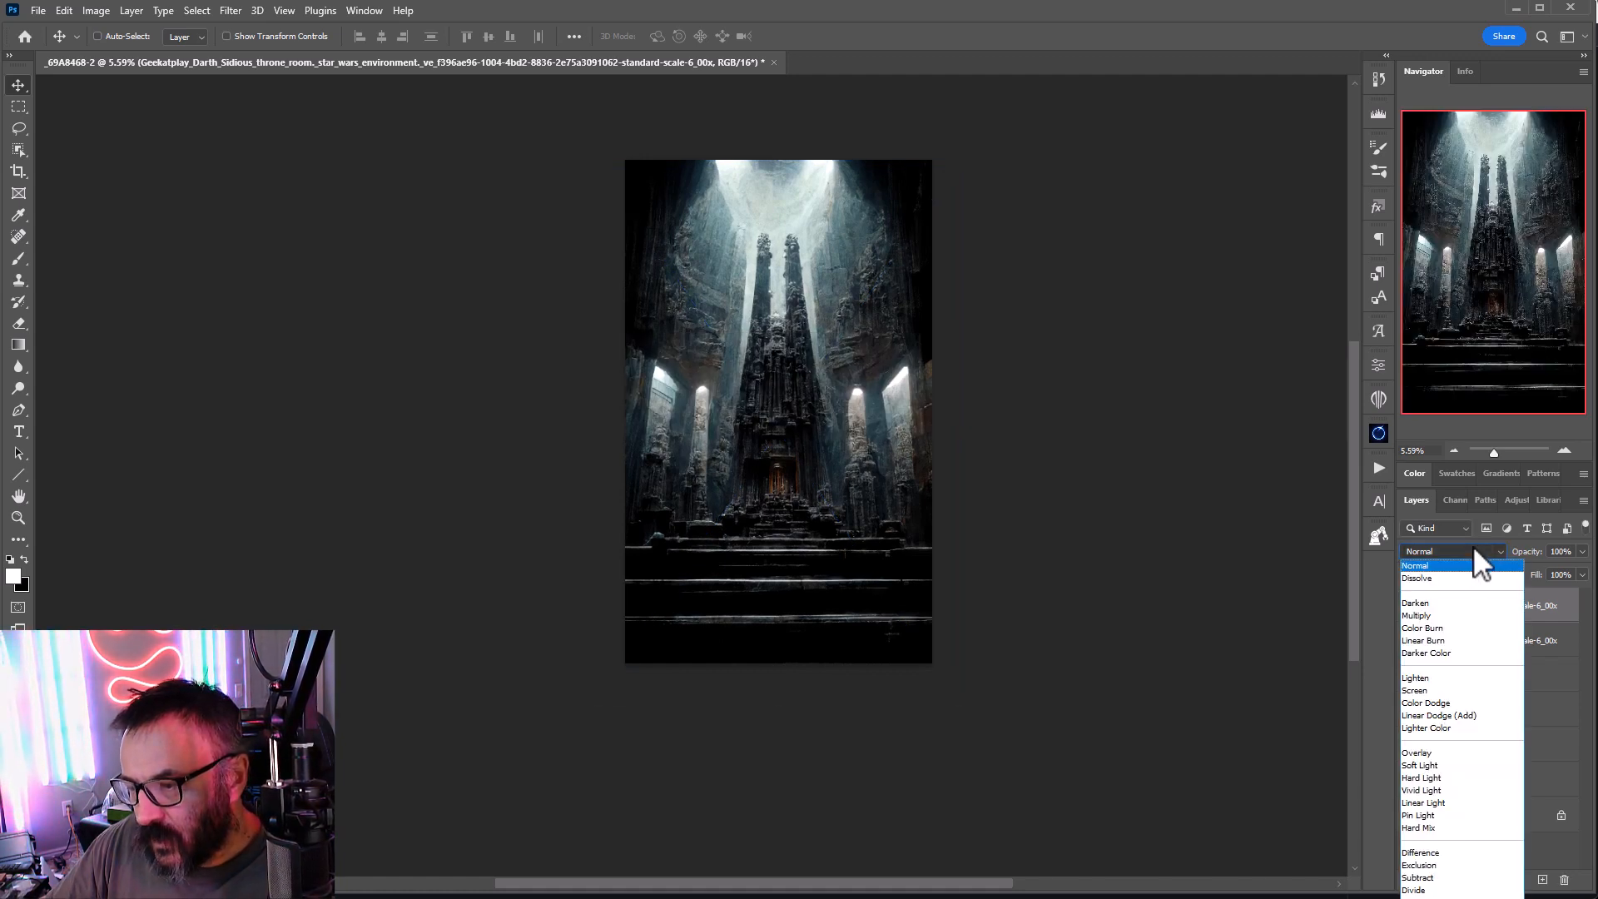
{"action": "left_click", "coordinate": [1453, 759]}
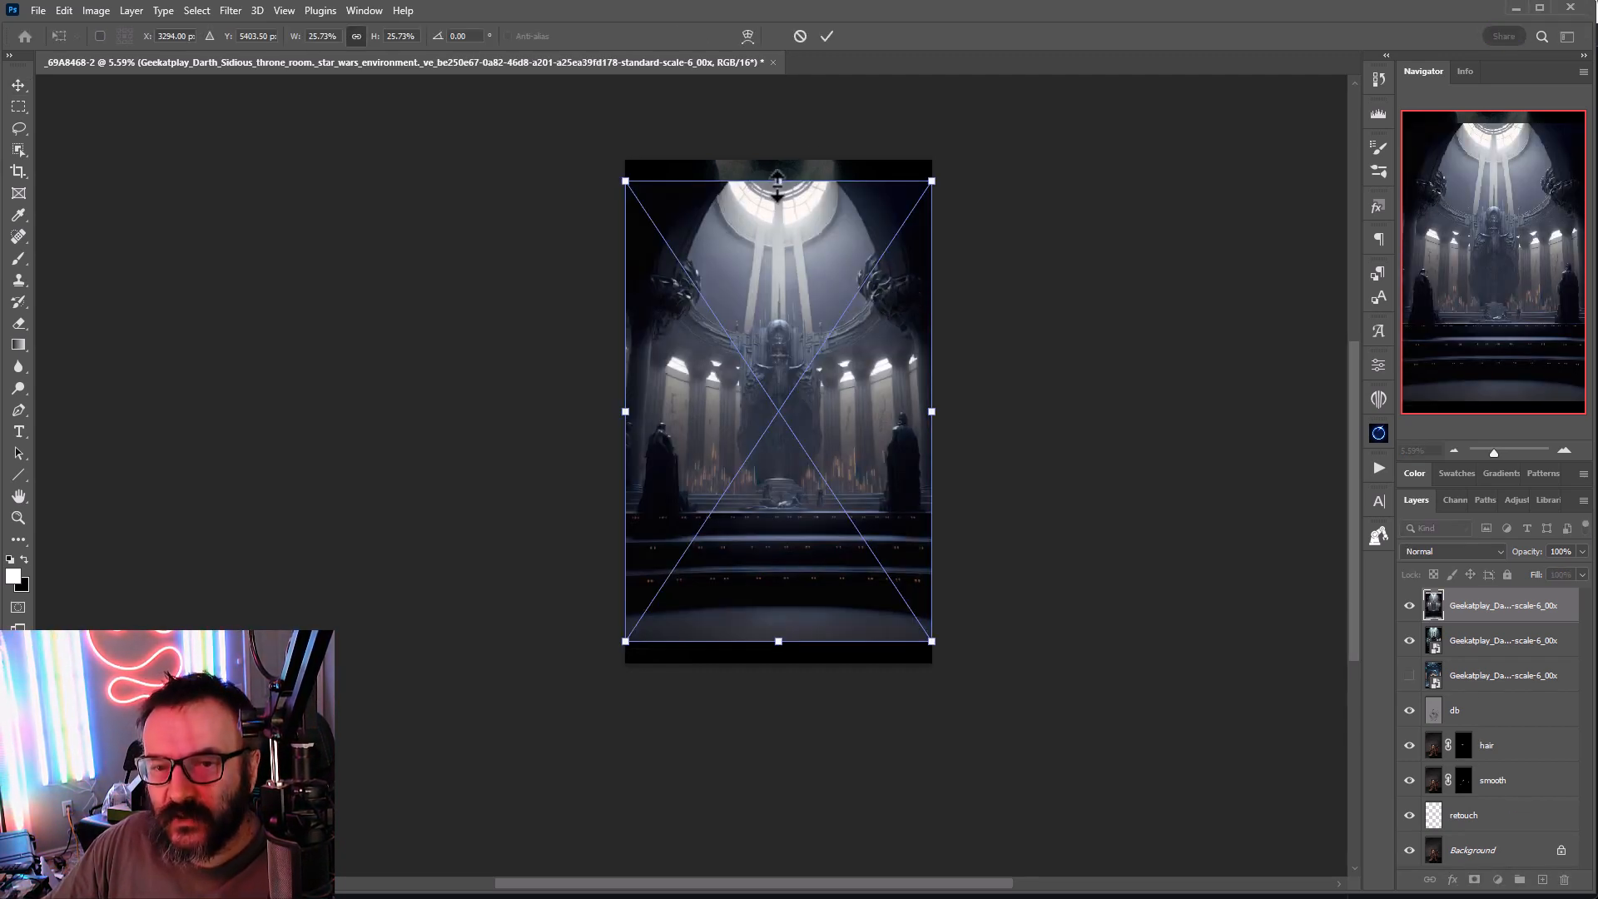
Step: Scale the newly placed throne room image with the round skylight to 28.94% so it fills the canvas
{"action": "left_click_drag", "start_coordinate": [778, 175], "coordinate": [787, 160]}
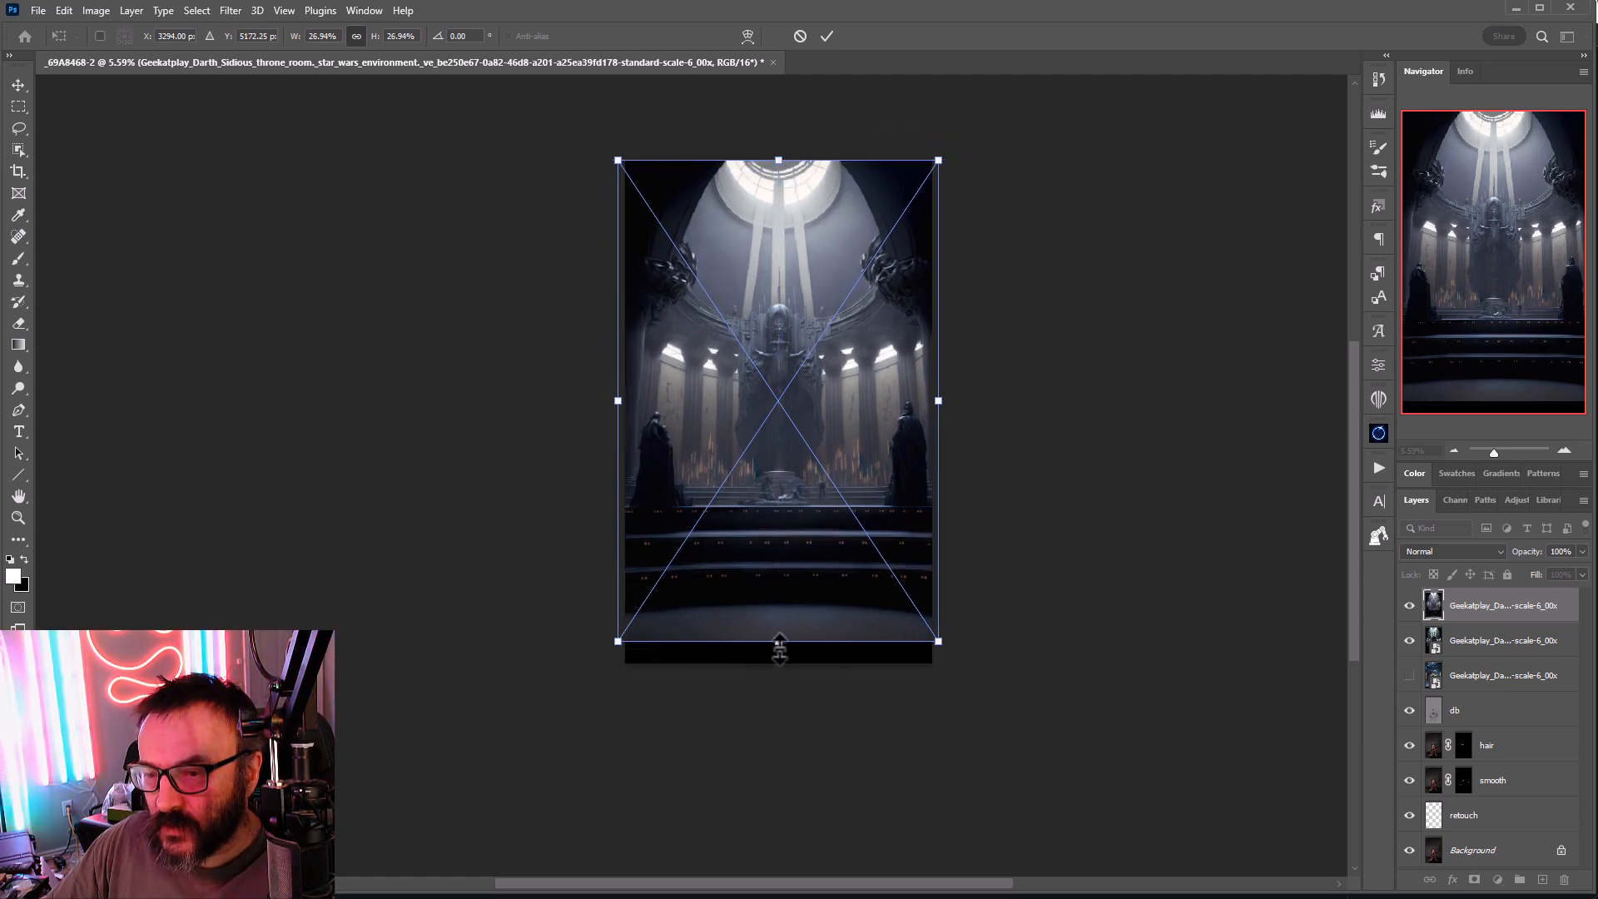
{"action": "left_click_drag", "start_coordinate": [779, 649], "coordinate": [799, 699]}
{"action": "left_click_drag", "start_coordinate": [857, 516], "coordinate": [855, 496]}
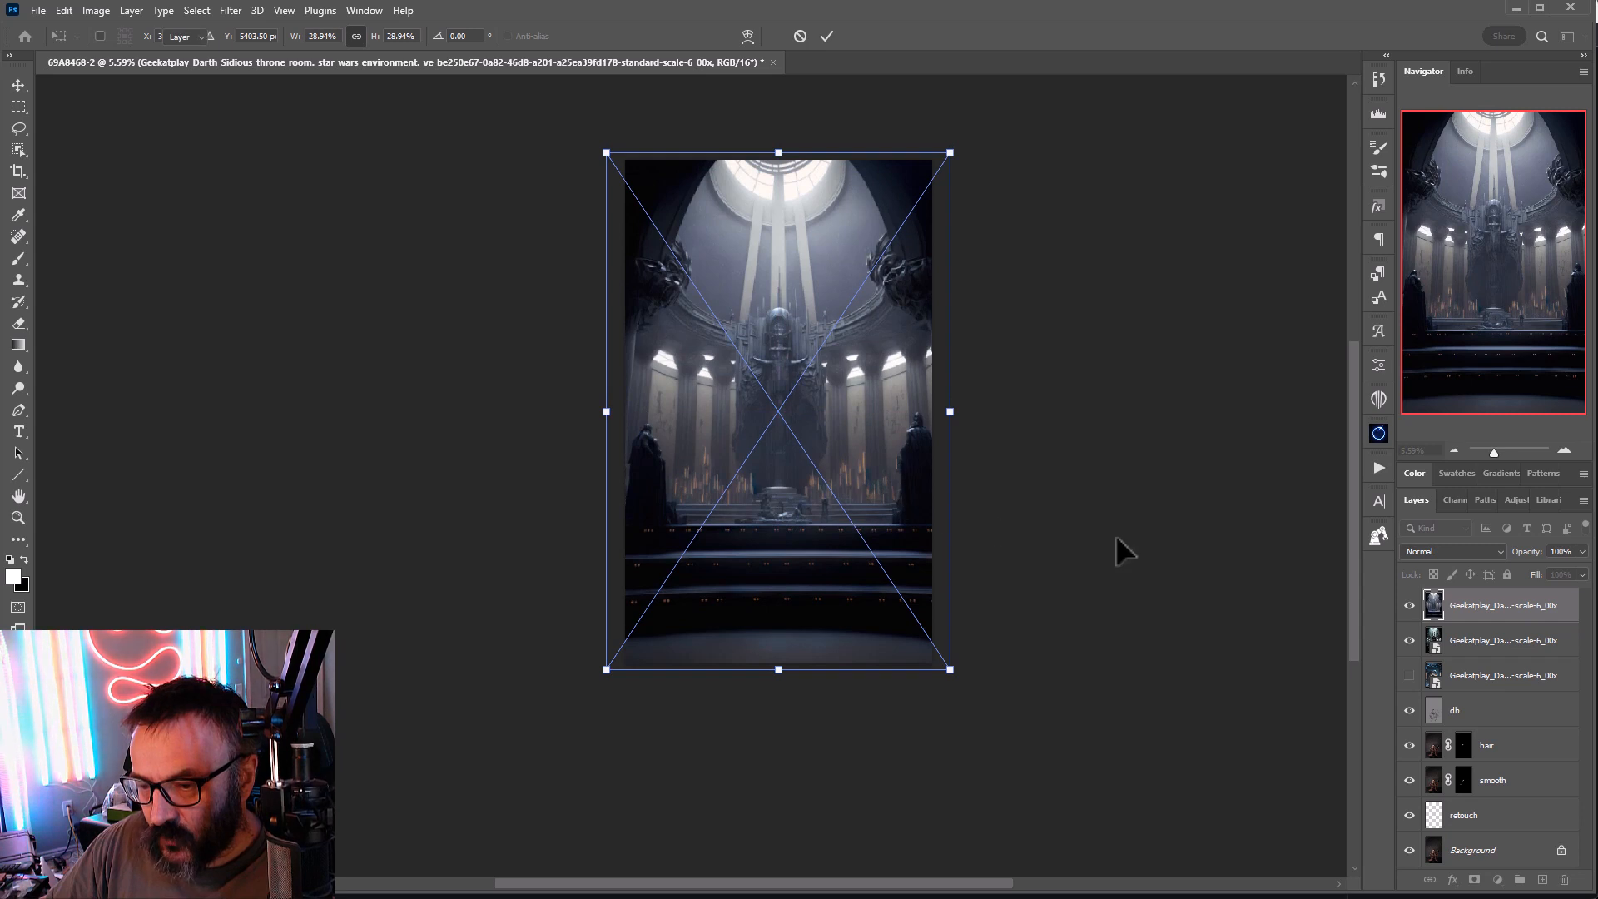
{"action": "key", "text": "Return"}
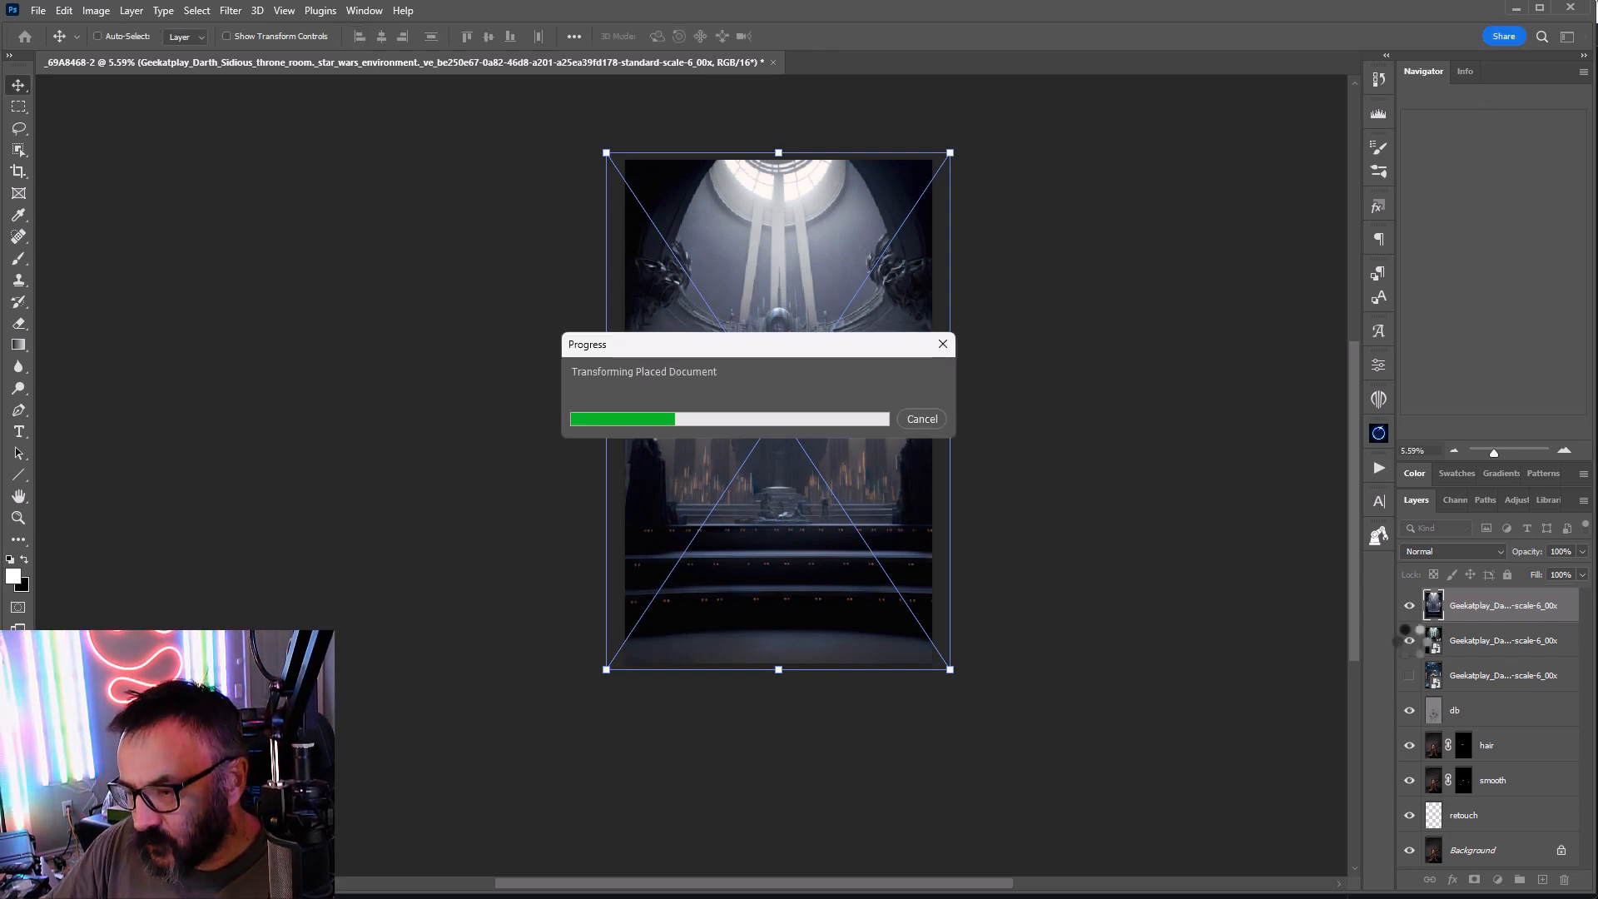
Step: Hide the twin-tower layer and set the round-skylight throne room layer's blending mode to Soft Light
{"action": "left_click", "coordinate": [1409, 640]}
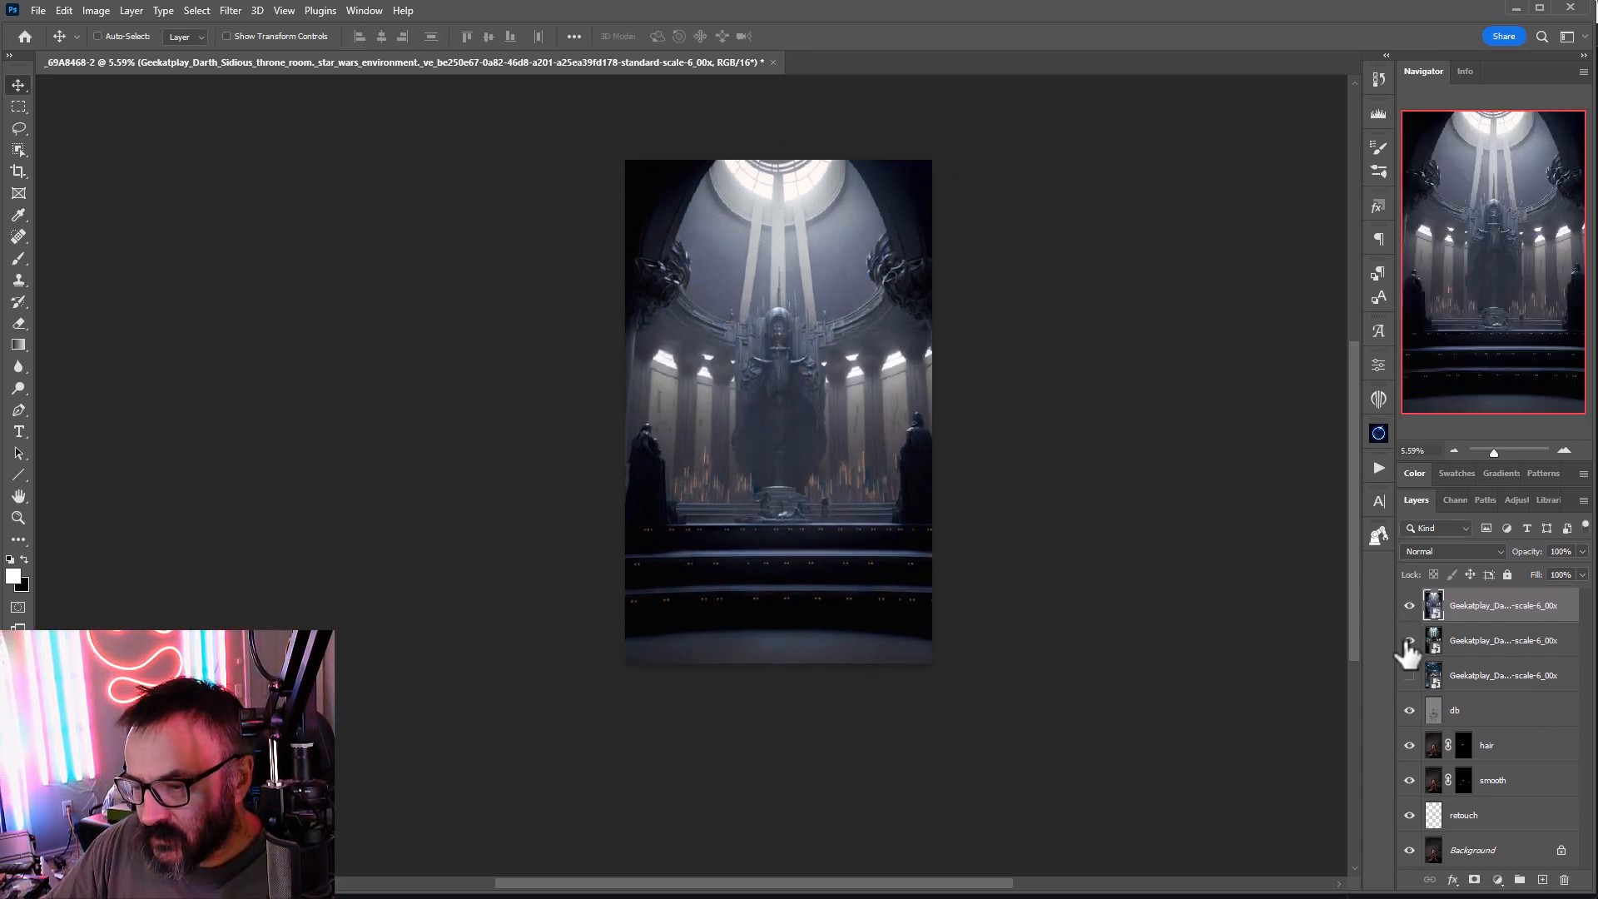
{"action": "left_click", "coordinate": [1468, 553]}
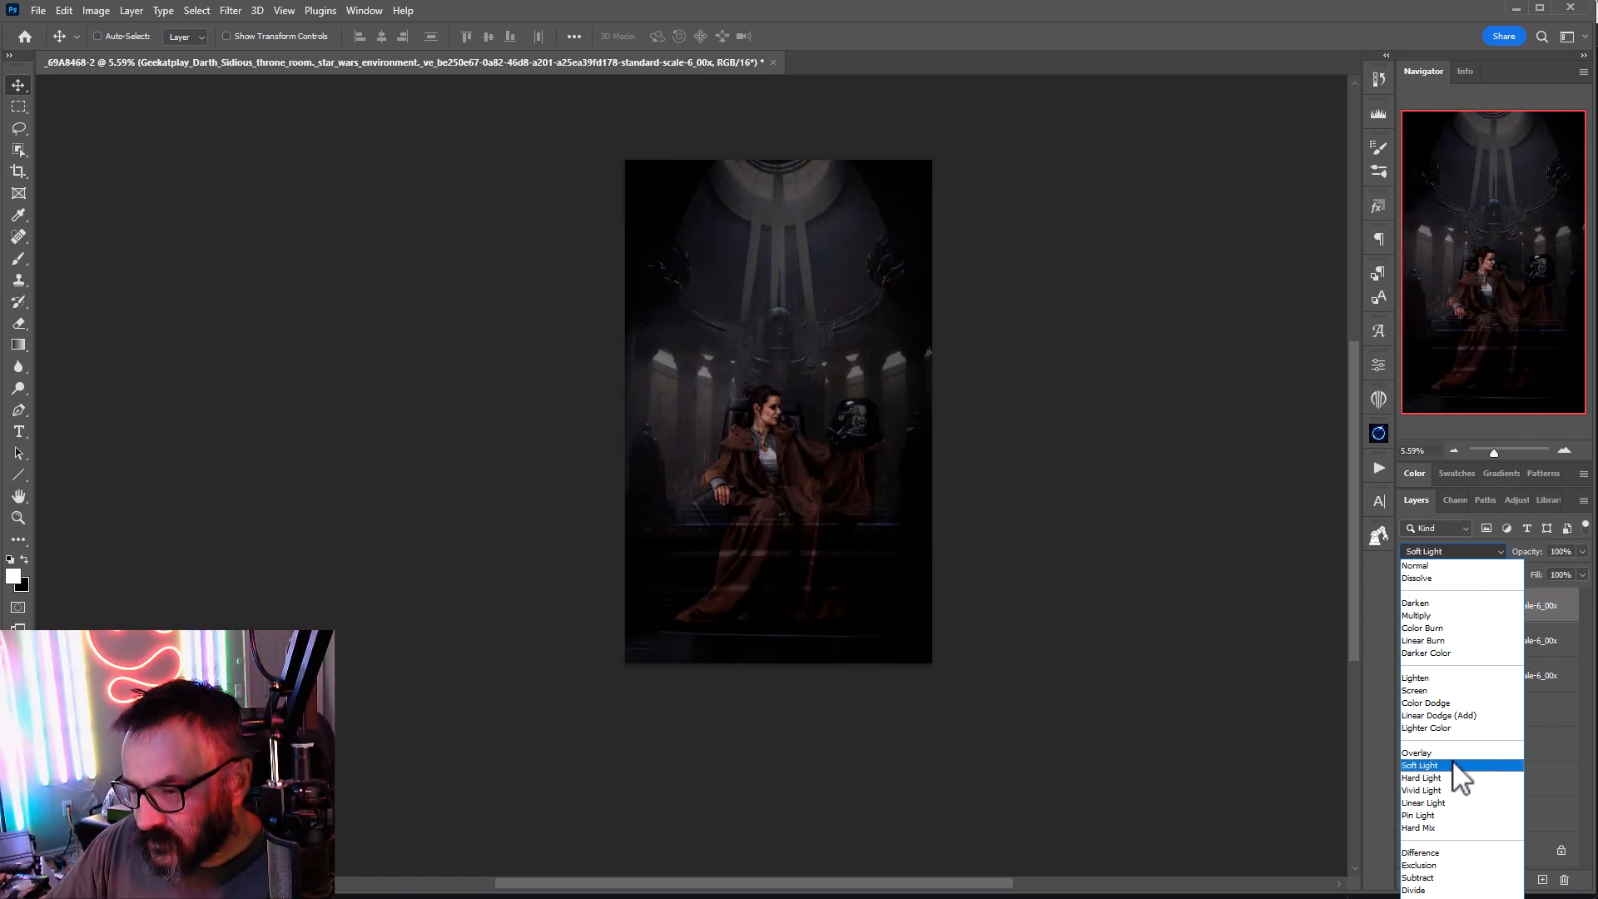
{"action": "left_click", "coordinate": [1456, 764]}
{"action": "scroll", "coordinate": [820, 495], "scroll_direction": "up", "scroll_amount": 3}
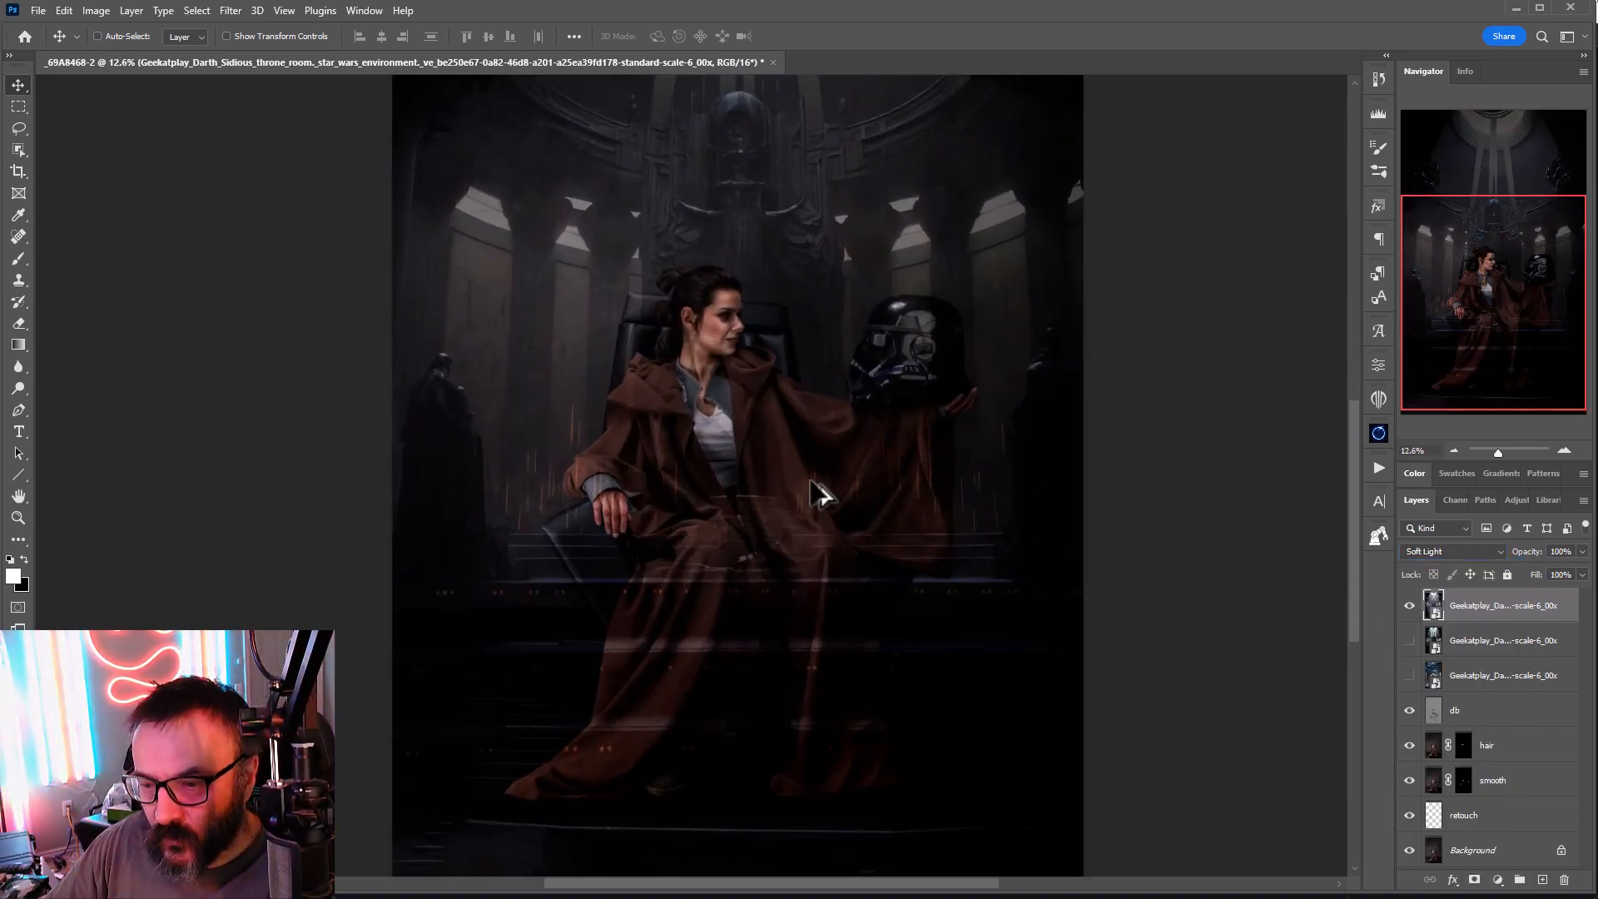
{"action": "scroll", "coordinate": [820, 495], "scroll_direction": "down", "scroll_amount": 2}
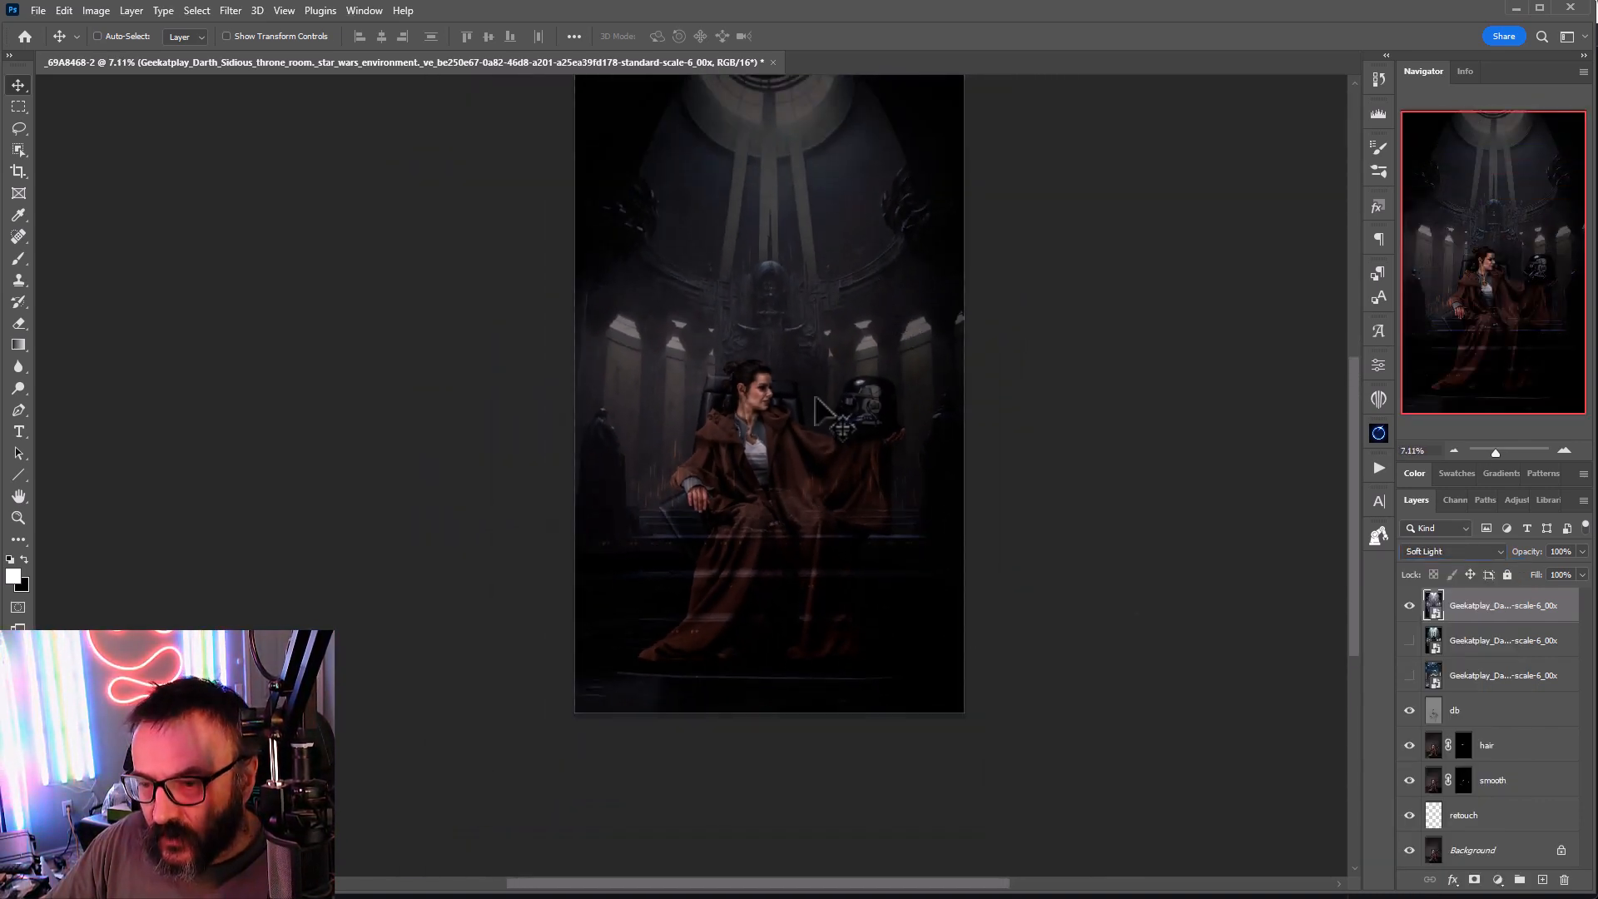
Step: Hide the round-skylight throne room layer and show the hooded-figure throne room layer again
{"action": "left_click", "coordinate": [1409, 606]}
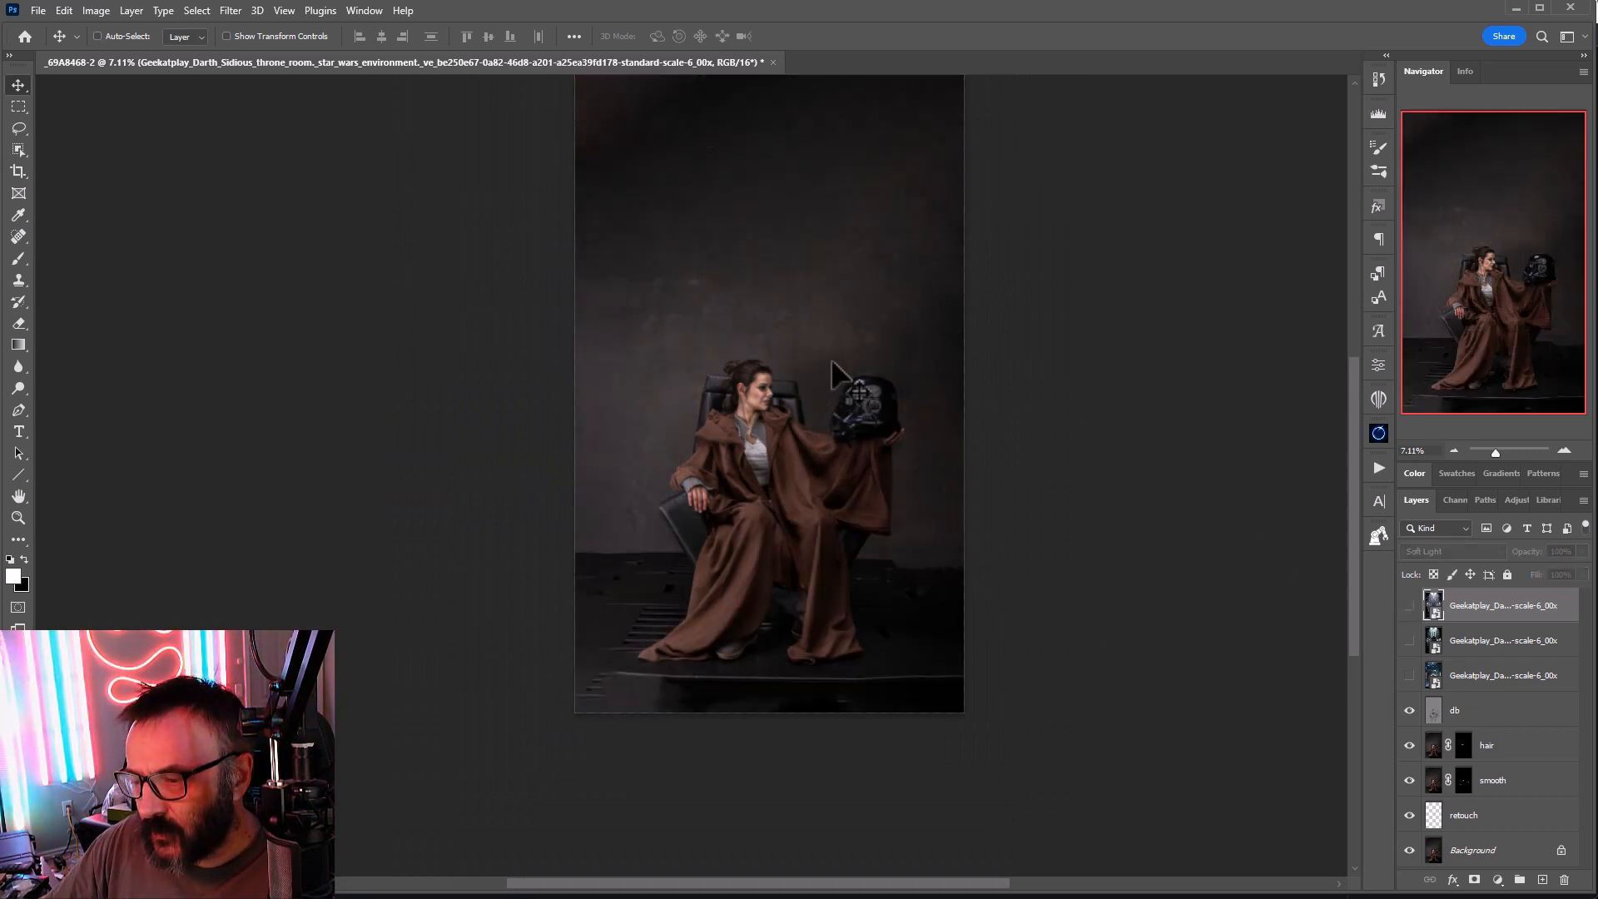
{"action": "left_click", "coordinate": [1410, 676]}
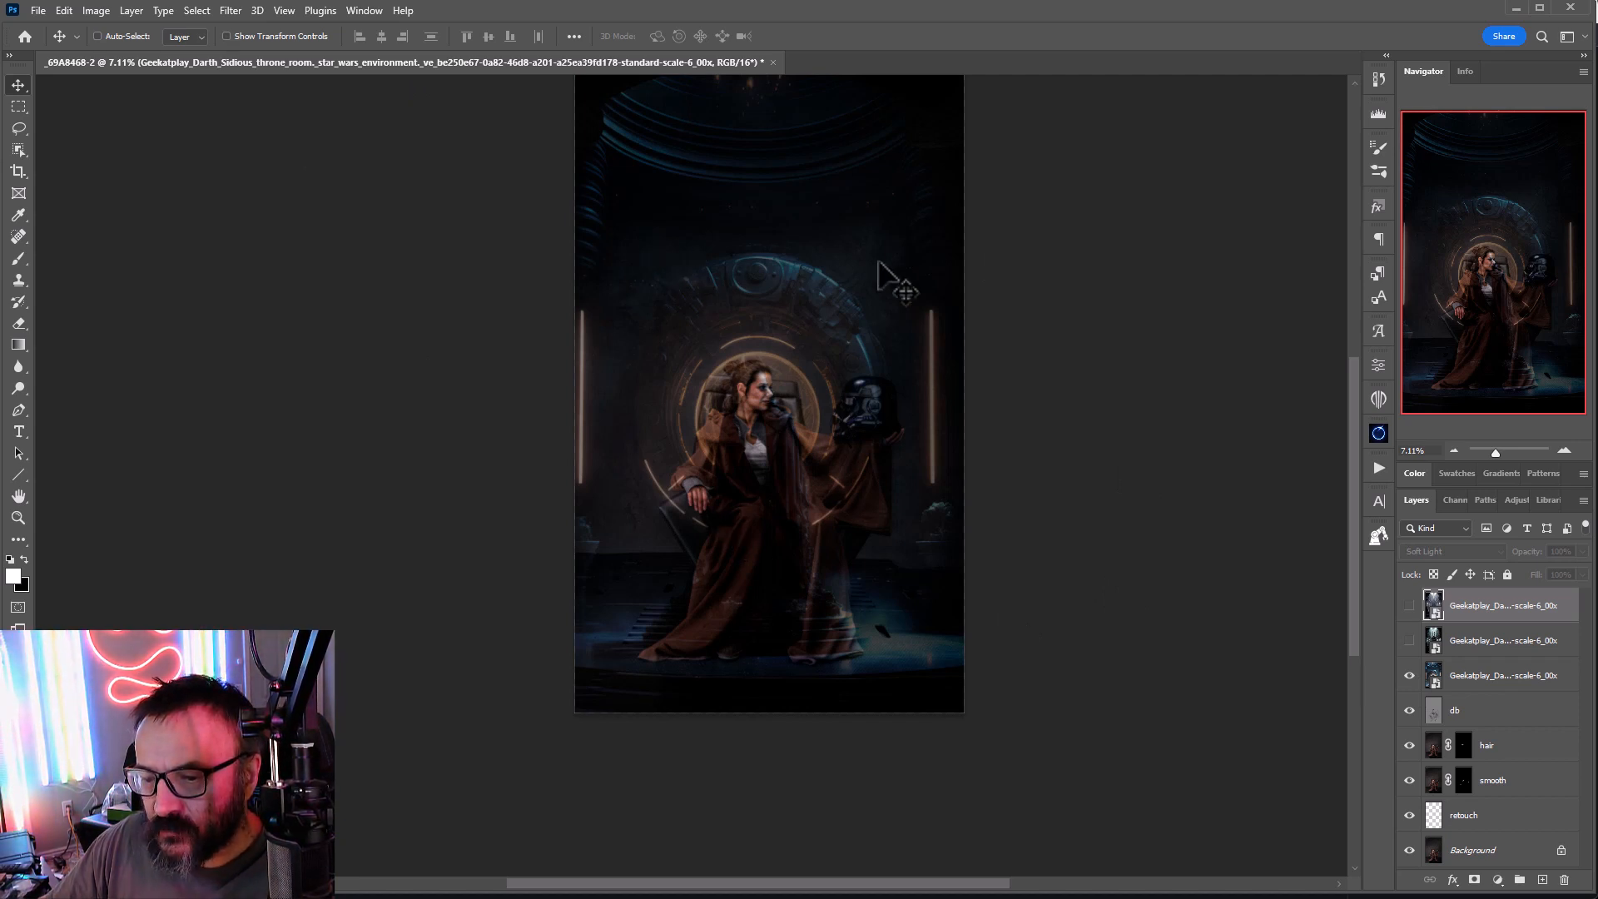
{"action": "key", "text": "ctrl"}
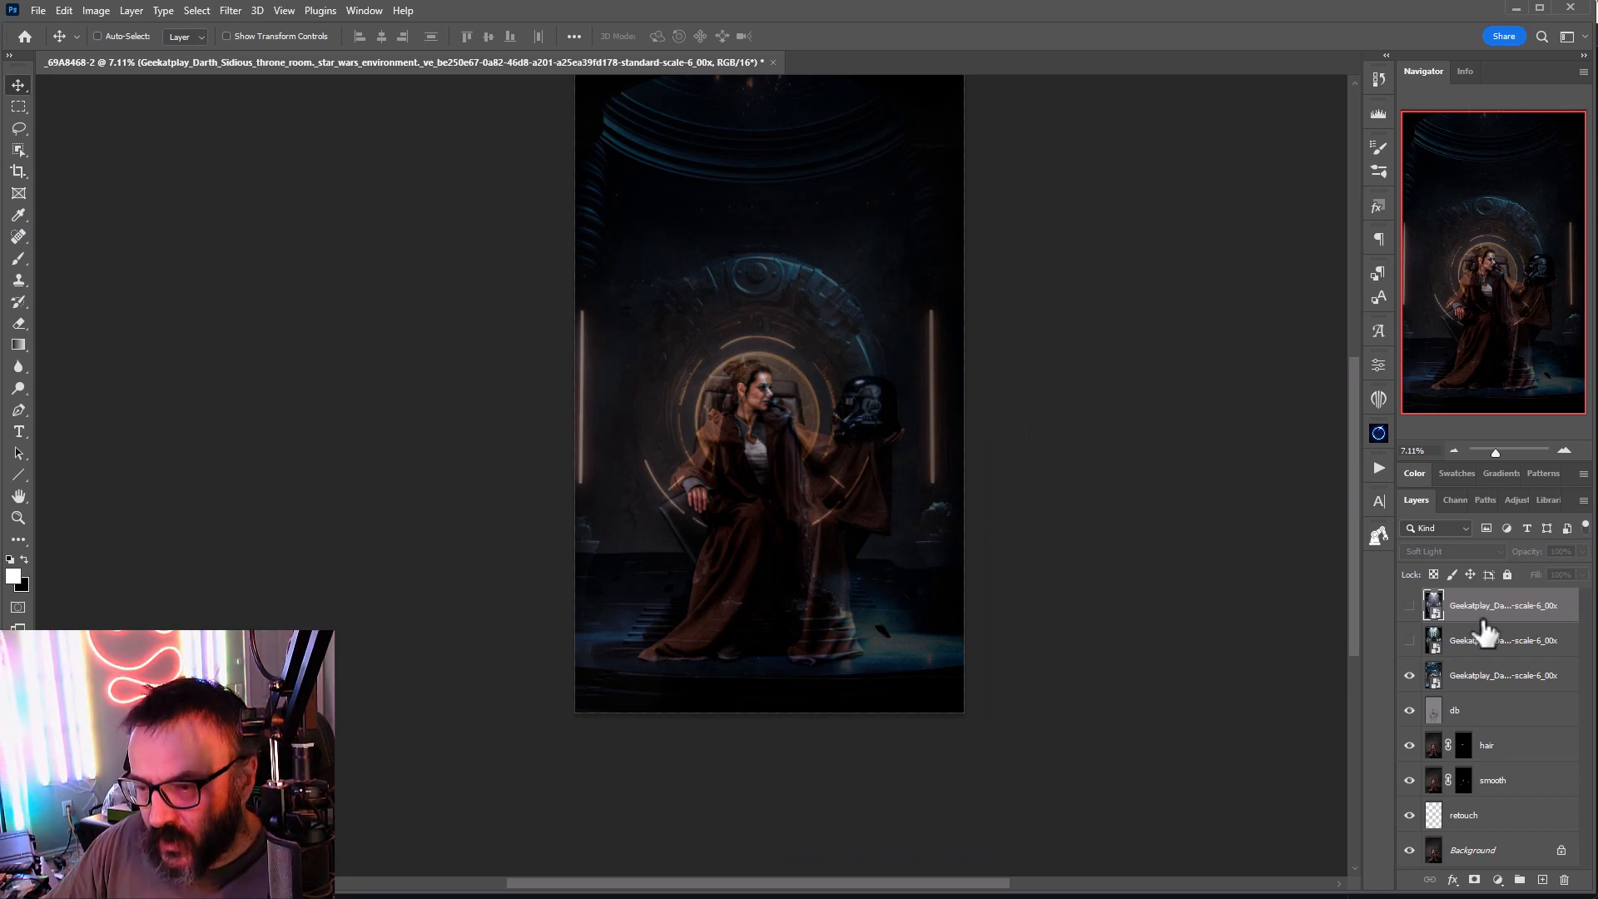
Step: Enlarge the hooded-figure throne room layer to 40.91% and align its glowing disc behind the woman's head
{"action": "left_click", "coordinate": [1490, 678]}
{"action": "key", "text": "ctrl+t"}
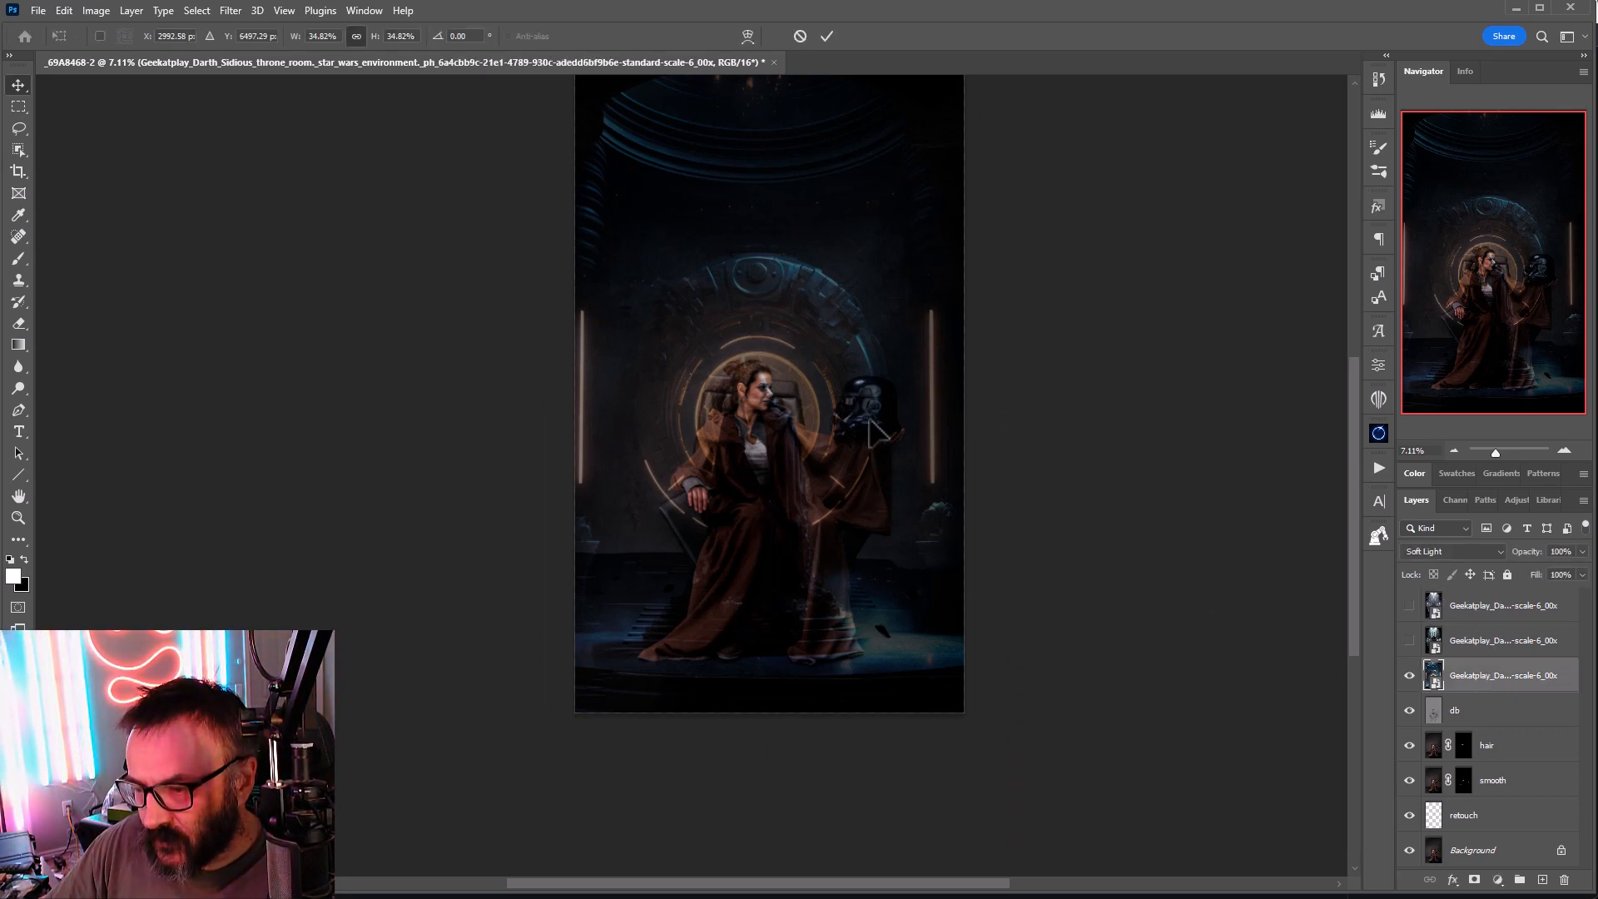
{"action": "left_click_drag", "start_coordinate": [1015, 459], "coordinate": [1184, 447]}
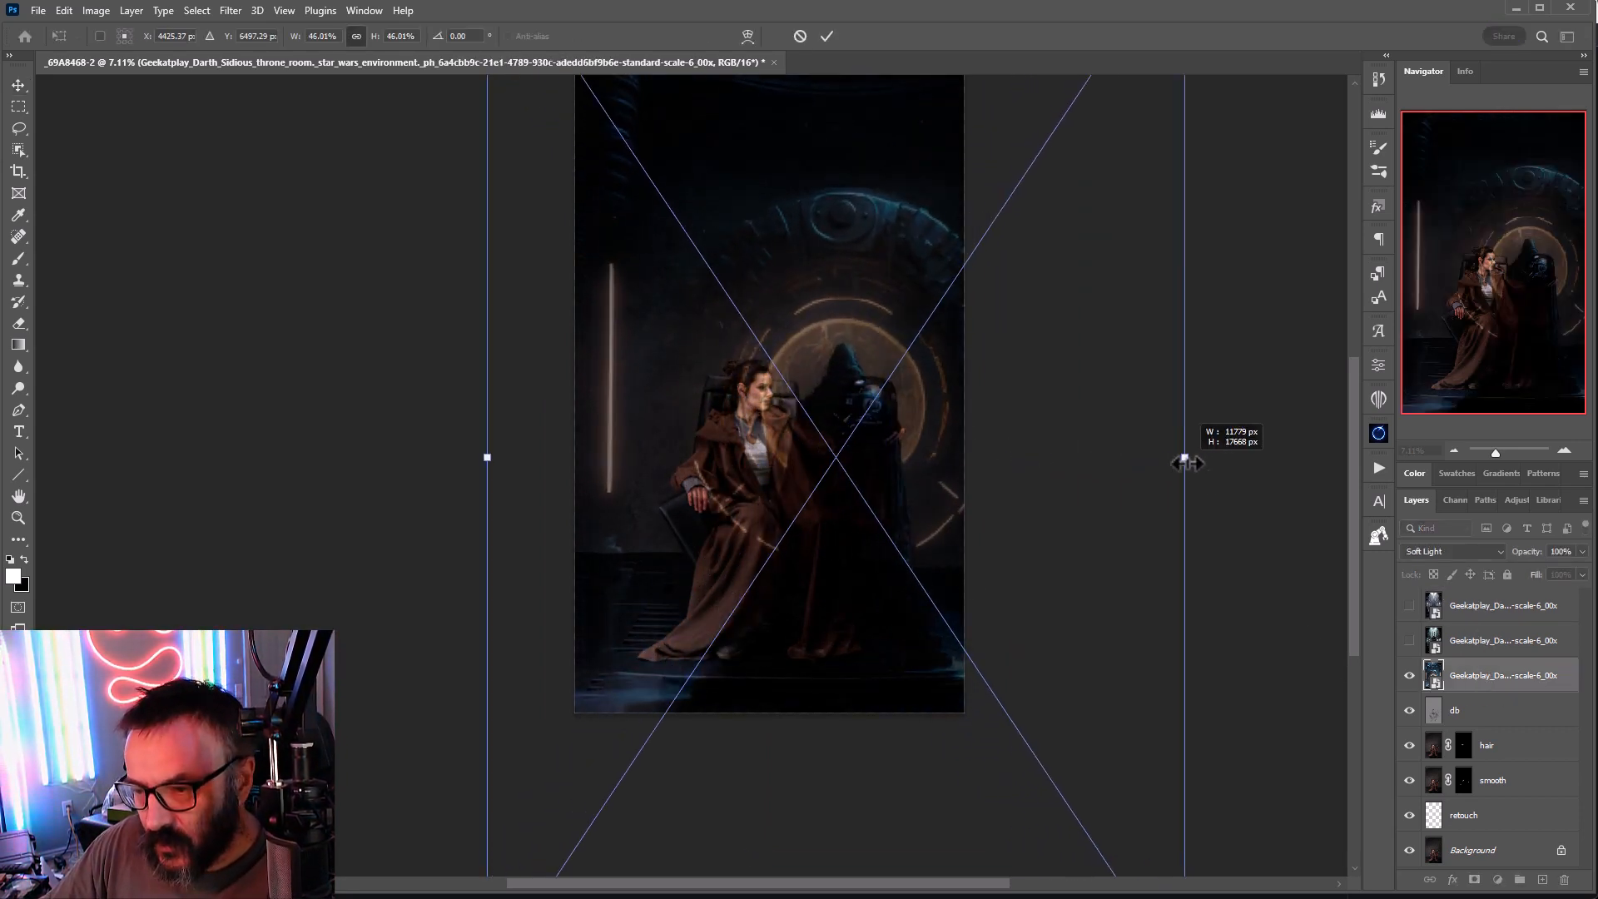
{"action": "left_click_drag", "start_coordinate": [909, 468], "coordinate": [836, 464]}
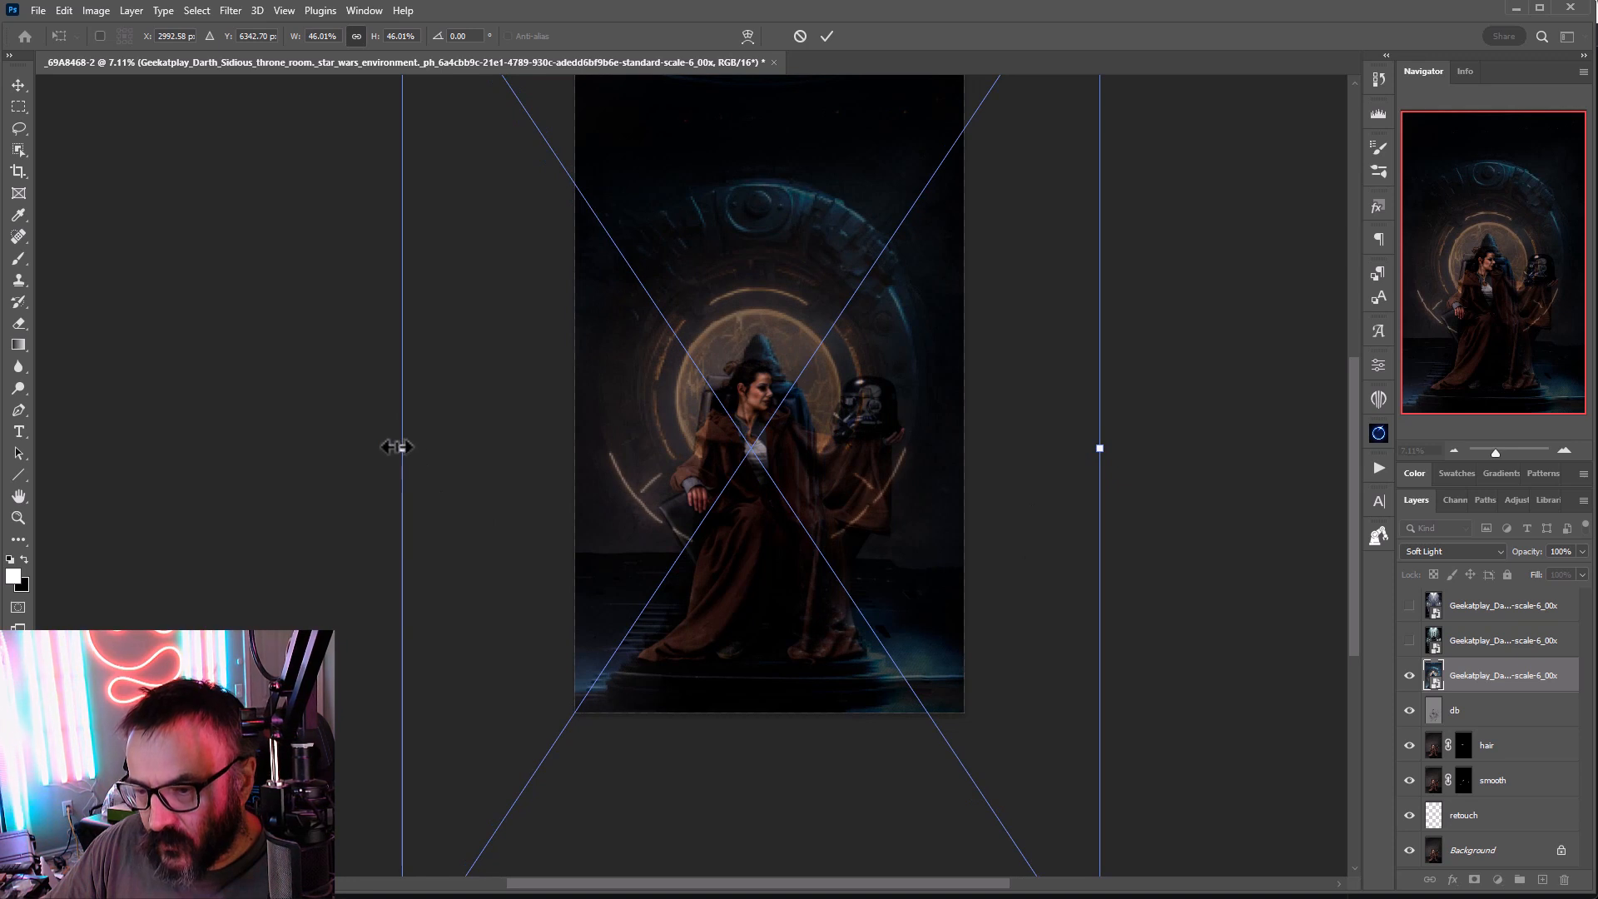
{"action": "left_click_drag", "start_coordinate": [396, 446], "coordinate": [488, 453]}
{"action": "left_click_drag", "start_coordinate": [885, 486], "coordinate": [871, 445]}
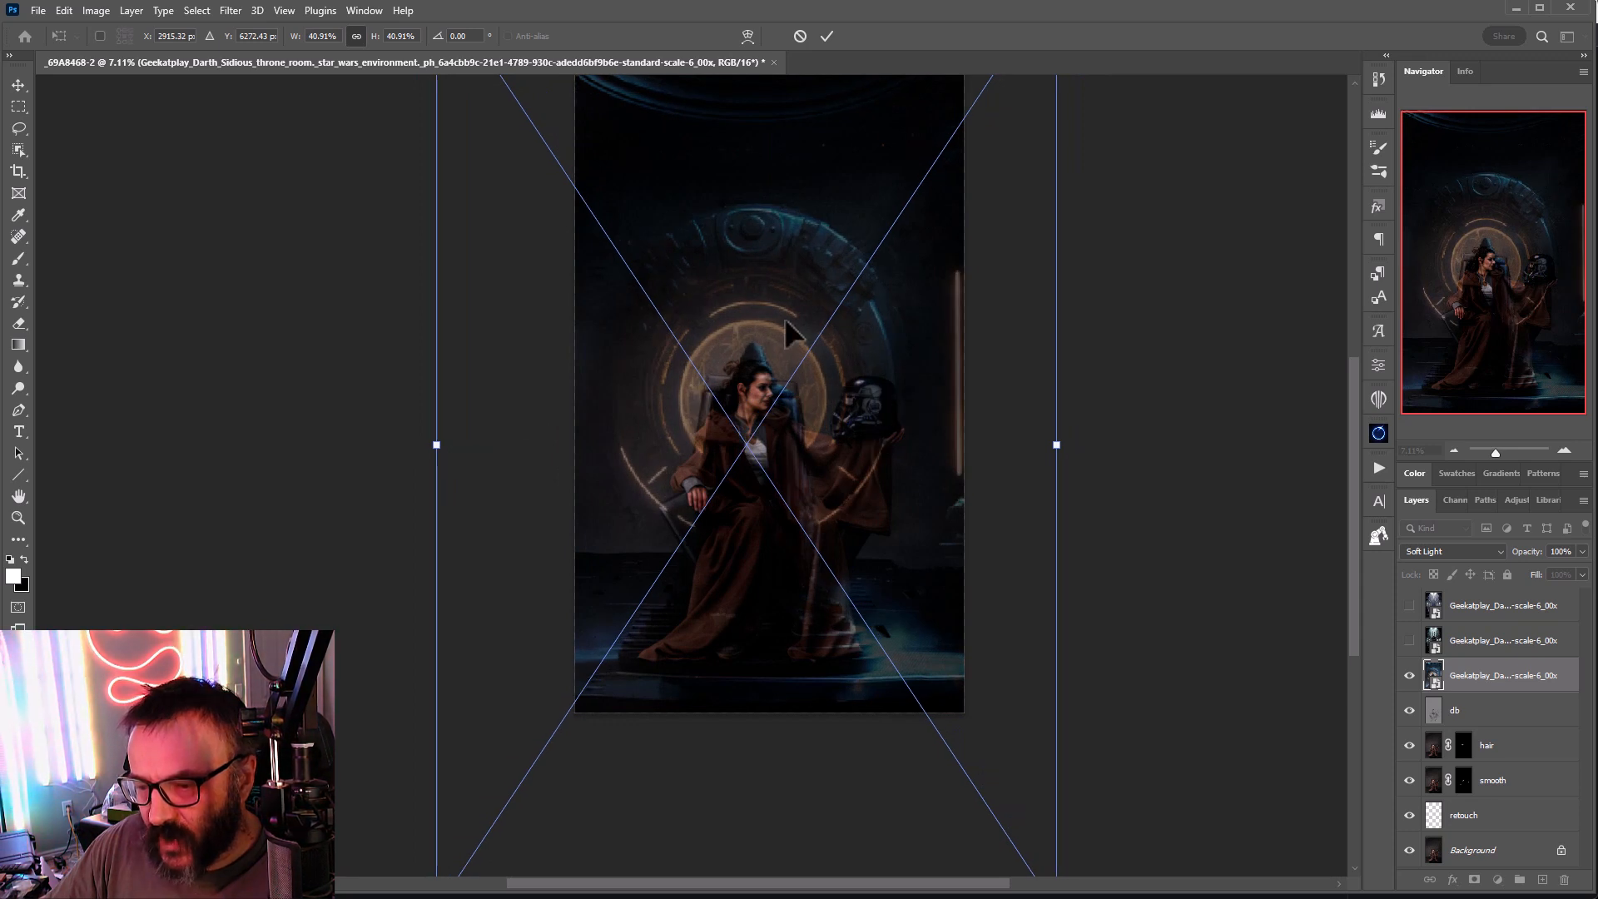
{"action": "key", "text": "Return"}
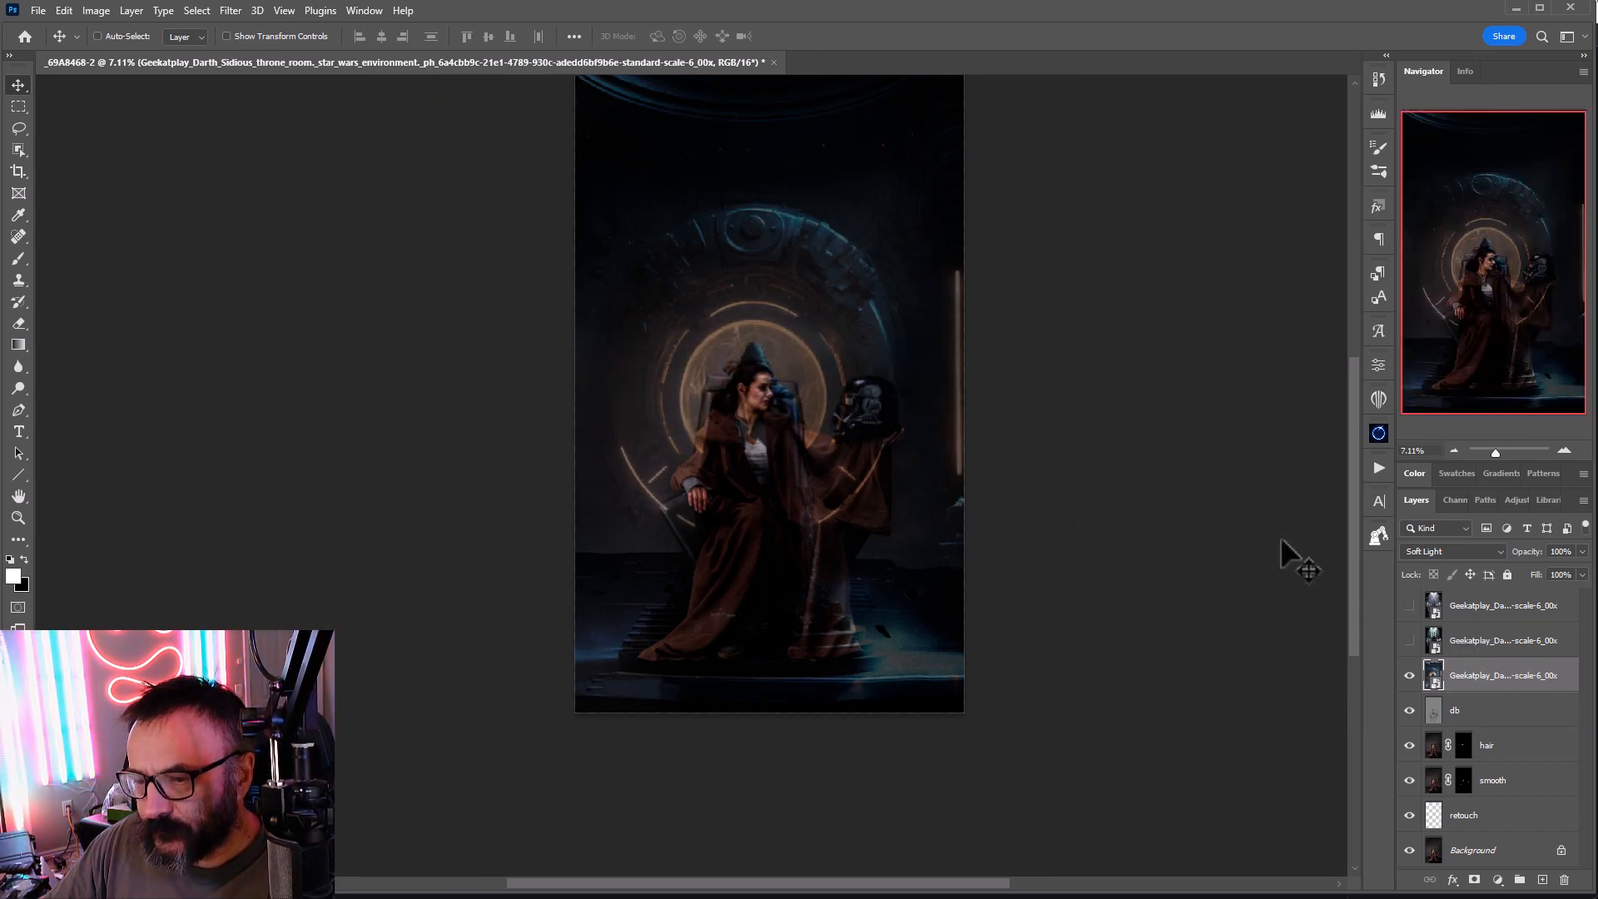
Step: Set the hooded-figure throne room layer's blending mode to Normal and add an empty layer directly above it
{"action": "left_click", "coordinate": [1453, 552]}
{"action": "left_click", "coordinate": [1425, 566]}
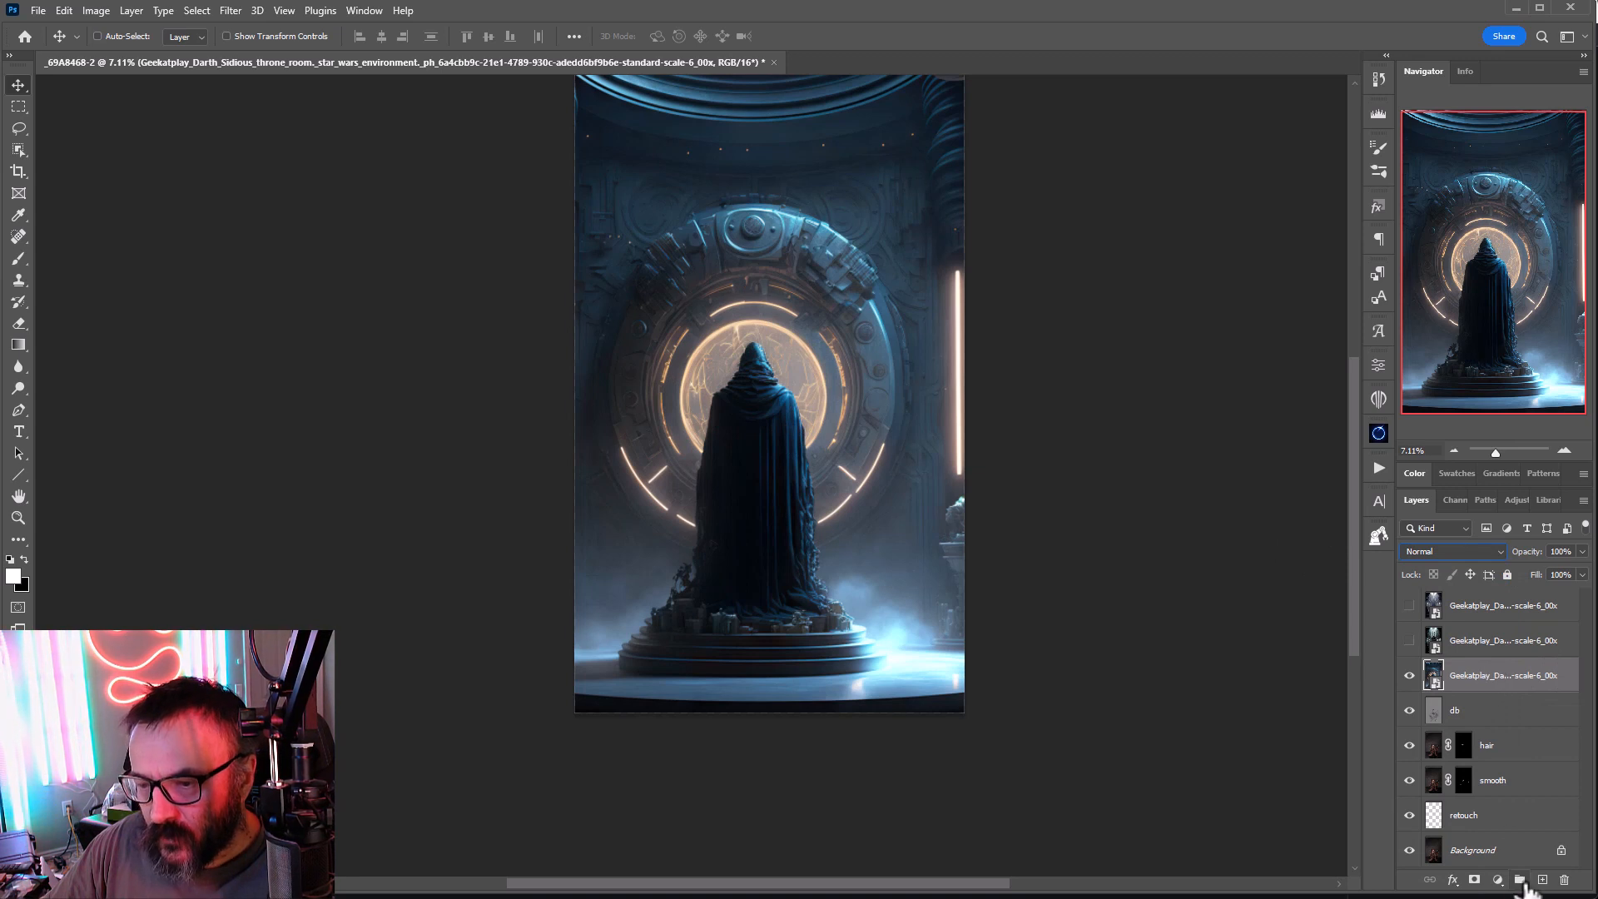
{"action": "left_click", "coordinate": [1542, 880]}
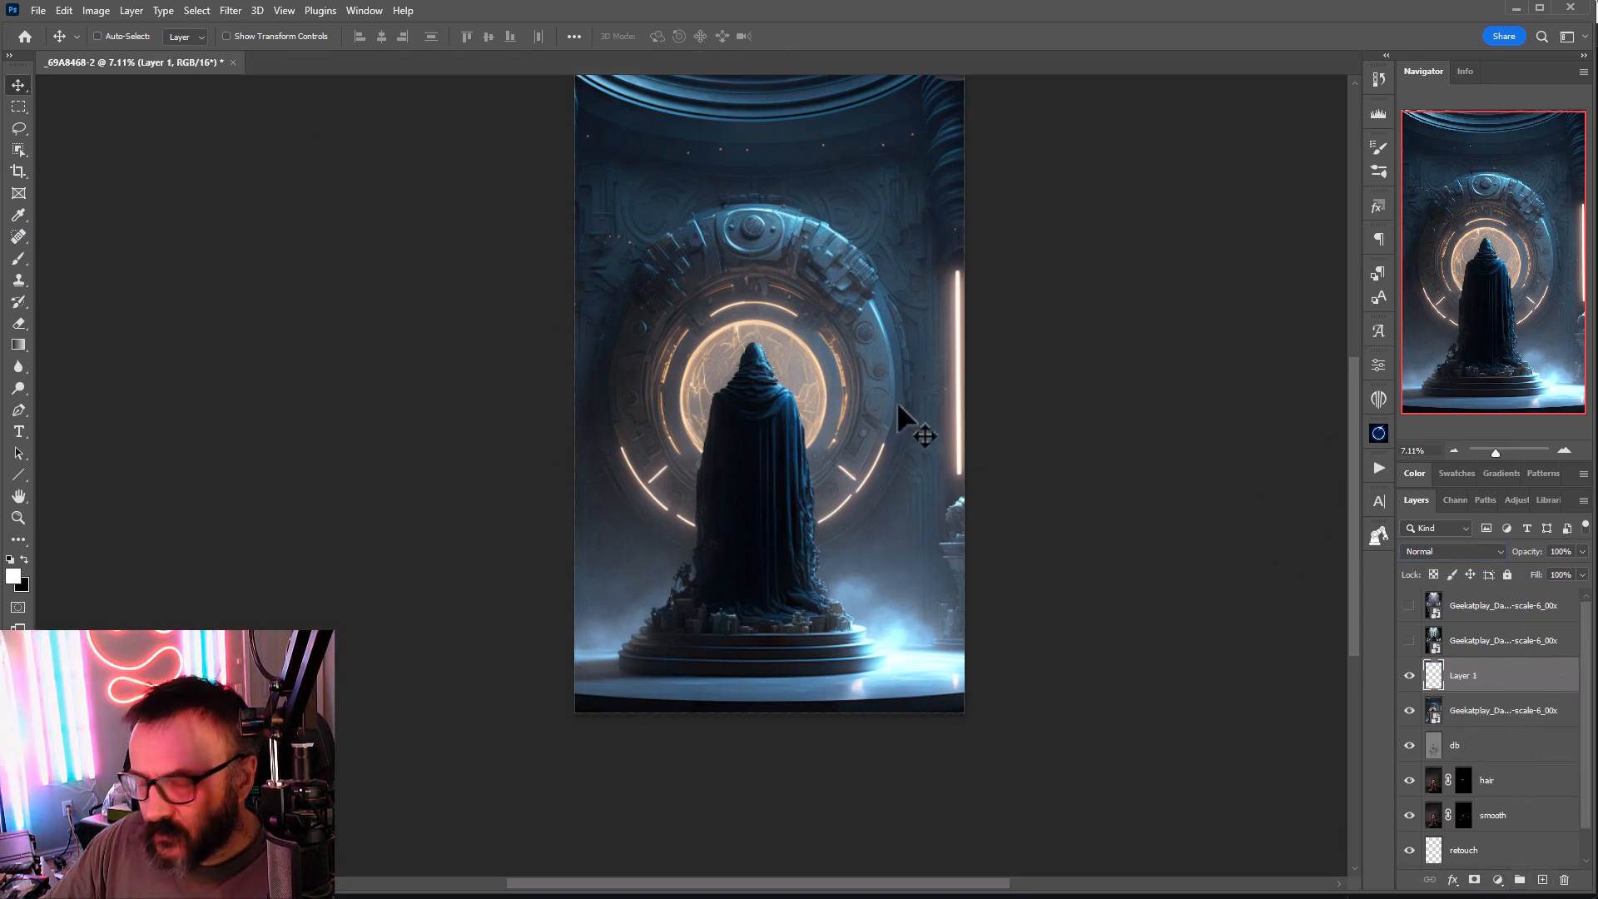
Step: Remove the hooded figure's head and shoulders on the empty layer using the content-aware Spot Healing Brush at size 200, sampling all layers
{"action": "left_click", "coordinate": [19, 237]}
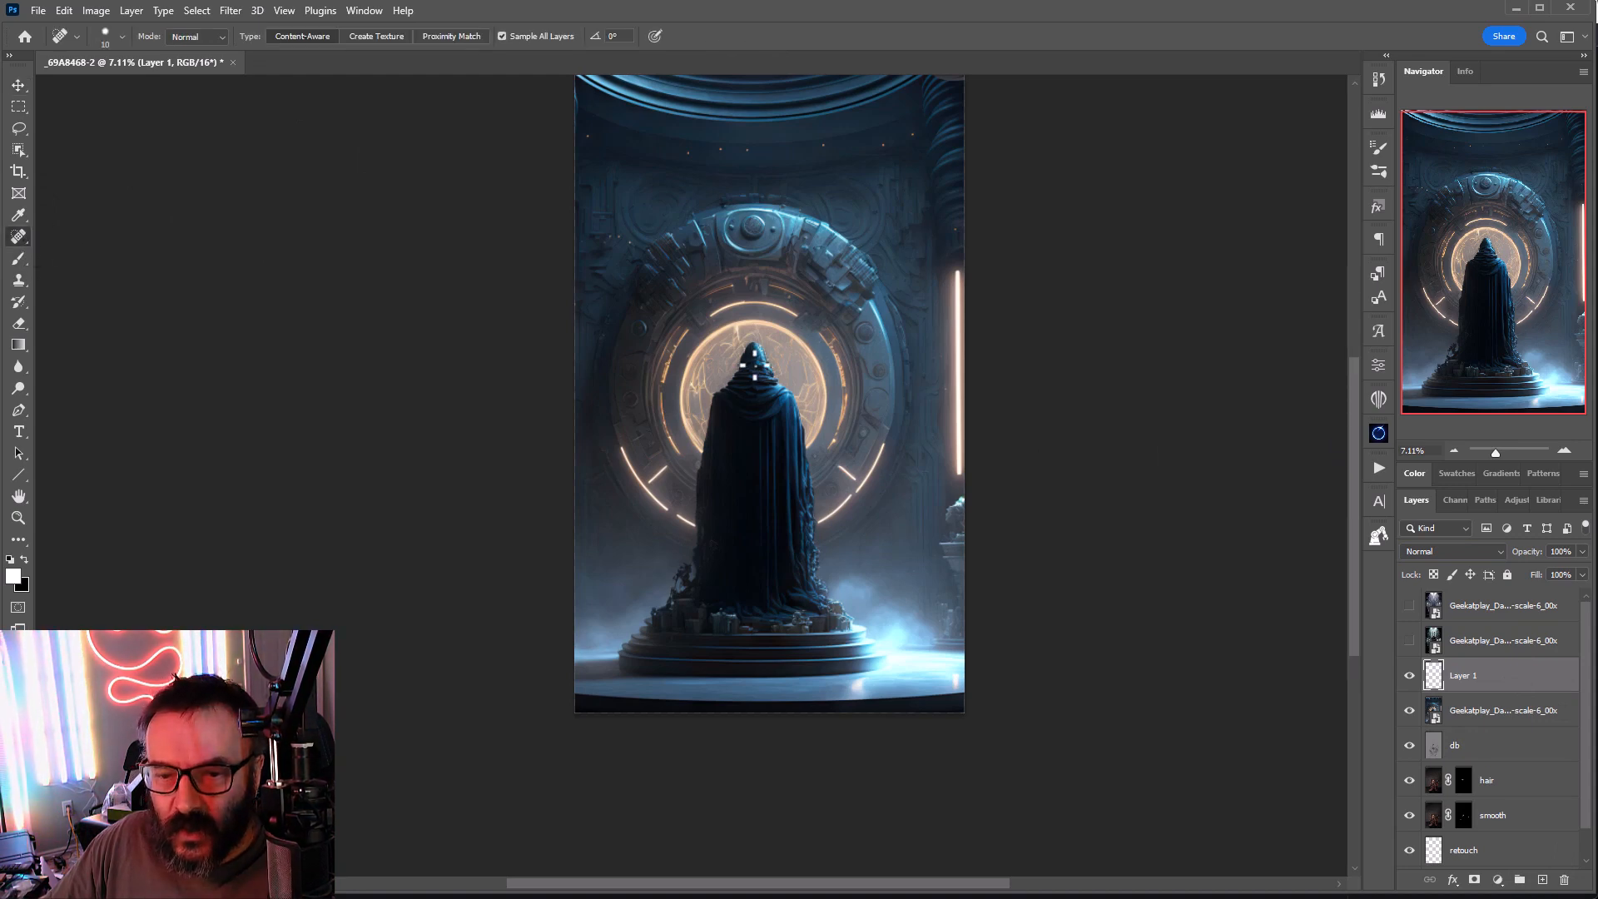
{"action": "scroll", "coordinate": [774, 363], "scroll_direction": "up", "scroll_amount": 5}
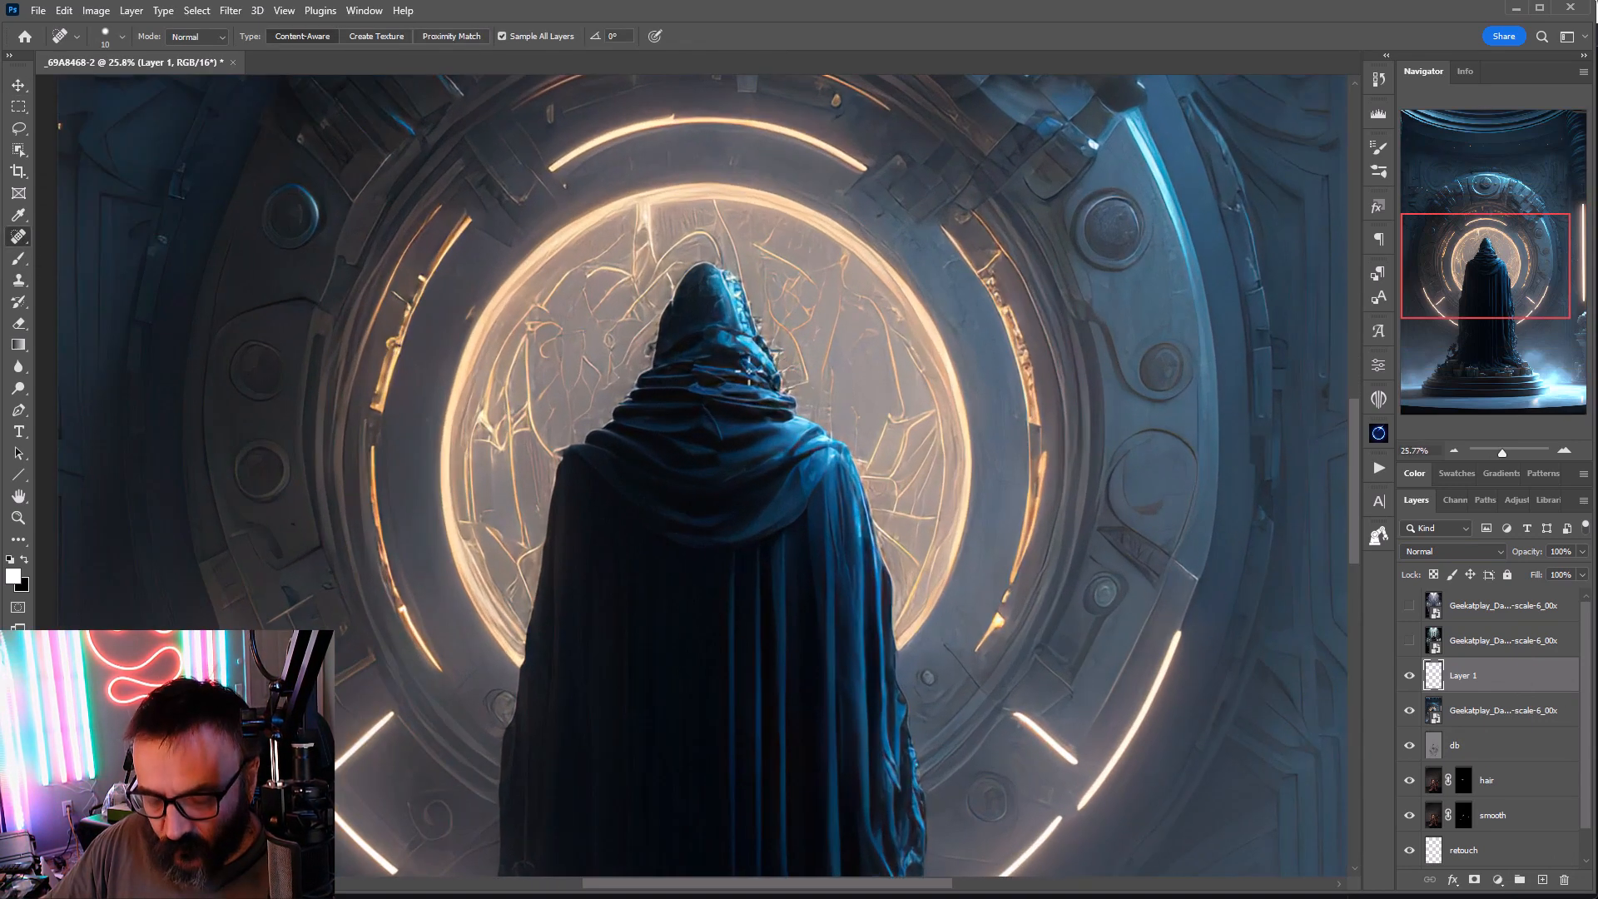
{"action": "key", "text": "bracketright"}
{"action": "key", "text": "bracketright"}
{"action": "key", "text": "bracketright"}
{"action": "key", "text": "bracketright"}
{"action": "key", "text": "bracketright"}
{"action": "key", "text": "bracketright"}
{"action": "key", "text": "bracketright"}
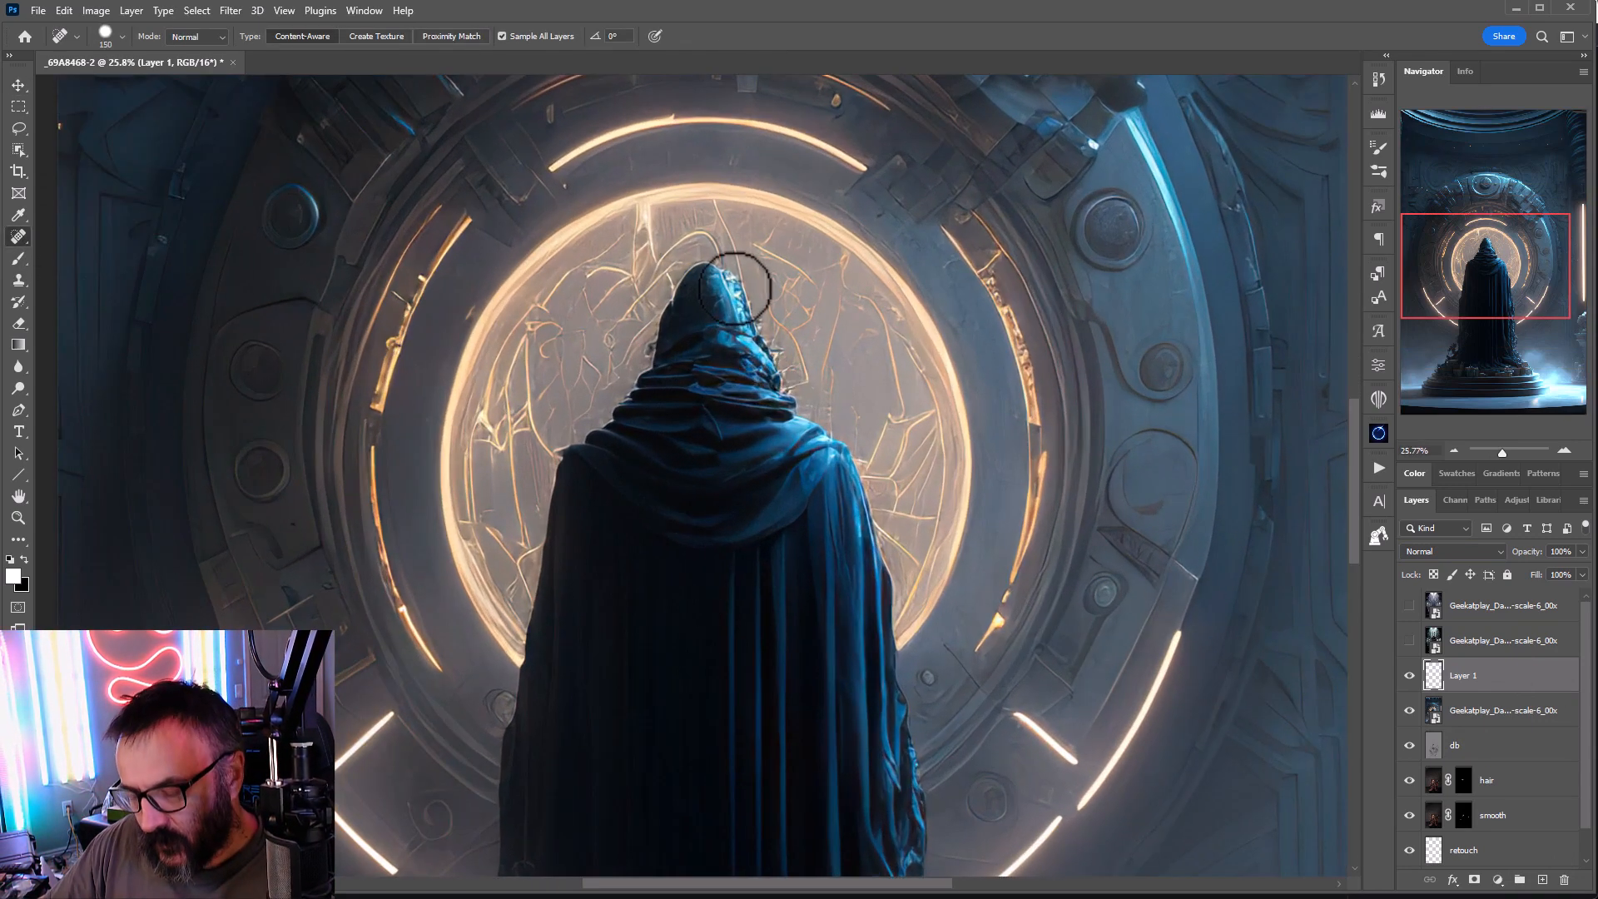
{"action": "mouse_move", "coordinate": [705, 299]}
{"action": "left_mouse_down"}
{"action": "mouse_move", "coordinate": [676, 377]}
{"action": "mouse_move", "coordinate": [753, 297]}
{"action": "mouse_move", "coordinate": [744, 387]}
{"action": "mouse_move", "coordinate": [595, 459]}
{"action": "mouse_move", "coordinate": [593, 443]}
{"action": "mouse_move", "coordinate": [554, 485]}
{"action": "mouse_move", "coordinate": [768, 492]}
{"action": "mouse_move", "coordinate": [778, 432]}
{"action": "mouse_move", "coordinate": [834, 472]}
{"action": "mouse_move", "coordinate": [784, 413]}
{"action": "mouse_move", "coordinate": [727, 442]}
{"action": "left_mouse_up"}
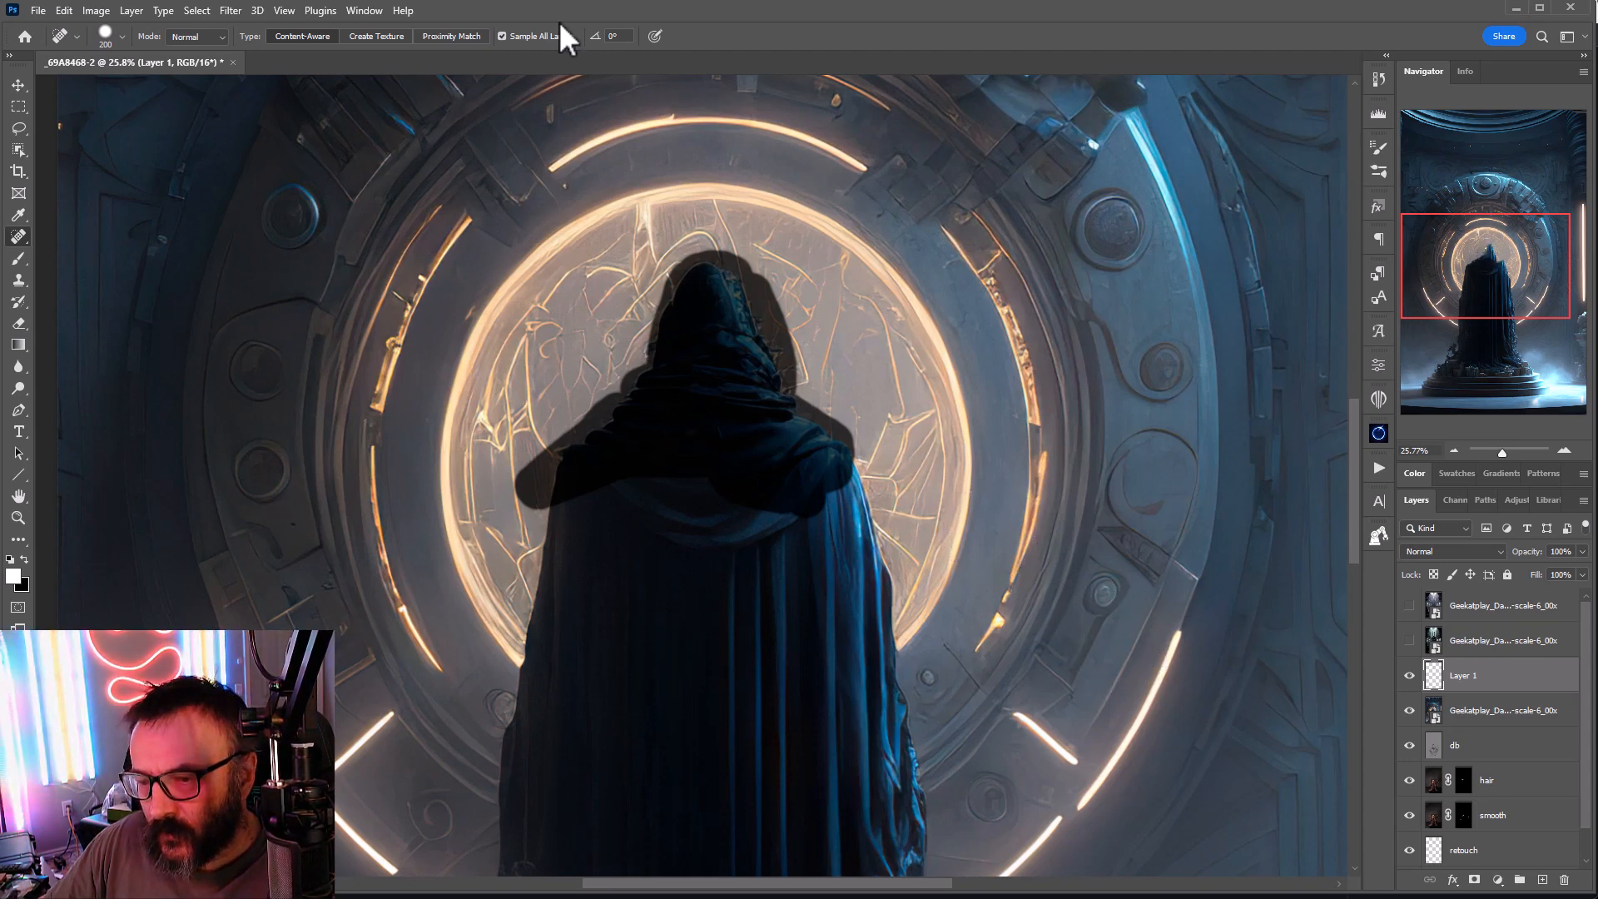
{"action": "mouse_move", "coordinate": [740, 305]}
{"action": "left_mouse_down"}
{"action": "mouse_move", "coordinate": [732, 365]}
{"action": "mouse_move", "coordinate": [770, 399]}
{"action": "mouse_move", "coordinate": [722, 413]}
{"action": "left_mouse_up"}
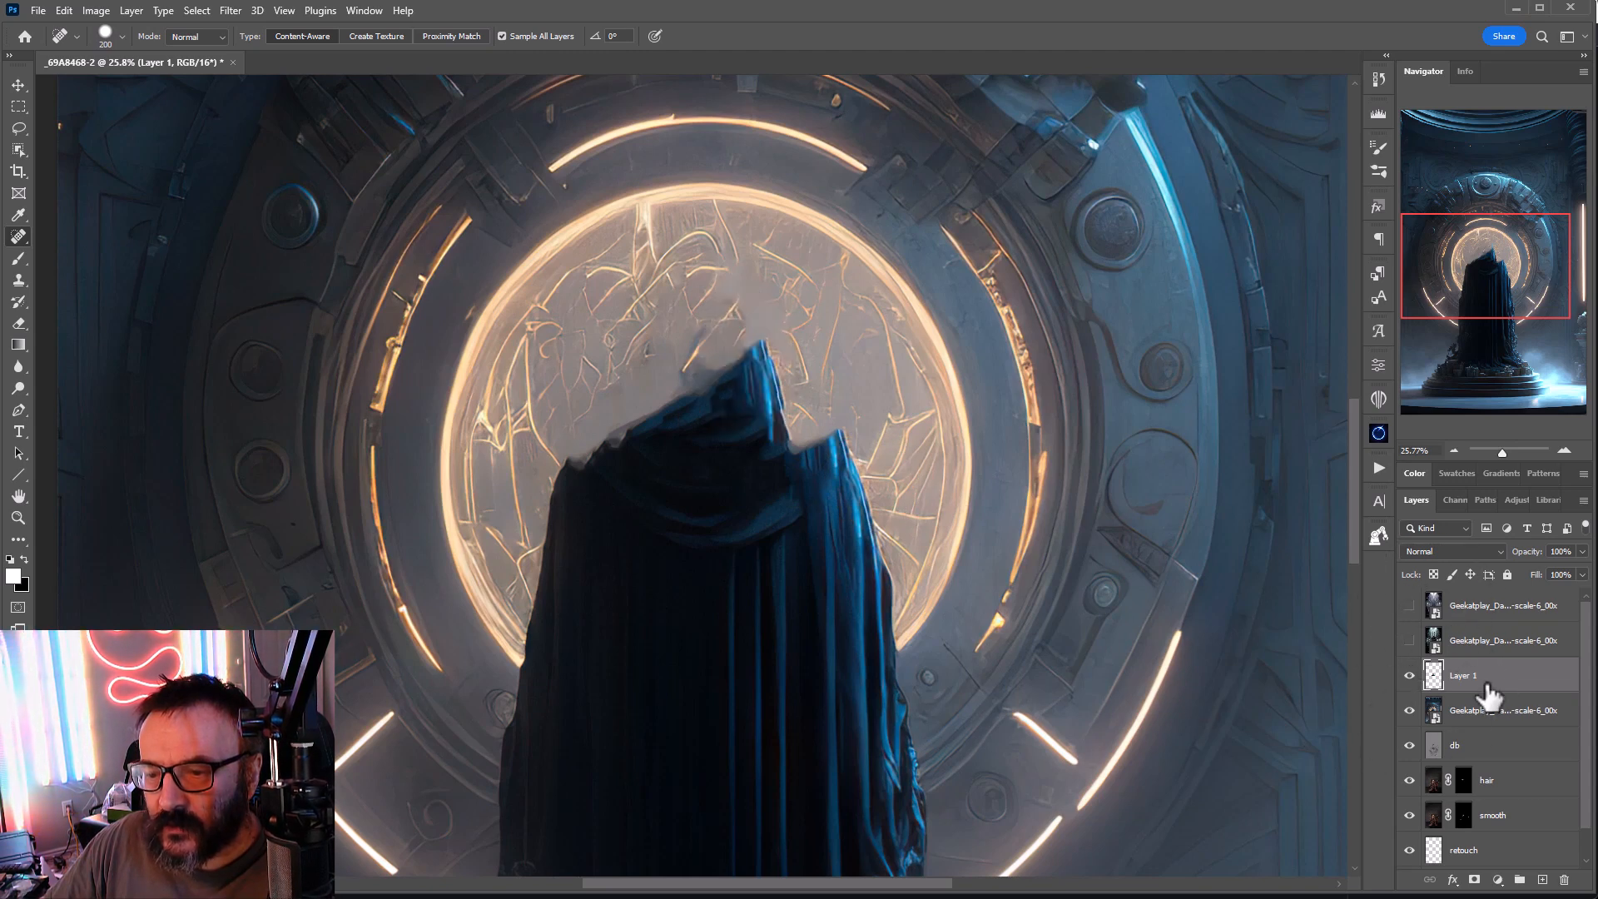
Step: Remove the rest of the hooded figure's shoulders and the dark smudges over the glowing disc with the content-aware Spot Healing Brush
{"action": "mouse_move", "coordinate": [782, 371]}
{"action": "left_mouse_down"}
{"action": "mouse_move", "coordinate": [721, 442]}
{"action": "mouse_move", "coordinate": [741, 372]}
{"action": "mouse_move", "coordinate": [750, 449]}
{"action": "mouse_move", "coordinate": [785, 403]}
{"action": "mouse_move", "coordinate": [820, 462]}
{"action": "mouse_move", "coordinate": [646, 453]}
{"action": "mouse_move", "coordinate": [738, 474]}
{"action": "mouse_move", "coordinate": [592, 486]}
{"action": "mouse_move", "coordinate": [724, 594]}
{"action": "mouse_move", "coordinate": [724, 516]}
{"action": "mouse_move", "coordinate": [546, 560]}
{"action": "mouse_move", "coordinate": [799, 446]}
{"action": "mouse_move", "coordinate": [774, 580]}
{"action": "mouse_move", "coordinate": [846, 542]}
{"action": "mouse_move", "coordinate": [875, 613]}
{"action": "left_mouse_up"}
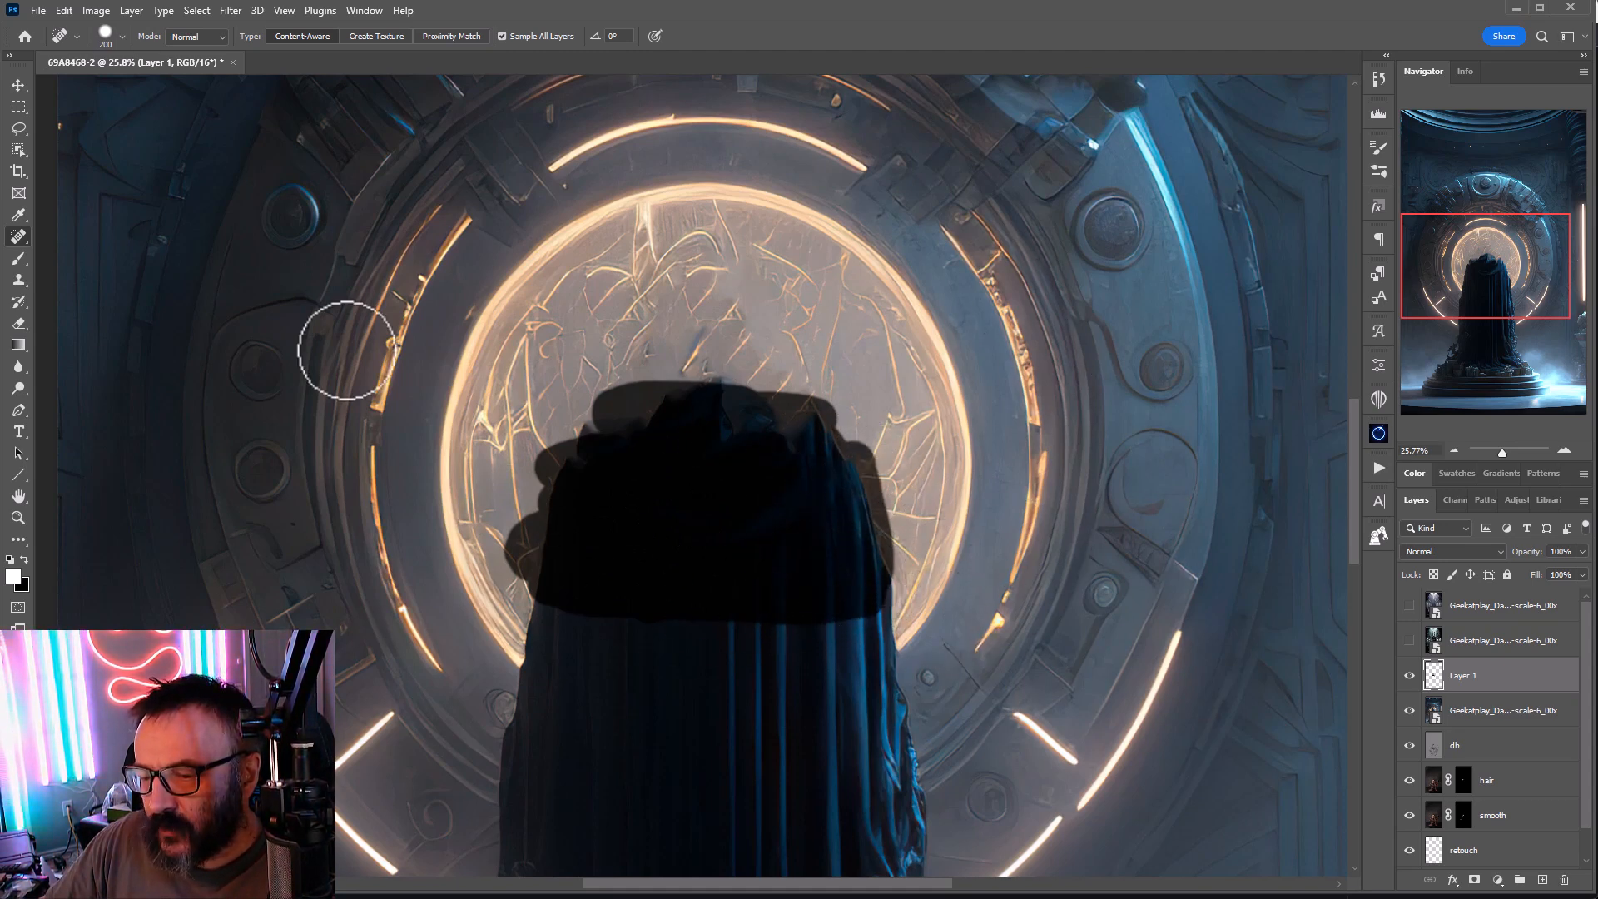
{"action": "mouse_move", "coordinate": [611, 451]}
{"action": "left_mouse_down"}
{"action": "mouse_move", "coordinate": [659, 480]}
{"action": "mouse_move", "coordinate": [728, 487]}
{"action": "left_mouse_up"}
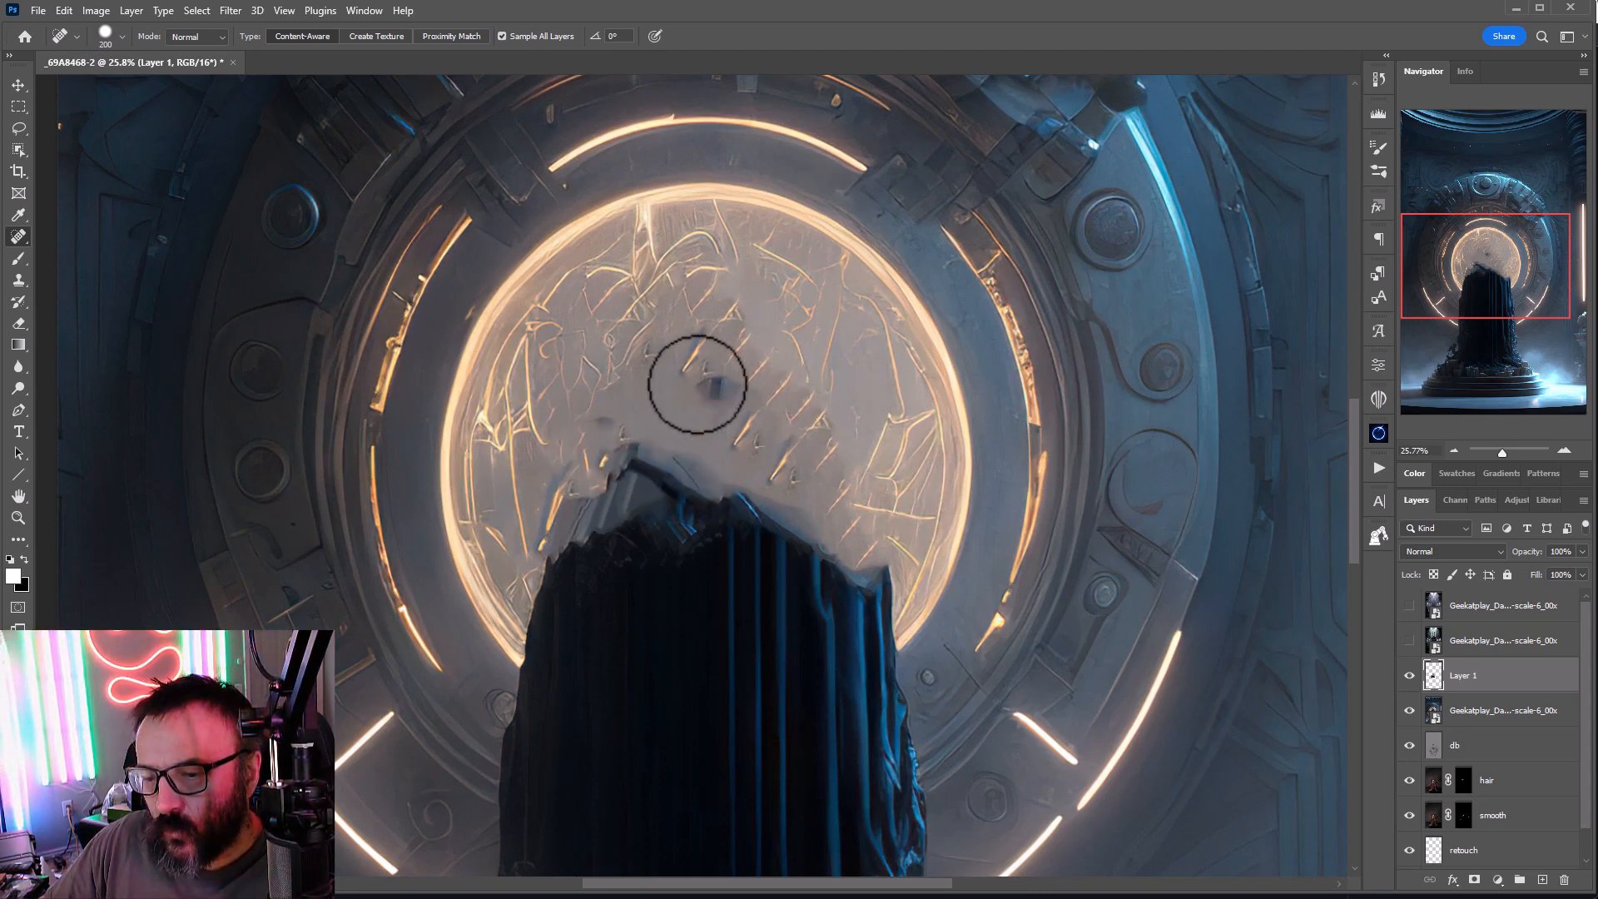
{"action": "left_click_drag", "start_coordinate": [702, 367], "coordinate": [749, 451]}
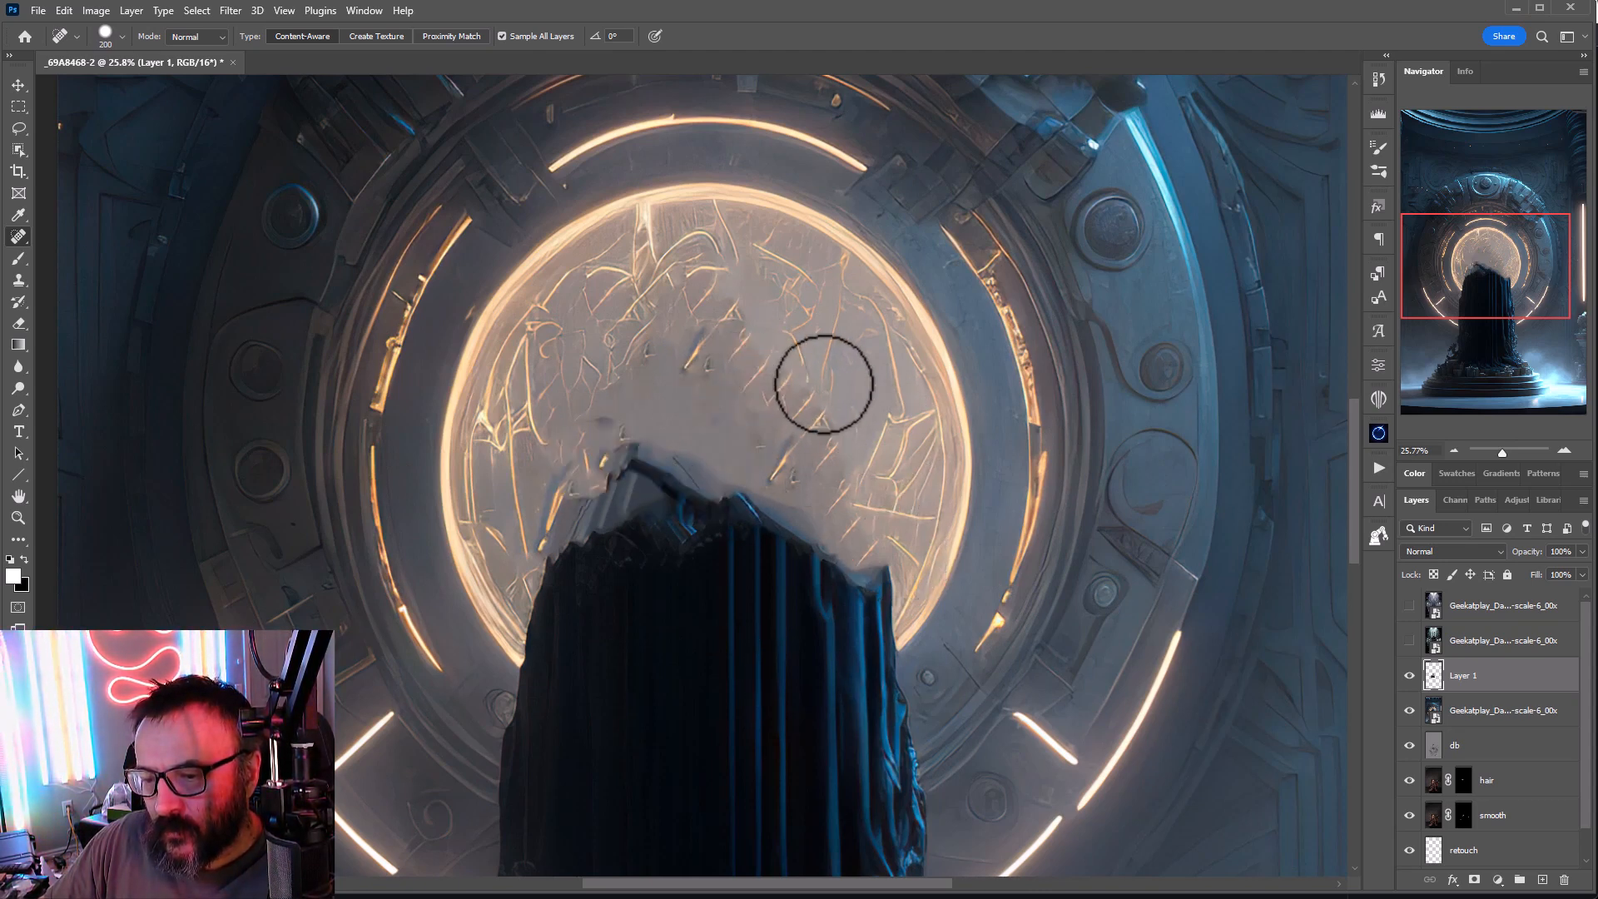
{"action": "mouse_move", "coordinate": [753, 385]}
{"action": "left_mouse_down"}
{"action": "mouse_move", "coordinate": [632, 521]}
{"action": "mouse_move", "coordinate": [702, 535]}
{"action": "mouse_move", "coordinate": [628, 560]}
{"action": "mouse_move", "coordinate": [723, 573]}
{"action": "left_mouse_up"}
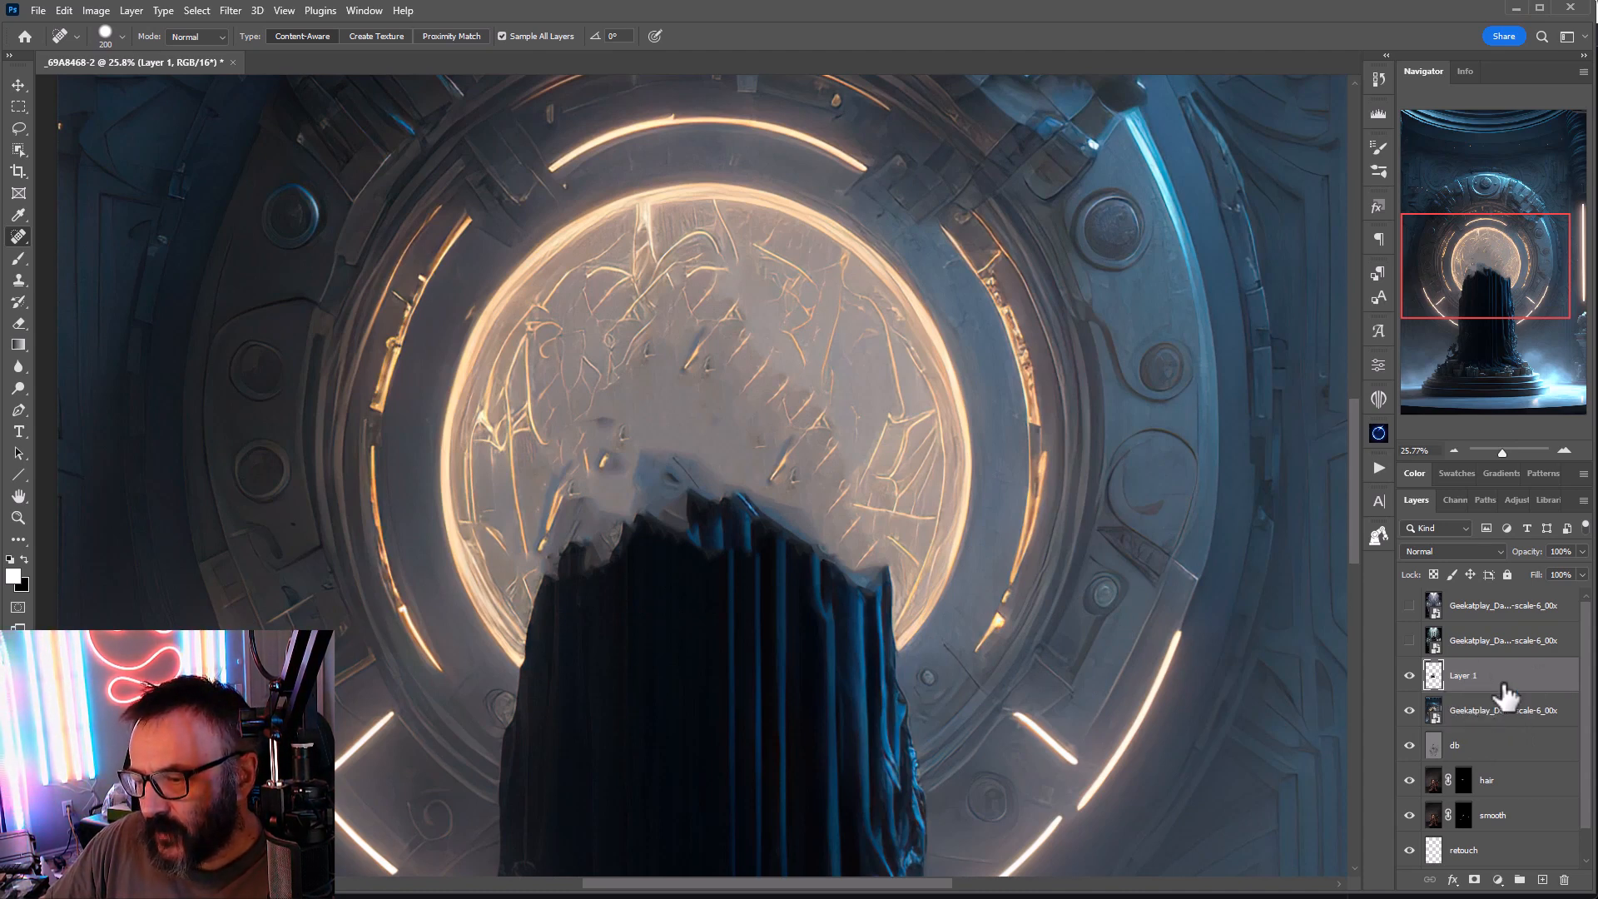
Step: Group the healing layer with the throne room layer beneath it as "backdrop" and set the group's blending mode to Soft Light
{"action": "left_click", "coordinate": [1511, 719], "text": "shift"}
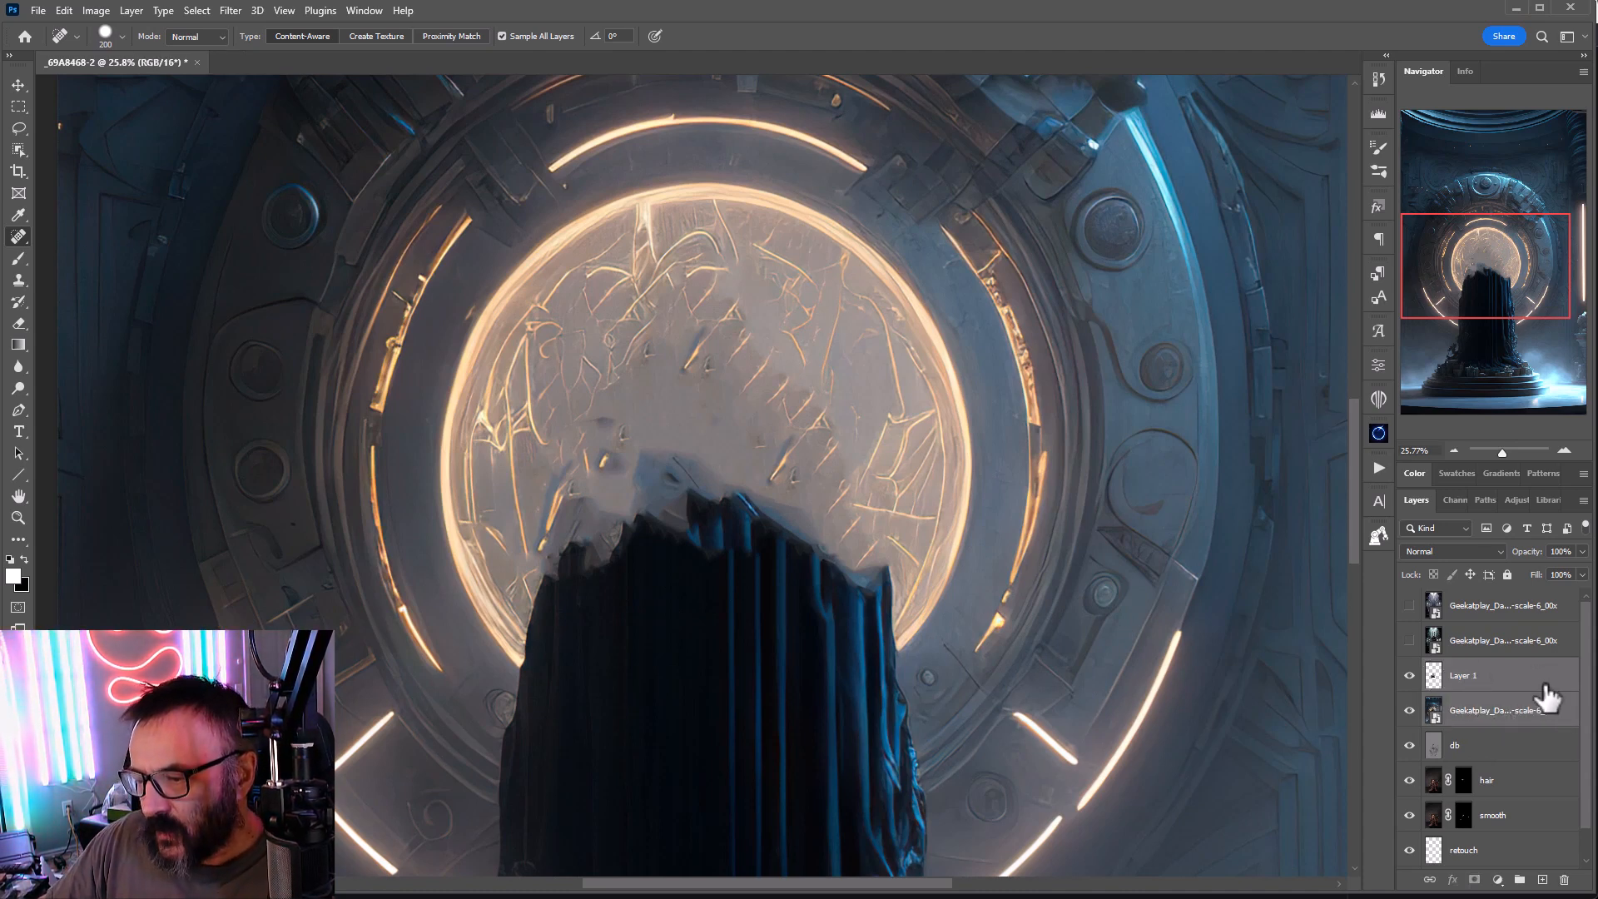
{"action": "key", "text": "ctrl+g"}
{"action": "double_click", "coordinate": [1492, 668]}
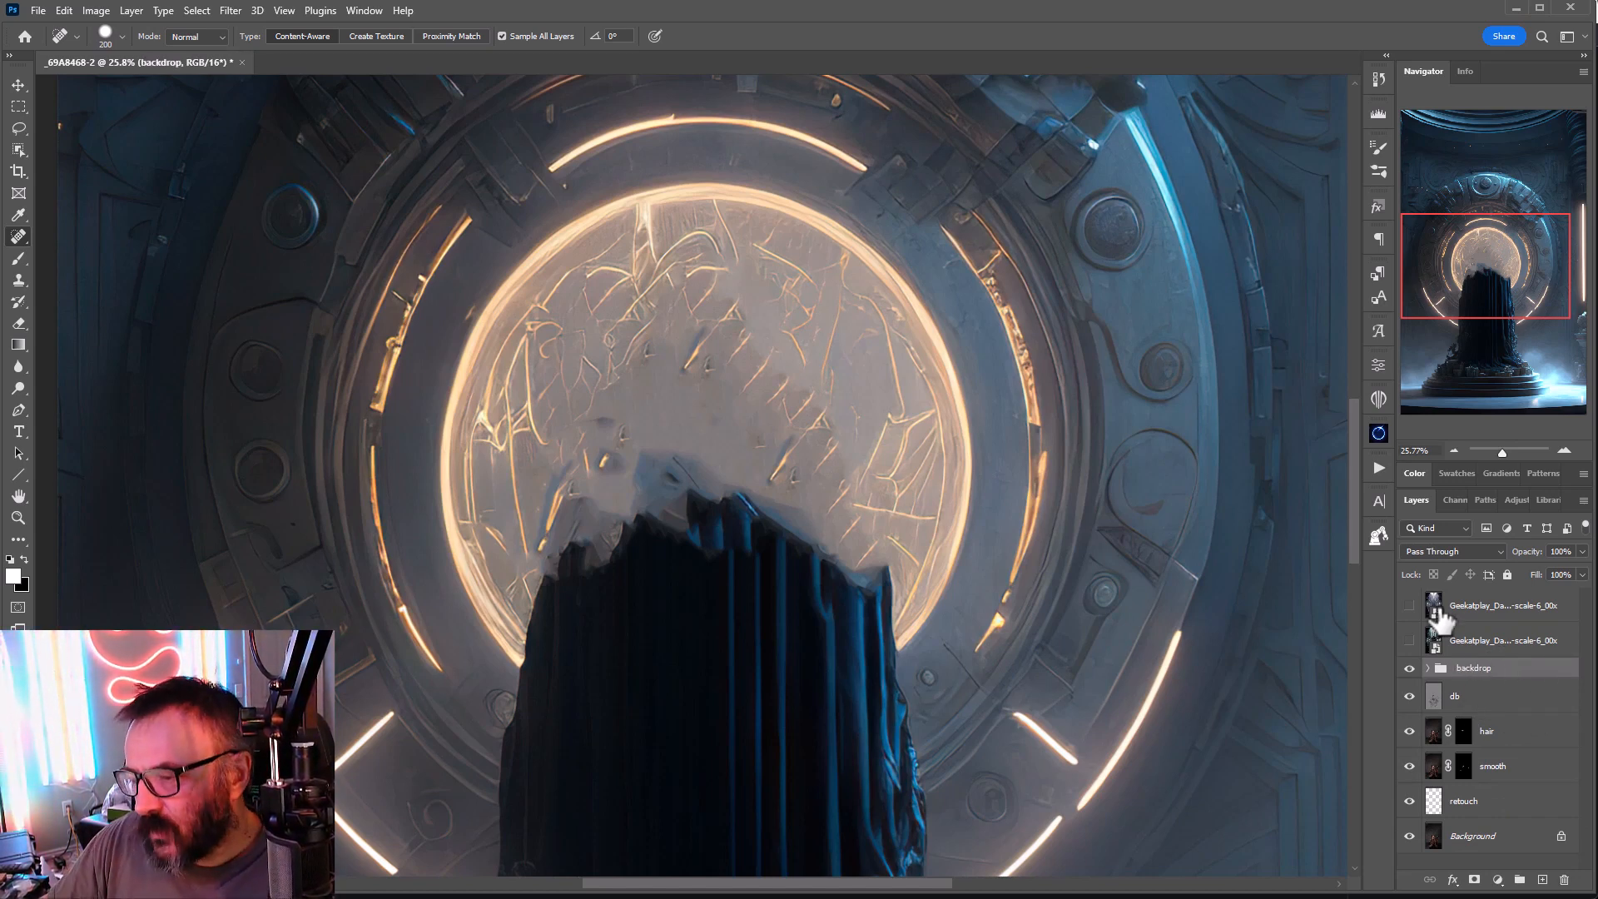
{"action": "left_click", "coordinate": [1474, 551]}
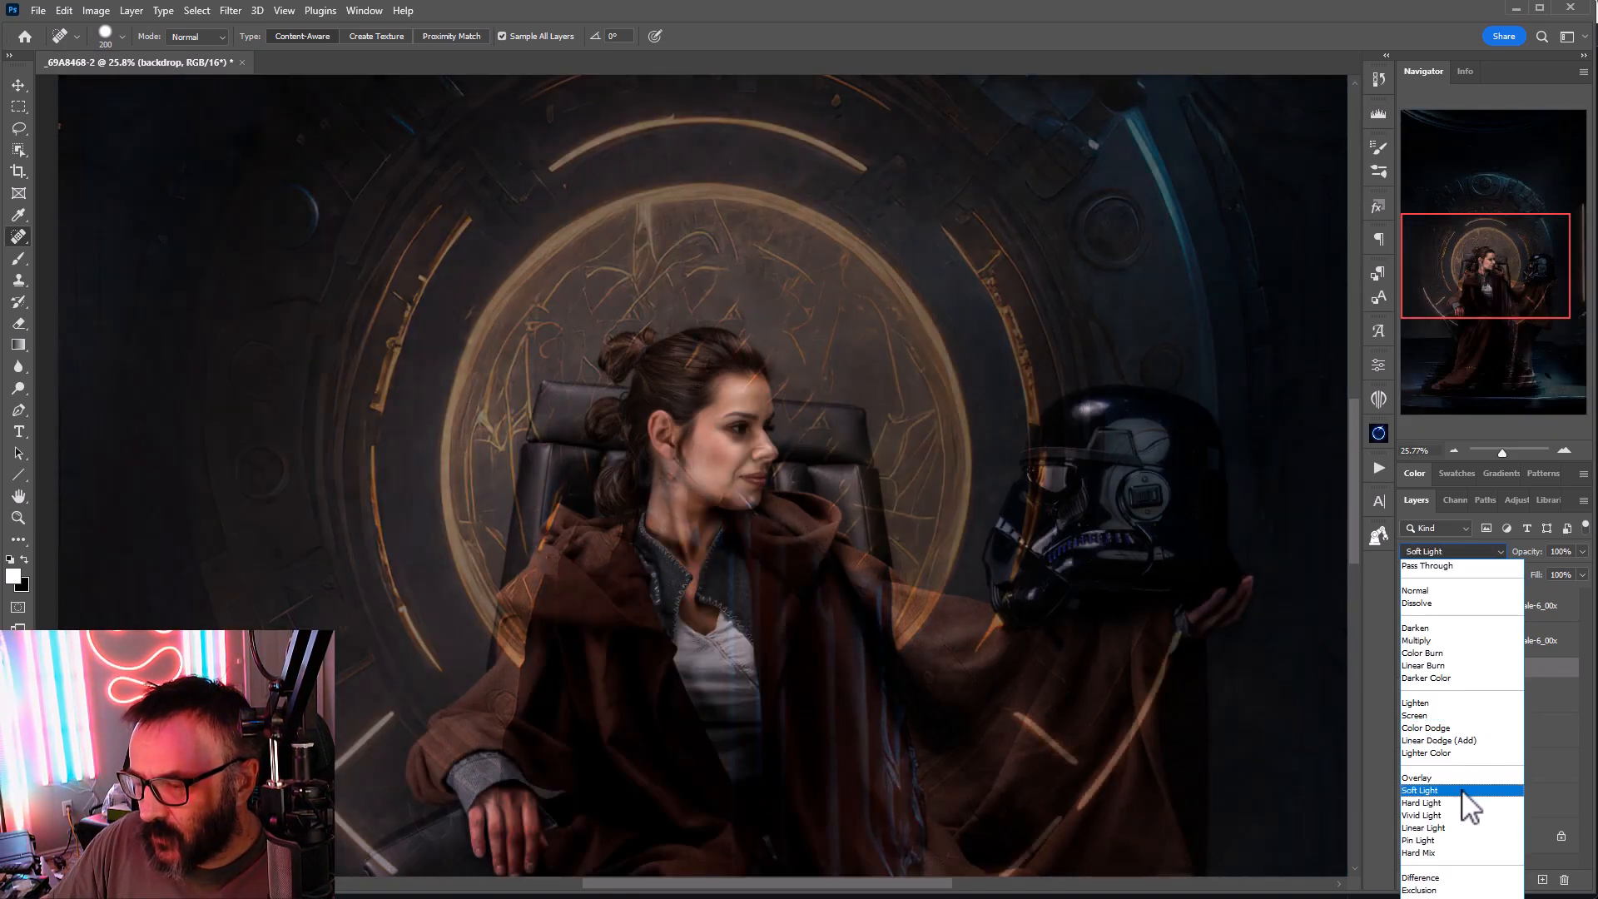
{"action": "left_click", "coordinate": [1463, 790]}
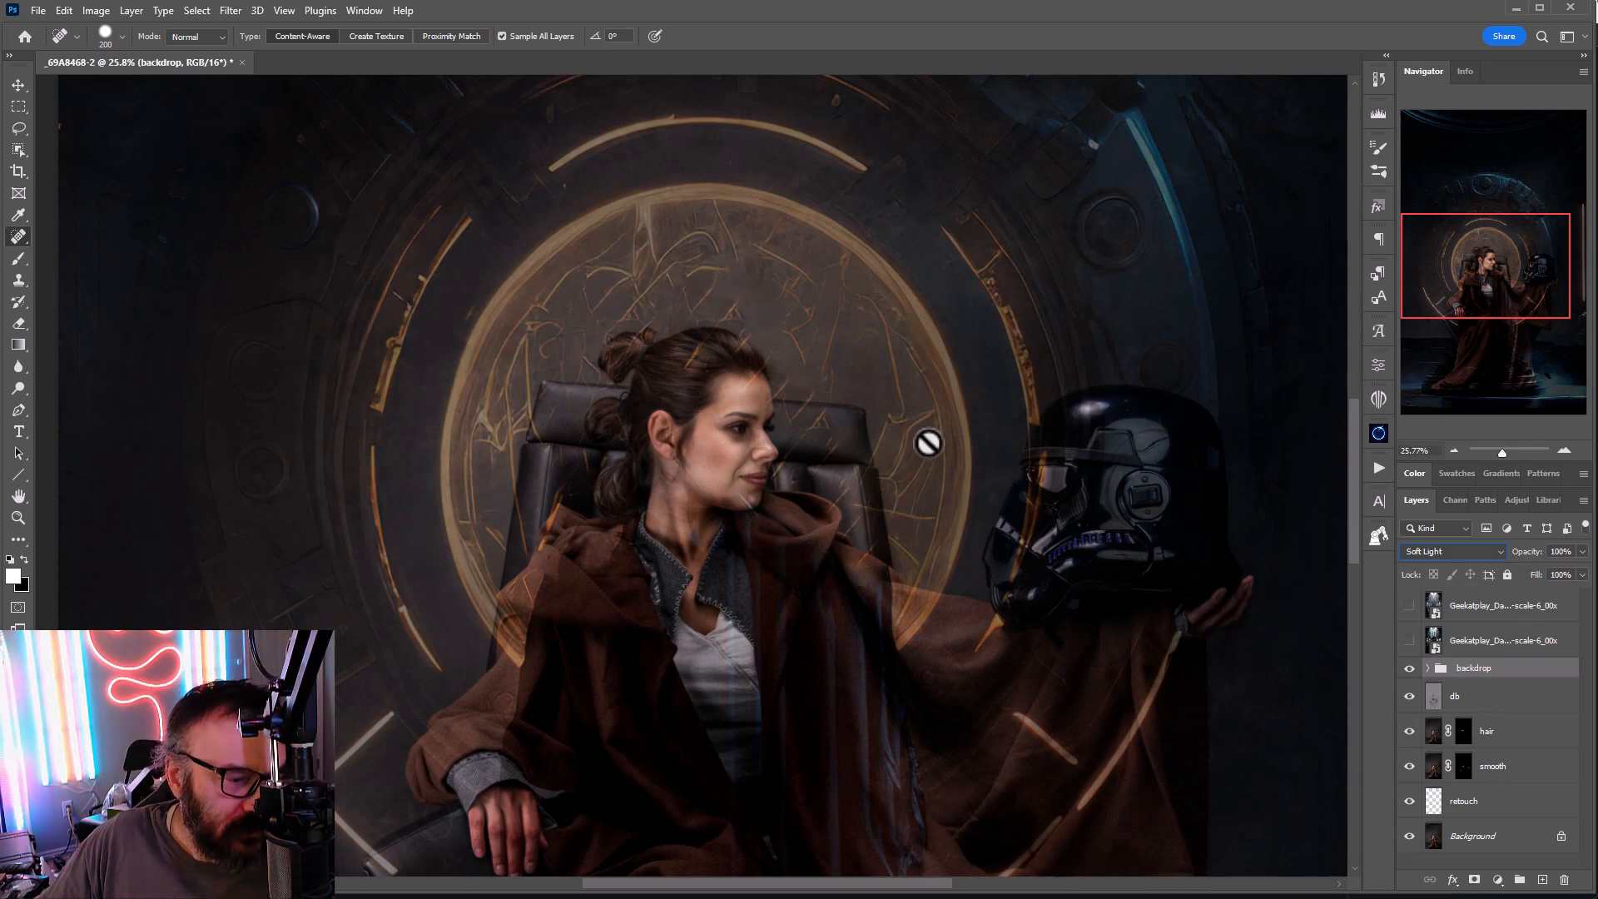
Step: Shrink the backdrop group slightly and reposition it so the glowing disc sits behind the woman's head and the pedestal under her feet
{"action": "left_click", "coordinate": [18, 85]}
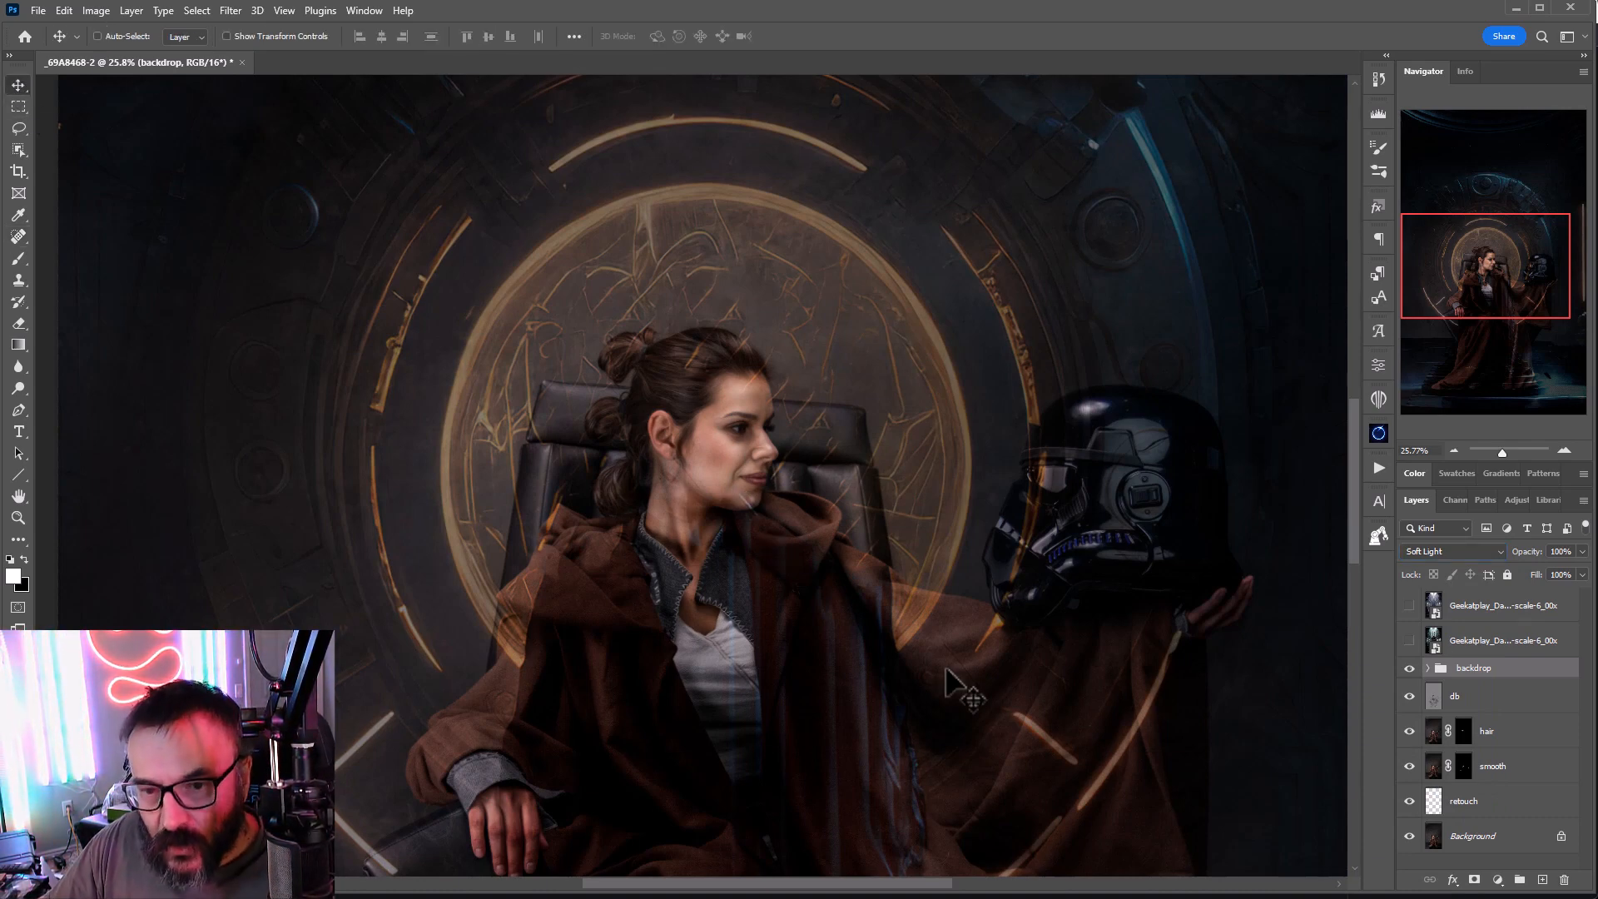
{"action": "key", "text": "ctrl+0"}
{"action": "scroll", "coordinate": [848, 543], "scroll_direction": "down", "scroll_amount": 6}
{"action": "scroll", "coordinate": [914, 707], "scroll_direction": "up", "scroll_amount": 5}
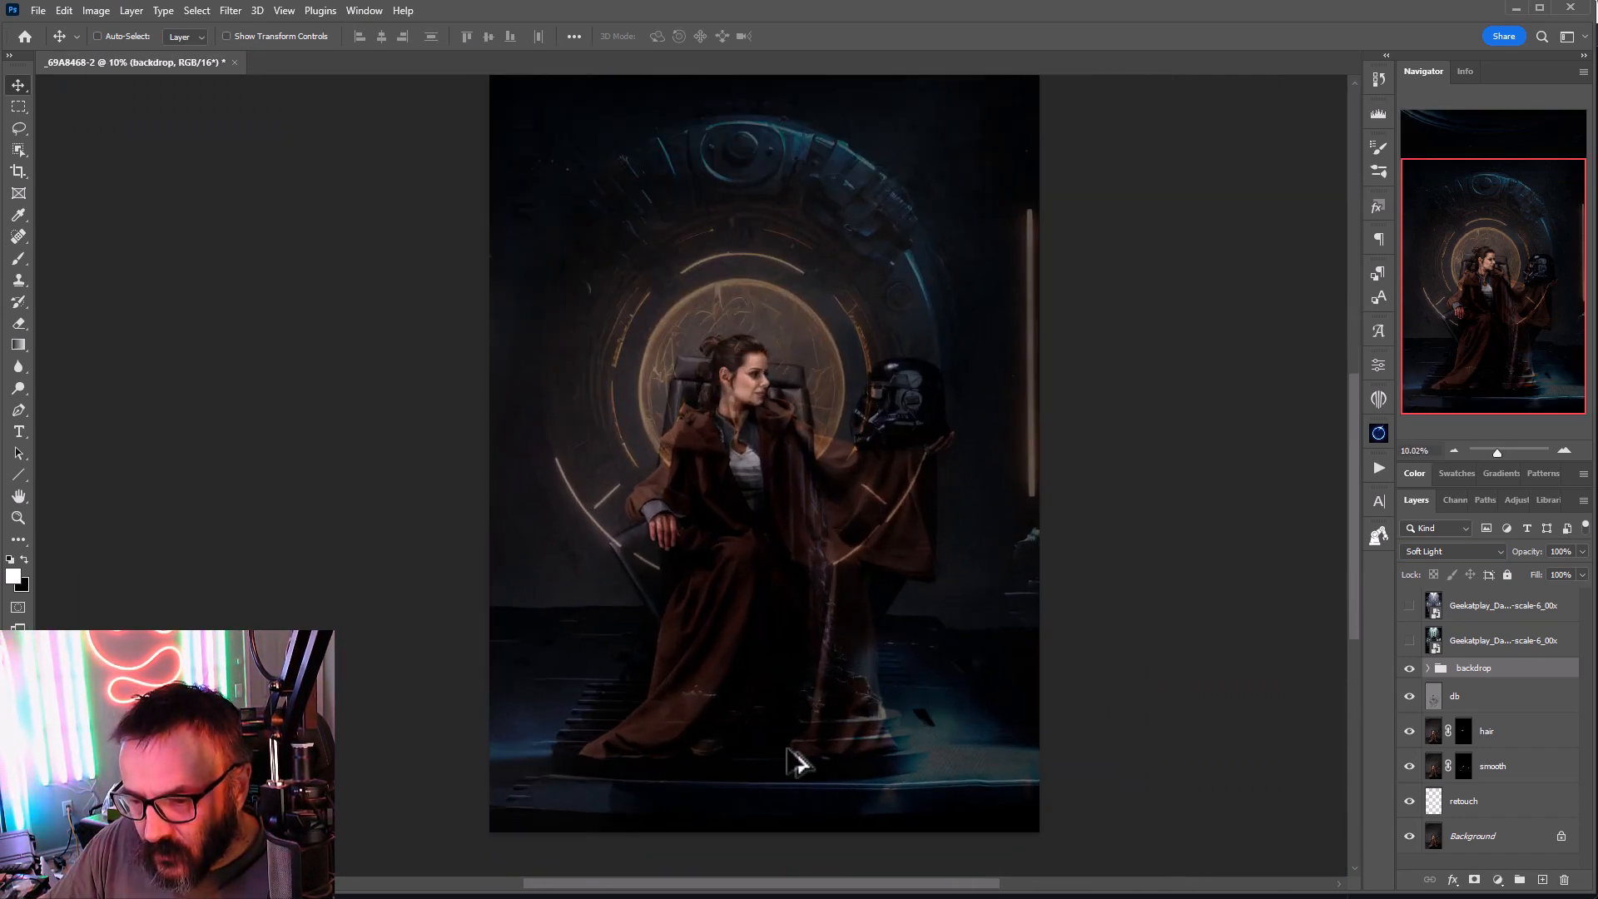
{"action": "scroll", "coordinate": [756, 588], "scroll_direction": "up", "scroll_amount": 2}
{"action": "scroll", "coordinate": [757, 588], "scroll_direction": "down", "scroll_amount": 3}
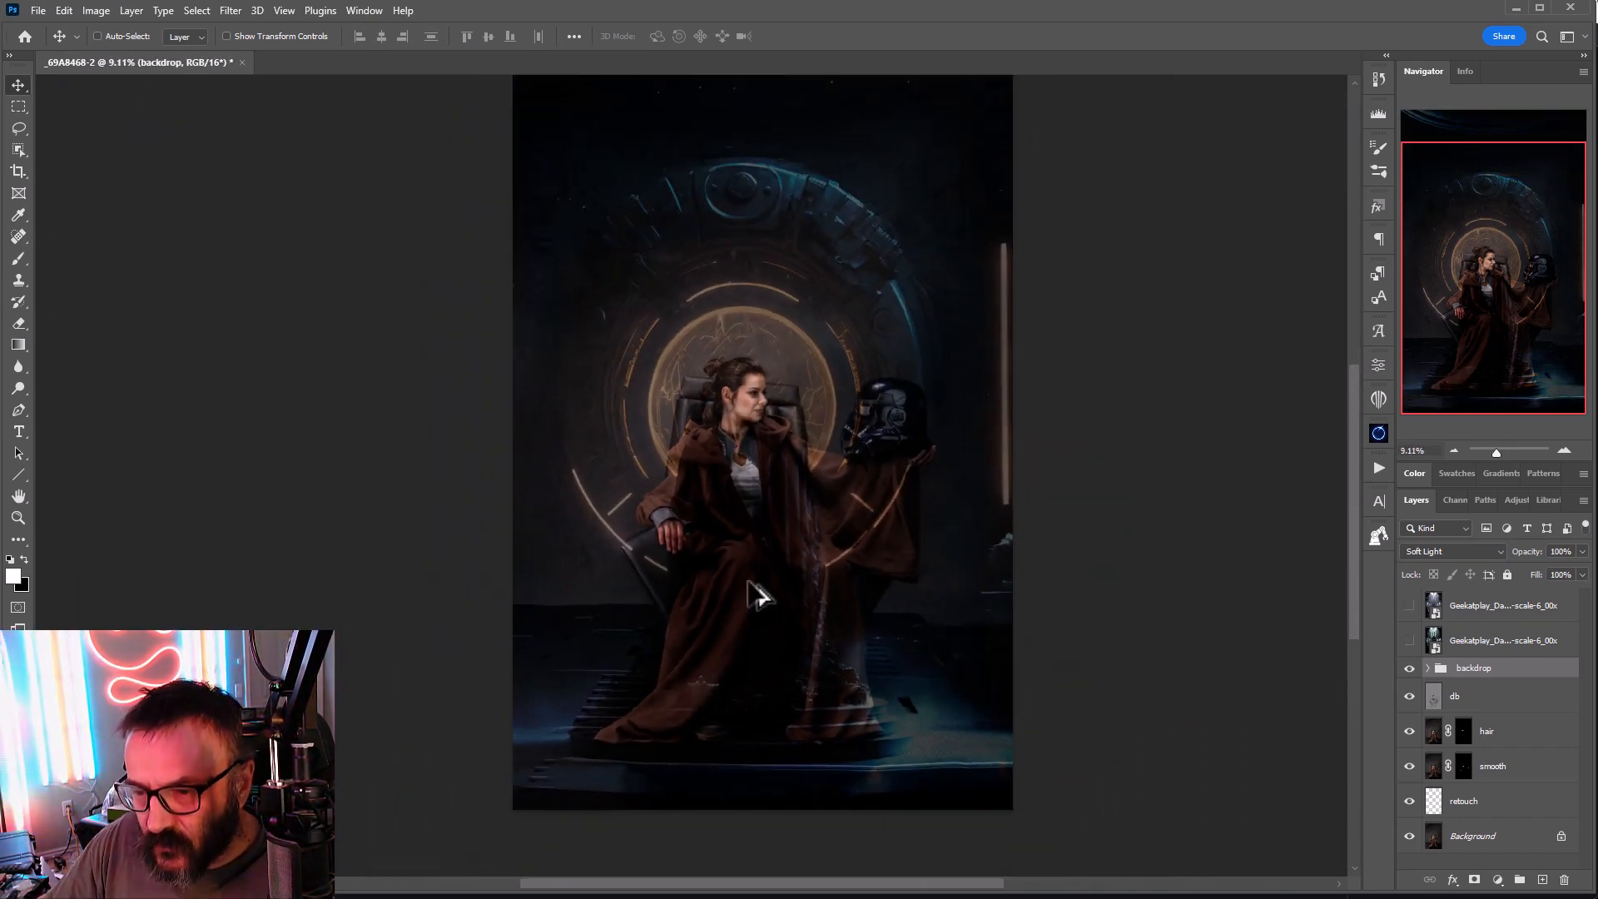
{"action": "scroll", "coordinate": [844, 337], "scroll_direction": "down", "scroll_amount": 2}
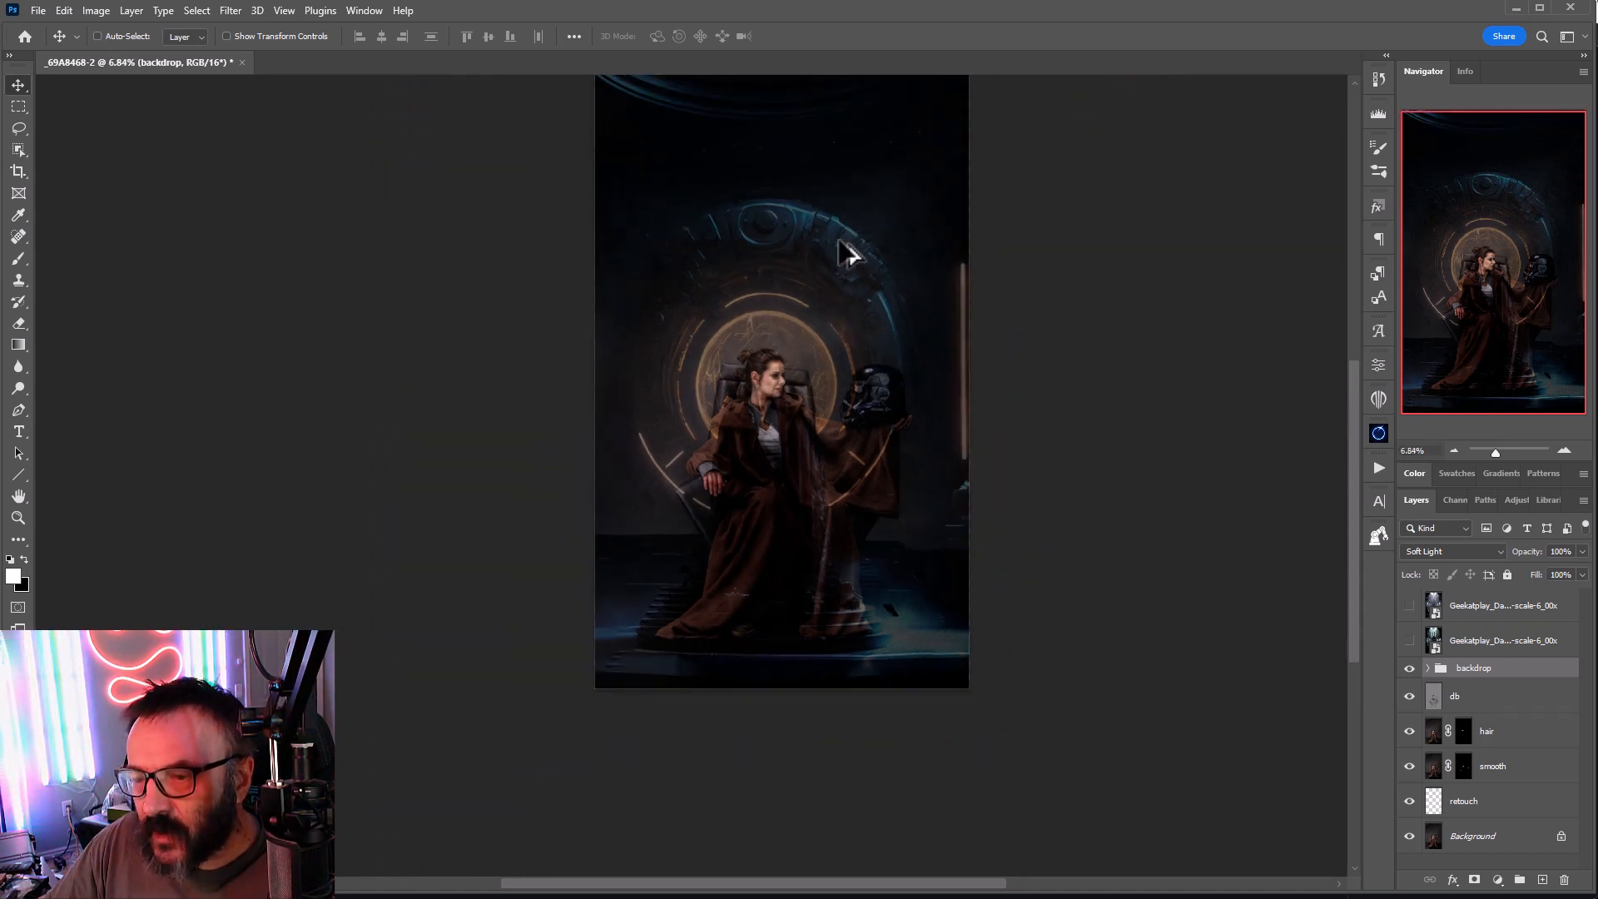
{"action": "left_click_drag", "start_coordinate": [771, 260], "coordinate": [774, 297]}
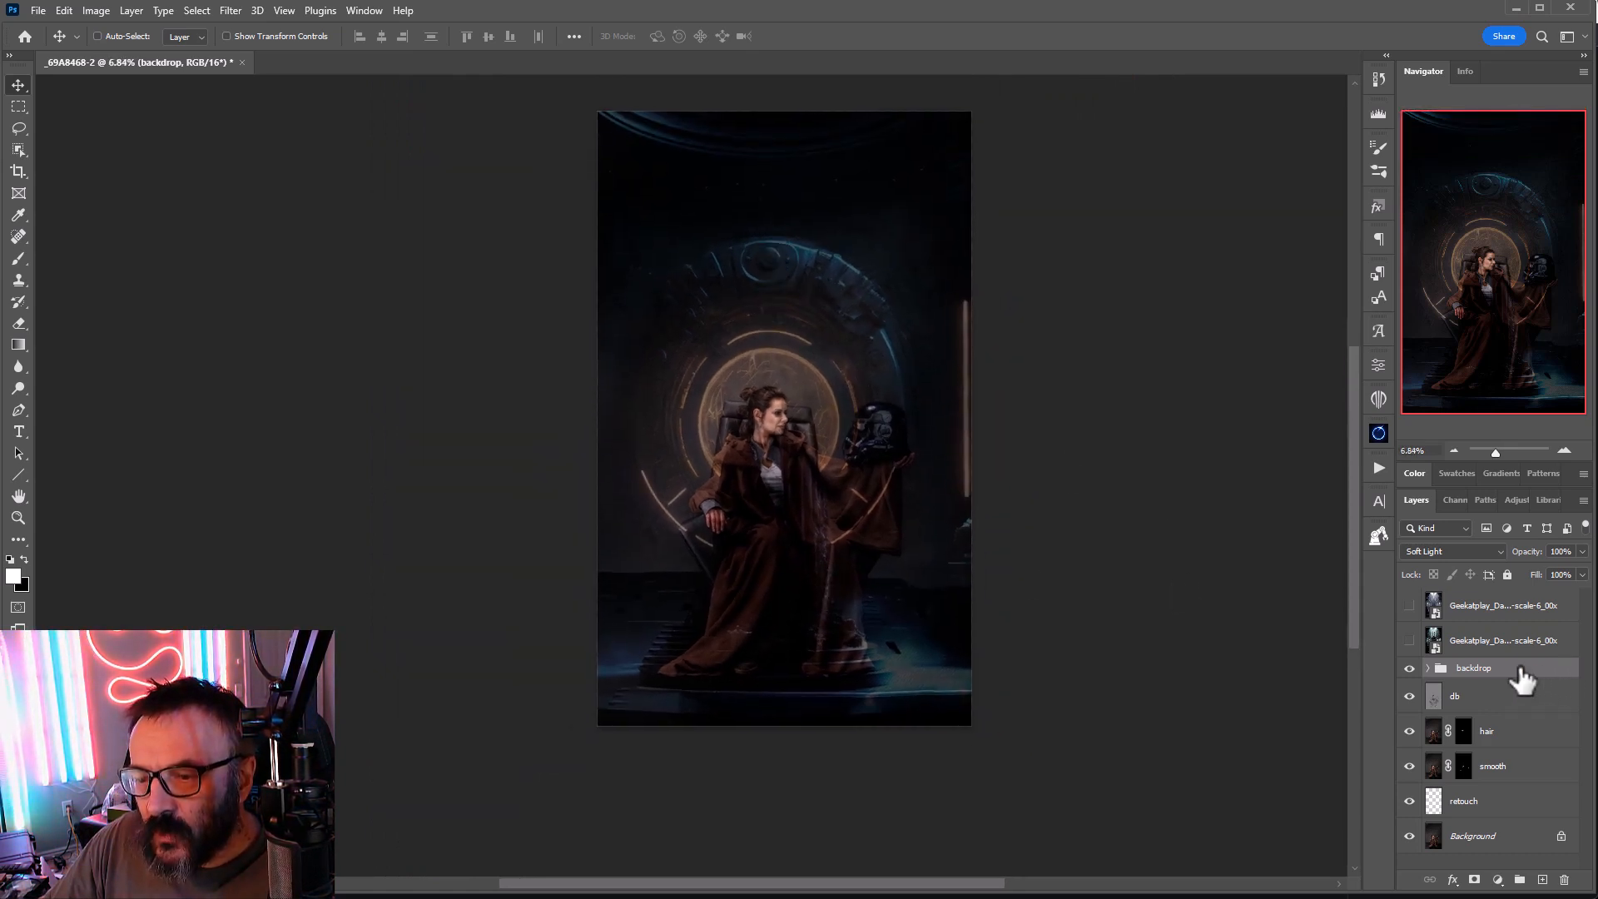
{"action": "left_click_drag", "start_coordinate": [685, 234], "coordinate": [871, 348]}
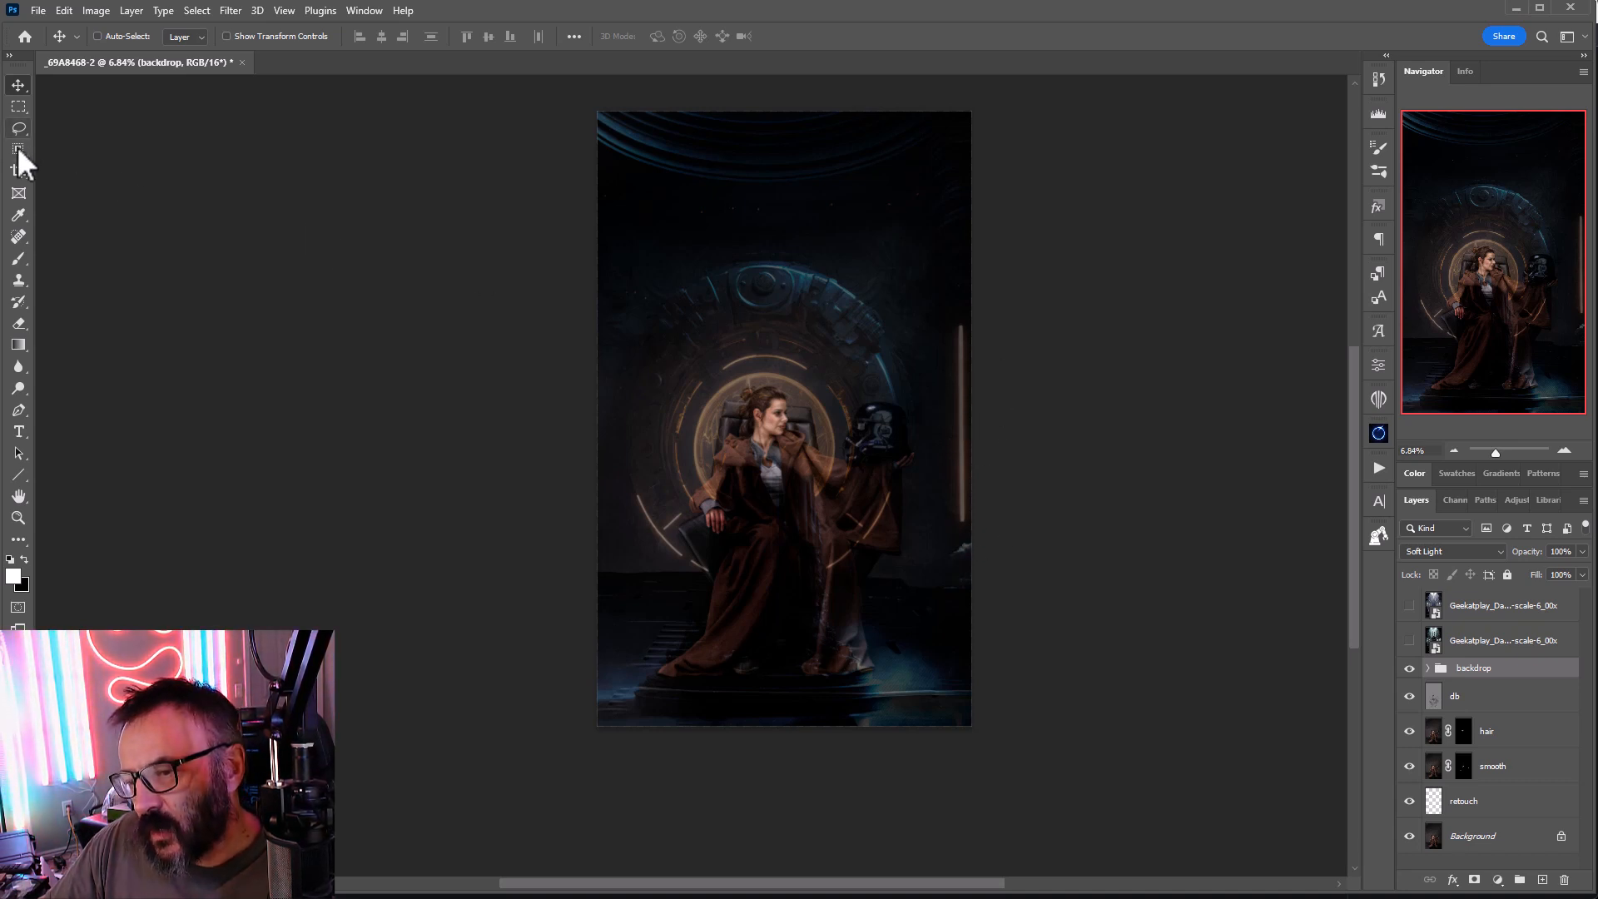
Step: Crop the canvas slightly narrower on both sides with Delete Cropped Pixels disabled
{"action": "left_click", "coordinate": [20, 171]}
{"action": "left_click_drag", "start_coordinate": [971, 426], "coordinate": [958, 427]}
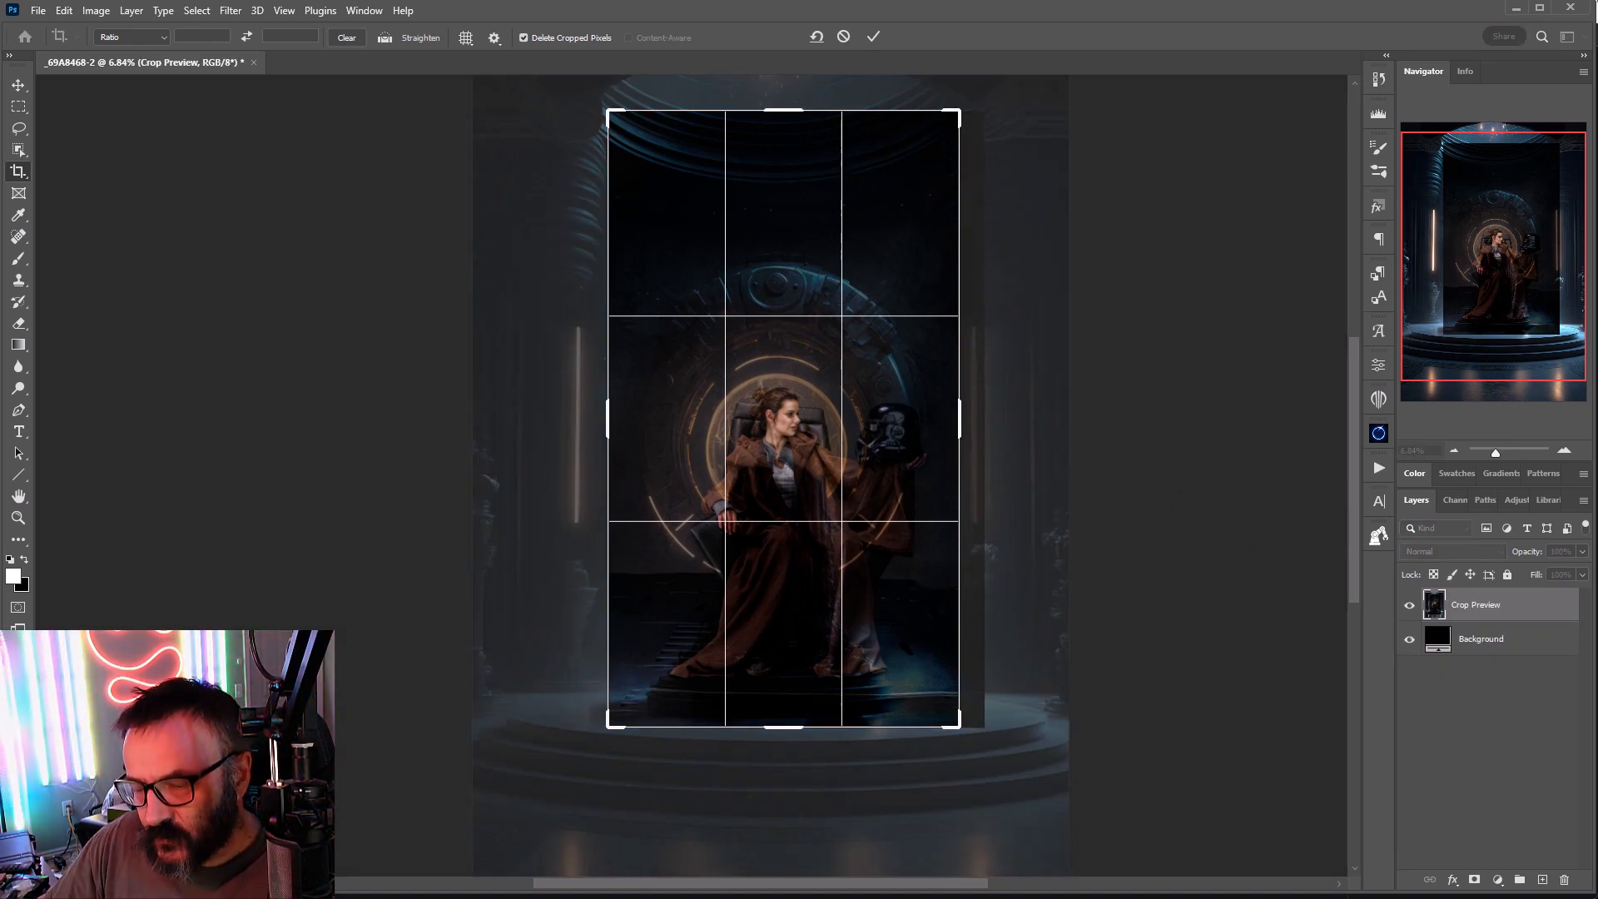
{"action": "left_click", "coordinate": [559, 37]}
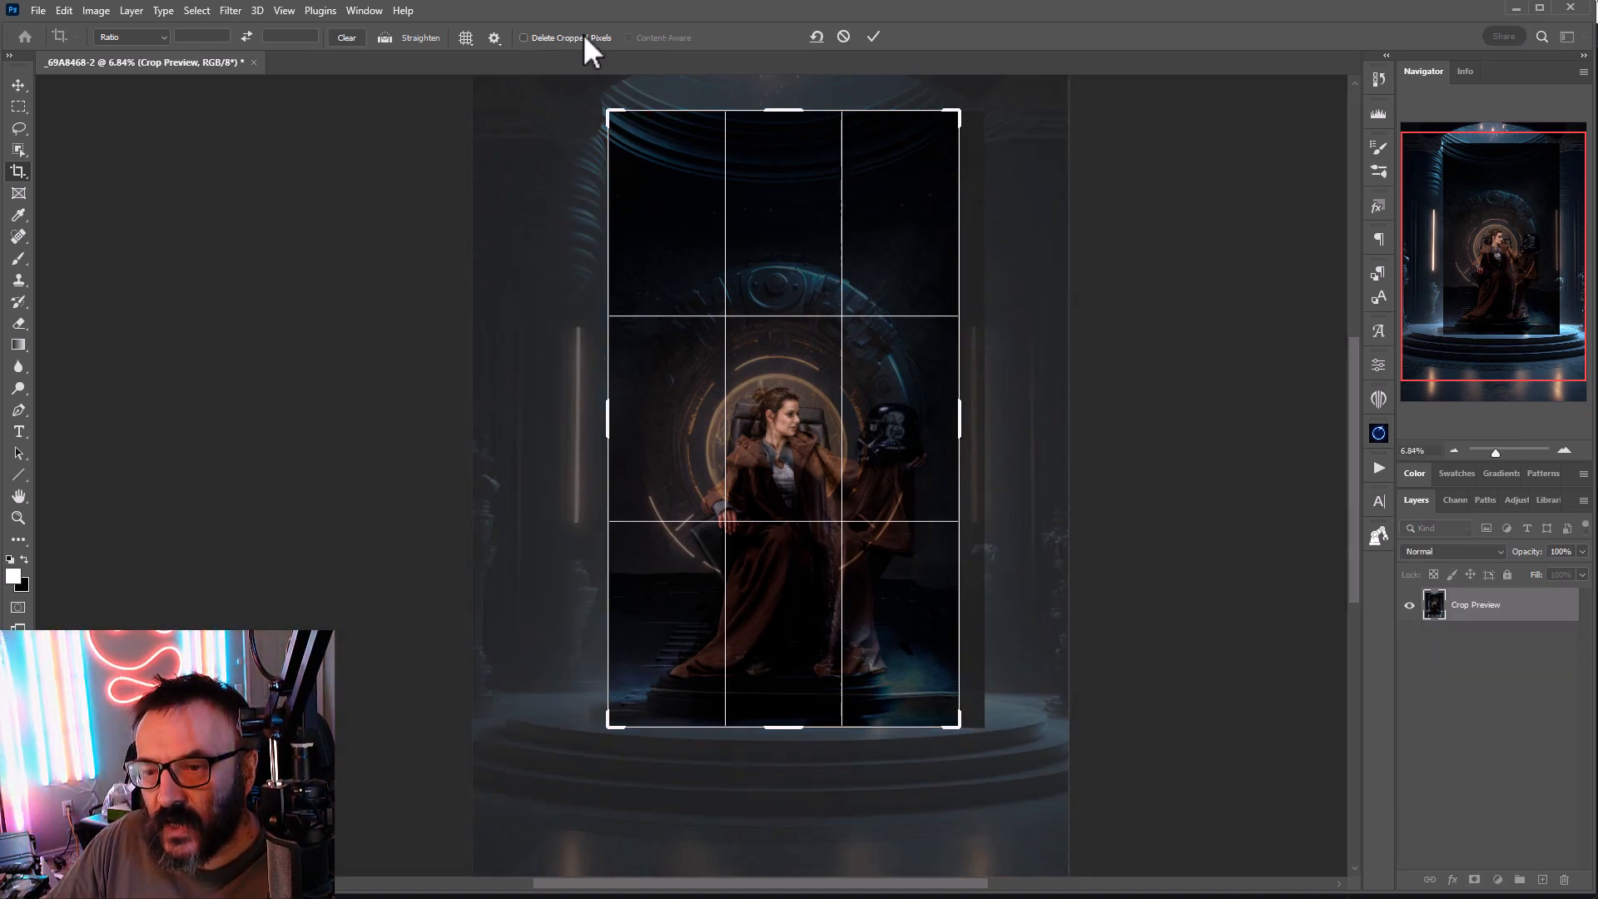
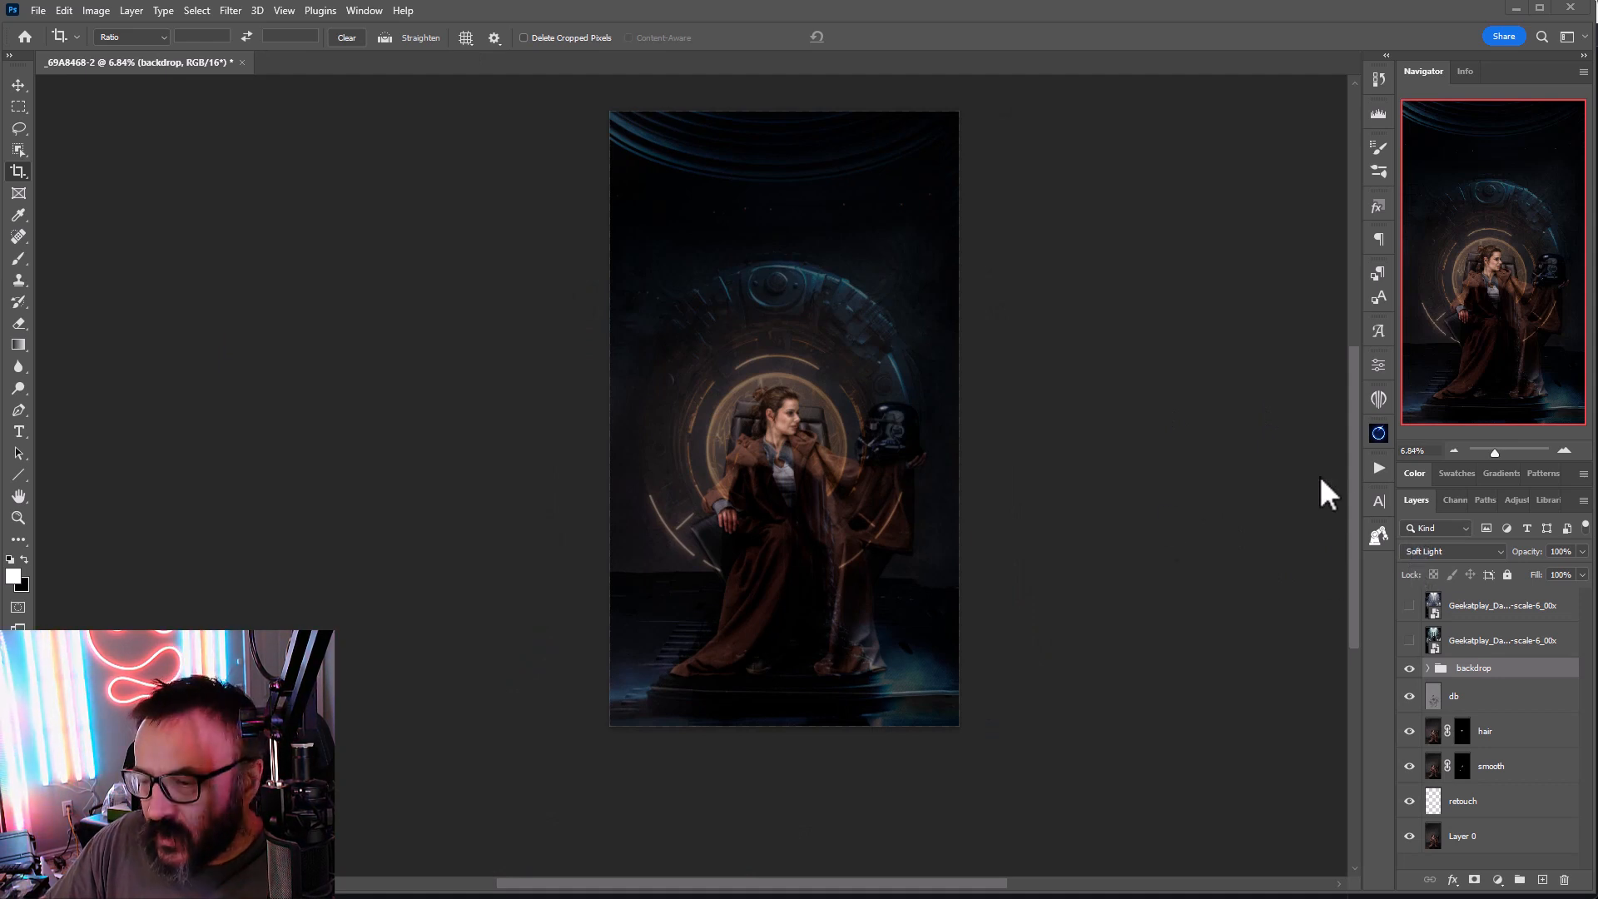
Step: Delete the two hidden throne room layers and set the backdrop group's blending mode to Normal
{"action": "left_click", "coordinate": [1518, 616]}
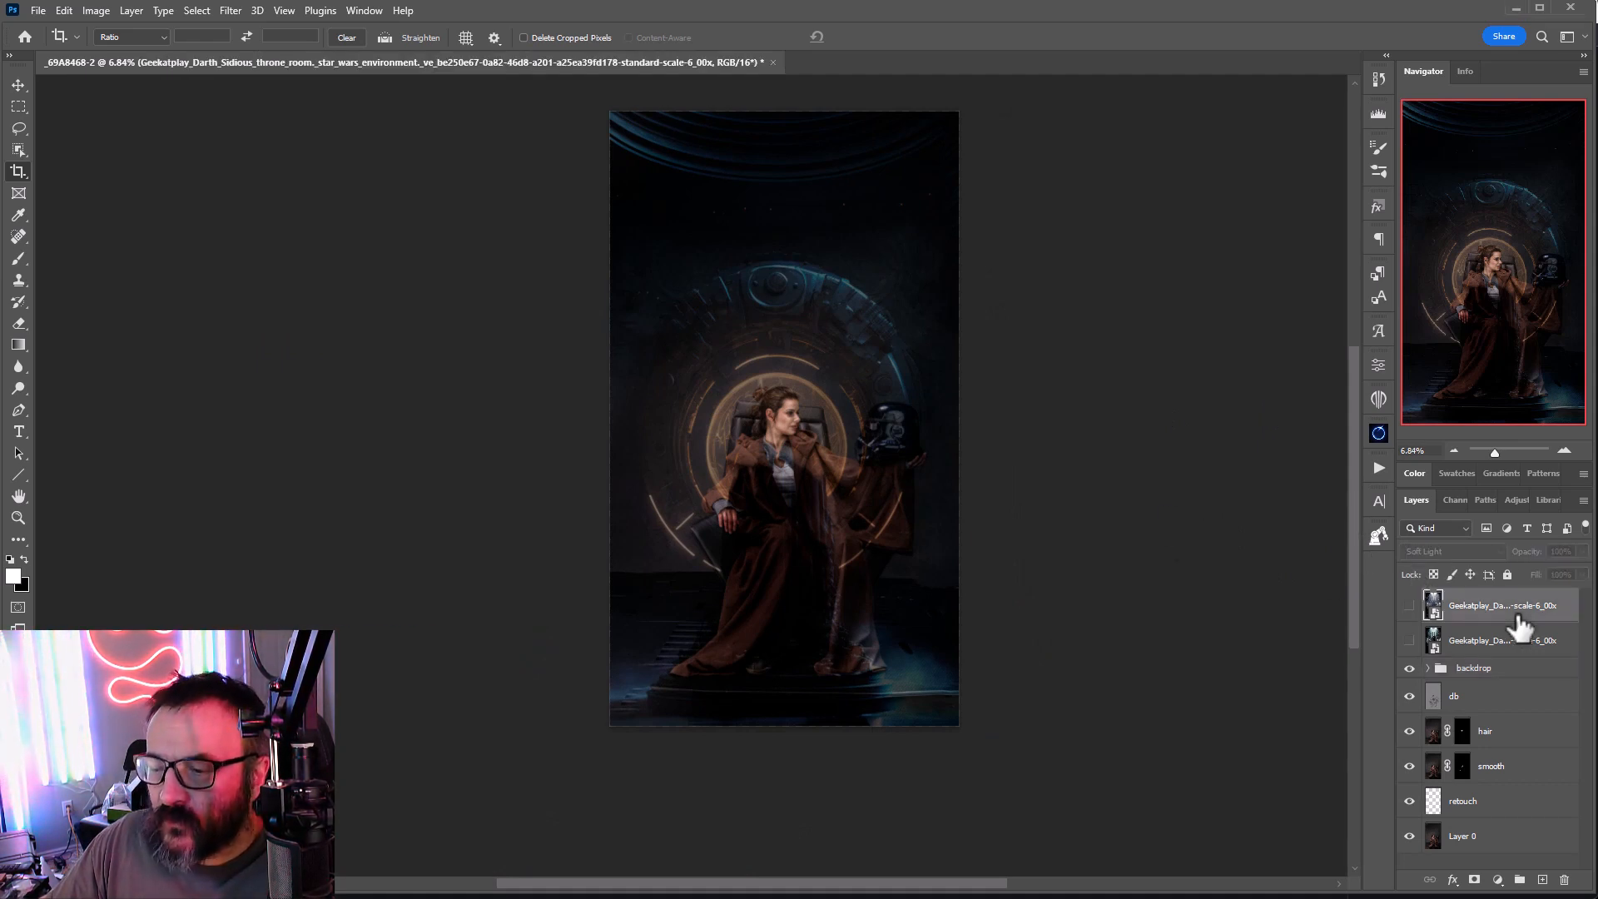
{"action": "key", "text": "Delete"}
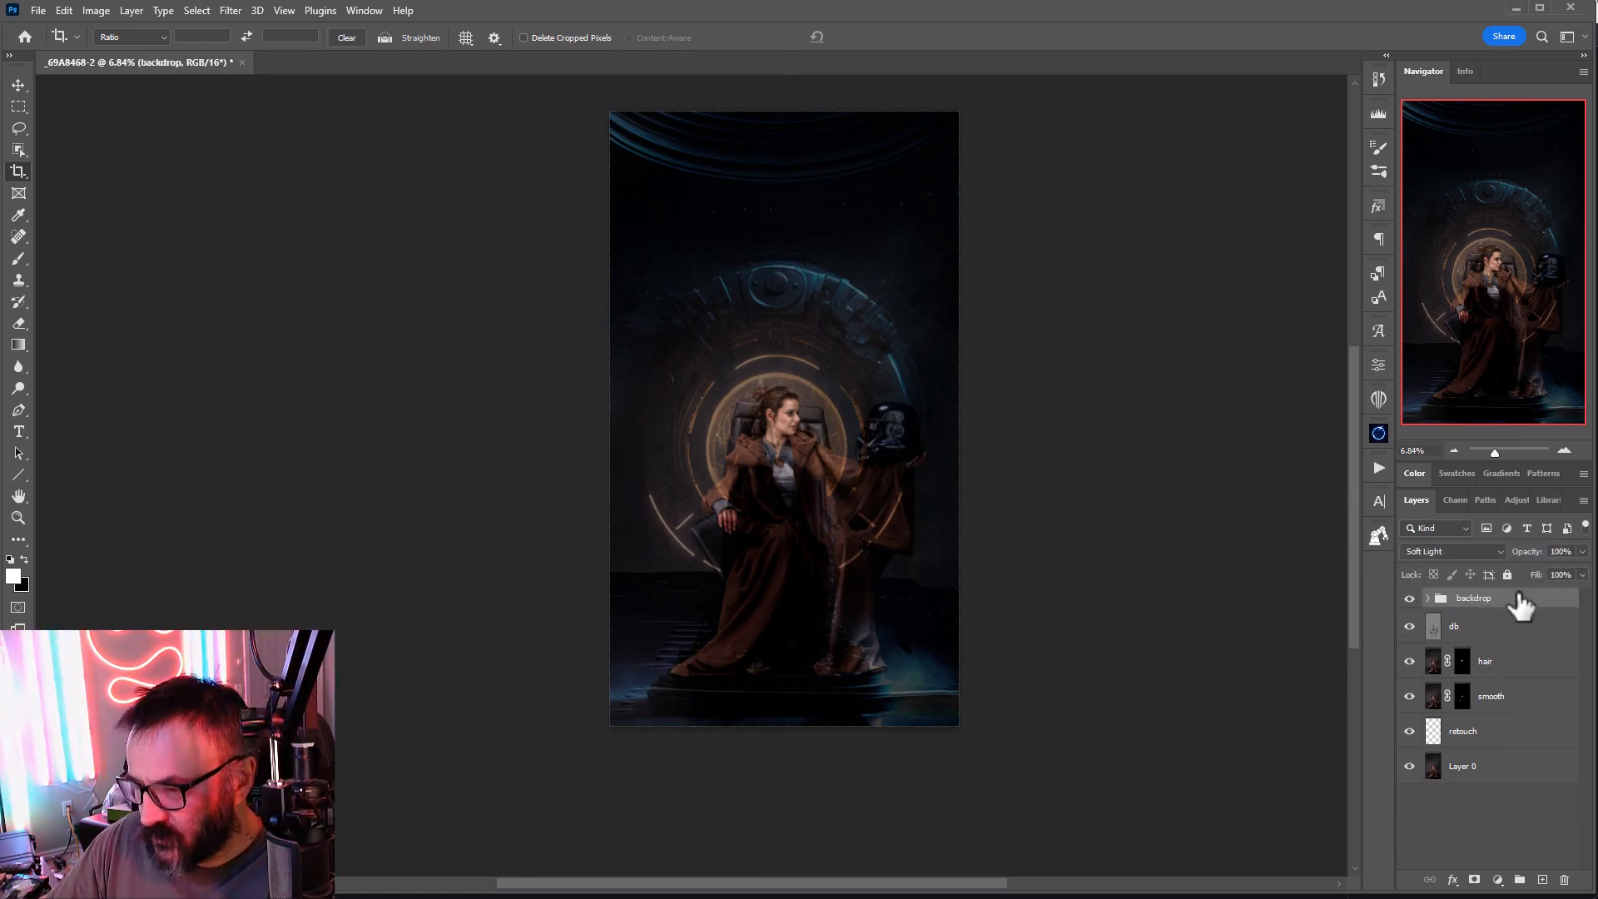
{"action": "left_click", "coordinate": [1481, 551]}
{"action": "left_click", "coordinate": [1428, 591]}
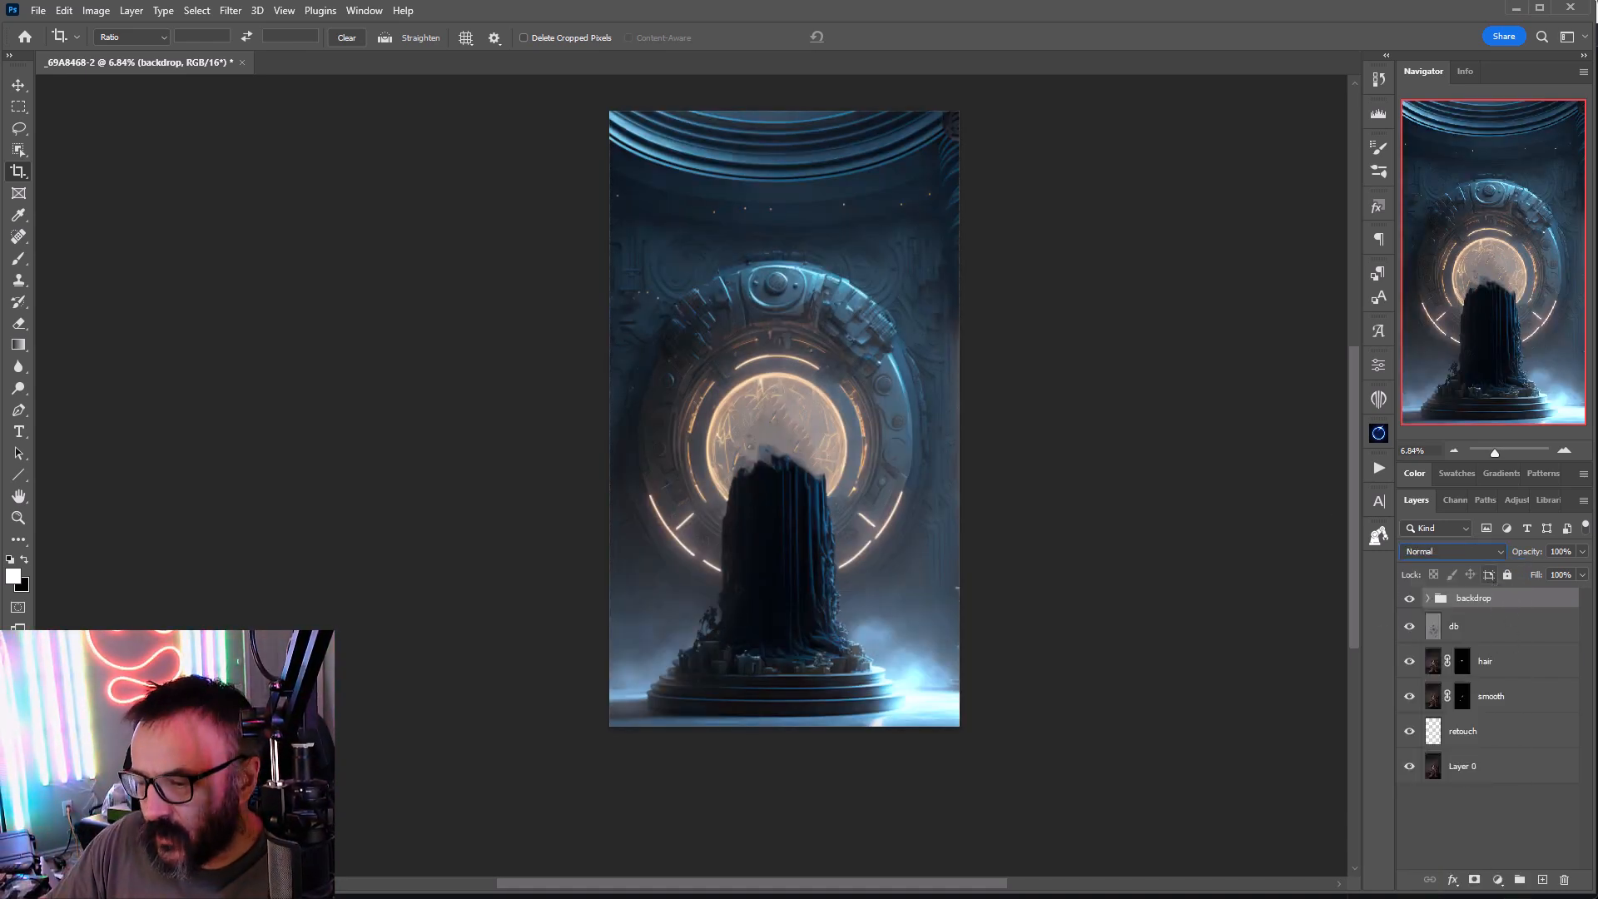
Step: Add a black mask to the backdrop group and faintly reveal the arch above the woman with a size 1000 white brush at 9% opacity
{"action": "left_click", "coordinate": [1474, 880], "text": "alt"}
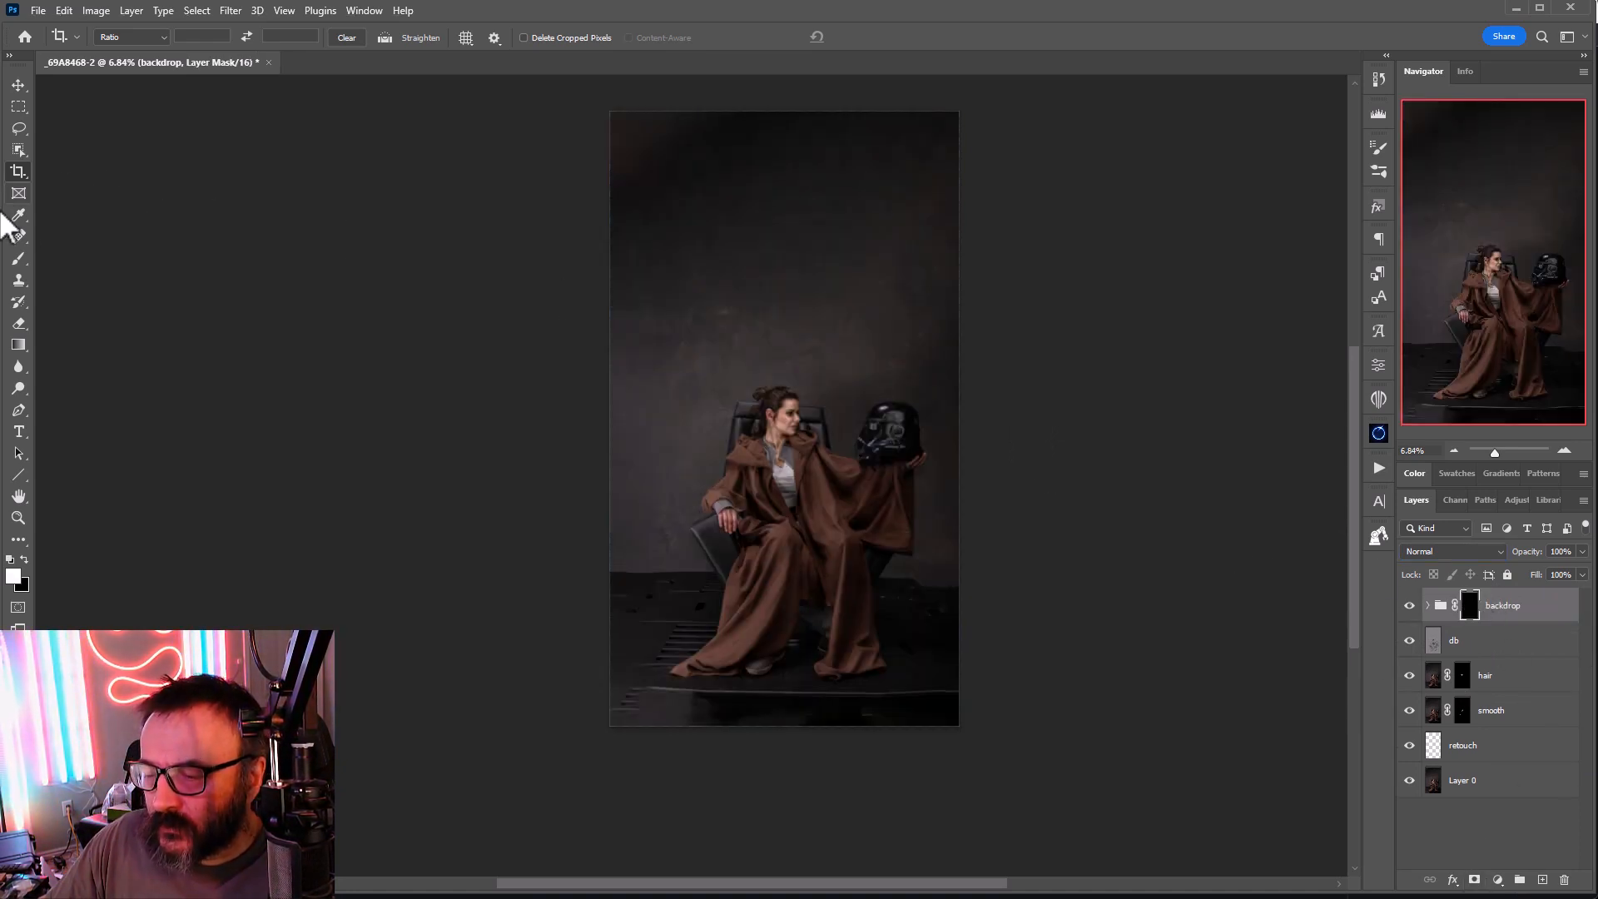
{"action": "left_click", "coordinate": [17, 261]}
{"action": "scroll", "coordinate": [818, 306], "scroll_direction": "up", "scroll_amount": 4}
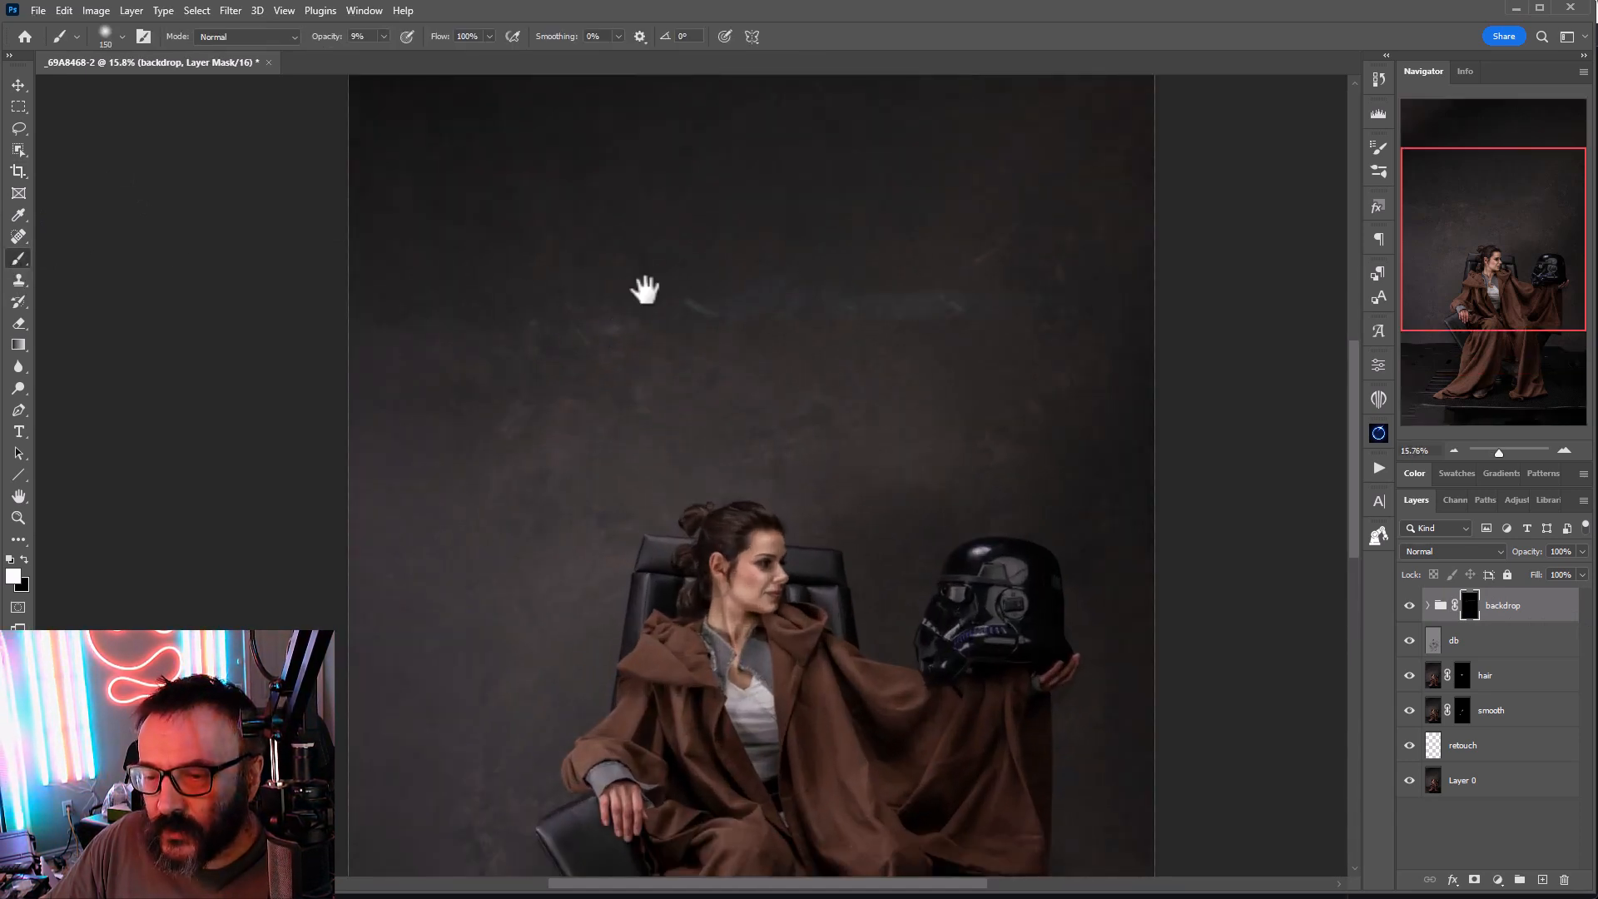
{"action": "left_click_drag", "start_coordinate": [645, 290], "coordinate": [726, 463]}
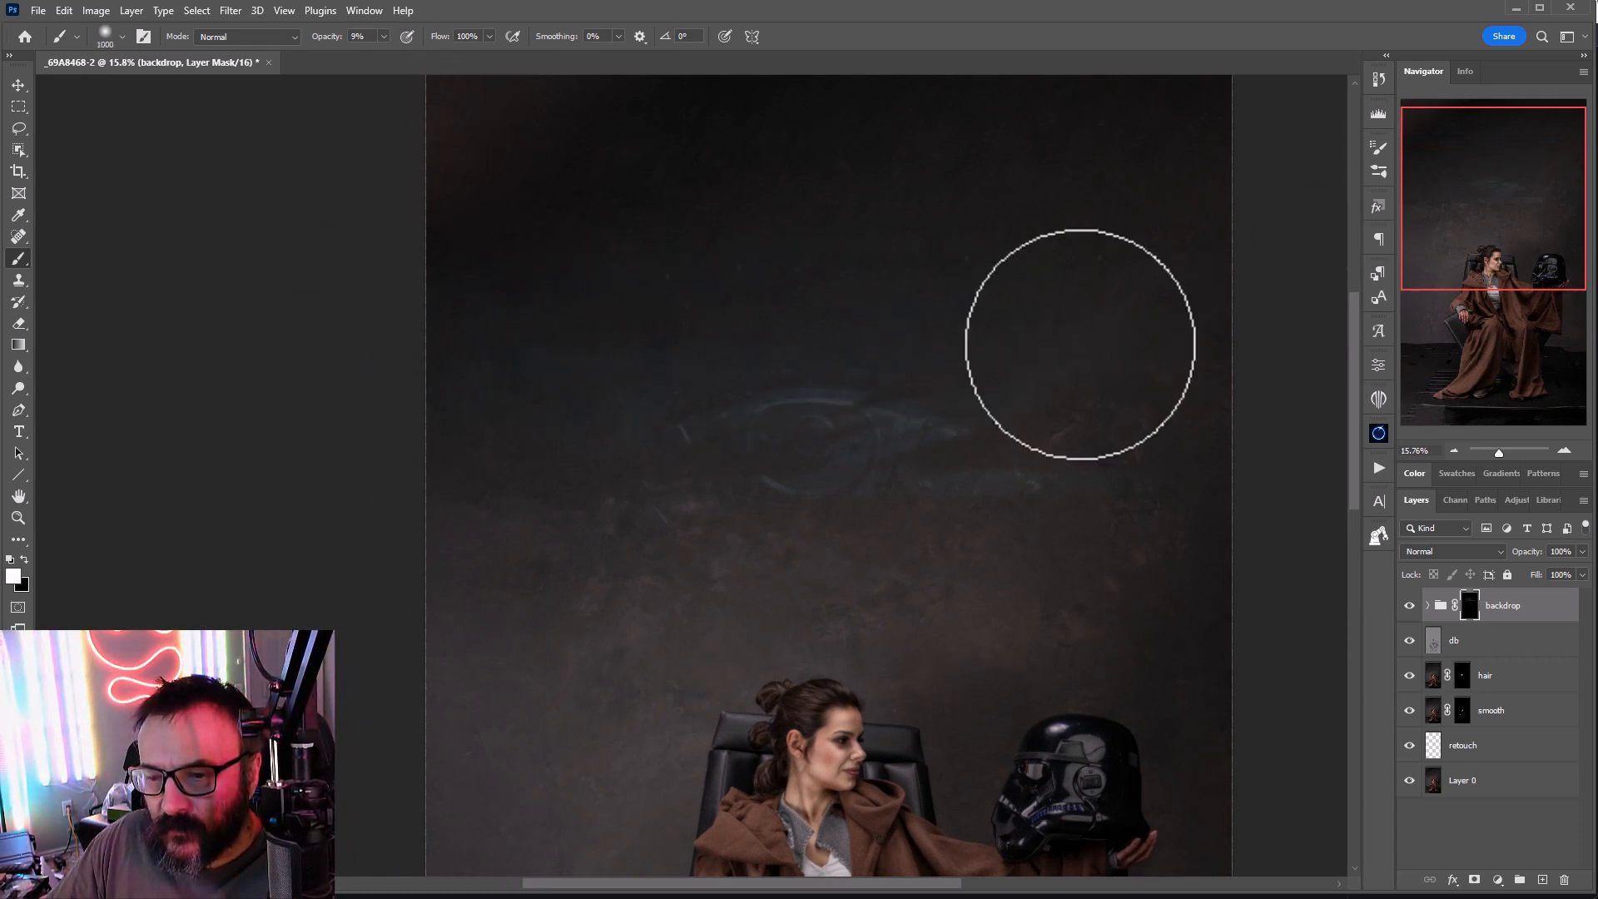
{"action": "mouse_move", "coordinate": [860, 444]}
{"action": "left_mouse_down"}
{"action": "mouse_move", "coordinate": [957, 332]}
{"action": "mouse_move", "coordinate": [1098, 499]}
{"action": "mouse_move", "coordinate": [913, 499]}
{"action": "mouse_move", "coordinate": [997, 387]}
{"action": "left_mouse_up"}
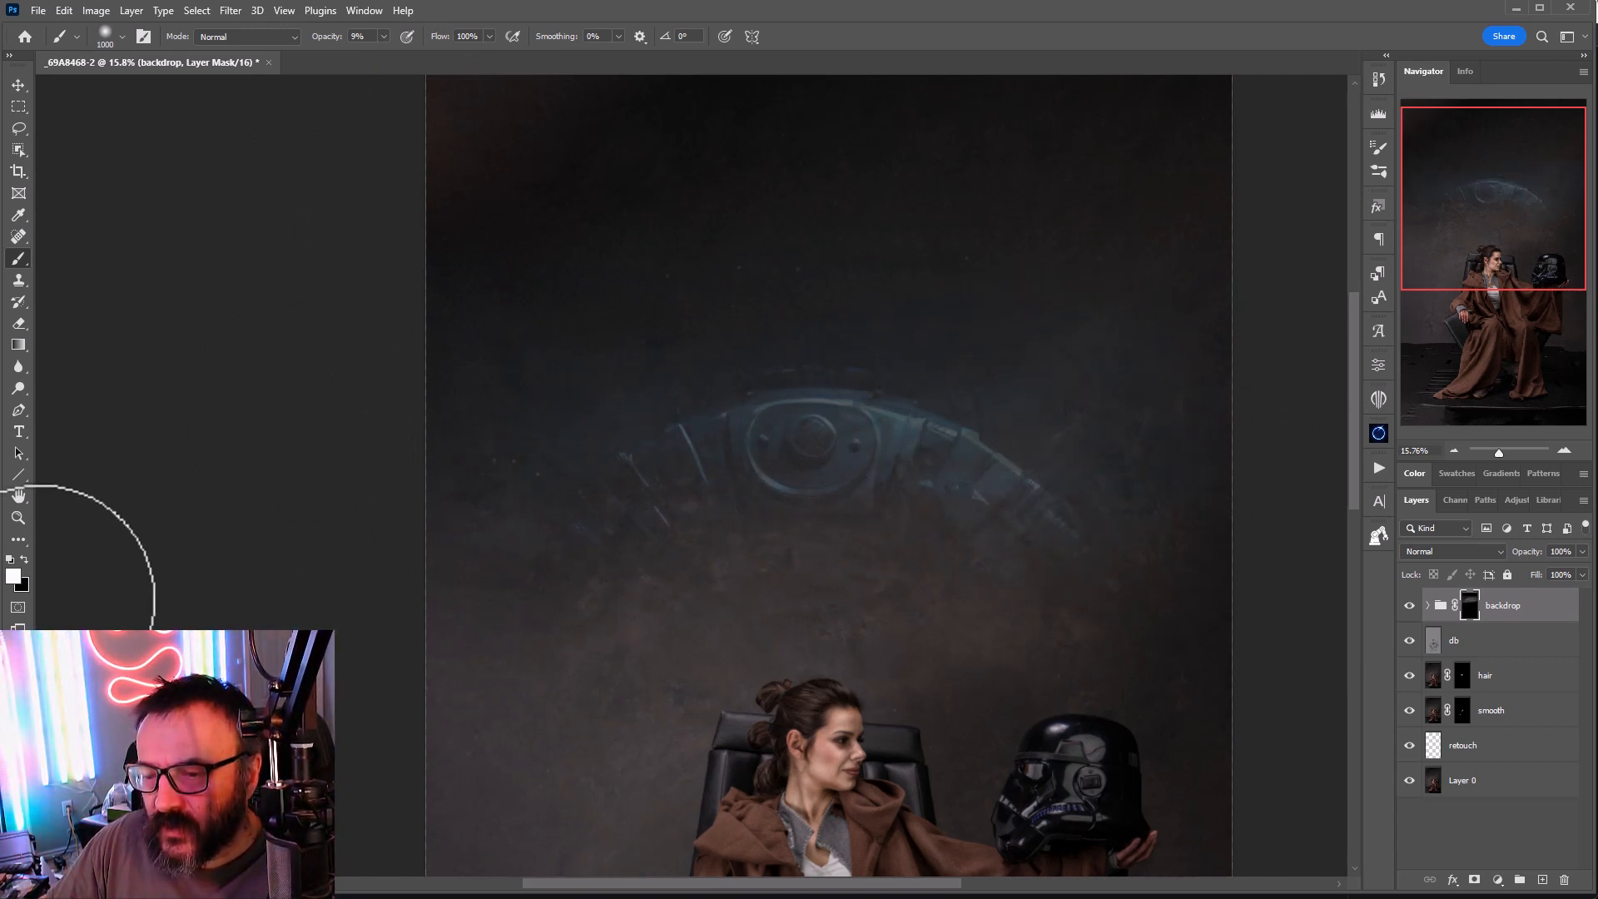
Step: Paint the backdrop mask with 50% gray at 100% brush opacity to reveal the ceiling rings and the arch above the woman
{"action": "left_click", "coordinate": [13, 577]}
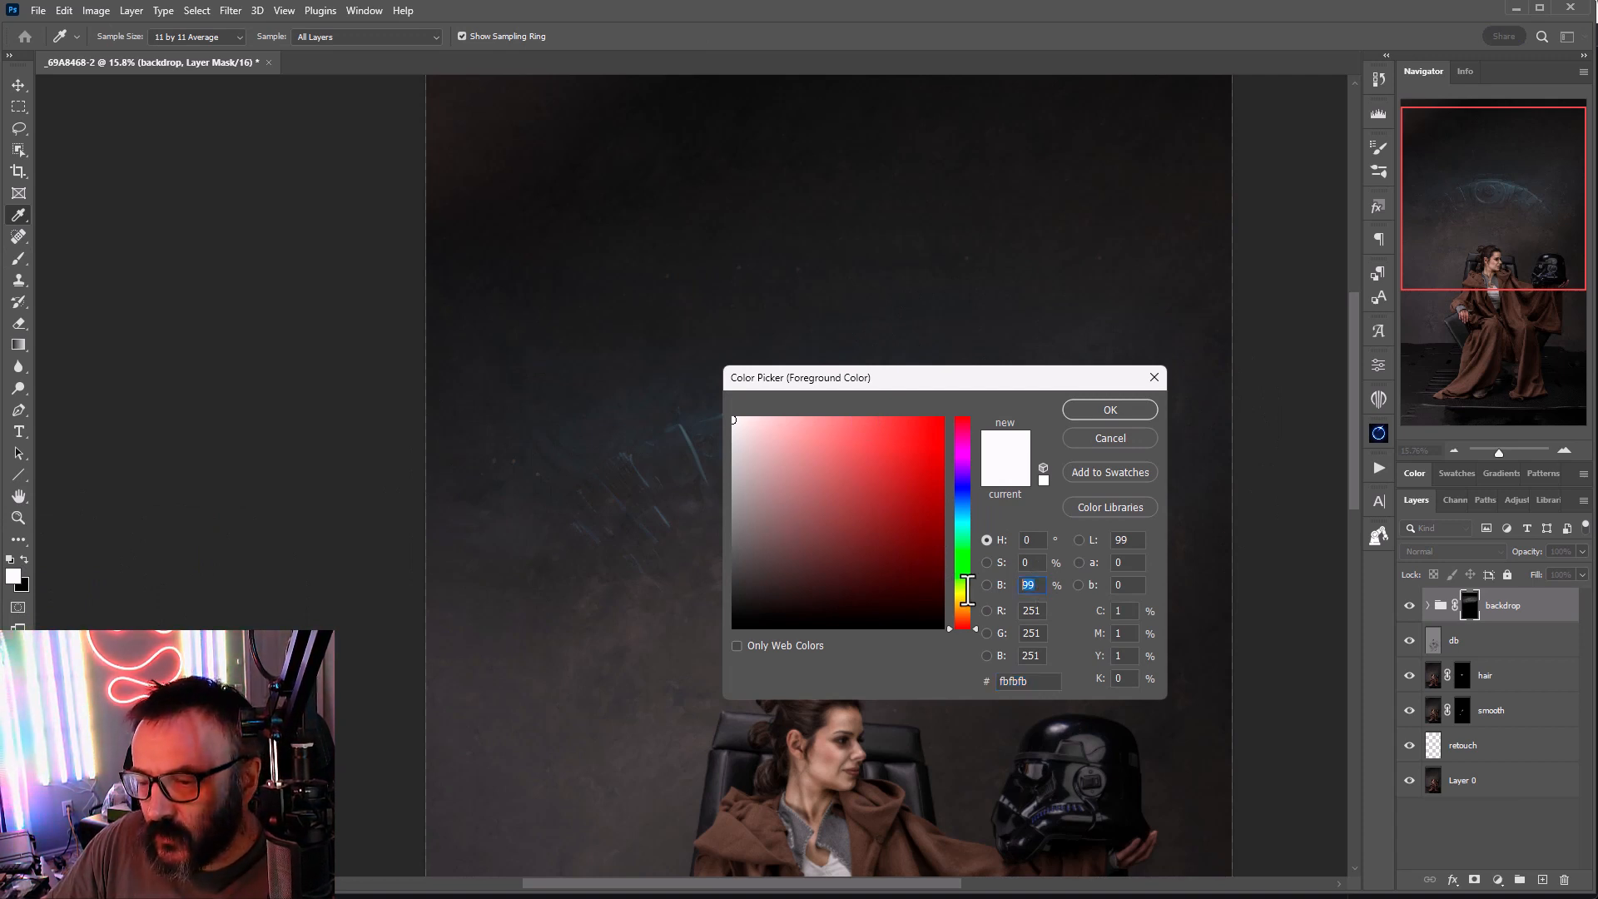
{"action": "type", "text": "50"}
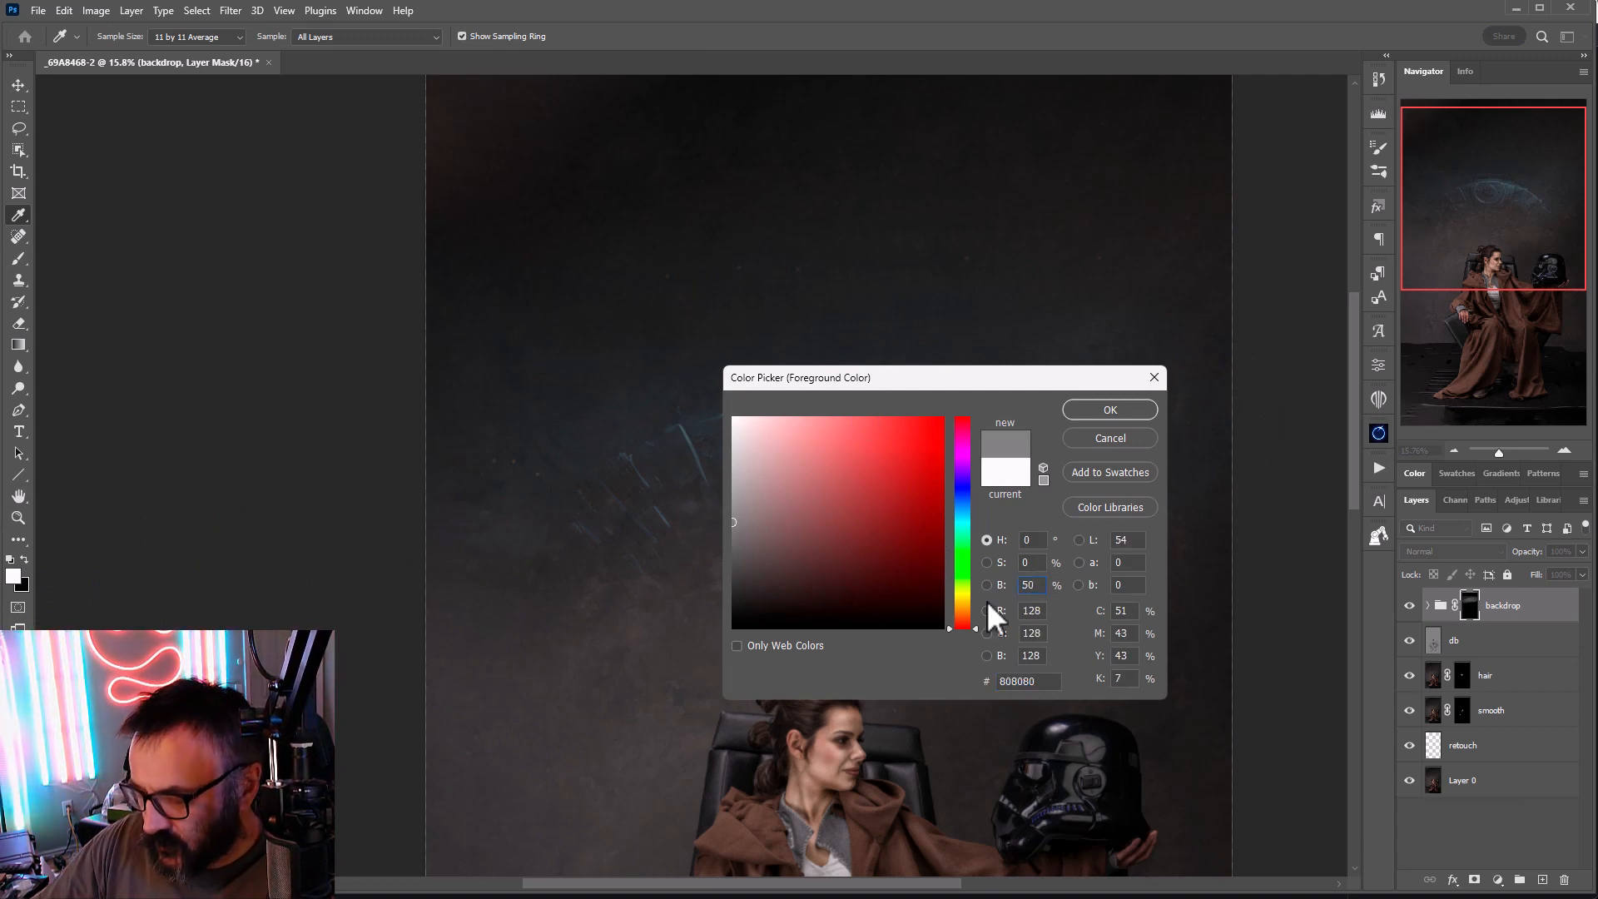
{"action": "left_click", "coordinate": [1126, 404]}
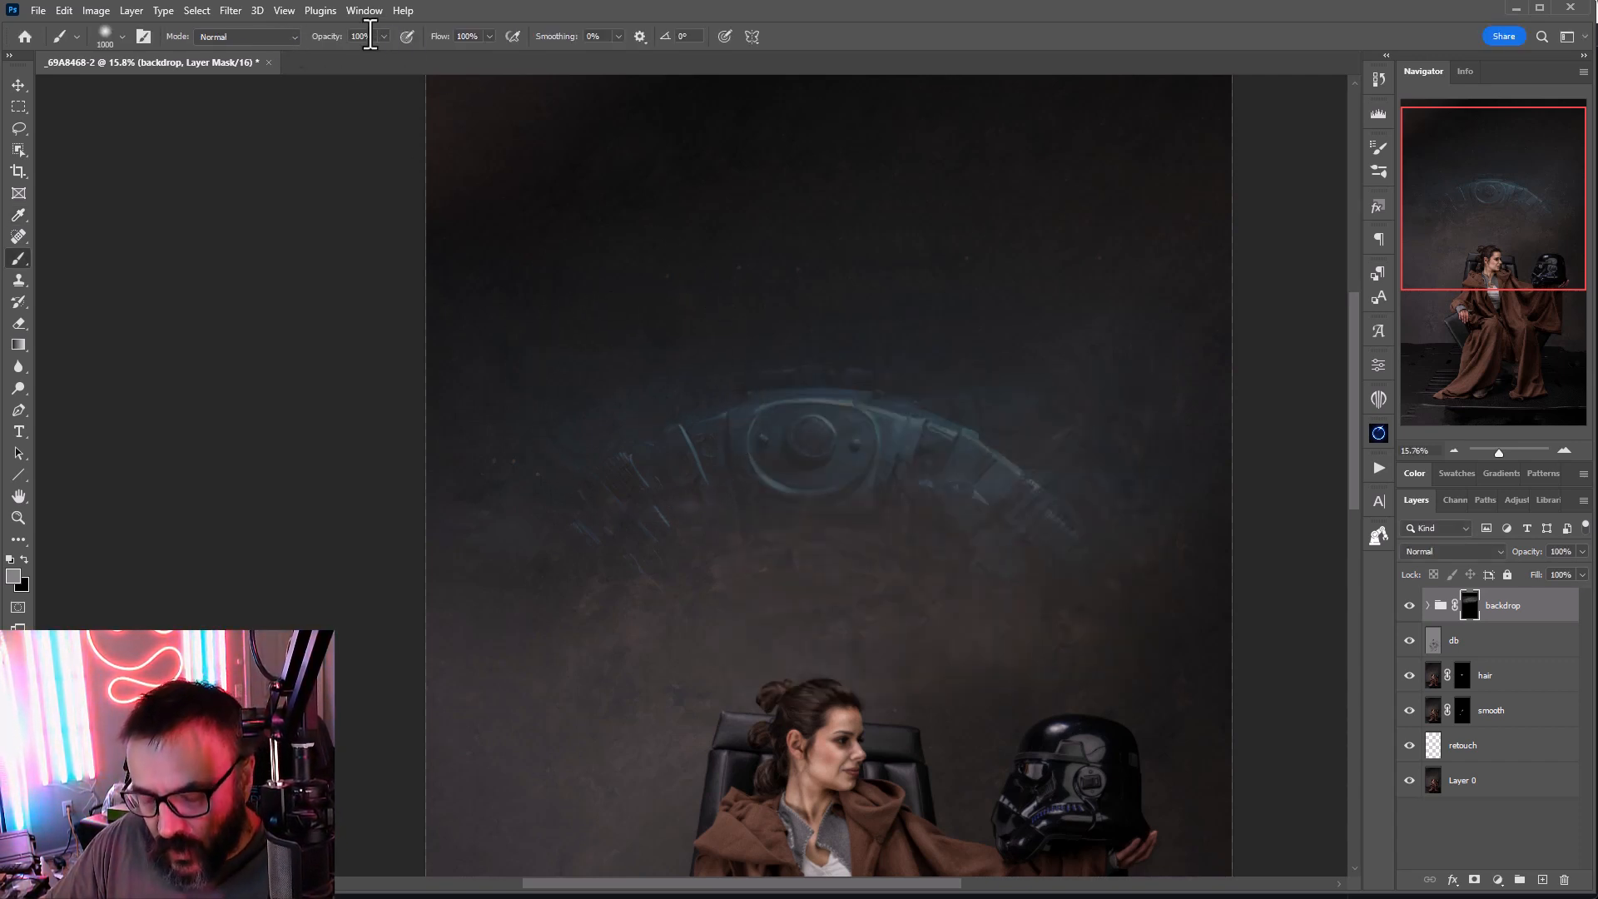
{"action": "mouse_move", "coordinate": [525, 248]}
{"action": "left_mouse_down"}
{"action": "mouse_move", "coordinate": [1296, 315]}
{"action": "mouse_move", "coordinate": [1176, 332]}
{"action": "mouse_move", "coordinate": [1109, 445]}
{"action": "mouse_move", "coordinate": [1291, 472]}
{"action": "left_mouse_up"}
{"action": "left_click_drag", "start_coordinate": [1184, 303], "coordinate": [1034, 239]}
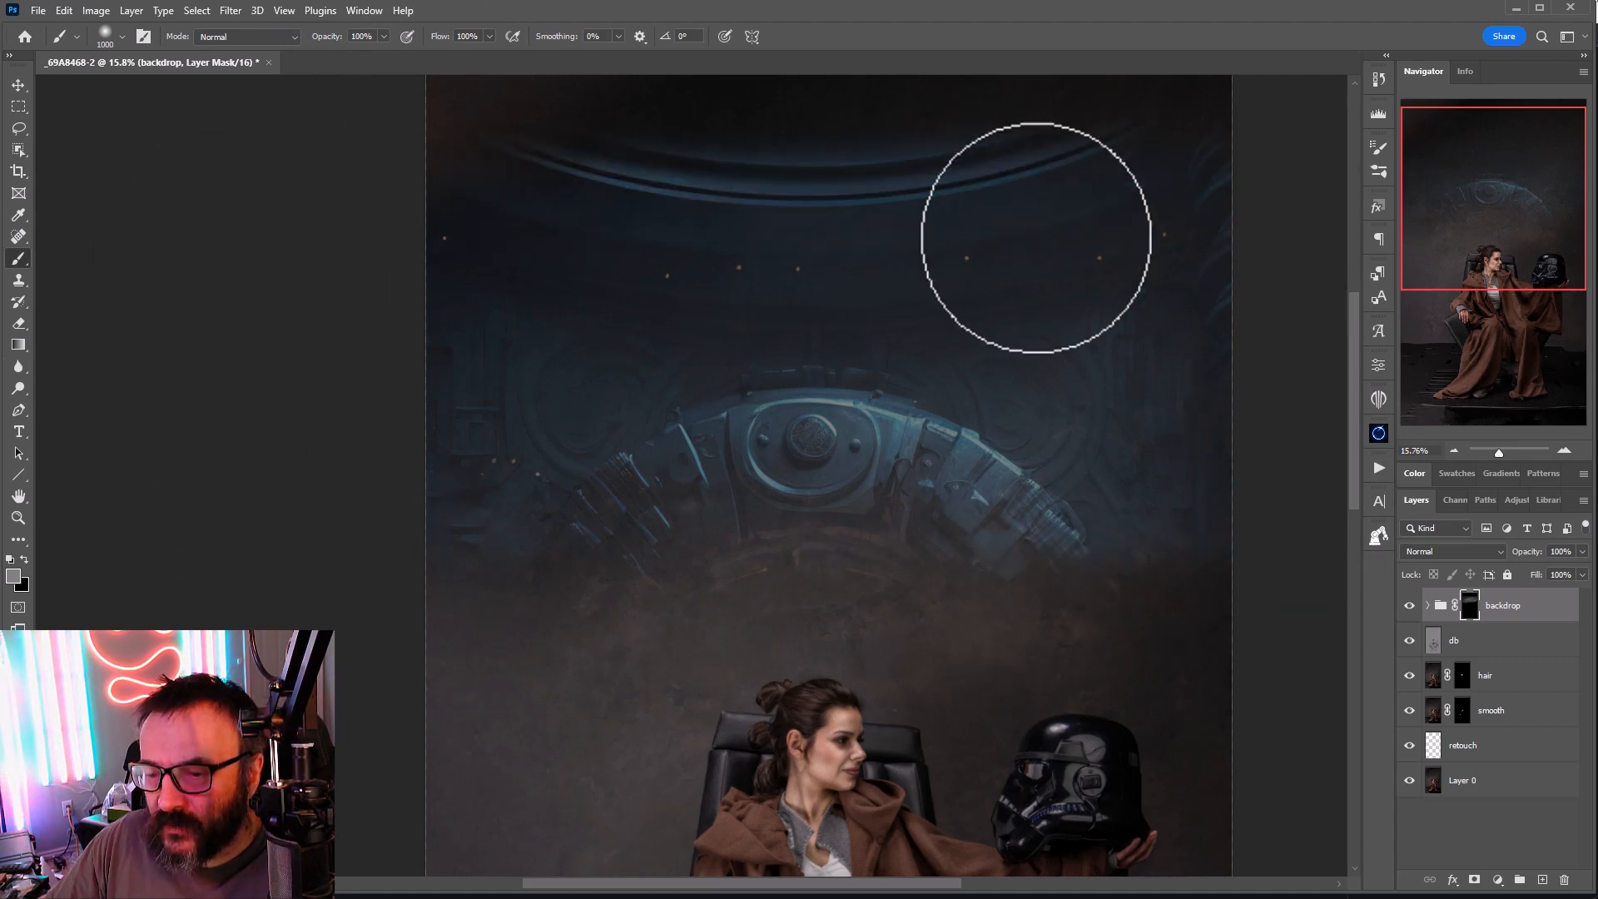
{"action": "left_click_drag", "start_coordinate": [833, 413], "coordinate": [788, 541]}
{"action": "mouse_move", "coordinate": [295, 270]}
{"action": "left_mouse_down"}
{"action": "mouse_move", "coordinate": [899, 239]}
{"action": "mouse_move", "coordinate": [615, 294]}
{"action": "left_mouse_up"}
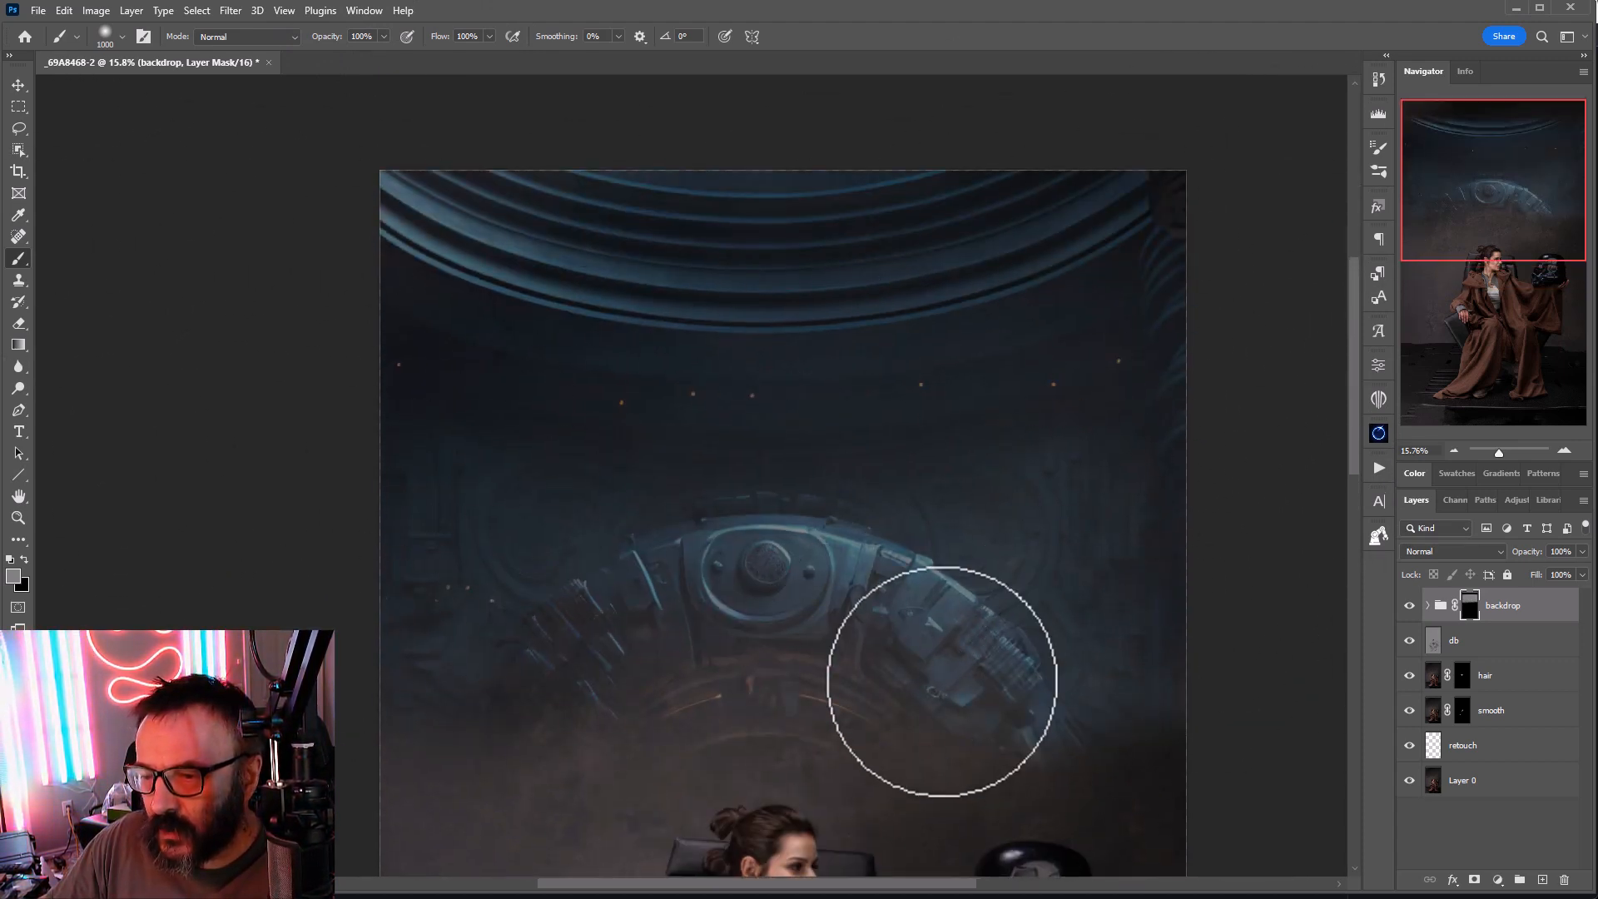
Step: Paint the backdrop mask with the same gray to reveal the glowing rings and walls beside the woman and the floor around her feet
{"action": "mouse_move", "coordinate": [1082, 658]}
{"action": "left_mouse_down"}
{"action": "mouse_move", "coordinate": [895, 135]}
{"action": "mouse_move", "coordinate": [996, 141]}
{"action": "left_mouse_up"}
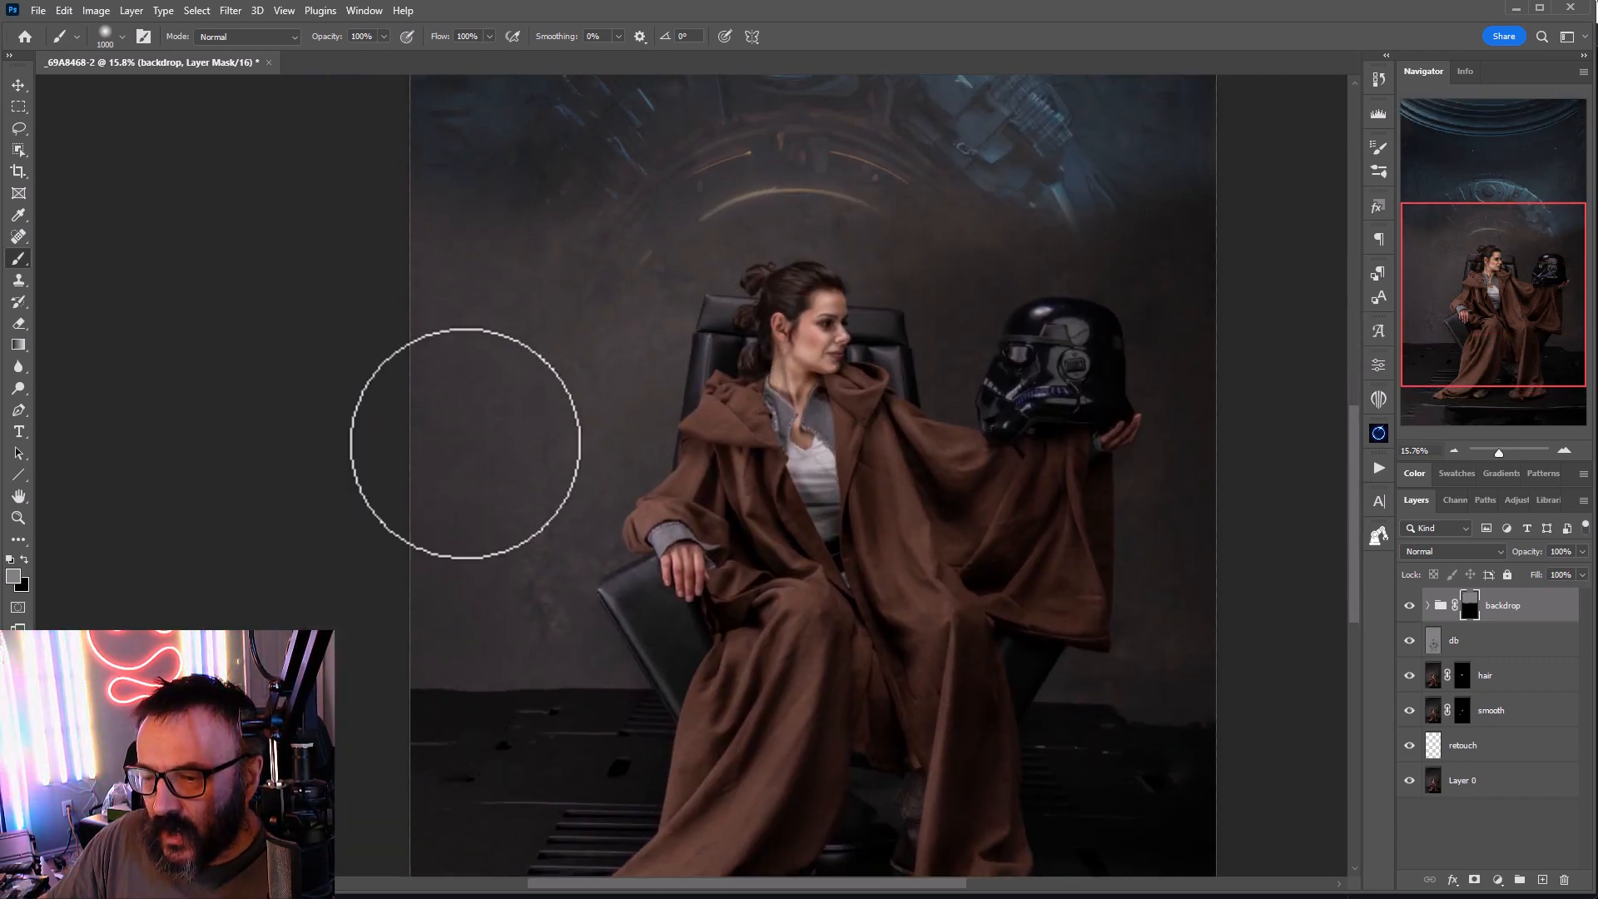
{"action": "mouse_move", "coordinate": [465, 444]}
{"action": "left_mouse_down"}
{"action": "mouse_move", "coordinate": [559, 325]}
{"action": "mouse_move", "coordinate": [371, 340]}
{"action": "mouse_move", "coordinate": [551, 365]}
{"action": "left_mouse_up"}
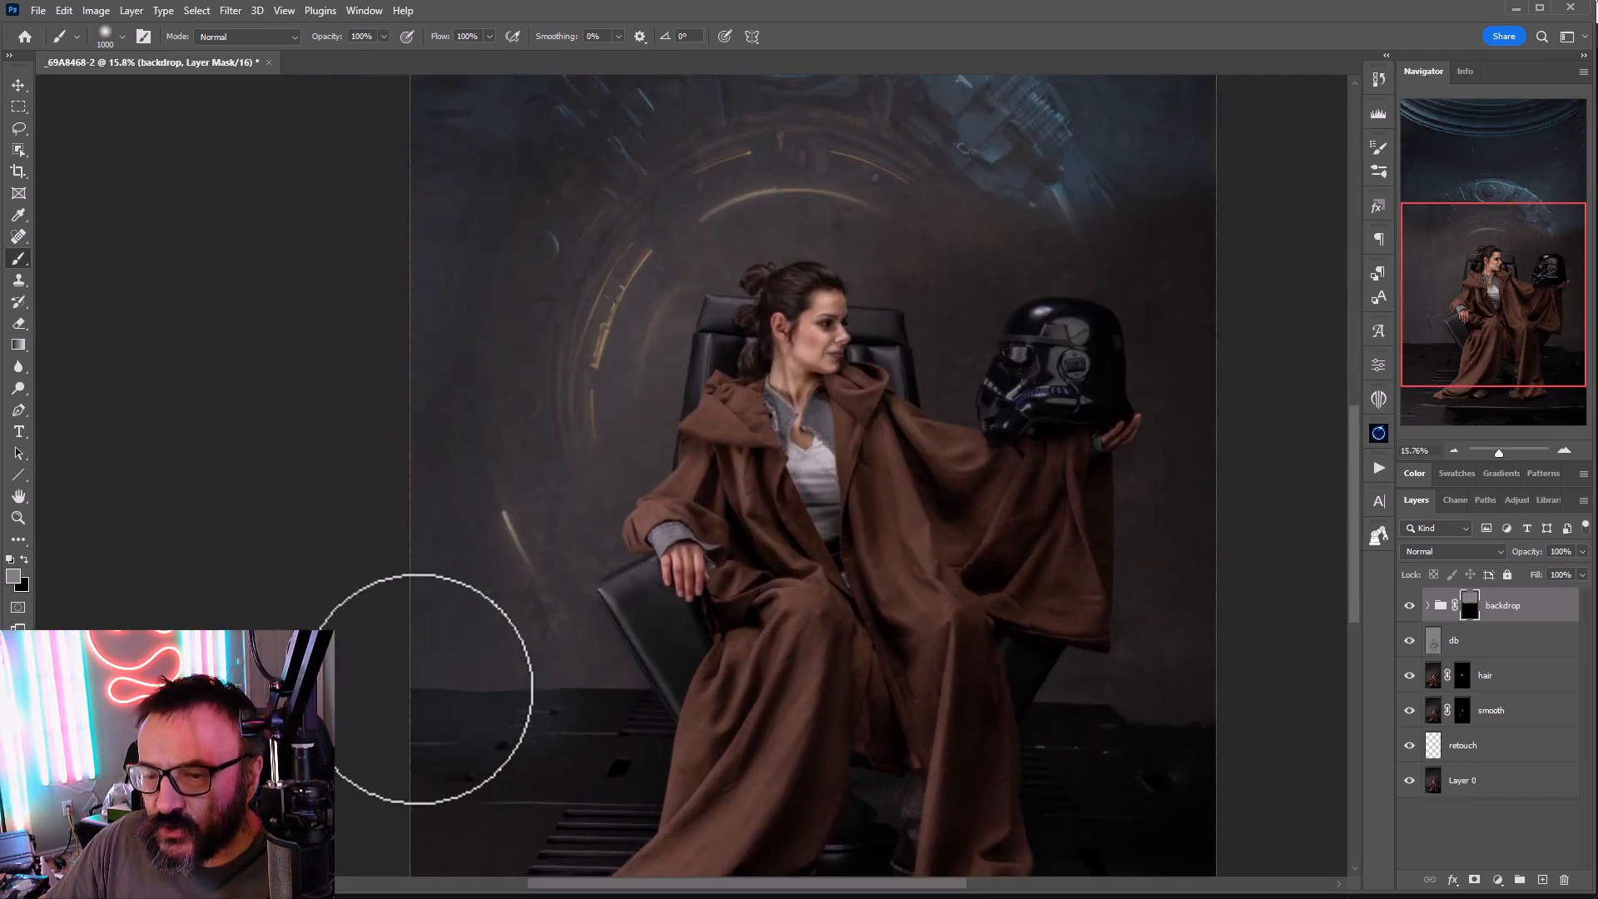
{"action": "mouse_move", "coordinate": [594, 729]}
{"action": "left_mouse_down"}
{"action": "mouse_move", "coordinate": [550, 773]}
{"action": "mouse_move", "coordinate": [521, 723]}
{"action": "mouse_move", "coordinate": [491, 724]}
{"action": "mouse_move", "coordinate": [536, 710]}
{"action": "mouse_move", "coordinate": [604, 728]}
{"action": "mouse_move", "coordinate": [593, 776]}
{"action": "mouse_move", "coordinate": [525, 791]}
{"action": "mouse_move", "coordinate": [464, 771]}
{"action": "left_mouse_up"}
{"action": "mouse_move", "coordinate": [555, 321]}
{"action": "left_mouse_down"}
{"action": "mouse_move", "coordinate": [566, 429]}
{"action": "mouse_move", "coordinate": [717, 151]}
{"action": "mouse_move", "coordinate": [936, 186]}
{"action": "mouse_move", "coordinate": [1023, 182]}
{"action": "mouse_move", "coordinate": [1252, 398]}
{"action": "mouse_move", "coordinate": [1259, 588]}
{"action": "mouse_move", "coordinate": [1143, 679]}
{"action": "mouse_move", "coordinate": [1195, 480]}
{"action": "mouse_move", "coordinate": [1221, 709]}
{"action": "mouse_move", "coordinate": [1128, 704]}
{"action": "mouse_move", "coordinate": [1163, 695]}
{"action": "mouse_move", "coordinate": [1111, 761]}
{"action": "left_mouse_up"}
{"action": "left_click_drag", "start_coordinate": [1058, 824], "coordinate": [1191, 399]}
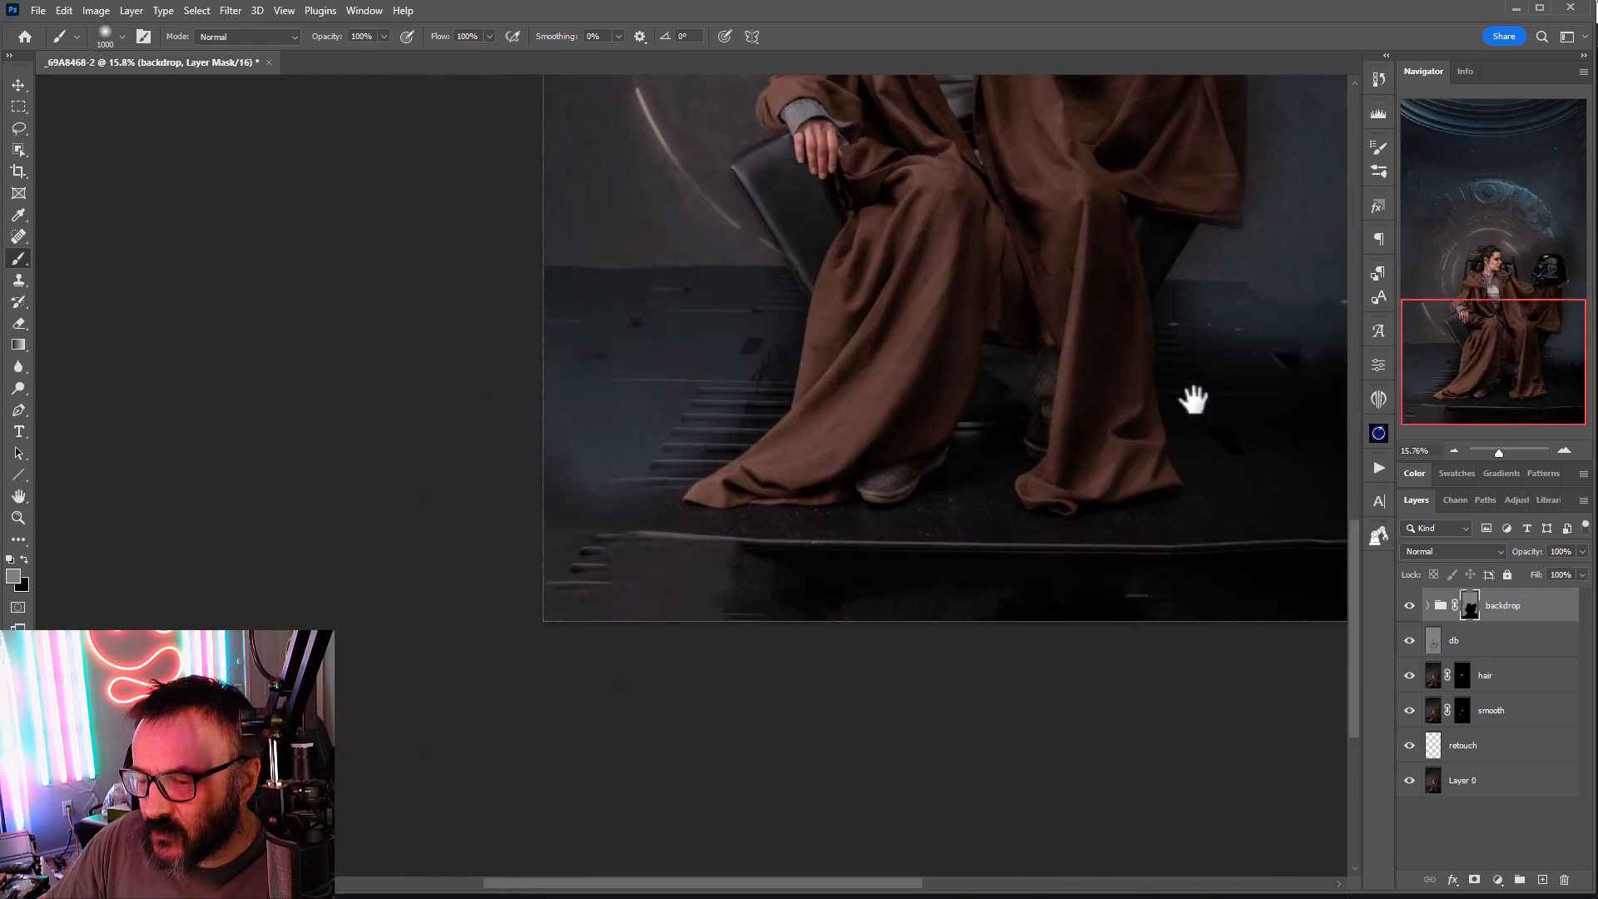
{"action": "mouse_move", "coordinate": [633, 500]}
{"action": "left_mouse_down"}
{"action": "mouse_move", "coordinate": [617, 582]}
{"action": "mouse_move", "coordinate": [959, 602]}
{"action": "mouse_move", "coordinate": [1349, 552]}
{"action": "mouse_move", "coordinate": [760, 600]}
{"action": "mouse_move", "coordinate": [1266, 511]}
{"action": "mouse_move", "coordinate": [1235, 369]}
{"action": "mouse_move", "coordinate": [1235, 464]}
{"action": "mouse_move", "coordinate": [1338, 313]}
{"action": "mouse_move", "coordinate": [1328, 525]}
{"action": "left_mouse_up"}
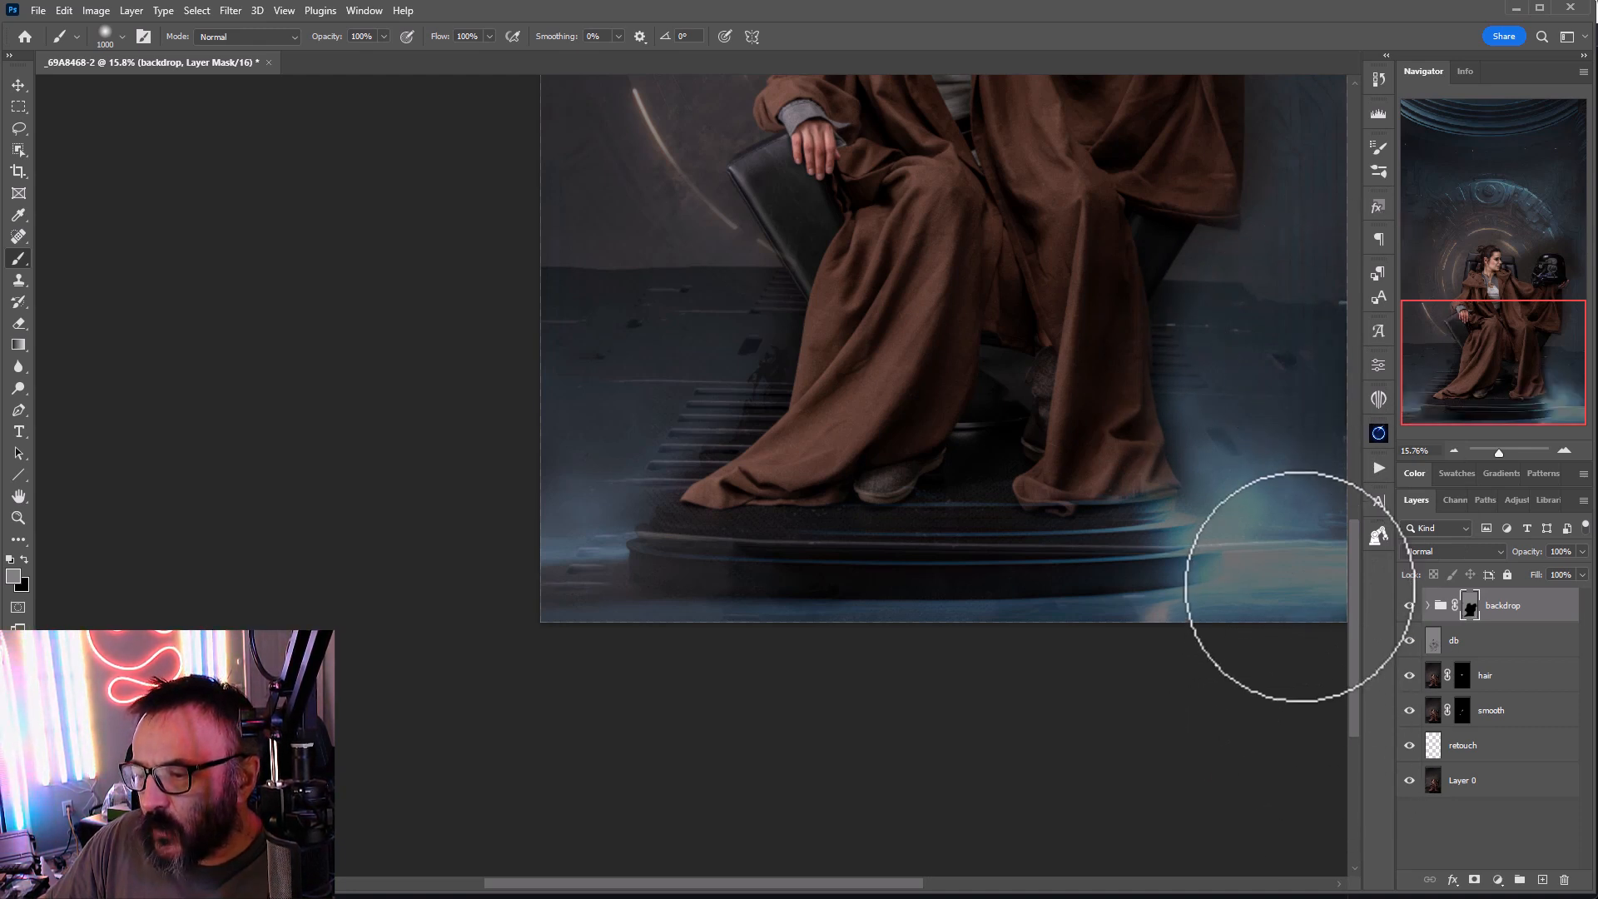
Step: Paint the backdrop mask with black to hide the throne room's floor and pedestal around the woman's feet
{"action": "key", "text": "x"}
{"action": "mouse_move", "coordinate": [1300, 586]}
{"action": "left_mouse_down"}
{"action": "mouse_move", "coordinate": [813, 595]}
{"action": "mouse_move", "coordinate": [1266, 560]}
{"action": "mouse_move", "coordinate": [559, 564]}
{"action": "mouse_move", "coordinate": [728, 446]}
{"action": "mouse_move", "coordinate": [397, 428]}
{"action": "left_mouse_up"}
{"action": "mouse_move", "coordinate": [1333, 412]}
{"action": "left_mouse_down"}
{"action": "mouse_move", "coordinate": [930, 495]}
{"action": "mouse_move", "coordinate": [1157, 380]}
{"action": "mouse_move", "coordinate": [1259, 362]}
{"action": "mouse_move", "coordinate": [1275, 459]}
{"action": "mouse_move", "coordinate": [1266, 582]}
{"action": "left_mouse_up"}
{"action": "mouse_move", "coordinate": [1110, 596]}
{"action": "left_mouse_down"}
{"action": "mouse_move", "coordinate": [1123, 672]}
{"action": "mouse_move", "coordinate": [1072, 867]}
{"action": "left_mouse_up"}
{"action": "left_click_drag", "start_coordinate": [724, 276], "coordinate": [673, 191]}
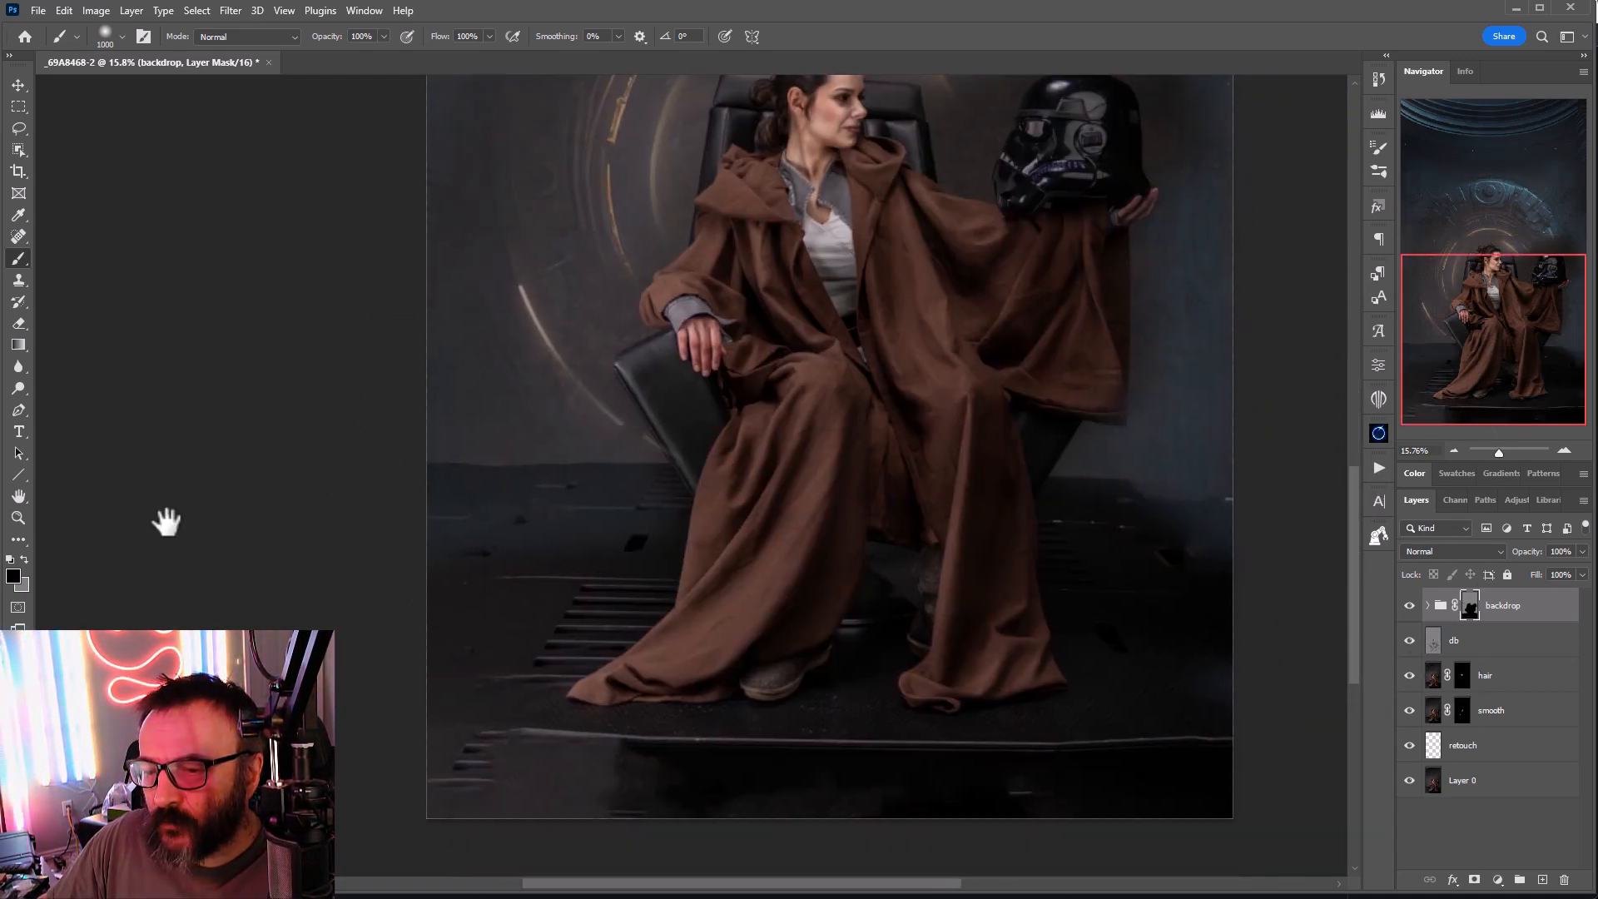
{"action": "left_click_drag", "start_coordinate": [957, 424], "coordinate": [871, 514]}
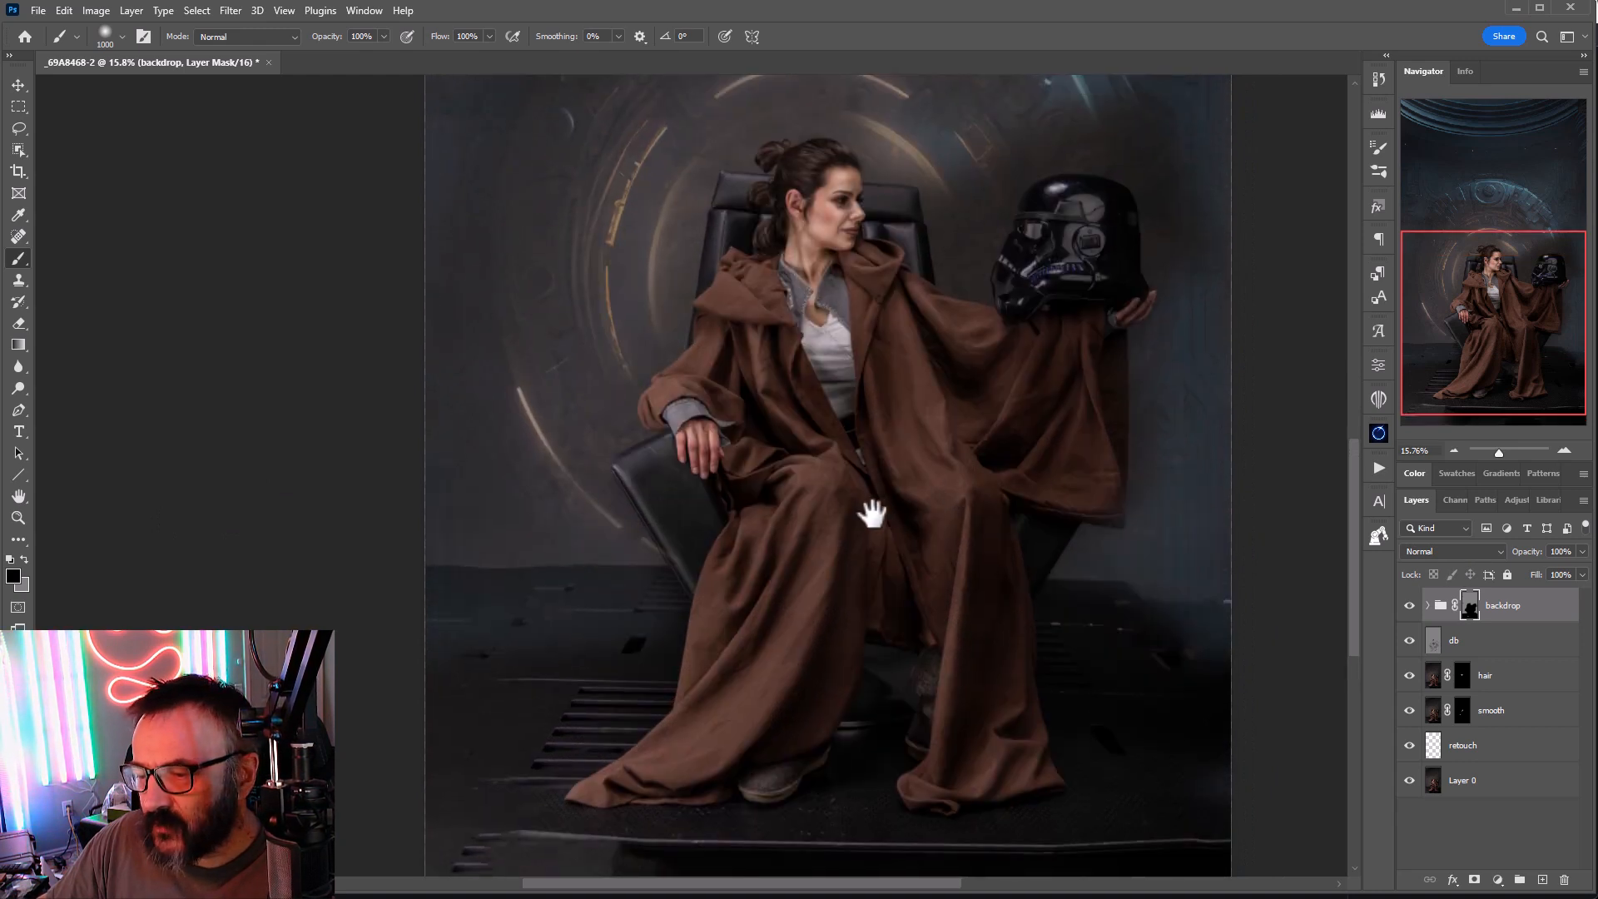
Step: Paint the backdrop mask with gray to strengthen the arch above the woman and the glowing rings beside her
{"action": "left_click_drag", "start_coordinate": [980, 337], "coordinate": [896, 626]}
{"action": "key", "text": "x"}
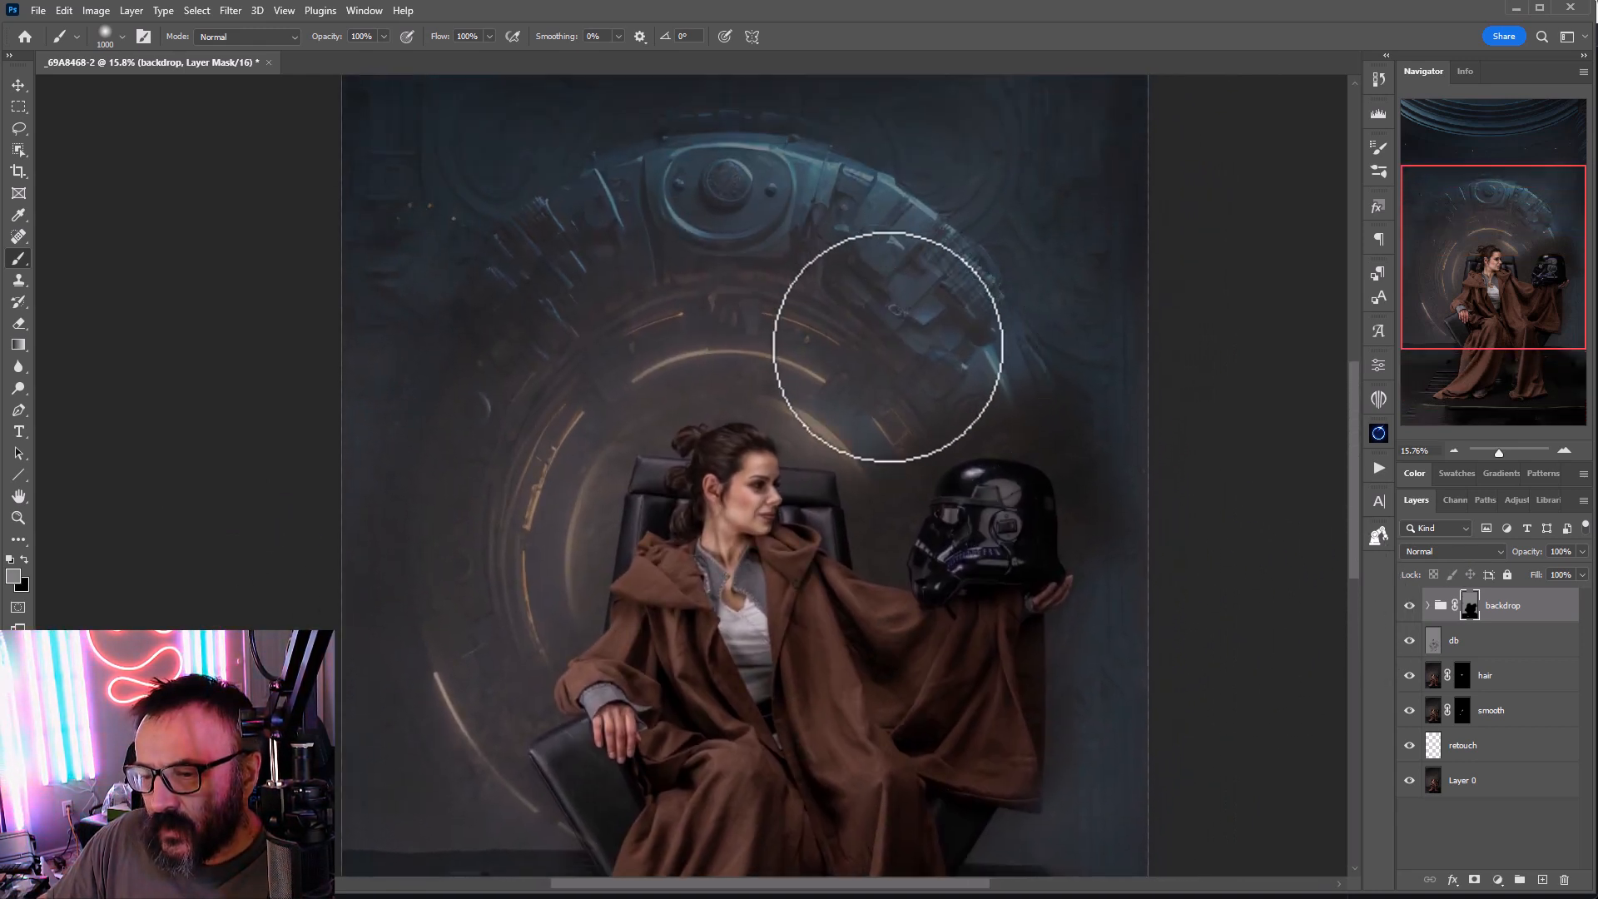
{"action": "left_click_drag", "start_coordinate": [889, 348], "coordinate": [1139, 389]}
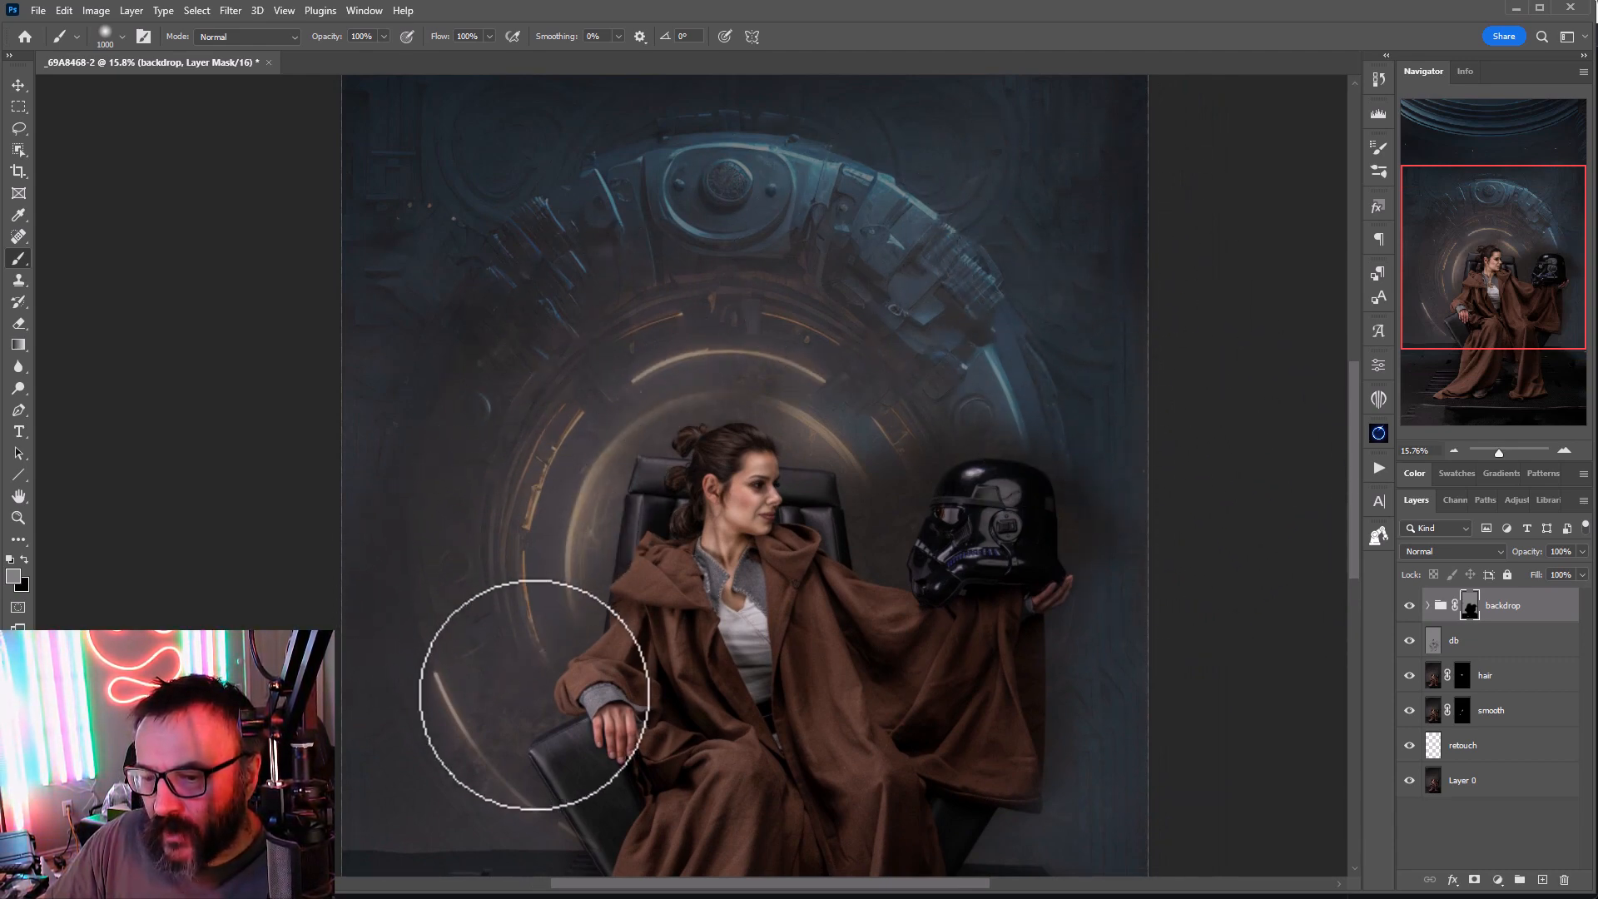
{"action": "left_click_drag", "start_coordinate": [580, 791], "coordinate": [514, 742]}
{"action": "mouse_move", "coordinate": [543, 574]}
{"action": "left_mouse_down"}
{"action": "mouse_move", "coordinate": [588, 454]}
{"action": "mouse_move", "coordinate": [707, 485]}
{"action": "left_mouse_up"}
Step: Paint the backdrop mask with a size 175 gray brush to reveal the light bar along the outer edge of the chair's armrest
{"action": "key", "text": "bracketleft"}
{"action": "key", "text": "bracketleft"}
{"action": "key", "text": "bracketleft"}
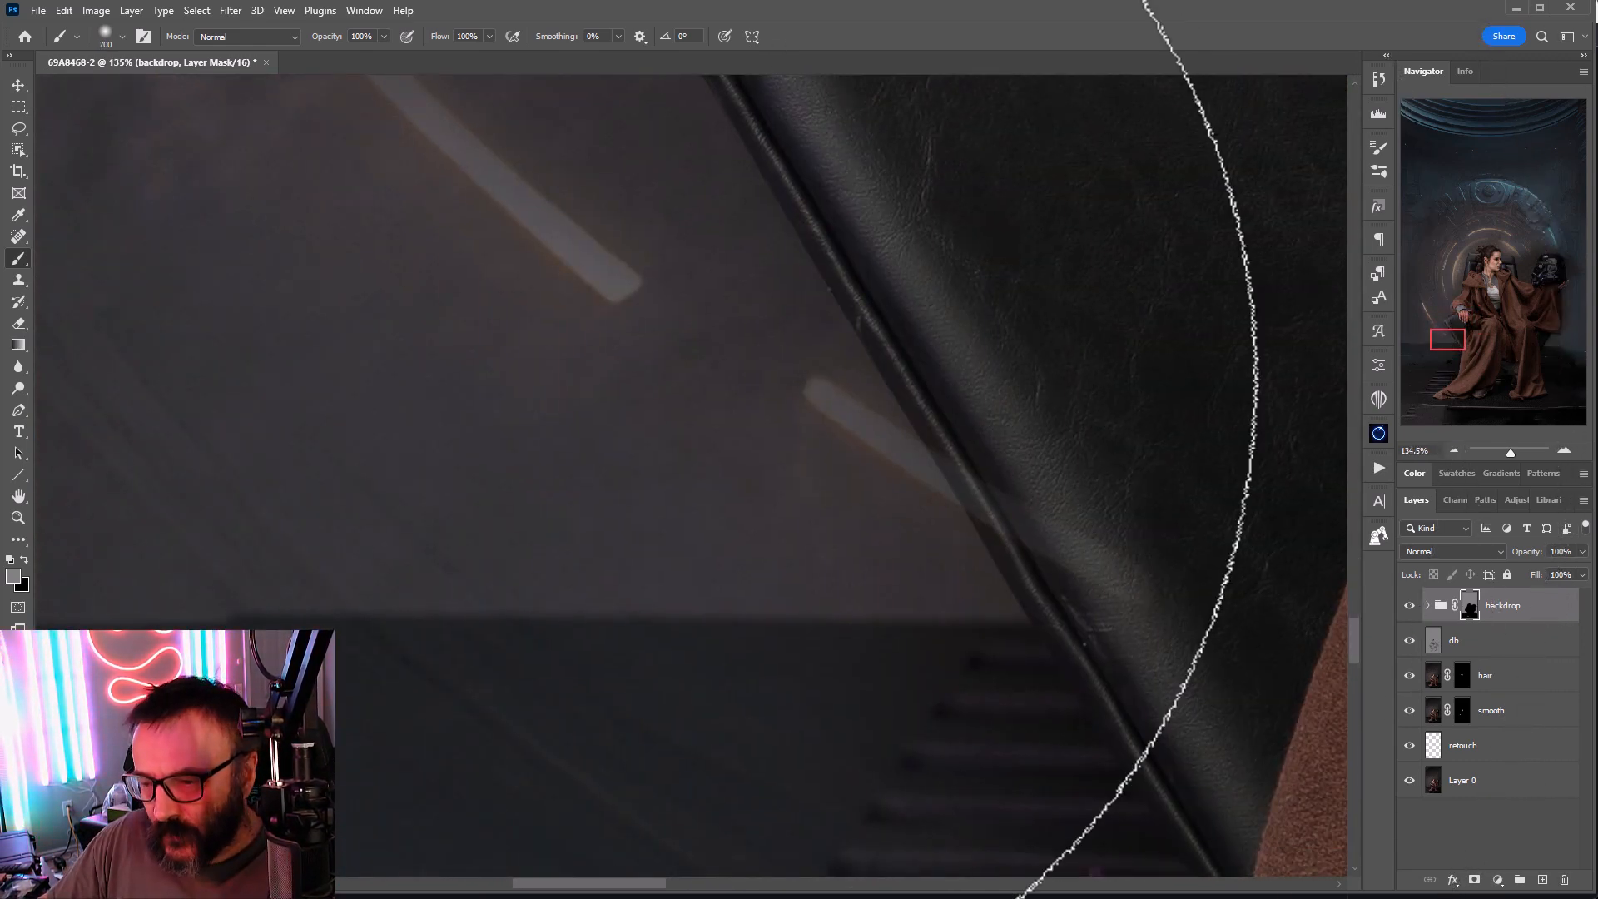
{"action": "key", "text": "bracketleft"}
{"action": "key", "text": "bracketleft"}
{"action": "key", "text": "bracketleft"}
{"action": "key", "text": "bracketleft"}
{"action": "key", "text": "bracketleft"}
{"action": "key", "text": "bracketleft"}
{"action": "key", "text": "bracketleft"}
{"action": "mouse_move", "coordinate": [970, 571]}
{"action": "left_mouse_down"}
{"action": "mouse_move", "coordinate": [1134, 642]}
{"action": "mouse_move", "coordinate": [977, 617]}
{"action": "mouse_move", "coordinate": [854, 506]}
{"action": "mouse_move", "coordinate": [644, 137]}
{"action": "mouse_move", "coordinate": [789, 466]}
{"action": "left_mouse_up"}
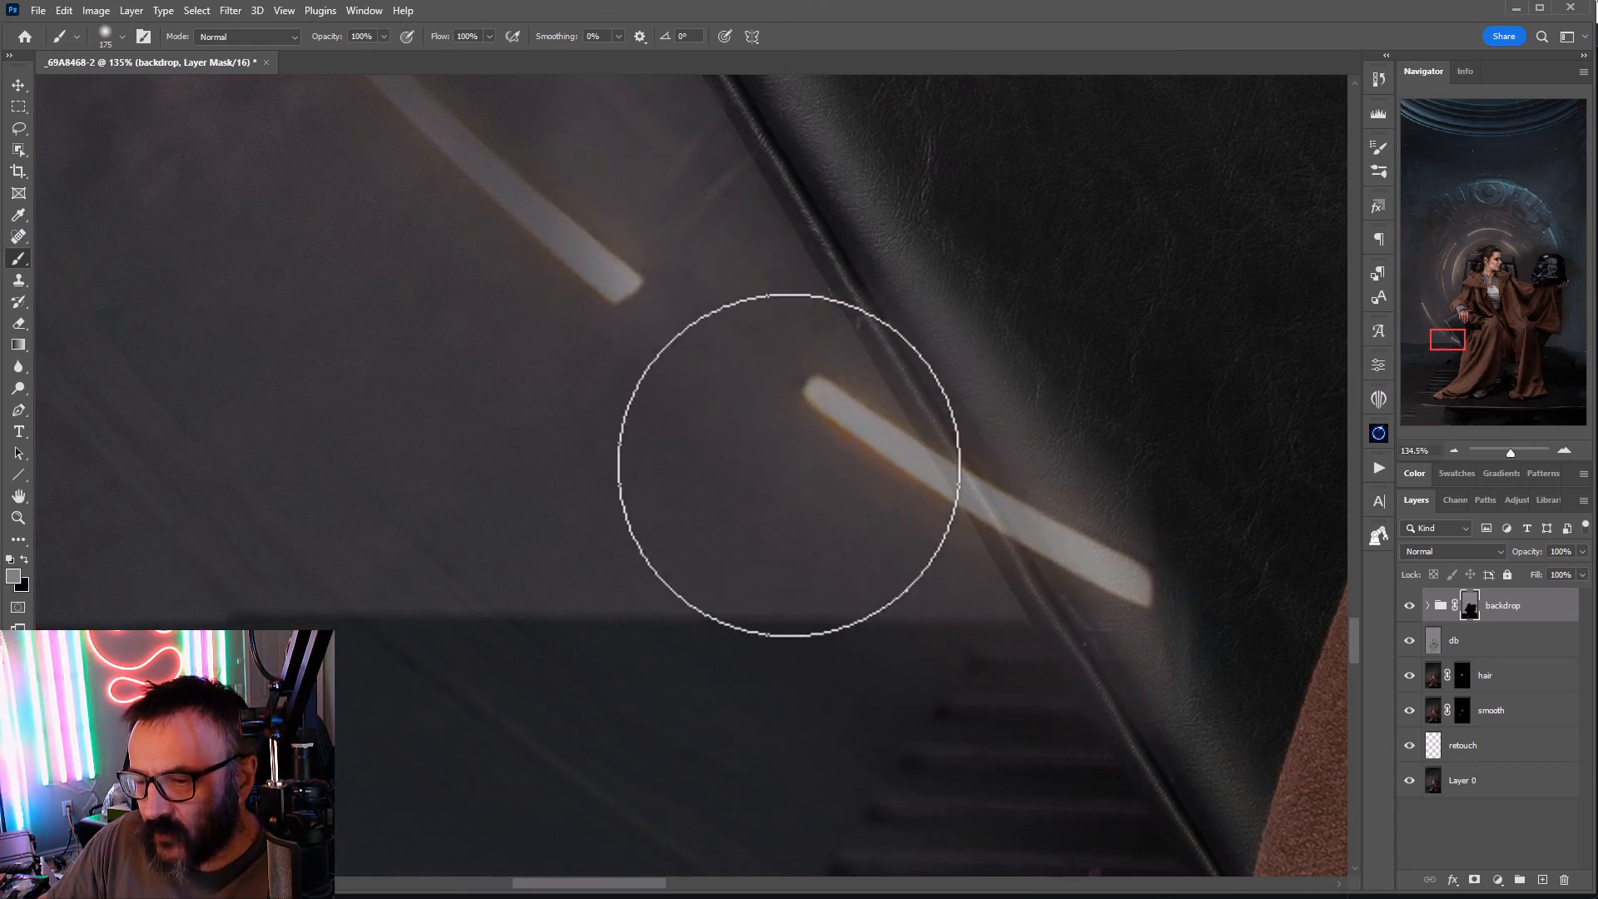
Step: Paint the backdrop mask with the same gray brush to reveal the rings along the armrest, the bent arm's sleeve and the shoulder
{"action": "left_click_drag", "start_coordinate": [843, 534], "coordinate": [935, 677]}
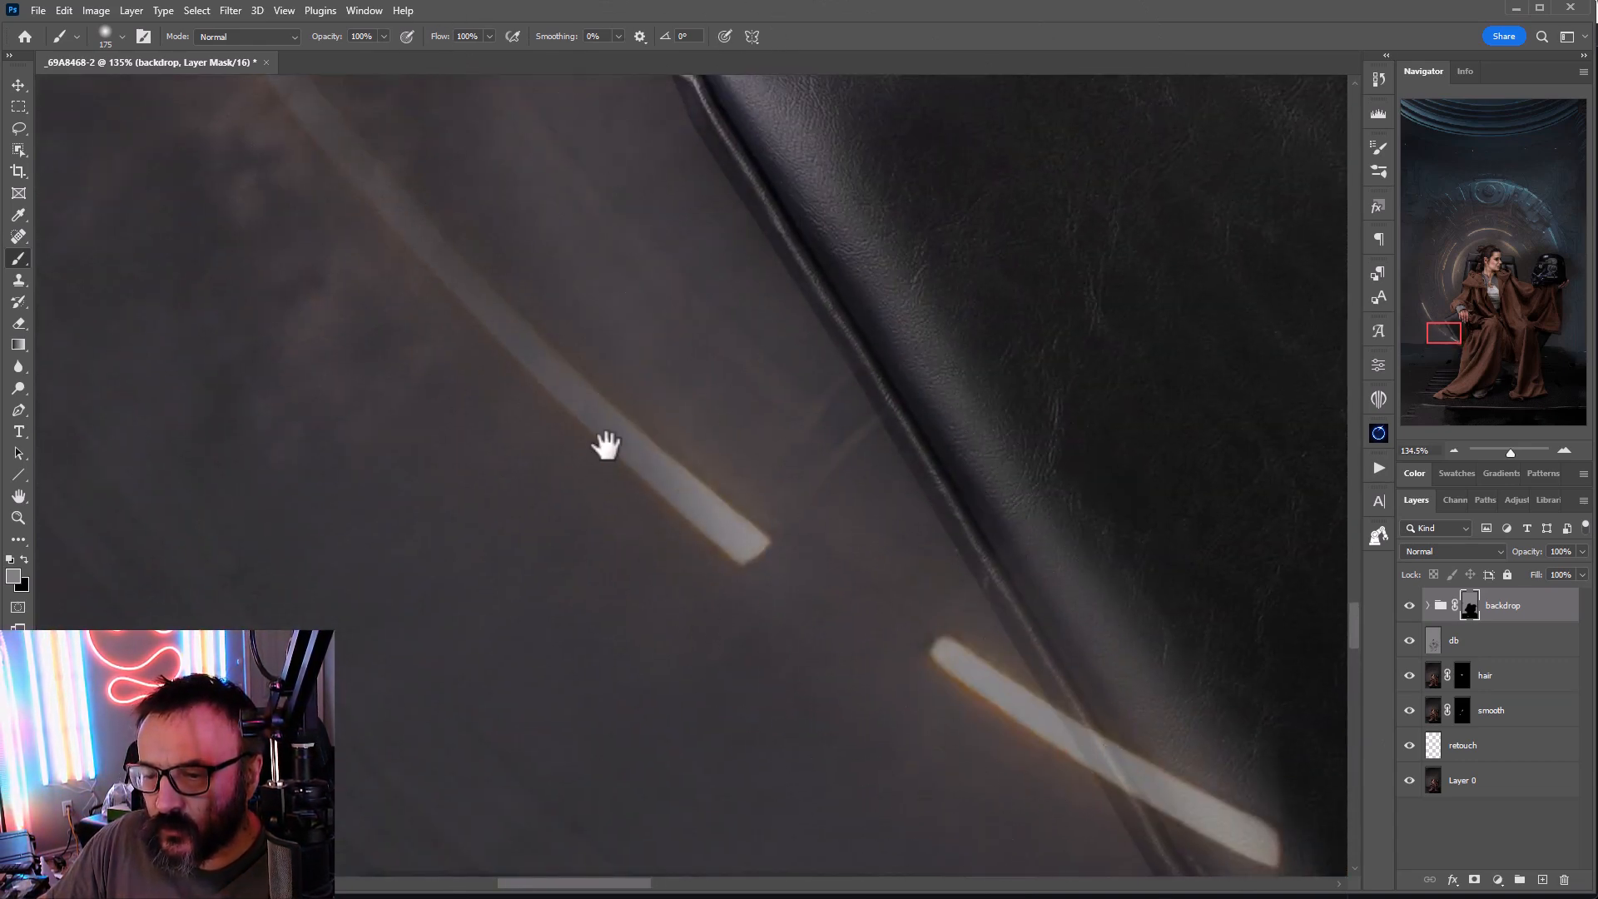
{"action": "mouse_move", "coordinate": [607, 447]}
{"action": "left_mouse_down"}
{"action": "mouse_move", "coordinate": [739, 438]}
{"action": "mouse_move", "coordinate": [1078, 313]}
{"action": "mouse_move", "coordinate": [627, 392]}
{"action": "mouse_move", "coordinate": [1061, 255]}
{"action": "mouse_move", "coordinate": [1109, 245]}
{"action": "mouse_move", "coordinate": [1103, 261]}
{"action": "mouse_move", "coordinate": [1144, 282]}
{"action": "mouse_move", "coordinate": [806, 286]}
{"action": "left_mouse_up"}
{"action": "left_click_drag", "start_coordinate": [908, 329], "coordinate": [736, 786]}
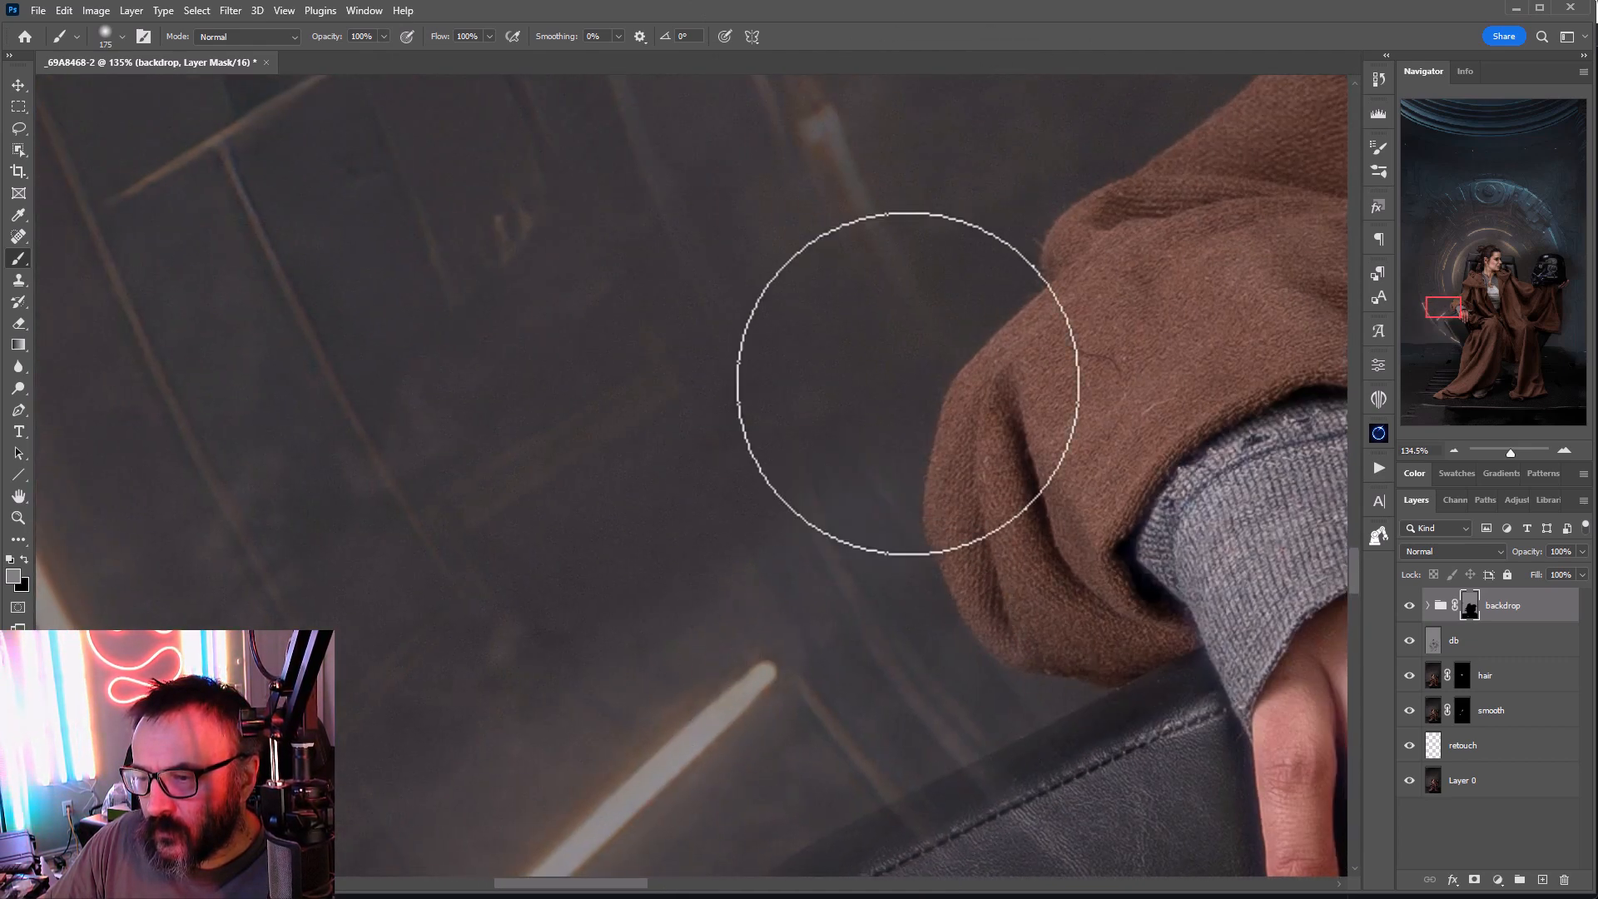
{"action": "mouse_move", "coordinate": [909, 382]}
{"action": "left_mouse_down"}
{"action": "mouse_move", "coordinate": [958, 242]}
{"action": "mouse_move", "coordinate": [907, 228]}
{"action": "mouse_move", "coordinate": [963, 264]}
{"action": "mouse_move", "coordinate": [435, 632]}
{"action": "mouse_move", "coordinate": [725, 307]}
{"action": "mouse_move", "coordinate": [511, 439]}
{"action": "mouse_move", "coordinate": [702, 346]}
{"action": "mouse_move", "coordinate": [520, 812]}
{"action": "left_mouse_up"}
{"action": "mouse_move", "coordinate": [616, 703]}
{"action": "left_mouse_down"}
{"action": "mouse_move", "coordinate": [553, 638]}
{"action": "mouse_move", "coordinate": [585, 415]}
{"action": "mouse_move", "coordinate": [318, 617]}
{"action": "mouse_move", "coordinate": [316, 489]}
{"action": "mouse_move", "coordinate": [451, 283]}
{"action": "left_mouse_up"}
{"action": "mouse_move", "coordinate": [582, 296]}
{"action": "left_mouse_down"}
{"action": "mouse_move", "coordinate": [493, 624]}
{"action": "mouse_move", "coordinate": [402, 589]}
{"action": "mouse_move", "coordinate": [453, 312]}
{"action": "left_mouse_up"}
{"action": "left_click_drag", "start_coordinate": [460, 301], "coordinate": [347, 831]}
{"action": "mouse_move", "coordinate": [517, 333]}
{"action": "left_mouse_down"}
{"action": "mouse_move", "coordinate": [549, 215]}
{"action": "mouse_move", "coordinate": [480, 442]}
{"action": "left_mouse_up"}
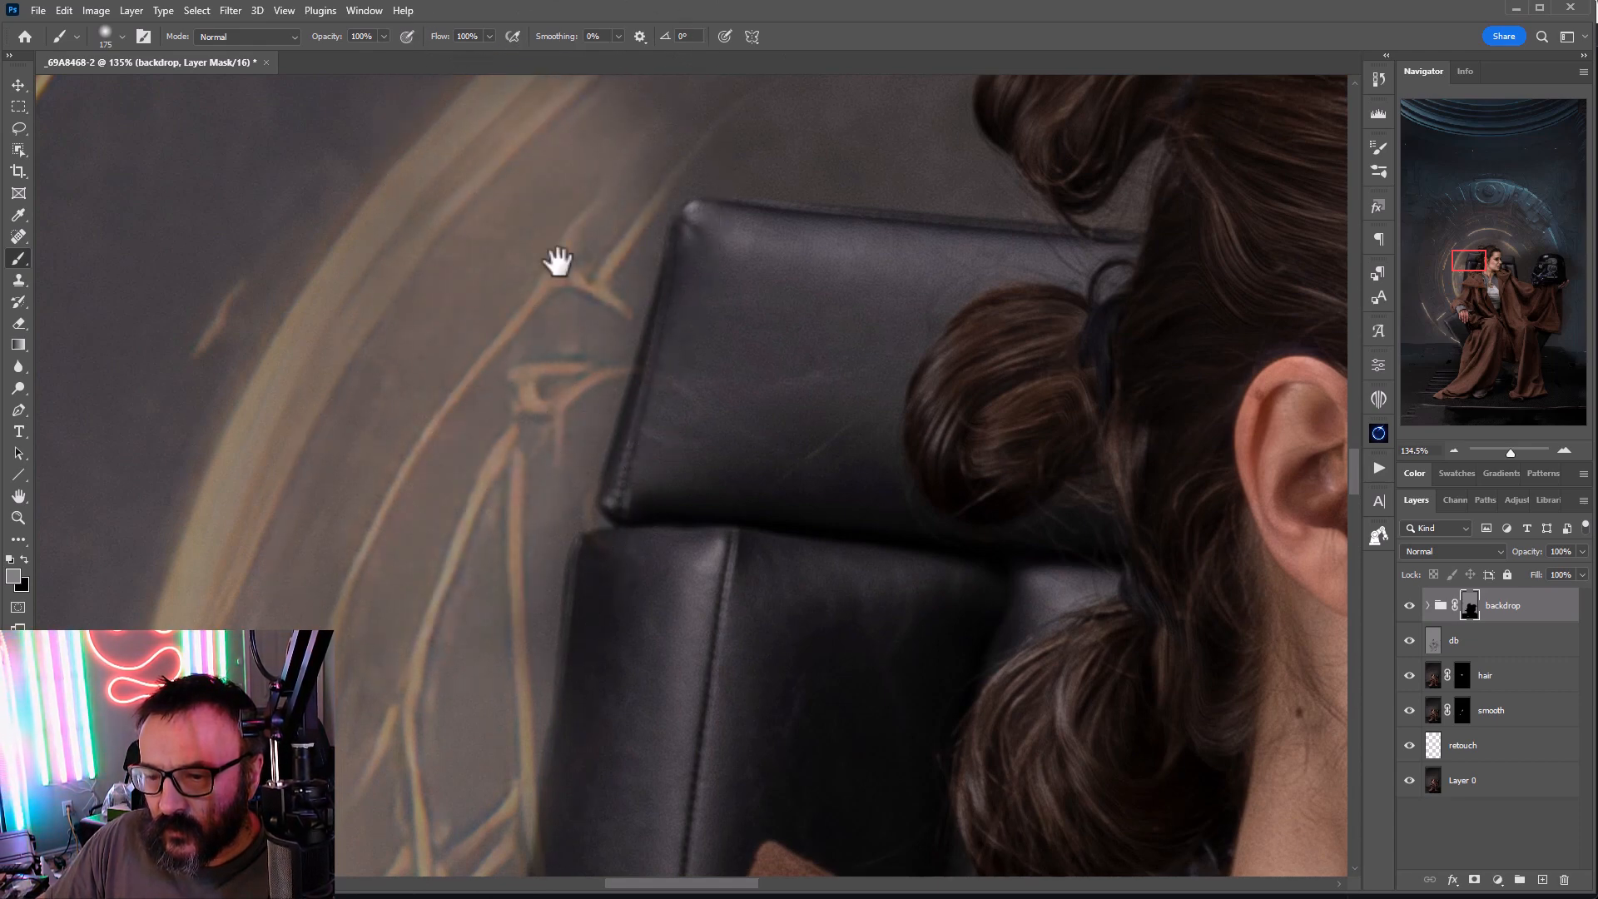
Step: Reduce the gray mask brush to size 80 and reveal the ring details between the chair's headrest and the woman's hair buns
{"action": "left_click_drag", "start_coordinate": [557, 261], "coordinate": [304, 553]}
{"action": "mouse_move", "coordinate": [381, 332]}
{"action": "left_mouse_down"}
{"action": "mouse_move", "coordinate": [477, 334]}
{"action": "mouse_move", "coordinate": [395, 373]}
{"action": "mouse_move", "coordinate": [616, 407]}
{"action": "left_mouse_up"}
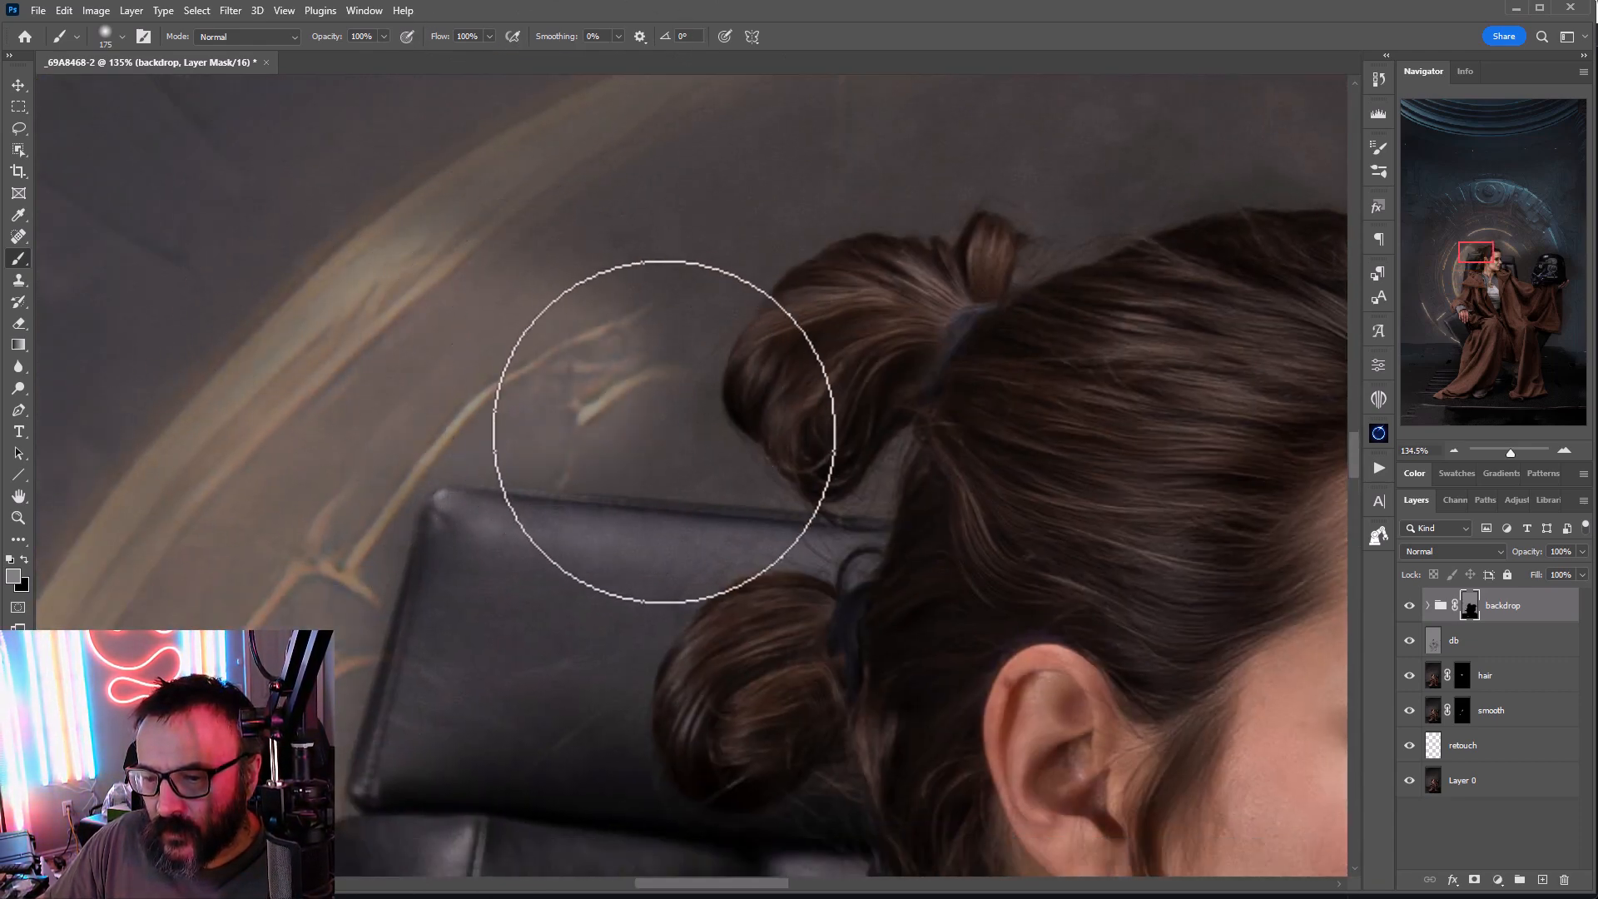
{"action": "key", "text": "bracketleft"}
{"action": "key", "text": "bracketleft"}
{"action": "key", "text": "bracketleft"}
{"action": "key", "text": "bracketleft"}
{"action": "key", "text": "bracketleft"}
{"action": "mouse_move", "coordinate": [510, 422]}
{"action": "left_mouse_down"}
{"action": "mouse_move", "coordinate": [735, 478]}
{"action": "mouse_move", "coordinate": [803, 189]}
{"action": "mouse_move", "coordinate": [788, 160]}
{"action": "mouse_move", "coordinate": [923, 189]}
{"action": "left_mouse_up"}
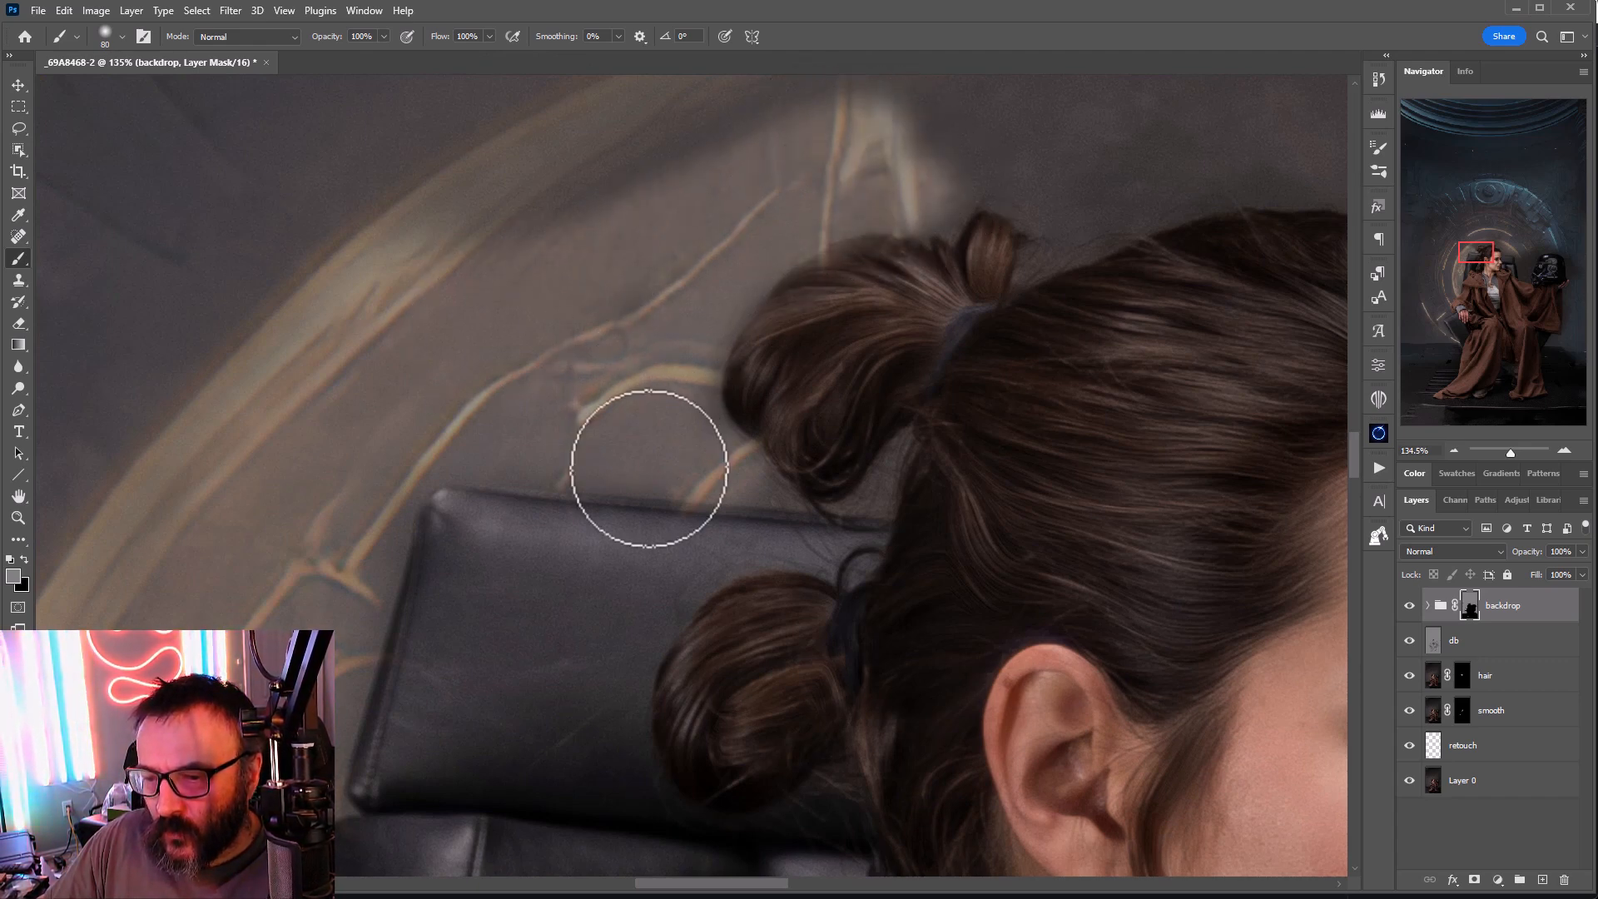
{"action": "mouse_move", "coordinate": [888, 471]}
{"action": "left_mouse_down"}
{"action": "mouse_move", "coordinate": [767, 489]}
{"action": "mouse_move", "coordinate": [878, 486]}
{"action": "left_mouse_up"}
Step: Paint the backdrop mask with the size 80 gray brush to reveal the ring tightly around the top of the woman's hair and forehead
{"action": "left_click_drag", "start_coordinate": [959, 322], "coordinate": [610, 614]}
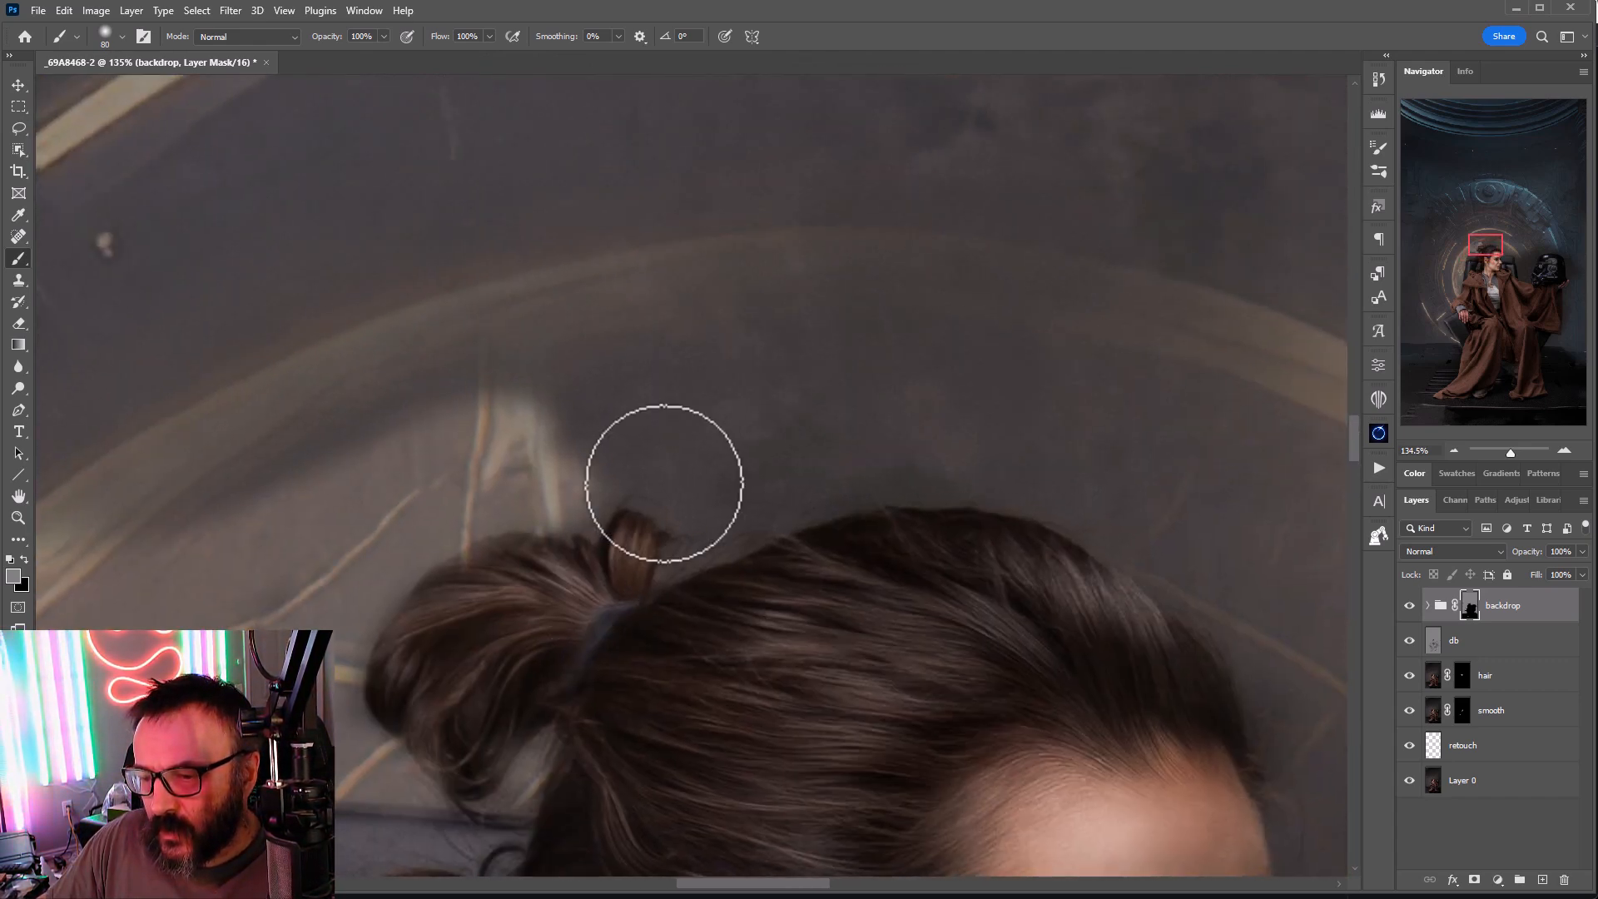
{"action": "mouse_move", "coordinate": [664, 482]}
{"action": "left_mouse_down"}
{"action": "mouse_move", "coordinate": [680, 535]}
{"action": "mouse_move", "coordinate": [1131, 410]}
{"action": "mouse_move", "coordinate": [813, 506]}
{"action": "mouse_move", "coordinate": [965, 436]}
{"action": "mouse_move", "coordinate": [684, 499]}
{"action": "mouse_move", "coordinate": [803, 358]}
{"action": "mouse_move", "coordinate": [1004, 410]}
{"action": "left_mouse_up"}
{"action": "left_click_drag", "start_coordinate": [968, 477], "coordinate": [1219, 522]}
{"action": "mouse_move", "coordinate": [1244, 551]}
{"action": "left_mouse_down"}
{"action": "mouse_move", "coordinate": [939, 413]}
{"action": "mouse_move", "coordinate": [791, 315]}
{"action": "mouse_move", "coordinate": [824, 407]}
{"action": "mouse_move", "coordinate": [708, 252]}
{"action": "mouse_move", "coordinate": [886, 576]}
{"action": "mouse_move", "coordinate": [845, 481]}
{"action": "mouse_move", "coordinate": [844, 546]}
{"action": "mouse_move", "coordinate": [941, 683]}
{"action": "left_mouse_up"}
{"action": "left_click_drag", "start_coordinate": [958, 569], "coordinate": [890, 78]}
{"action": "mouse_move", "coordinate": [838, 136]}
{"action": "left_mouse_down"}
{"action": "mouse_move", "coordinate": [809, 285]}
{"action": "mouse_move", "coordinate": [900, 415]}
{"action": "mouse_move", "coordinate": [796, 313]}
{"action": "mouse_move", "coordinate": [776, 316]}
{"action": "mouse_move", "coordinate": [859, 428]}
{"action": "mouse_move", "coordinate": [785, 563]}
{"action": "left_mouse_up"}
{"action": "left_click_drag", "start_coordinate": [935, 436], "coordinate": [772, 655]}
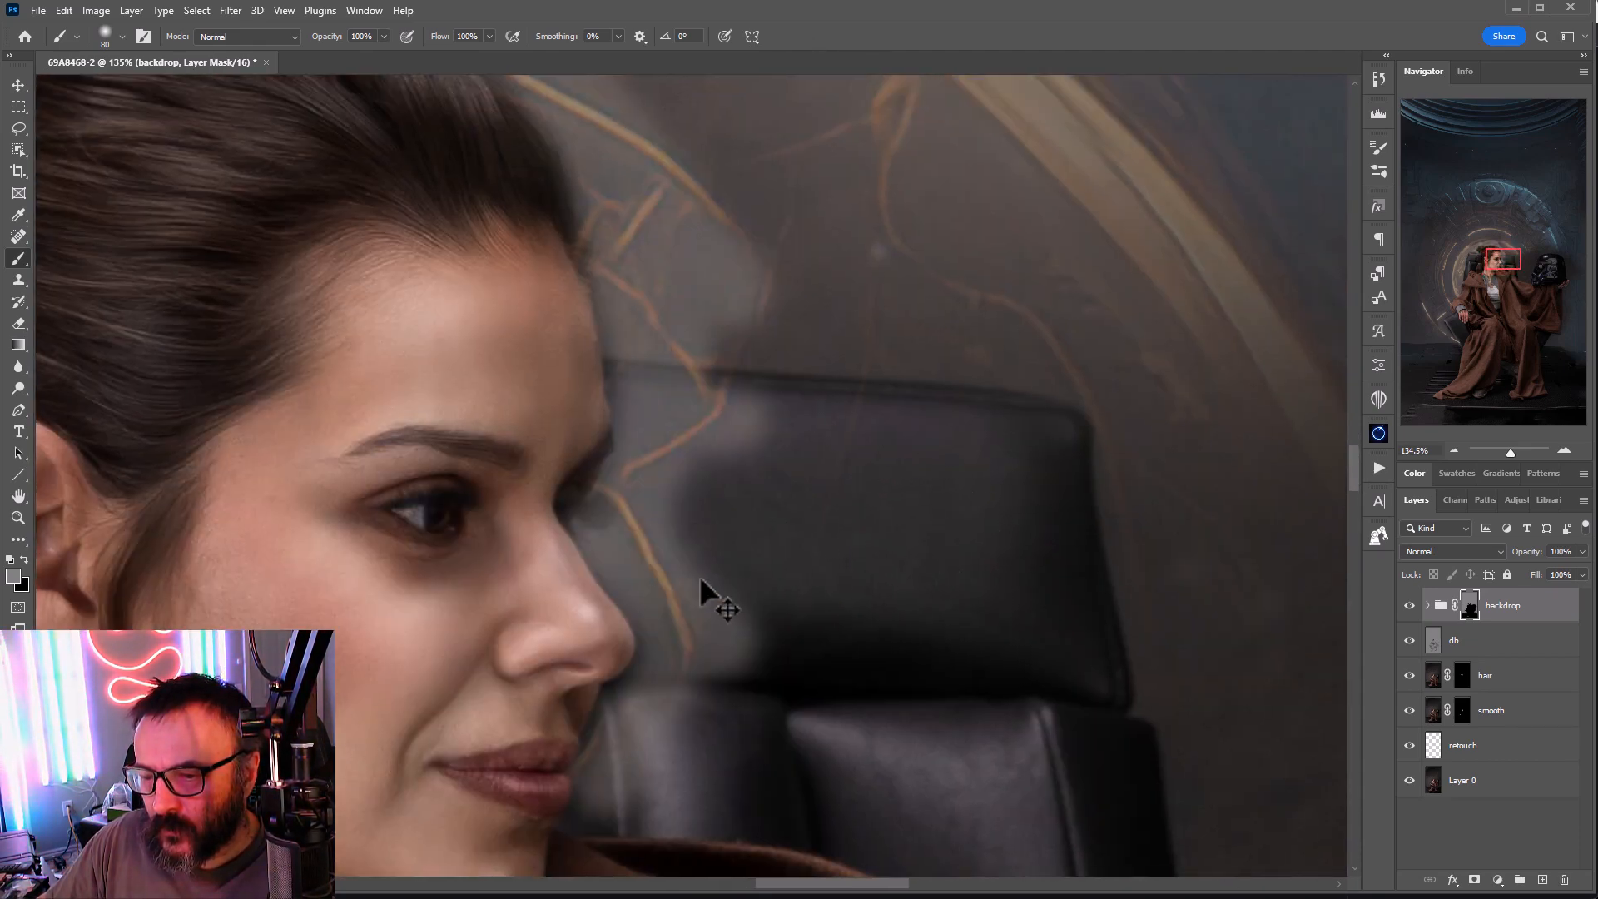
Step: Paint gray on the backdrop mask along the chair back's edge on the side the woman is facing
{"action": "left_click_drag", "start_coordinate": [654, 508], "coordinate": [640, 400]}
{"action": "left_click_drag", "start_coordinate": [660, 236], "coordinate": [872, 695]}
{"action": "mouse_move", "coordinate": [239, 478]}
{"action": "left_mouse_down"}
{"action": "mouse_move", "coordinate": [324, 424]}
{"action": "mouse_move", "coordinate": [703, 339]}
{"action": "left_mouse_up"}
{"action": "mouse_move", "coordinate": [205, 424]}
{"action": "left_mouse_down"}
{"action": "mouse_move", "coordinate": [332, 421]}
{"action": "mouse_move", "coordinate": [966, 510]}
{"action": "mouse_move", "coordinate": [613, 428]}
{"action": "mouse_move", "coordinate": [791, 548]}
{"action": "mouse_move", "coordinate": [846, 749]}
{"action": "mouse_move", "coordinate": [1134, 778]}
{"action": "mouse_move", "coordinate": [995, 777]}
{"action": "left_mouse_up"}
{"action": "mouse_move", "coordinate": [1242, 806]}
{"action": "left_mouse_down"}
{"action": "mouse_move", "coordinate": [474, 377]}
{"action": "mouse_move", "coordinate": [553, 456]}
{"action": "mouse_move", "coordinate": [696, 749]}
{"action": "mouse_move", "coordinate": [492, 250]}
{"action": "left_mouse_up"}
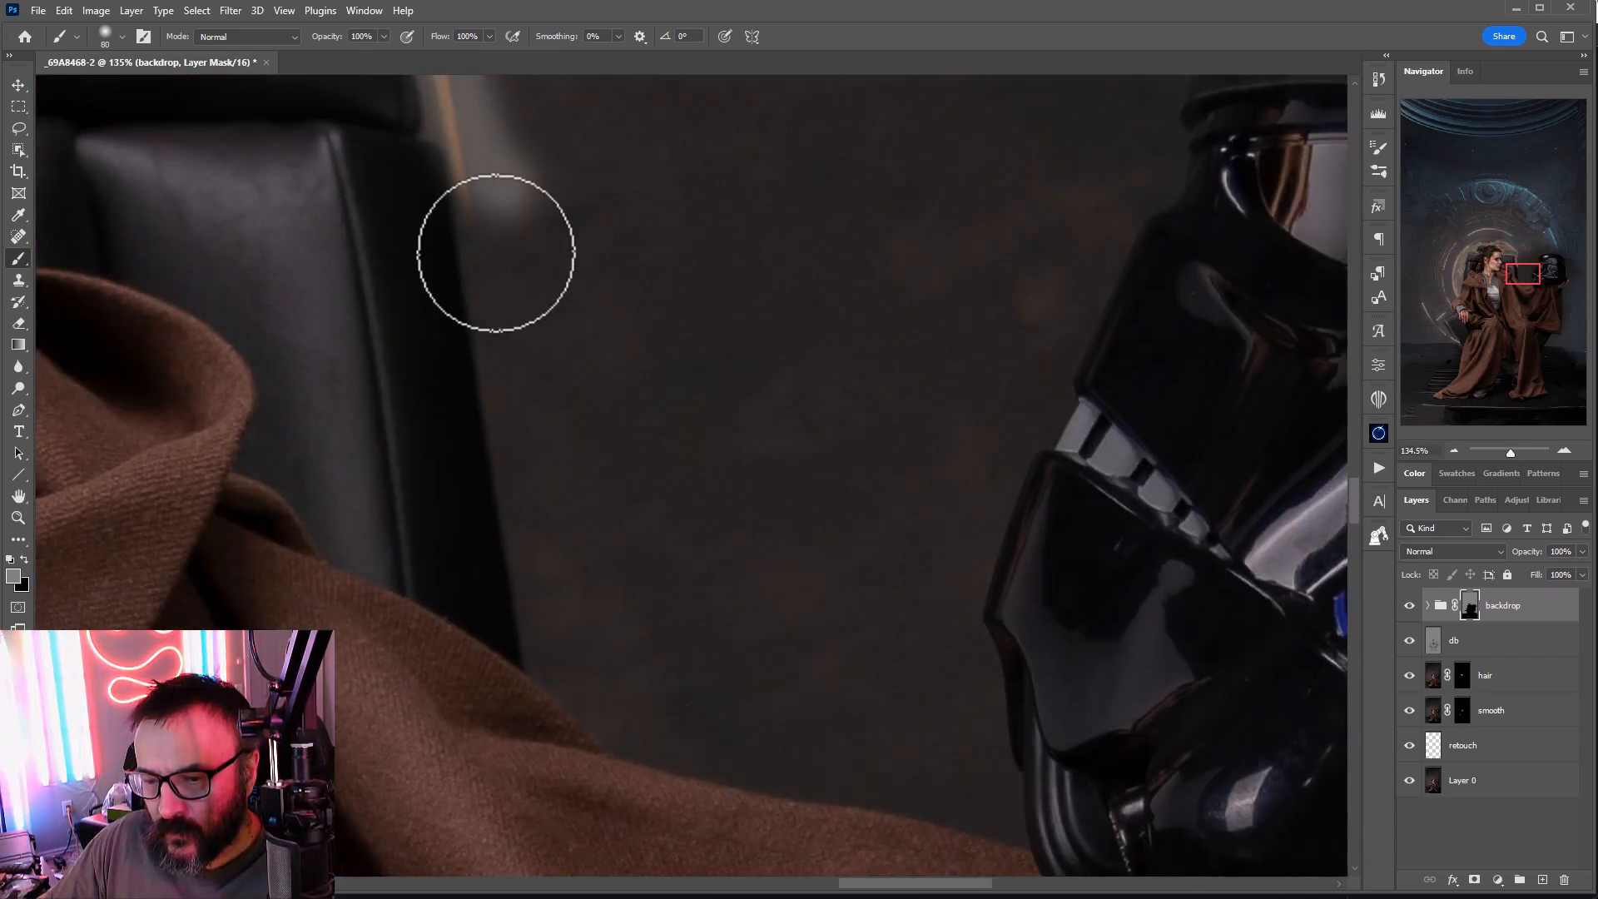
Step: Reveal the backdrop along the chair's side, the outstretched sleeve and the front and top of the helmet with gray on the mask
{"action": "mouse_move", "coordinate": [497, 188]}
{"action": "left_mouse_down"}
{"action": "mouse_move", "coordinate": [607, 635]}
{"action": "mouse_move", "coordinate": [821, 777]}
{"action": "mouse_move", "coordinate": [1002, 802]}
{"action": "mouse_move", "coordinate": [945, 596]}
{"action": "mouse_move", "coordinate": [991, 457]}
{"action": "mouse_move", "coordinate": [1021, 471]}
{"action": "left_mouse_up"}
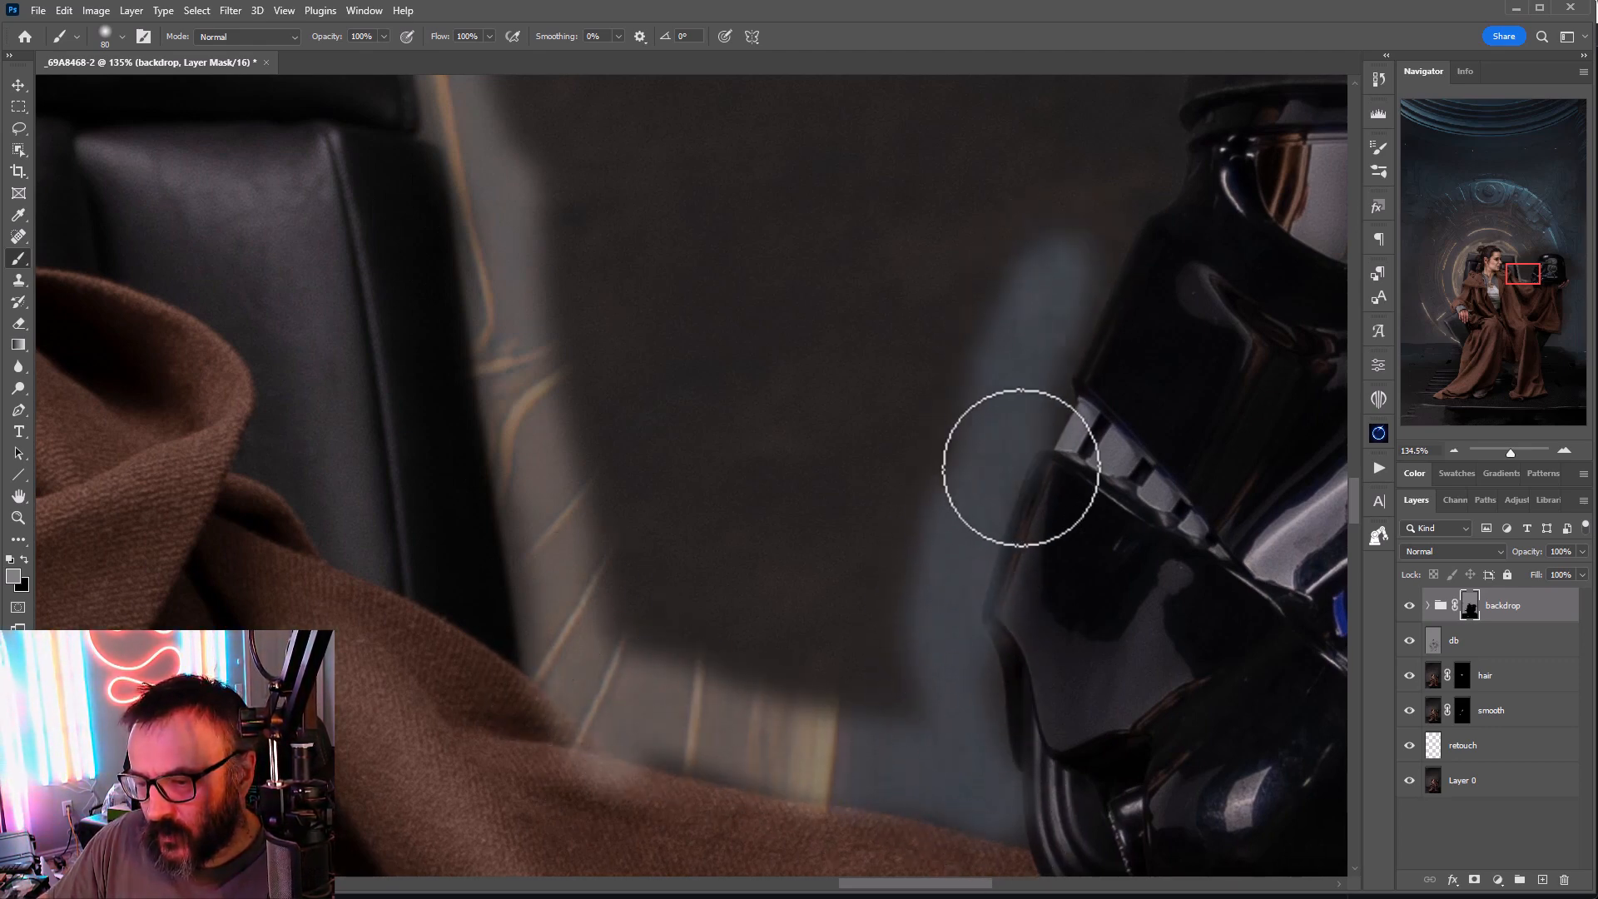
{"action": "mouse_move", "coordinate": [1067, 260]}
{"action": "left_mouse_down"}
{"action": "mouse_move", "coordinate": [646, 663]}
{"action": "mouse_move", "coordinate": [714, 535]}
{"action": "mouse_move", "coordinate": [796, 303]}
{"action": "mouse_move", "coordinate": [987, 85]}
{"action": "left_mouse_up"}
{"action": "mouse_move", "coordinate": [855, 266]}
{"action": "left_mouse_down"}
{"action": "mouse_move", "coordinate": [338, 503]}
{"action": "mouse_move", "coordinate": [339, 489]}
{"action": "left_mouse_up"}
{"action": "mouse_move", "coordinate": [400, 345]}
{"action": "left_mouse_down"}
{"action": "mouse_move", "coordinate": [585, 263]}
{"action": "mouse_move", "coordinate": [573, 287]}
{"action": "mouse_move", "coordinate": [449, 334]}
{"action": "left_mouse_up"}
Step: Paint gray on the backdrop mask along the back of the helmet down to the woman's fingertips
{"action": "left_click_drag", "start_coordinate": [1131, 428], "coordinate": [490, 245]}
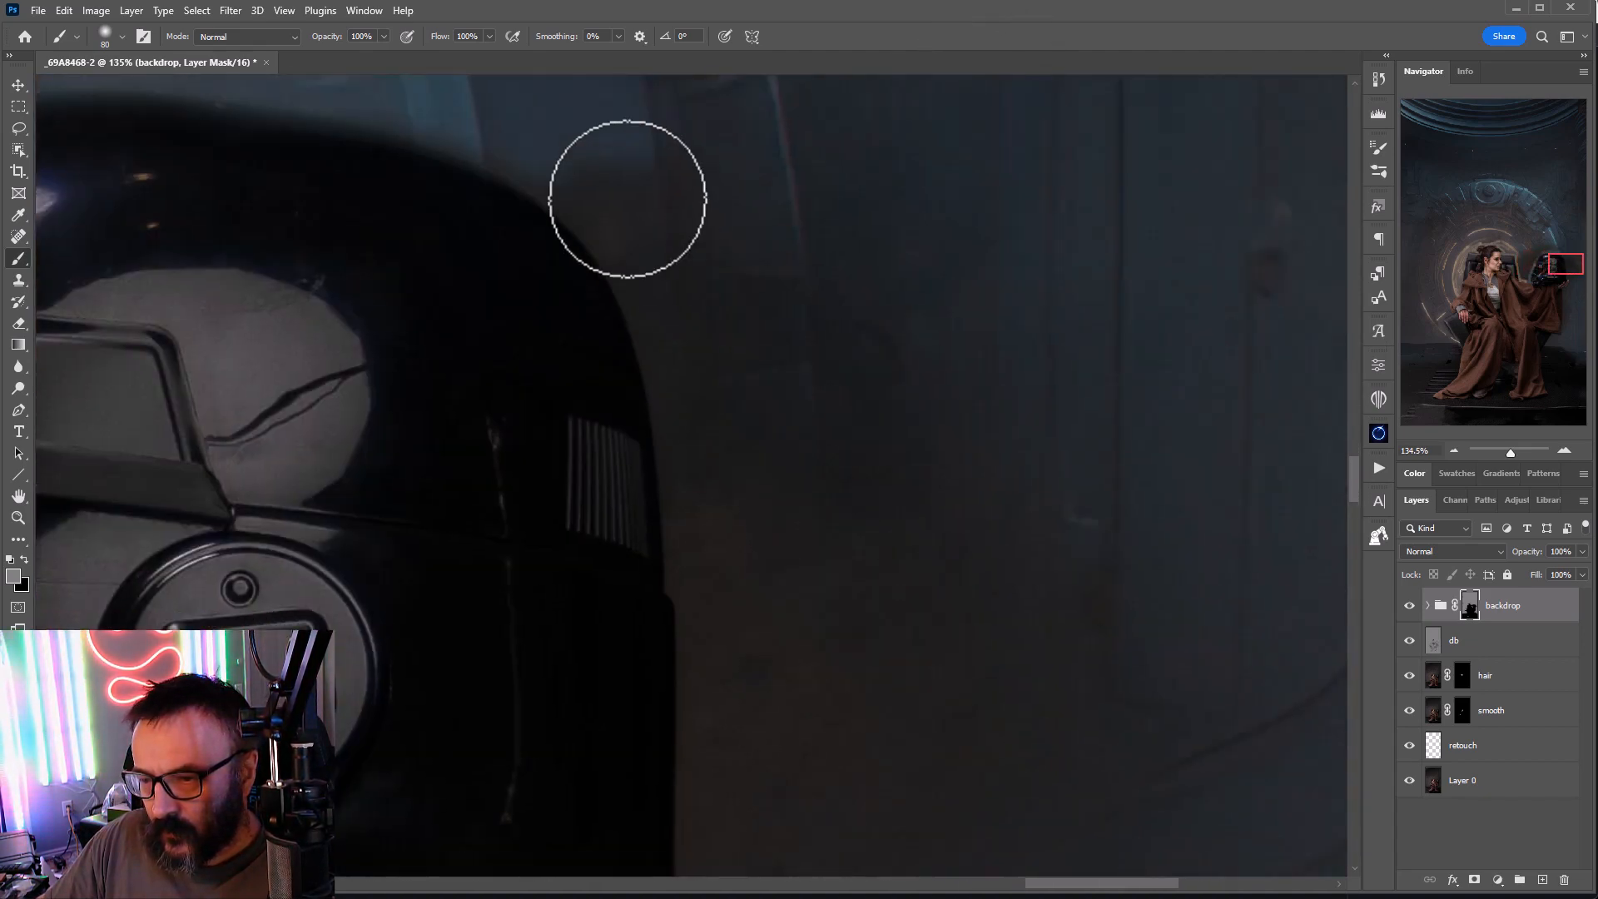
{"action": "left_click_drag", "start_coordinate": [798, 504], "coordinate": [852, 659]}
{"action": "left_click_drag", "start_coordinate": [585, 160], "coordinate": [778, 699]}
{"action": "left_click_drag", "start_coordinate": [814, 580], "coordinate": [869, 209]}
{"action": "left_click_drag", "start_coordinate": [733, 120], "coordinate": [828, 650]}
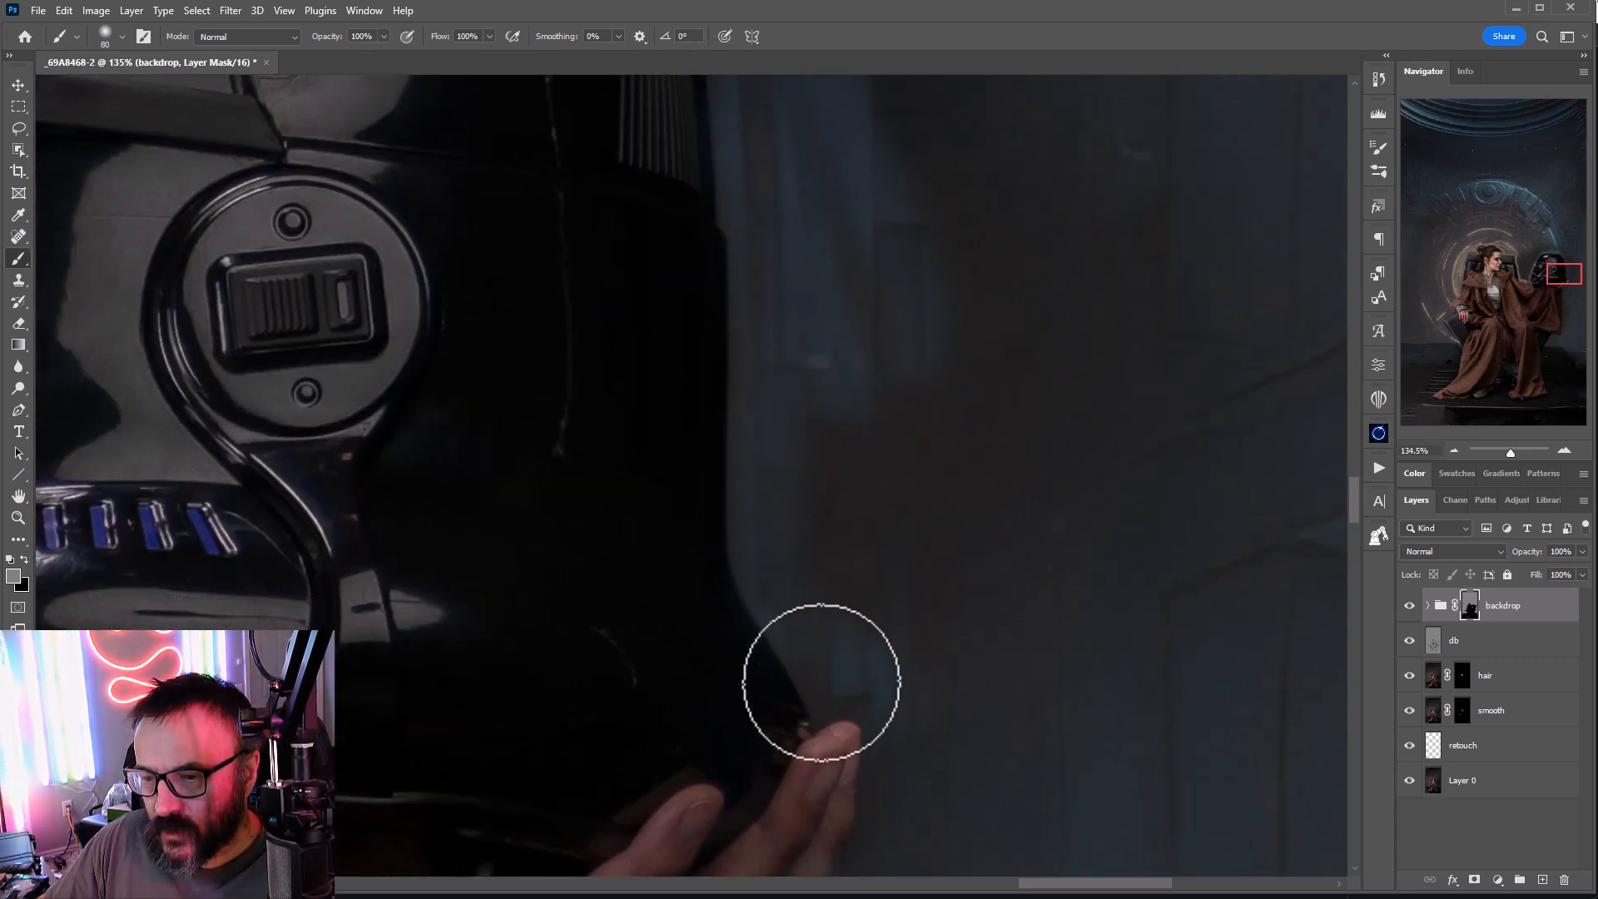
Step: Paint gray on the backdrop mask around the hand holding the helmet and down the hanging edge of the robe's sleeve
{"action": "left_click_drag", "start_coordinate": [966, 710], "coordinate": [972, 140]}
{"action": "left_click_drag", "start_coordinate": [909, 245], "coordinate": [793, 431]}
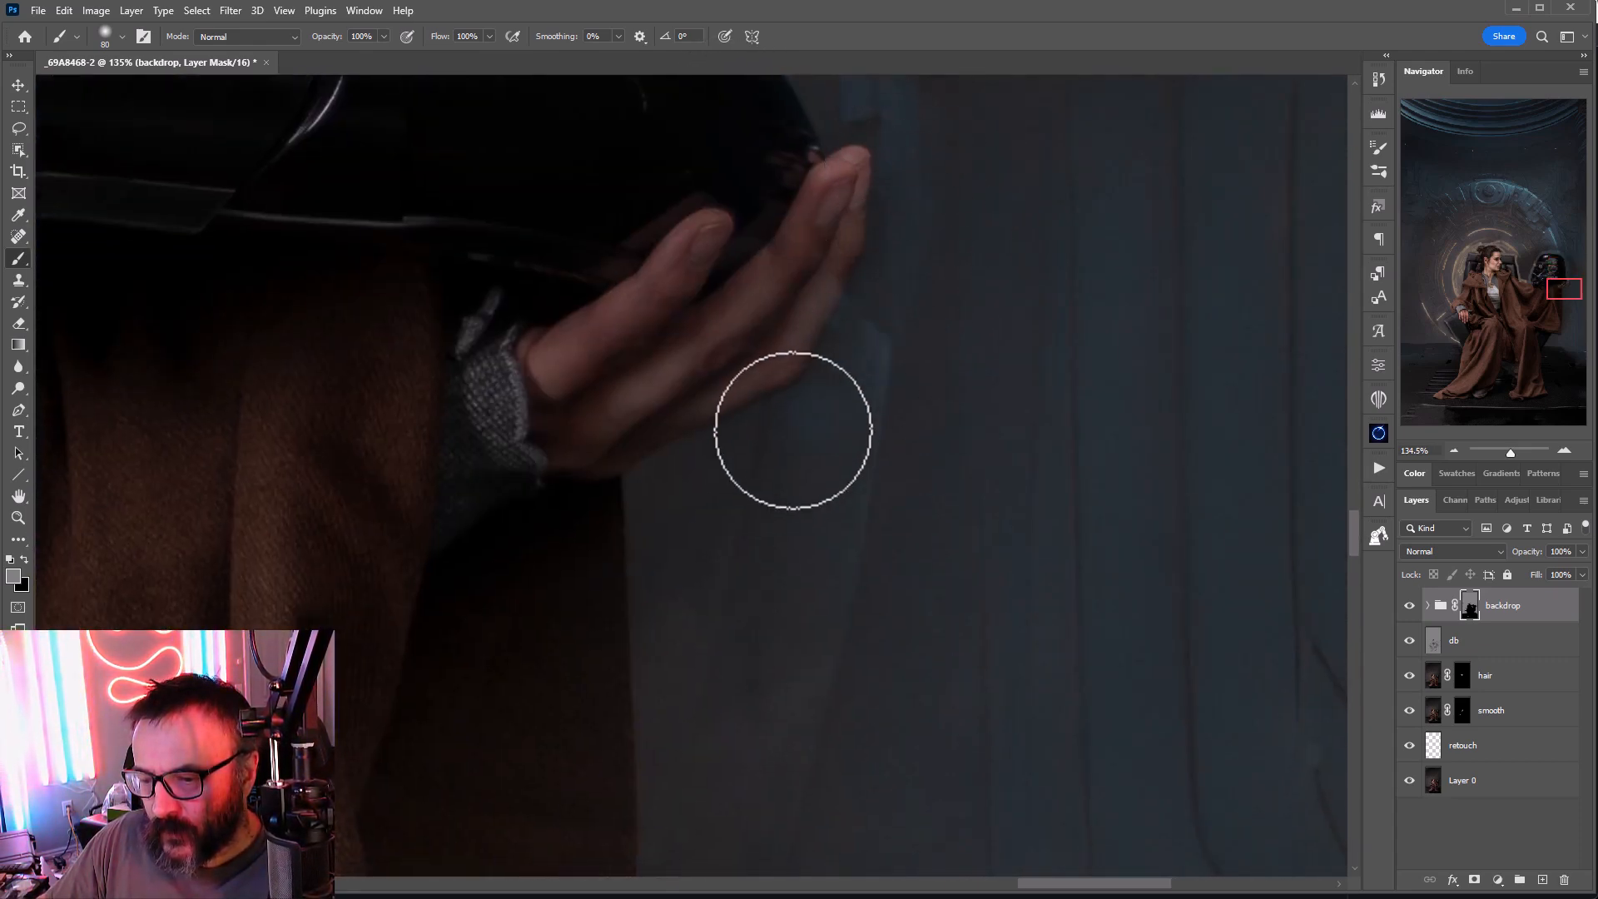
{"action": "left_click_drag", "start_coordinate": [691, 676], "coordinate": [842, 214]}
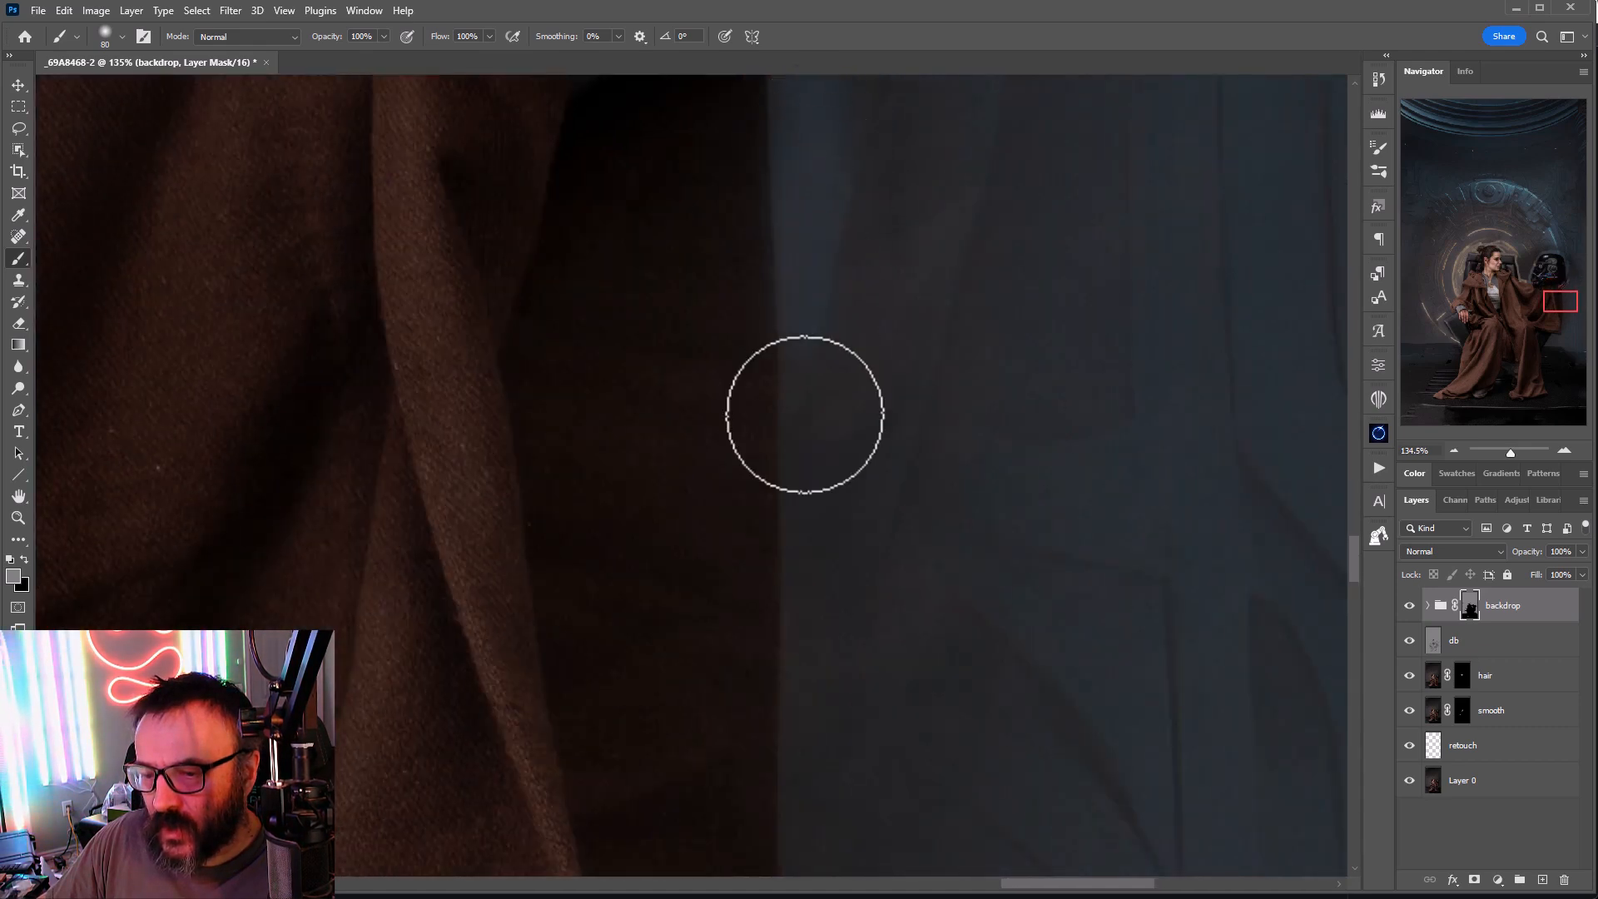
{"action": "left_click_drag", "start_coordinate": [907, 687], "coordinate": [927, 125]}
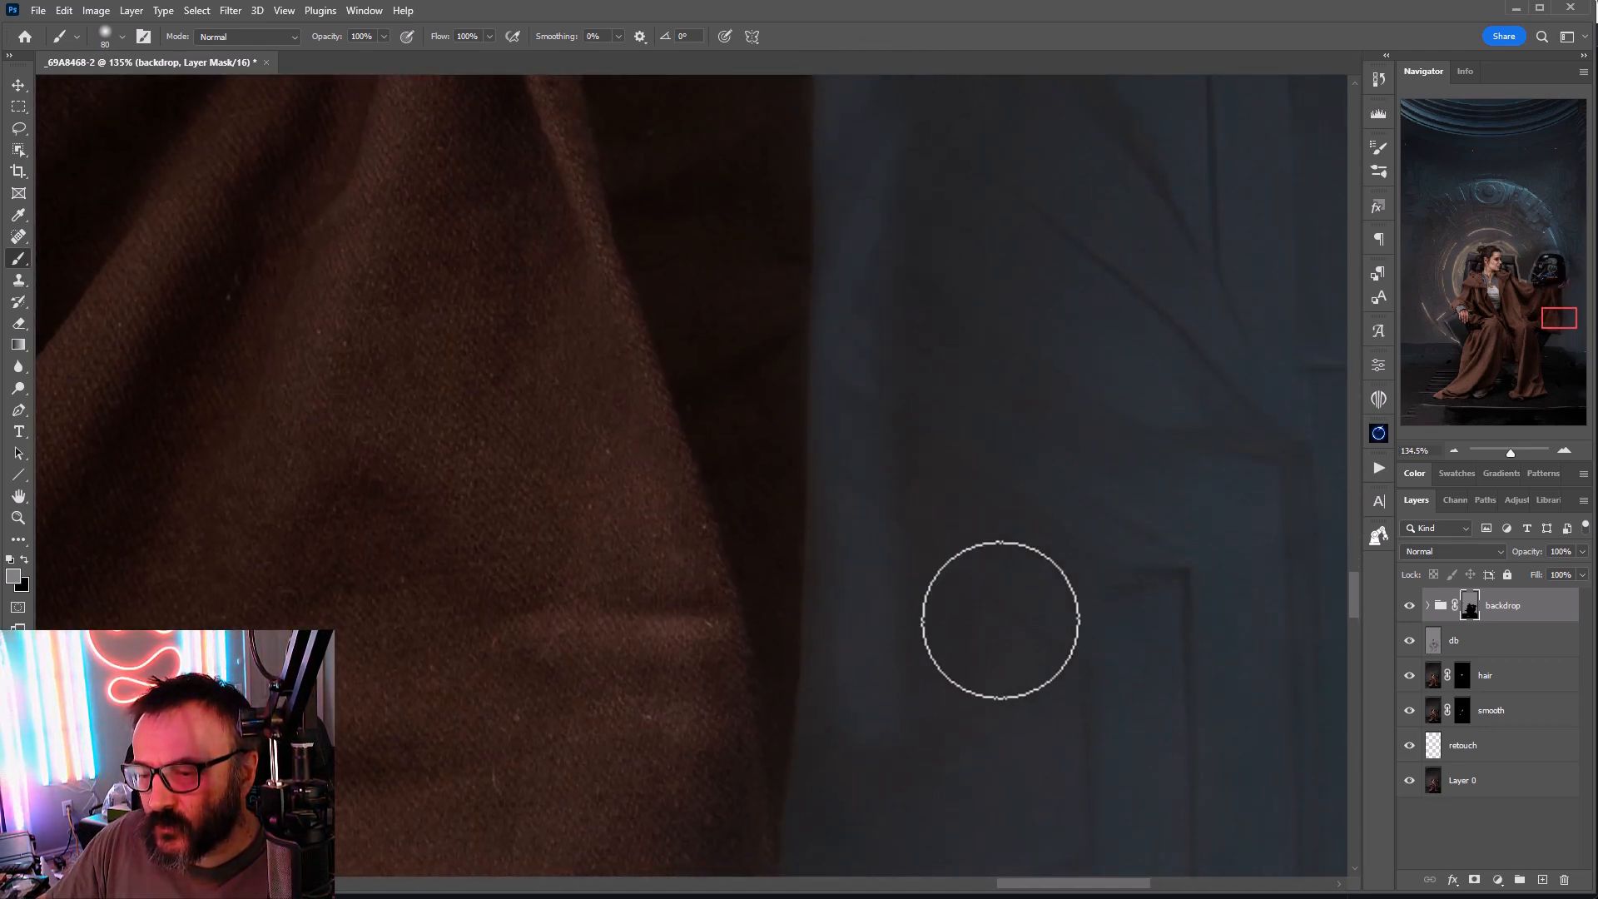
{"action": "left_click_drag", "start_coordinate": [1076, 594], "coordinate": [849, 600]}
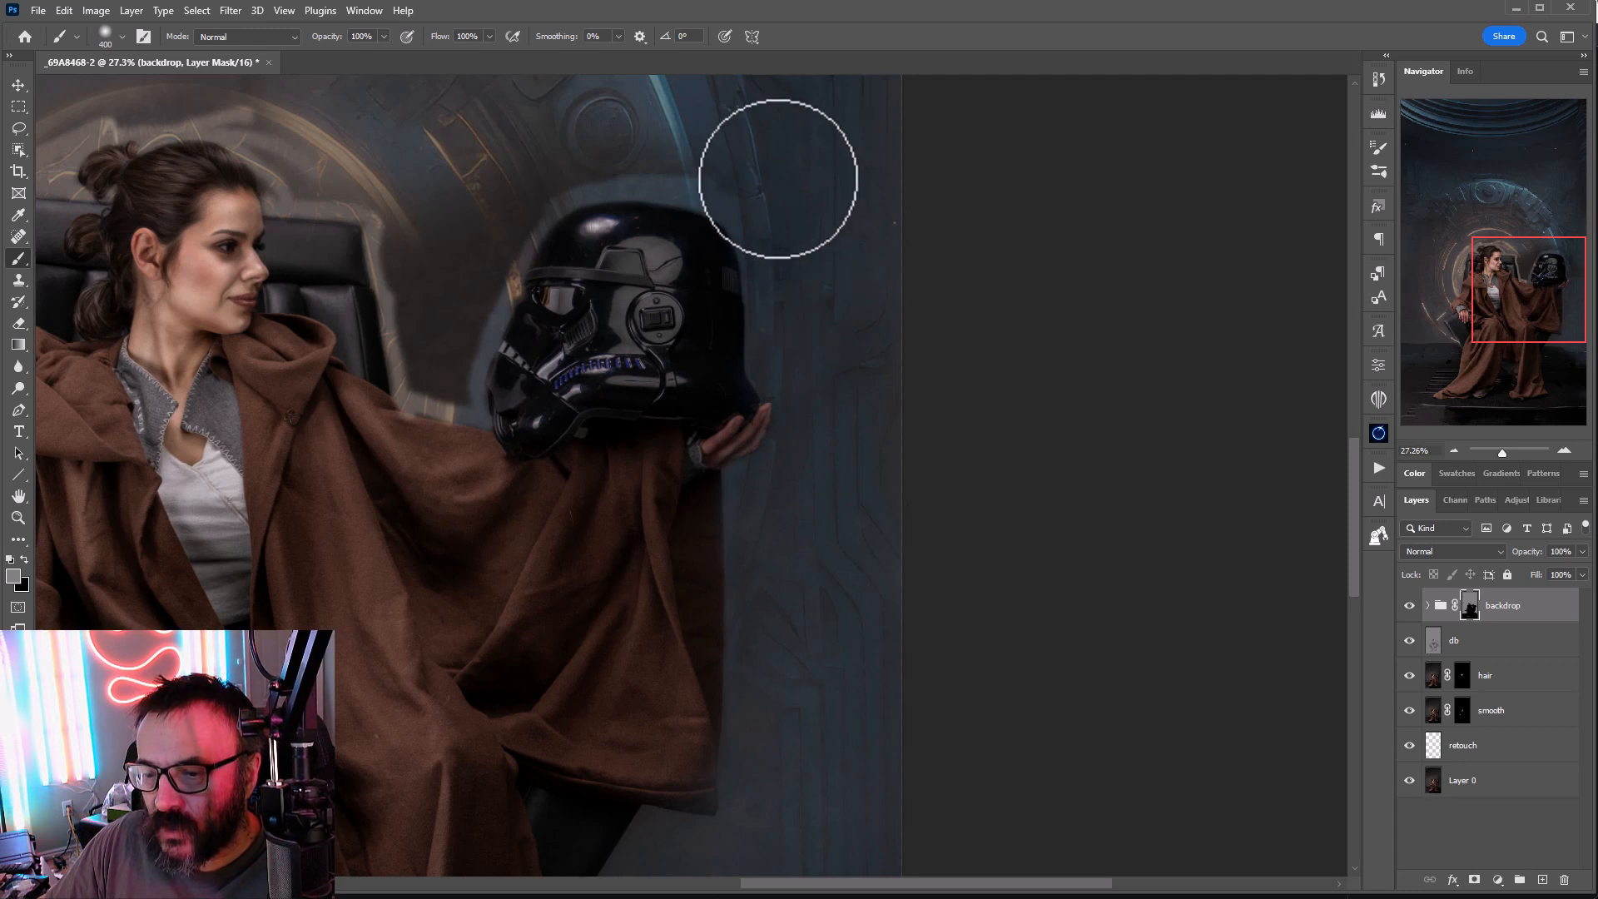
Step: Fill the unrevealed areas between the woman and the helmet and along both side walls with a size 400 gray mask brush
{"action": "mouse_move", "coordinate": [566, 158]}
{"action": "left_mouse_down"}
{"action": "mouse_move", "coordinate": [411, 221]}
{"action": "mouse_move", "coordinate": [446, 322]}
{"action": "mouse_move", "coordinate": [427, 352]}
{"action": "mouse_move", "coordinate": [442, 377]}
{"action": "left_mouse_up"}
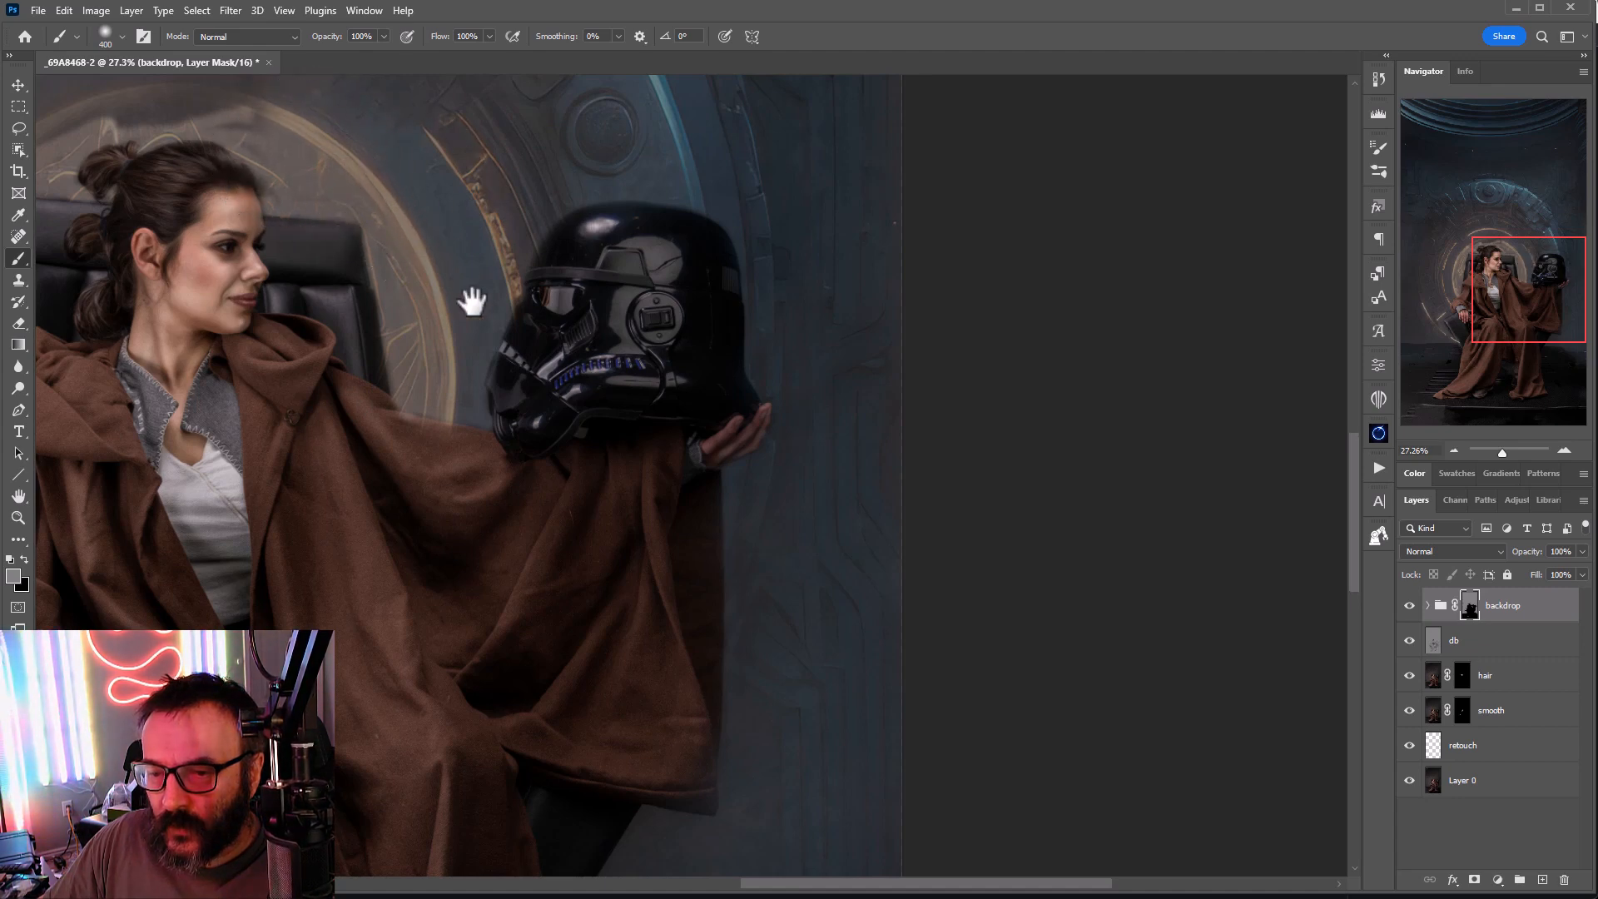
{"action": "left_click_drag", "start_coordinate": [471, 302], "coordinate": [742, 459]}
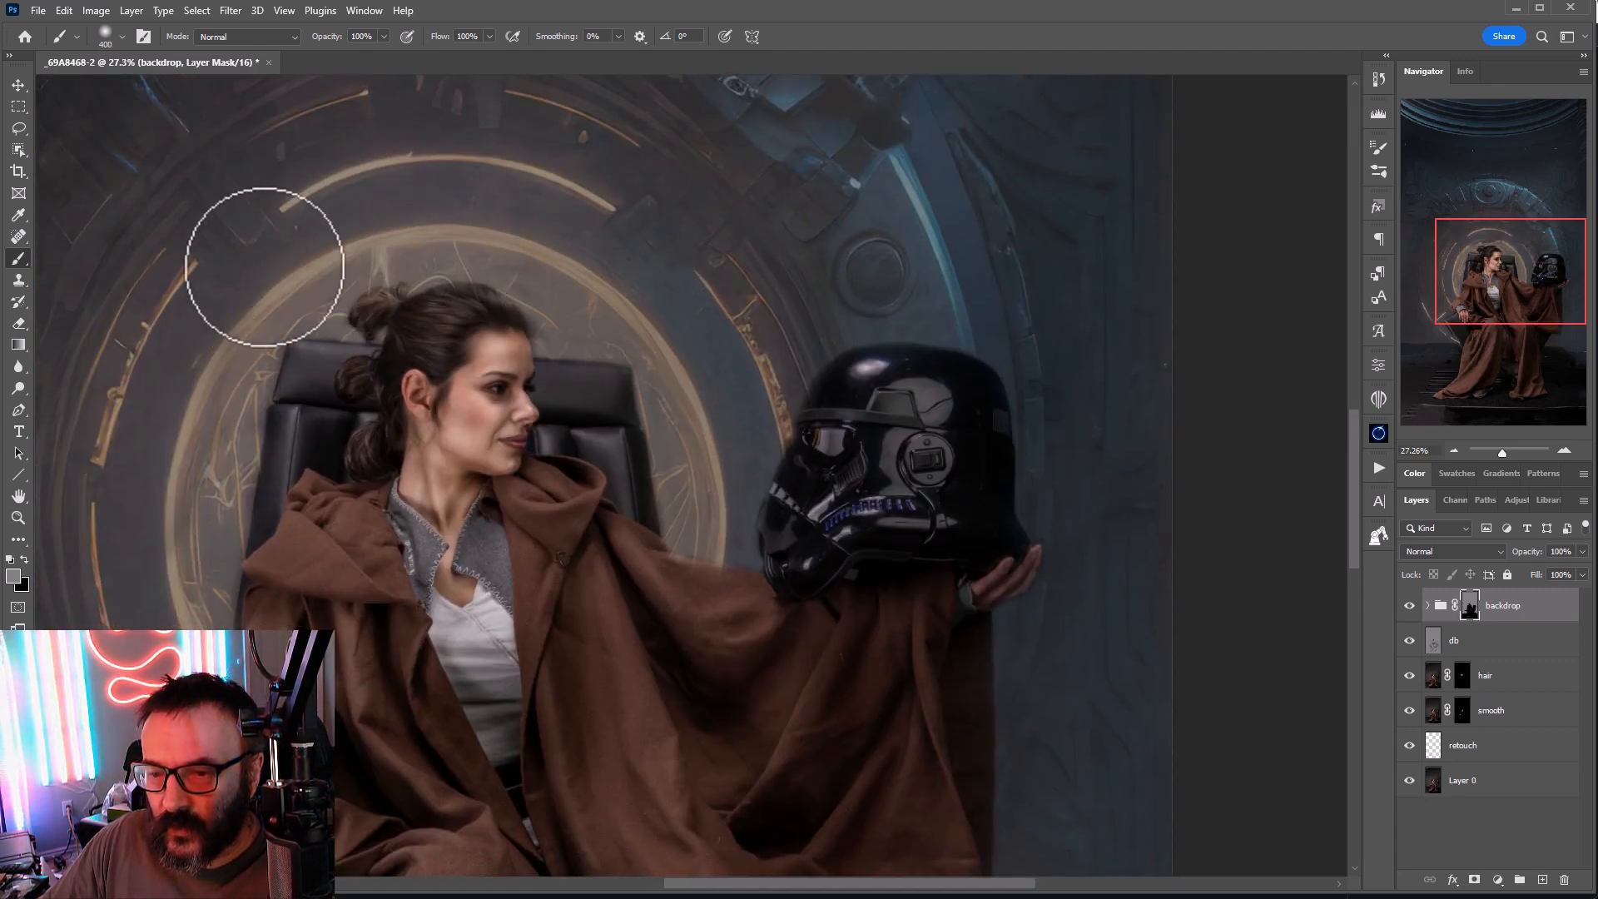
{"action": "left_click_drag", "start_coordinate": [169, 636], "coordinate": [489, 392]}
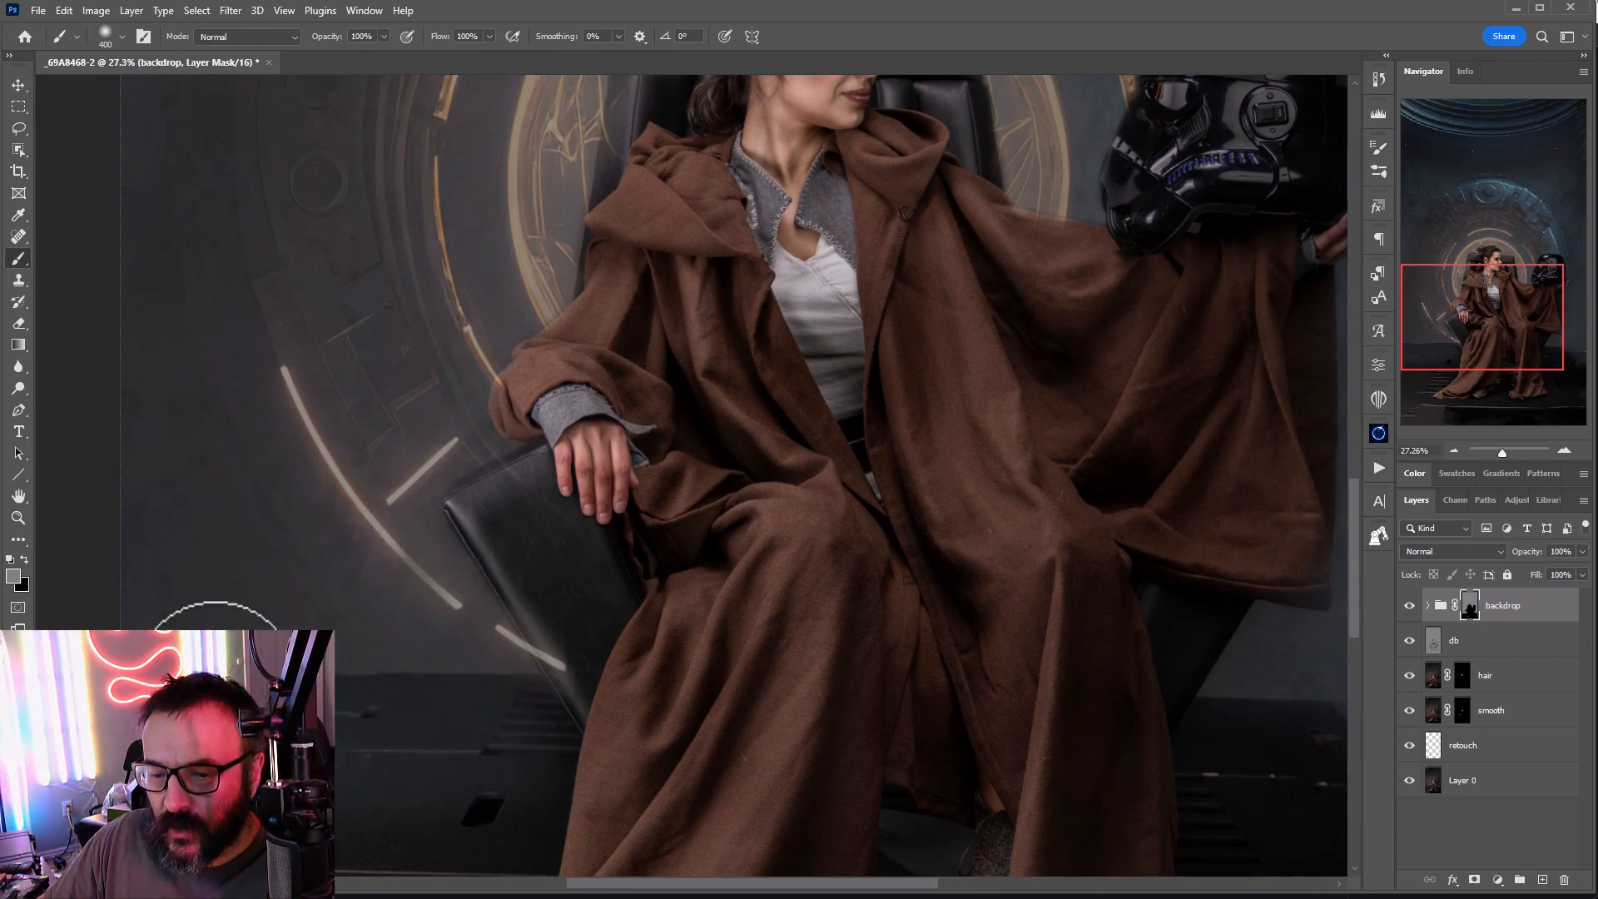
{"action": "left_click_drag", "start_coordinate": [364, 504], "coordinate": [208, 799]}
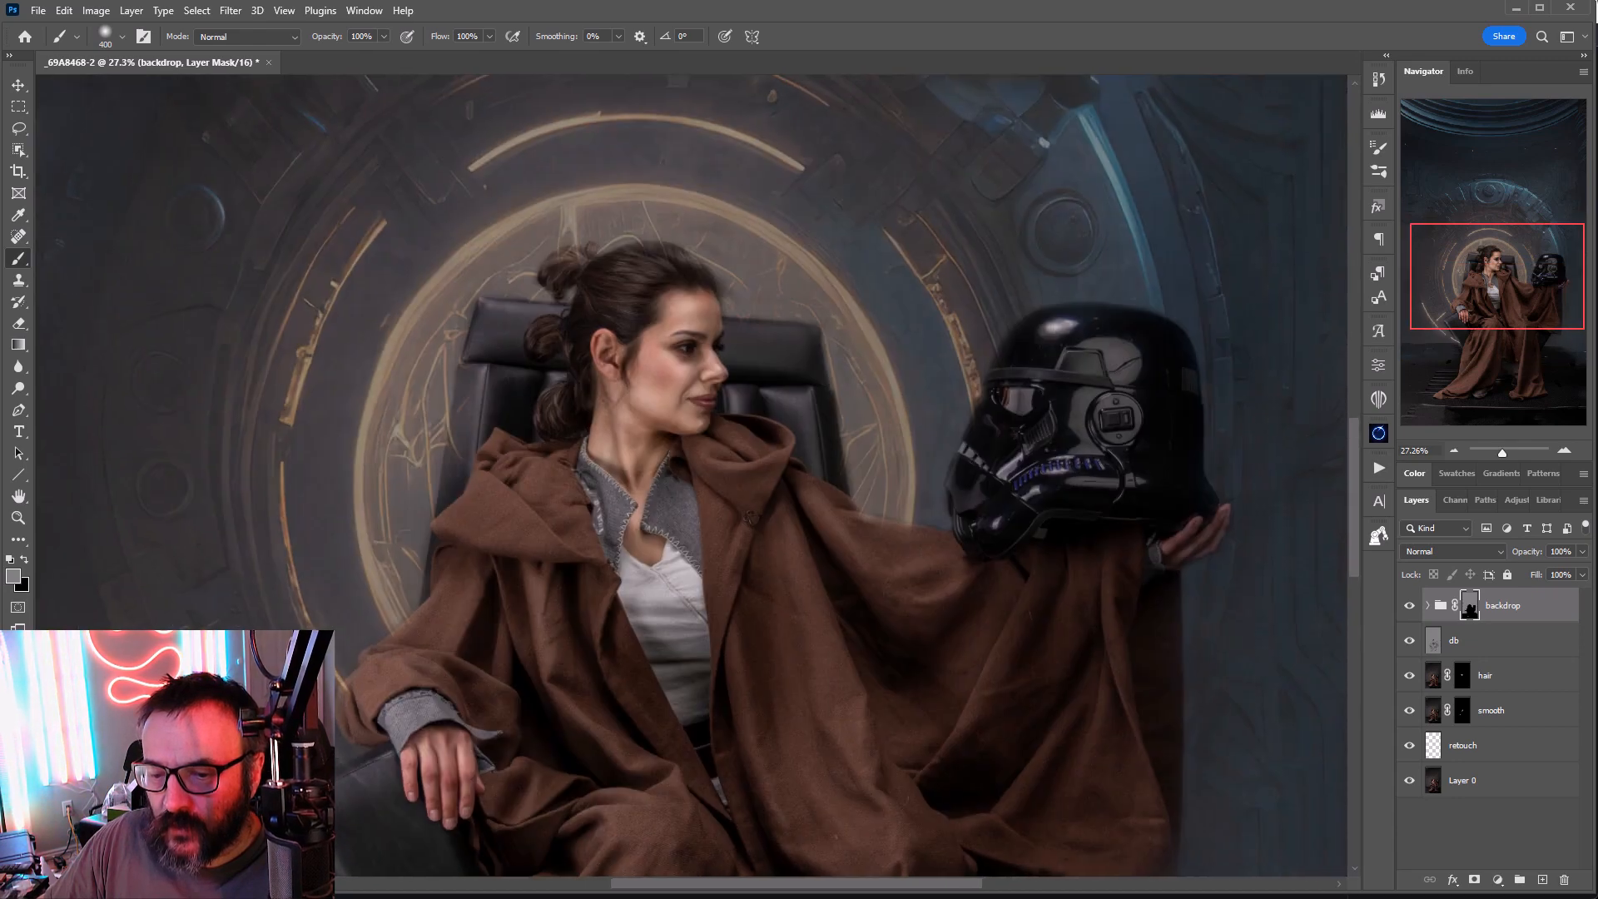
{"action": "left_click_drag", "start_coordinate": [1217, 506], "coordinate": [1016, 164]}
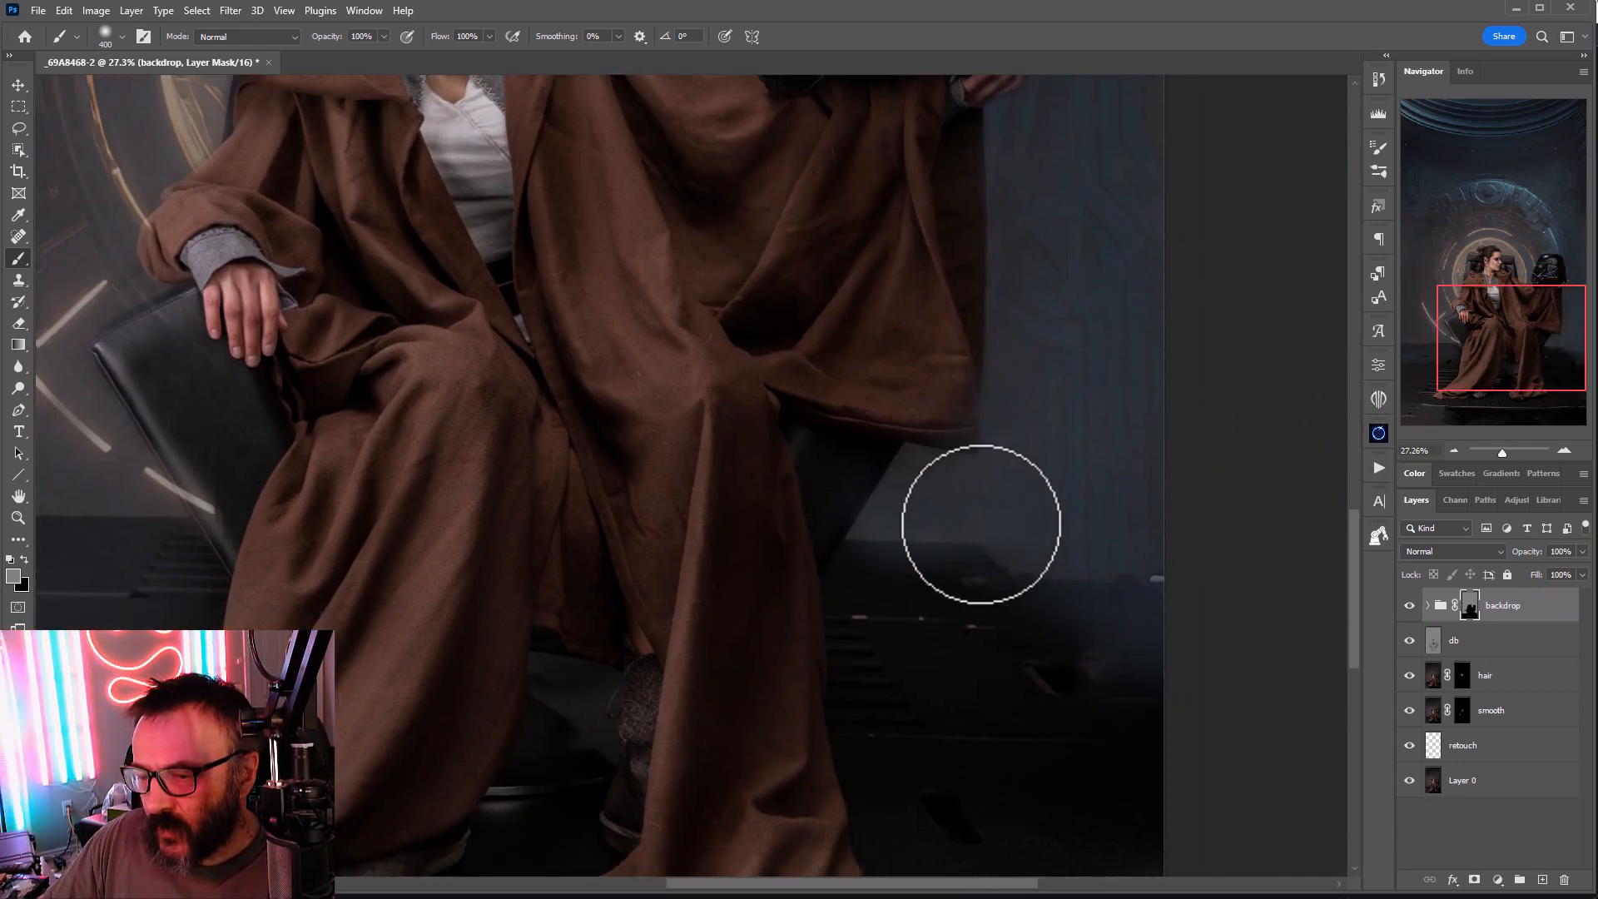
{"action": "scroll", "coordinate": [943, 516], "scroll_direction": "down", "scroll_amount": 5}
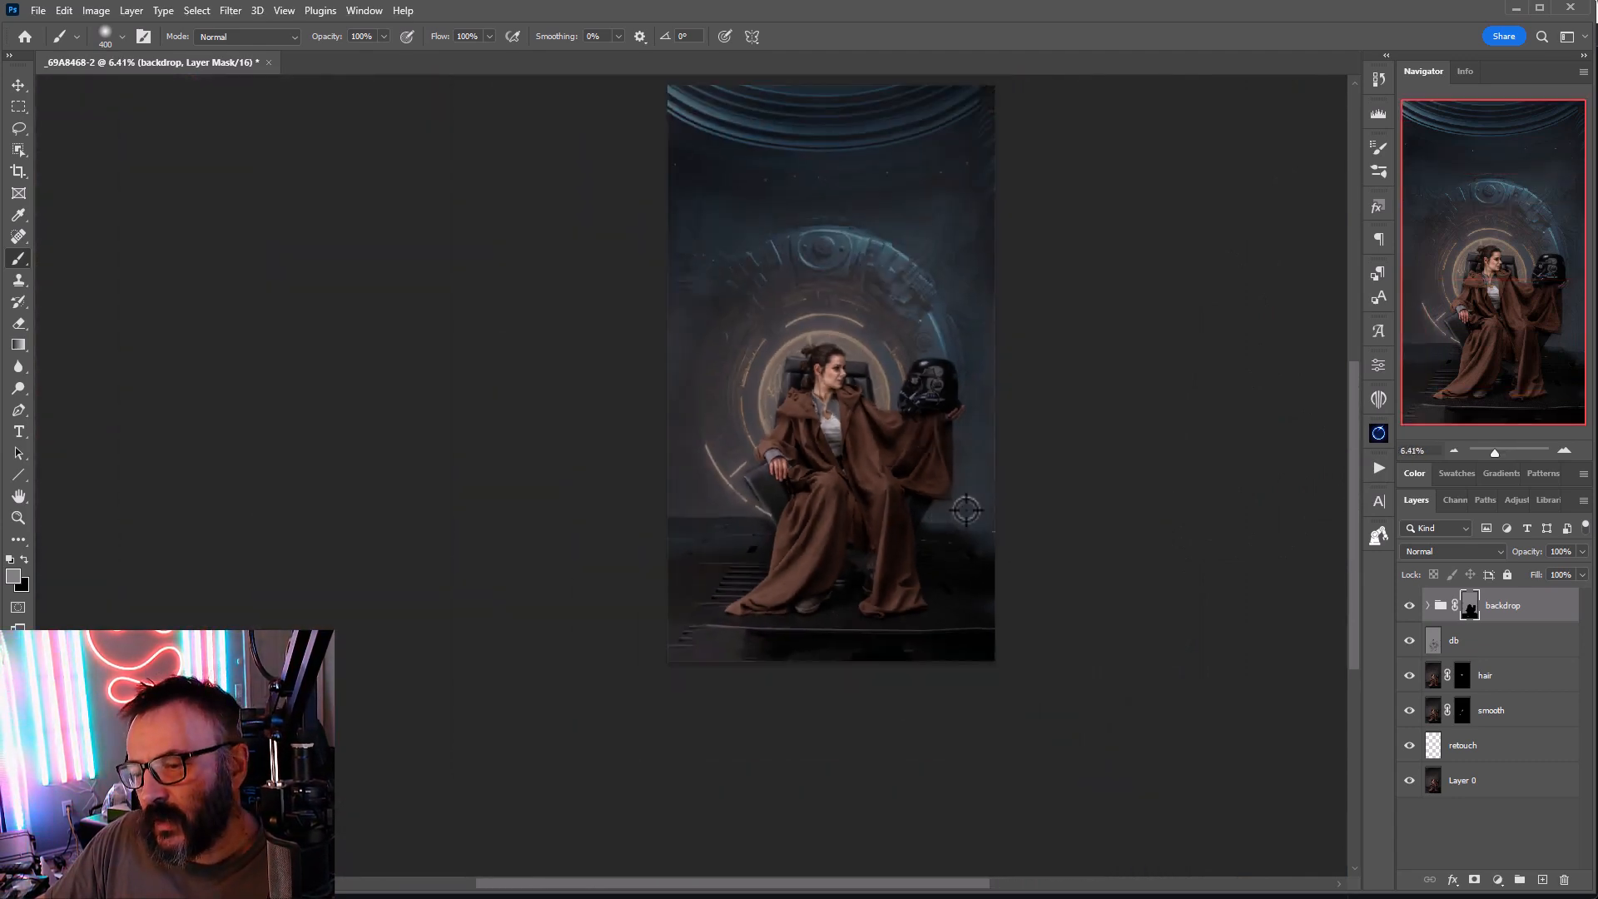
{"action": "scroll", "coordinate": [919, 416], "scroll_direction": "up", "scroll_amount": 1}
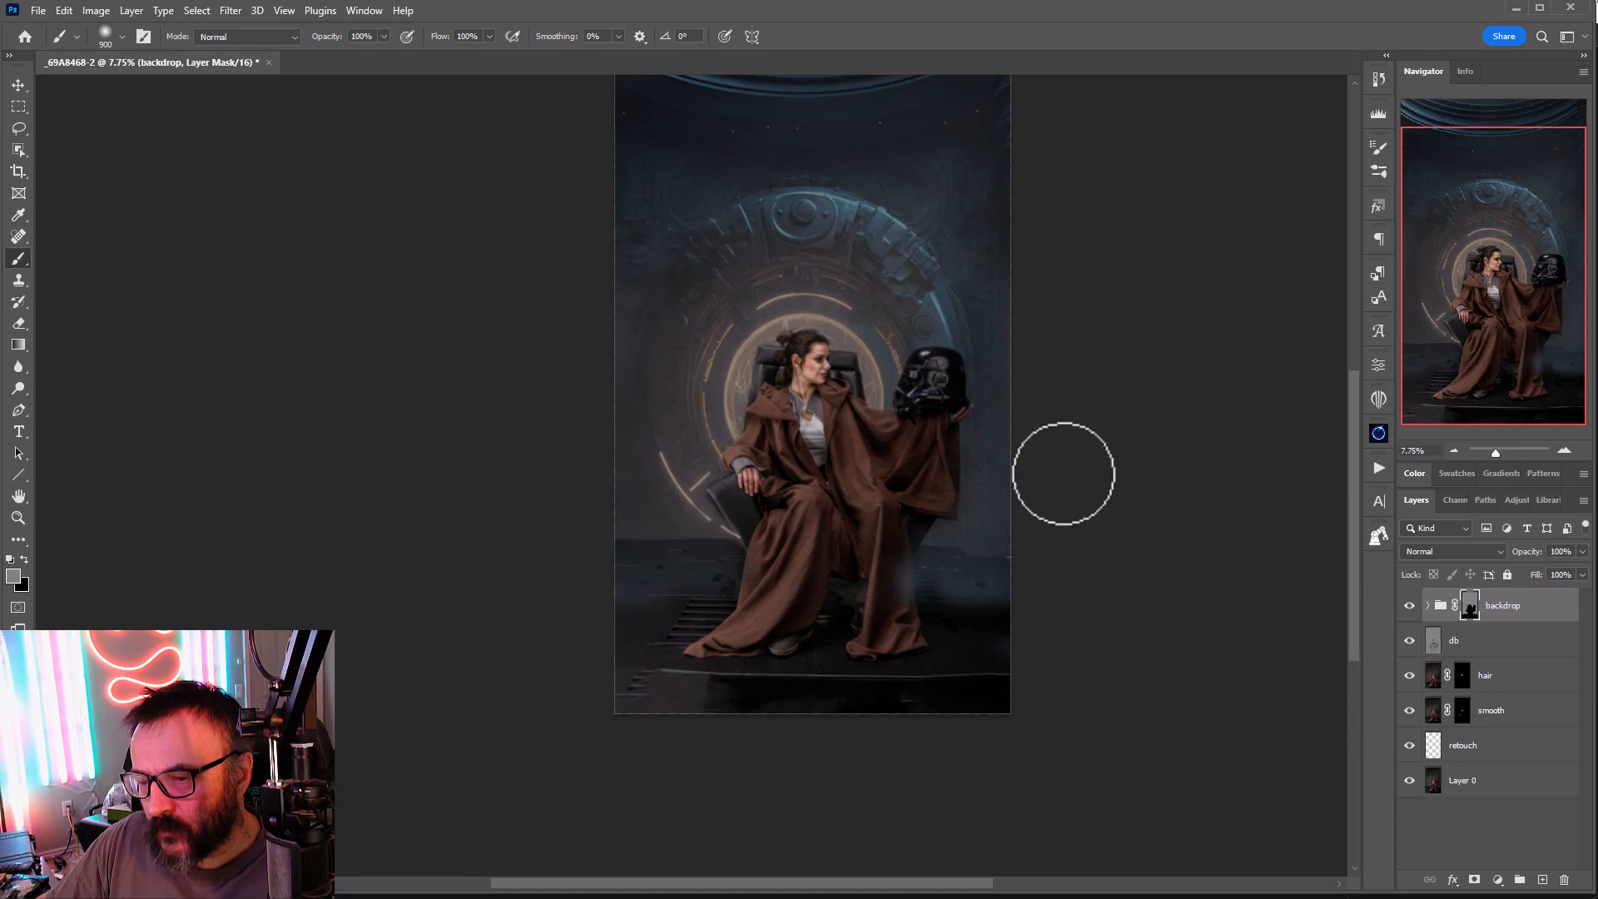
Step: Paint the backdrop mask with a size 150 black brush to remove the light bar overlapping the chair's armrest
{"action": "scroll", "coordinate": [822, 409], "scroll_direction": "up", "scroll_amount": 12}
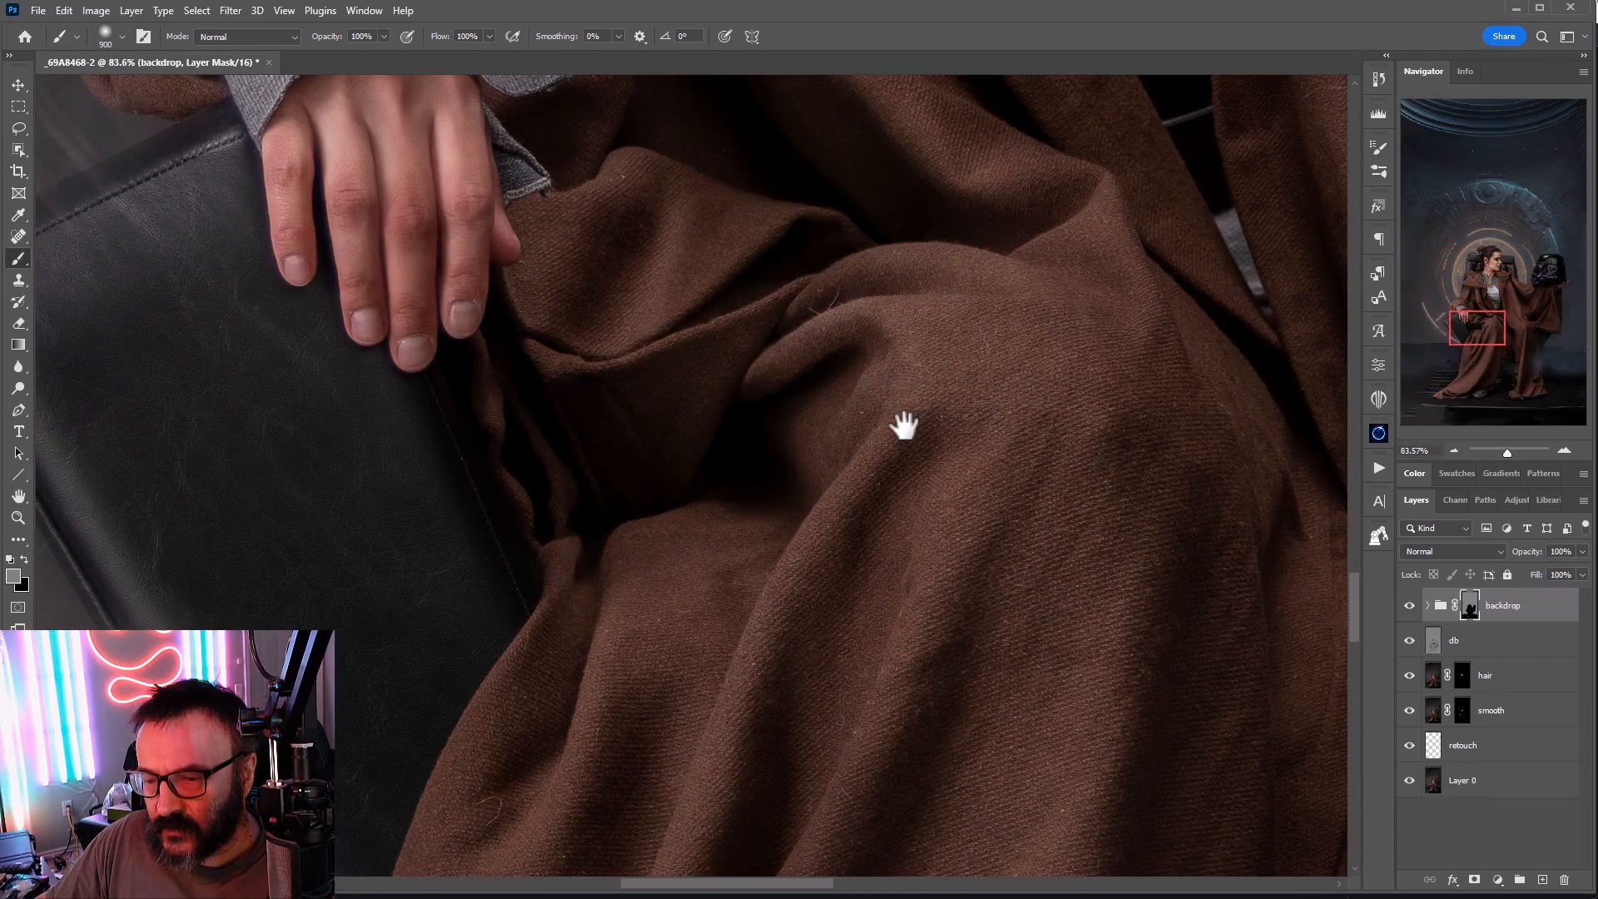
{"action": "left_click_drag", "start_coordinate": [905, 424], "coordinate": [1196, 359]}
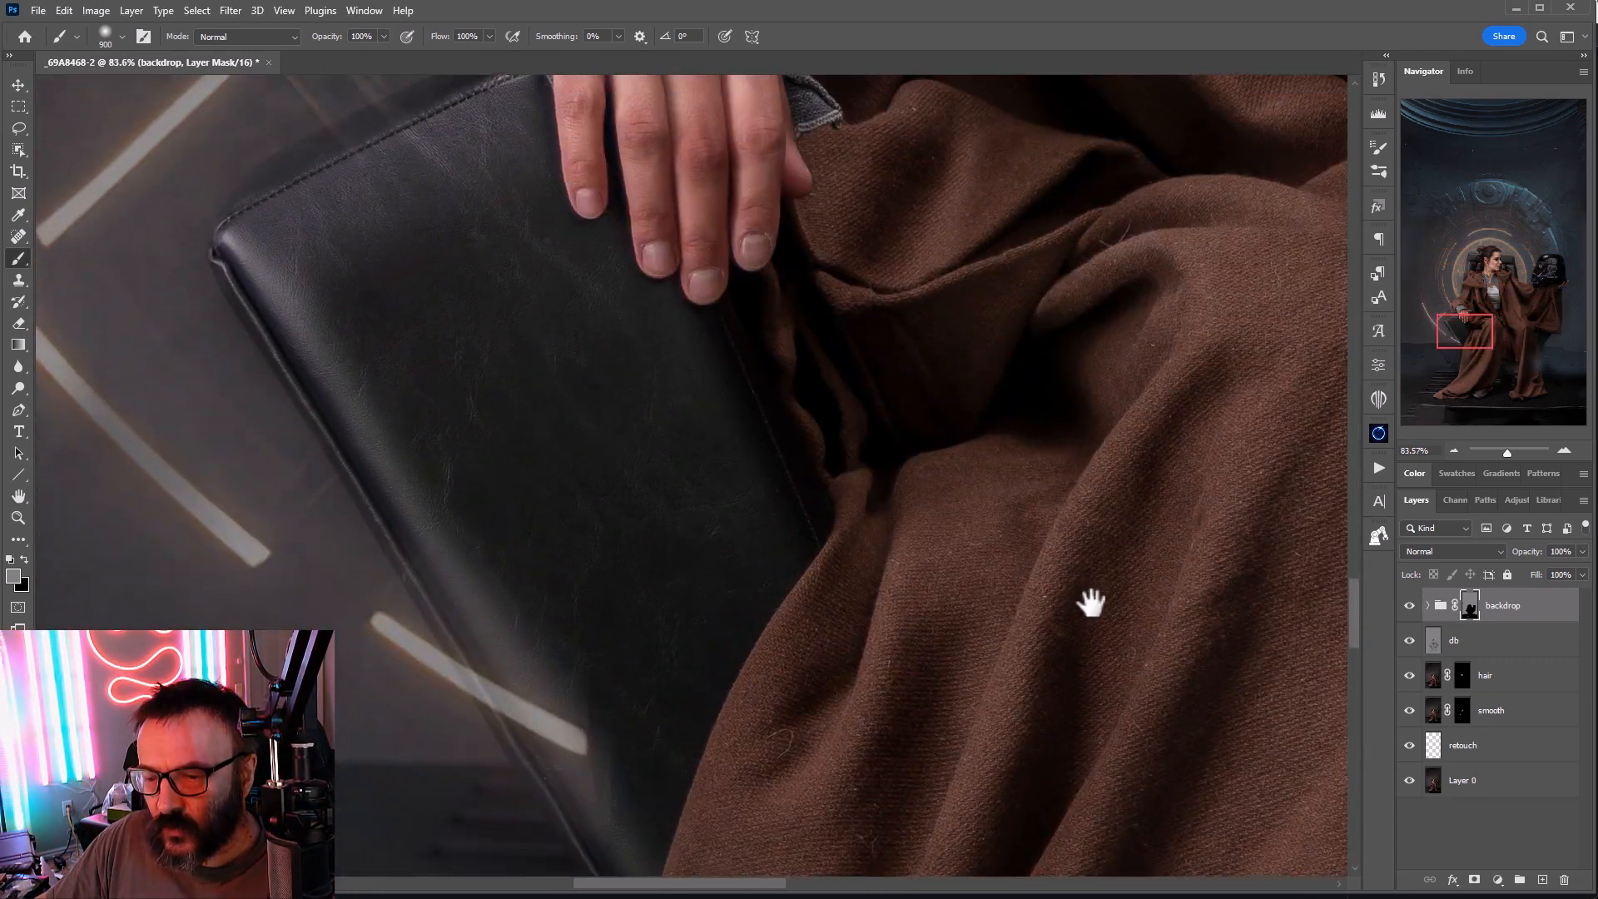
{"action": "key", "text": "bracketleft"}
{"action": "key", "text": "bracketleft"}
{"action": "key", "text": "bracketleft"}
{"action": "key", "text": "bracketleft"}
{"action": "key", "text": "bracketleft"}
{"action": "key", "text": "bracketleft"}
{"action": "key", "text": "bracketleft"}
{"action": "key", "text": "bracketleft"}
{"action": "key", "text": "bracketleft"}
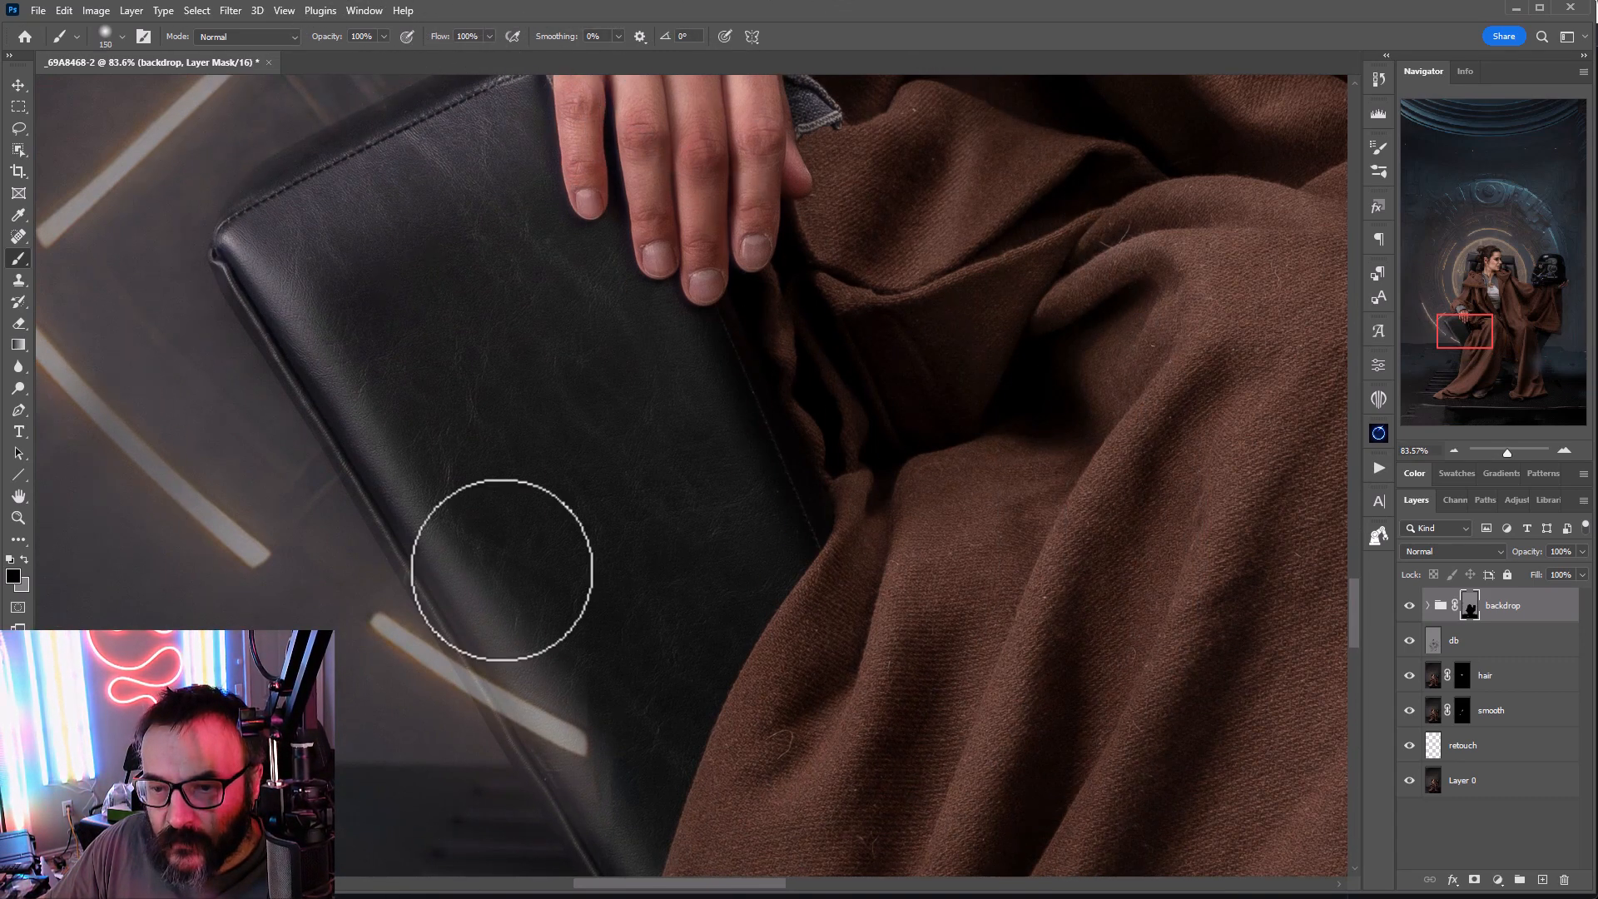
{"action": "left_click_drag", "start_coordinate": [481, 571], "coordinate": [635, 777]}
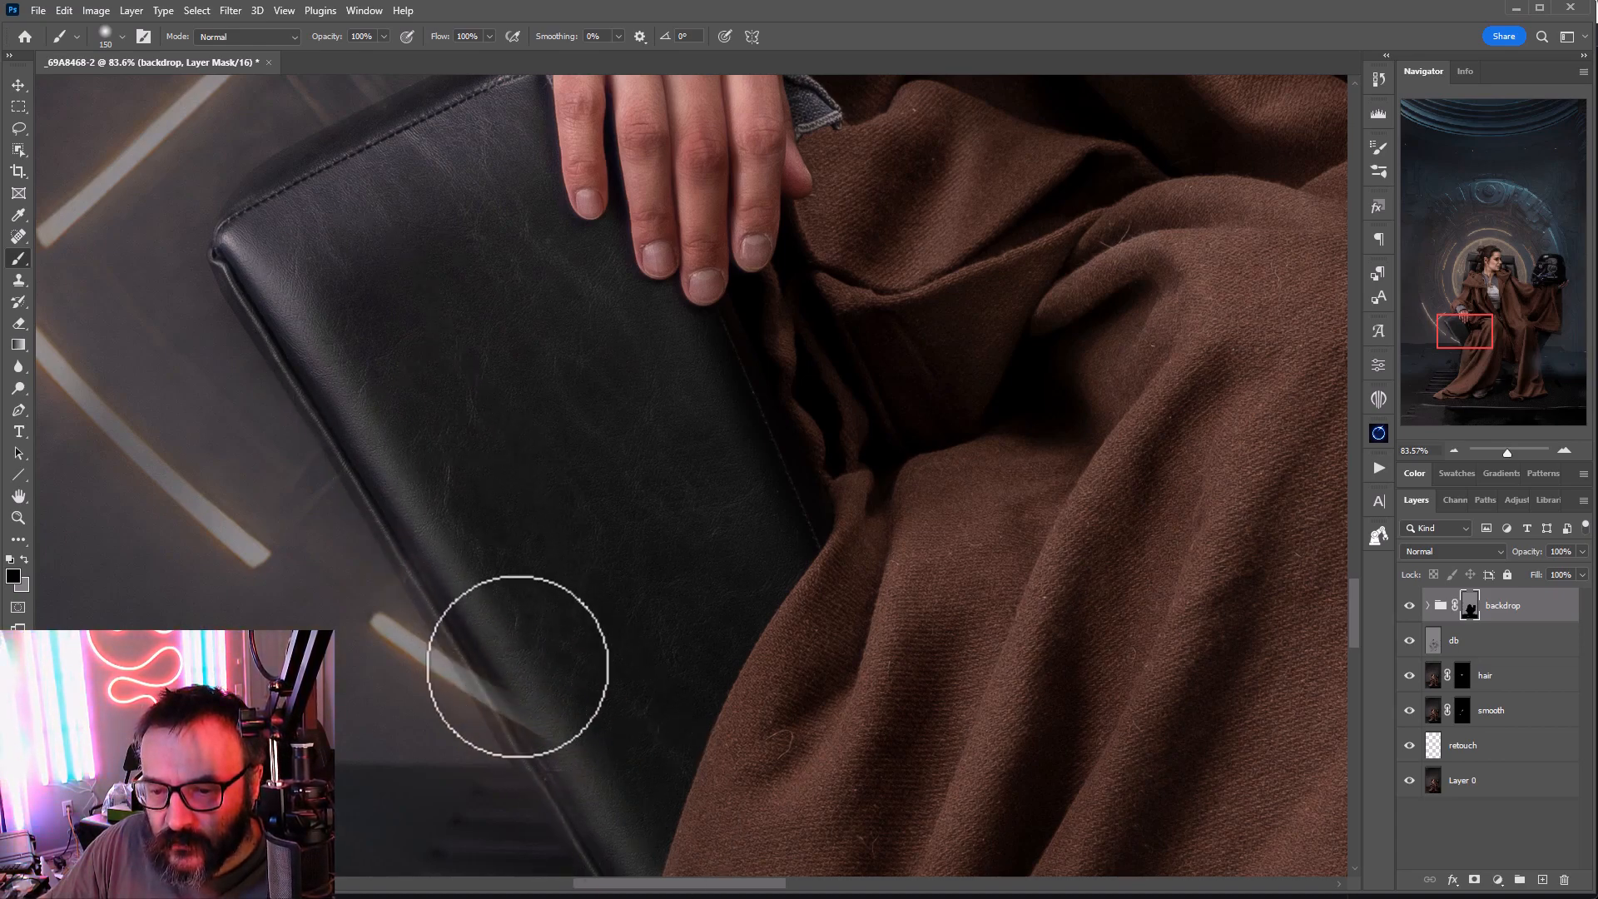
{"action": "mouse_move", "coordinate": [517, 666]}
{"action": "left_mouse_down"}
{"action": "mouse_move", "coordinate": [642, 857]}
{"action": "mouse_move", "coordinate": [425, 560]}
{"action": "mouse_move", "coordinate": [303, 303]}
{"action": "mouse_move", "coordinate": [377, 203]}
{"action": "left_mouse_up"}
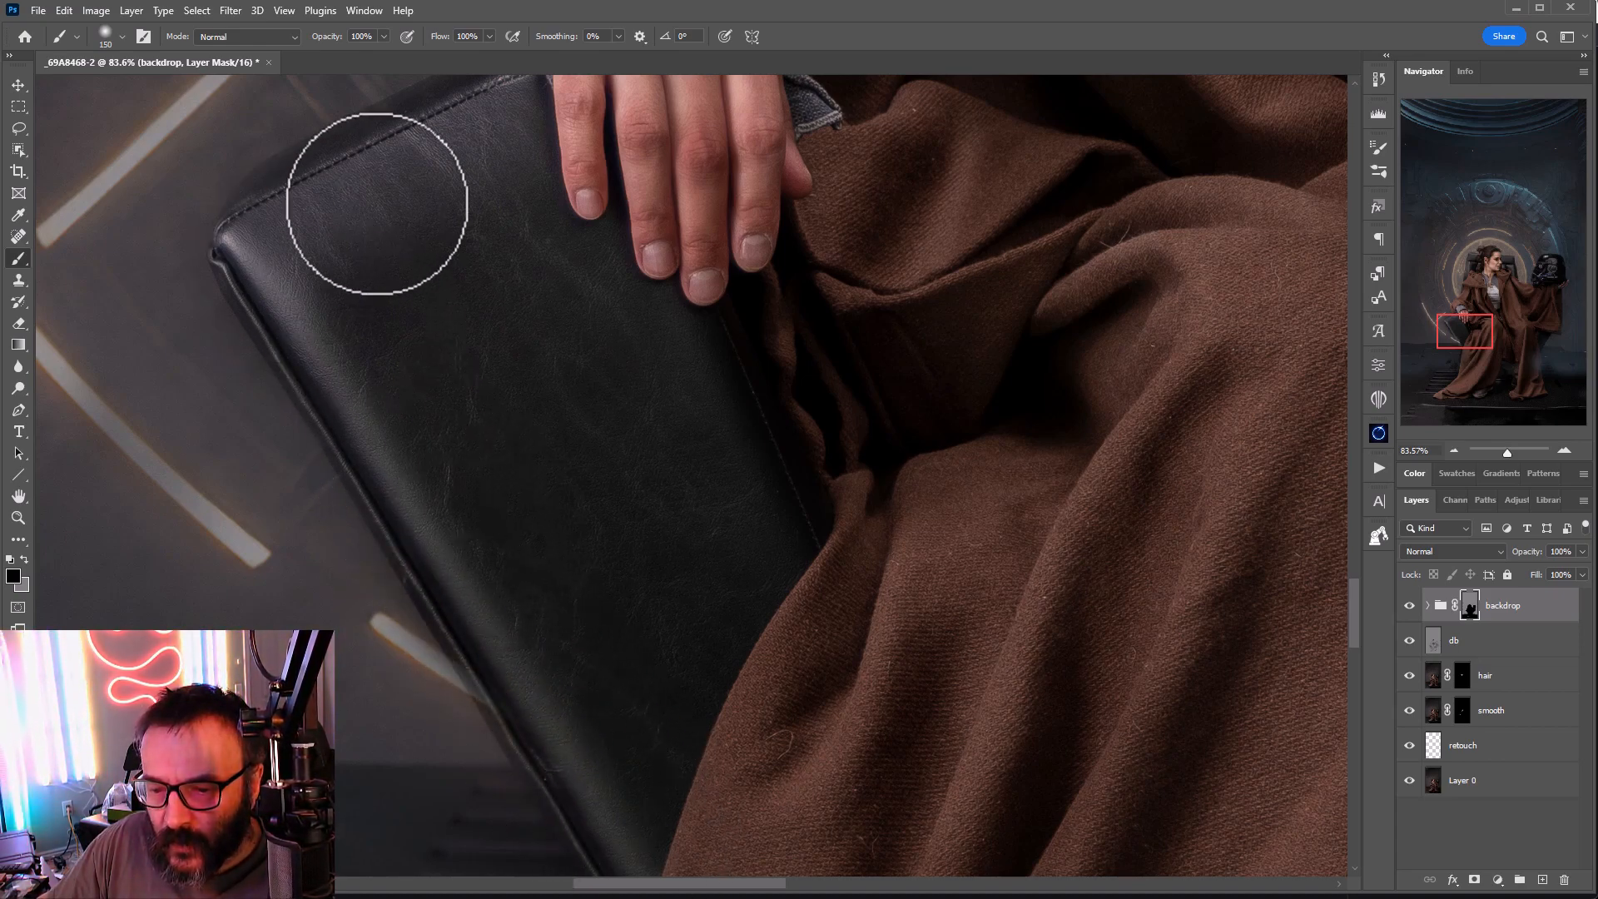
Step: Paint the backdrop mask with black to clear the rings from the bent arm's sleeve and the robe's shoulder
{"action": "left_click_drag", "start_coordinate": [510, 317], "coordinate": [536, 791]}
{"action": "left_click_drag", "start_coordinate": [500, 499], "coordinate": [514, 484]}
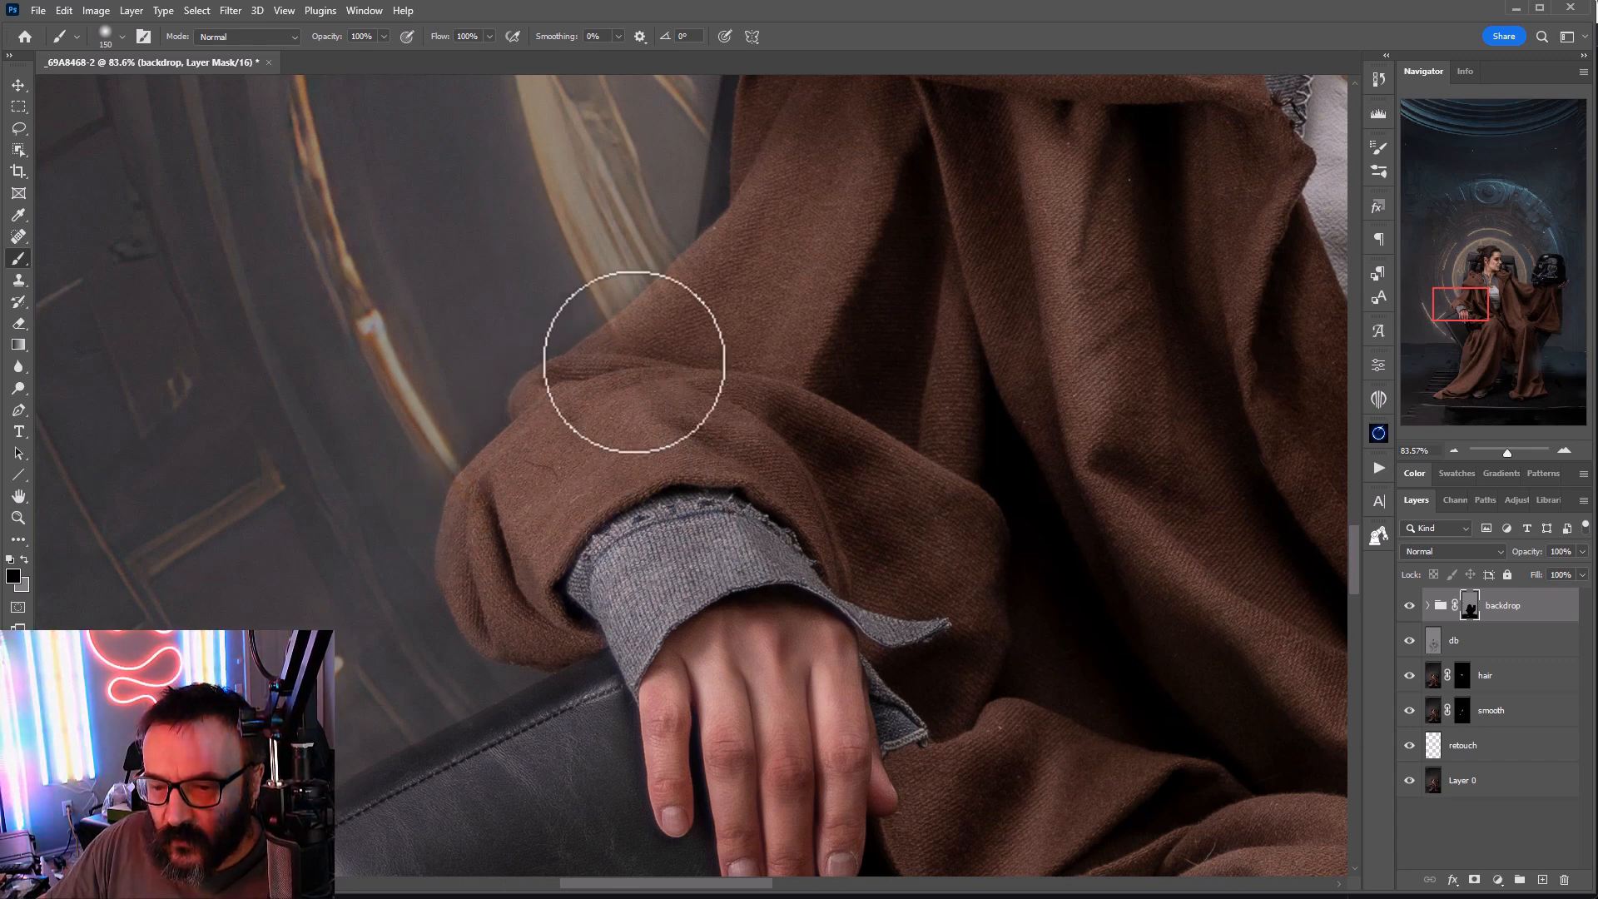
{"action": "left_click_drag", "start_coordinate": [792, 367], "coordinate": [642, 702]}
{"action": "mouse_move", "coordinate": [666, 365]}
{"action": "left_mouse_down"}
{"action": "mouse_move", "coordinate": [652, 192]}
{"action": "mouse_move", "coordinate": [657, 347]}
{"action": "left_mouse_up"}
{"action": "left_click_drag", "start_coordinate": [740, 255], "coordinate": [682, 690]}
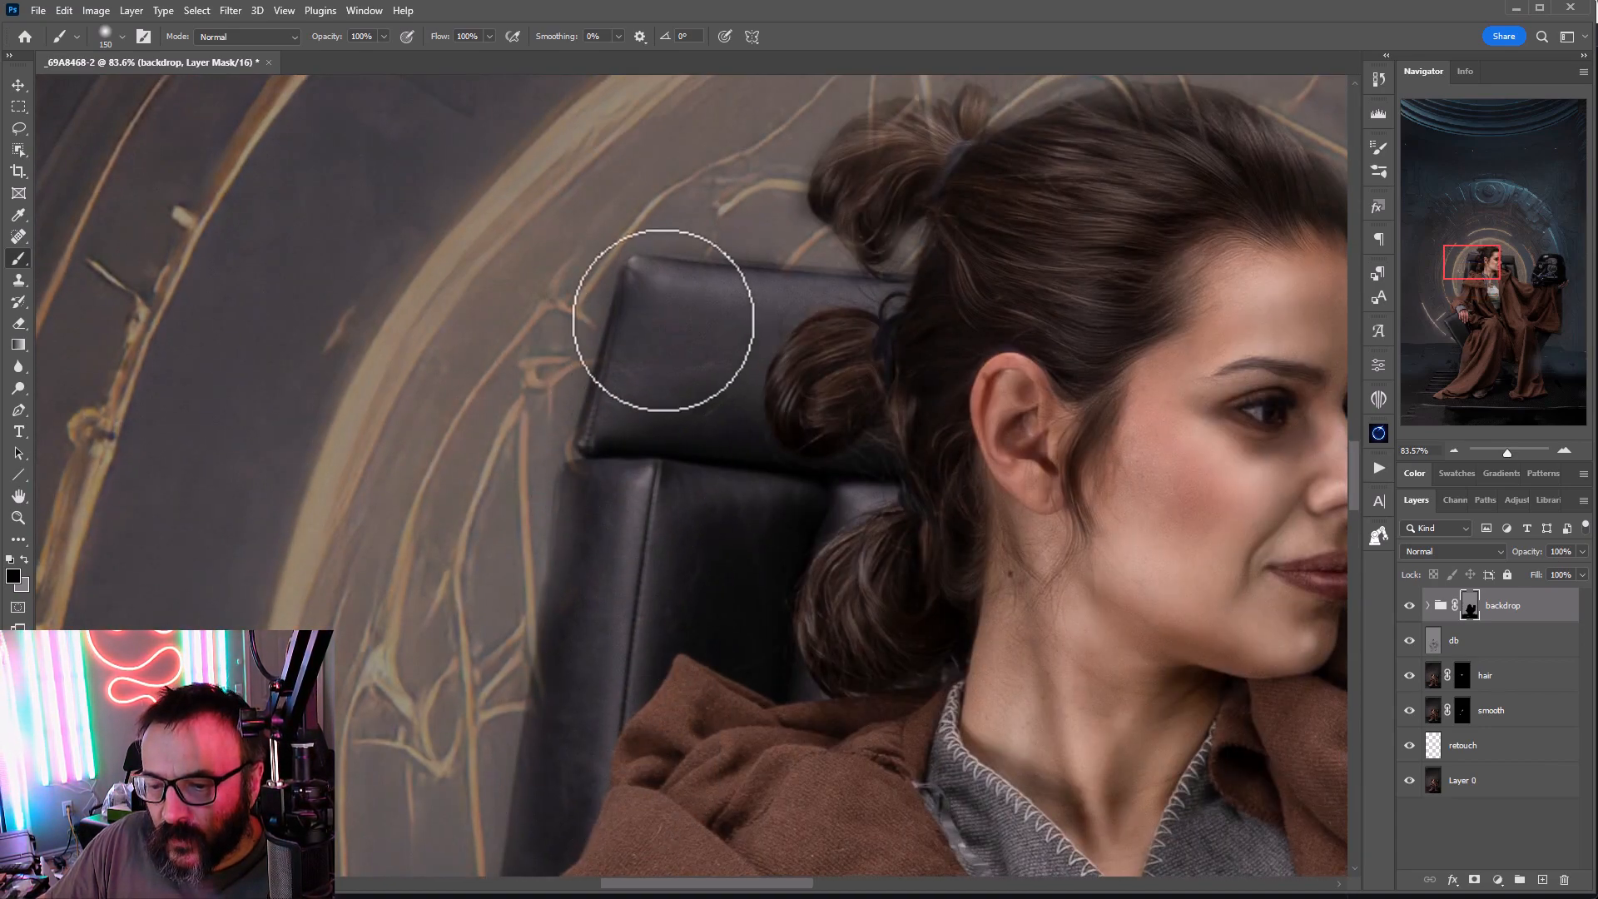
Step: Reduce the black mask brush to size 90 and clear the backdrop overlapping the woman's hair and top bun
{"action": "left_click_drag", "start_coordinate": [938, 372], "coordinate": [821, 553]}
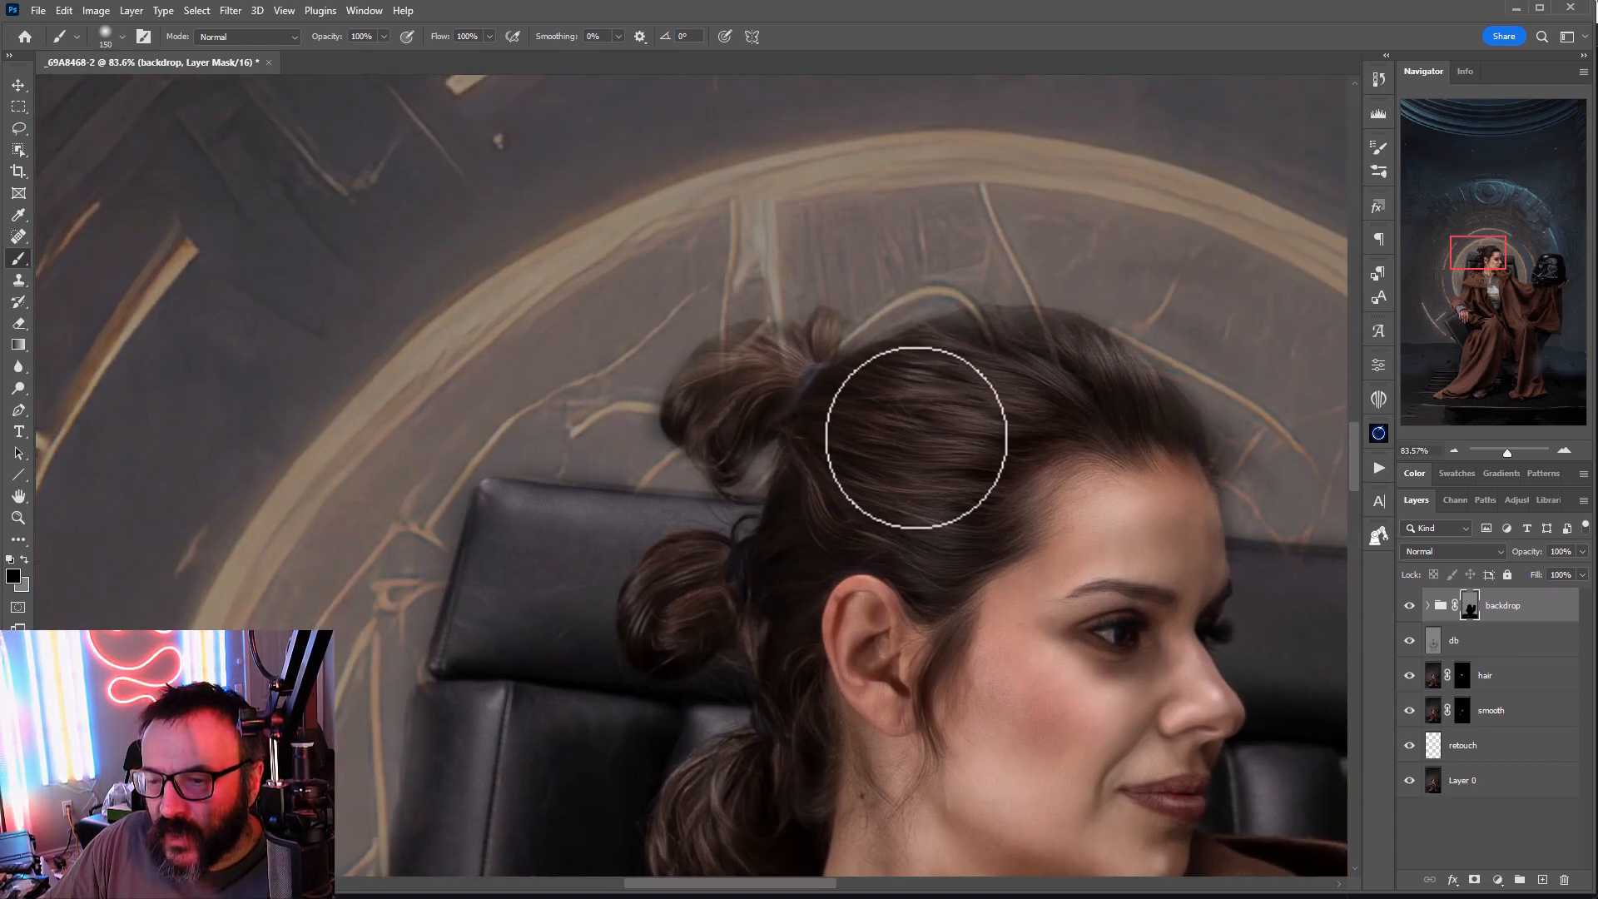
{"action": "key", "text": "bracketleft"}
{"action": "key", "text": "bracketleft"}
{"action": "key", "text": "bracketleft"}
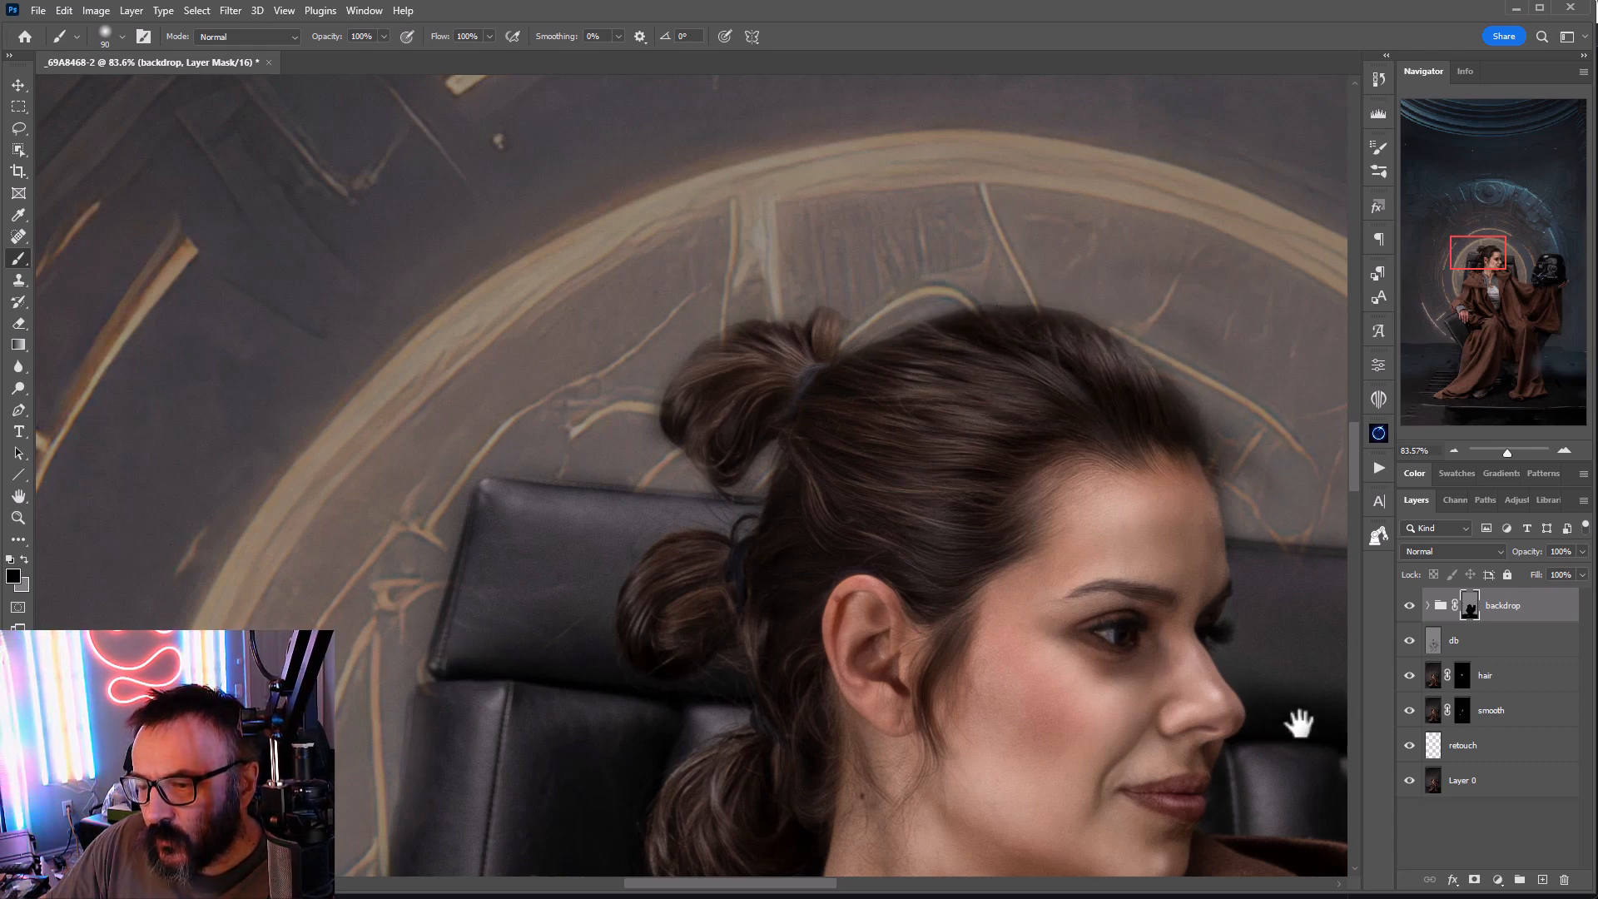
Step: Paint the backdrop mask with the size 90 black brush to clear the overlap along the helmet's front, dome and rear edges
{"action": "left_click_drag", "start_coordinate": [1298, 723], "coordinate": [874, 309]}
{"action": "left_click_drag", "start_coordinate": [1066, 631], "coordinate": [275, 194]}
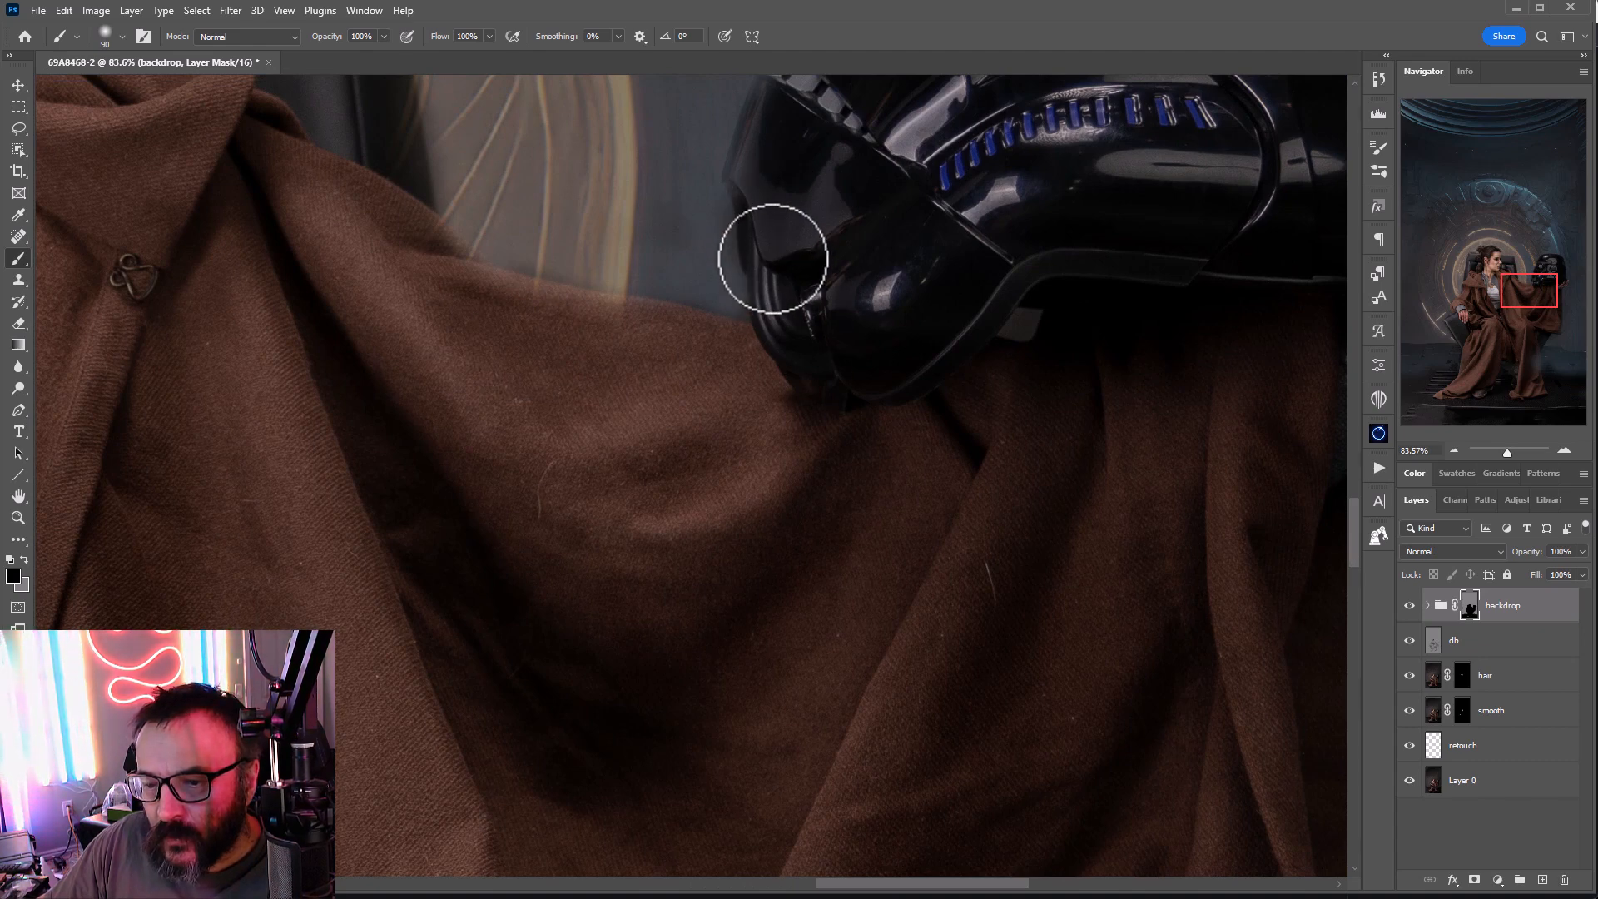
{"action": "left_click_drag", "start_coordinate": [759, 153], "coordinate": [632, 545]}
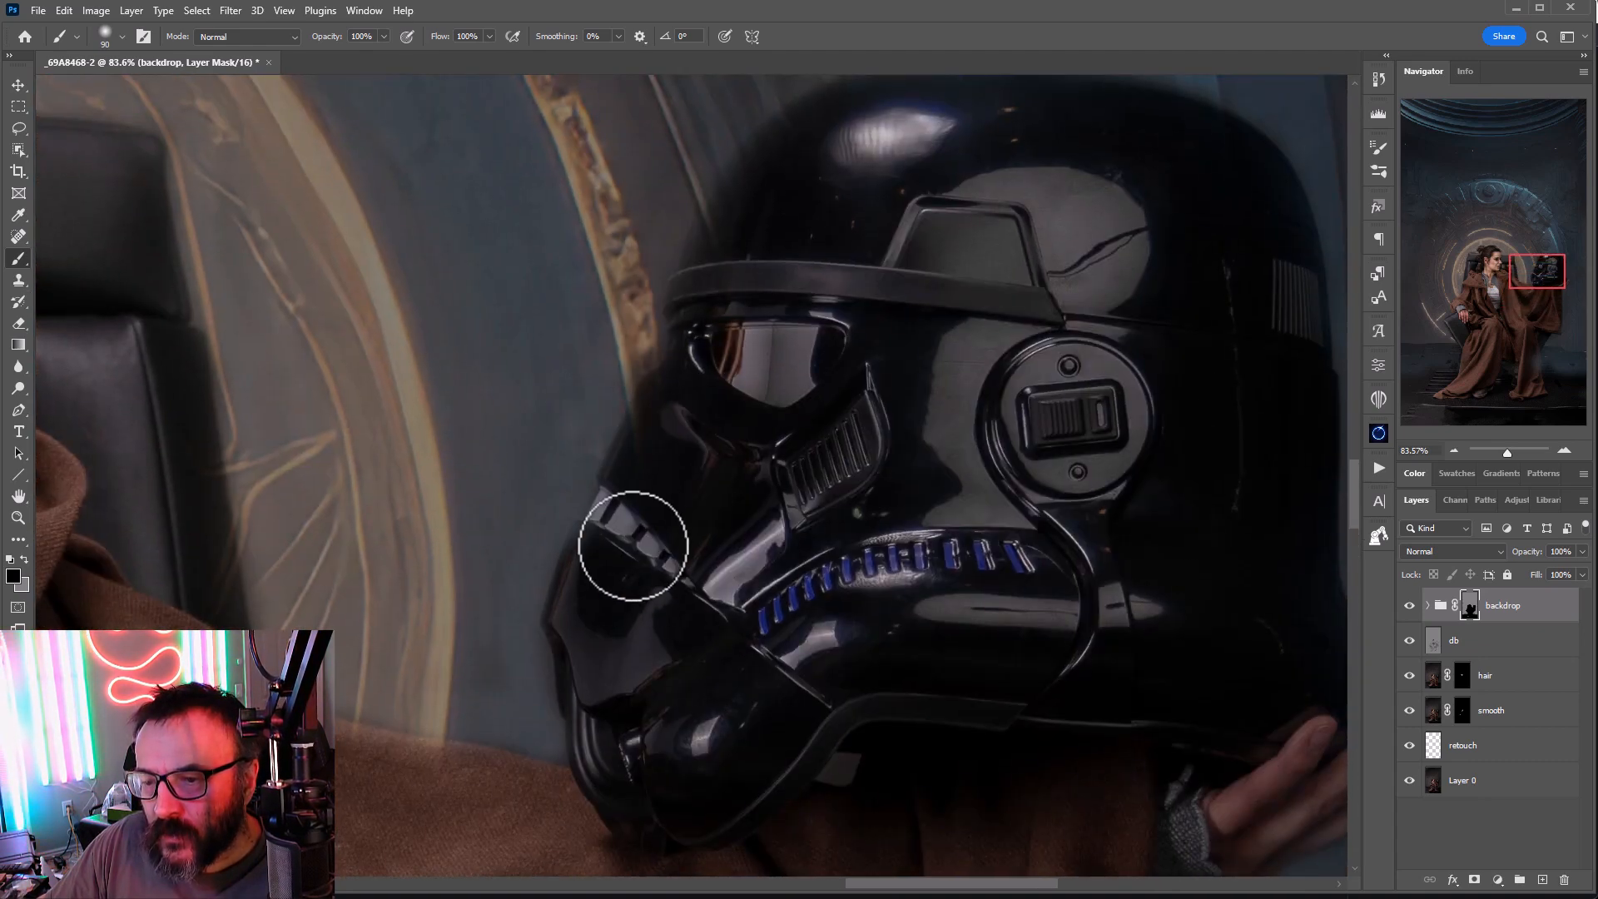
{"action": "mouse_move", "coordinate": [706, 271]}
{"action": "left_mouse_down"}
{"action": "mouse_move", "coordinate": [714, 219]}
{"action": "mouse_move", "coordinate": [817, 124]}
{"action": "left_mouse_up"}
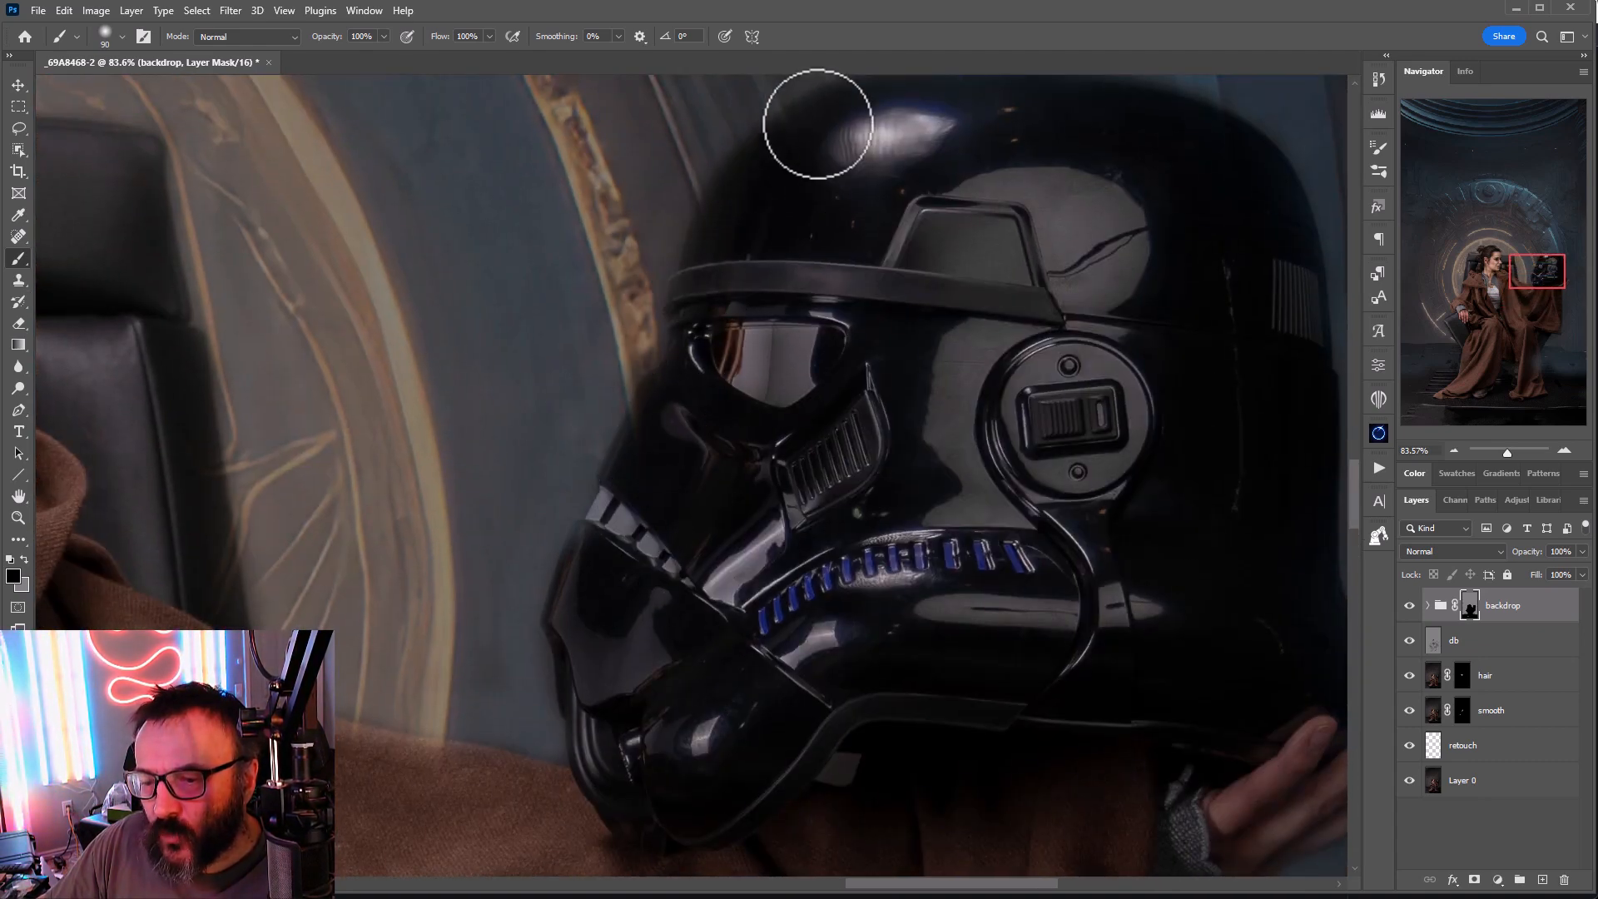
{"action": "left_click_drag", "start_coordinate": [893, 346], "coordinate": [561, 436]}
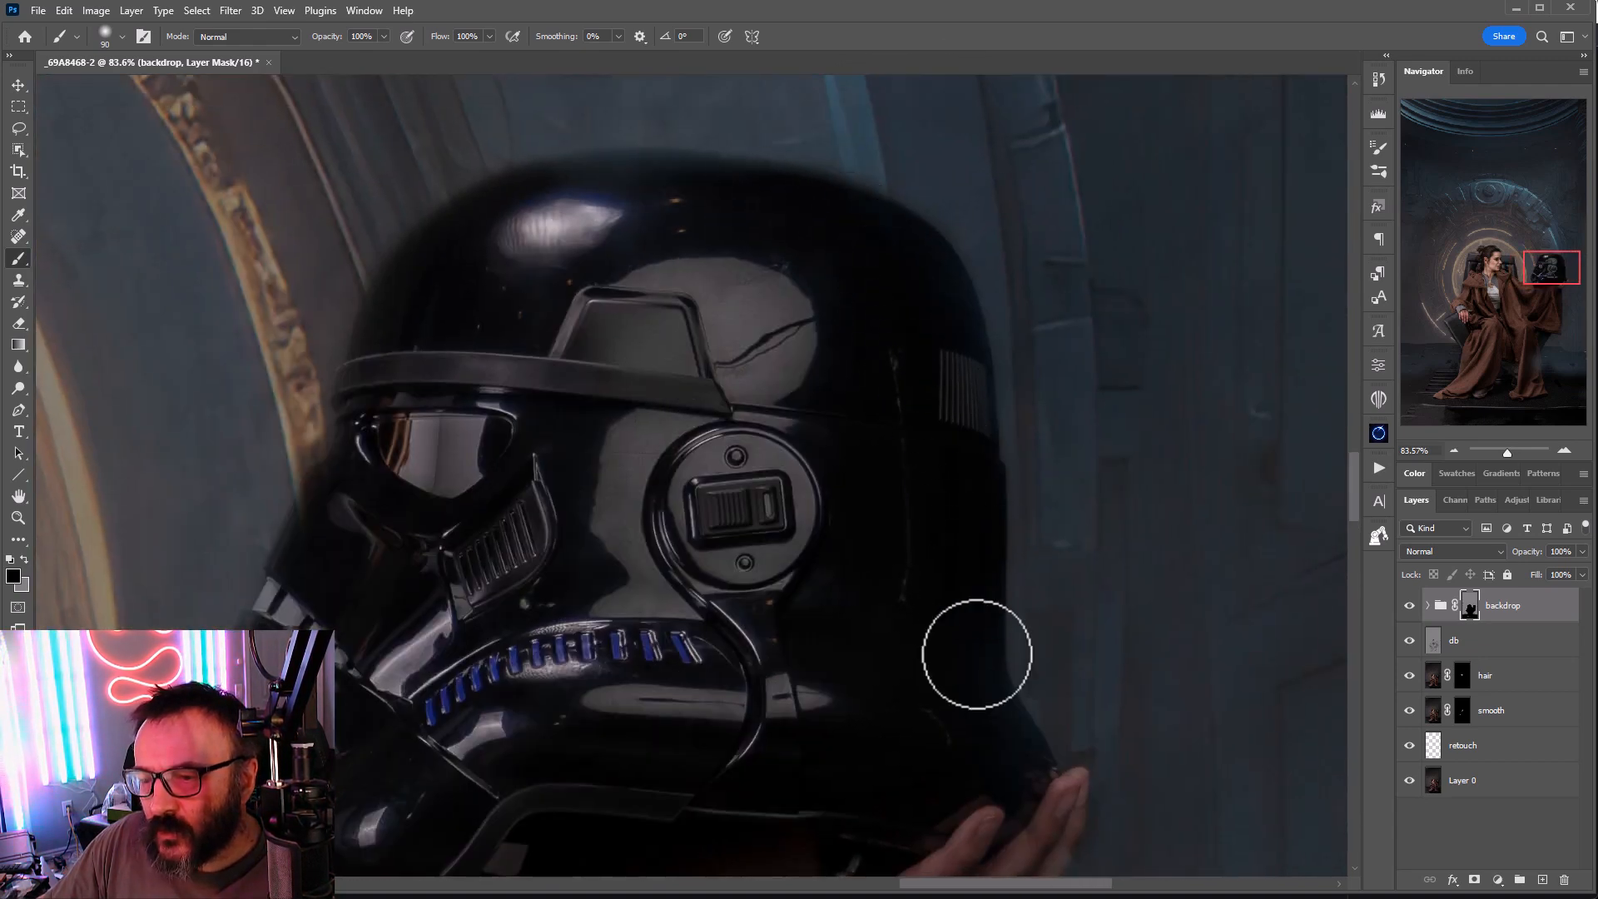
{"action": "left_click_drag", "start_coordinate": [973, 656], "coordinate": [929, 75]}
Step: Paint the backdrop mask black along the outstretched sleeve's hanging edge down to its lower corner
{"action": "left_click_drag", "start_coordinate": [836, 650], "coordinate": [846, 396]}
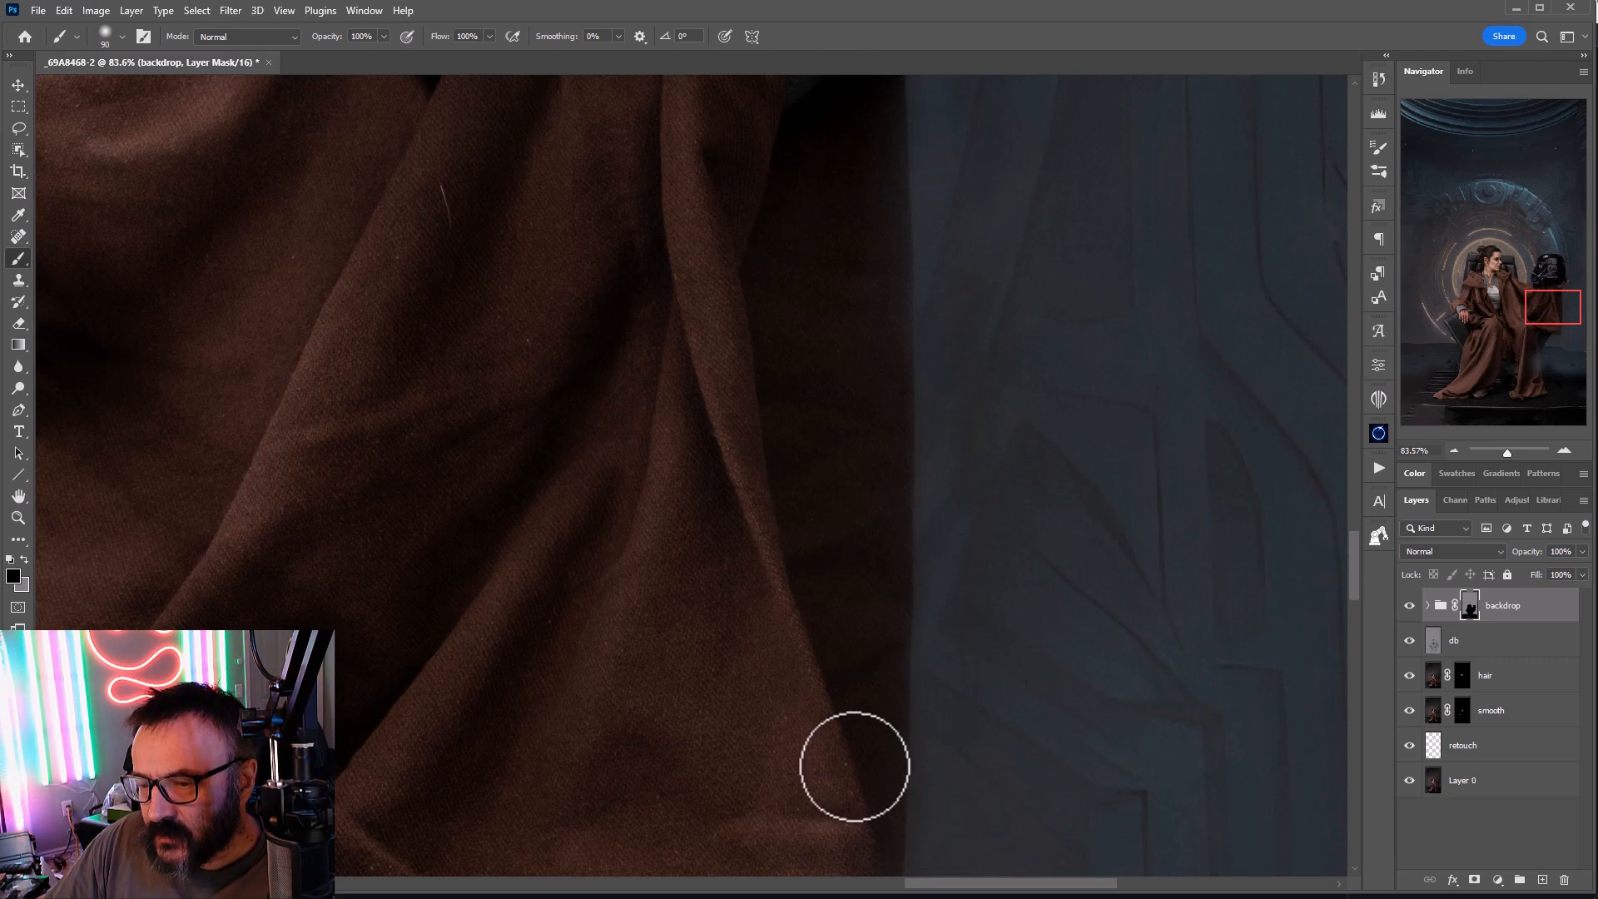
{"action": "left_click_drag", "start_coordinate": [855, 766], "coordinate": [846, 460]}
{"action": "left_click_drag", "start_coordinate": [846, 707], "coordinate": [752, 382]}
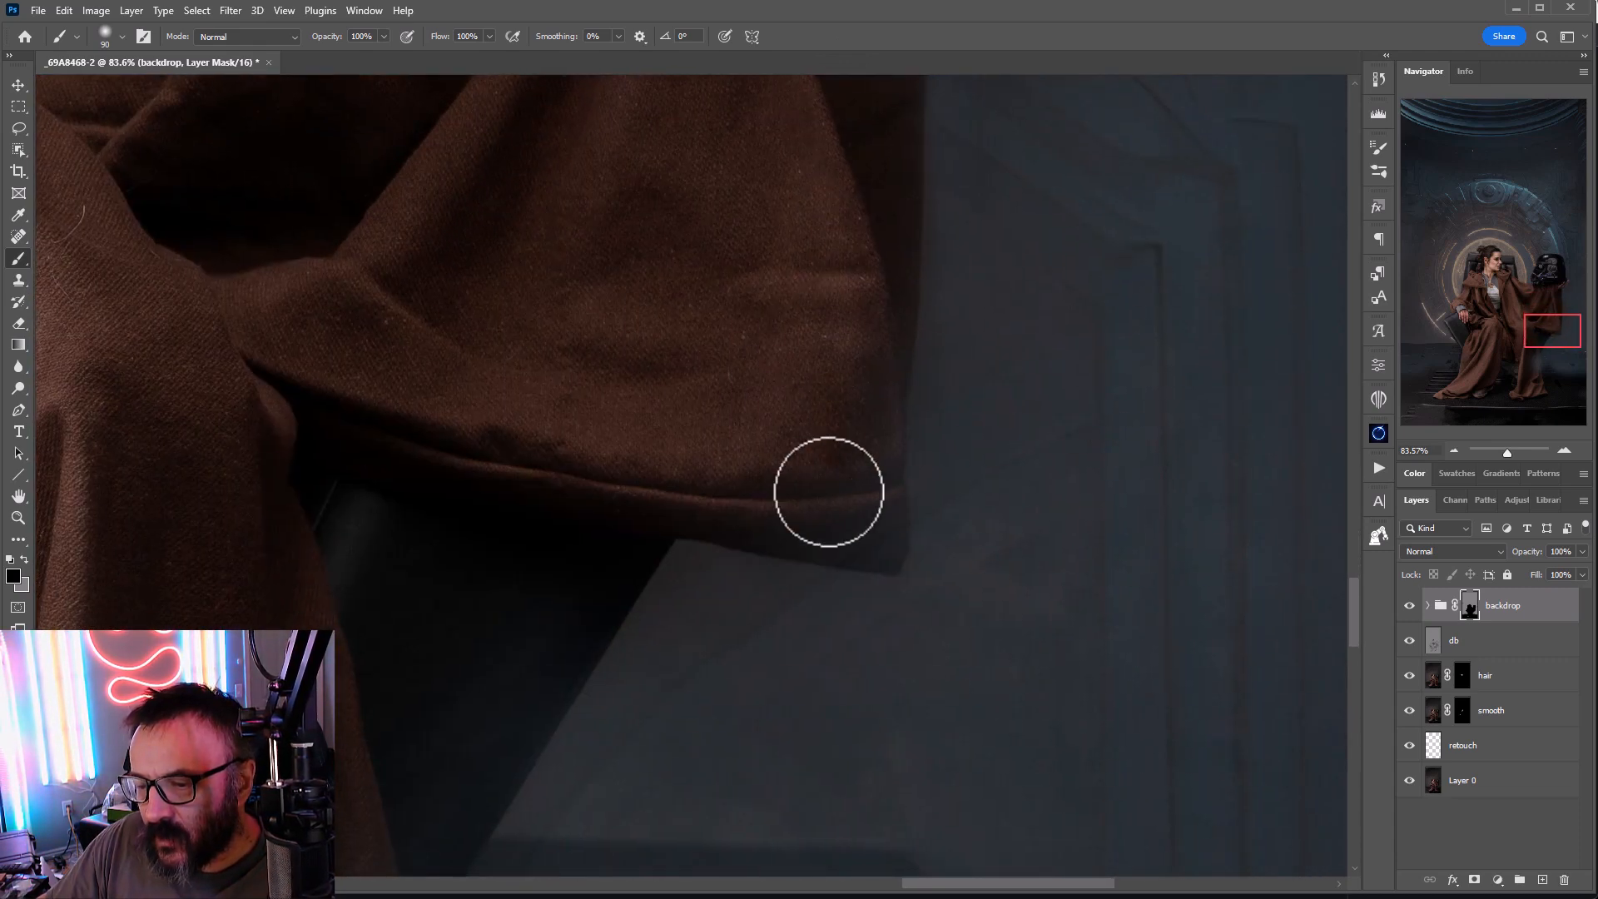
{"action": "left_click_drag", "start_coordinate": [828, 491], "coordinate": [873, 380]}
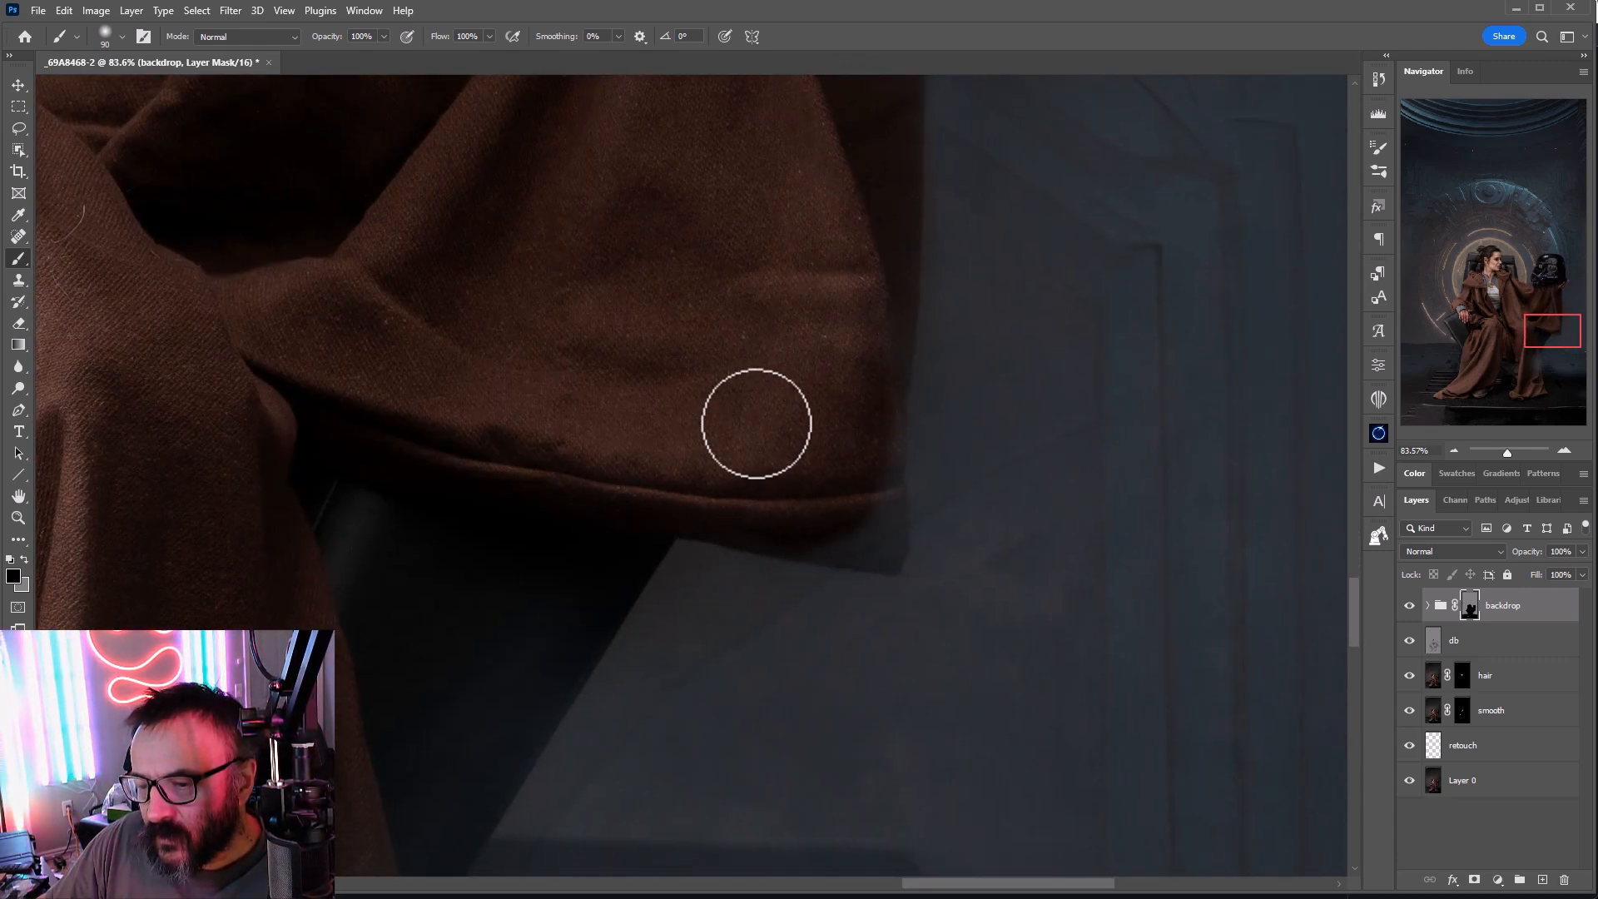
Step: Enlarge the black mask brush to size 200 and clear the backdrop from the sleeve's lower corner and the robe's drape beside the boot
{"action": "key", "text": "bracketright"}
{"action": "key", "text": "bracketright"}
{"action": "key", "text": "bracketright"}
{"action": "key", "text": "bracketright"}
{"action": "key", "text": "bracketright"}
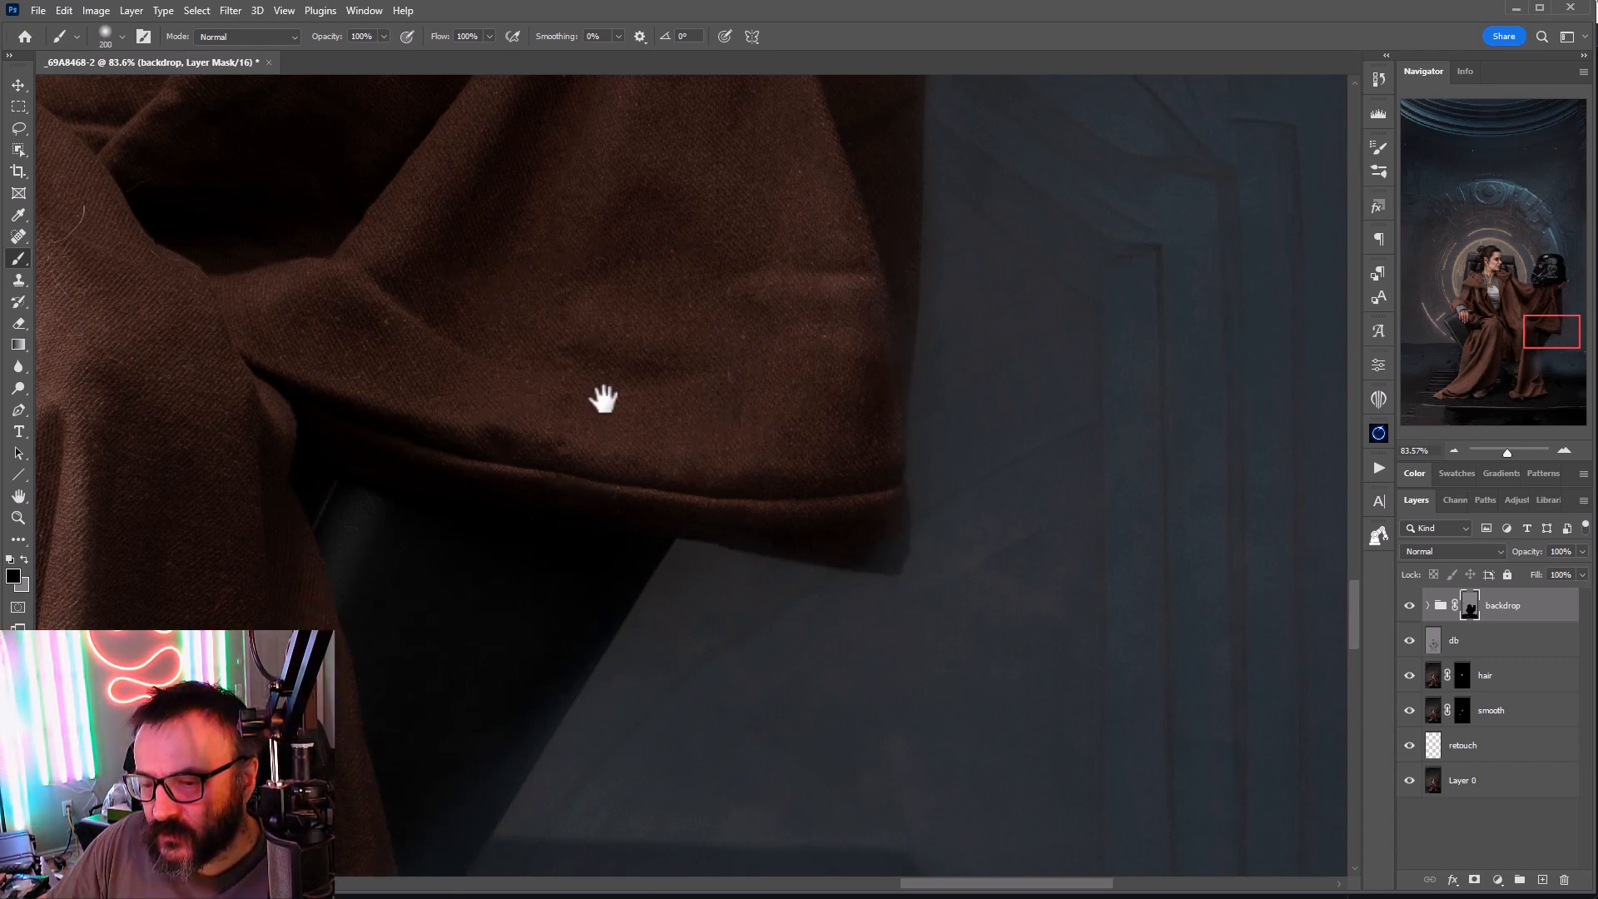
{"action": "left_click_drag", "start_coordinate": [603, 399], "coordinate": [482, 528]}
{"action": "left_click_drag", "start_coordinate": [353, 738], "coordinate": [781, 136]}
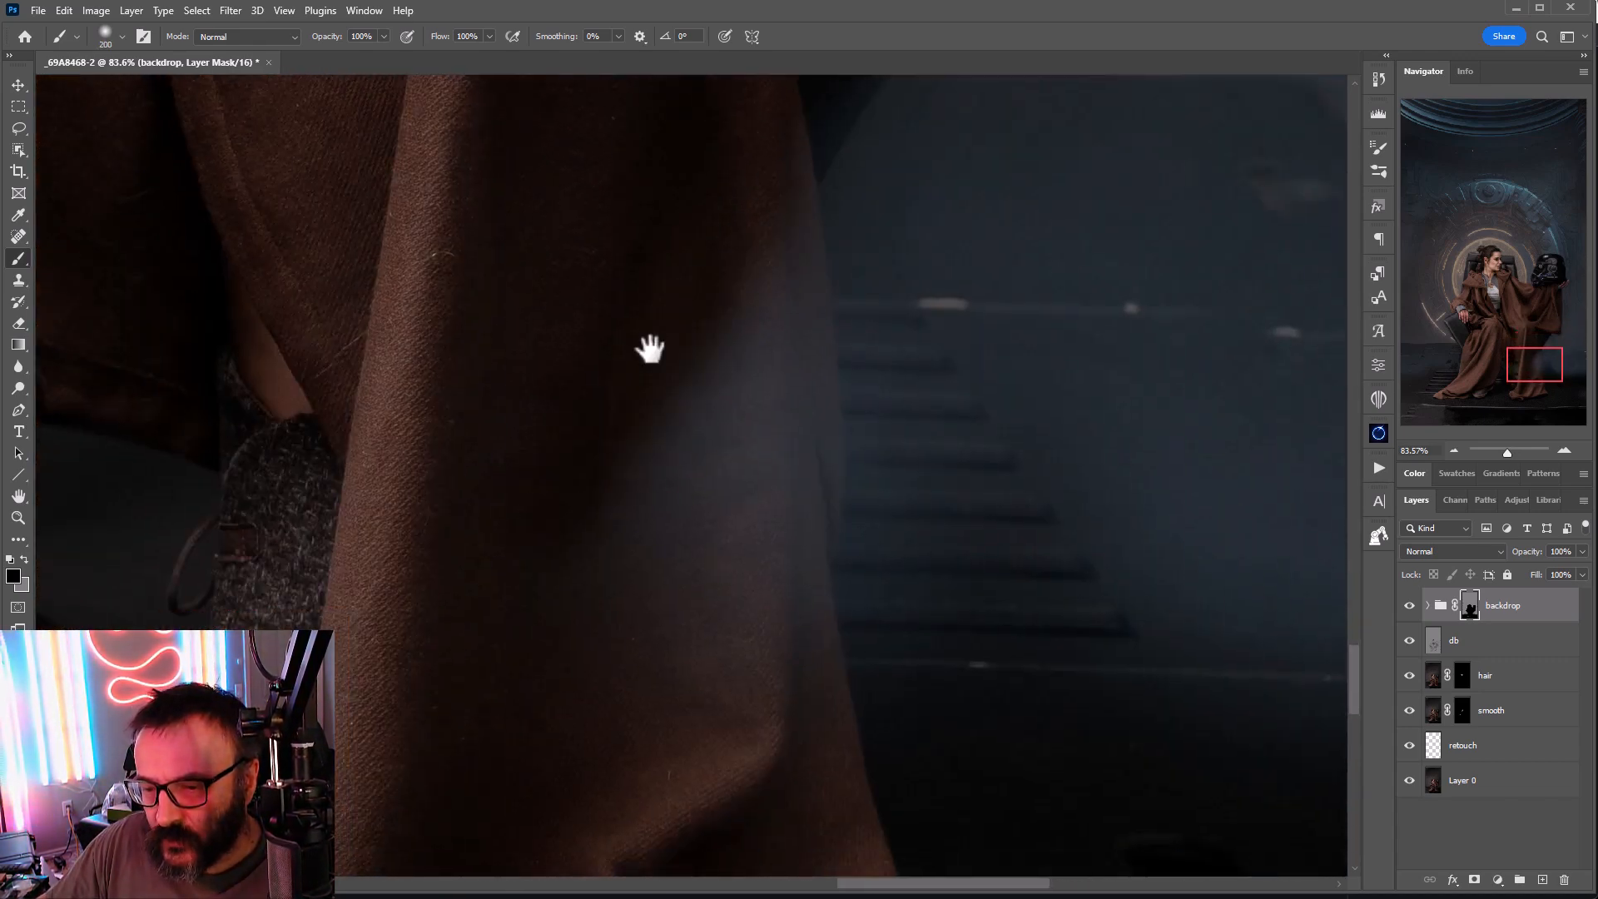
{"action": "mouse_move", "coordinate": [650, 349]}
{"action": "left_mouse_down"}
{"action": "mouse_move", "coordinate": [668, 422]}
{"action": "mouse_move", "coordinate": [711, 217]}
{"action": "mouse_move", "coordinate": [716, 403]}
{"action": "mouse_move", "coordinate": [768, 195]}
{"action": "mouse_move", "coordinate": [757, 563]}
{"action": "mouse_move", "coordinate": [769, 319]}
{"action": "mouse_move", "coordinate": [782, 511]}
{"action": "left_mouse_up"}
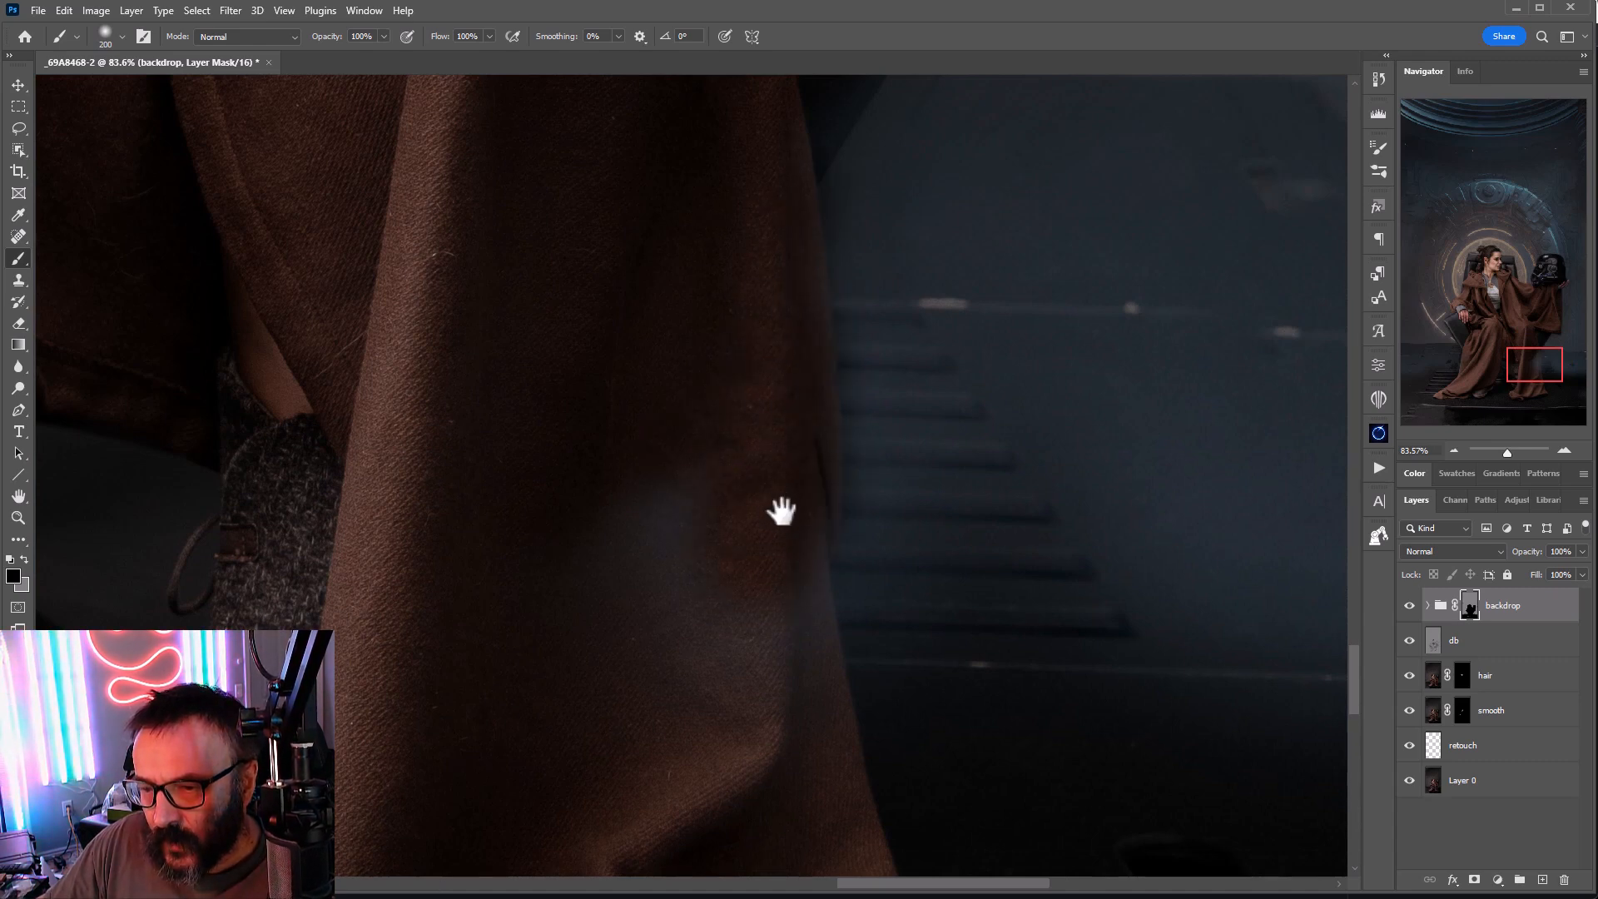
{"action": "left_click_drag", "start_coordinate": [687, 613], "coordinate": [693, 200]}
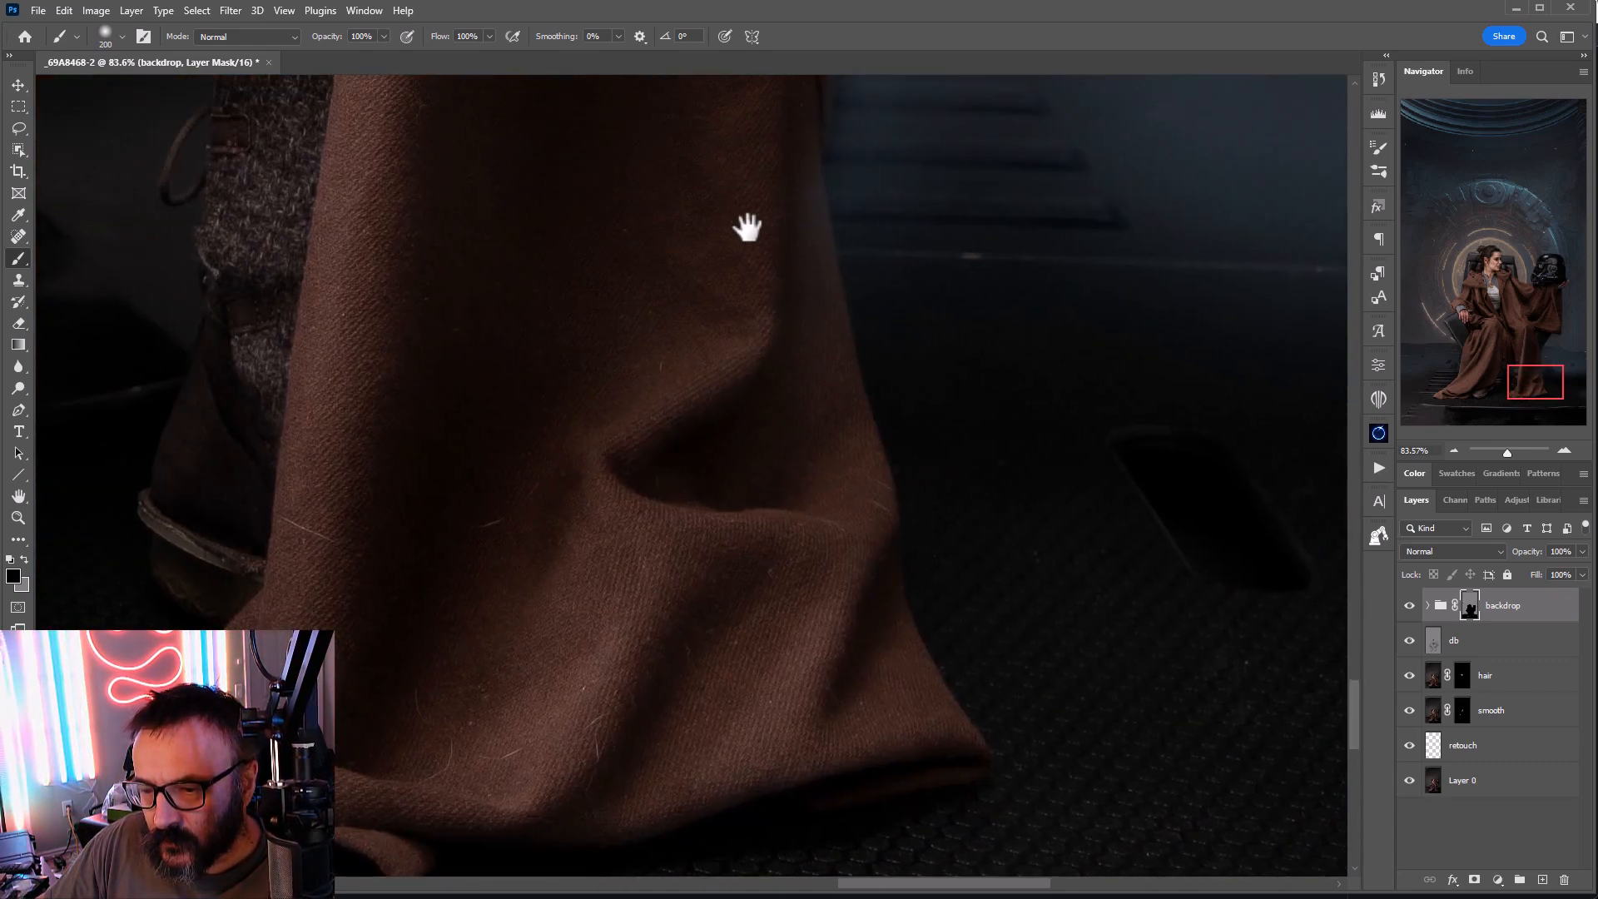
Step: Review the whole composite, comparing it with the backdrop group hidden and shown
{"action": "scroll", "coordinate": [683, 511], "scroll_direction": "down", "scroll_amount": 6}
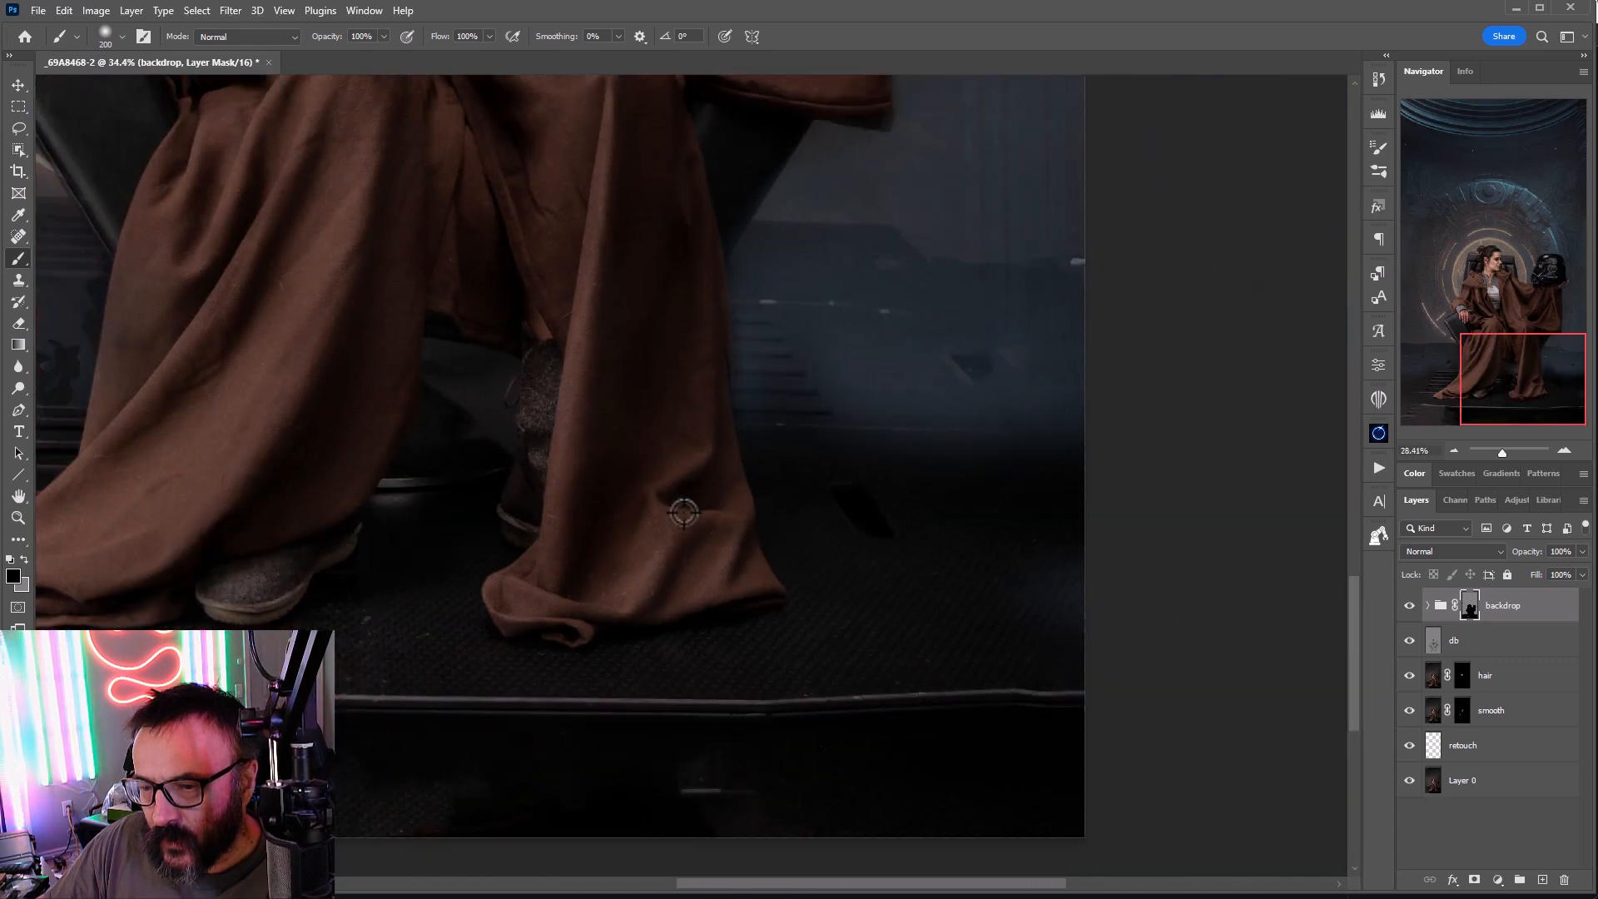
{"action": "left_click_drag", "start_coordinate": [454, 383], "coordinate": [681, 628]}
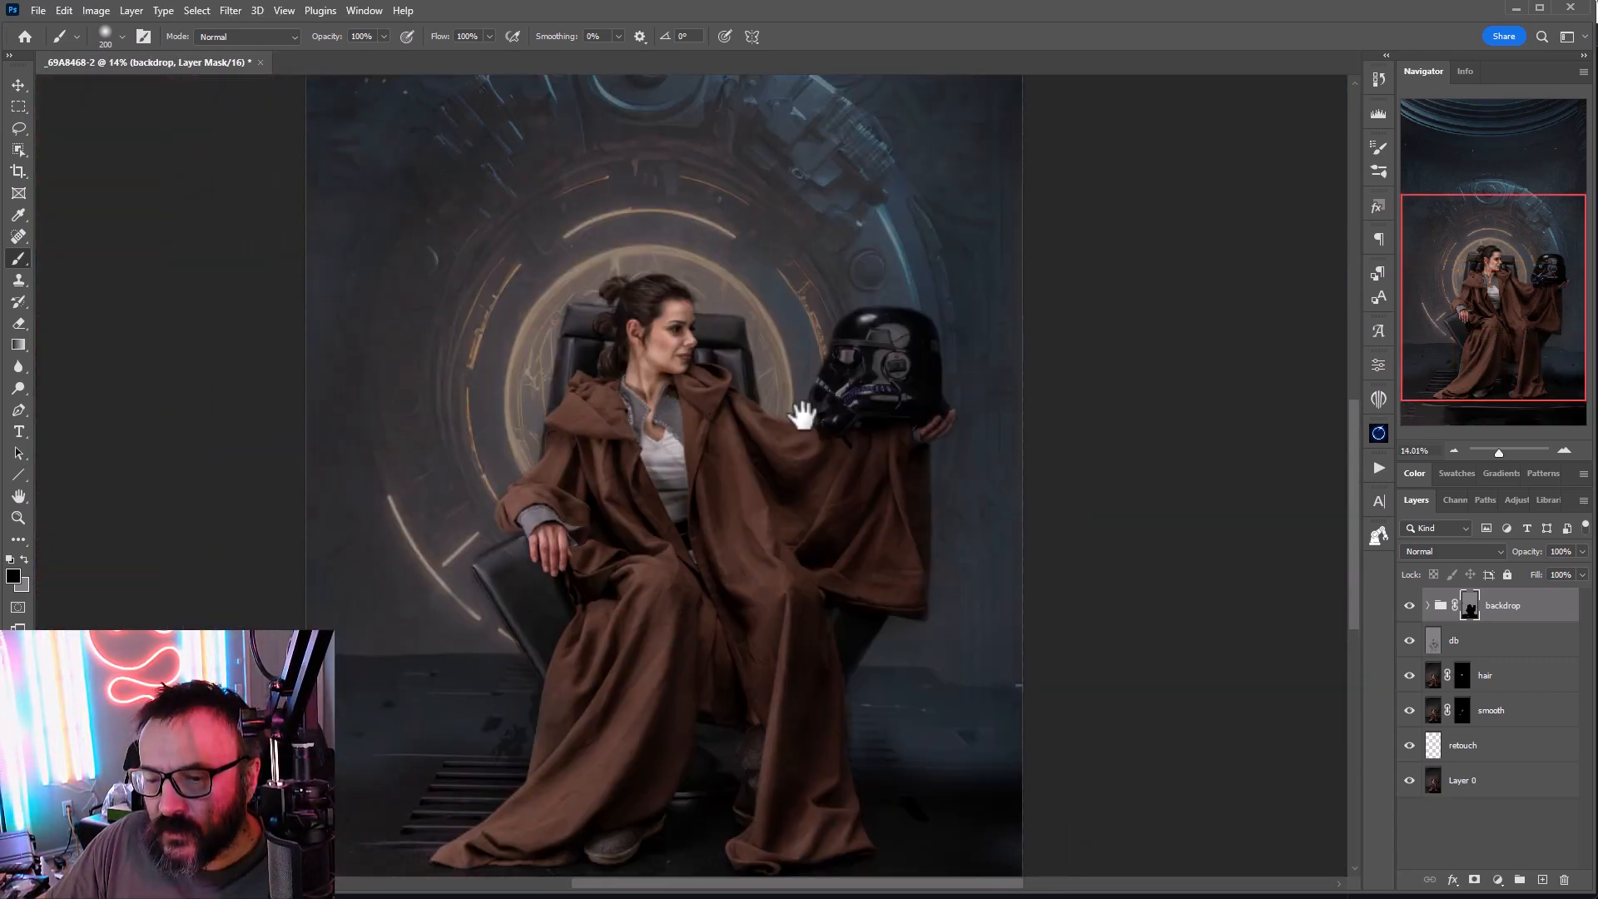
{"action": "scroll", "coordinate": [785, 594], "scroll_direction": "down", "scroll_amount": 3}
{"action": "scroll", "coordinate": [801, 622], "scroll_direction": "up", "scroll_amount": 2}
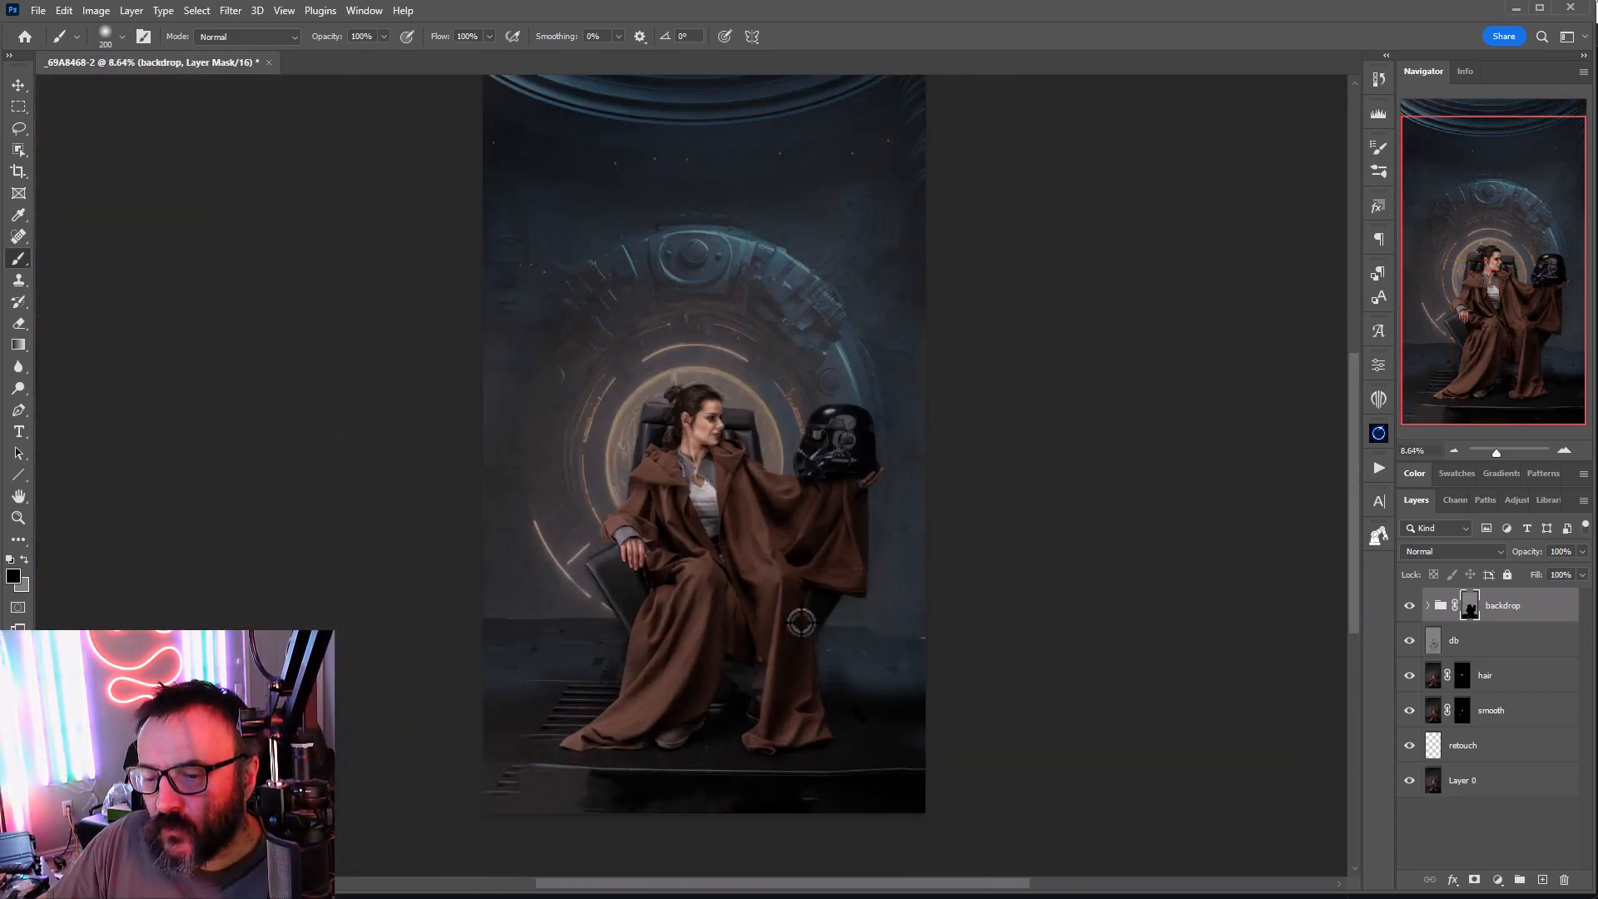
{"action": "left_click", "coordinate": [1409, 606]}
{"action": "left_click", "coordinate": [1409, 605]}
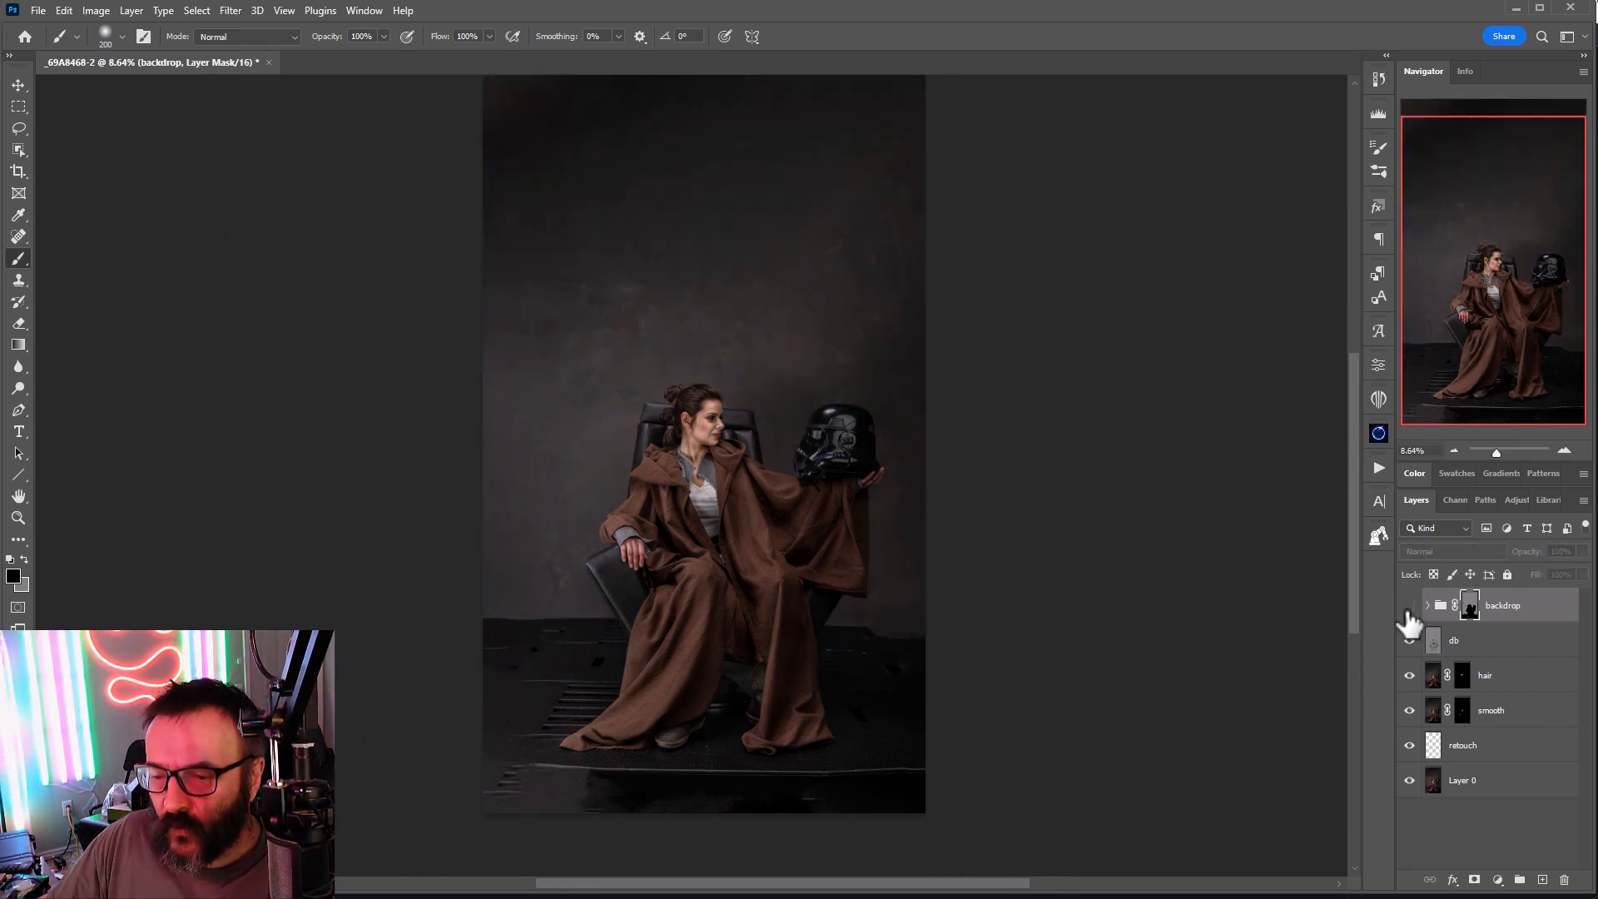
{"action": "left_click", "coordinate": [1409, 606]}
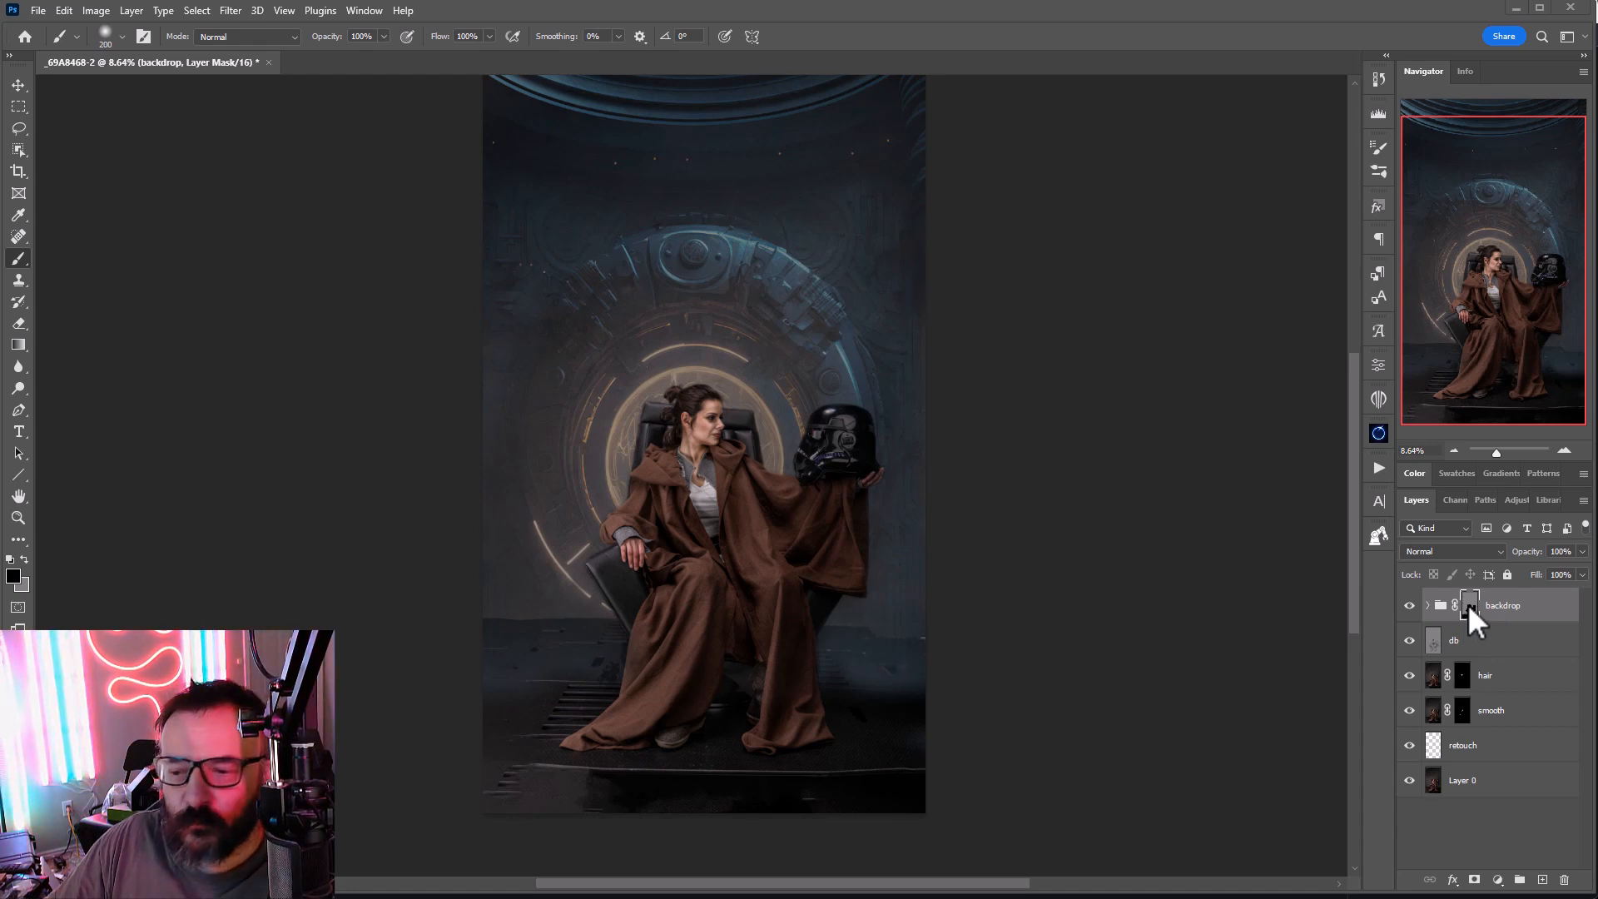
Step: Set the mask brush to white, 6% opacity and size 600, and gradually strengthen the glowing rings above and behind the seated woman
{"action": "left_click", "coordinate": [23, 560]}
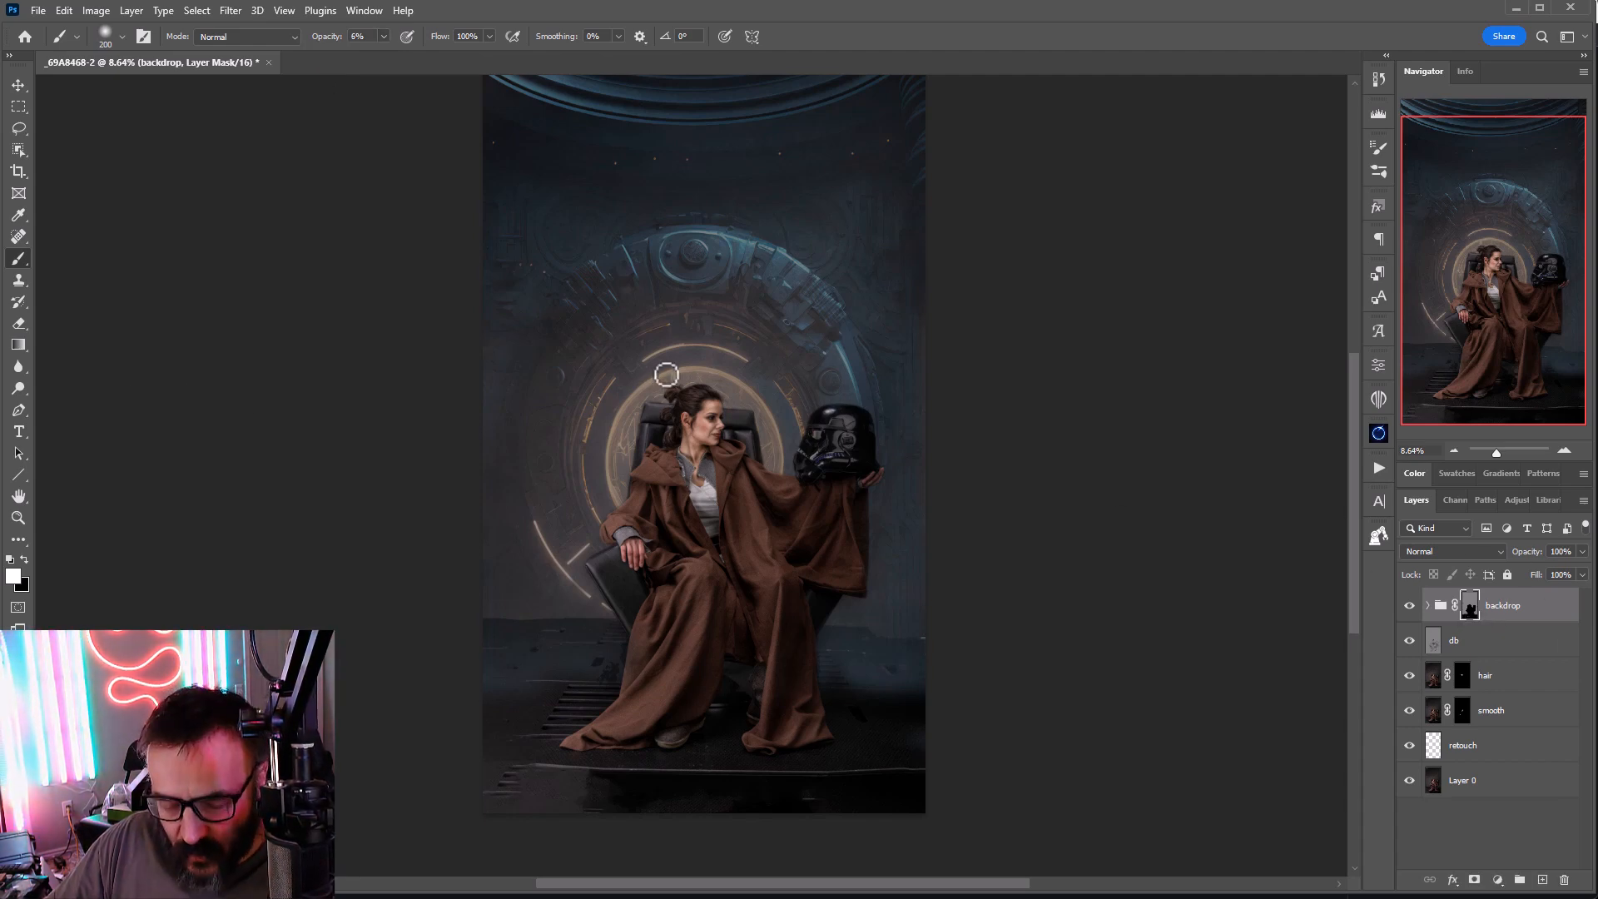
{"action": "scroll", "coordinate": [666, 374], "scroll_direction": "up", "scroll_amount": 6}
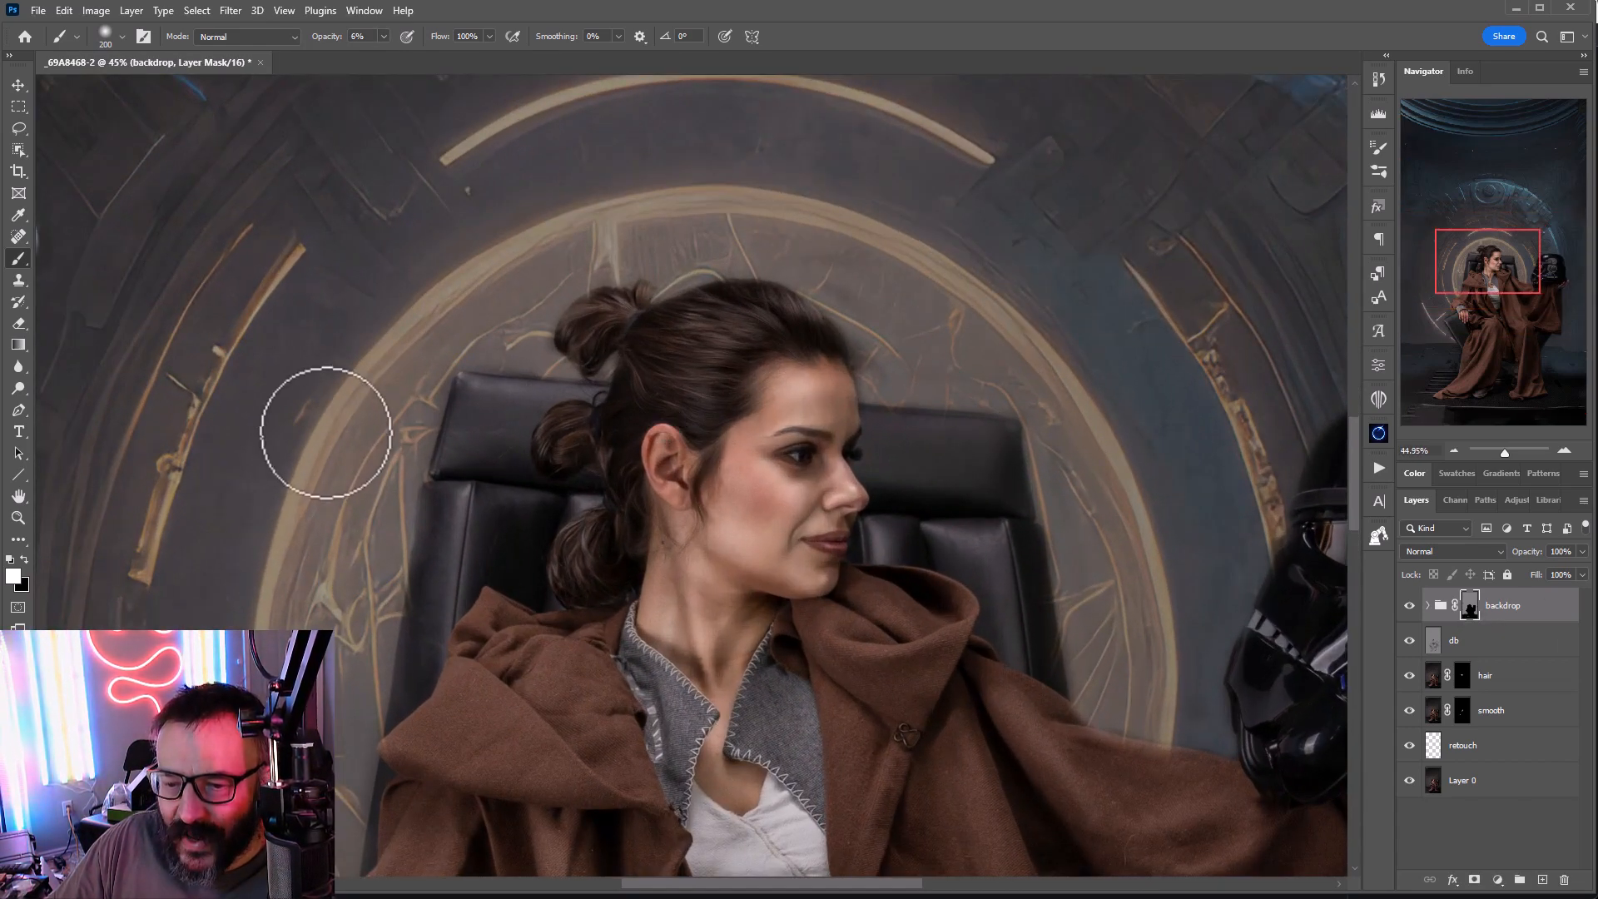
{"action": "key", "text": "bracketright"}
{"action": "key", "text": "bracketright"}
{"action": "key", "text": "bracketright"}
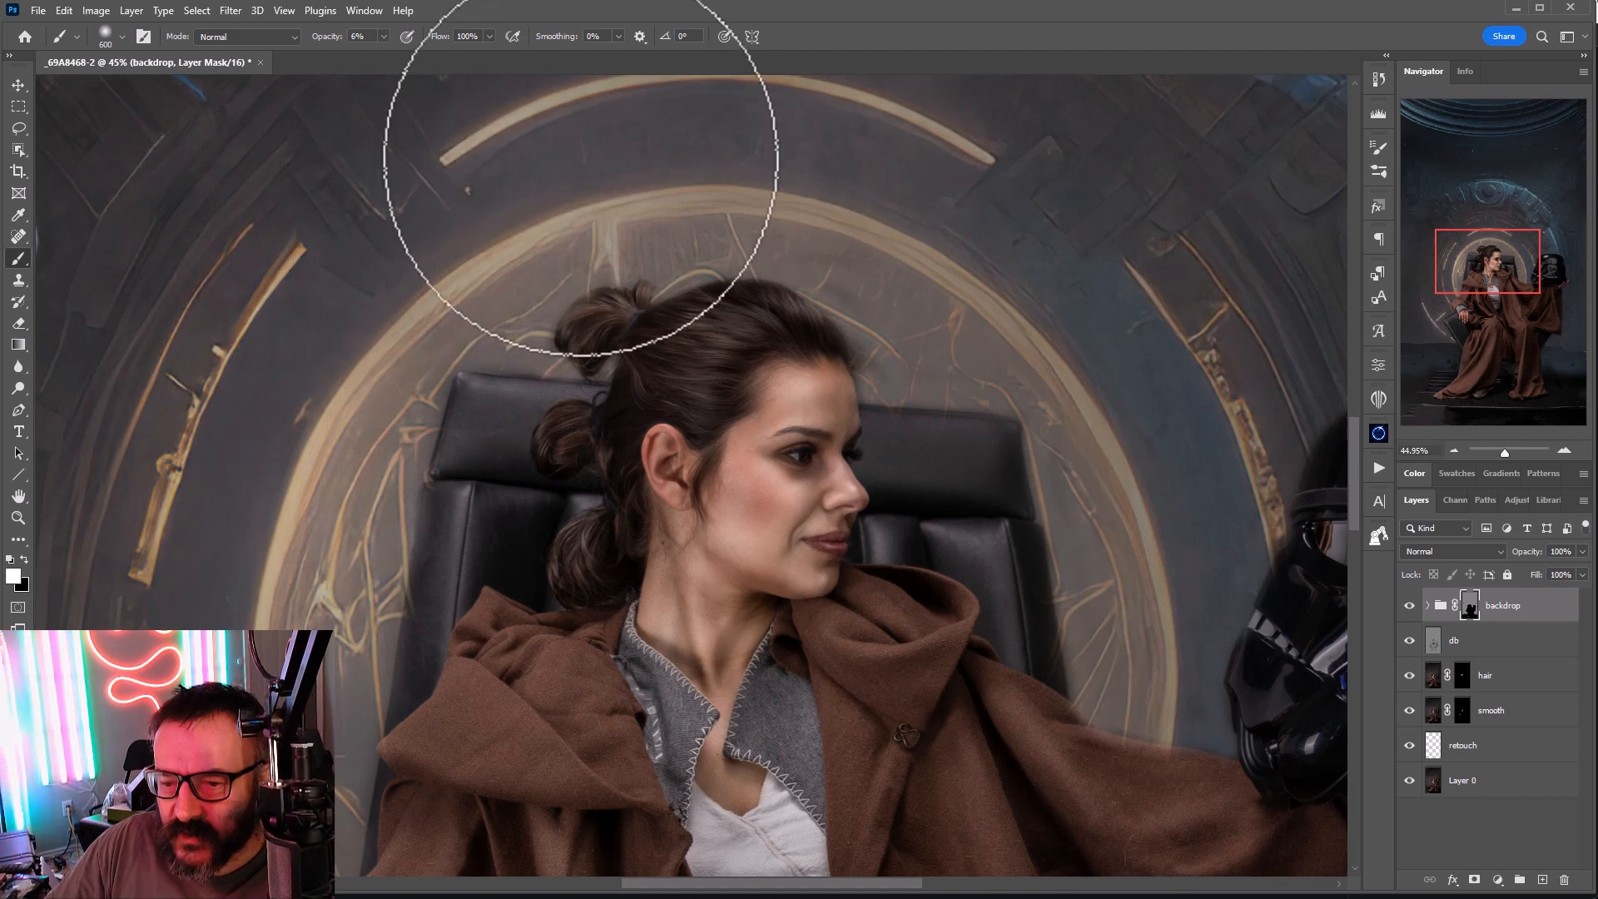
{"action": "mouse_move", "coordinate": [166, 808]}
{"action": "left_mouse_down"}
{"action": "mouse_move", "coordinate": [442, 417]}
{"action": "mouse_move", "coordinate": [714, 167]}
{"action": "left_mouse_up"}
{"action": "mouse_move", "coordinate": [655, 695]}
{"action": "left_mouse_down"}
{"action": "mouse_move", "coordinate": [638, 649]}
{"action": "mouse_move", "coordinate": [717, 803]}
{"action": "mouse_move", "coordinate": [556, 511]}
{"action": "mouse_move", "coordinate": [667, 350]}
{"action": "mouse_move", "coordinate": [614, 310]}
{"action": "mouse_move", "coordinate": [674, 261]}
{"action": "mouse_move", "coordinate": [610, 346]}
{"action": "mouse_move", "coordinate": [788, 221]}
{"action": "left_mouse_up"}
{"action": "left_click_drag", "start_coordinate": [782, 292], "coordinate": [570, 573]}
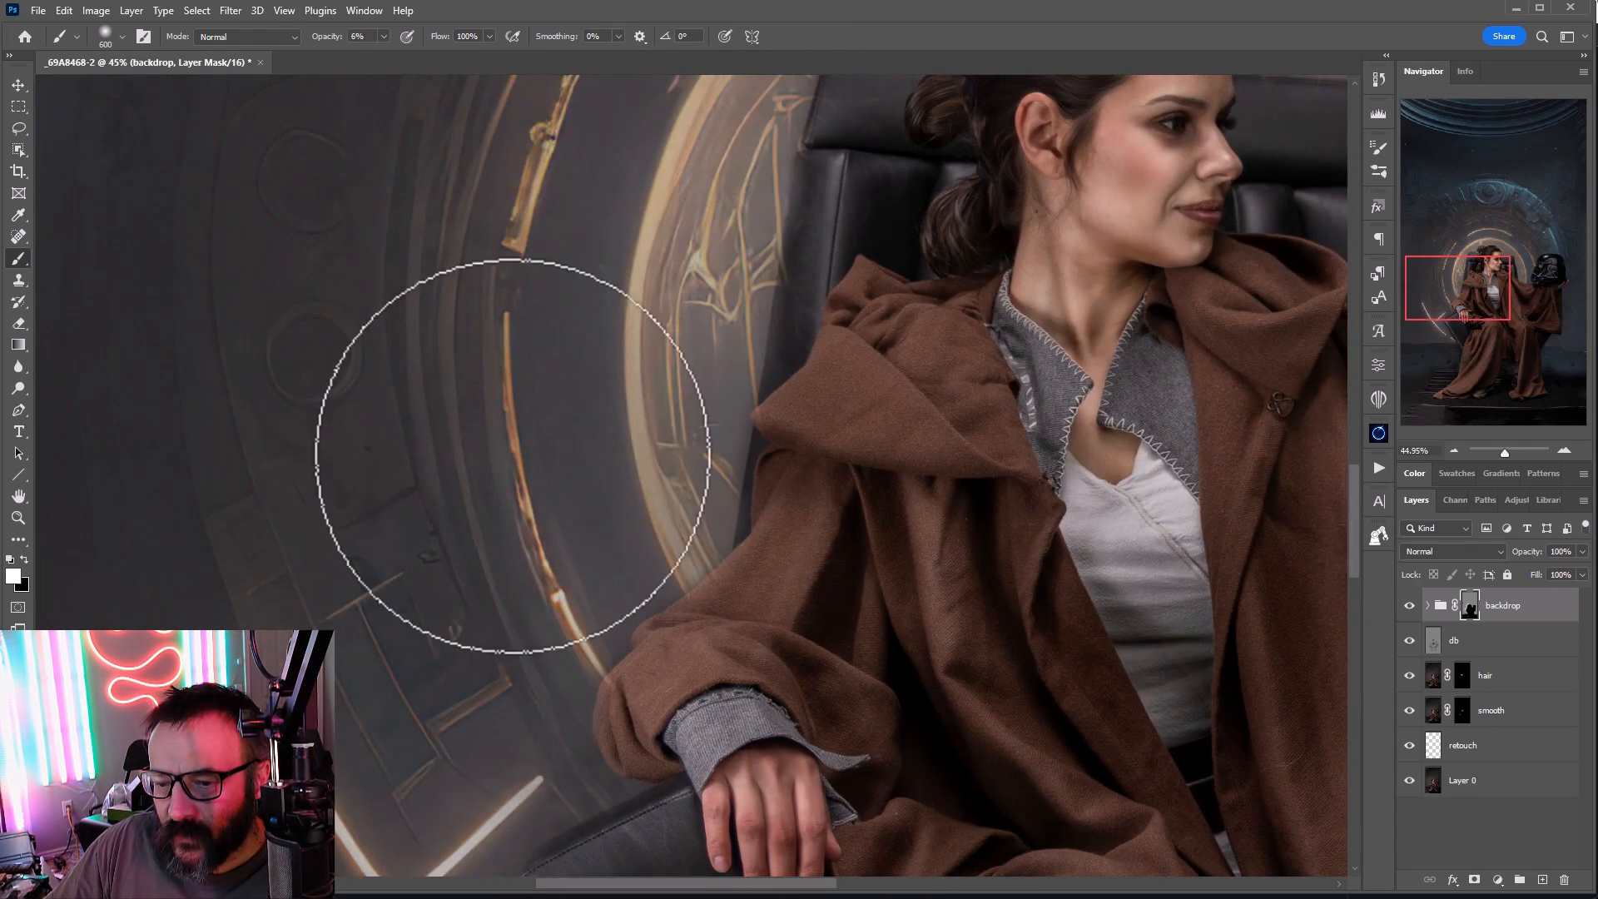
{"action": "mouse_move", "coordinate": [513, 457]}
{"action": "left_mouse_down"}
{"action": "mouse_move", "coordinate": [377, 514]}
{"action": "mouse_move", "coordinate": [683, 425]}
{"action": "mouse_move", "coordinate": [697, 154]}
{"action": "mouse_move", "coordinate": [560, 457]}
{"action": "mouse_move", "coordinate": [591, 268]}
{"action": "mouse_move", "coordinate": [325, 717]}
{"action": "left_mouse_up"}
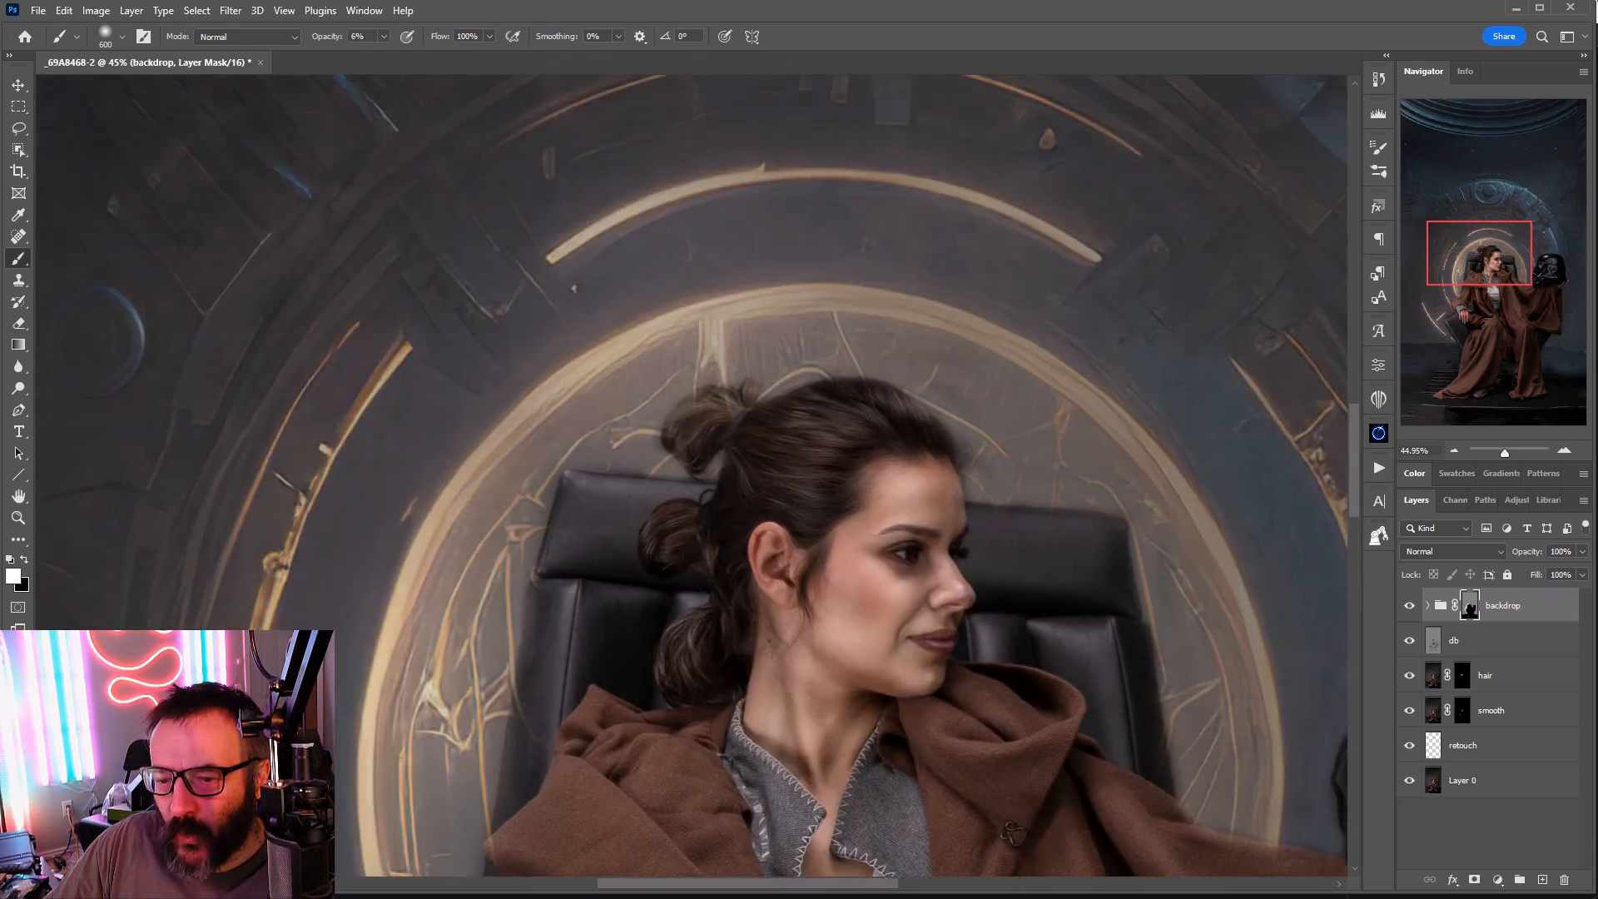
Step: Build up the backdrop's rings and wall details between the woman and the helmet with the low-opacity white brush, then switch it to black
{"action": "mouse_move", "coordinate": [746, 308]}
{"action": "left_mouse_down"}
{"action": "mouse_move", "coordinate": [827, 142]}
{"action": "mouse_move", "coordinate": [956, 207]}
{"action": "mouse_move", "coordinate": [974, 267]}
{"action": "mouse_move", "coordinate": [1185, 350]}
{"action": "mouse_move", "coordinate": [1035, 400]}
{"action": "mouse_move", "coordinate": [1035, 296]}
{"action": "mouse_move", "coordinate": [956, 432]}
{"action": "mouse_move", "coordinate": [1047, 400]}
{"action": "mouse_move", "coordinate": [963, 367]}
{"action": "mouse_move", "coordinate": [1159, 338]}
{"action": "mouse_move", "coordinate": [1160, 482]}
{"action": "left_mouse_up"}
{"action": "mouse_move", "coordinate": [1211, 612]}
{"action": "left_mouse_down"}
{"action": "mouse_move", "coordinate": [902, 358]}
{"action": "mouse_move", "coordinate": [819, 323]}
{"action": "left_mouse_up"}
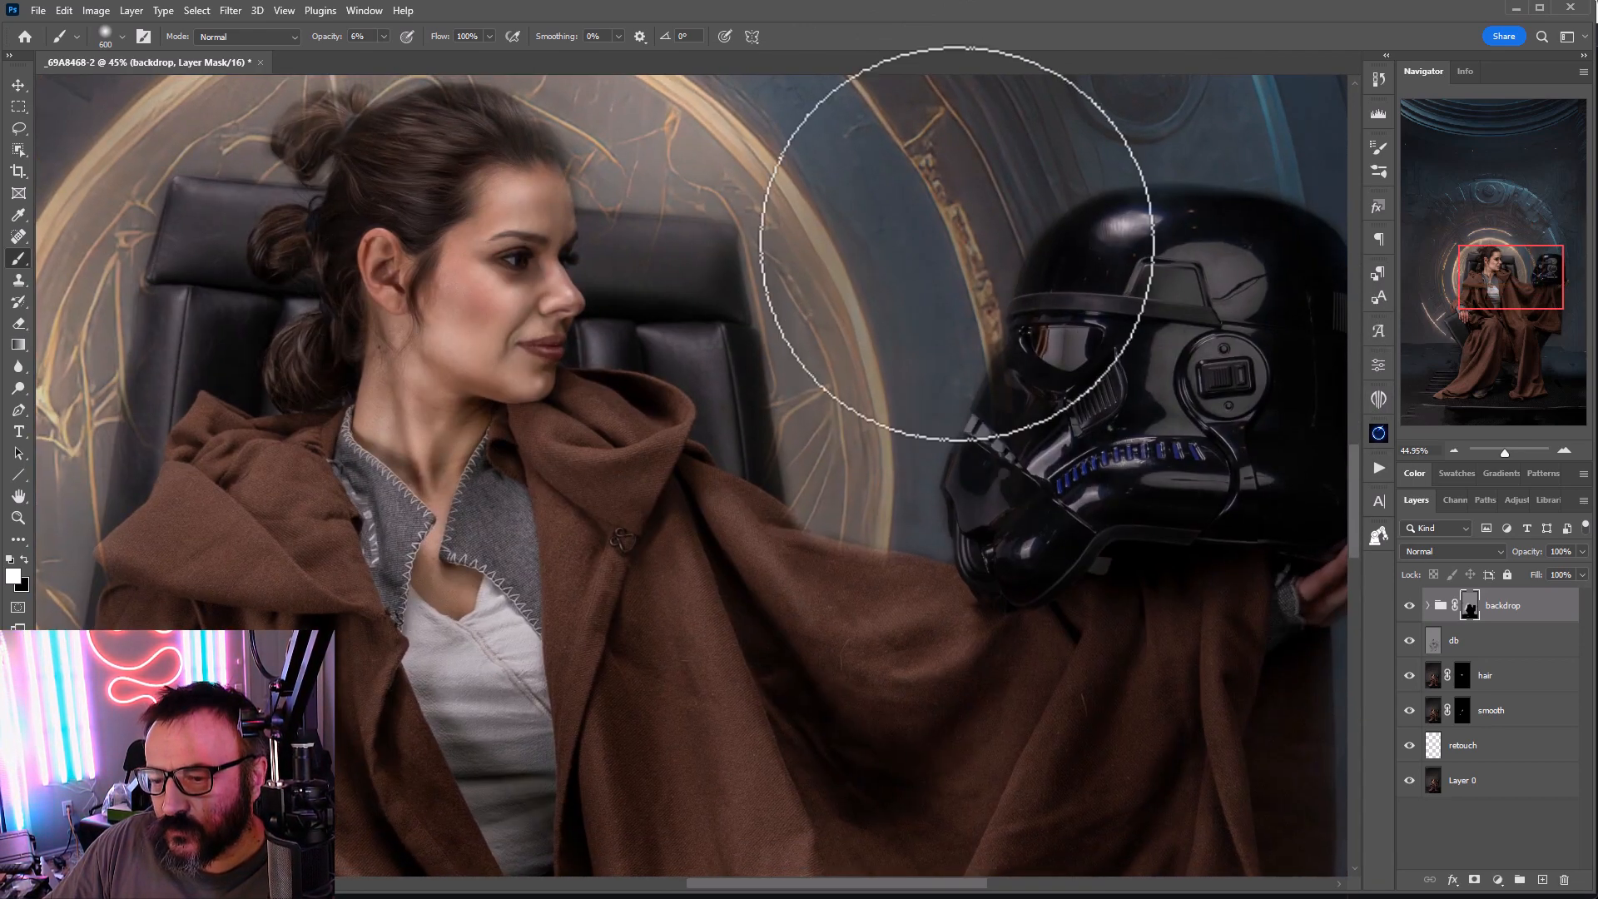
{"action": "mouse_move", "coordinate": [960, 242]}
{"action": "left_mouse_down"}
{"action": "mouse_move", "coordinate": [879, 242]}
{"action": "mouse_move", "coordinate": [854, 275]}
{"action": "mouse_move", "coordinate": [815, 468]}
{"action": "mouse_move", "coordinate": [854, 344]}
{"action": "mouse_move", "coordinate": [896, 284]}
{"action": "mouse_move", "coordinate": [842, 341]}
{"action": "mouse_move", "coordinate": [925, 169]}
{"action": "mouse_move", "coordinate": [865, 237]}
{"action": "mouse_move", "coordinate": [1007, 171]}
{"action": "mouse_move", "coordinate": [932, 165]}
{"action": "left_mouse_up"}
{"action": "left_click_drag", "start_coordinate": [877, 279], "coordinate": [934, 582]}
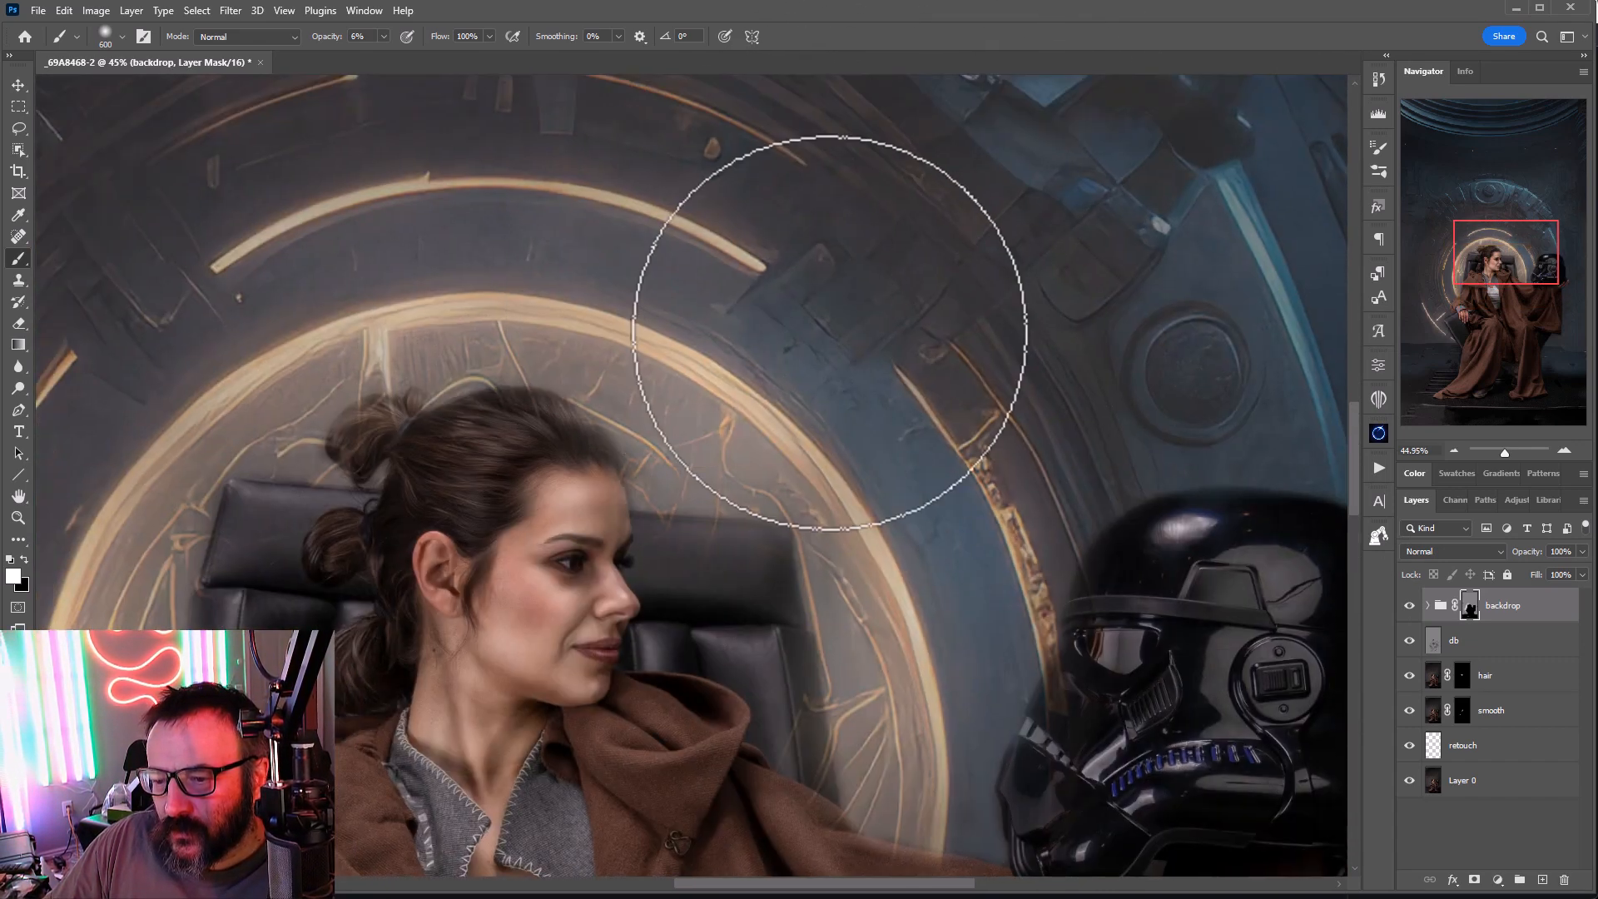
{"action": "mouse_move", "coordinate": [831, 332]}
{"action": "left_mouse_down"}
{"action": "mouse_move", "coordinate": [990, 275]}
{"action": "mouse_move", "coordinate": [934, 274]}
{"action": "mouse_move", "coordinate": [912, 413]}
{"action": "mouse_move", "coordinate": [942, 742]}
{"action": "mouse_move", "coordinate": [923, 722]}
{"action": "mouse_move", "coordinate": [863, 383]}
{"action": "mouse_move", "coordinate": [897, 353]}
{"action": "mouse_move", "coordinate": [982, 721]}
{"action": "left_mouse_up"}
{"action": "key", "text": "x"}
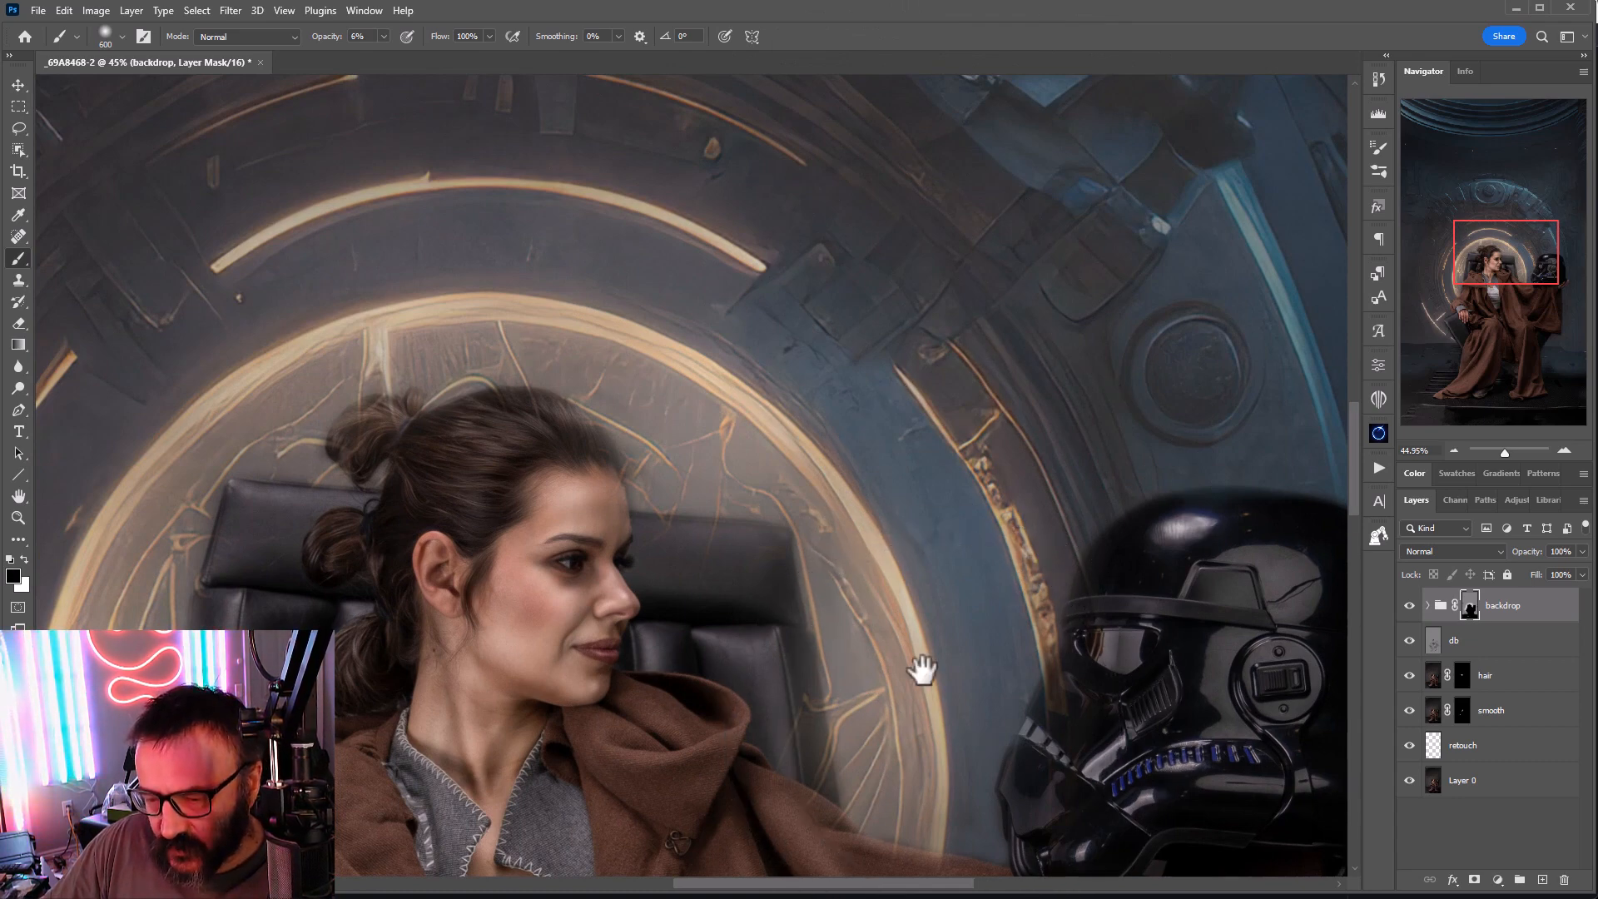
Step: Paint black on the backdrop layer mask with a 175 px brush at 40% opacity to clear glowing lines off the chair beside the shoulder
{"action": "left_click_drag", "start_coordinate": [921, 670], "coordinate": [915, 427]}
{"action": "scroll", "coordinate": [754, 582], "scroll_direction": "up", "scroll_amount": 5}
{"action": "scroll", "coordinate": [755, 582], "scroll_direction": "up", "scroll_amount": 2}
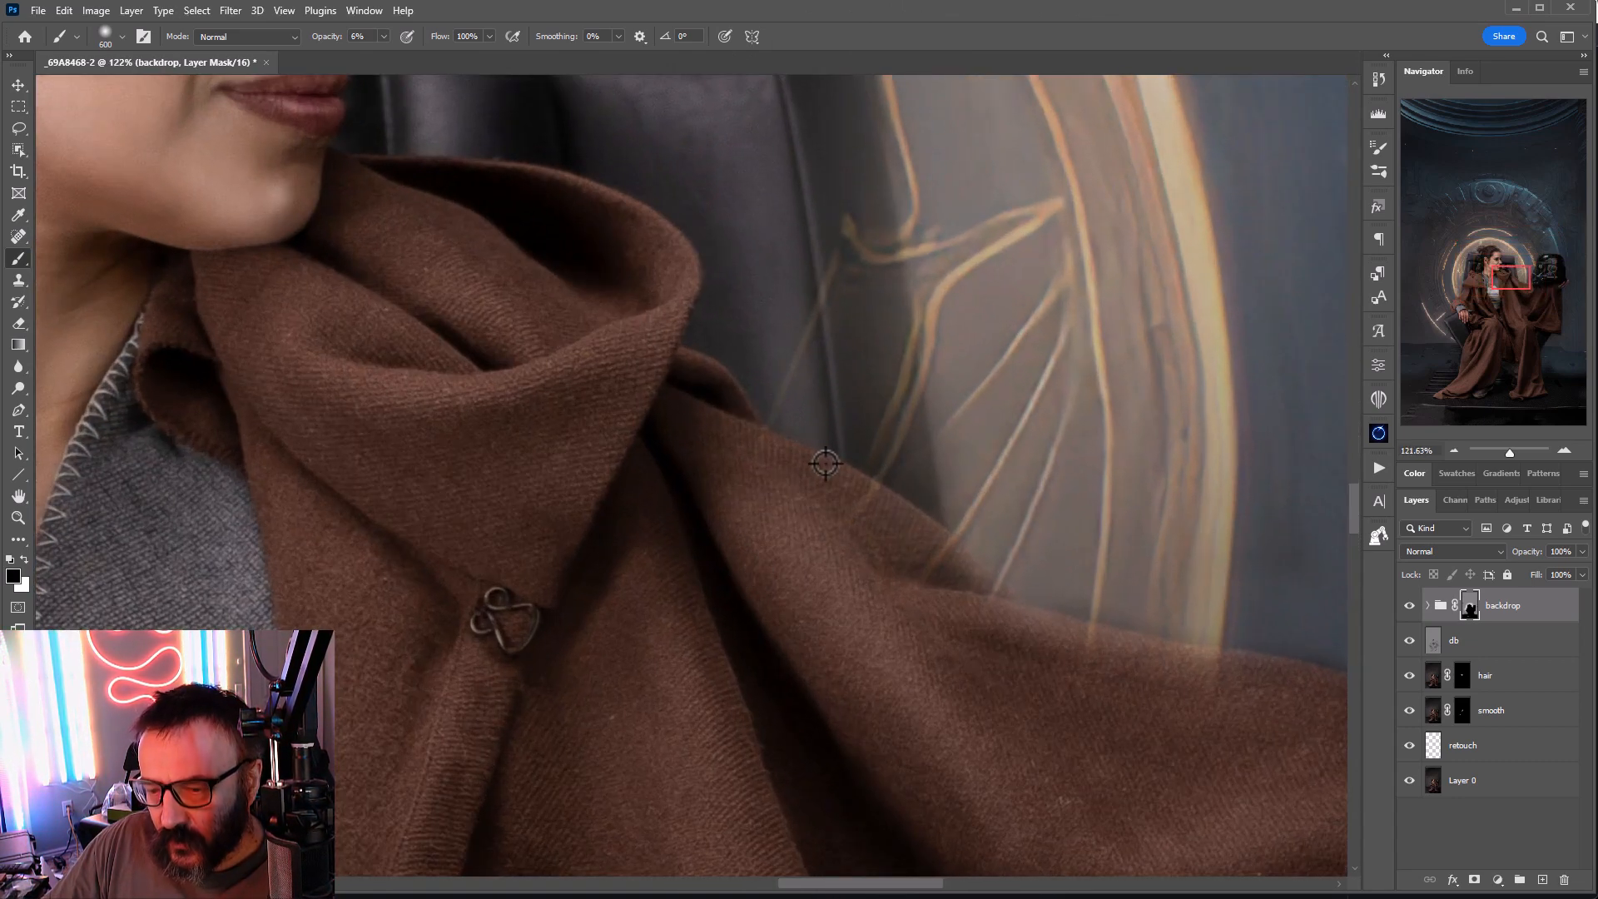
{"action": "key", "text": "bracketleft"}
{"action": "key", "text": "bracketleft"}
{"action": "key", "text": "bracketleft"}
{"action": "key", "text": "bracketleft"}
{"action": "key", "text": "bracketleft"}
{"action": "key", "text": "bracketleft"}
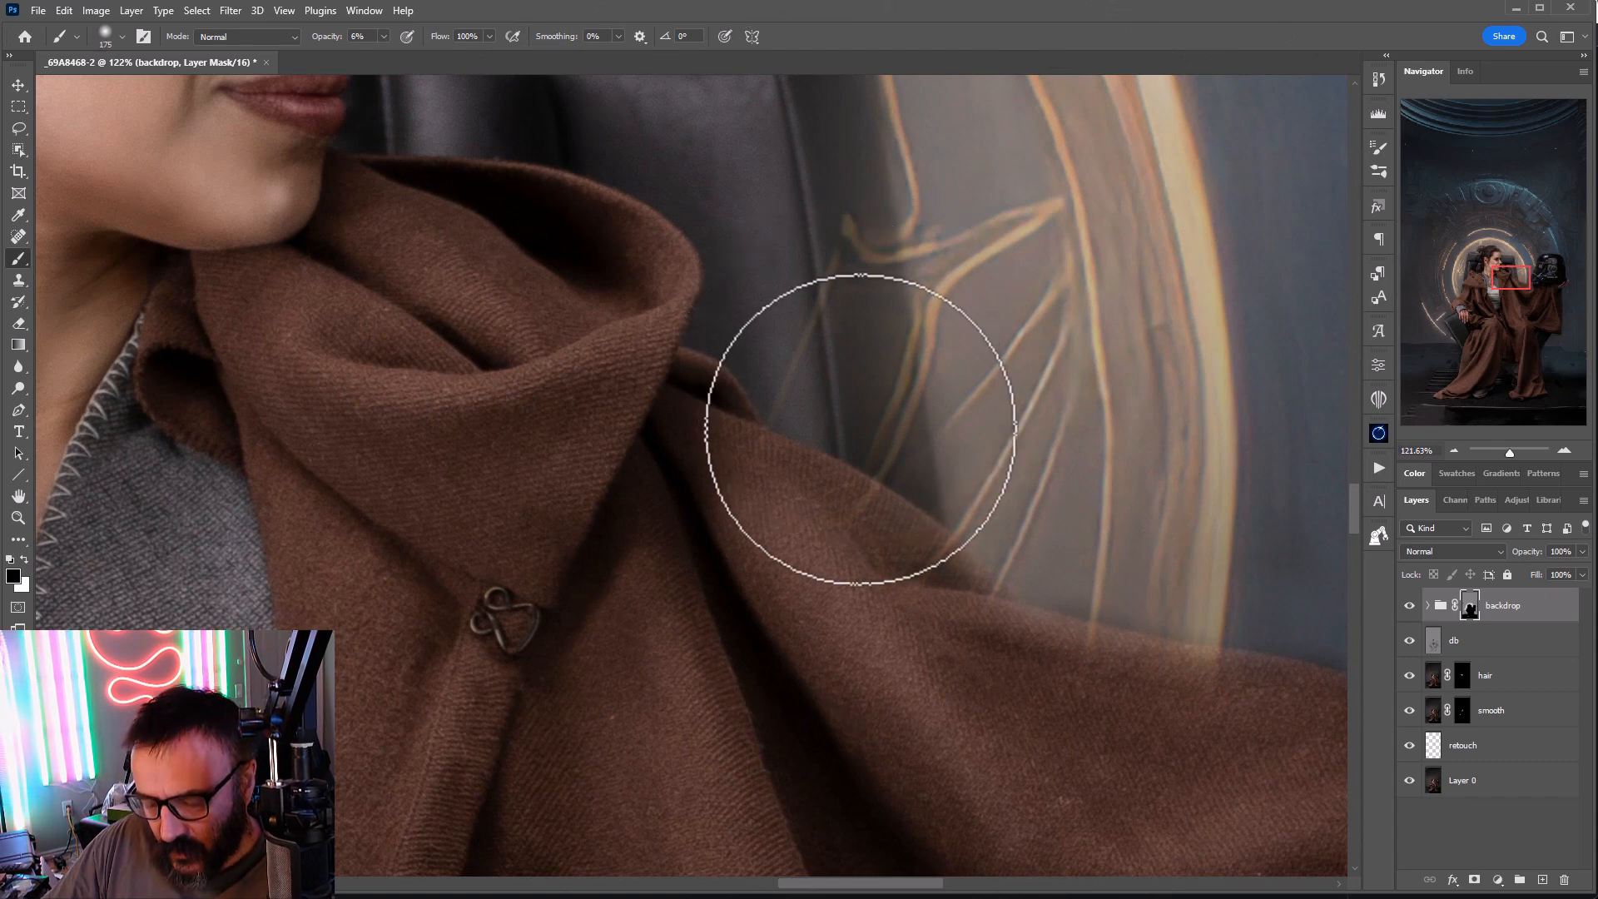
{"action": "key", "text": "4"}
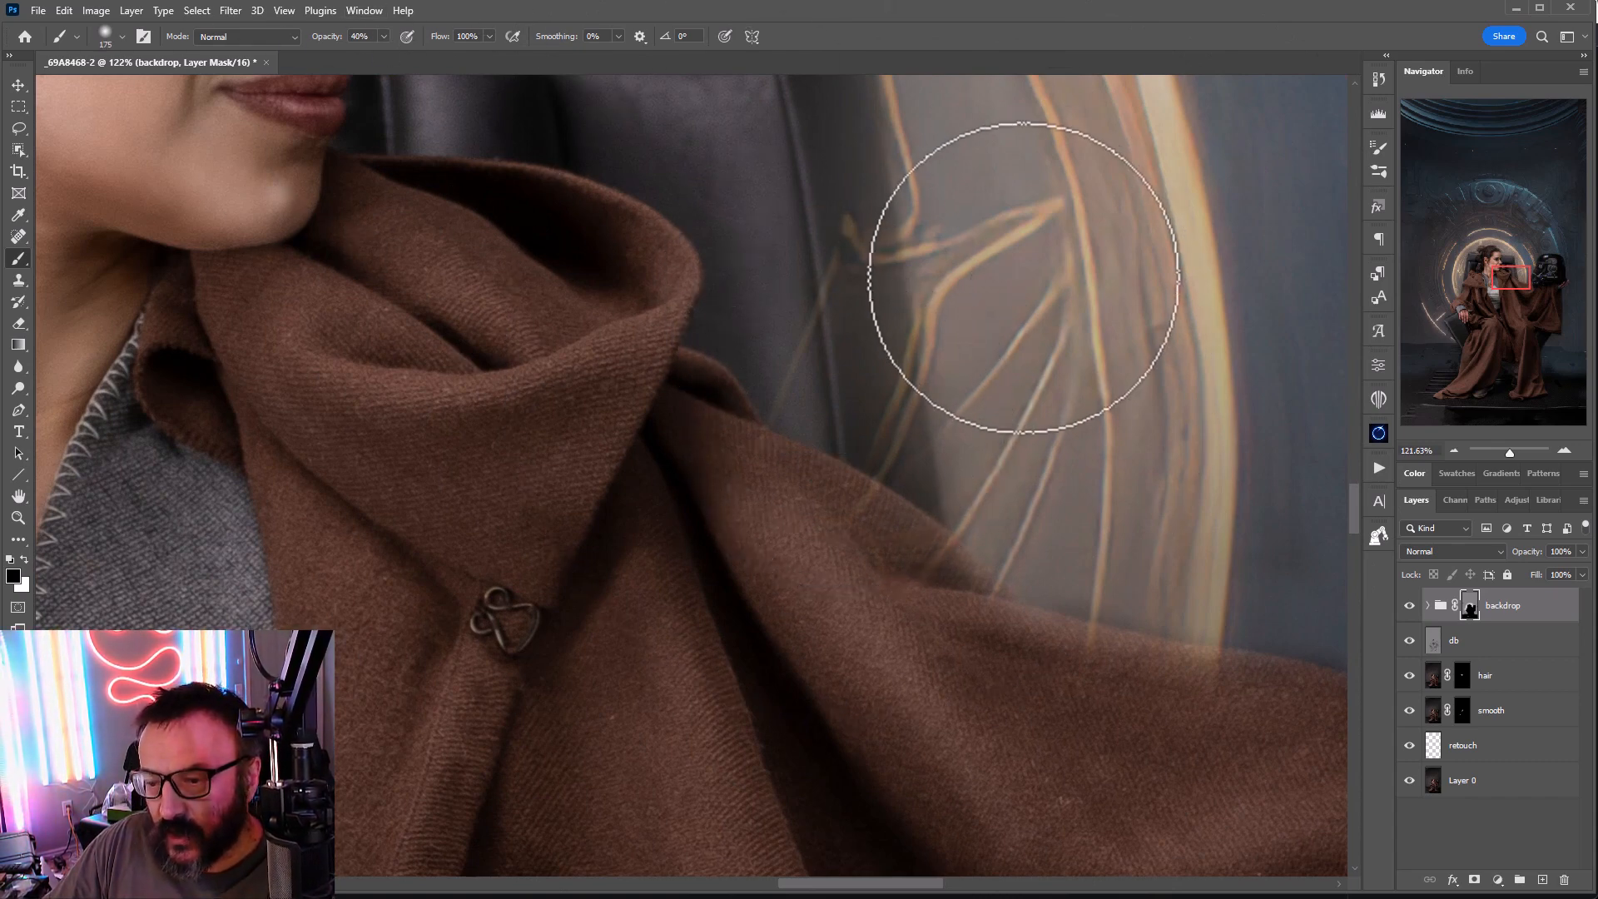
{"action": "left_click", "coordinate": [841, 323]}
{"action": "left_click", "coordinate": [845, 315]}
{"action": "left_click", "coordinate": [849, 304]}
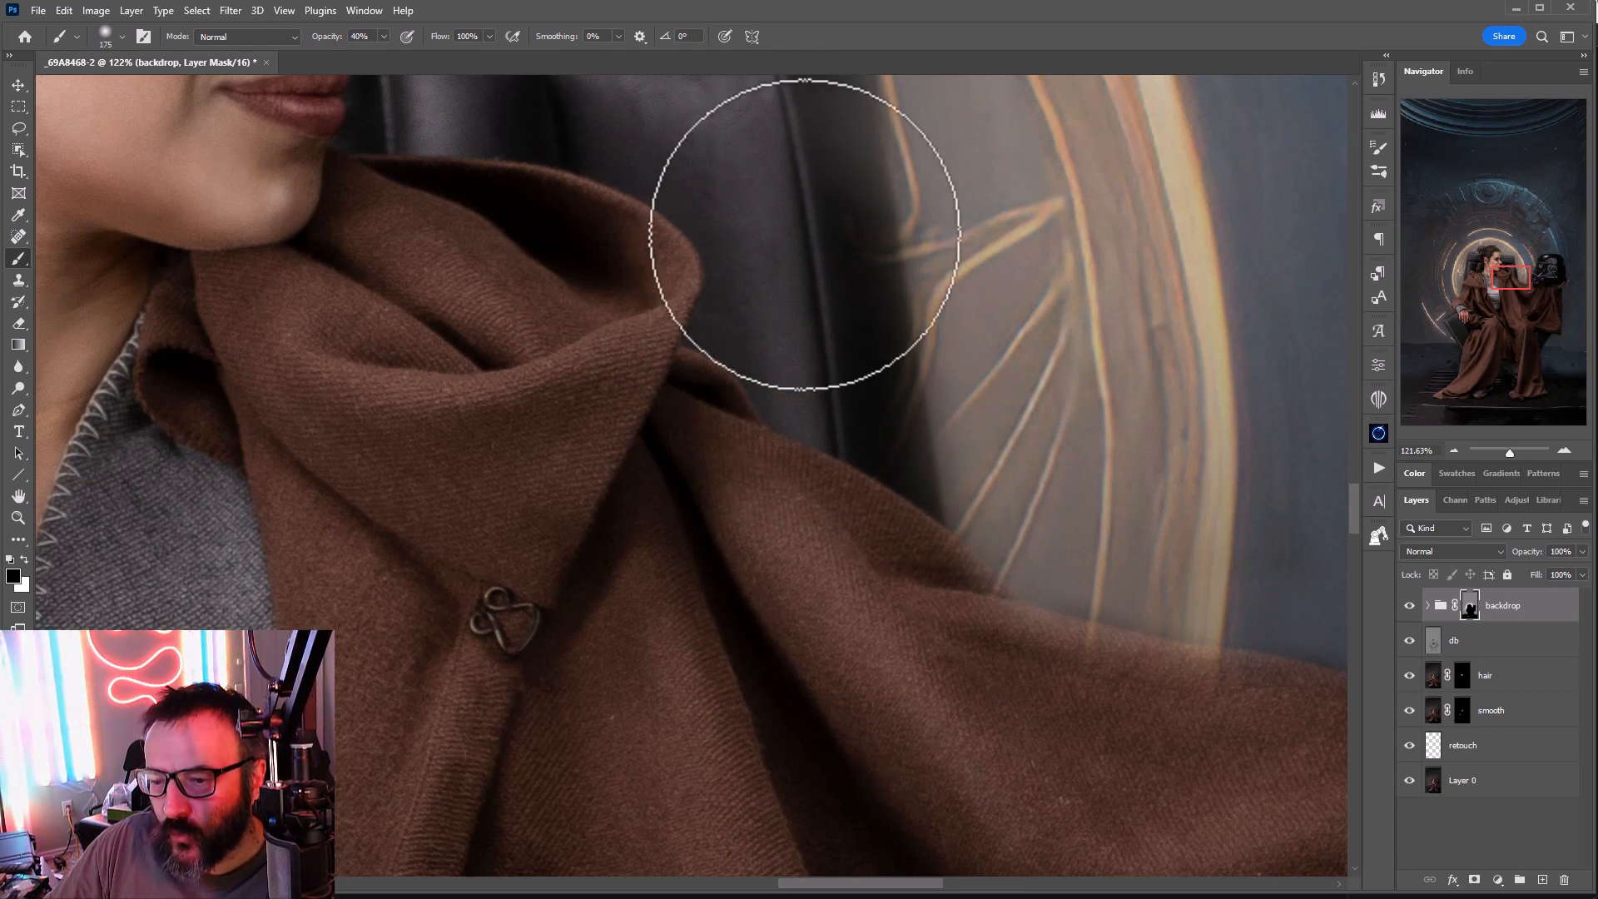
Step: Work around the headrest, hair buns and robe edges, masking leftover backdrop in black at 40% opacity
{"action": "left_click_drag", "start_coordinate": [846, 399], "coordinate": [909, 813]}
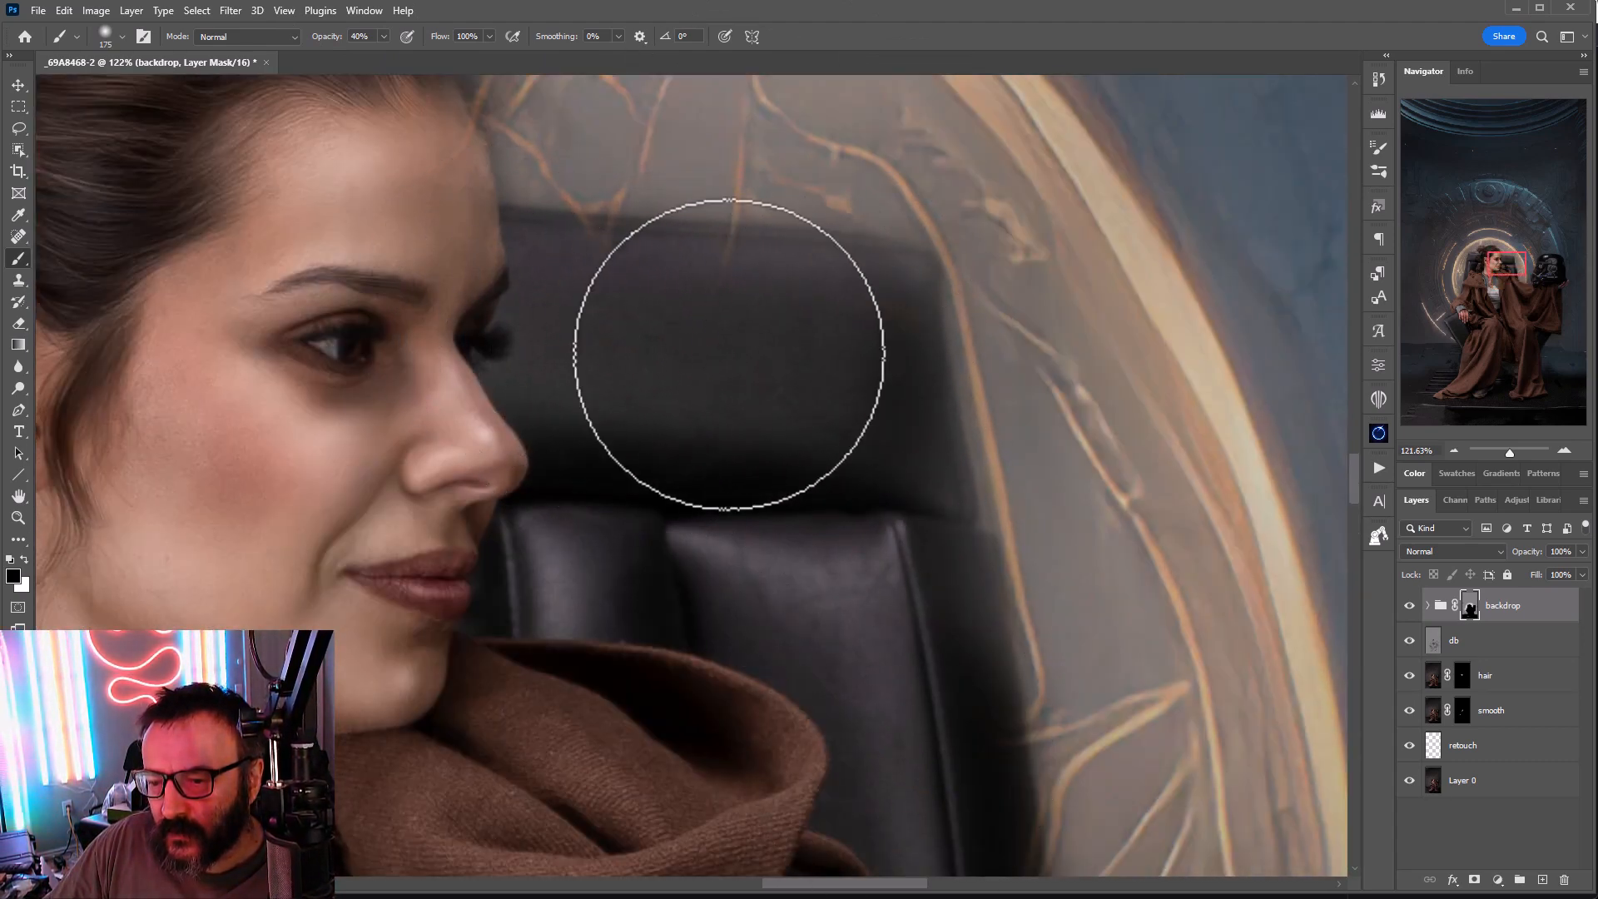
{"action": "left_click_drag", "start_coordinate": [629, 497], "coordinate": [988, 725]}
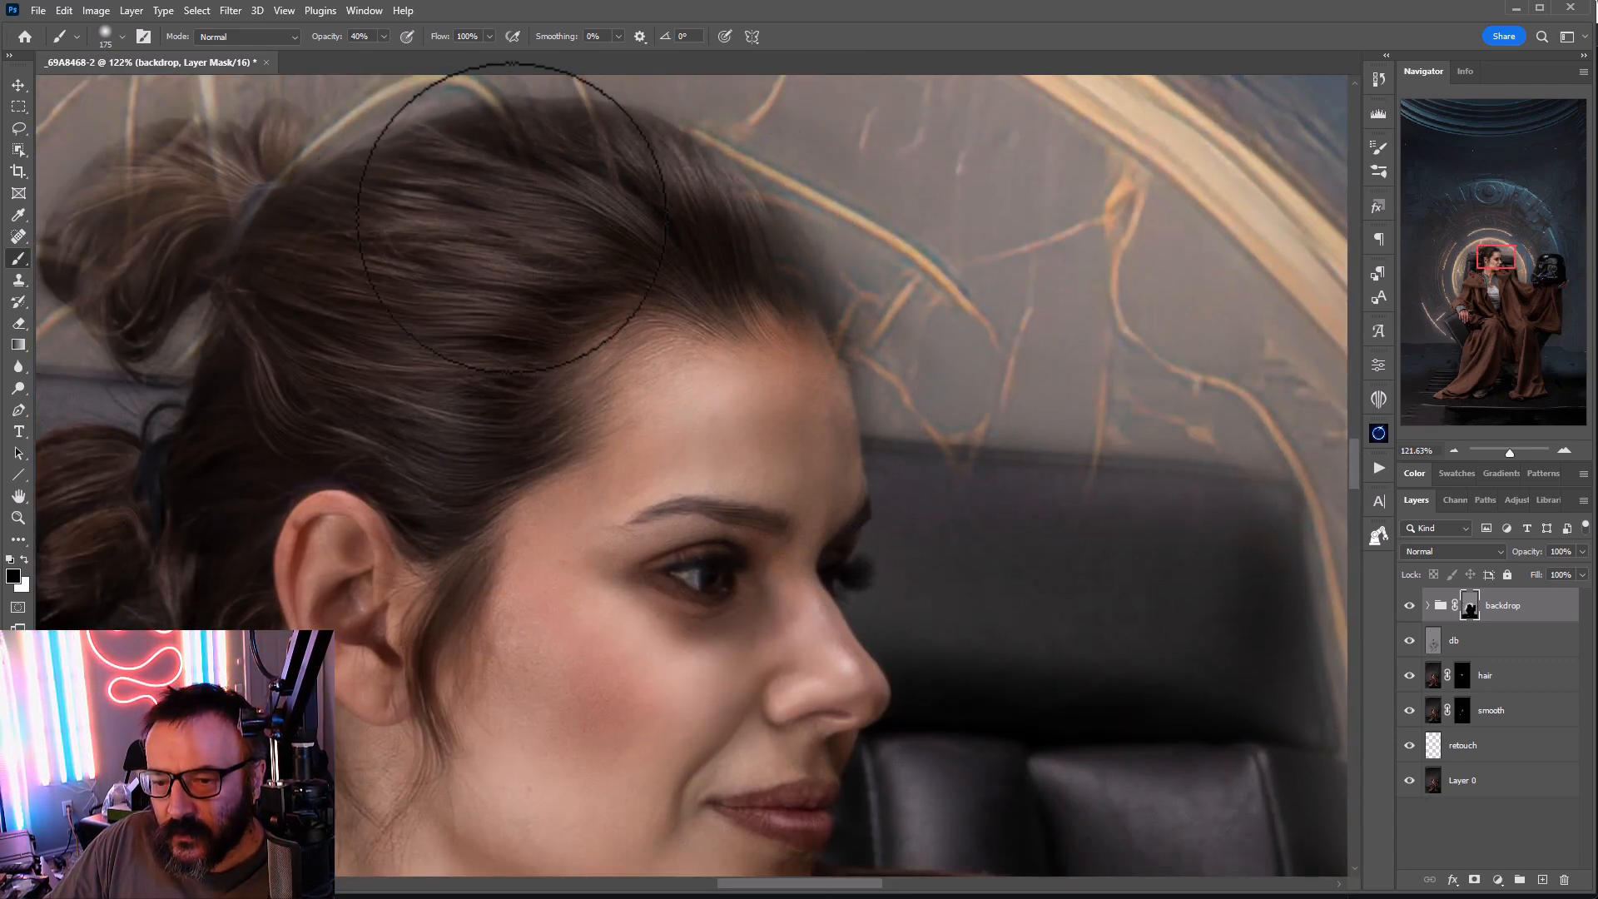
{"action": "mouse_move", "coordinate": [363, 285]}
{"action": "left_mouse_down"}
{"action": "mouse_move", "coordinate": [175, 225]}
{"action": "mouse_move", "coordinate": [210, 186]}
{"action": "mouse_move", "coordinate": [225, 199]}
{"action": "left_mouse_up"}
{"action": "left_click_drag", "start_coordinate": [359, 417], "coordinate": [784, 308]}
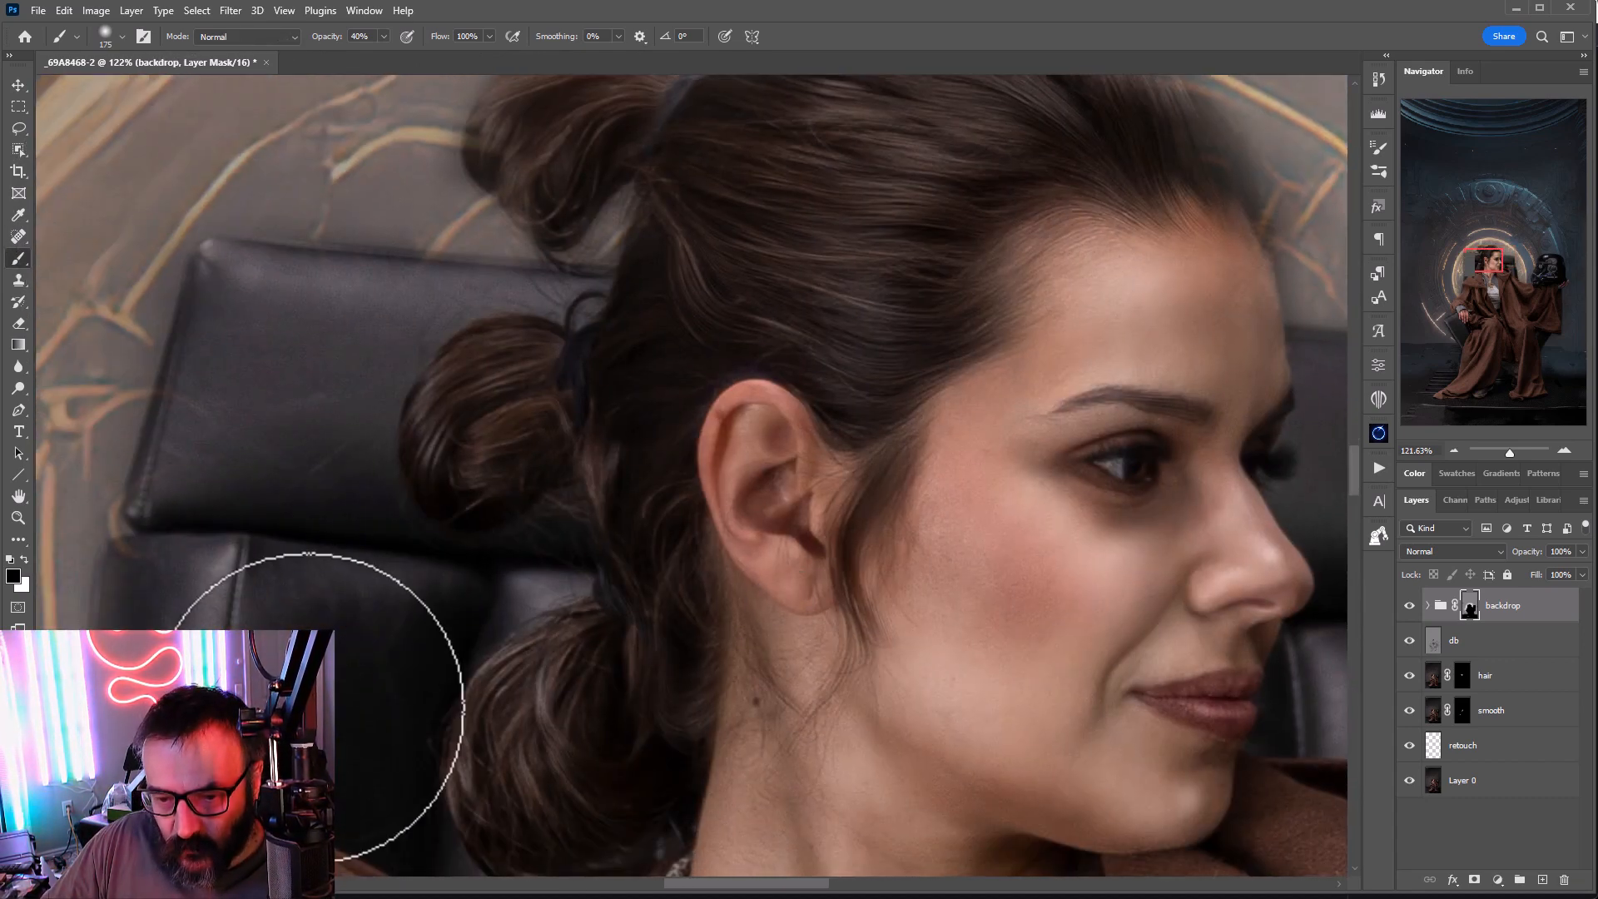
{"action": "left_click_drag", "start_coordinate": [314, 721], "coordinate": [716, 83]}
{"action": "left_click_drag", "start_coordinate": [538, 668], "coordinate": [709, 301]}
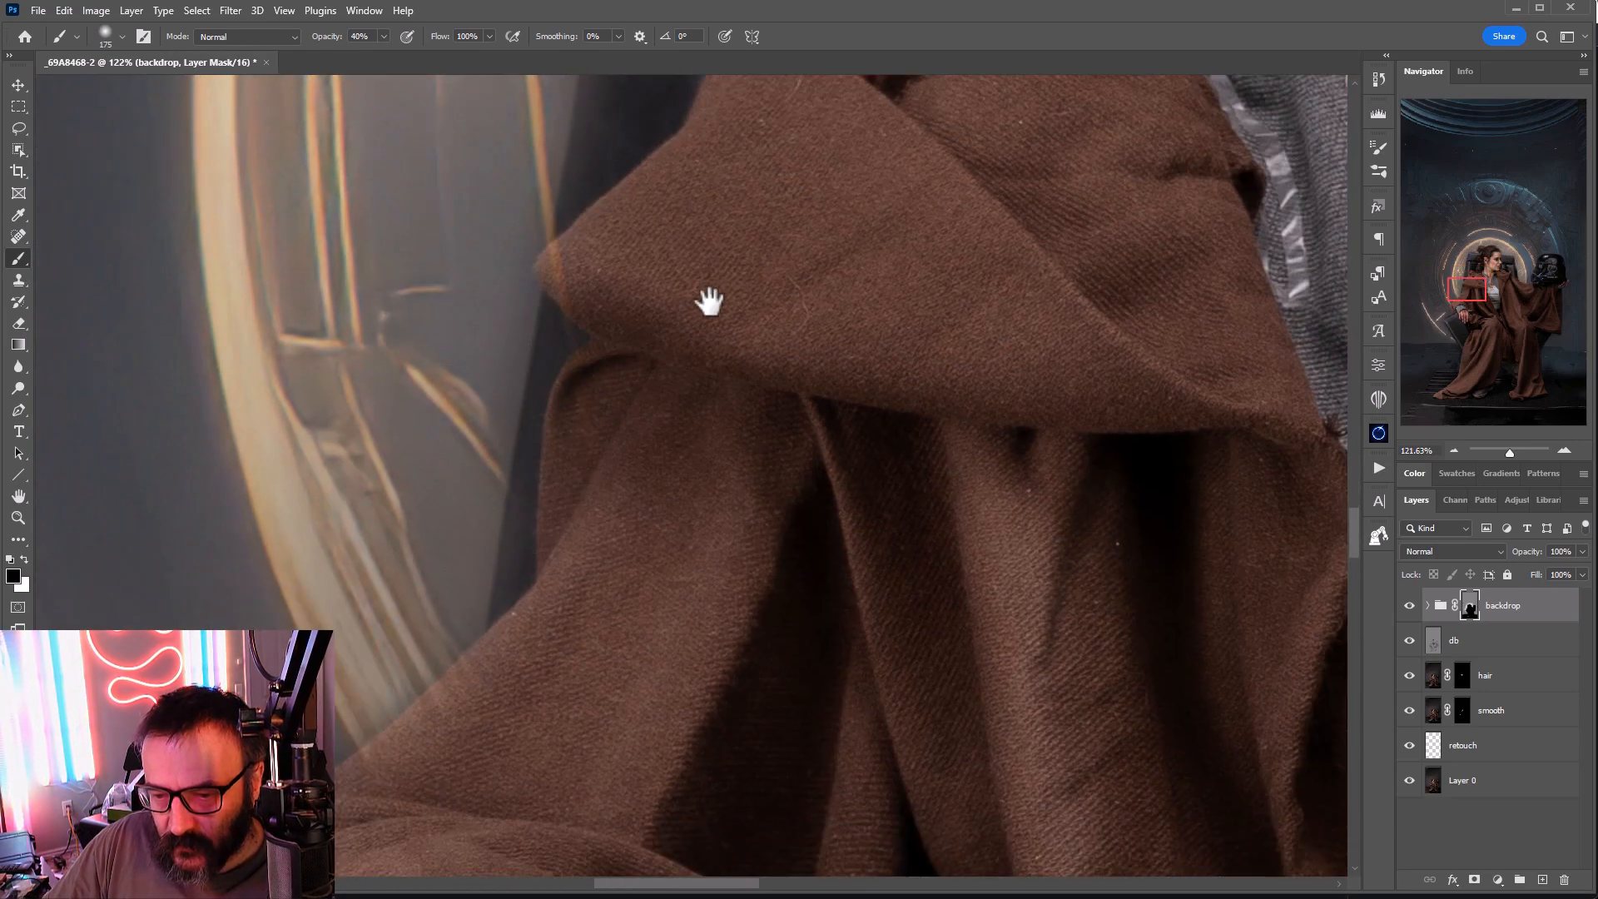
{"action": "left_click_drag", "start_coordinate": [655, 652], "coordinate": [800, 359]}
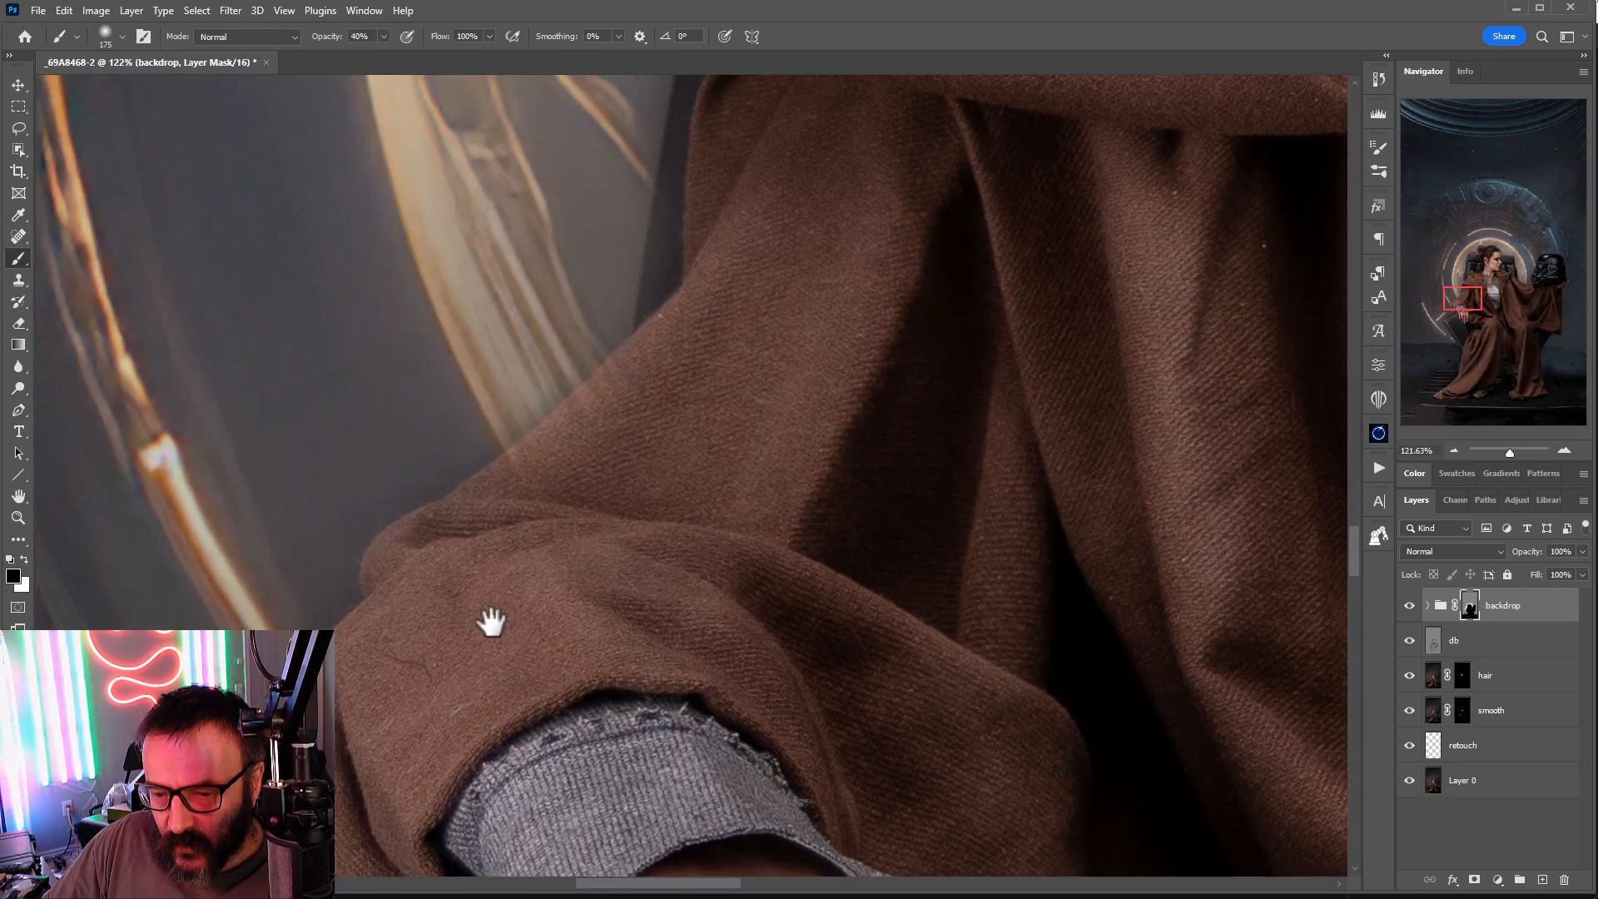
{"action": "mouse_move", "coordinate": [839, 495]}
{"action": "left_mouse_down"}
{"action": "mouse_move", "coordinate": [816, 527]}
{"action": "mouse_move", "coordinate": [737, 533]}
{"action": "mouse_move", "coordinate": [125, 742]}
{"action": "left_mouse_up"}
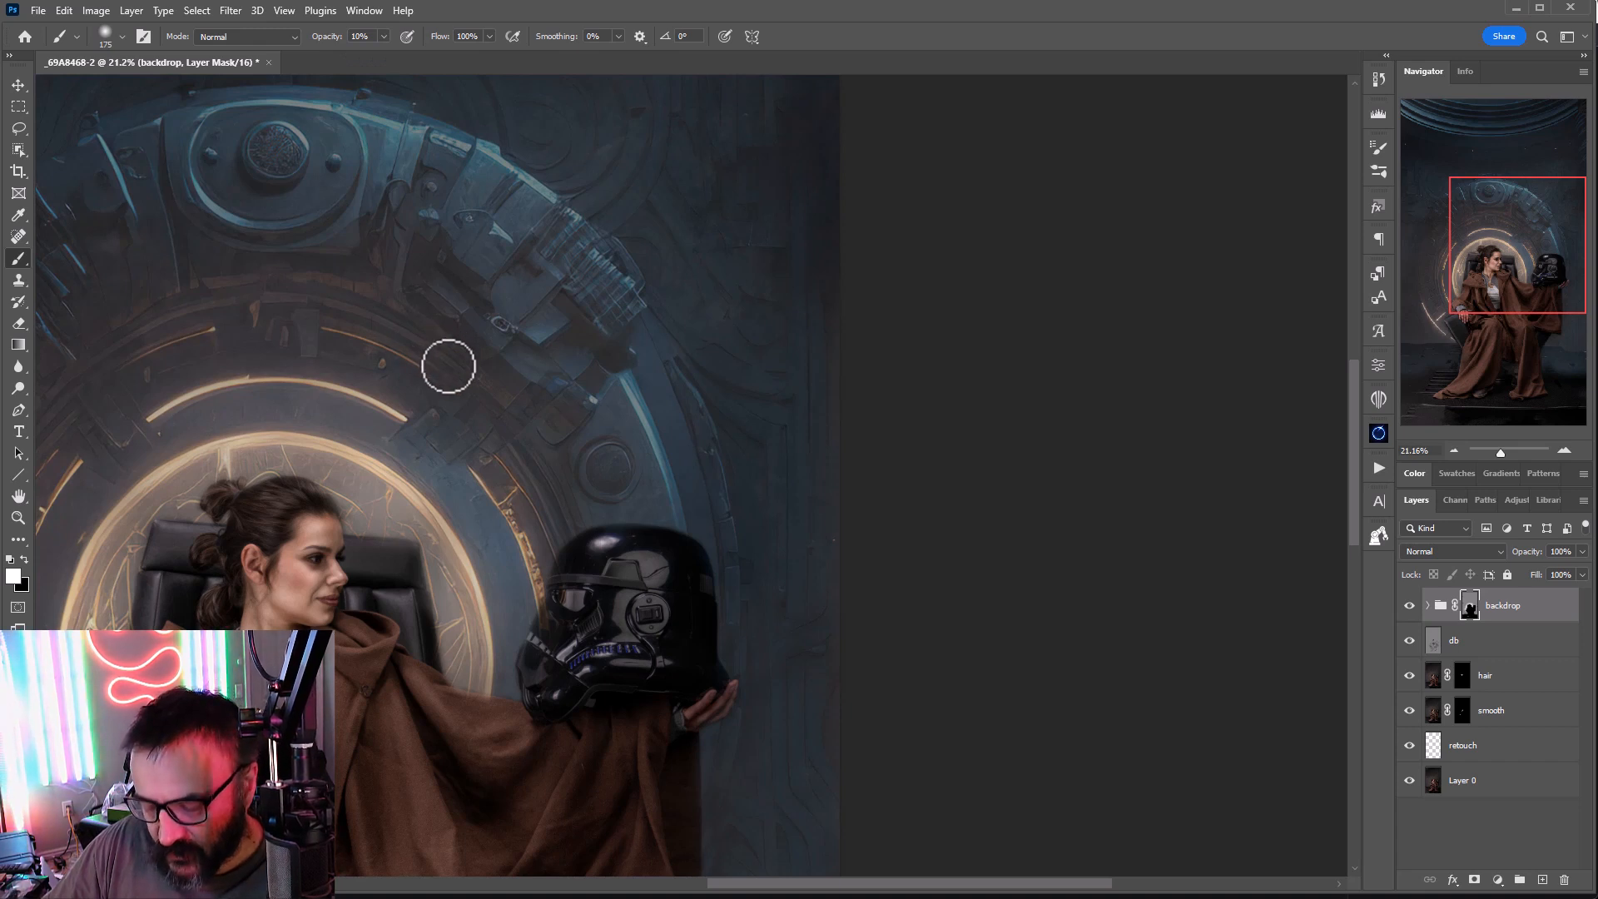
Step: Enlarge the brush to 700 px and paint white at 10% opacity on the mask to reveal more of the mechanical ring
{"action": "key", "text": "bracketright"}
{"action": "key", "text": "bracketright"}
{"action": "key", "text": "bracketright"}
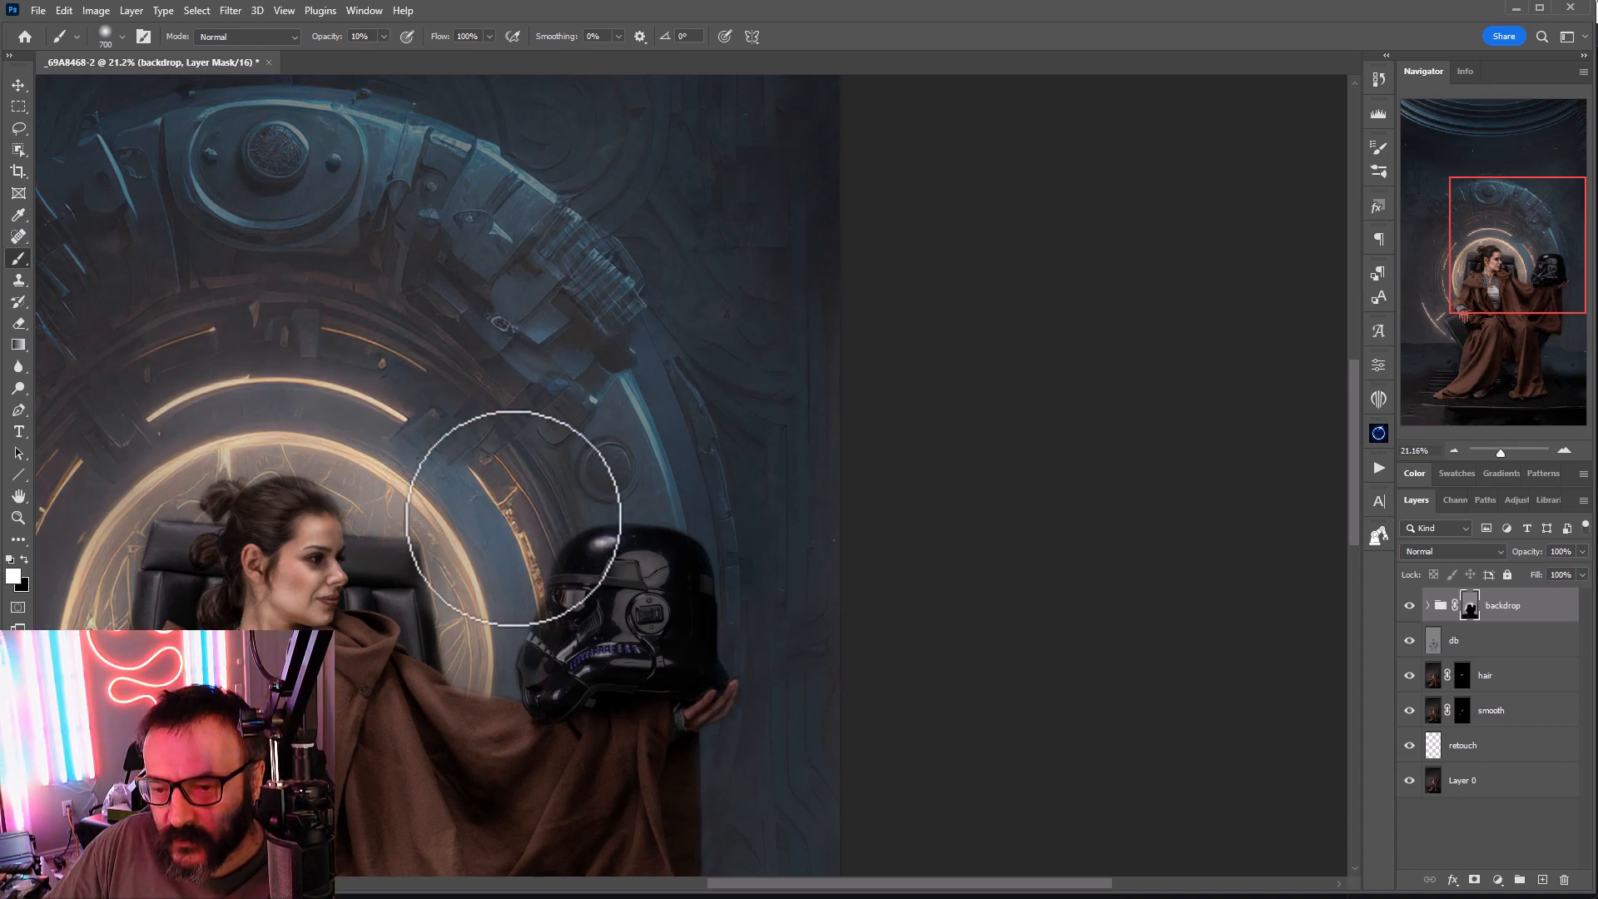
{"action": "left_click_drag", "start_coordinate": [463, 423], "coordinate": [934, 389]}
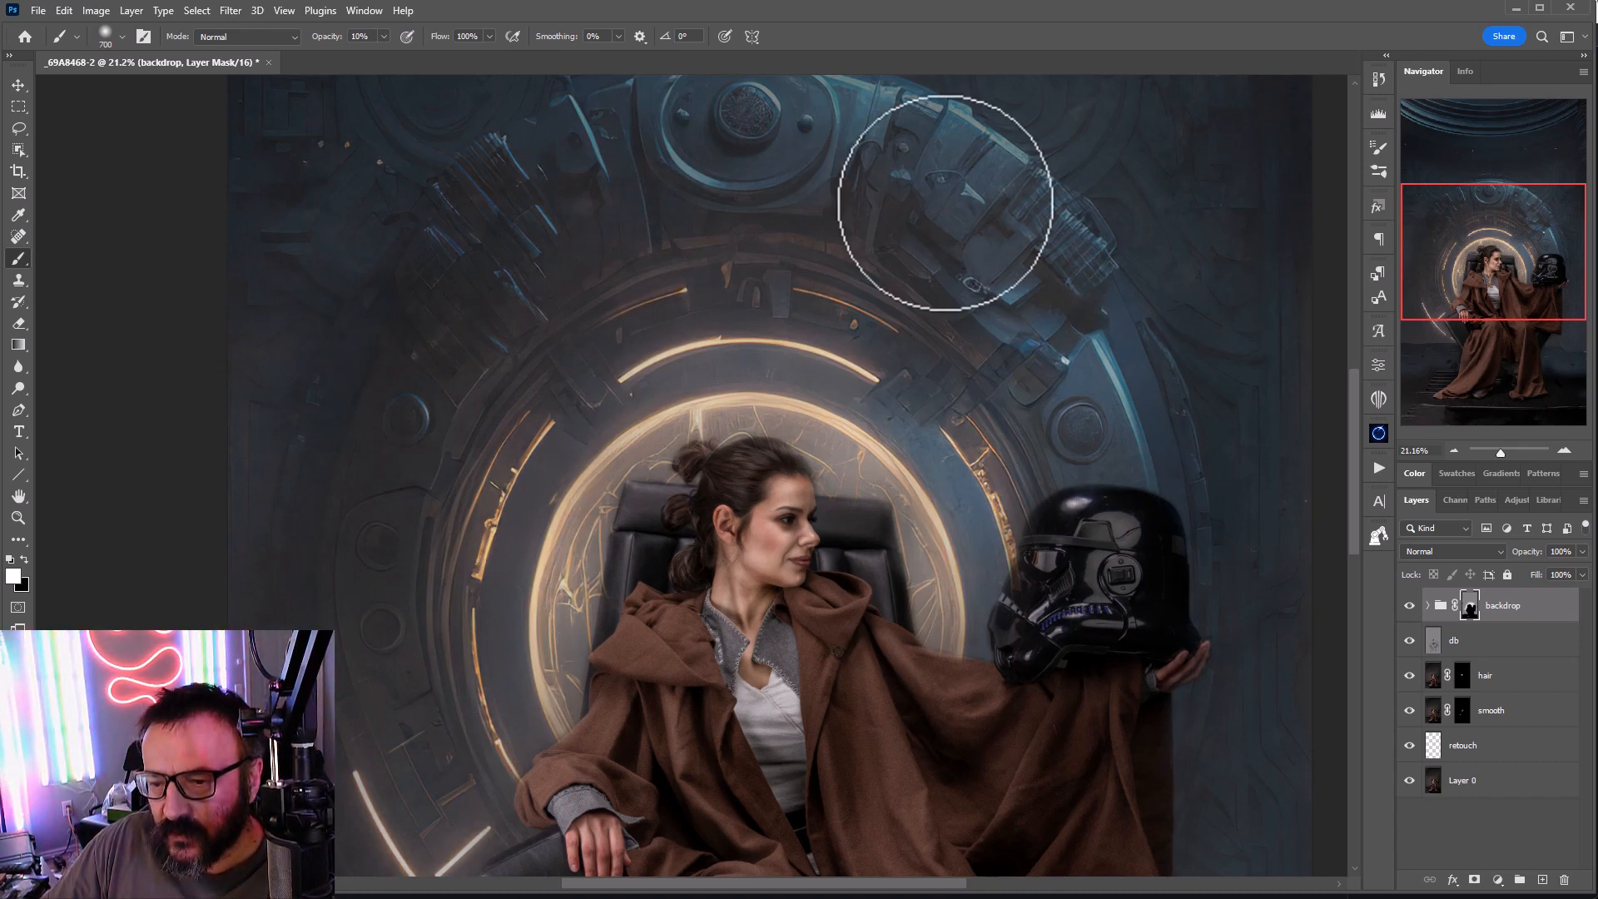
{"action": "left_click_drag", "start_coordinate": [946, 196], "coordinate": [758, 566]}
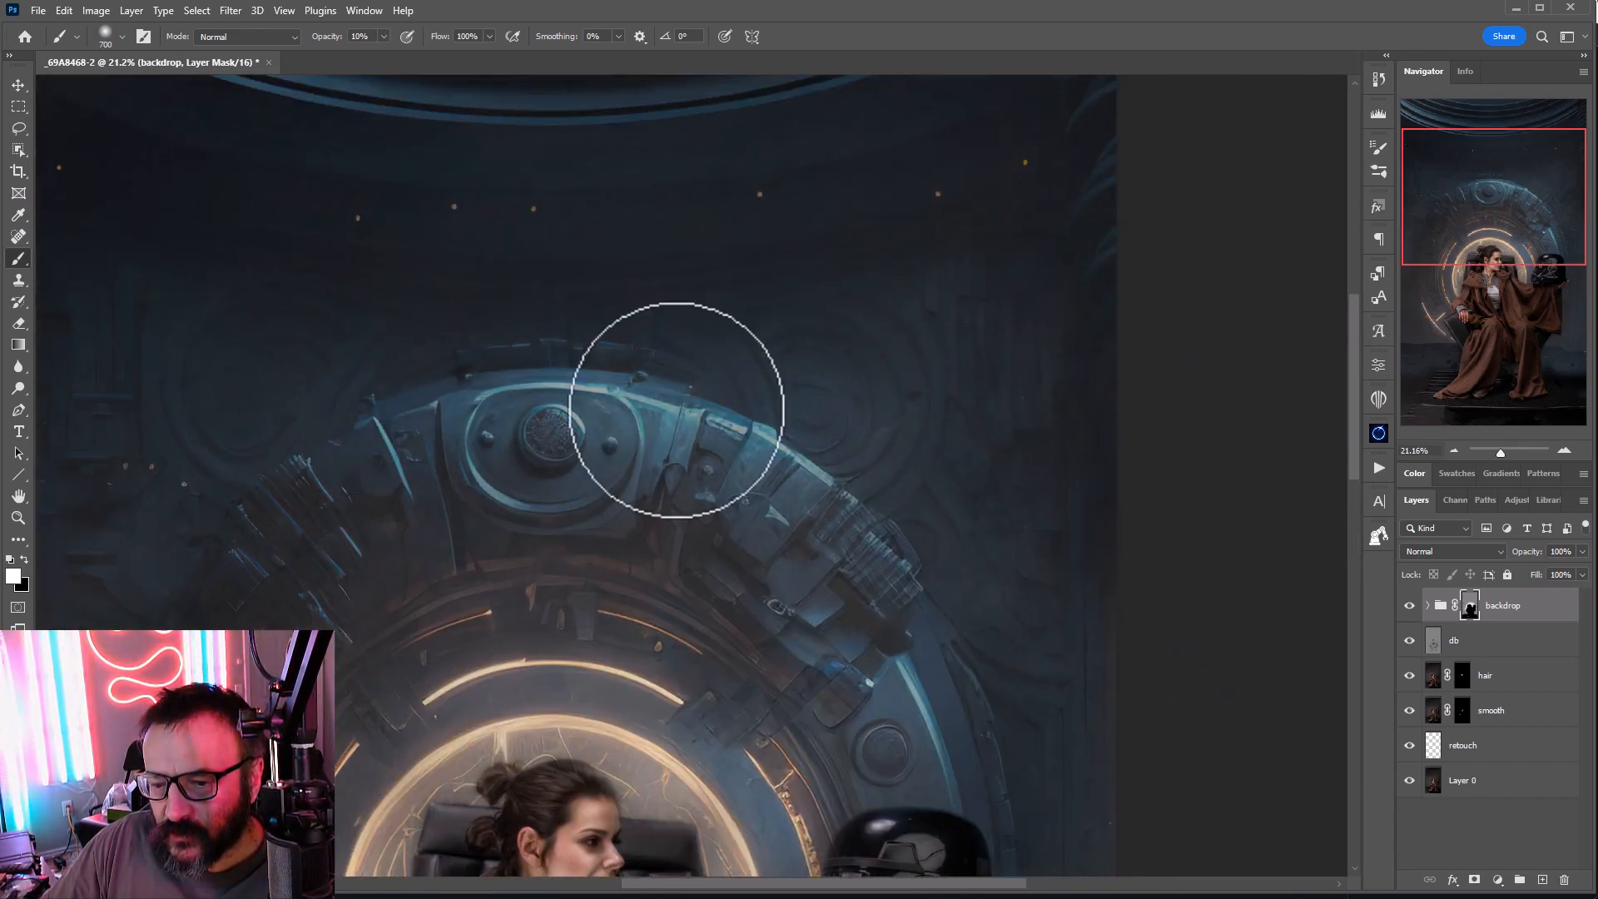
Step: Enlarge the brush to 1500 px and softly reveal the outer walls and ceiling of the backdrop on its mask
{"action": "scroll", "coordinate": [816, 582], "scroll_direction": "down", "scroll_amount": 5}
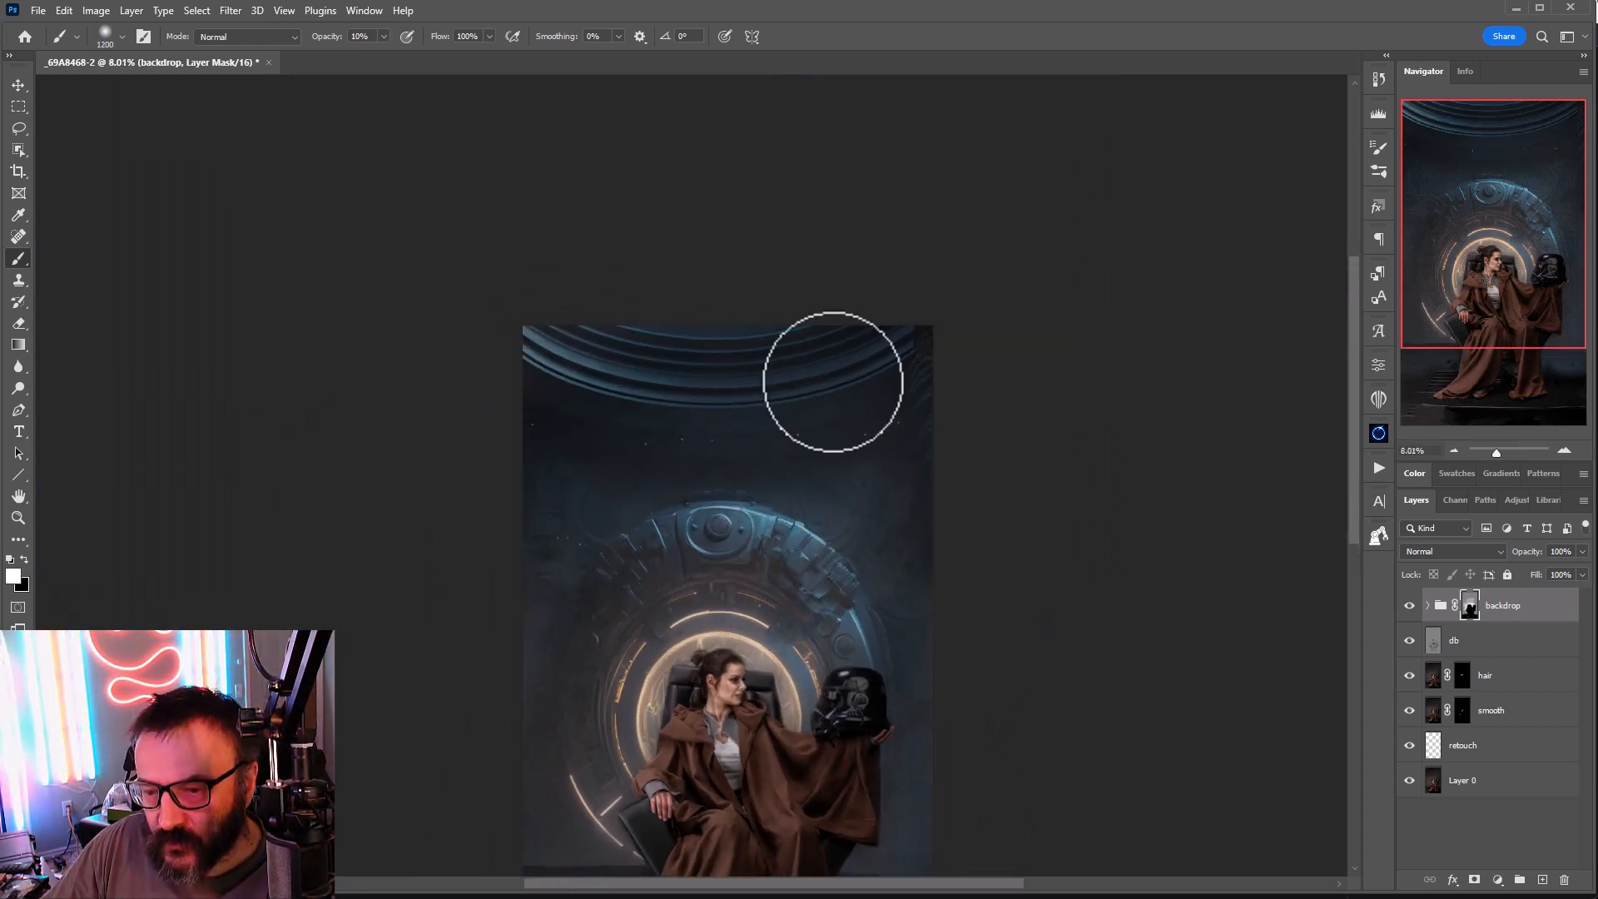
{"action": "key", "text": "bracketright"}
{"action": "key", "text": "bracketright"}
{"action": "key", "text": "bracketright"}
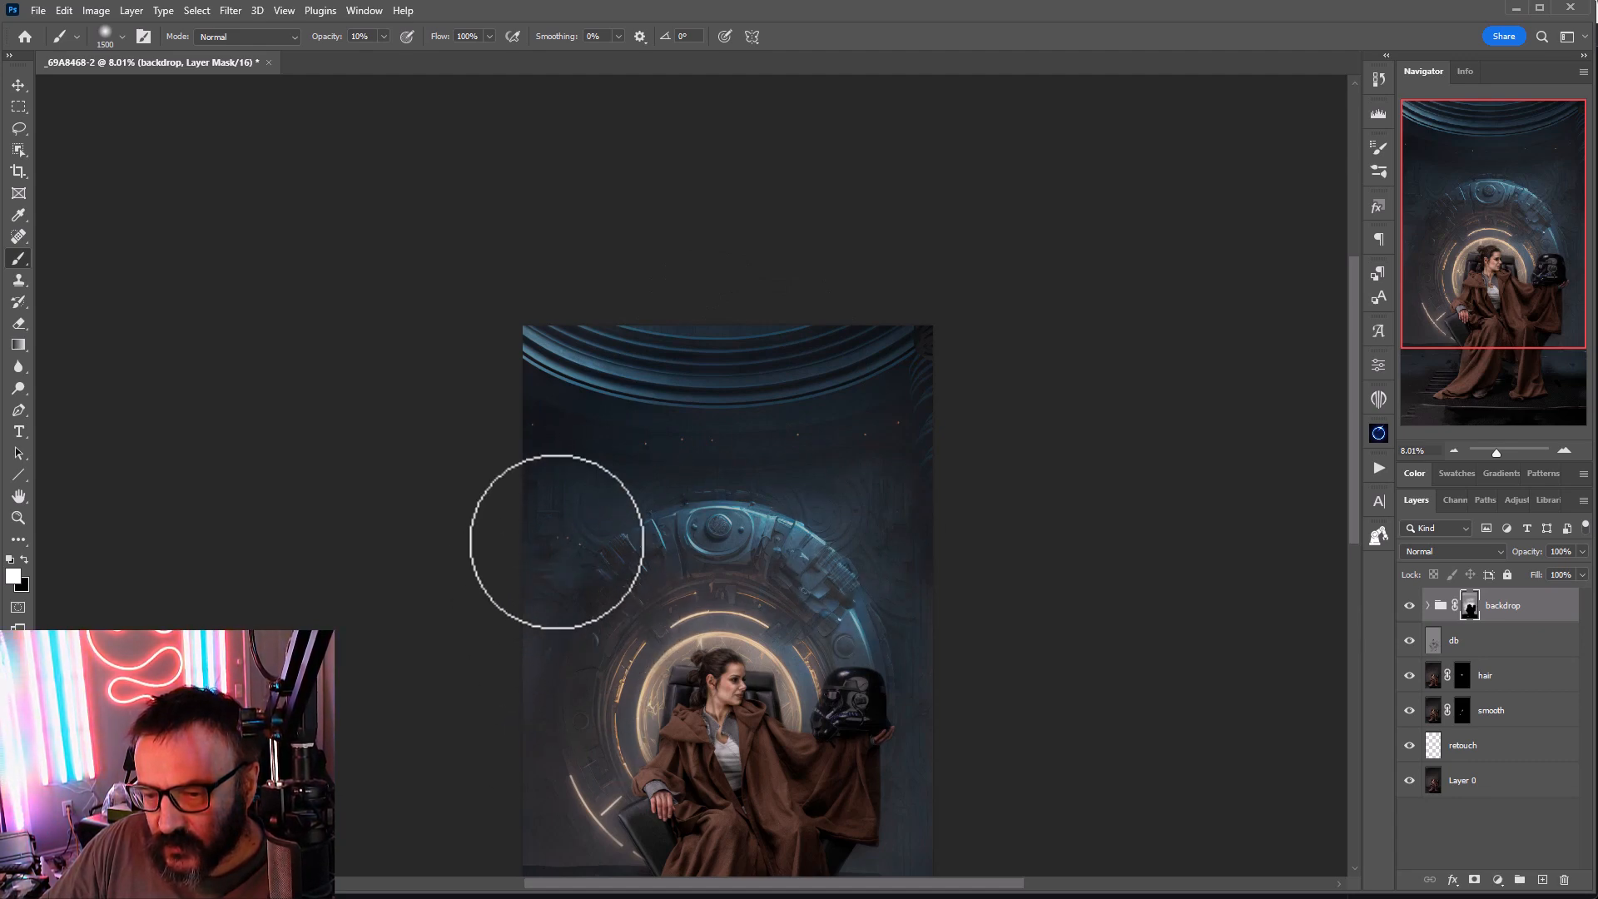
{"action": "mouse_move", "coordinate": [1104, 866]}
{"action": "left_mouse_down"}
{"action": "mouse_move", "coordinate": [1056, 713]}
{"action": "mouse_move", "coordinate": [921, 591]}
{"action": "mouse_move", "coordinate": [767, 535]}
{"action": "mouse_move", "coordinate": [462, 521]}
{"action": "left_mouse_up"}
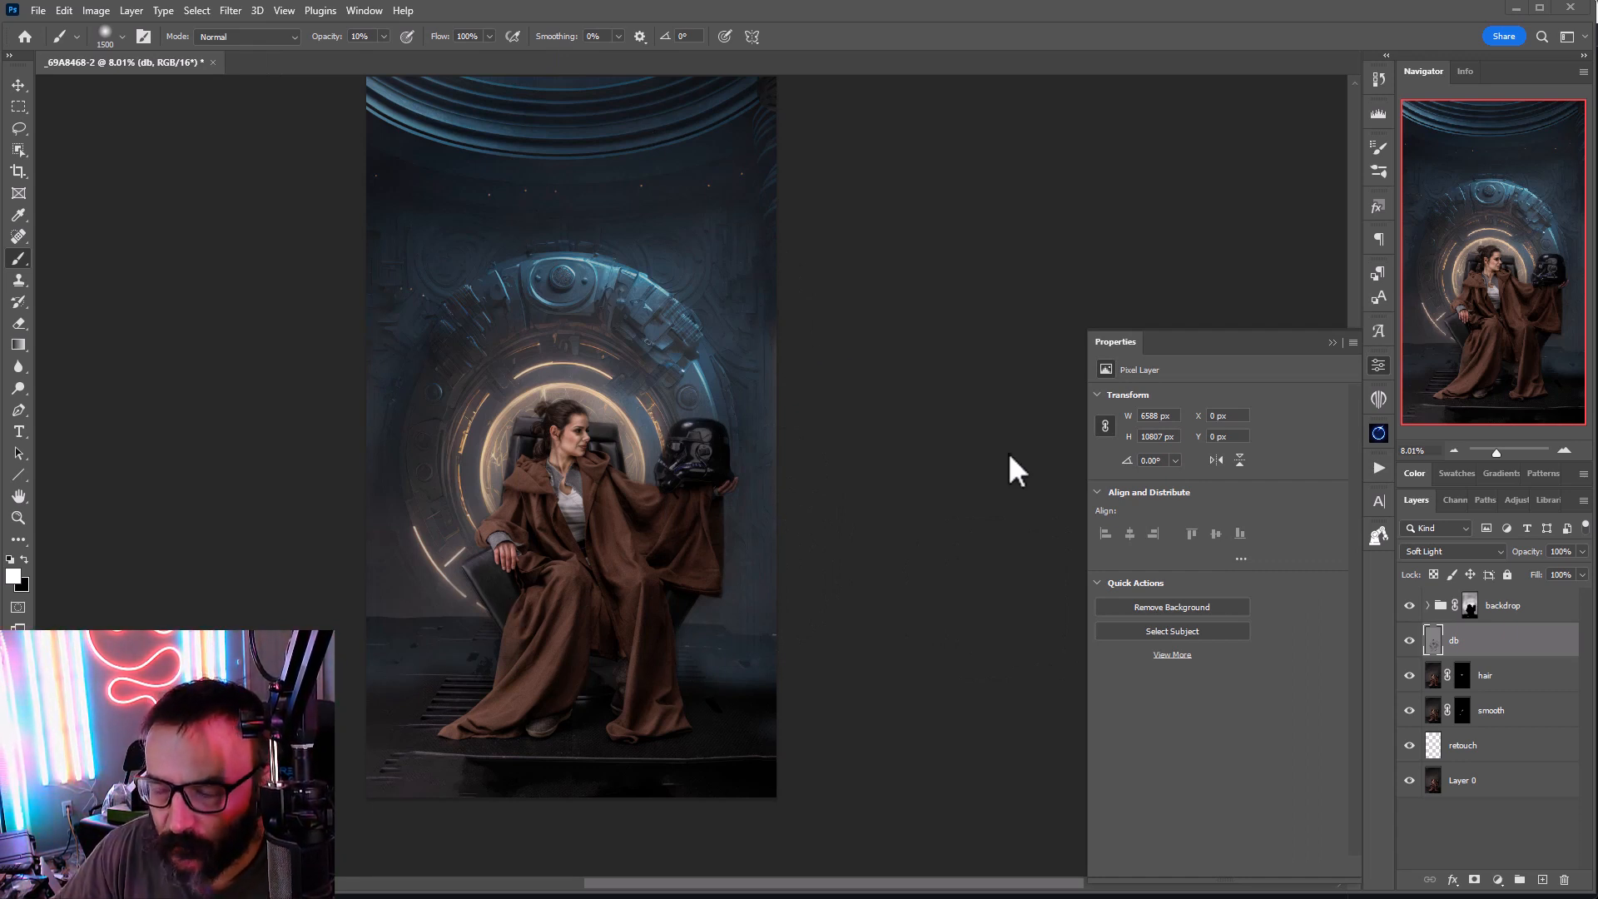
Step: Add a Curves adjustment above the db layer, set its blend mode to Luminosity, and lift the curve to input 85, output 99
{"action": "left_click", "coordinate": [1373, 365]}
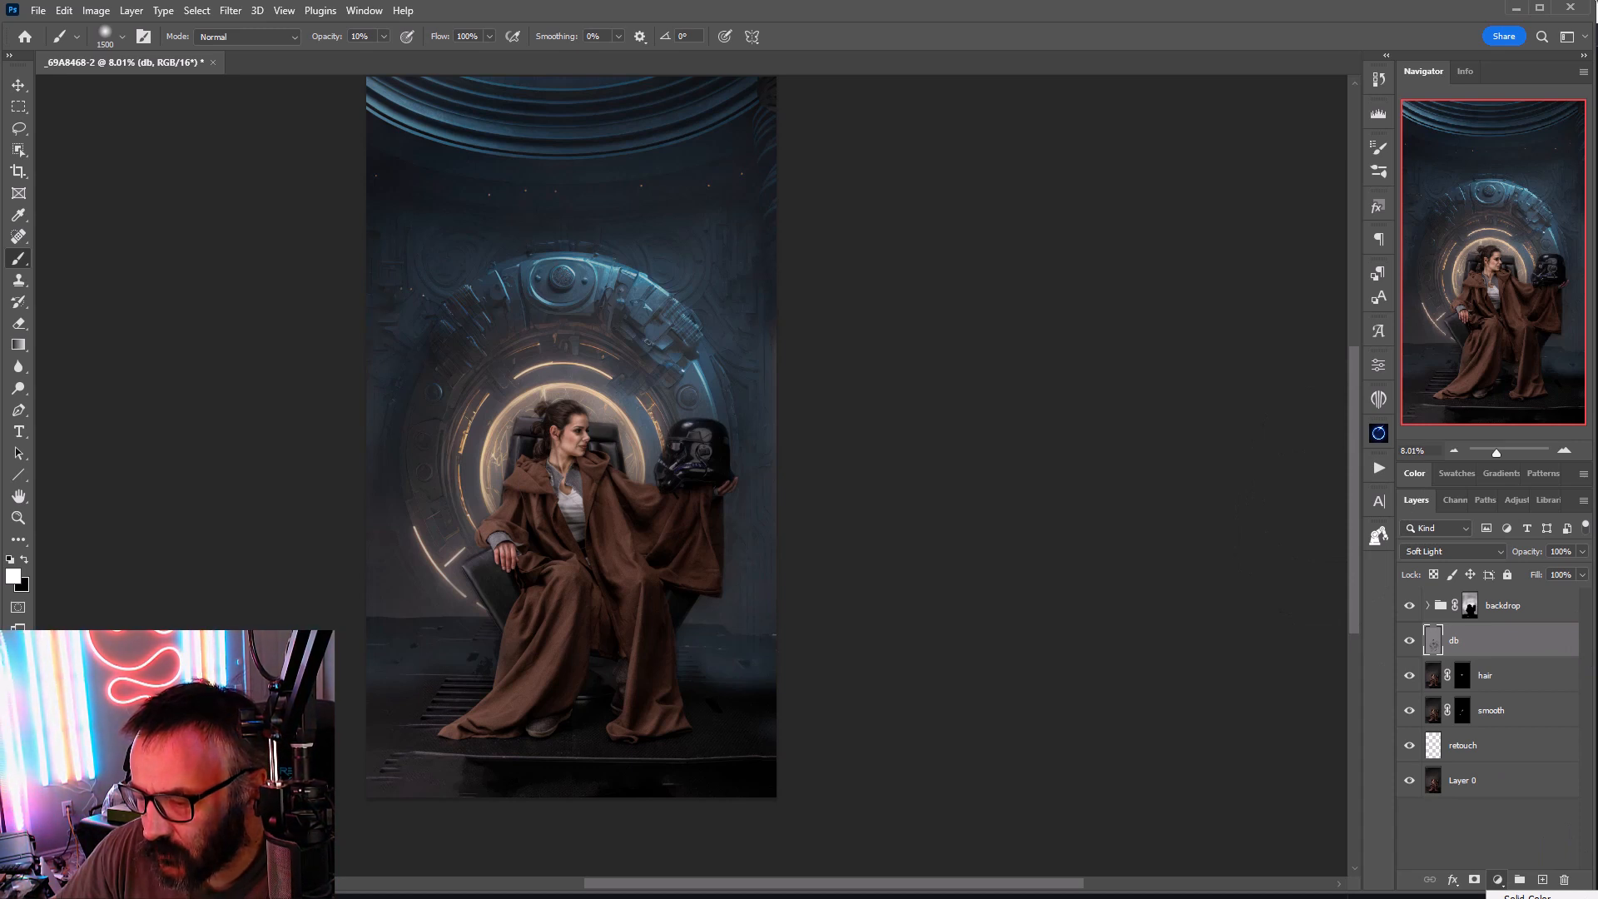
{"action": "left_click", "coordinate": [1527, 898]}
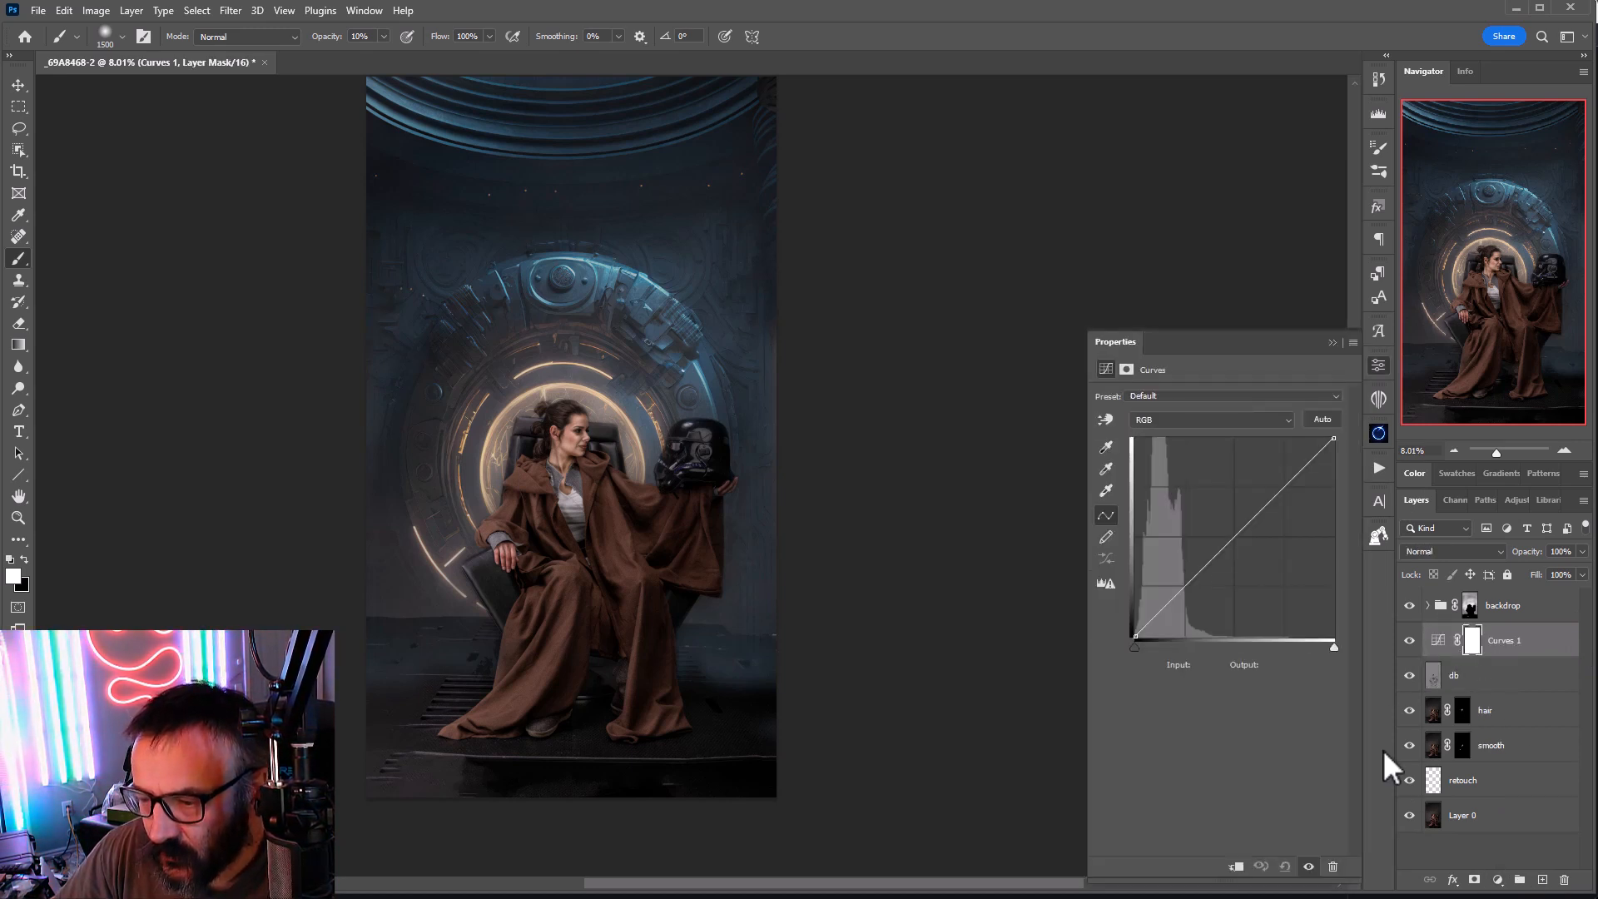
{"action": "left_click", "coordinate": [1458, 551]}
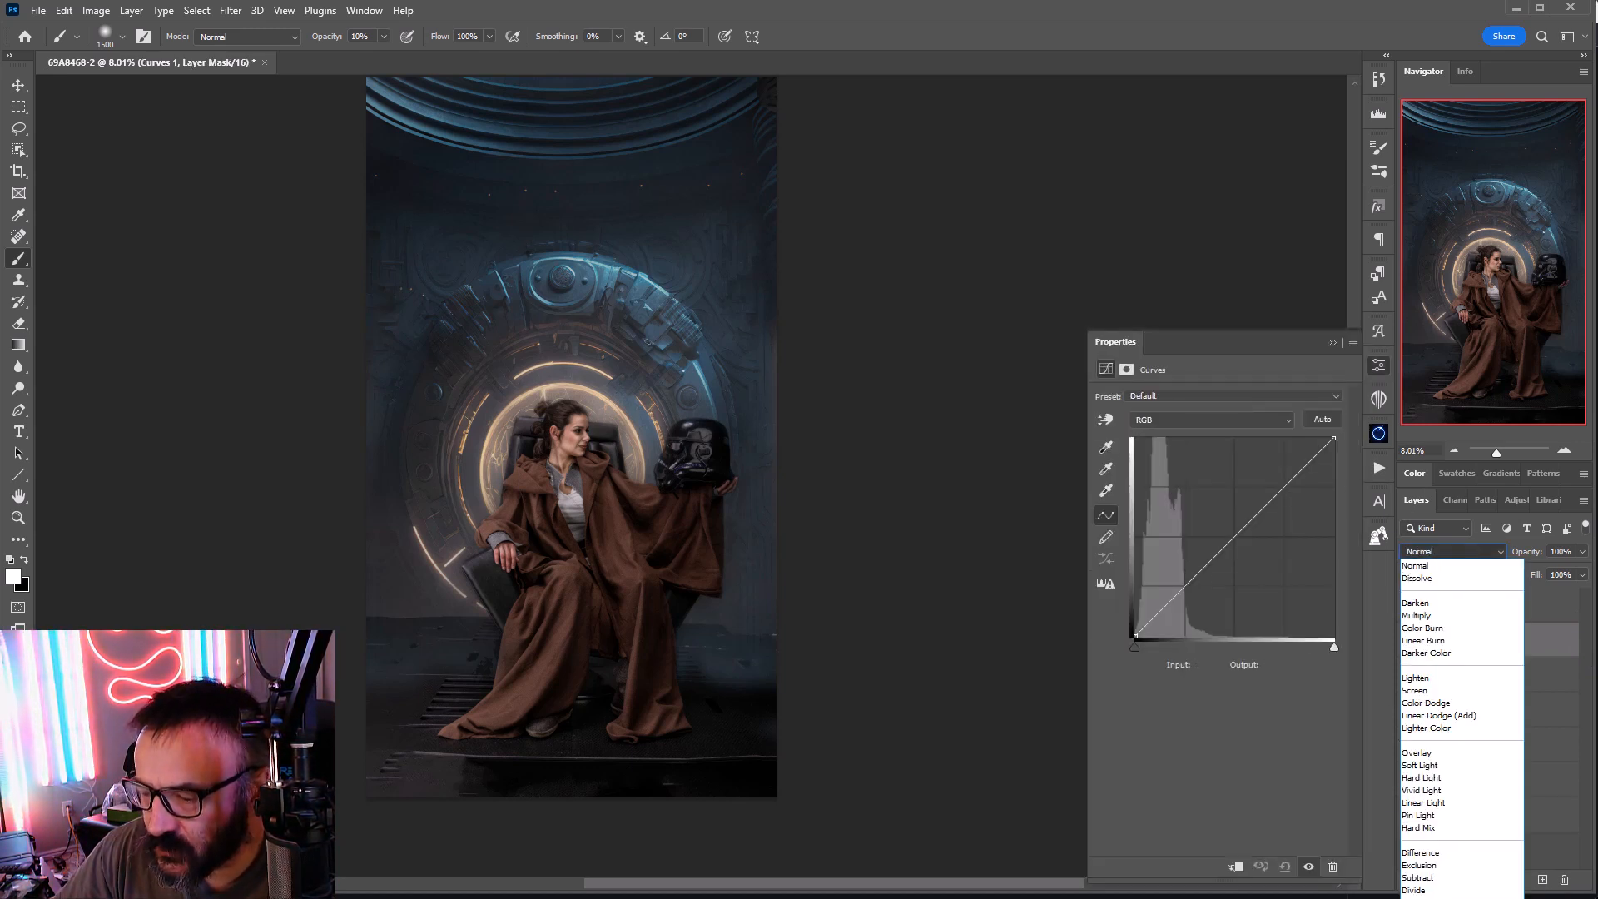
{"action": "left_click", "coordinate": [1425, 898]}
{"action": "mouse_move", "coordinate": [1200, 570]}
{"action": "left_mouse_down"}
{"action": "mouse_move", "coordinate": [1185, 542]}
{"action": "mouse_move", "coordinate": [1201, 560]}
{"action": "left_mouse_up"}
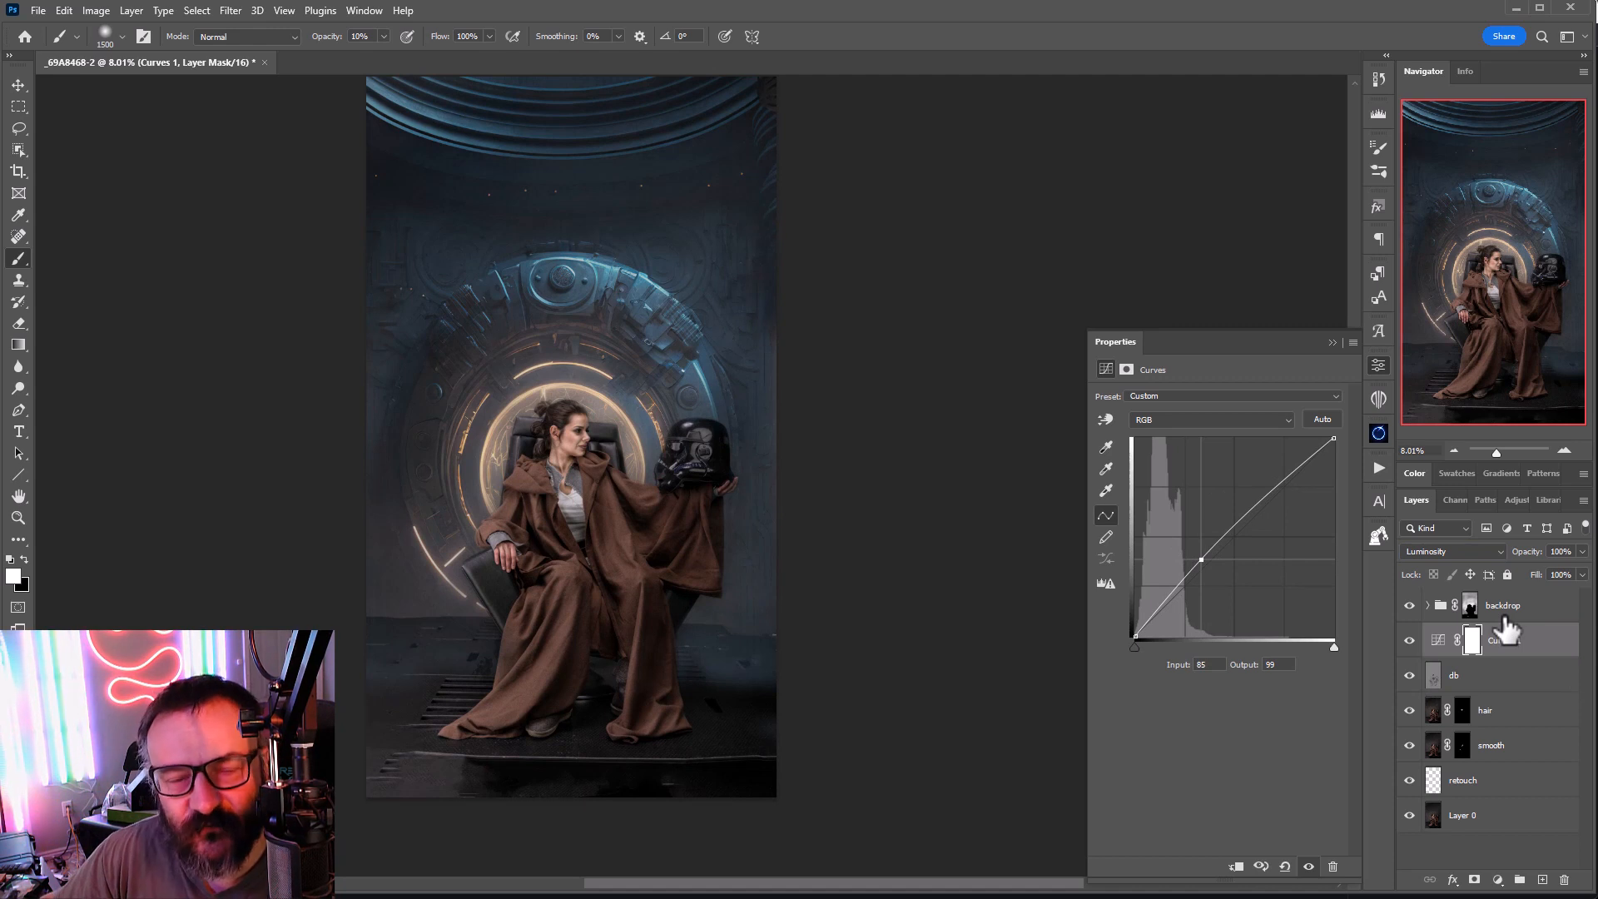
Step: Move the Curves adjustment above the backdrop group, clip it to the group, and compare the image with it off and on
{"action": "left_click_drag", "start_coordinate": [1545, 648], "coordinate": [1538, 589]}
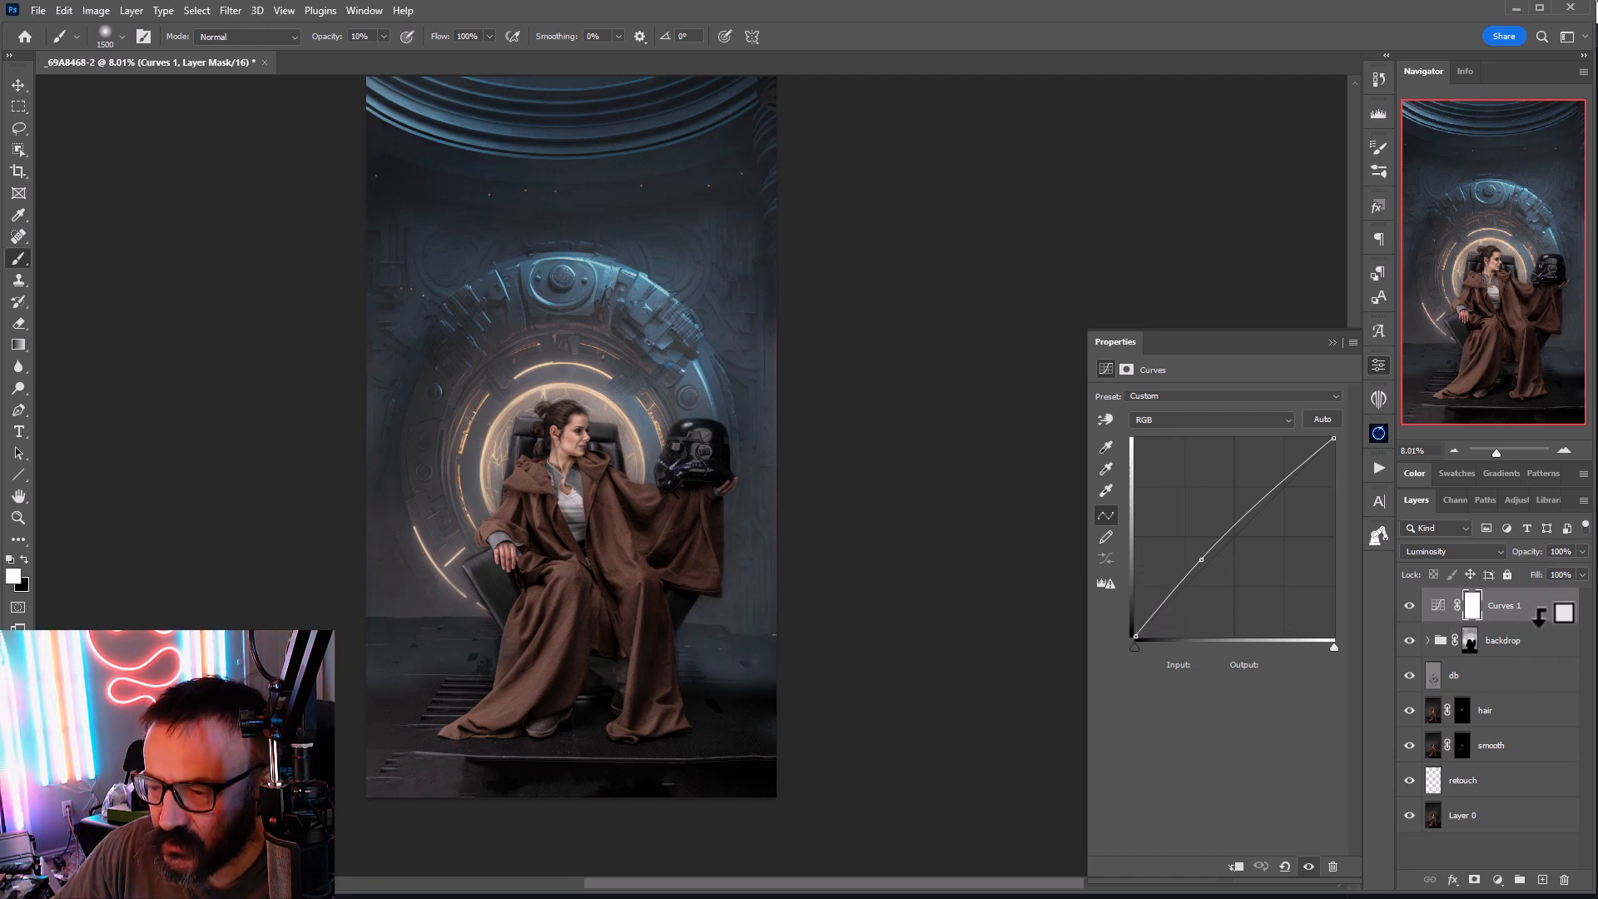
{"action": "left_click", "coordinate": [1539, 616], "text": "alt"}
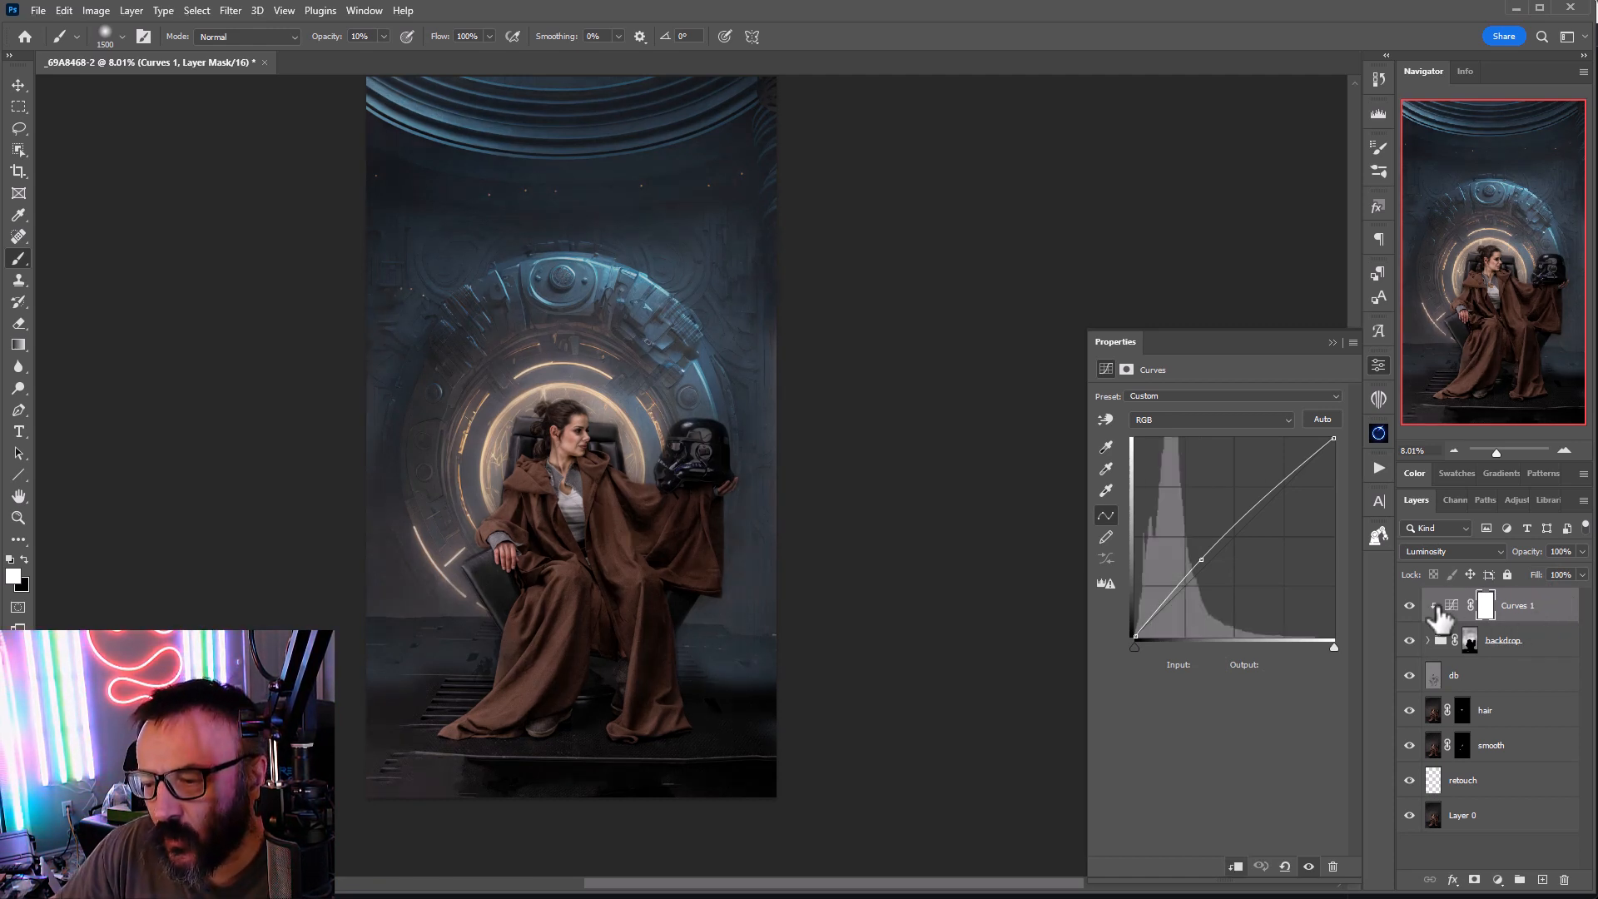
{"action": "left_click", "coordinate": [1409, 606]}
{"action": "left_click", "coordinate": [1409, 606]}
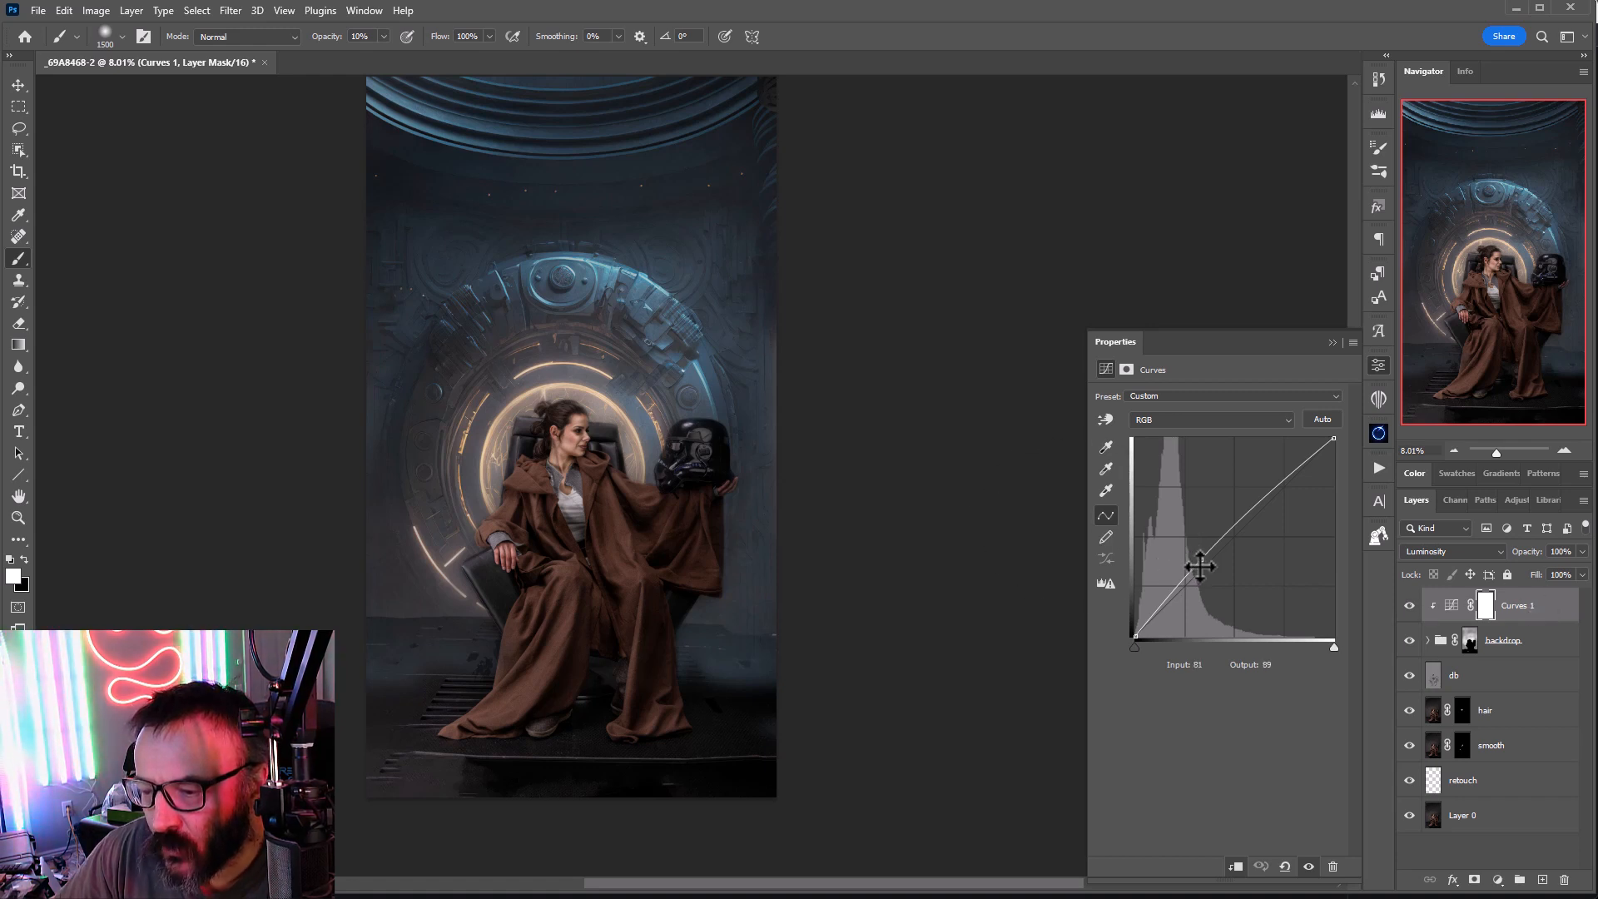
Step: Reshape the backdrop curve into an S: pull in the black point, set the shadow point to input 63, output 58, and raise the highlights
{"action": "mouse_move", "coordinate": [1199, 566]}
{"action": "left_mouse_down"}
{"action": "mouse_move", "coordinate": [1233, 575]}
{"action": "mouse_move", "coordinate": [1198, 580]}
{"action": "left_mouse_up"}
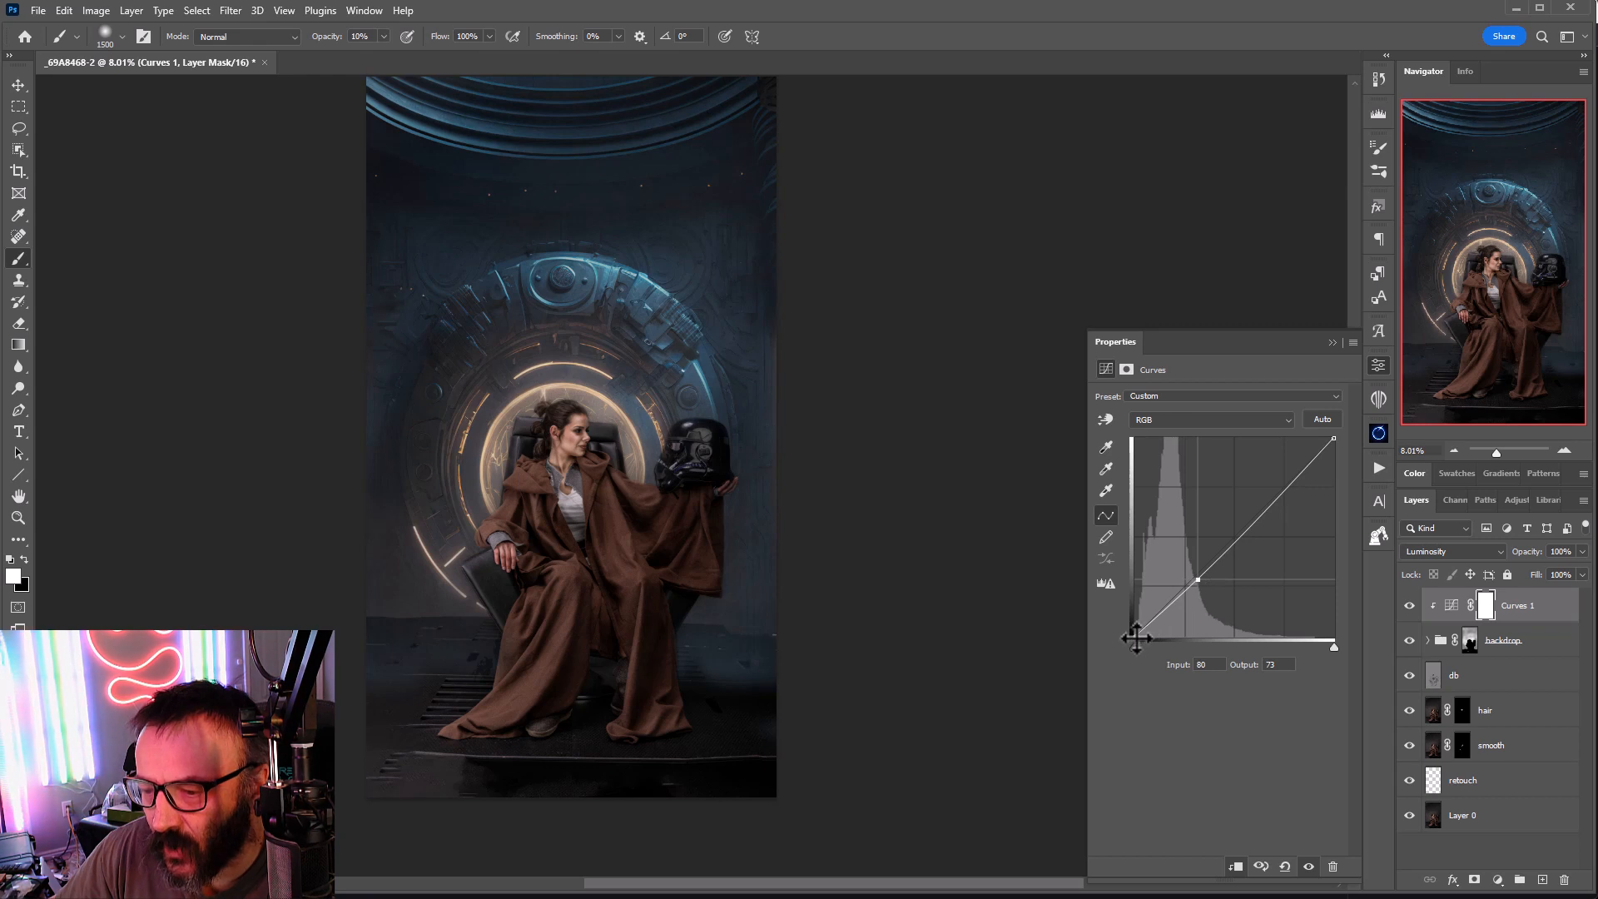
{"action": "left_click_drag", "start_coordinate": [1137, 638], "coordinate": [1148, 642]}
{"action": "left_click_drag", "start_coordinate": [1199, 575], "coordinate": [1197, 594]}
{"action": "left_click_drag", "start_coordinate": [1281, 503], "coordinate": [1269, 487]}
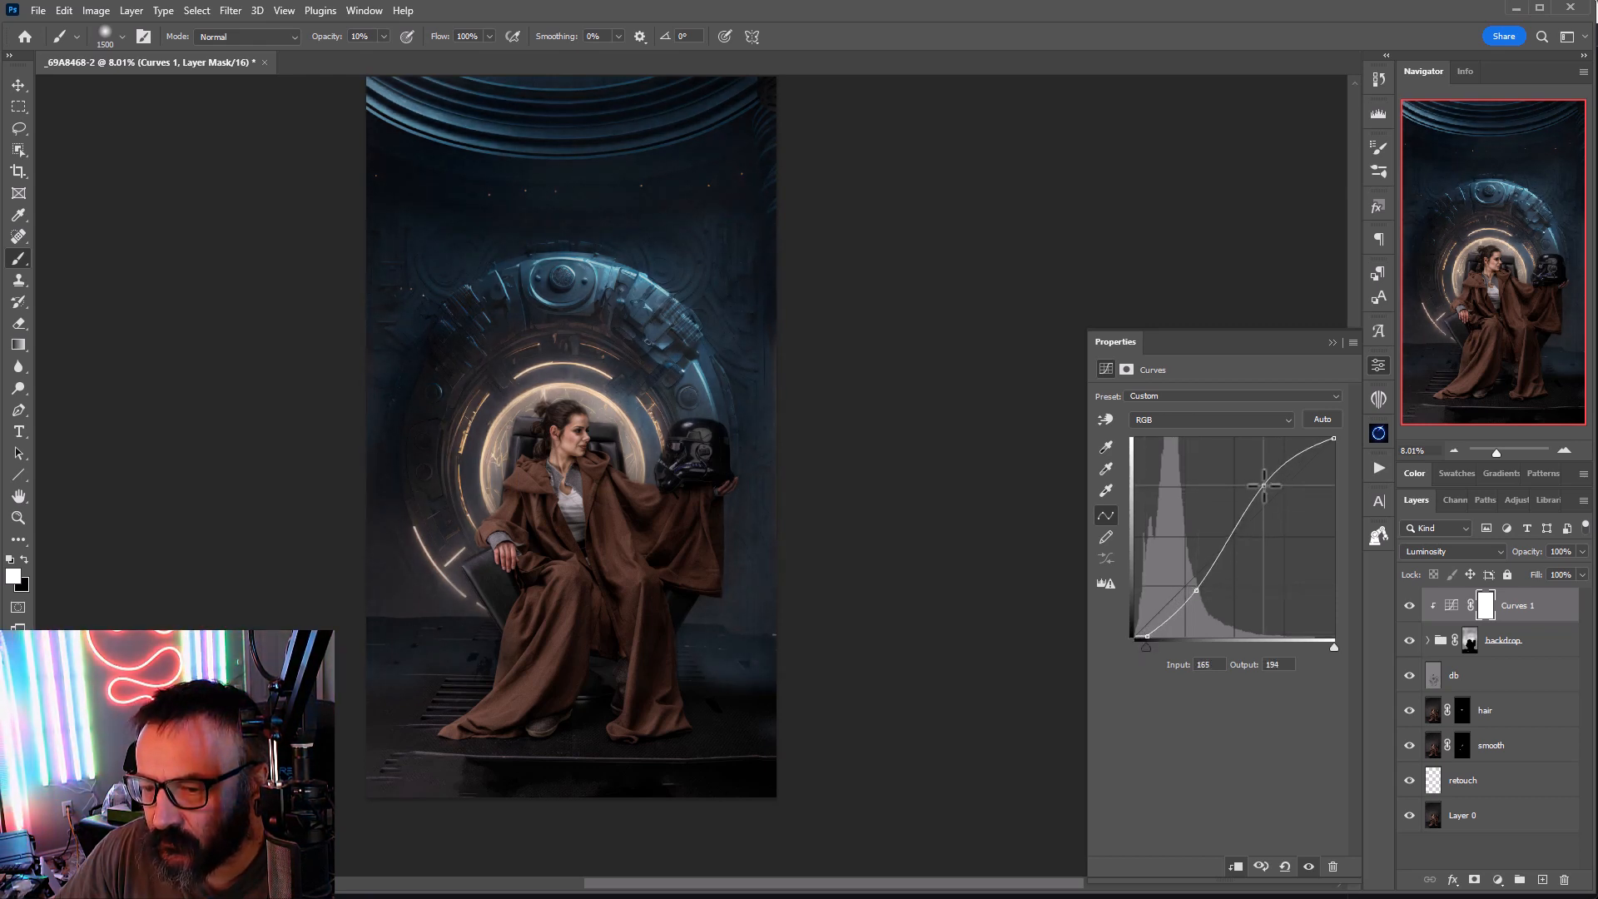
{"action": "left_click_drag", "start_coordinate": [1197, 586], "coordinate": [1193, 591]}
{"action": "left_click_drag", "start_coordinate": [1270, 491], "coordinate": [1267, 480]}
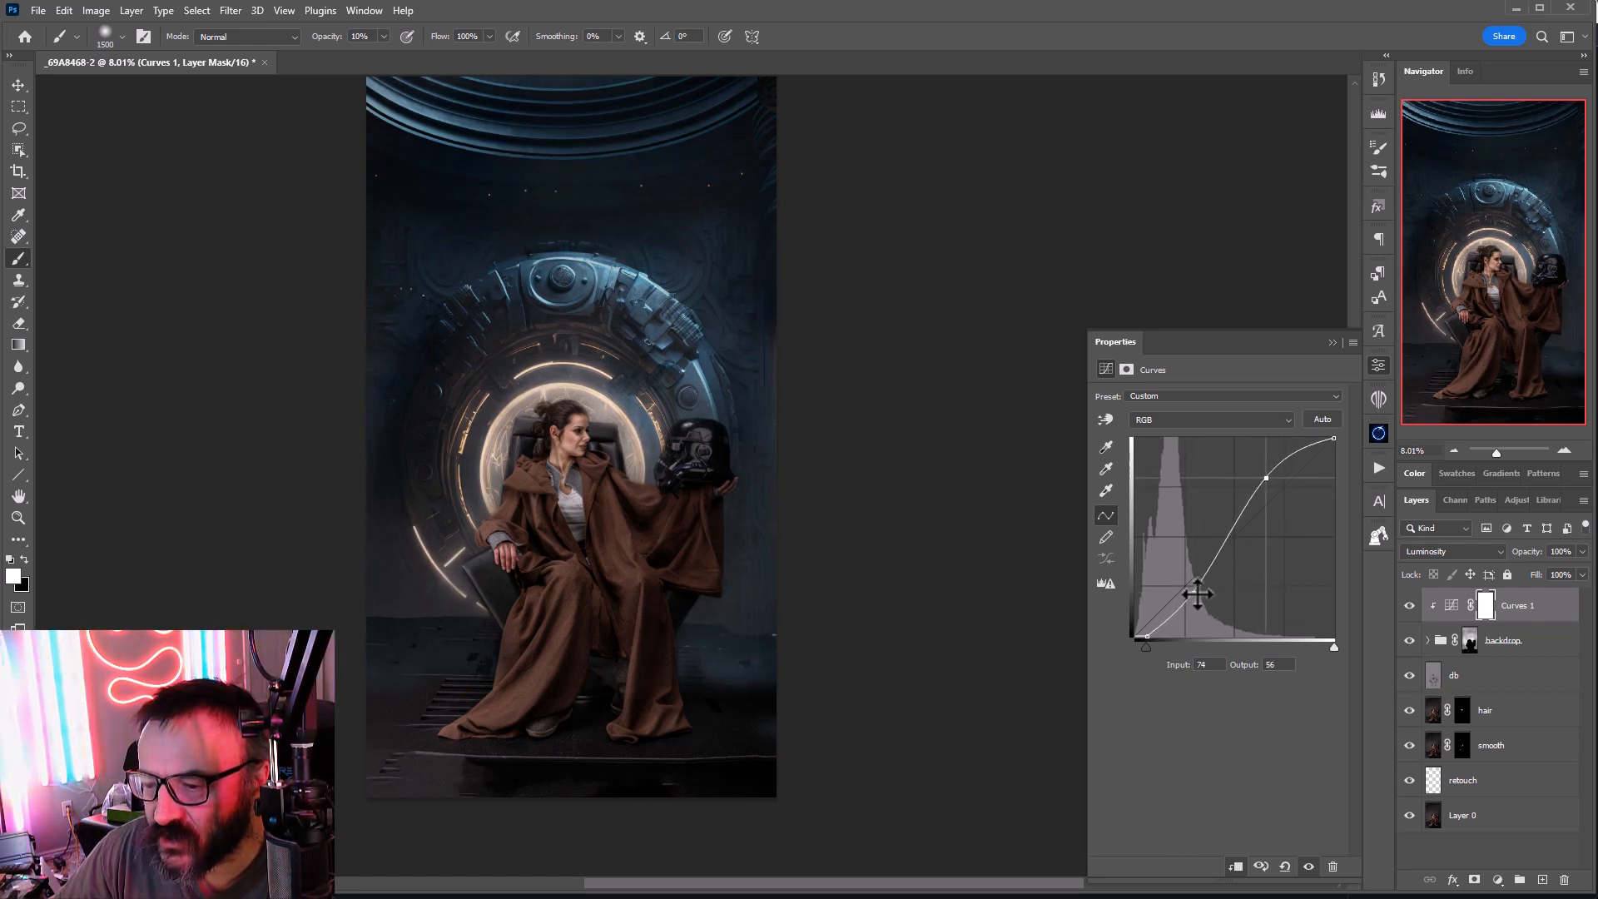
{"action": "left_click_drag", "start_coordinate": [1197, 593], "coordinate": [1201, 582]}
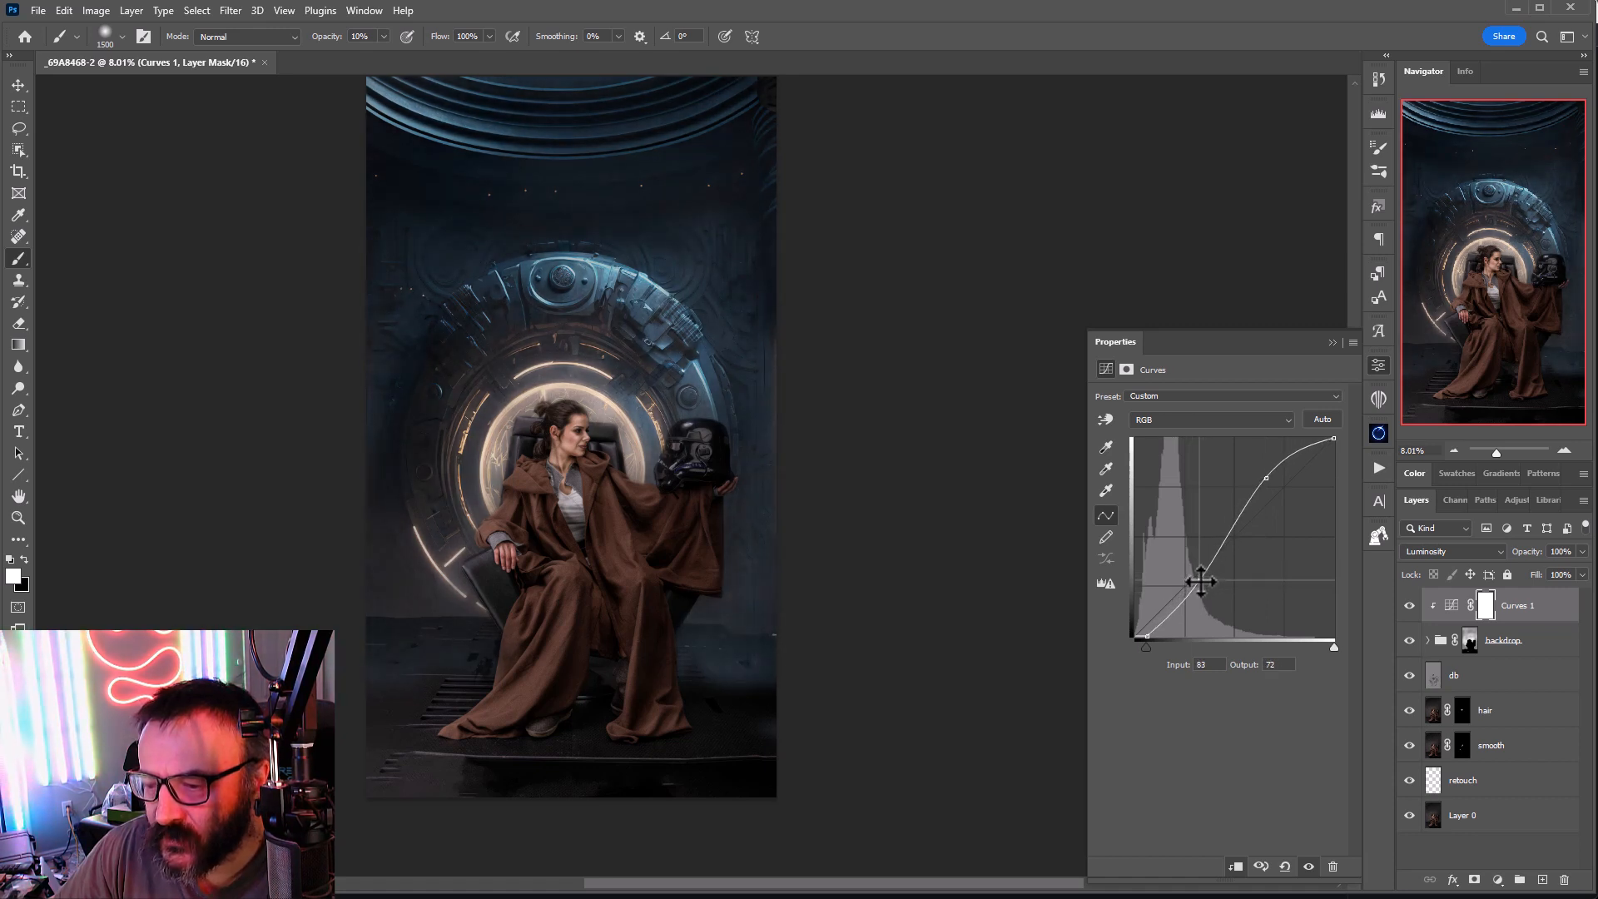
{"action": "left_click_drag", "start_coordinate": [1146, 635], "coordinate": [1149, 638]}
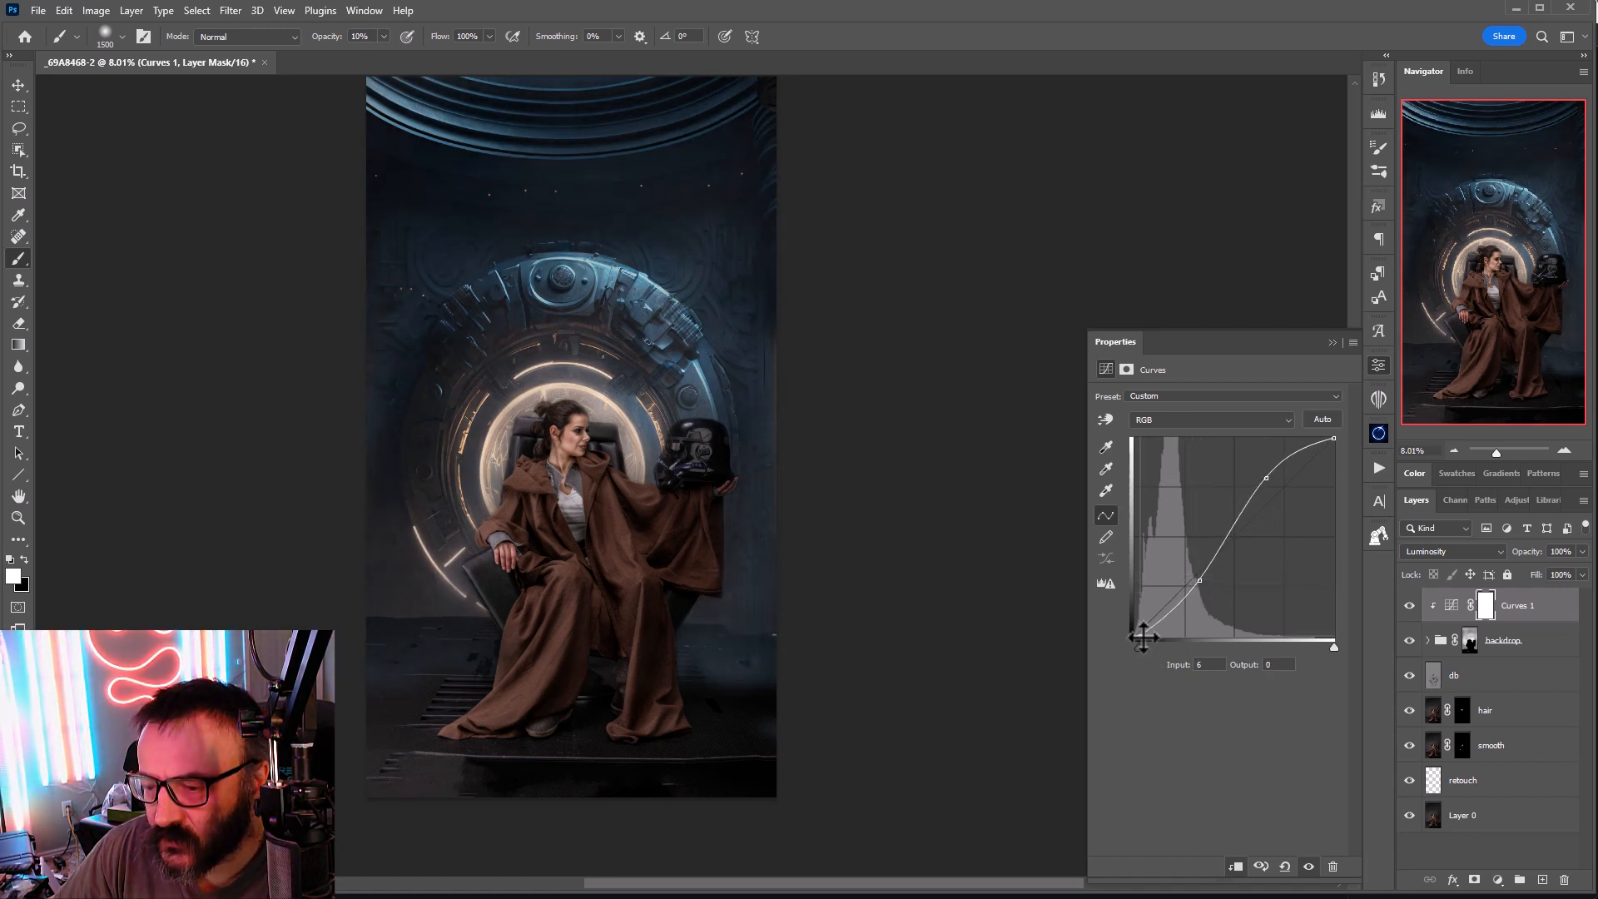
{"action": "left_click_drag", "start_coordinate": [1199, 580], "coordinate": [1189, 593]}
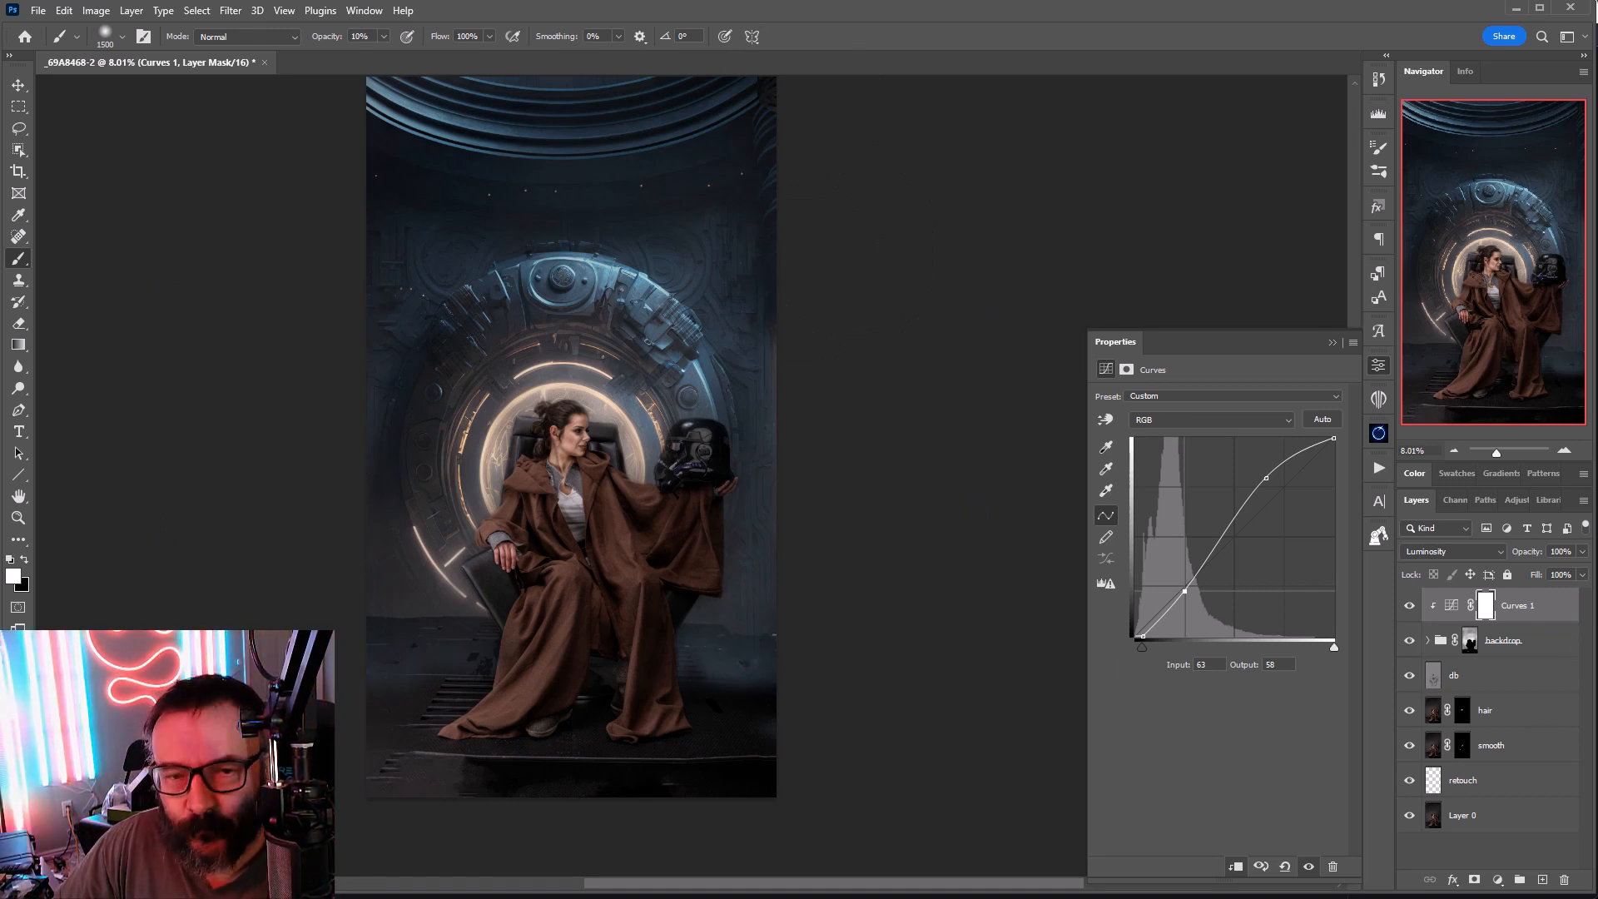
Step: Inspect the backdrop beside the robe with the Curves adjustment off and on, then compare the whole composite with a lower layer hidden and shown
{"action": "left_click", "coordinate": [18, 85]}
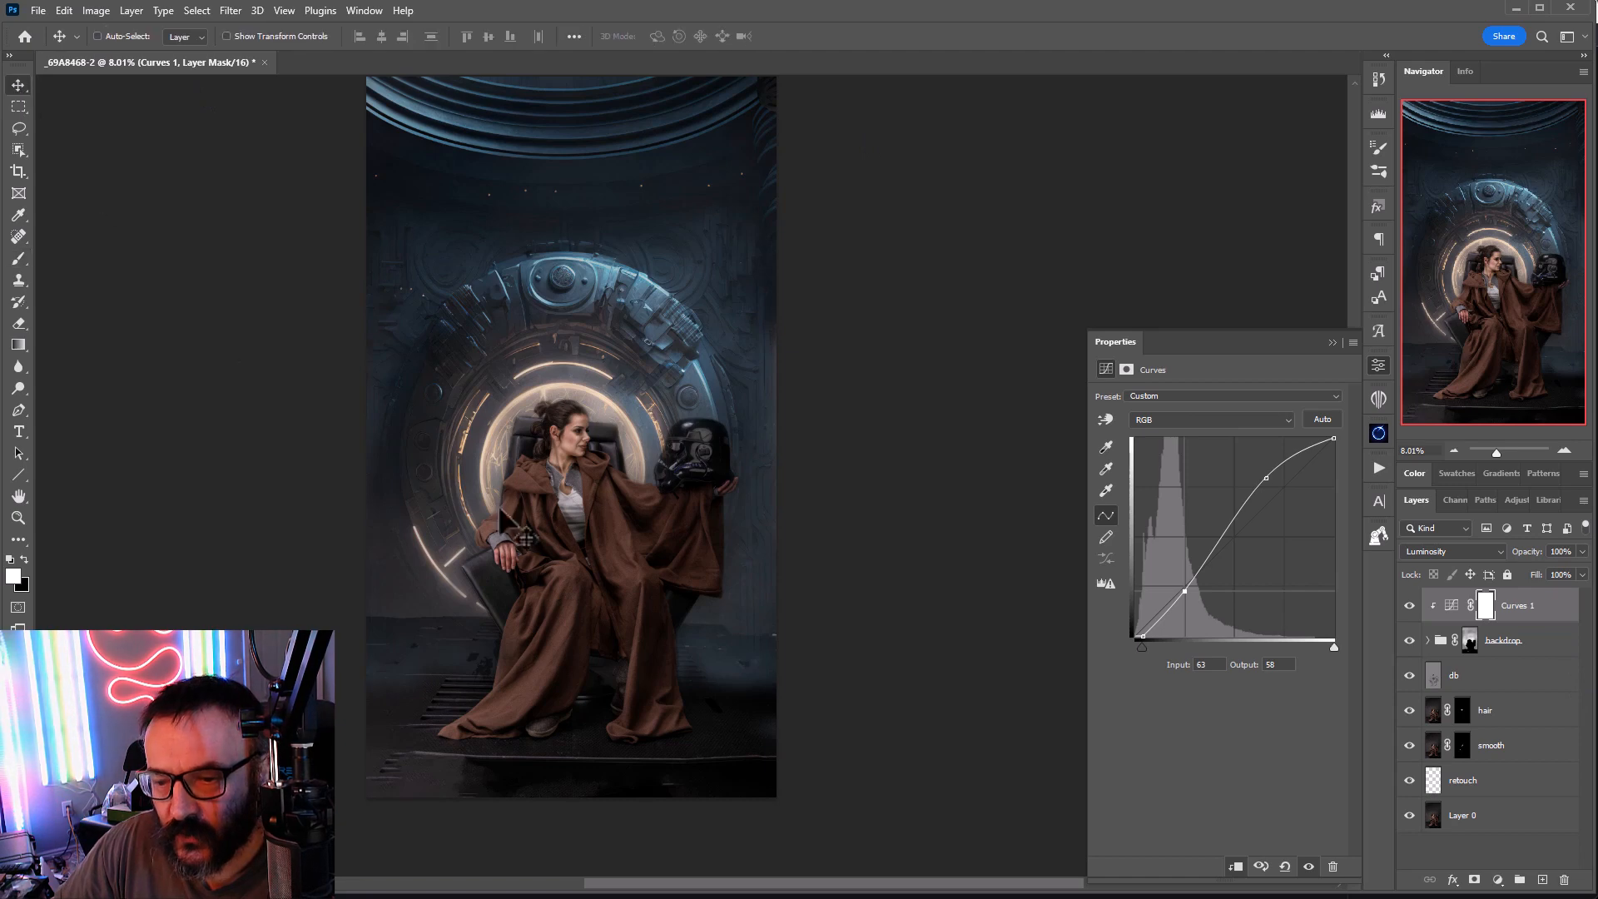
{"action": "scroll", "coordinate": [671, 652], "scroll_direction": "up", "scroll_amount": 5}
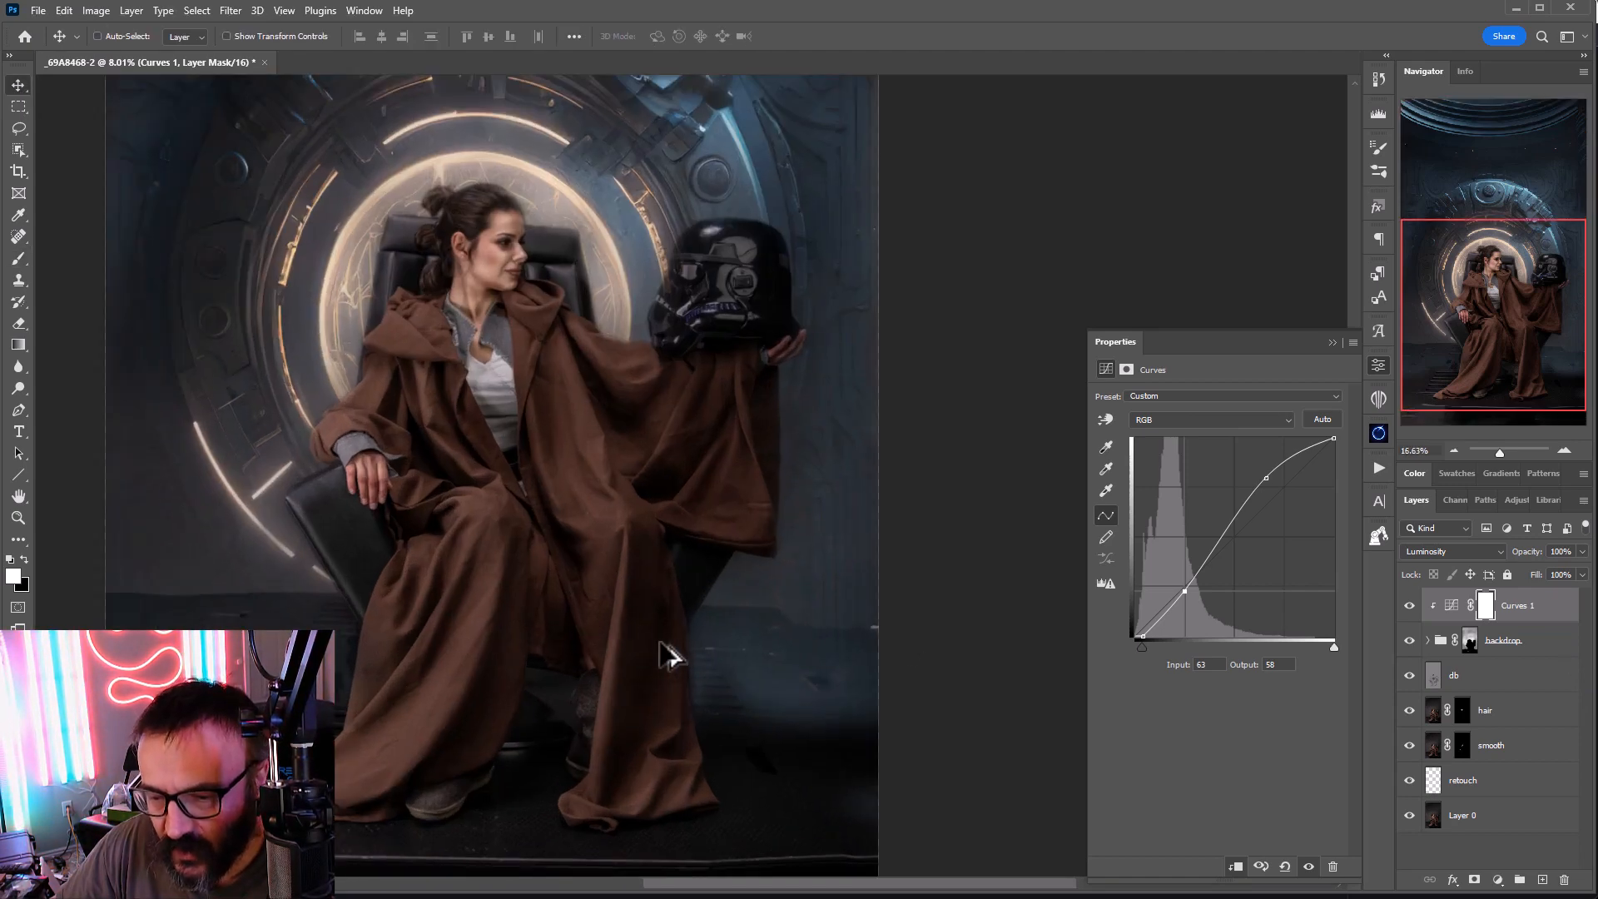
{"action": "left_click_drag", "start_coordinate": [963, 539], "coordinate": [704, 495]}
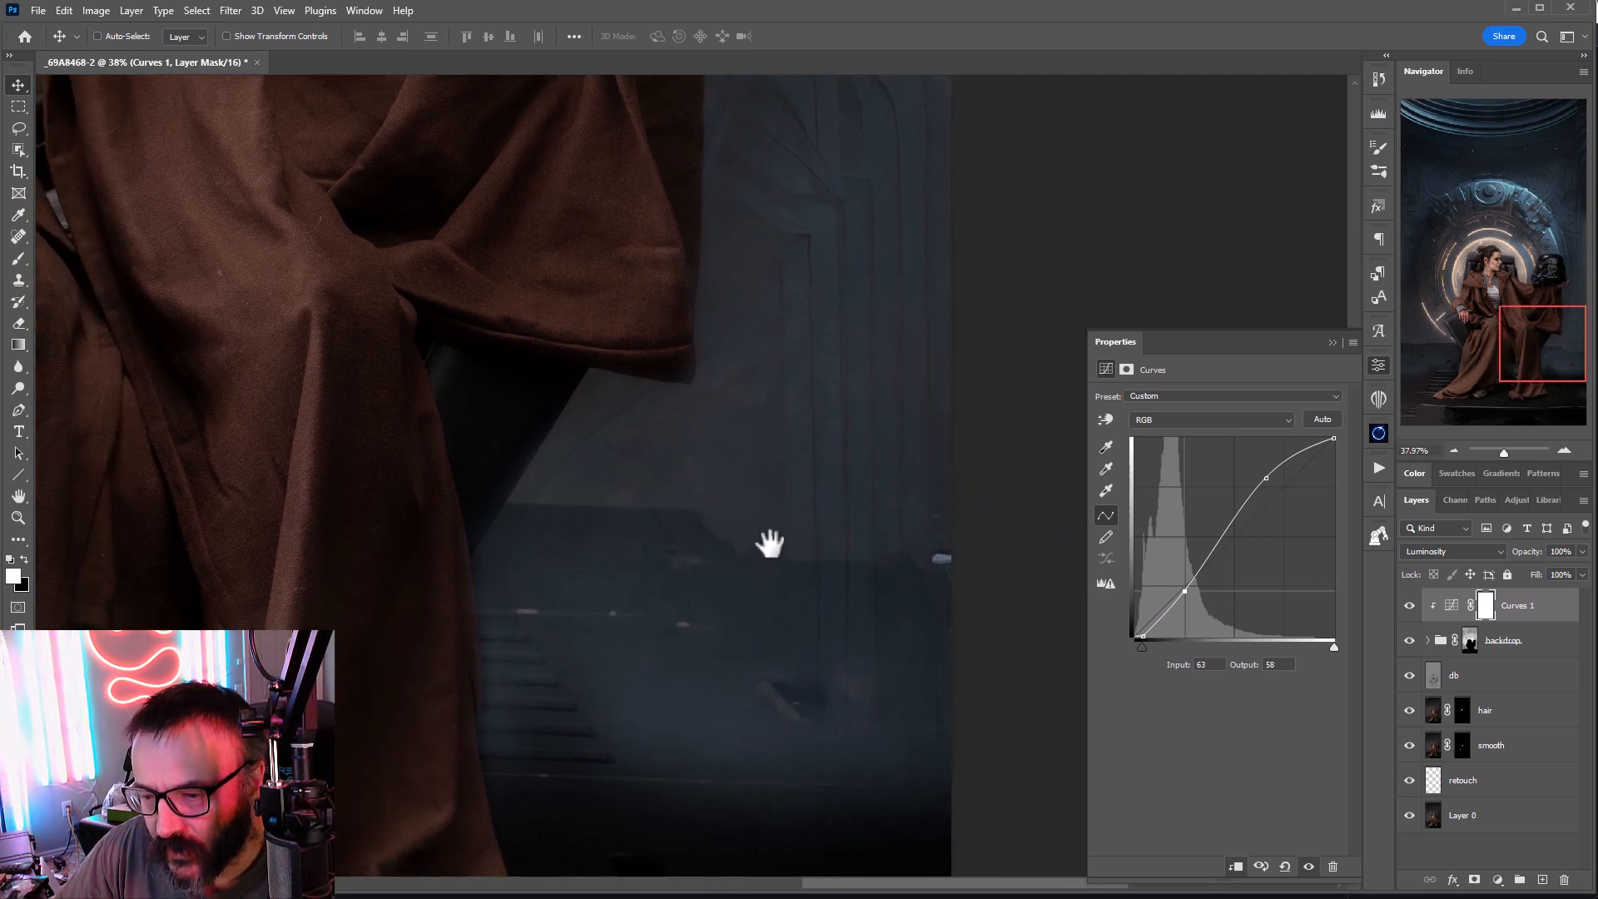
{"action": "left_click", "coordinate": [1409, 606]}
{"action": "left_click", "coordinate": [1409, 605]}
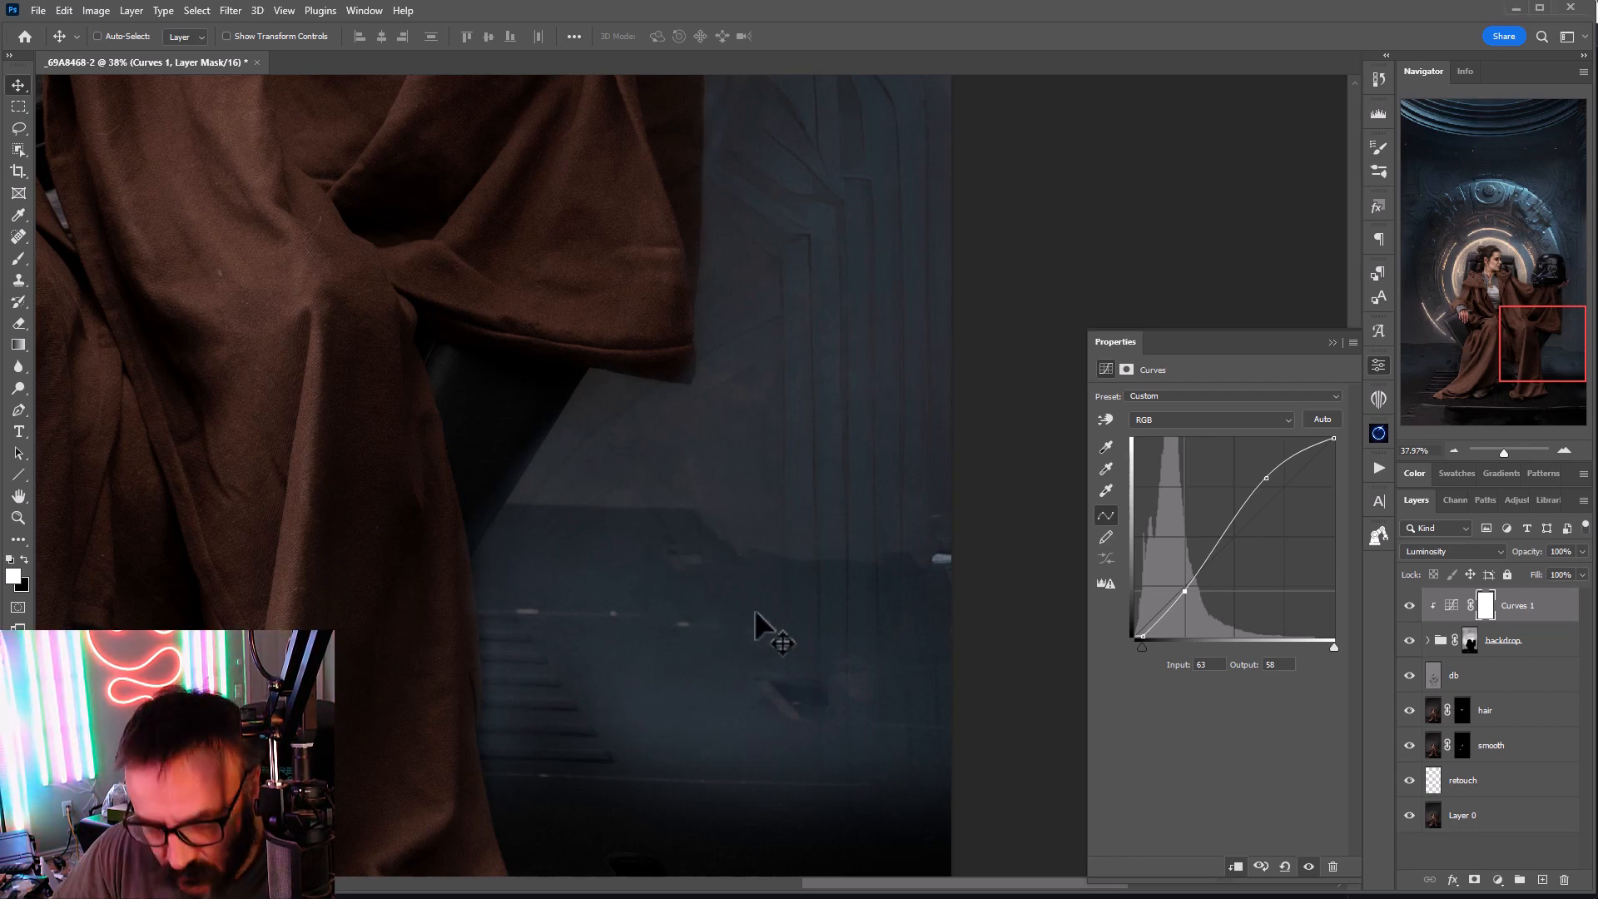
{"action": "scroll", "coordinate": [754, 607], "scroll_direction": "down", "scroll_amount": 6}
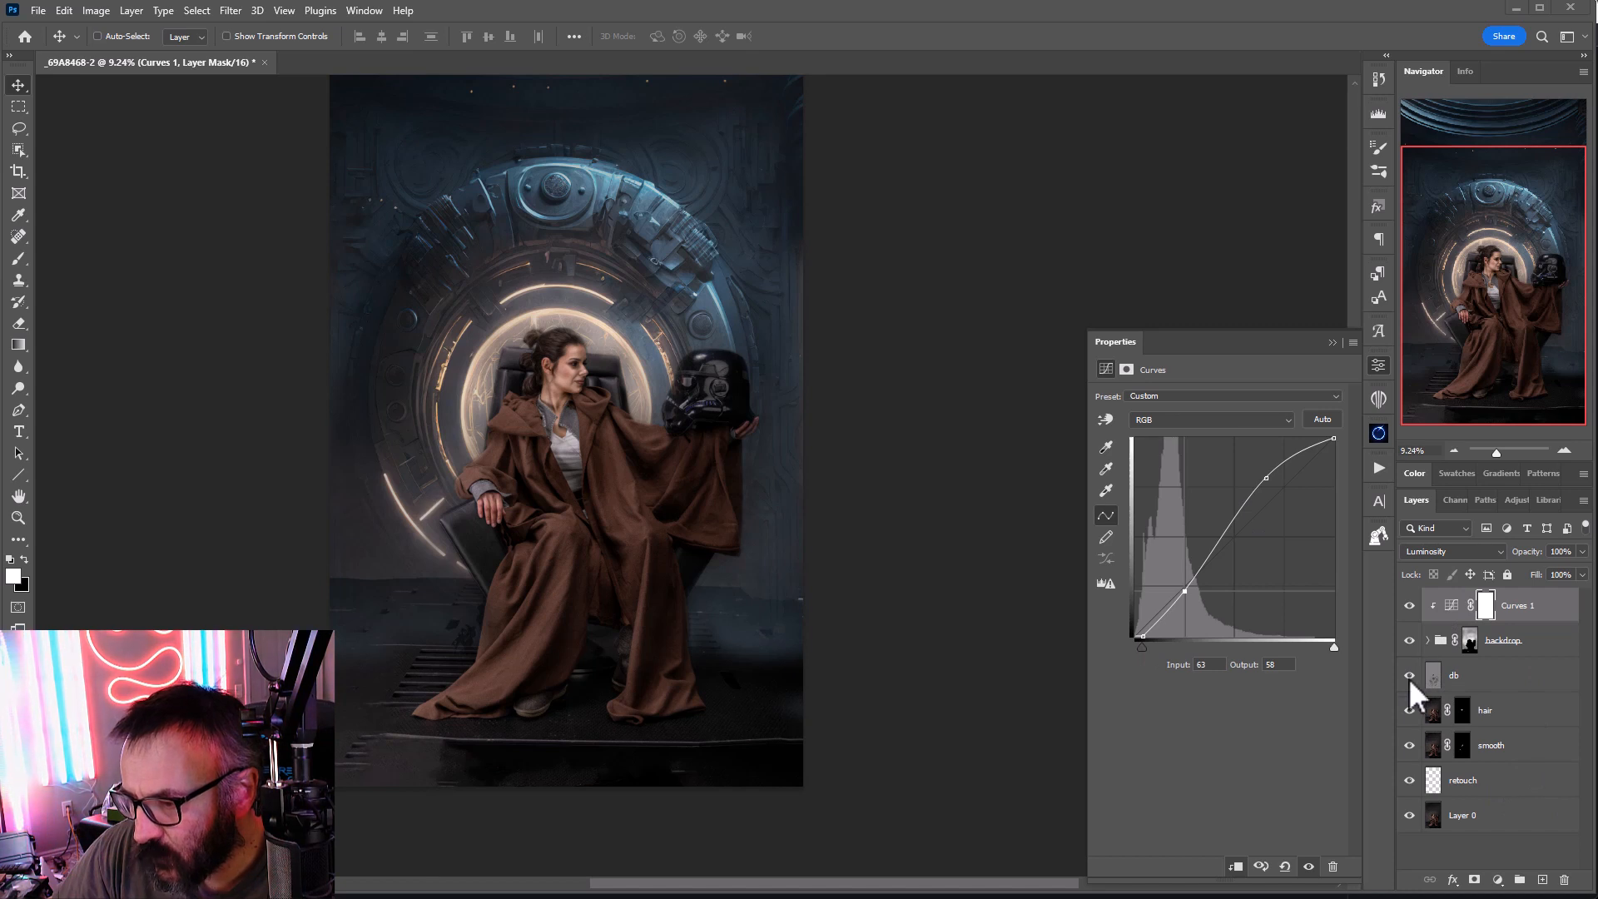
{"action": "left_click", "coordinate": [1409, 640]}
{"action": "left_click", "coordinate": [1409, 640]}
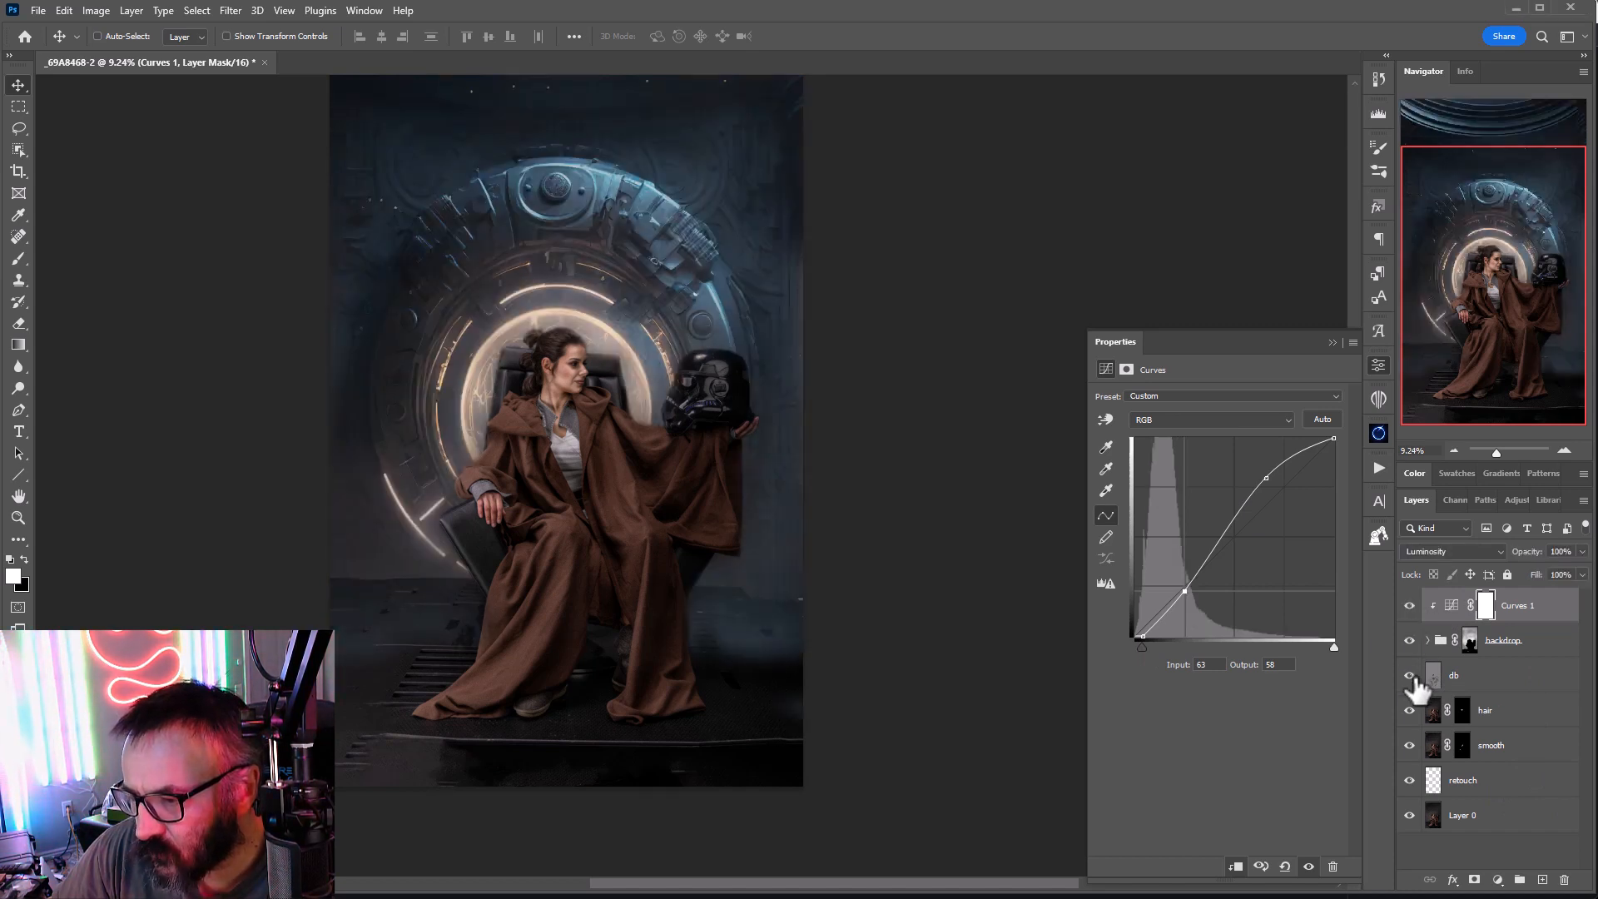
Step: Hide the backdrop group and the db layer, and add a new layer named extender above the hair layer
{"action": "left_click", "coordinate": [1409, 675]}
{"action": "left_click", "coordinate": [1409, 640]}
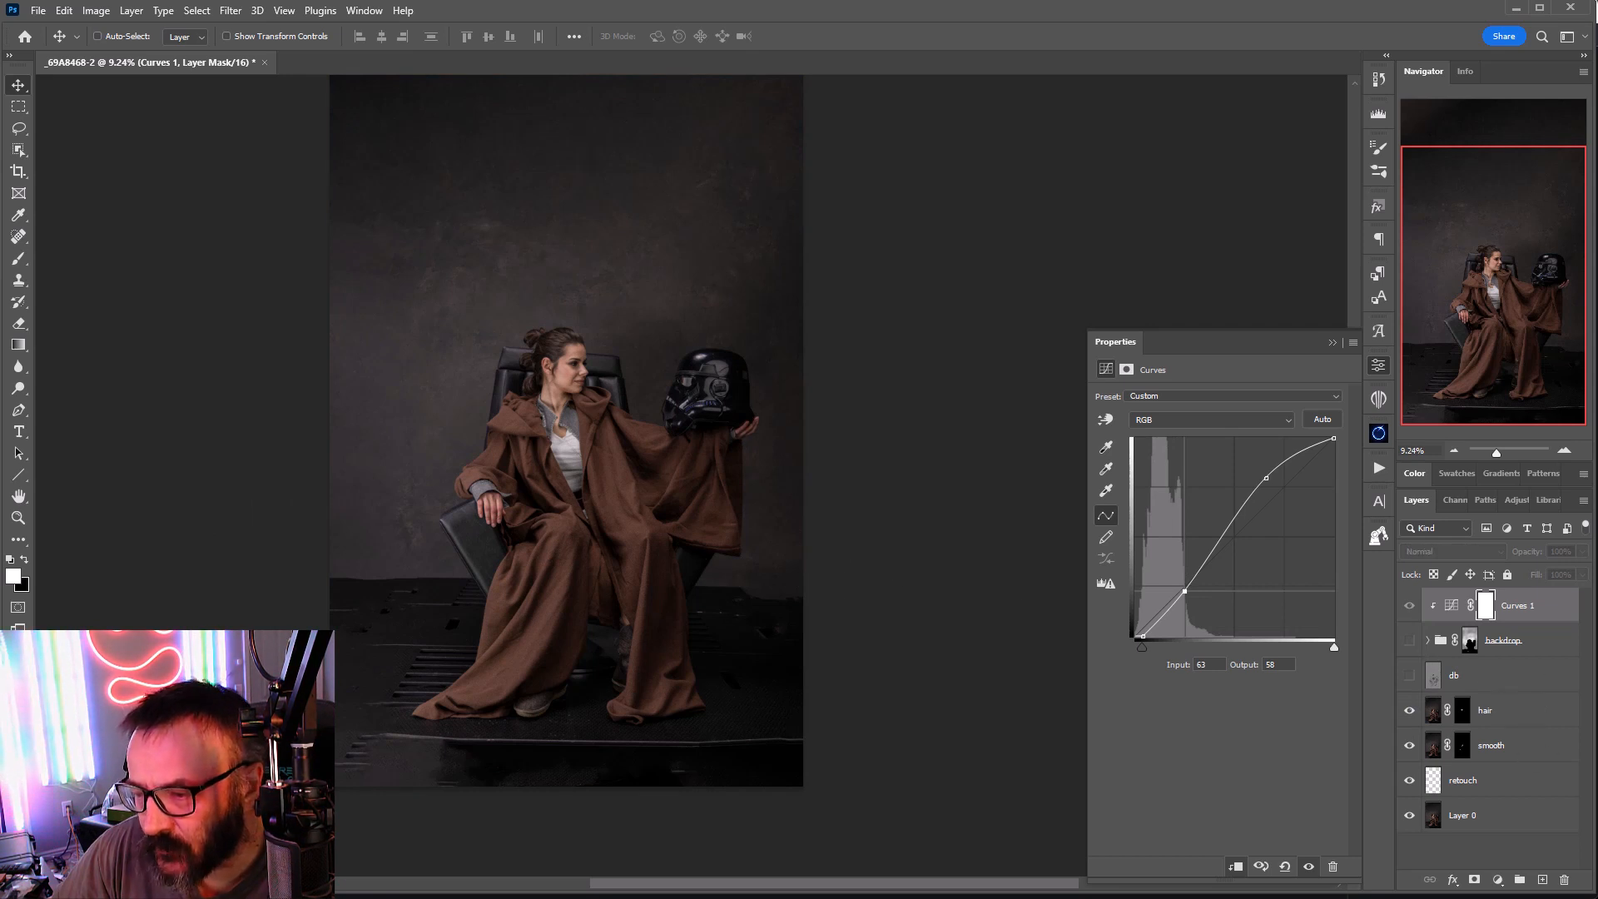
{"action": "left_click", "coordinate": [1565, 710]}
{"action": "left_click", "coordinate": [1542, 880]}
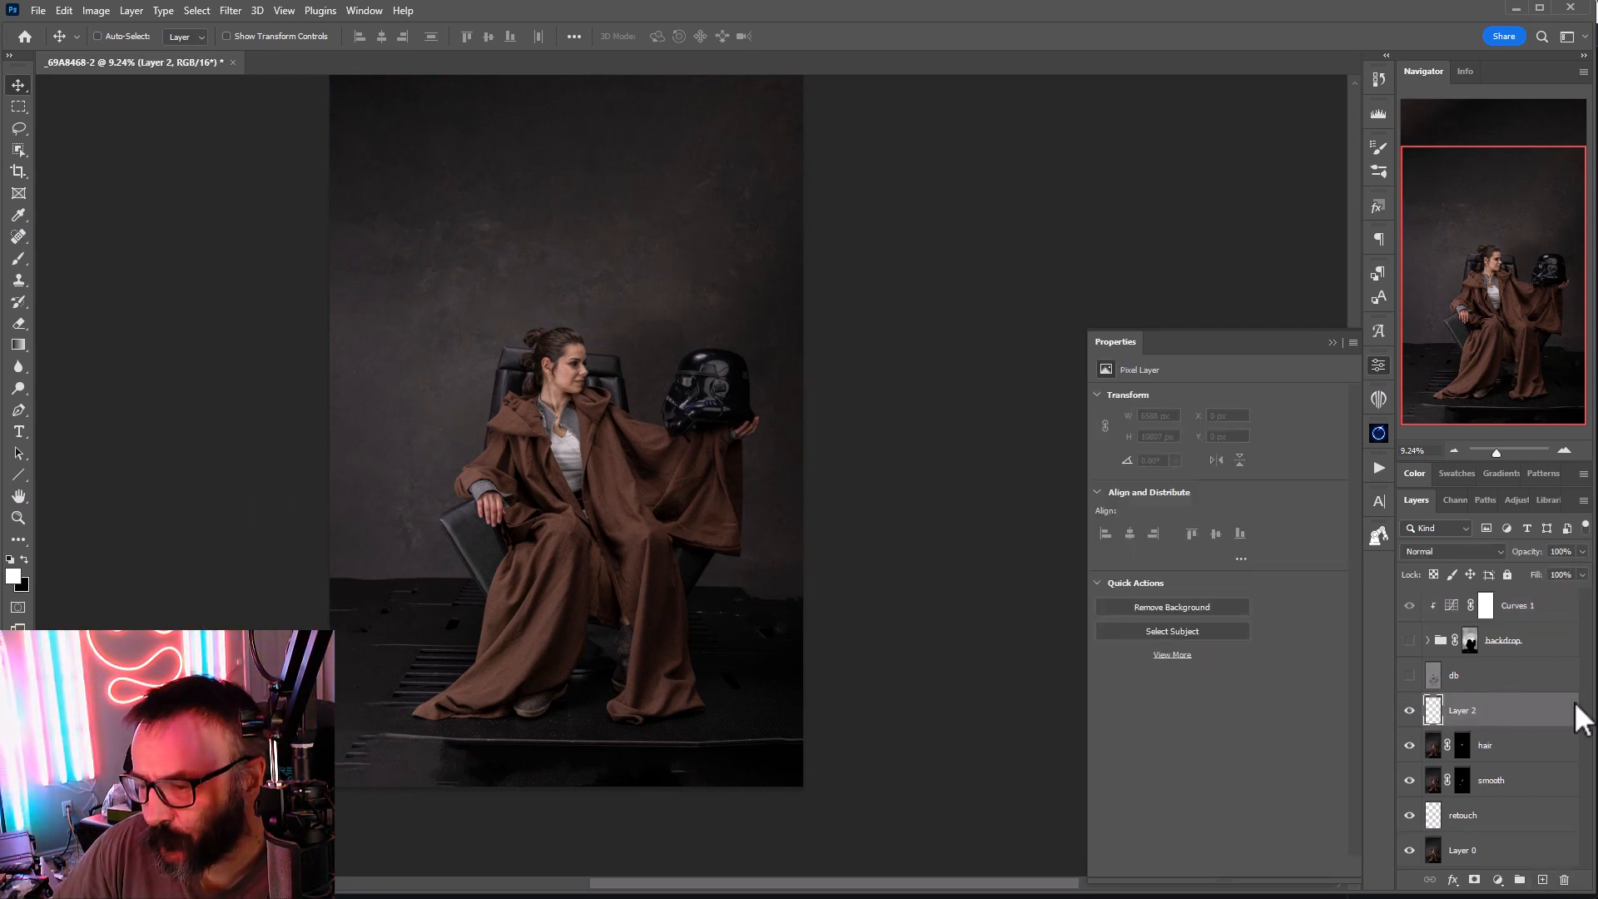
{"action": "double_click", "coordinate": [1475, 710]}
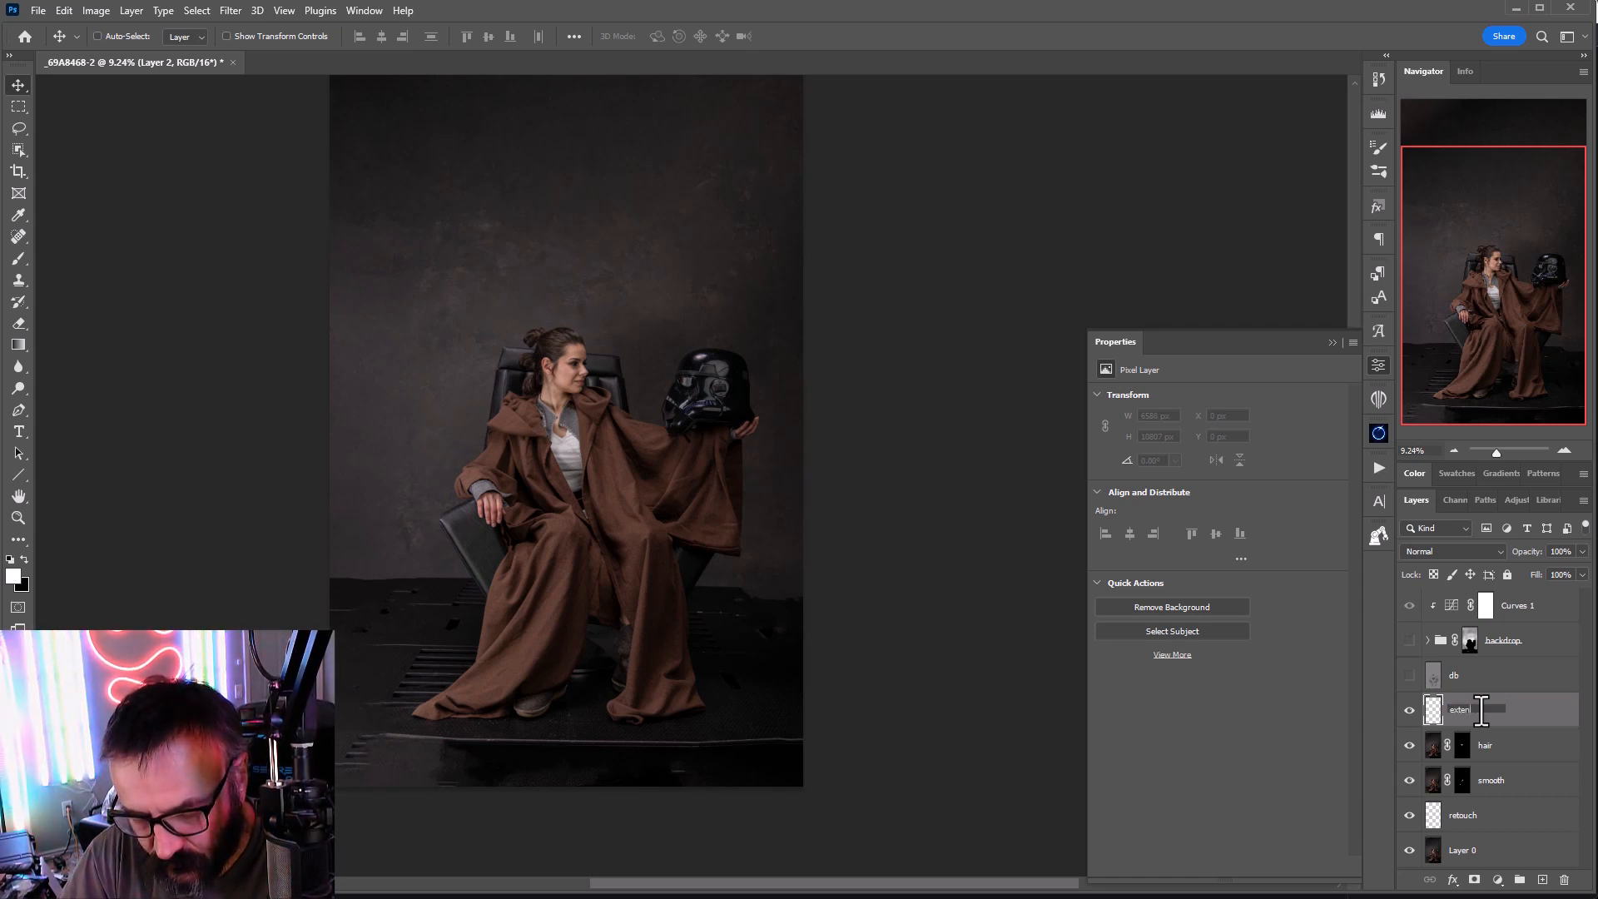
{"action": "type", "text": "extender"}
{"action": "key", "text": "Return"}
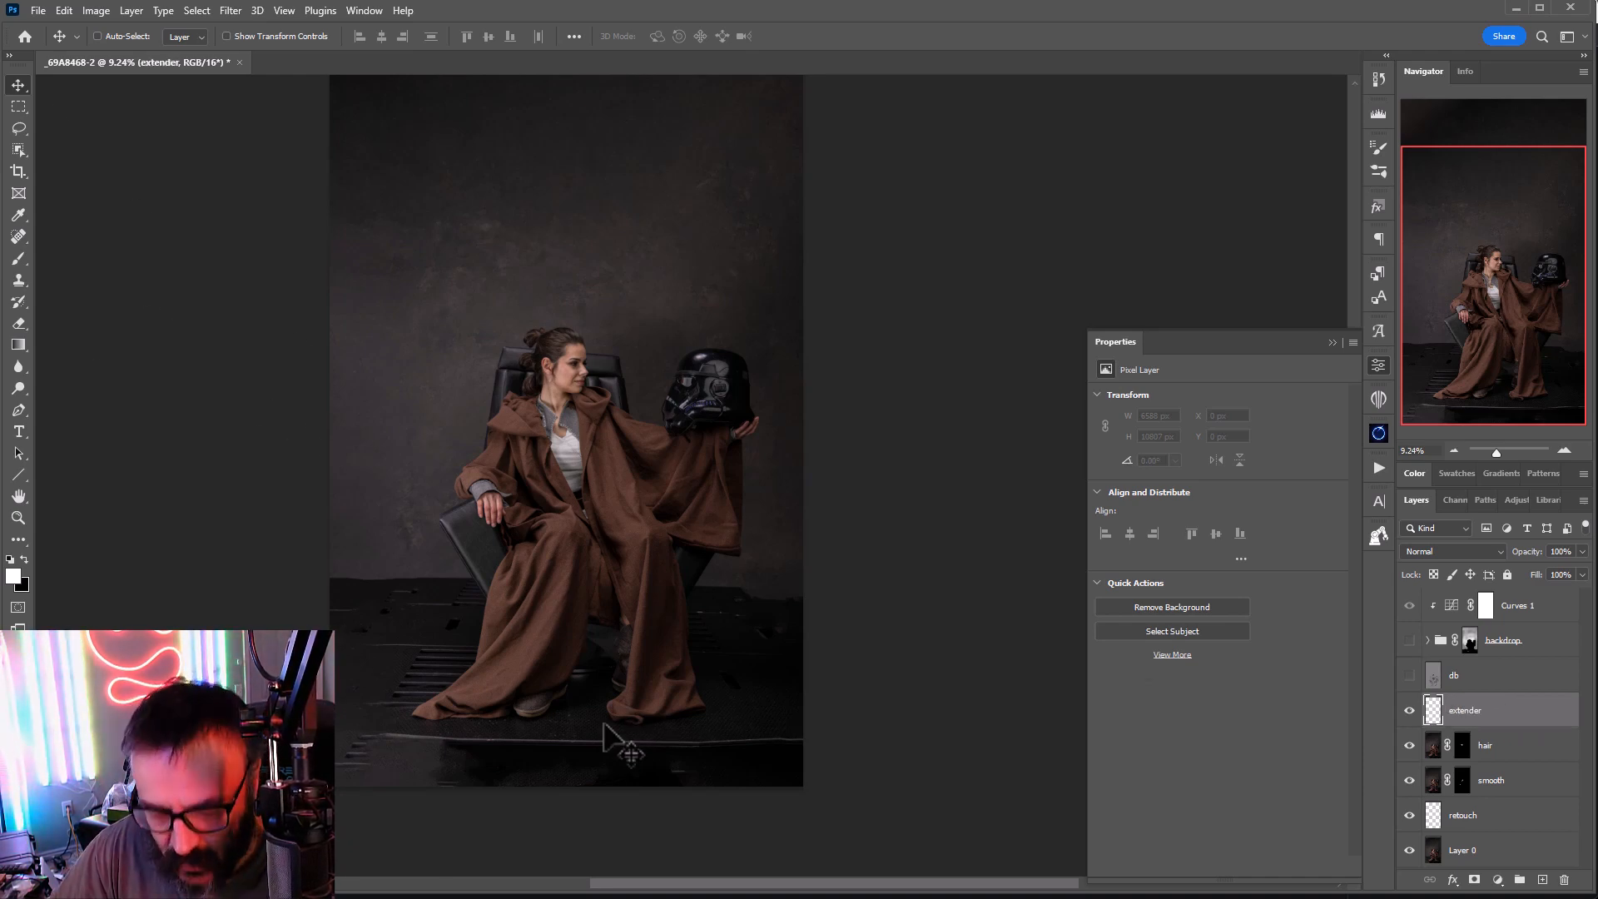
Step: Draw a closed Pen path around the floor's back edge left of the chair, following the chair side and robe
{"action": "scroll", "coordinate": [585, 751], "scroll_direction": "up", "scroll_amount": 5}
{"action": "left_click_drag", "start_coordinate": [365, 575], "coordinate": [745, 622]}
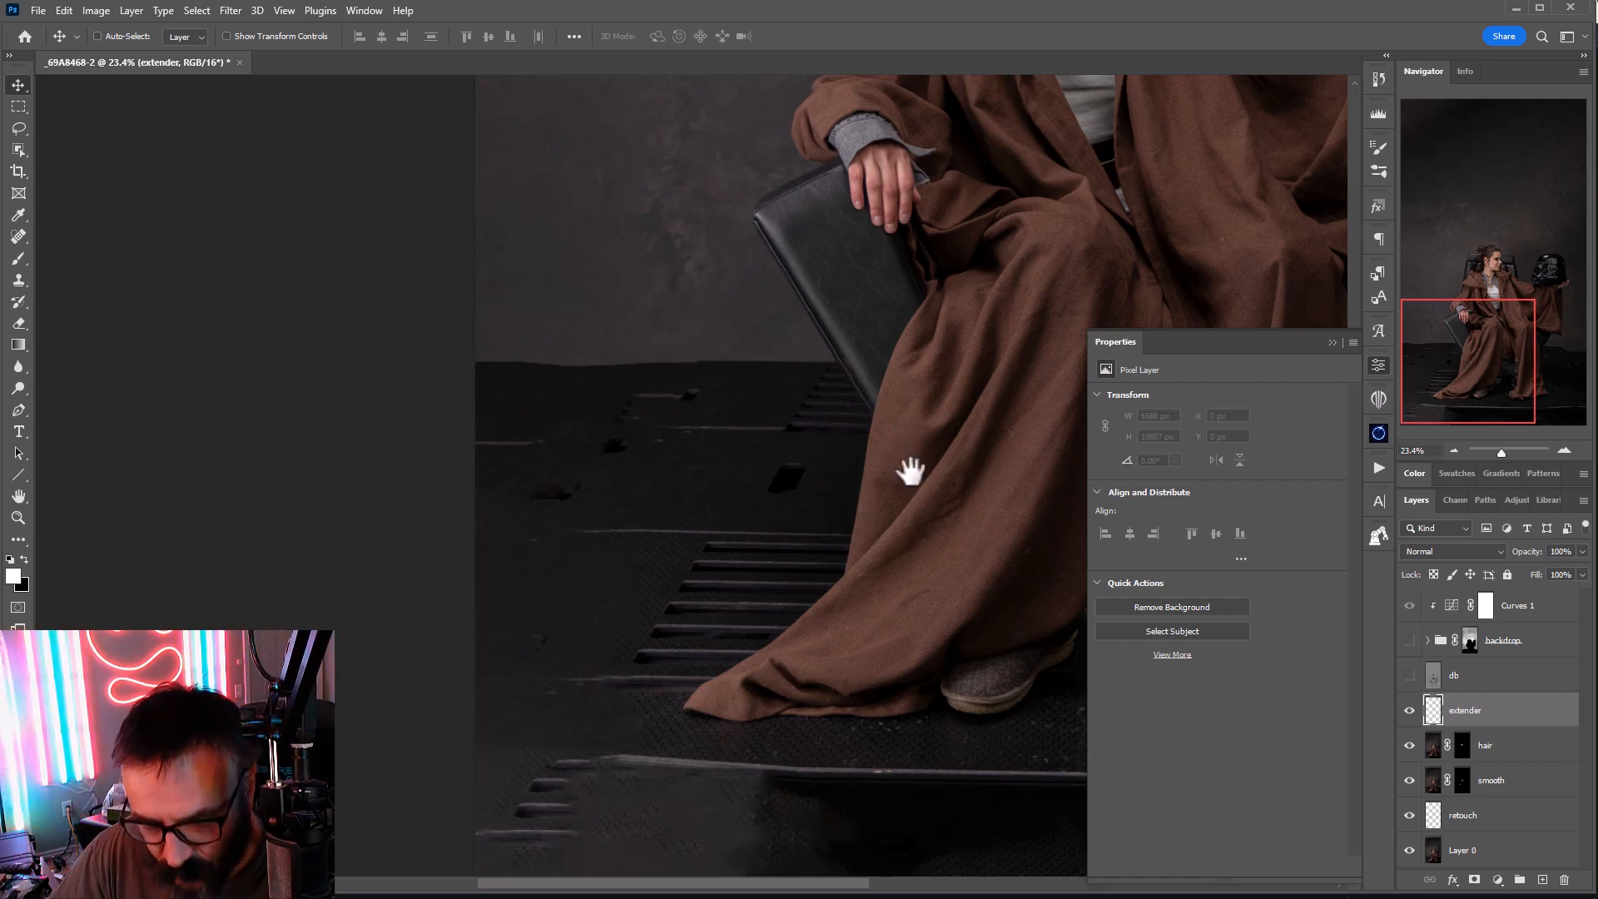
{"action": "left_click_drag", "start_coordinate": [904, 471], "coordinate": [591, 511]}
{"action": "left_click", "coordinate": [1372, 367]}
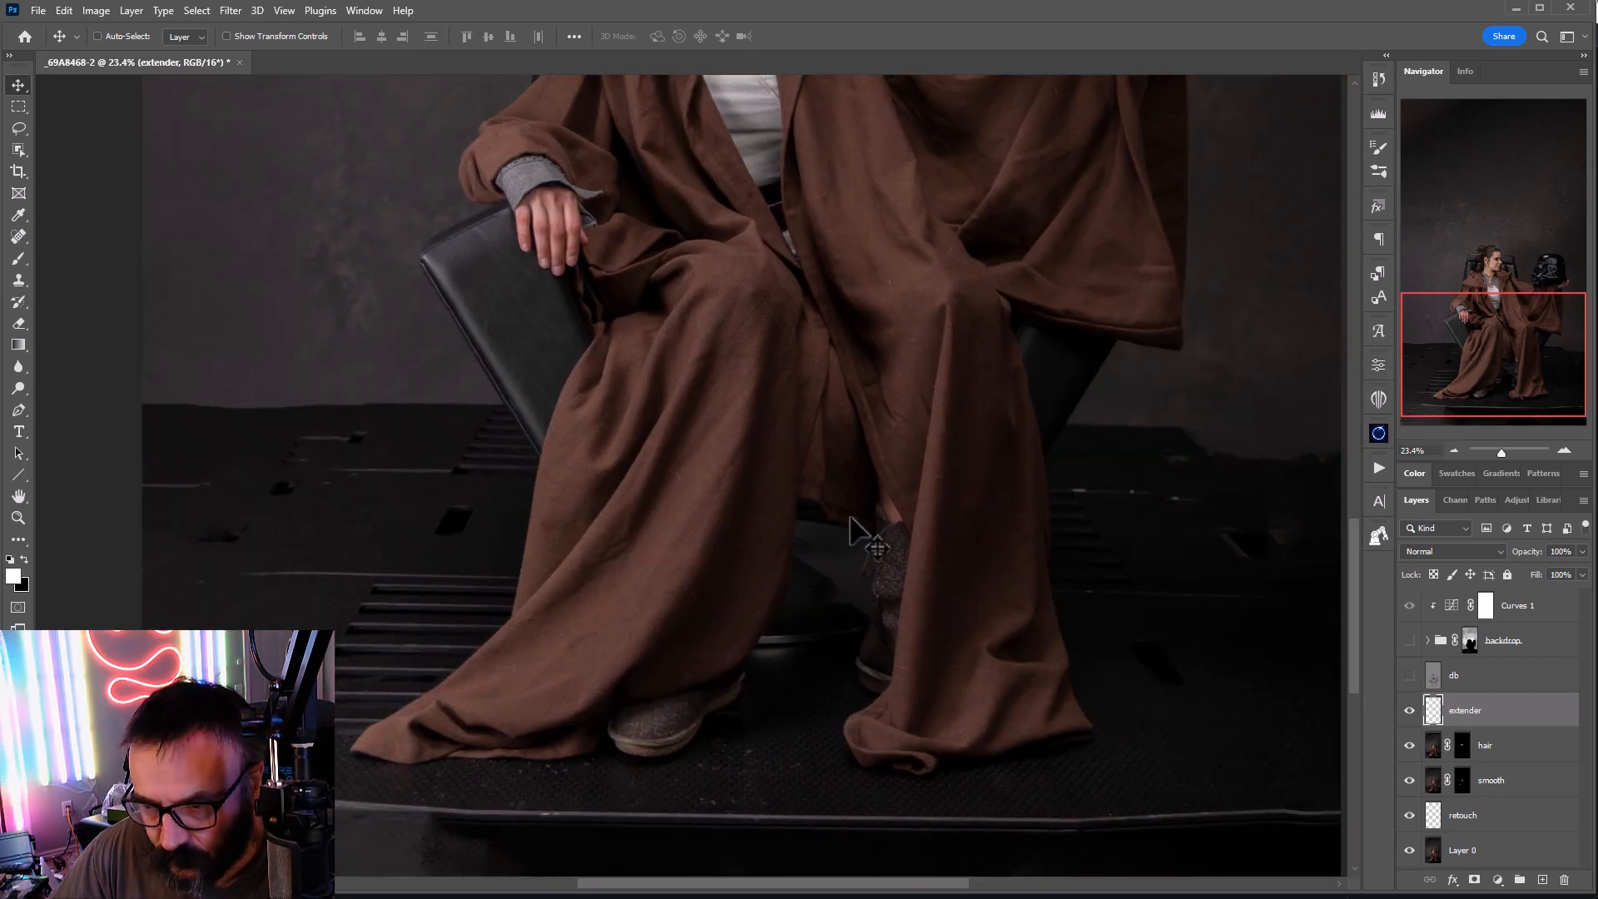
{"action": "left_click_drag", "start_coordinate": [391, 528], "coordinate": [450, 531]}
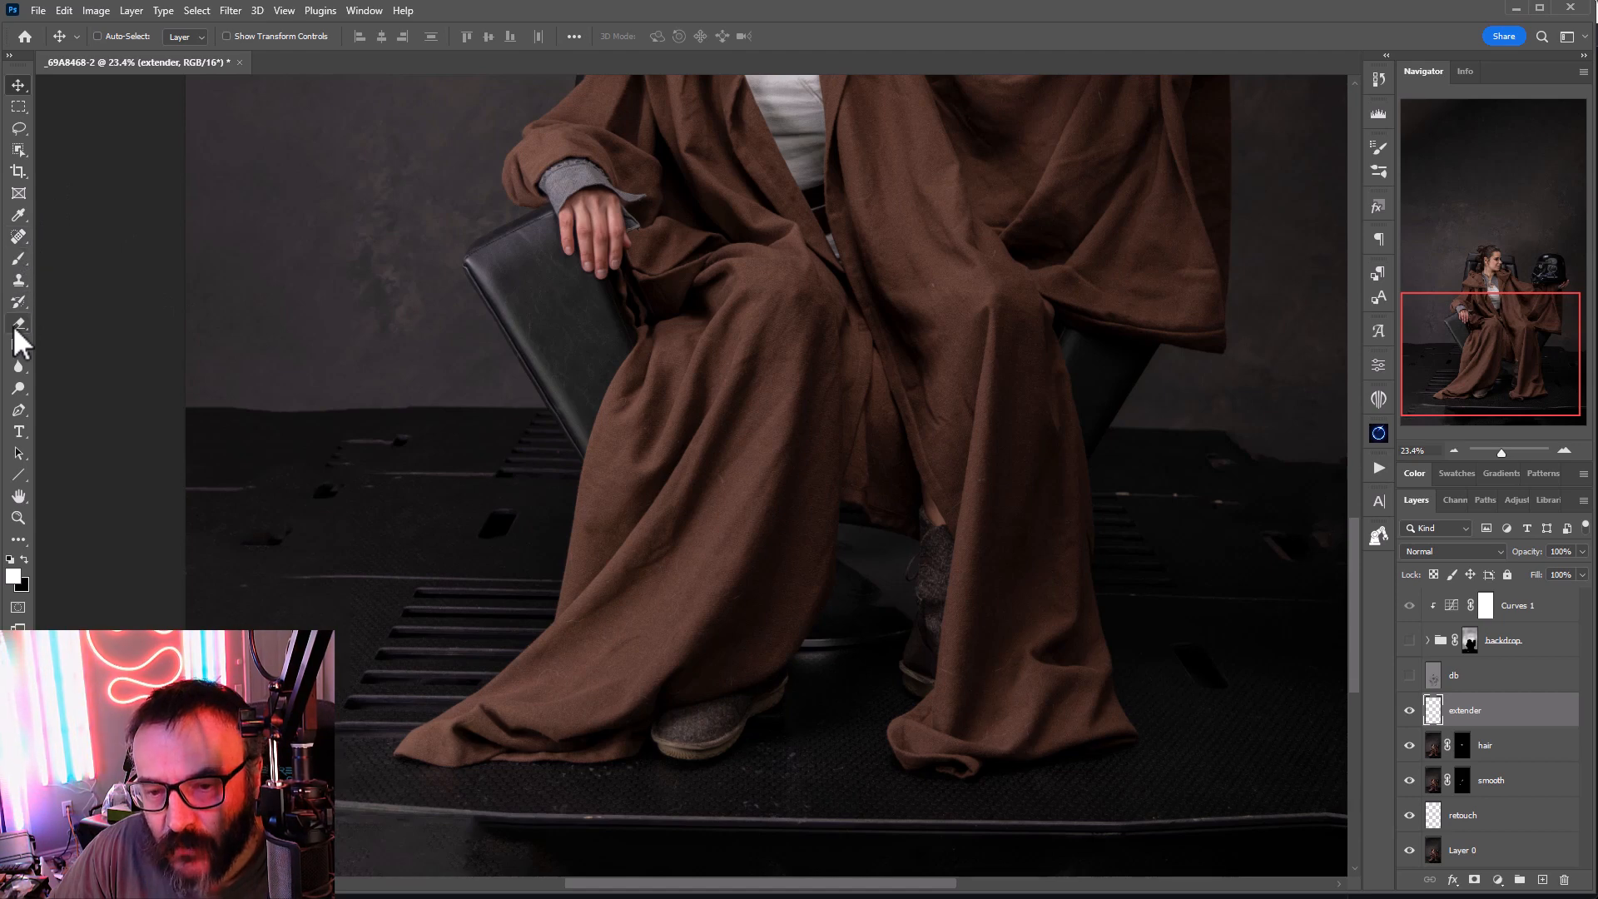
{"action": "left_click", "coordinate": [19, 410]}
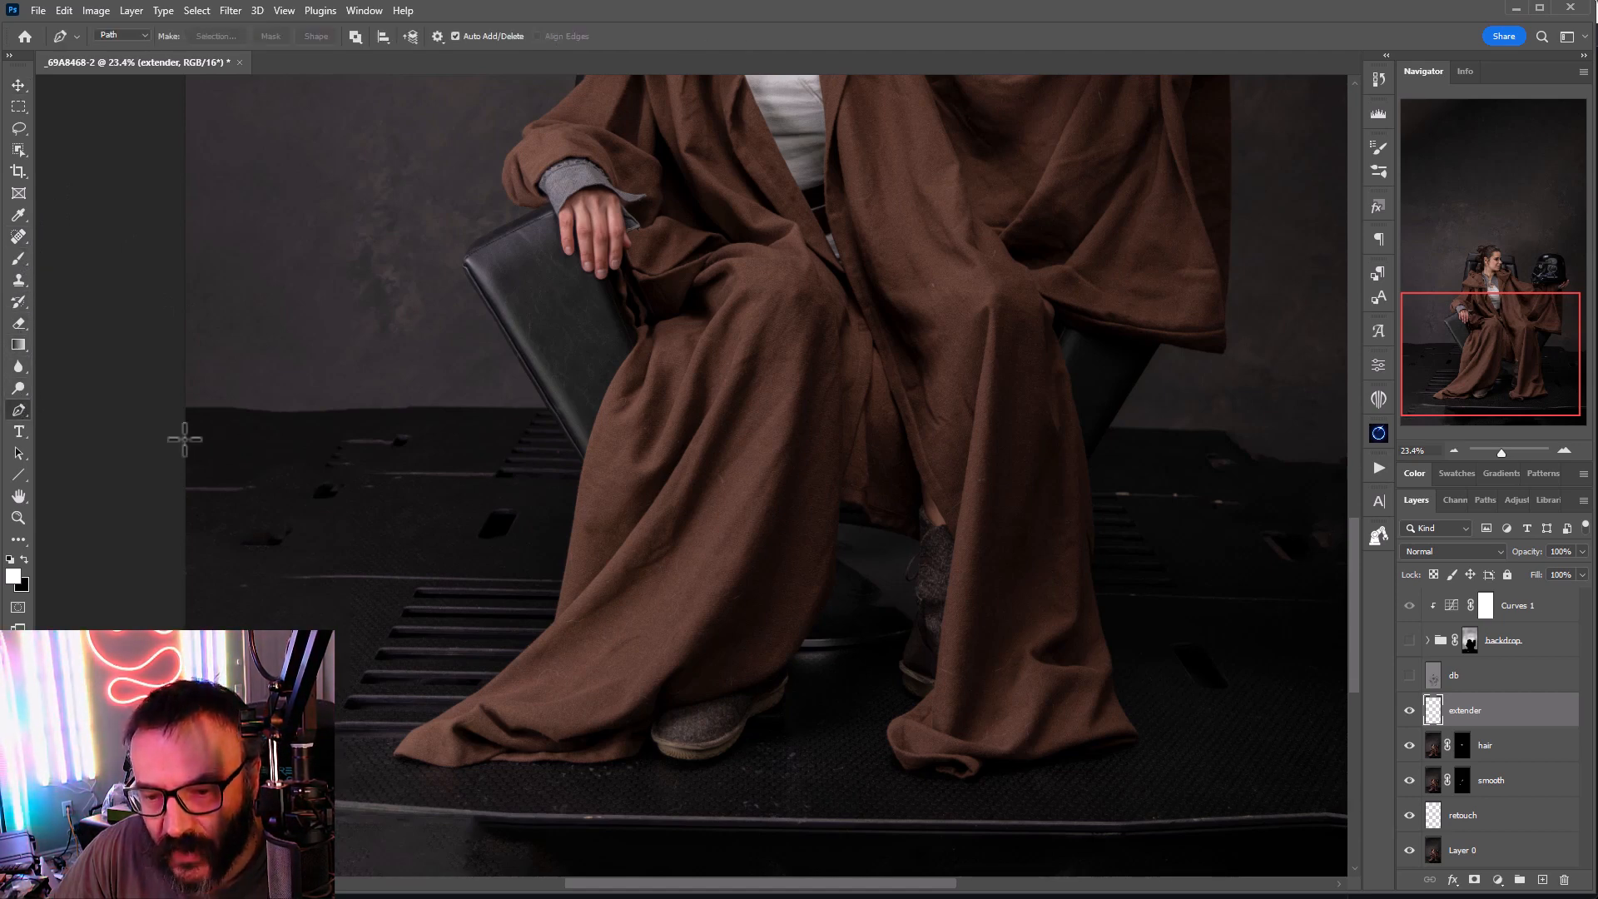
{"action": "left_click", "coordinate": [154, 365]}
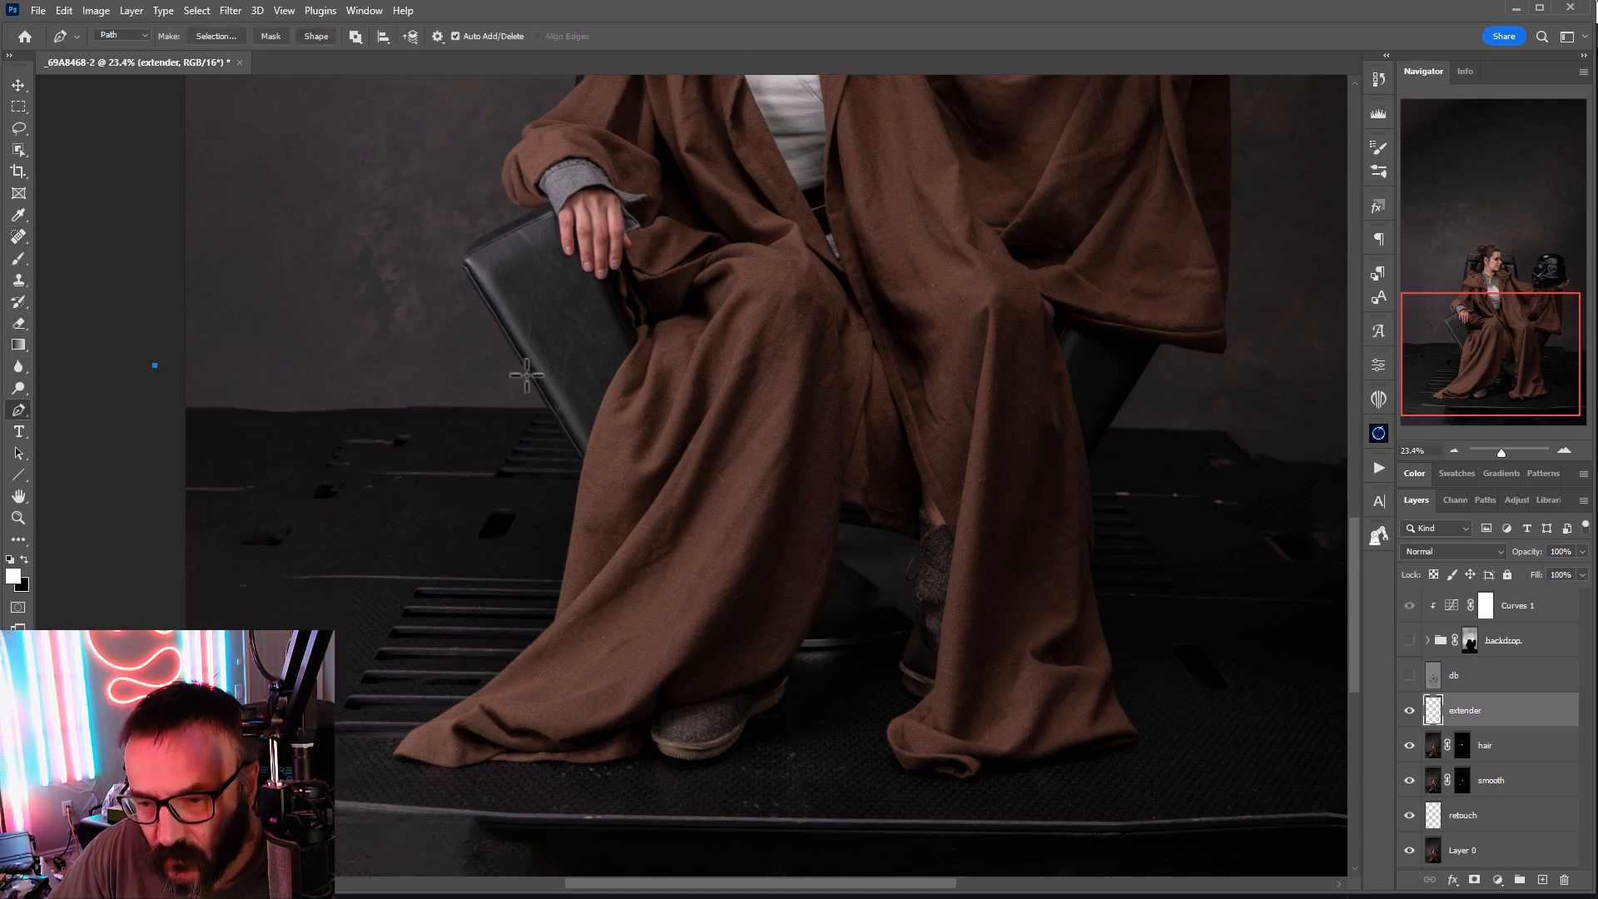
{"action": "scroll", "coordinate": [542, 395], "scroll_direction": "up", "scroll_amount": 5}
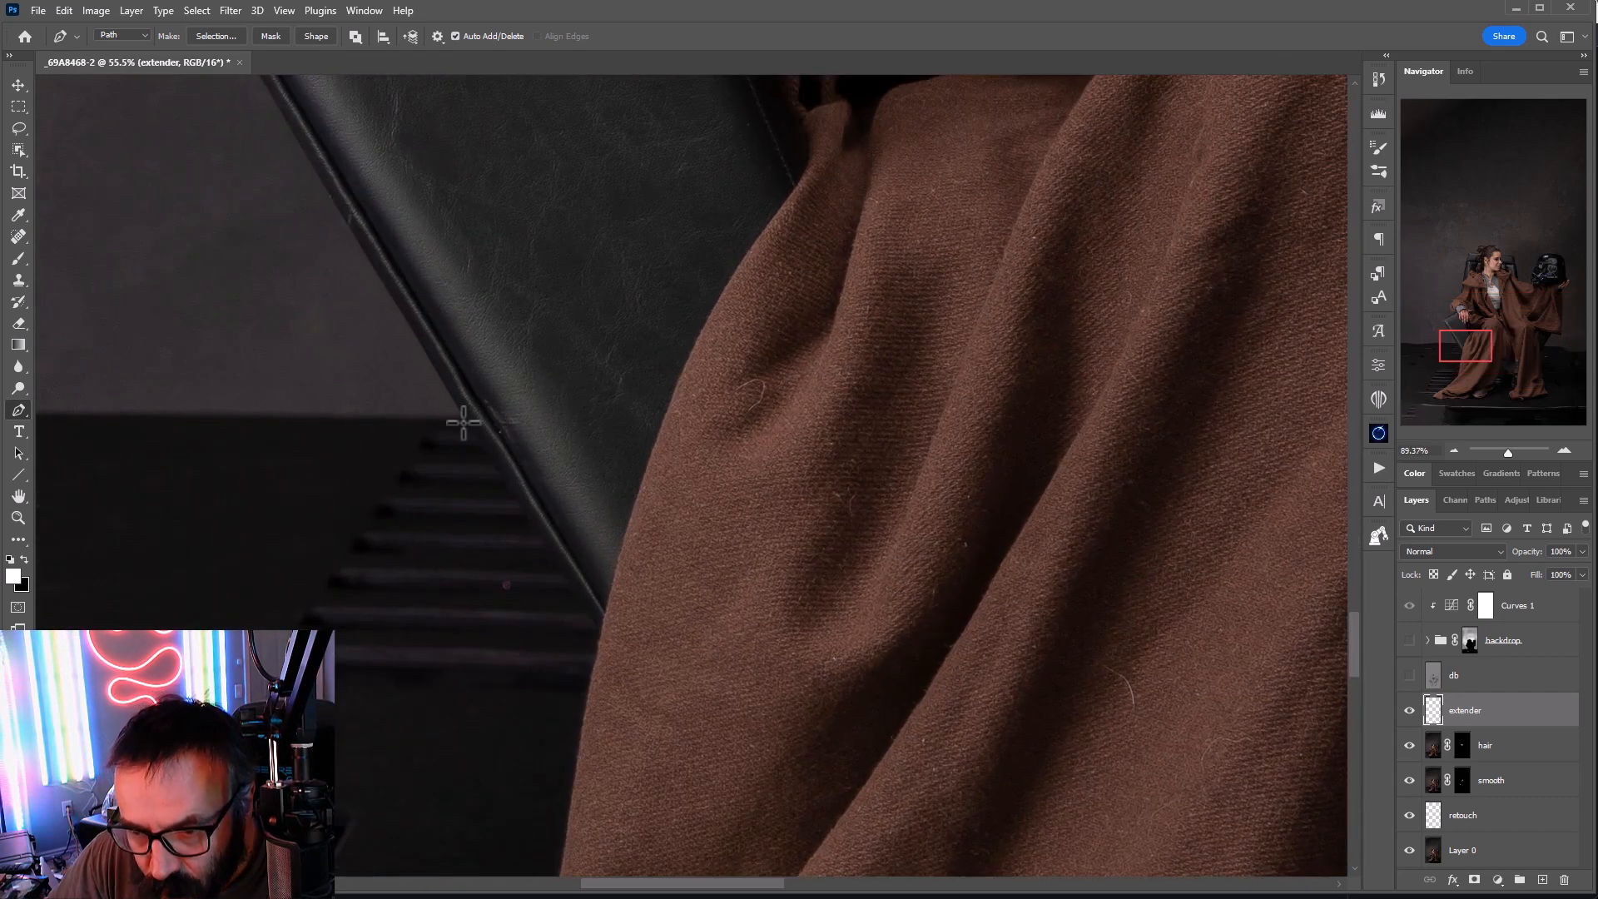
{"action": "left_click", "coordinate": [434, 363]}
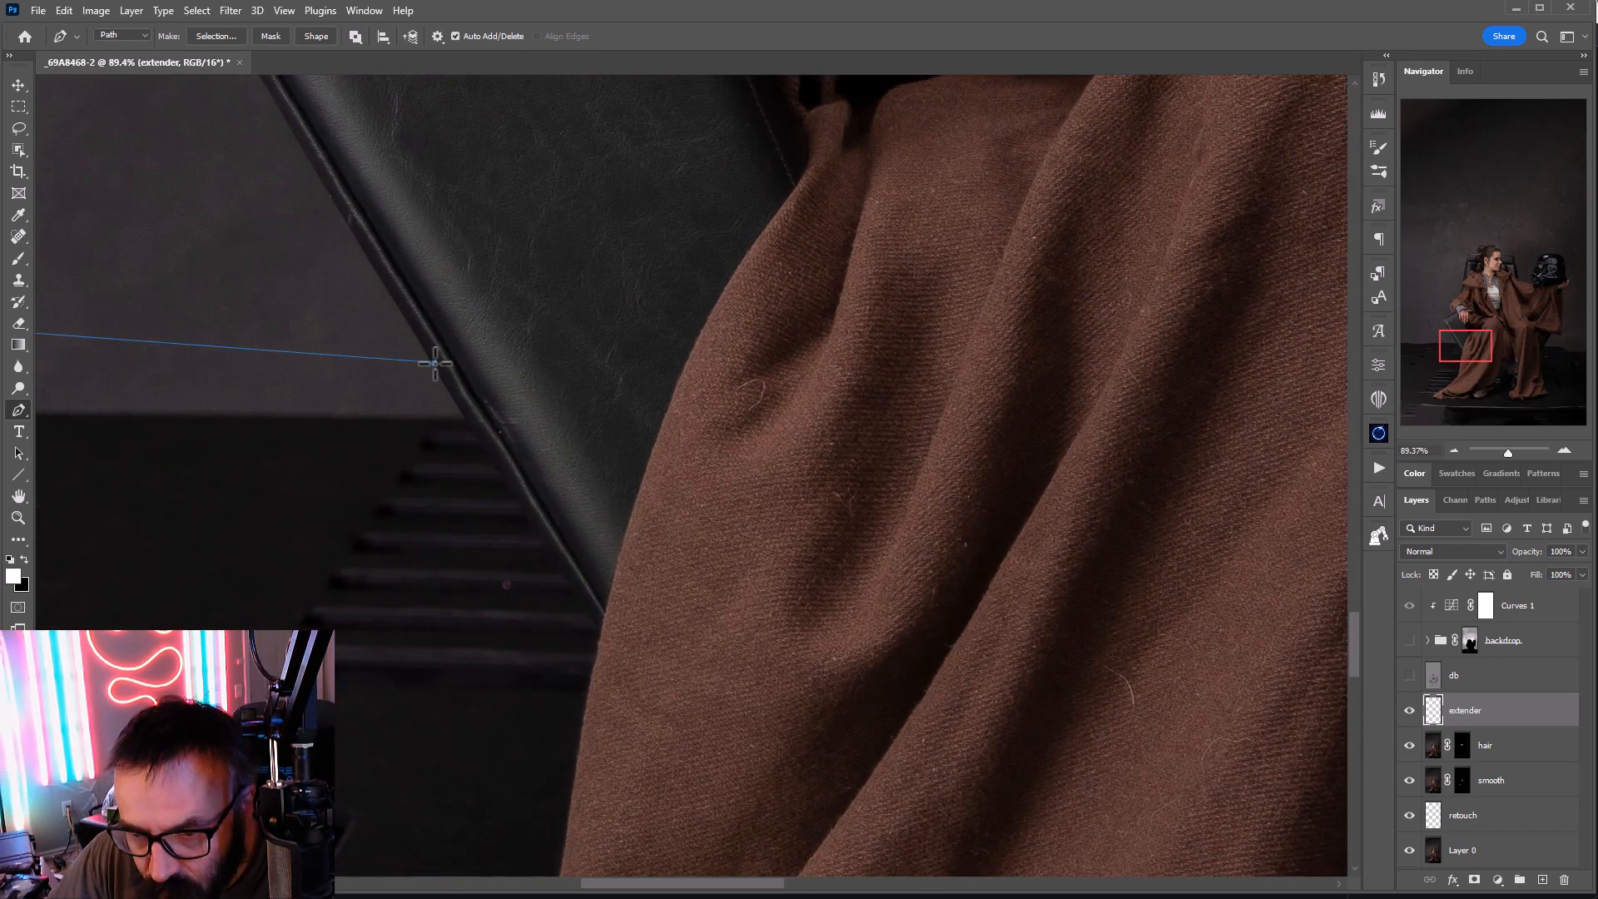
{"action": "left_click", "coordinate": [601, 620]}
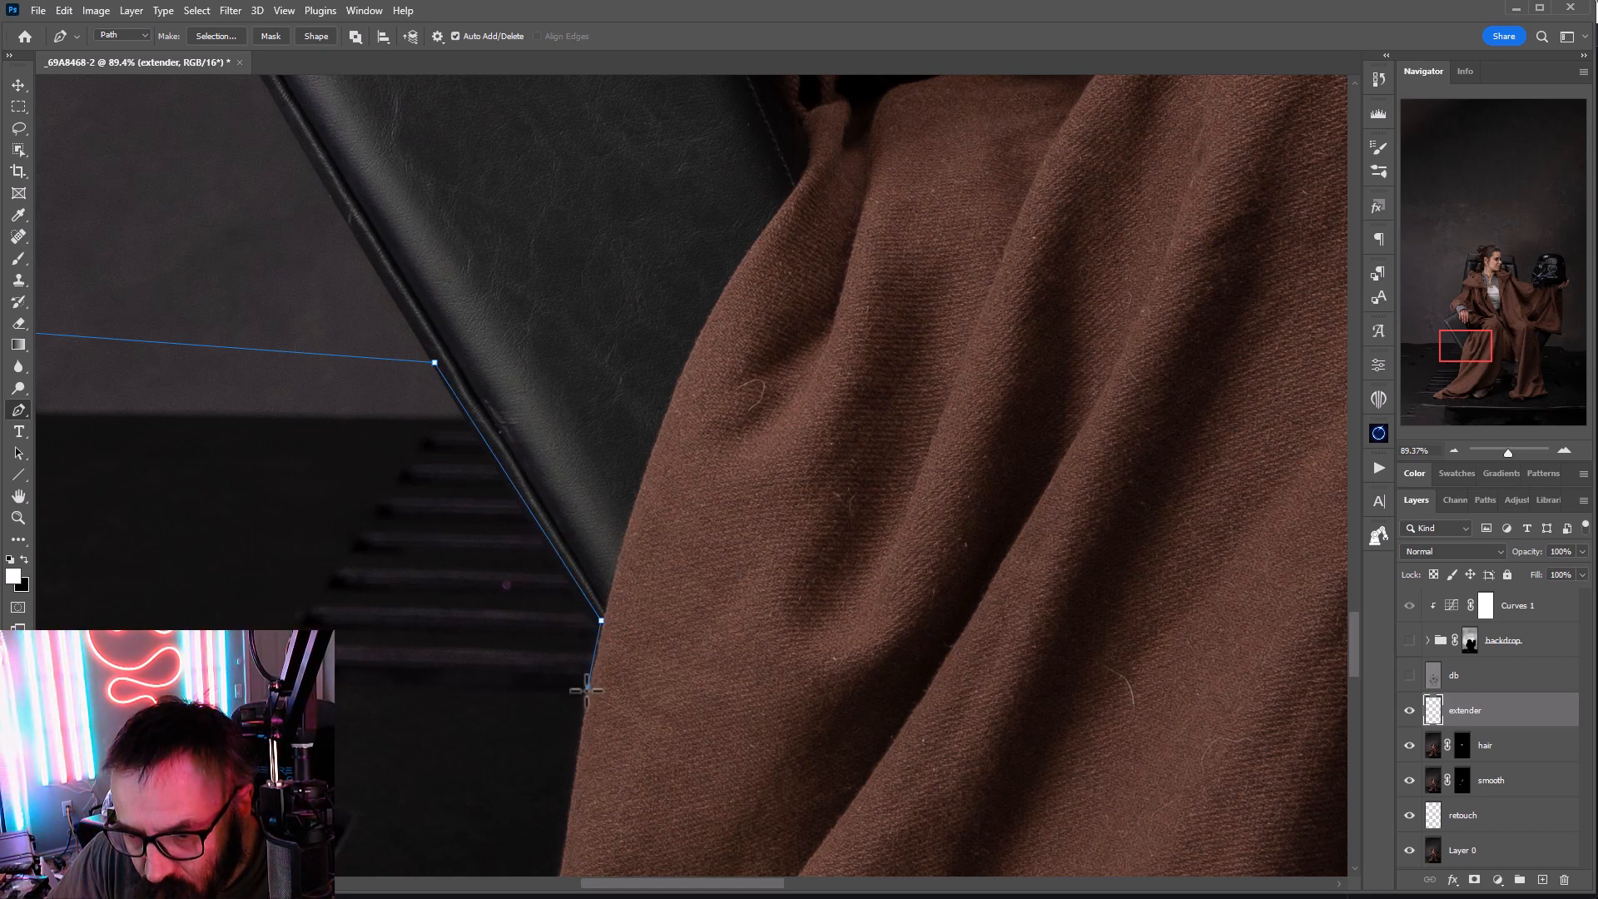
{"action": "scroll", "coordinate": [591, 688], "scroll_direction": "down", "scroll_amount": 5}
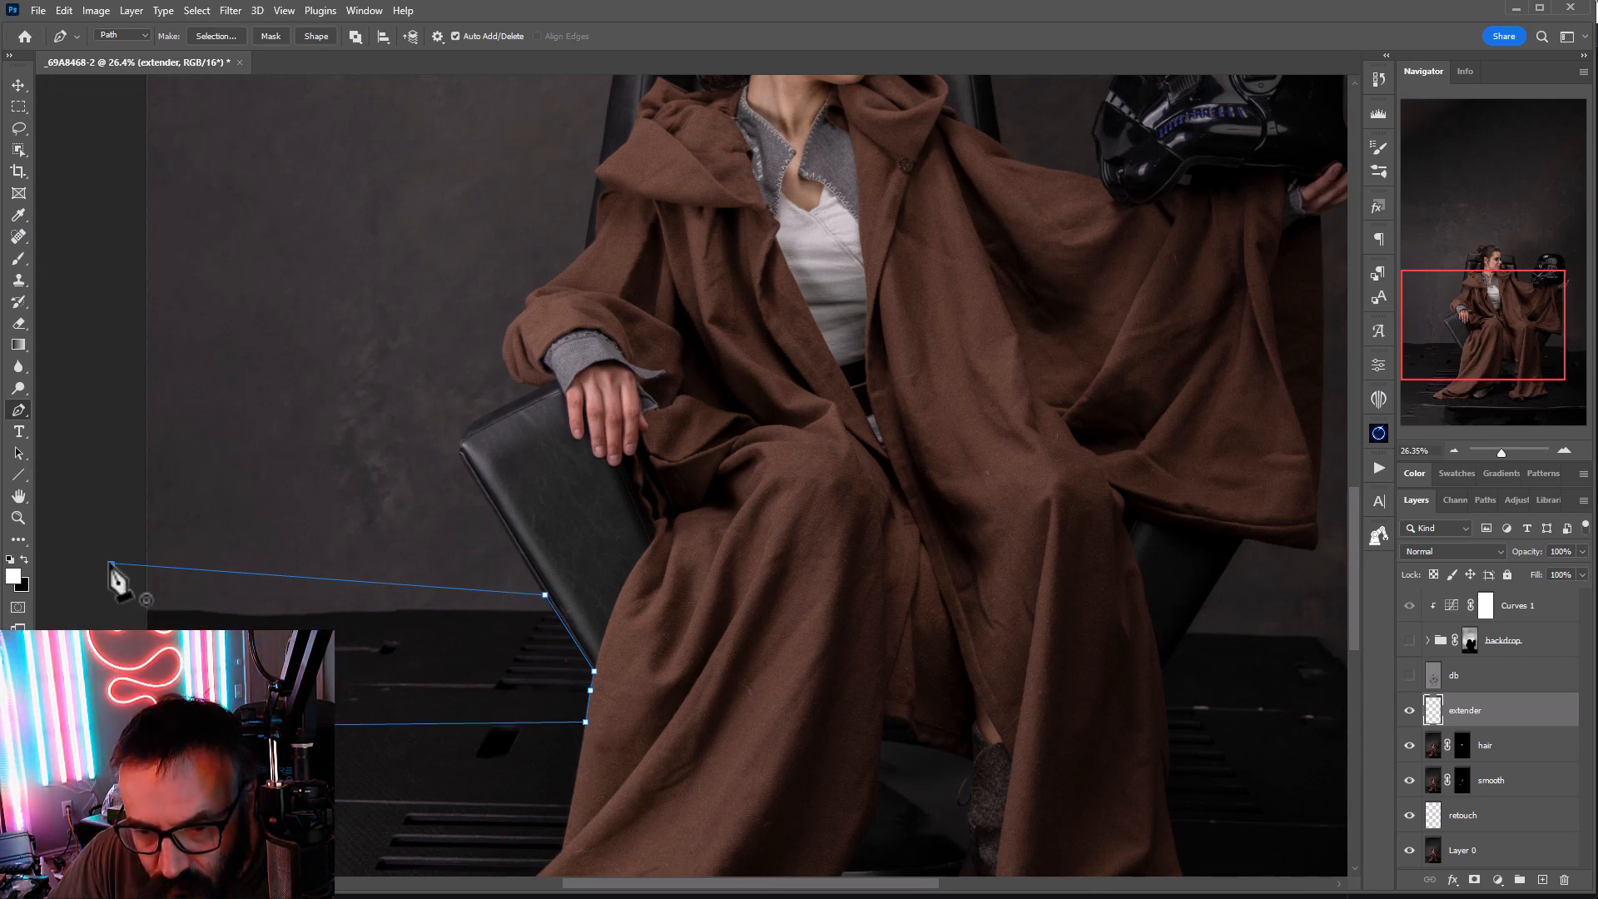
Step: Draw a second closed Pen path around the floor's back edge right of the chair, following the robe and chair side
{"action": "left_click_drag", "start_coordinate": [1071, 571], "coordinate": [957, 376]}
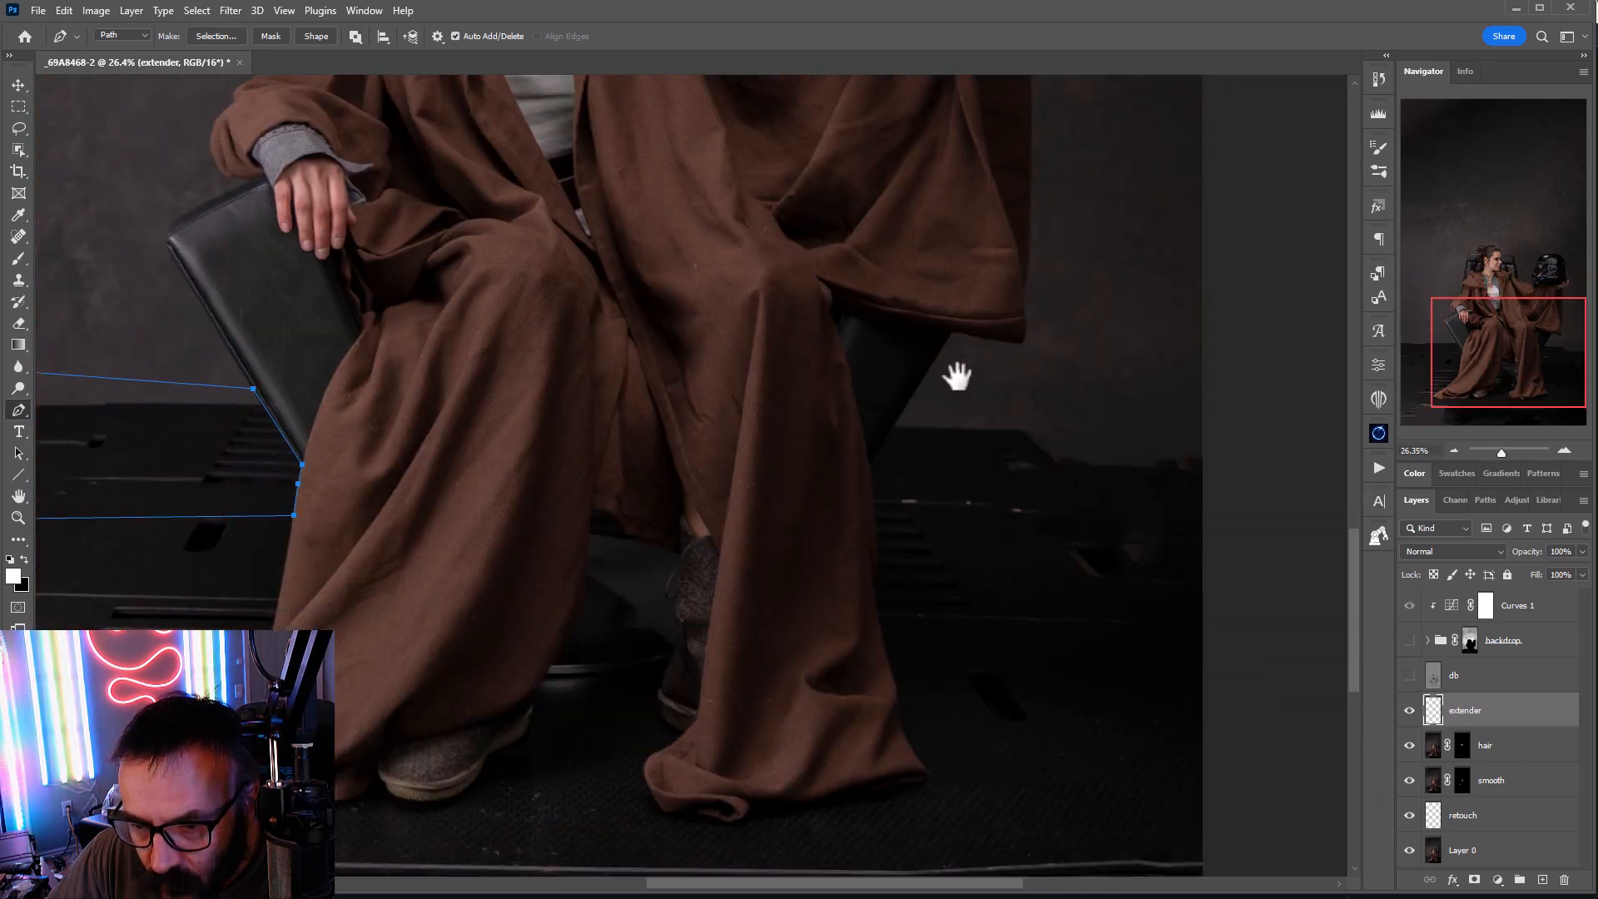
{"action": "left_click", "coordinate": [899, 505]}
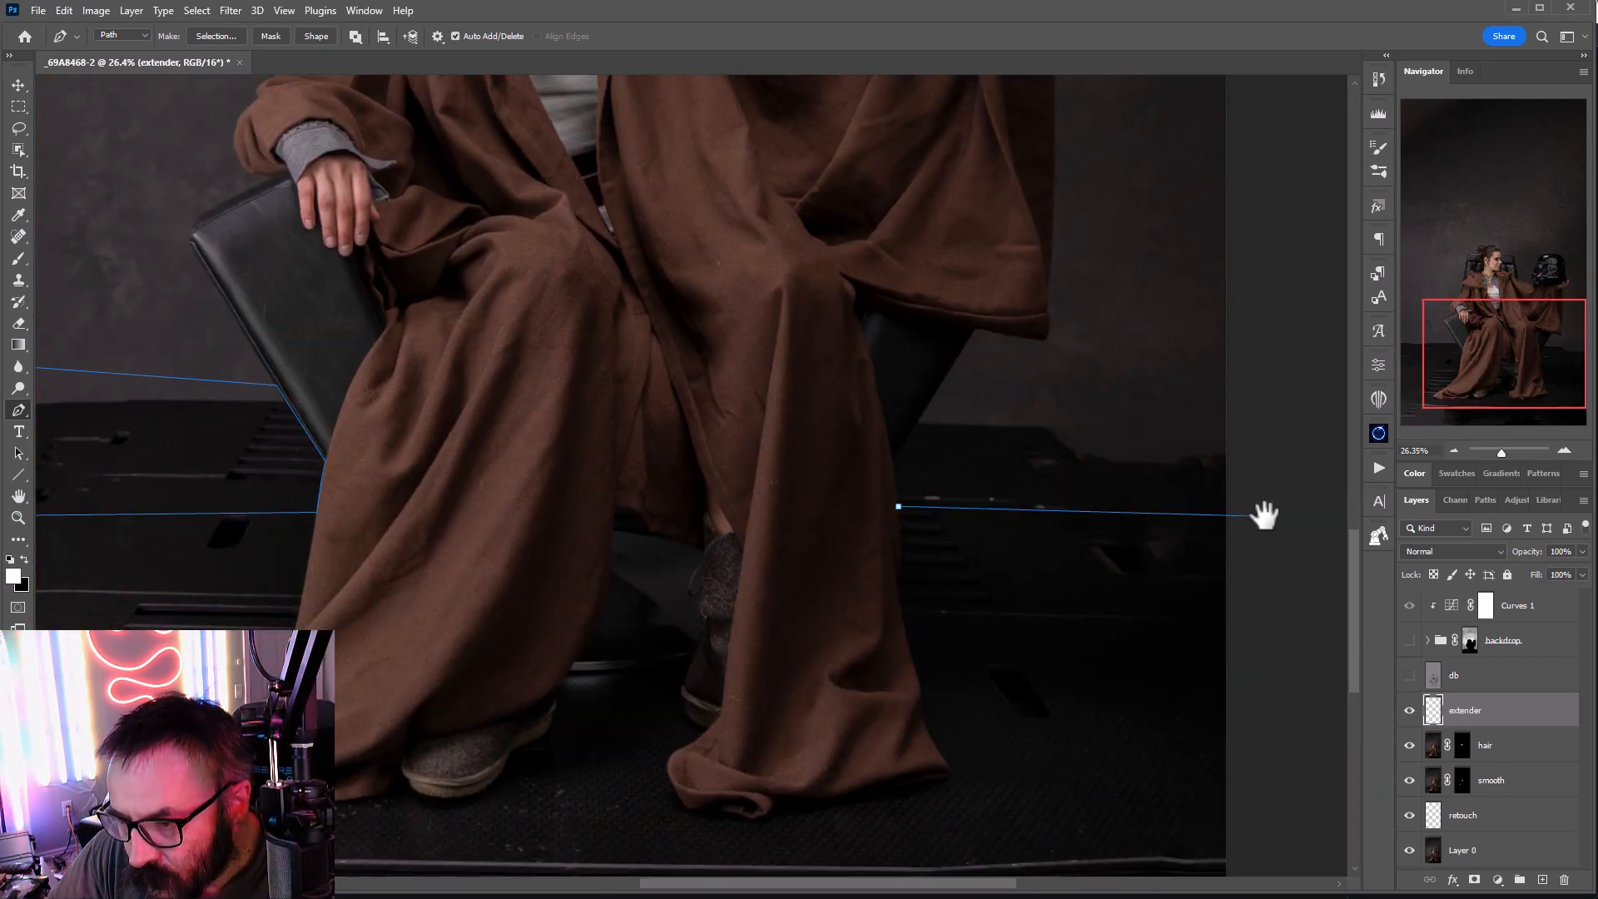
{"action": "left_click", "coordinate": [1257, 353]}
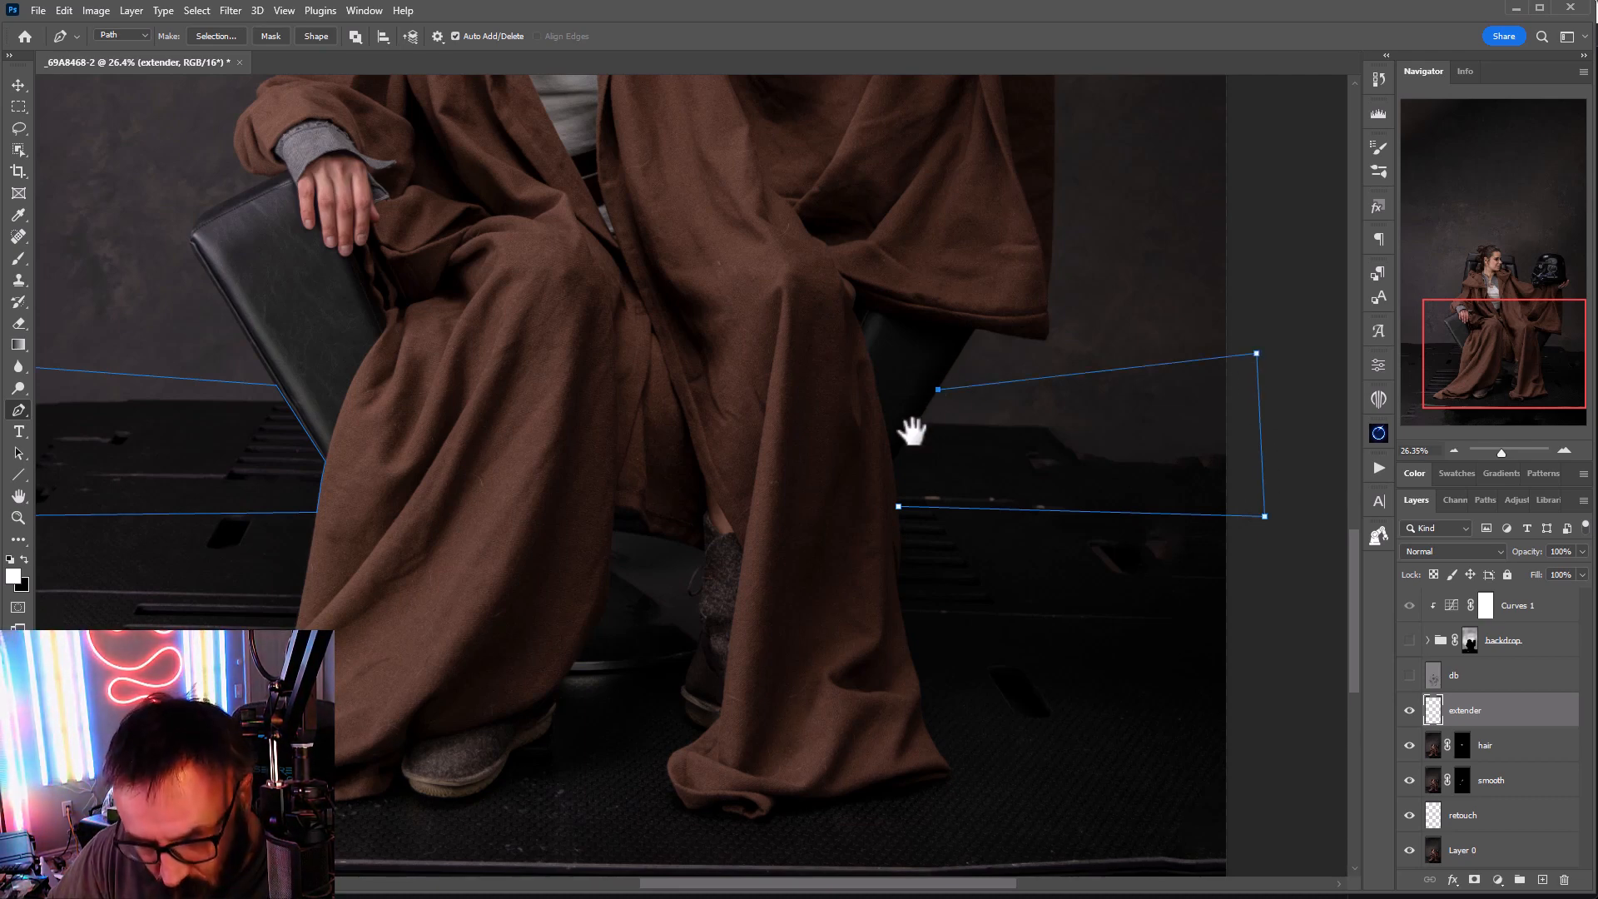
{"action": "scroll", "coordinate": [915, 433], "scroll_direction": "up", "scroll_amount": 3}
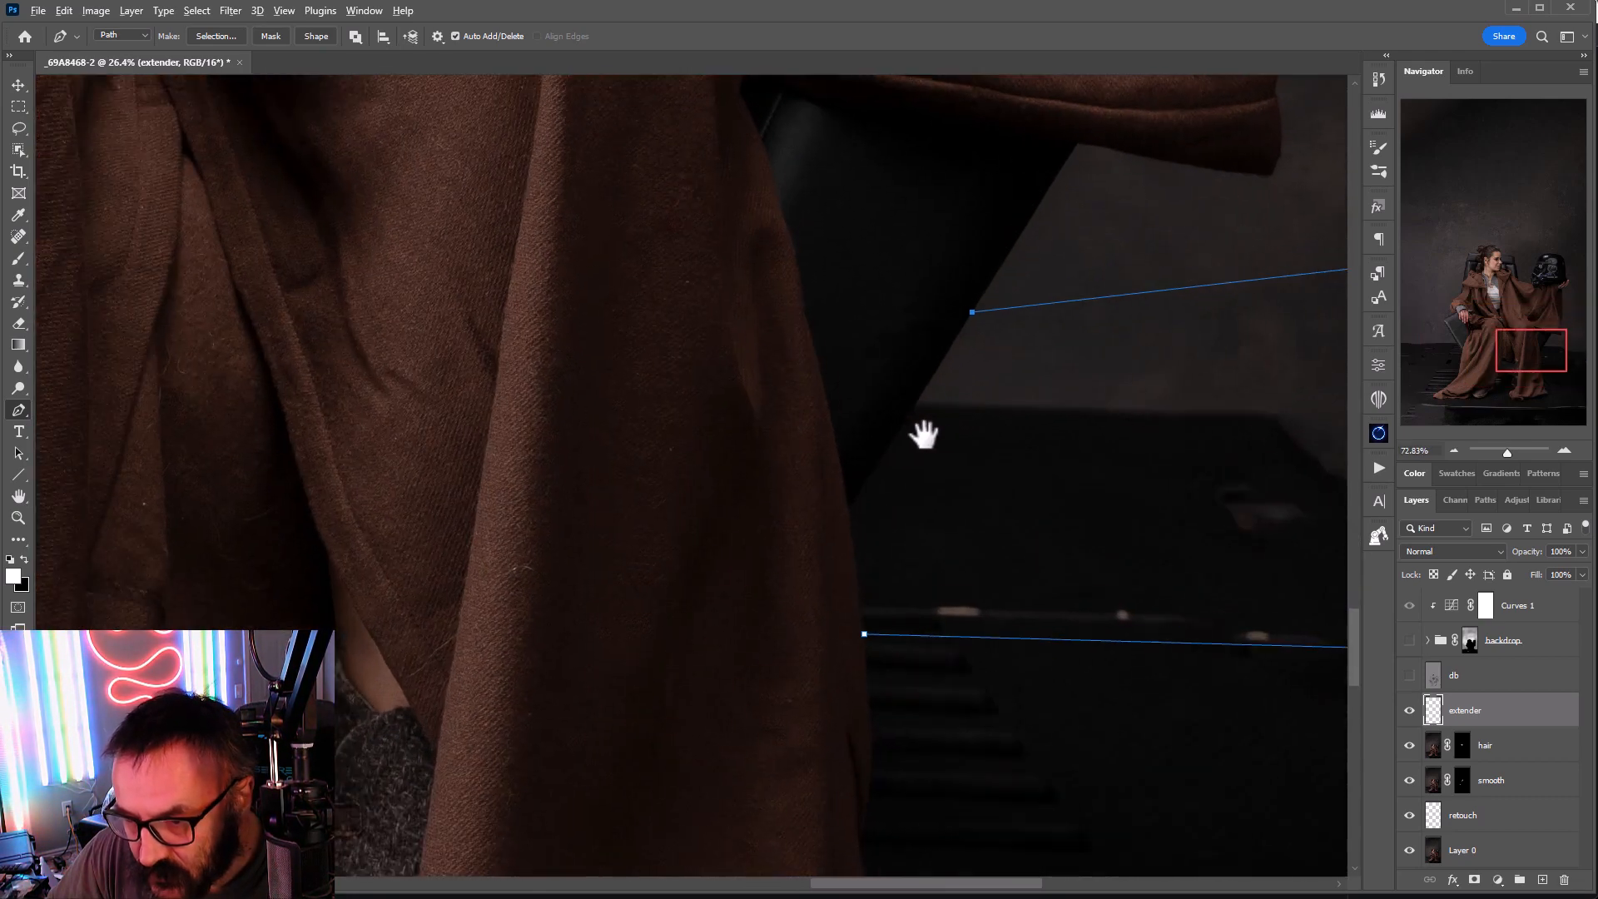
{"action": "left_click", "coordinate": [846, 509]}
{"action": "left_click_drag", "start_coordinate": [853, 550], "coordinate": [852, 565]}
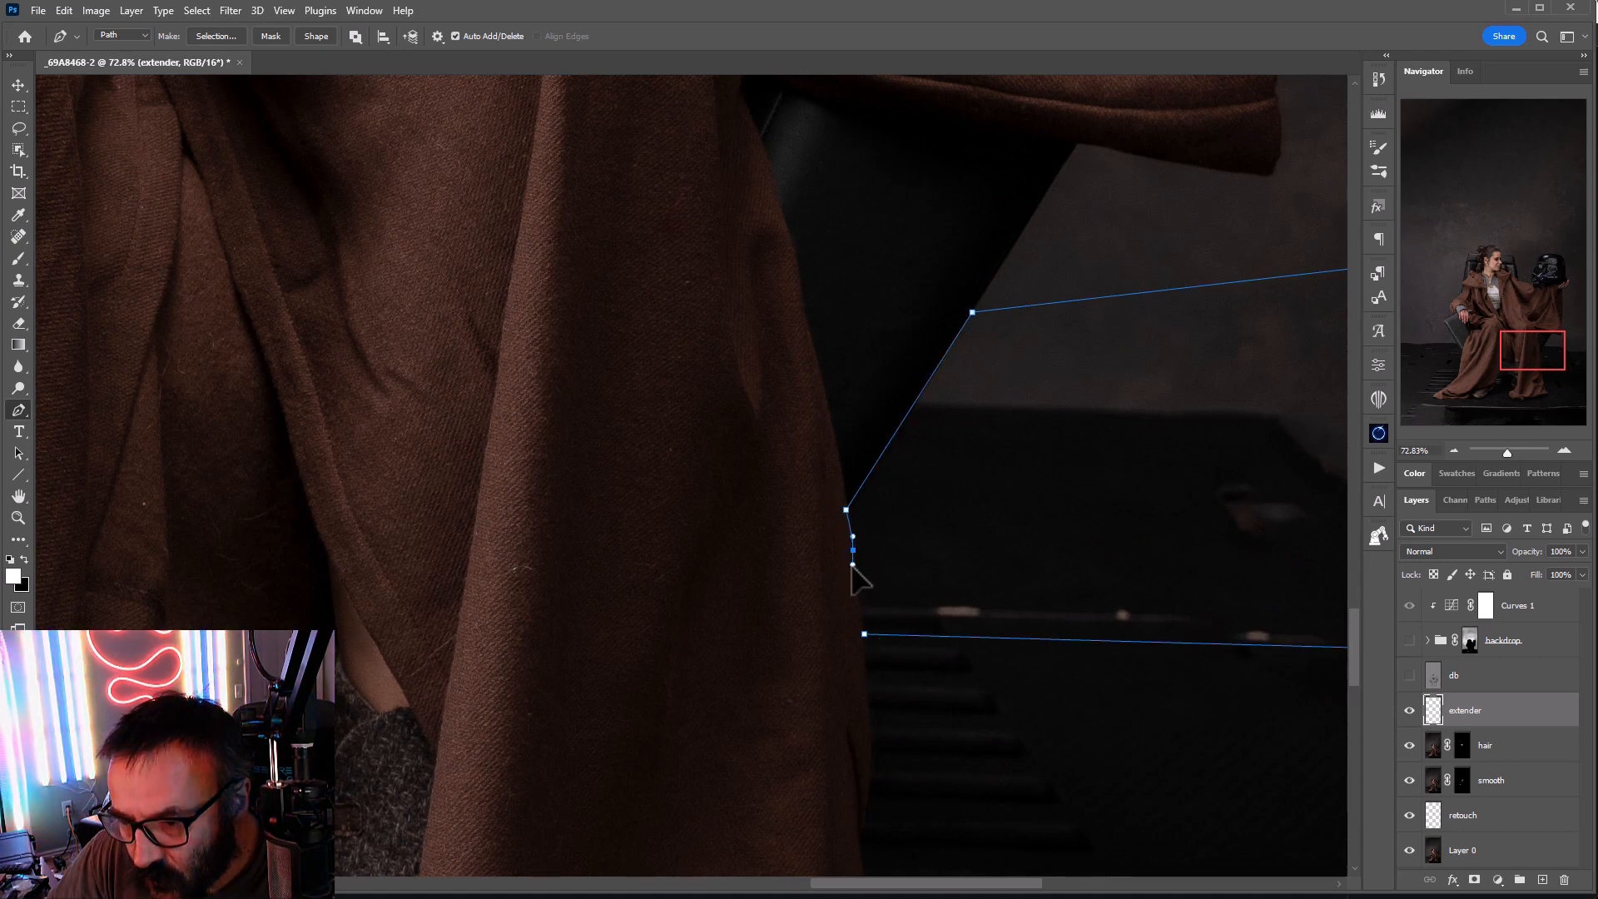
{"action": "left_click", "coordinate": [863, 635]}
{"action": "scroll", "coordinate": [927, 573], "scroll_direction": "down", "scroll_amount": 5}
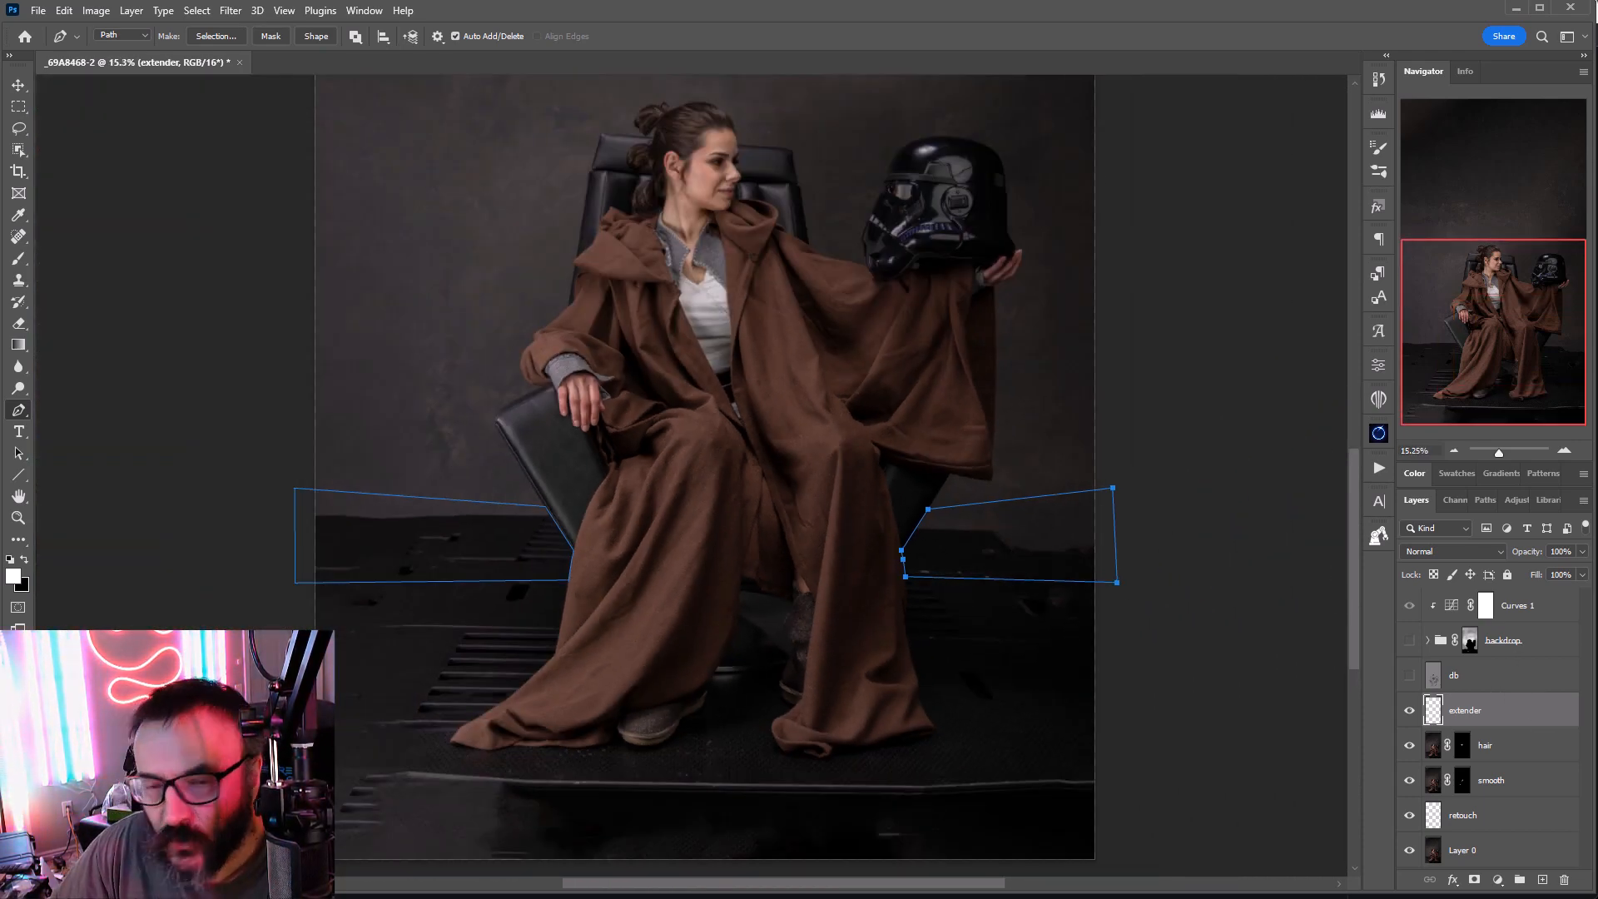
Step: Create a vector mask on the extender layer from the two paths and leave path editing
{"action": "right_click", "coordinate": [1115, 491]}
{"action": "right_click", "coordinate": [941, 508]}
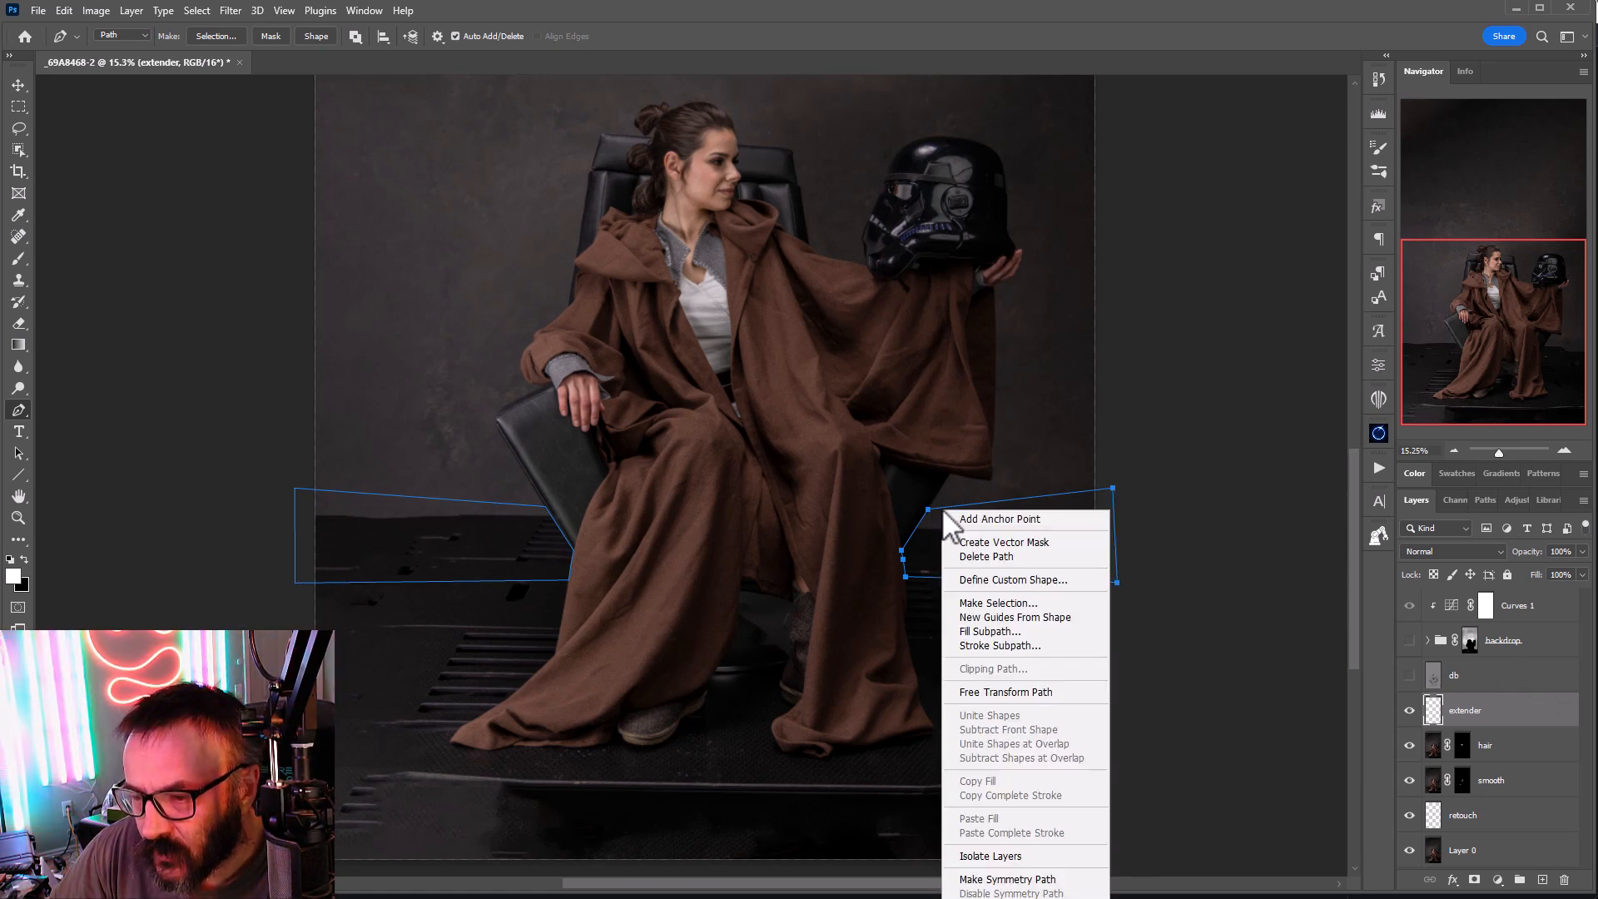
{"action": "left_click", "coordinate": [1026, 546]}
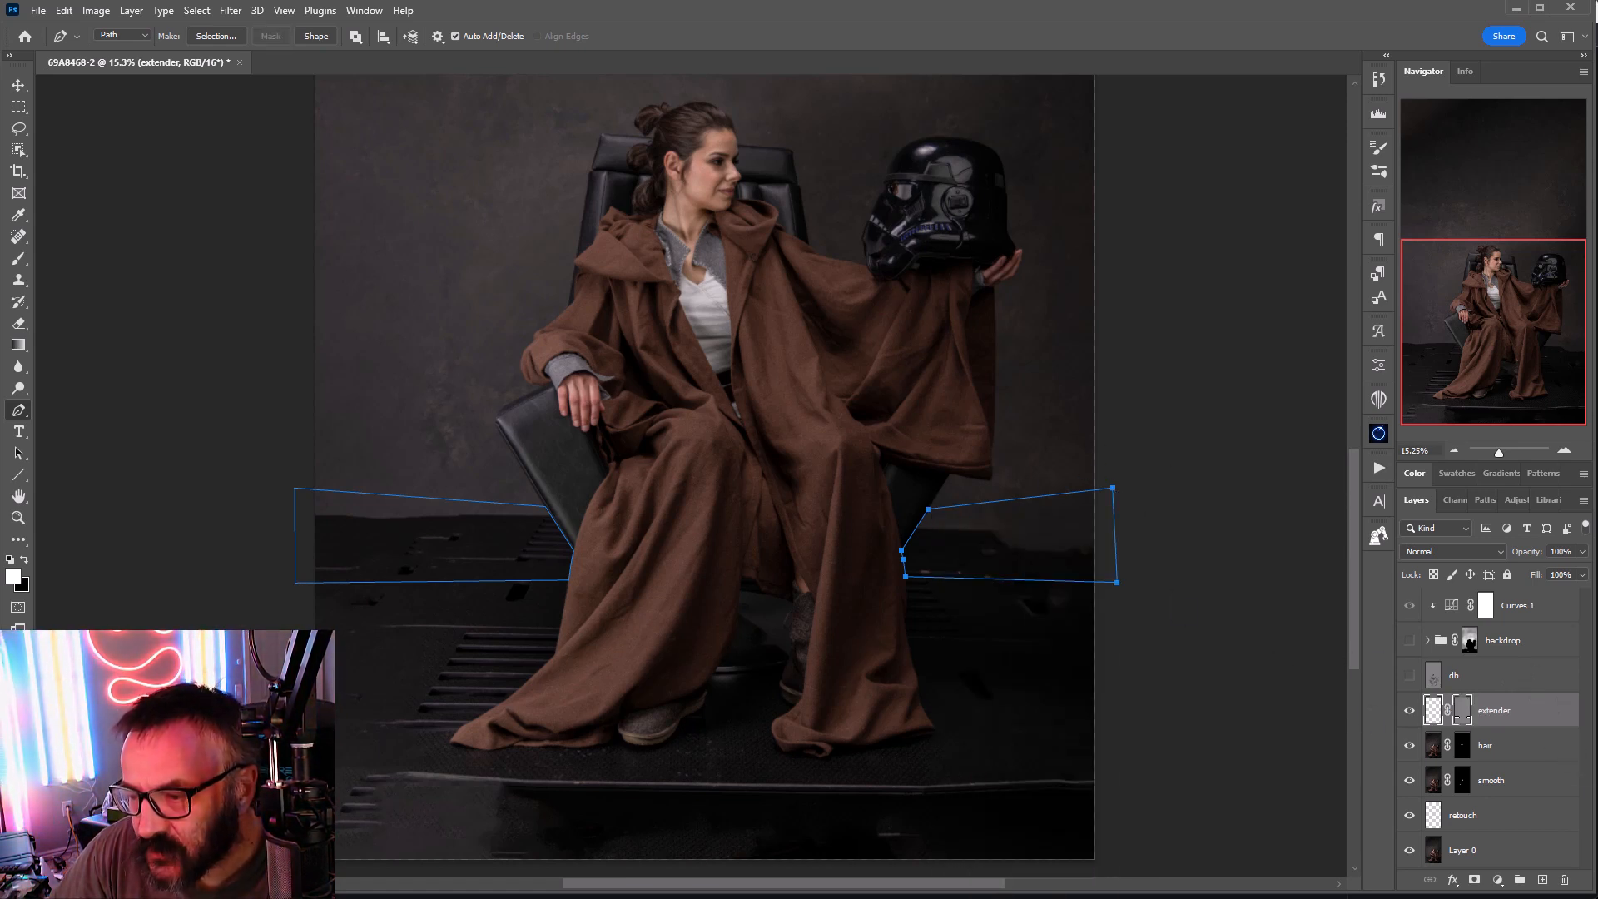
{"action": "left_click", "coordinate": [20, 84]}
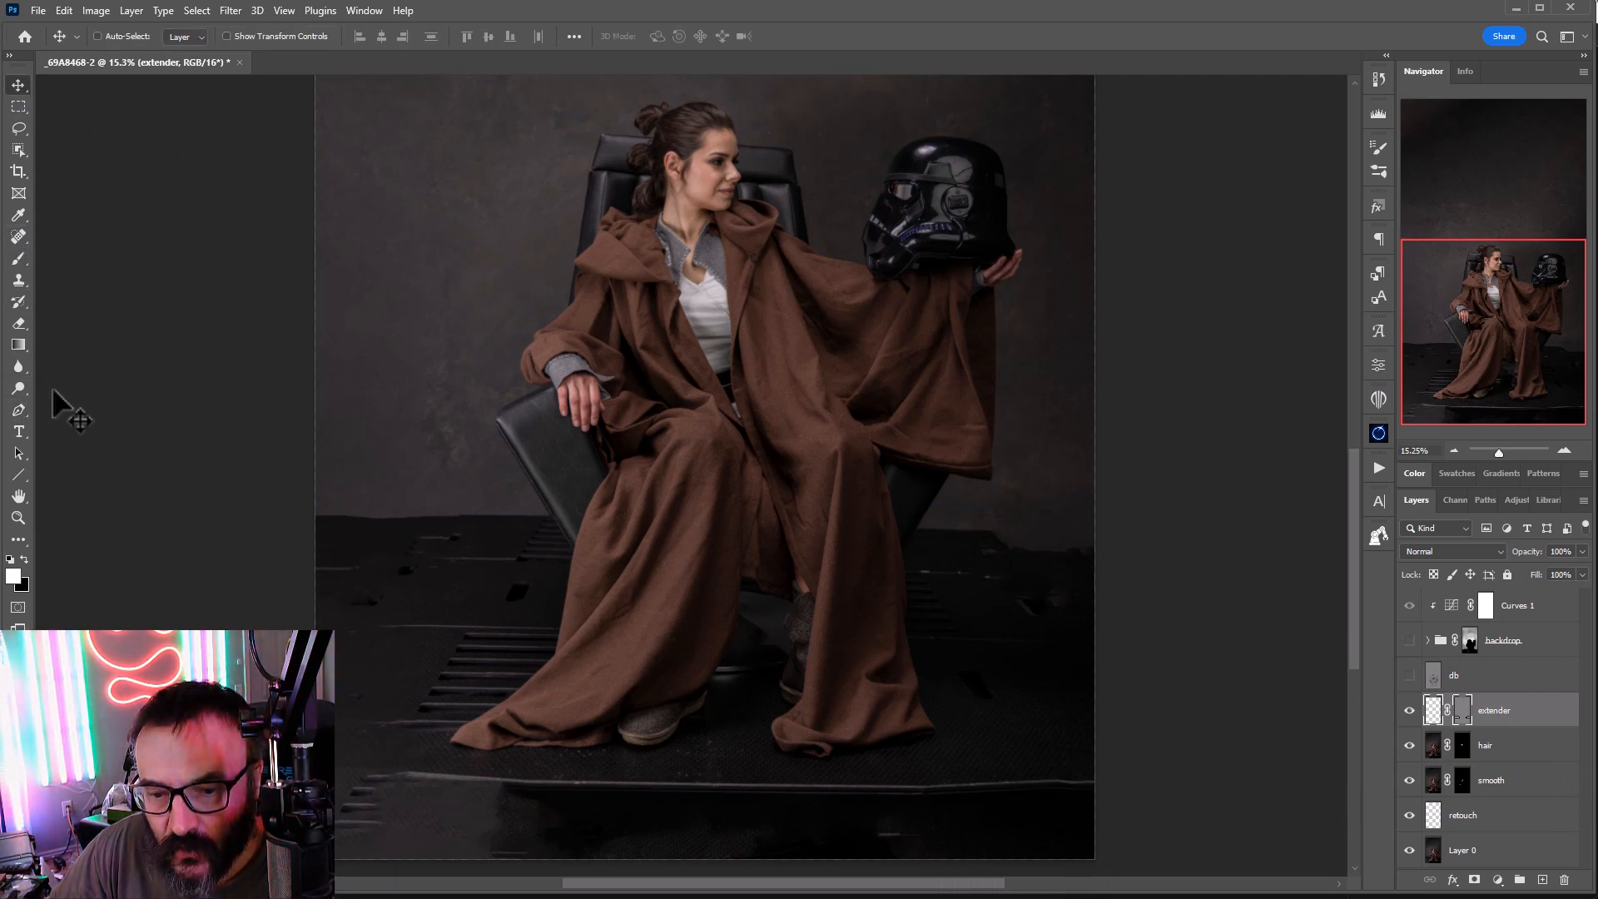
Step: Enlarge the Clone Stamp brush to 400 px and make trial strokes along the floor's back edge left of the chair
{"action": "left_click", "coordinate": [19, 281]}
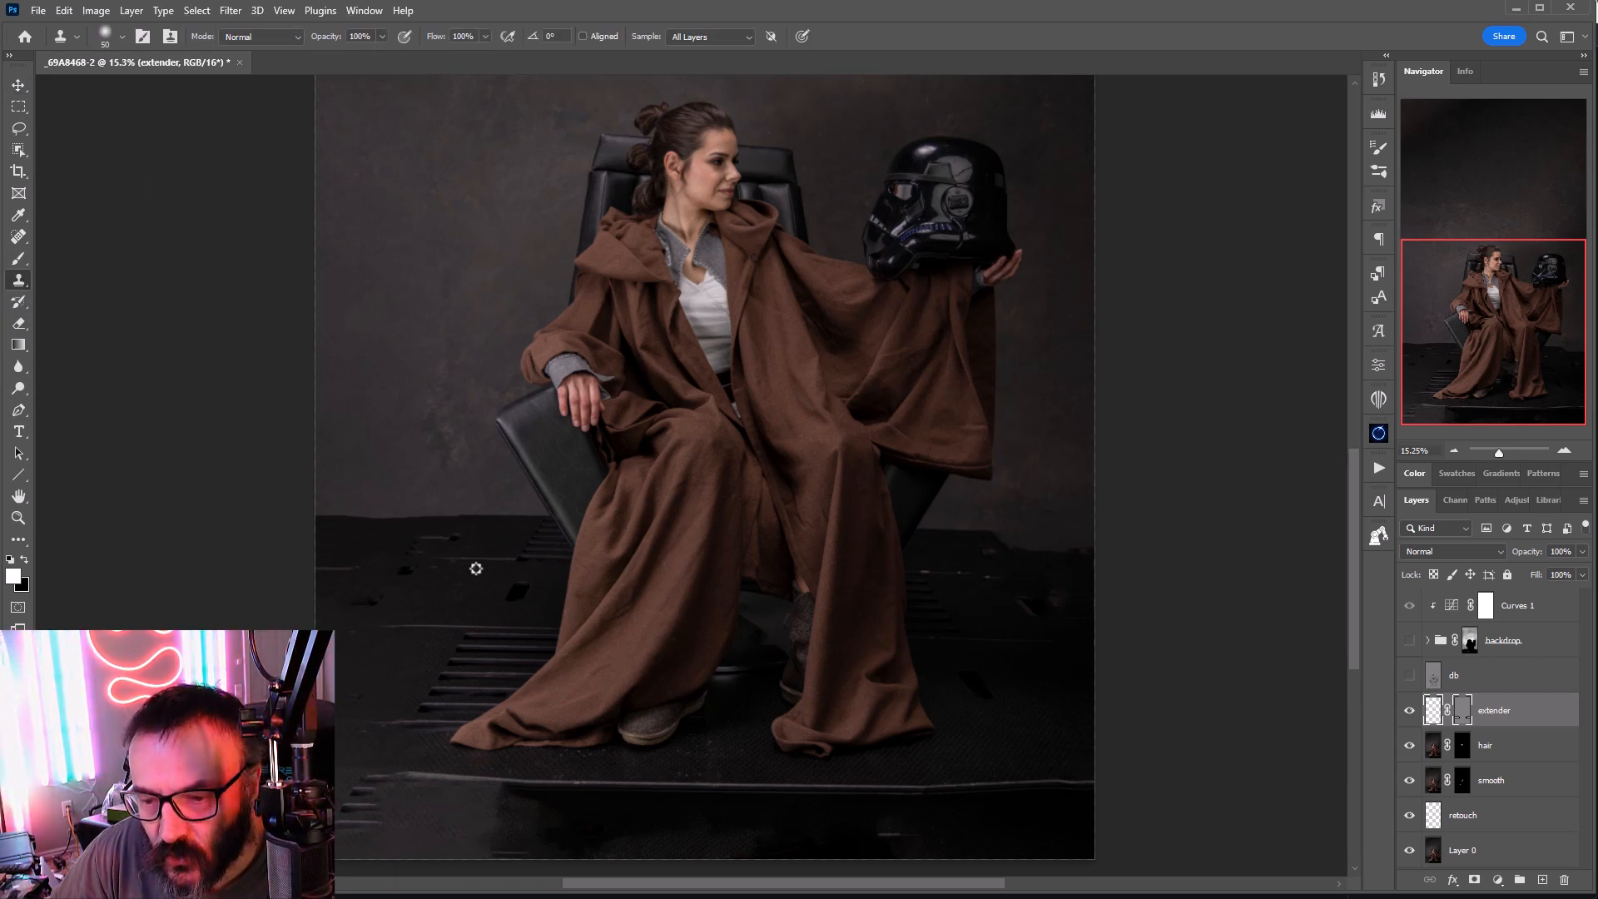
{"action": "left_click", "coordinate": [1409, 640]}
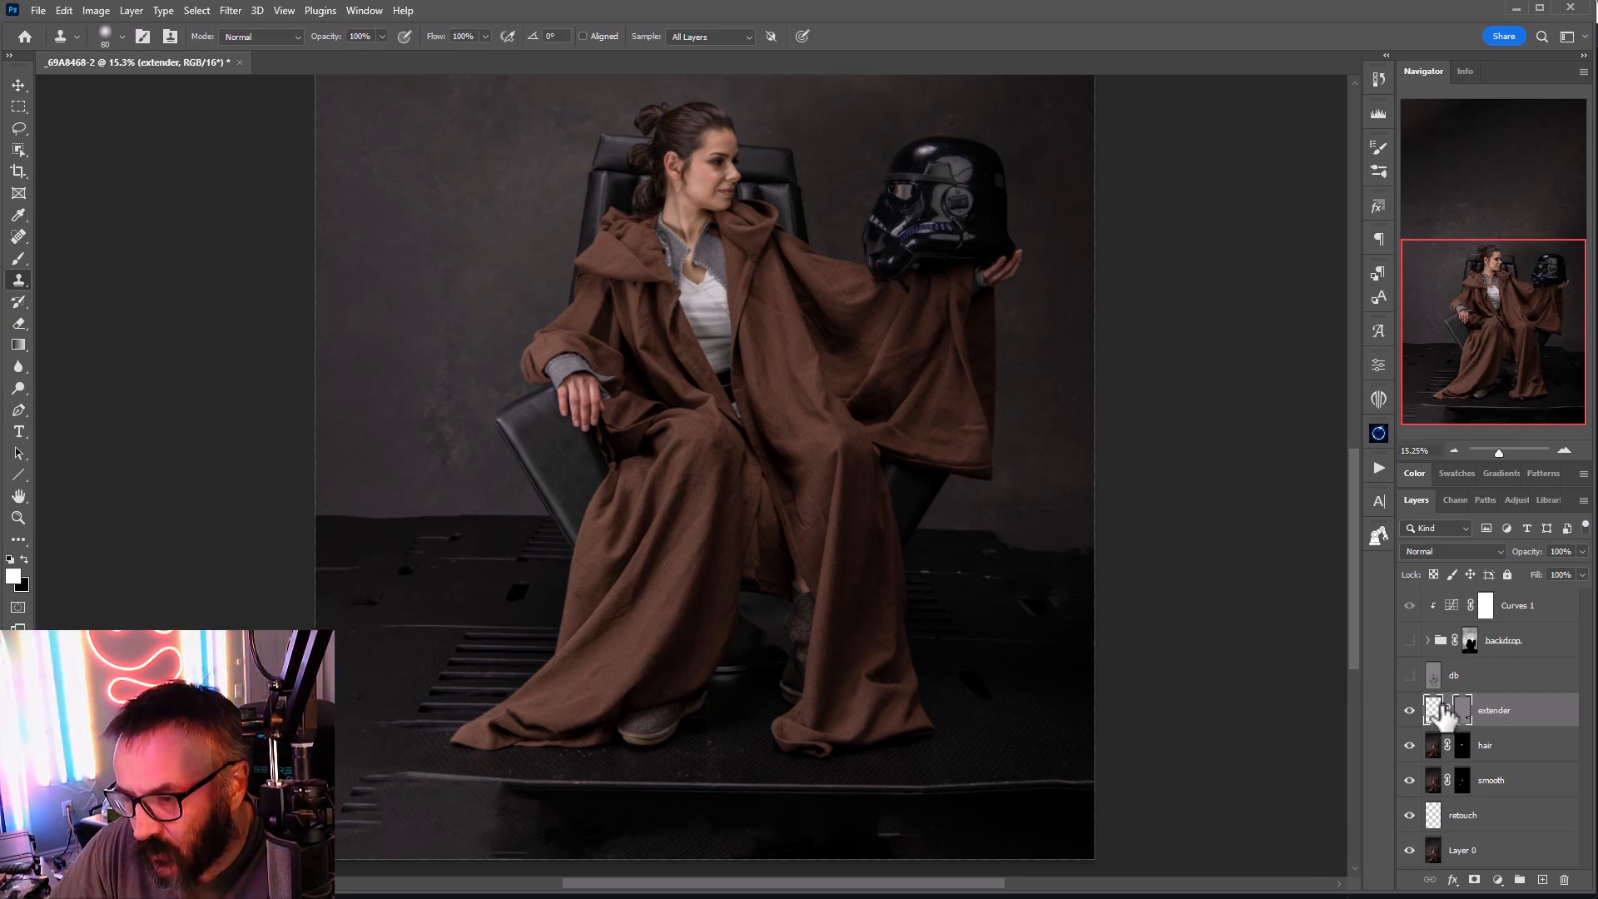
{"action": "key", "text": "bracketright"}
{"action": "key", "text": "bracketright"}
{"action": "key", "text": "bracketright"}
{"action": "key", "text": "bracketright"}
{"action": "key", "text": "bracketright"}
{"action": "key", "text": "bracketright"}
{"action": "key", "text": "bracketright"}
{"action": "key", "text": "bracketright"}
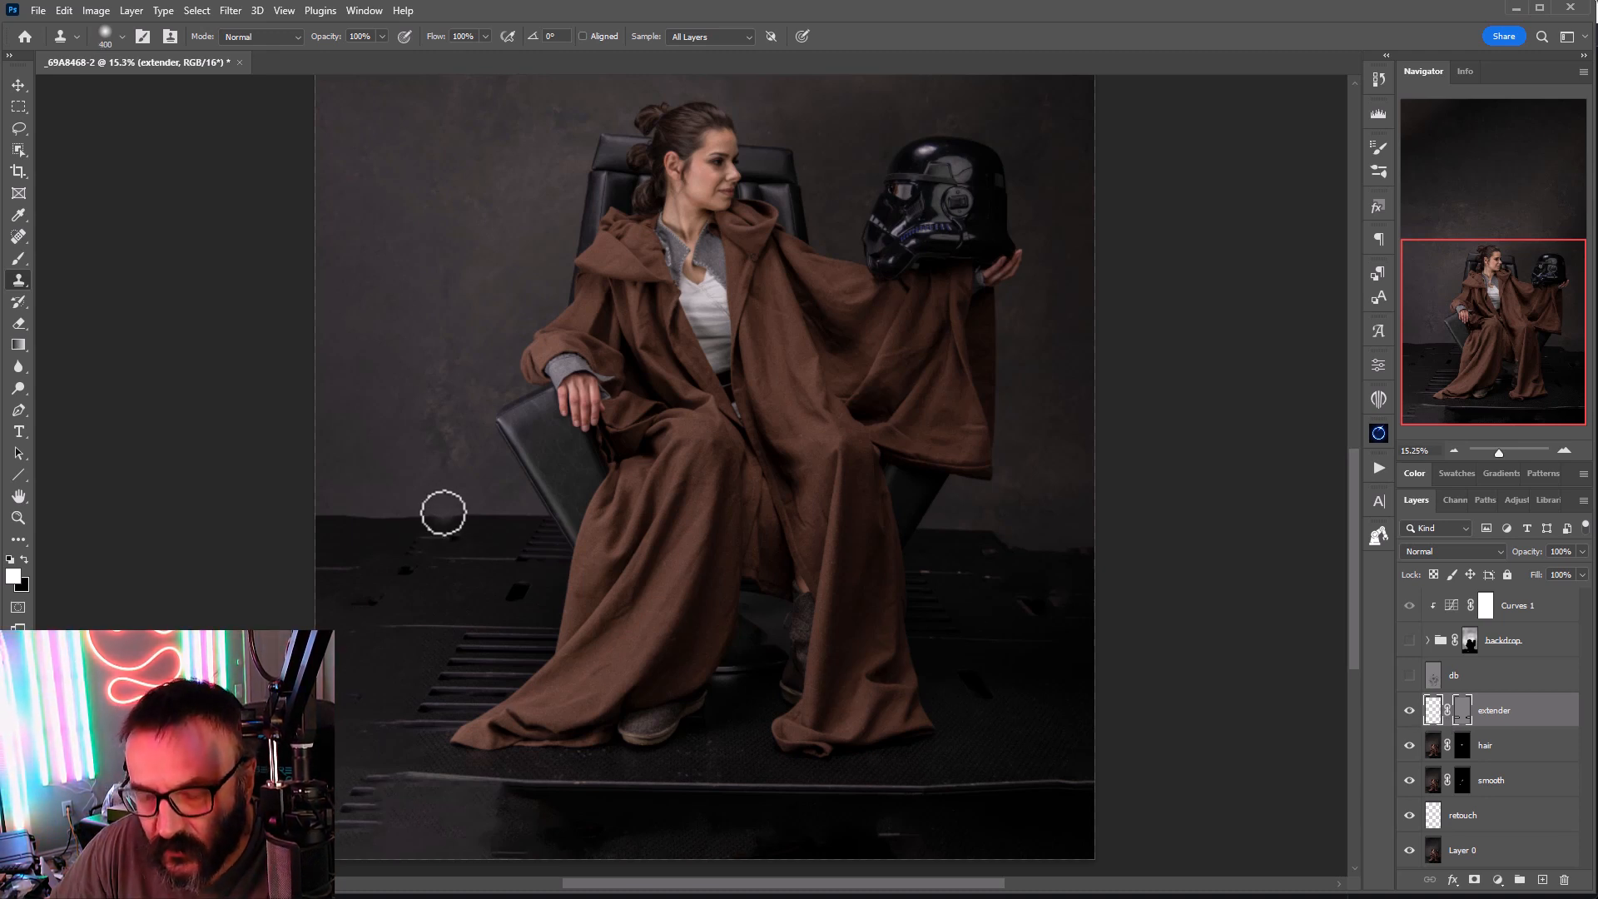
{"action": "mouse_move", "coordinate": [278, 502]}
{"action": "left_mouse_down"}
{"action": "mouse_move", "coordinate": [568, 497]}
{"action": "mouse_move", "coordinate": [325, 545]}
{"action": "mouse_move", "coordinate": [493, 528]}
{"action": "left_mouse_up"}
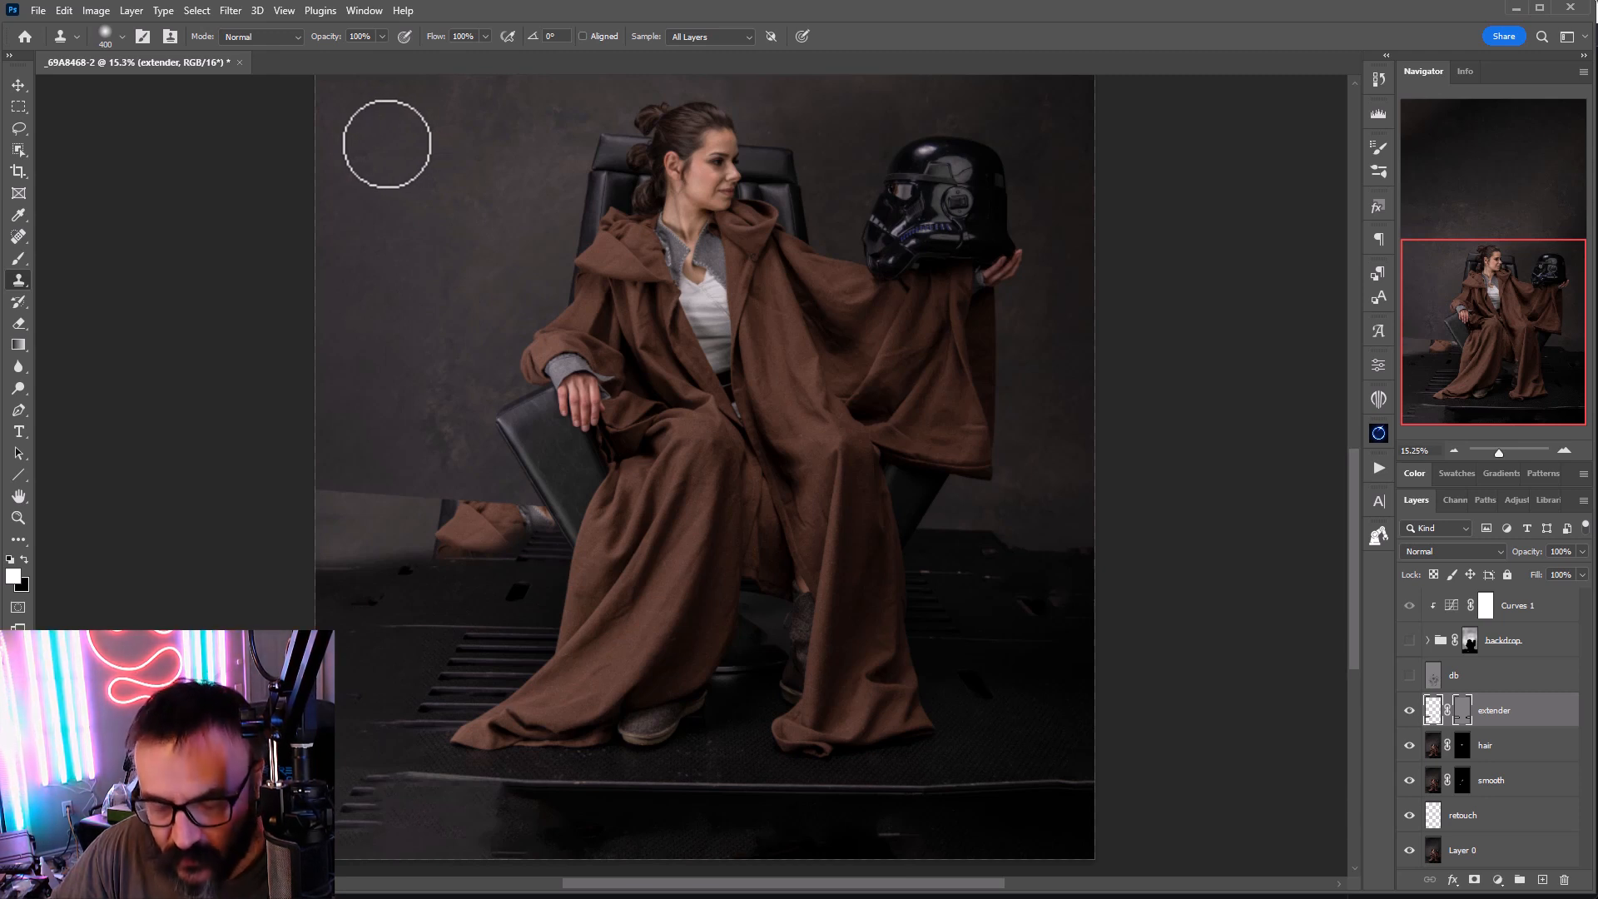
{"action": "mouse_move", "coordinate": [417, 471]}
{"action": "left_mouse_down"}
{"action": "mouse_move", "coordinate": [435, 516]}
{"action": "mouse_move", "coordinate": [536, 531]}
{"action": "mouse_move", "coordinate": [457, 496]}
{"action": "mouse_move", "coordinate": [343, 489]}
{"action": "mouse_move", "coordinate": [413, 501]}
{"action": "left_mouse_up"}
Step: Clone the plain wall down over the floor's back edge left of the chair within the extender mask
{"action": "left_click", "coordinate": [357, 402], "text": "alt"}
{"action": "left_click_drag", "start_coordinate": [290, 516], "coordinate": [399, 568]}
{"action": "left_click", "coordinate": [347, 392], "text": "alt"}
{"action": "left_click_drag", "start_coordinate": [414, 556], "coordinate": [479, 566]}
{"action": "left_click_drag", "start_coordinate": [425, 574], "coordinate": [419, 562]}
{"action": "left_click", "coordinate": [361, 367], "text": "alt"}
{"action": "mouse_move", "coordinate": [296, 533]}
{"action": "left_mouse_down"}
{"action": "mouse_move", "coordinate": [364, 559]}
{"action": "mouse_move", "coordinate": [576, 550]}
{"action": "left_mouse_up"}
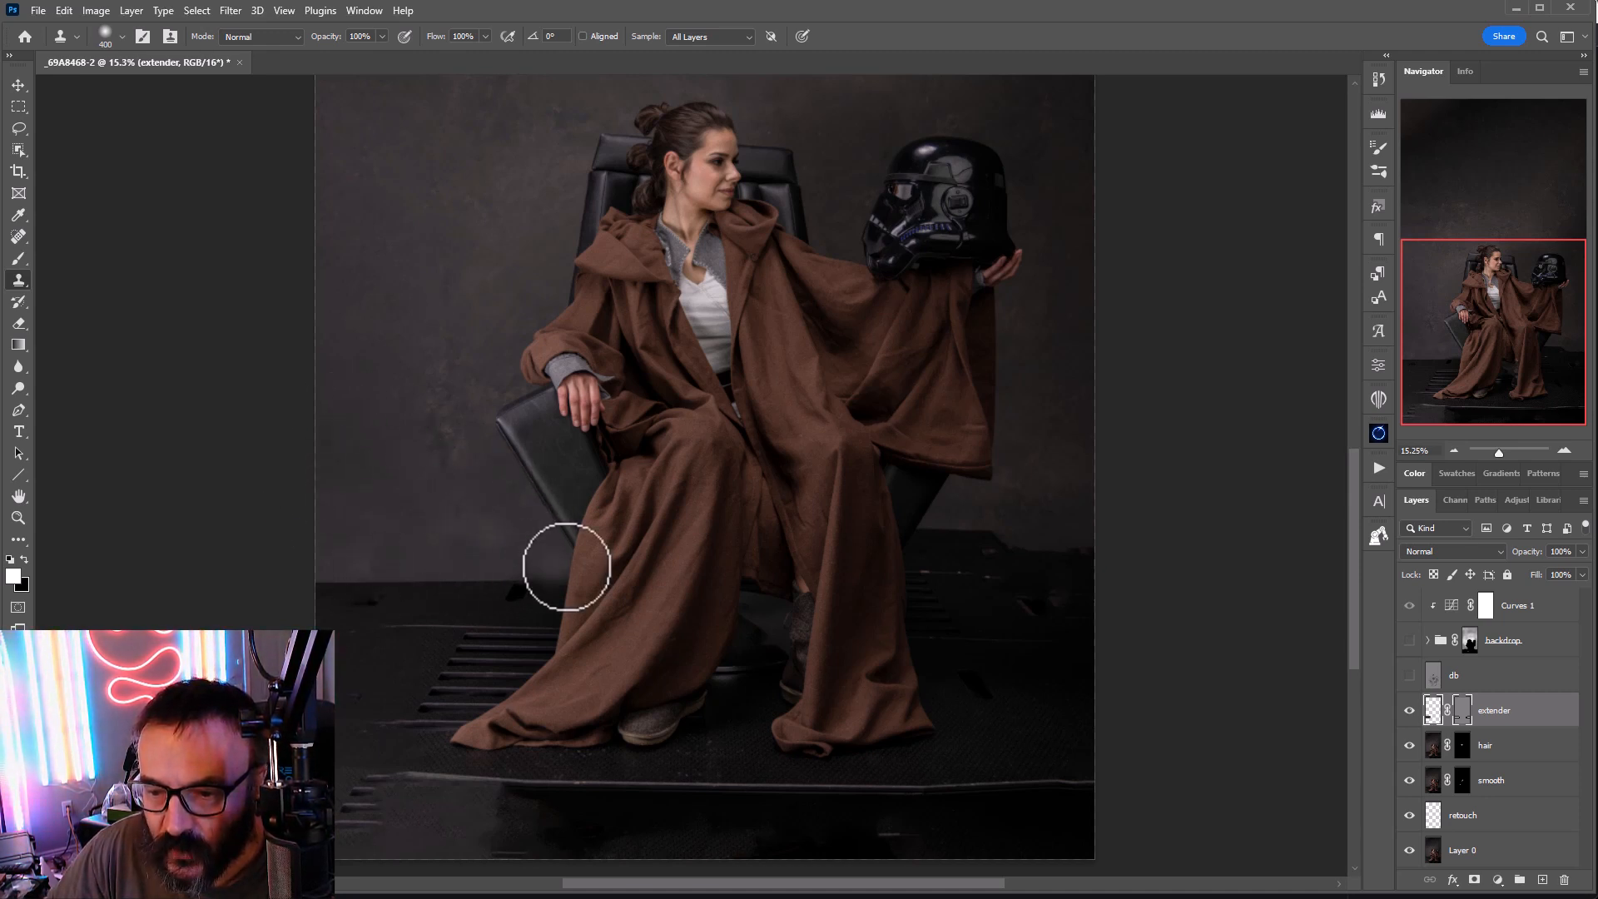
Step: Clone the plain wall down over the floor's back edge right of the chair within the extender mask
{"action": "mouse_move", "coordinate": [1045, 628]}
{"action": "left_mouse_down"}
{"action": "mouse_move", "coordinate": [621, 668]}
{"action": "mouse_move", "coordinate": [649, 666]}
{"action": "left_mouse_up"}
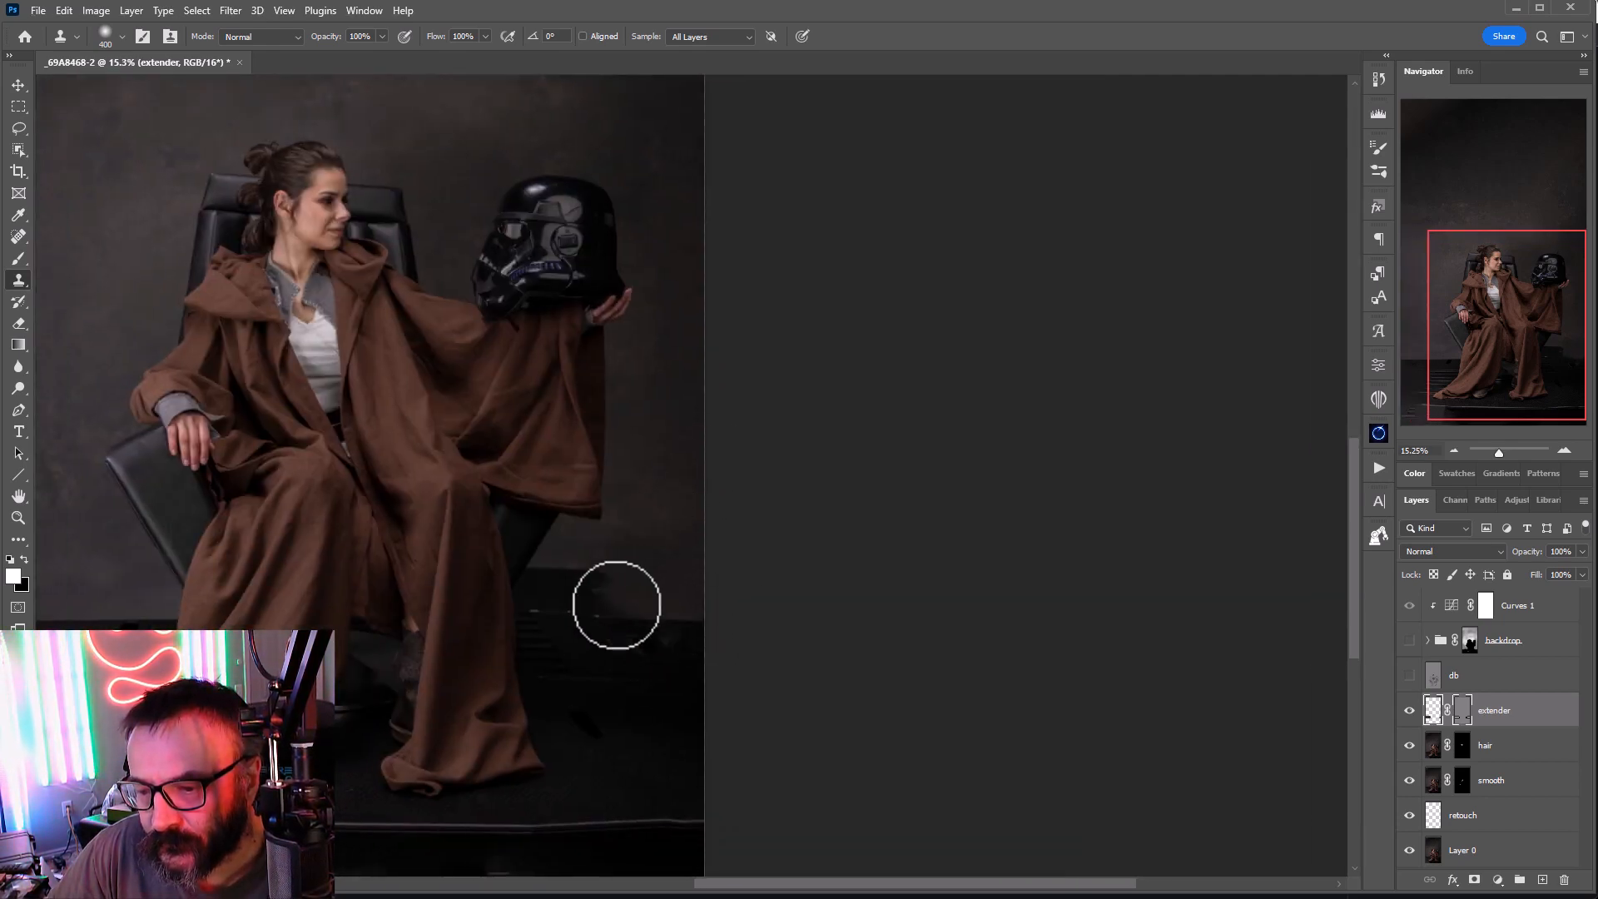
{"action": "left_click_drag", "start_coordinate": [578, 575], "coordinate": [535, 582]}
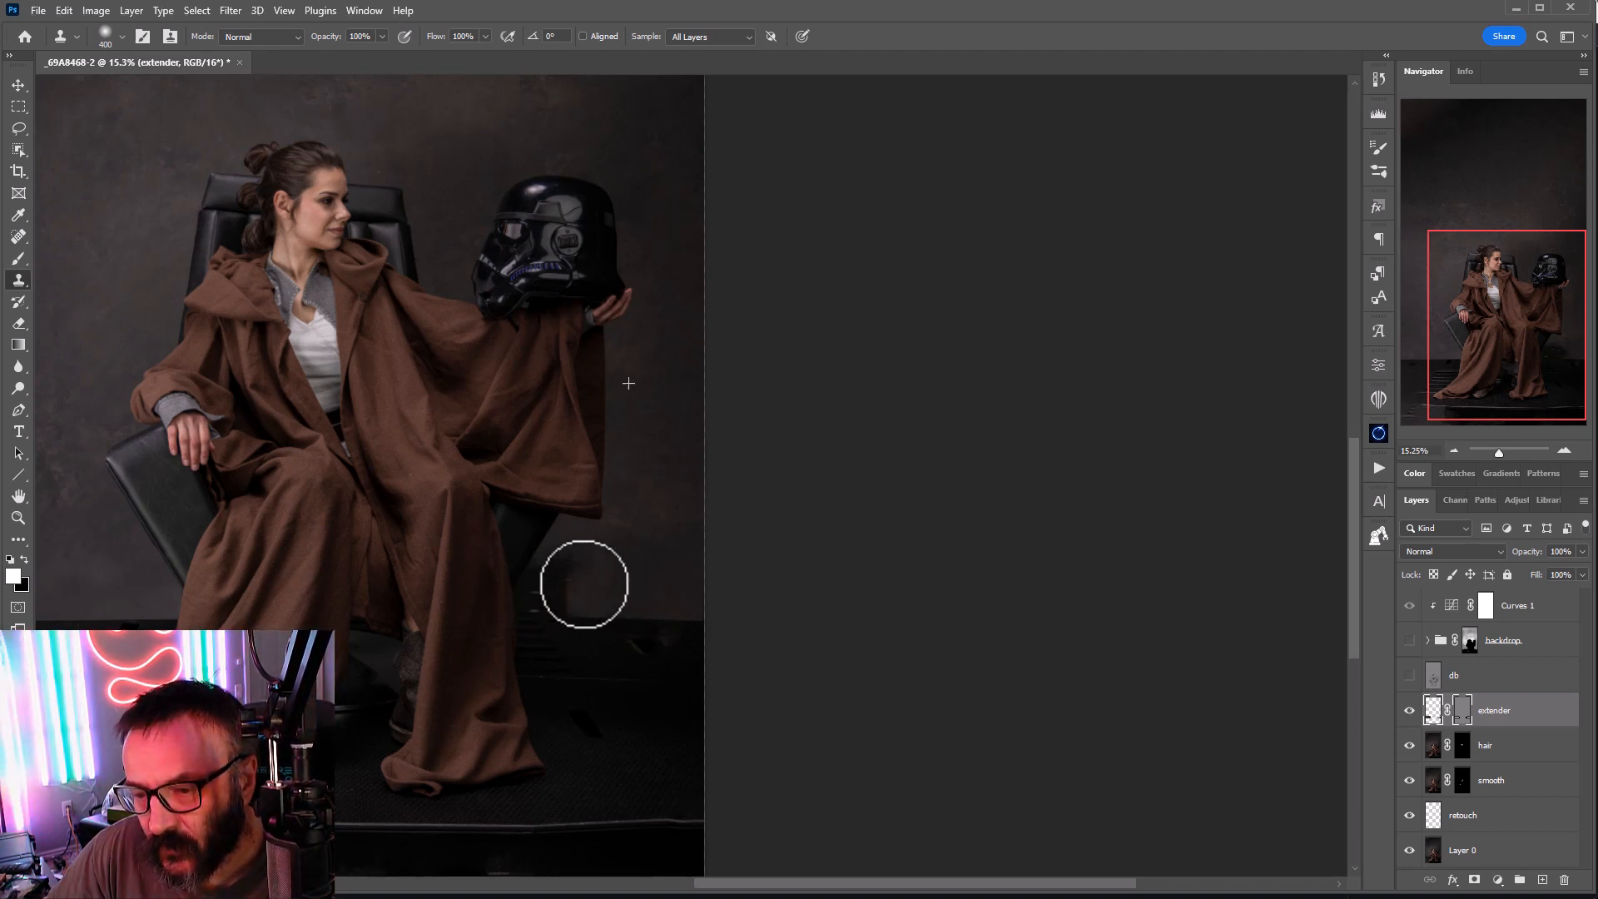
{"action": "left_click", "coordinate": [685, 411], "text": "alt"}
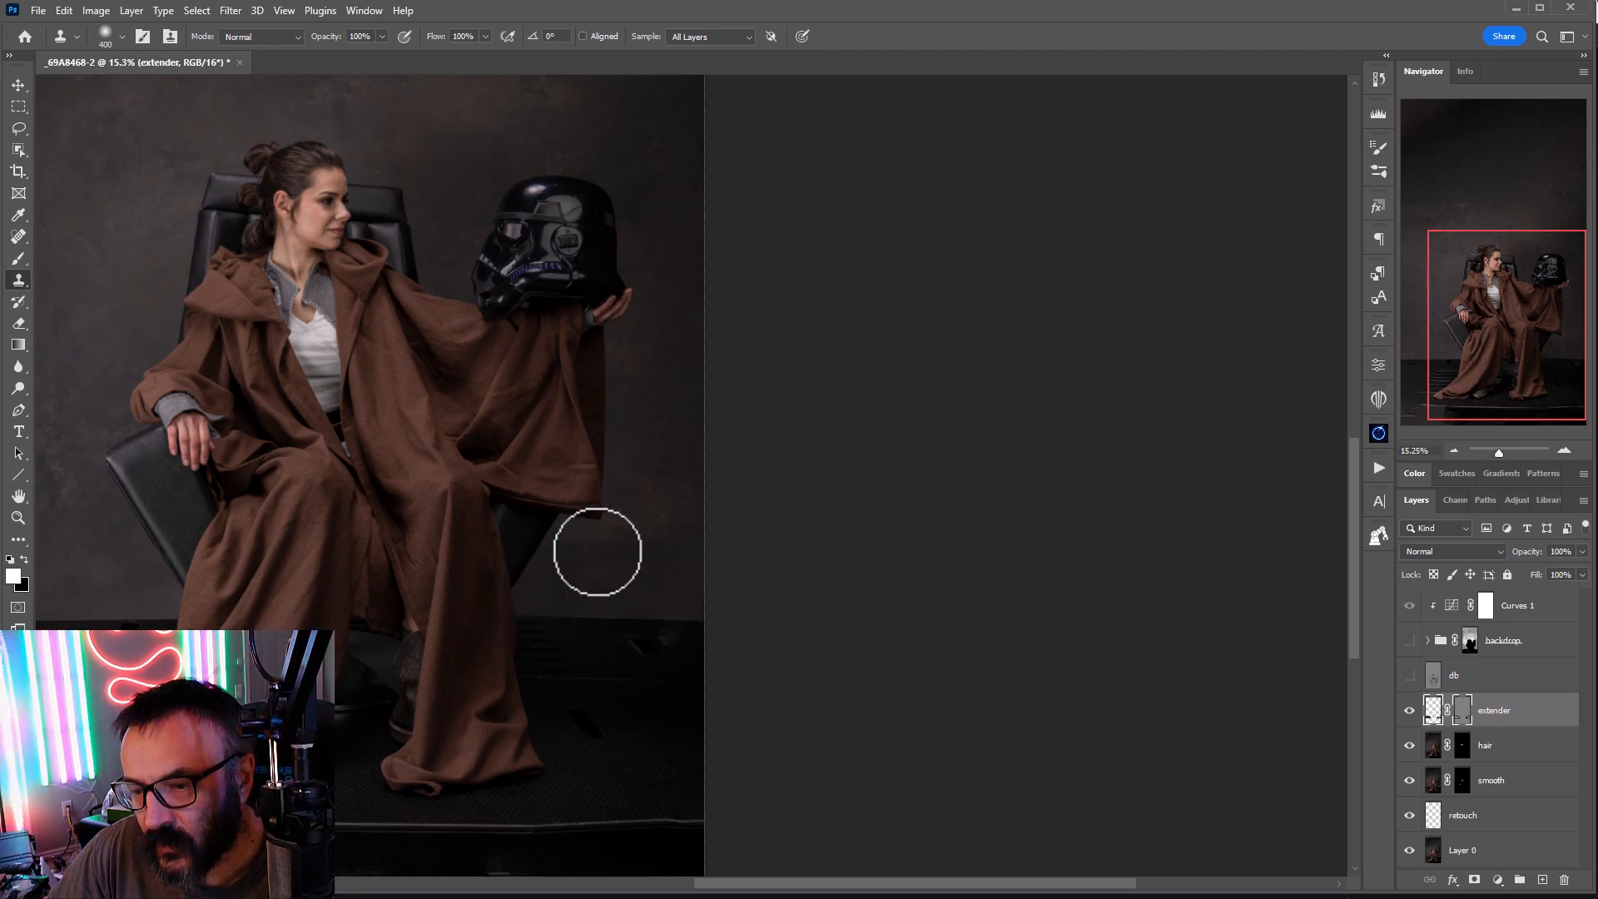
{"action": "left_click", "coordinate": [673, 501], "text": "alt"}
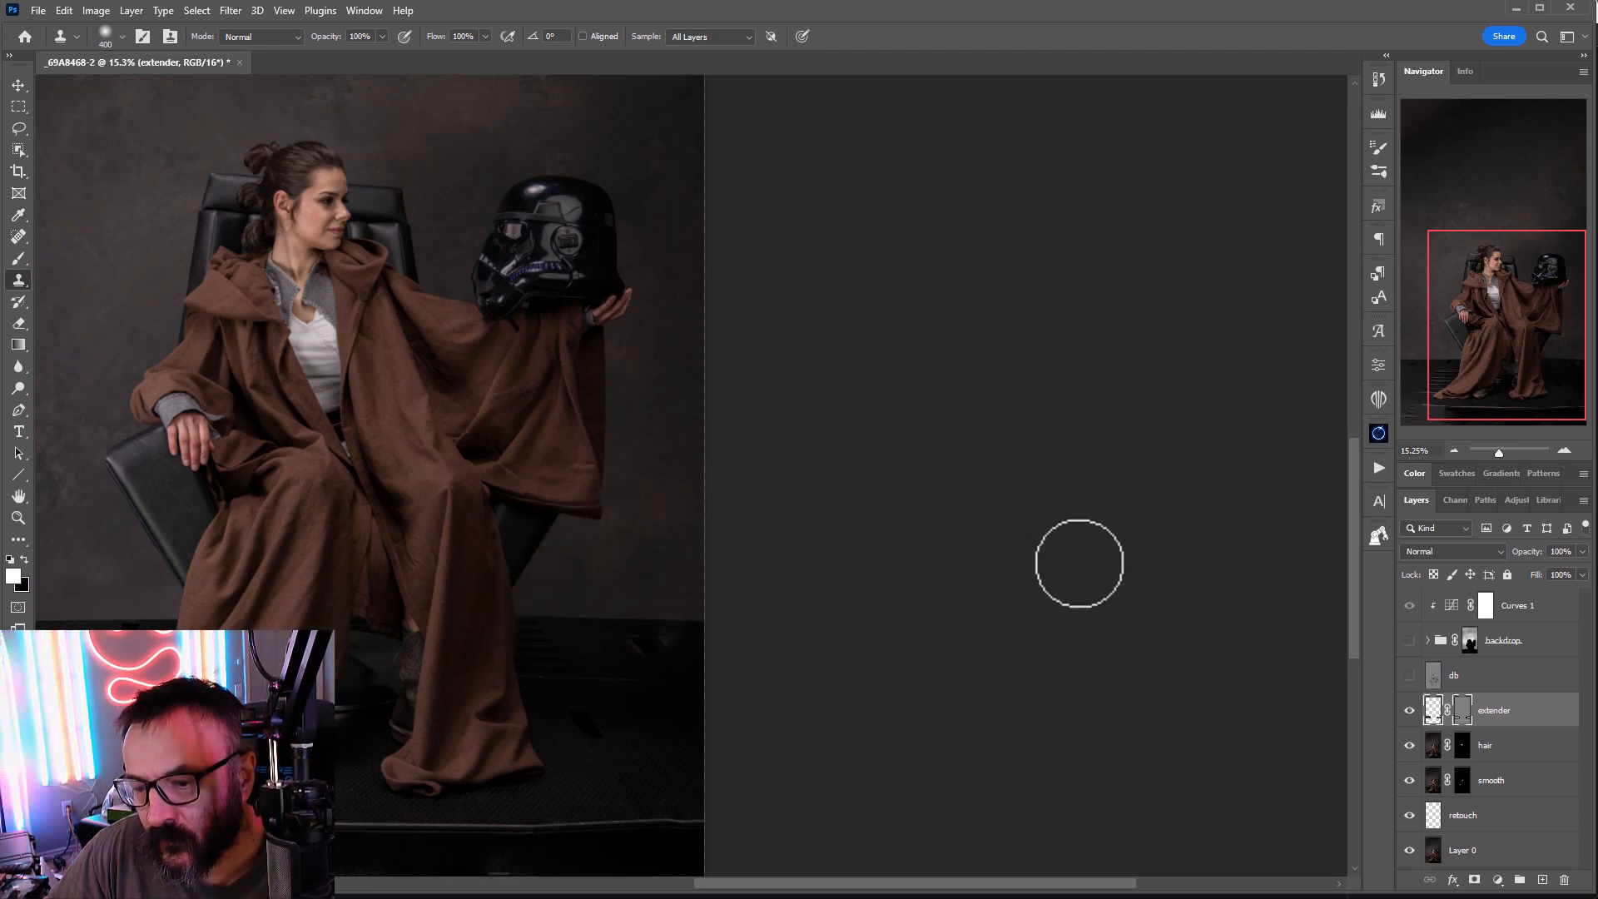
Step: Show the db layer and backdrop group again, and compare the image with the extender layer off and on
{"action": "scroll", "coordinate": [653, 596], "scroll_direction": "down", "scroll_amount": 4}
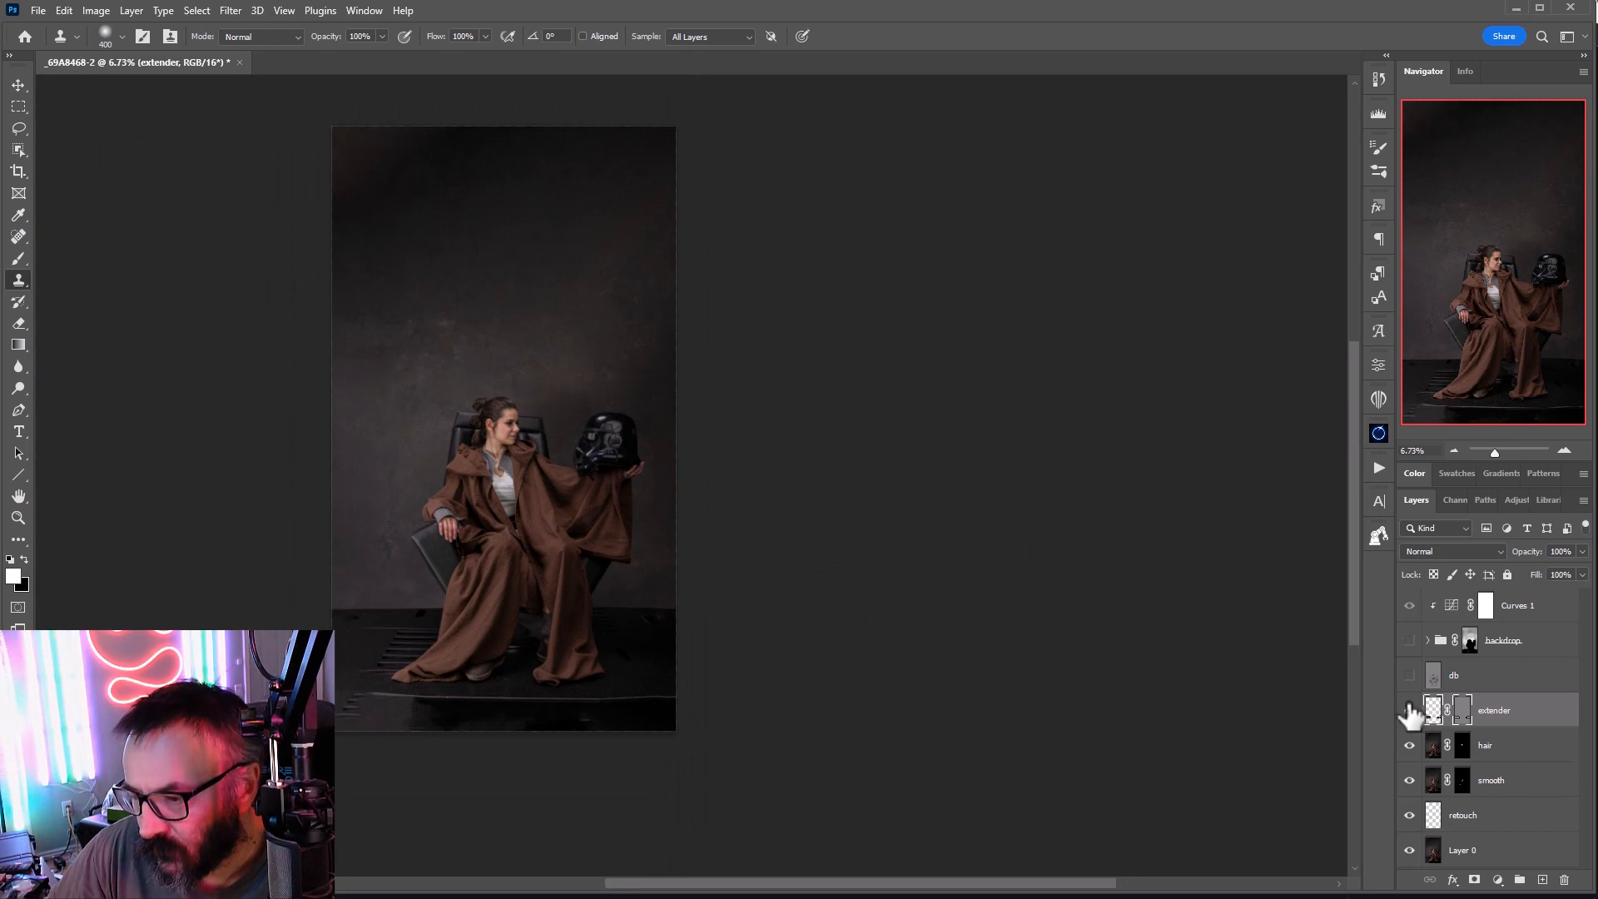
{"action": "left_click", "coordinate": [1405, 721]}
{"action": "left_click", "coordinate": [1409, 721]}
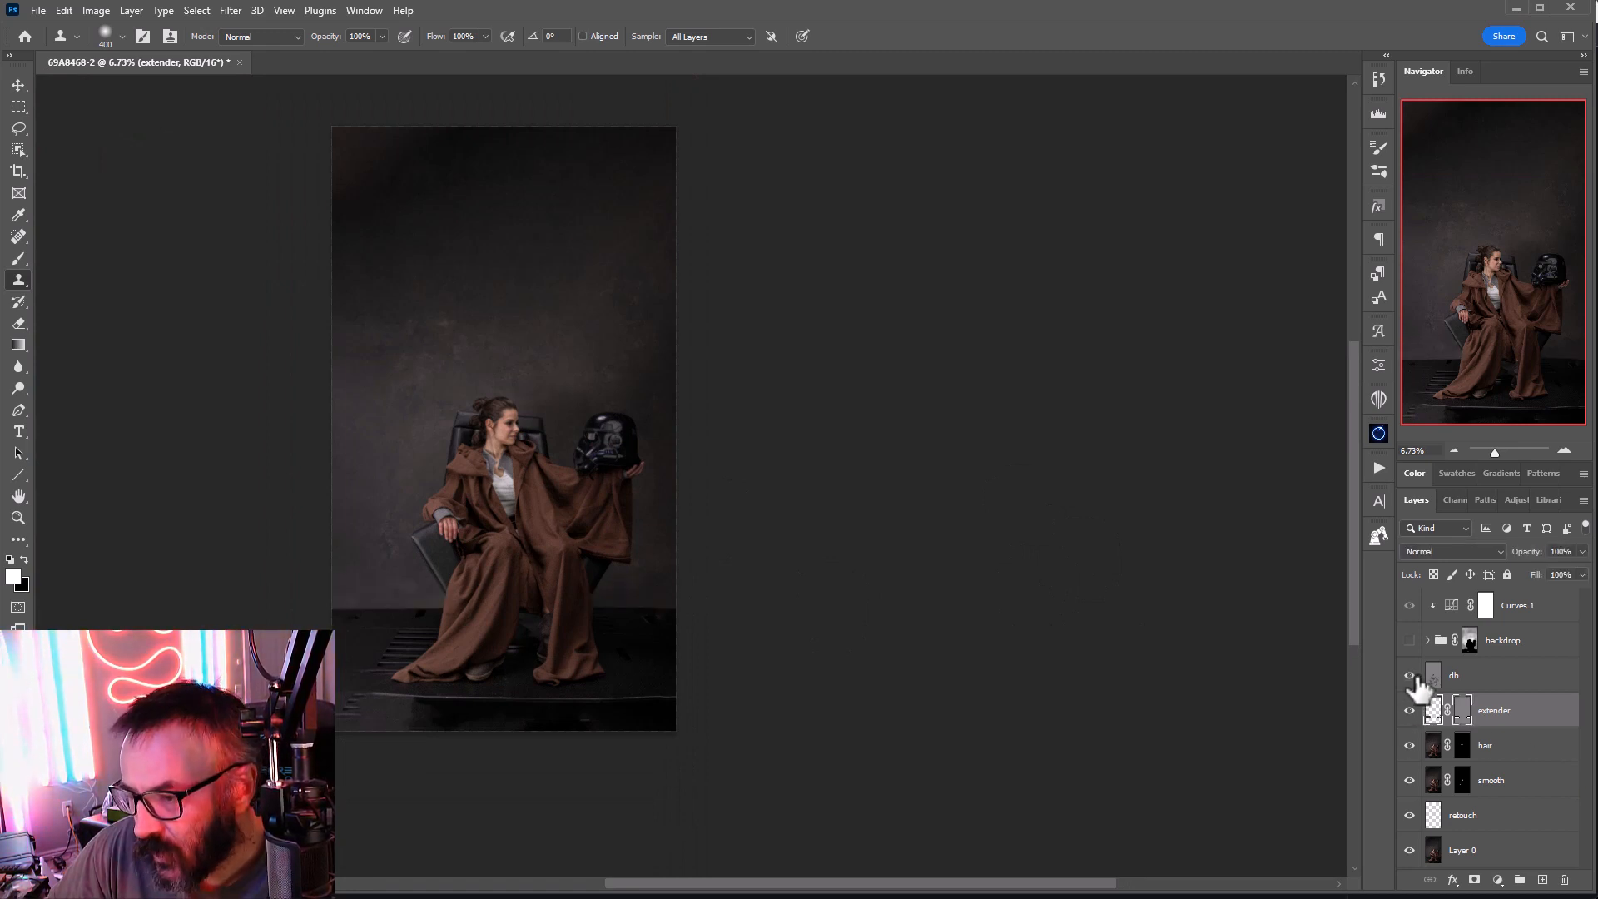
{"action": "left_click", "coordinate": [1409, 640]}
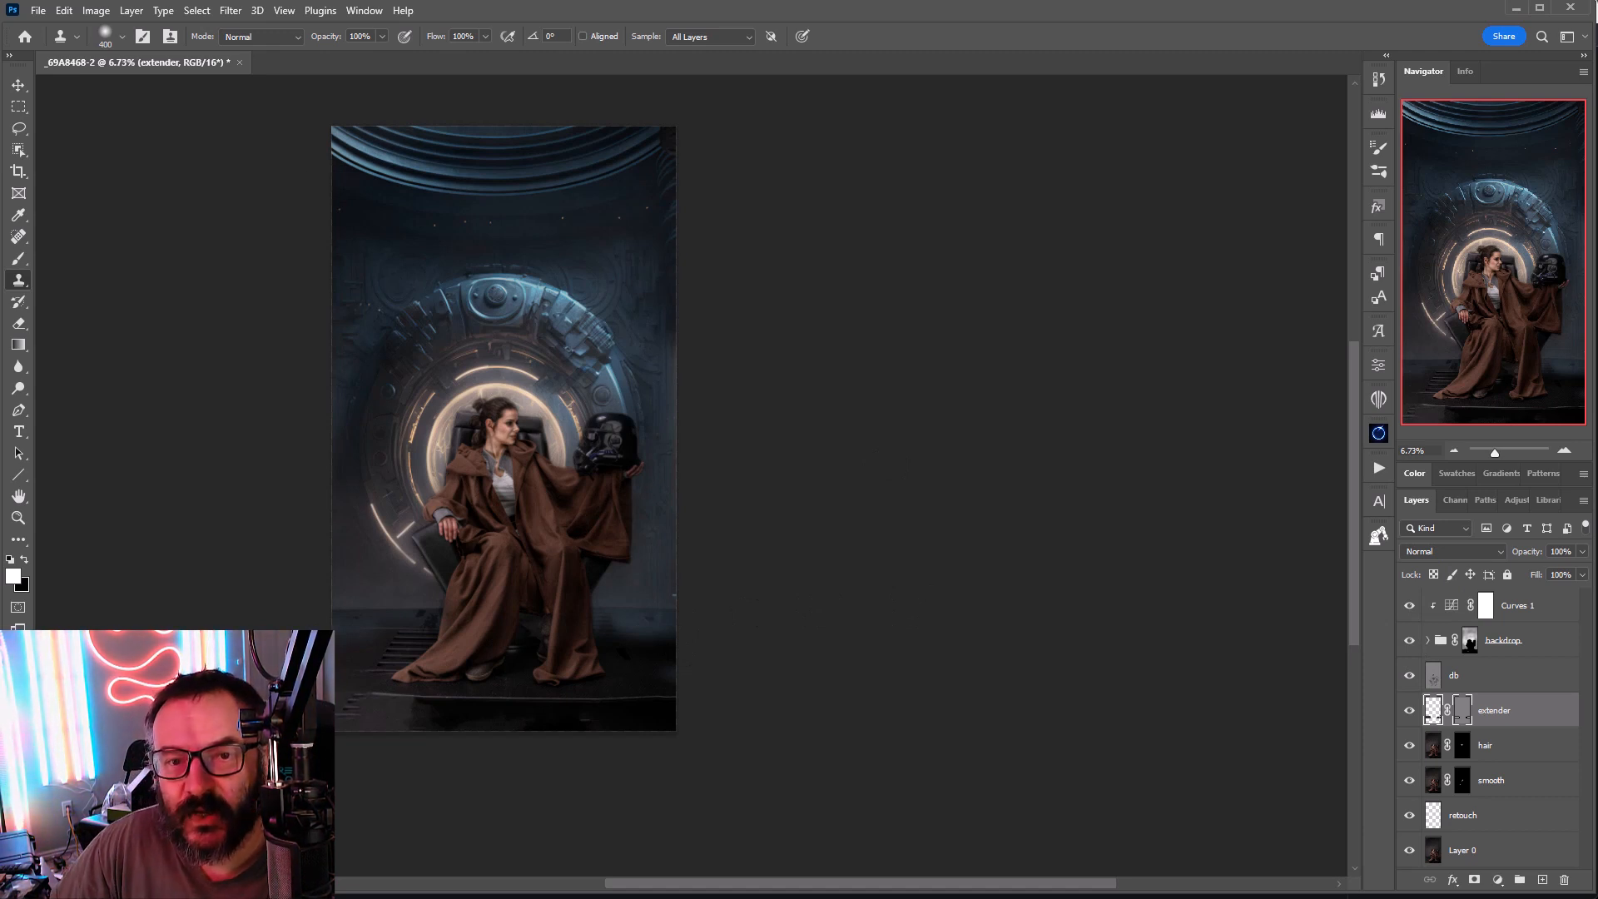
{"action": "left_click", "coordinate": [1410, 711]}
{"action": "left_click", "coordinate": [1411, 712]}
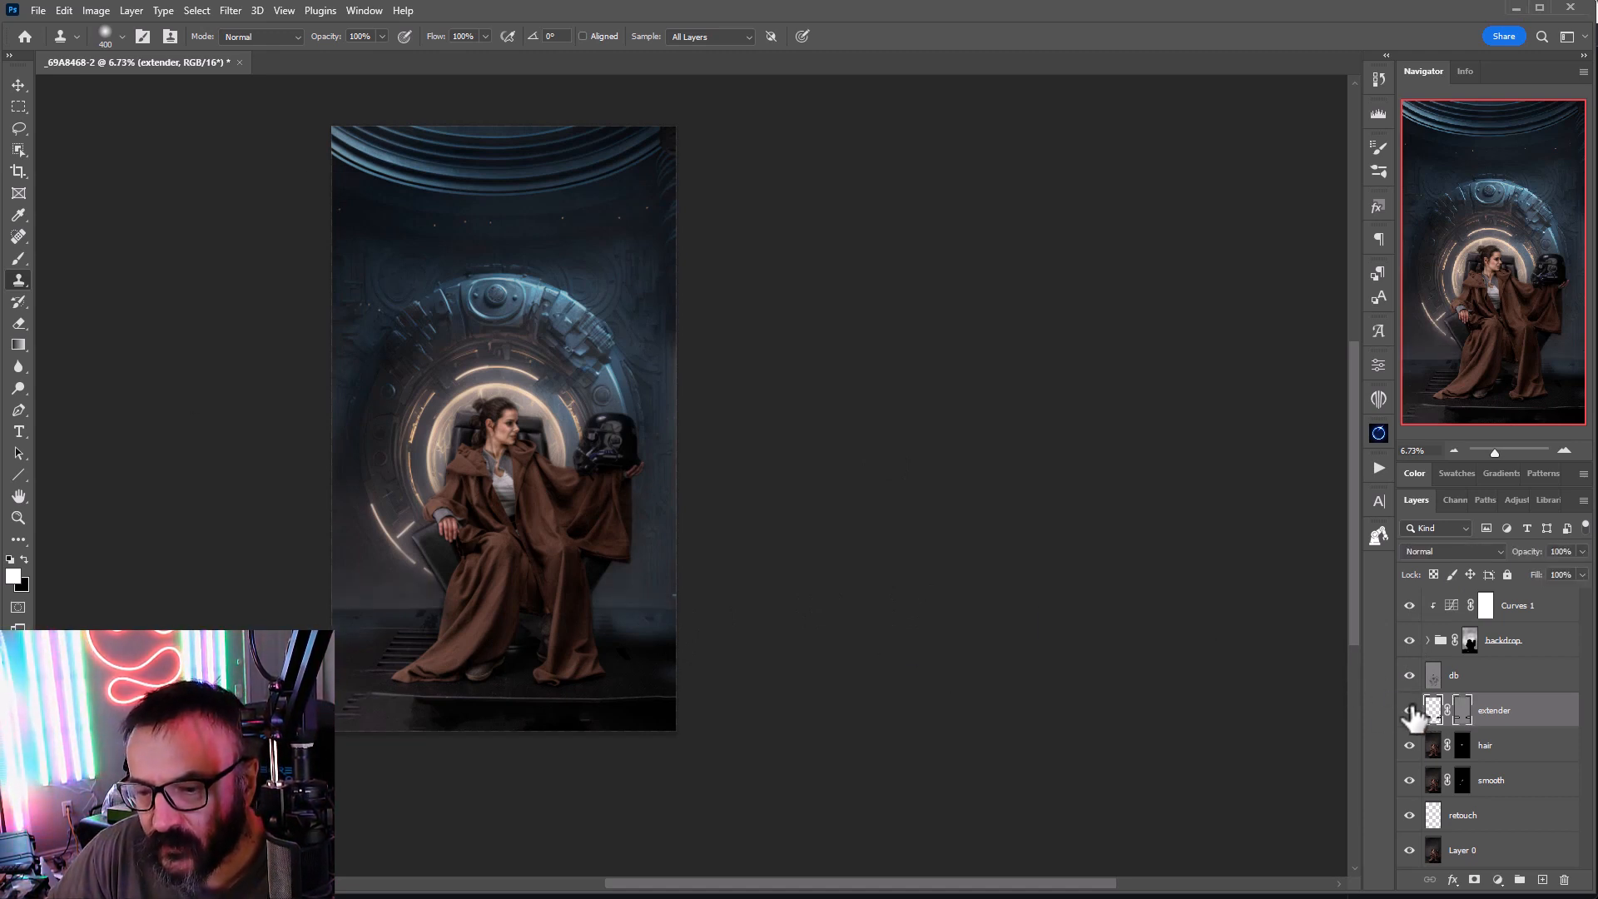
Step: Paint black on the backdrop group's mask with a 1000 px brush at 12% opacity over the floor right of the robe
{"action": "left_click", "coordinate": [1470, 640]}
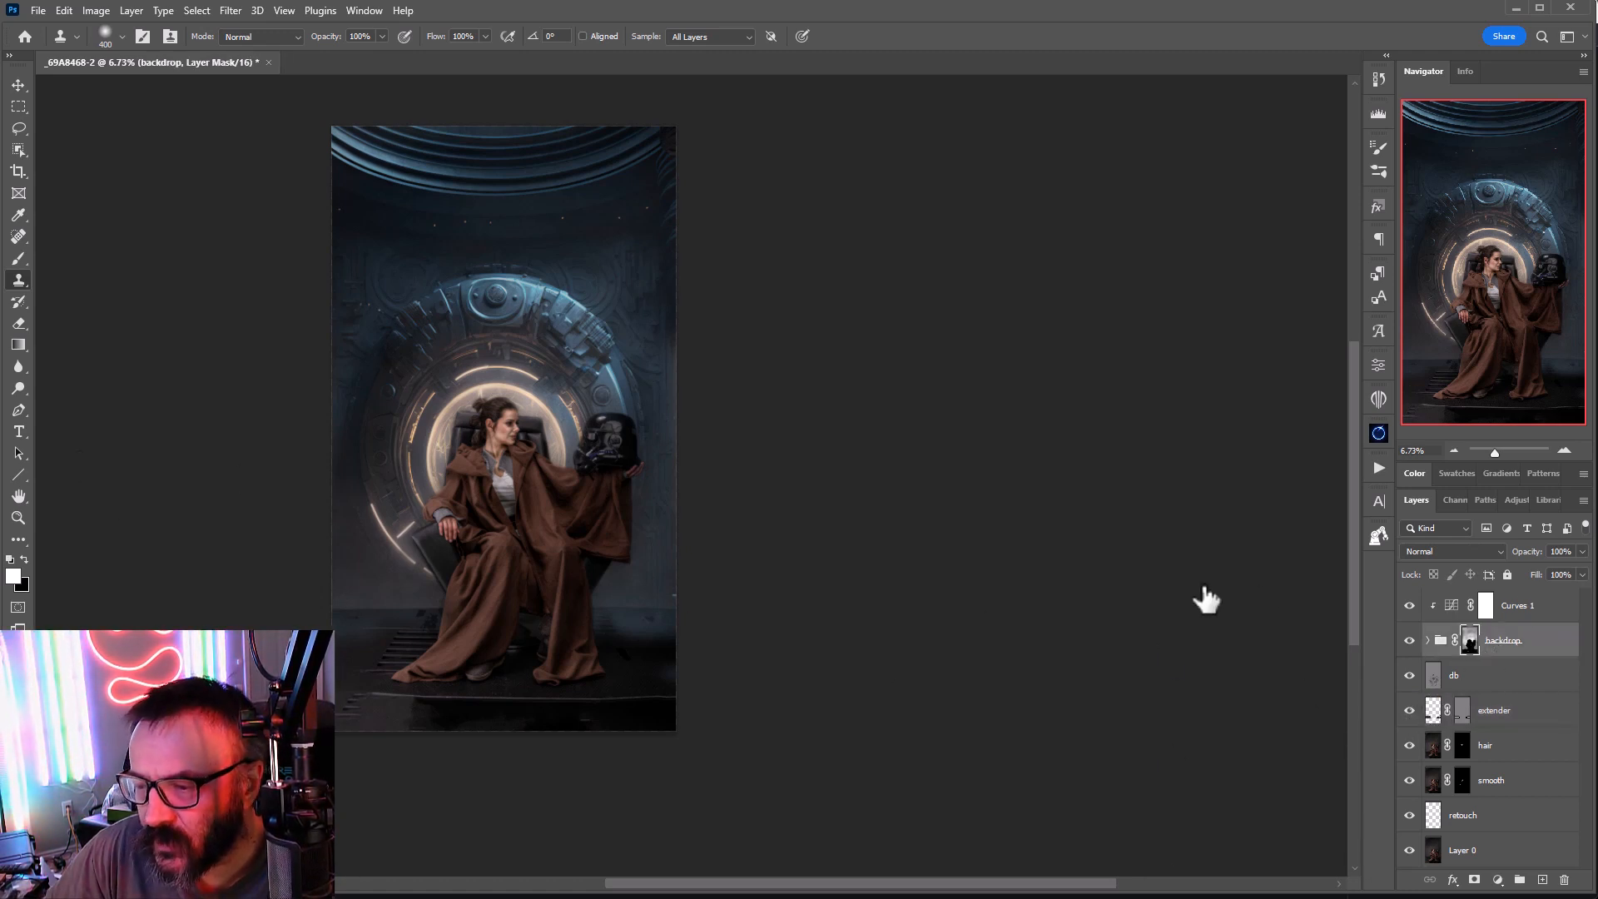
{"action": "left_click", "coordinate": [18, 259]}
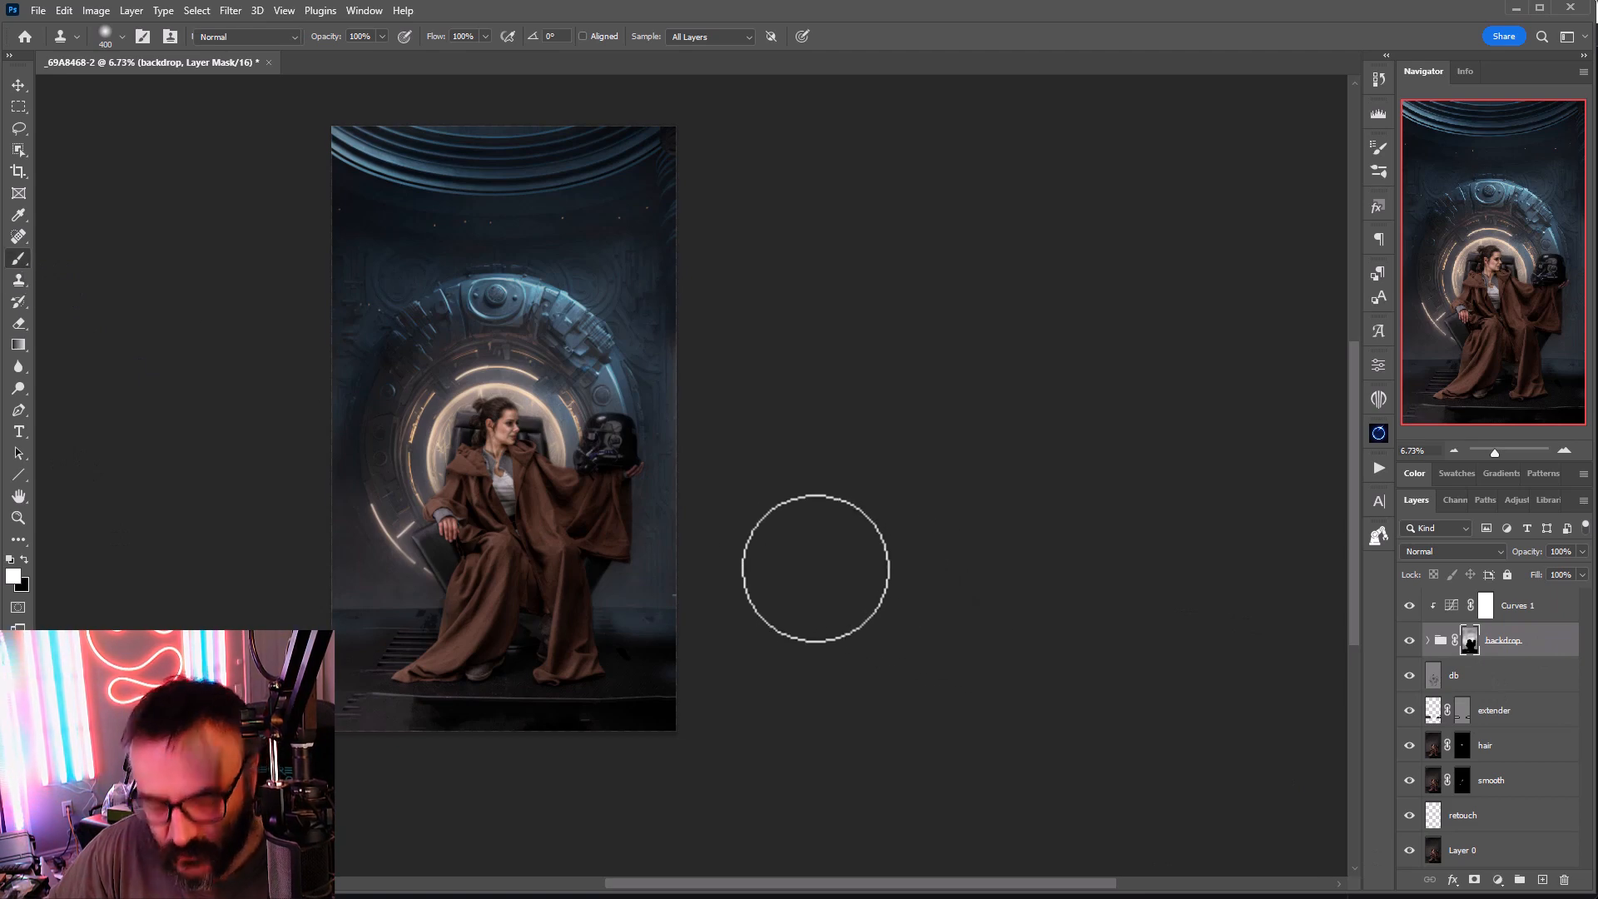
{"action": "scroll", "coordinate": [772, 578], "scroll_direction": "up", "scroll_amount": 6}
{"action": "left_click_drag", "start_coordinate": [596, 752], "coordinate": [896, 44]}
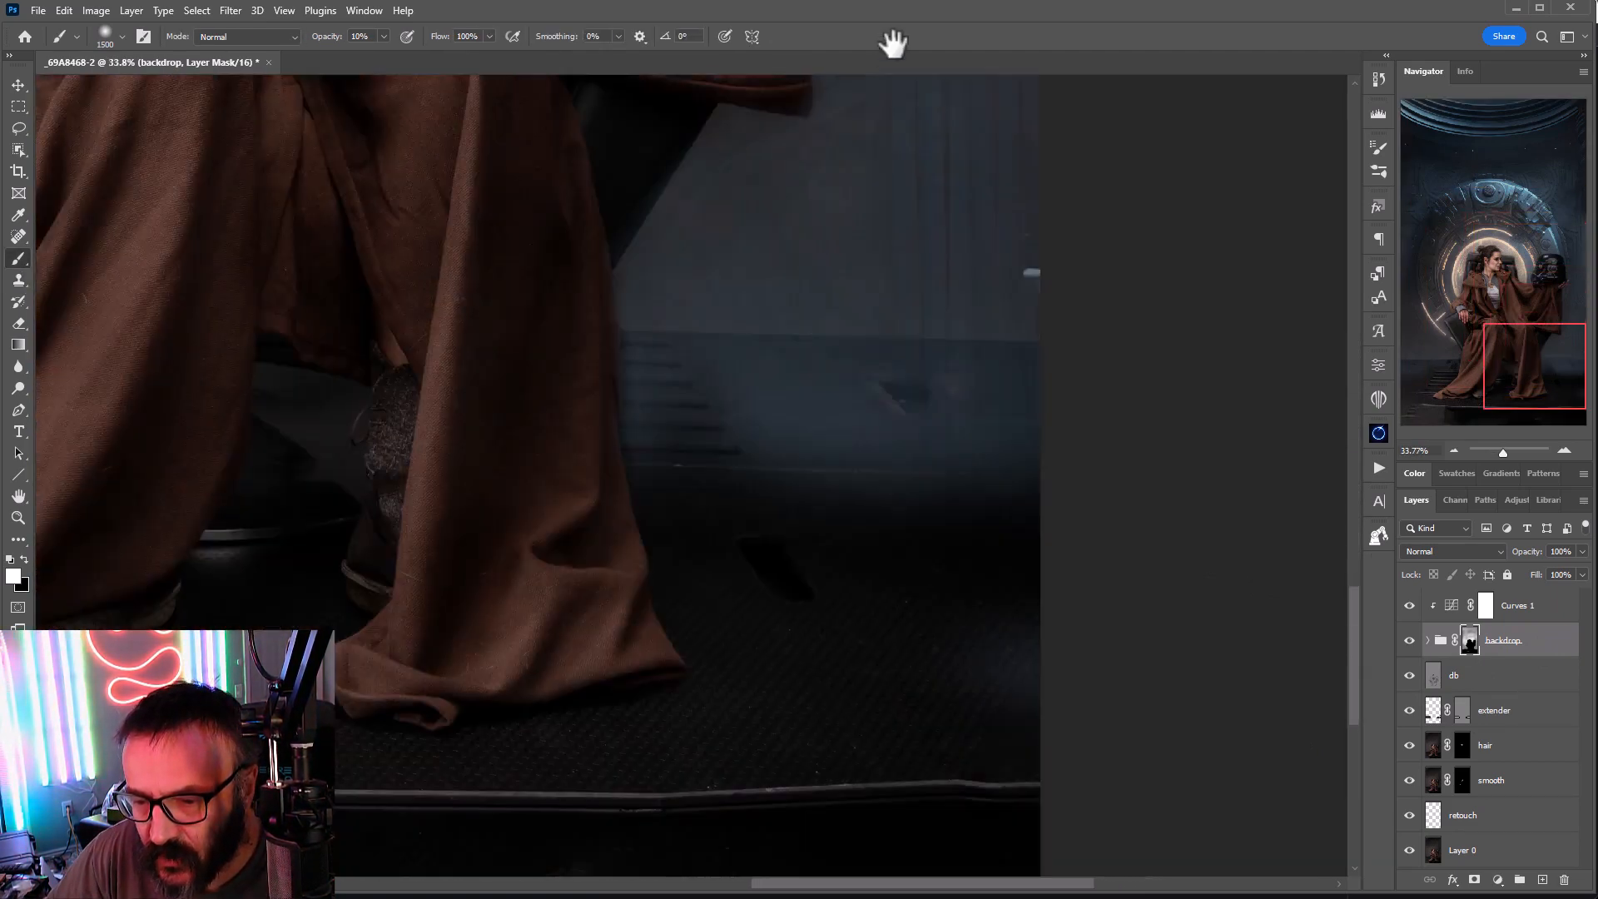
{"action": "key", "text": "x"}
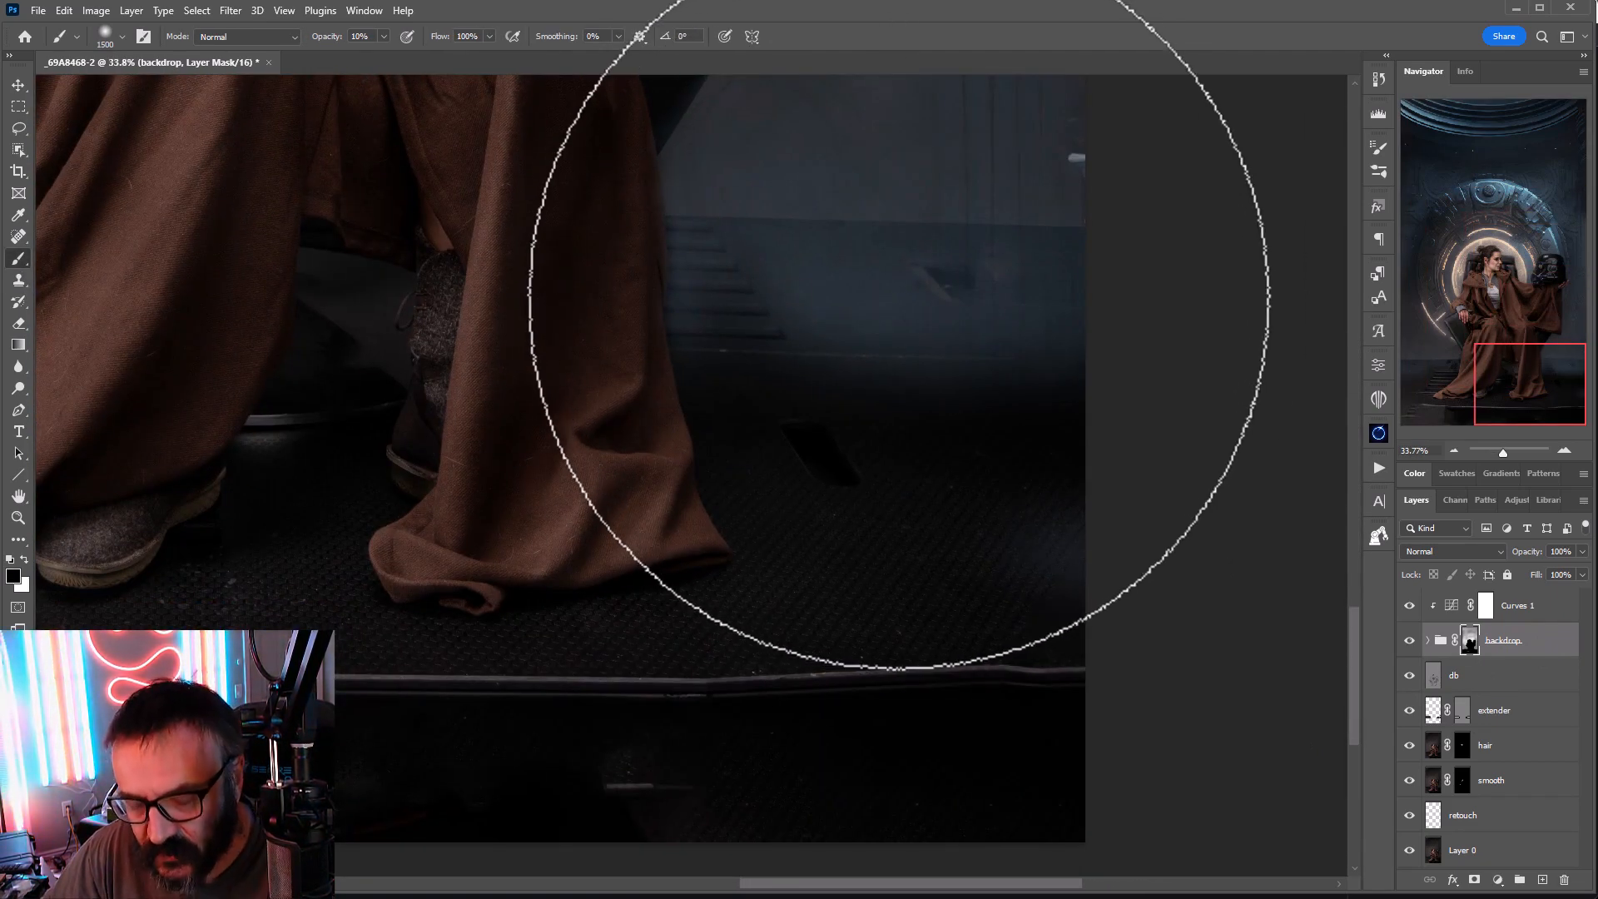
{"action": "key", "text": "bracketleft"}
{"action": "key", "text": "bracketleft"}
{"action": "key", "text": "1"}
{"action": "key", "text": "2"}
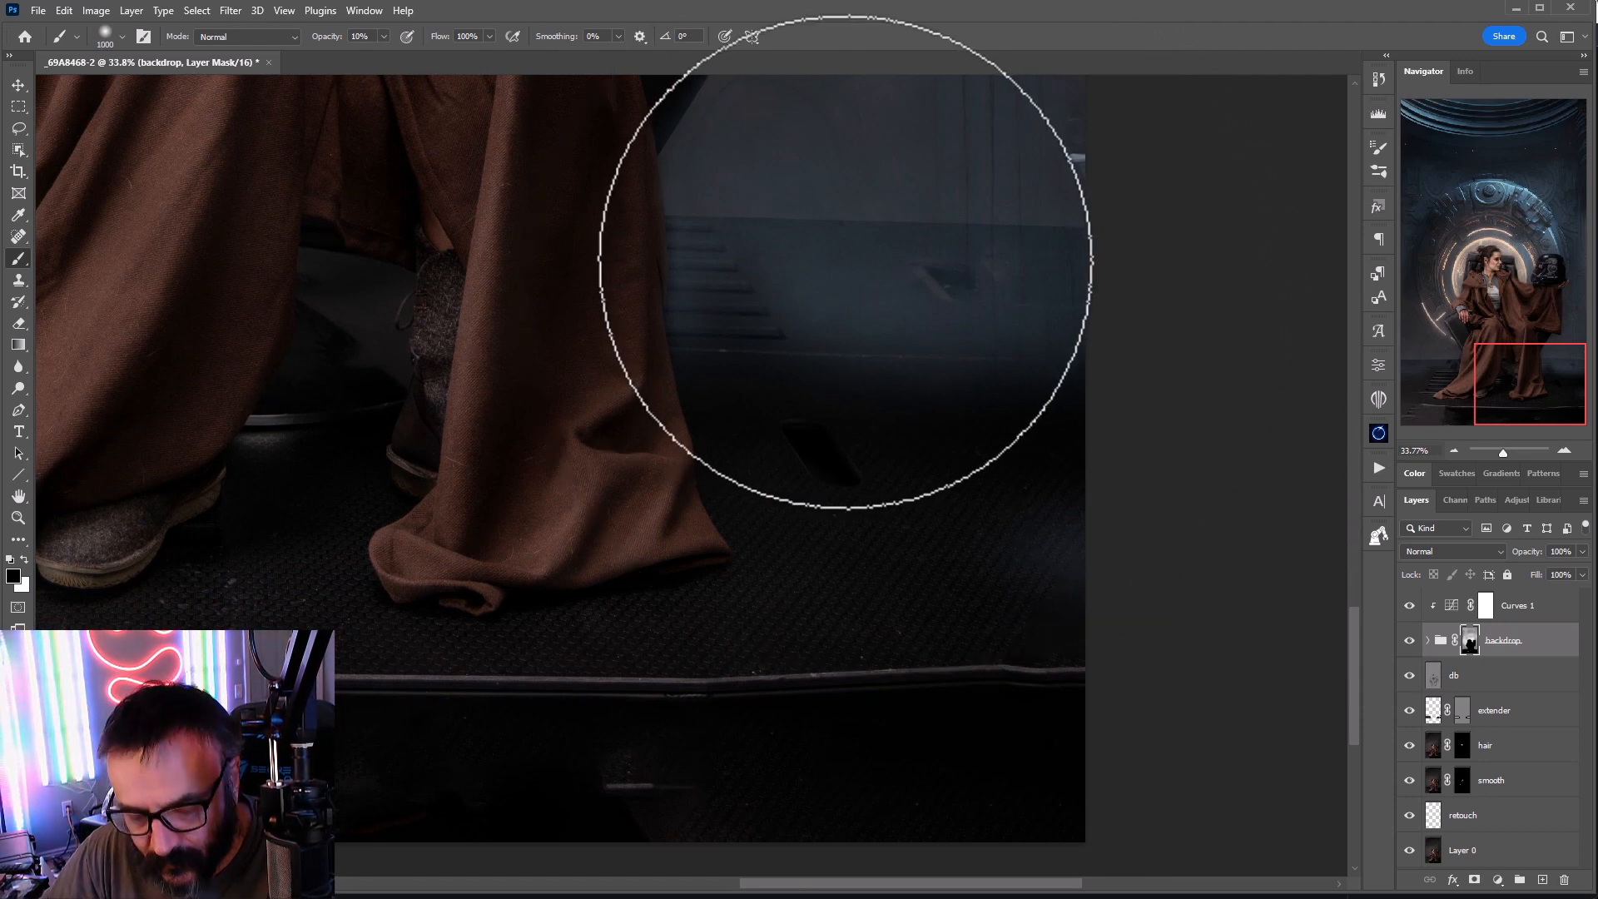
{"action": "mouse_move", "coordinate": [846, 262]}
{"action": "left_mouse_down"}
{"action": "mouse_move", "coordinate": [841, 325]}
{"action": "mouse_move", "coordinate": [817, 350]}
{"action": "mouse_move", "coordinate": [1027, 275]}
{"action": "mouse_move", "coordinate": [978, 346]}
{"action": "mouse_move", "coordinate": [1088, 285]}
{"action": "mouse_move", "coordinate": [873, 464]}
{"action": "mouse_move", "coordinate": [1059, 542]}
{"action": "mouse_move", "coordinate": [1053, 436]}
{"action": "mouse_move", "coordinate": [723, 310]}
{"action": "mouse_move", "coordinate": [649, 318]}
{"action": "mouse_move", "coordinate": [807, 339]}
{"action": "mouse_move", "coordinate": [1213, 316]}
{"action": "left_mouse_up"}
Step: Paint black on the backdrop mask over the floor left of the robe to remove the backdrop haze there
{"action": "left_click_drag", "start_coordinate": [520, 586], "coordinate": [1521, 549]}
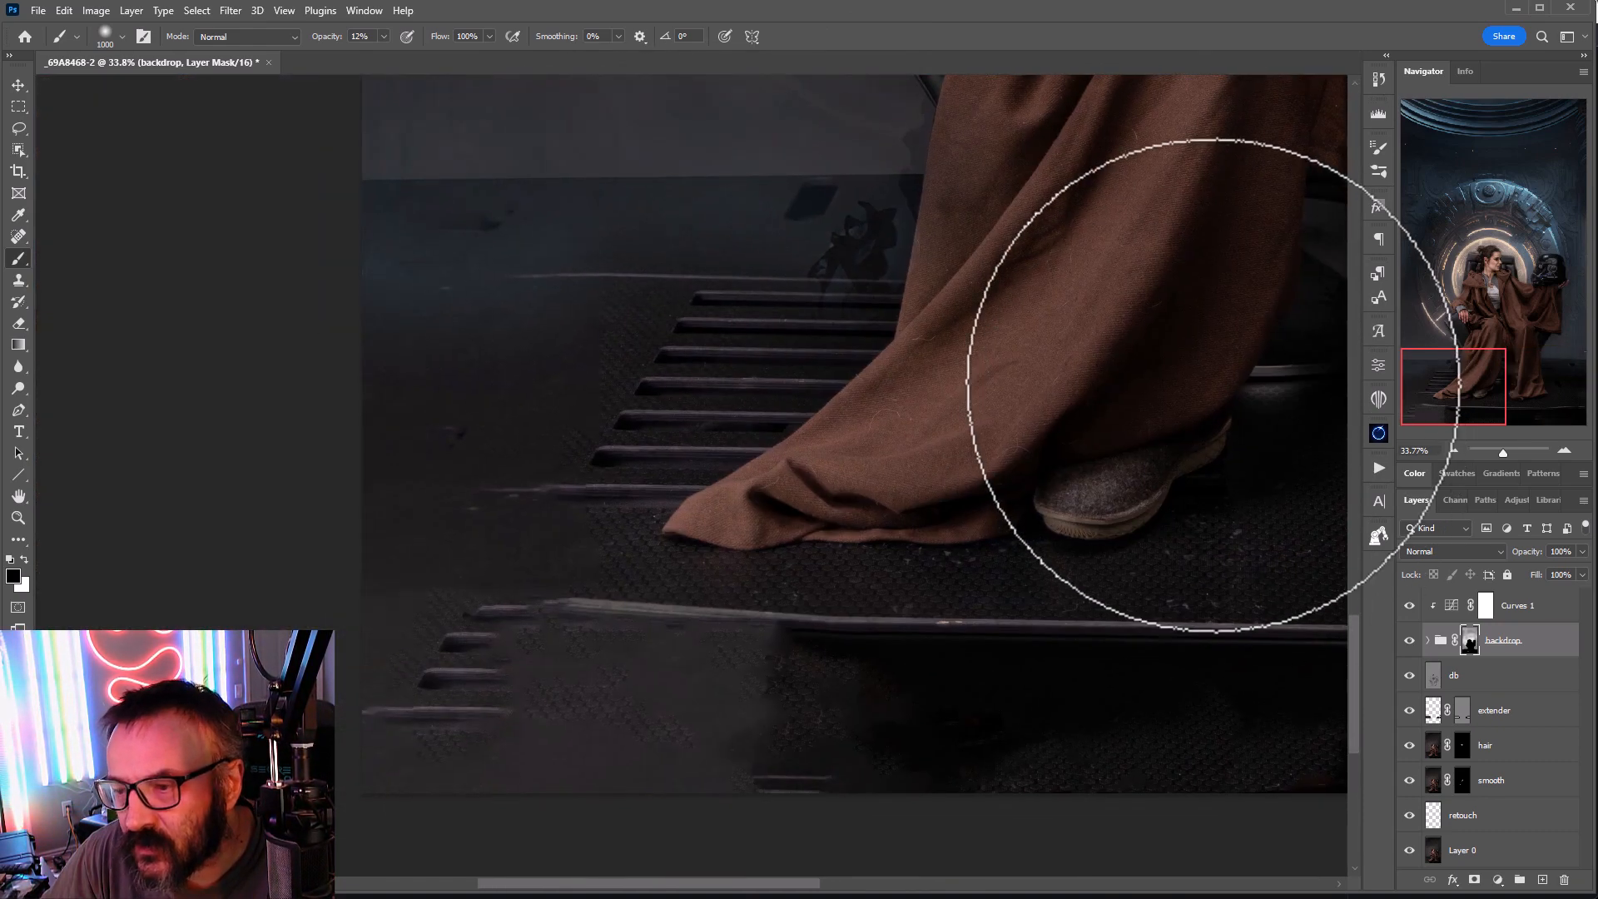
{"action": "left_click_drag", "start_coordinate": [876, 485], "coordinate": [481, 593]}
{"action": "left_click_drag", "start_coordinate": [378, 559], "coordinate": [894, 568]}
{"action": "mouse_move", "coordinate": [982, 422]}
{"action": "left_mouse_down"}
{"action": "mouse_move", "coordinate": [857, 446]}
{"action": "mouse_move", "coordinate": [718, 419]}
{"action": "mouse_move", "coordinate": [774, 422]}
{"action": "left_mouse_up"}
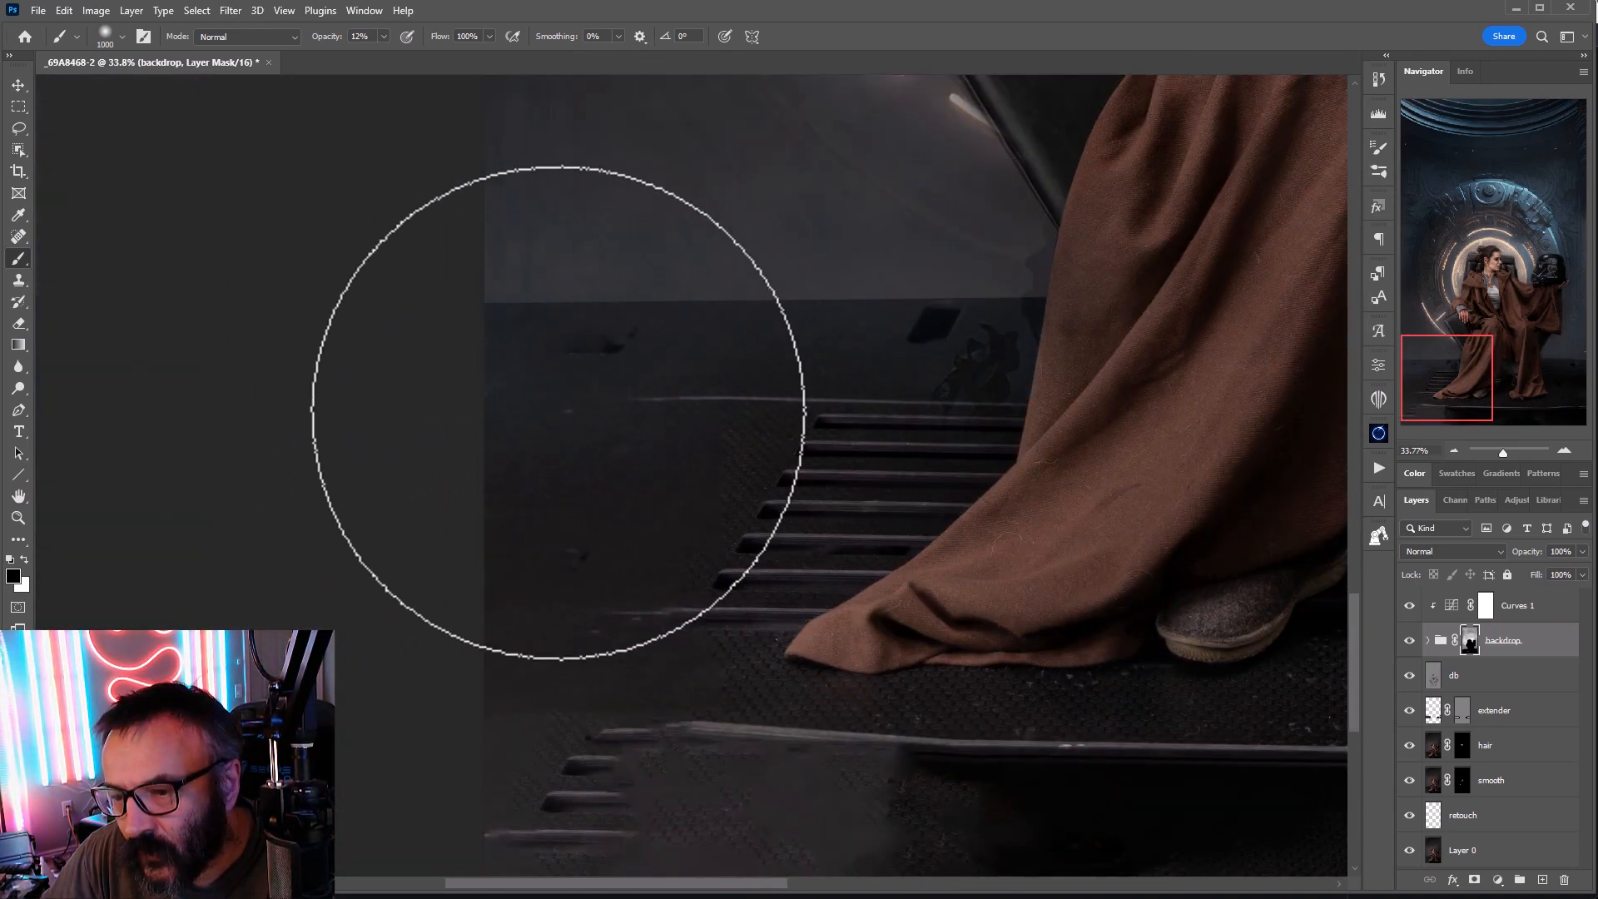
{"action": "left_click_drag", "start_coordinate": [908, 512], "coordinate": [792, 641]}
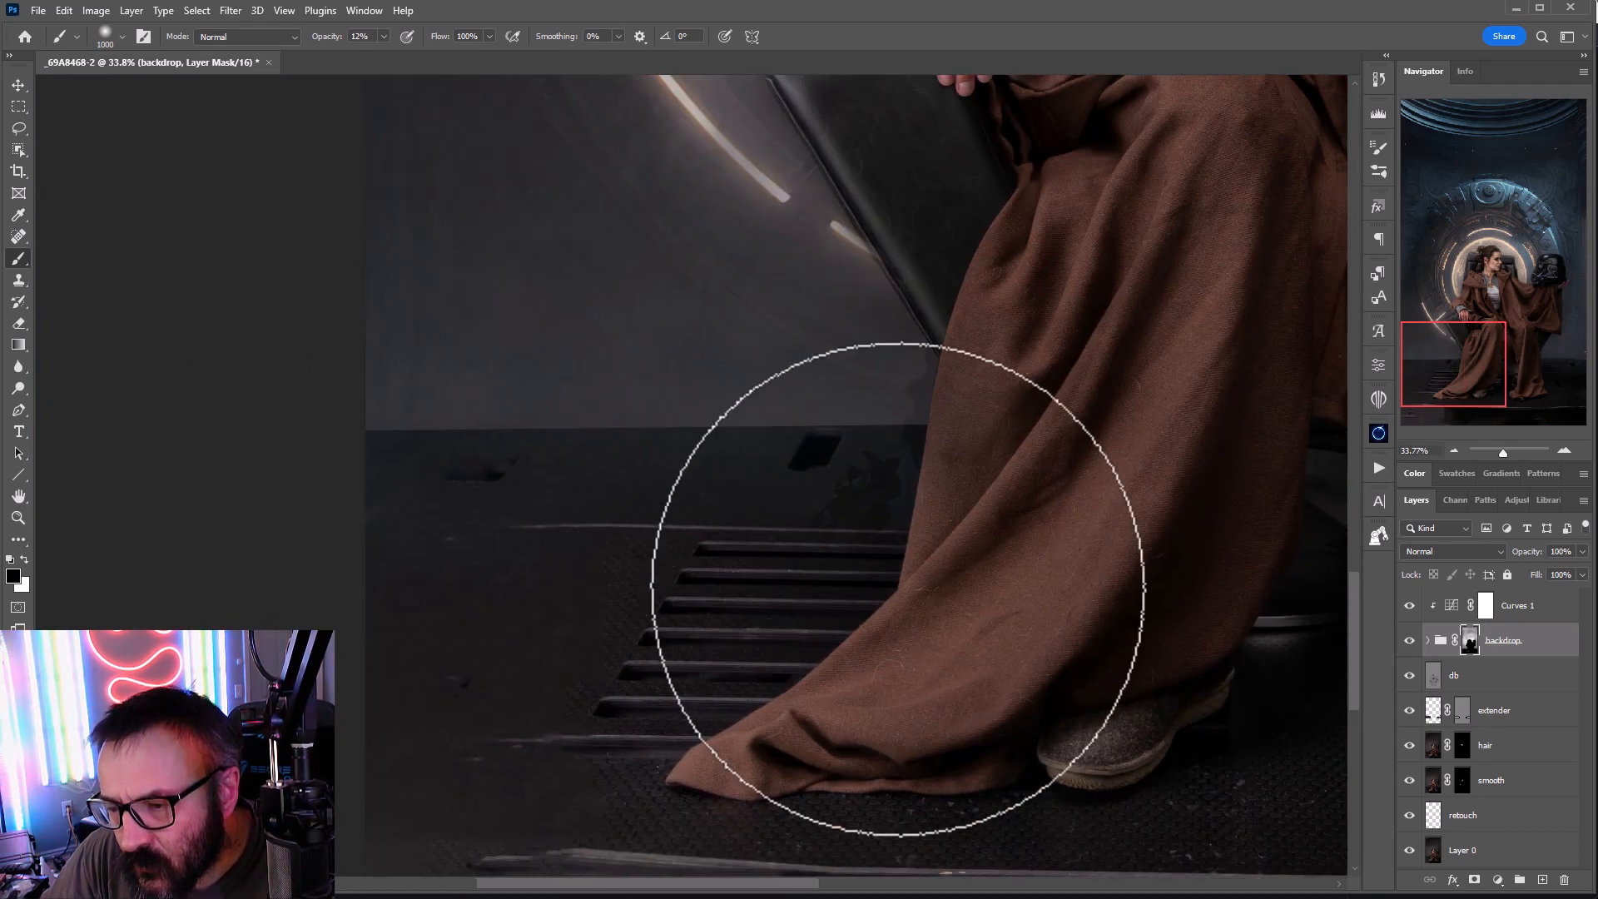
Step: Toggle the visibility of the layers in turn to trace the source of the faint ghost shape on the floor beside the robe
{"action": "scroll", "coordinate": [780, 575], "scroll_direction": "up", "scroll_amount": 5}
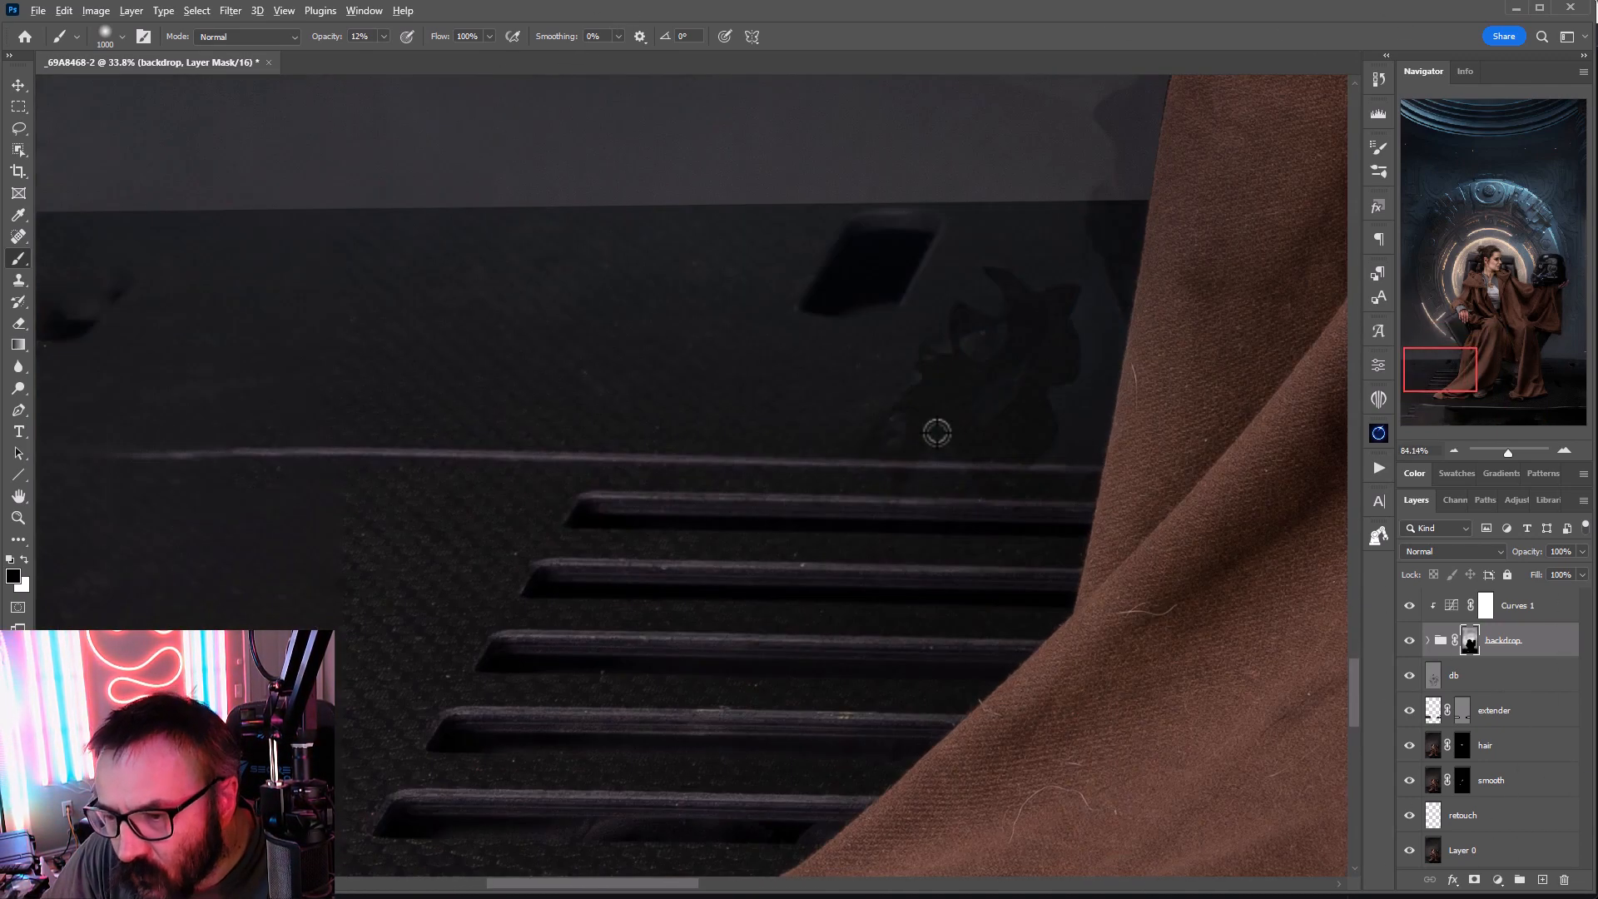
{"action": "left_click_drag", "start_coordinate": [1102, 581], "coordinate": [753, 714]}
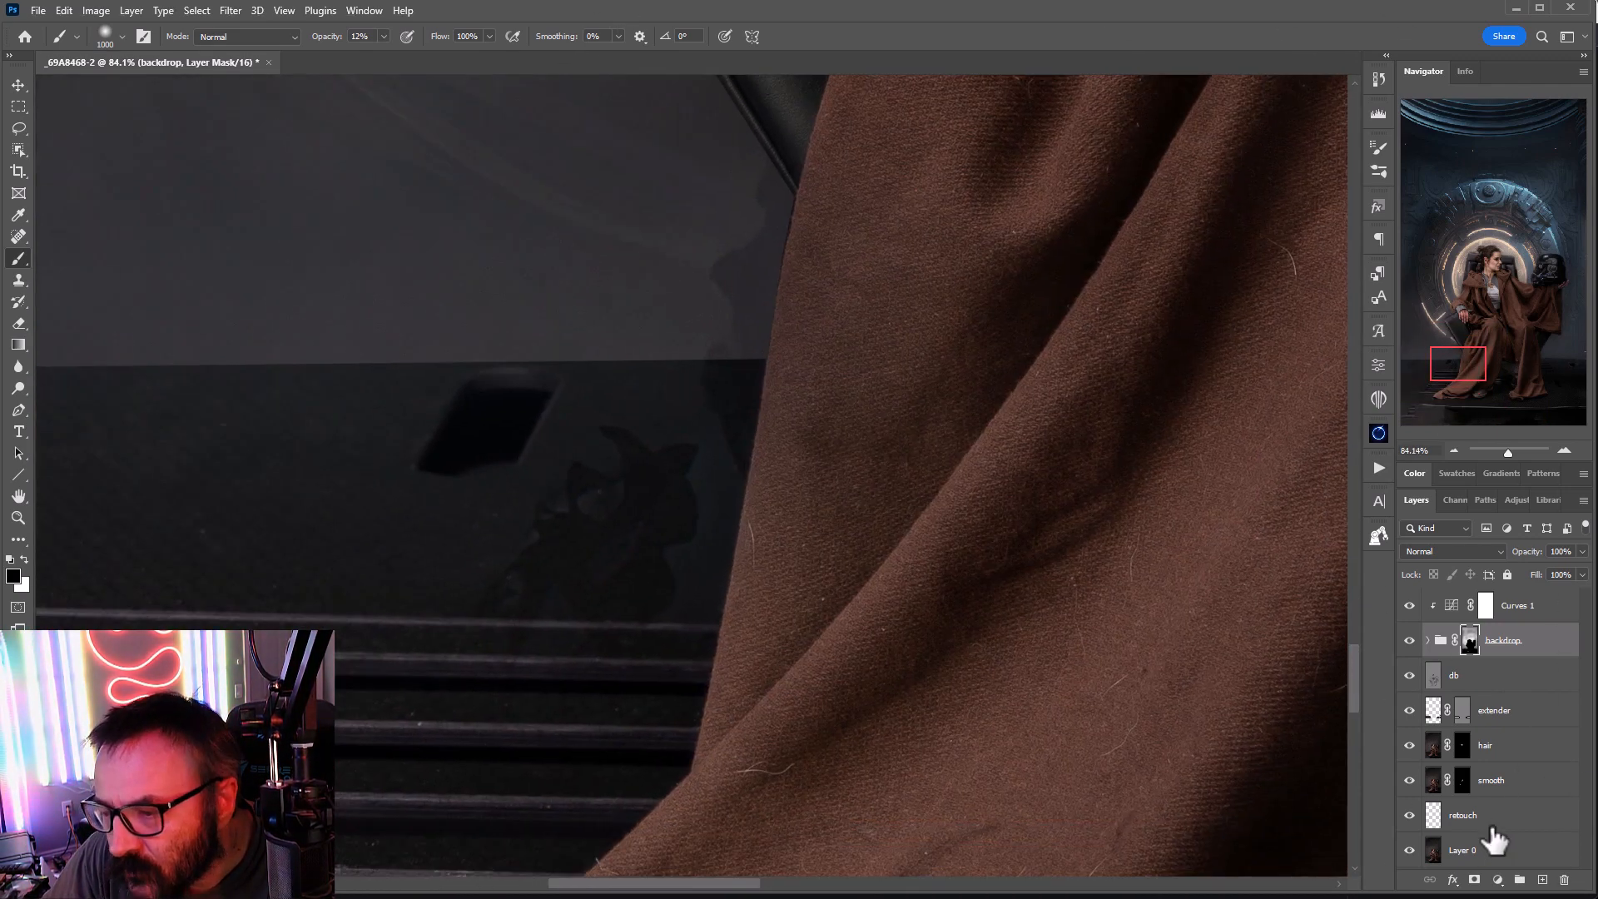
{"action": "left_click", "coordinate": [1410, 713]}
{"action": "left_click", "coordinate": [1410, 713]}
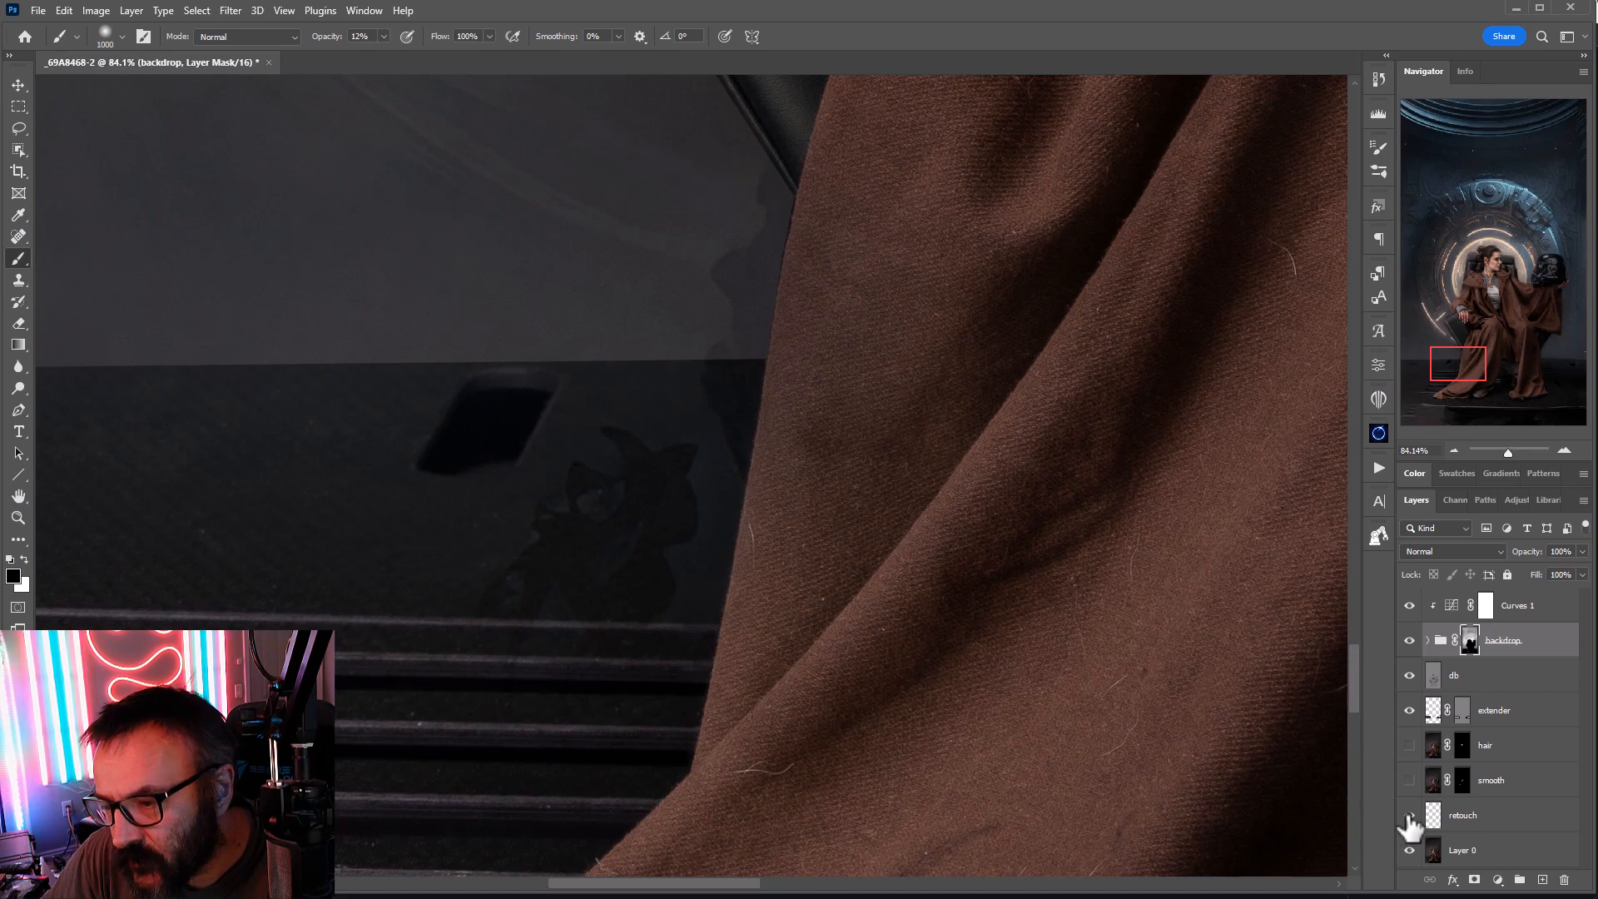
{"action": "left_click", "coordinate": [1410, 851]}
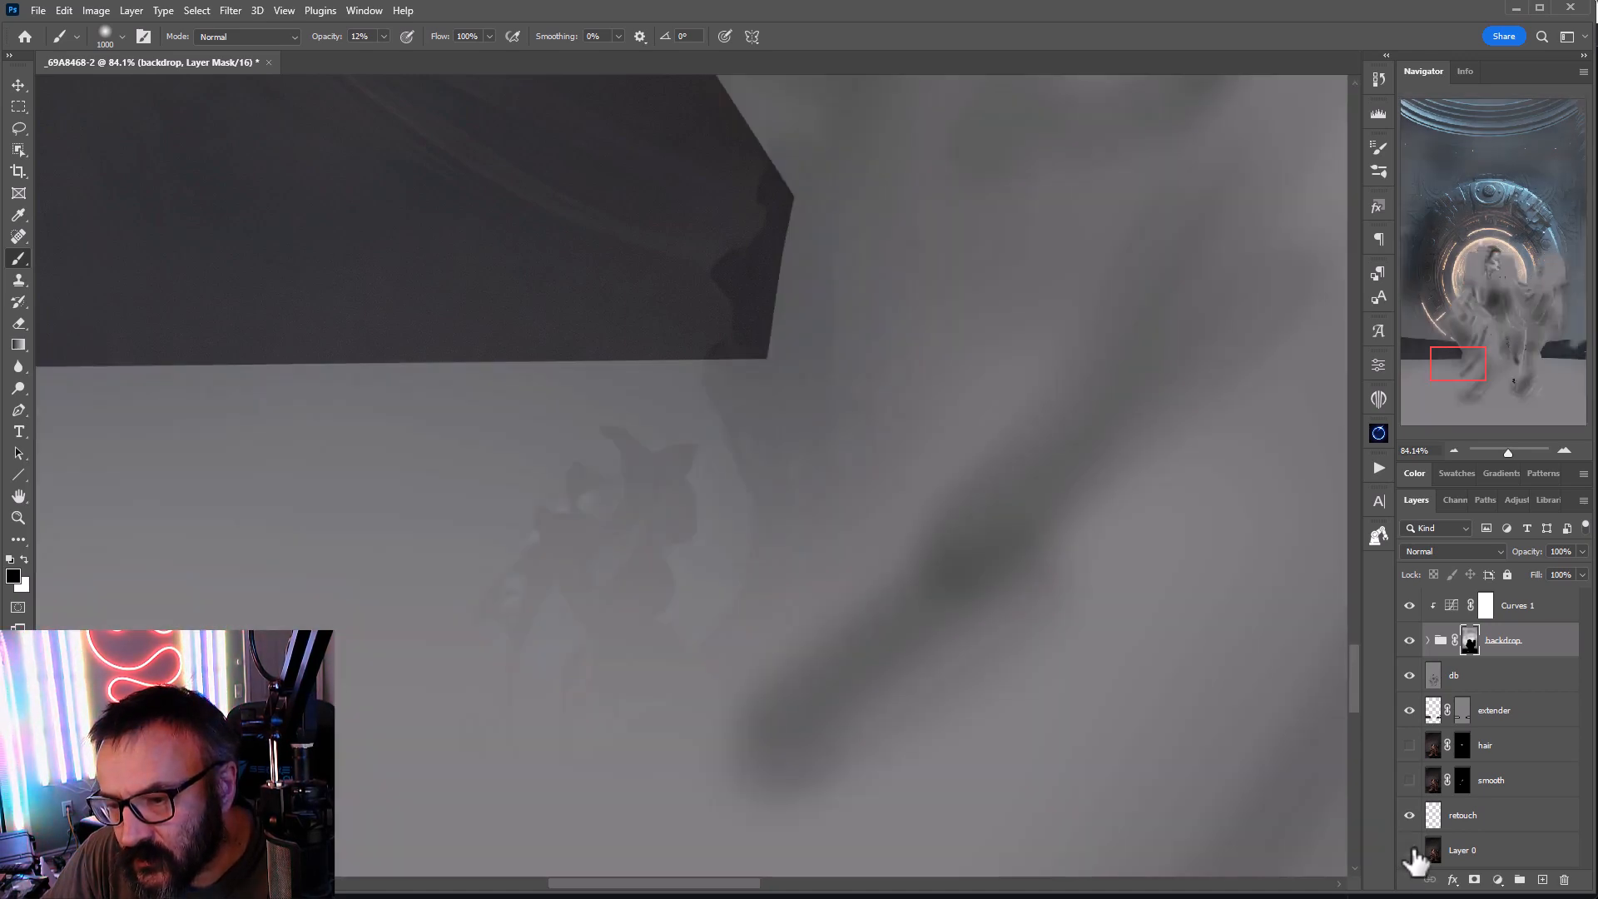
{"action": "left_click", "coordinate": [1410, 851]}
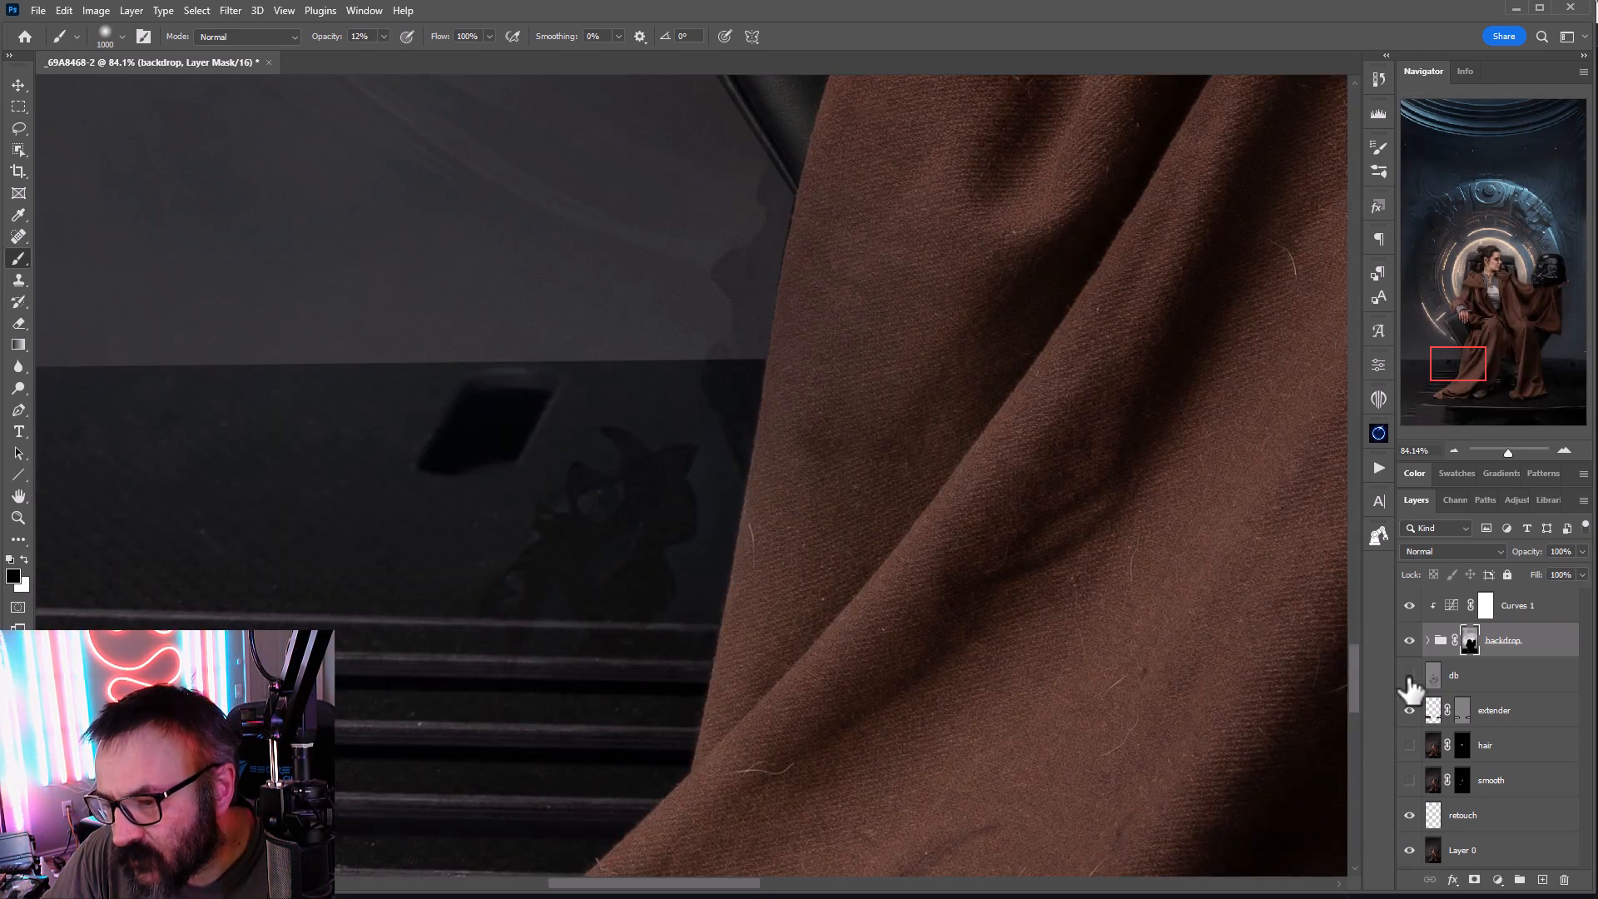
{"action": "left_click", "coordinate": [1410, 675]}
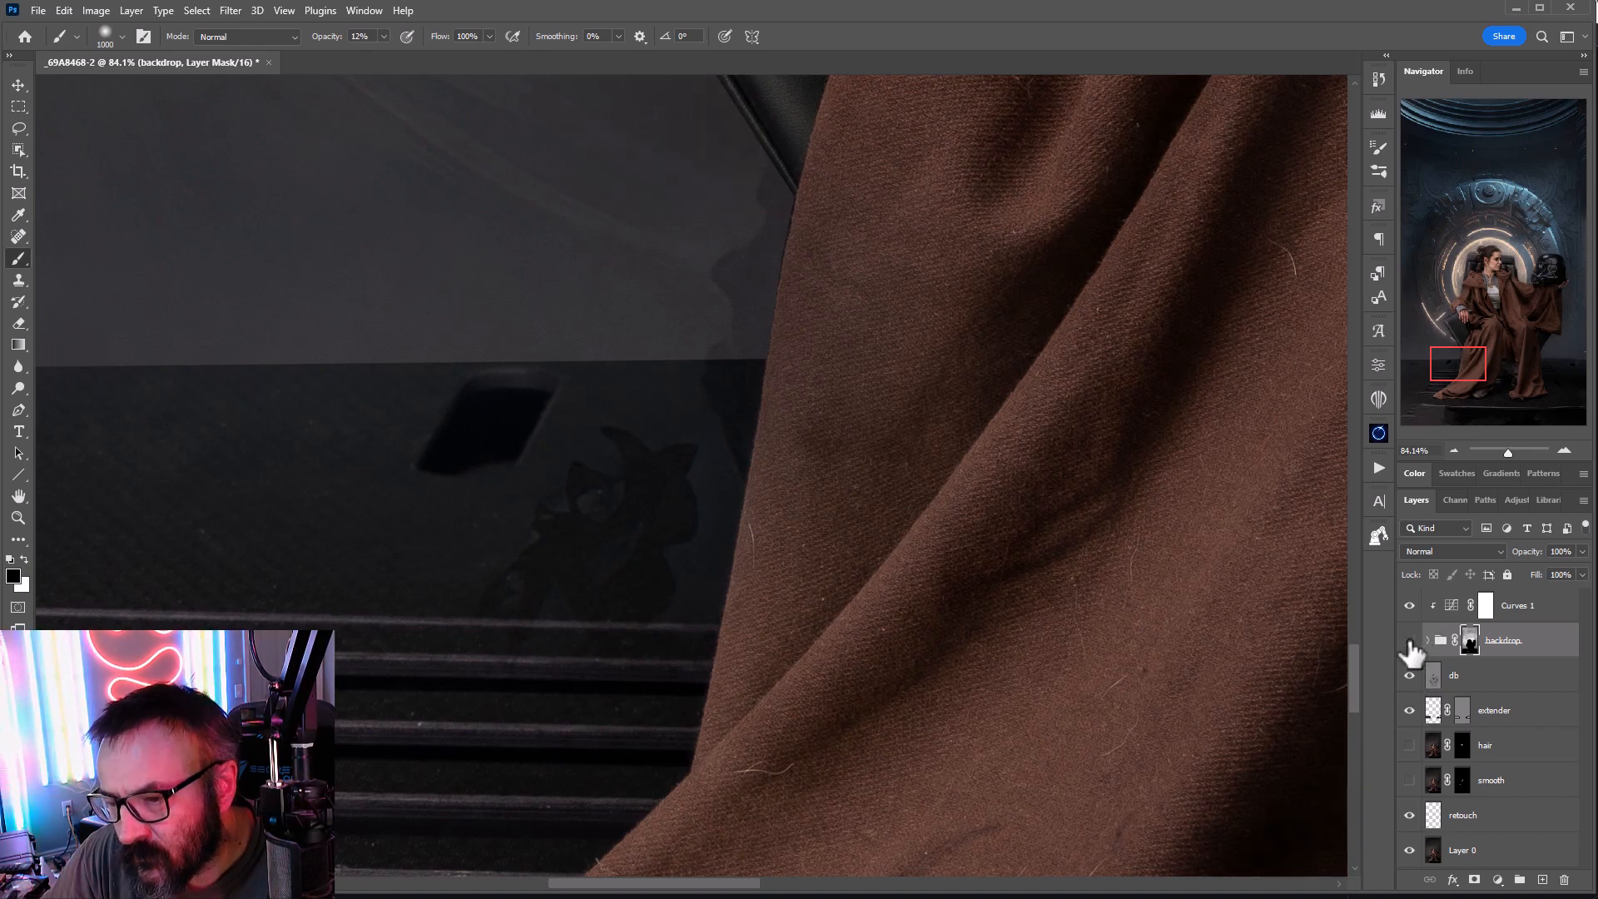
{"action": "left_click", "coordinate": [1409, 642]}
{"action": "left_click", "coordinate": [1409, 641]}
{"action": "left_click", "coordinate": [1409, 676]}
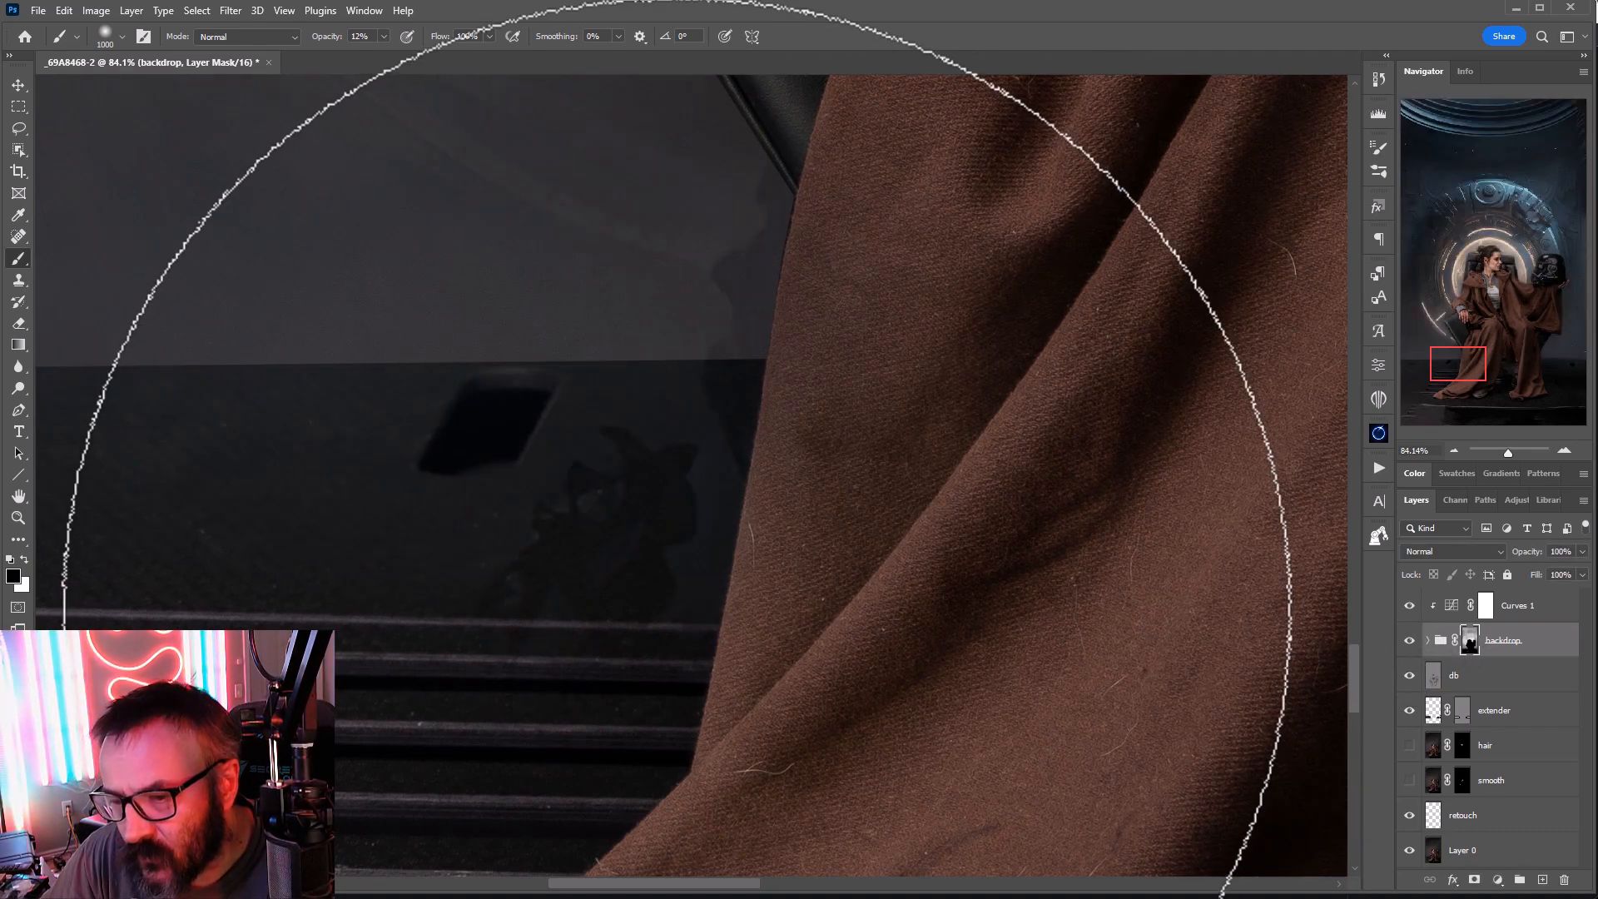
Step: Reduce the brush to 200 px and mask out the faint ghost shape on the floor left of the robe
{"action": "key", "text": "bracketleft"}
{"action": "key", "text": "bracketleft"}
{"action": "key", "text": "bracketleft"}
{"action": "key", "text": "bracketleft"}
{"action": "key", "text": "bracketleft"}
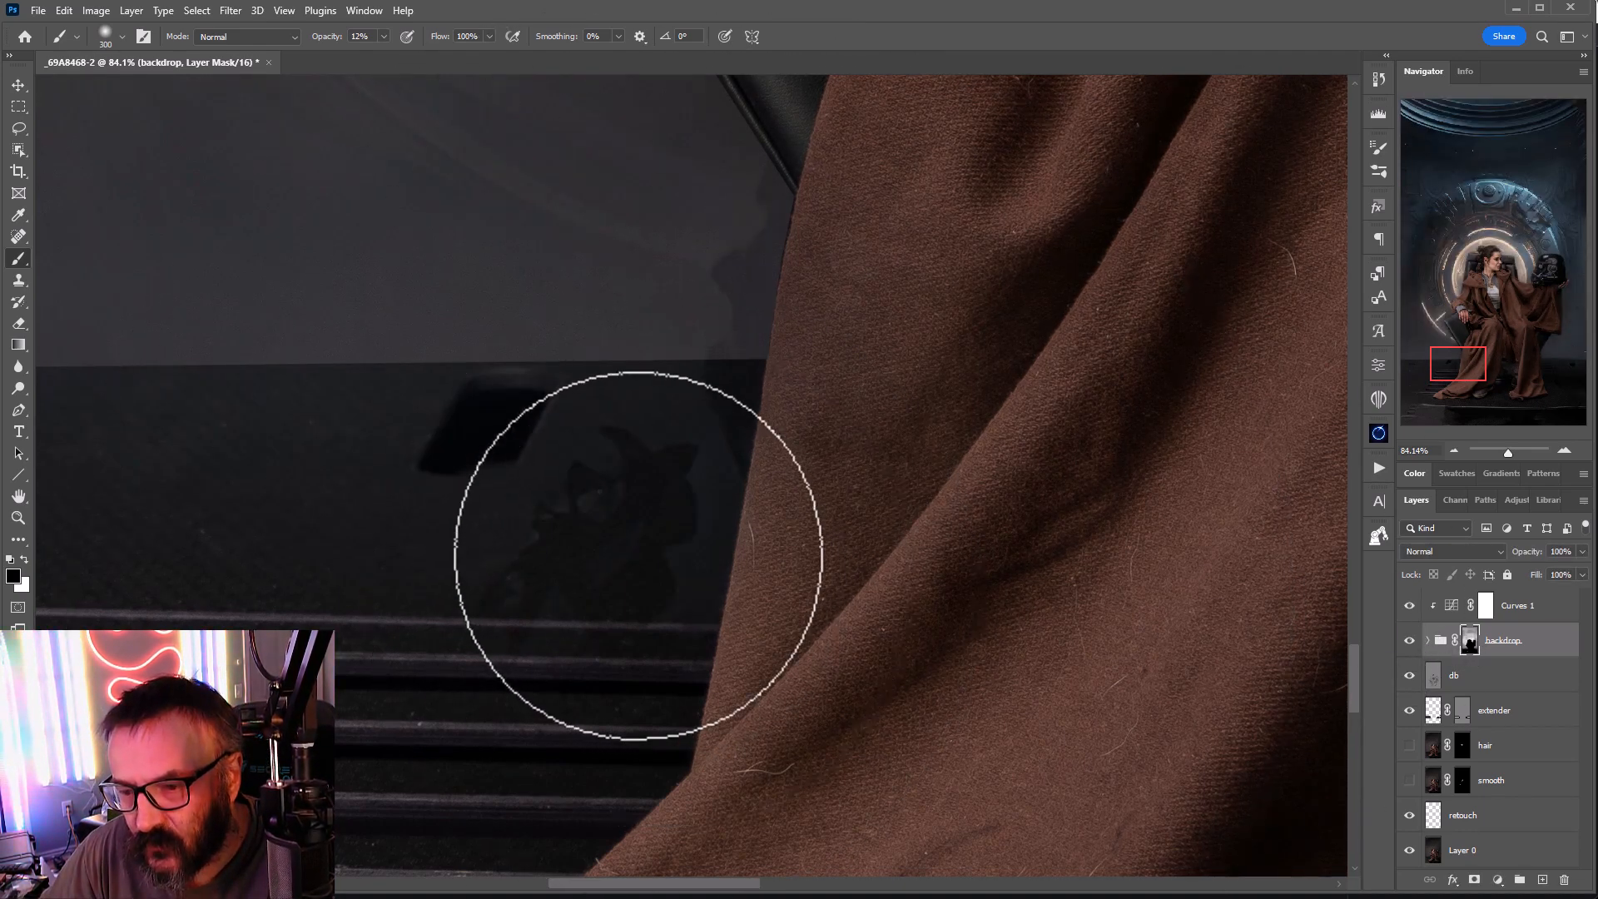
{"action": "mouse_move", "coordinate": [512, 543]}
{"action": "left_mouse_down"}
{"action": "mouse_move", "coordinate": [749, 462]}
{"action": "mouse_move", "coordinate": [601, 533]}
{"action": "mouse_move", "coordinate": [576, 580]}
{"action": "mouse_move", "coordinate": [832, 418]}
{"action": "mouse_move", "coordinate": [585, 639]}
{"action": "mouse_move", "coordinate": [652, 624]}
{"action": "mouse_move", "coordinate": [747, 524]}
{"action": "mouse_move", "coordinate": [464, 523]}
{"action": "mouse_move", "coordinate": [667, 490]}
{"action": "mouse_move", "coordinate": [570, 445]}
{"action": "mouse_move", "coordinate": [859, 410]}
{"action": "mouse_move", "coordinate": [583, 478]}
{"action": "mouse_move", "coordinate": [756, 410]}
{"action": "mouse_move", "coordinate": [631, 440]}
{"action": "mouse_move", "coordinate": [404, 625]}
{"action": "mouse_move", "coordinate": [789, 495]}
{"action": "mouse_move", "coordinate": [502, 675]}
{"action": "mouse_move", "coordinate": [715, 658]}
{"action": "mouse_move", "coordinate": [871, 484]}
{"action": "mouse_move", "coordinate": [783, 205]}
{"action": "mouse_move", "coordinate": [676, 287]}
{"action": "mouse_move", "coordinate": [888, 230]}
{"action": "mouse_move", "coordinate": [834, 342]}
{"action": "mouse_move", "coordinate": [604, 489]}
{"action": "mouse_move", "coordinate": [727, 417]}
{"action": "mouse_move", "coordinate": [805, 402]}
{"action": "mouse_move", "coordinate": [340, 709]}
{"action": "left_mouse_up"}
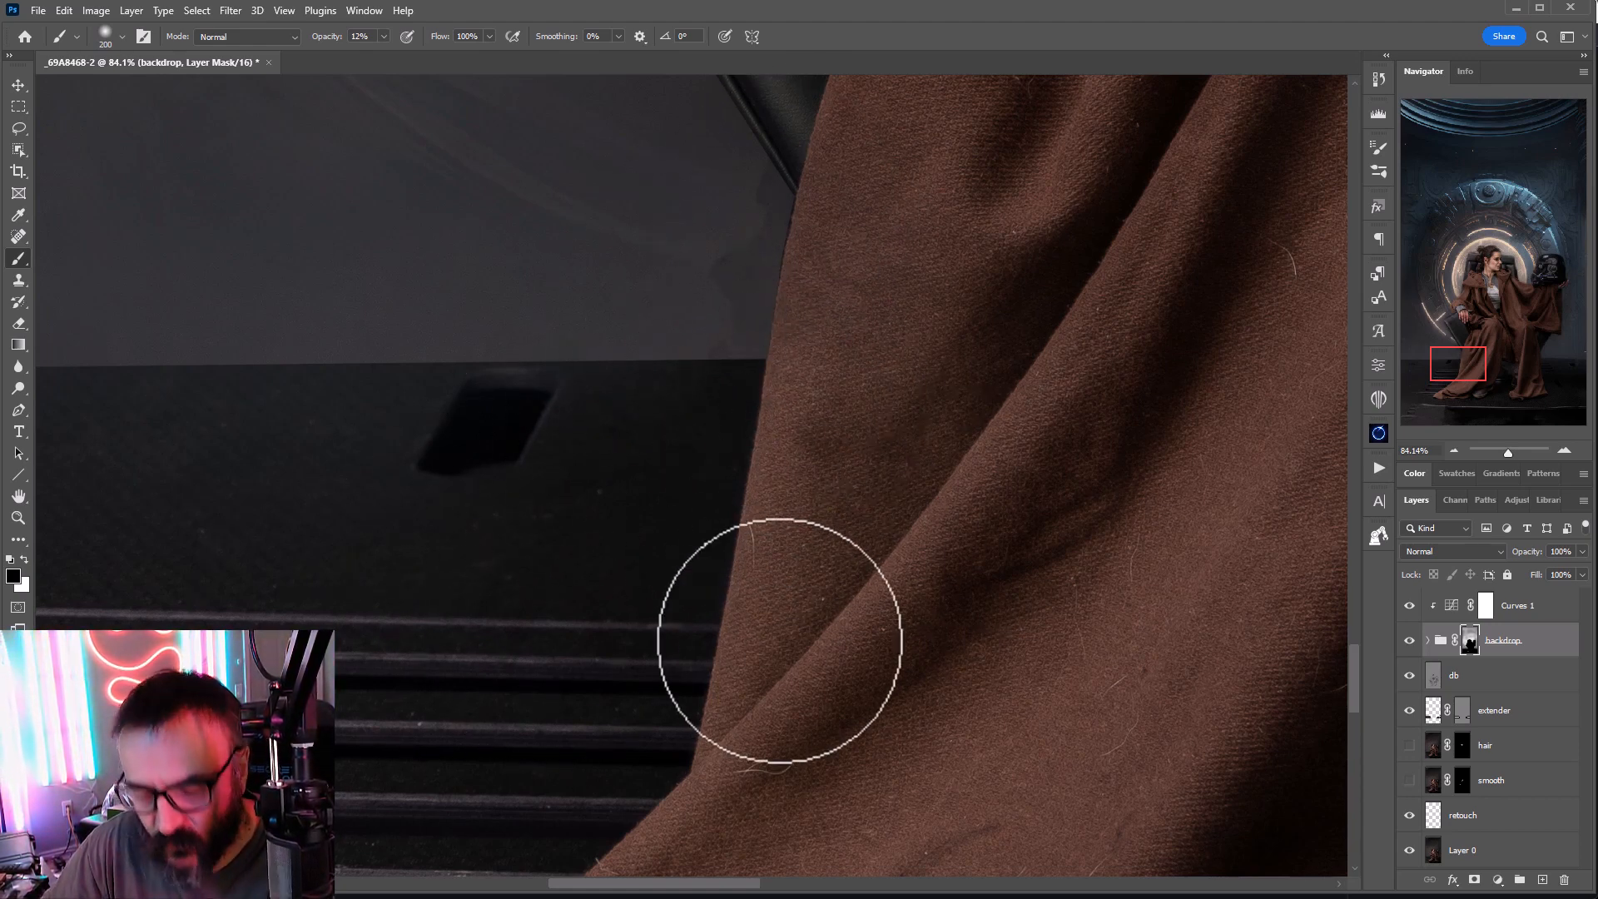
{"action": "scroll", "coordinate": [882, 633], "scroll_direction": "down", "scroll_amount": 5}
{"action": "scroll", "coordinate": [876, 635], "scroll_direction": "down", "scroll_amount": 3}
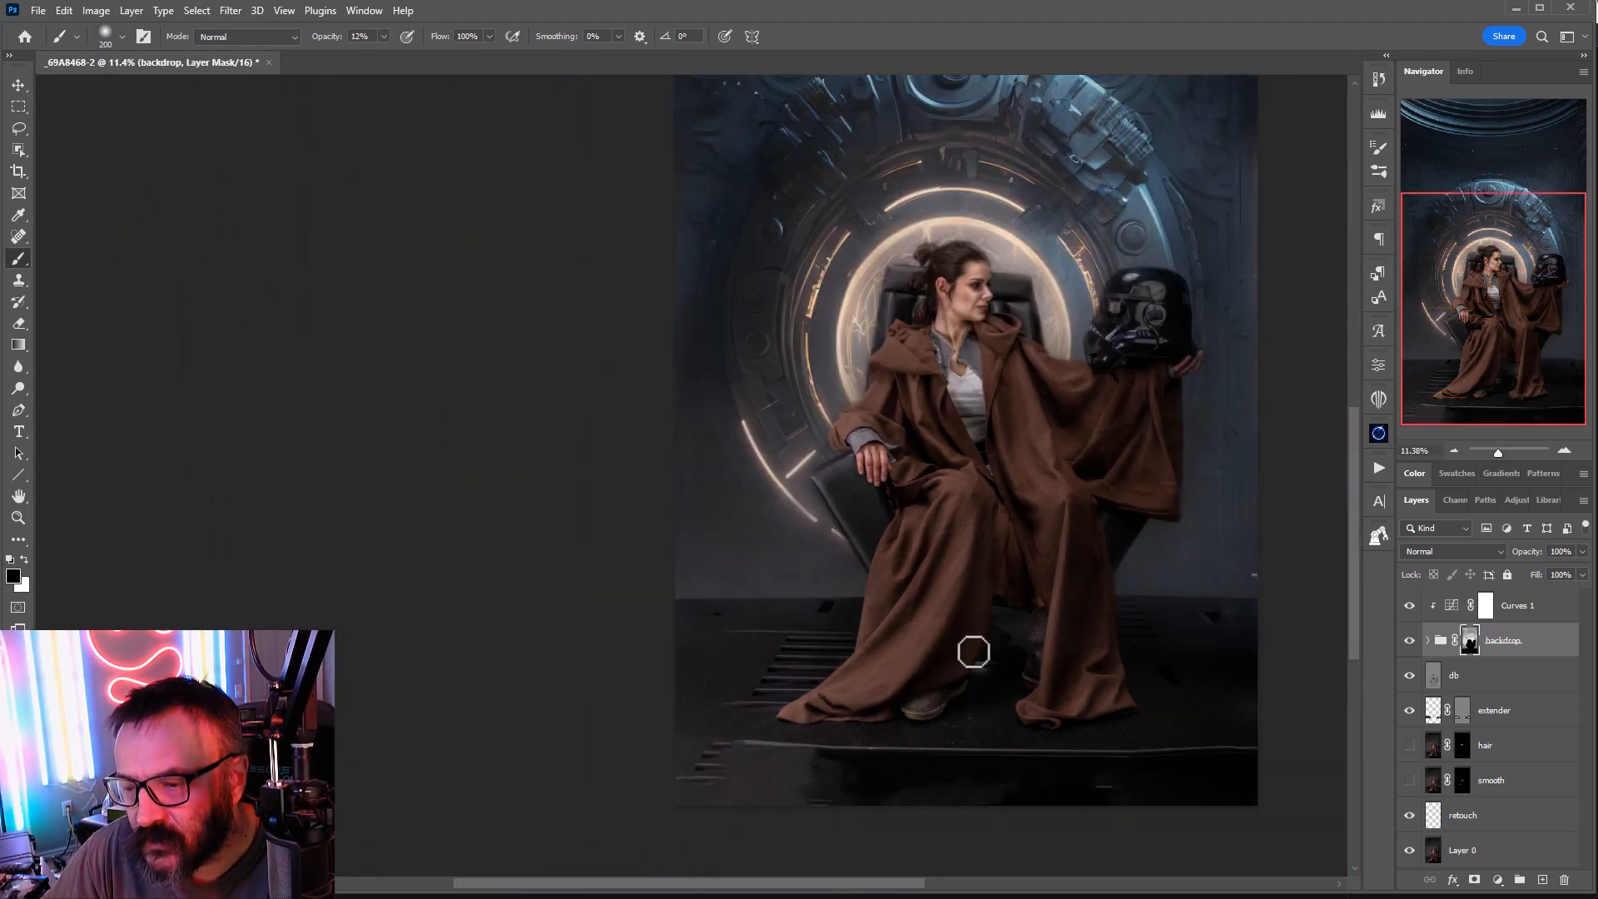
Step: Crop a thin strip off the lower edge of the image, keeping its full width
{"action": "left_click_drag", "start_coordinate": [970, 652], "coordinate": [715, 706]}
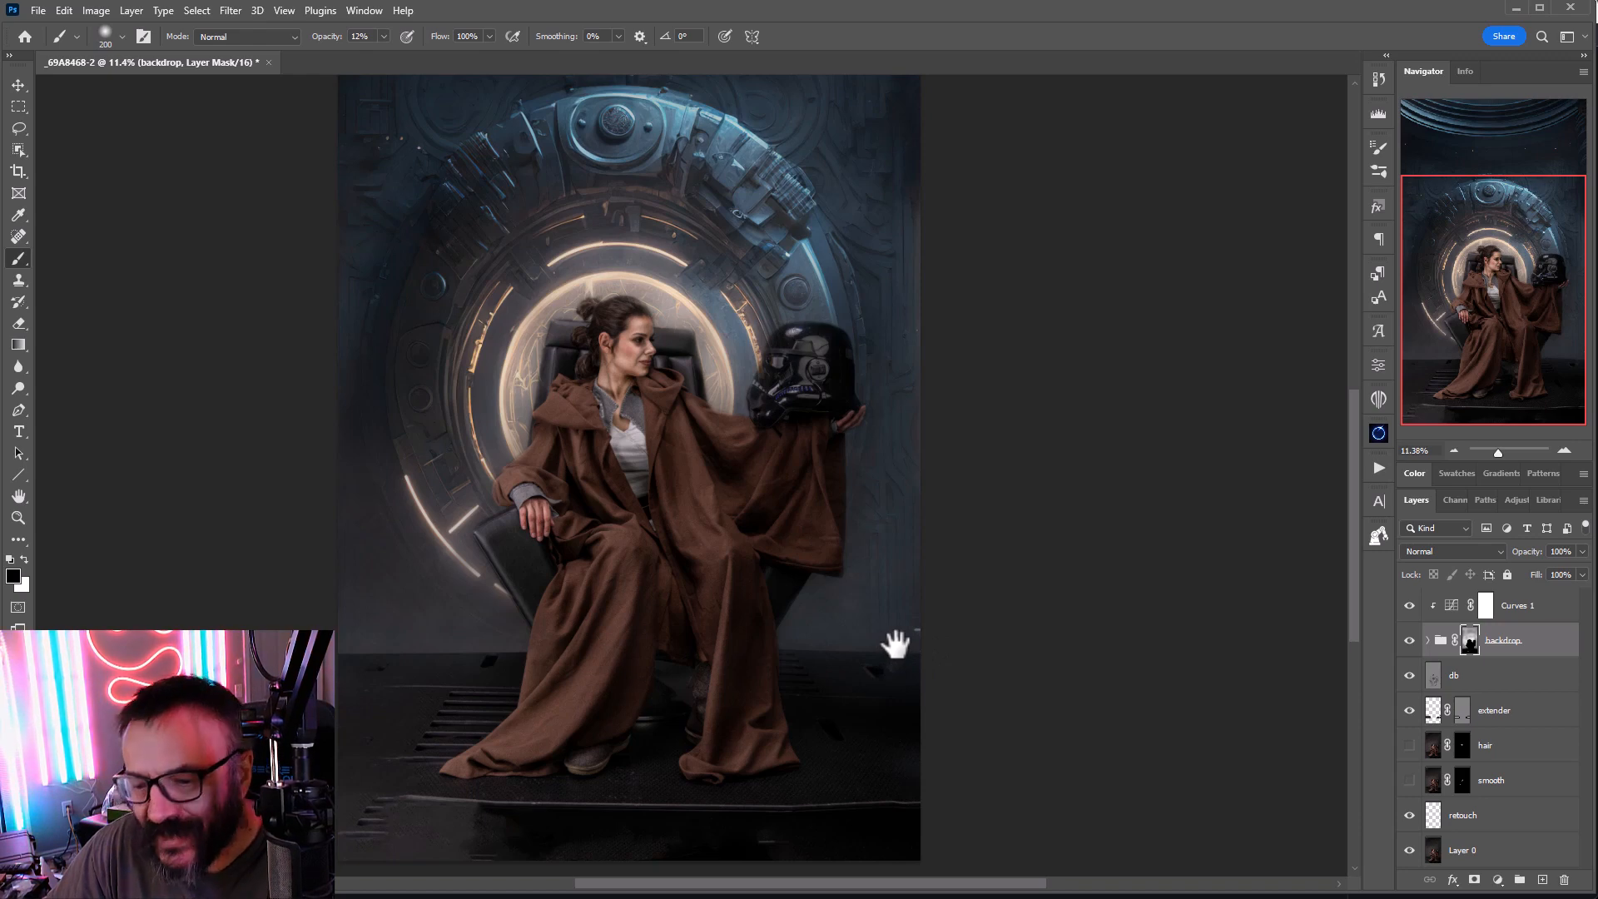
{"action": "mouse_move", "coordinate": [777, 745]}
{"action": "left_mouse_down"}
{"action": "mouse_move", "coordinate": [806, 635]}
{"action": "mouse_move", "coordinate": [789, 759]}
{"action": "left_mouse_up"}
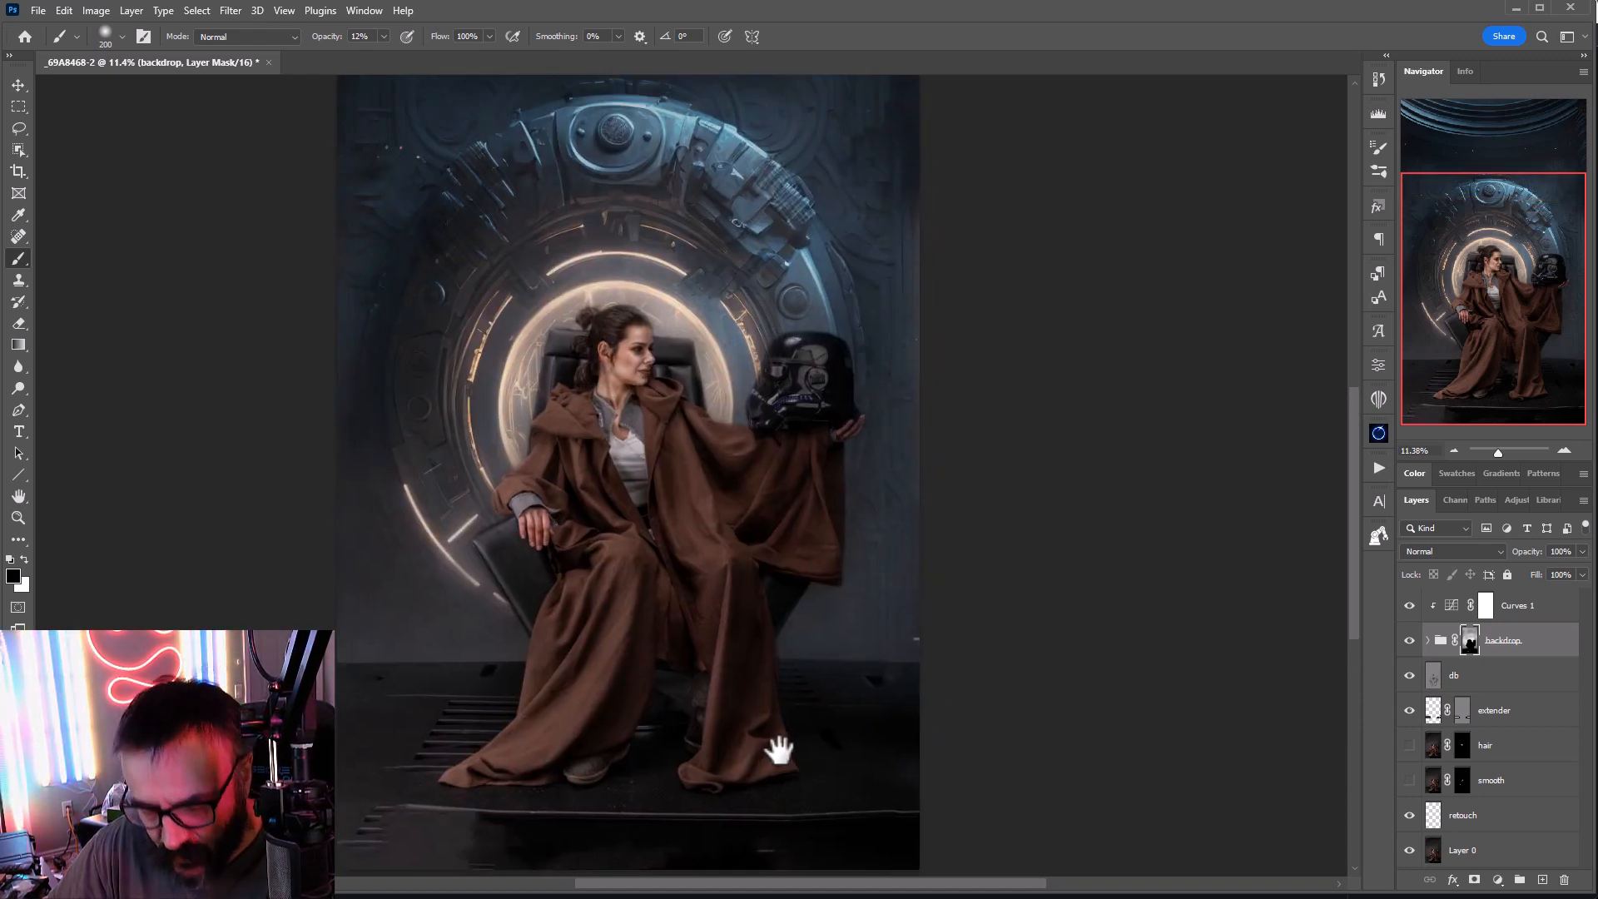
{"action": "scroll", "coordinate": [779, 749], "scroll_direction": "down", "scroll_amount": 5}
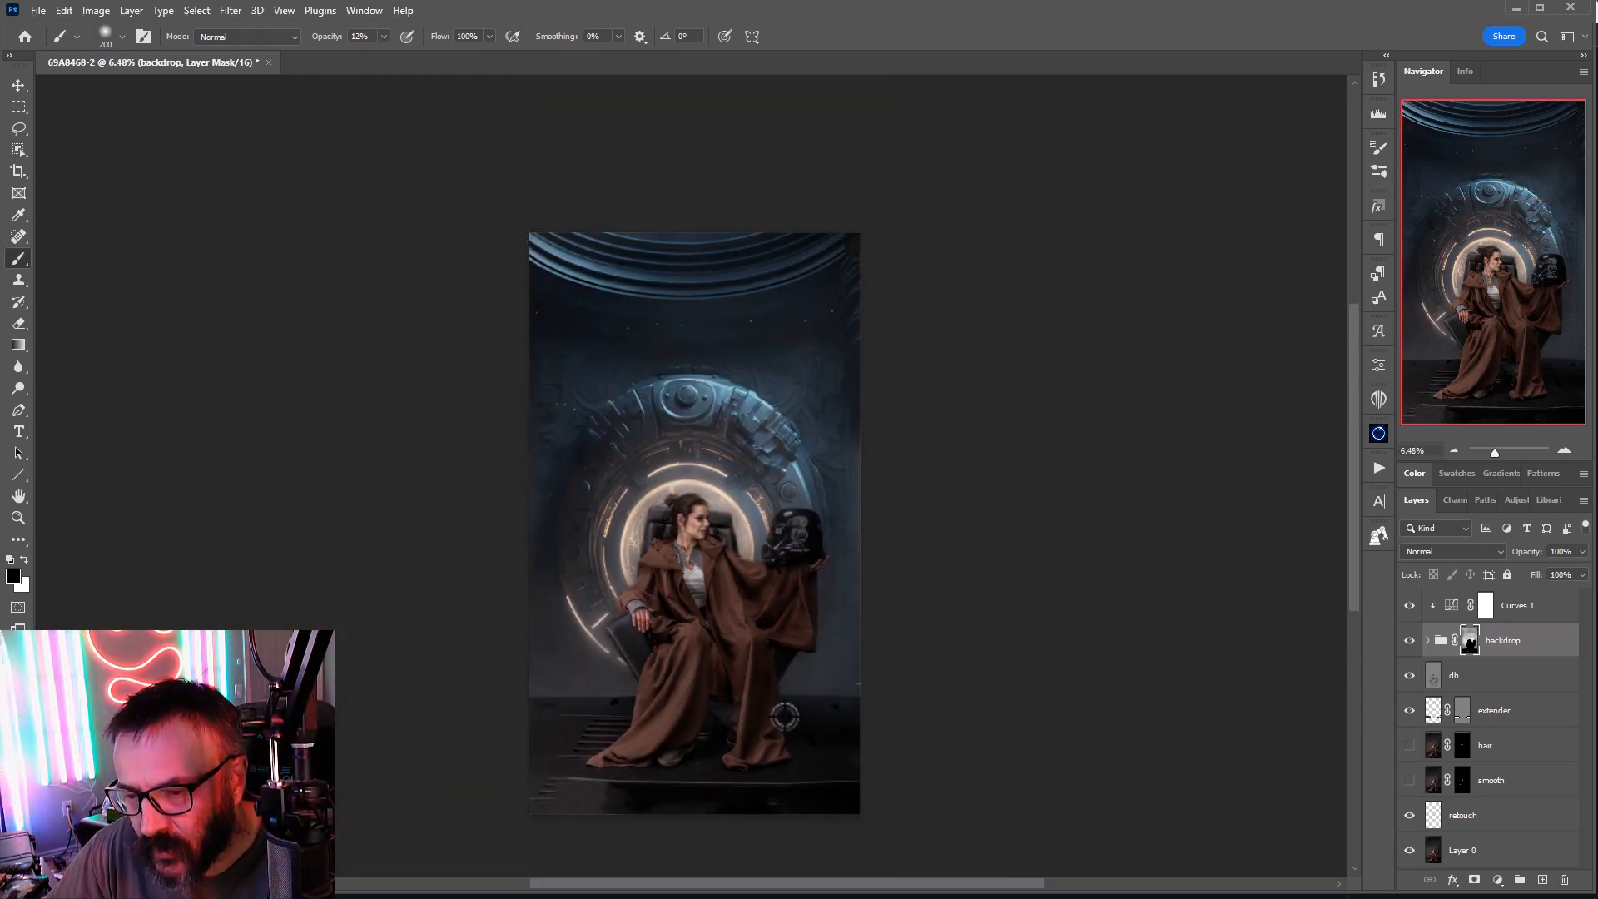
{"action": "left_click", "coordinate": [18, 170]}
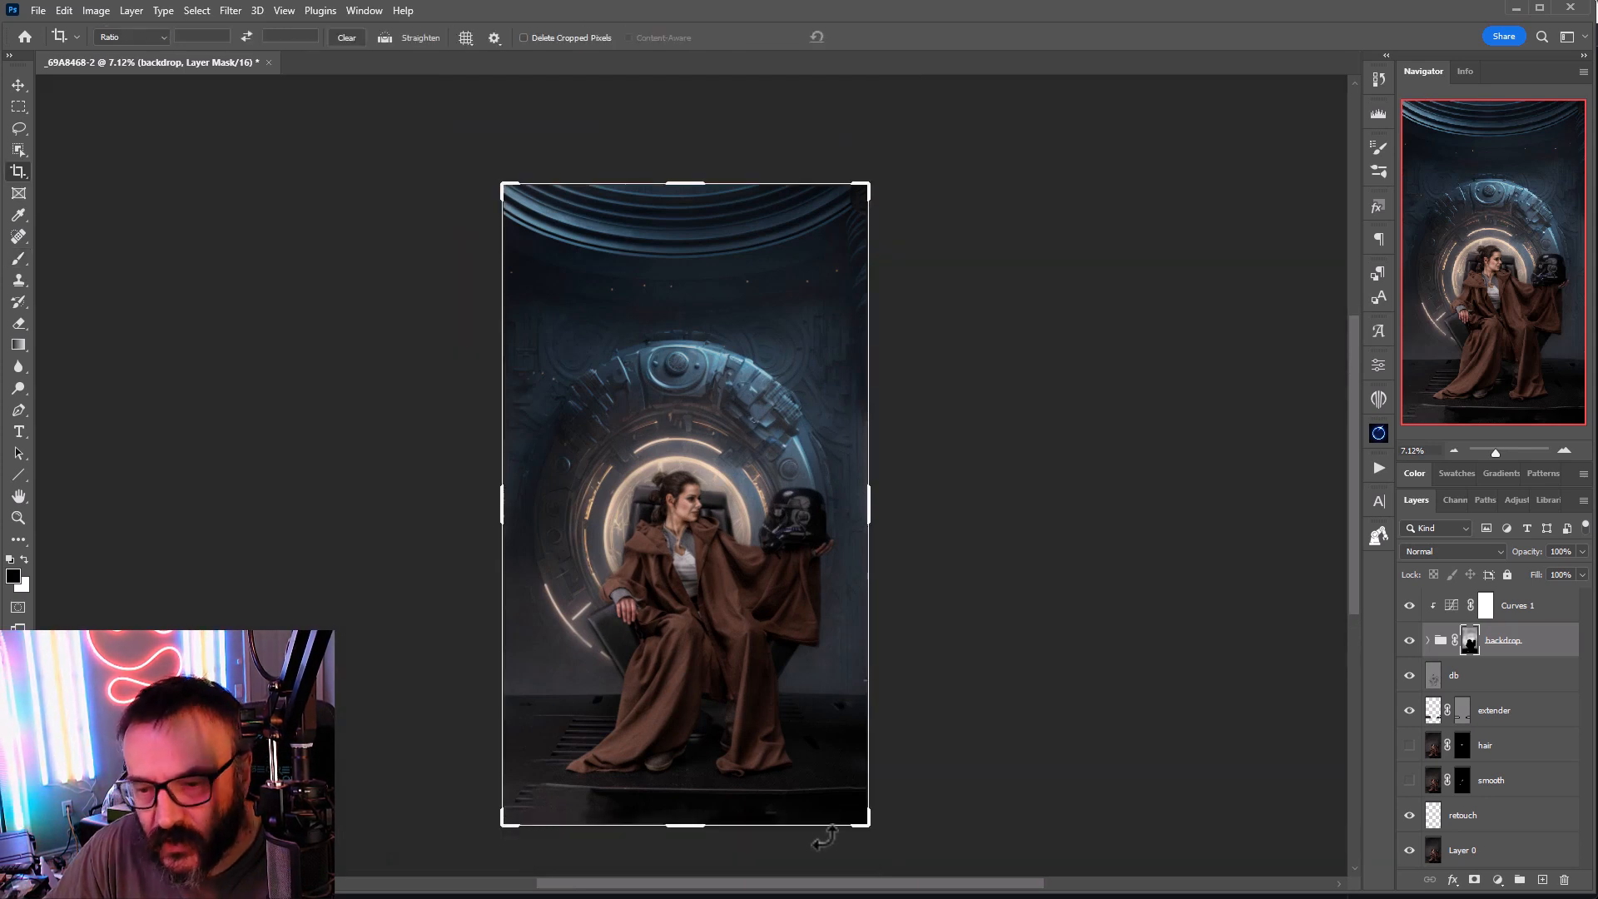
{"action": "left_click_drag", "start_coordinate": [688, 819], "coordinate": [692, 811]}
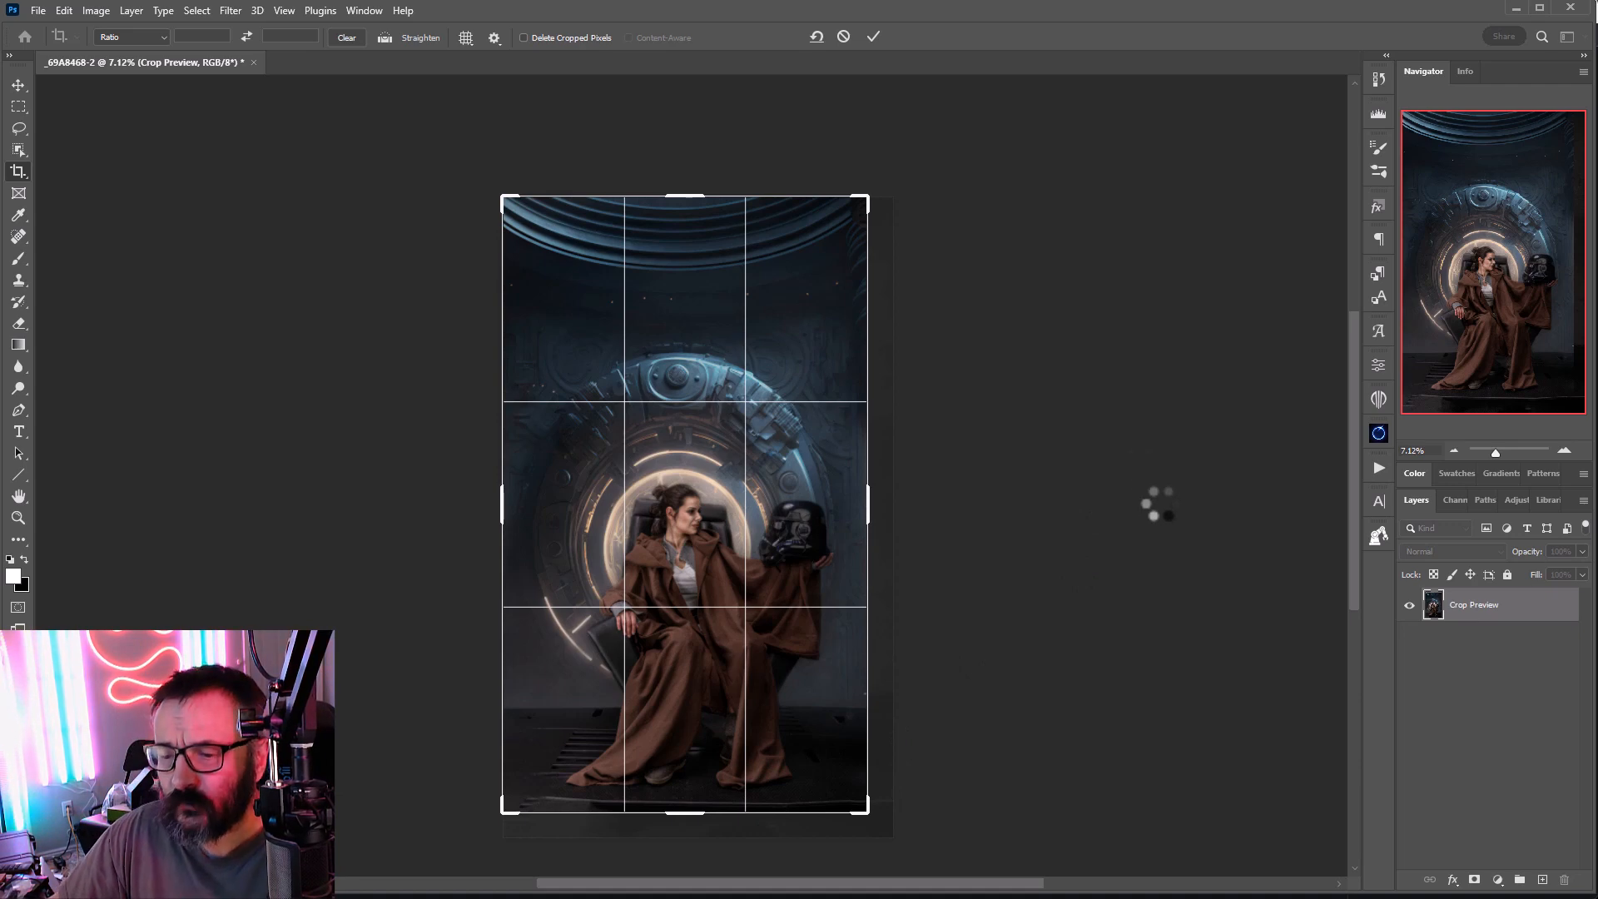
{"action": "left_click", "coordinate": [19, 85]}
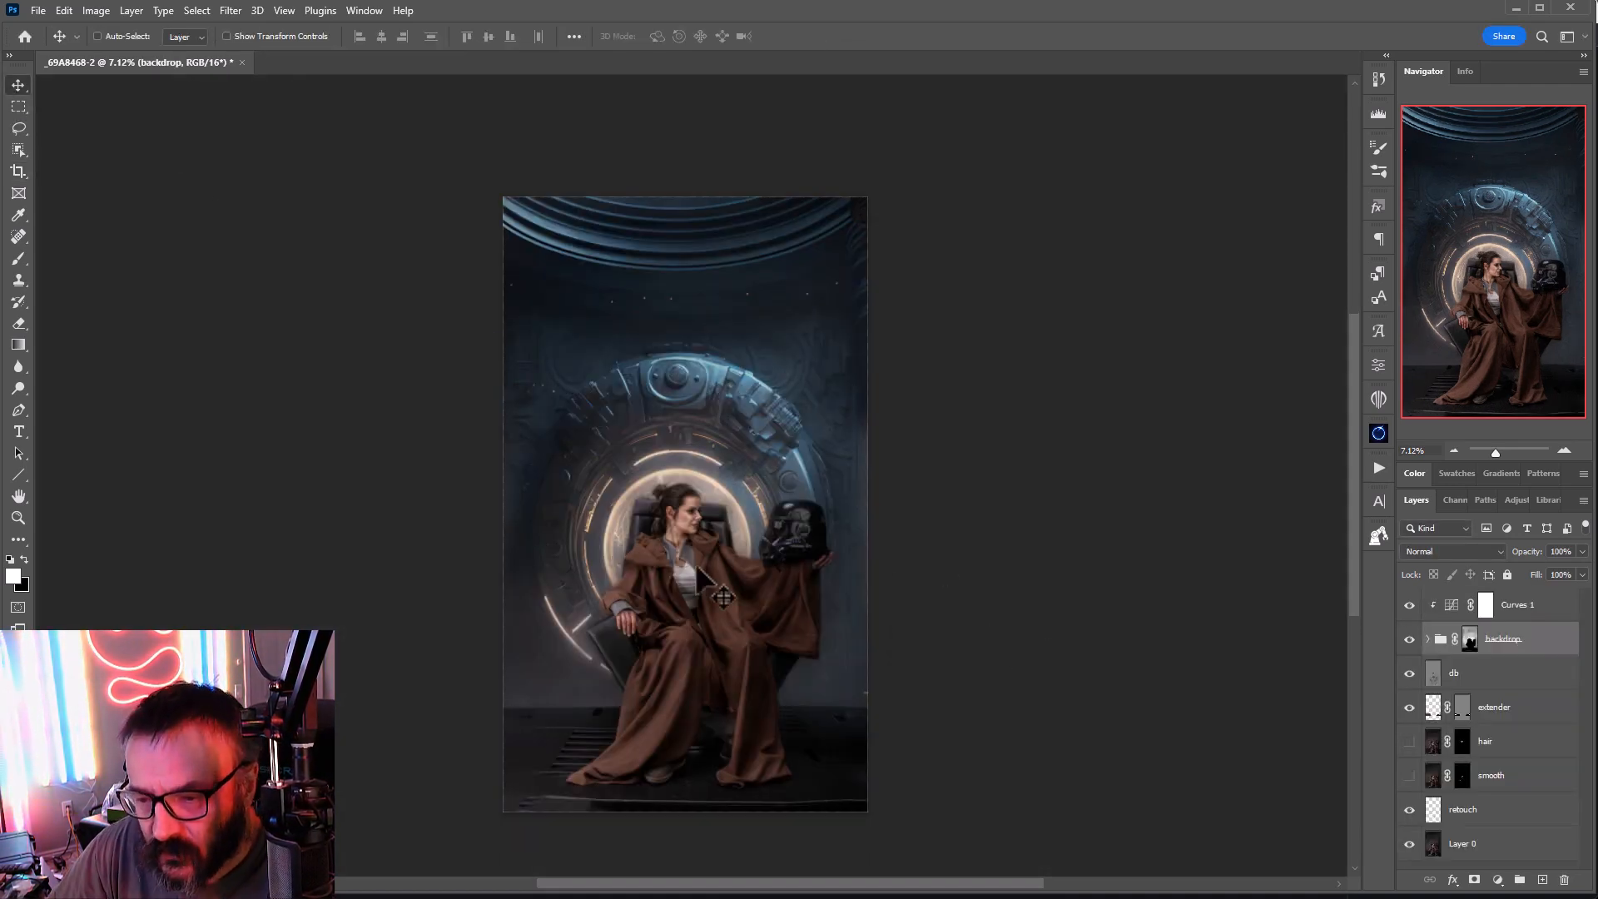
Step: Add a new layer named rays above the Curves 1 adjustment
{"action": "scroll", "coordinate": [734, 595], "scroll_direction": "down", "scroll_amount": 3}
{"action": "scroll", "coordinate": [731, 594], "scroll_direction": "up", "scroll_amount": 6}
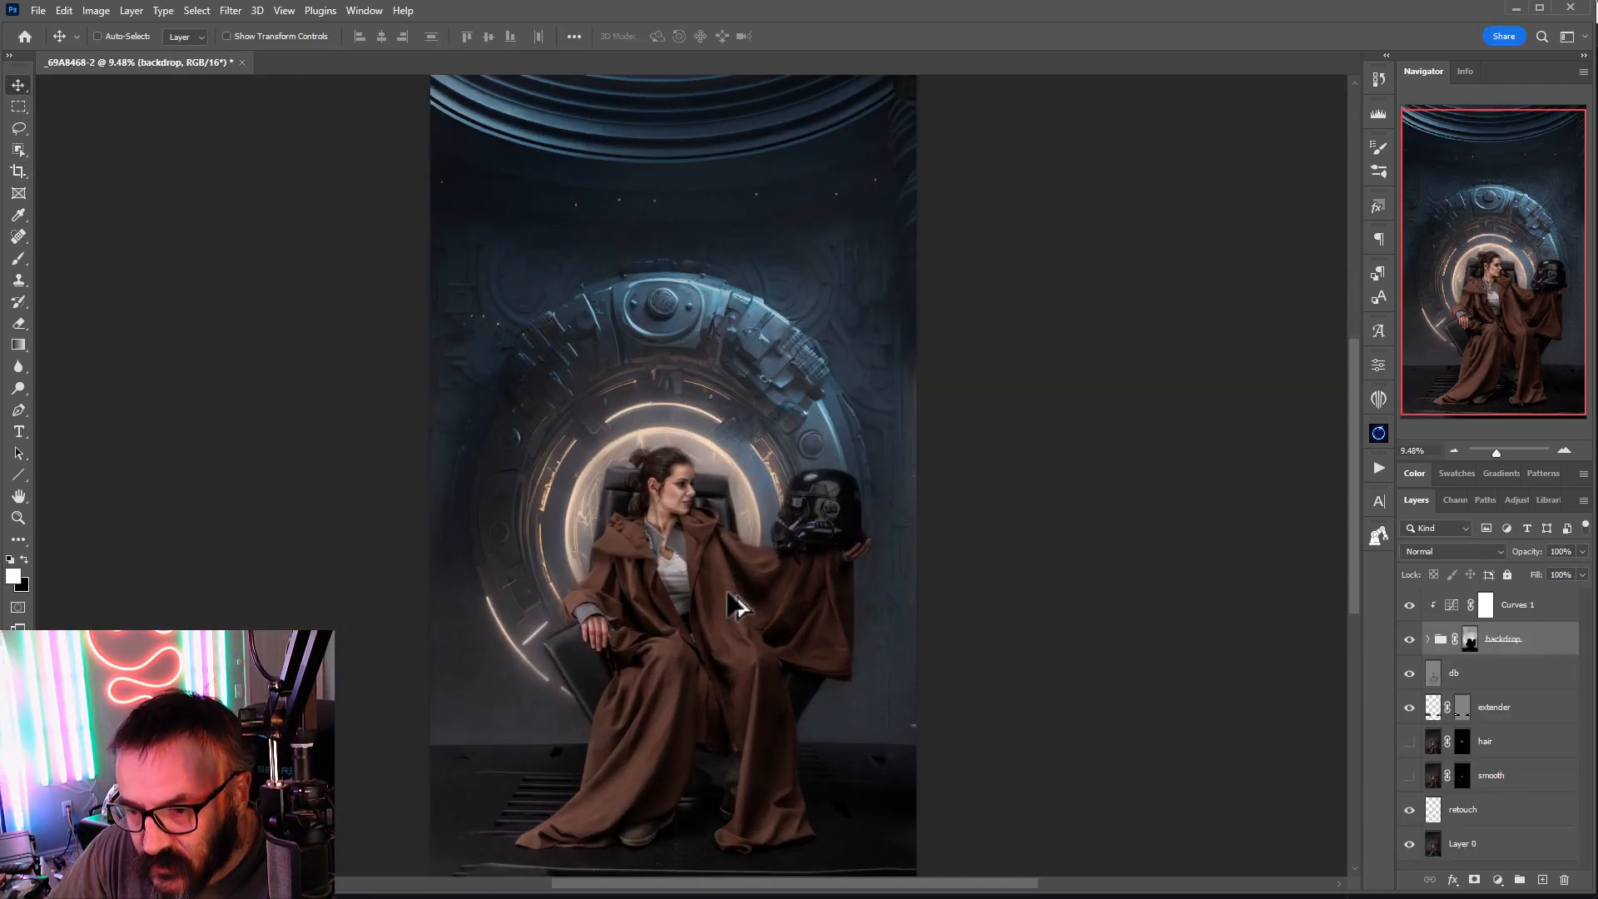
{"action": "scroll", "coordinate": [729, 594], "scroll_direction": "down", "scroll_amount": 2}
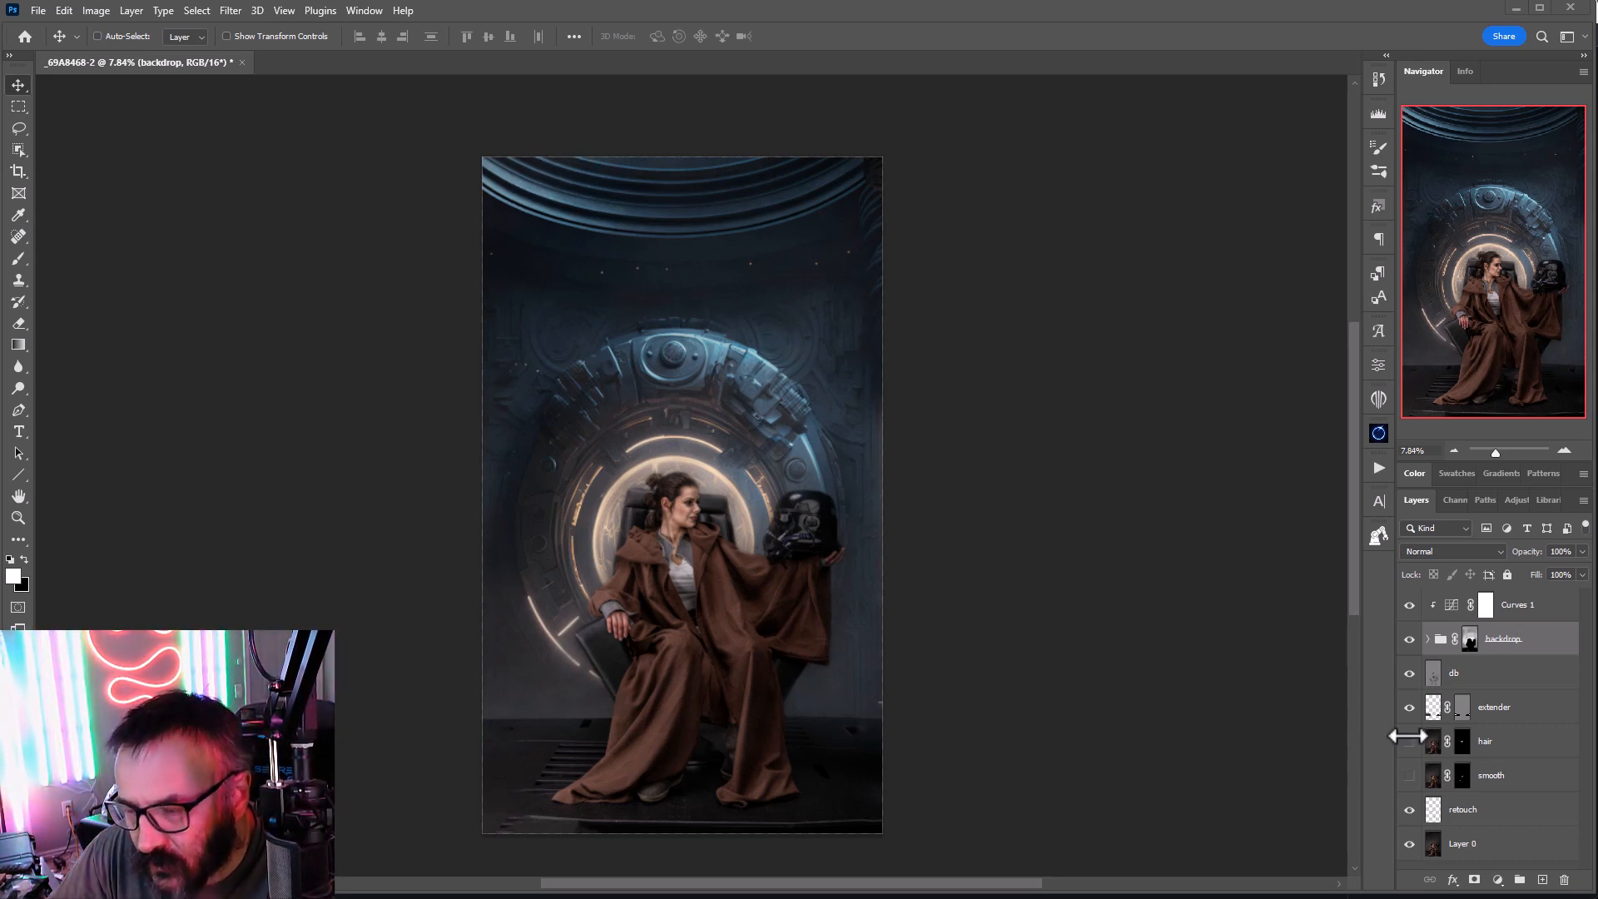
{"action": "left_click", "coordinate": [1546, 607]}
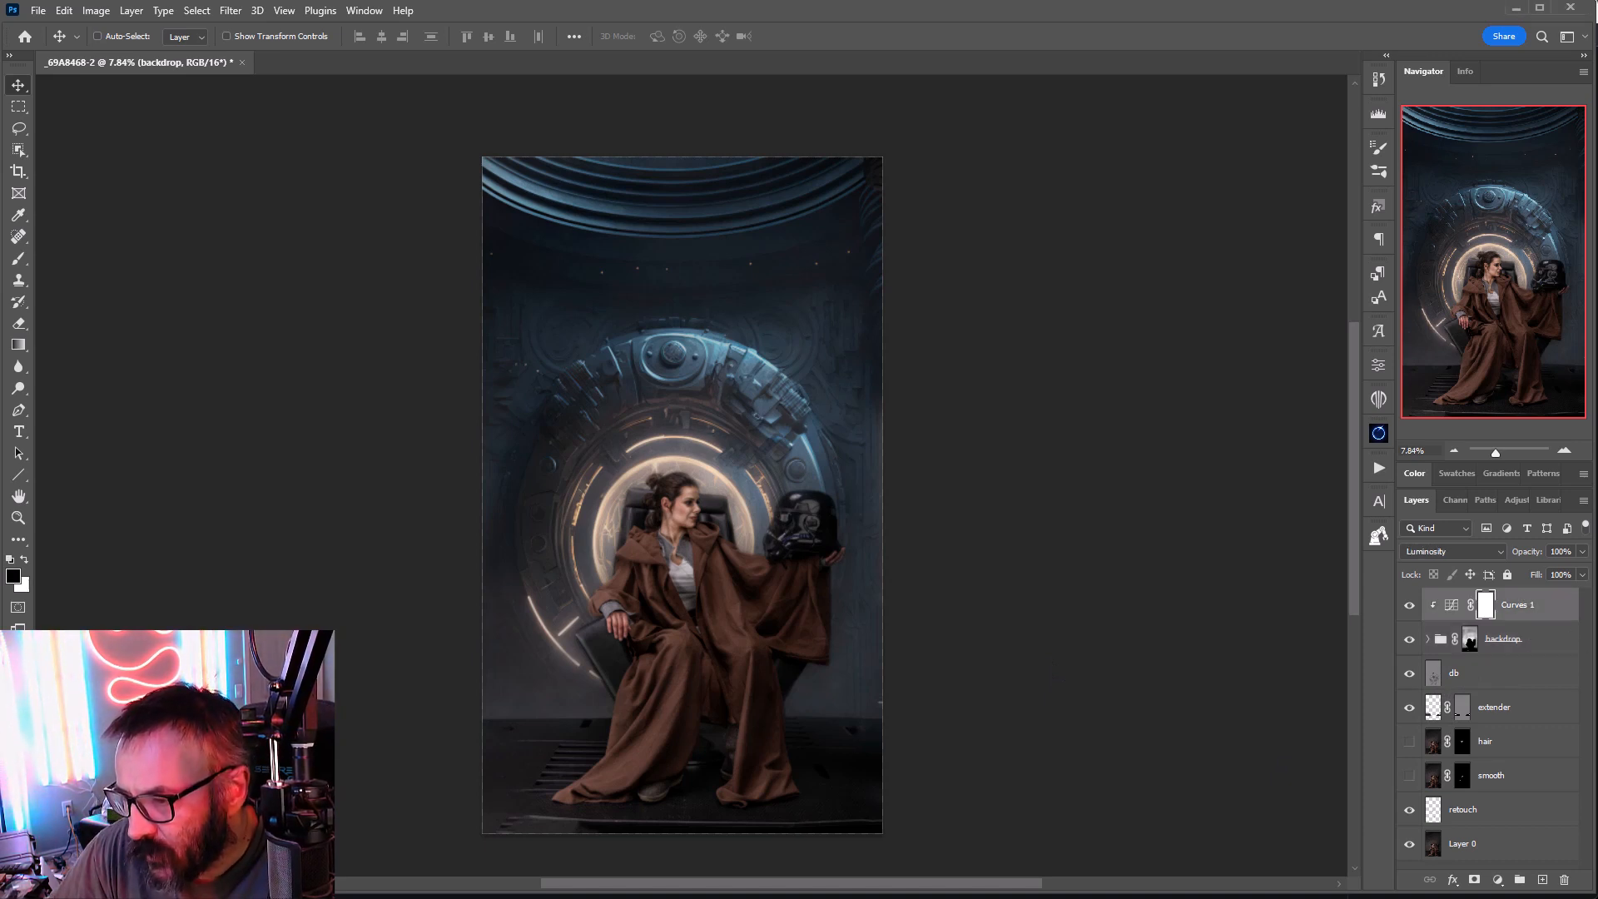
{"action": "left_click", "coordinate": [1542, 880]}
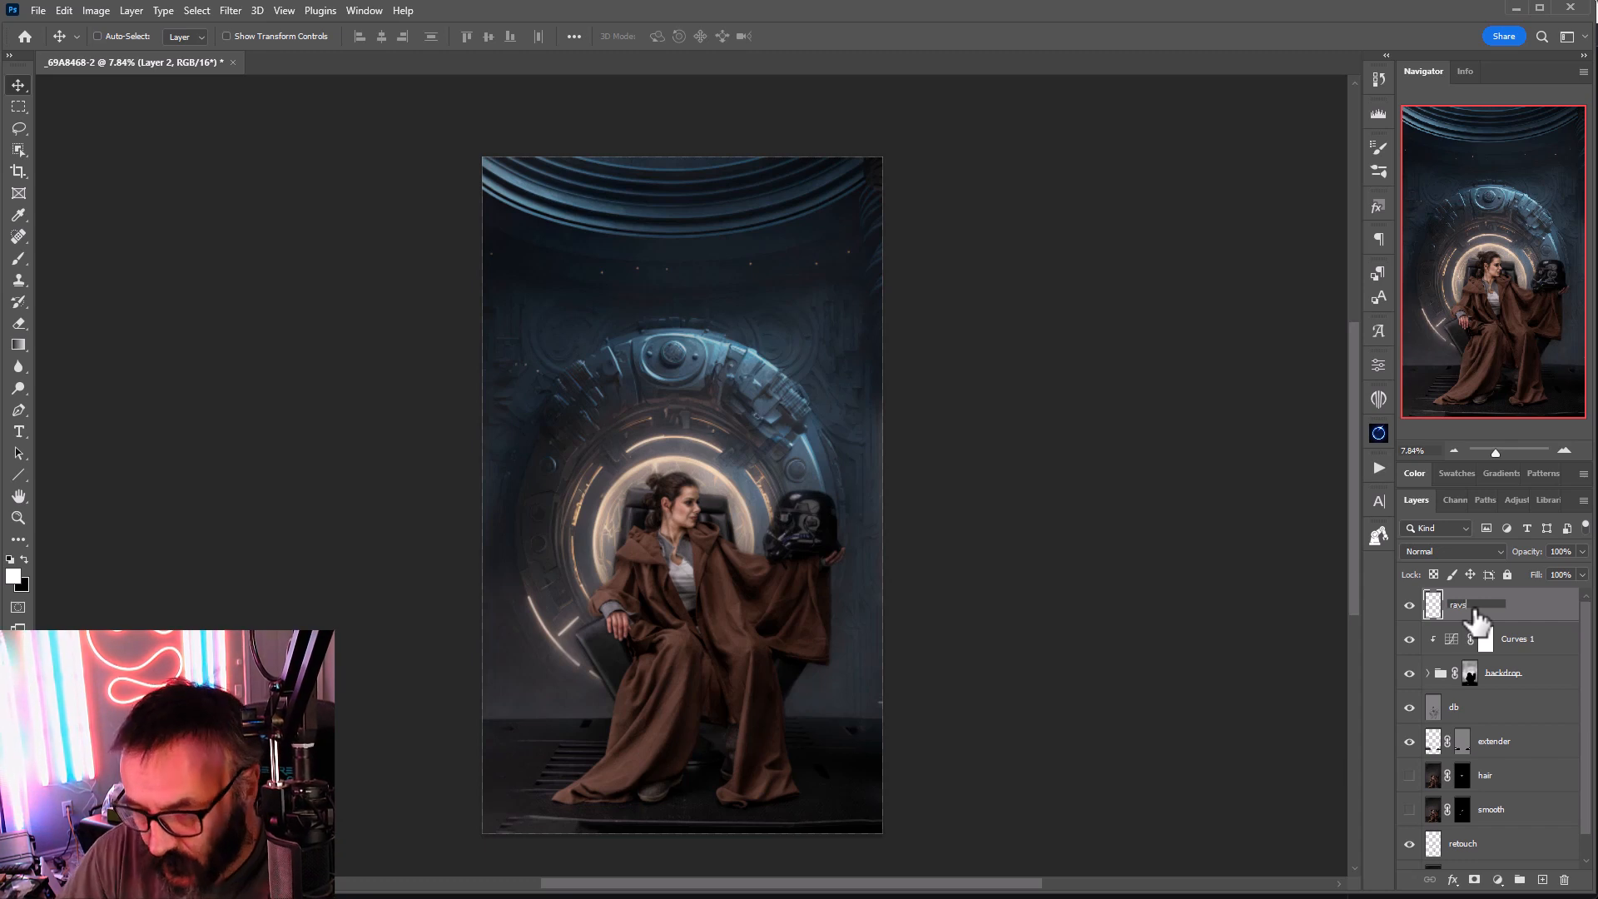
{"action": "key", "text": "Return"}
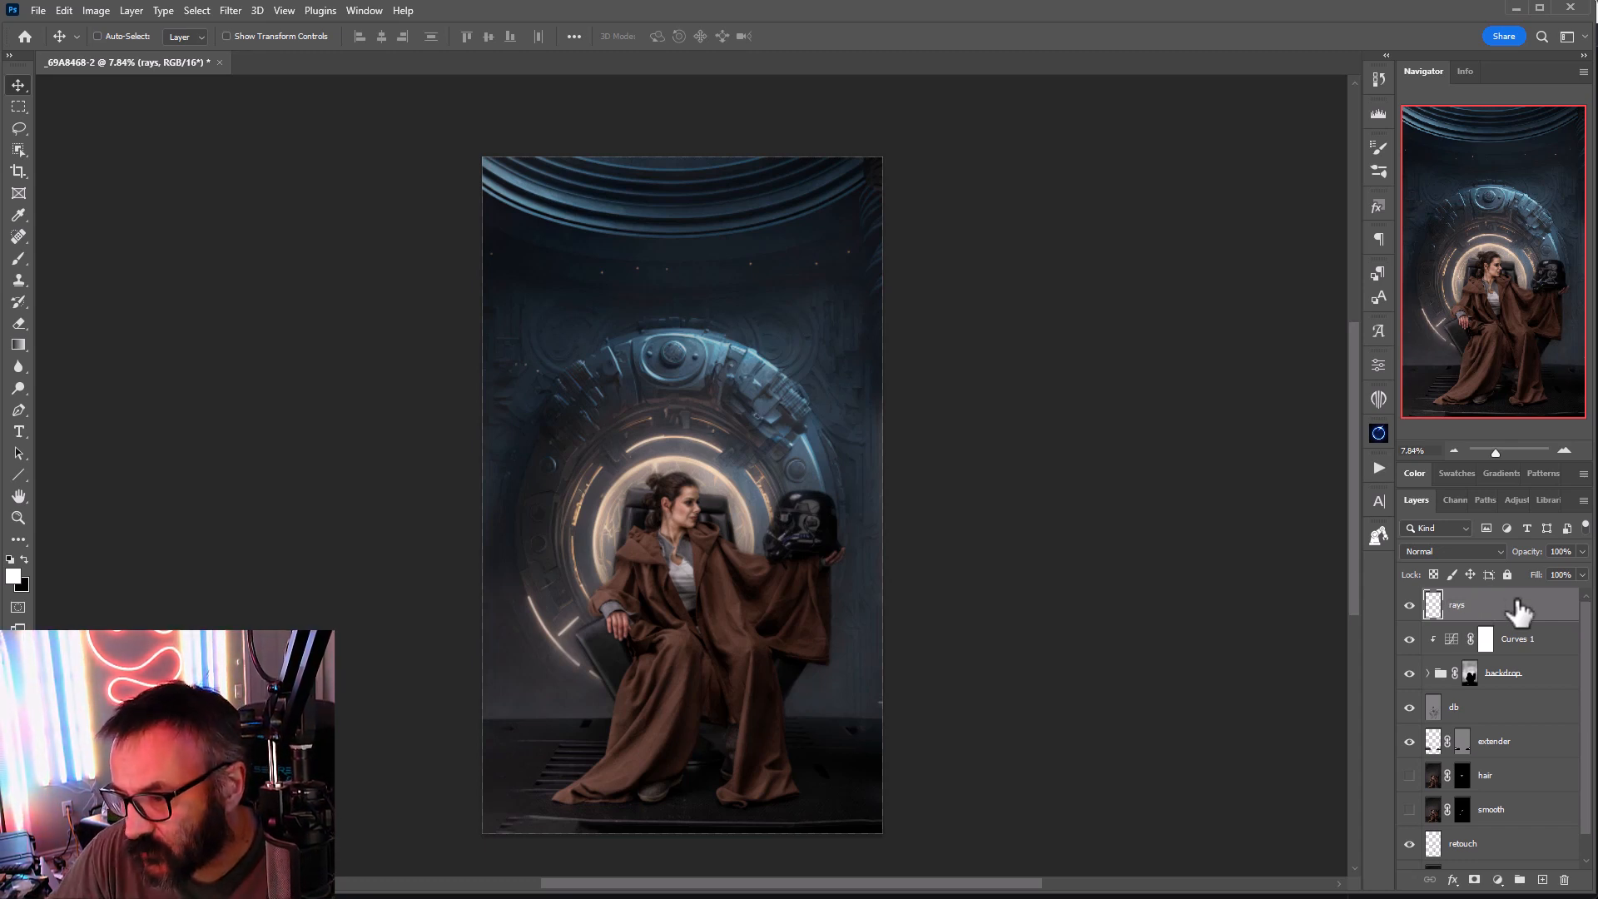
Step: Paint three white light beams from the image's upper-left corner towards the woman with a 700 px brush at 30% opacity on the rays layer
{"action": "left_click", "coordinate": [18, 258]}
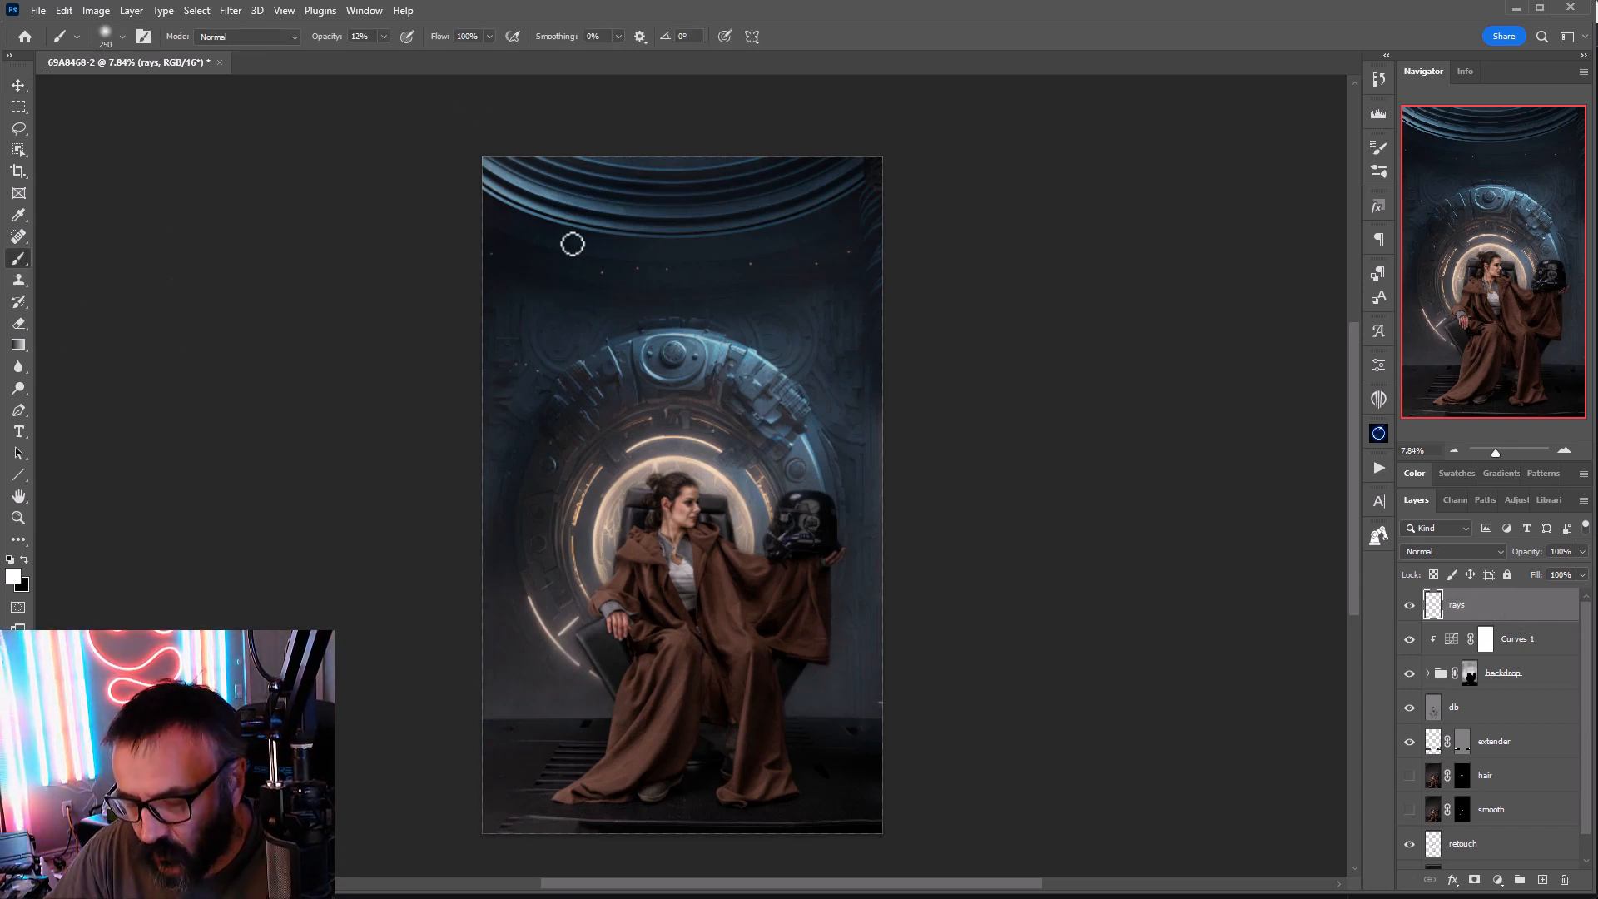
{"action": "key", "text": "bracketright"}
{"action": "key", "text": "bracketright"}
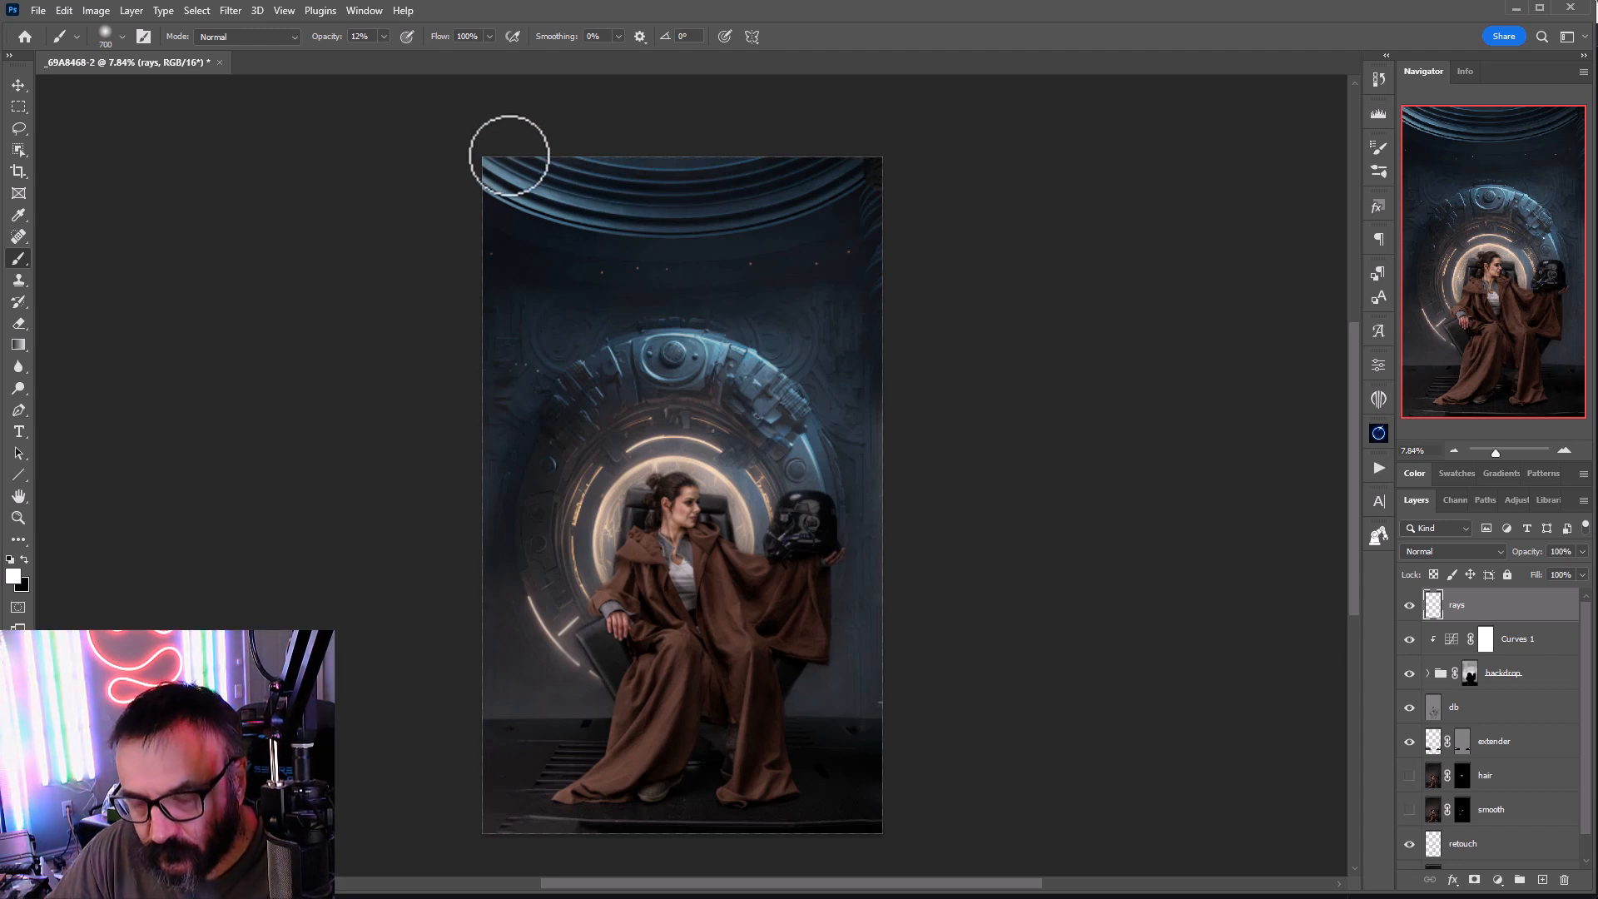
{"action": "key", "text": "3"}
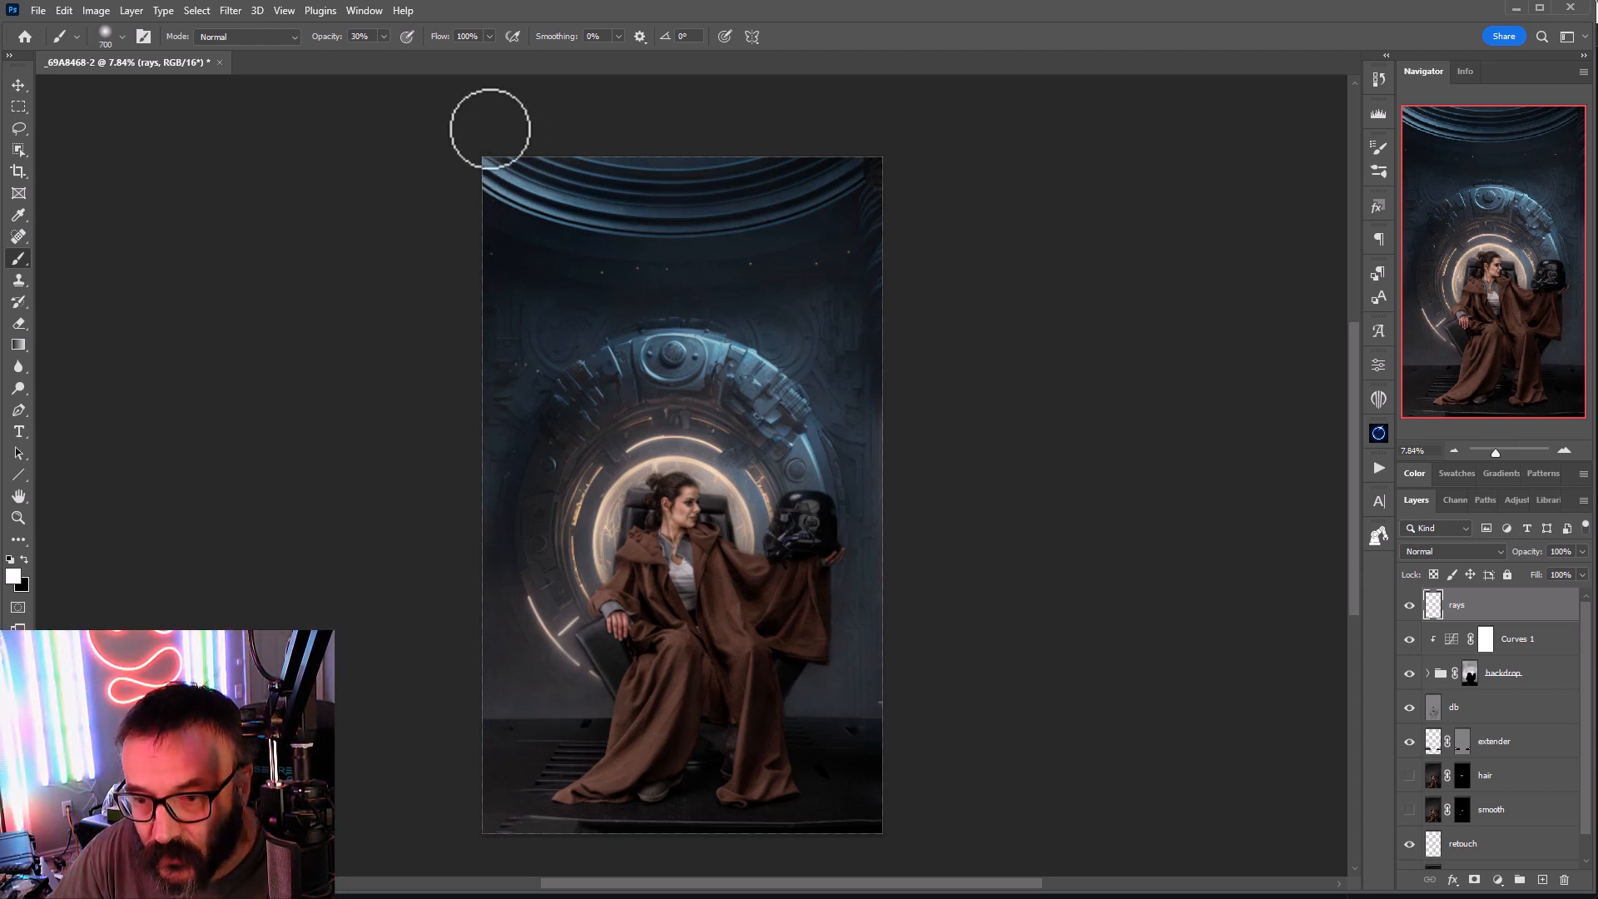
{"action": "mouse_move", "coordinate": [490, 129]}
{"action": "left_mouse_down"}
{"action": "mouse_move", "coordinate": [621, 356]}
{"action": "mouse_move", "coordinate": [735, 477]}
{"action": "mouse_move", "coordinate": [802, 494]}
{"action": "left_mouse_up"}
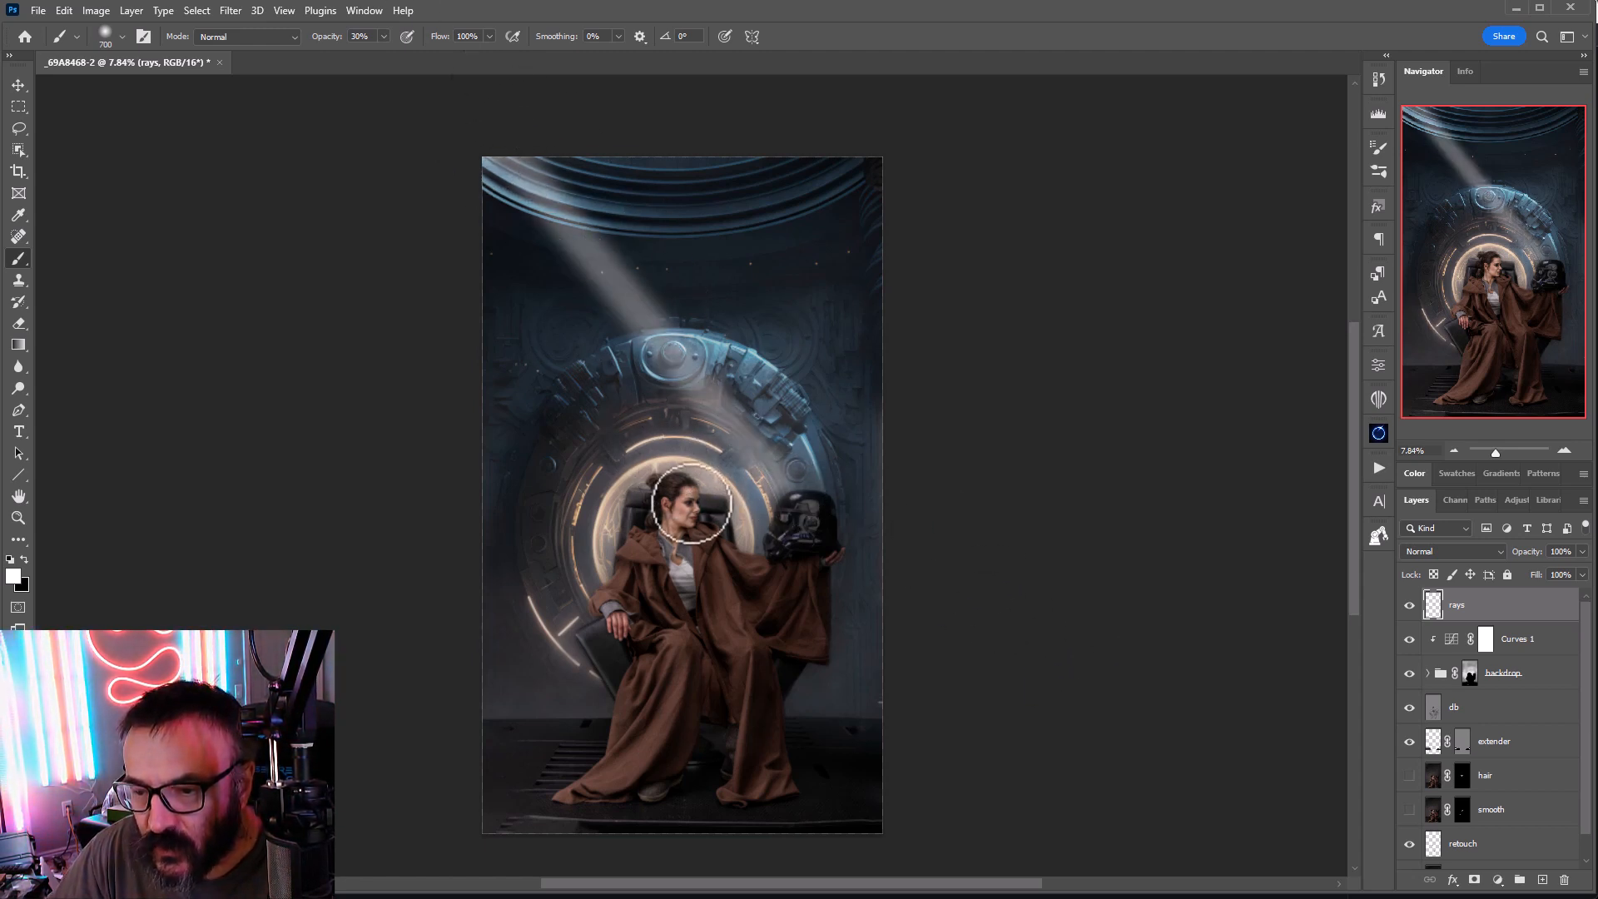
{"action": "left_click_drag", "start_coordinate": [693, 500], "coordinate": [503, 79]}
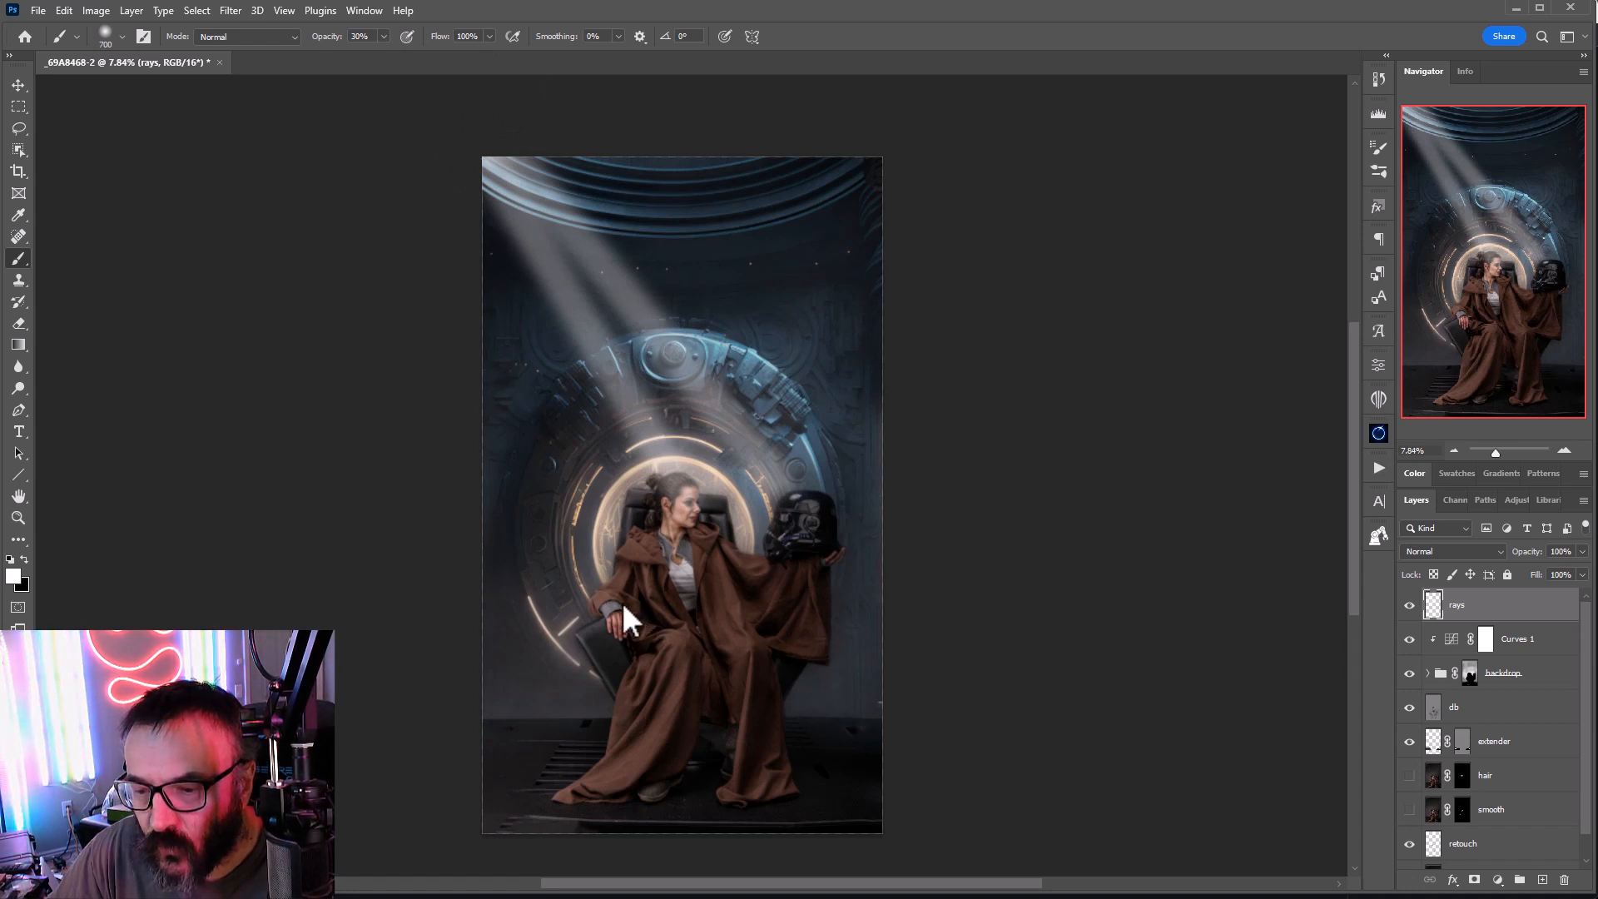
{"action": "left_click_drag", "start_coordinate": [622, 601], "coordinate": [492, 142]}
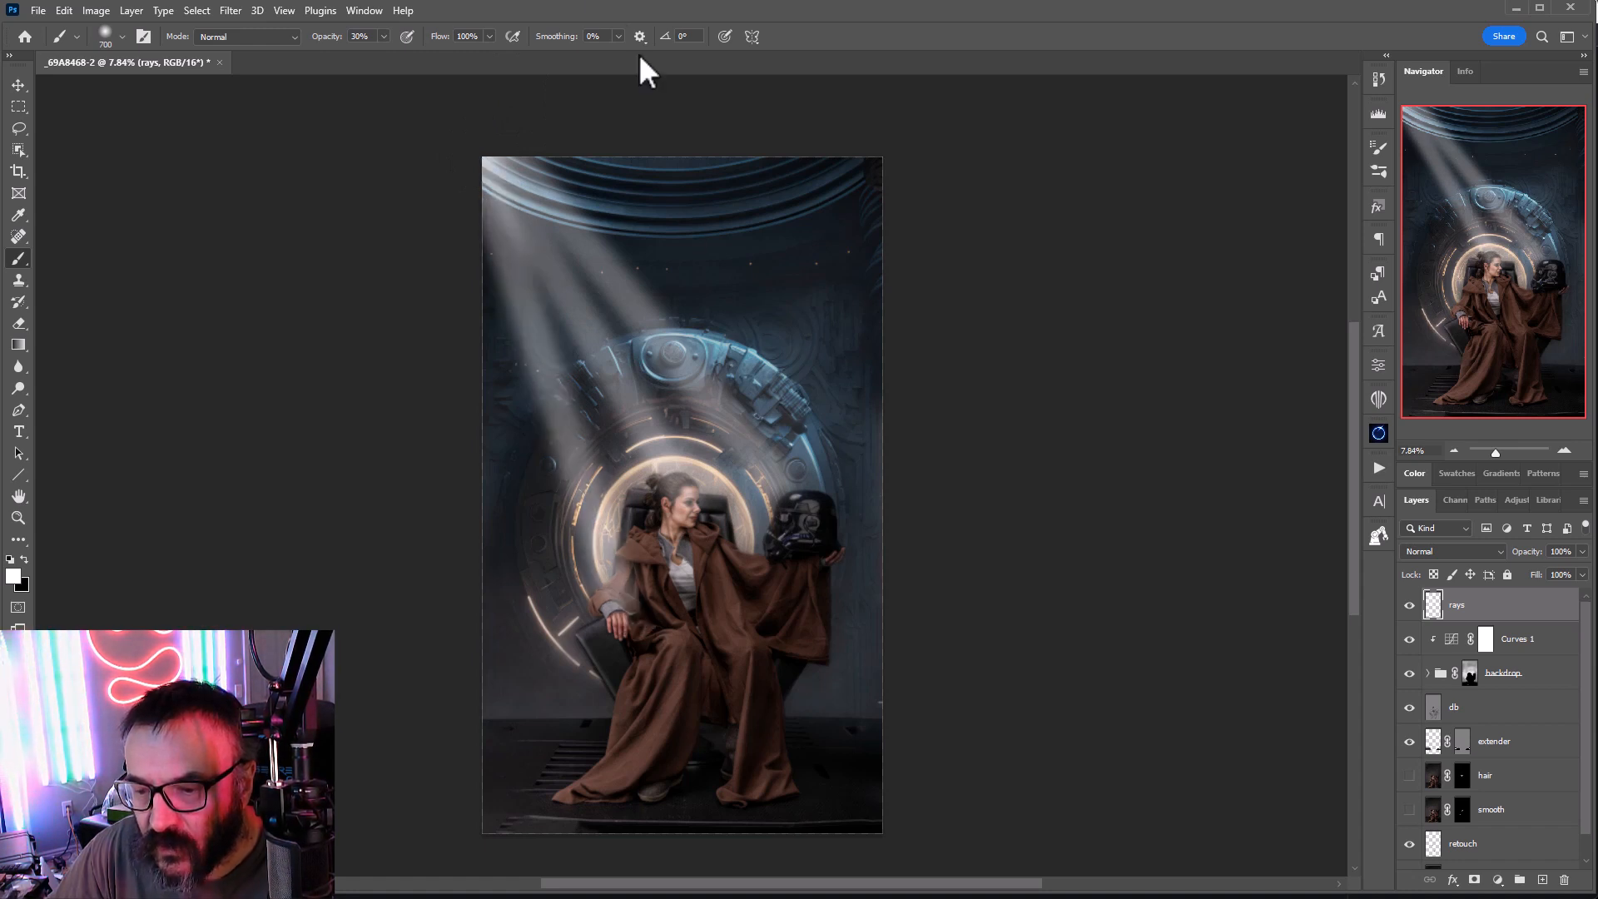
Step: Paint additional white light beams from the image's upper-left corner across the woman's robe and lap on the rays layer
{"action": "left_click", "coordinate": [773, 632], "text": "shift"}
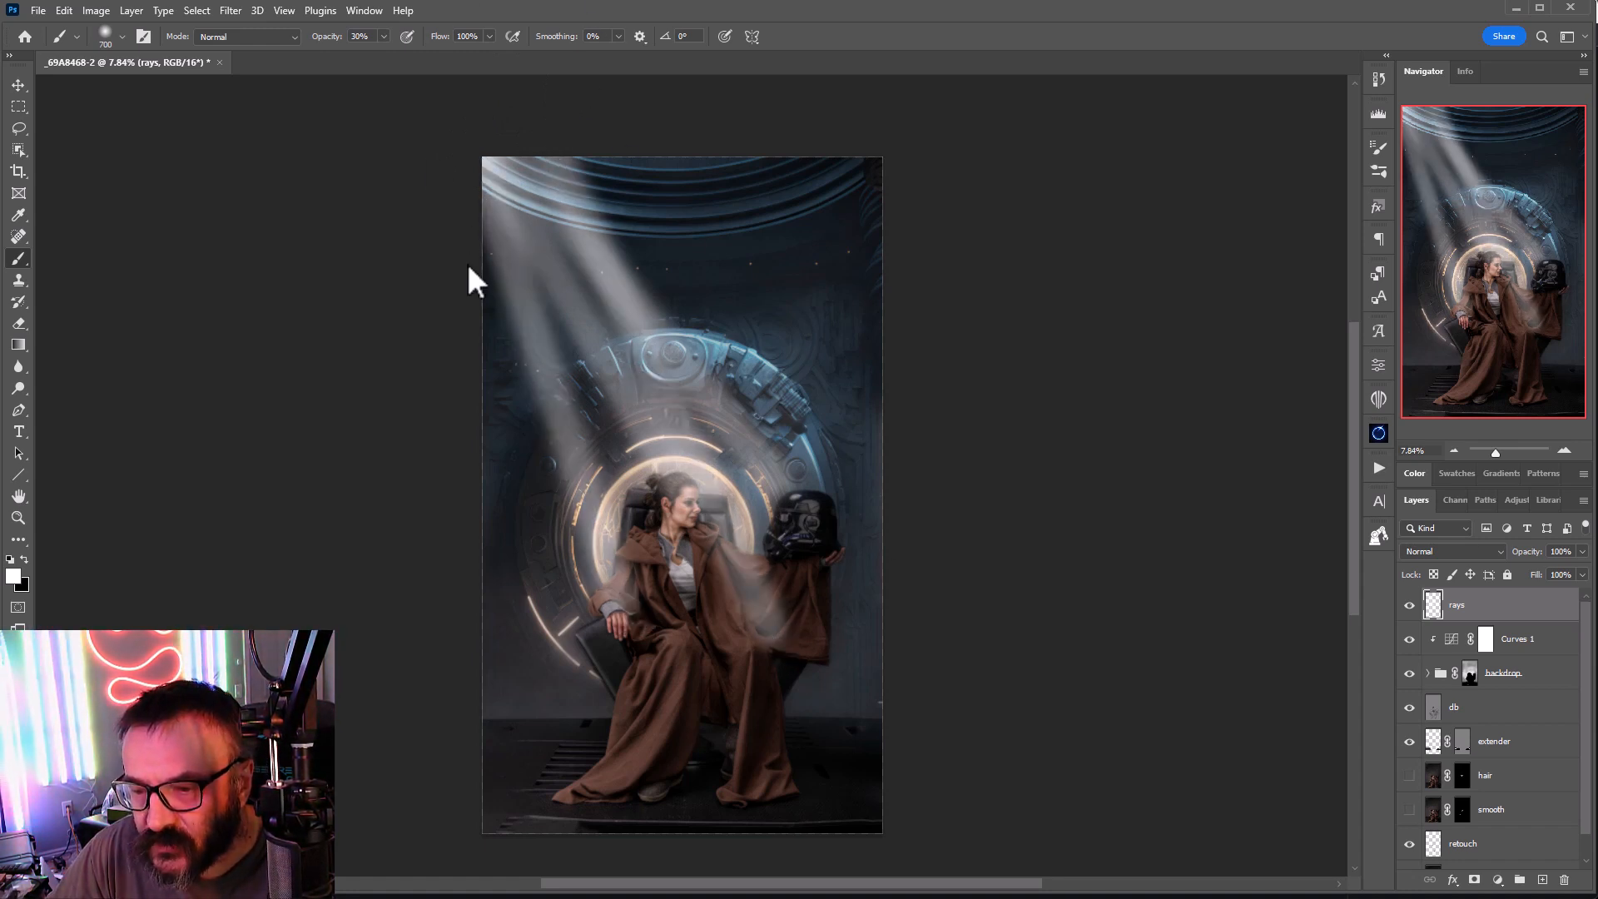
{"action": "left_click", "coordinate": [459, 115], "text": "shift"}
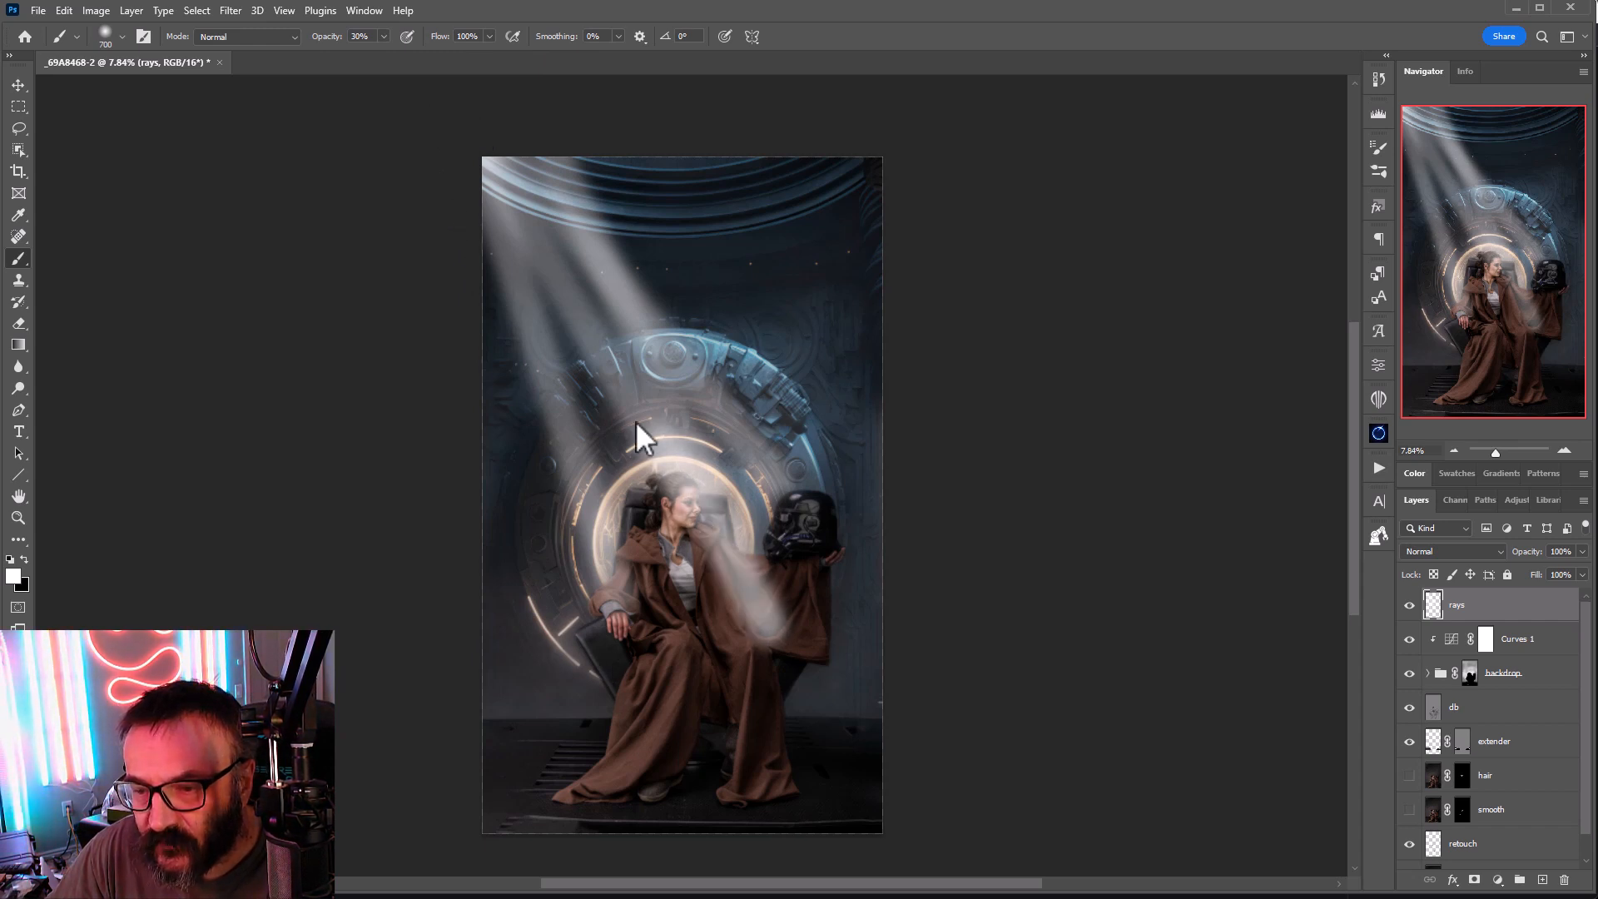
{"action": "left_click", "coordinate": [662, 649]}
{"action": "left_click", "coordinate": [458, 131], "text": "shift"}
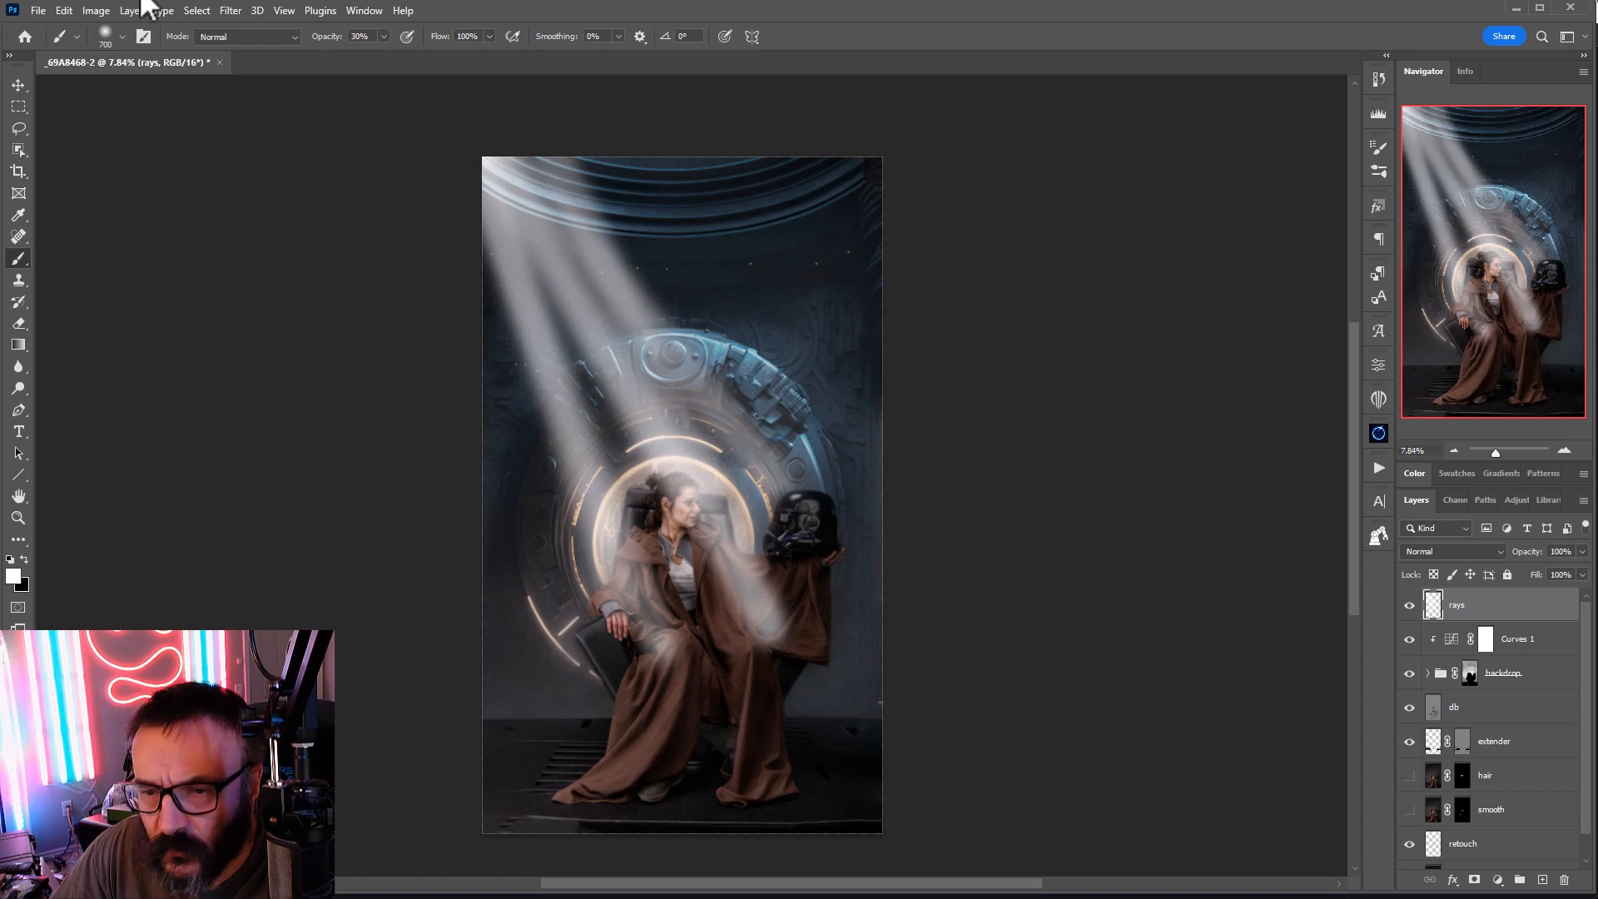
Step: Soften the rays layer with a Gaussian Blur of about 127 px and set its blend mode to Soft Light
{"action": "left_click", "coordinate": [226, 11]}
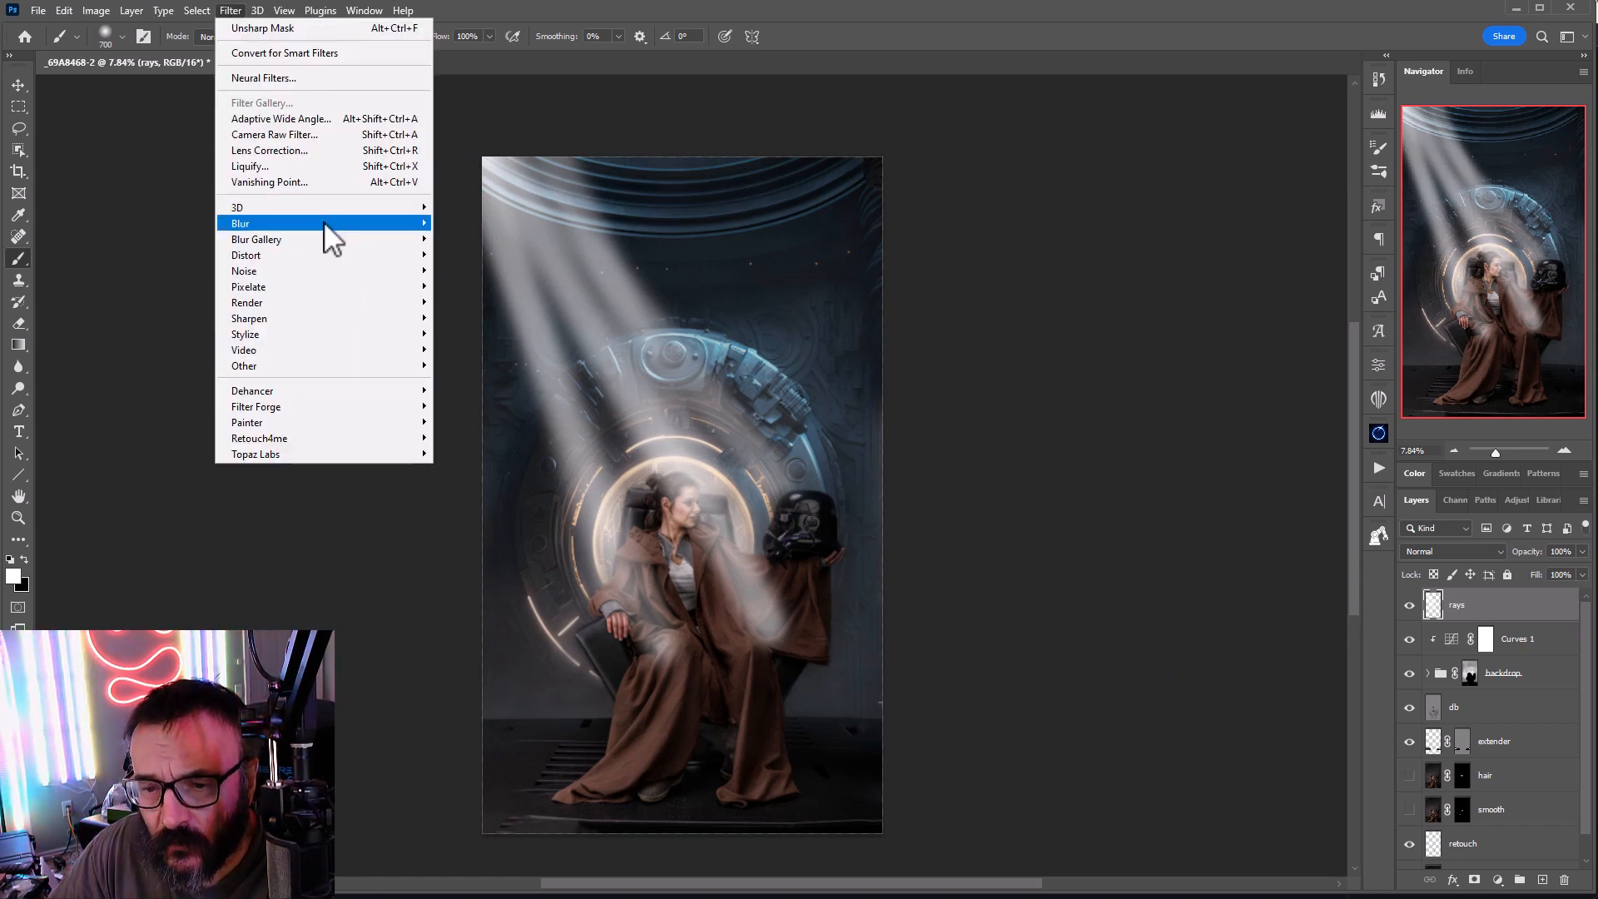
{"action": "mouse_move", "coordinate": [330, 236]}
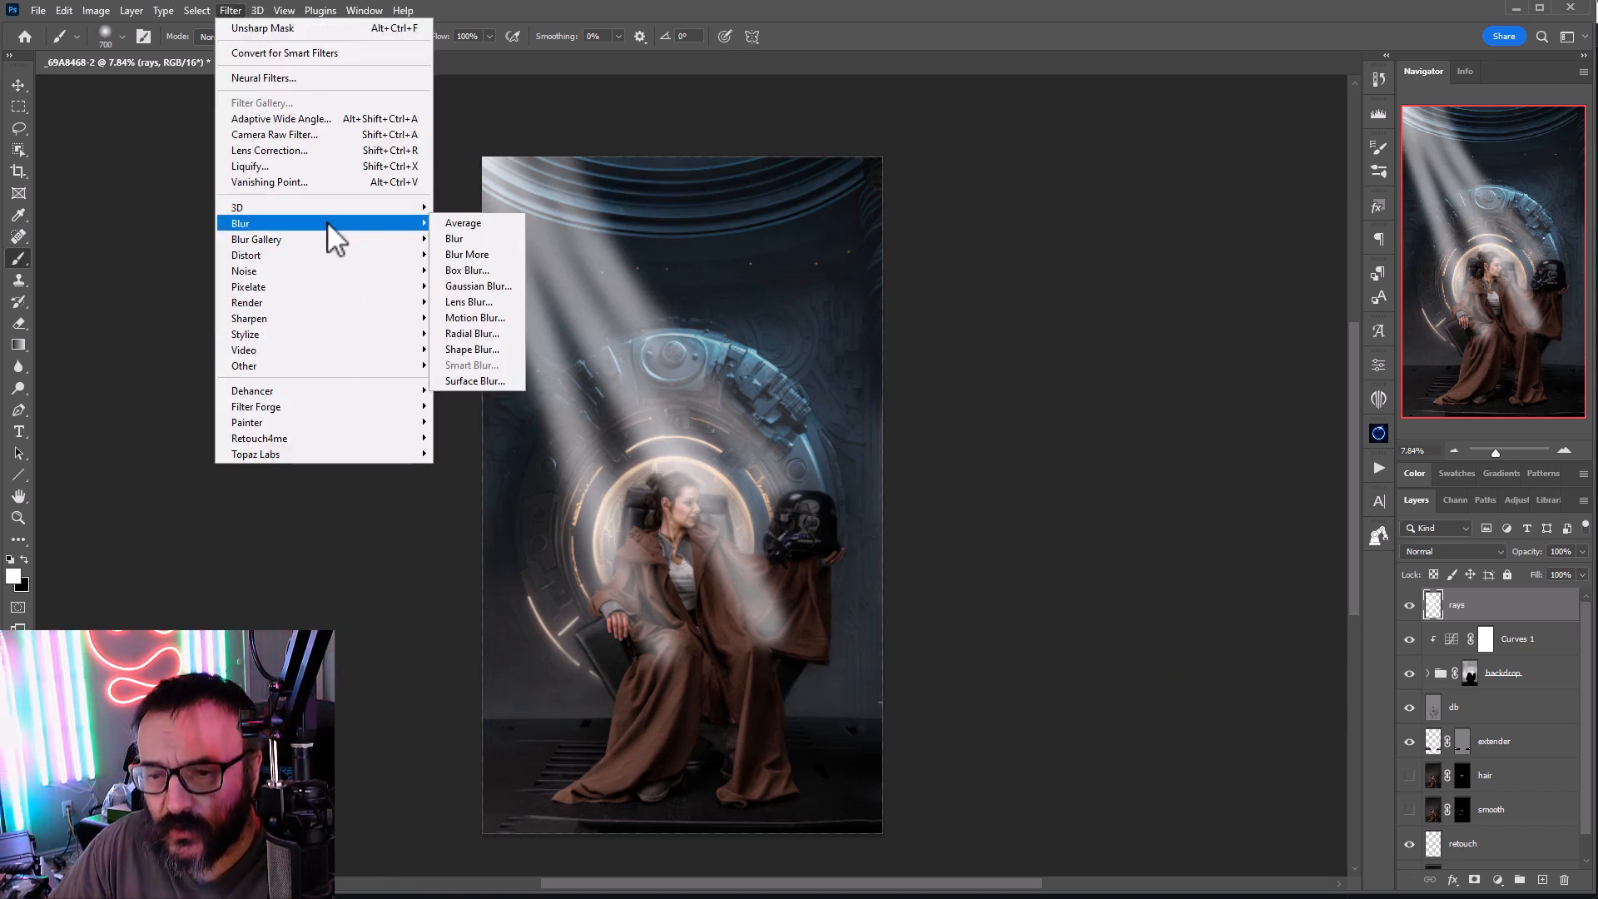
{"action": "left_click", "coordinate": [508, 285]}
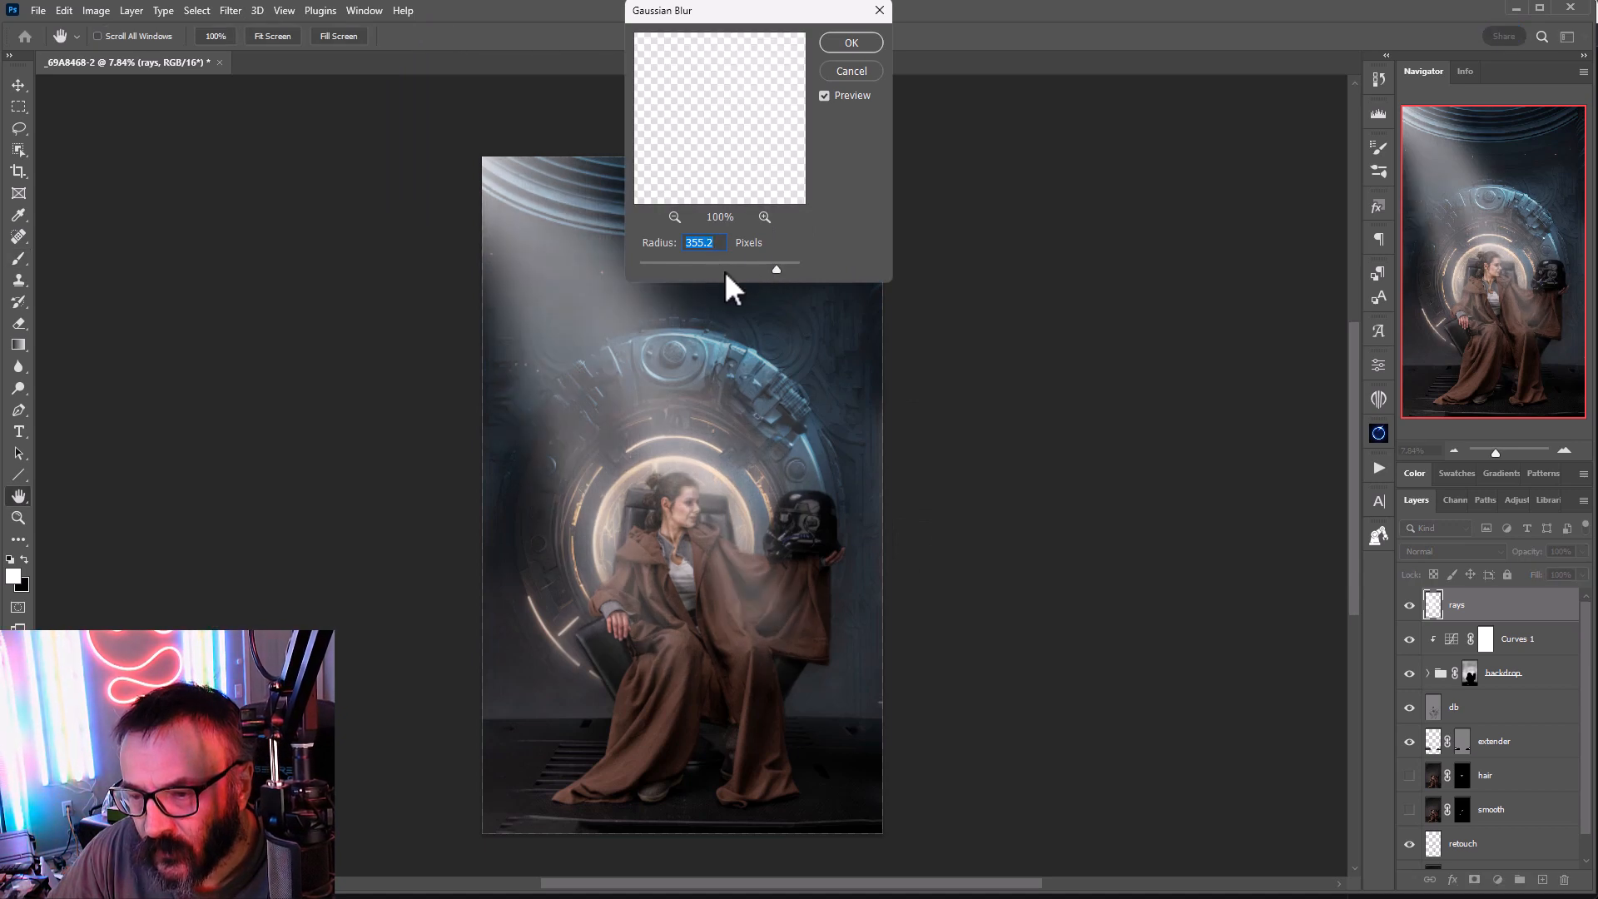
{"action": "left_click_drag", "start_coordinate": [725, 261], "coordinate": [742, 263]}
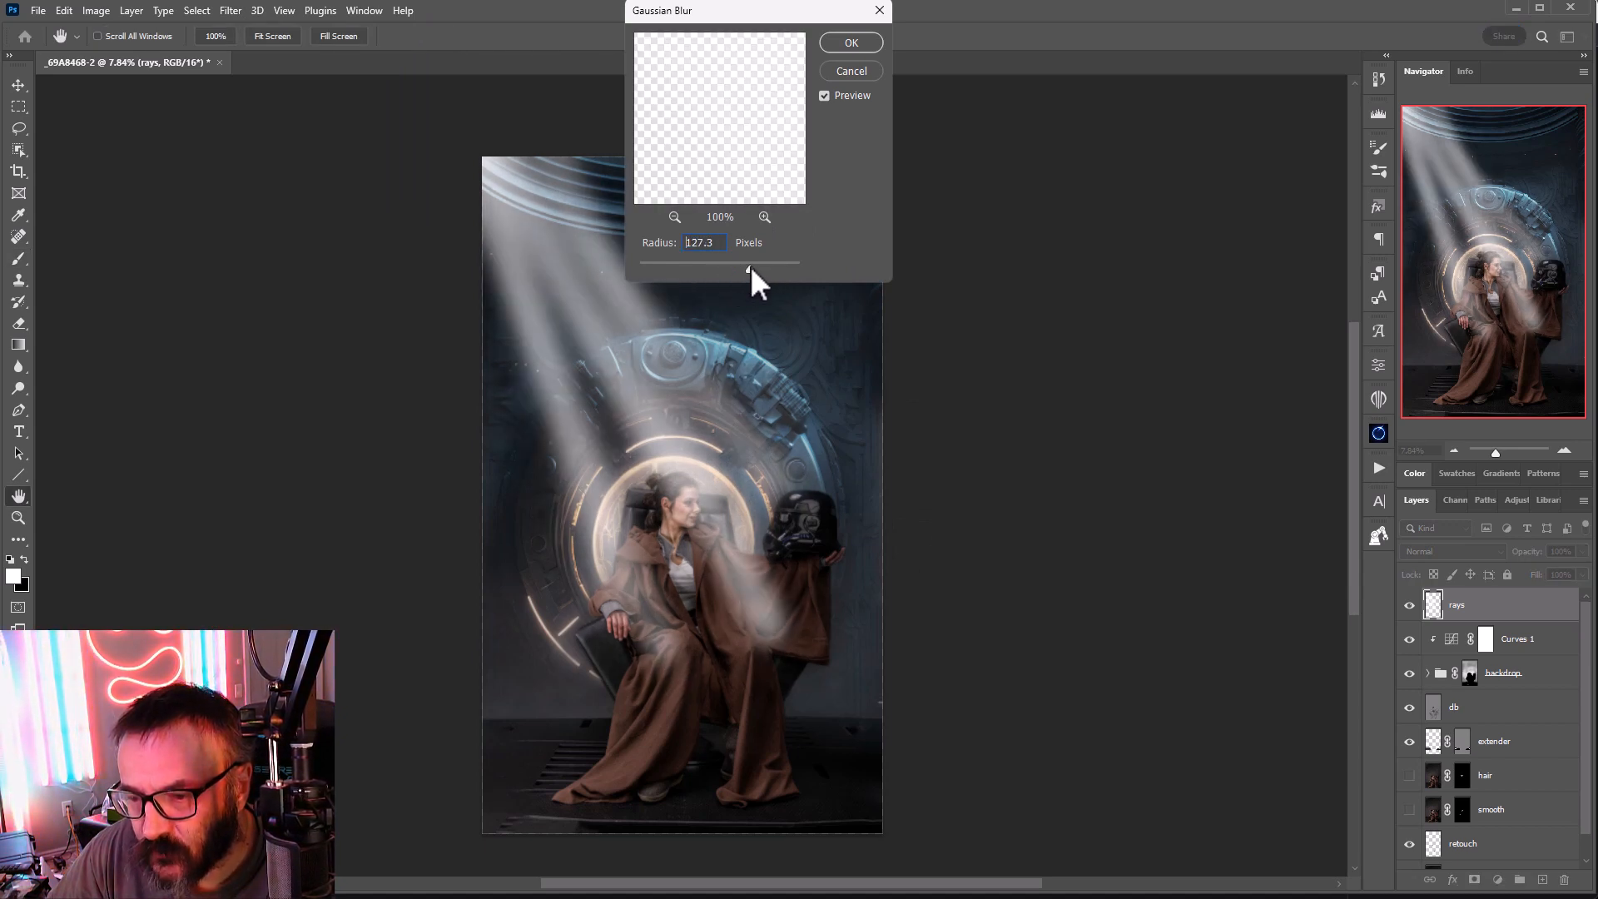
{"action": "left_click", "coordinate": [751, 266]}
{"action": "left_click", "coordinate": [852, 42]}
{"action": "key", "text": "b"}
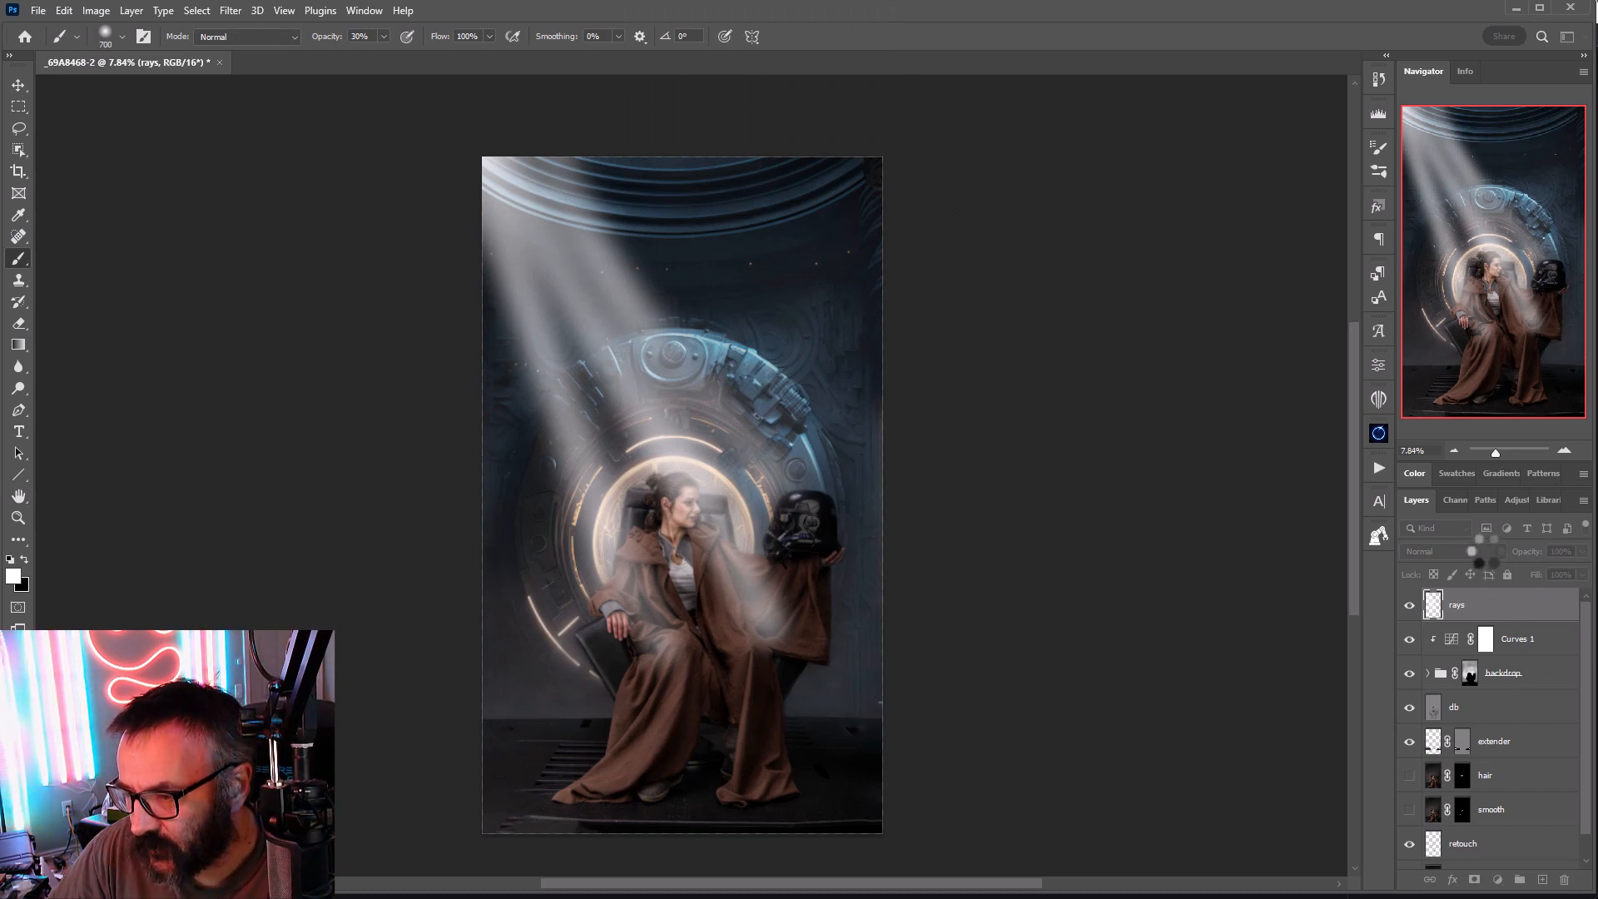
{"action": "left_click", "coordinate": [1485, 550]}
{"action": "left_click", "coordinate": [1473, 770]}
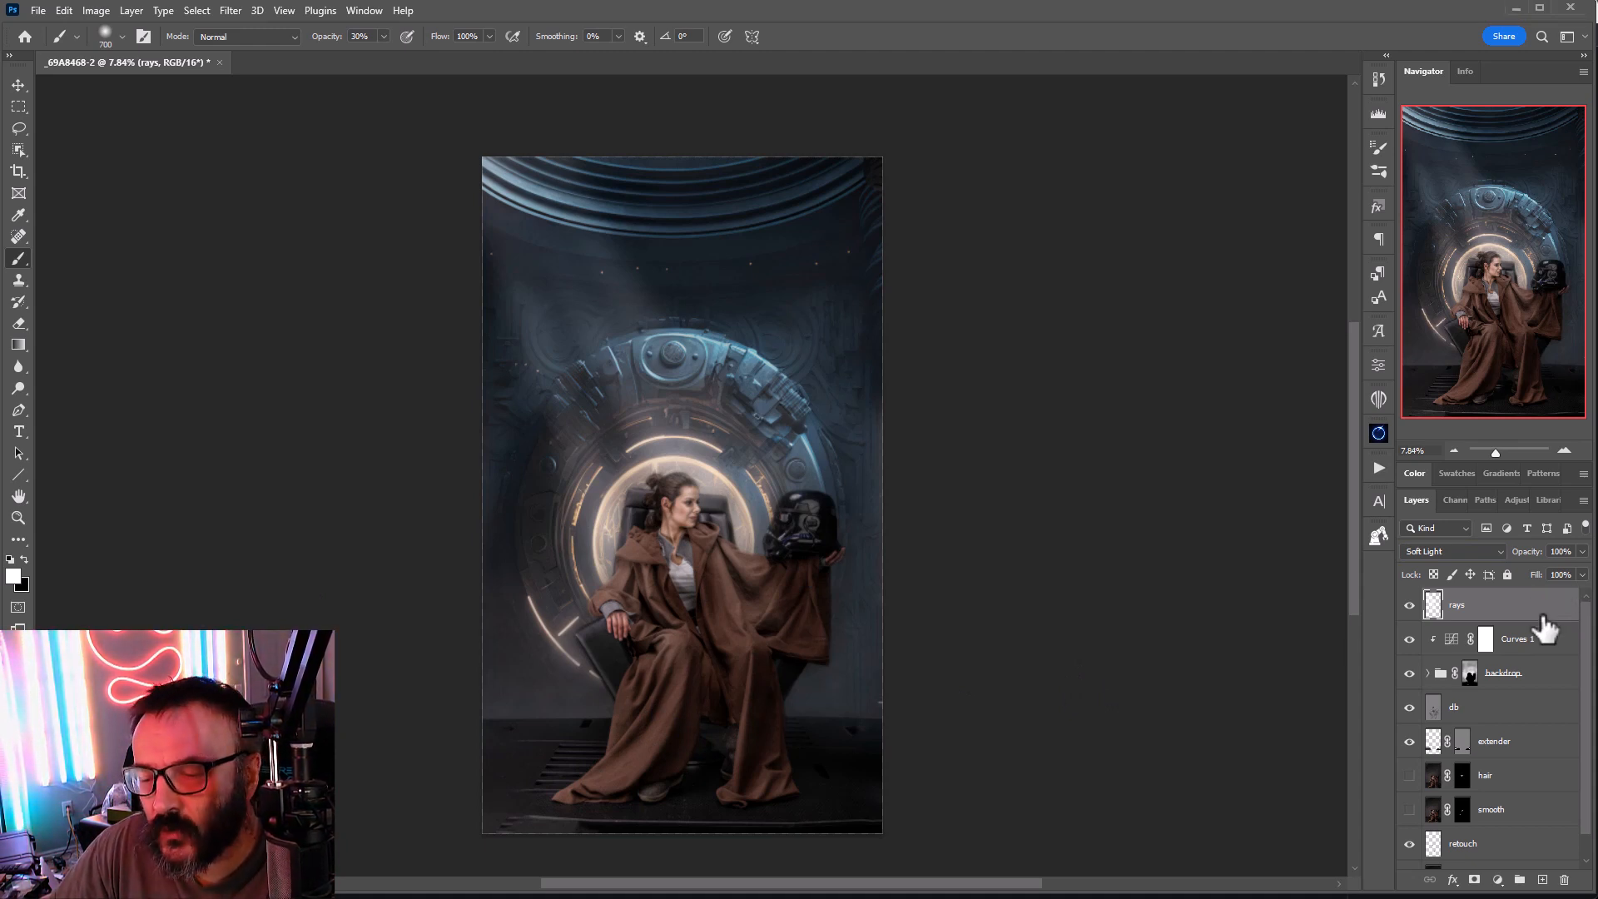
Step: Add a layer named db above rays, fill it with 50% gray and set its blend mode to Soft Light
{"action": "left_click", "coordinate": [1542, 882]}
{"action": "double_click", "coordinate": [1469, 605]}
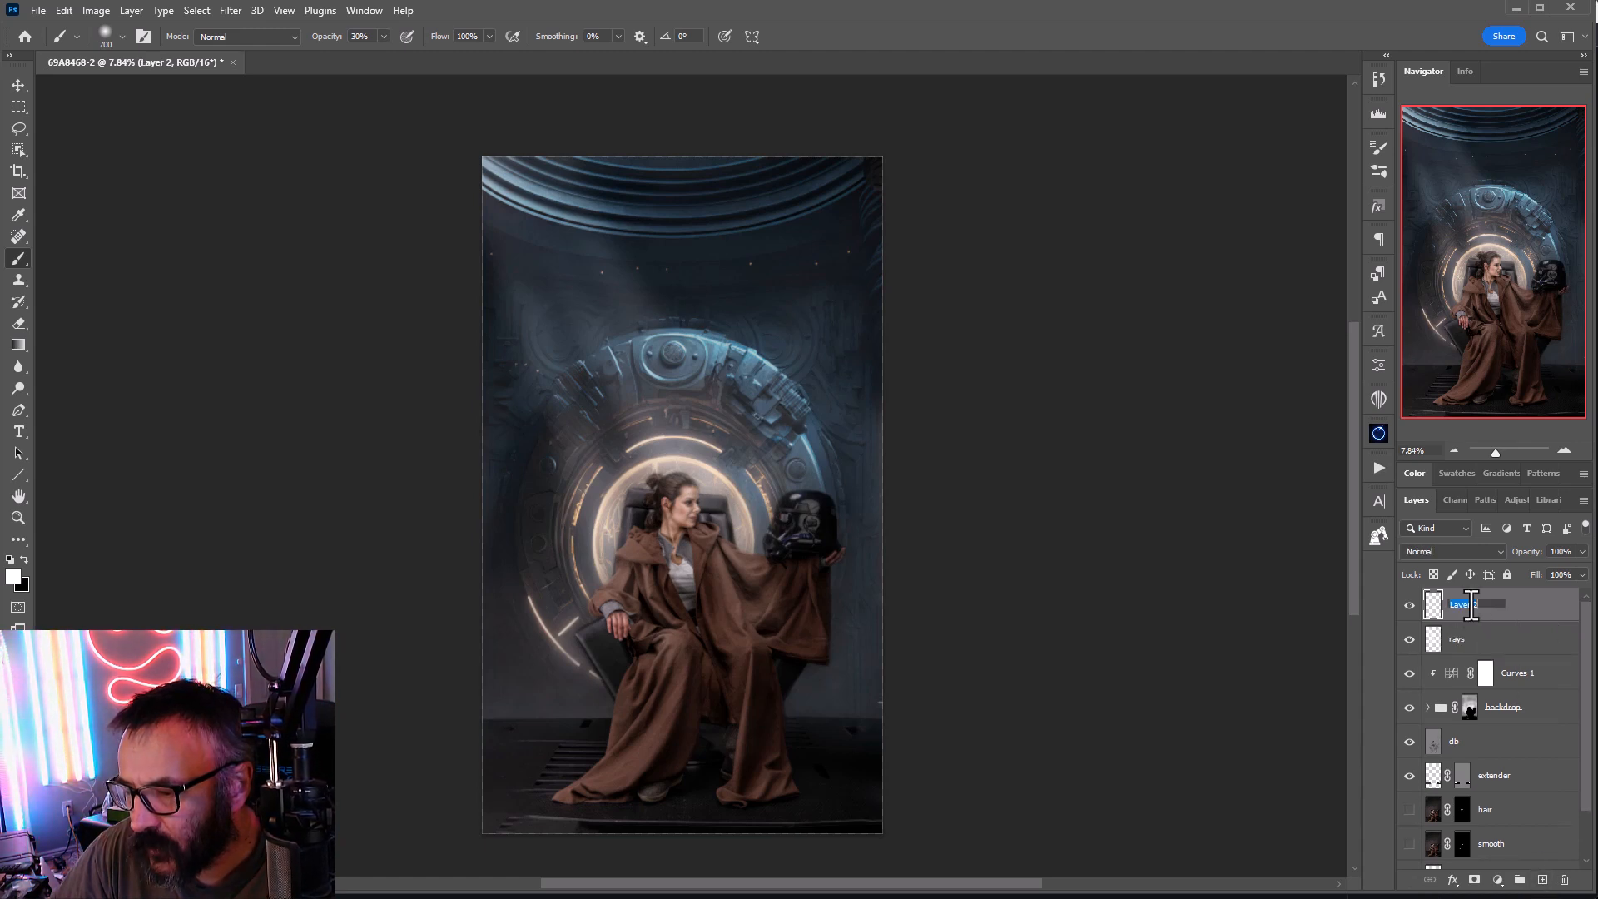
{"action": "type", "text": "db"}
{"action": "key", "text": "Return"}
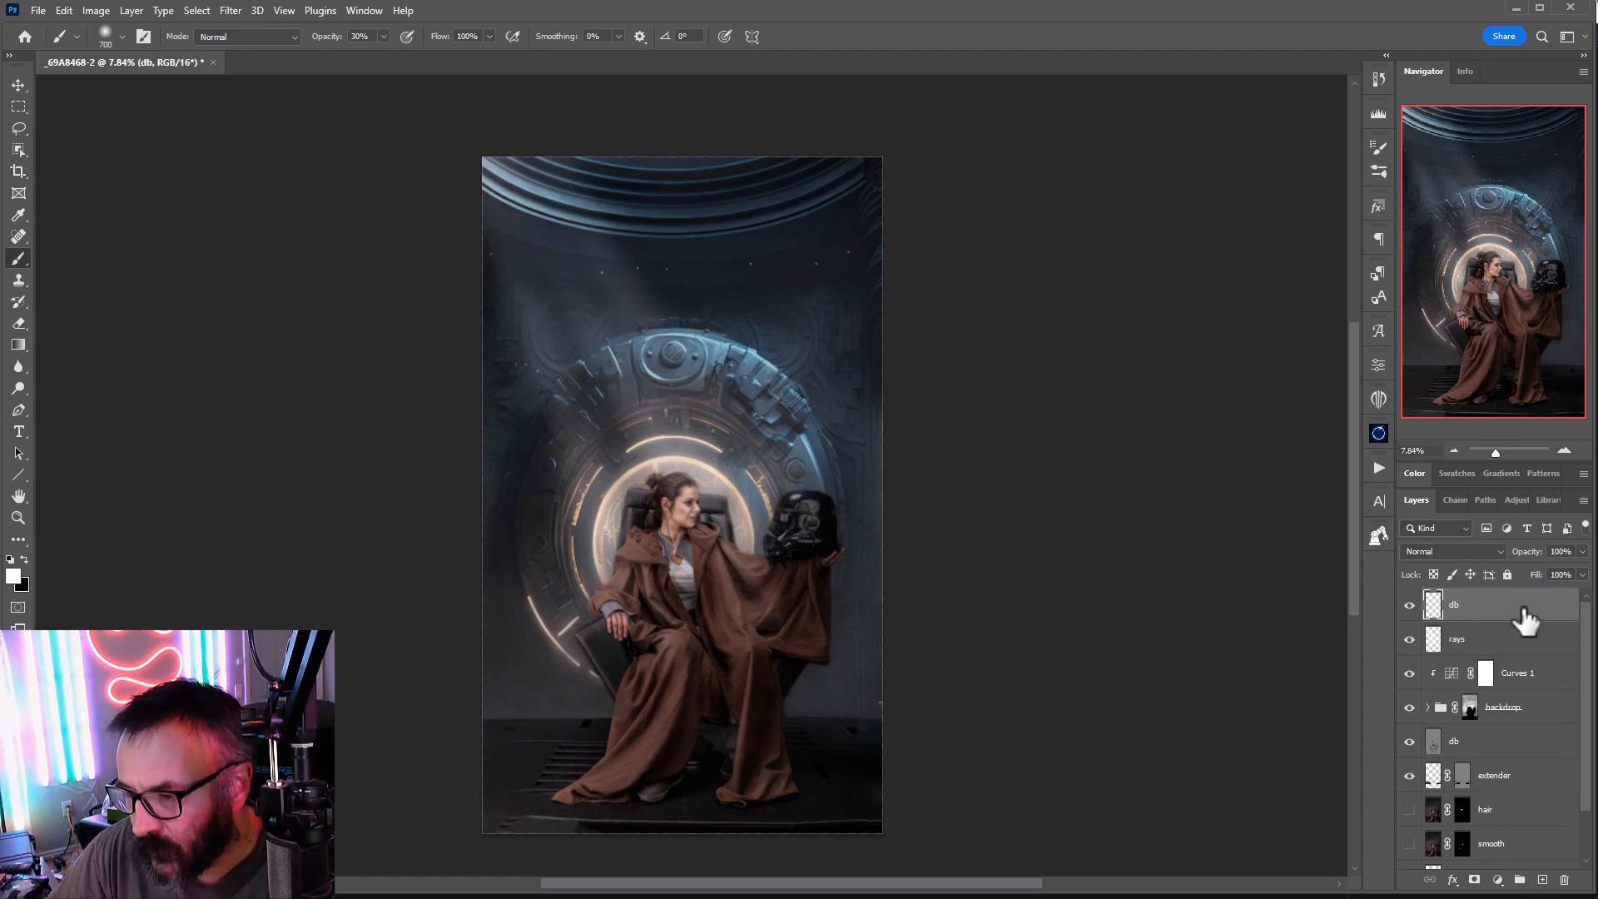
{"action": "key", "text": "shift+F5"}
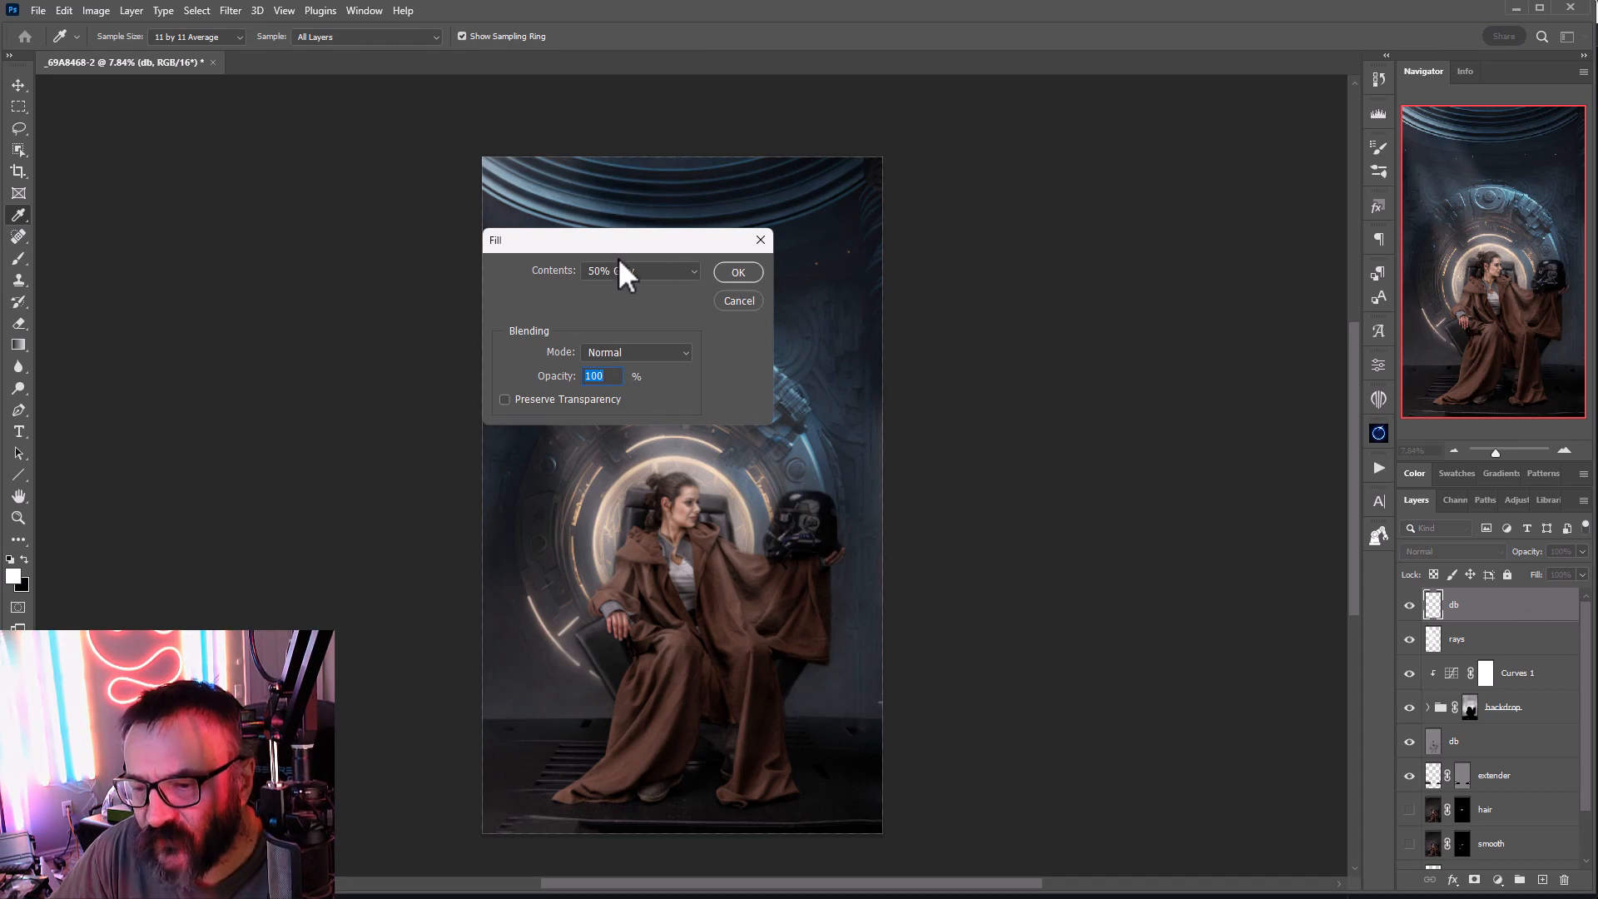
{"action": "left_click", "coordinate": [738, 272]}
{"action": "key", "text": "b"}
{"action": "left_click", "coordinate": [1480, 551]}
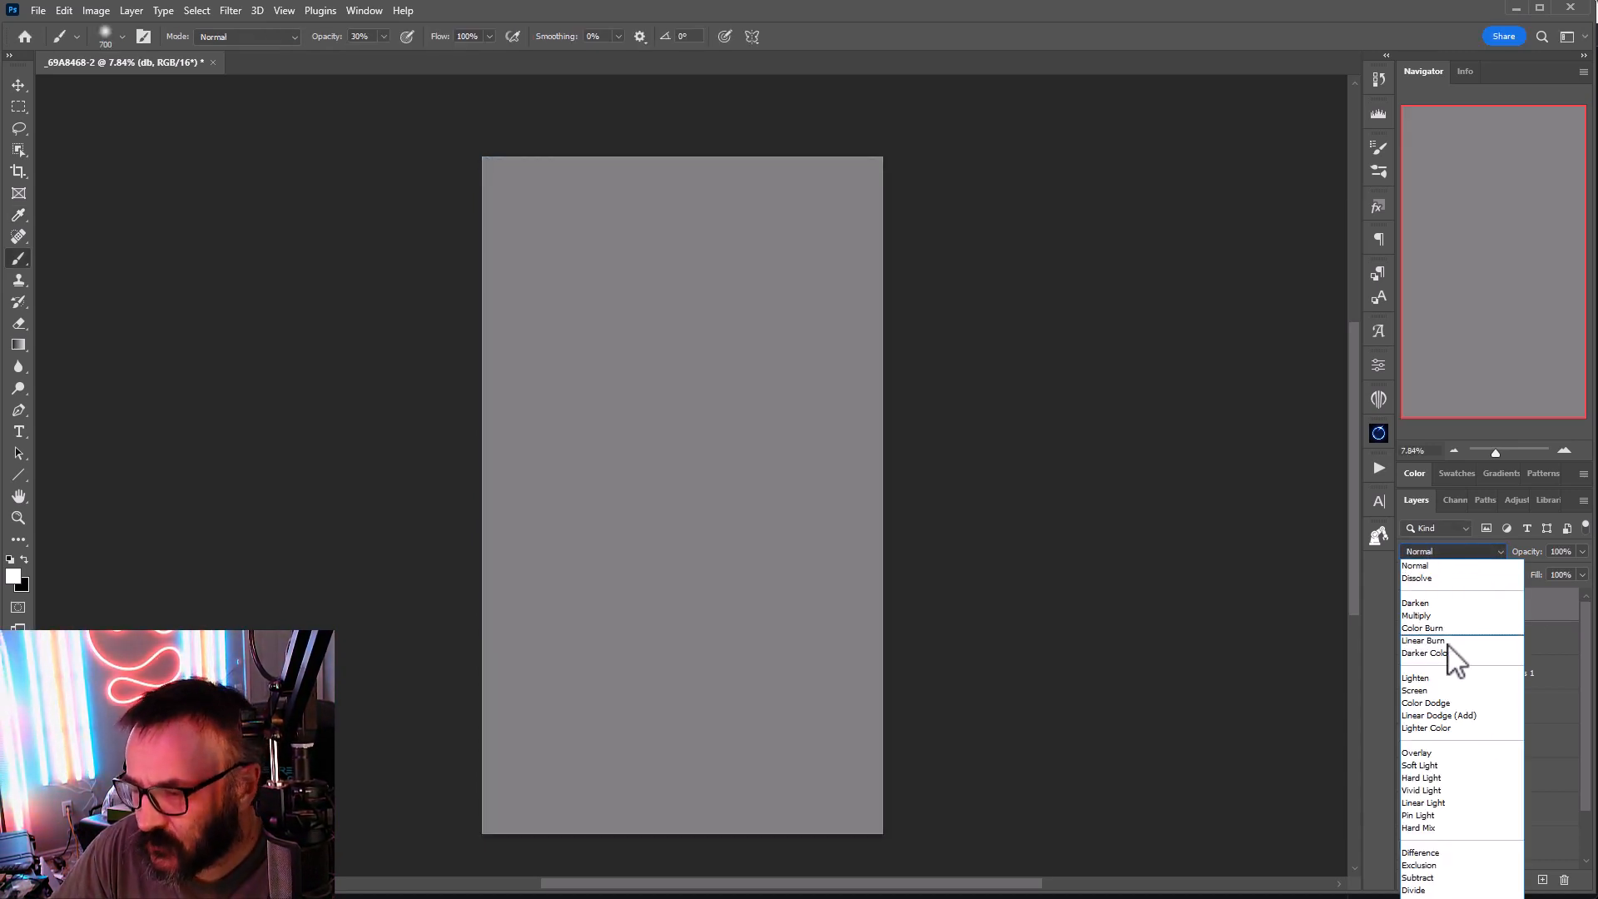
{"action": "left_click", "coordinate": [1455, 765]}
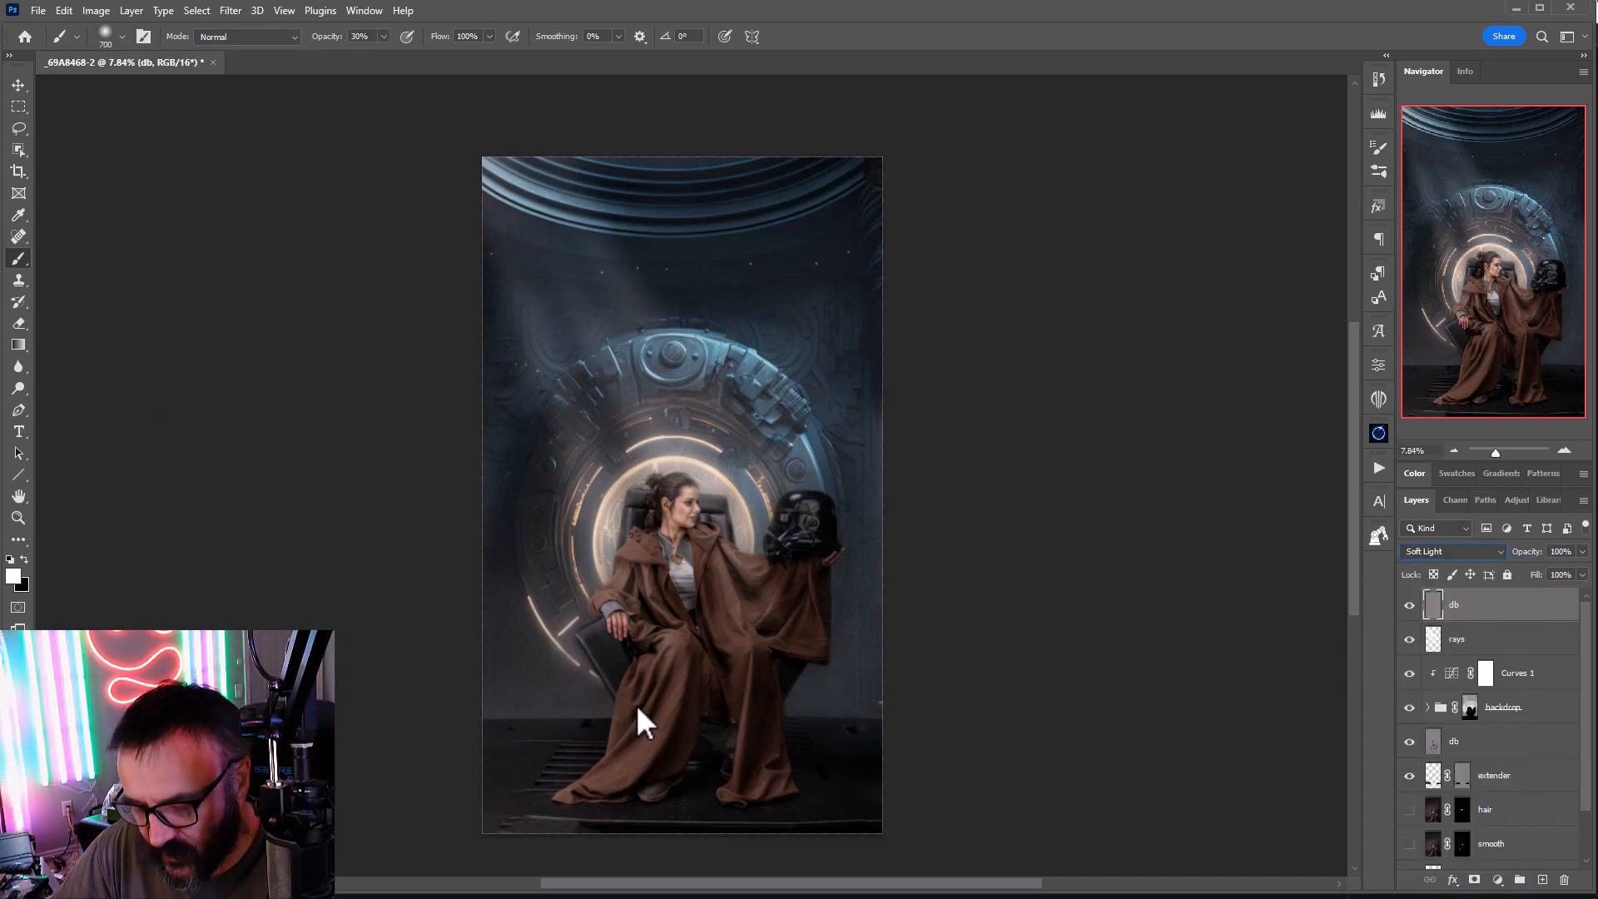
Step: Dodge the image on the new db layer with a white 1100 px brush at 10% opacity
{"action": "key", "text": "1"}
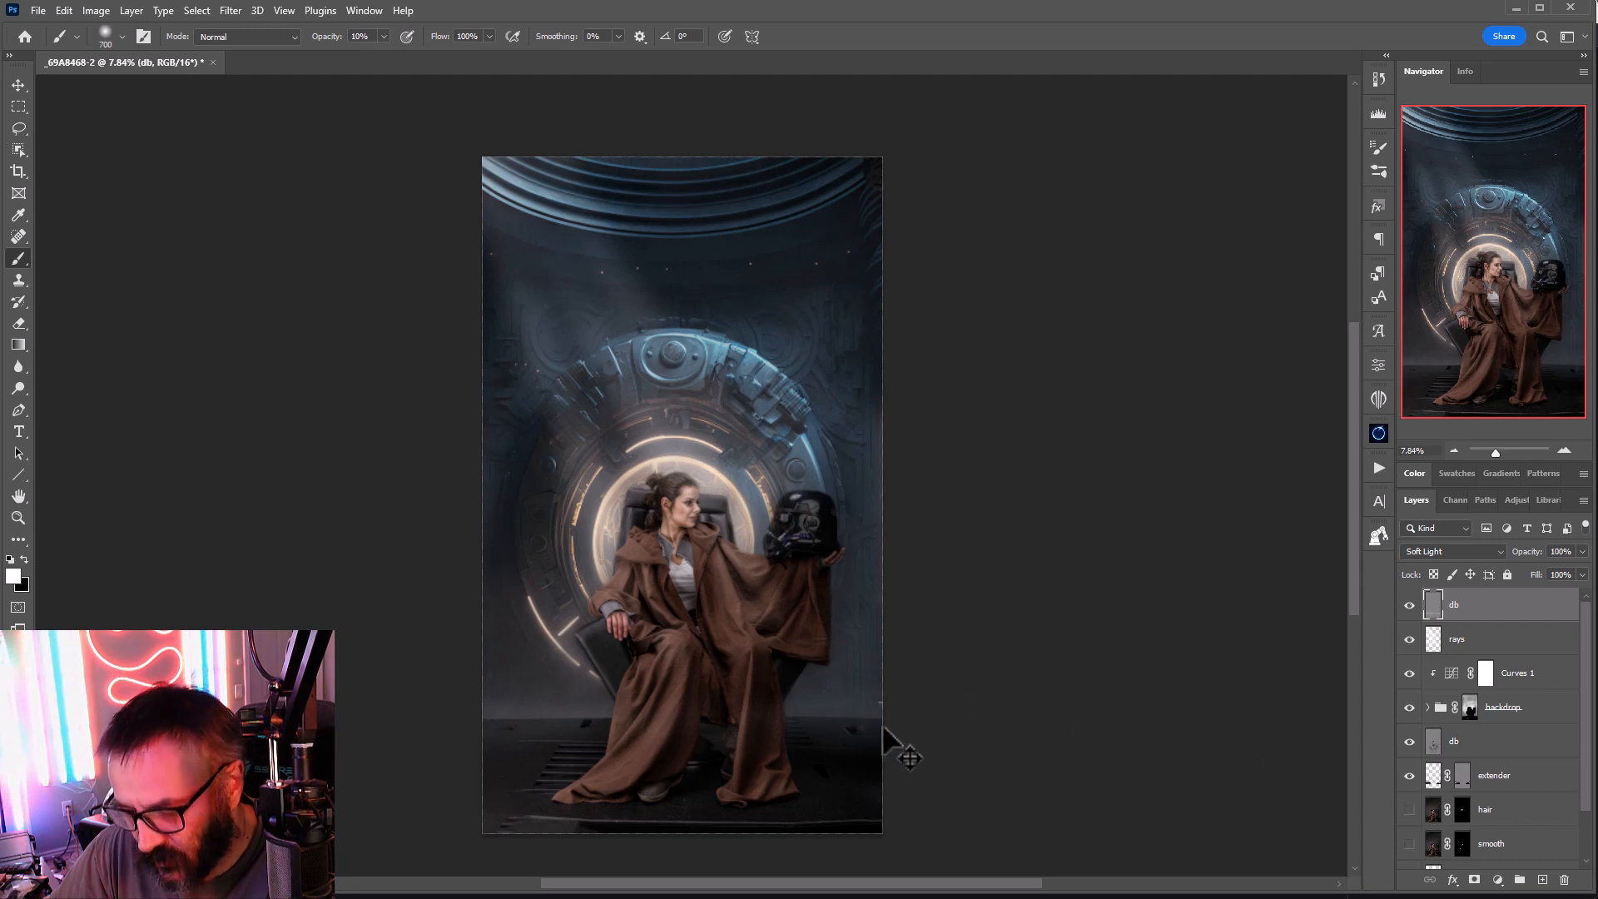
{"action": "key", "text": "bracketright"}
{"action": "key", "text": "bracketright"}
{"action": "key", "text": "bracketright"}
{"action": "key", "text": "bracketright"}
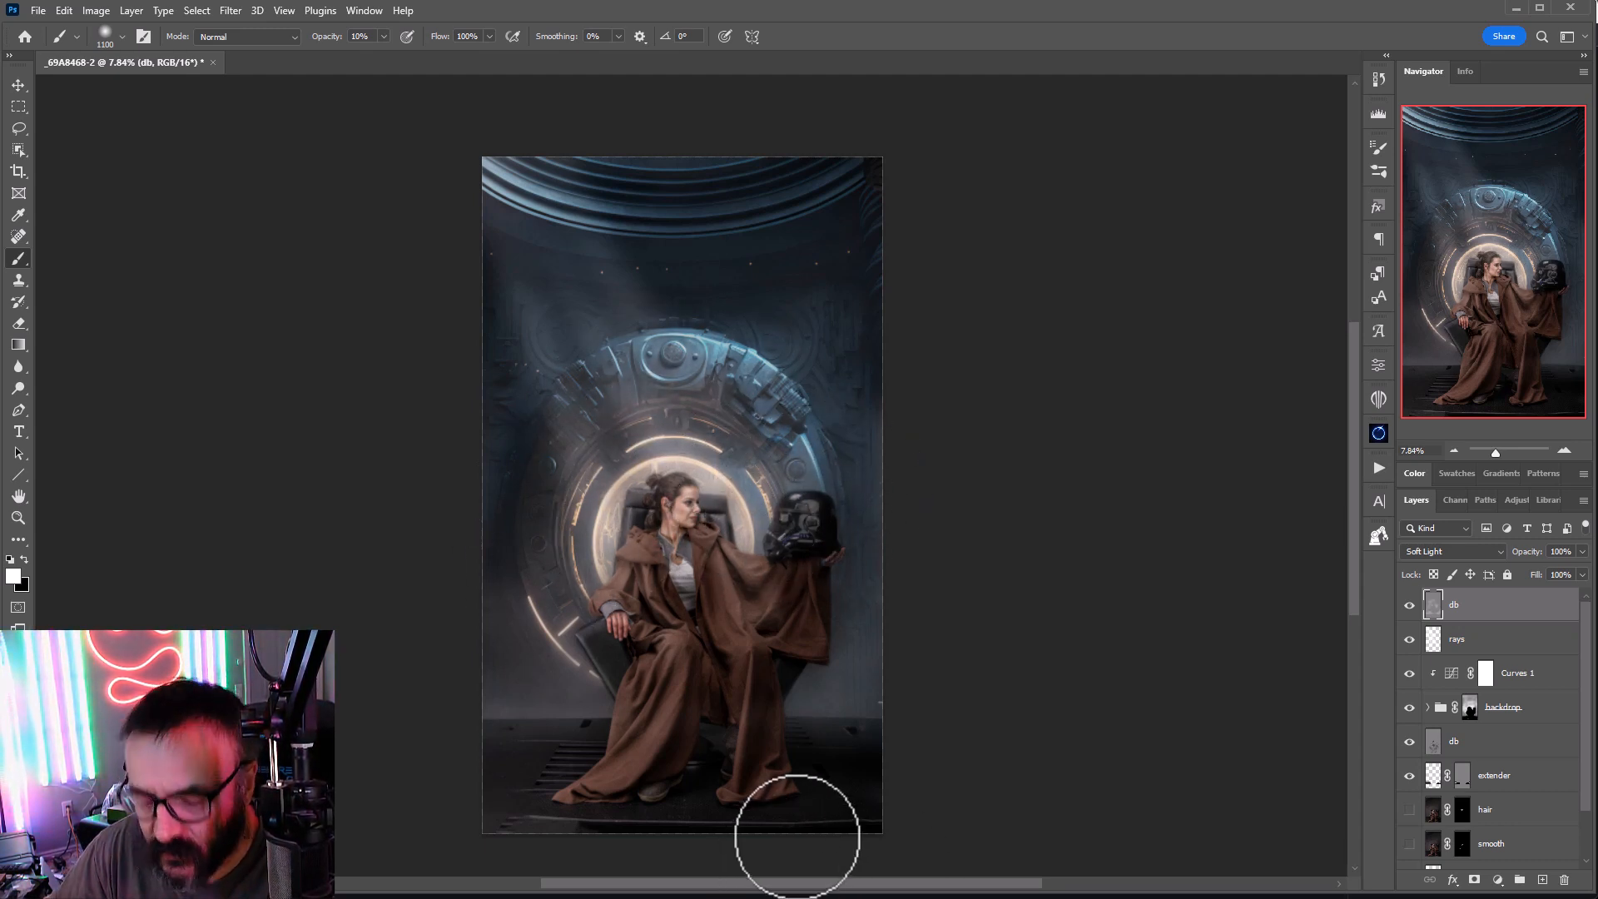
Step: Burn the outer areas of the backdrop on the db layer with a black 1400 px brush at 10% opacity
{"action": "key", "text": "x"}
{"action": "key", "text": "bracketright"}
{"action": "key", "text": "bracketright"}
{"action": "key", "text": "bracketright"}
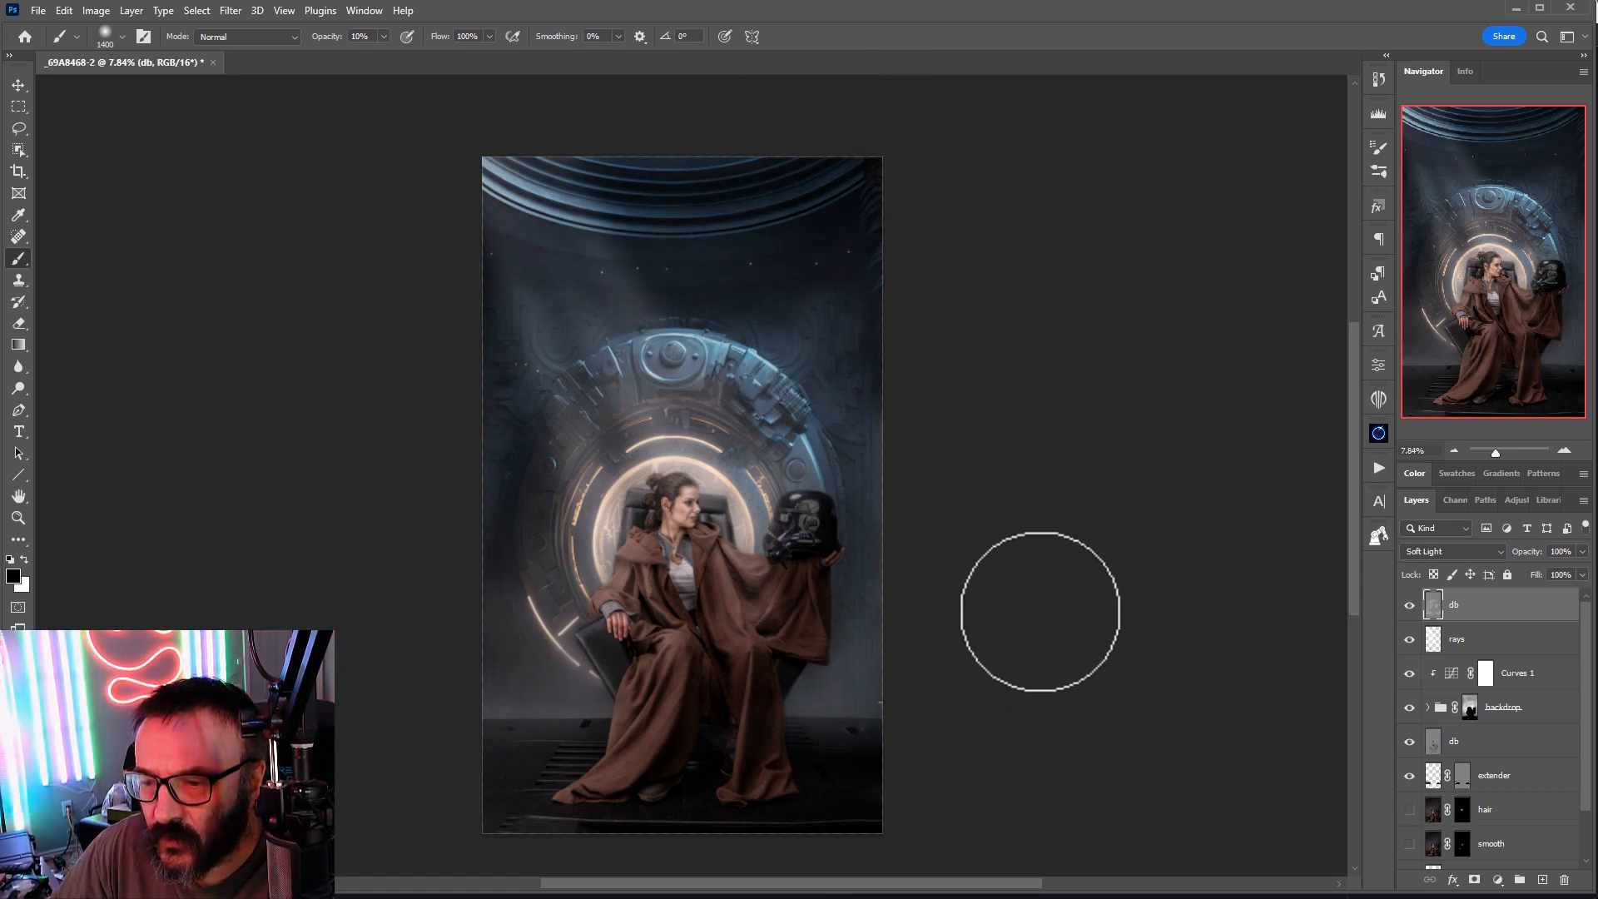
{"action": "mouse_move", "coordinate": [862, 237]}
{"action": "left_mouse_down"}
{"action": "mouse_move", "coordinate": [790, 287]}
{"action": "mouse_move", "coordinate": [858, 250]}
{"action": "left_mouse_up"}
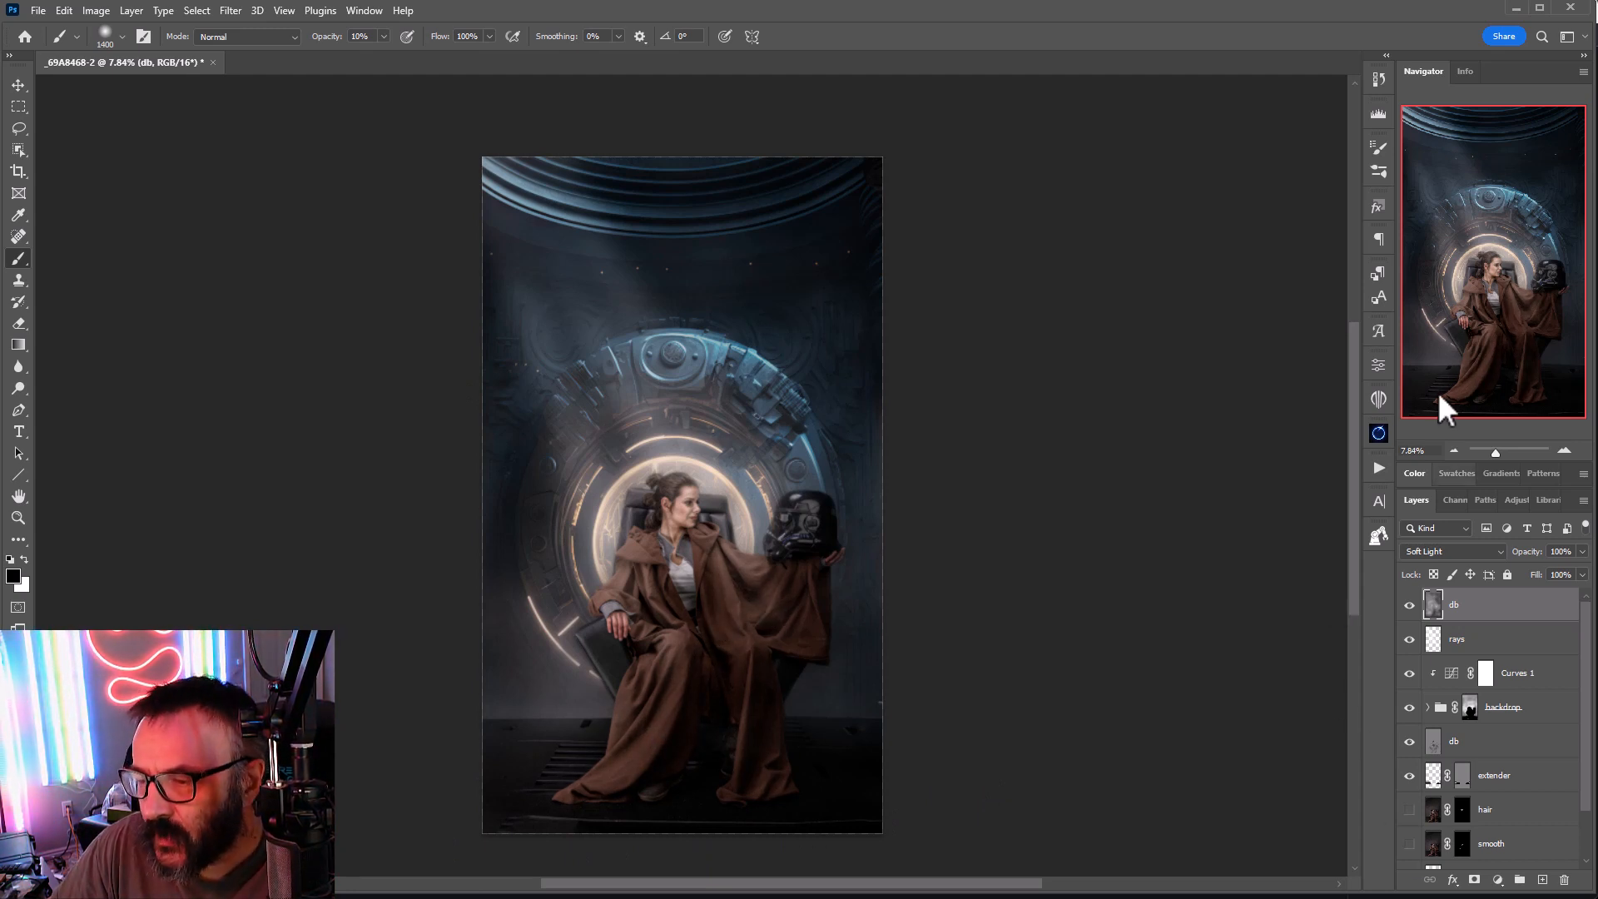
Step: Generate an Oniric glow element named org for the warm ring lights behind the woman
{"action": "left_click", "coordinate": [1379, 434]}
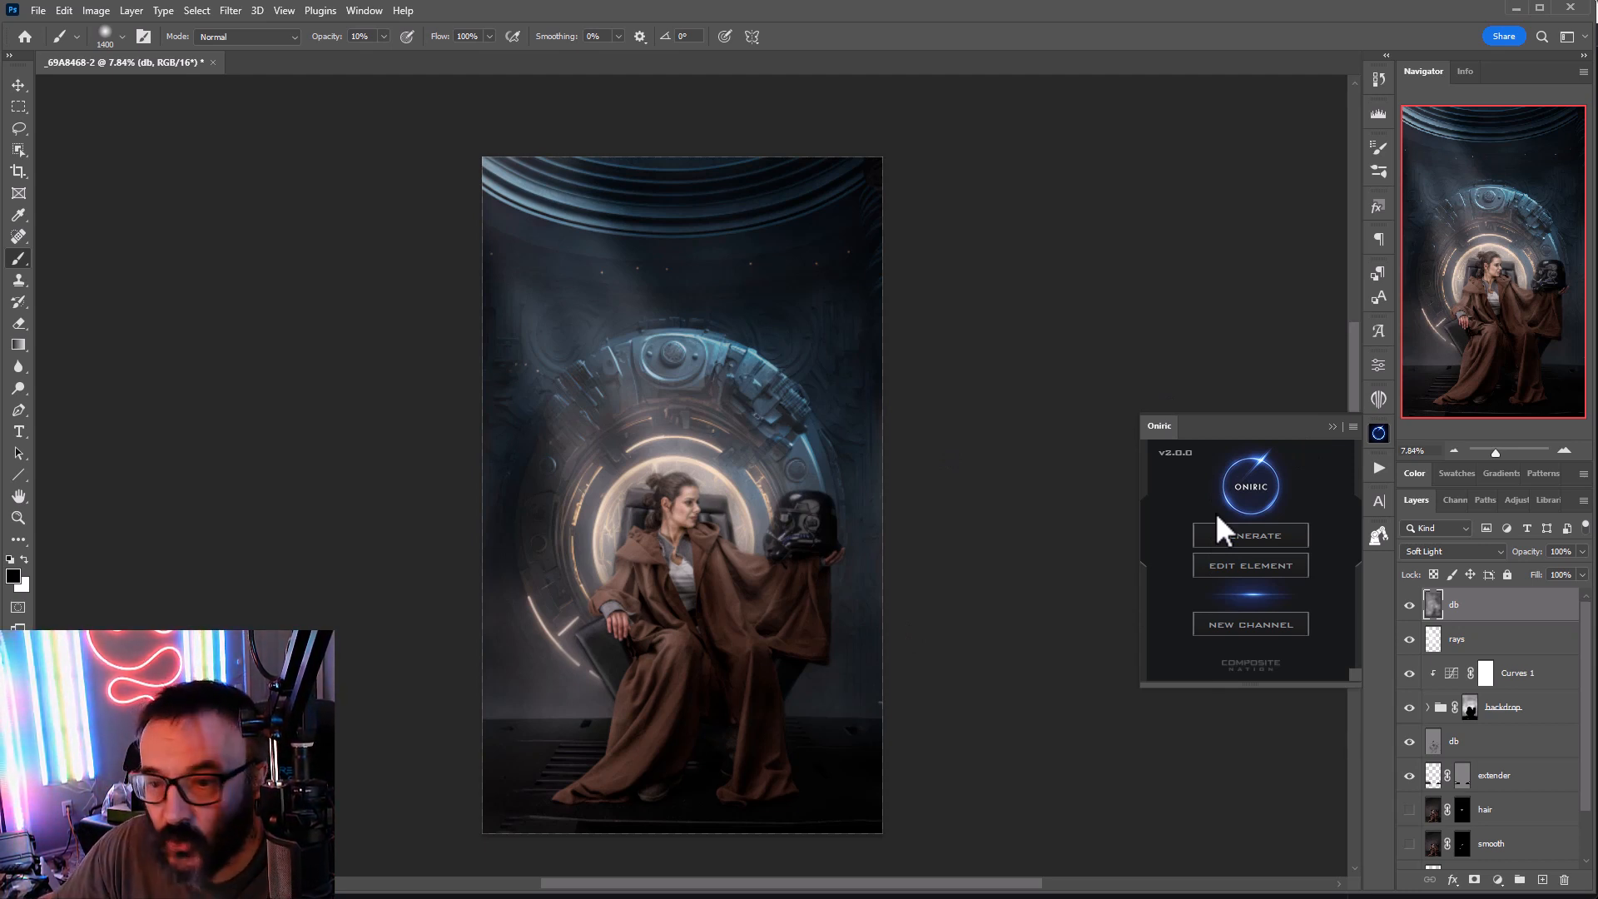
{"action": "left_click", "coordinate": [1237, 550]}
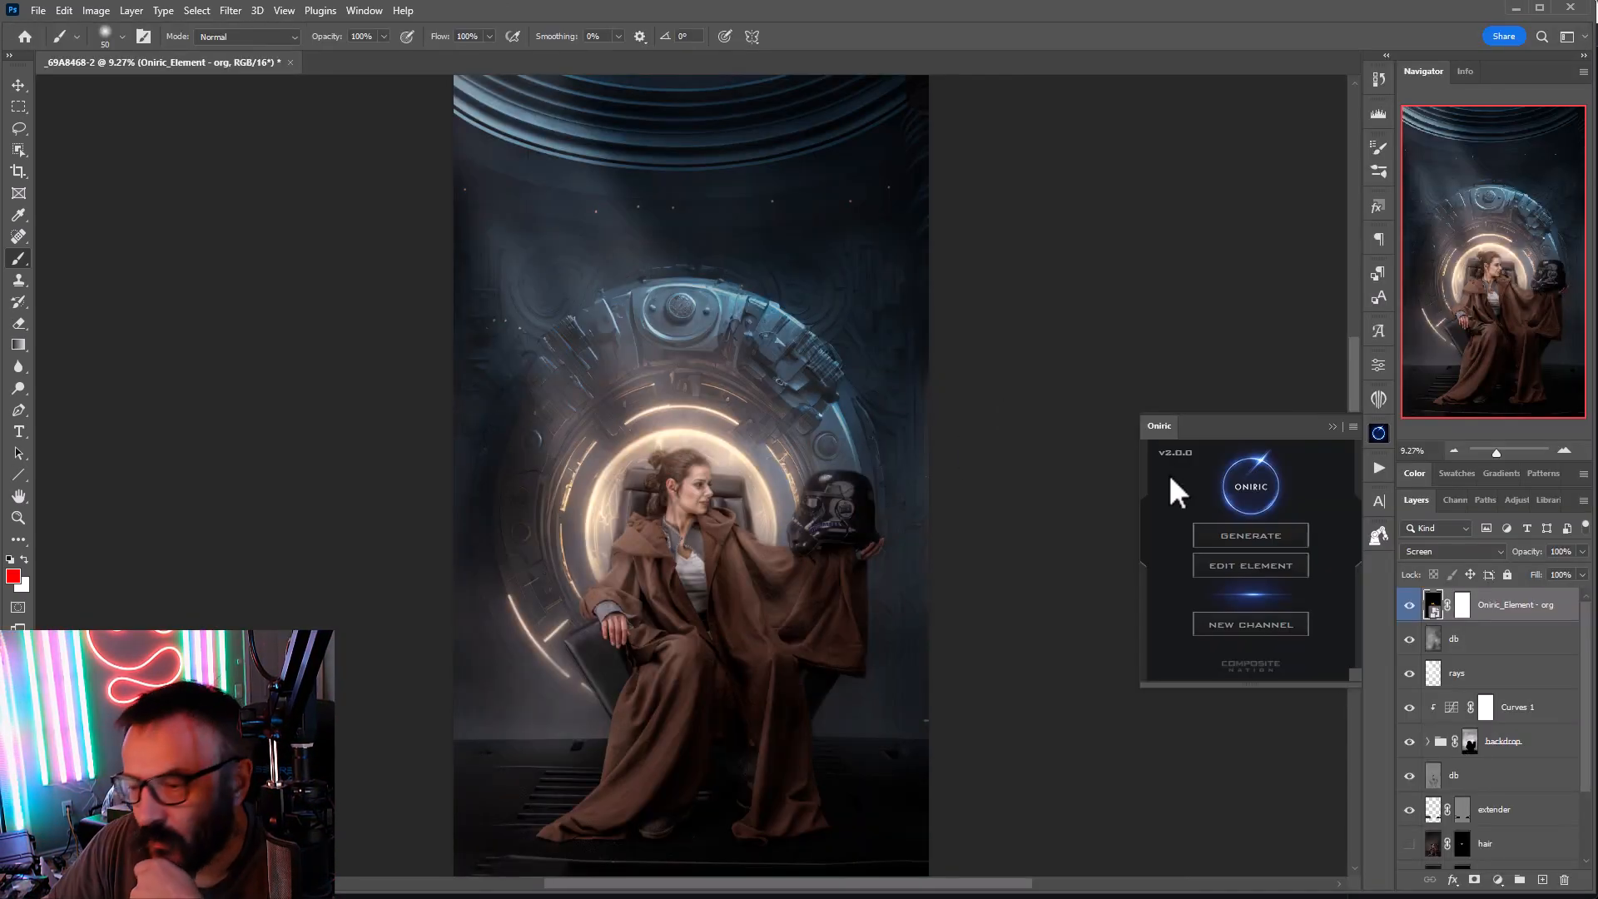
Step: Generate another Oniric Bloom element and paint its mask over the upper-left light beam and the blue mechanical arch
{"action": "left_click", "coordinate": [1273, 538]}
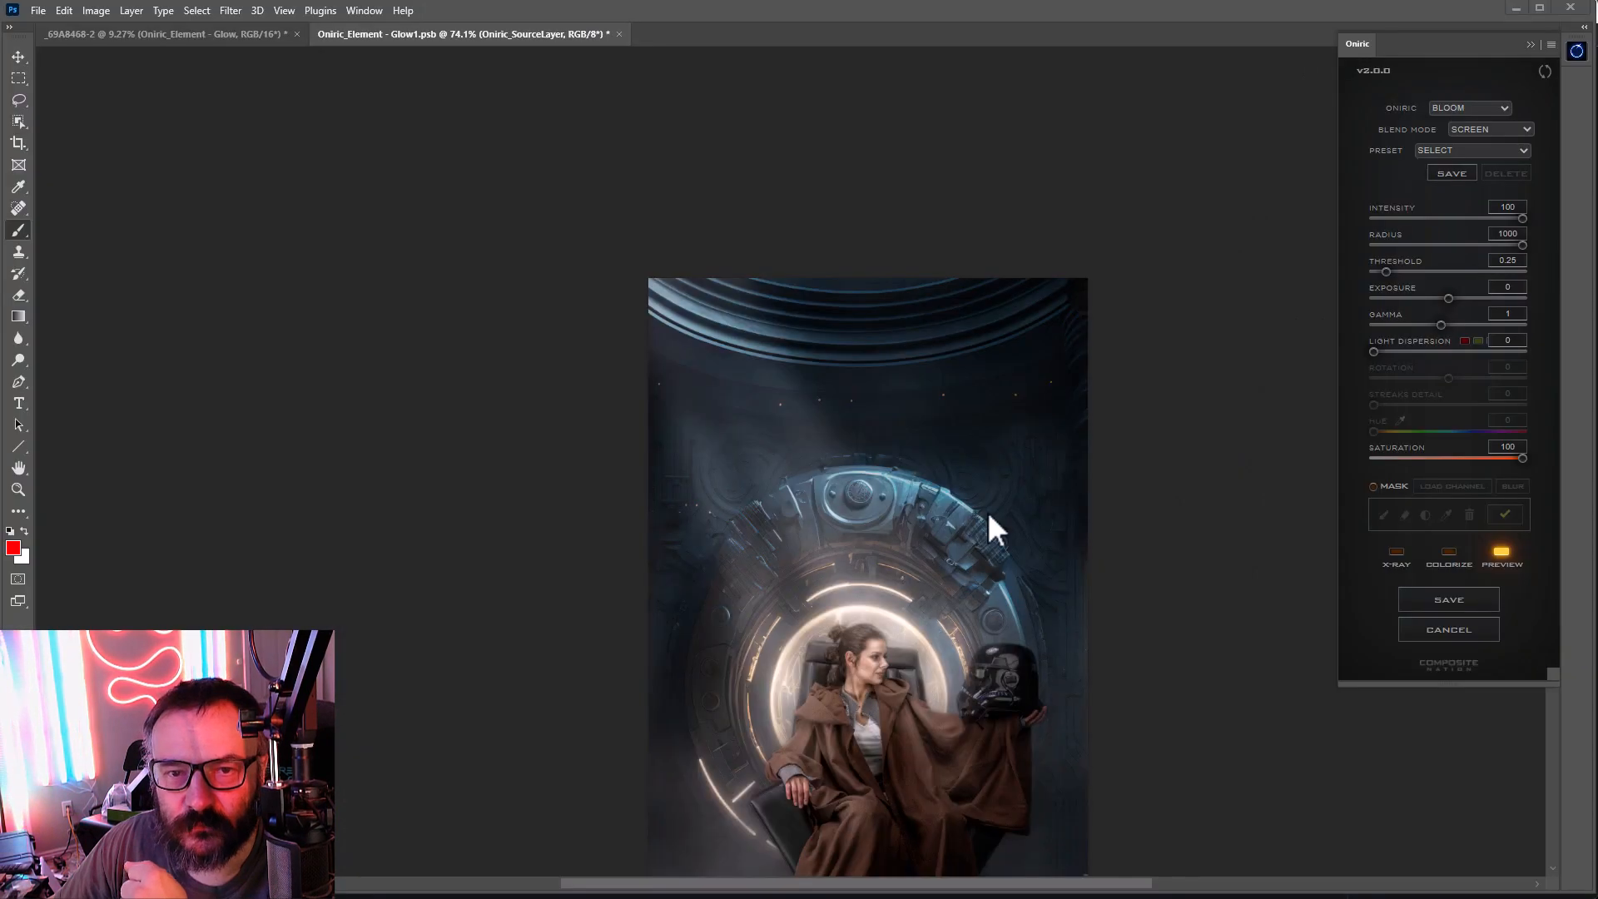
{"action": "left_click_drag", "start_coordinate": [950, 503], "coordinate": [812, 362]}
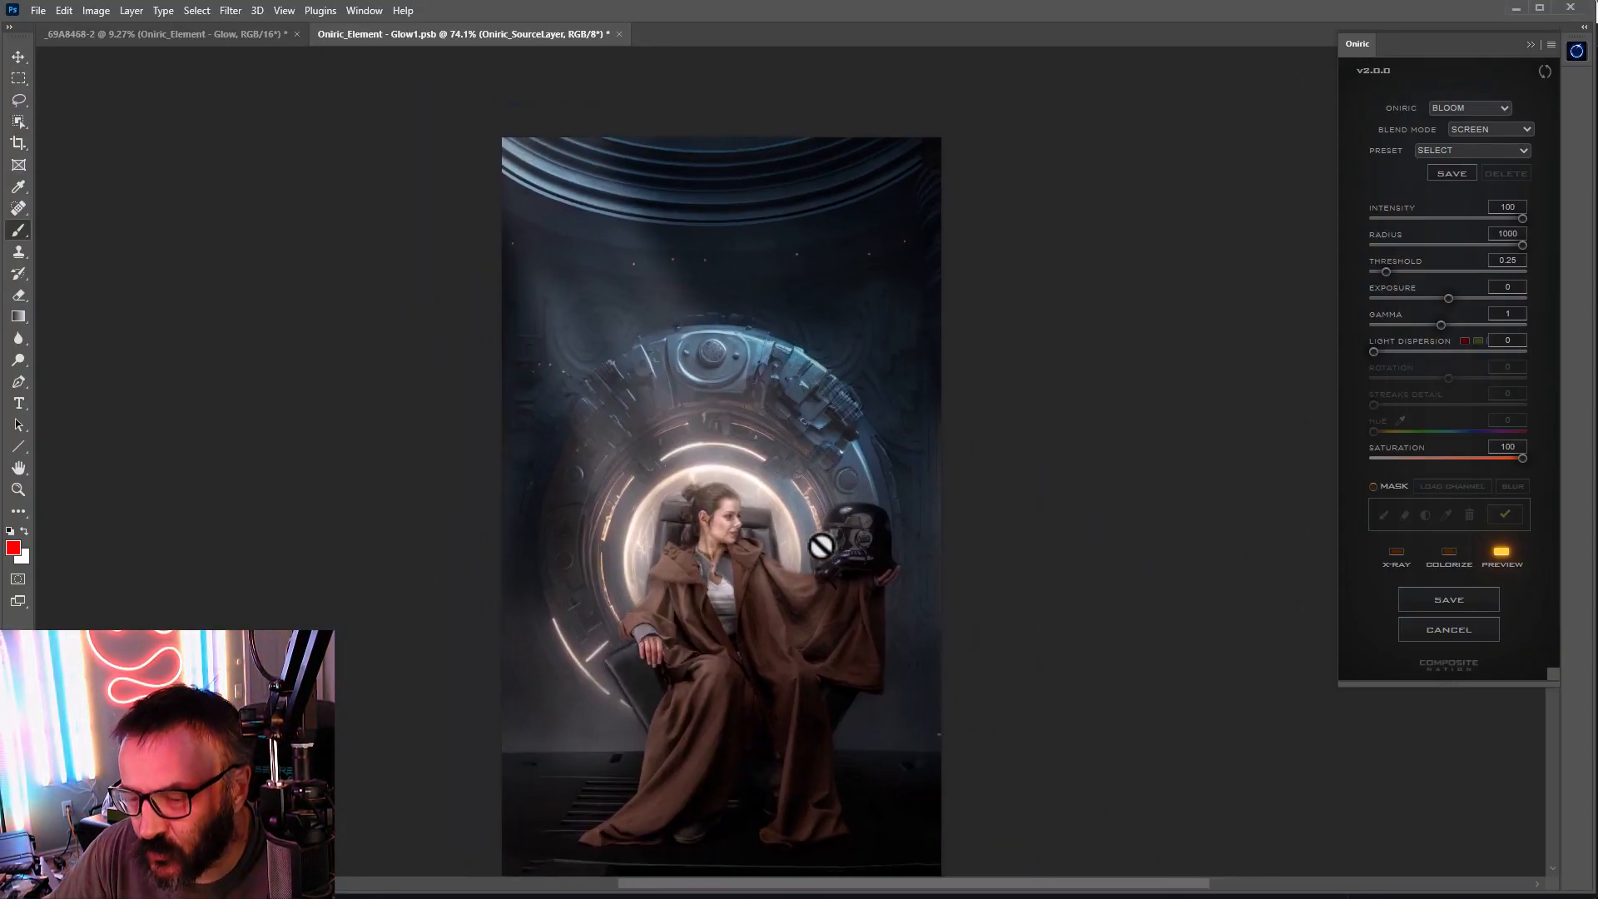
{"action": "left_click", "coordinate": [1374, 486]}
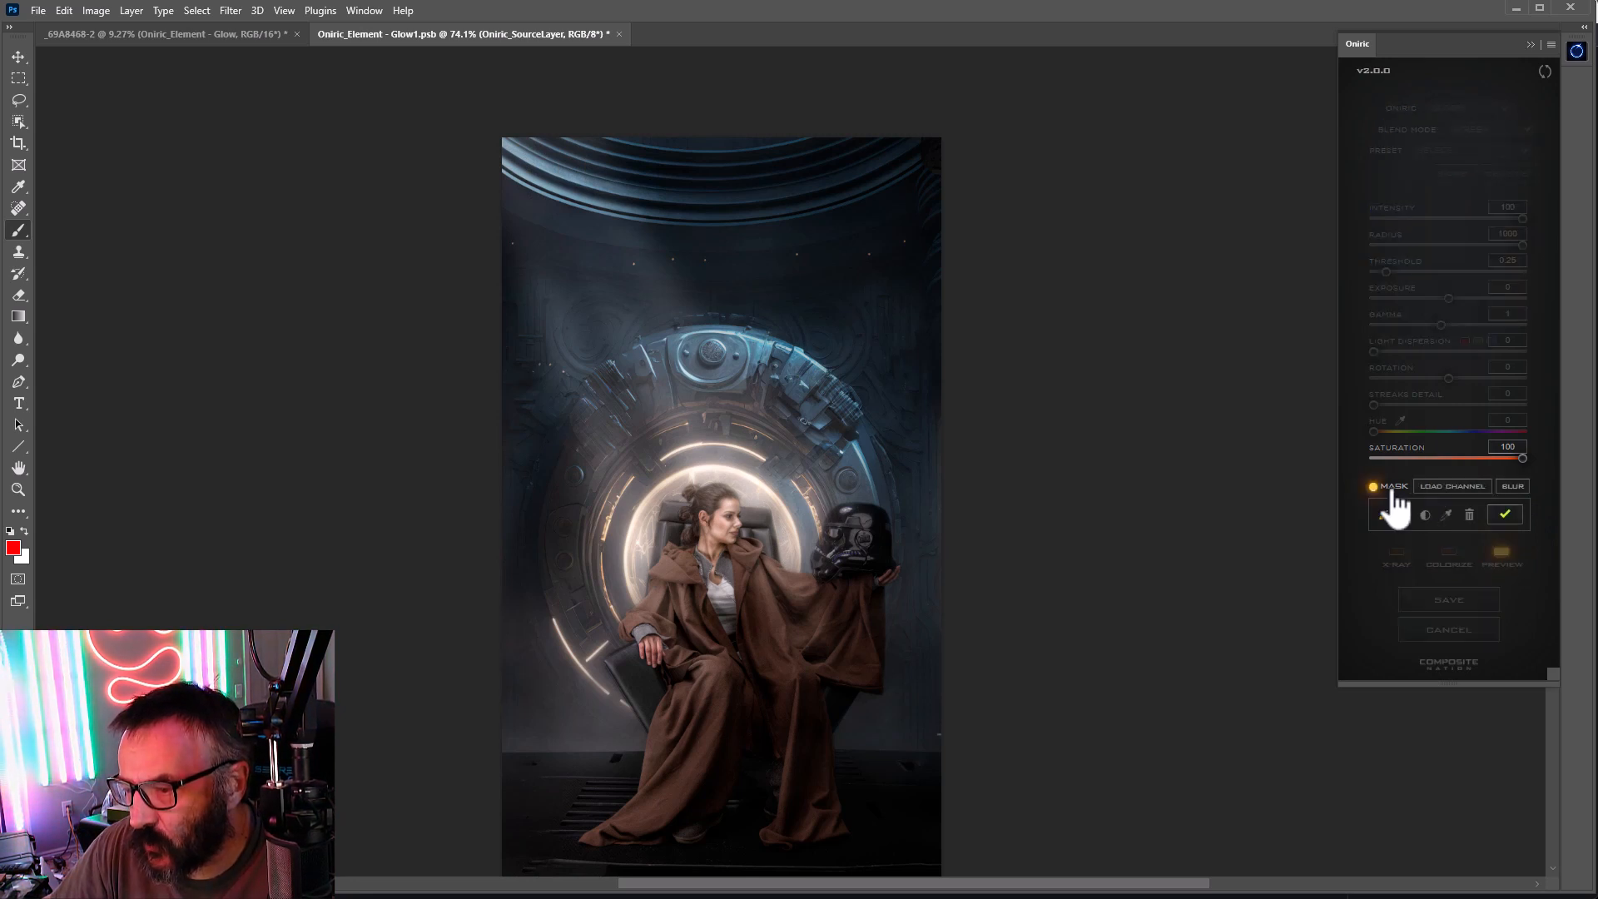
{"action": "mouse_move", "coordinate": [502, 143]}
{"action": "left_mouse_down"}
{"action": "mouse_move", "coordinate": [577, 223]}
{"action": "mouse_move", "coordinate": [520, 144]}
{"action": "mouse_move", "coordinate": [573, 164]}
{"action": "mouse_move", "coordinate": [592, 227]}
{"action": "mouse_move", "coordinate": [578, 313]}
{"action": "mouse_move", "coordinate": [556, 228]}
{"action": "mouse_move", "coordinate": [633, 395]}
{"action": "mouse_move", "coordinate": [612, 388]}
{"action": "mouse_move", "coordinate": [731, 360]}
{"action": "mouse_move", "coordinate": [675, 344]}
{"action": "mouse_move", "coordinate": [802, 369]}
{"action": "mouse_move", "coordinate": [771, 371]}
{"action": "mouse_move", "coordinate": [870, 468]}
{"action": "left_mouse_up"}
{"action": "key", "text": "bracketright"}
{"action": "key", "text": "bracketright"}
{"action": "key", "text": "bracketright"}
{"action": "key", "text": "bracketright"}
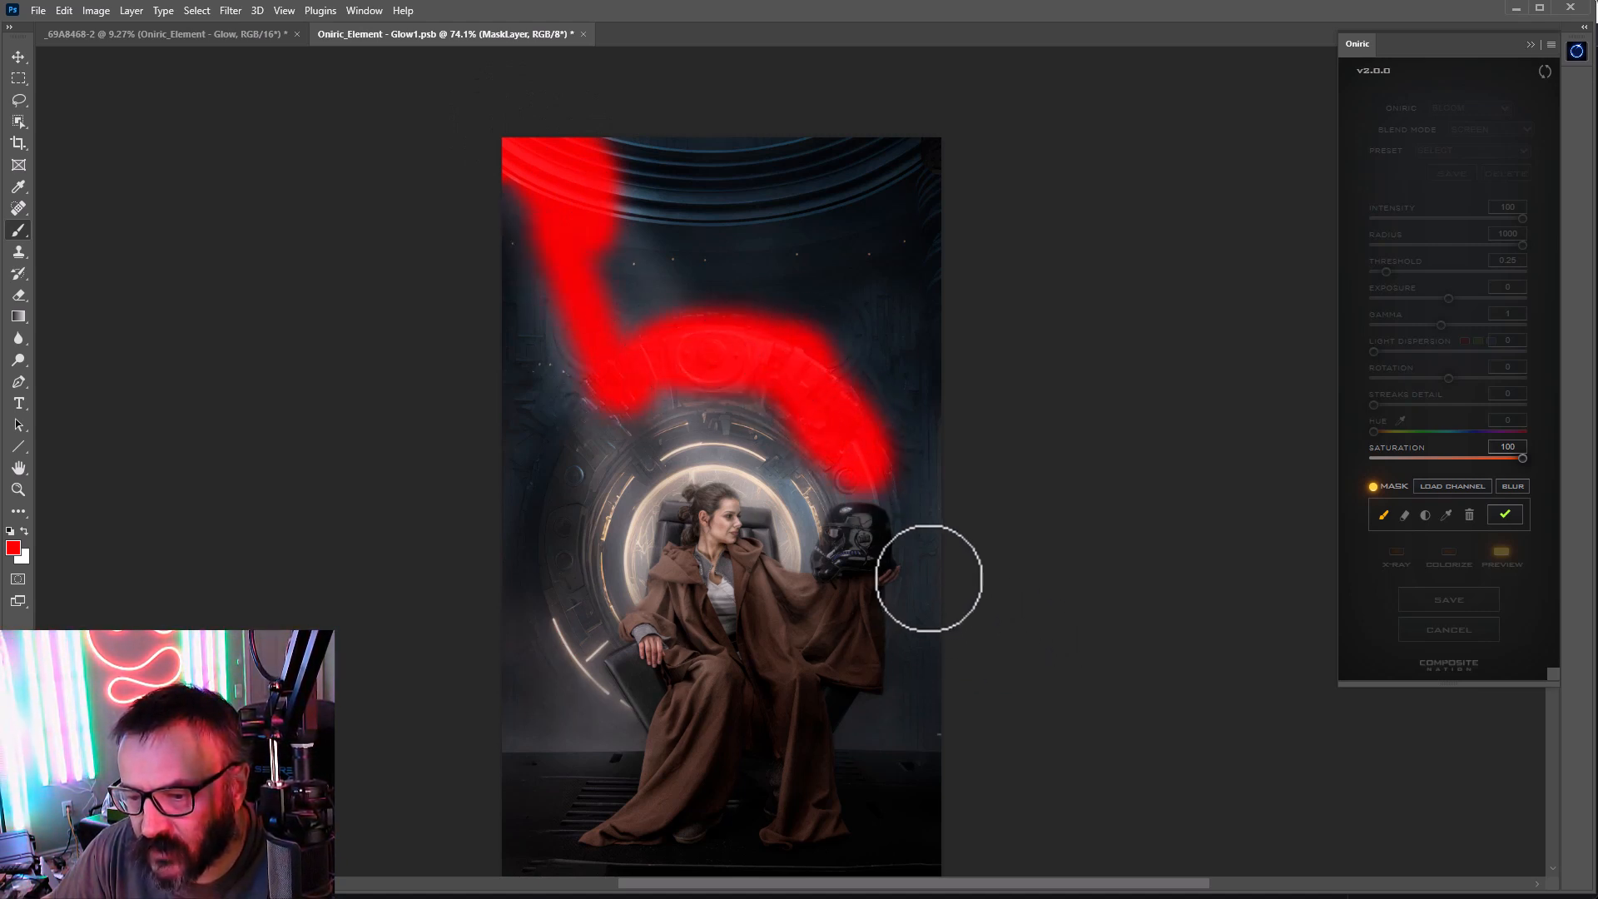
Step: Extend the bloom mask over the black helmet, the arch's right side and the ceiling rings, and apply it
{"action": "left_click_drag", "start_coordinate": [859, 528], "coordinate": [830, 541]}
{"action": "left_click_drag", "start_coordinate": [728, 356], "coordinate": [849, 467]}
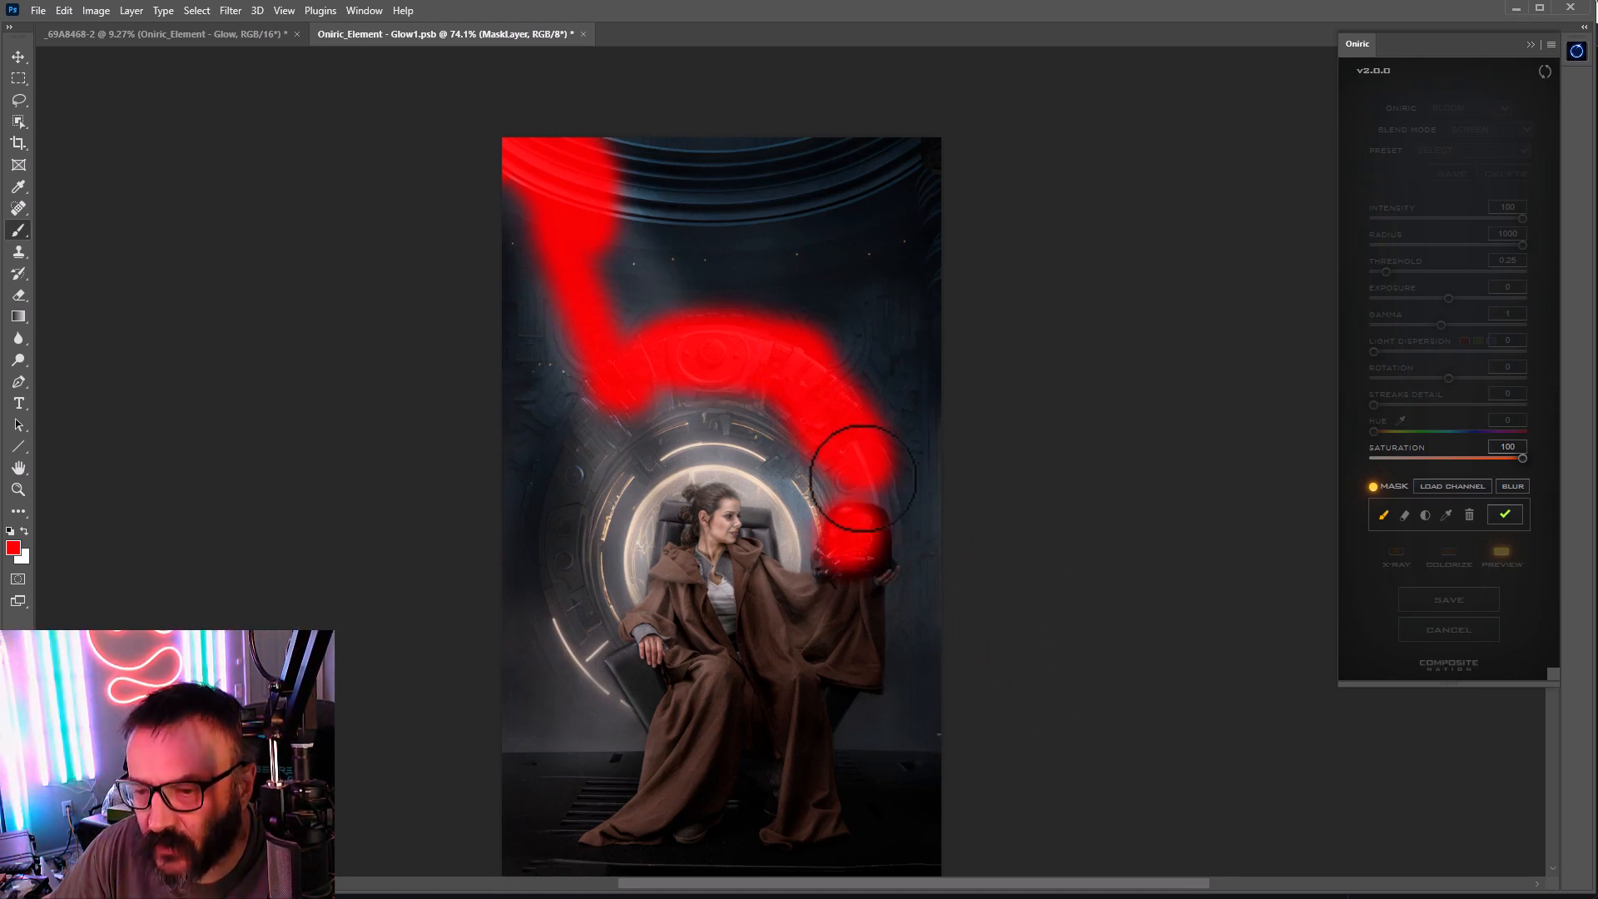
{"action": "mouse_move", "coordinate": [749, 379]}
{"action": "left_mouse_down"}
{"action": "mouse_move", "coordinate": [839, 421]}
{"action": "mouse_move", "coordinate": [888, 508]}
{"action": "left_mouse_up"}
{"action": "mouse_move", "coordinate": [637, 156]}
{"action": "left_mouse_down"}
{"action": "mouse_move", "coordinate": [623, 189]}
{"action": "mouse_move", "coordinate": [607, 136]}
{"action": "mouse_move", "coordinate": [811, 135]}
{"action": "left_mouse_up"}
{"action": "left_click", "coordinate": [1506, 516]}
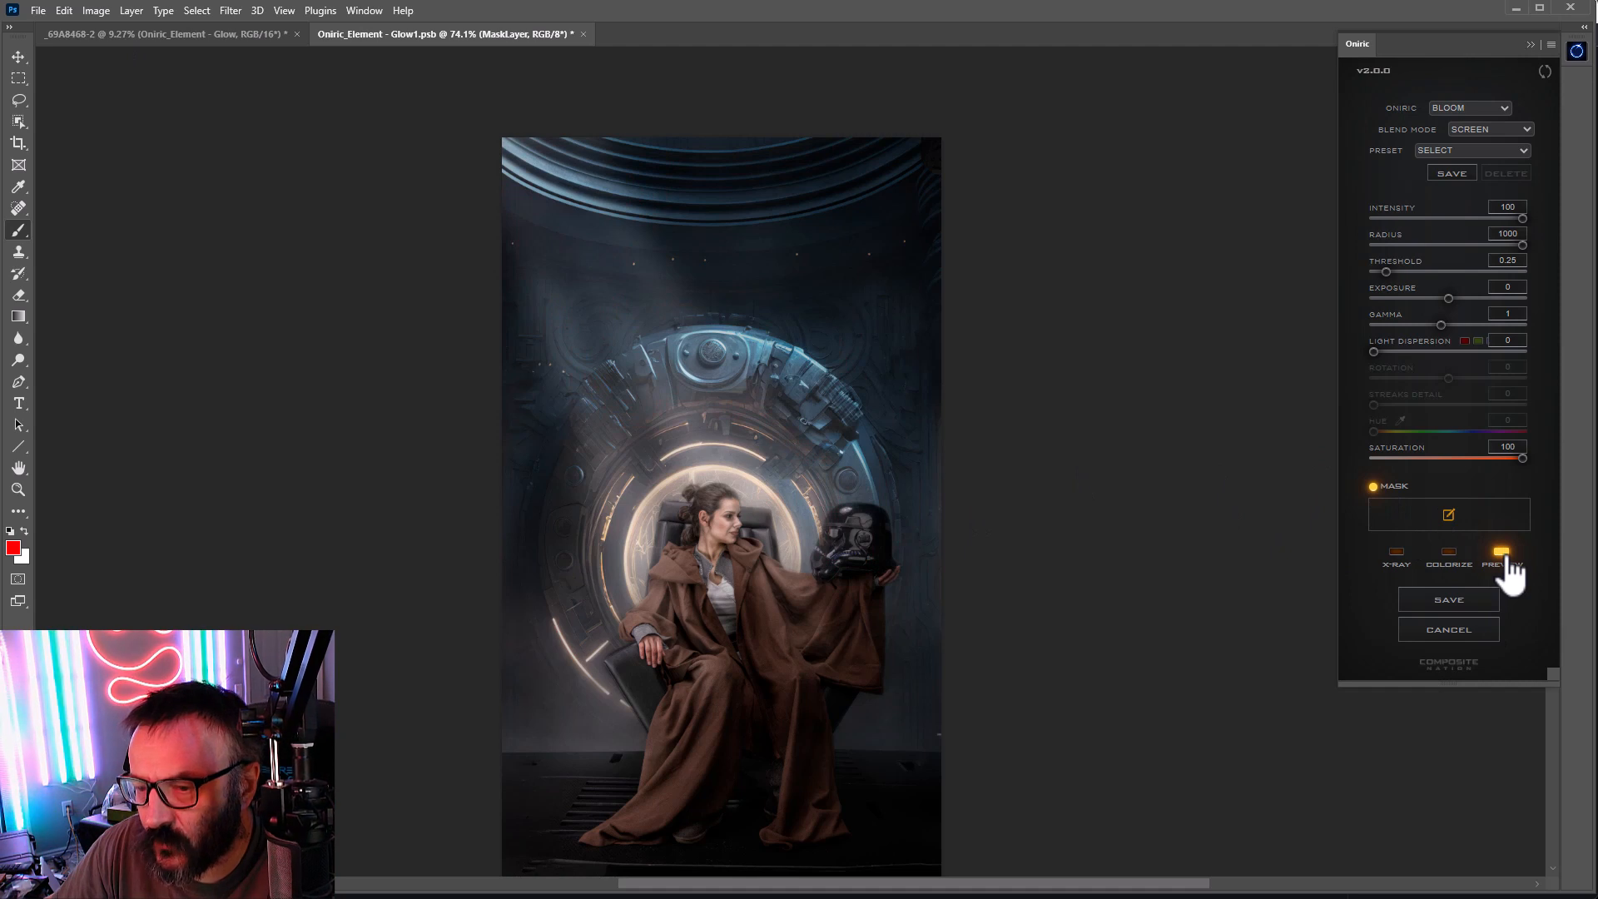
Step: Colorize the bloom with a hue of 218° and set its threshold to 0.5, using the X-ray view to judge coverage
{"action": "left_click", "coordinate": [1452, 520]}
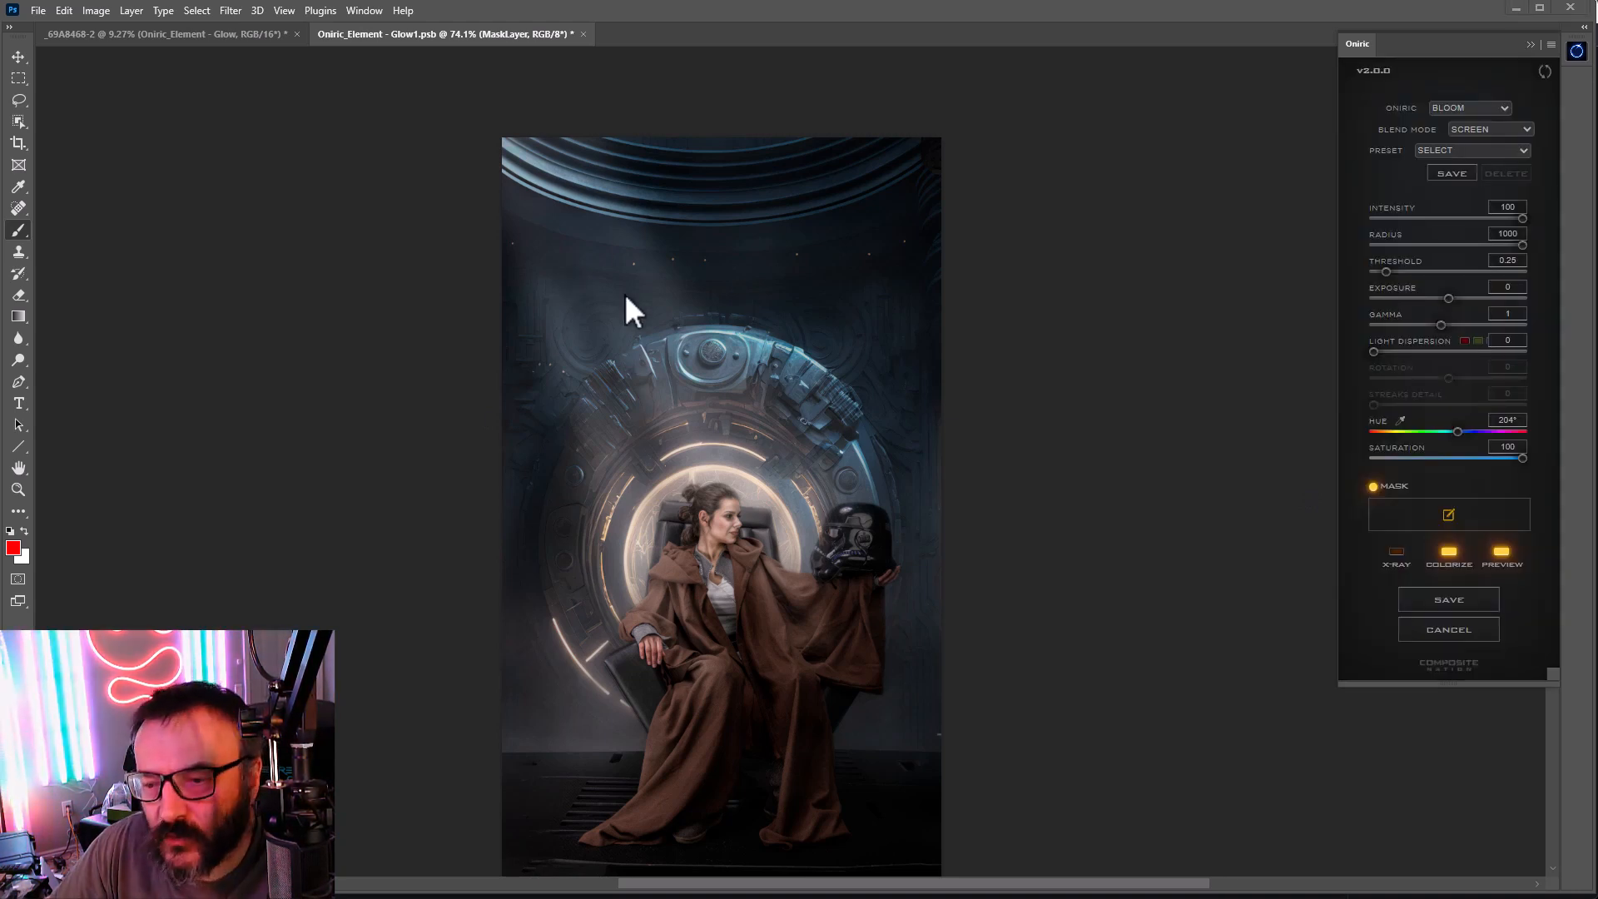
{"action": "left_click", "coordinate": [1396, 552]}
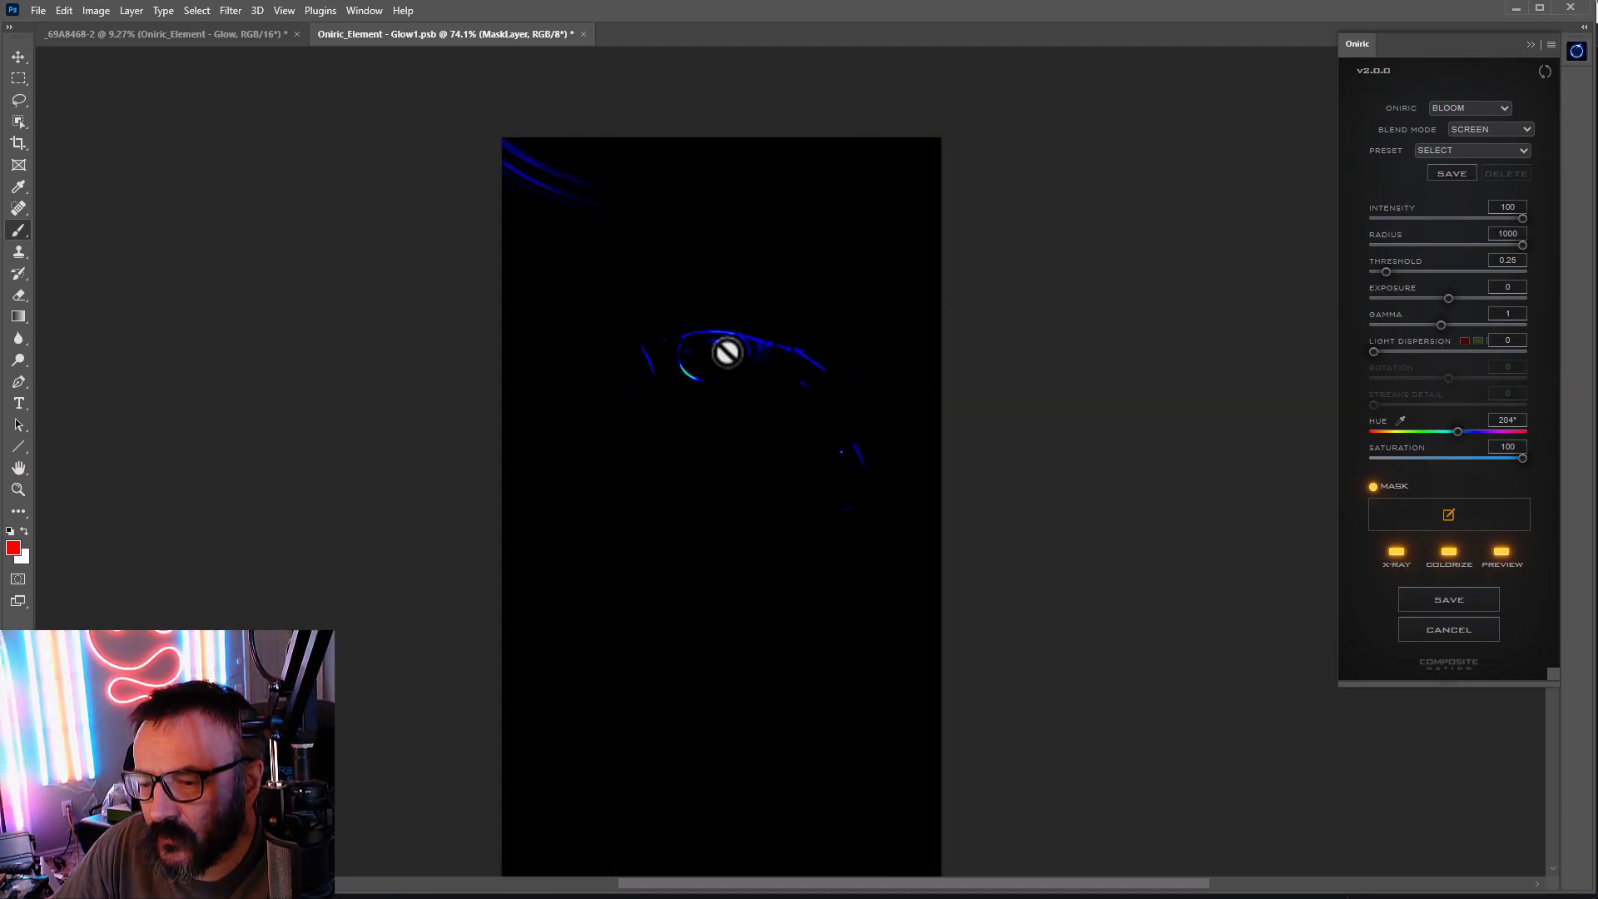
{"action": "left_click", "coordinate": [1404, 273]}
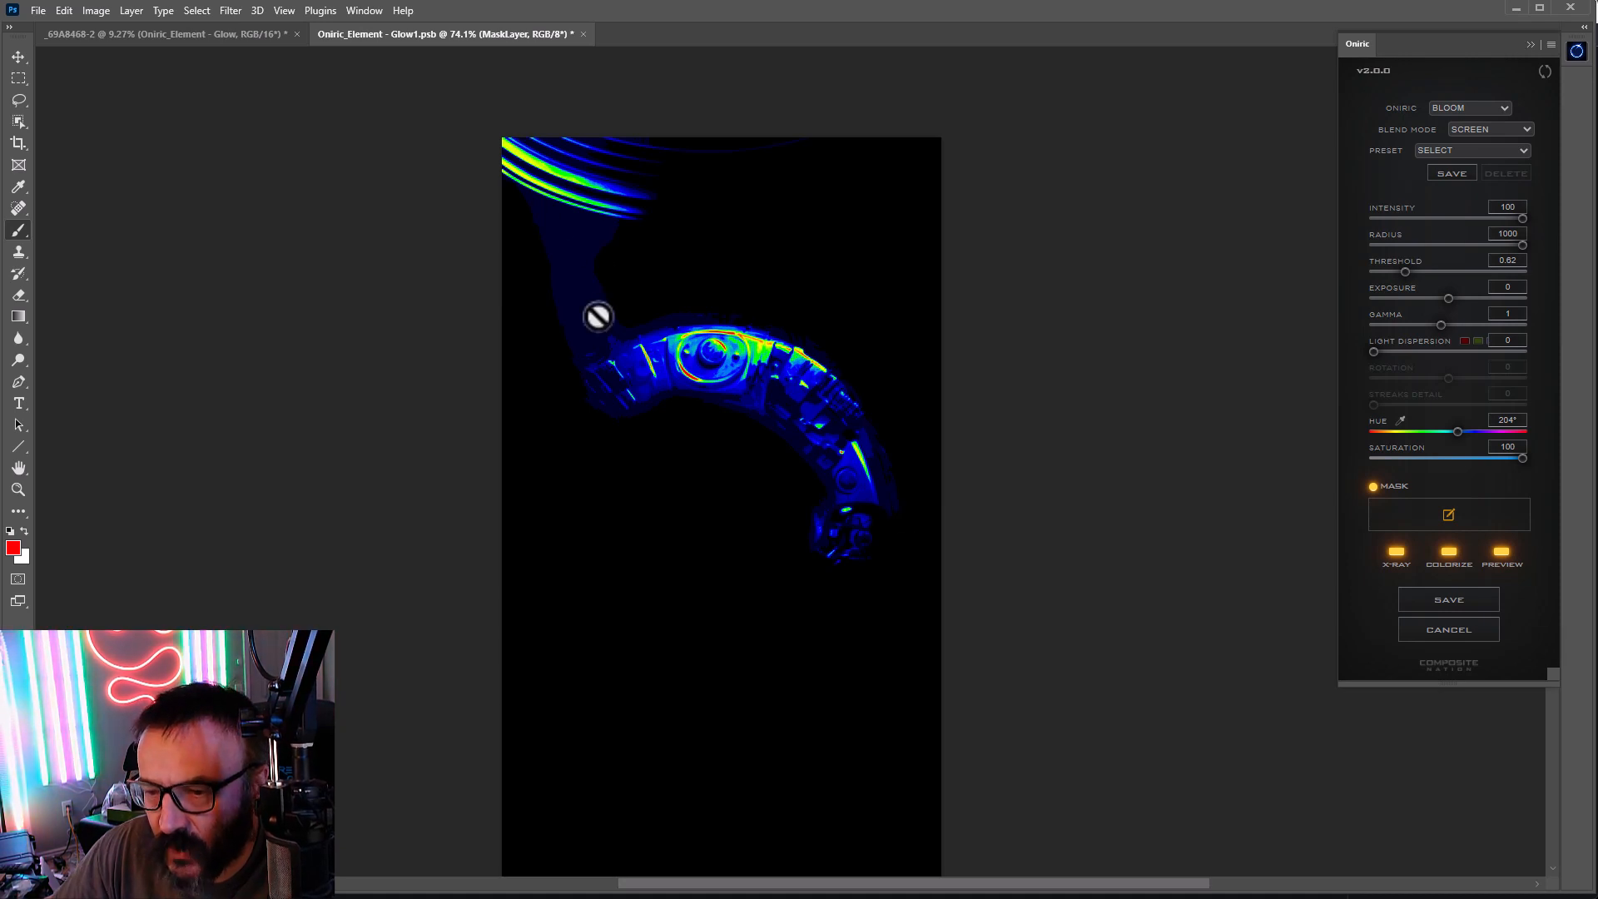
{"action": "left_click", "coordinate": [1395, 556]}
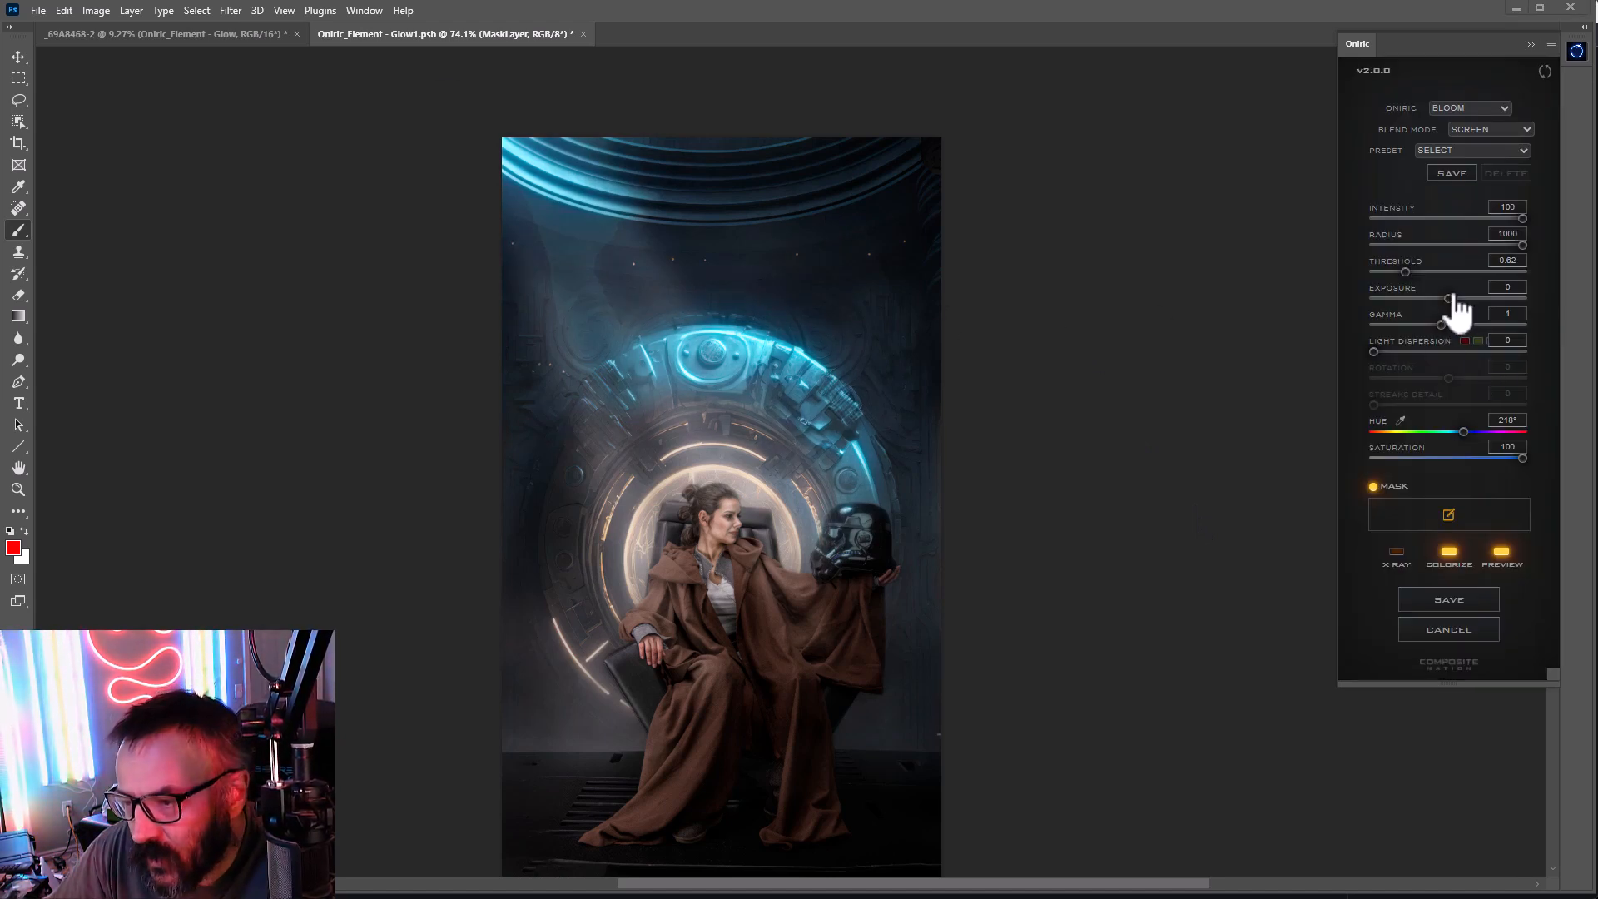
{"action": "left_click", "coordinate": [1400, 272]}
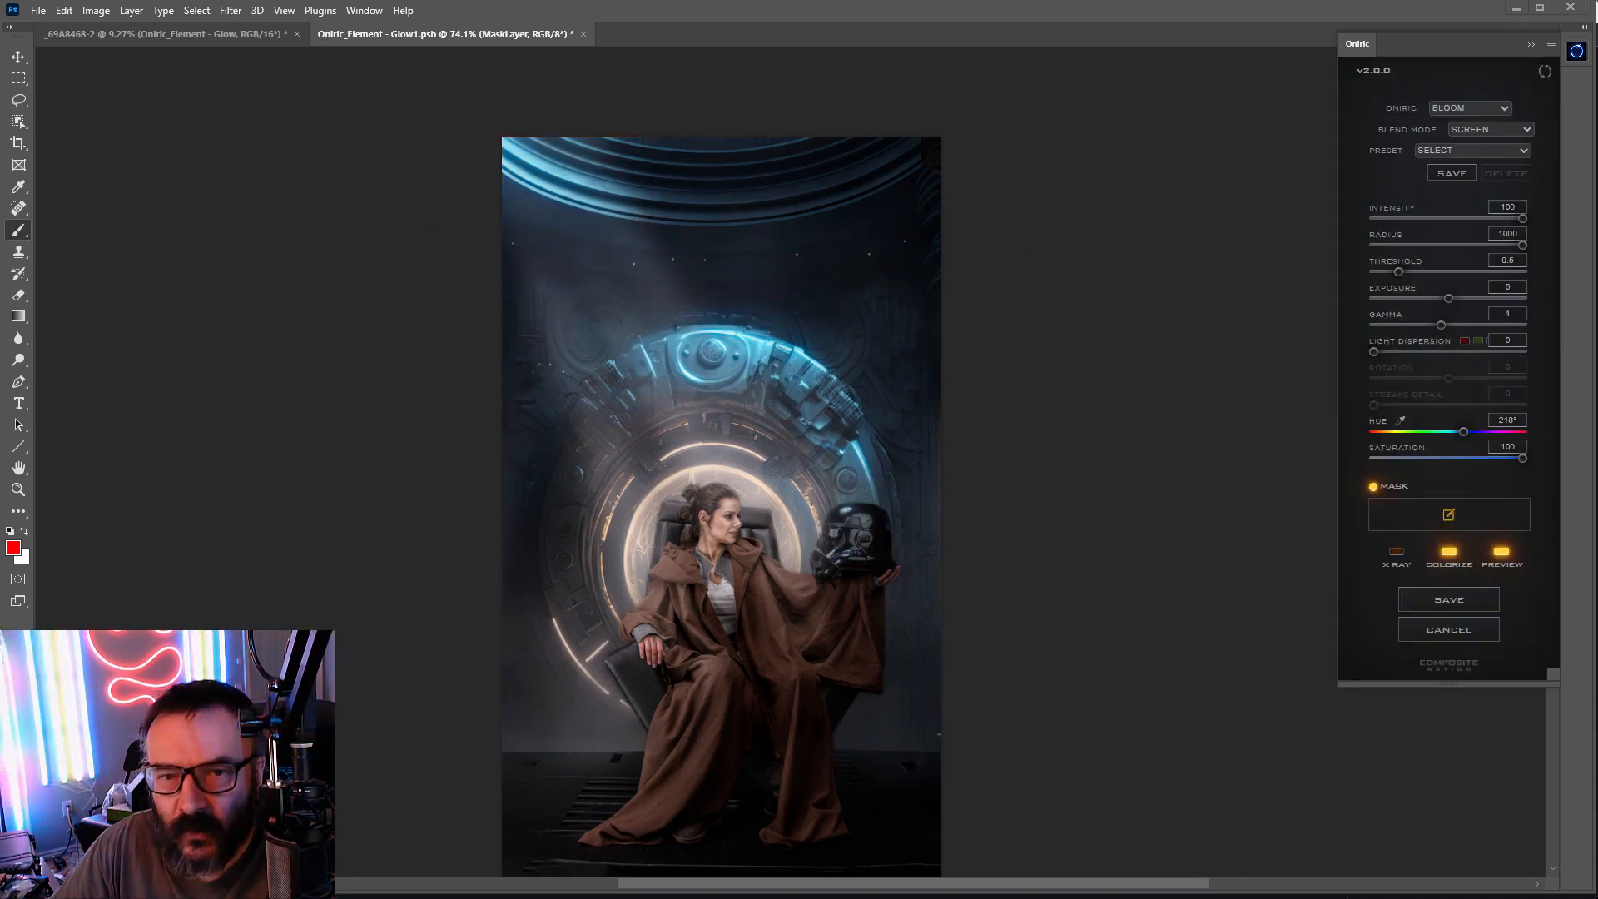
Step: Save the blue bloom as a new Oniric element named cyn
{"action": "left_click", "coordinate": [1449, 599]}
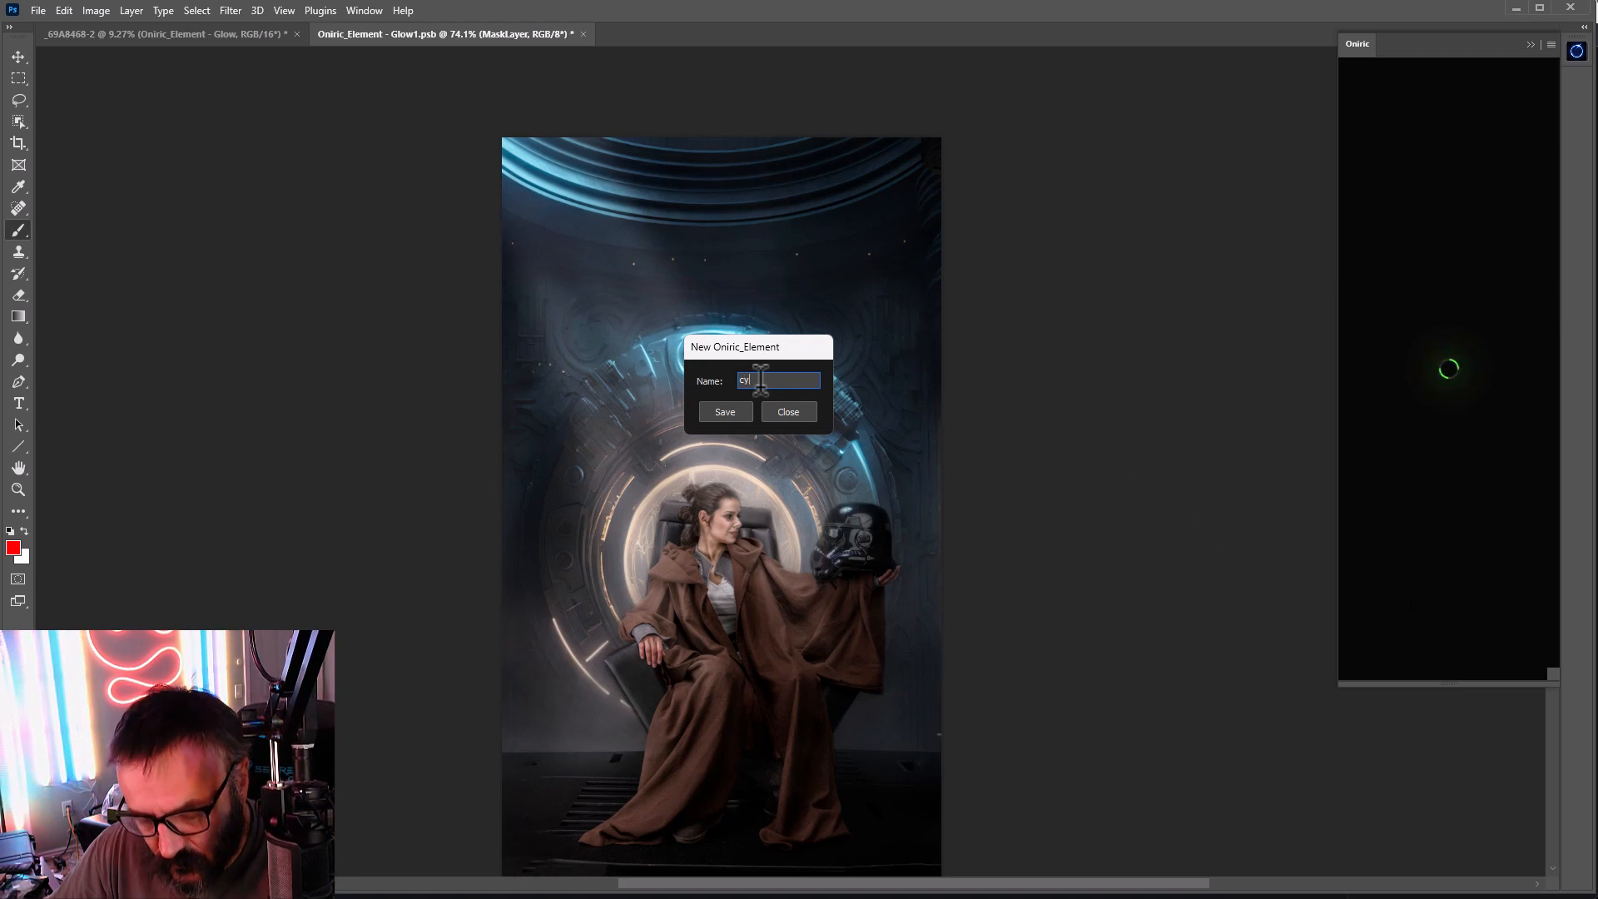
{"action": "type", "text": "cyn"}
{"action": "left_click", "coordinate": [719, 411]}
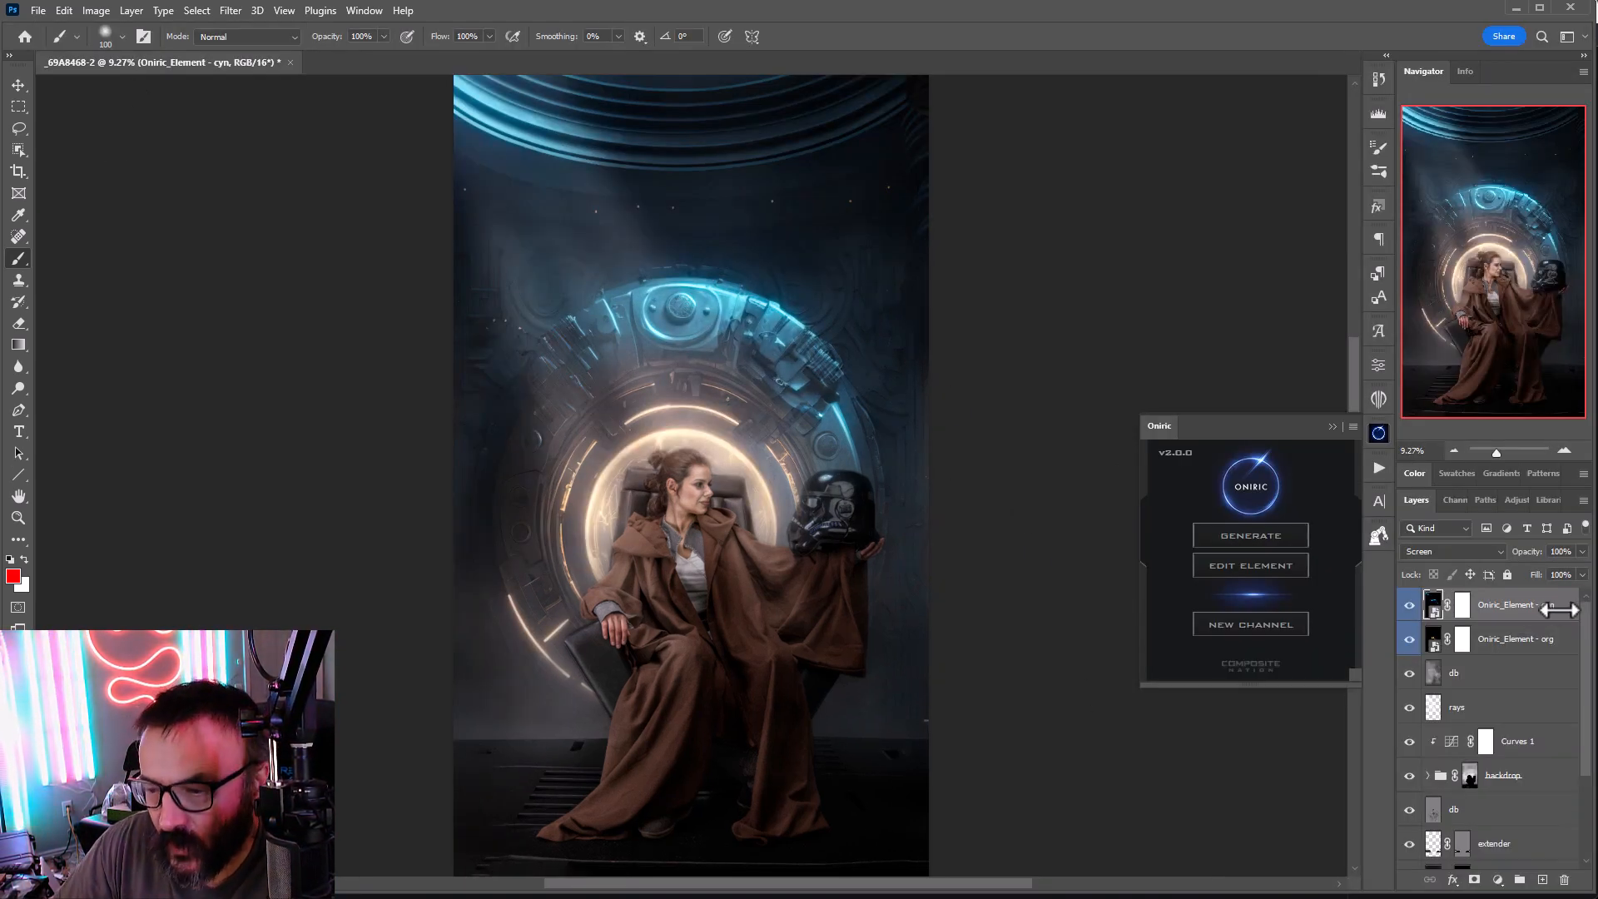
Step: Toggle the cyn and org Oniric glow layers to compare their effect, select both, and close the Oniric panel
{"action": "left_click", "coordinate": [1409, 606]}
{"action": "left_click", "coordinate": [1409, 607]}
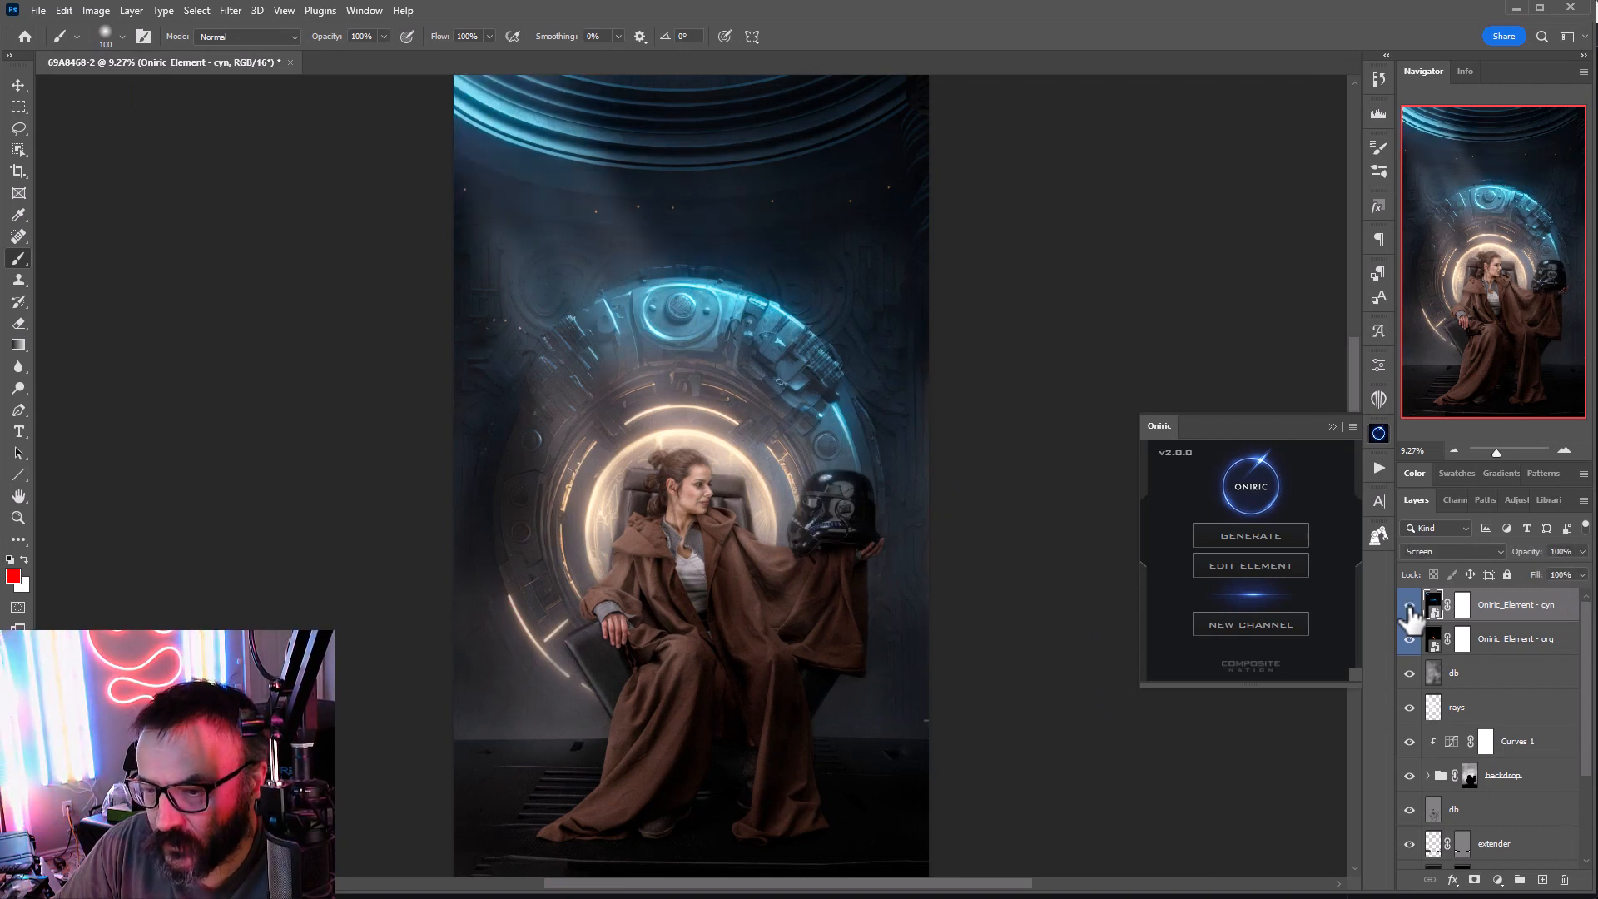
{"action": "left_click", "coordinate": [1408, 639]}
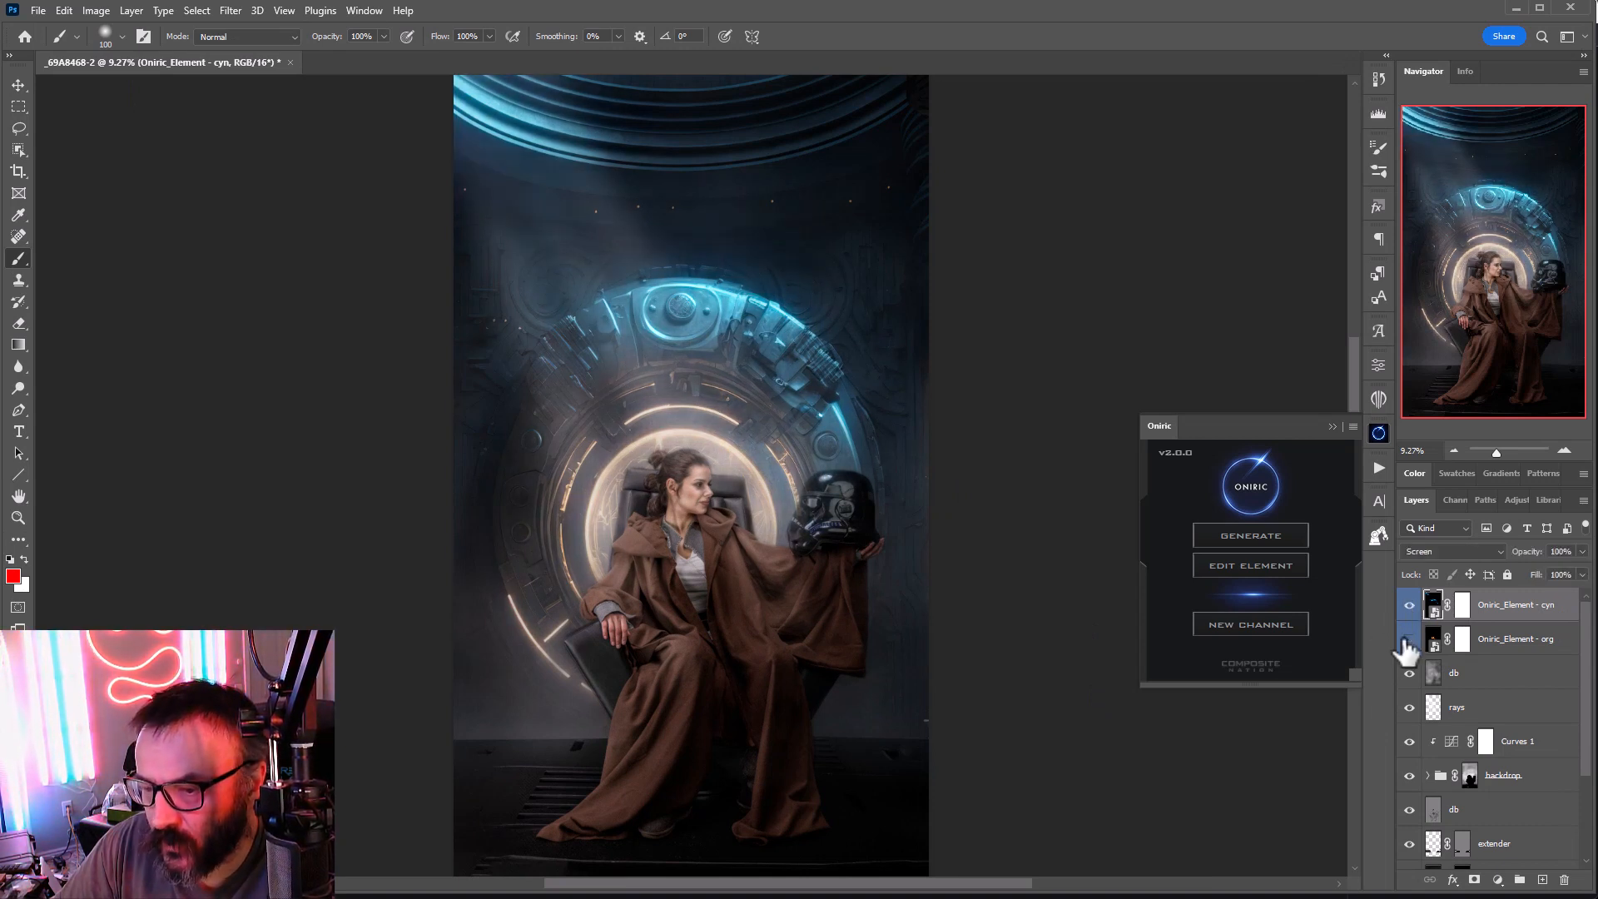
{"action": "left_click", "coordinate": [1408, 639]}
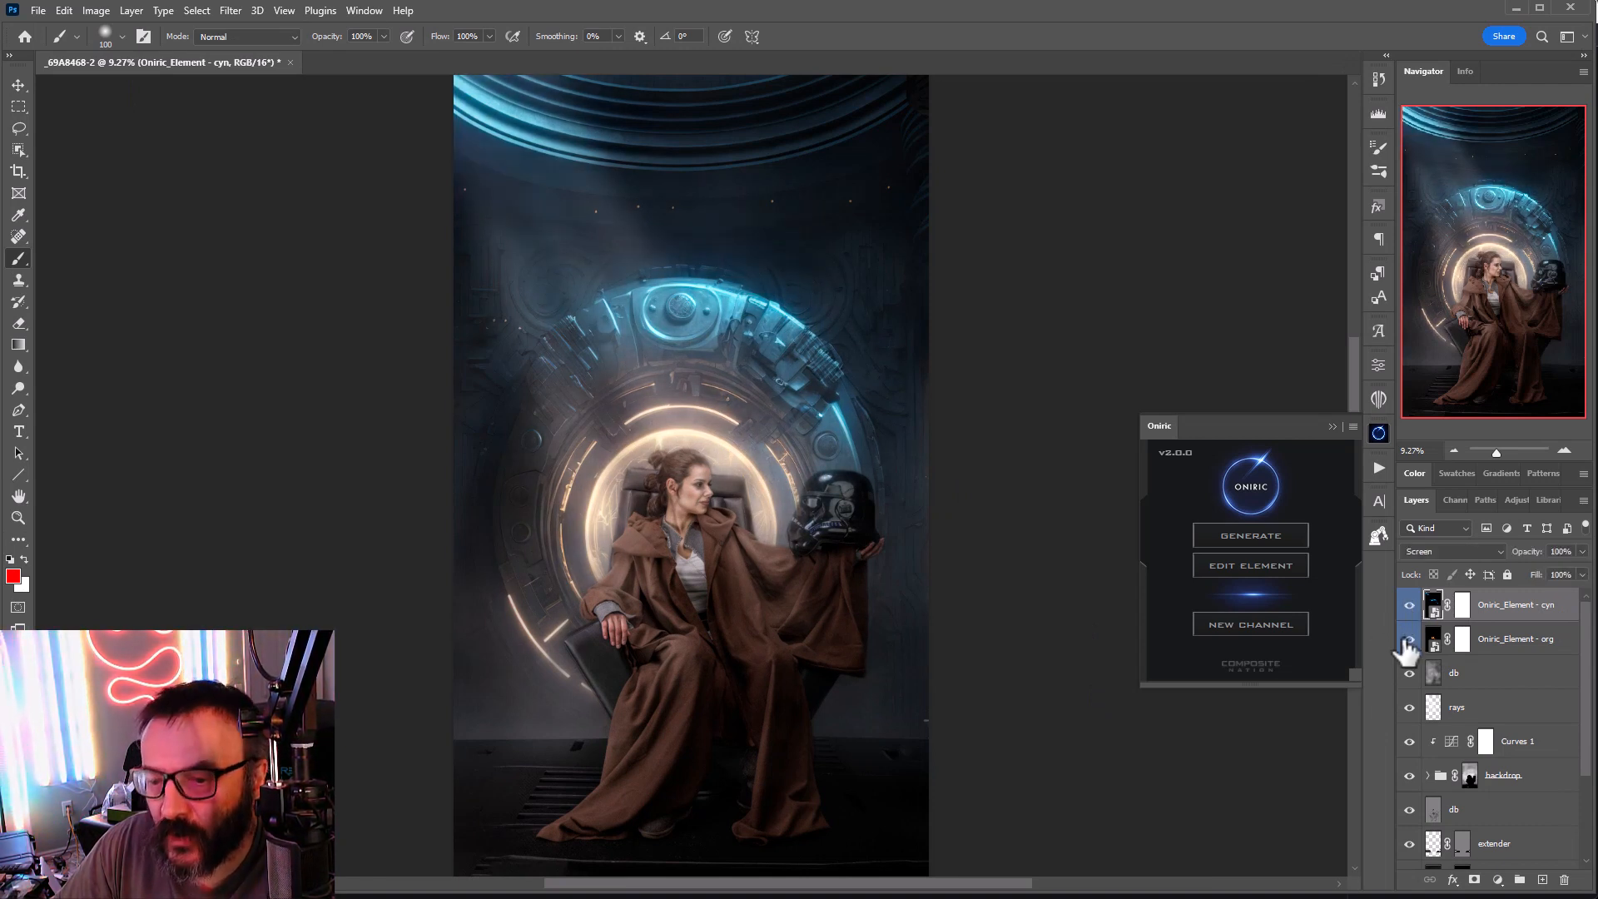
{"action": "left_click", "coordinate": [1425, 641], "text": "shift"}
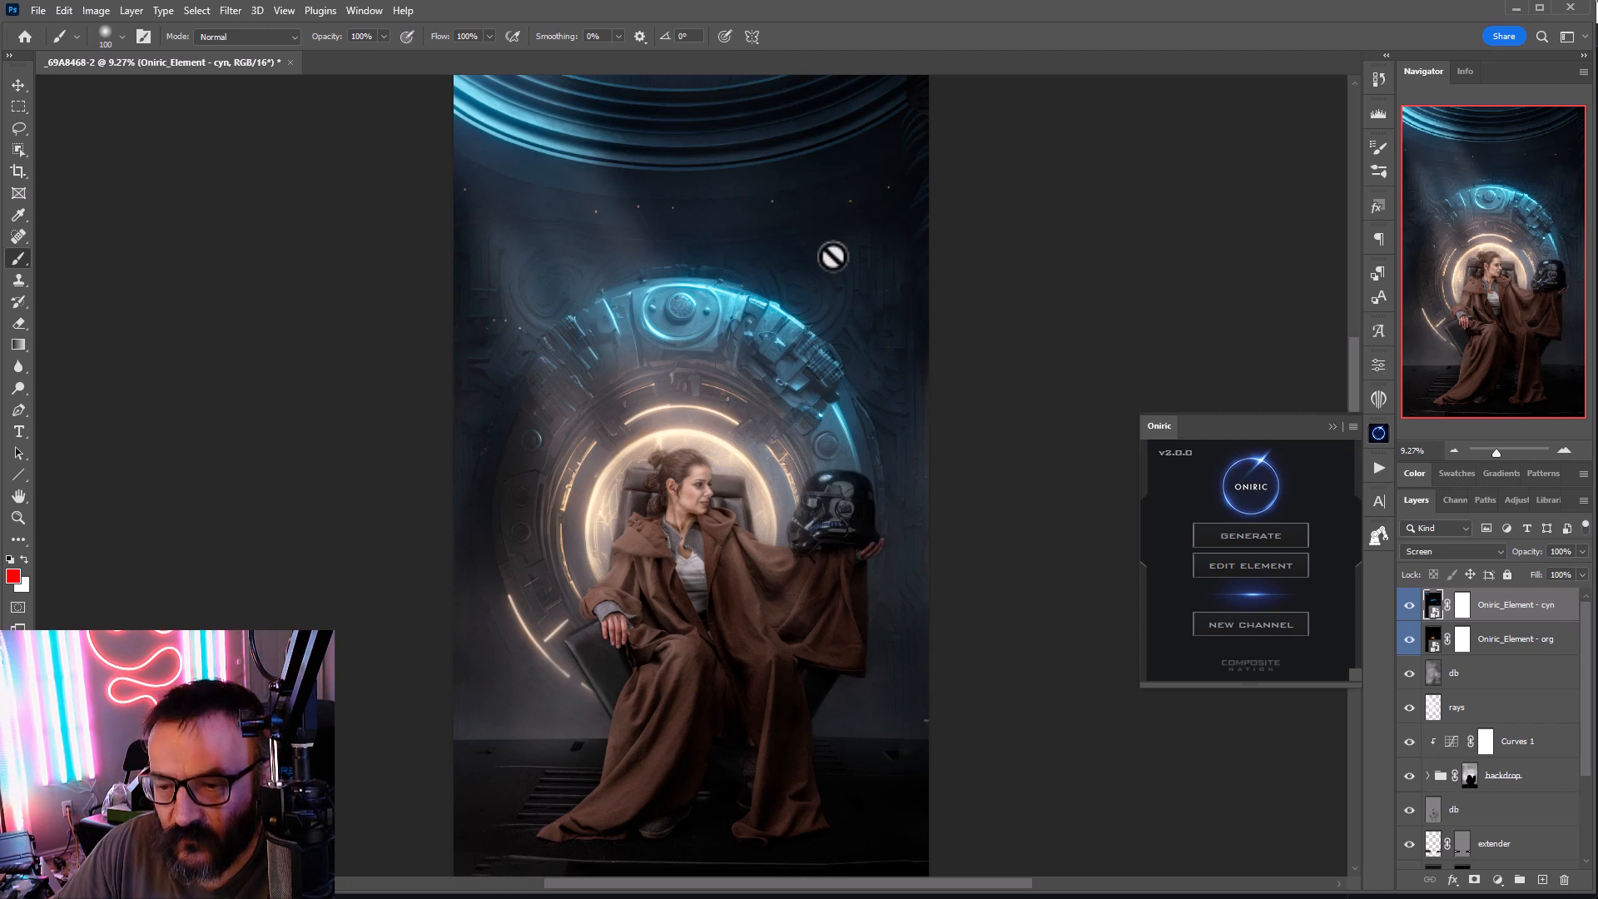
{"action": "left_click", "coordinate": [1378, 431]}
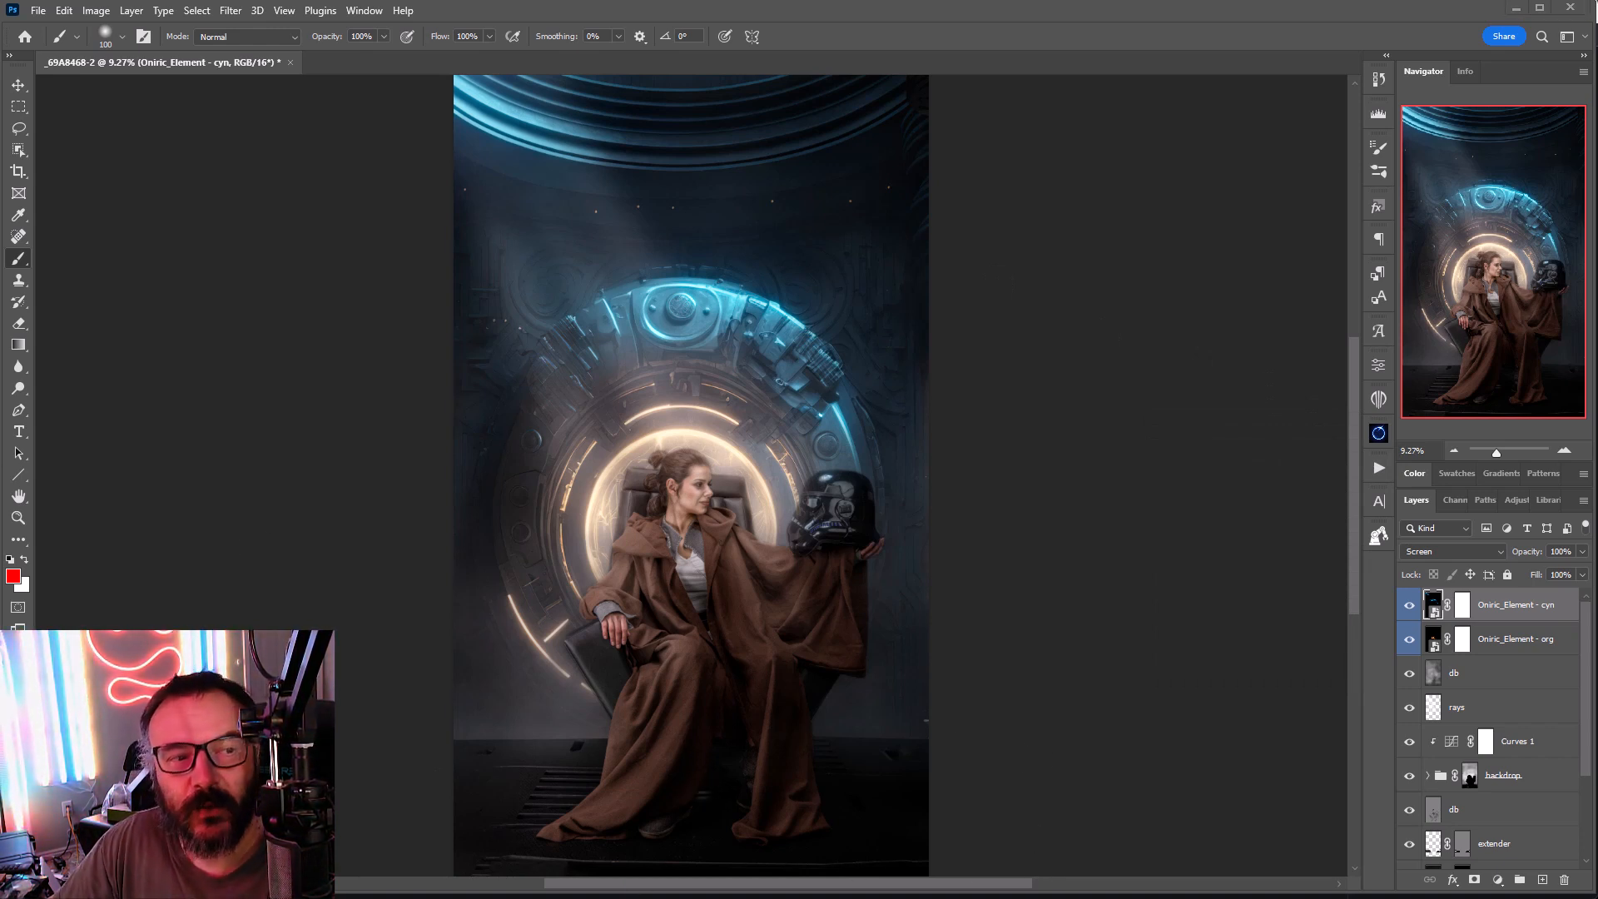
Step: Place the Geekatplay sci-fi metal plates texture into the composite as a new layer at its original scale
{"action": "left_click_drag", "start_coordinate": [731, 636], "coordinate": [882, 706]}
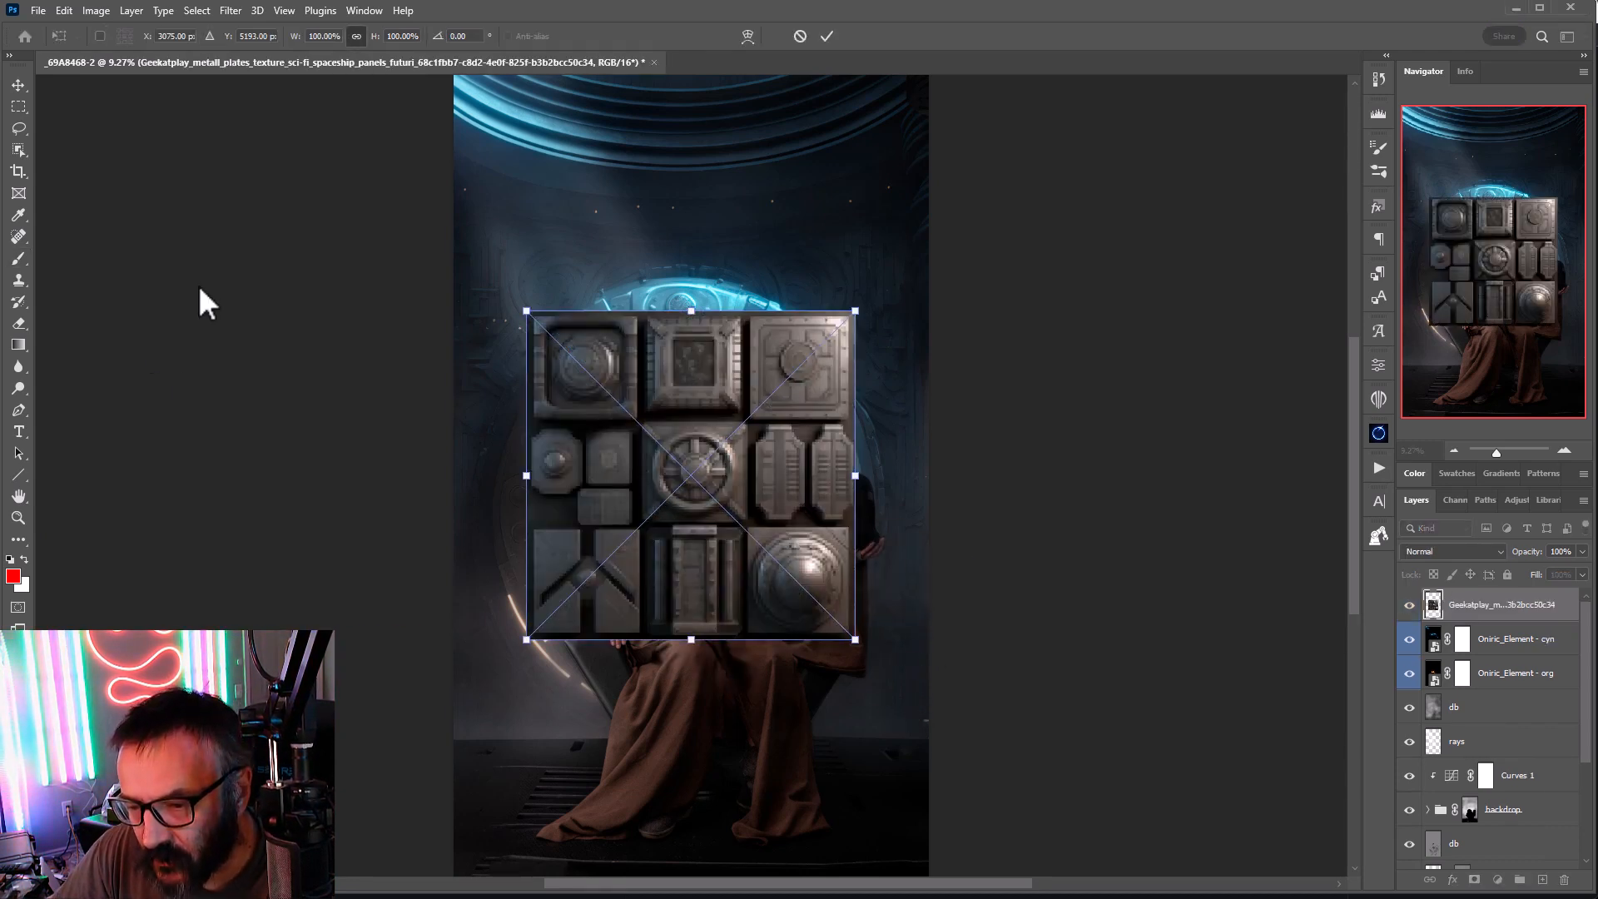
{"action": "key", "text": "Return"}
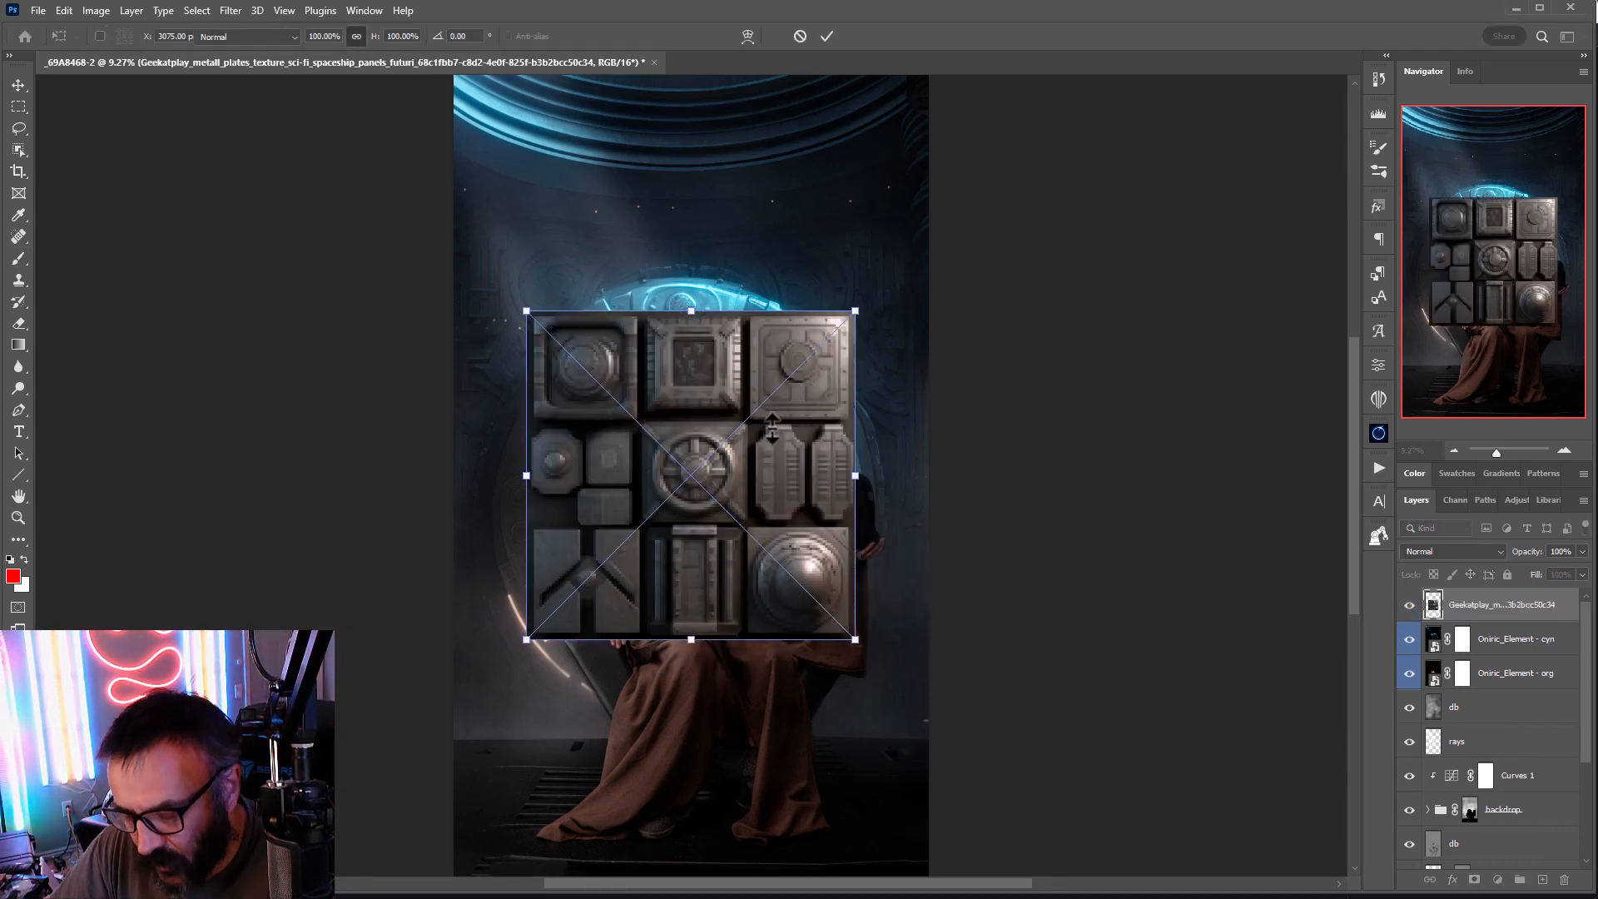
{"action": "left_click", "coordinate": [18, 86]}
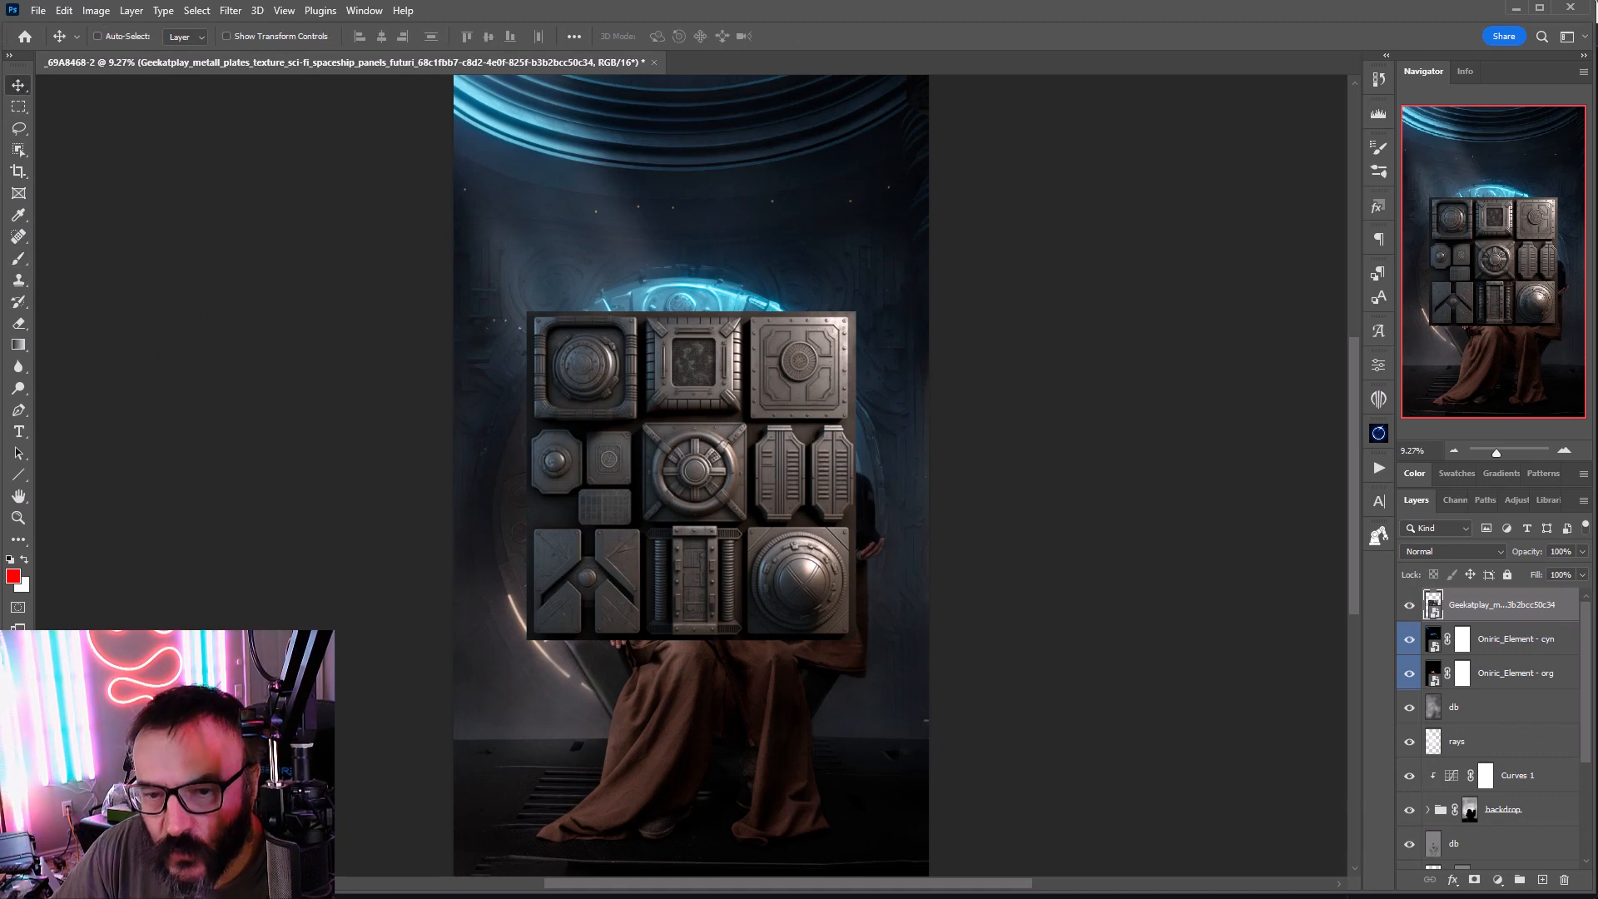
{"action": "key", "text": "alt+Tab"}
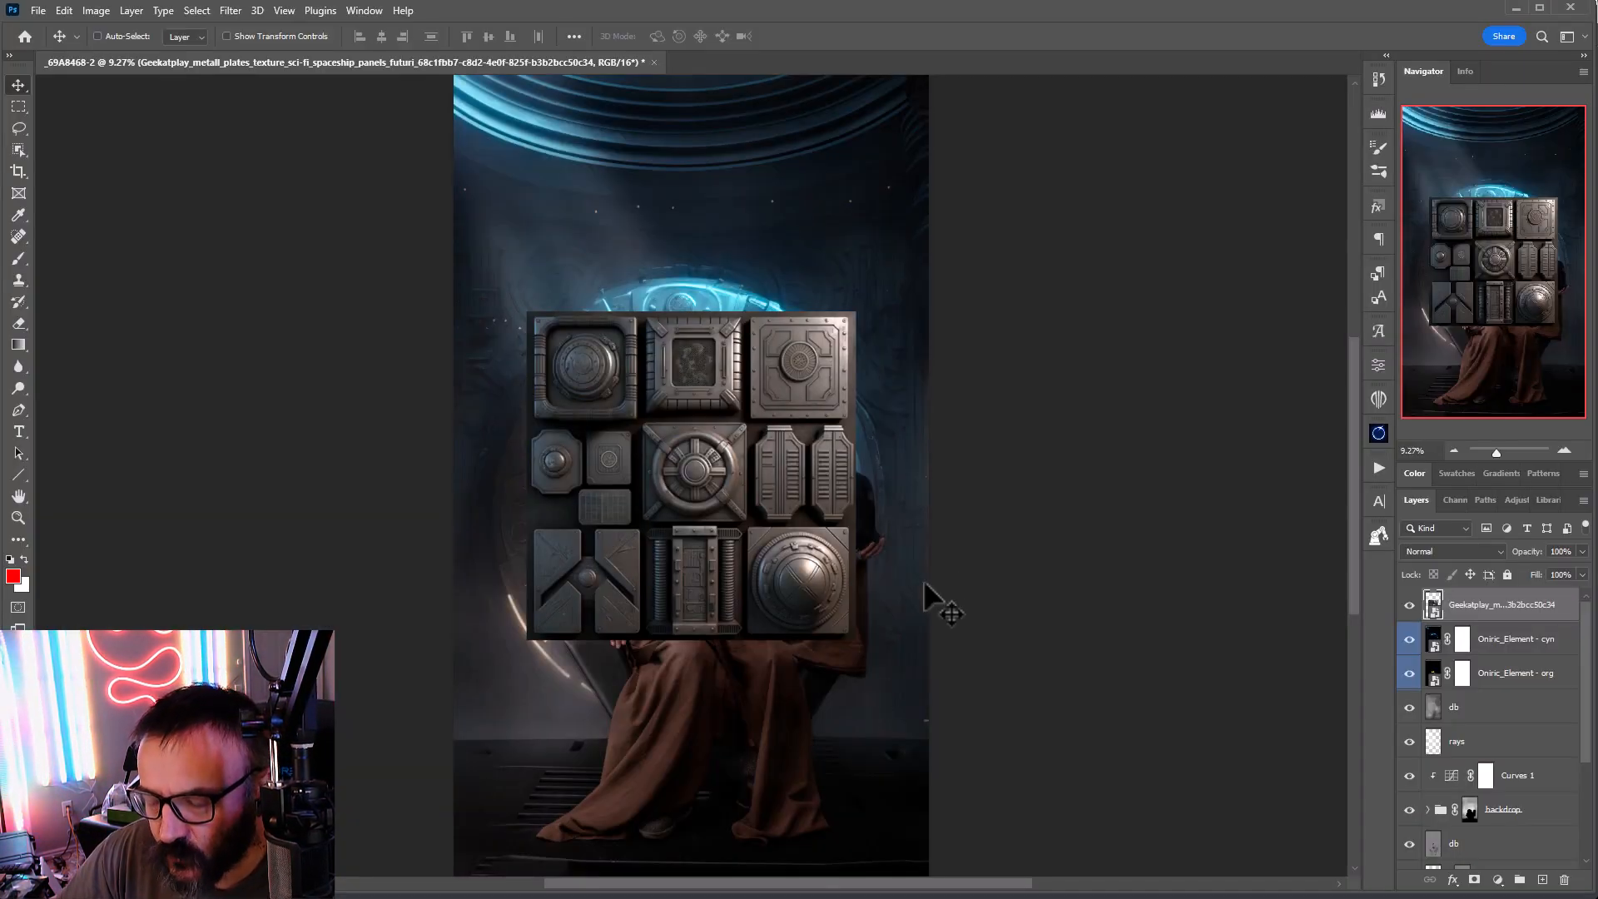
Step: Reorder the metal plates layer between the db and rays layers and move the texture to the canvas's lower-left corner
{"action": "mouse_move", "coordinate": [816, 471]}
{"action": "left_mouse_down"}
{"action": "mouse_move", "coordinate": [794, 638]}
{"action": "mouse_move", "coordinate": [820, 639]}
{"action": "mouse_move", "coordinate": [837, 479]}
{"action": "left_mouse_up"}
{"action": "left_click_drag", "start_coordinate": [1498, 605], "coordinate": [1485, 714]}
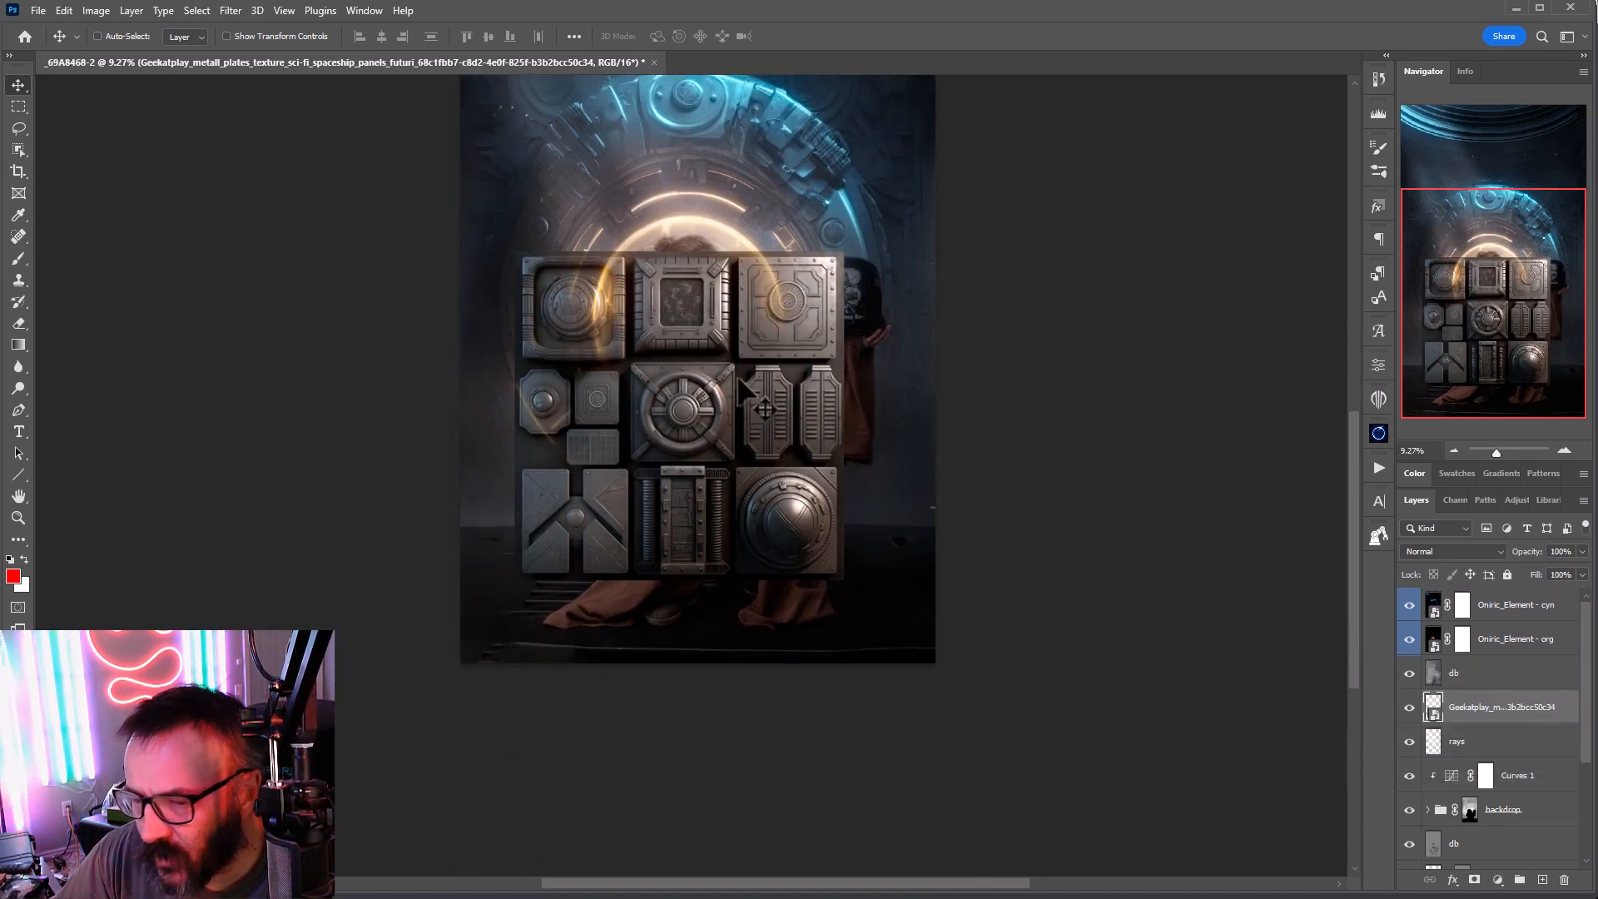
{"action": "left_click_drag", "start_coordinate": [741, 379], "coordinate": [677, 471]}
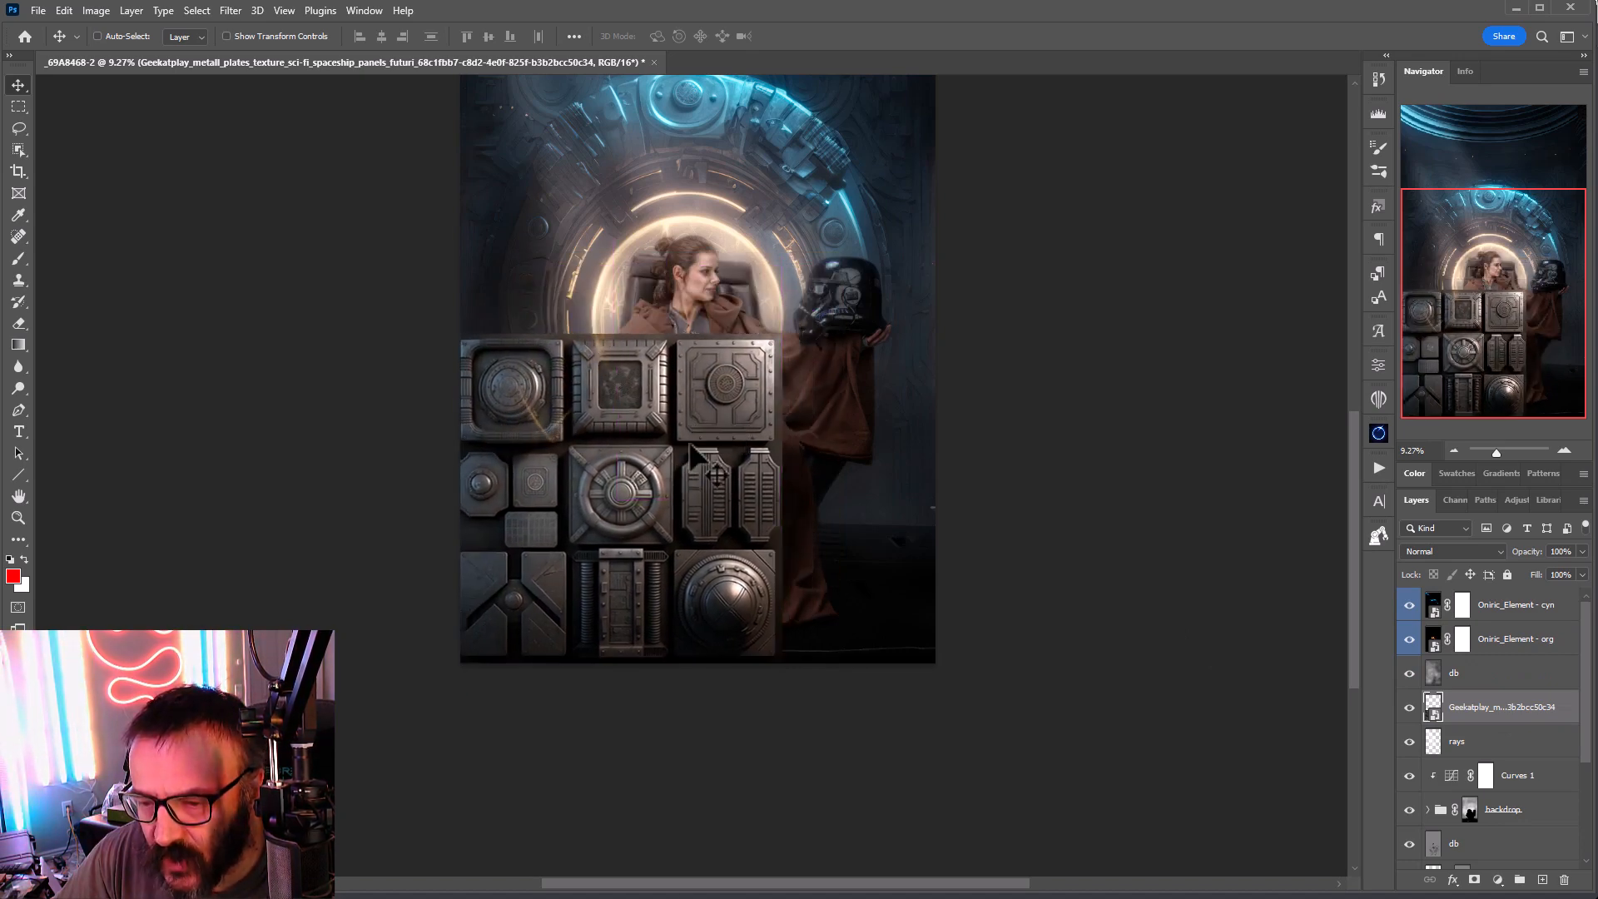
{"action": "scroll", "coordinate": [695, 462], "scroll_direction": "up", "scroll_amount": 2}
{"action": "scroll", "coordinate": [701, 467], "scroll_direction": "up", "scroll_amount": 1}
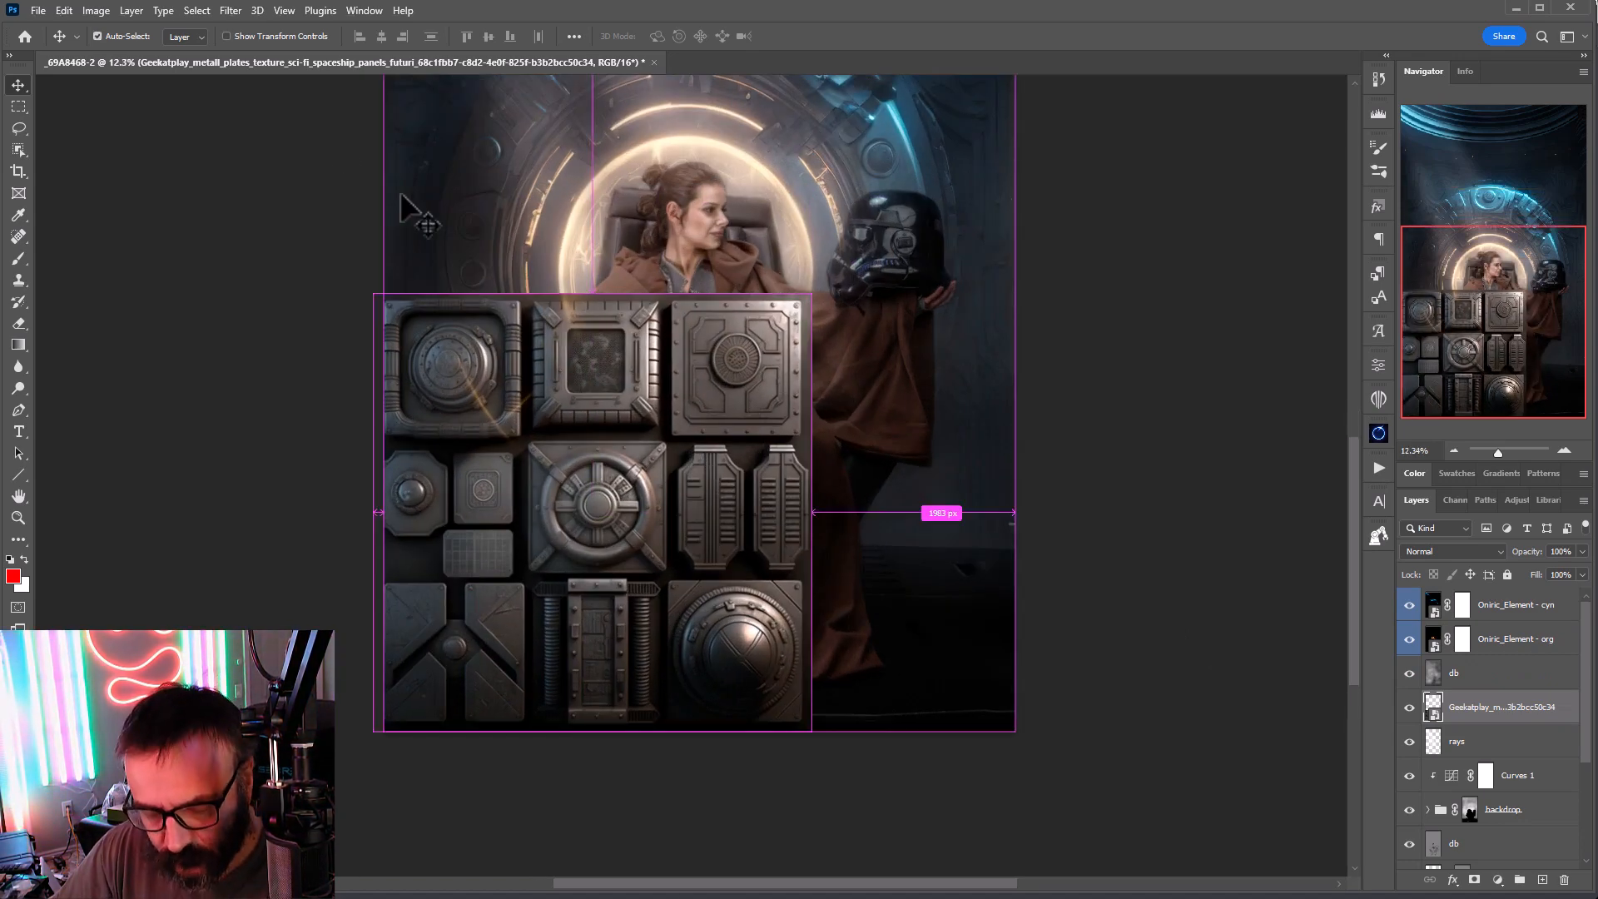
Step: Distort the metal plates texture, flattening it to about 44% height and stretching it across the floor to about 146% width
{"action": "left_click", "coordinate": [57, 10]}
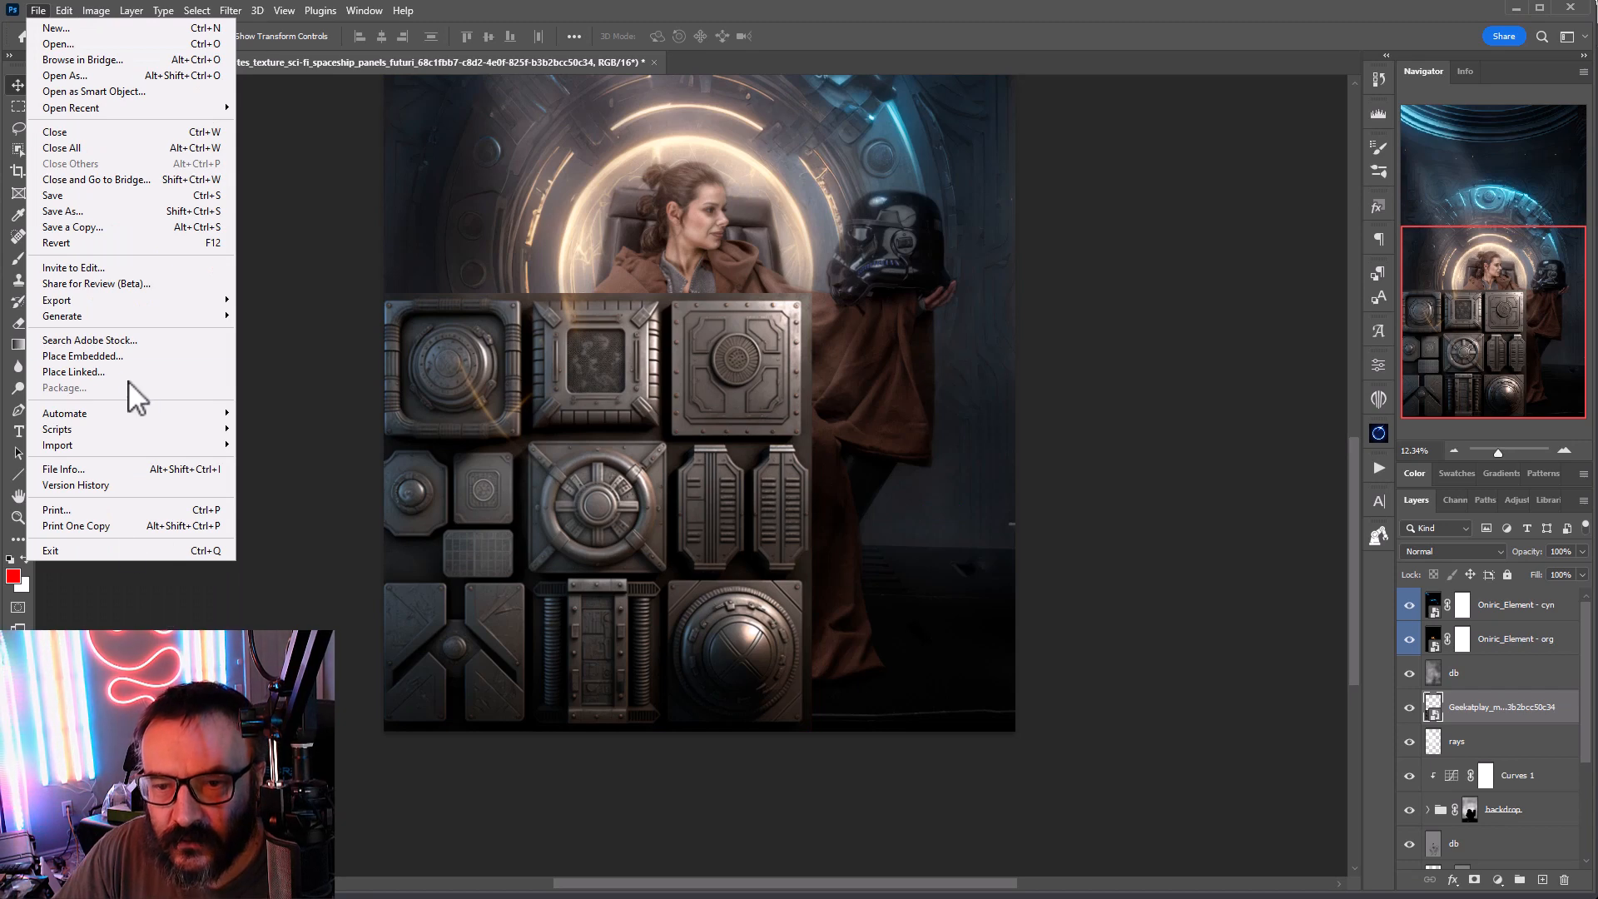
{"action": "mouse_move", "coordinate": [64, 10]}
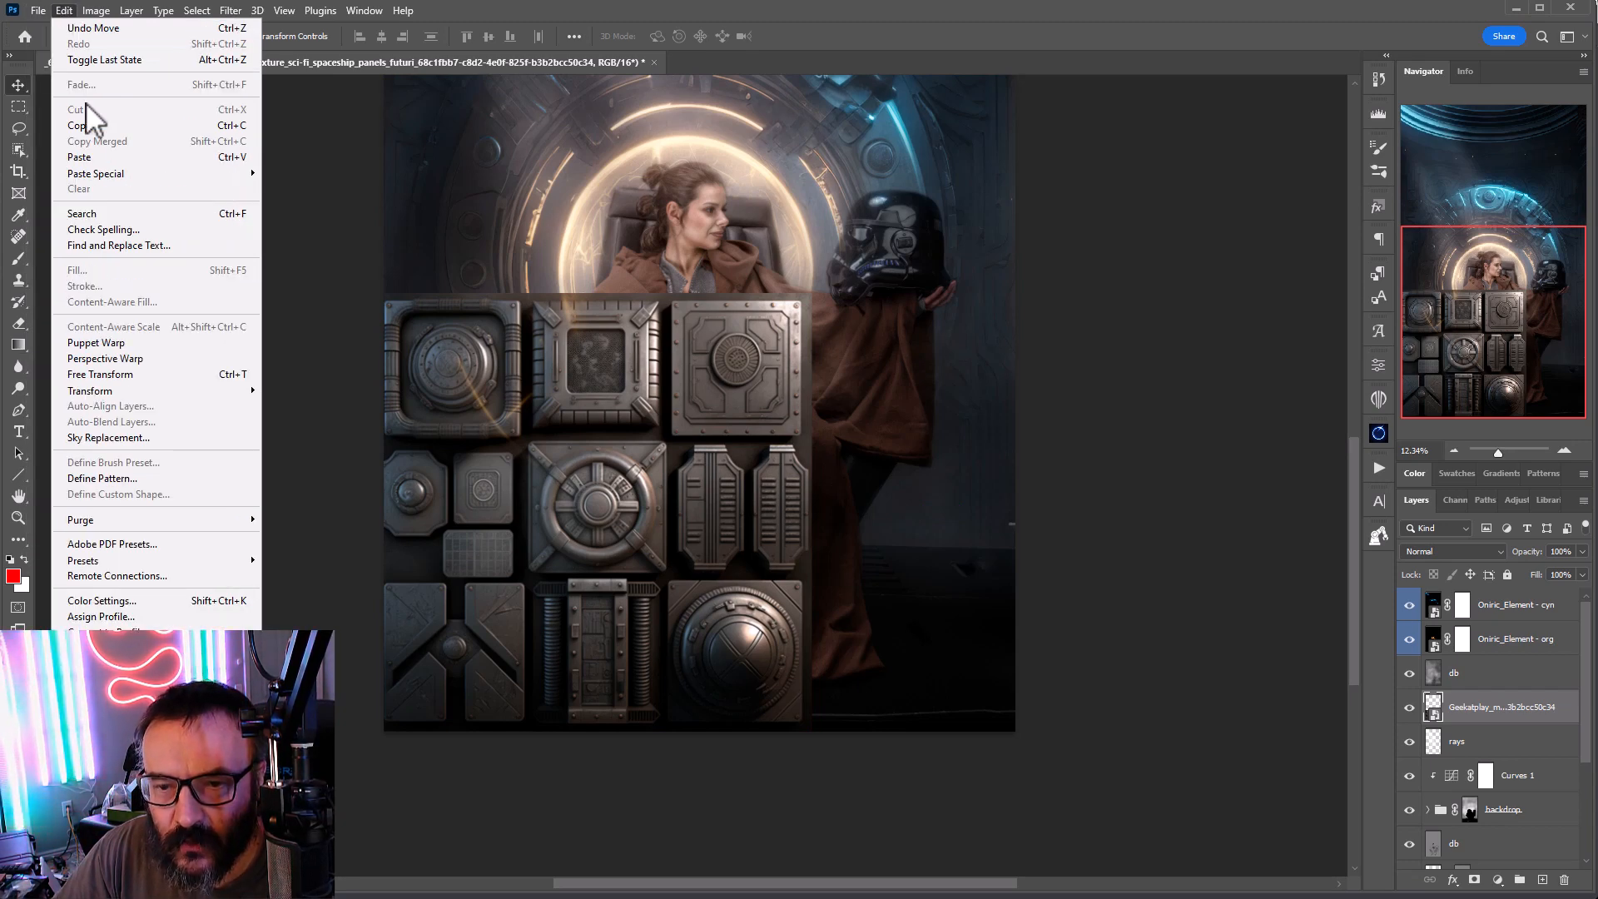
{"action": "mouse_move", "coordinate": [138, 389]}
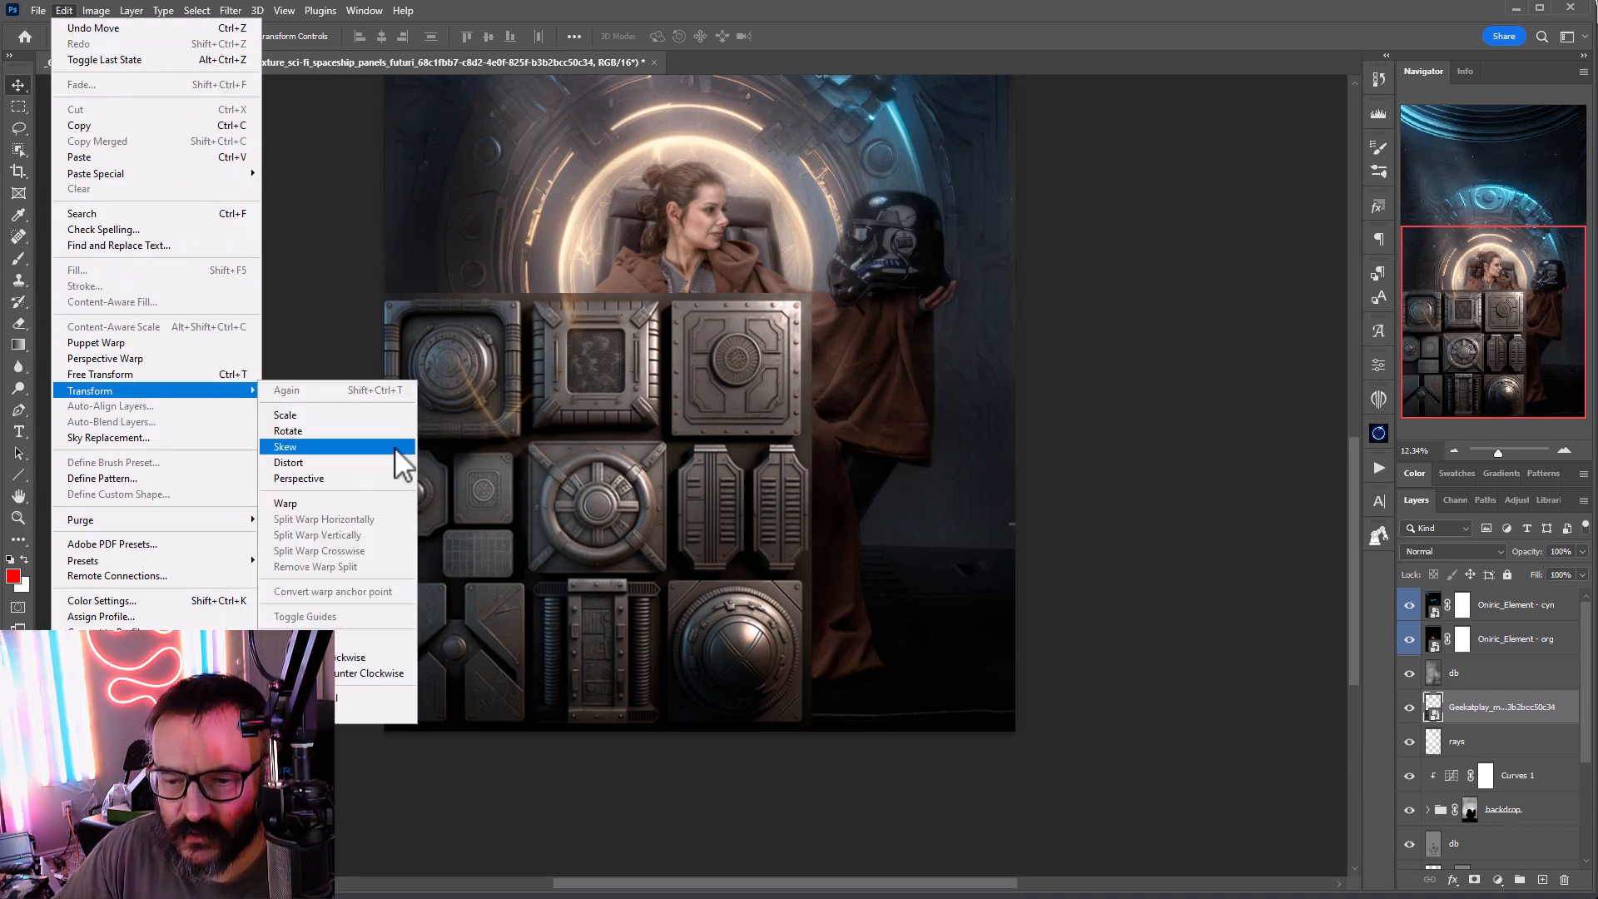
{"action": "left_click", "coordinate": [348, 466]}
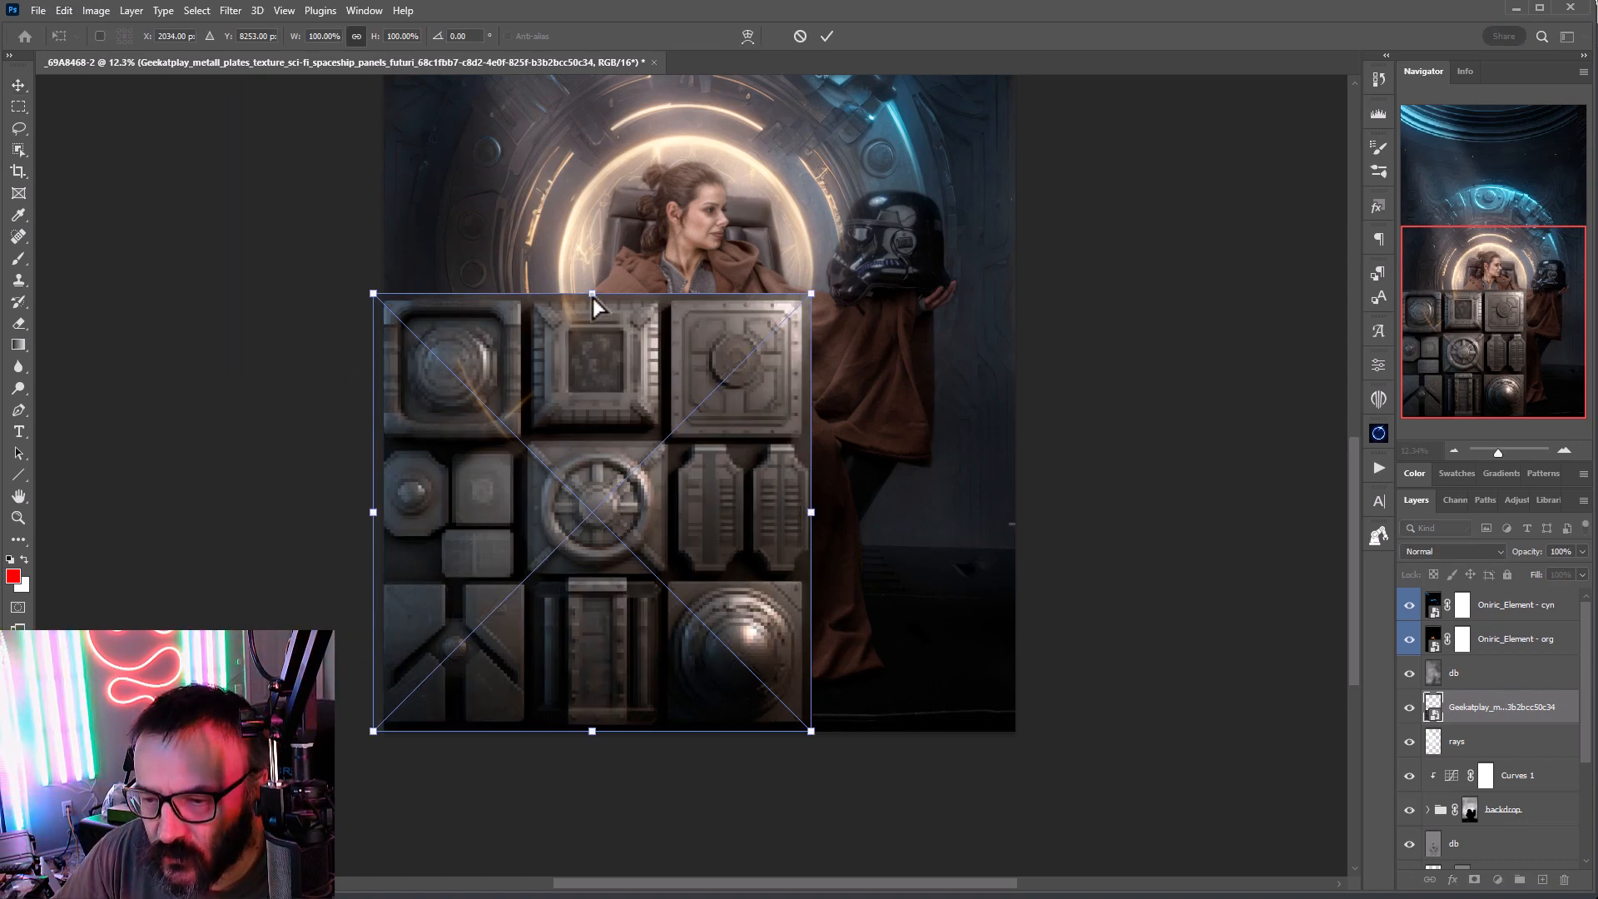
{"action": "left_click_drag", "start_coordinate": [593, 298], "coordinate": [595, 541]}
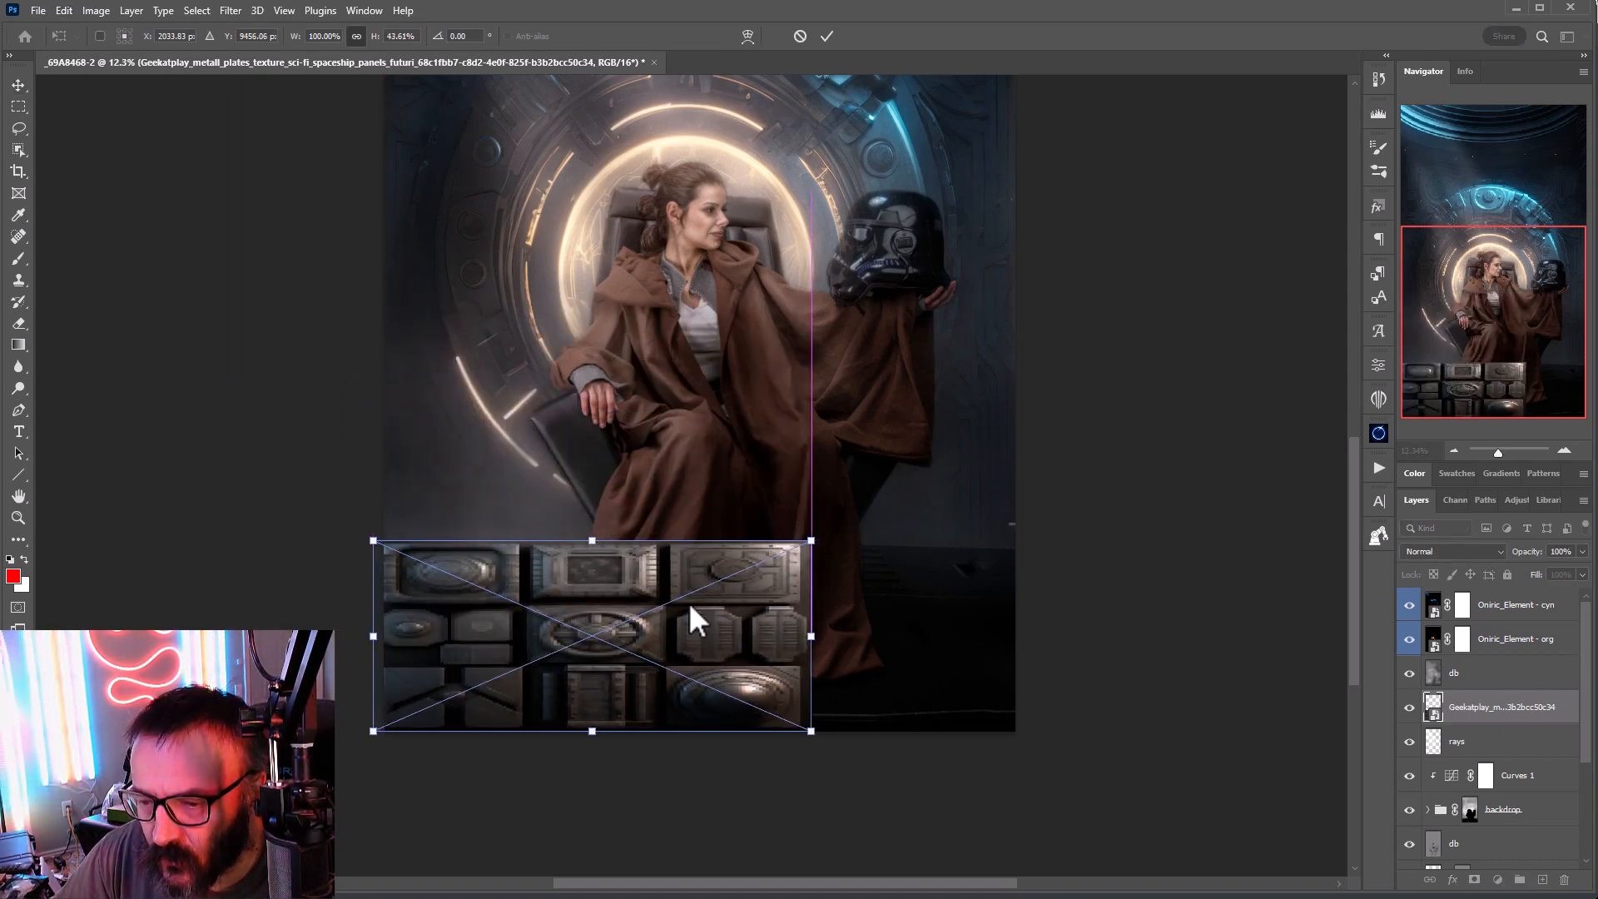
{"action": "left_click_drag", "start_coordinate": [811, 636], "coordinate": [1014, 633]}
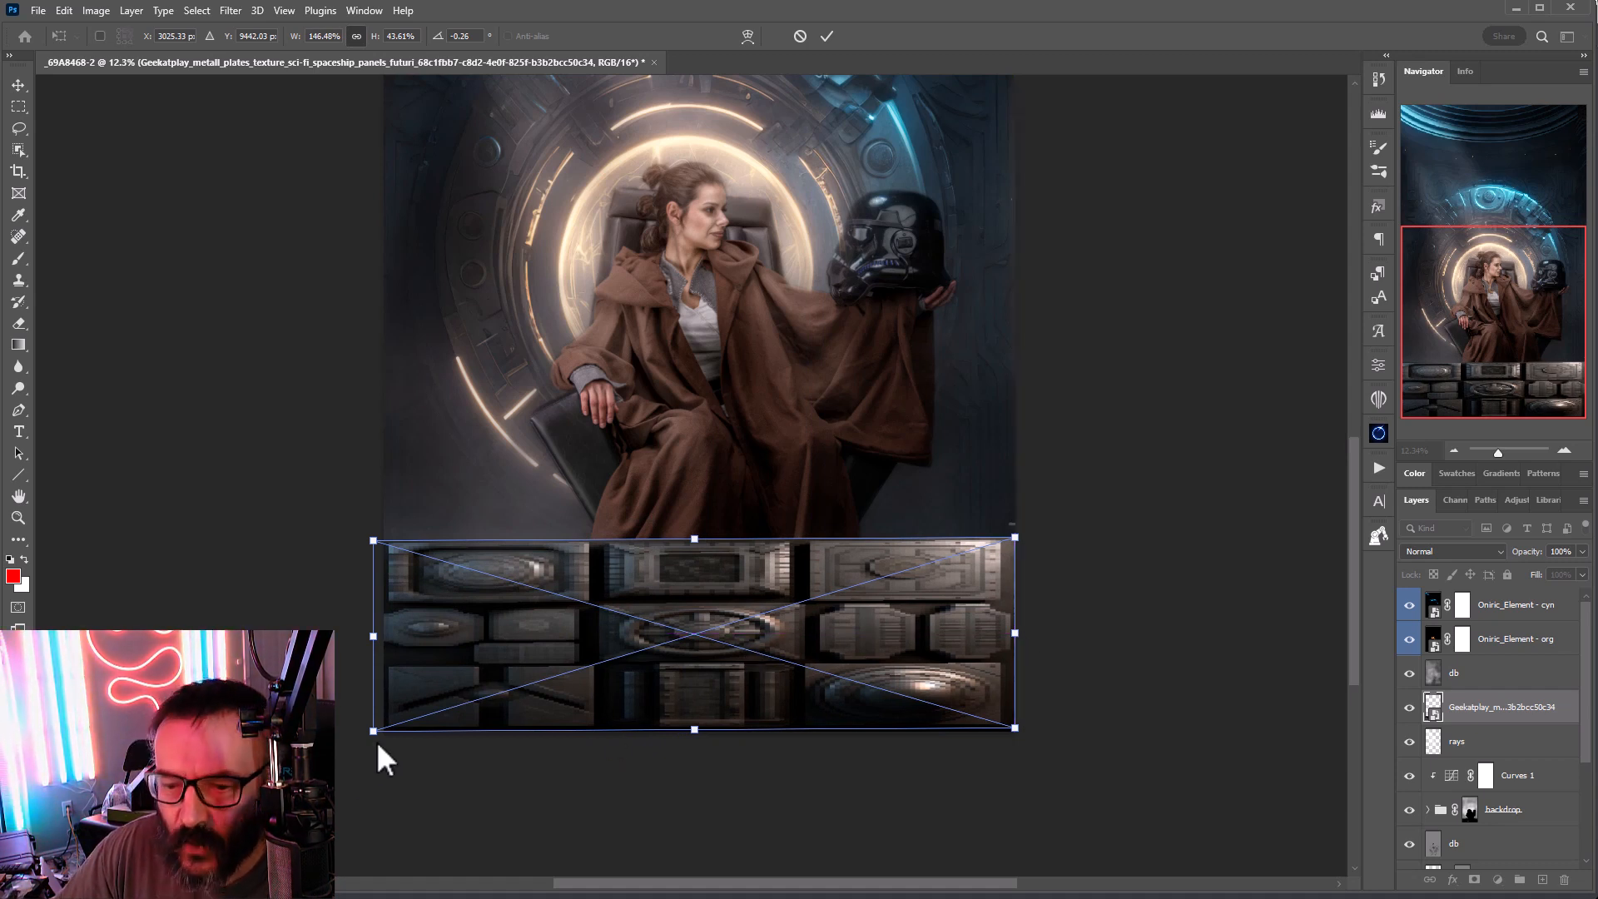
Step: Splay the texture's lower corners outward for floor perspective, align its upper edge with the floor line, and apply the distortion
{"action": "left_click_drag", "start_coordinate": [373, 731], "coordinate": [230, 740]}
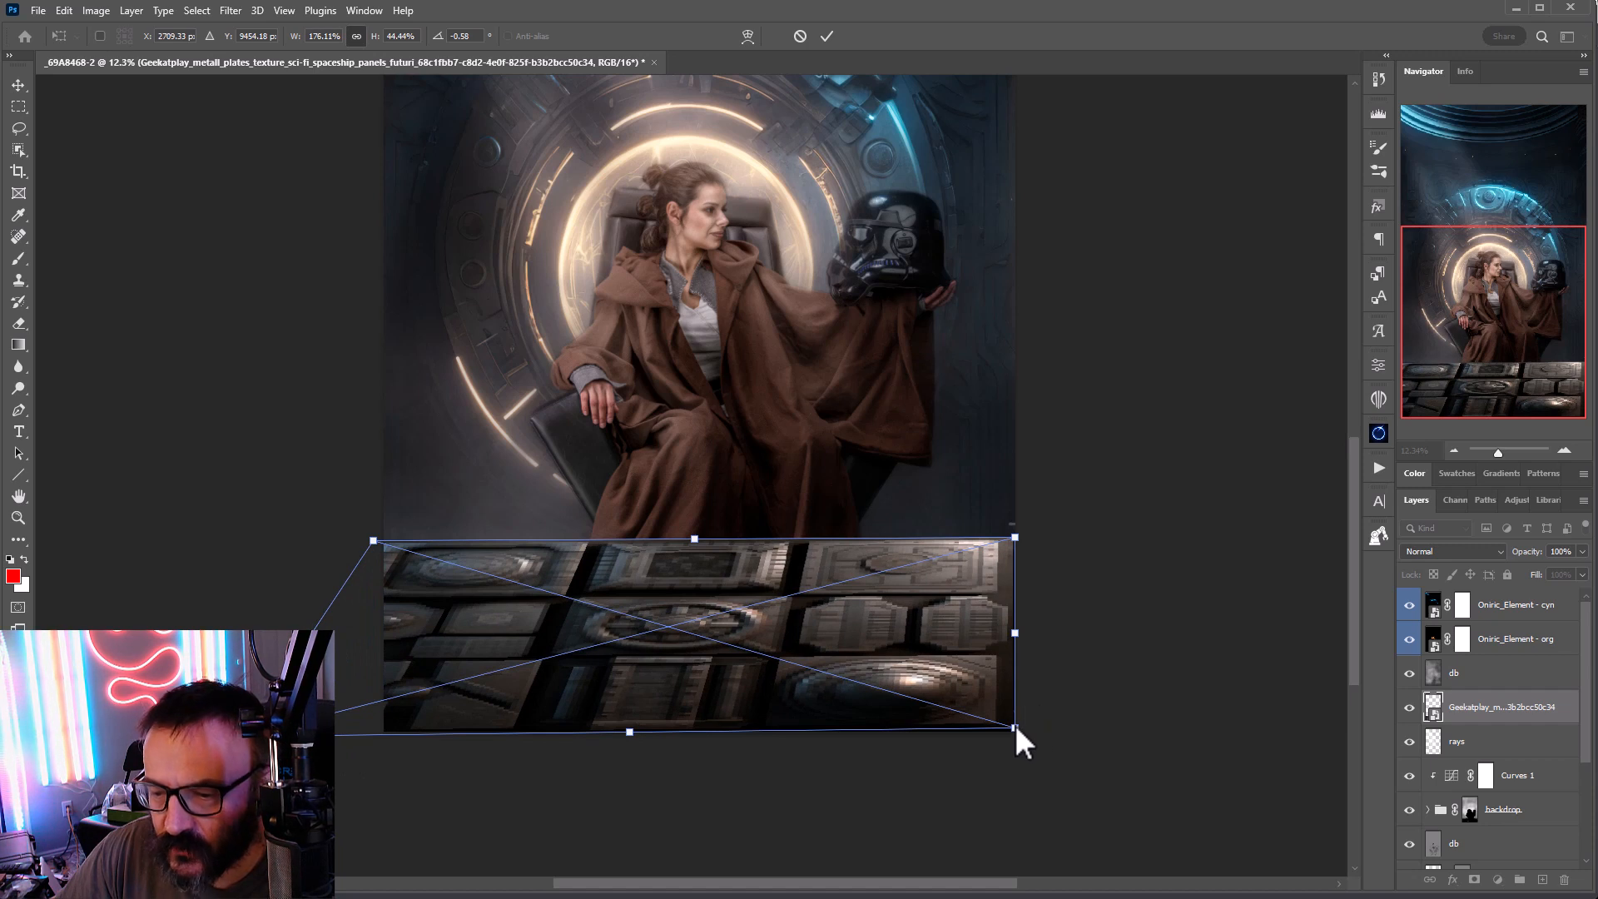
{"action": "left_click_drag", "start_coordinate": [1015, 728], "coordinate": [1210, 728]}
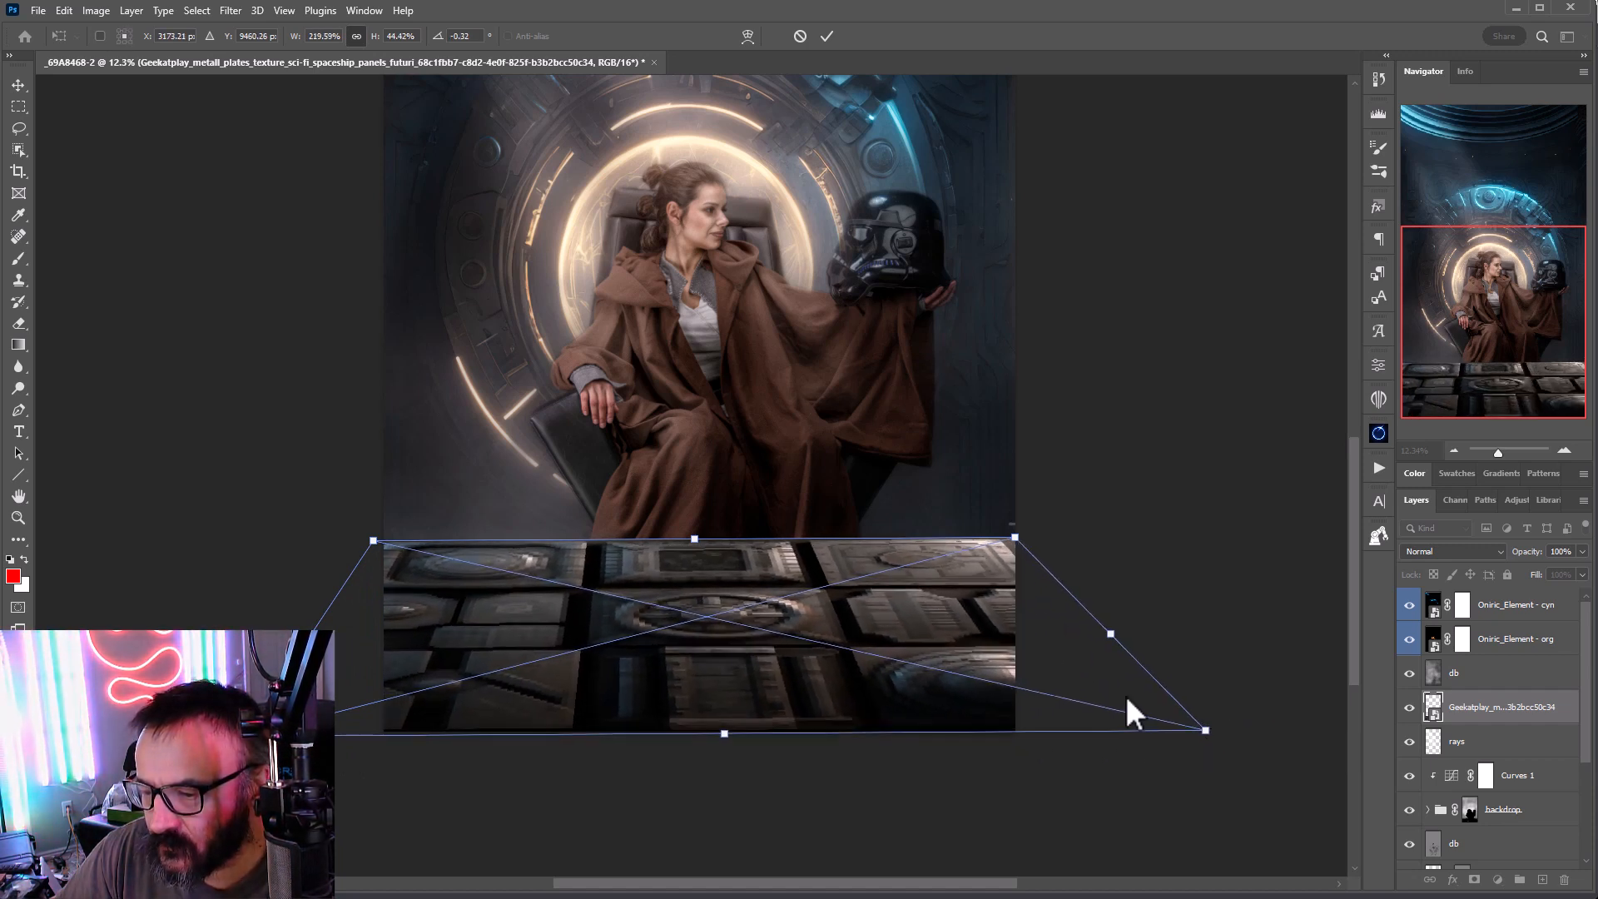
{"action": "mouse_move", "coordinate": [696, 539]}
{"action": "left_mouse_down"}
{"action": "mouse_move", "coordinate": [699, 592]}
{"action": "mouse_move", "coordinate": [697, 546]}
{"action": "left_mouse_up"}
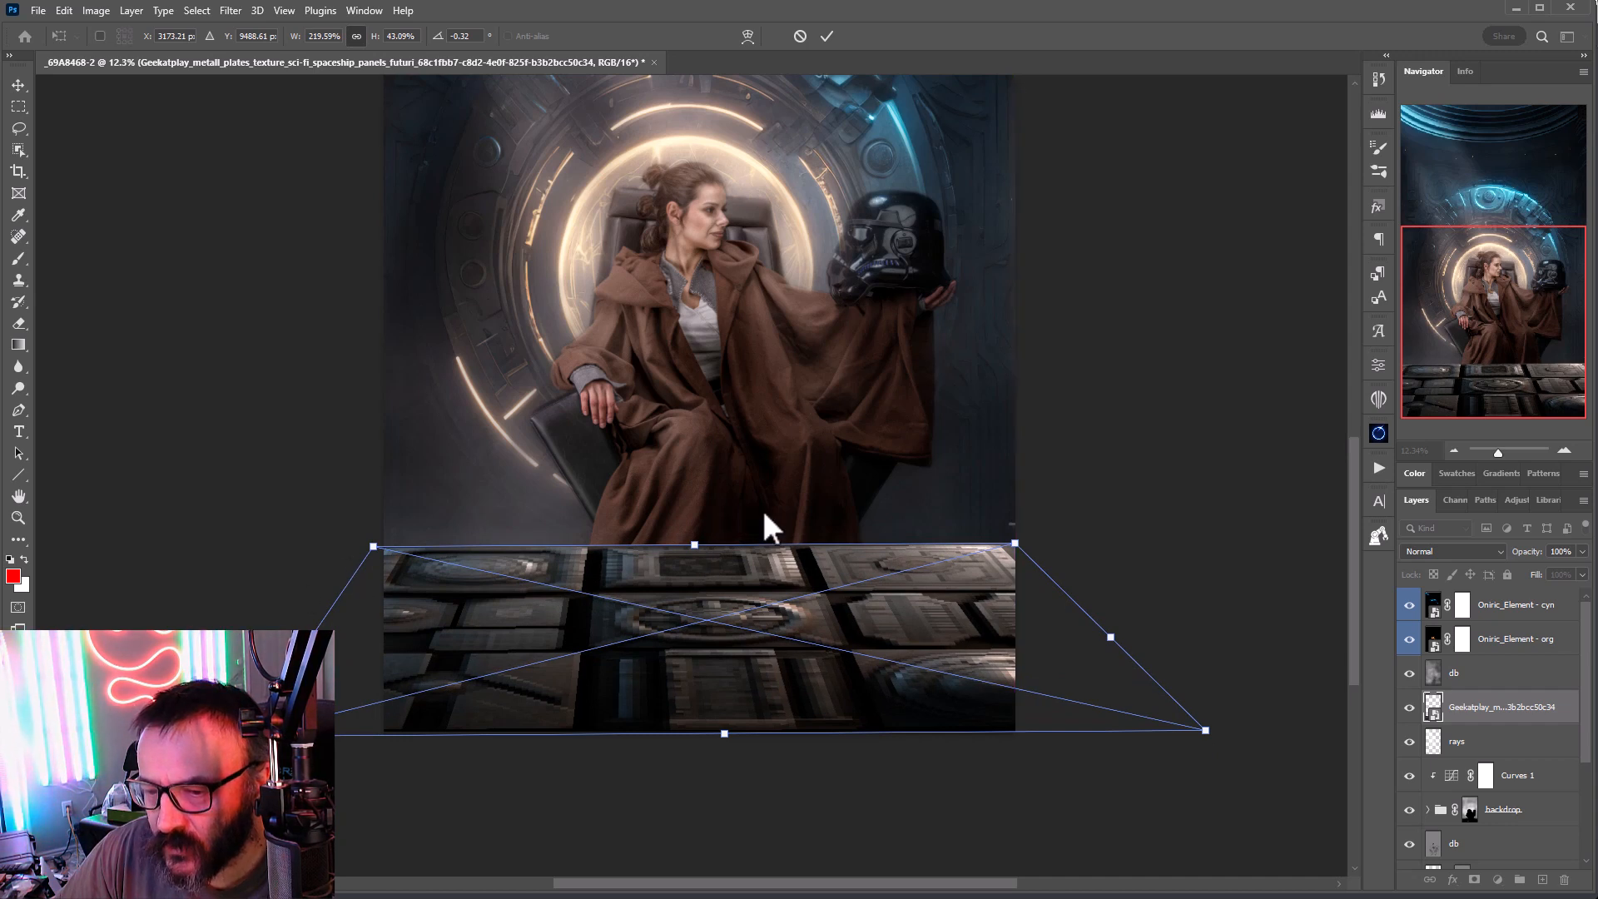
{"action": "mouse_move", "coordinate": [1012, 546]}
{"action": "left_mouse_down"}
{"action": "mouse_move", "coordinate": [1027, 569]}
{"action": "mouse_move", "coordinate": [1019, 547]}
{"action": "left_mouse_up"}
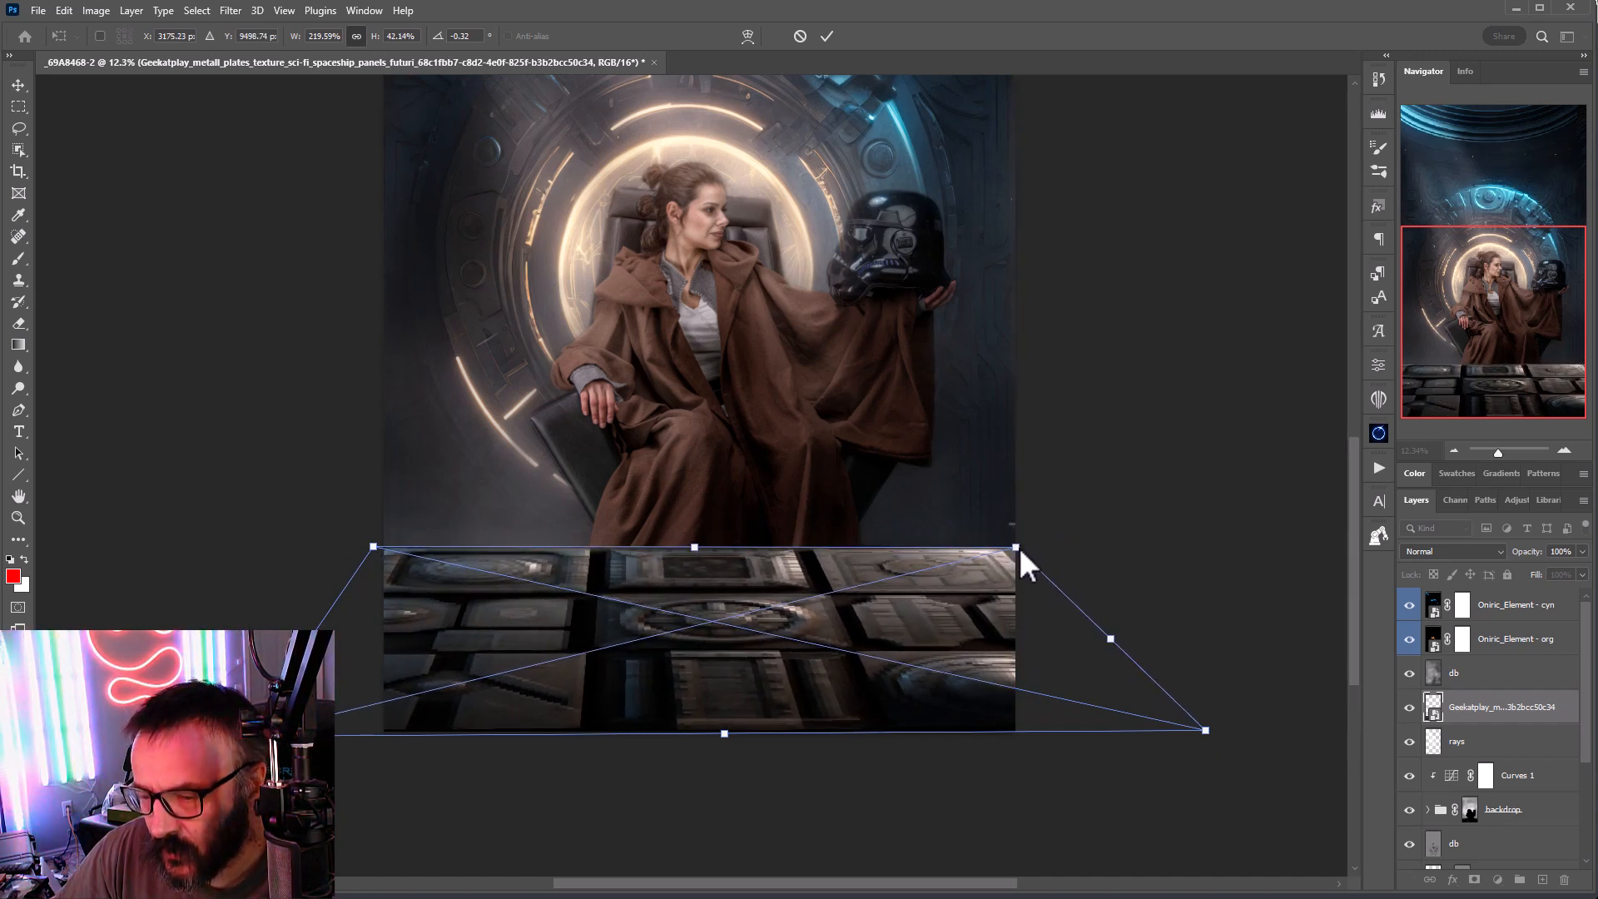
{"action": "key", "text": "Return"}
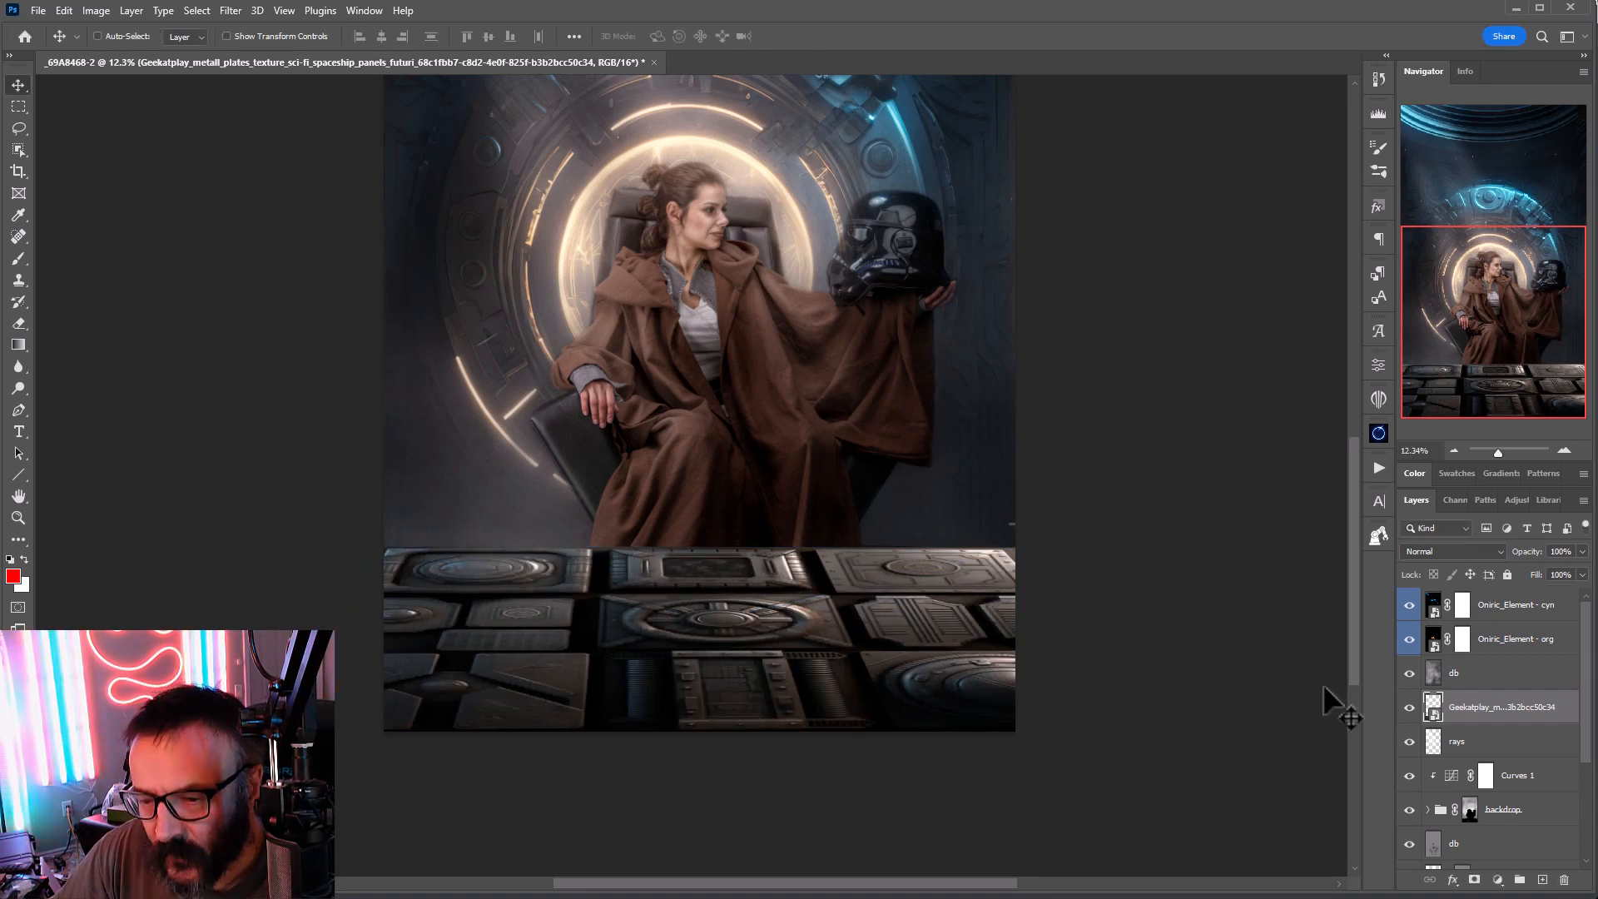
Step: Set the metal plates layer to Soft Light blending and hide it with a black layer mask
{"action": "left_click", "coordinate": [1470, 551]}
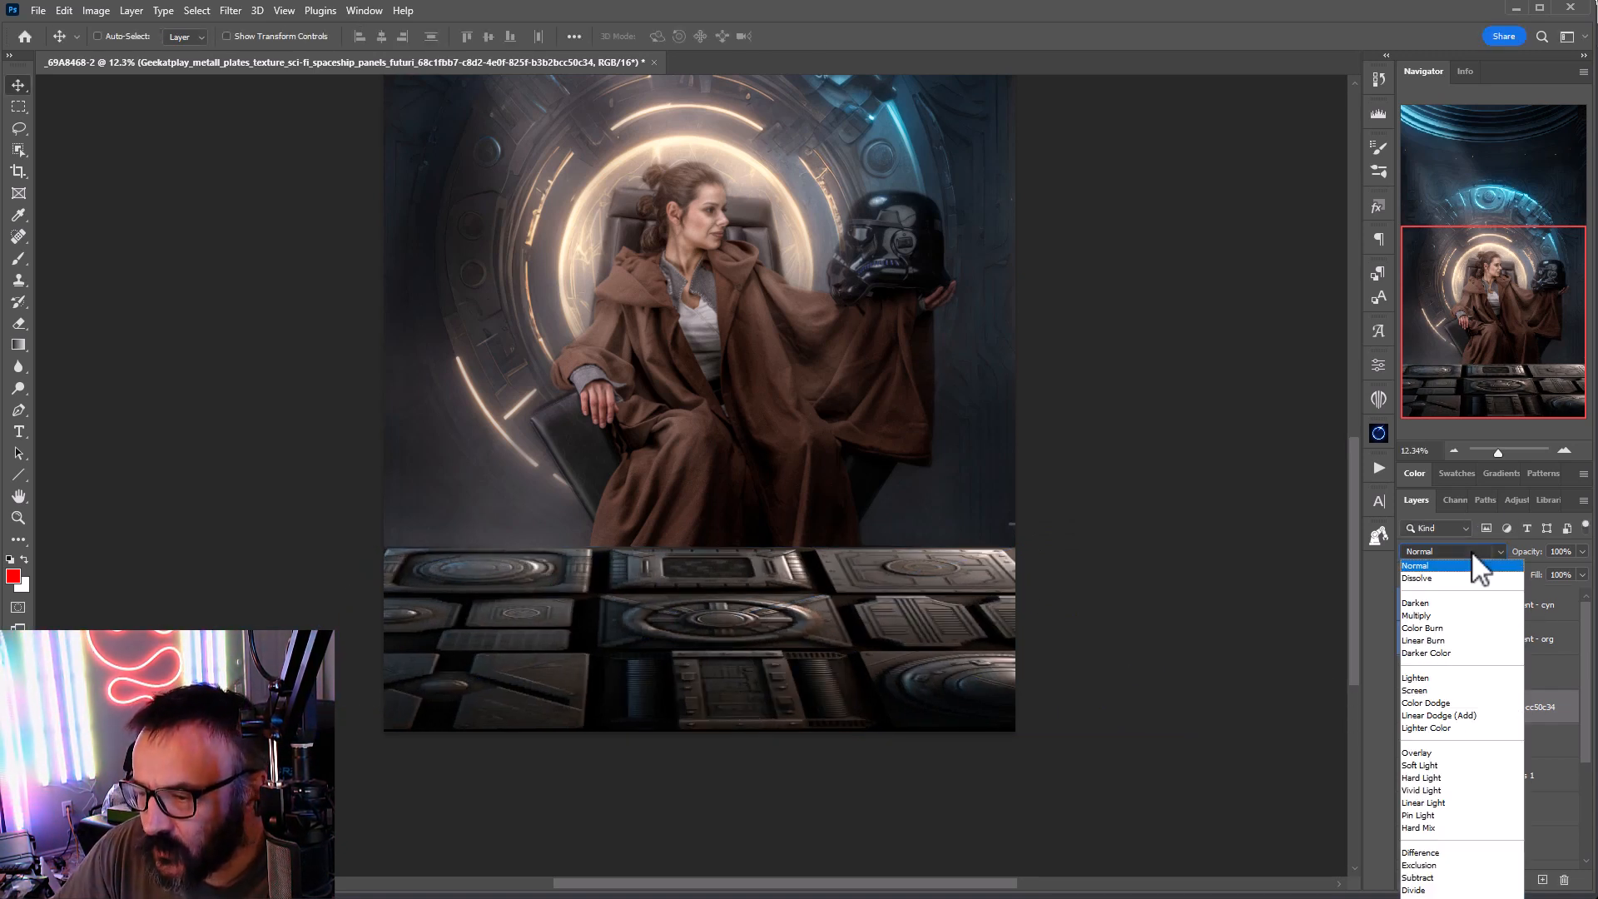
{"action": "left_click", "coordinate": [1448, 765]}
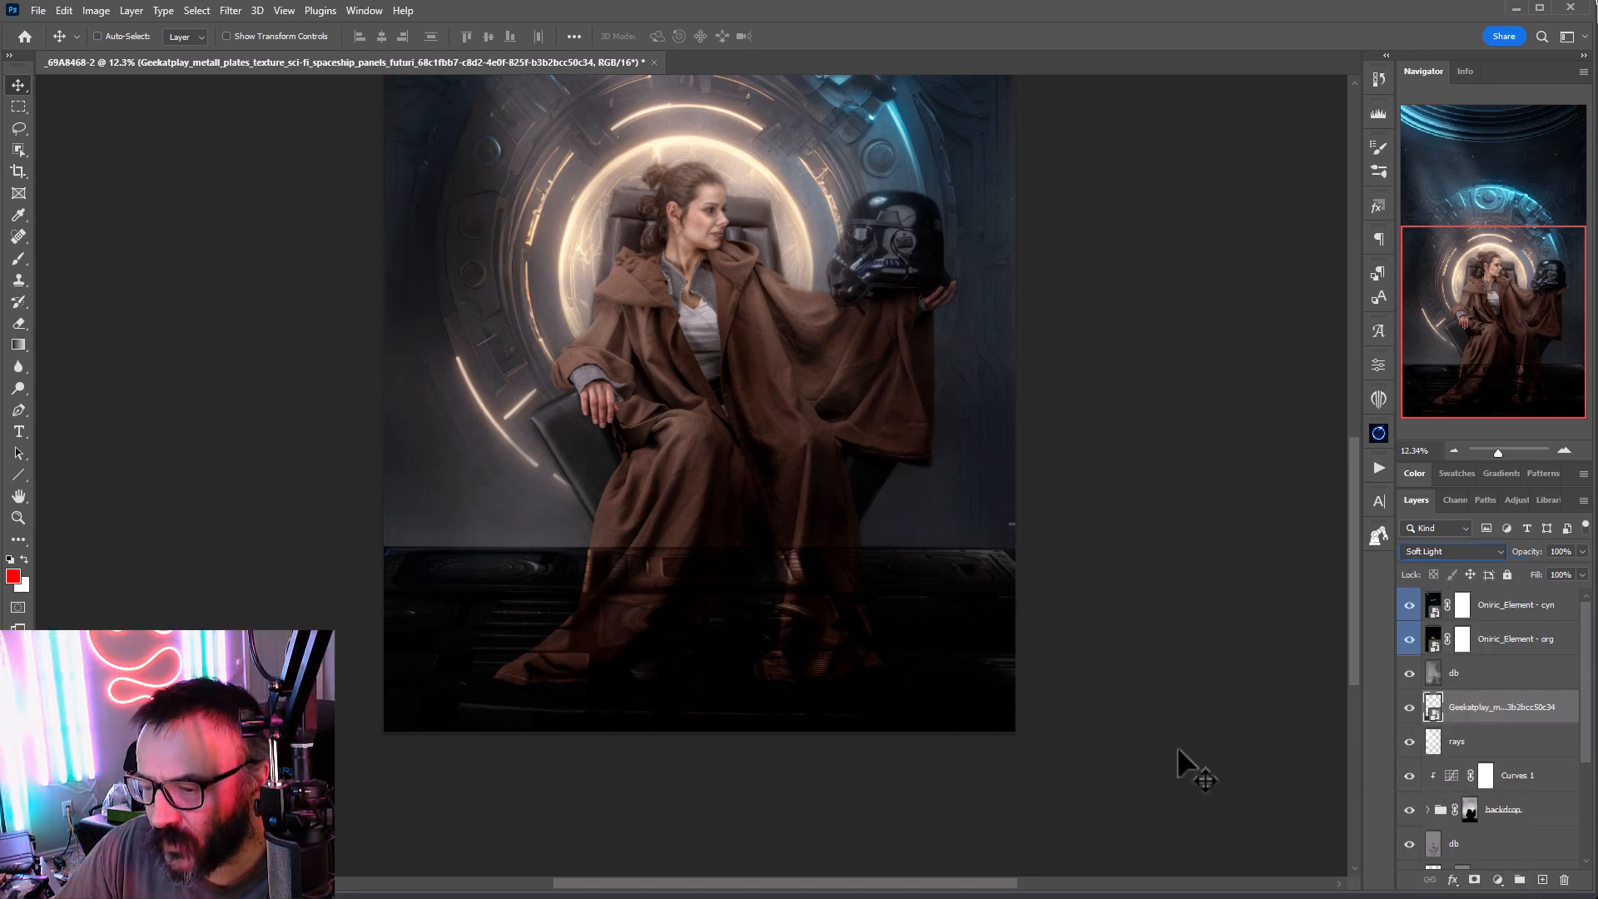
{"action": "left_click", "coordinate": [1474, 879], "text": "alt"}
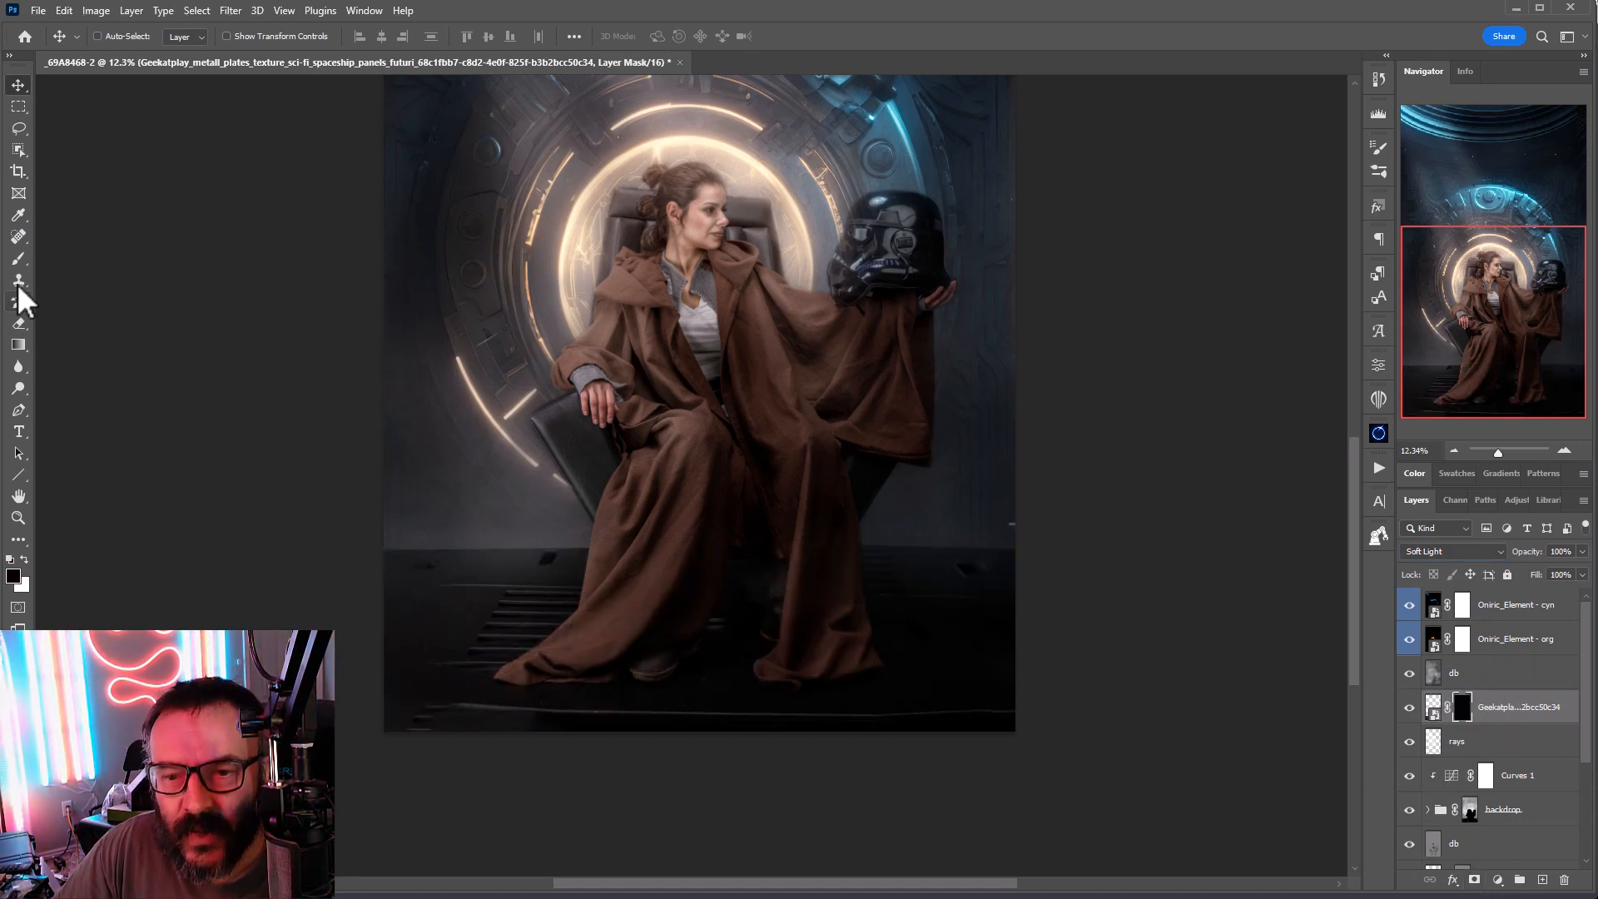
Step: Paint white on the mask with a 600 px soft brush at 10% opacity to reveal the plates on the floor's left side
{"action": "left_click", "coordinate": [18, 259]}
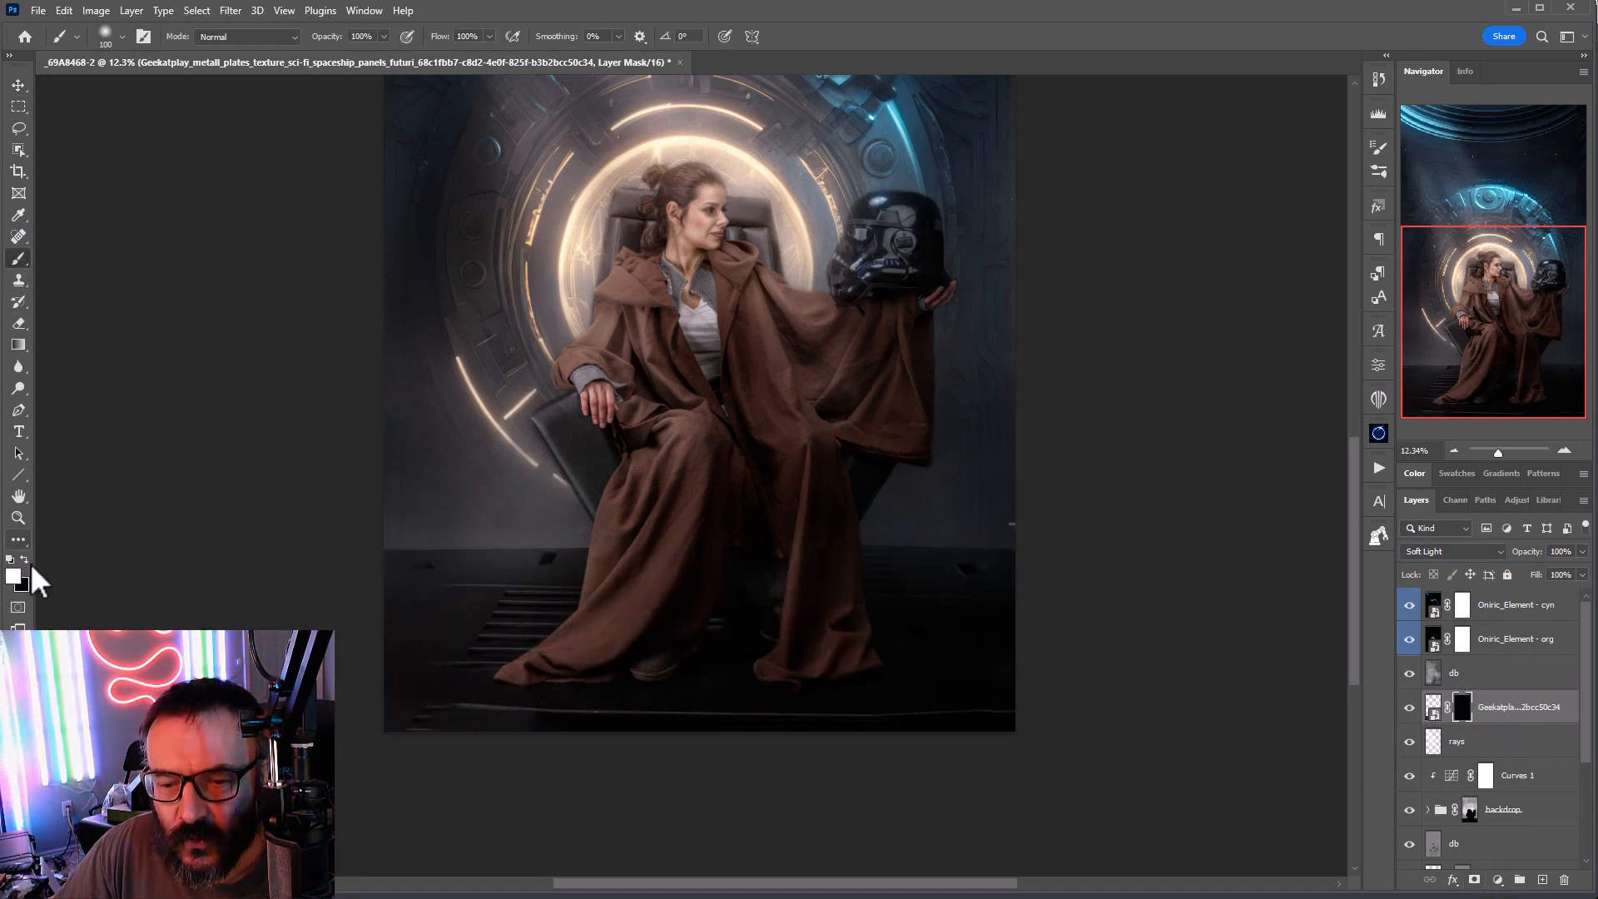
{"action": "right_click", "coordinate": [454, 490]}
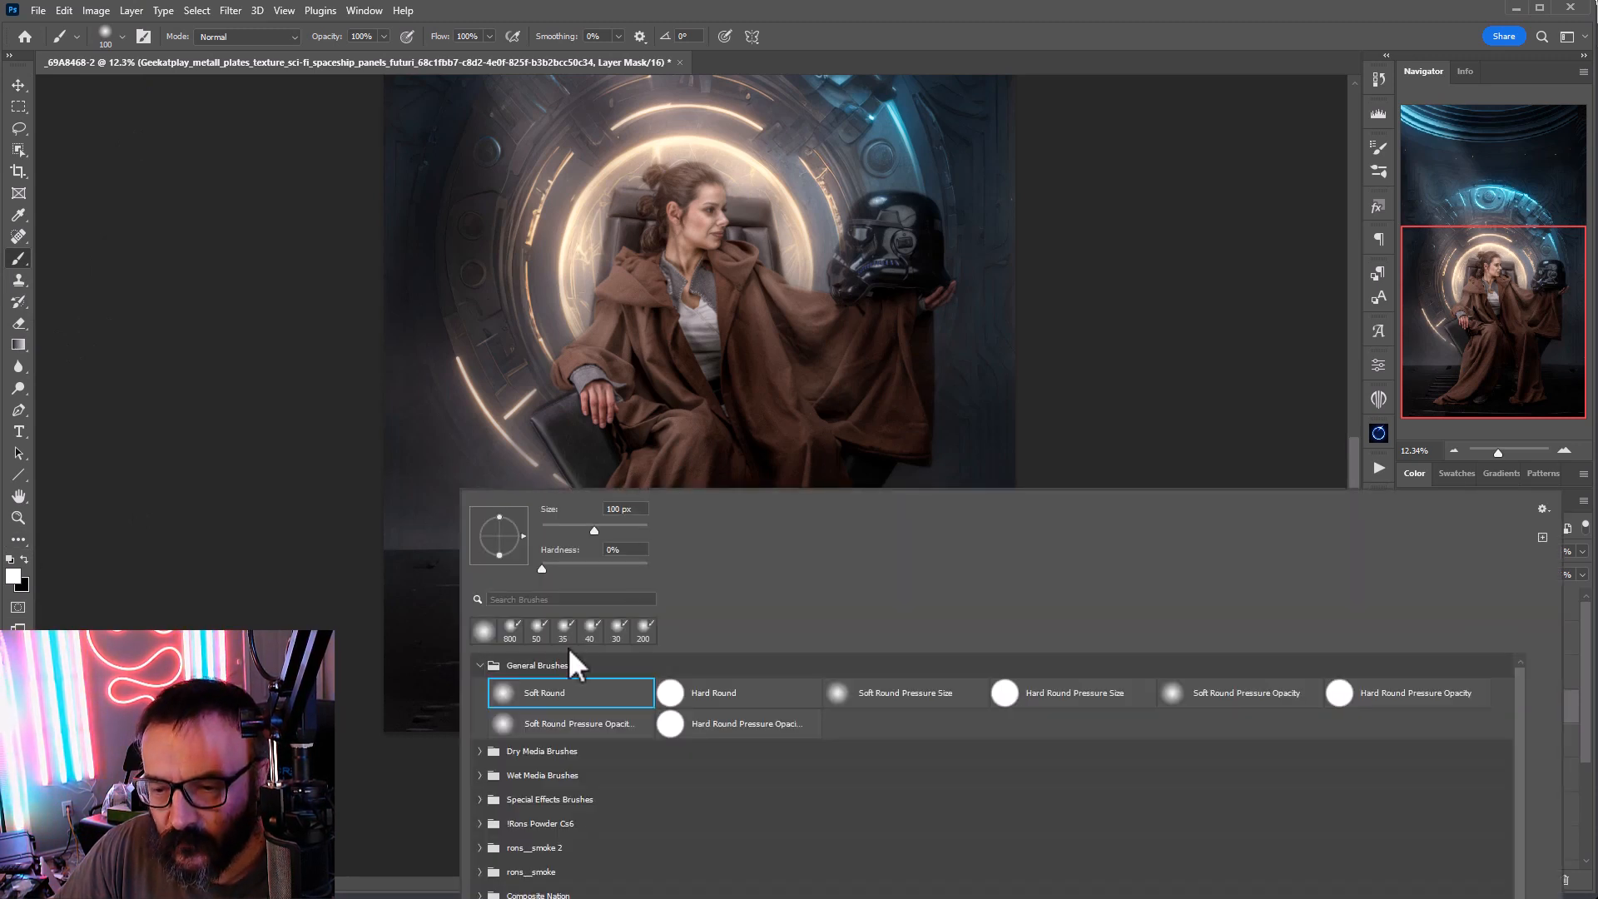
{"action": "left_click", "coordinate": [240, 498]}
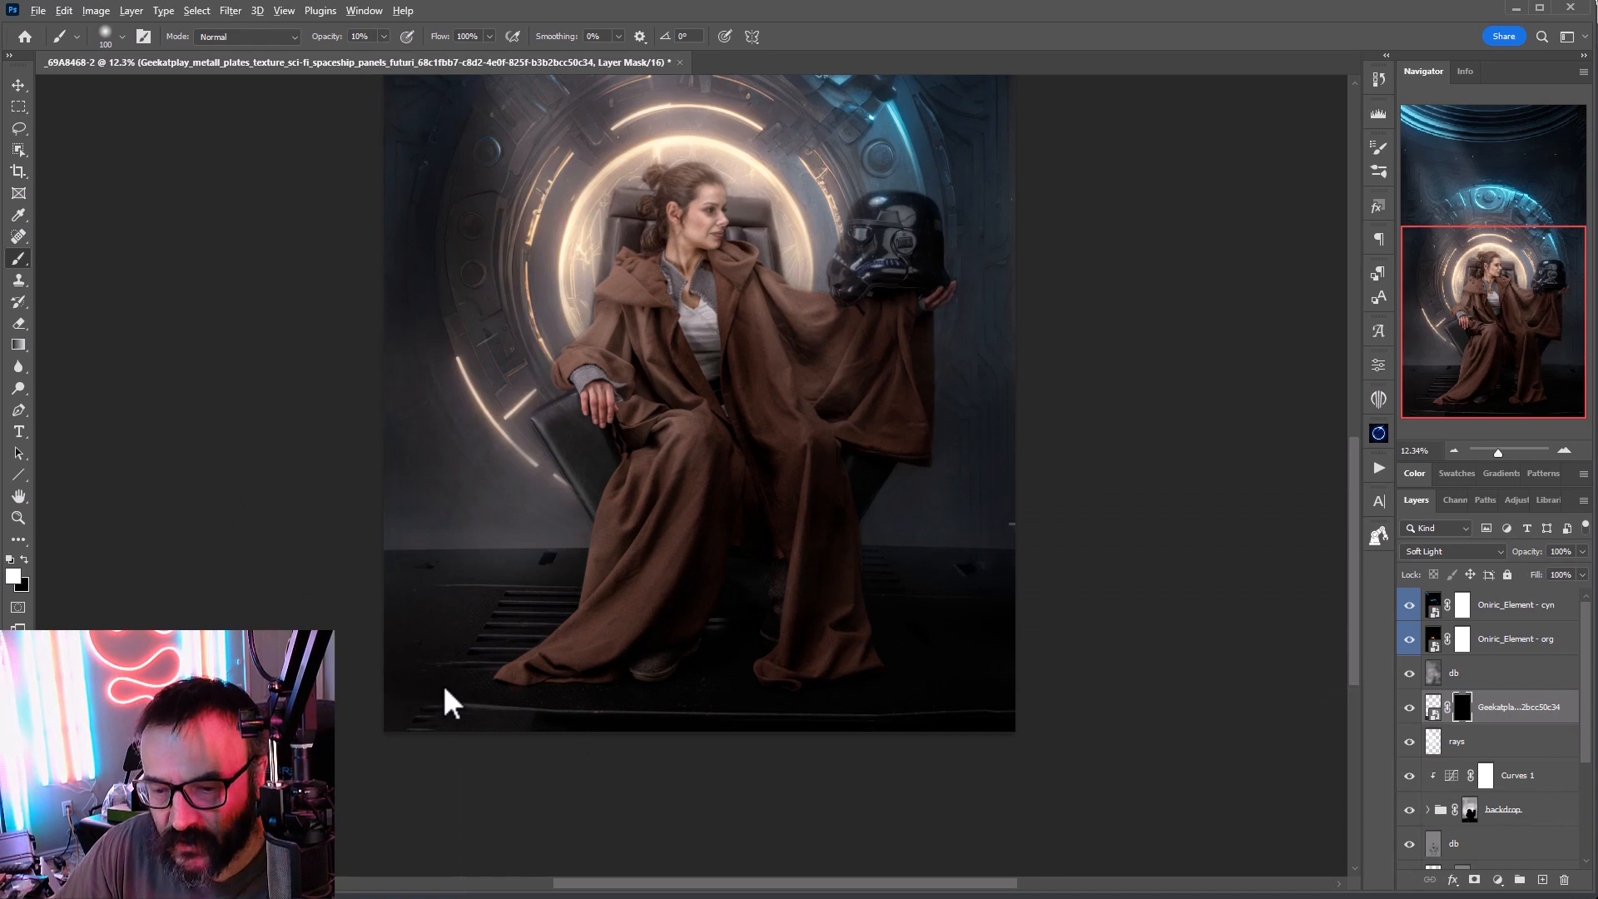
{"action": "scroll", "coordinate": [447, 703], "scroll_direction": "up", "scroll_amount": 4}
{"action": "key", "text": "bracketright"}
{"action": "key", "text": "bracketright"}
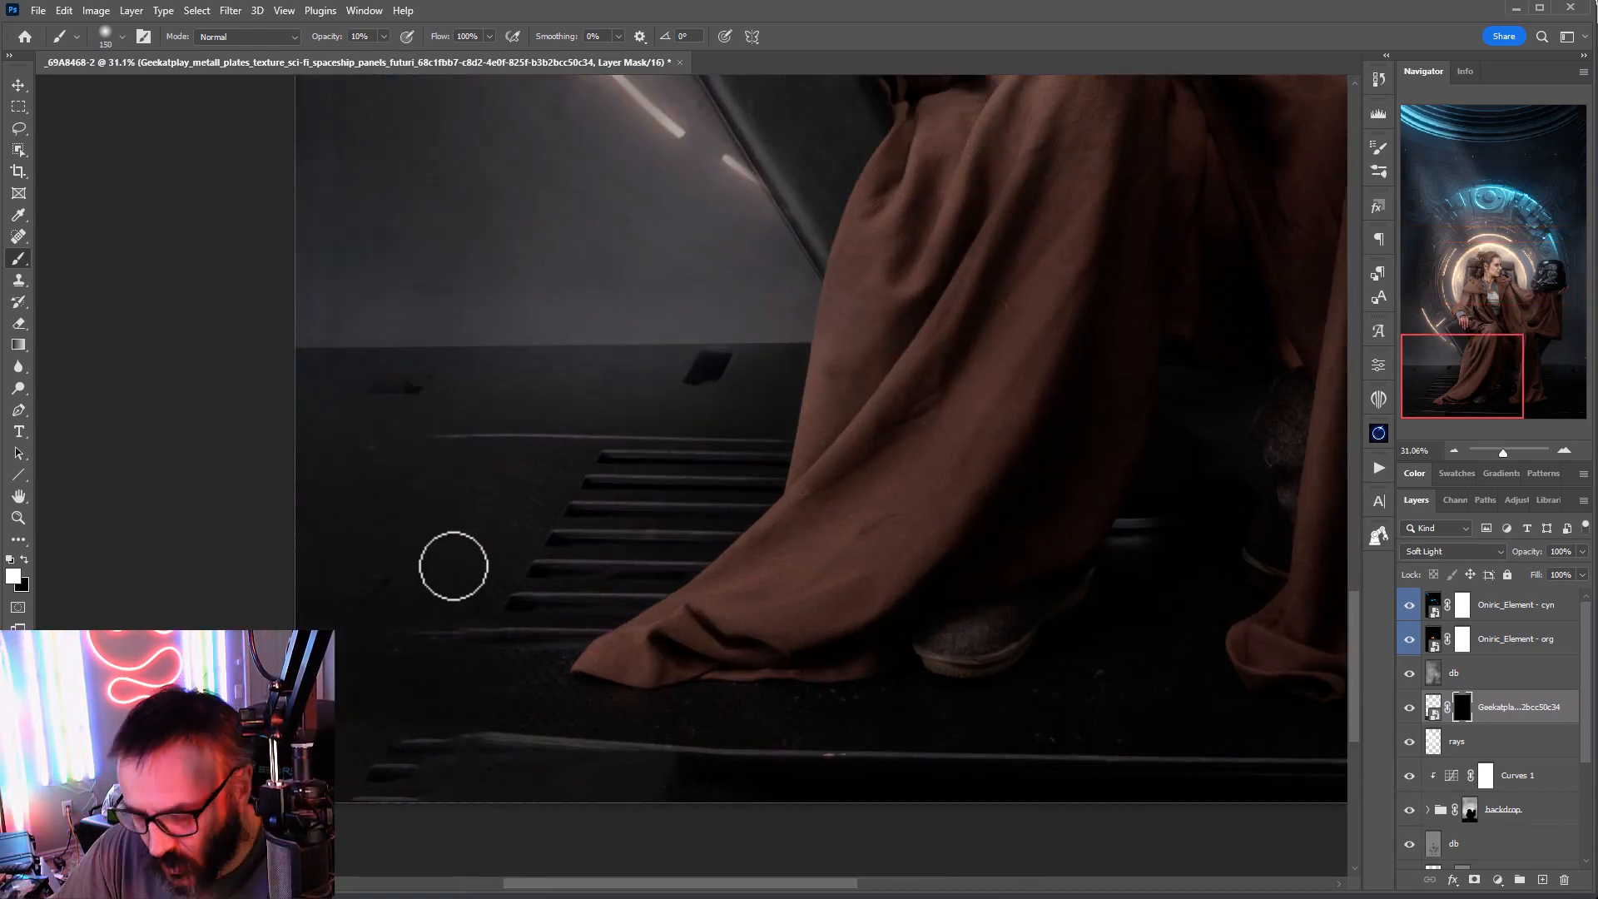
{"action": "key", "text": "bracketright"}
{"action": "key", "text": "bracketright"}
{"action": "key", "text": "bracketright"}
{"action": "key", "text": "bracketright"}
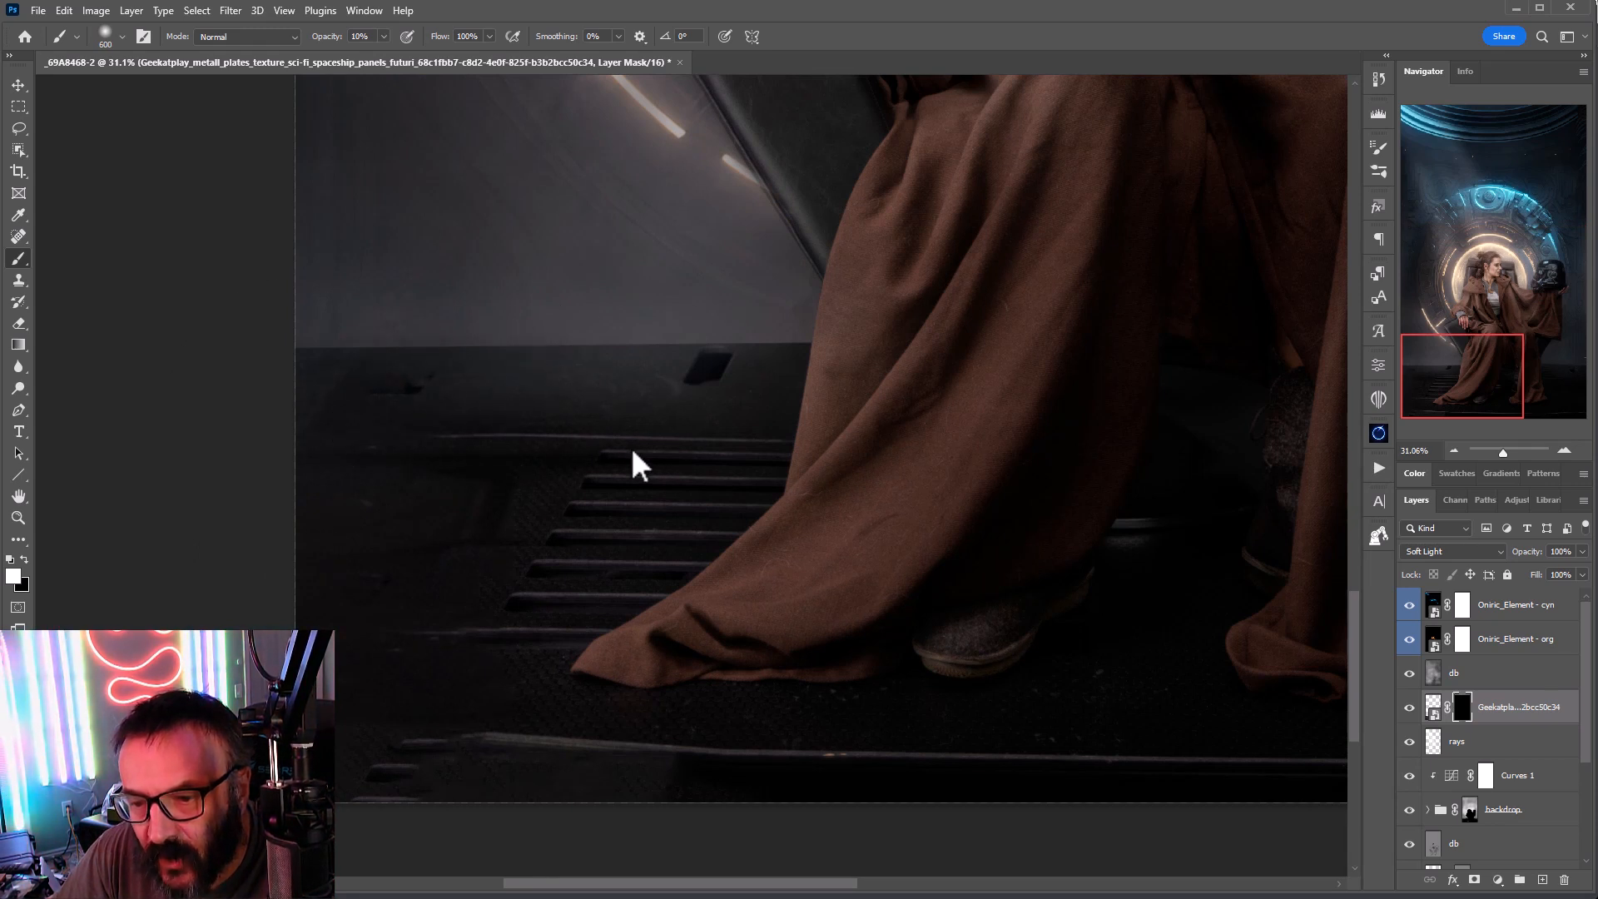
{"action": "mouse_move", "coordinate": [694, 383]}
{"action": "left_mouse_down"}
{"action": "mouse_move", "coordinate": [494, 556]}
{"action": "mouse_move", "coordinate": [599, 432]}
{"action": "mouse_move", "coordinate": [357, 731]}
{"action": "mouse_move", "coordinate": [628, 759]}
{"action": "mouse_move", "coordinate": [335, 760]}
{"action": "mouse_move", "coordinate": [558, 487]}
{"action": "mouse_move", "coordinate": [482, 519]}
{"action": "mouse_move", "coordinate": [796, 387]}
{"action": "mouse_move", "coordinate": [537, 437]}
{"action": "mouse_move", "coordinate": [662, 428]}
{"action": "left_mouse_up"}
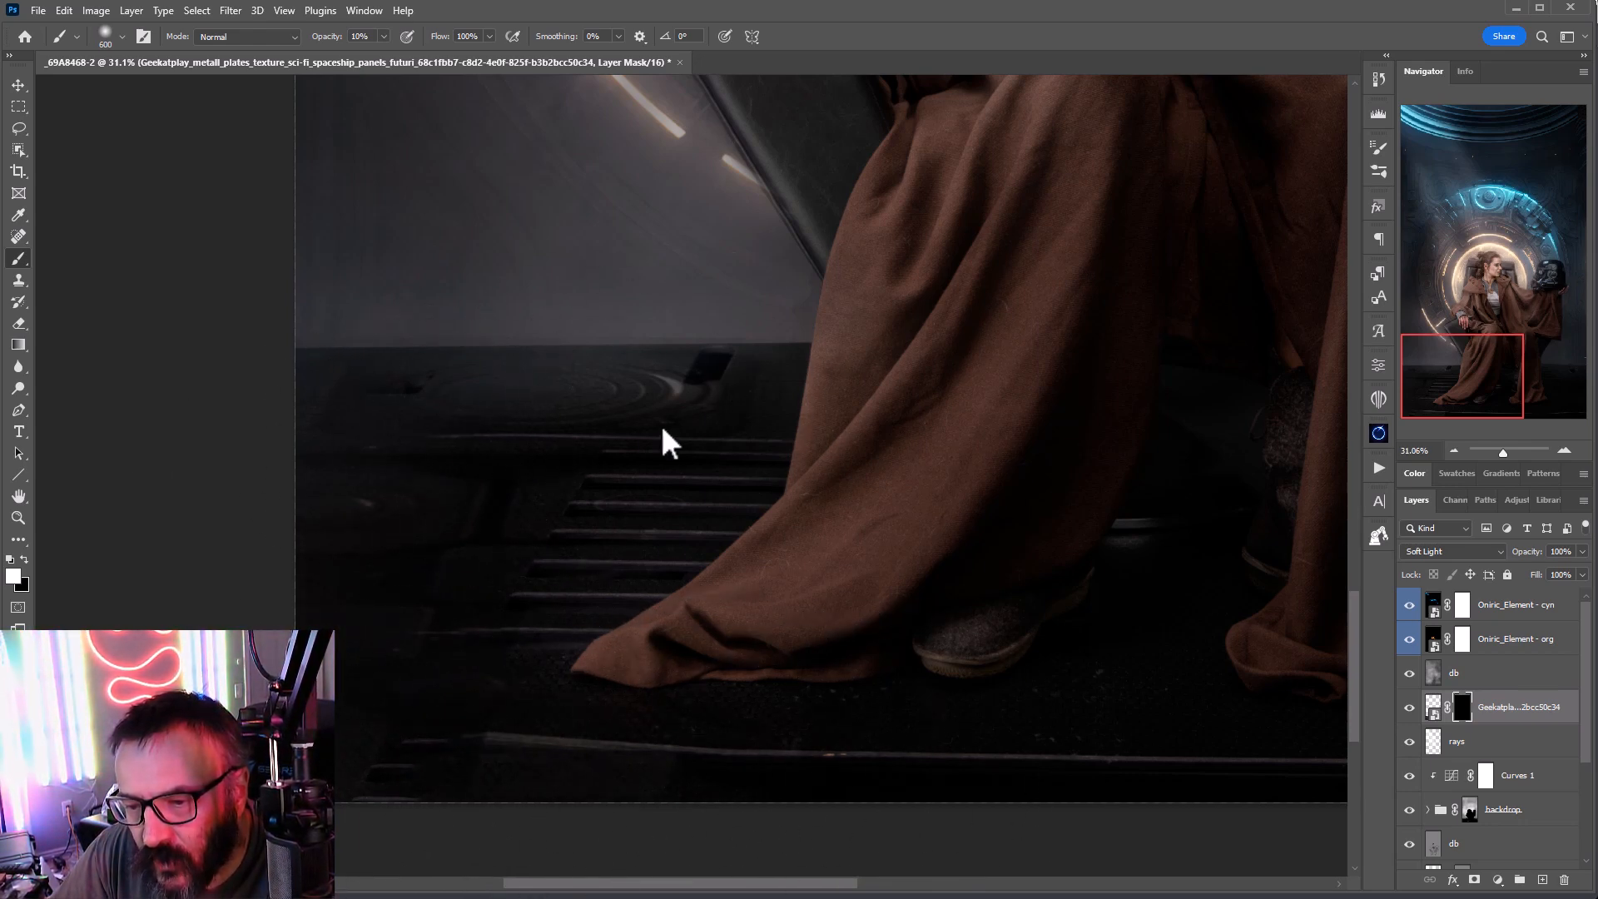
Step: Paint the mask over the floor to the right of the robe to reveal the metal plates there
{"action": "left_click_drag", "start_coordinate": [1198, 616], "coordinate": [665, 645]}
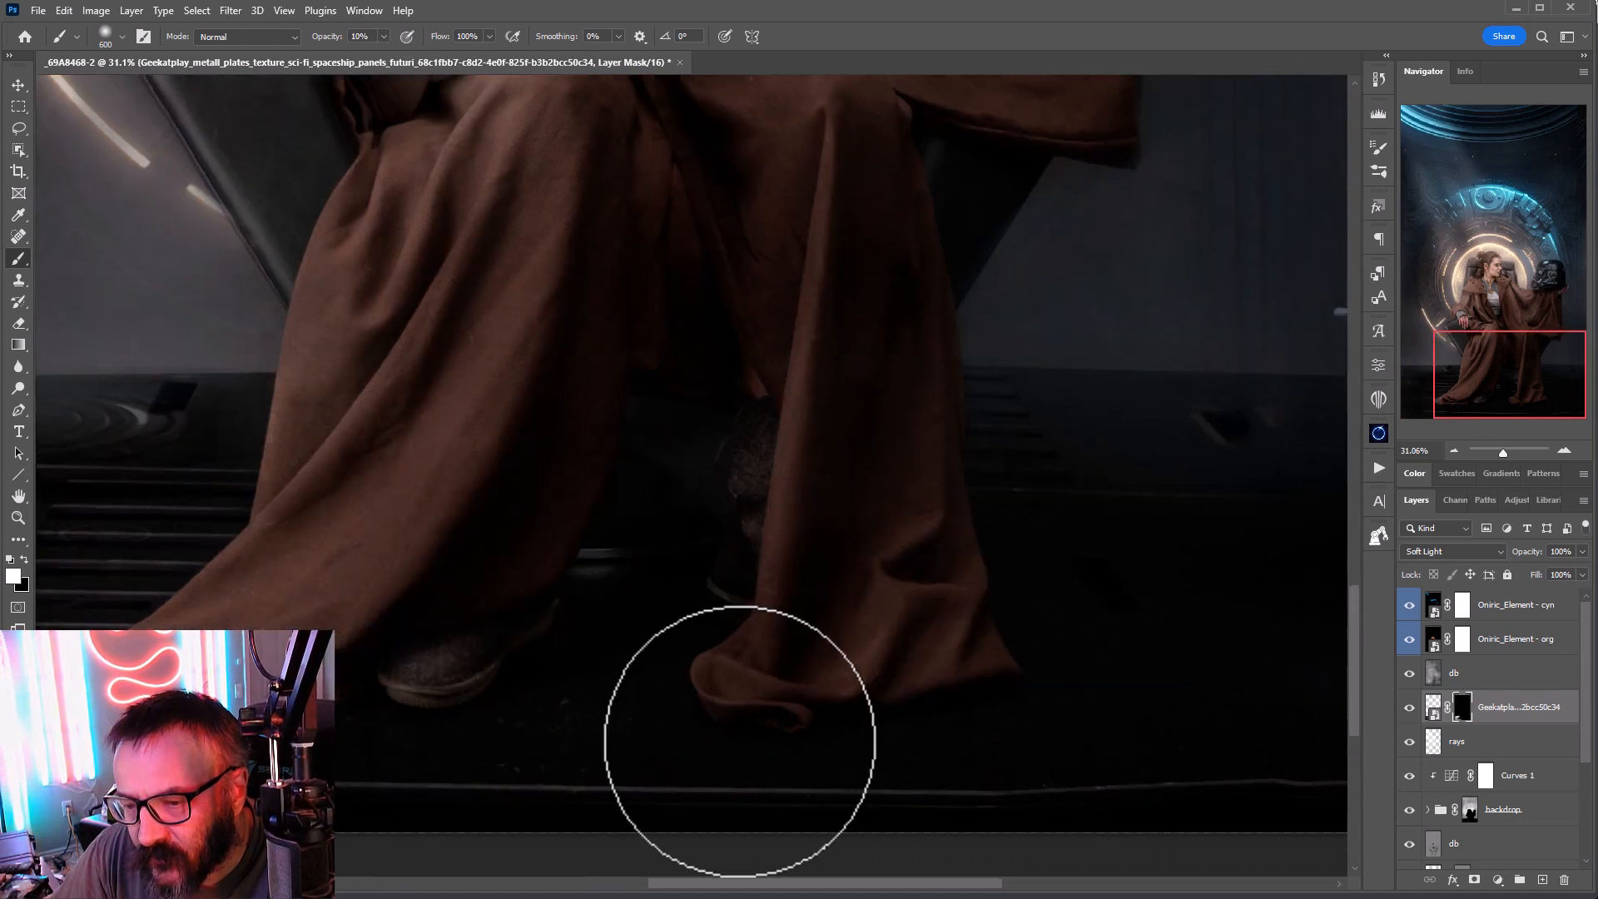
{"action": "left_click_drag", "start_coordinate": [949, 666], "coordinate": [499, 629]}
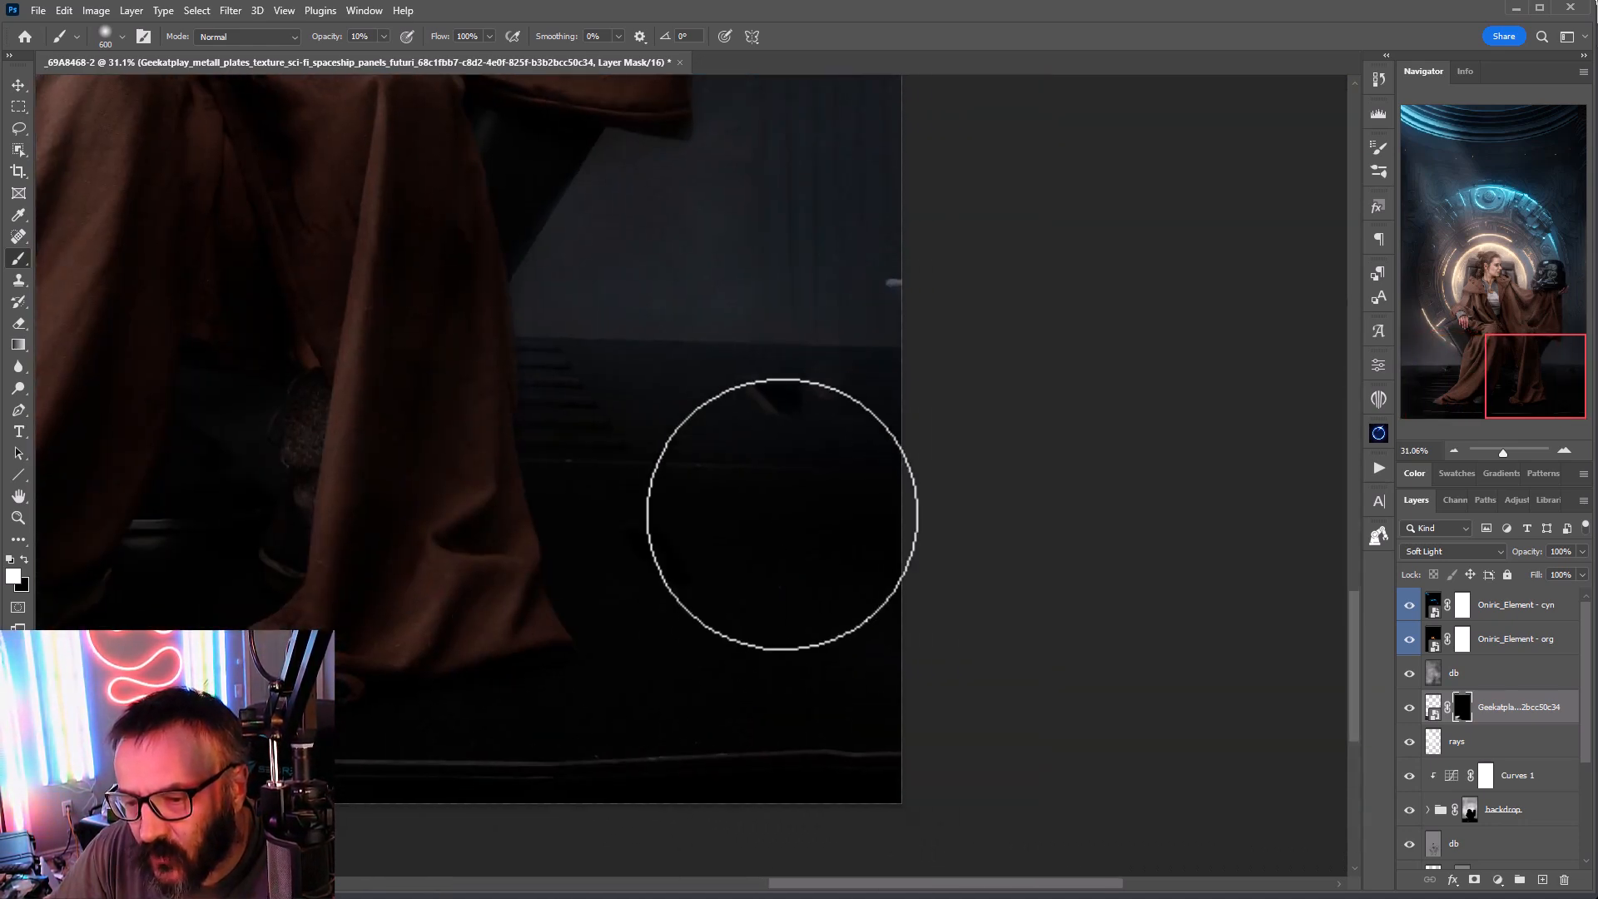
{"action": "mouse_move", "coordinate": [635, 446]}
{"action": "left_mouse_down"}
{"action": "mouse_move", "coordinate": [763, 417]}
{"action": "mouse_move", "coordinate": [652, 416]}
{"action": "mouse_move", "coordinate": [956, 364]}
{"action": "mouse_move", "coordinate": [647, 637]}
{"action": "mouse_move", "coordinate": [824, 649]}
{"action": "mouse_move", "coordinate": [365, 773]}
{"action": "mouse_move", "coordinate": [510, 730]}
{"action": "mouse_move", "coordinate": [614, 510]}
{"action": "mouse_move", "coordinate": [1087, 380]}
{"action": "mouse_move", "coordinate": [565, 445]}
{"action": "mouse_move", "coordinate": [777, 502]}
{"action": "mouse_move", "coordinate": [710, 721]}
{"action": "mouse_move", "coordinate": [697, 629]}
{"action": "left_mouse_up"}
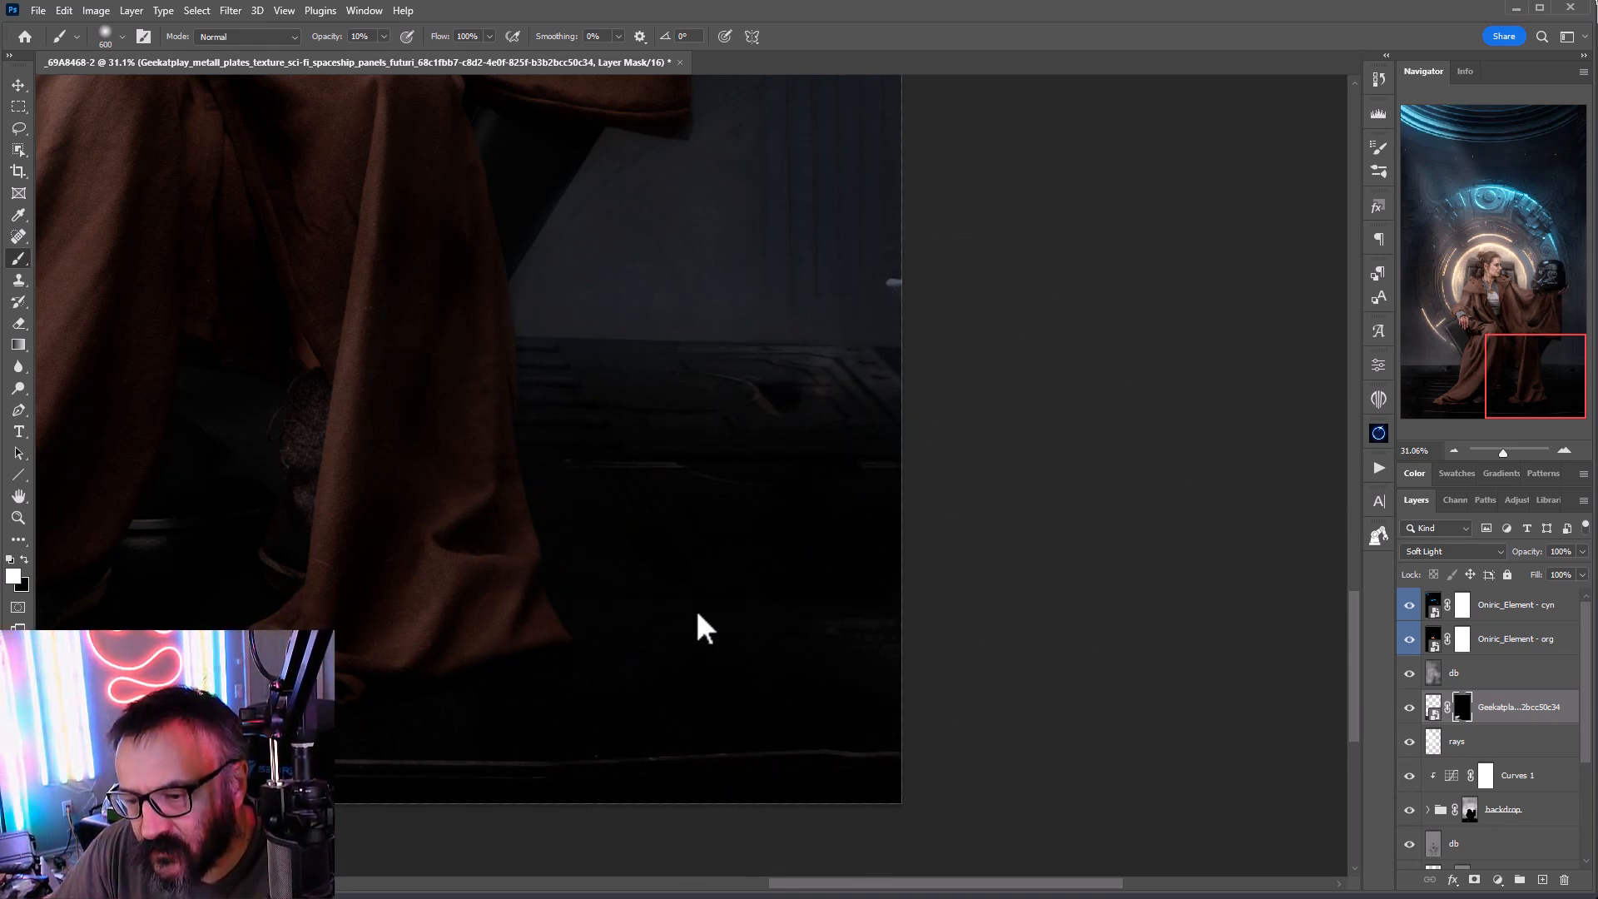
Step: Extend the white mask painting across the floor beside and below the robe's right hem to bring out more plate detail
{"action": "mouse_move", "coordinate": [517, 483]}
{"action": "left_mouse_down"}
{"action": "mouse_move", "coordinate": [717, 393]}
{"action": "mouse_move", "coordinate": [850, 405]}
{"action": "mouse_move", "coordinate": [866, 367]}
{"action": "mouse_move", "coordinate": [740, 440]}
{"action": "mouse_move", "coordinate": [648, 436]}
{"action": "left_mouse_up"}
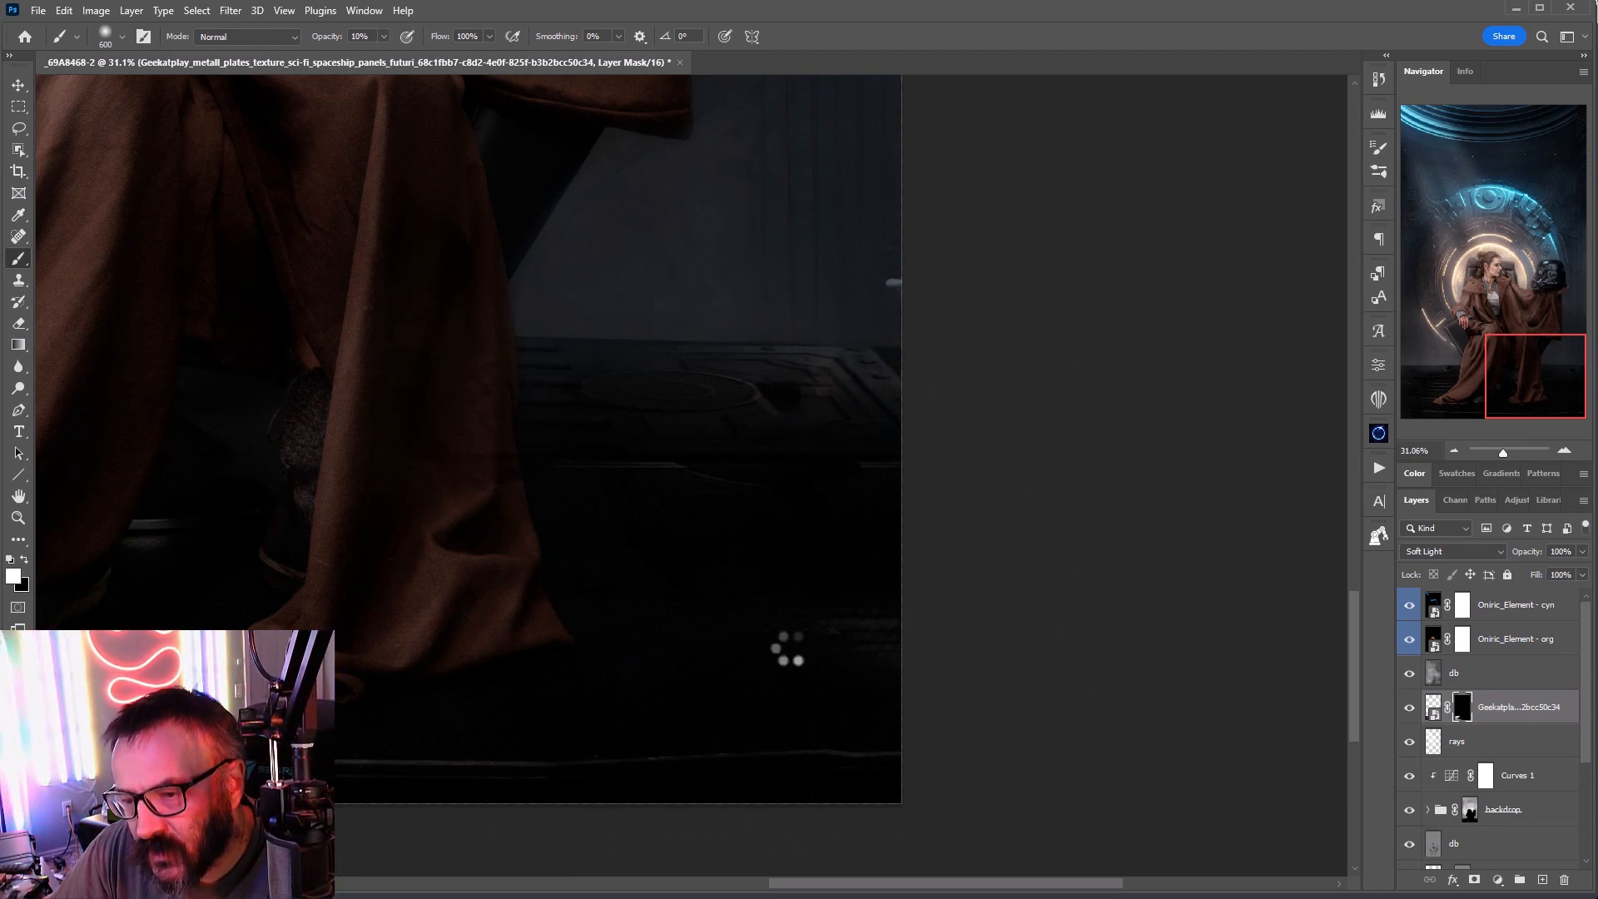
{"action": "left_click_drag", "start_coordinate": [1082, 706], "coordinate": [1071, 824]}
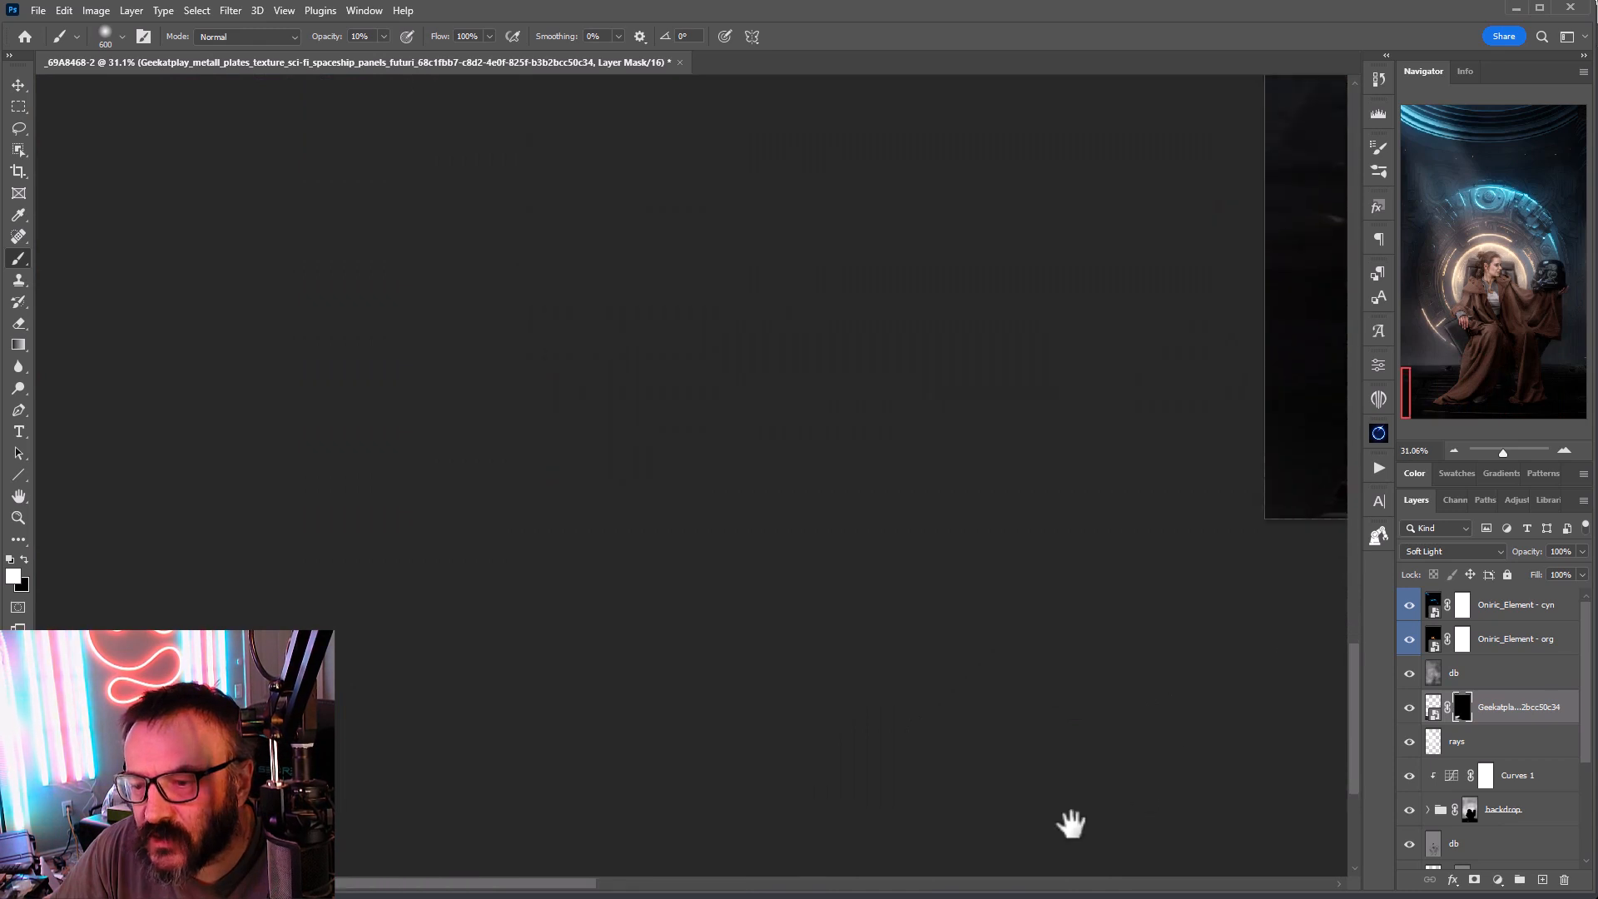
{"action": "left_click_drag", "start_coordinate": [752, 810], "coordinate": [324, 880]}
{"action": "left_click_drag", "start_coordinate": [1090, 376], "coordinate": [785, 461]}
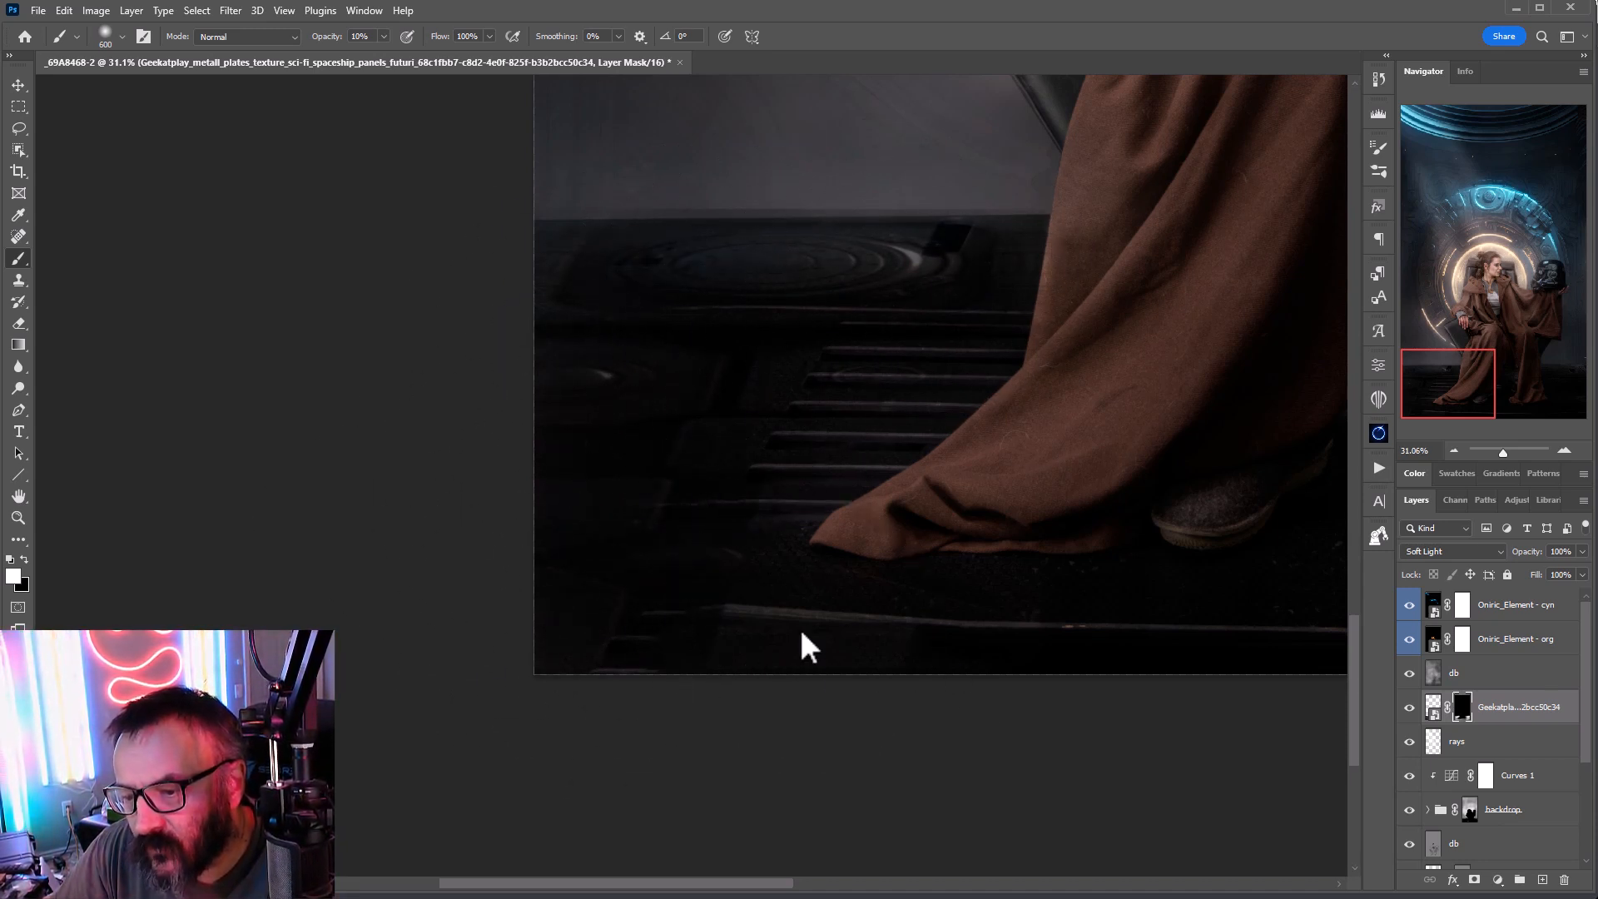
{"action": "scroll", "coordinate": [803, 648], "scroll_direction": "down", "scroll_amount": 5}
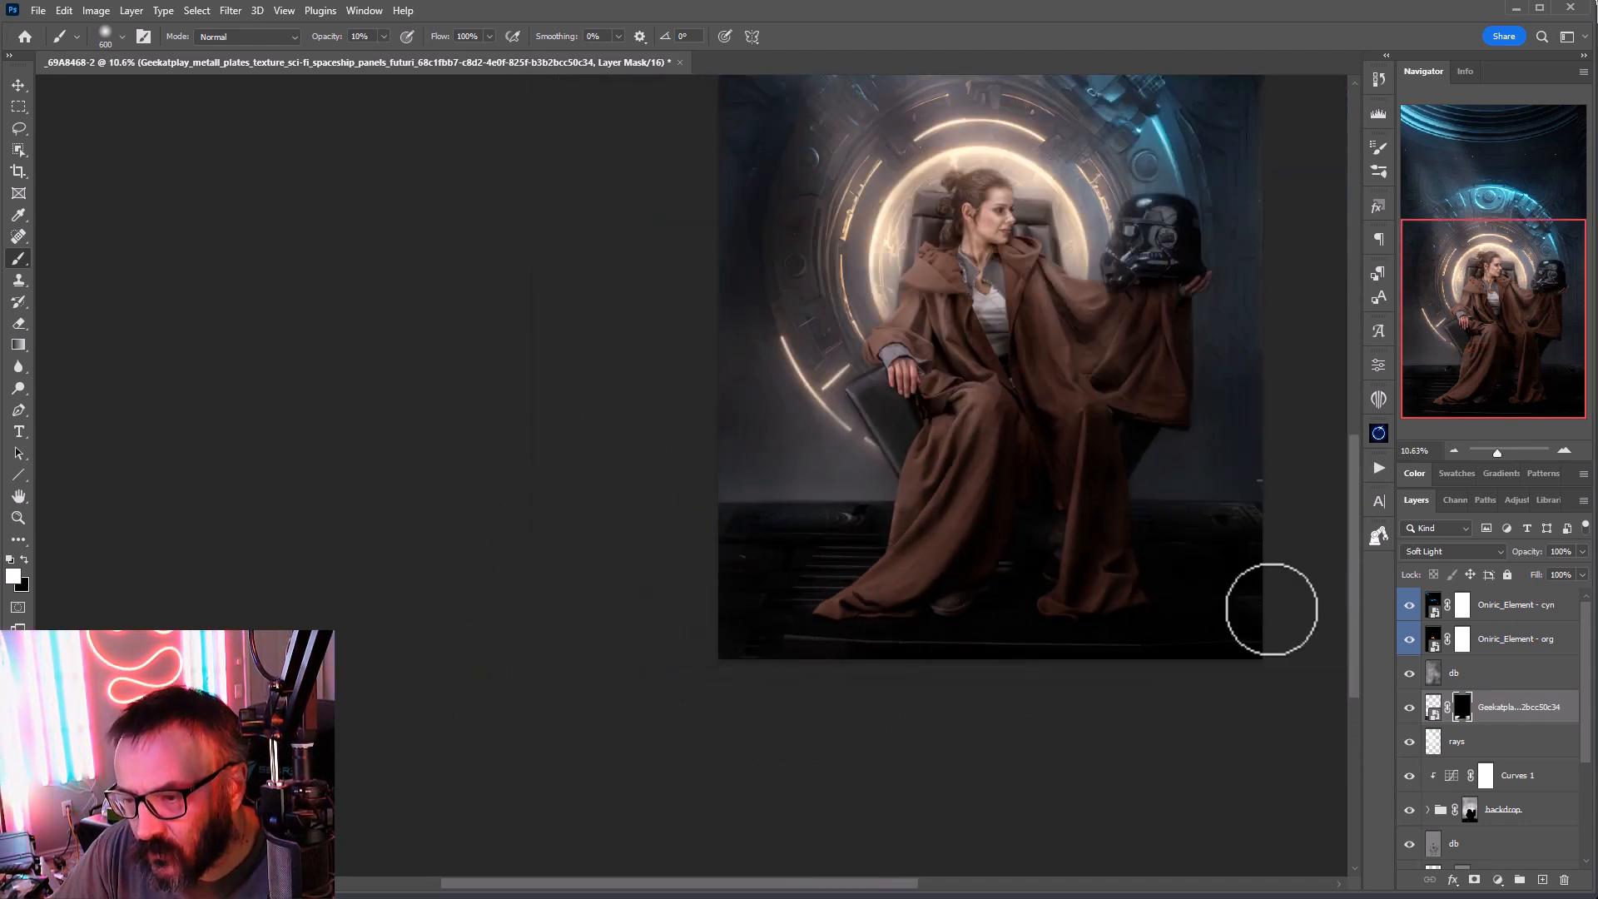
{"action": "left_click_drag", "start_coordinate": [1082, 633], "coordinate": [727, 750]}
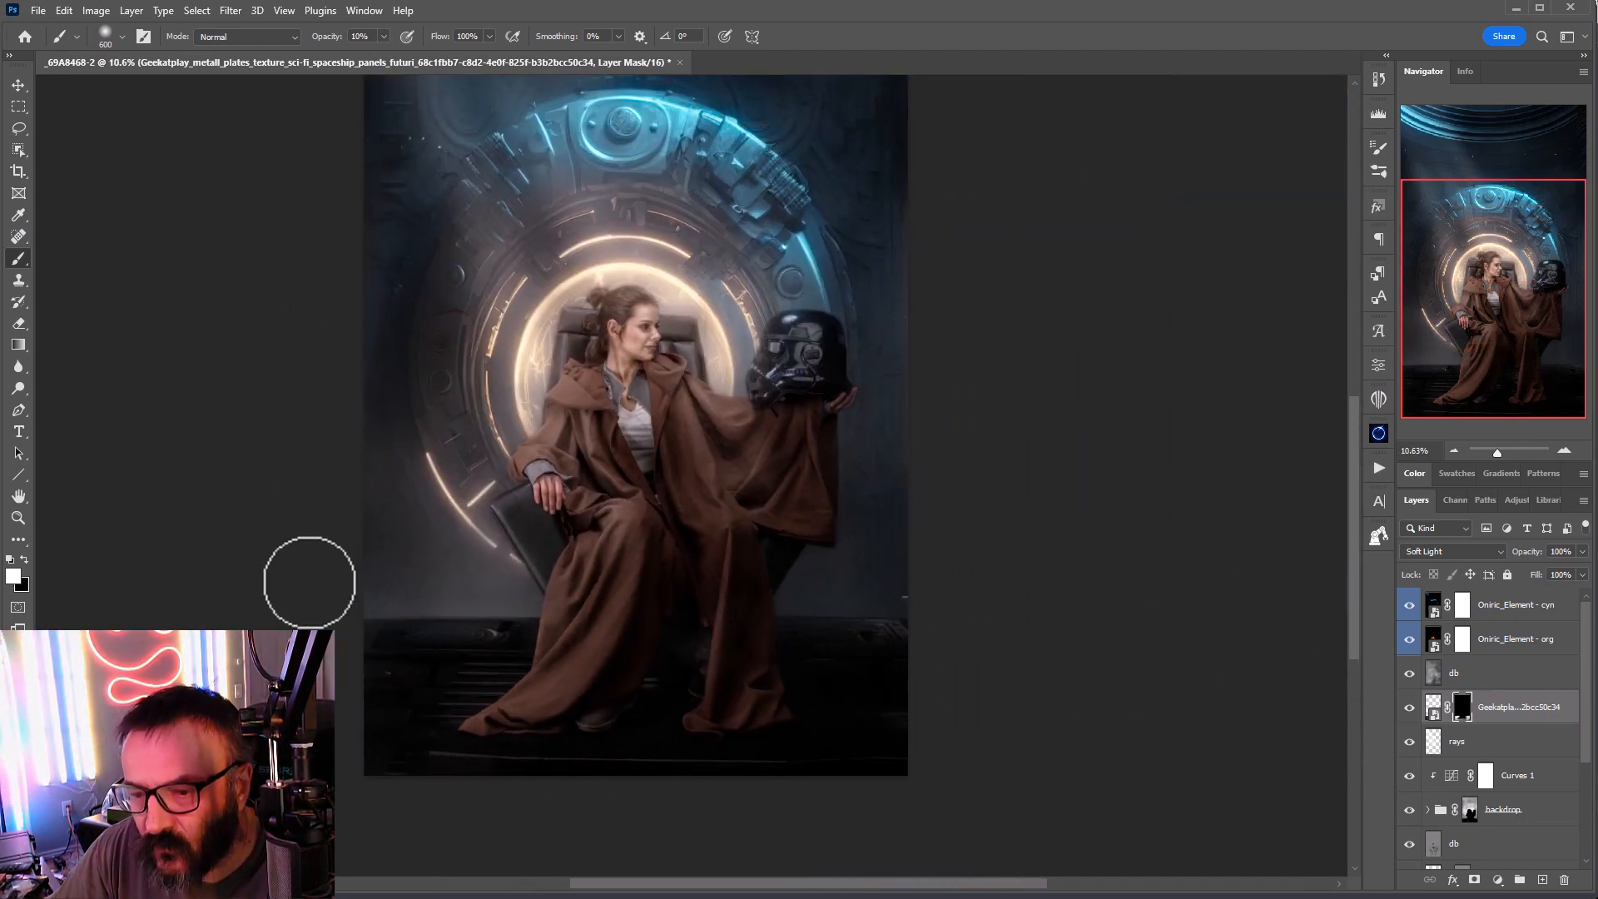
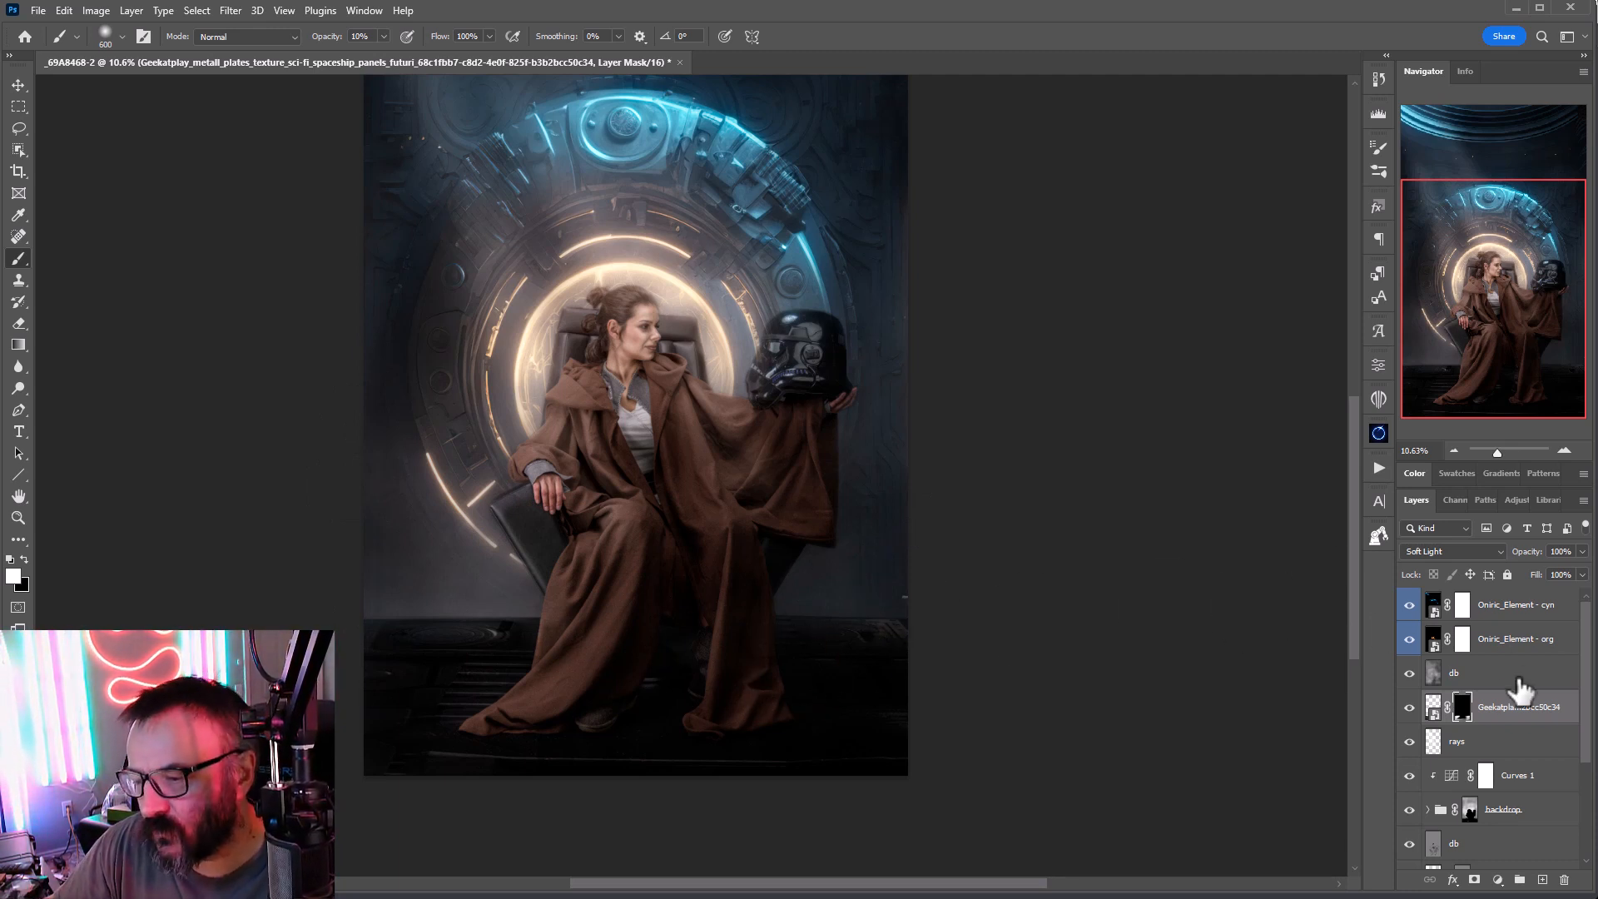
Step: Add a new layer above the Oniric_Element - cyn layer and name it fog
{"action": "left_click", "coordinate": [1561, 614]}
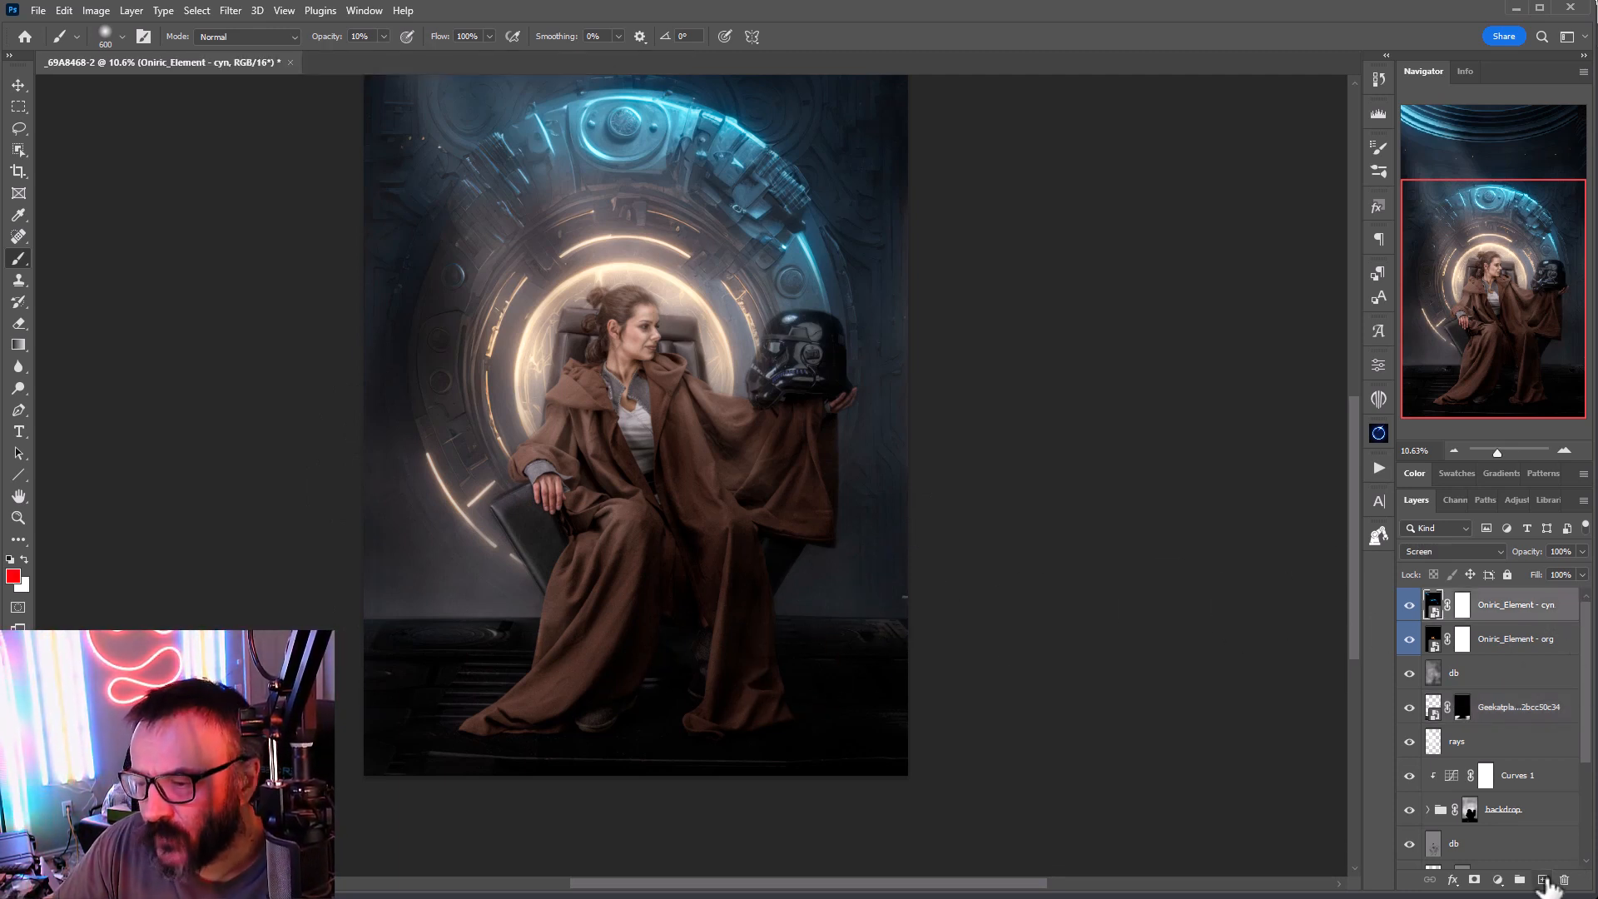
{"action": "left_click", "coordinate": [1544, 881]}
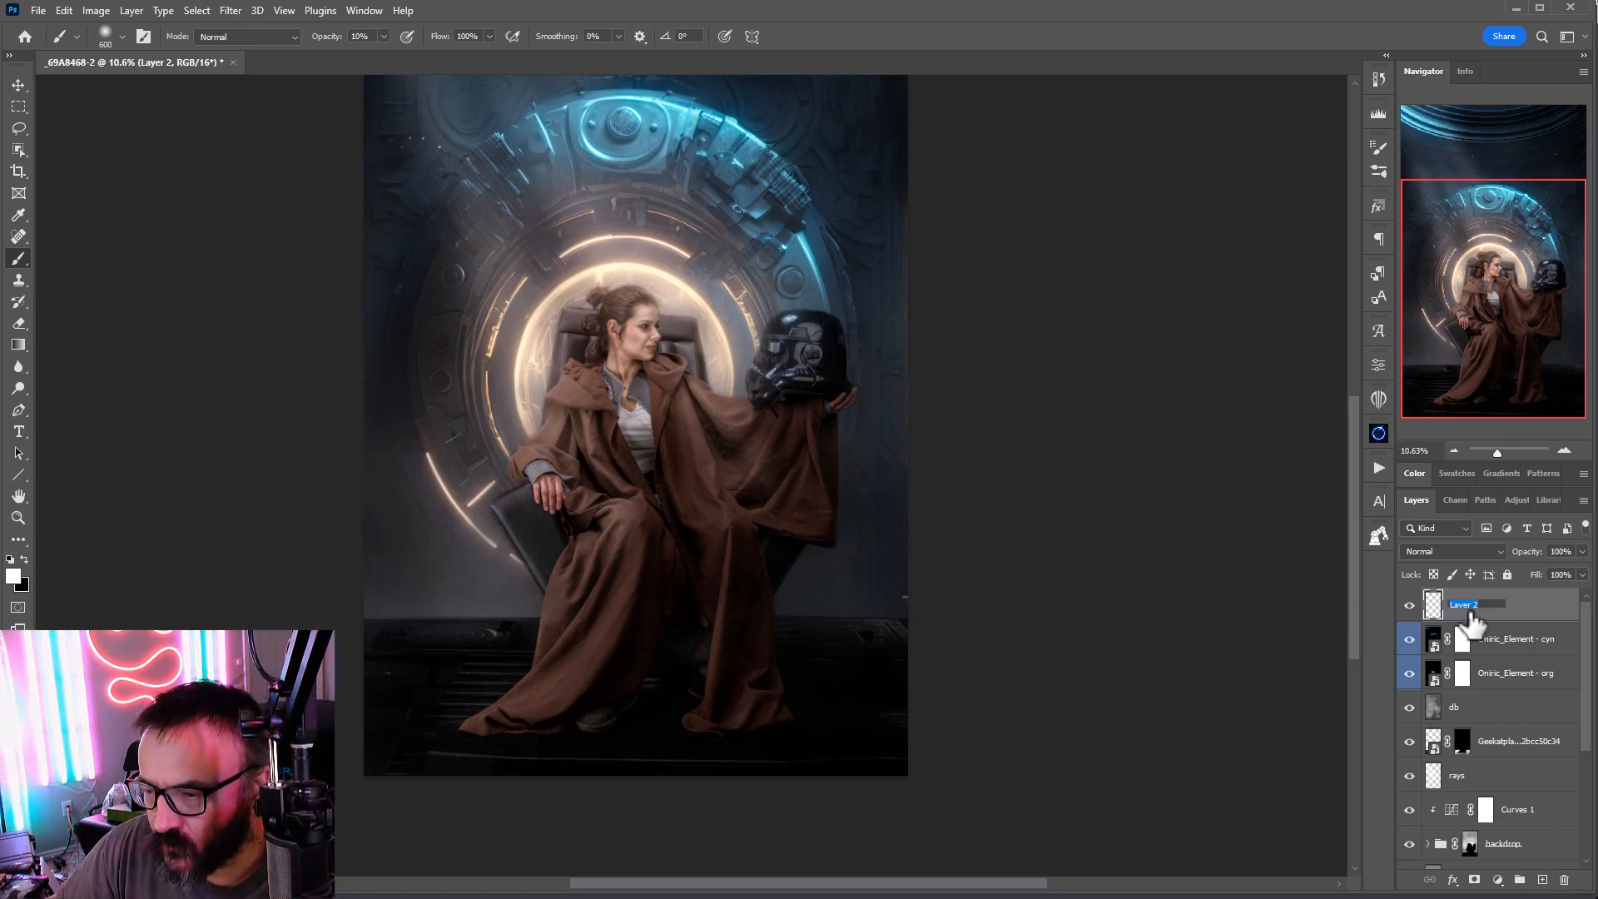
{"action": "key", "text": "Return"}
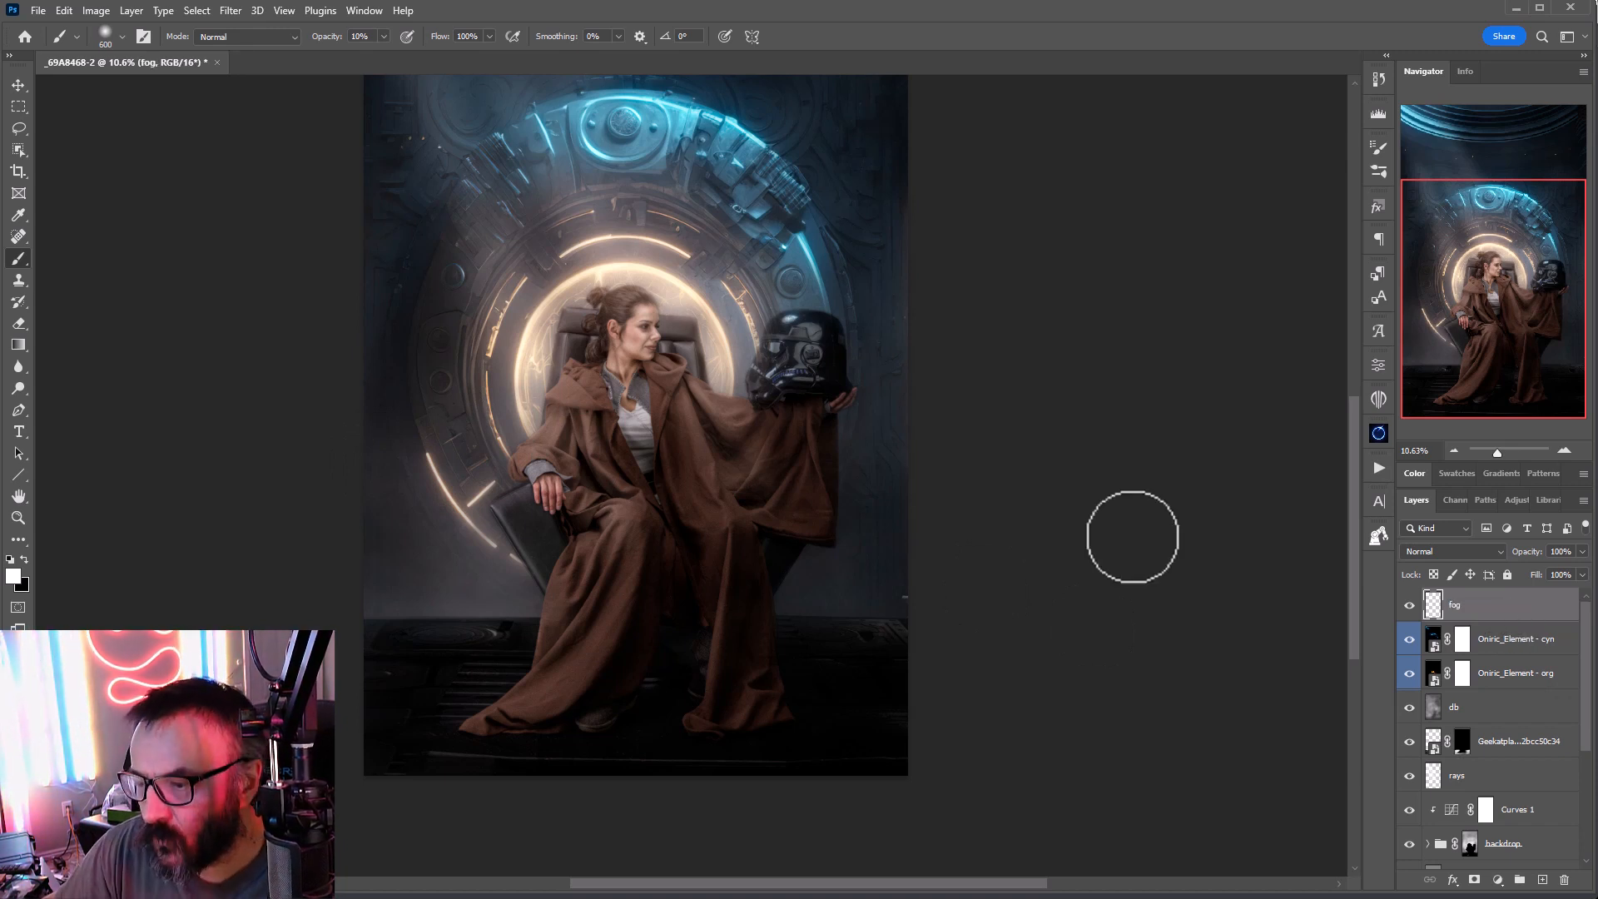
Step: Choose the 1808 px fog brush from the rons__fog brush set
{"action": "right_click", "coordinate": [541, 254]}
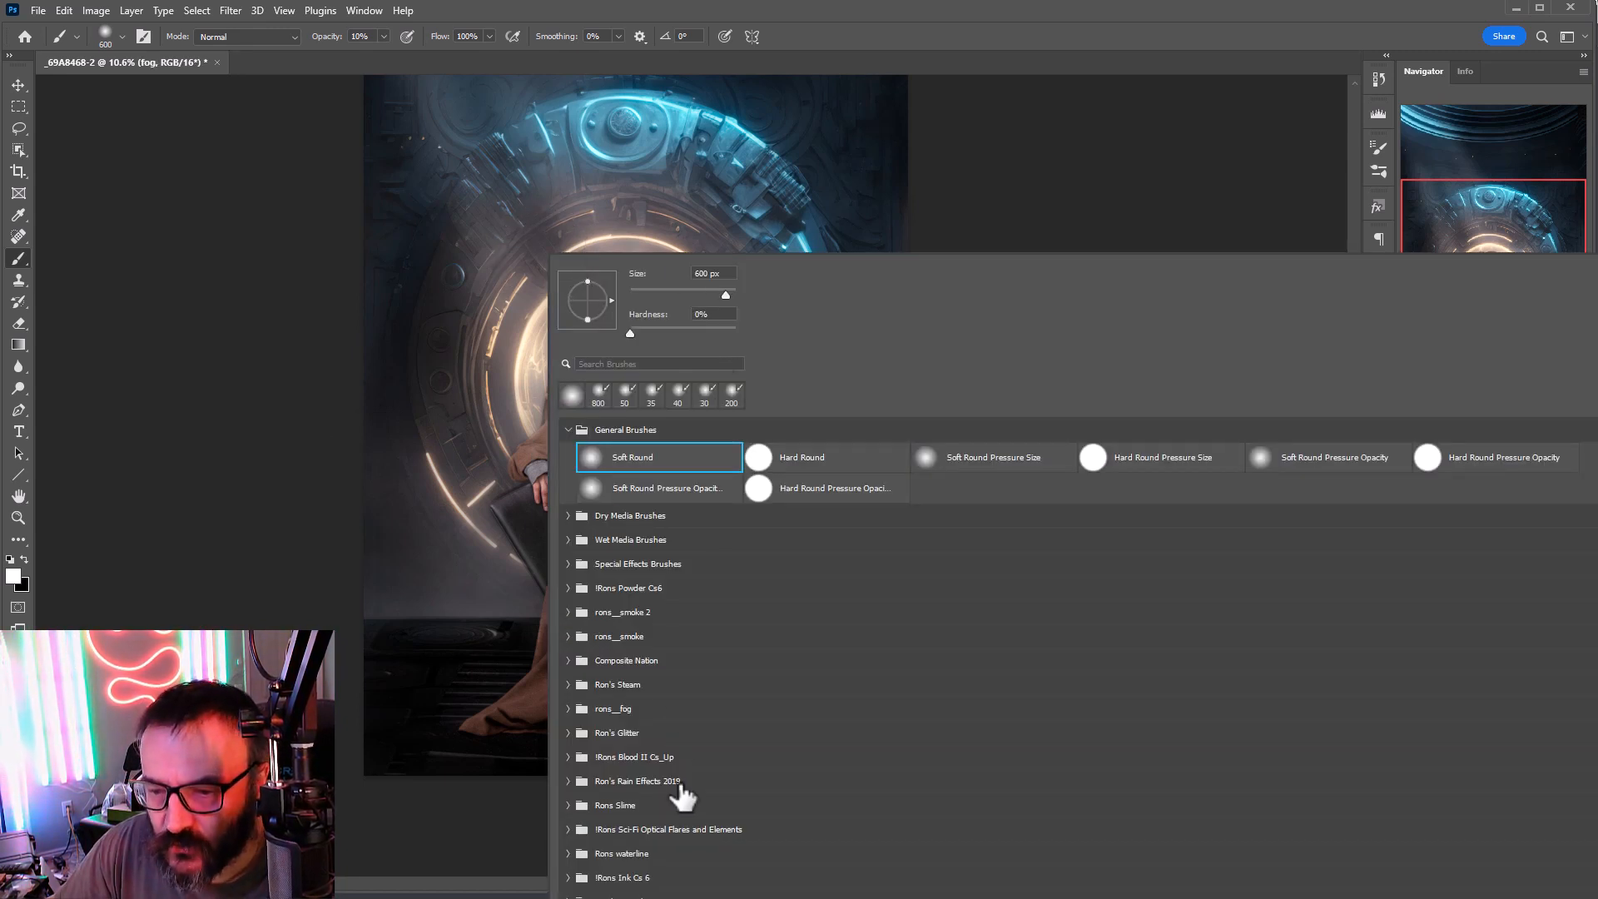
{"action": "left_click", "coordinate": [569, 709]}
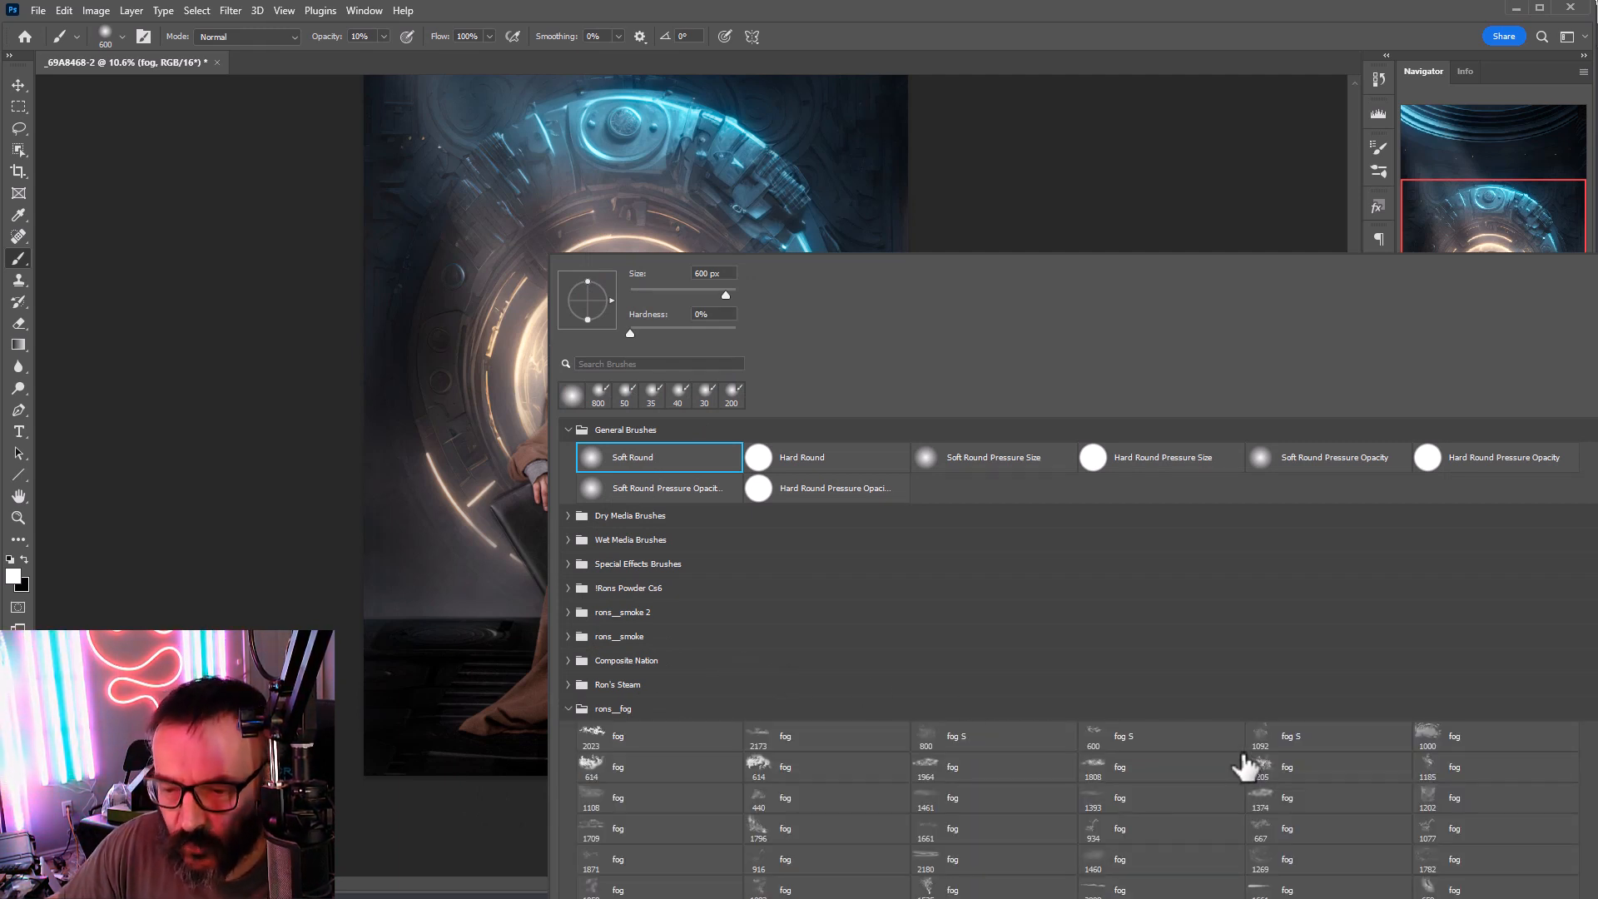
{"action": "left_click", "coordinate": [1115, 774]}
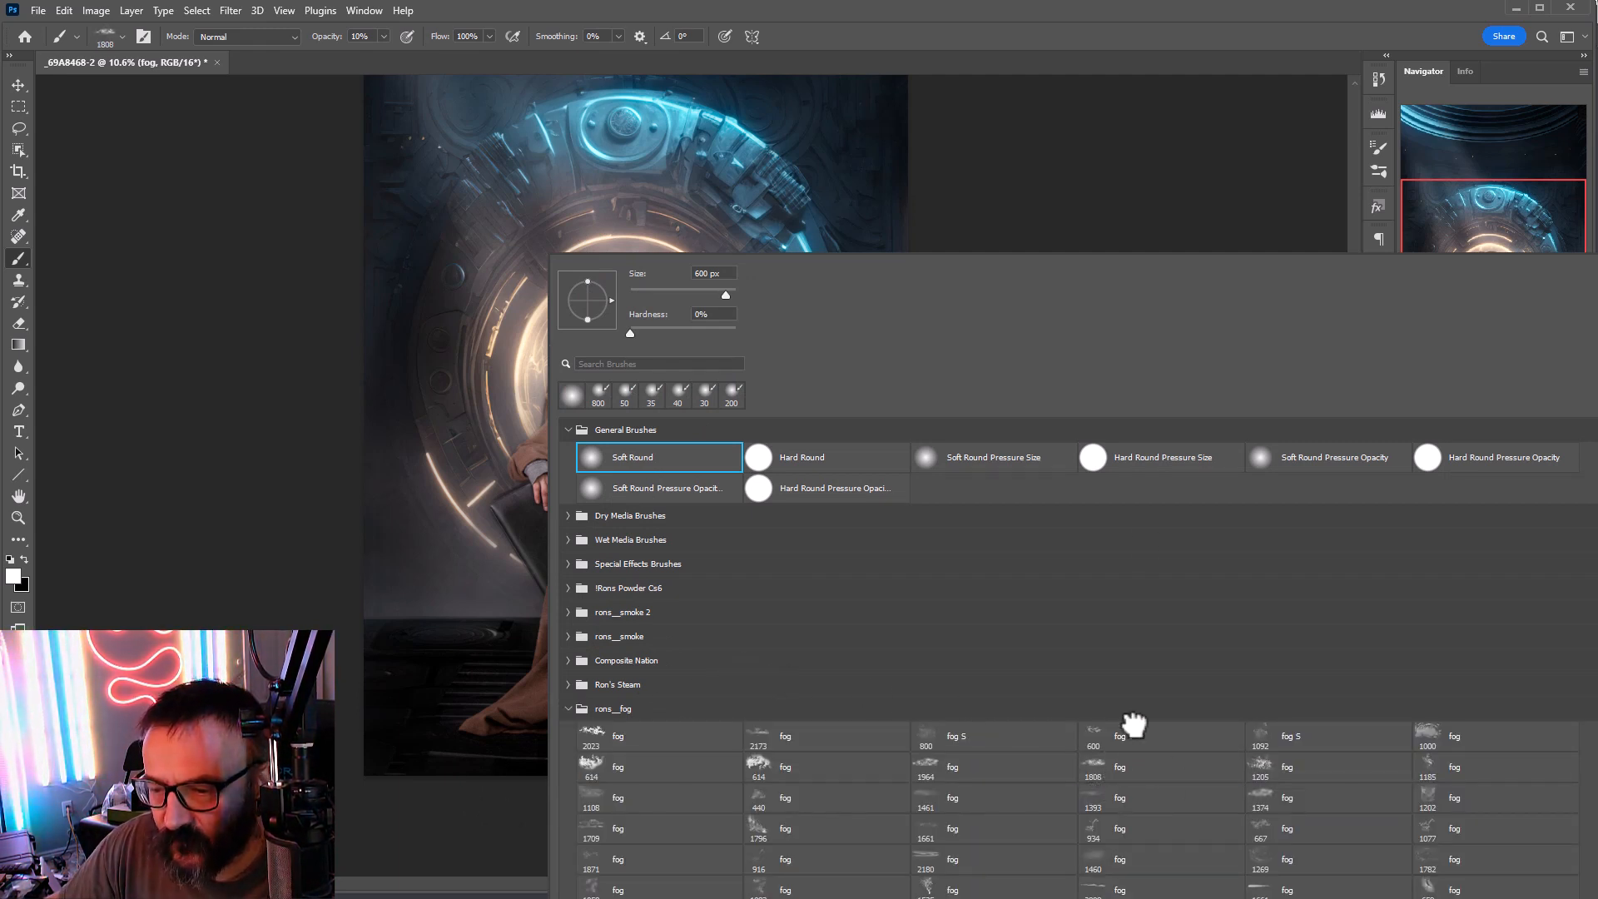
{"action": "left_click", "coordinate": [1121, 213]}
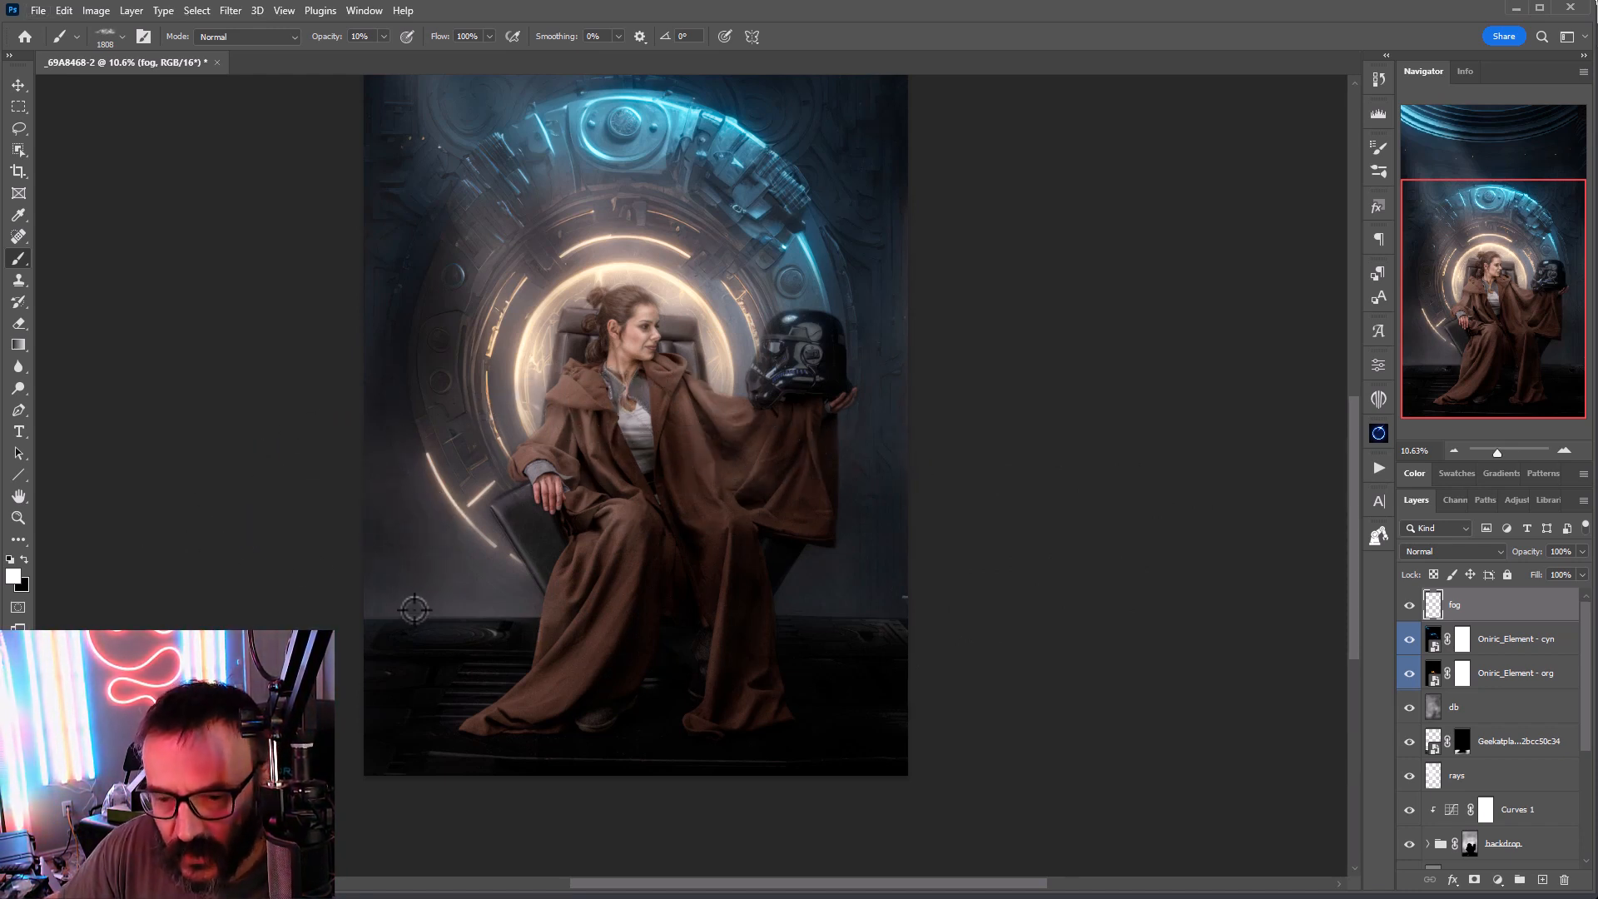
Step: Sample dark grey from the wall's base and stamp fog along the floor at 100% brush opacity, enlarging the brush to 4600 px
{"action": "key", "text": "x"}
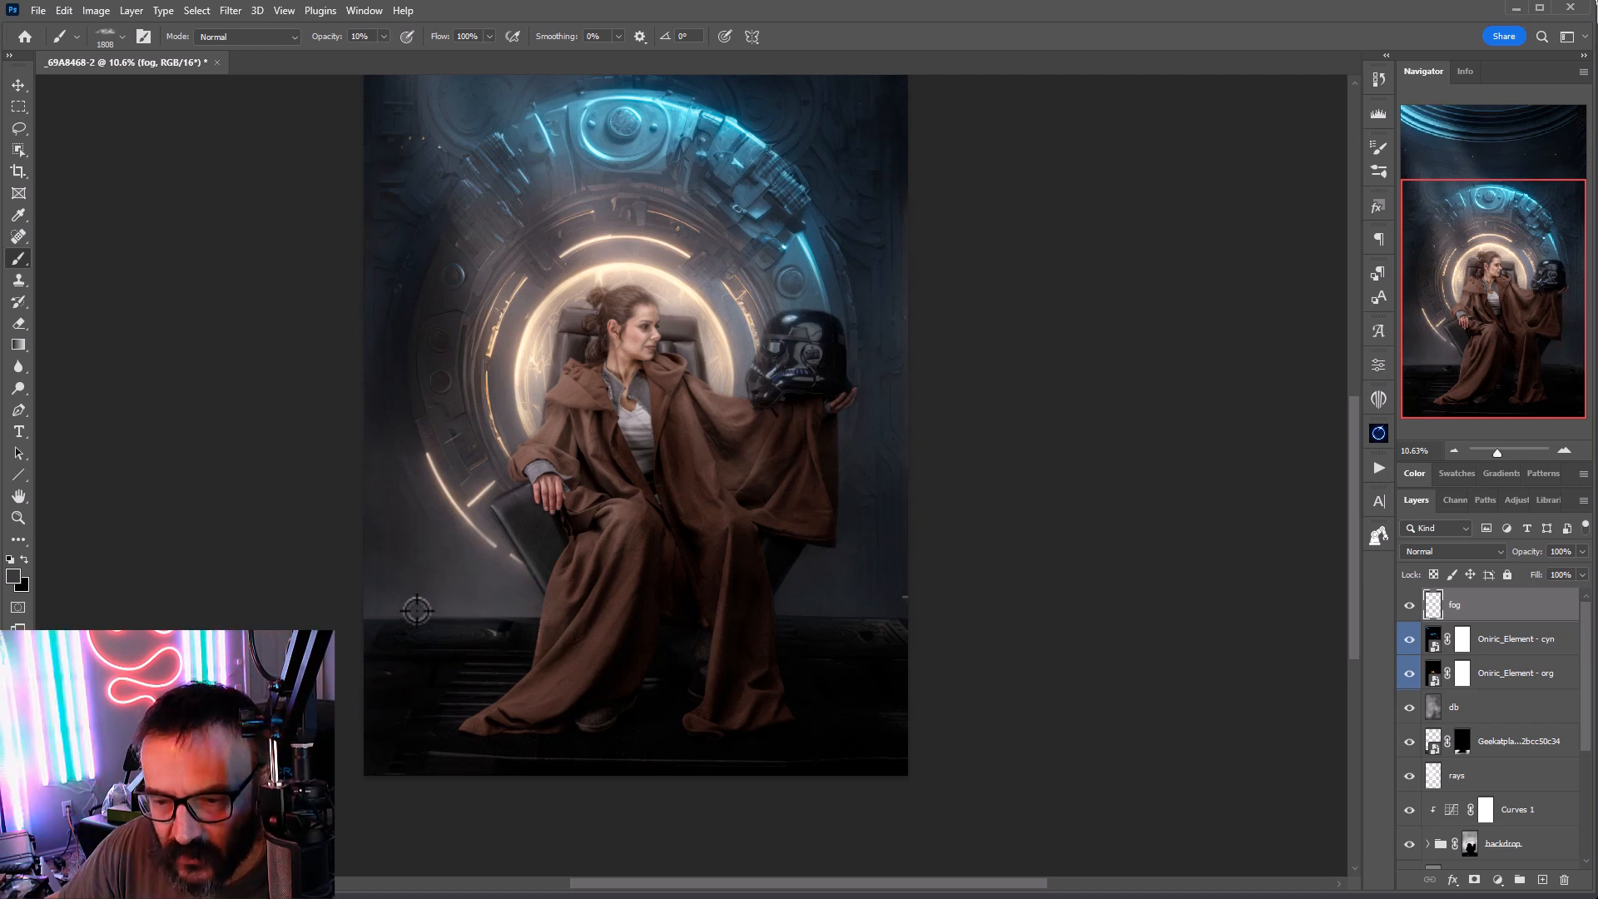
{"action": "left_click", "coordinate": [417, 611], "text": "alt"}
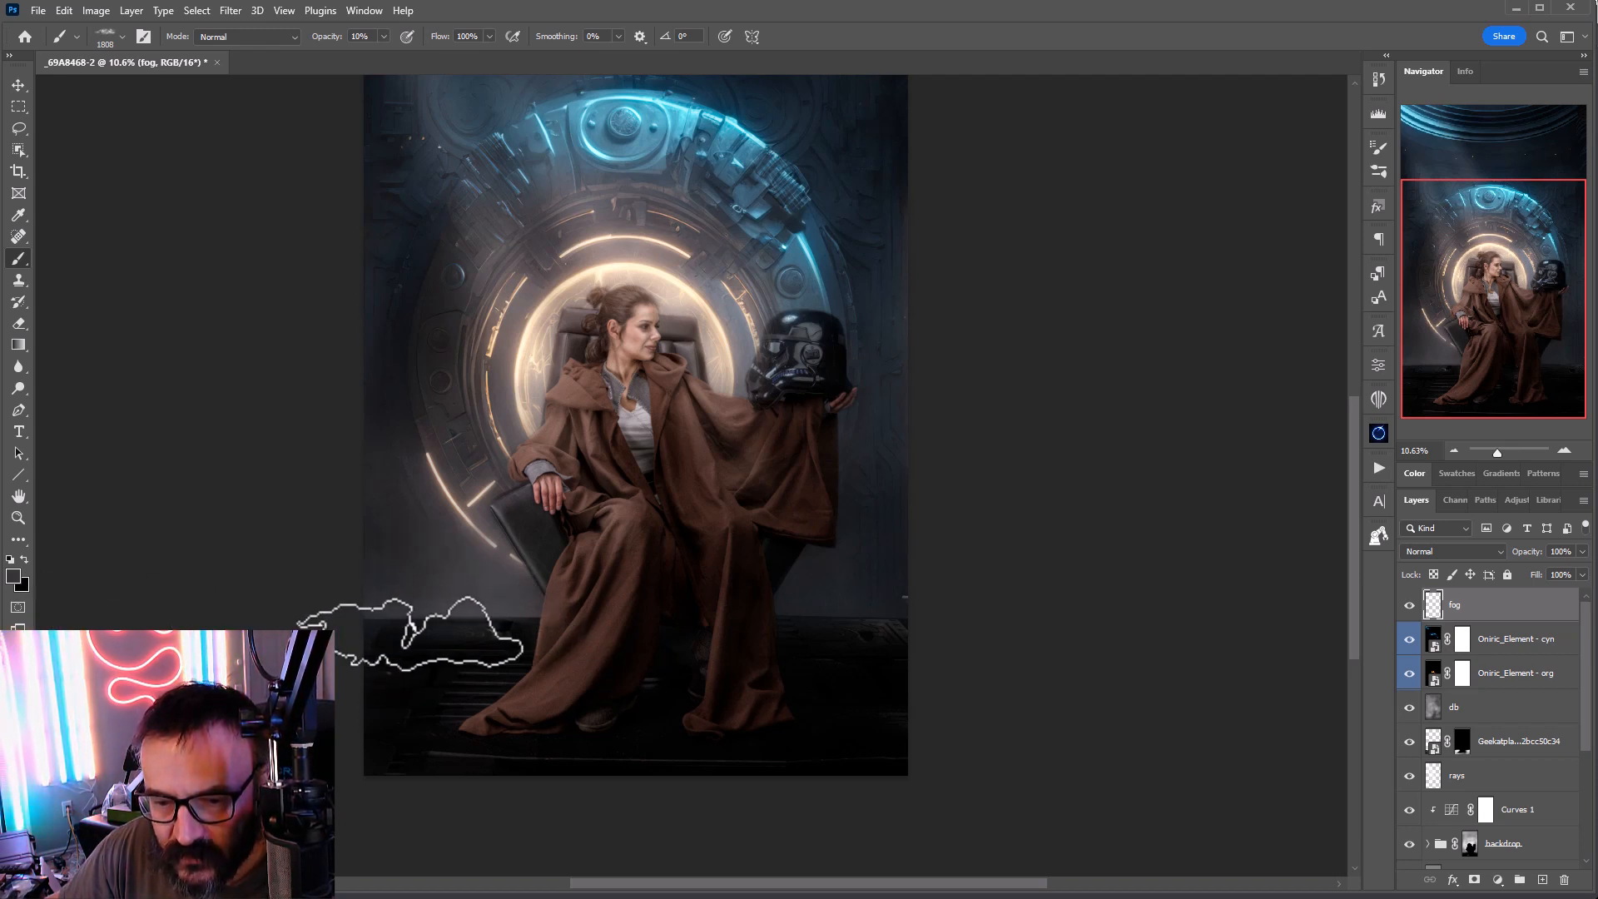
{"action": "key", "text": "bracketright"}
{"action": "key", "text": "bracketright"}
{"action": "key", "text": "bracketright"}
{"action": "key", "text": "bracketright"}
{"action": "key", "text": "bracketright"}
{"action": "key", "text": "bracketright"}
{"action": "key", "text": "bracketright"}
{"action": "key", "text": "bracketright"}
{"action": "key", "text": "bracketright"}
{"action": "key", "text": "bracketright"}
{"action": "key", "text": "bracketright"}
{"action": "key", "text": "bracketright"}
{"action": "key", "text": "bracketright"}
{"action": "key", "text": "bracketright"}
{"action": "key", "text": "bracketright"}
{"action": "key", "text": "bracketright"}
{"action": "key", "text": "bracketright"}
{"action": "key", "text": "bracketright"}
{"action": "key", "text": "bracketright"}
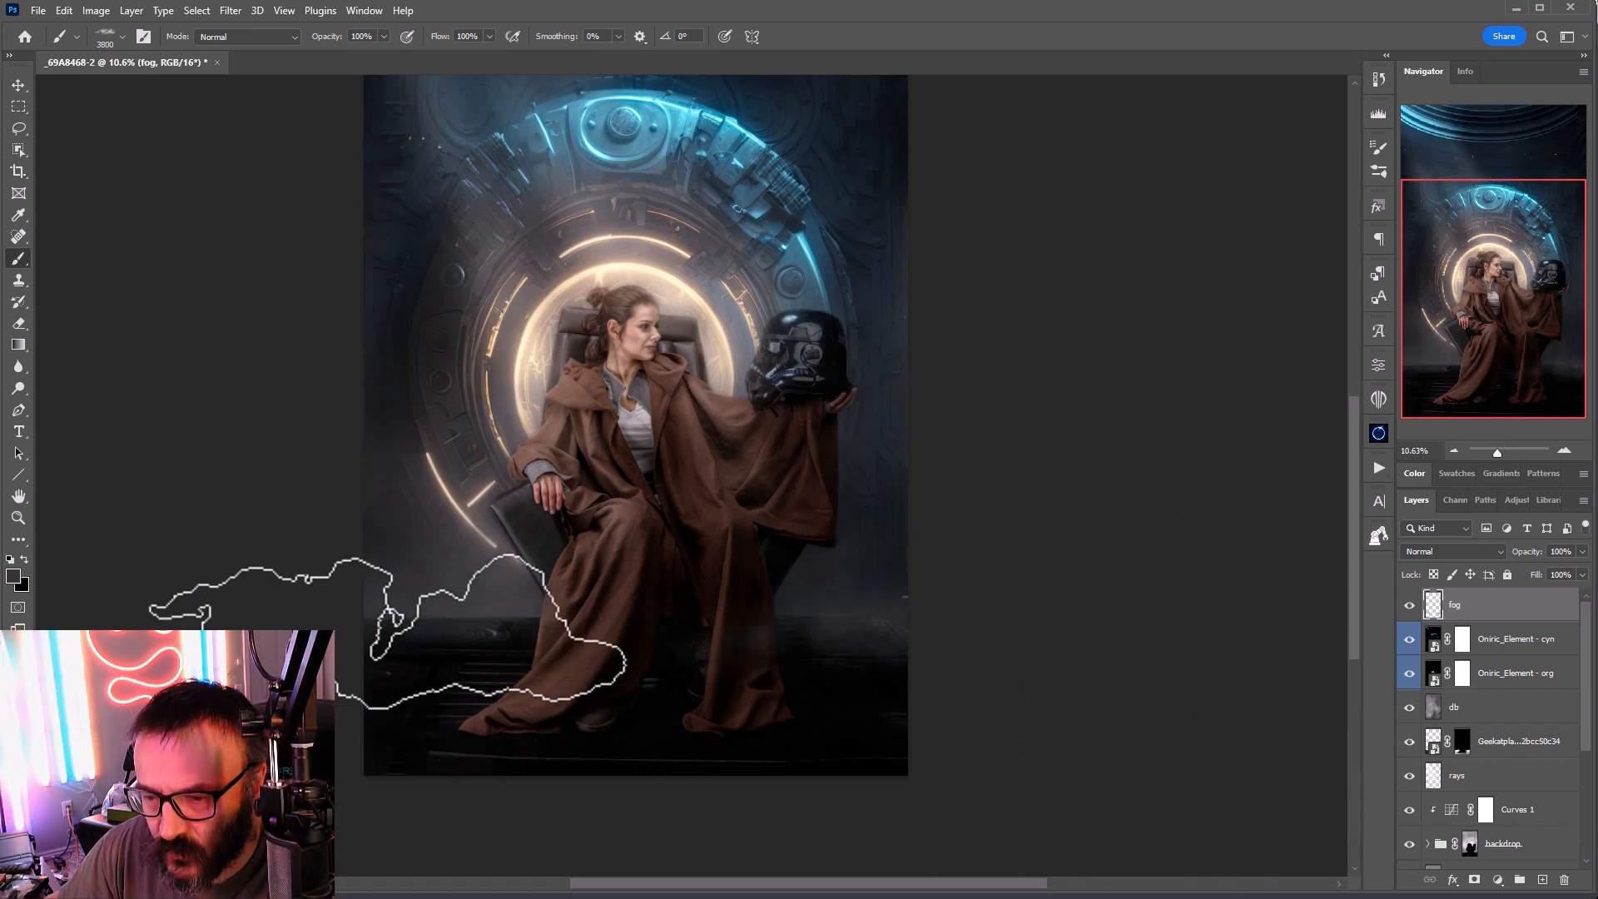
{"action": "key", "text": "bracketright"}
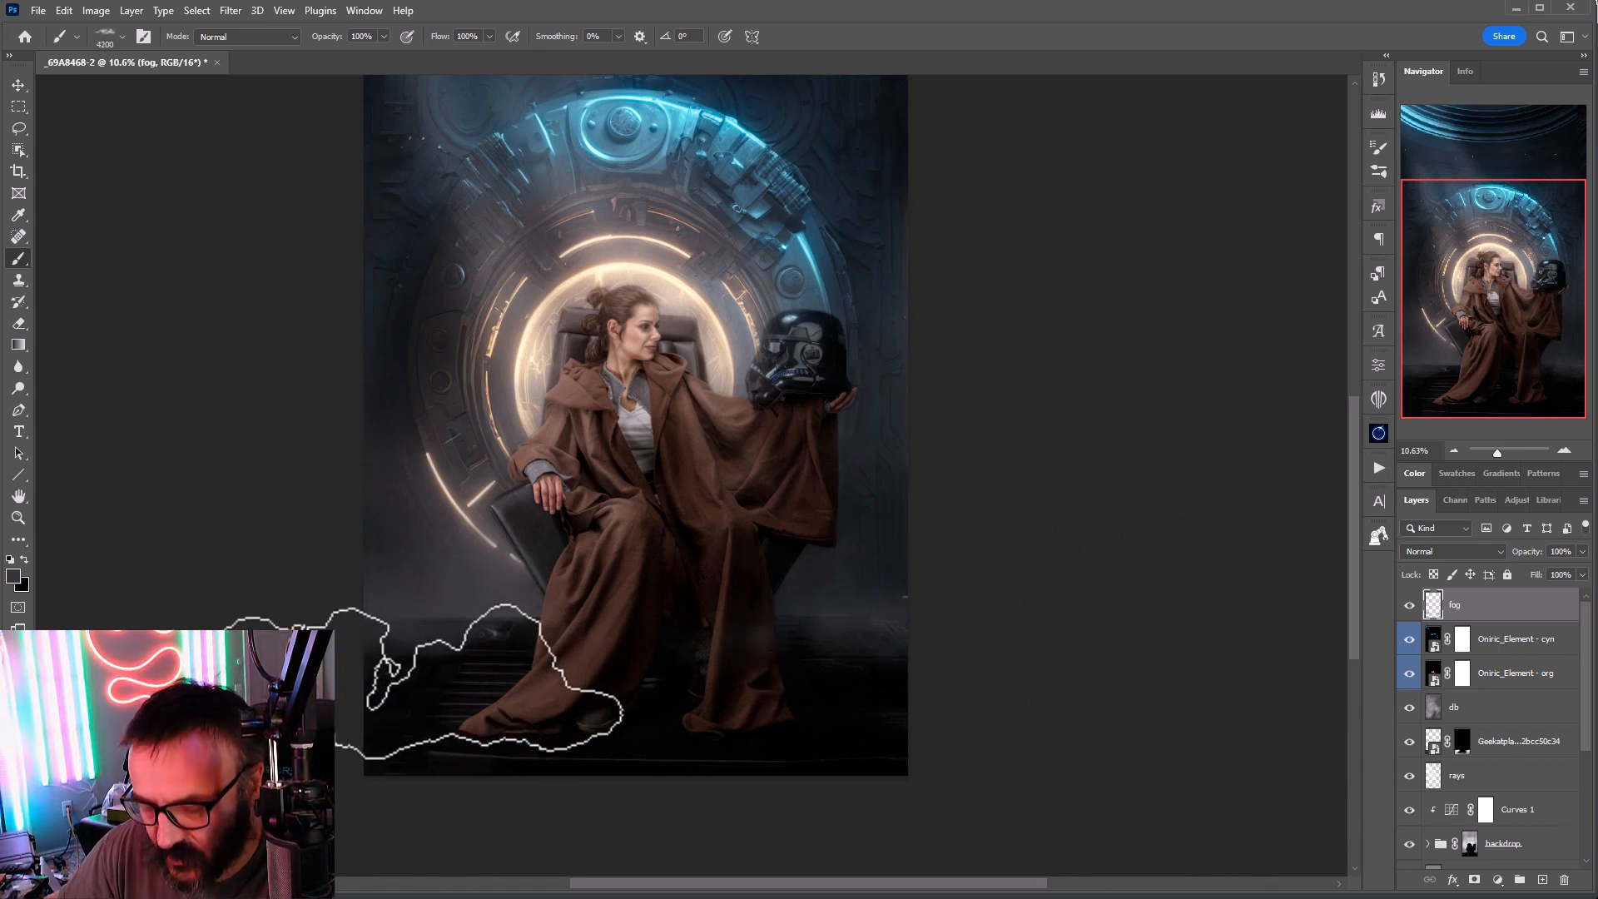
{"action": "key", "text": "bracketright"}
{"action": "key", "text": "bracketright"}
{"action": "key", "text": "bracketright"}
{"action": "key", "text": "bracketright"}
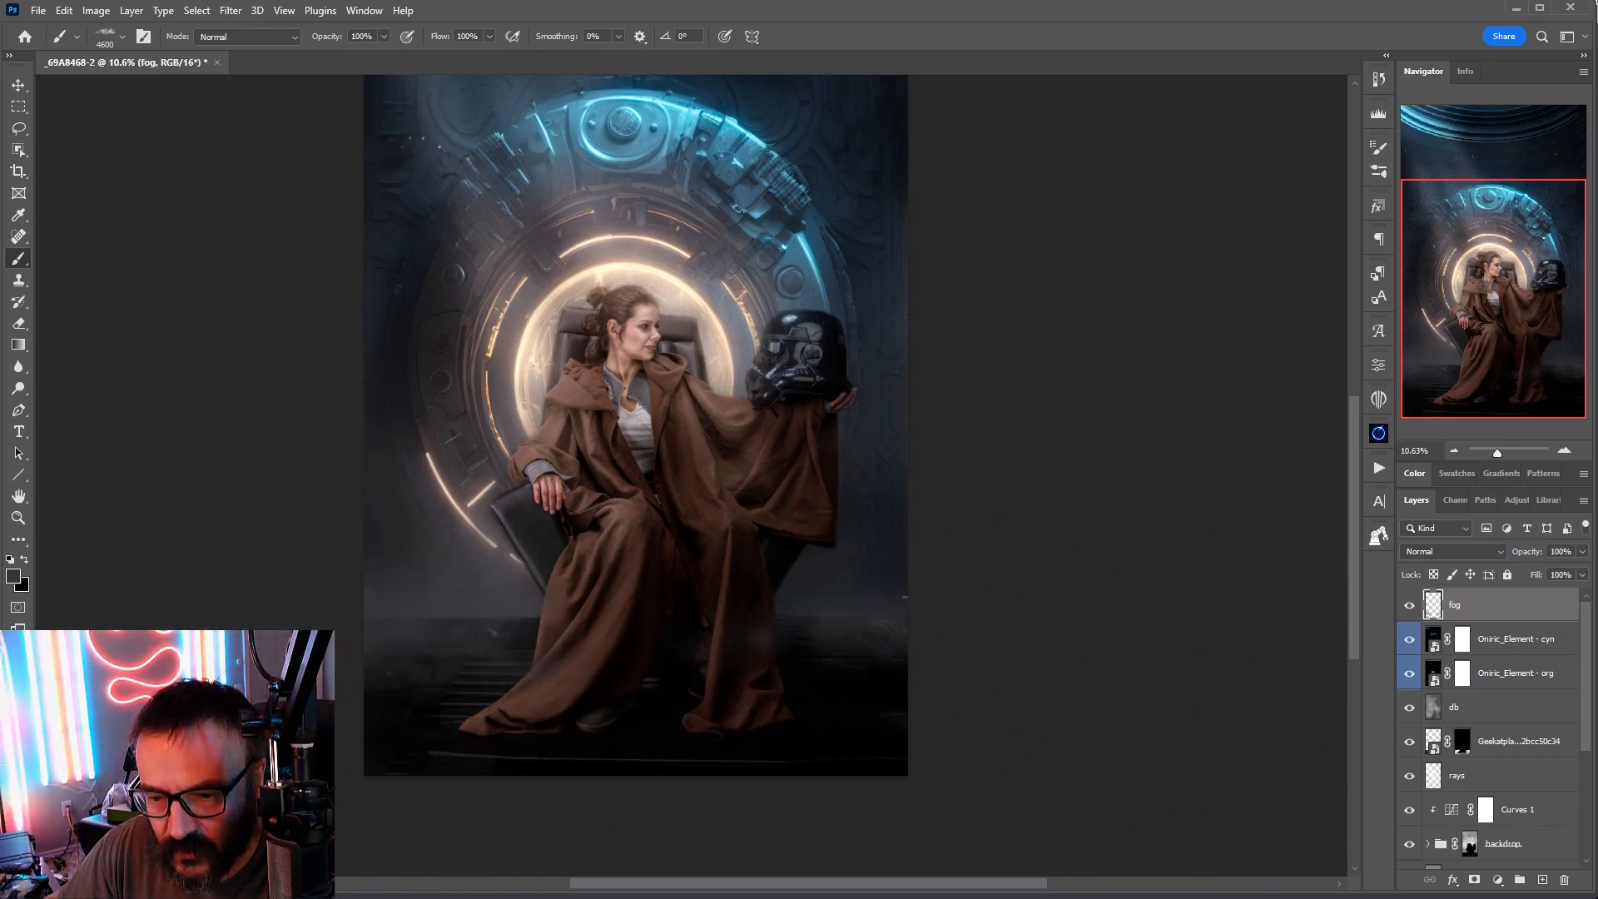
Step: Try a fog stamp in a sampled warm tone left of the chair, undo it, and sample a dark backdrop colour
{"action": "left_click", "coordinate": [446, 494], "text": "alt"}
{"action": "left_click", "coordinate": [341, 487]}
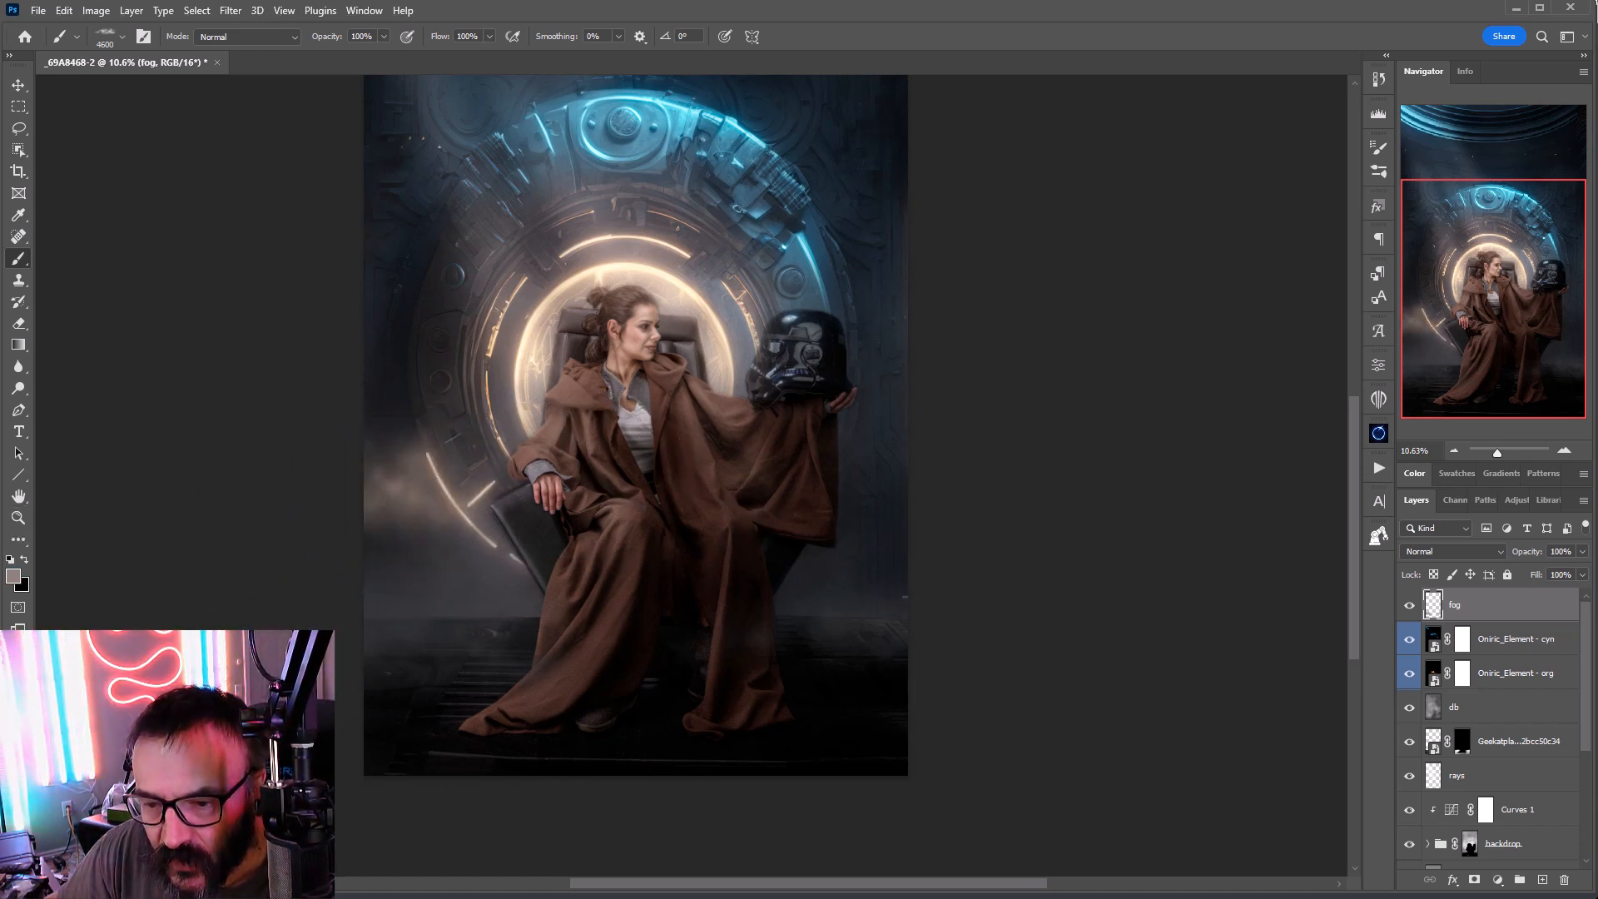
{"action": "key", "text": "ctrl+z"}
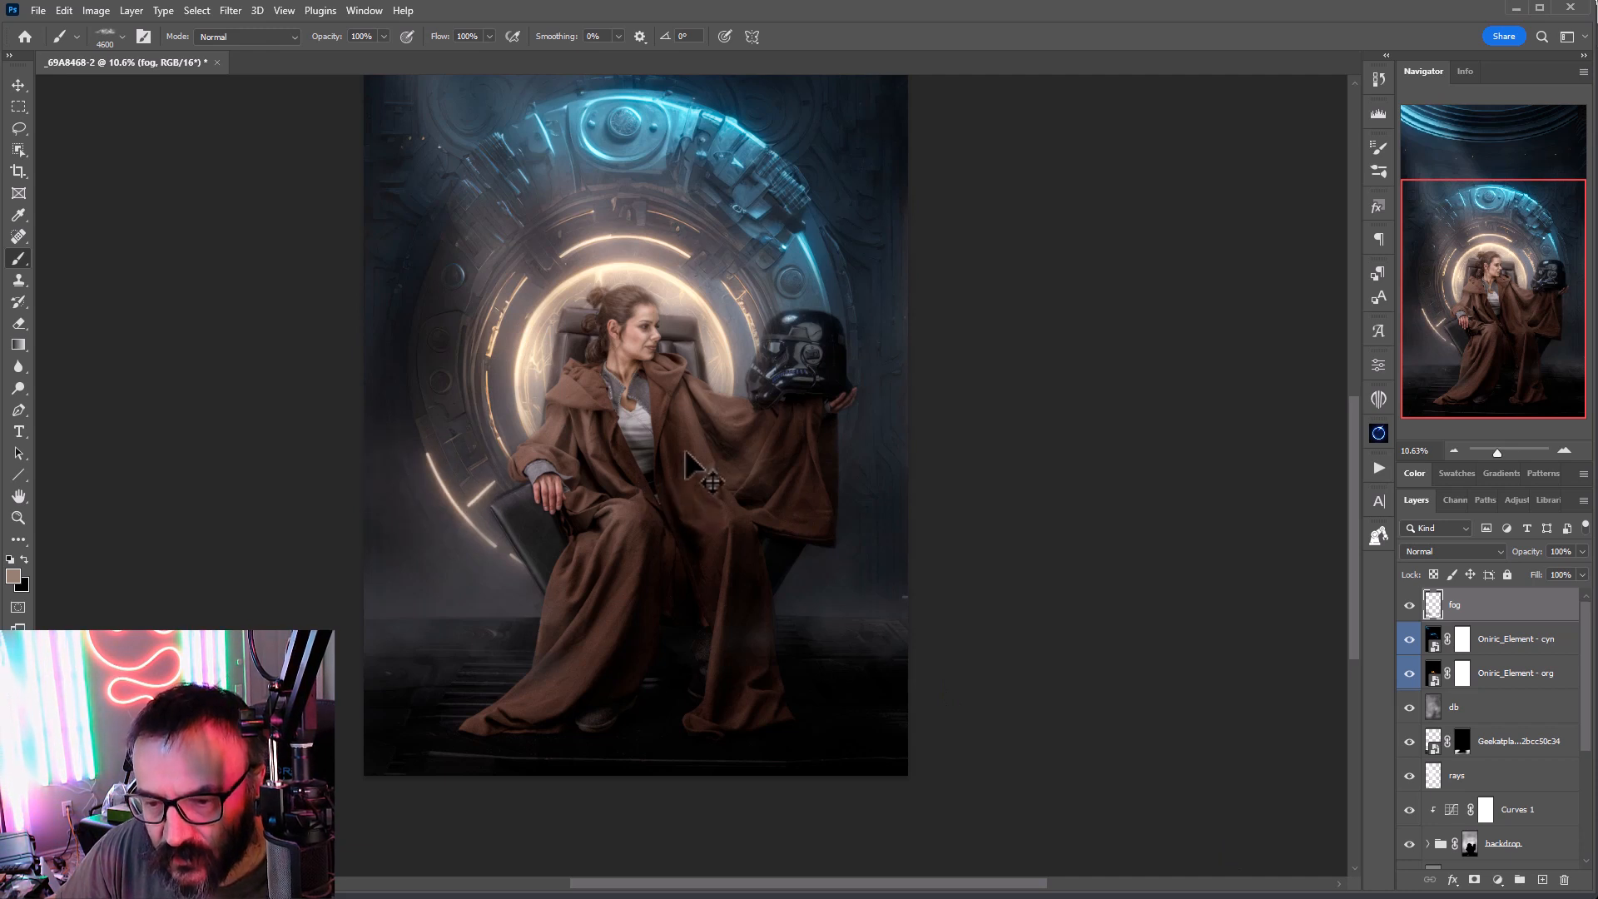
{"action": "left_click", "coordinate": [394, 270], "text": "alt"}
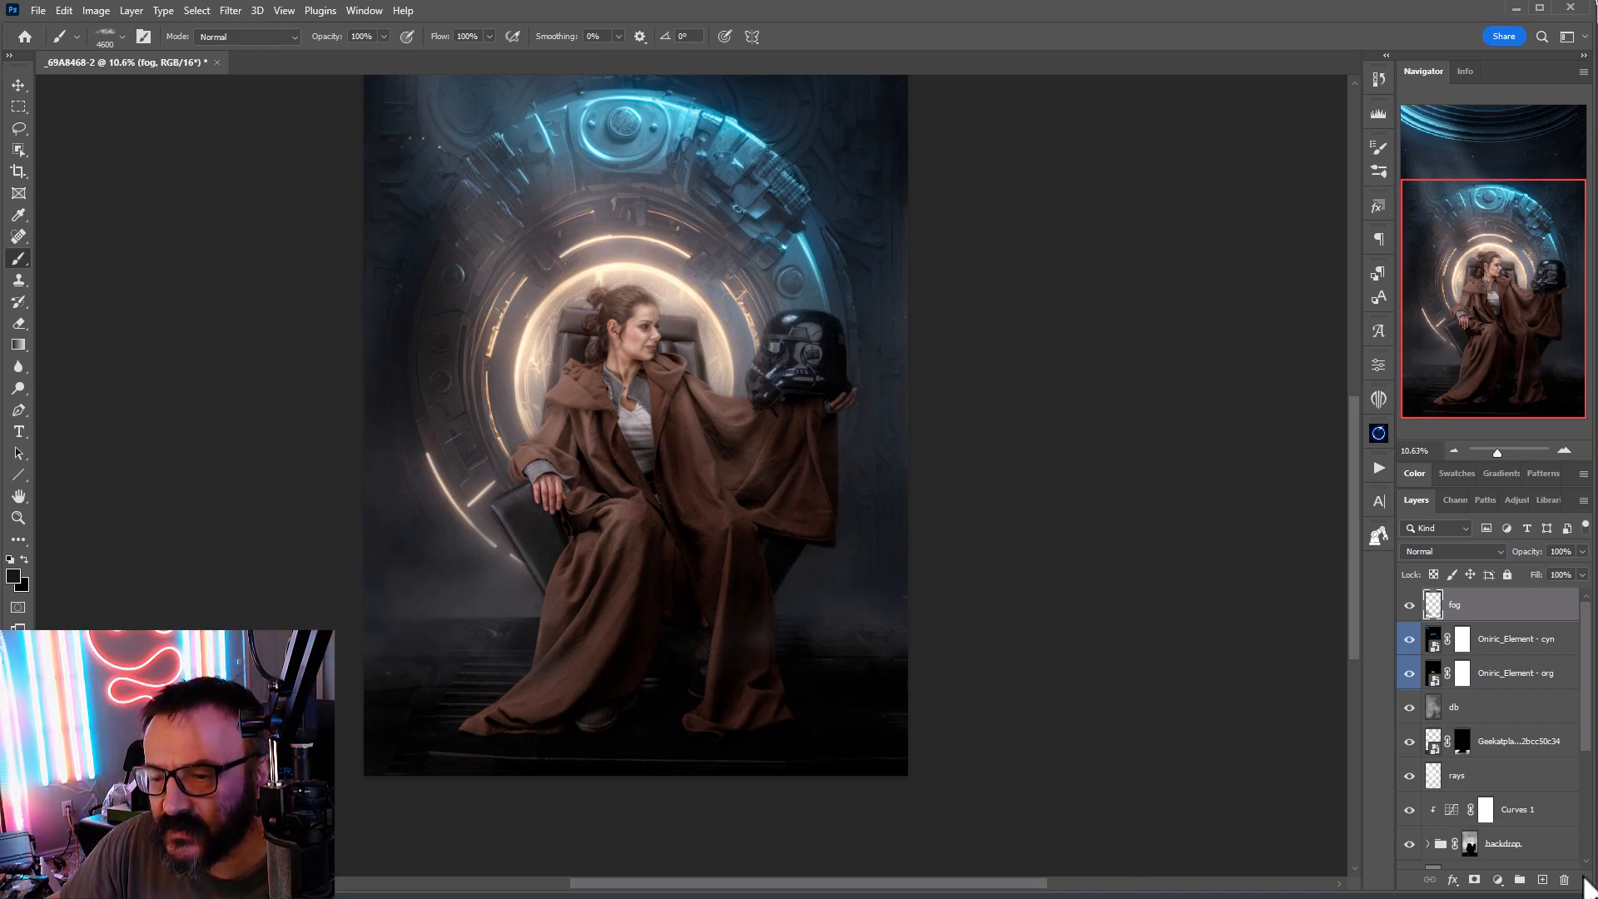
Step: Add another layer named fog 2 and choose the 1964 px fog brush from the rons__fog set
{"action": "left_click", "coordinate": [1542, 881]}
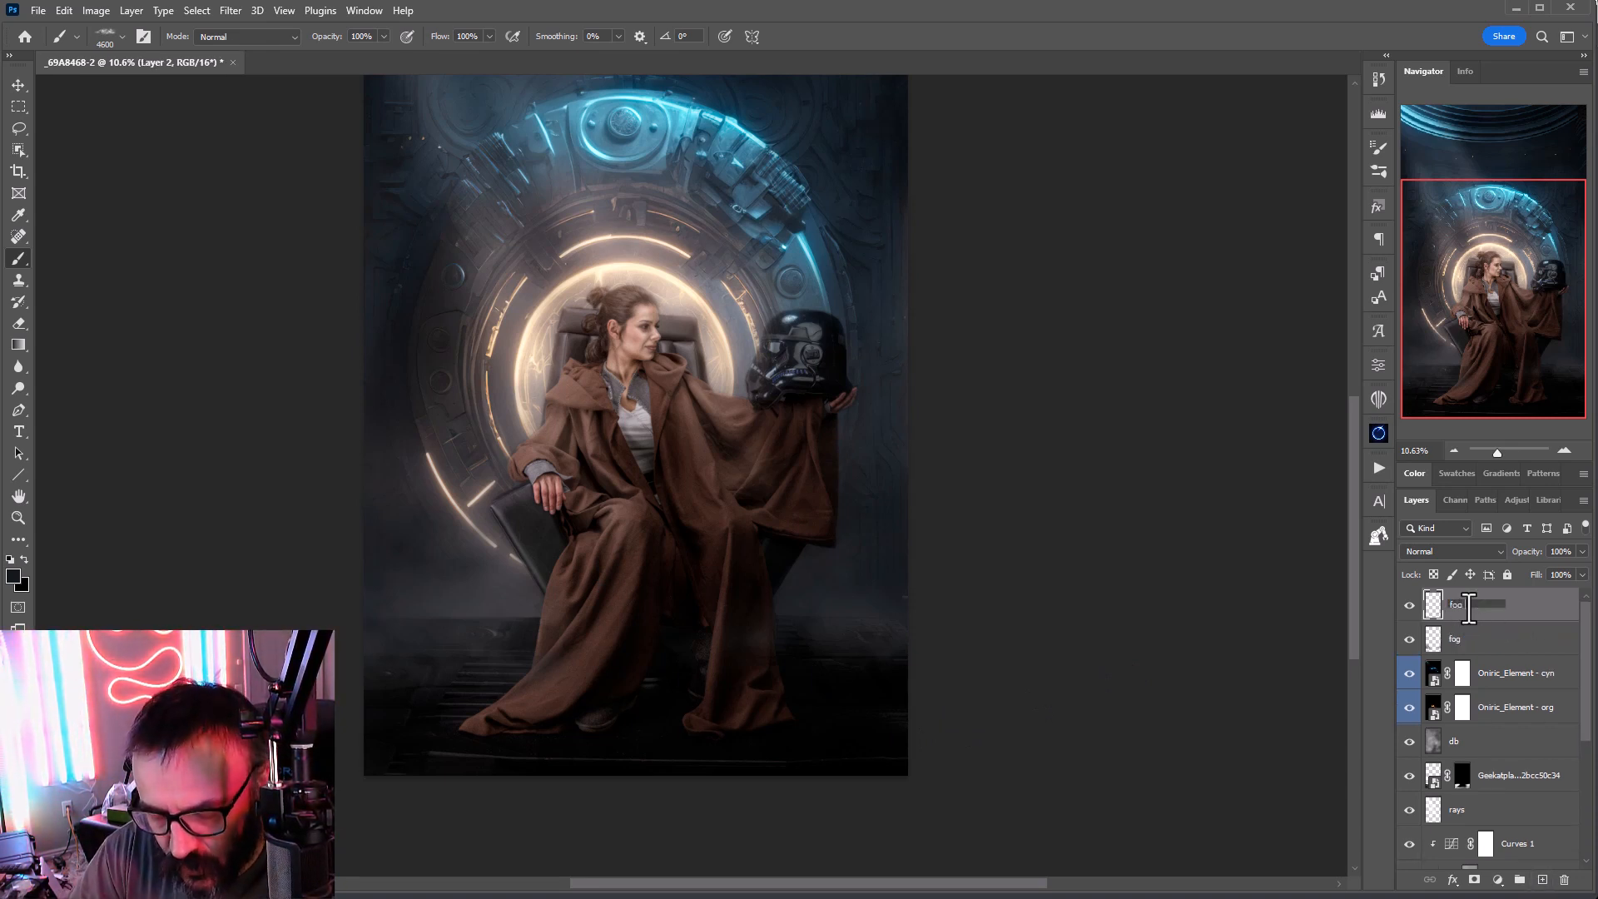
{"action": "key", "text": "Return"}
{"action": "right_click", "coordinate": [613, 423]}
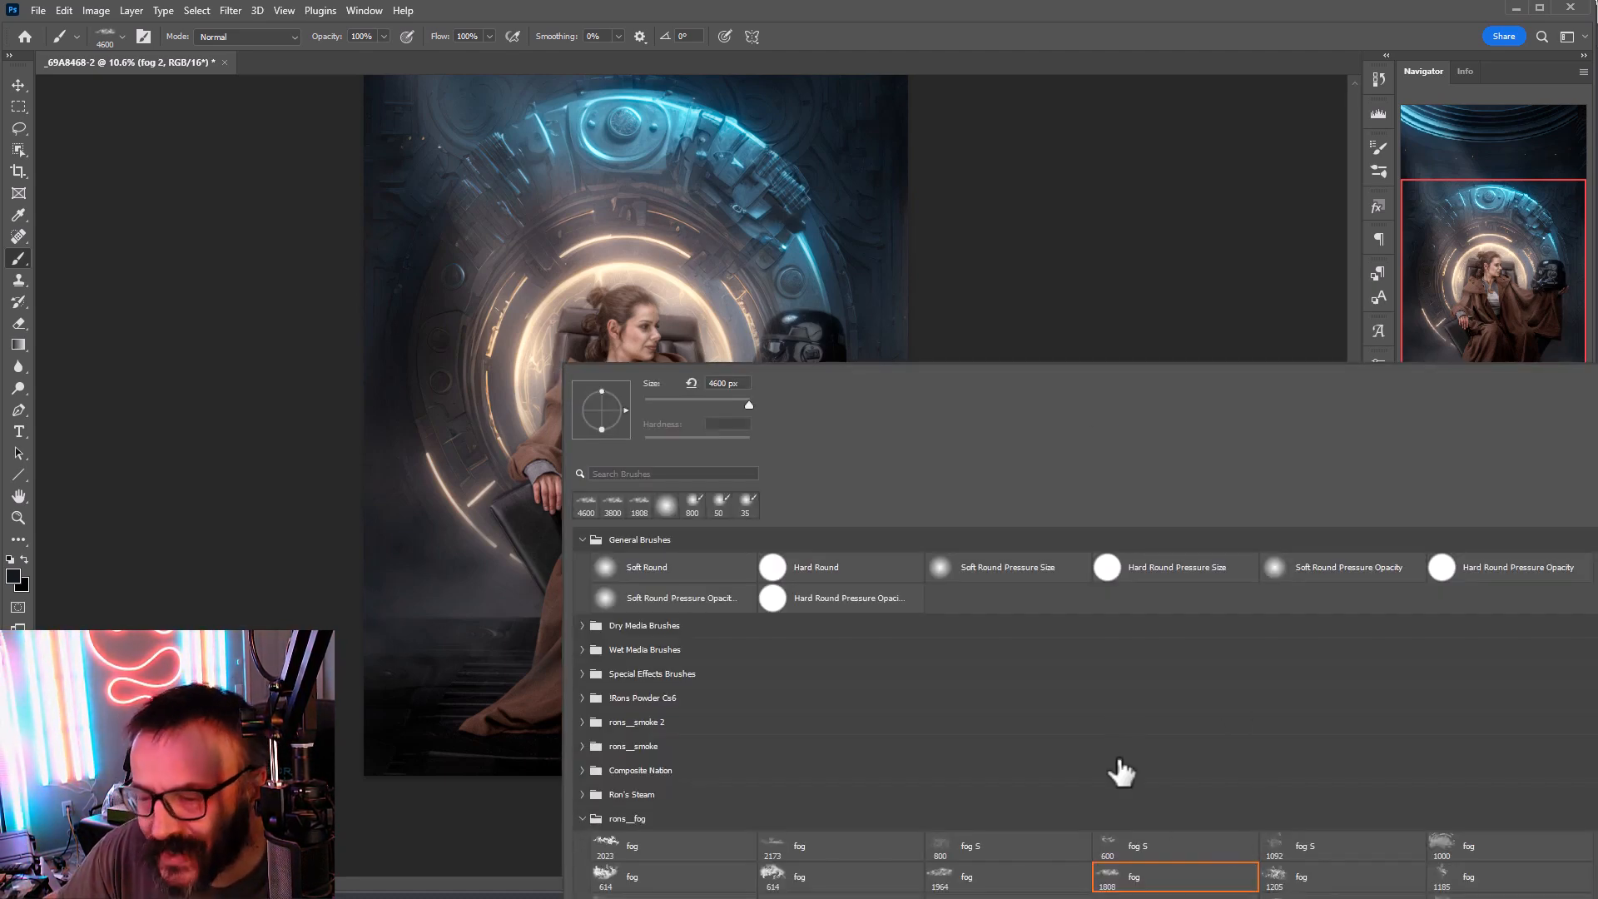
{"action": "double_click", "coordinate": [966, 876]}
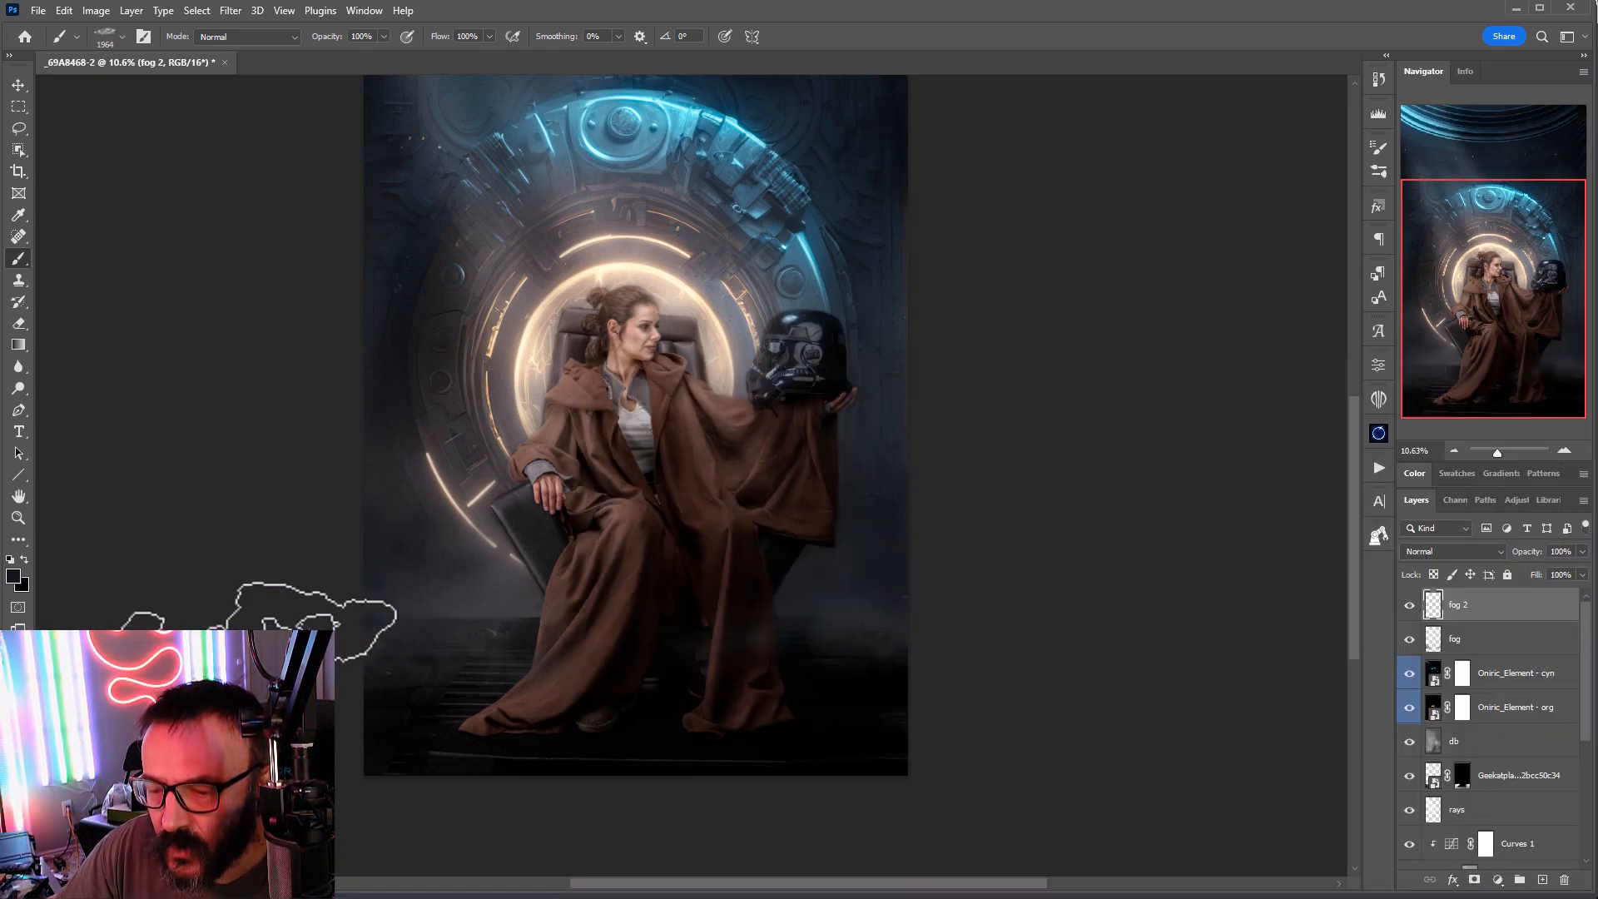
Step: Stamp fog with a 4100 px brush in a warm tone sampled from the halo, and set the fog 2 layer's opacity to 14%
{"action": "key", "text": "]"}
{"action": "key", "text": "]"}
{"action": "key", "text": "]"}
{"action": "key", "text": "]"}
{"action": "key", "text": "]"}
{"action": "key", "text": "]"}
{"action": "key", "text": "]"}
{"action": "key", "text": "]"}
{"action": "key", "text": "]"}
{"action": "key", "text": "]"}
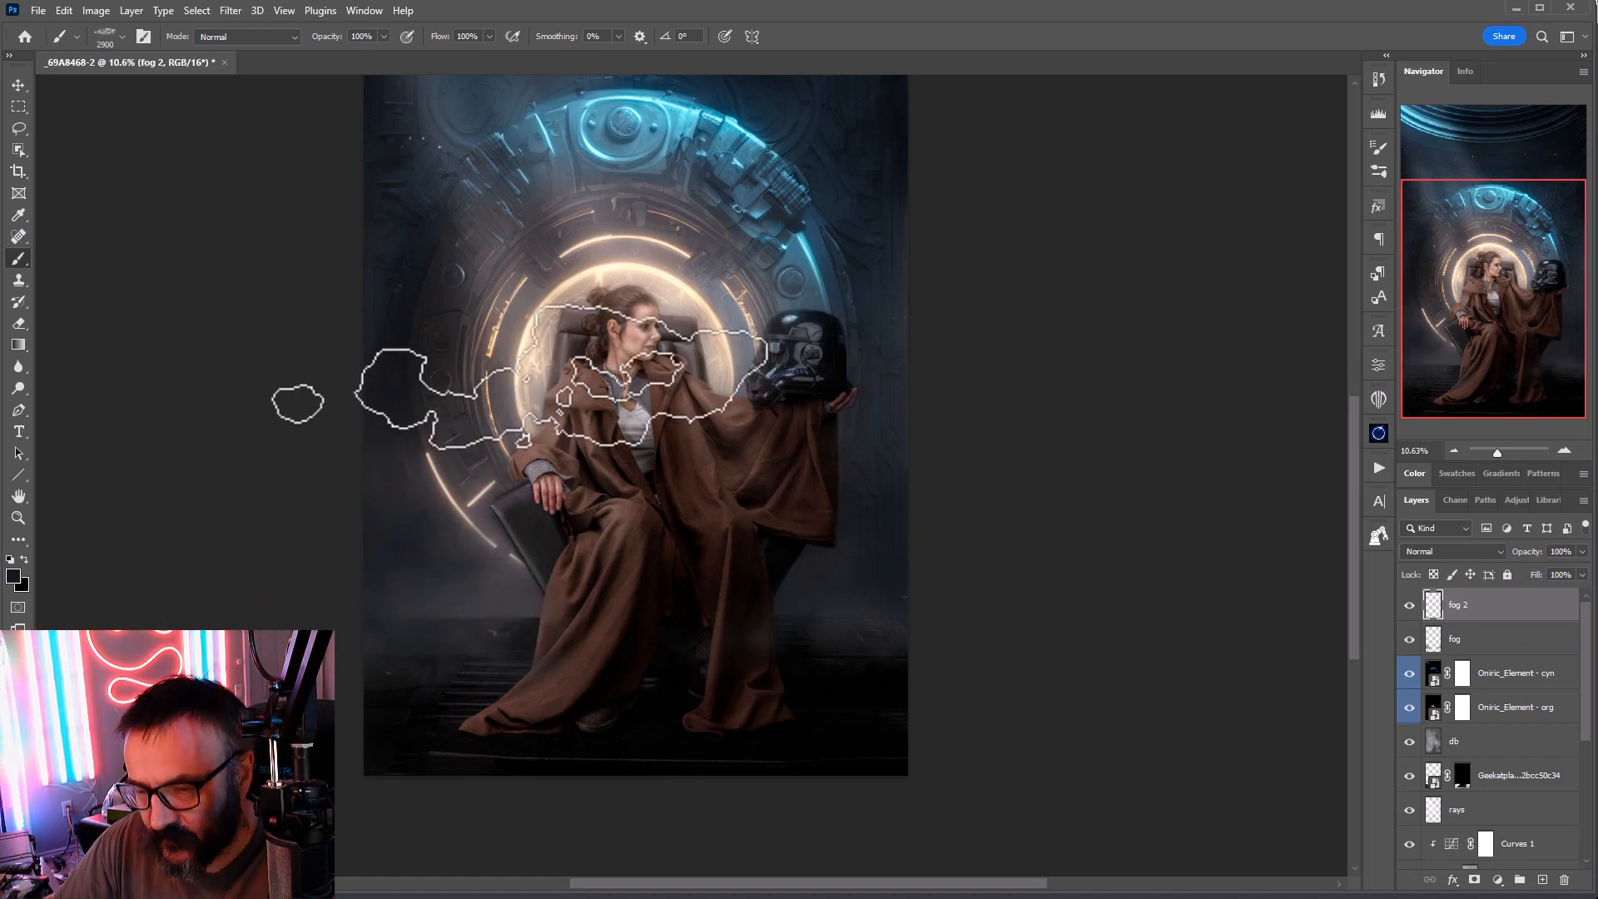
{"action": "left_click", "coordinate": [521, 360], "text": "alt"}
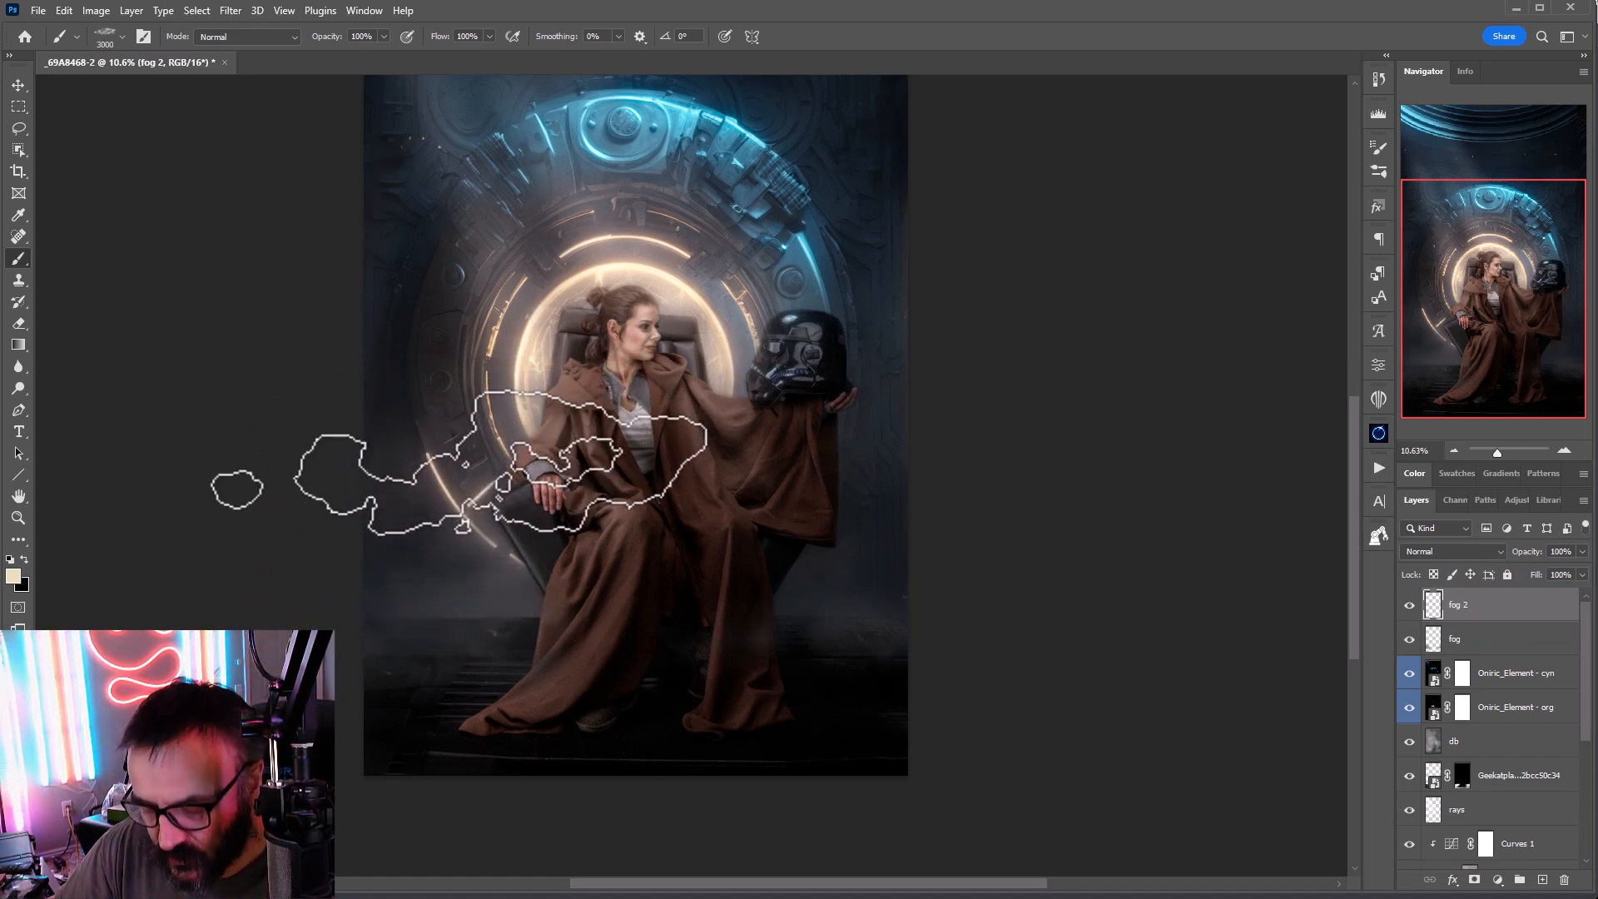
{"action": "key", "text": "]"}
{"action": "key", "text": "]"}
{"action": "key", "text": "]"}
{"action": "key", "text": "]"}
{"action": "key", "text": "]"}
{"action": "left_click", "coordinate": [462, 470]}
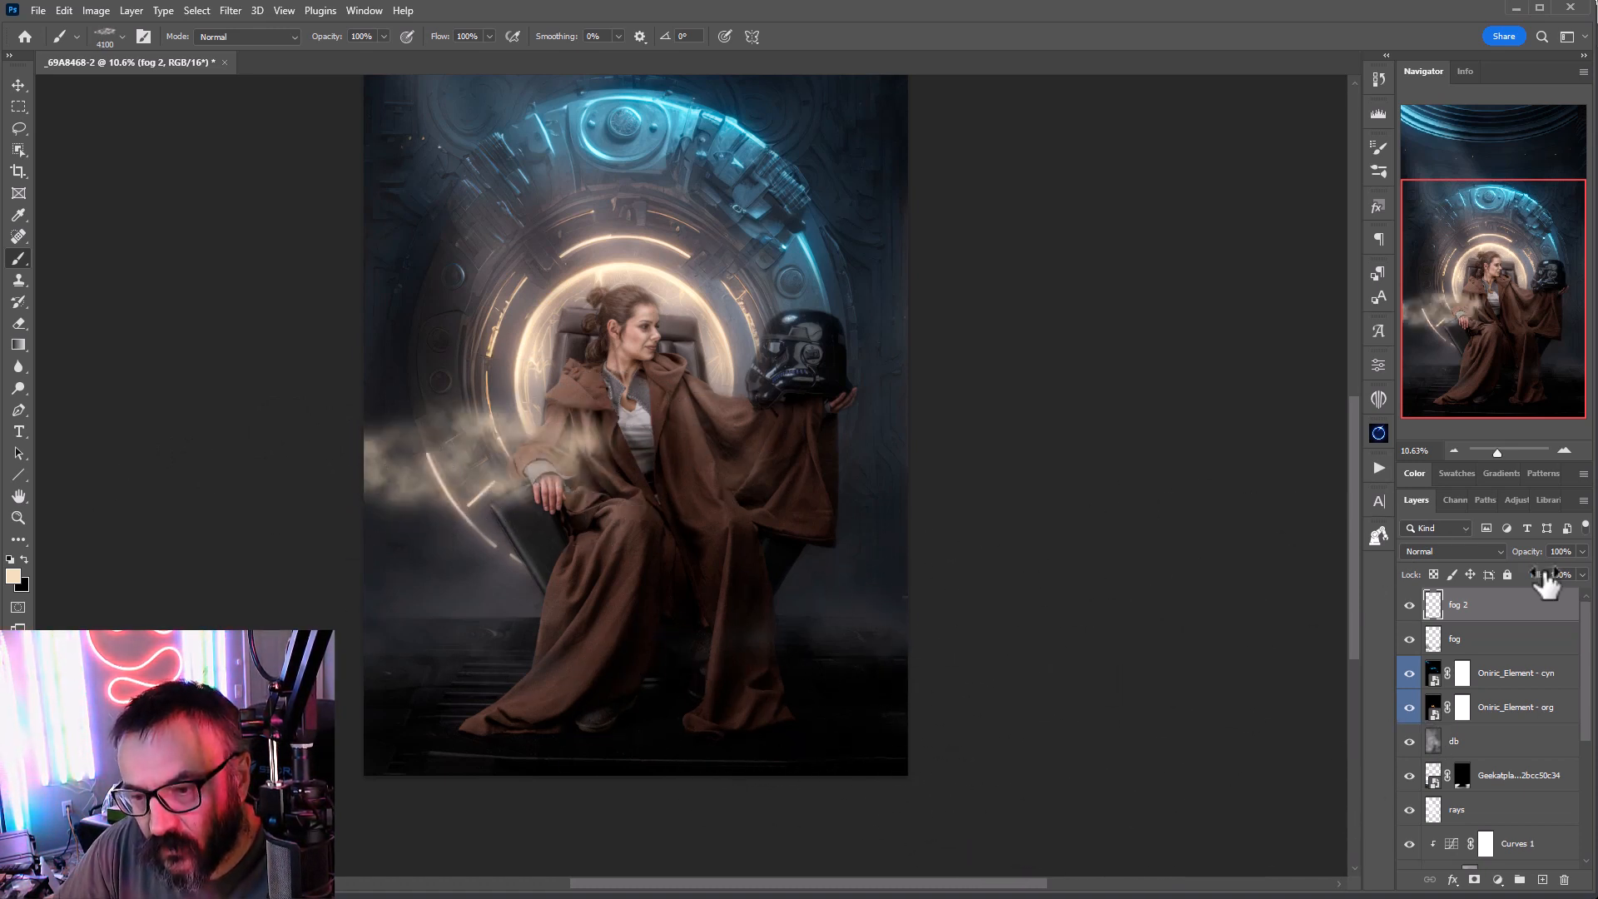
{"action": "left_click_drag", "start_coordinate": [1530, 568], "coordinate": [1521, 569]}
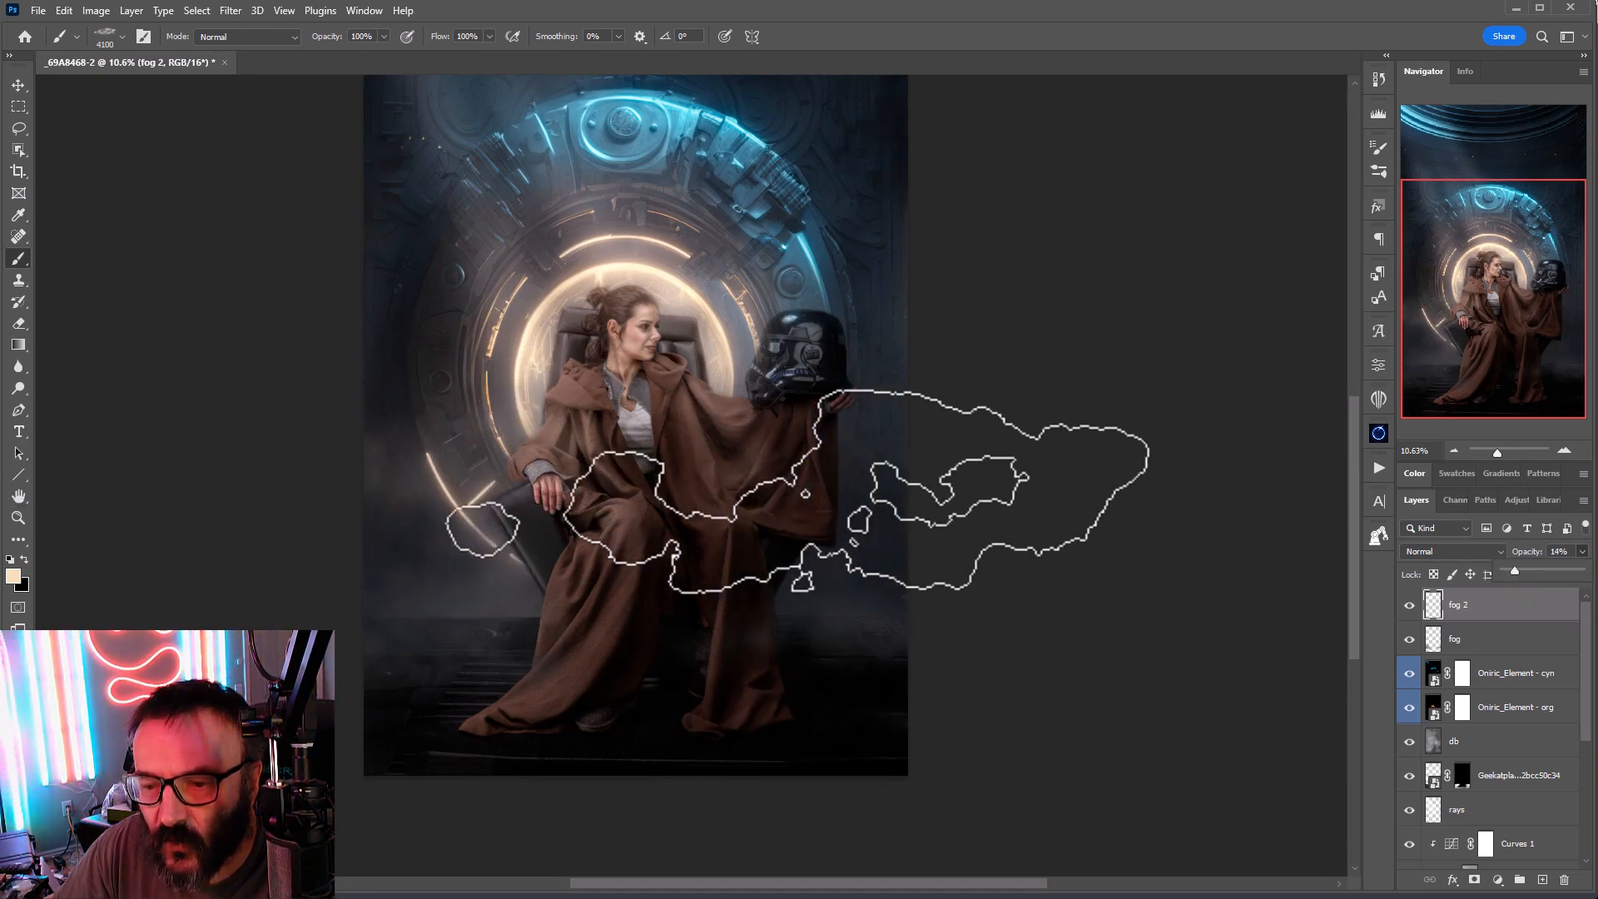
{"action": "left_click", "coordinate": [1547, 571]}
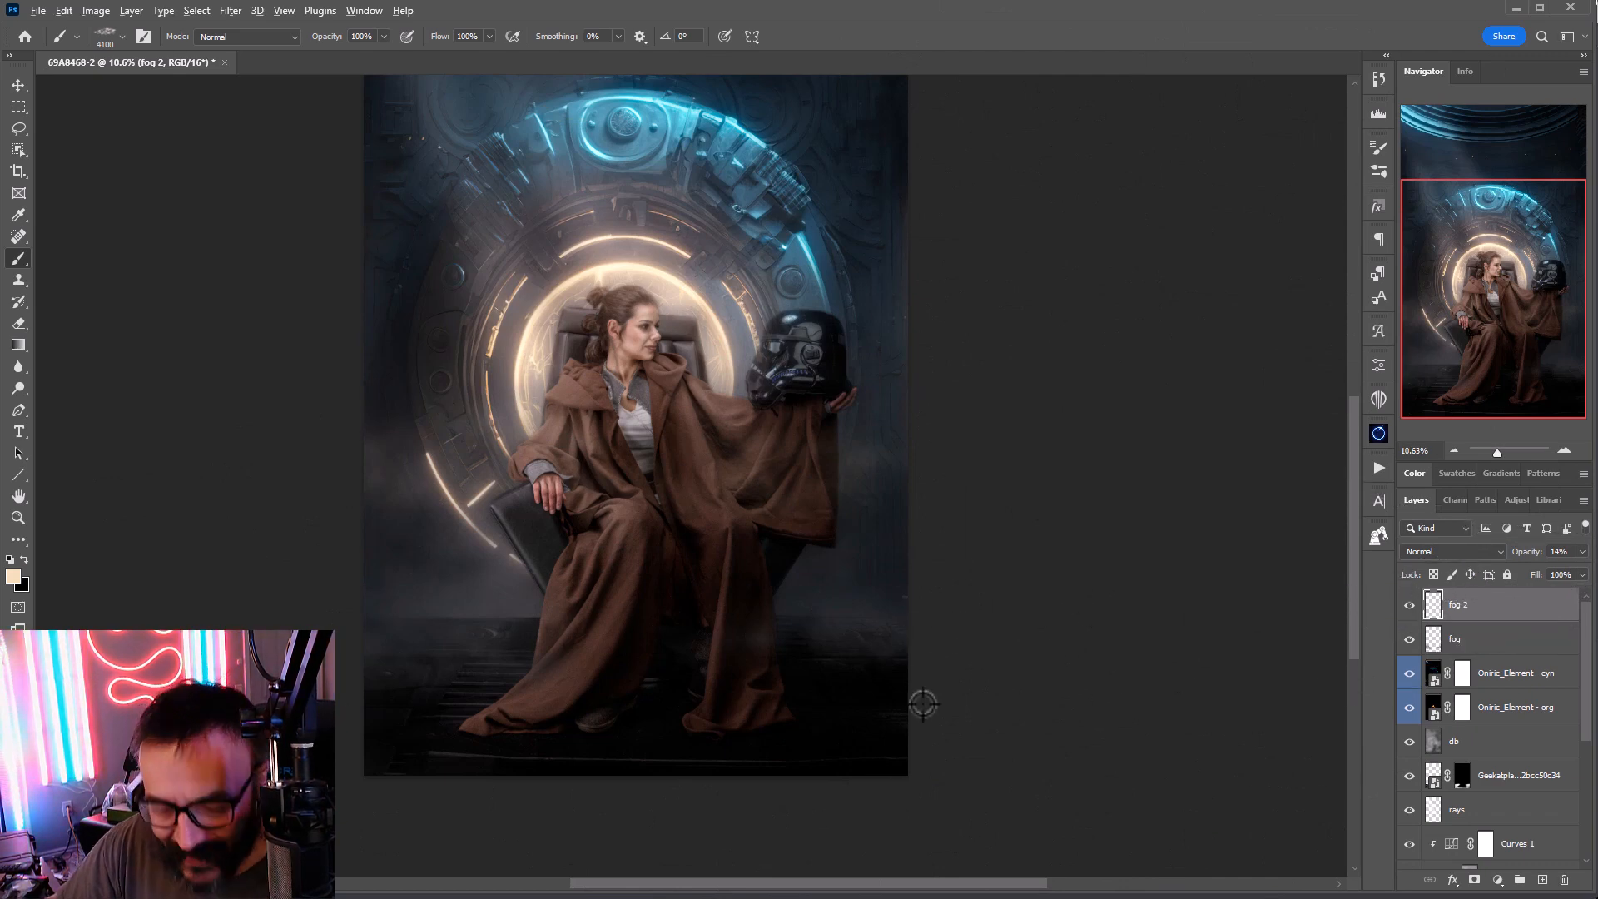
Step: Sample near-black from the floor's right side and stamp dark fog over the floor and the robe's lower part
{"action": "left_click", "coordinate": [854, 706], "text": "alt"}
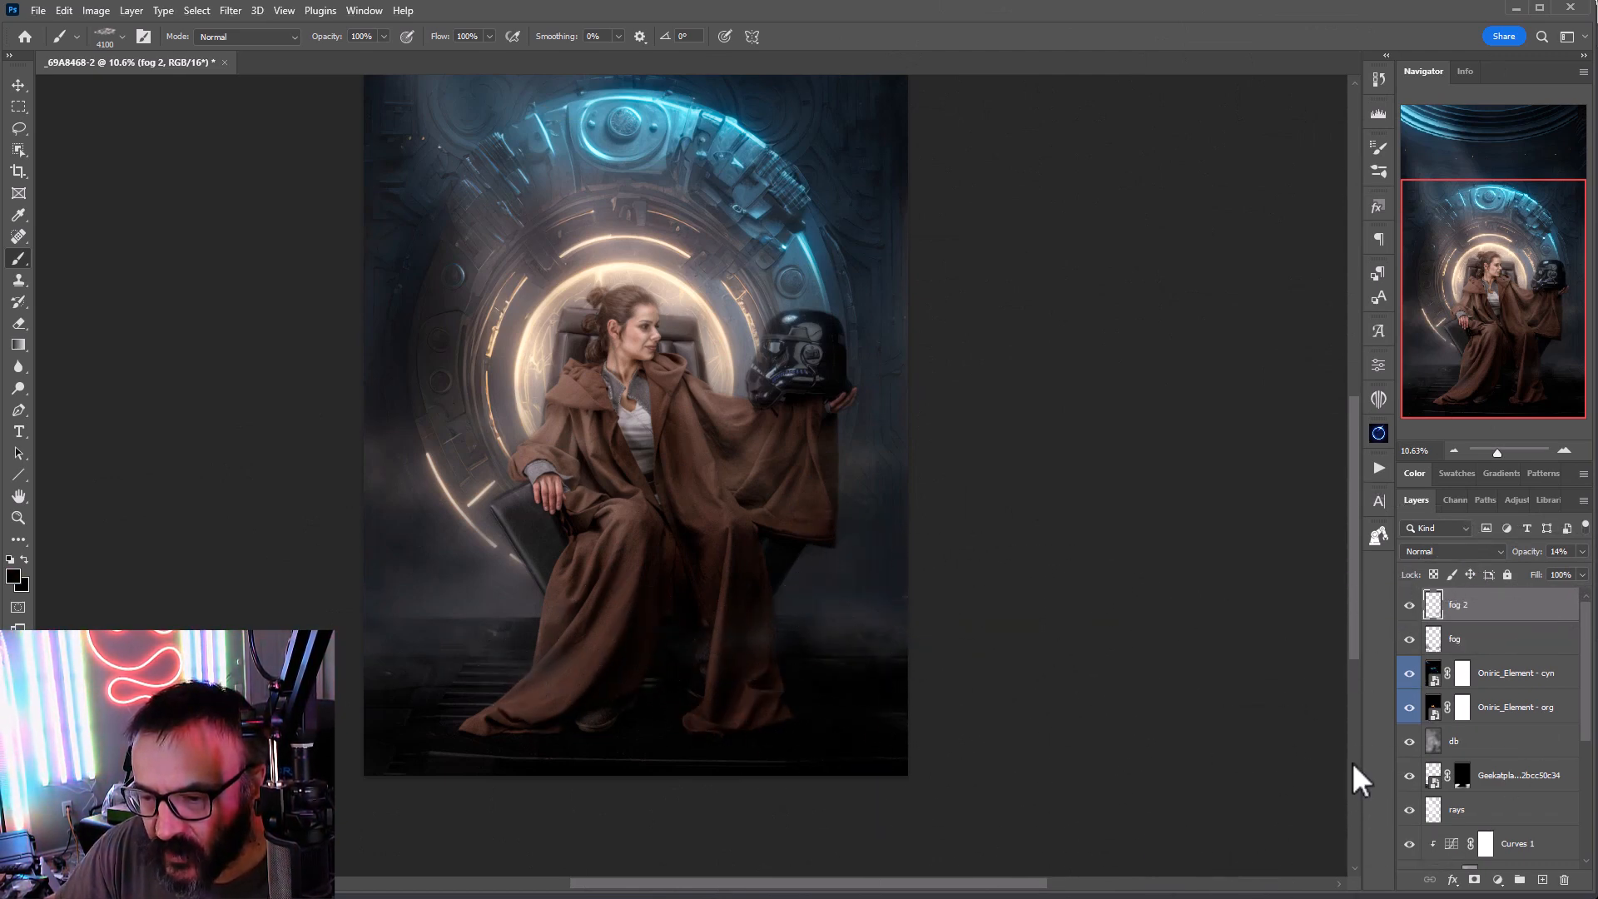
{"action": "left_click", "coordinate": [752, 747]}
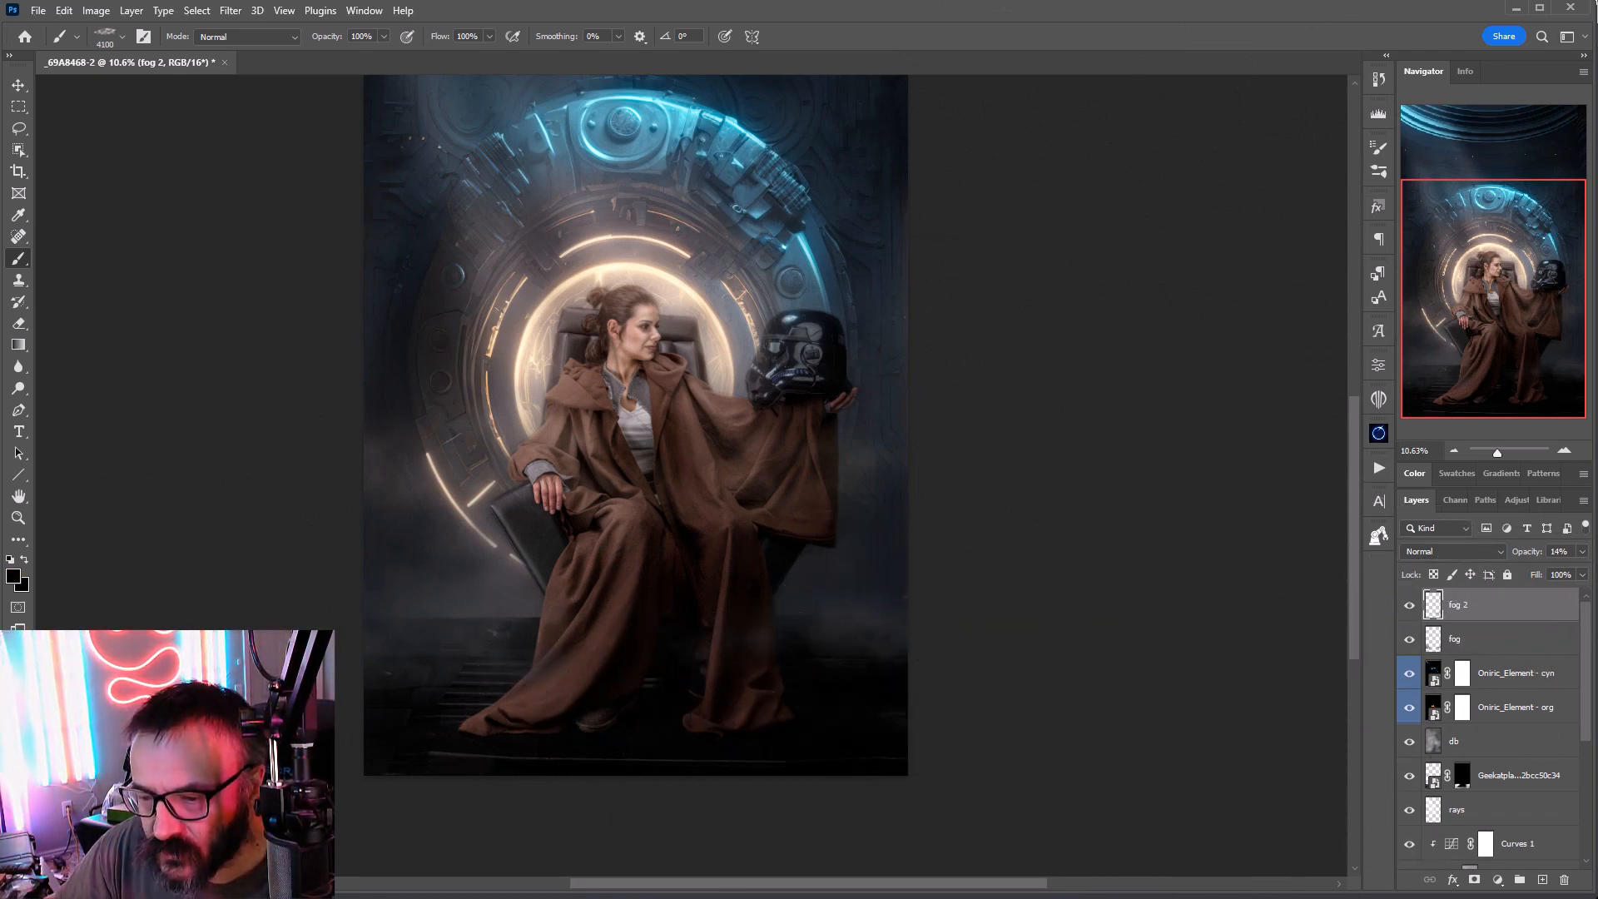
{"action": "left_click", "coordinate": [547, 712]}
{"action": "left_click", "coordinate": [575, 627]}
{"action": "left_click", "coordinate": [400, 694]}
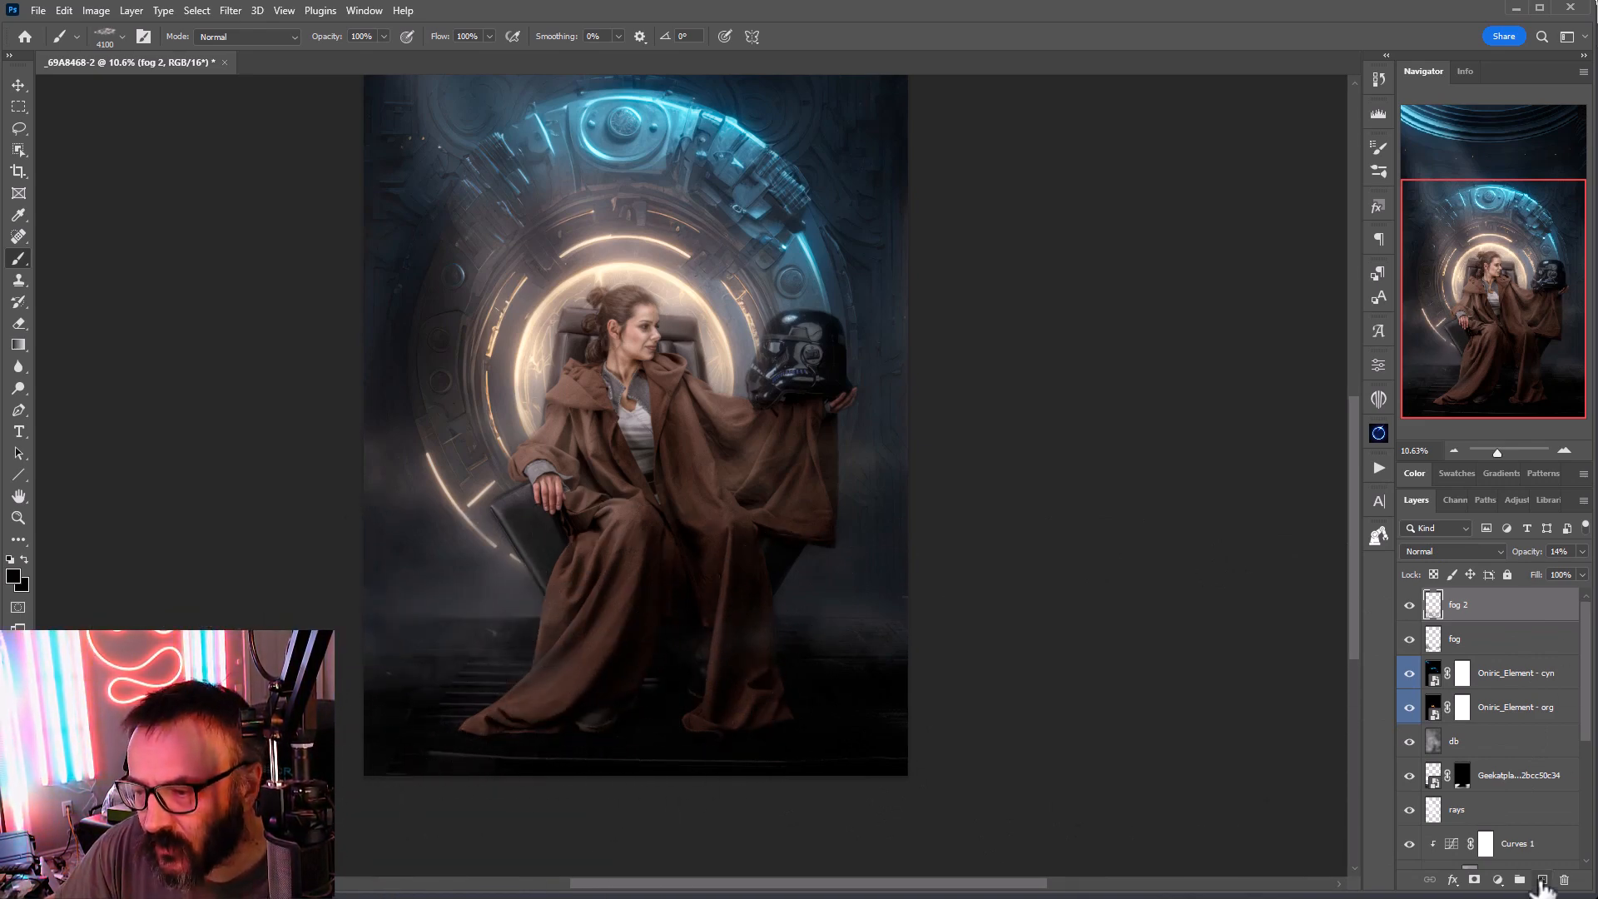
Step: Add a new layer above fog 2 and set it to Overlay blending at 27% opacity
{"action": "left_click", "coordinate": [1542, 881]}
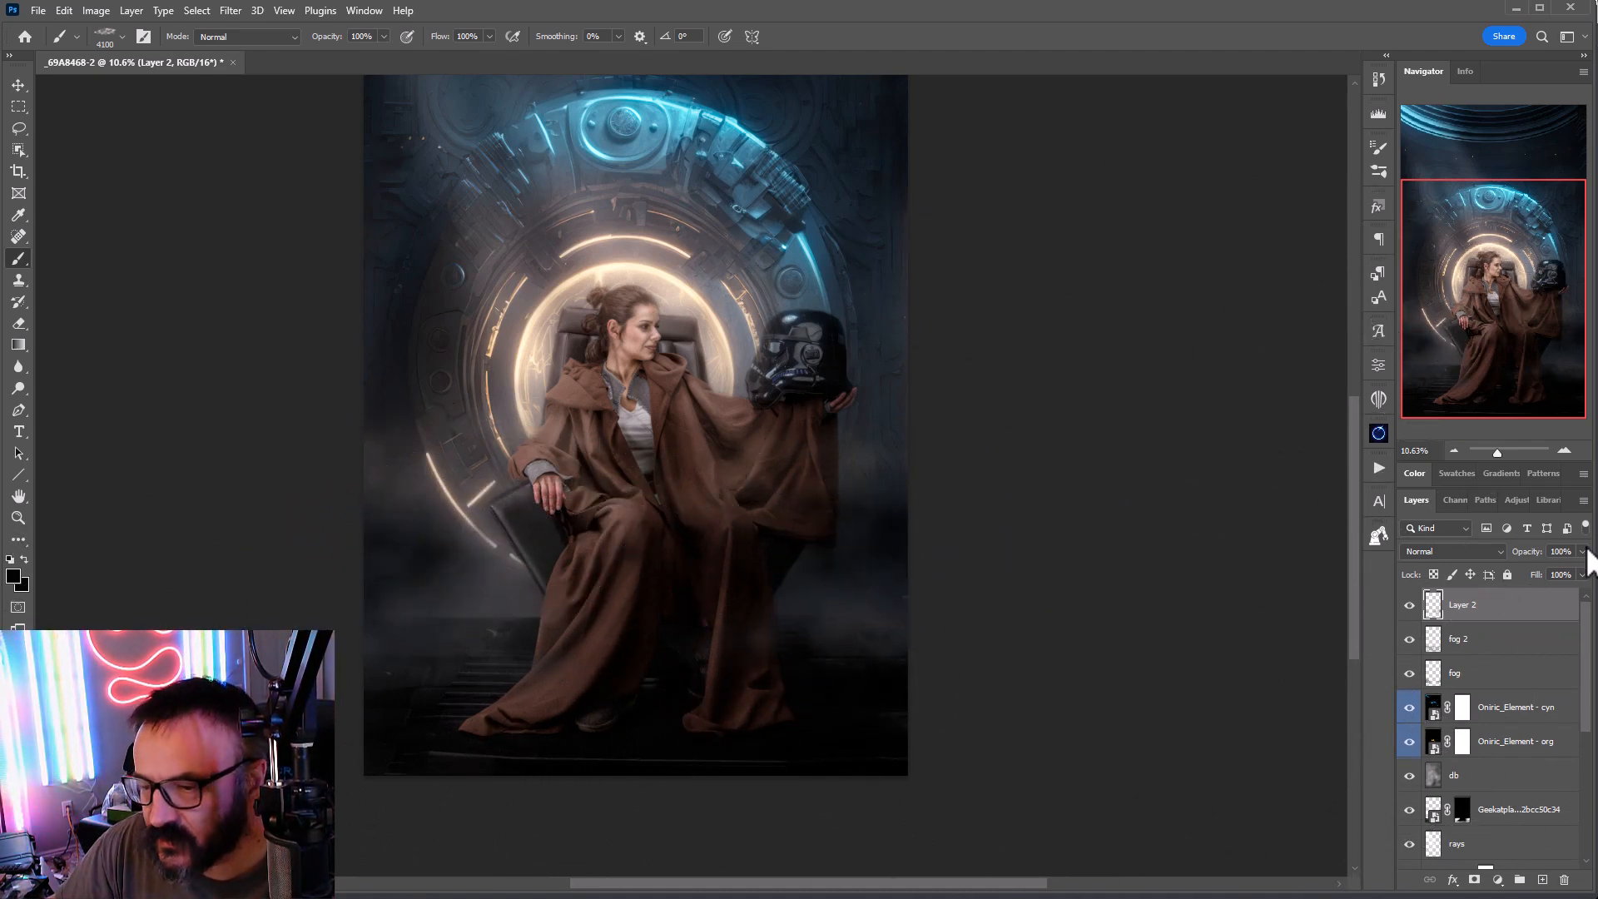
{"action": "left_click_drag", "start_coordinate": [1527, 566], "coordinate": [1506, 568]}
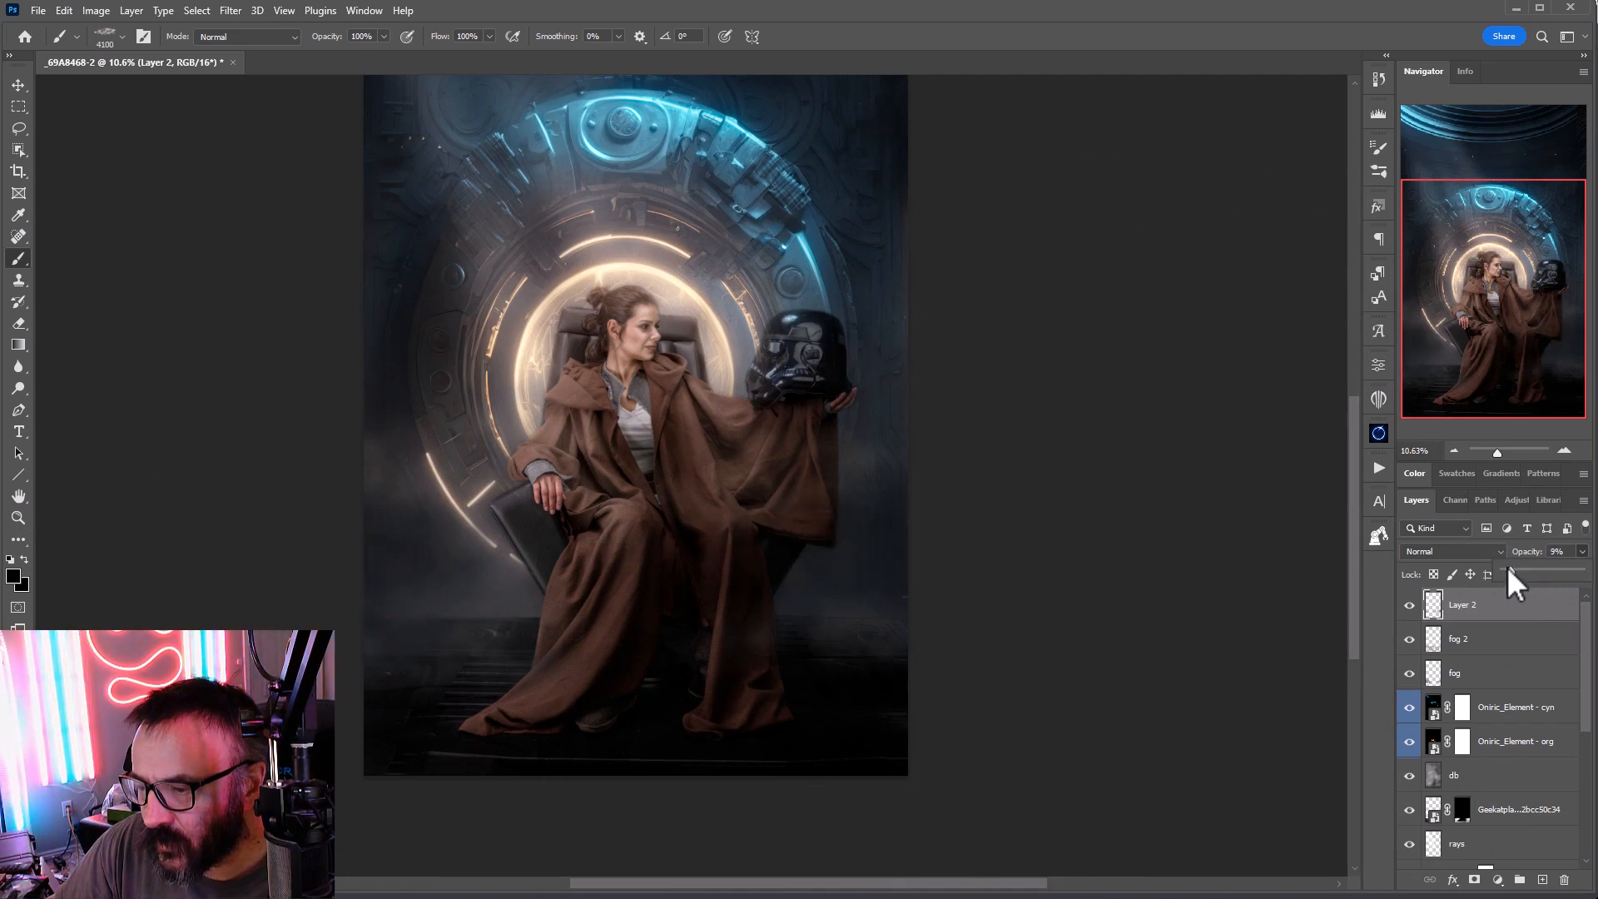
{"action": "left_click", "coordinate": [1486, 549]}
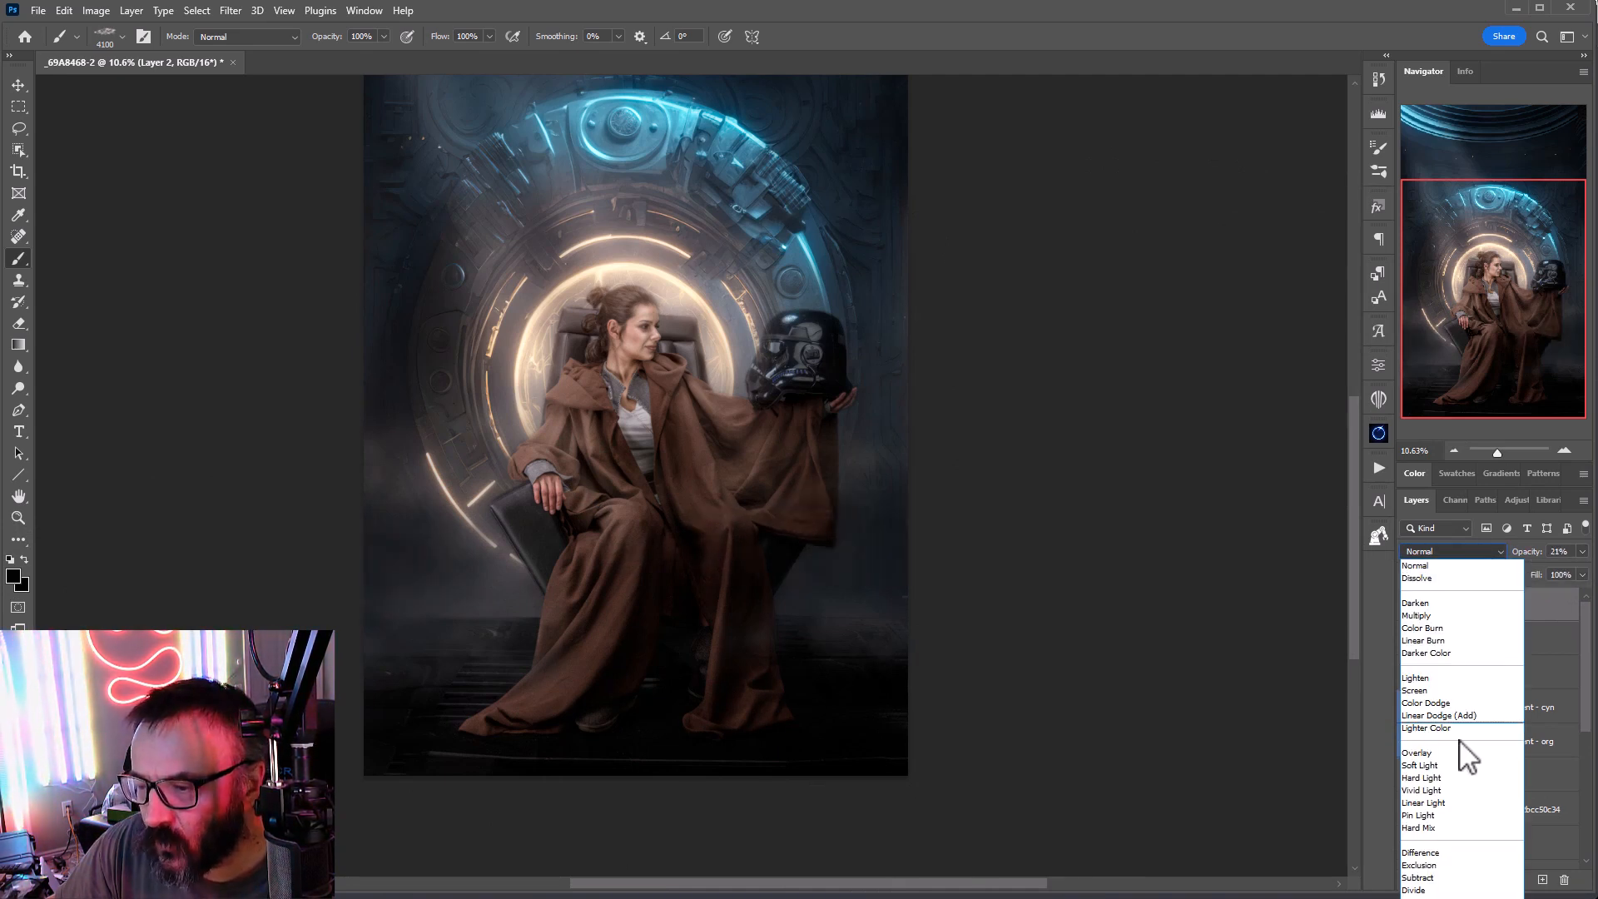
{"action": "left_click", "coordinate": [1451, 754]}
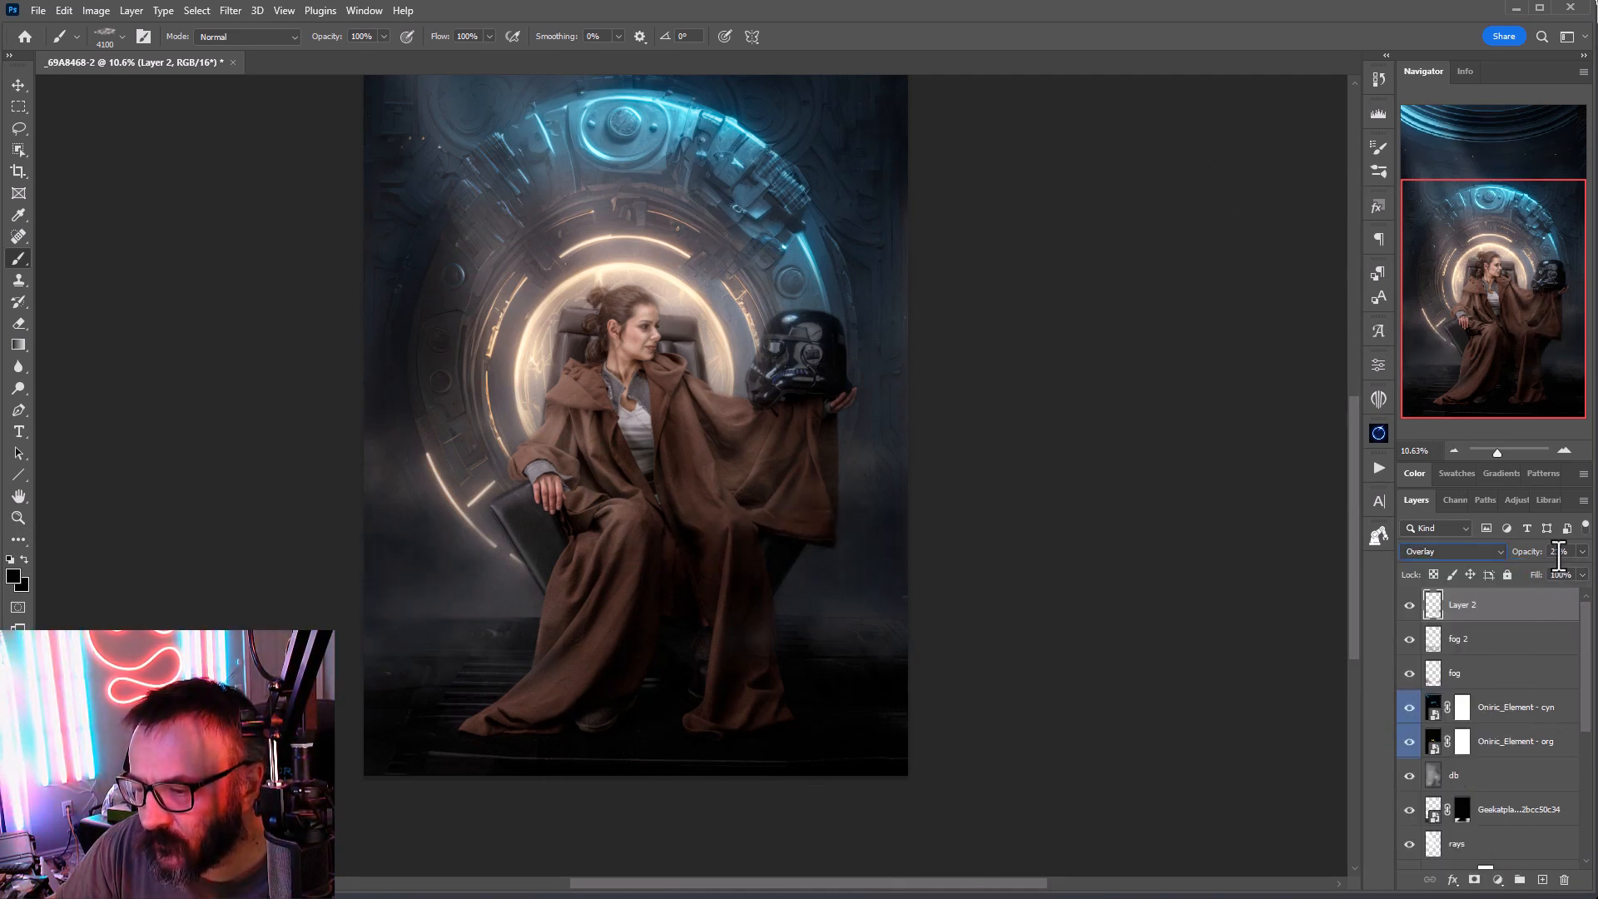
{"action": "left_click", "coordinate": [1583, 551]}
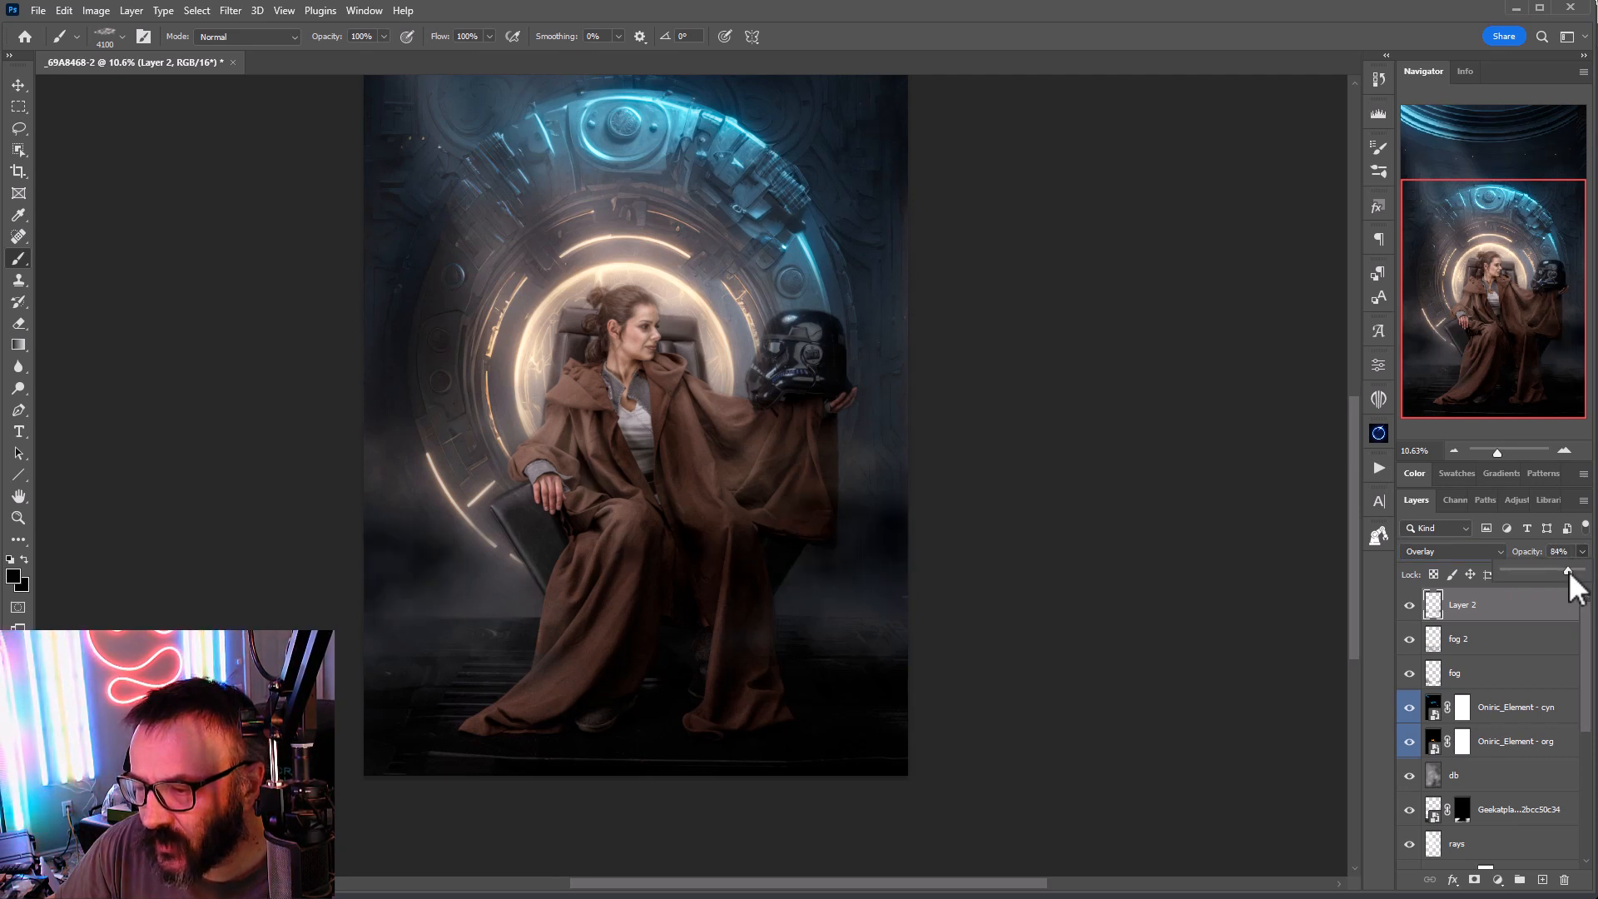
{"action": "left_click_drag", "start_coordinate": [1540, 568], "coordinate": [1525, 567]}
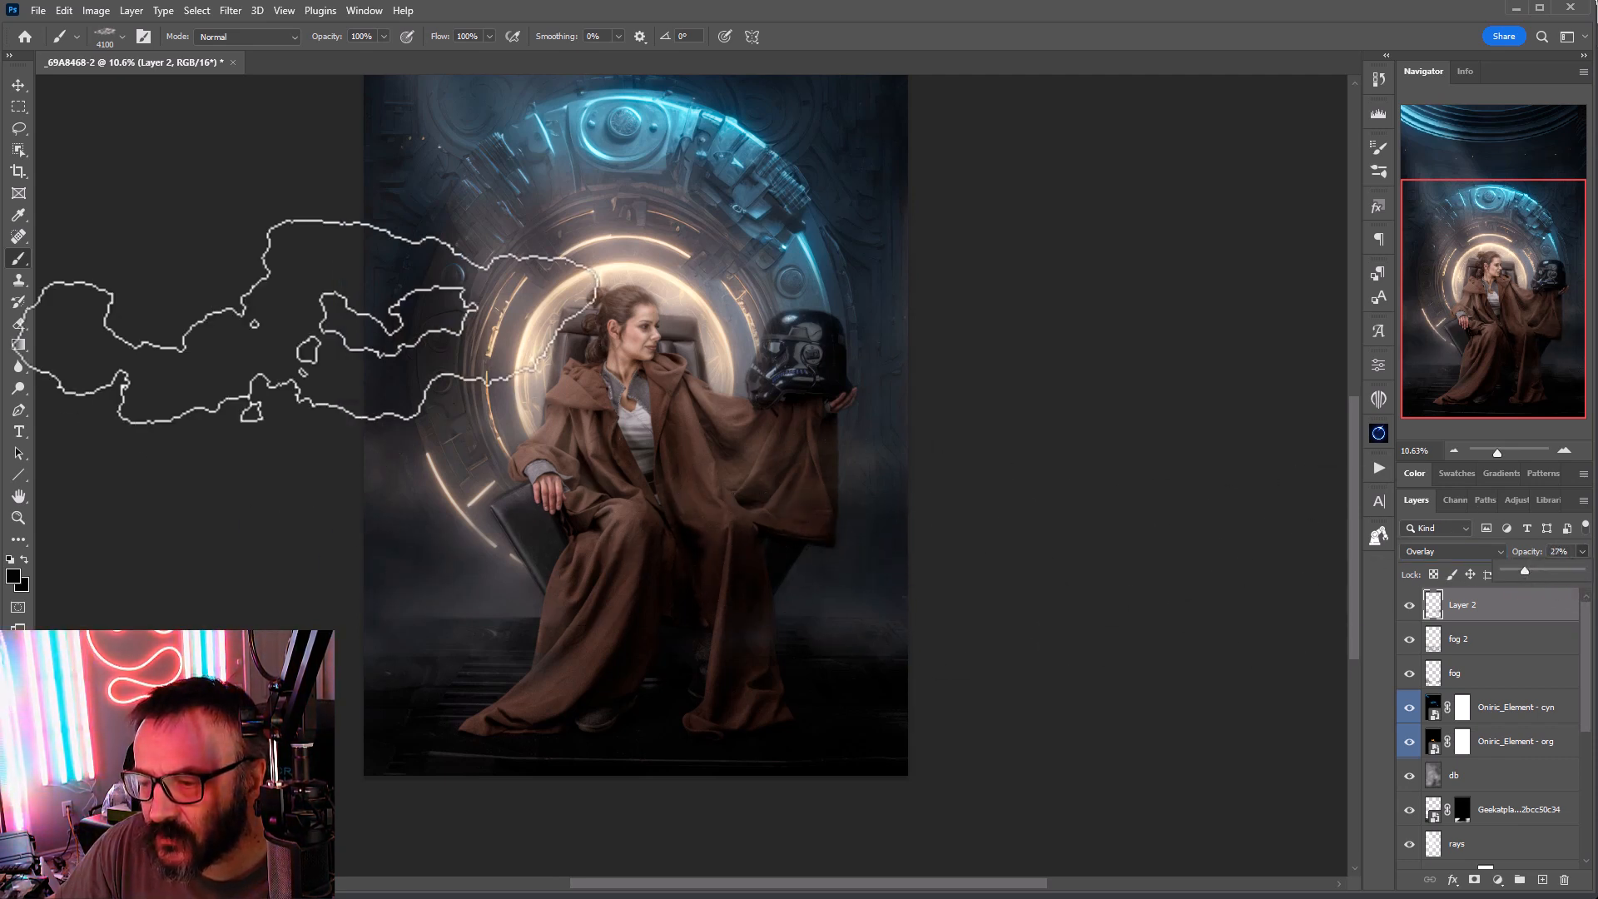
Step: Review the overall composite and examine the woman's face and the chair up close
{"action": "left_click", "coordinate": [18, 86]}
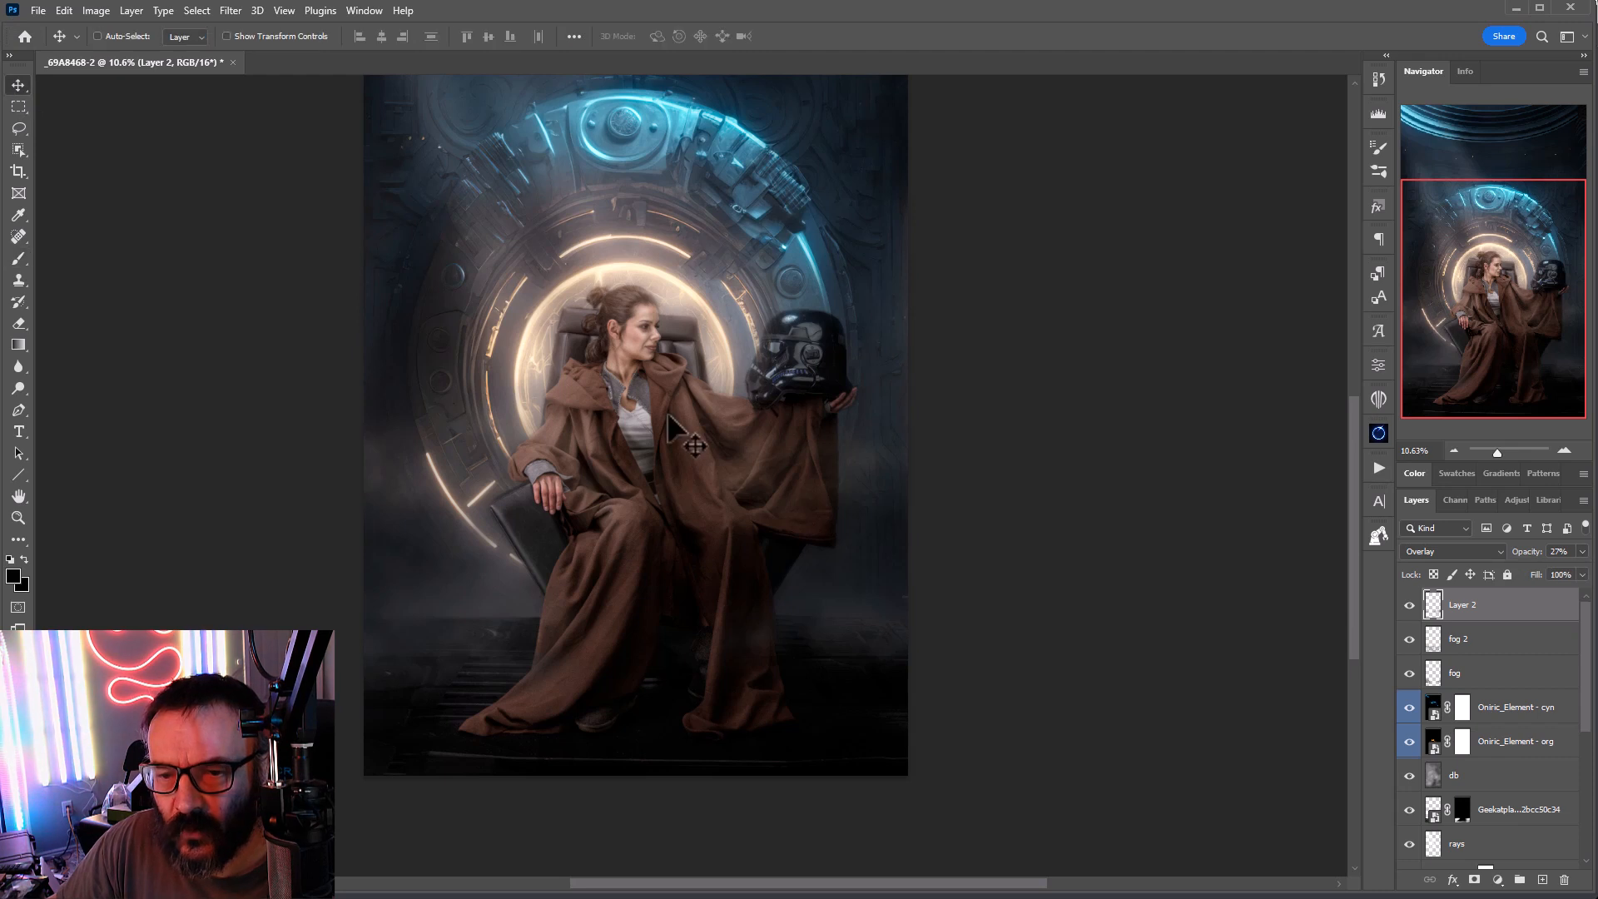
{"action": "scroll", "coordinate": [864, 636], "scroll_direction": "down", "scroll_amount": 2}
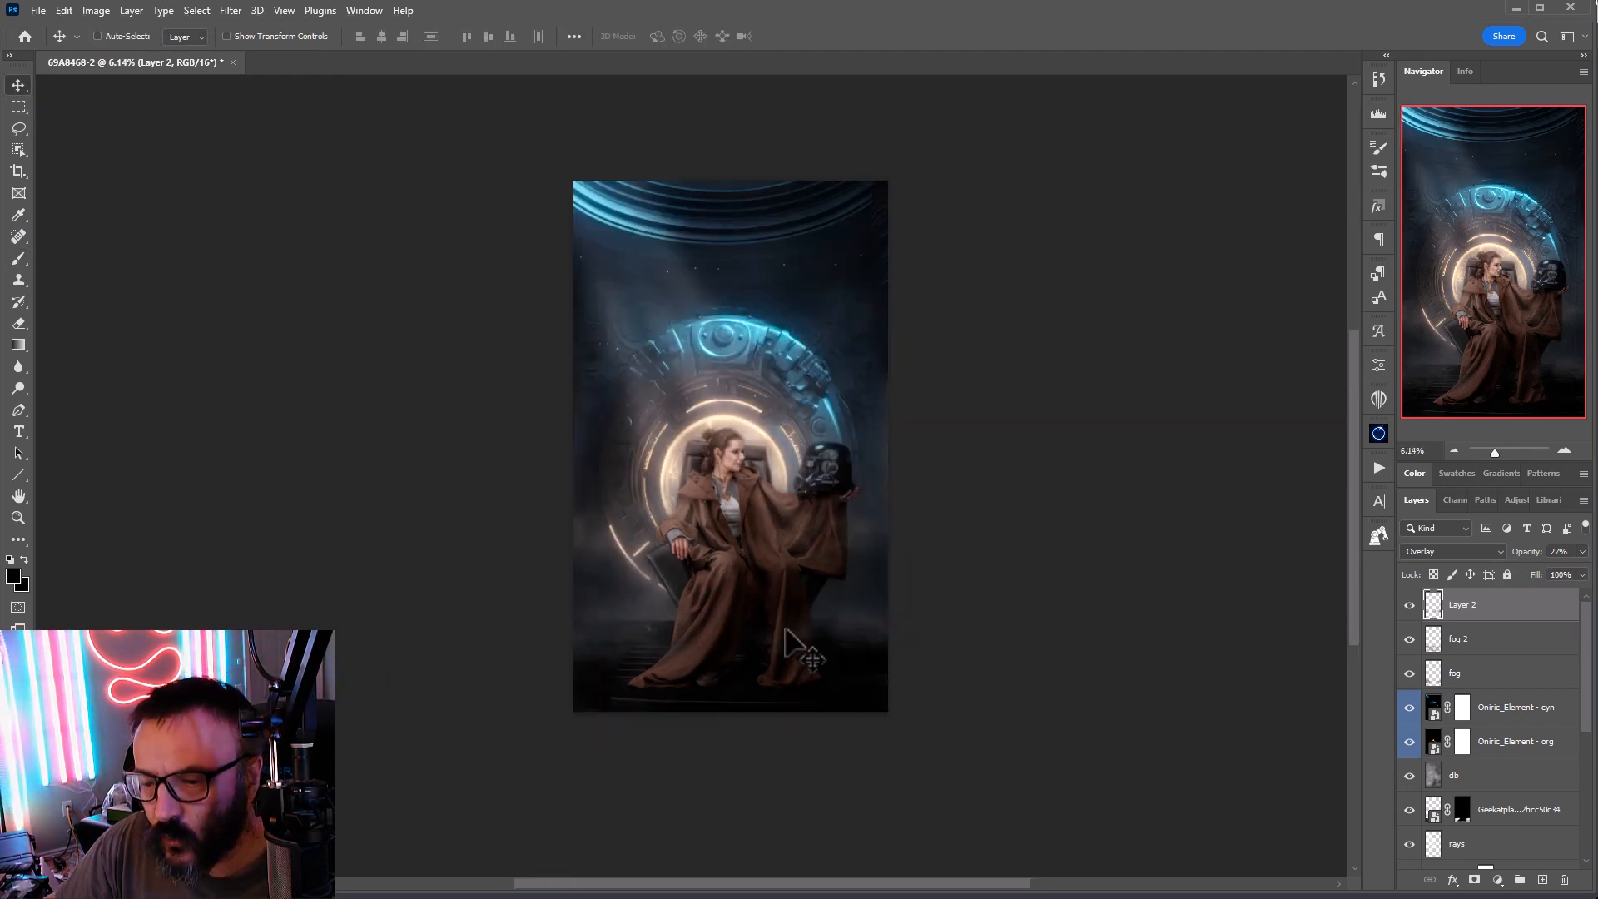
{"action": "left_click_drag", "start_coordinate": [846, 546], "coordinate": [706, 607]}
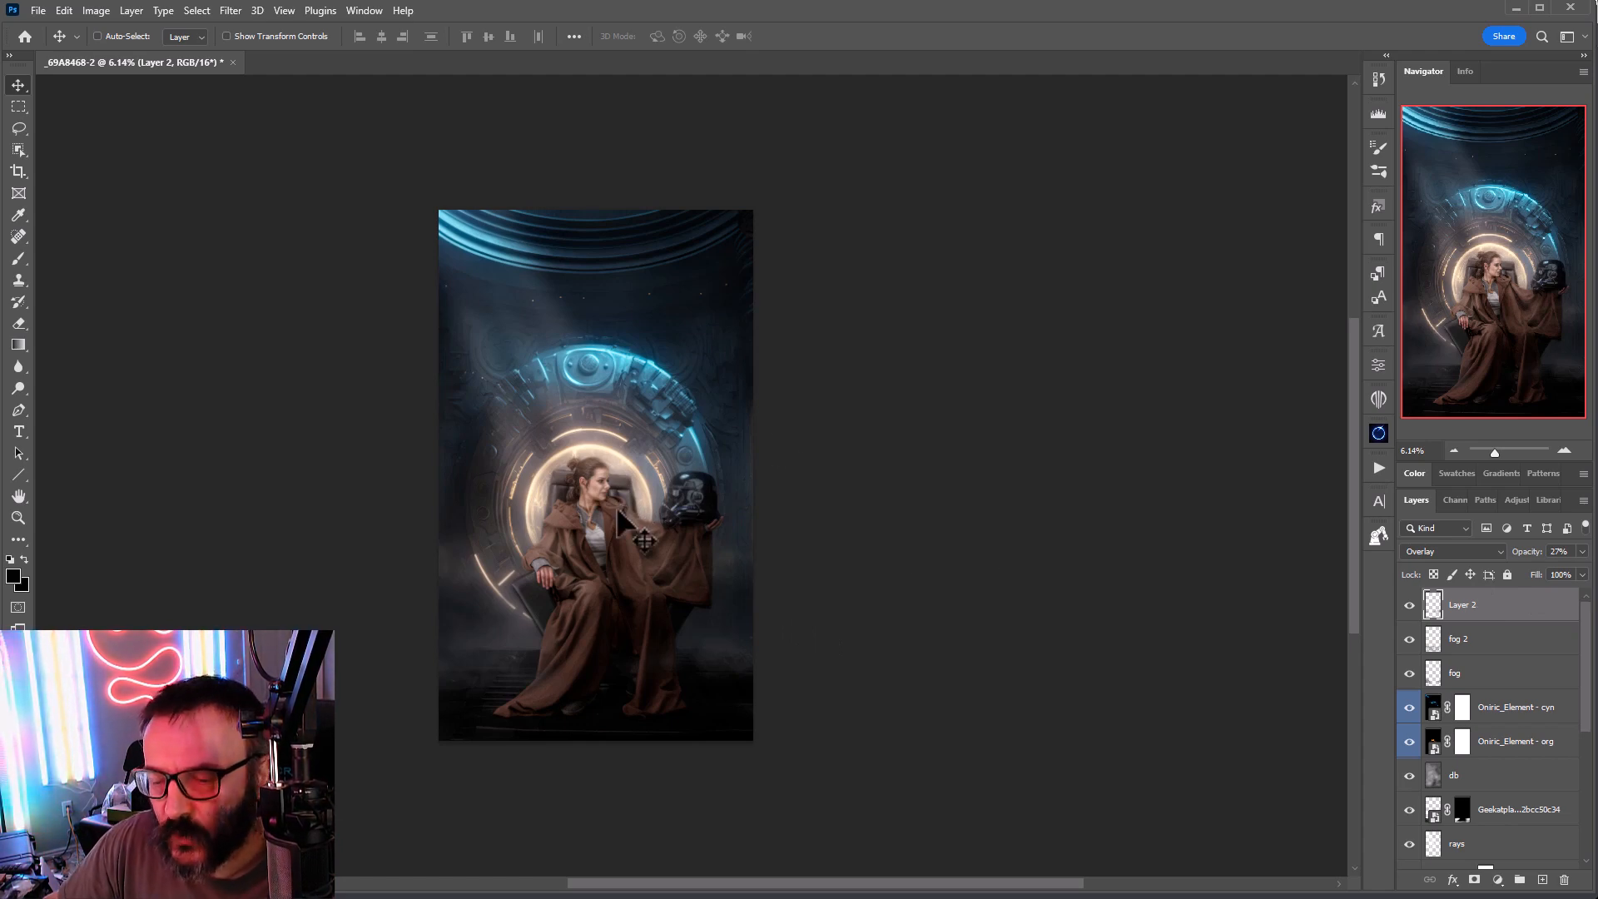
{"action": "scroll", "coordinate": [599, 500], "scroll_direction": "up", "scroll_amount": 5}
{"action": "scroll", "coordinate": [533, 533], "scroll_direction": "up", "scroll_amount": 8}
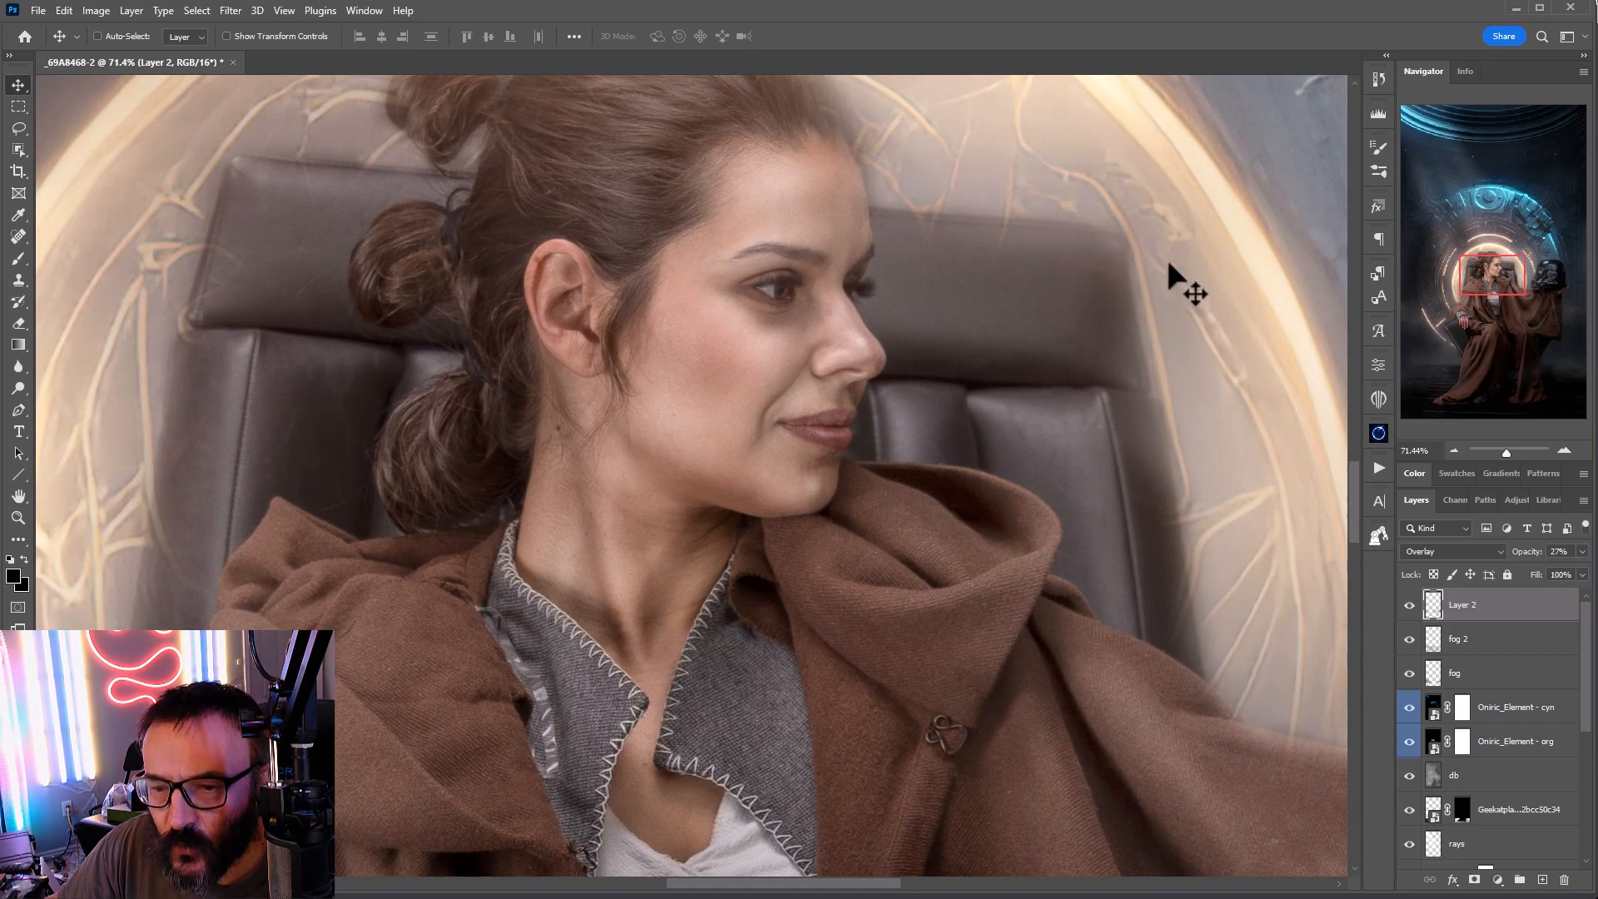
{"action": "scroll", "coordinate": [1133, 416], "scroll_direction": "down", "scroll_amount": 4}
{"action": "scroll", "coordinate": [880, 528], "scroll_direction": "down", "scroll_amount": 4}
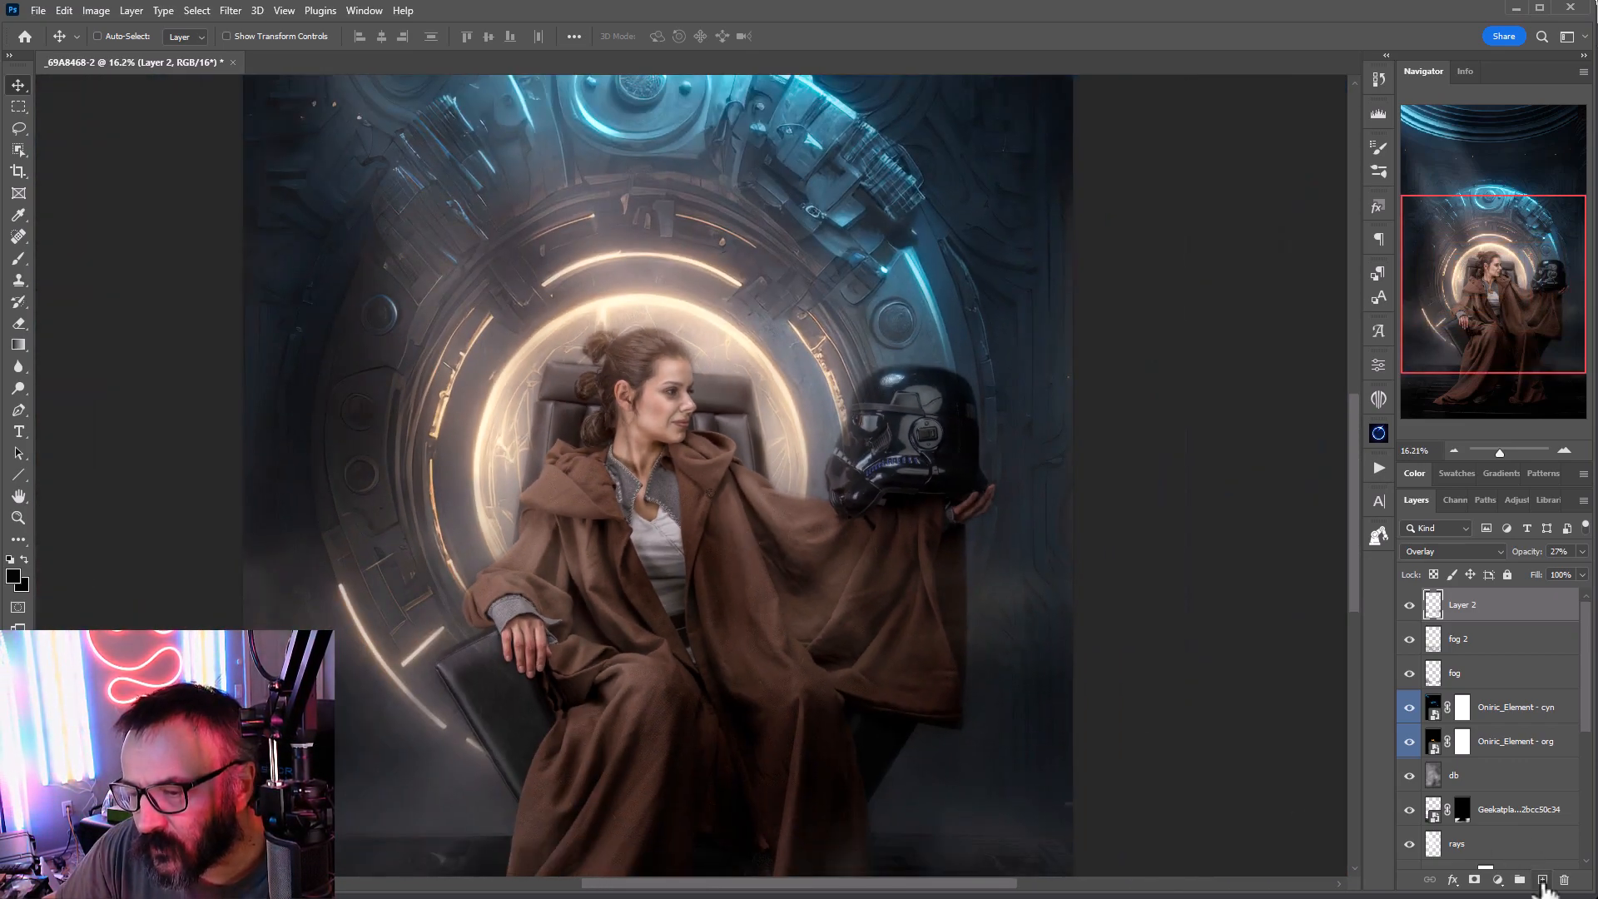
Step: Add a layer named grain at the top of the stack and rename Layer 2 as fog 3
{"action": "left_click", "coordinate": [1542, 879]}
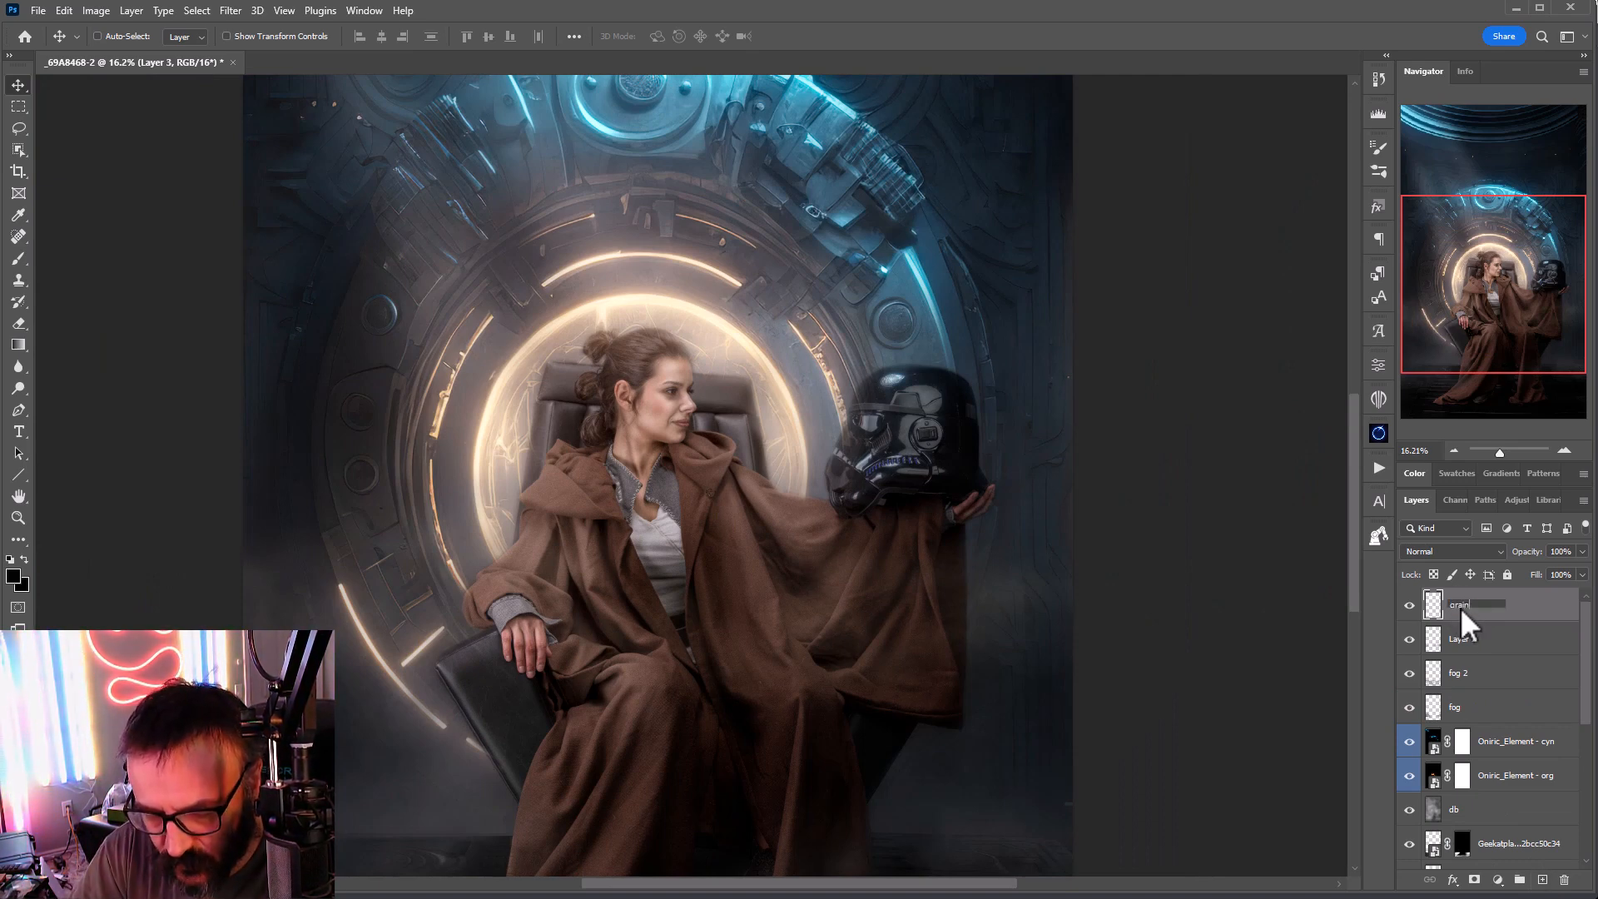
{"action": "double_click", "coordinate": [1465, 639]}
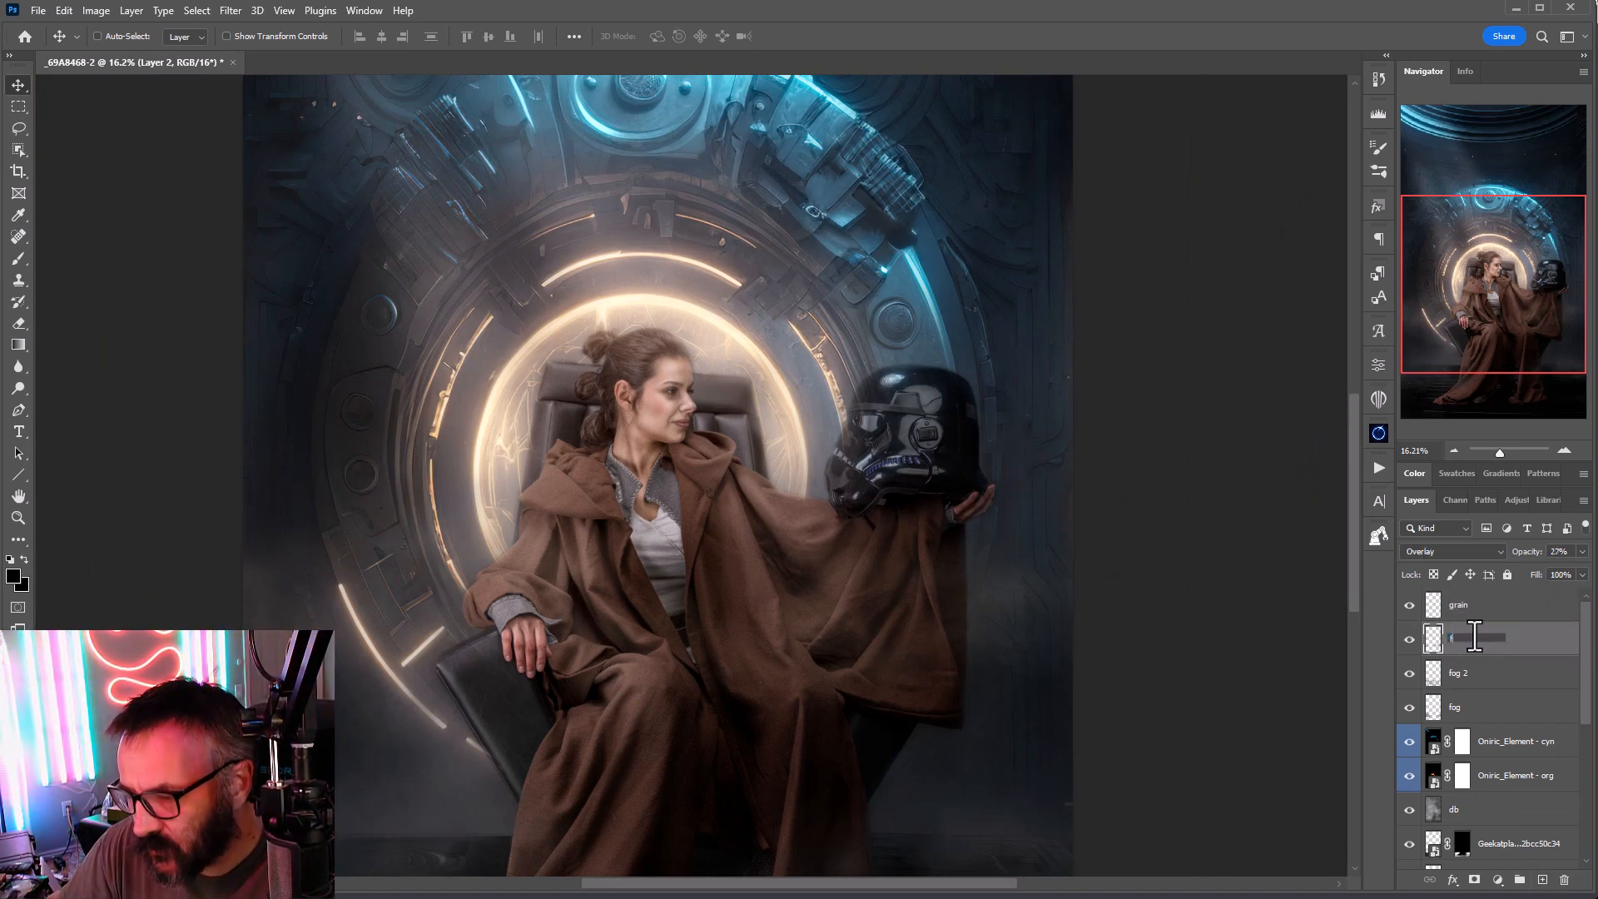
{"action": "left_click", "coordinate": [1538, 602]}
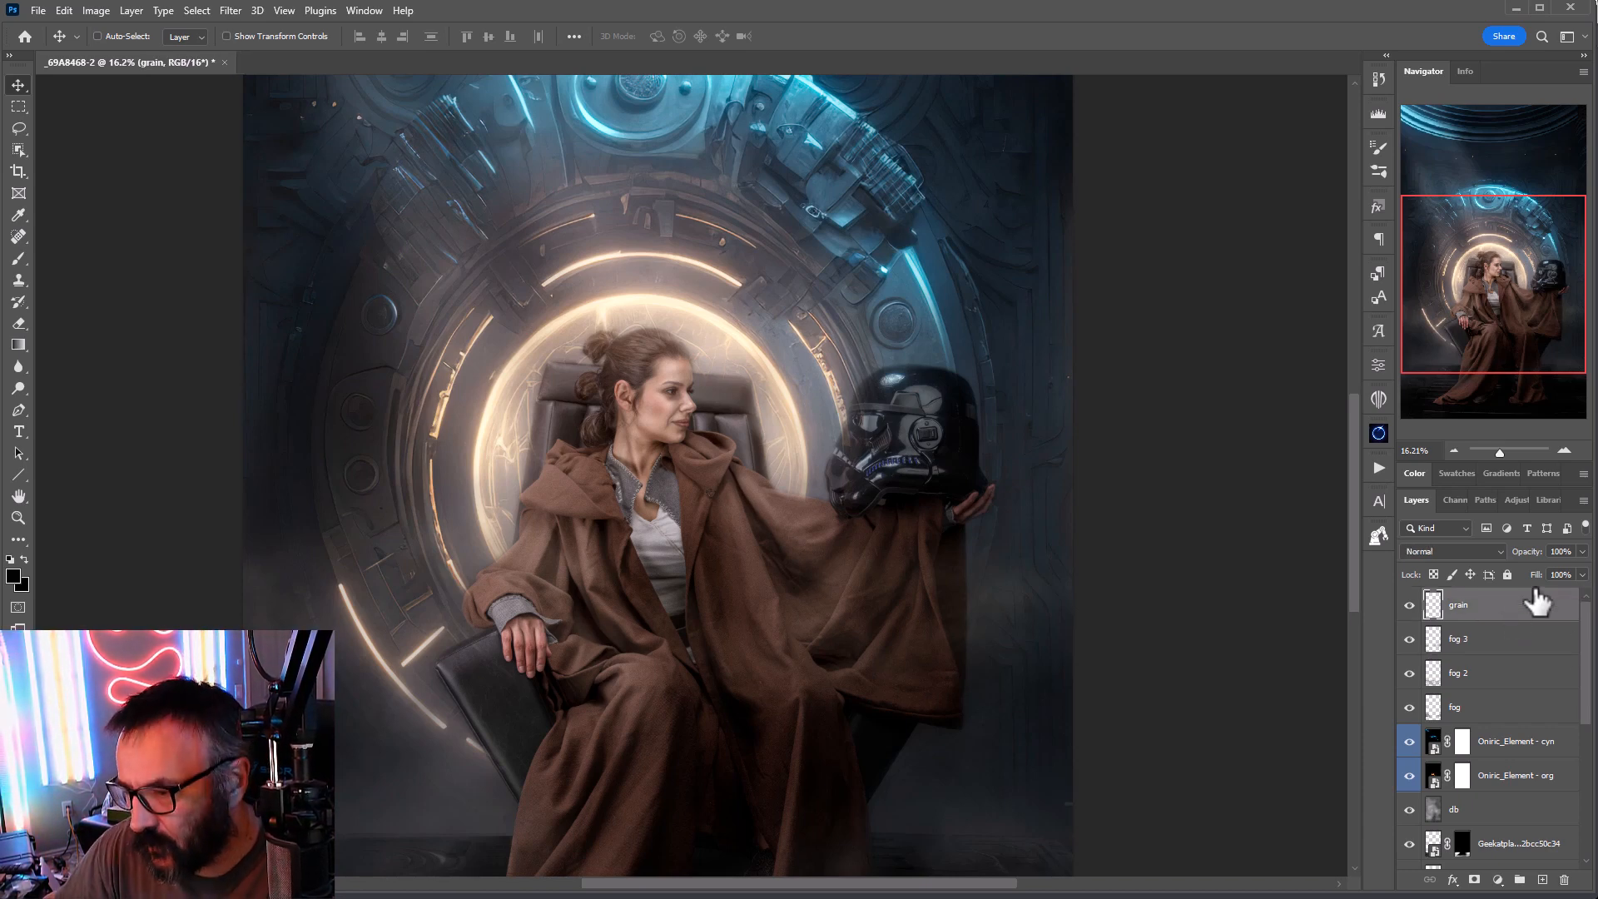
Step: Fill the grain layer with 50% Gray in Normal mode at 100% opacity
{"action": "key", "text": "shift+F5"}
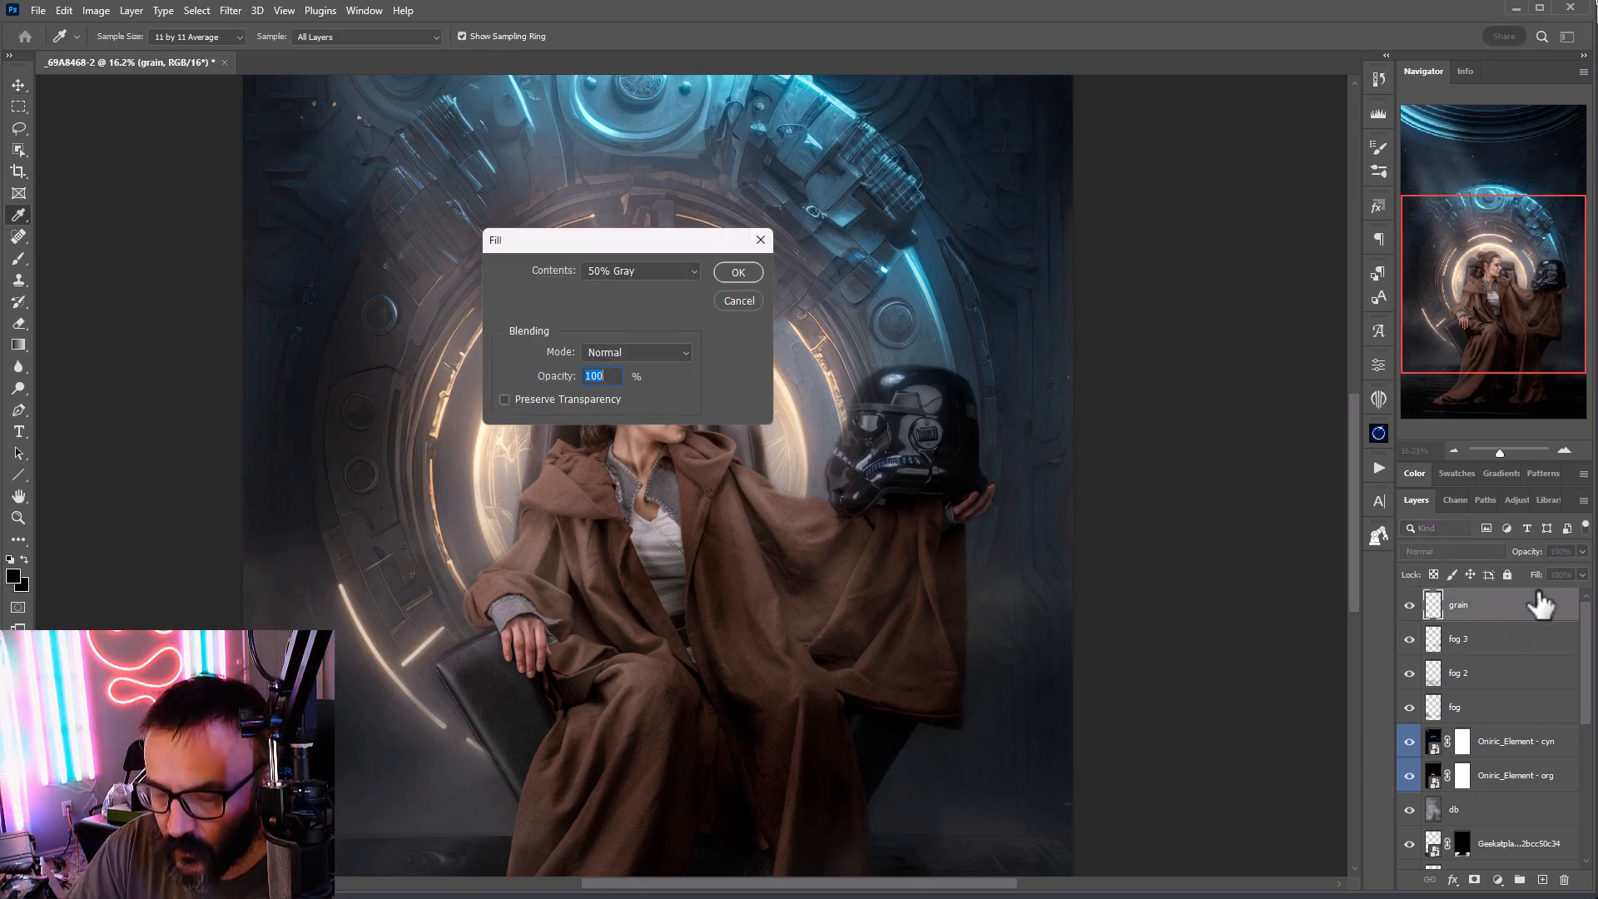
{"action": "key", "text": "Return"}
{"action": "key", "text": "v"}
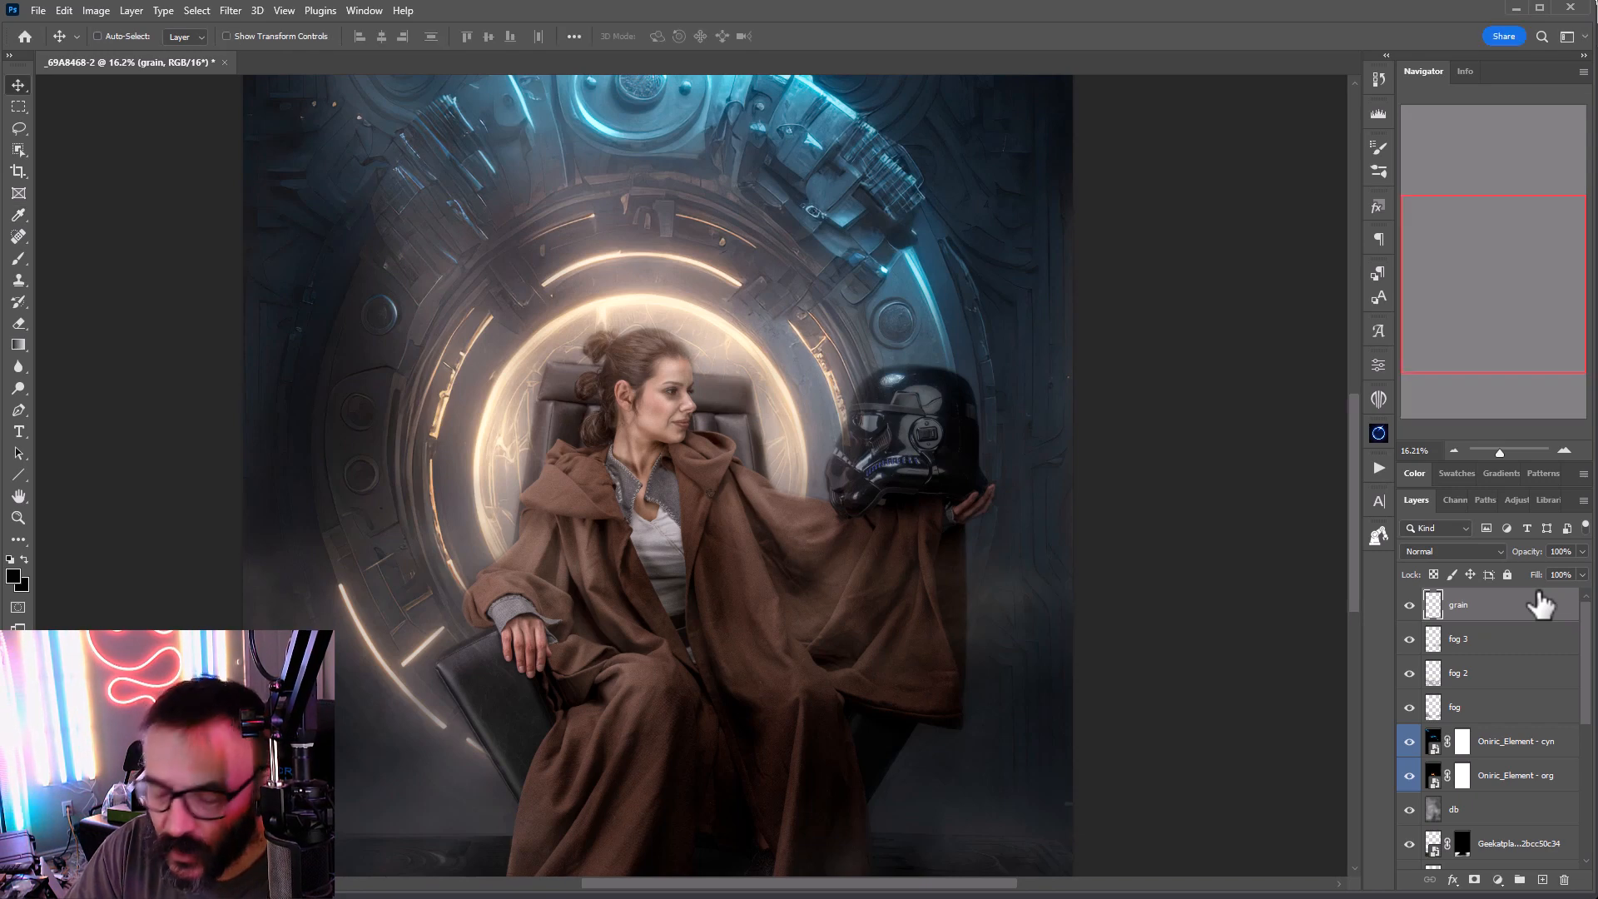
Step: Apply 10% uniform monochromatic noise to the grain layer and set its blending mode to Soft Light
{"action": "left_click", "coordinate": [231, 10]}
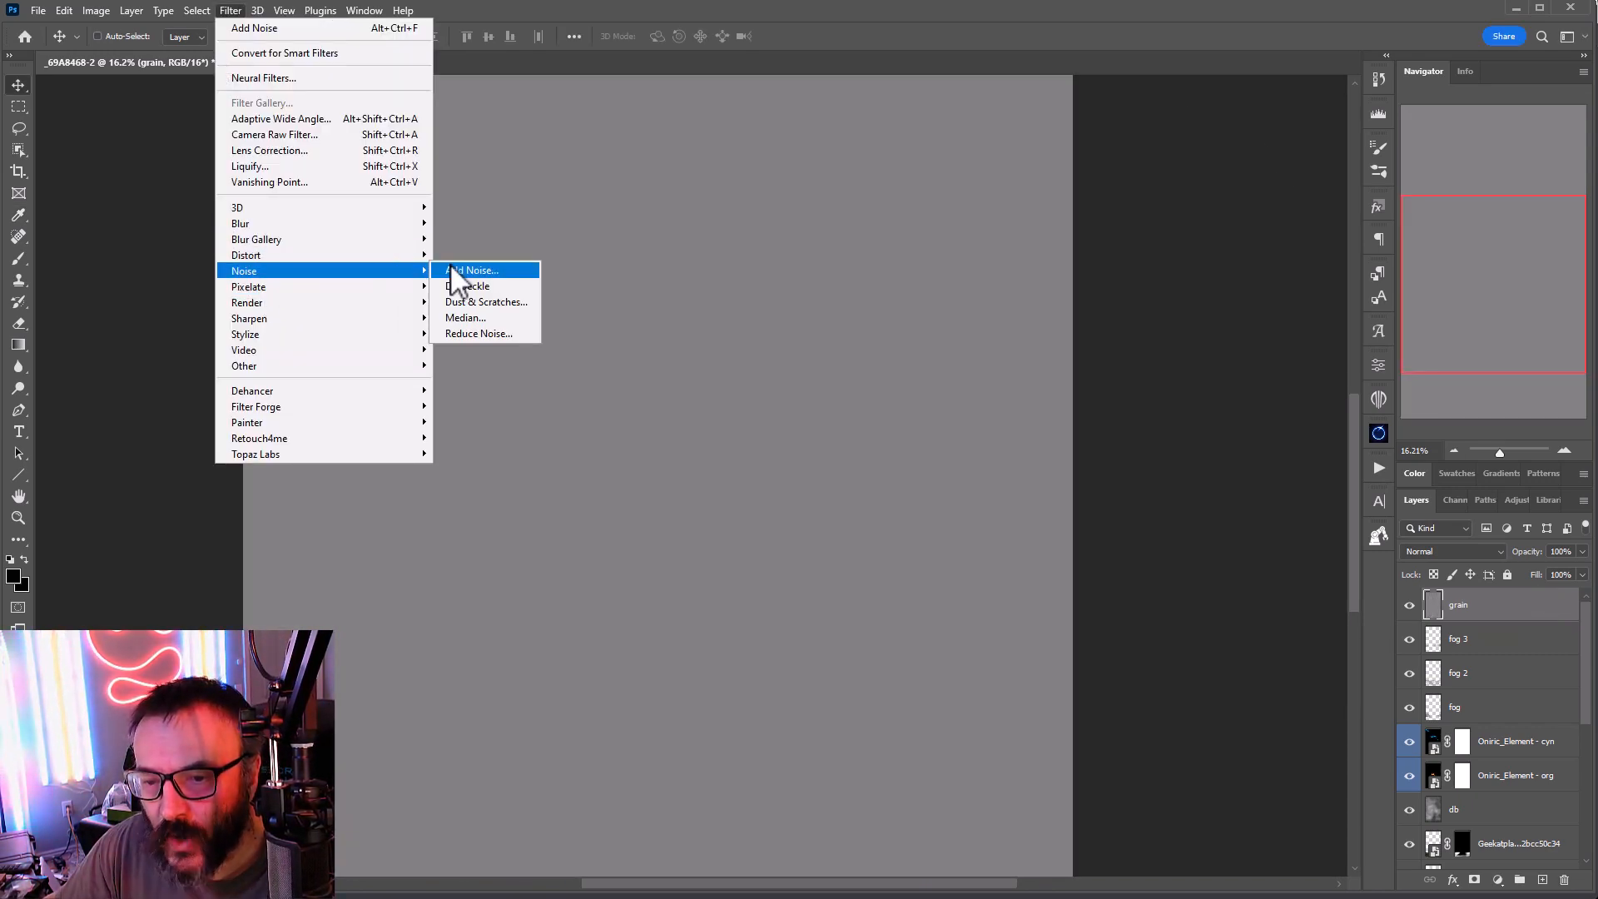
{"action": "left_click", "coordinate": [454, 270]}
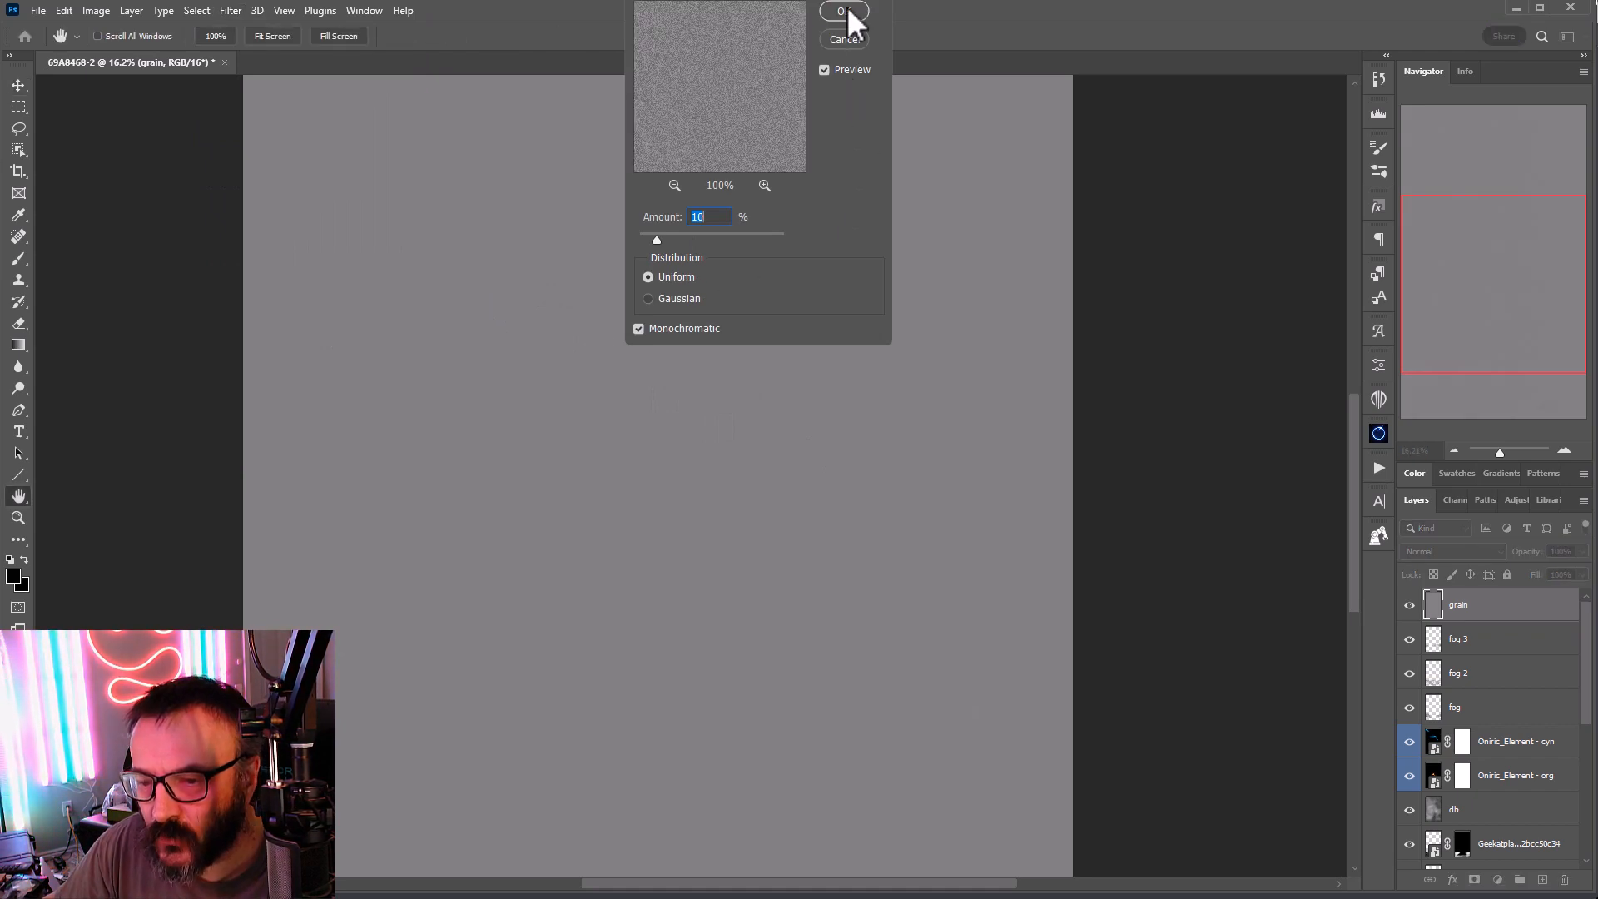
{"action": "left_click", "coordinate": [844, 11]}
{"action": "left_click", "coordinate": [1466, 551]}
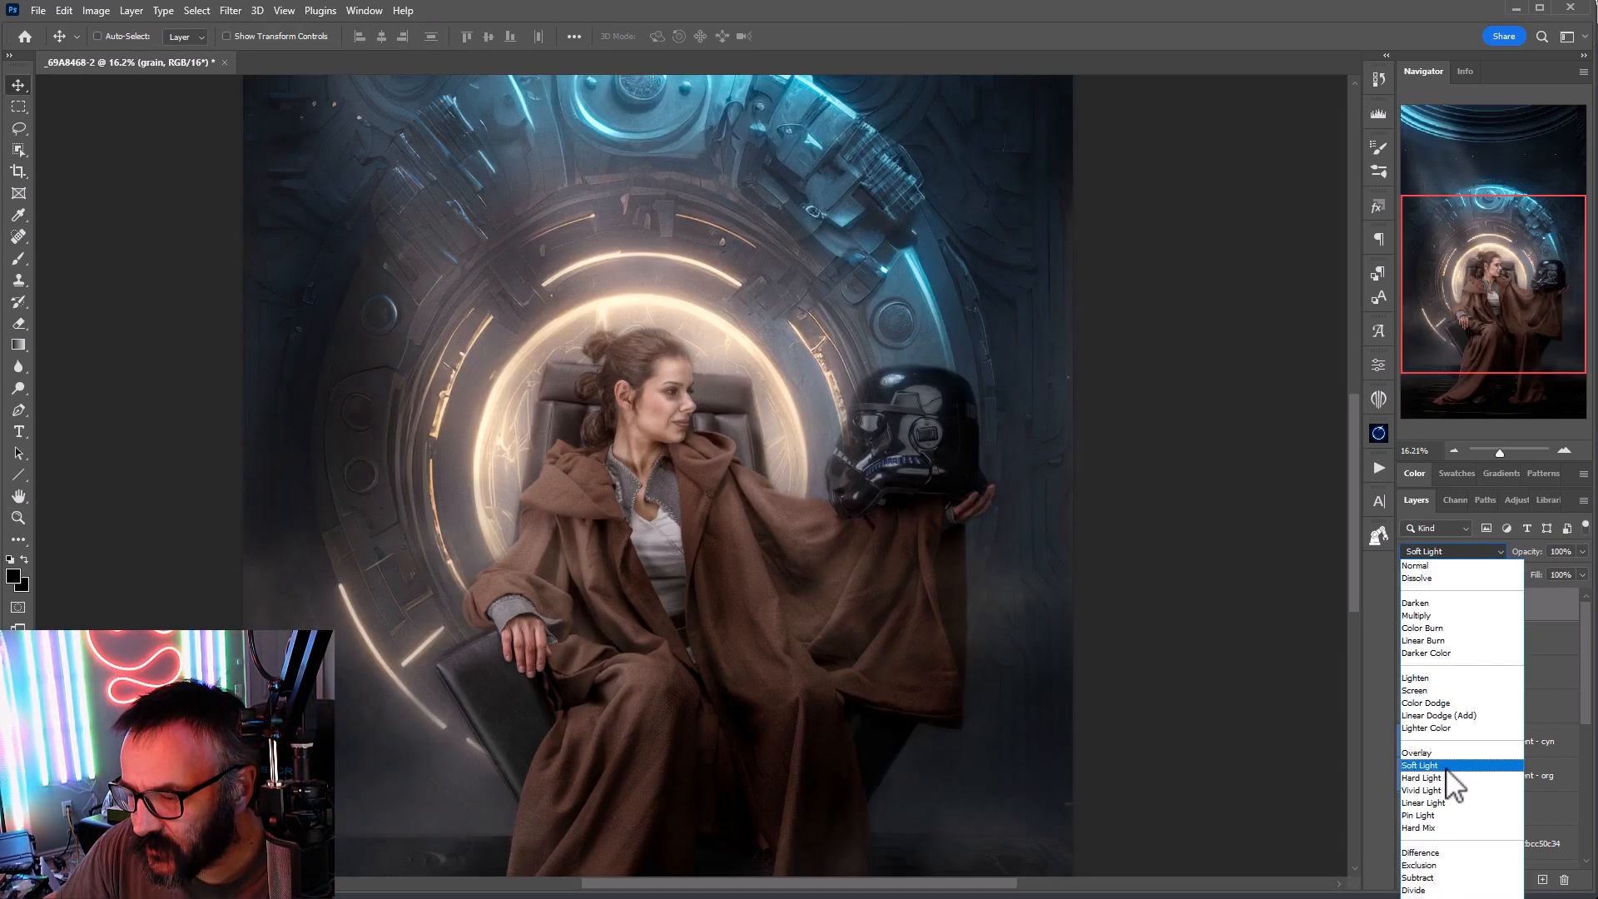
{"action": "left_click", "coordinate": [1447, 767]}
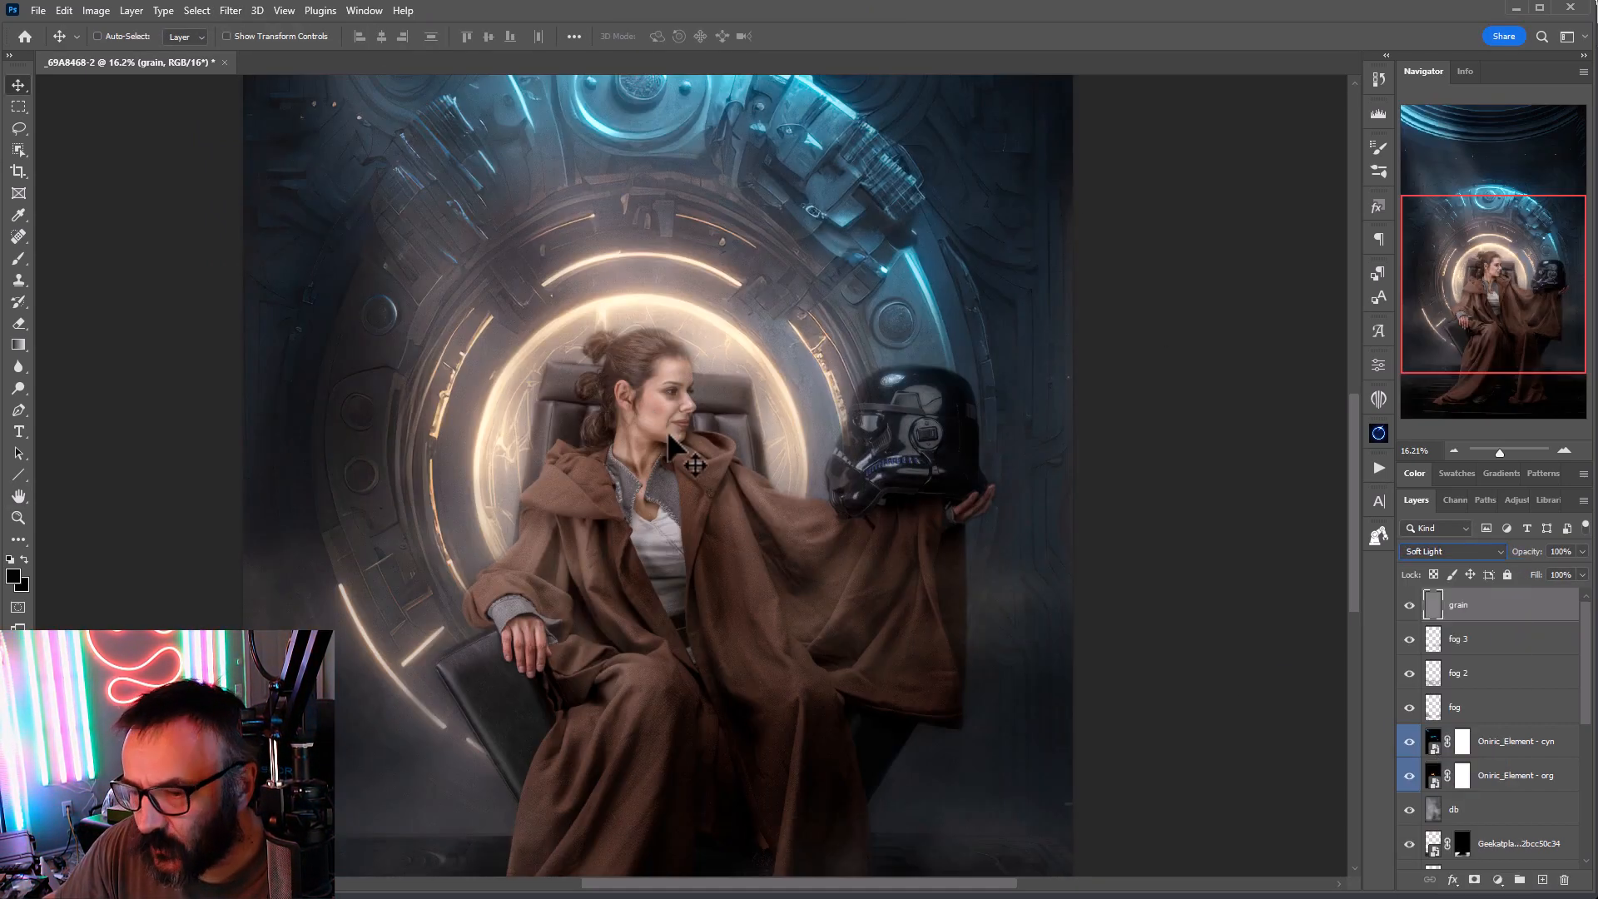
Step: Inspect the grain up close on the robe, the glowing halo and the front of the helmet
{"action": "scroll", "coordinate": [712, 494], "scroll_direction": "up", "scroll_amount": 3}
{"action": "scroll", "coordinate": [713, 494], "scroll_direction": "up", "scroll_amount": 8}
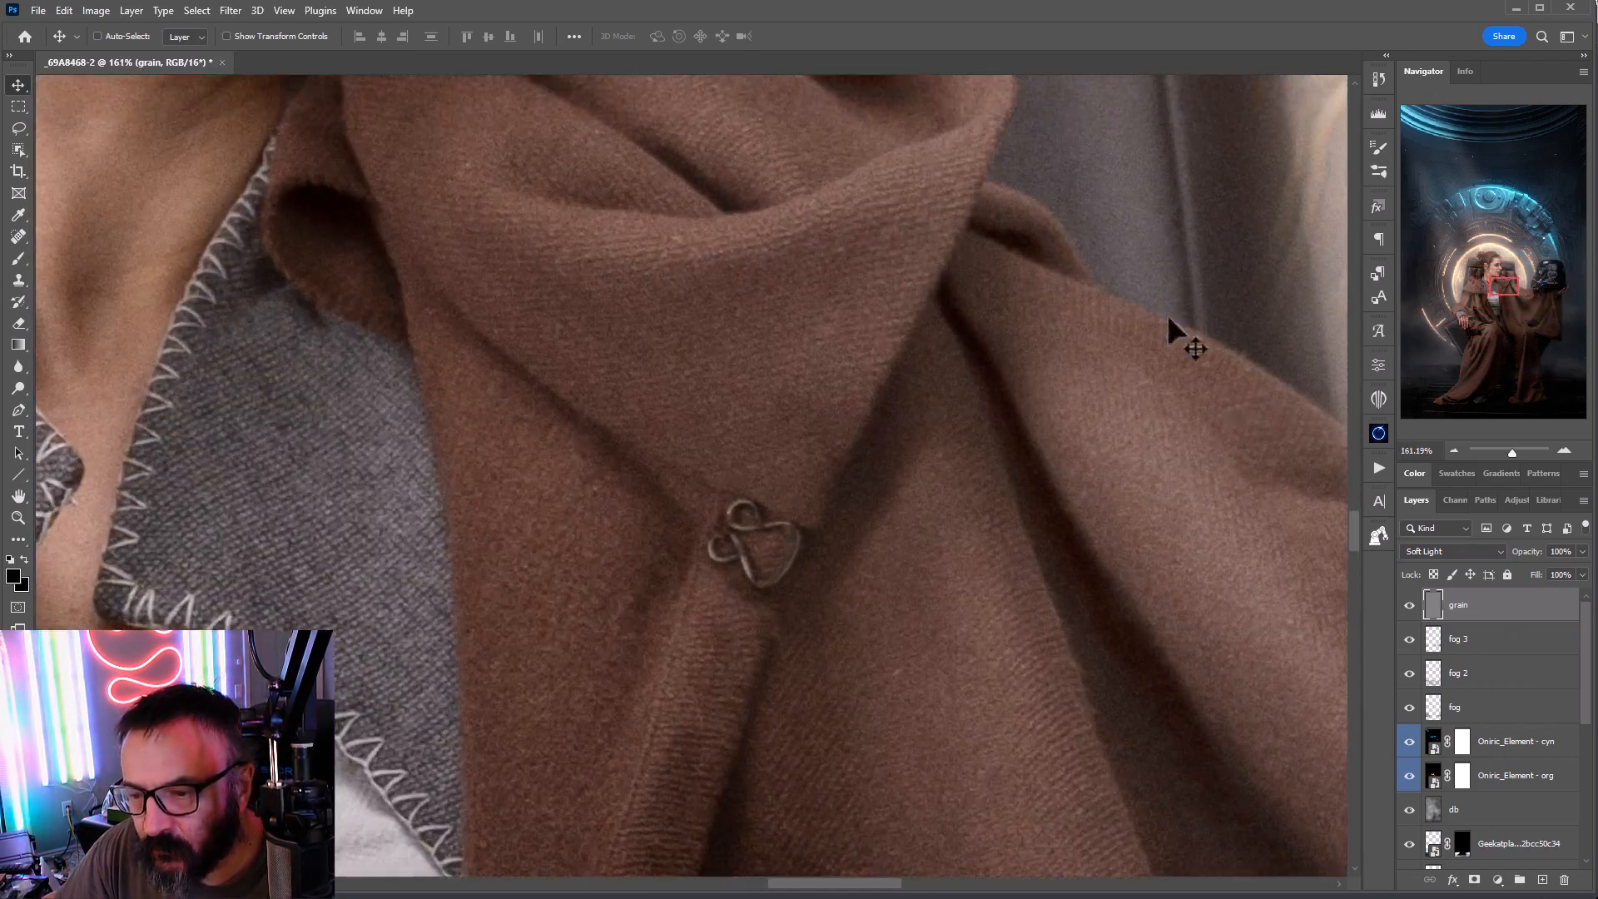
{"action": "left_click_drag", "start_coordinate": [778, 463], "coordinate": [222, 528]}
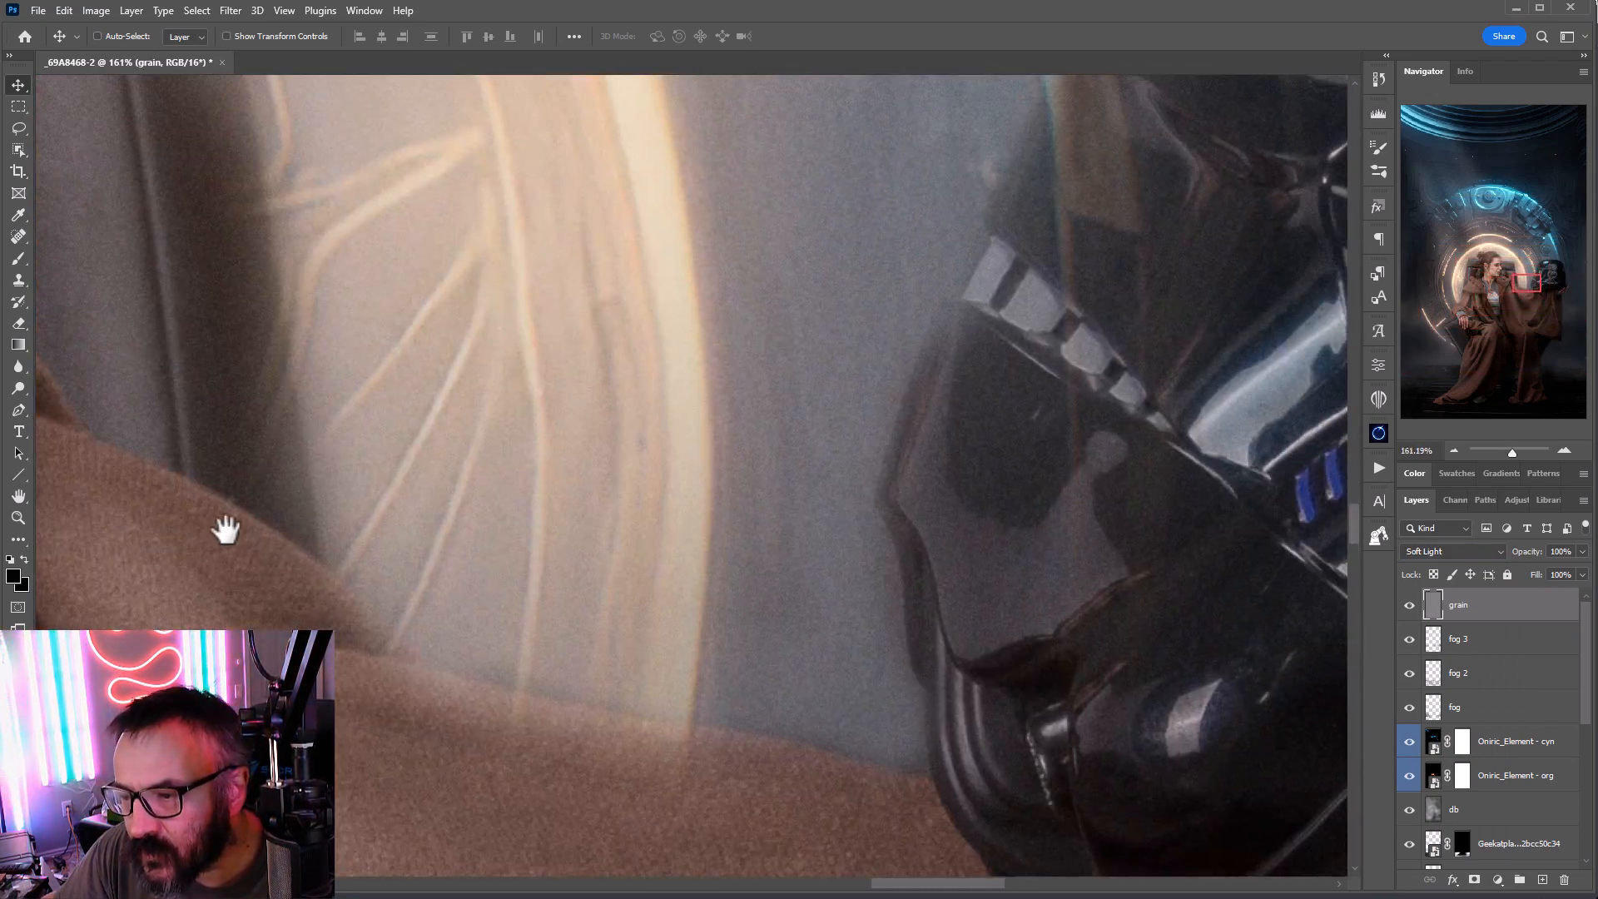
{"action": "scroll", "coordinate": [516, 504], "scroll_direction": "down", "scroll_amount": 10}
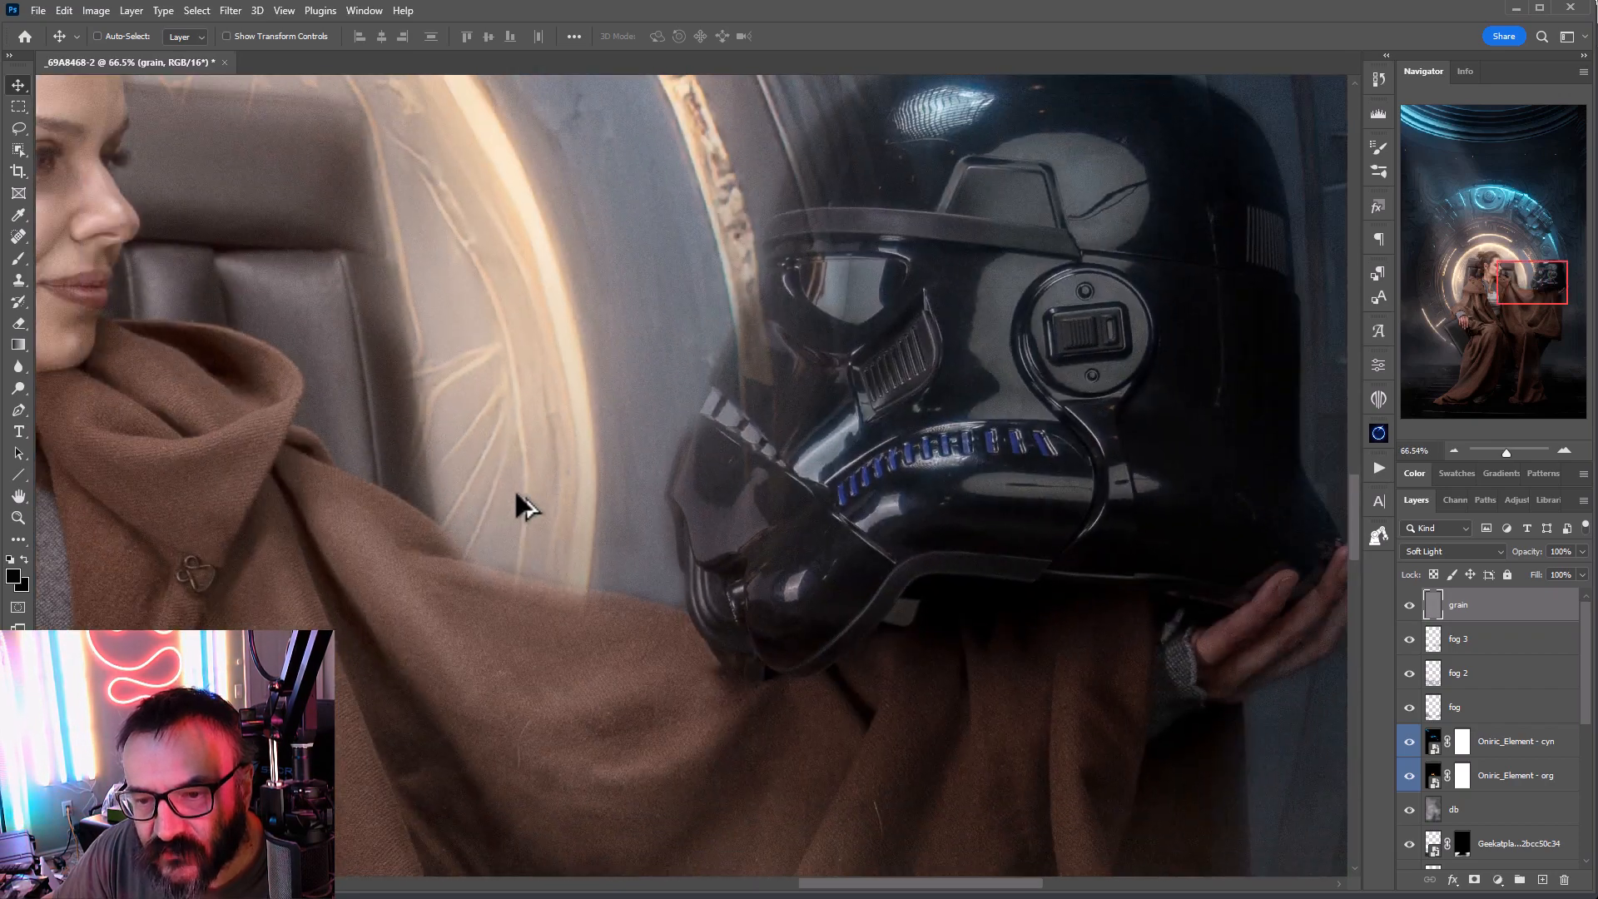
{"action": "scroll", "coordinate": [518, 506], "scroll_direction": "up", "scroll_amount": 4}
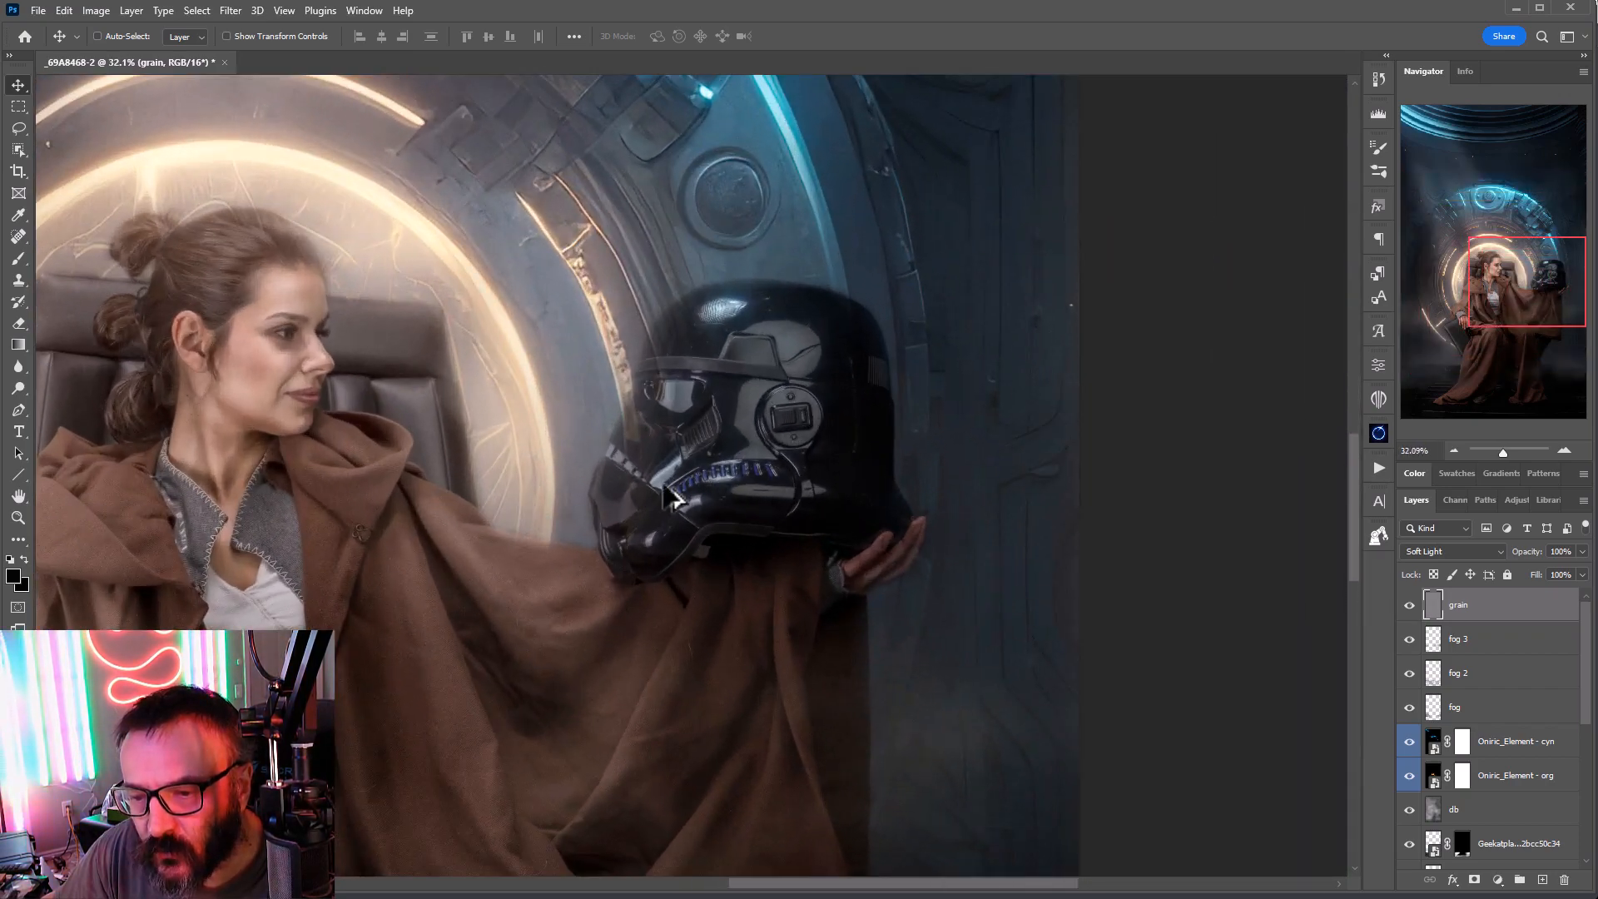
{"action": "scroll", "coordinate": [533, 524], "scroll_direction": "down", "scroll_amount": 4}
{"action": "scroll", "coordinate": [529, 526], "scroll_direction": "up", "scroll_amount": 1}
{"action": "scroll", "coordinate": [533, 526], "scroll_direction": "up", "scroll_amount": 7}
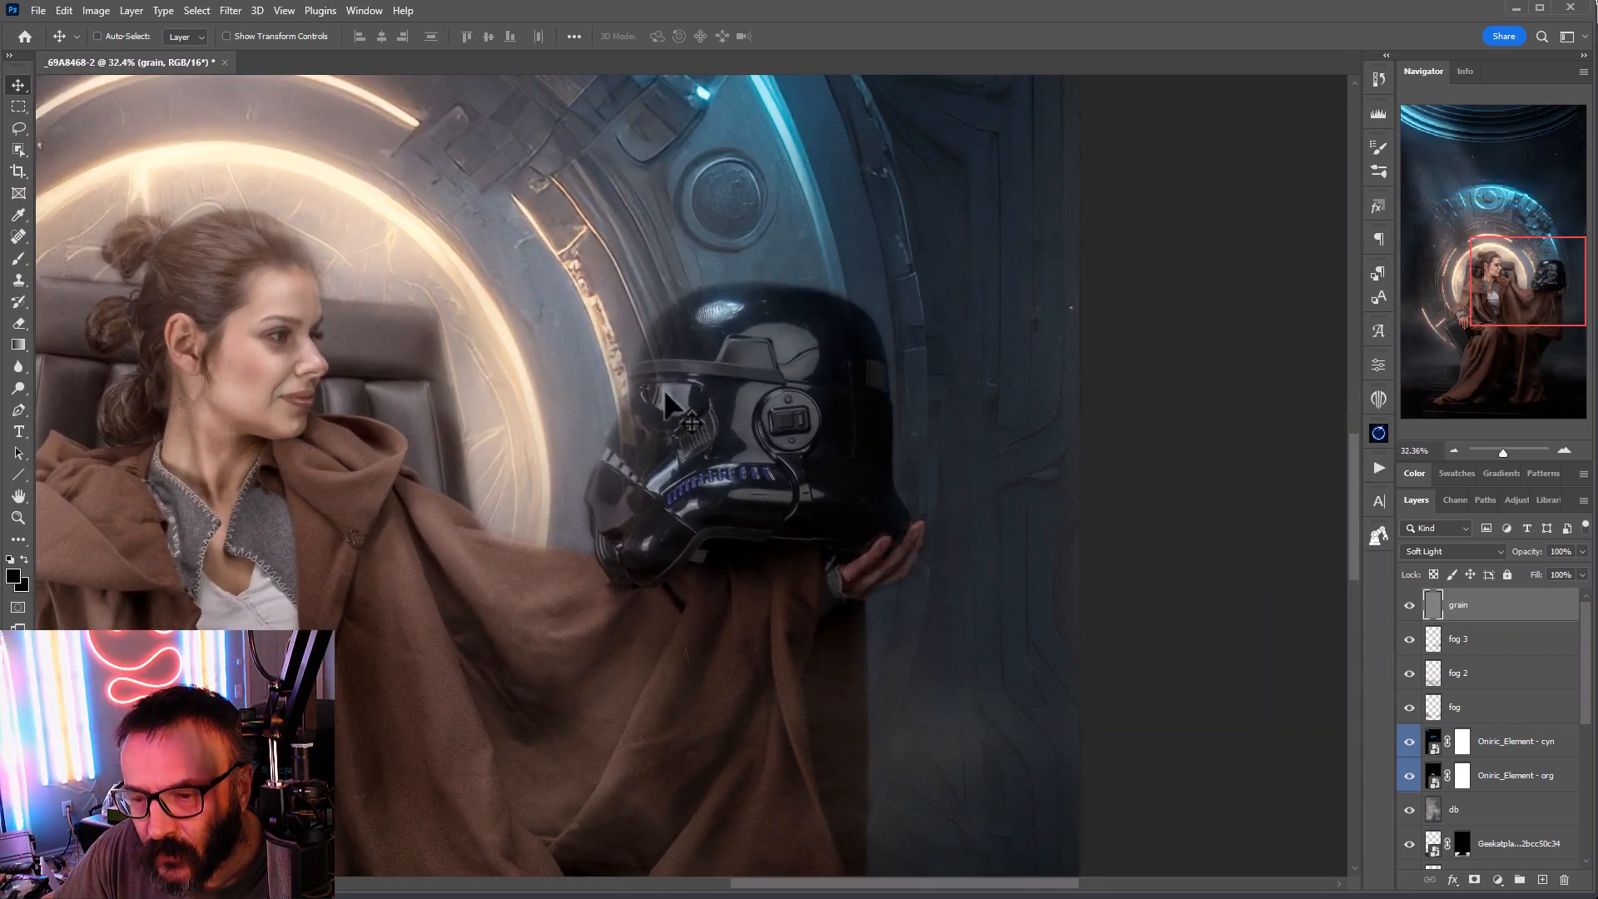
{"action": "scroll", "coordinate": [635, 446], "scroll_direction": "up", "scroll_amount": 2}
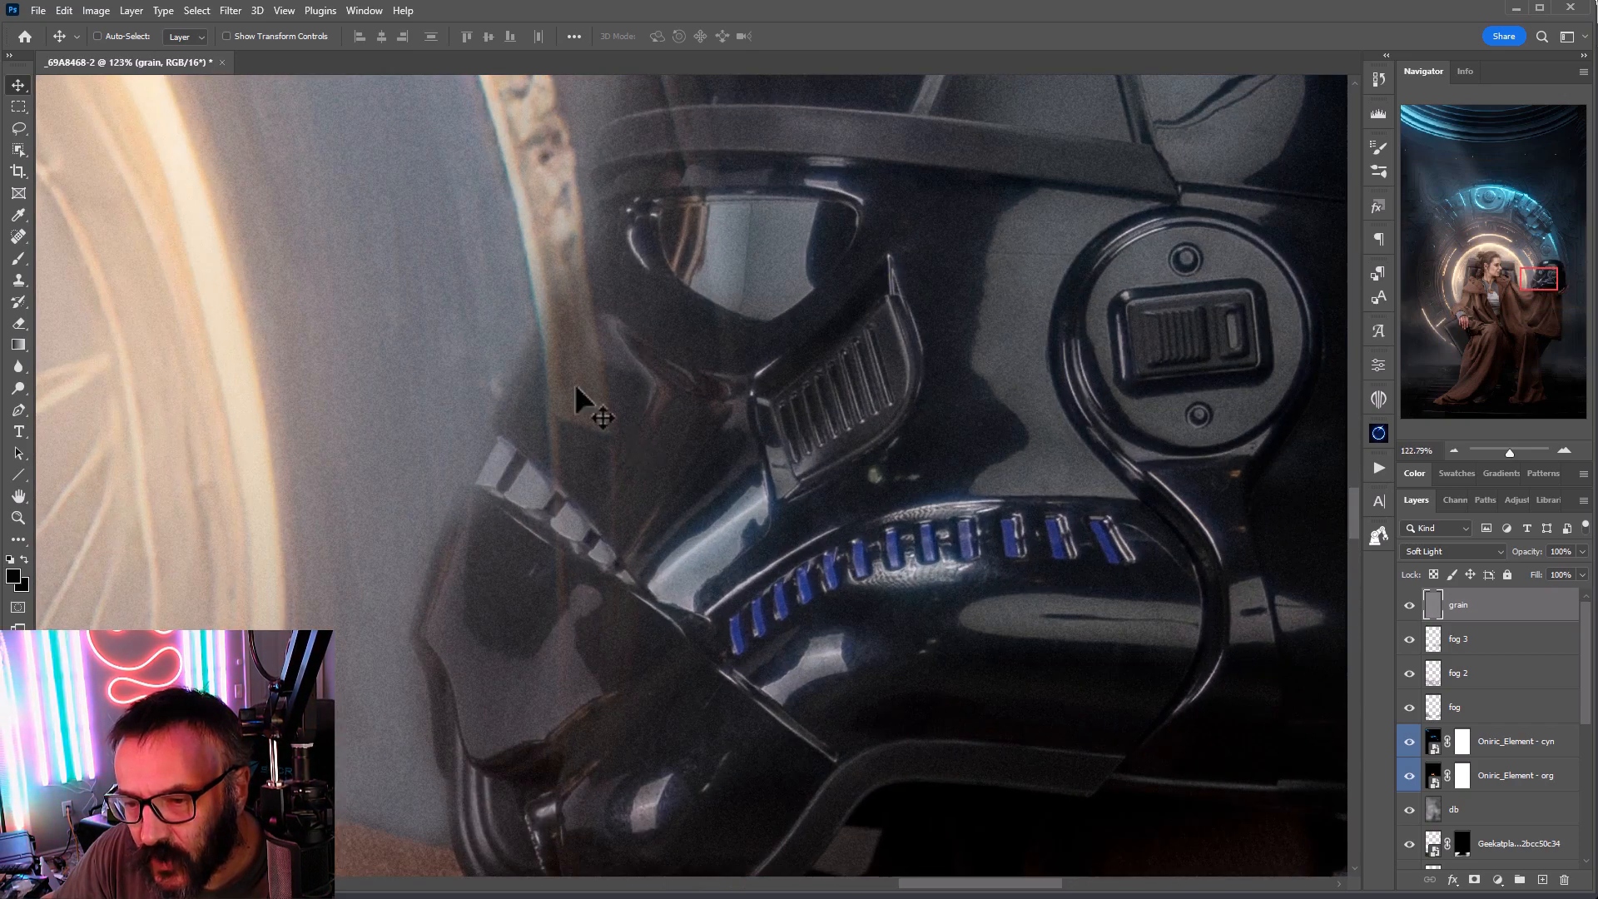
{"action": "left_click_drag", "start_coordinate": [634, 452], "coordinate": [866, 470]}
Step: Target the backdrop group's layer mask and choose a 21 px Soft Round brush with 0% hardness
{"action": "scroll", "coordinate": [1482, 711], "scroll_direction": "down", "scroll_amount": 3}
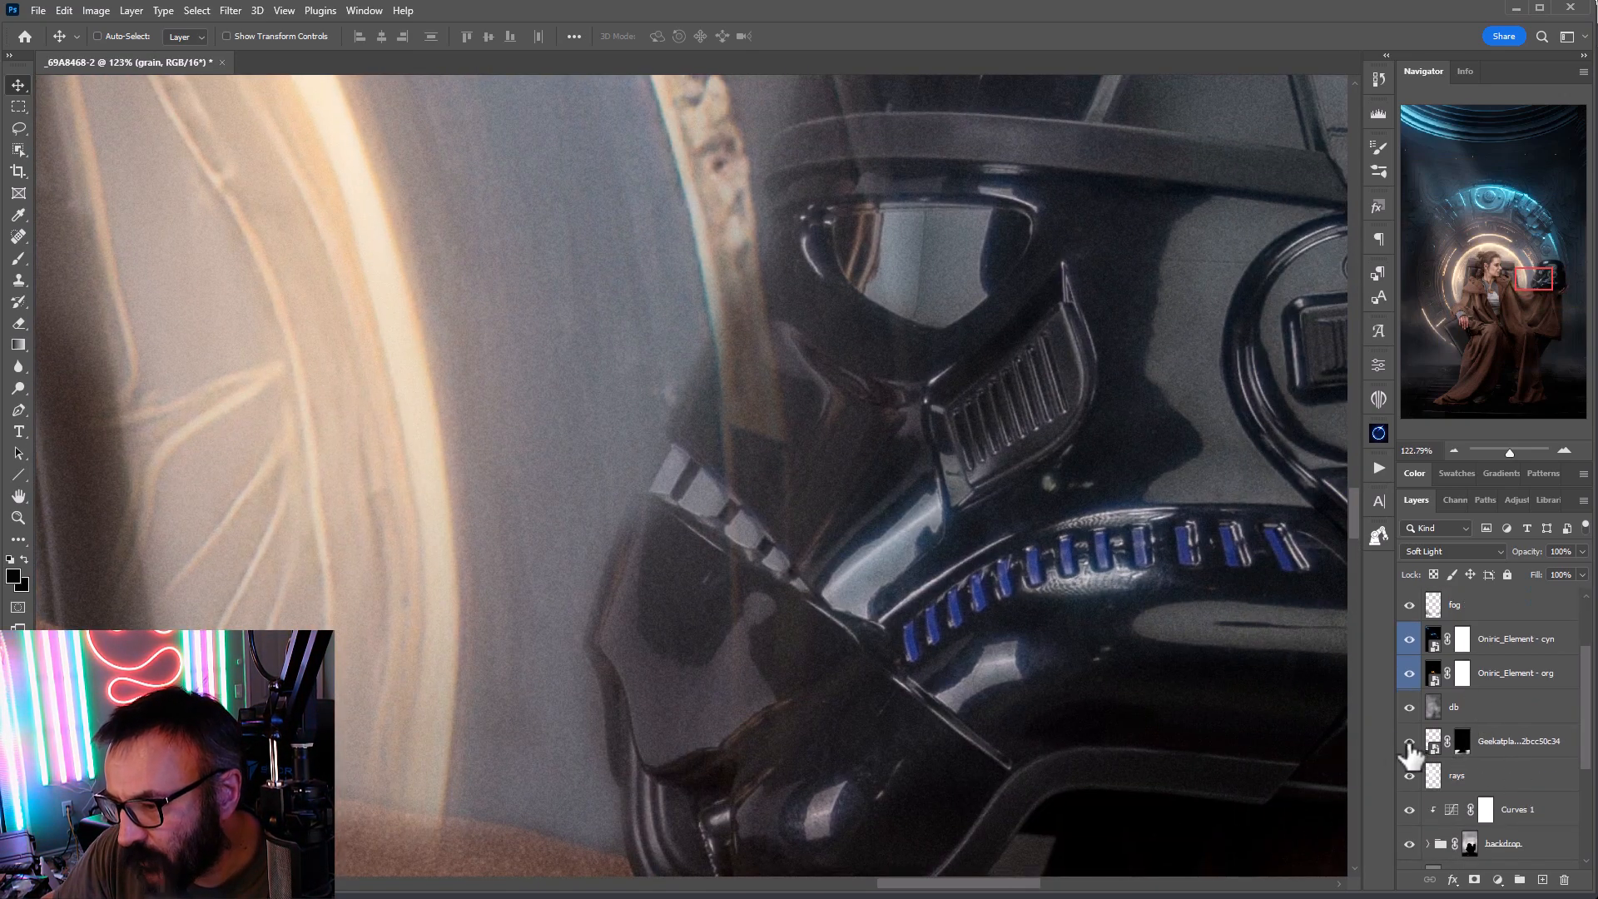
{"action": "scroll", "coordinate": [1457, 724], "scroll_direction": "down", "scroll_amount": 2}
{"action": "left_click", "coordinate": [1469, 776]}
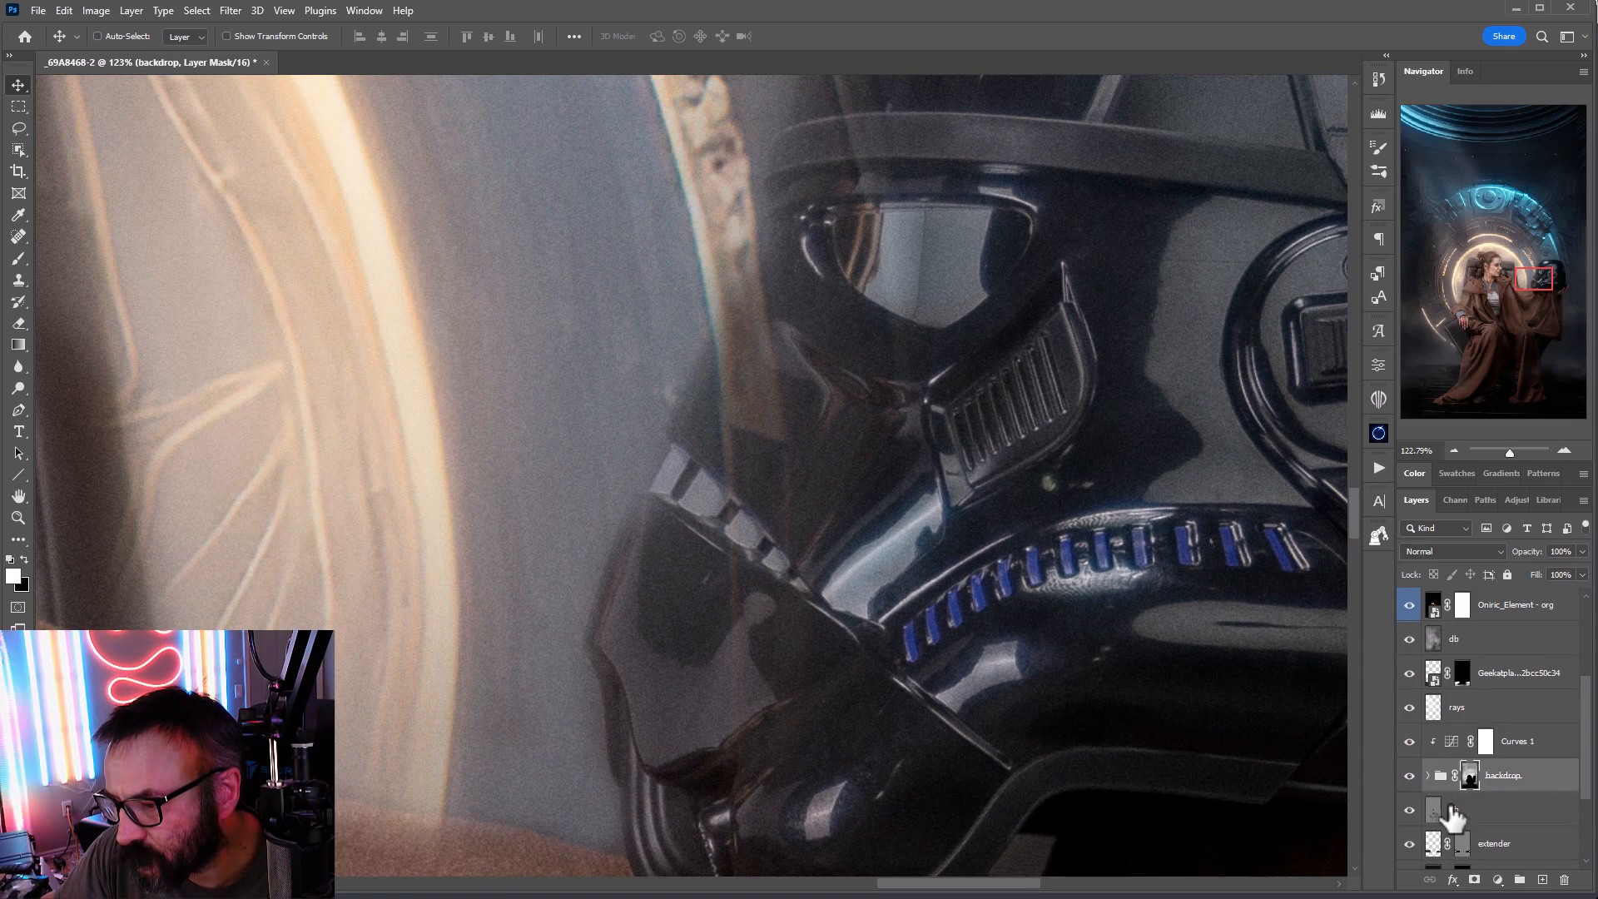
{"action": "left_click", "coordinate": [19, 258]}
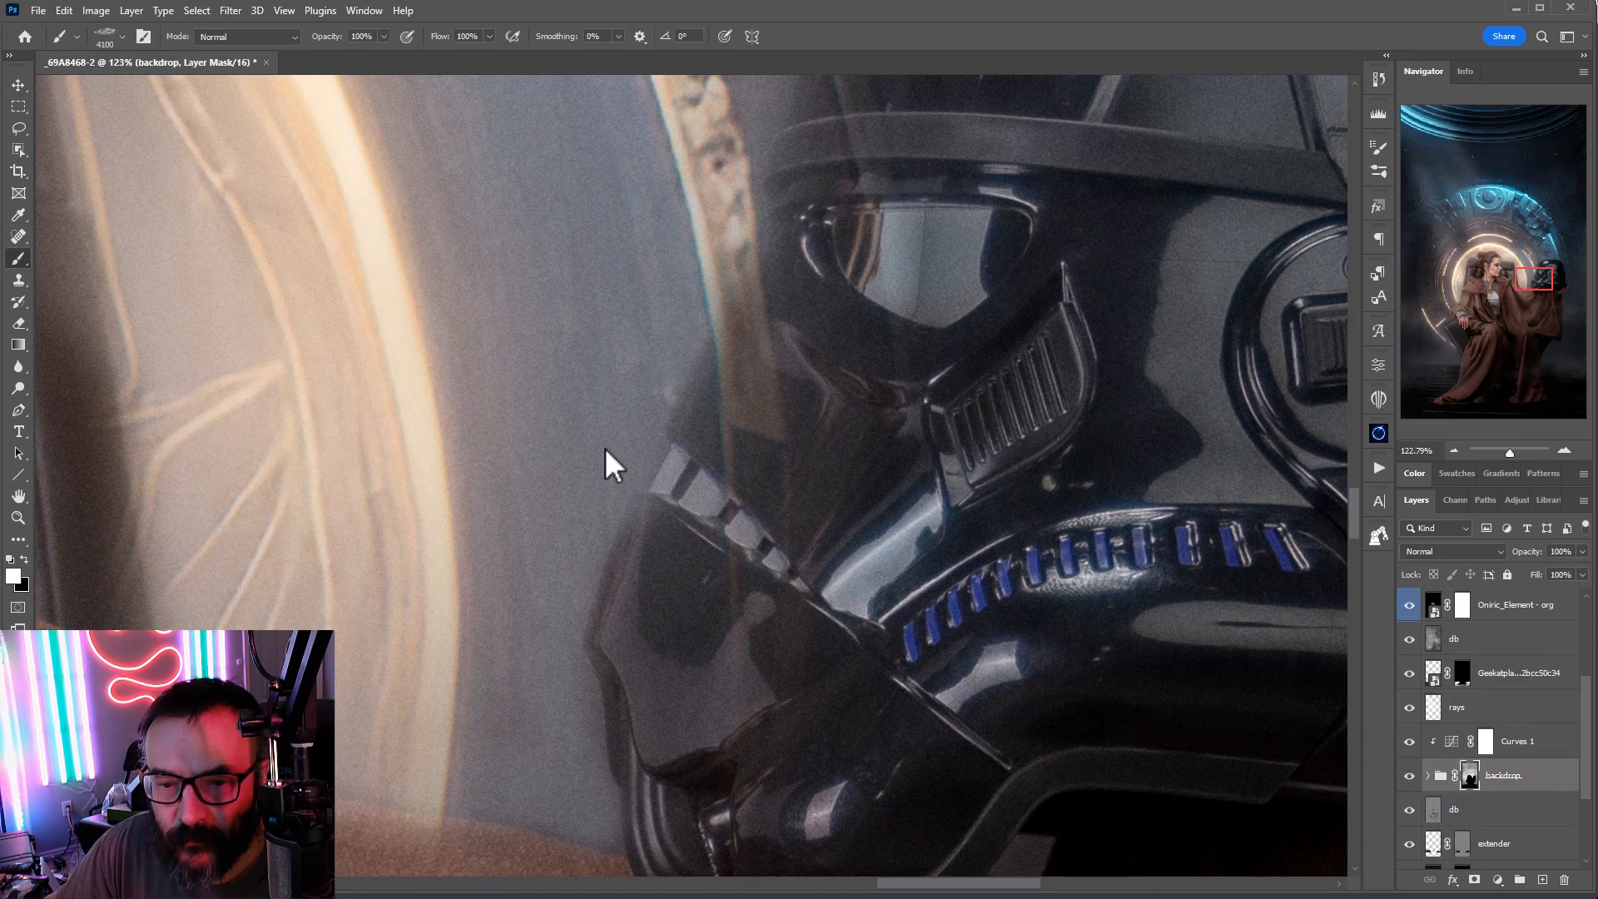
{"action": "right_click", "coordinate": [893, 485]}
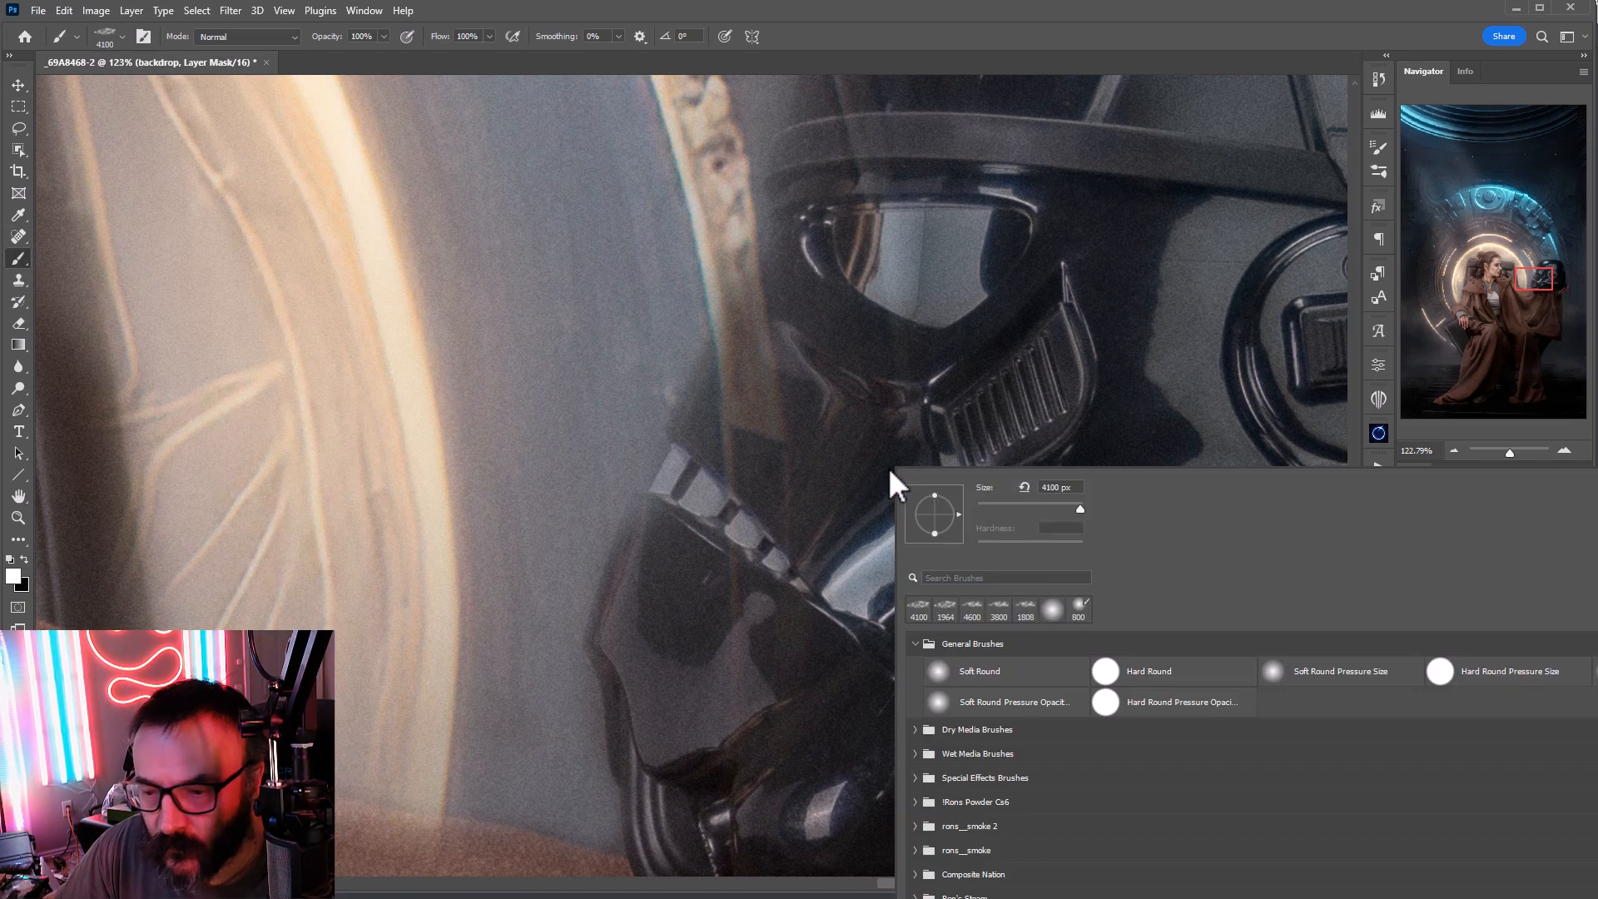
{"action": "left_click", "coordinate": [1005, 676]}
{"action": "left_click", "coordinate": [991, 508]}
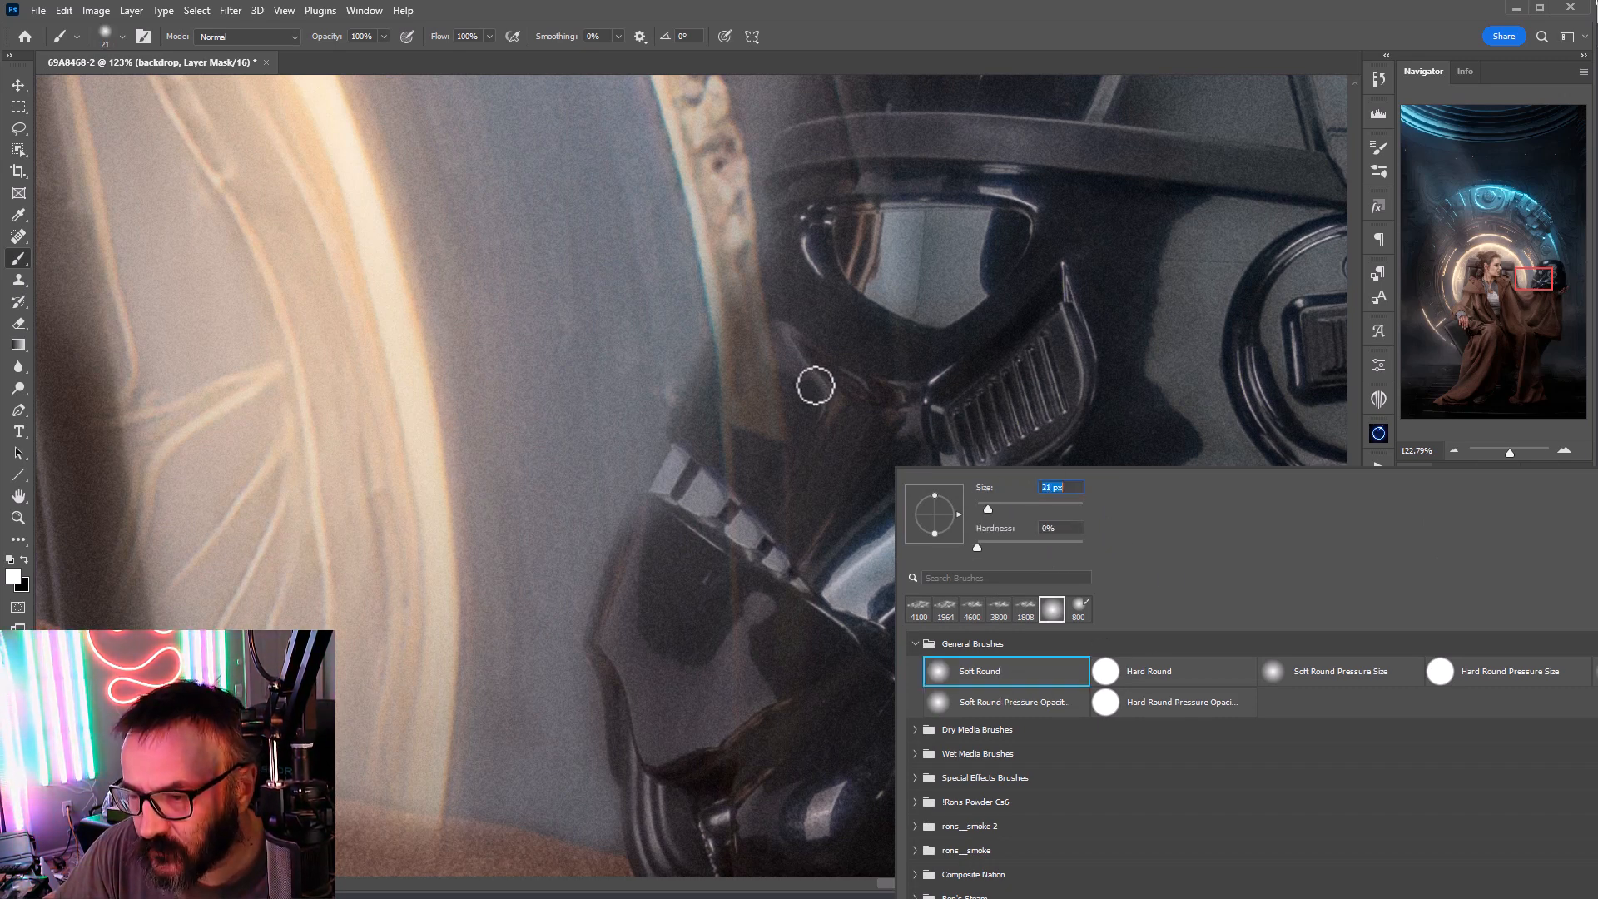
{"action": "key", "text": "Return"}
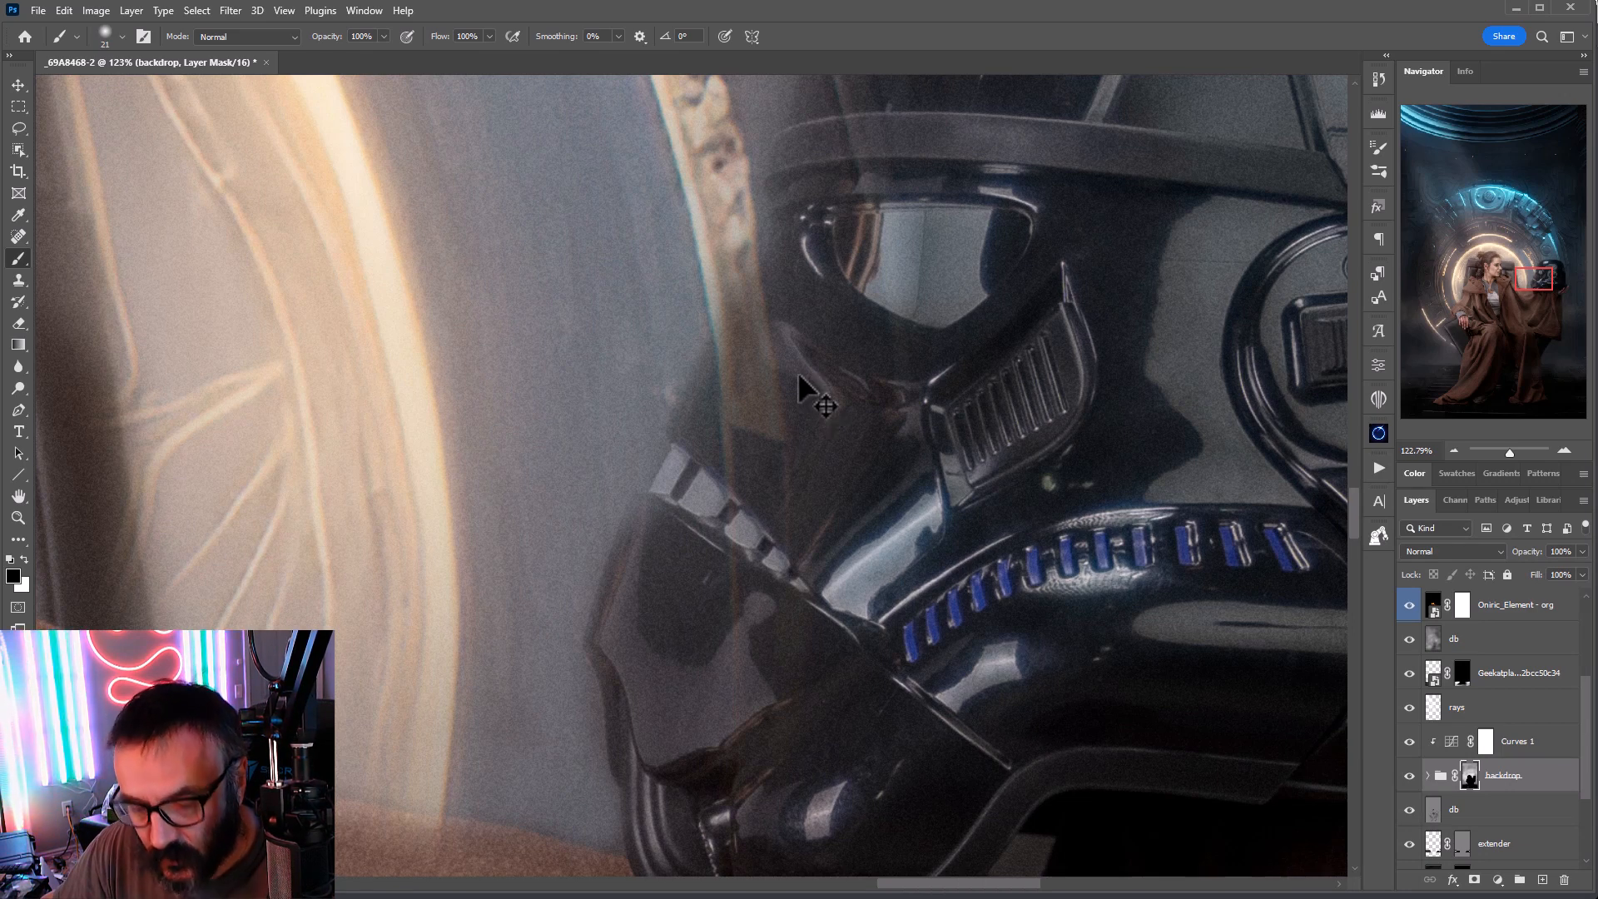
Step: Paint black on the backdrop mask over the helmet's front to remove the background bleed, enlarging the brush to 90 px and lowering its opacity to 40%
{"action": "key", "text": "bracketright"}
{"action": "key", "text": "bracketright"}
{"action": "key", "text": "bracketright"}
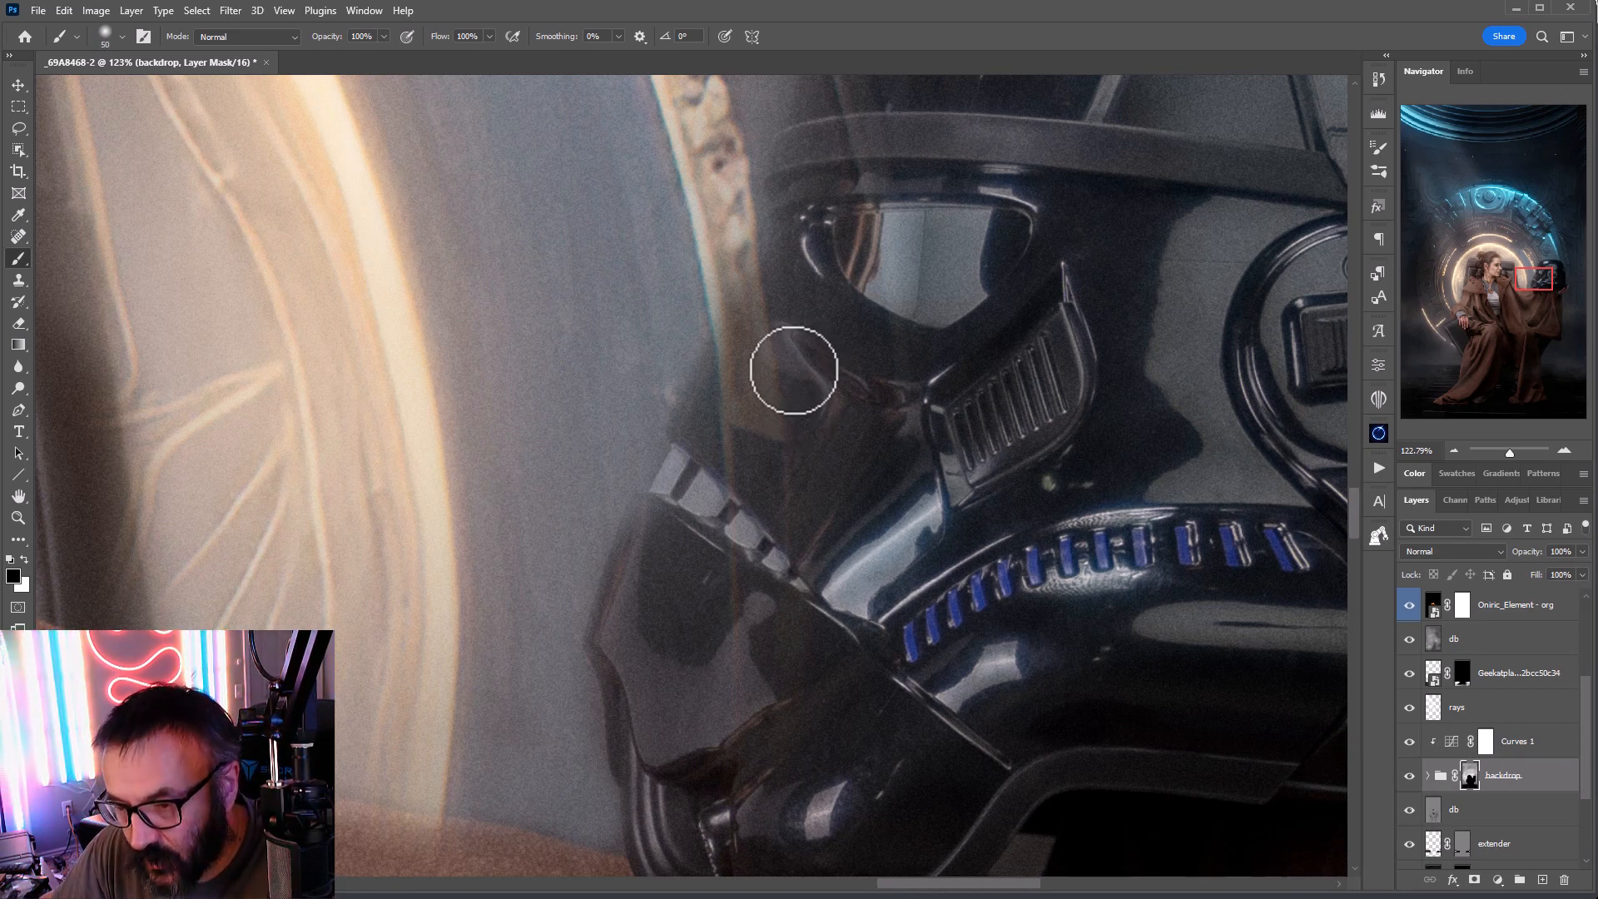
{"action": "key", "text": "bracketright"}
{"action": "key", "text": "bracketright"}
{"action": "key", "text": "bracketright"}
{"action": "key", "text": "bracketright"}
{"action": "key", "text": "bracketright"}
{"action": "key", "text": "bracketright"}
{"action": "key", "text": "bracketright"}
{"action": "key", "text": "4"}
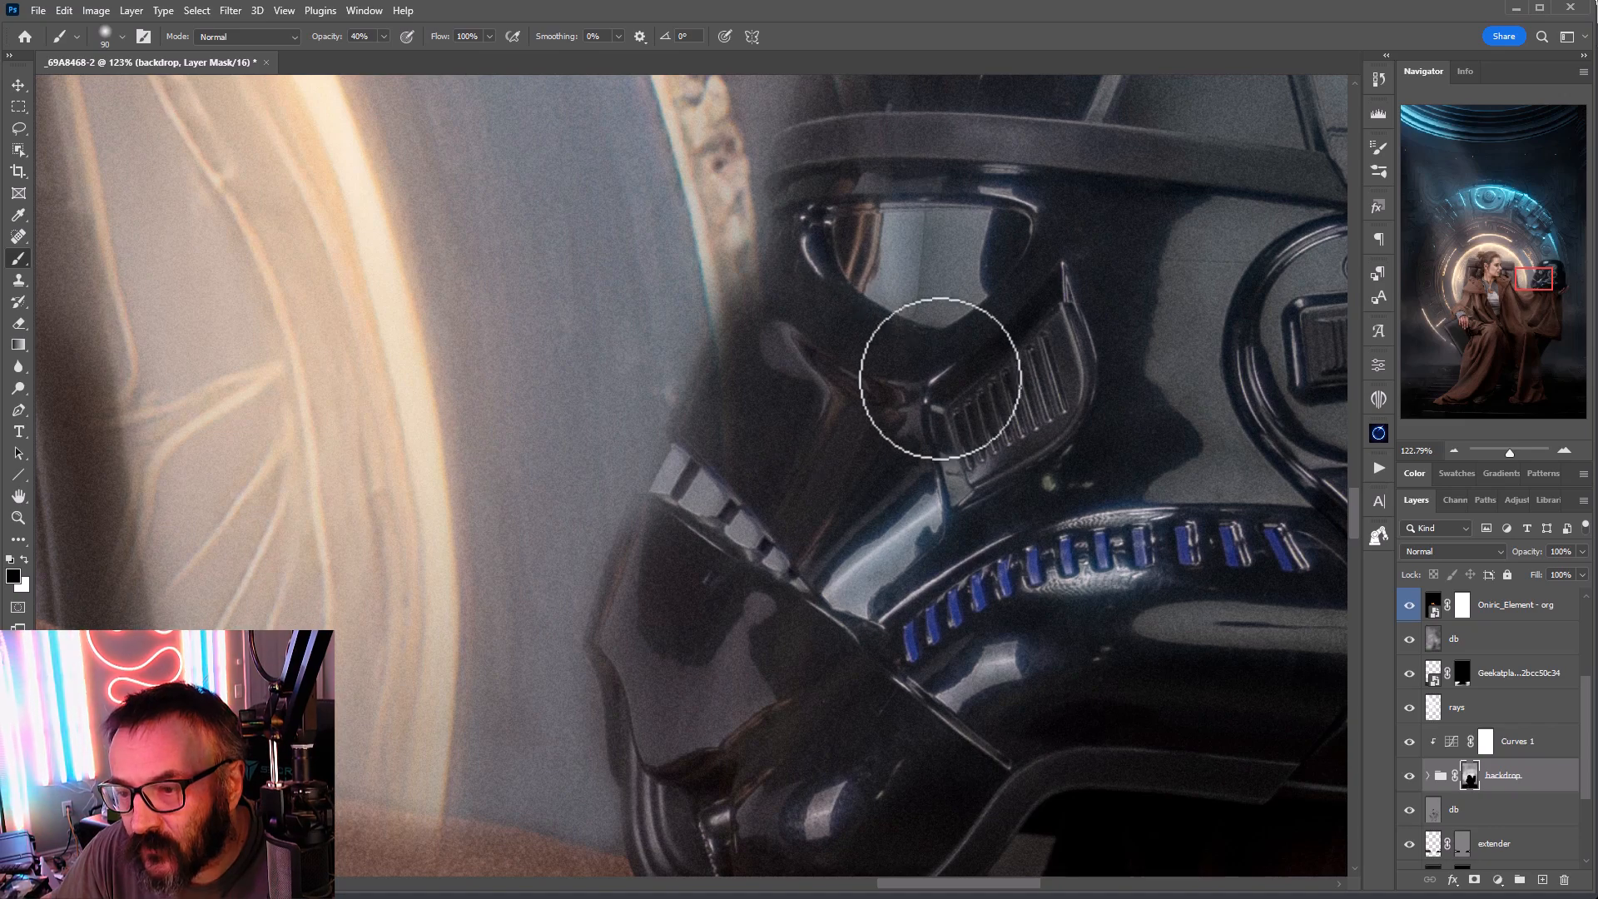
{"action": "left_click_drag", "start_coordinate": [966, 615], "coordinate": [1457, 230]}
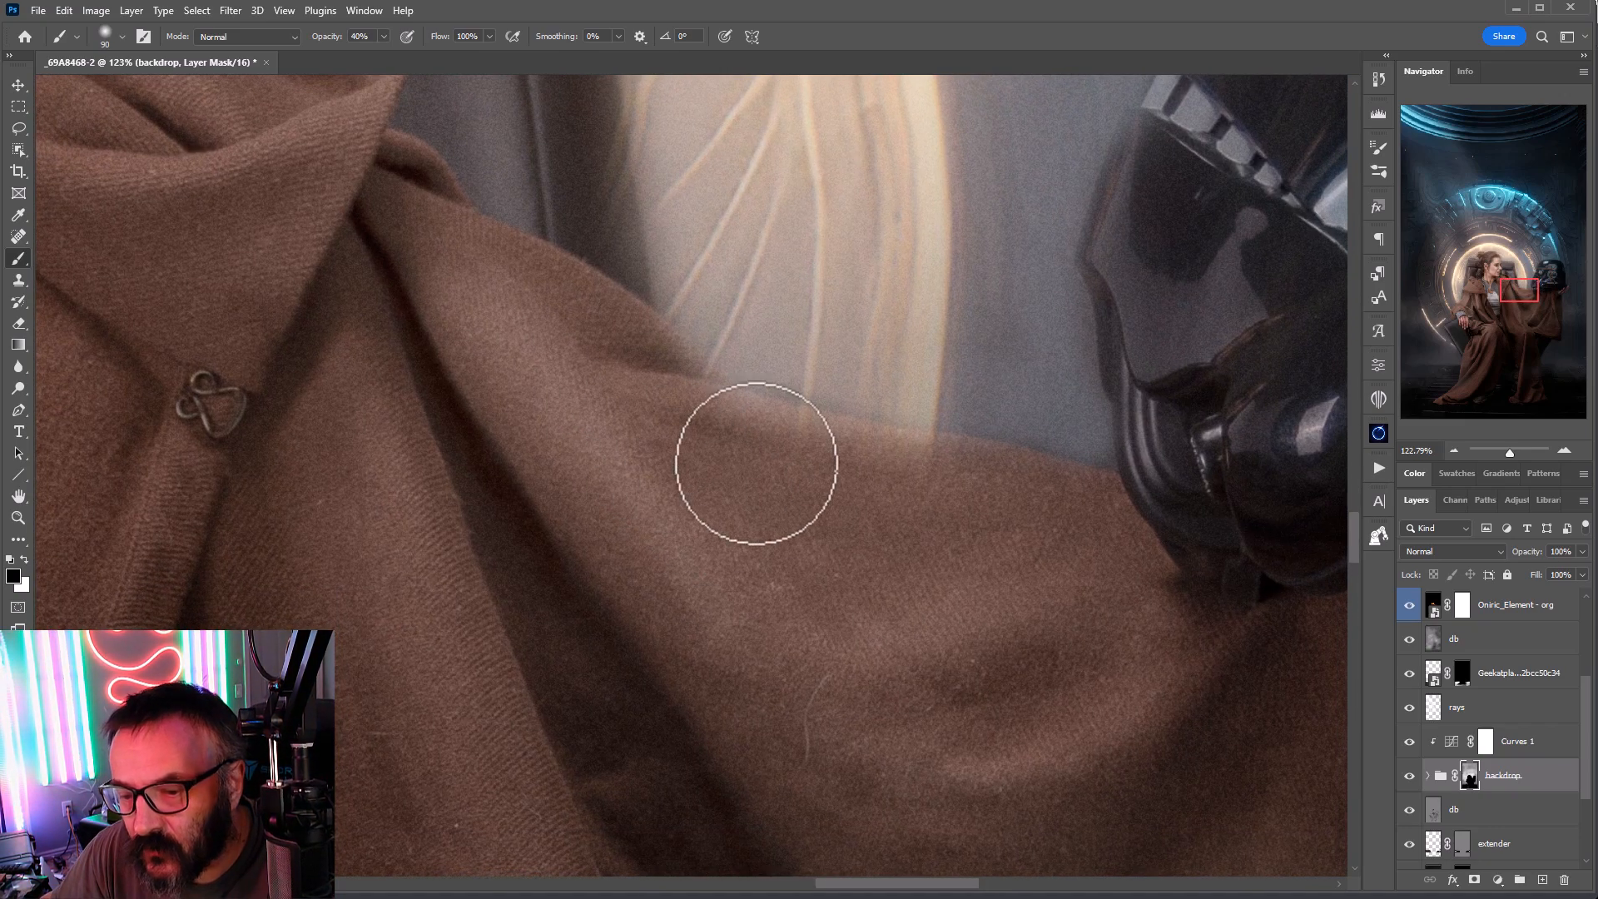
Step: Inspect the mask edges up close along the robe, chair, glowing halo, face, hair and shoulder
{"action": "left_click_drag", "start_coordinate": [787, 424], "coordinate": [1319, 861]}
{"action": "left_click_drag", "start_coordinate": [884, 308], "coordinate": [797, 601]}
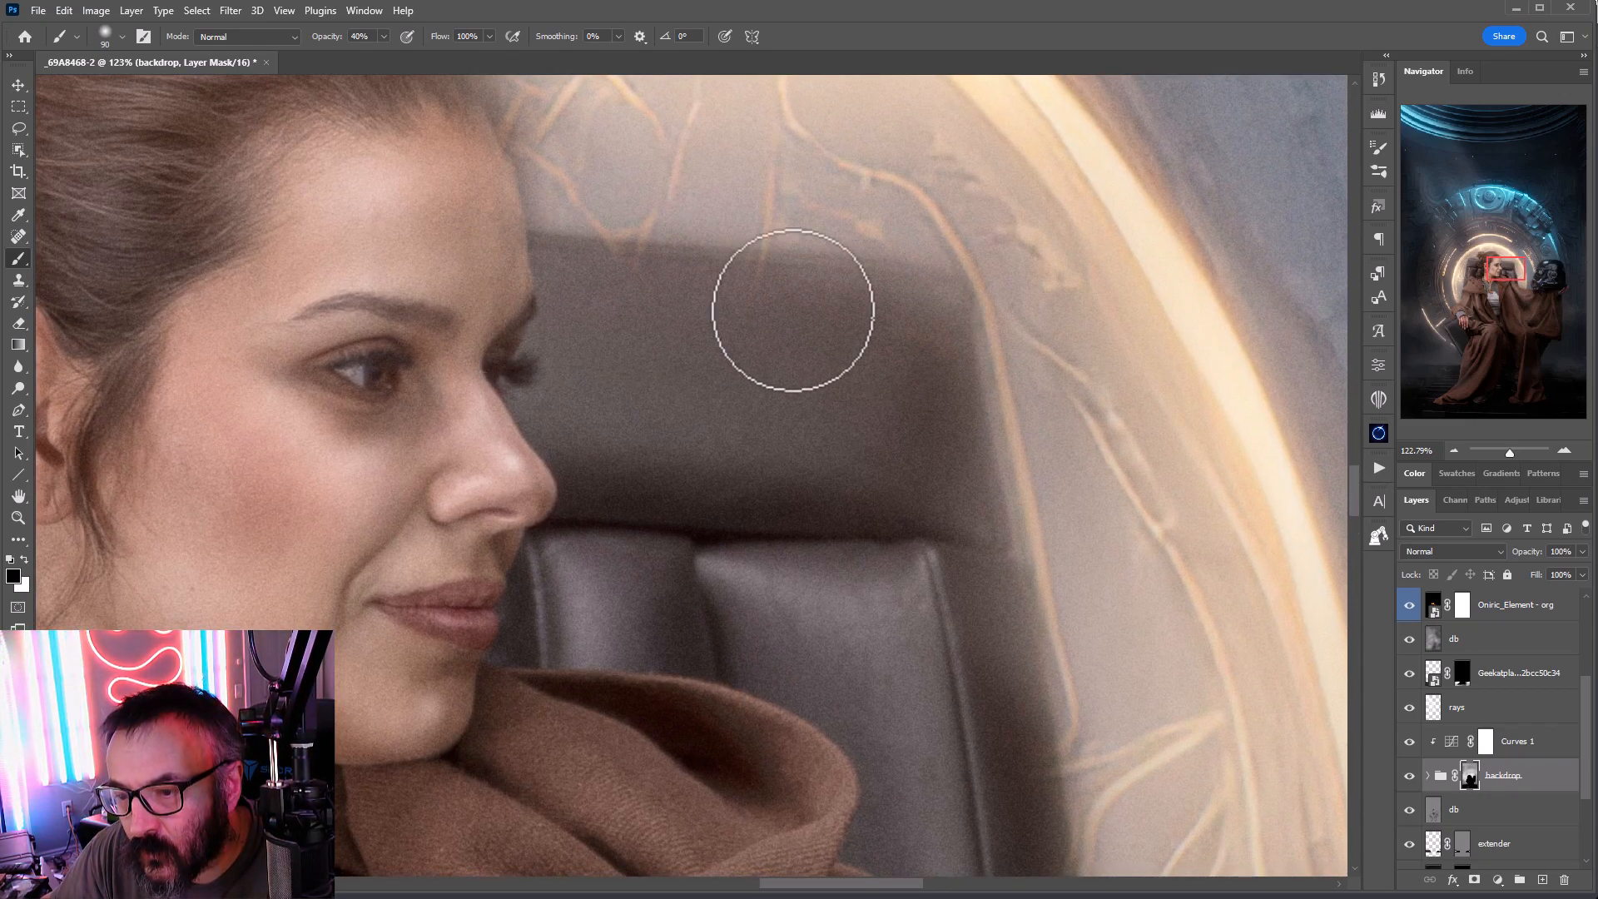
{"action": "left_click_drag", "start_coordinate": [949, 631], "coordinate": [703, 357]}
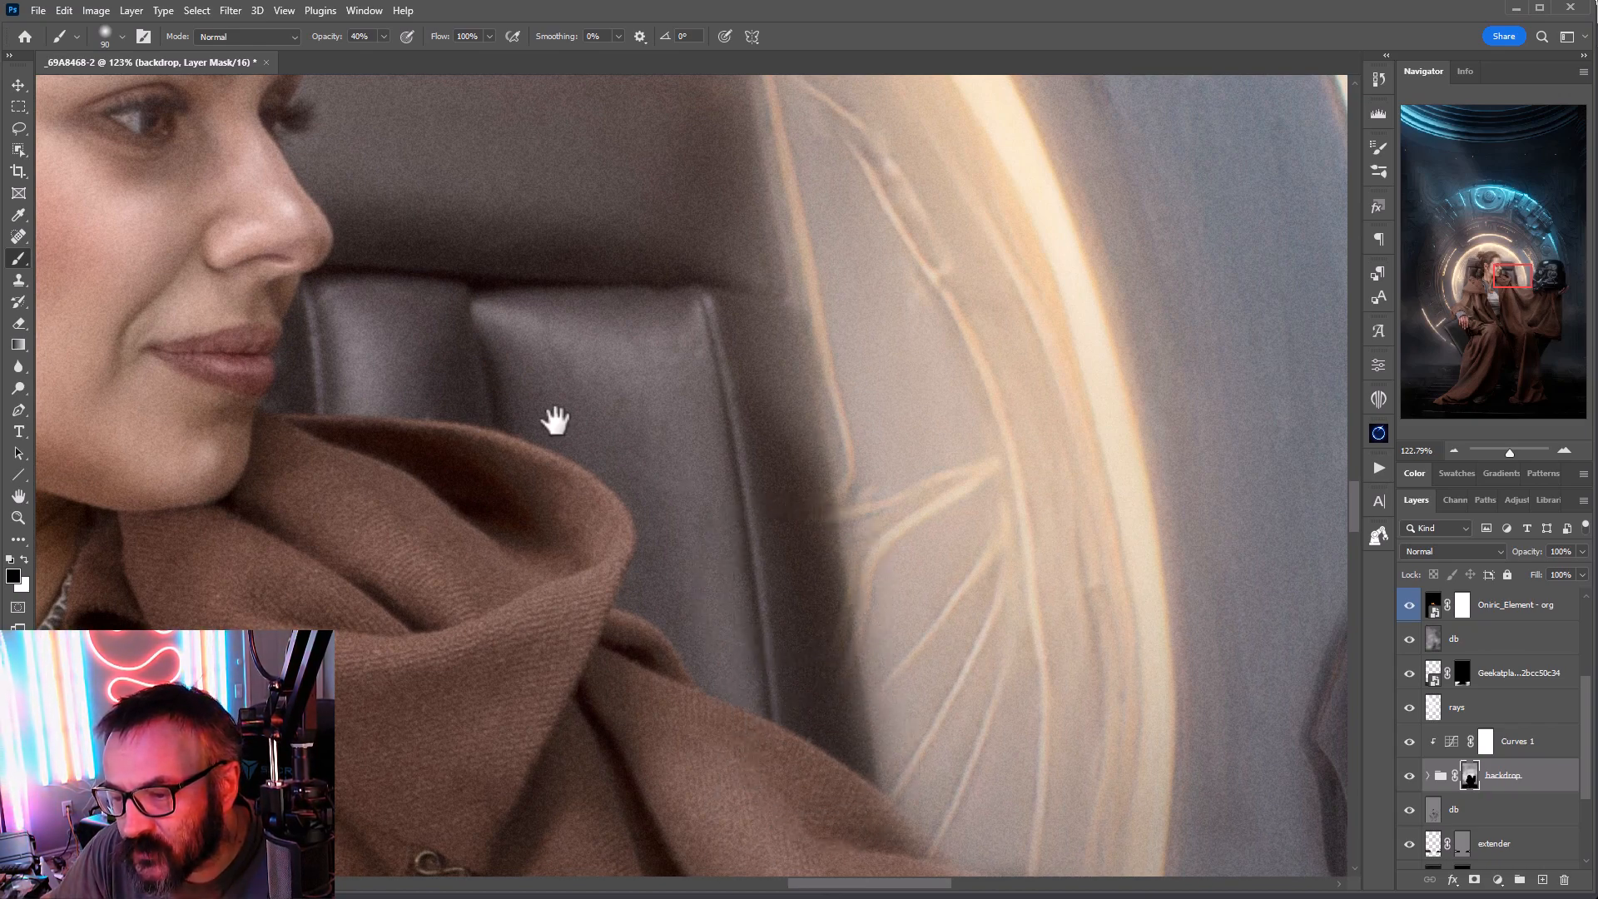
{"action": "left_click_drag", "start_coordinate": [552, 421], "coordinate": [1046, 796]}
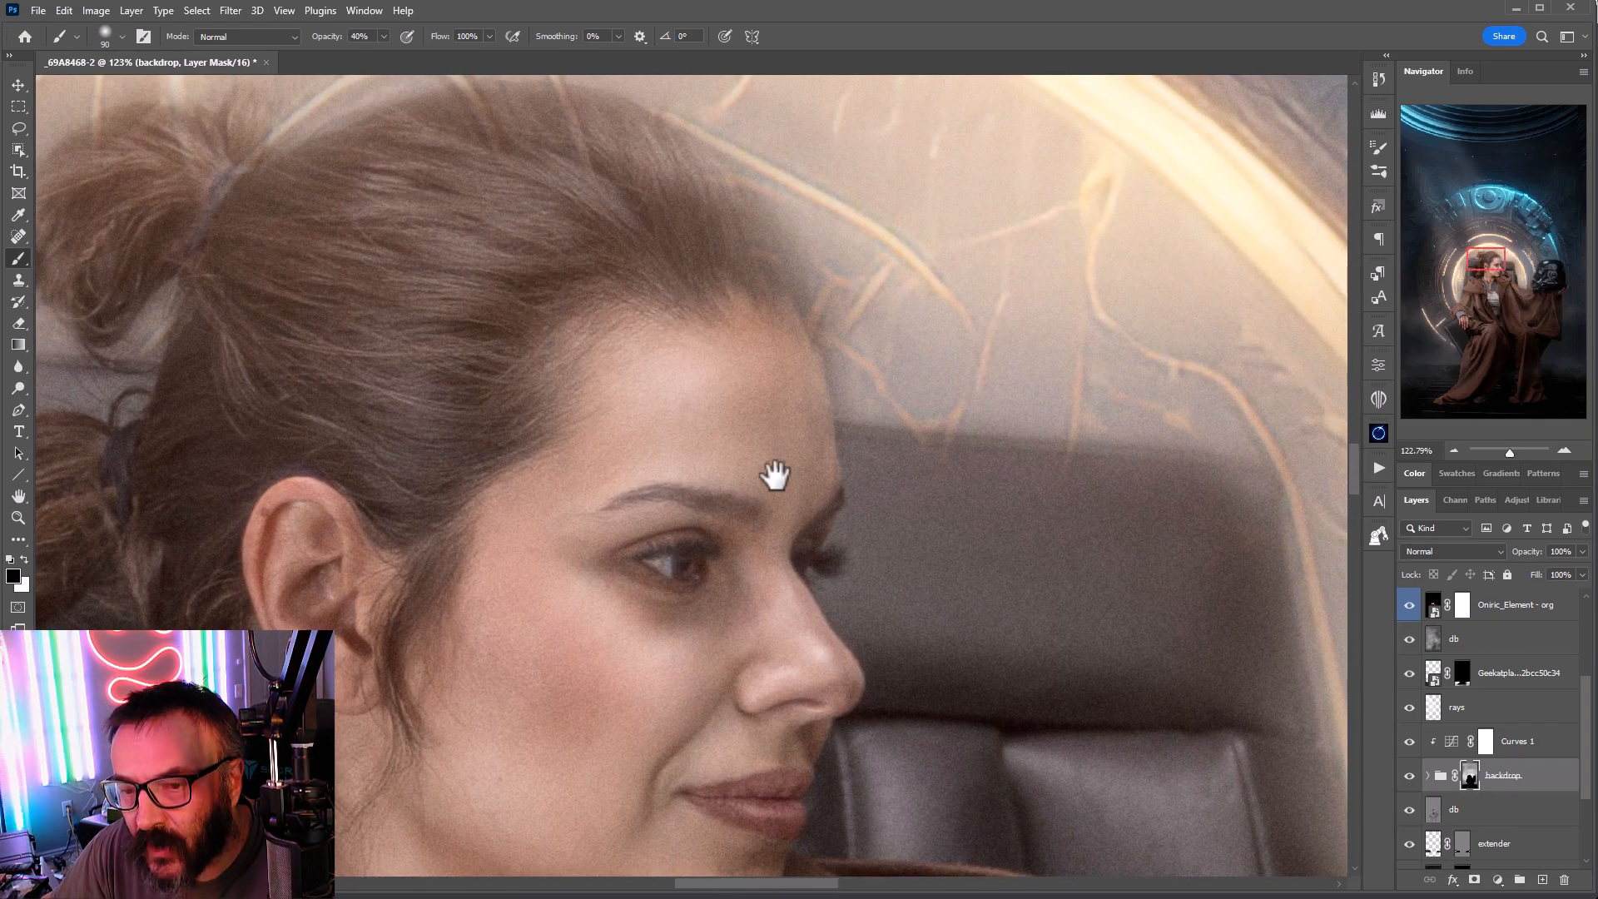
{"action": "left_click_drag", "start_coordinate": [774, 472], "coordinate": [1140, 603]}
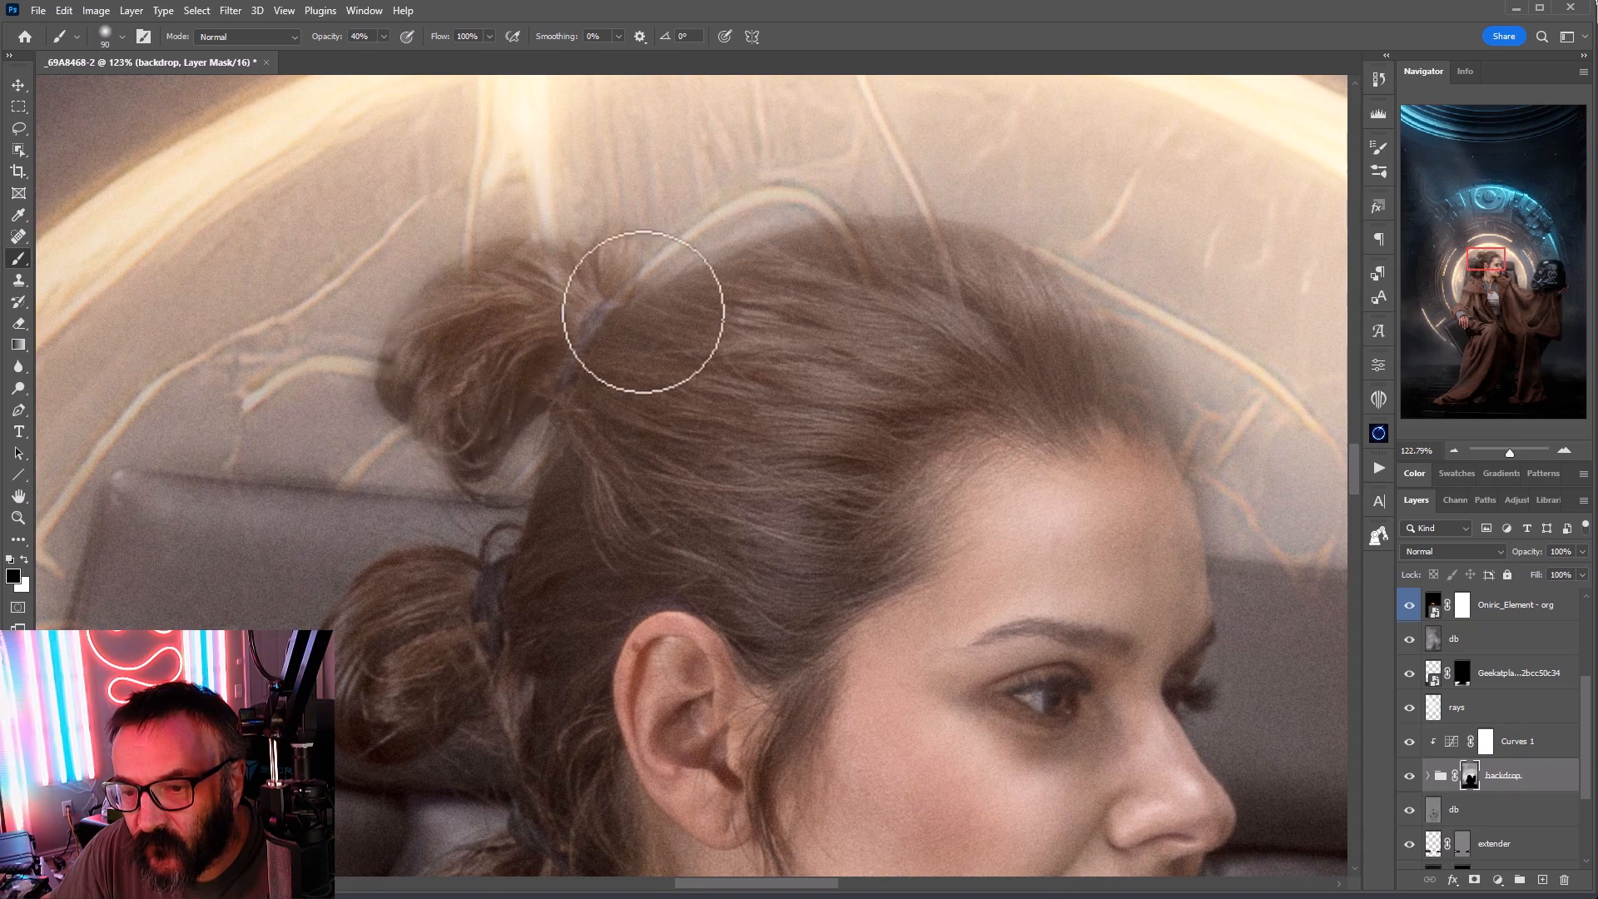
{"action": "left_click_drag", "start_coordinate": [745, 592], "coordinate": [827, 86]}
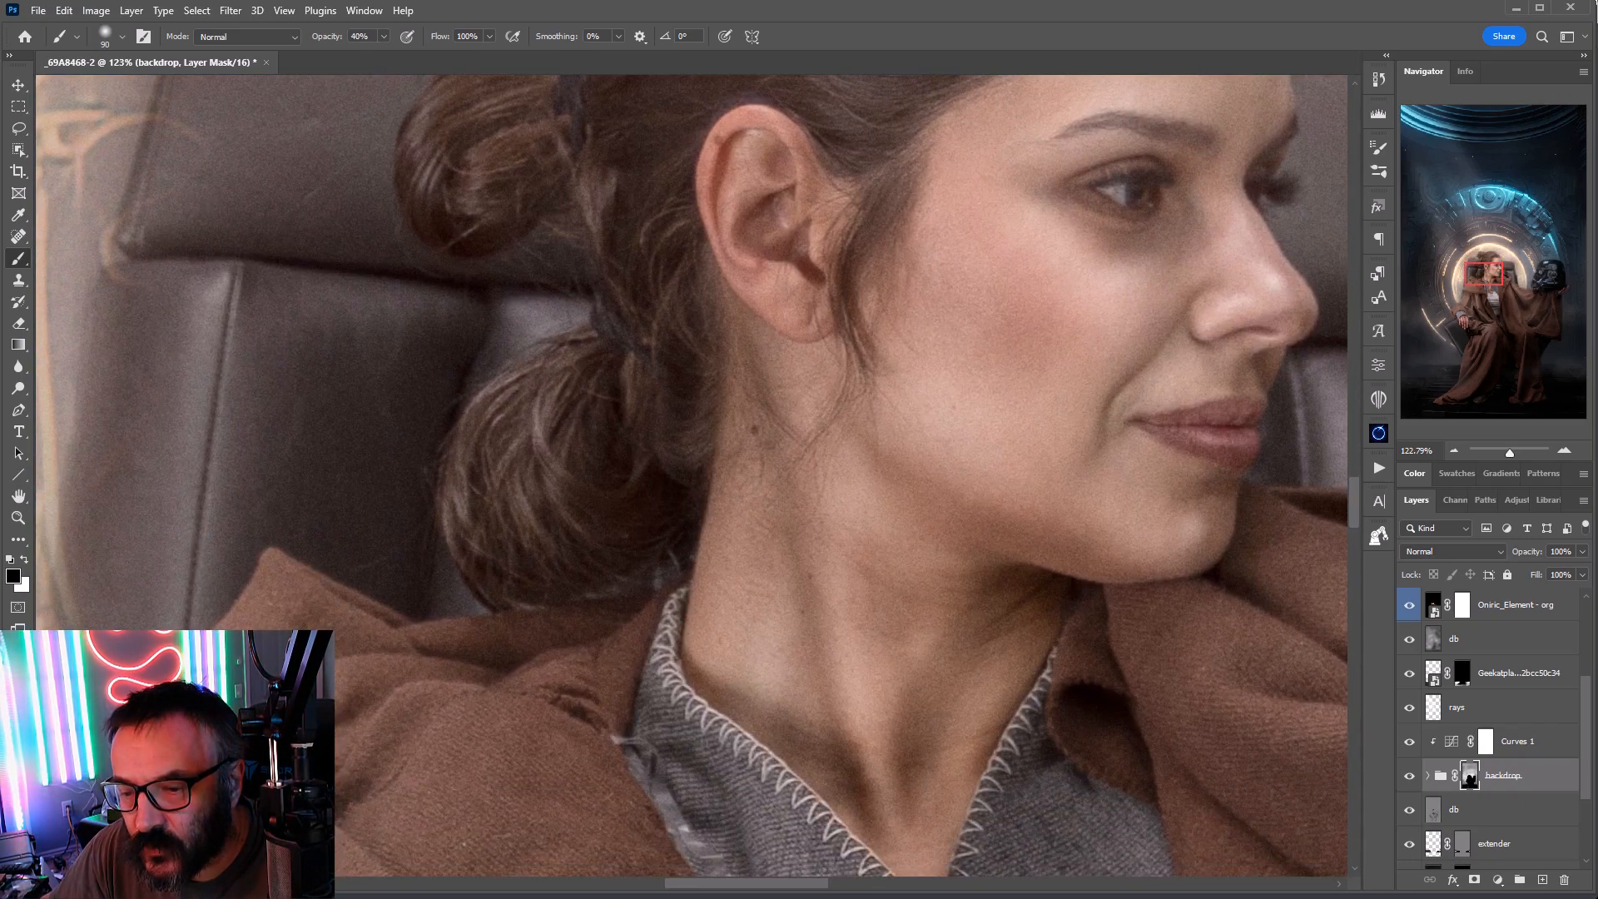
{"action": "left_click_drag", "start_coordinate": [101, 467], "coordinate": [760, 161]}
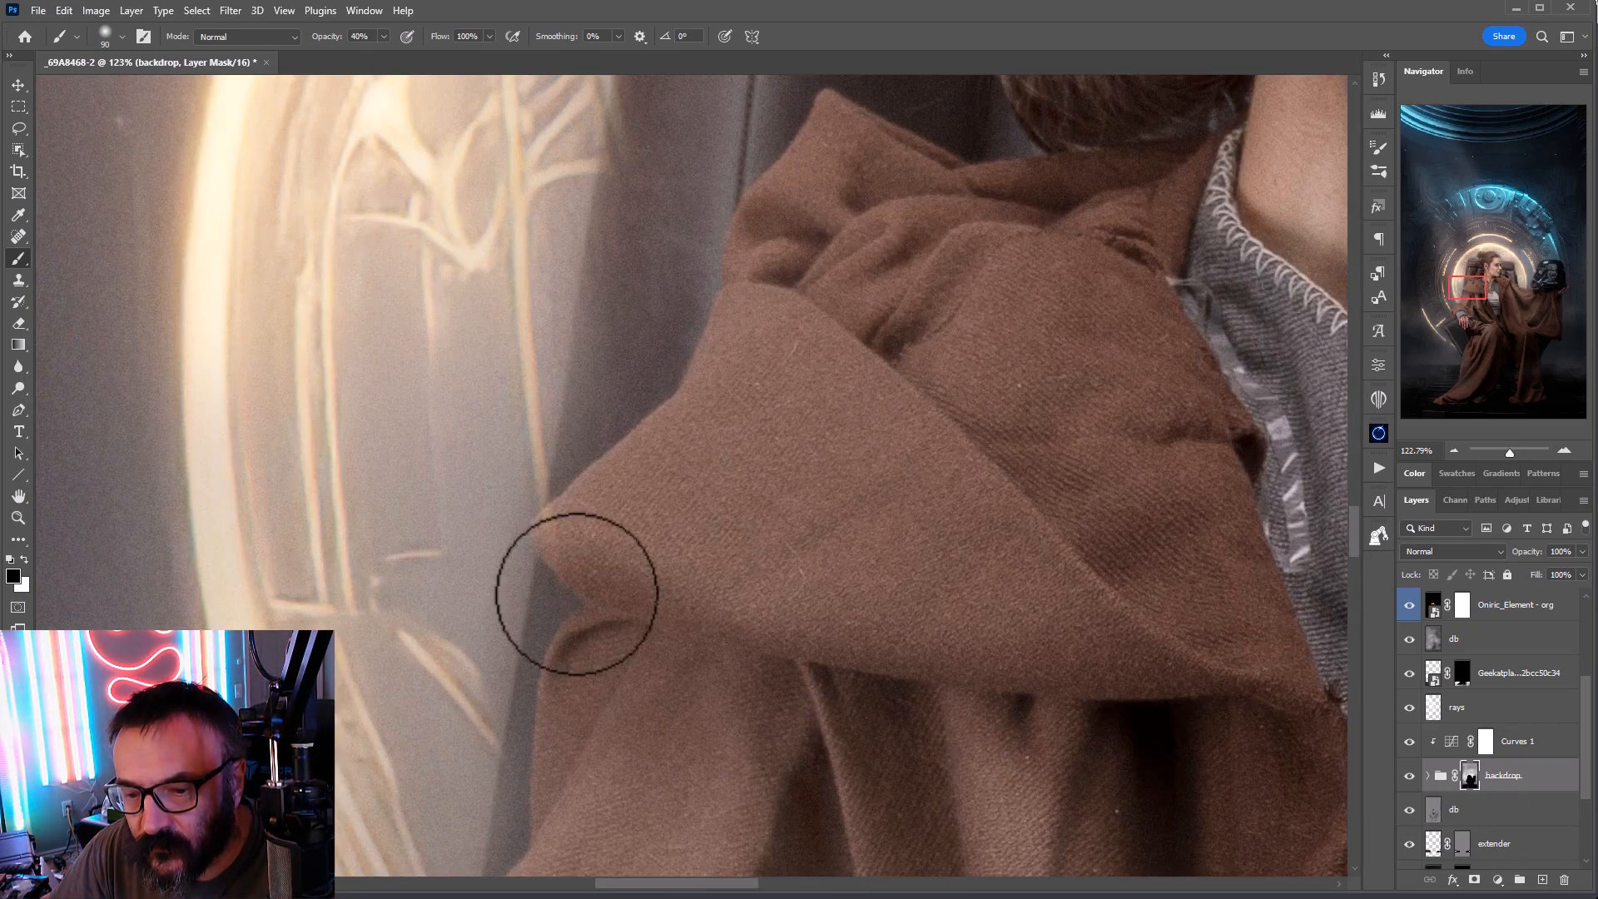
Step: Review the whole composite at full-image size
{"action": "scroll", "coordinate": [745, 539], "scroll_direction": "down", "scroll_amount": 3}
{"action": "scroll", "coordinate": [746, 540], "scroll_direction": "down", "scroll_amount": 5}
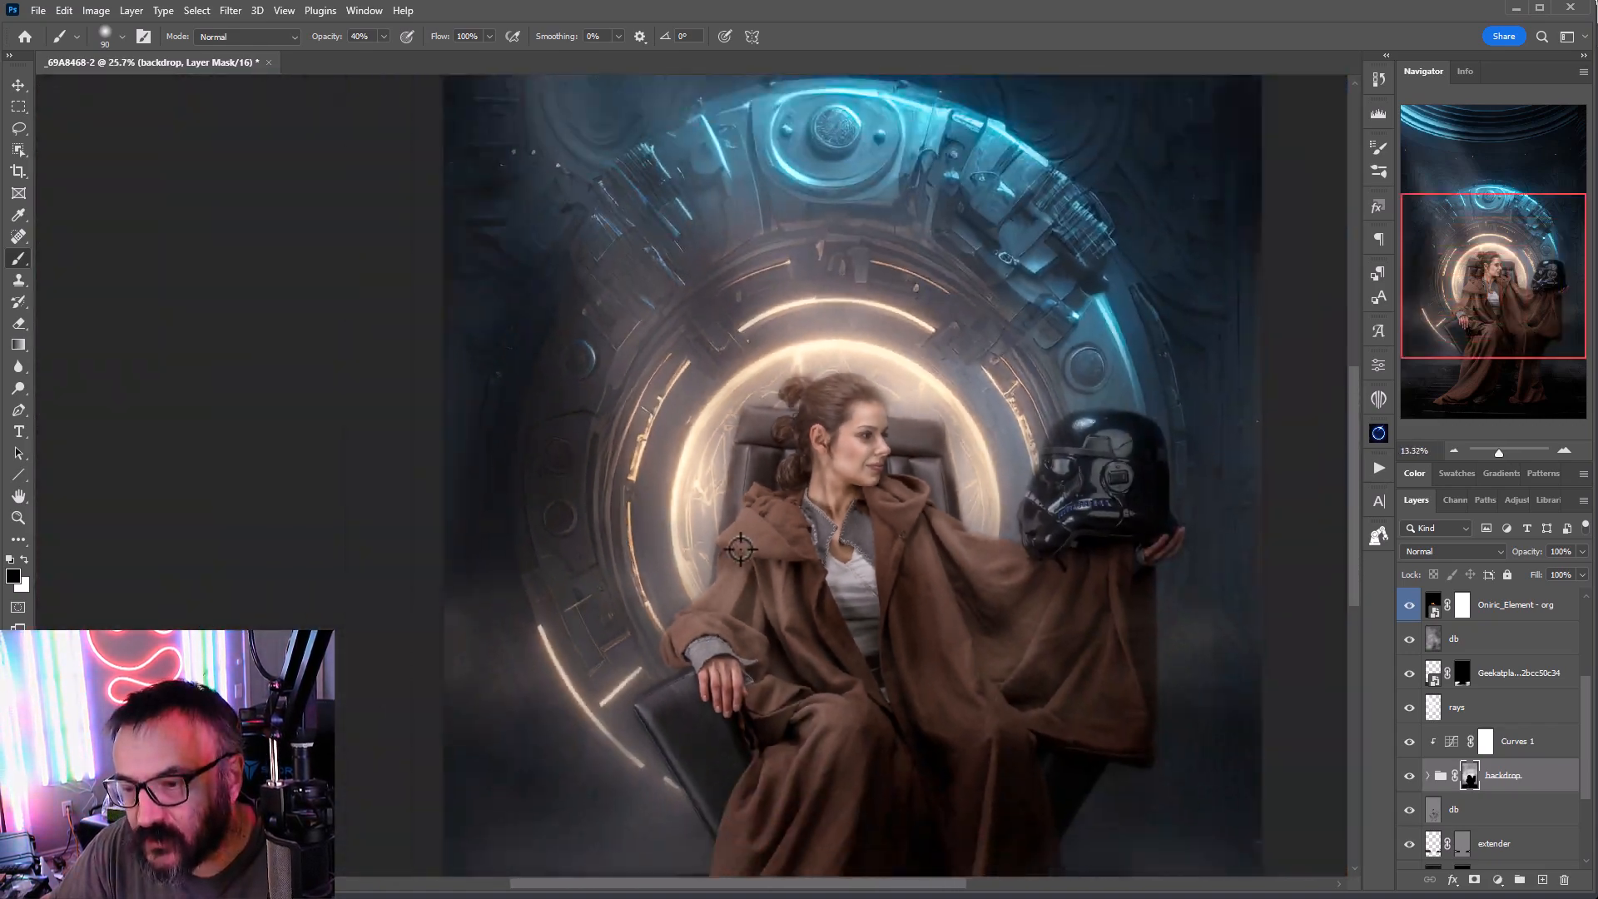
{"action": "left_click_drag", "start_coordinate": [957, 614], "coordinate": [710, 601]}
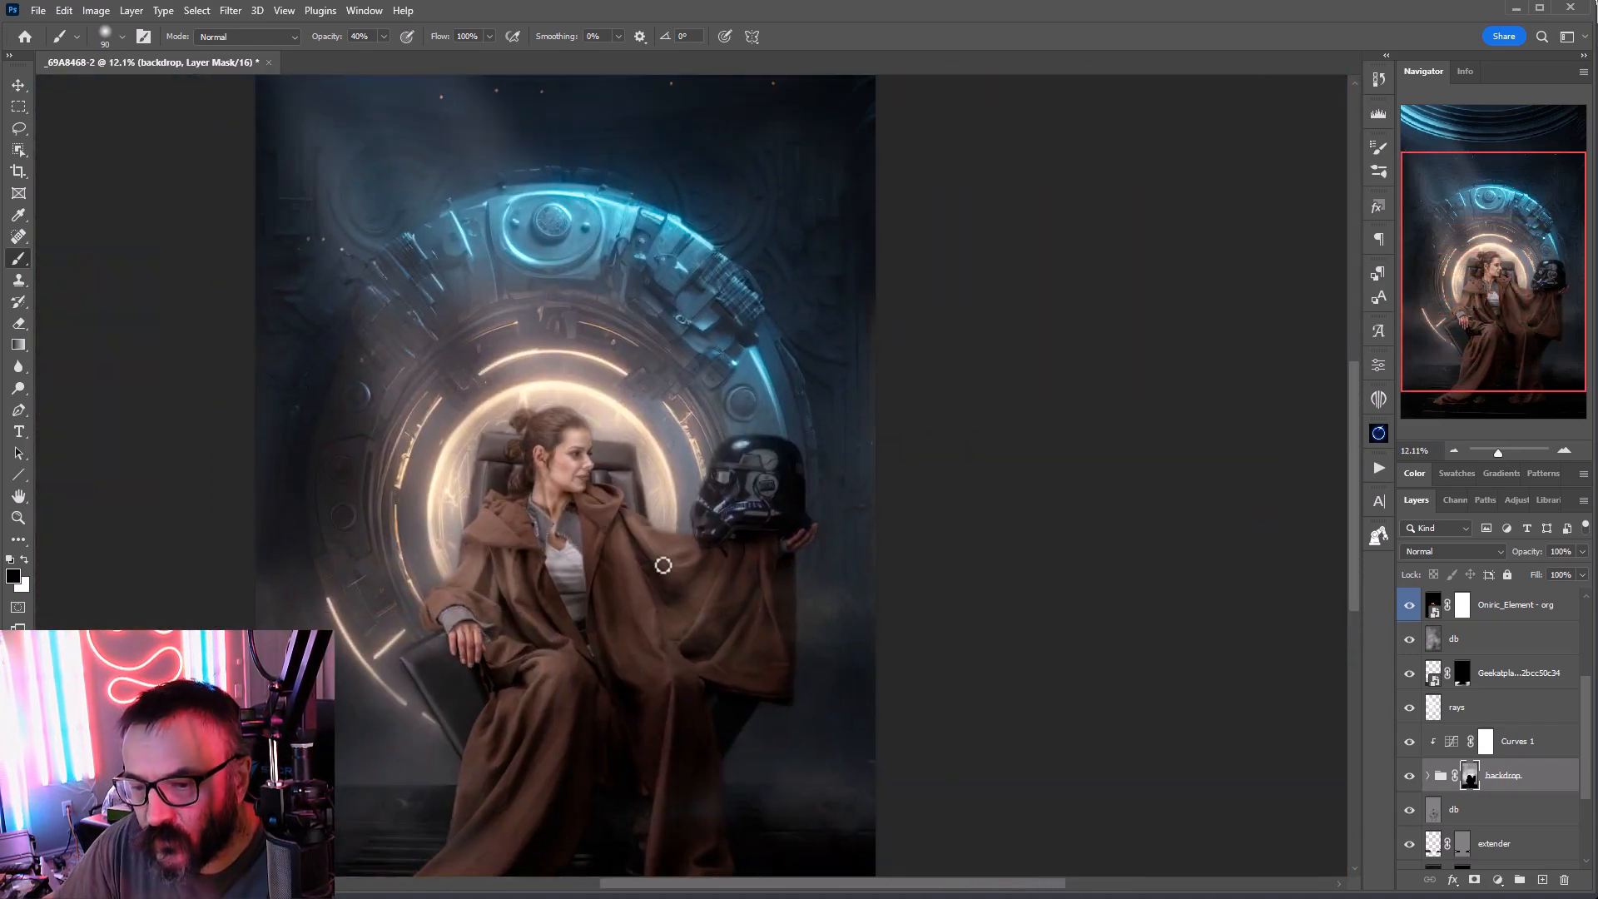
{"action": "scroll", "coordinate": [688, 563], "scroll_direction": "down", "scroll_amount": 4}
{"action": "scroll", "coordinate": [689, 562], "scroll_direction": "up", "scroll_amount": 1}
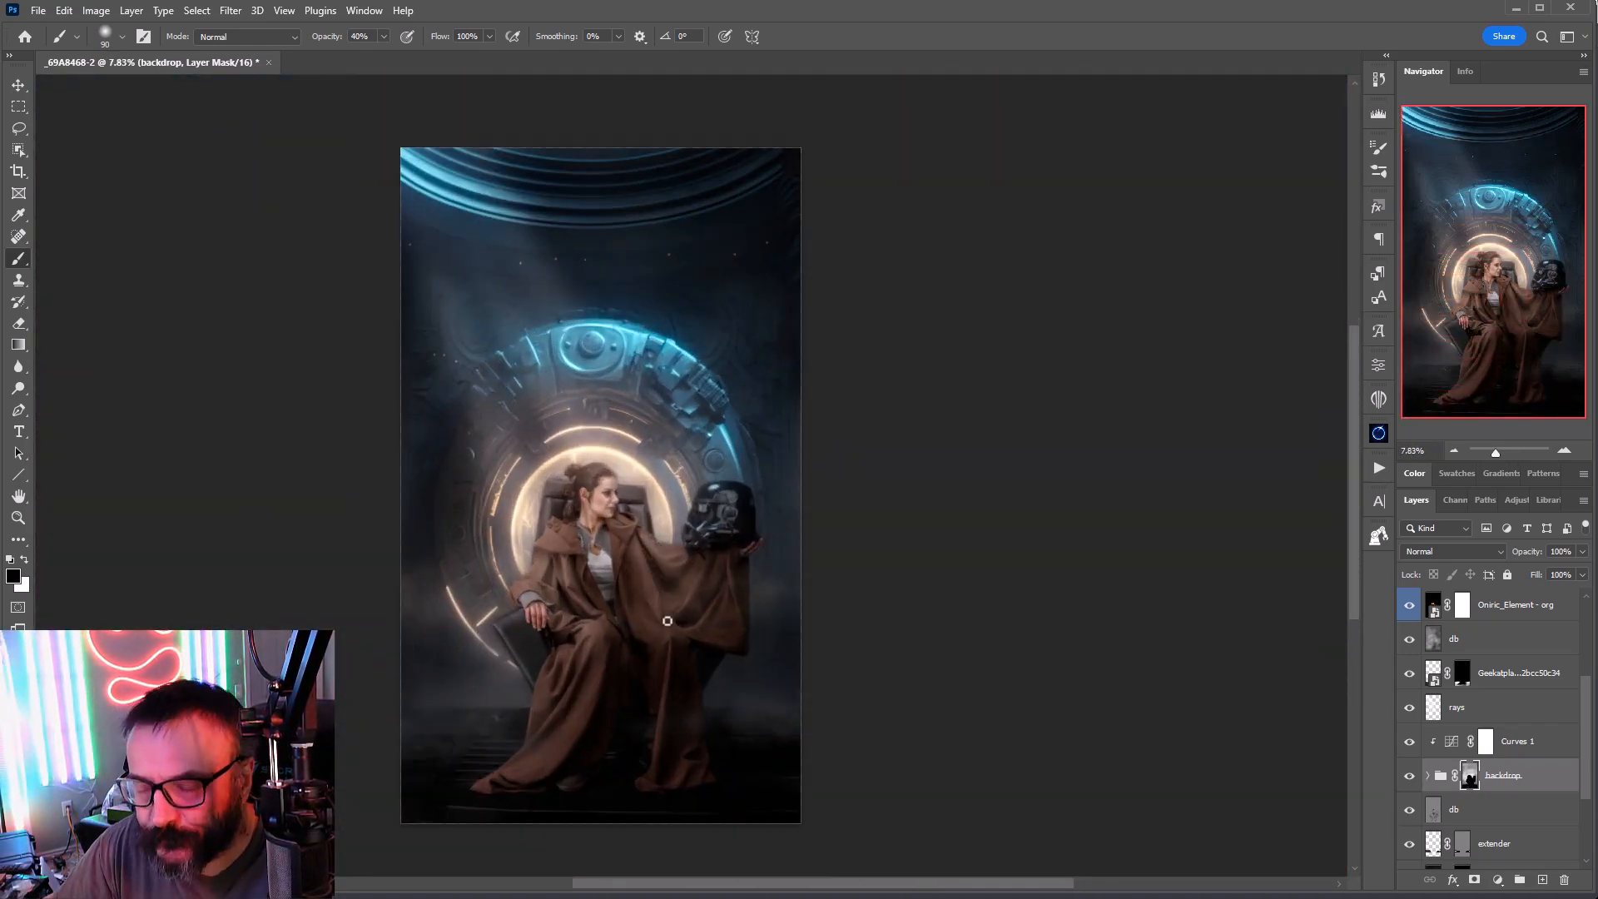
{"action": "scroll", "coordinate": [739, 614], "scroll_direction": "down", "scroll_amount": 1}
{"action": "scroll", "coordinate": [724, 583], "scroll_direction": "up", "scroll_amount": 2}
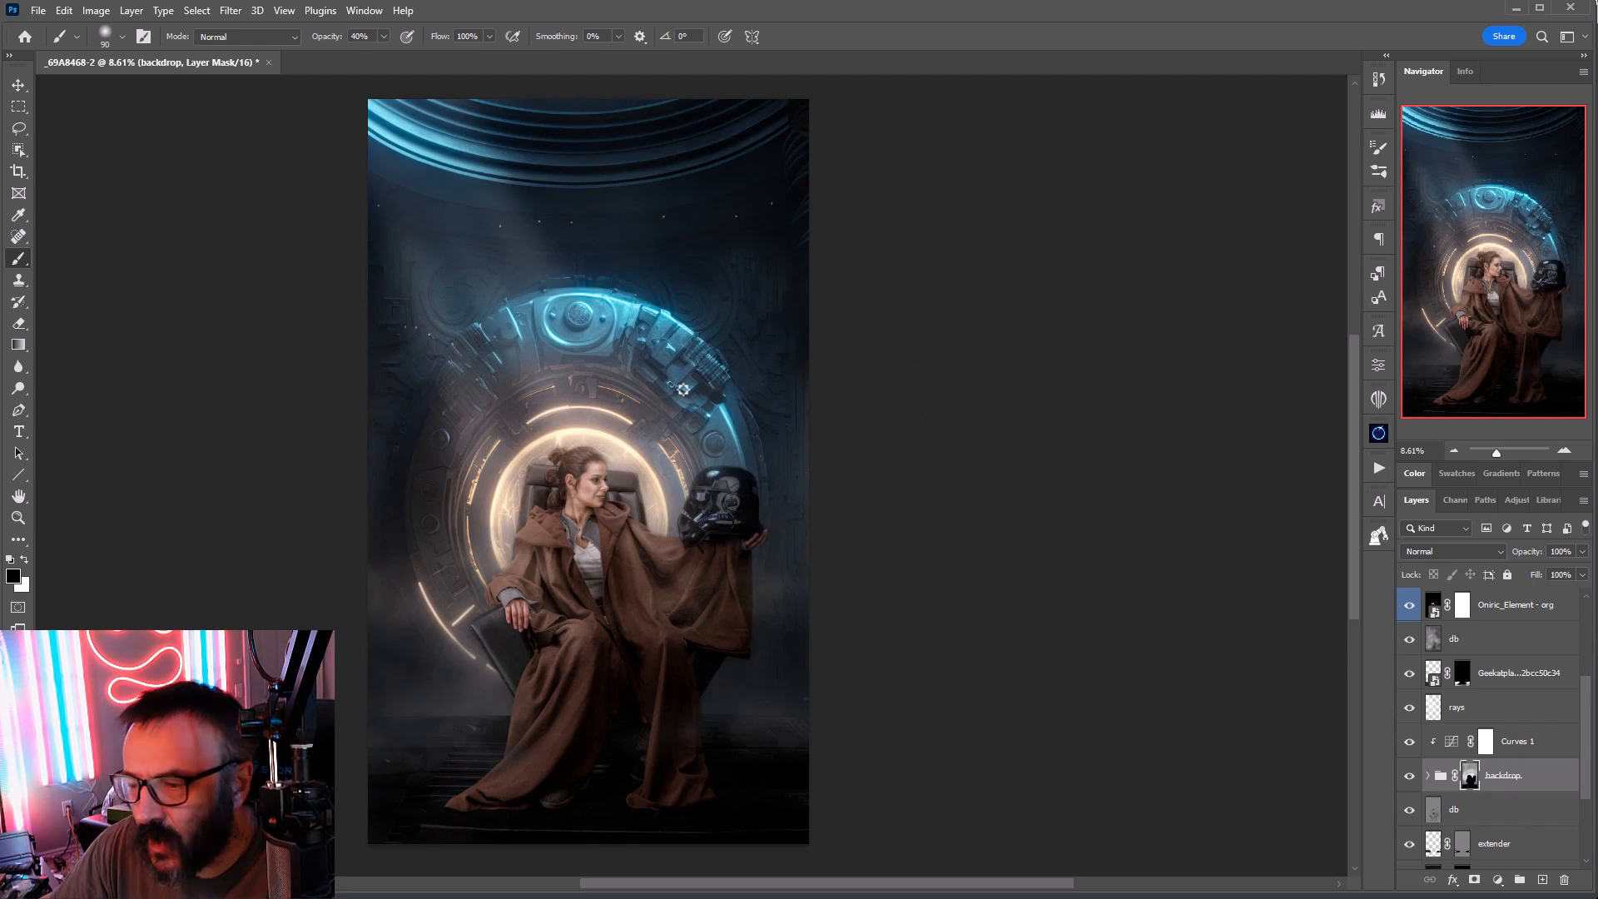
Step: Stamp all visible layers into a new layer, place it above the grain layer and name it color
{"action": "left_click", "coordinate": [1551, 618]}
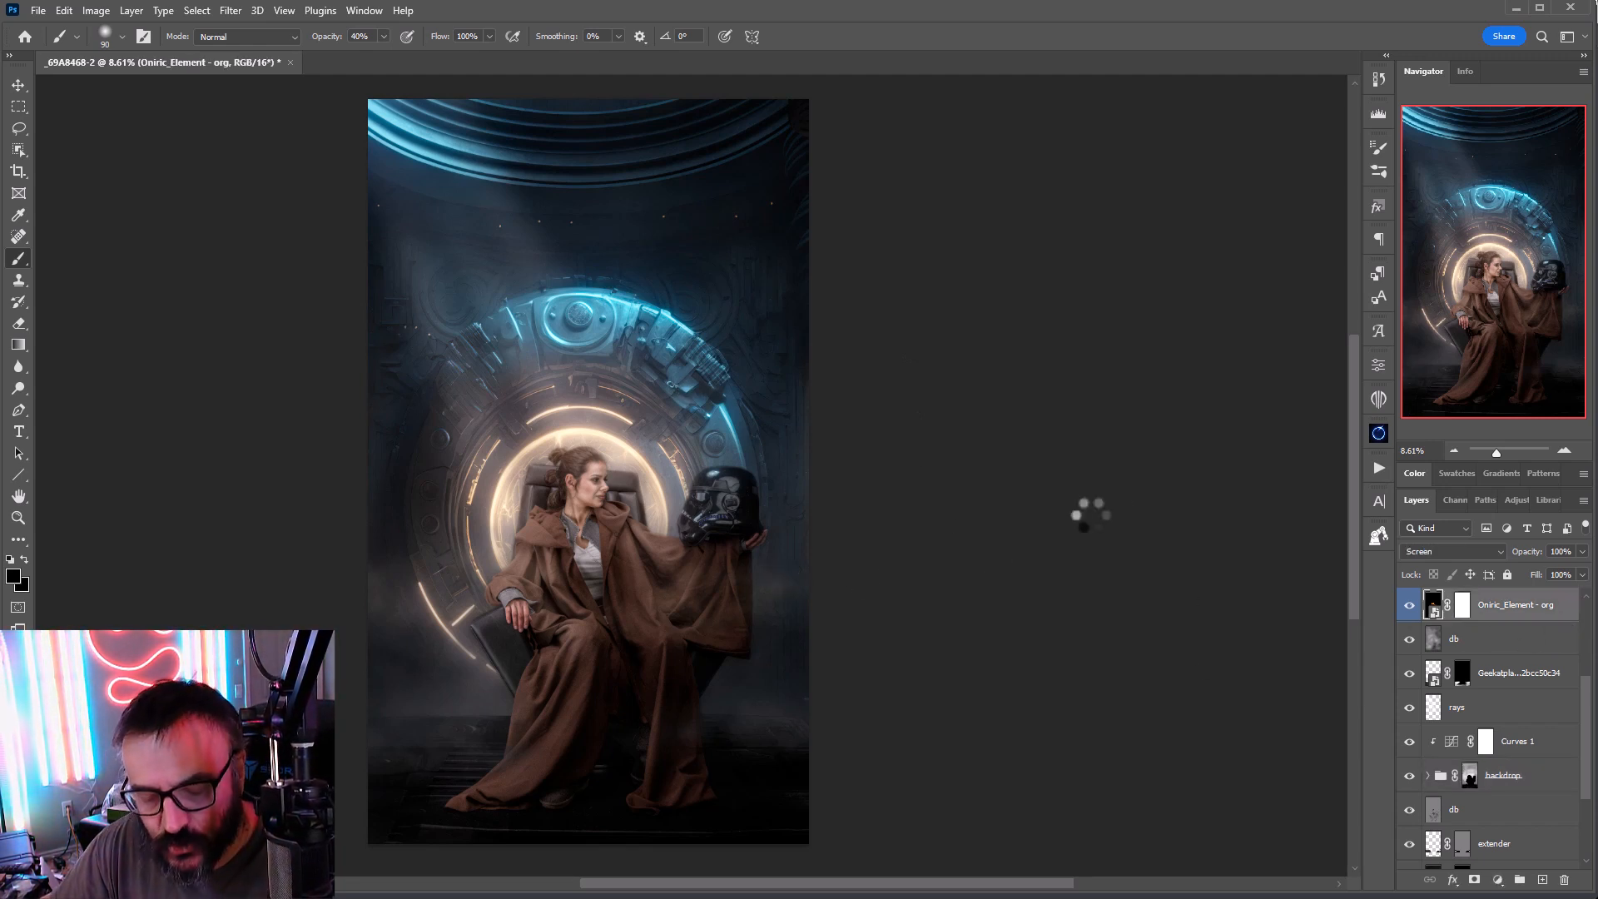
{"action": "key", "text": "ctrl+shift+alt+e"}
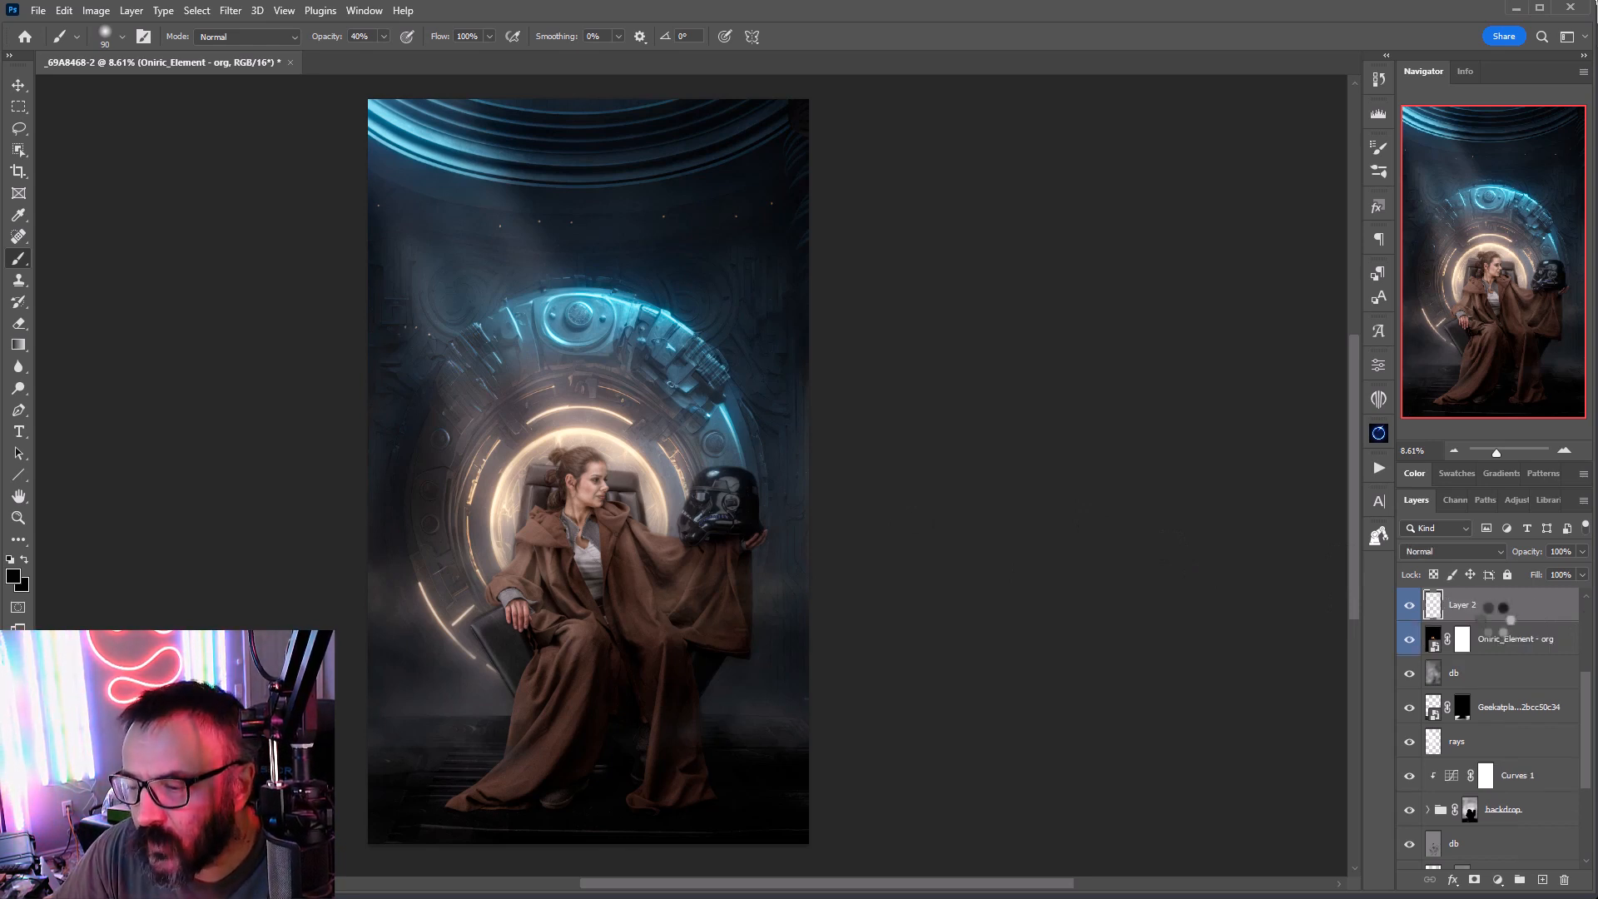
{"action": "scroll", "coordinate": [1498, 621], "scroll_direction": "up", "scroll_amount": 5}
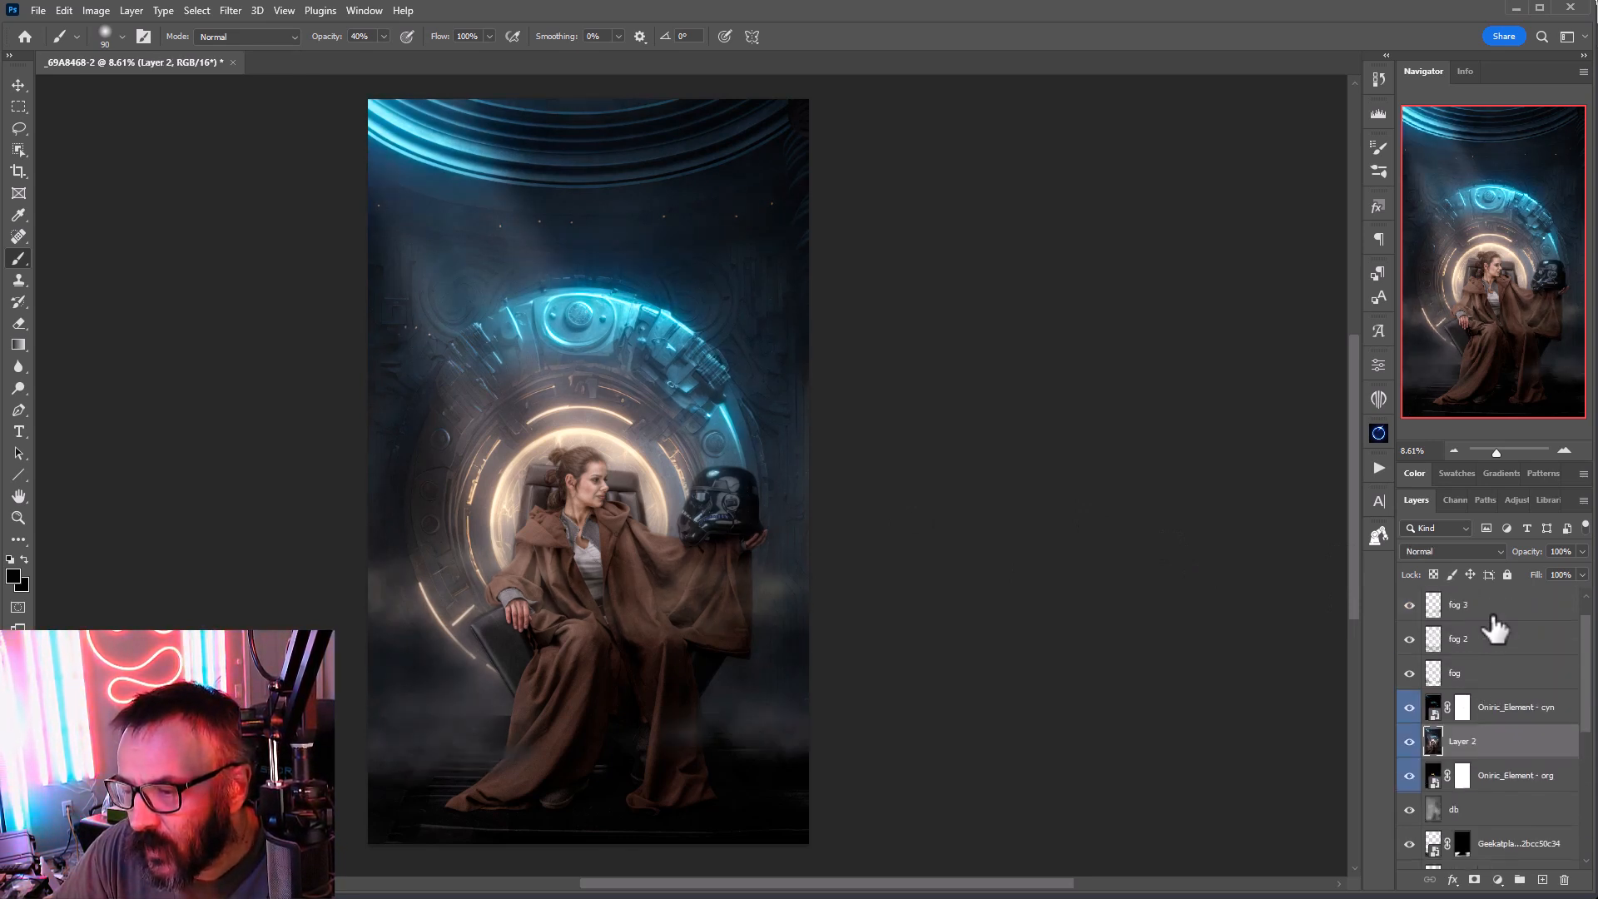
{"action": "left_click_drag", "start_coordinate": [1498, 781], "coordinate": [1497, 603]}
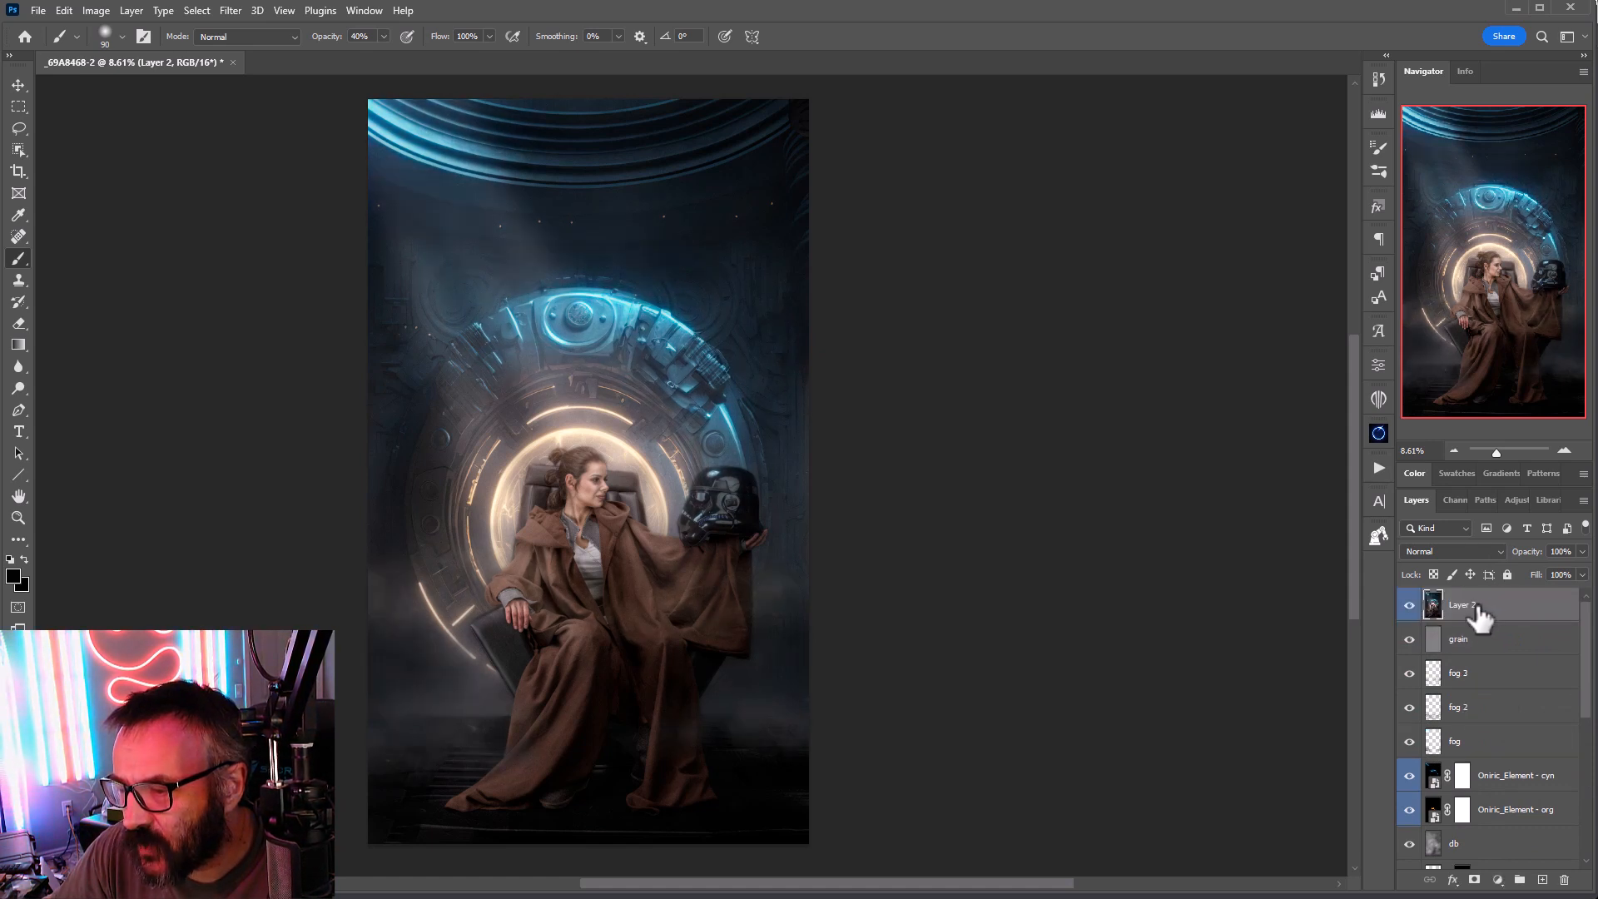
{"action": "key", "text": "Delete"}
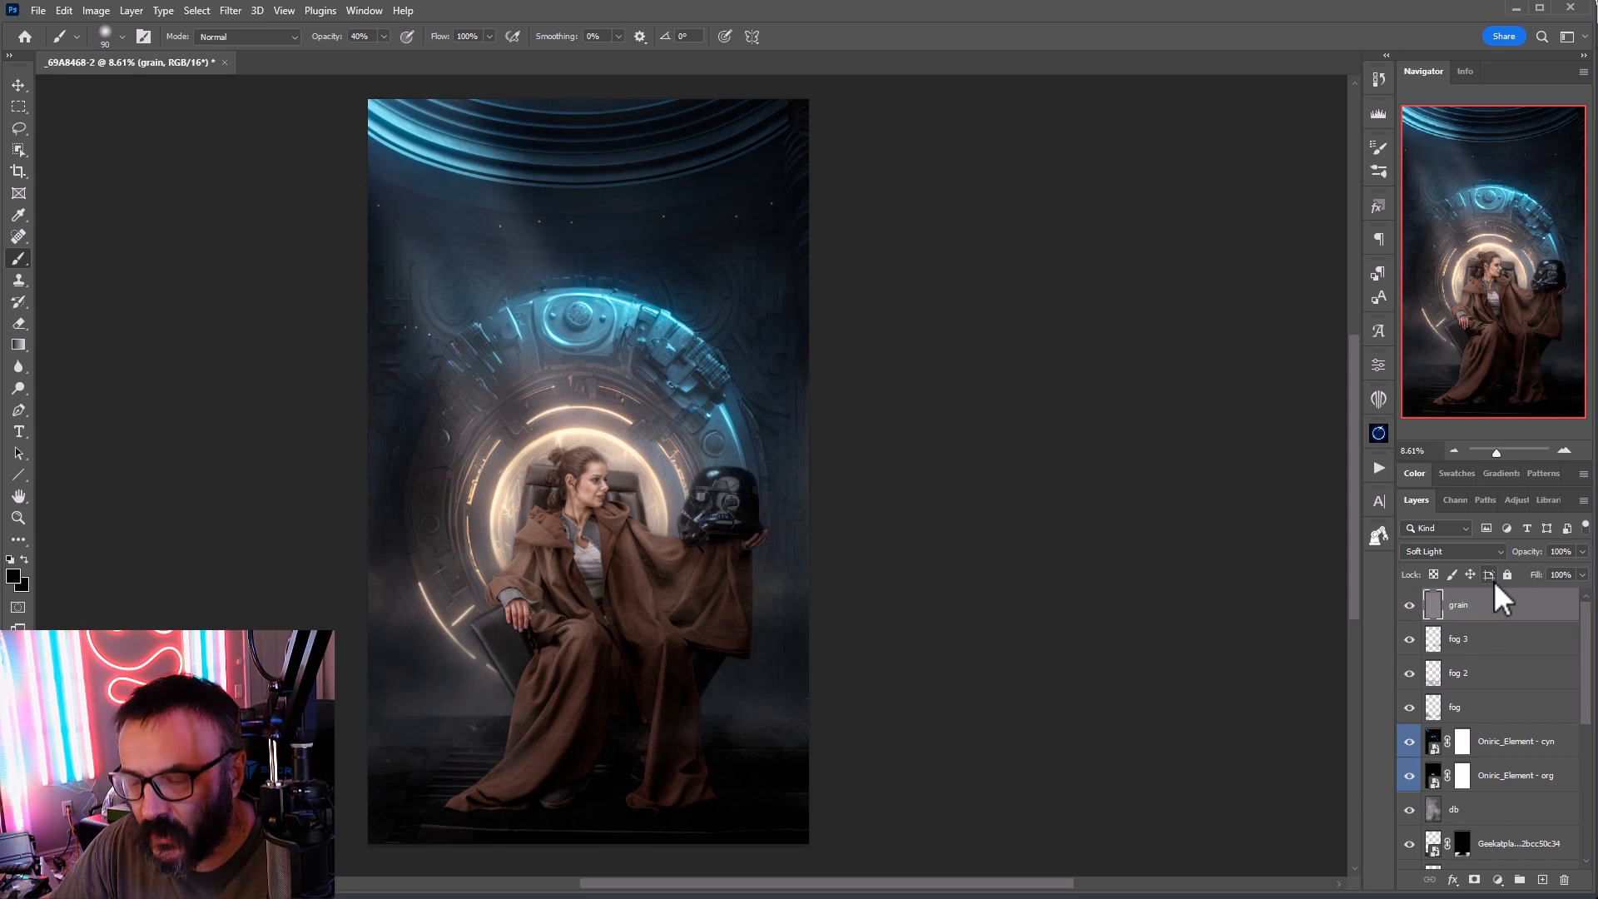
{"action": "key", "text": "ctrl+z"}
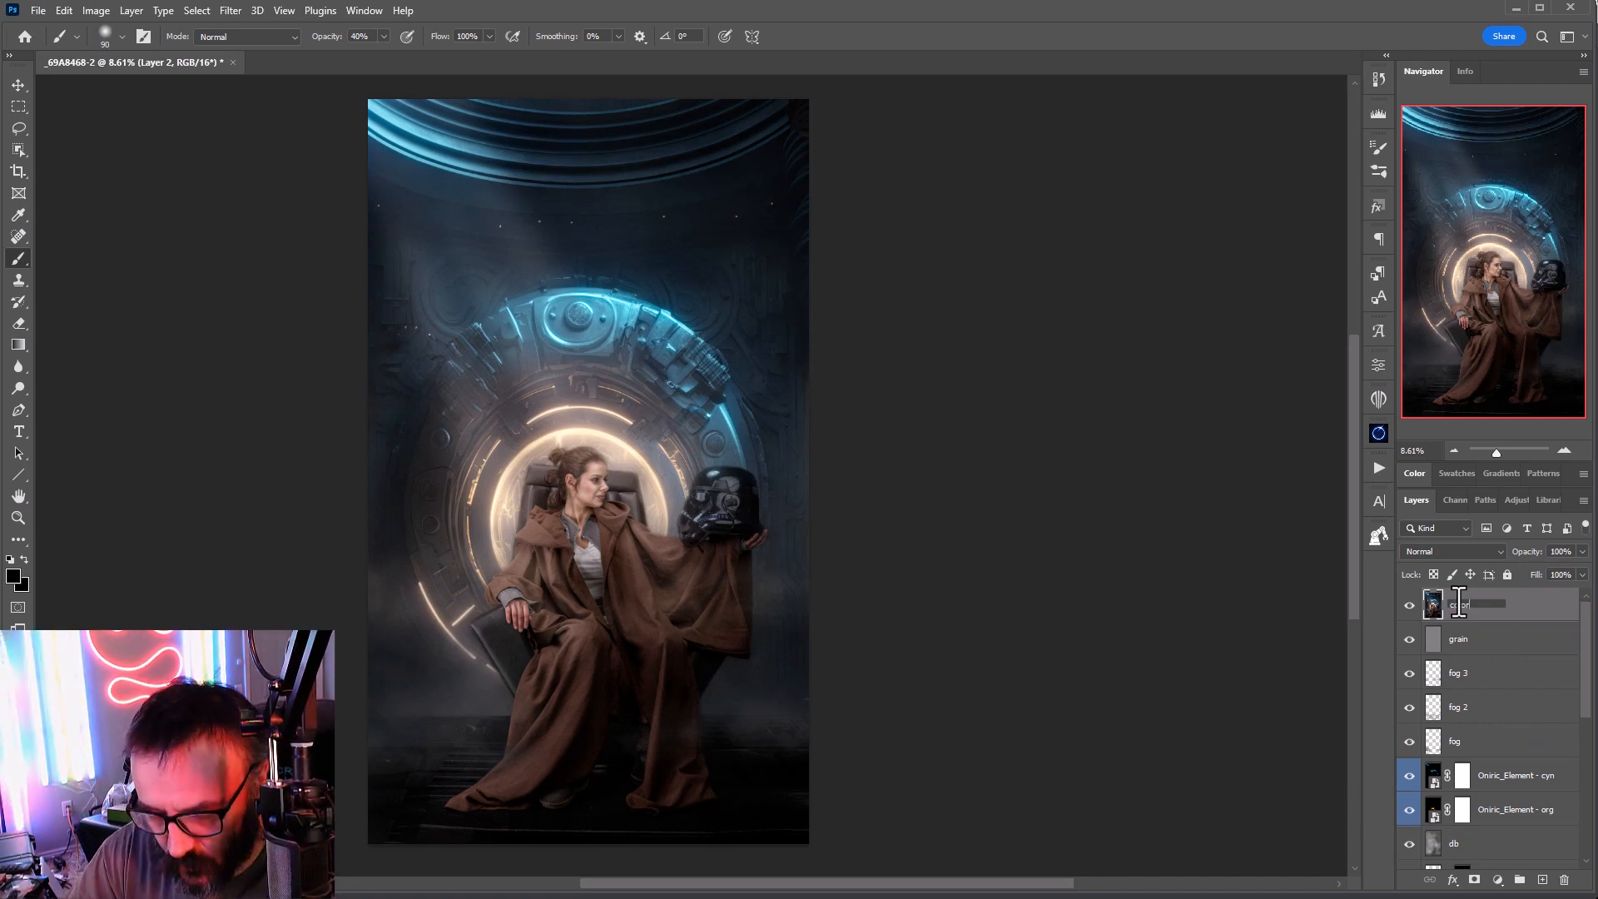
{"action": "key", "text": "Return"}
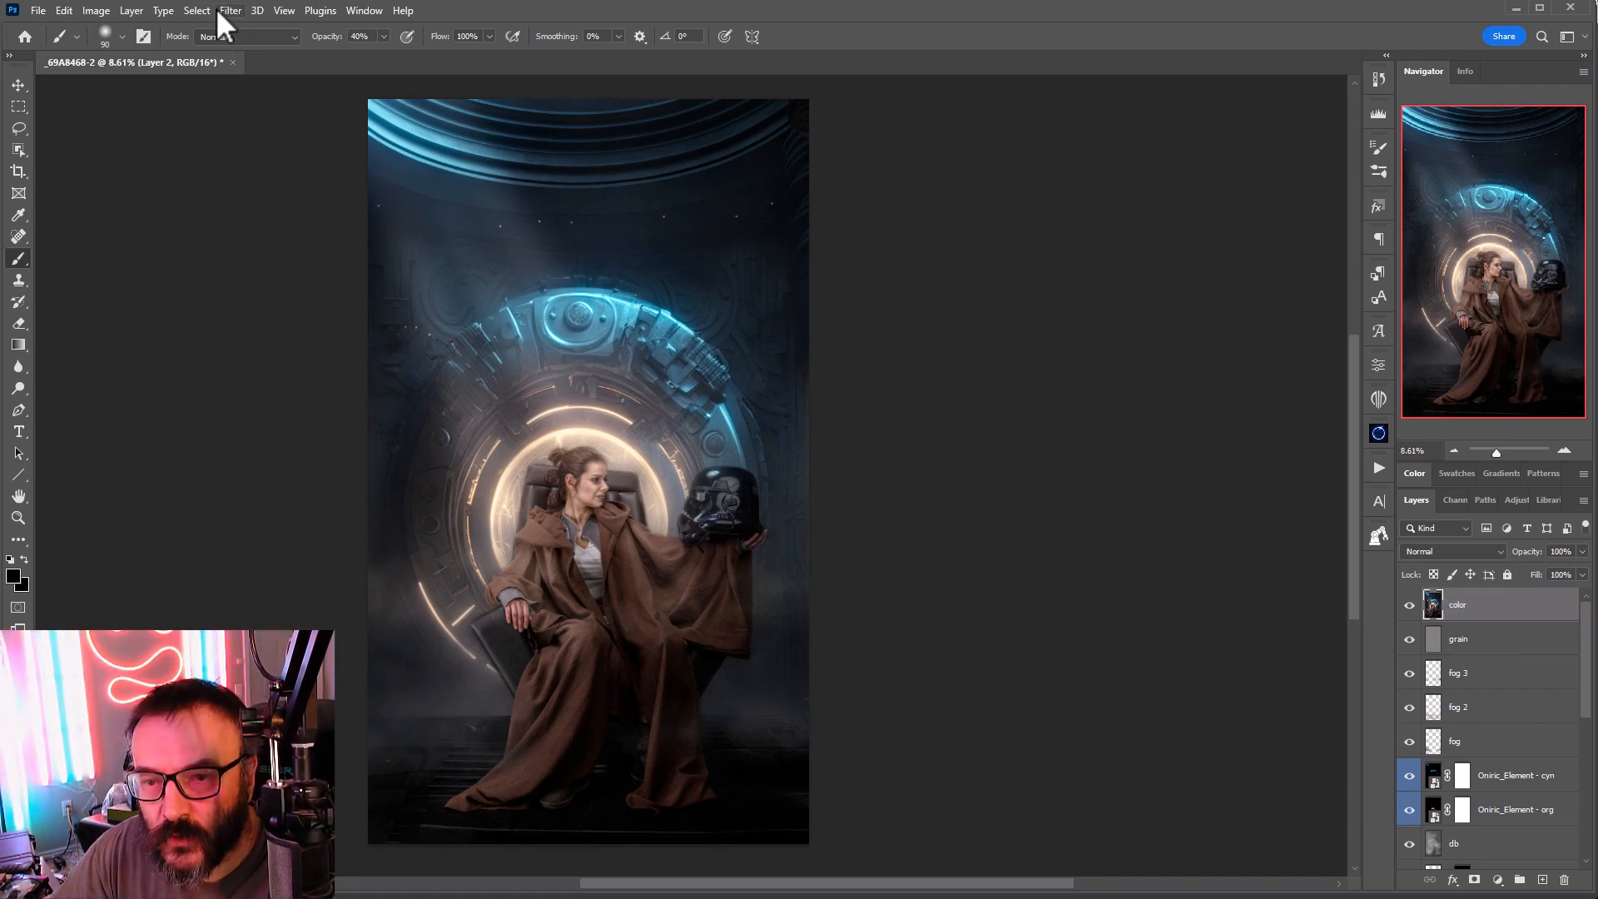
Step: Open the color layer in Filter Forge 11, skip the update check and fit the whole PhotoTone preview in view
{"action": "left_click", "coordinate": [227, 11]}
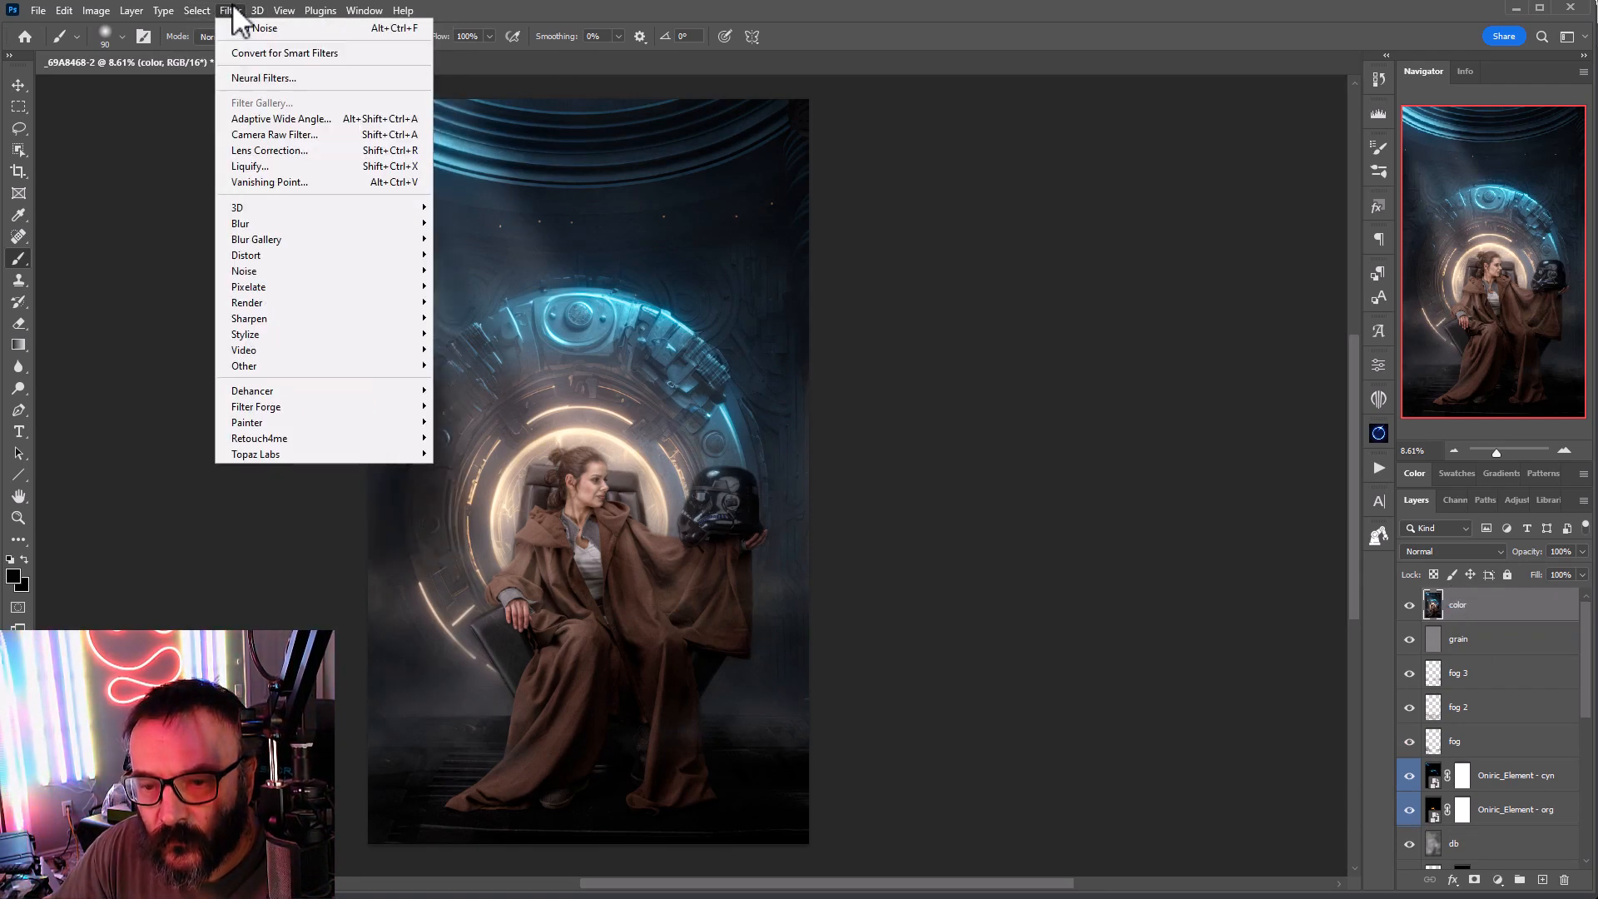
{"action": "mouse_move", "coordinate": [316, 408]}
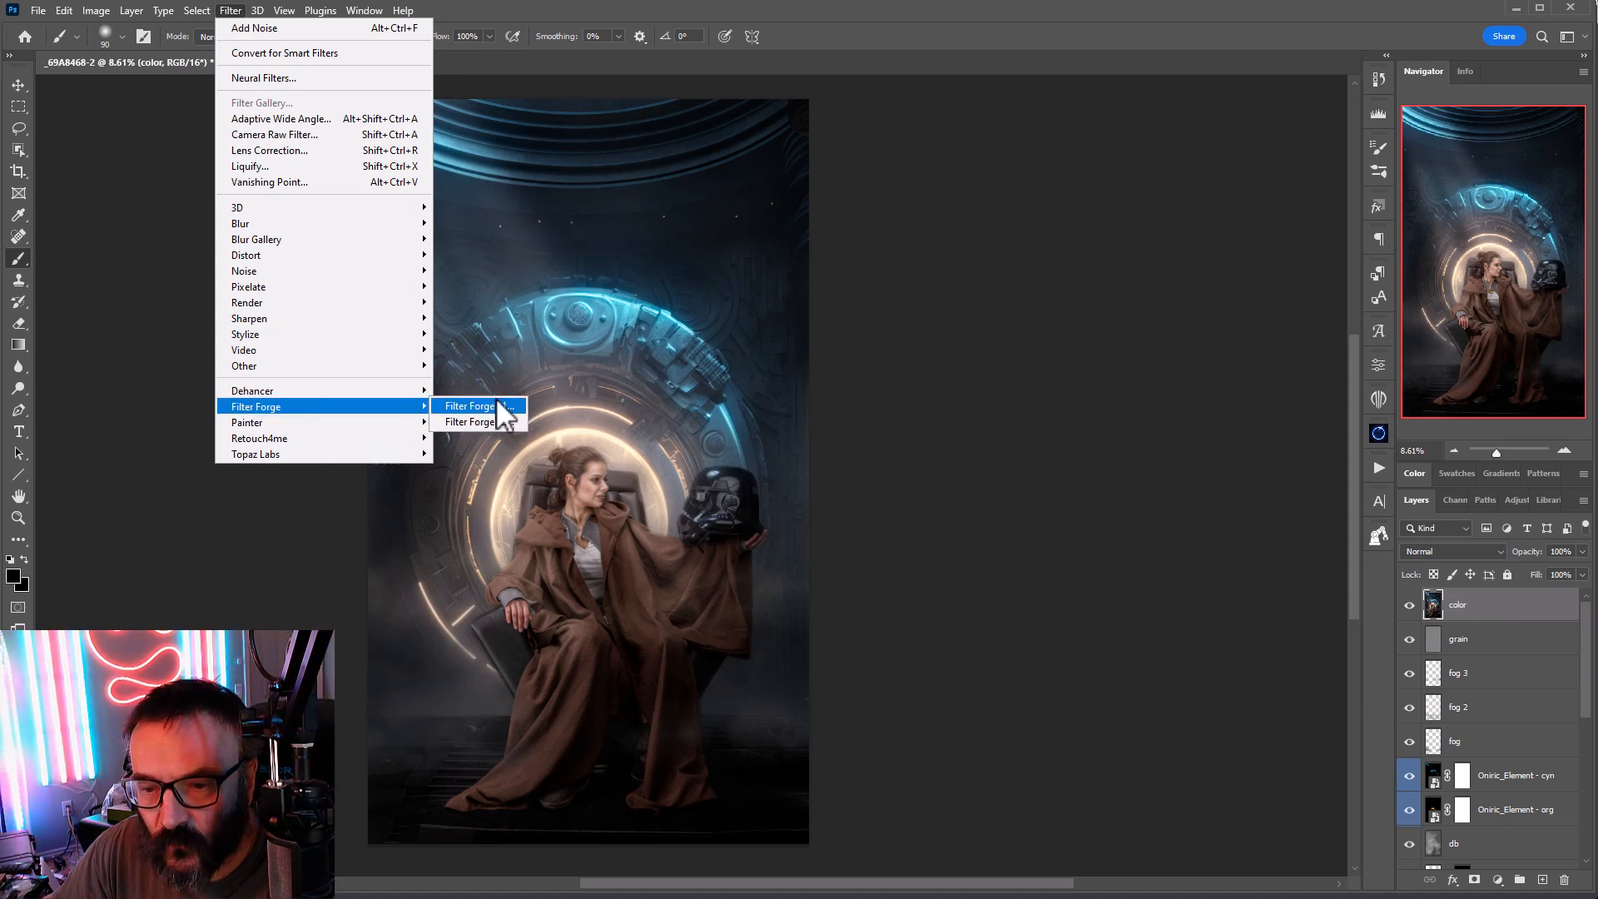
{"action": "left_click", "coordinate": [506, 406]}
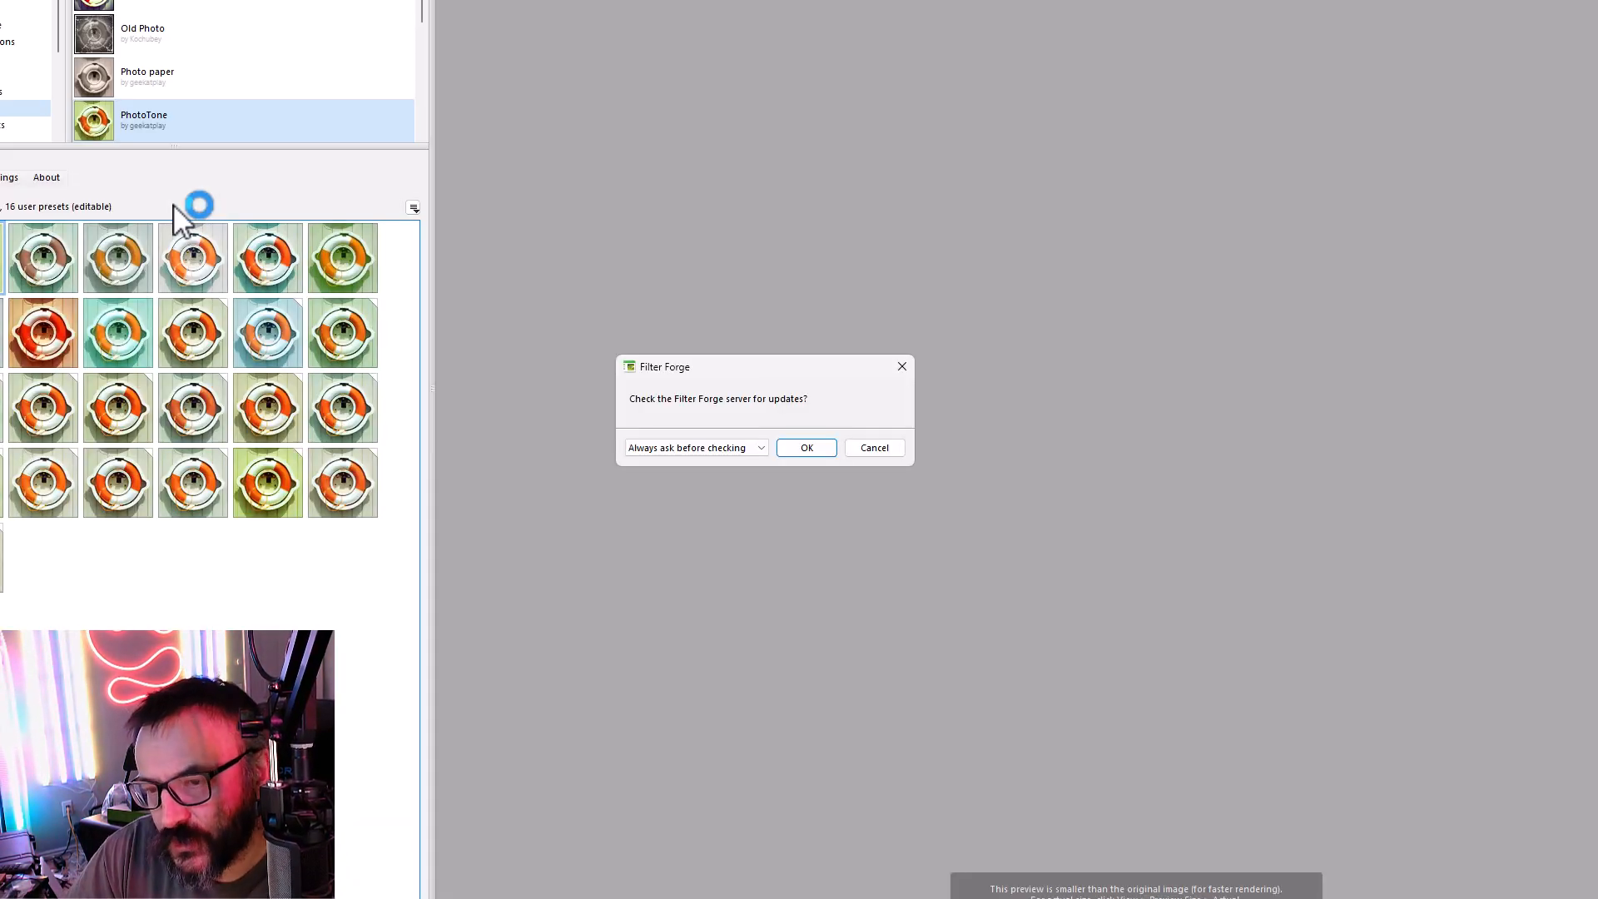
{"action": "left_click", "coordinate": [874, 448]}
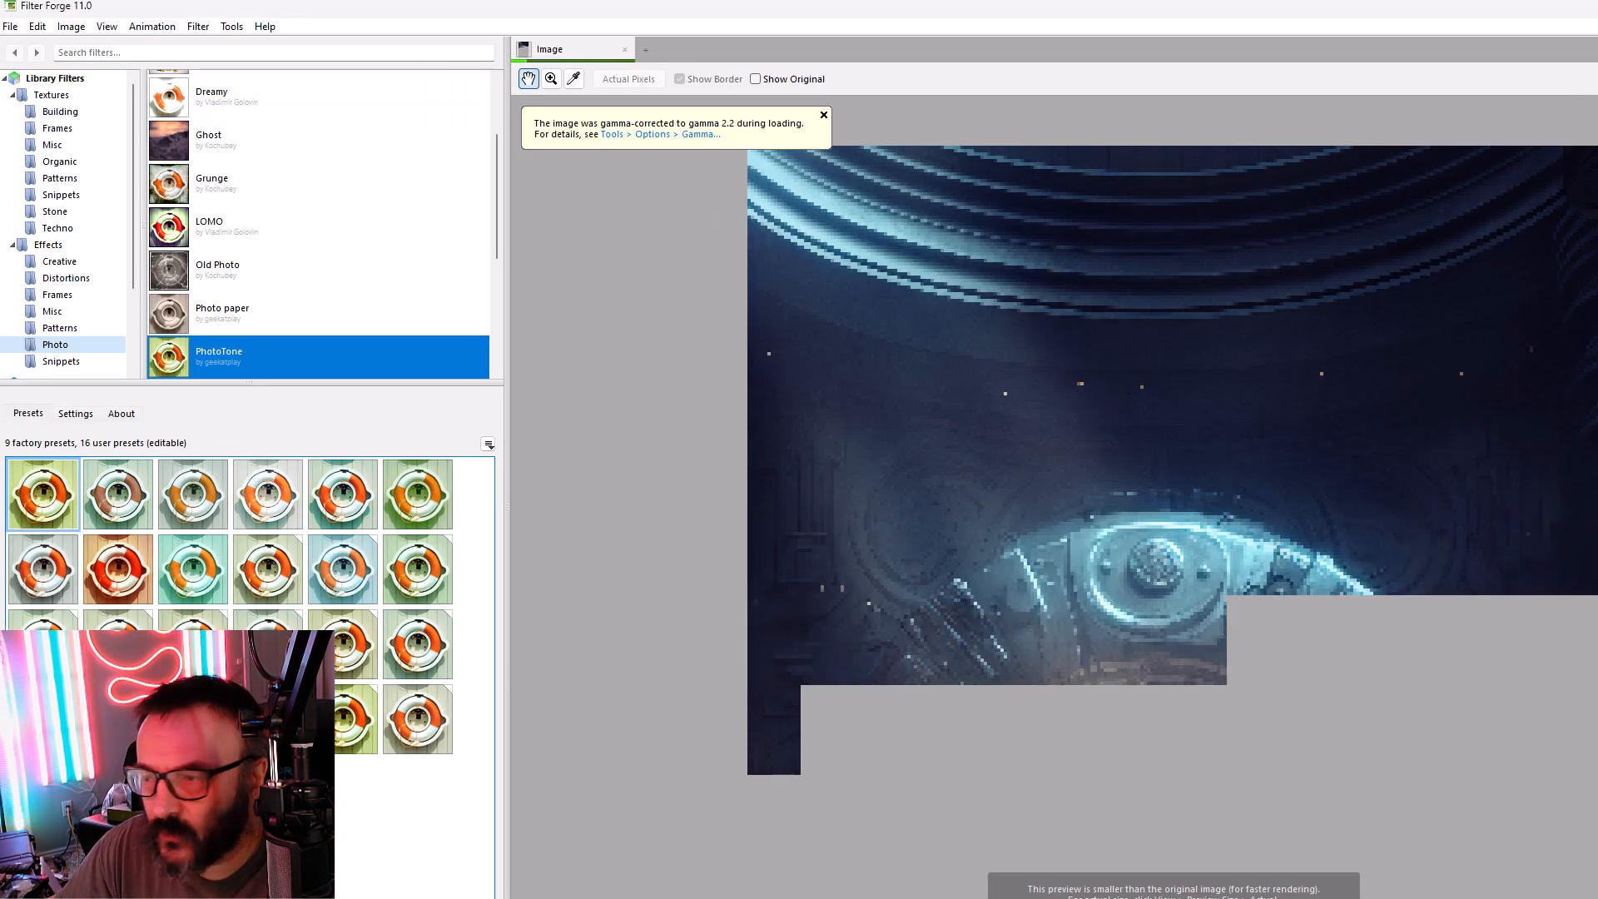
{"action": "left_click_drag", "start_coordinate": [1590, 897], "coordinate": [1595, 897]}
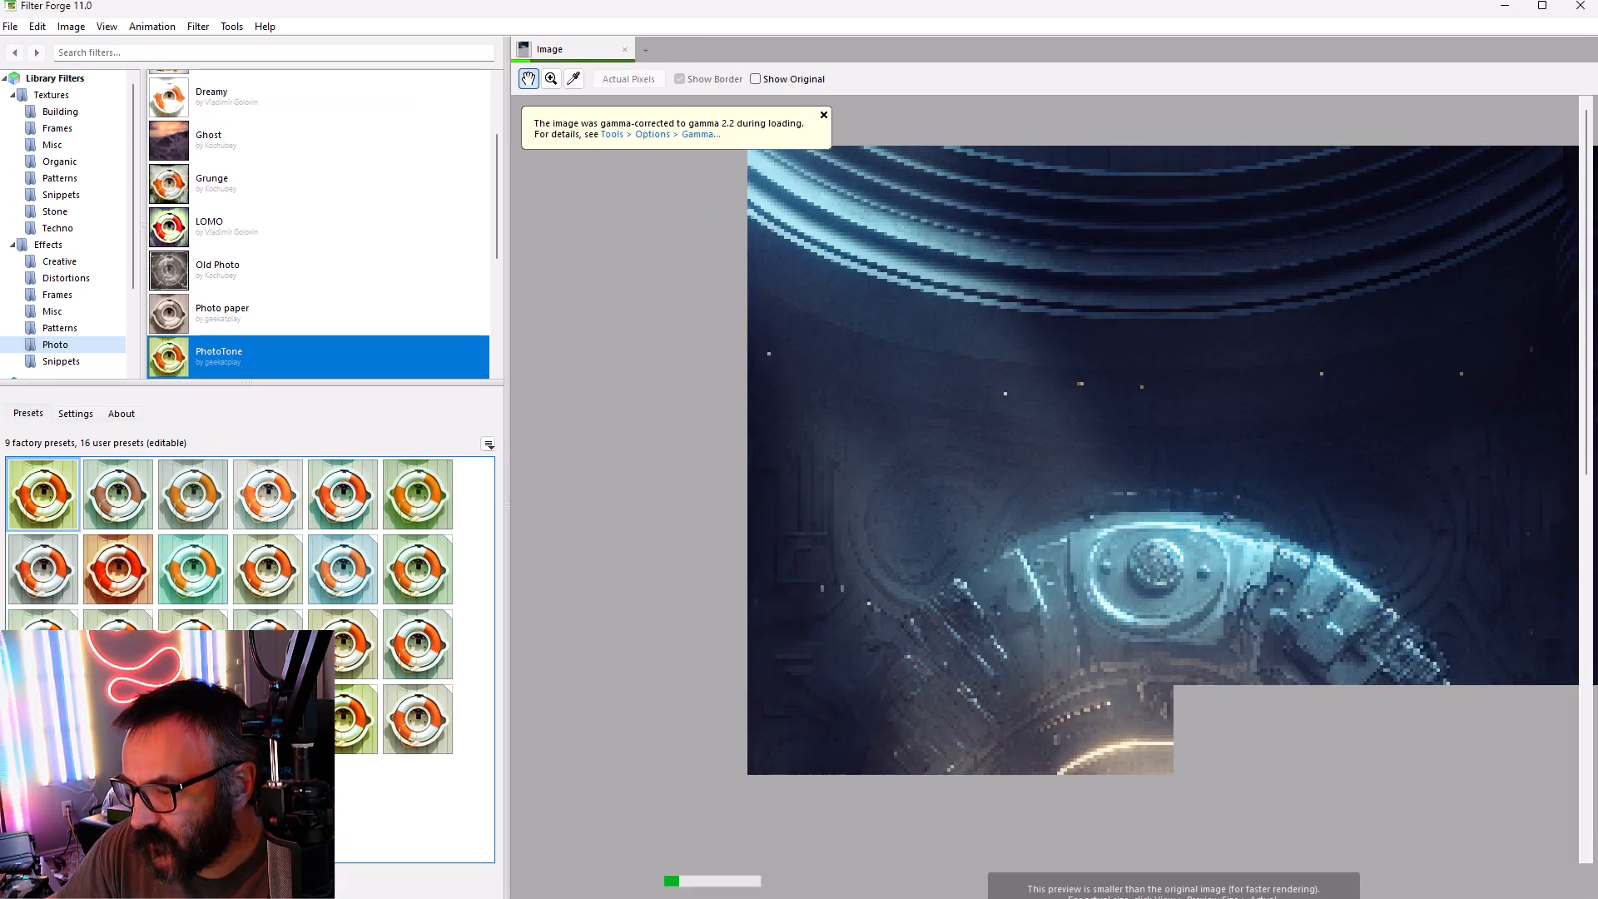
{"action": "scroll", "coordinate": [1170, 546], "scroll_direction": "down", "scroll_amount": 2}
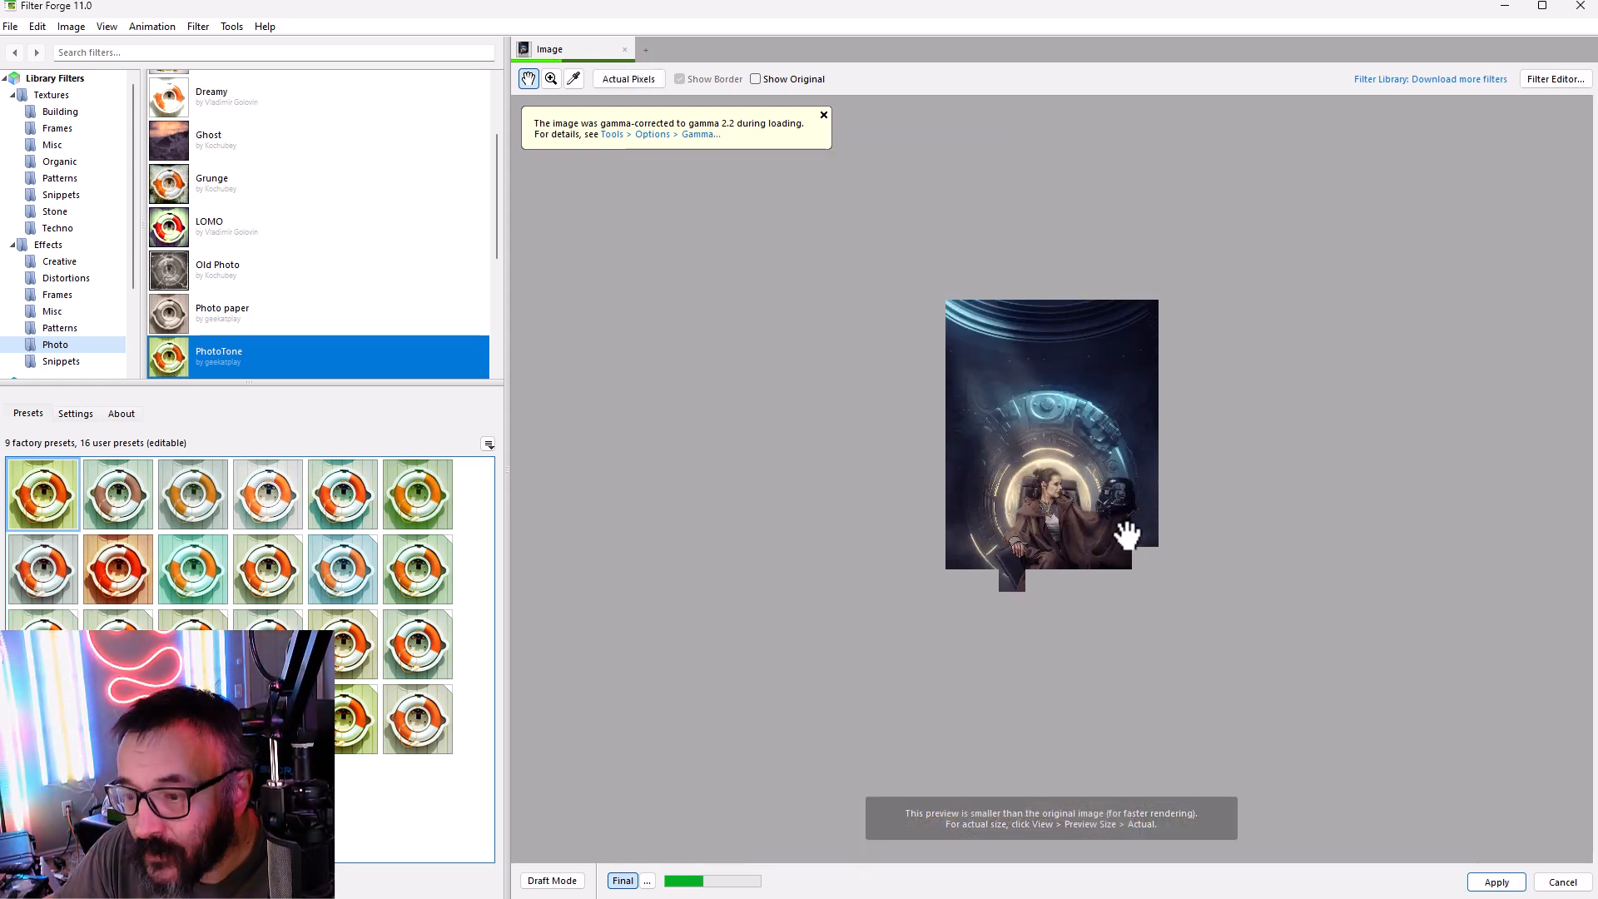
{"action": "left_click", "coordinate": [1047, 466]}
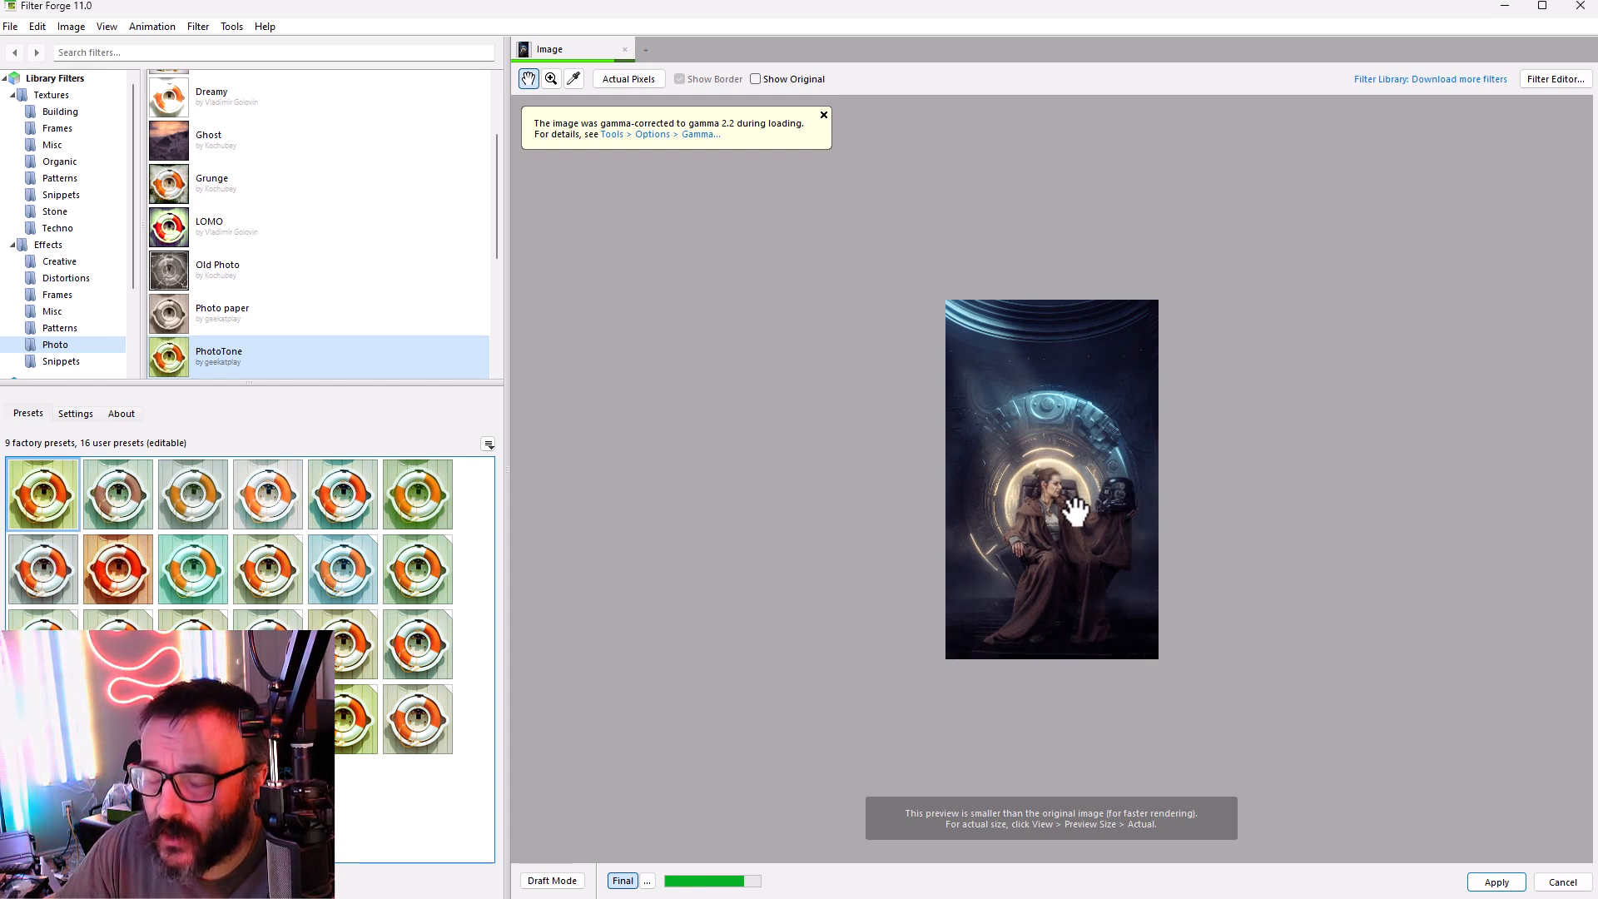
{"action": "scroll", "coordinate": [1107, 566], "scroll_direction": "up", "scroll_amount": 1}
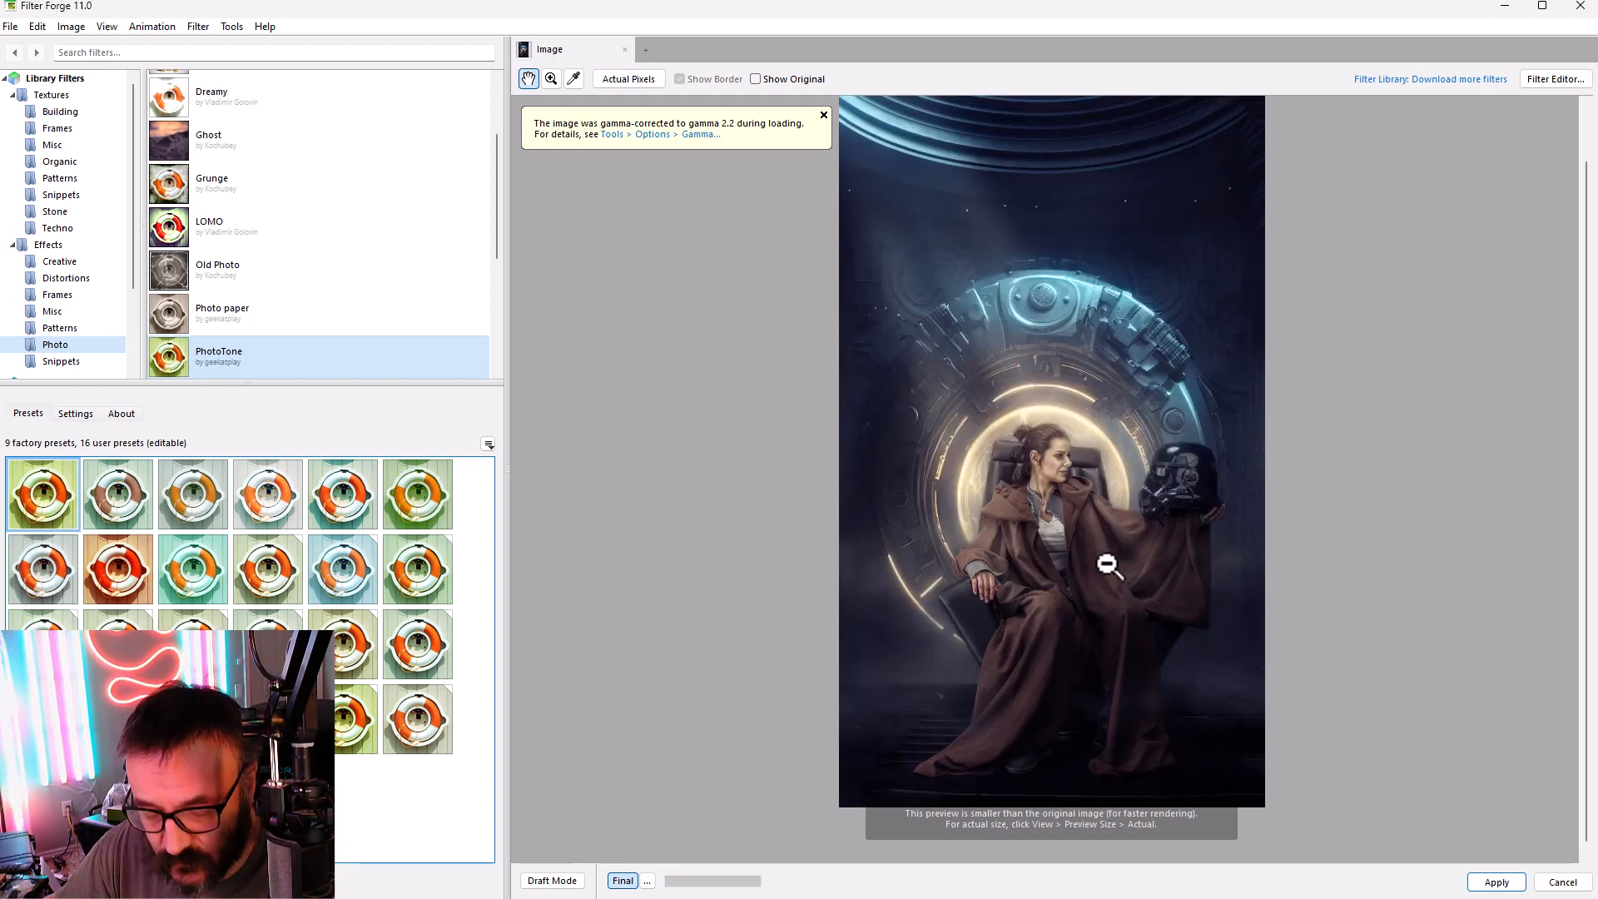
Step: Apply the last PhotoTone preset with Red 62, W Cycle 23 and B Cycle 83, and lower the color layer's opacity to 60%
{"action": "left_click", "coordinate": [270, 724]}
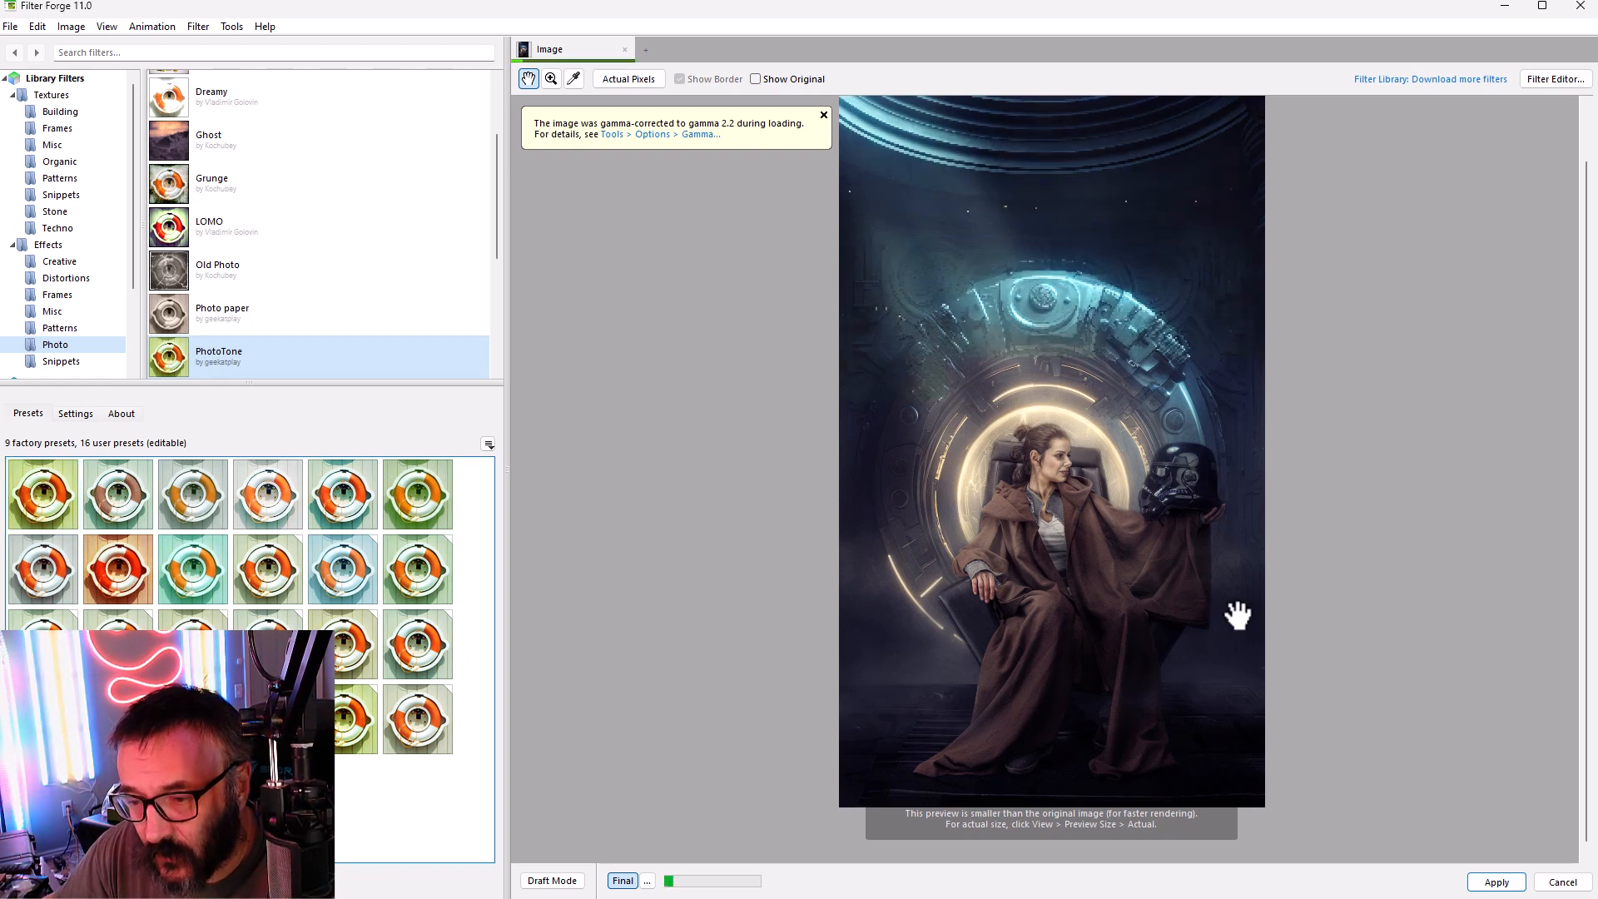
{"action": "left_click", "coordinate": [426, 726]}
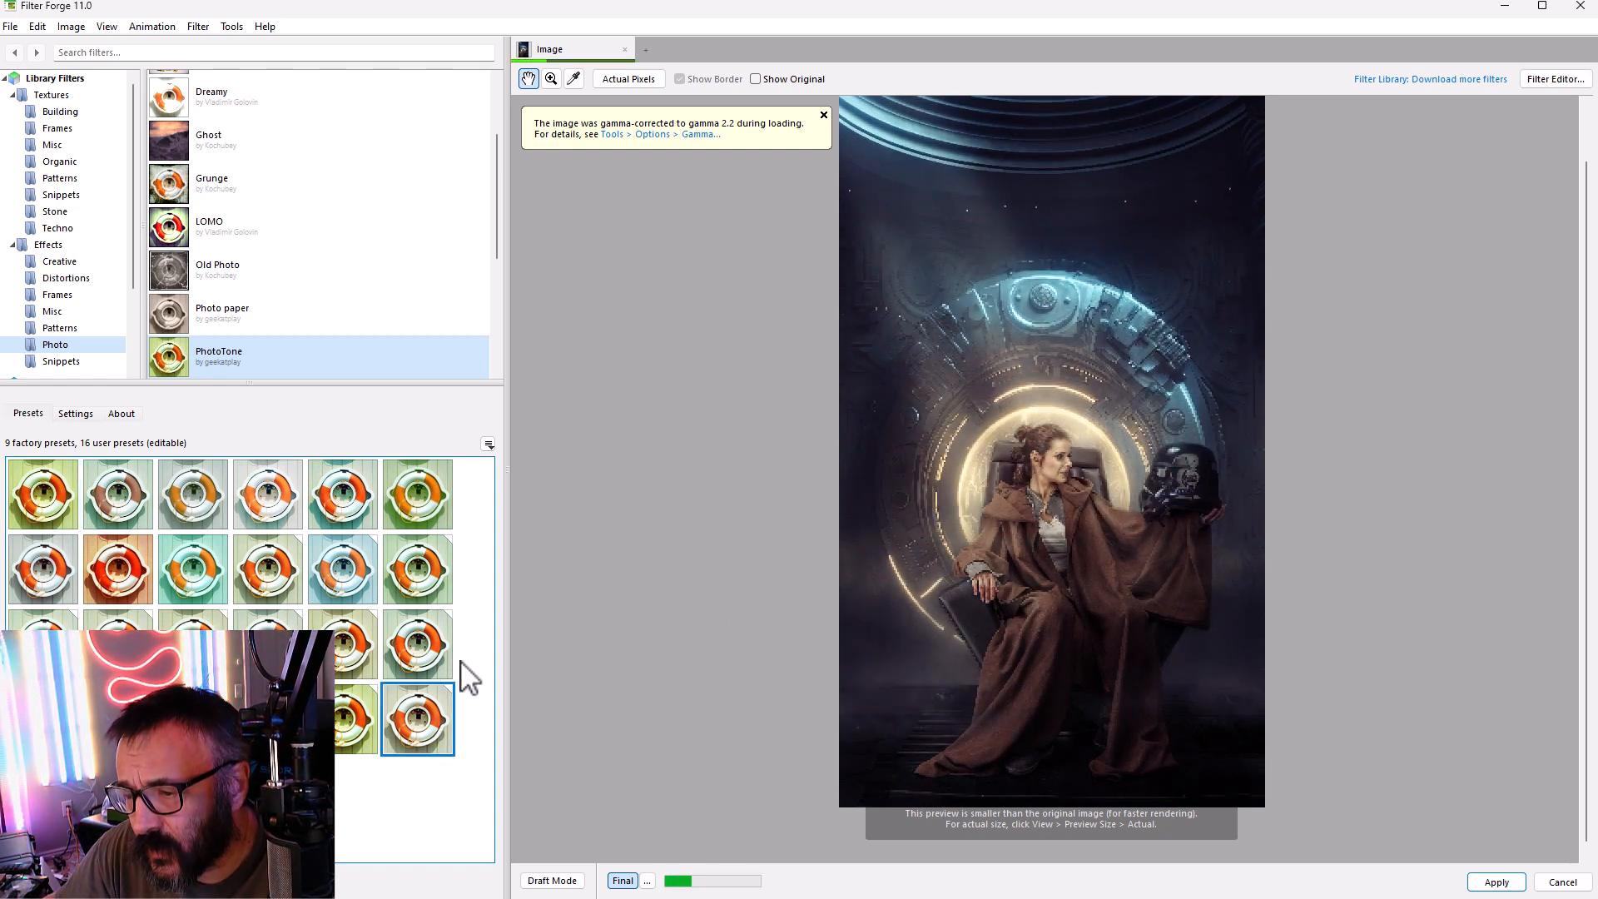
{"action": "left_click", "coordinate": [76, 414]}
{"action": "left_click_drag", "start_coordinate": [147, 582], "coordinate": [149, 583]}
{"action": "mouse_move", "coordinate": [193, 487]}
{"action": "left_mouse_down"}
{"action": "mouse_move", "coordinate": [218, 489]}
{"action": "mouse_move", "coordinate": [192, 496]}
{"action": "left_mouse_up"}
{"action": "left_click_drag", "start_coordinate": [149, 582], "coordinate": [215, 567]}
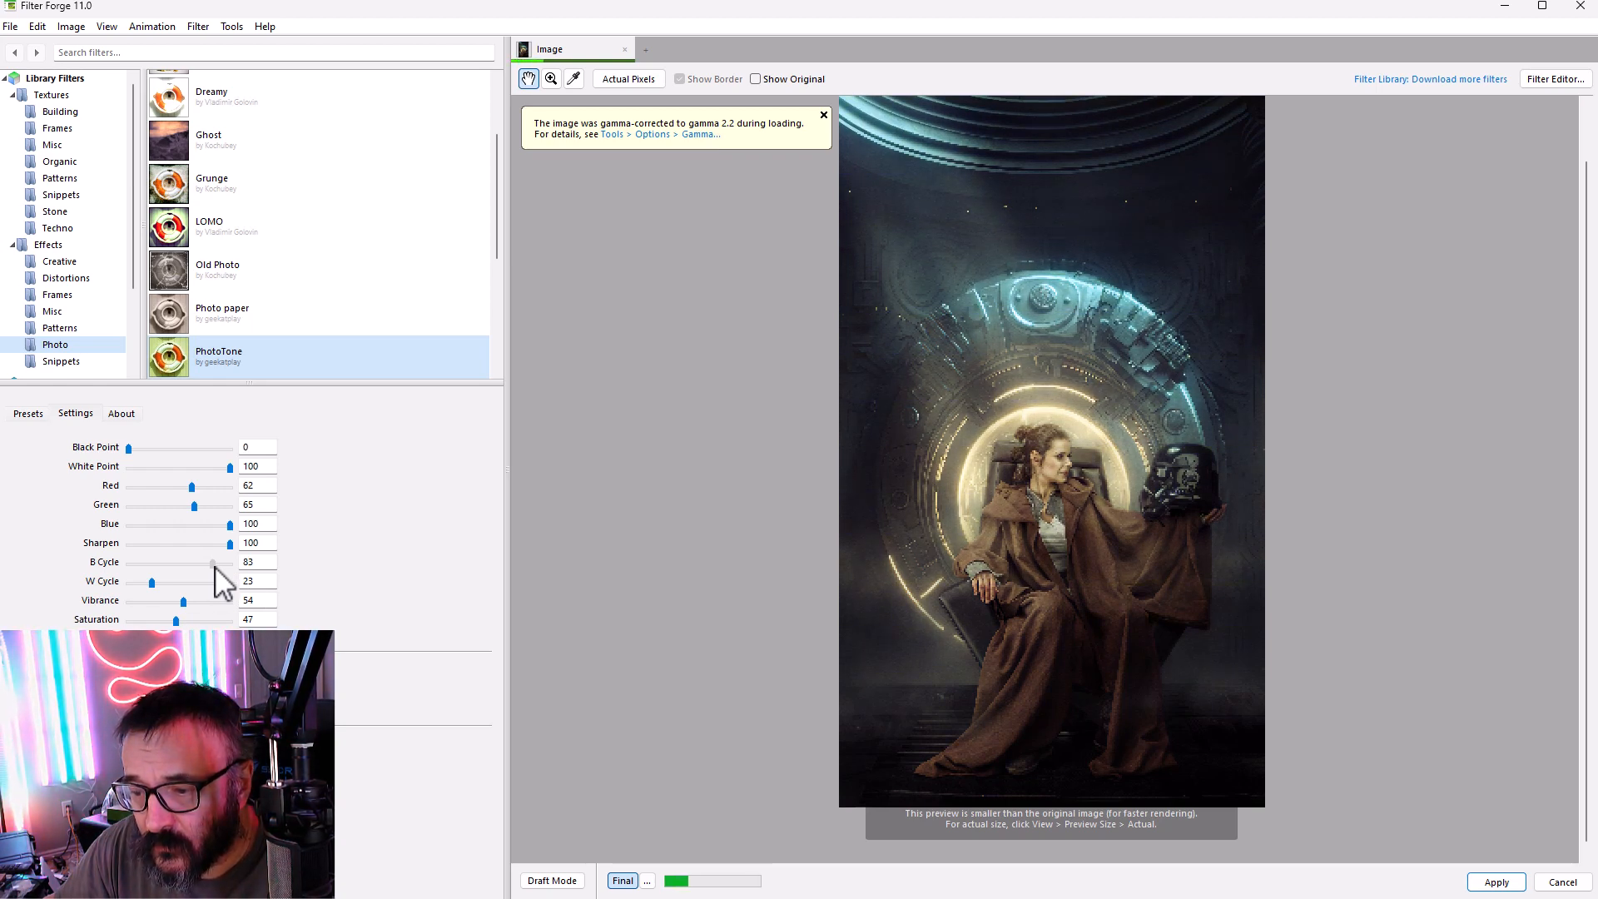
{"action": "left_click", "coordinate": [1496, 881]}
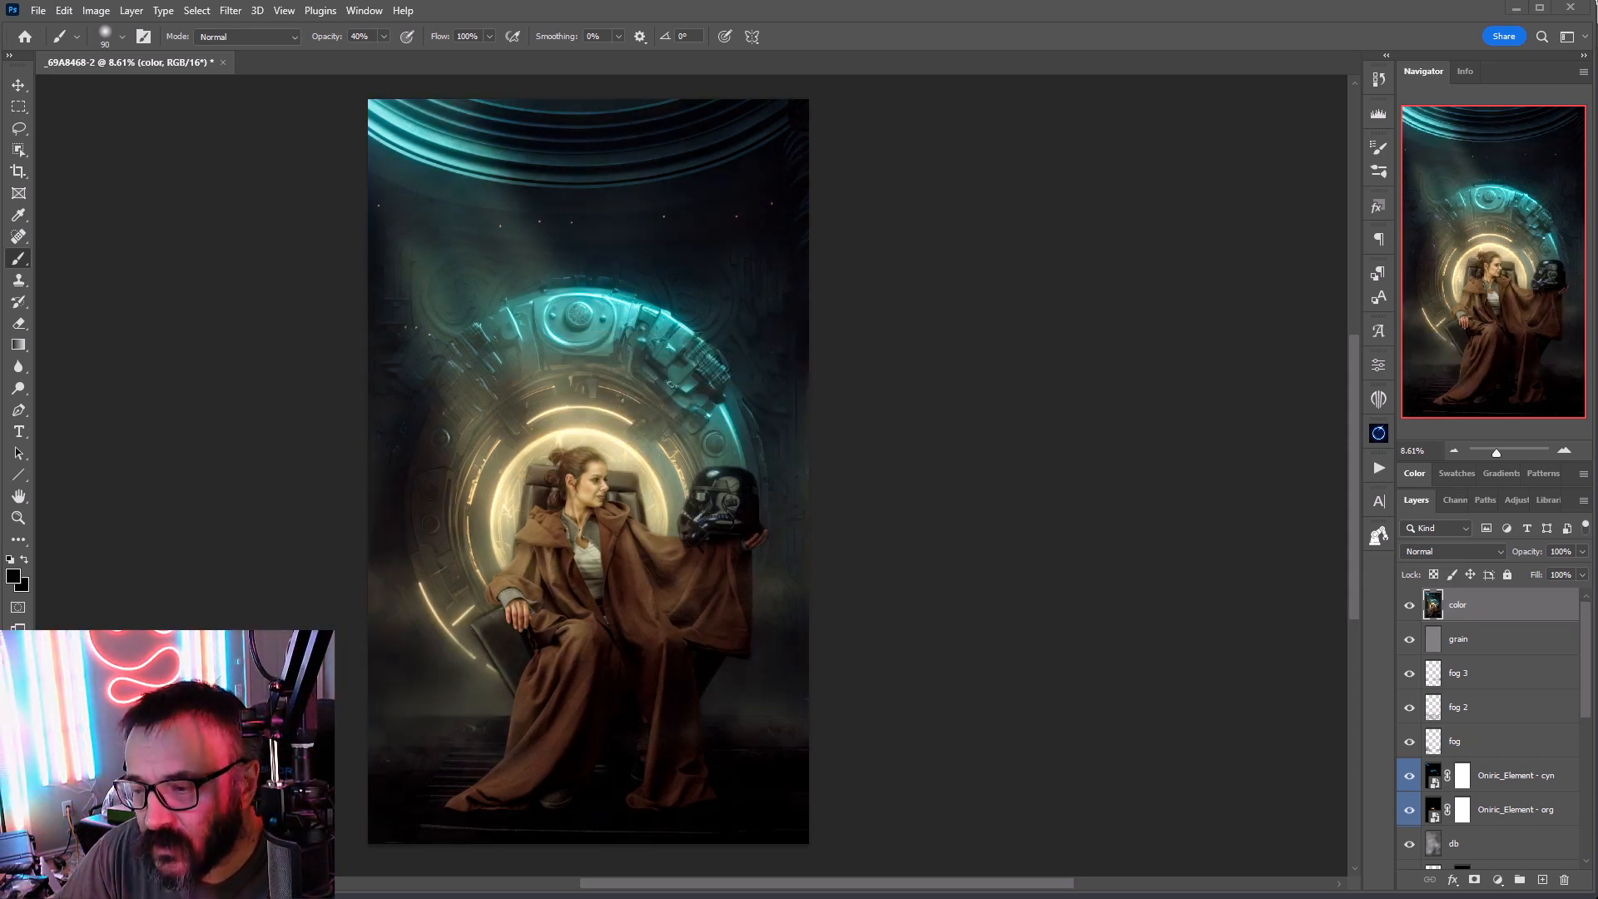
{"action": "left_click", "coordinate": [1584, 574]}
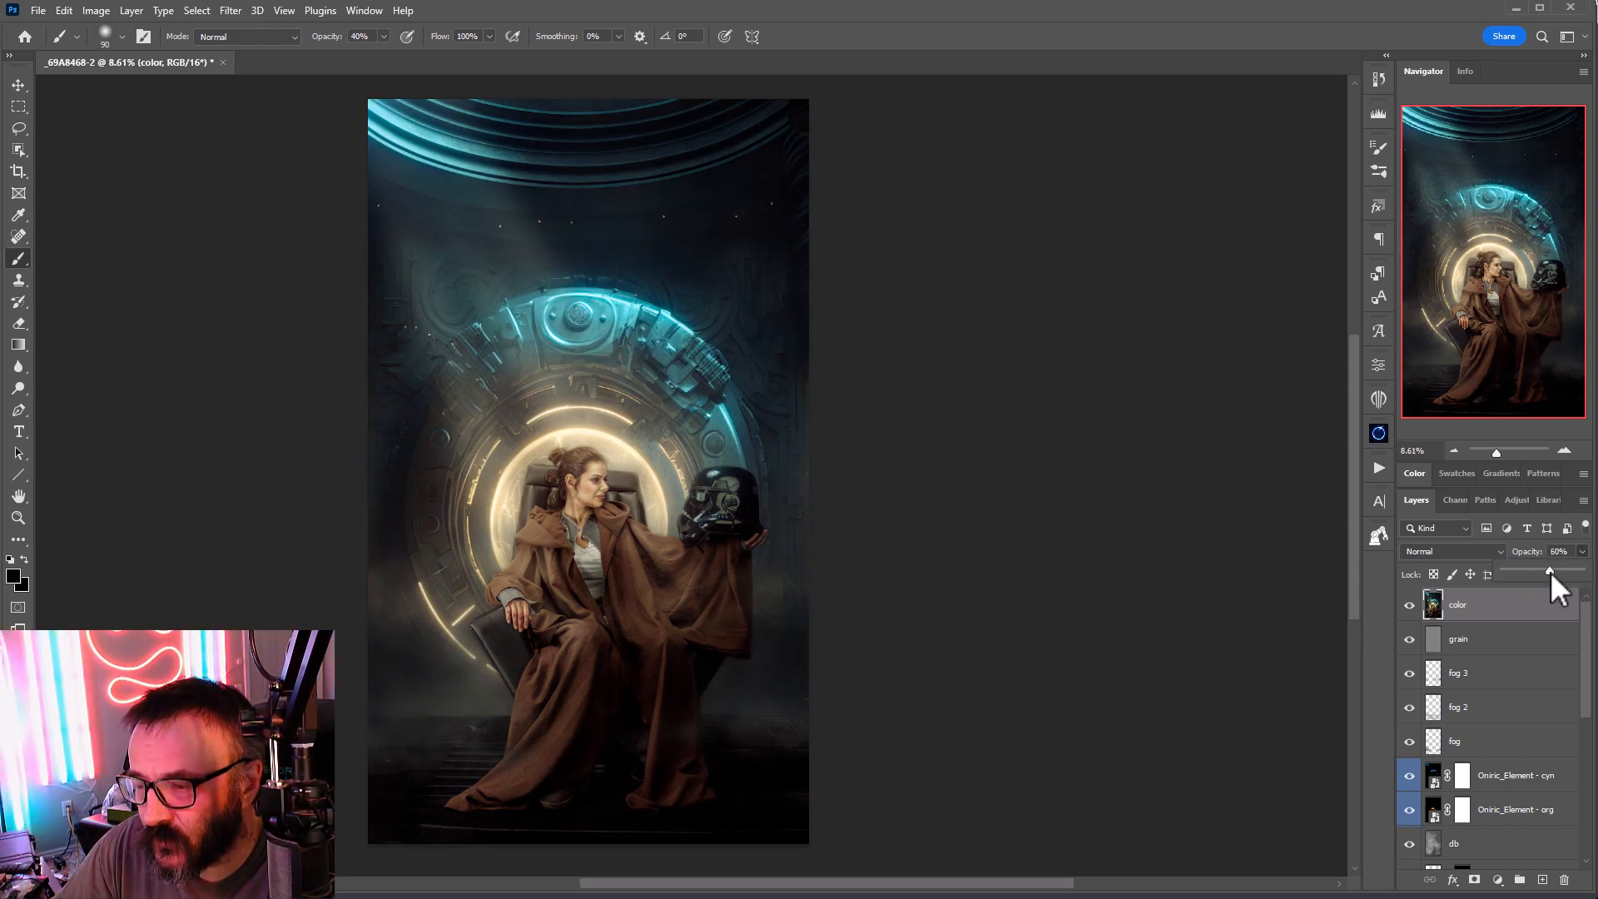
Step: Add a Selective Color adjustment and, for Blacks, set Black to -2, Yellow to -4 and Magenta to -2, and lower Cyan slightly
{"action": "left_click", "coordinate": [1498, 880]}
{"action": "left_click", "coordinate": [1532, 897]}
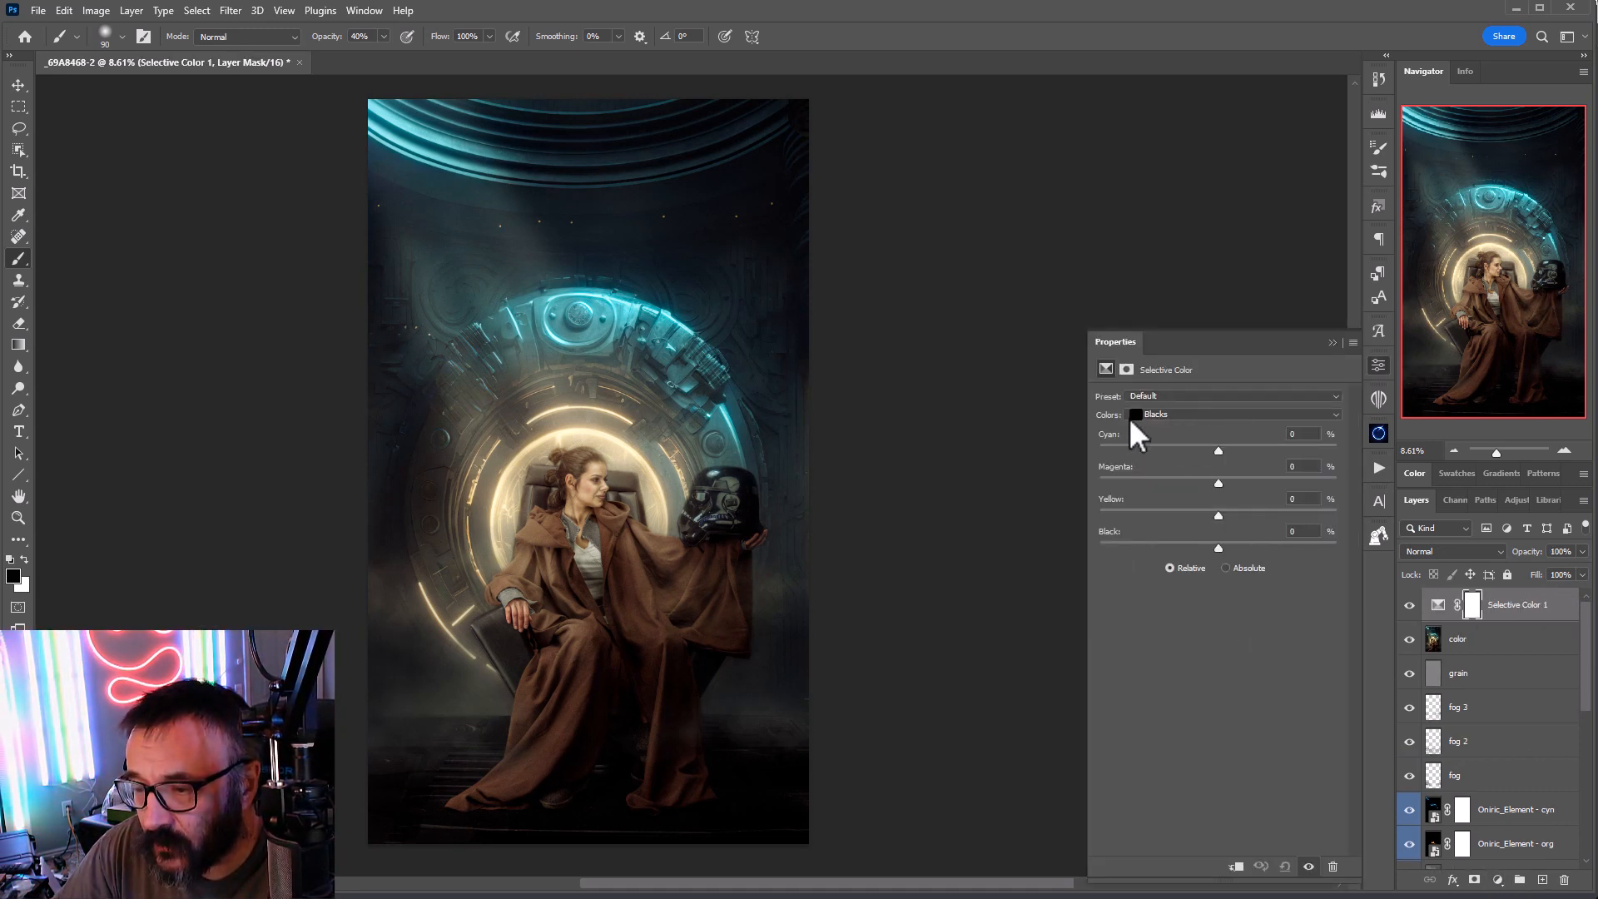
{"action": "left_click_drag", "start_coordinate": [1221, 549], "coordinate": [1203, 514]}
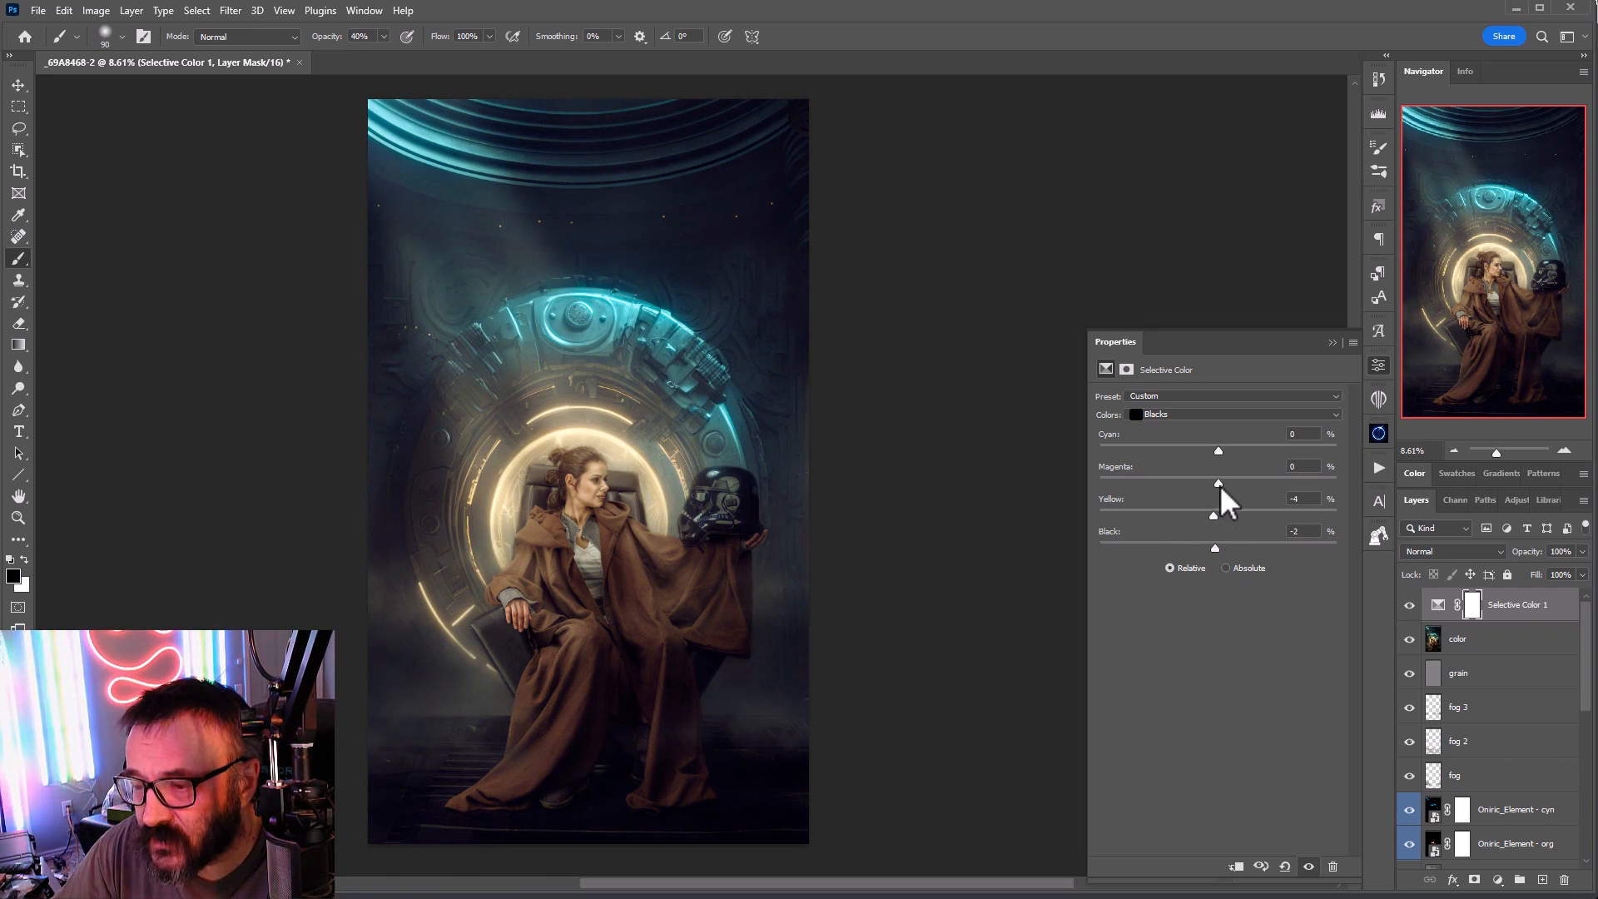
{"action": "mouse_move", "coordinate": [1220, 486]}
{"action": "left_mouse_down"}
{"action": "mouse_move", "coordinate": [1247, 451]}
{"action": "mouse_move", "coordinate": [1219, 458]}
{"action": "left_mouse_up"}
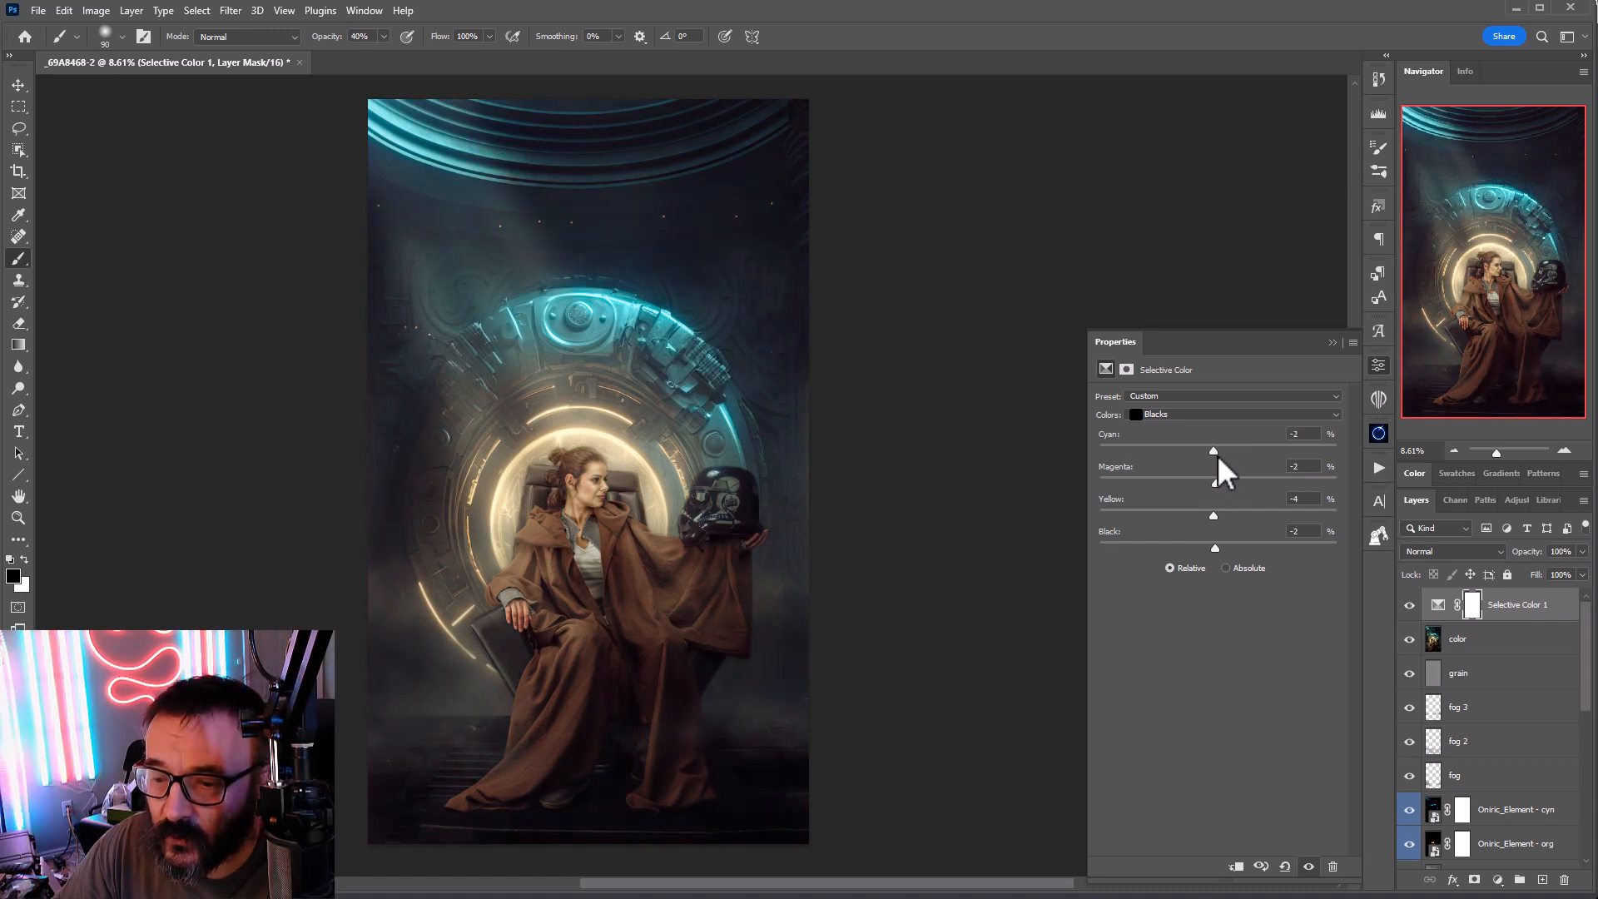
Step: For Neutrals in the Selective Color adjustment, set Yellow to +3 and Cyan to +5, and compare the image without the adjustment
{"action": "left_click", "coordinate": [1214, 416]}
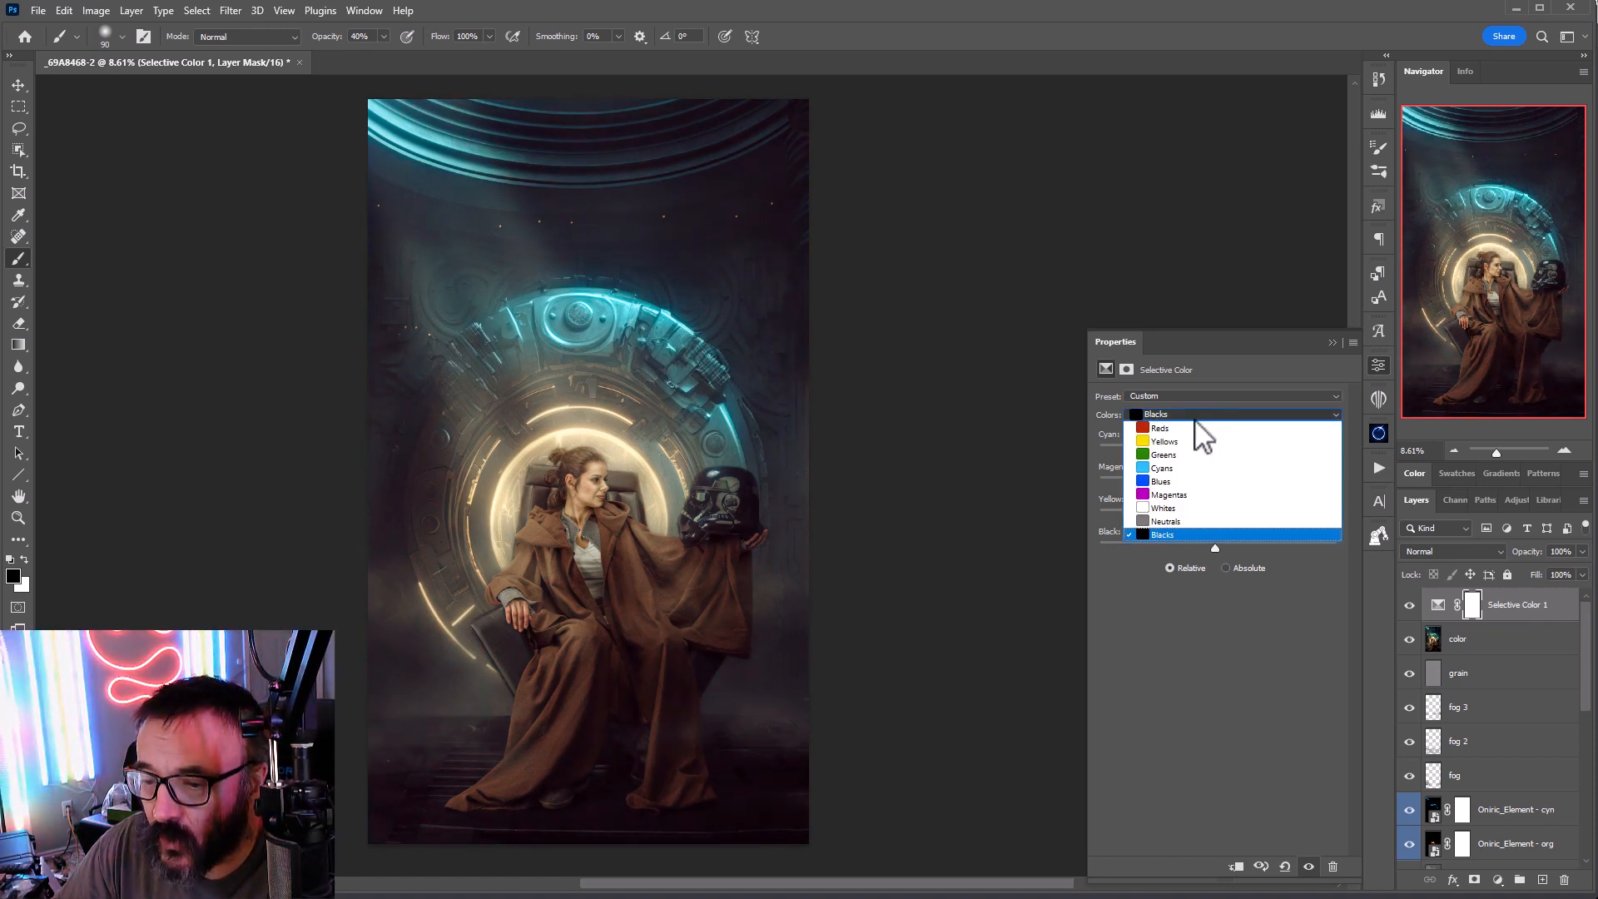
{"action": "left_click", "coordinate": [1149, 517]}
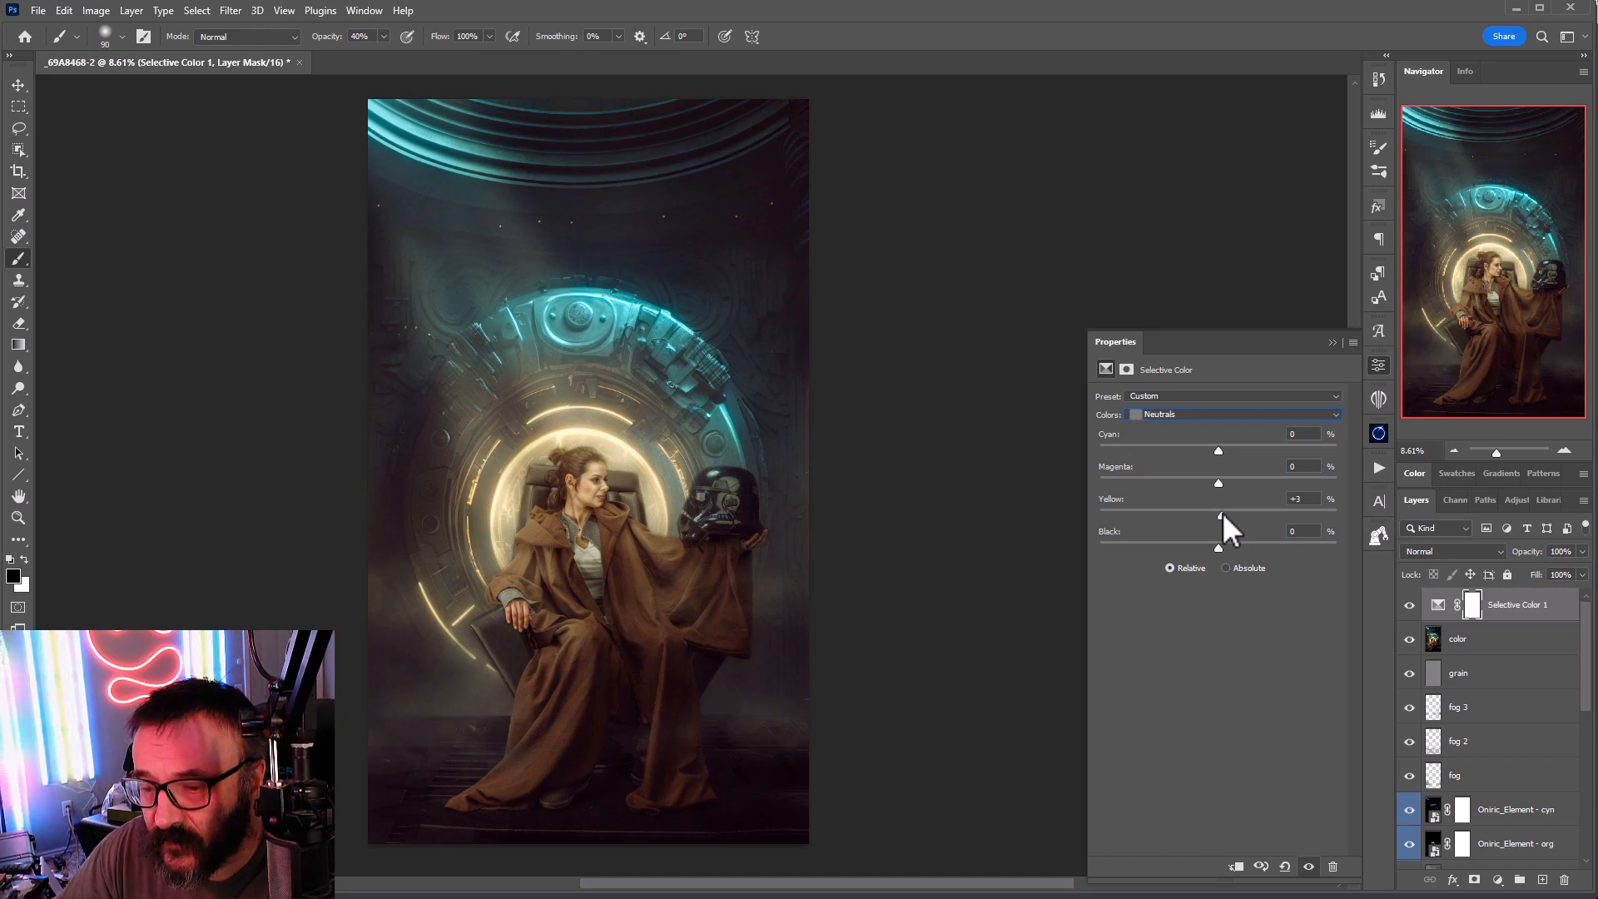
{"action": "left_click_drag", "start_coordinate": [1220, 451], "coordinate": [1219, 484]}
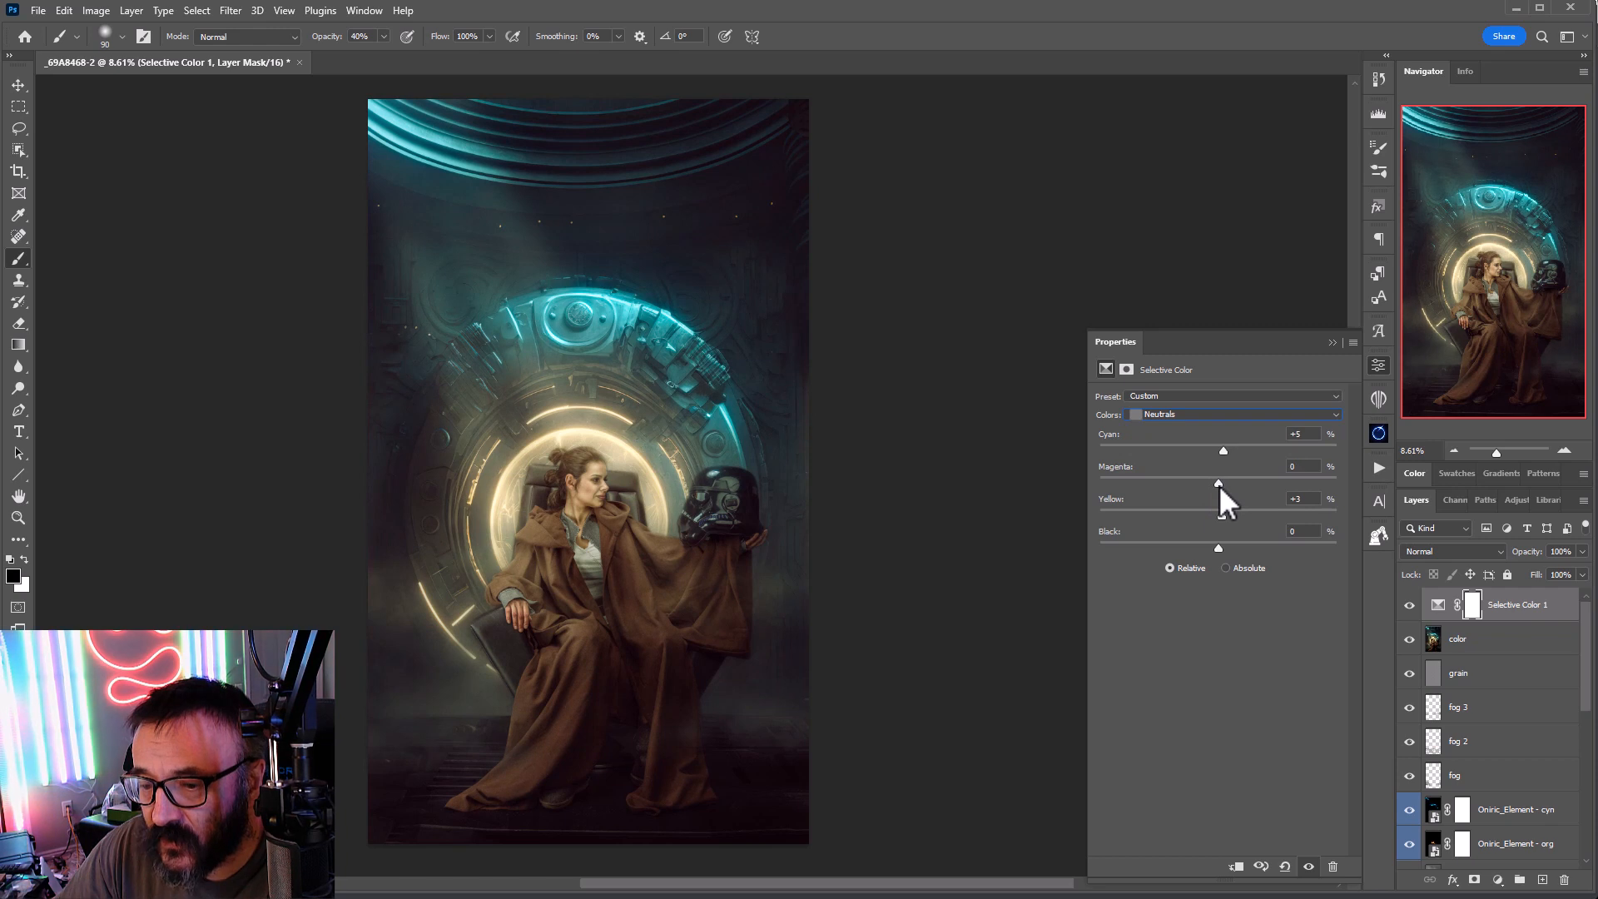
{"action": "left_click", "coordinate": [1410, 606]}
{"action": "left_click", "coordinate": [1409, 606]}
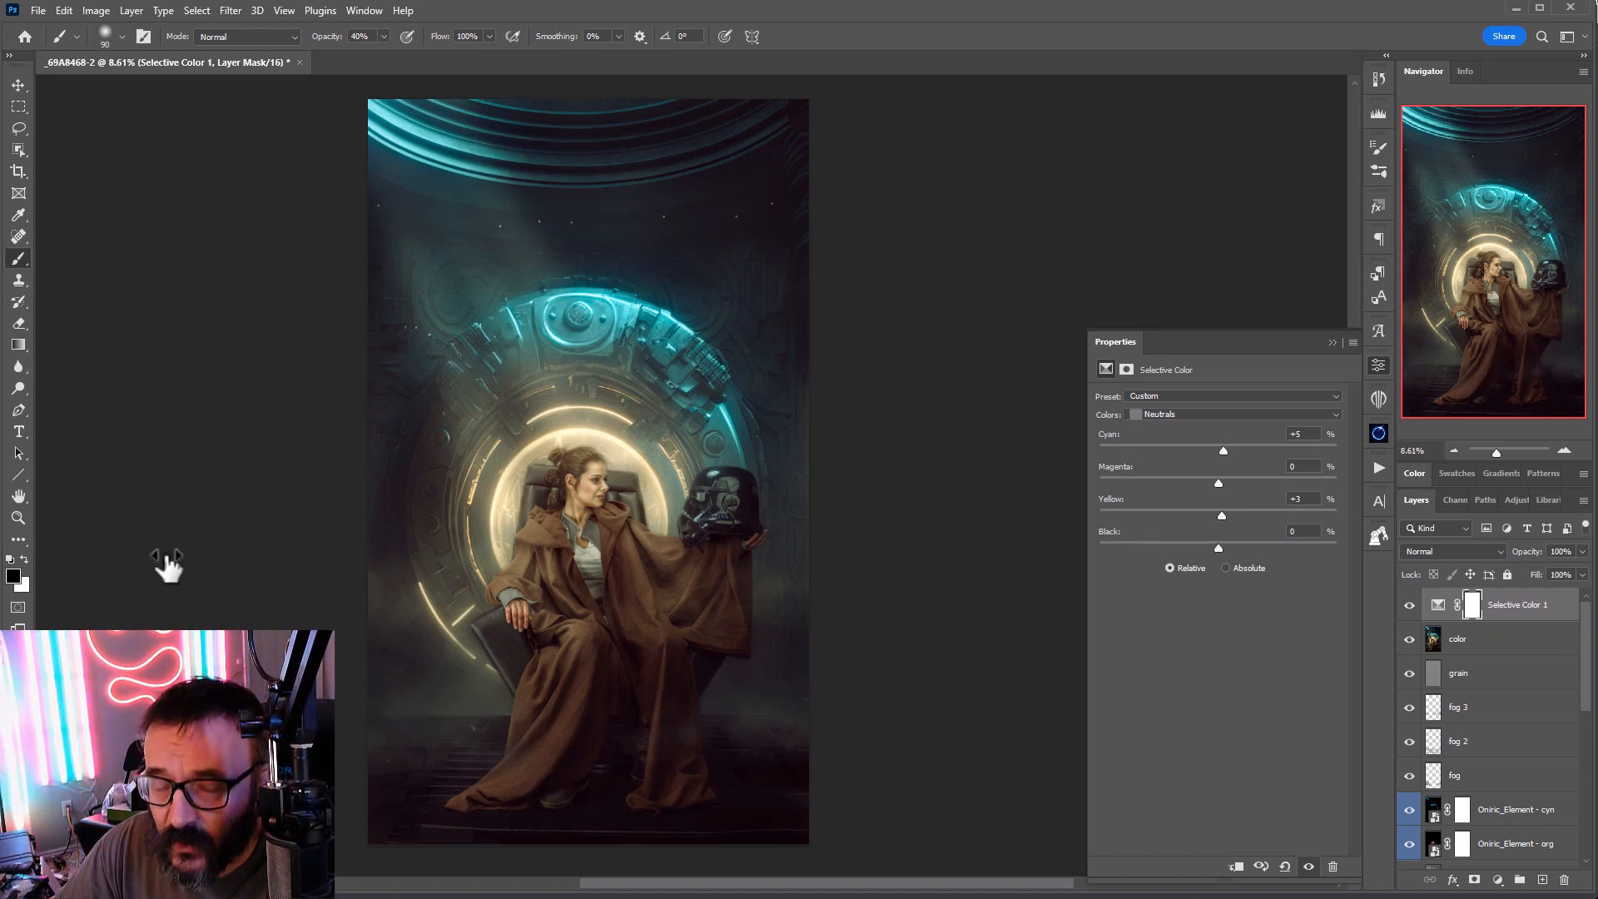
Step: Add a text layer above the adjustment with the photographer's full name followed by Fine Art Photography
{"action": "left_click", "coordinate": [24, 437]}
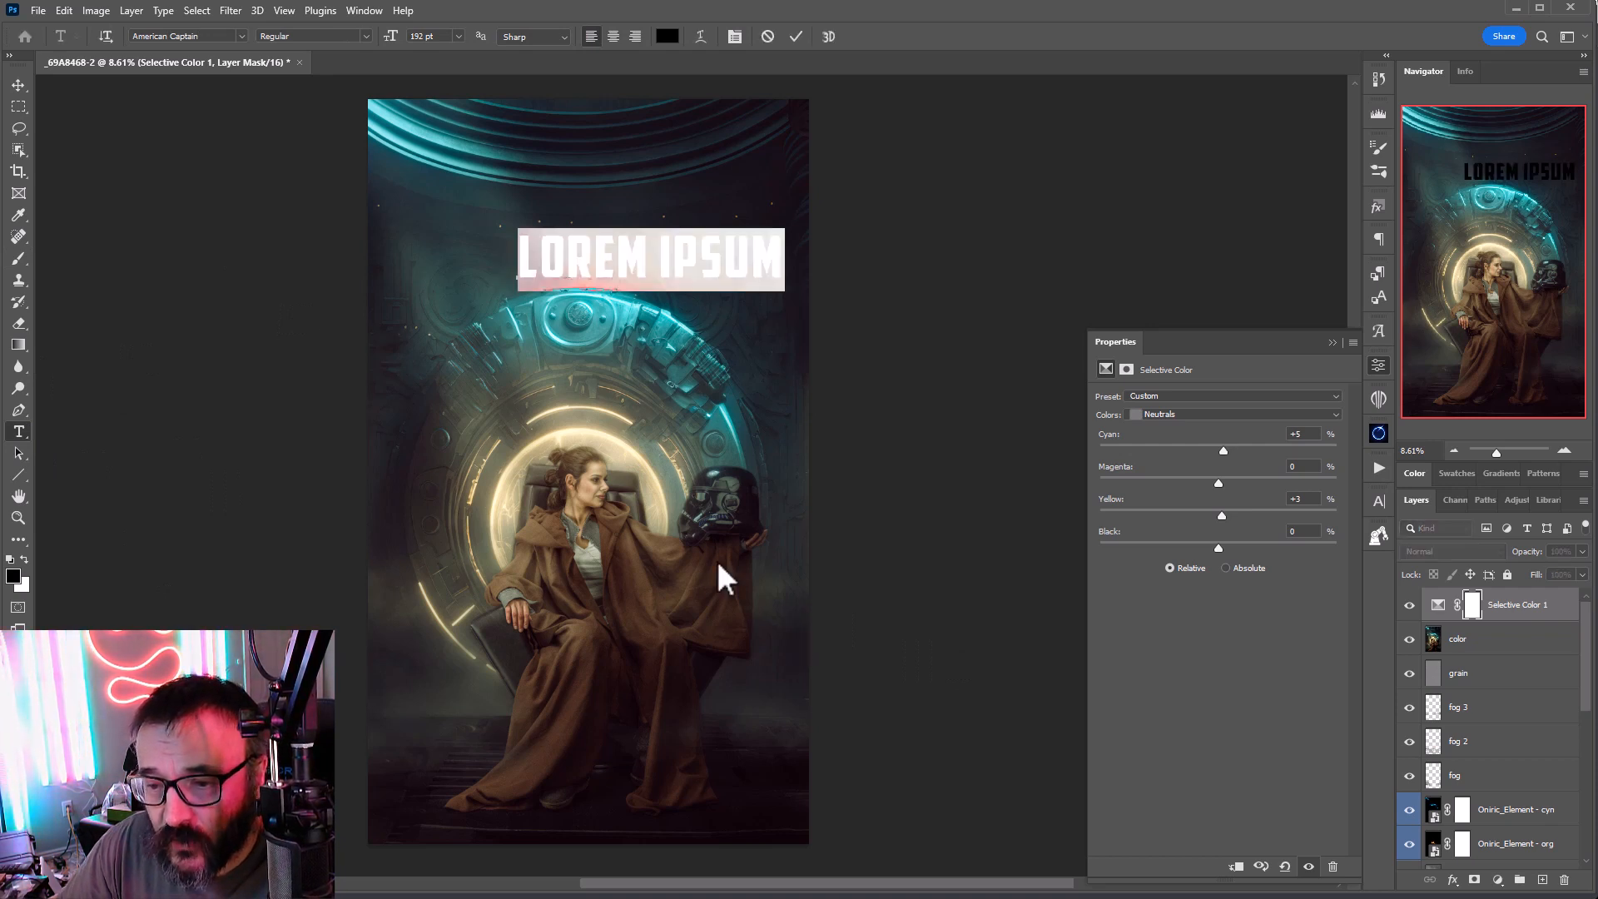
{"action": "type", "text": "SVLADIMIR C"}
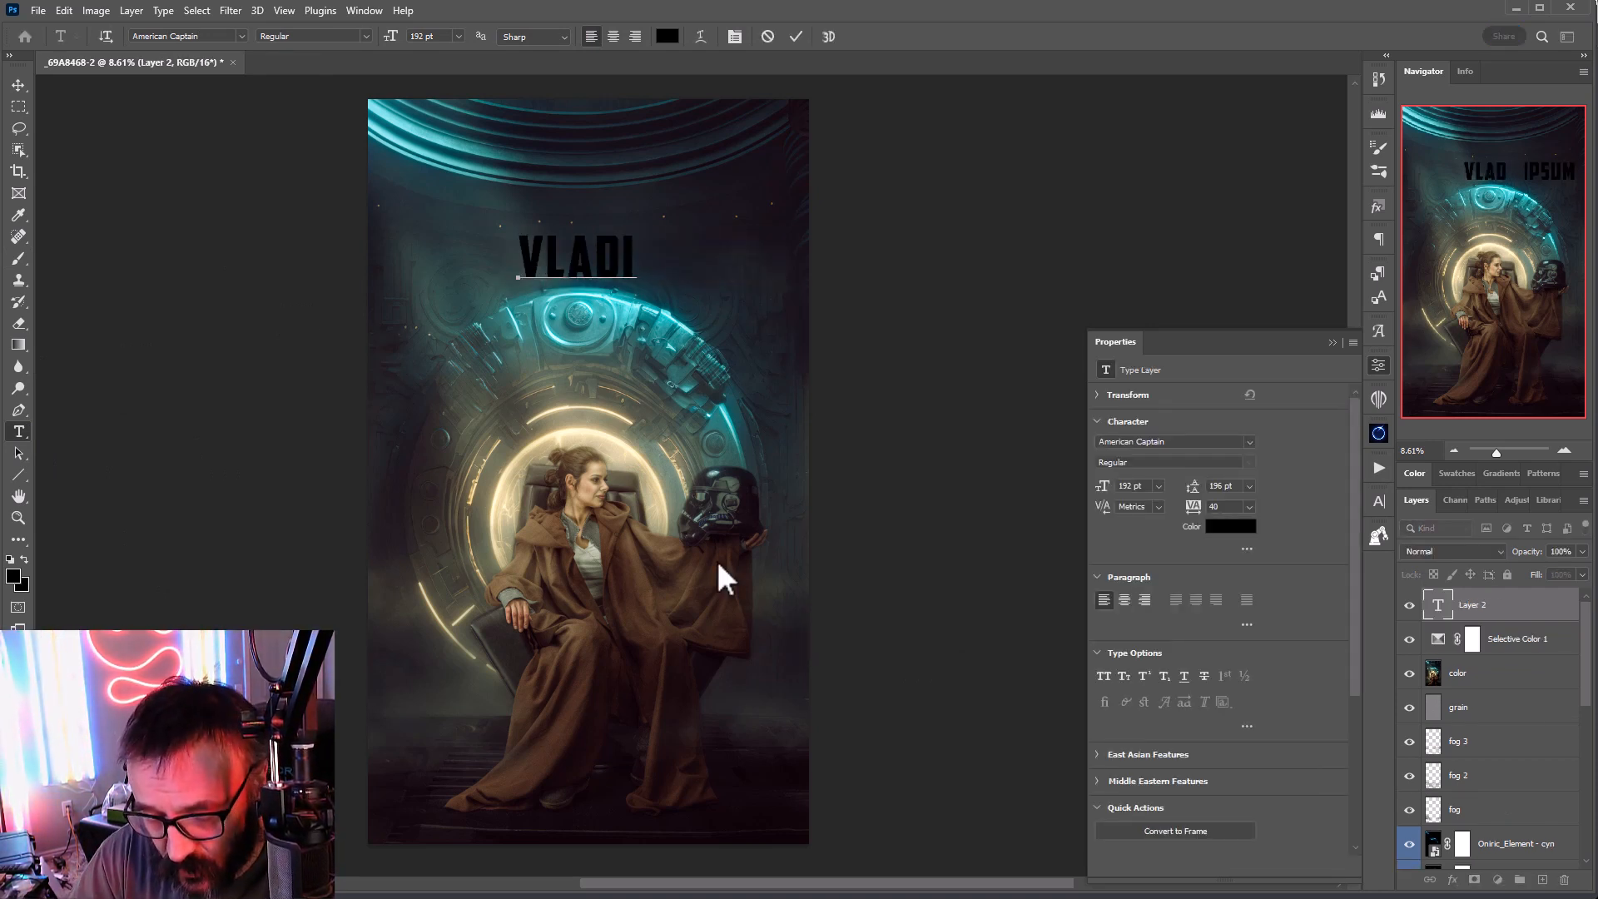
{"action": "type", "text": "HOP"}
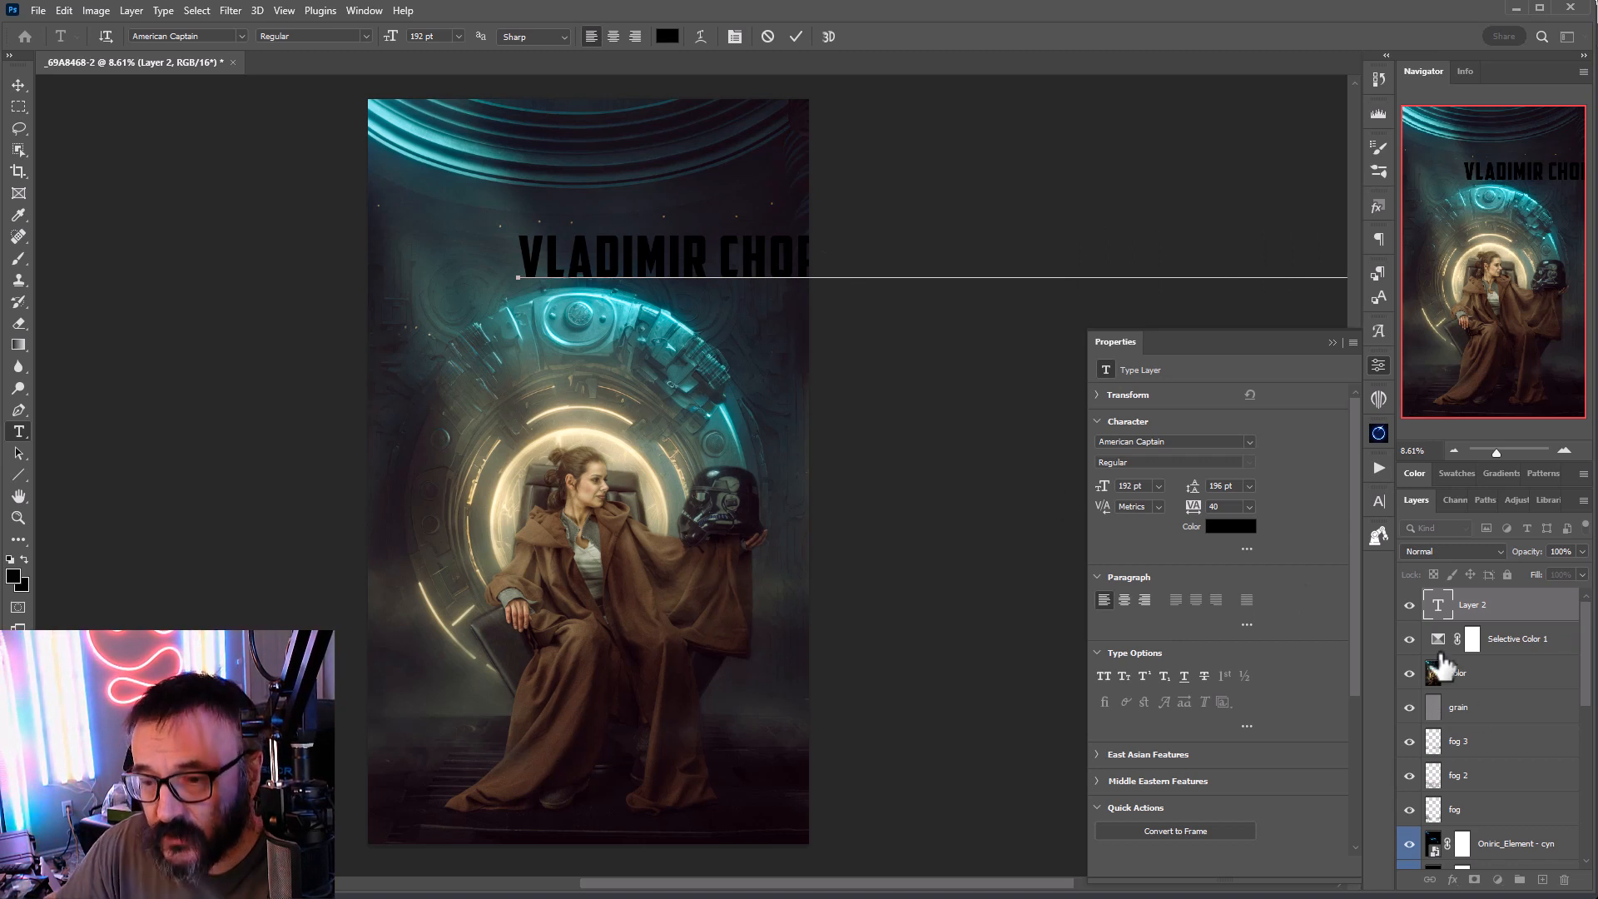
{"action": "left_click", "coordinate": [1438, 613]}
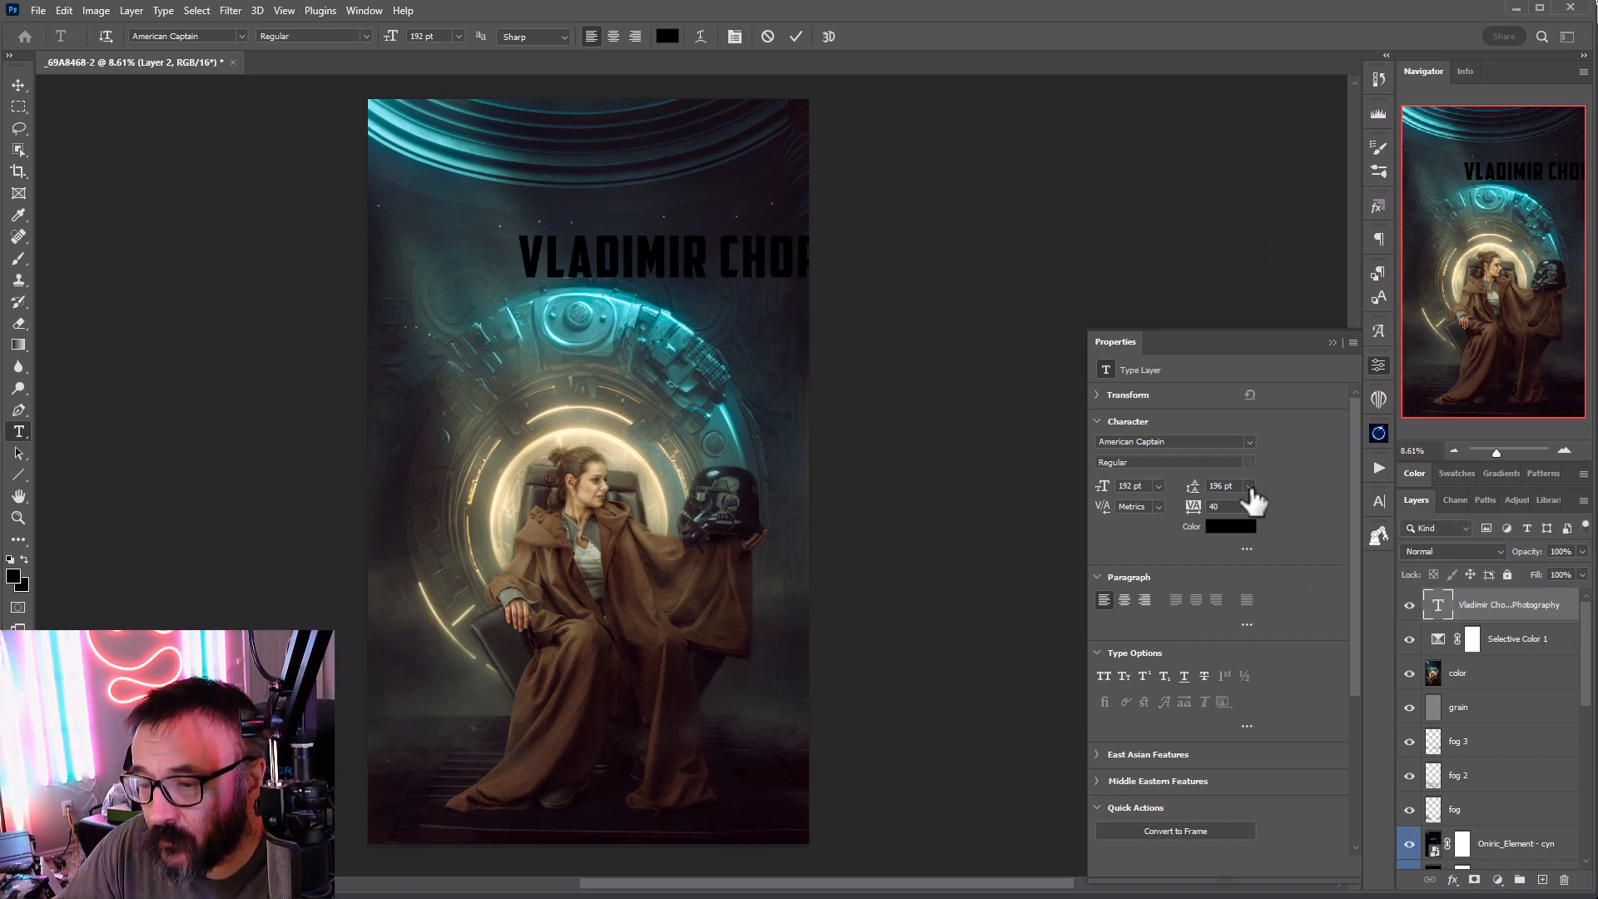
Step: Recolor the whole signature text to white (ffffff) and set its font size to 40 pt
{"action": "key", "text": "ctrl+a"}
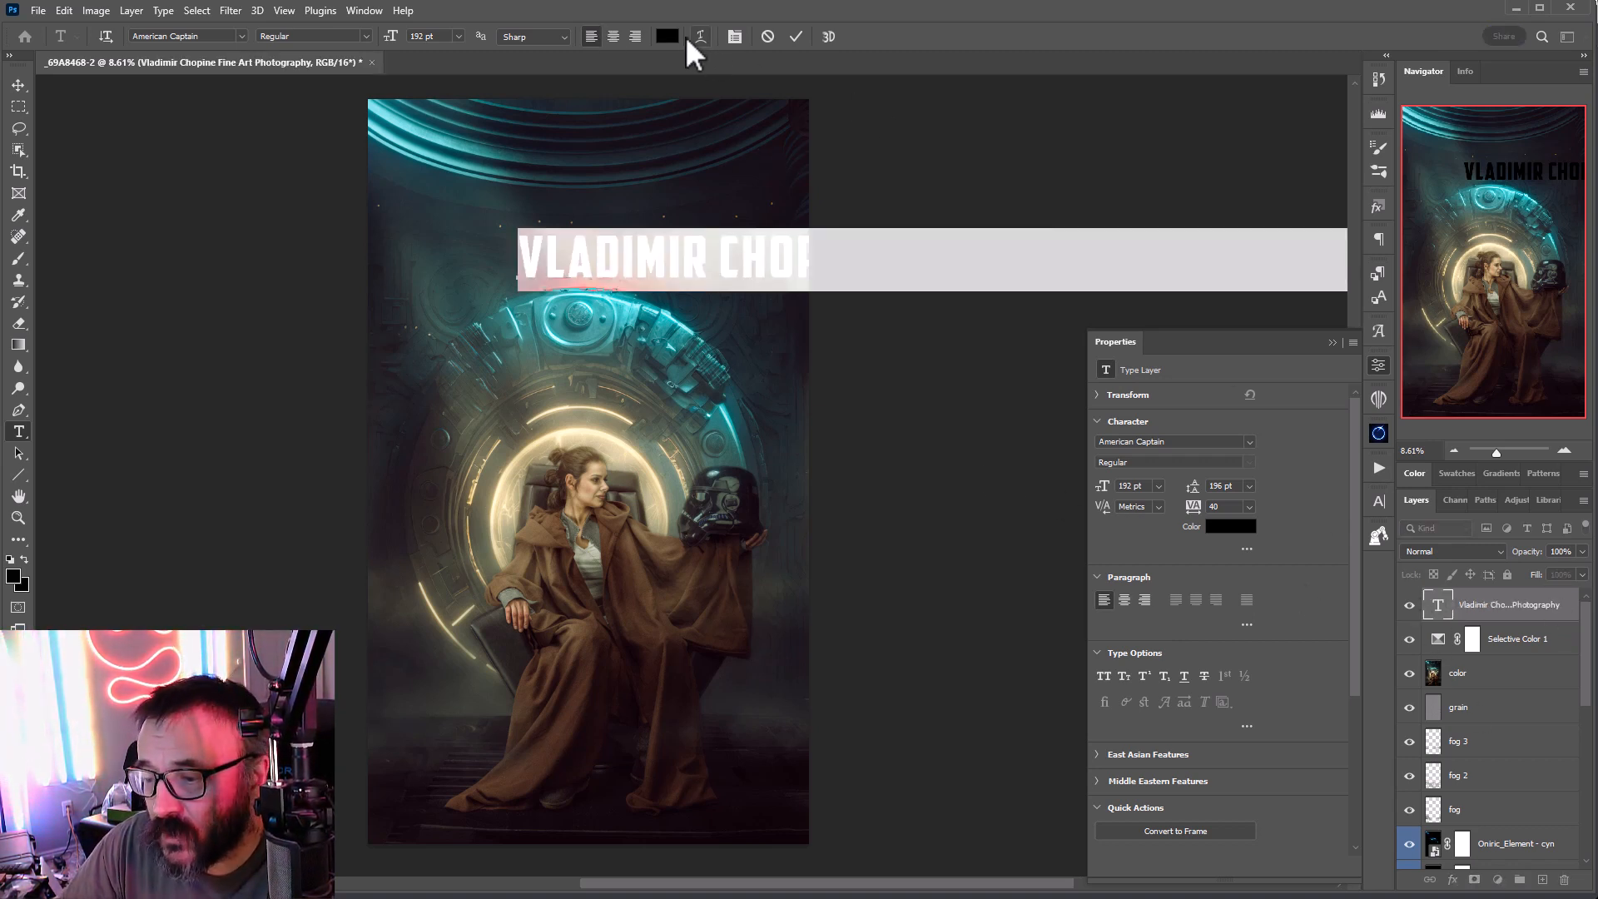
{"action": "left_click", "coordinate": [669, 38]}
{"action": "left_click_drag", "start_coordinate": [845, 431], "coordinate": [729, 413]}
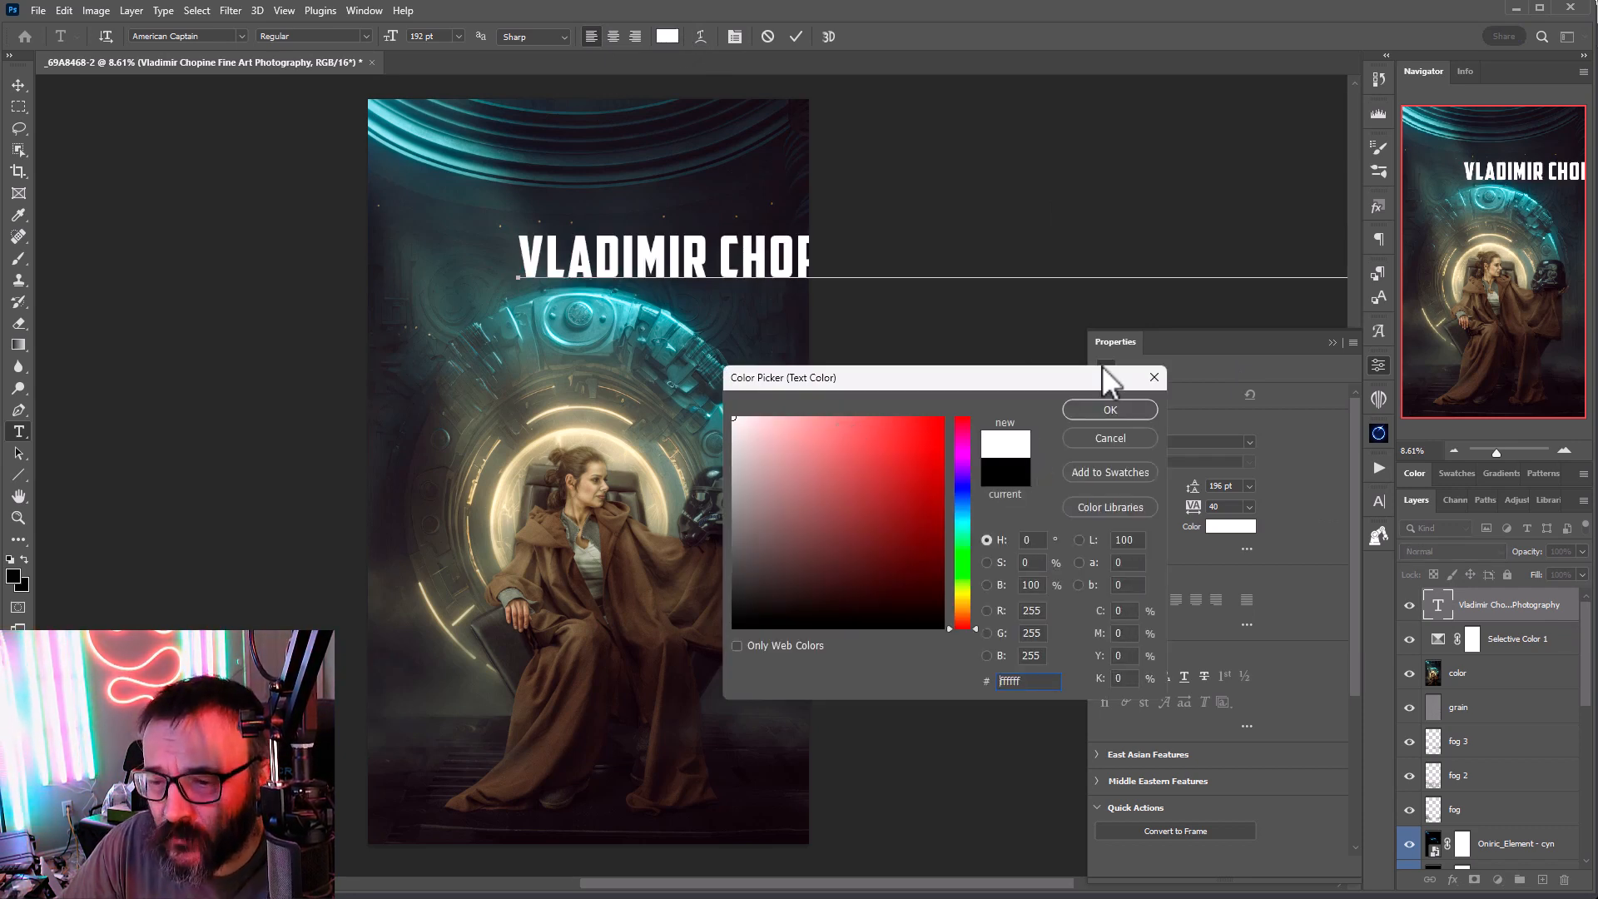
{"action": "left_click", "coordinate": [1106, 410]}
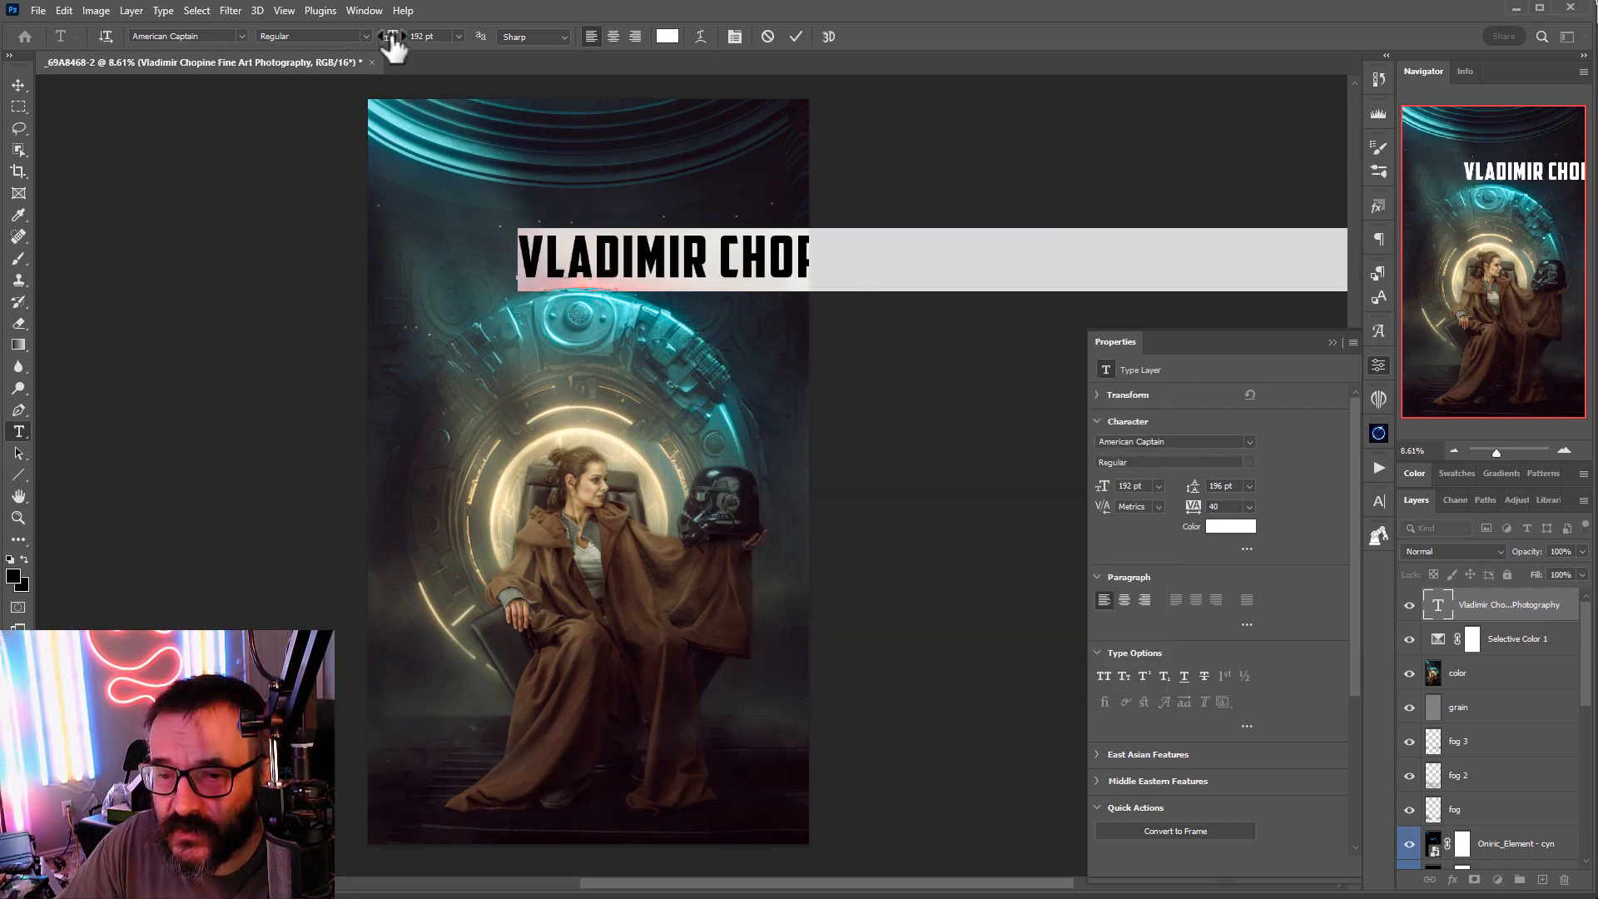
{"action": "left_click_drag", "start_coordinate": [390, 37], "coordinate": [265, 42]}
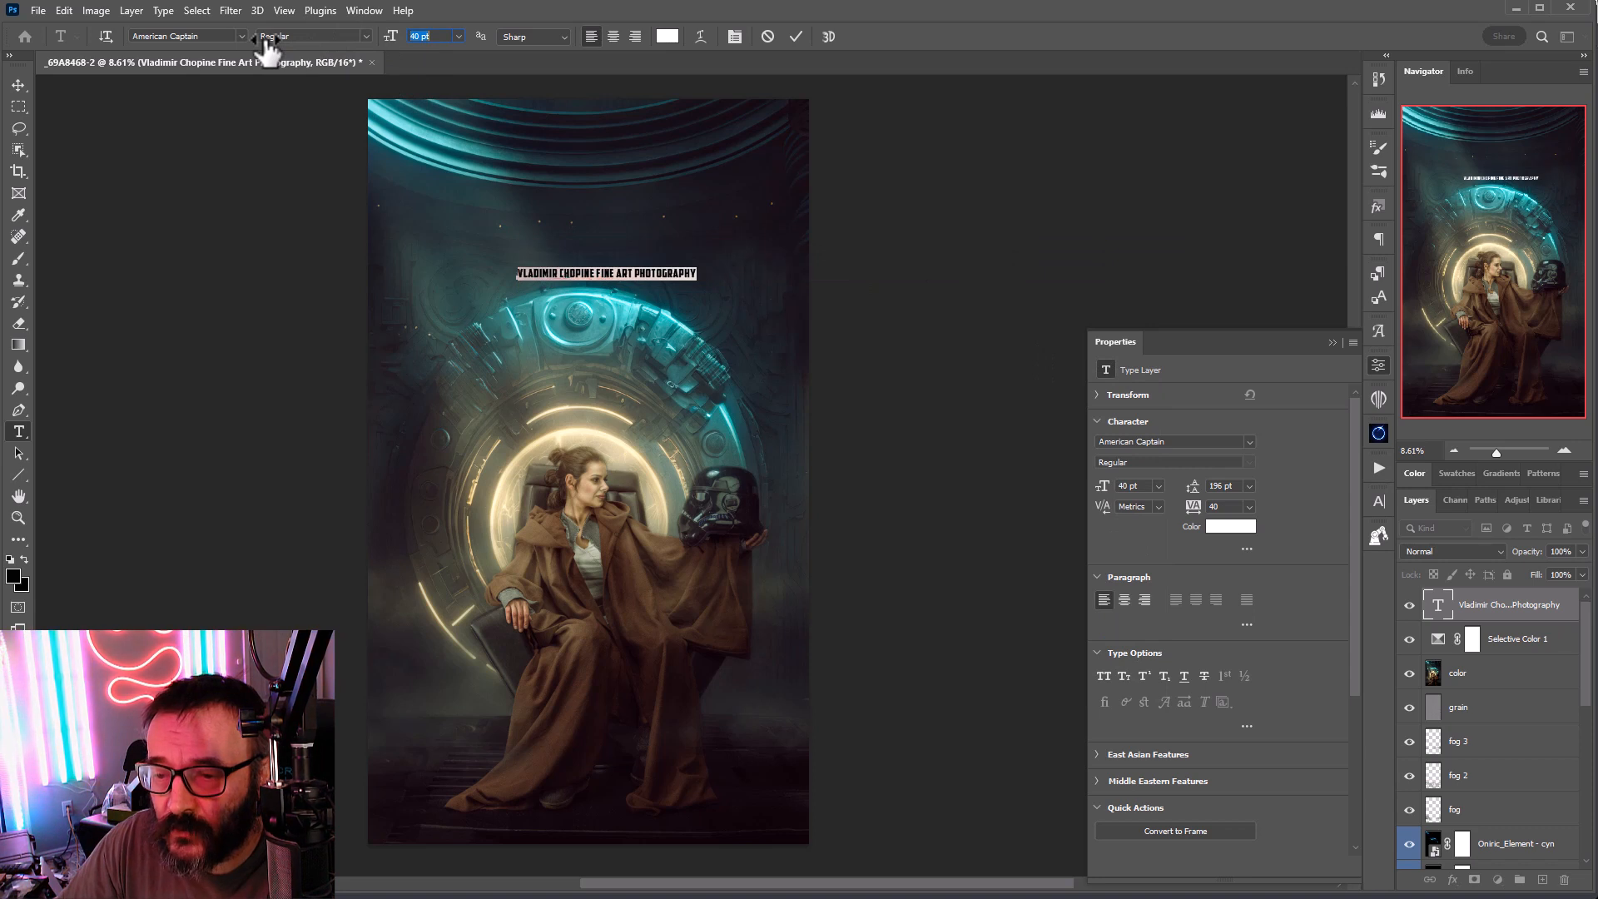
Step: Move the signature text to the image's lower-right corner and lower its layer opacity to 1%
{"action": "left_click", "coordinate": [19, 86]}
{"action": "left_click_drag", "start_coordinate": [636, 291], "coordinate": [739, 835]}
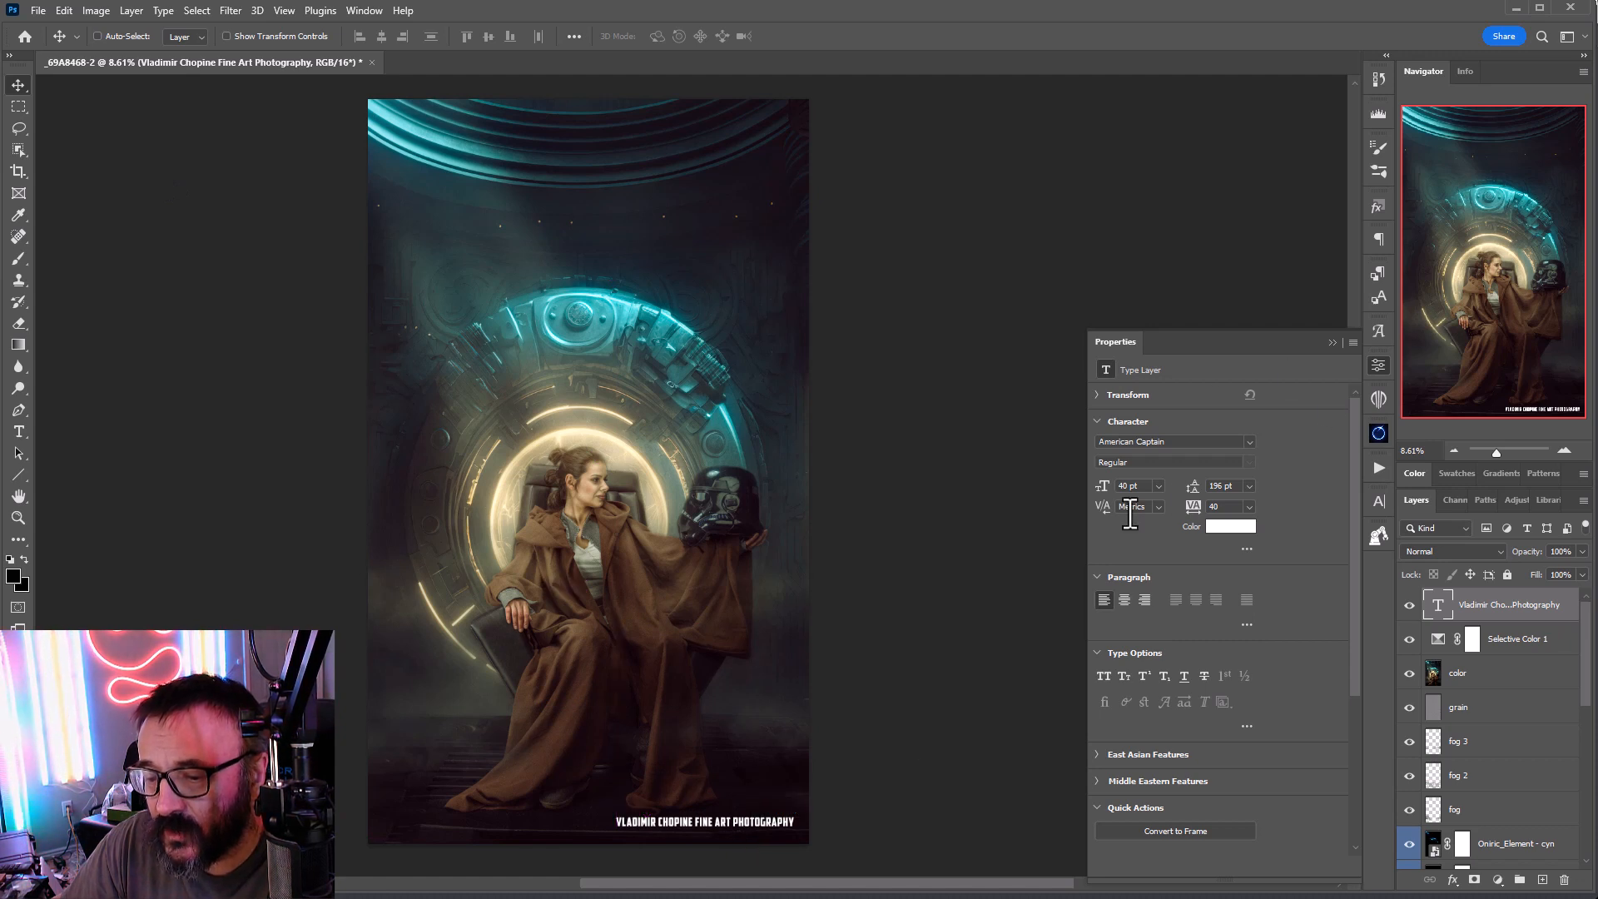
{"action": "left_click", "coordinate": [1581, 551]}
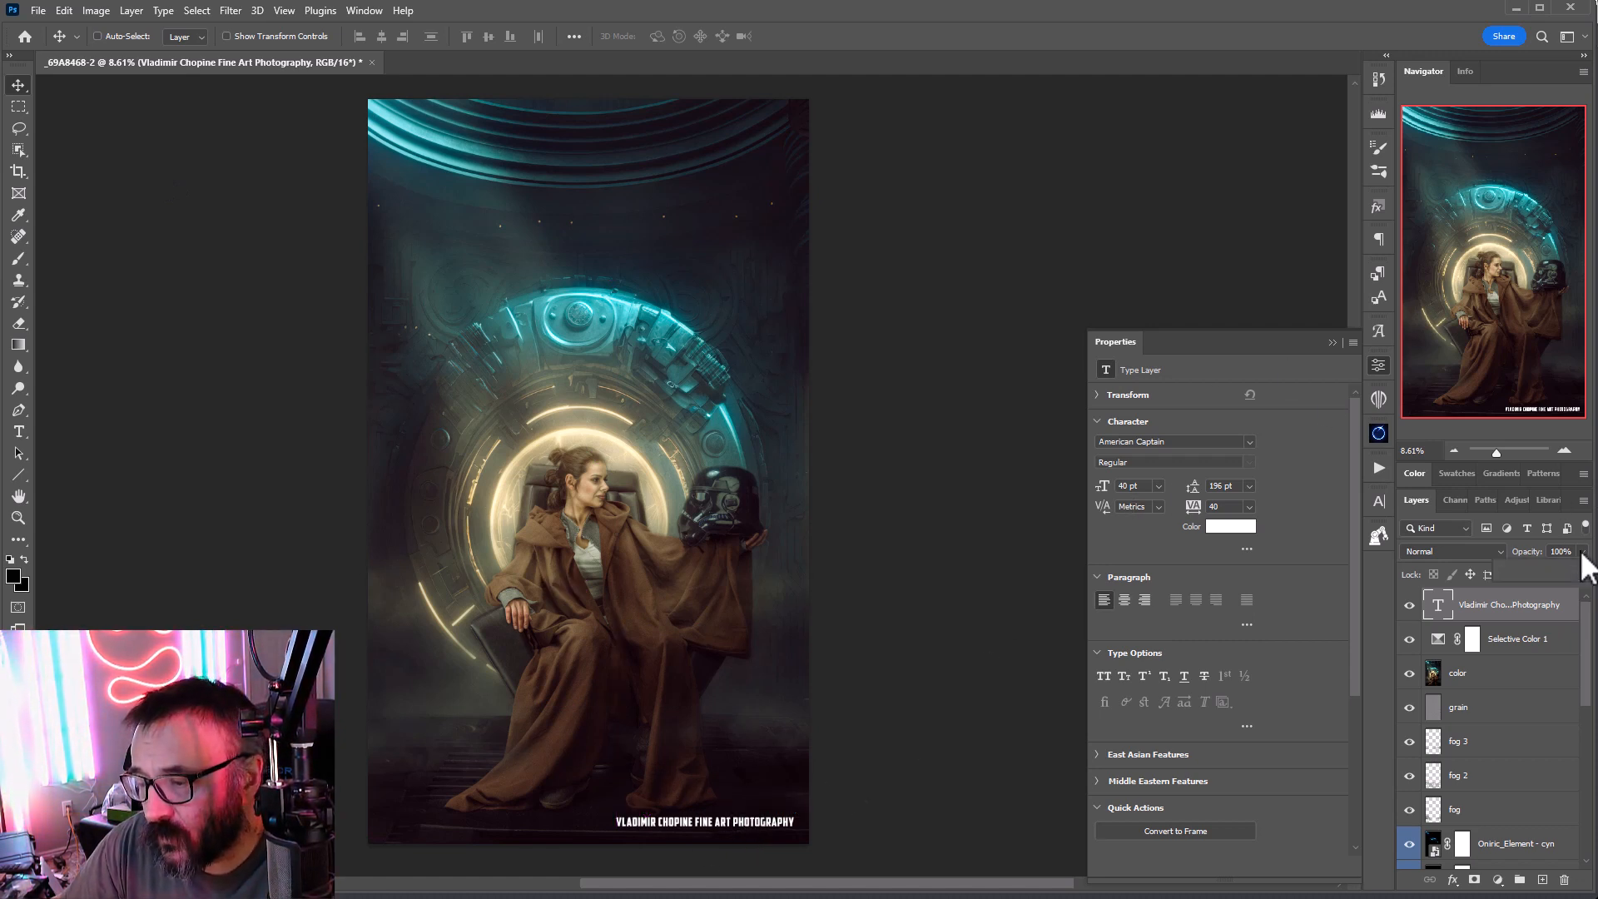
{"action": "left_click", "coordinate": [1505, 570]}
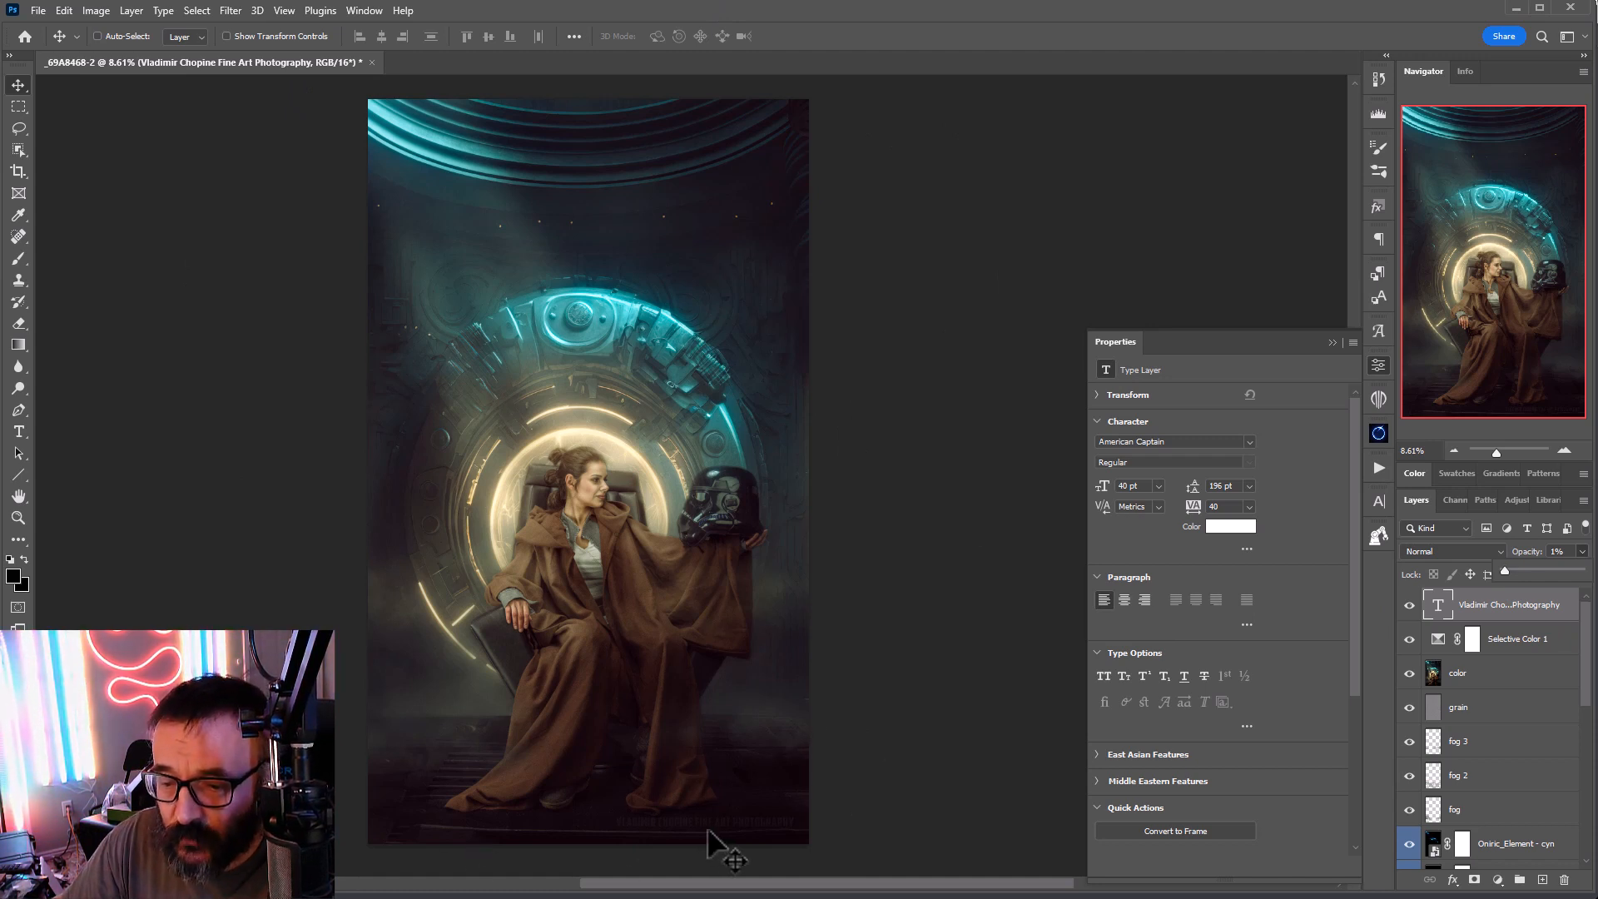
{"action": "left_click_drag", "start_coordinate": [716, 846], "coordinate": [932, 725]}
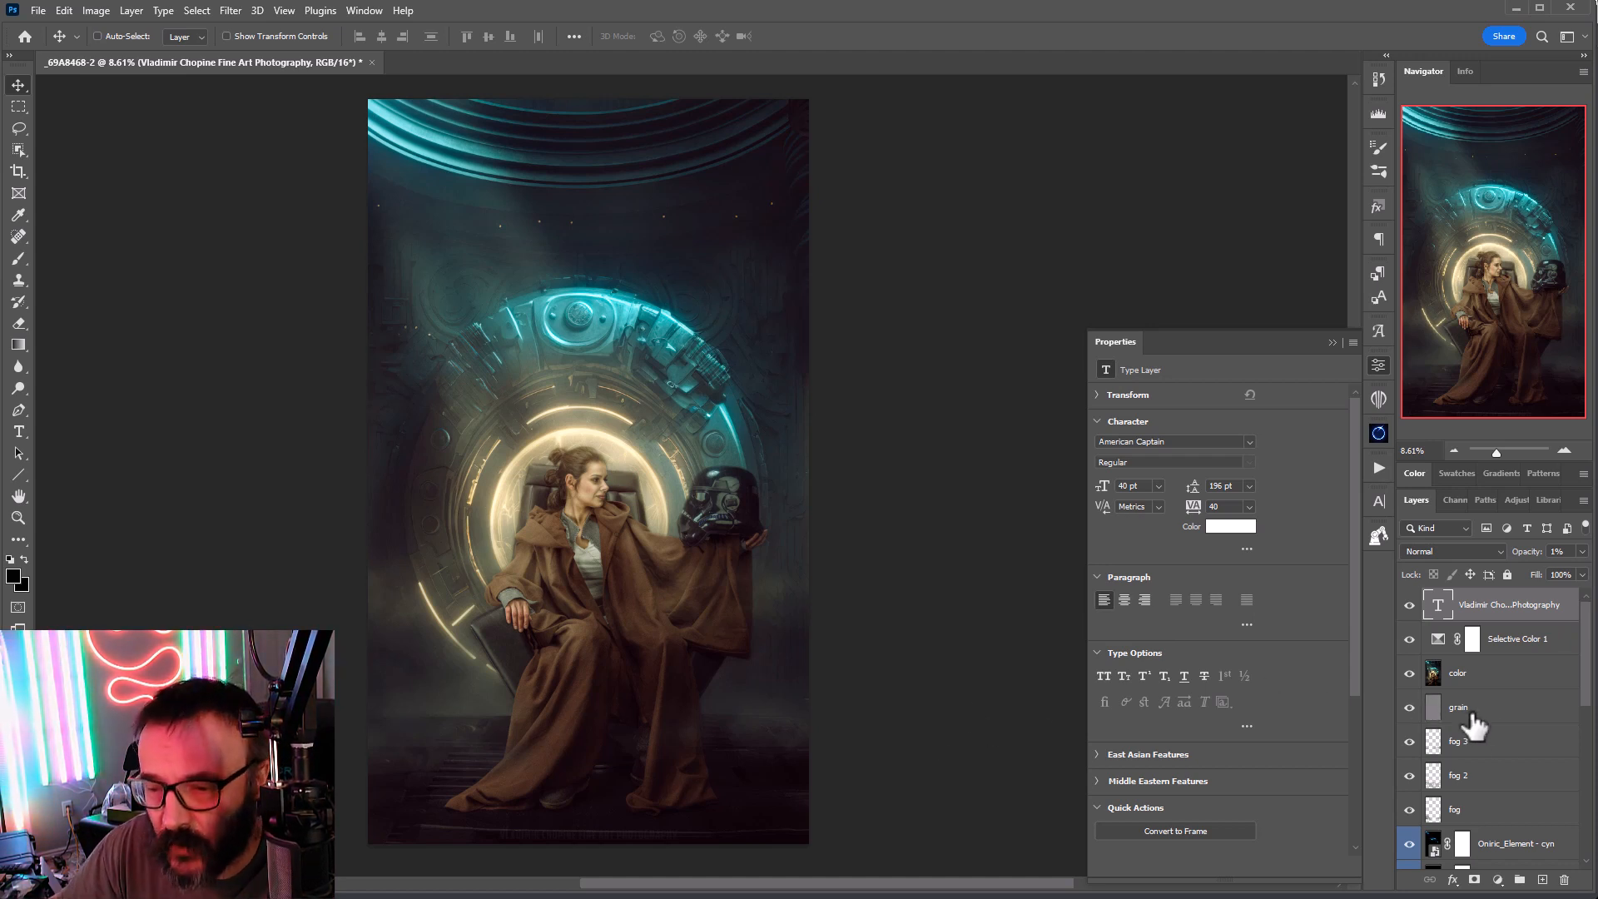
Step: Group all layers from the signature text down to retouch, leaving out Layer 0, and name the group retouching
{"action": "scroll", "coordinate": [1502, 741], "scroll_direction": "down", "scroll_amount": 10}
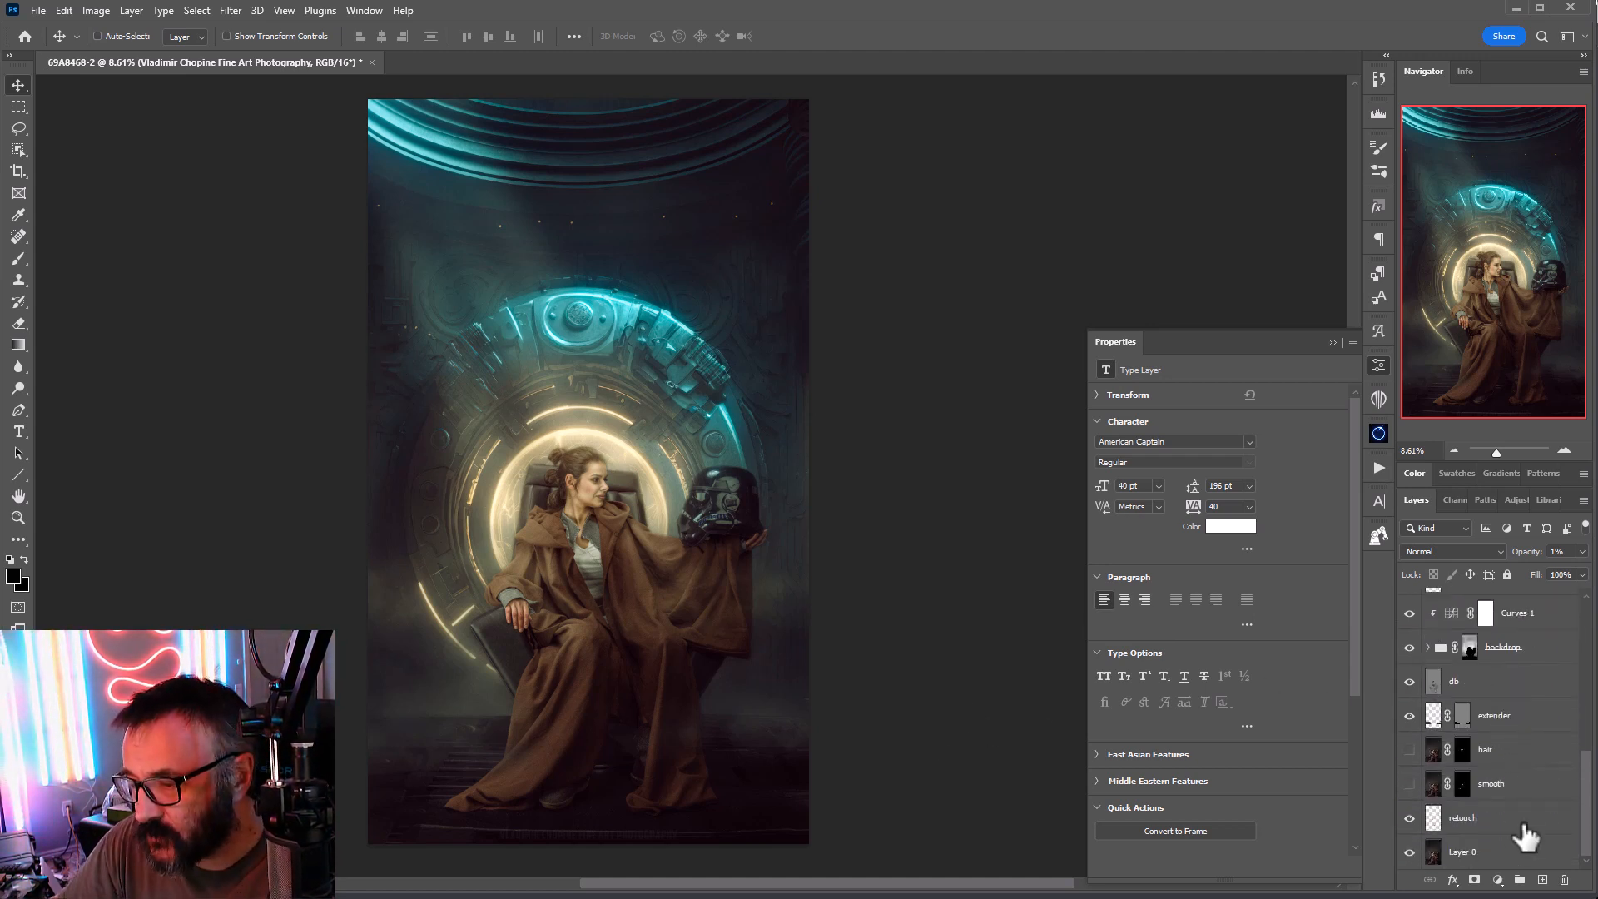
{"action": "left_click", "coordinate": [1523, 825], "text": "shift"}
{"action": "key", "text": "ctrl+g"}
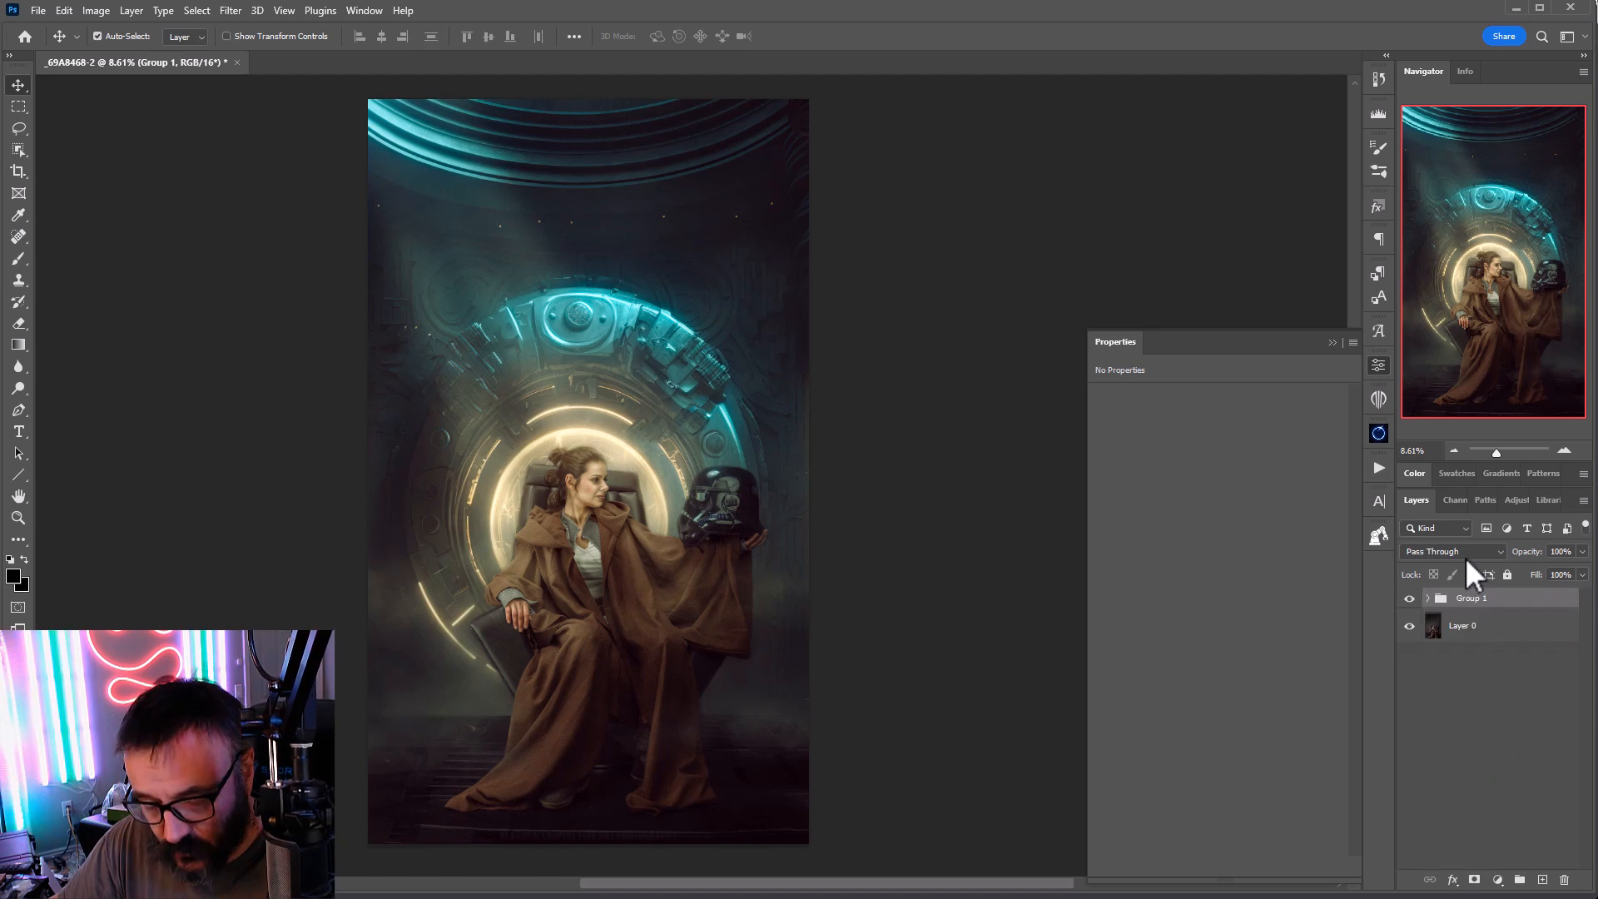
{"action": "double_click", "coordinate": [1470, 598]}
{"action": "type", "text": "re"}
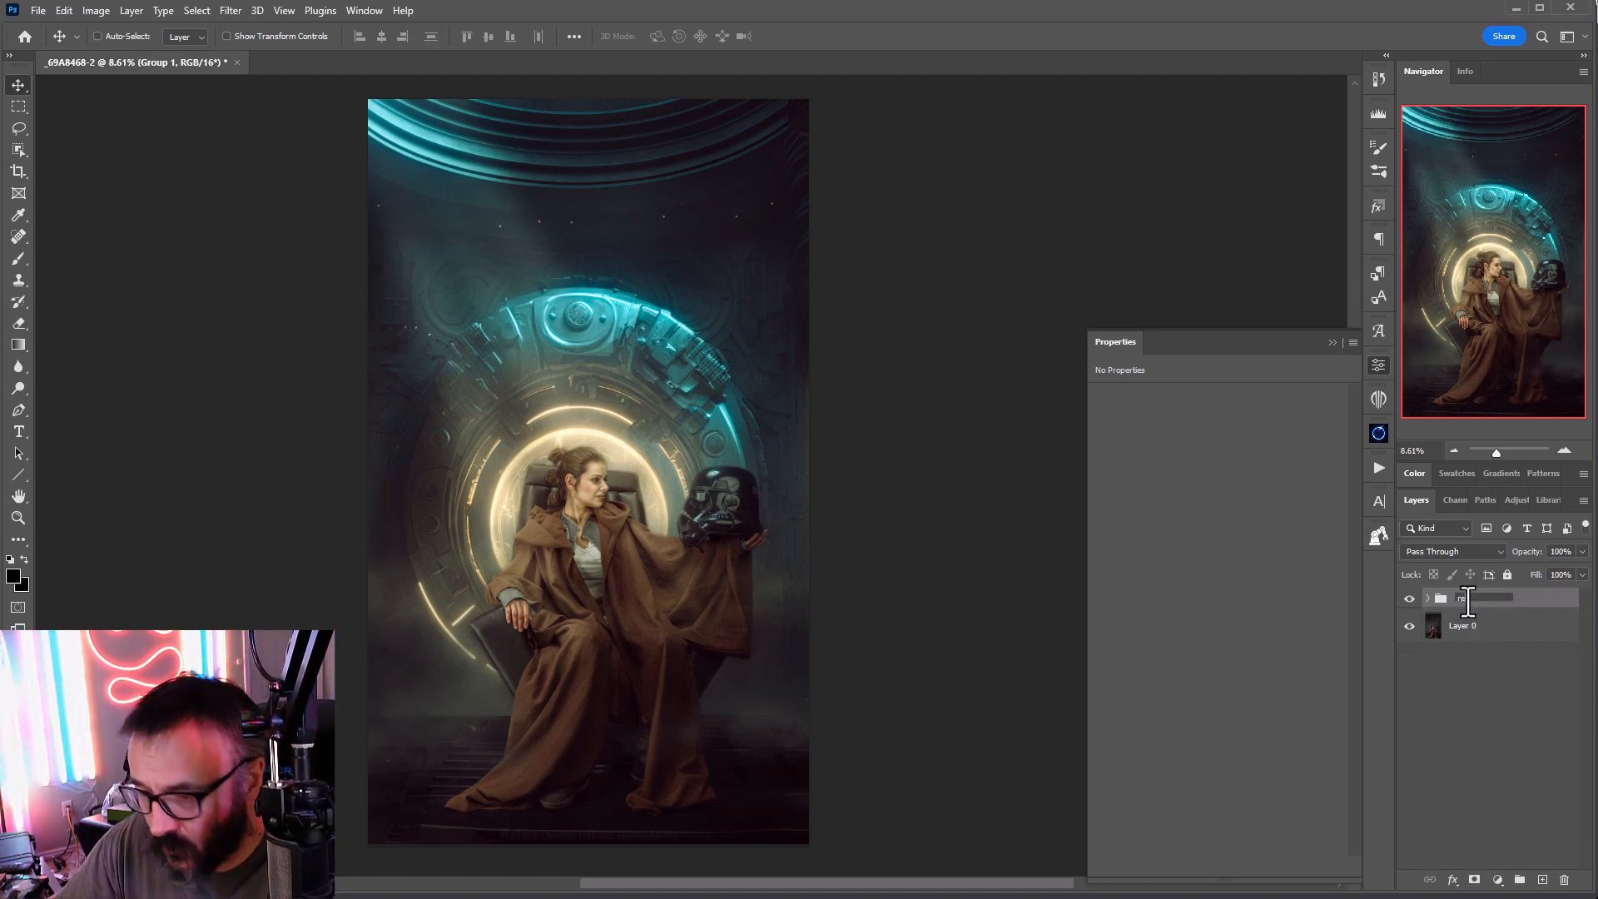
{"action": "type", "text": "touching"}
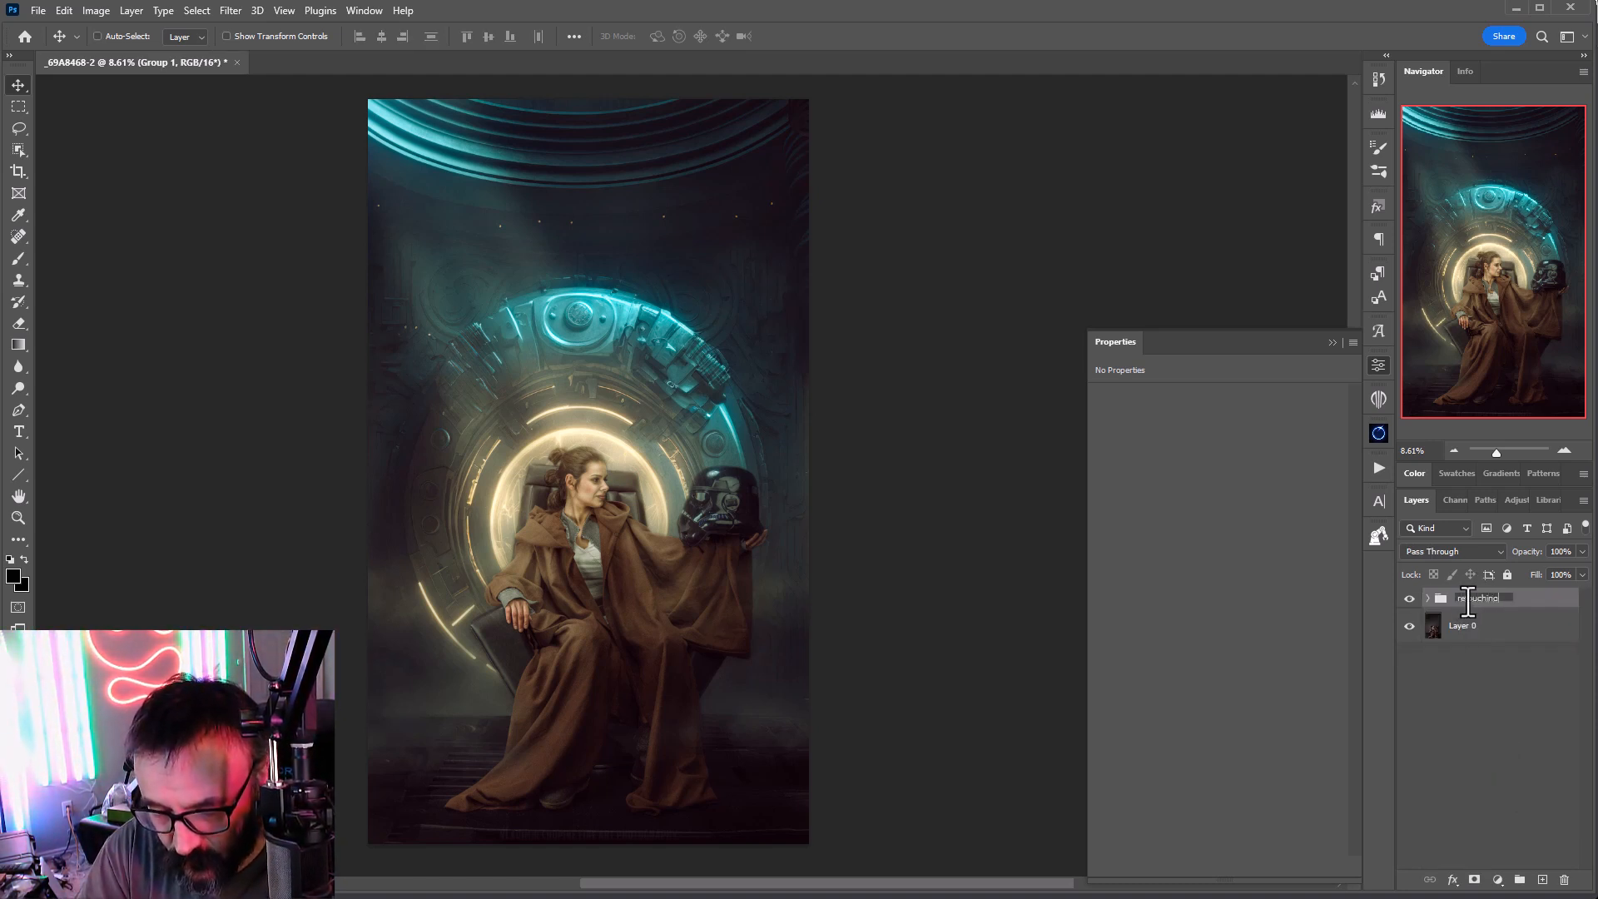
{"action": "key", "text": "Return"}
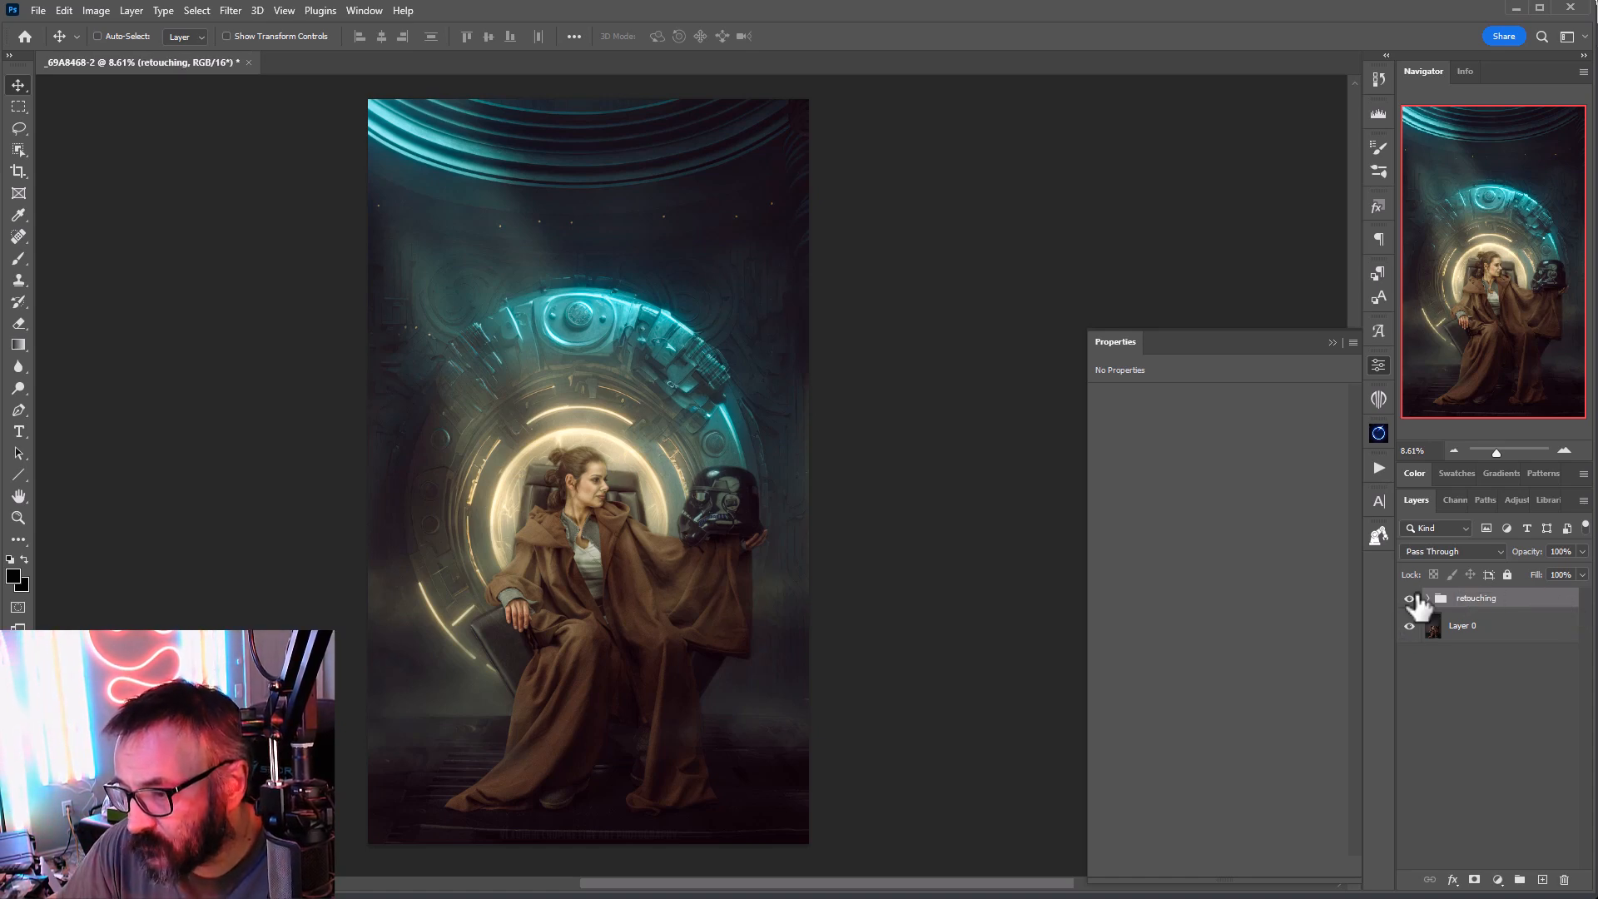
Step: Compare the original photo with the finished composite by hiding and showing the retouching group, and collapse the empty properties display
{"action": "left_click", "coordinate": [1410, 599]}
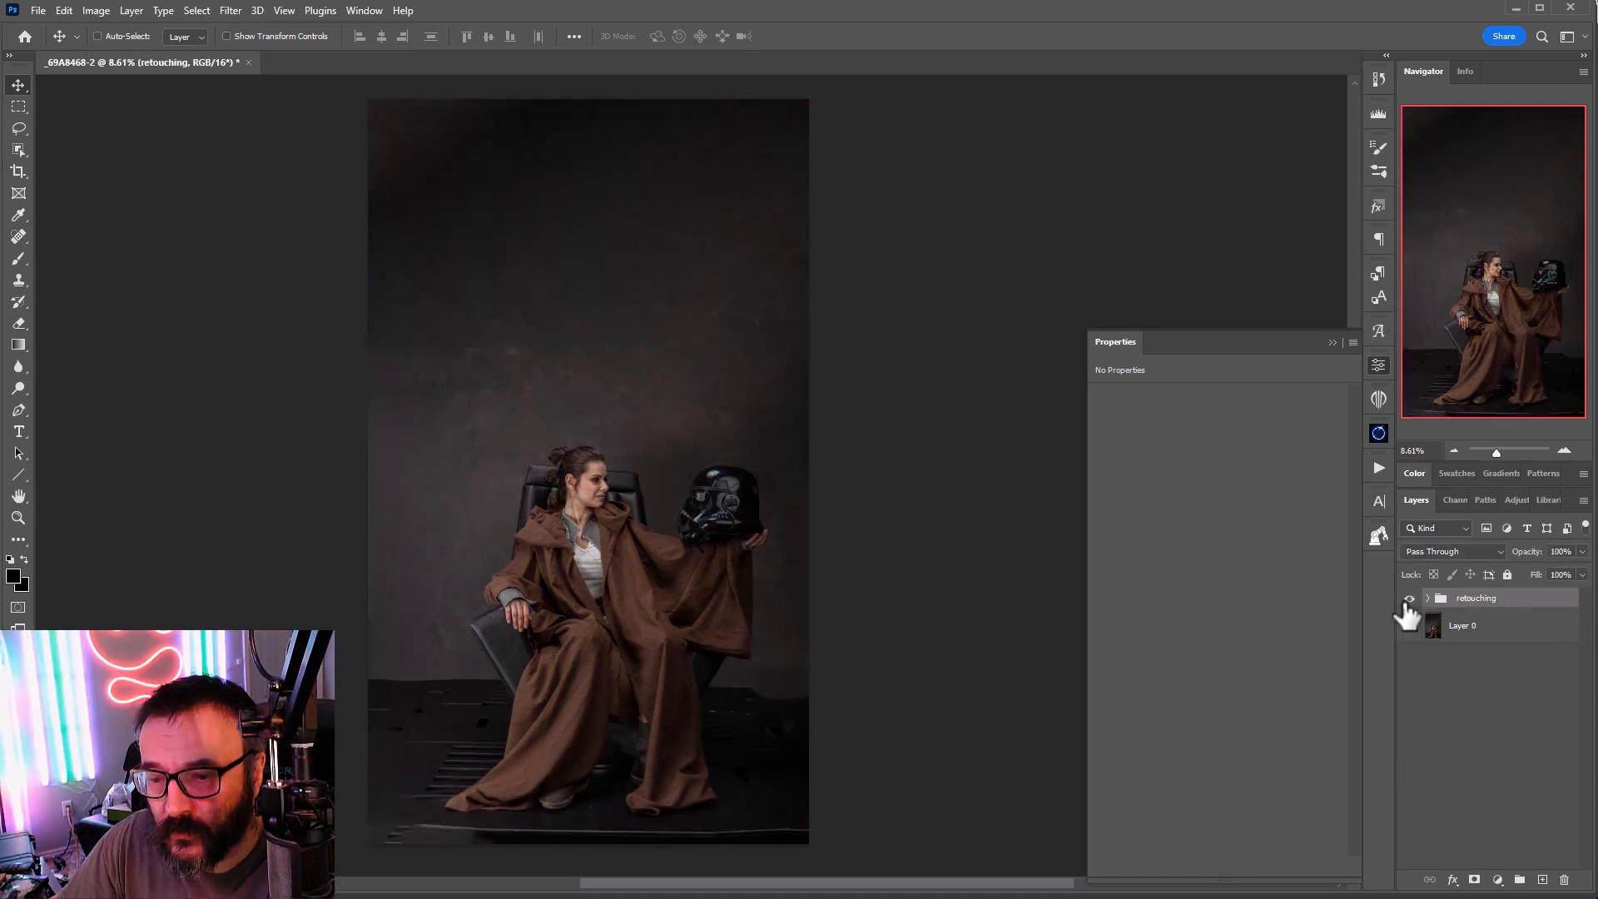
{"action": "left_click", "coordinate": [1409, 598]}
{"action": "left_click", "coordinate": [1408, 598]}
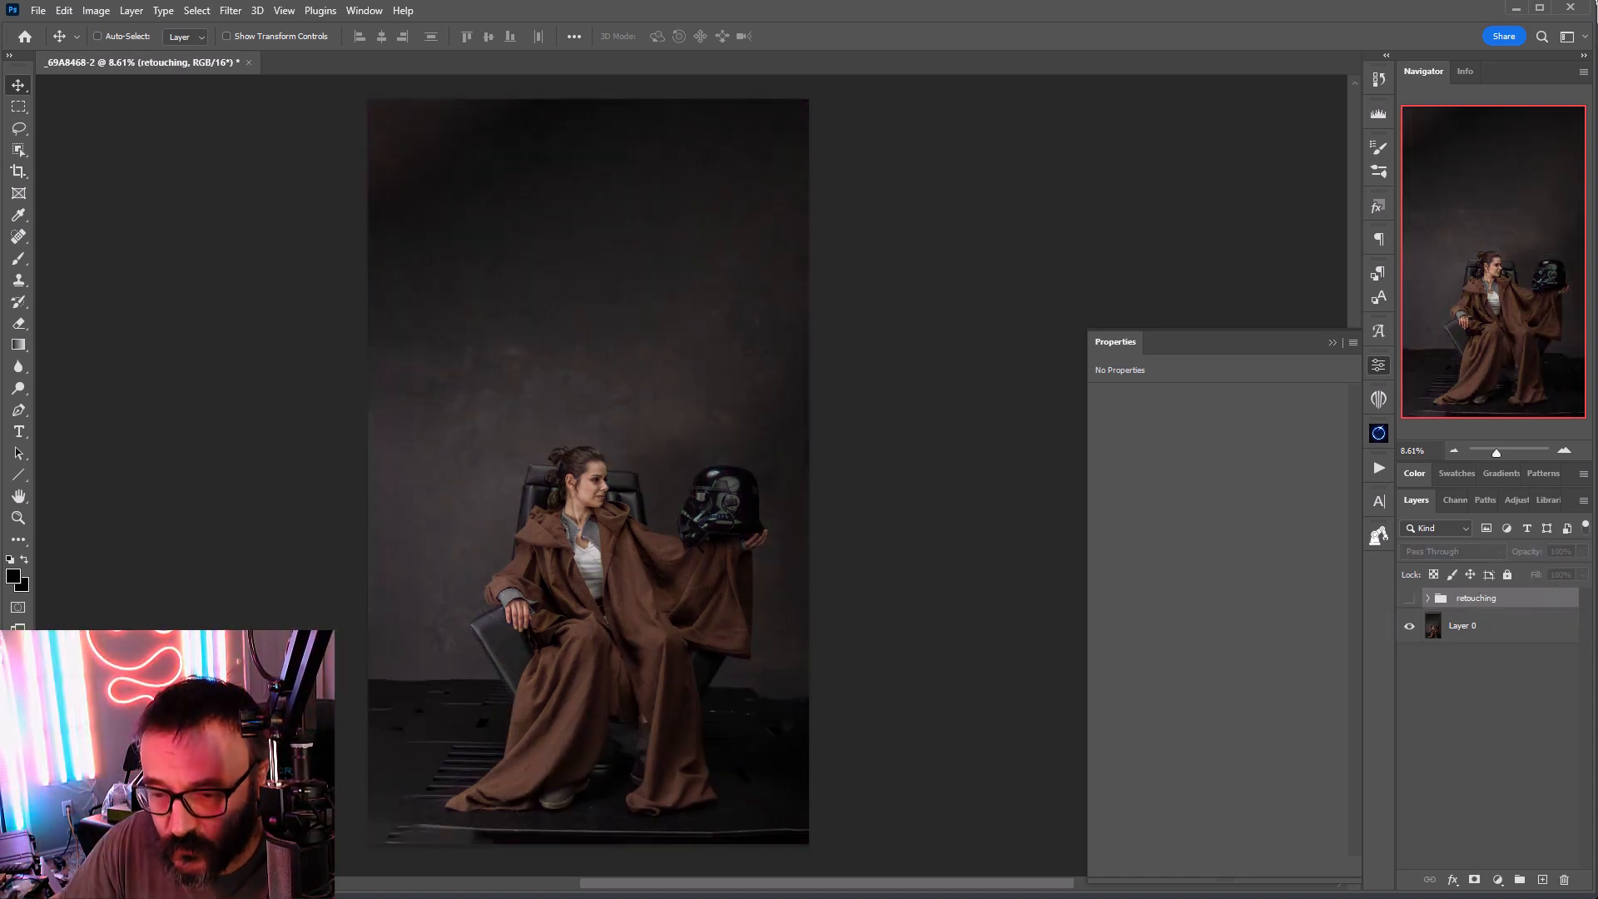
{"action": "left_click", "coordinate": [1409, 599]}
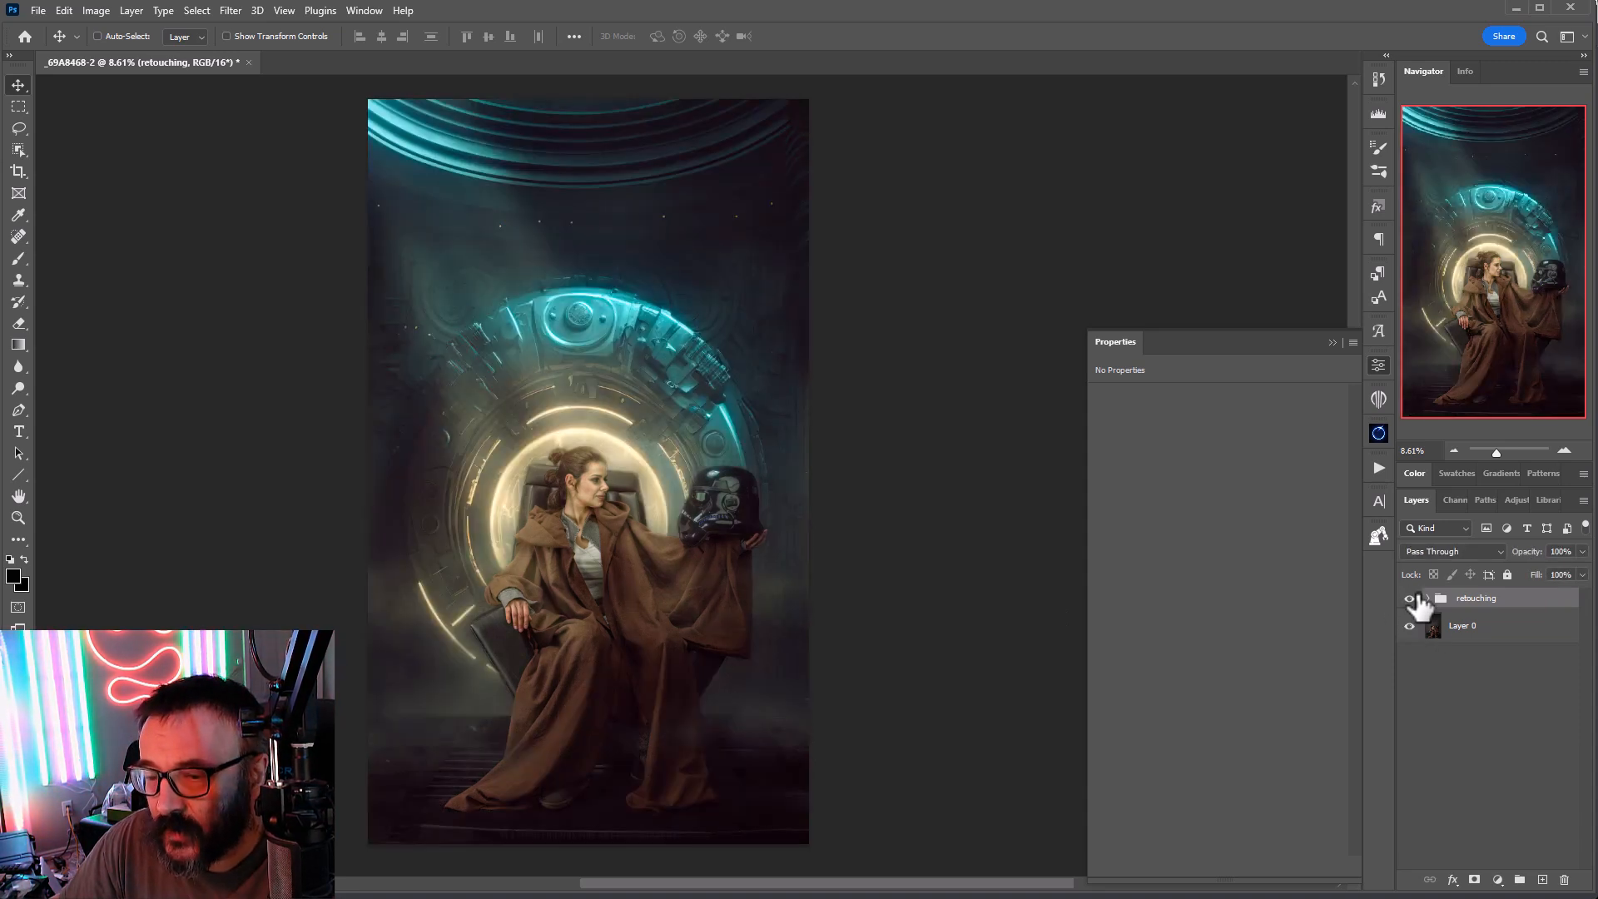
{"action": "left_click", "coordinate": [1409, 599]}
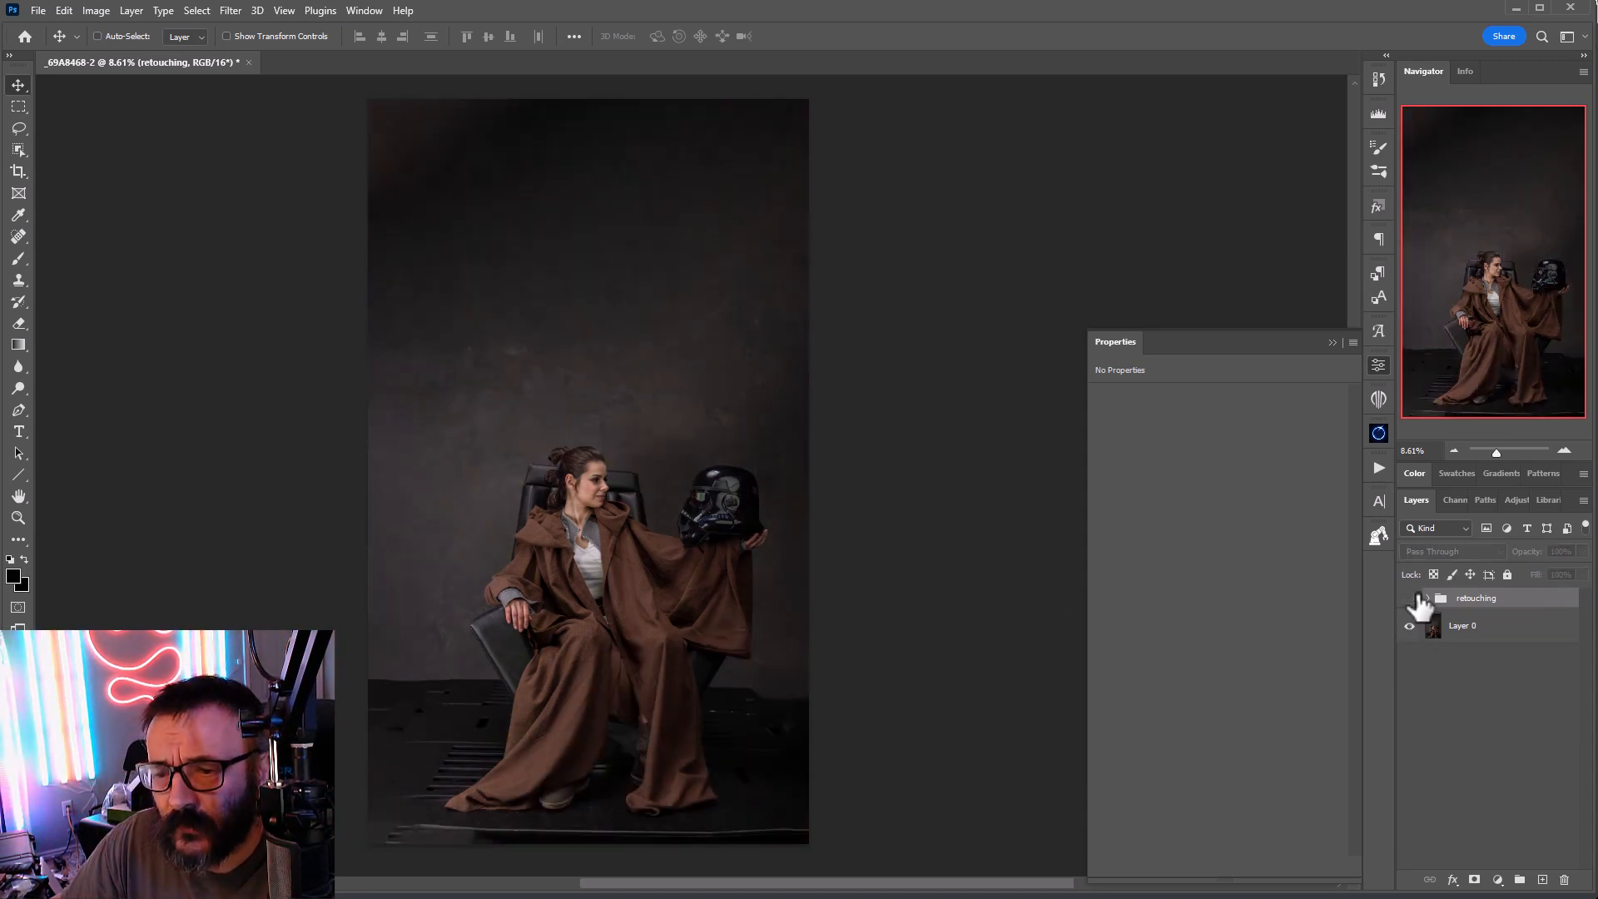
{"action": "left_click", "coordinate": [1409, 598]}
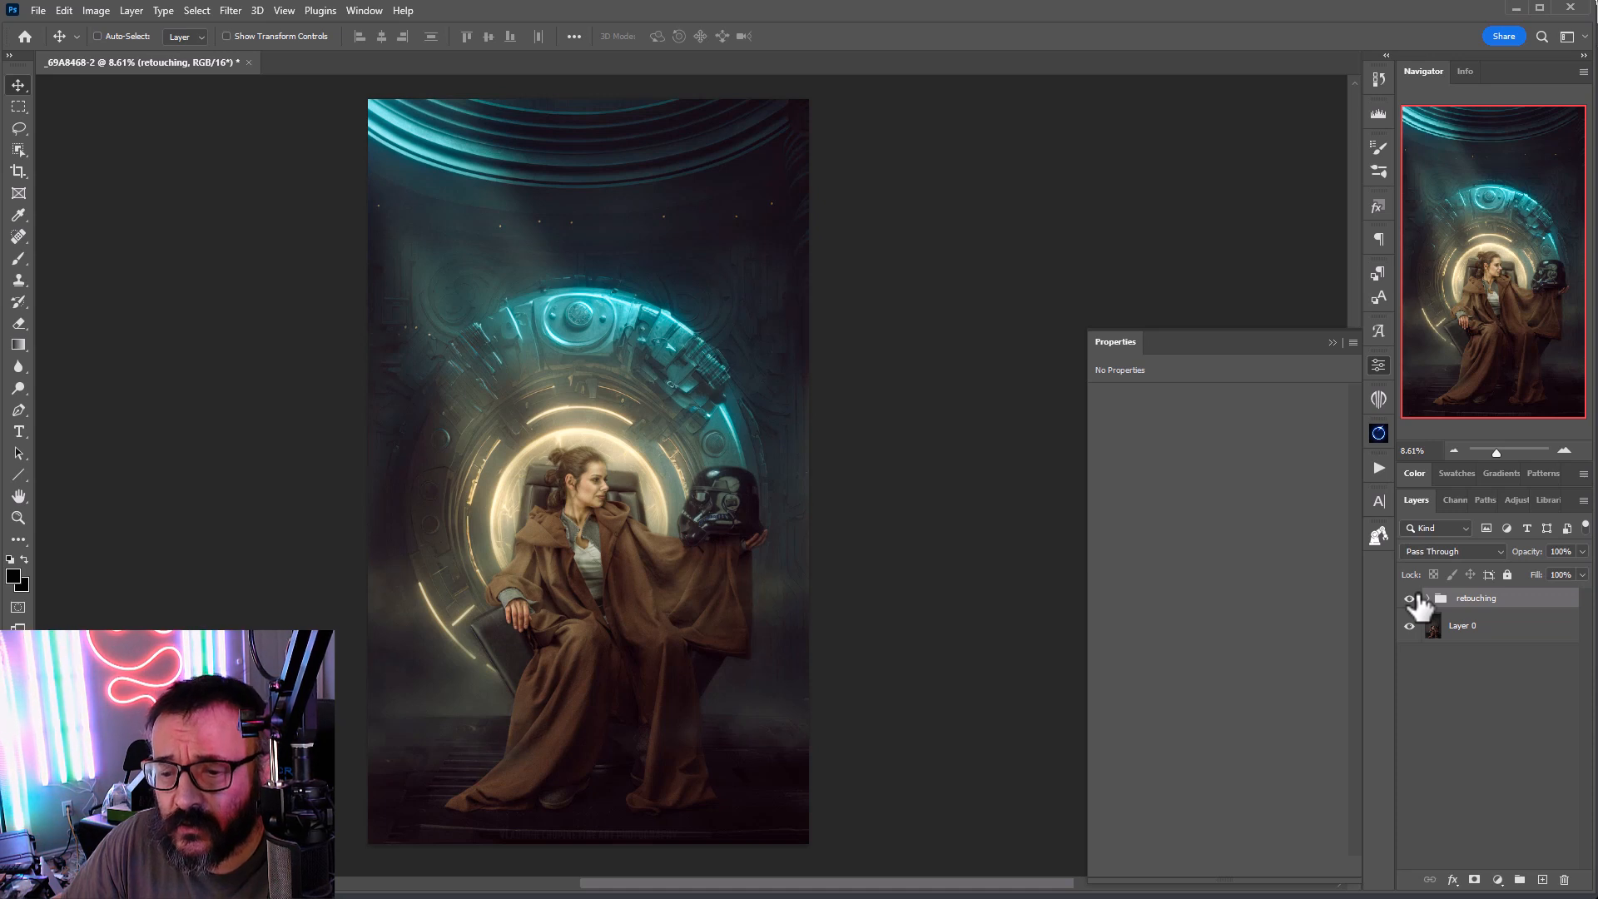
{"action": "left_click", "coordinate": [1409, 598]}
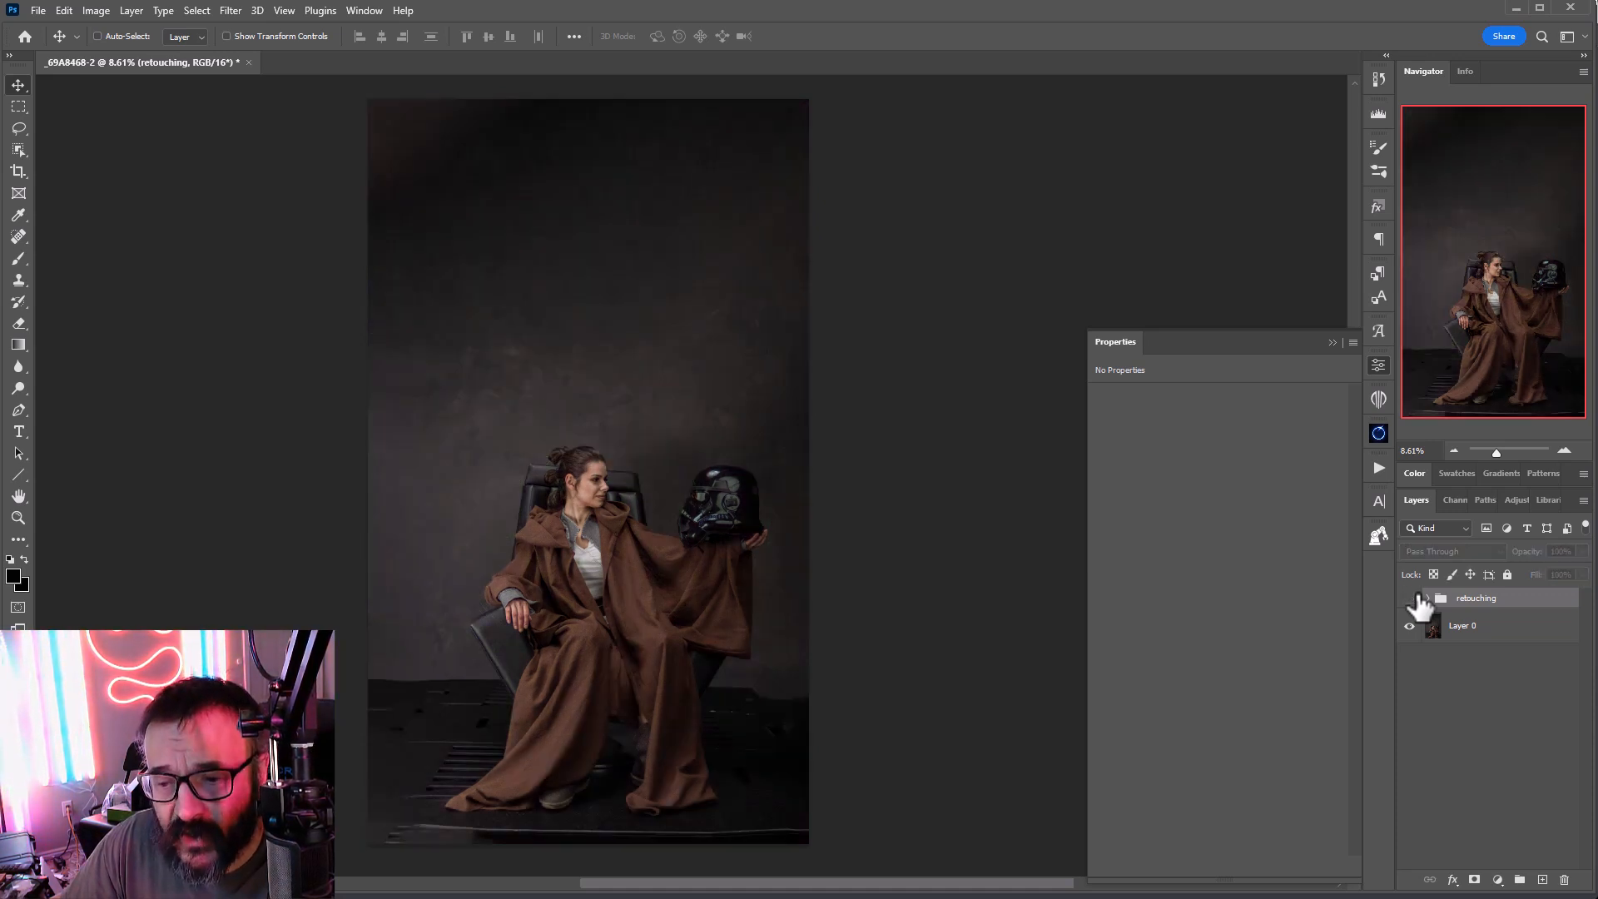
{"action": "left_click", "coordinate": [1409, 599]}
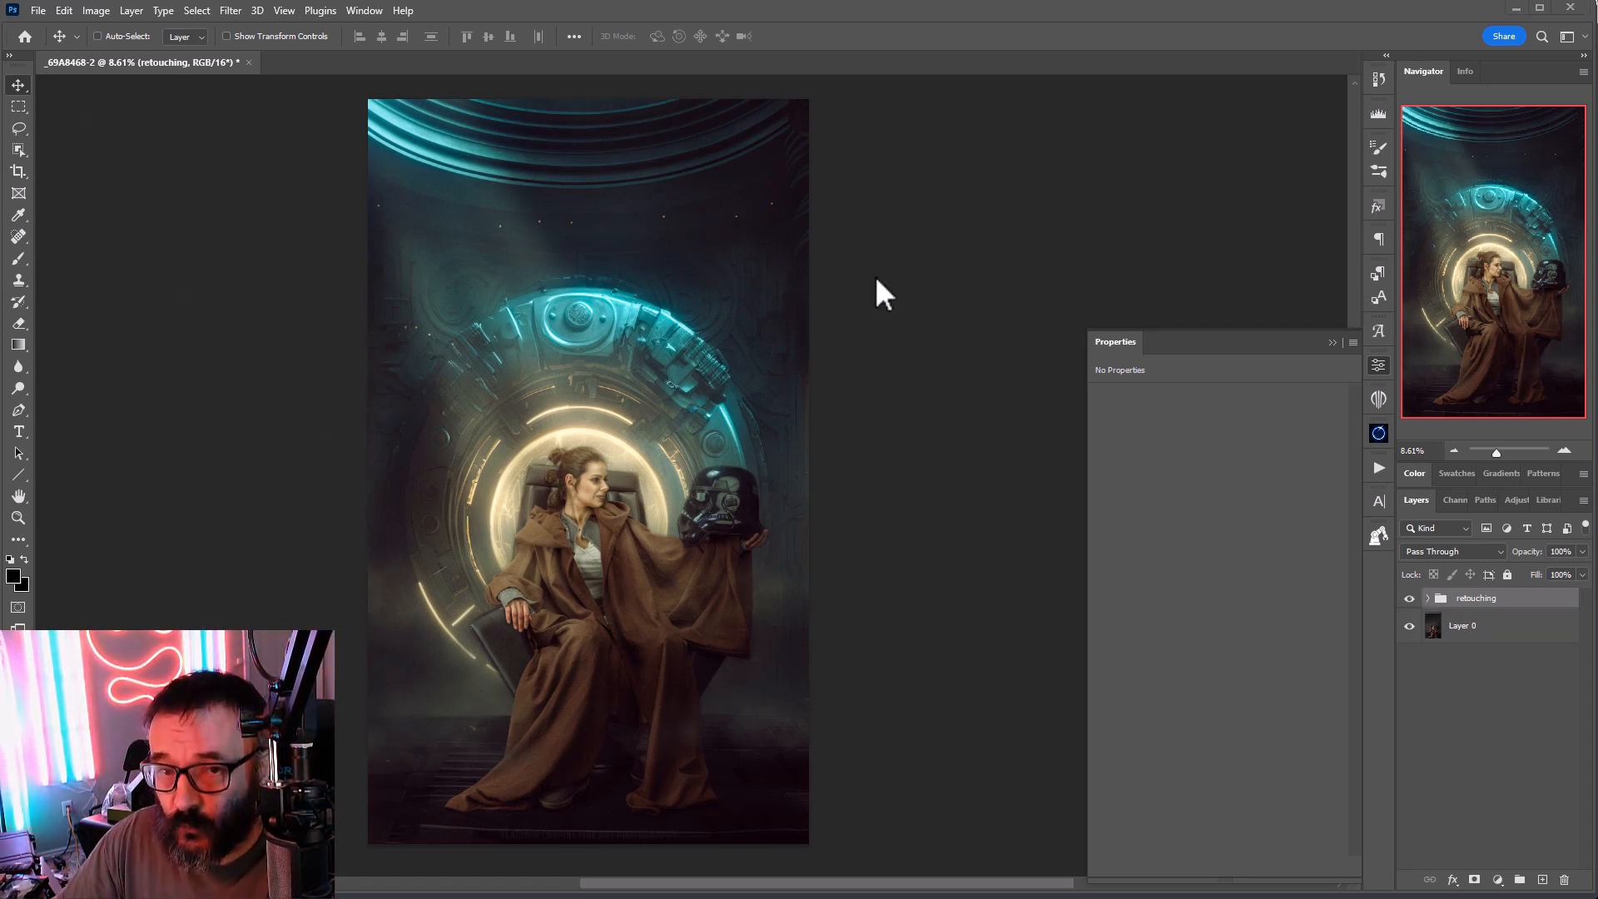
{"action": "left_click", "coordinate": [1376, 368]}
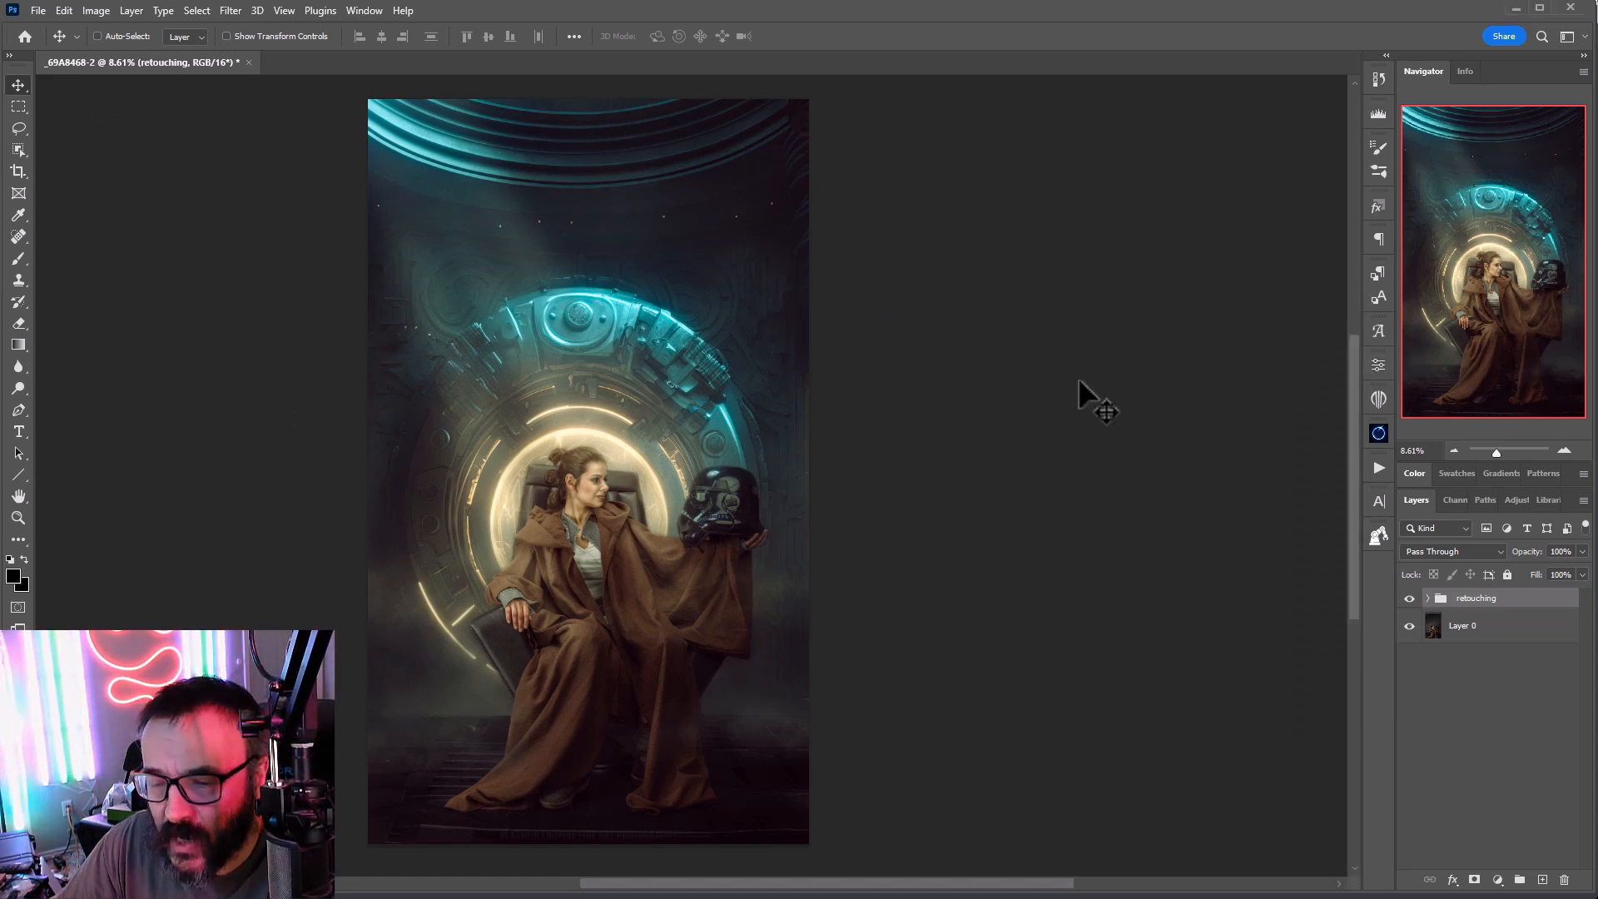